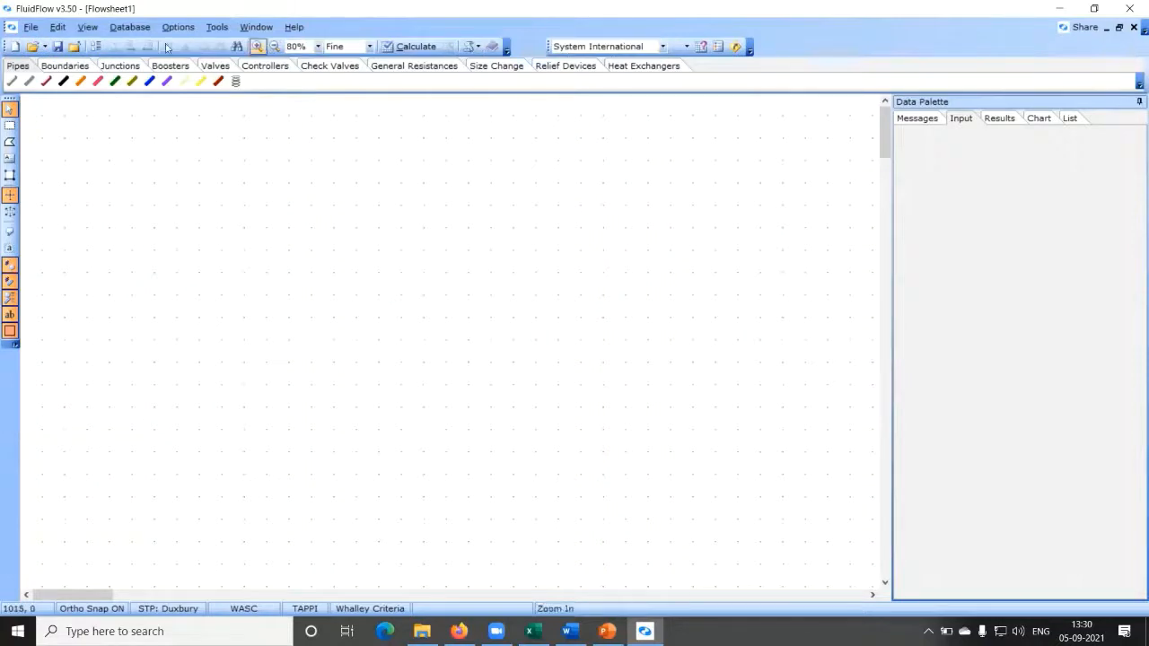
Step: Examine the available pipe and boundary components and compare them with the simple problem slide in PowerPoint
click(28, 81)
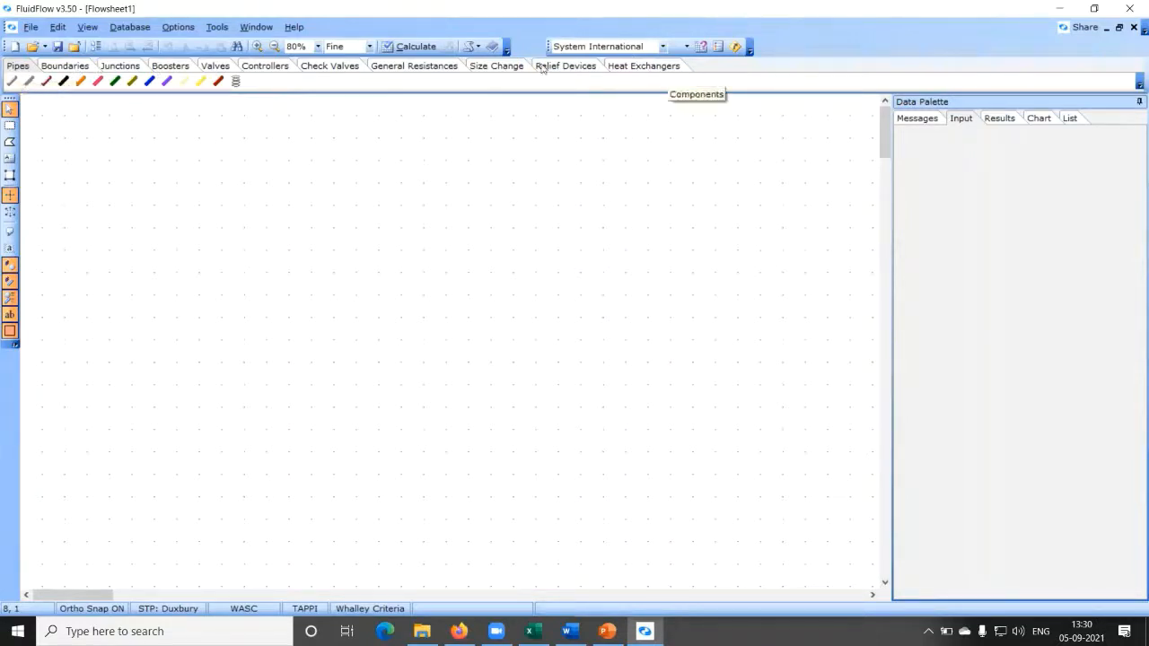
click(11, 82)
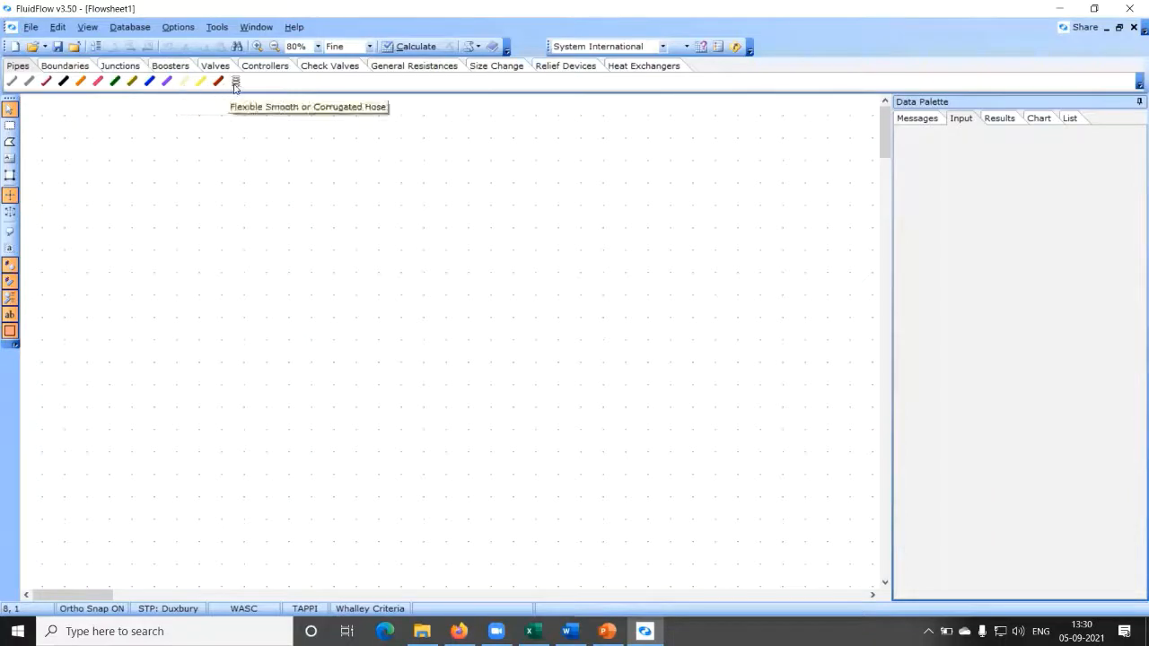
click(64, 65)
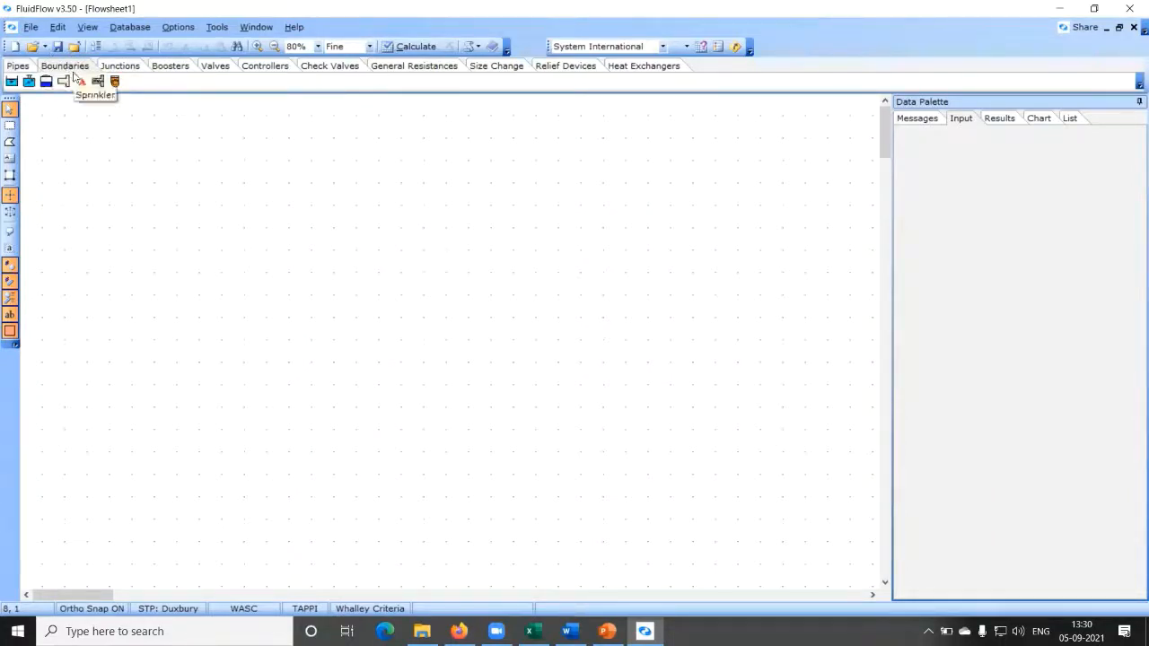
click(11, 82)
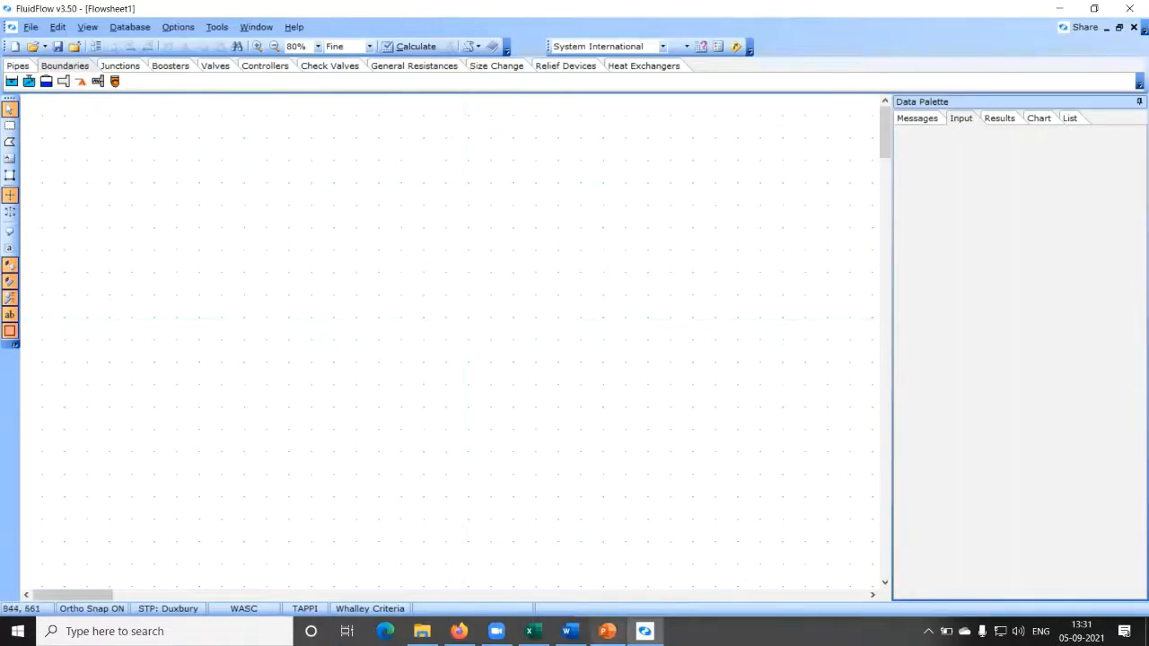
click(607, 631)
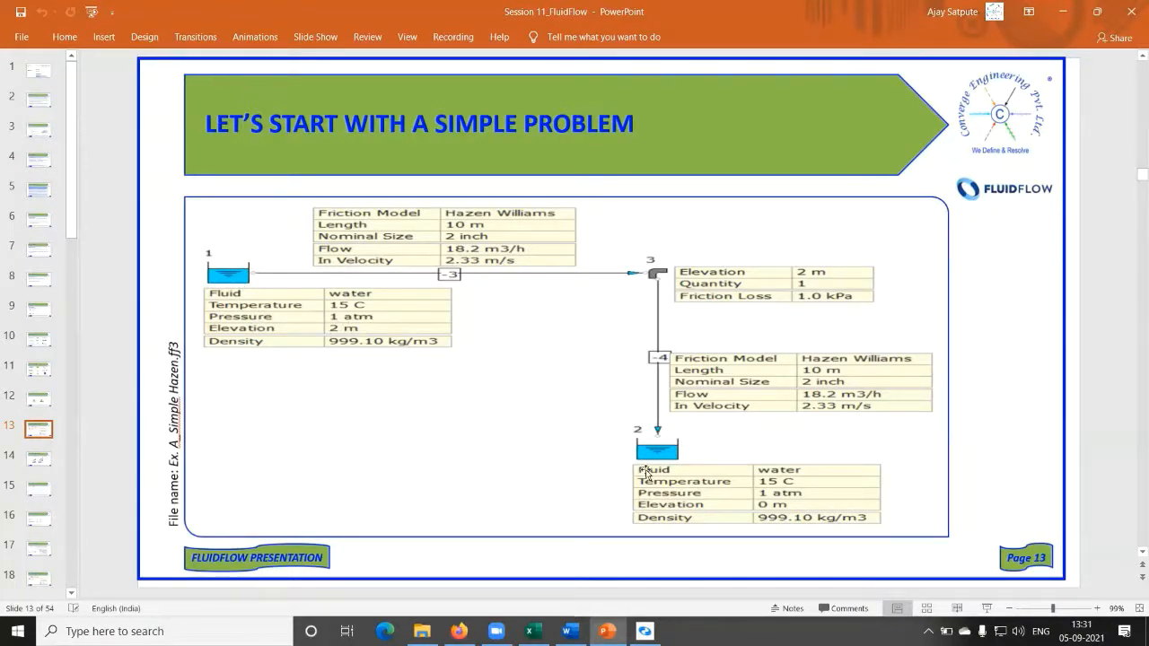
click(1063, 12)
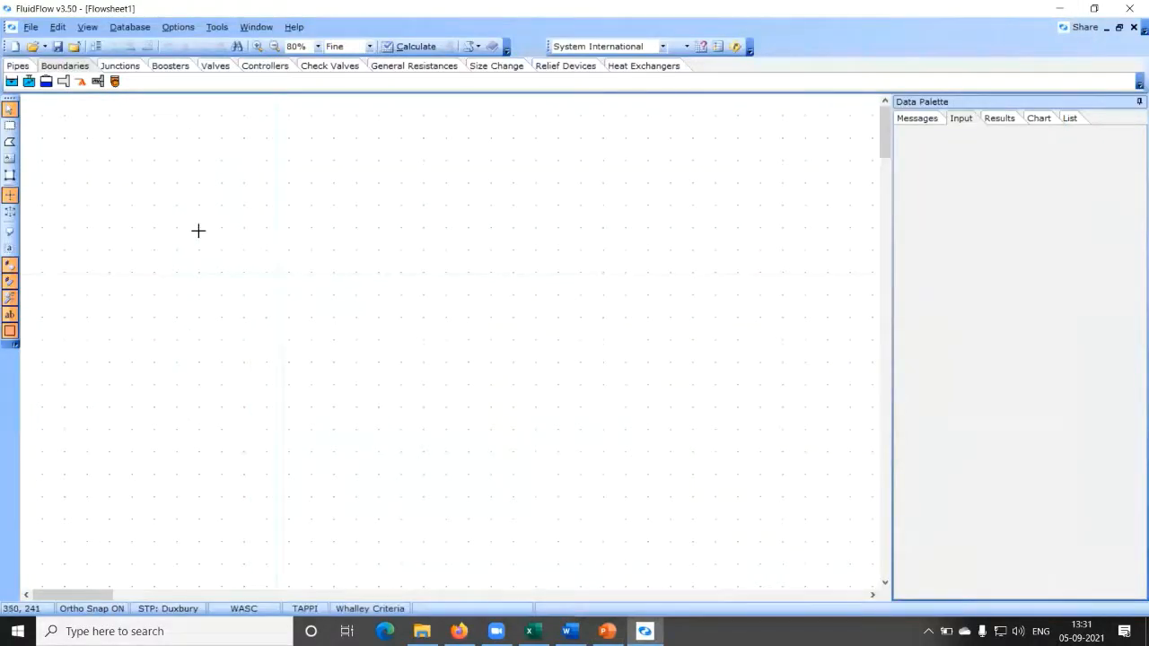
Step: Review the boundary and junction components, including the bend, against the two-reservoir problem diagram in PowerPoint
click(10, 82)
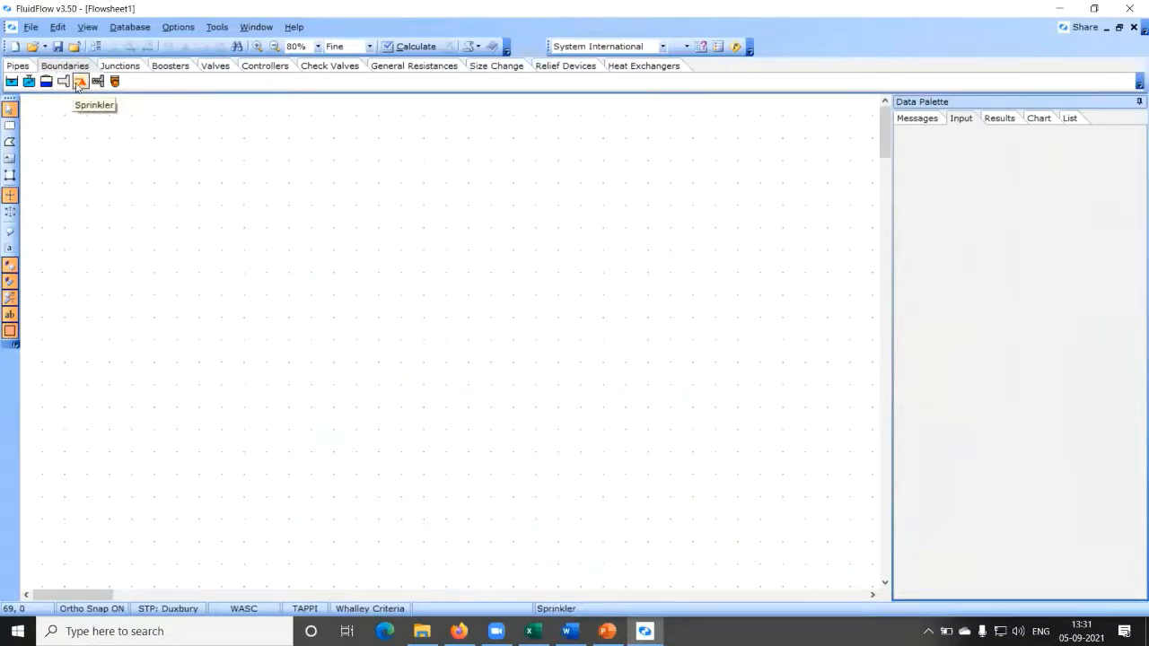
click(130, 70)
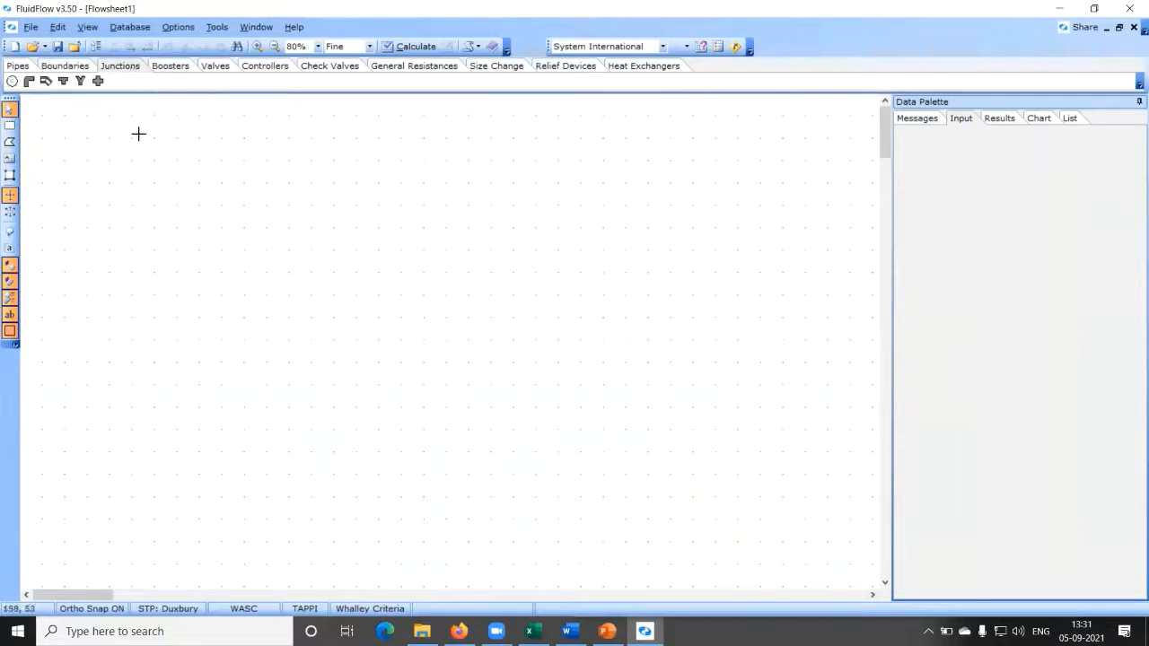
click(607, 631)
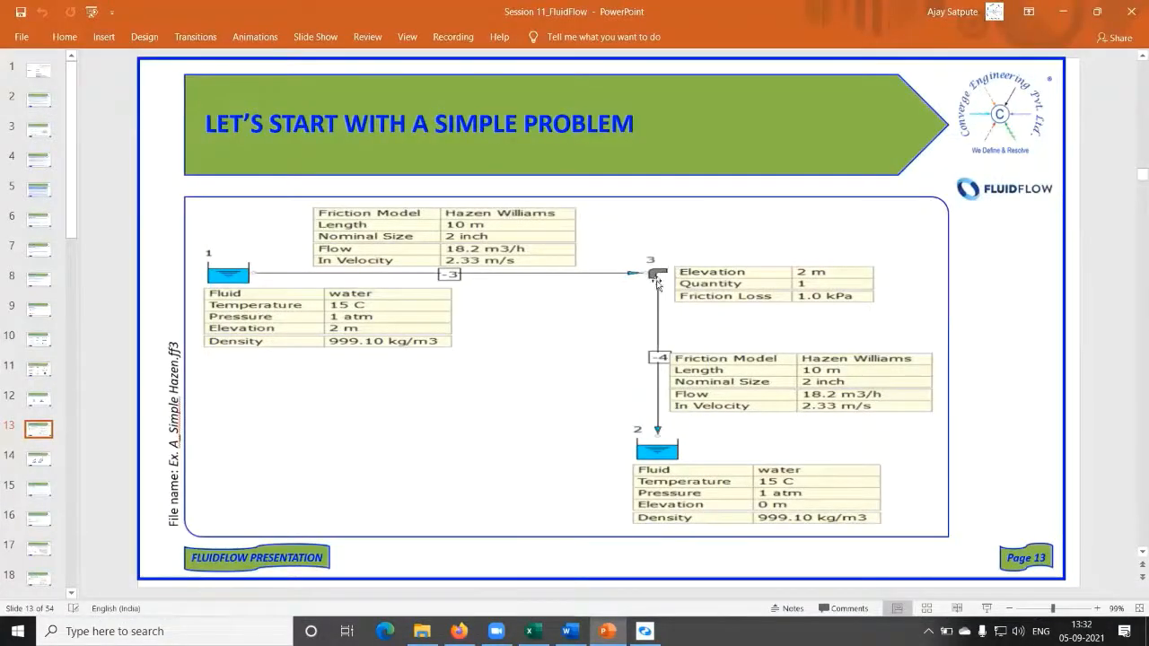
click(1062, 11)
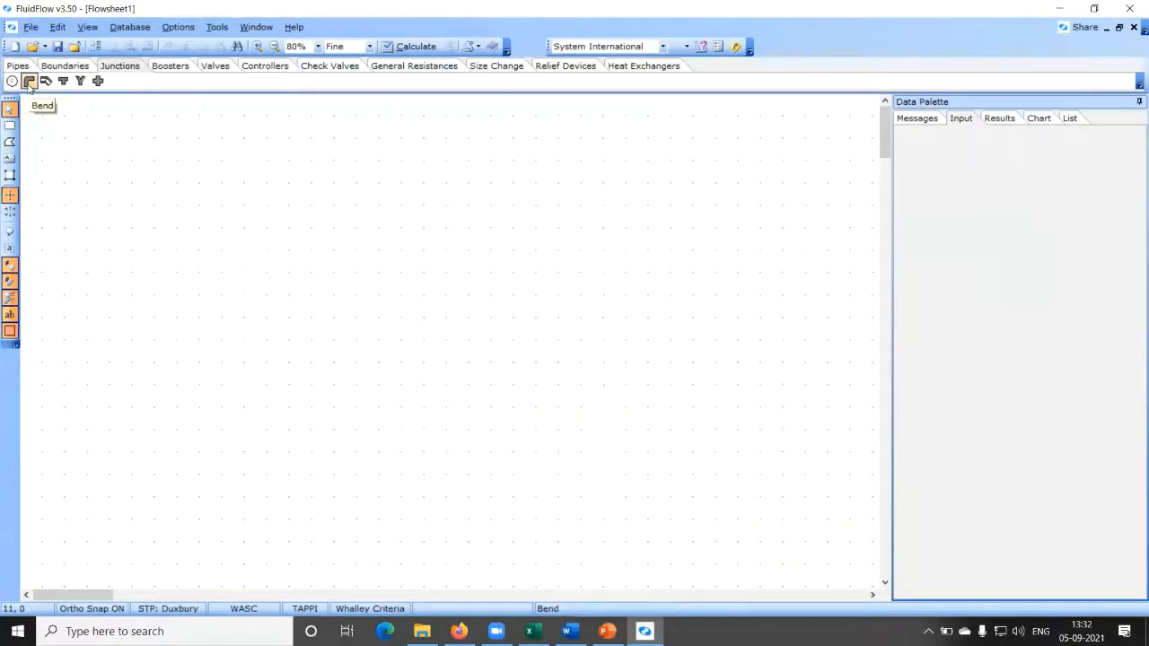
click(97, 83)
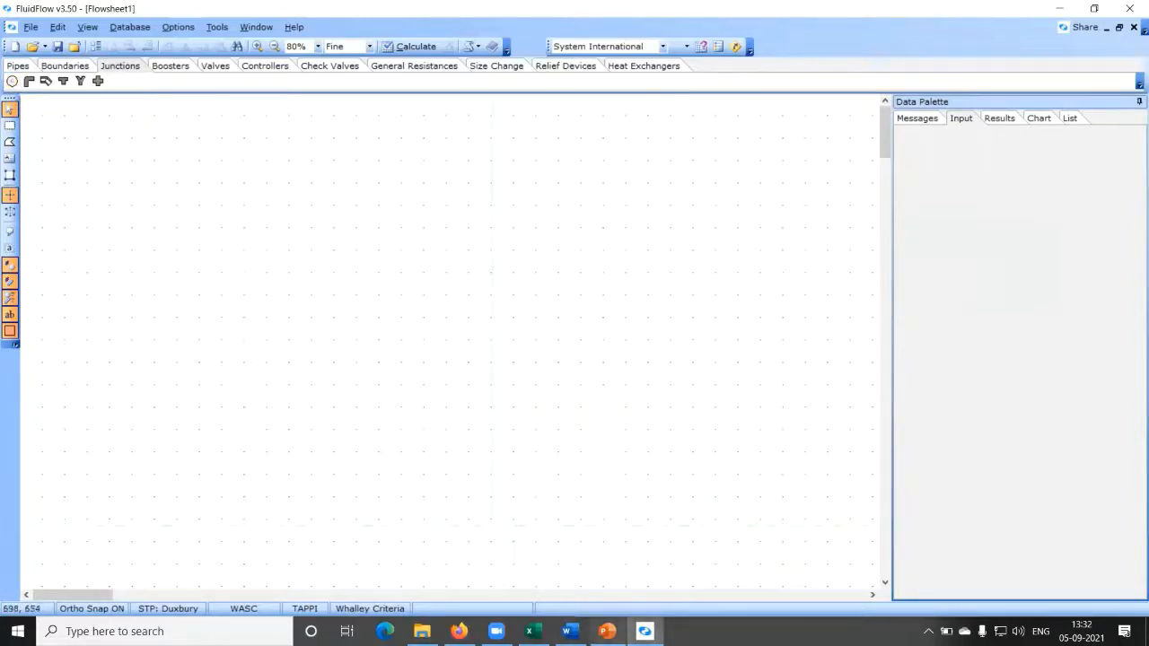
click(607, 631)
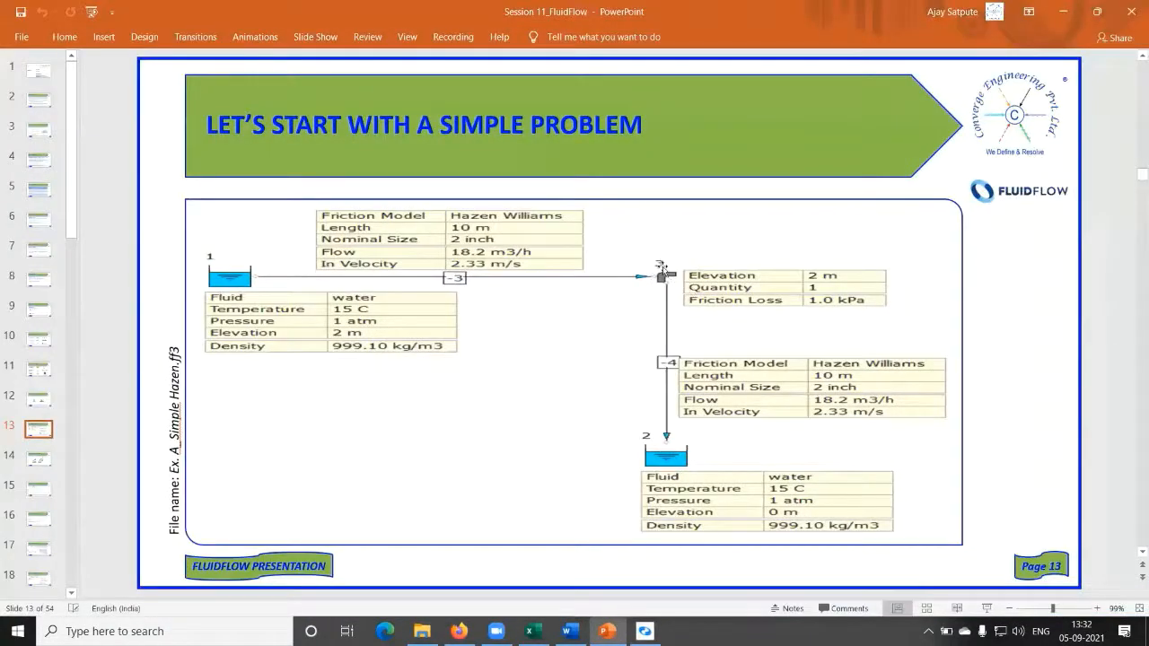
click(1064, 12)
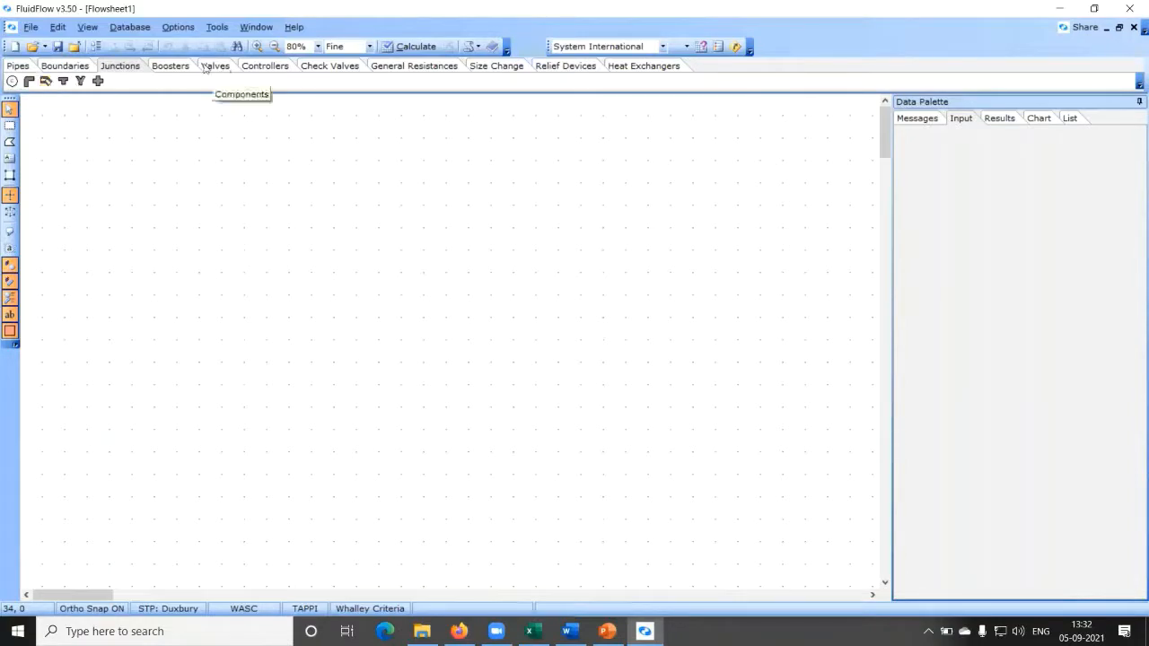
Step: Examine the booster, valve, controller, check valve, general resistance, size change, relief device and heat exchanger components
click(170, 70)
click(171, 70)
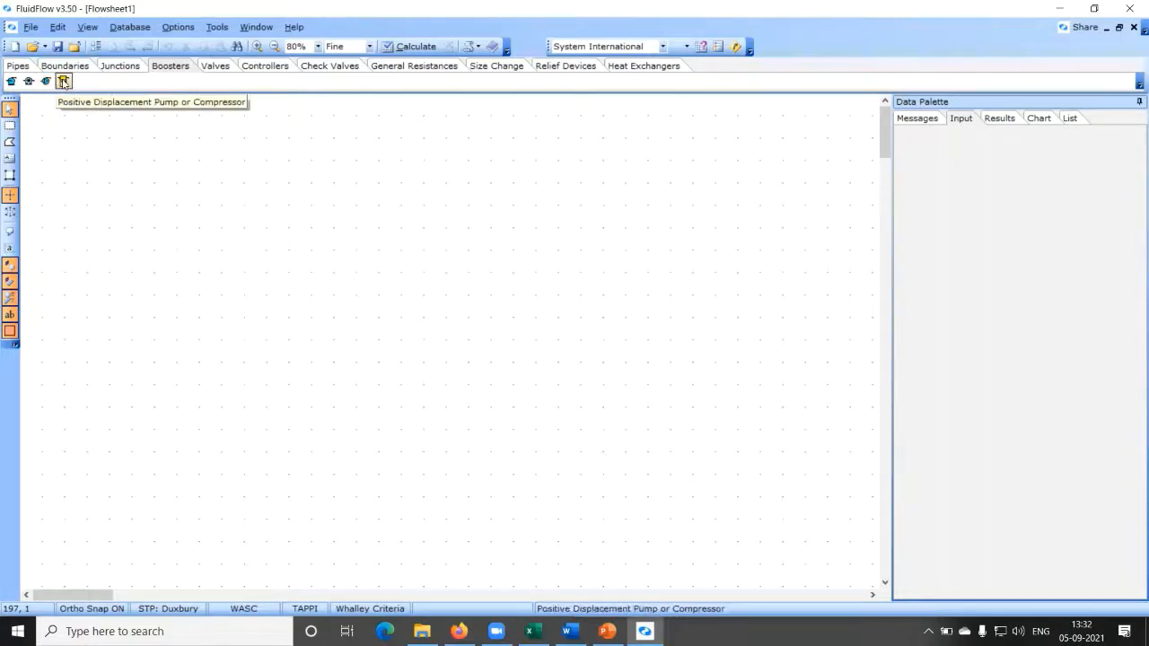
click(217, 69)
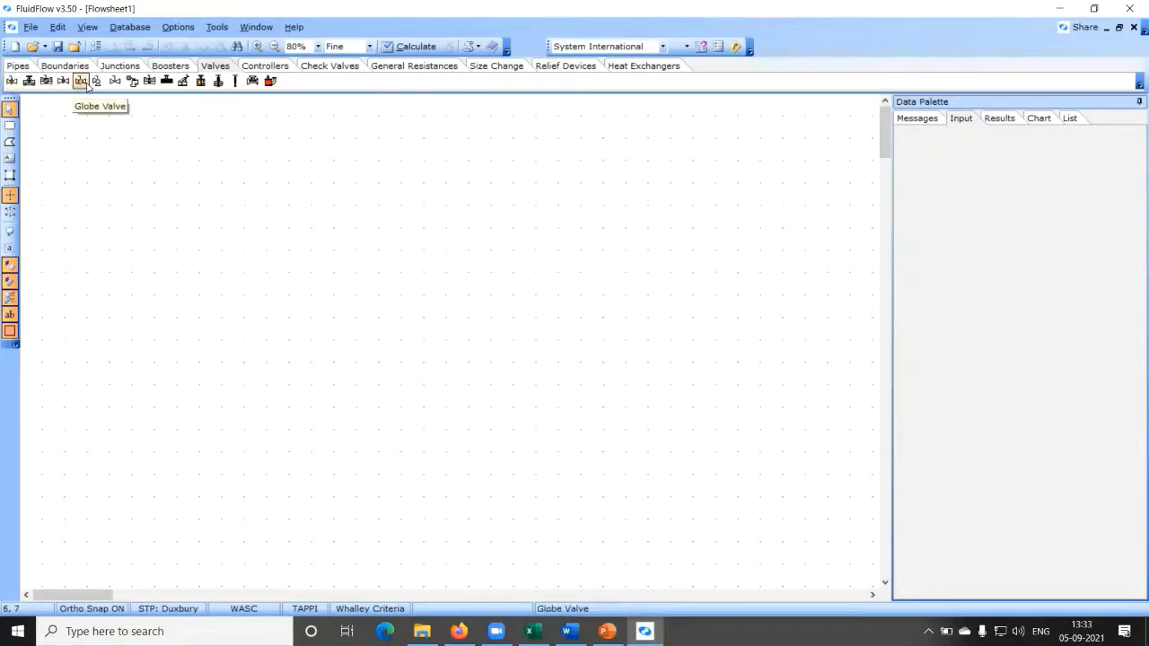
click(97, 83)
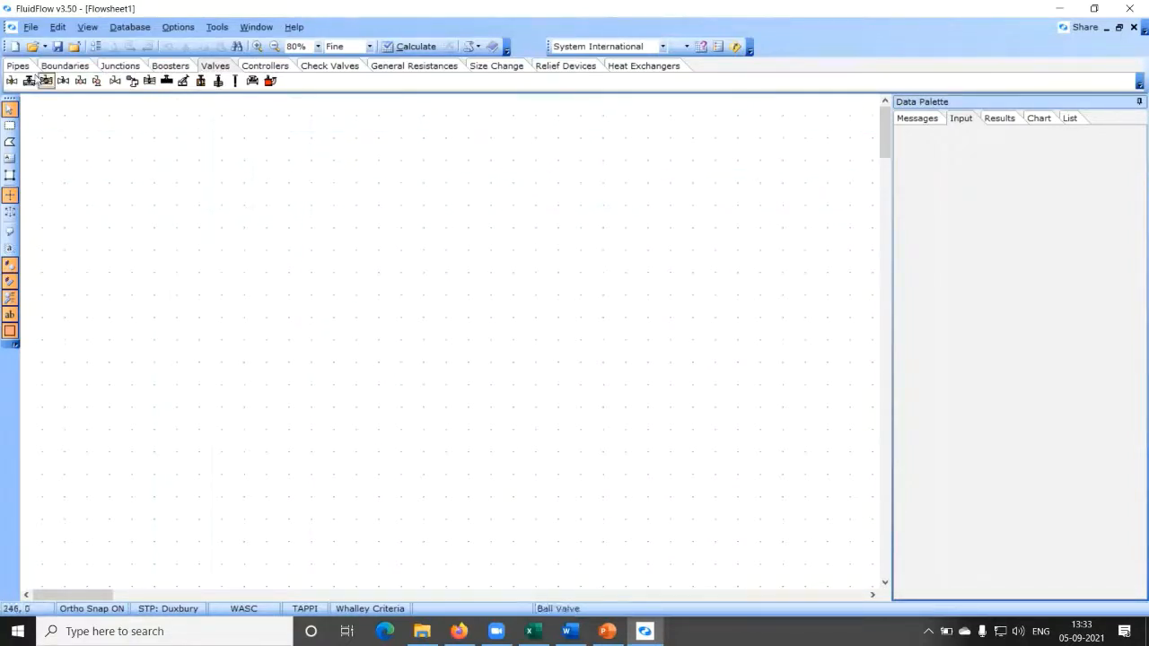
click(266, 67)
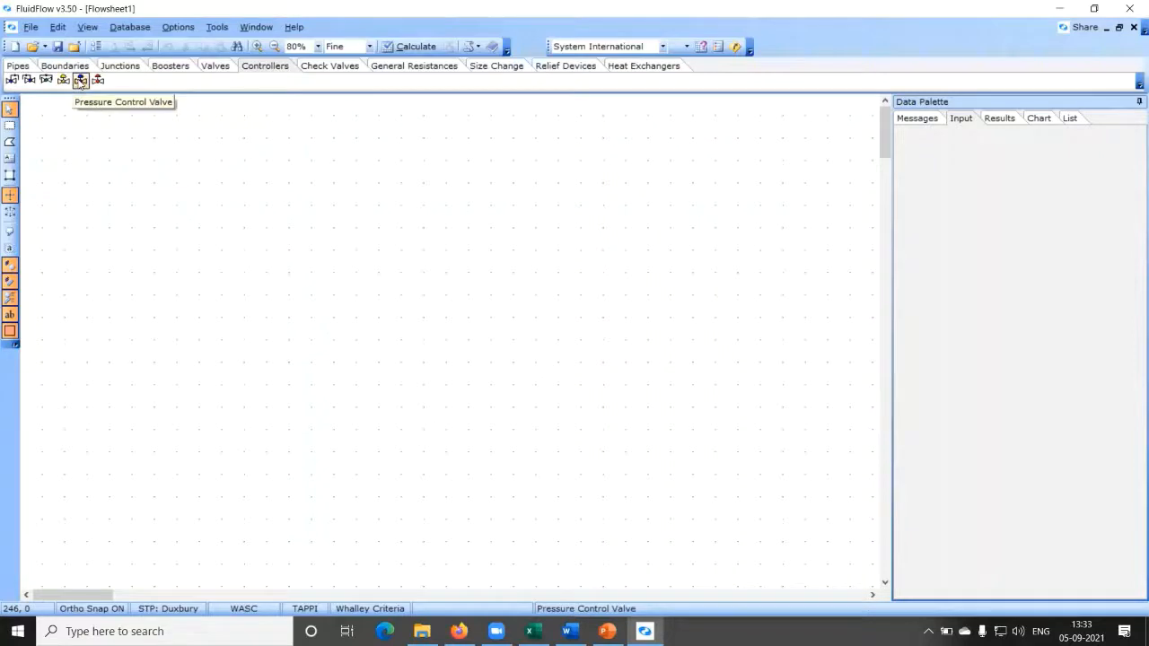
click(331, 68)
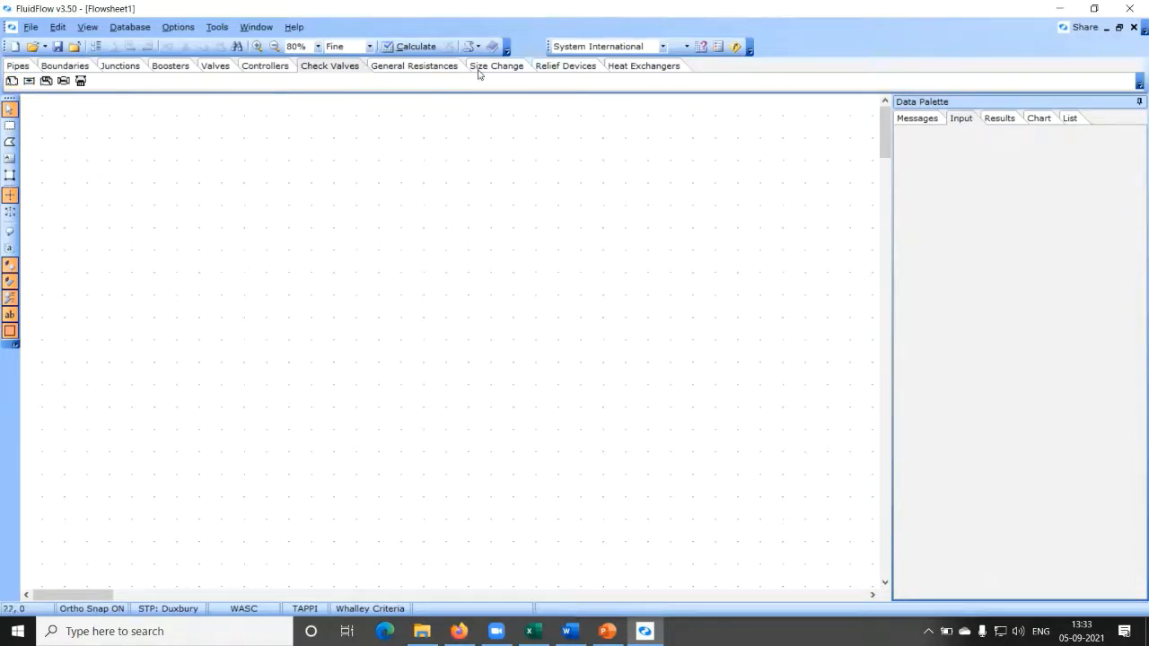
click(420, 69)
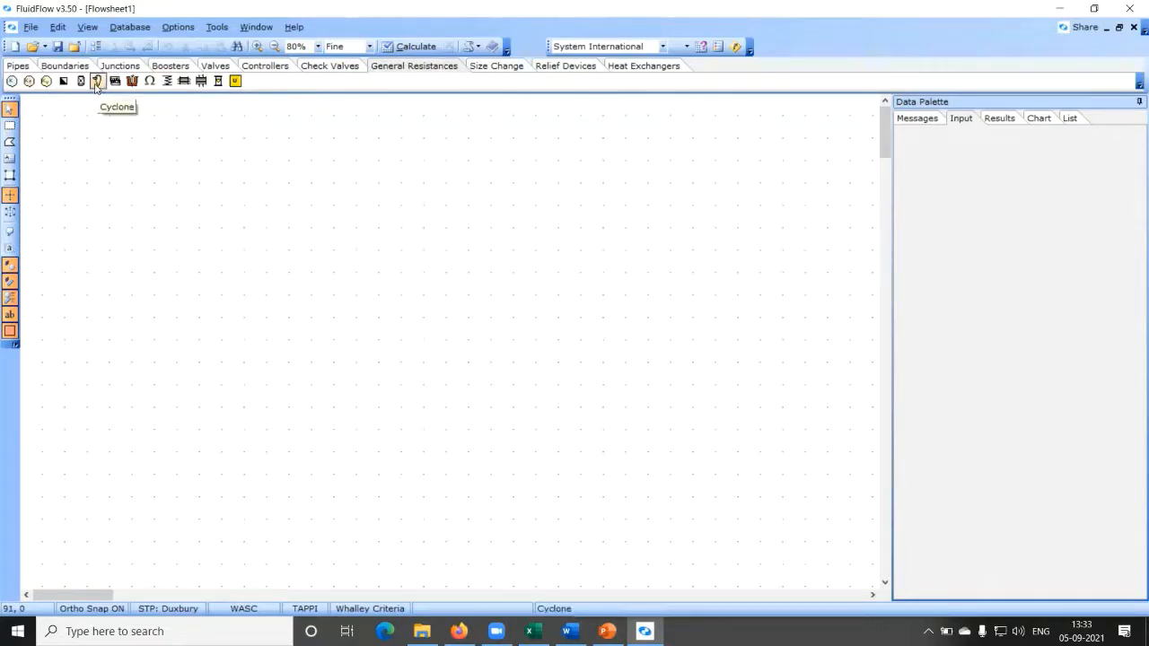
click(509, 69)
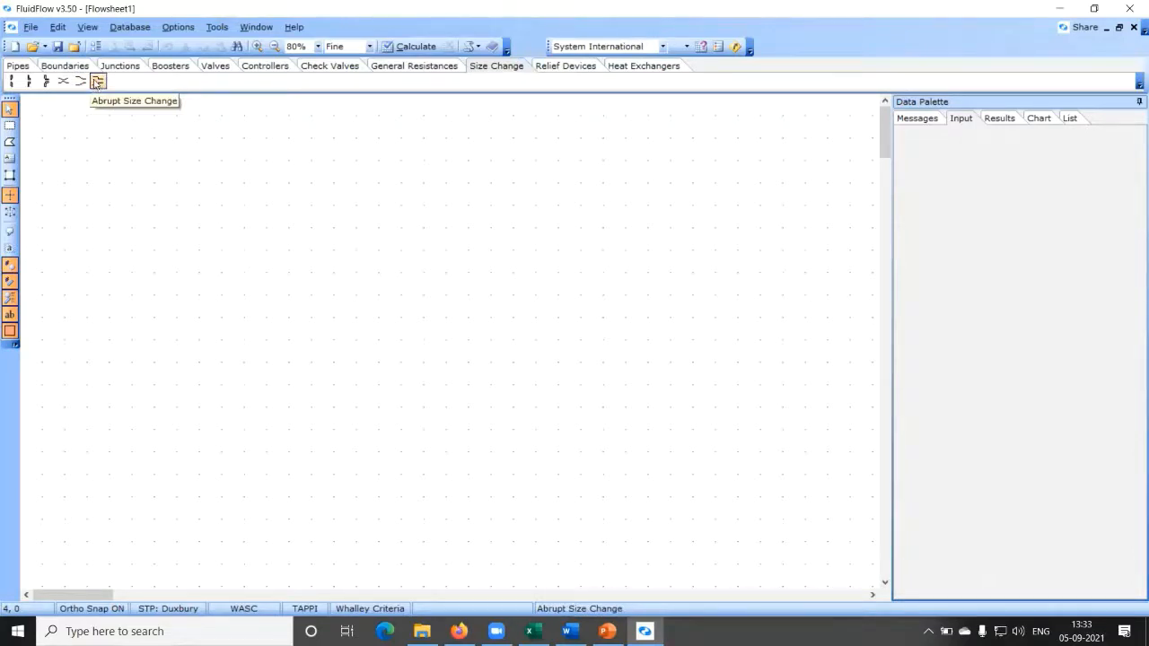
click(566, 69)
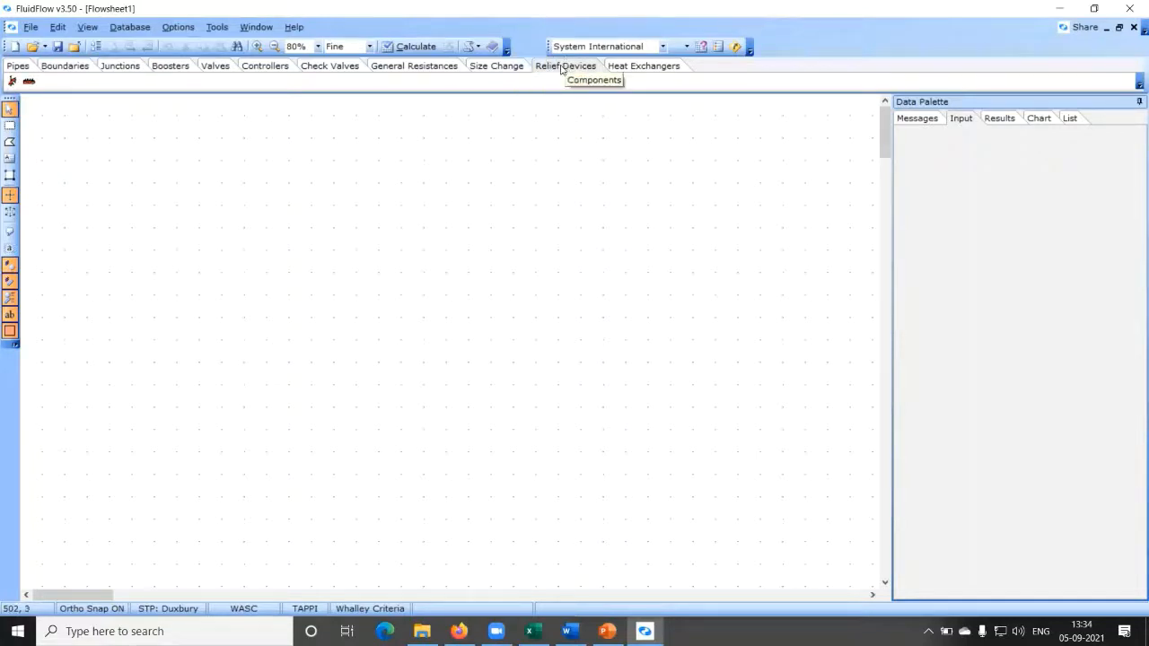
click(641, 68)
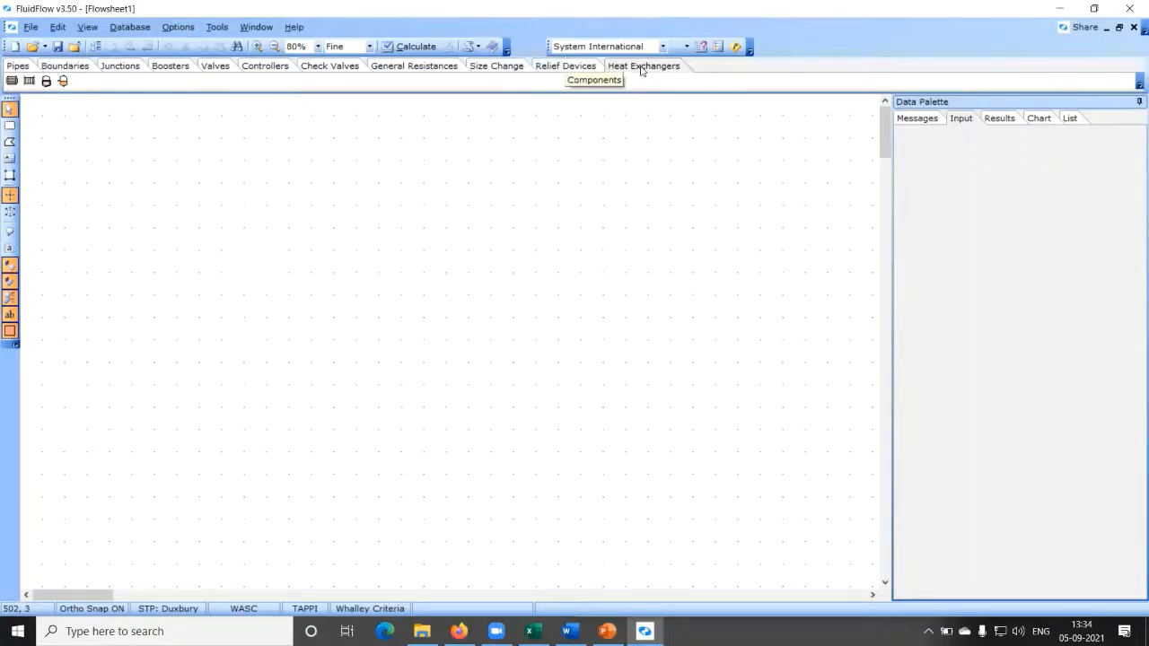
click(29, 81)
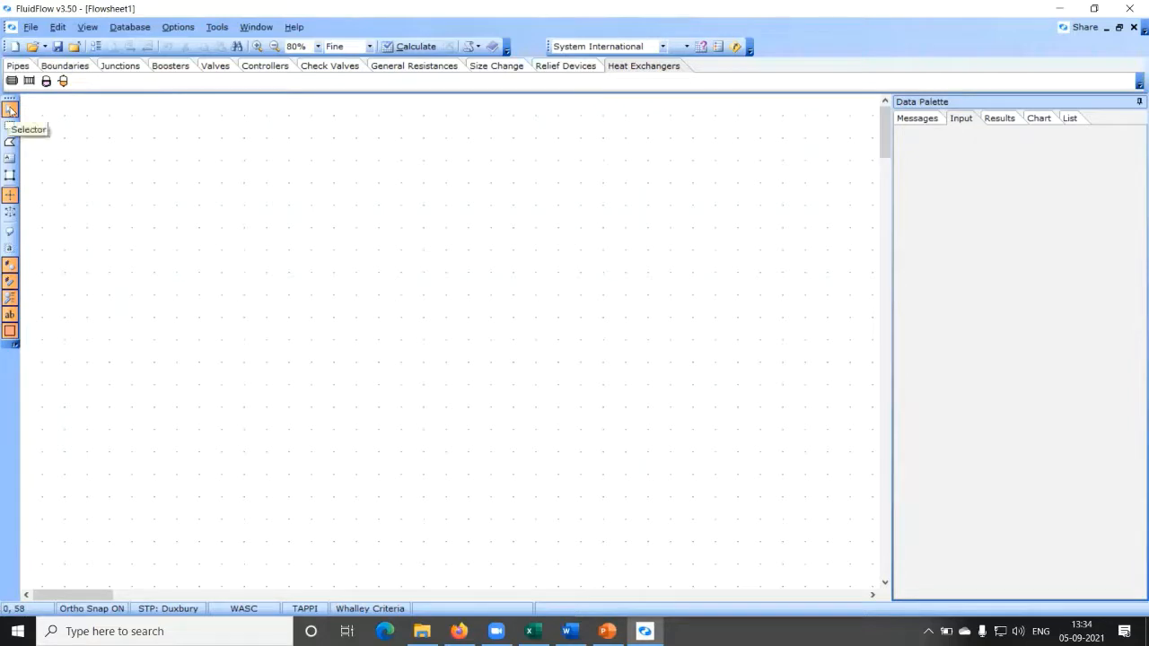
click(17, 66)
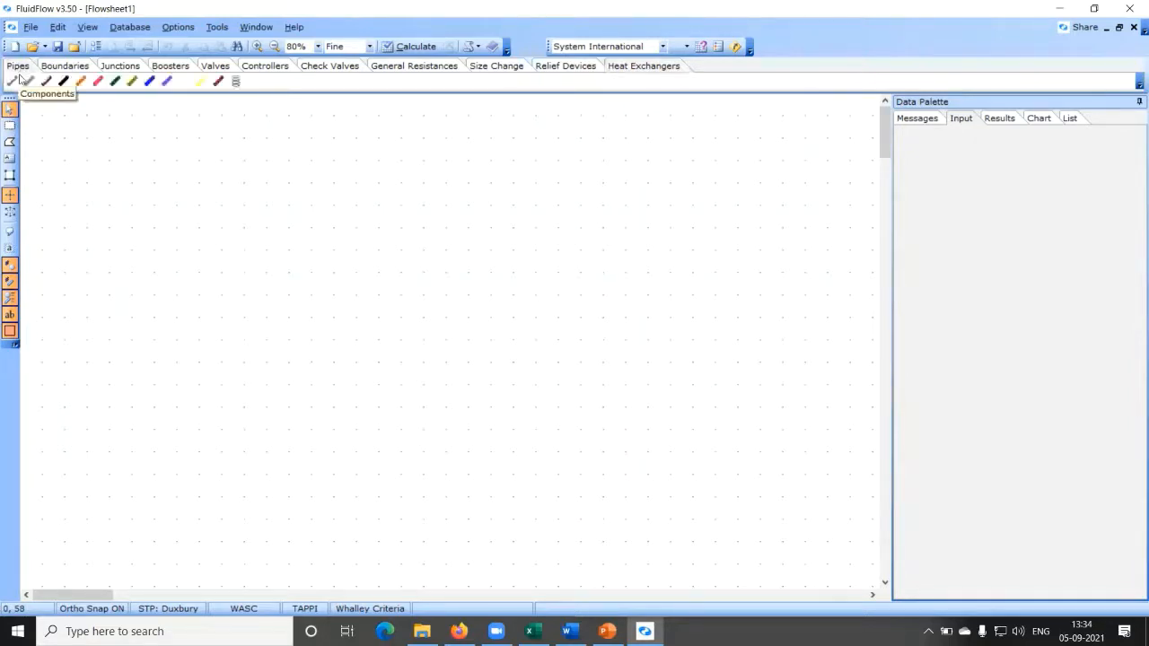
click(12, 81)
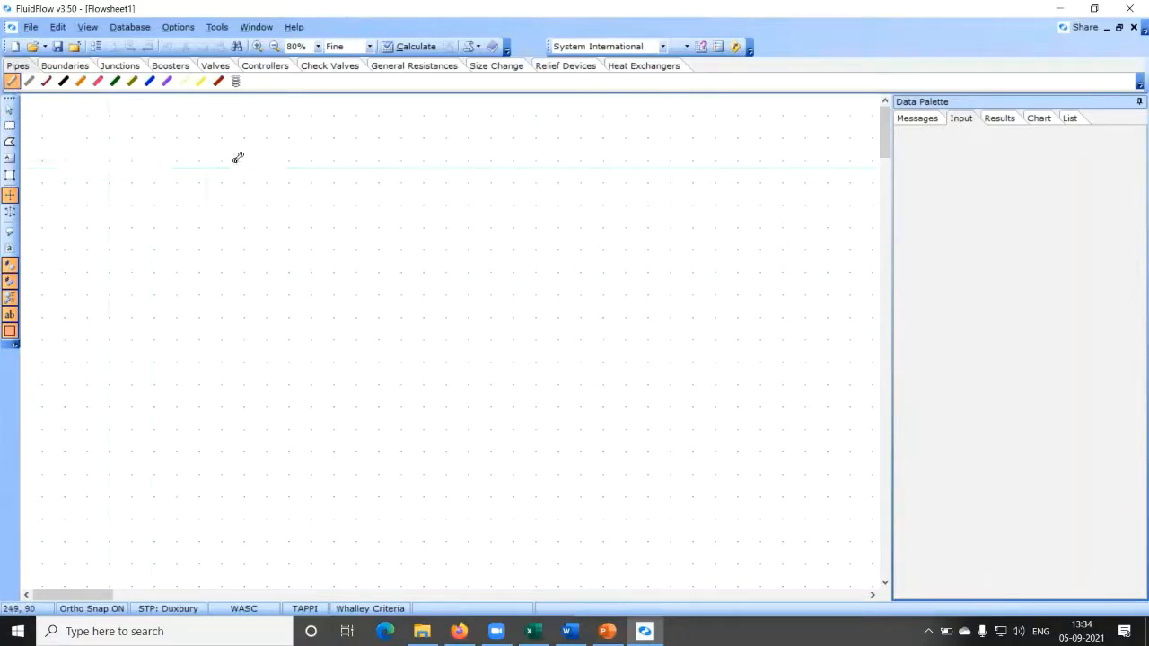
click(8, 110)
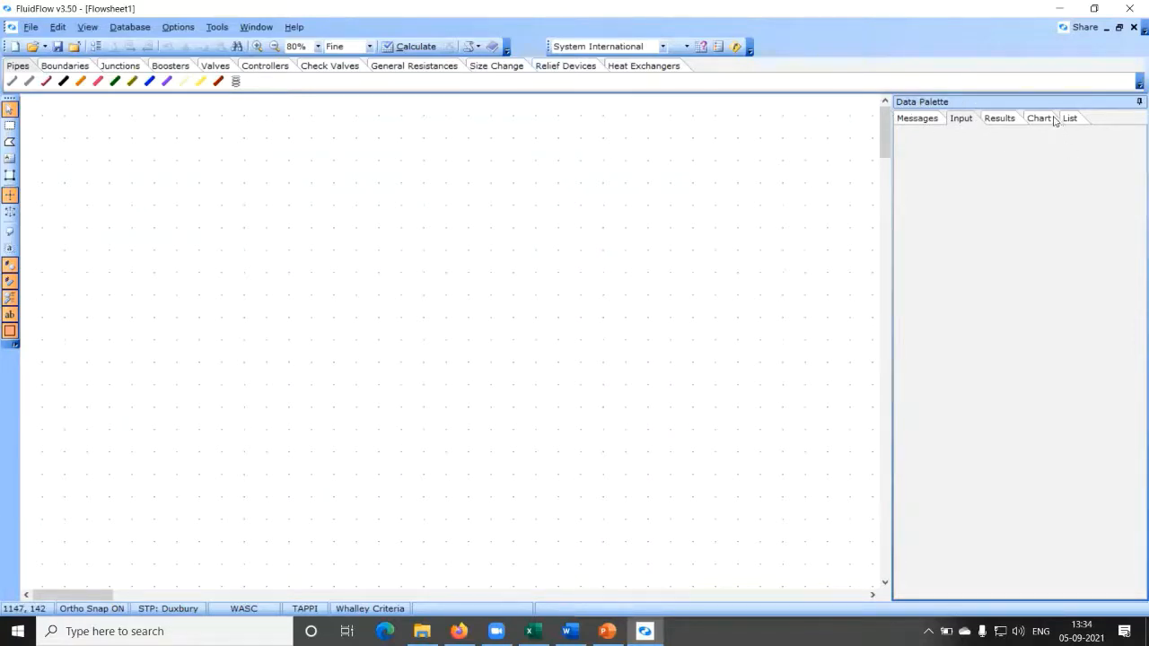
Step: Try isometric snap on the flowsheet grid and return to ortho snap
click(10, 125)
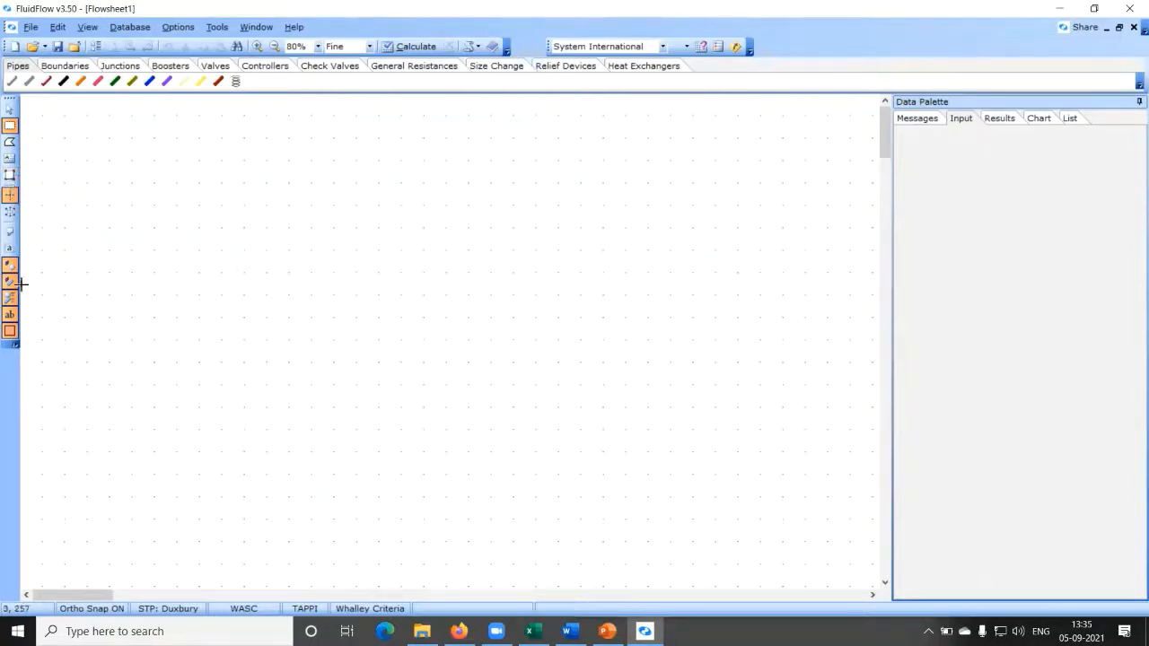
click(8, 198)
click(8, 213)
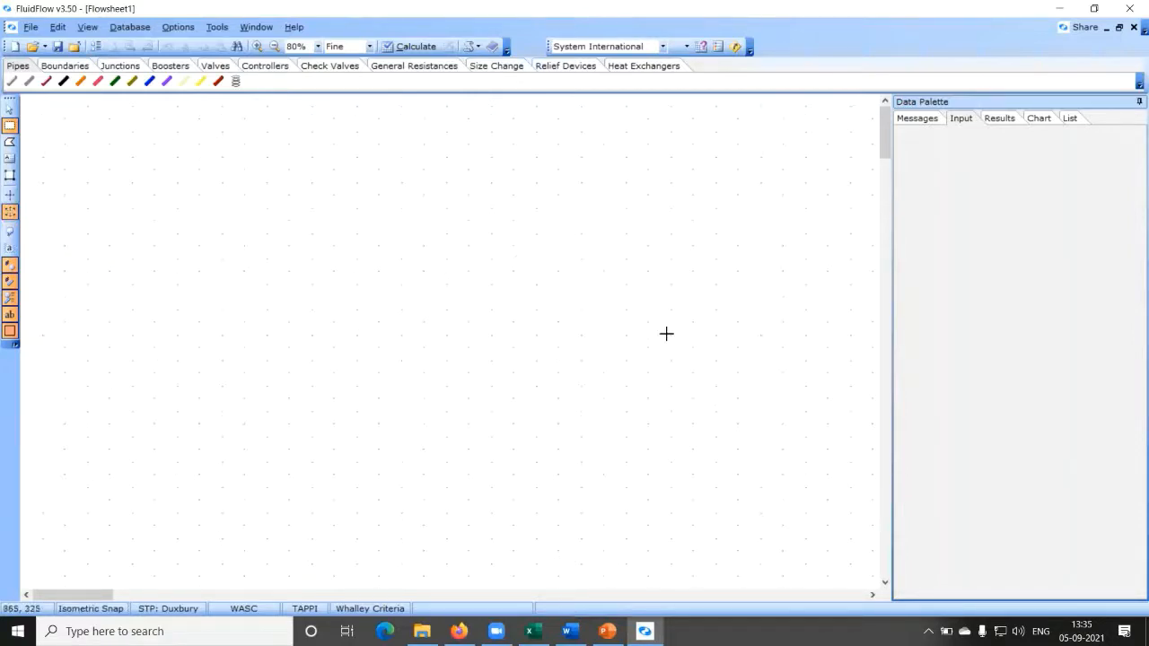
click(11, 196)
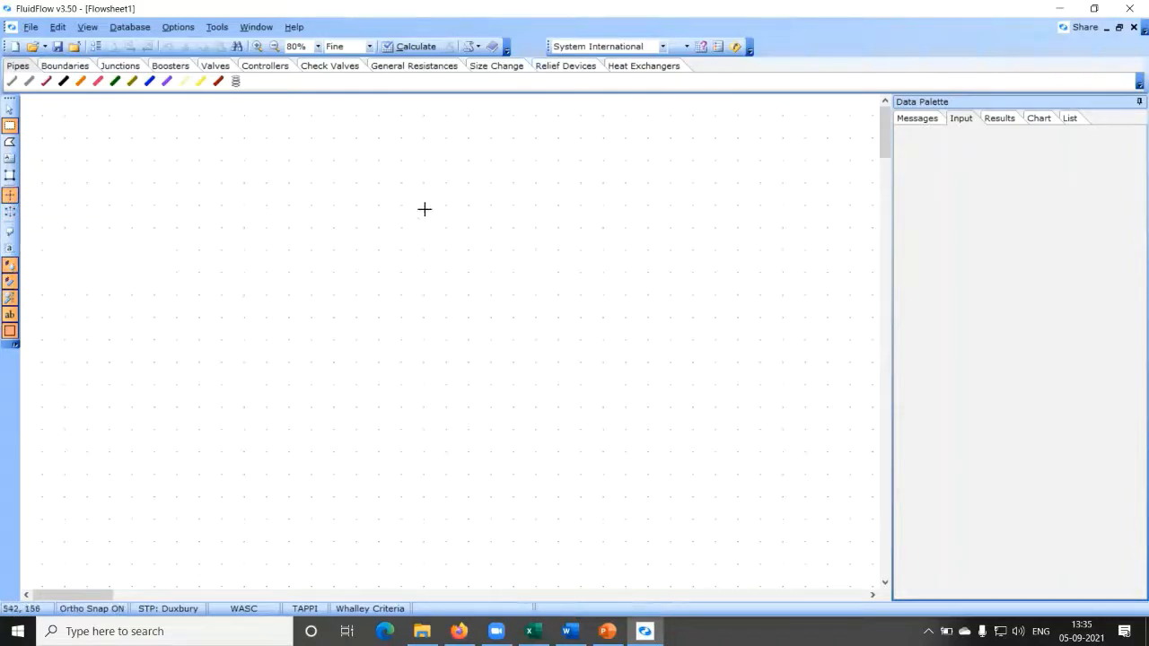
Step: Check the problem slide in PowerPoint, and place a Known or Assigned Pressure boundary in the upper-left area of the FluidFlow flowsheet
mouse_move(609, 618)
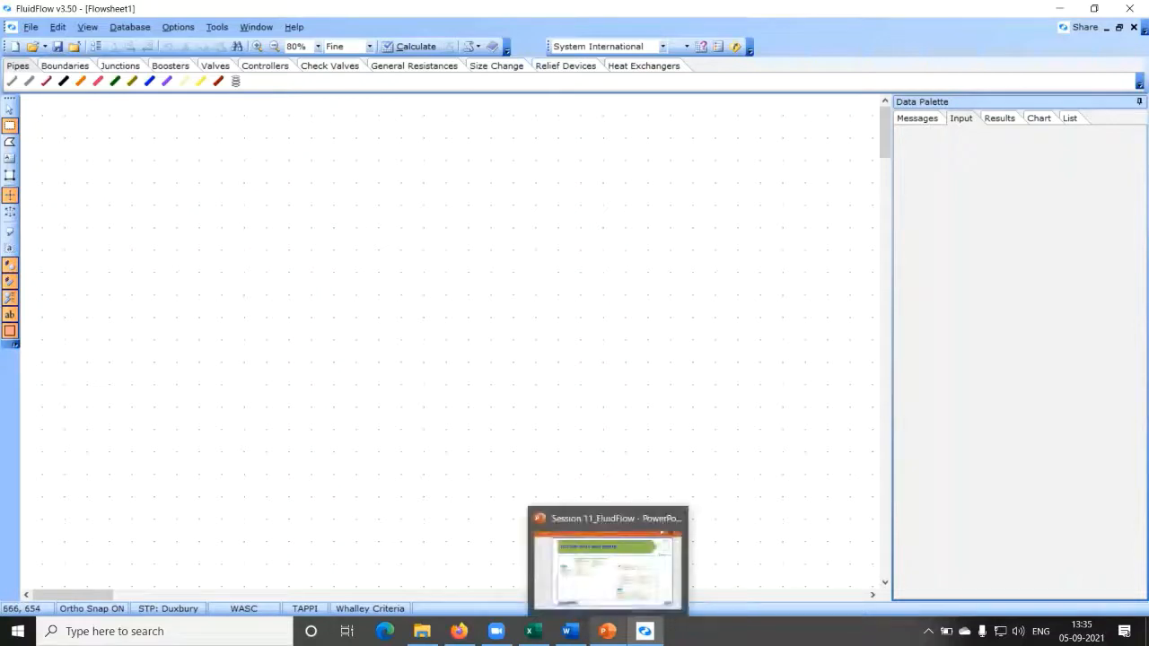
click(603, 567)
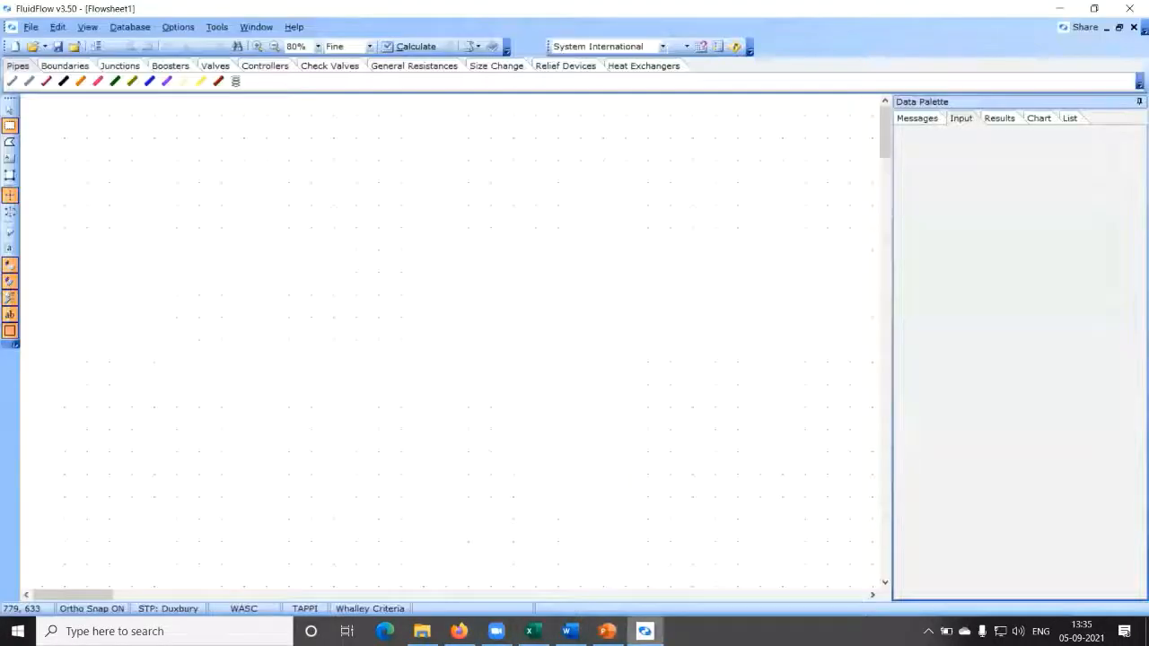
click(644, 631)
click(75, 67)
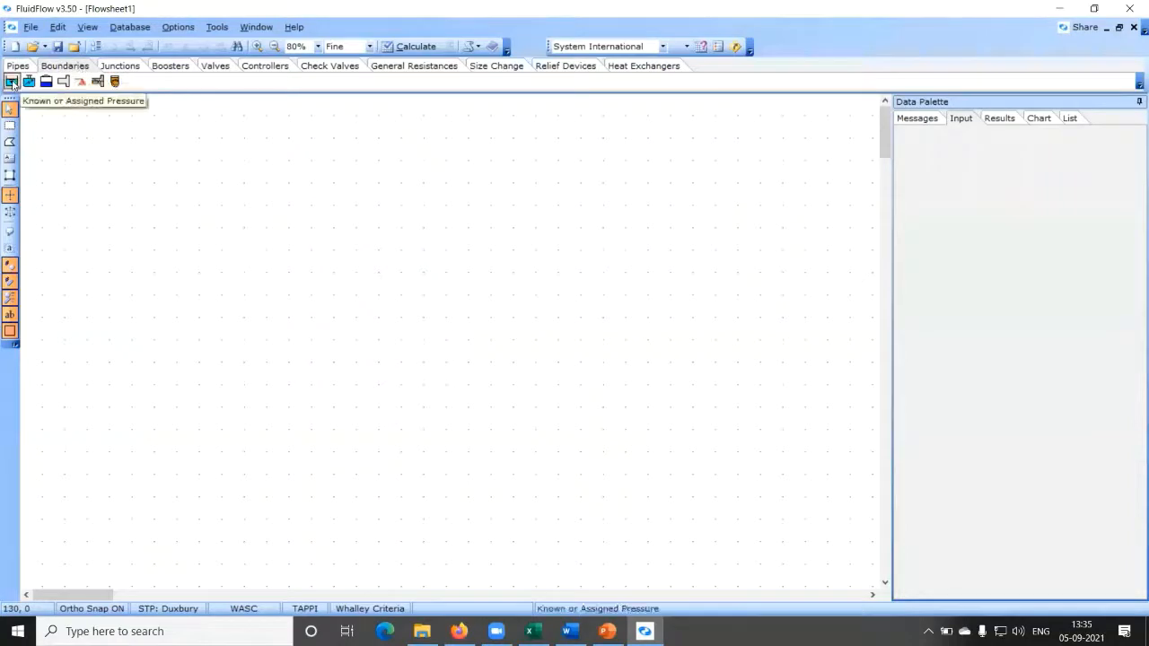
click(11, 82)
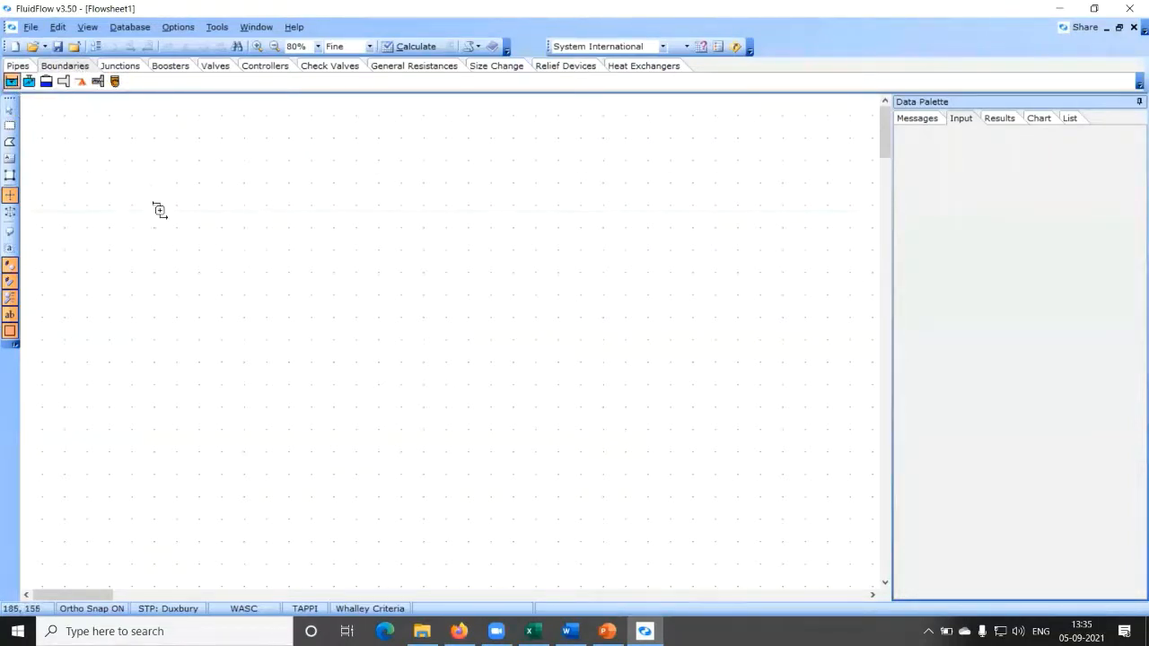
click(109, 160)
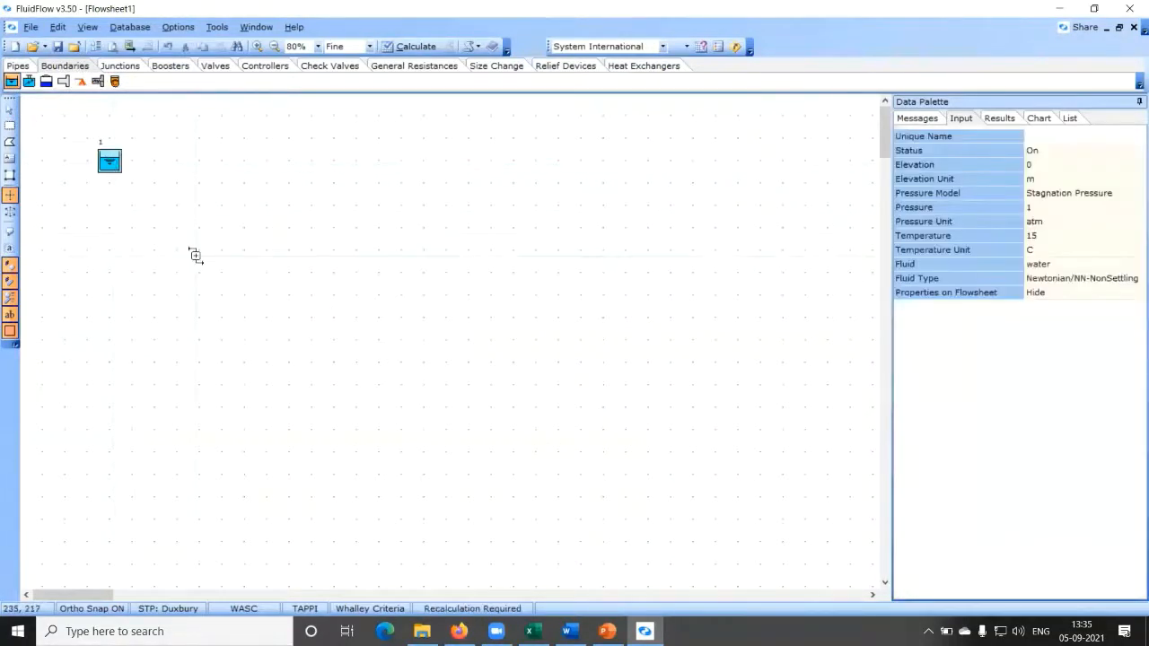
Step: Place a second Known or Assigned Pressure boundary below and right of the first, and a bend directly above it, level with the first reservoir
click(12, 81)
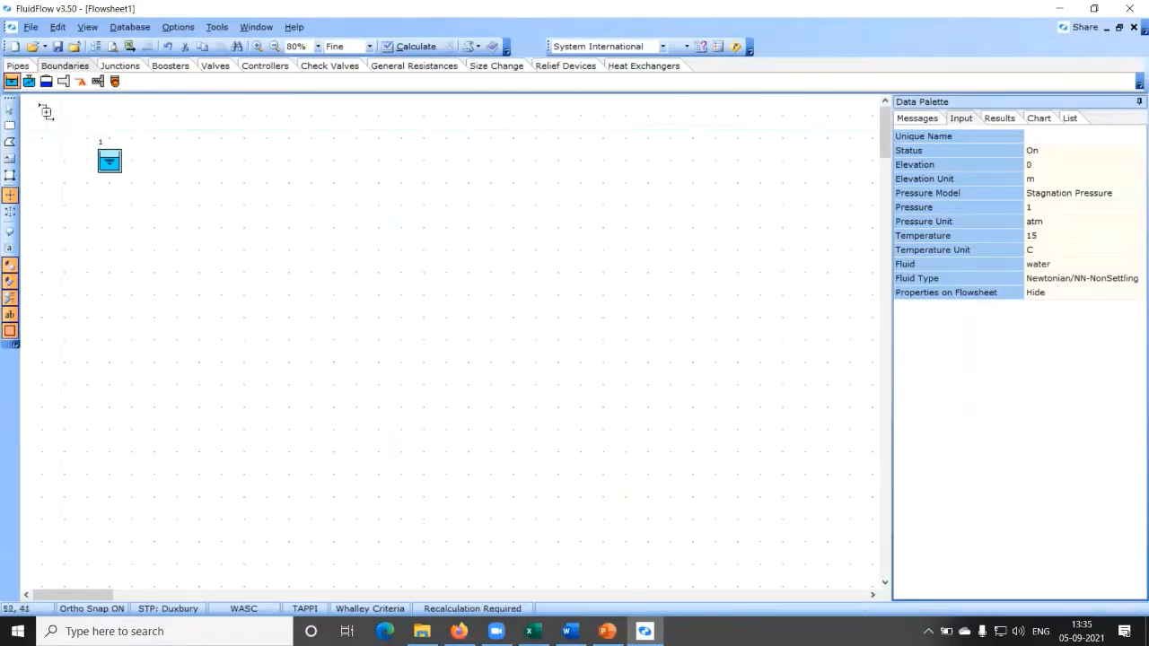
click(355, 387)
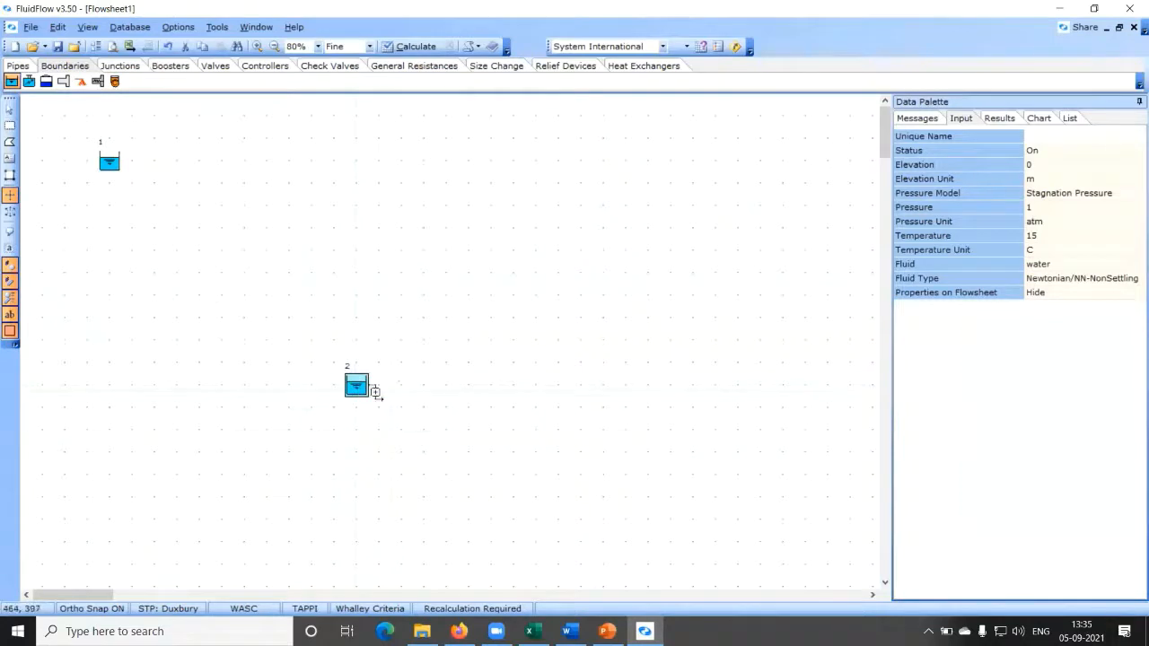
click(121, 66)
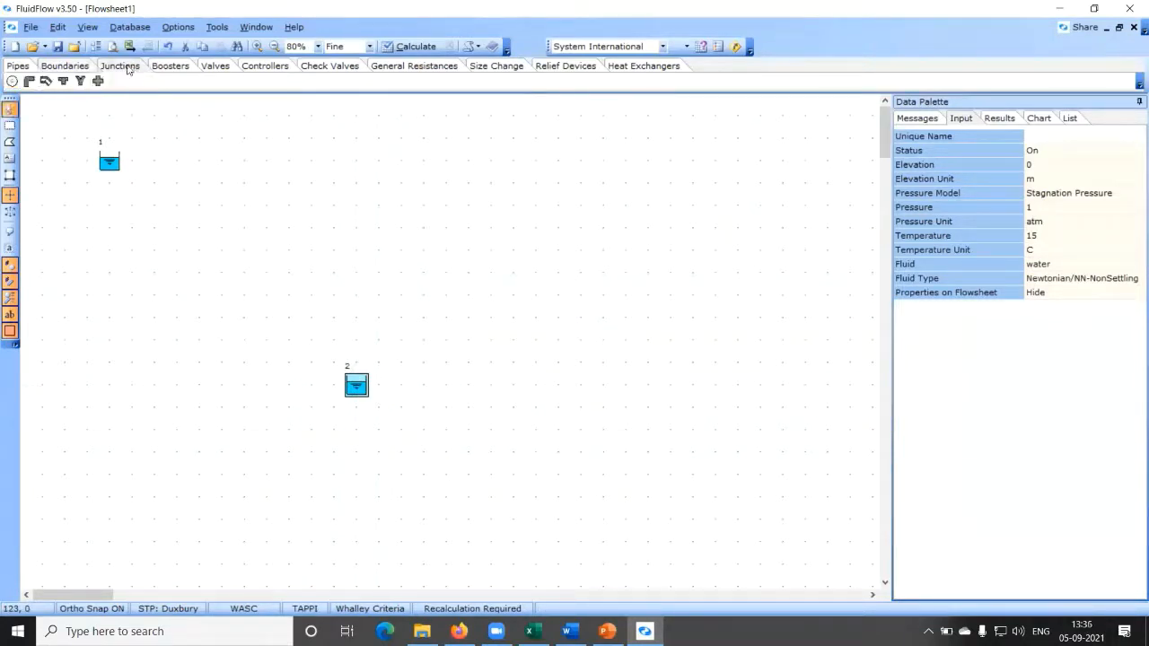
click(30, 81)
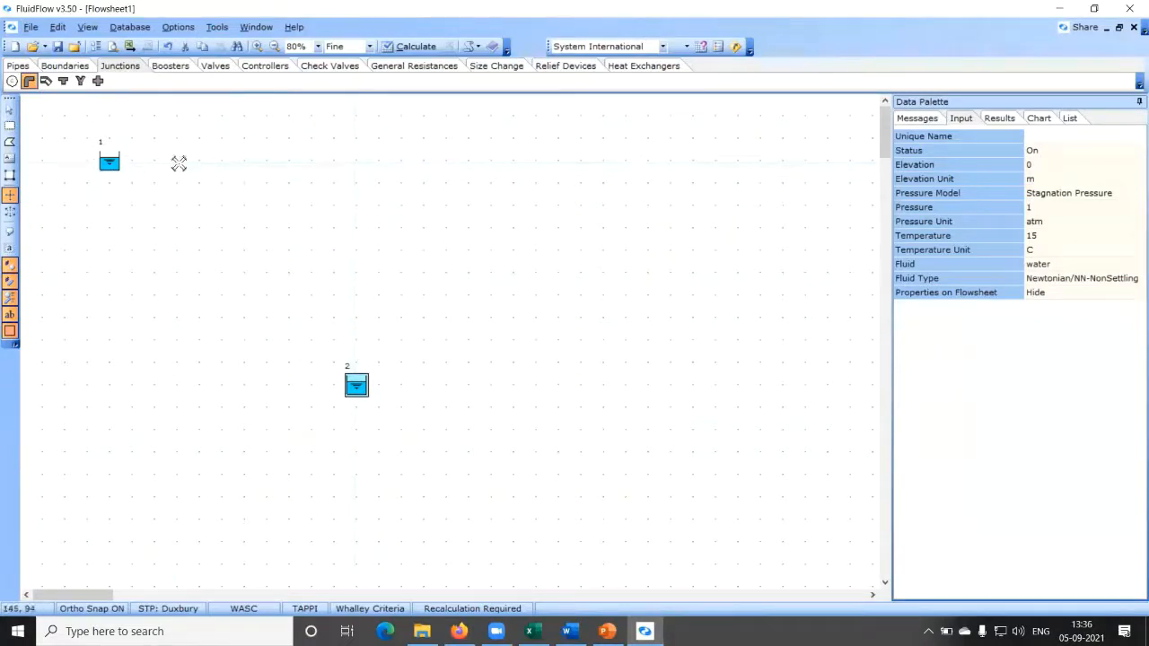
click(358, 162)
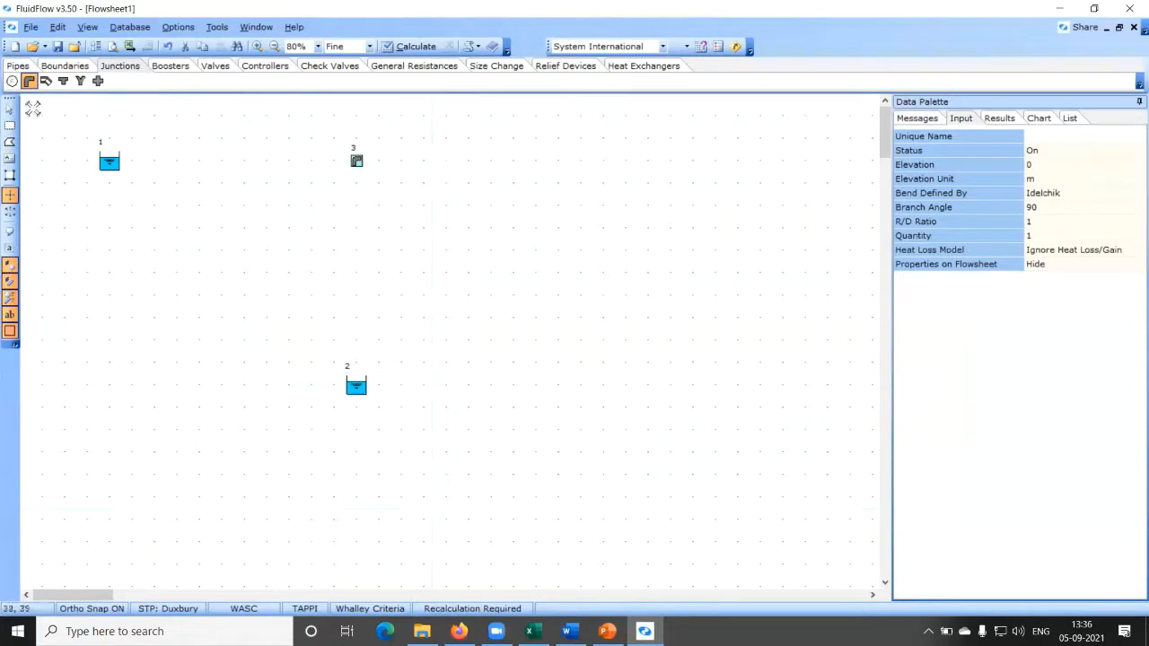
Step: Connect the first reservoir to the bend and the bend to the lower reservoir with steel pipes, and return to selection mode
click(17, 66)
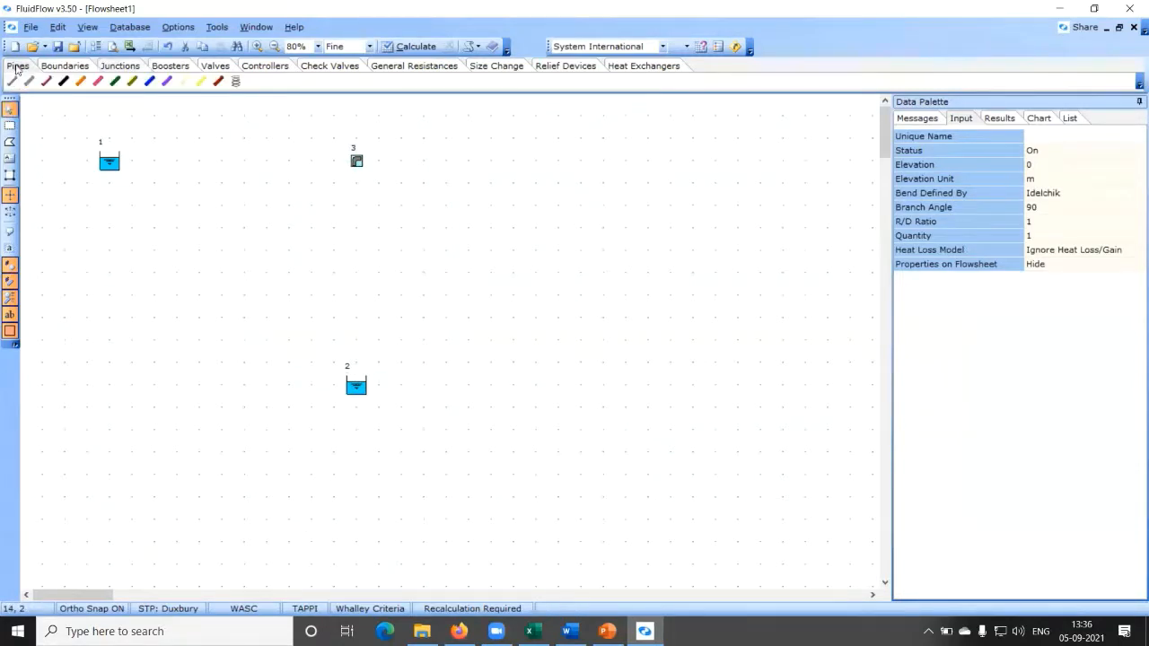
click(13, 81)
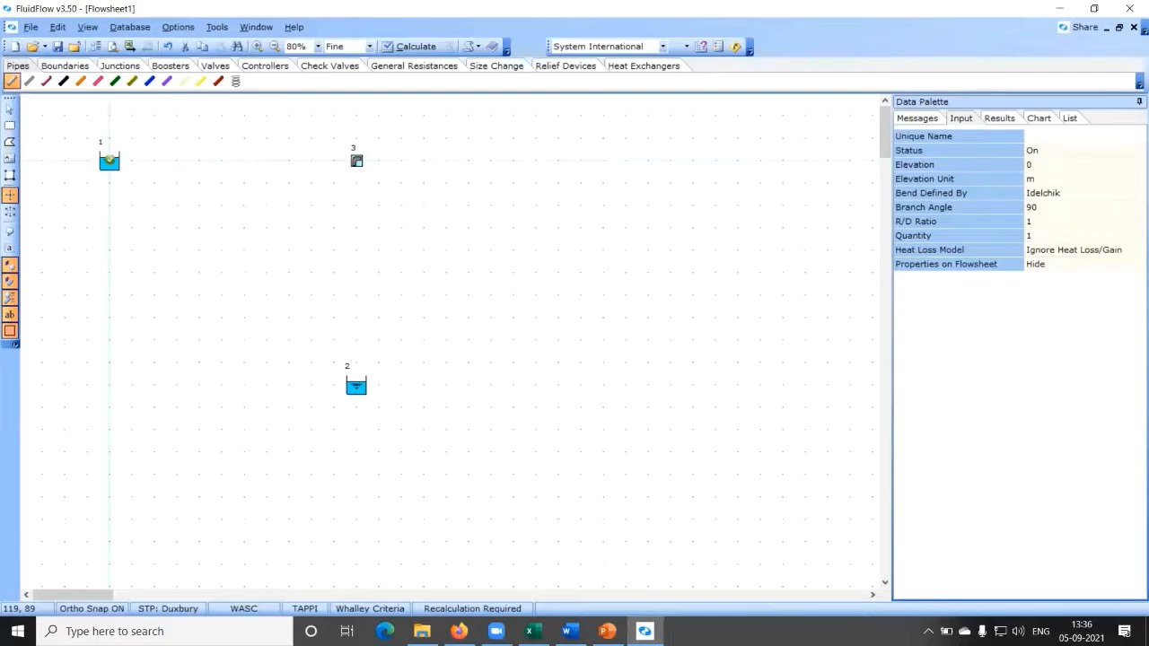
click(109, 160)
drag(109, 160, 356, 159)
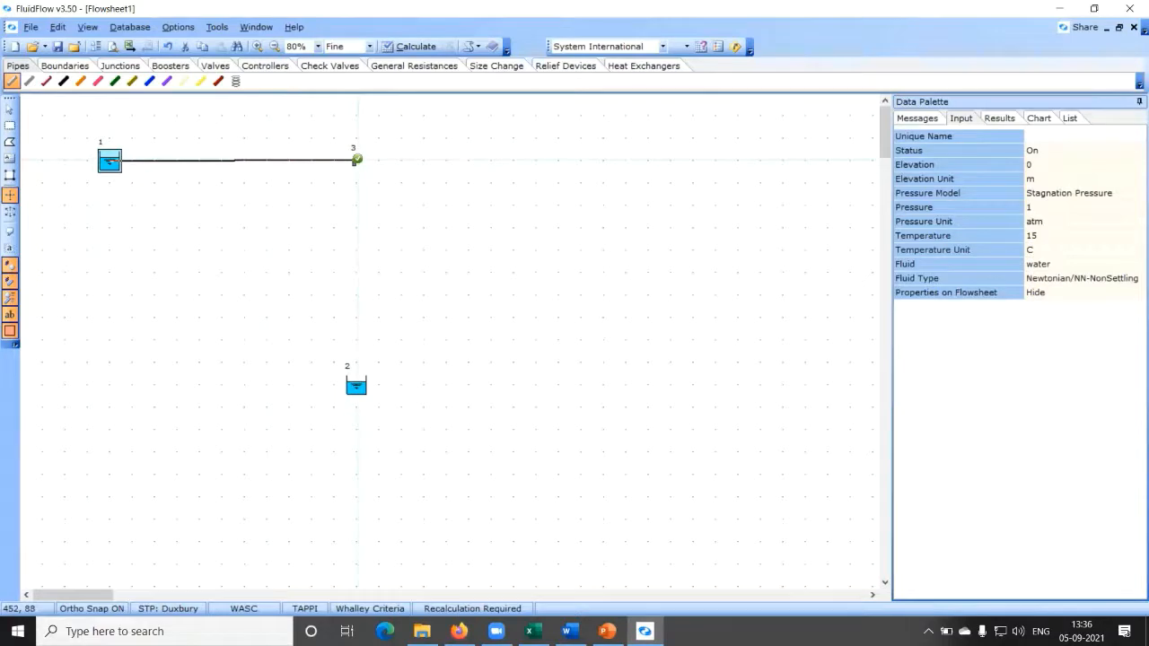
click(356, 160)
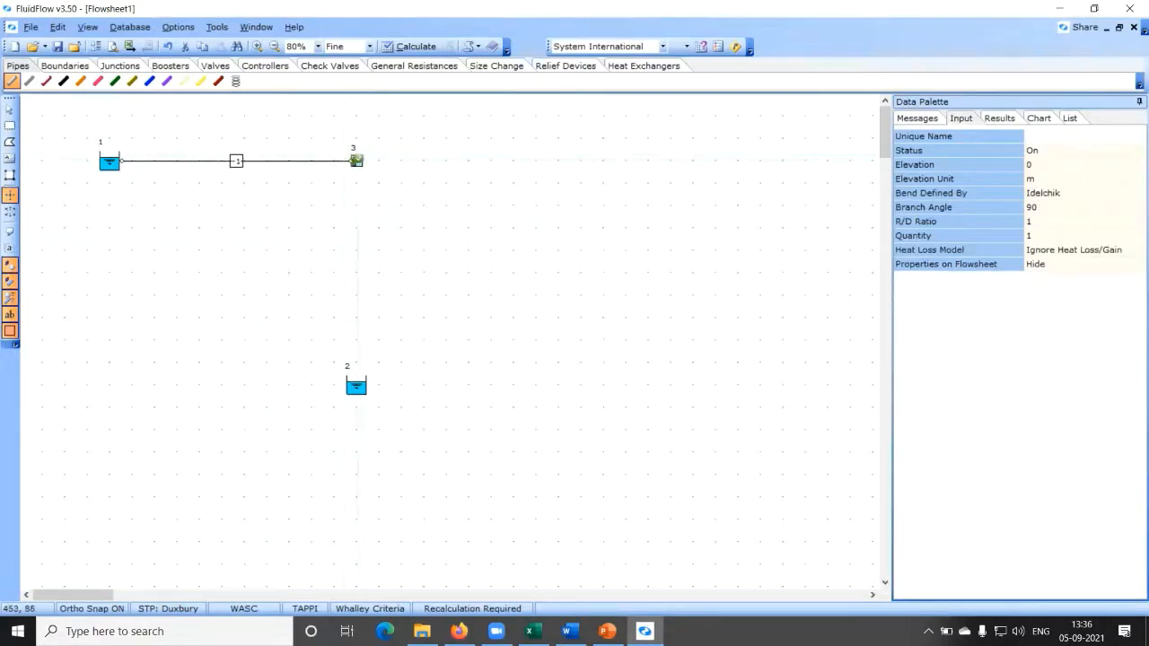
mouse_move(357, 160)
mouse_down()
mouse_move(405, 314)
mouse_move(355, 387)
mouse_up()
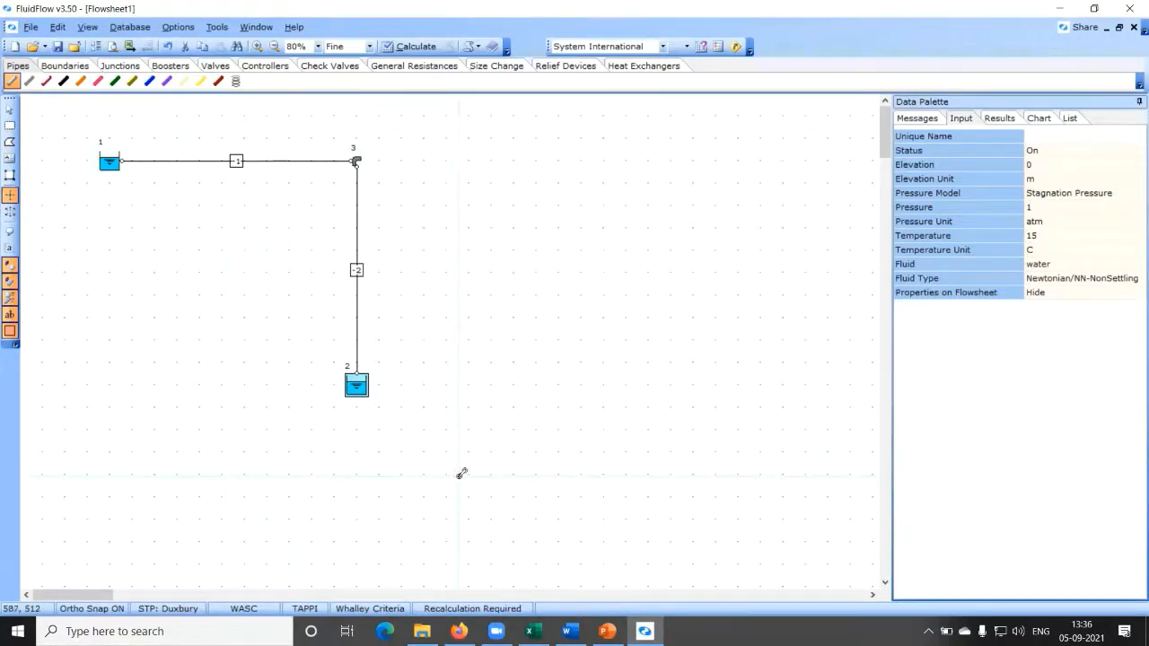
click(11, 110)
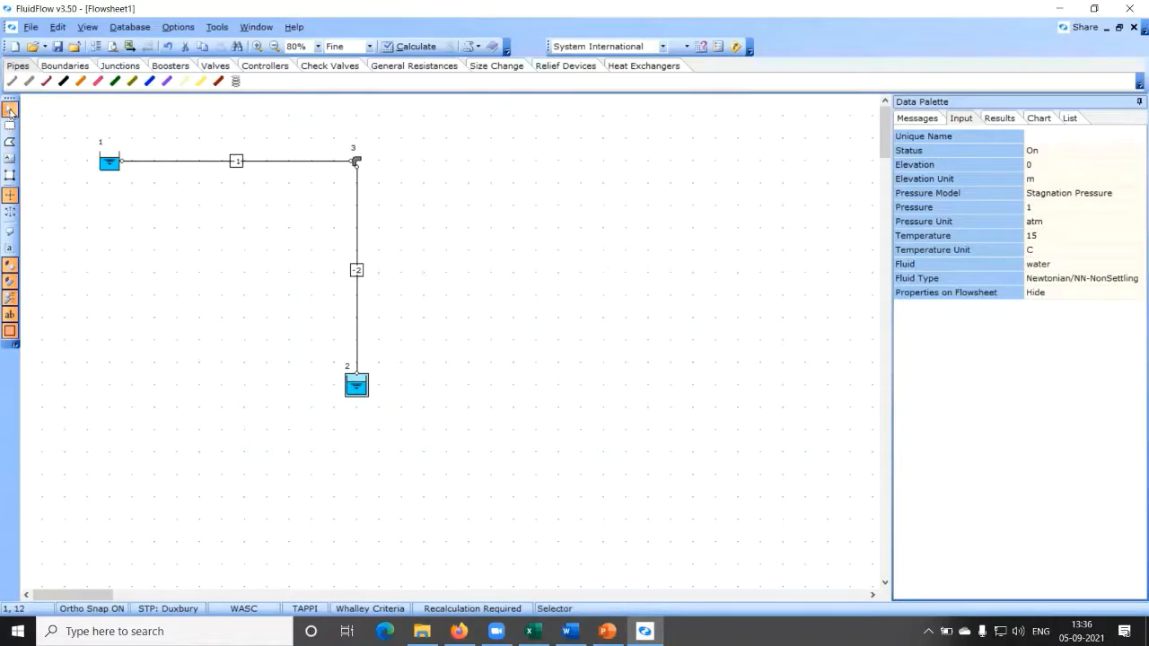
Step: Review the messages, input, results and chart data of the upper reservoir, enlarging the message area
click(109, 168)
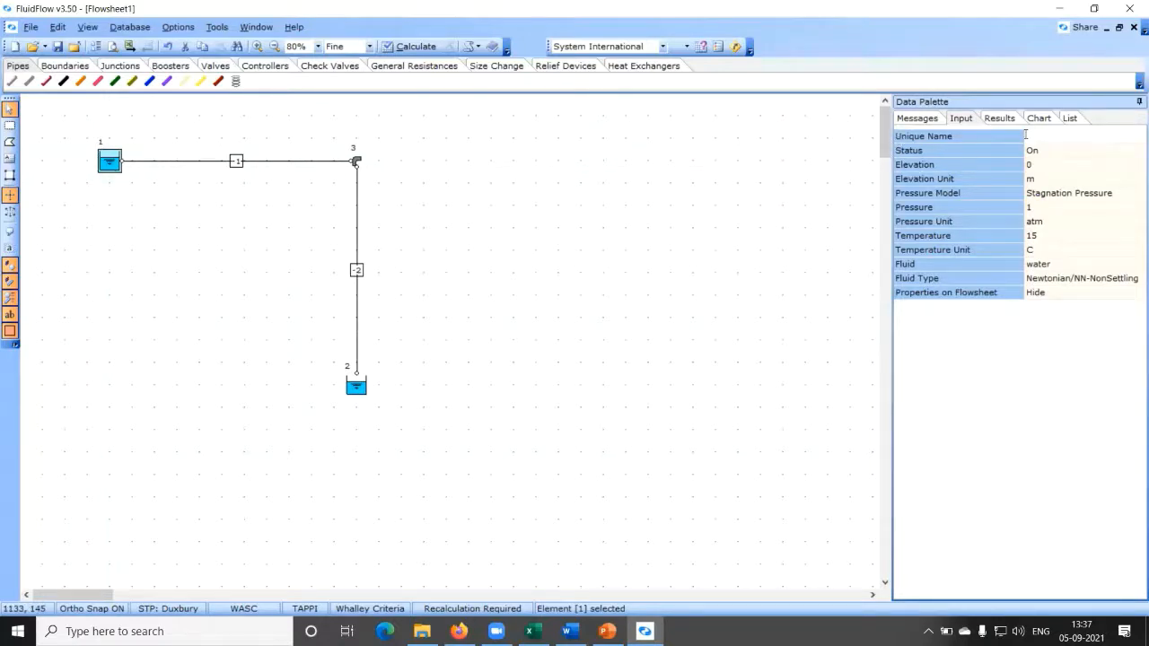
click(916, 122)
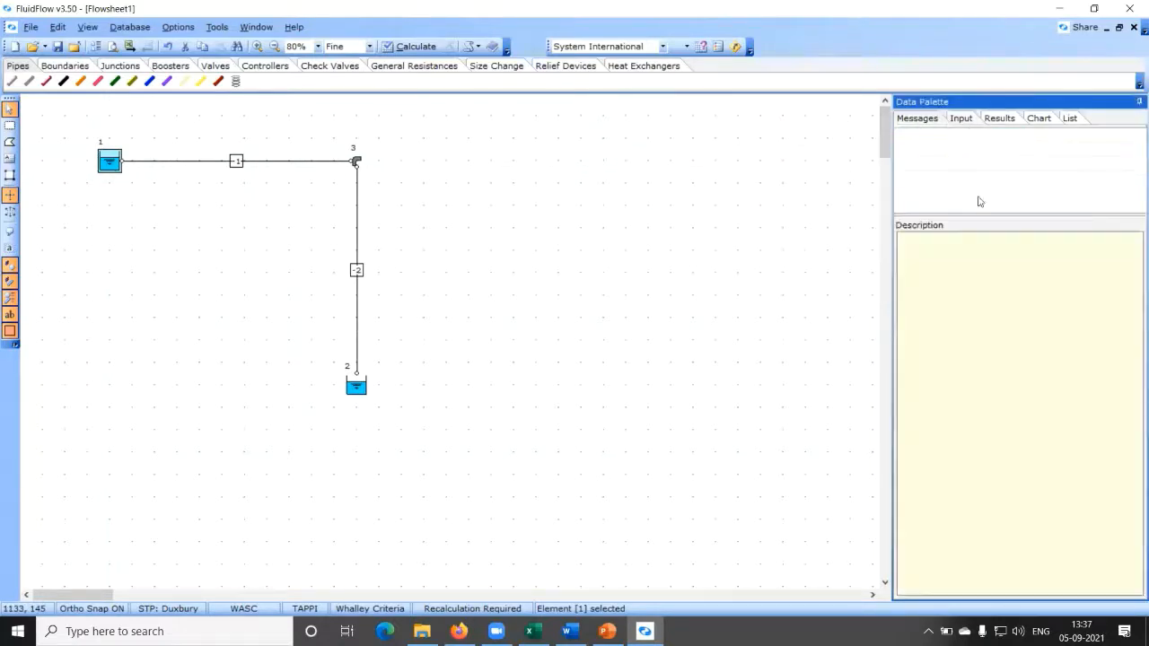
drag(977, 215, 1015, 300)
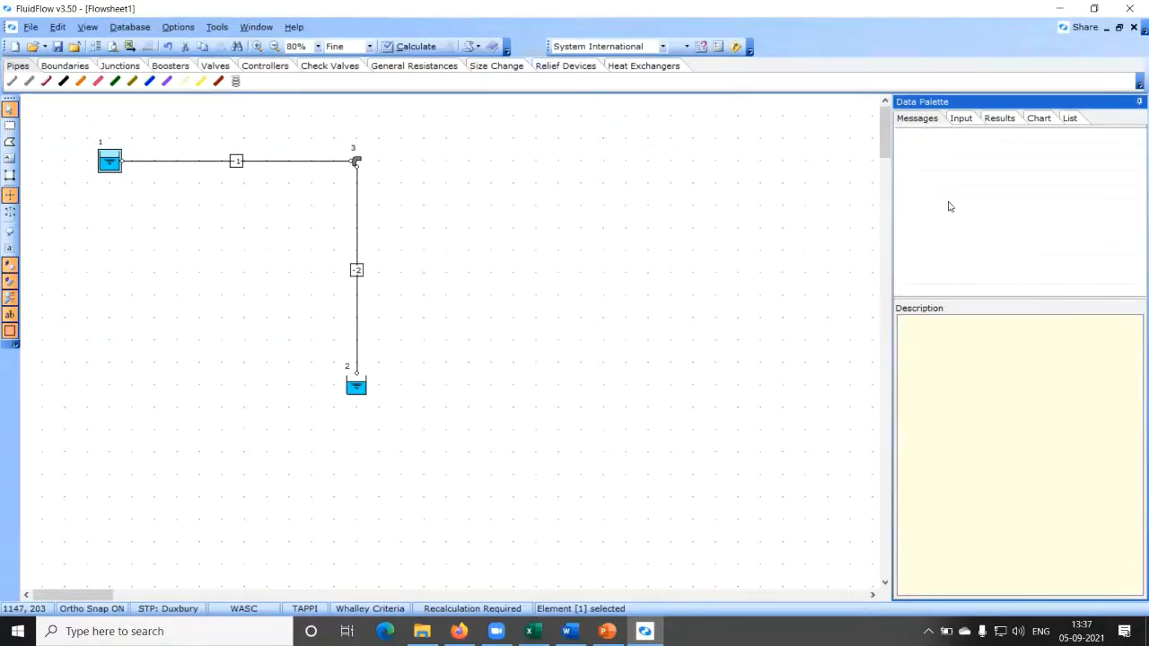
click(959, 119)
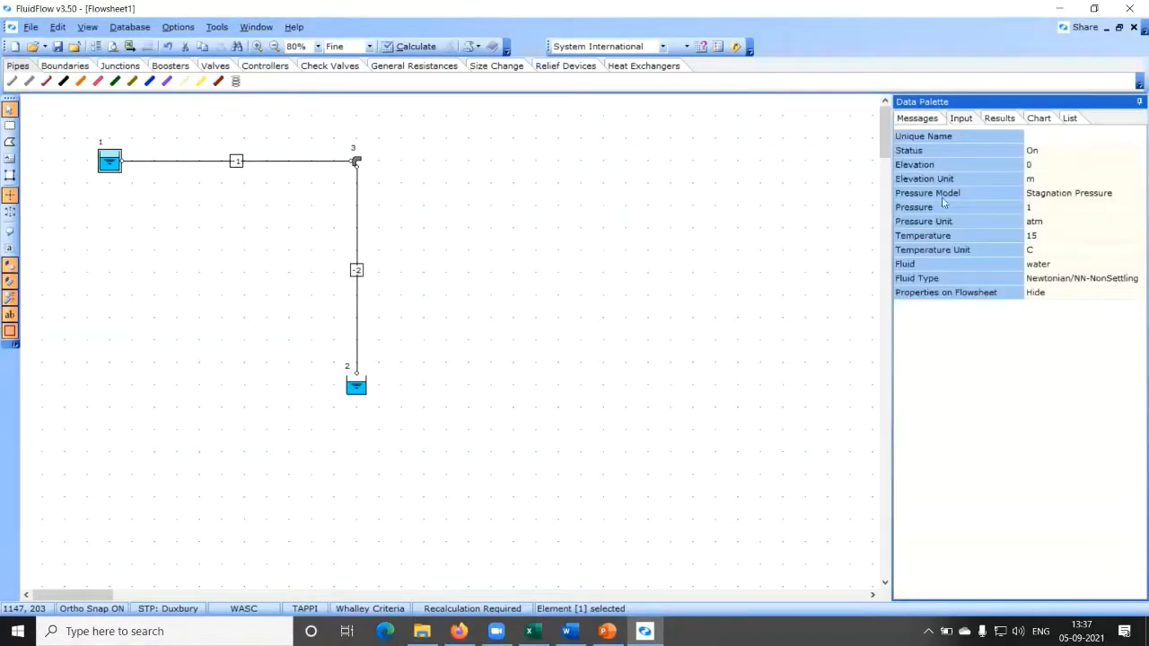
click(994, 120)
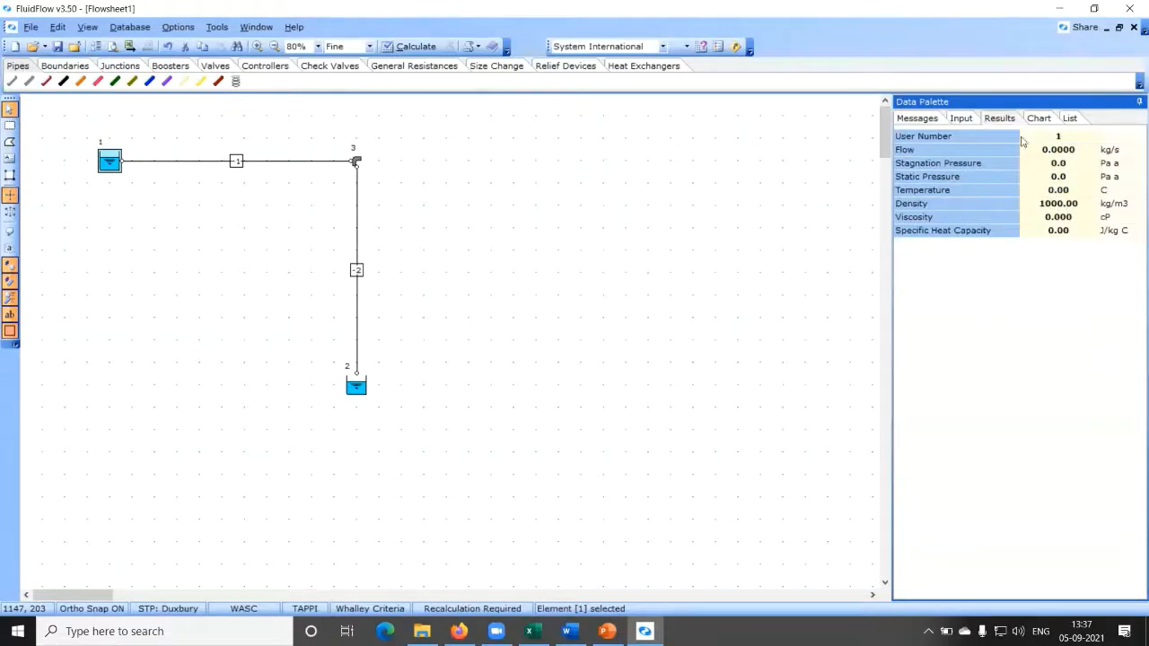
click(1039, 120)
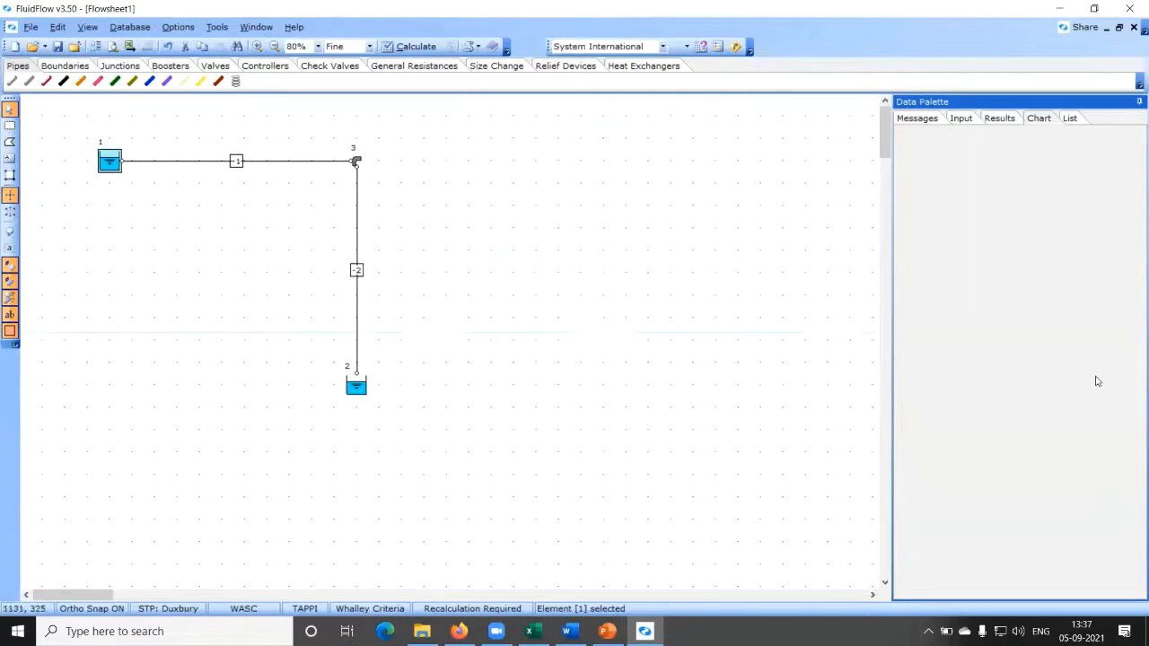
Step: Enlarge the component category area and include pipes and boundaries along with junctions in the component listing
click(1079, 123)
drag(1034, 205, 1035, 401)
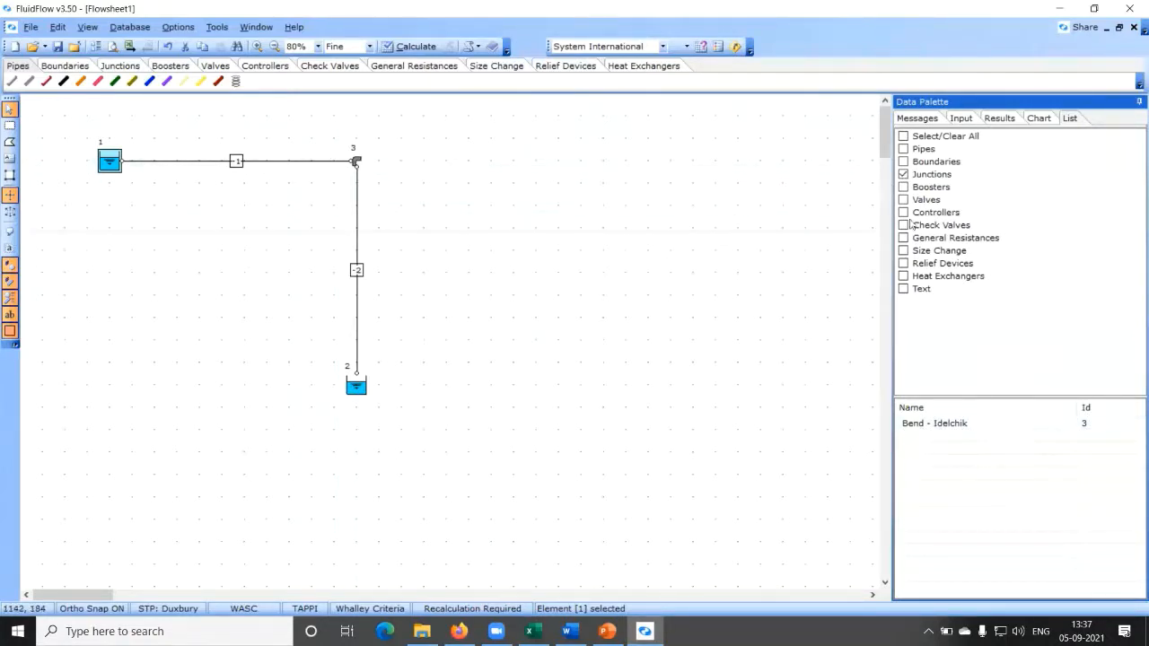
click(904, 151)
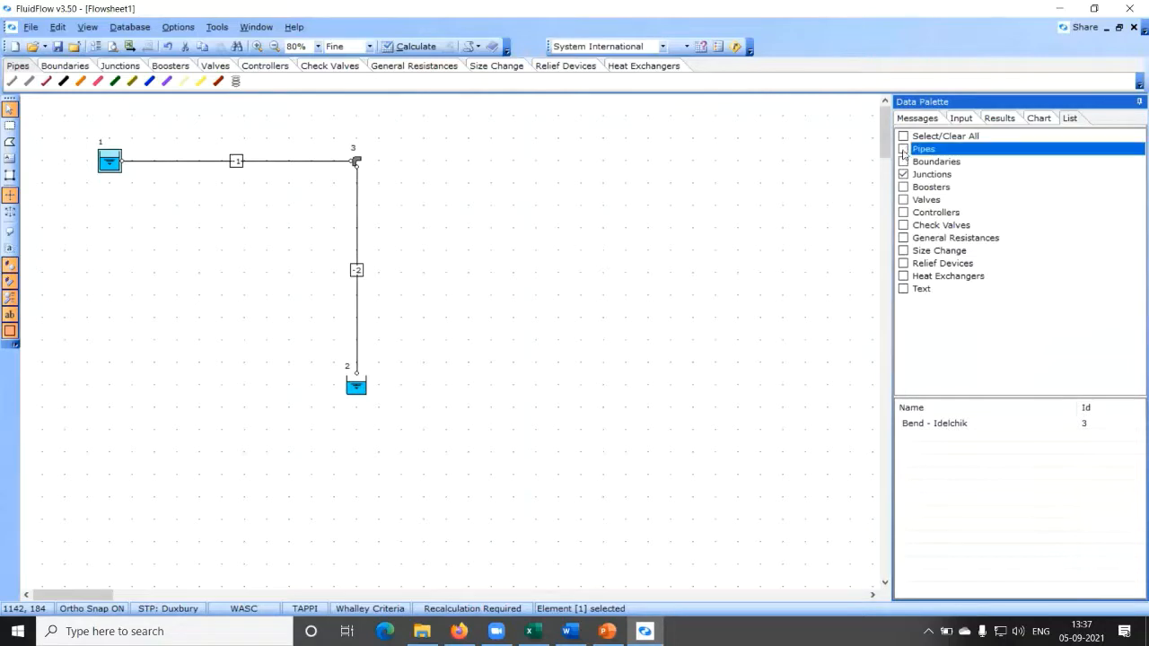
click(903, 149)
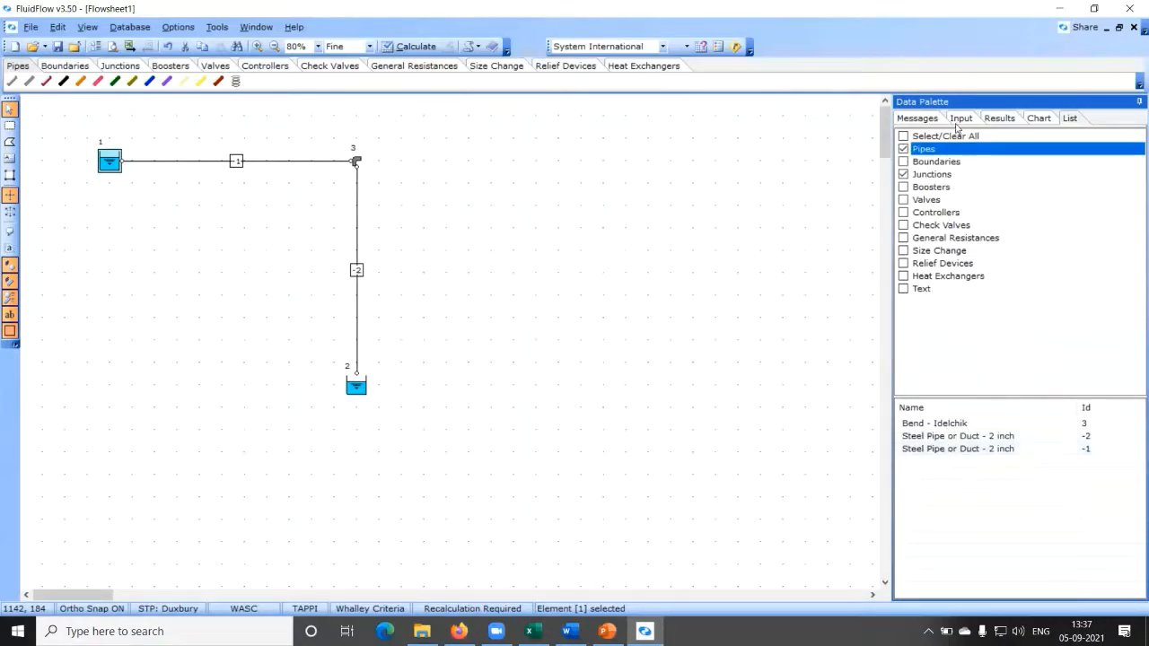
click(904, 163)
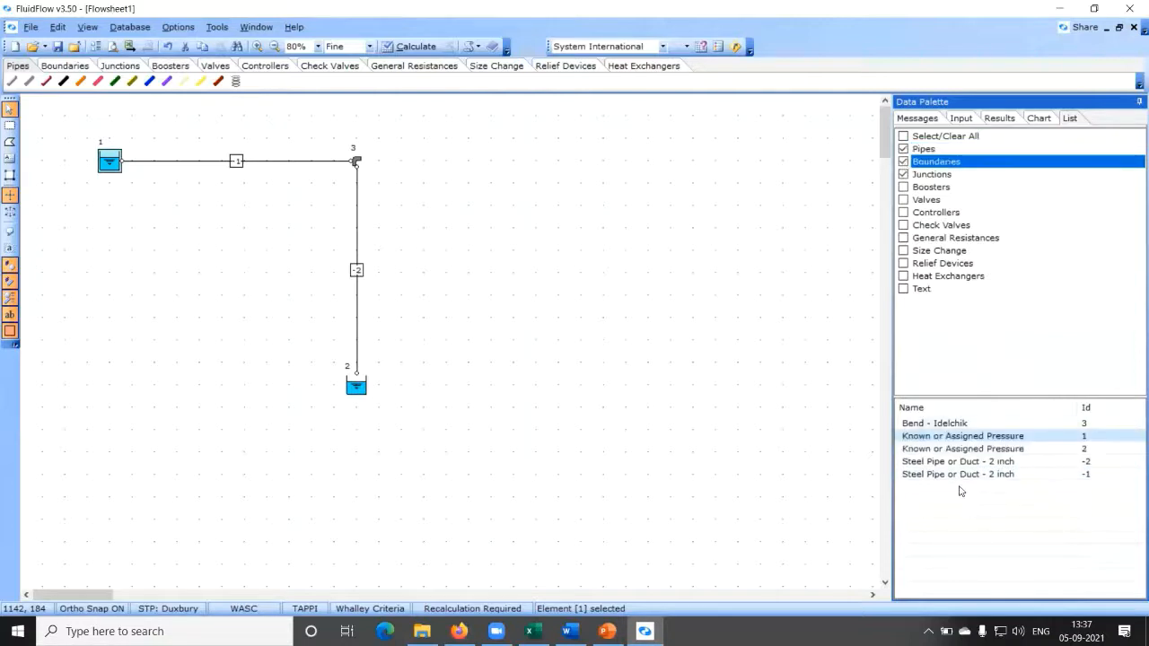
Step: Locate each Known or Assigned Pressure boundary from the component listing, view the lower reservoir's input properties, and clear the selection
click(942, 449)
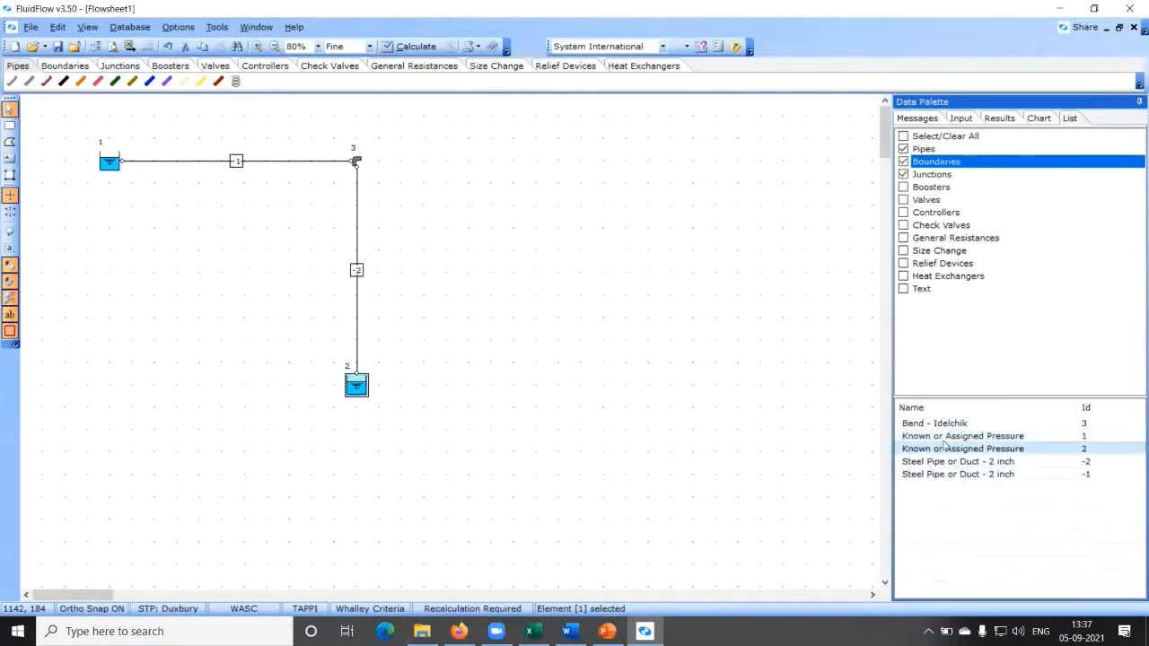
click(943, 437)
click(945, 450)
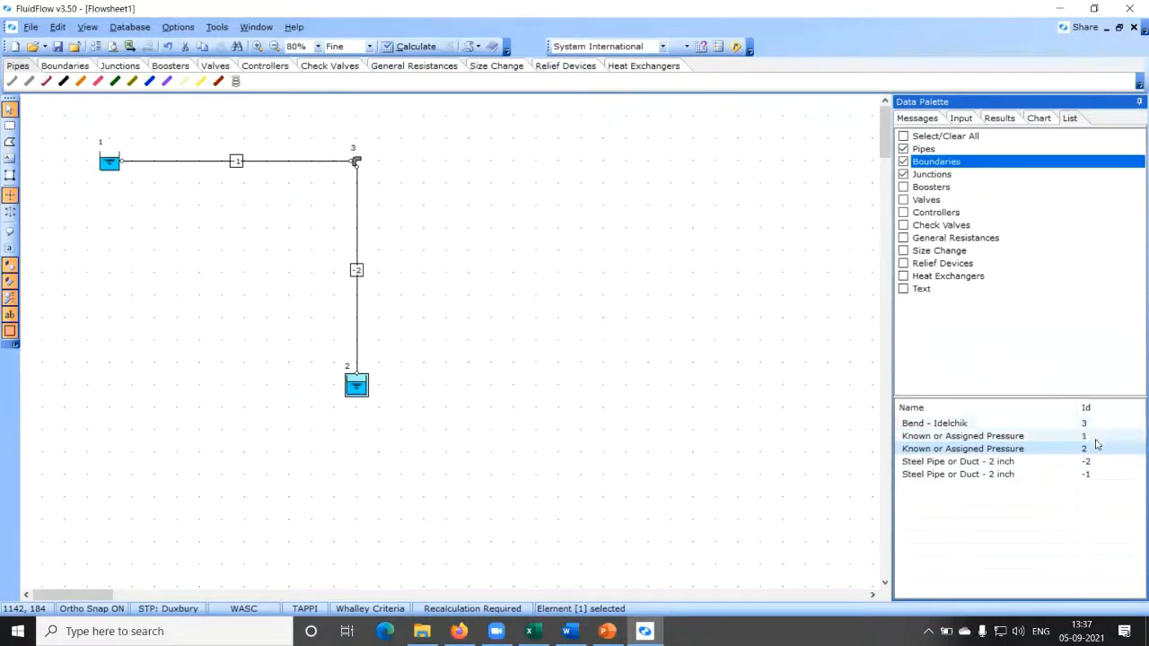
click(959, 119)
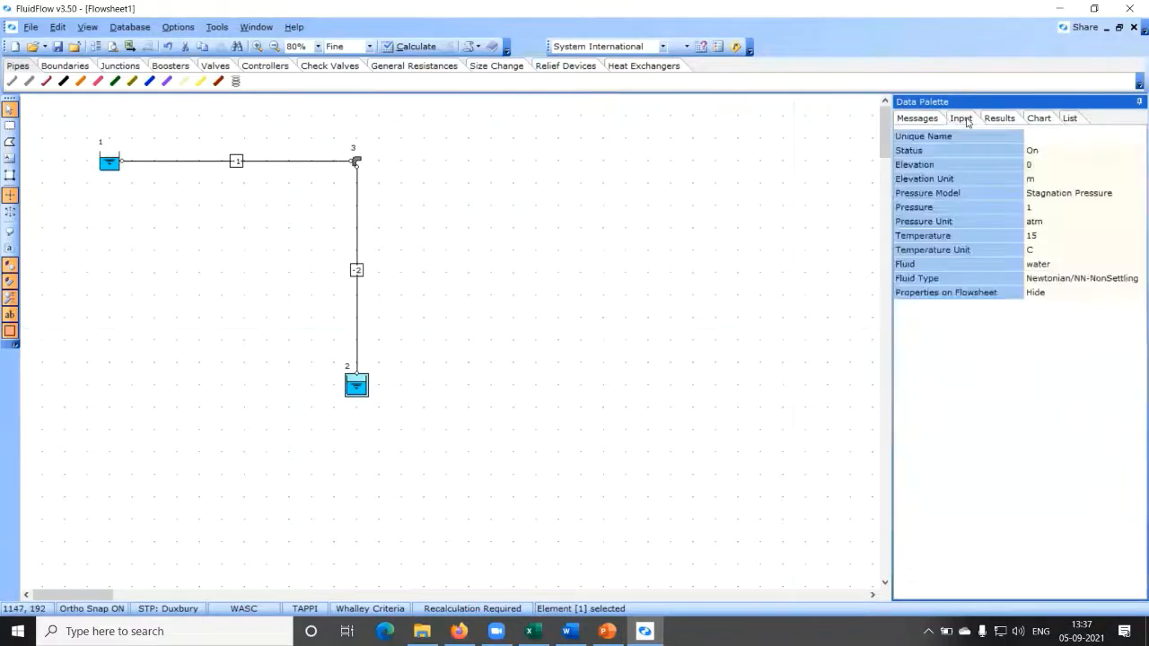
click(649, 341)
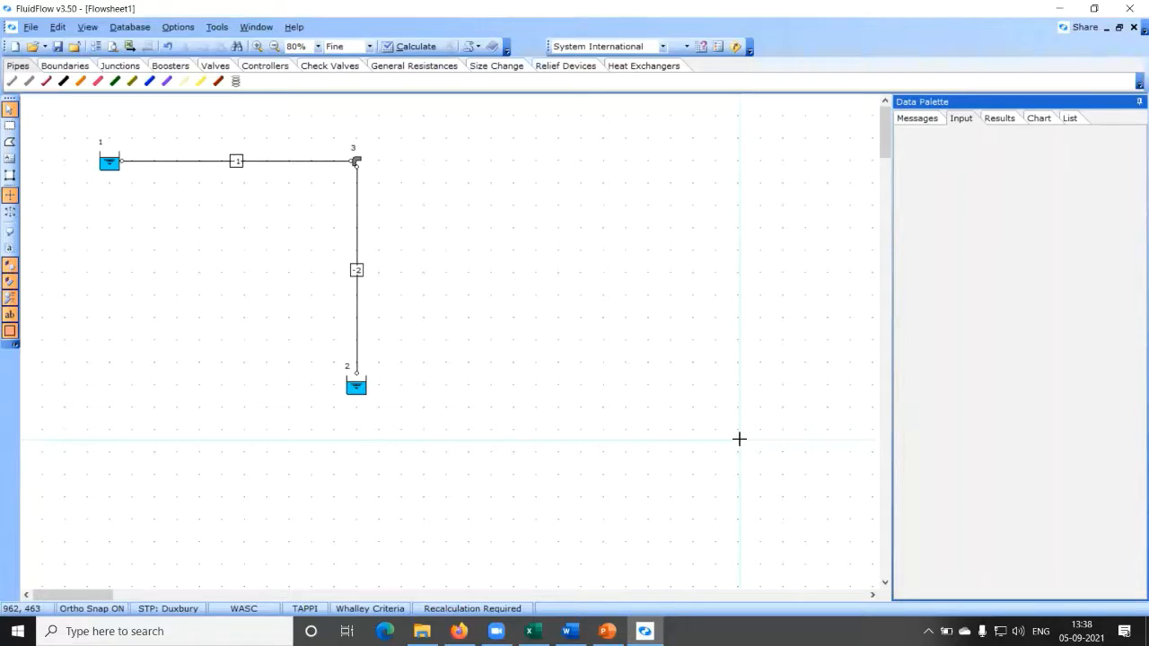
Step: Try placing two extra Known or Assigned Pressure boundaries on the empty flowsheet area beside the connected network
click(65, 67)
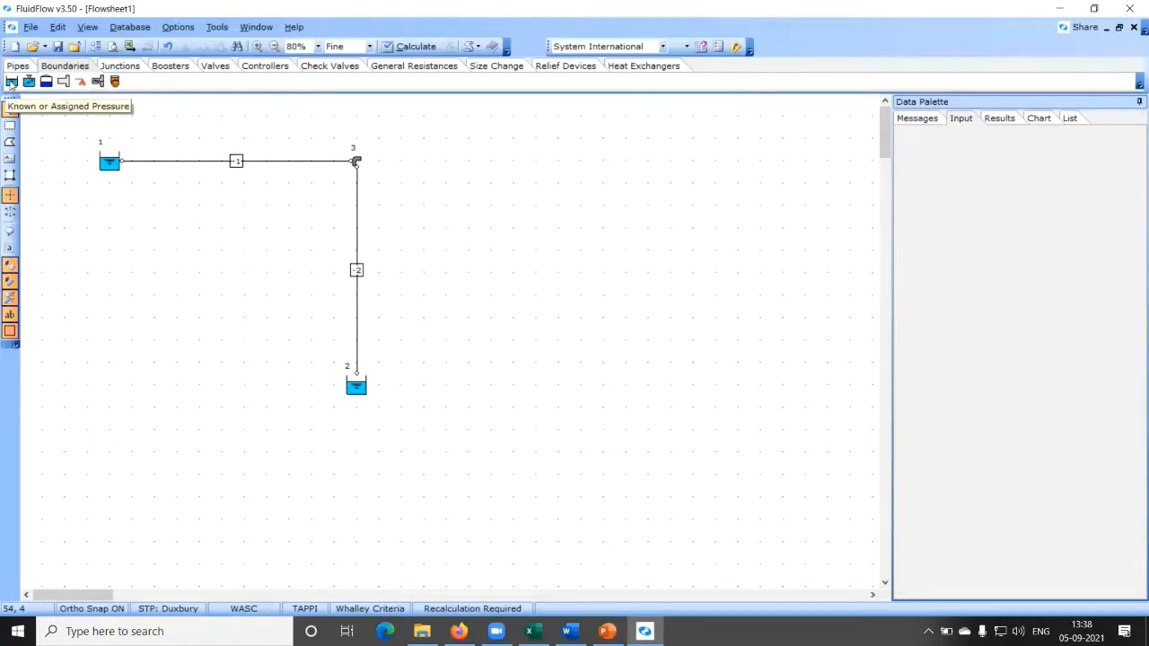
click(11, 82)
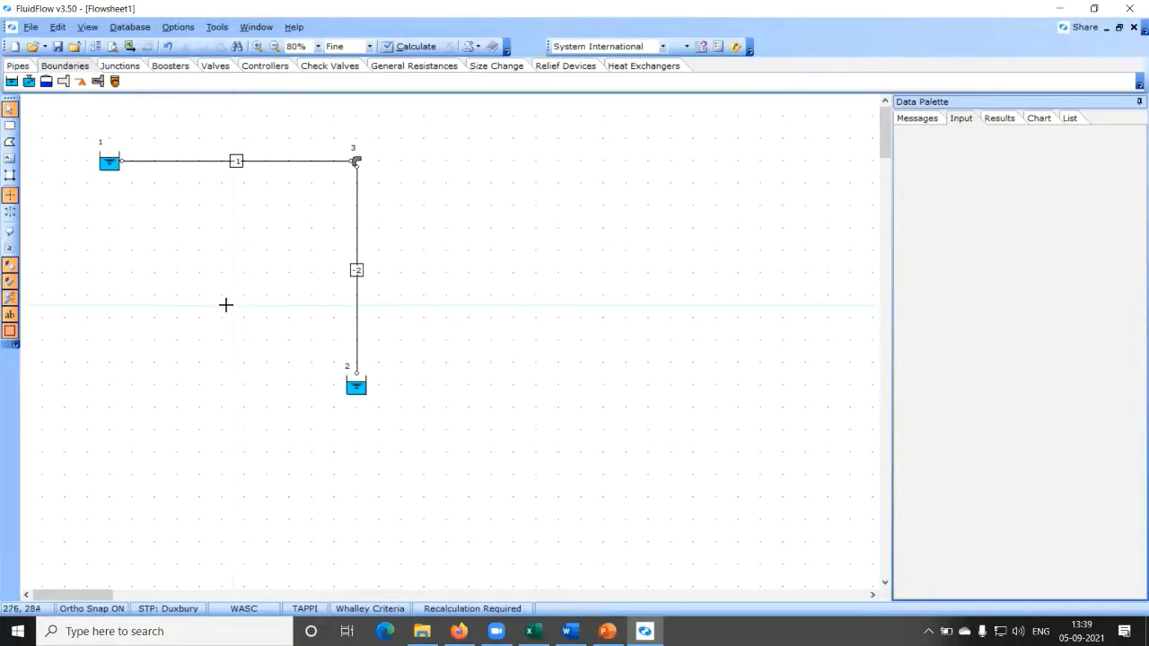
click(11, 82)
click(513, 163)
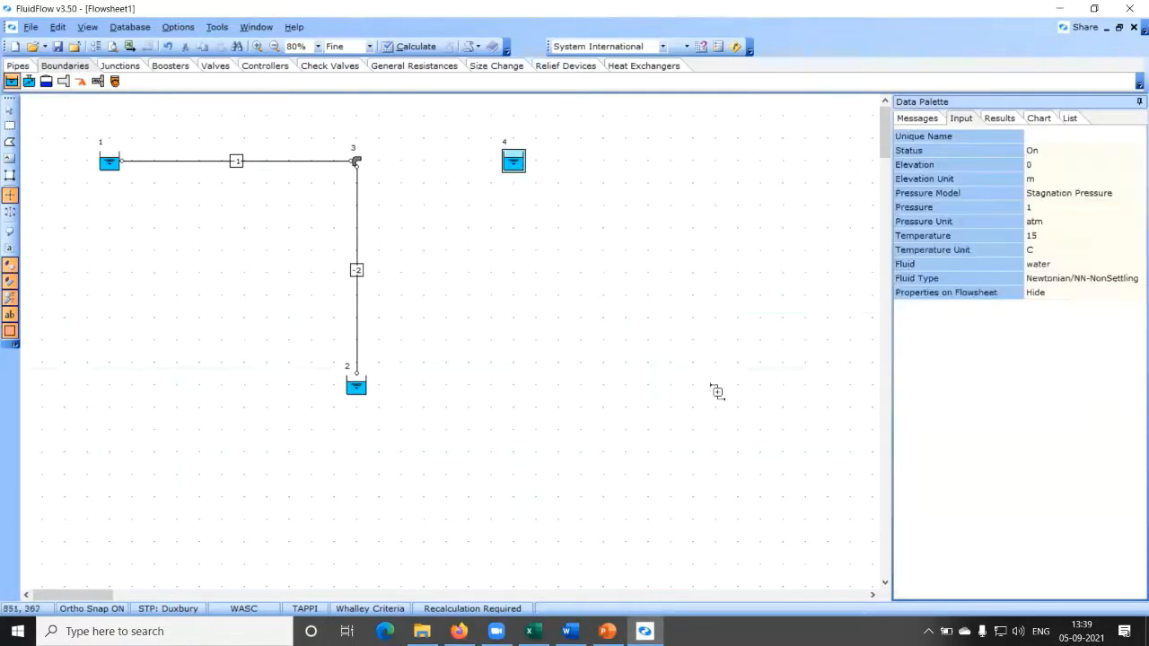
click(702, 404)
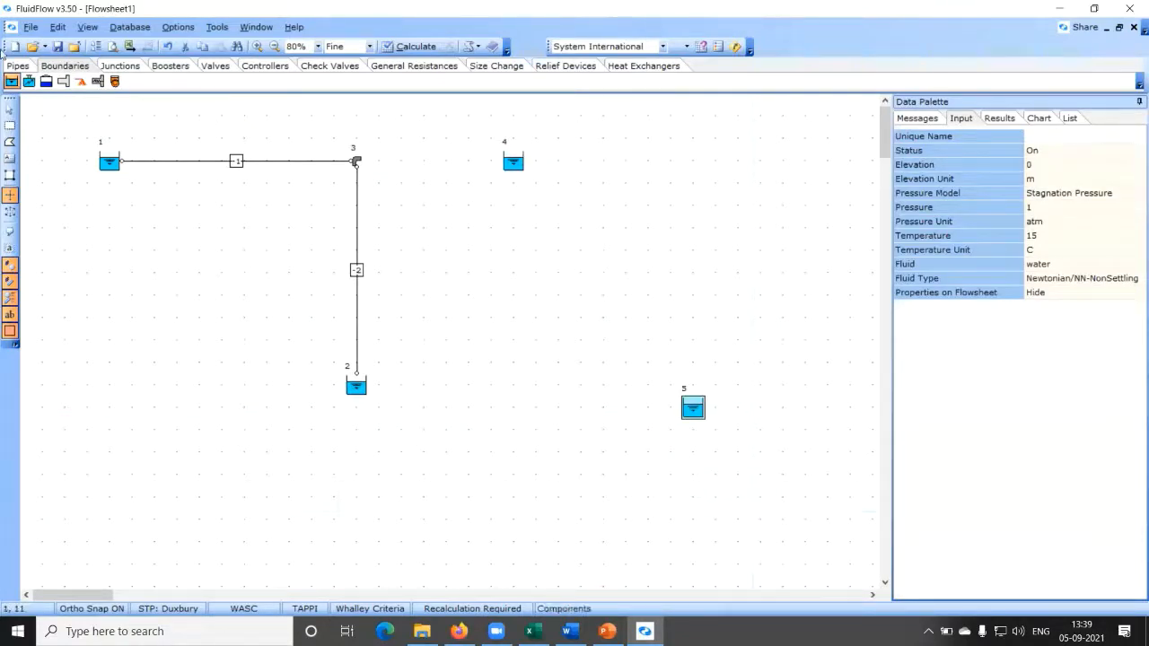
Step: Undo the placement of the two extra pressure boundaries and return to selection mode
click(32, 27)
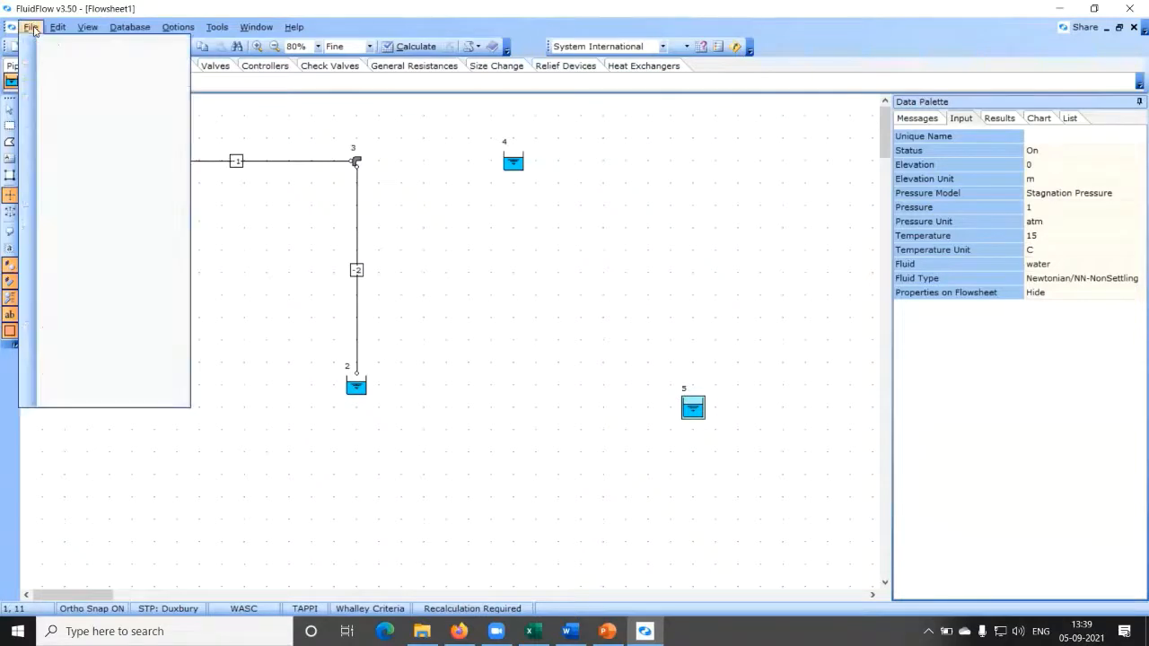
click(31, 27)
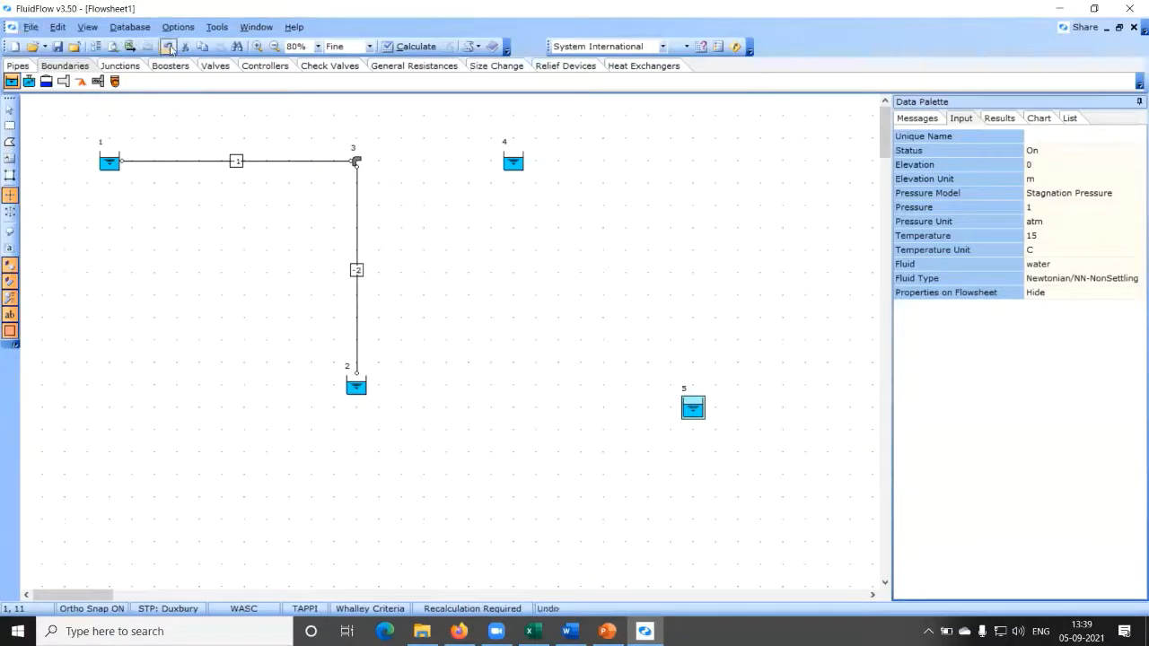
click(167, 47)
click(167, 47)
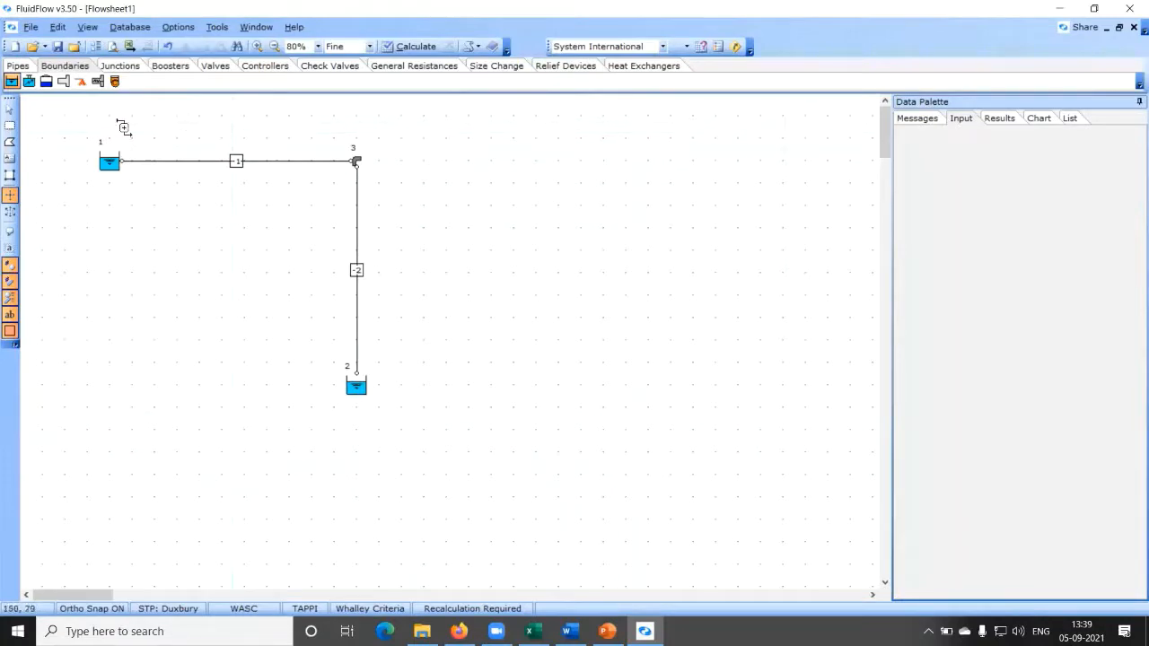
click(10, 109)
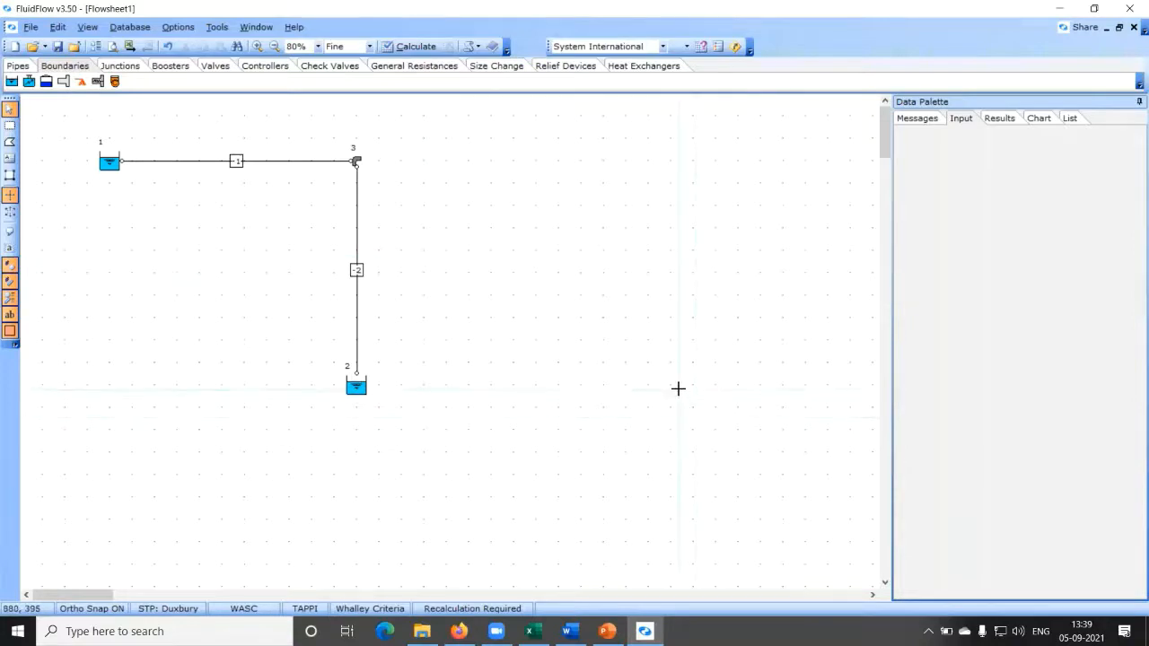
Step: Arrange the FluidFlow window side by side with the PowerPoint problem slide, keeping FluidFlow in the left half
drag(467, 9, 1, 216)
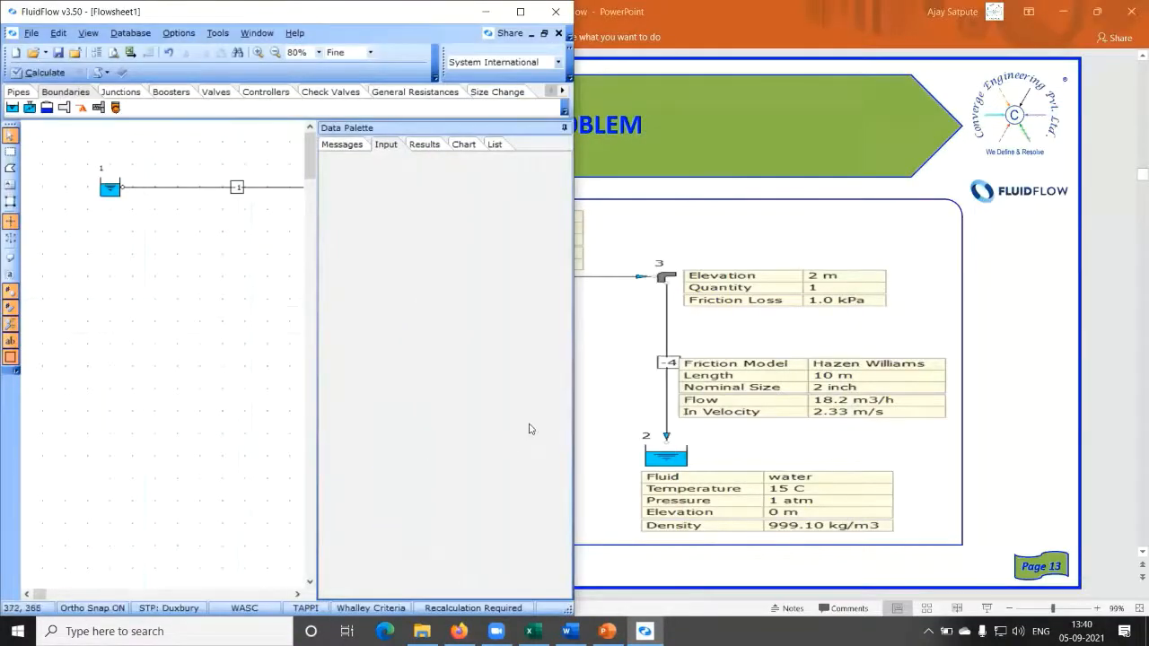
click(297, 594)
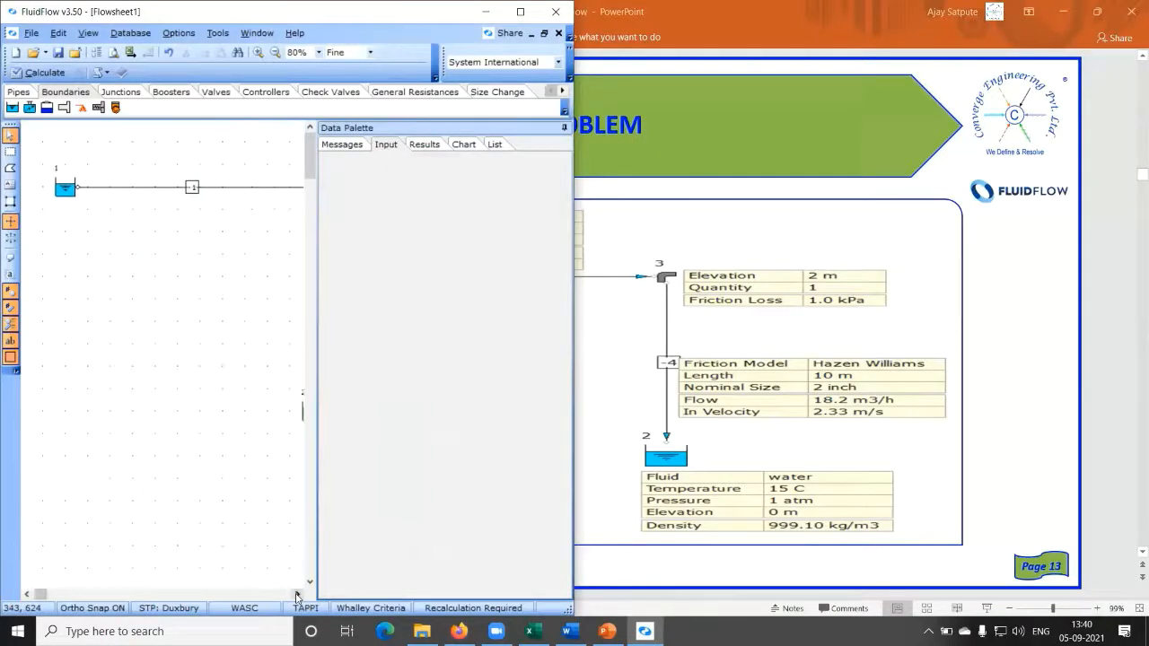
Step: Maximize the FluidFlow window again and bring the whole network into view on the flowsheet
click(297, 594)
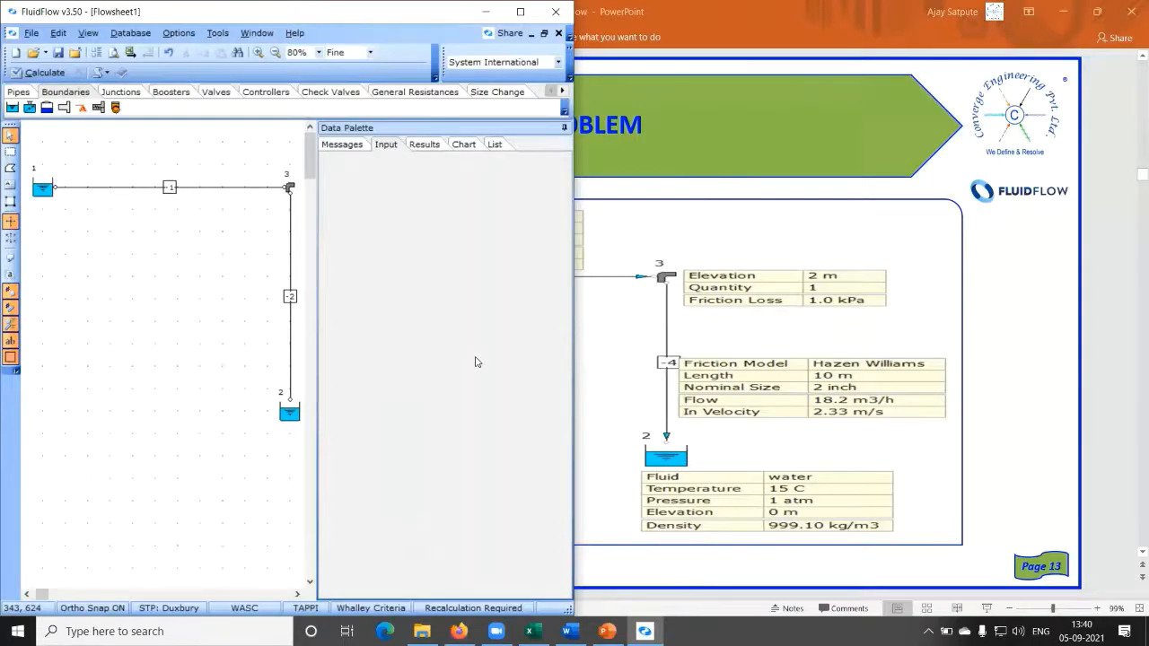
double_click(283, 12)
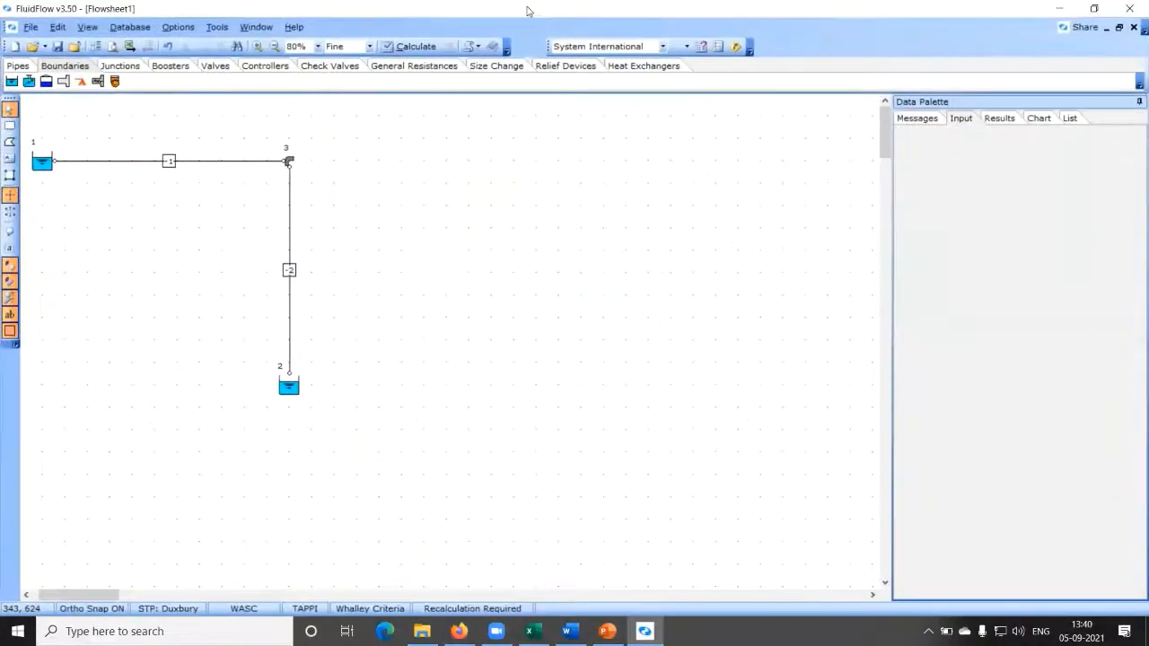
drag(528, 10, 2, 207)
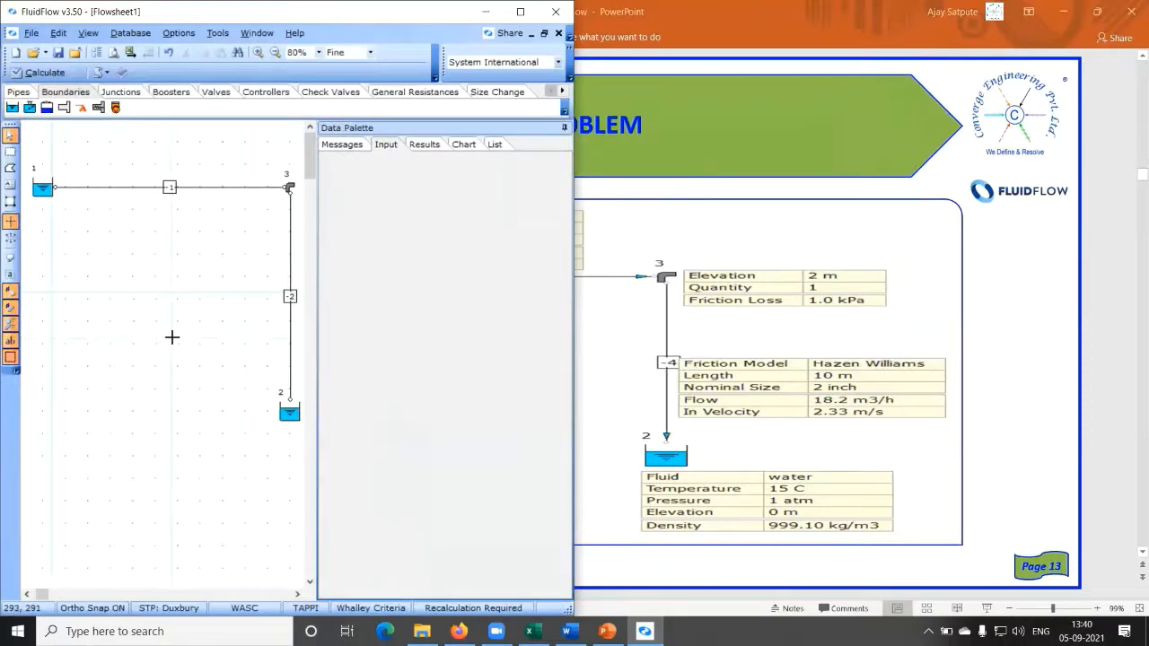
click(521, 11)
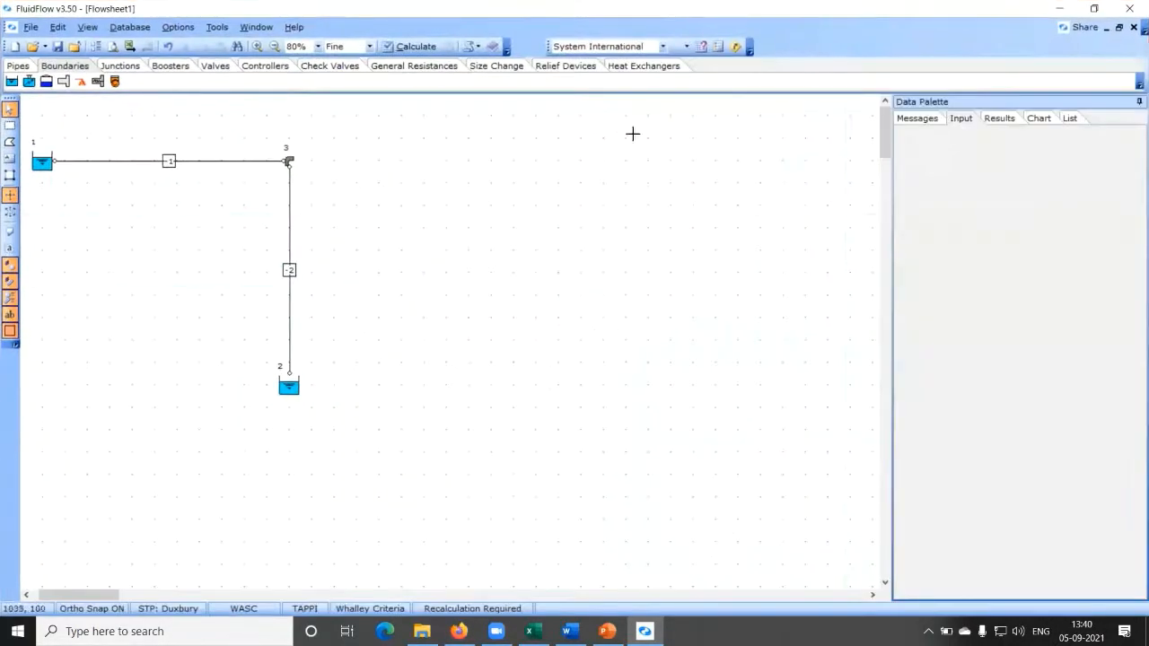
drag(79, 594, 72, 595)
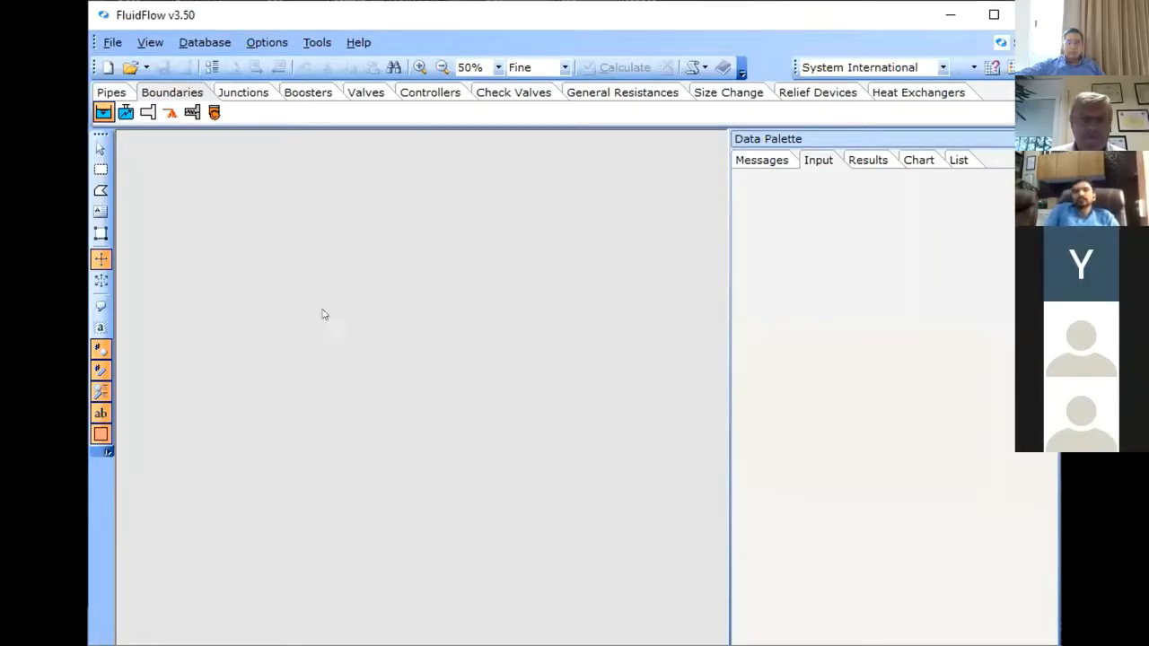
Step: Create a new flowsheet and maximize it within the workspace
click(112, 42)
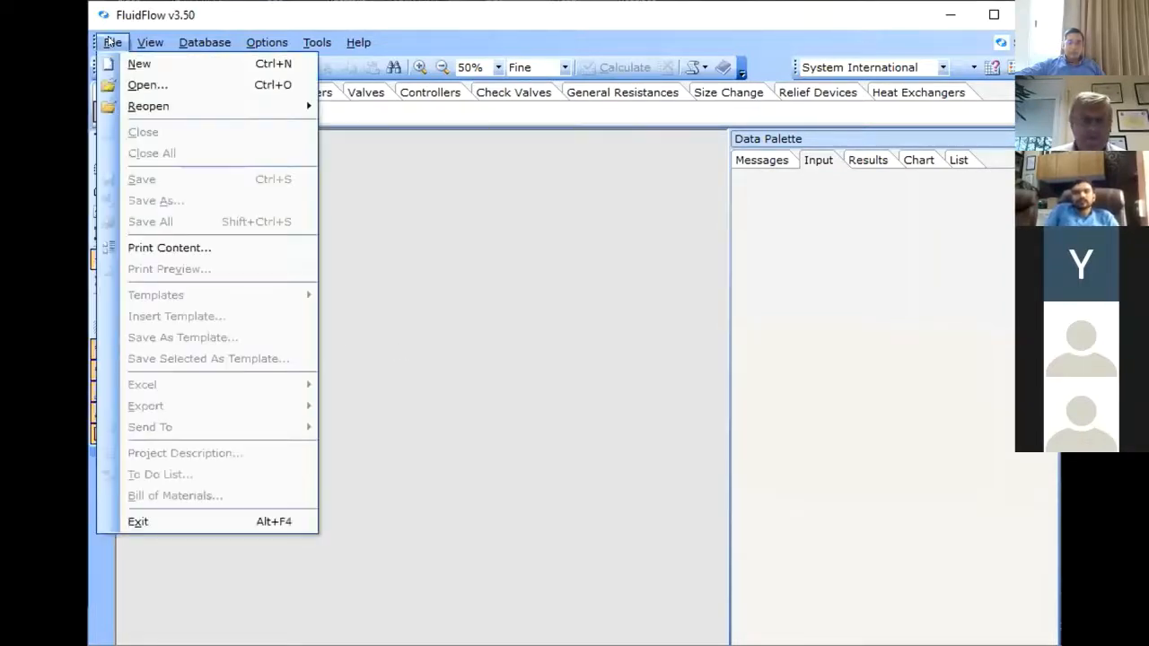
click(137, 63)
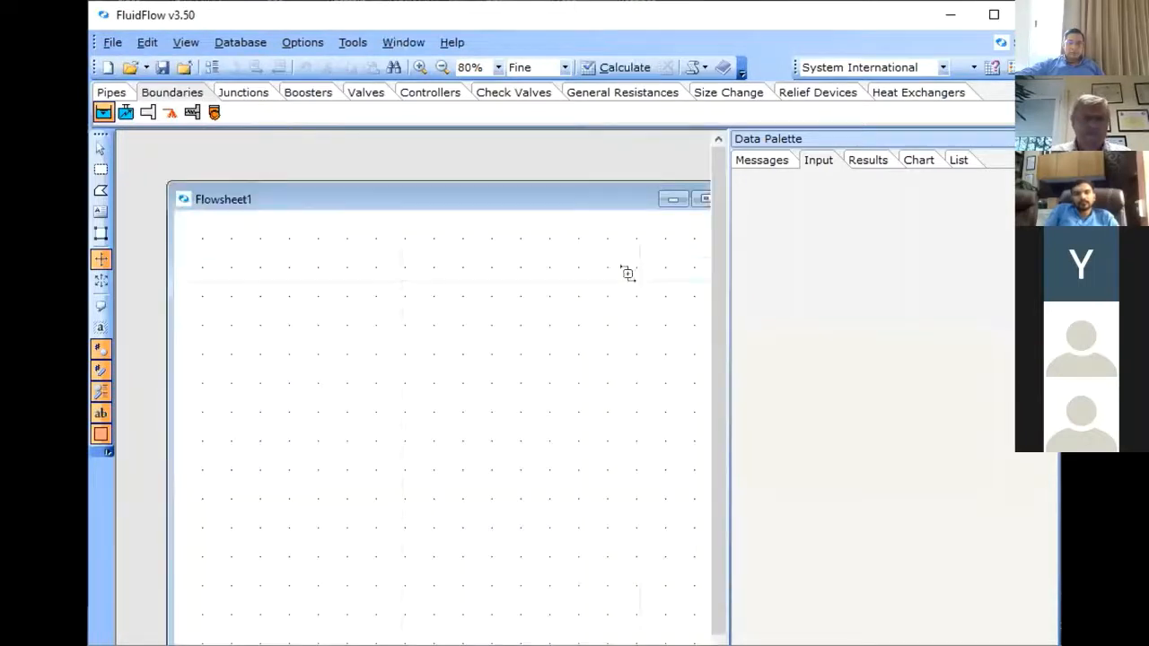
double_click(569, 201)
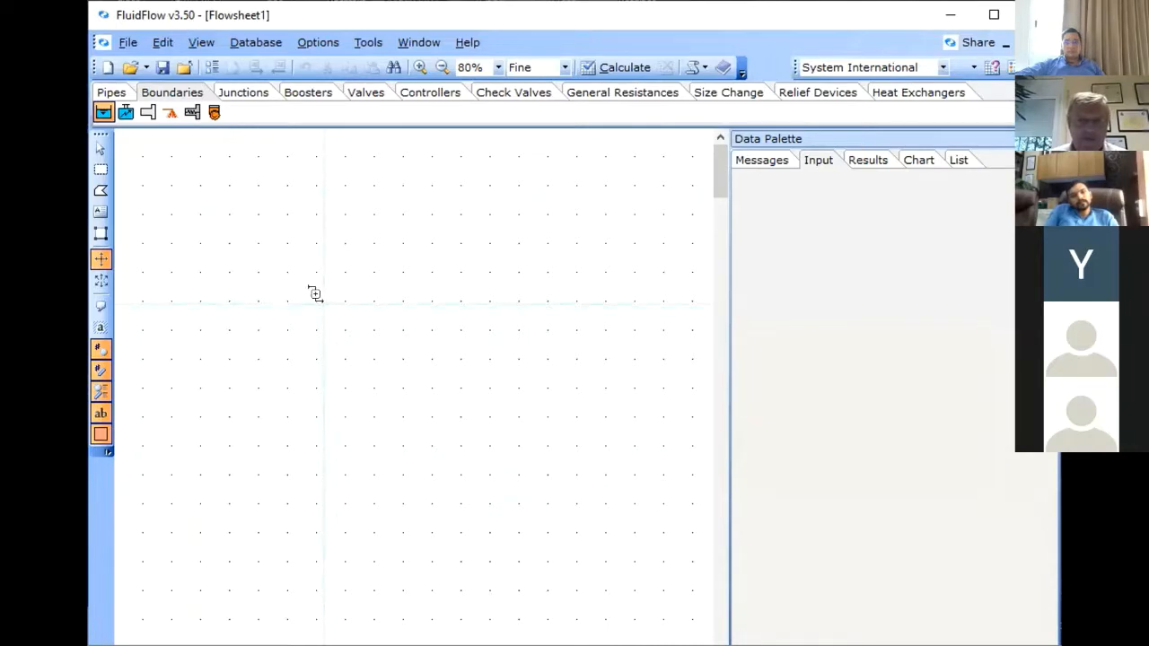
Step: Place two reservoir pressure boundaries diagonally apart on the flowsheet, and add a bend above the lower one
click(243, 208)
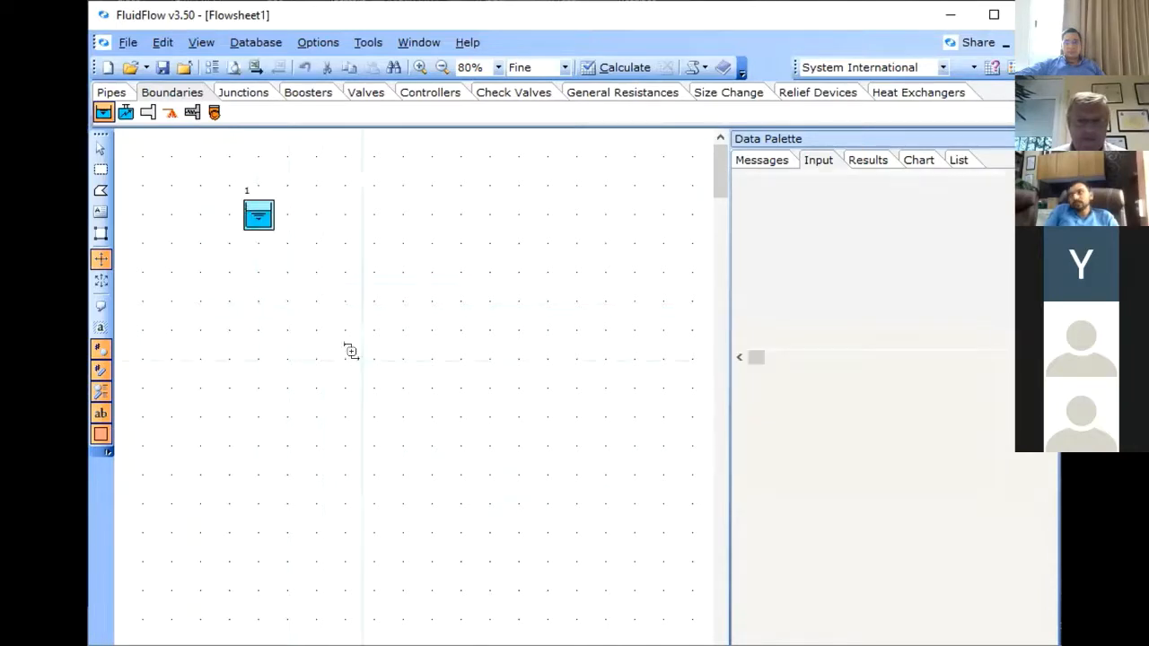
click(501, 458)
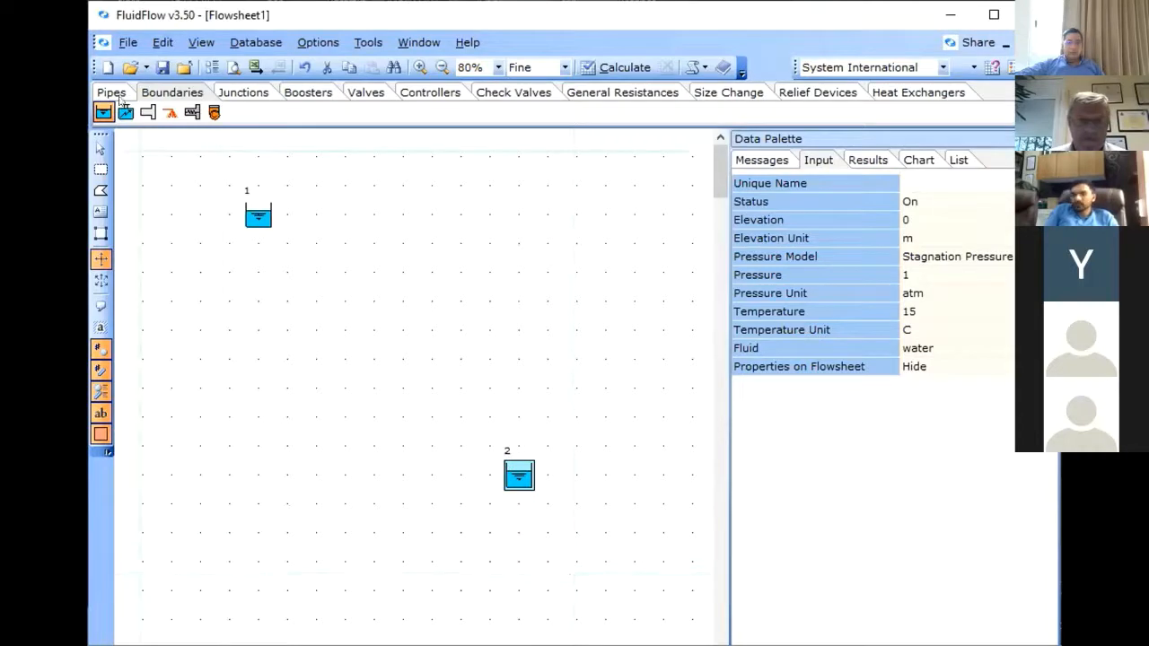
click(243, 90)
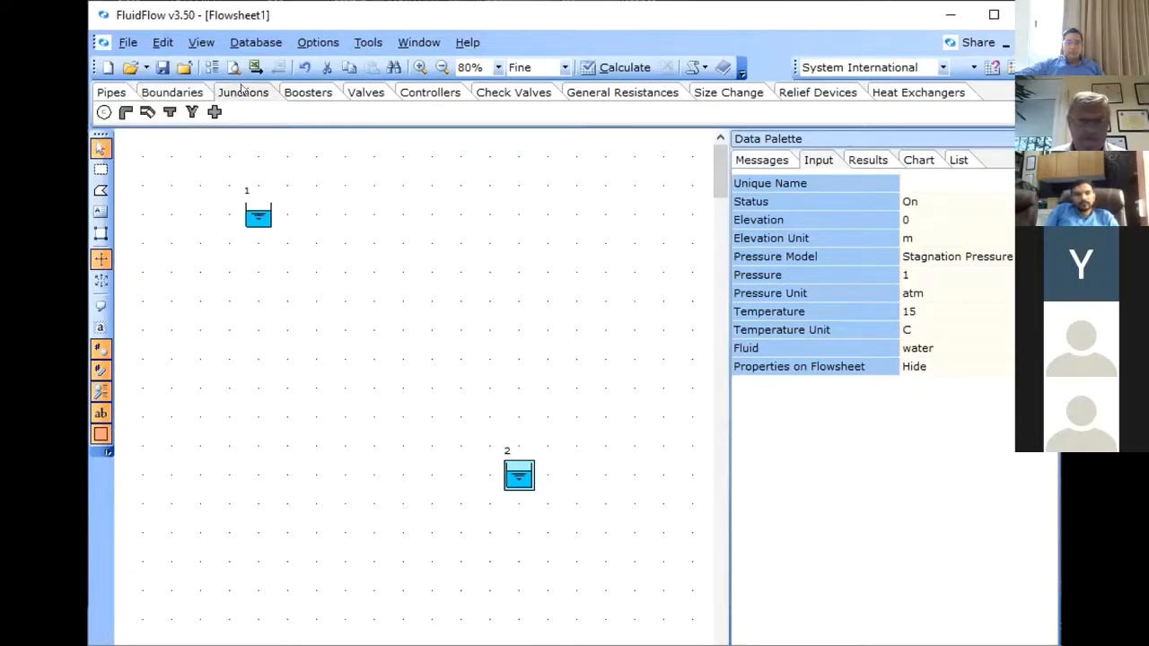
click(126, 112)
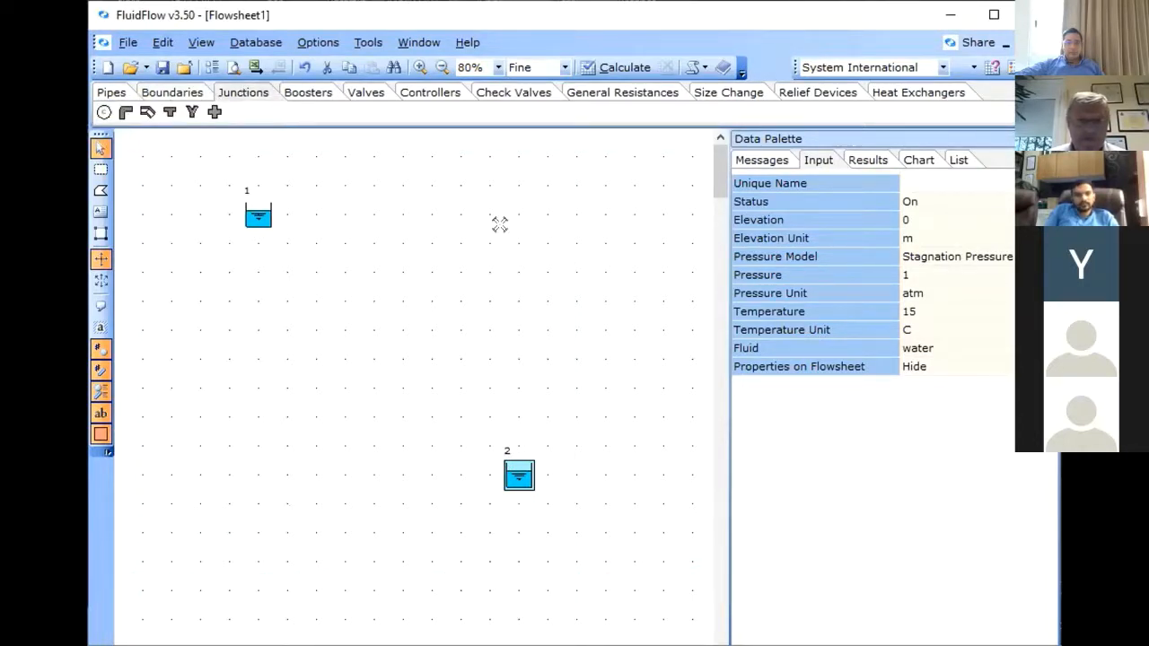
click(519, 185)
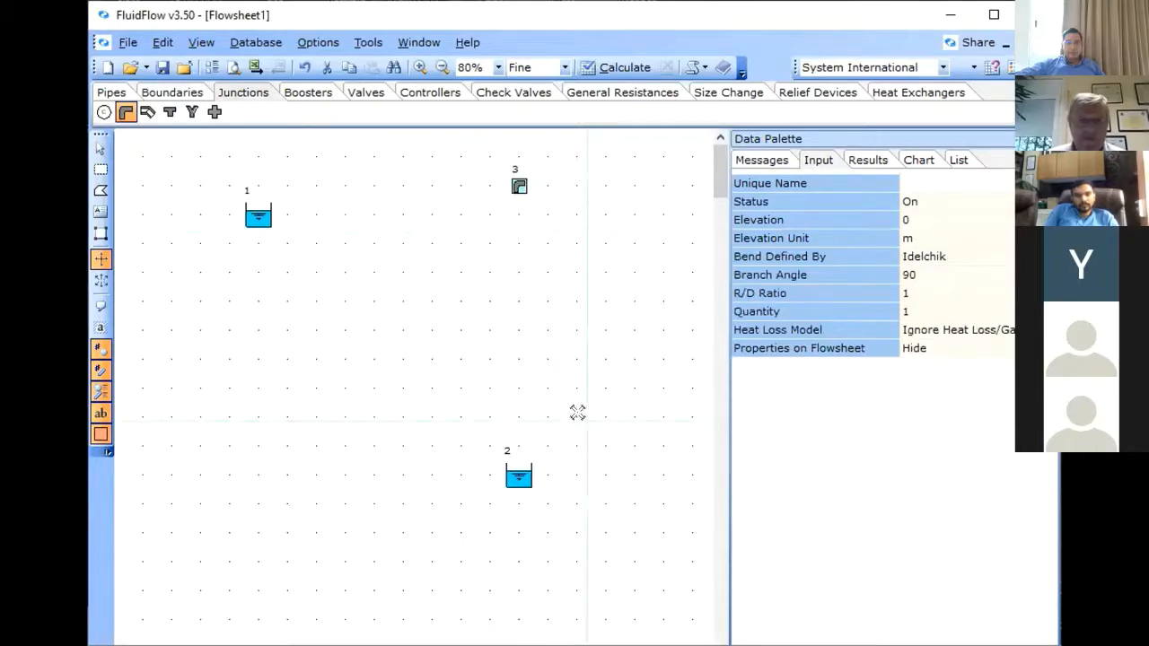
Step: Connect both reservoirs to the bend with pipes, and move the bend level with the first reservoir
click(109, 91)
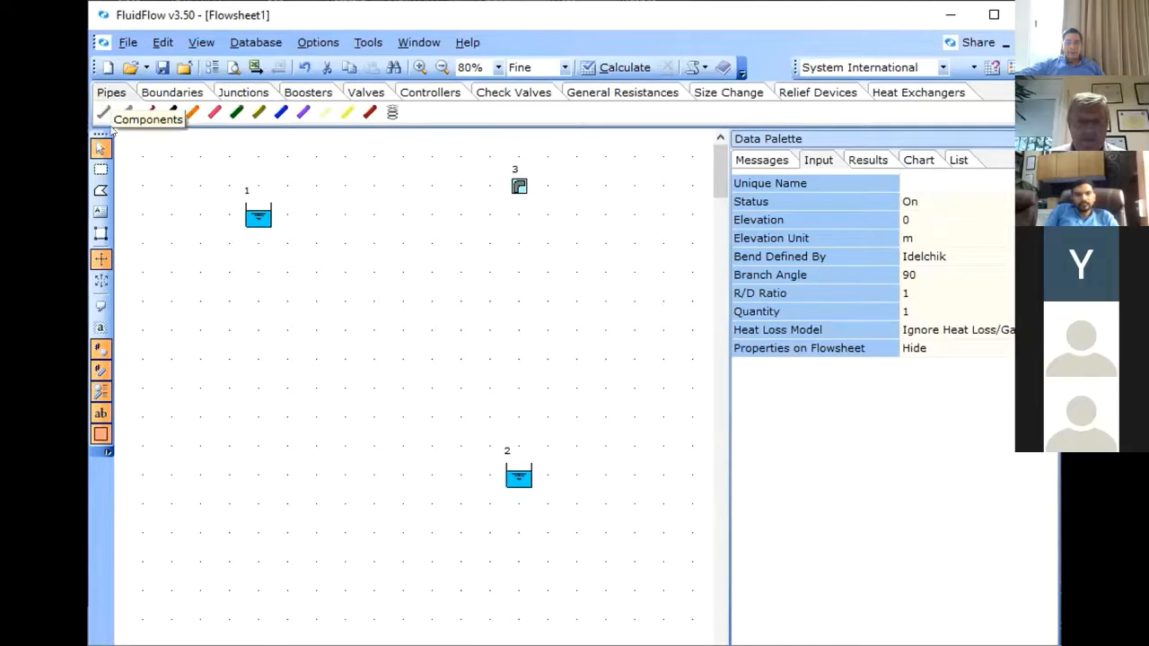
click(103, 113)
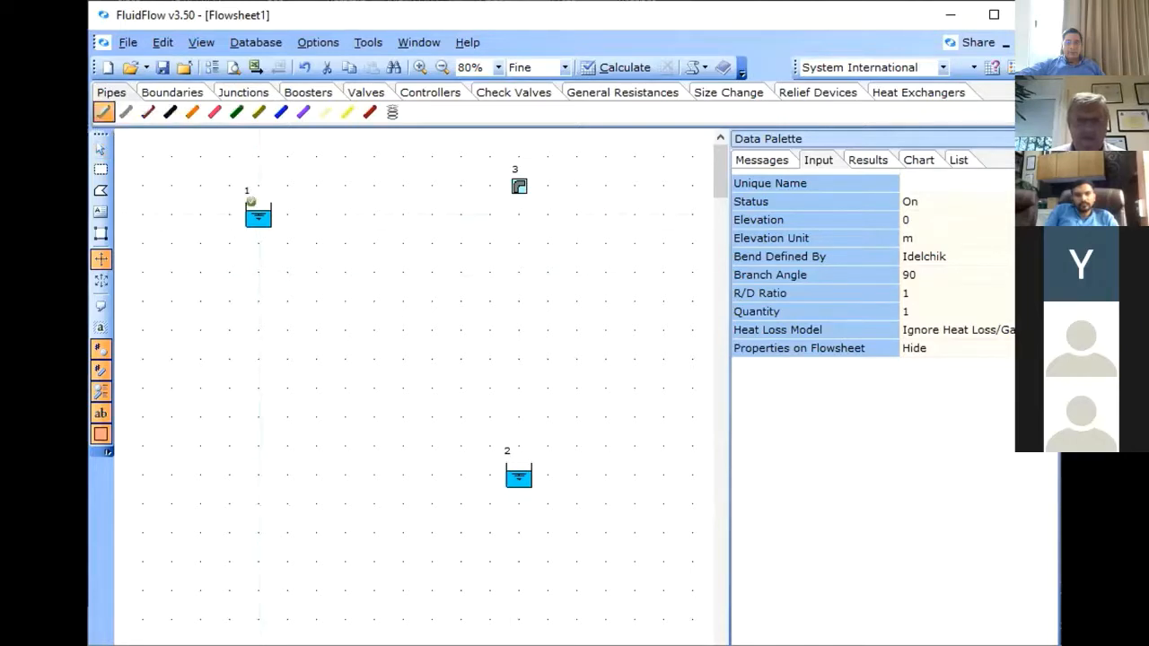
drag(250, 199, 518, 472)
click(519, 190)
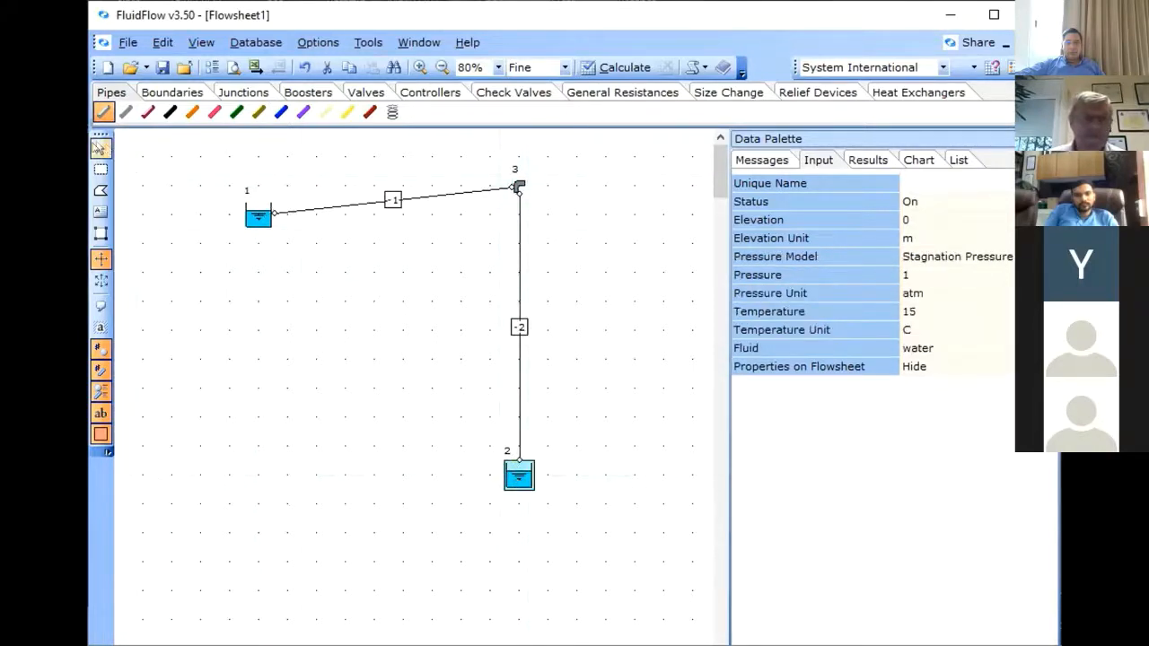
click(101, 148)
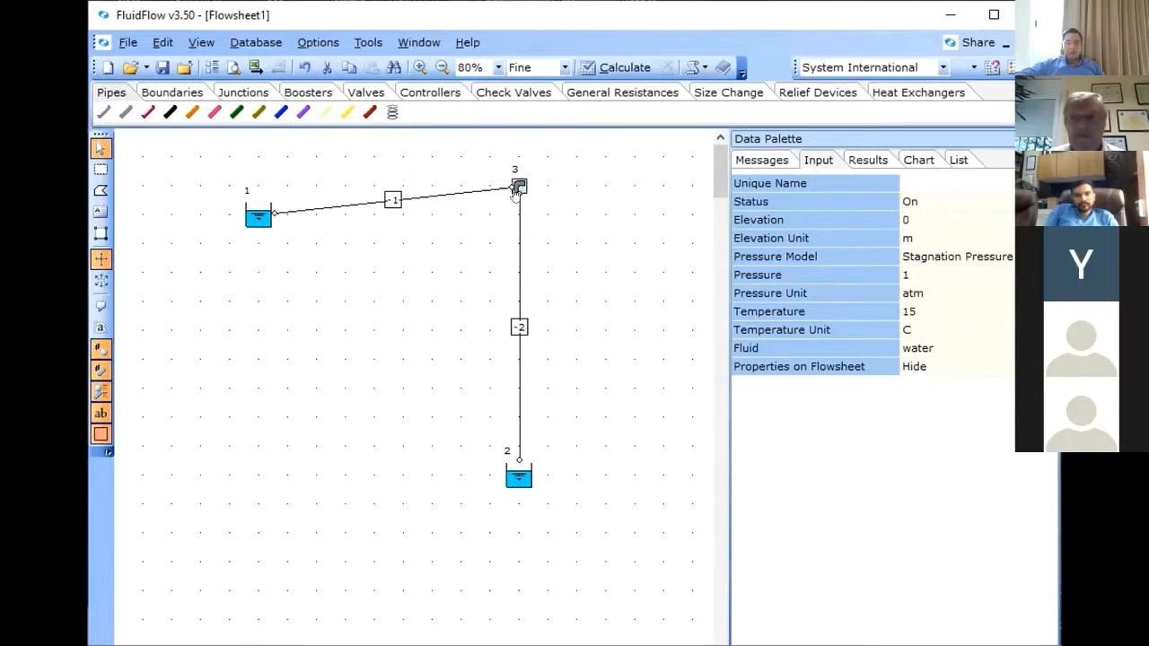
drag(517, 187, 518, 215)
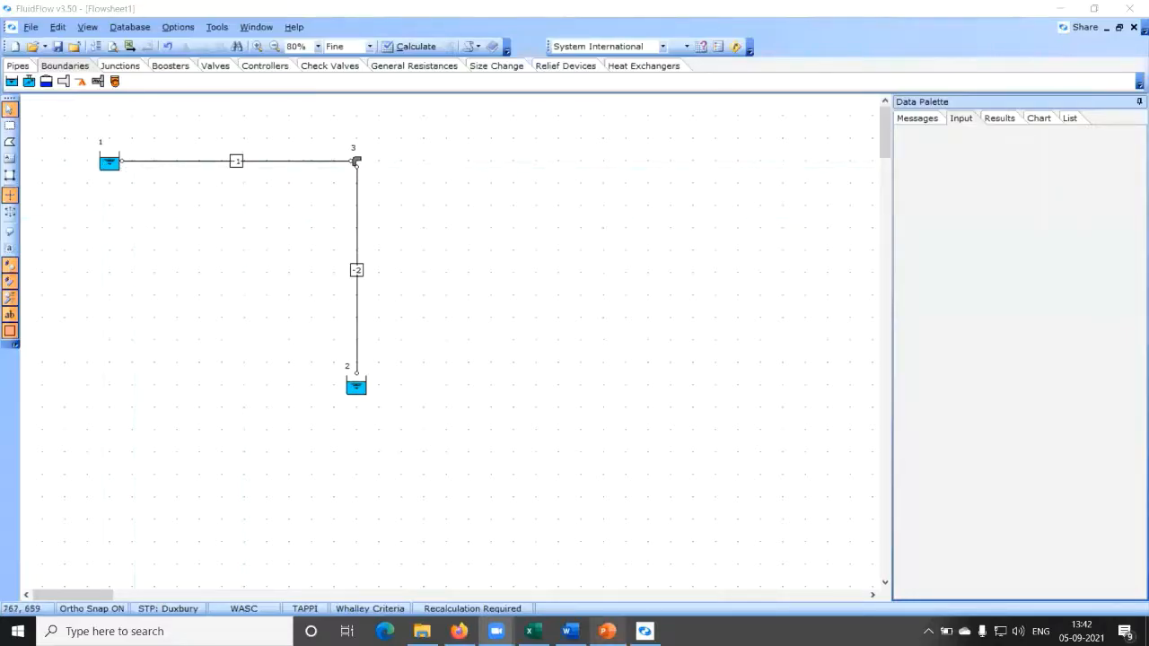
Step: Check the problem data on the PowerPoint slide, return to FluidFlow and display the upper reservoir's input properties
click(607, 631)
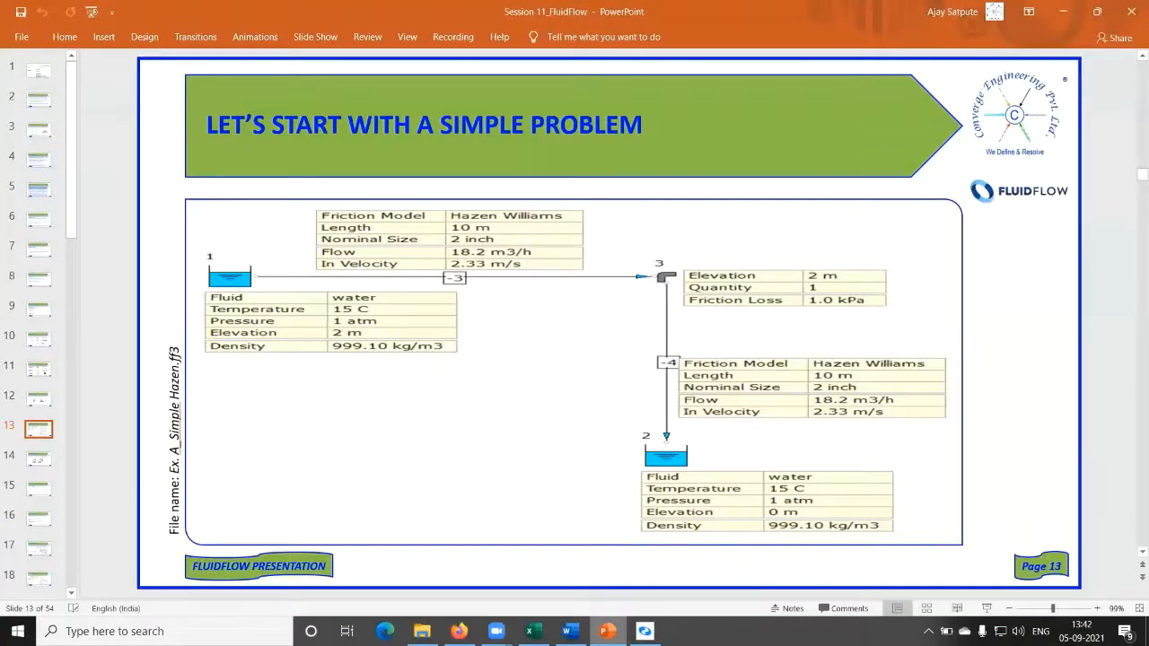
click(607, 631)
click(109, 162)
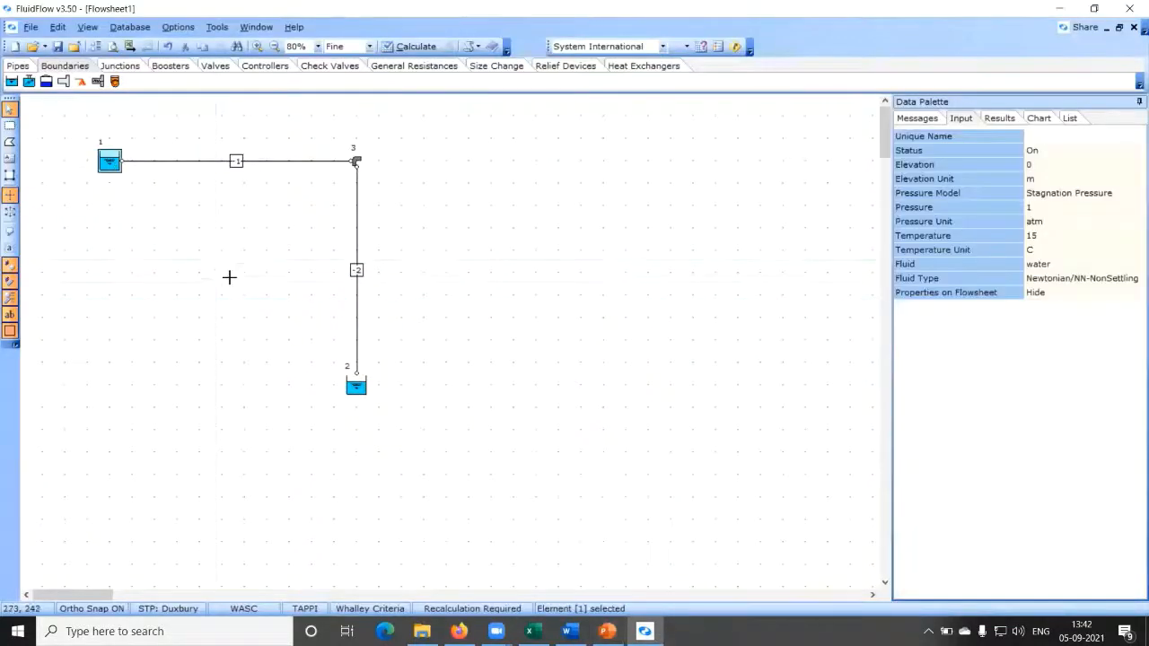
click(1052, 169)
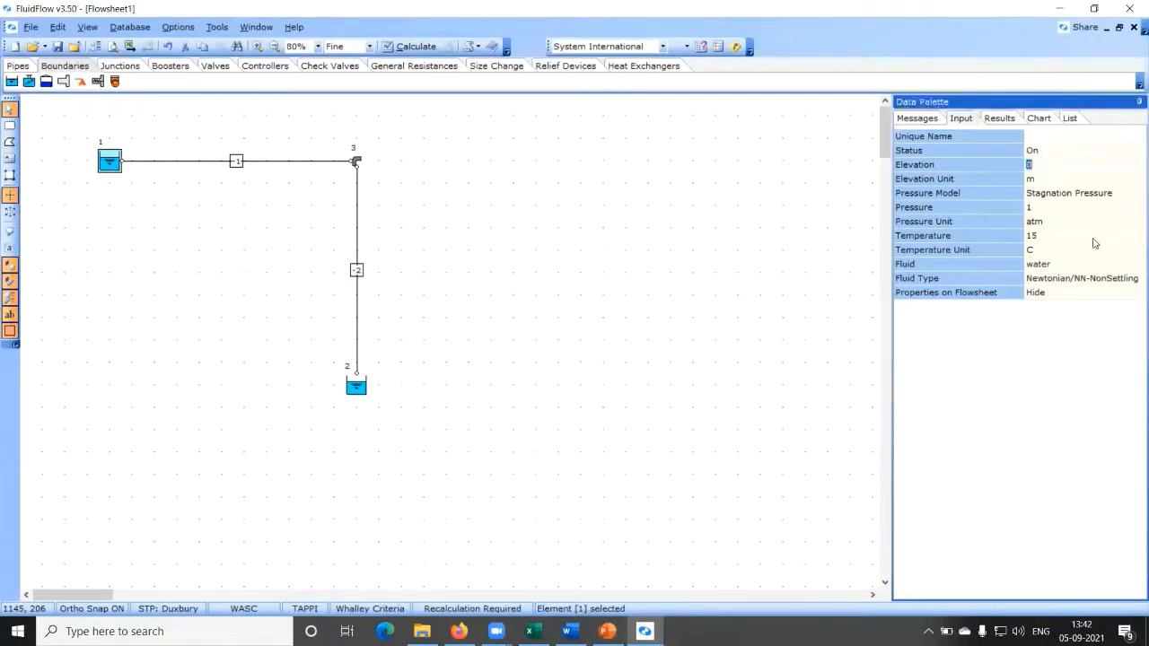
click(108, 162)
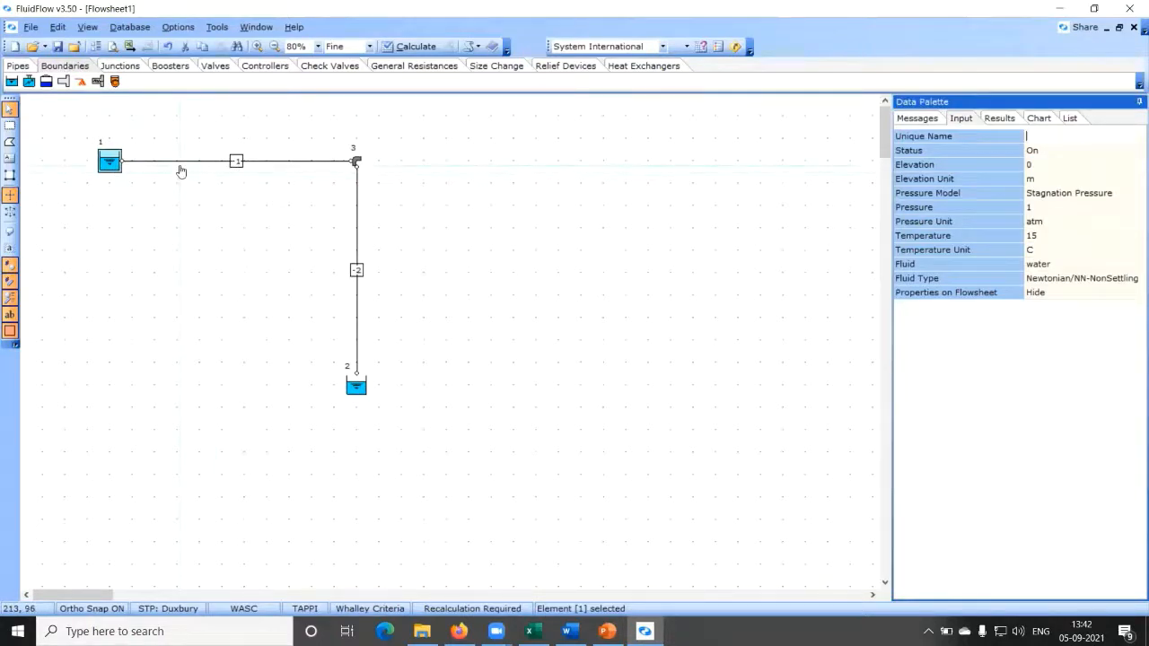
click(961, 119)
click(964, 122)
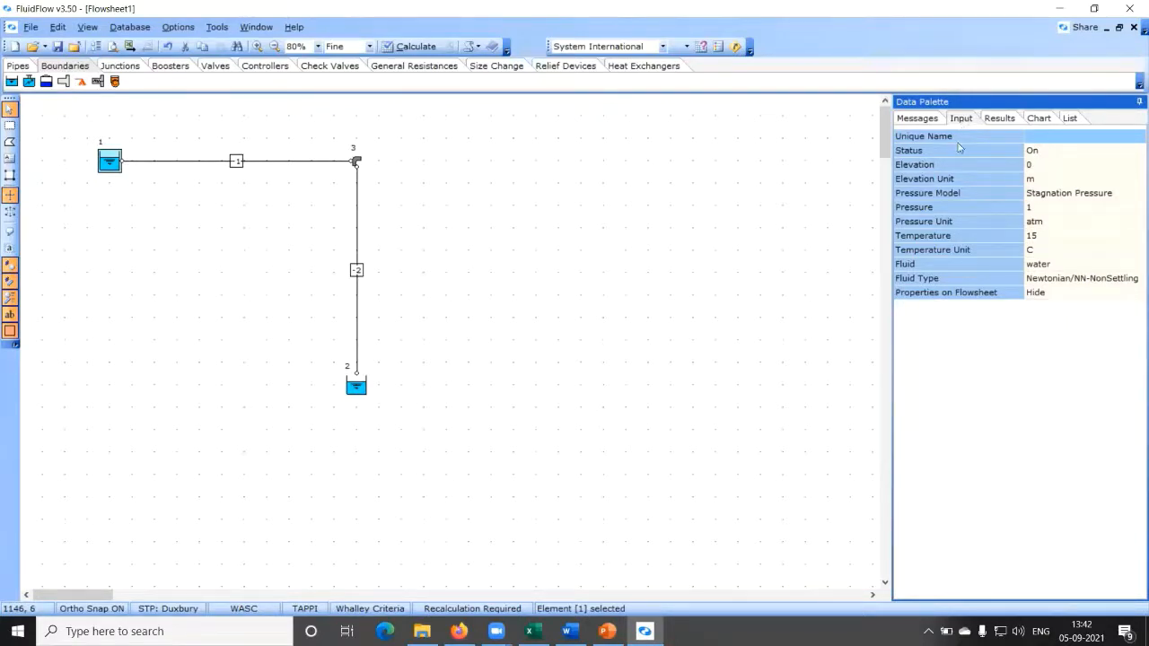
Step: Set the upper reservoir's elevation to 2 and keep m as the elevation unit
click(1057, 167)
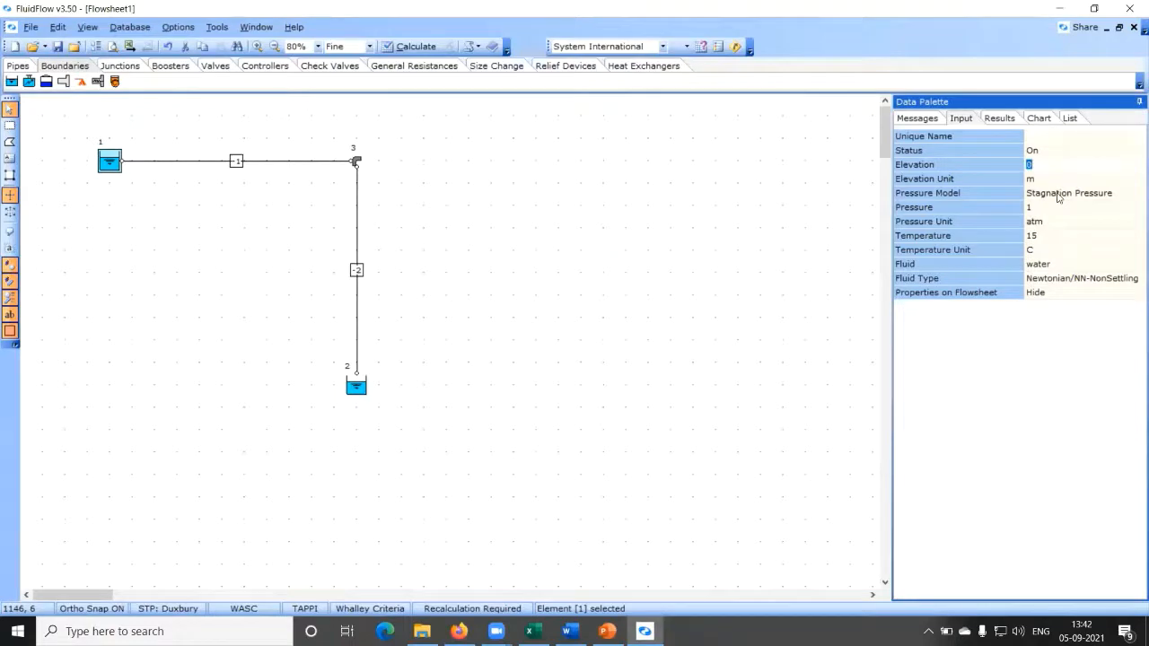
text(2)
click(1072, 181)
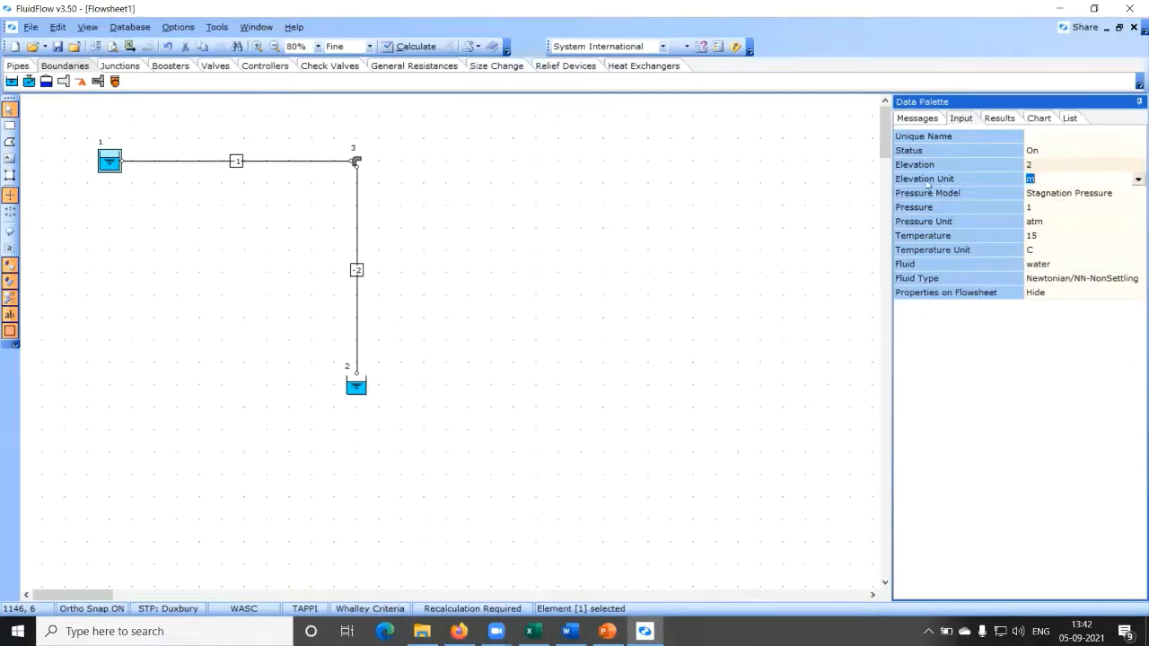
click(1136, 180)
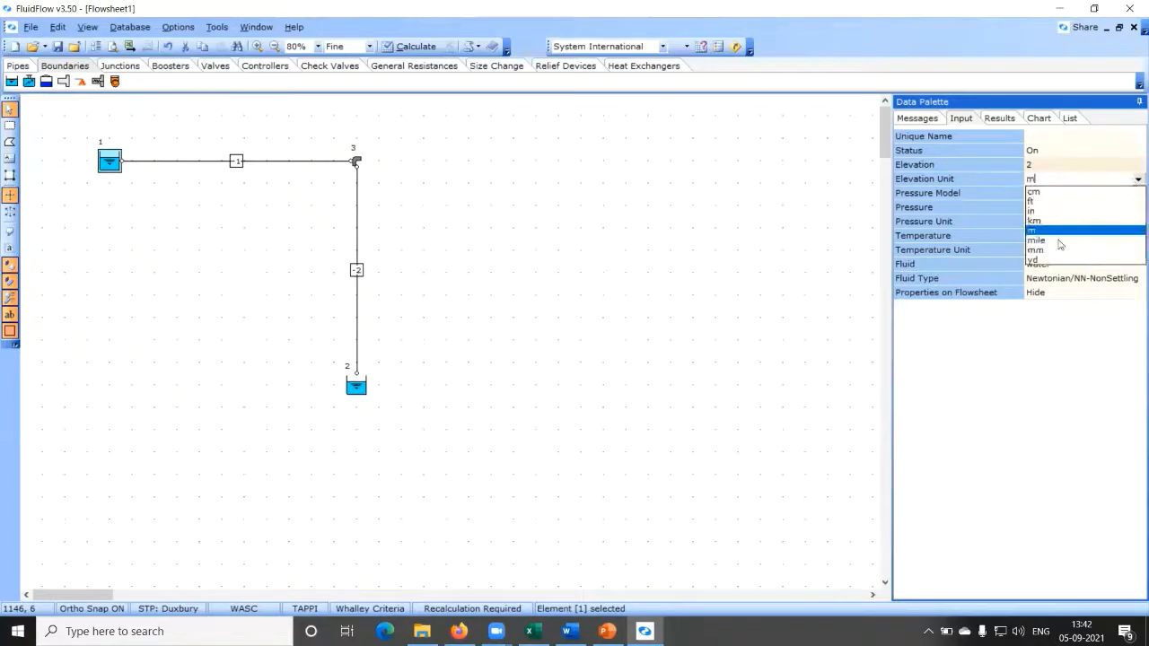
click(979, 194)
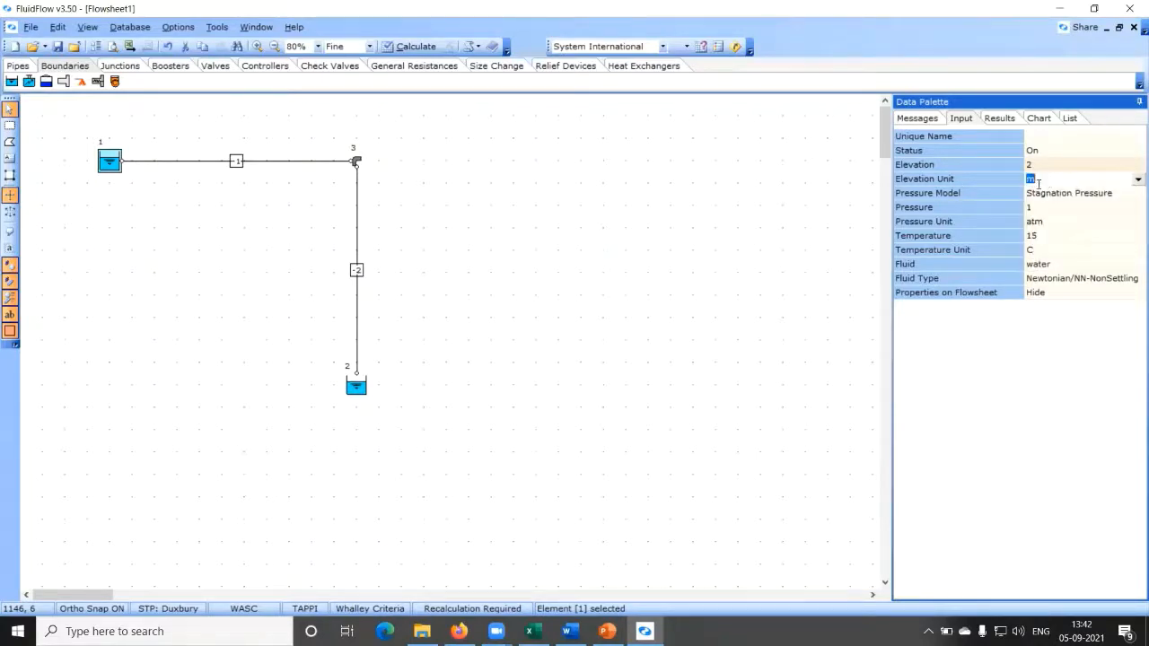
Step: Set the upper reservoir's pressure model to Static Pressure
click(1119, 194)
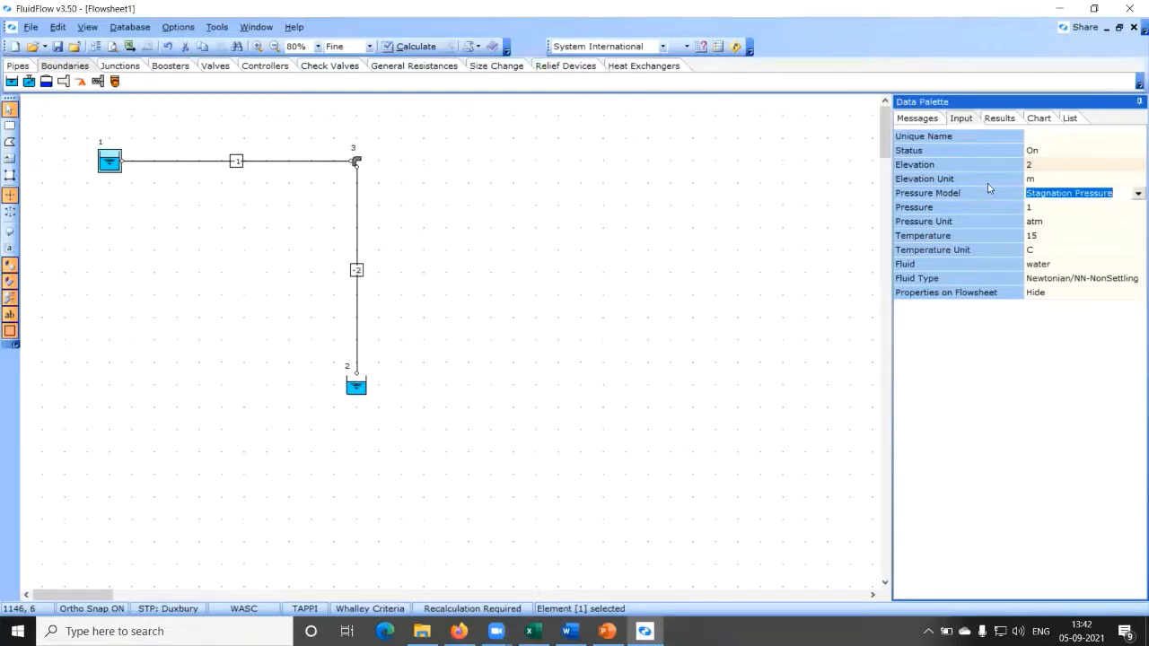
click(1137, 194)
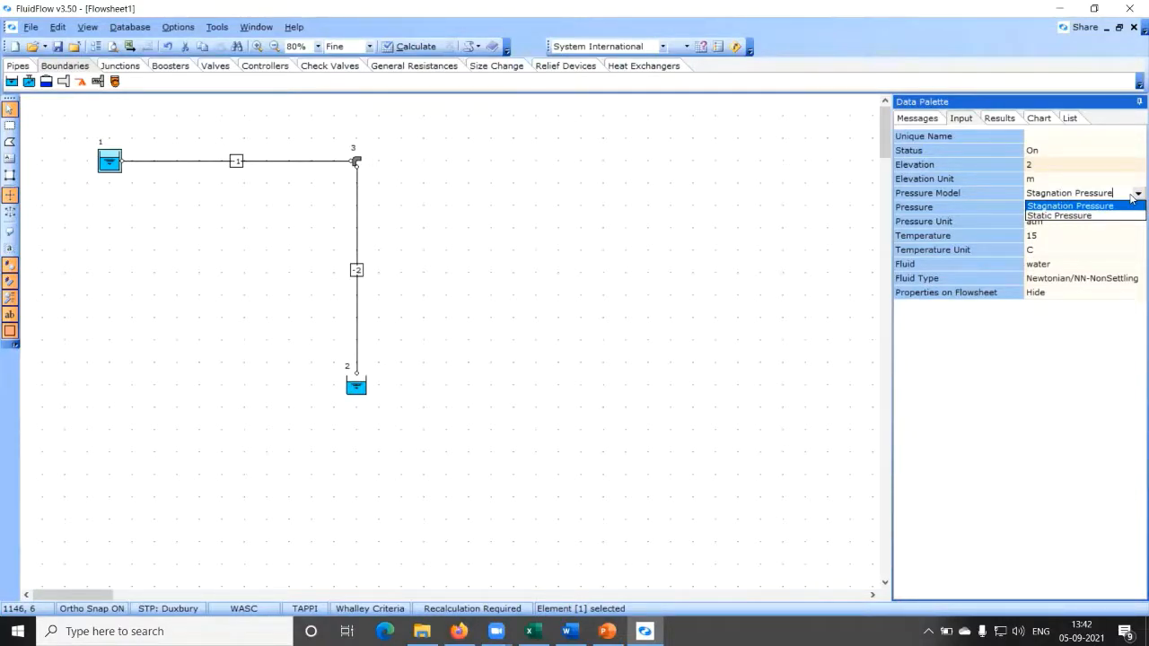
click(1040, 216)
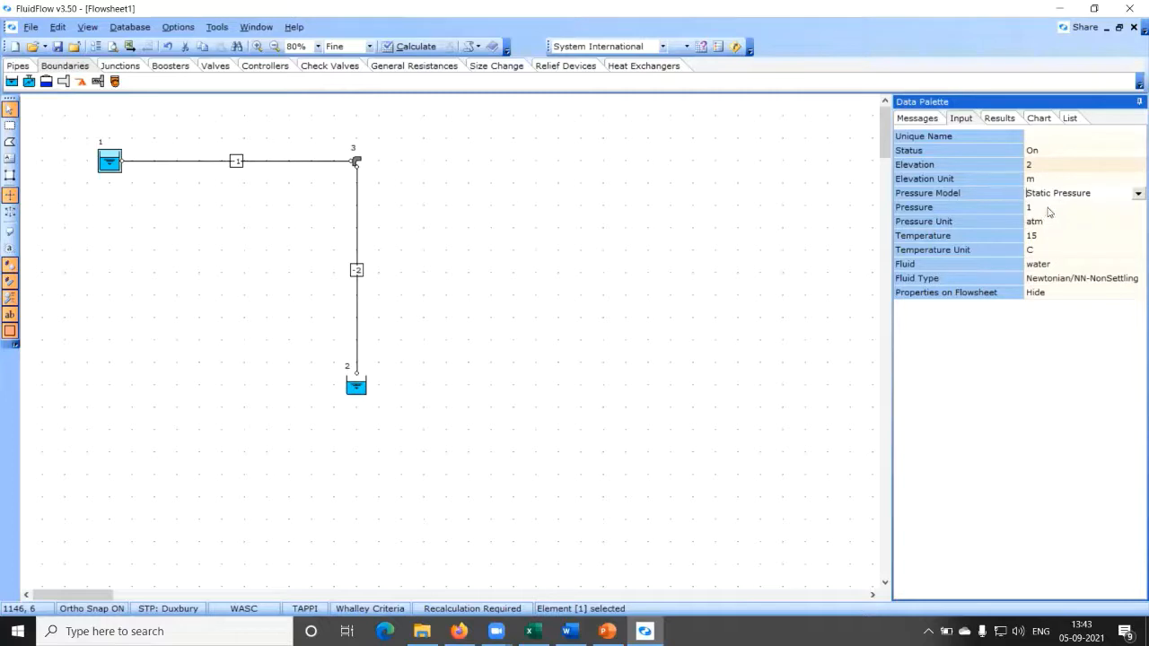
Step: Review the upper reservoir's pressure, temperature, temperature unit and fluid inputs against the problem data
click(1041, 209)
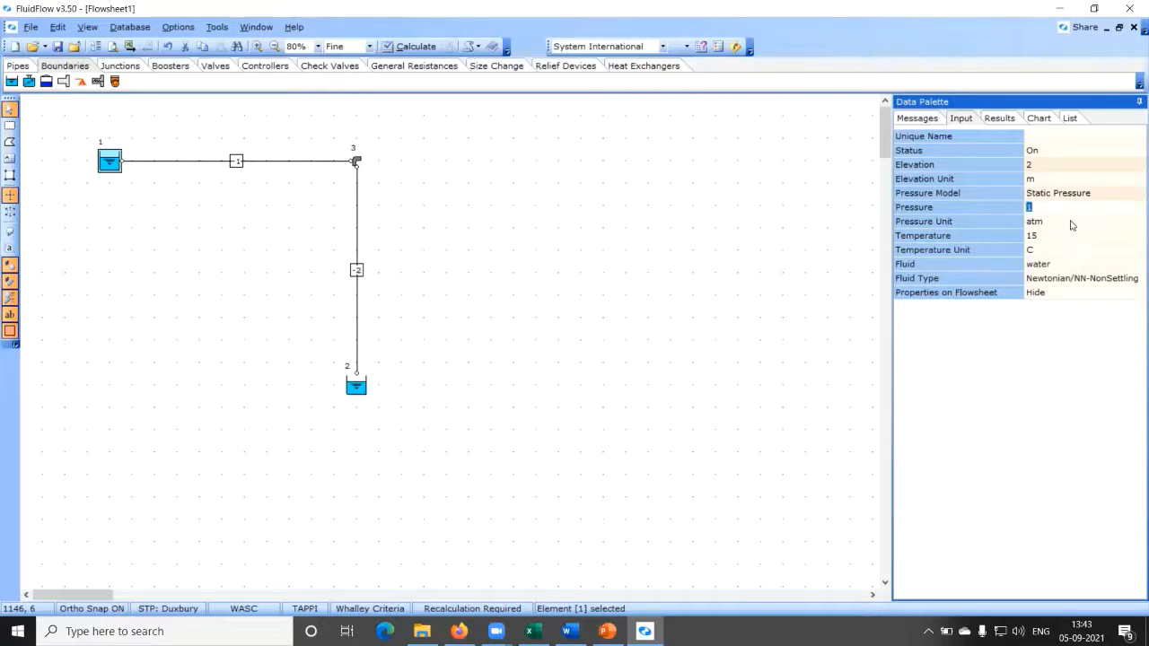
click(1062, 236)
click(1049, 253)
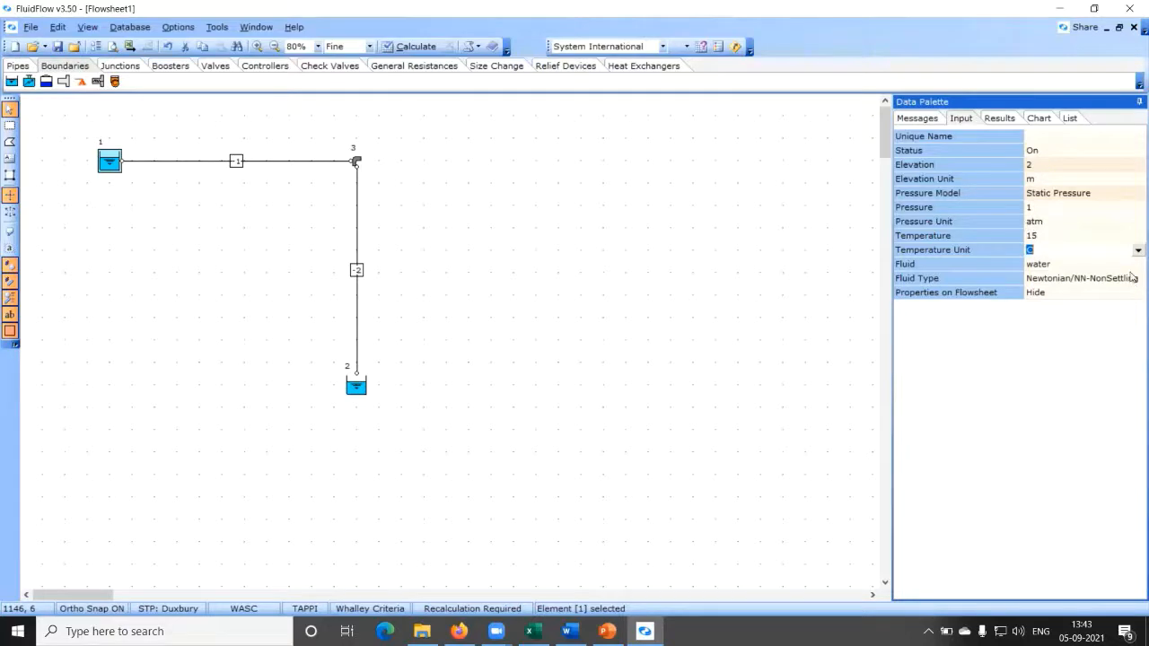
click(1077, 264)
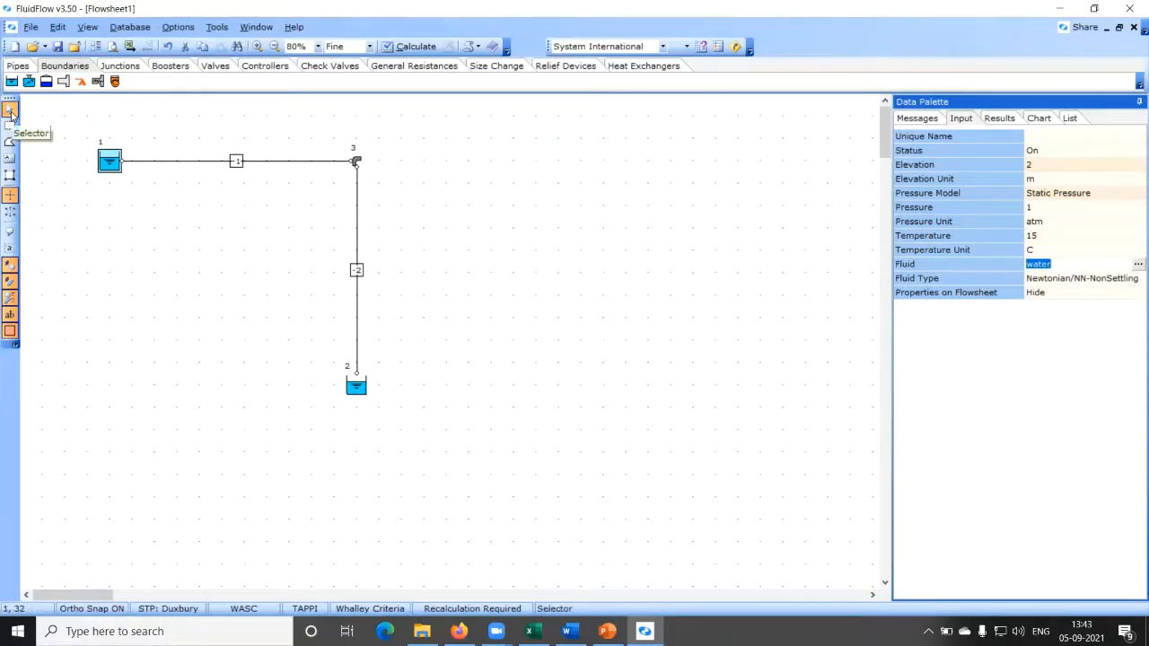
click(107, 162)
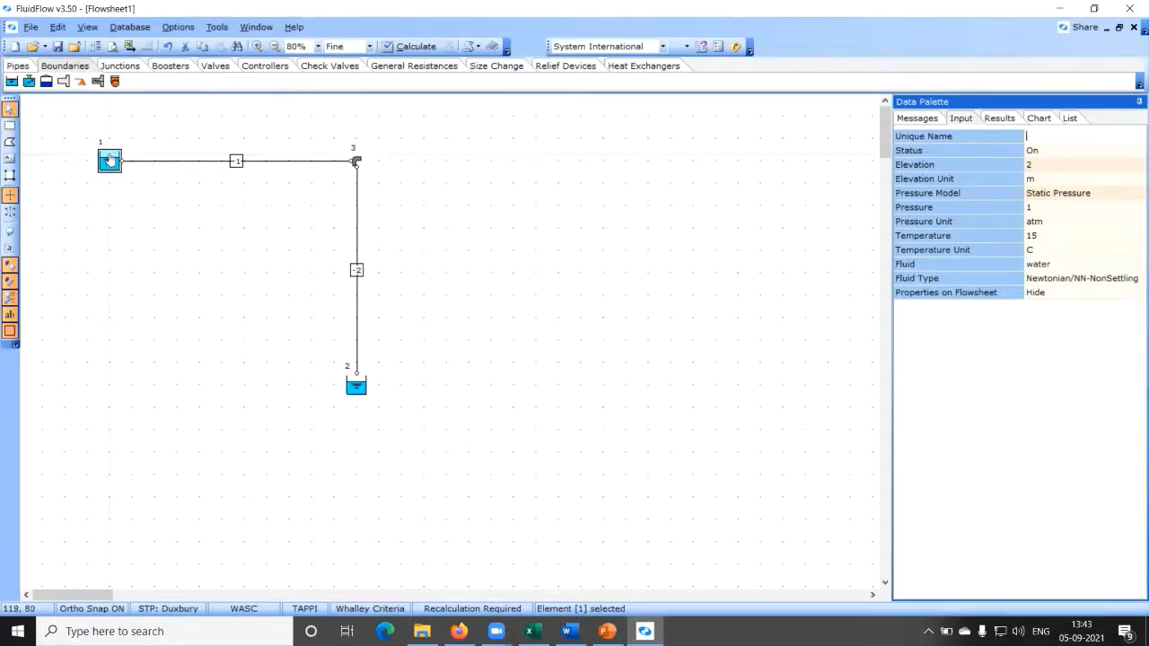
click(967, 123)
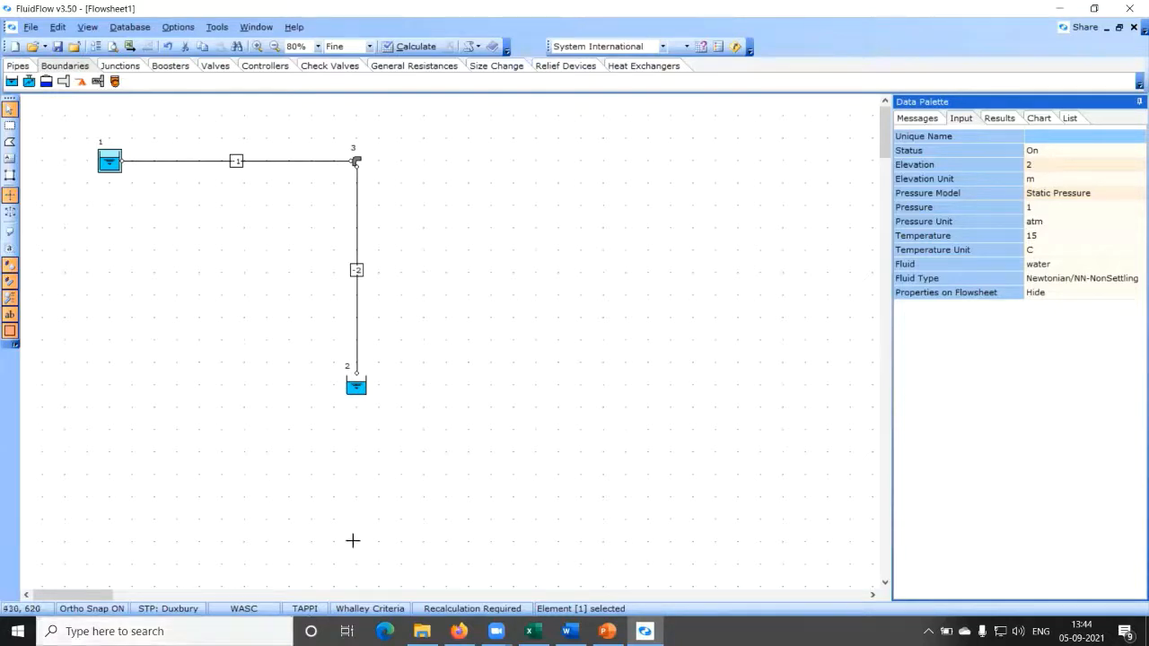
Step: Set the lower reservoir's pressure model to Static Pressure and check its pressure and pressure unit
click(354, 386)
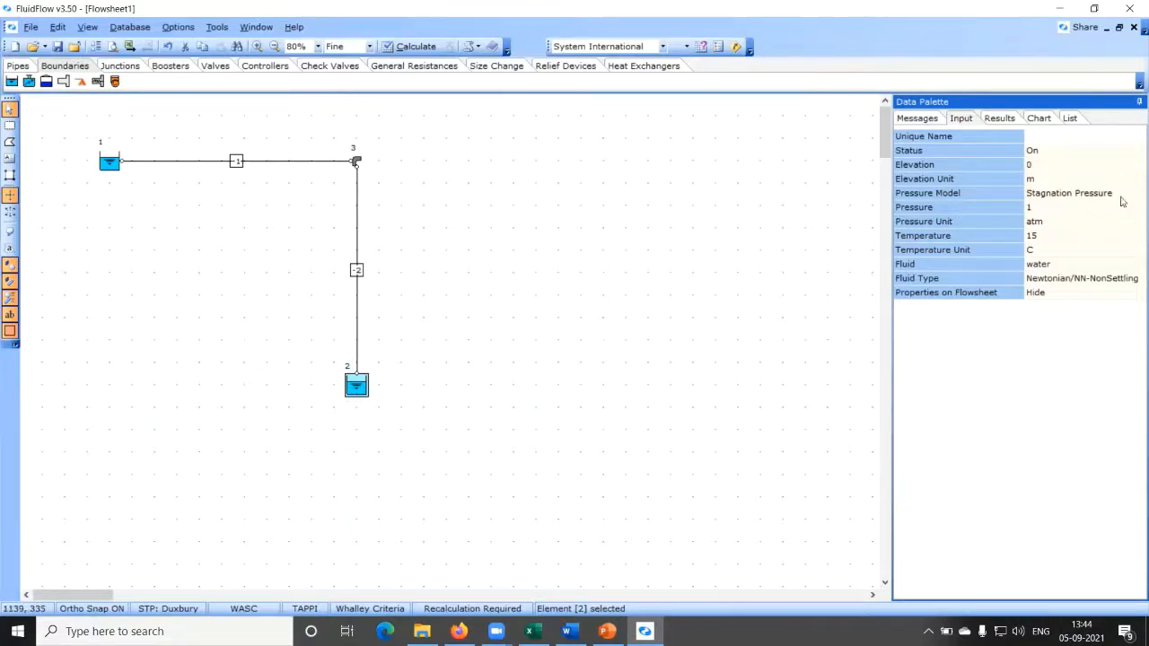
click(1128, 195)
click(1137, 193)
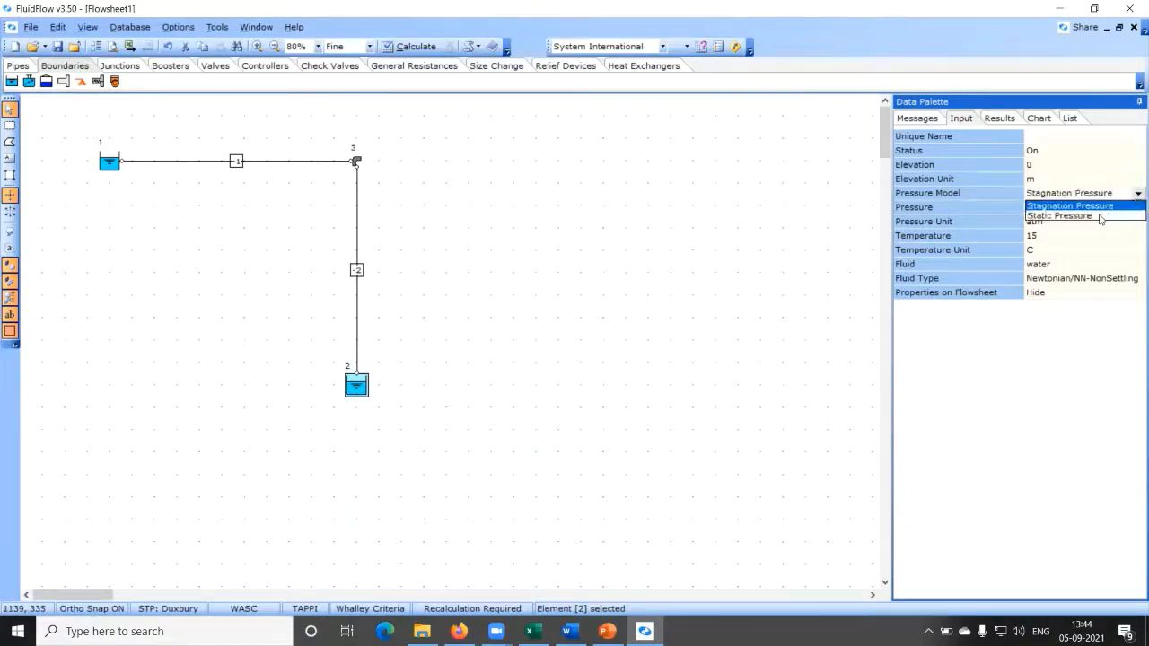
click(1102, 216)
click(1067, 223)
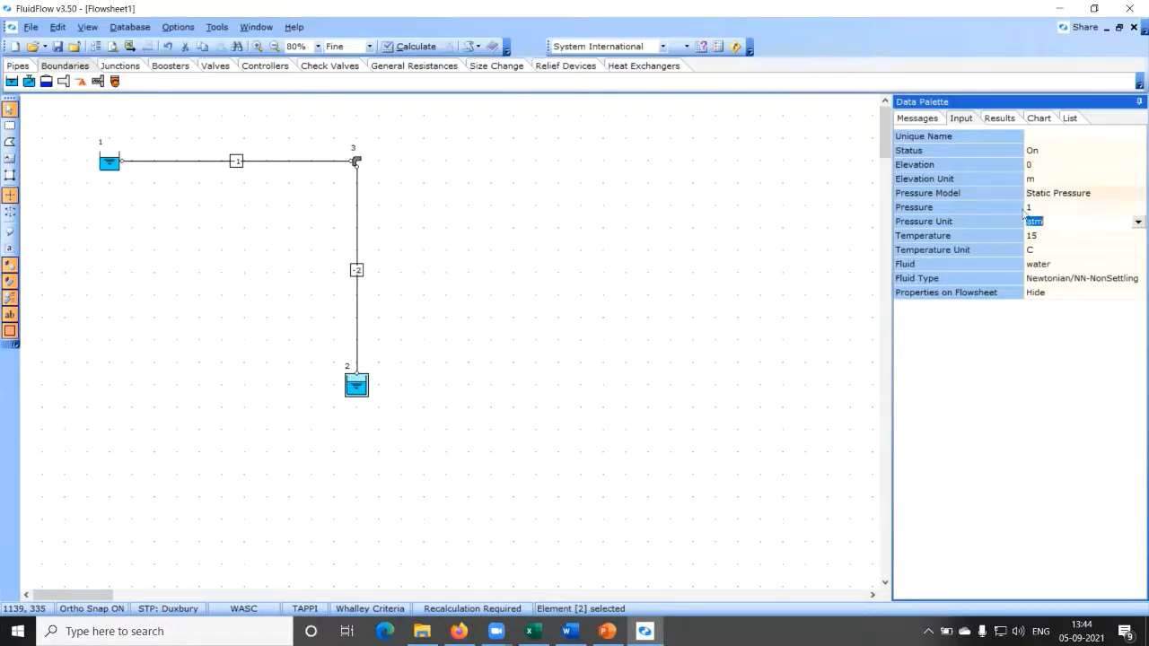
click(1051, 209)
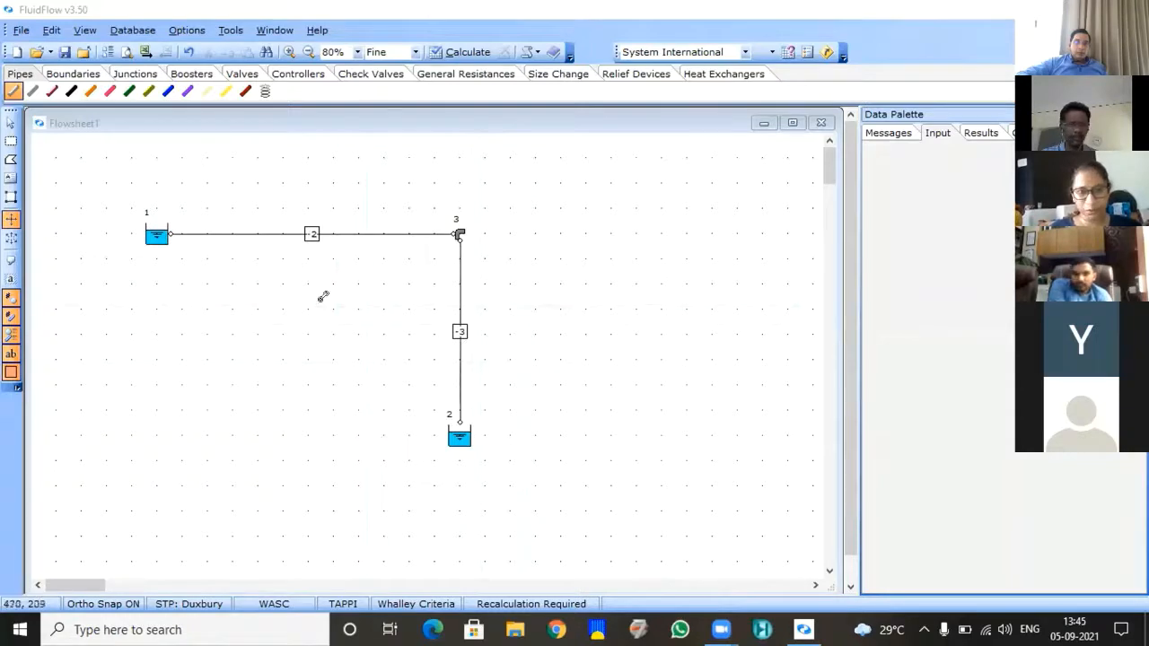
Step: Leave pipe drawing, display the upper reservoir's inputs, and choose the pressure model for the lower reservoir
click(10, 118)
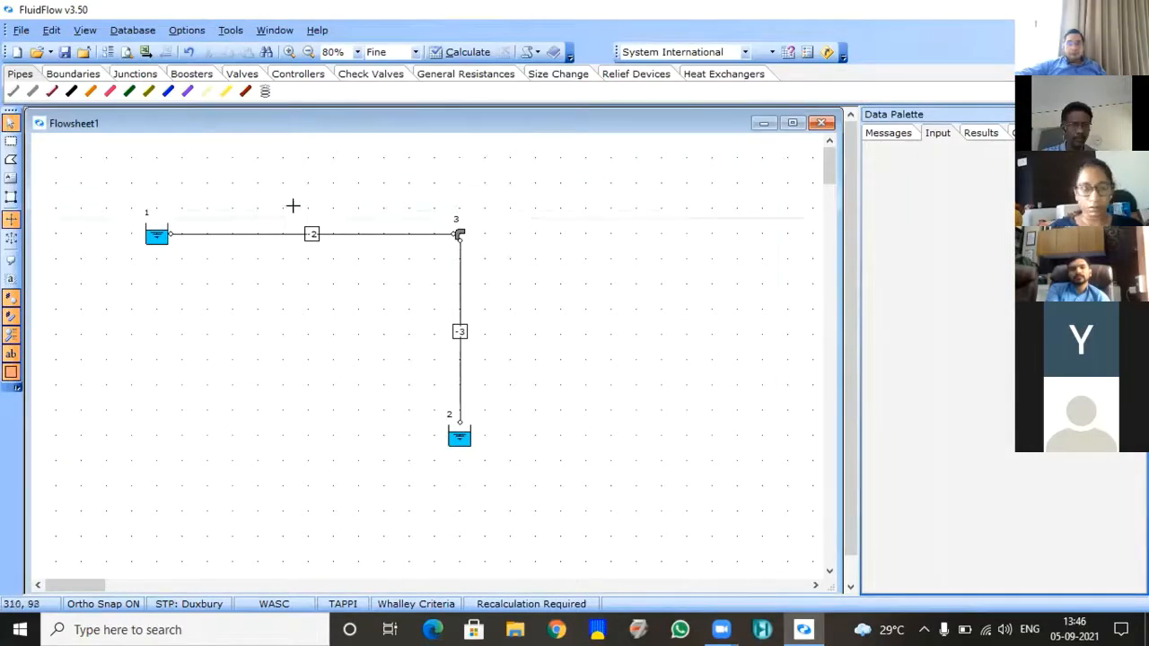
click(167, 236)
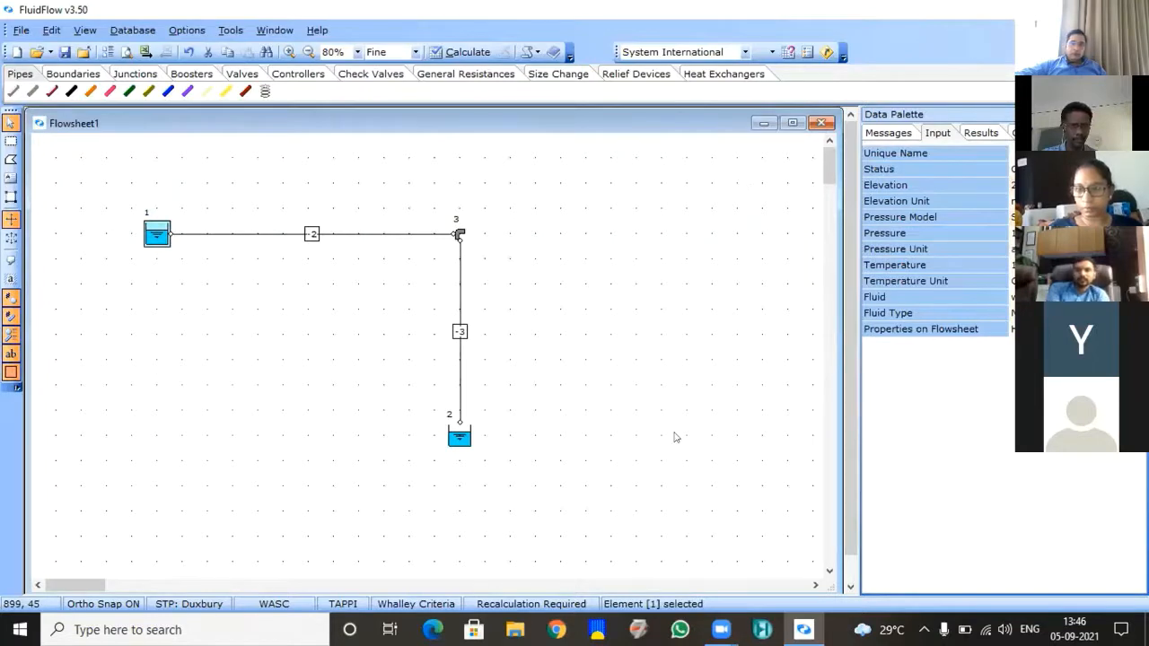
click(457, 437)
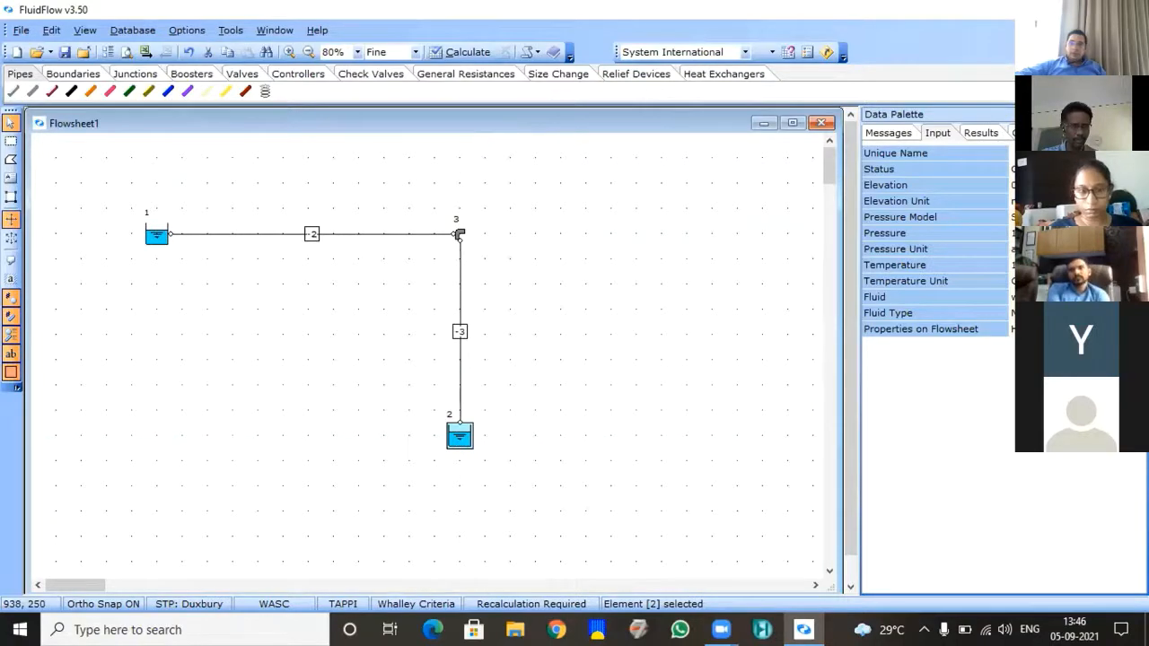
click(1013, 217)
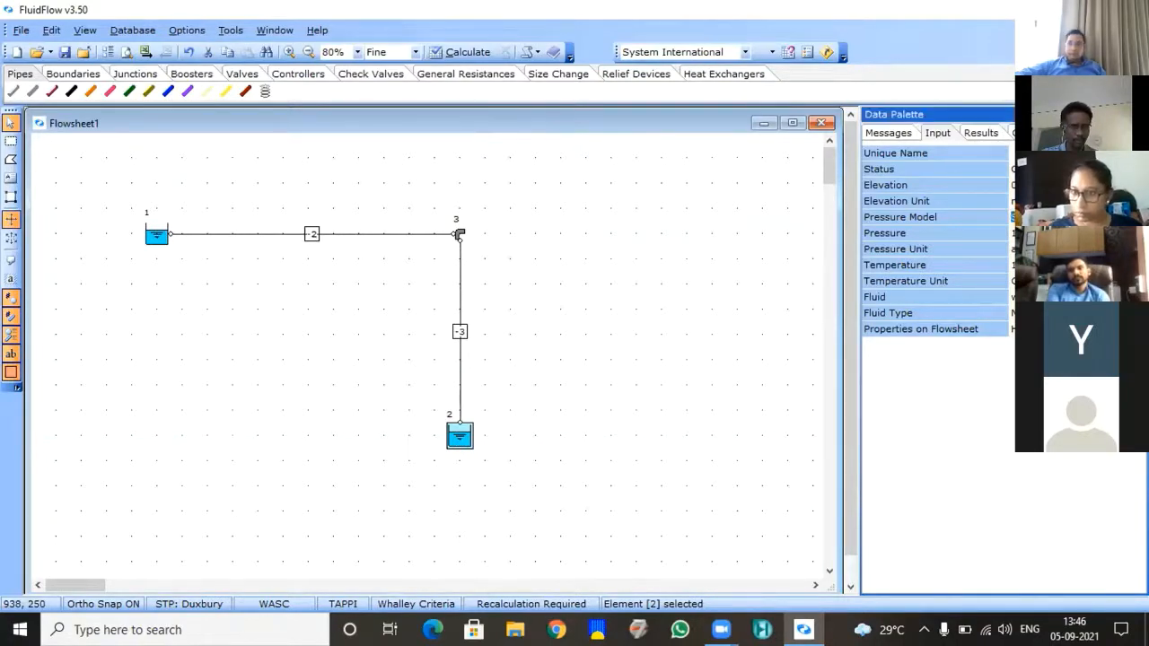
click(1013, 216)
click(1013, 232)
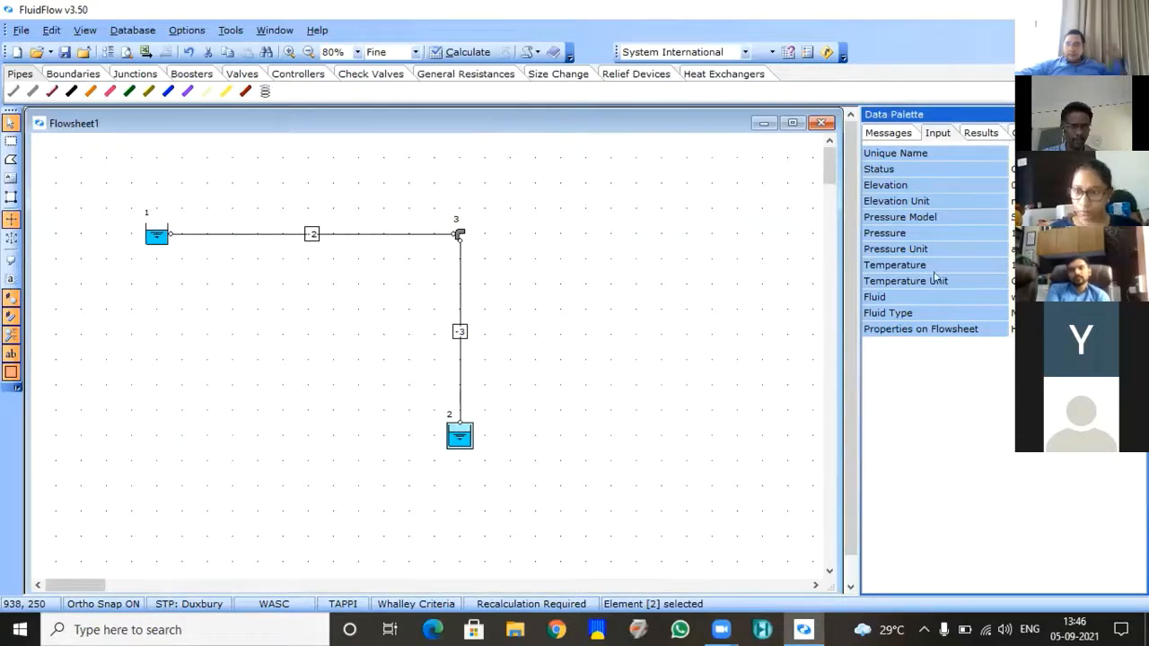
Step: Set the elevation of the bend joining the two pipes to 2
click(460, 236)
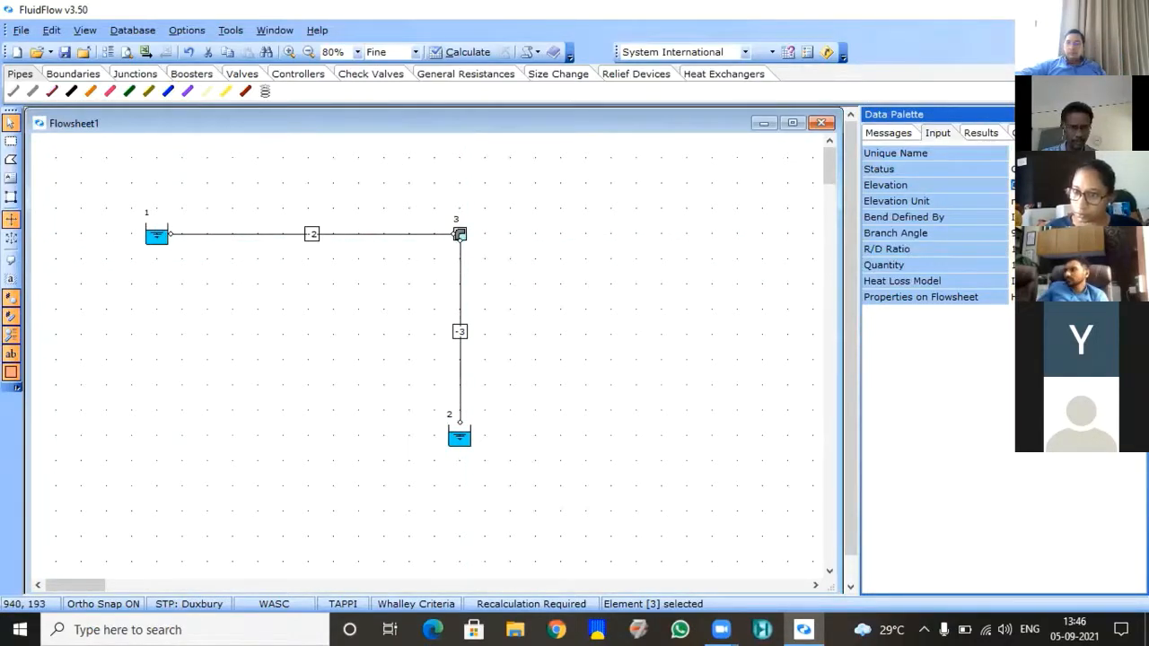
text(2)
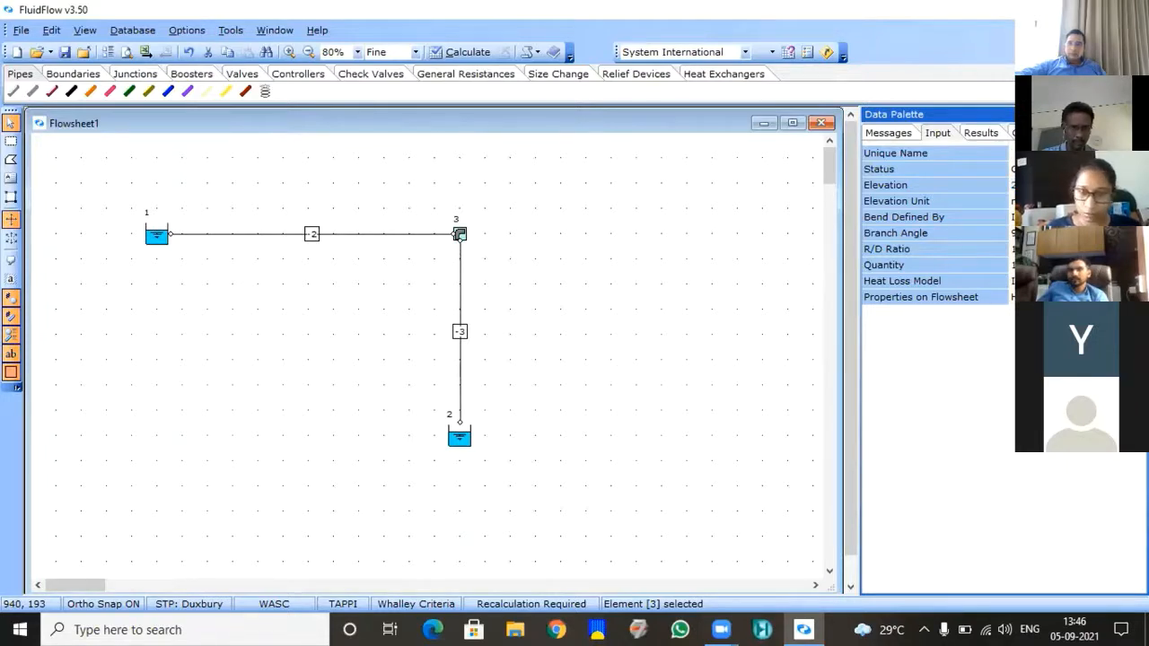
key(Return)
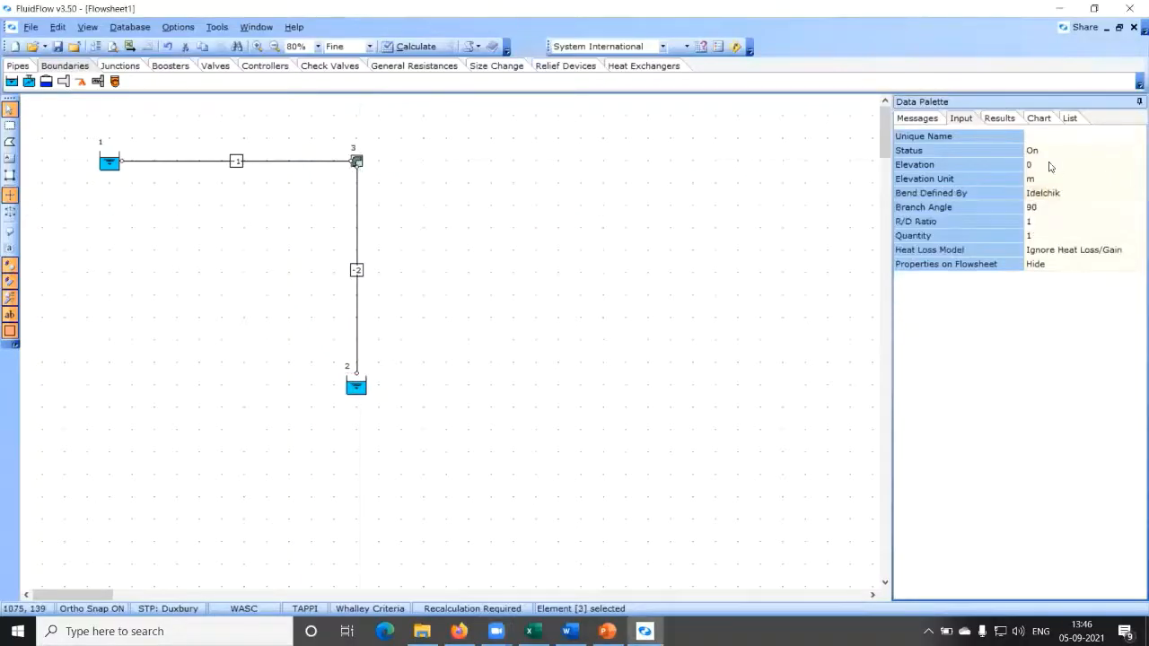
click(1050, 166)
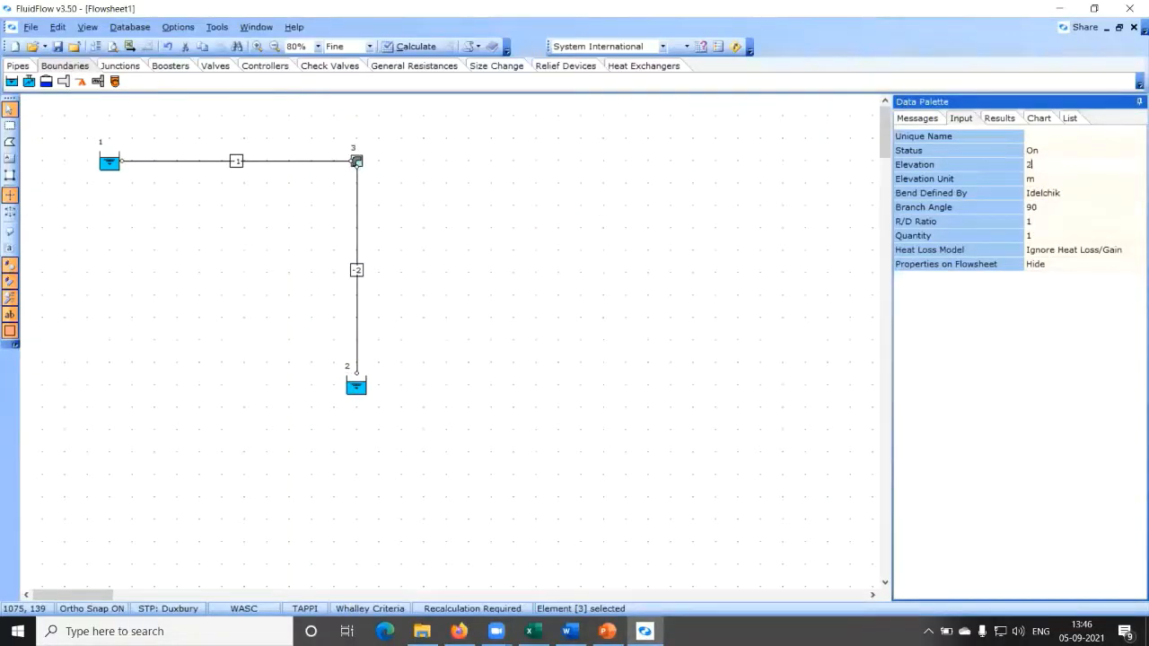
click(1095, 196)
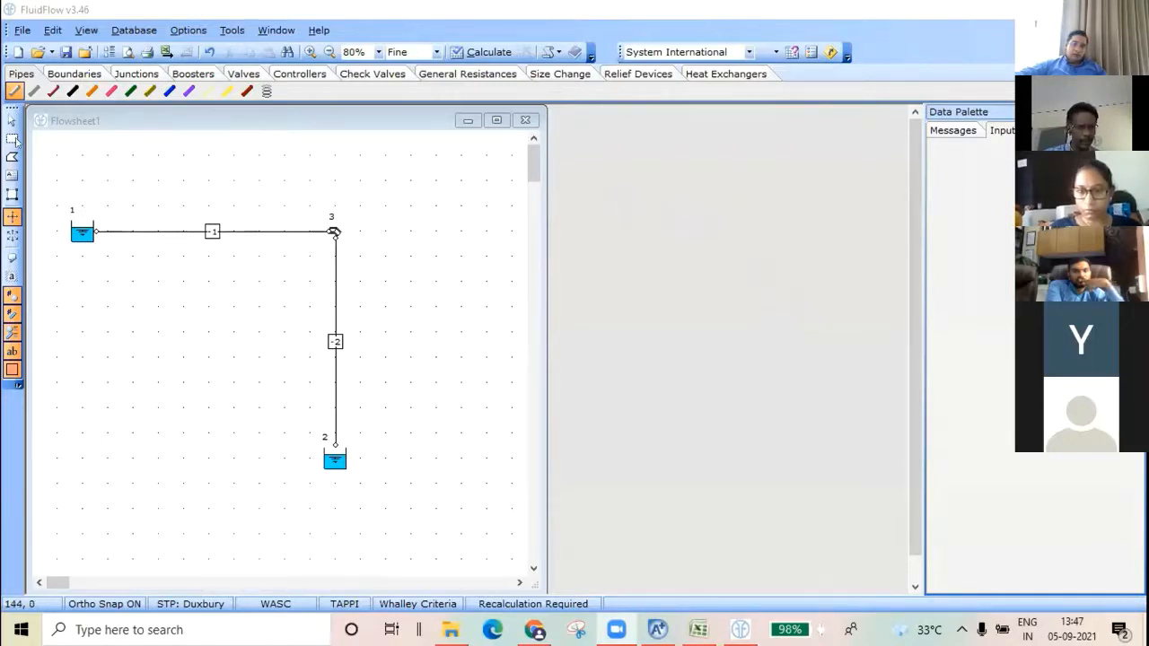
Step: Leave pipe drawing and display the upper reservoir's input properties
click(335, 231)
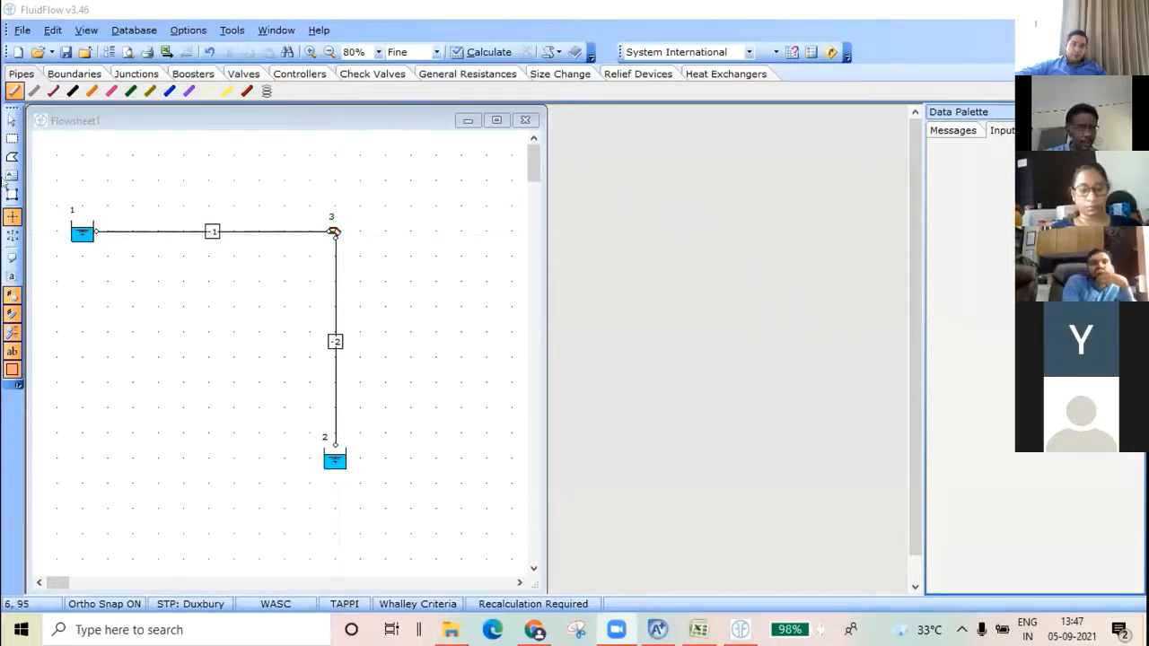
click(12, 122)
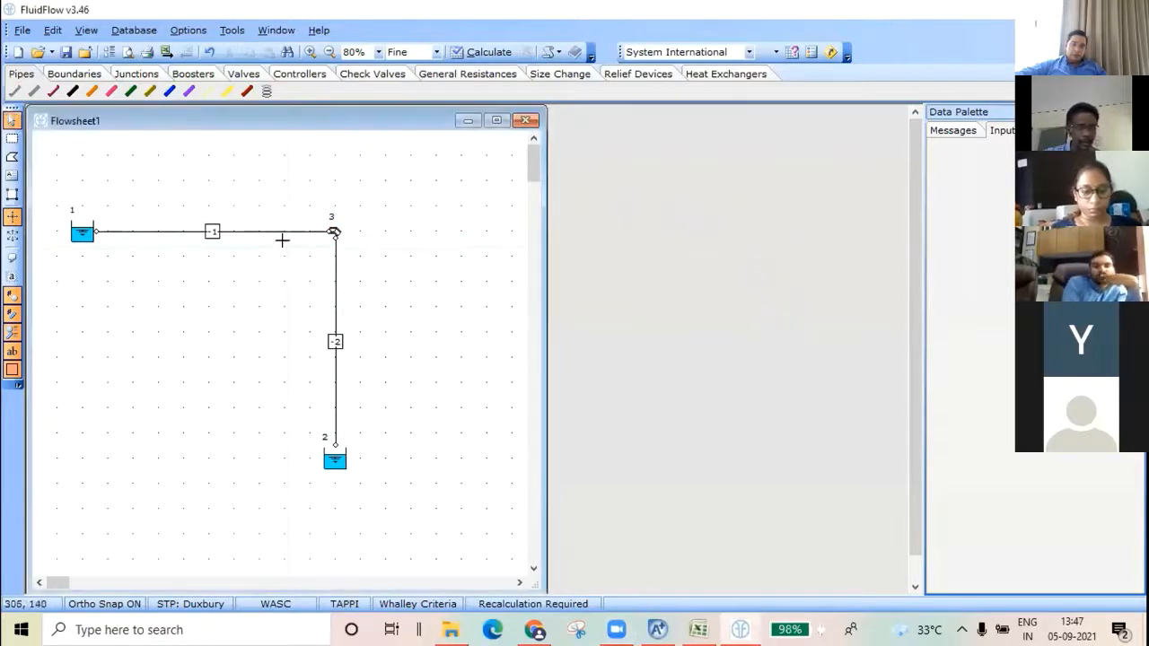
click(79, 231)
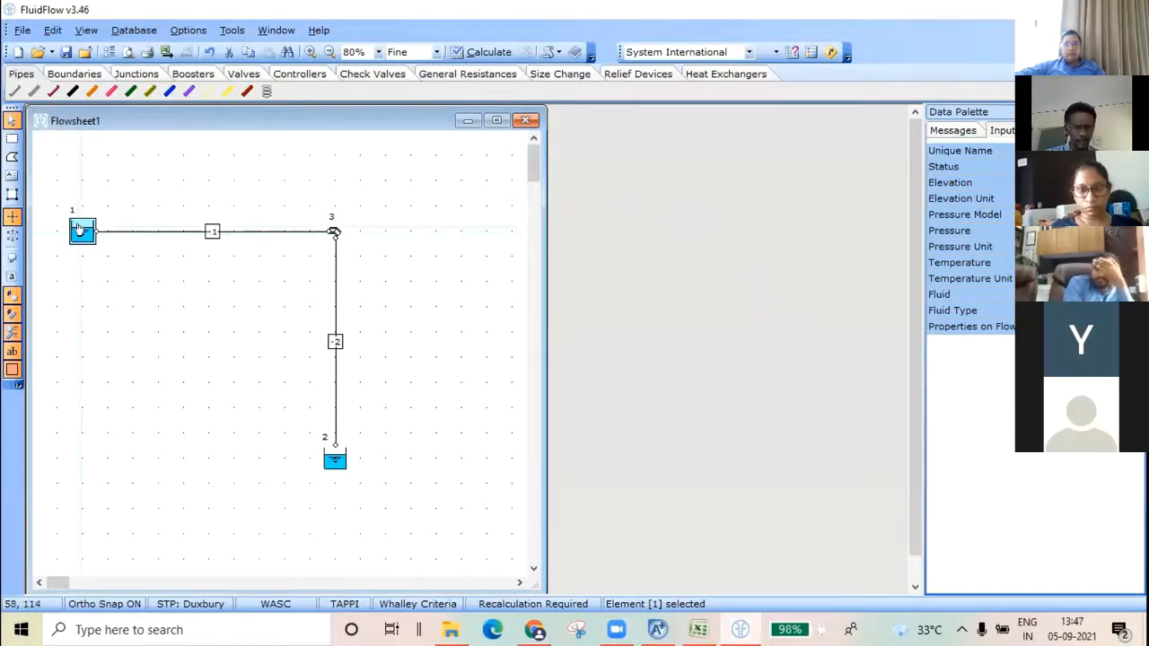
Step: Move the mitre bend between the two pipes slightly upward on the flowsheet
click(333, 233)
drag(333, 232, 322, 212)
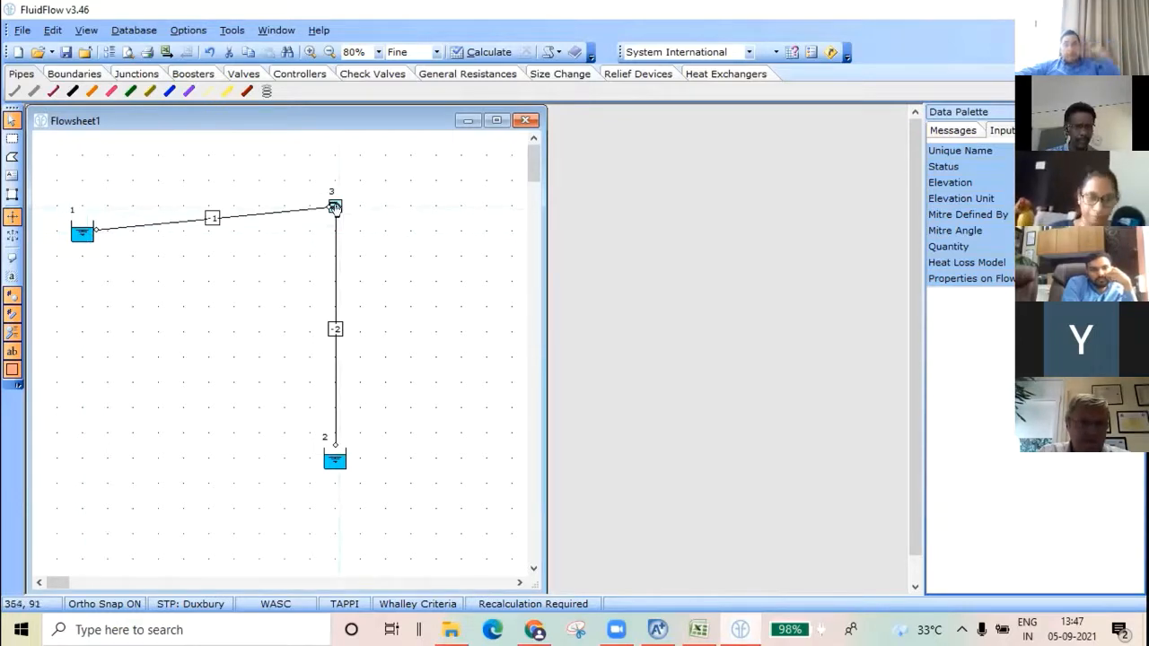
click(334, 207)
right_click(329, 212)
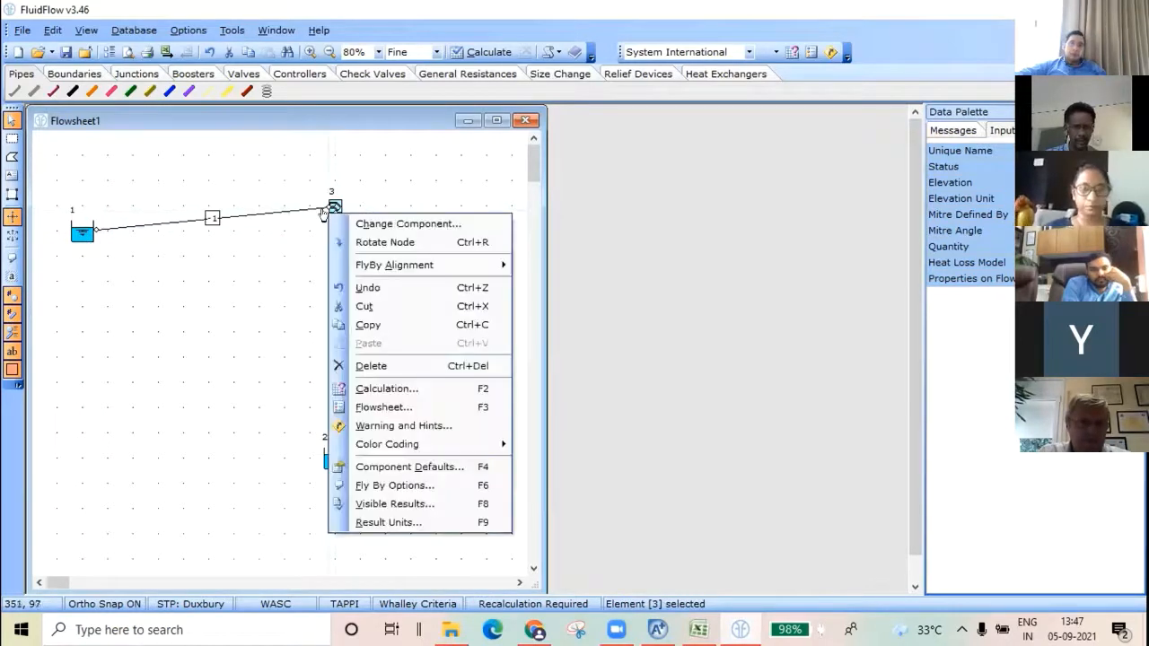
click(374, 185)
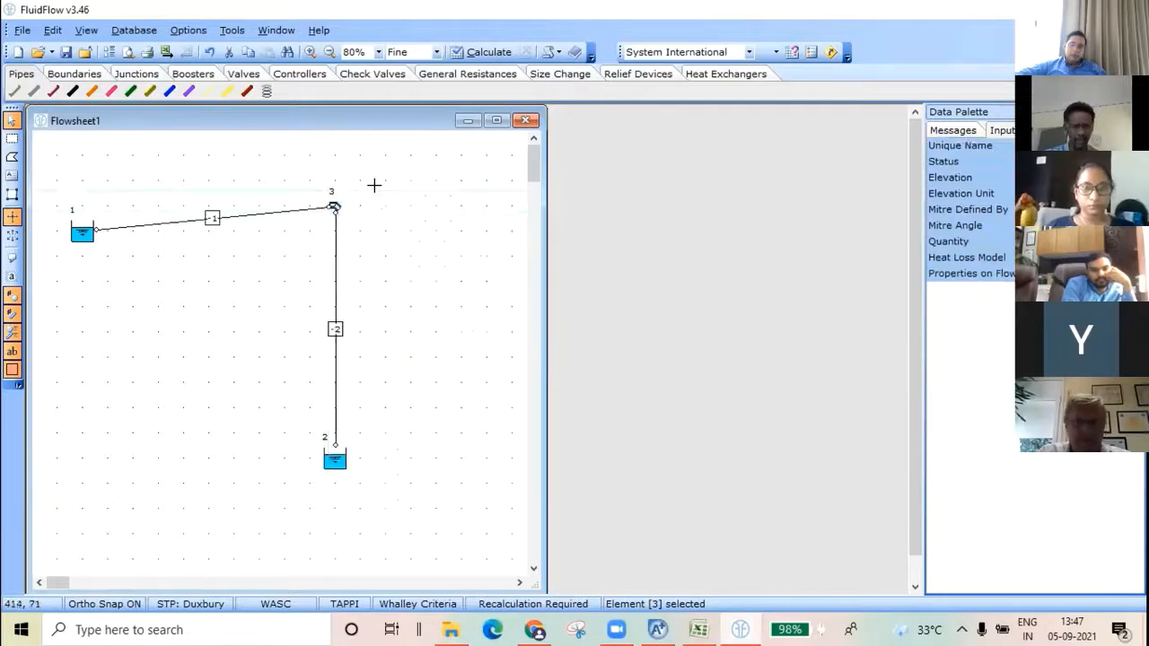
click(364, 185)
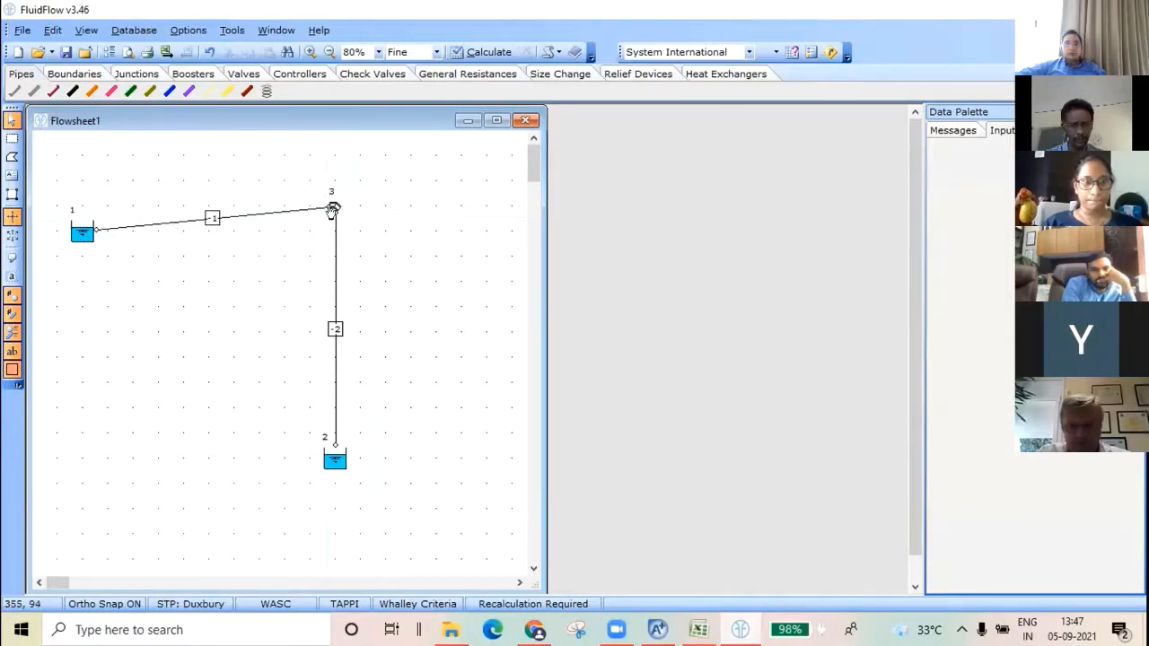
Step: Delete the mitre bend and the remaining pipe between the two reservoirs
click(332, 209)
key(Delete)
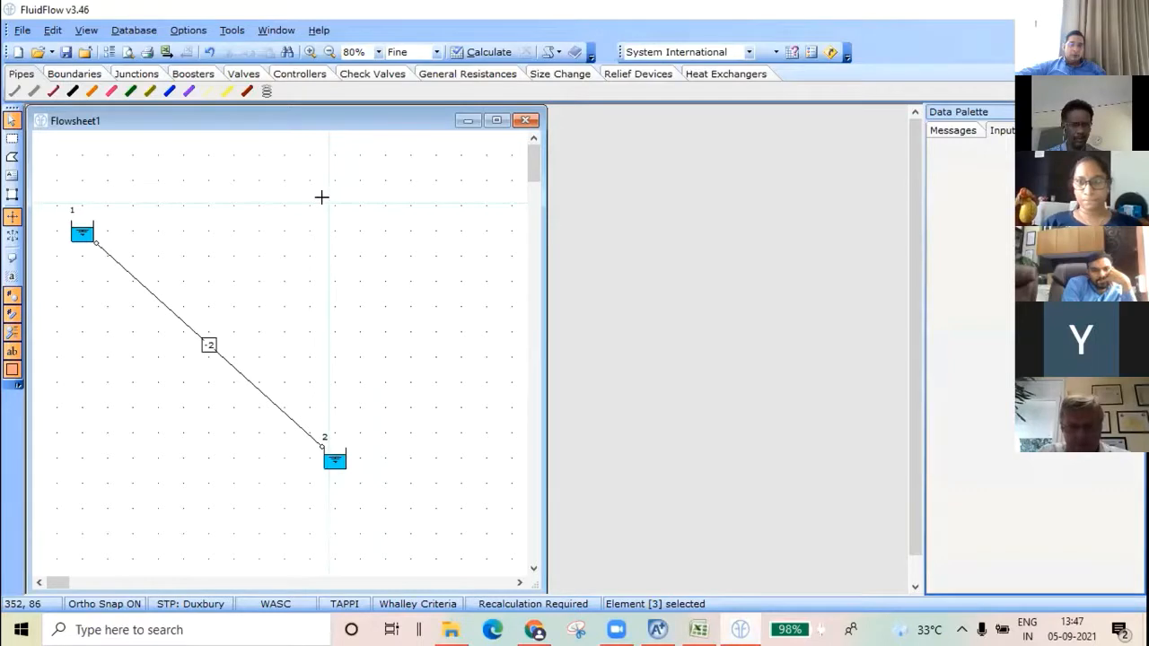
click(208, 346)
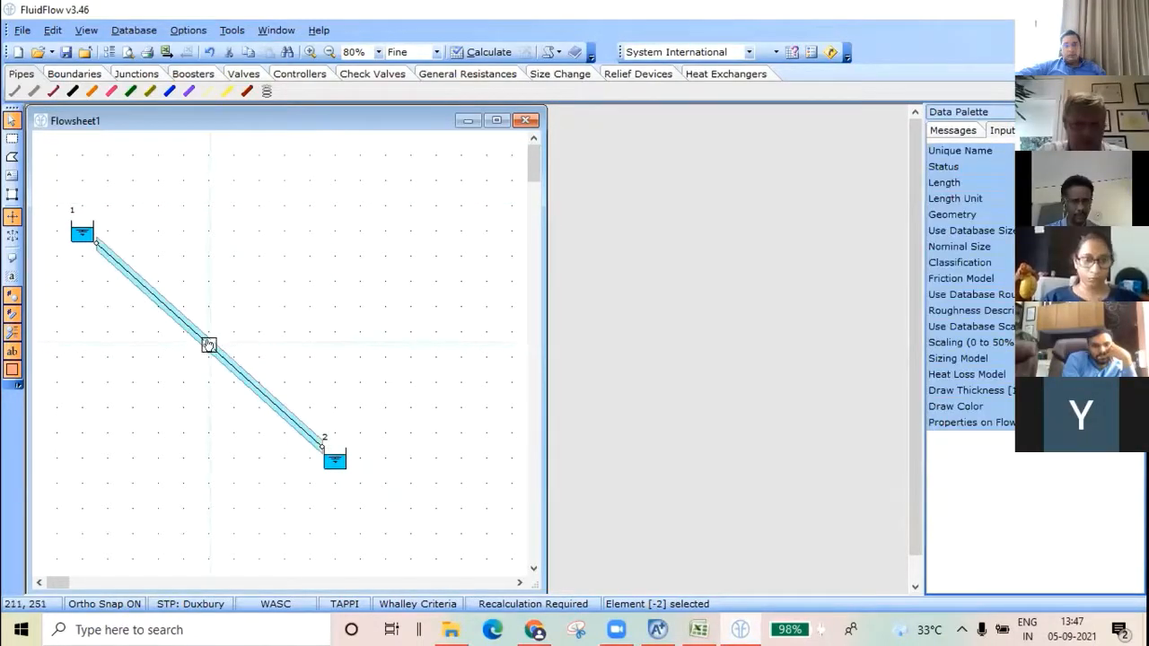
key(Delete)
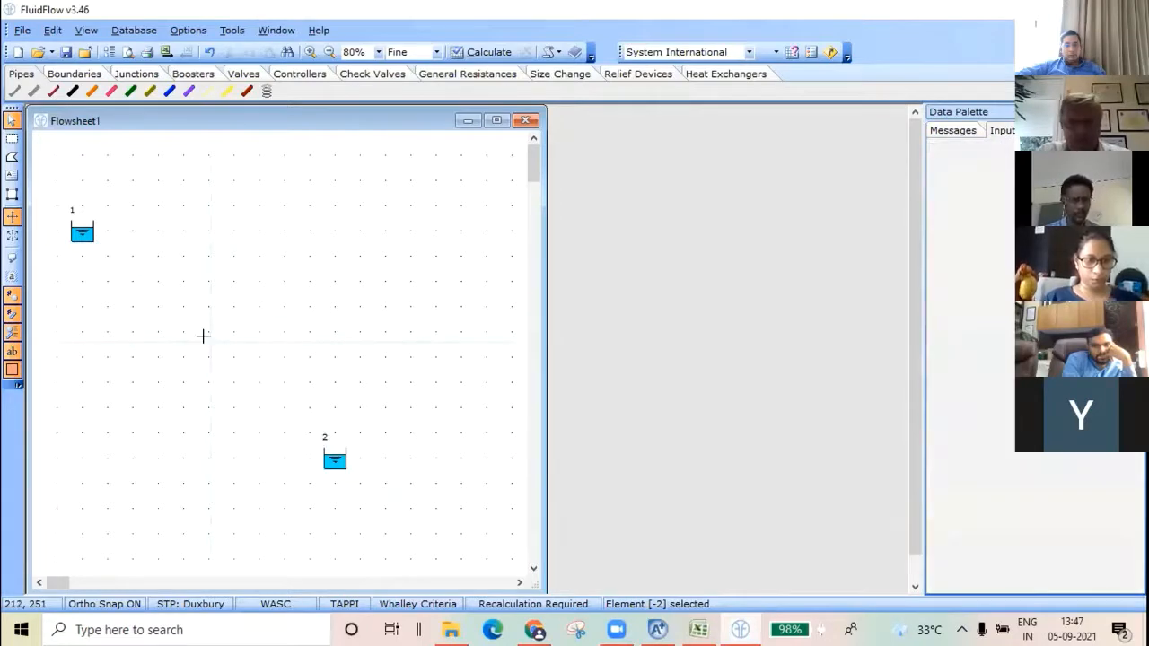
Step: Place a Bend level with the upper reservoir, almost above the lower one, and connect it to the upper reservoir with a steel pipe
click(121, 74)
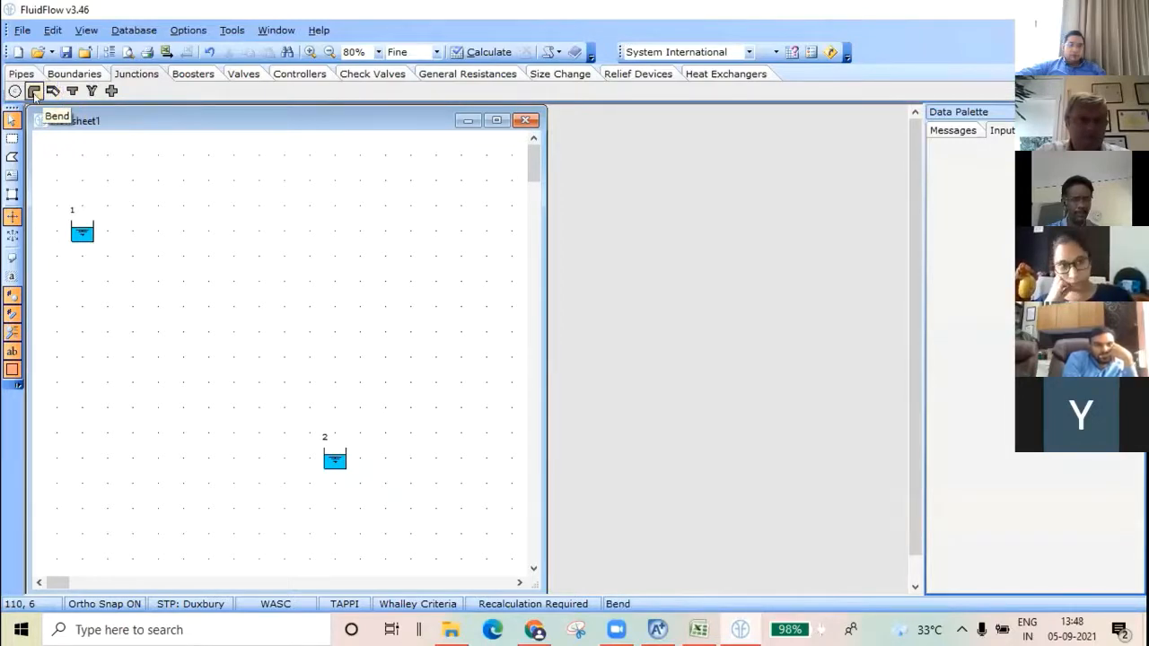
click(34, 91)
click(310, 231)
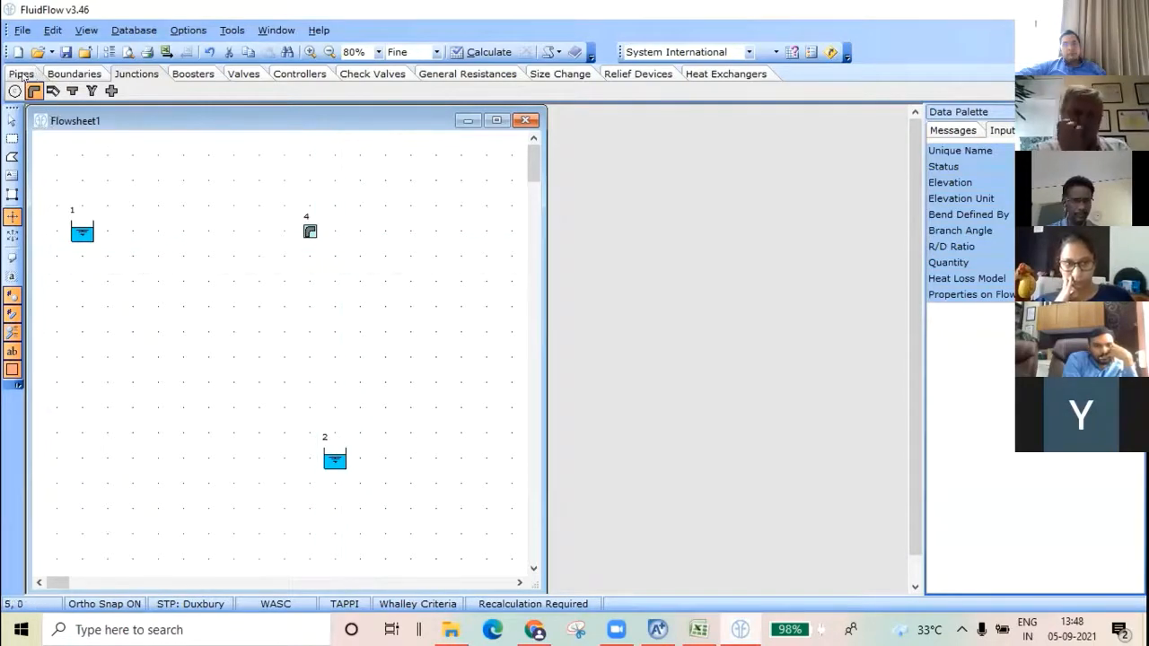
click(20, 73)
click(13, 91)
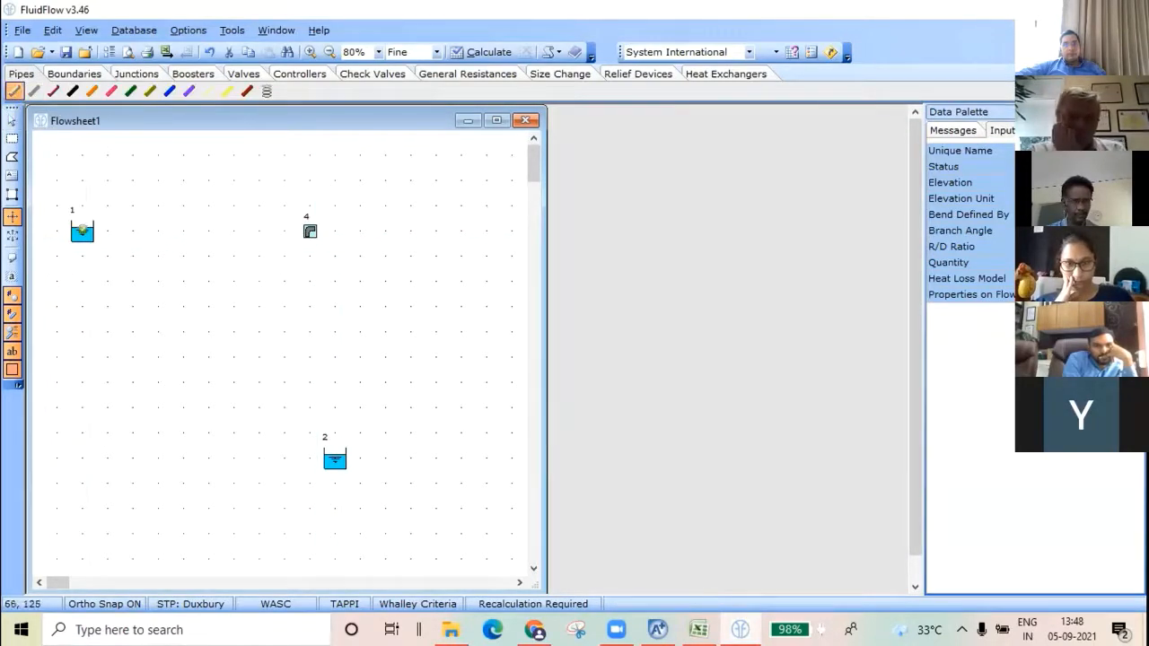
drag(83, 229, 306, 231)
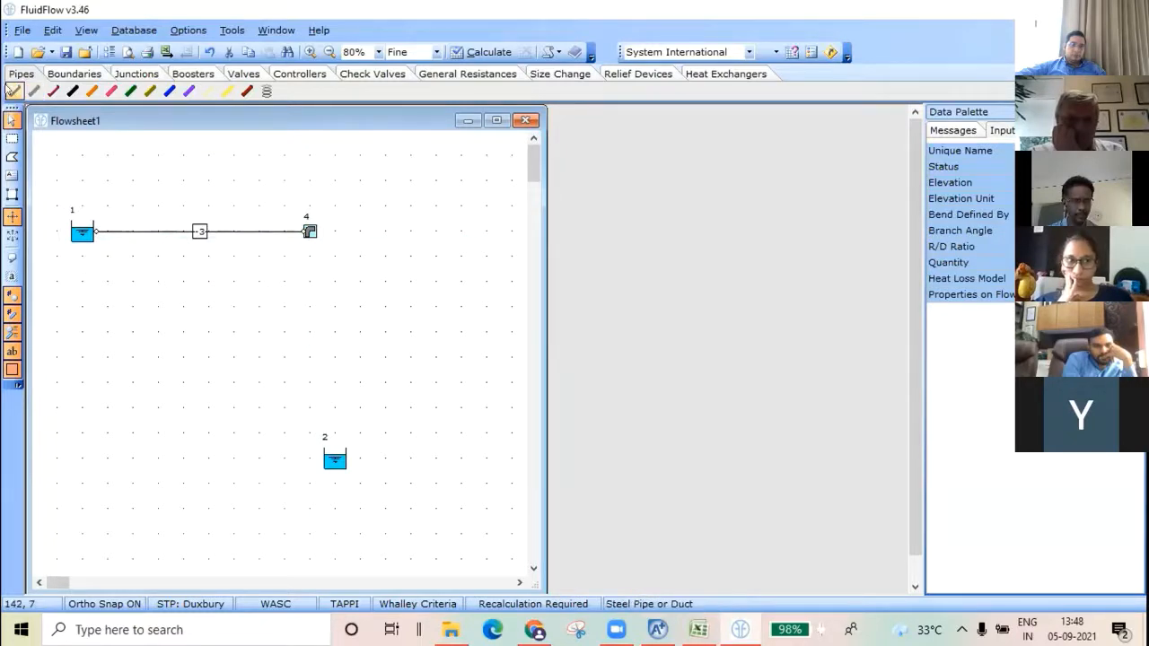
Step: Try to connect the bend and the lower reservoir with a steel pipe, and undo the misplaced pipe
click(13, 91)
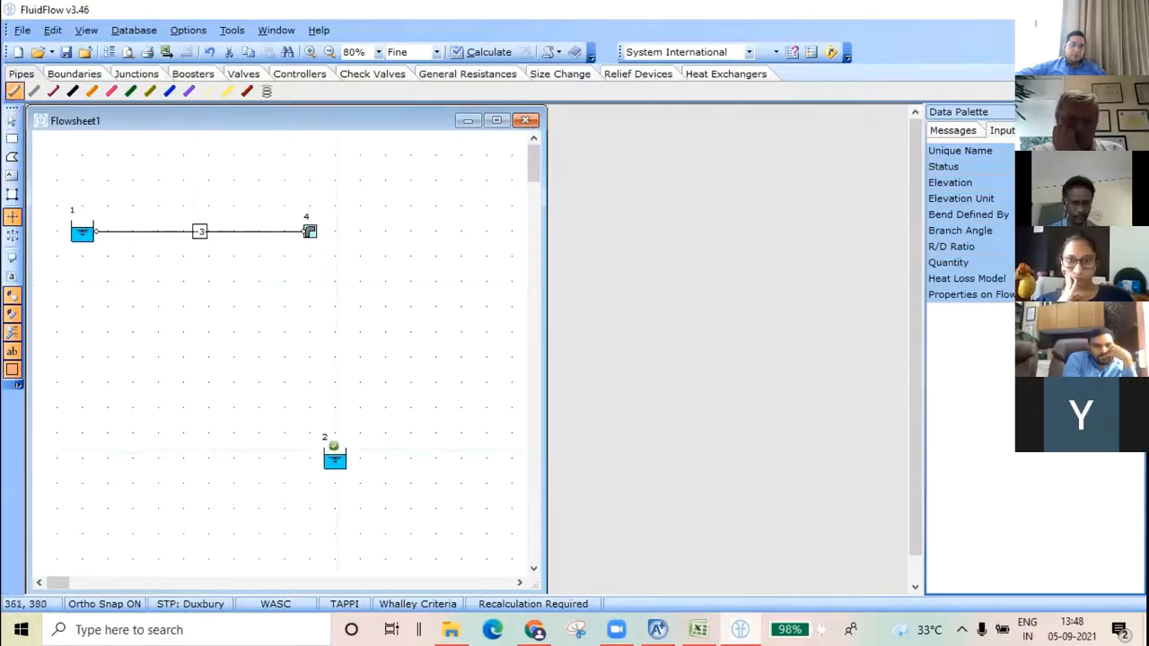
mouse_move(325, 442)
mouse_down()
mouse_move(311, 225)
mouse_move(287, 358)
mouse_up()
click(14, 91)
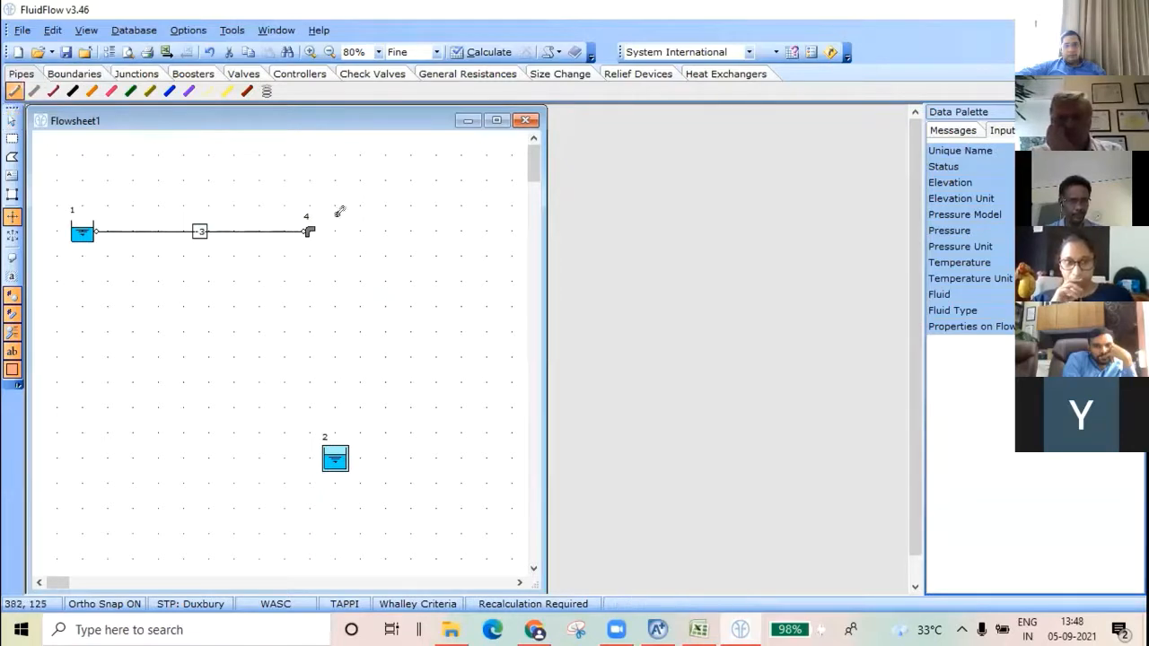
mouse_move(309, 232)
mouse_down()
mouse_move(326, 280)
mouse_move(329, 445)
mouse_up()
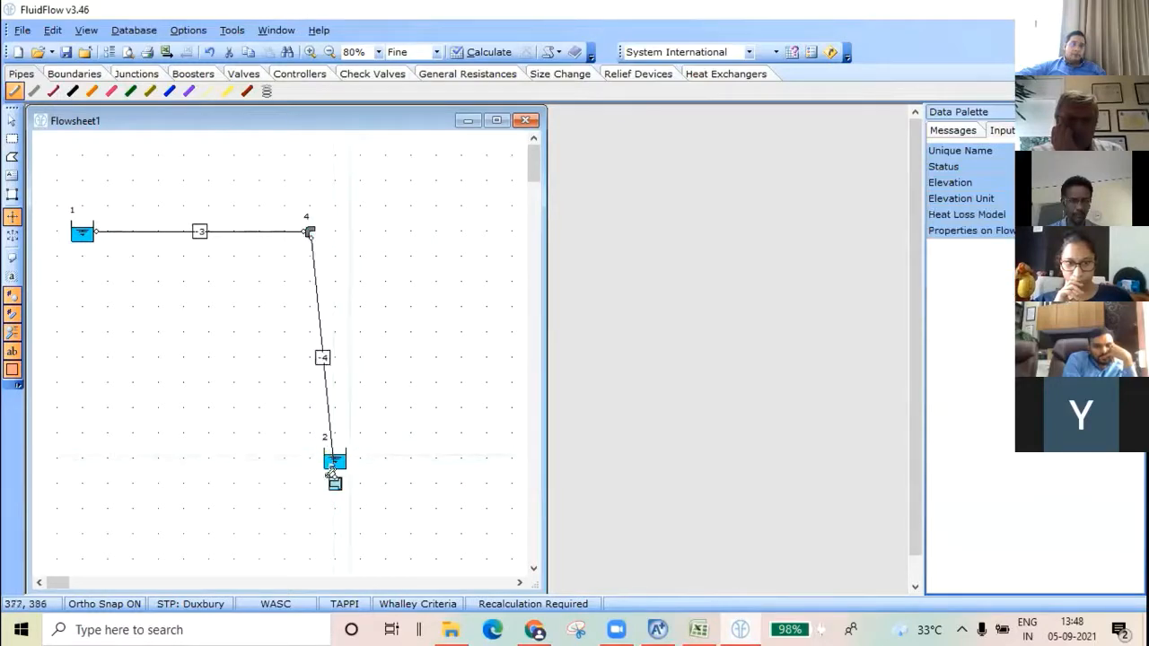
key(Escape)
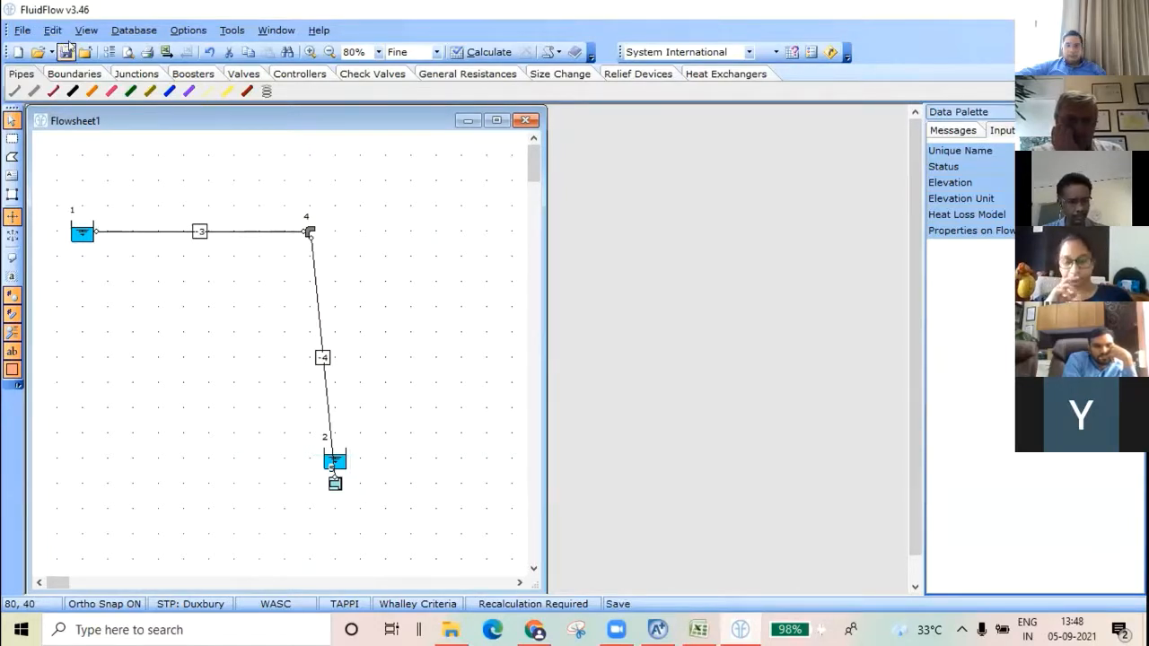
key(ctrl+z)
Step: Draw a steel pipe from the bend to the lower reservoir and end pipe drawing
click(14, 91)
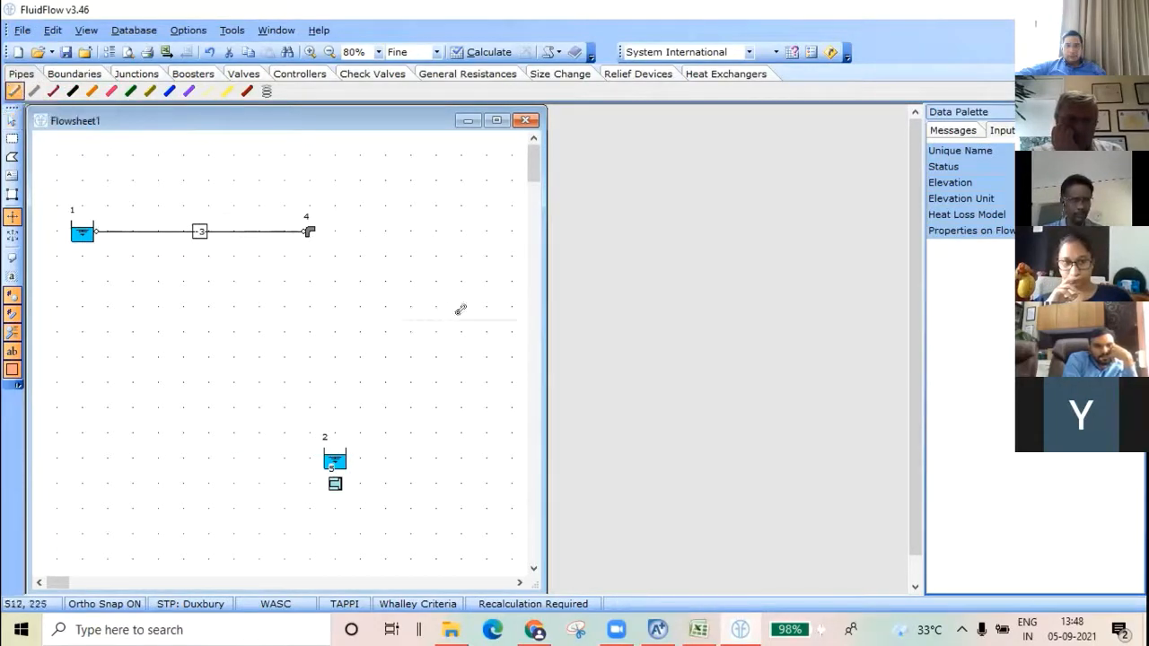
drag(311, 238, 333, 448)
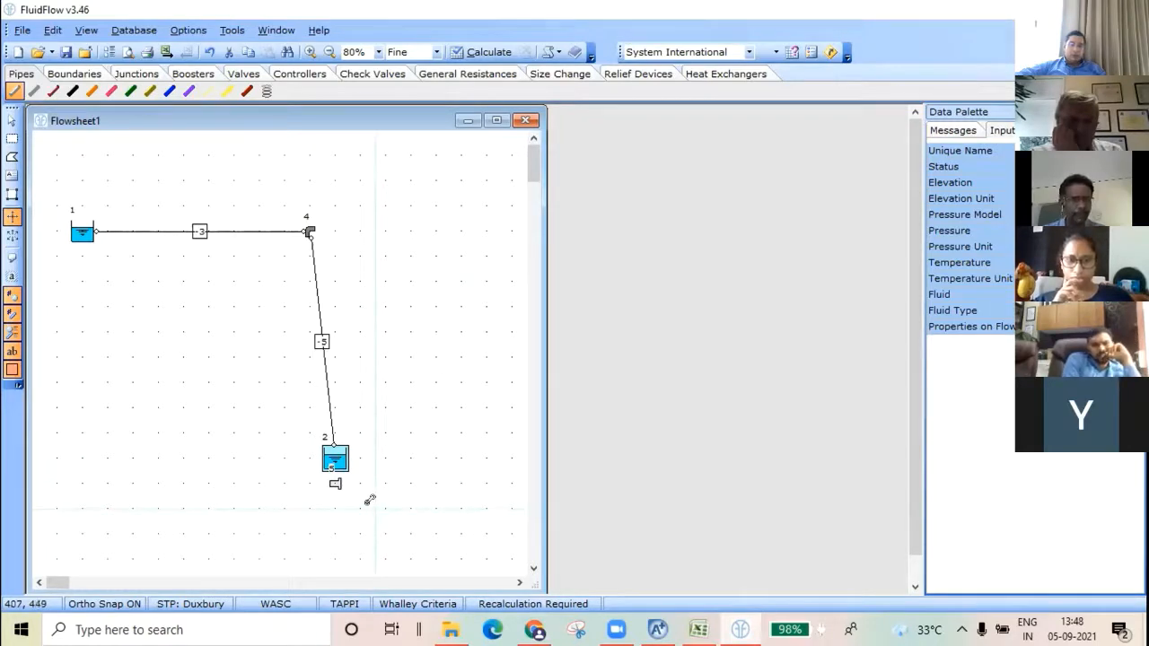
key(Escape)
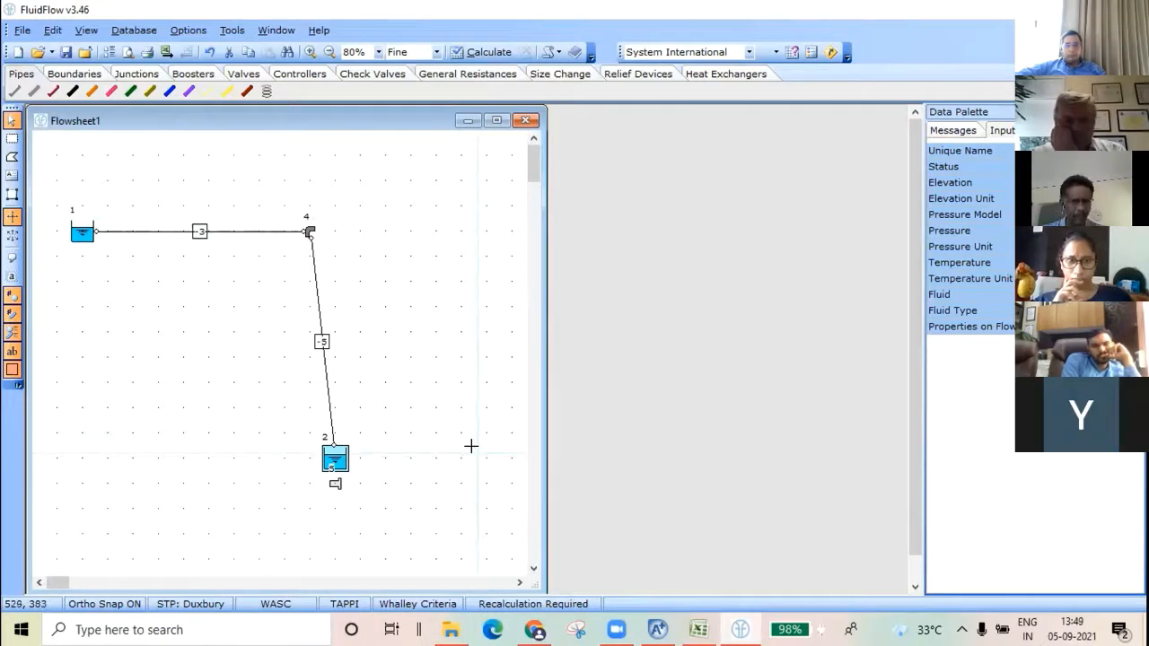
Step: Delete the stray boundary element below the lower reservoir and select the upper reservoir
click(334, 487)
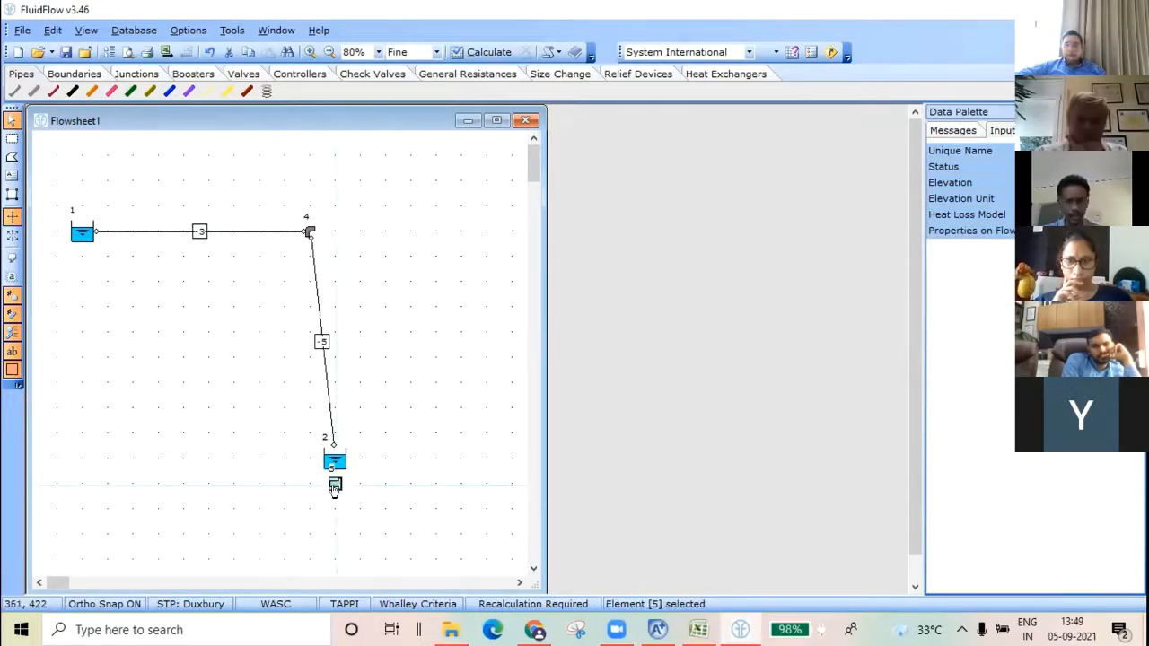
key(Delete)
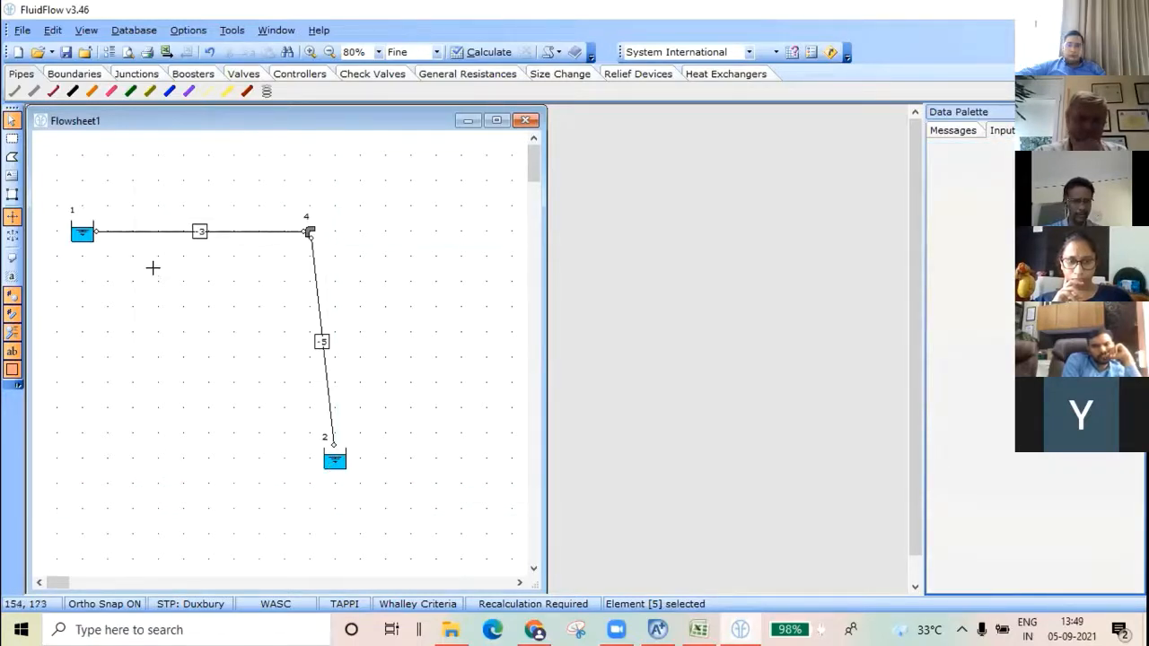
click(81, 237)
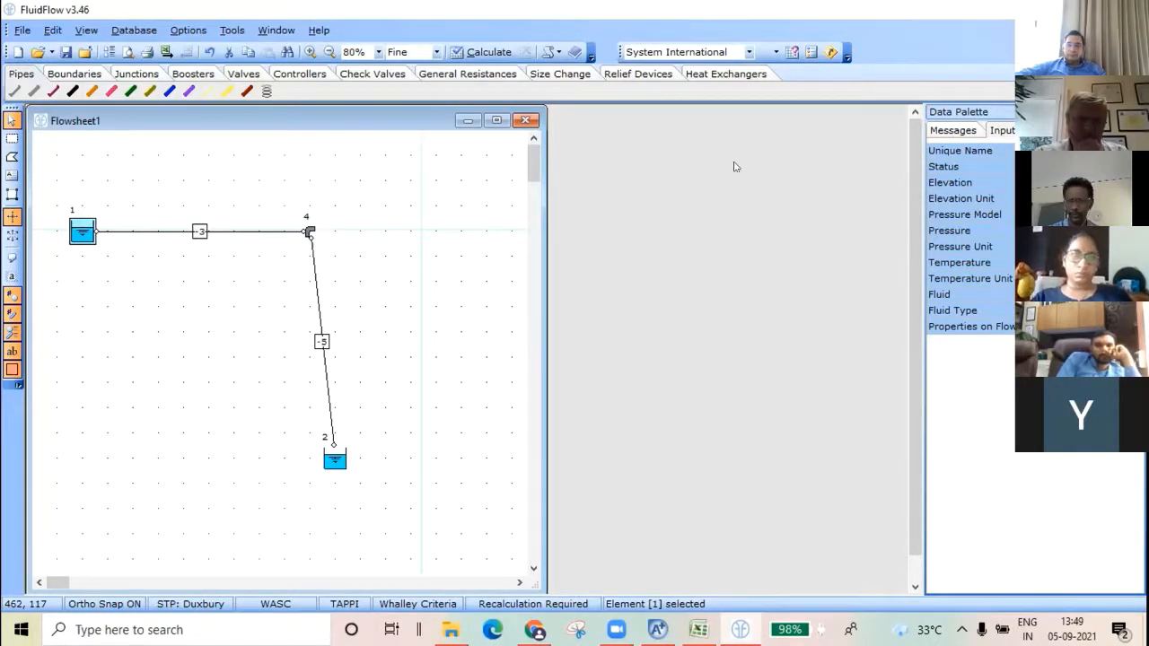
Step: Maximize the flowsheet within the full-size program window and undock the Data Palette so it floats beside the drawing
drag(957, 112, 626, 113)
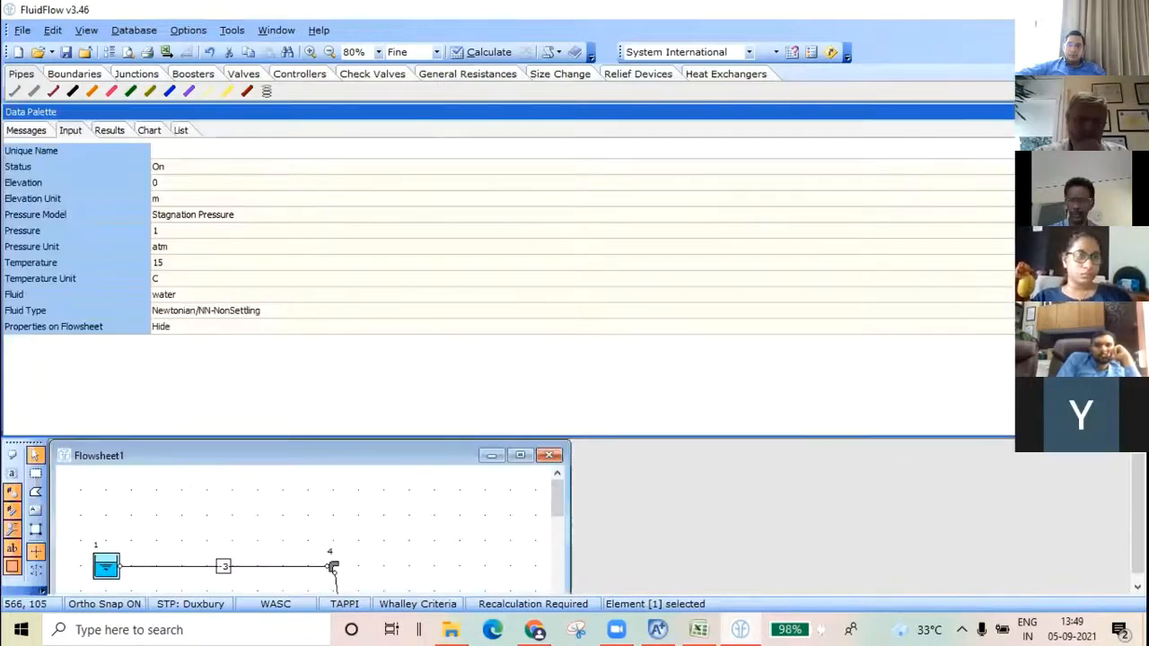
key(super+Down)
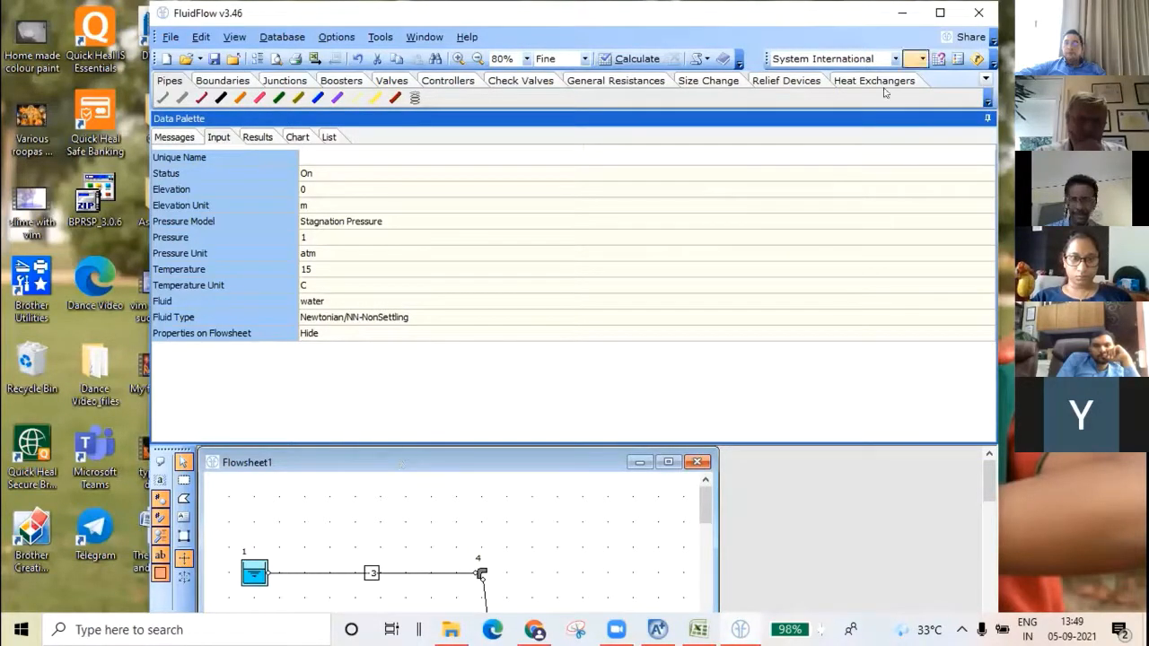
click(668, 463)
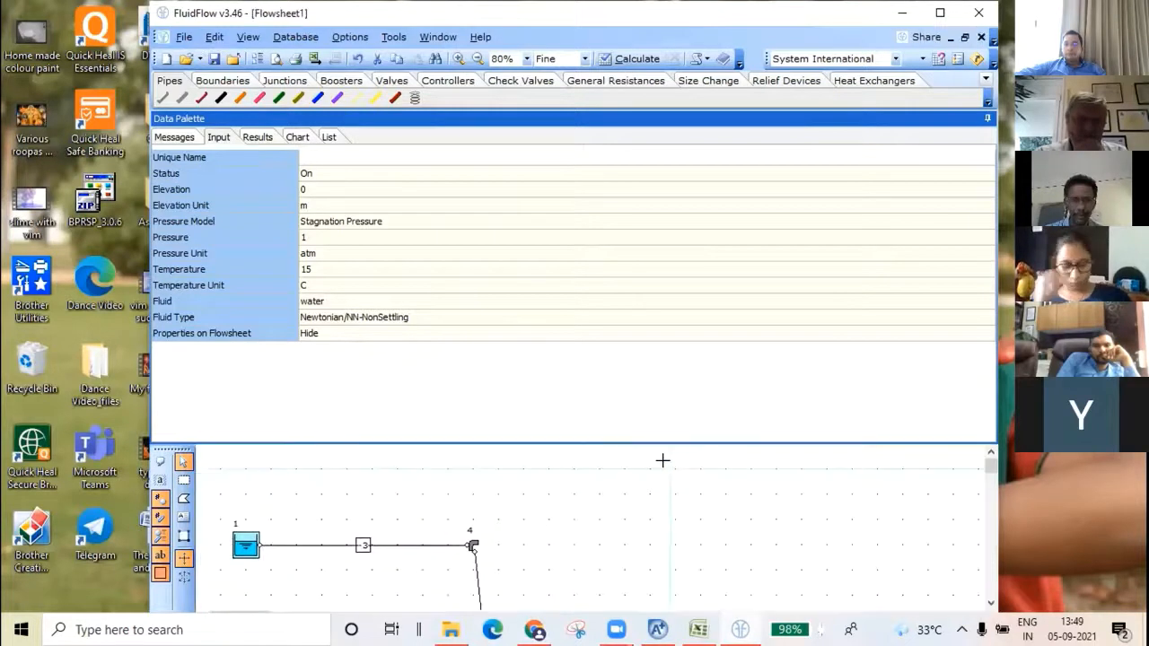
click(350, 460)
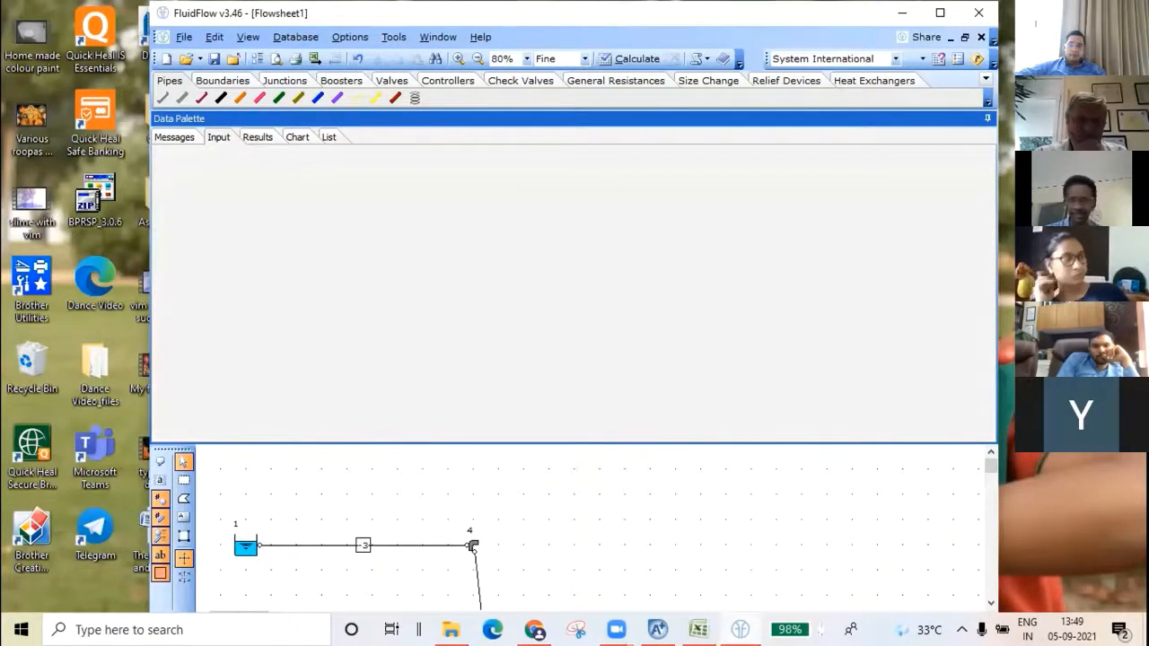
click(988, 118)
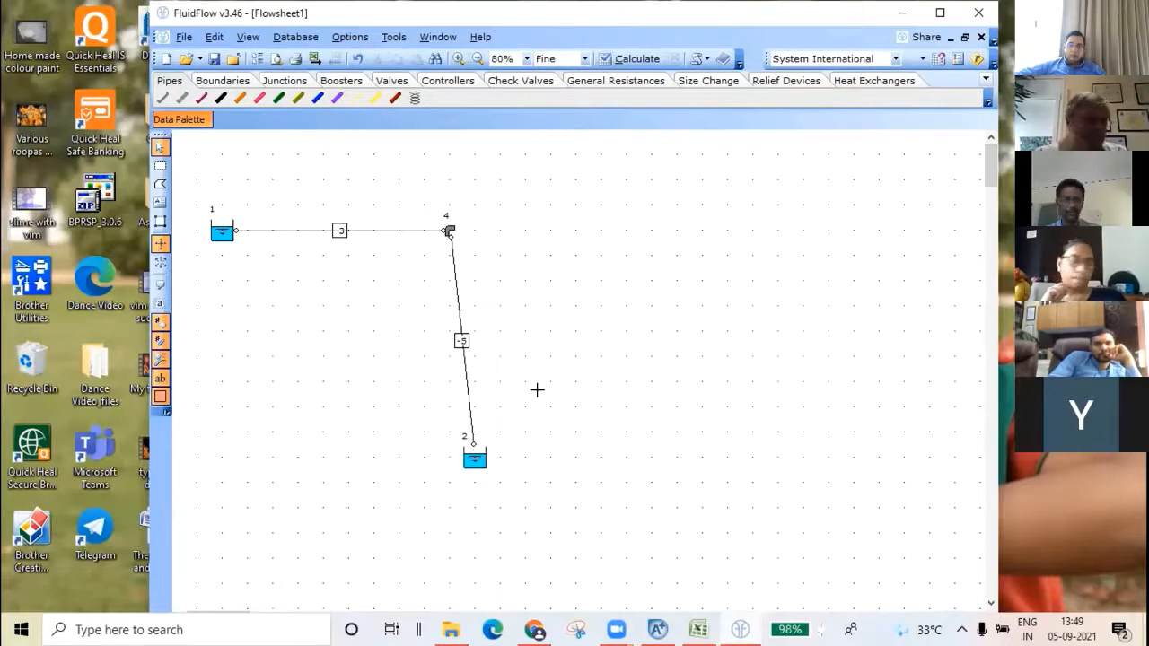
click(940, 13)
mouse_move(23, 113)
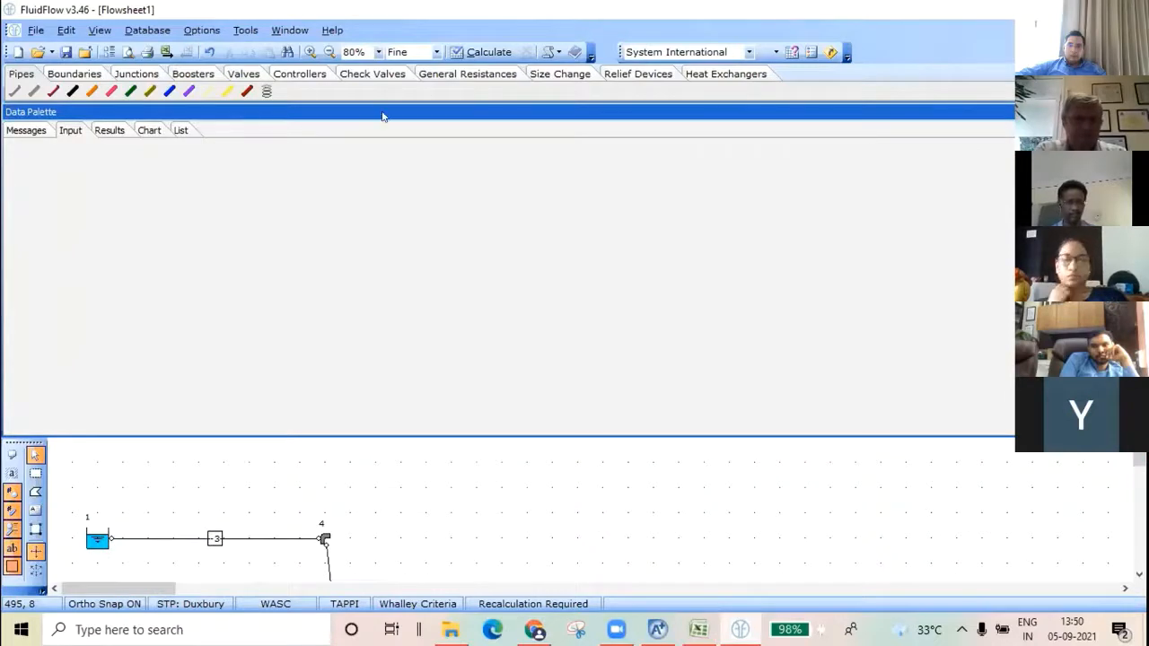
drag(381, 117, 1010, 141)
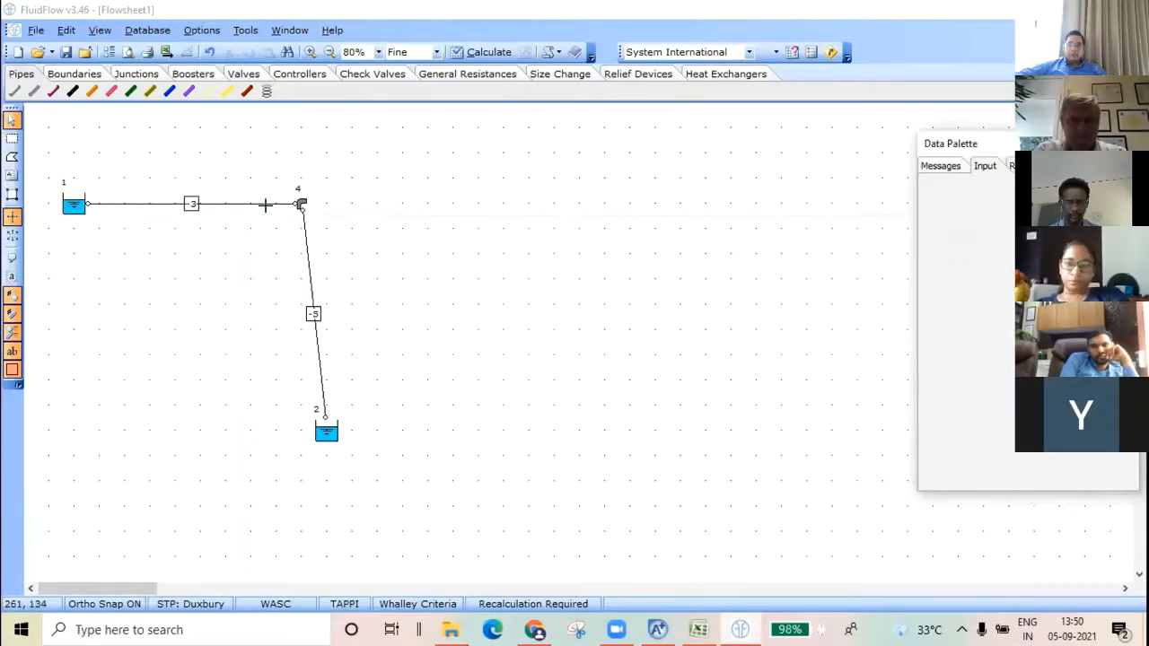
Step: Examine the input properties of the upper reservoir and the lower reservoir
click(73, 206)
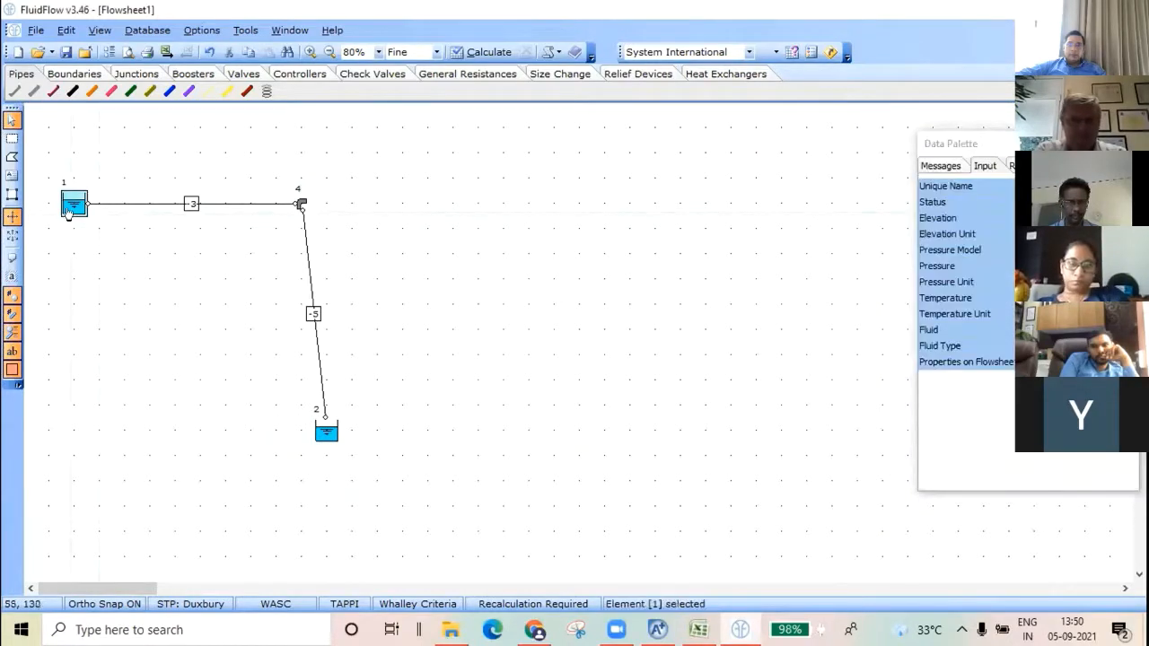
click(992, 168)
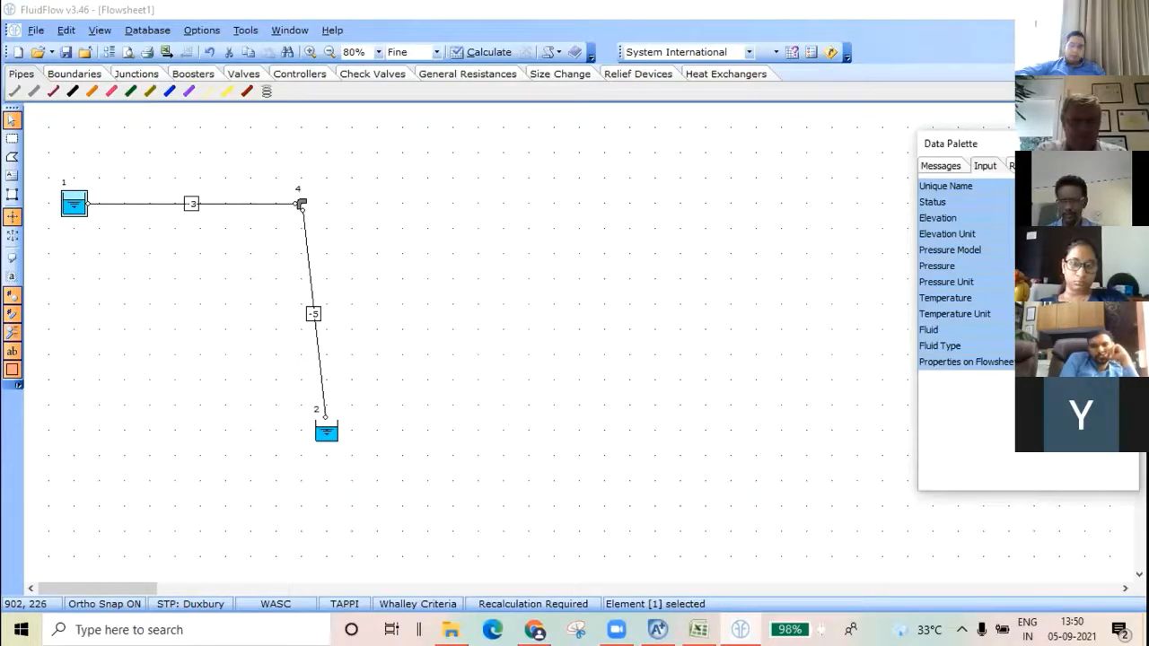
click(331, 436)
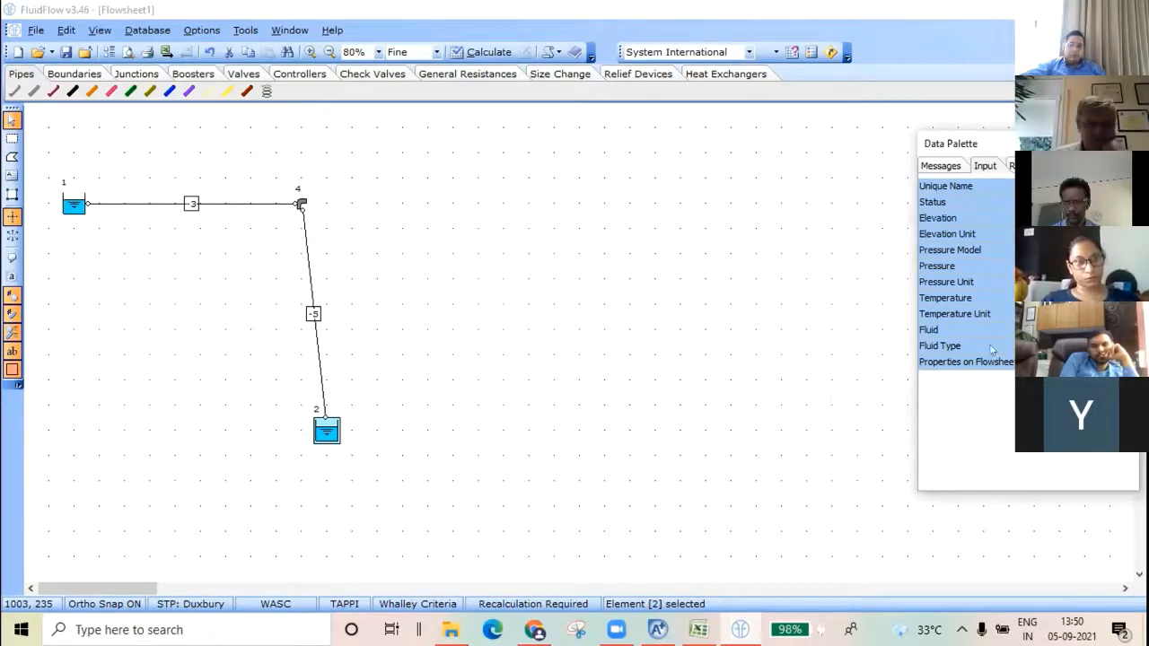
click(808, 469)
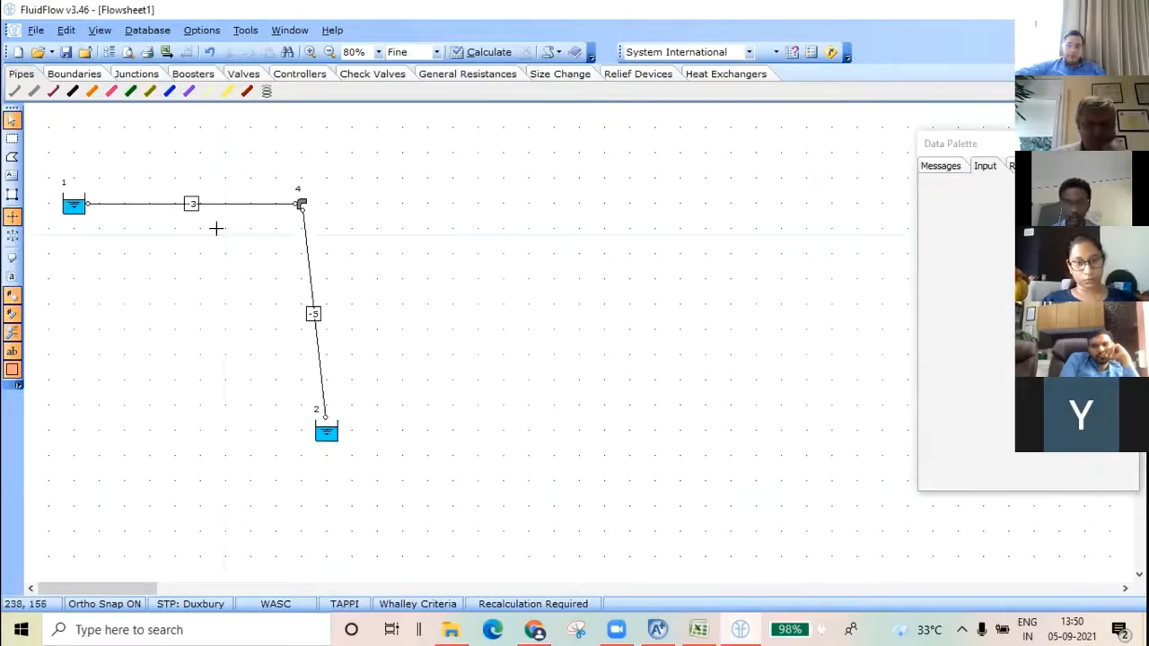
Step: Review the bend's input properties, keeping it defined by Idelchik and checking its branch angle and R/D ratio
click(301, 203)
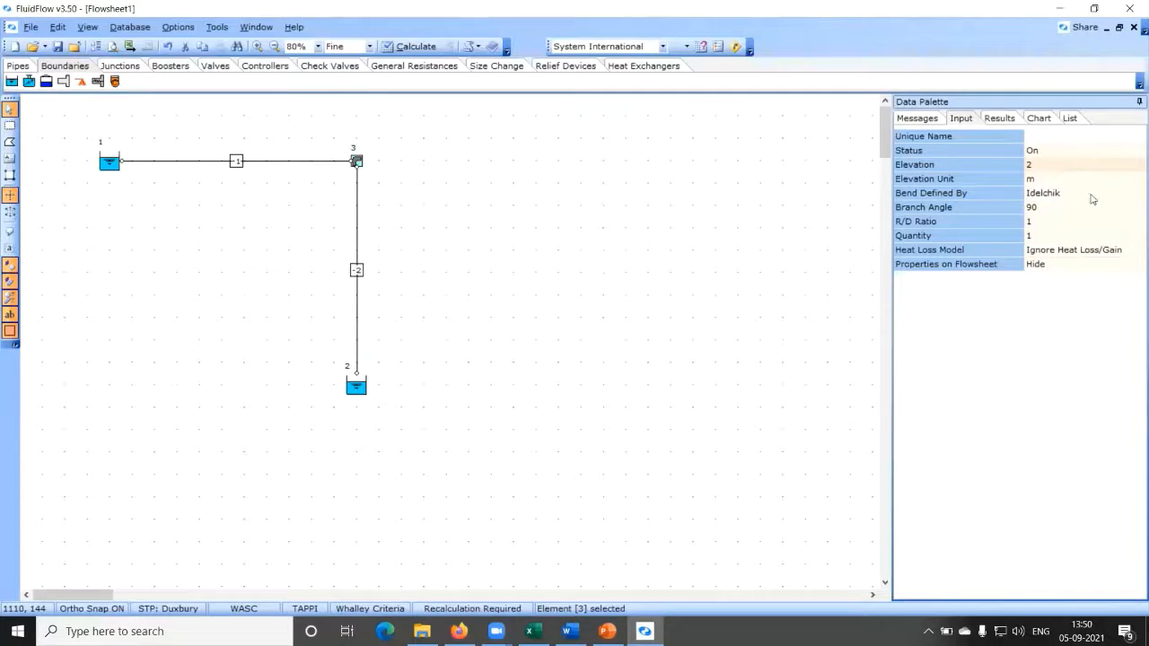
click(1092, 197)
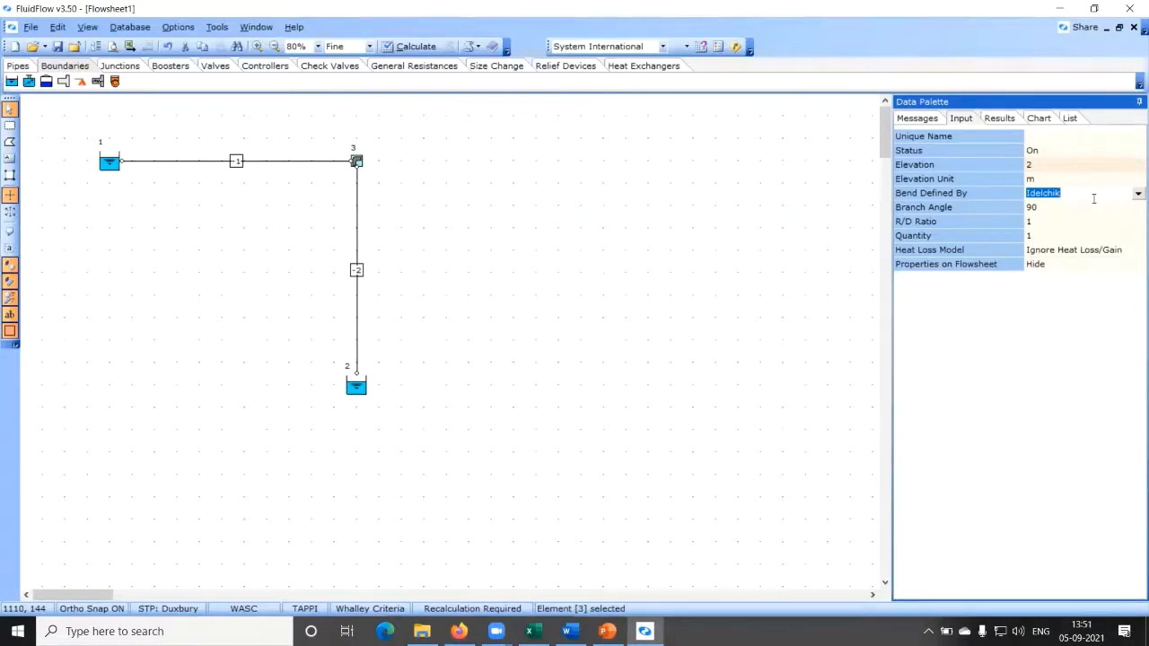
click(1134, 196)
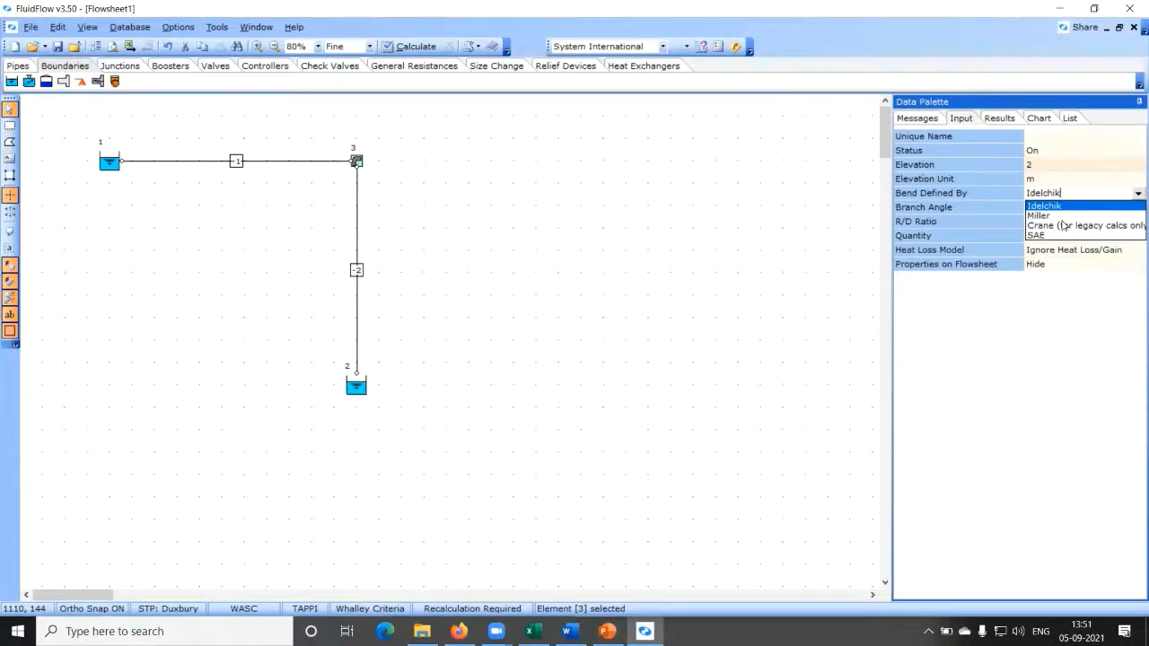
click(1088, 206)
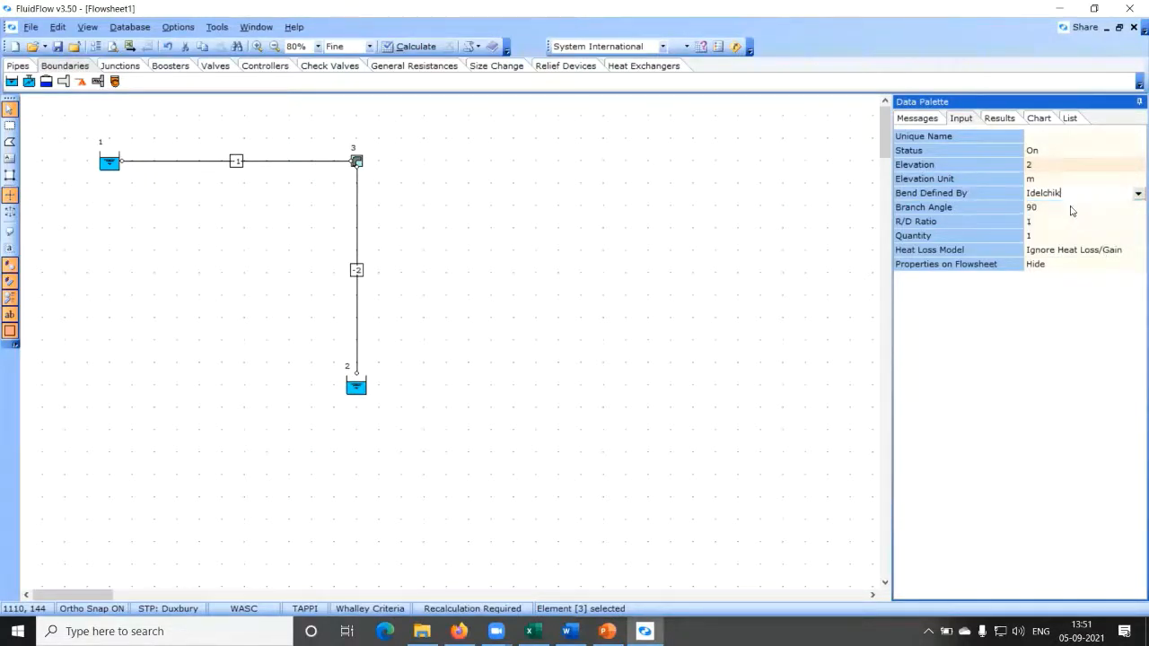
click(1046, 209)
click(1055, 220)
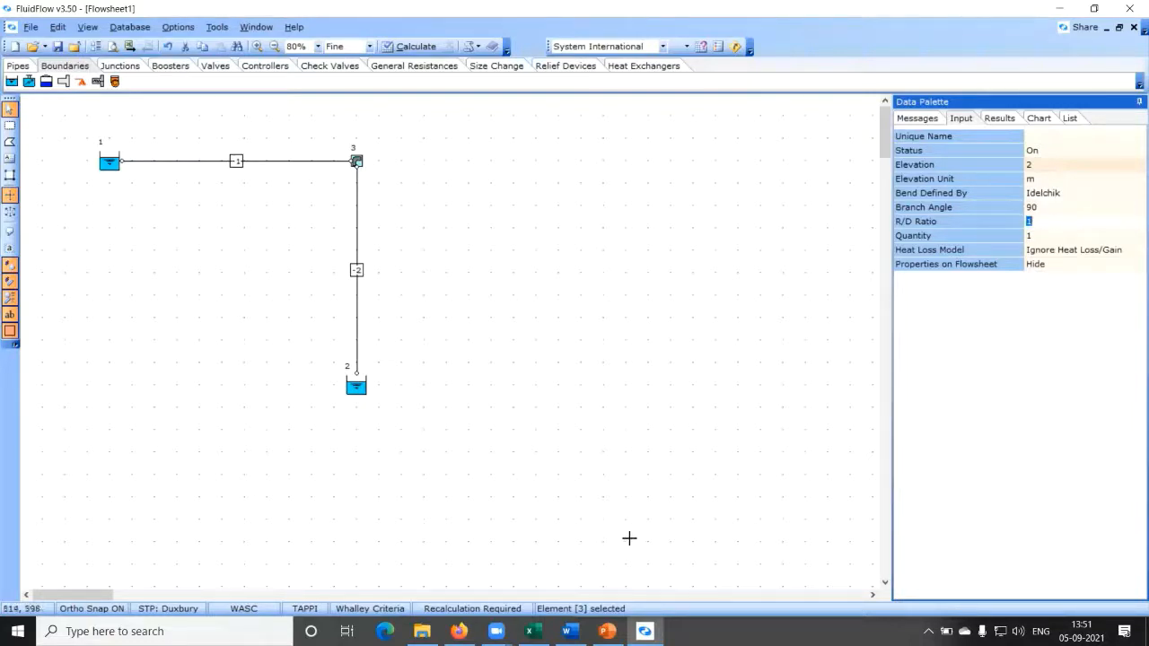
Step: Switch to PowerPoint to view the slide comparing short and long radius bends, enlarge the slide thumbnails, and return to FluidFlow
click(607, 631)
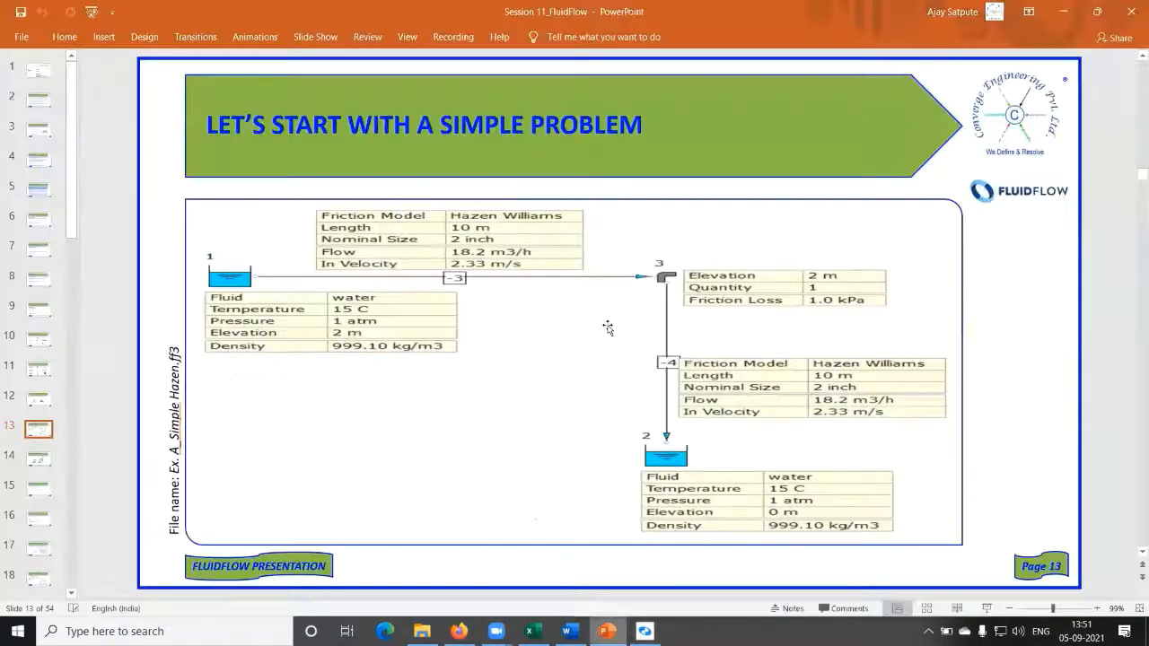
scroll(608, 328, down, 1)
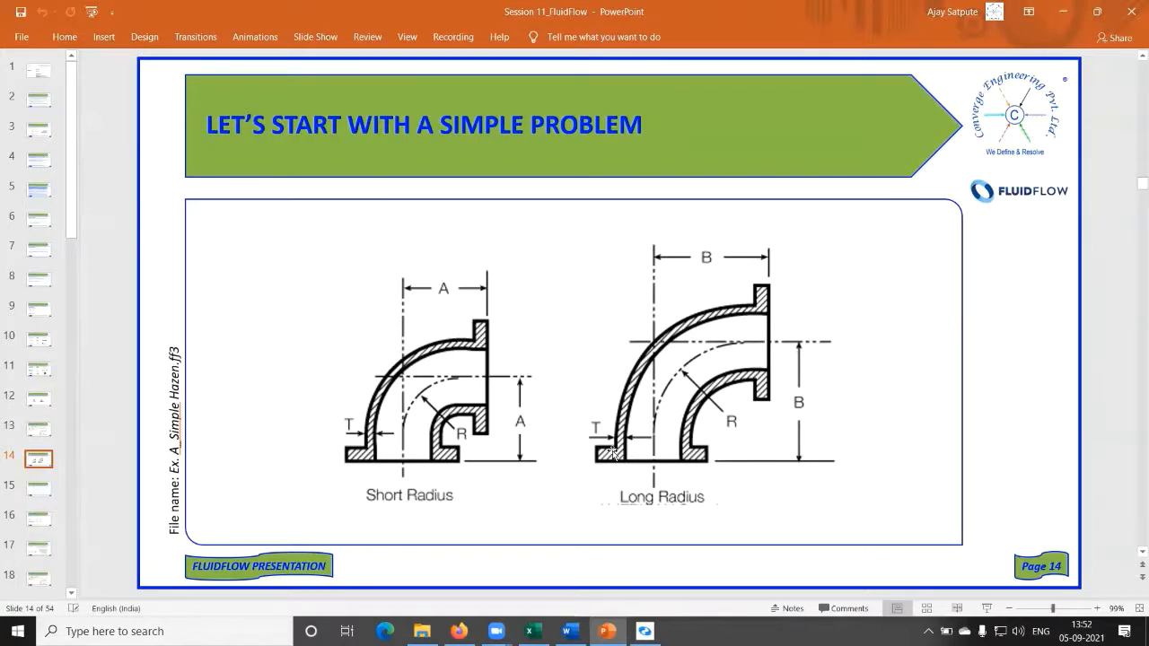
drag(78, 303, 146, 307)
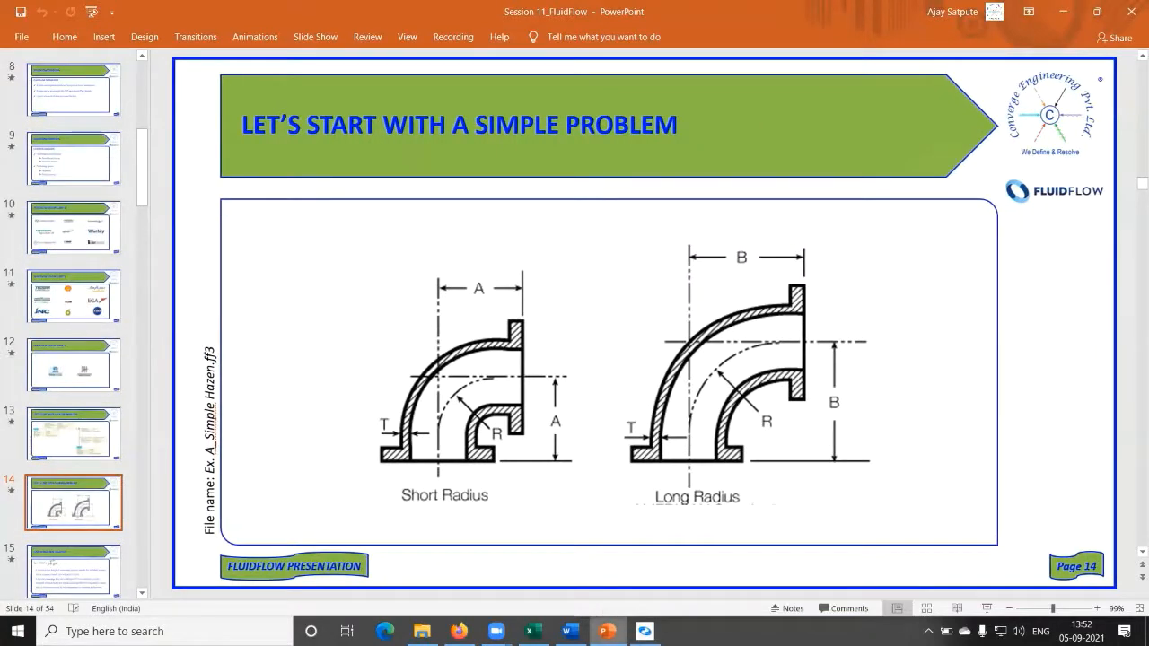
click(644, 631)
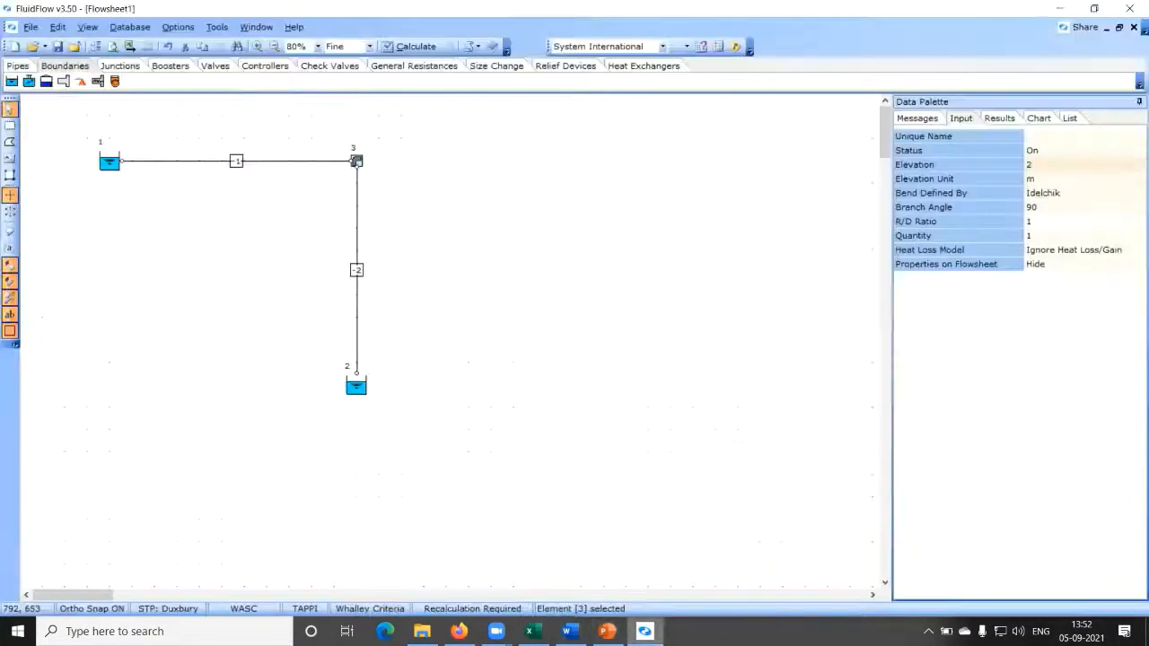
click(298, 162)
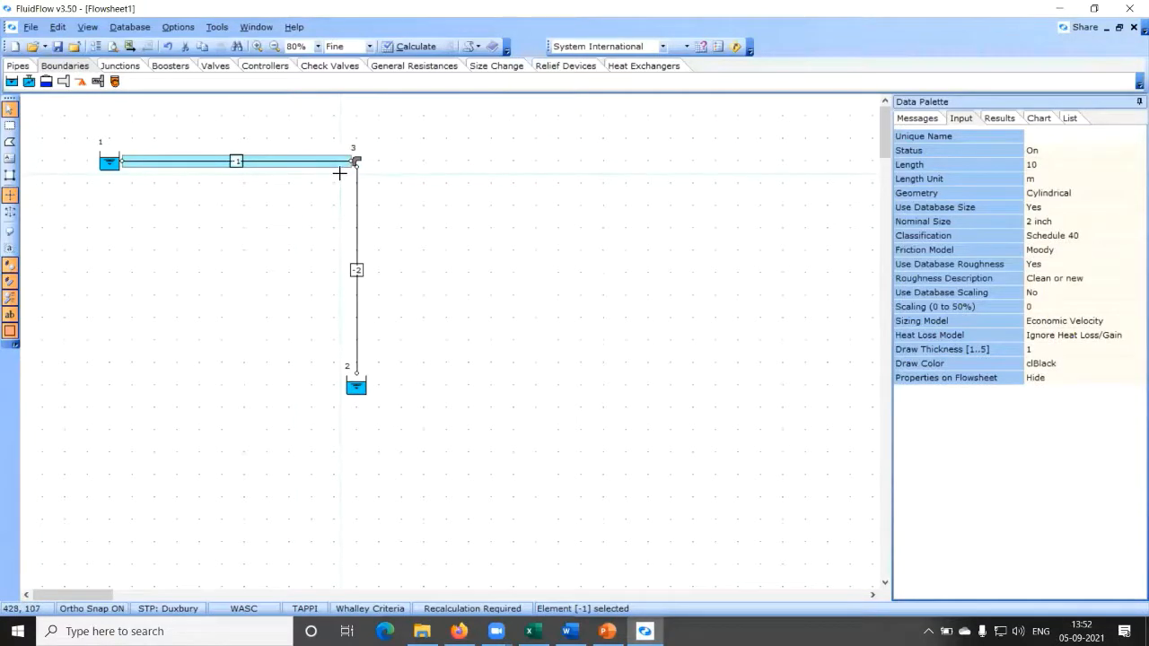
click(358, 224)
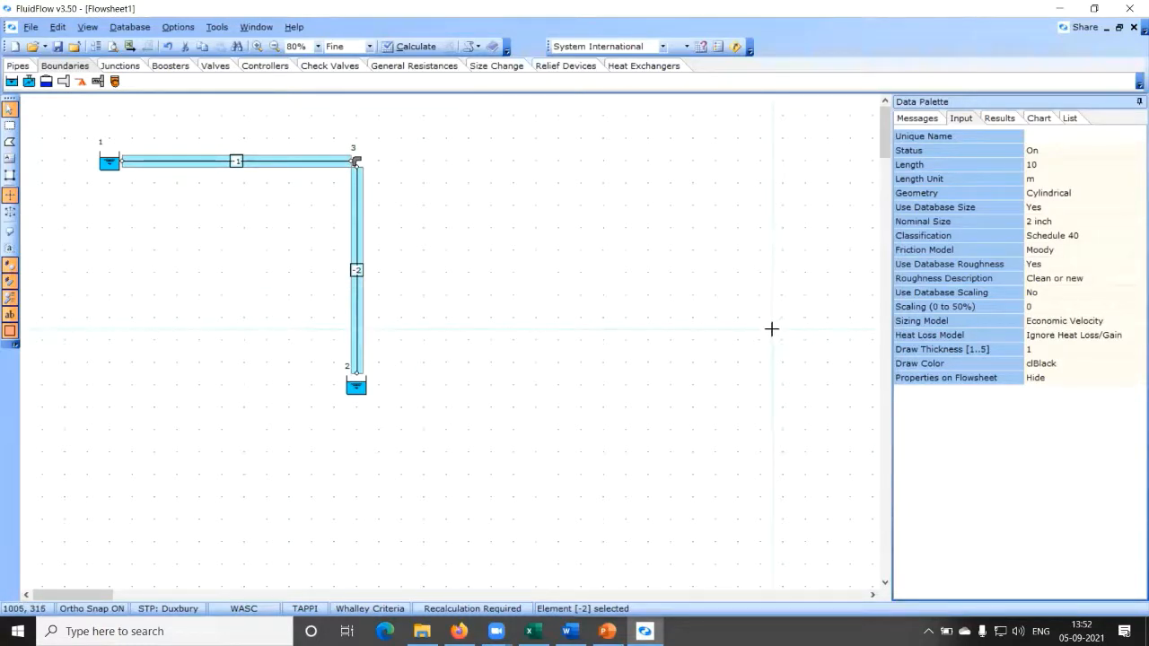
key(Escape)
Step: Select the horizontal and vertical pipes together and review their length and geometry options, keeping Cylindrical
click(288, 165)
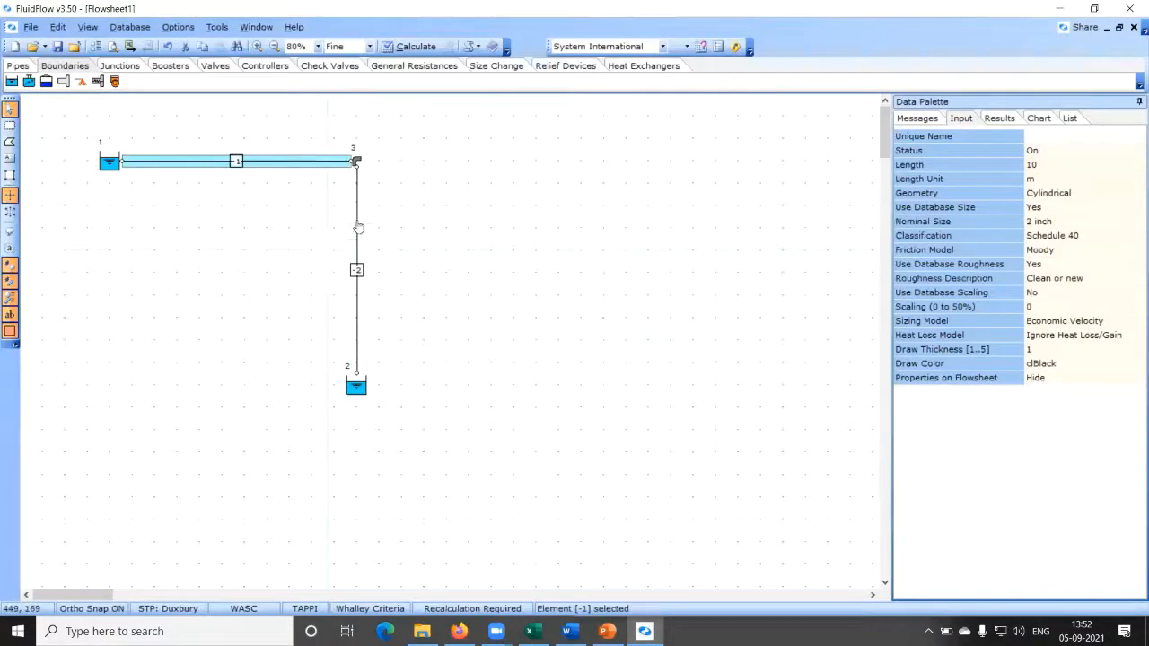
shift+click(356, 230)
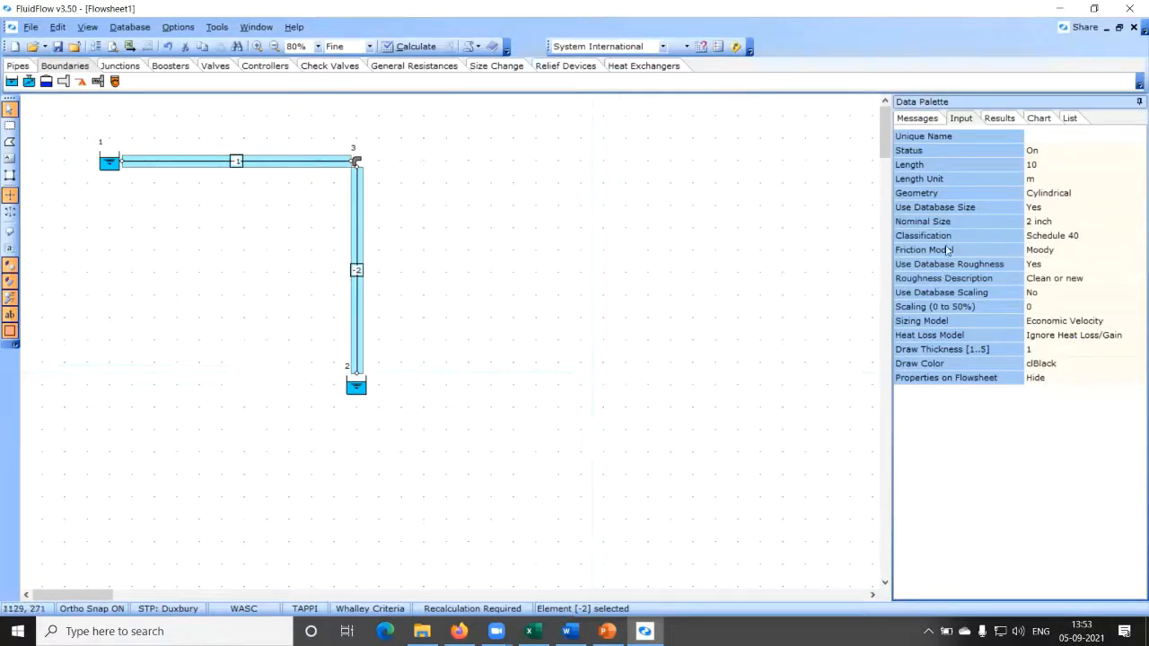
click(1063, 170)
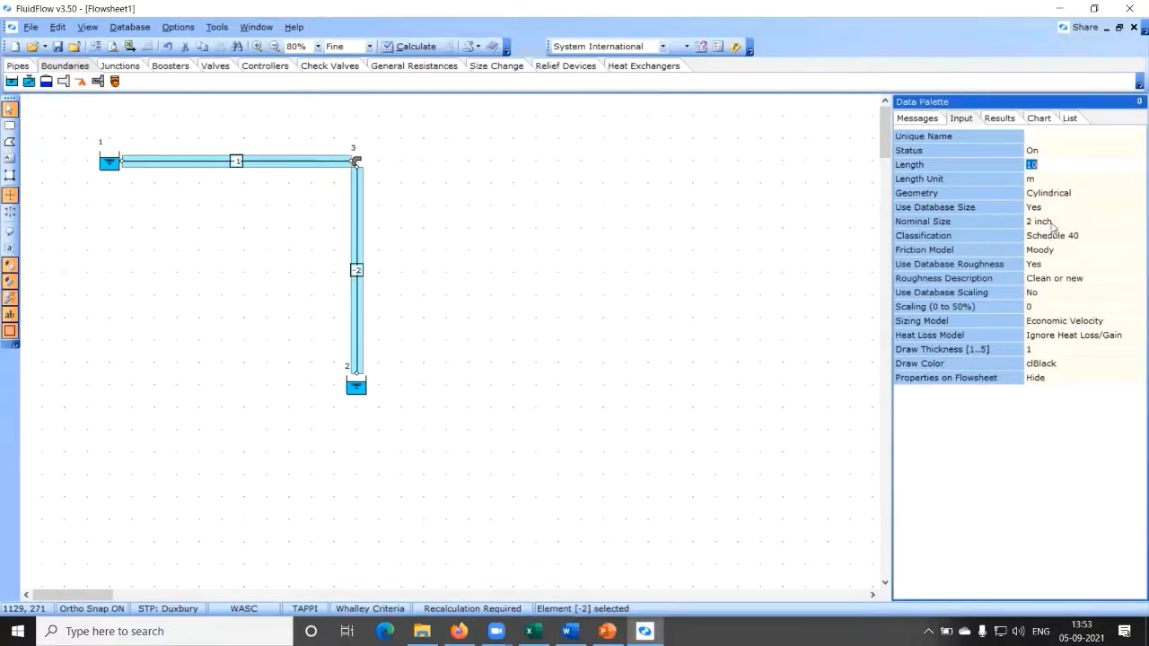
click(1108, 197)
click(1135, 194)
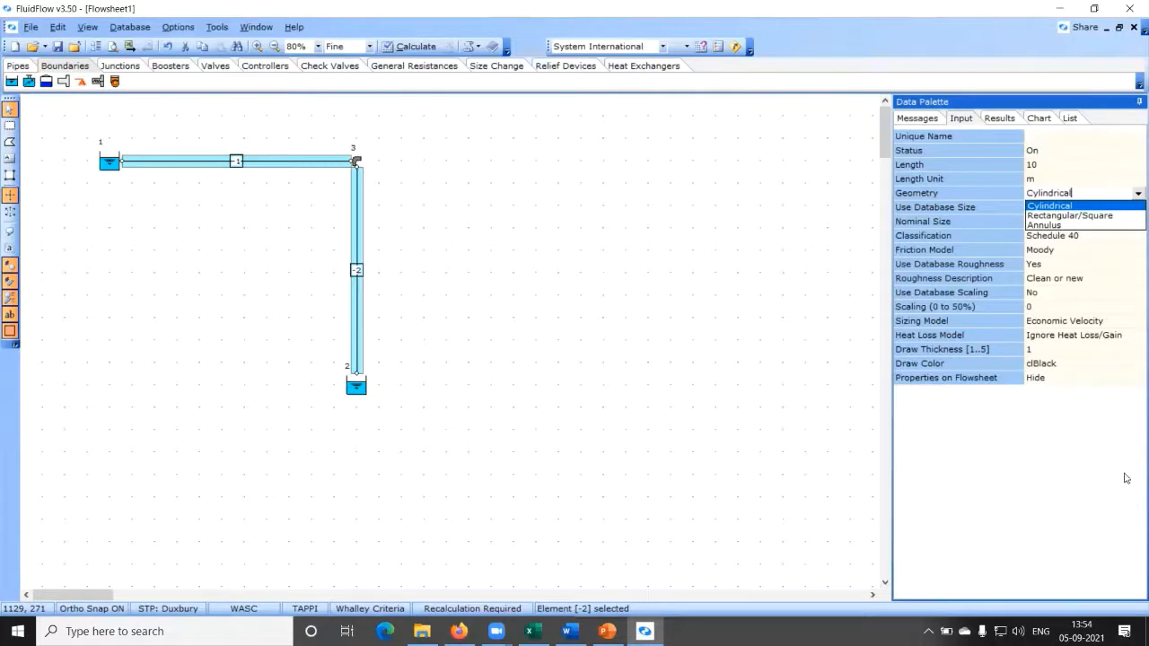
click(1067, 437)
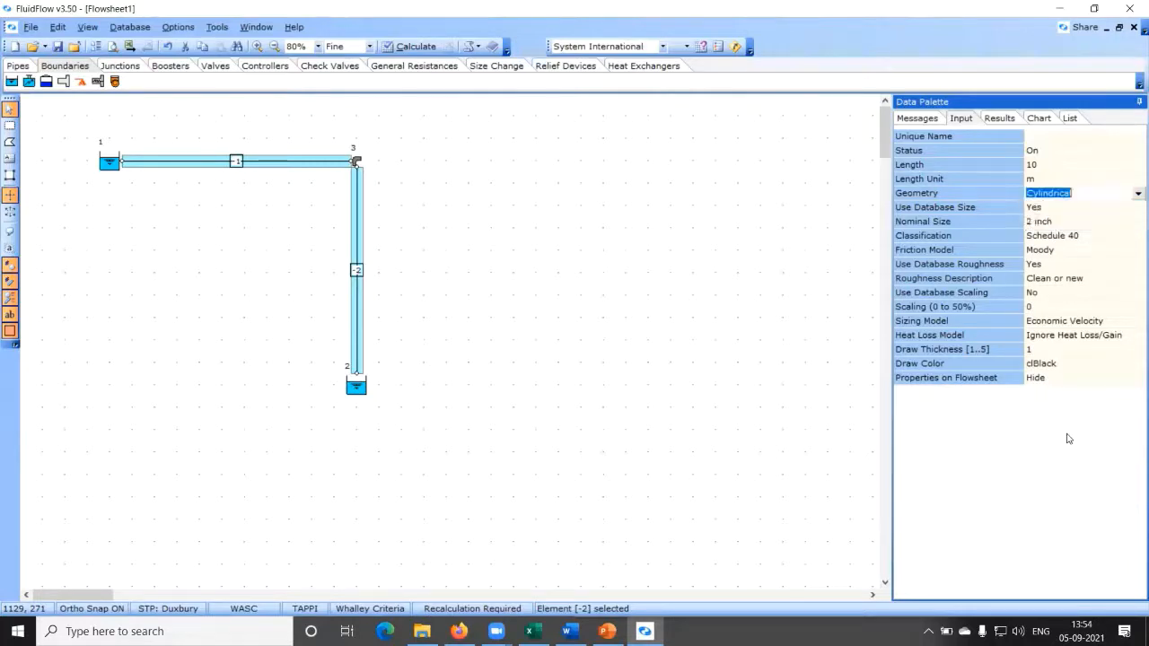
Step: Check the pipes' nominal size against the simple problem's data slide in PowerPoint and return to FluidFlow
click(1072, 226)
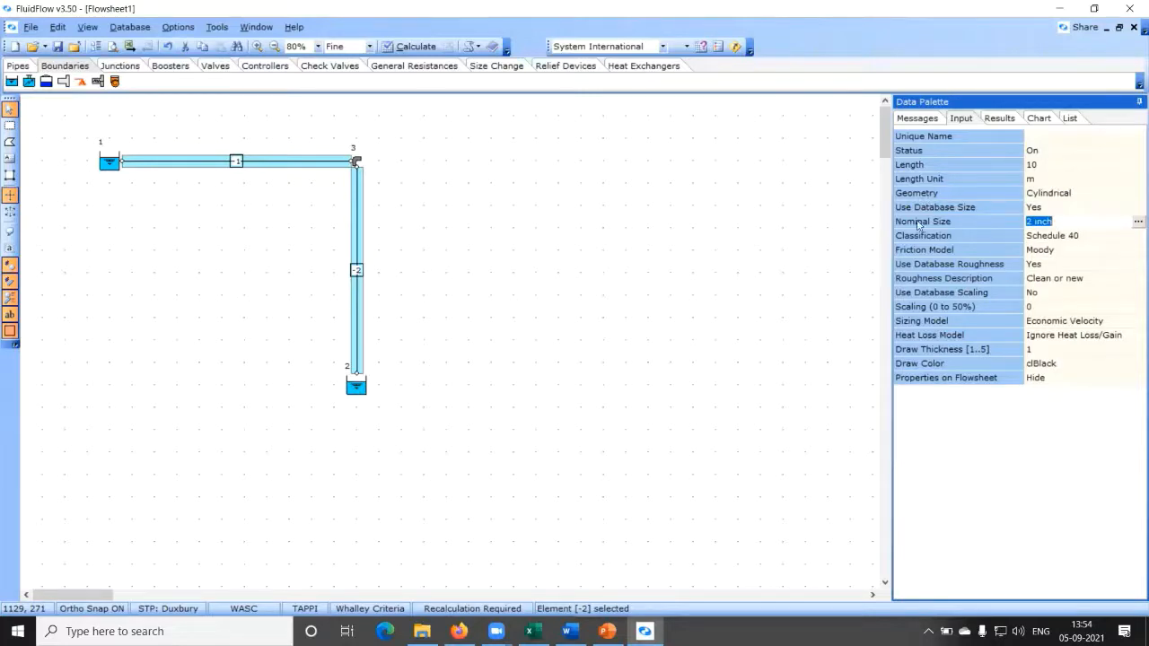
click(607, 632)
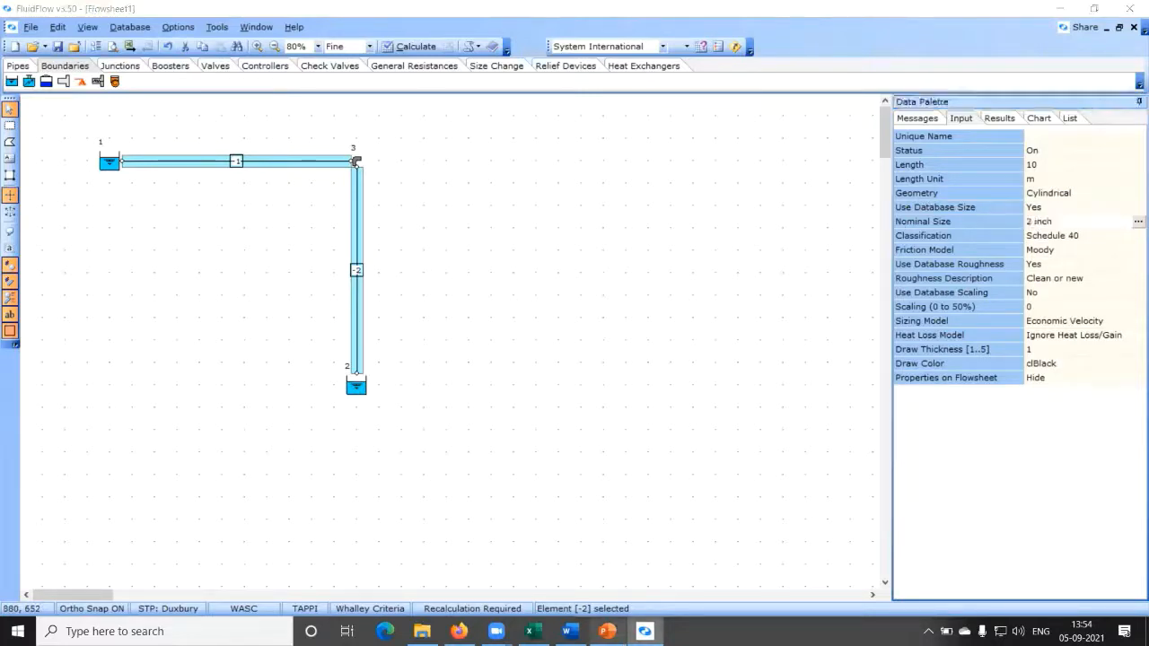
scroll(615, 510, up, 1)
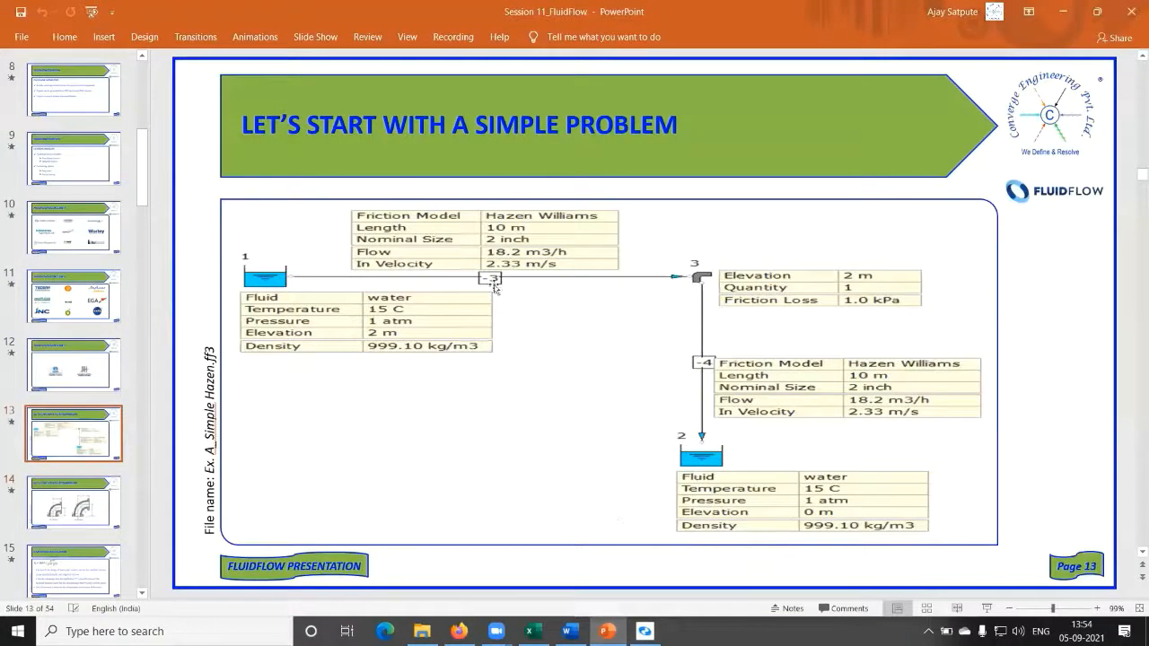
click(1062, 12)
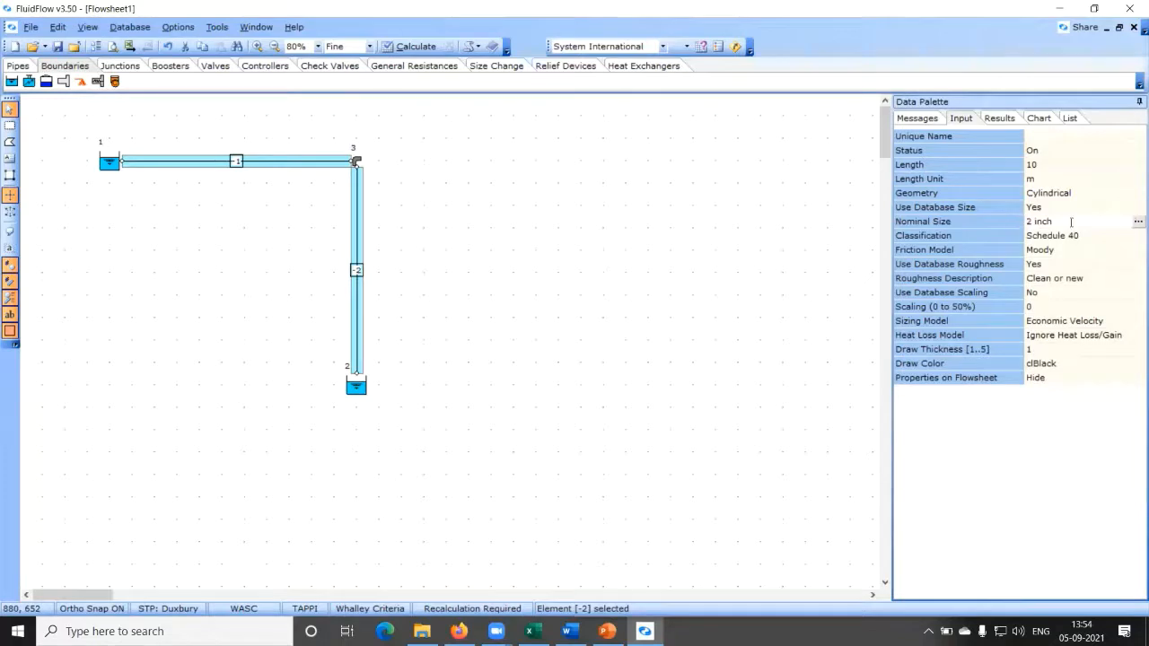
Step: Browse the inch and millimetre sizes available for the pipes' nominal size, and leave the pipe dimension unchanged
click(1133, 227)
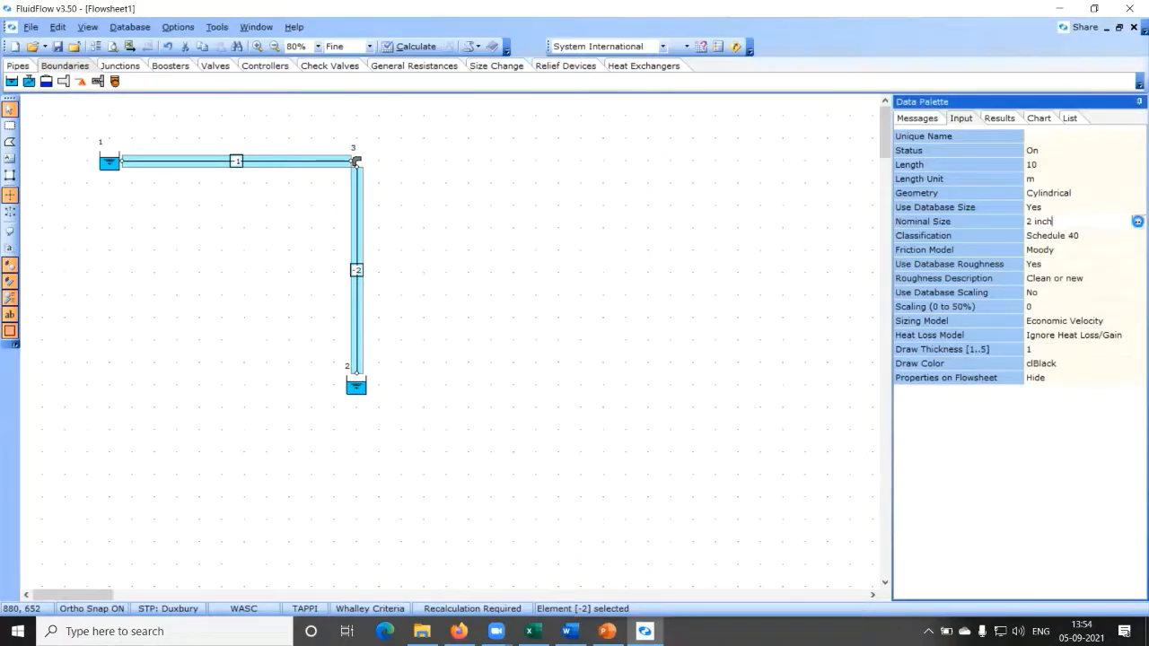
click(1134, 225)
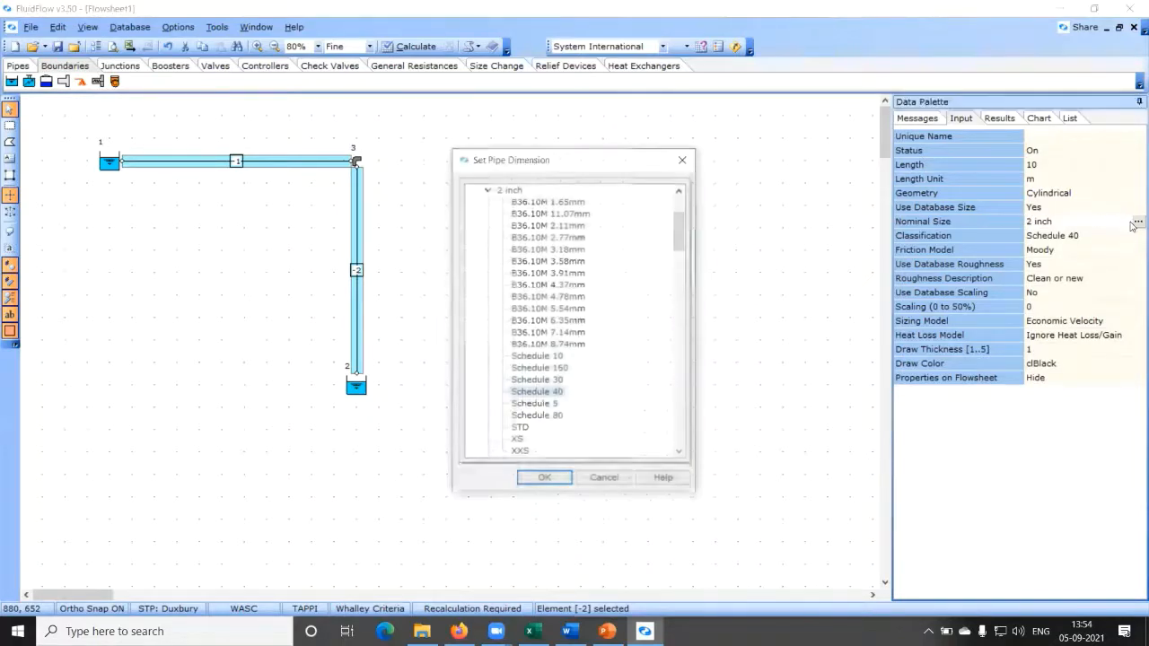
click(487, 191)
scroll(600, 318, up, 3)
scroll(612, 318, down, 7)
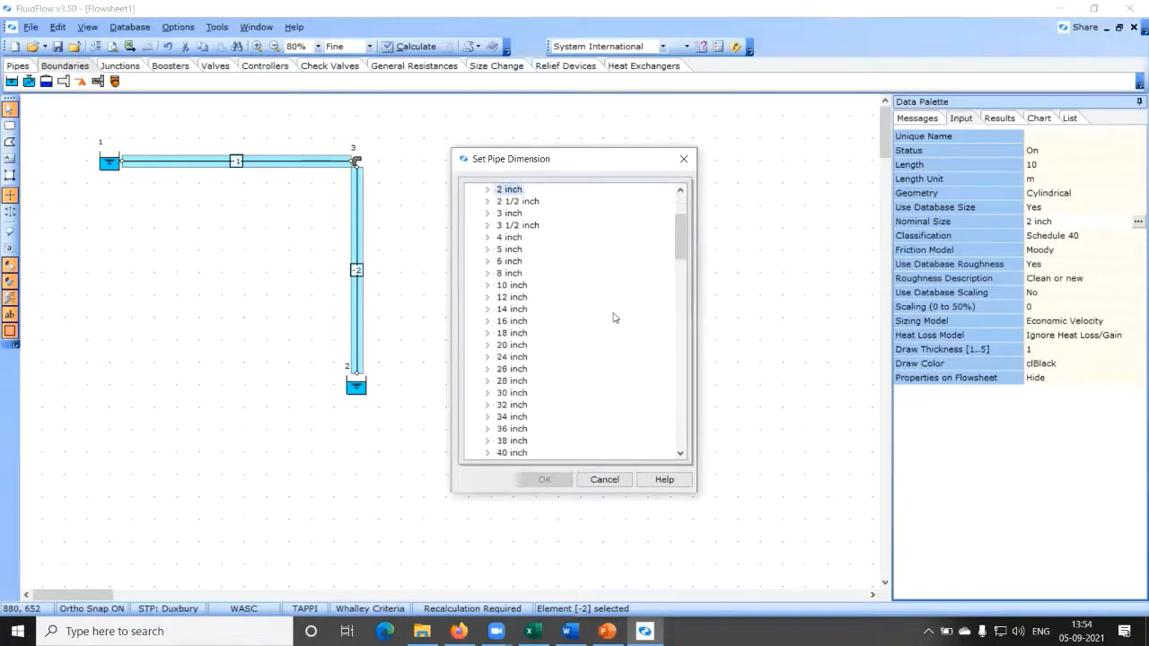
scroll(614, 318, down, 11)
scroll(617, 319, up, 5)
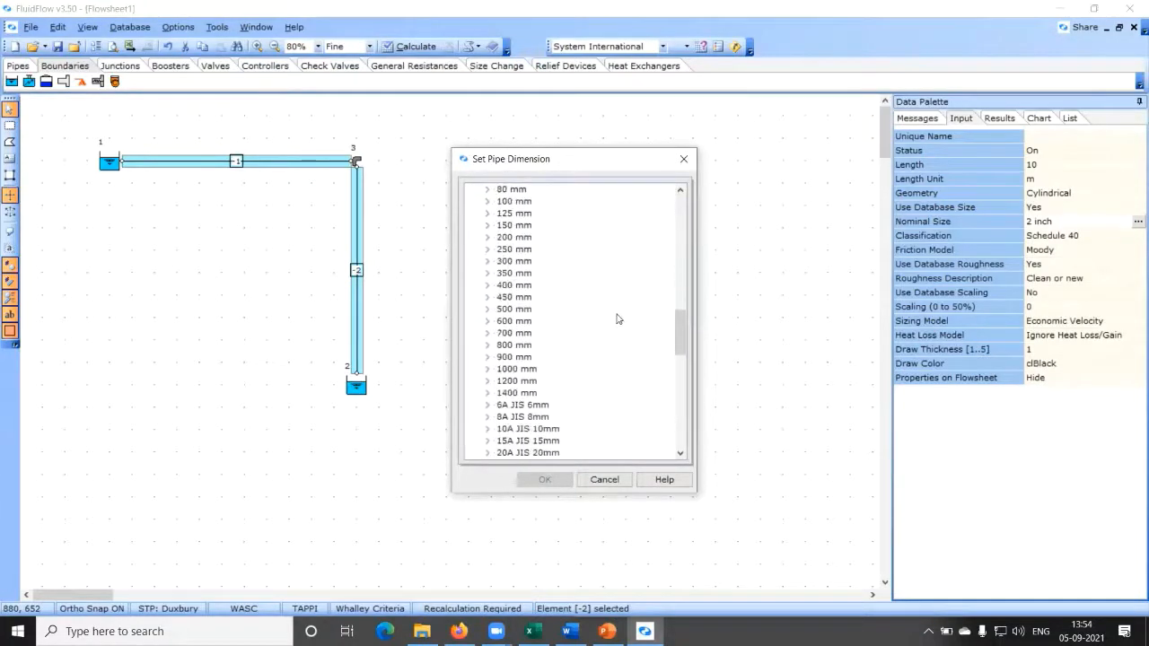
scroll(617, 319, up, 7)
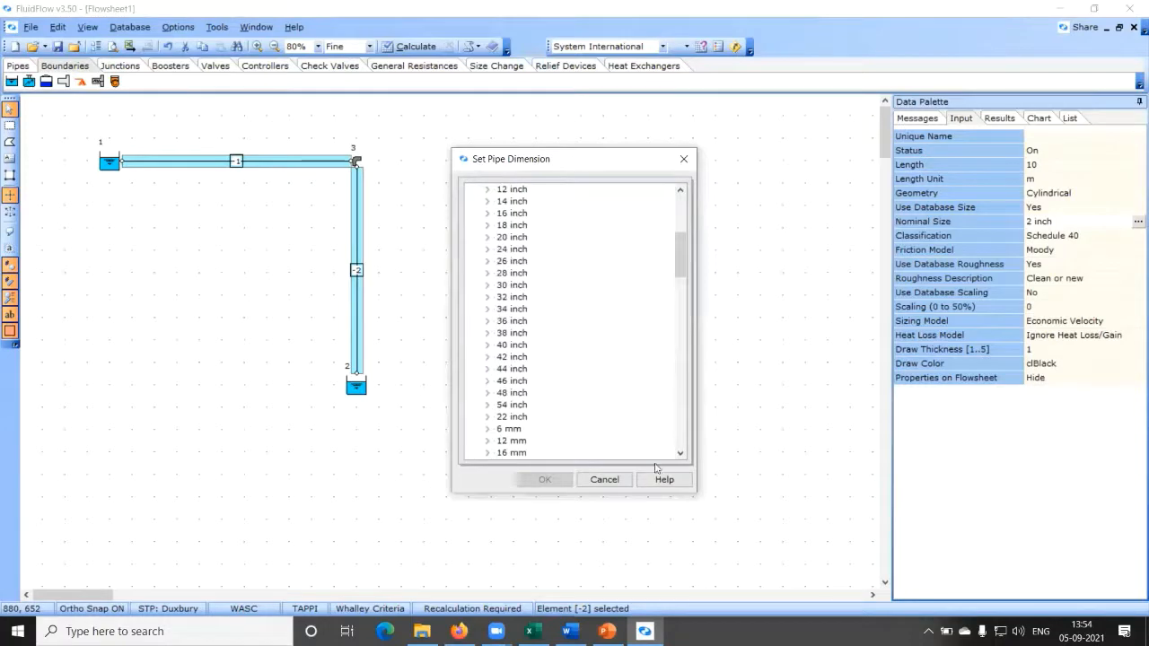
click(604, 480)
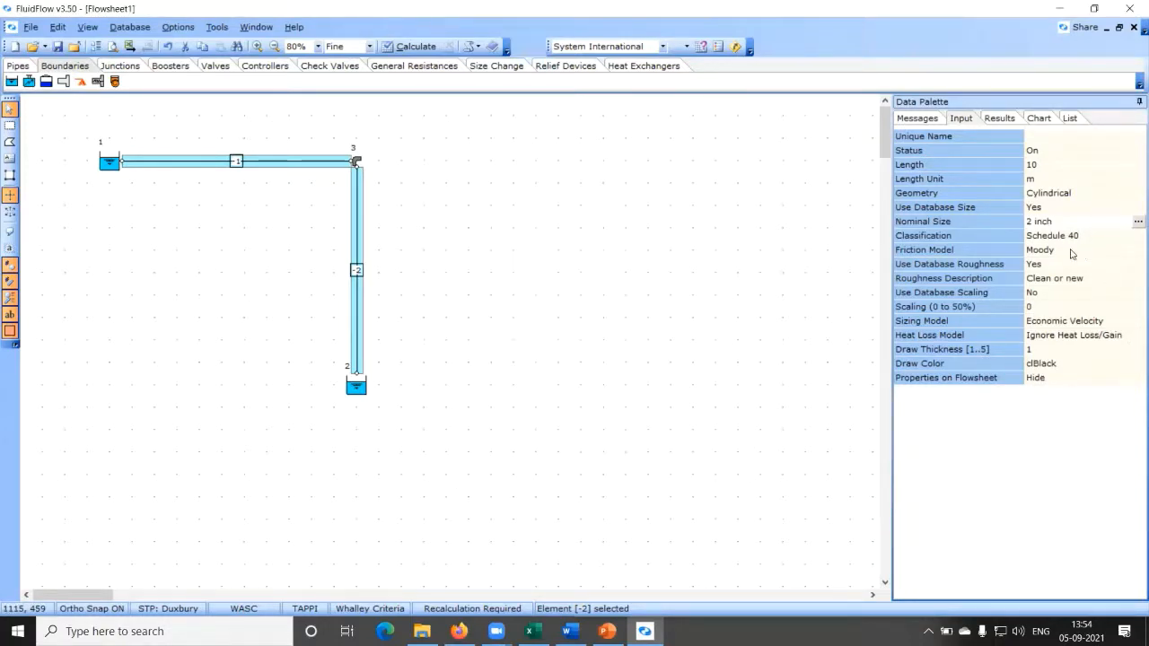
Step: Set the friction model of both pipes to Hazen Williams and switch to PowerPoint to consult the slides following the problem data
click(1109, 250)
click(1136, 251)
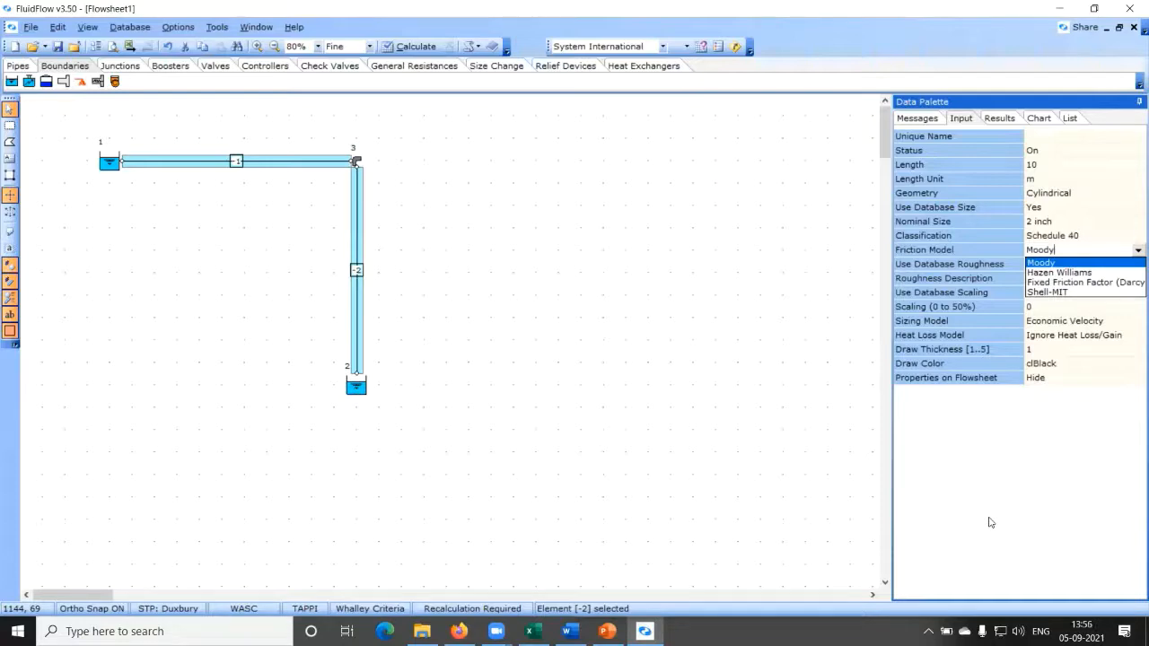
click(1085, 273)
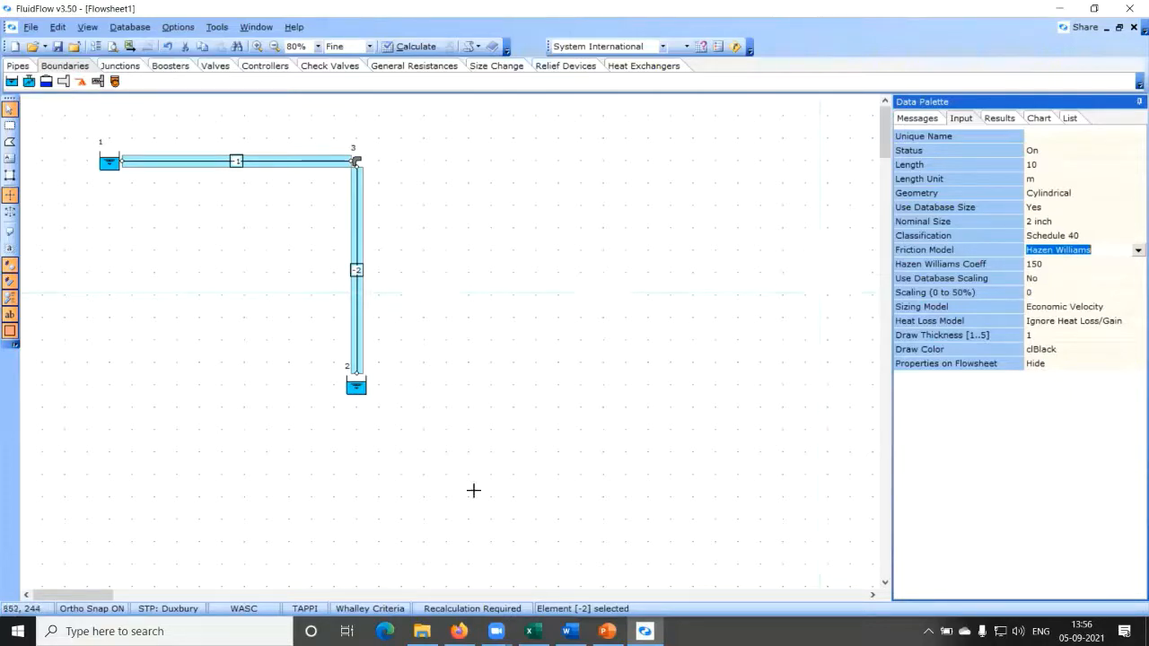
click(607, 631)
scroll(670, 366, down, 2)
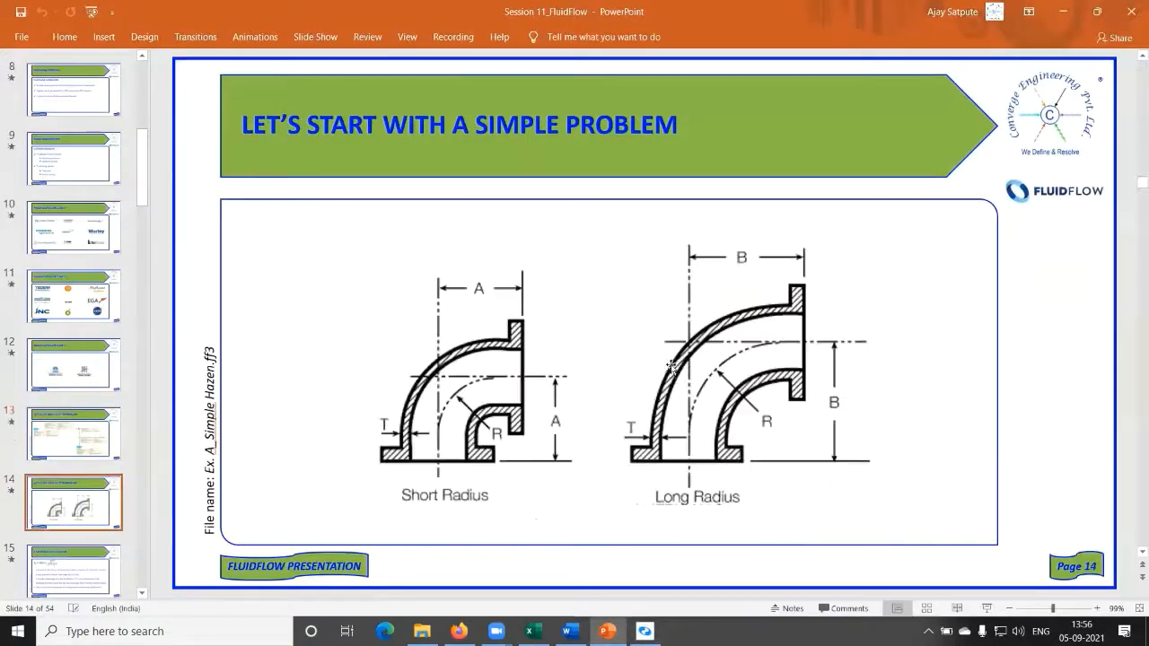
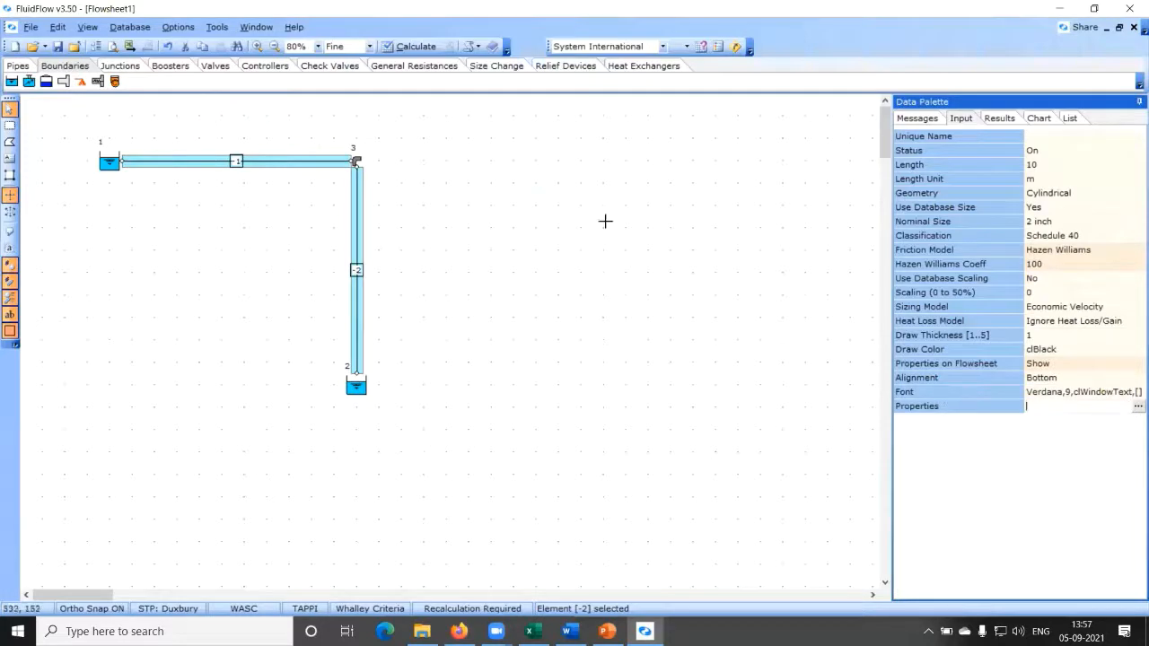
Step: Include the Friction Model input among the element properties displayed on the flowsheet for both pipes
click(1133, 409)
click(1138, 407)
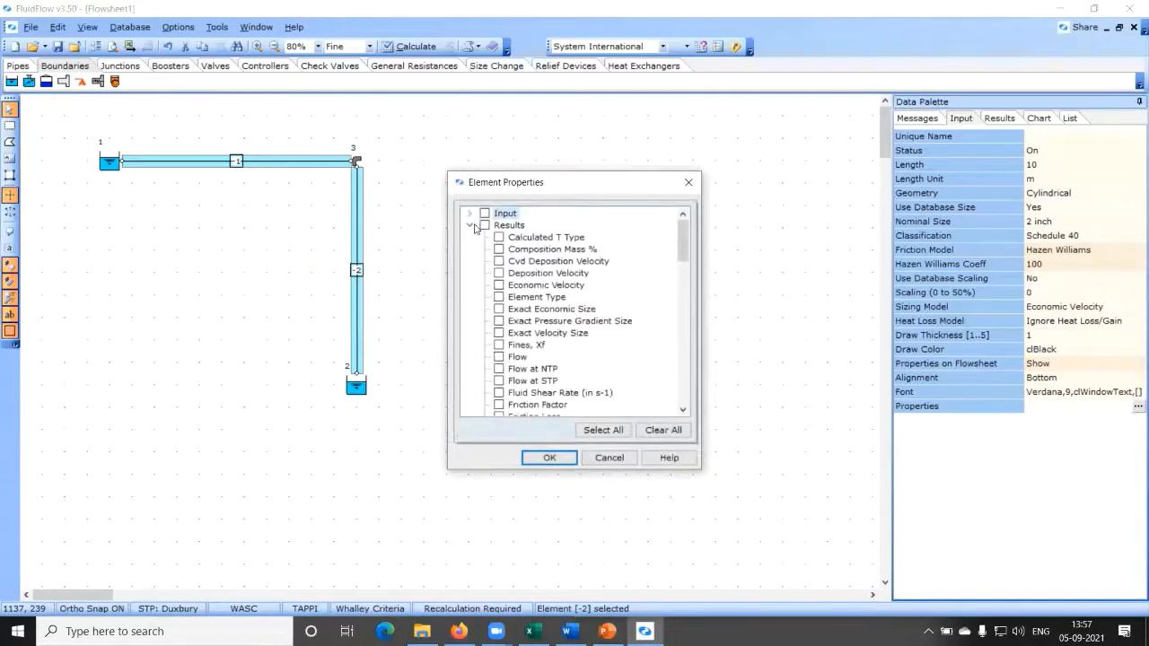
click(471, 226)
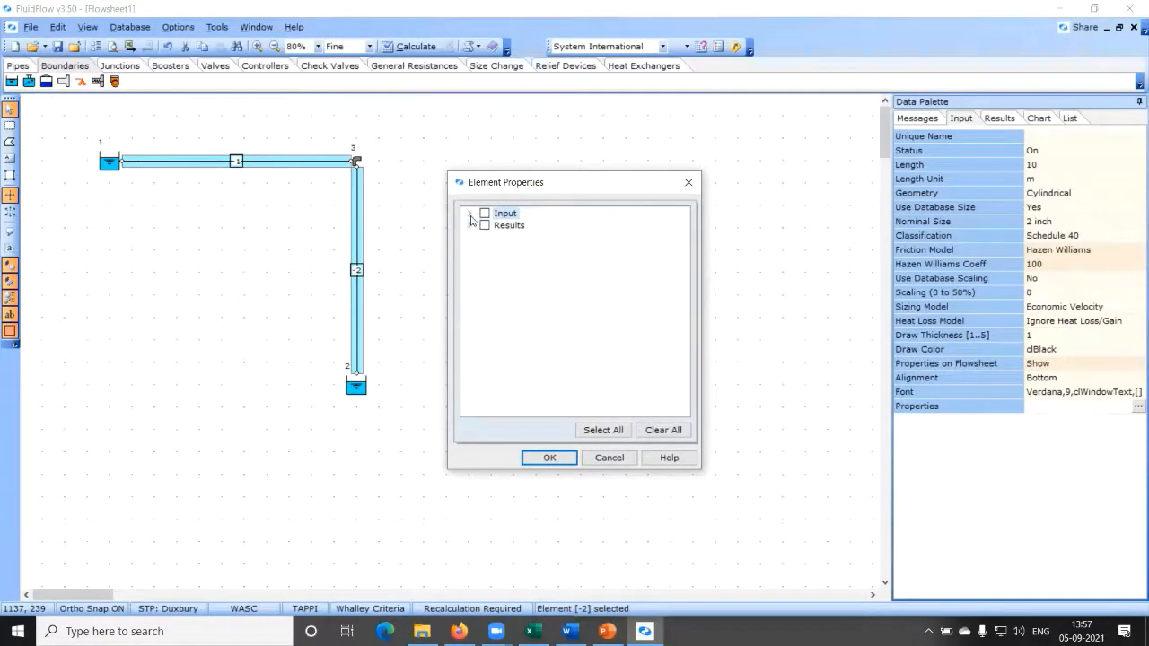
click(470, 214)
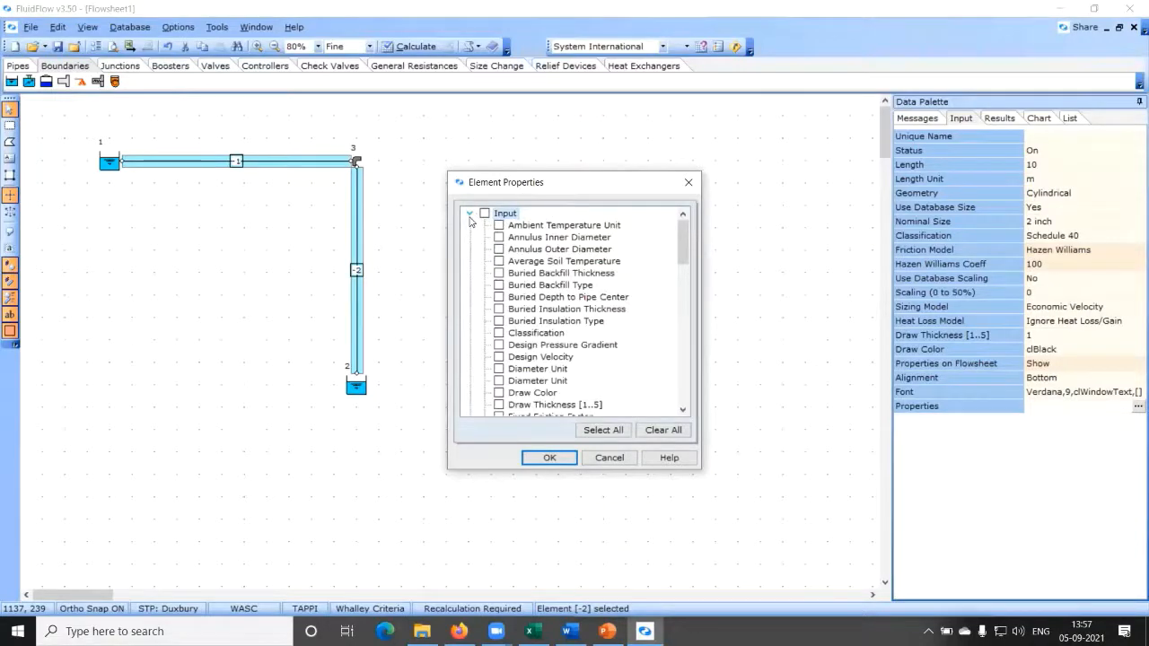
scroll(576, 307, down, 3)
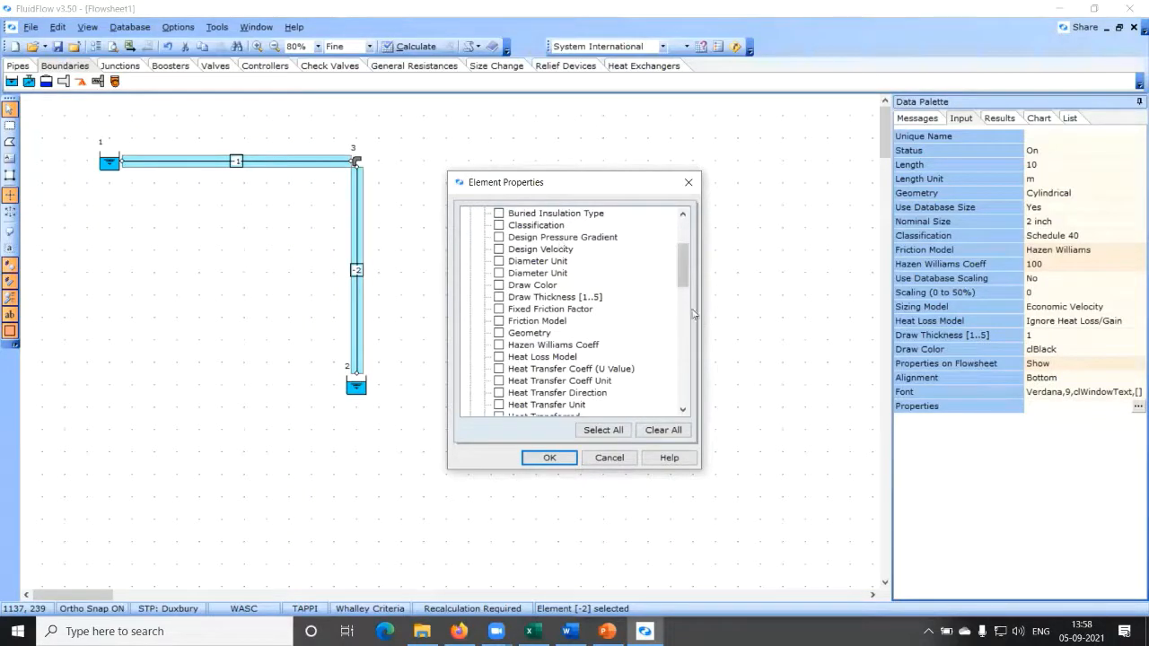
click(499, 323)
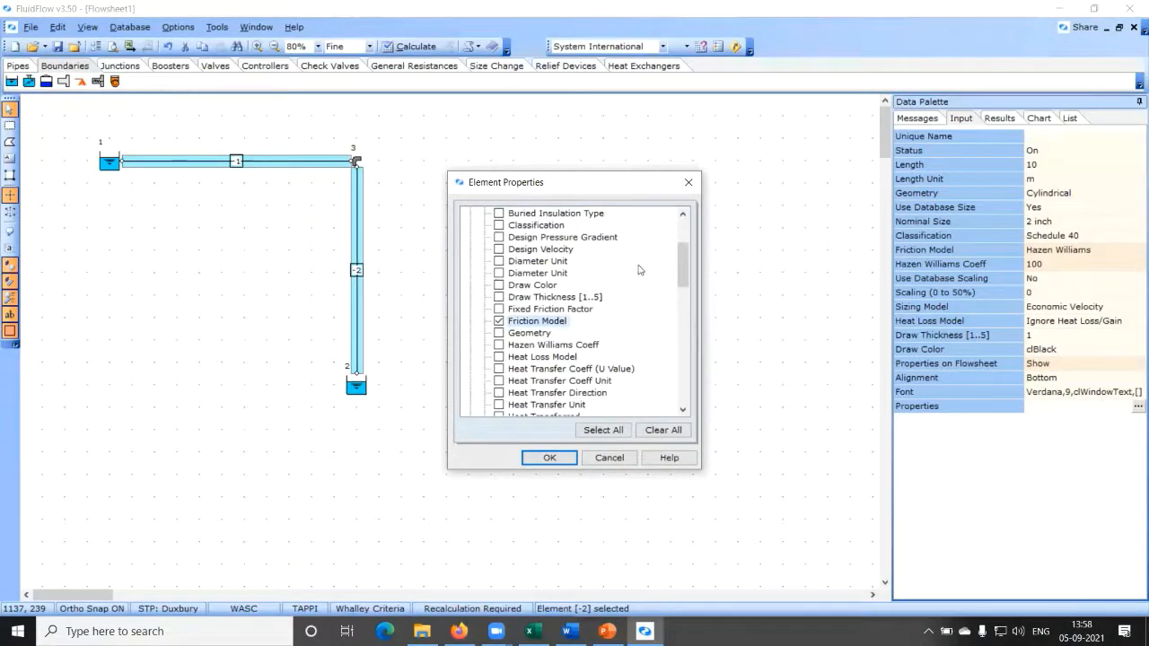
Step: Add the Flow result to the pipes' displayed element properties and apply the selection to the flowsheet
scroll(641, 268, down, 1)
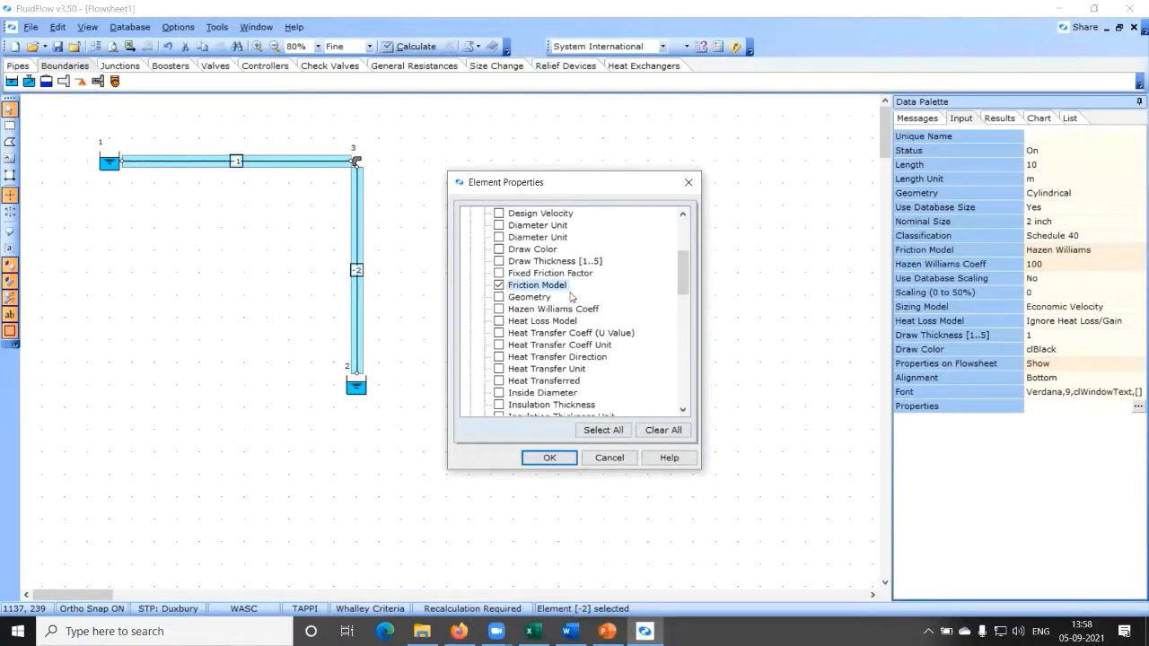
scroll(609, 274, down, 6)
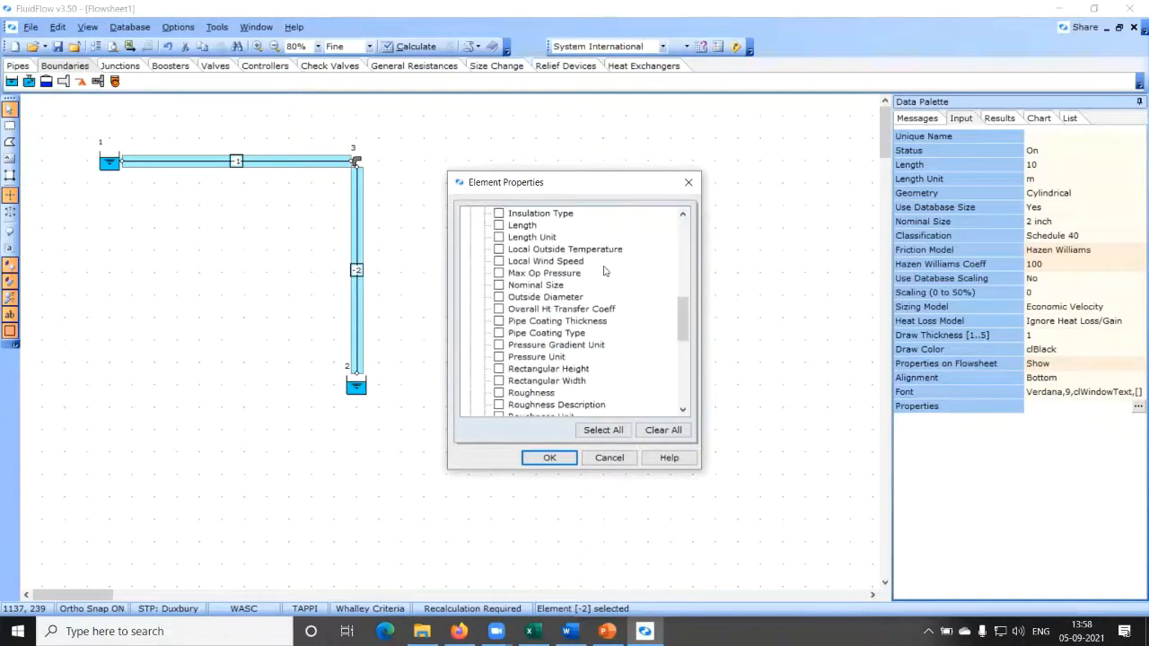
scroll(610, 268, down, 7)
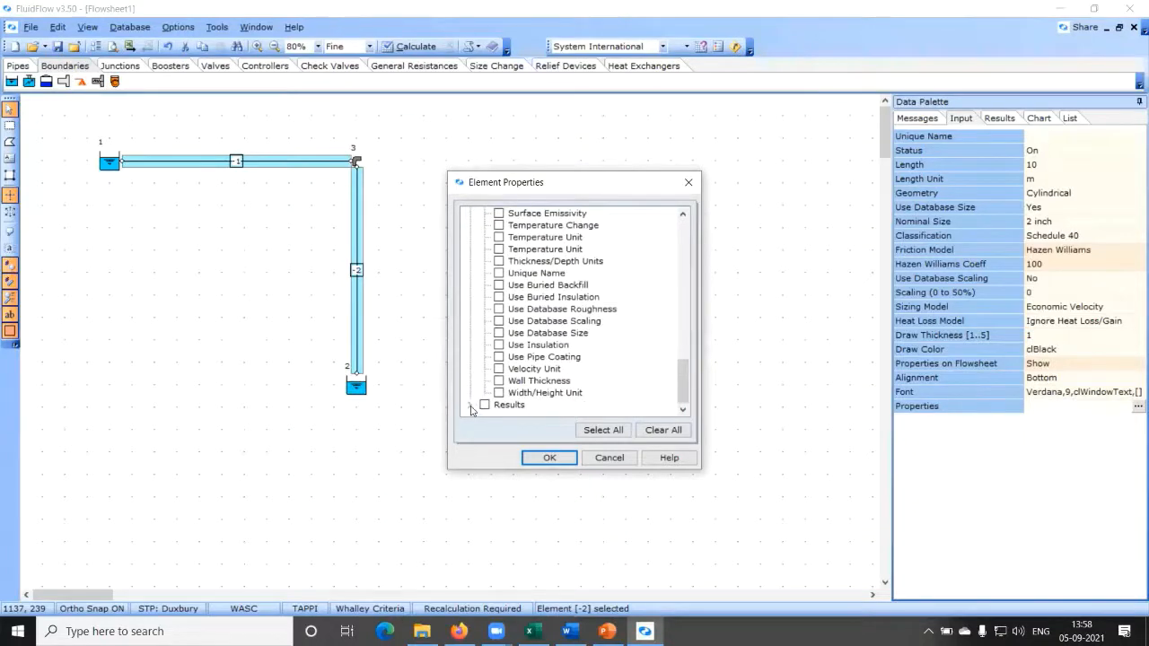
click(471, 406)
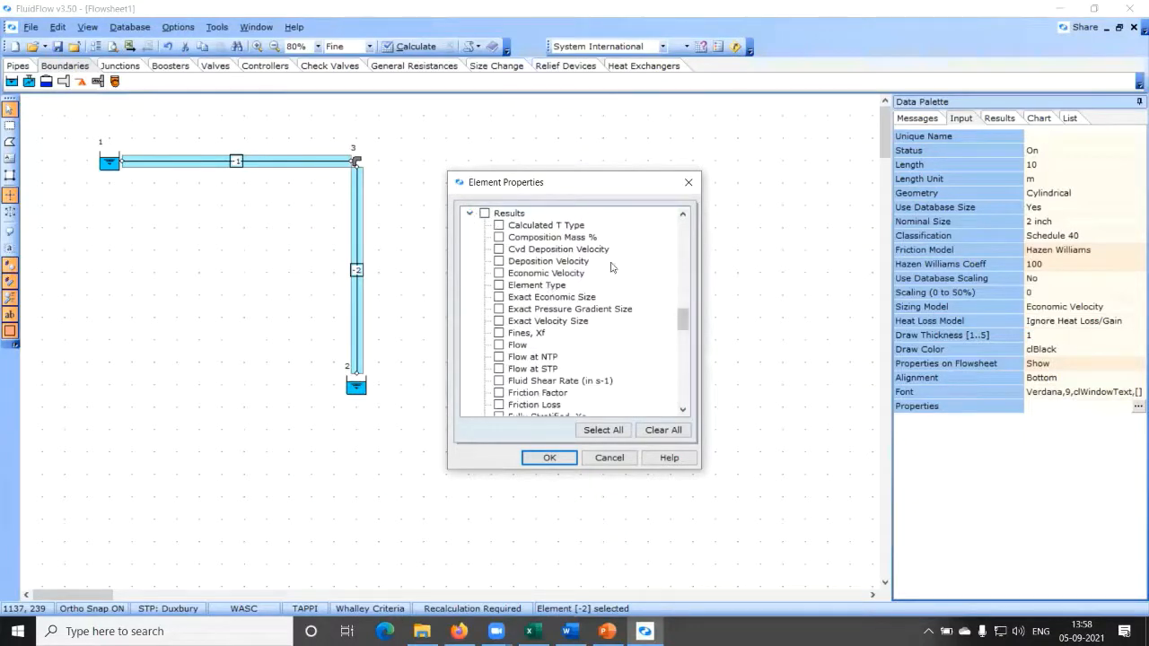
click(500, 346)
click(545, 459)
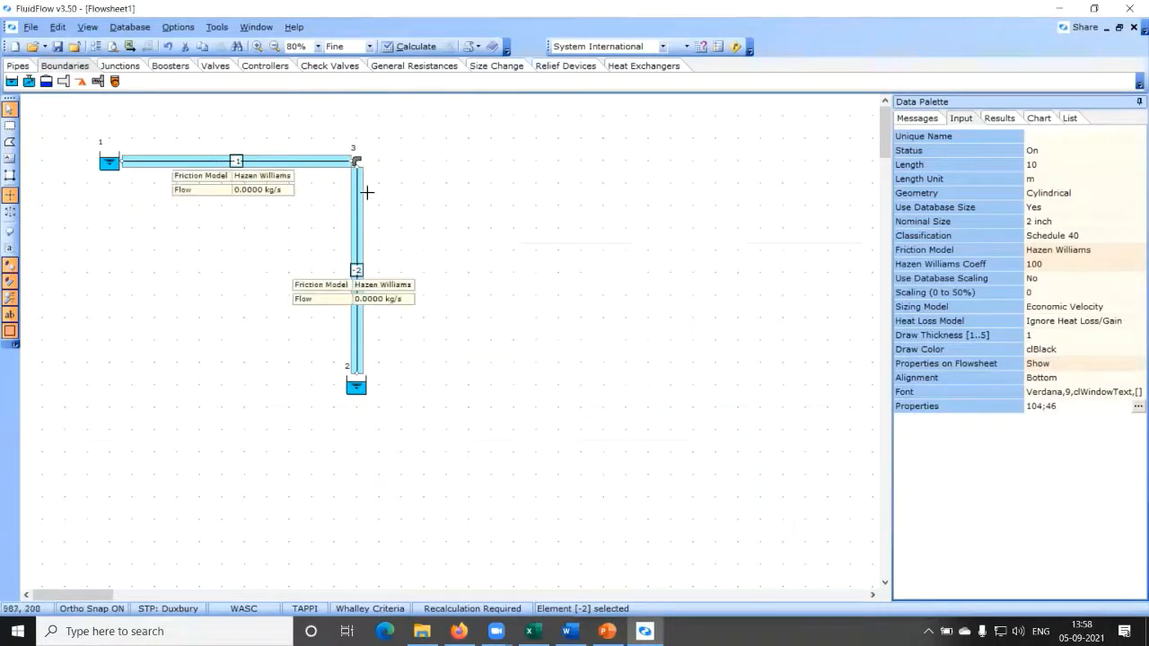
Step: Review the input properties of the horizontal pipe and the vertical pipe one at a time, and clear the selection
click(545, 224)
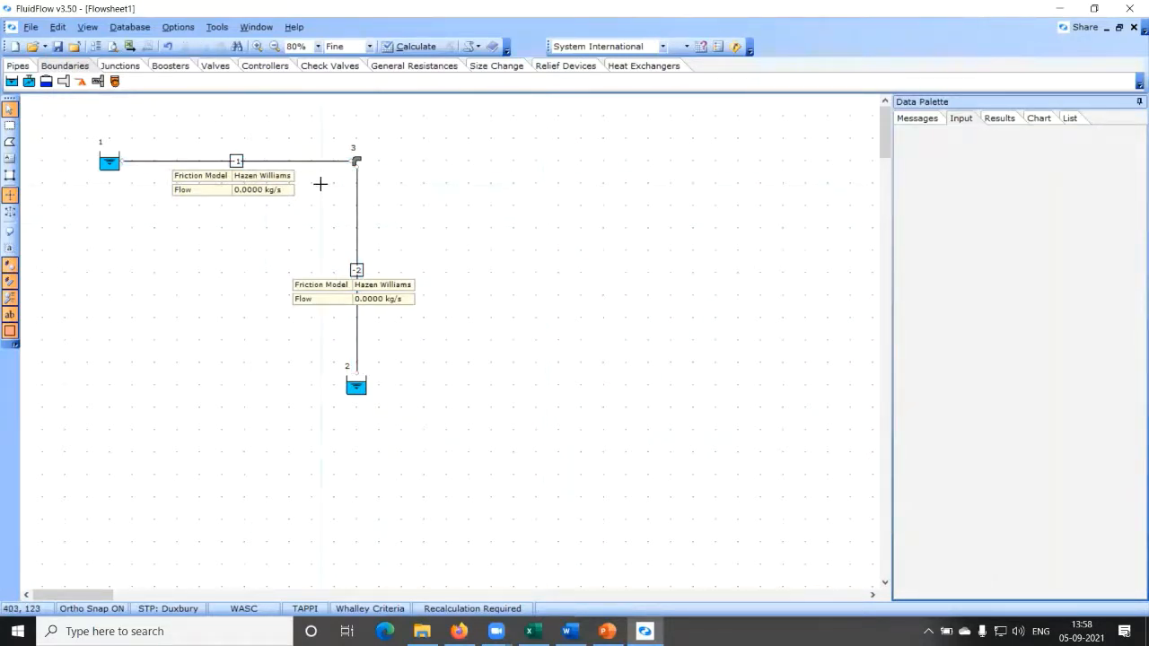
click(287, 162)
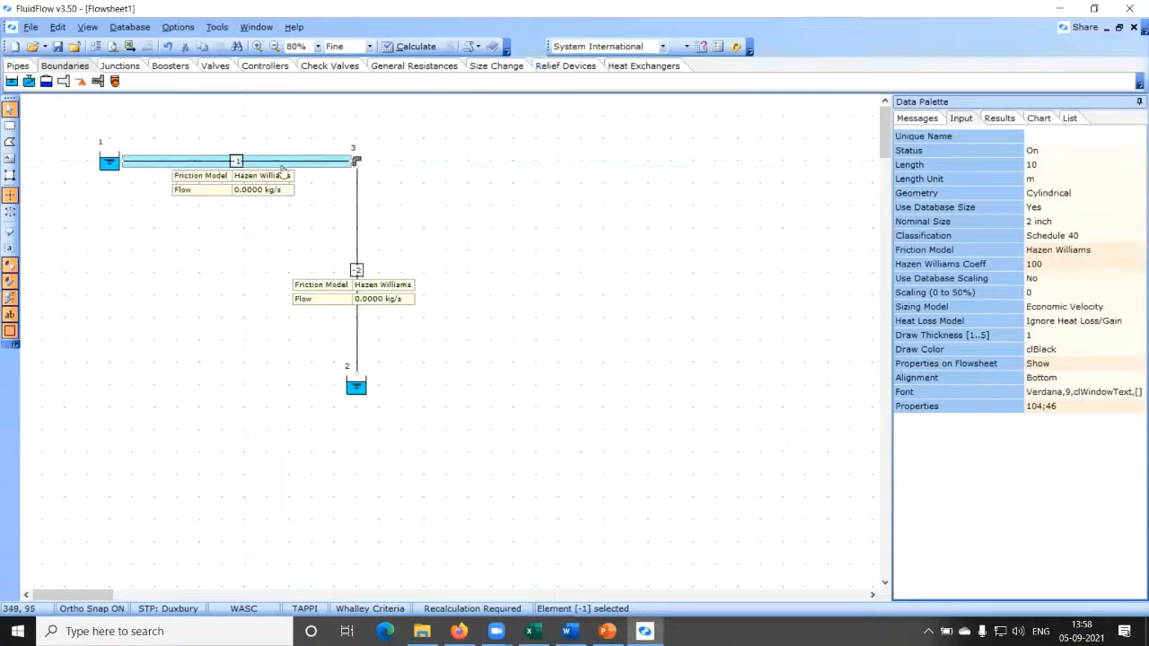
click(356, 236)
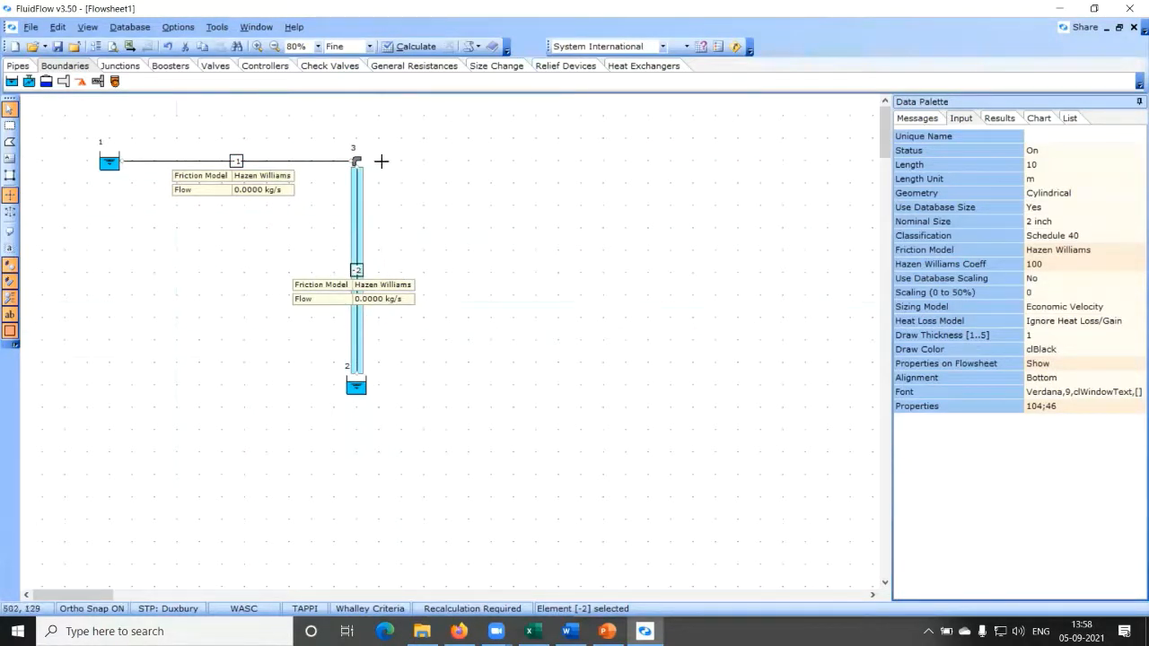
click(573, 228)
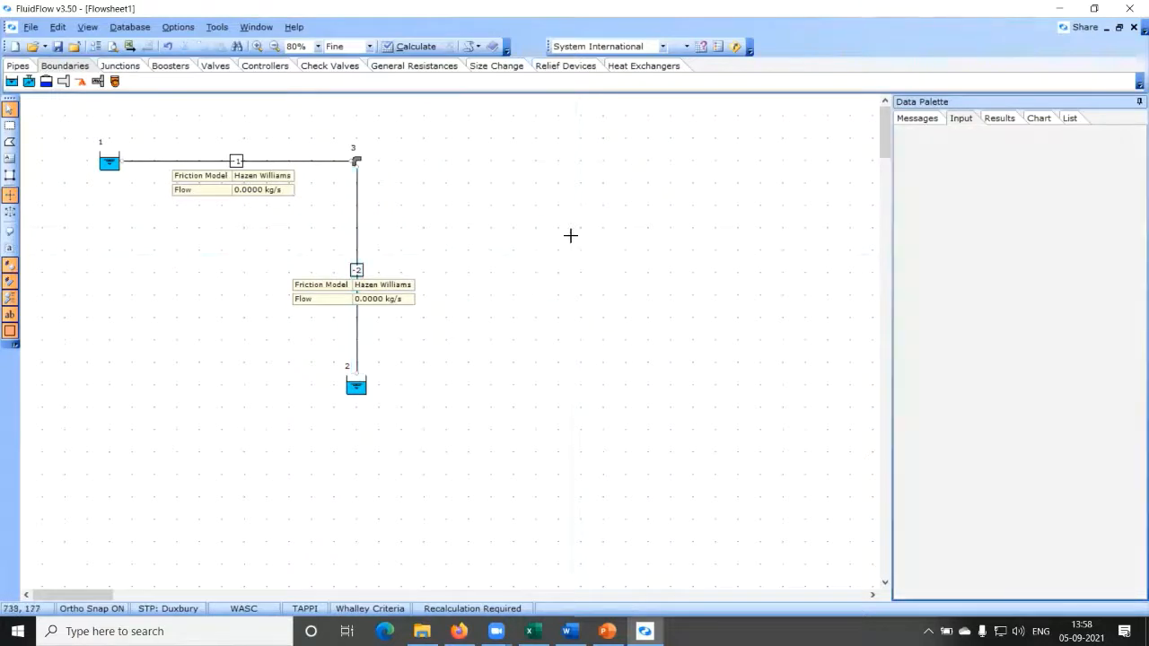
Step: Set the alignment of the vertical pipe's property table to Left and deselect the pipe
click(357, 212)
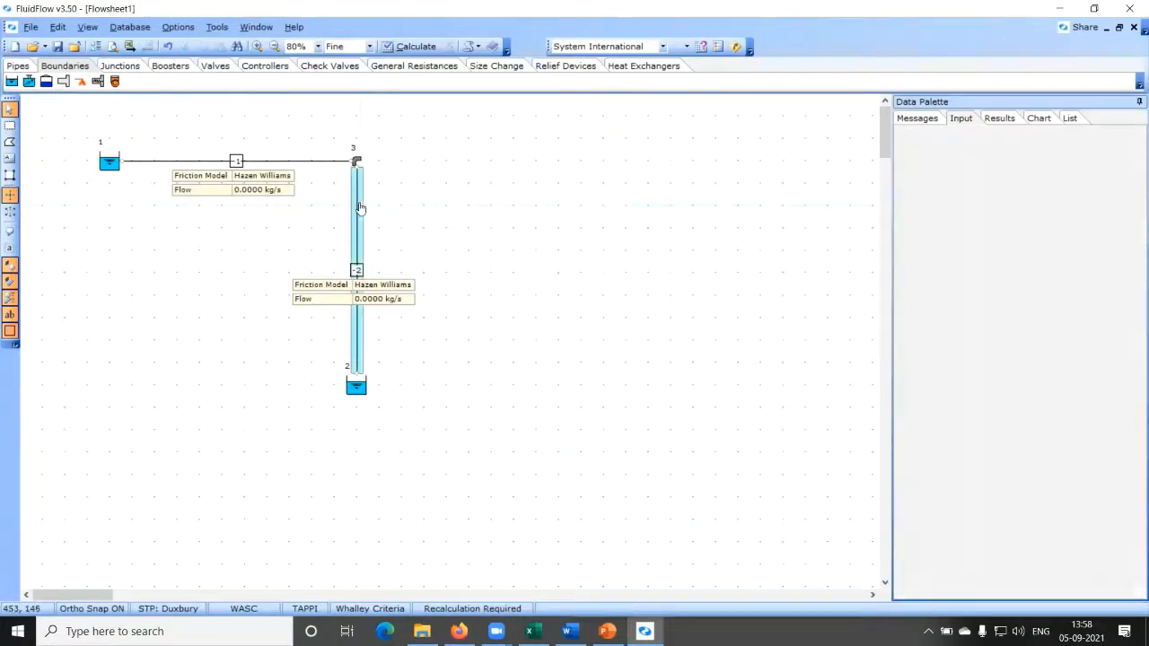
click(1066, 376)
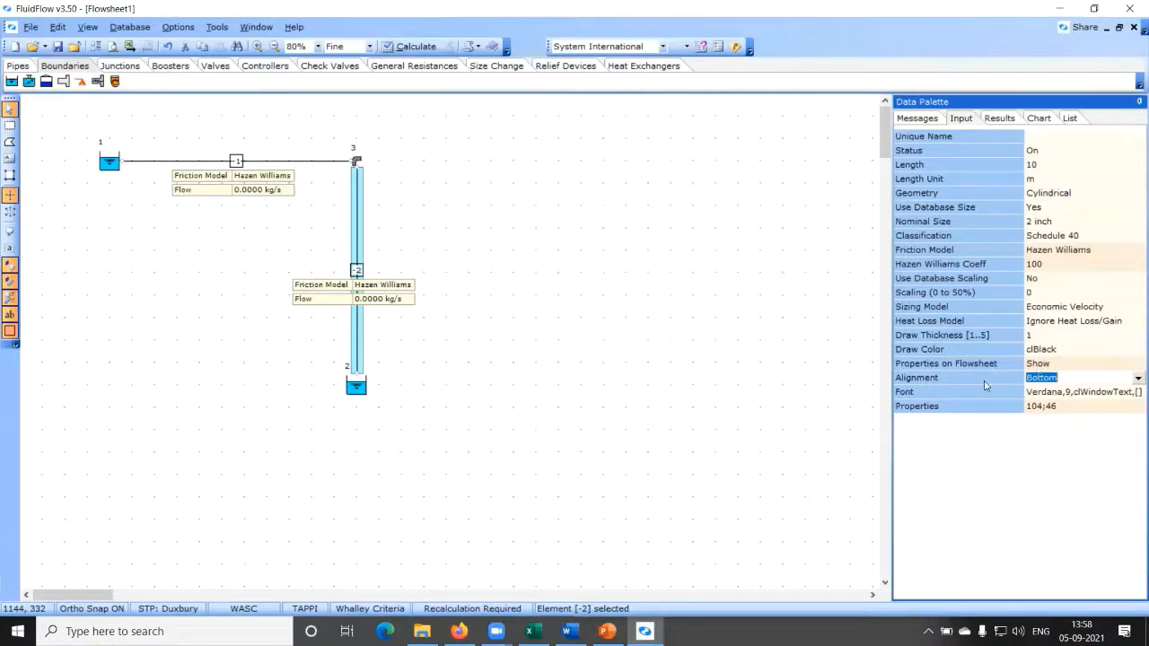
click(1138, 378)
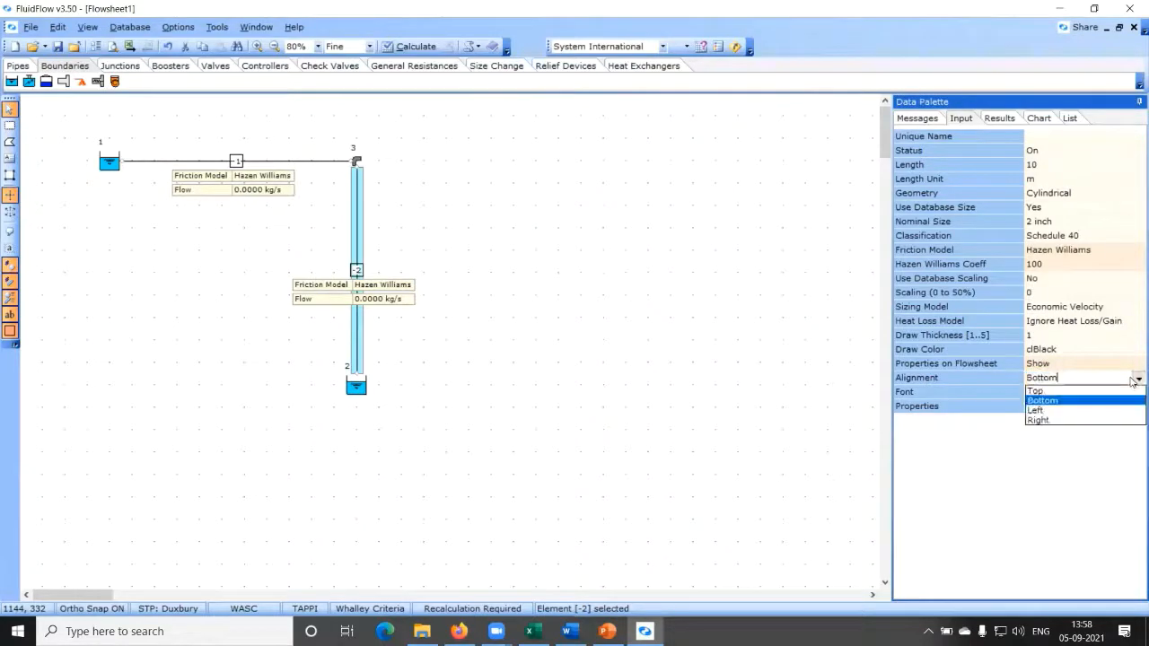
click(1036, 410)
click(575, 321)
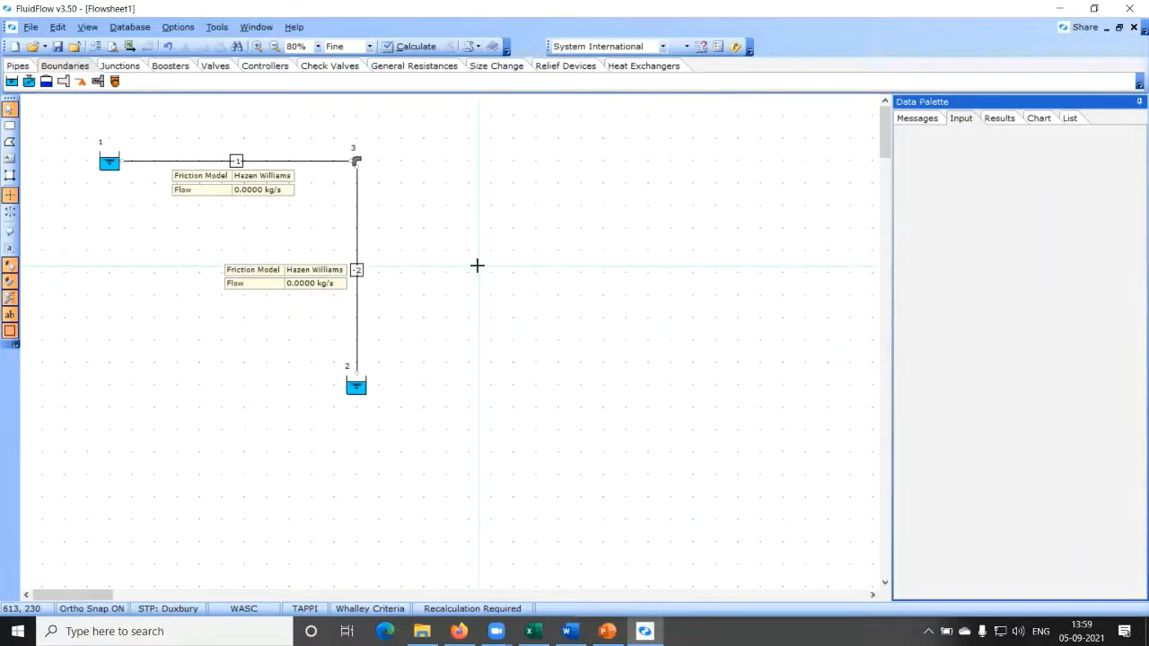
Step: Select both pipes and review their Friction Model, Hazen Williams Coeff and Properties on Flowsheet settings
click(305, 162)
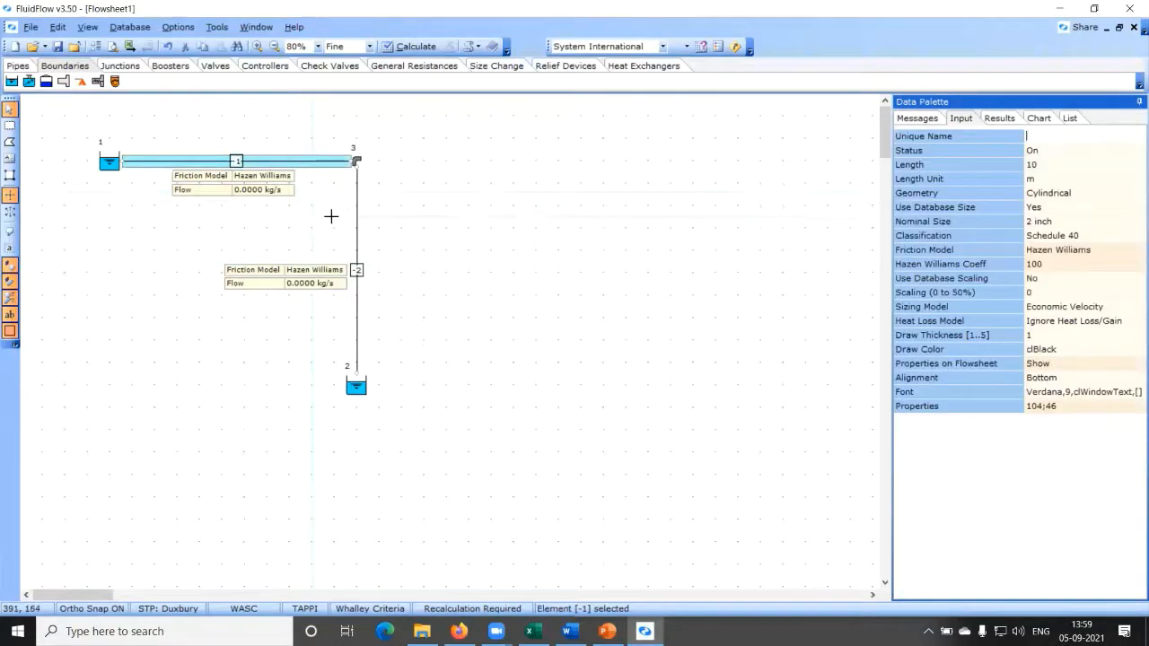
click(357, 200)
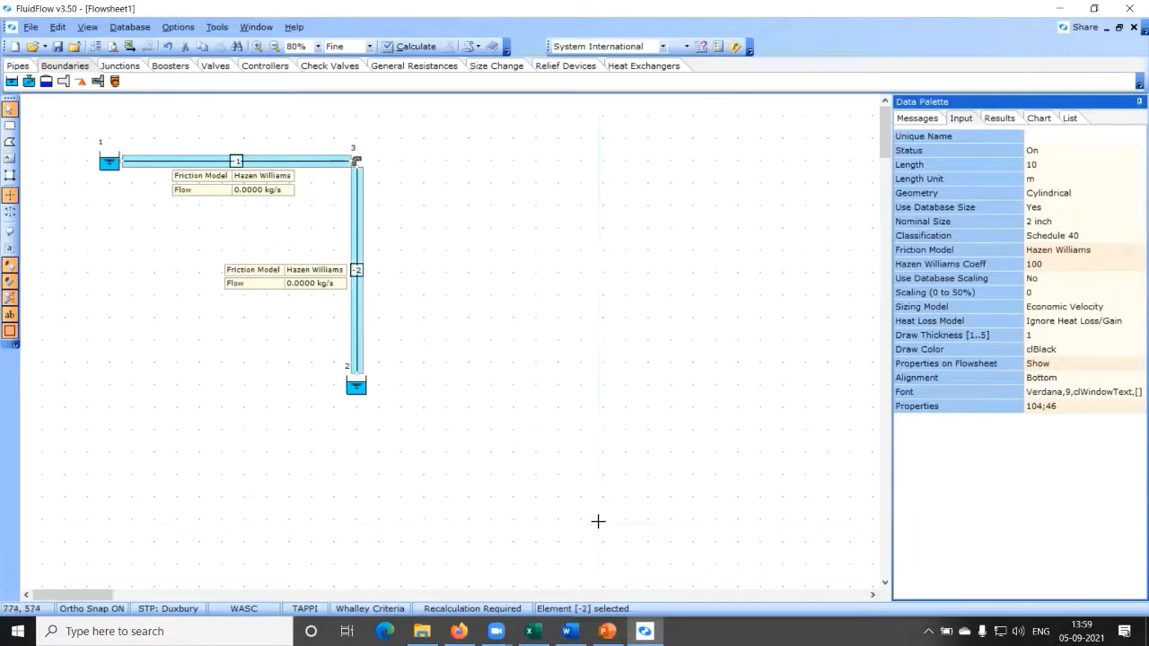
click(1106, 251)
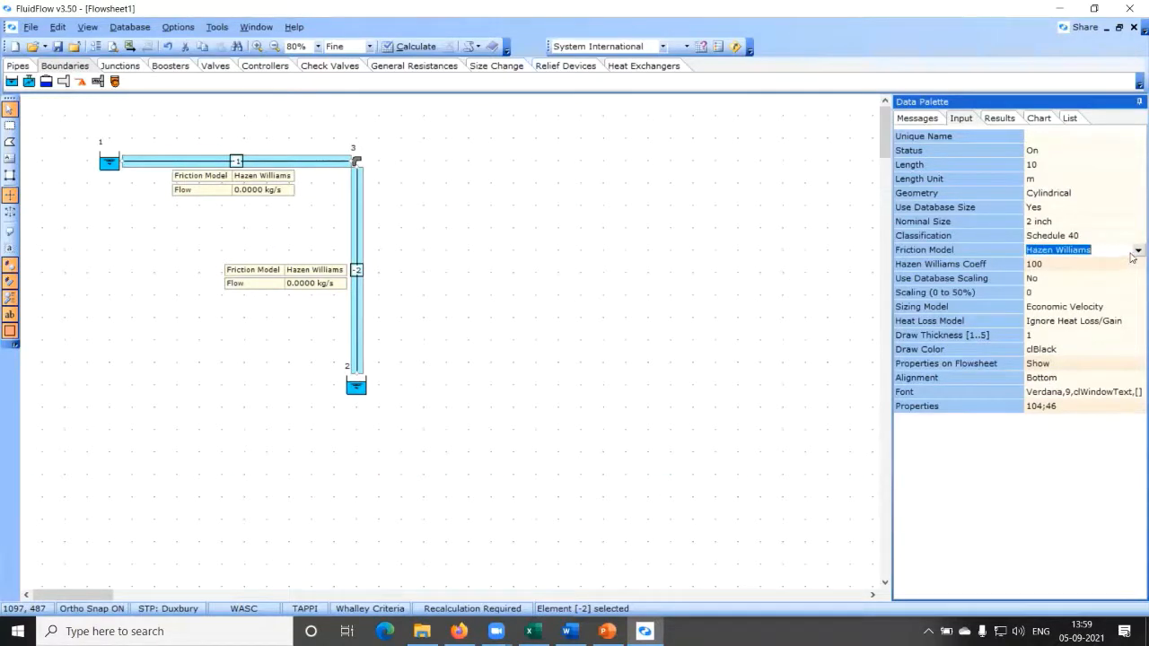
click(1136, 252)
click(1134, 253)
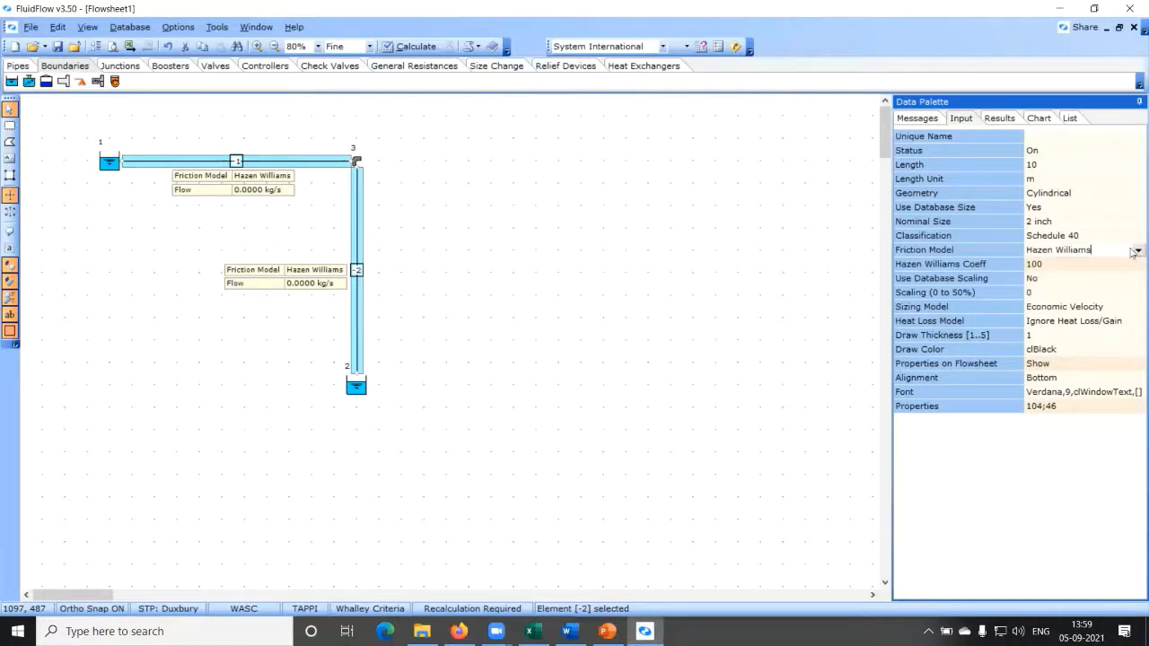
click(1068, 263)
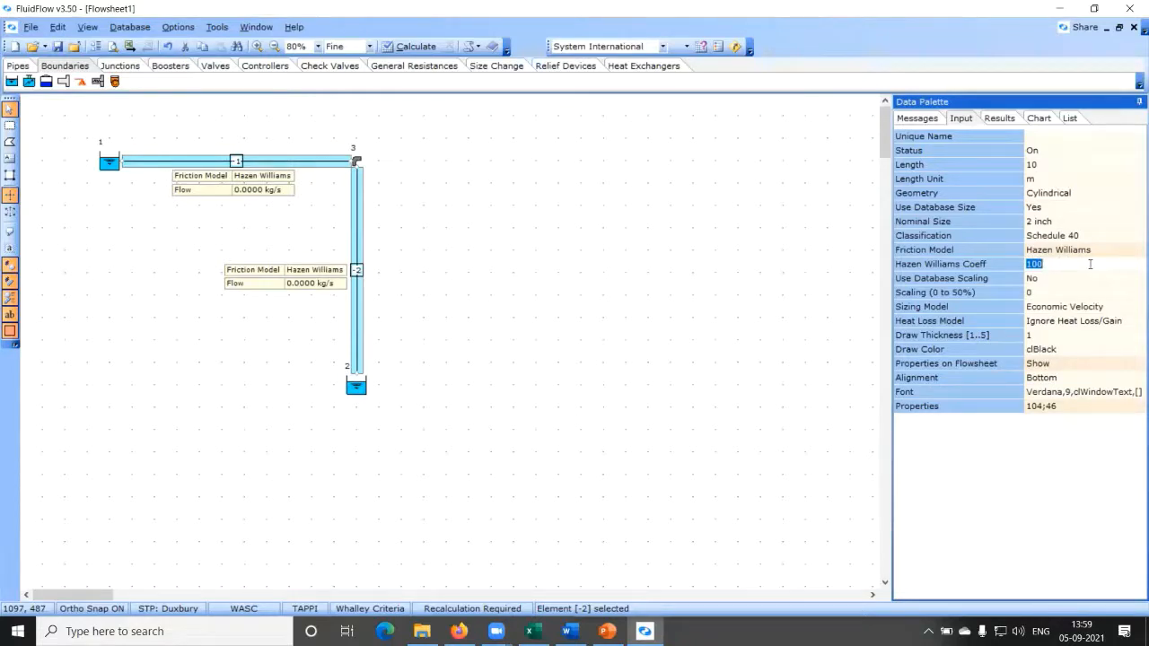
click(1092, 362)
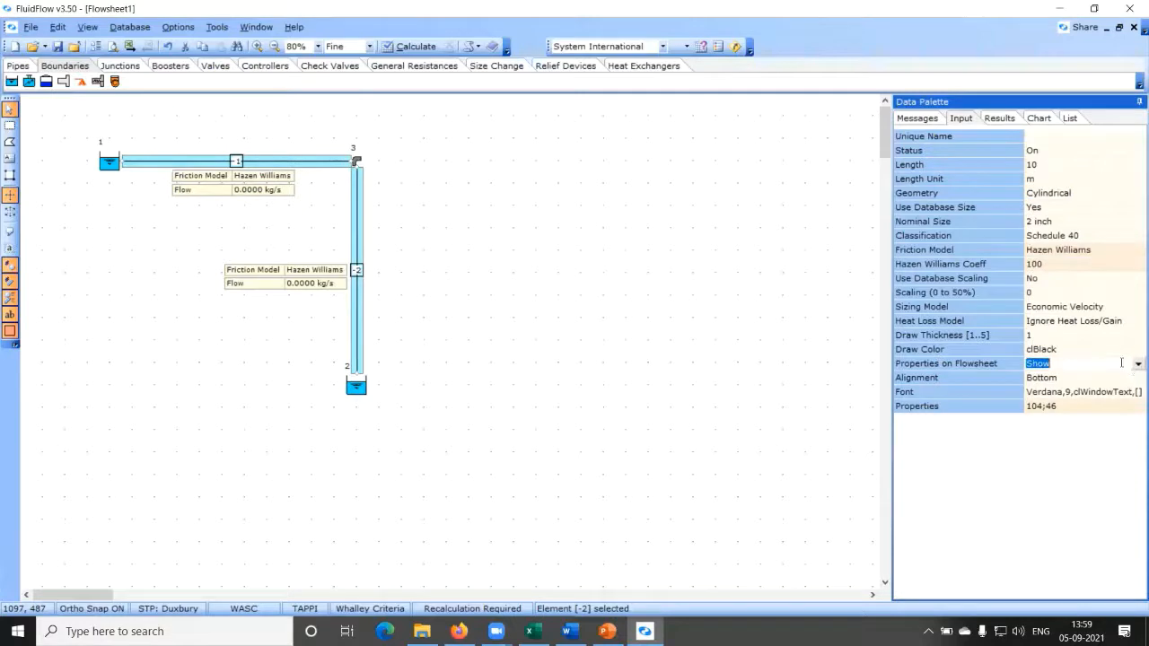
Step: Open the element properties selection for both pipes and look through the Input properties marked for display
click(1130, 413)
click(1138, 406)
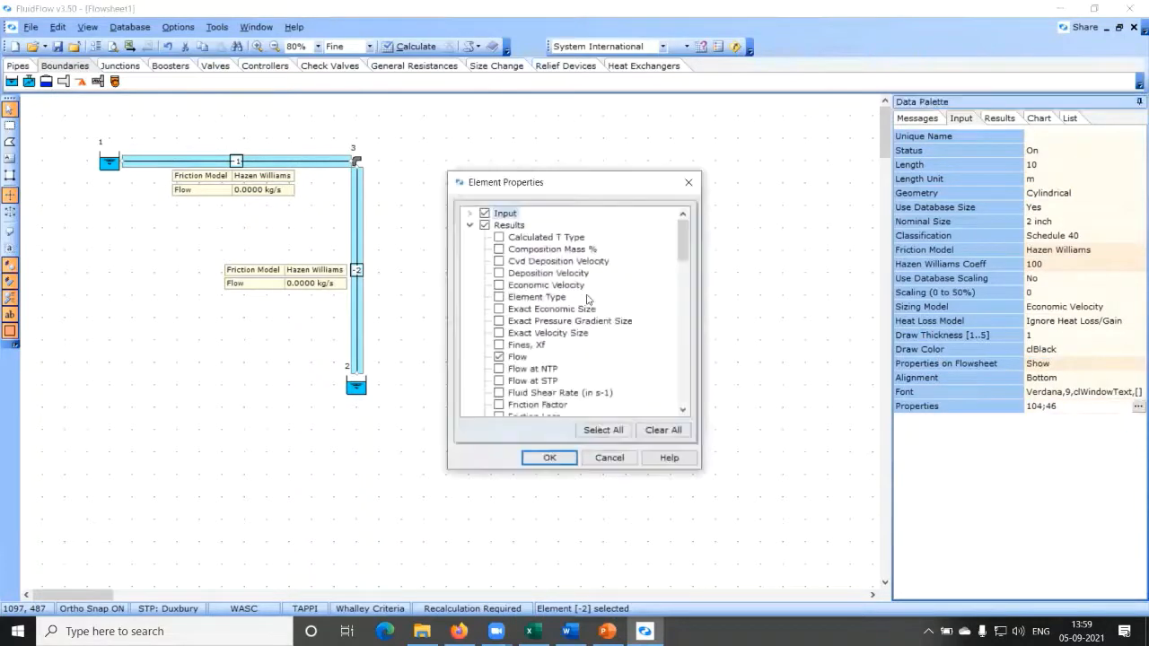
click(470, 226)
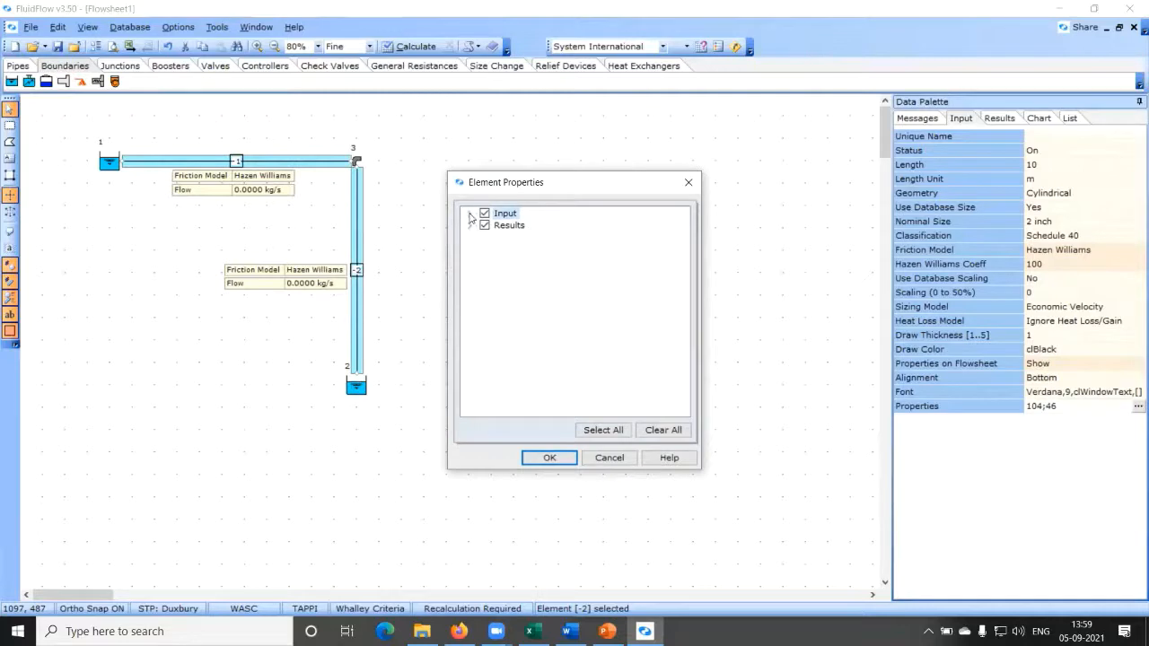
click(470, 213)
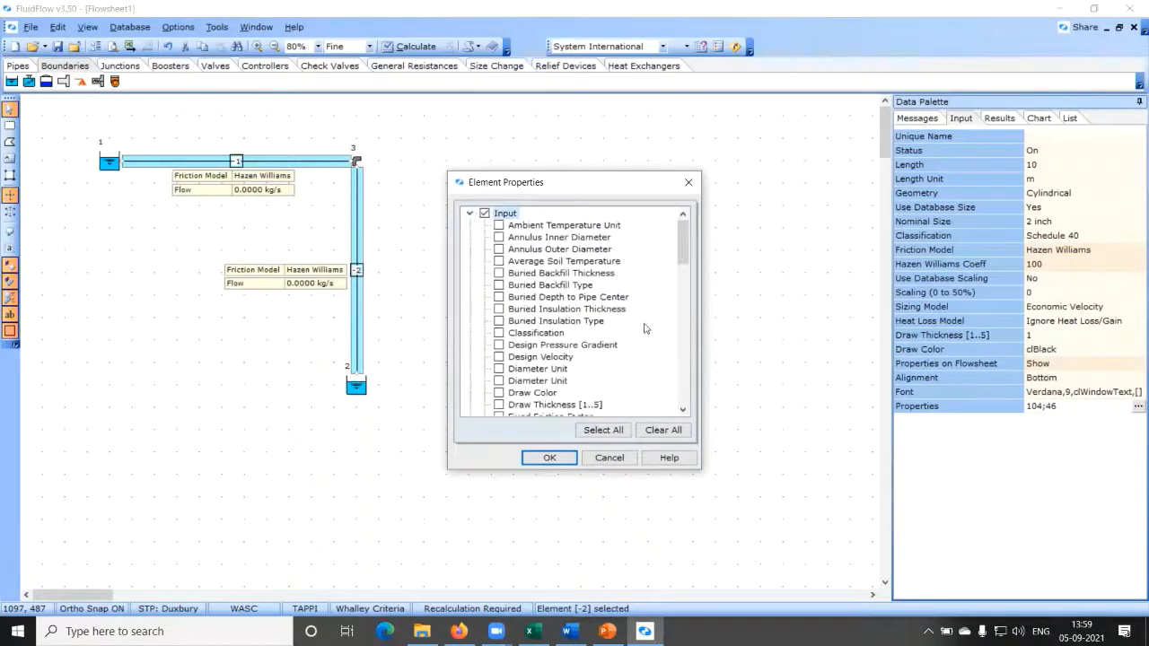
scroll(650, 320, down, 4)
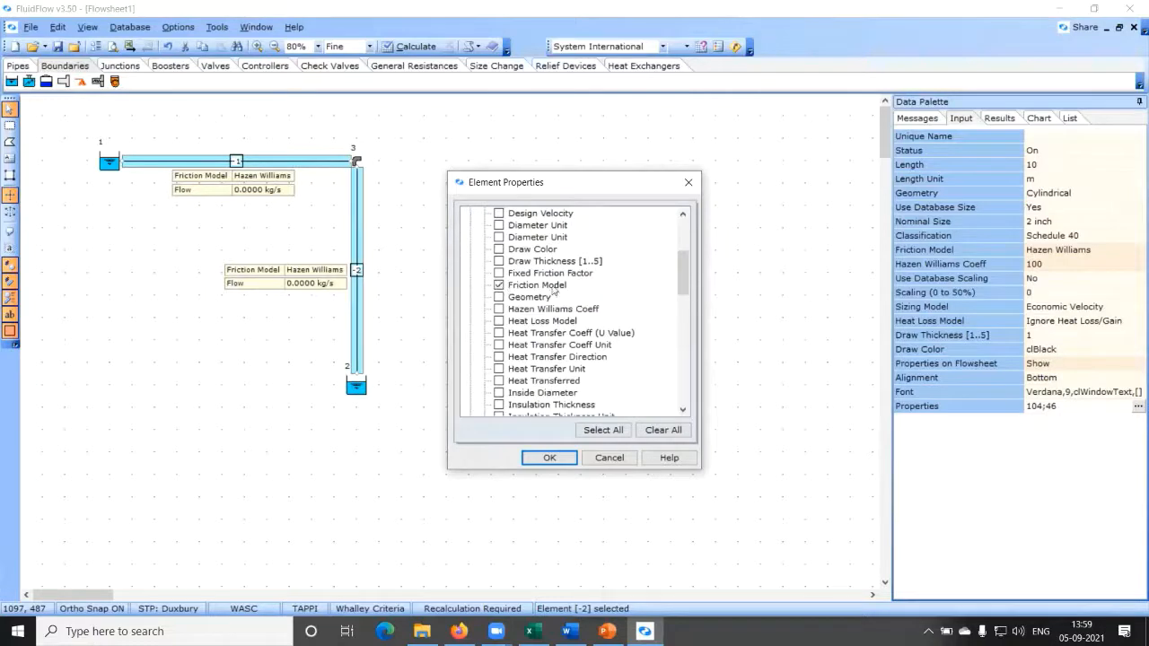
scroll(618, 294, down, 6)
scroll(617, 295, down, 6)
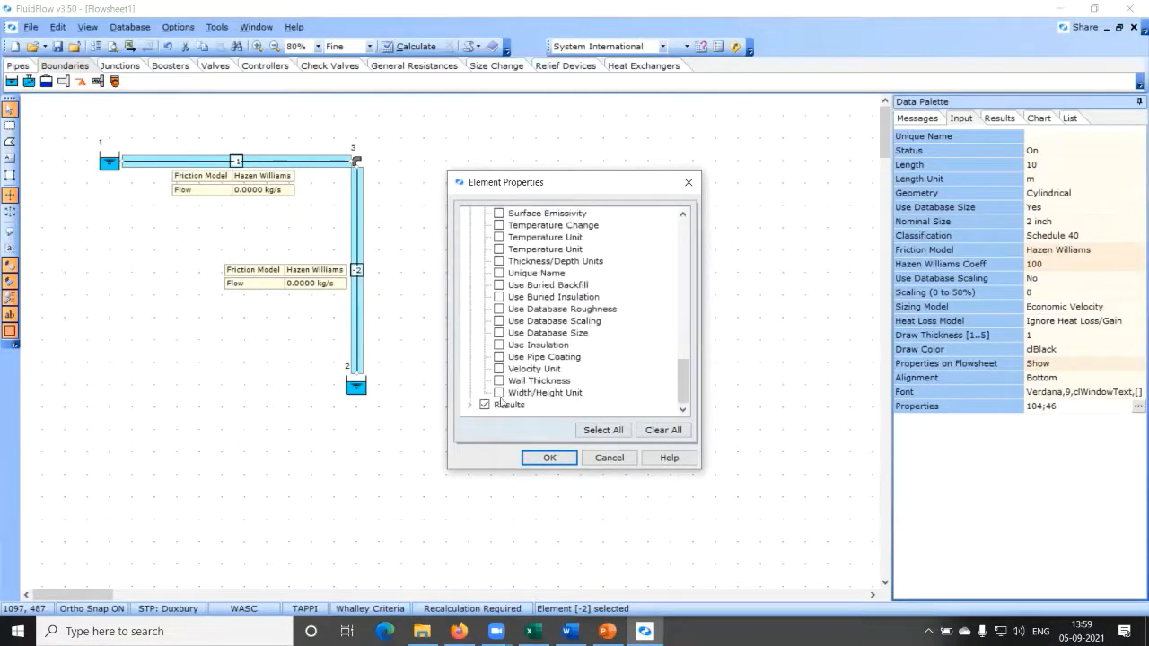
Step: Check the Results properties marked for display, cancel the element properties selection and deselect the pipes
click(468, 411)
scroll(640, 272, down, 1)
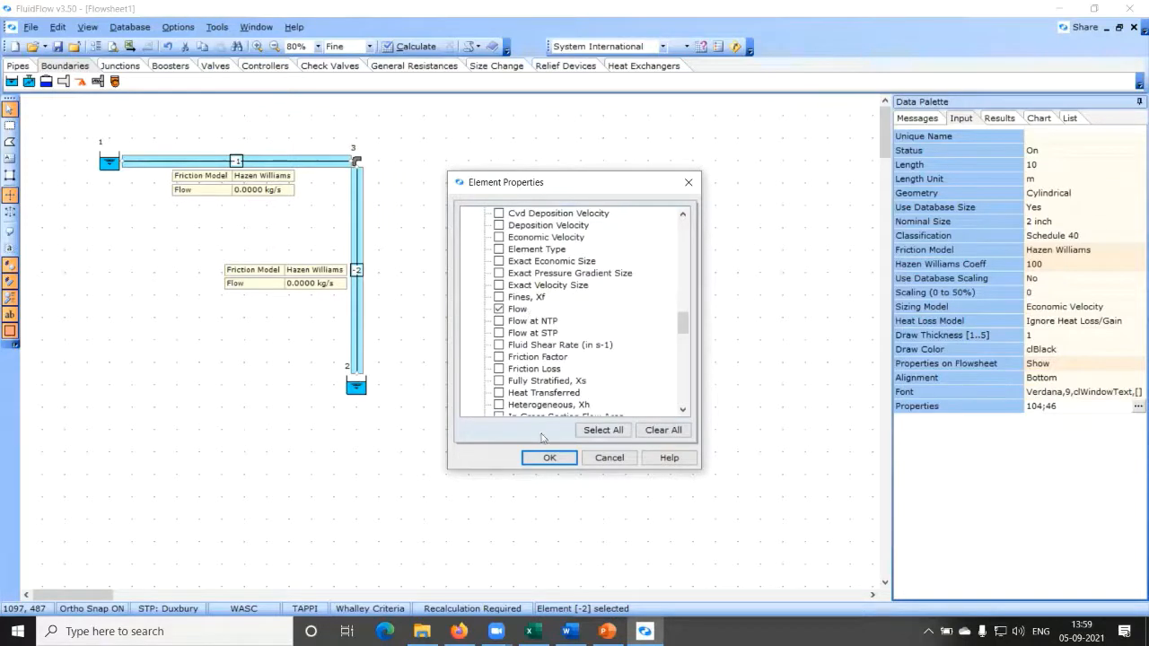
click(616, 460)
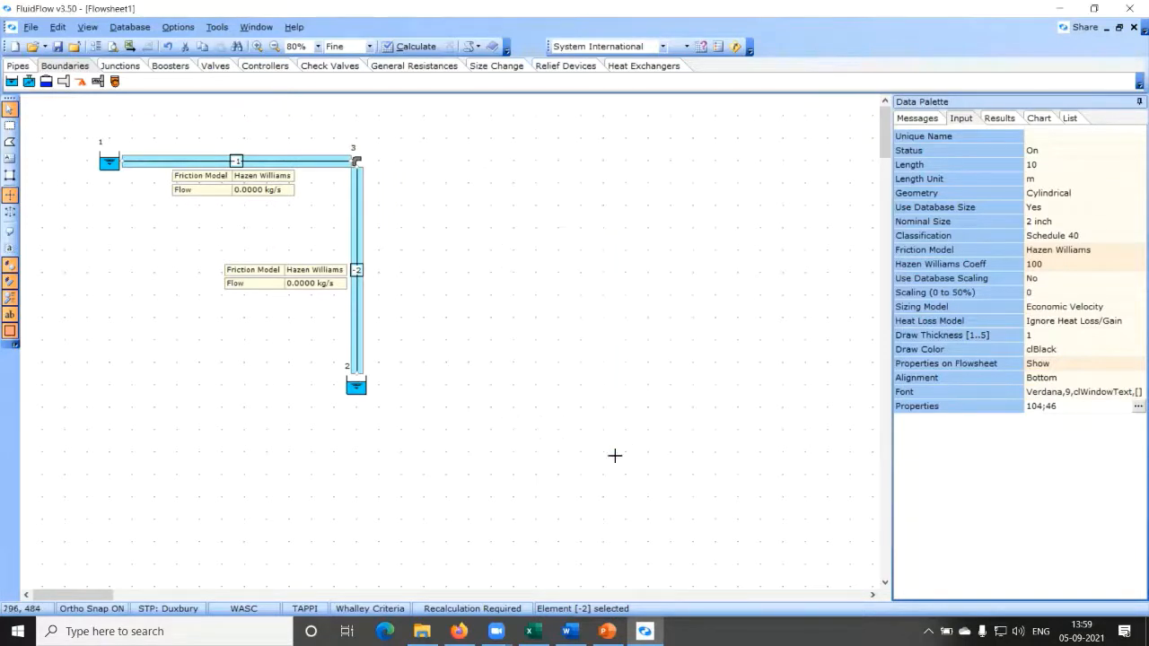
click(458, 143)
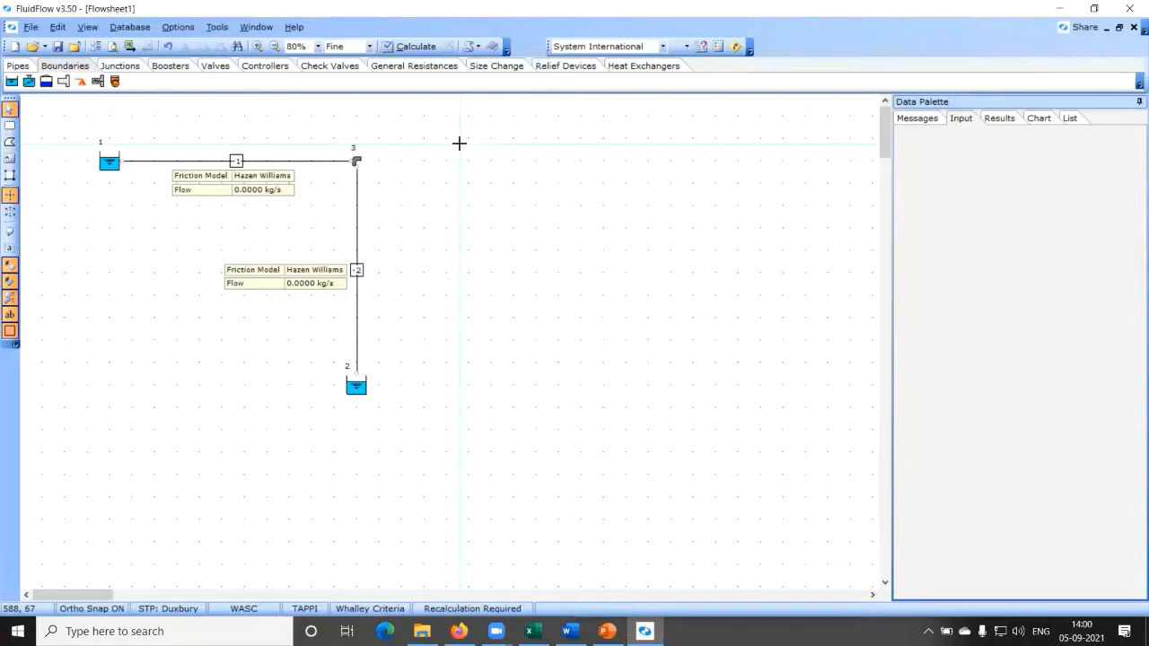
Step: Reselect both pipes, reopen their element properties selection and locate Friction Model among the Input properties
click(316, 160)
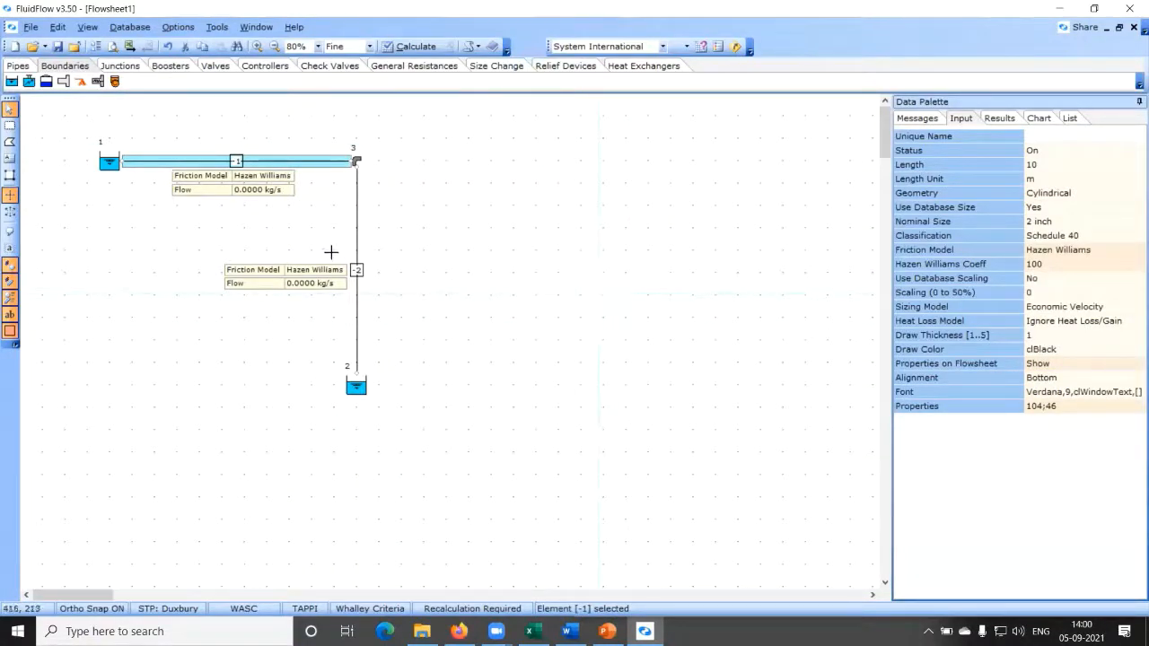
click(357, 224)
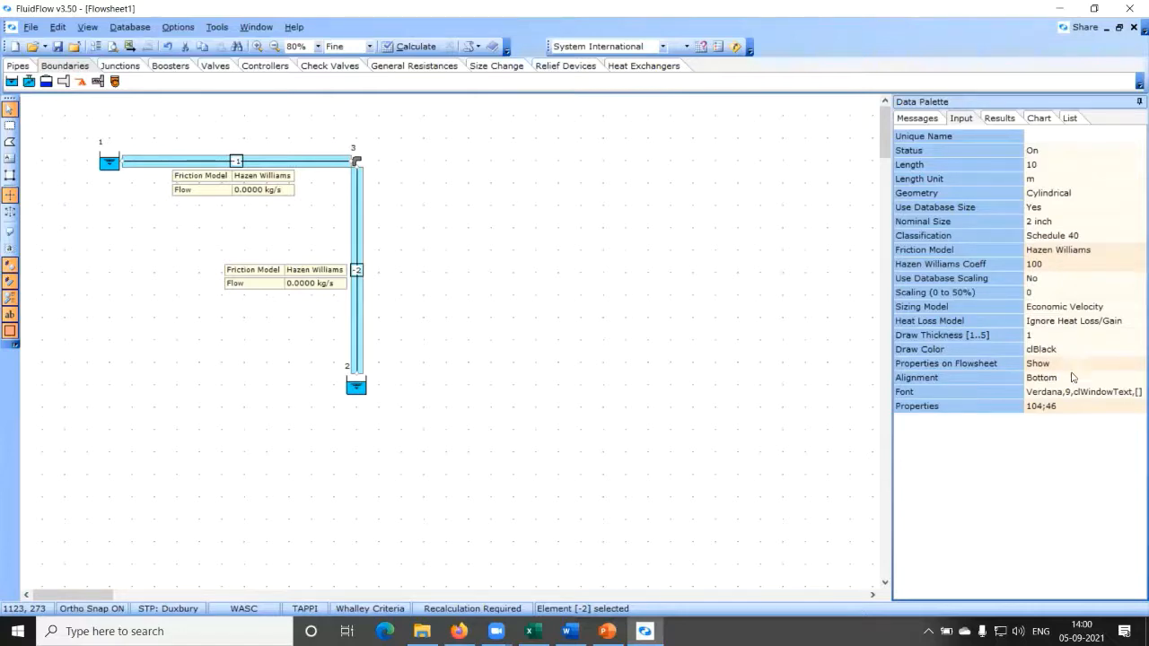
click(1067, 406)
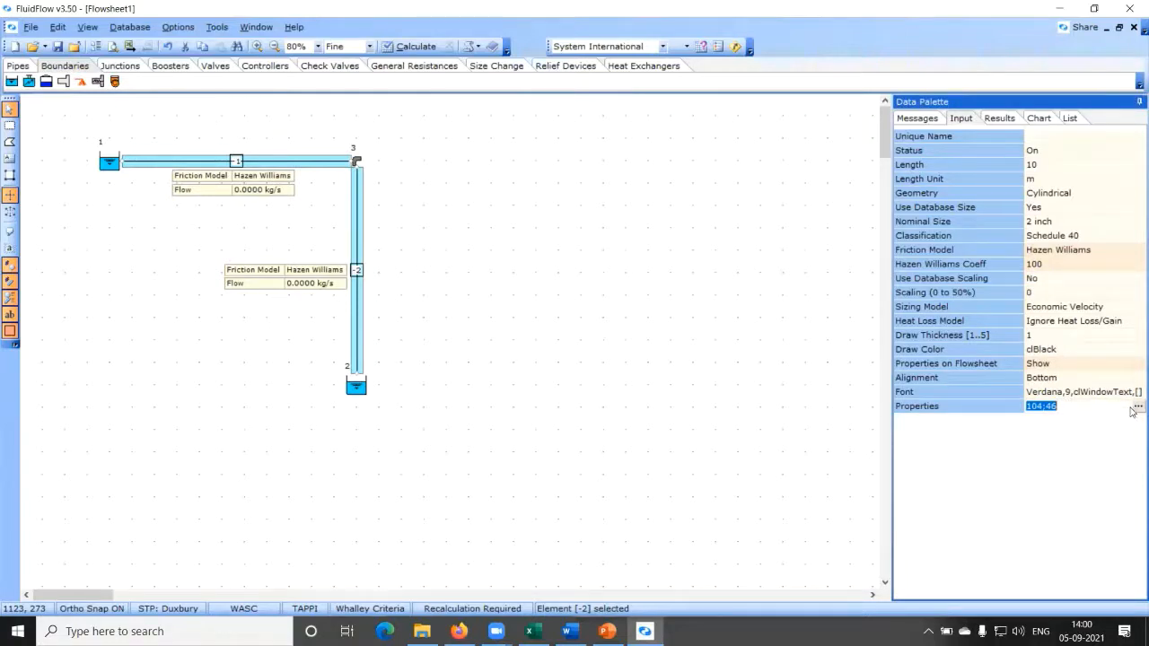
click(1137, 407)
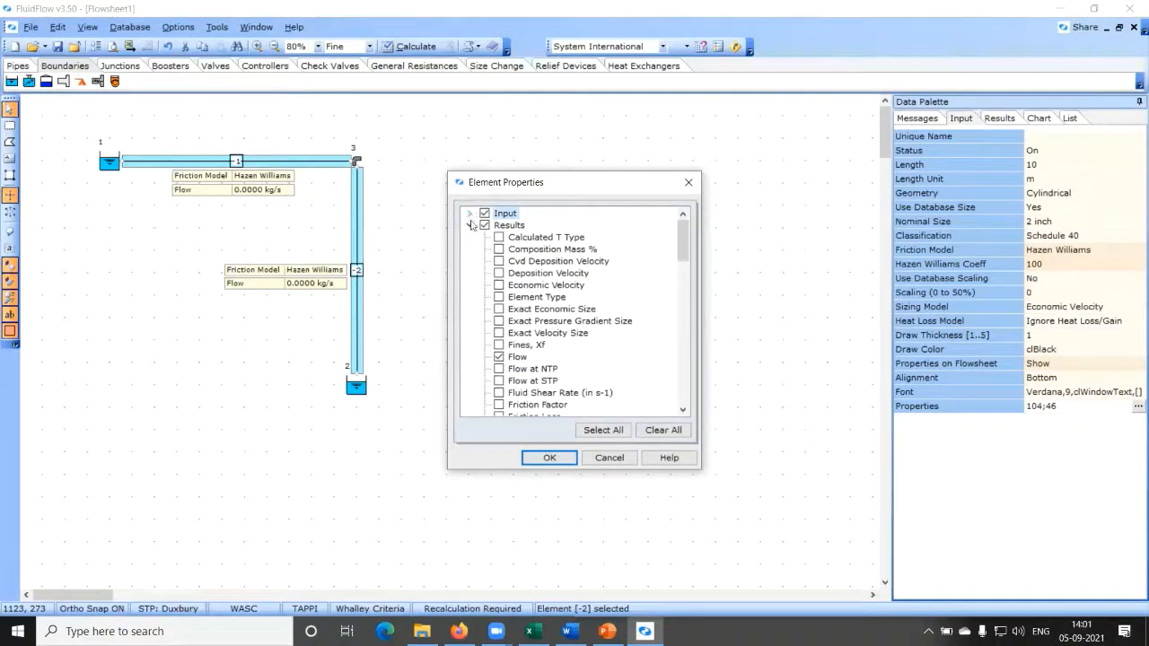
click(470, 226)
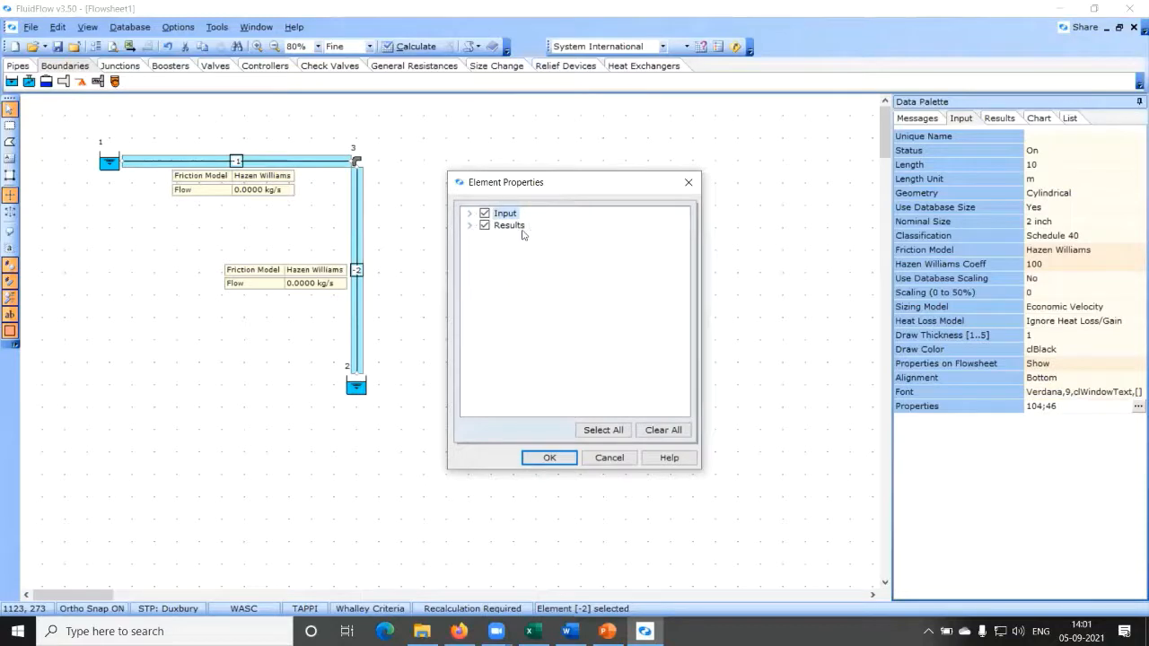
click(470, 214)
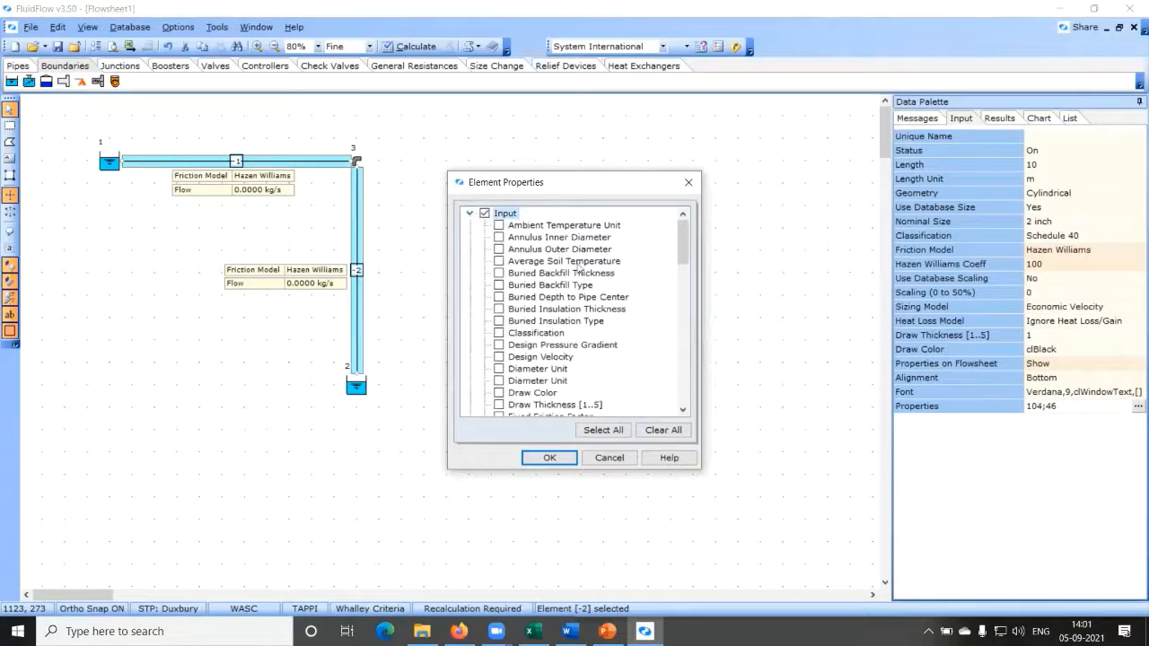
scroll(568, 261, down, 2)
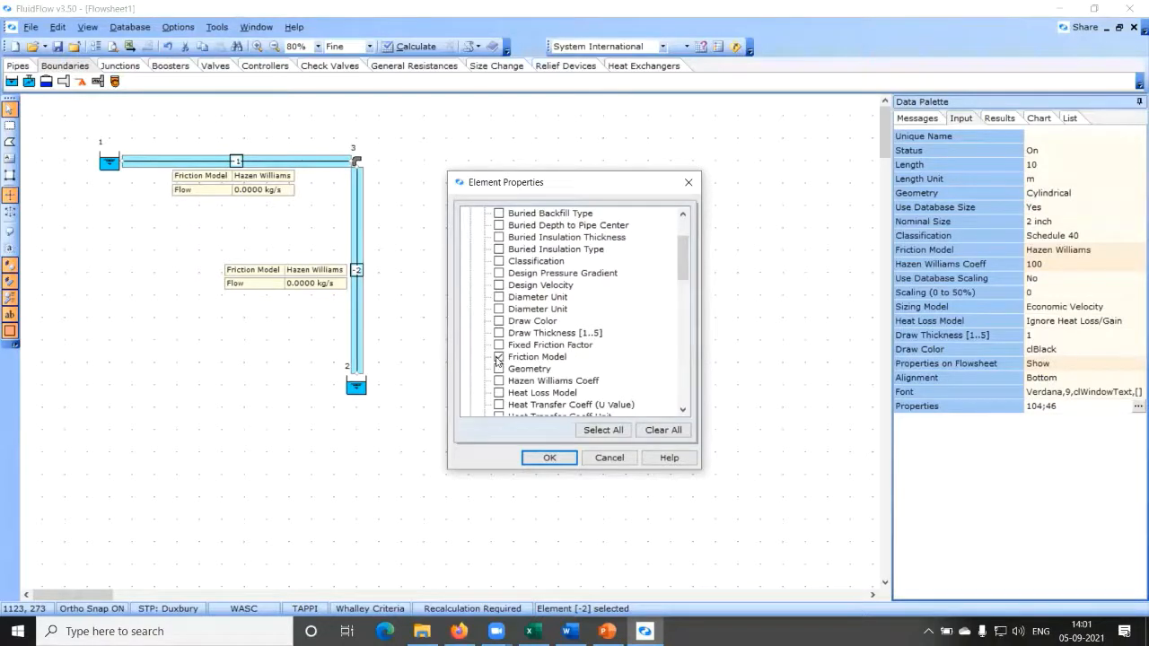
scroll(574, 361, up, 3)
scroll(643, 362, down, 4)
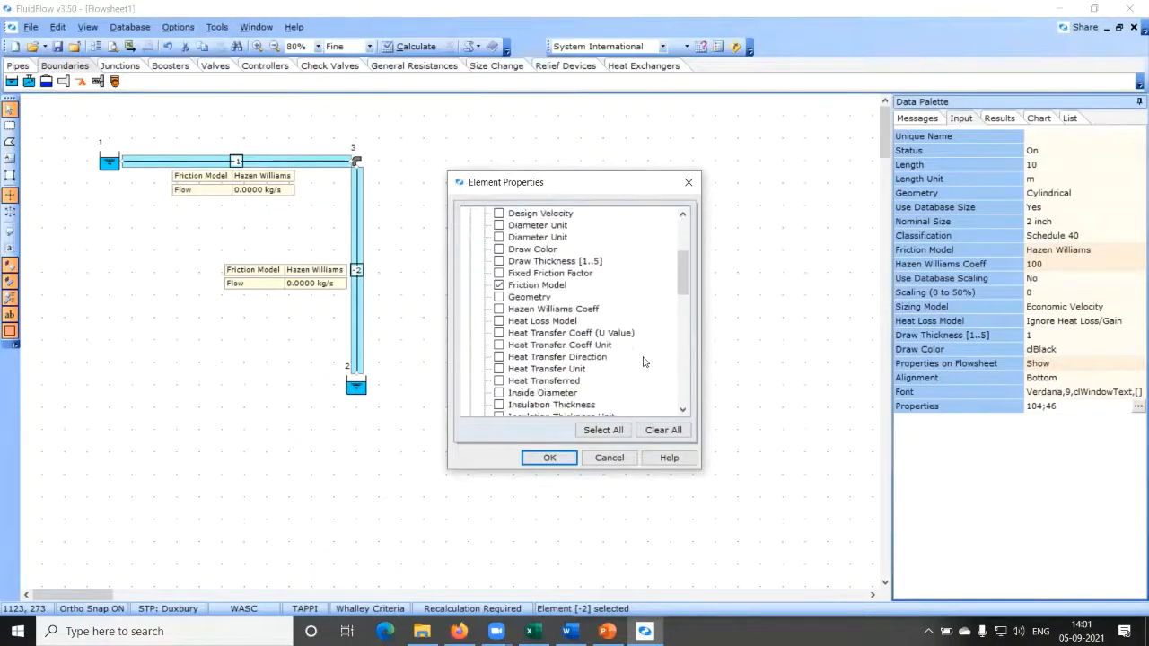
scroll(642, 361, down, 10)
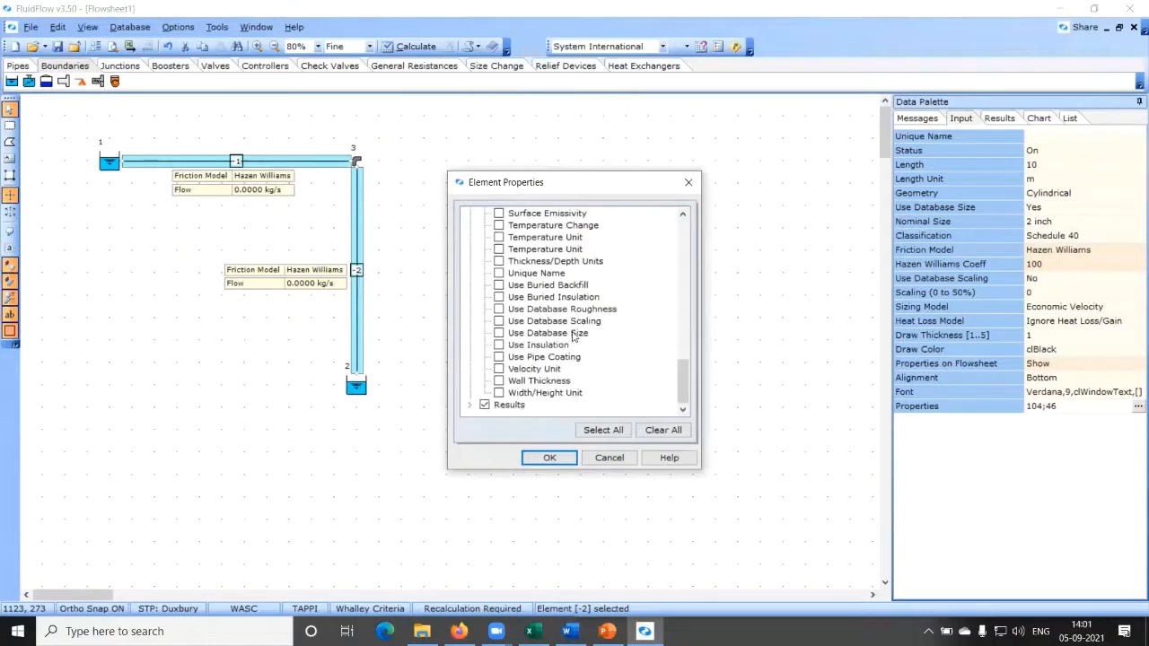
Step: Locate Flow among the Results properties and close the element properties selection
click(470, 406)
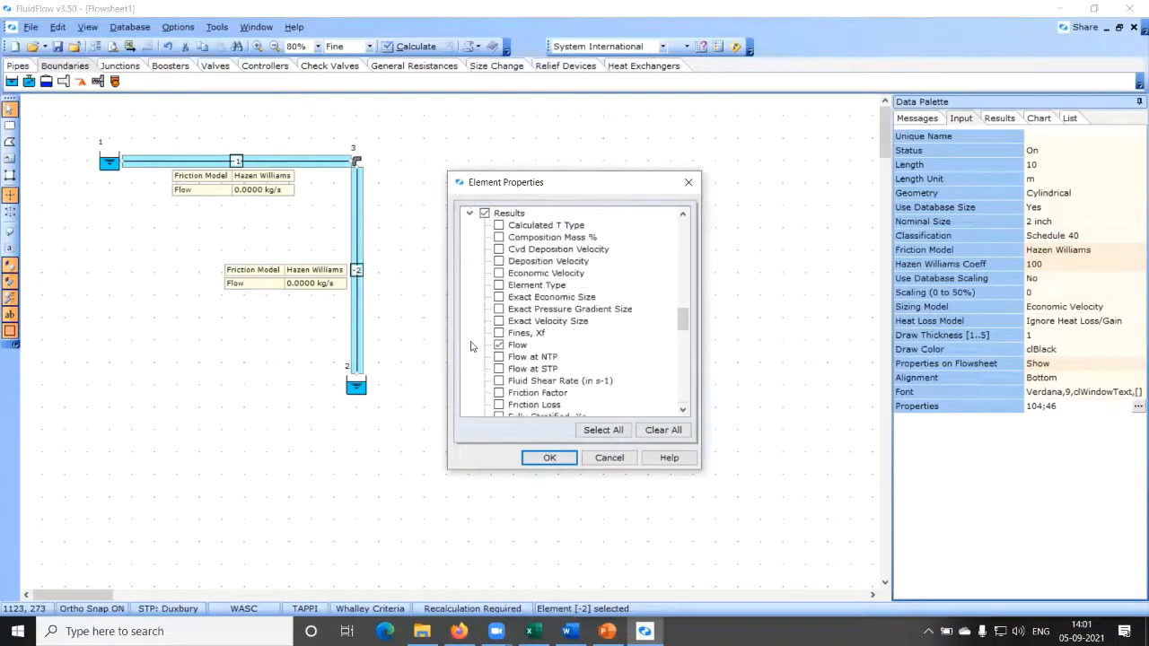
click(499, 345)
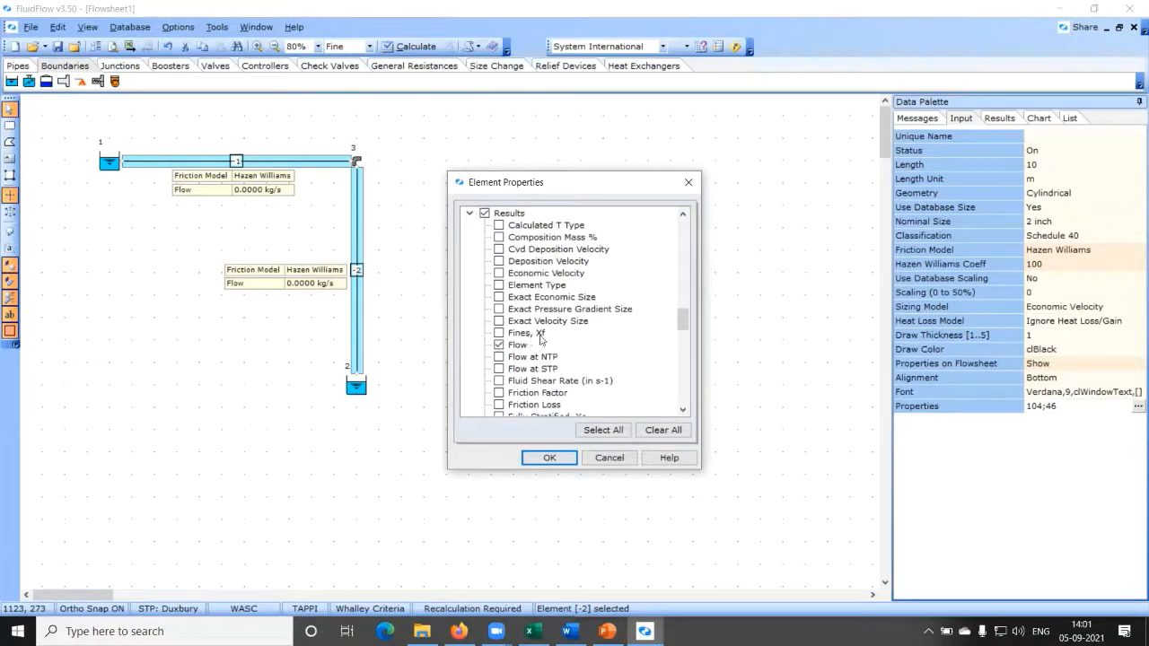
scroll(541, 339, down, 1)
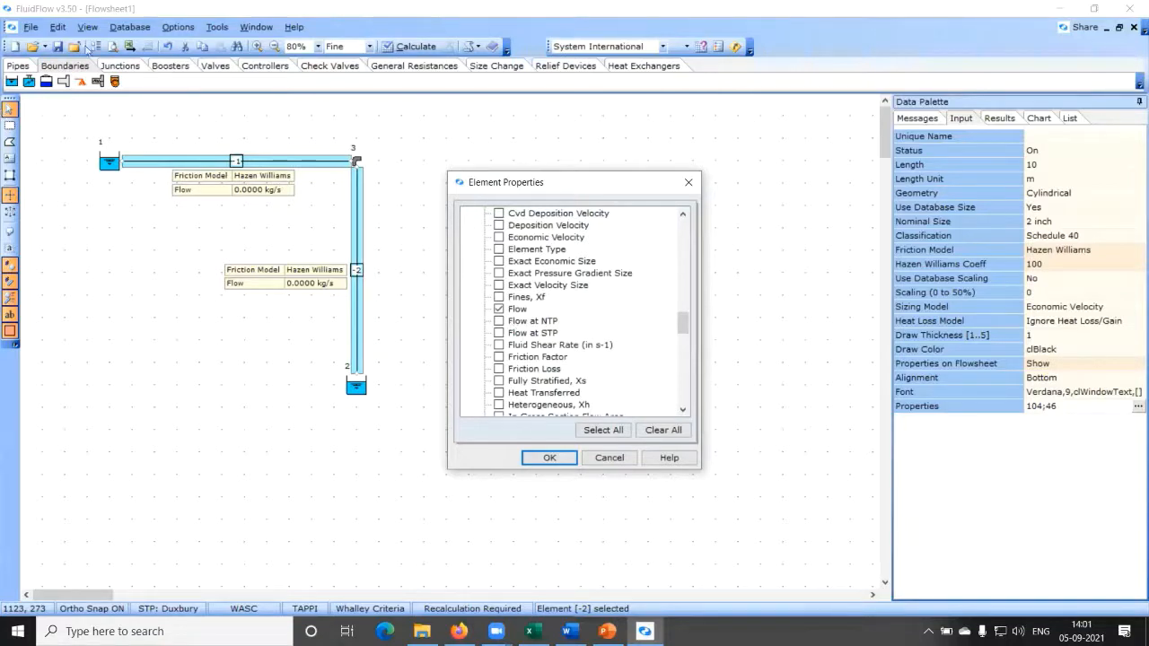
click(688, 183)
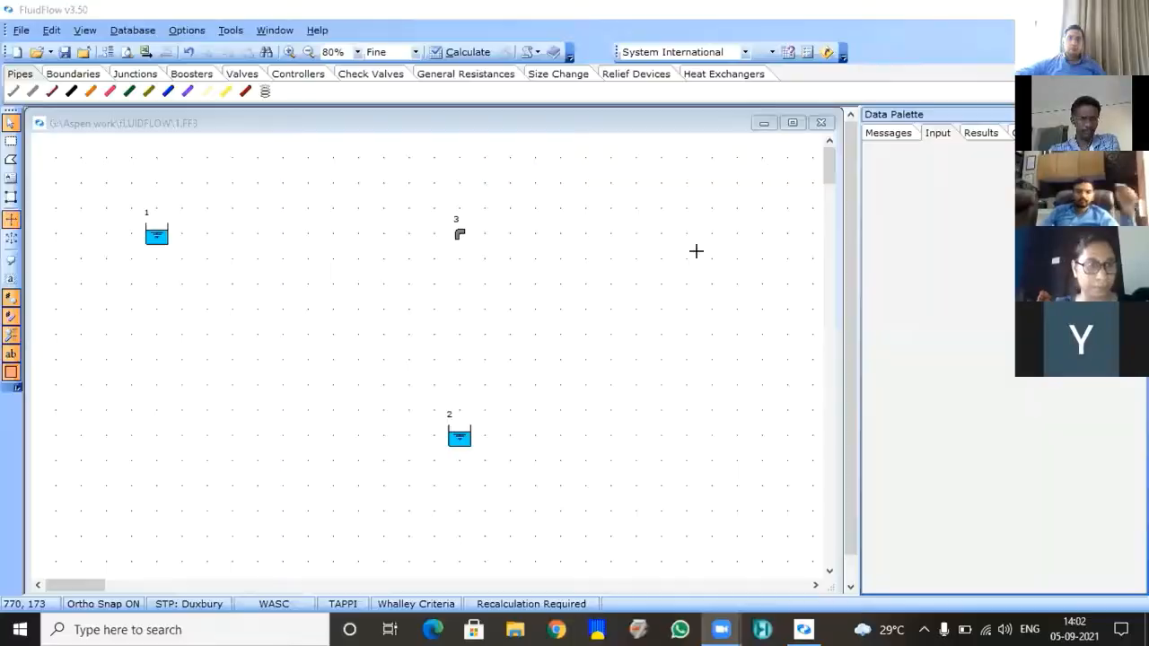
Step: Draw one pipe from reservoir 1 to bend 3 and another from the bend to reservoir 2, and leave the pipe tool
click(12, 91)
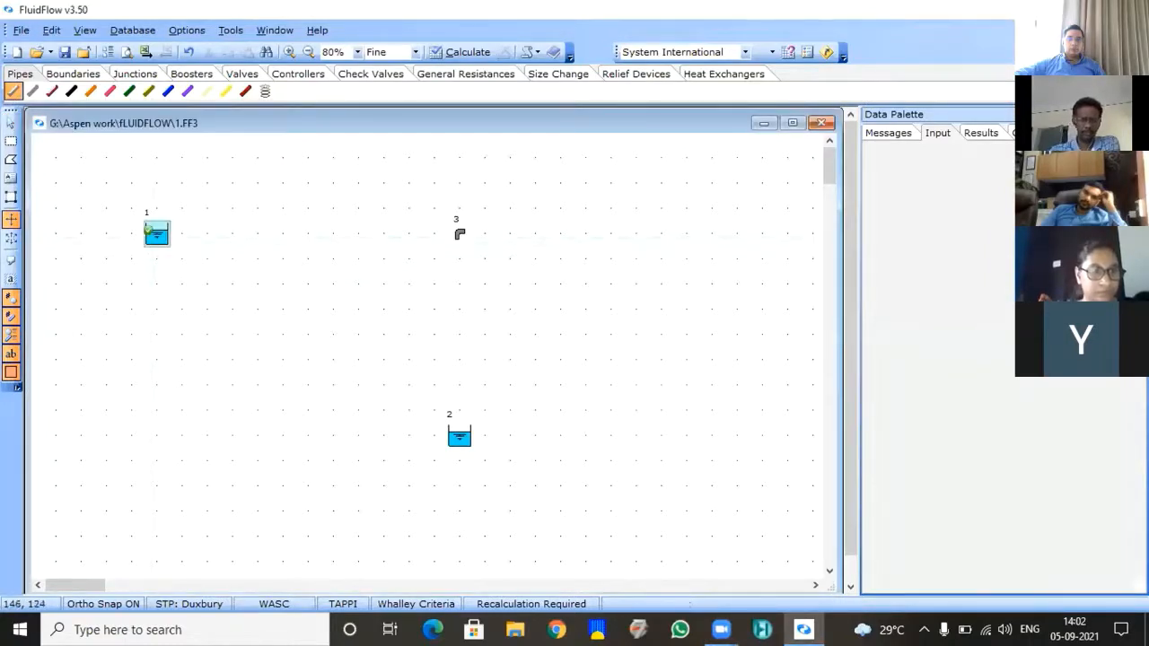
mouse_move(149, 232)
mouse_down()
mouse_move(457, 225)
mouse_move(473, 422)
mouse_move(459, 435)
mouse_up()
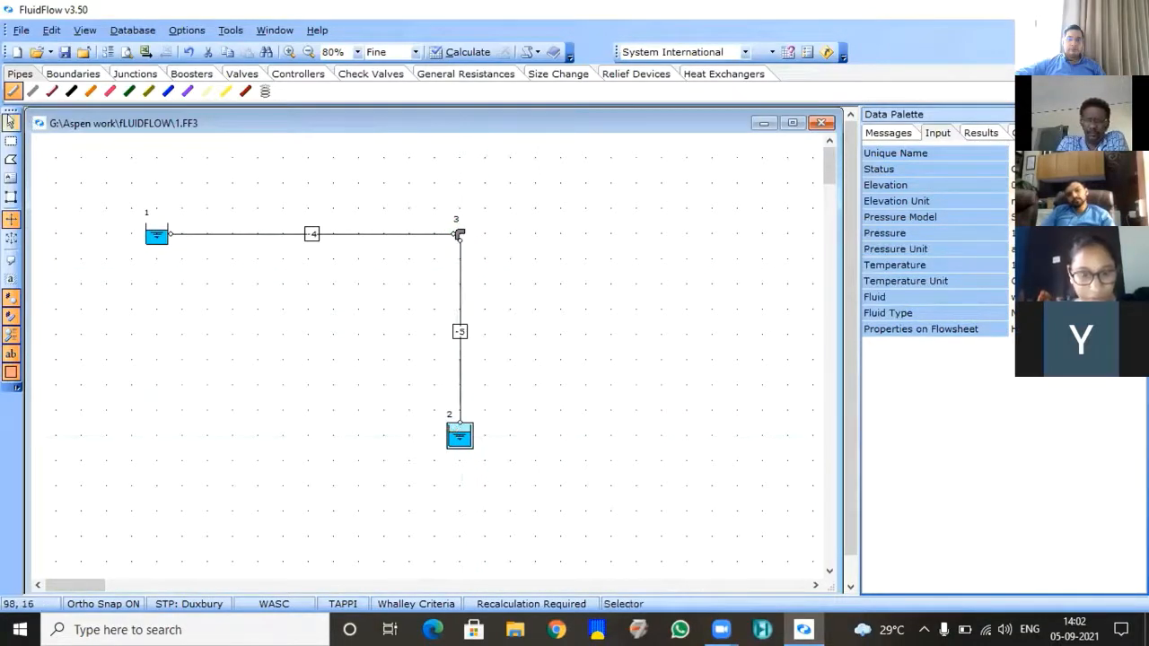
click(10, 120)
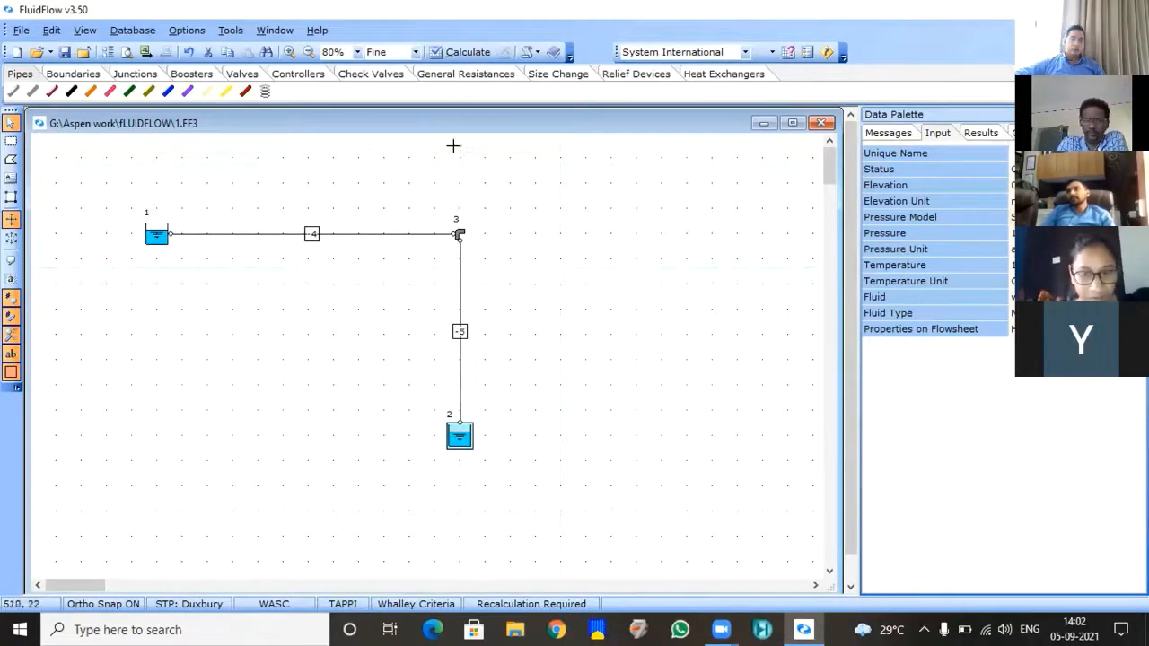
Step: Inspect the input properties of reservoir 1, reservoir 2 and the bend in turn
click(155, 237)
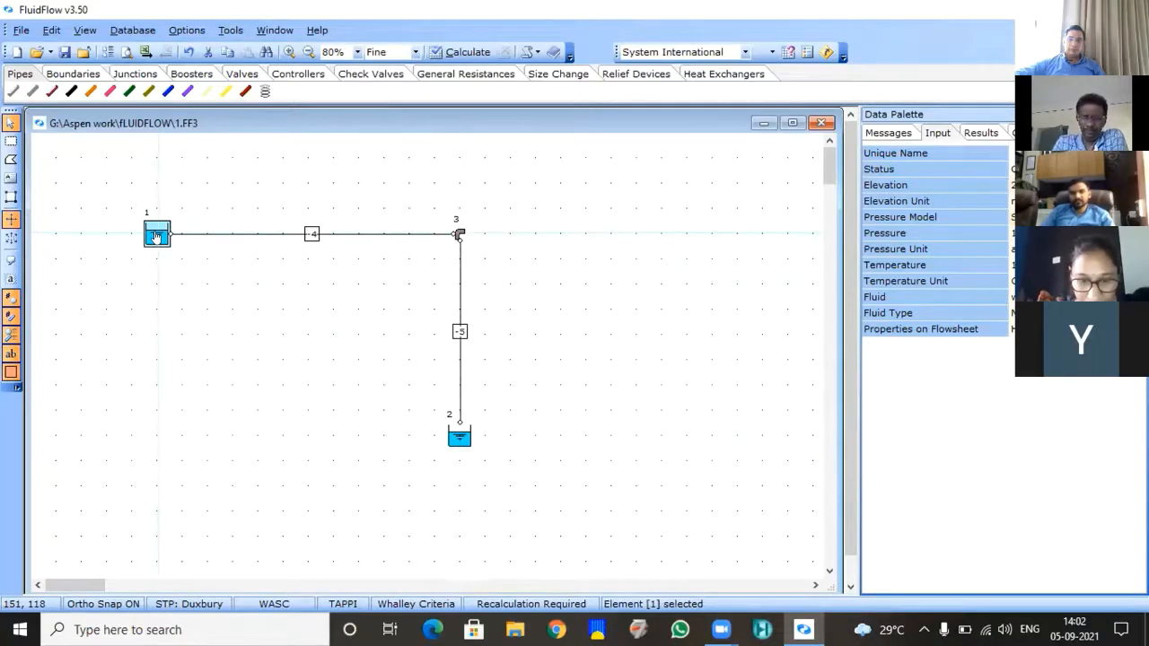
click(459, 436)
click(457, 236)
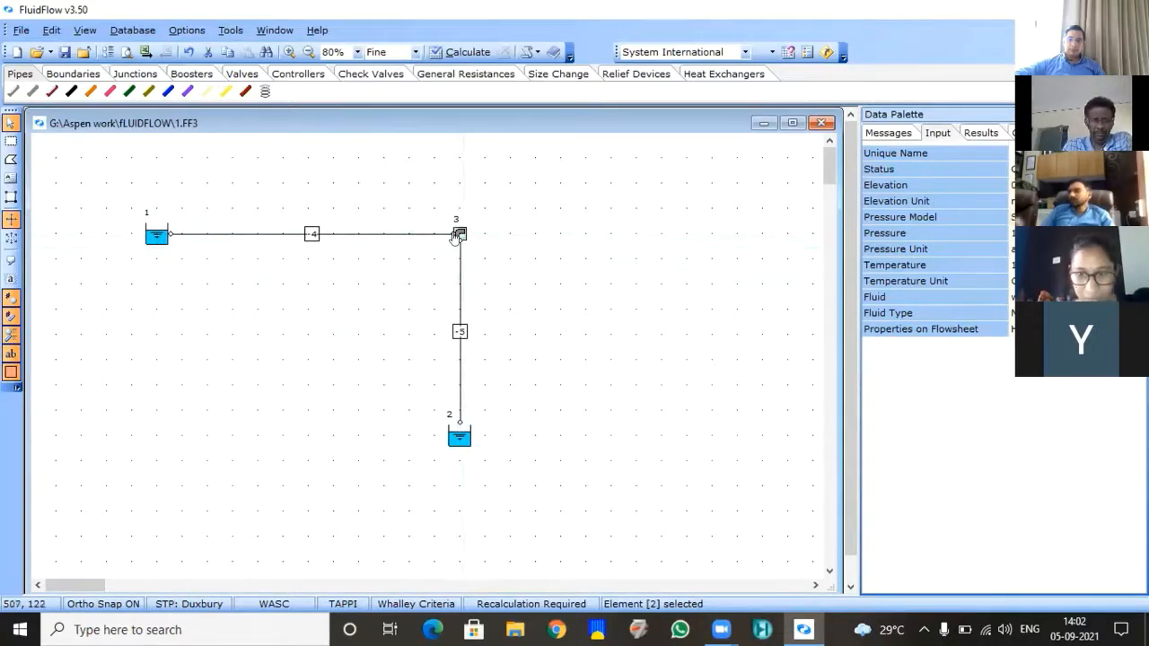
Step: Select both pipes of the flowsheet and set their friction model to Hazen Williams
click(355, 238)
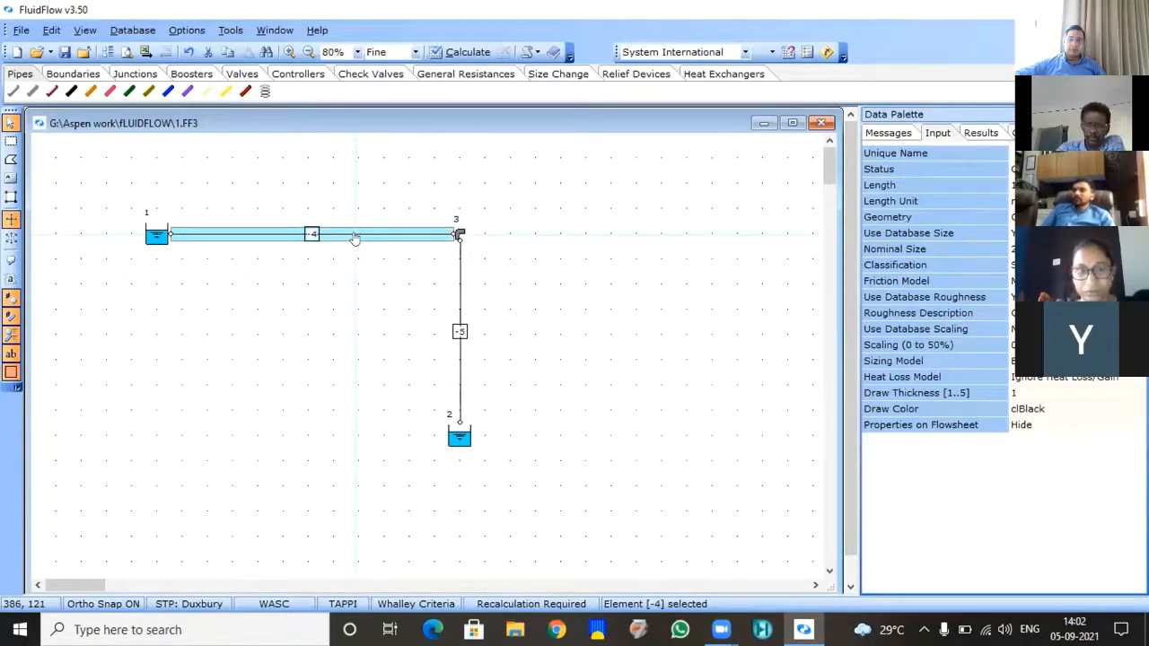
click(458, 278)
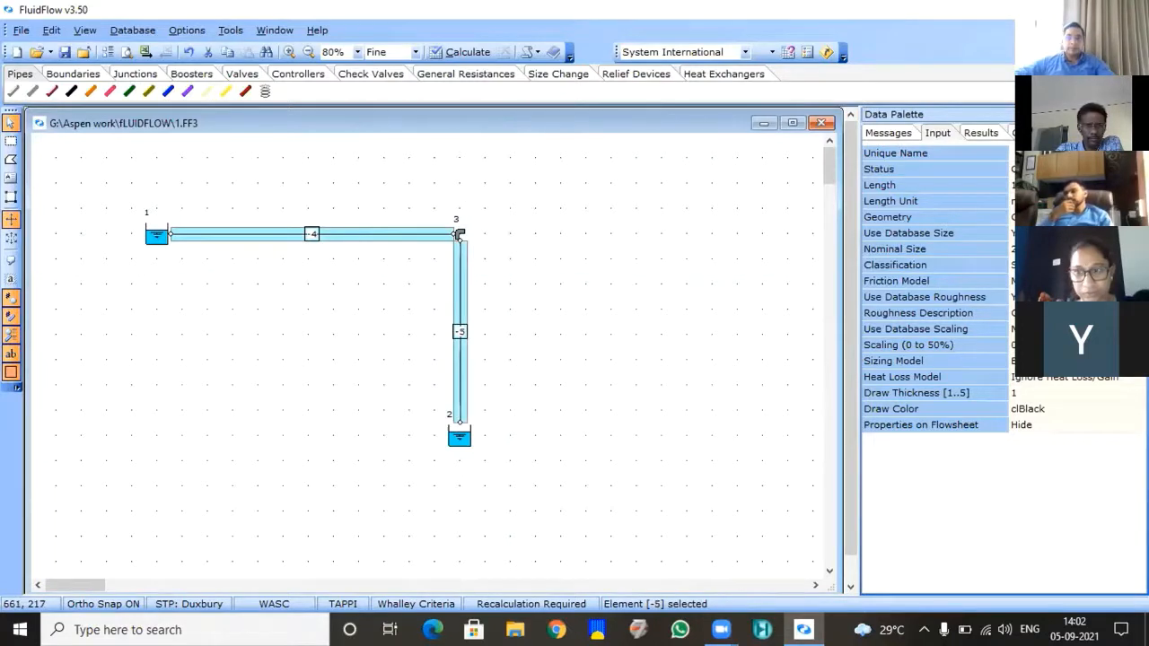
click(1012, 296)
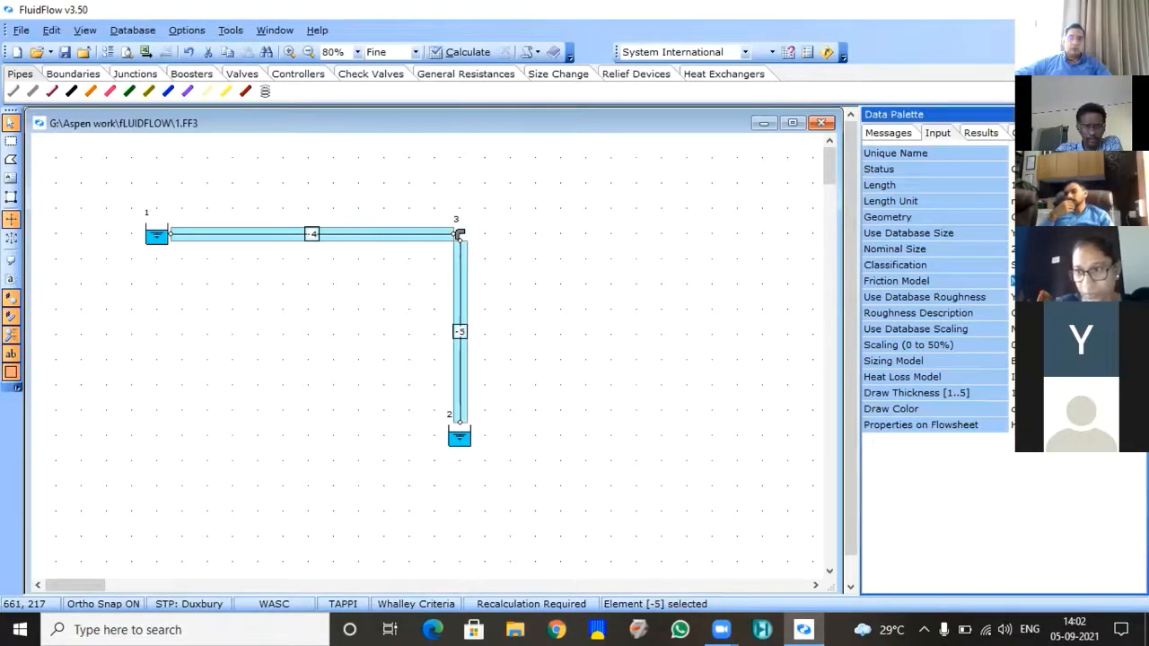
click(1011, 306)
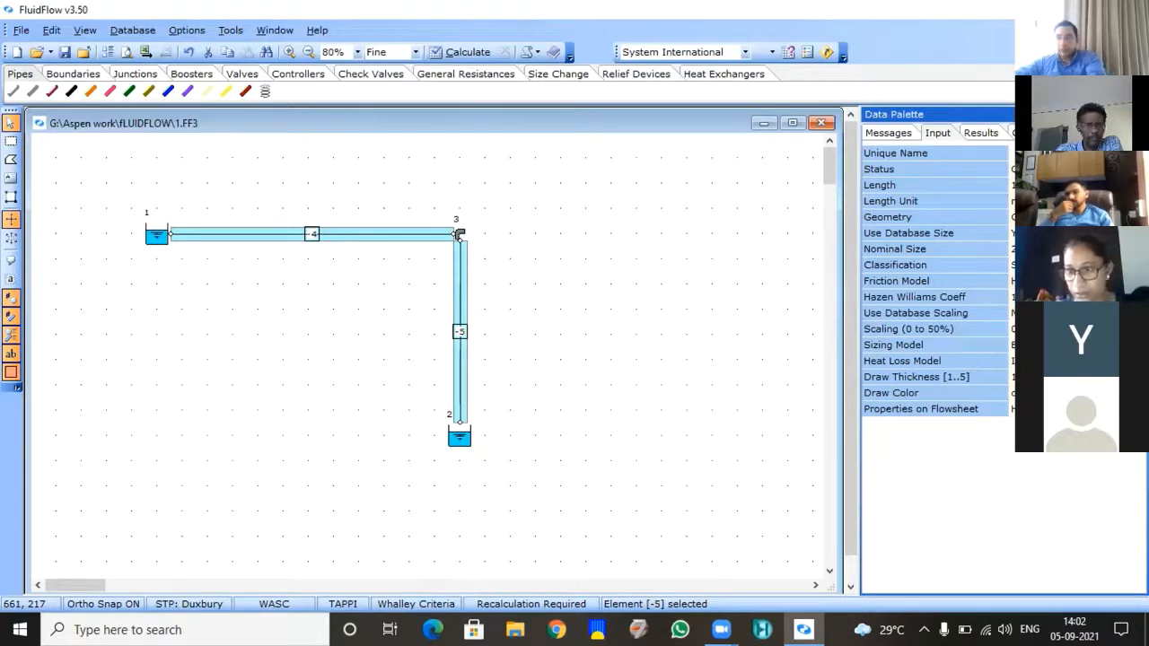
Step: Set Properties on Flowsheet to Show for both selected pipes
click(1012, 409)
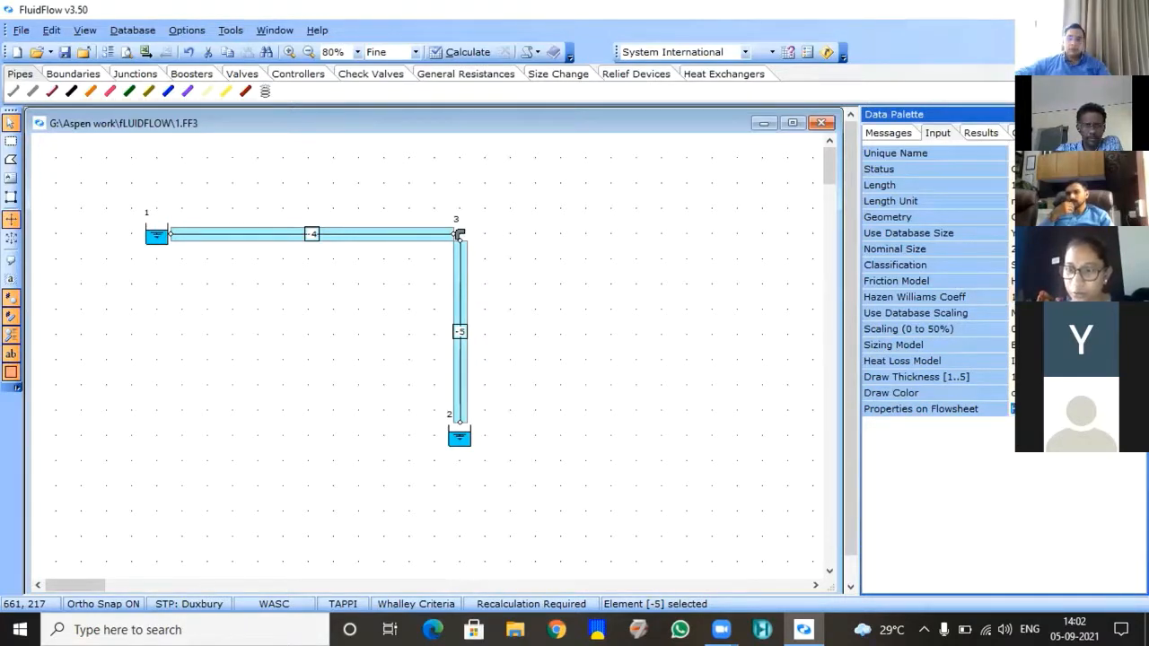
click(1011, 408)
click(1012, 434)
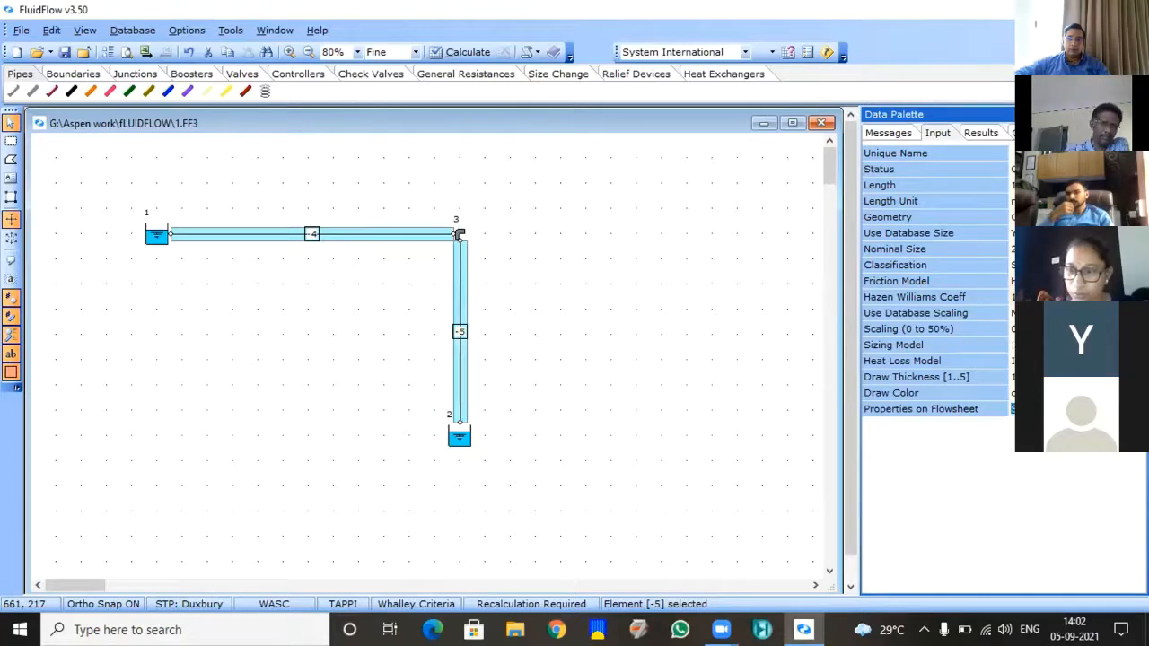
Step: Open the element properties selection for both pipes and include Friction Model from the Input properties
click(1096, 464)
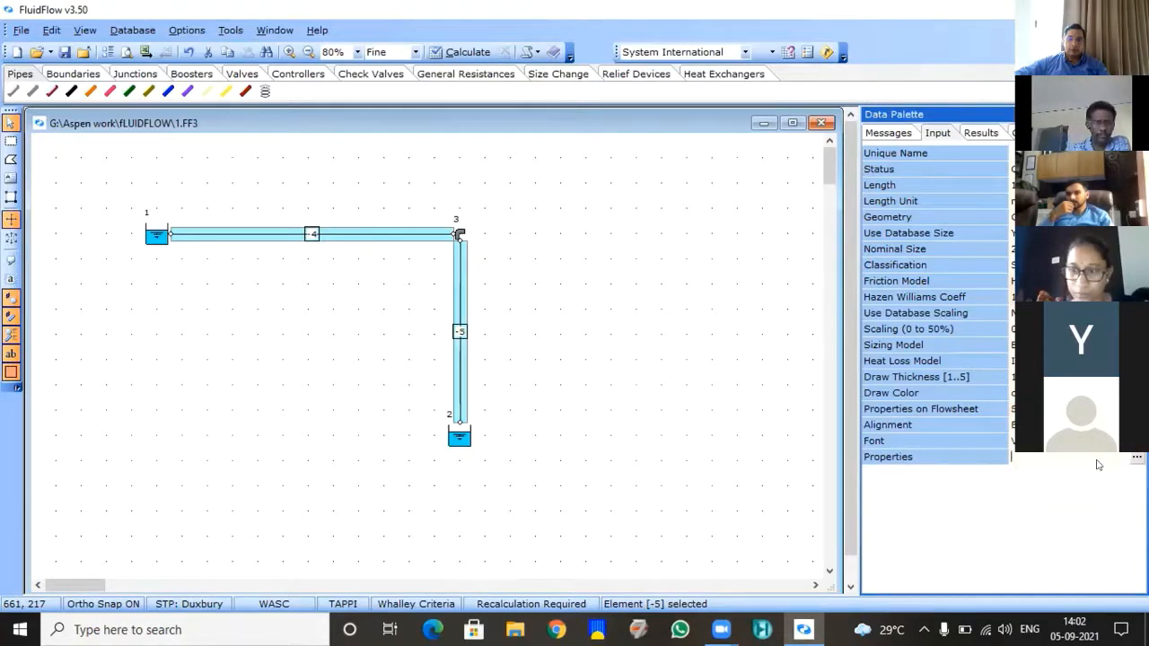
click(1134, 457)
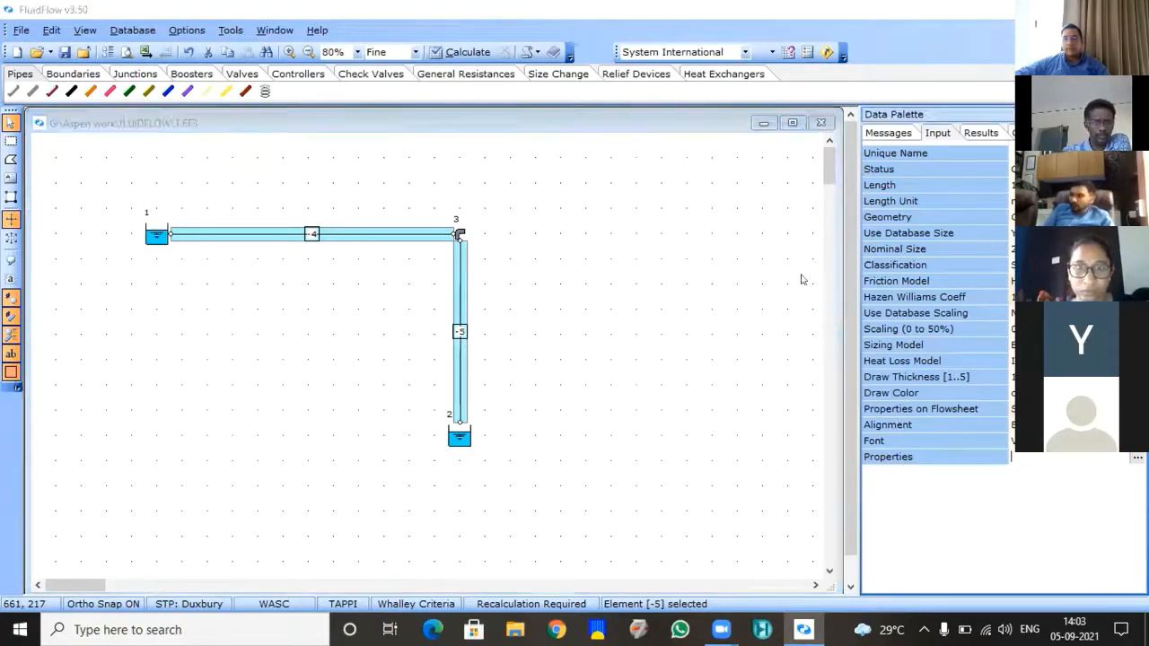
click(457, 212)
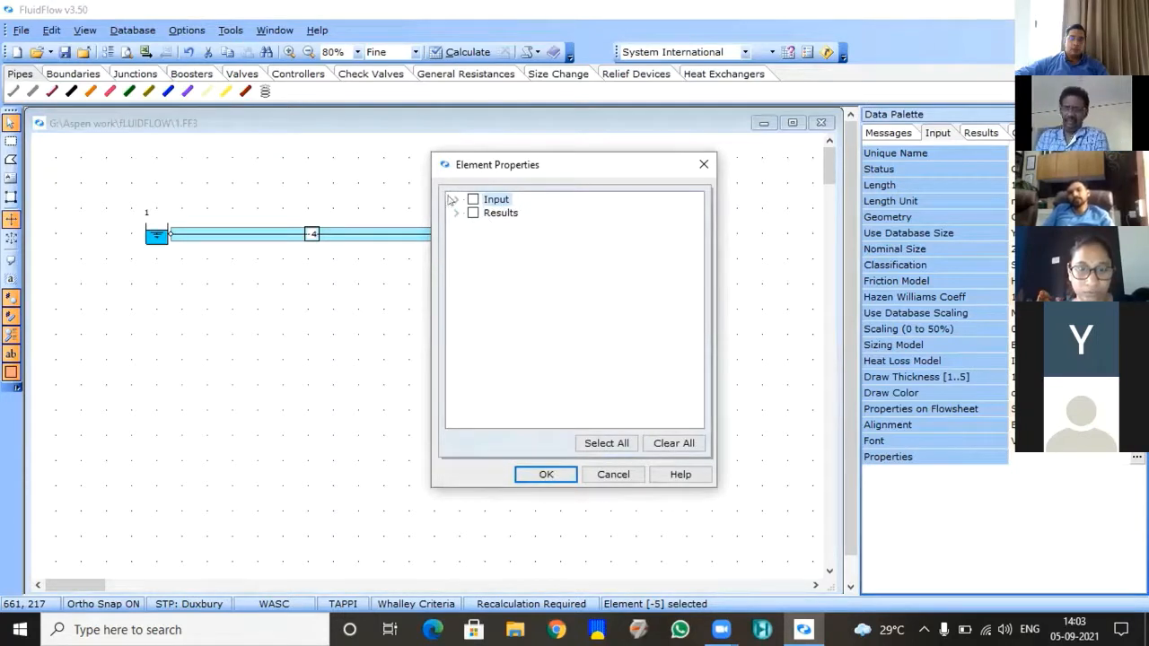
click(455, 199)
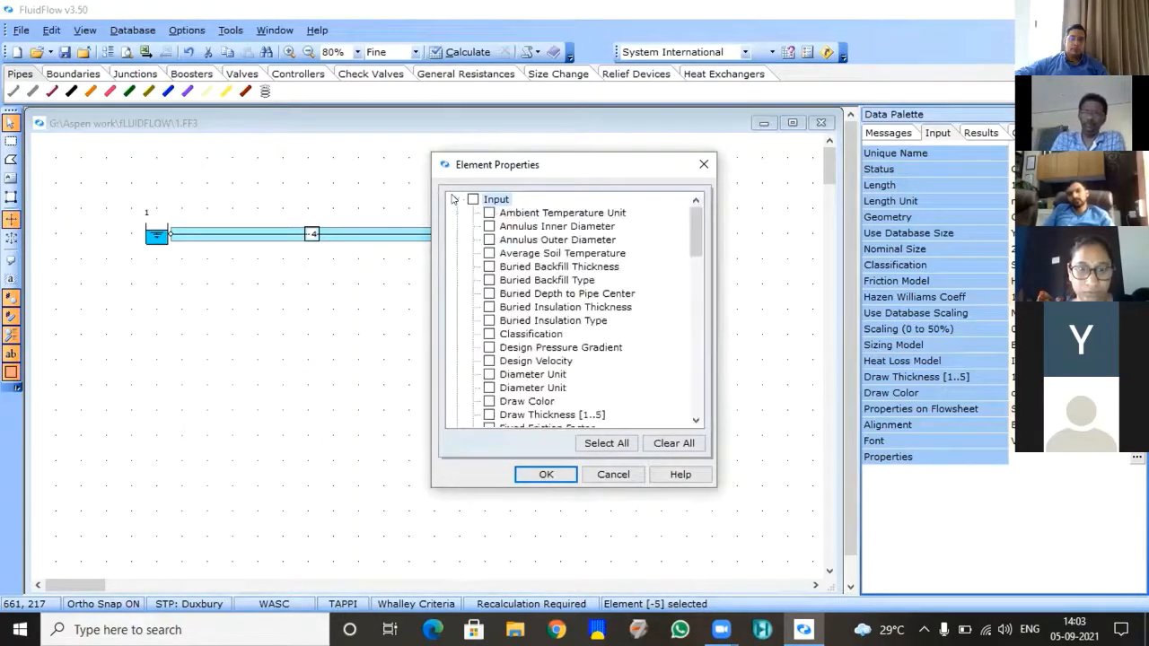
scroll(517, 299, down, 3)
scroll(519, 310, down, 1)
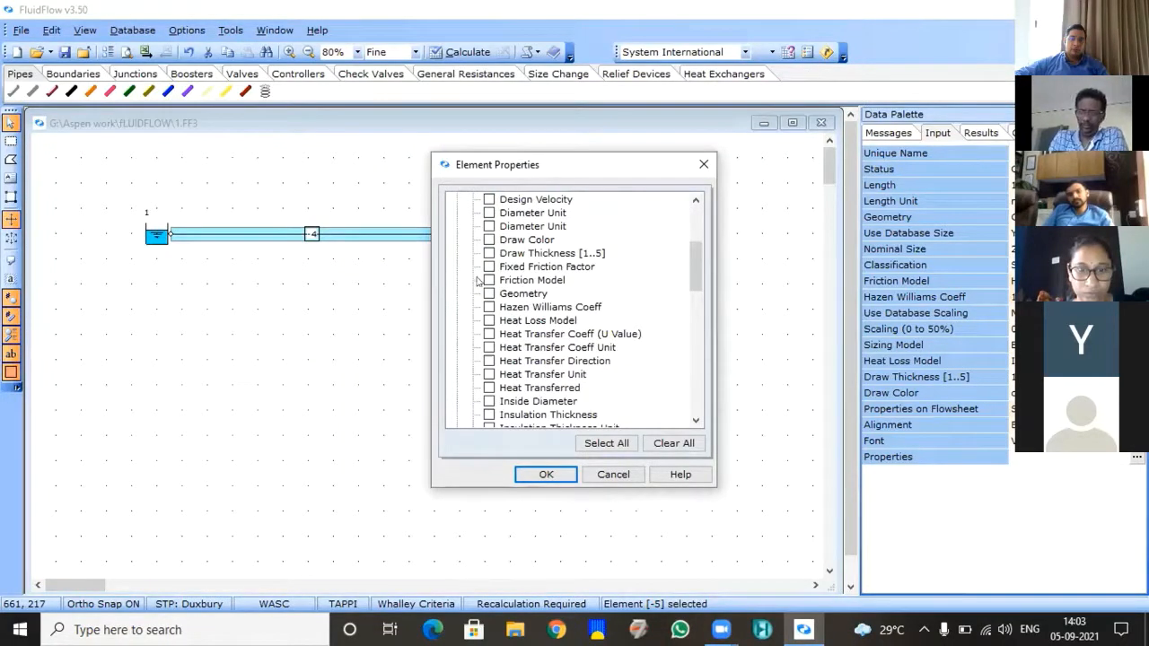
click(488, 281)
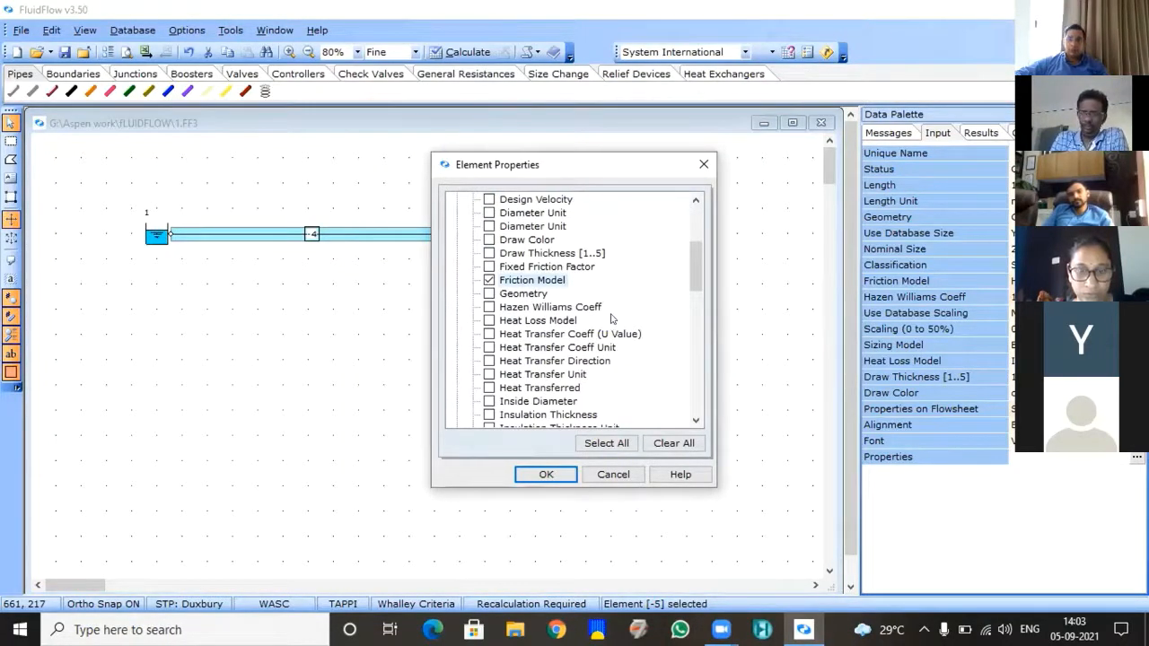
Step: Include Flow from the Results properties, accept the element properties selection and deselect the pipes
scroll(612, 318, down, 12)
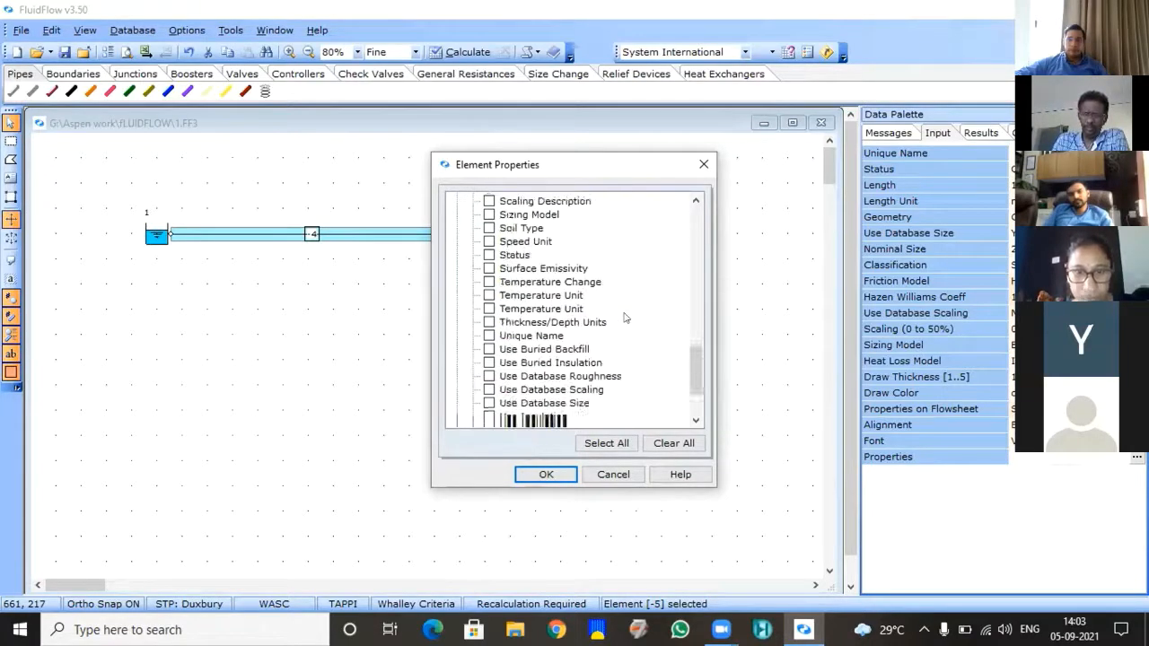
scroll(625, 318, down, 2)
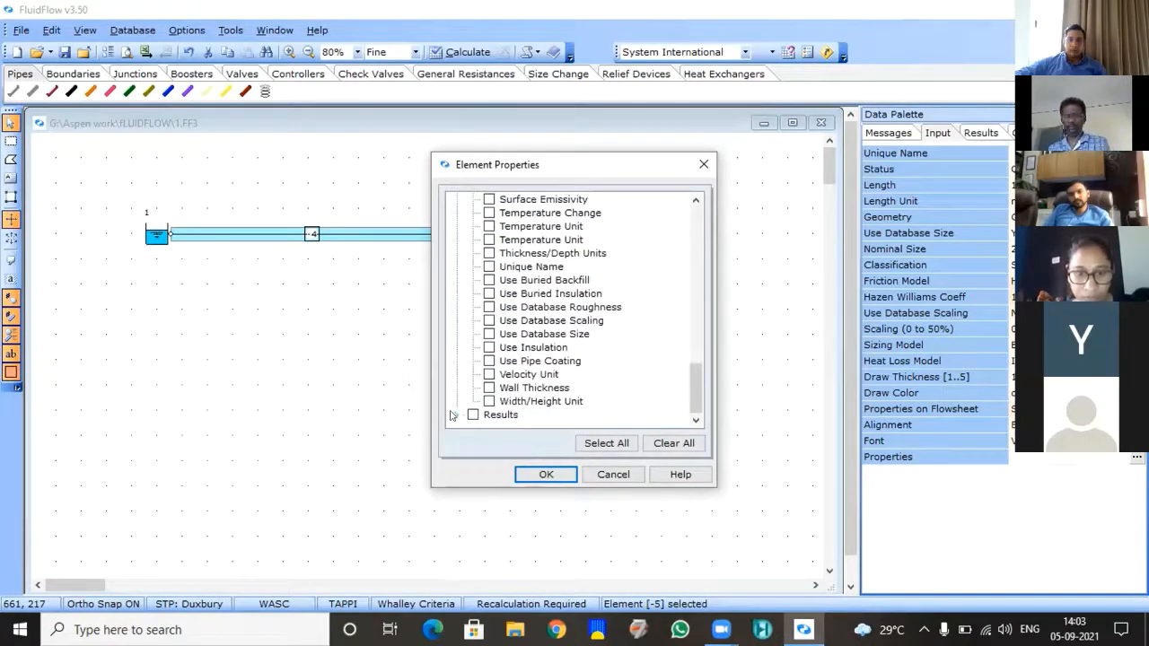
click(453, 414)
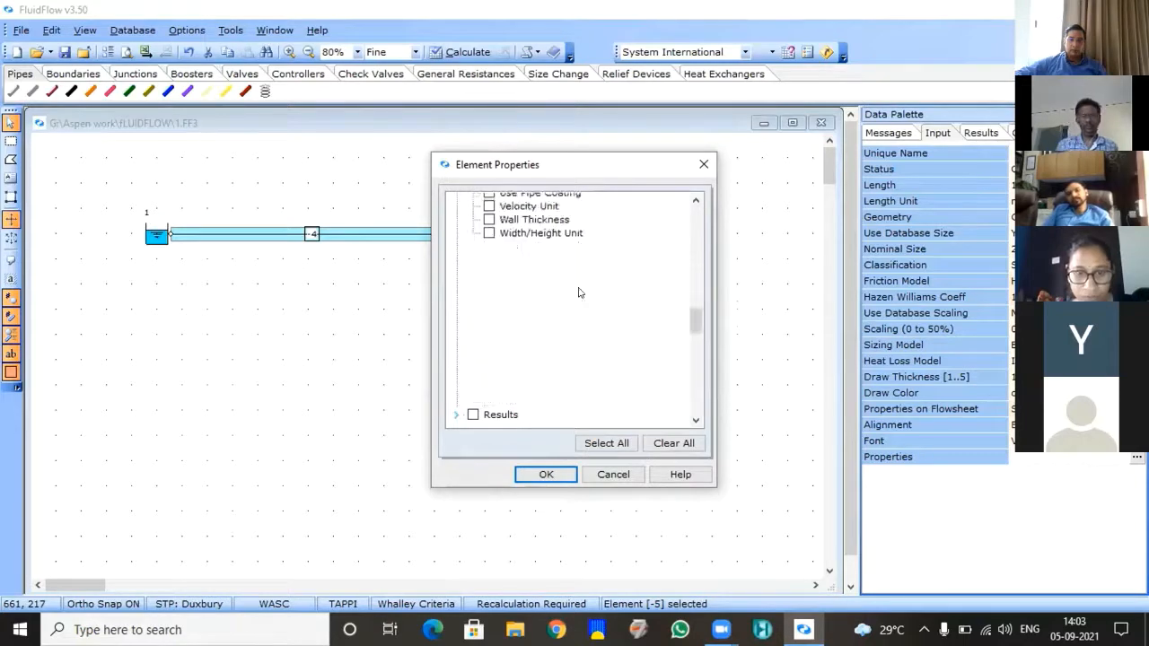
scroll(580, 296, down, 10)
scroll(580, 294, up, 4)
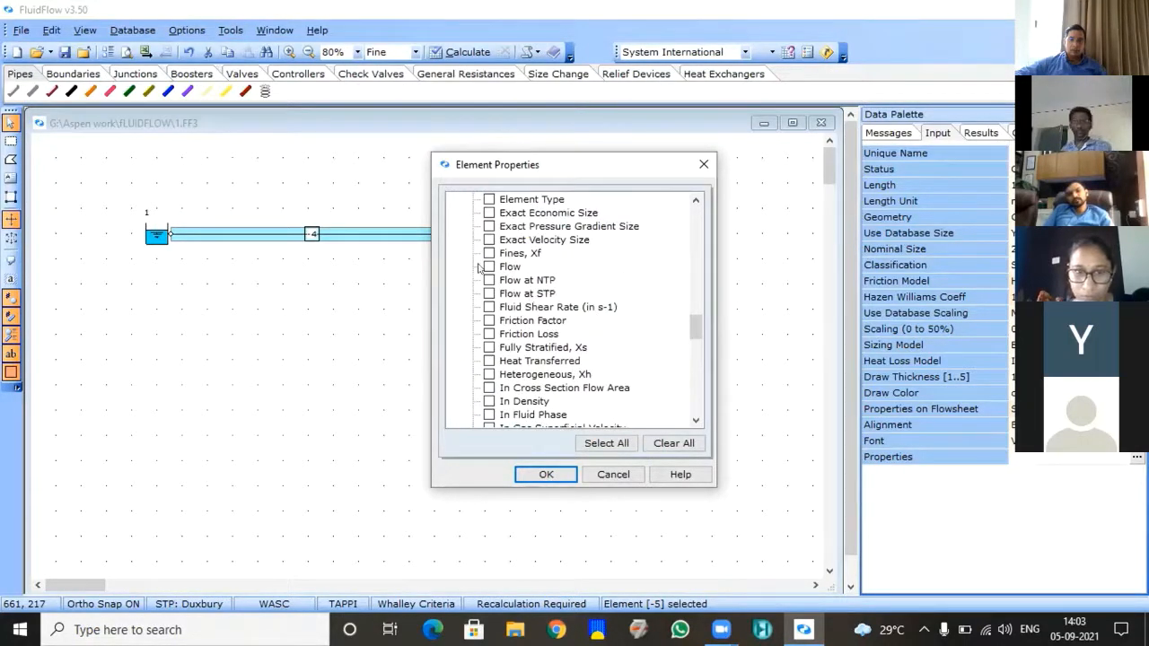
click(488, 266)
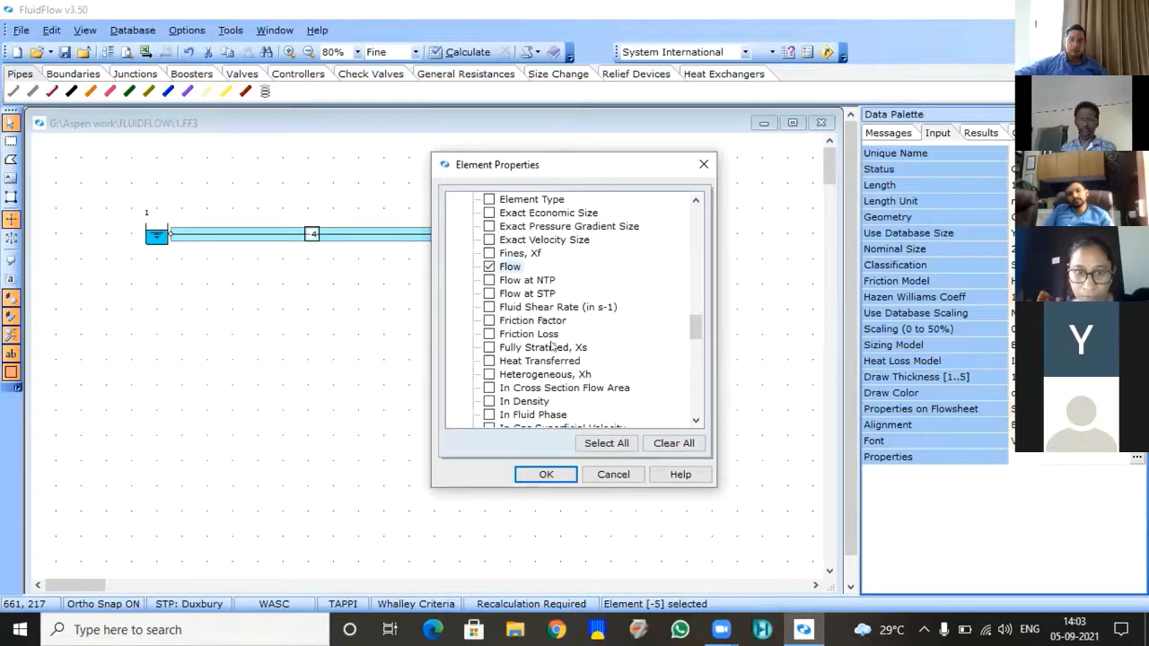
click(552, 473)
click(614, 285)
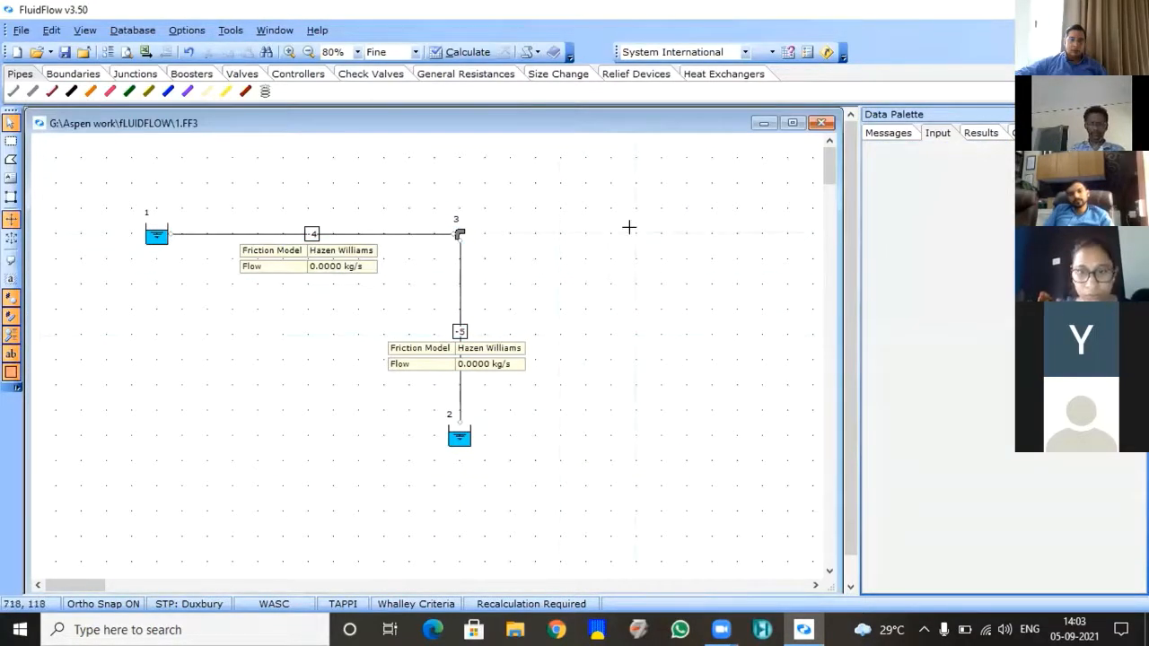
Step: Set the alignment of the property table to Left for the pipe between the bend and reservoir 2
click(458, 275)
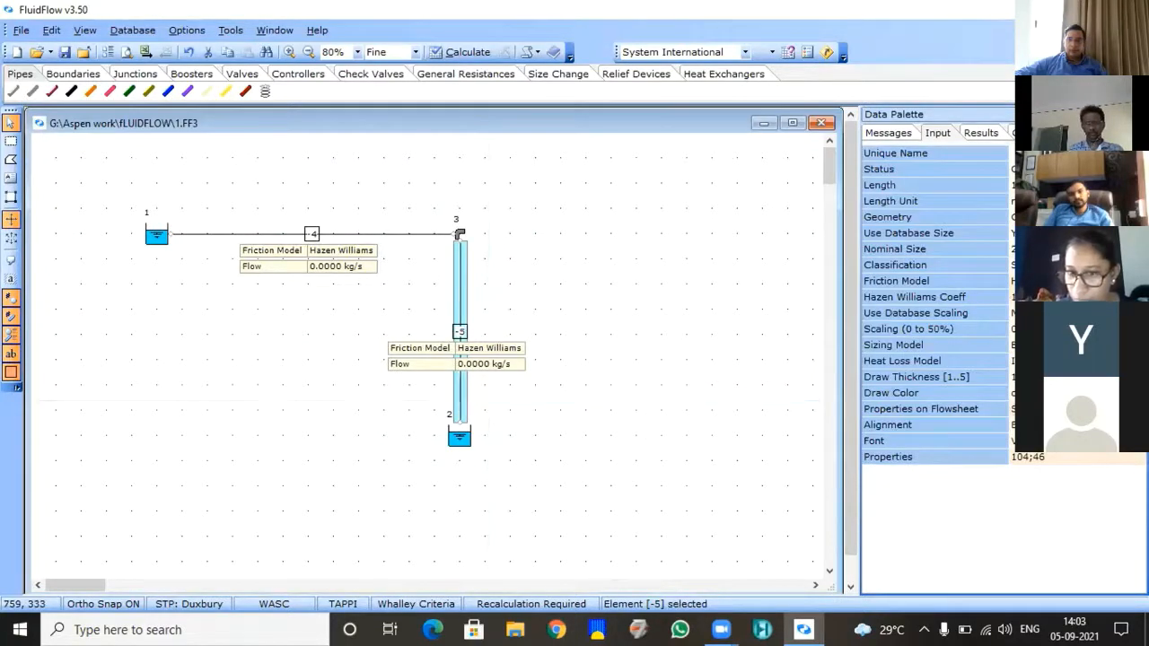
click(1013, 425)
click(1019, 425)
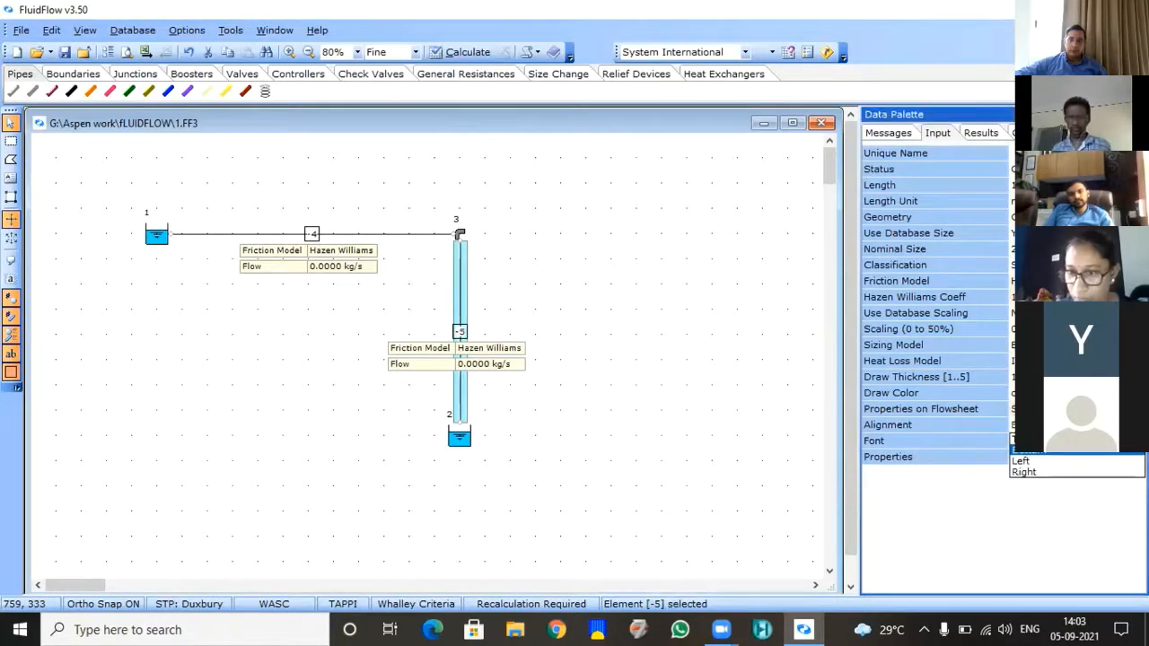
click(1020, 462)
click(567, 293)
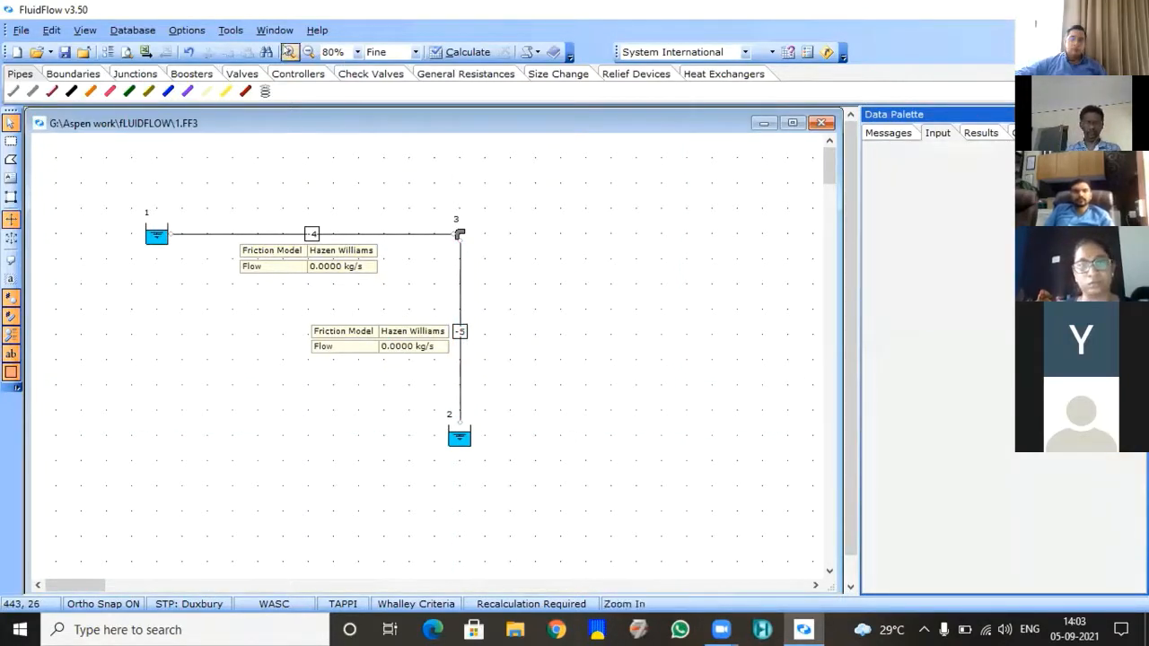
Step: Save the completed flowsheet with the pipe property tables
click(289, 51)
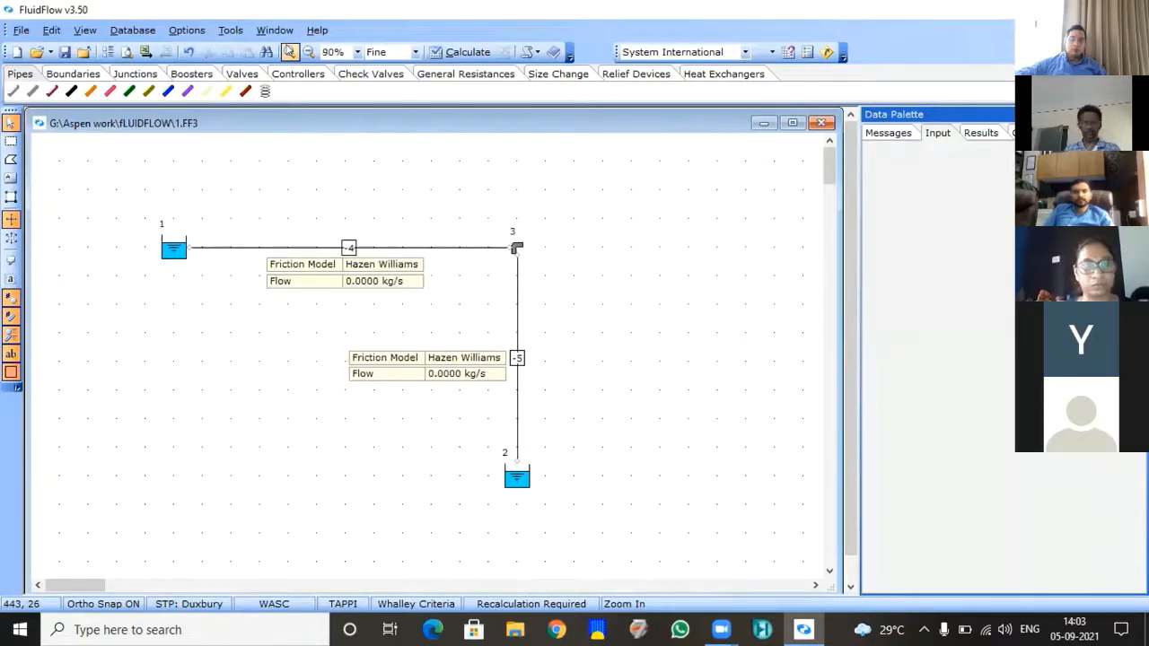
click(290, 51)
click(289, 51)
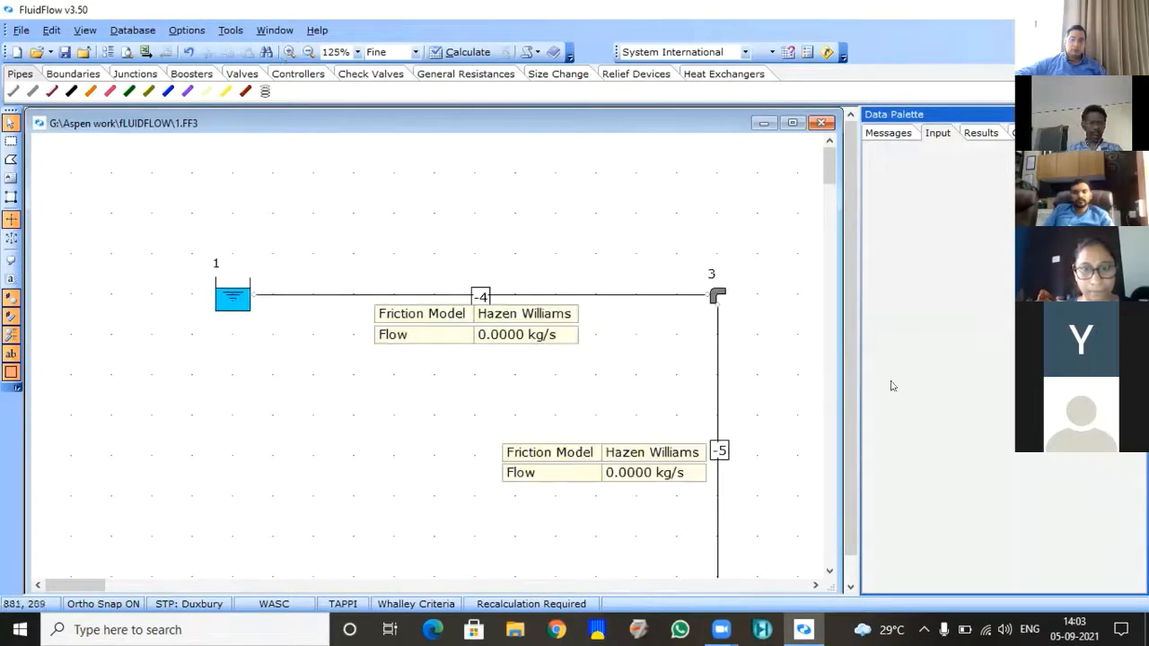
click(830, 571)
click(829, 571)
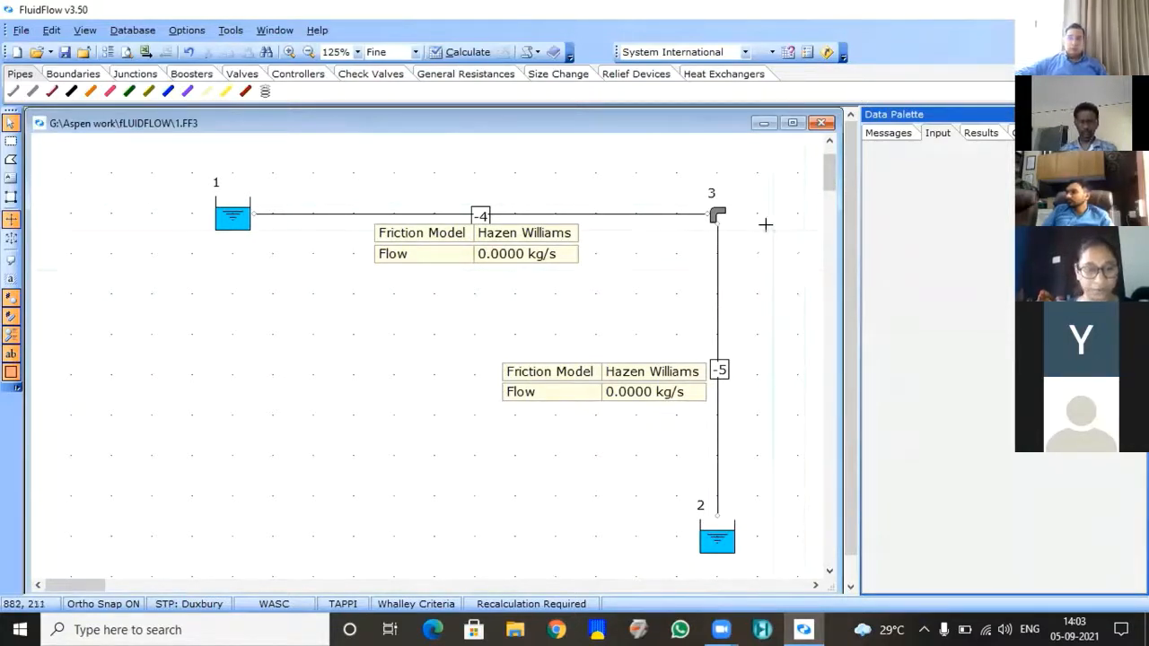
click(64, 52)
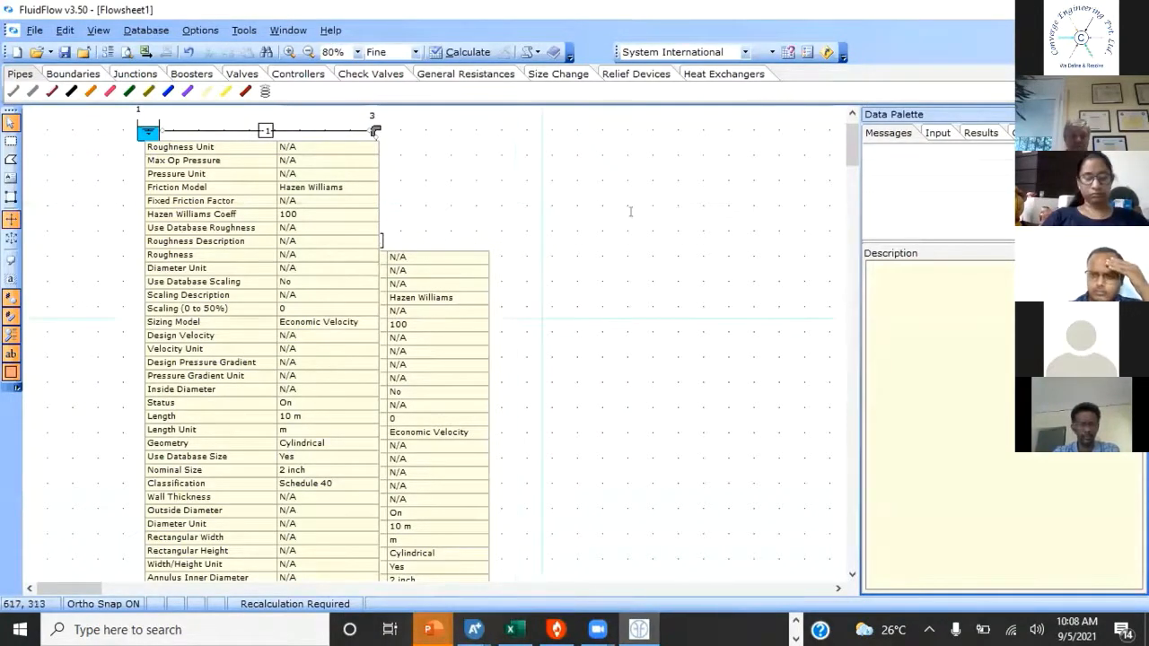
Step: On the participant's flowsheet, select both pipes and open their element properties selection
click(342, 131)
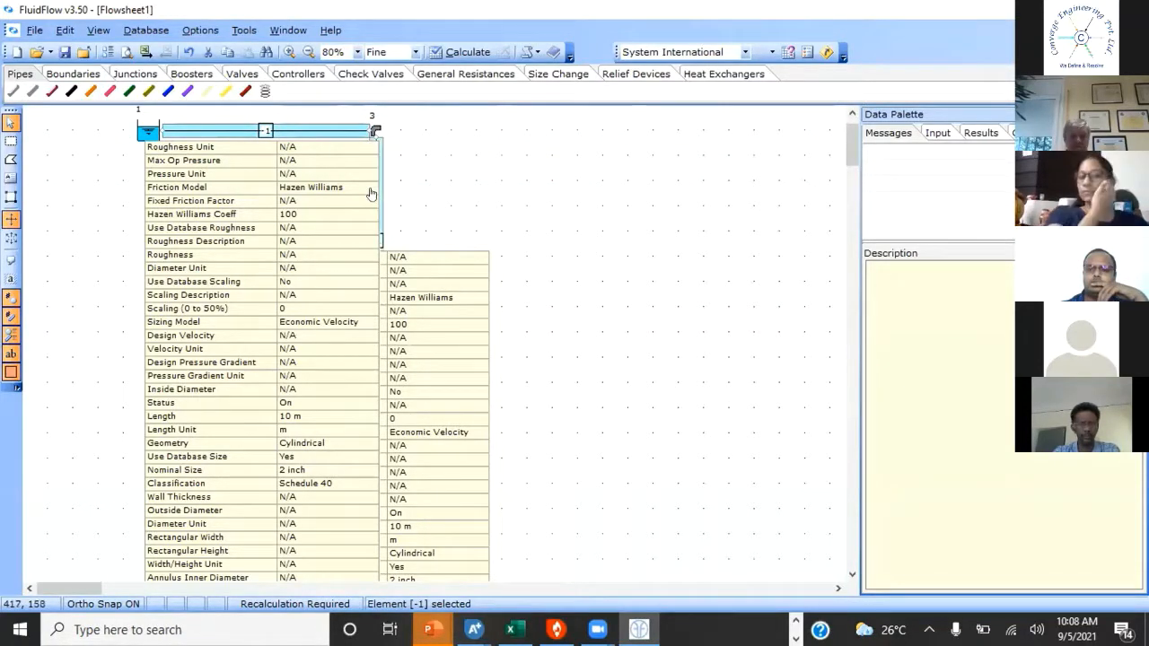
click(942, 134)
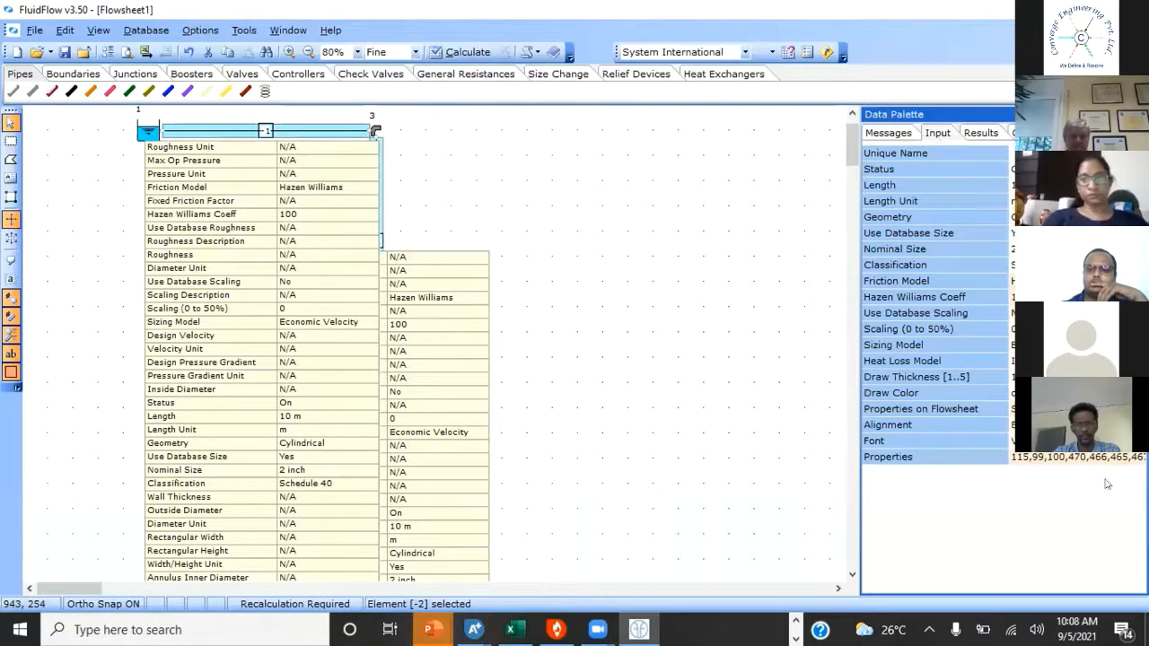
click(1069, 457)
click(1125, 457)
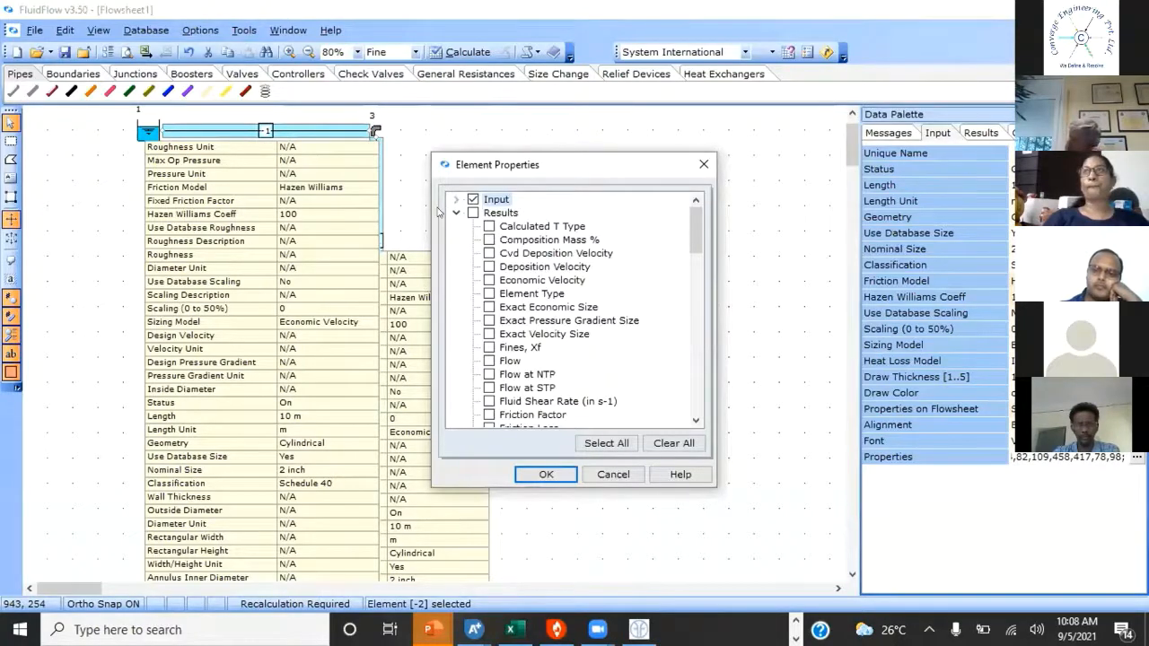
Step: Clear all Input properties in the element properties selection and include only Friction Model from them
click(472, 199)
click(456, 199)
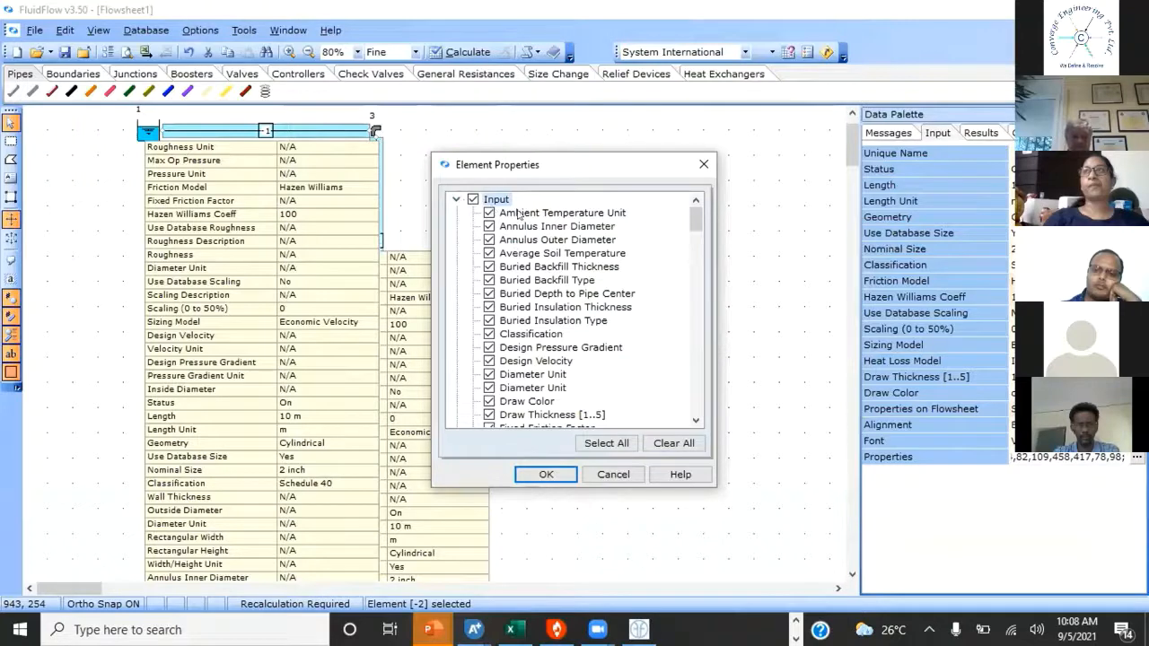
click(472, 200)
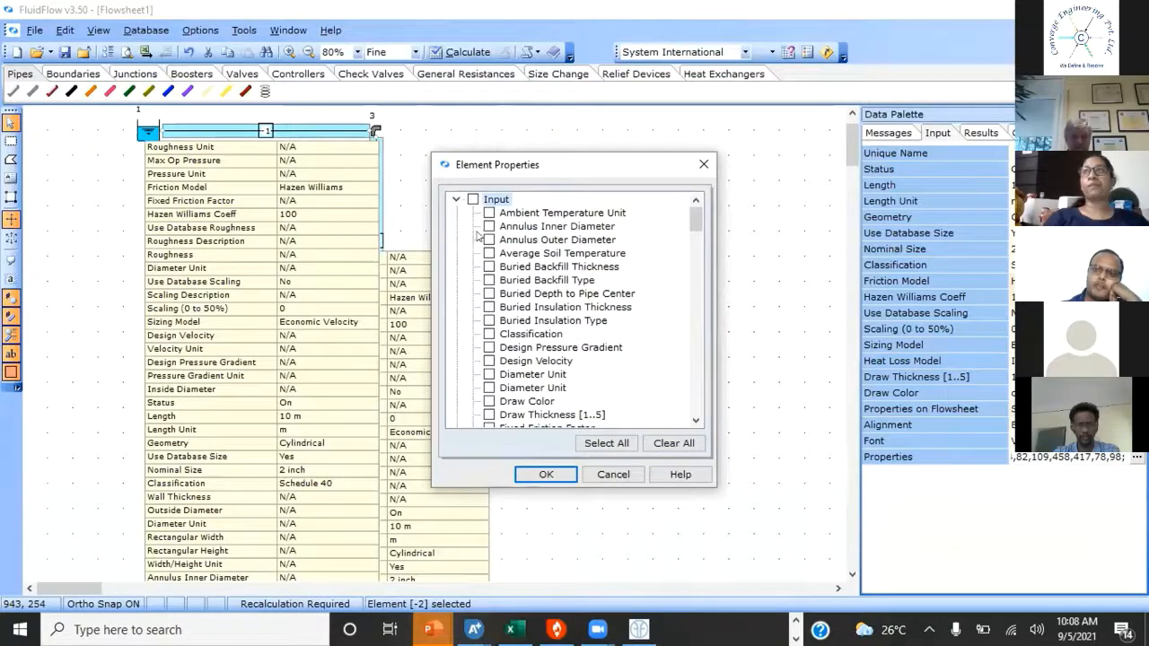
scroll(514, 357, down, 3)
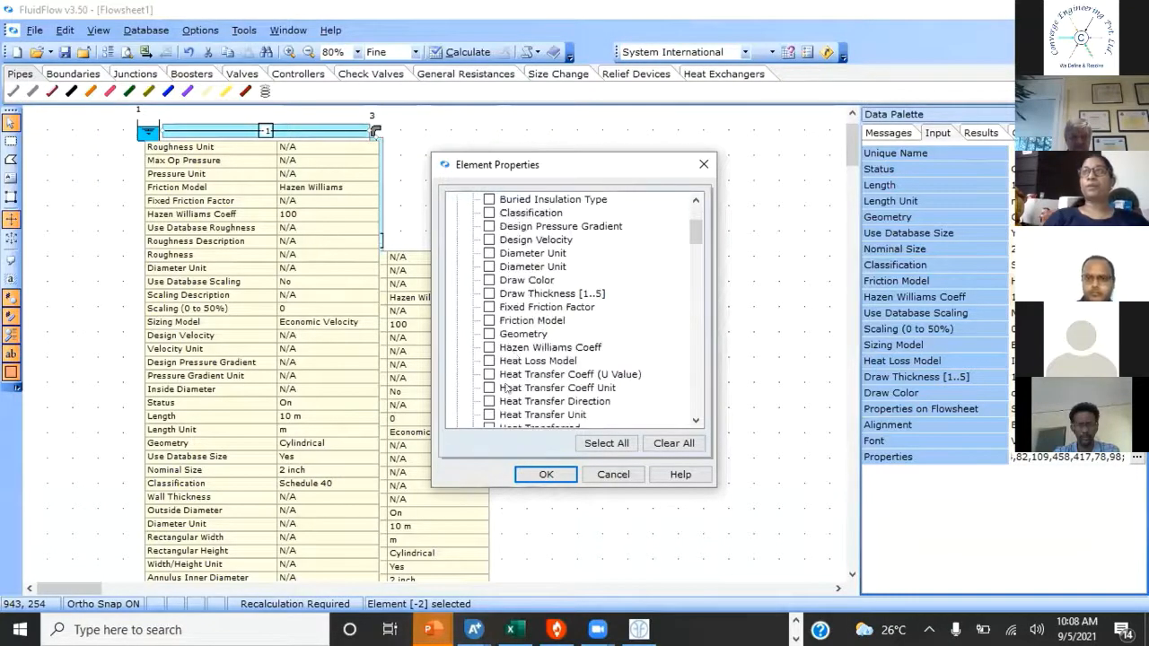
click(488, 321)
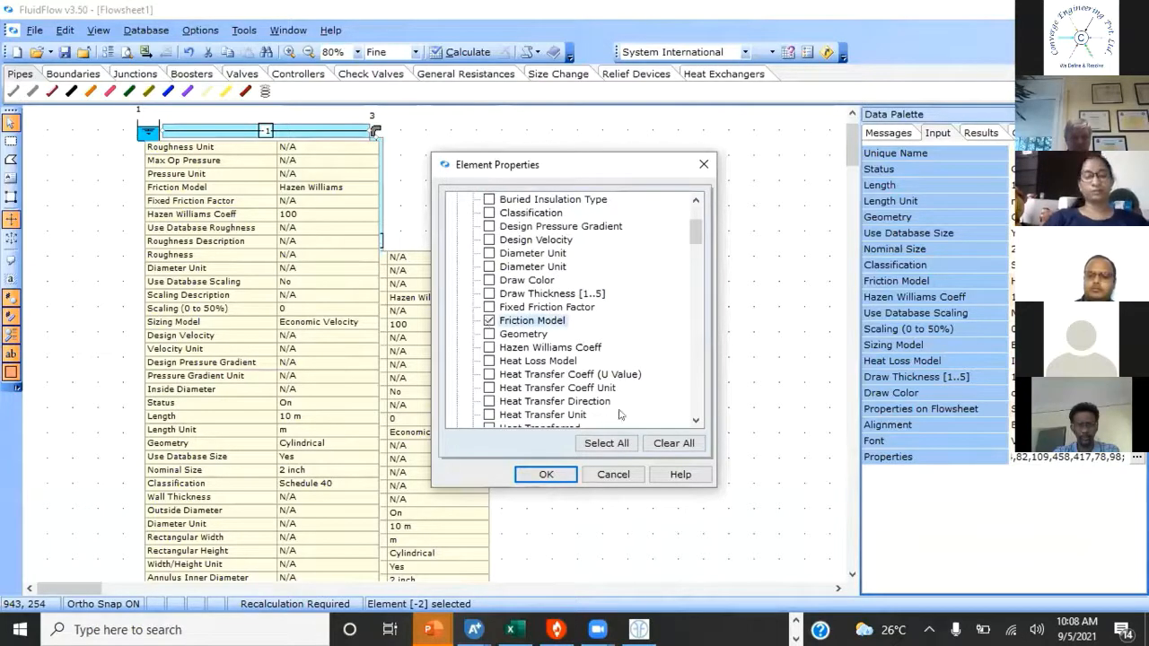
Step: Include Flow from the Results properties and apply the element properties selection to both pipes
scroll(662, 293, down, 2)
scroll(664, 294, down, 12)
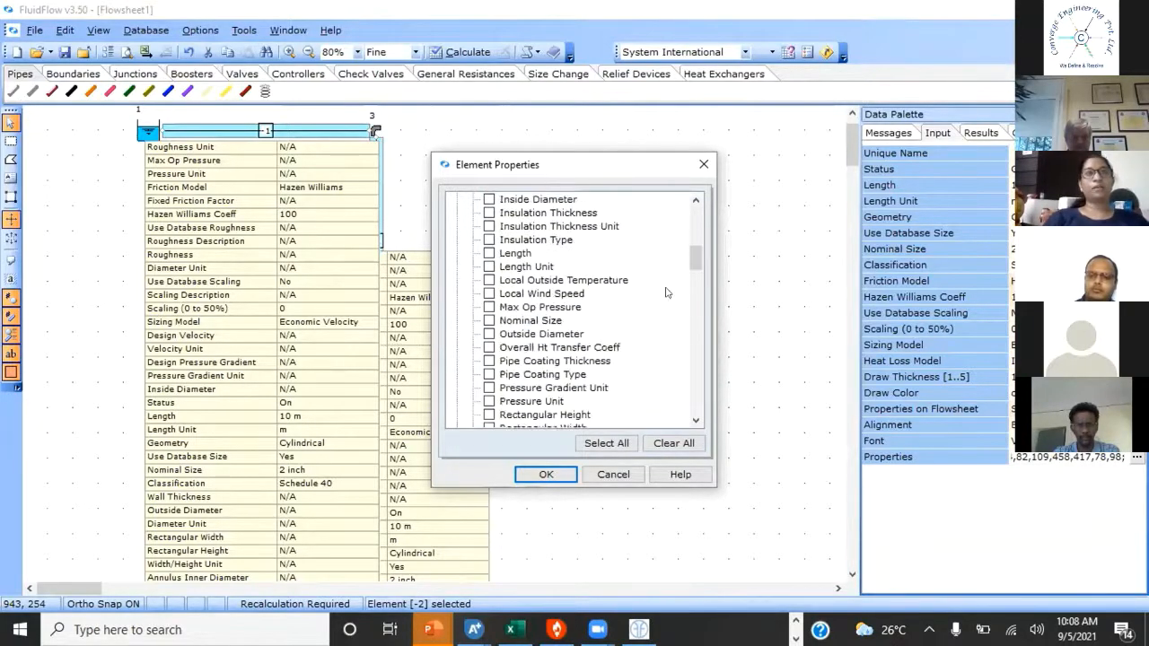
scroll(656, 308, down, 20)
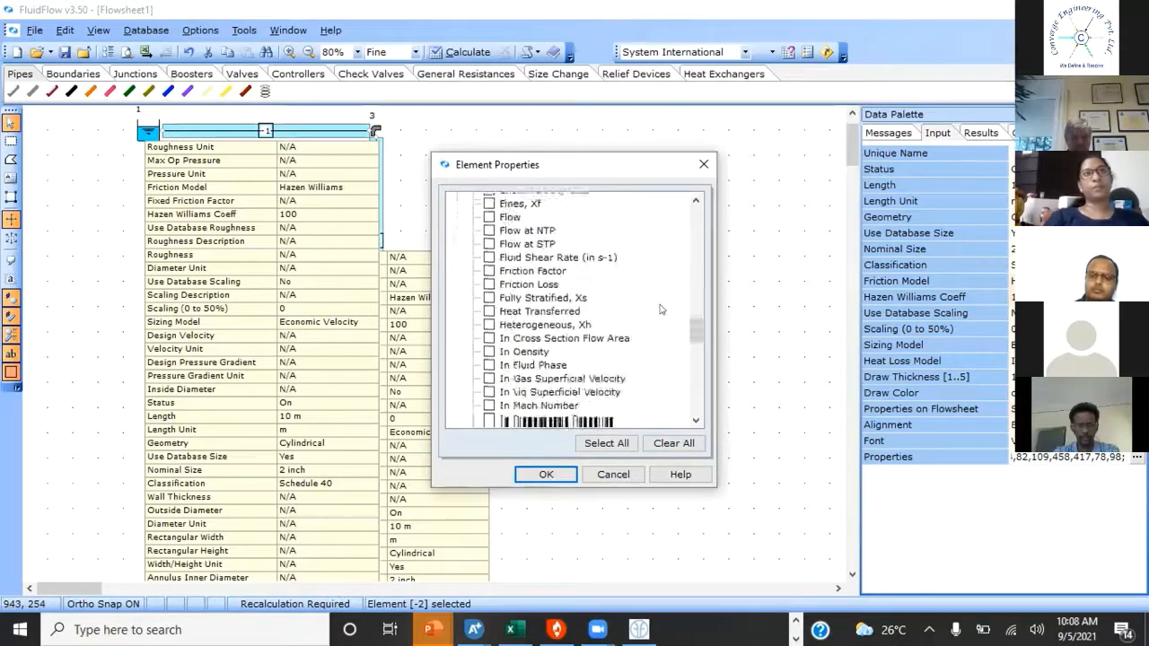
scroll(660, 309, up, 7)
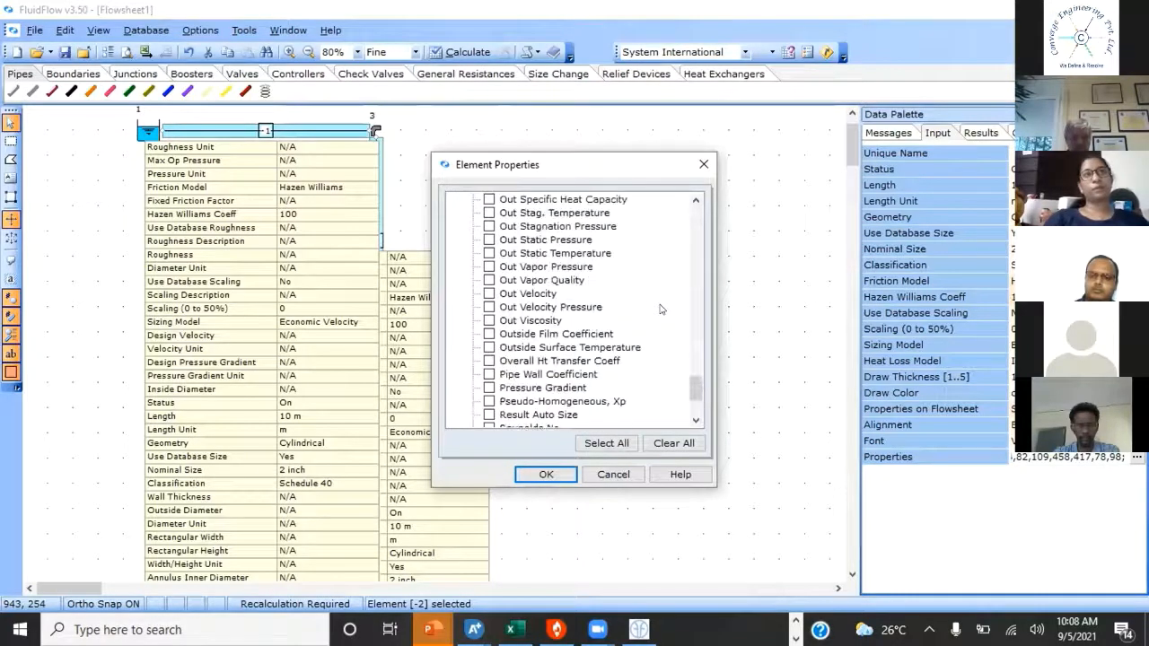
scroll(616, 305, up, 7)
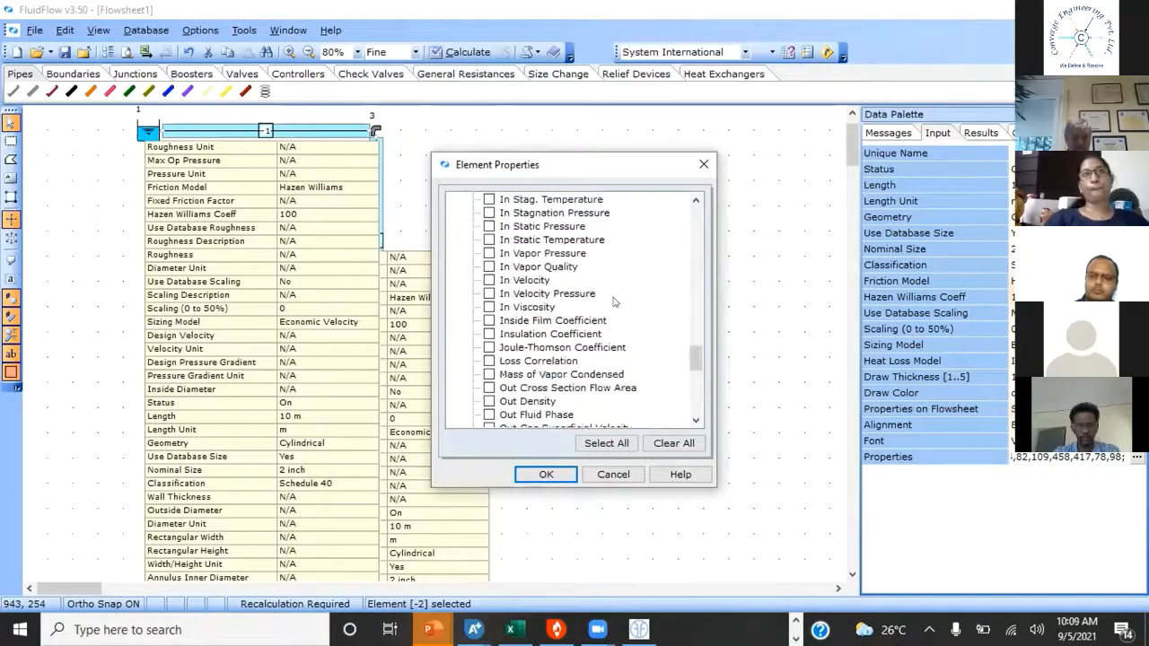
scroll(609, 296, up, 5)
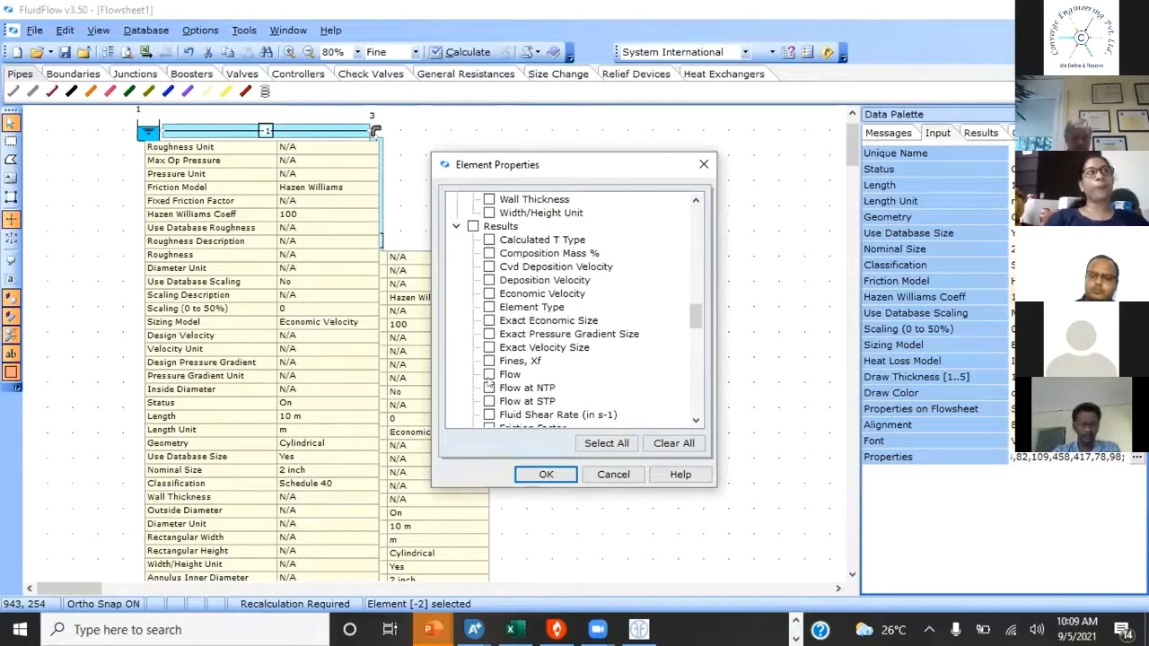
click(489, 375)
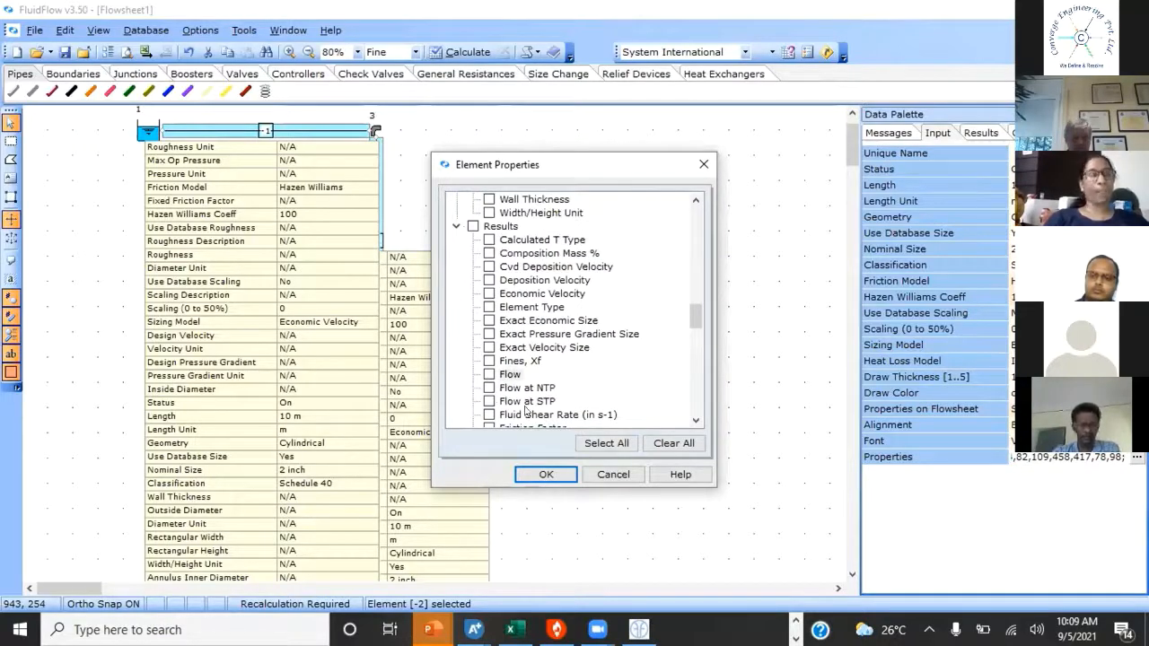
click(546, 474)
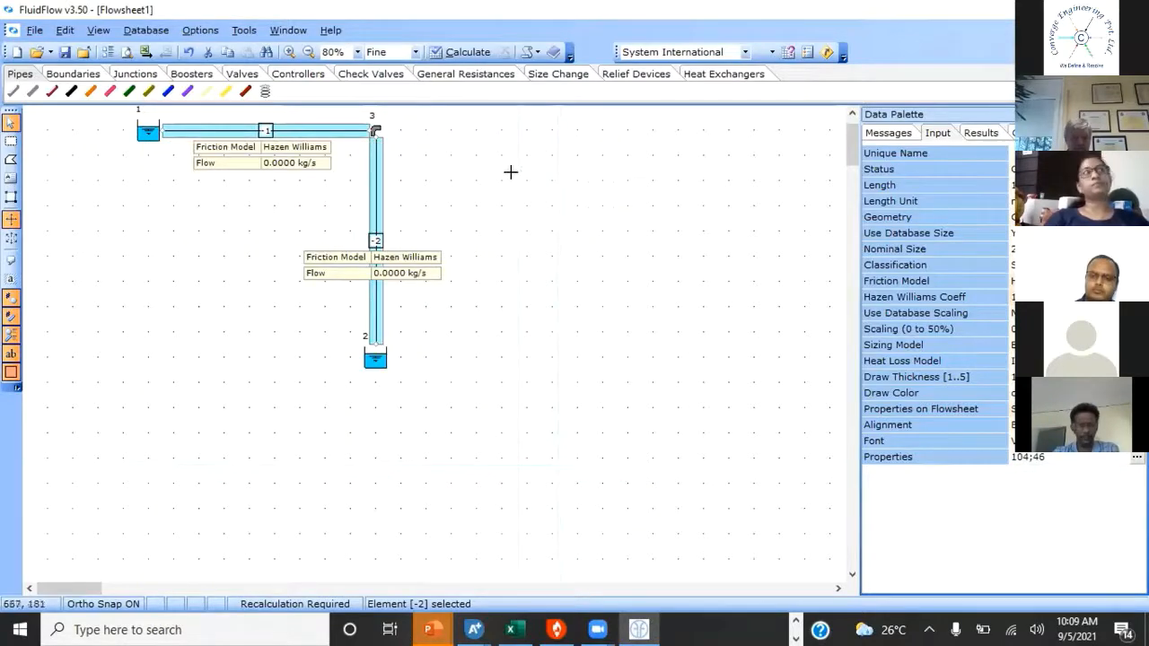
click(539, 160)
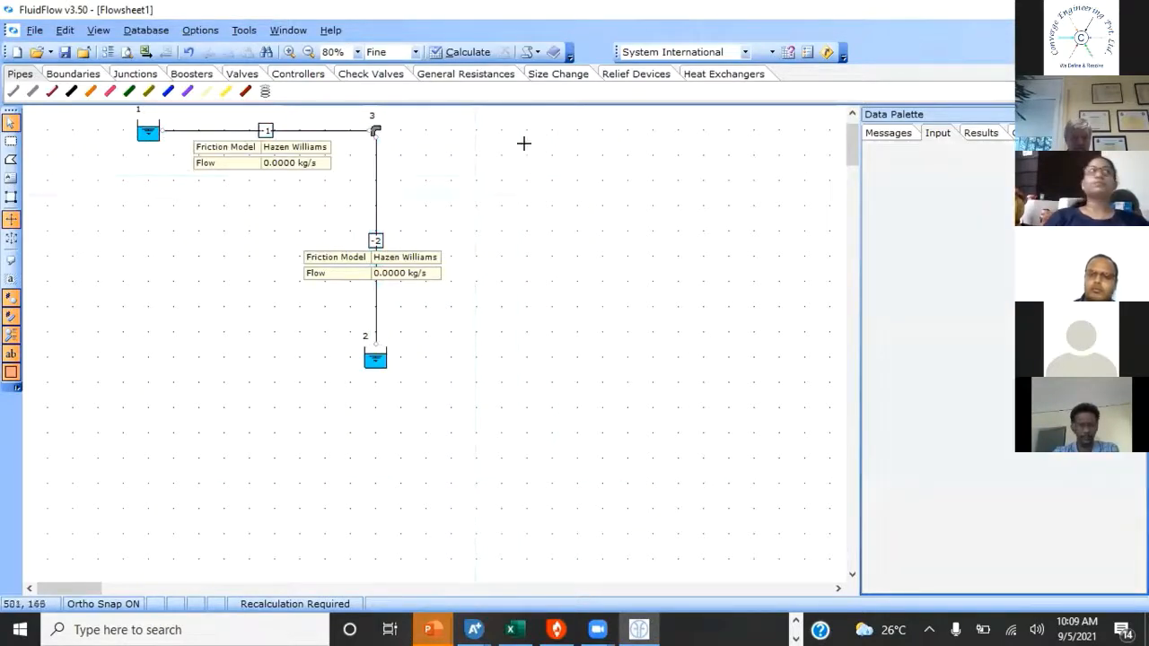
Step: Set the alignment of the property table to Left for the vertical pipe between the bend and reservoir 2
click(375, 160)
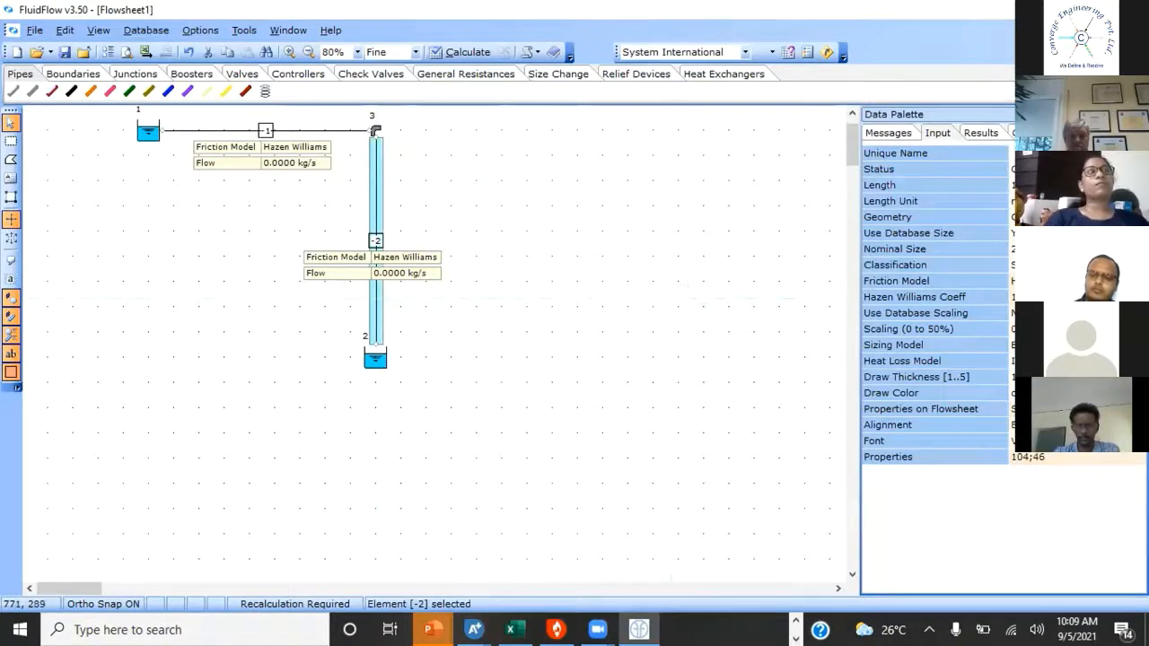
click(1086, 425)
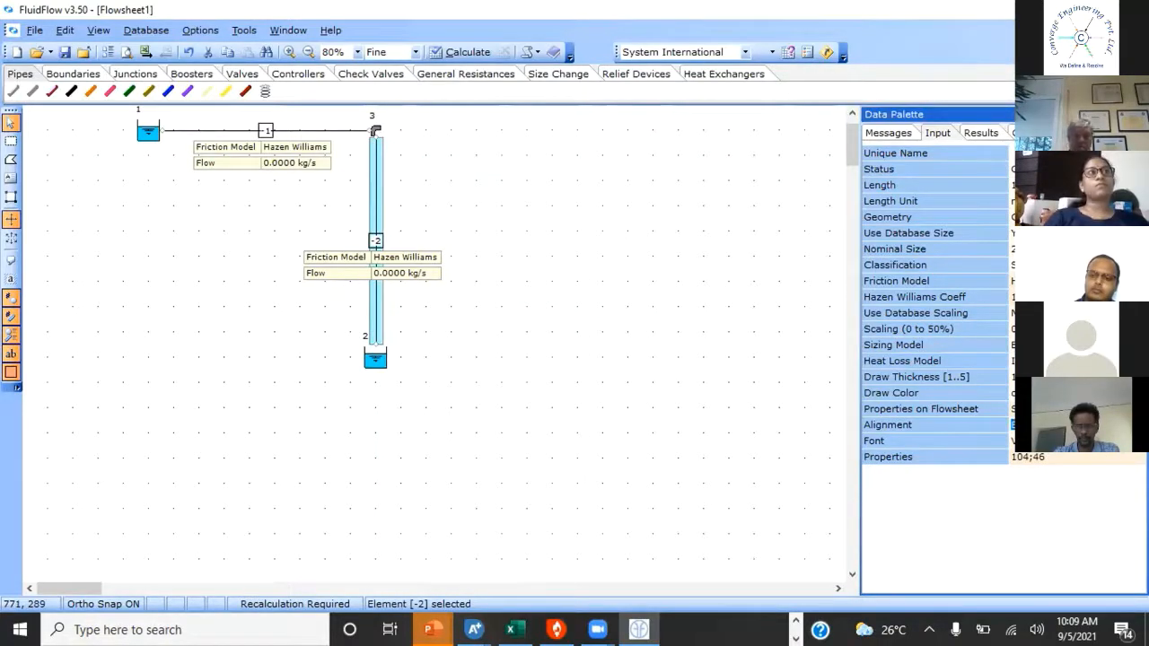
click(1138, 425)
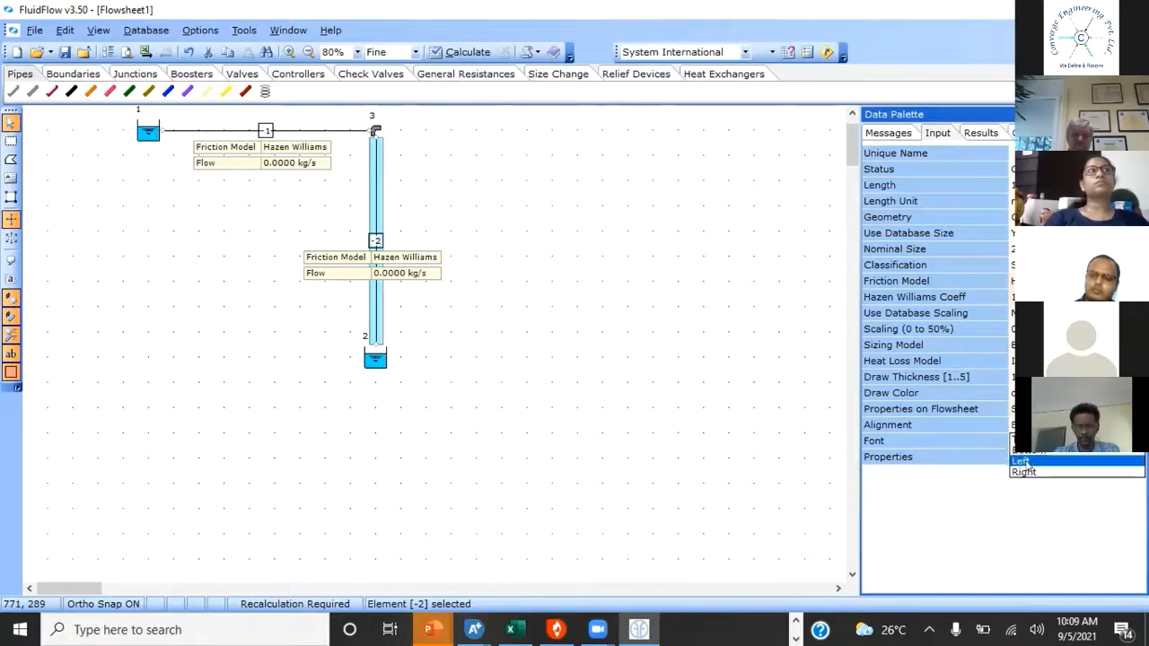
click(1025, 462)
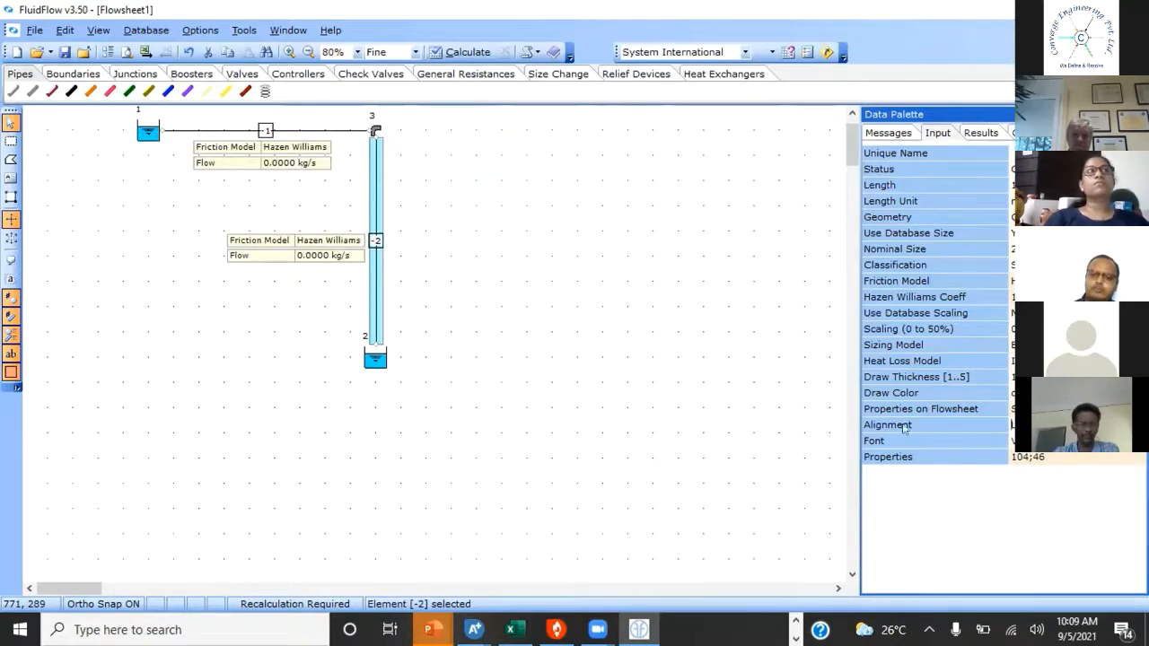
click(793, 305)
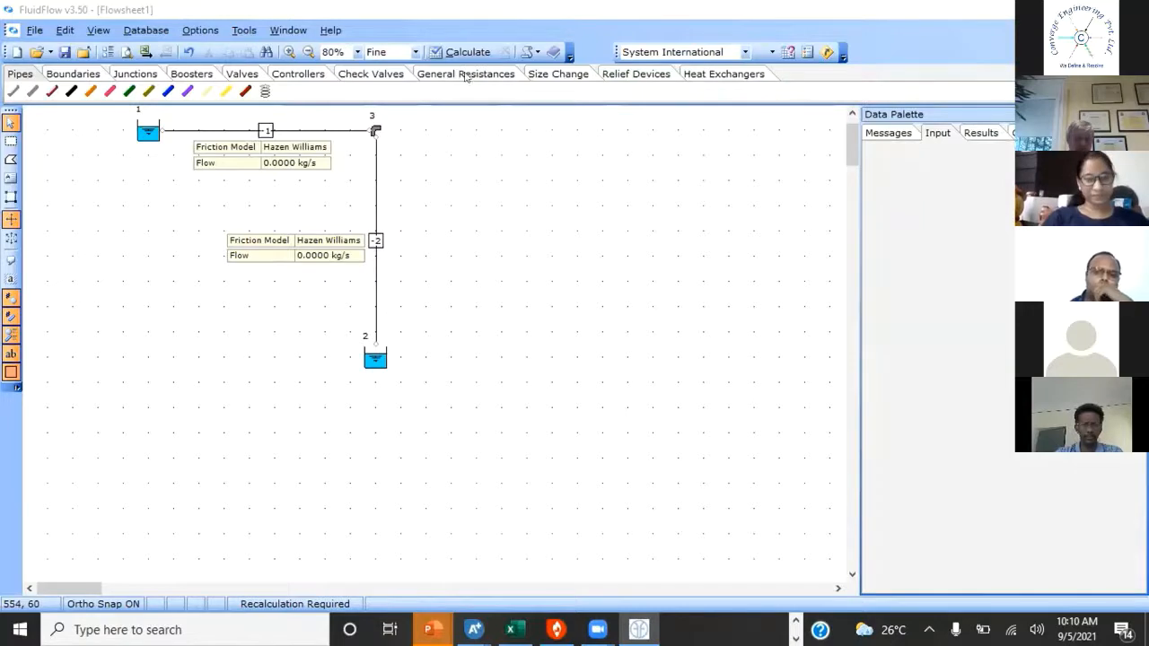
Step: Calculate the flowsheet and open the description of the resulting calculation message
click(454, 51)
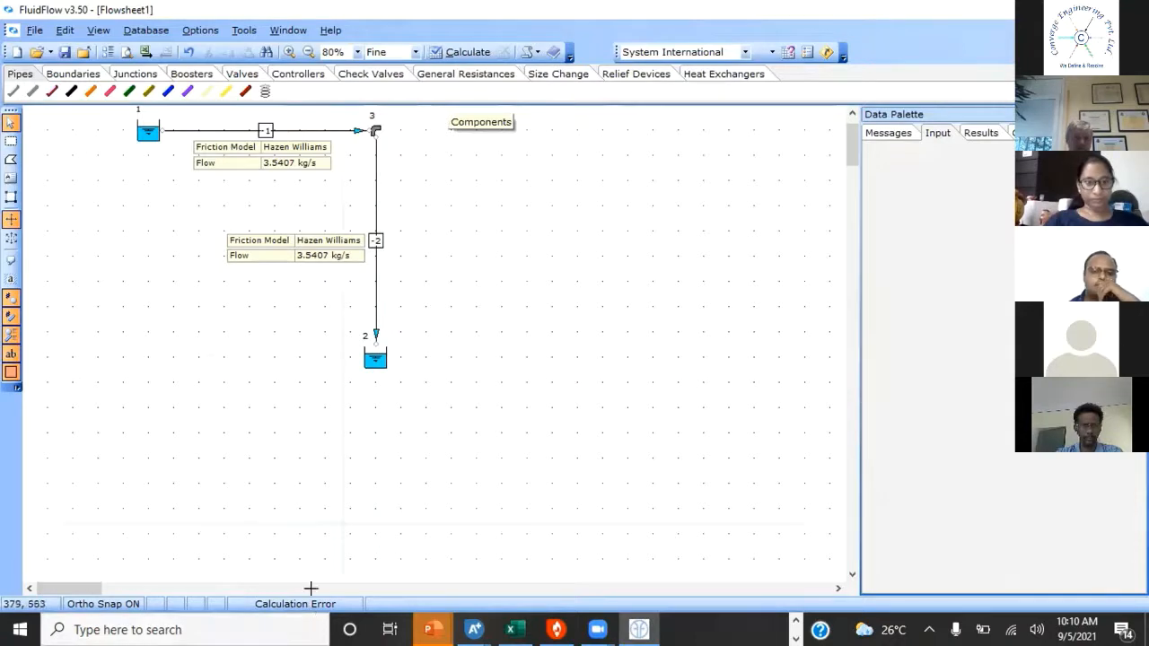
click(467, 52)
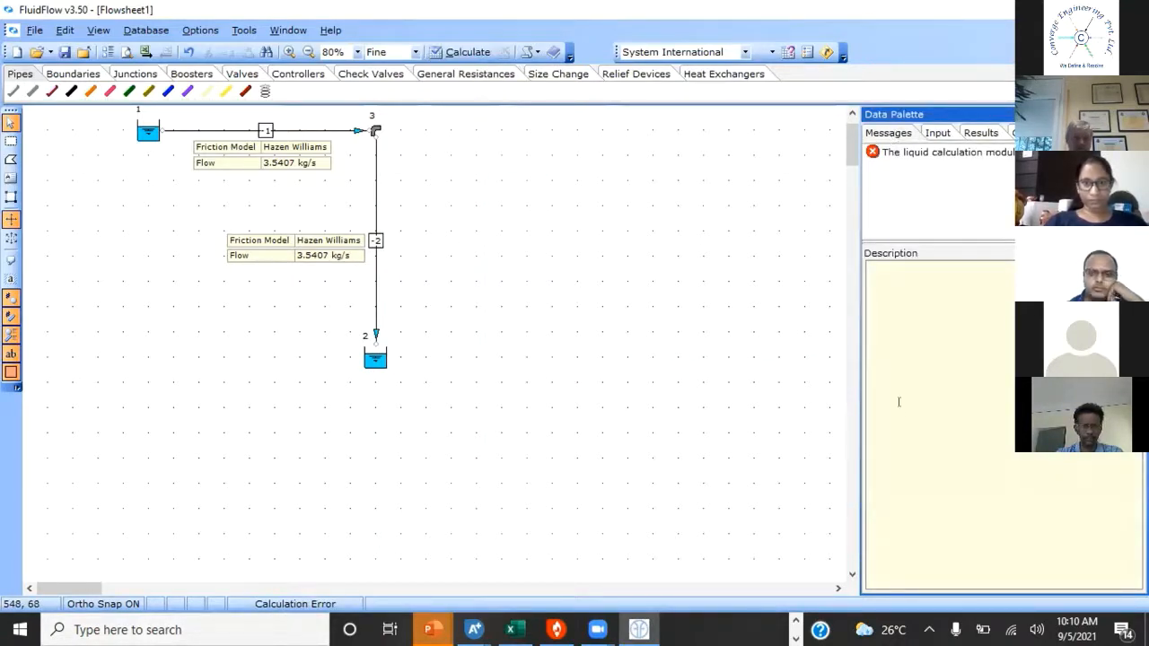
click(923, 154)
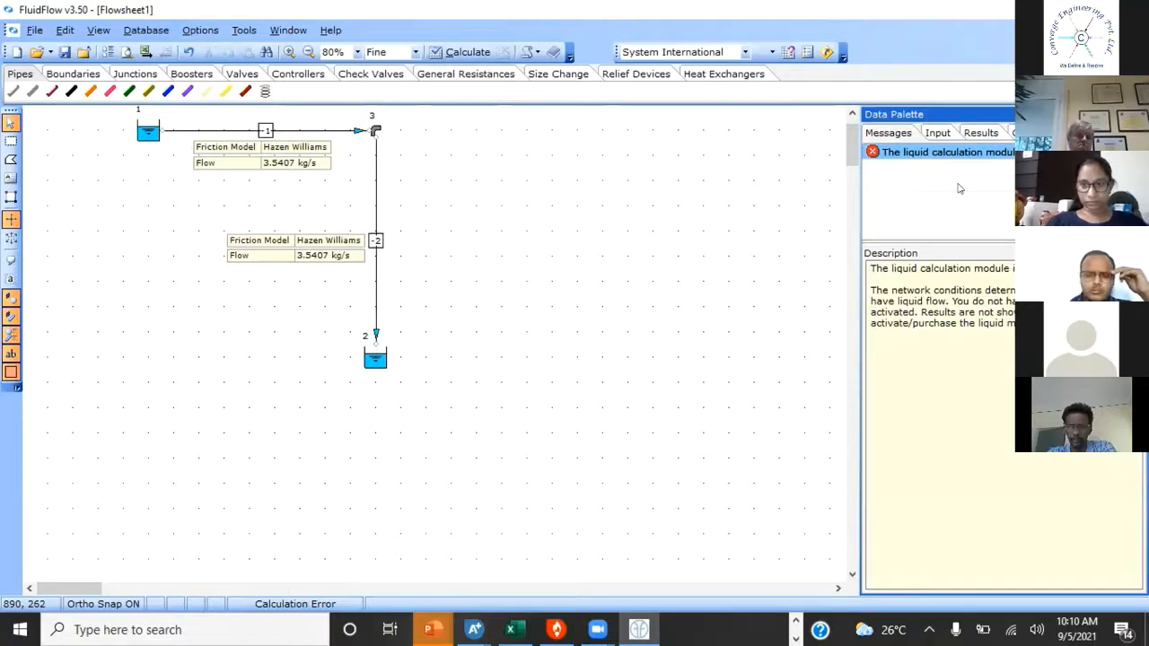
mouse_move(597, 630)
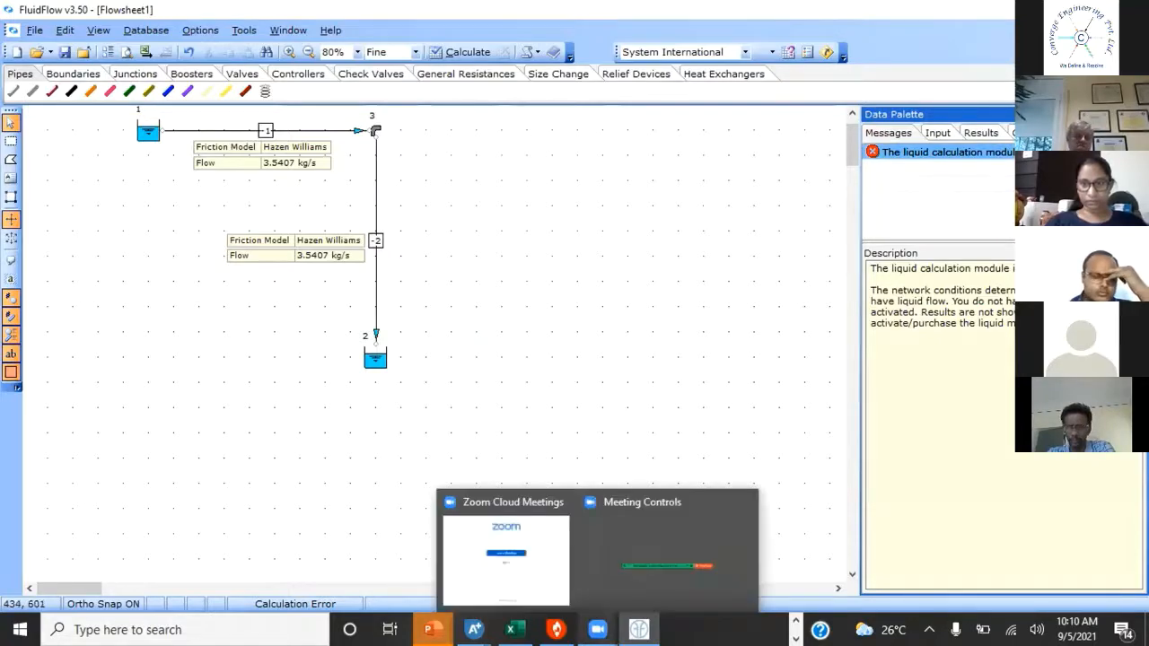
right_click(432, 629)
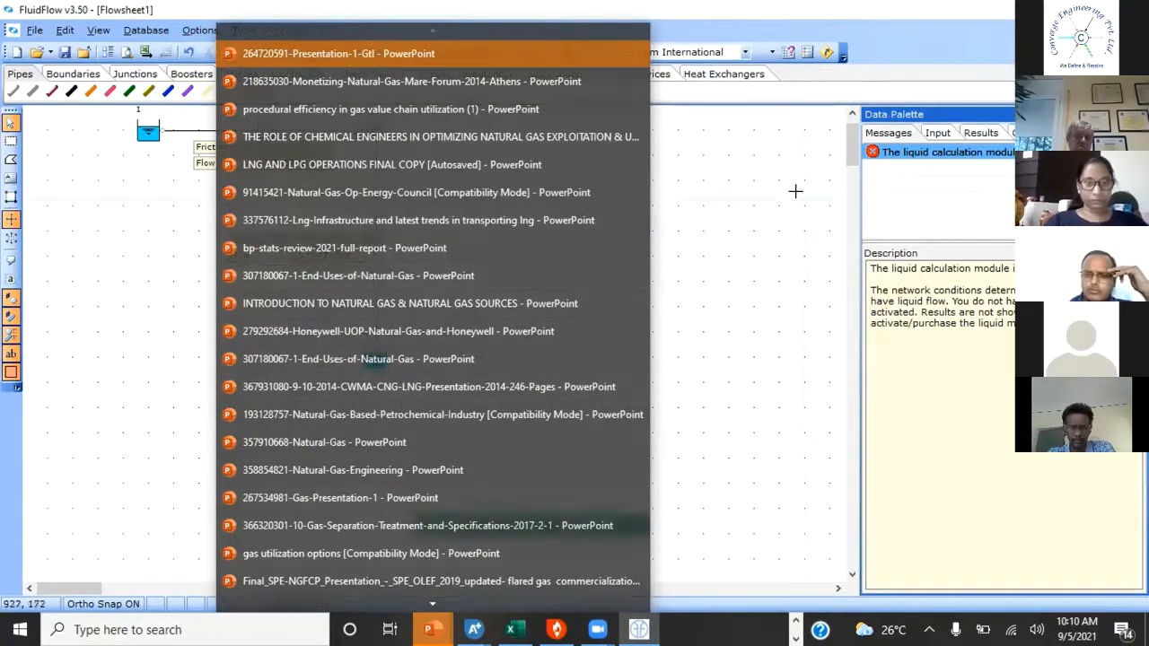
click(769, 186)
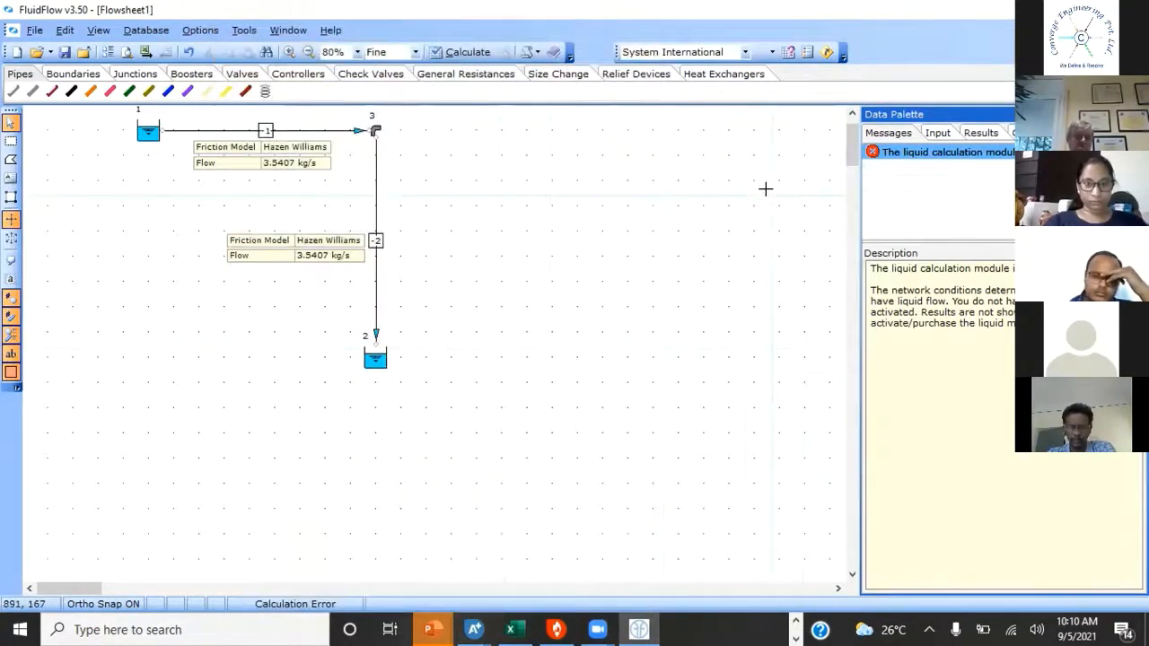
click(688, 230)
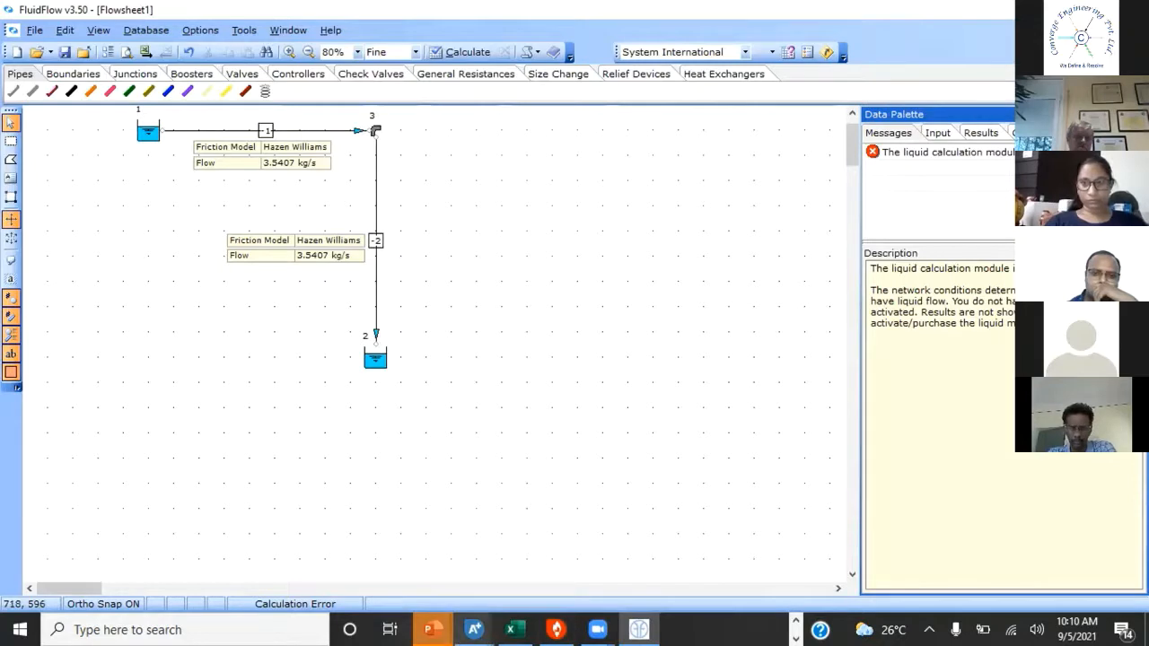
click(794, 619)
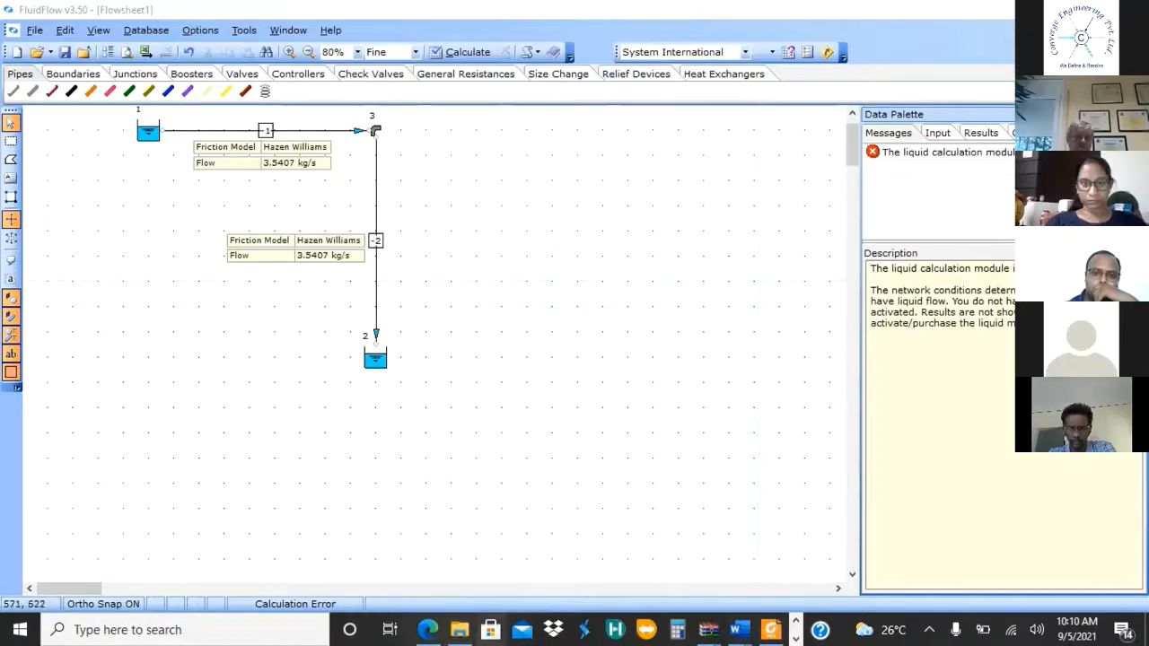
click(459, 629)
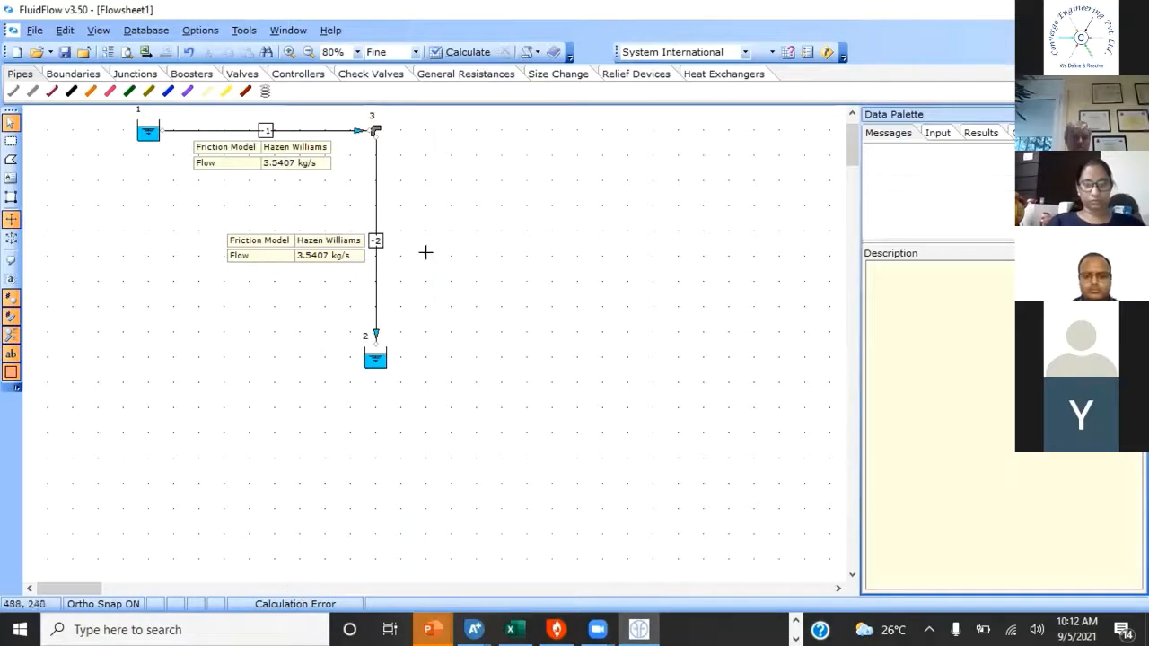
click(907, 127)
click(934, 132)
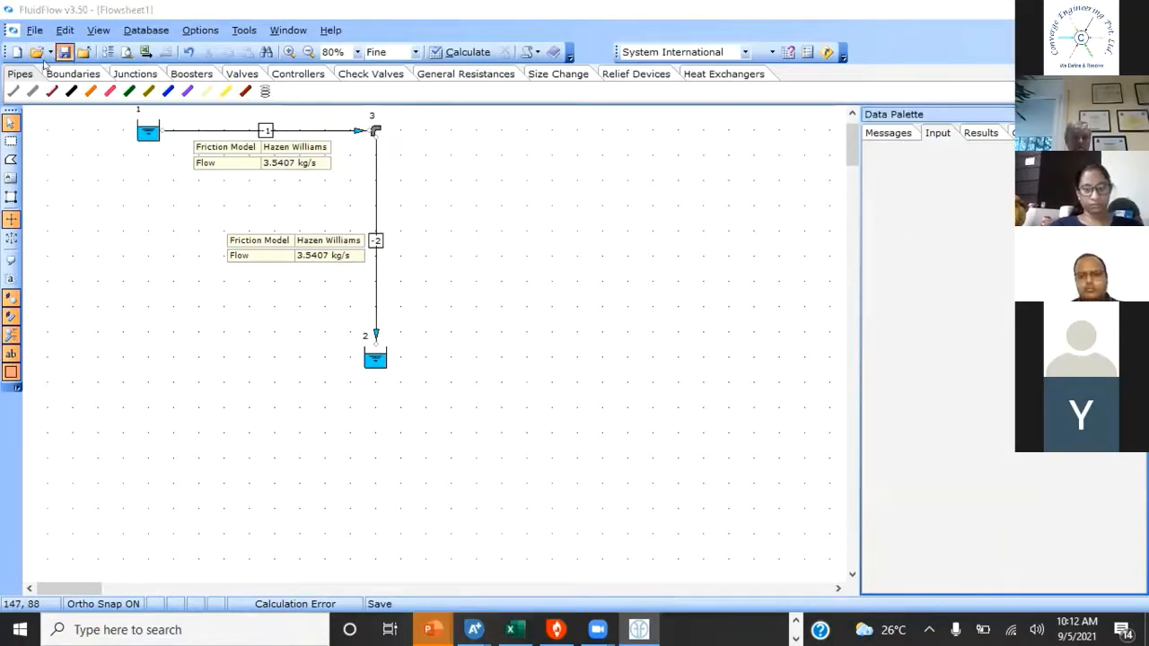
click(64, 52)
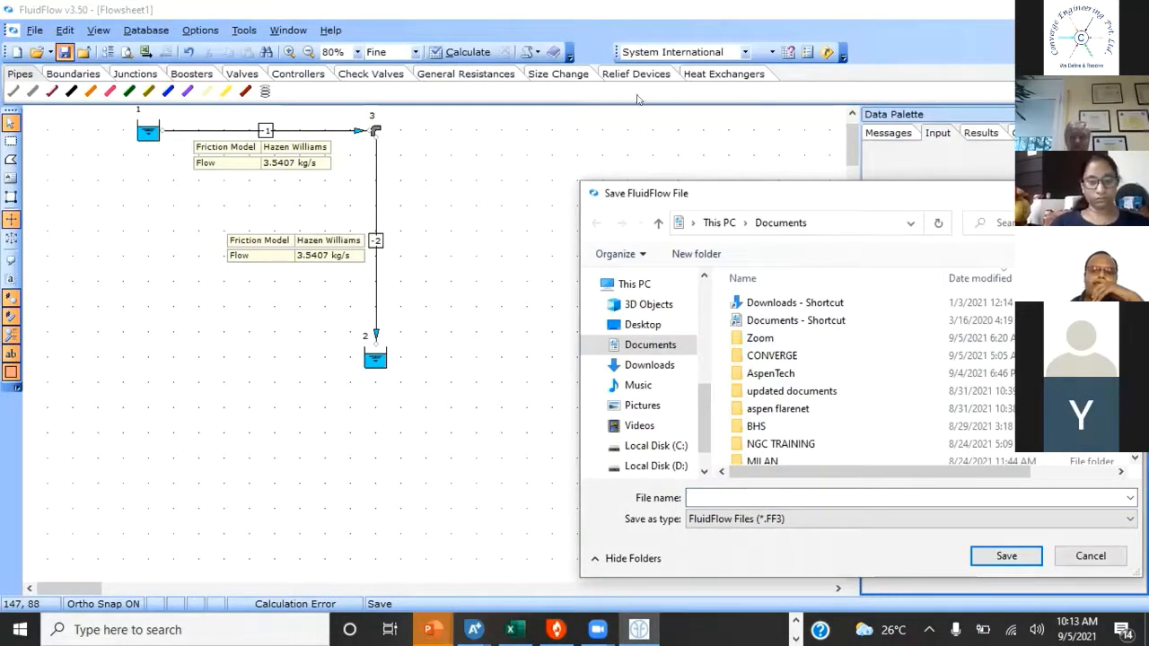
drag(756, 194, 579, 49)
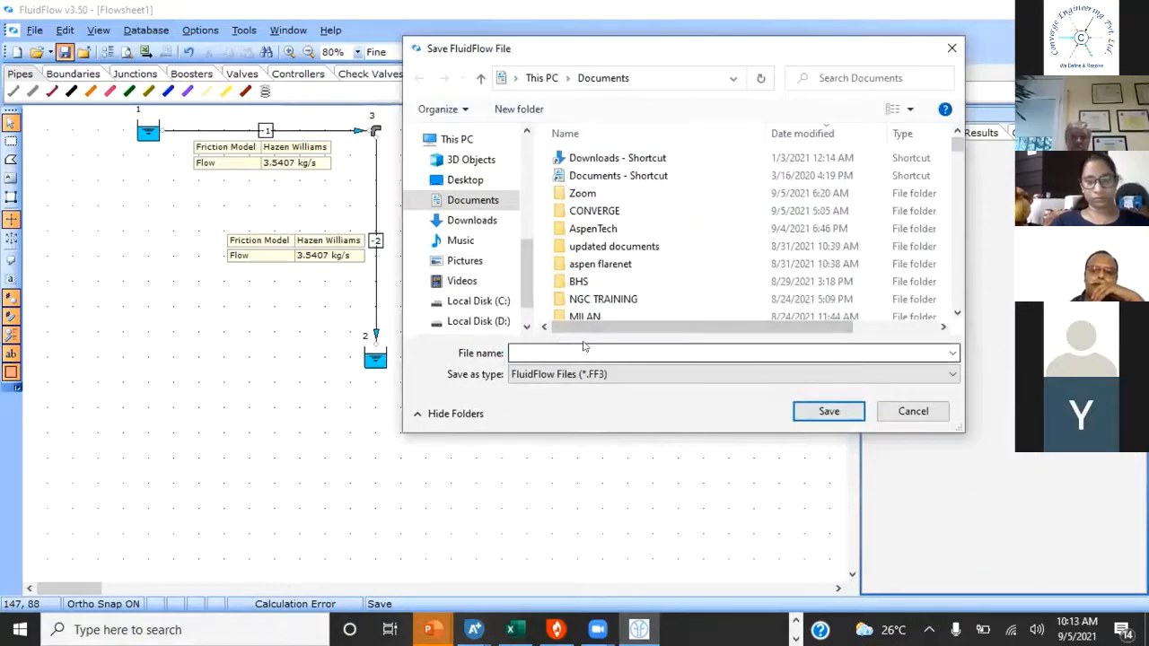
click(896, 412)
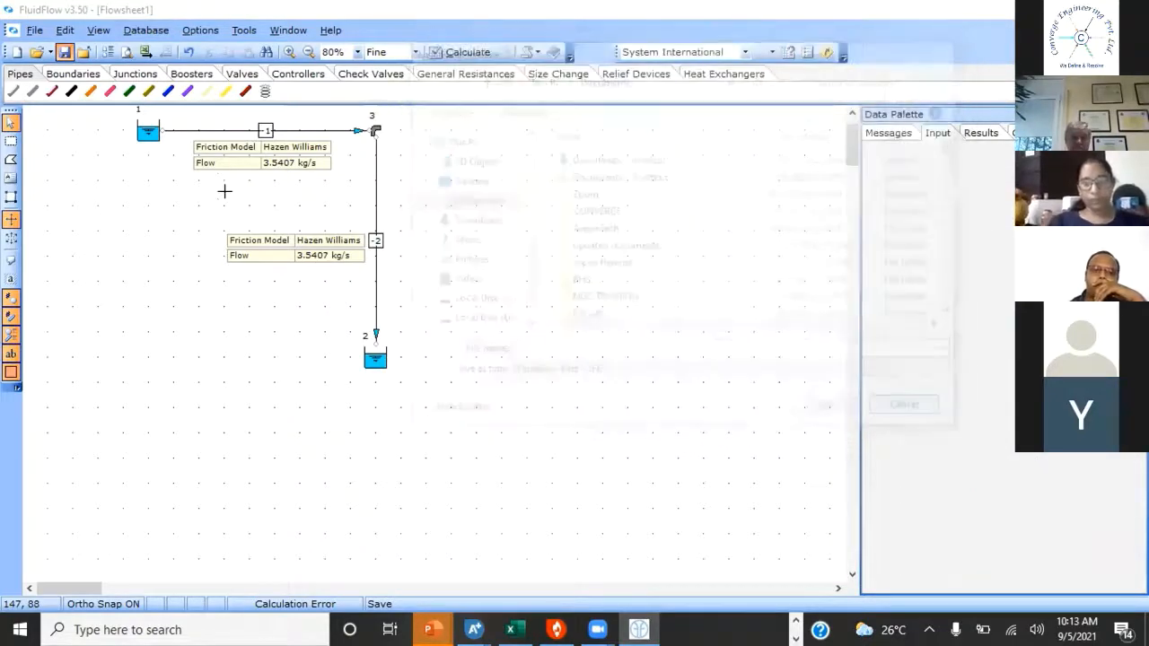
Step: Save the flowsheet as "fluid flow calculations" in the Documents folder and dismiss the error dialog
click(32, 29)
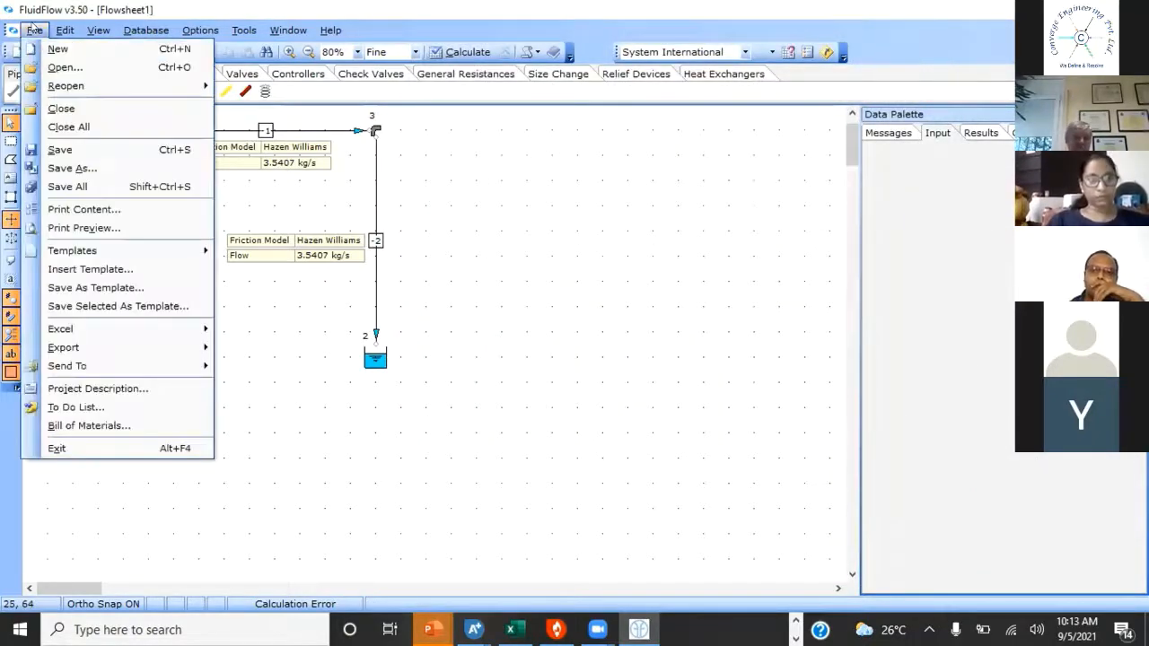
click(55, 168)
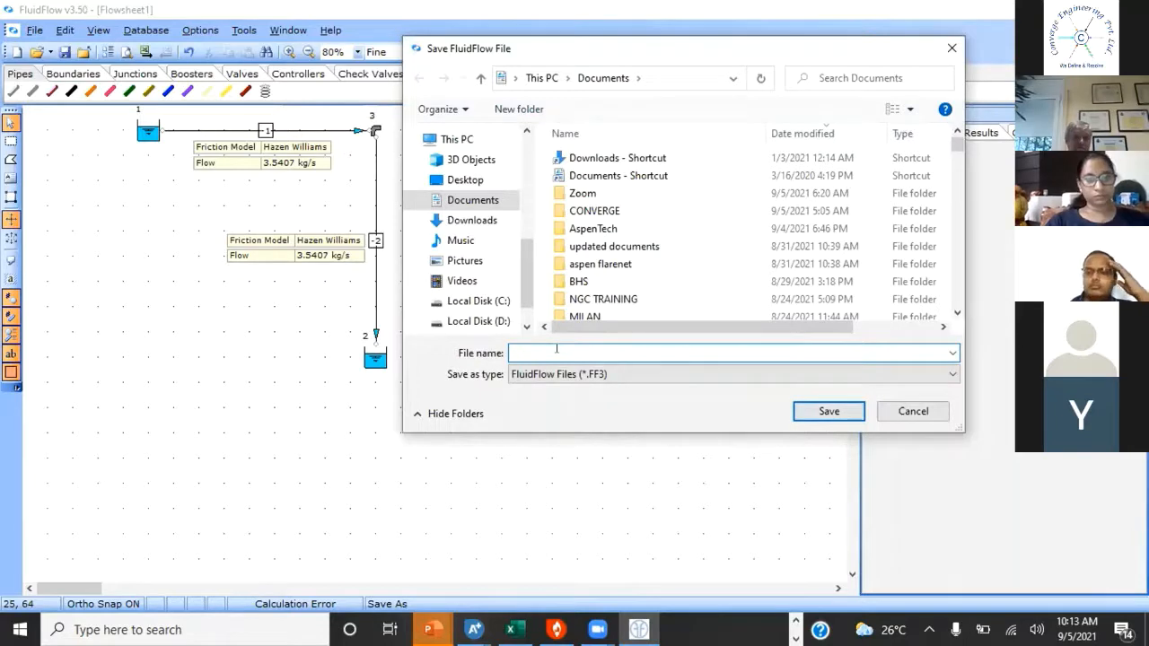
text(flu)
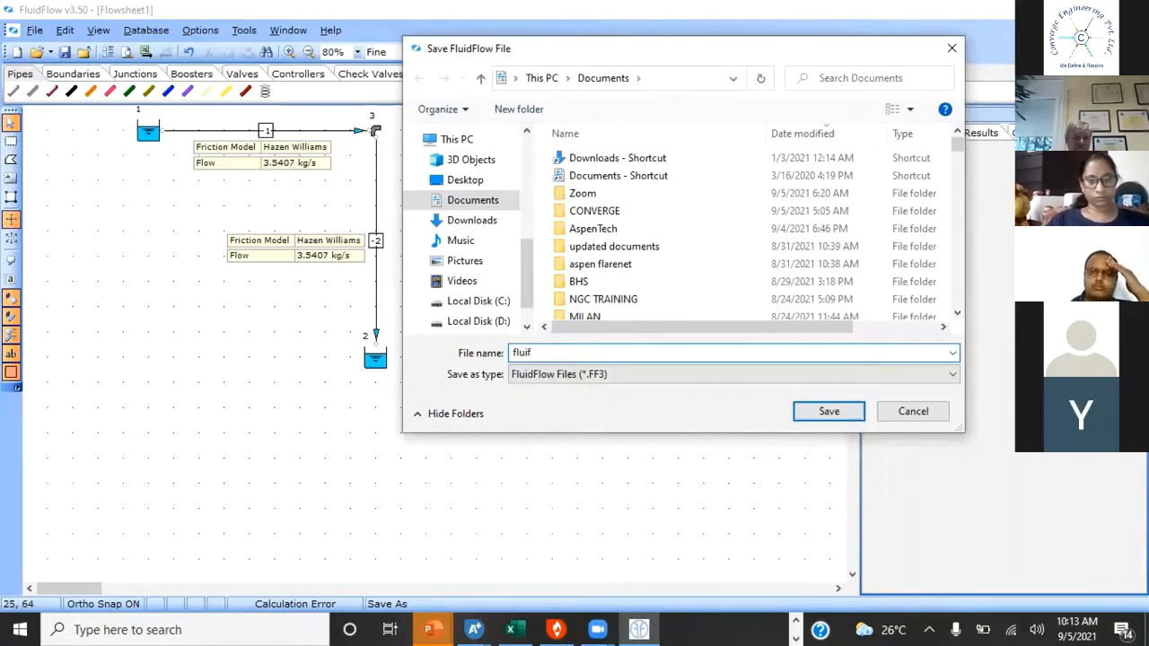
text(id flow )
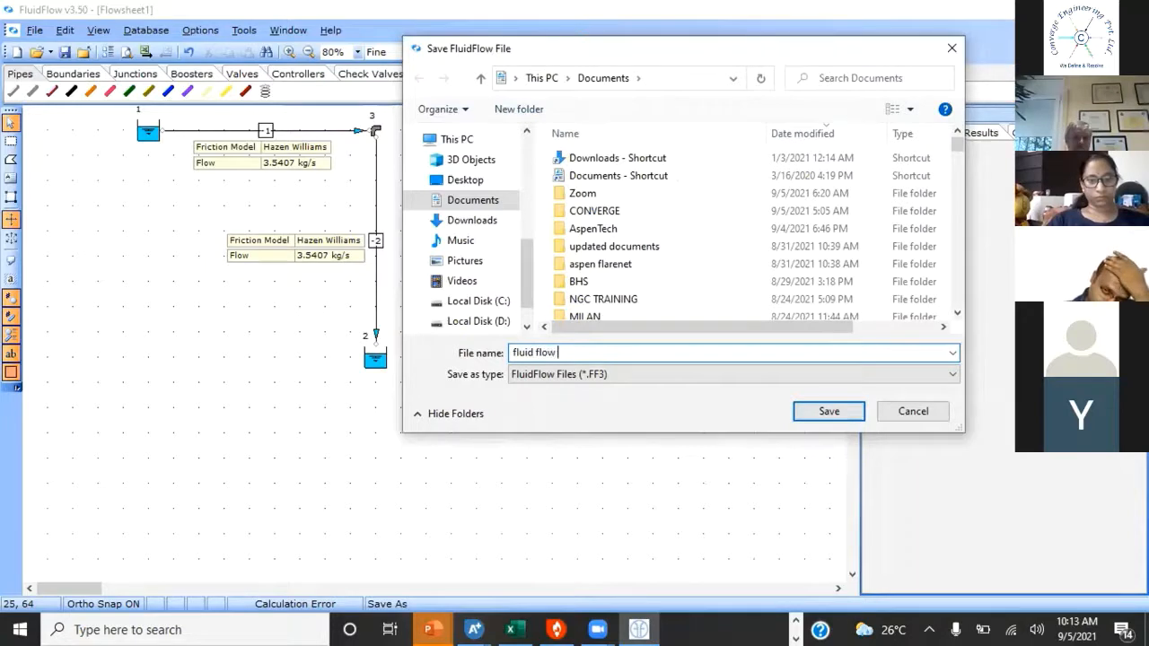
text(cac)
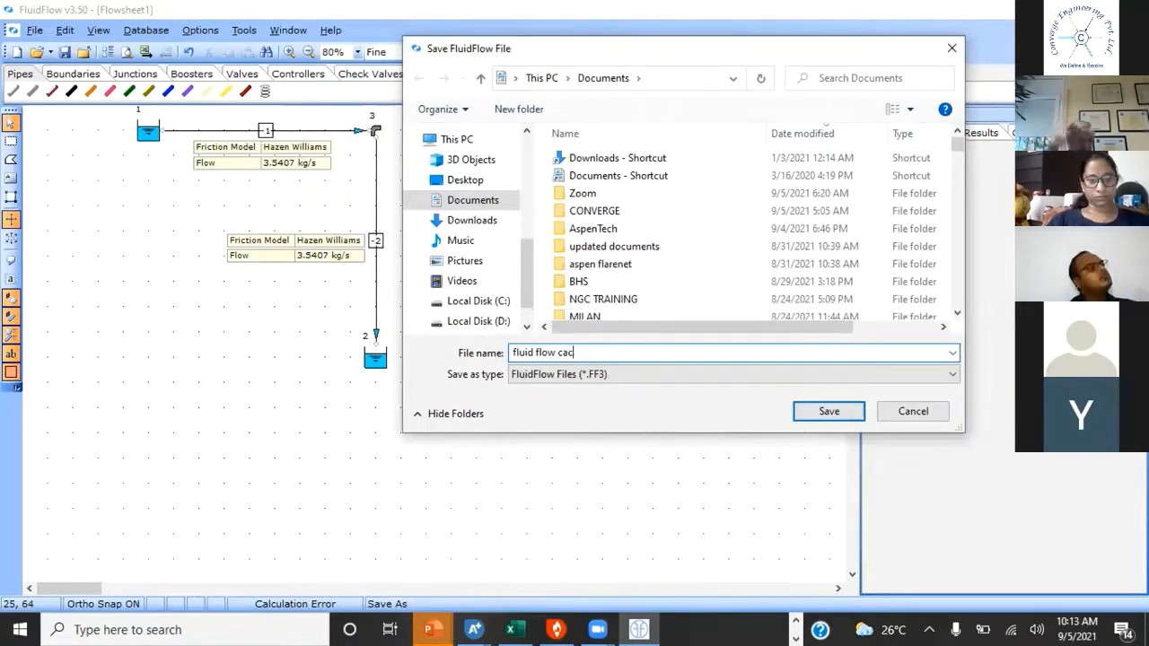
key(BackSpace)
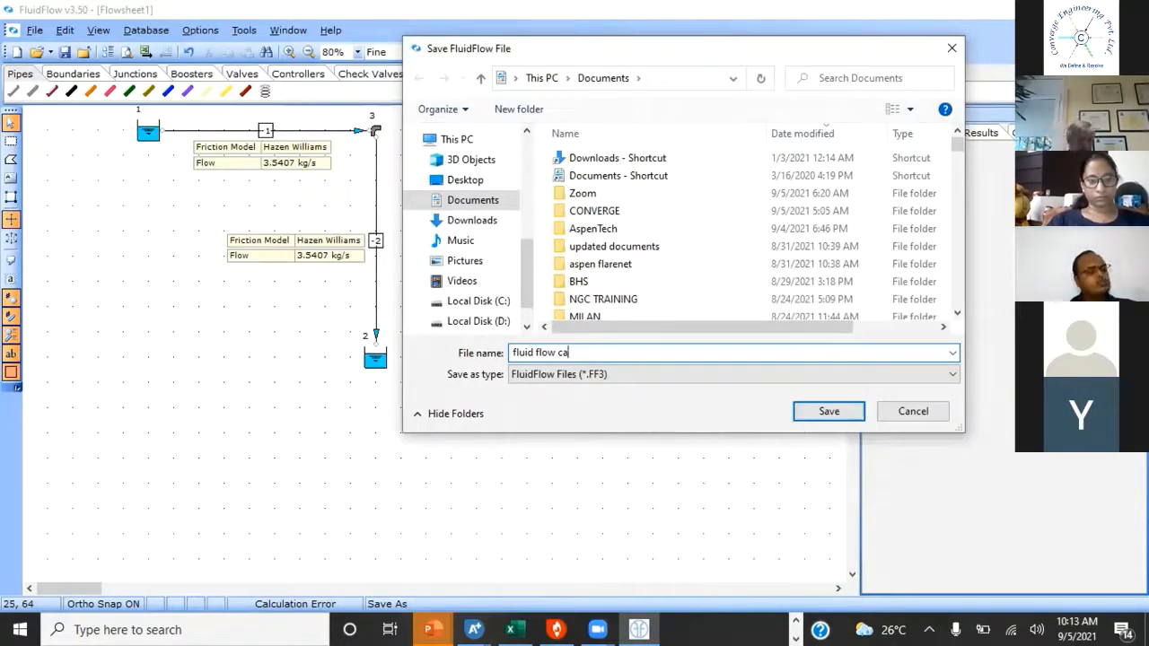
text(lculations)
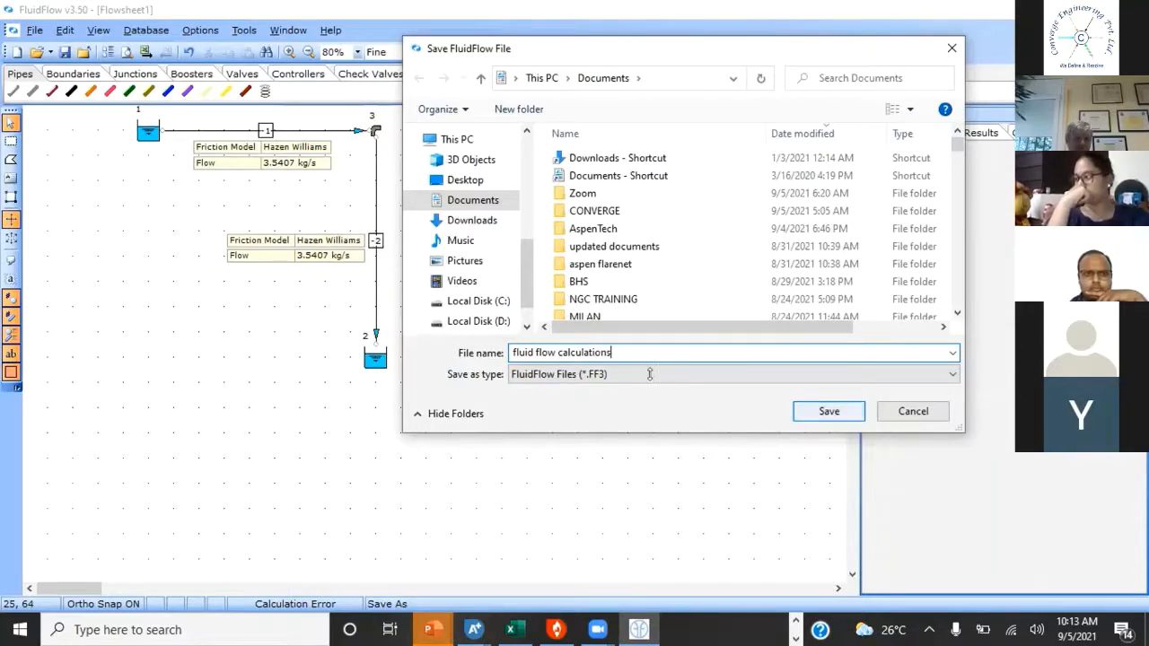
key(Return)
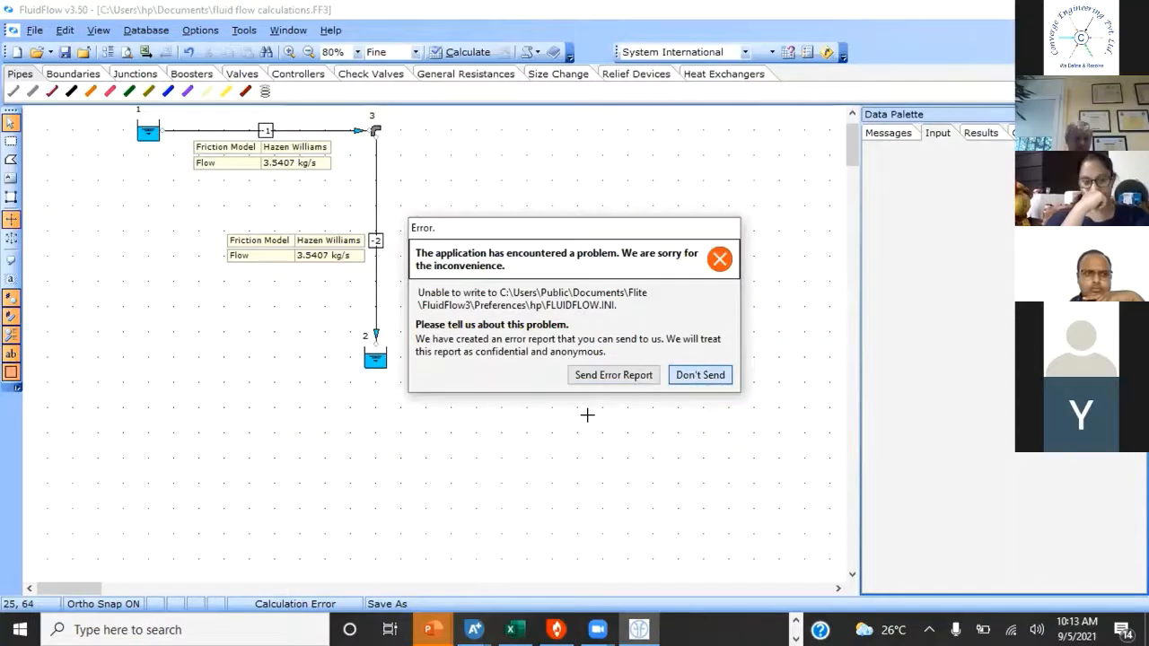
key(Return)
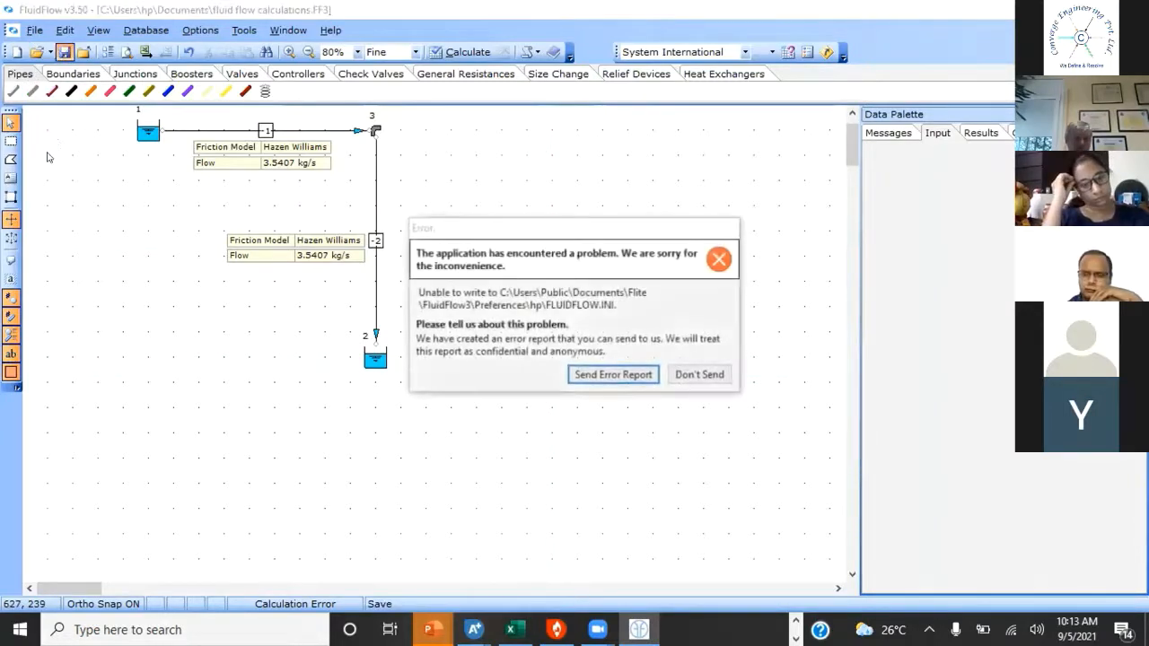
Step: Close FluidFlow without saving the changes and dismiss its error reports without sending them
click(718, 377)
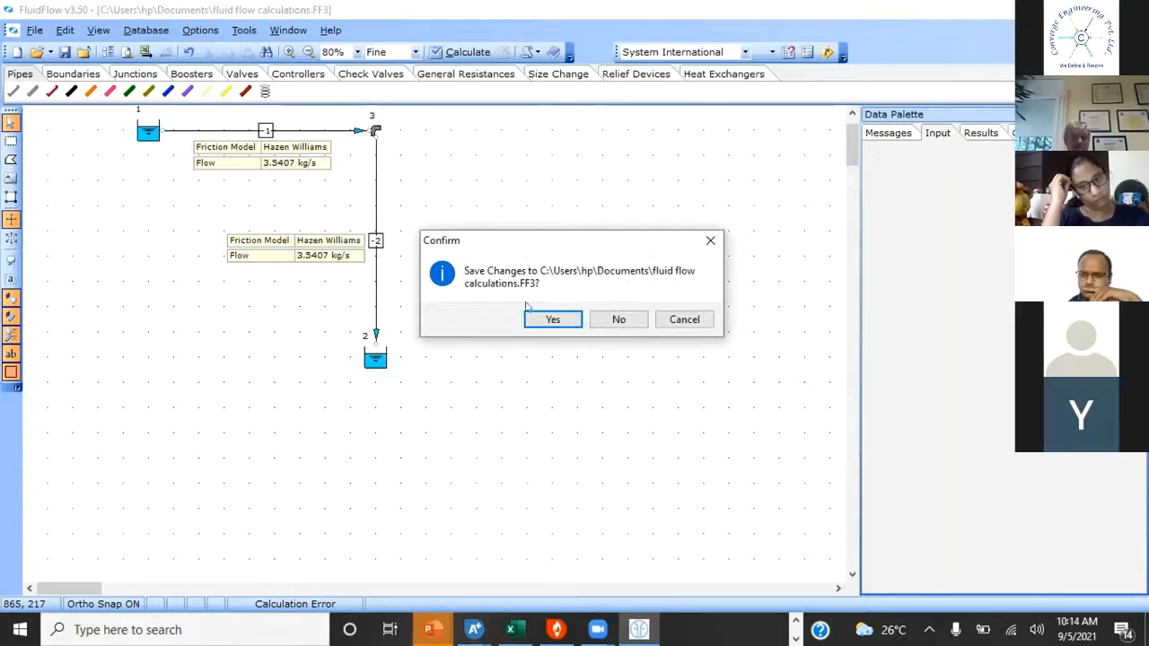
click(619, 320)
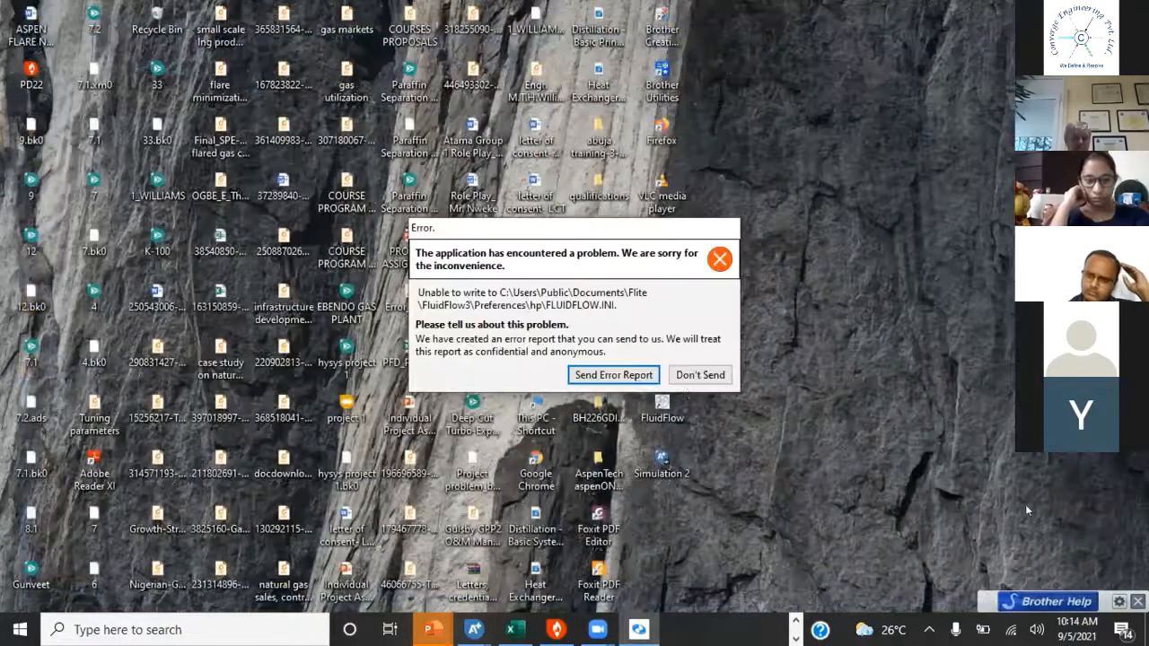
click(691, 375)
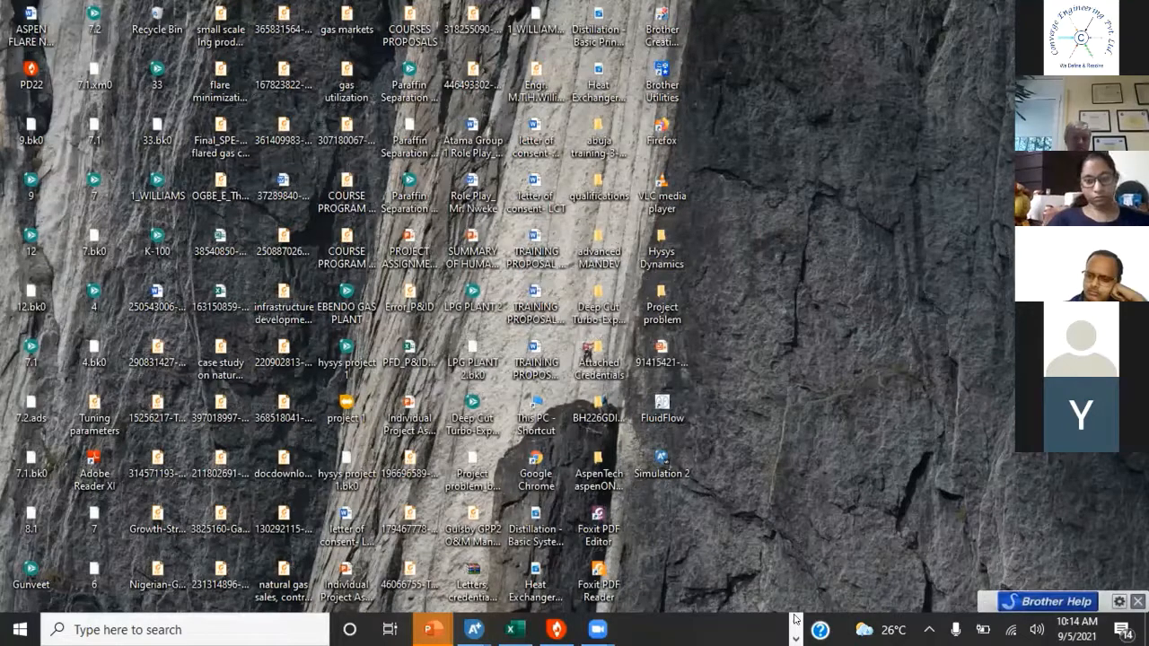
Step: Restart FluidFlow from the desktop and close the blank flowsheet
click(662, 408)
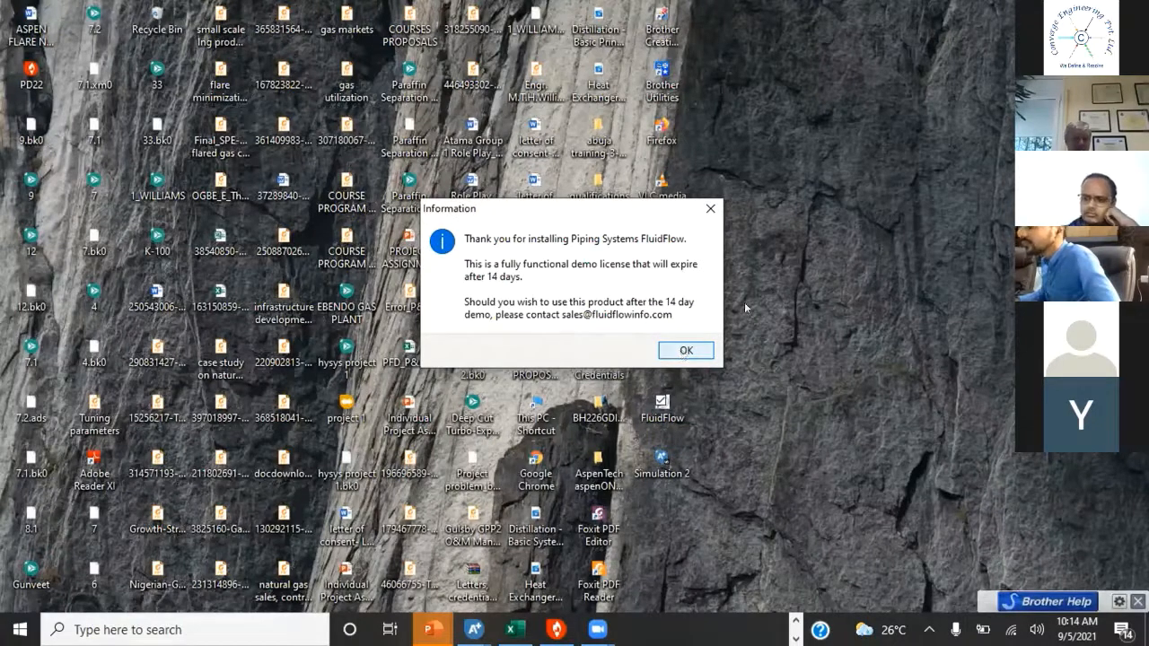
key(Return)
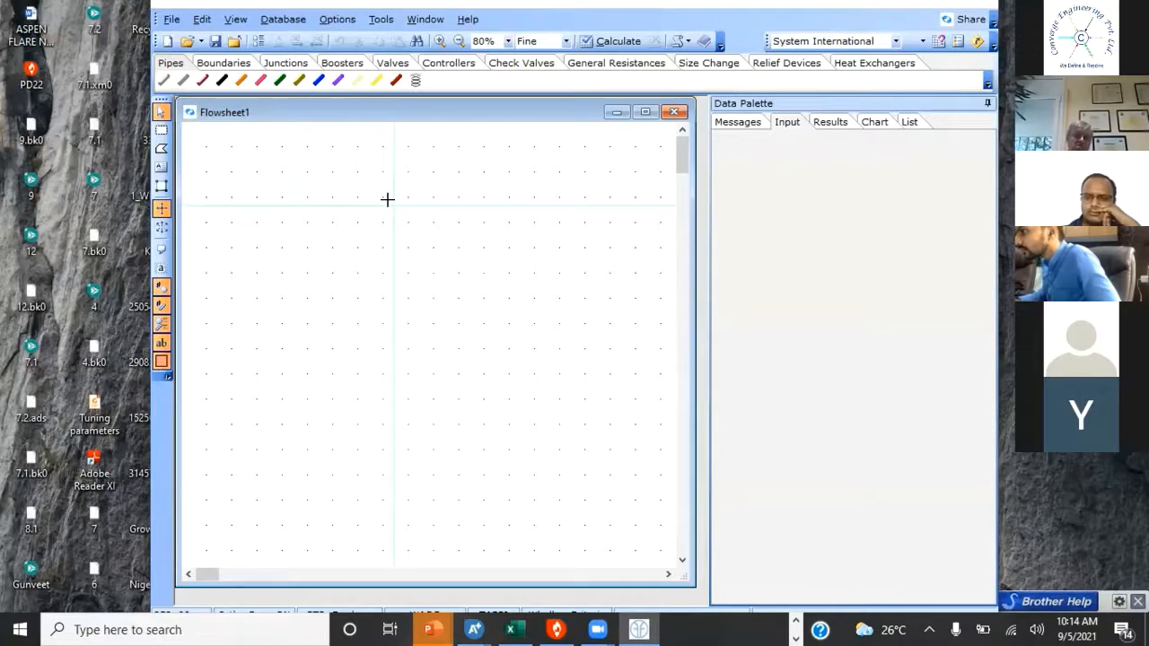
click(675, 111)
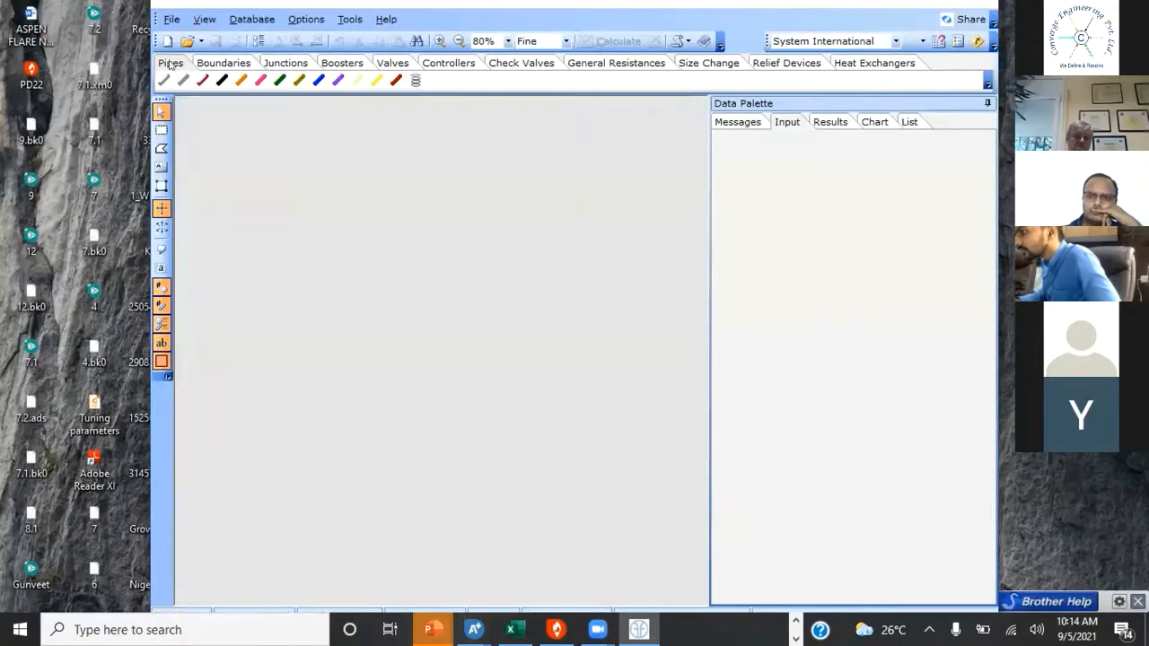
Step: Open "fluid flow calculations.FF3" from the Documents folder and calculate the flowsheet
click(190, 42)
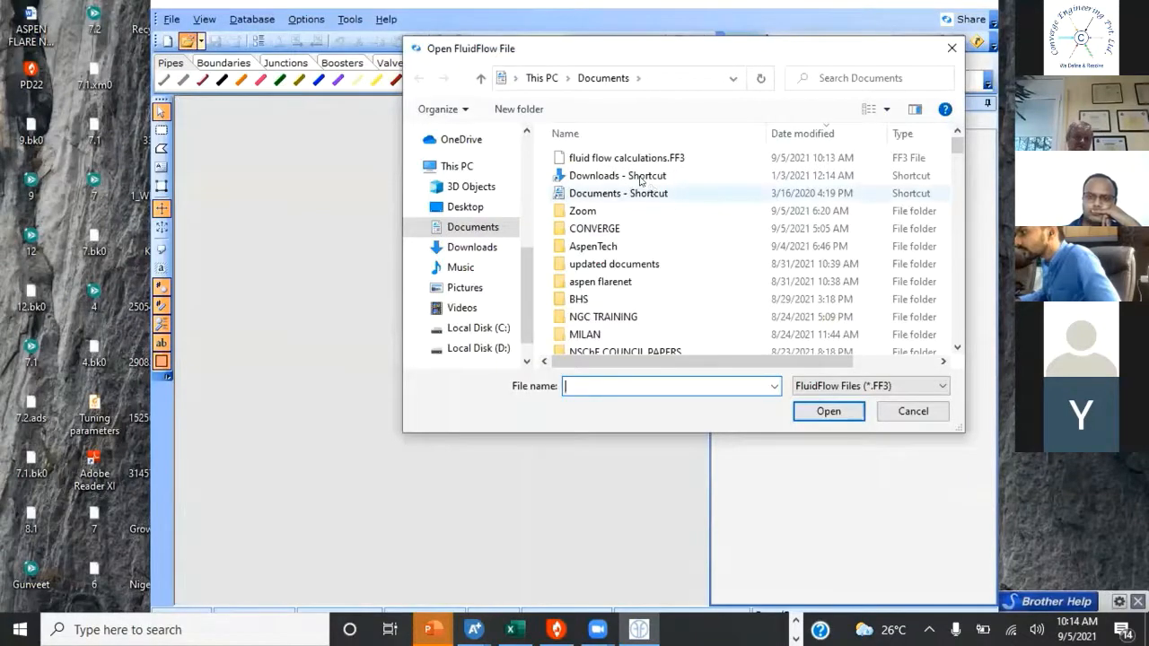
double_click(620, 157)
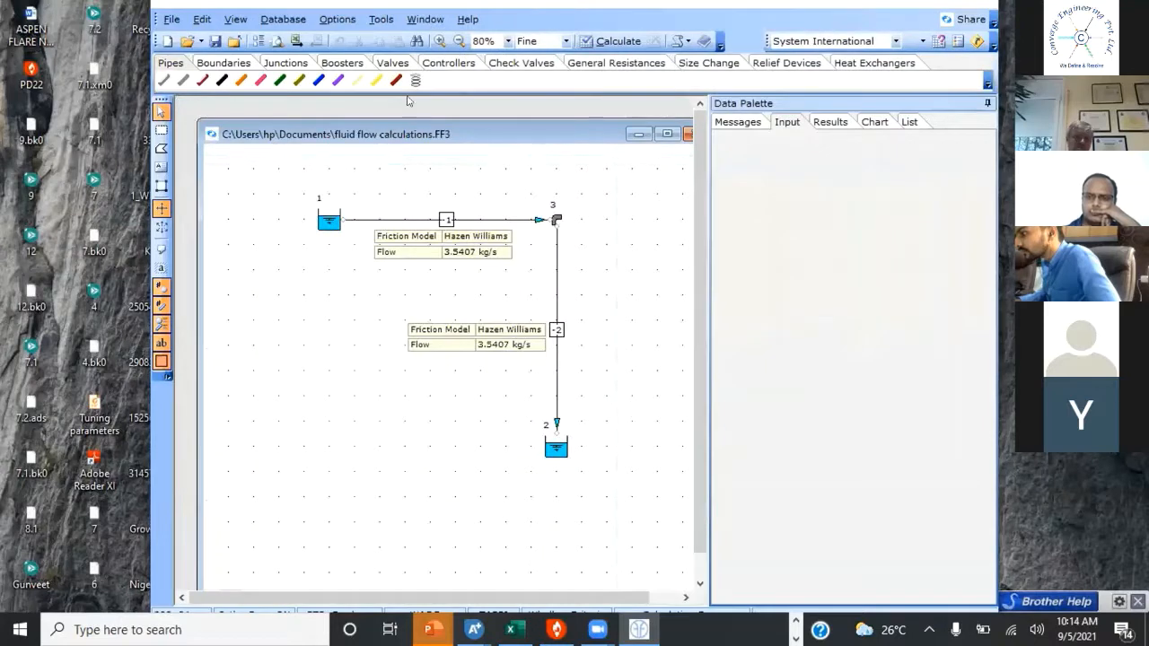
click(618, 41)
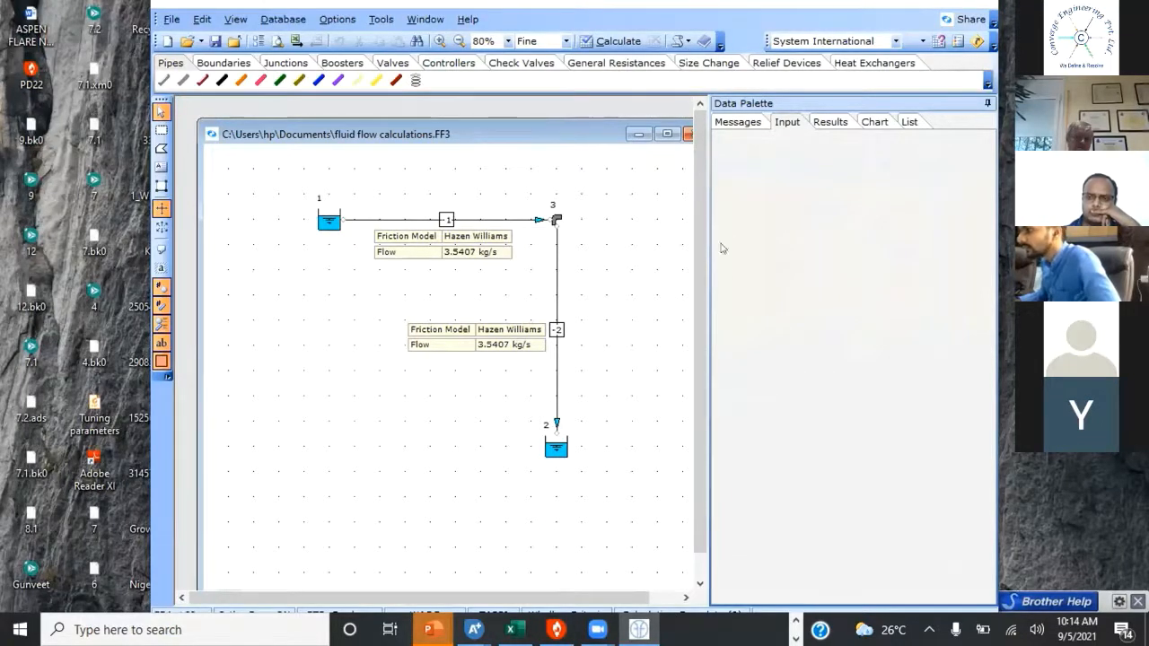
Step: Maximize the flowsheet and the FluidFlow window, and dock the floating main menu back in place
double_click(779, 10)
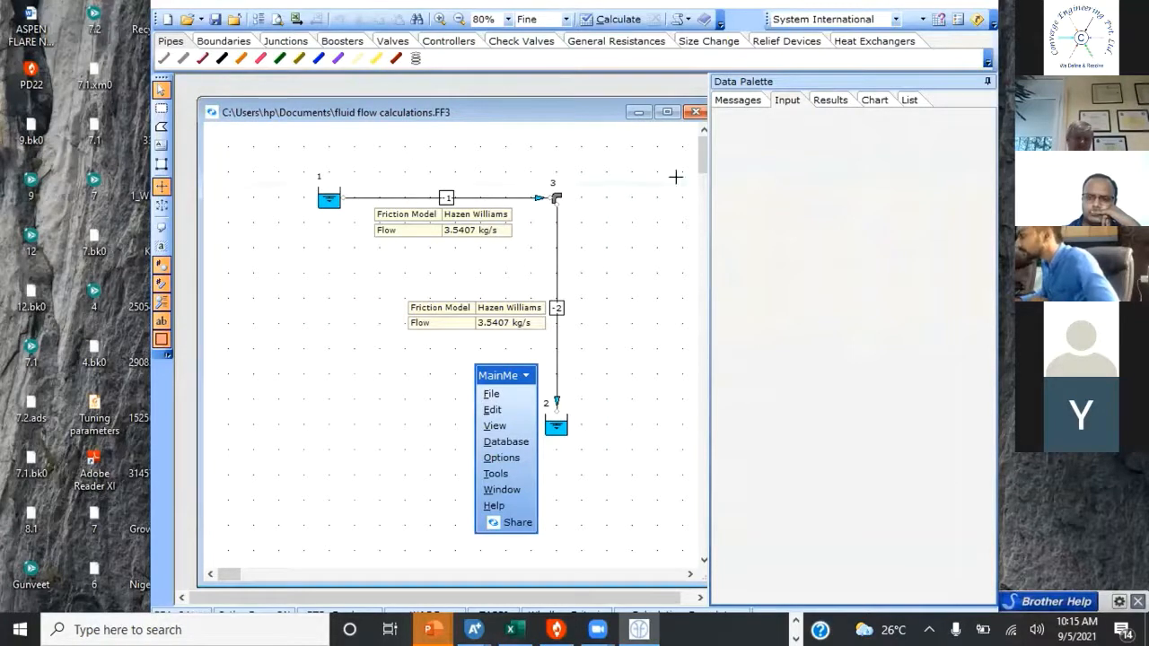
click(667, 113)
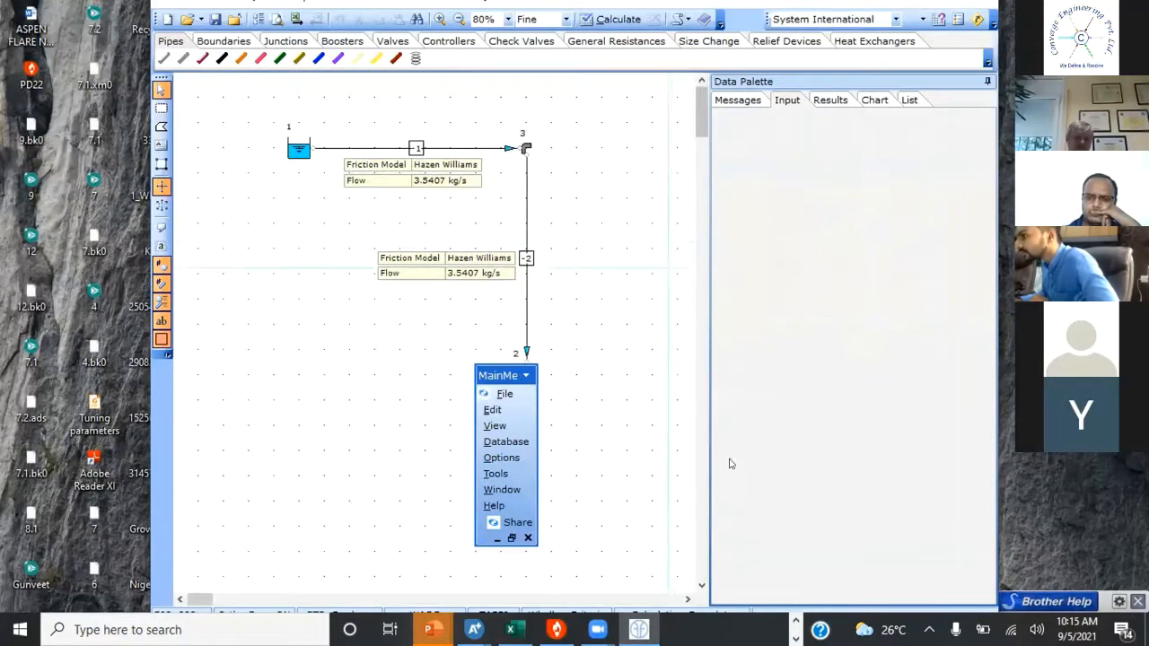
click(795, 639)
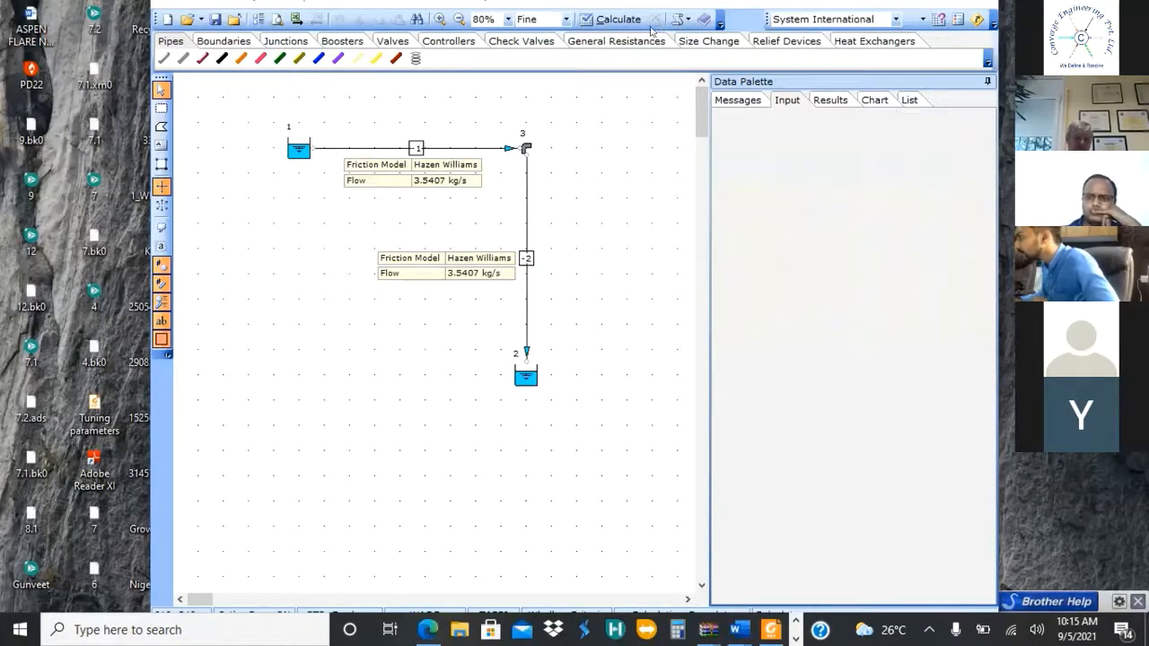
click(727, 6)
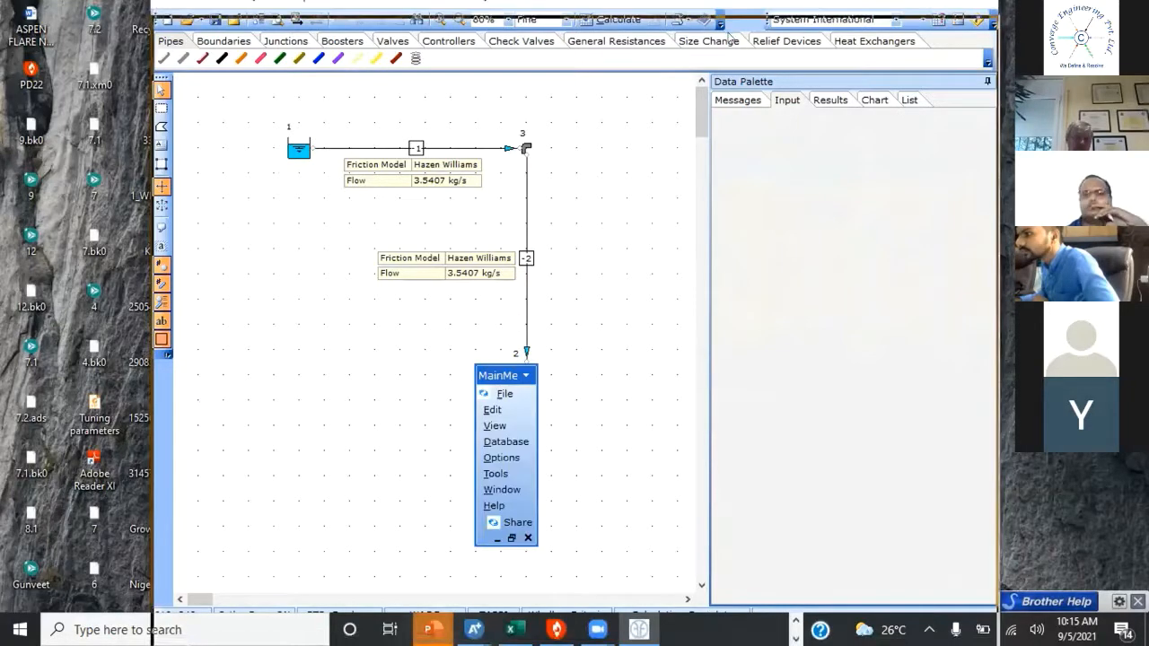
drag(727, 7, 727, 39)
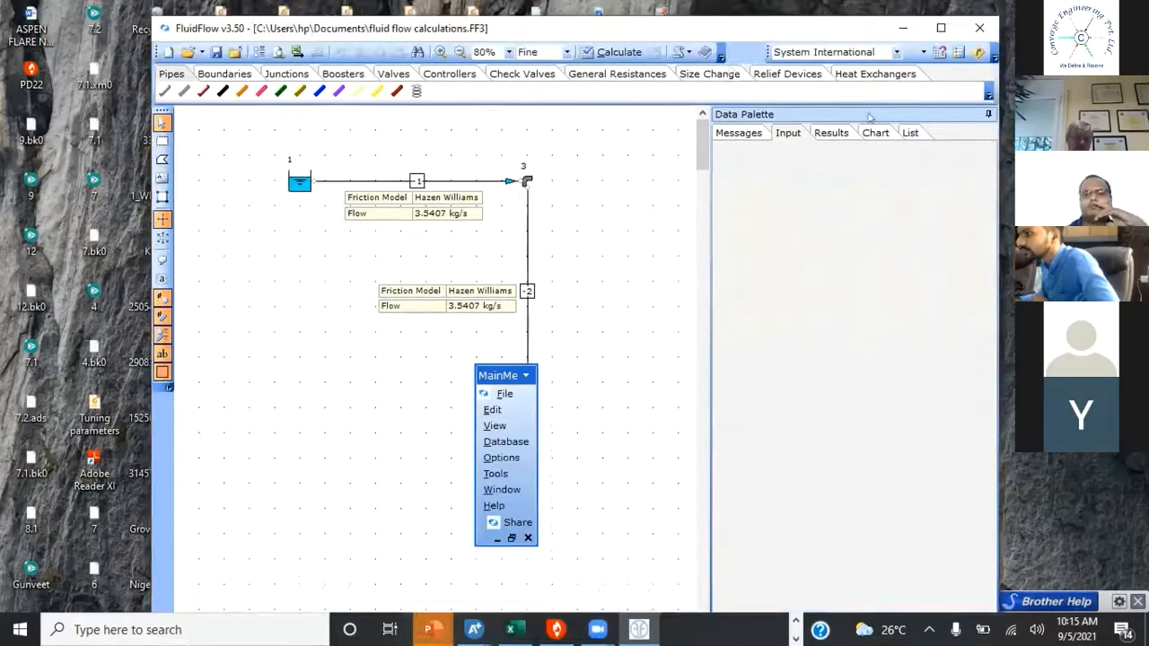
double_click(930, 27)
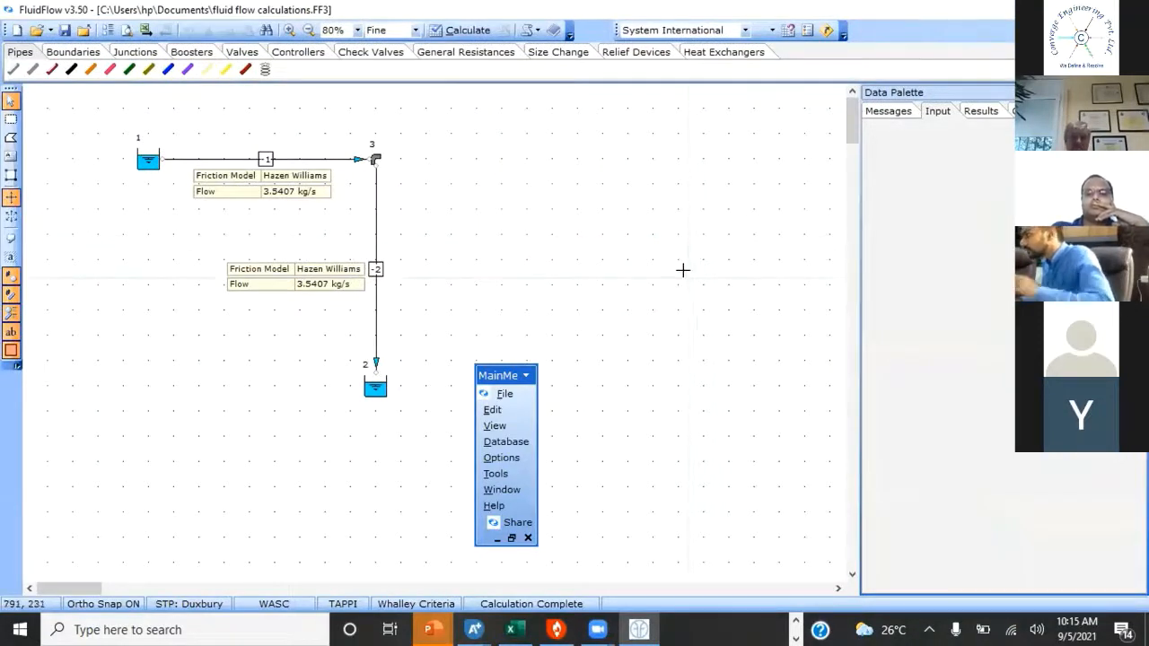
double_click(495, 366)
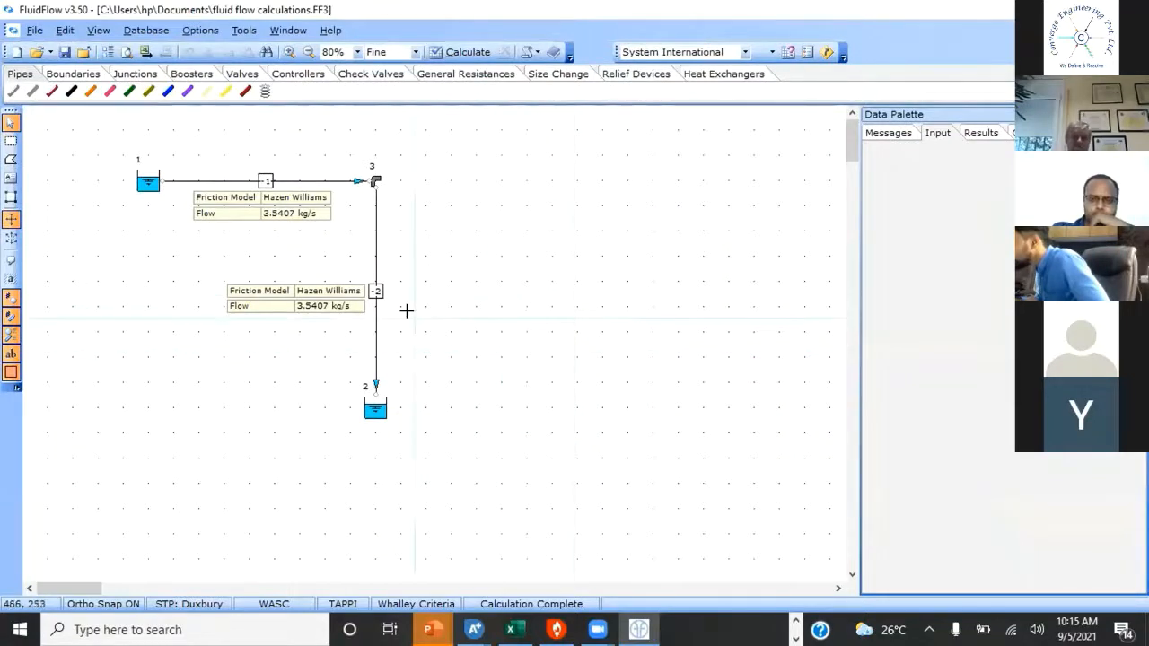
Step: Compare the inputs of both reservoirs, change the pressure model of reservoir 2 and recalculate the flowsheet
click(143, 184)
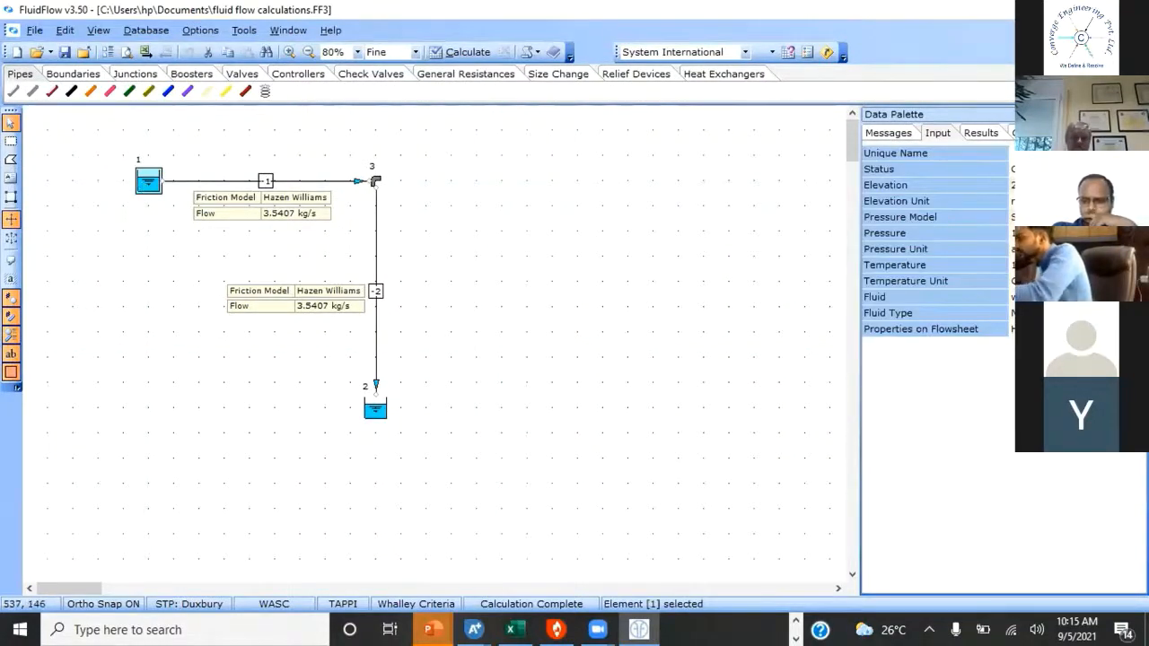
click(372, 408)
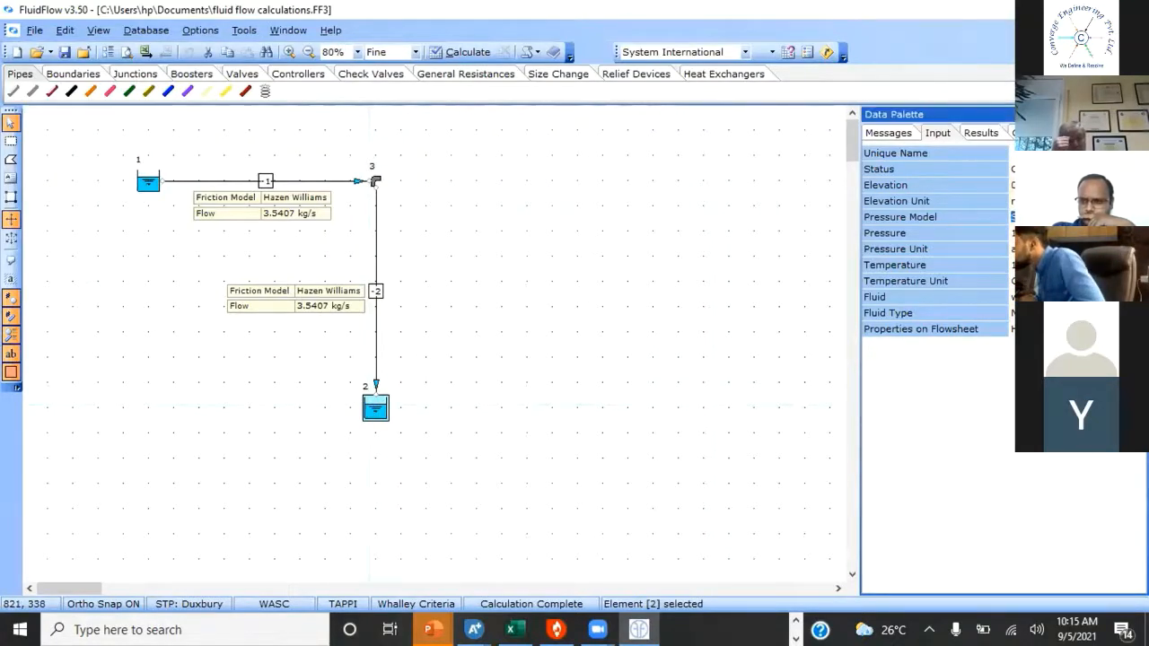
click(1012, 232)
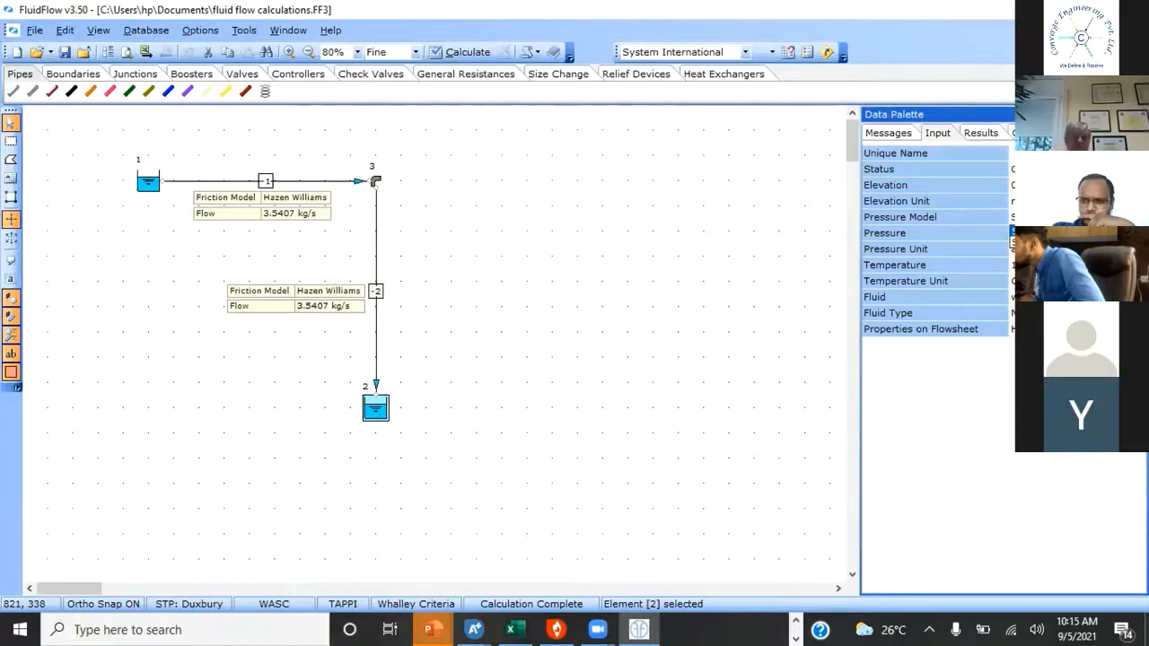
key(Return)
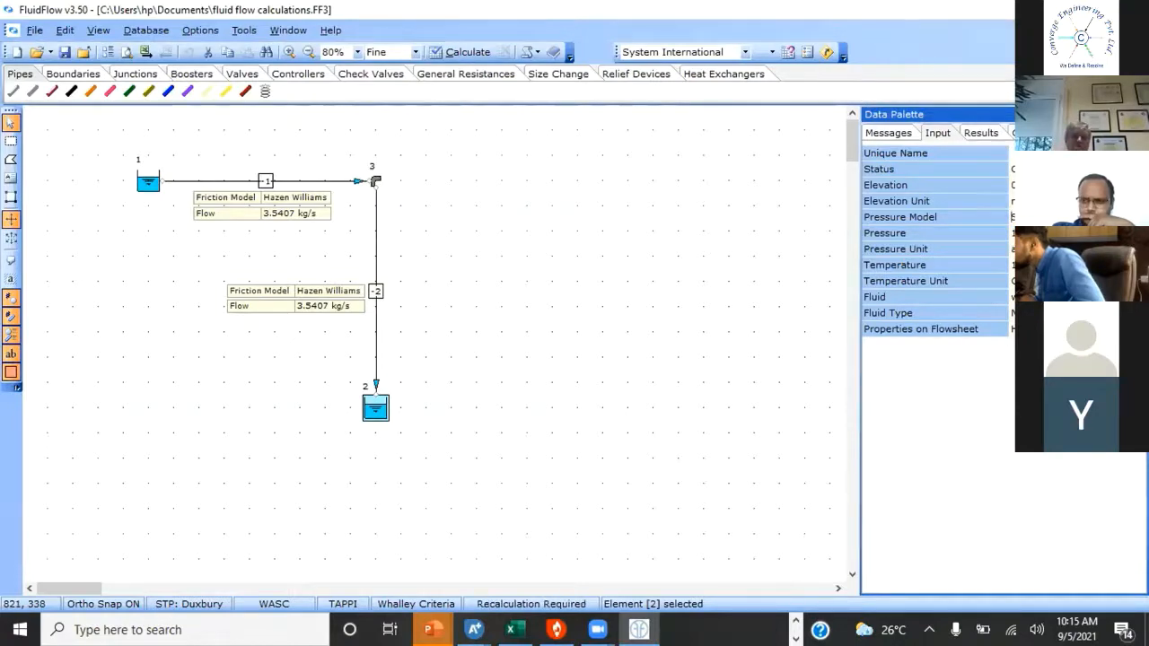
key(F9)
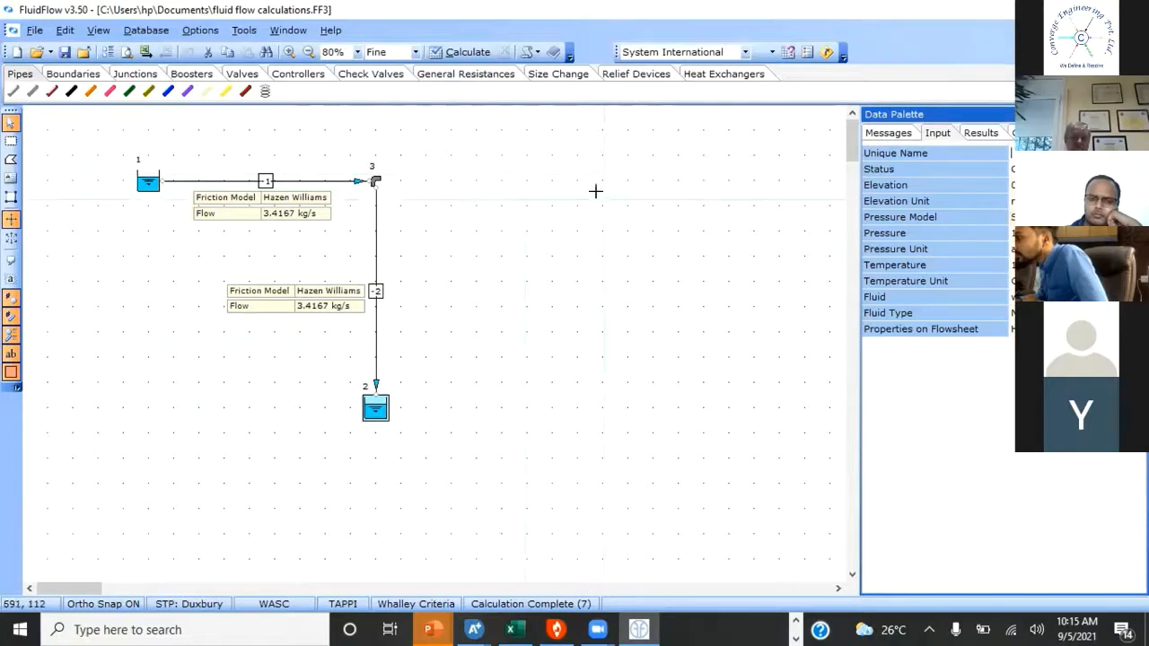
Step: Set the preferred result unit for Flow to m3/h in the general result units
right_click(540, 162)
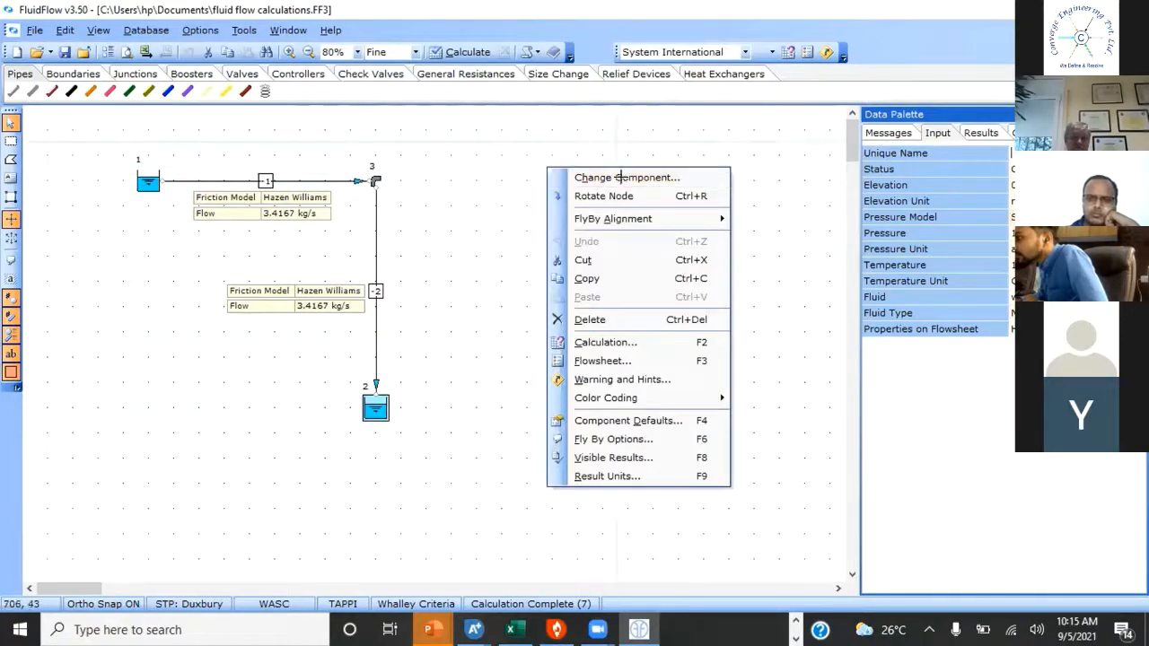
click(608, 477)
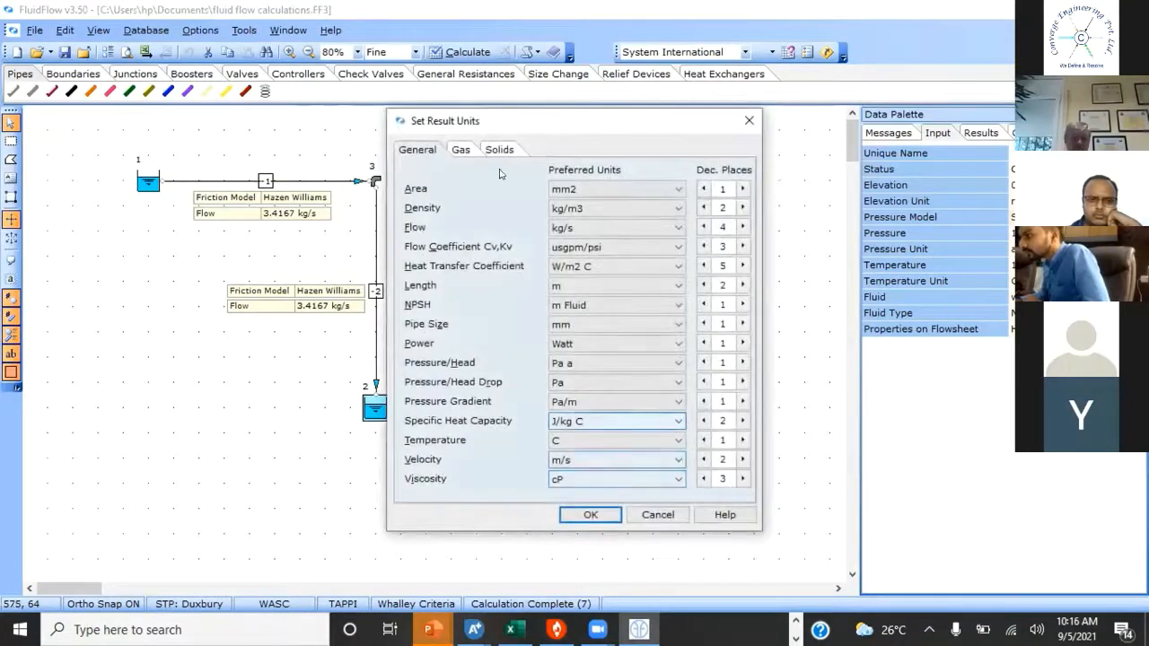
click(595, 228)
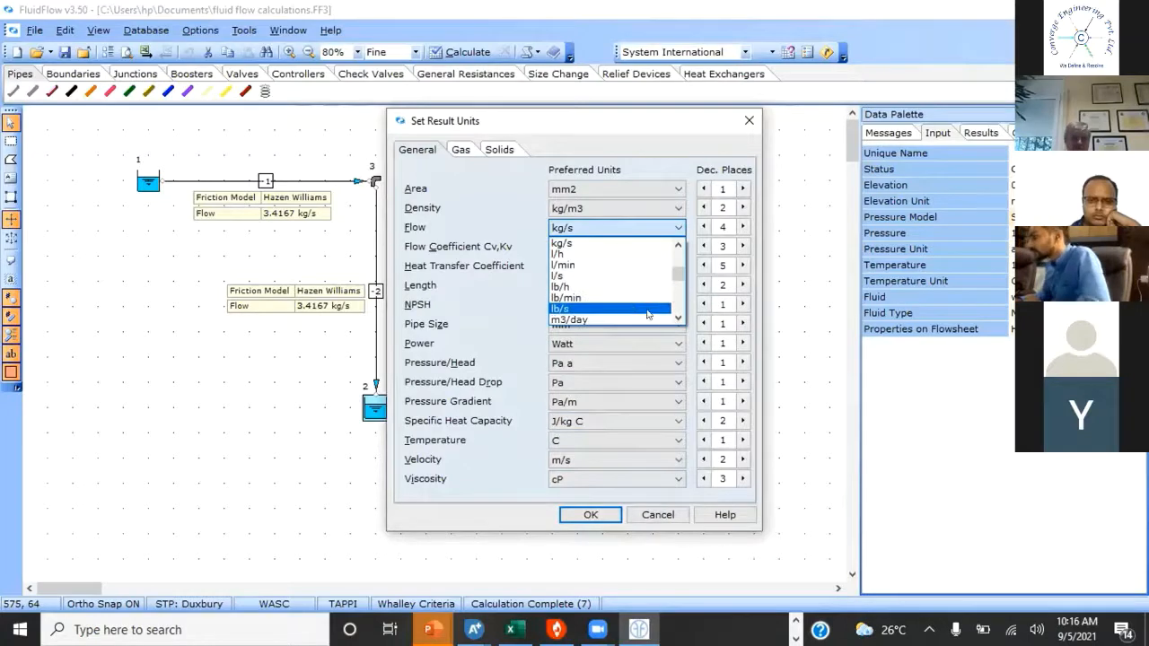
click(677, 246)
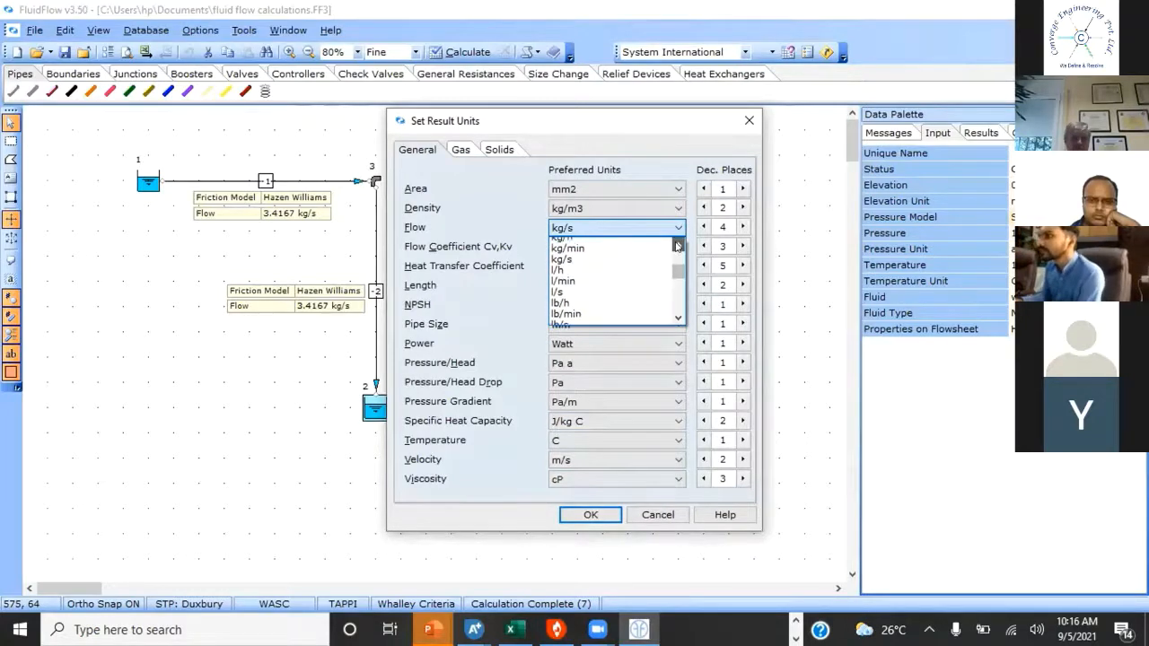
scroll(677, 246, up, 5)
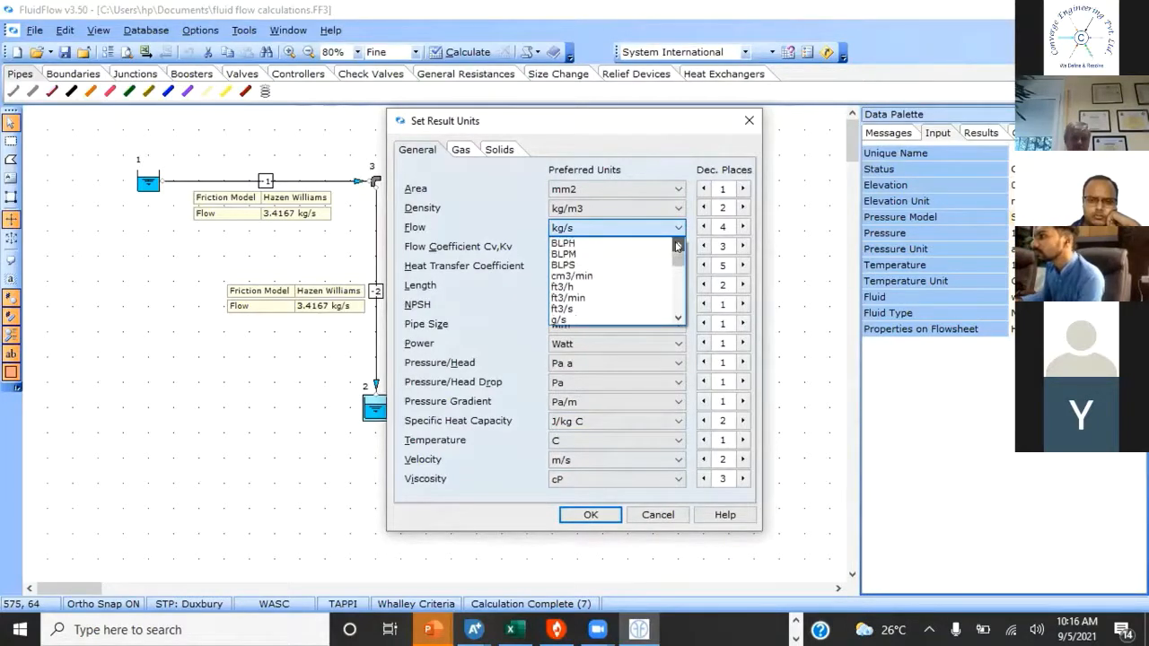
click(679, 316)
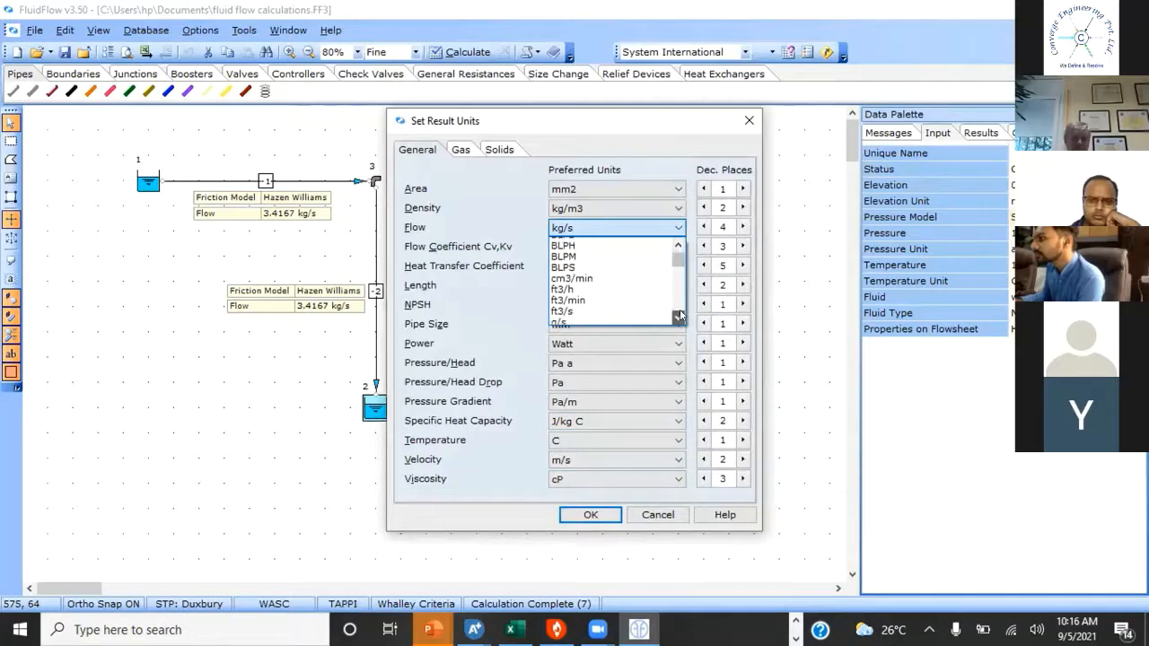
click(679, 316)
click(678, 316)
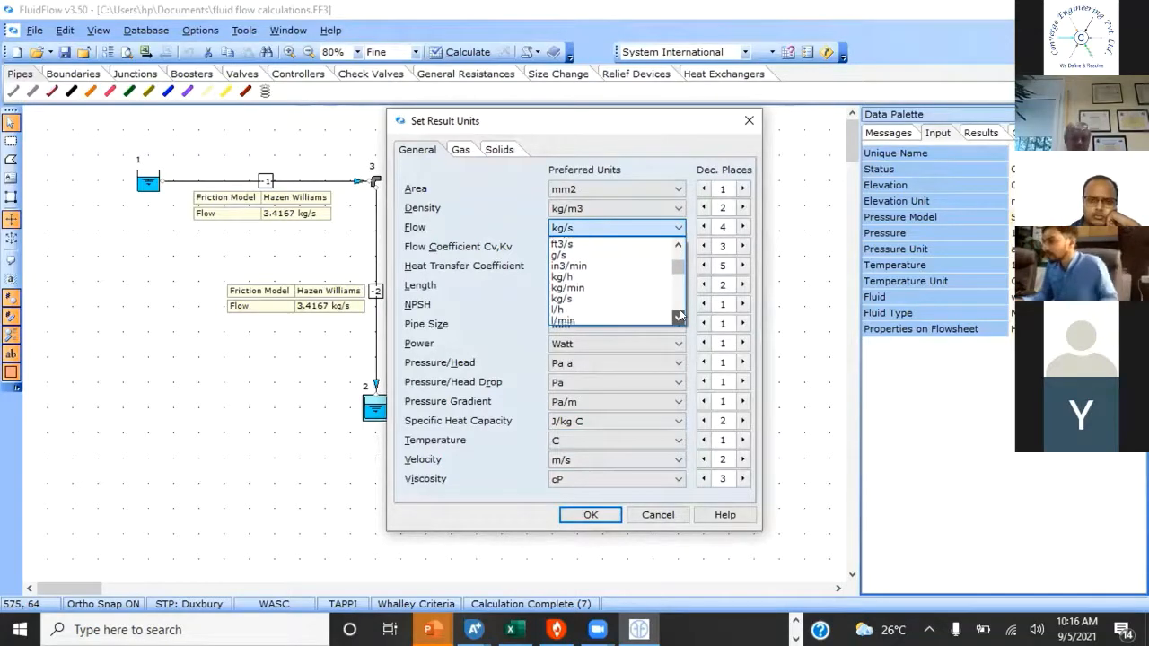
click(679, 316)
click(679, 316)
scroll(665, 314, down, 3)
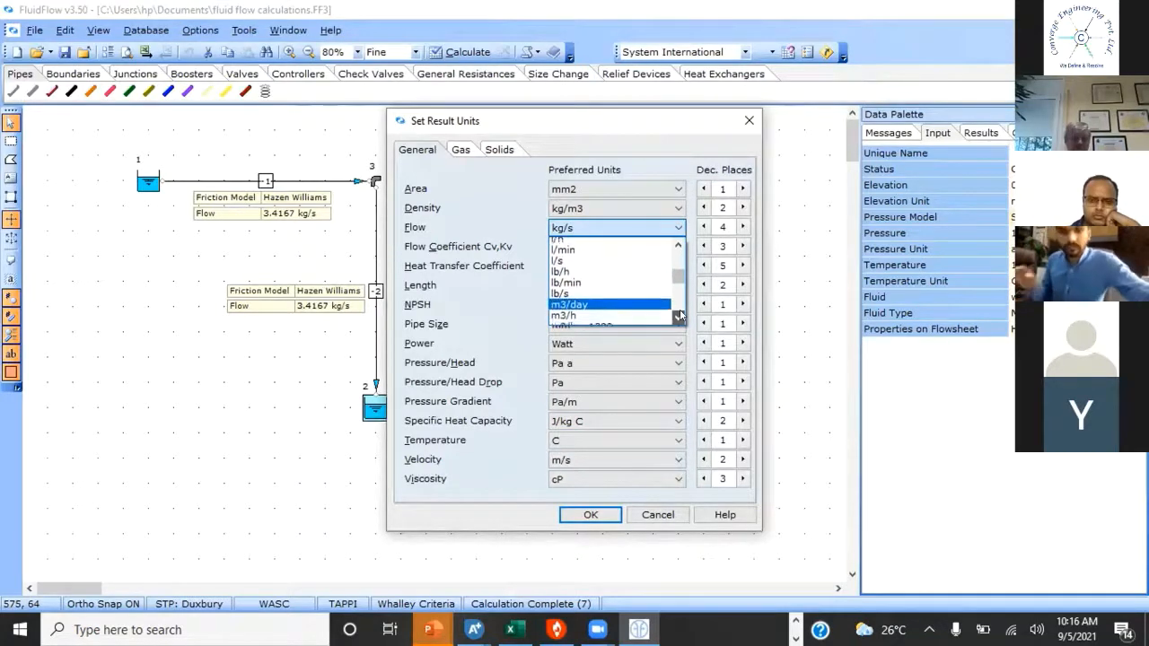
click(557, 286)
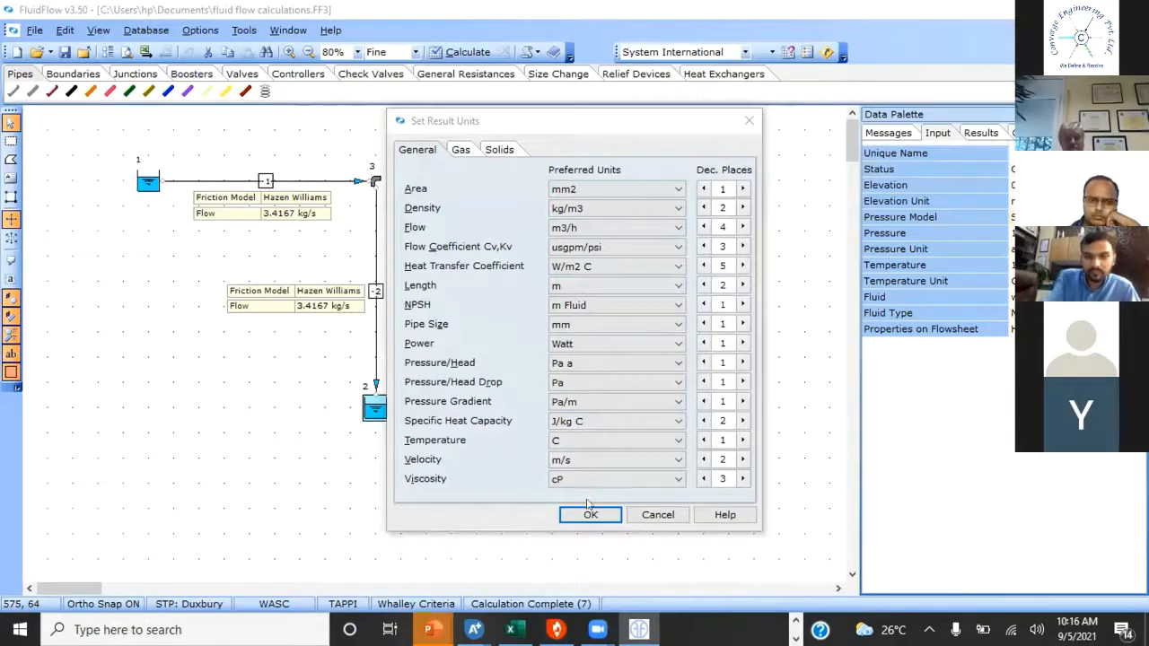
Step: Set the decimal places for Flow to 1, apply the result units and deselect reservoir 2
click(703, 226)
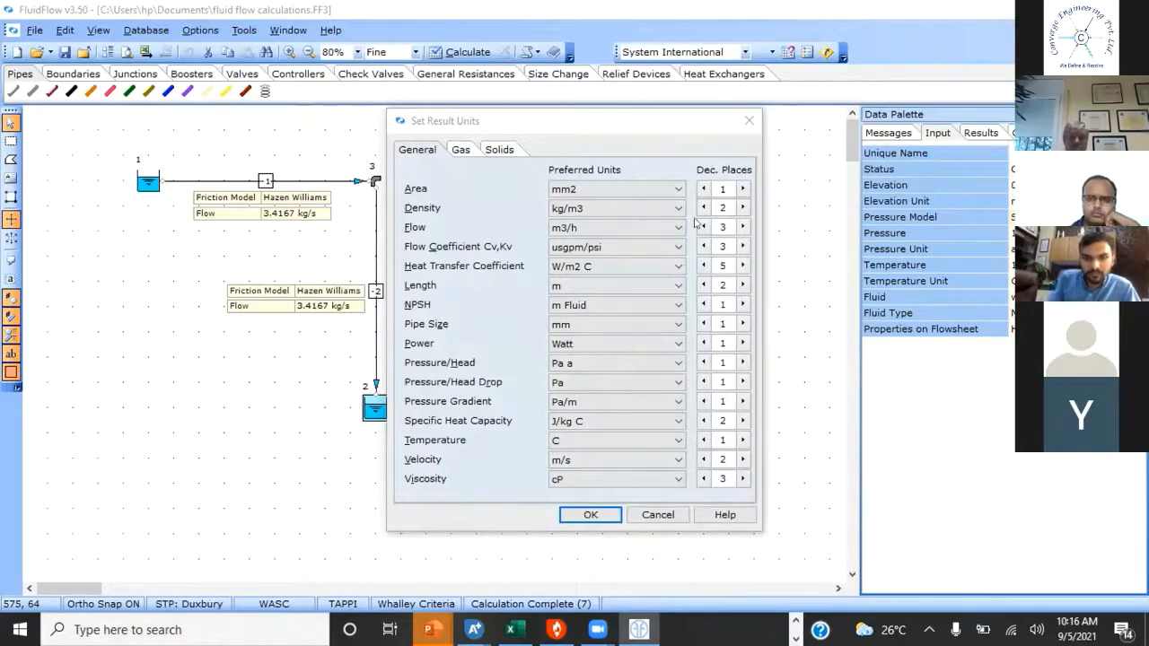
click(703, 226)
click(703, 226)
click(703, 226)
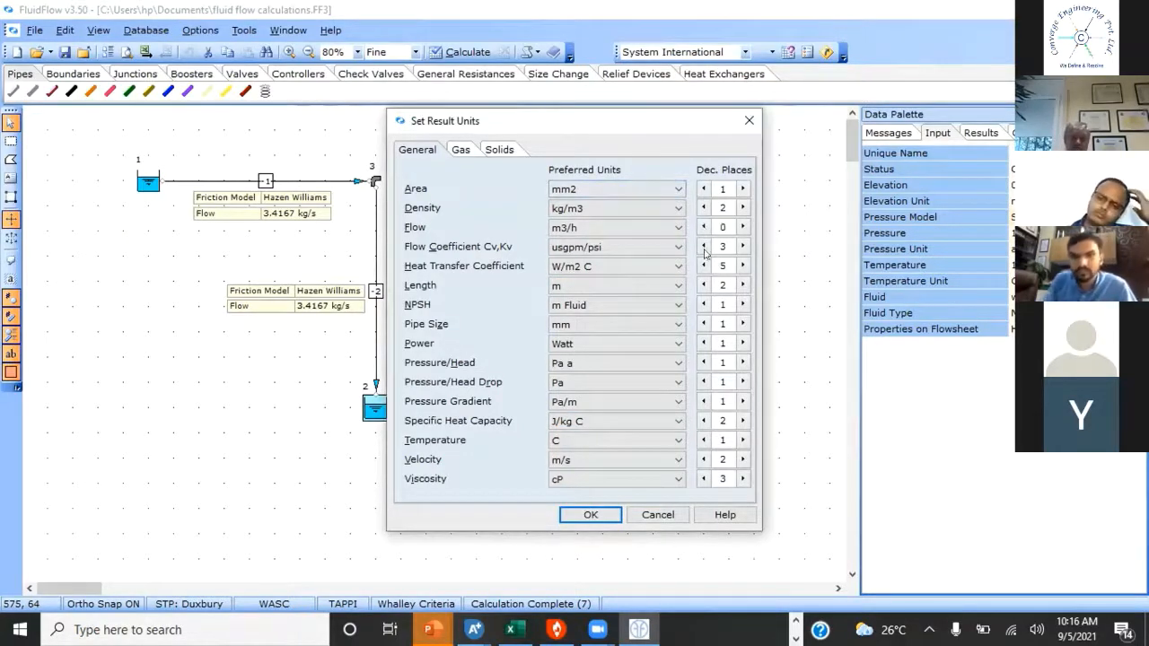
click(742, 228)
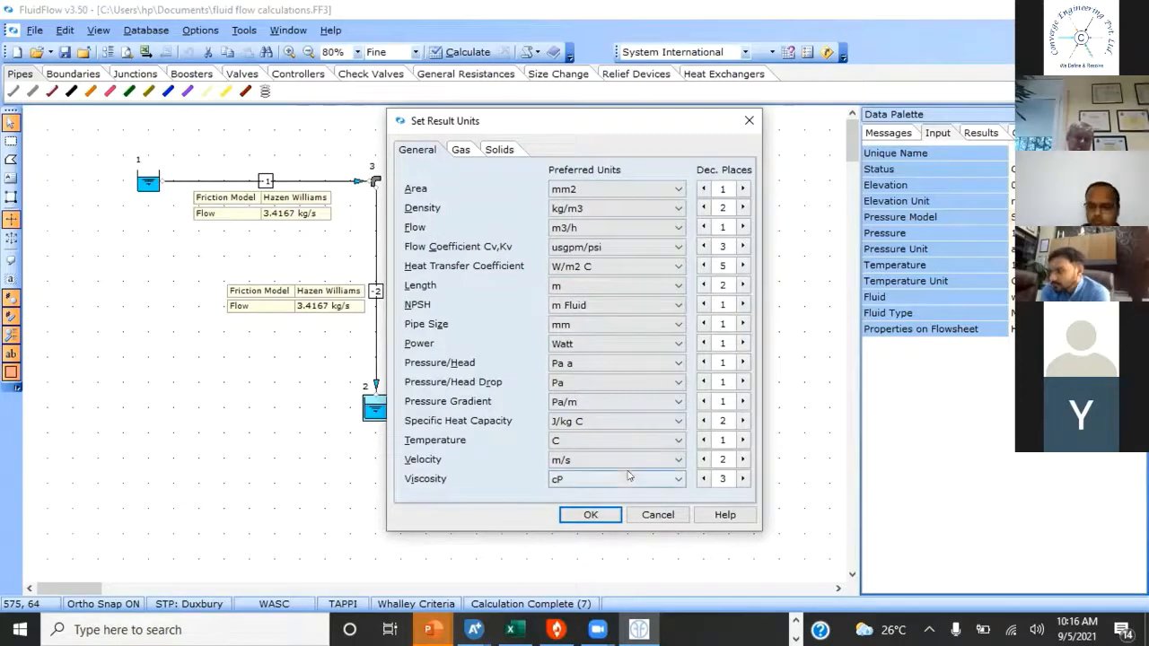
click(575, 510)
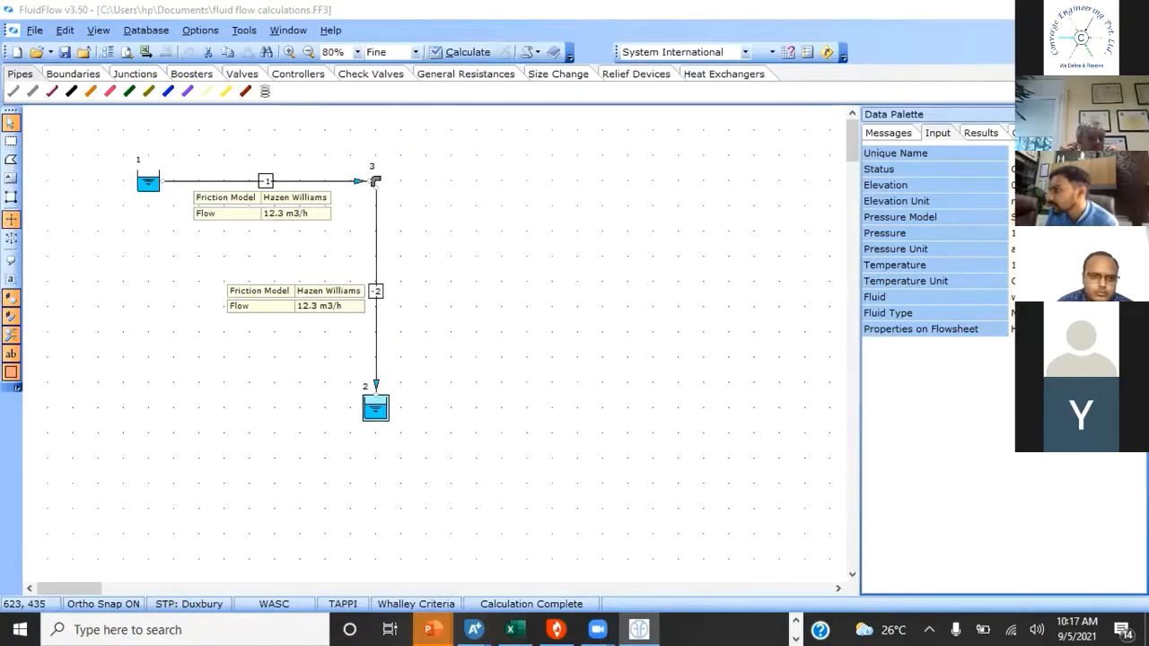
click(431, 483)
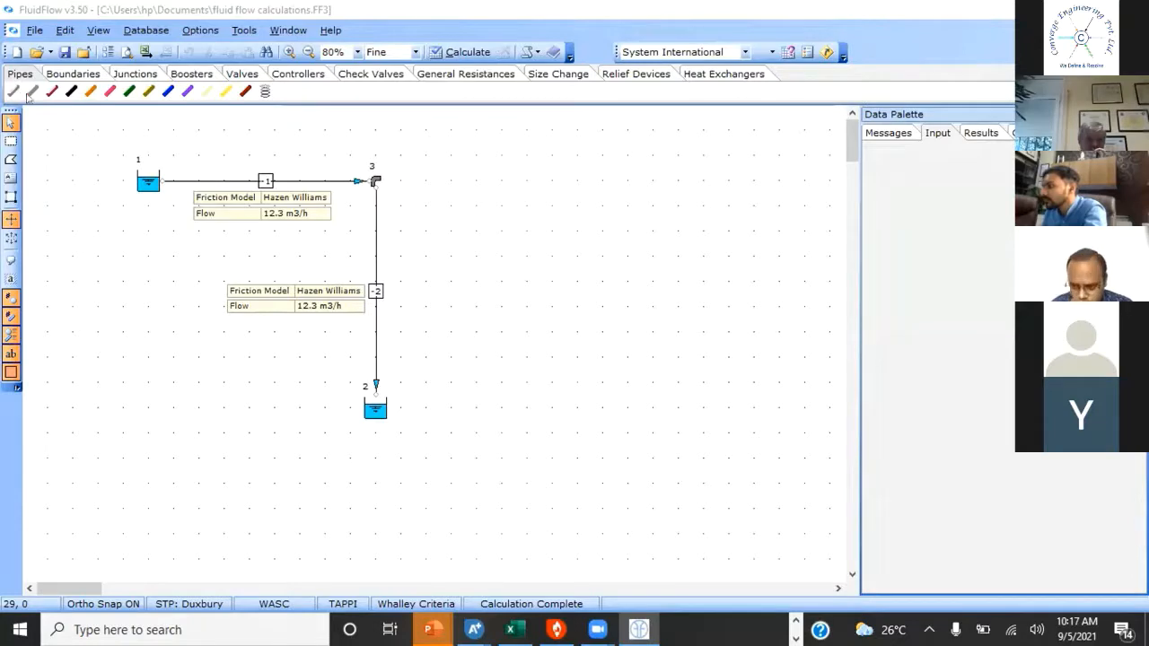
Step: Set the friction model of both pipes, -1 and -2, to Moody together and recalculate the flowsheet
click(320, 182)
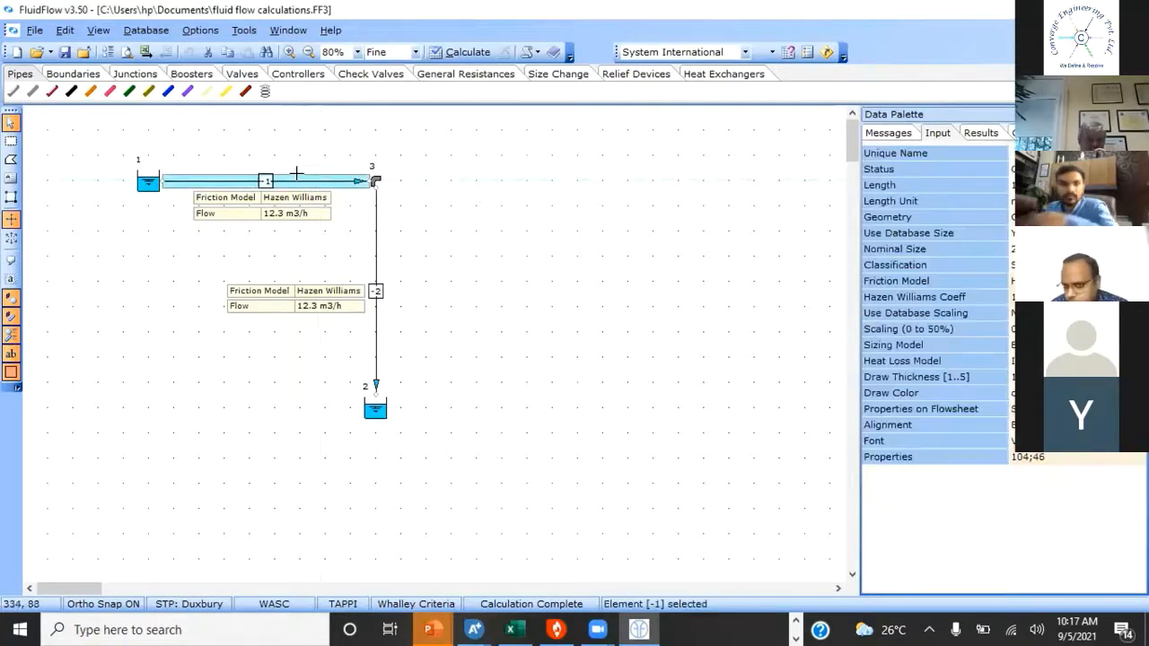
click(373, 238)
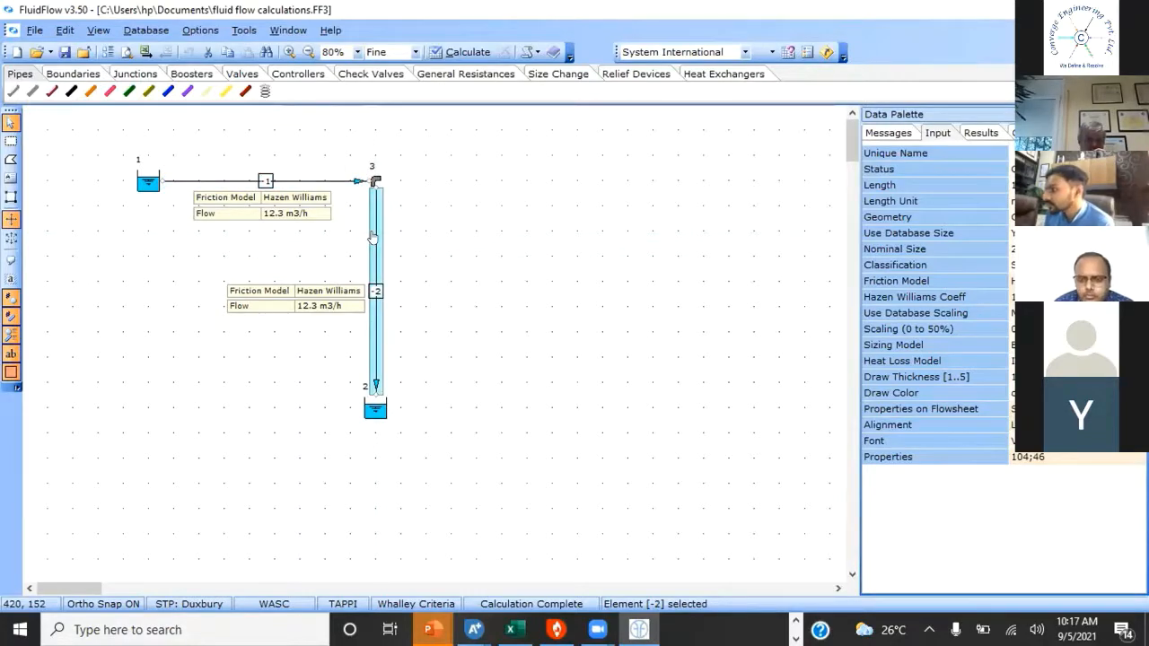
shift+click(249, 184)
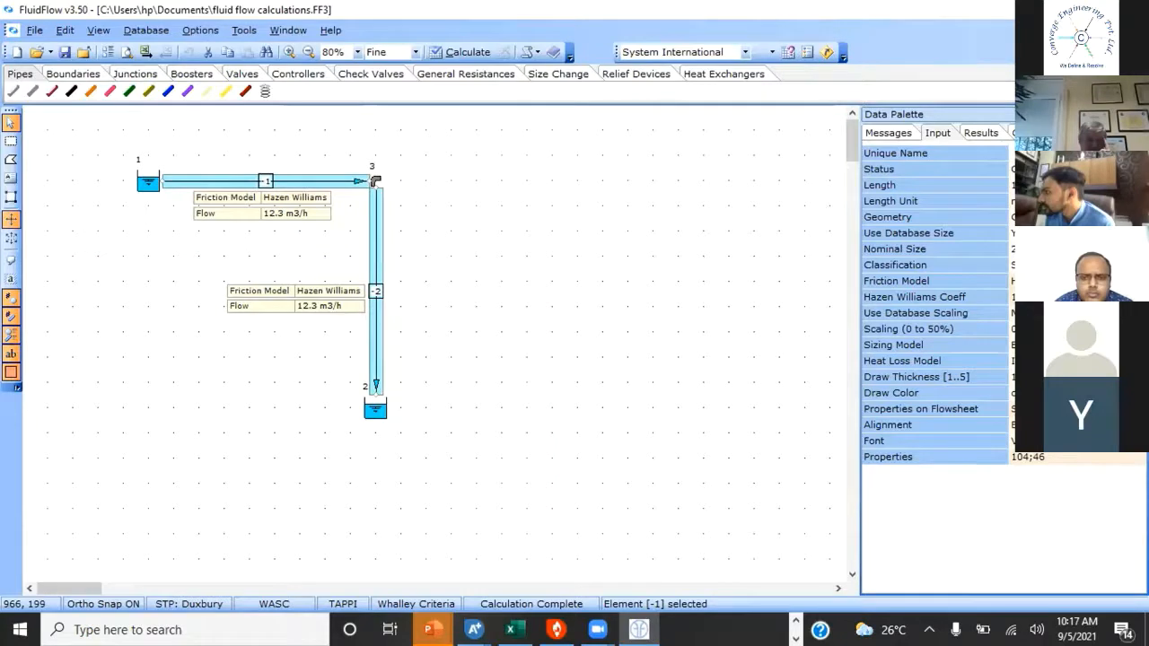
click(1014, 281)
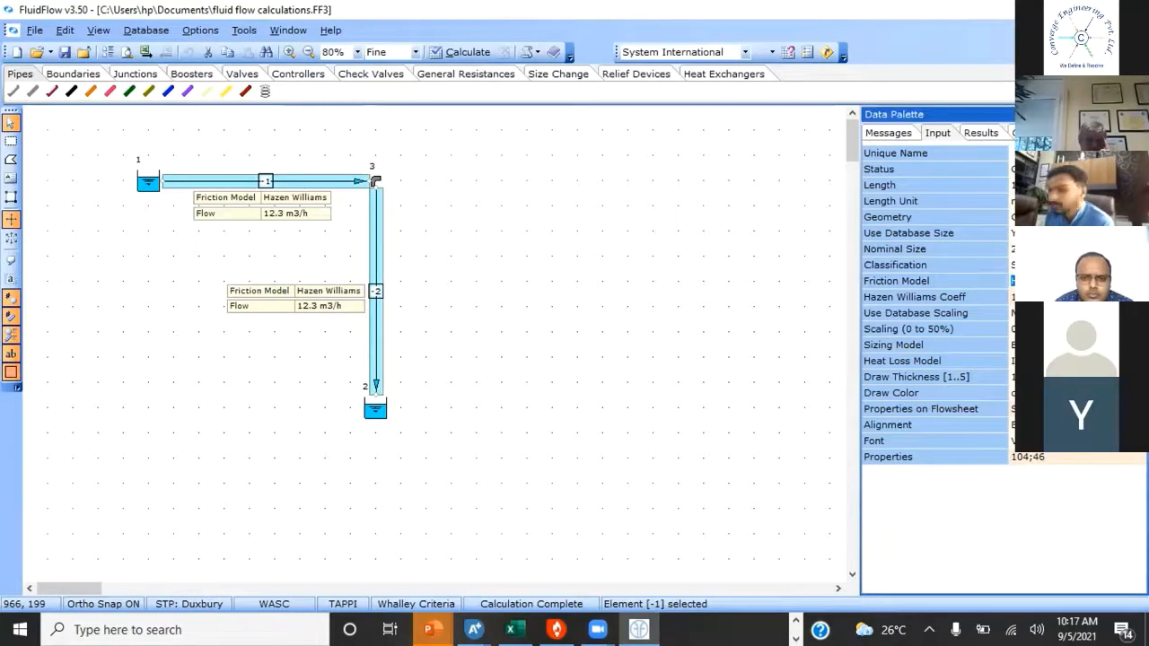
click(1014, 281)
click(1013, 305)
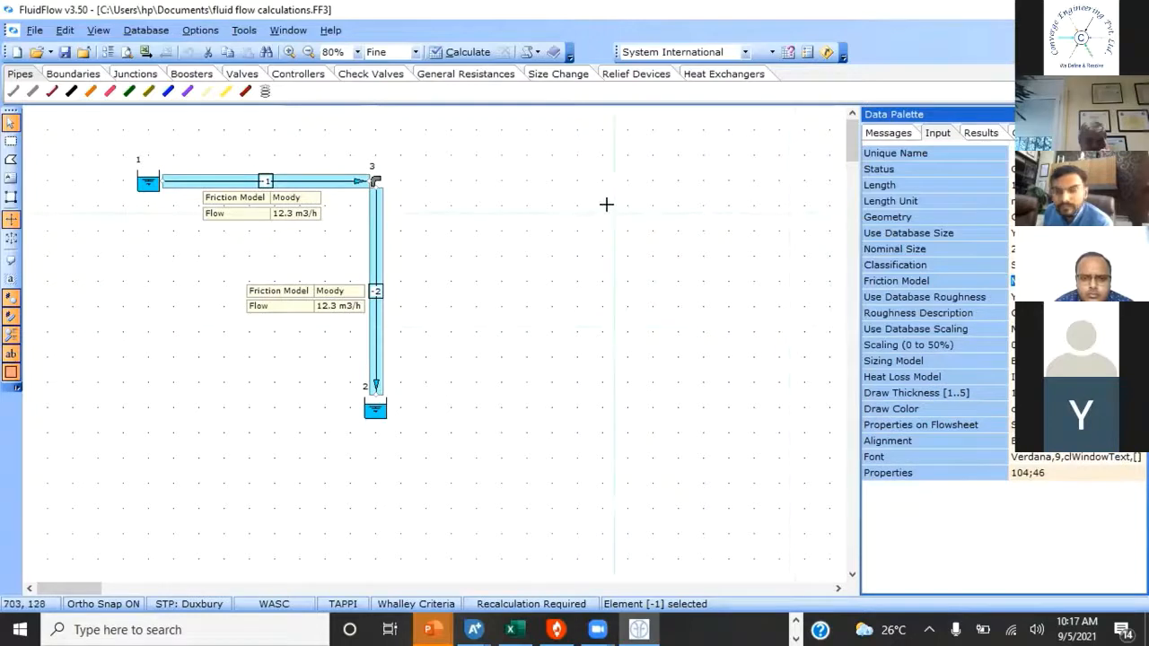
click(467, 52)
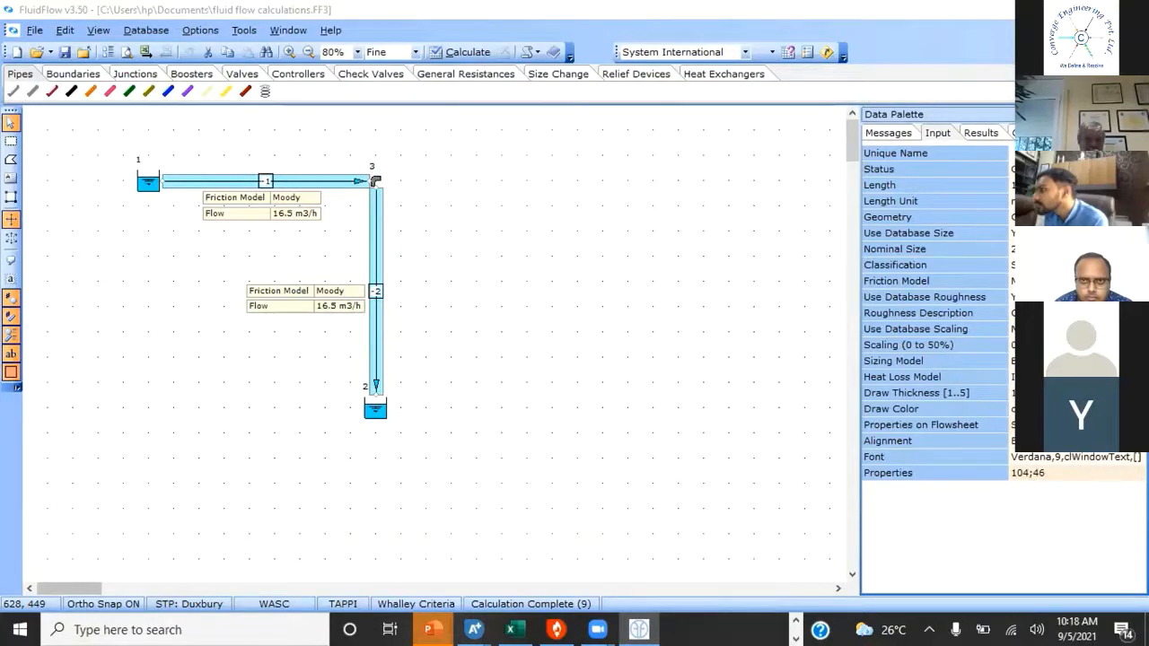
click(483, 499)
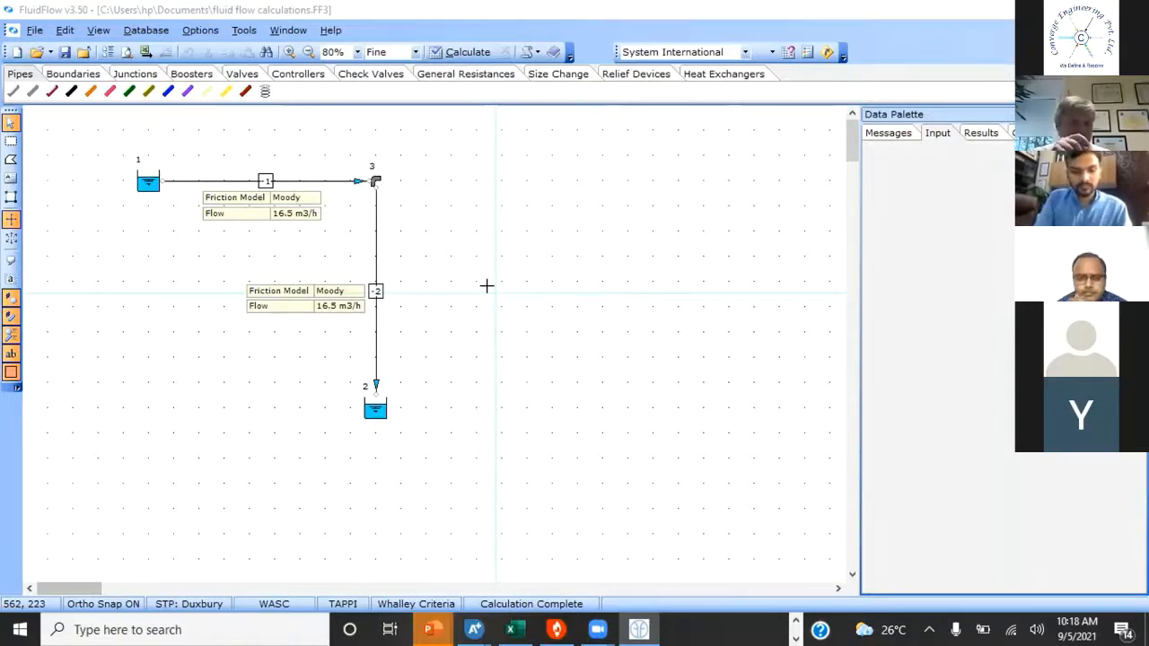
Step: Put away the Data palette issue resolution note and show the COOLING WATER NETWORK (Water imbalance) slide in PowerPoint
click(32, 32)
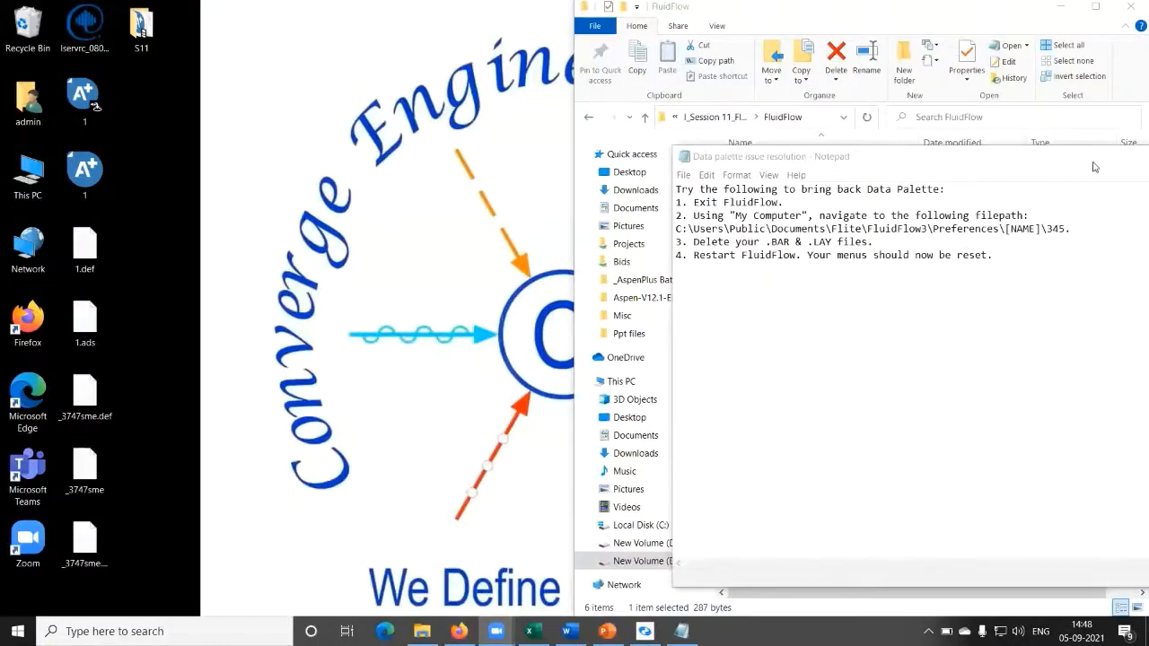
click(906, 167)
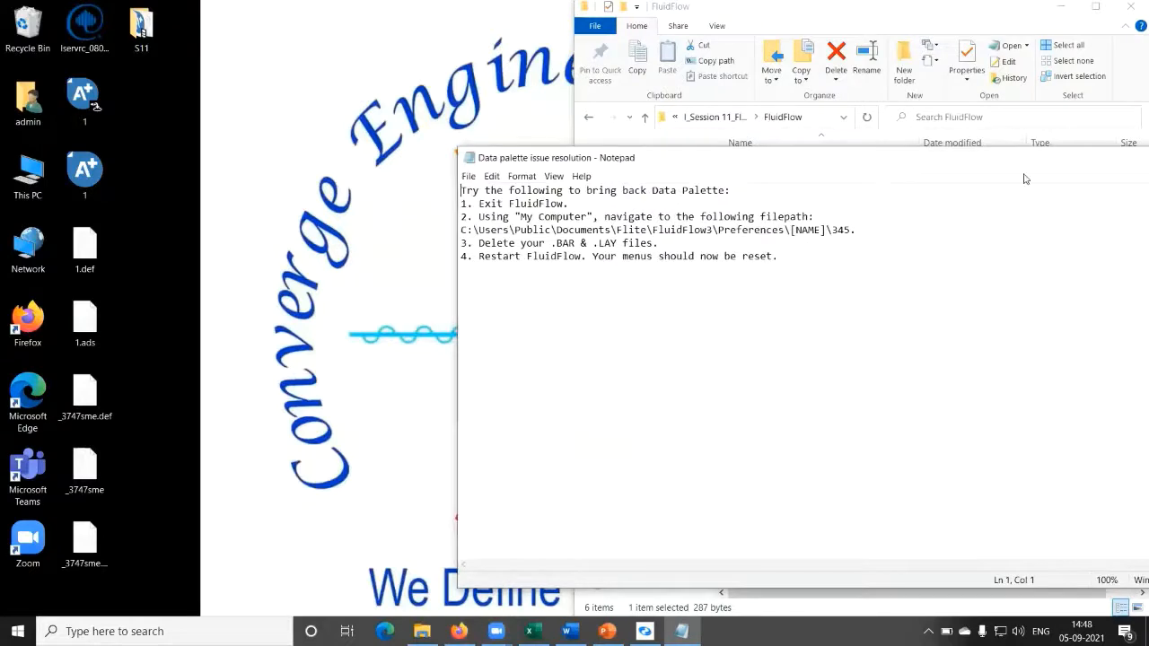
drag(1010, 170, 860, 172)
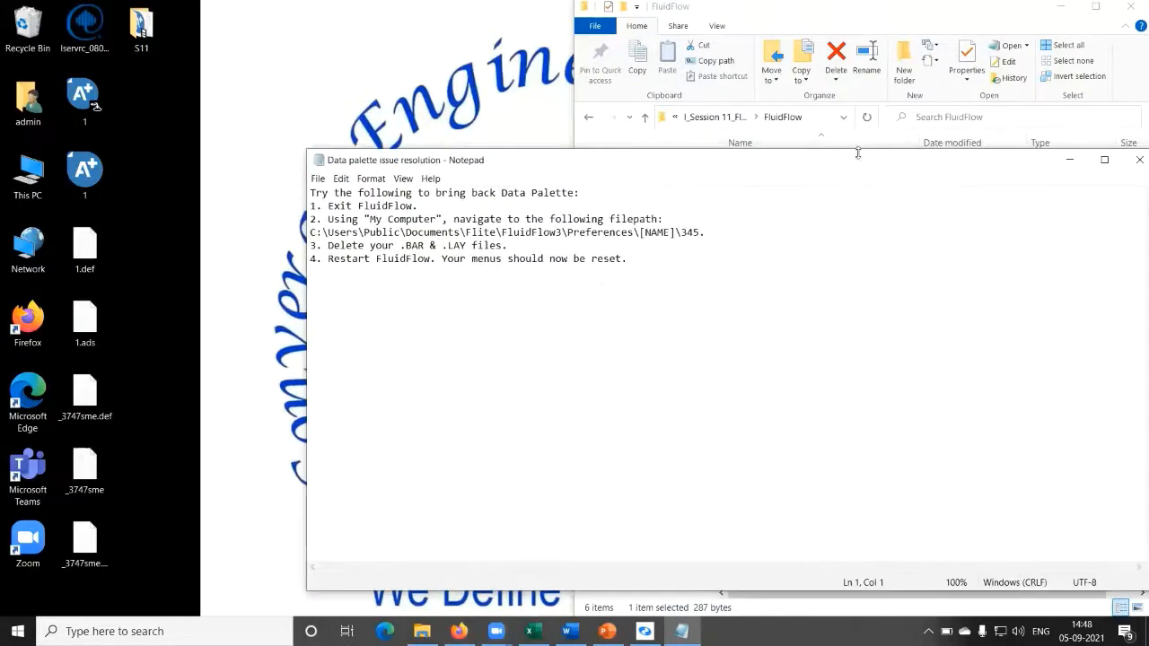
click(1069, 160)
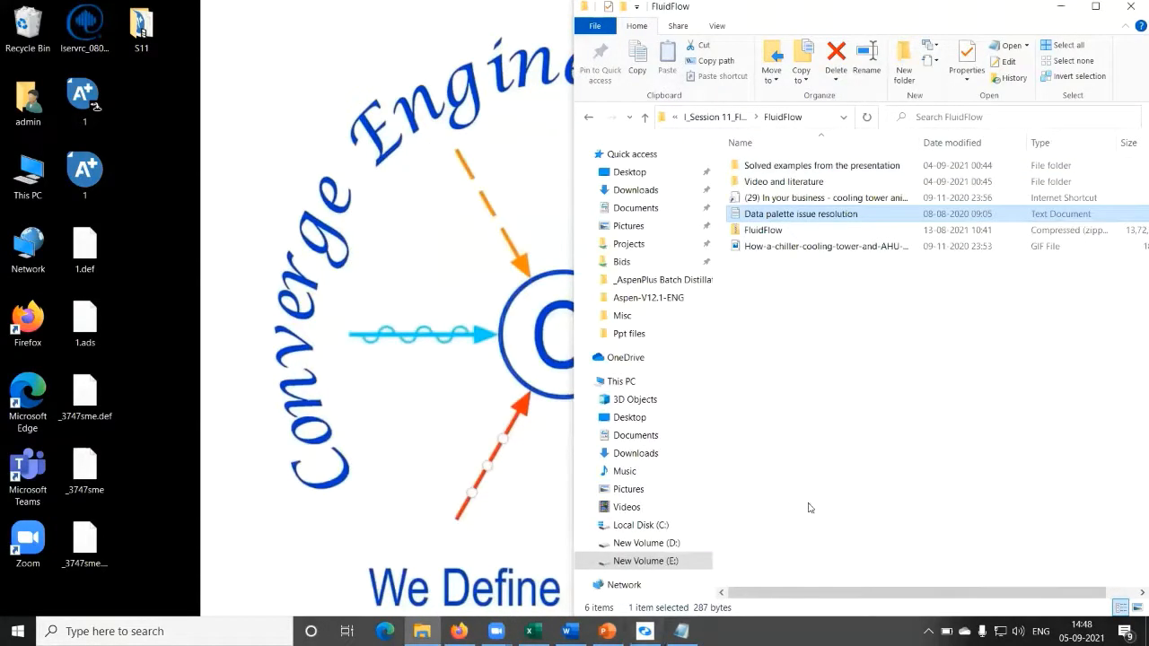
click(607, 631)
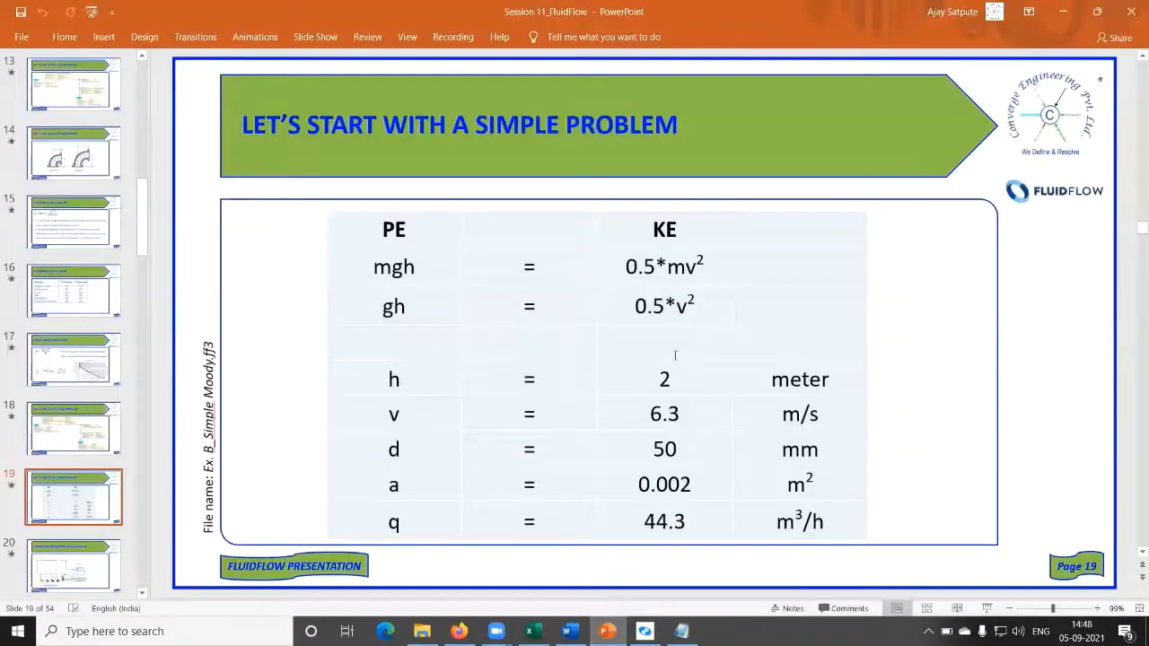
scroll(673, 358, down, 1)
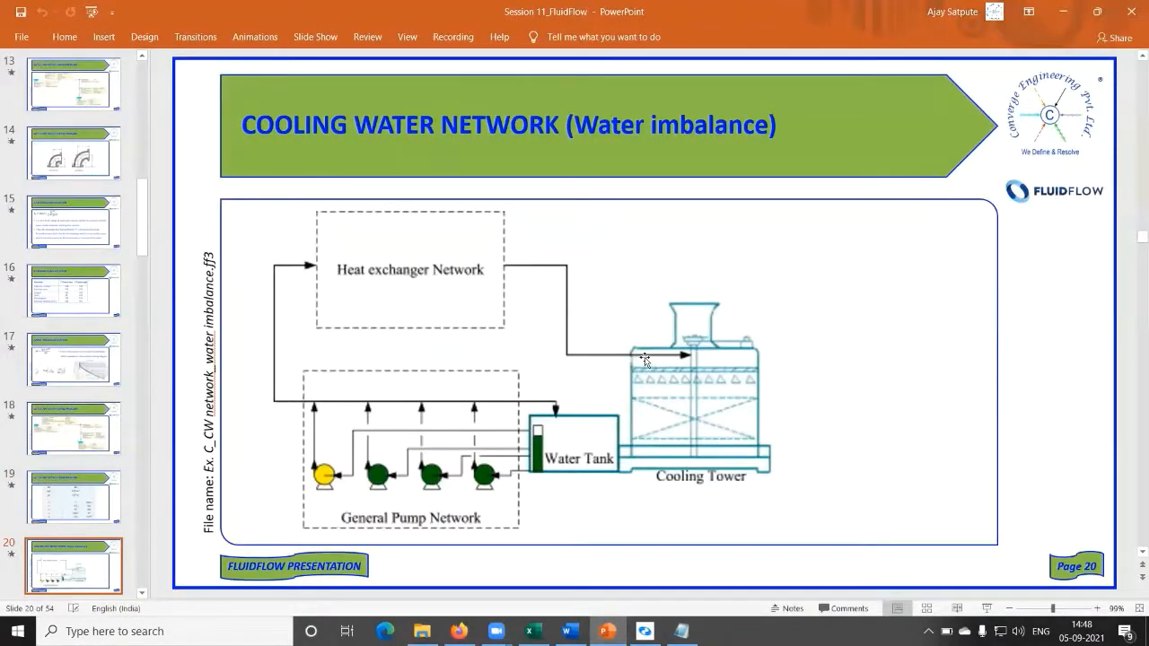
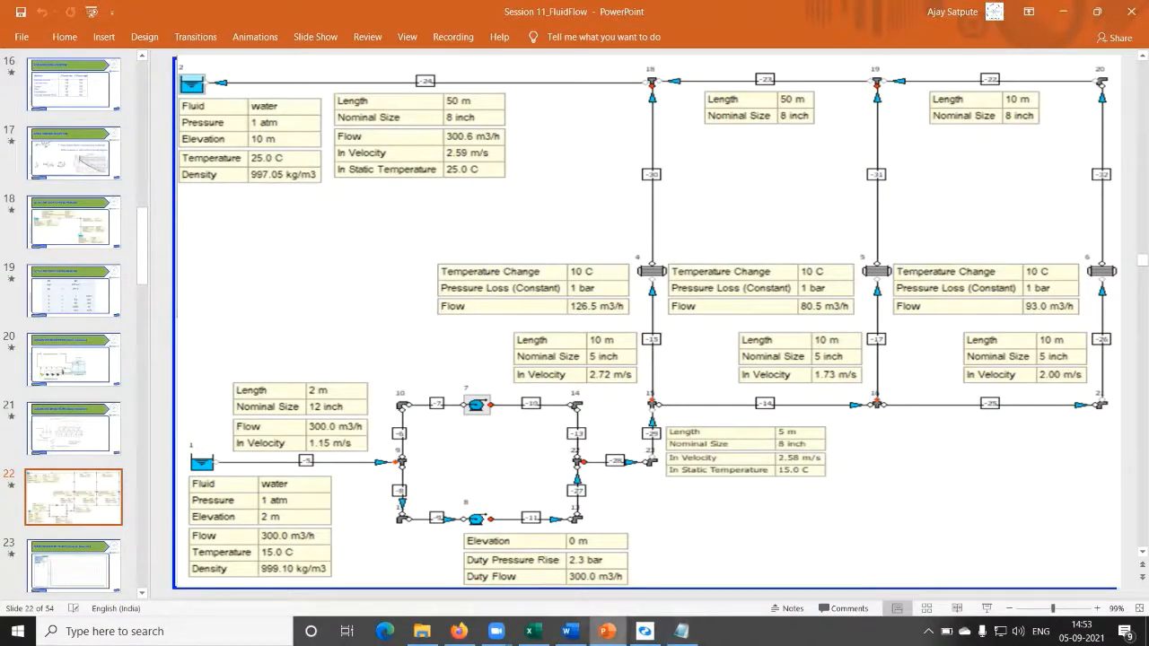
Step: Switch to FluidFlow, close all open flowsheets without saving changes, and maximize the blank Flowsheet1
click(644, 631)
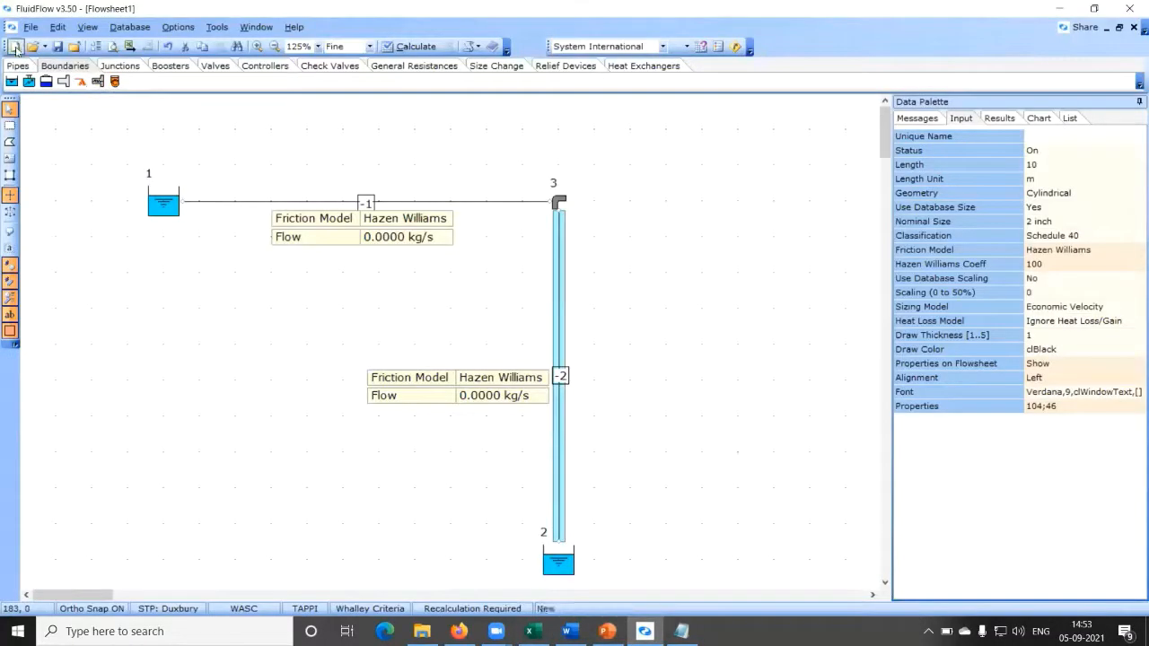
click(32, 28)
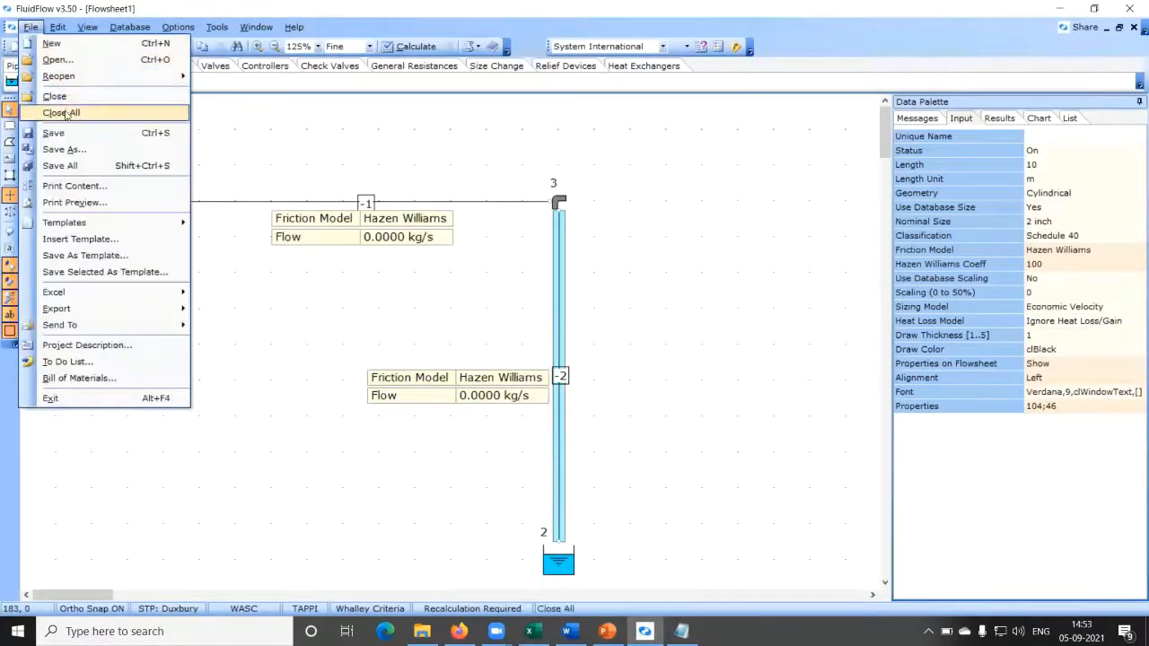
click(66, 114)
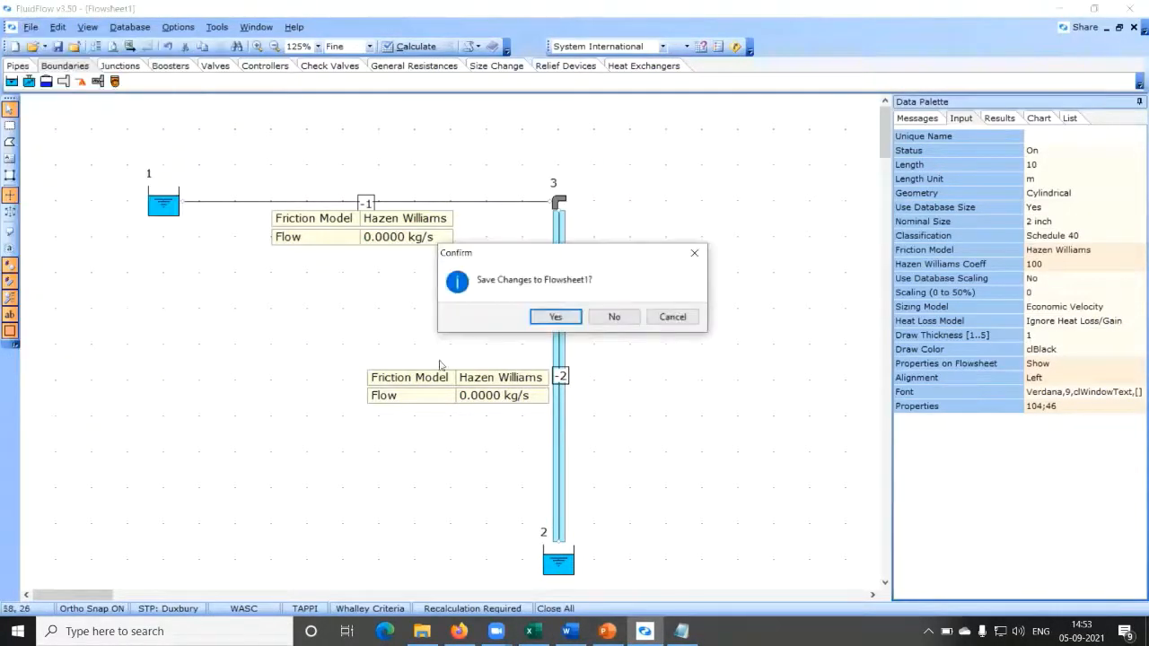
click(615, 318)
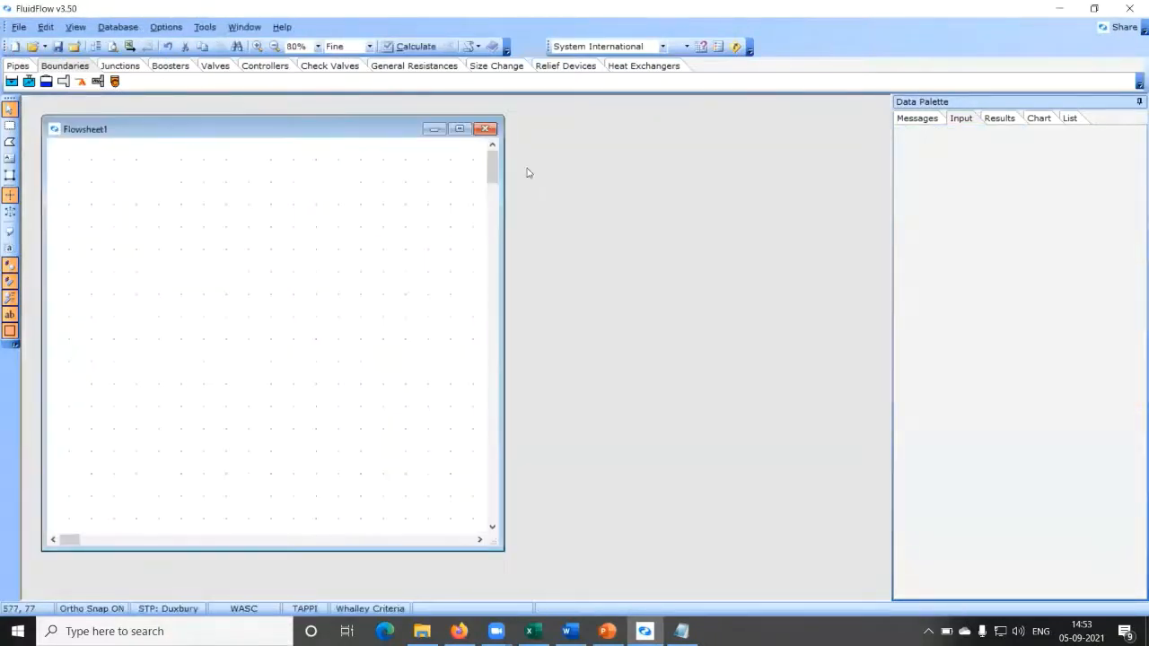
click(458, 128)
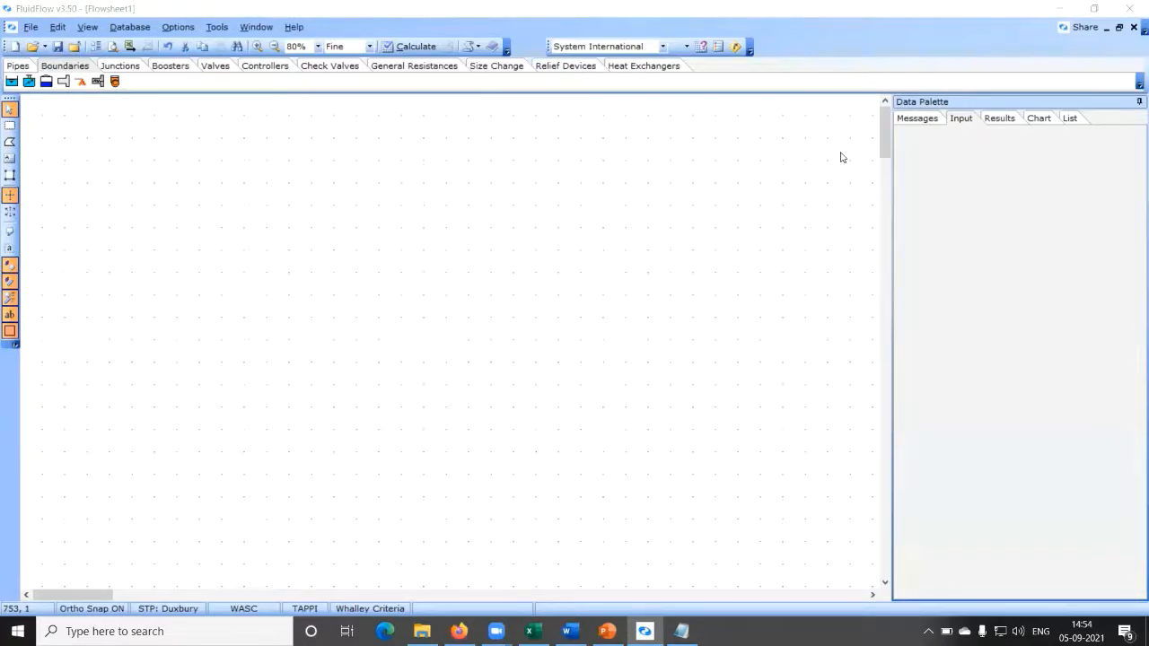
Step: Set the blank flowsheet's zoom to 60%
click(317, 46)
click(318, 47)
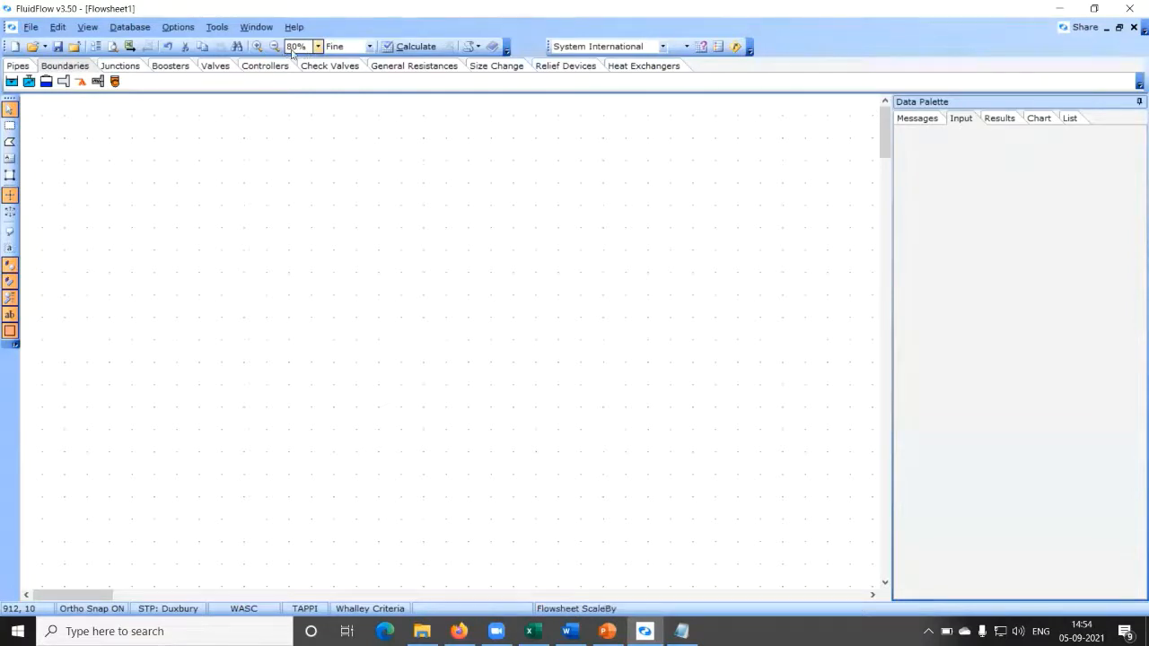
click(319, 47)
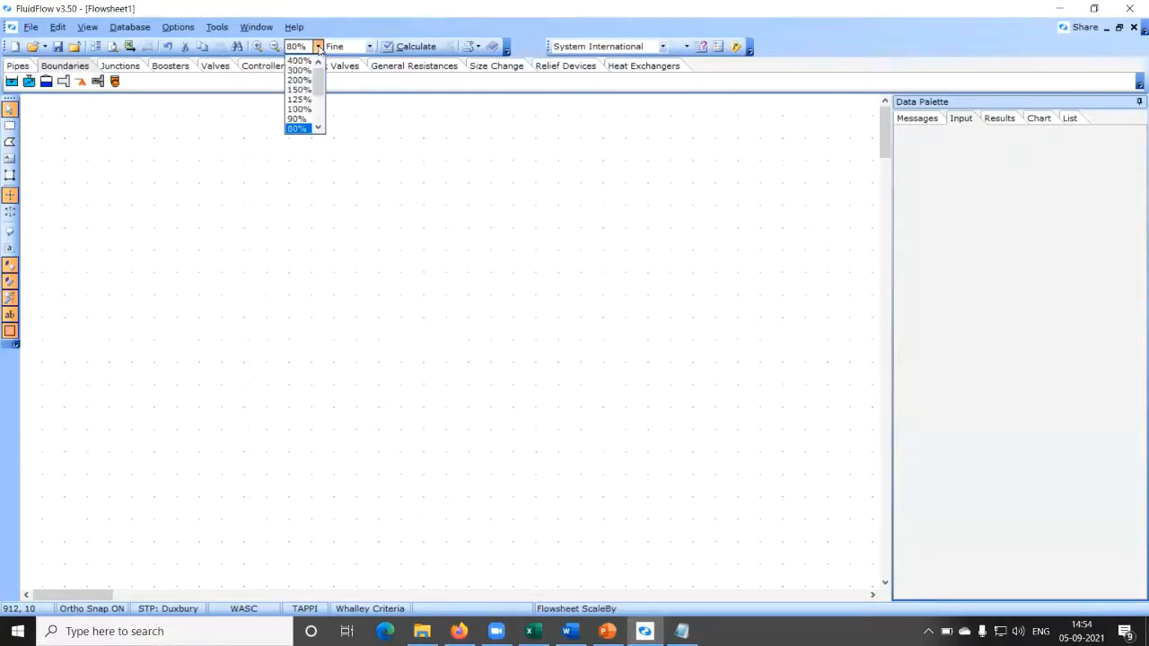
click(318, 128)
click(317, 127)
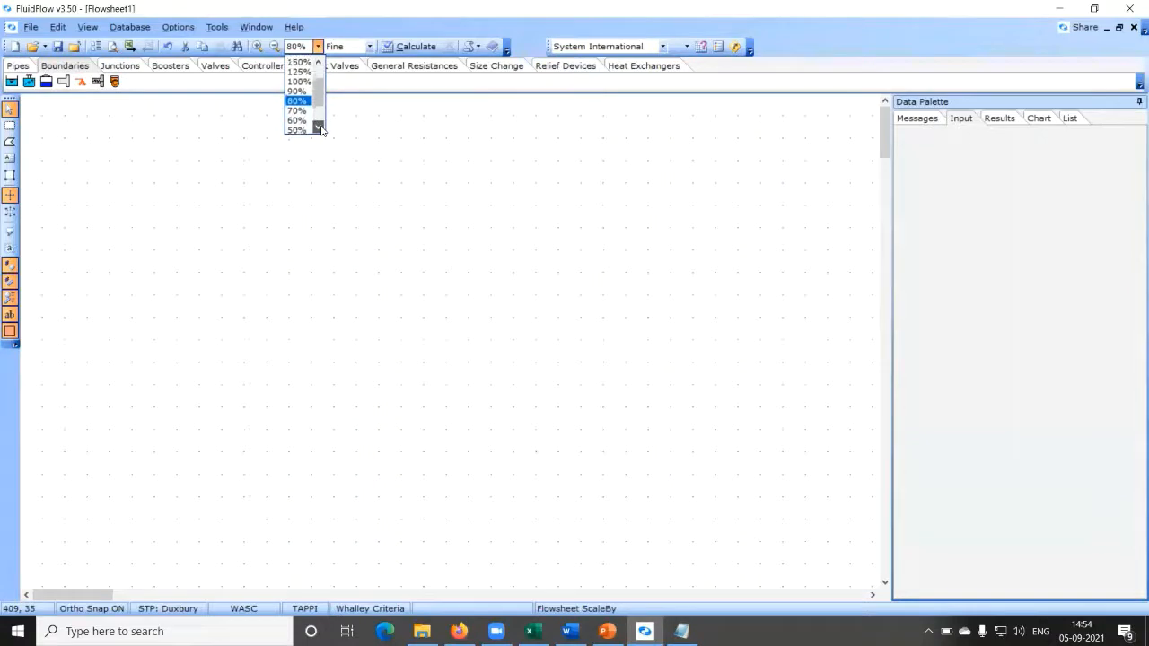
click(296, 119)
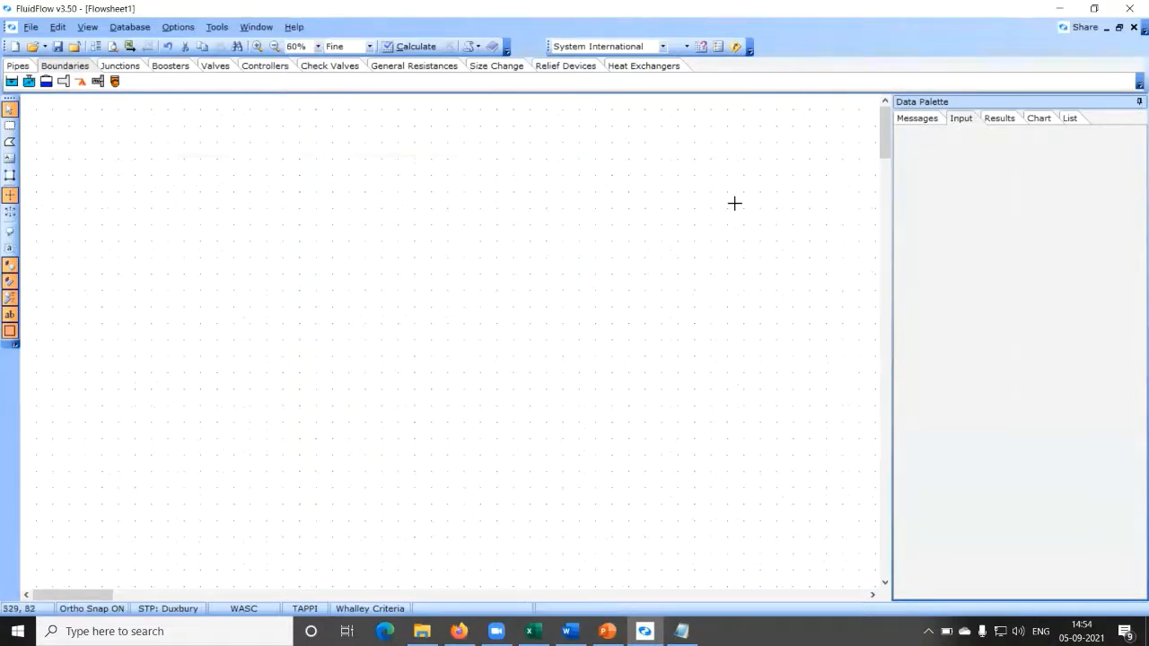
Step: Place two Known or Assigned Pressure boundaries along the flowsheet's left edge, one near the top and one in the lower part
click(11, 82)
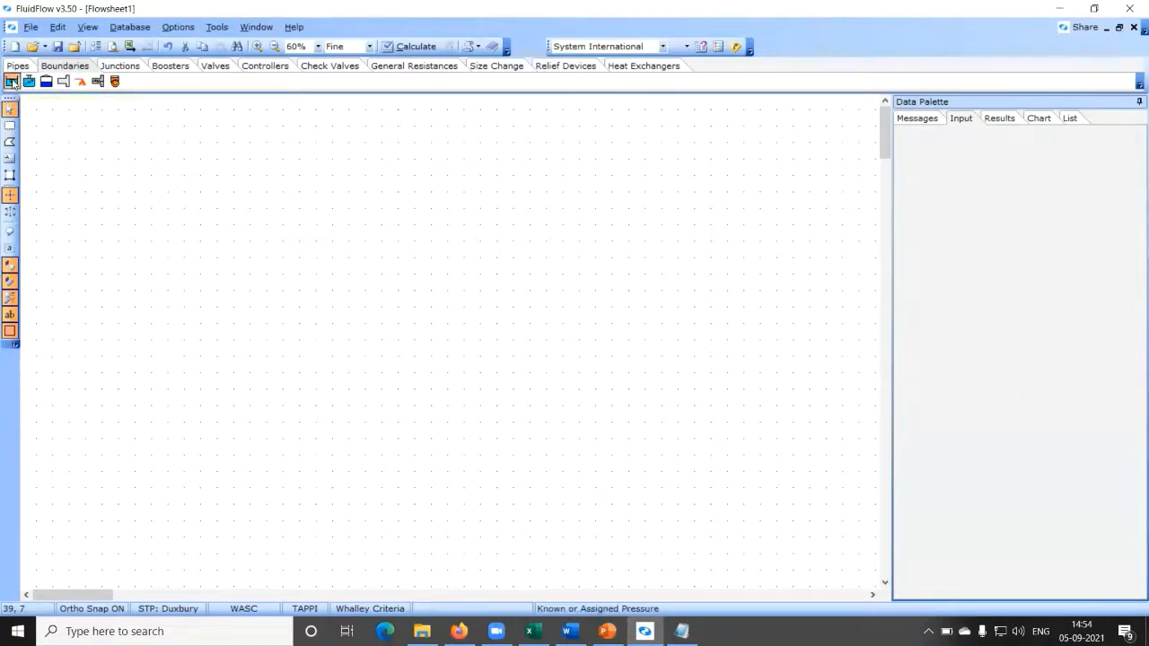
click(51, 127)
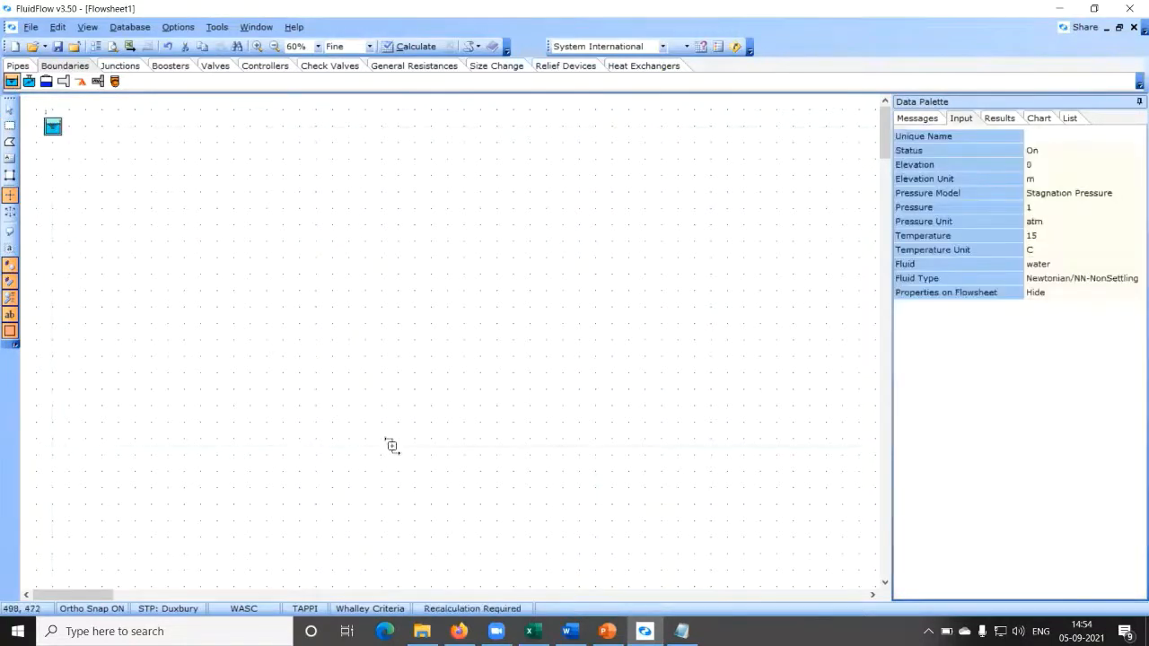
click(52, 488)
Step: Add two vertically aligned pumps to the right of the lower boundary, one below and one above its level
click(170, 68)
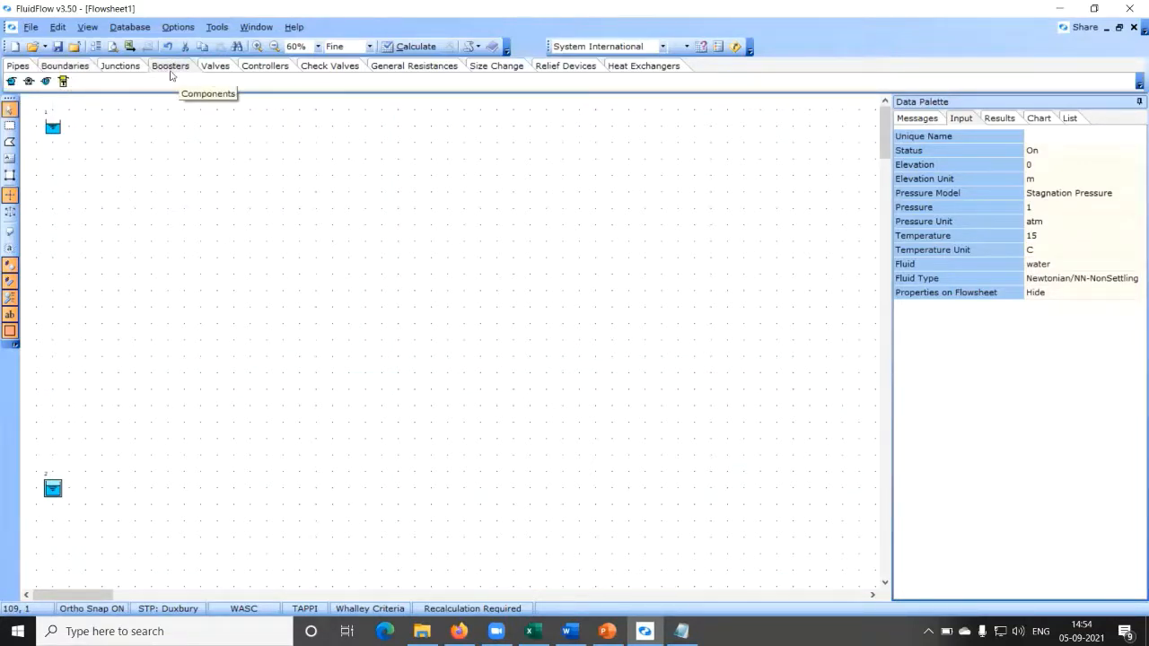
click(11, 82)
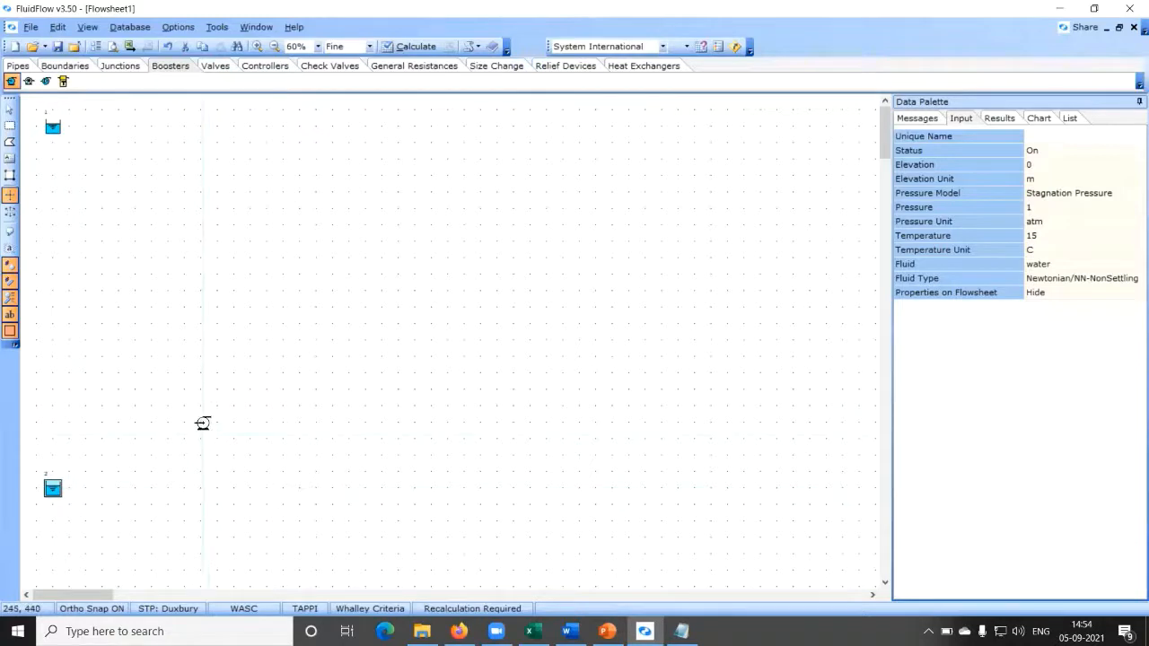
click(218, 570)
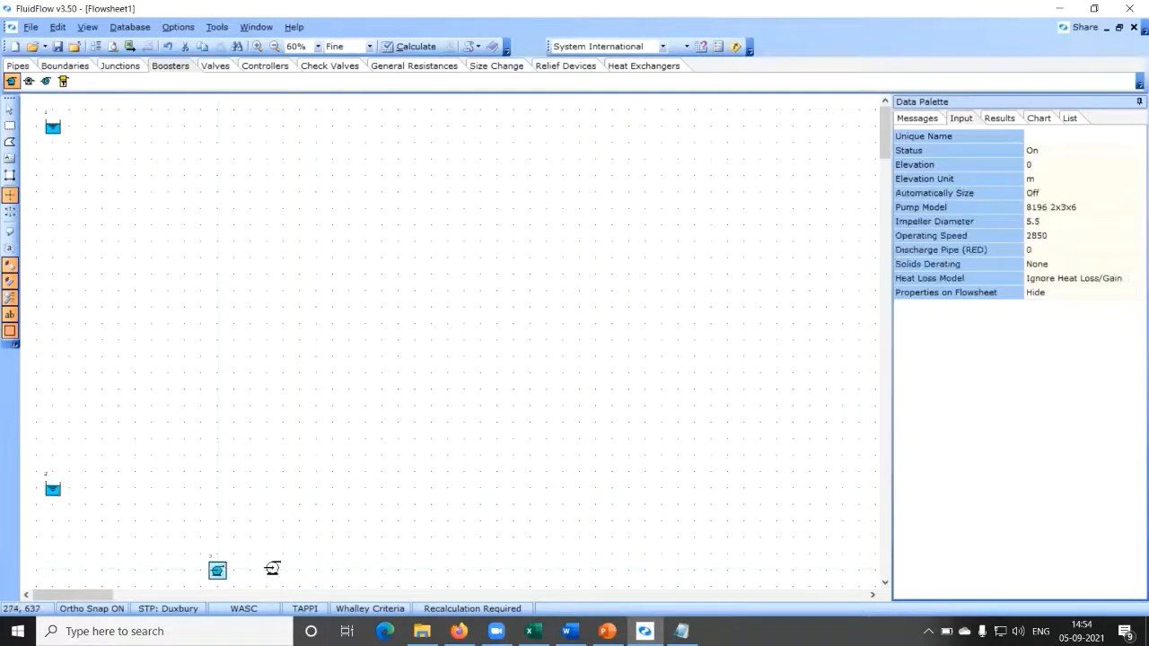
click(217, 404)
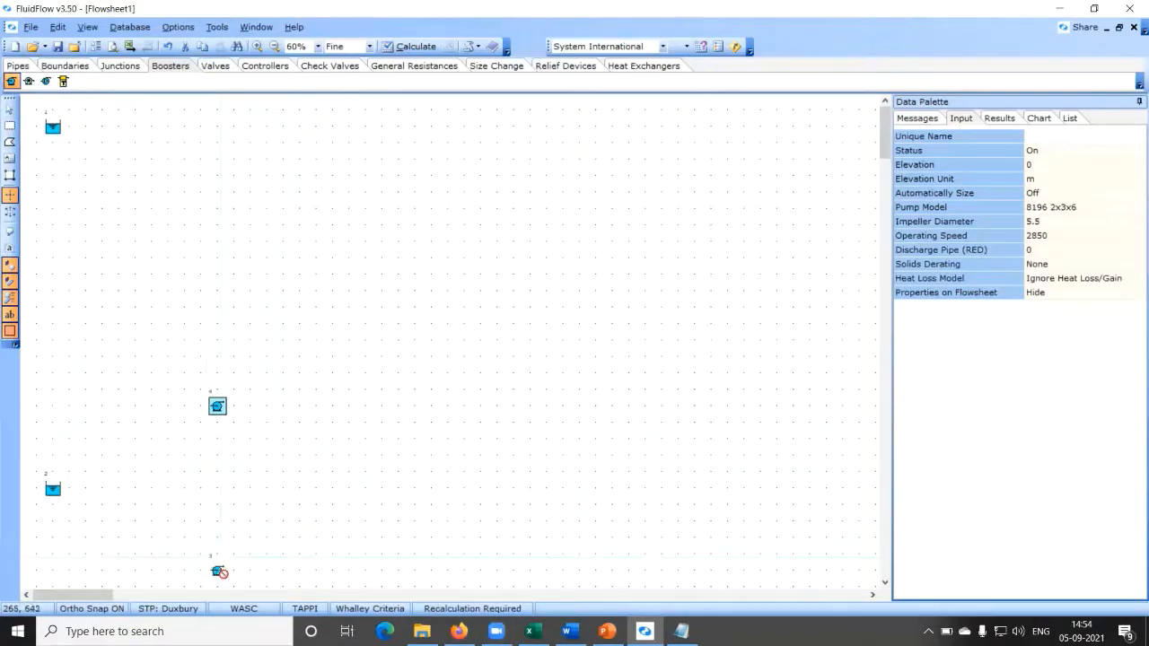
Step: Place three shell-and-tube heat exchangers in one horizontal row above and to the right of the pumps
click(646, 66)
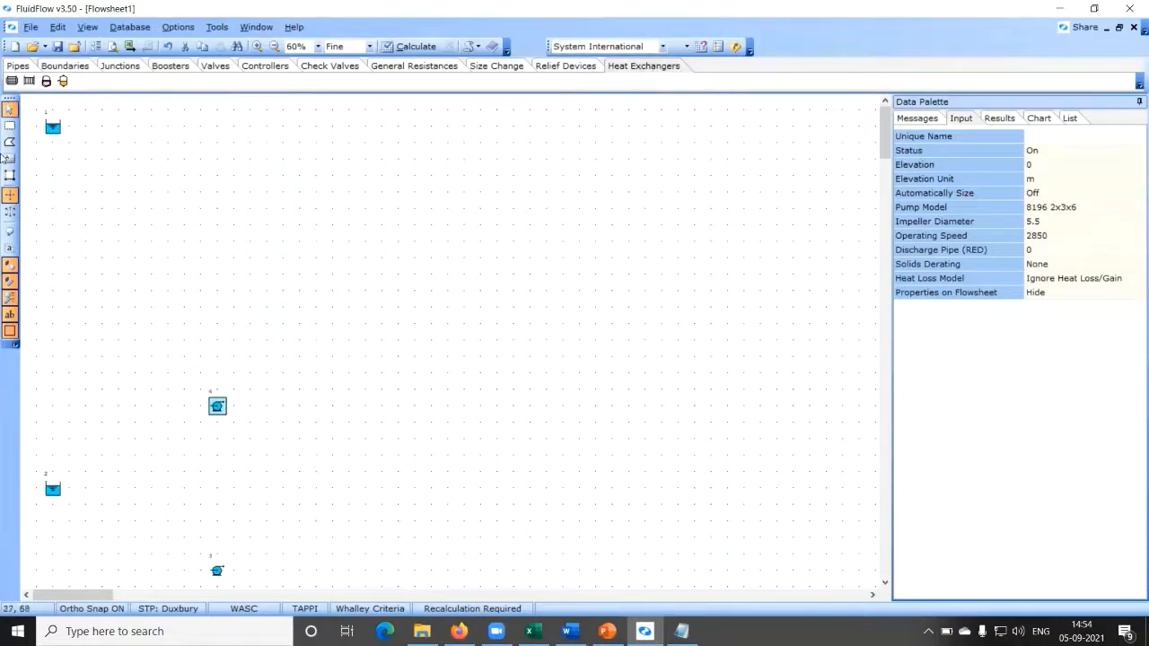
click(12, 80)
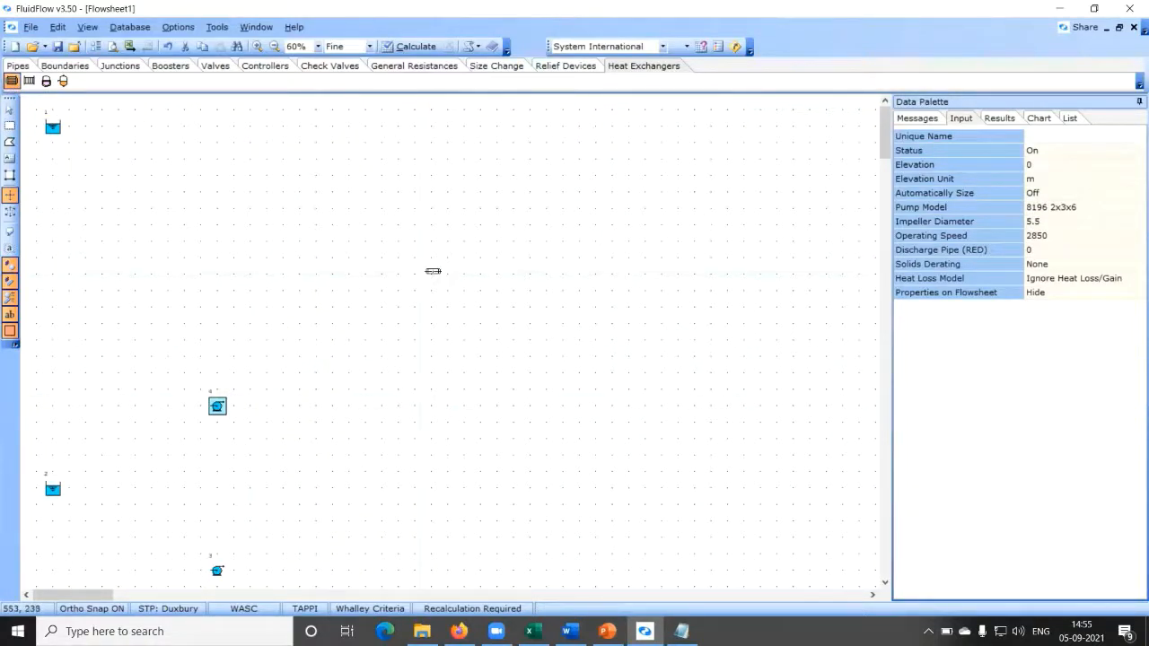
click(431, 274)
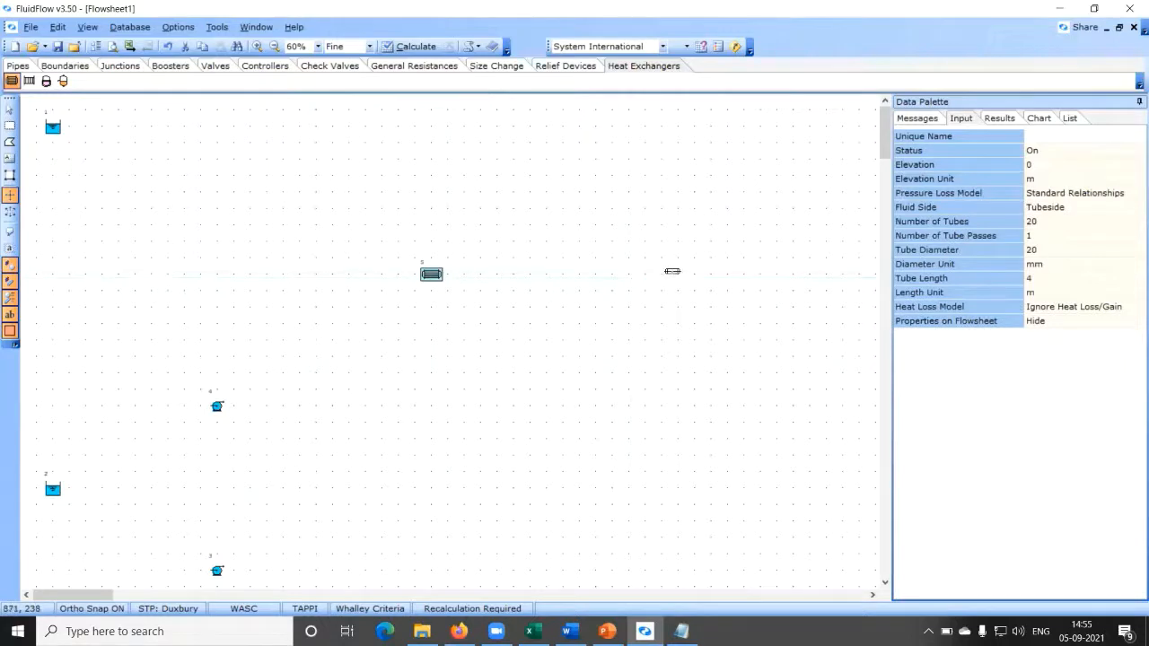
click(674, 273)
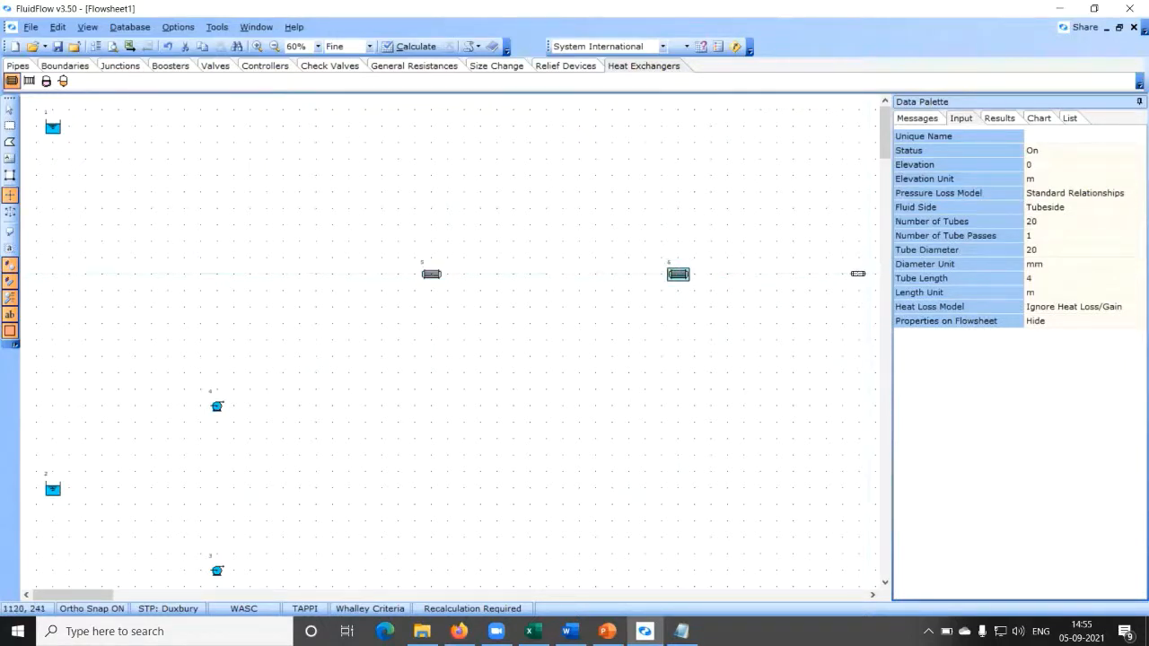
click(862, 273)
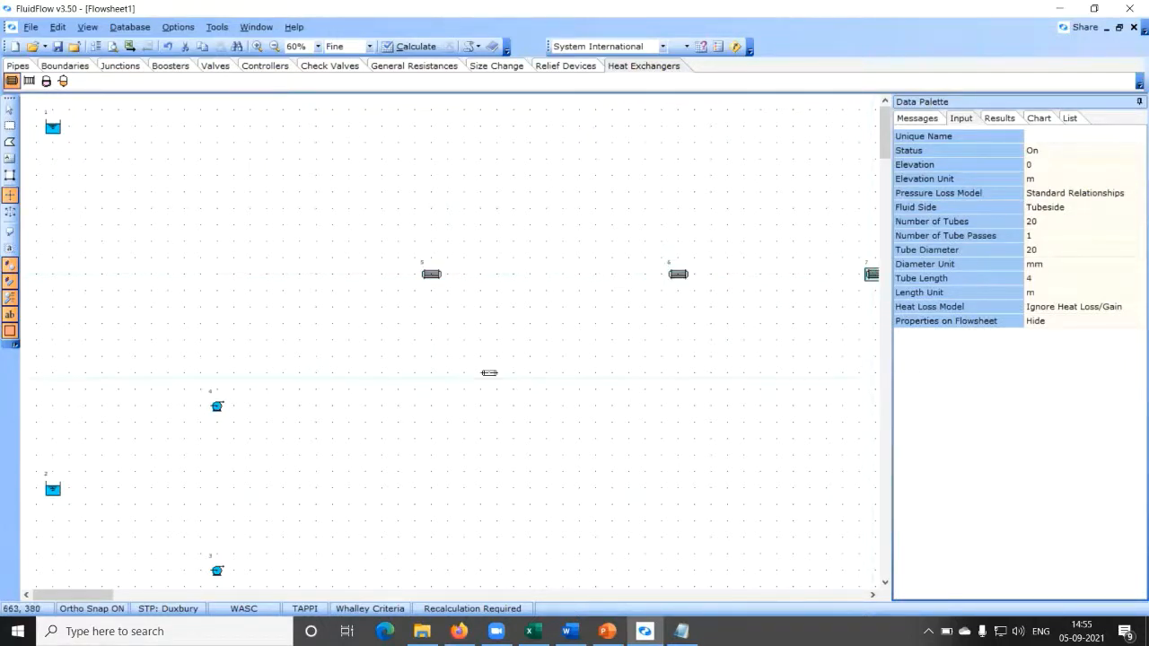
Step: Move the middle heat exchanger slightly to the left within its row to even out the spacing
click(9, 109)
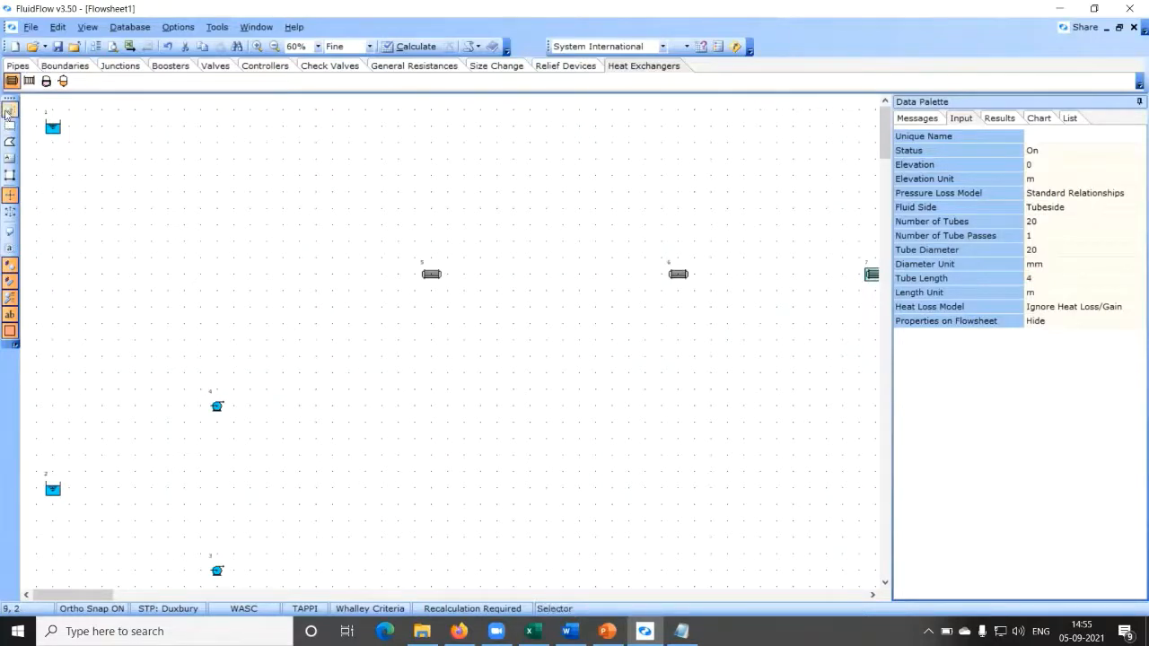
click(9, 110)
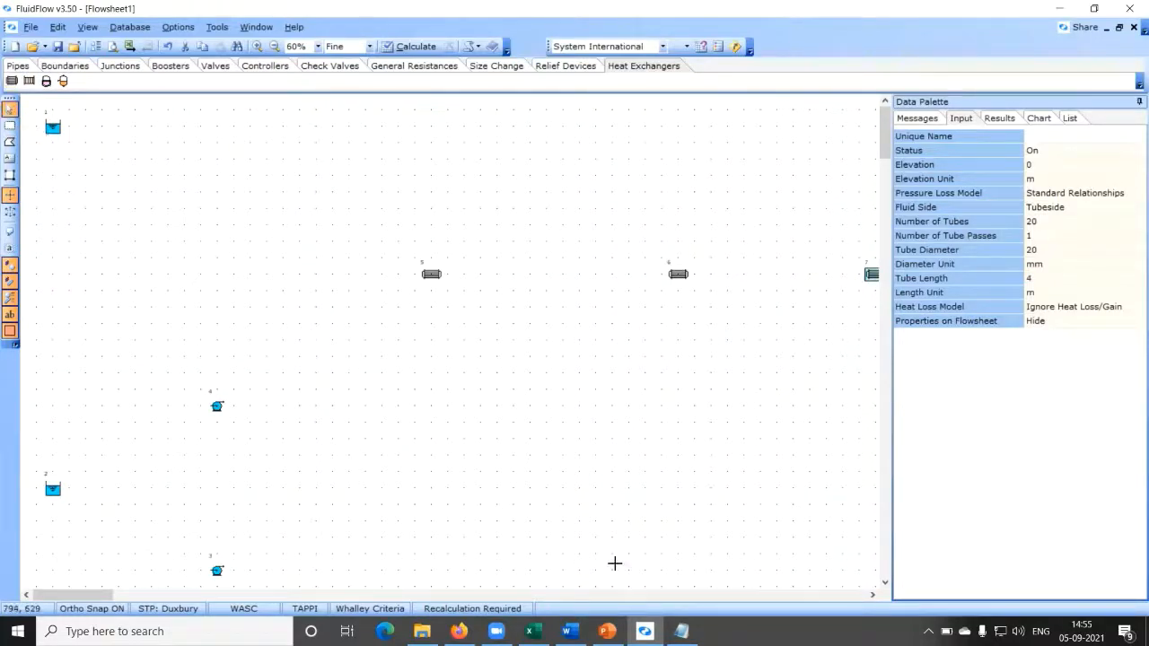
click(873, 595)
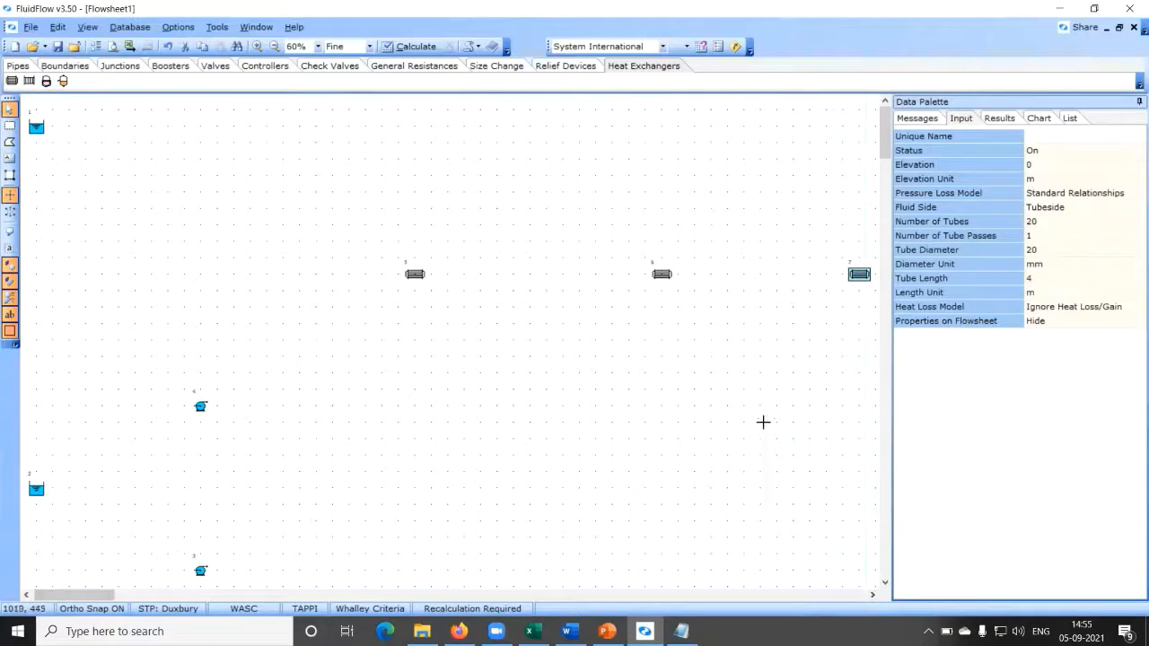
drag(662, 280, 646, 279)
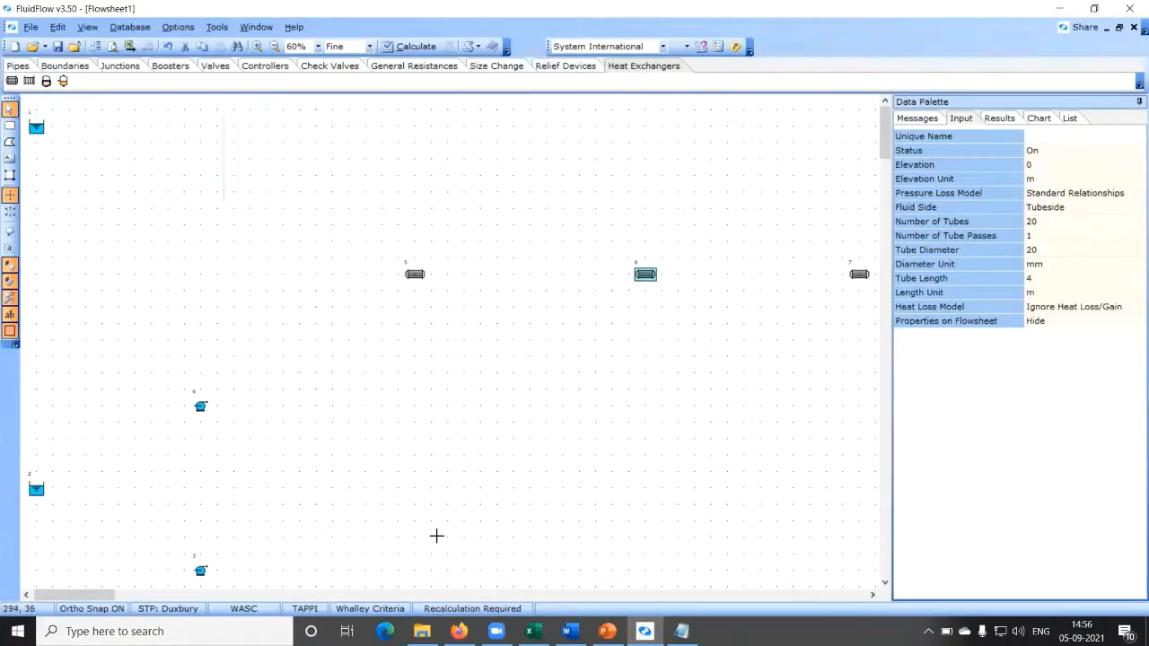
Step: Check the network diagram in the presentation and draw a steel pipe horizontally from the lower boundary to a junction midway toward the pumps
click(607, 631)
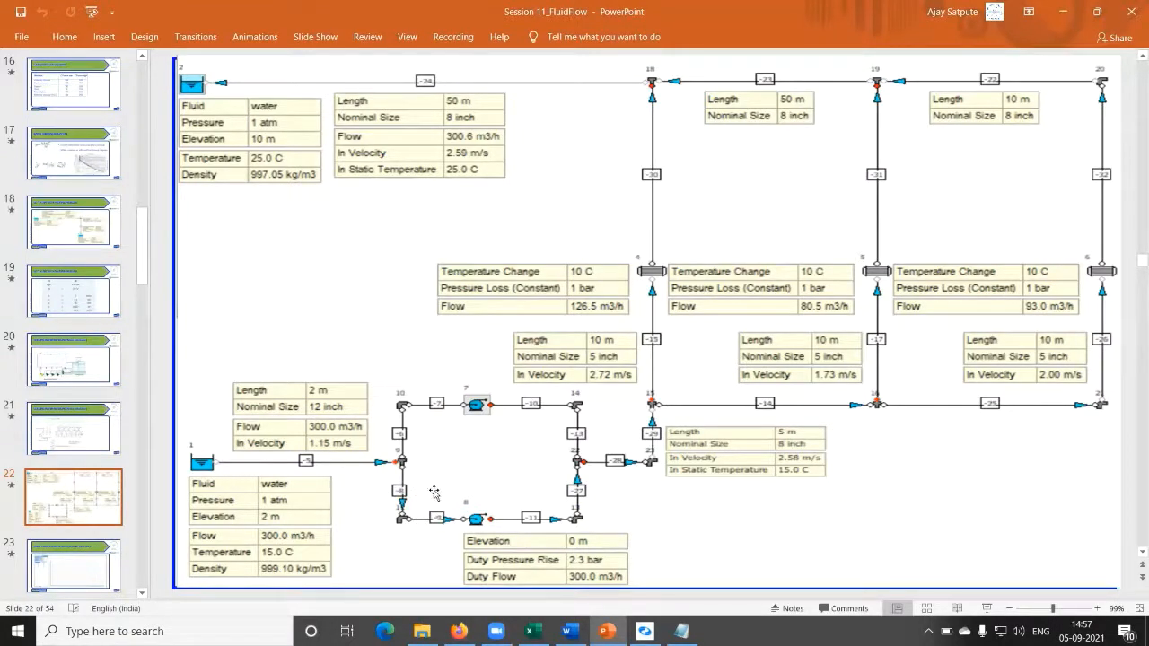
click(1060, 13)
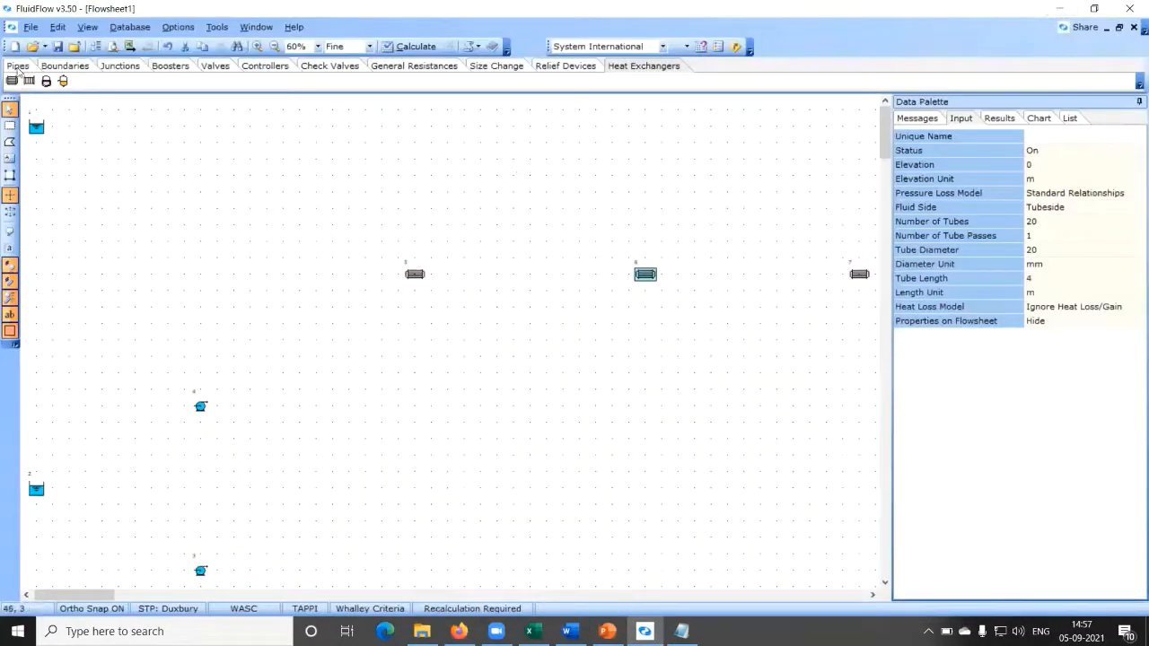
click(18, 68)
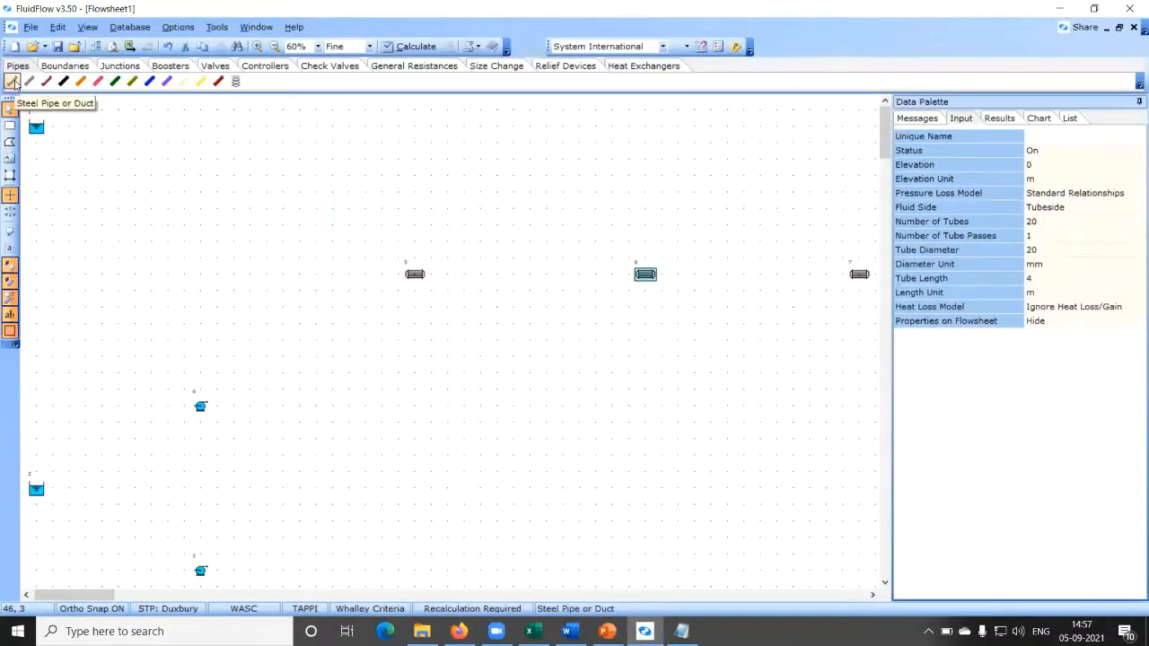
click(13, 82)
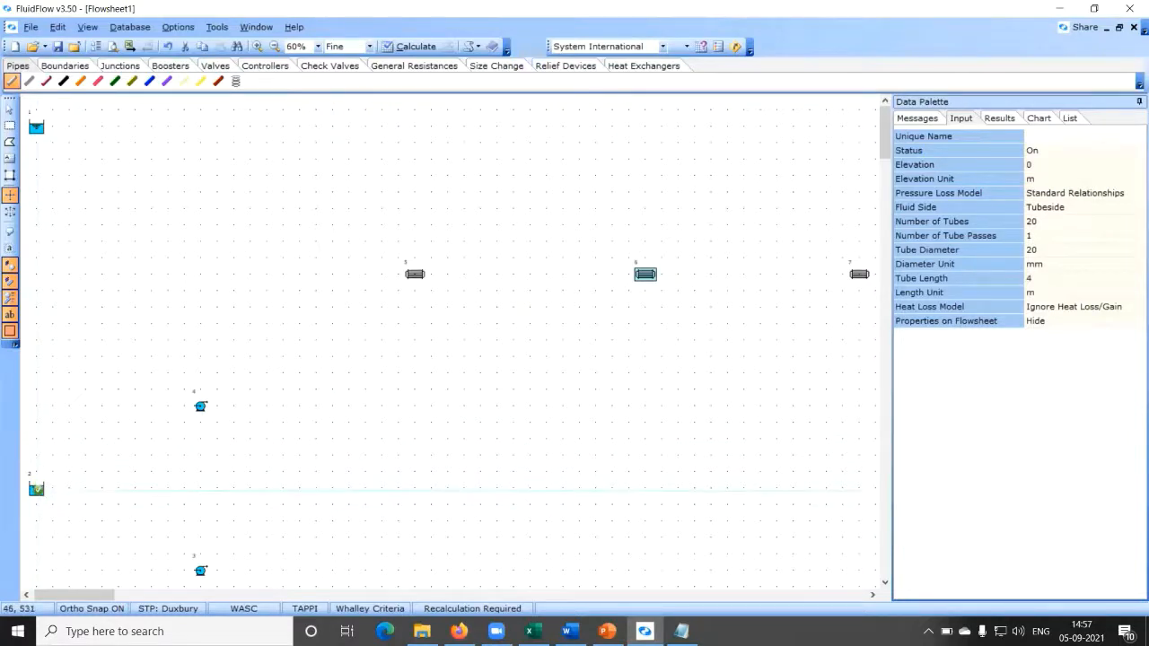
click(36, 489)
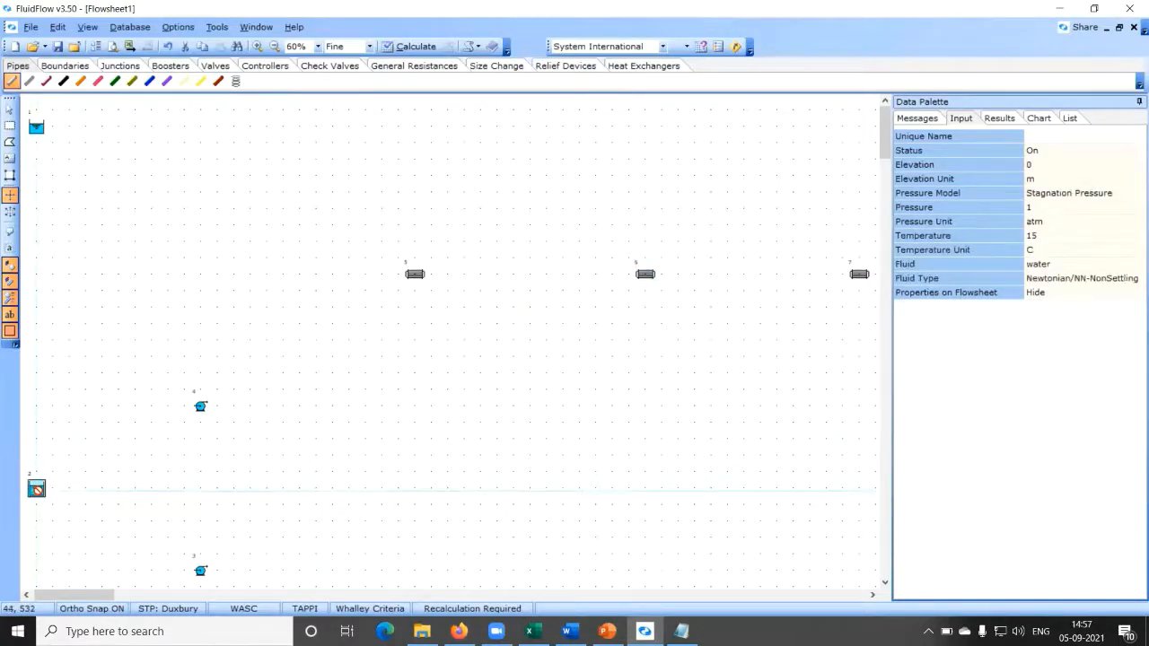
click(116, 486)
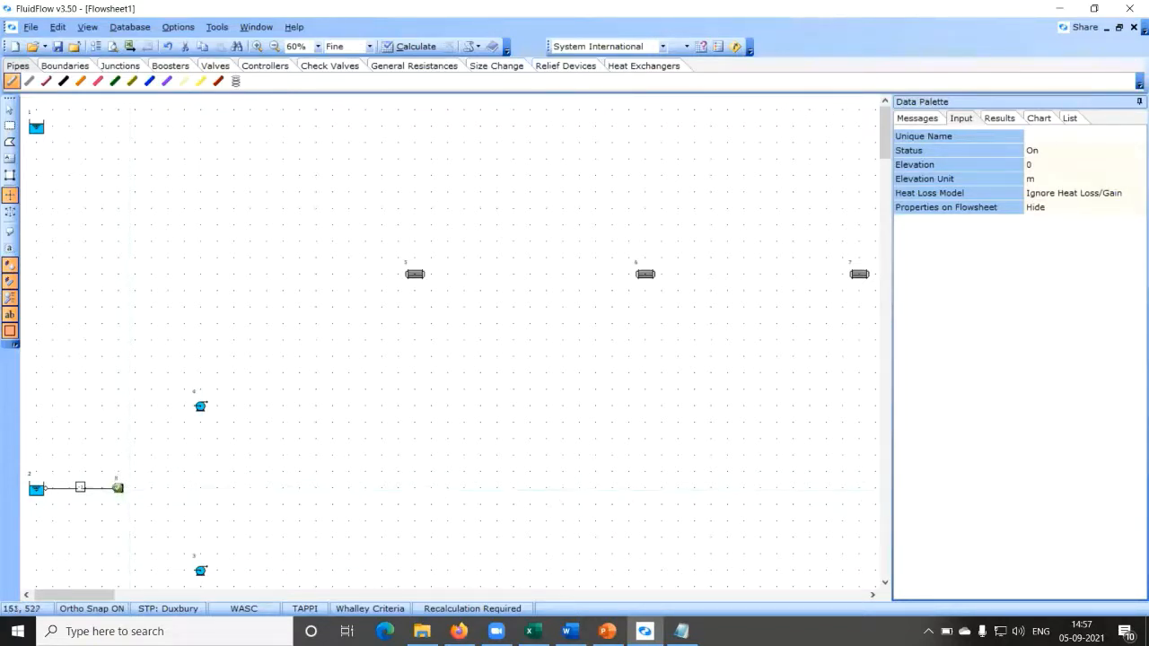
Step: Branch steel pipes up and down from the junction, turning through corner bends to the upper and lower pumps
drag(118, 488, 119, 405)
mouse_move(119, 405)
mouse_down()
mouse_move(141, 417)
mouse_move(200, 405)
mouse_up()
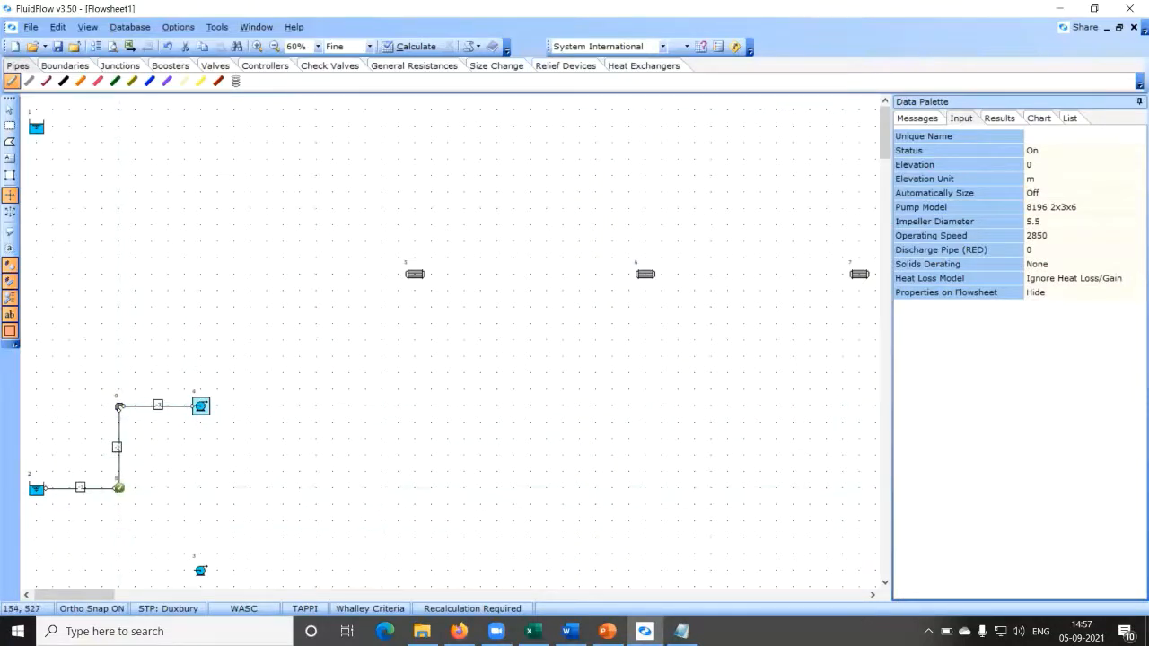
drag(118, 488, 119, 570)
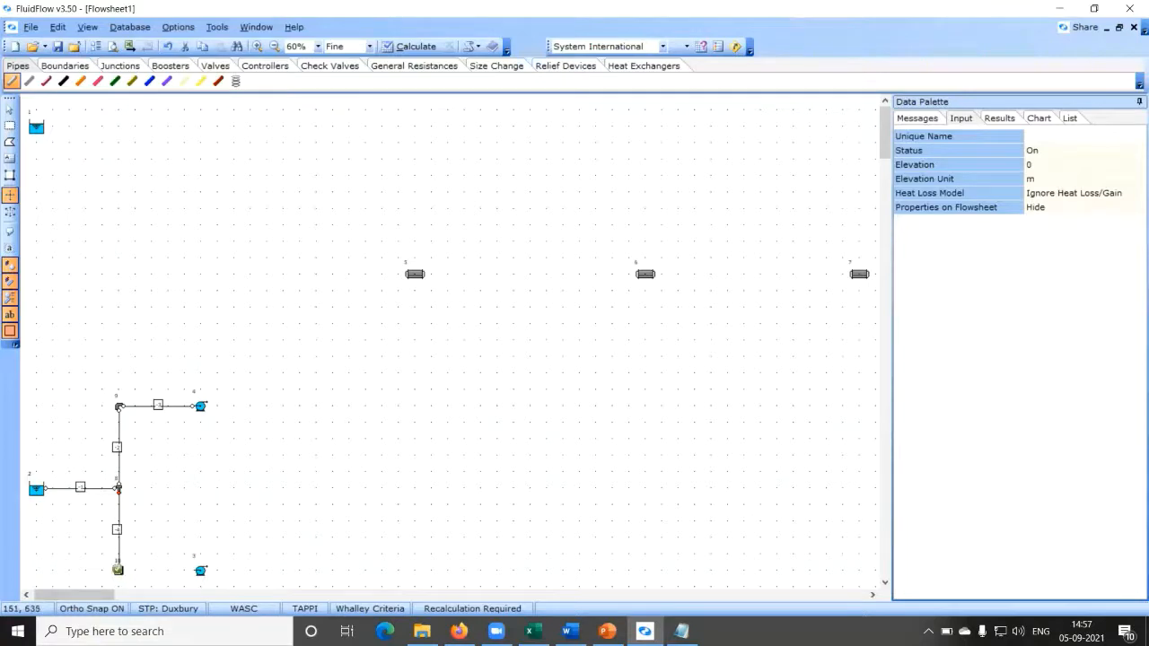
drag(118, 570, 201, 571)
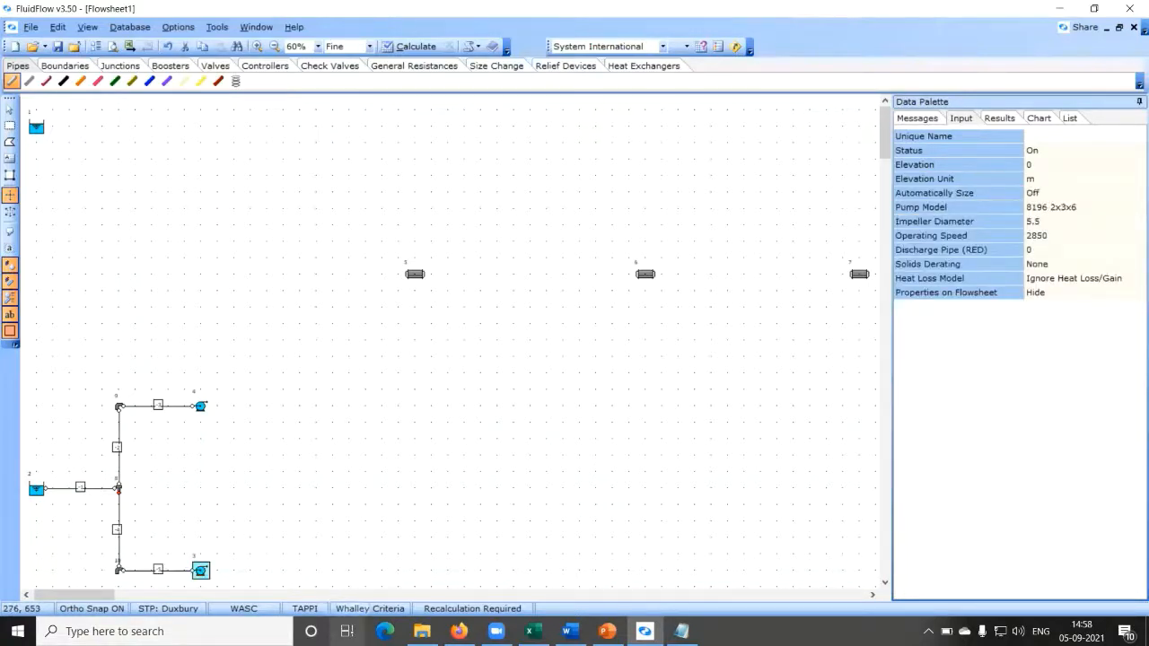
Step: Examine the input properties of the suction-side pipes, the two corner bends and the tee between them
click(9, 110)
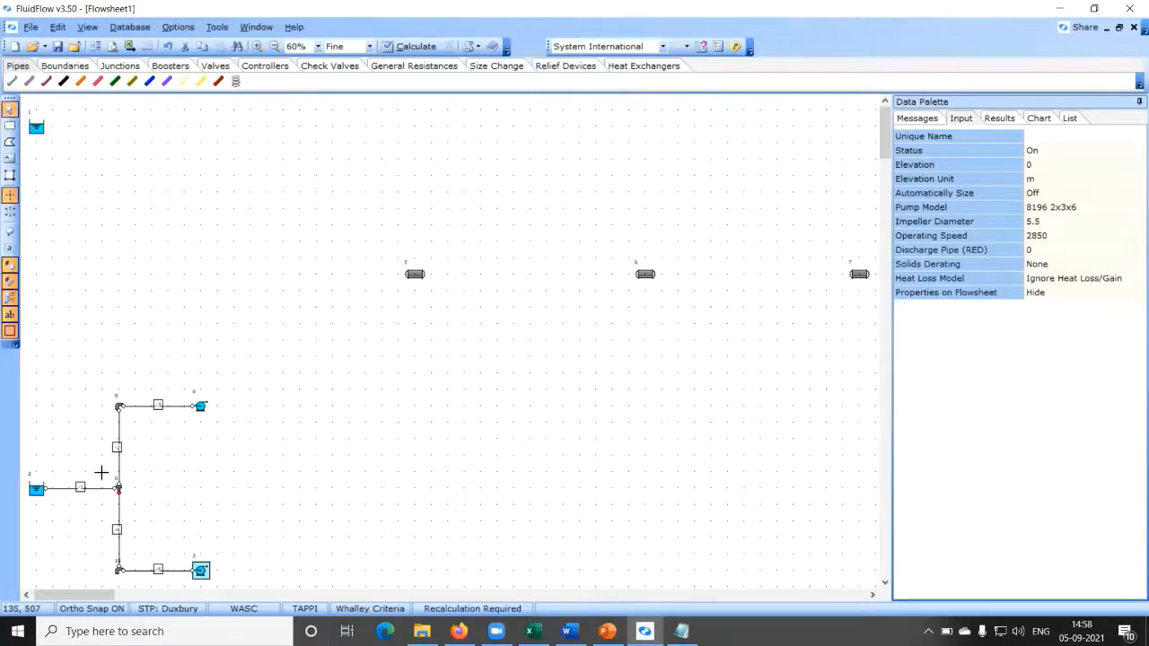
click(94, 495)
click(117, 458)
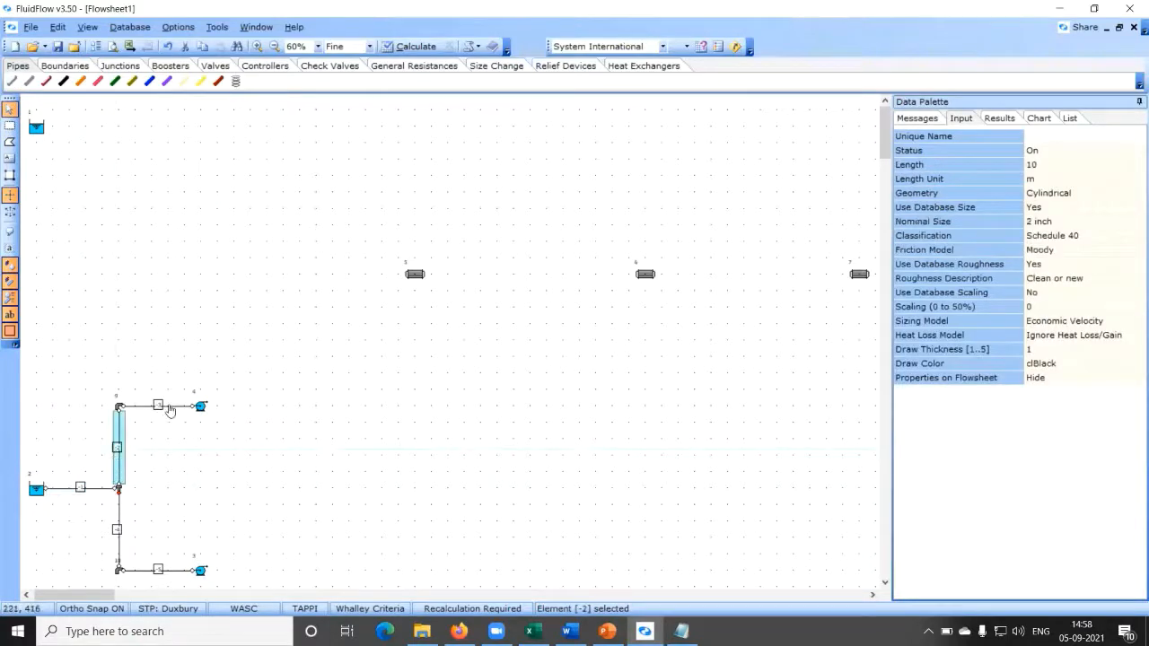
click(170, 408)
click(118, 532)
click(142, 568)
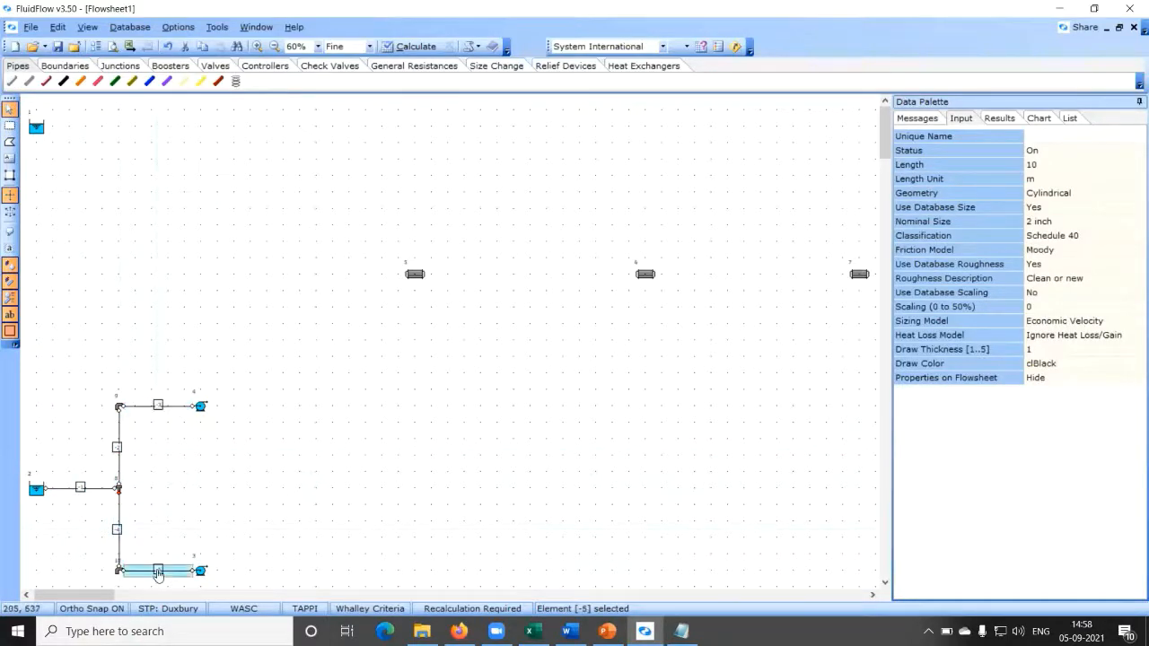
click(118, 407)
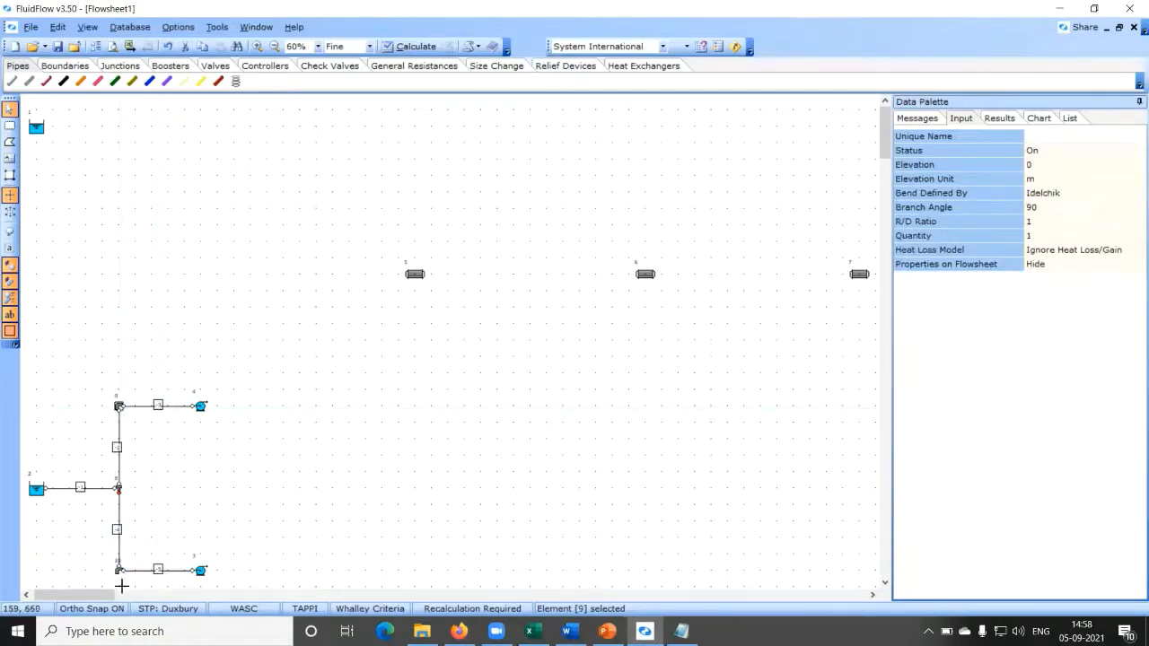
click(119, 570)
click(119, 488)
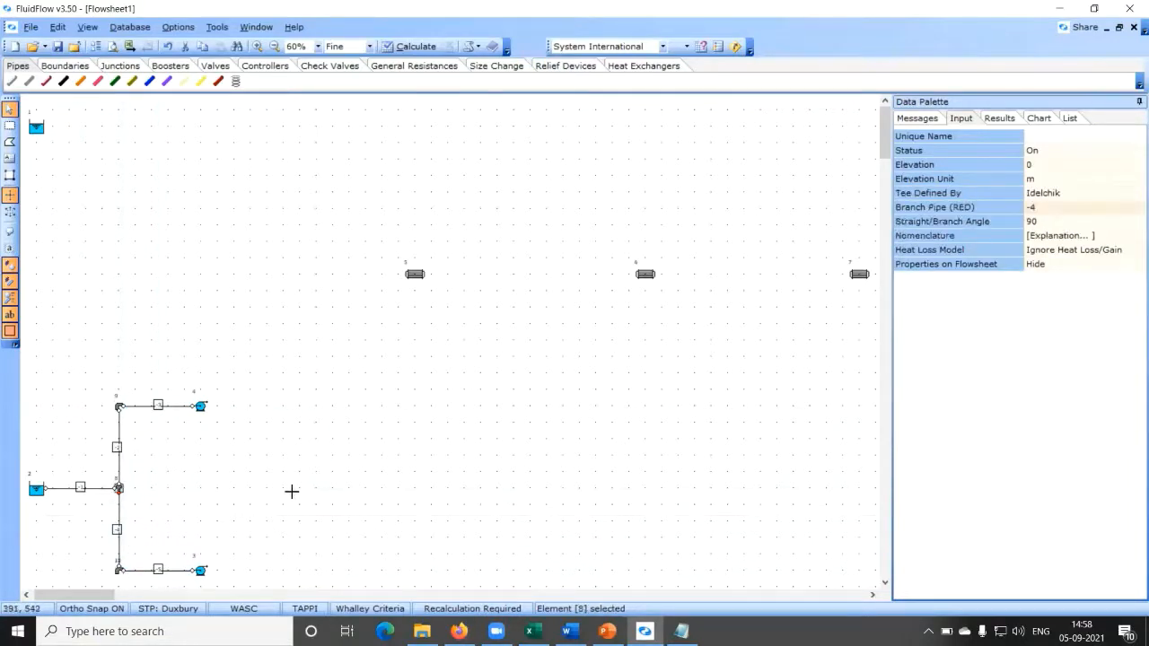
click(299, 425)
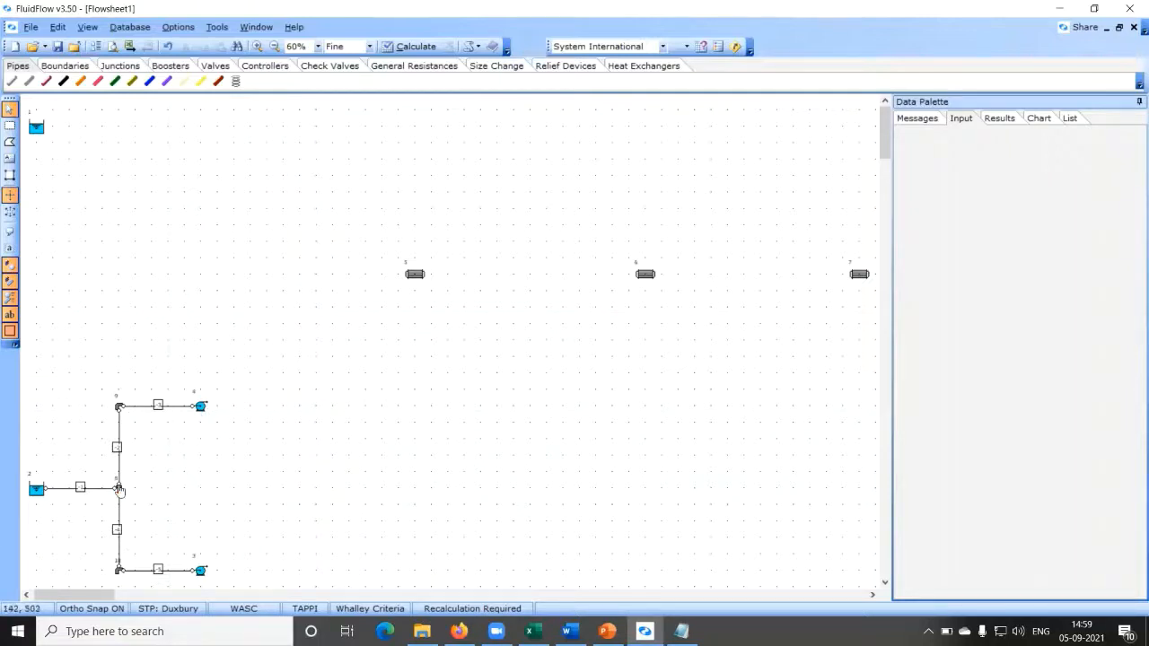
Step: Draw equally long horizontal steel discharge pipes from the upper and lower pumps, ending at vertically aligned nodes
click(11, 82)
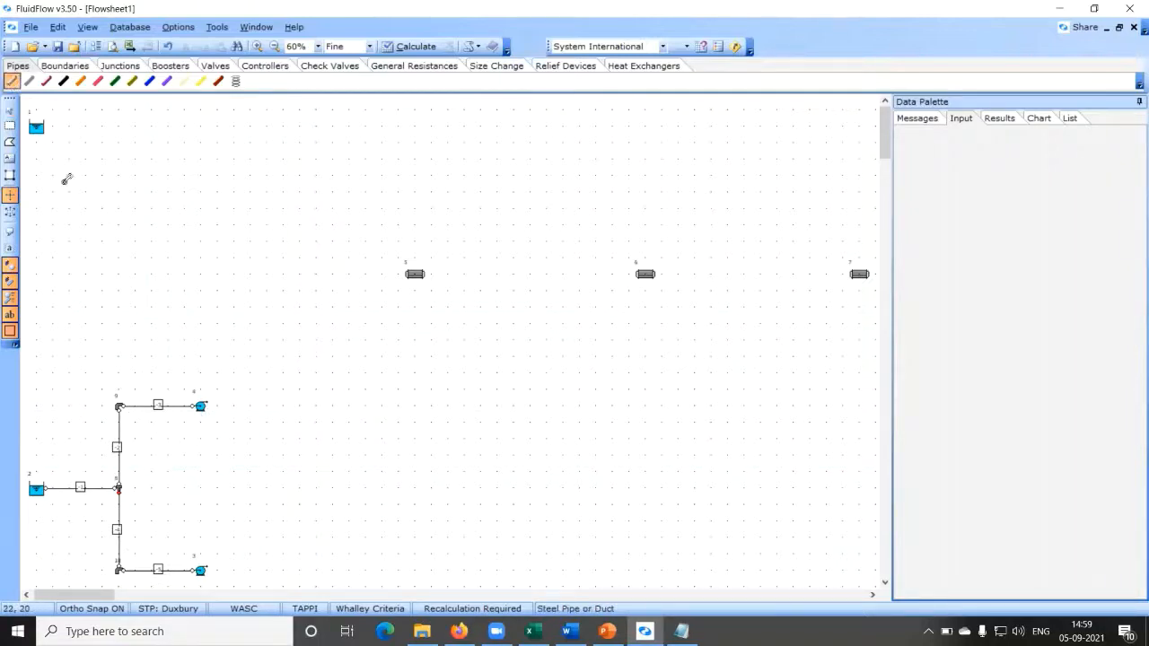
click(200, 405)
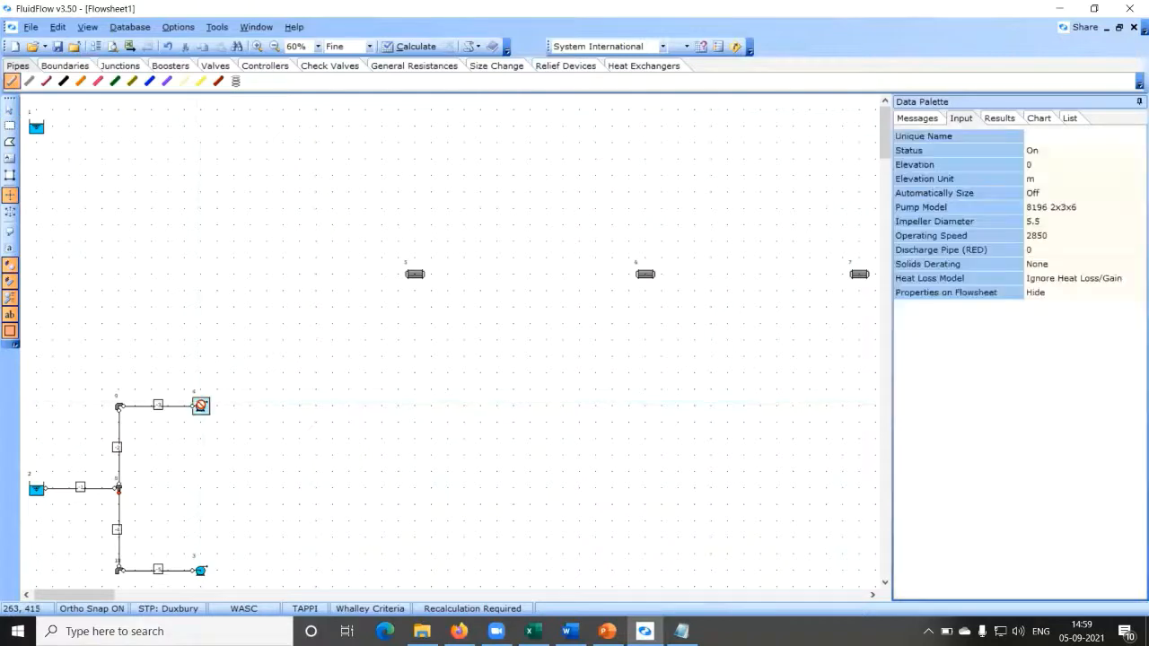
click(283, 406)
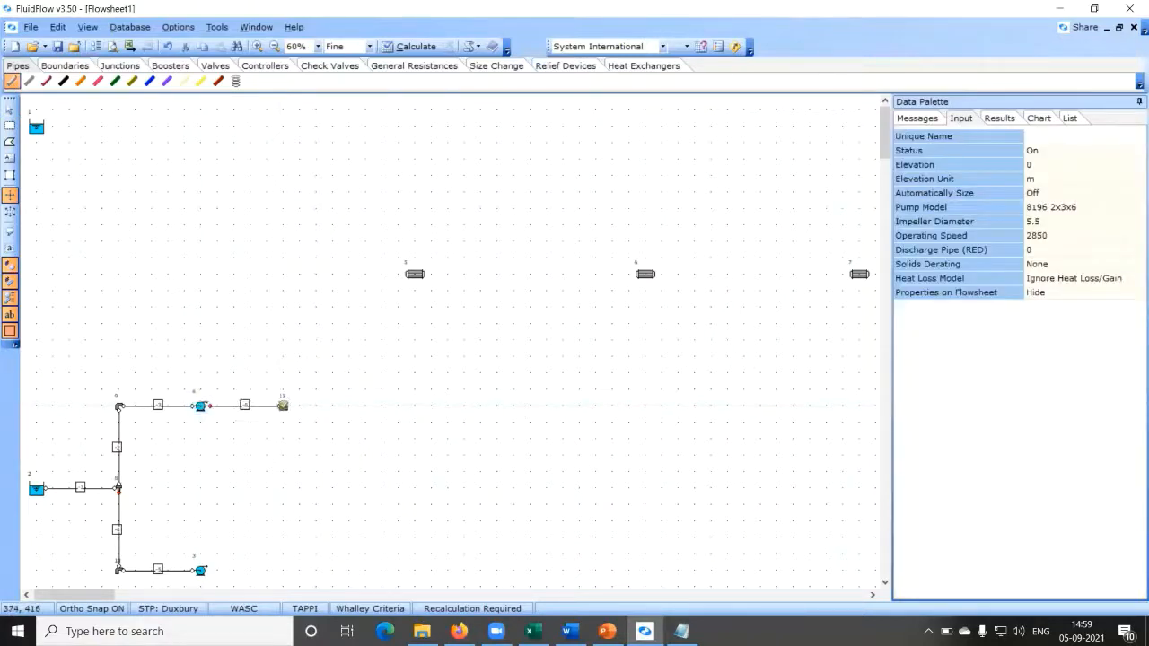
click(200, 570)
click(283, 570)
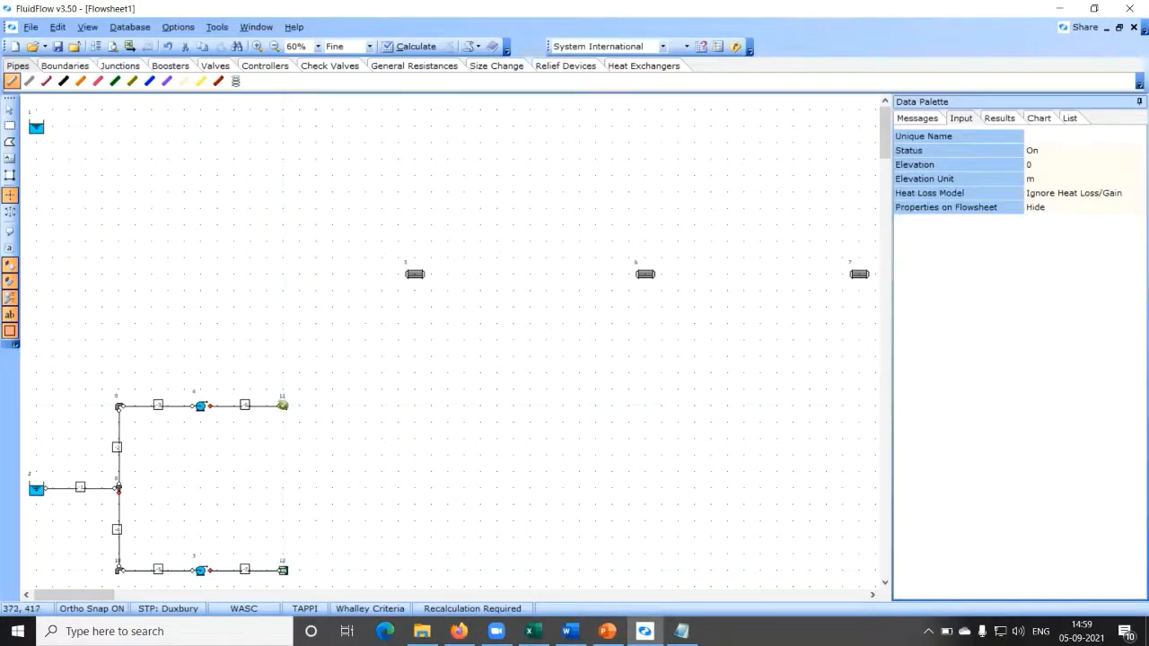
Step: Join the two pump discharge lines with vertical steel pipes meeting at a common node level with the lower boundary
click(282, 405)
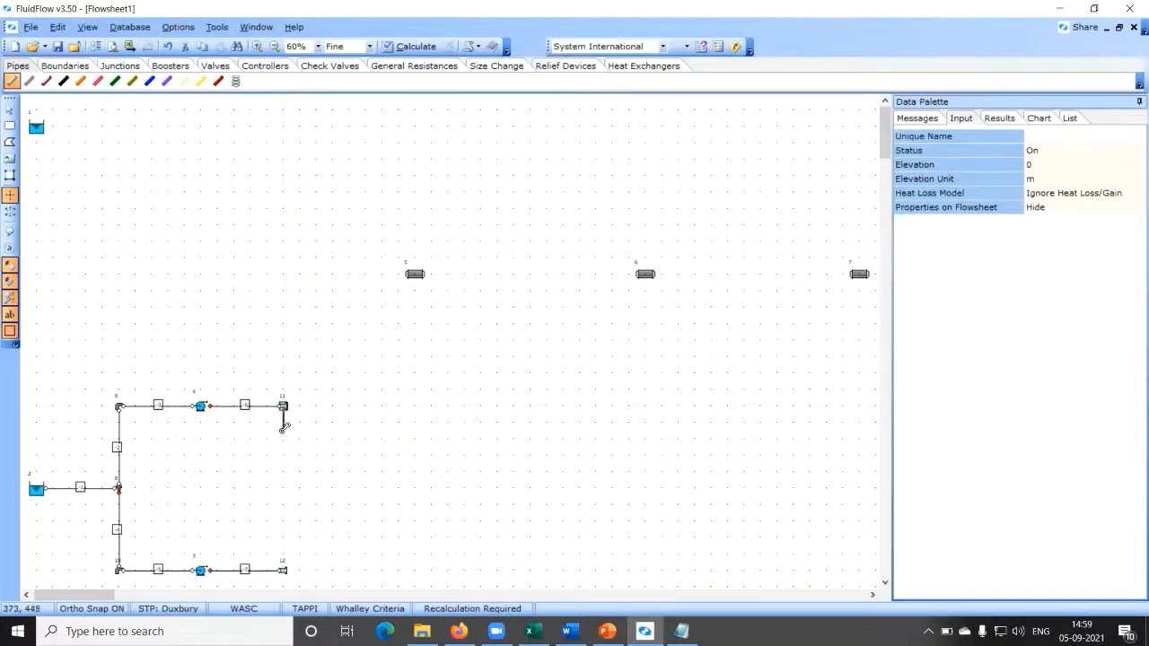
click(284, 486)
click(282, 570)
click(283, 488)
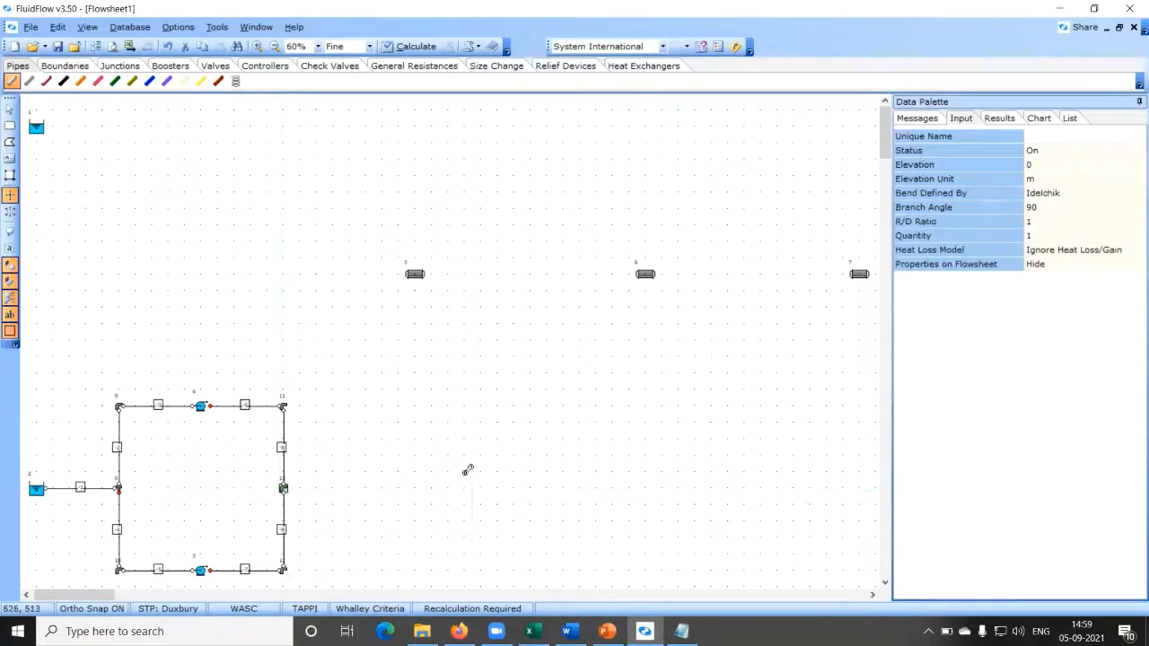
Step: Draw a horizontal steel pipe from the common discharge node to a point directly below the first heat exchanger and inspect its properties
click(282, 487)
click(414, 485)
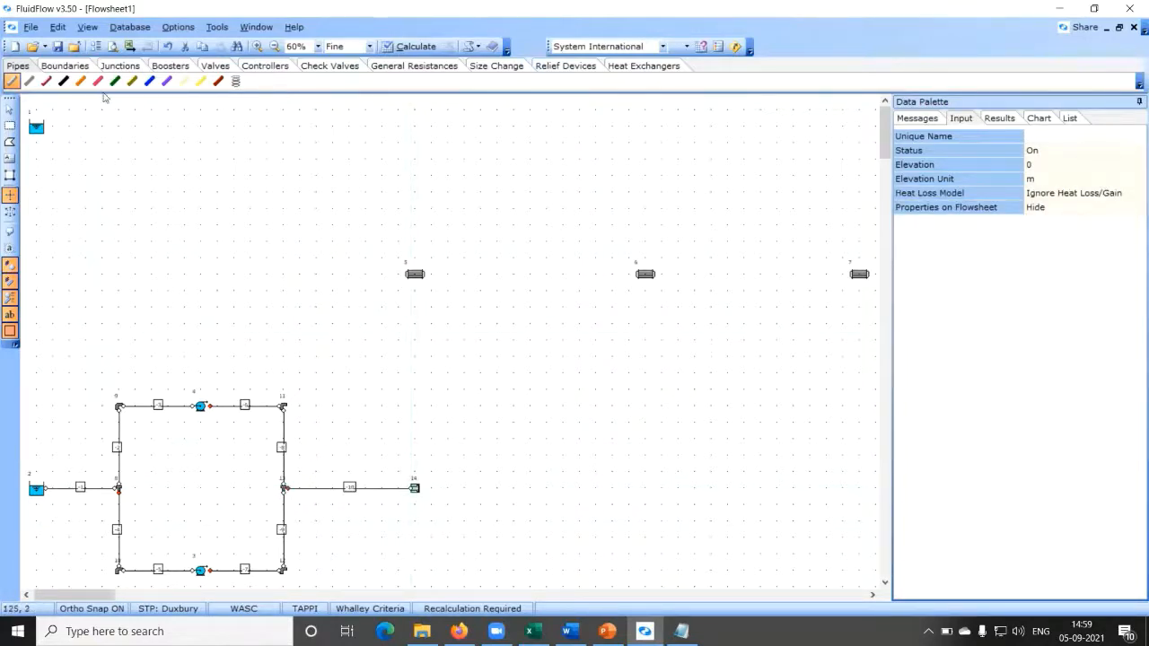
click(10, 109)
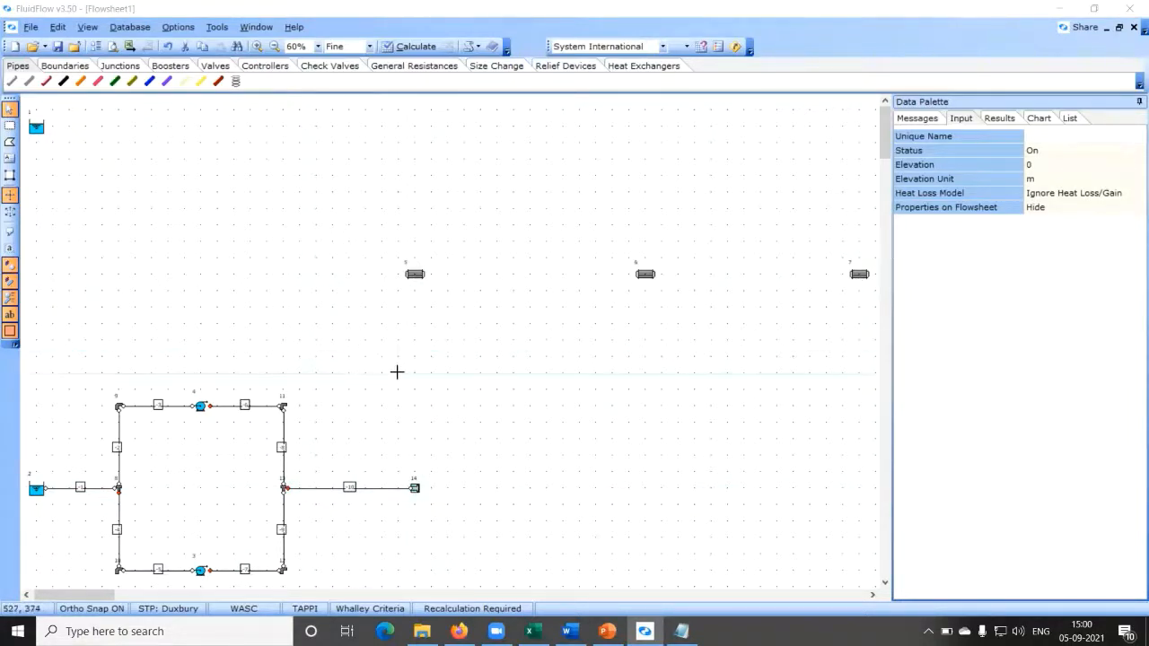
click(381, 489)
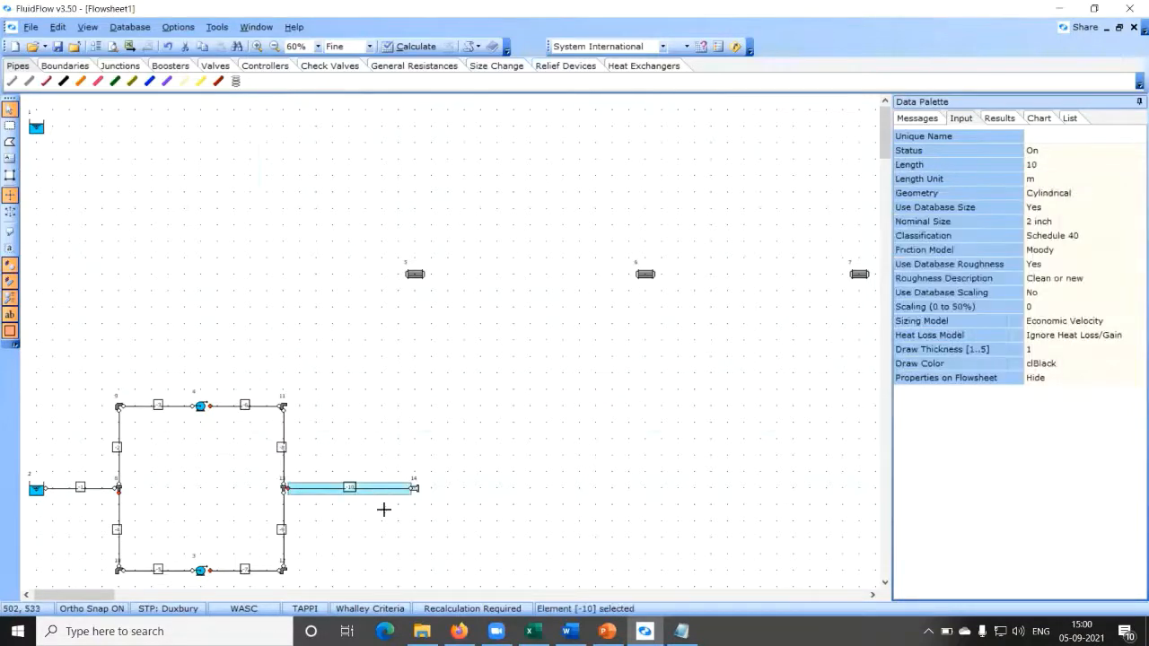
Step: Extend the steel line upward from its open end and run a horizontal supply header to below the third heat exchanger
click(11, 82)
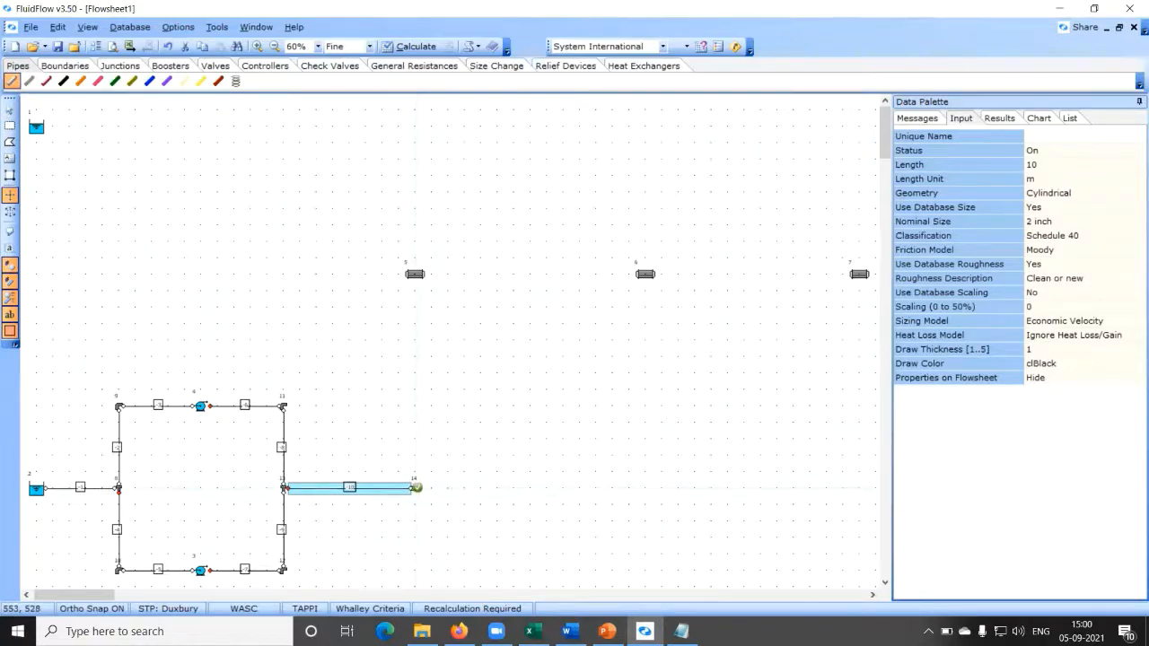
click(416, 488)
mouse_move(428, 411)
mouse_down()
mouse_move(418, 368)
mouse_move(863, 369)
mouse_up()
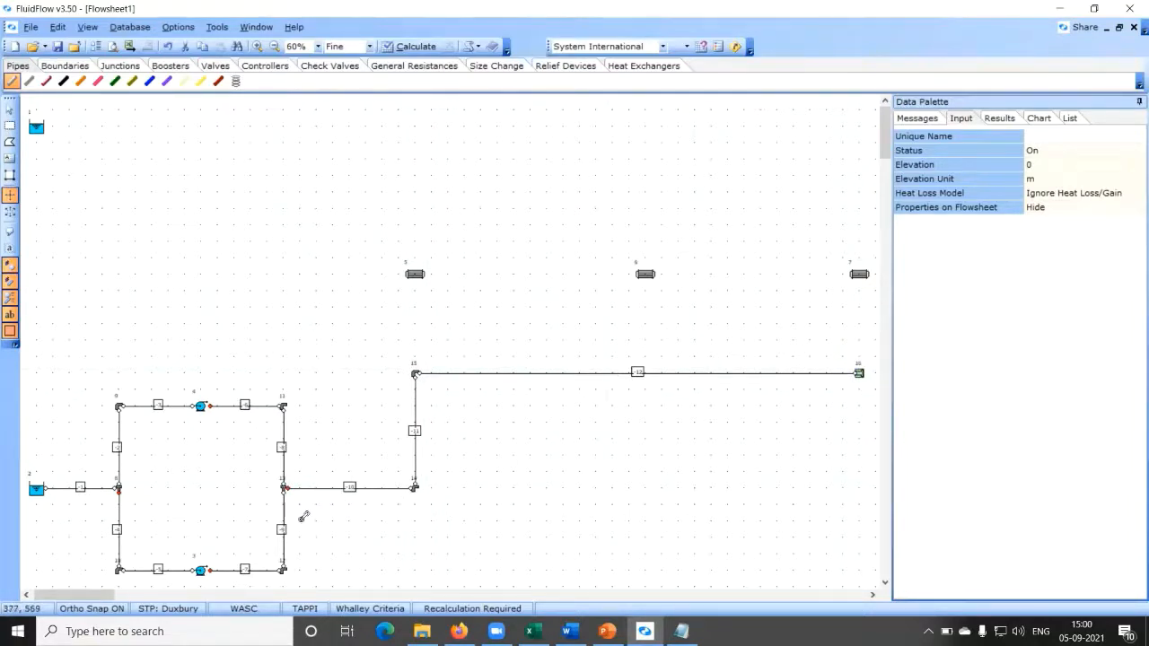
Step: Connect the supply header to each of the three heat exchangers with vertical steel pipes
drag(415, 372, 414, 275)
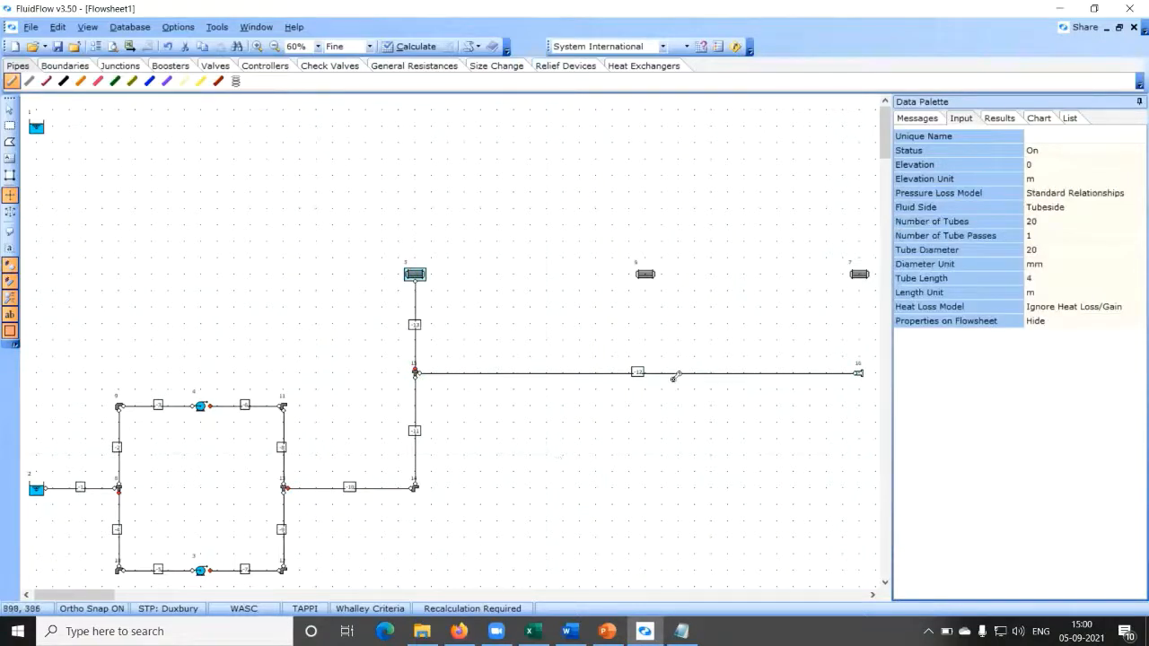
drag(643, 371, 647, 275)
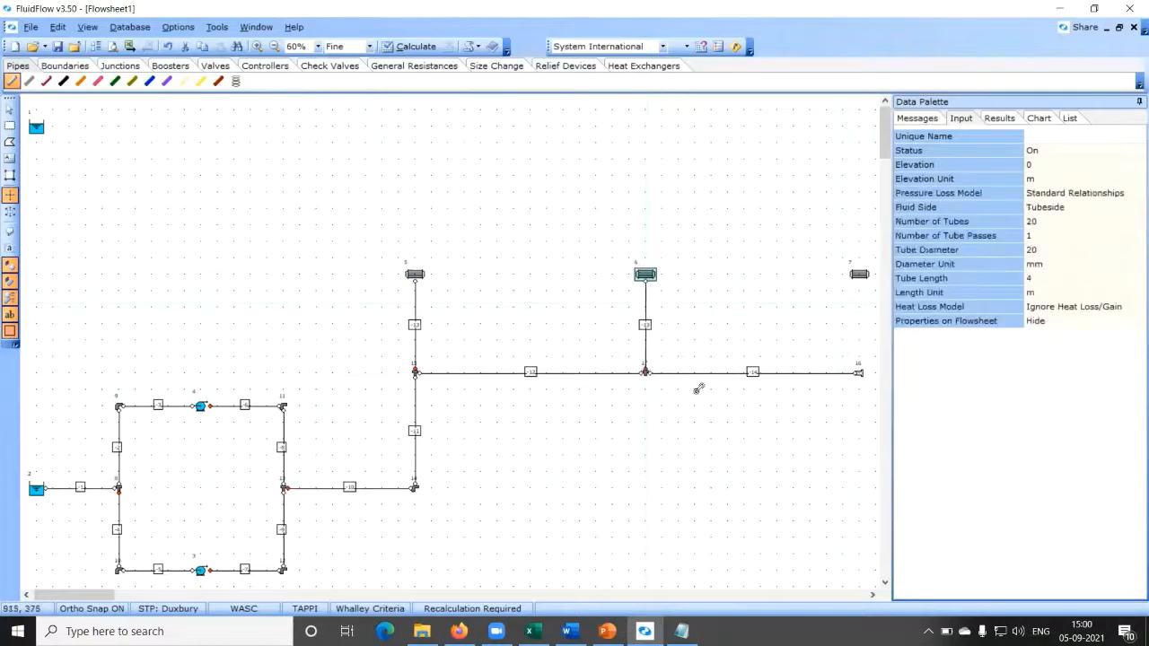
click(858, 371)
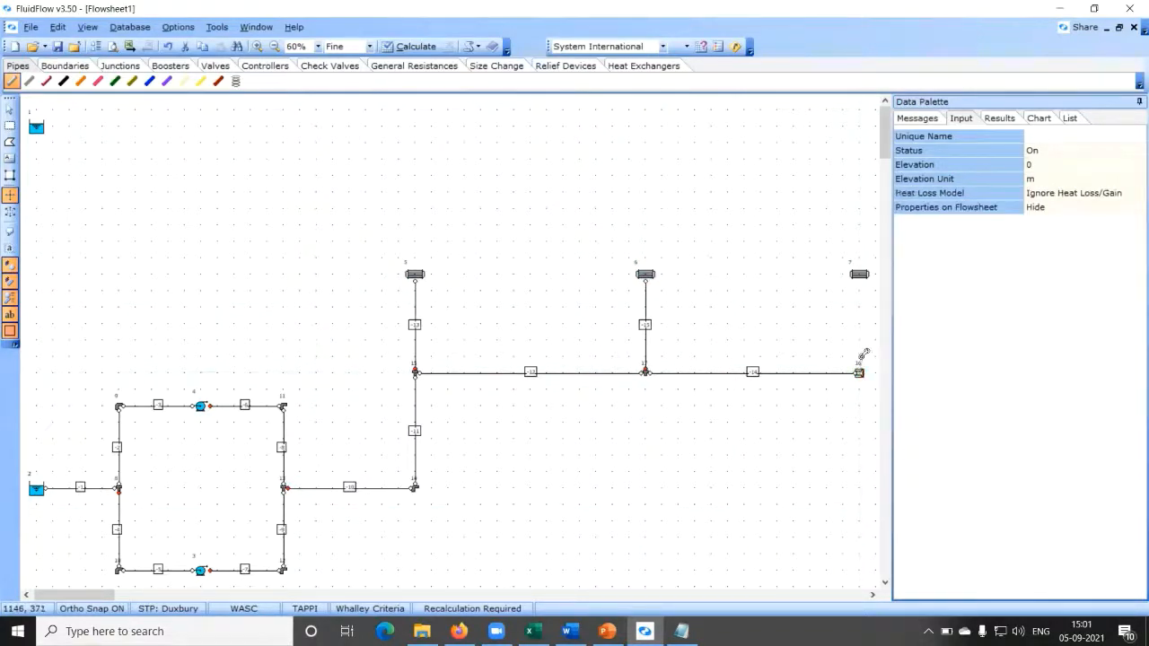
drag(859, 371, 859, 275)
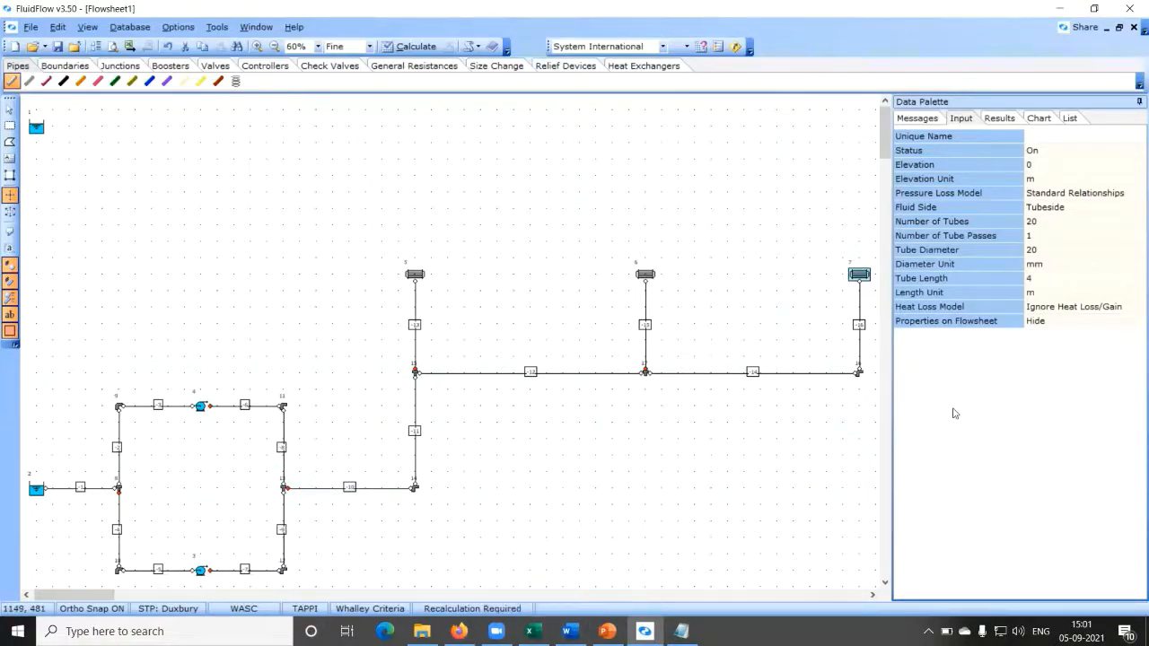
Step: Close the open Word document on batch distillation and the text note on the data palette issue
mouse_move(568, 631)
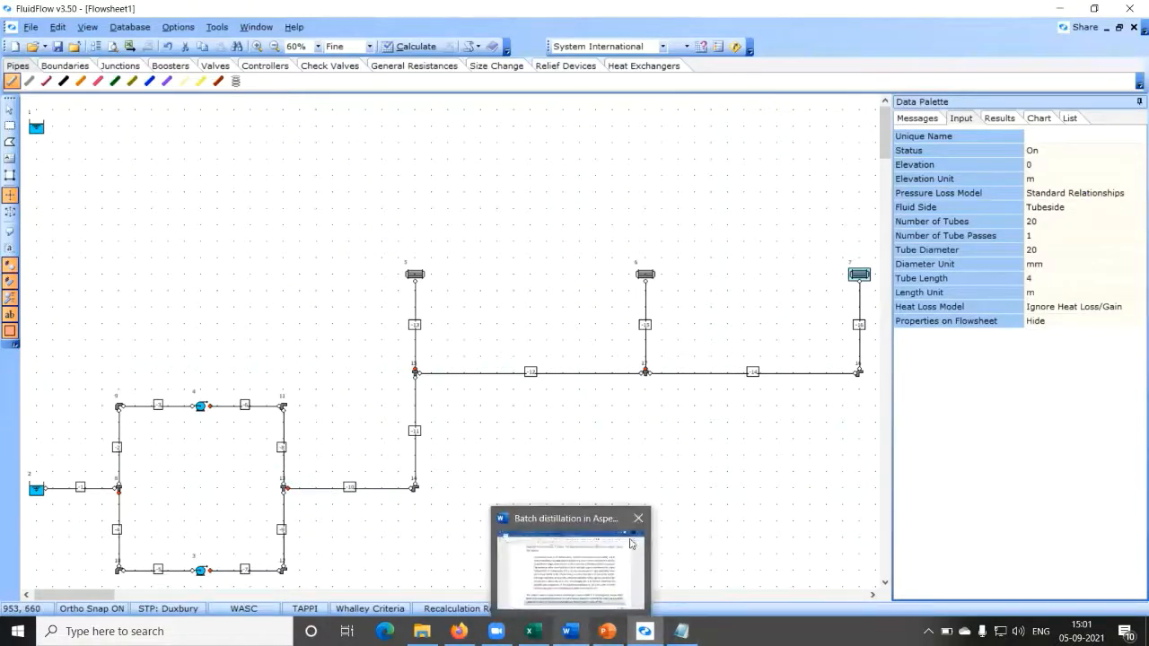
click(641, 518)
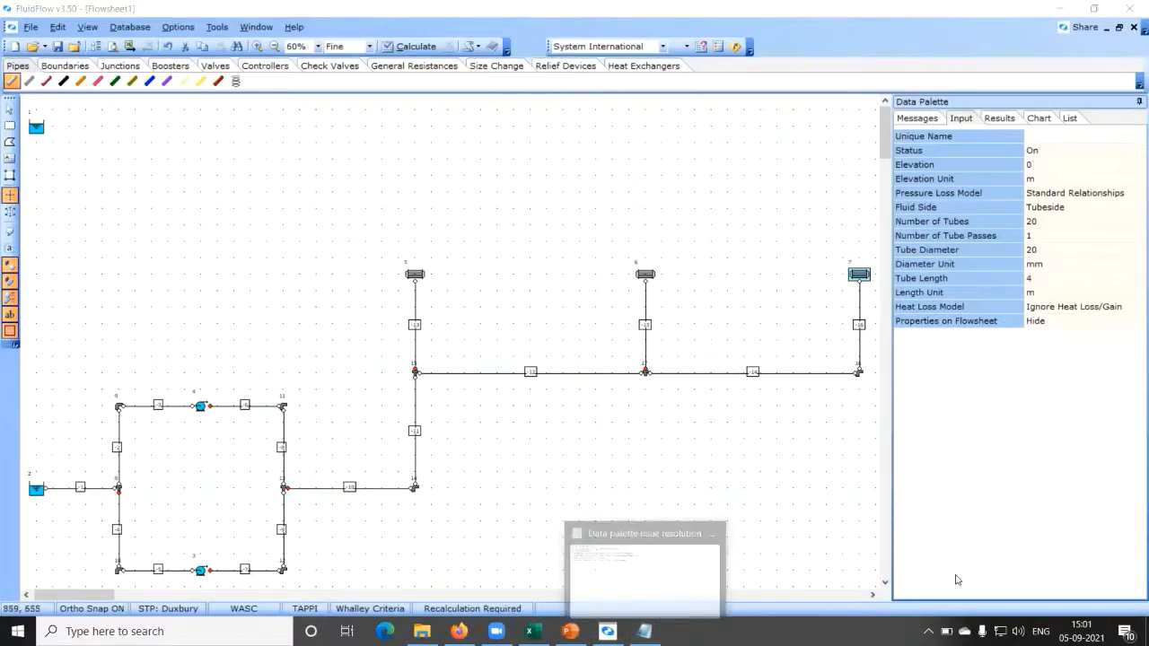
mouse_move(644, 631)
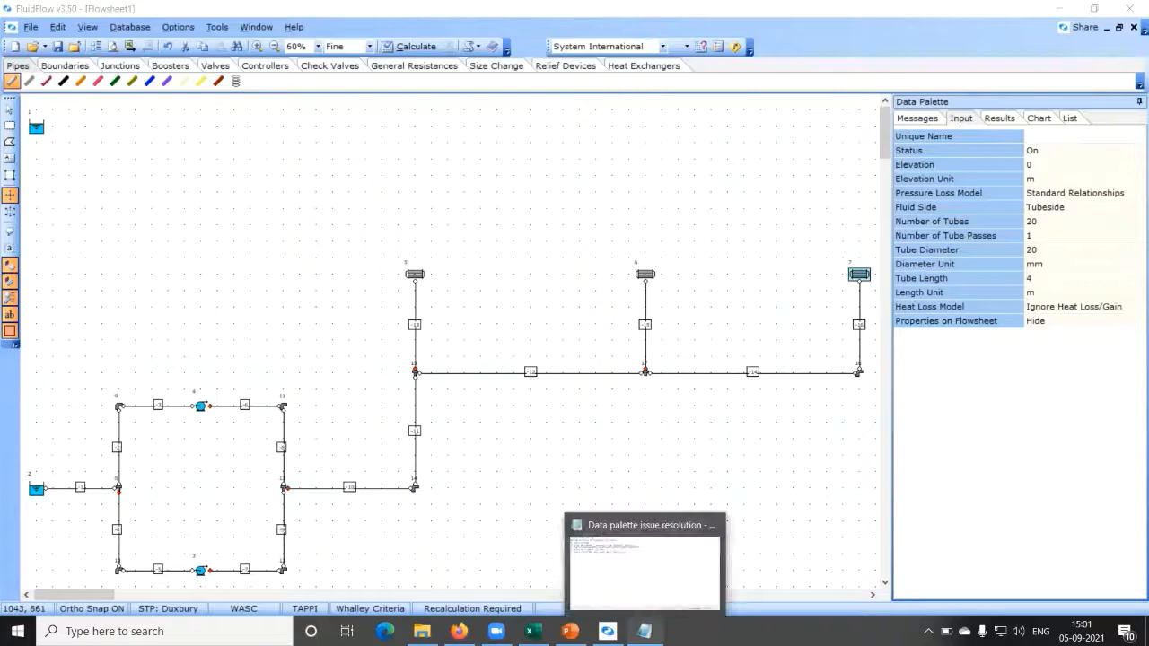
click(714, 526)
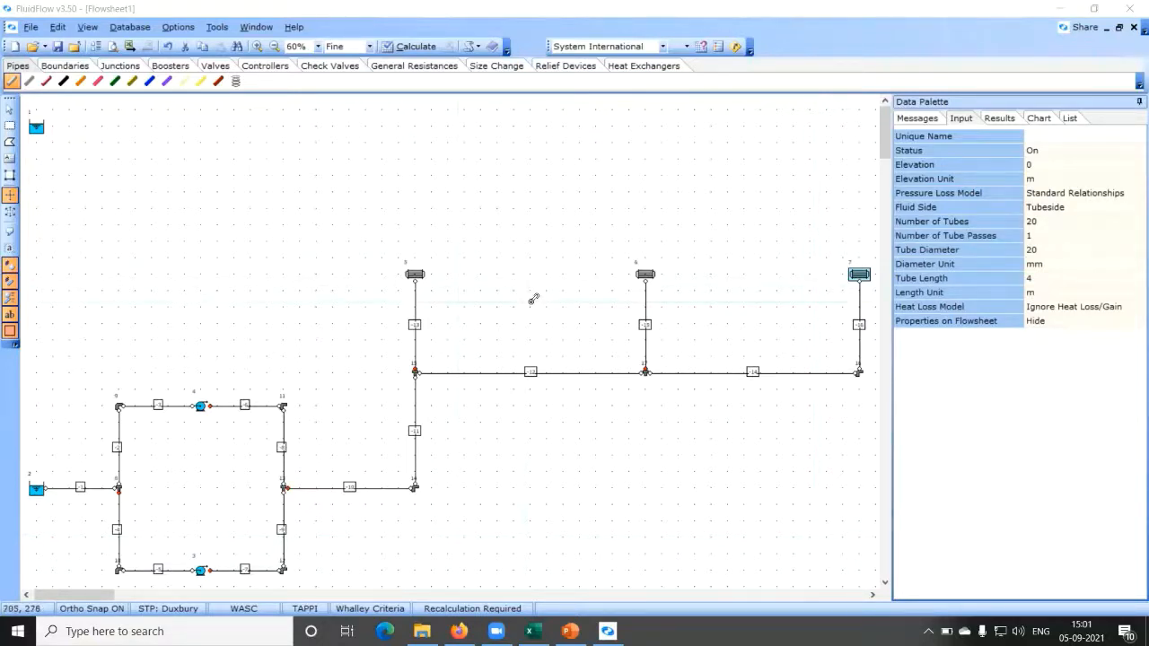
Step: Draw a vertical steel pipe upward from each of the three heat exchangers, ending level with the upper boundary
click(417, 273)
click(418, 124)
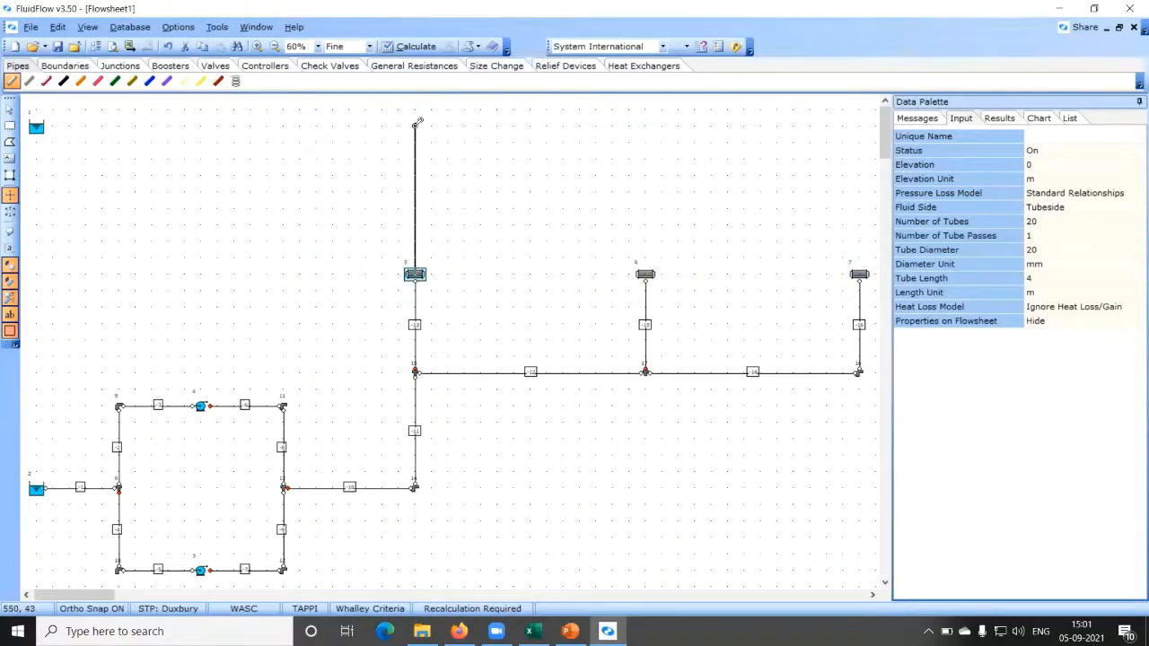
click(646, 273)
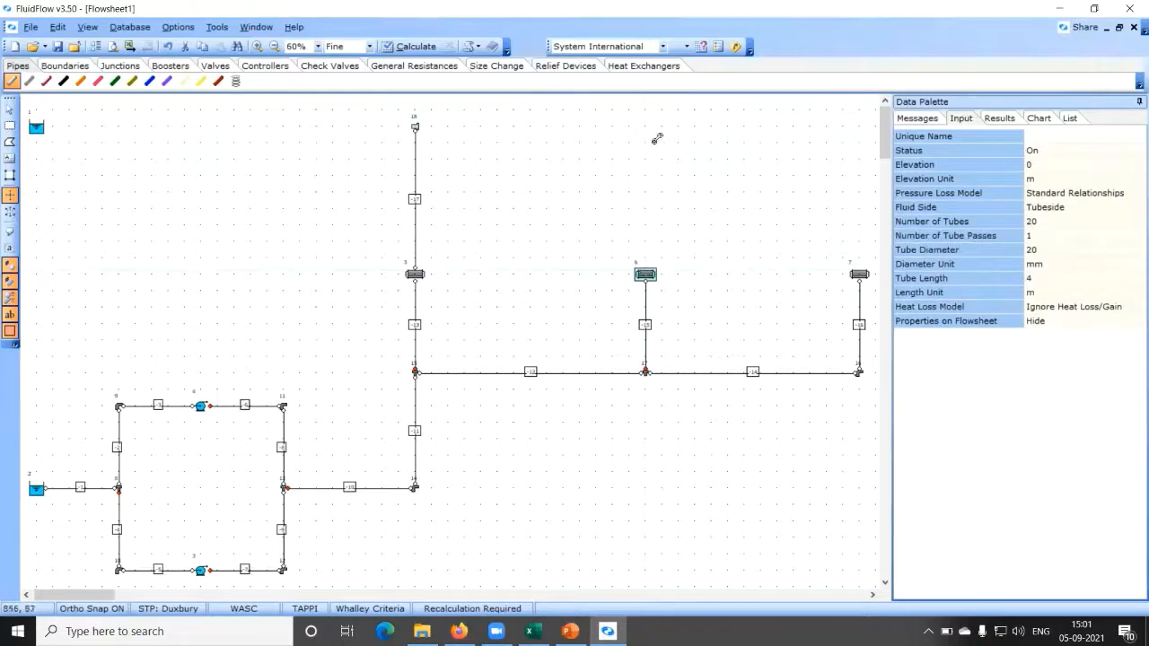
click(646, 125)
click(859, 274)
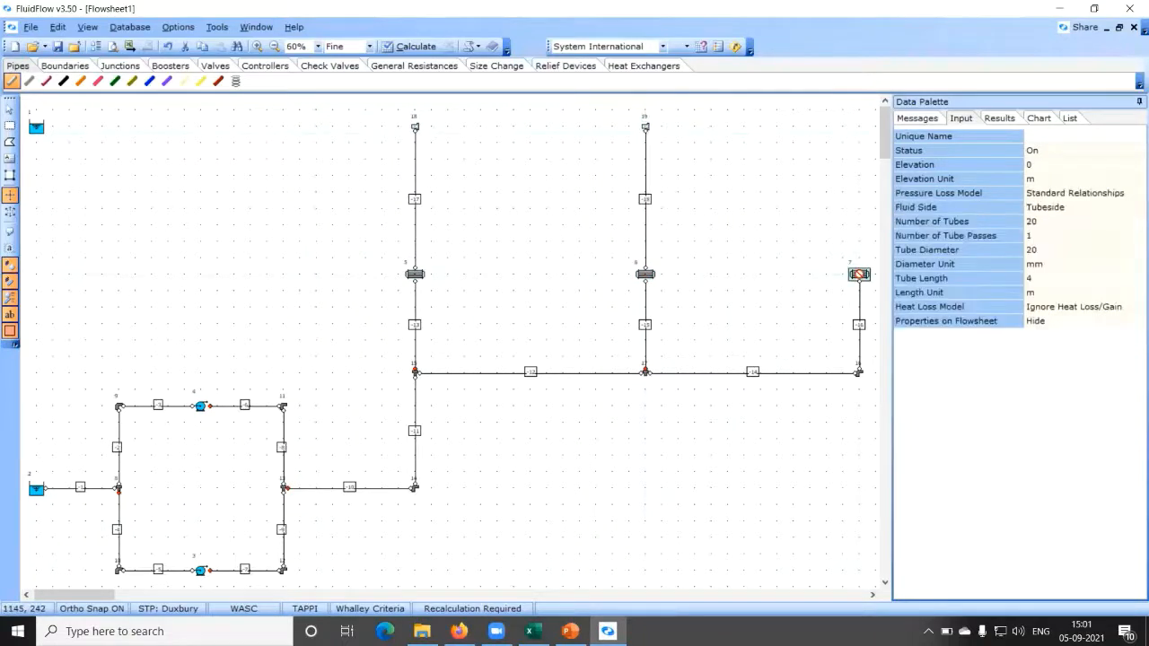
click(859, 126)
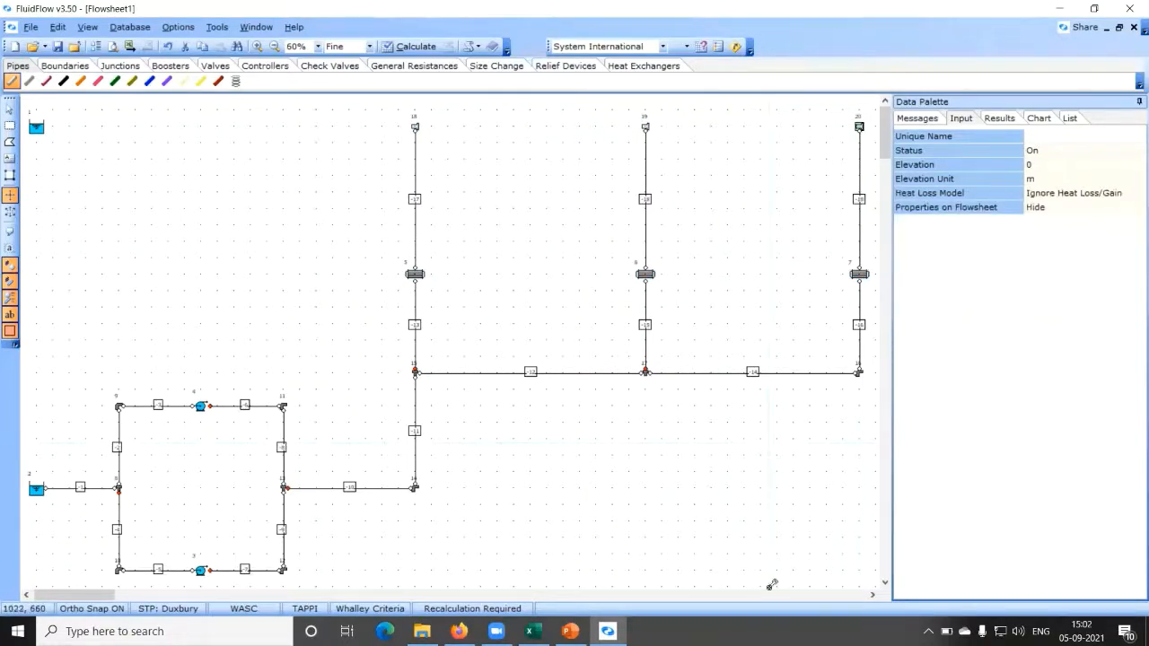
Step: Run the horizontal return header from the third exchanger's outlet pipe end through the other two outlet ends to the upper boundary
click(859, 126)
click(646, 127)
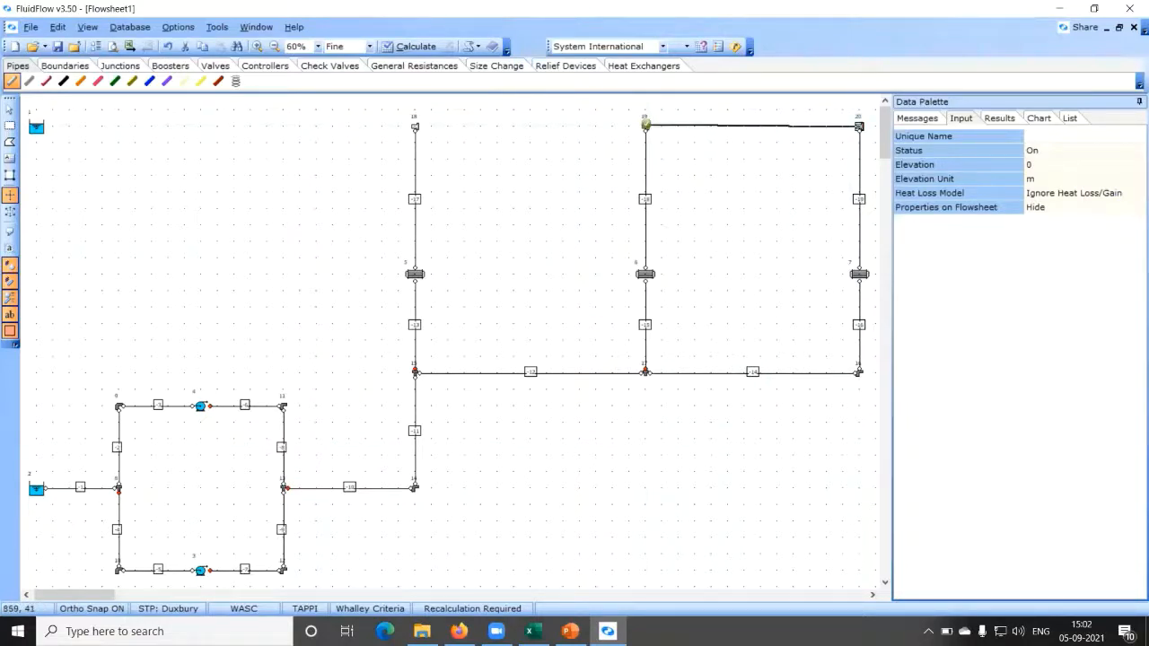
click(645, 127)
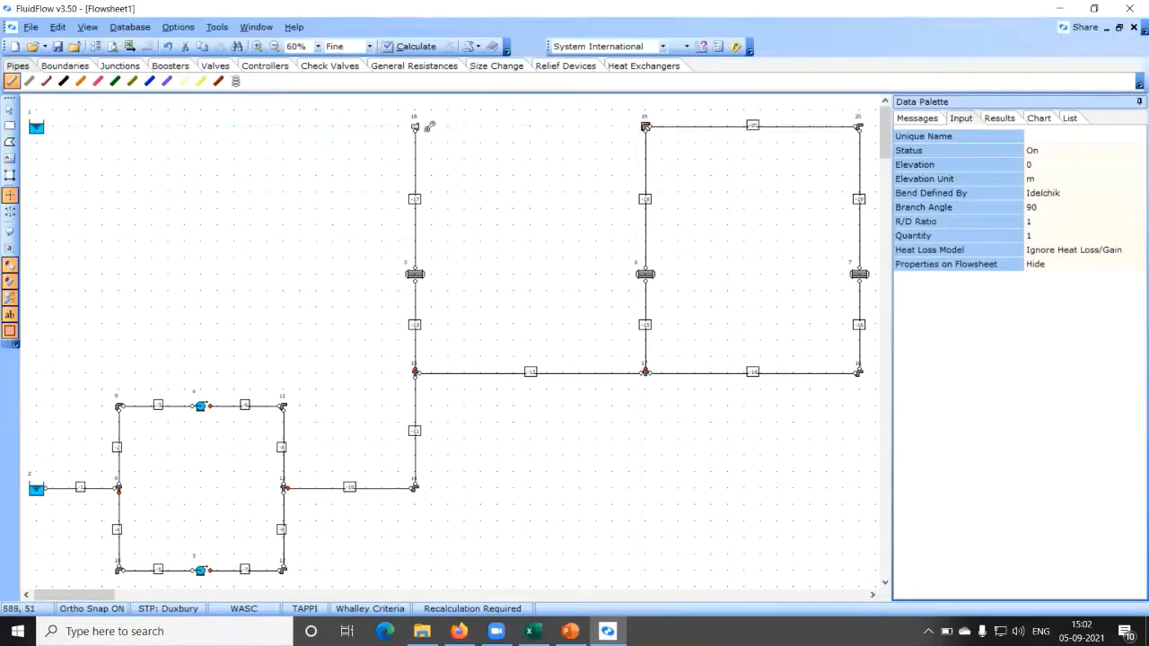
click(415, 127)
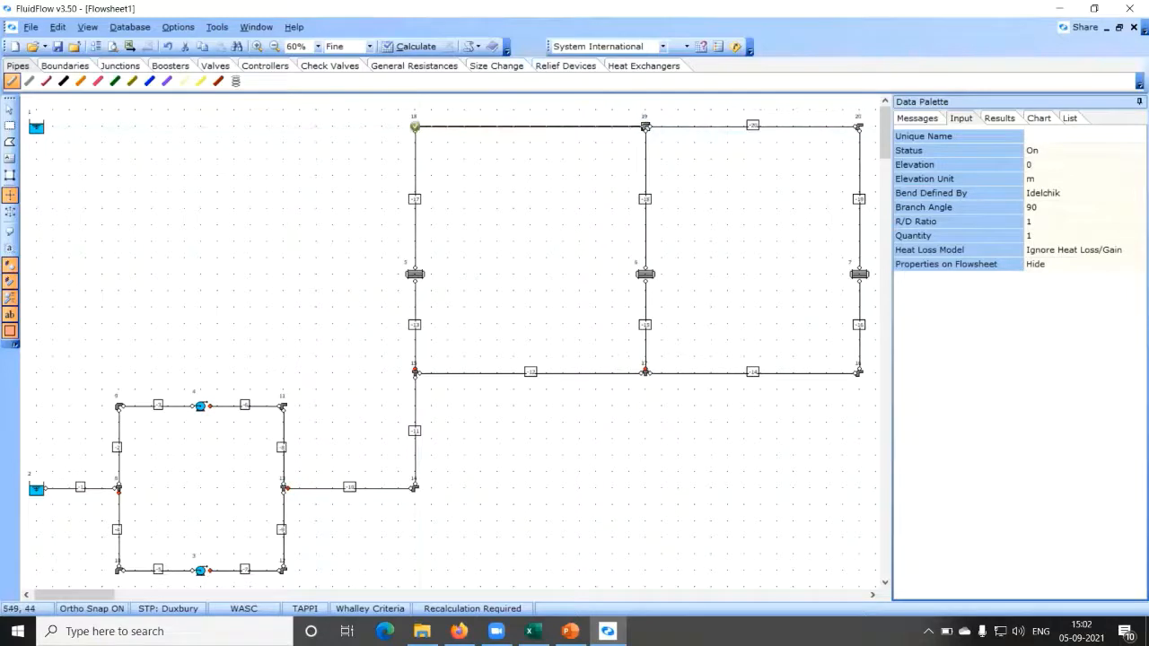
click(415, 127)
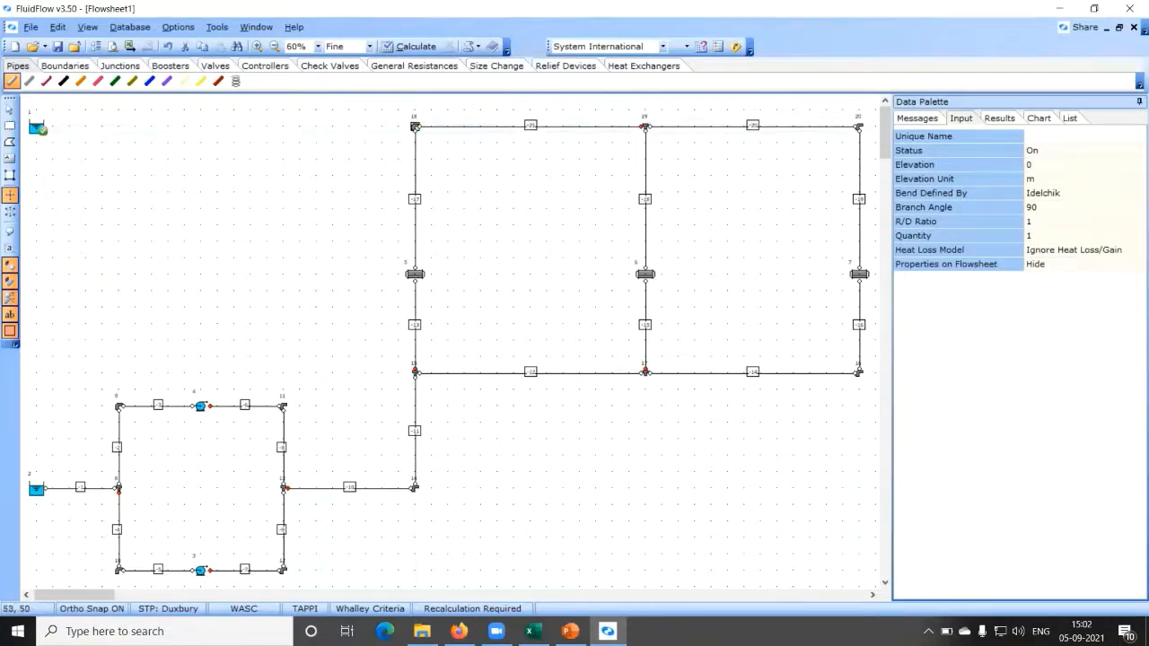
click(36, 127)
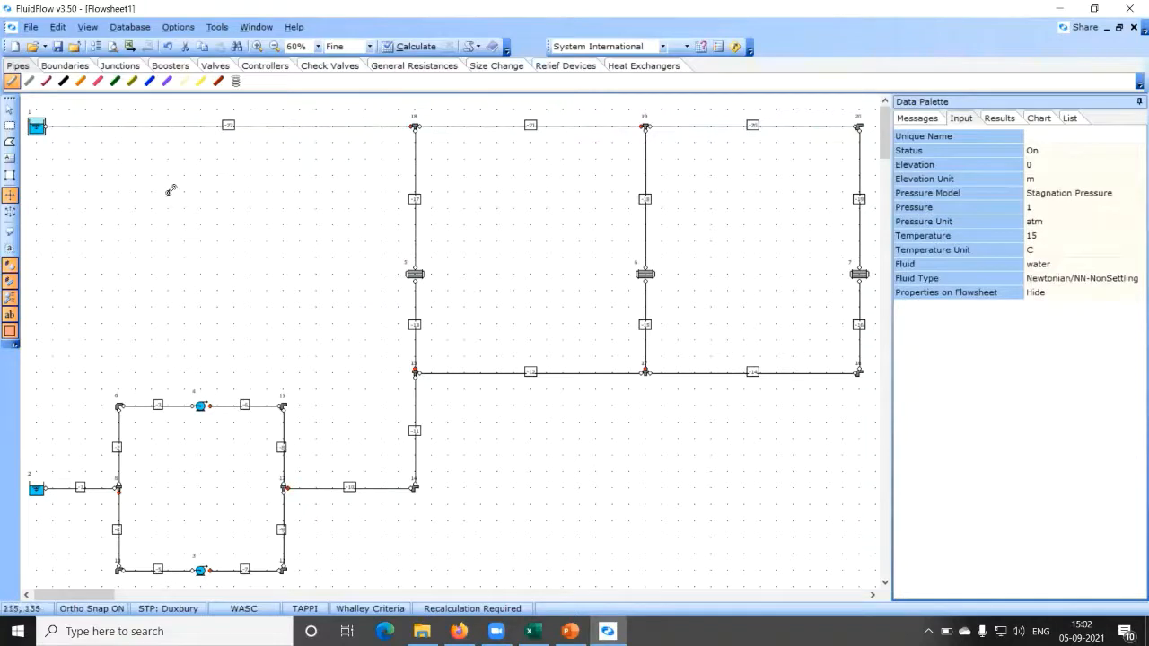
click(9, 109)
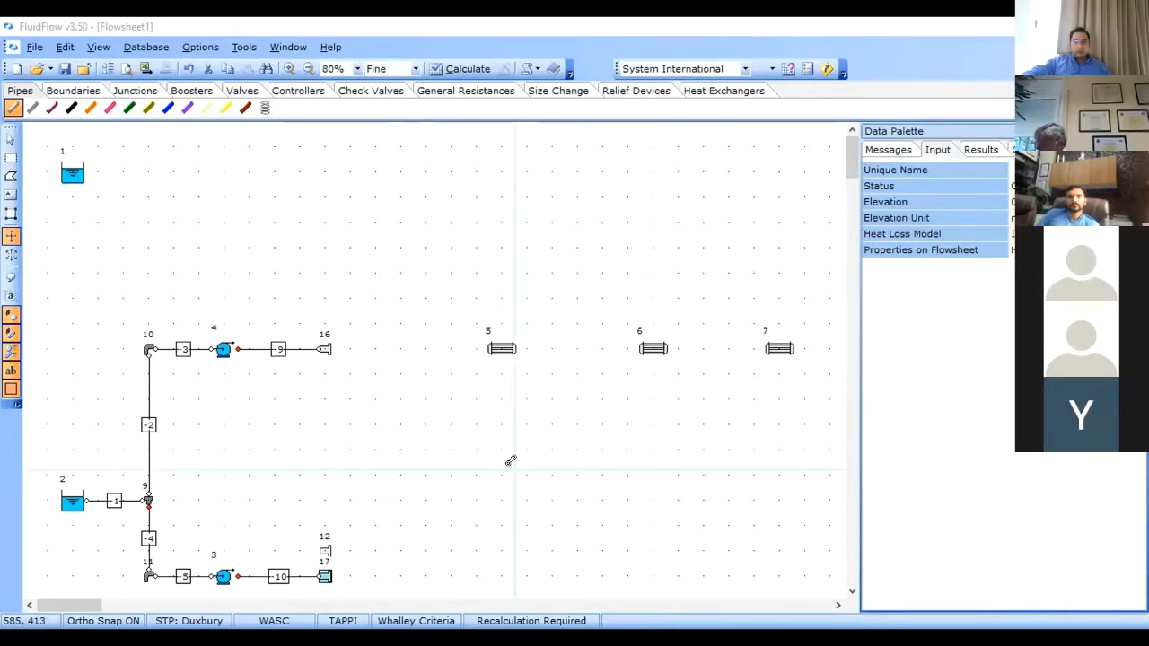
Step: Scale the flowsheet to 60% and move the lower boundary, both pumps and their piping down together by about six grid spacings
key(Escape)
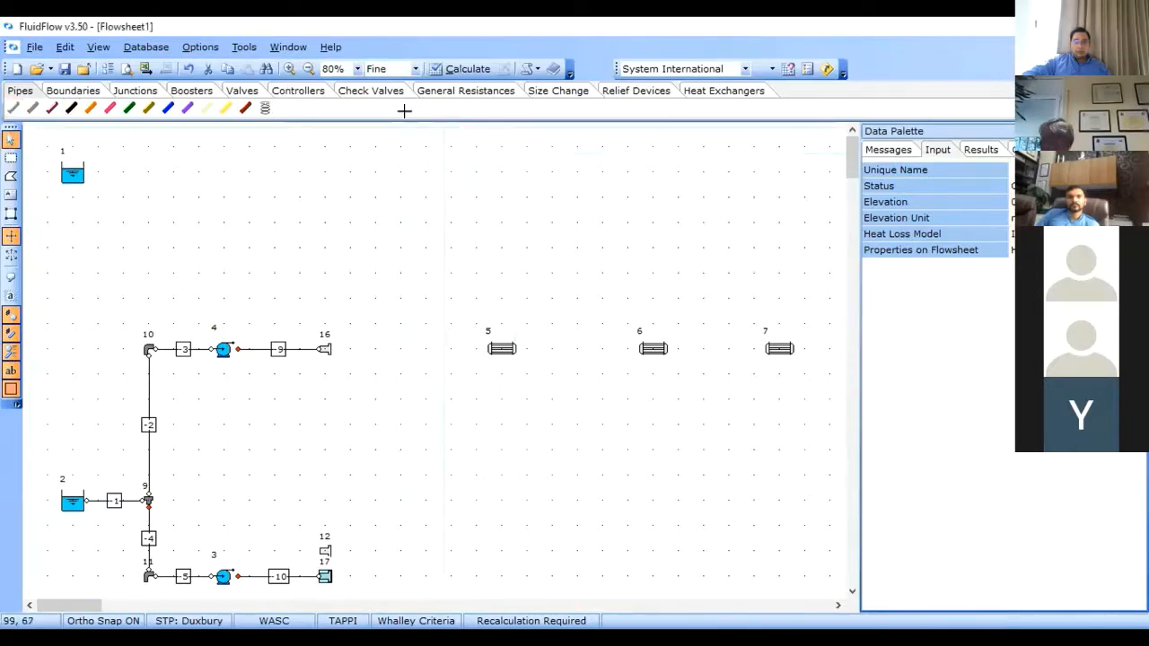
click(349, 72)
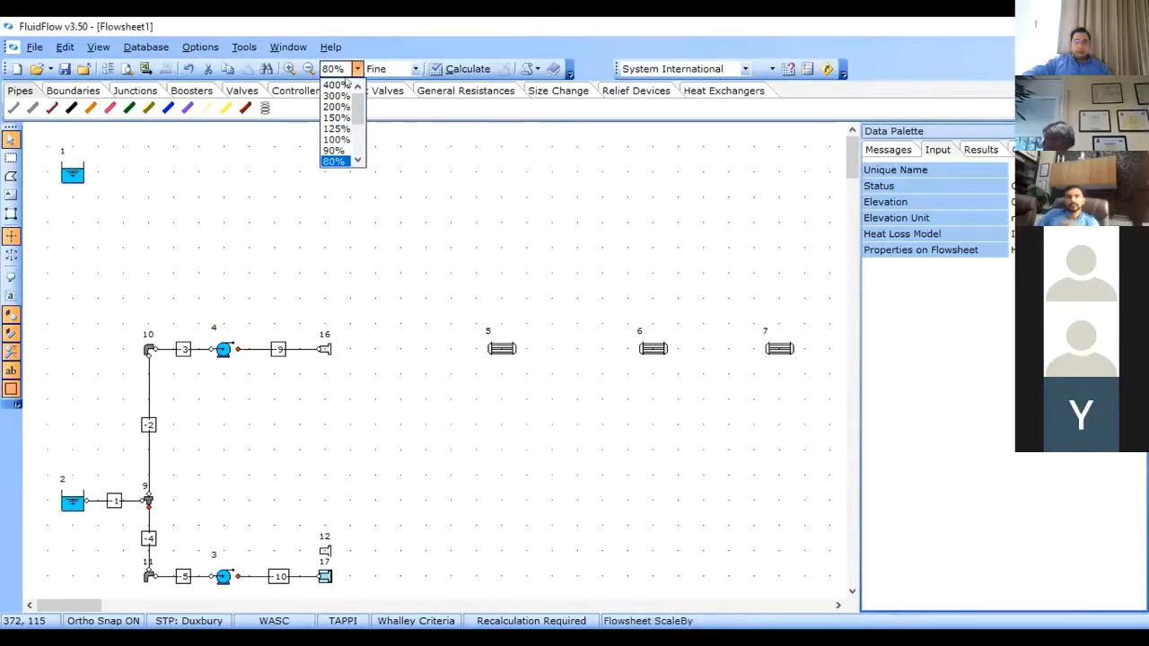
scroll(354, 153, down, 2)
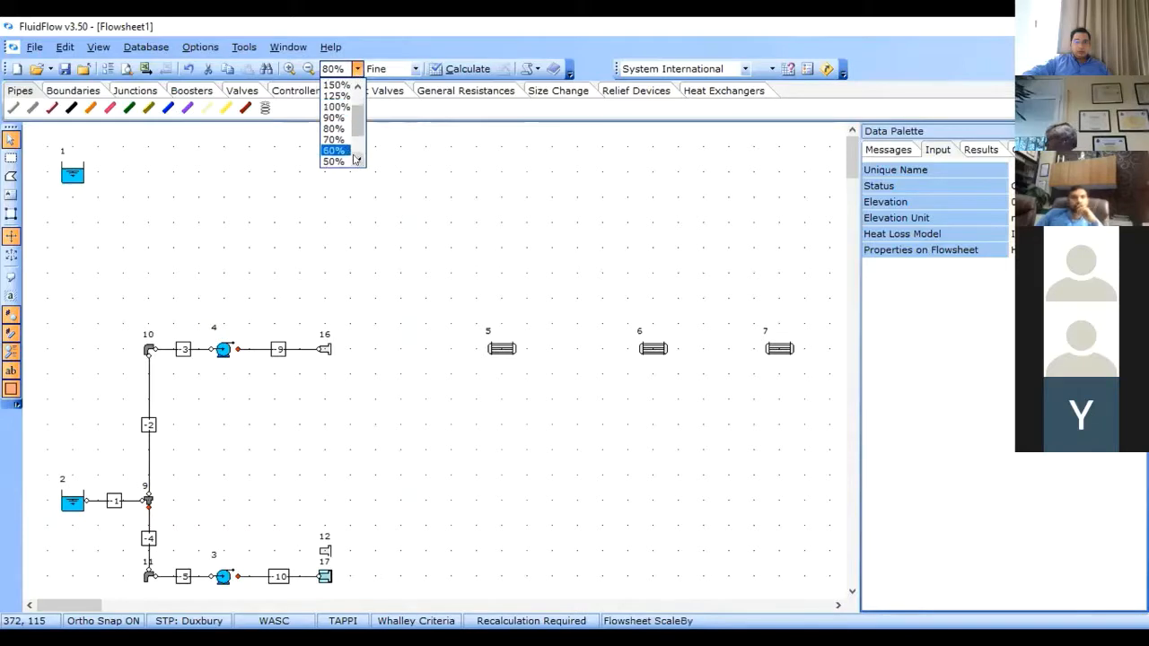
click(336, 151)
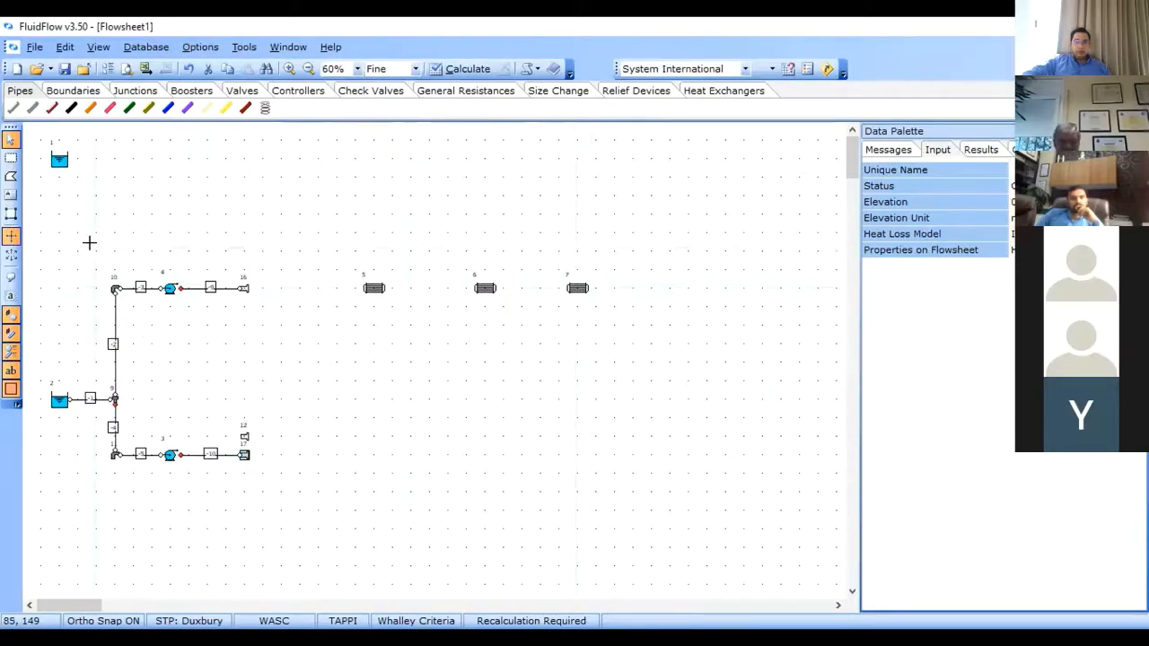
click(11, 158)
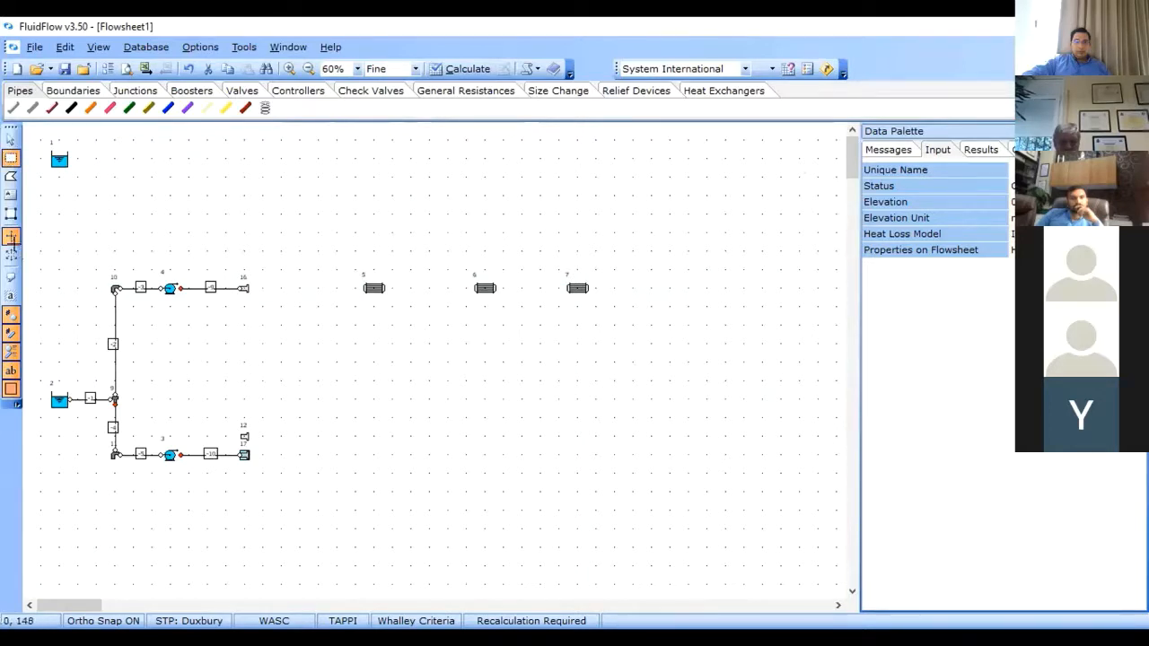
drag(32, 244, 292, 510)
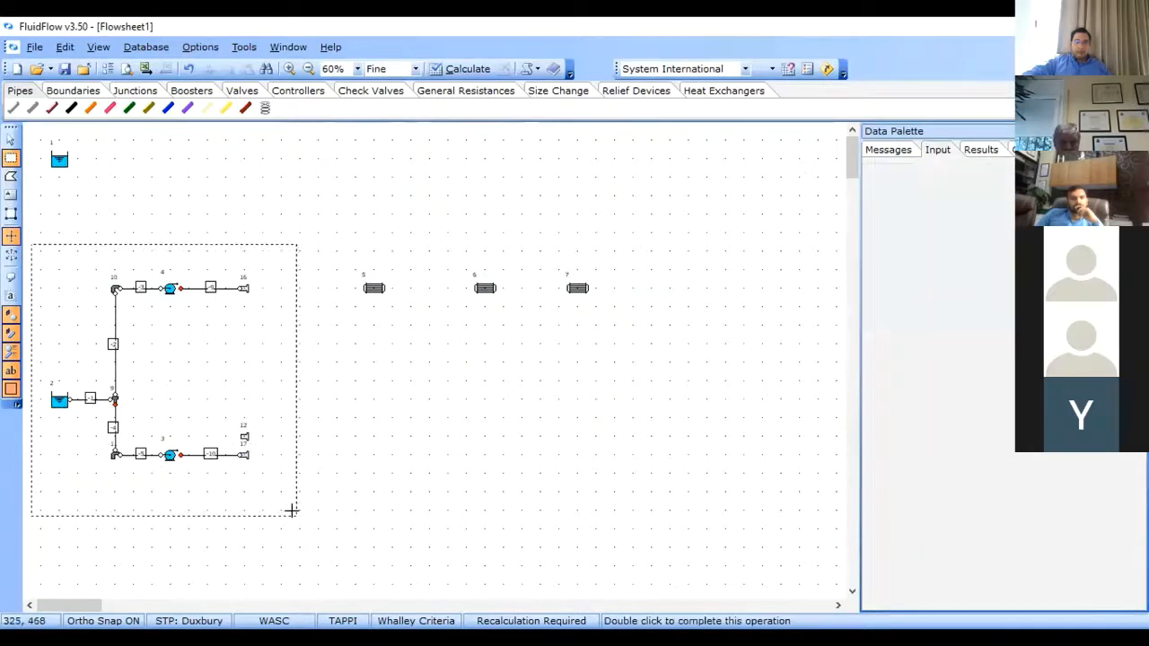
double_click(291, 510)
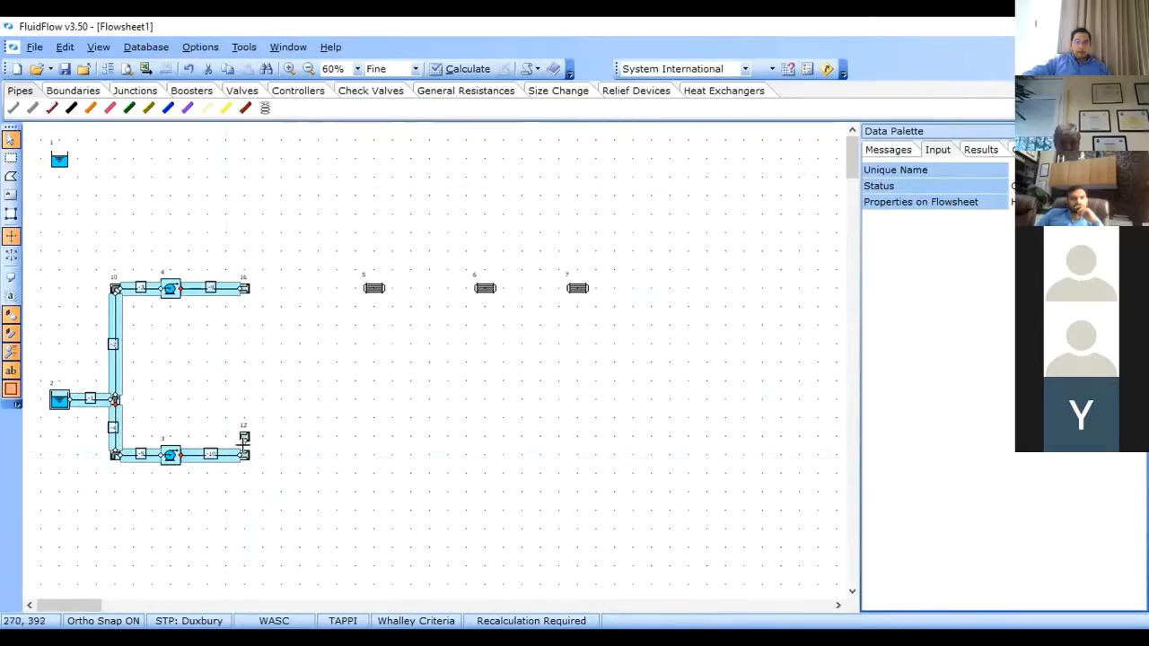
click(245, 455)
drag(245, 455, 245, 564)
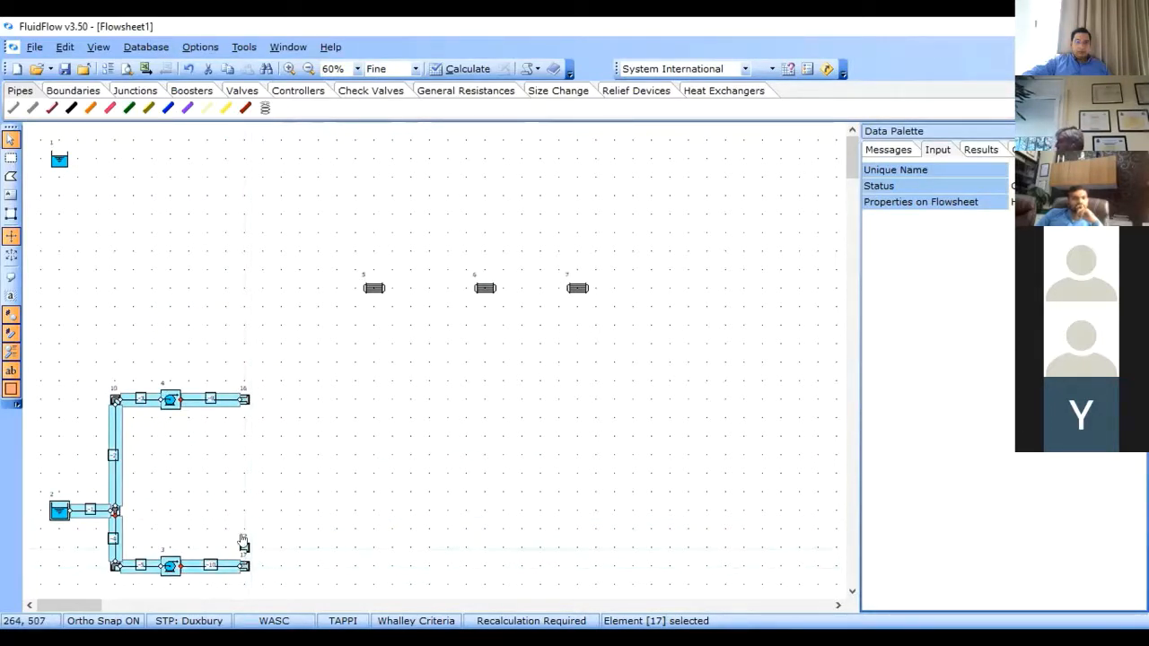
click(246, 526)
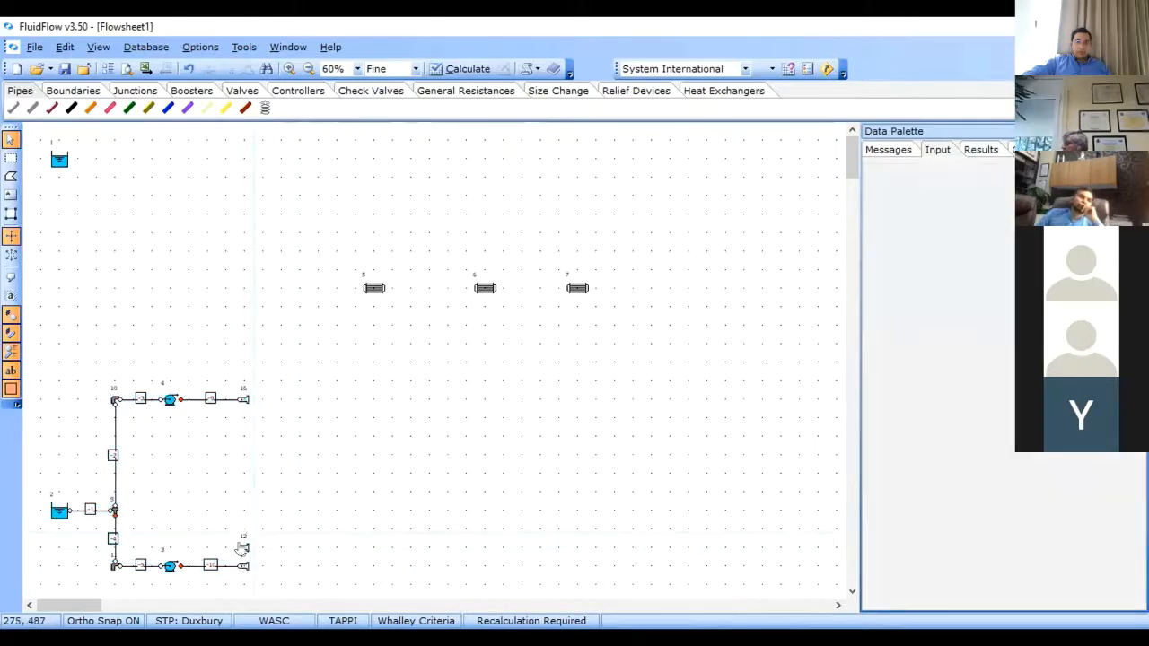
Step: Delete the stray unconnected node just above the lower pump's discharge end
click(243, 549)
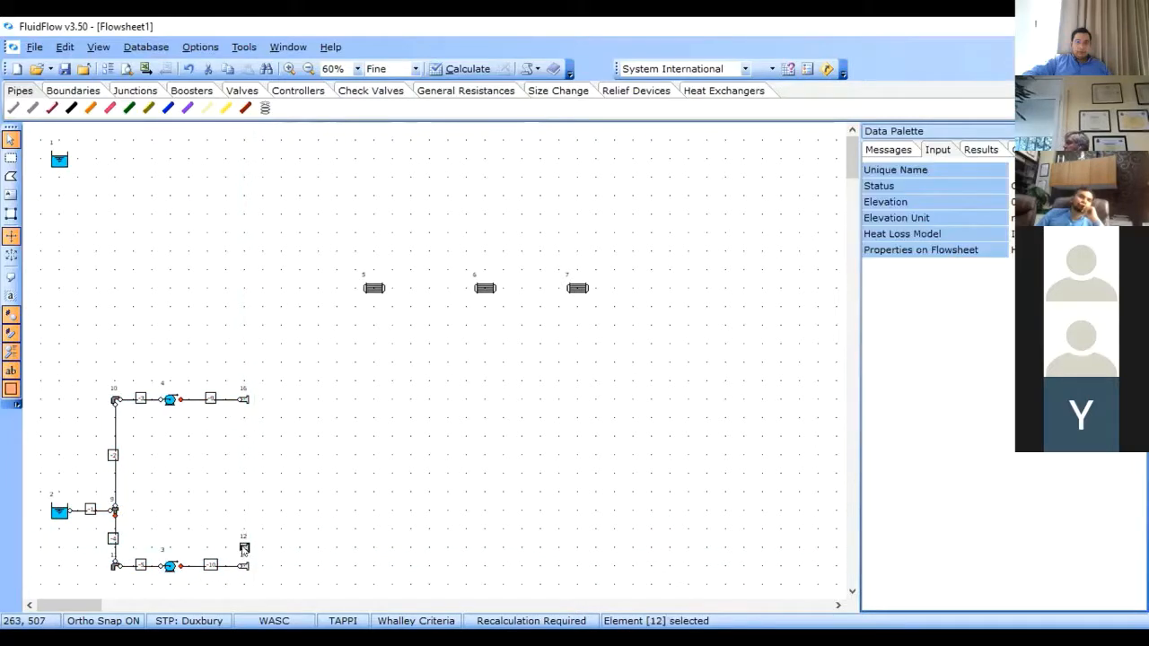
right_click(243, 549)
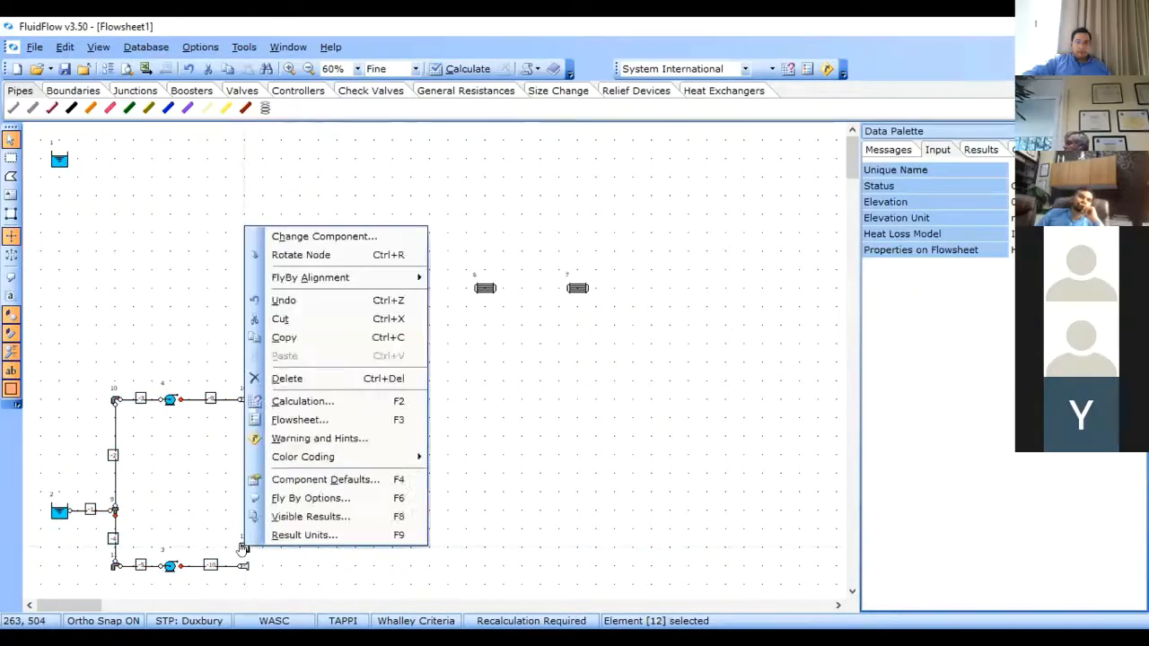
click(294, 377)
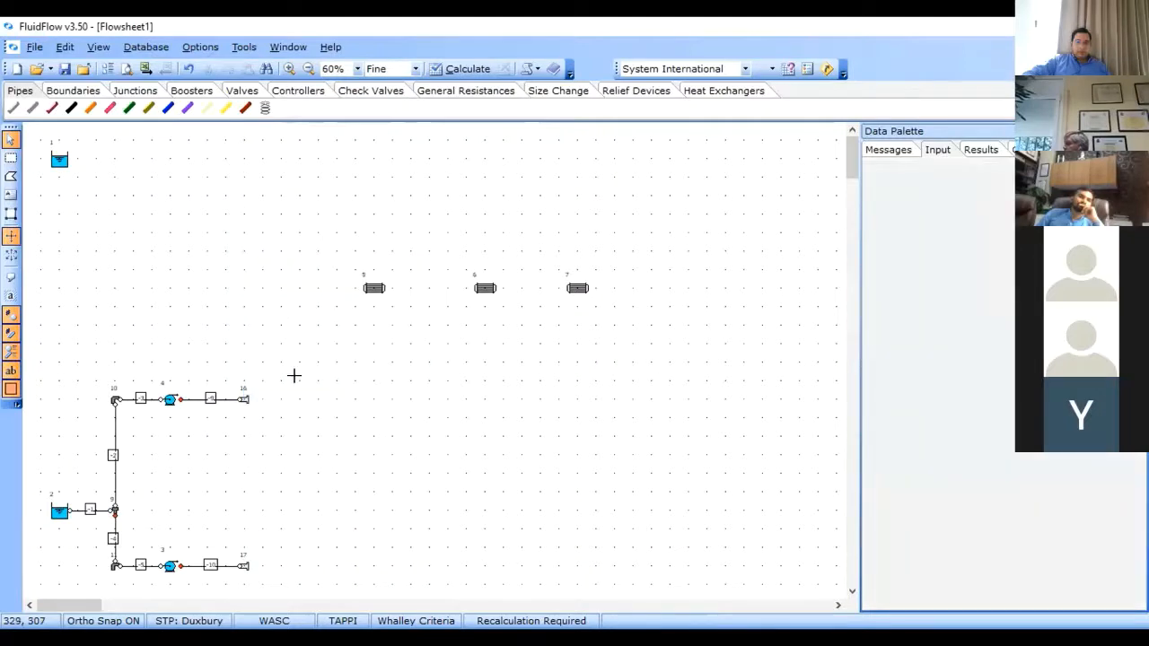
Step: Spread the three heat exchangers farther apart in one row, shifted right and slightly up, with the third near the flowsheet's right edge
click(577, 289)
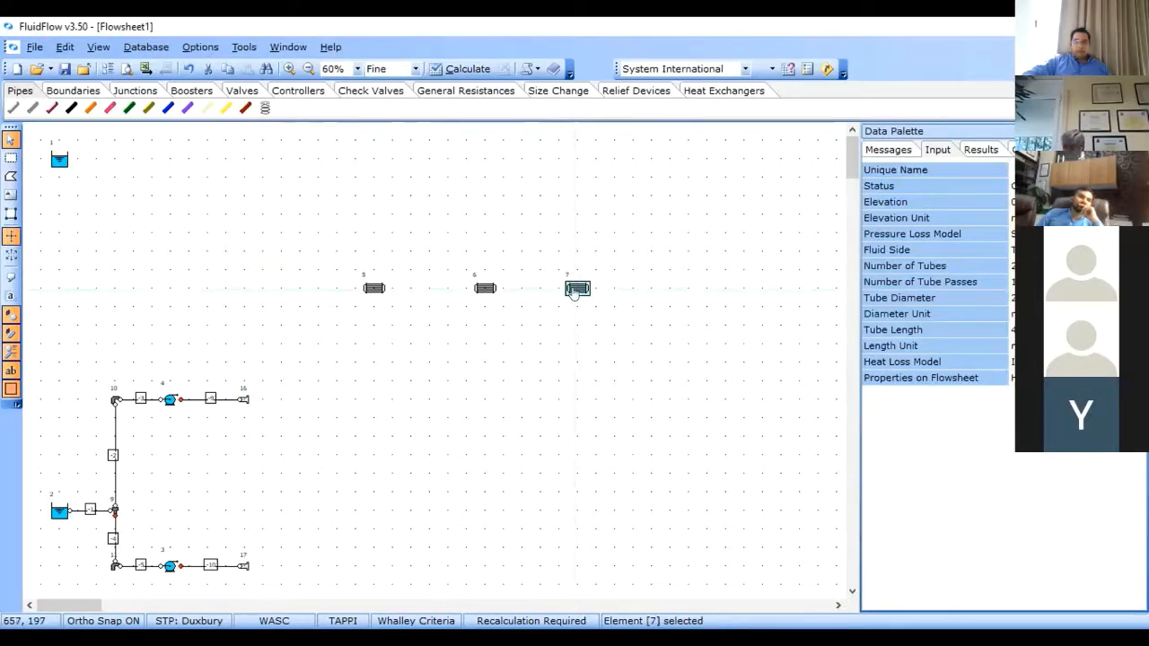
drag(573, 294, 817, 269)
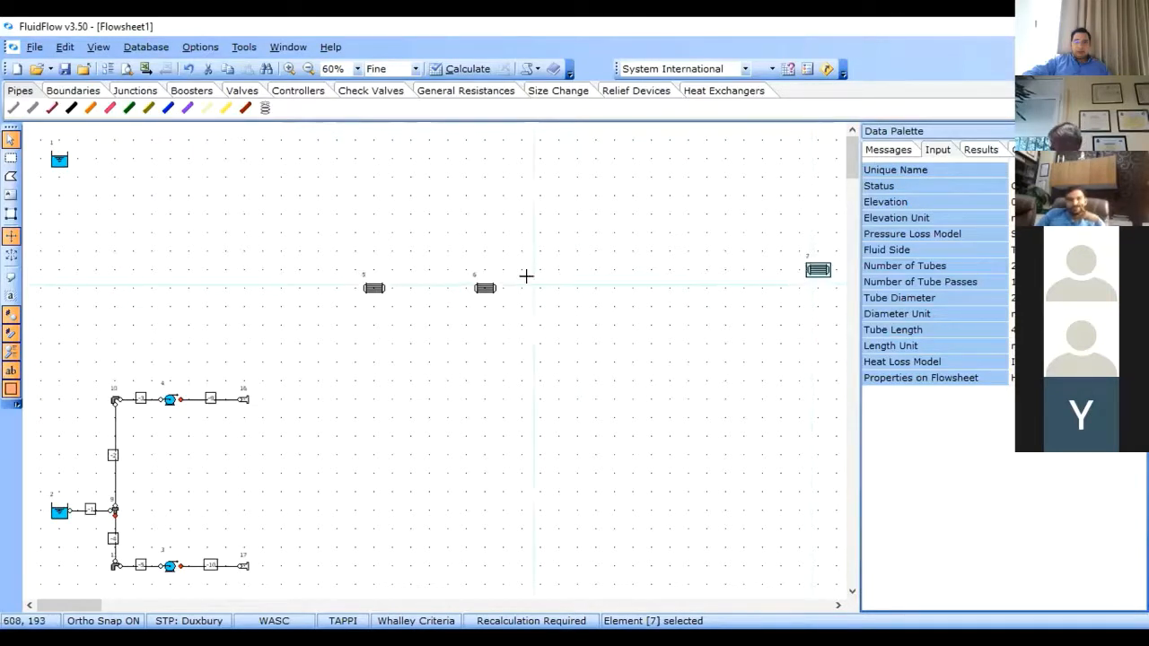
drag(489, 290, 620, 276)
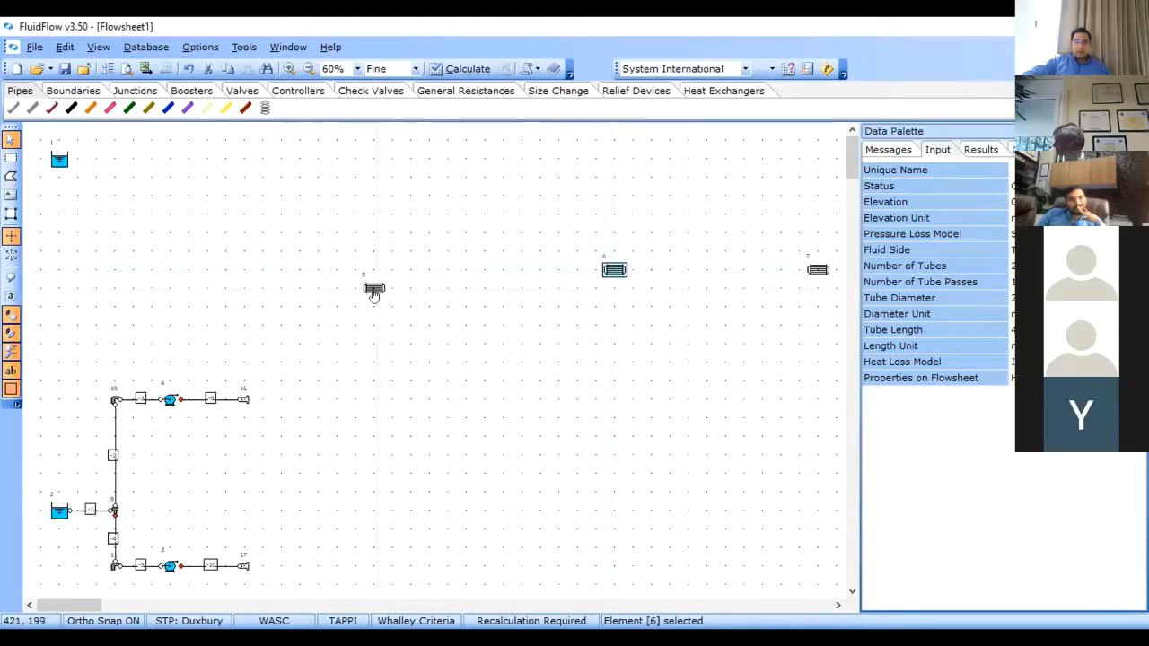
drag(375, 296, 422, 284)
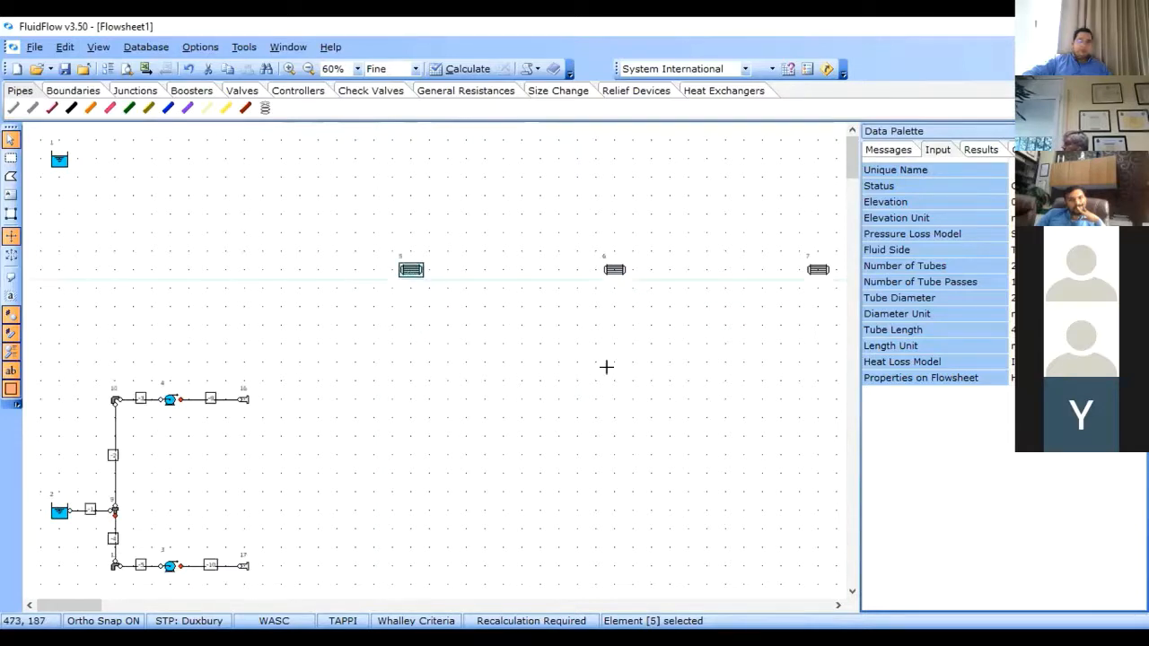
click(608, 366)
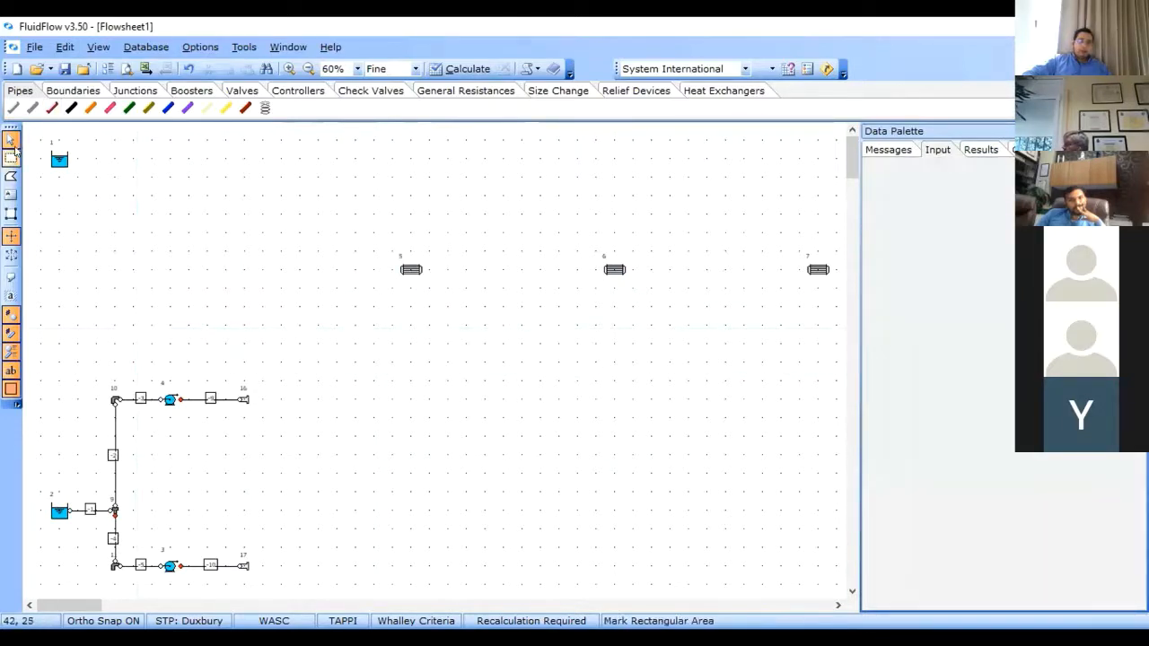
Step: Join both pump discharge ends at a common node with vertical steel pipes and run a horizontal pipe to below the first heat exchanger
click(13, 107)
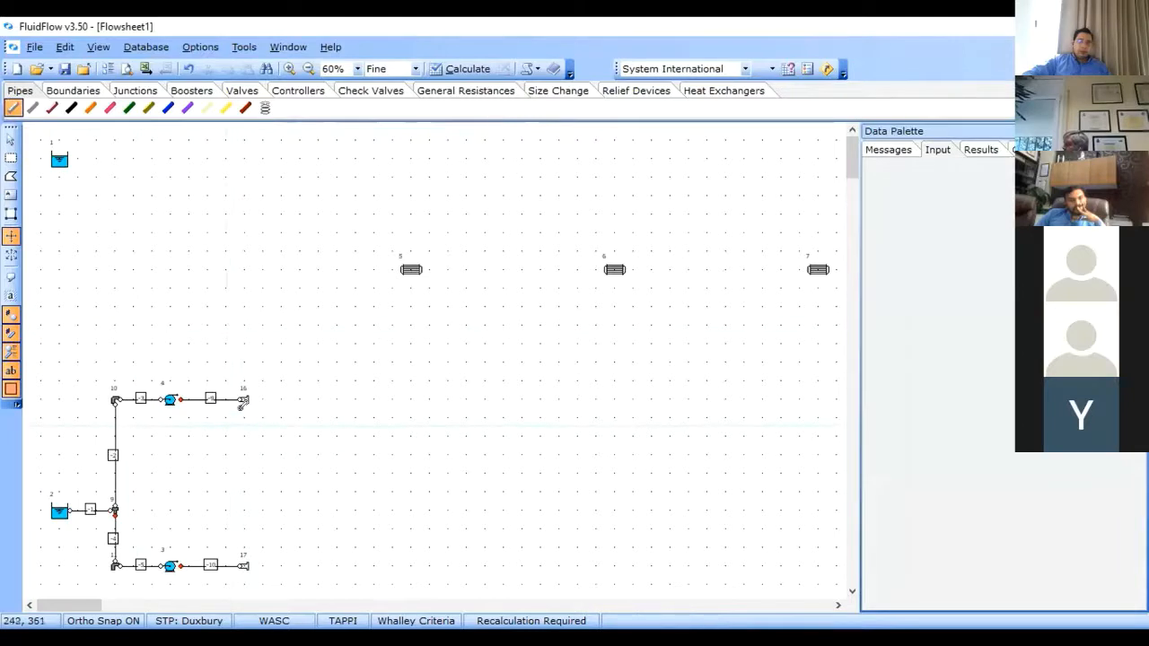
drag(235, 396, 244, 473)
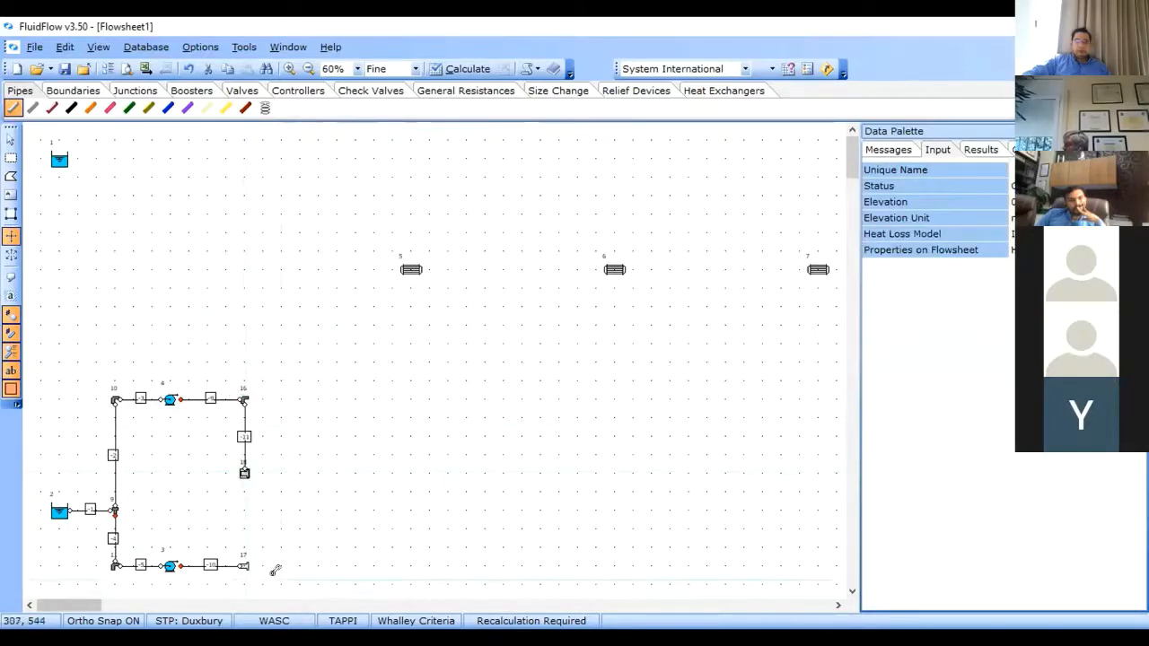
drag(240, 558, 240, 469)
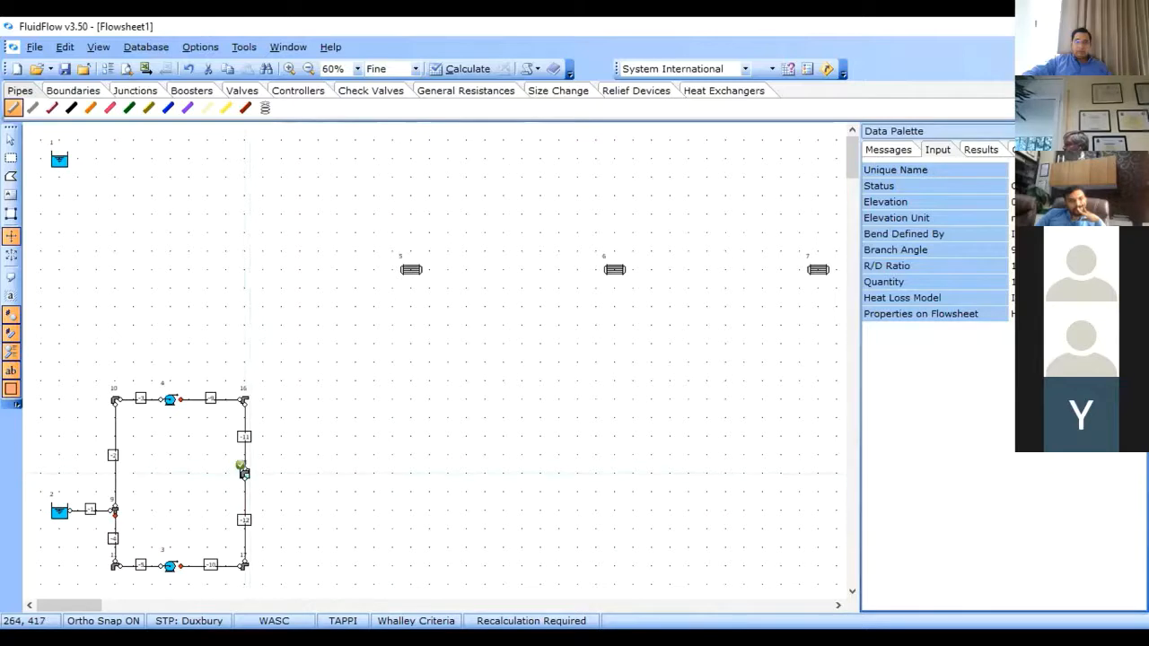
drag(241, 469, 411, 467)
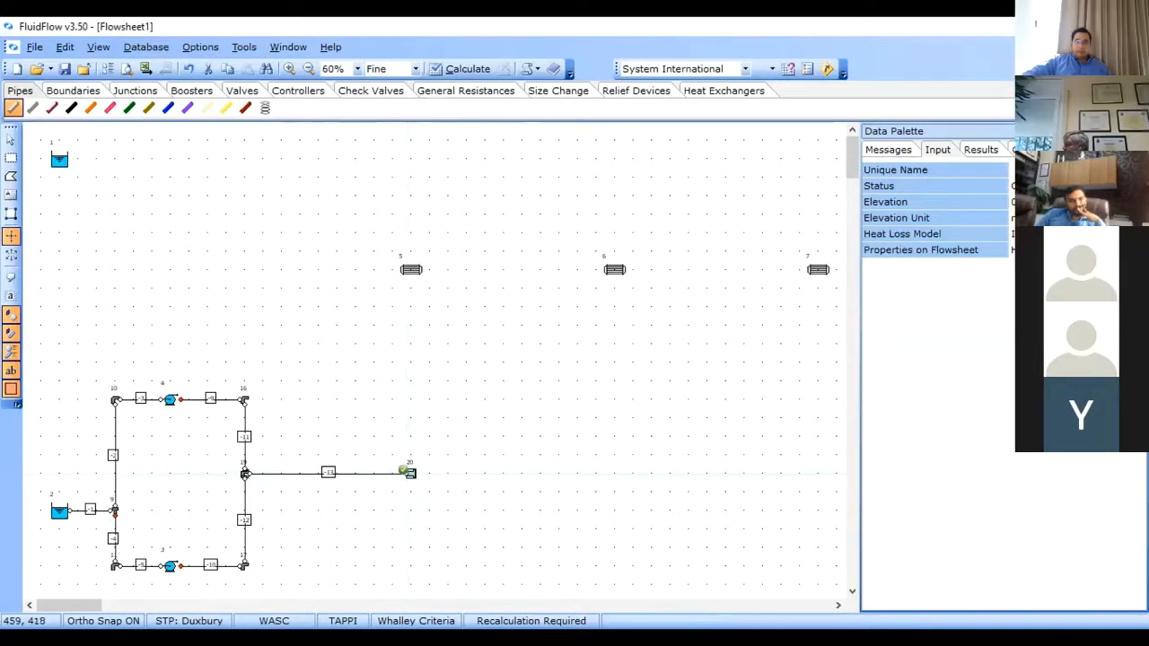
Step: Extend the line up into a horizontal supply header ending below the third heat exchanger and connect it to all three exchangers with vertical pipes
mouse_move(407, 395)
mouse_down()
mouse_move(408, 359)
mouse_move(817, 364)
mouse_up()
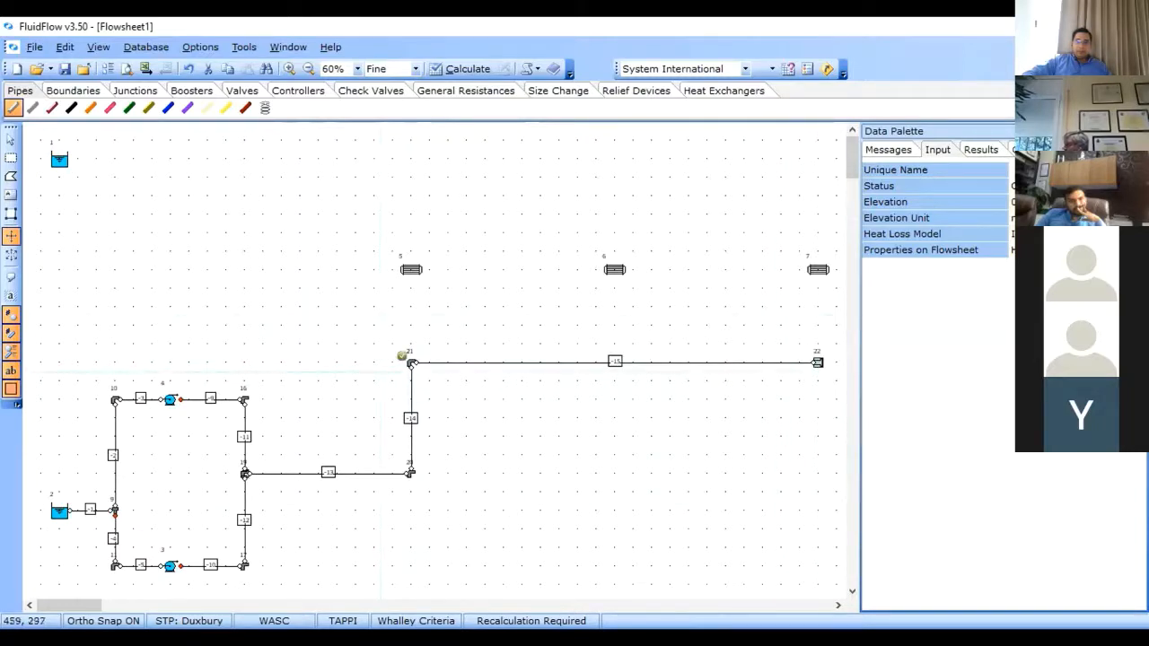
drag(403, 356, 411, 269)
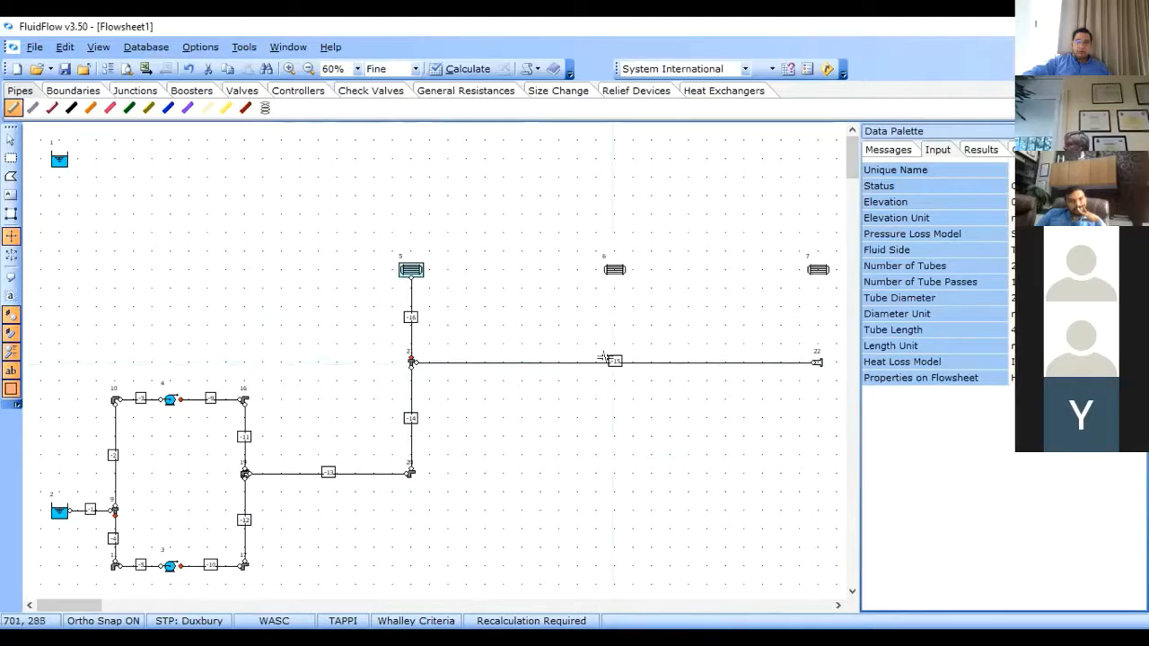
drag(614, 361, 614, 267)
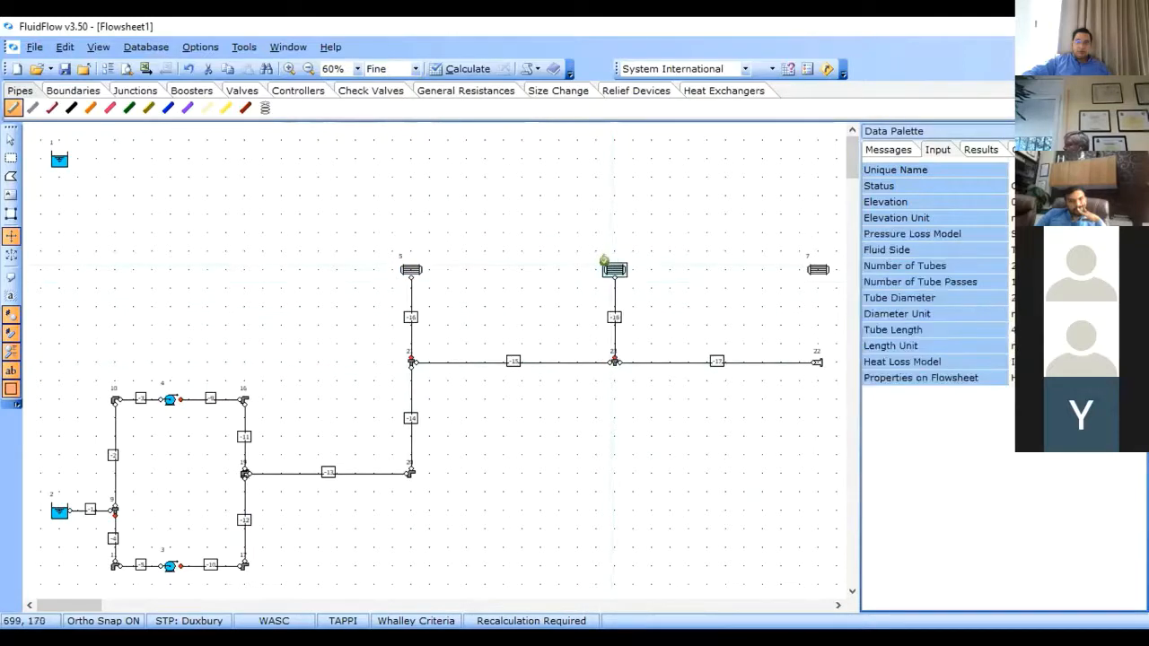
drag(815, 357, 813, 266)
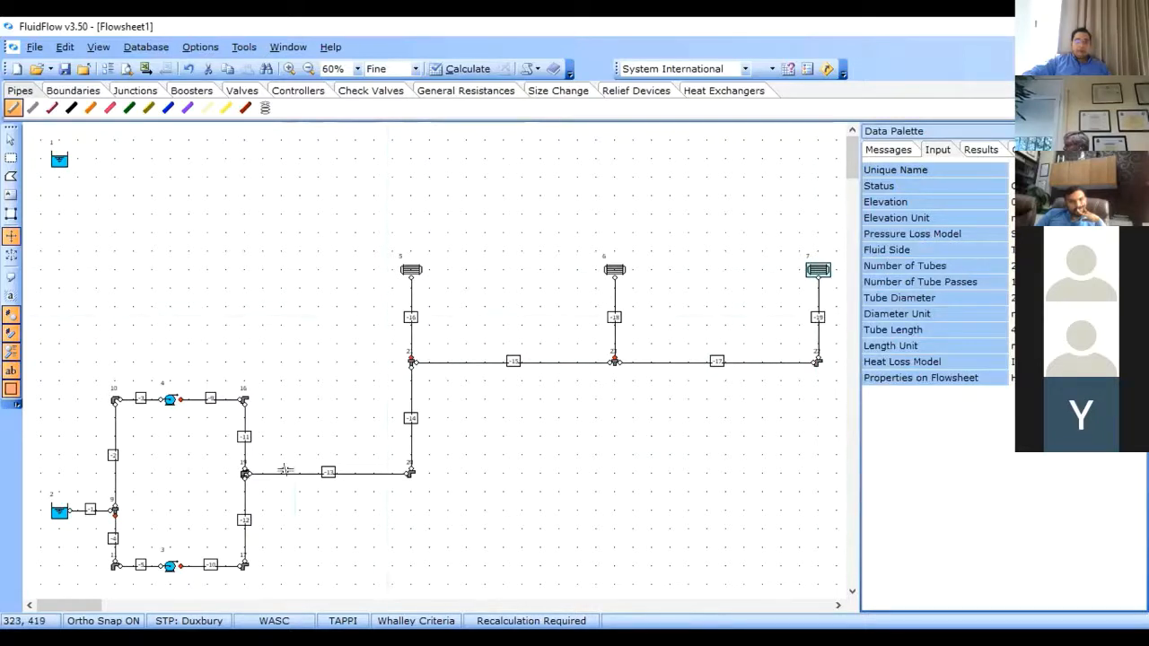
Step: Move the pump suction tee and the lower boundary up so both line up horizontally with the common discharge node
click(10, 141)
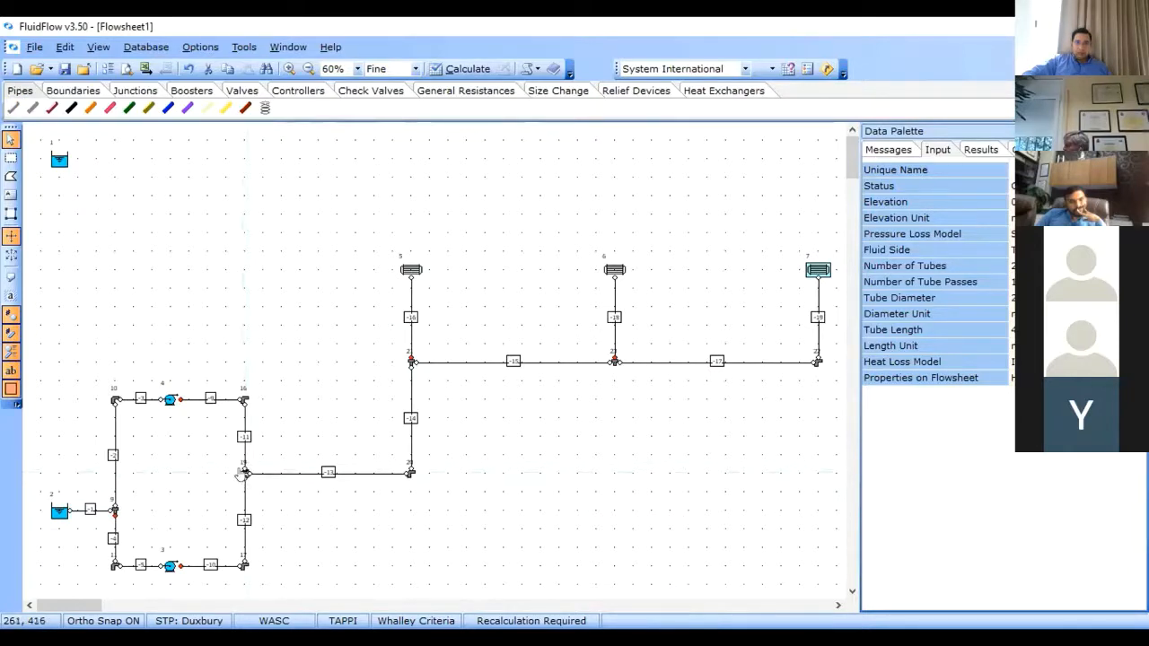
drag(243, 472, 206, 473)
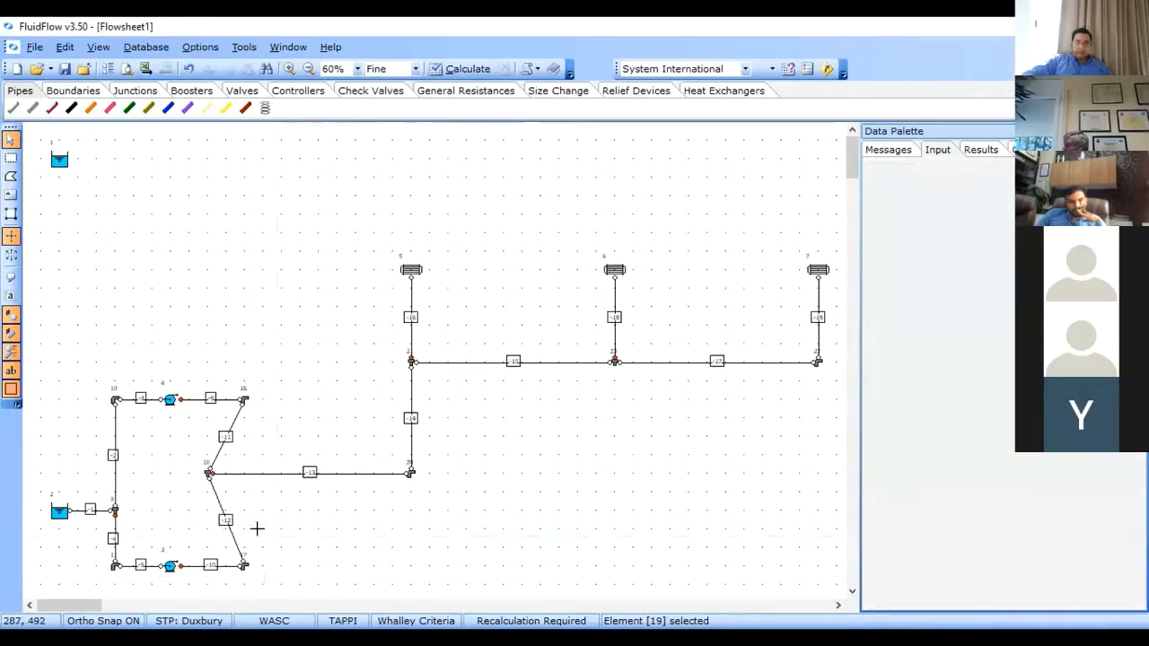
drag(209, 472, 244, 473)
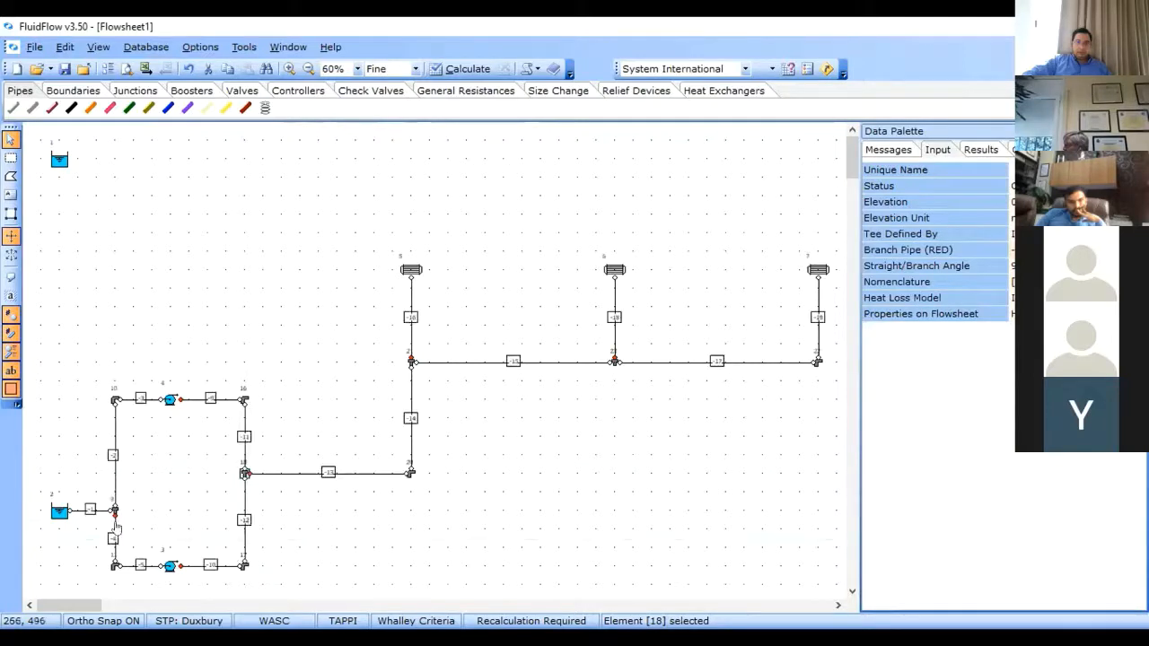
drag(113, 512, 114, 474)
drag(65, 514, 58, 479)
click(225, 561)
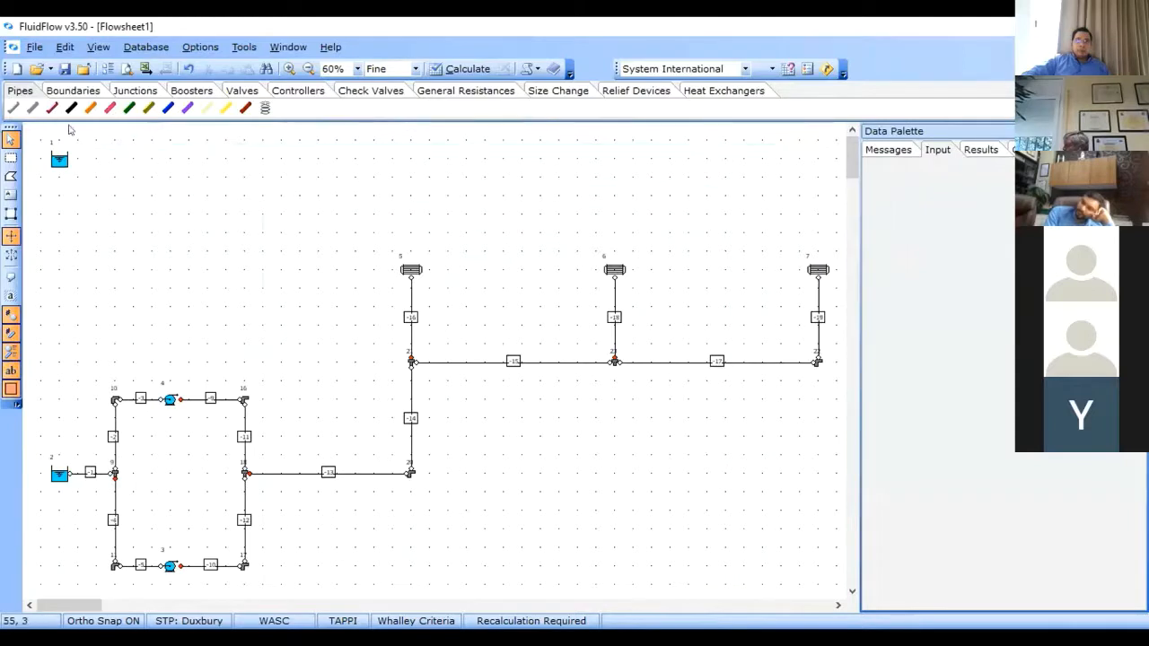
Step: Draw a vertical steel pipe up from each of the three heat exchangers, ending level with the upper boundary
click(13, 109)
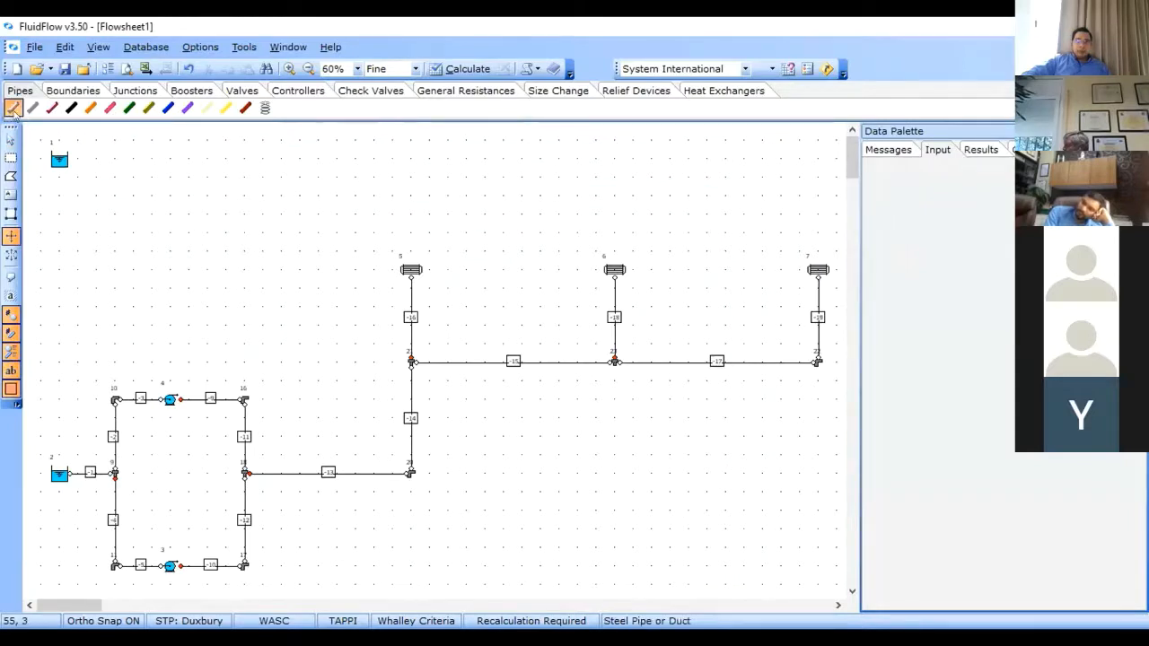
click(409, 268)
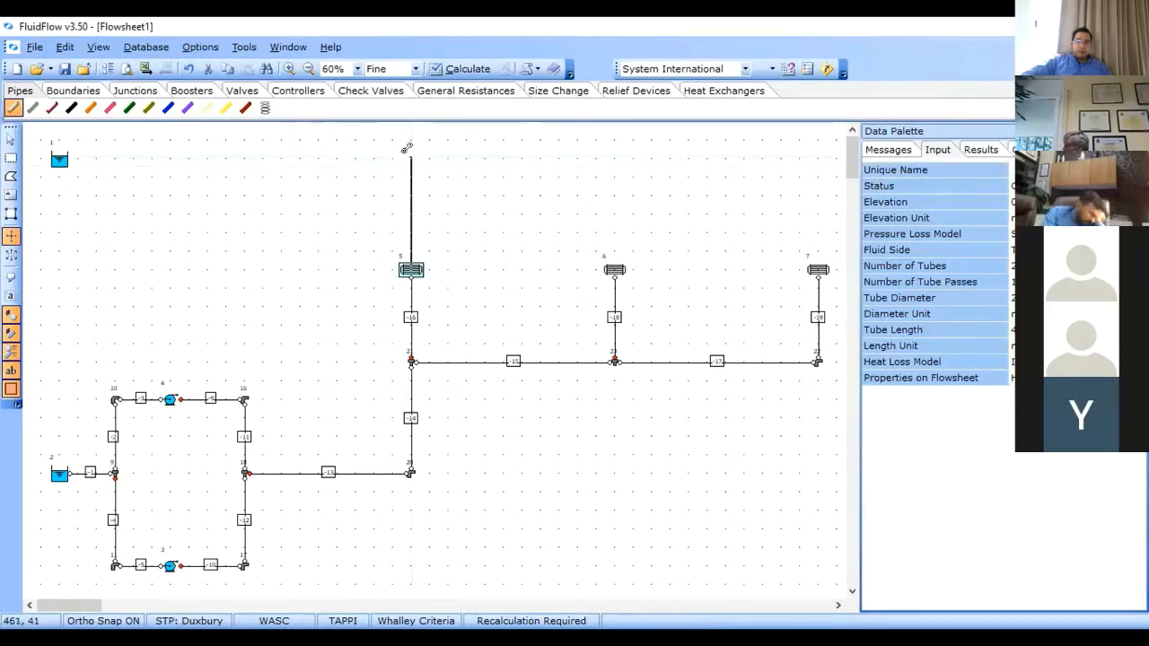
click(412, 161)
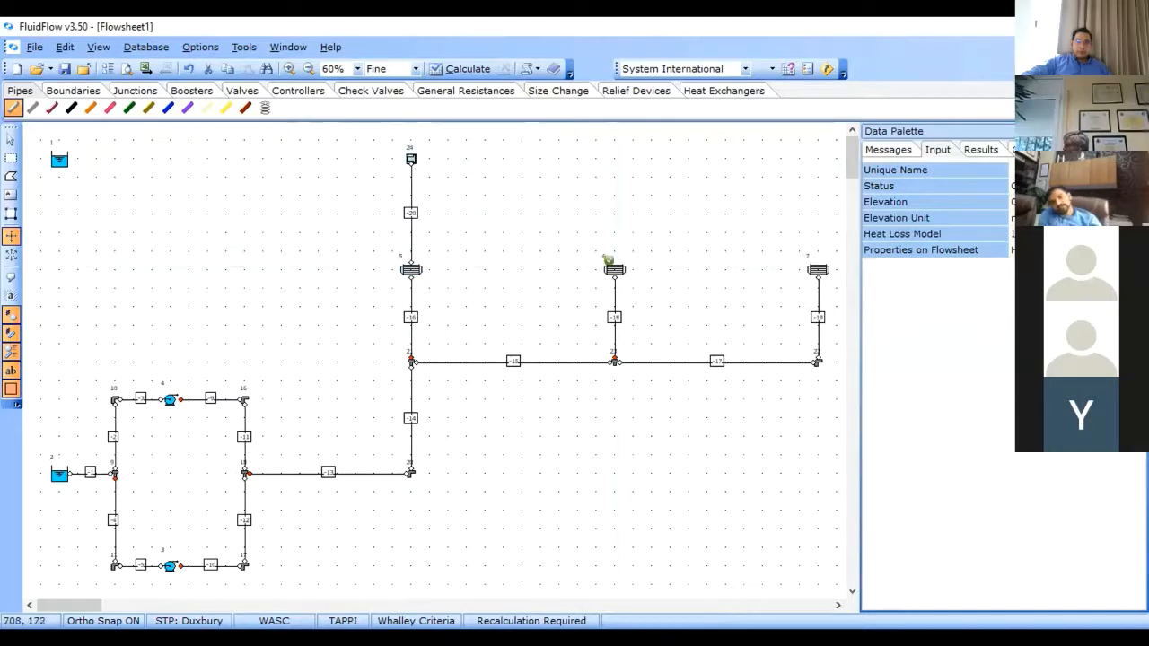
click(614, 268)
click(616, 159)
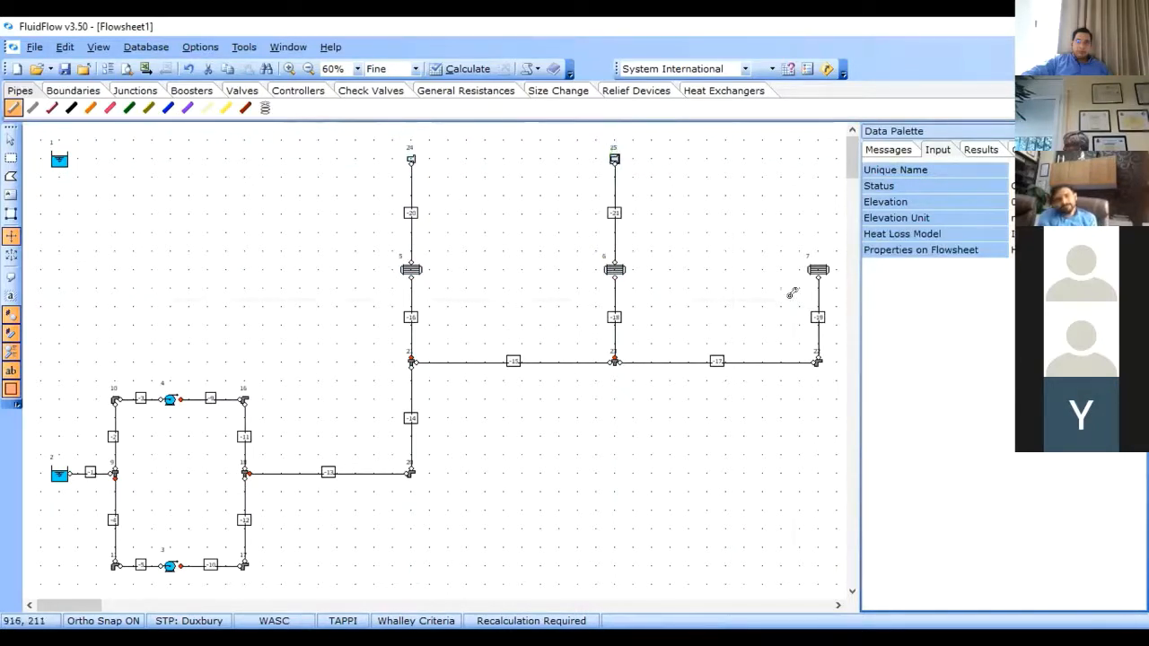
click(812, 261)
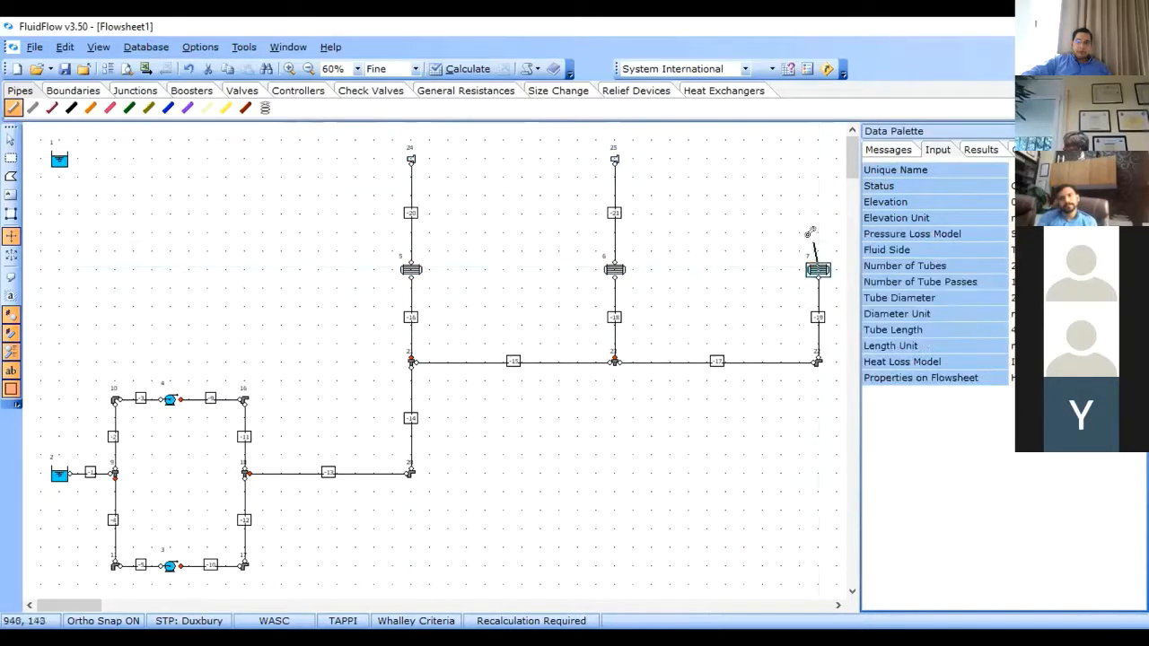
click(817, 159)
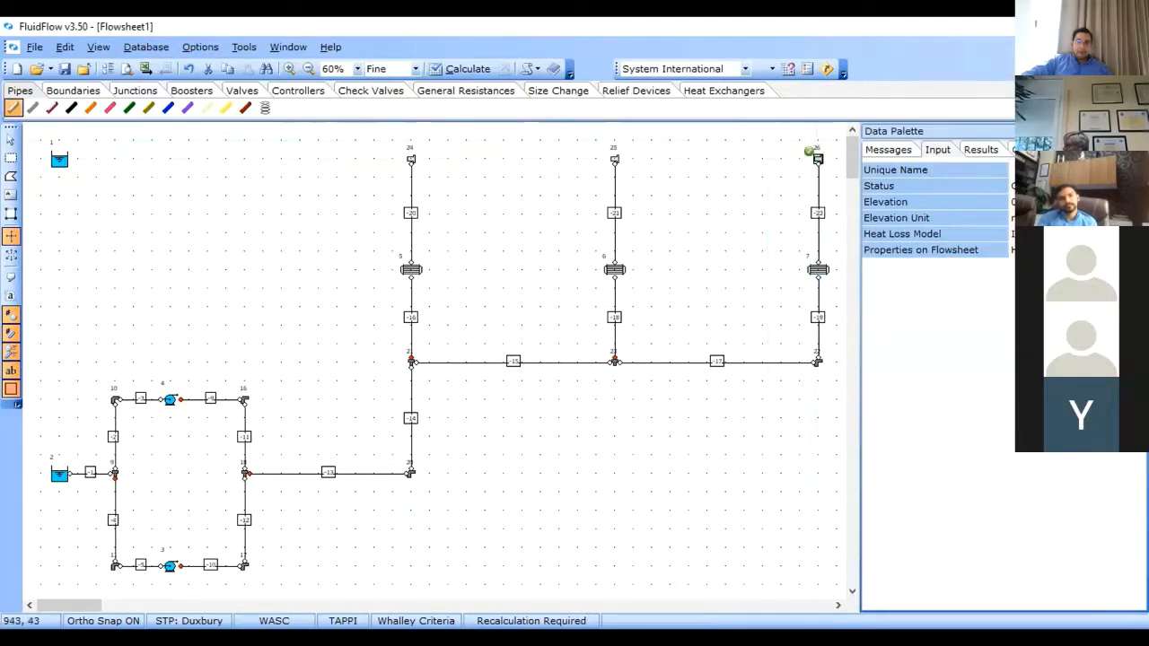
Step: Join the upper ends of the three outlet pipes into a horizontal return header and connect it to the upper boundary
click(813, 157)
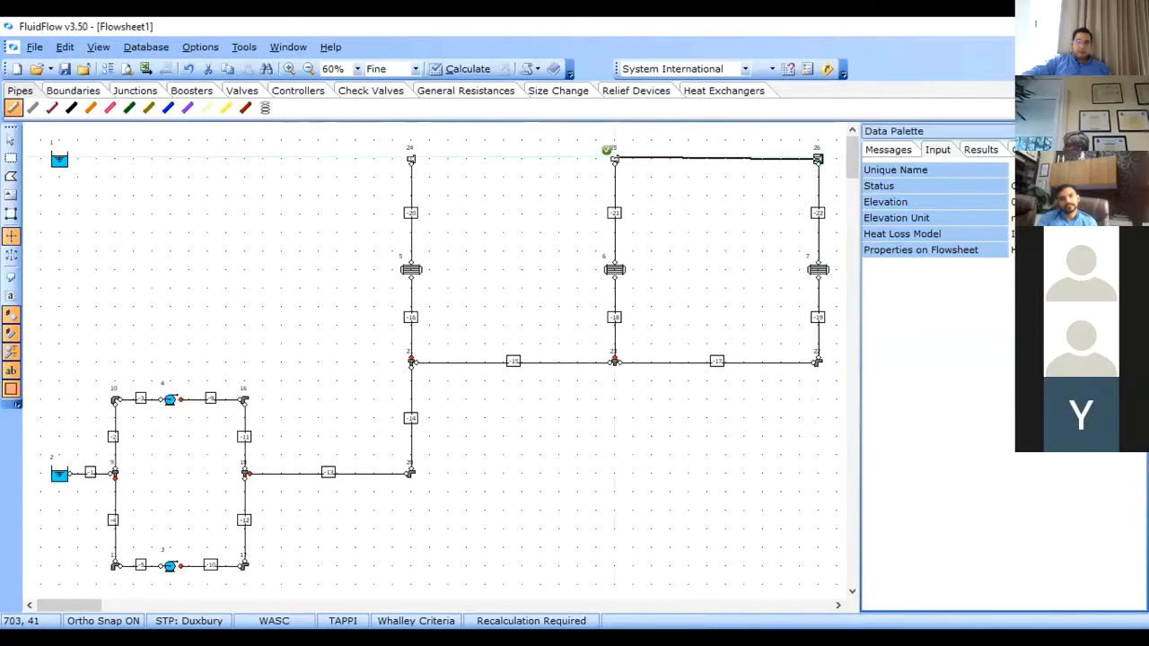
click(609, 151)
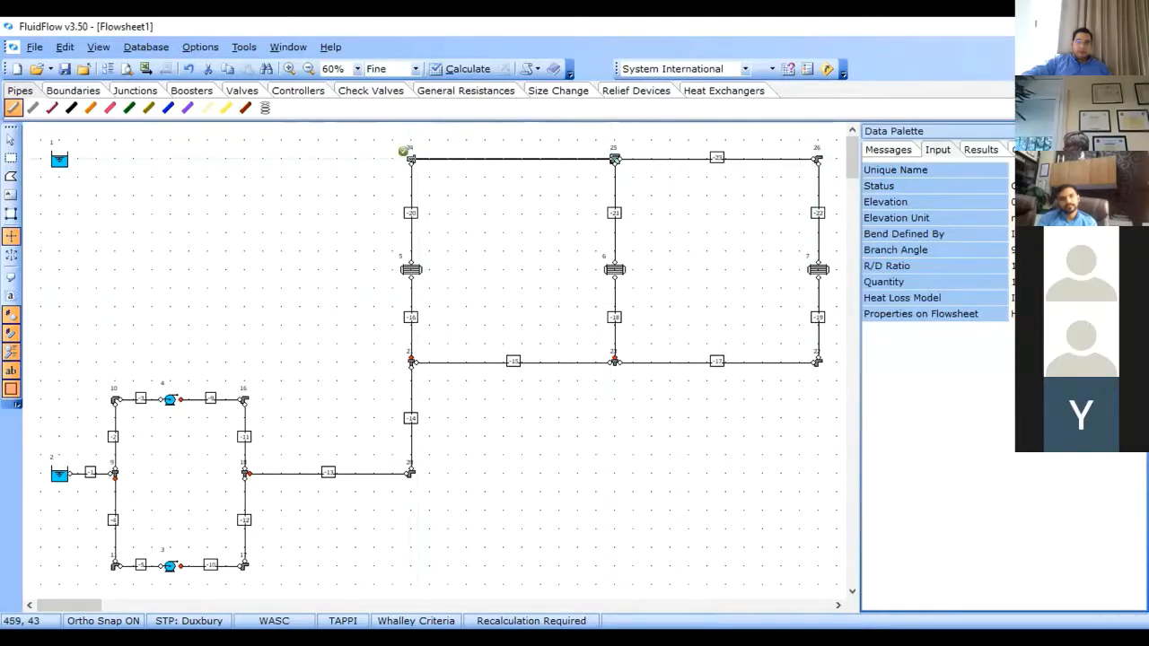
click(403, 151)
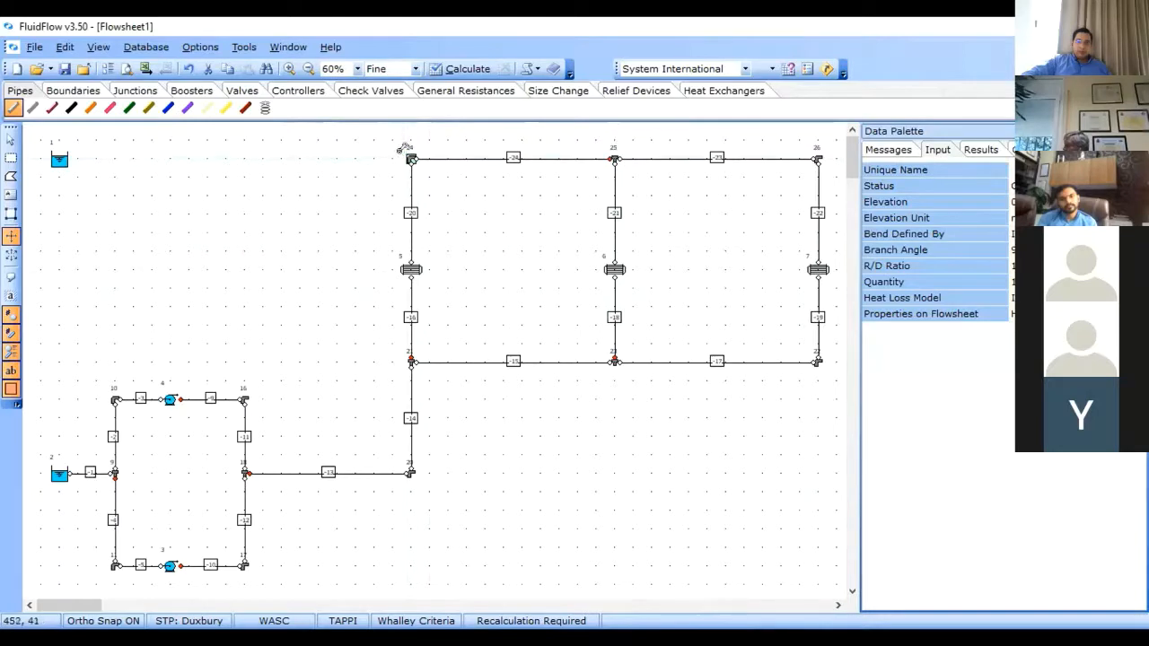
click(403, 150)
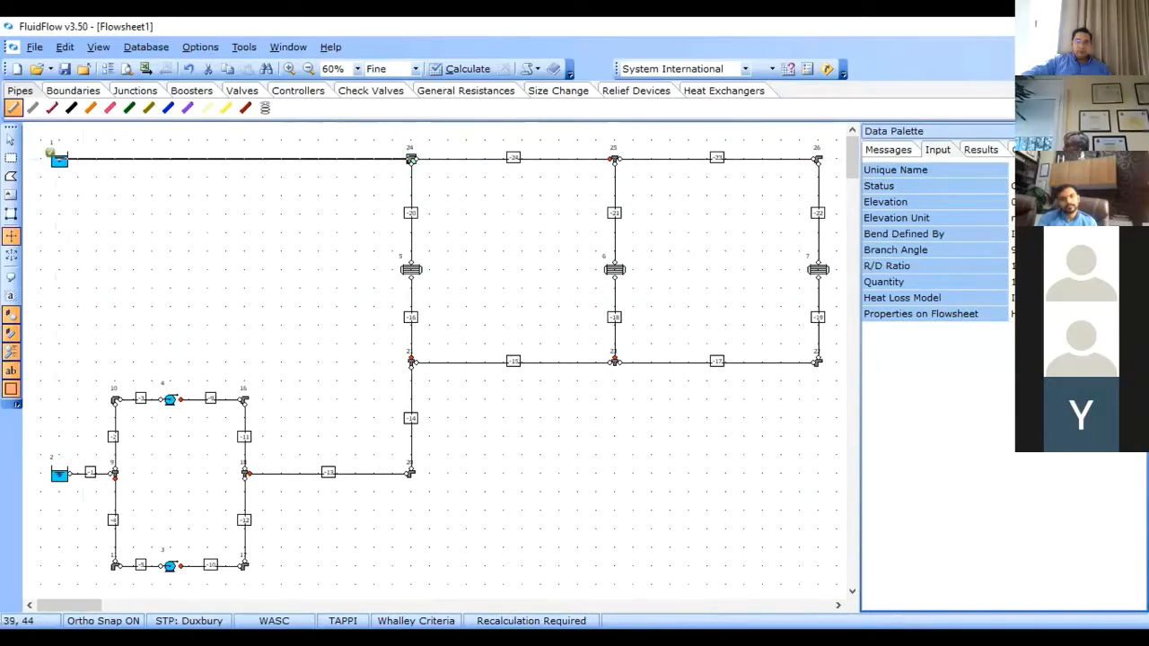
click(58, 158)
click(10, 139)
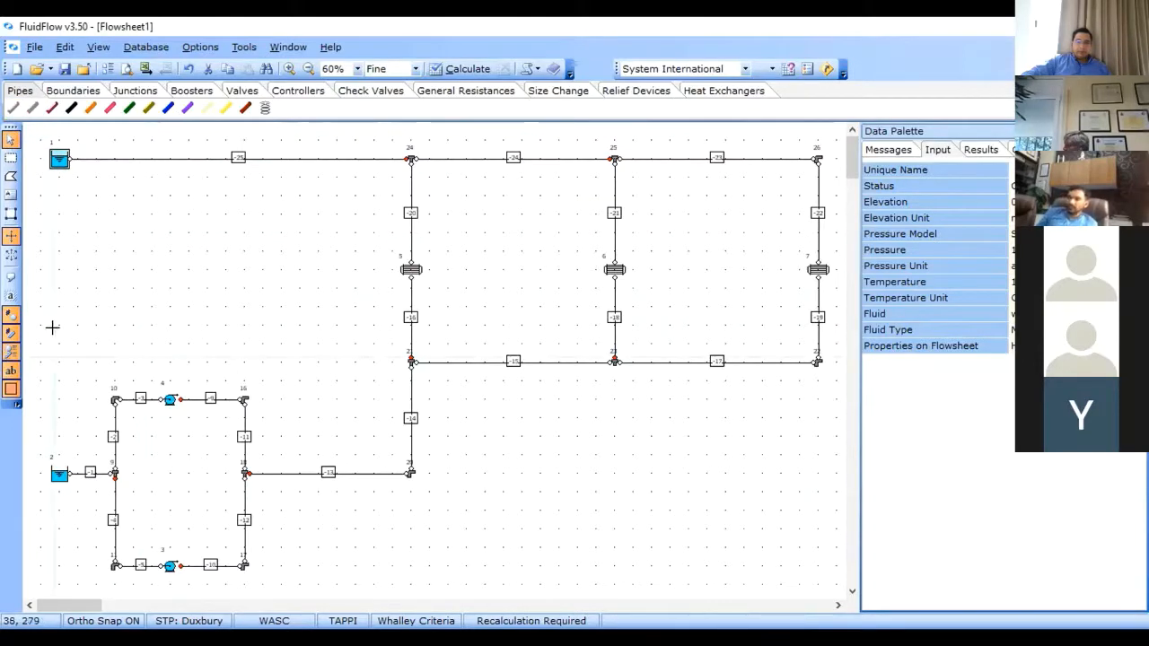
Step: Edit the elevation of the lower boundary feeding the pumps and choose its pressure model
click(60, 474)
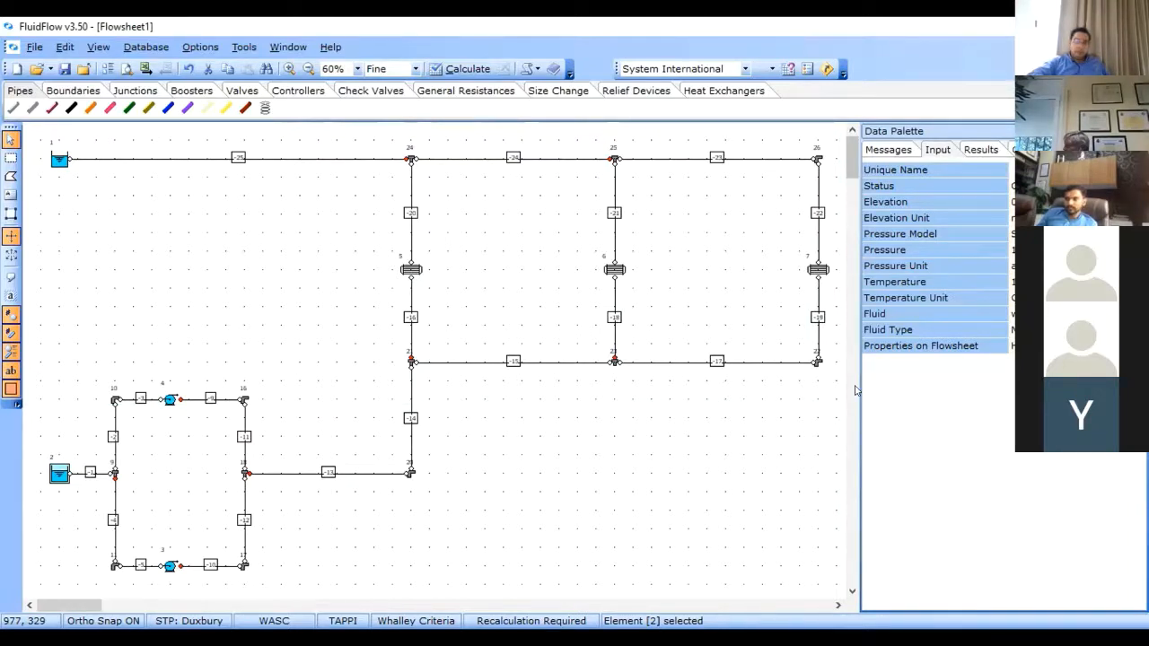
click(1007, 207)
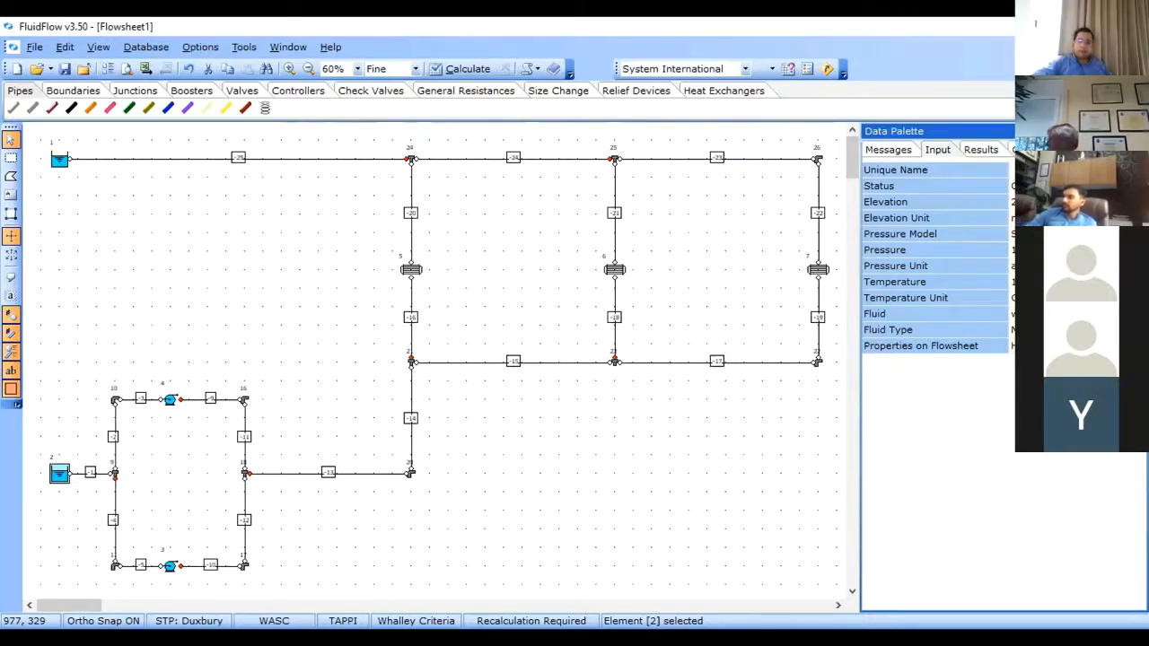
click(1068, 234)
click(1139, 234)
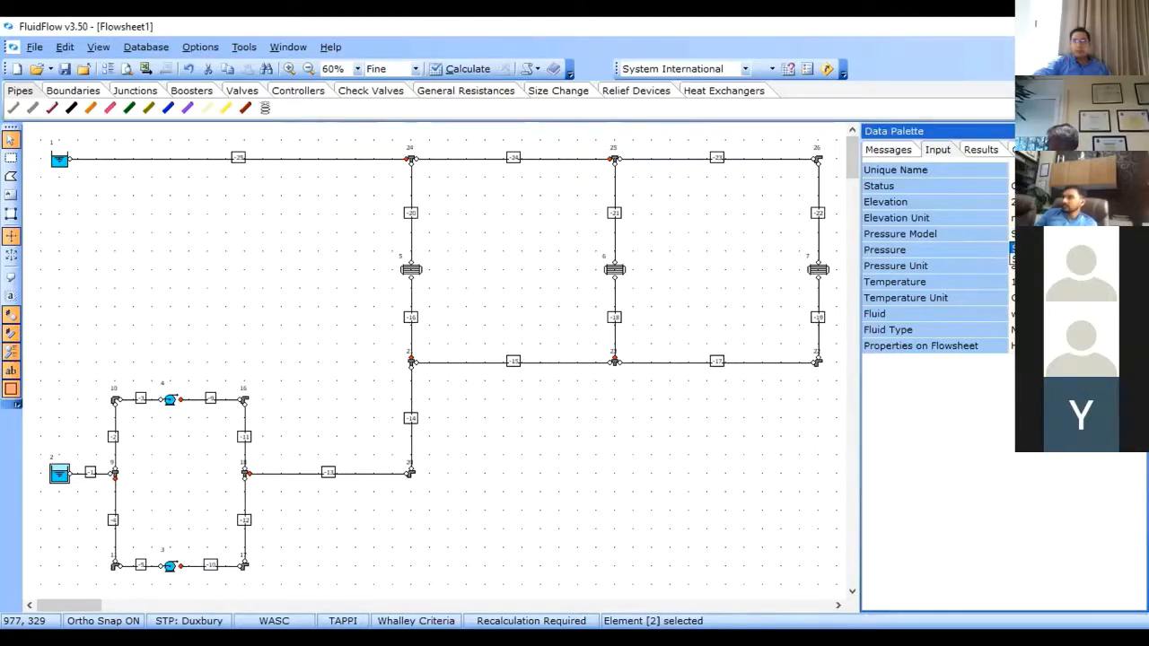
click(1069, 249)
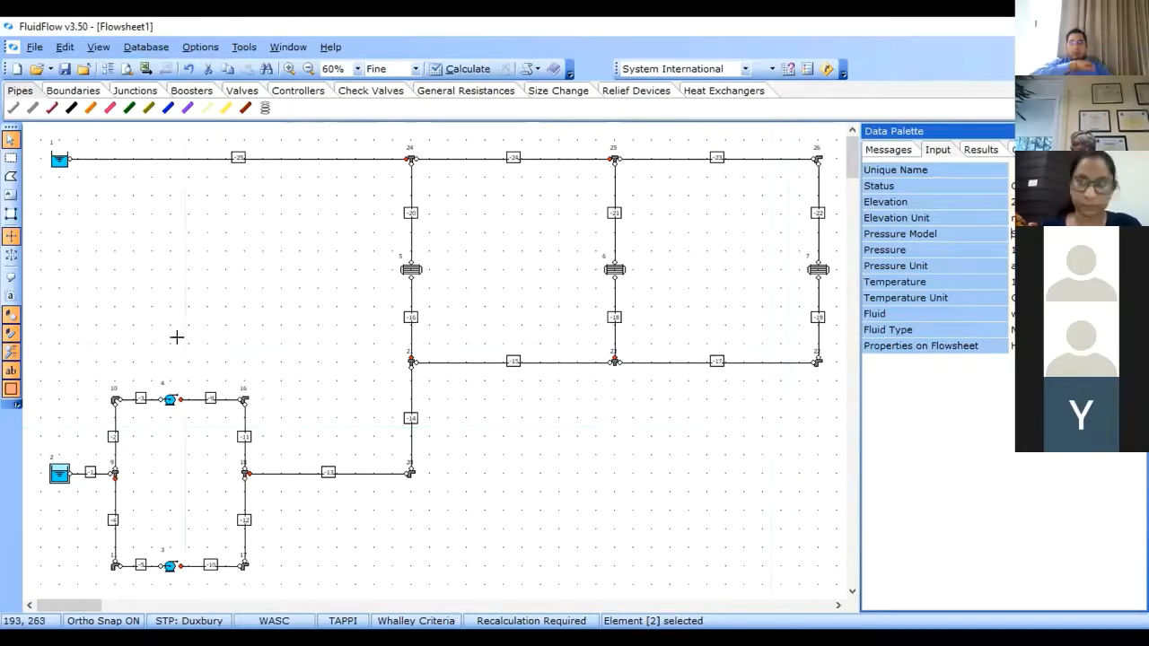
Step: Edit the elevation of the upper boundary on the return header and choose its pressure model
click(59, 159)
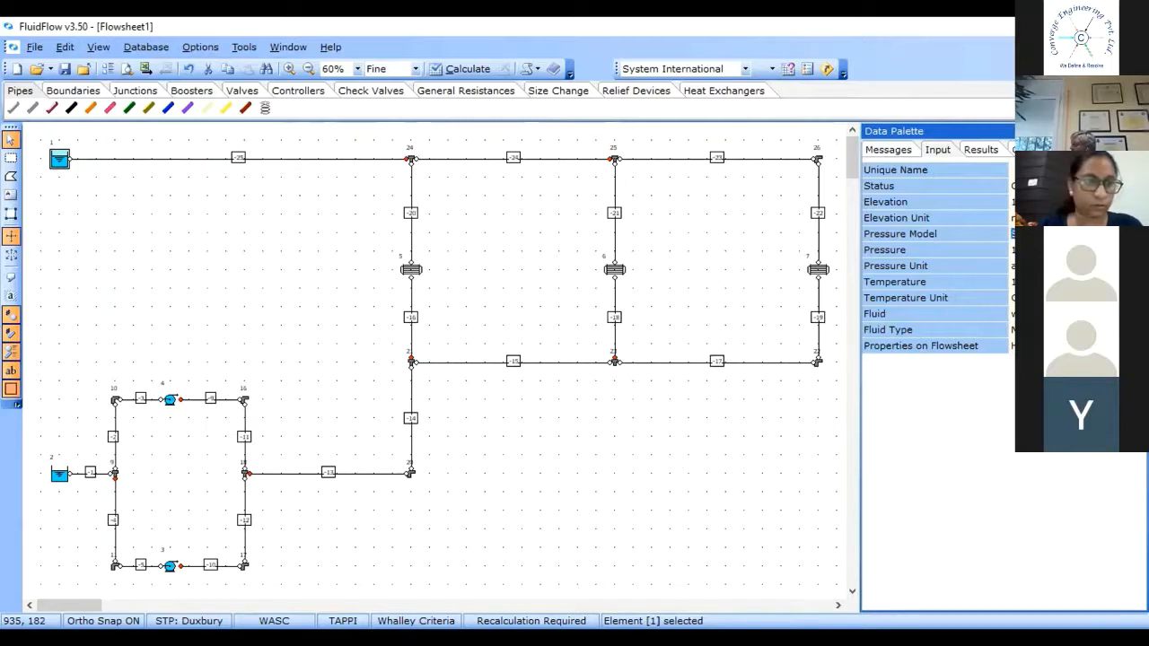
click(1011, 249)
key(Return)
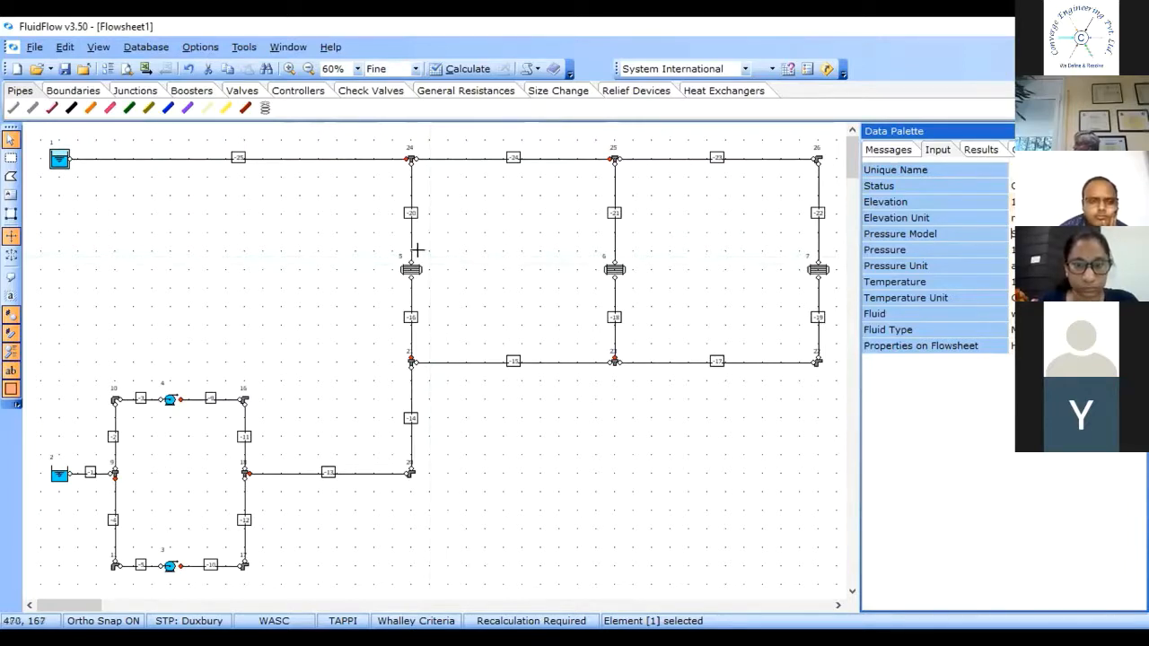
Step: Select all three heat exchangers together and open their elevation and pressure loss model settings
click(411, 269)
drag(391, 256, 839, 282)
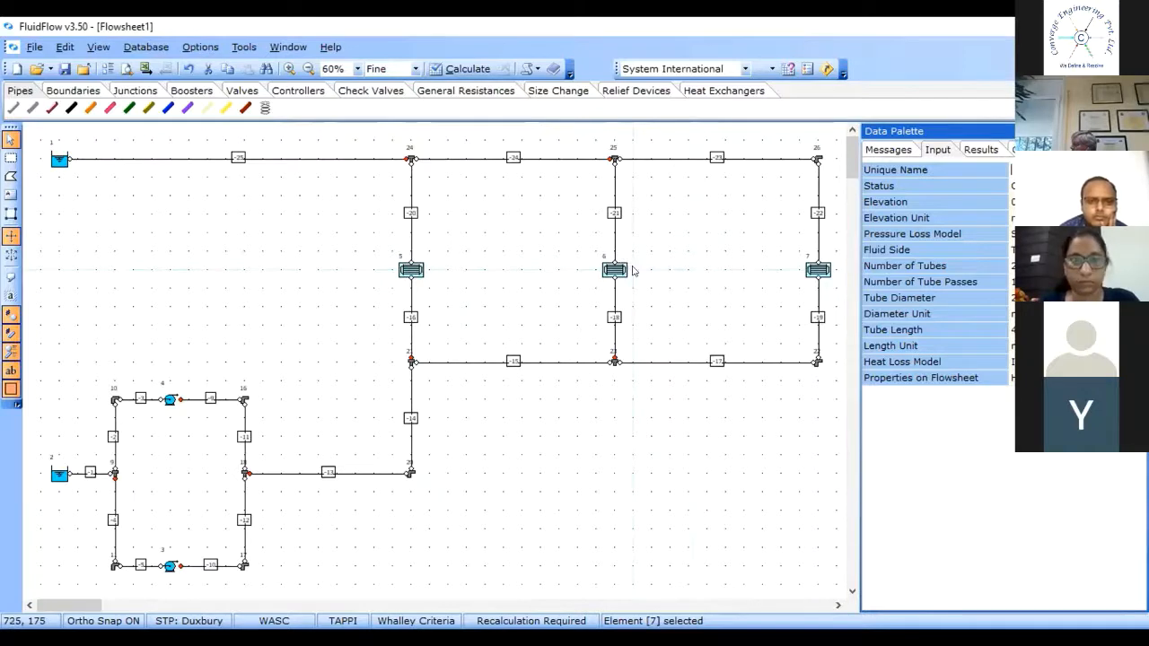
click(1013, 202)
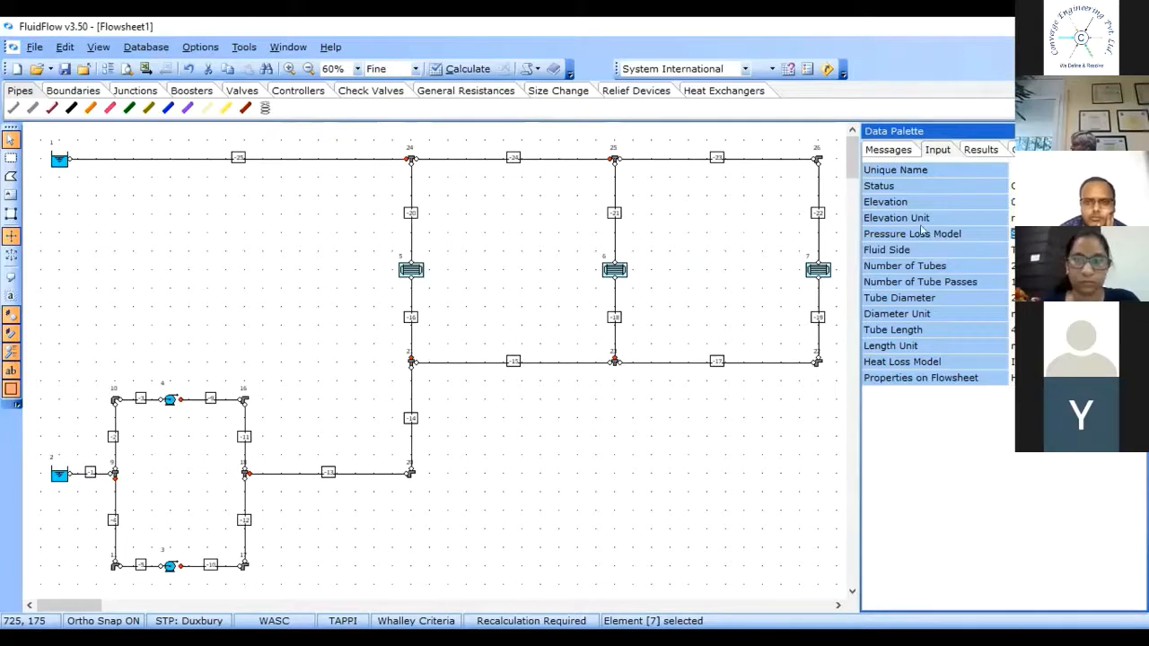
click(1013, 233)
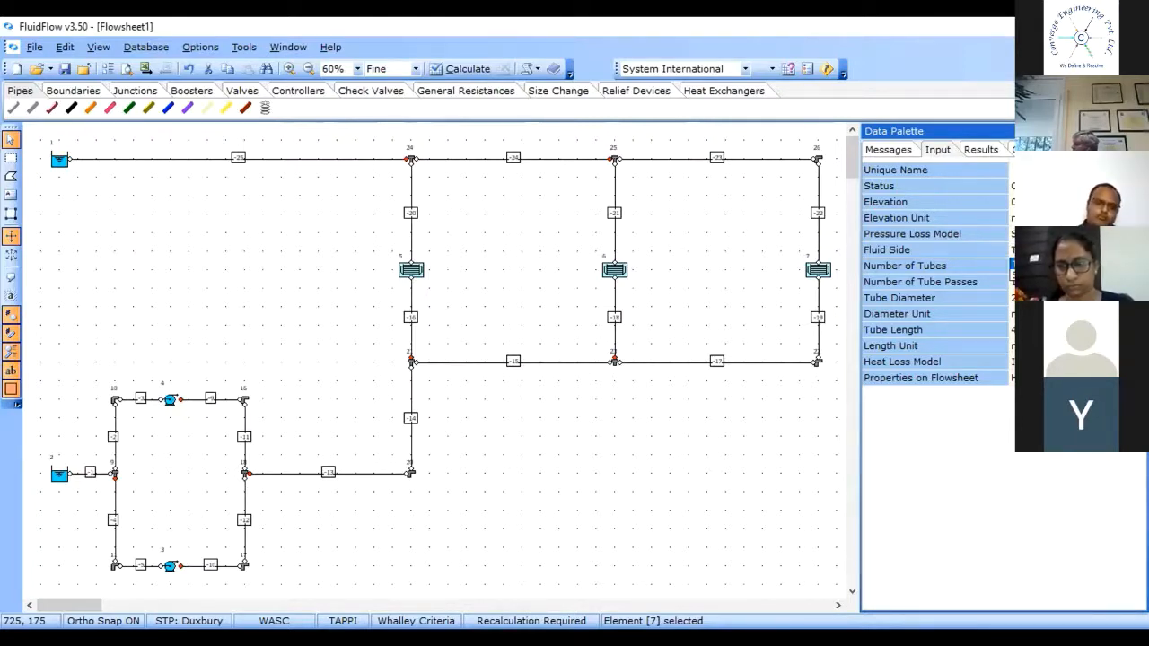
Step: Switch the fluid side of the three selected heat exchangers from tube side to shell side
click(1012, 266)
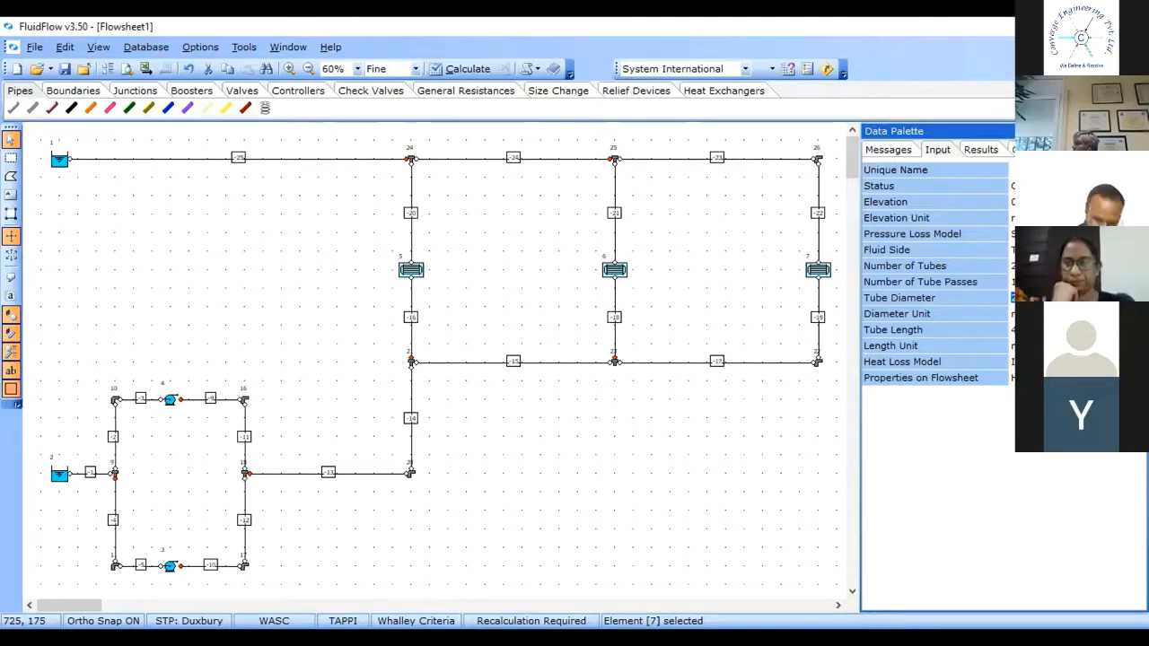
key(Down)
key(Down)
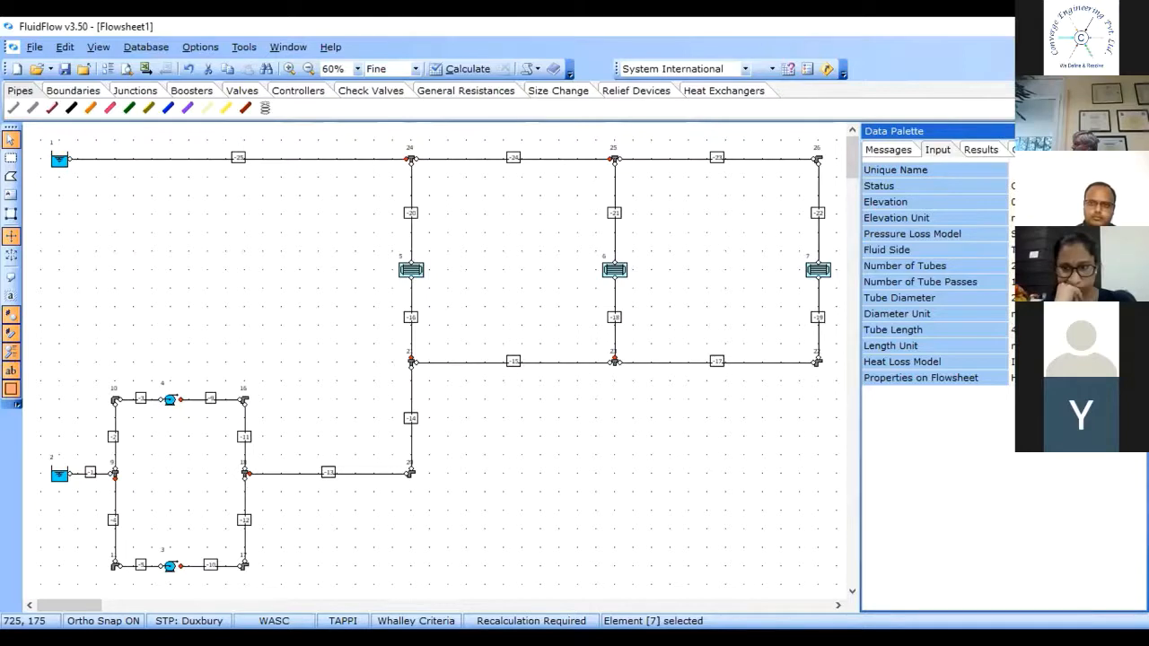
click(1011, 265)
key(Down)
key(Return)
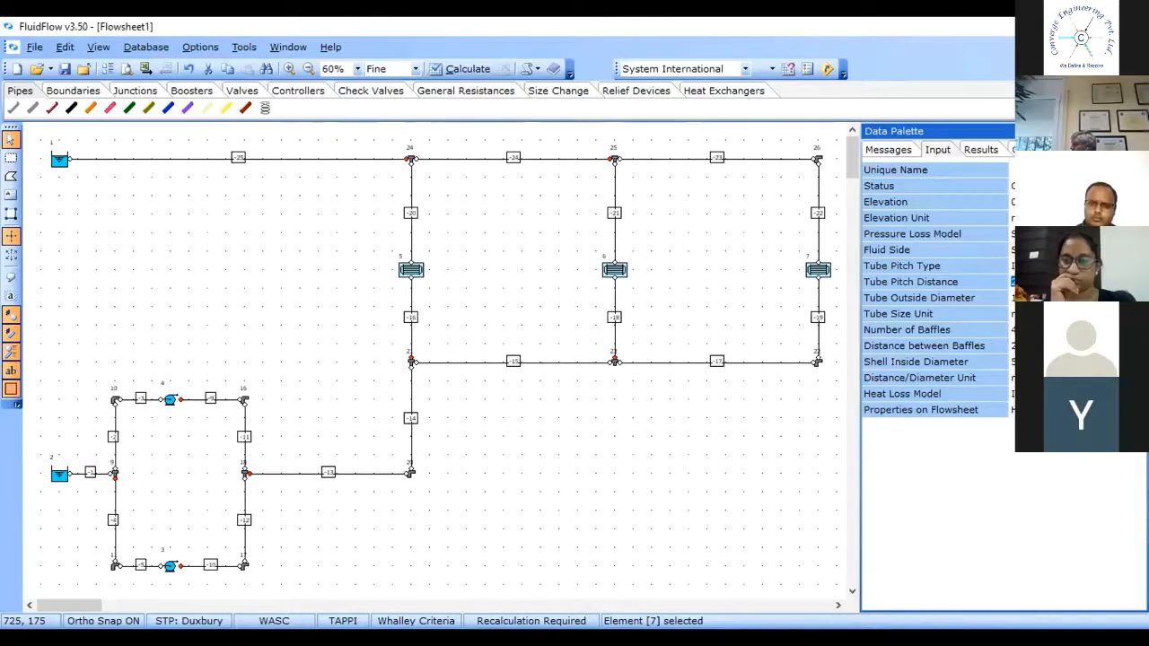
Step: Change the pressure loss model of the three selected heat exchangers to the one defined by a constant pressure loss
click(1012, 234)
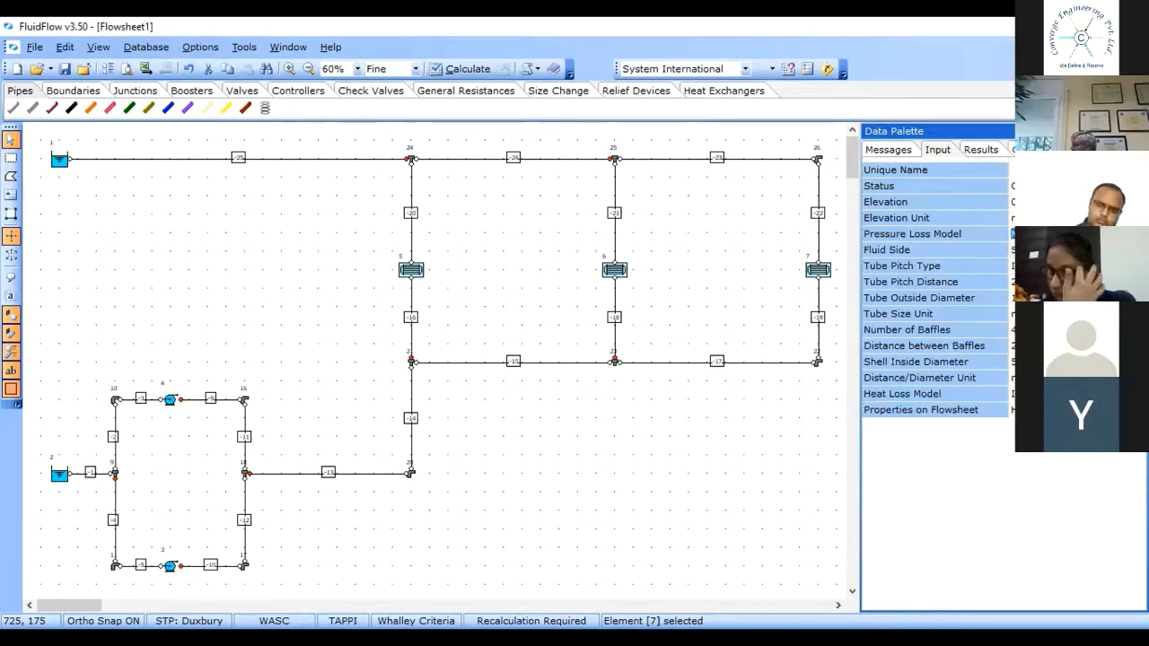
key(Down)
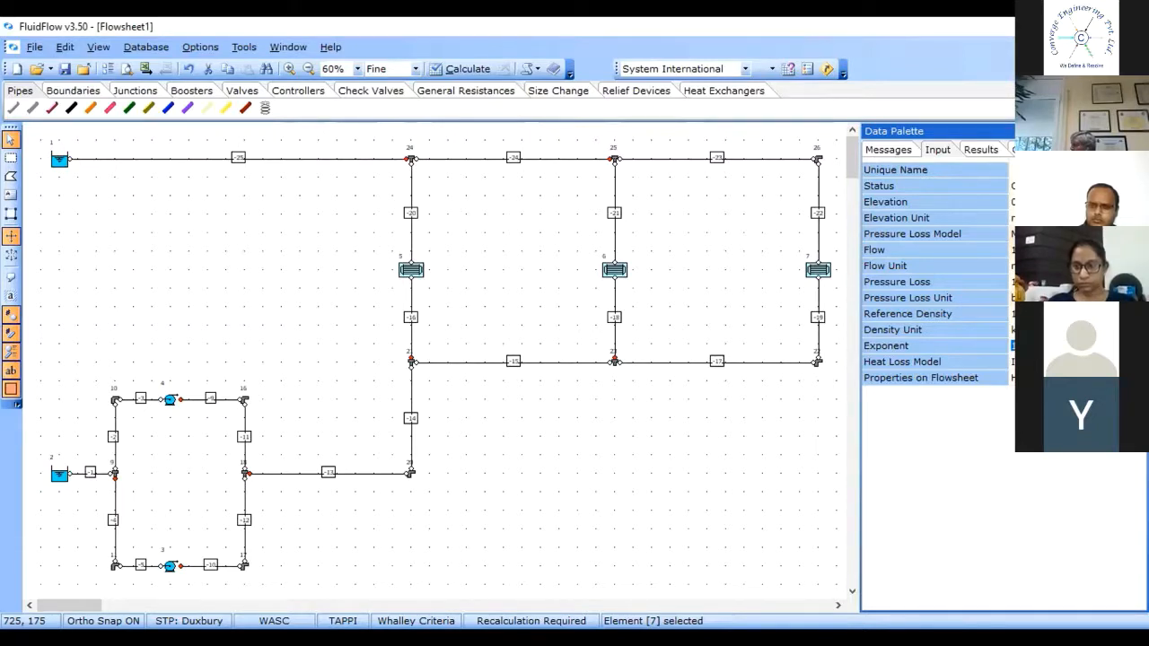
click(1013, 234)
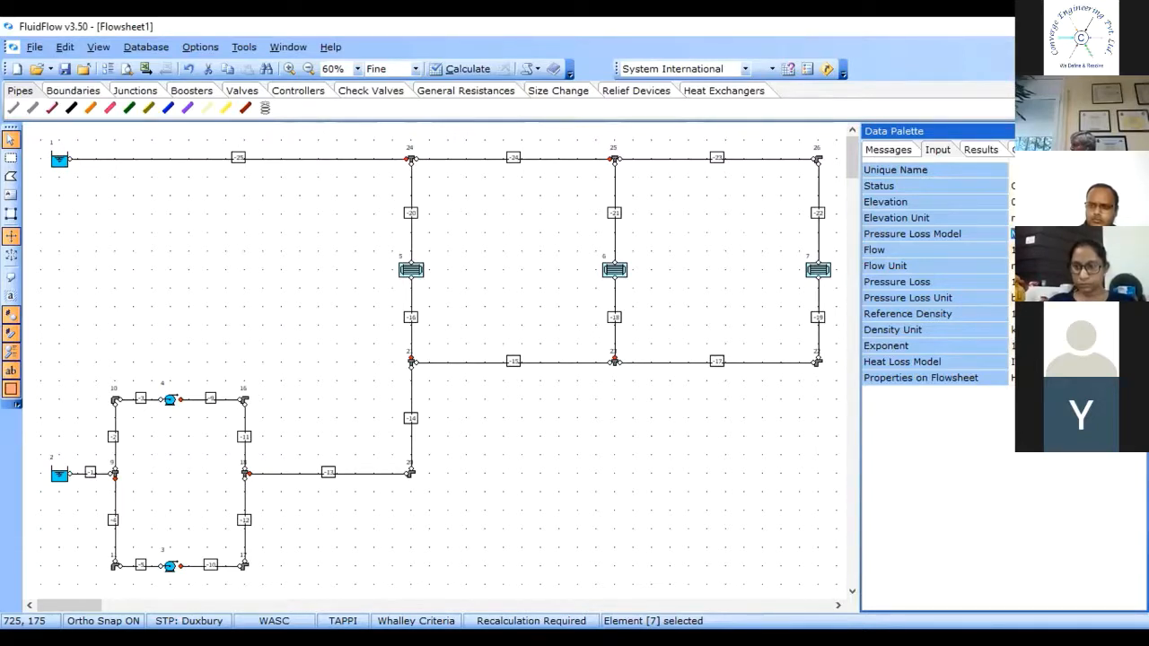
click(1013, 233)
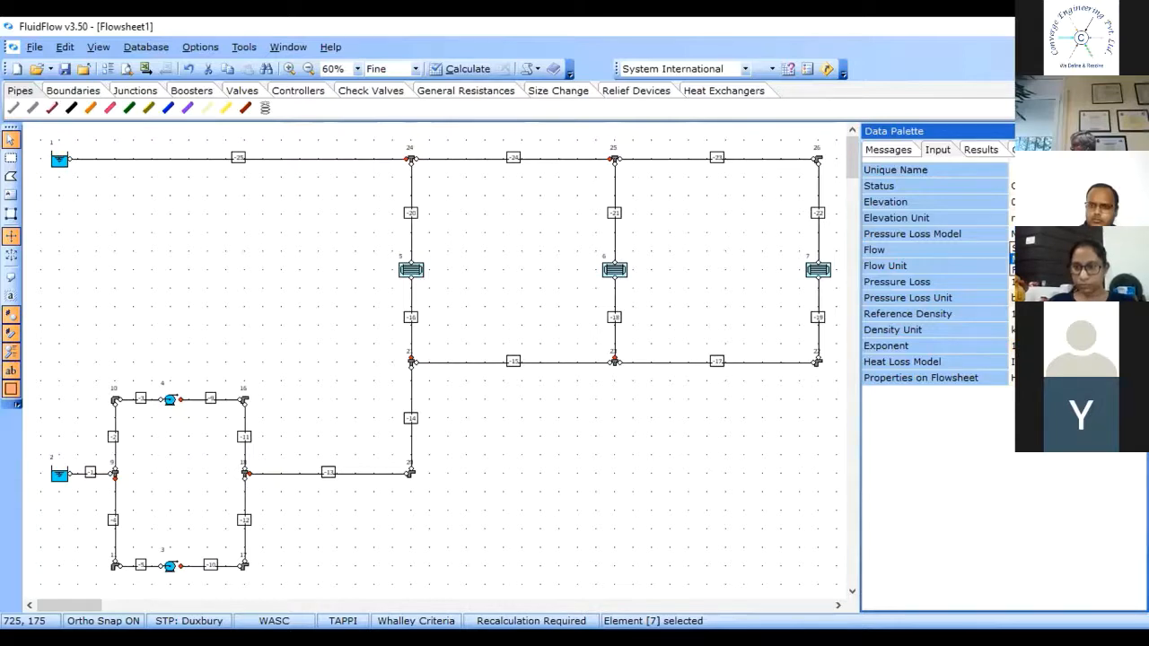
click(1013, 270)
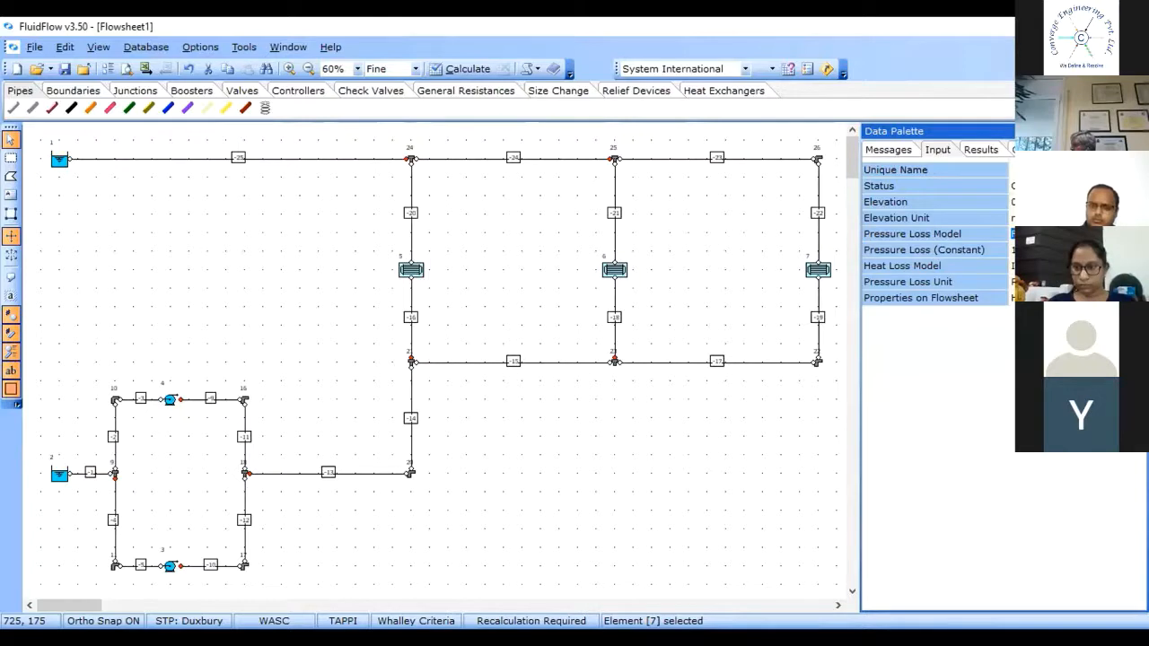
Step: Choose the unit for the constant pressure loss of the three heat exchangers and go to their heat loss model setting
click(1012, 282)
click(1013, 282)
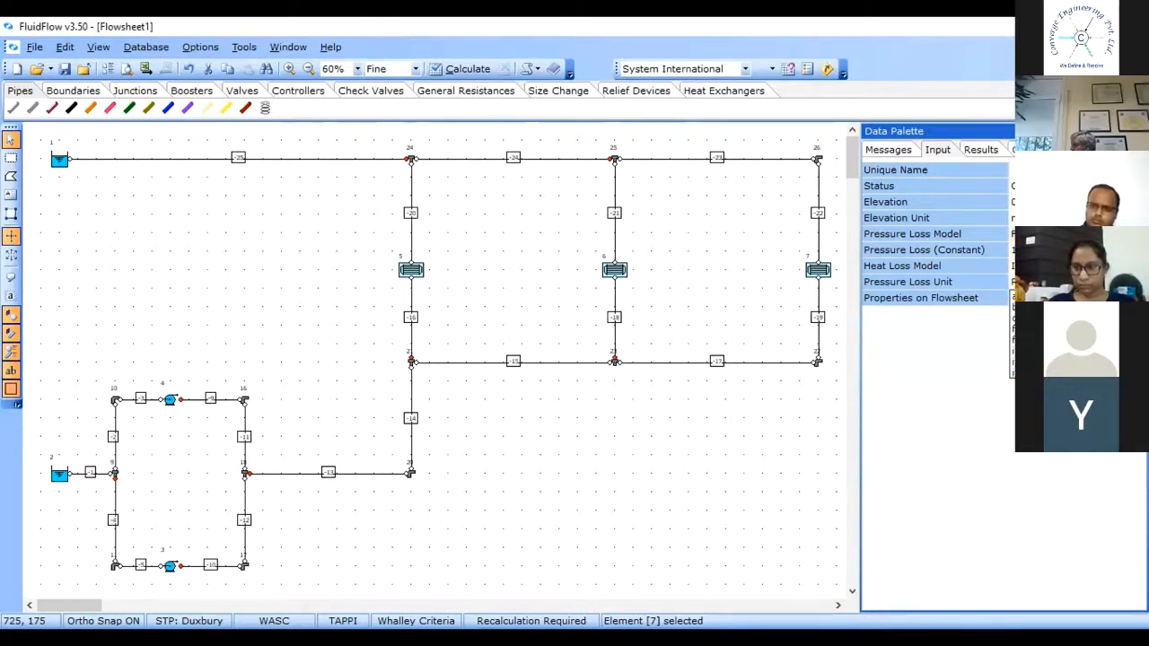
click(1012, 306)
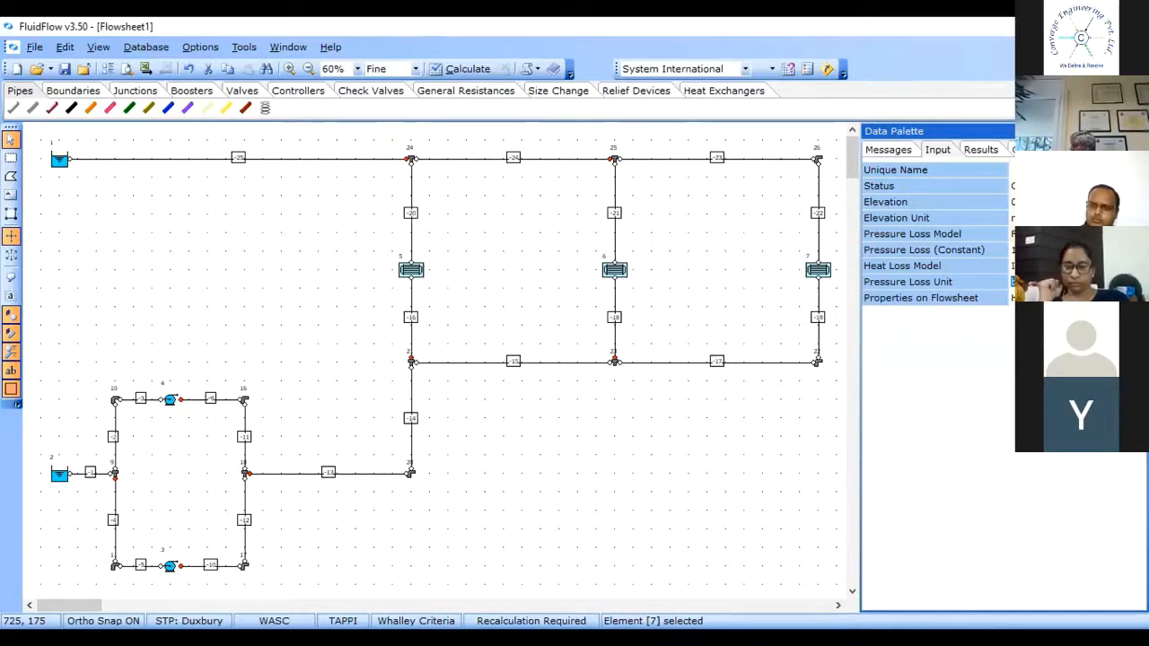
click(976, 267)
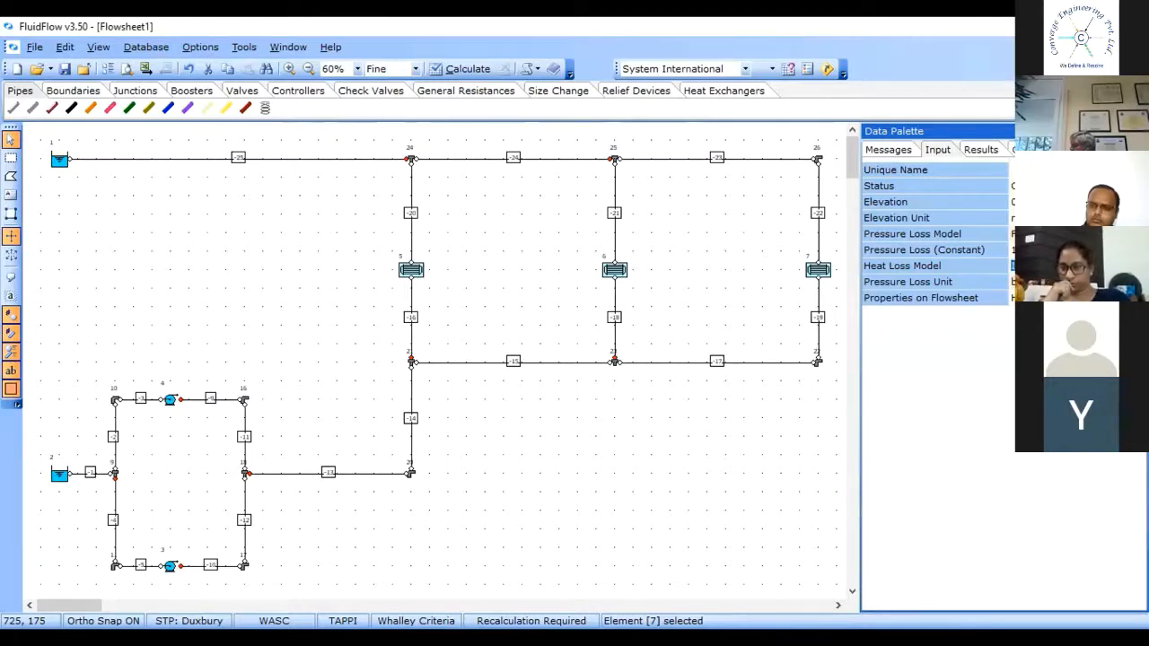
Step: Change the heat loss model of the three selected heat exchangers to the one defined by a temperature change
click(1016, 282)
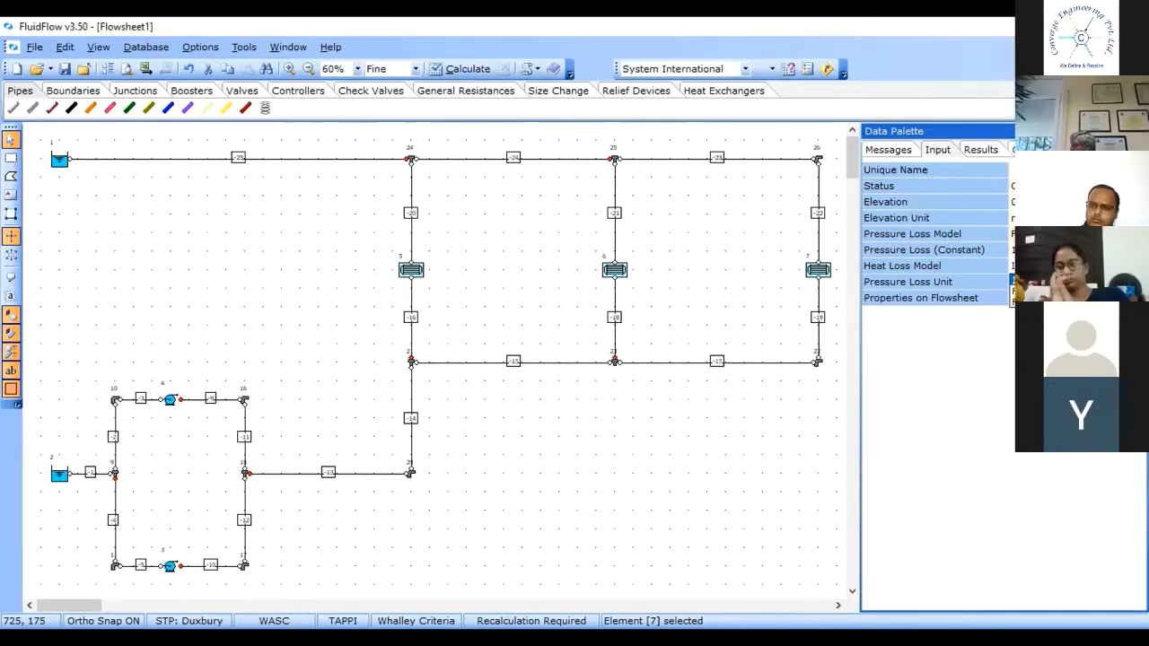
click(1023, 290)
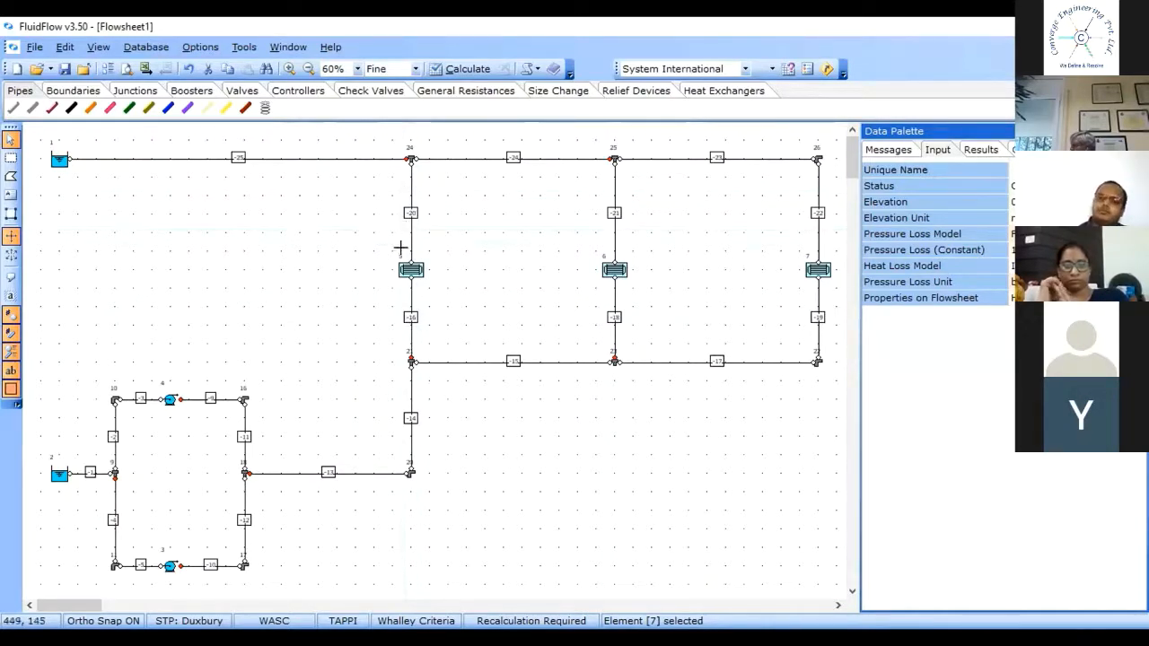
click(1013, 281)
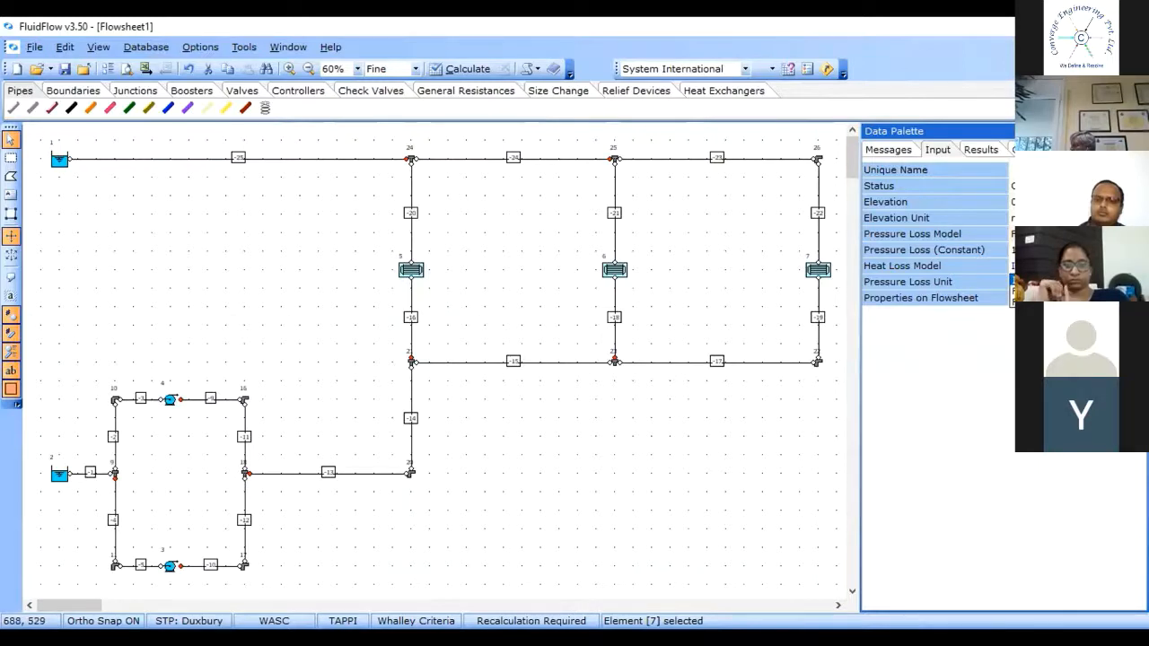
key(Return)
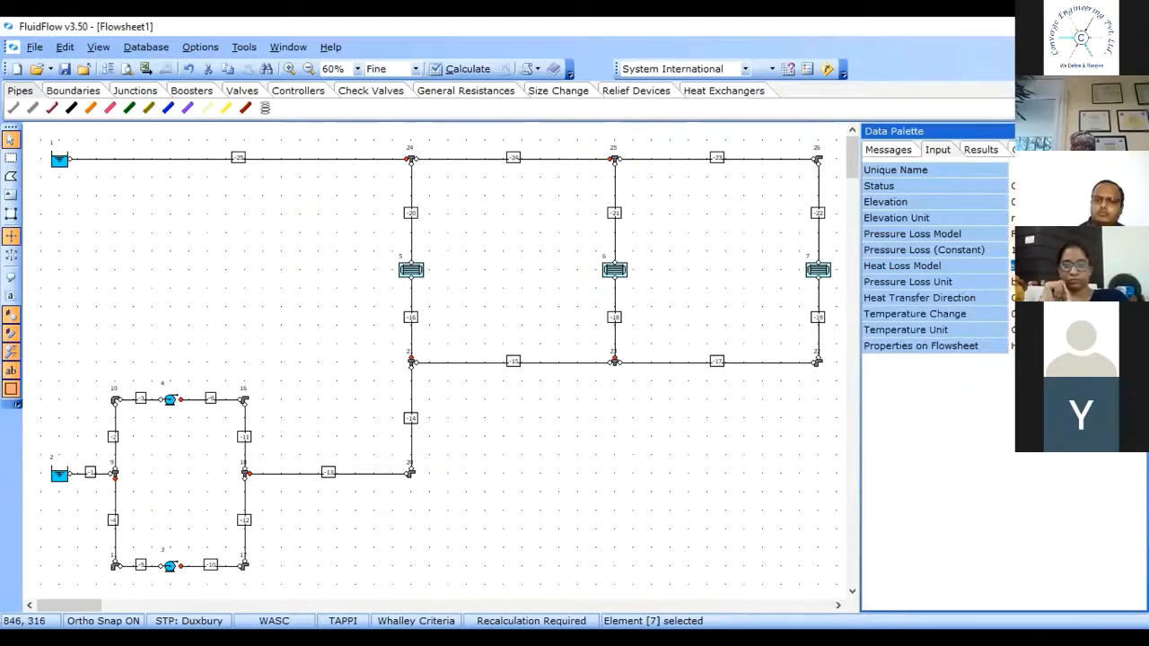
Step: Enter the temperature change of the three selected heat exchangers and choose their heat transfer direction
click(1013, 313)
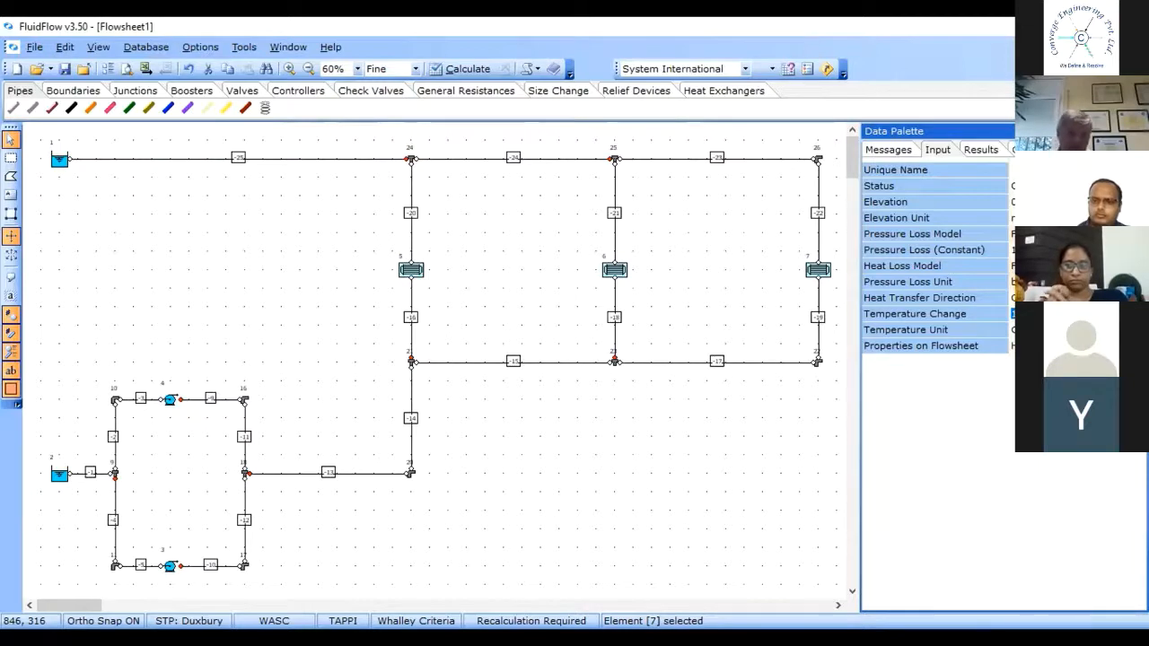
click(1012, 300)
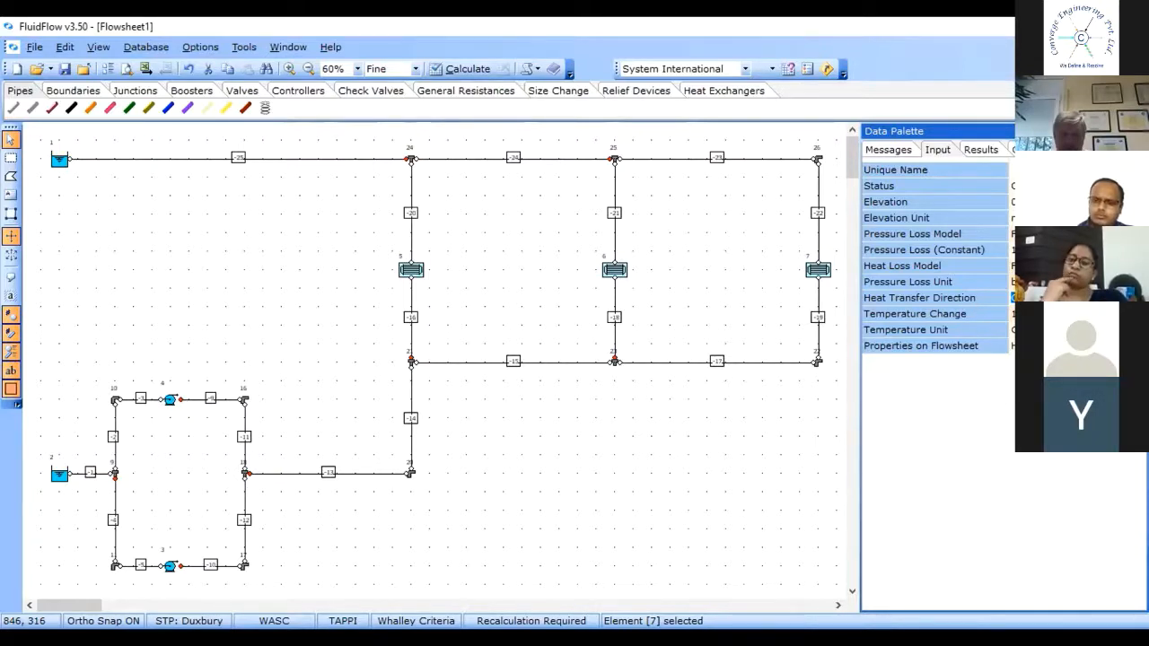
click(1011, 314)
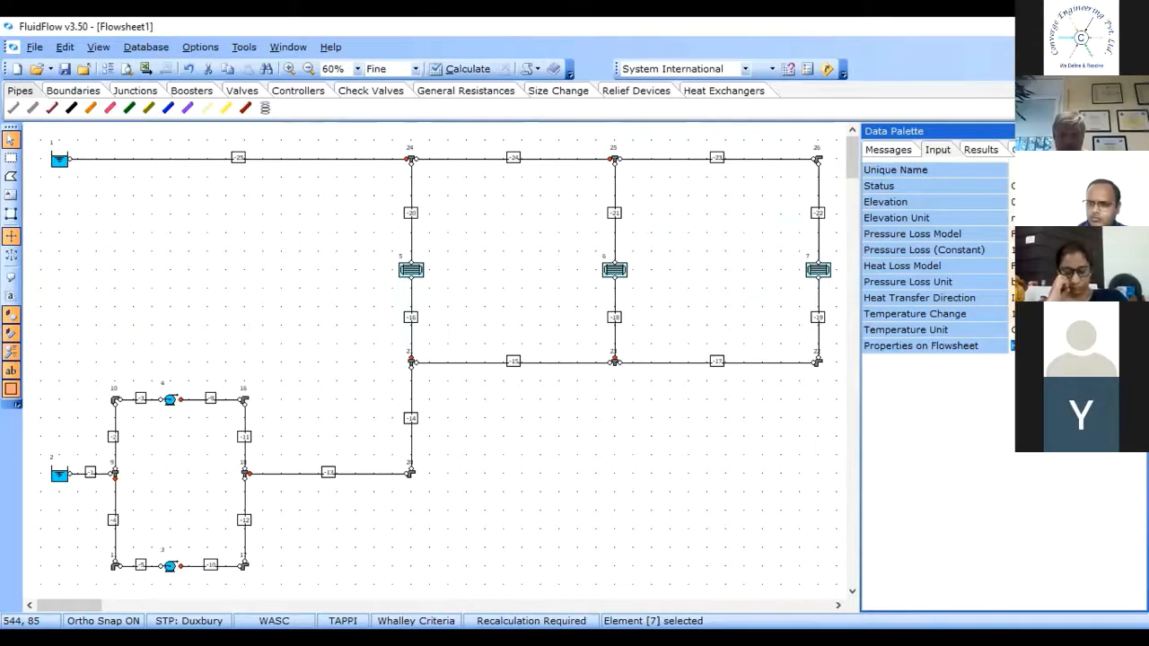
Step: Show the properties of the three heat exchangers on the flowsheet, aligned to the left of each symbol, and open the list of displayable properties
key(alt+Down)
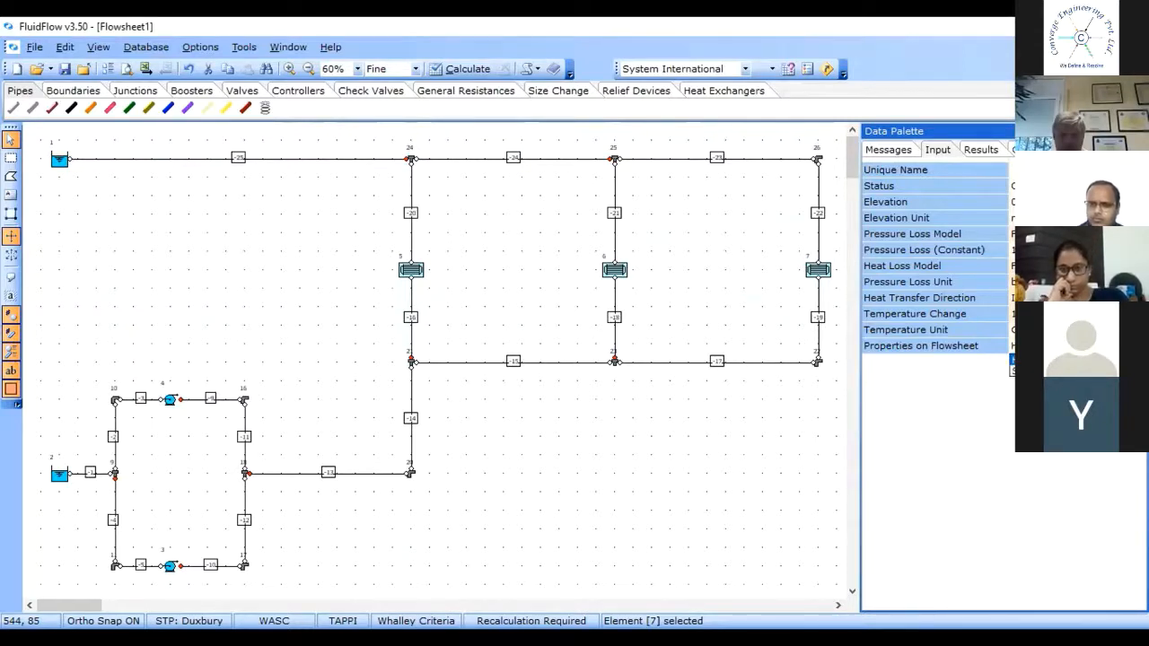
key(Down)
key(Return)
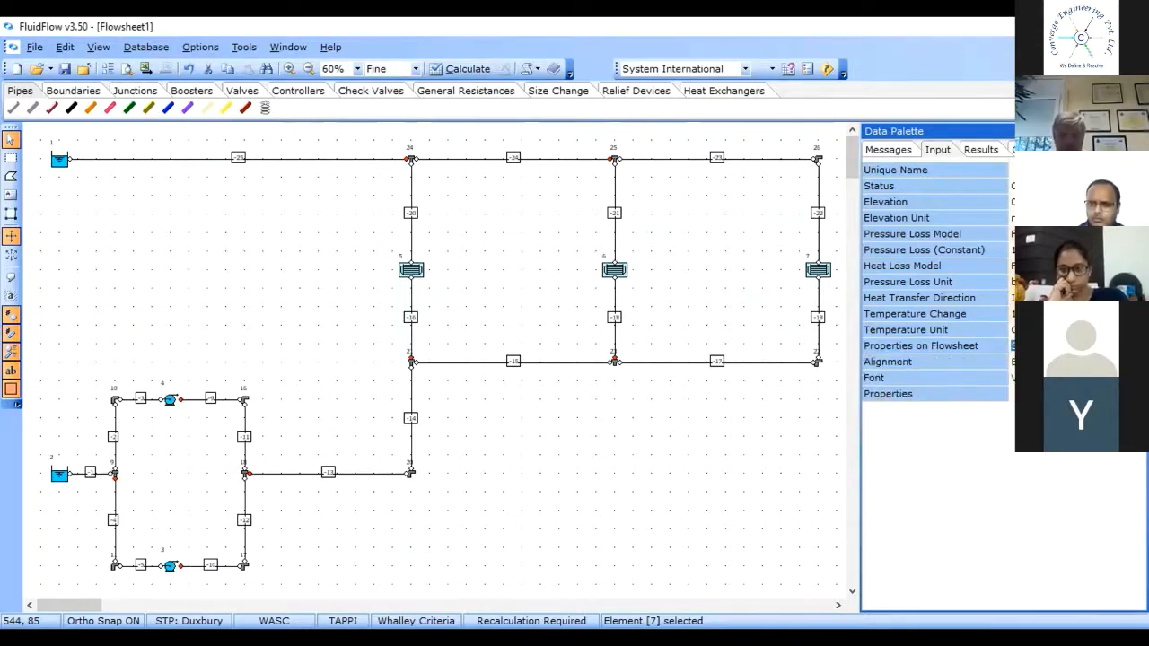
click(1011, 362)
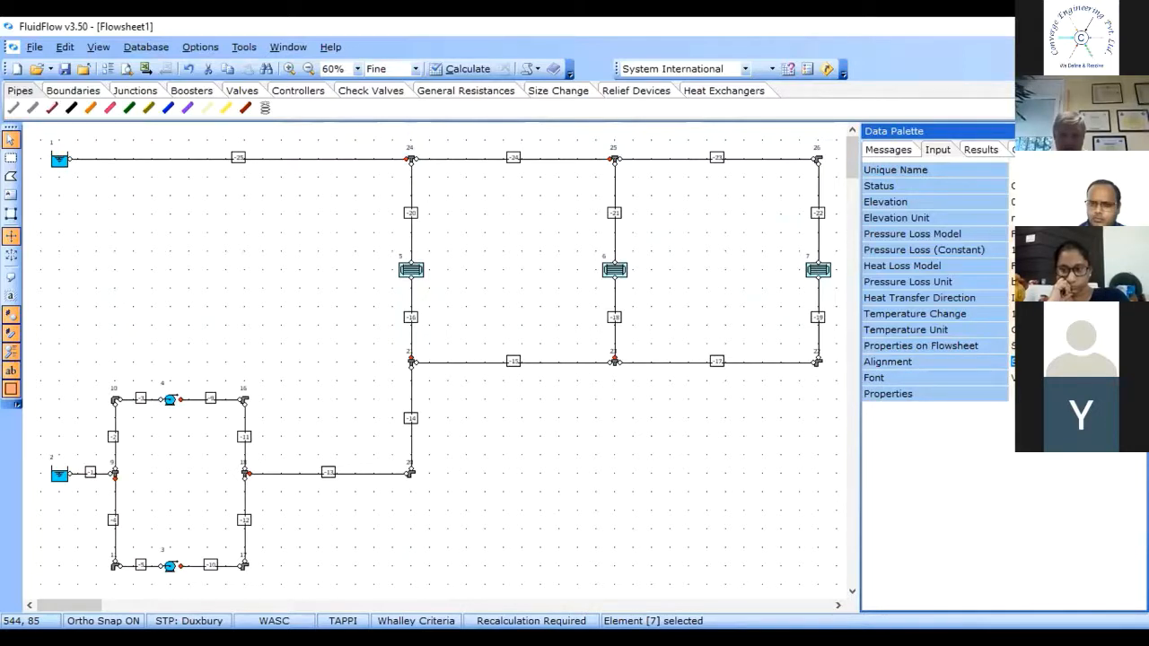
key(alt+Down)
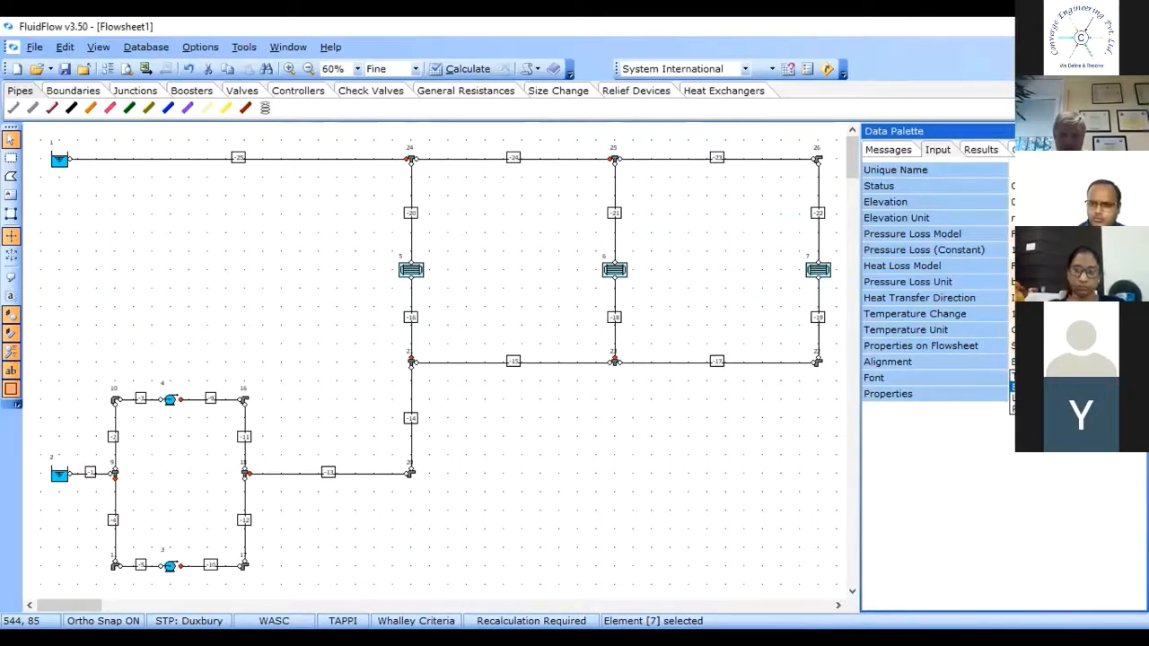
key(Down)
key(Return)
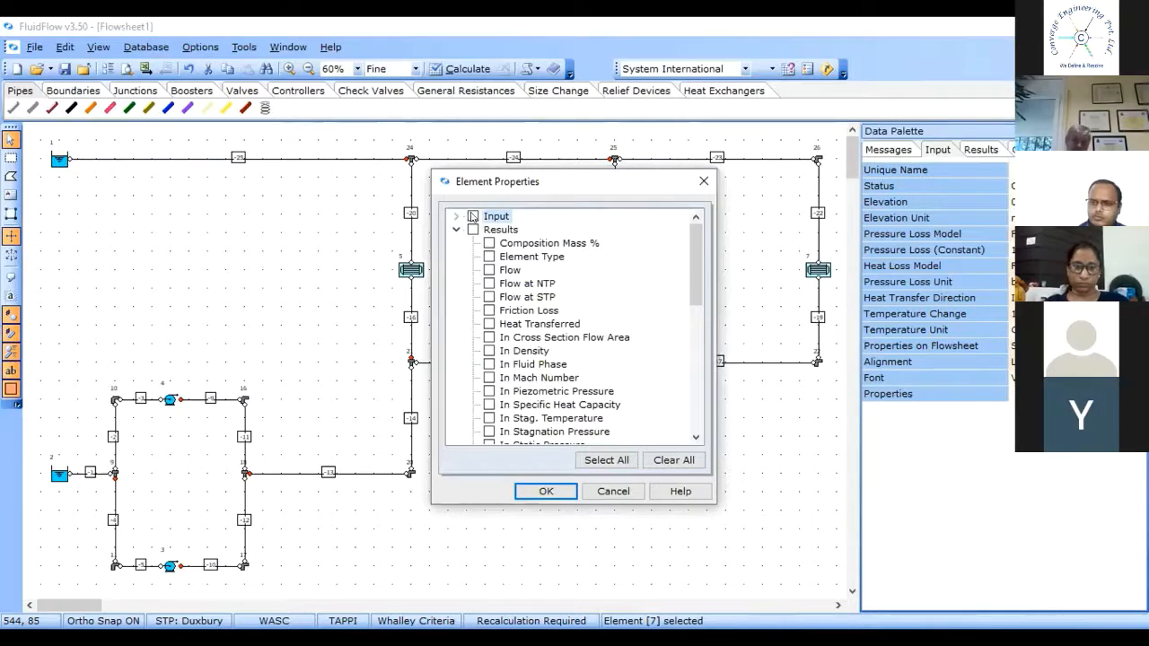
Step: Include the input property Pressure Loss (Constant) among the heat exchanger properties shown on the flowsheet
click(457, 217)
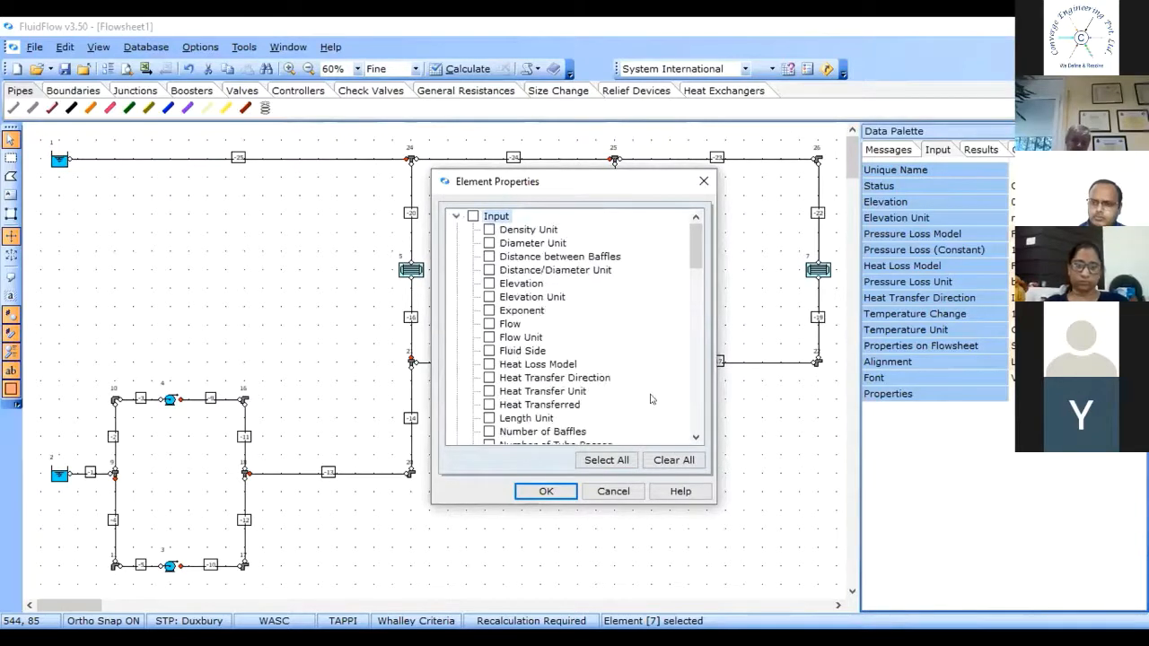
click(694, 440)
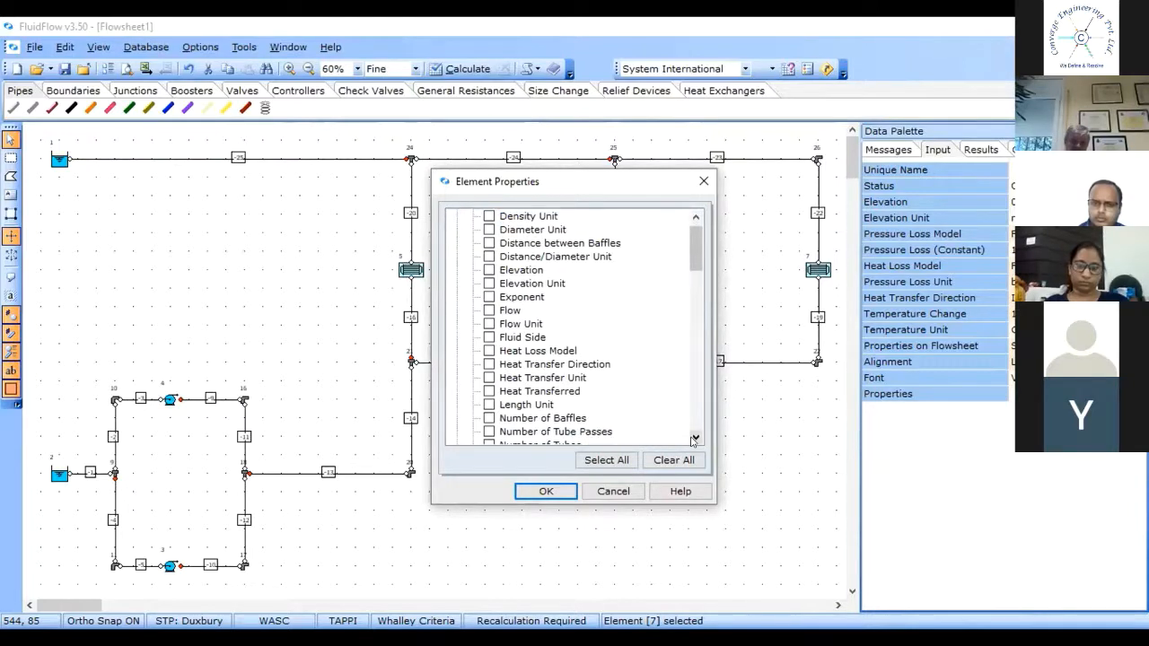
click(694, 440)
click(694, 440)
click(694, 440)
click(694, 440)
click(694, 440)
click(694, 440)
click(694, 439)
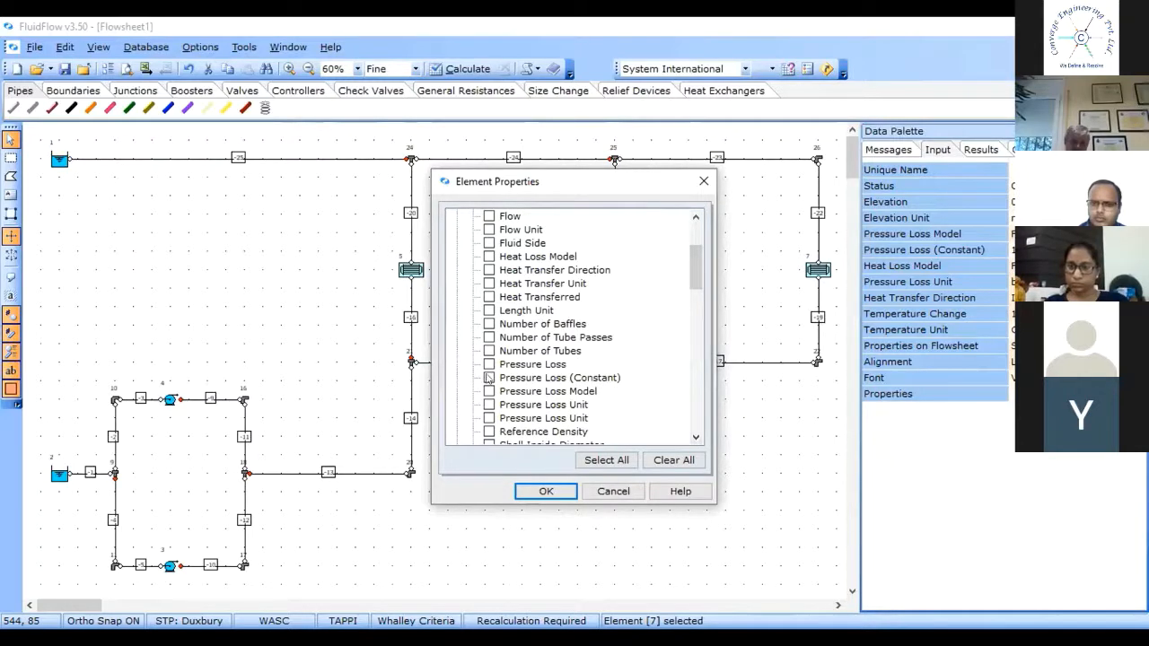
click(488, 378)
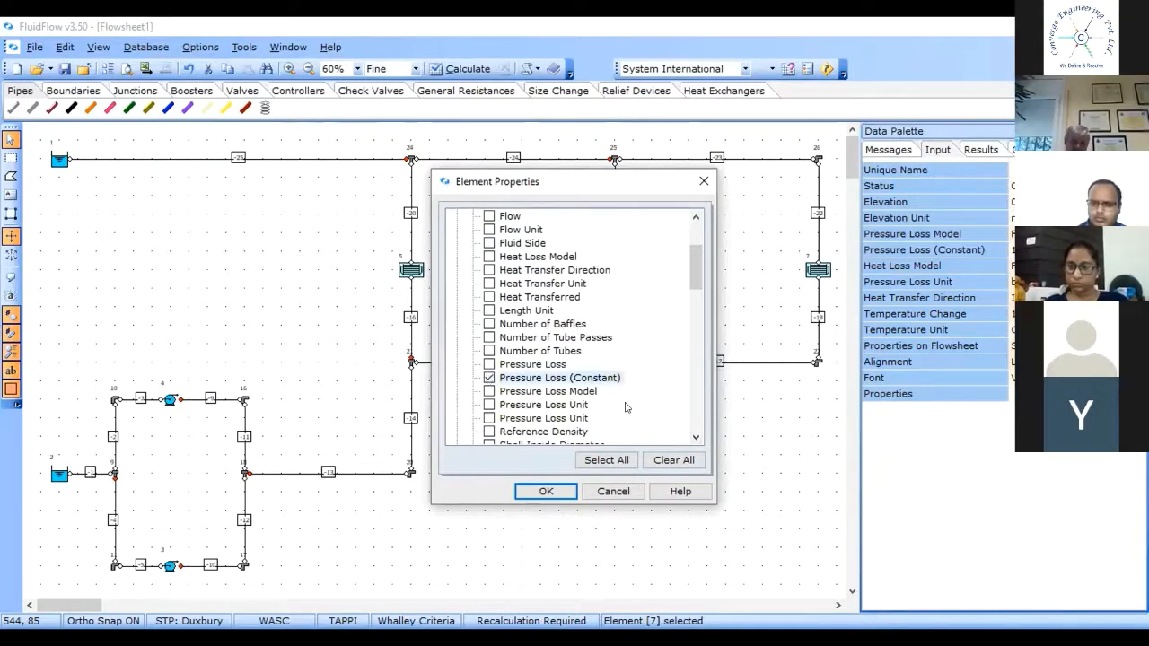
Step: Add the result property Flow to the displayed heat exchanger properties and apply the selection
click(695, 216)
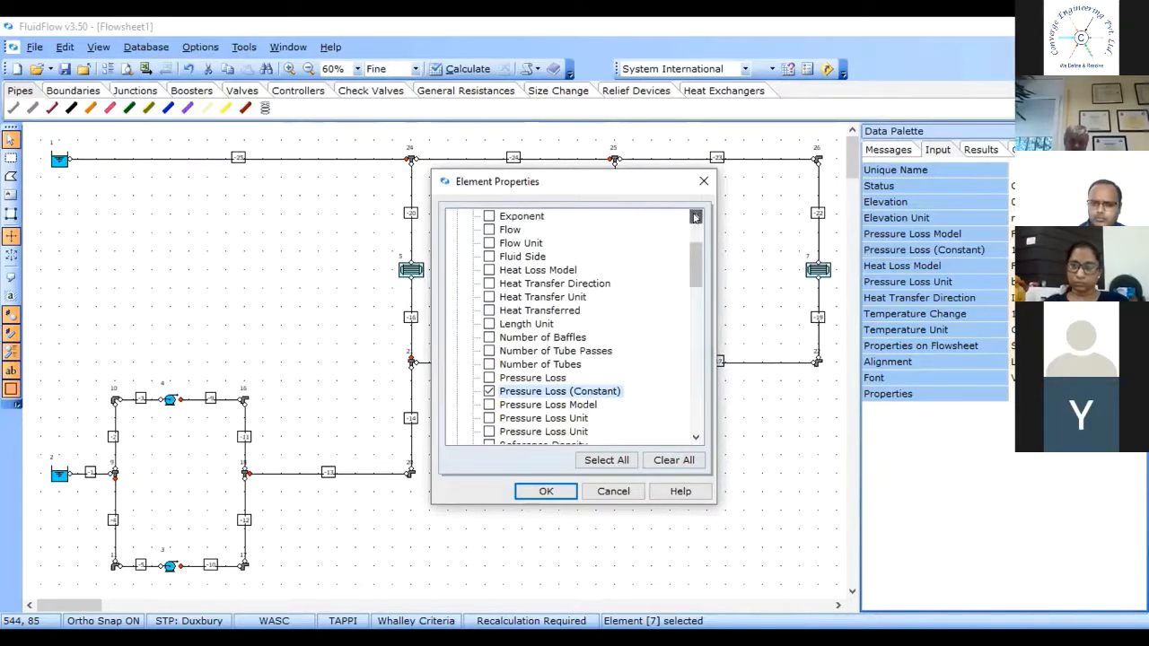
click(696, 216)
scroll(696, 216, up, 2)
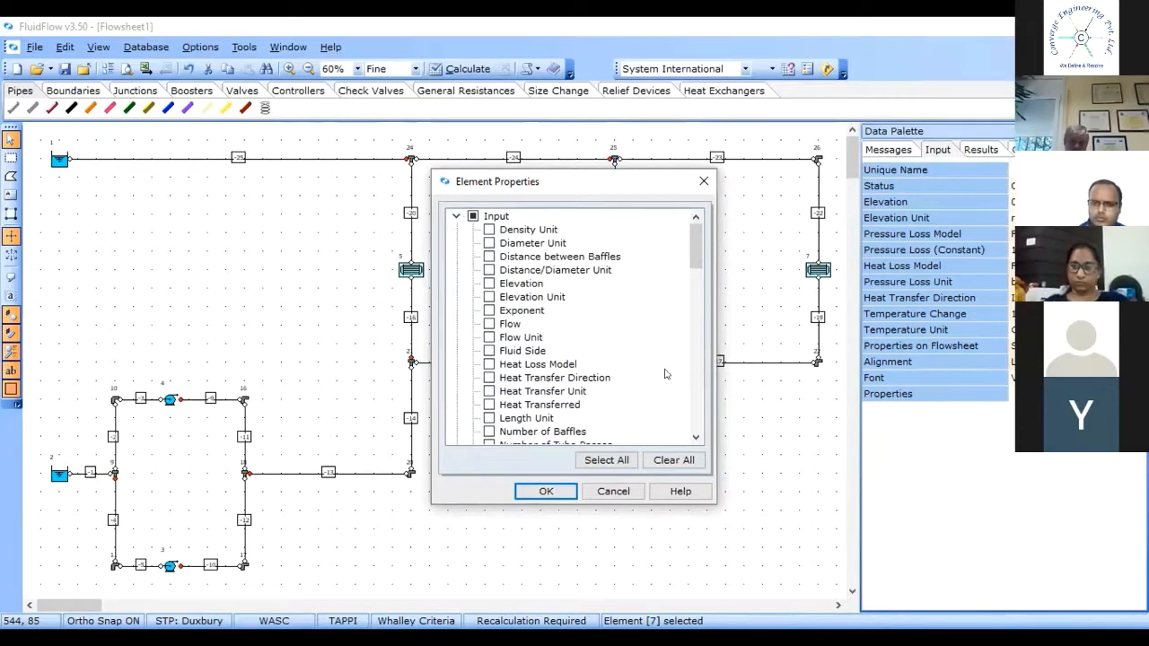
click(695, 436)
scroll(695, 437, down, 10)
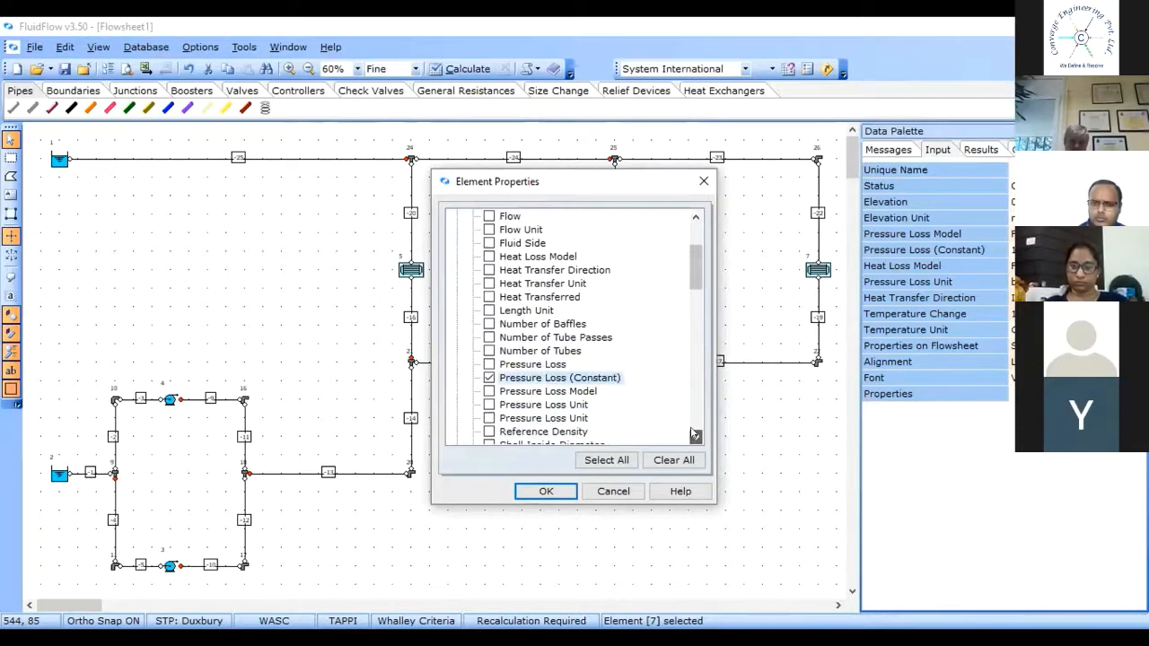
click(694, 434)
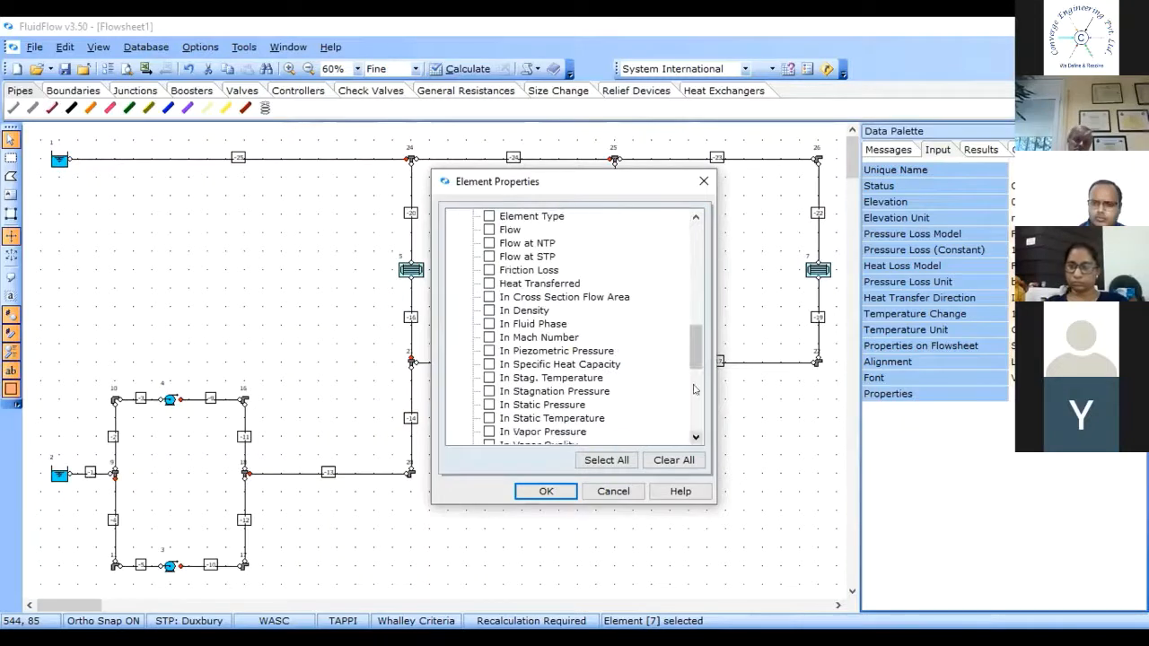
double_click(694, 217)
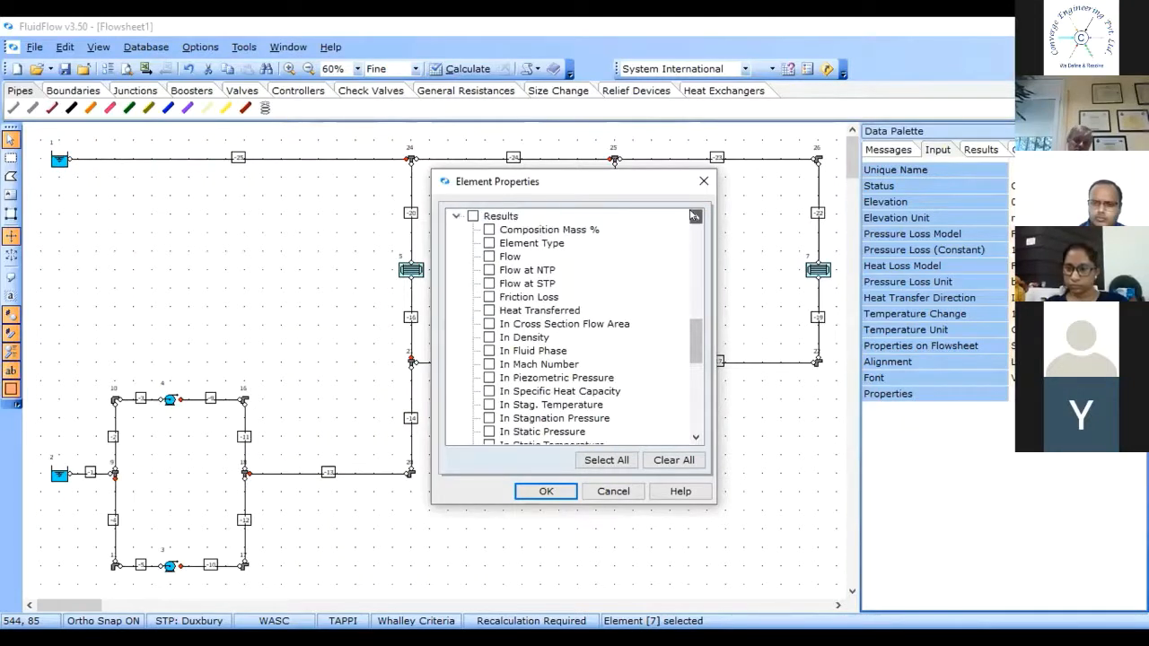
click(695, 216)
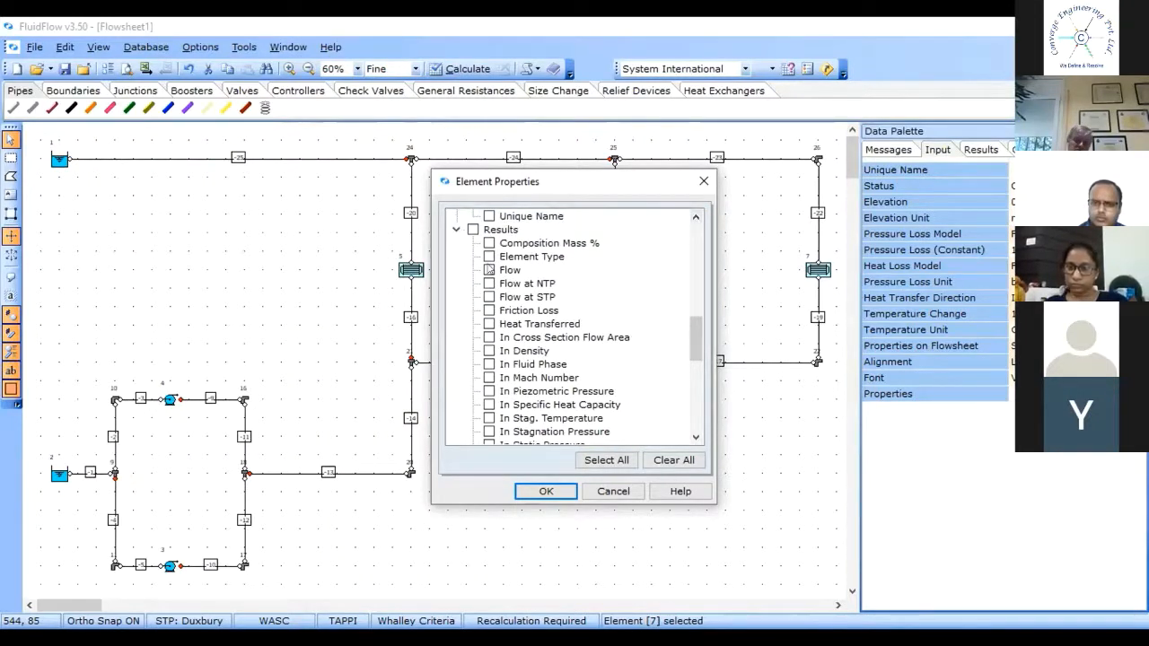
click(489, 269)
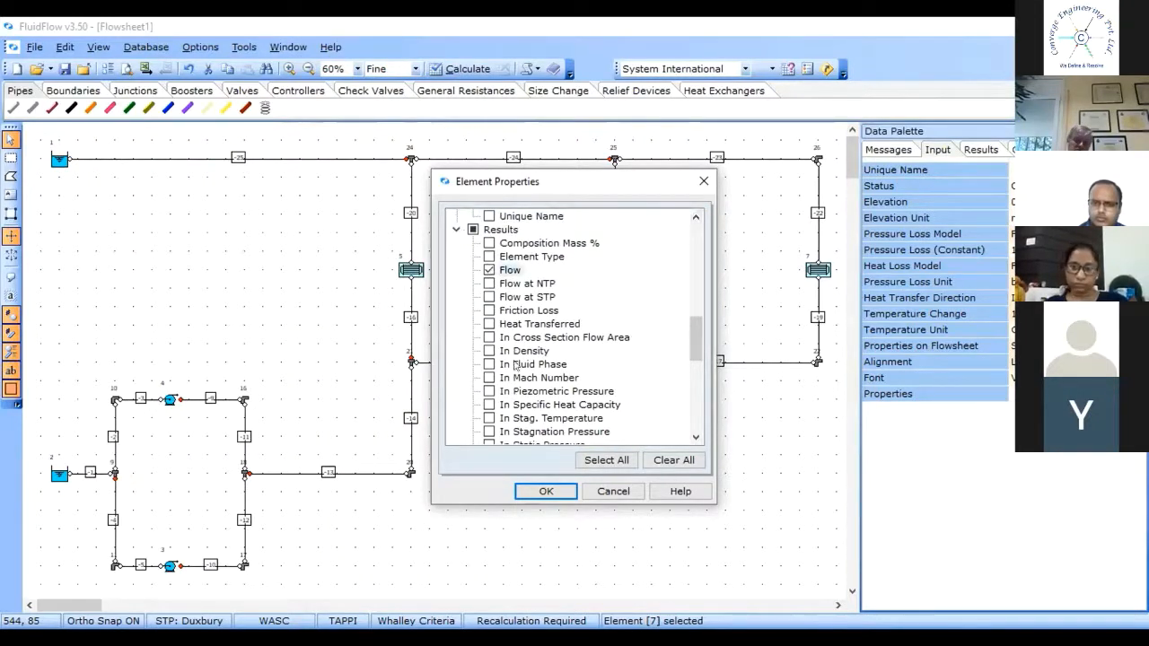
click(547, 492)
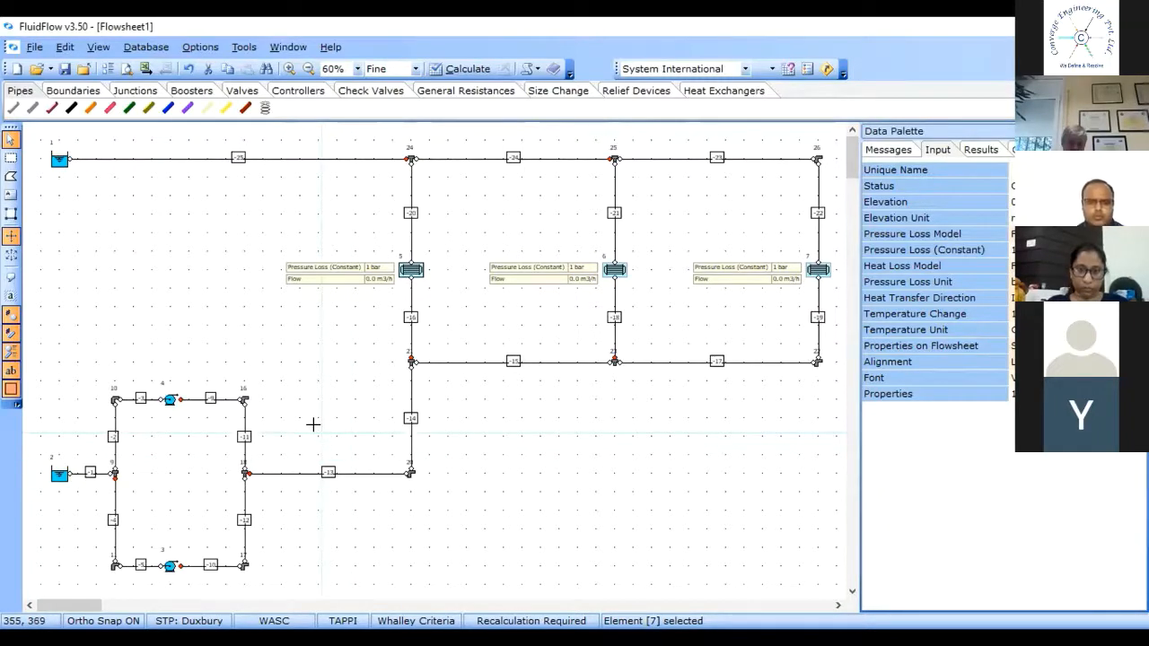
click(170, 401)
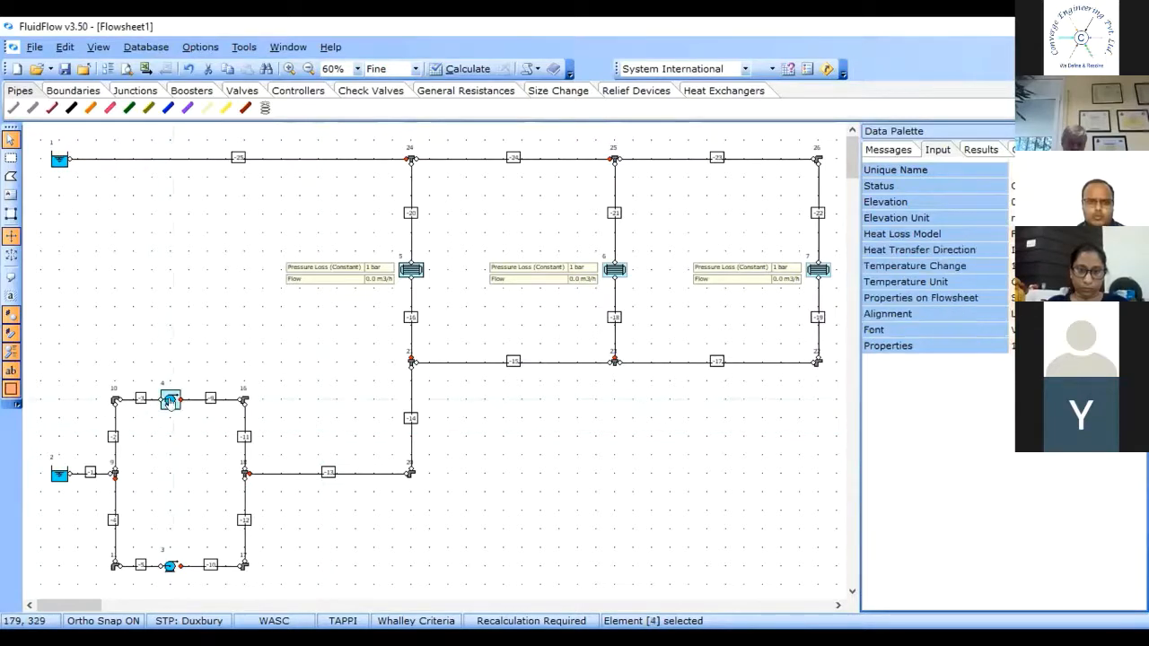
click(160, 565)
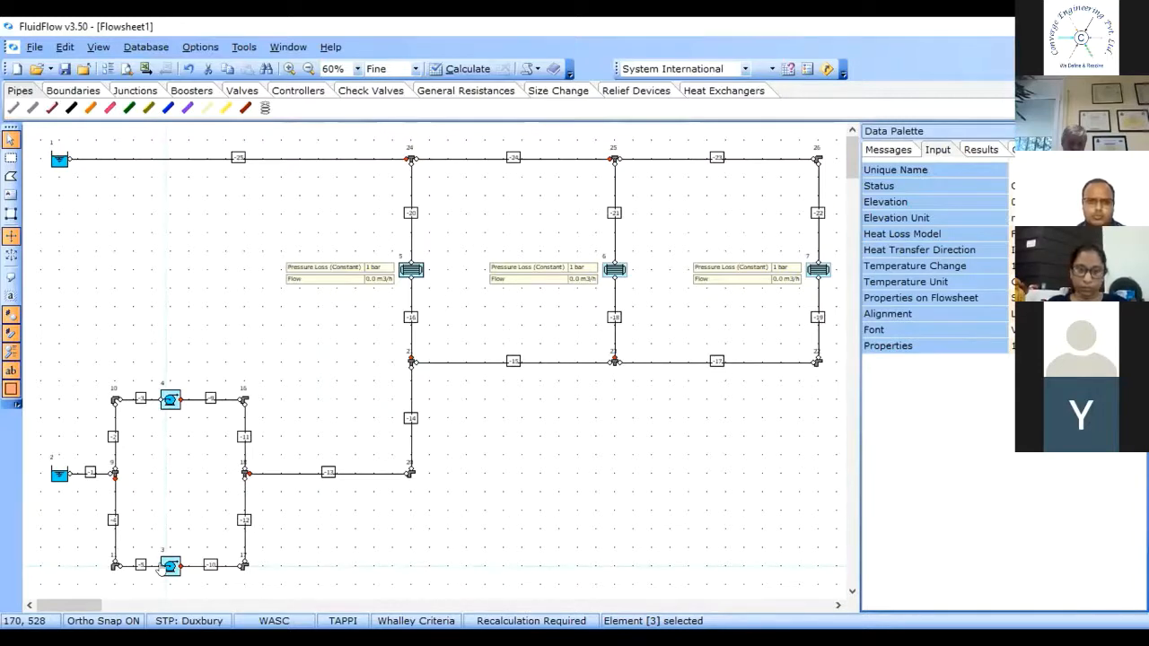
click(349, 528)
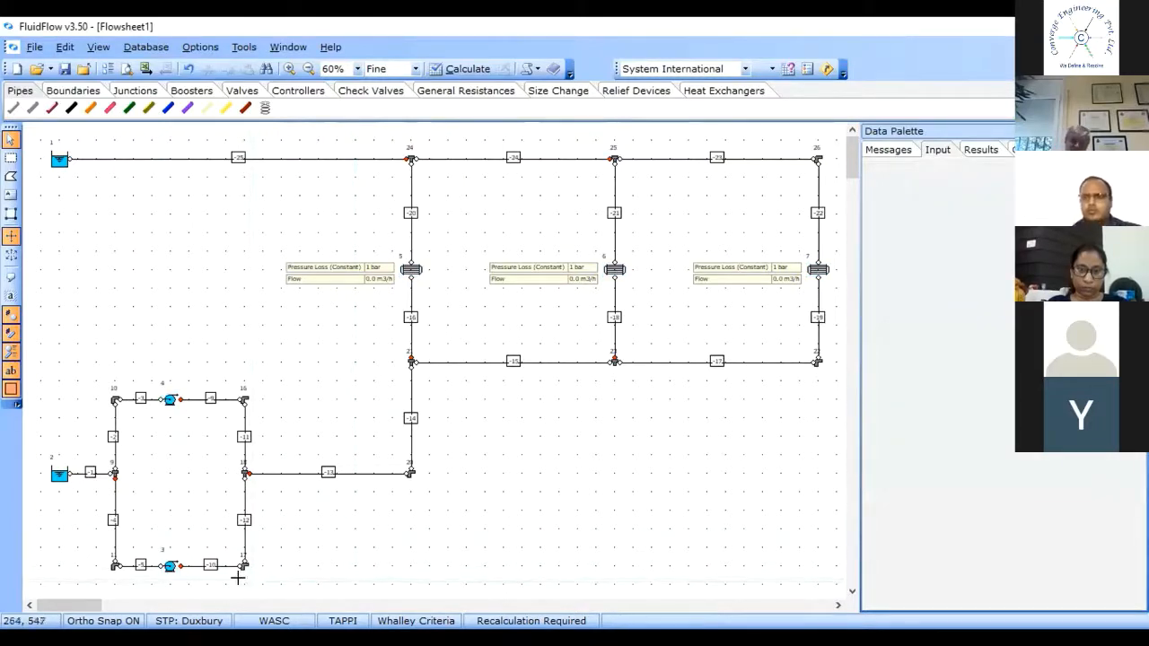
Step: Select both parallel pumps together and turn on automatic sizing for them, with sizing based on a design flow
click(170, 566)
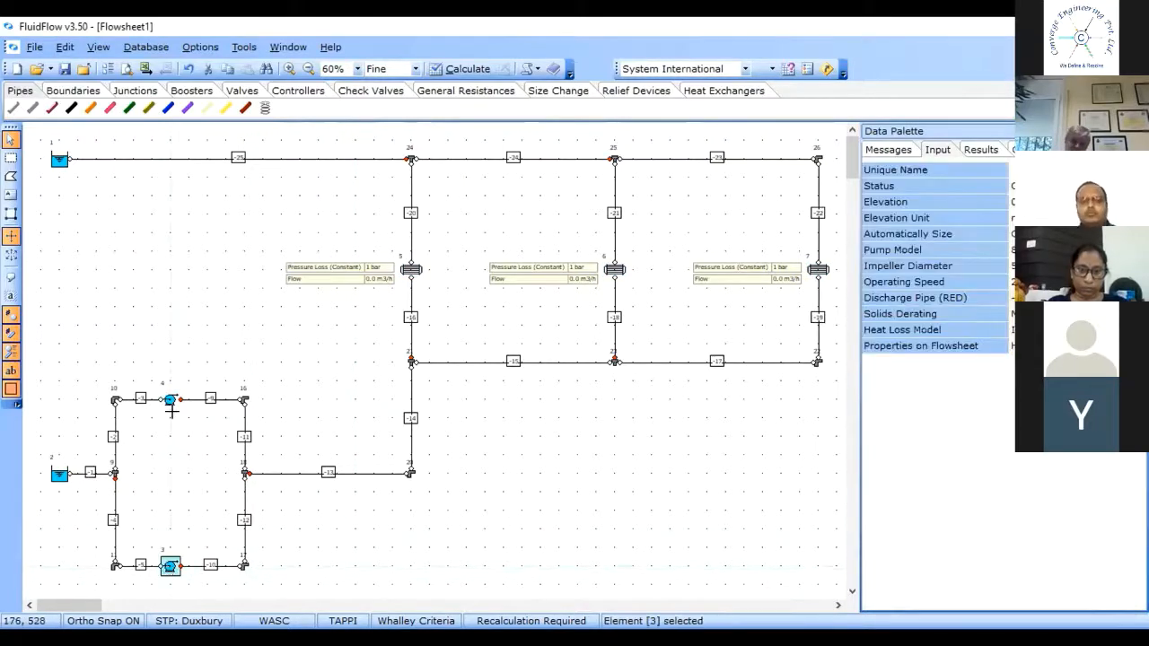
shift+click(170, 400)
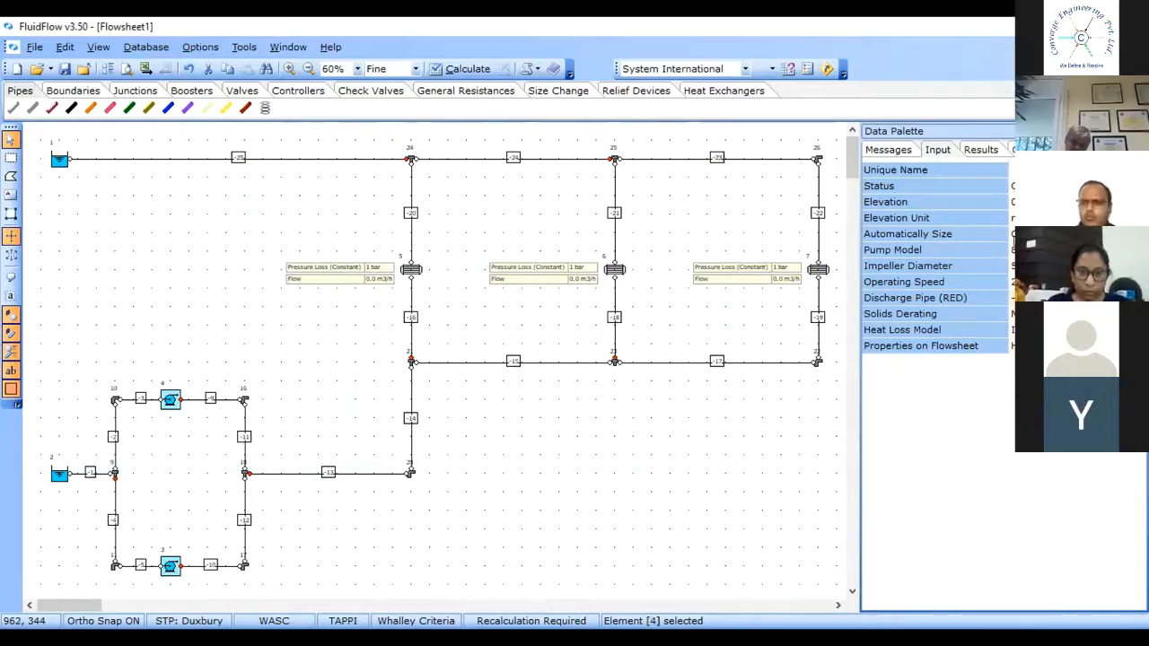
click(1013, 234)
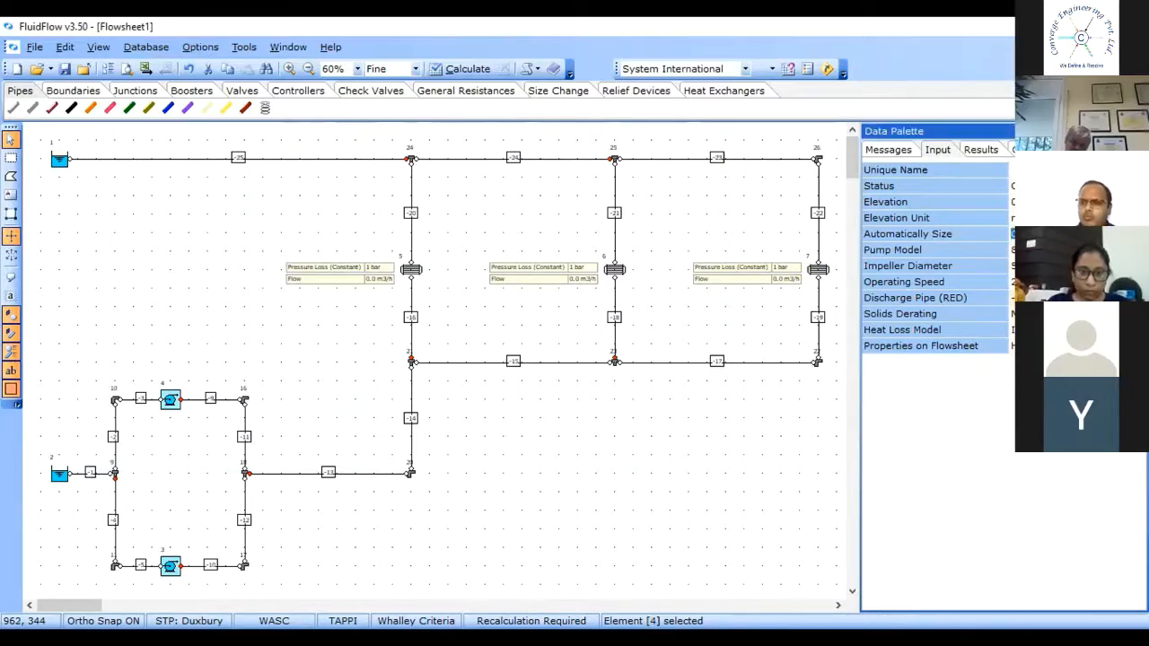
click(1013, 249)
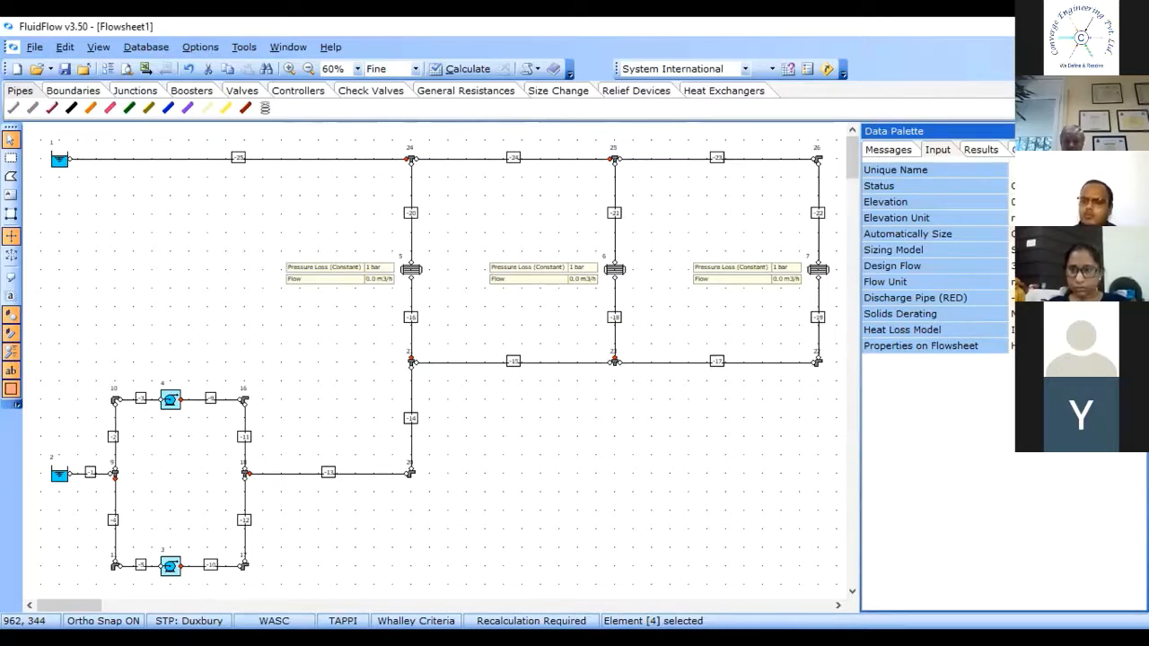
Step: Set the design flow and its flow unit for automatic sizing of the two selected pumps
click(977, 273)
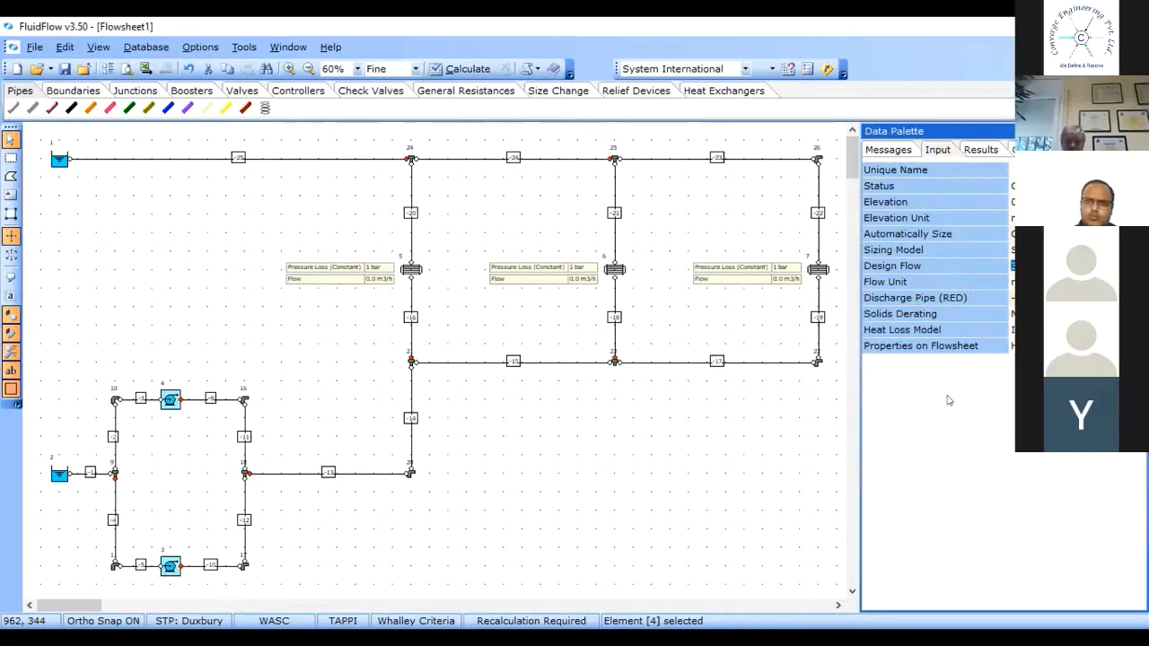
click(946, 279)
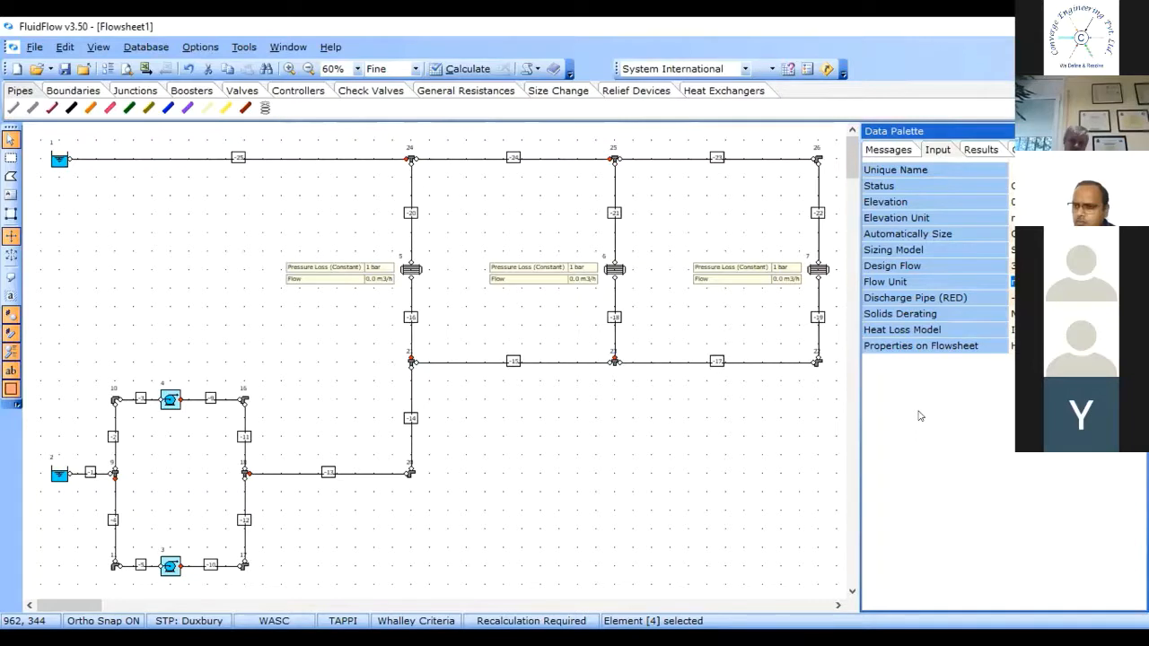
click(738, 406)
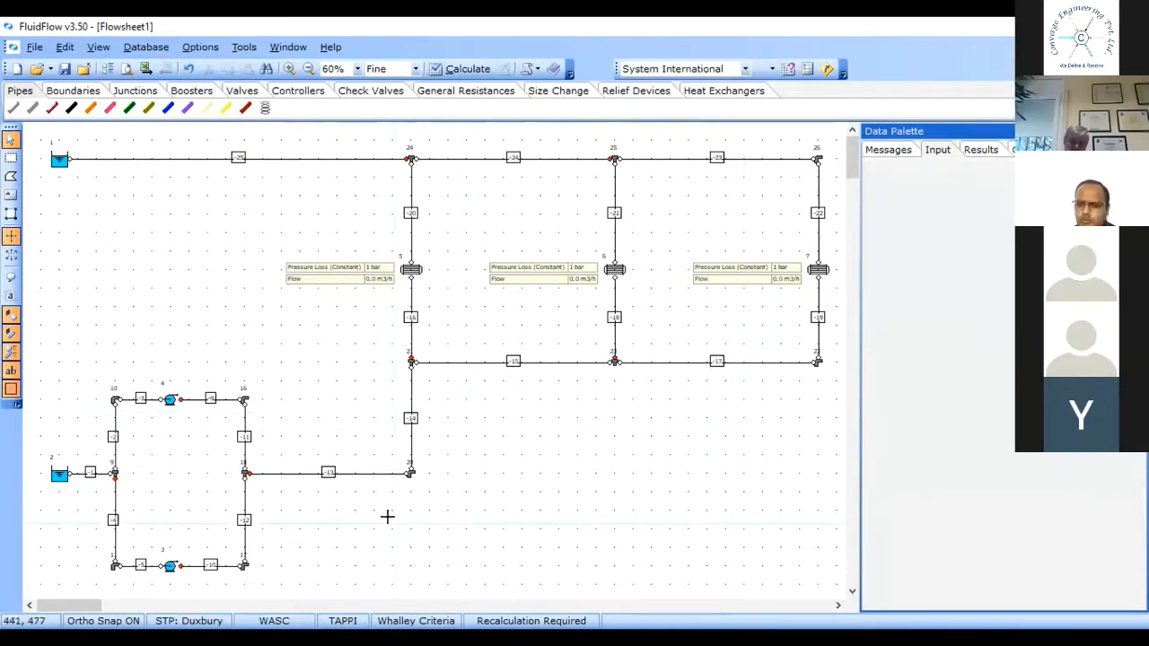
Step: Select the lower parallel pump (element 3) on its own and change its operating status
click(169, 565)
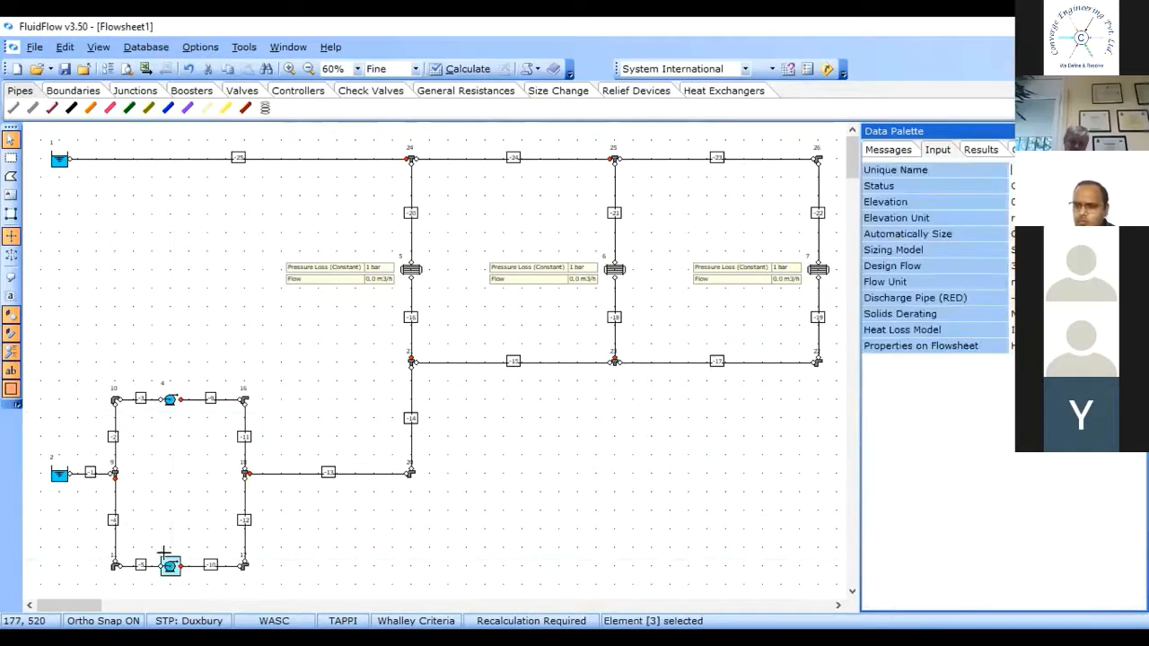
click(492, 477)
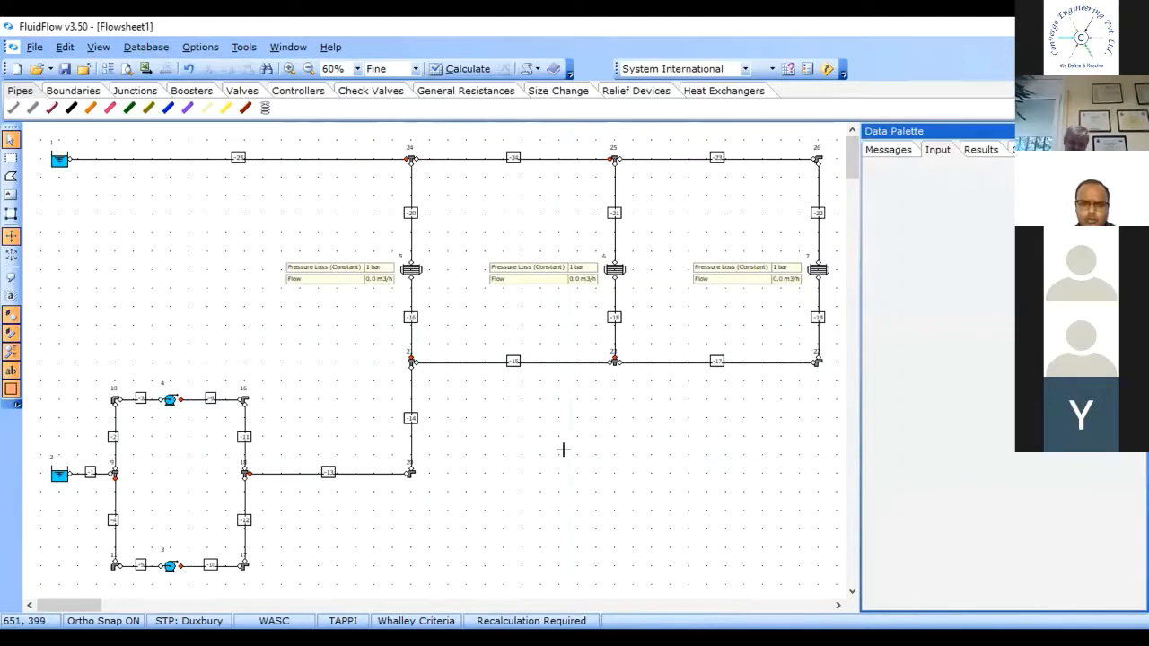
click(168, 568)
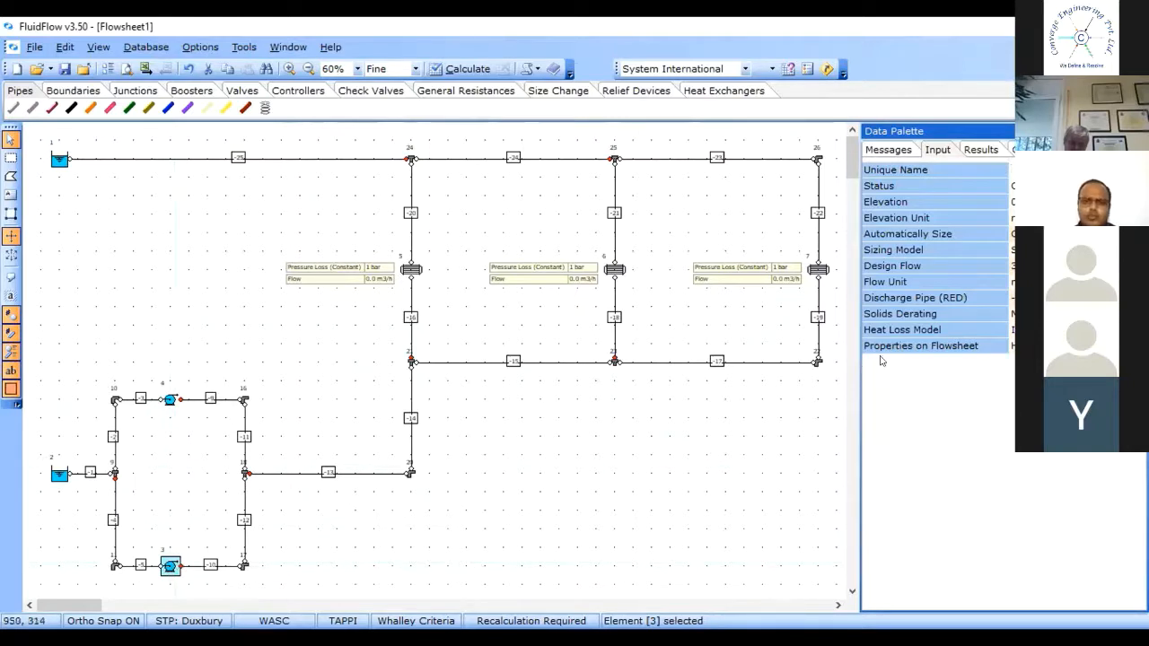
click(1013, 186)
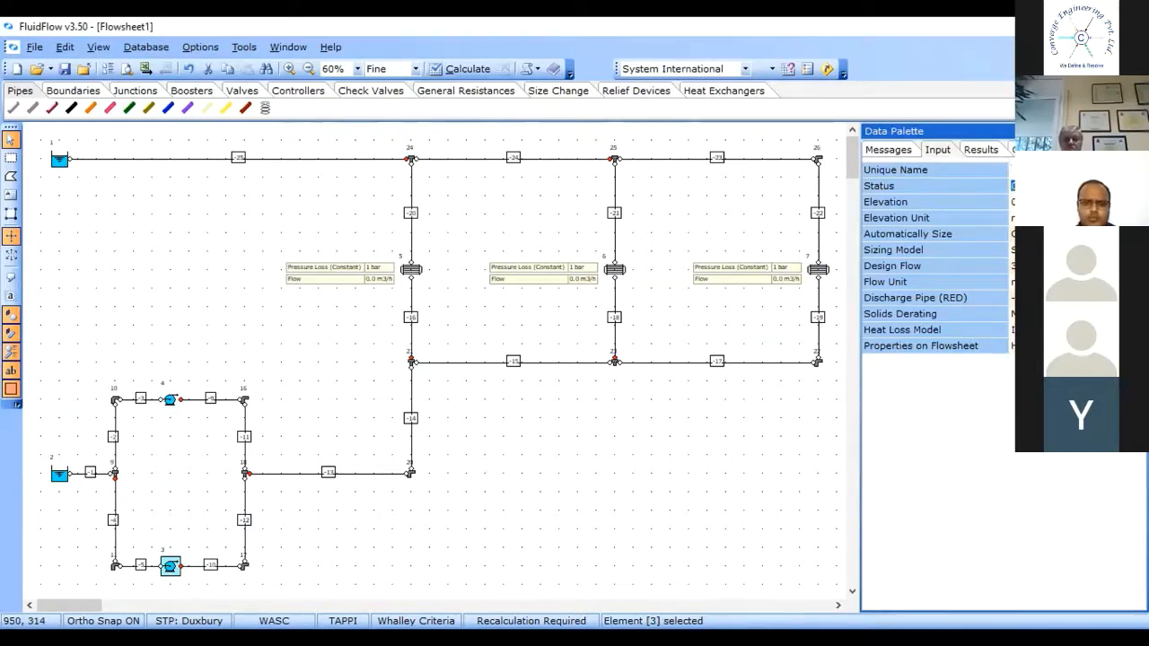
click(1013, 186)
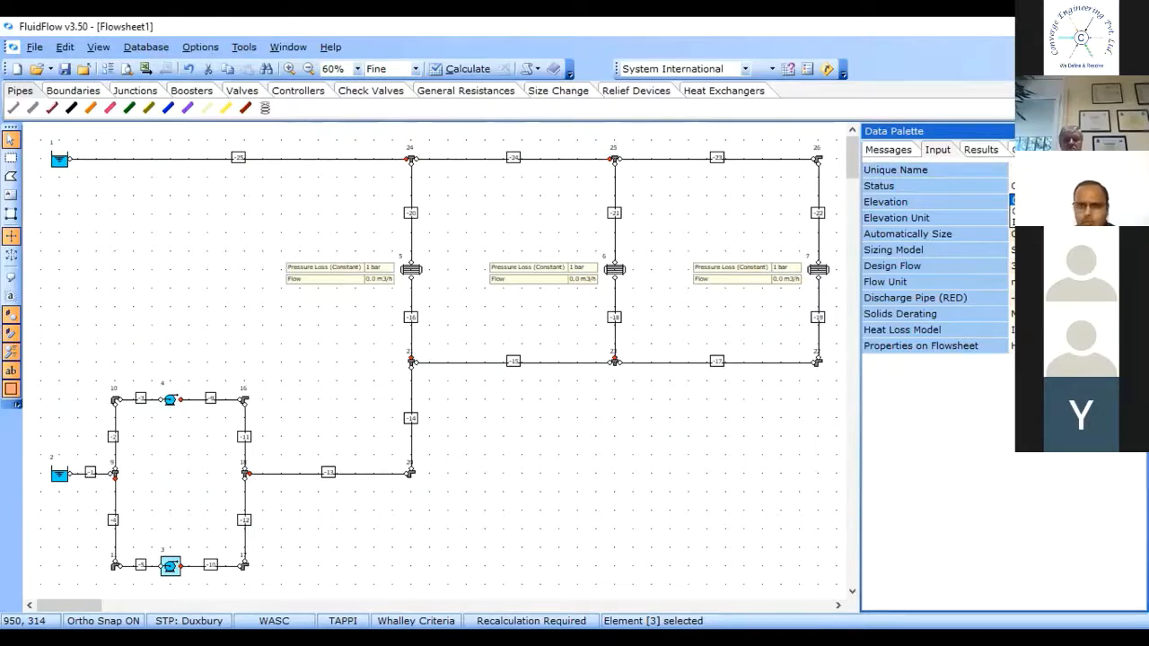
key(Return)
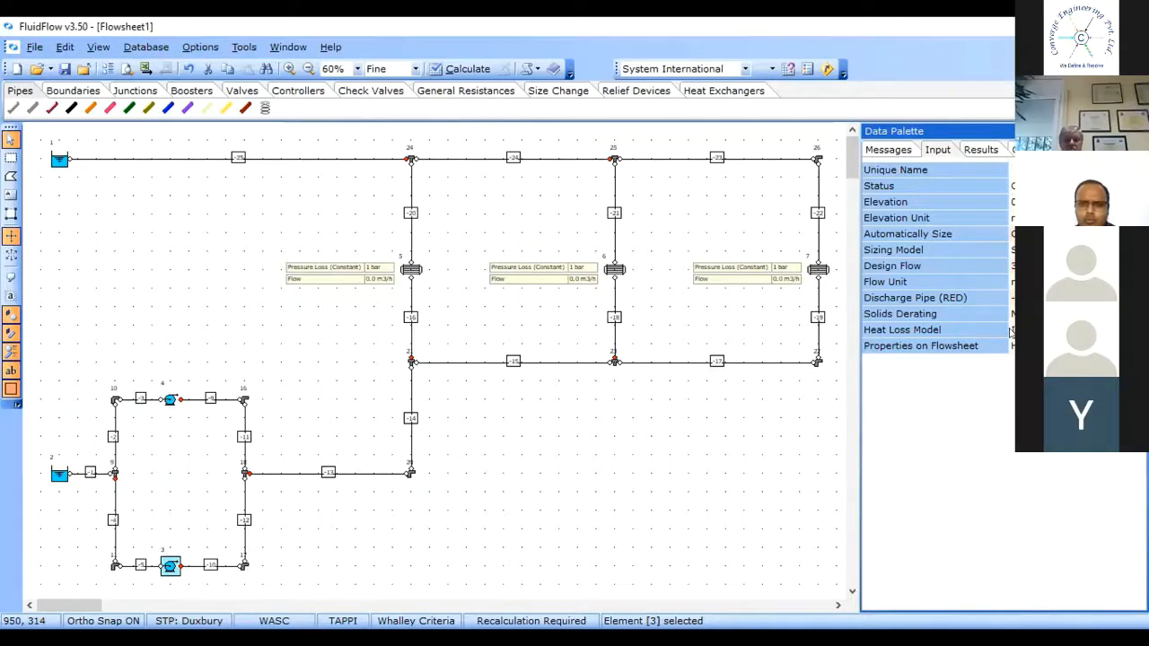
click(586, 433)
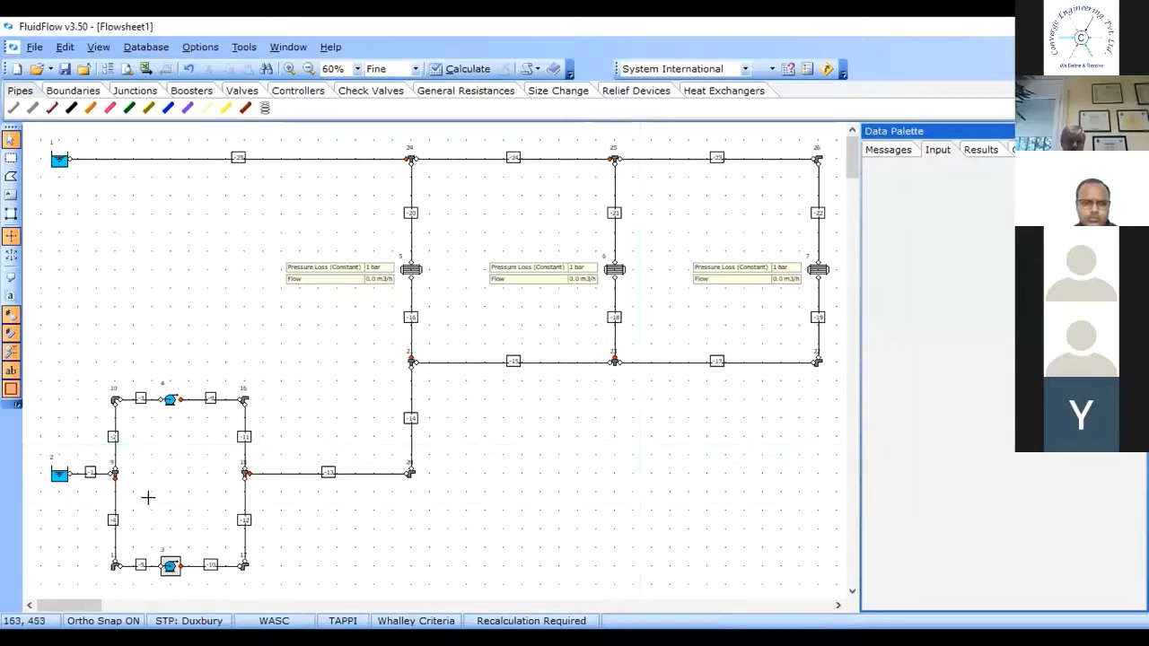
Step: Select the pipes of both pump branches and the supply line up to the first heat exchanger junction one by one
click(113, 508)
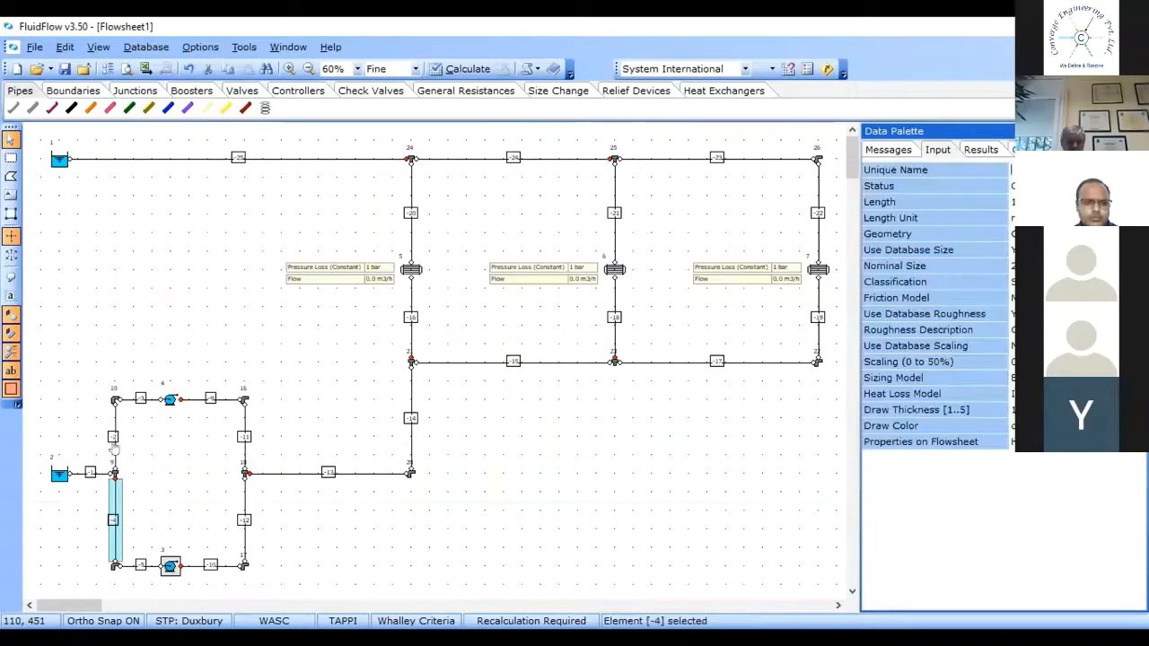
click(113, 415)
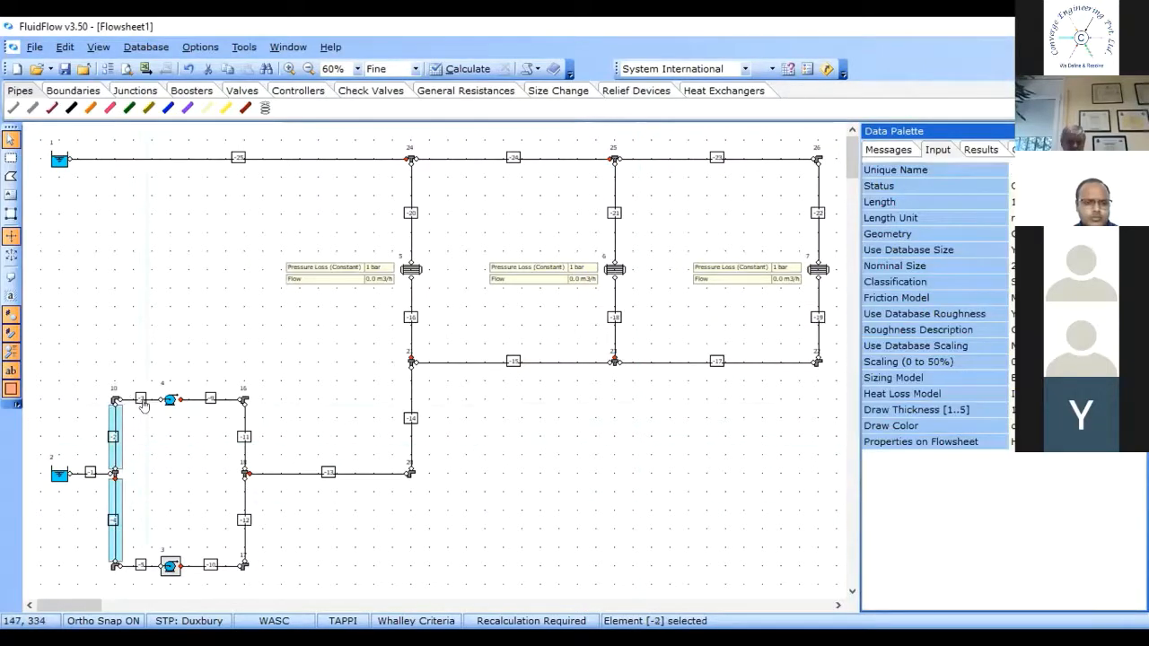
click(143, 401)
click(210, 400)
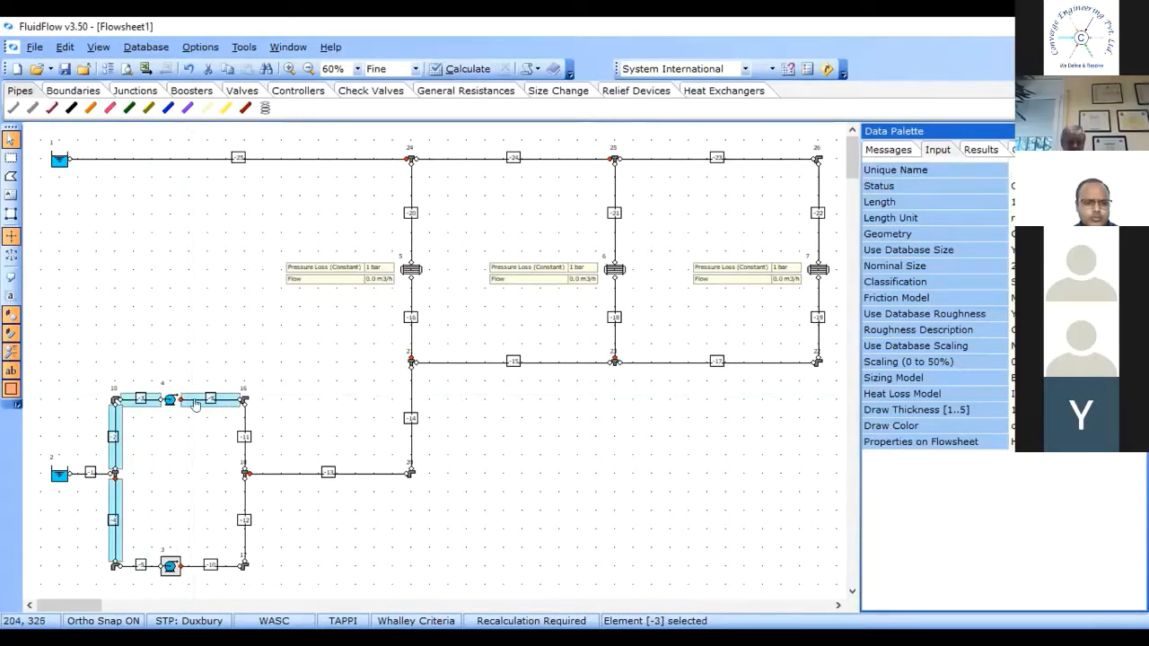
click(240, 425)
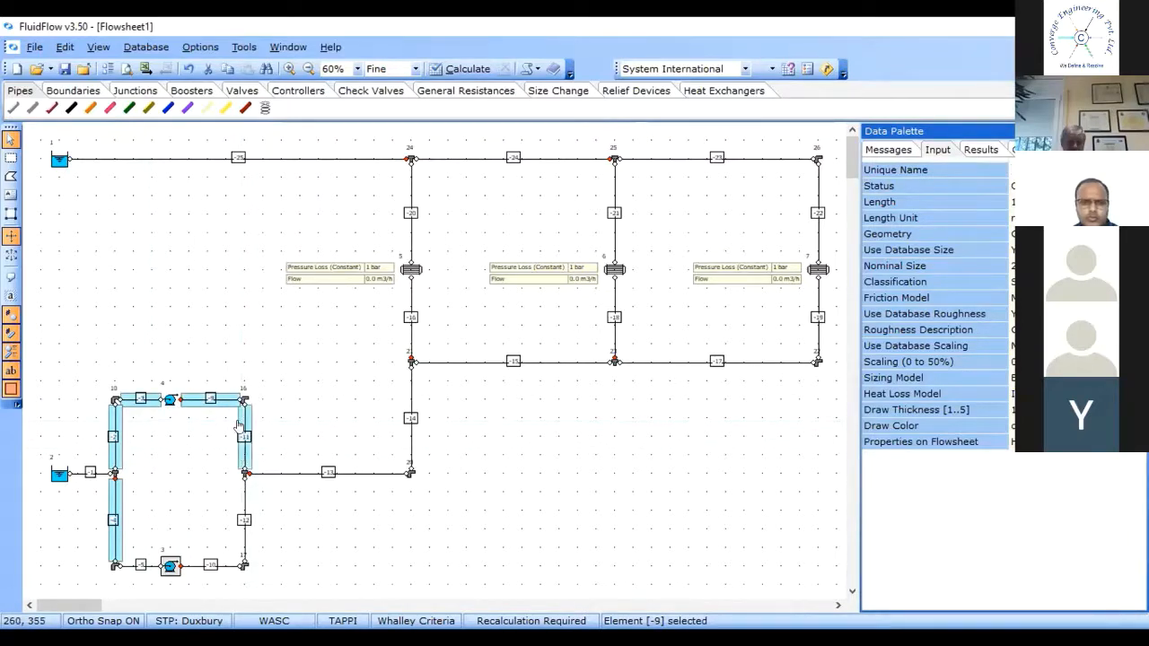
click(241, 499)
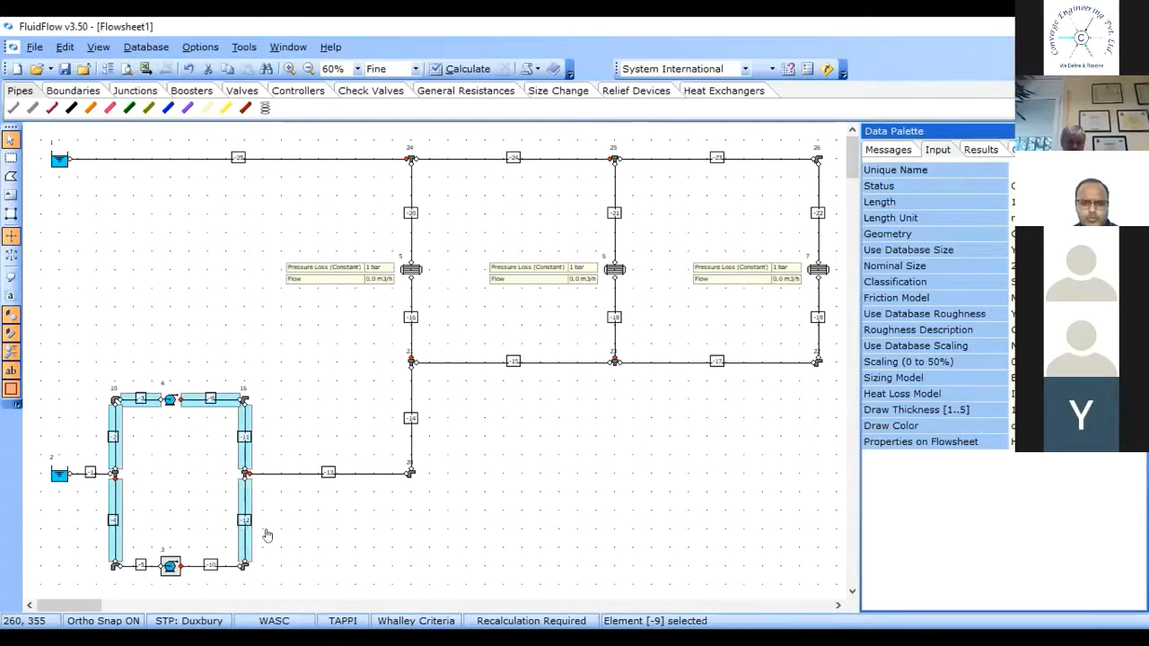
click(298, 472)
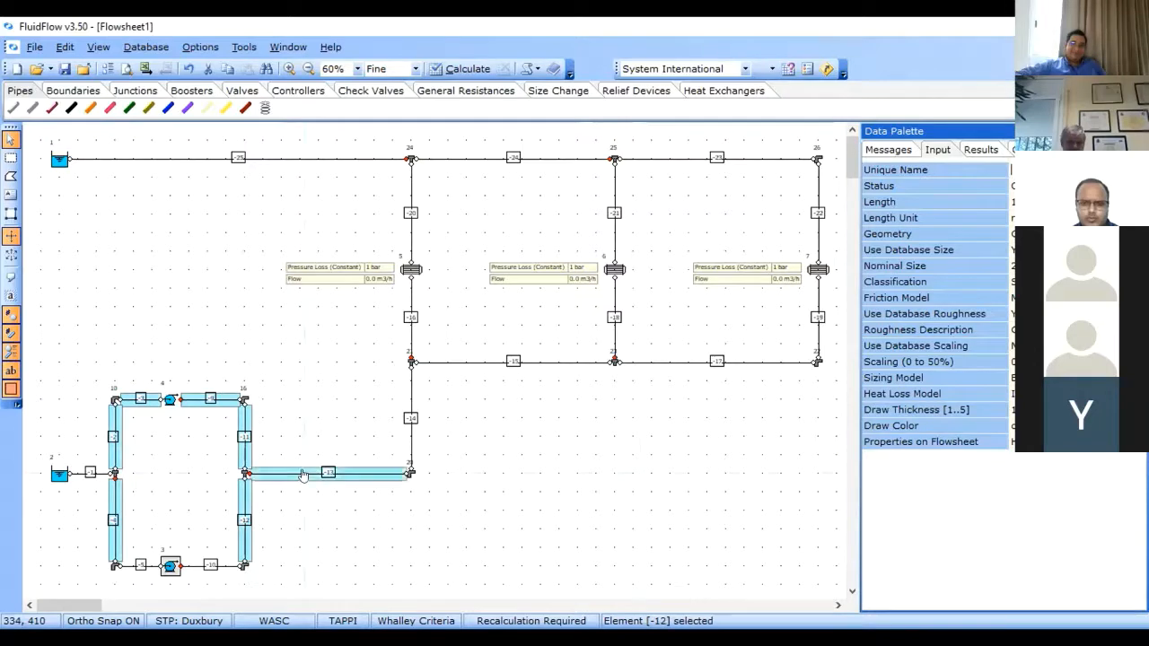
click(411, 429)
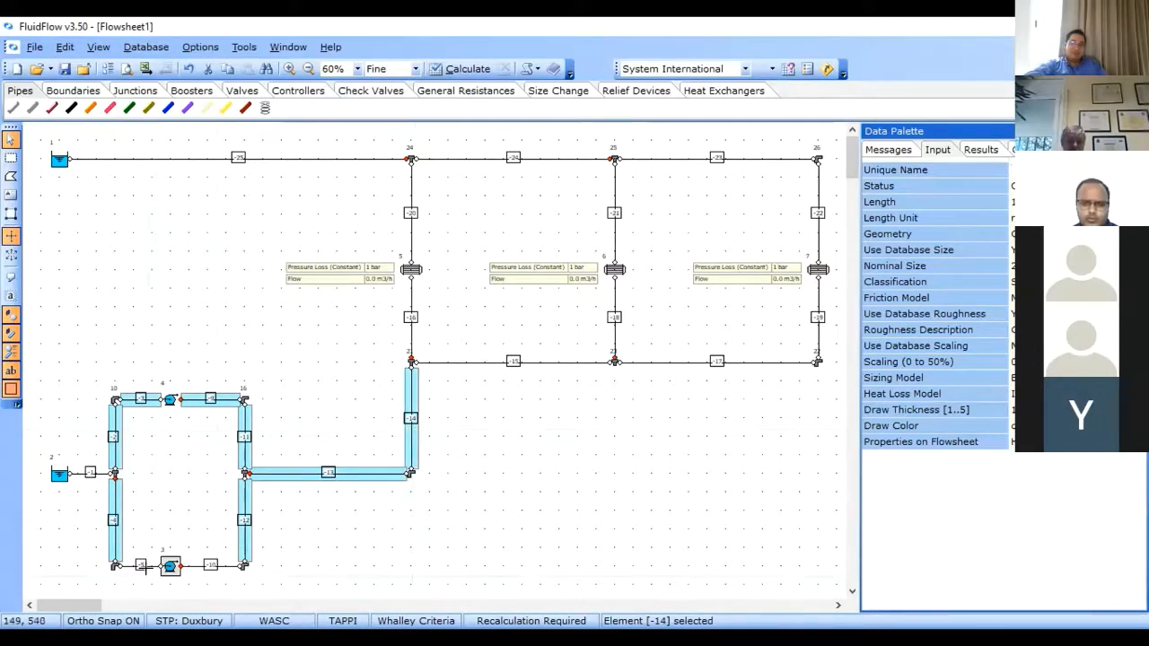
click(132, 567)
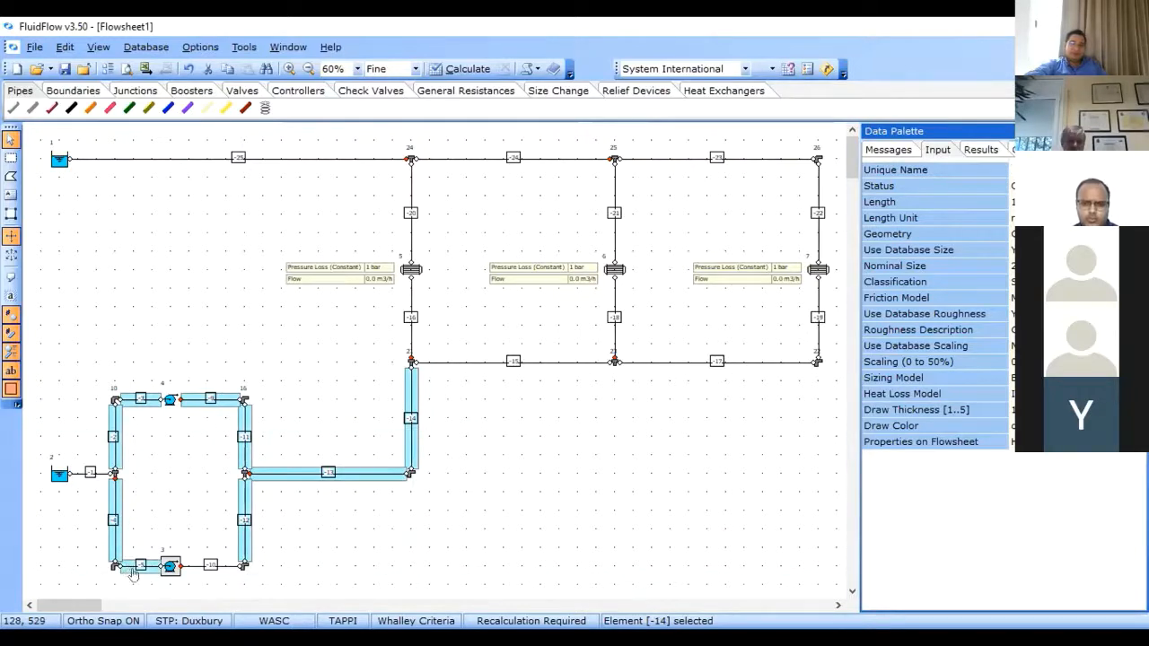
click(195, 567)
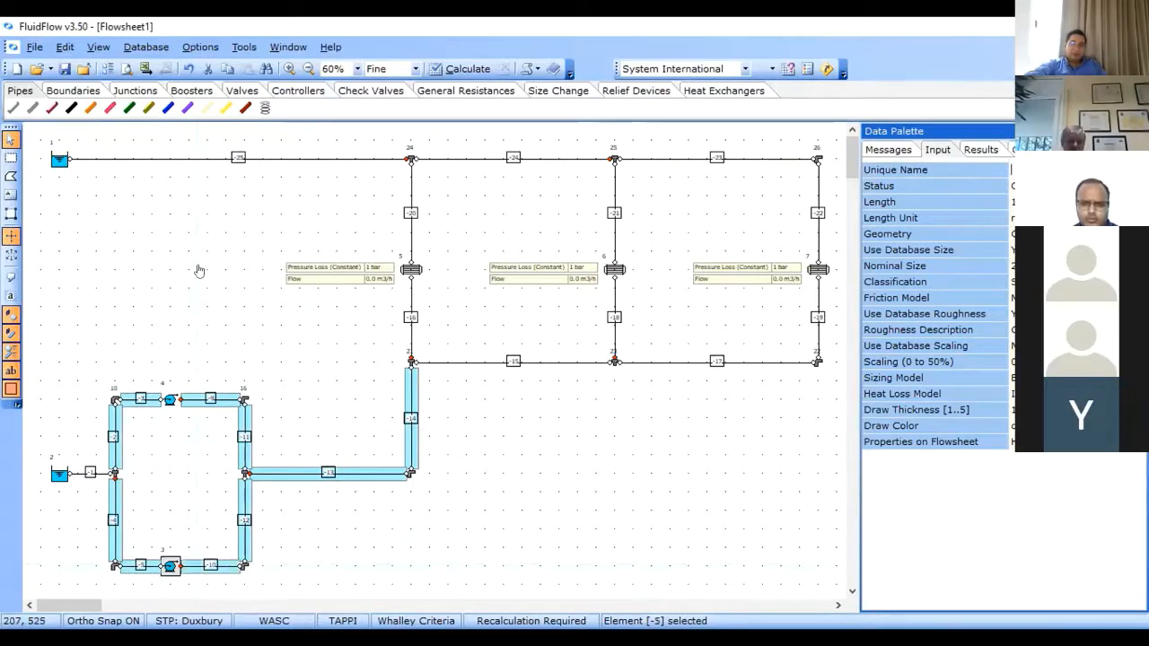
Step: Select all pipes in the network at once and set their length to 2
click(60, 44)
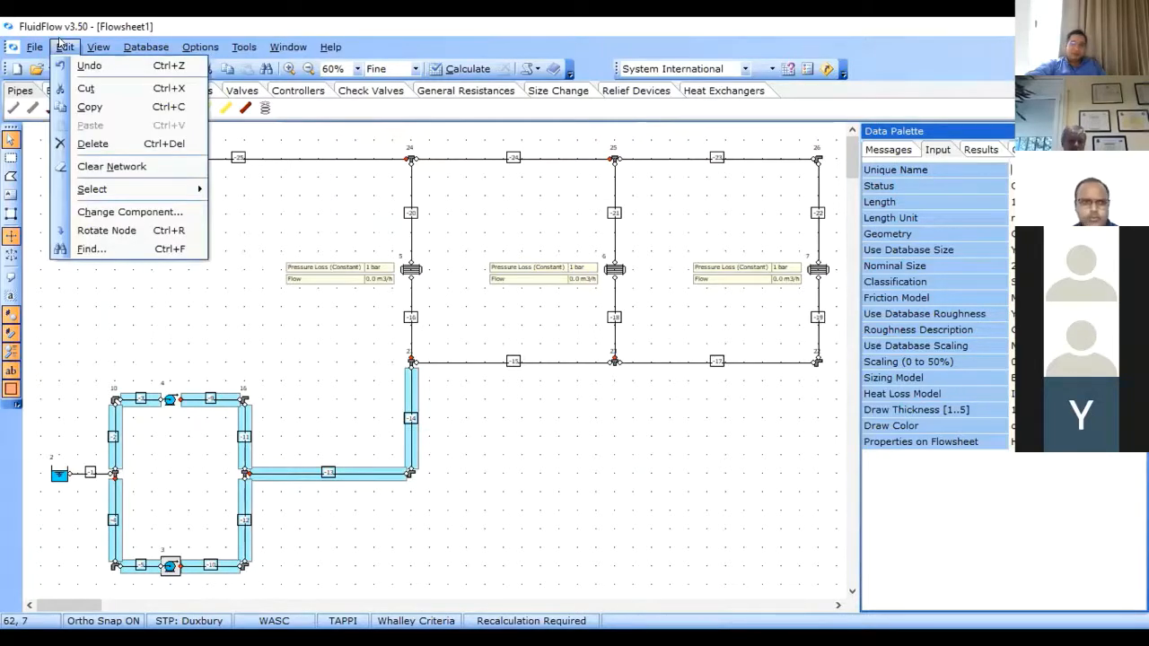
mouse_move(189, 195)
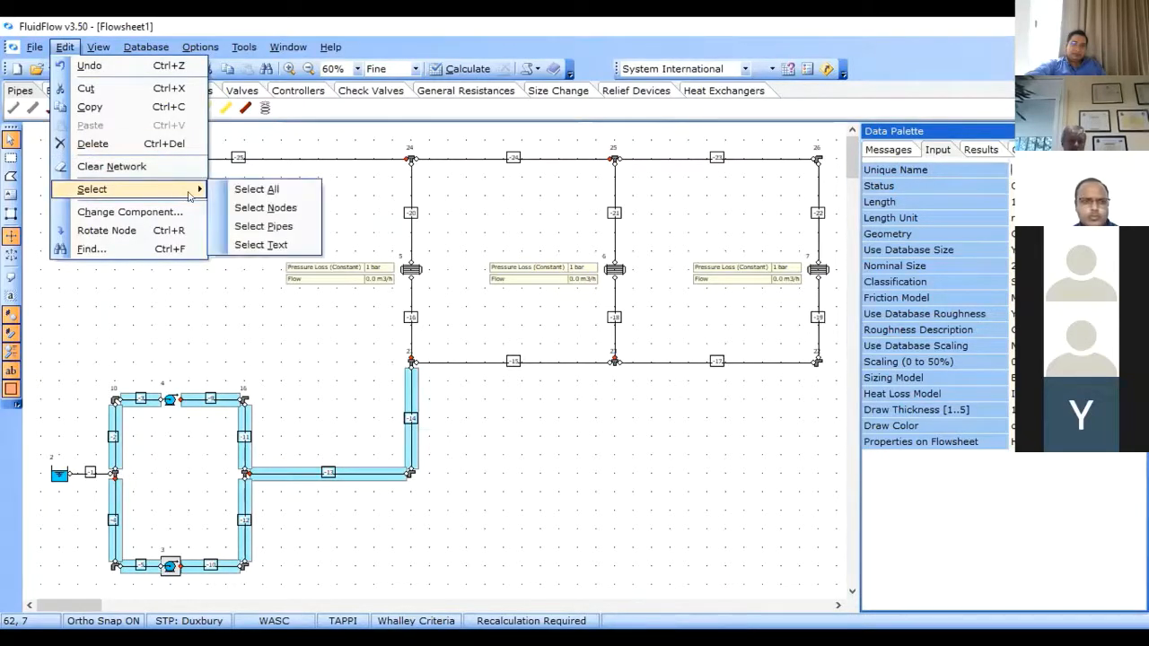
click(258, 224)
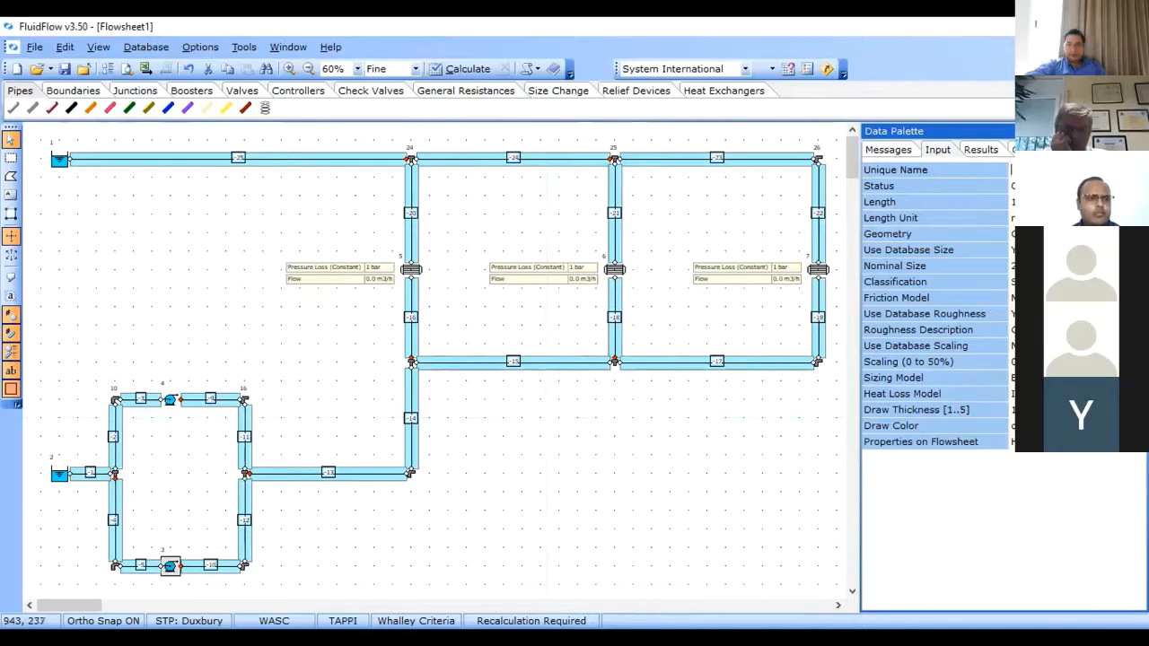
click(1013, 217)
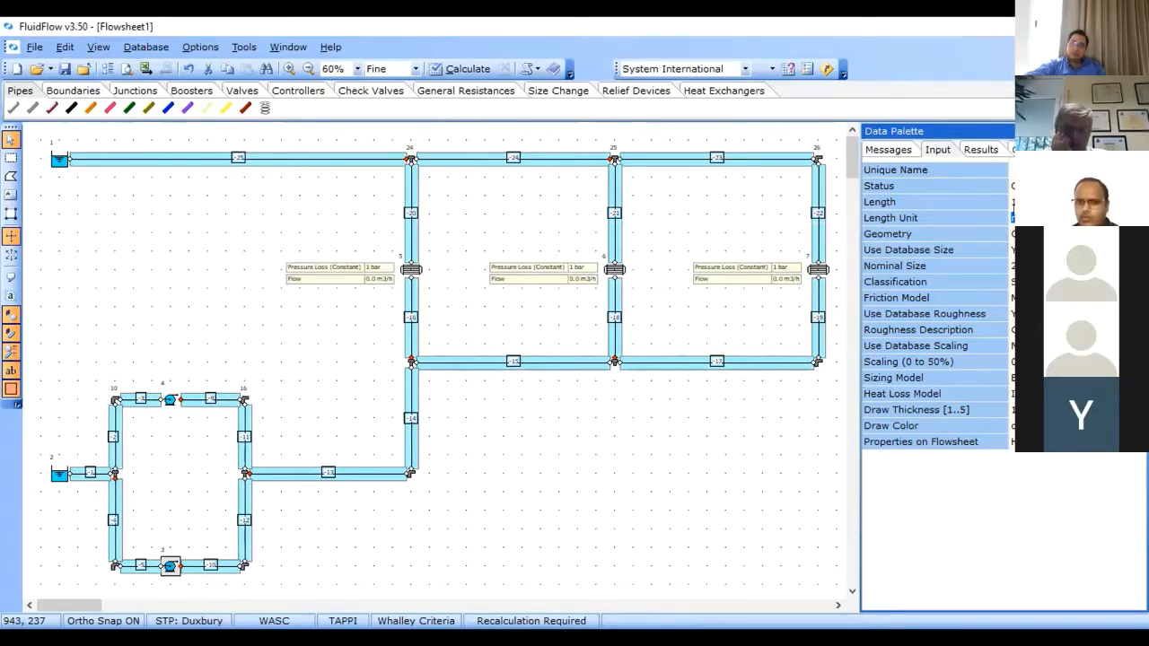
click(1013, 201)
text(2)
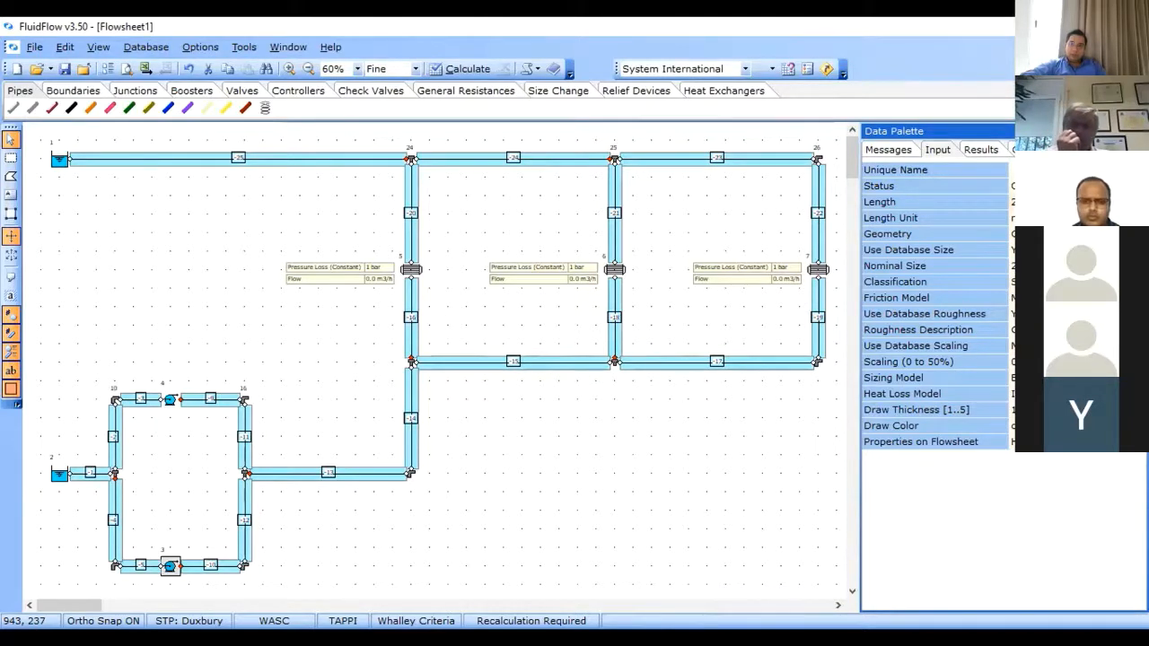
Step: Set the dimension of all selected pipes to 12 inch, Schedule 40
double_click(985, 270)
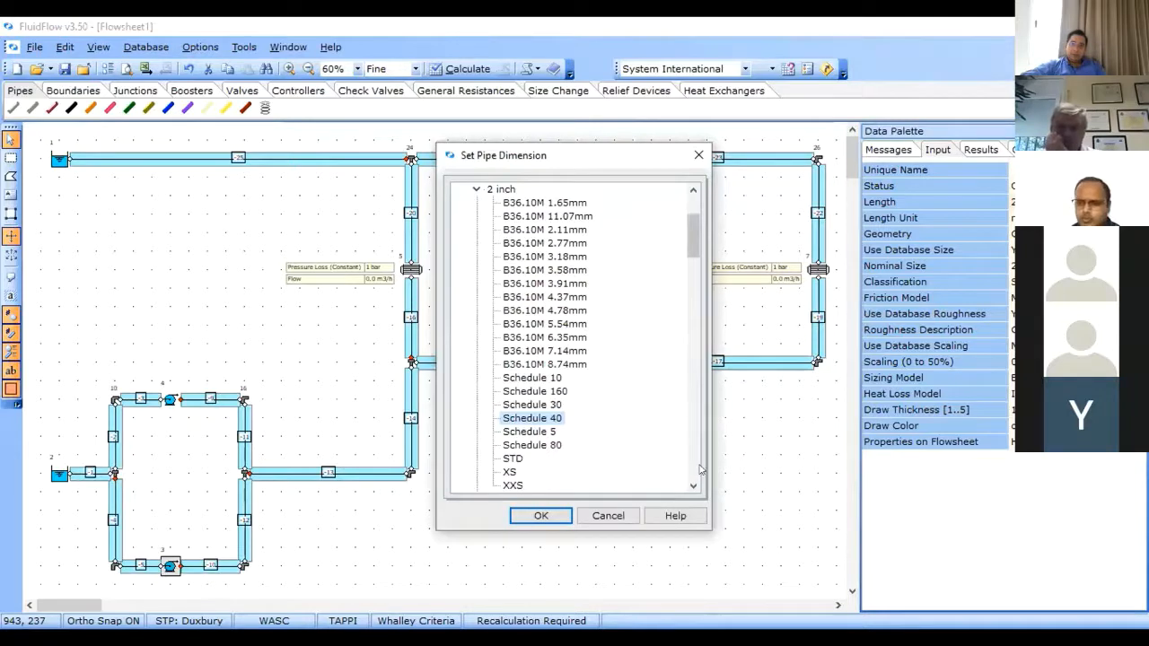
scroll(696, 482, down, 5)
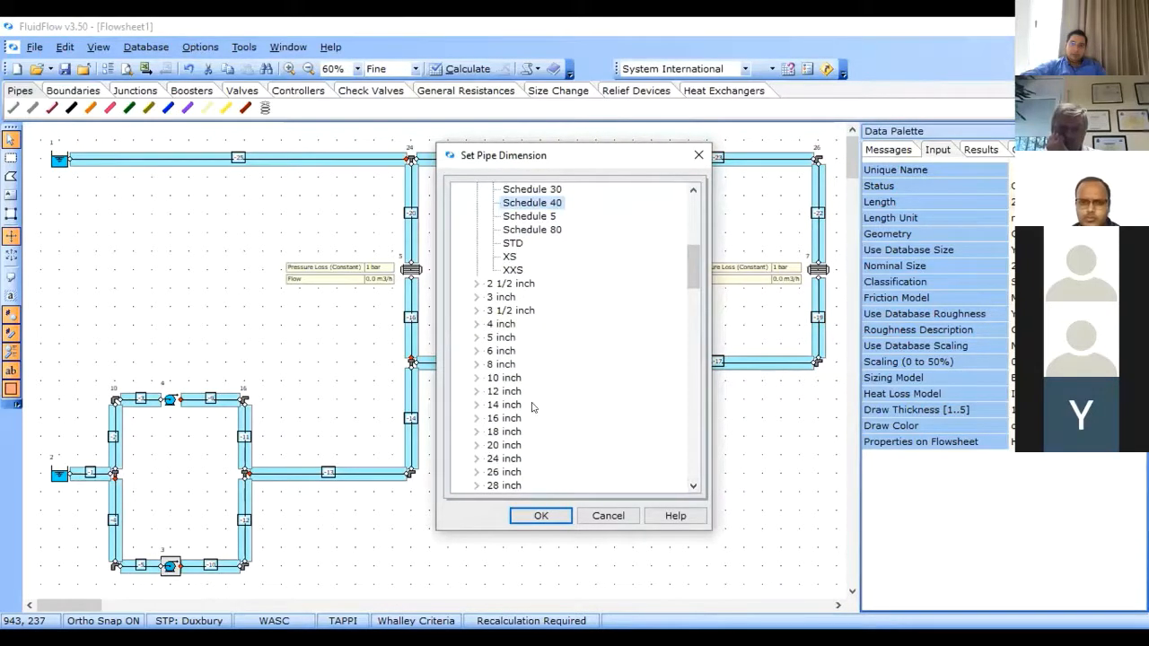
click(477, 391)
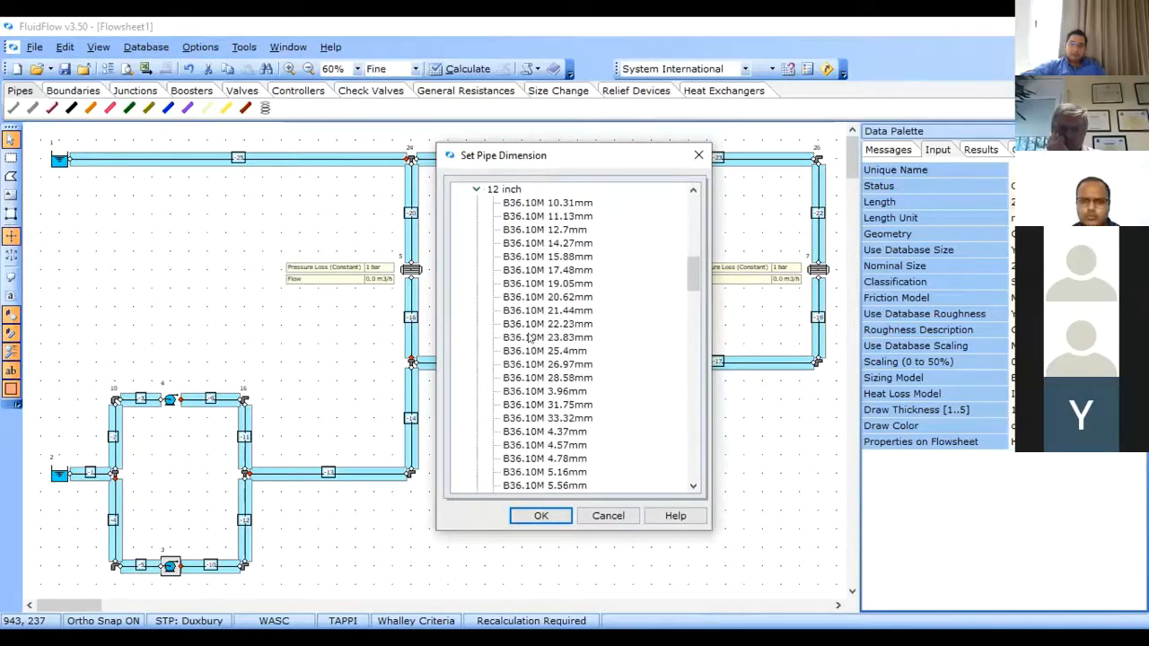
click(693, 485)
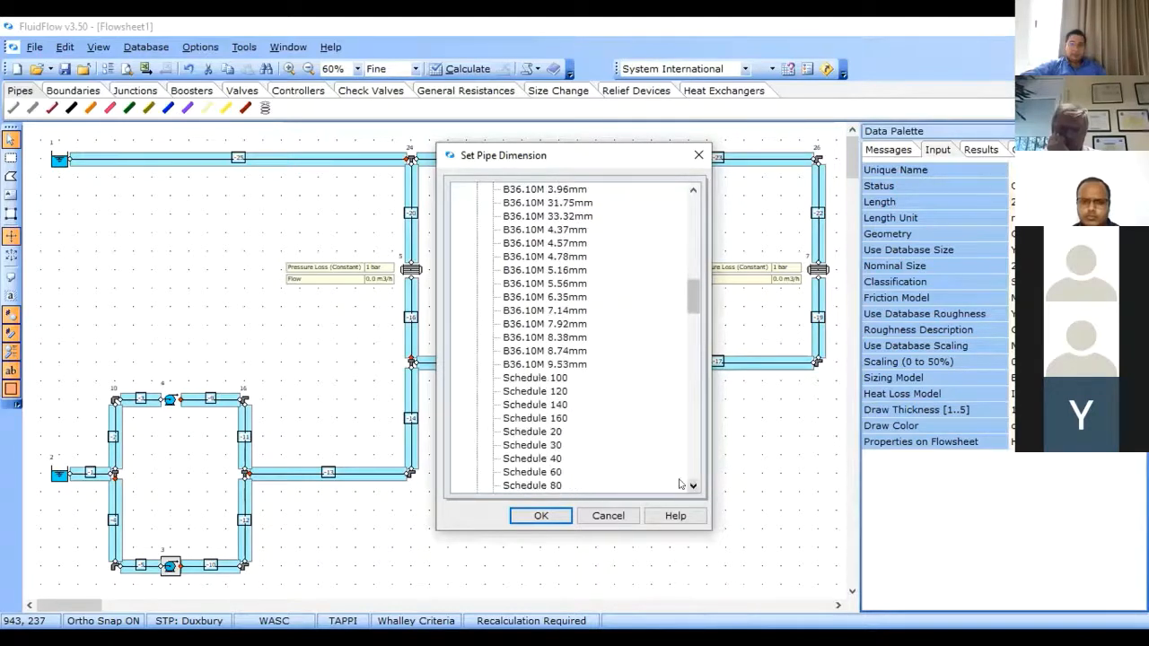
click(558, 462)
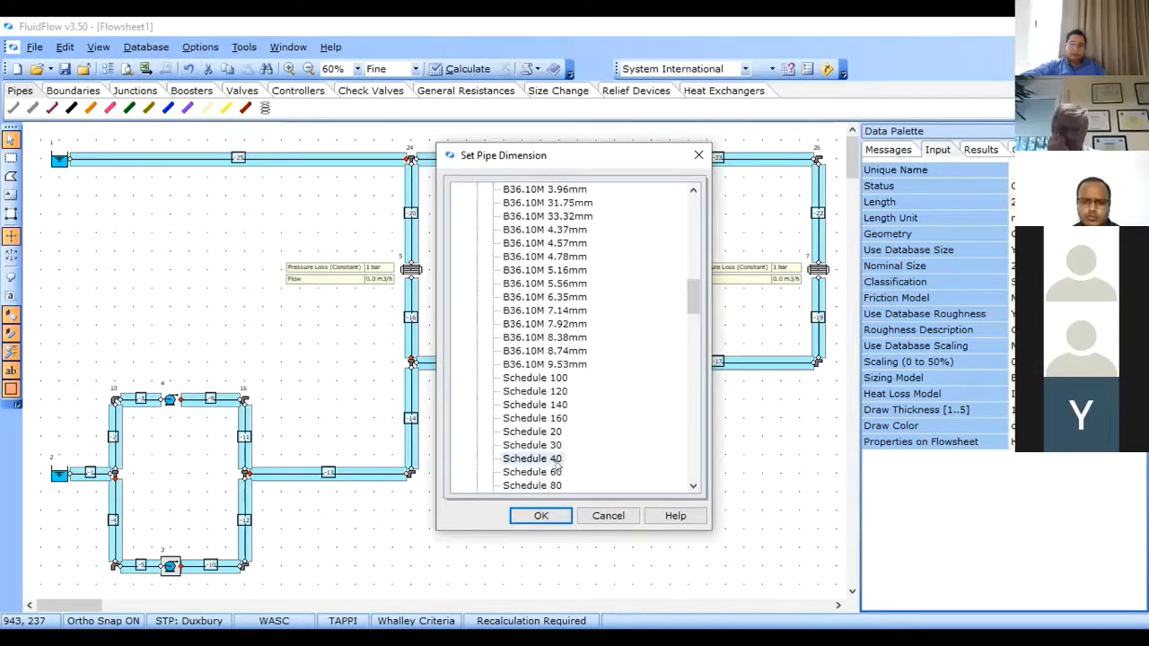
click(542, 518)
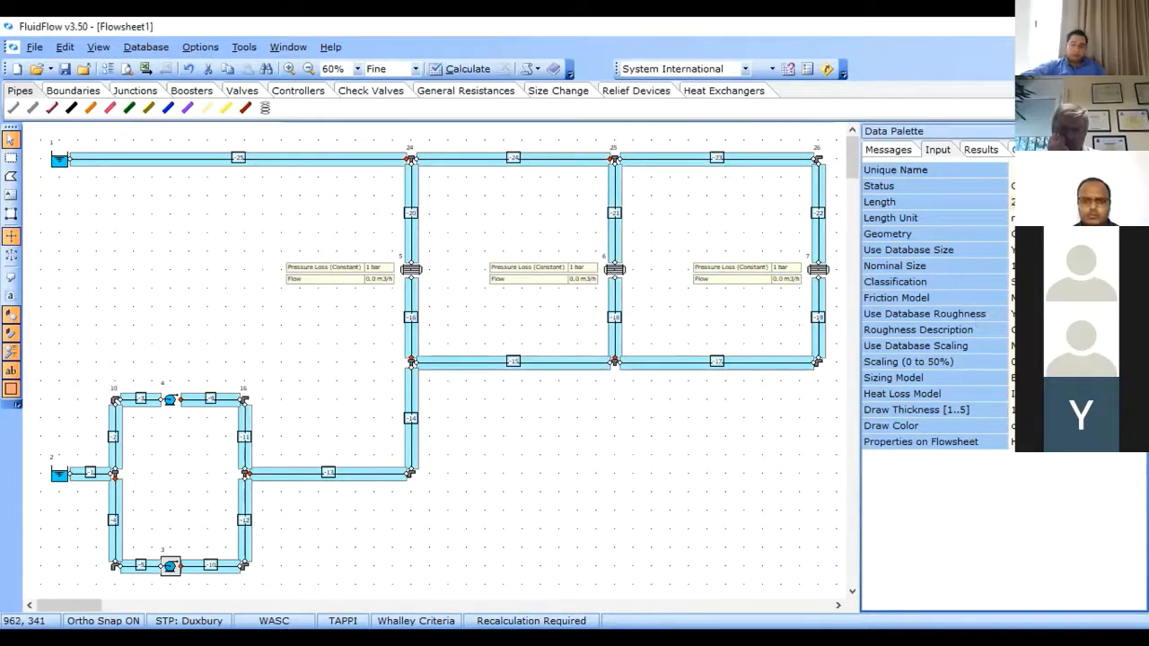
Step: Change the friction model of all selected pipes to Hazen Williams
click(1059, 298)
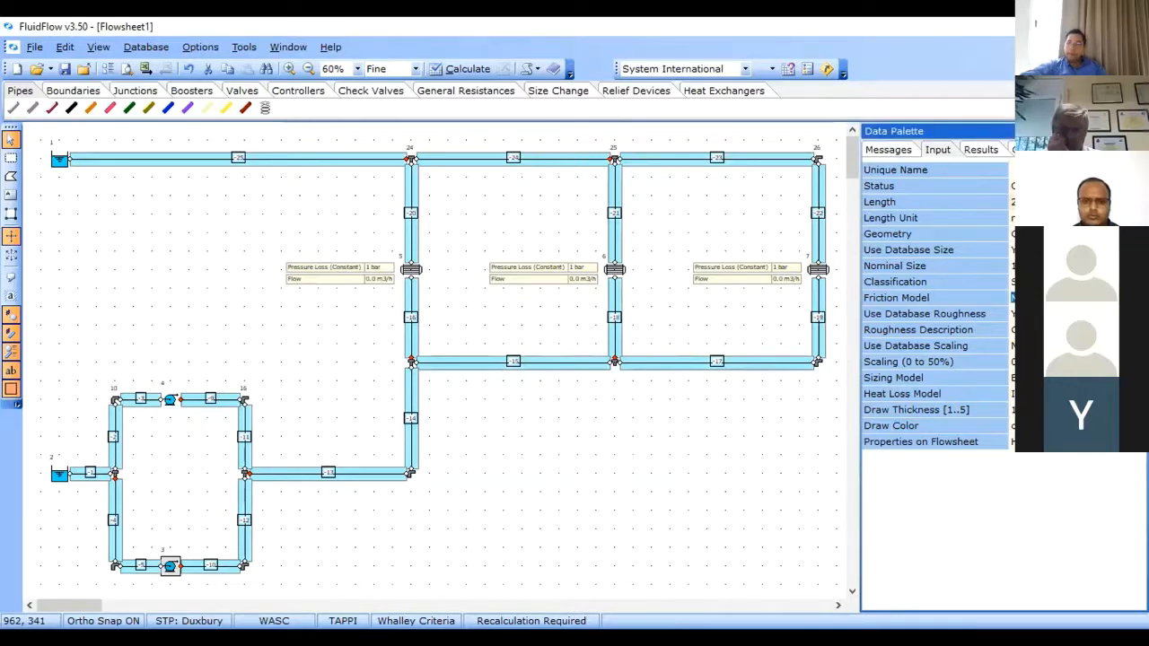
click(1138, 298)
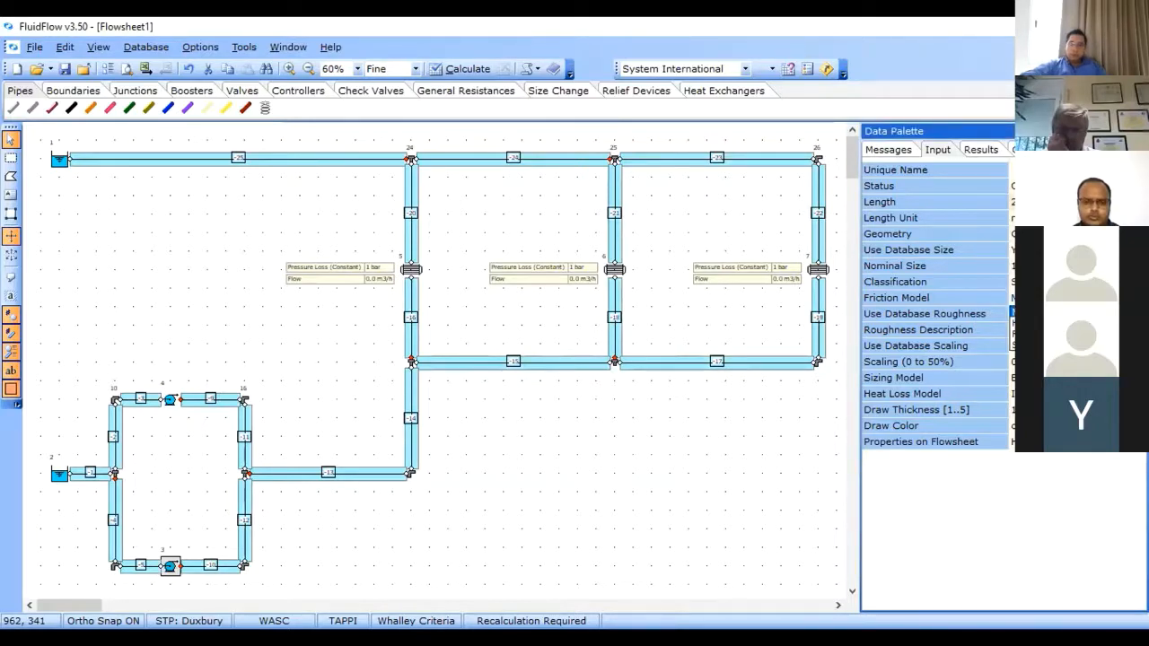
click(1059, 323)
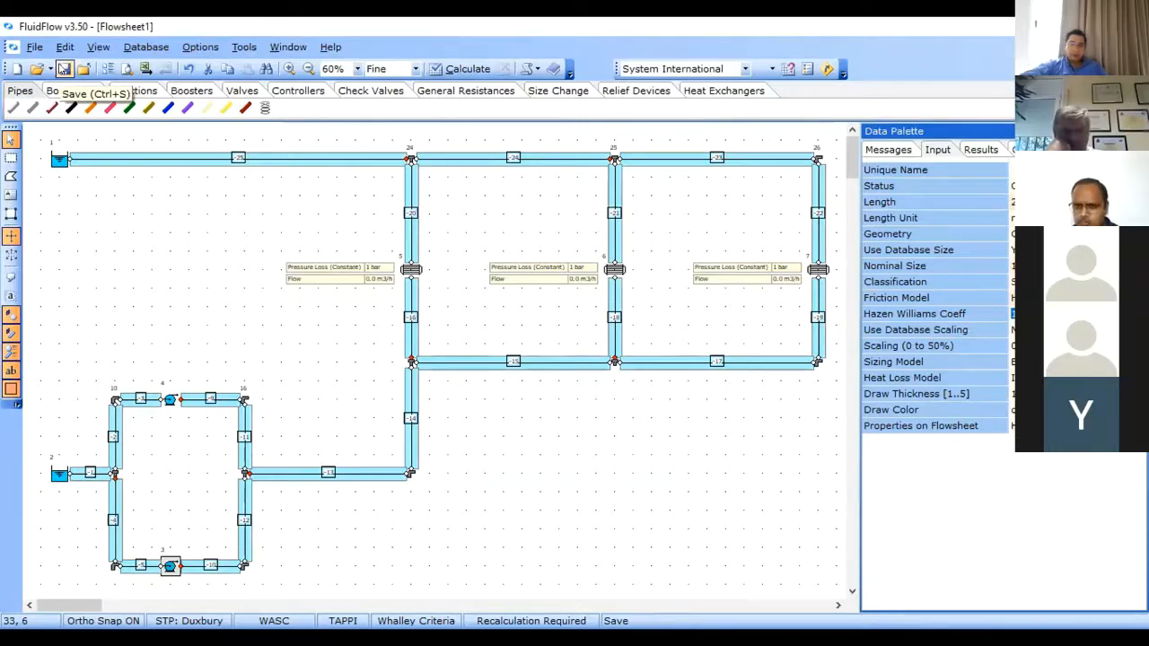
Step: Save the flowsheet in the Documents folder as "cooling water network design"
click(62, 69)
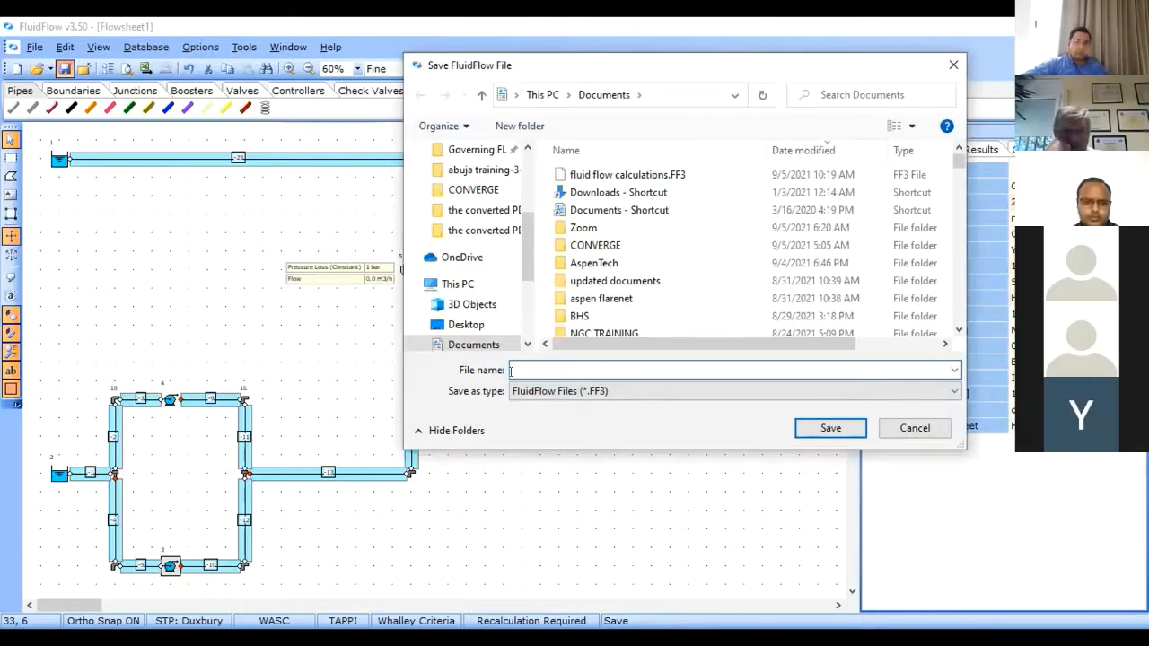
text(cooling)
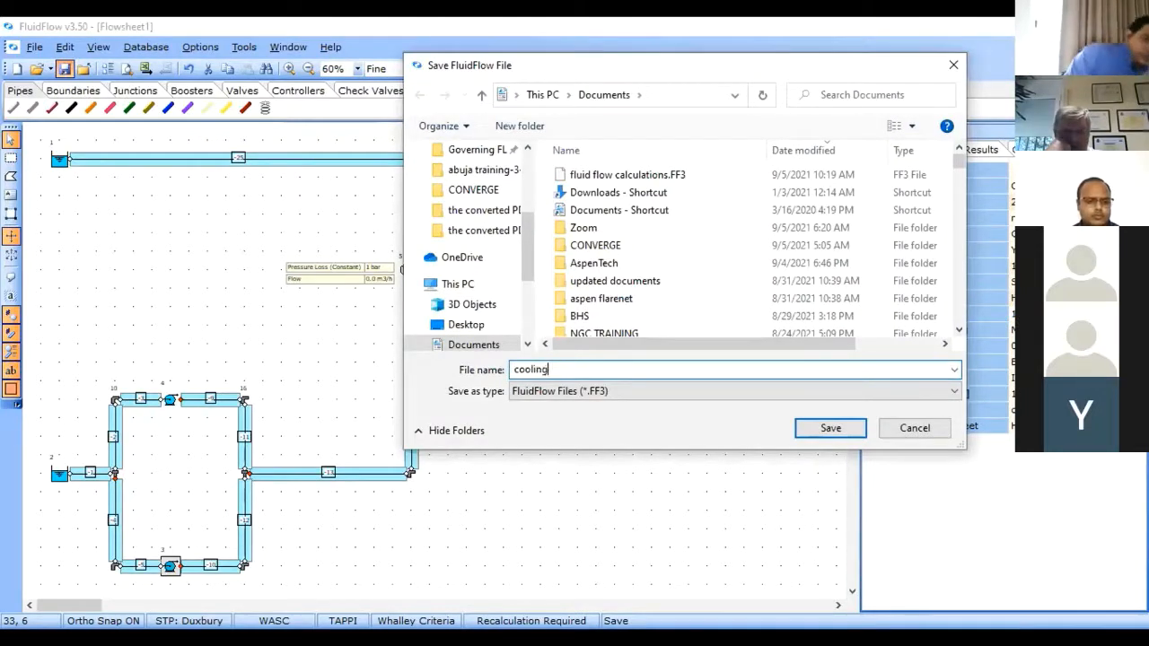
text( water )
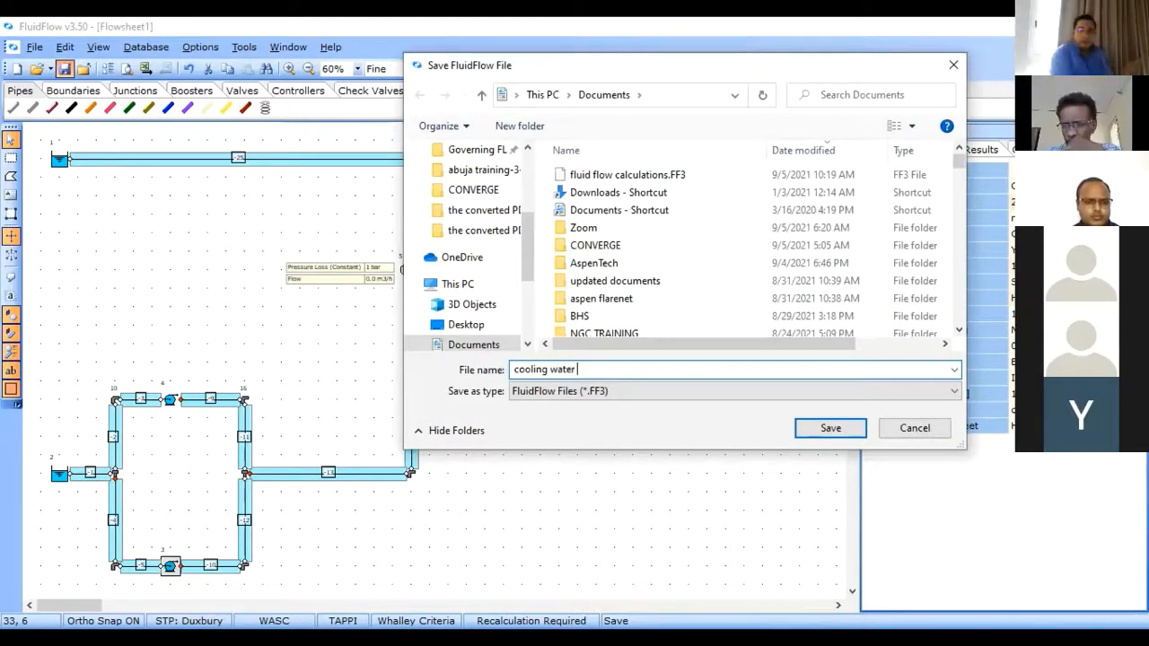
text(netwo)
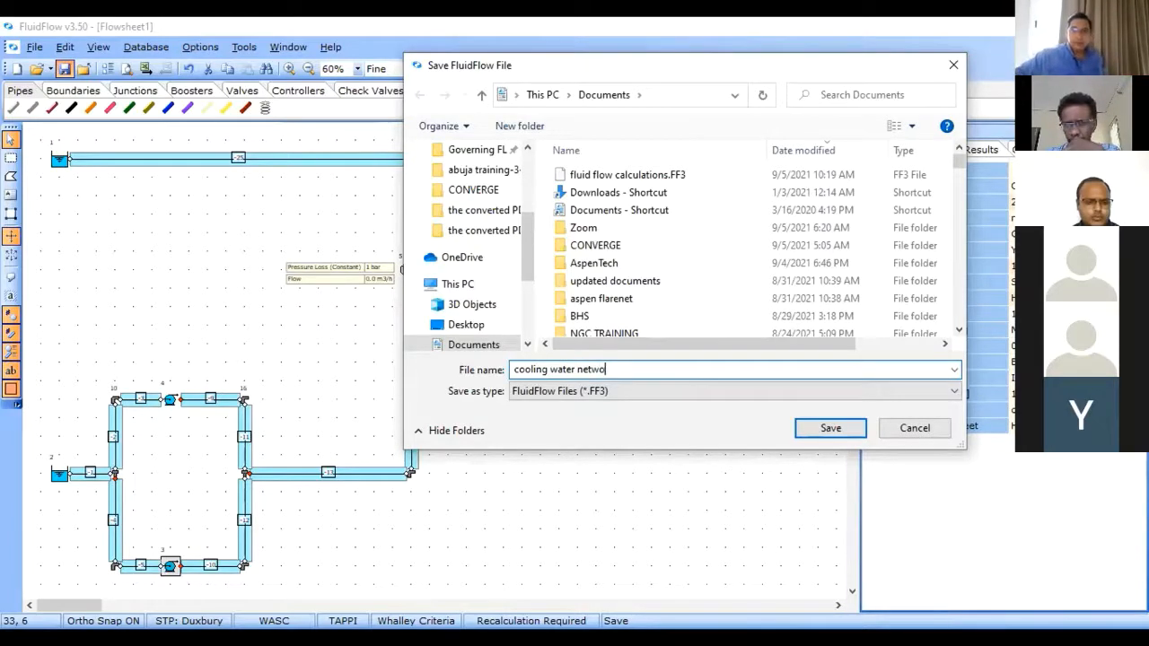
text(rk)
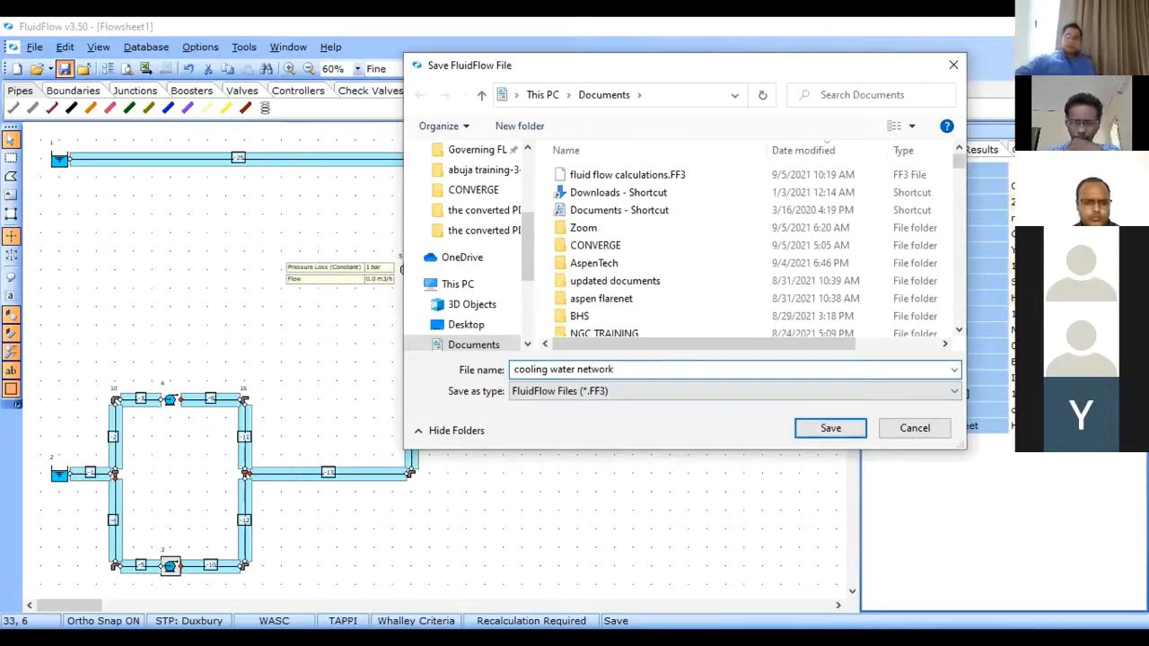
text(design)
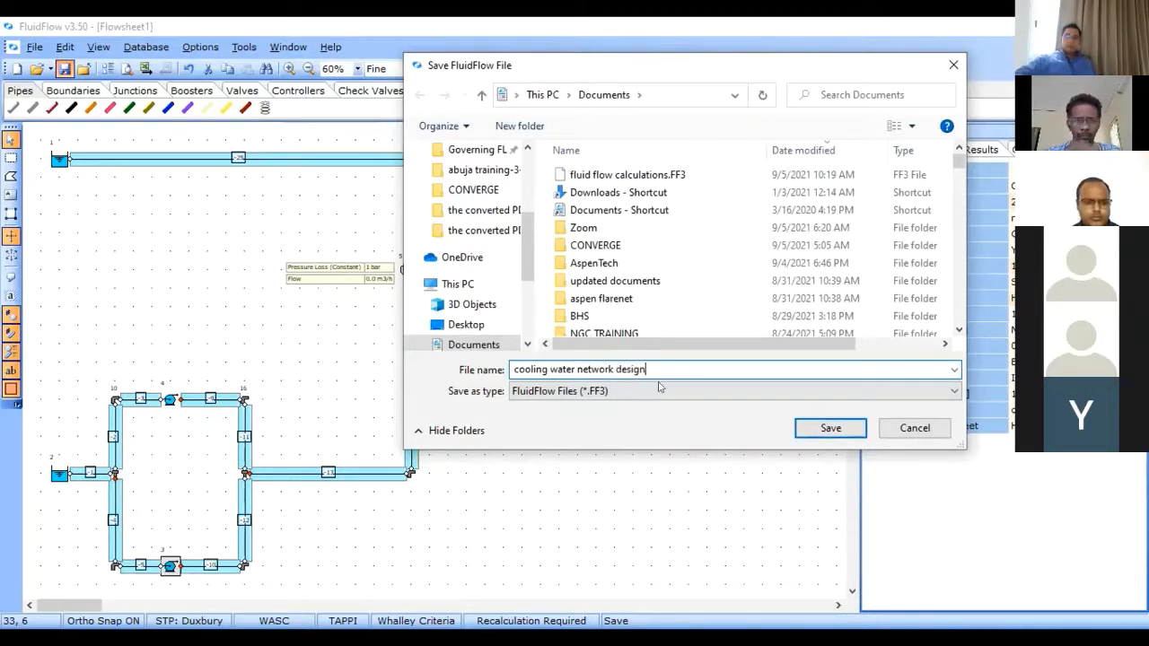
click(815, 428)
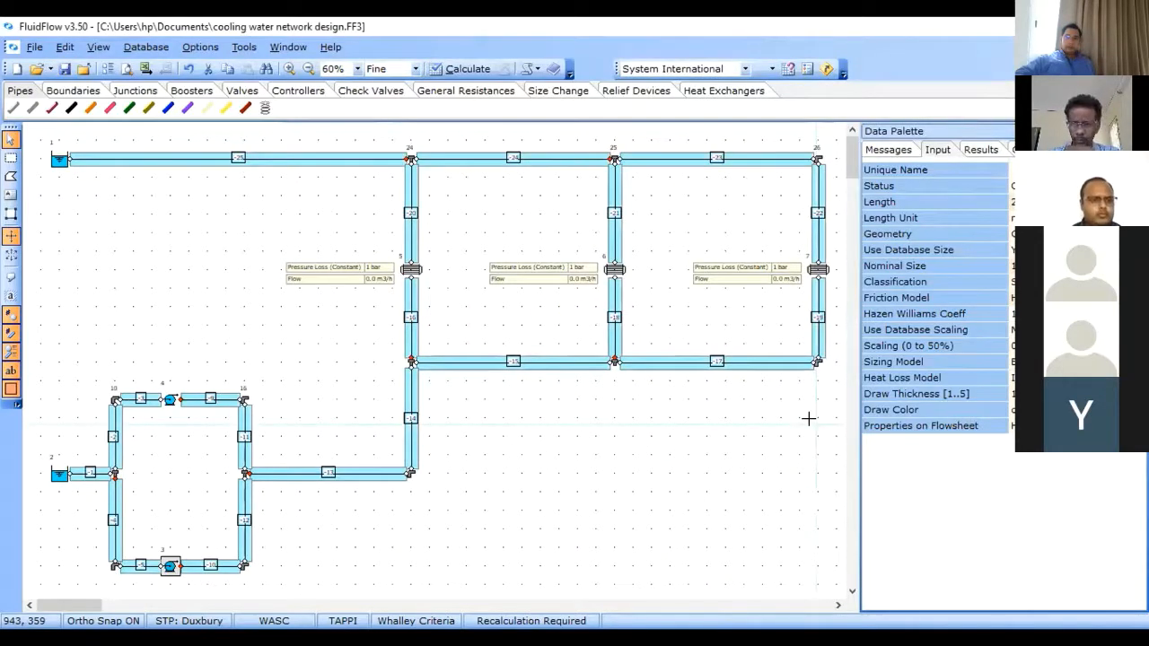
Step: Review the input properties of the first heat exchanger and of both parallel pumps
click(435, 276)
click(411, 270)
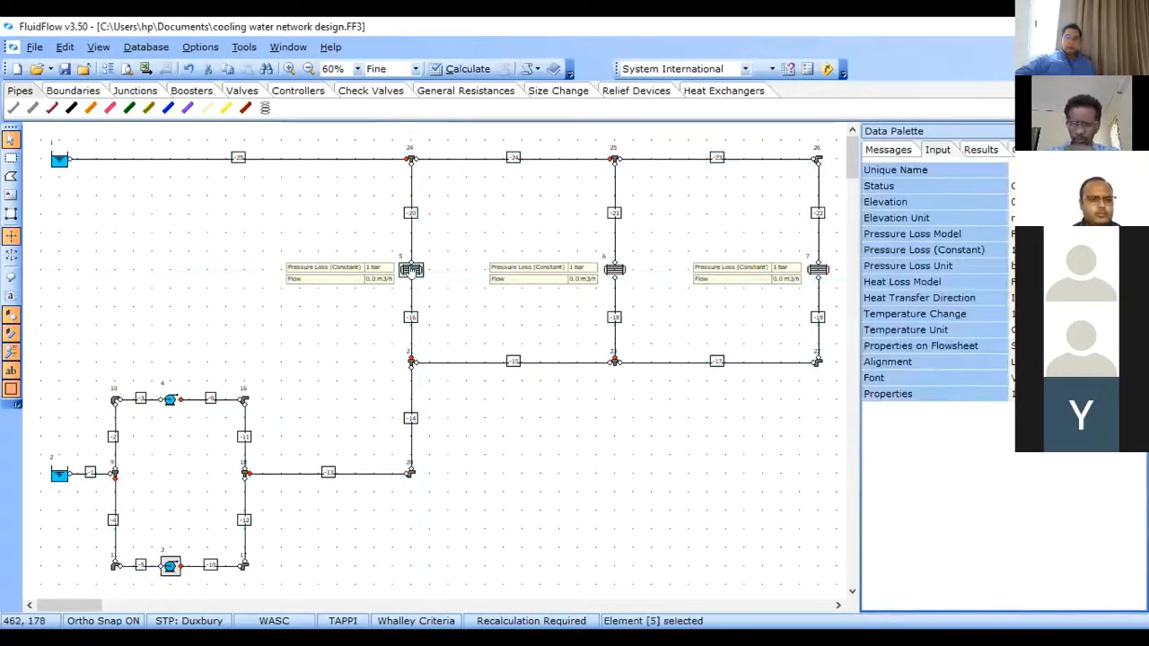
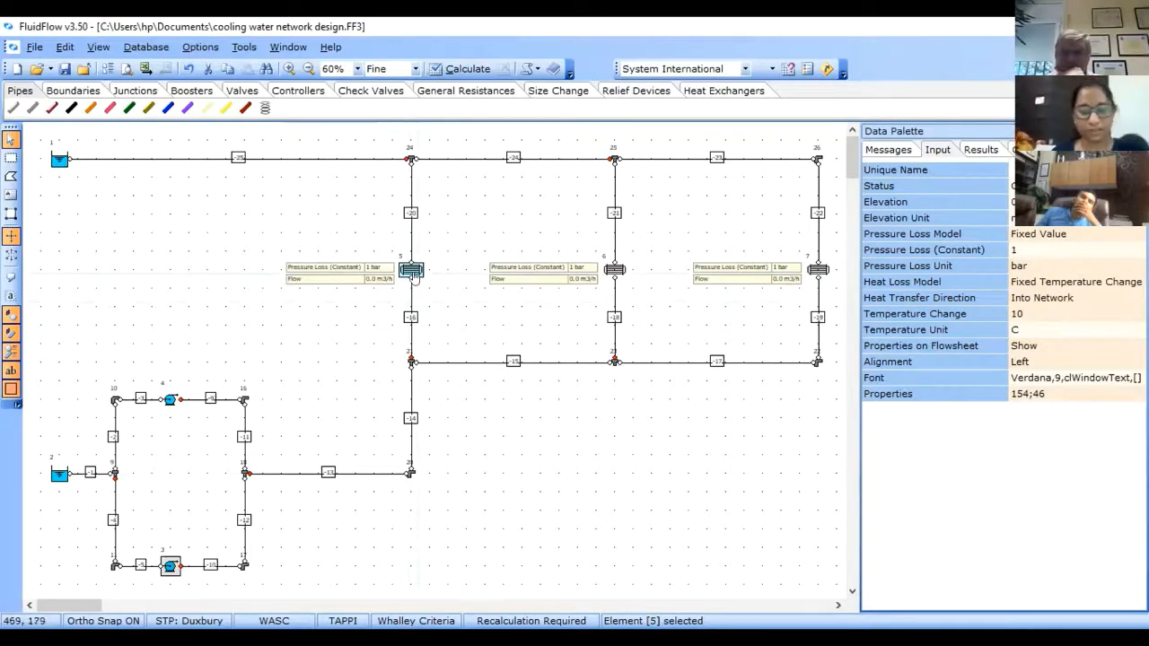
click(496, 418)
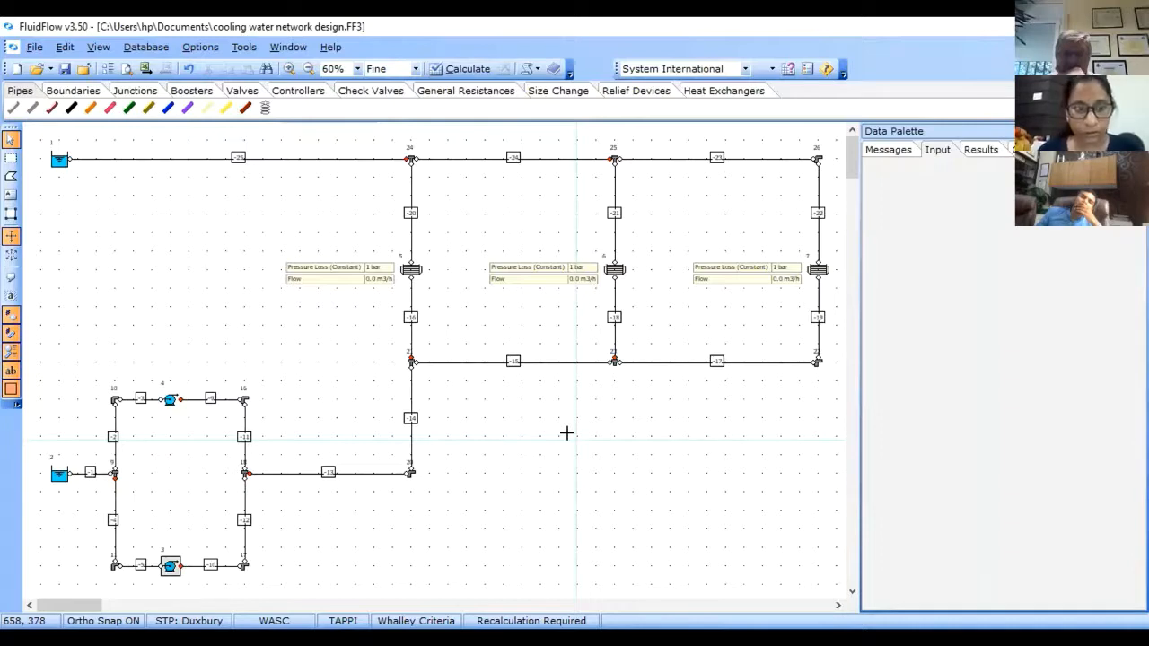
click(167, 401)
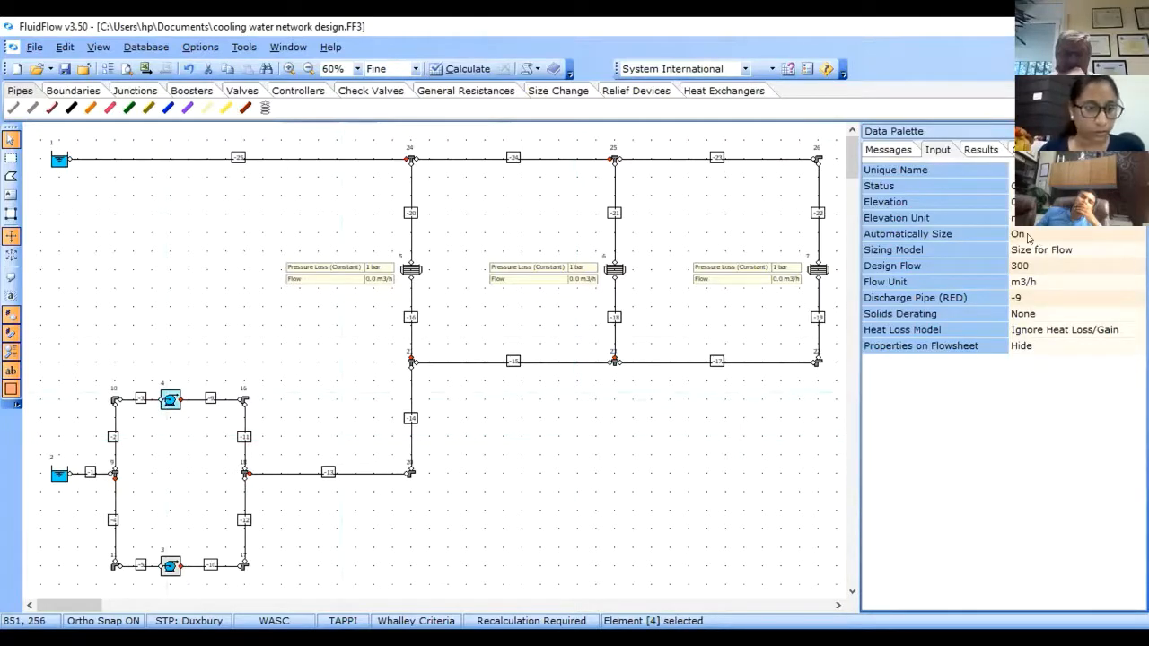
click(1055, 232)
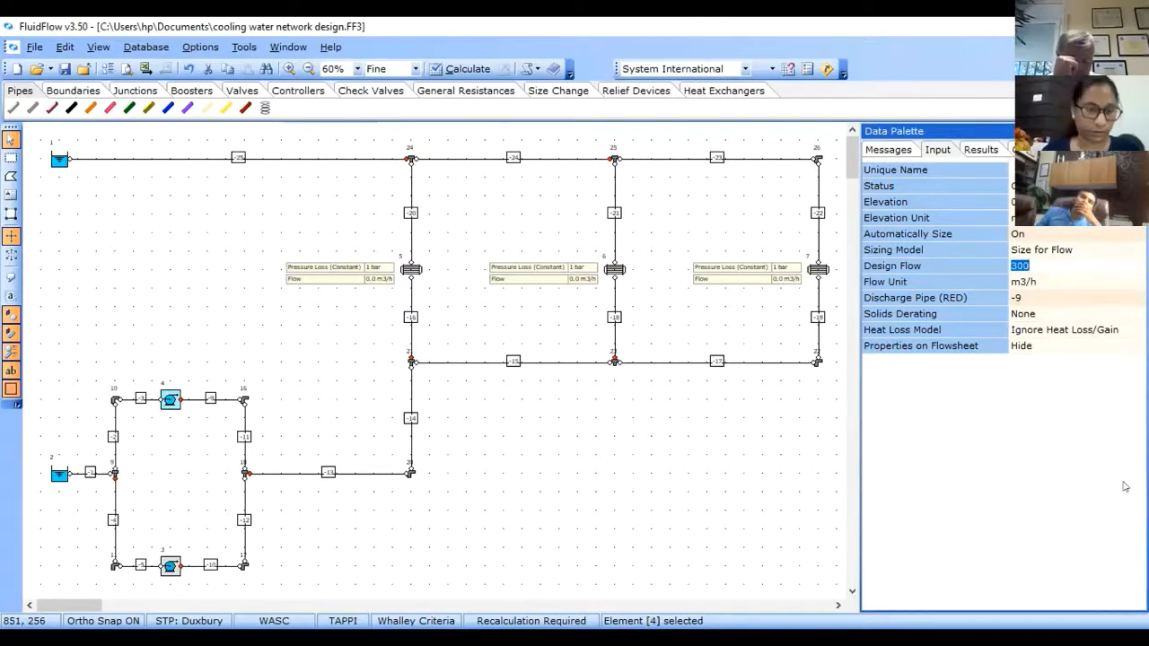
click(405, 531)
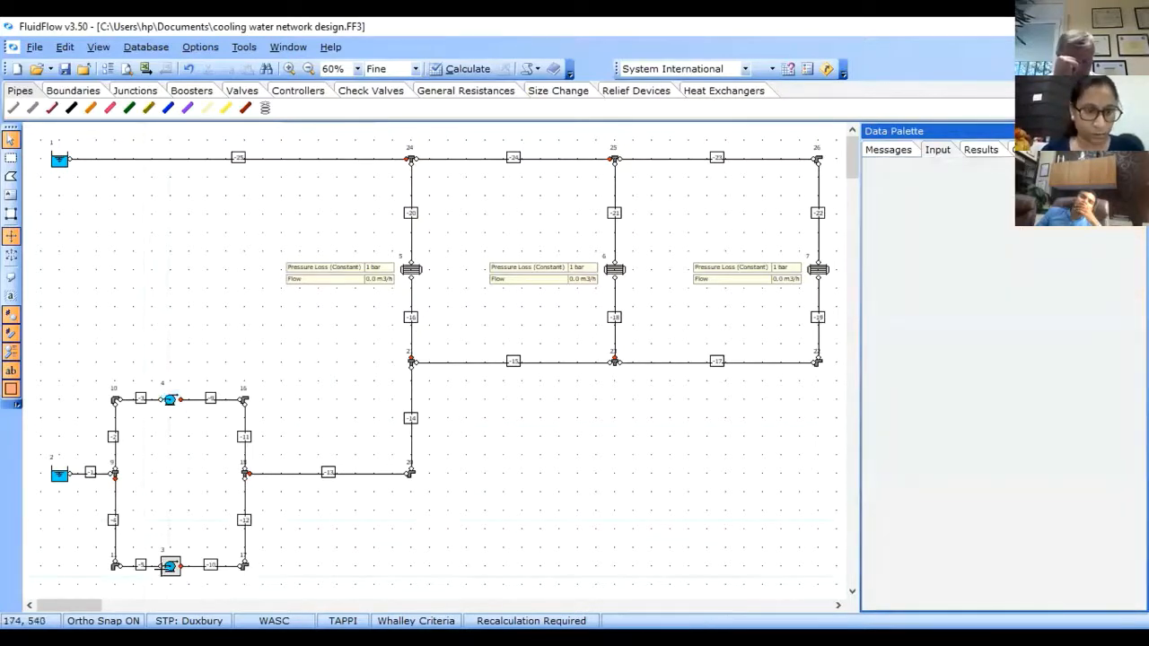
click(171, 567)
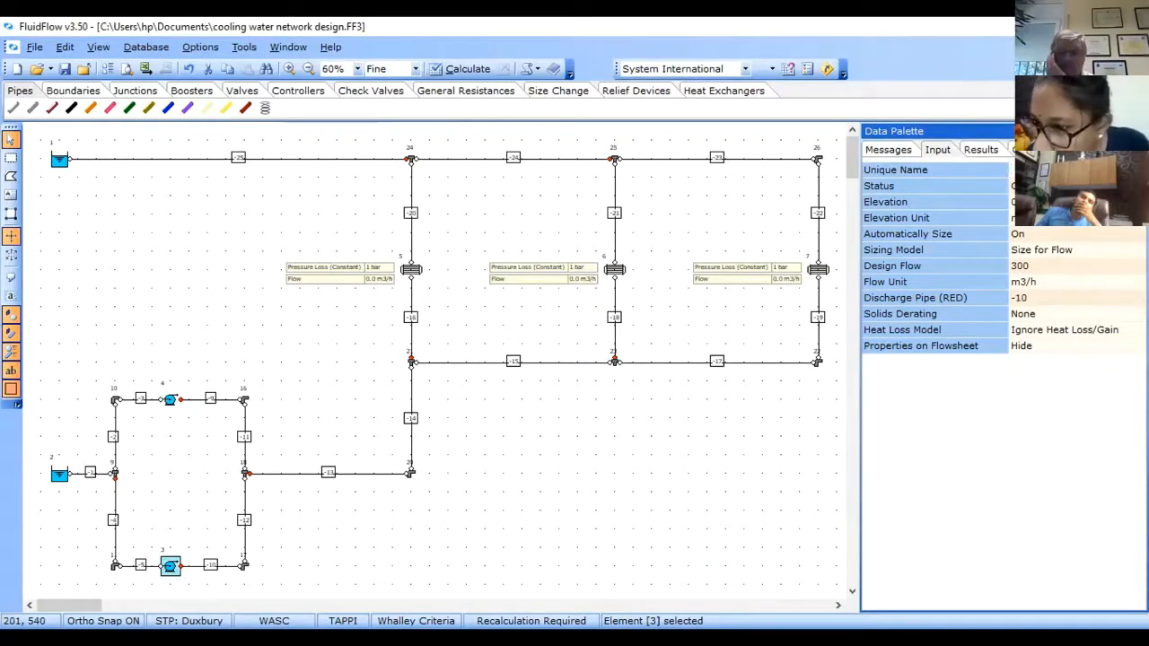
click(985, 187)
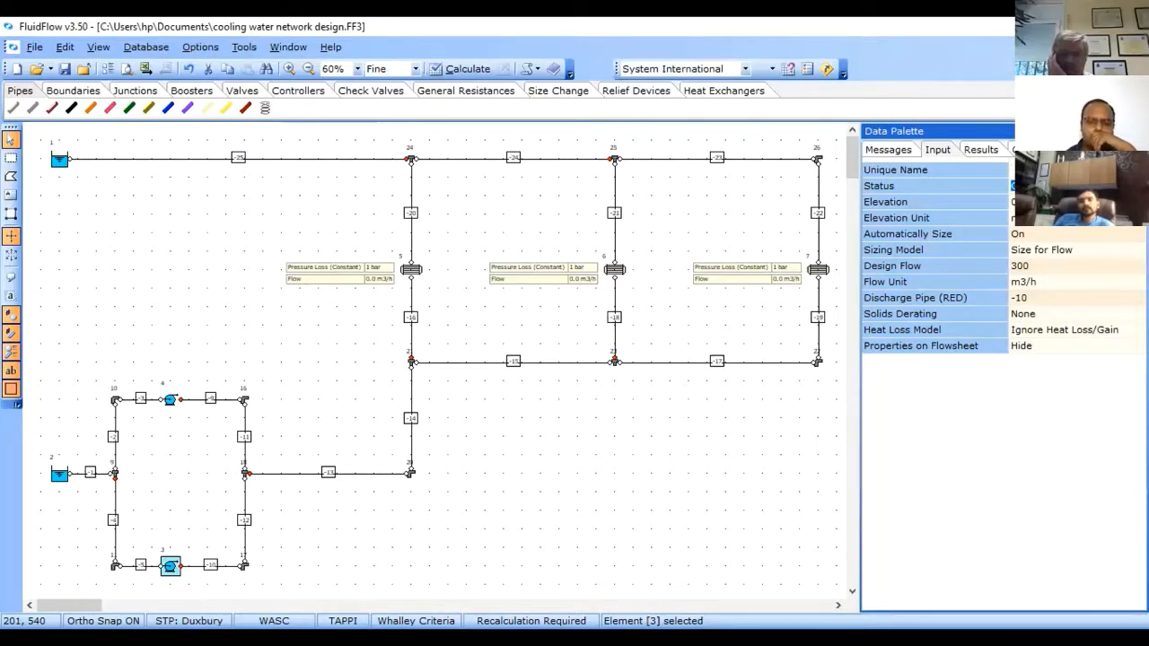
click(582, 572)
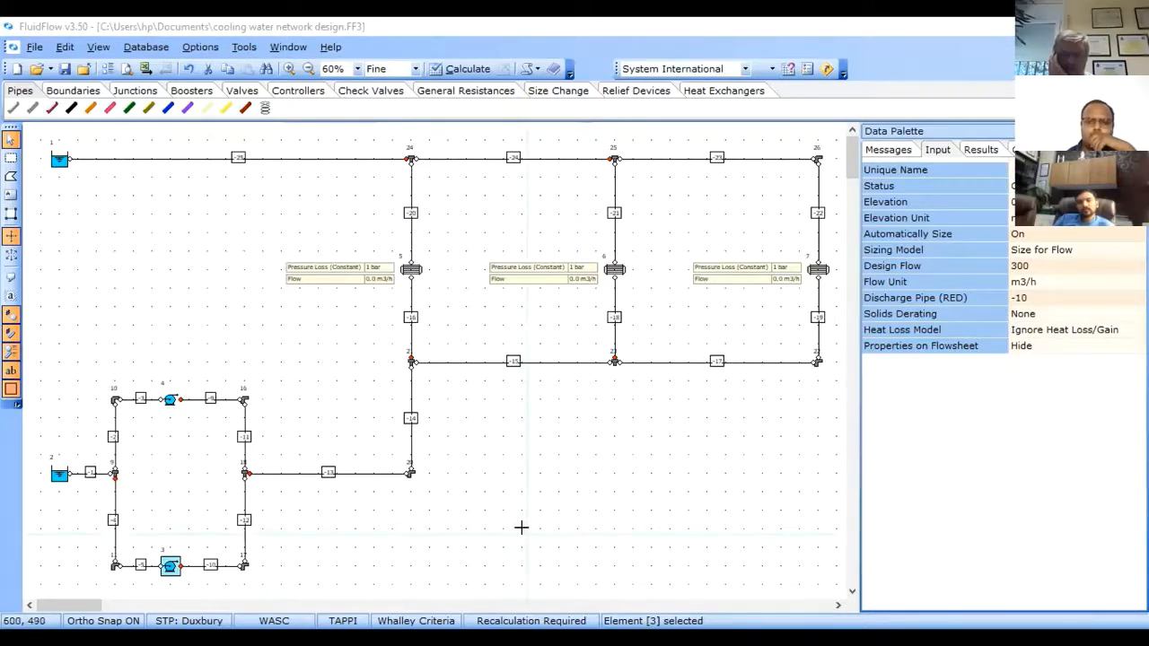
click(769, 259)
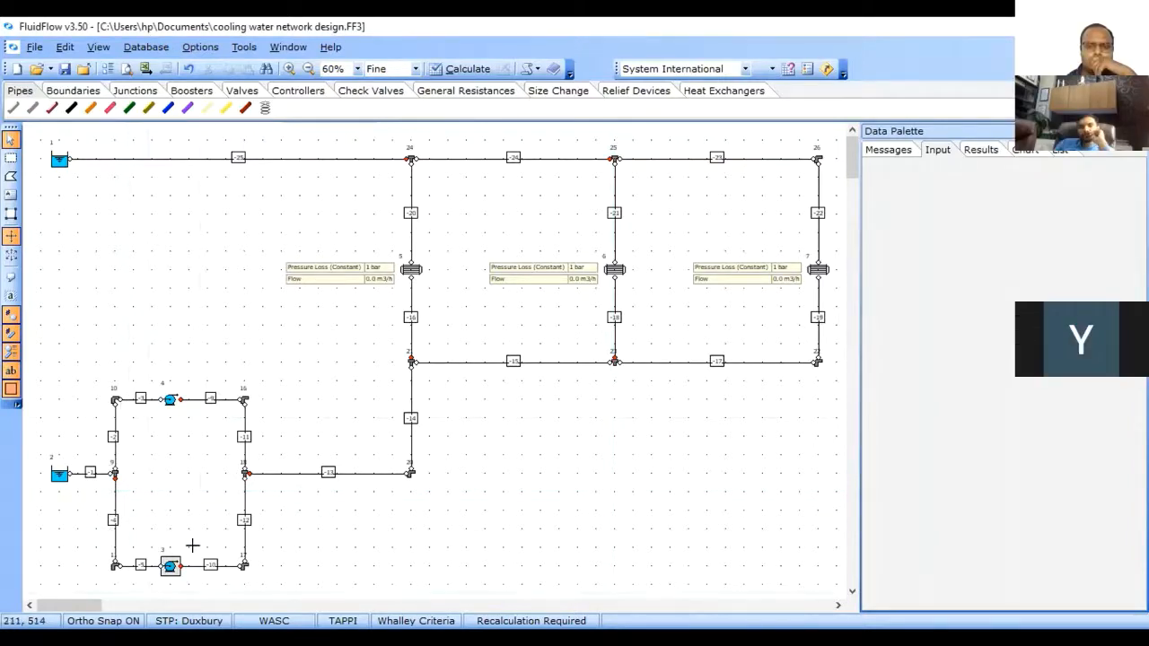
Step: Select the discharge pipes of both pumps plus the common horizontal pipe after their junction, and change their length
click(212, 402)
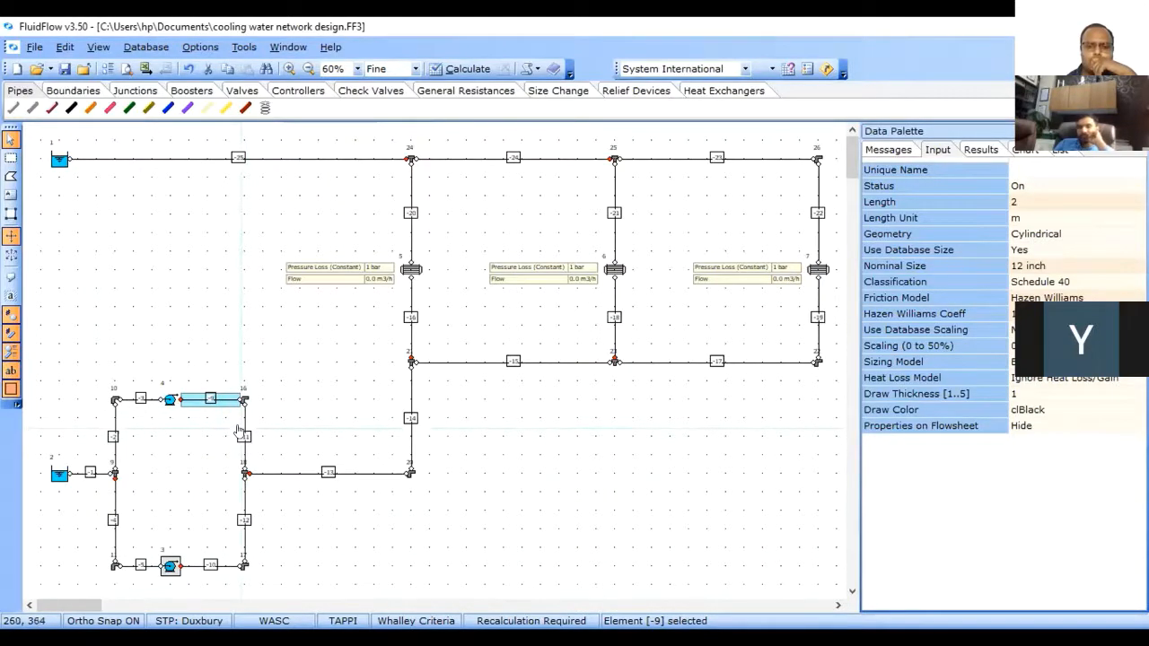
shift+click(240, 436)
shift+click(244, 520)
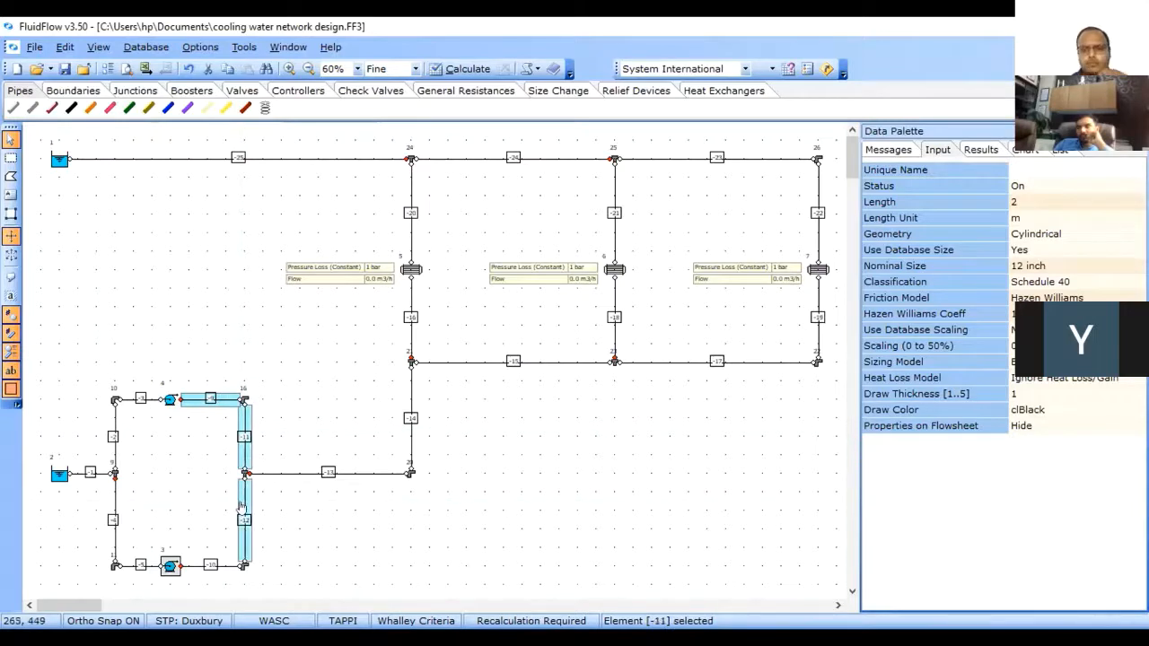
shift+click(209, 566)
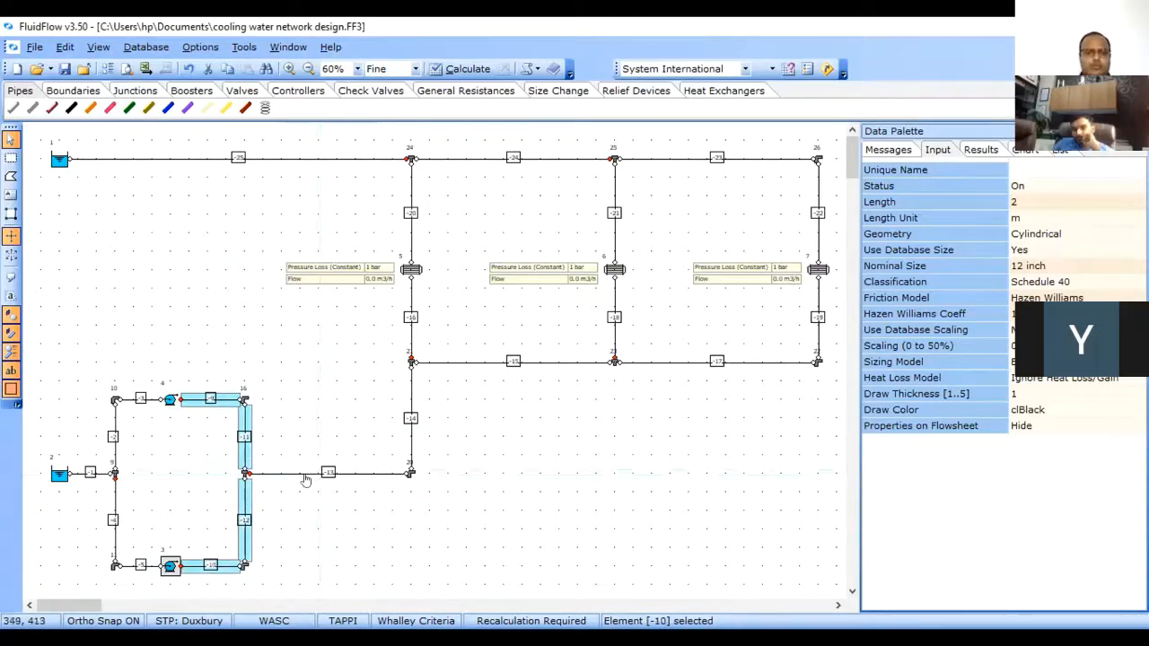
shift+click(293, 471)
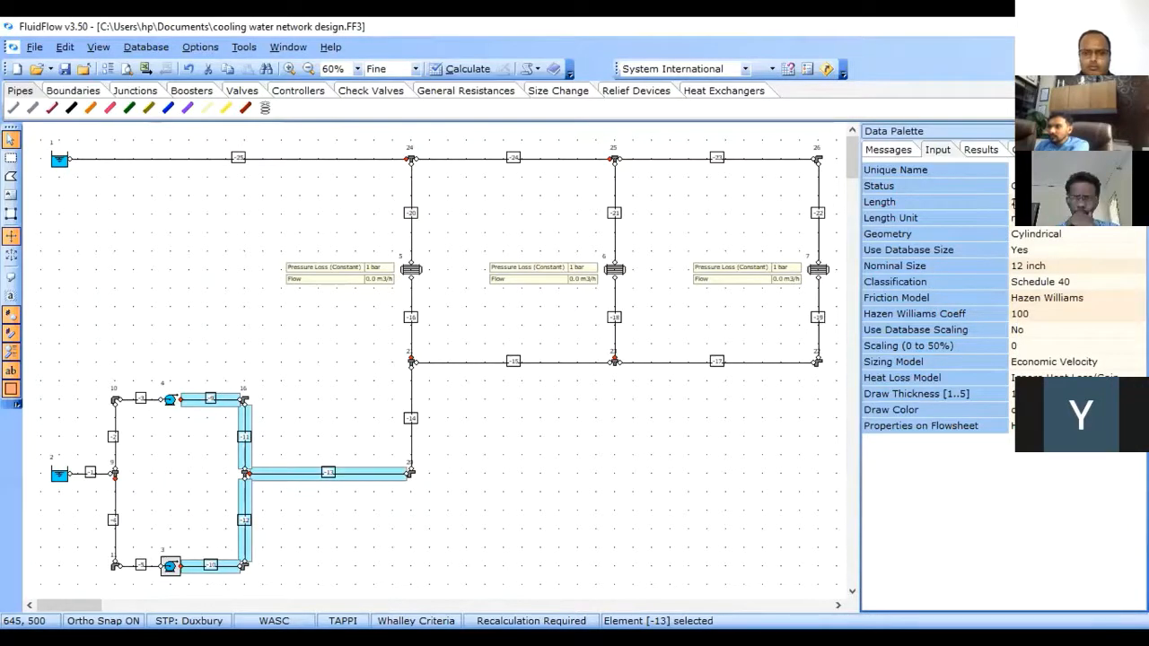
click(1012, 202)
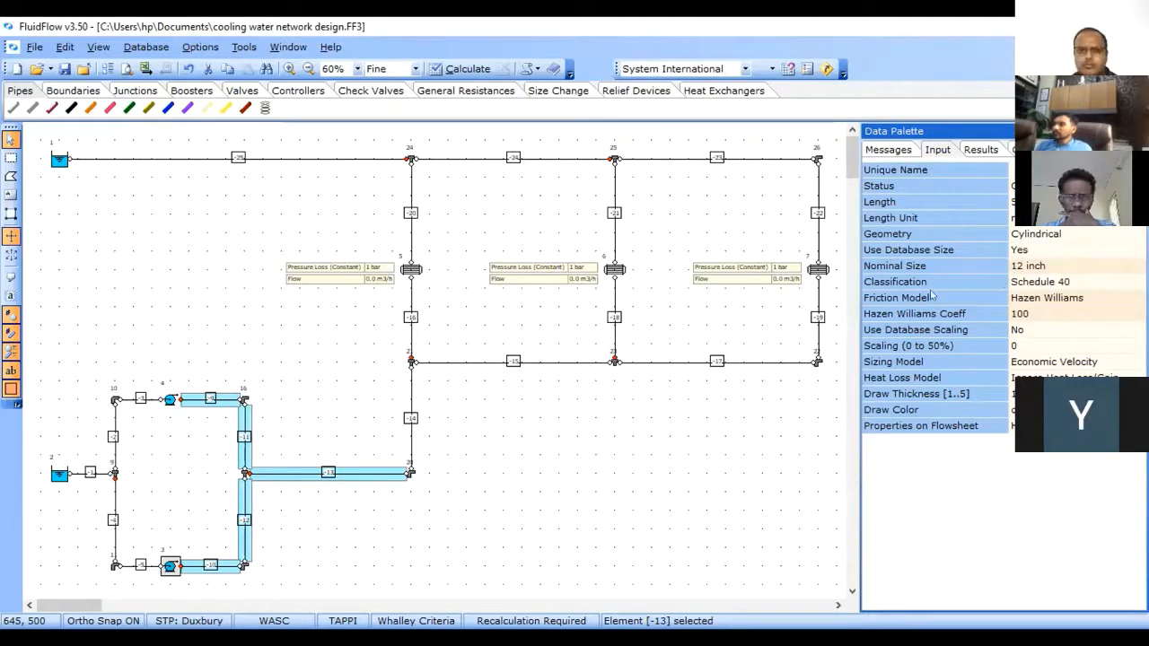
Step: Set the dimension of the selected pump discharge pipes to 8 inch, Schedule 40
click(1041, 267)
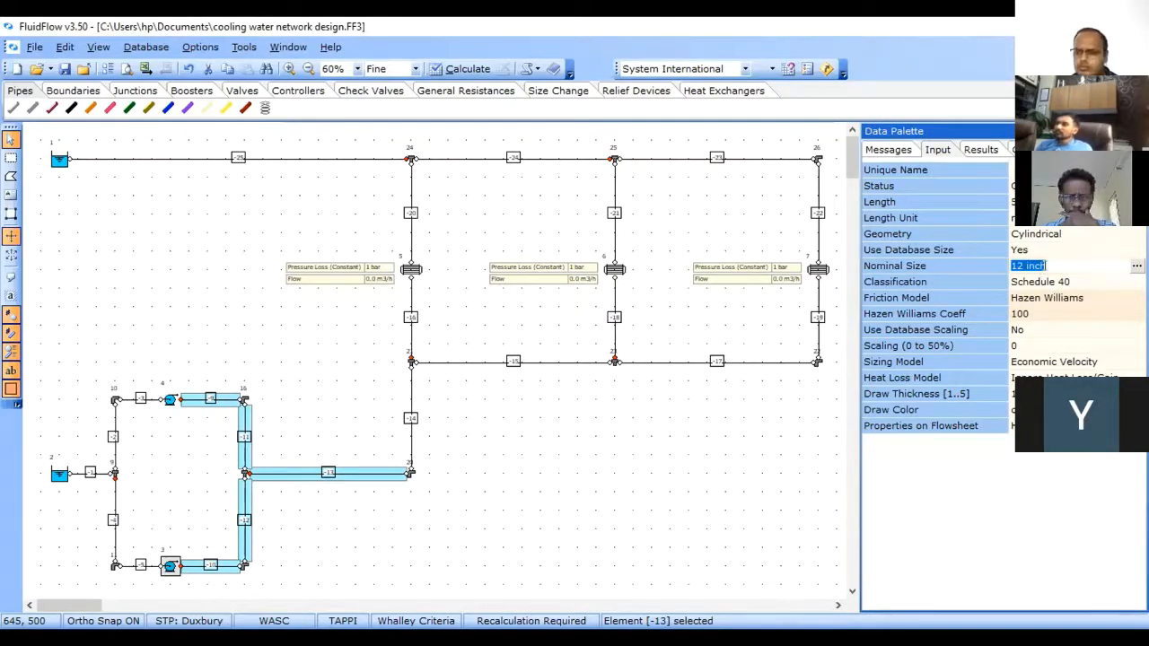
click(1046, 267)
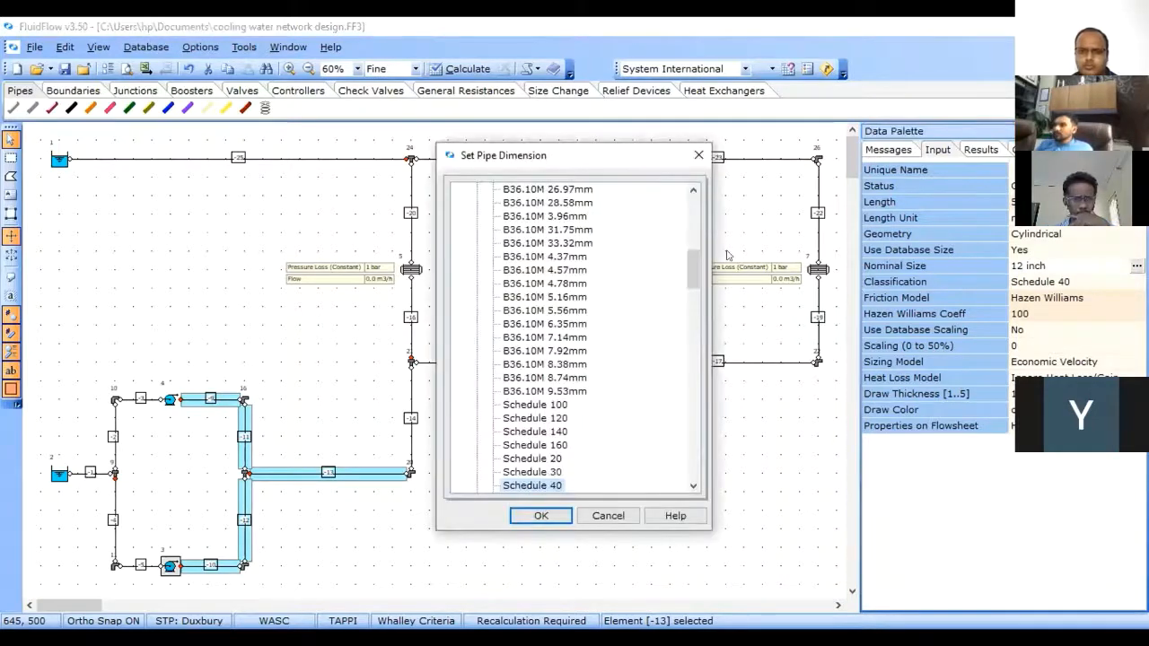
click(693, 189)
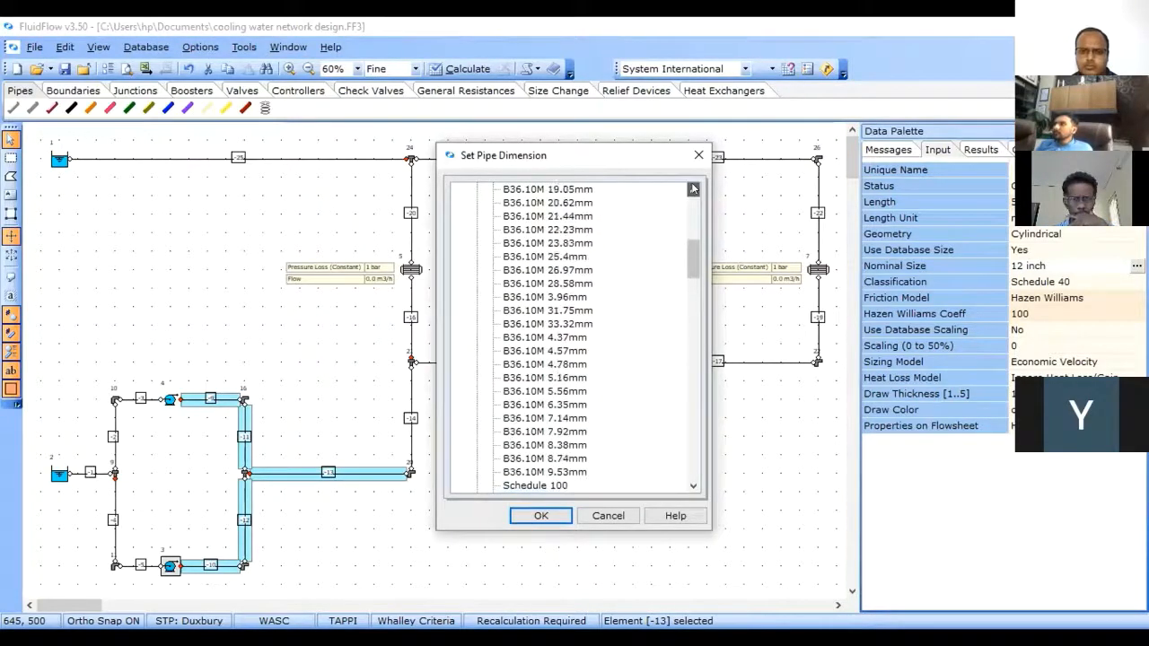
scroll(693, 188, up, 4)
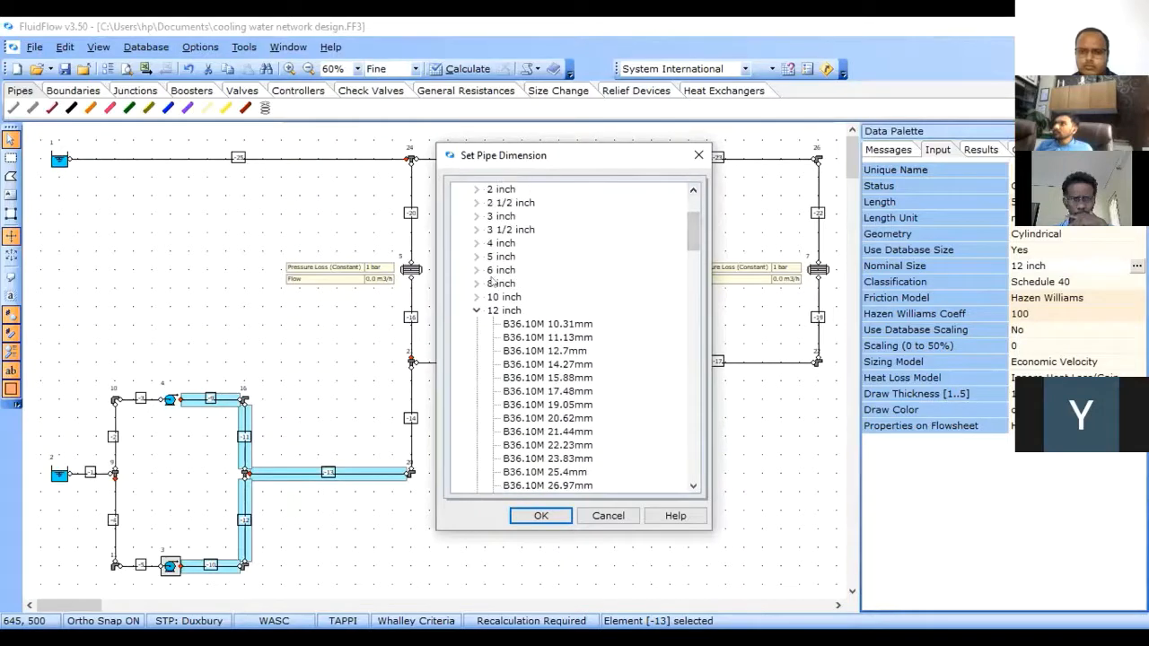
click(490, 284)
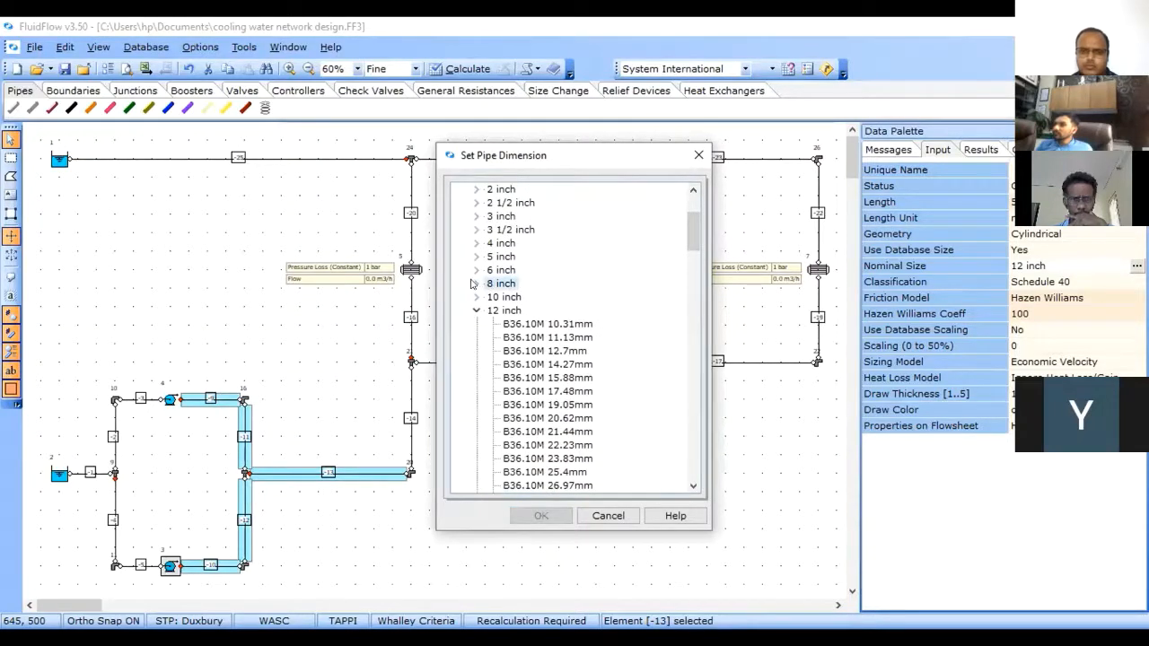
click(476, 284)
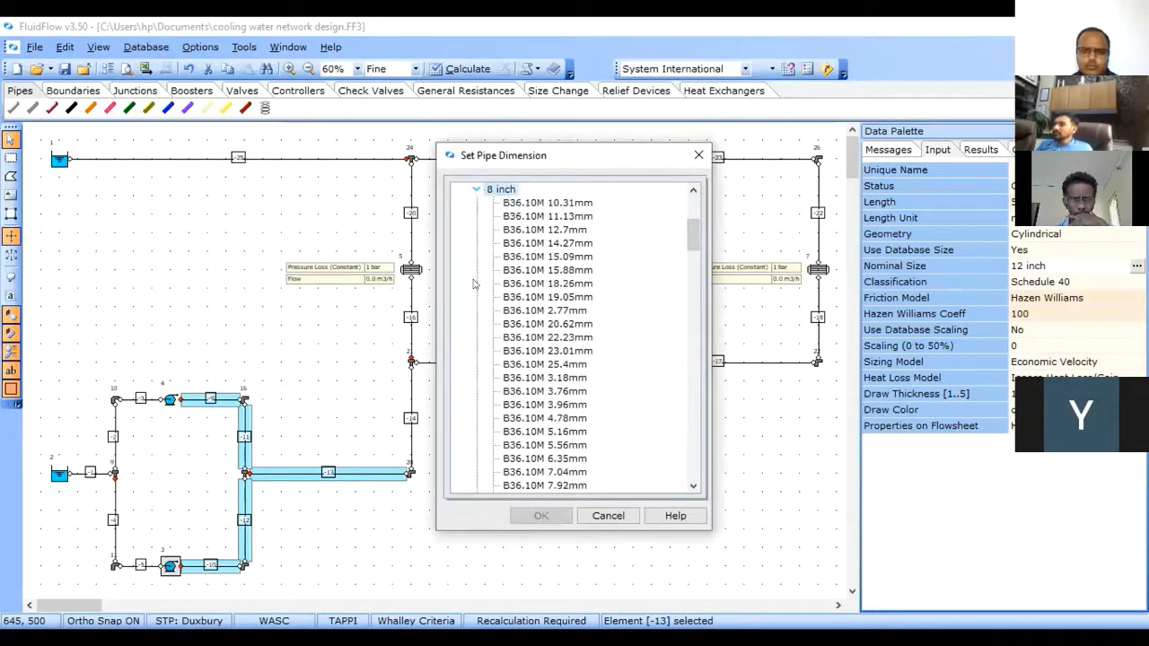
click(693, 486)
drag(693, 486, 693, 485)
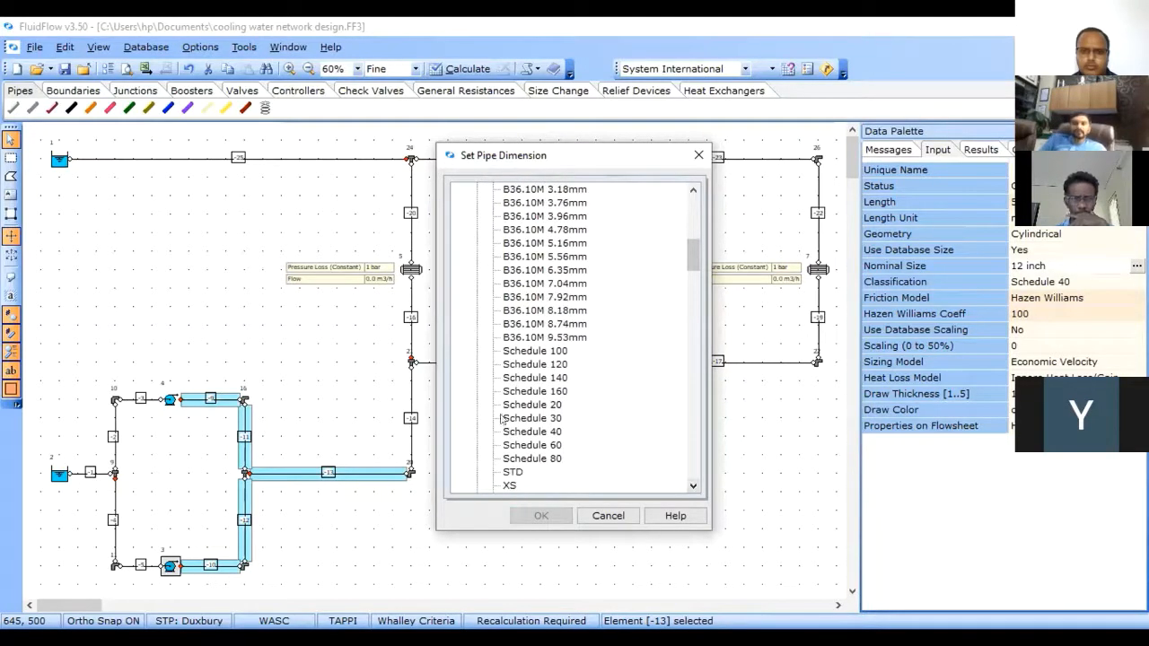
click(520, 432)
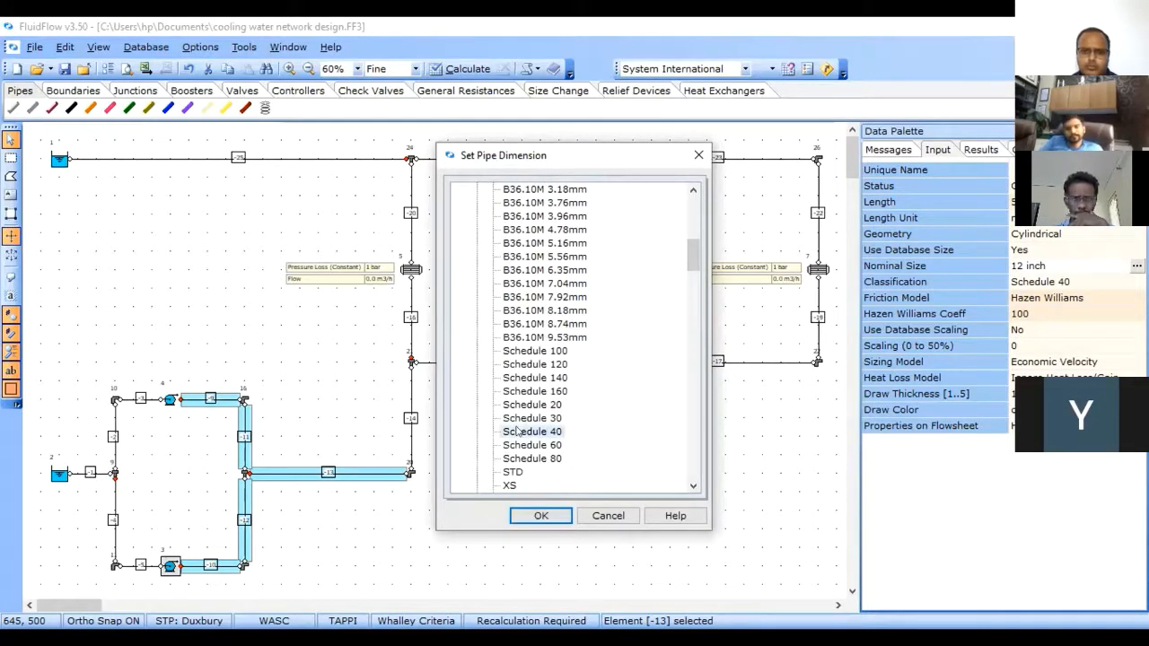
click(532, 514)
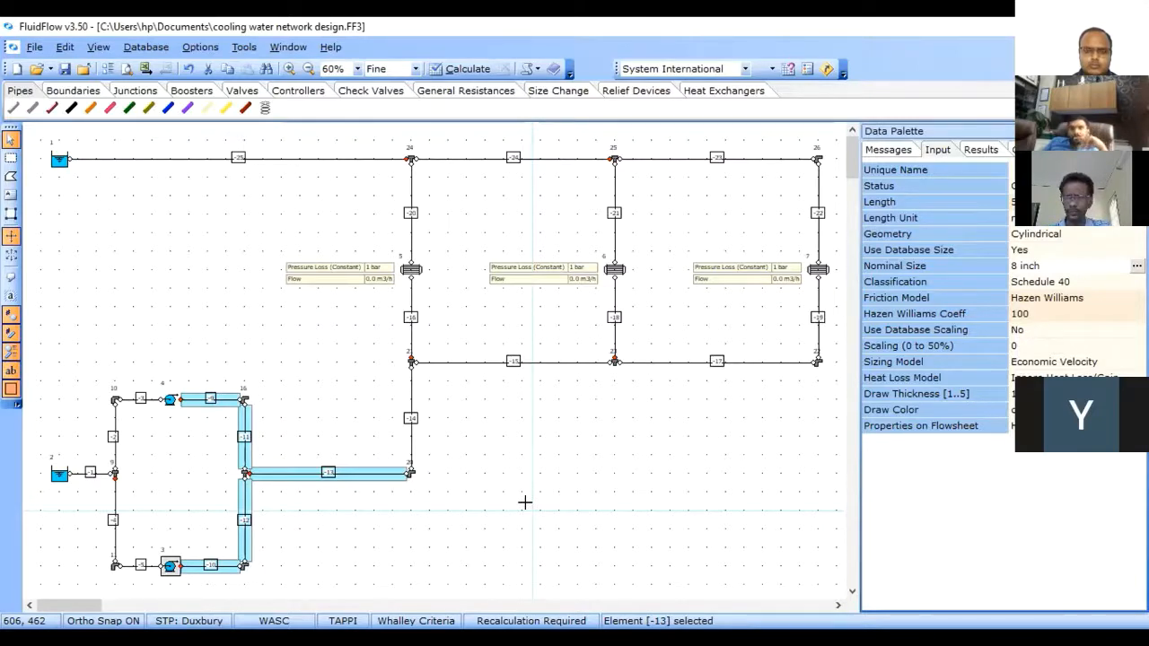
Step: Select the riser, both supply header pipes and all three return header pipes up to the upper reservoir, and change their length
click(411, 417)
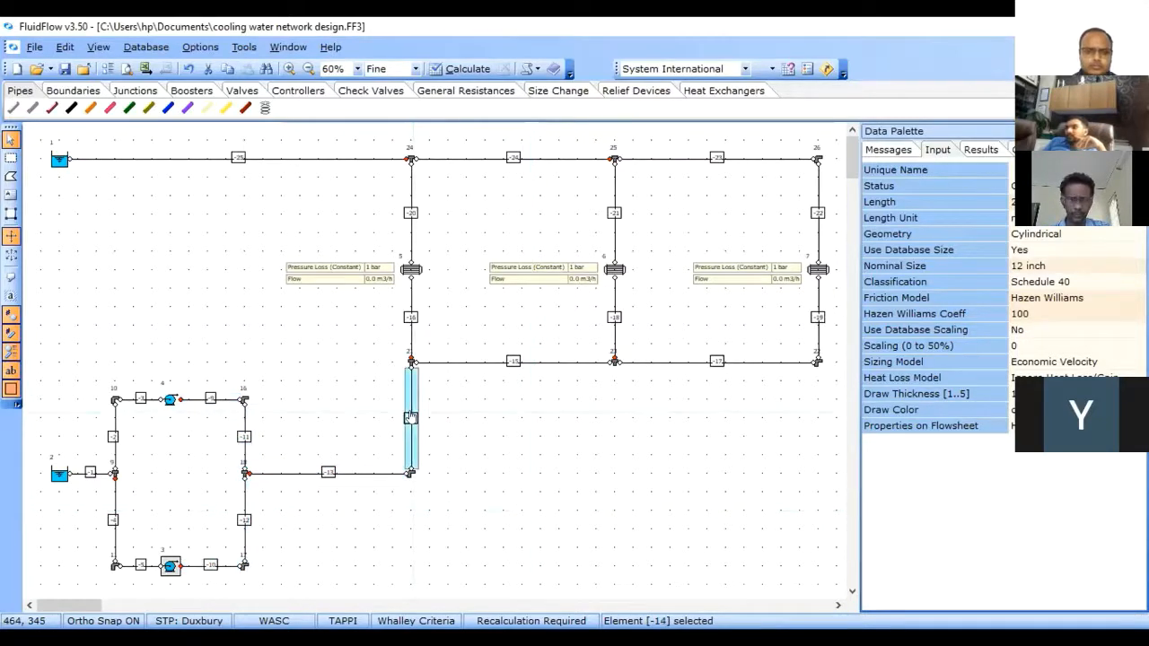
shift+click(471, 362)
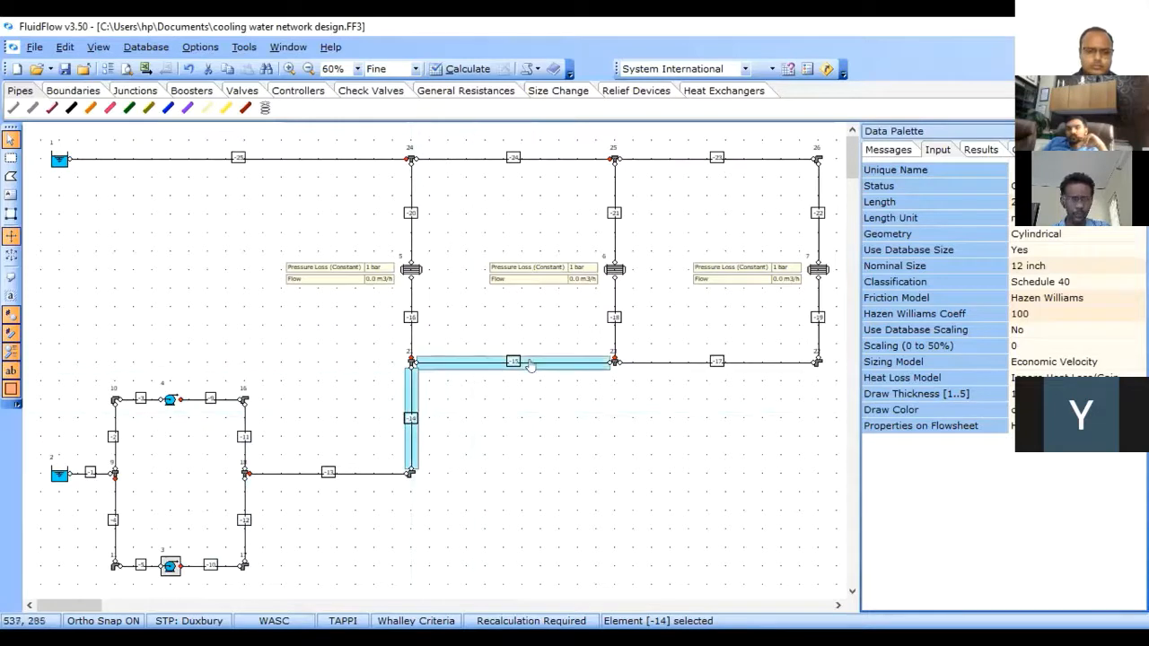
shift+click(682, 363)
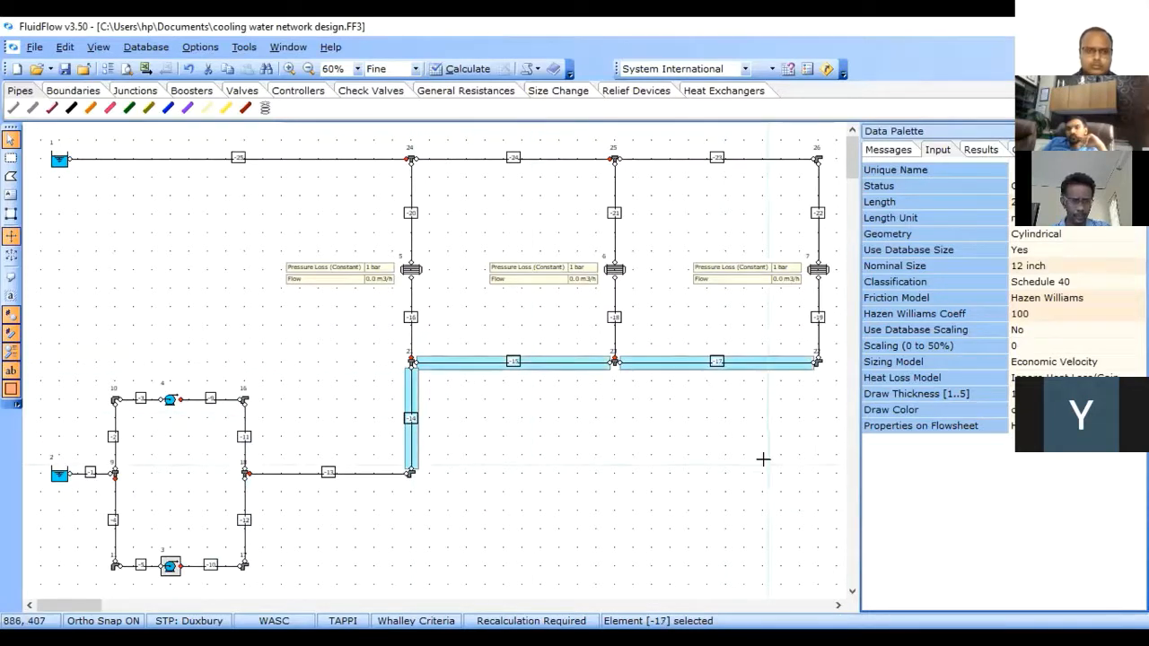
shift+click(696, 160)
shift+click(543, 160)
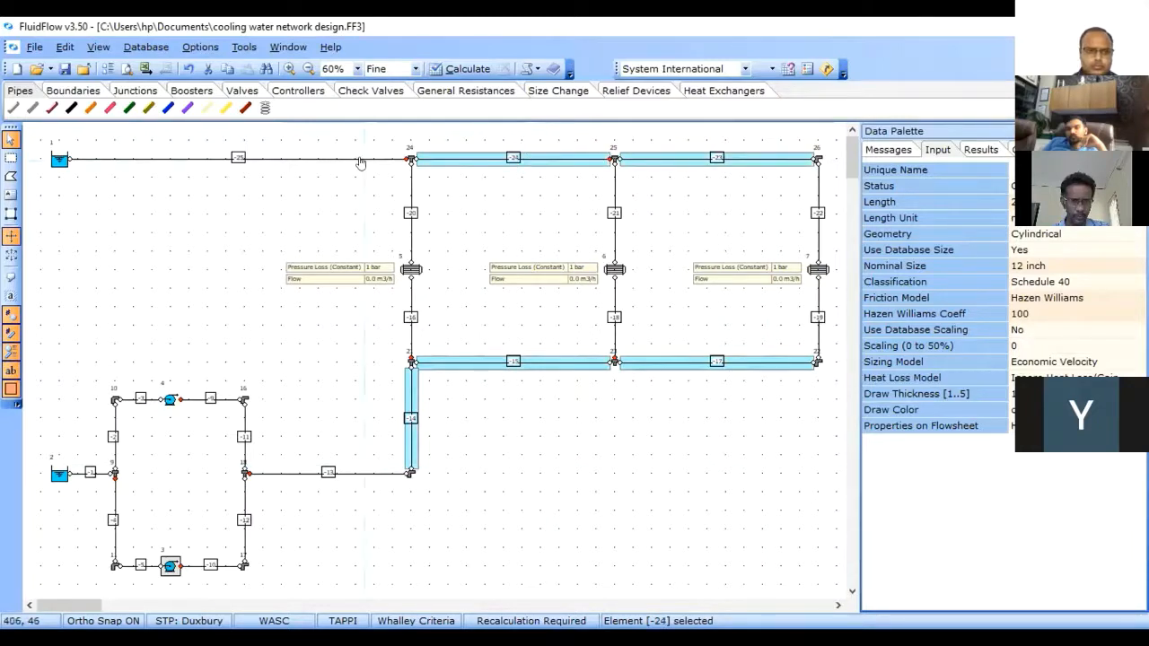
shift+click(359, 162)
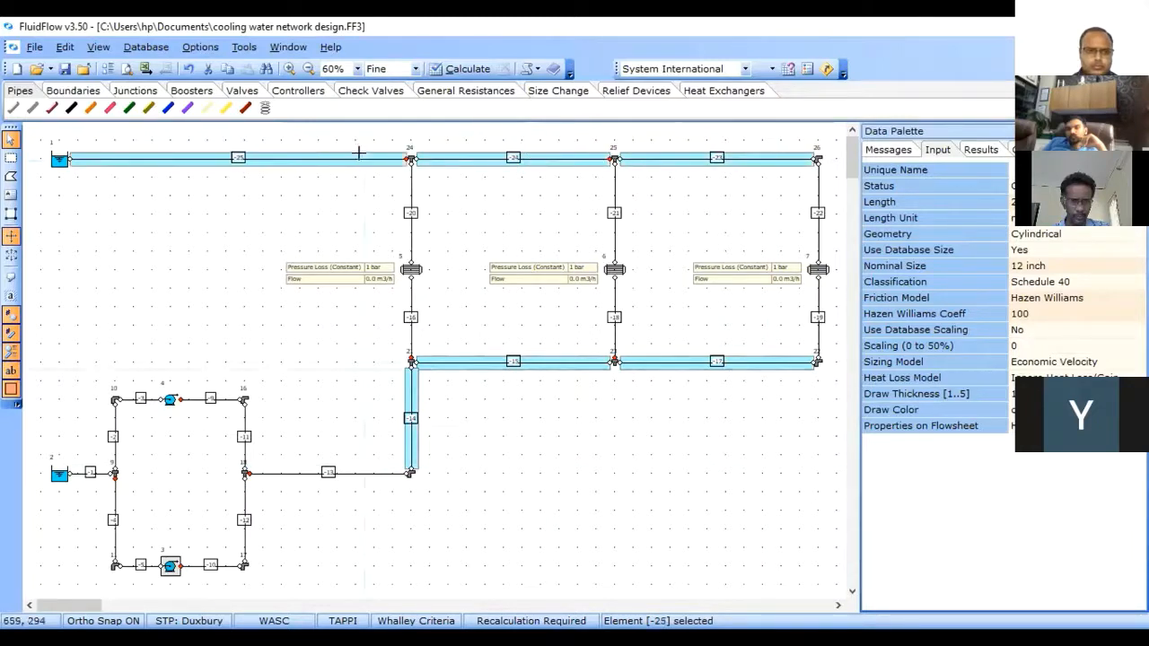
click(934, 202)
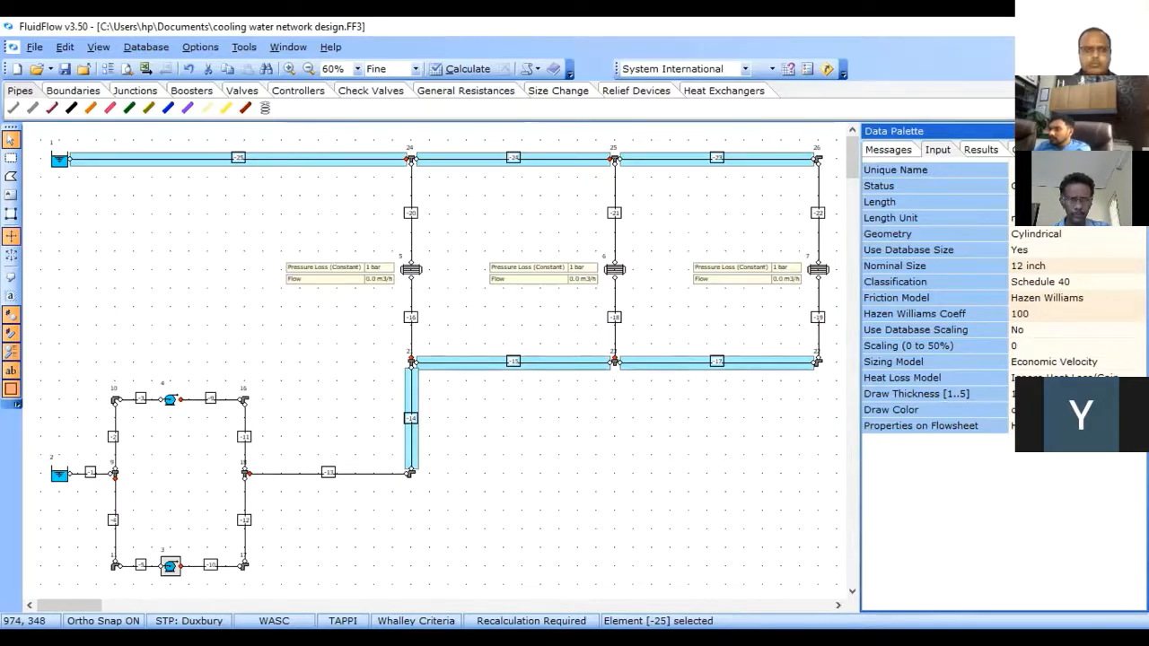
text(5)
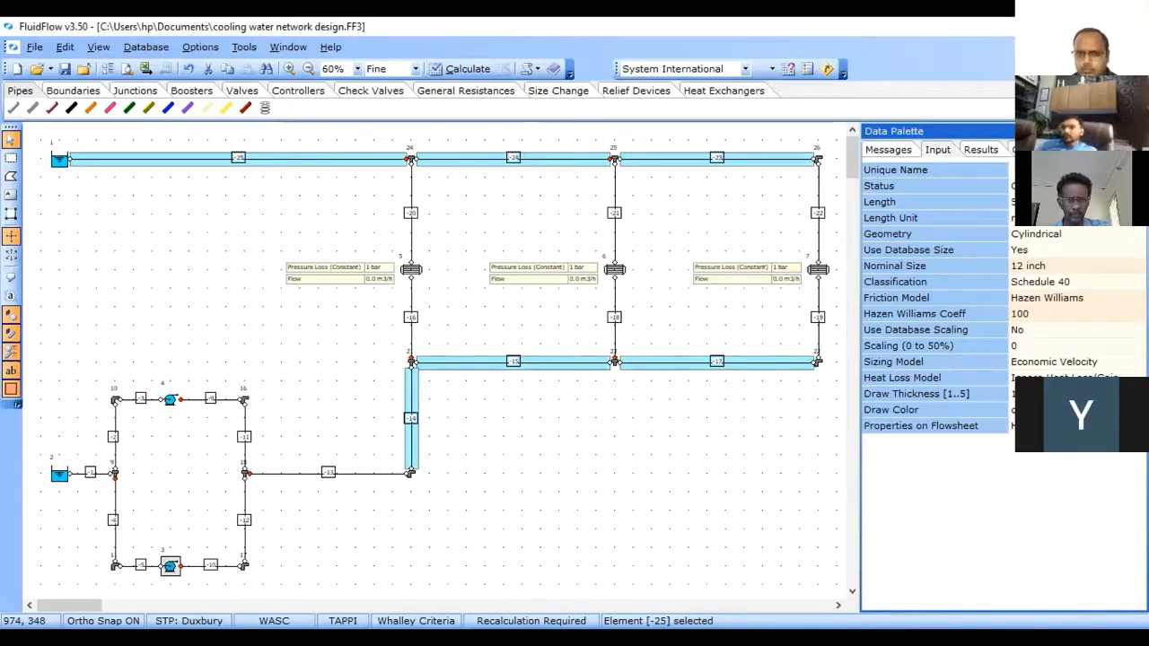
Step: Set the dimension of the selected riser and header pipes to 8 inch, Schedule 40
click(1054, 264)
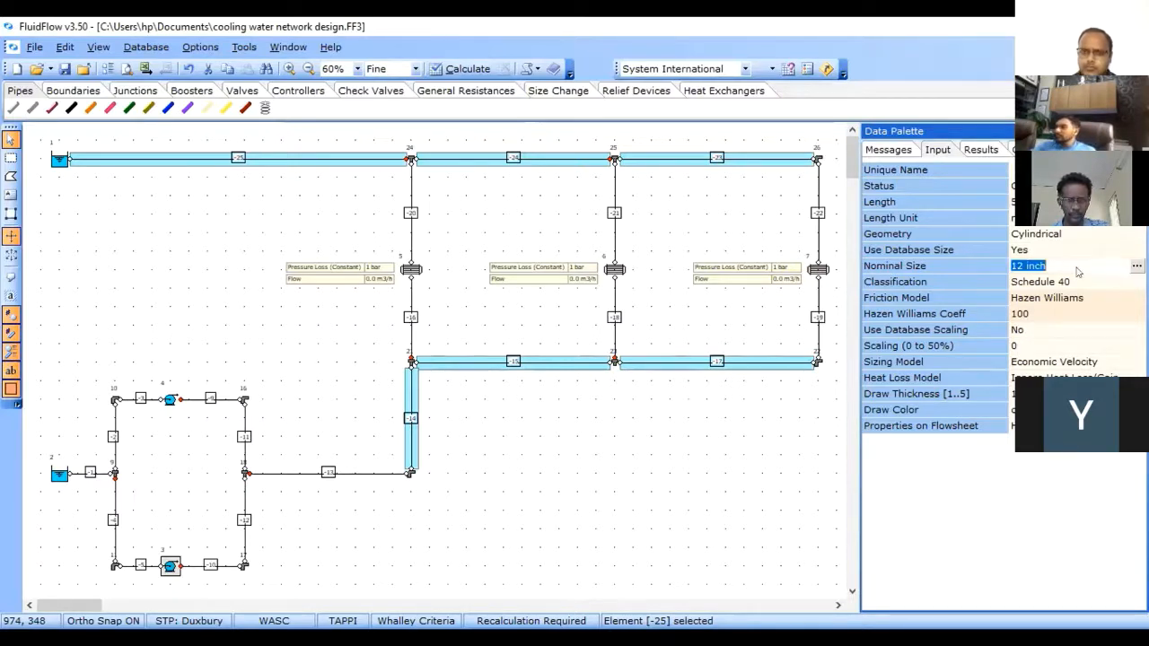
click(1136, 266)
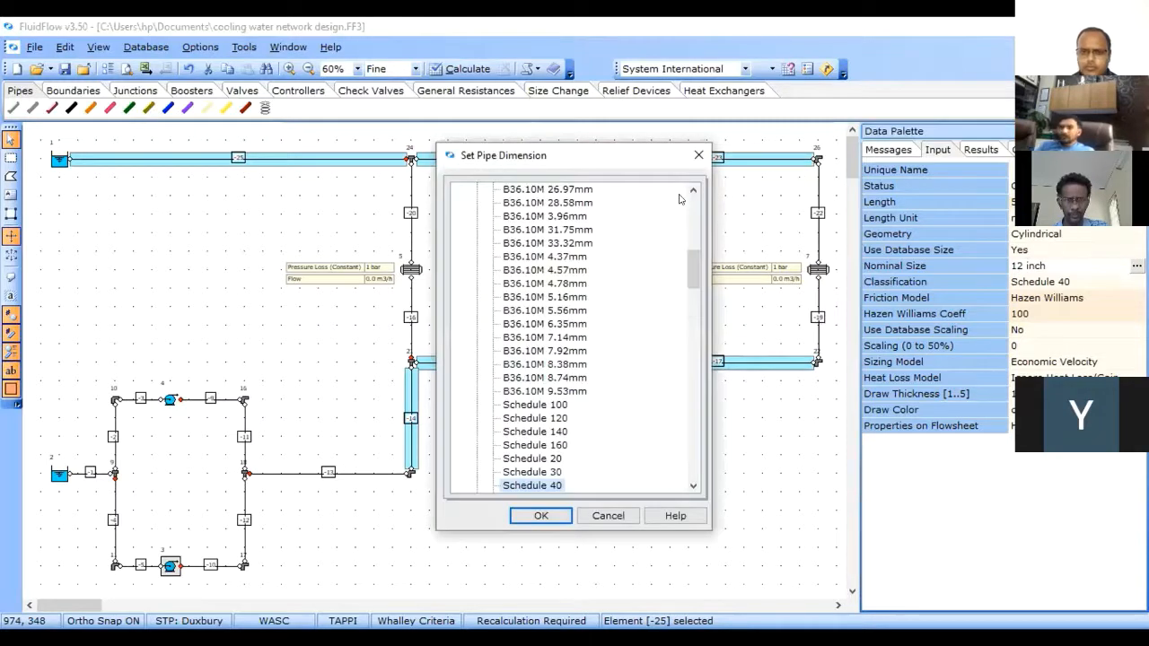
drag(692, 195, 692, 196)
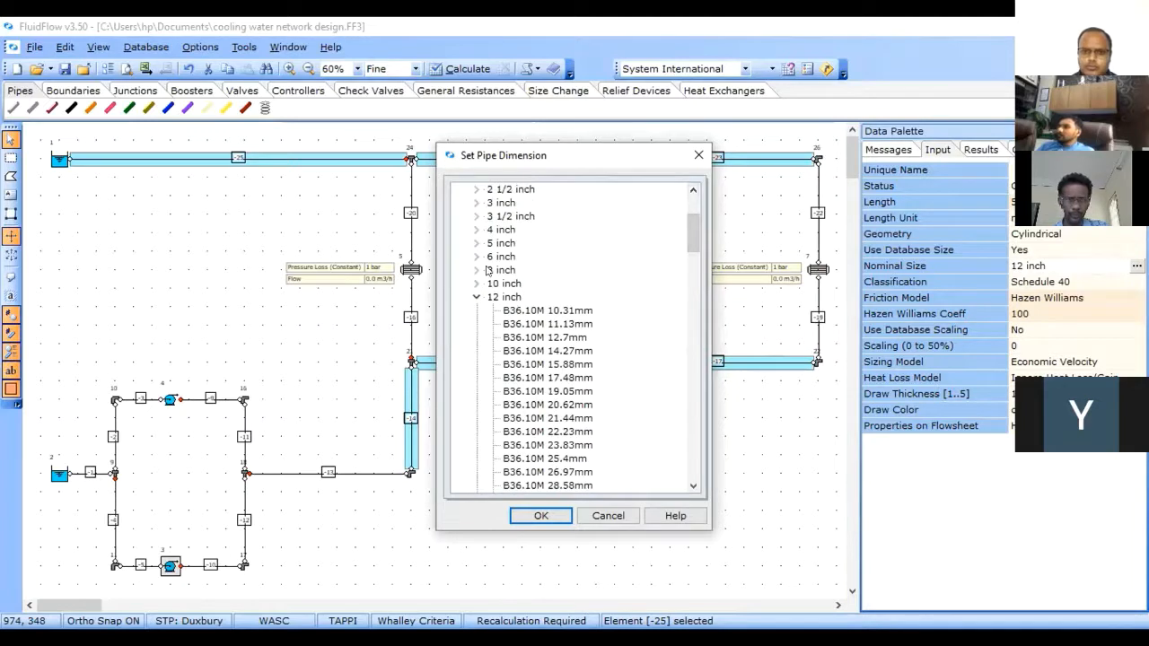
click(490, 269)
click(476, 269)
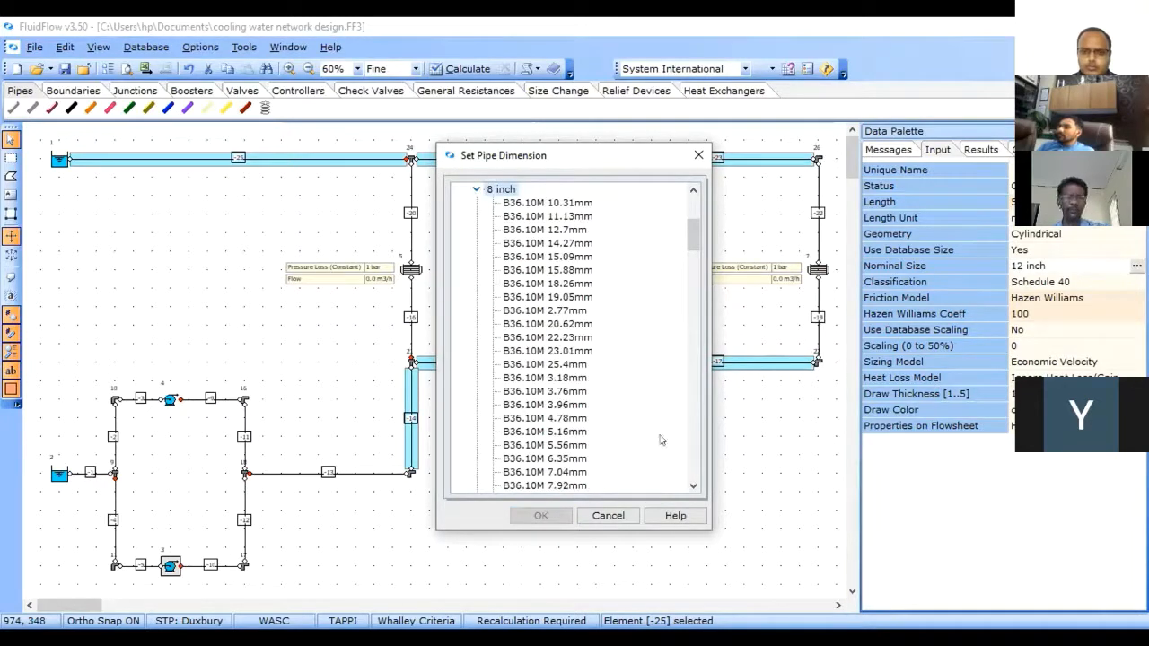
drag(690, 486, 690, 486)
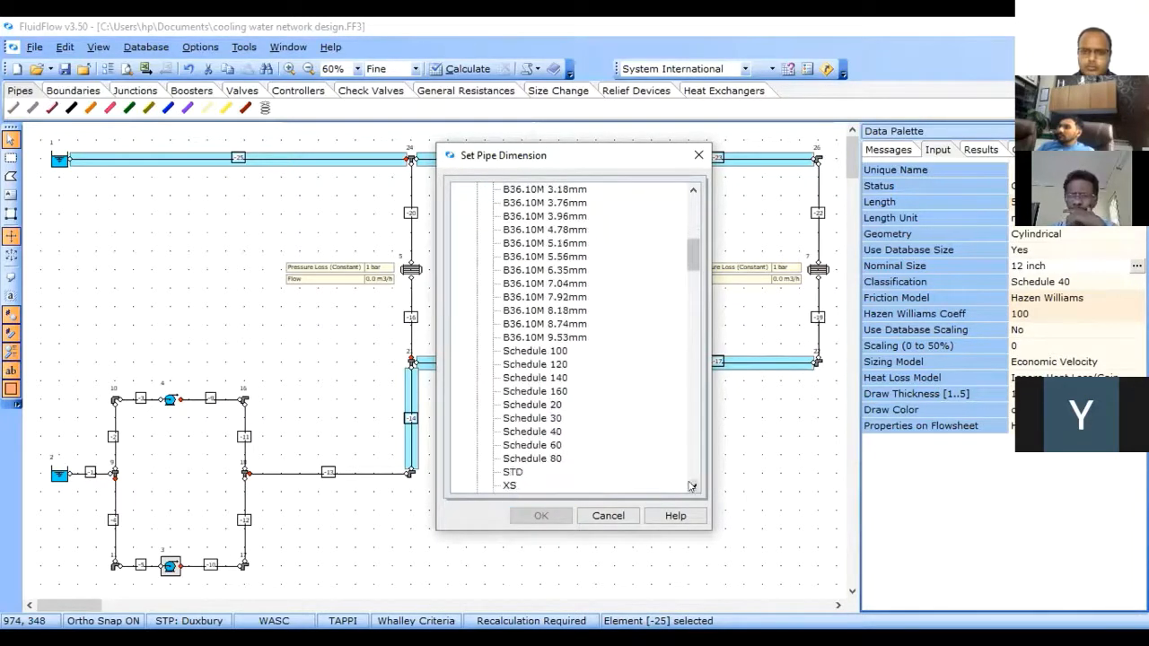
click(536, 433)
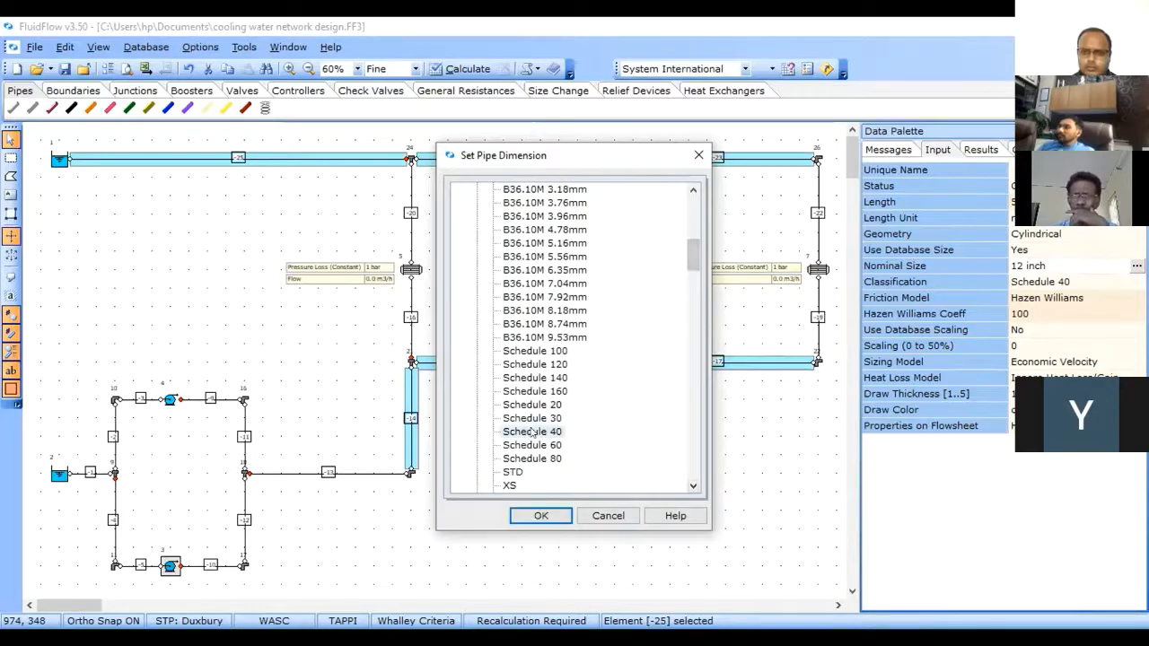
click(541, 517)
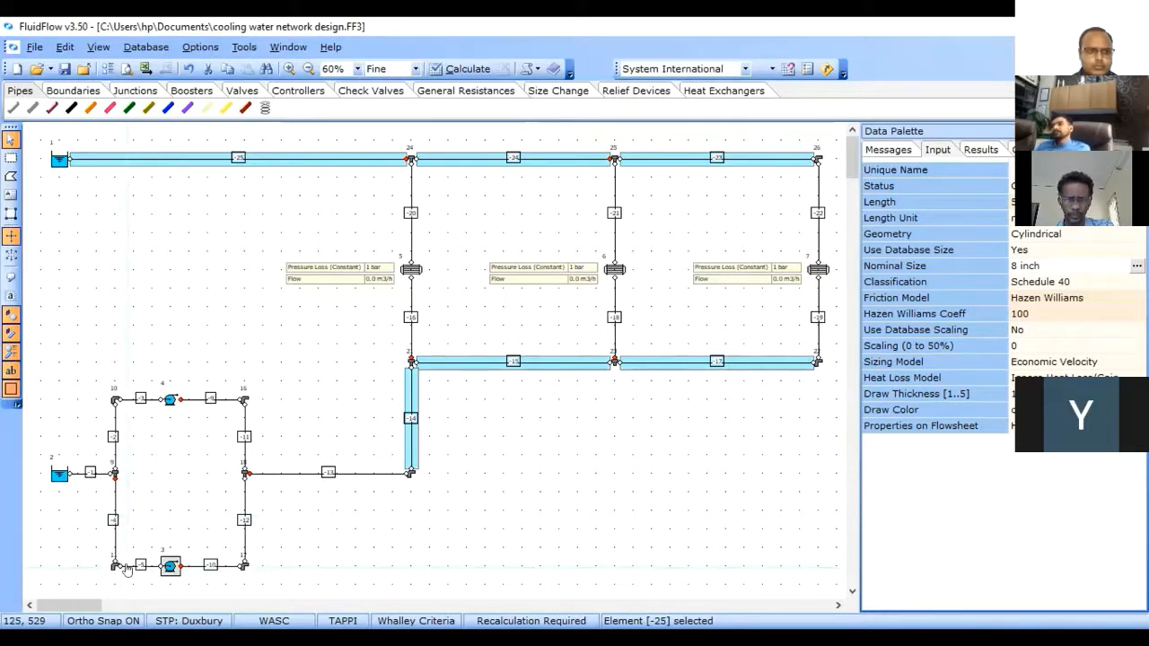
Step: Select the inlet and outlet branch pipes of all three heat exchangers and change their length
click(410, 292)
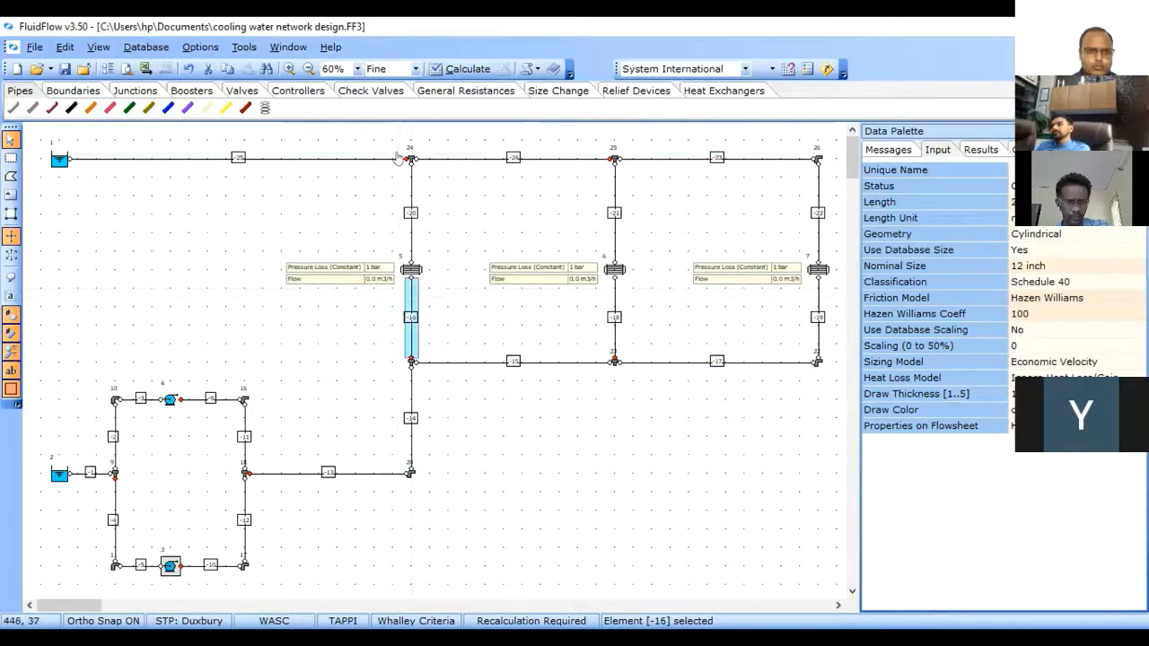
shift+click(410, 190)
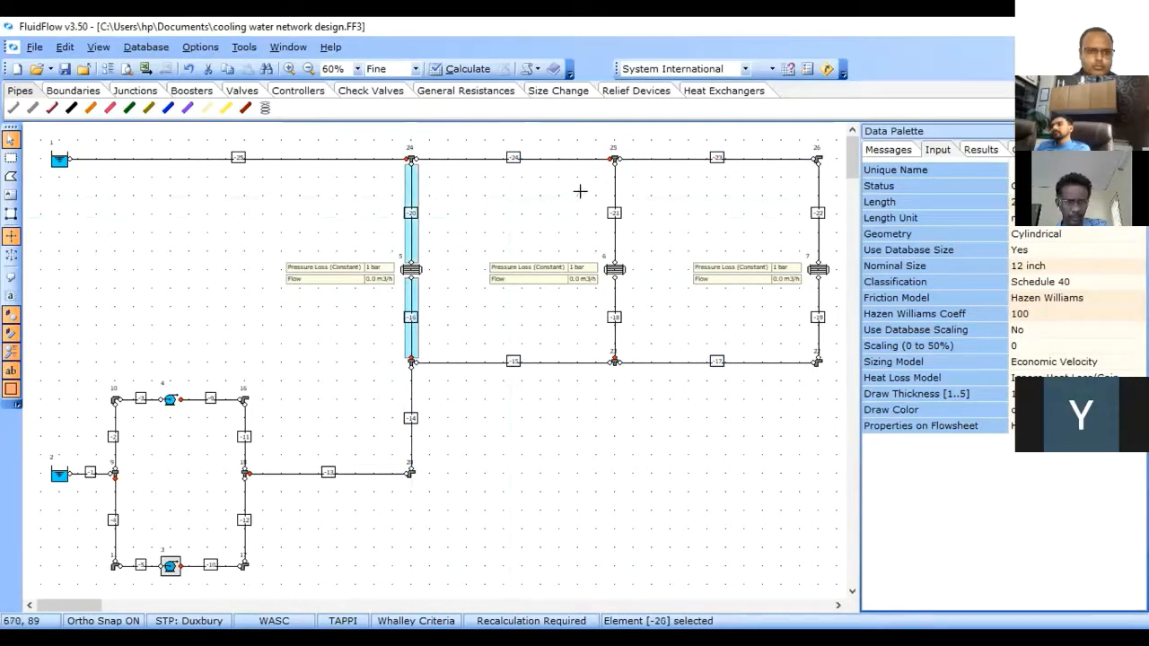
shift+click(614, 199)
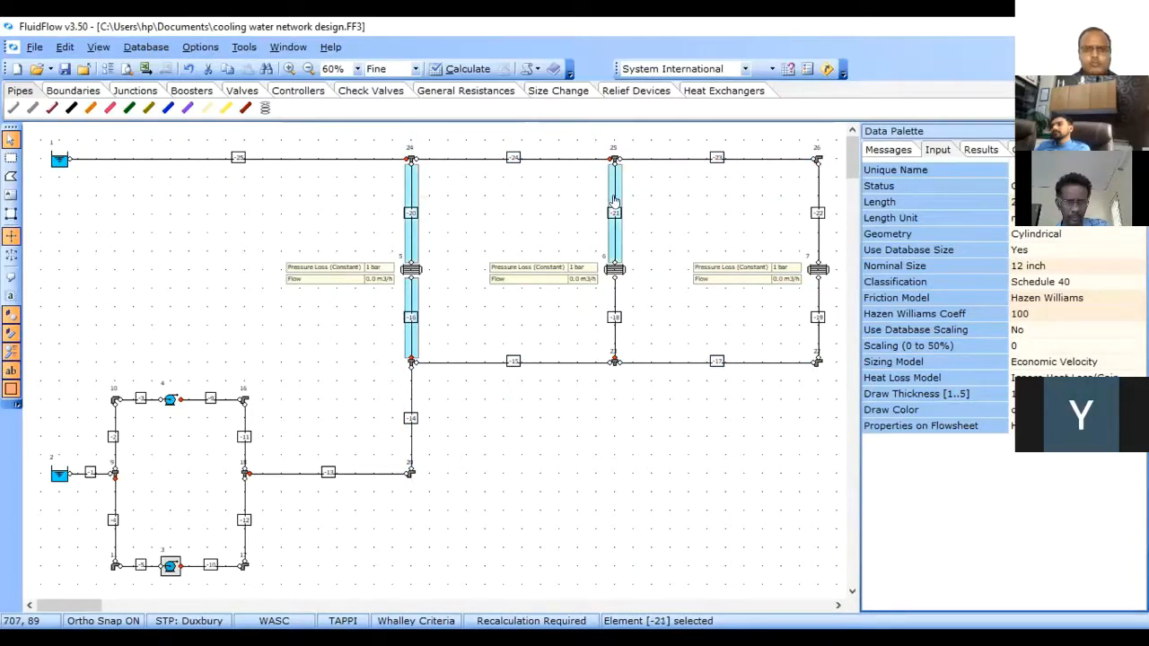
shift+click(616, 316)
shift+click(815, 305)
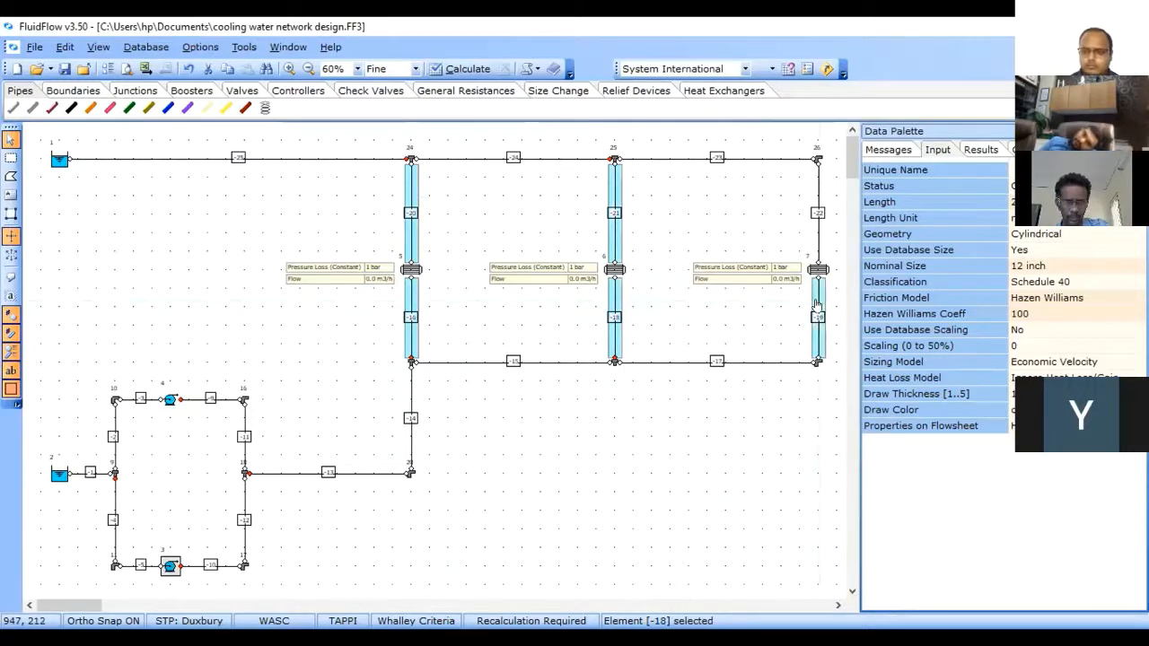
shift+click(815, 190)
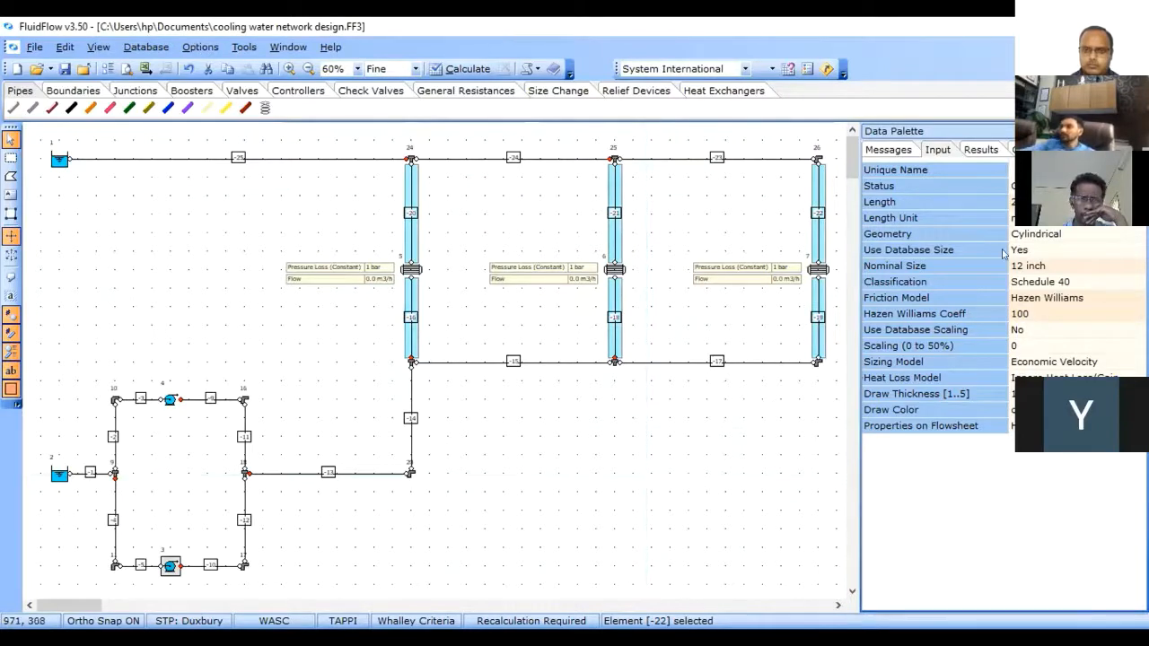
click(1033, 202)
text(1)
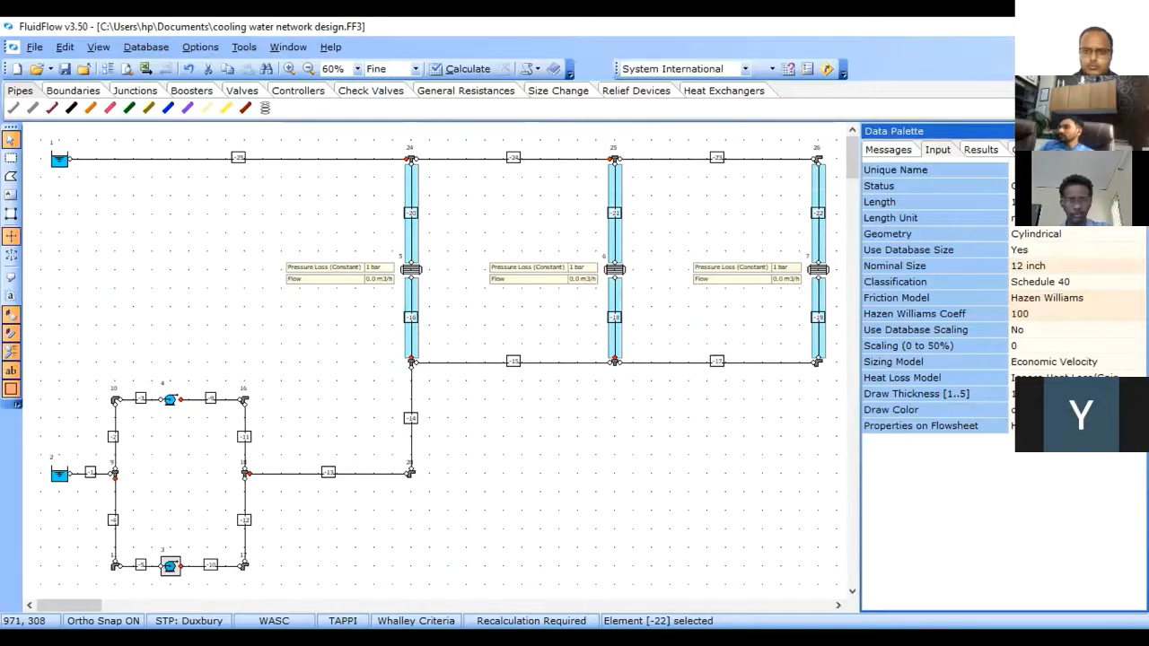
Step: Set the dimension of the selected heat exchanger branch pipes to 5 inch, Schedule 40, and clear the selection
click(1098, 270)
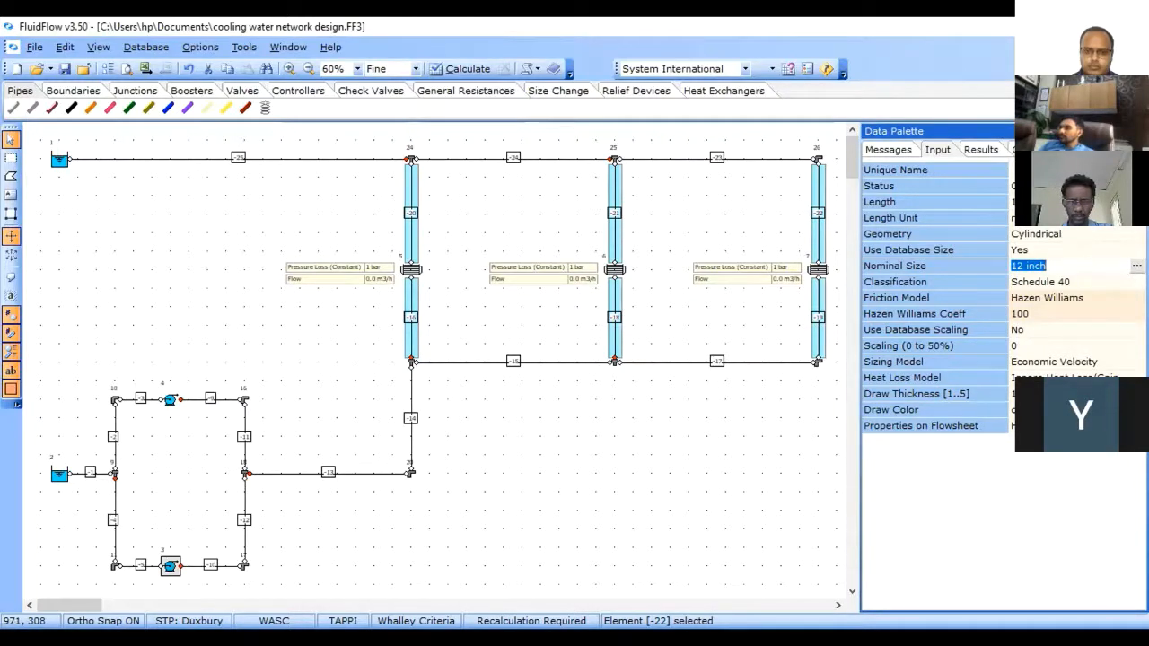
click(1133, 264)
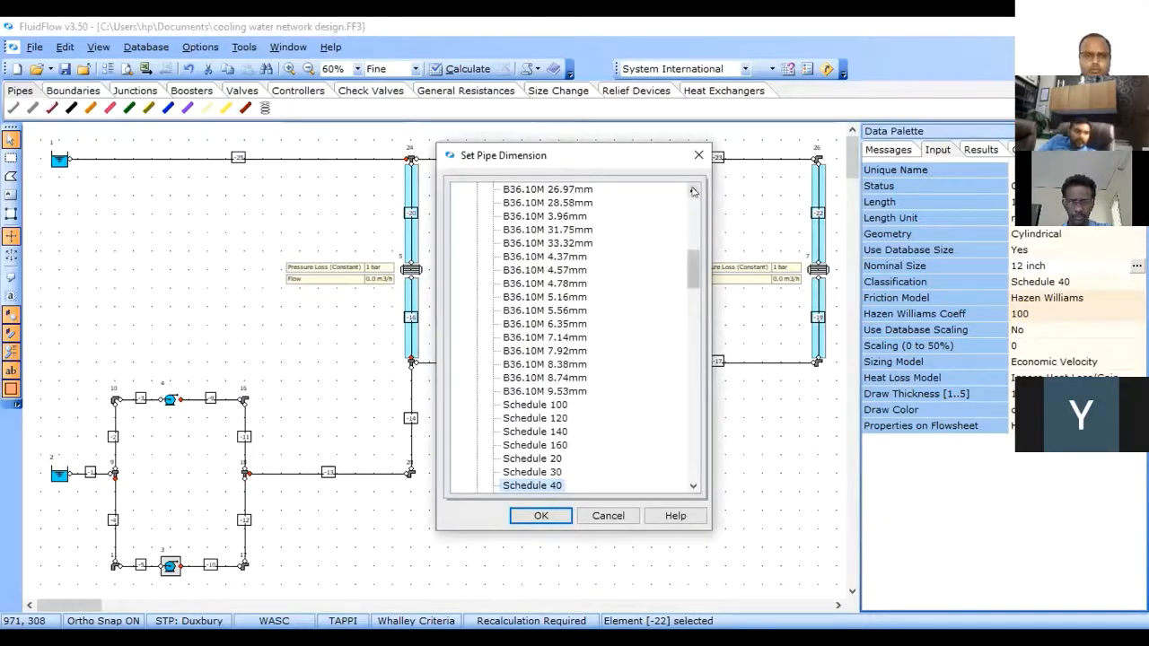
click(694, 190)
click(693, 191)
click(693, 191)
click(693, 190)
click(693, 191)
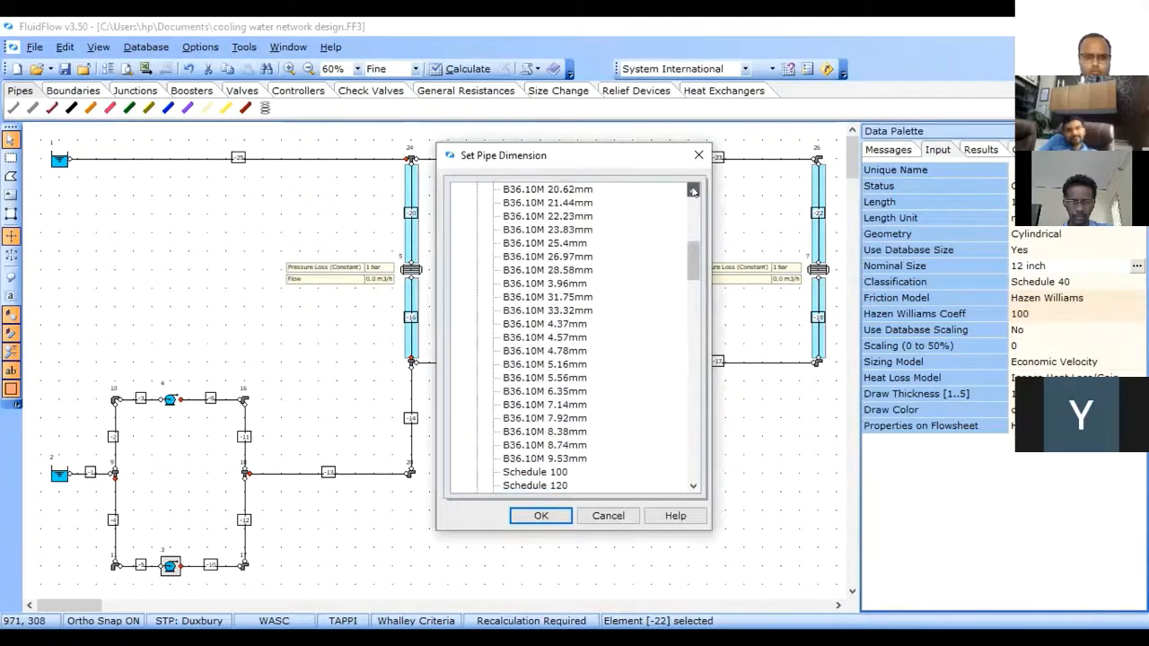
scroll(693, 190, up, 5)
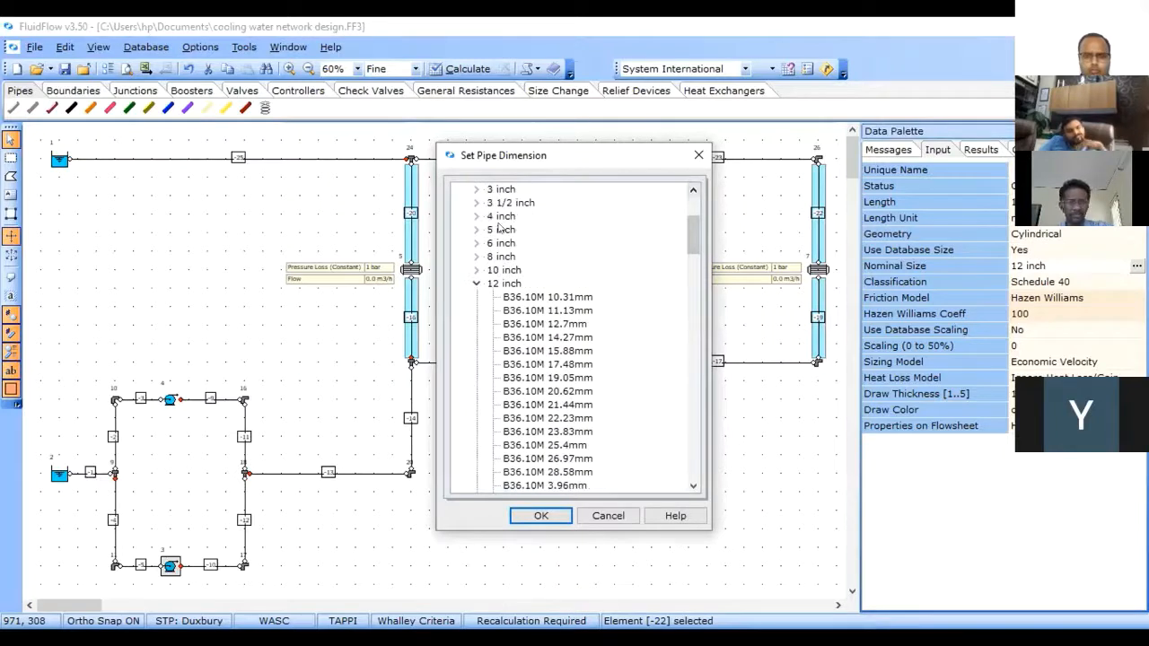
double_click(500, 229)
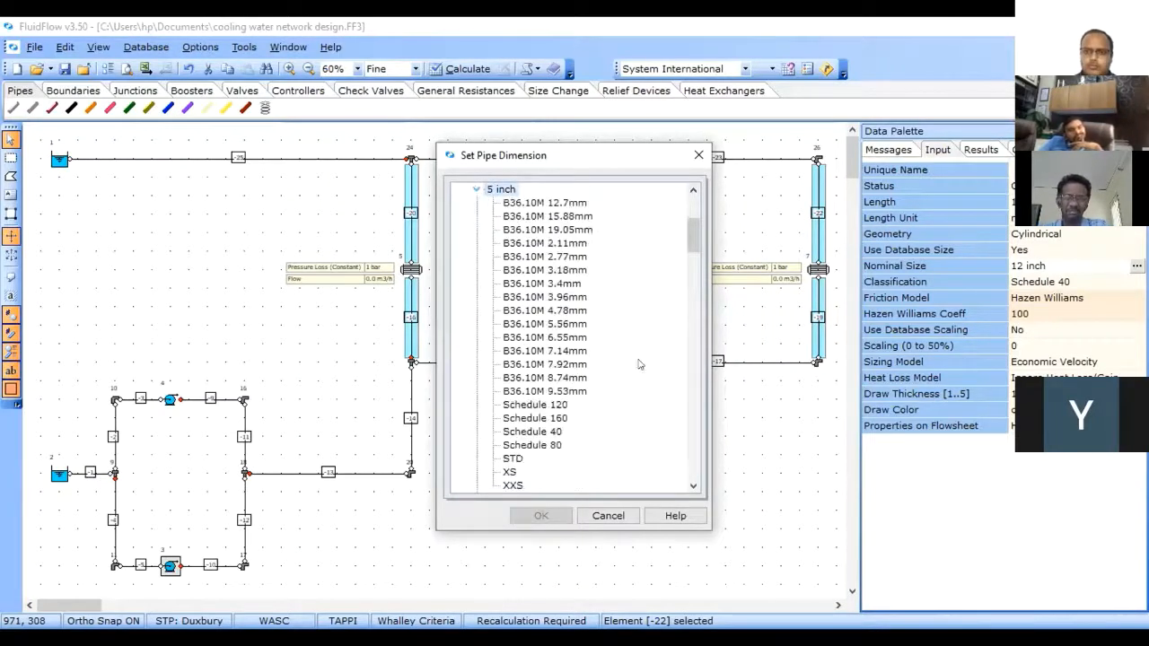
click(693, 486)
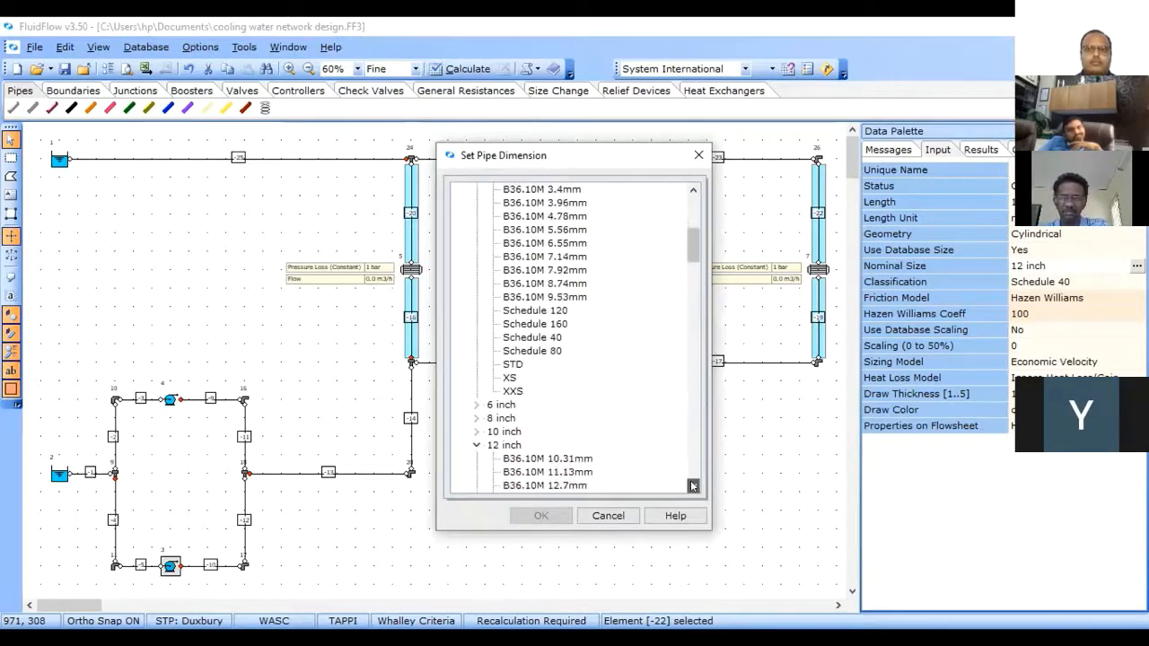
scroll(693, 485, down, 3)
click(693, 486)
click(693, 486)
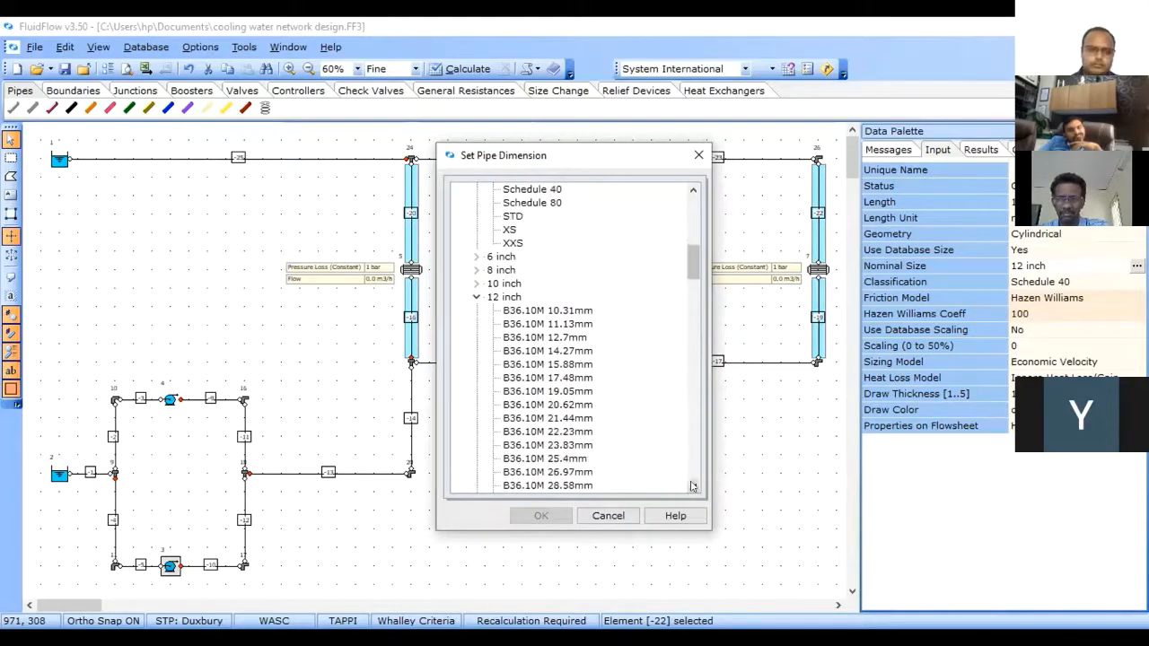
click(692, 194)
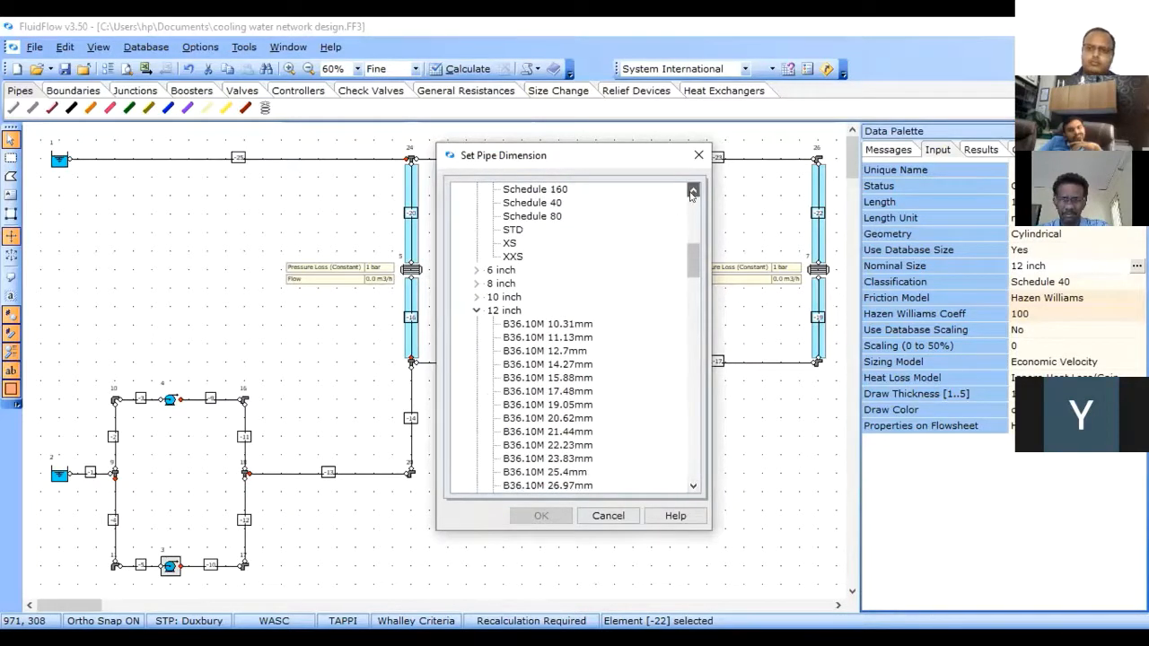
click(692, 194)
click(692, 194)
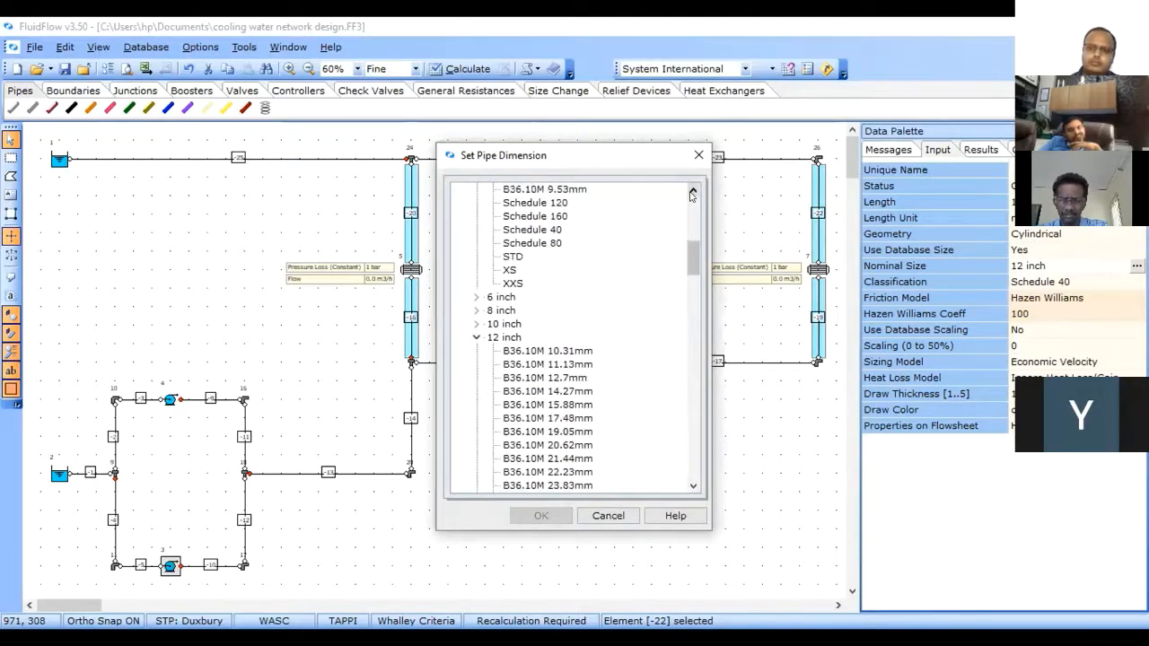
click(552, 230)
click(545, 515)
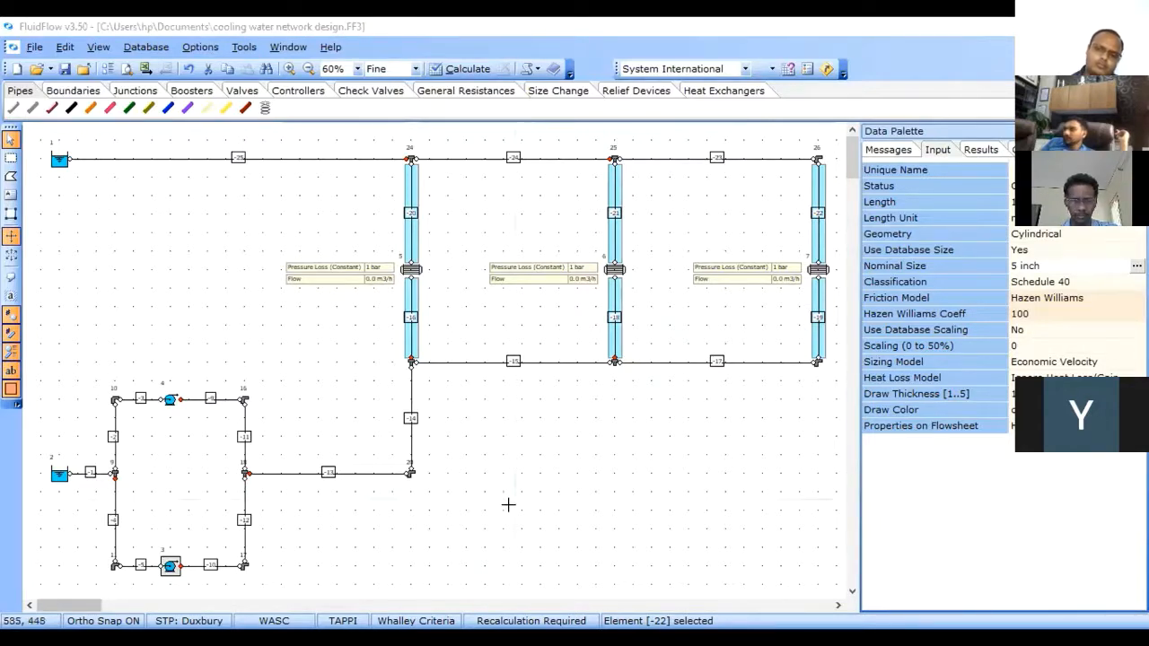
click(541, 482)
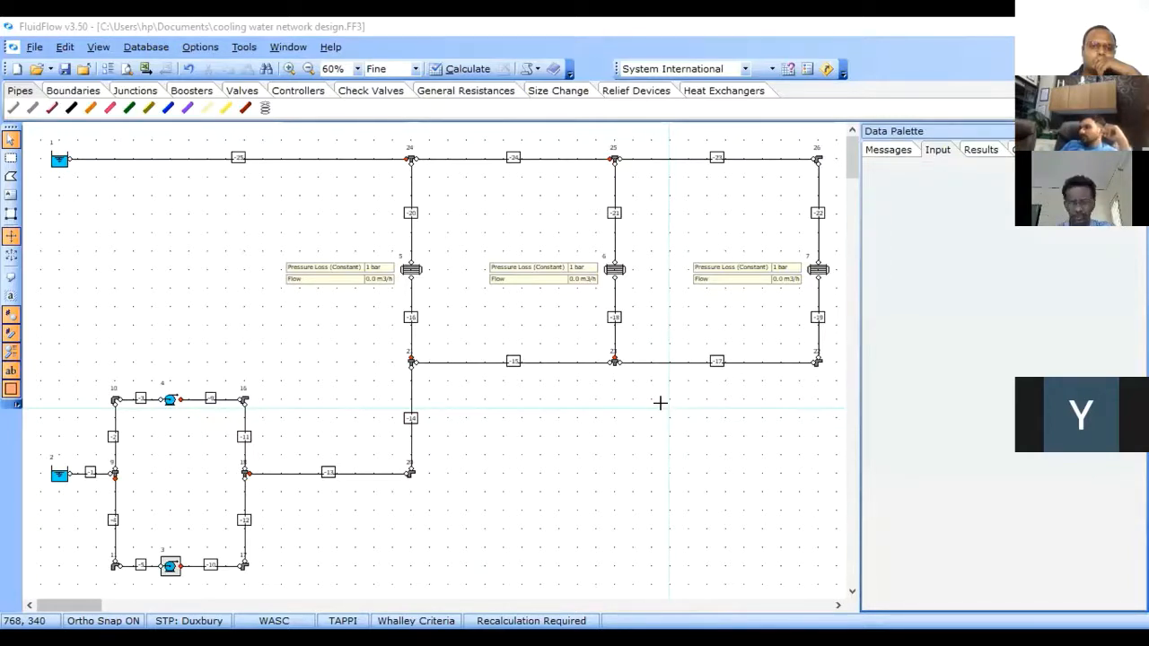
Step: Select the lower reservoir's suction pipe and the common pump discharge pipe, and set their Properties on Flowsheet to Show
click(410, 314)
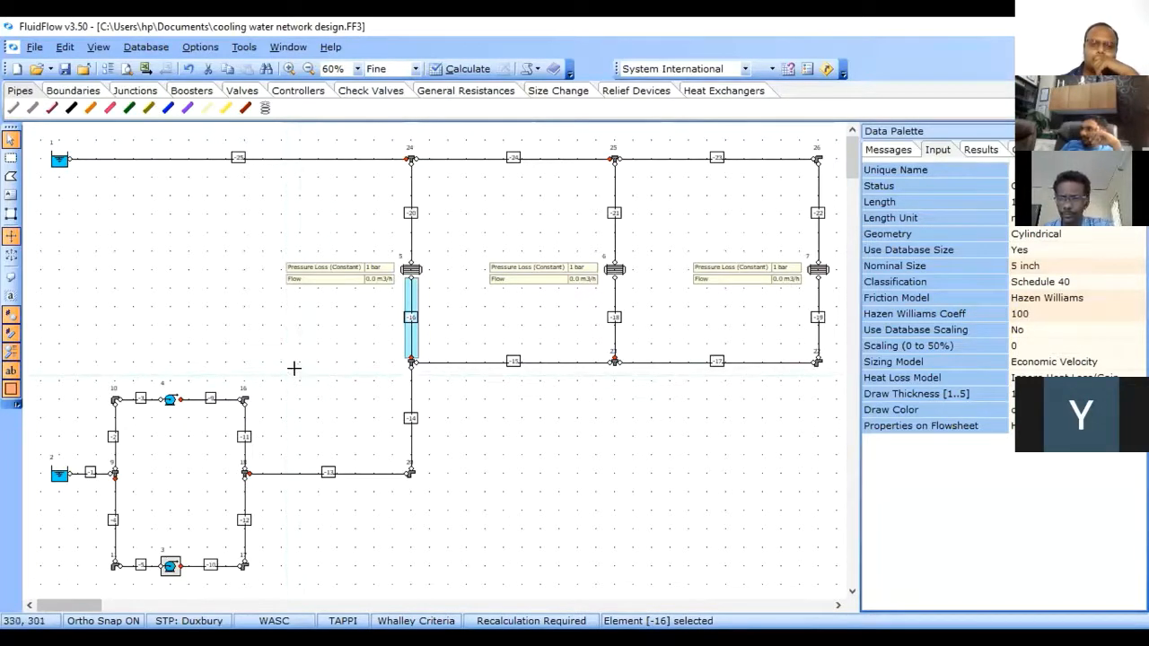
click(88, 477)
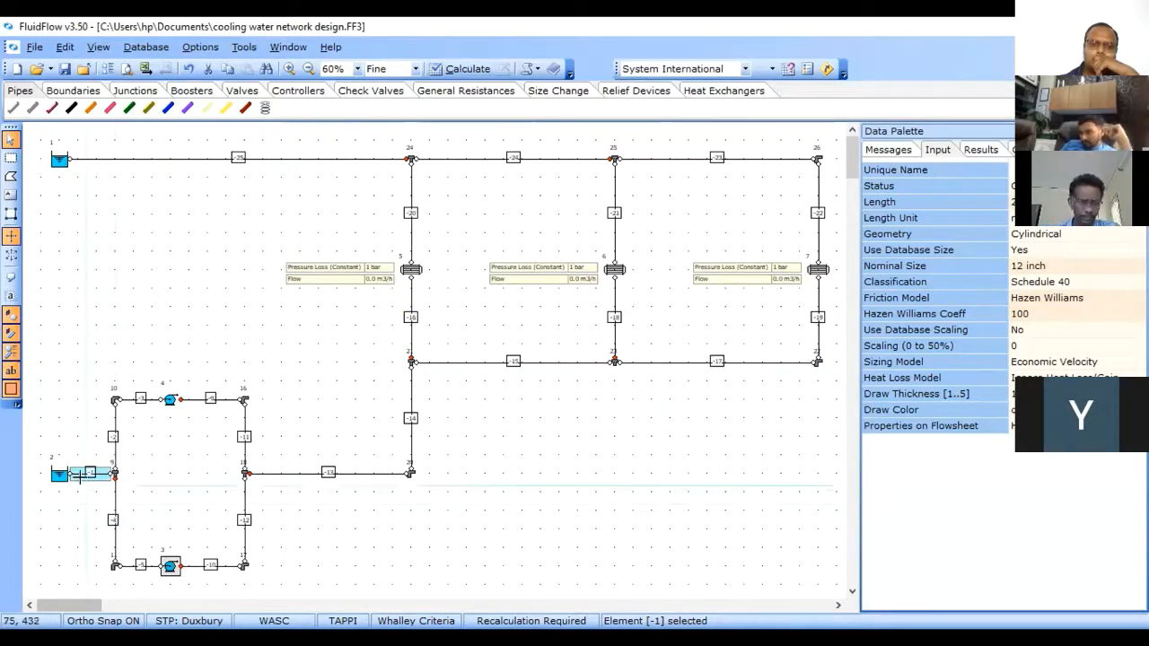
click(331, 476)
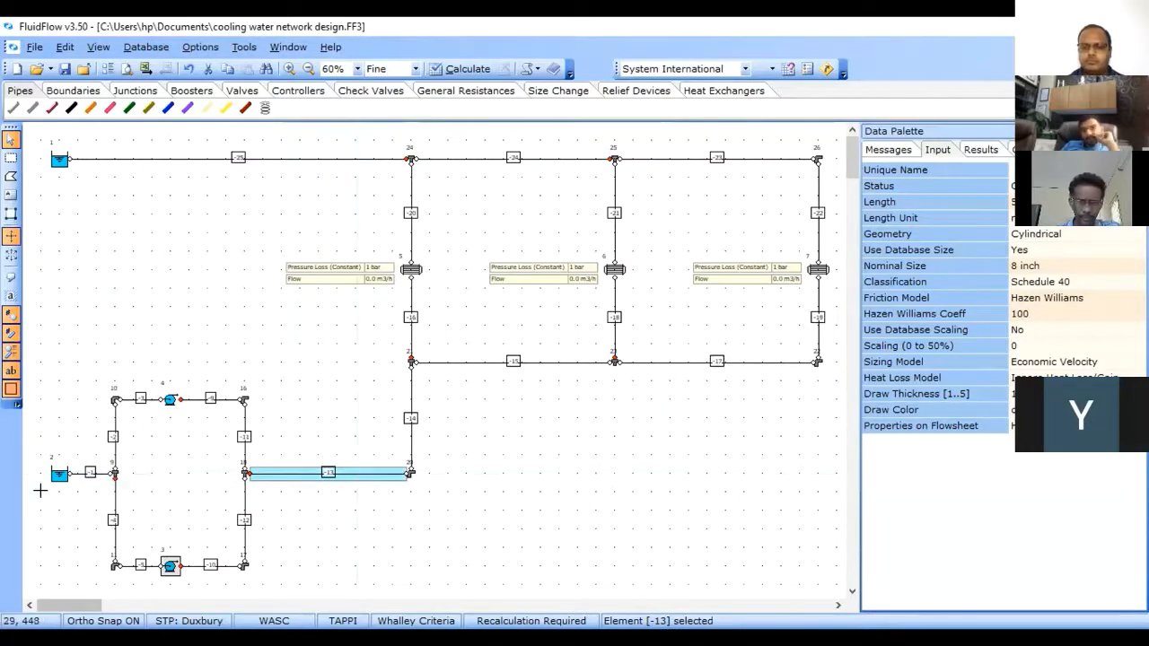
click(90, 473)
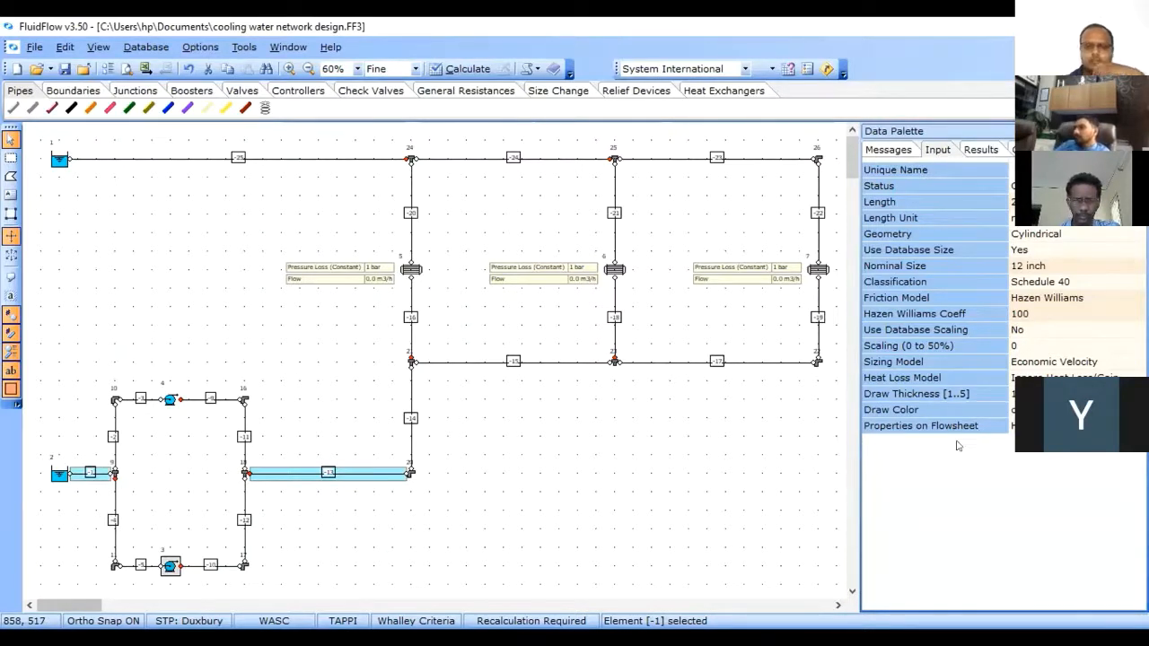
click(933, 428)
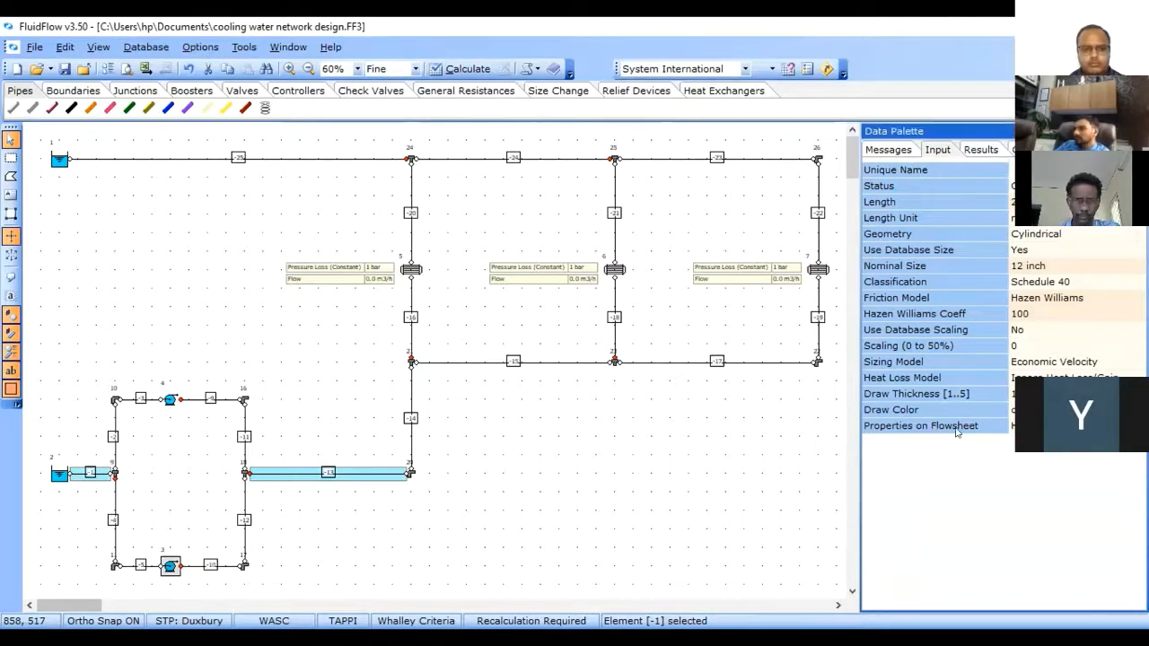
click(1019, 427)
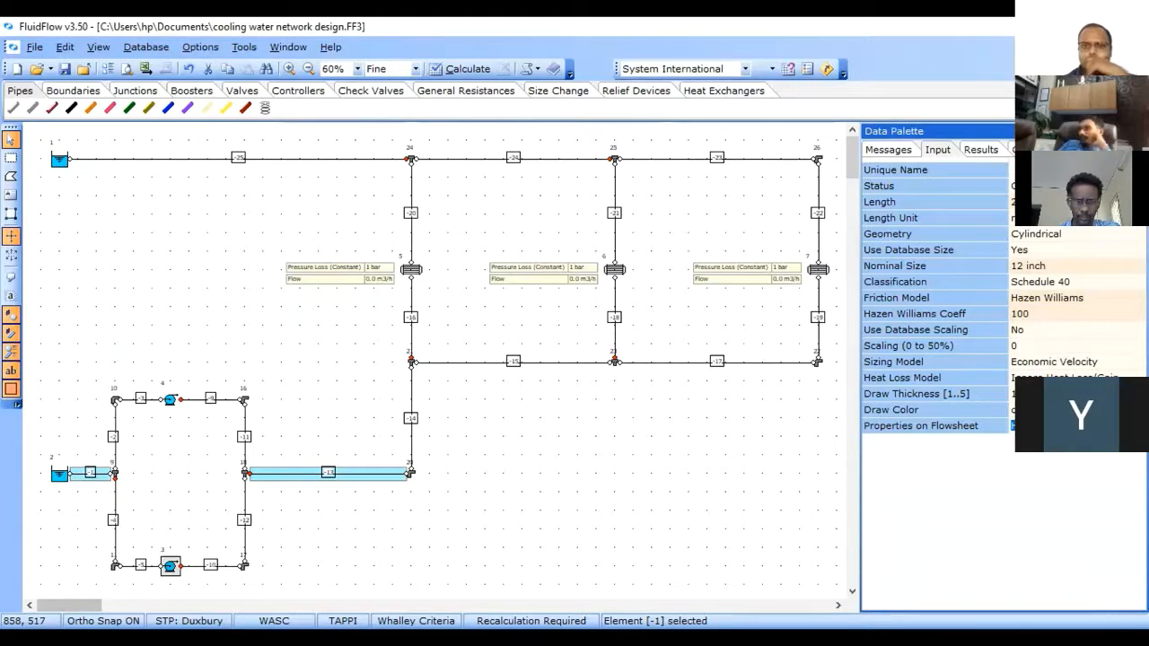
click(1138, 426)
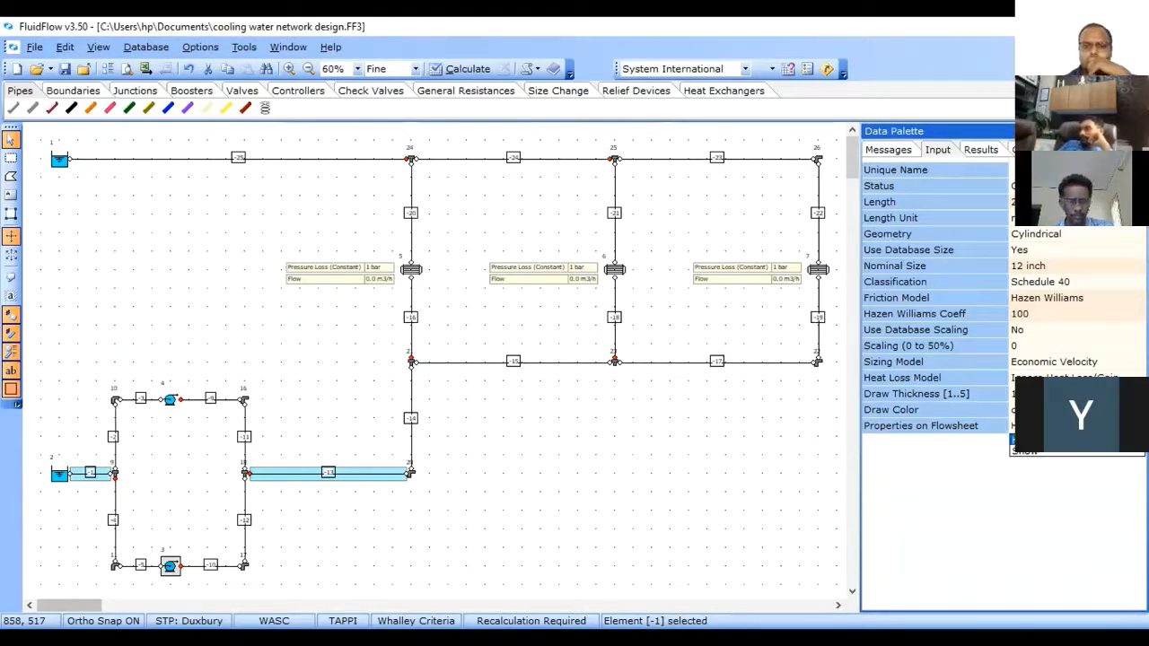
click(1025, 451)
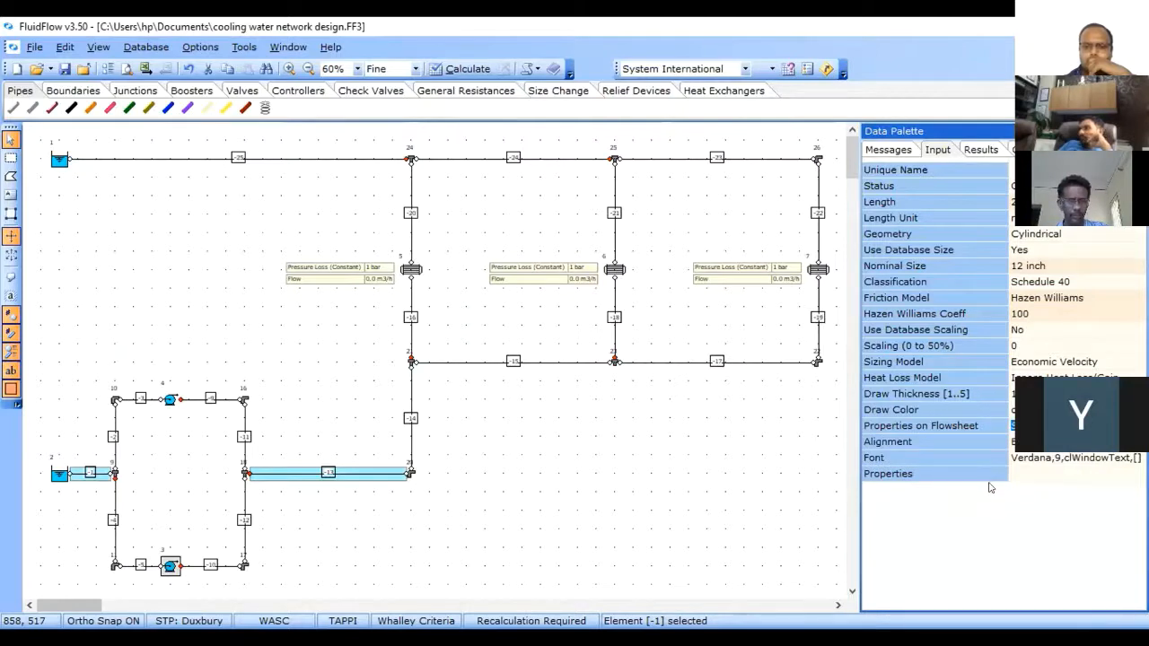
Step: Open the element properties selection for both pipes and enable the Out Velocity result
click(887, 475)
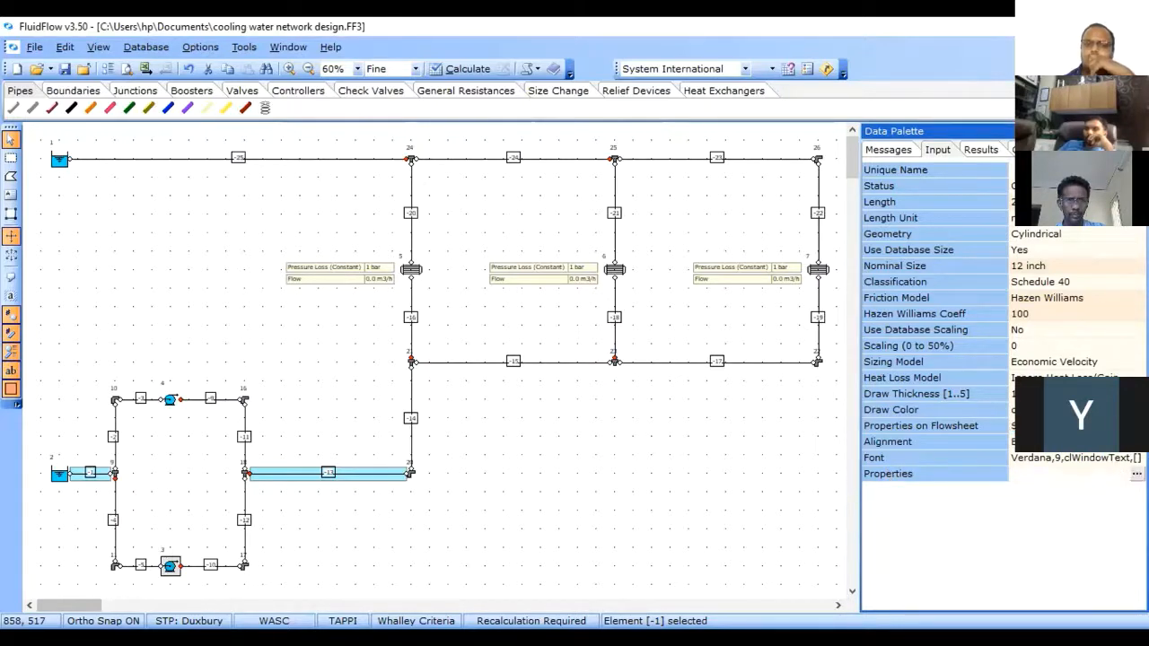
click(1136, 475)
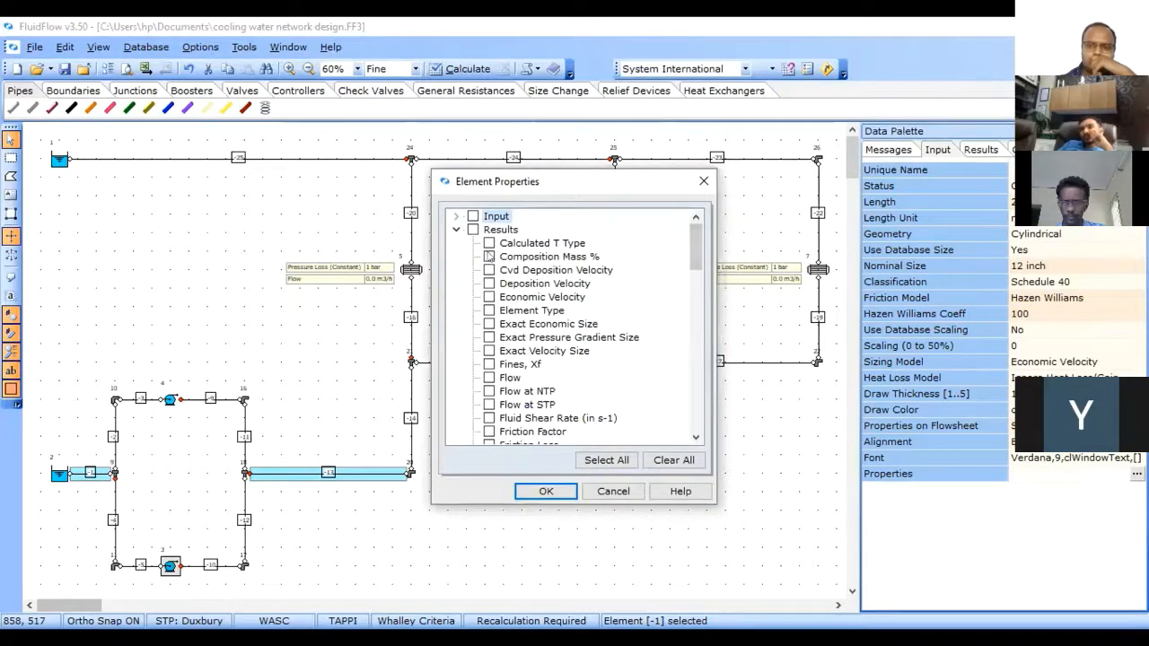
click(693, 303)
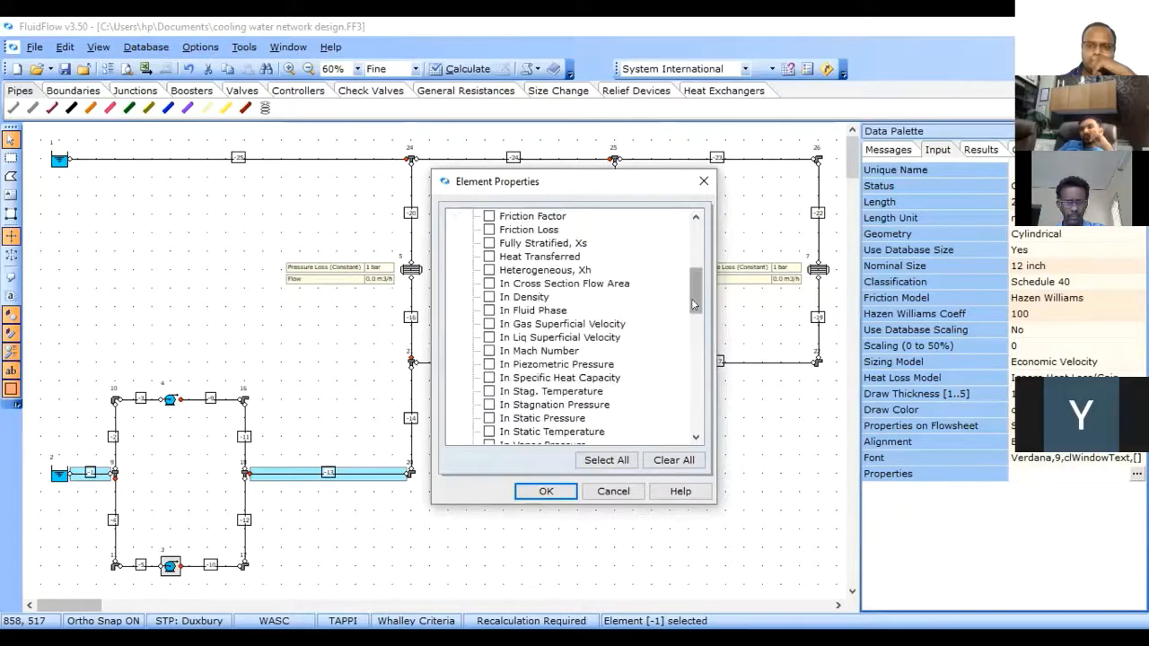
click(693, 351)
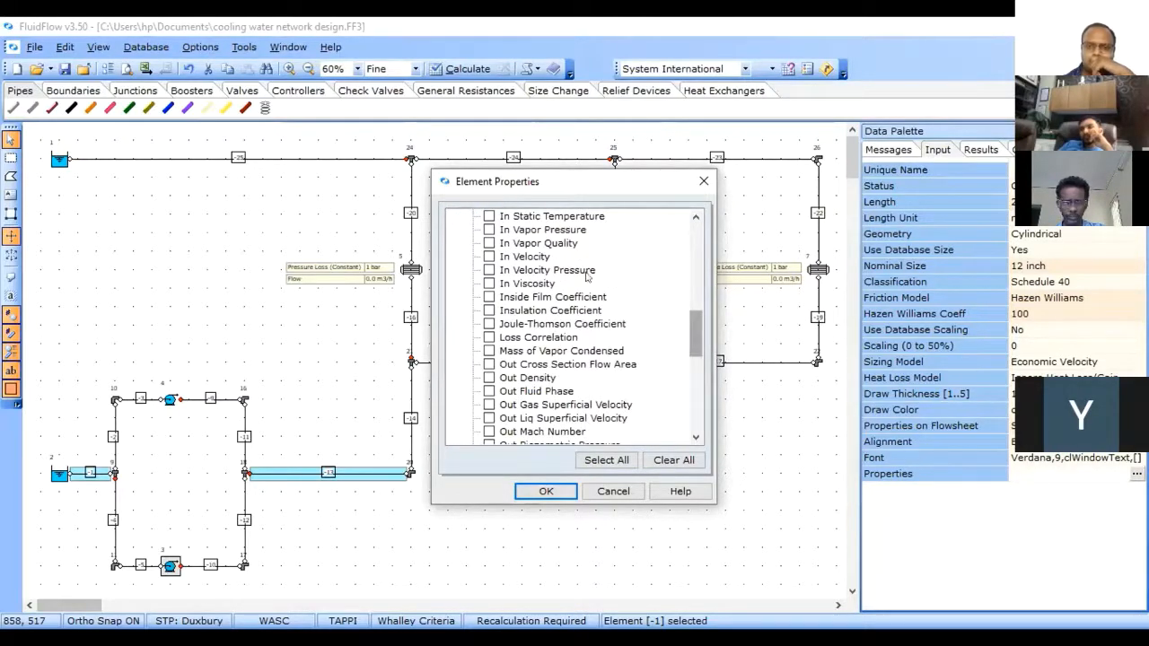
click(694, 402)
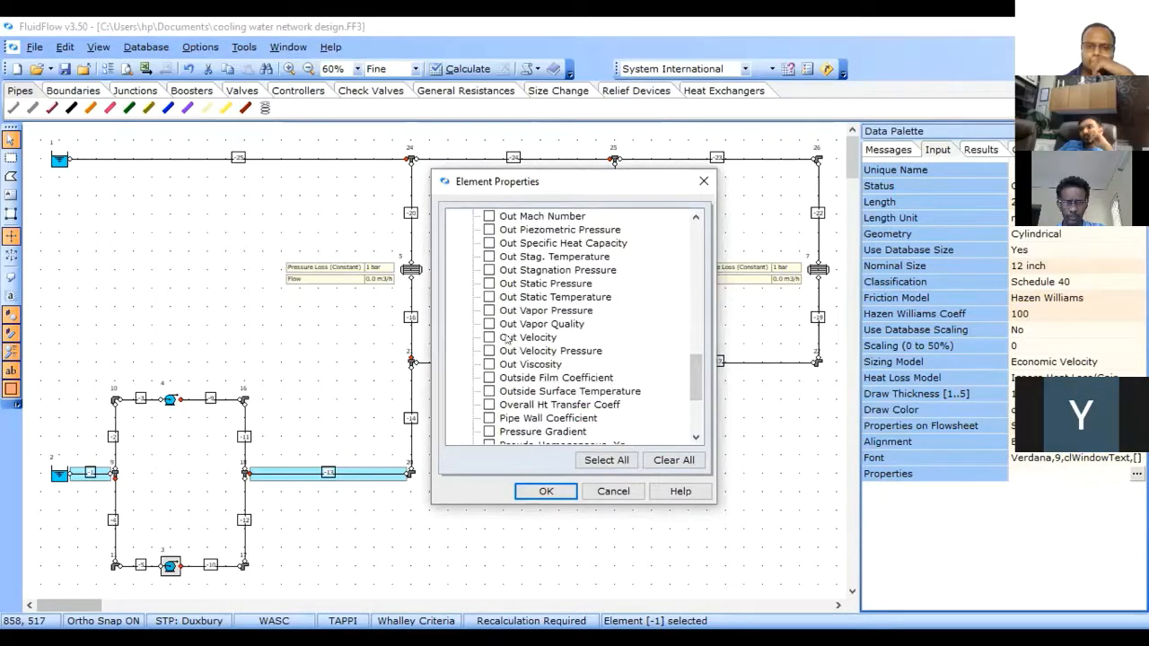
click(594, 419)
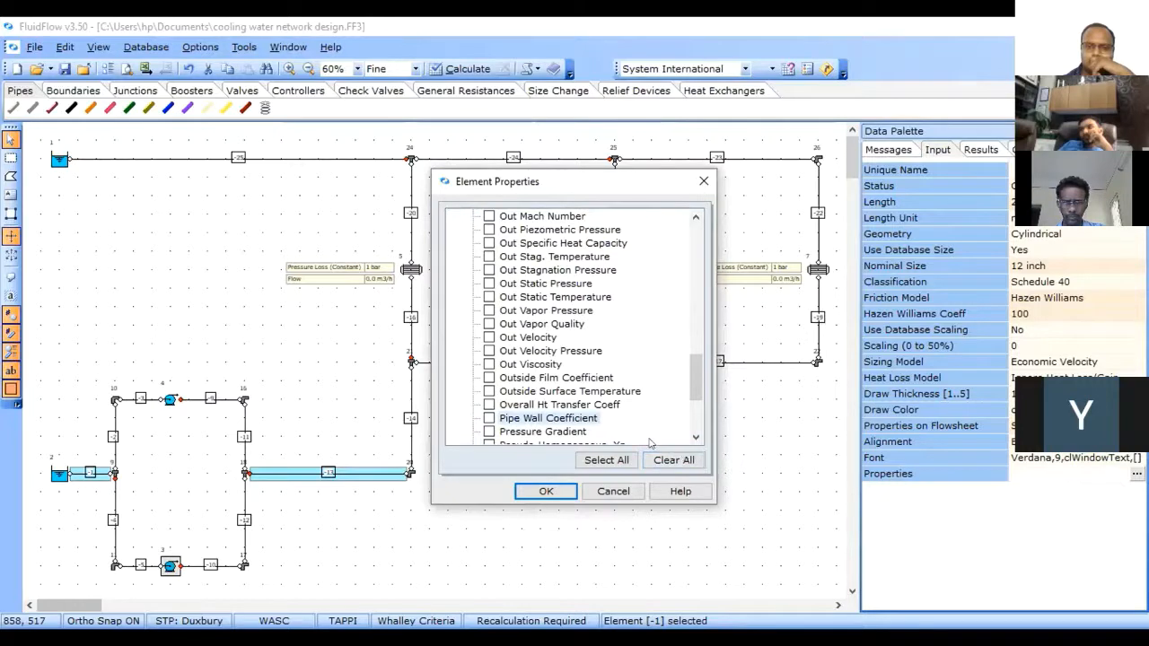
click(489, 337)
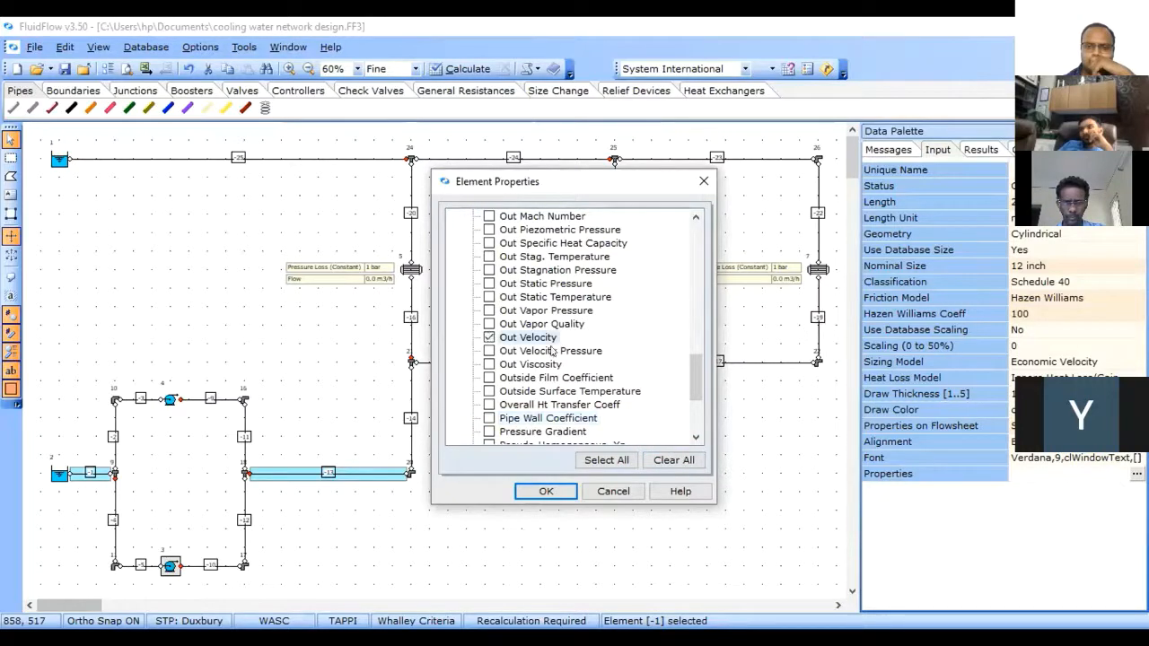
Step: Enable the In Velocity result in the same property selection
click(694, 217)
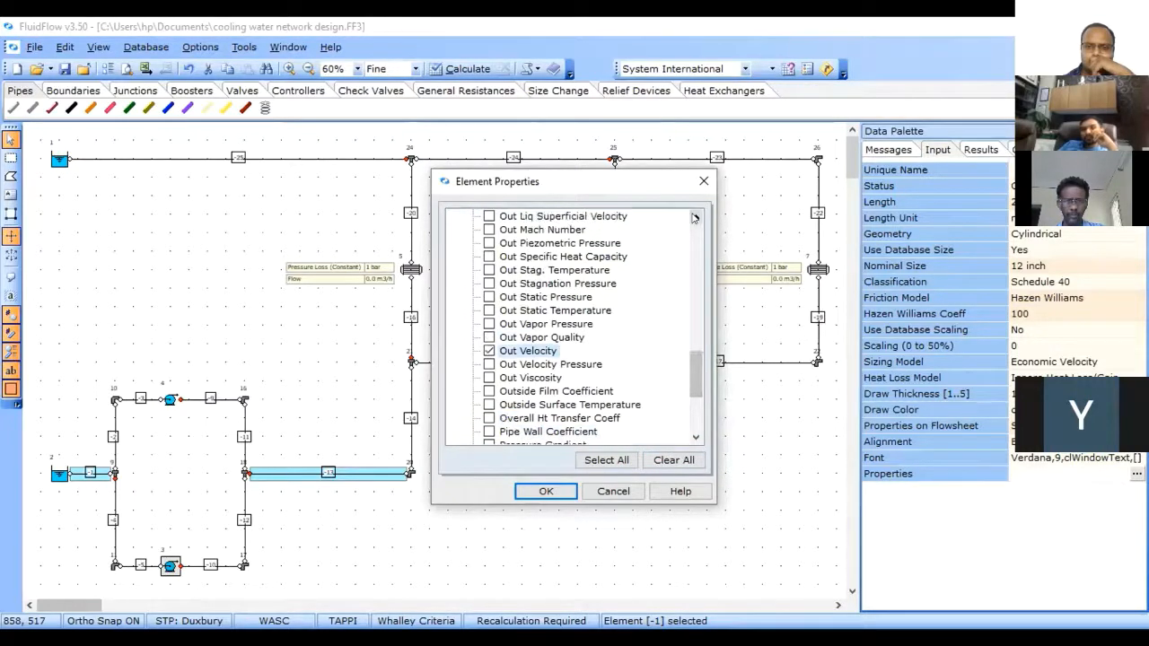
click(693, 217)
click(694, 217)
click(694, 217)
click(694, 218)
click(694, 217)
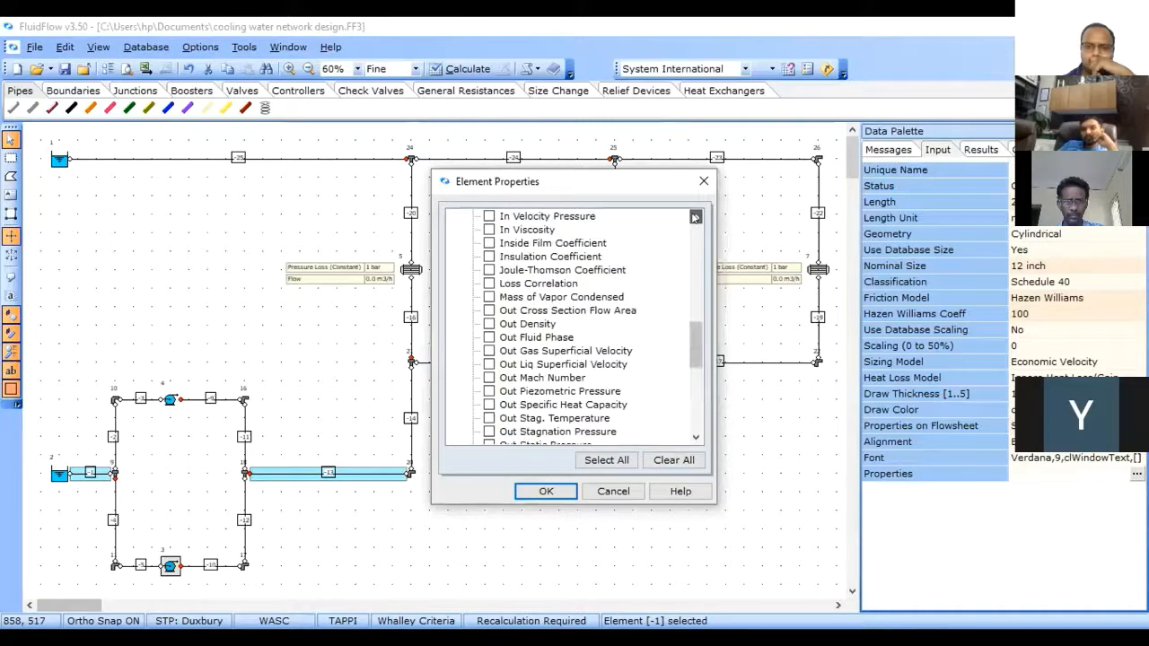
click(694, 217)
click(694, 217)
click(694, 218)
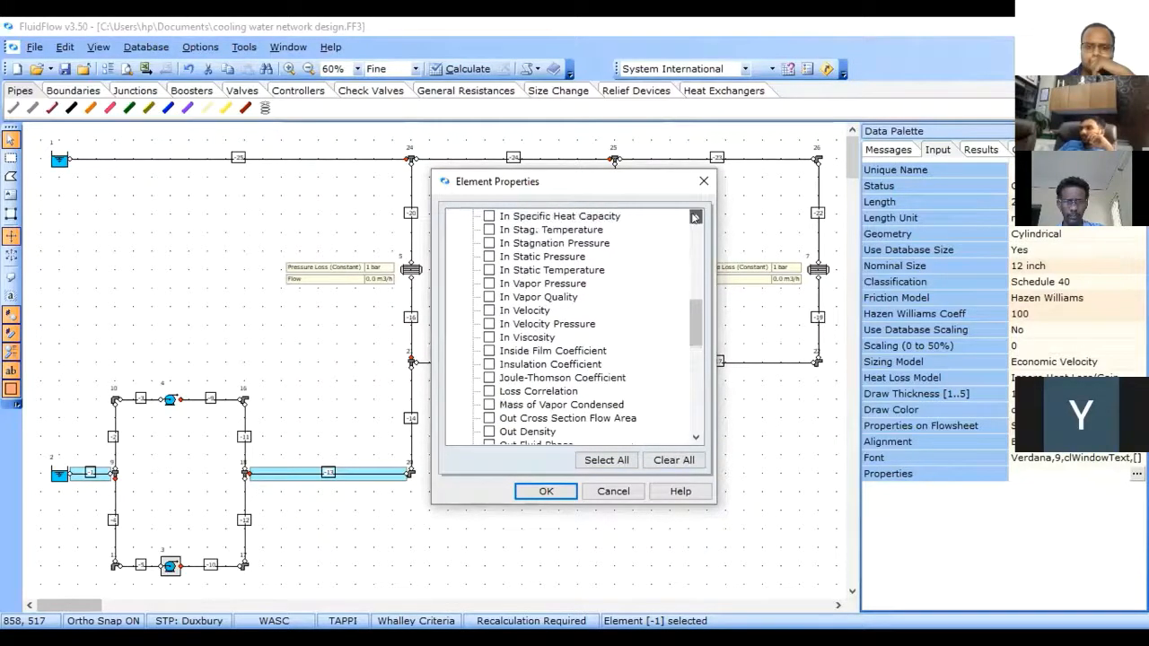
click(694, 217)
click(694, 217)
click(694, 218)
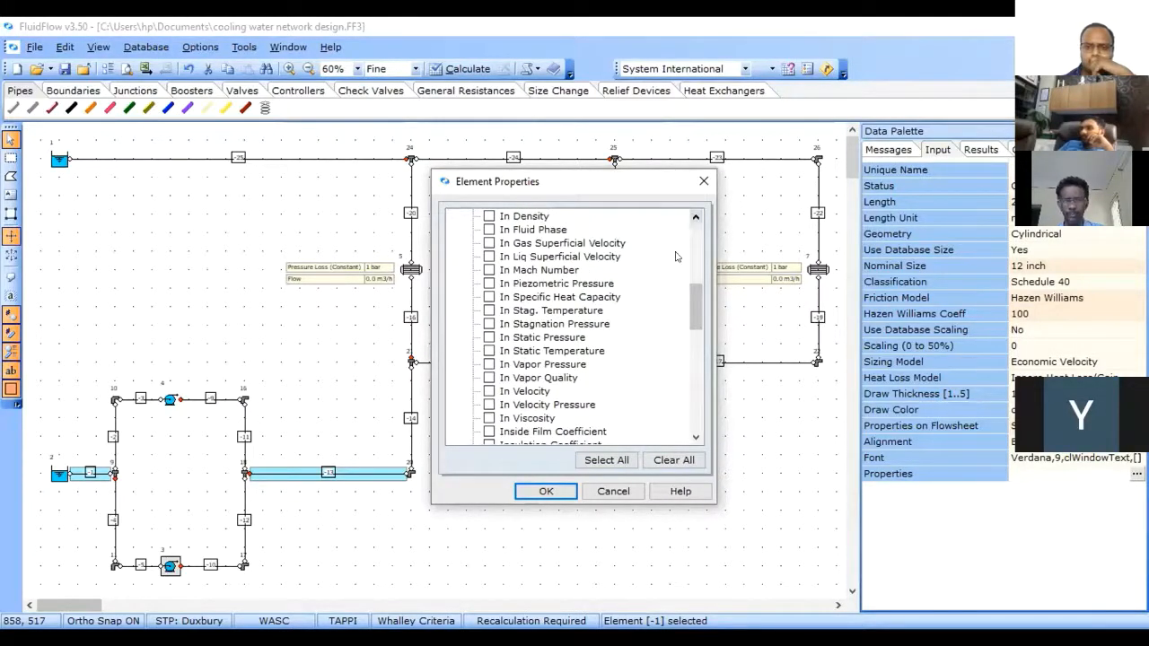
click(490, 391)
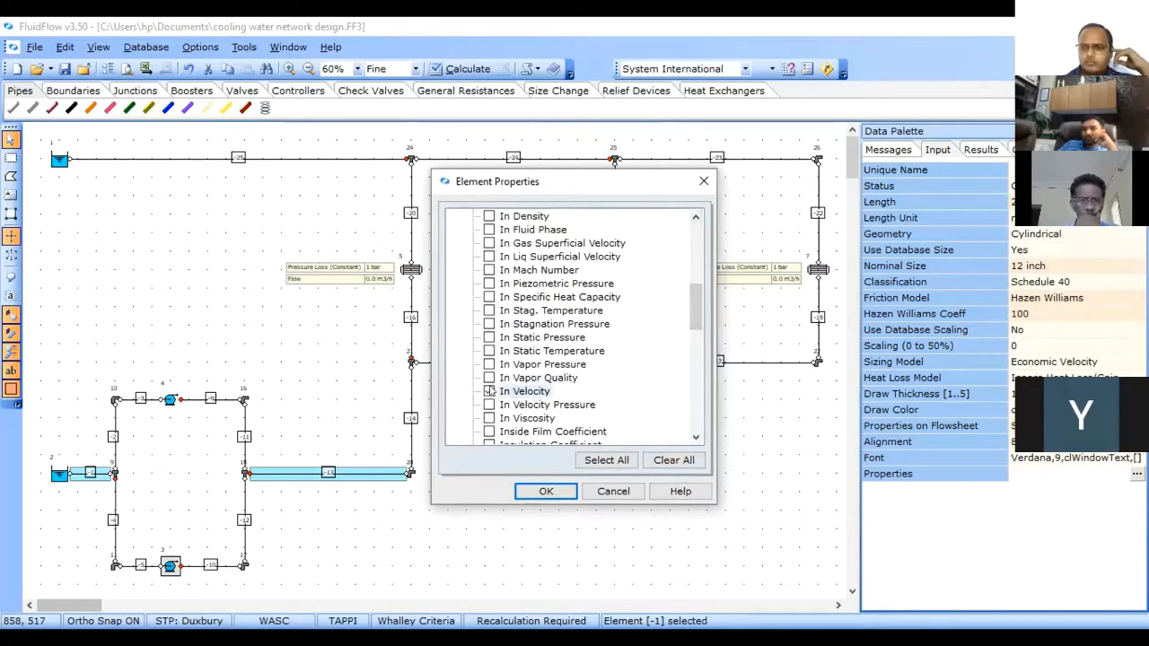
Step: Review the result list down to Out Velocity, apply the property selection to both pipes, and clear the pipe selection
click(696, 438)
click(696, 439)
click(696, 438)
click(695, 438)
click(696, 438)
click(696, 438)
click(696, 438)
click(696, 438)
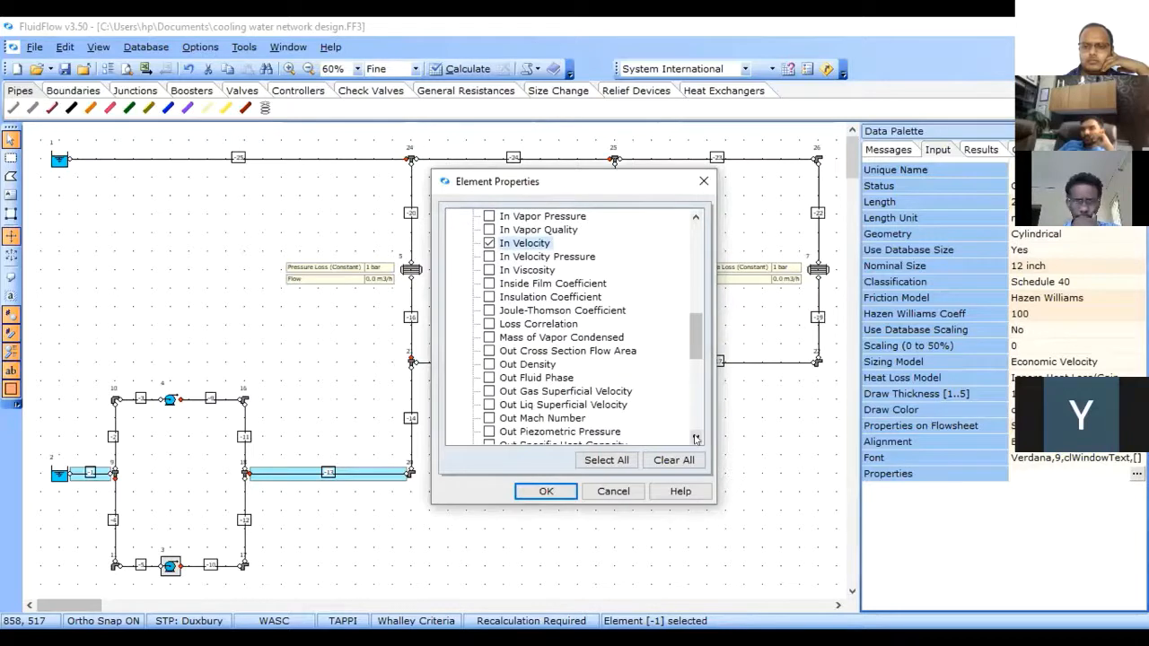
click(696, 438)
click(696, 439)
click(696, 438)
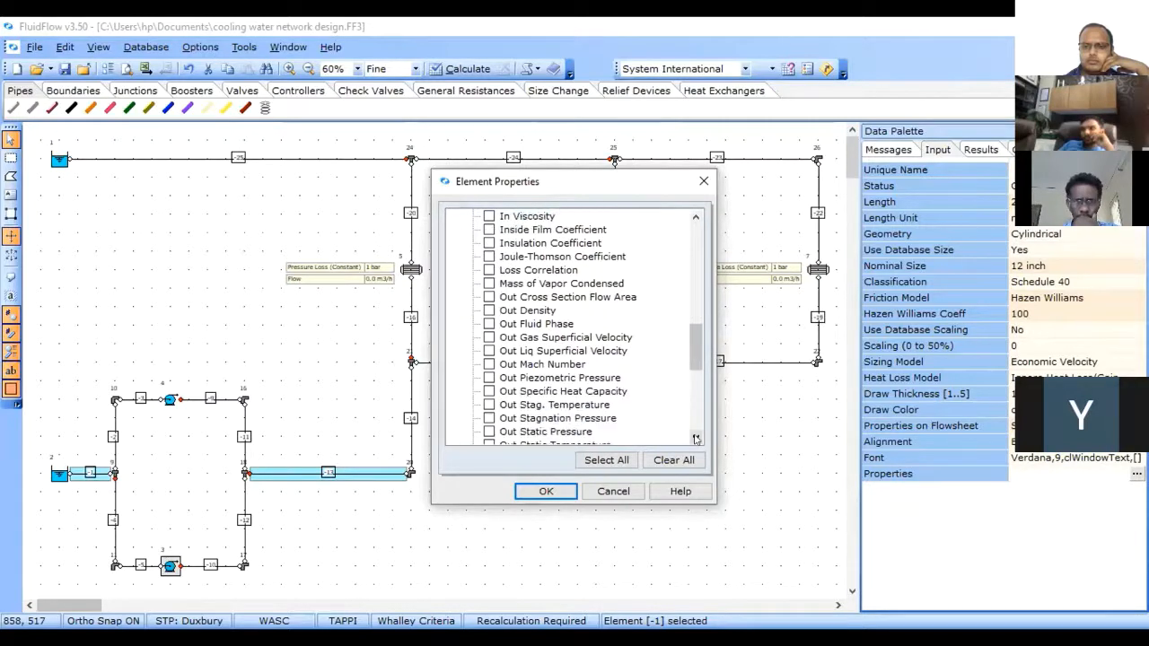
click(696, 438)
click(696, 438)
click(696, 438)
click(696, 438)
click(696, 438)
click(695, 438)
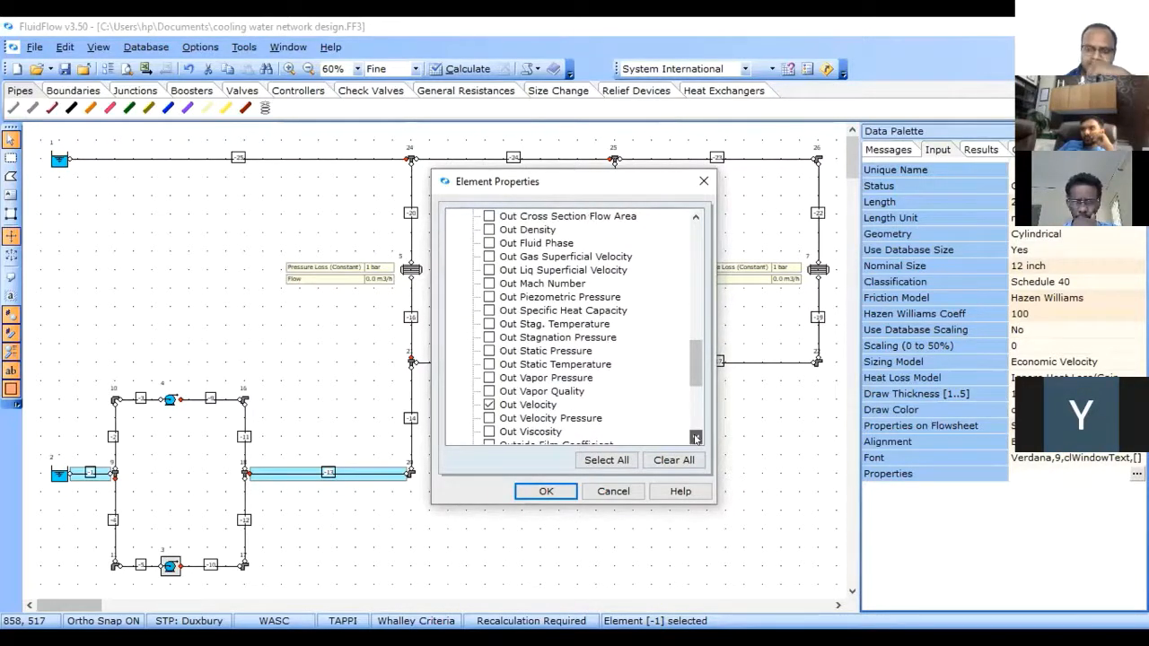
click(696, 438)
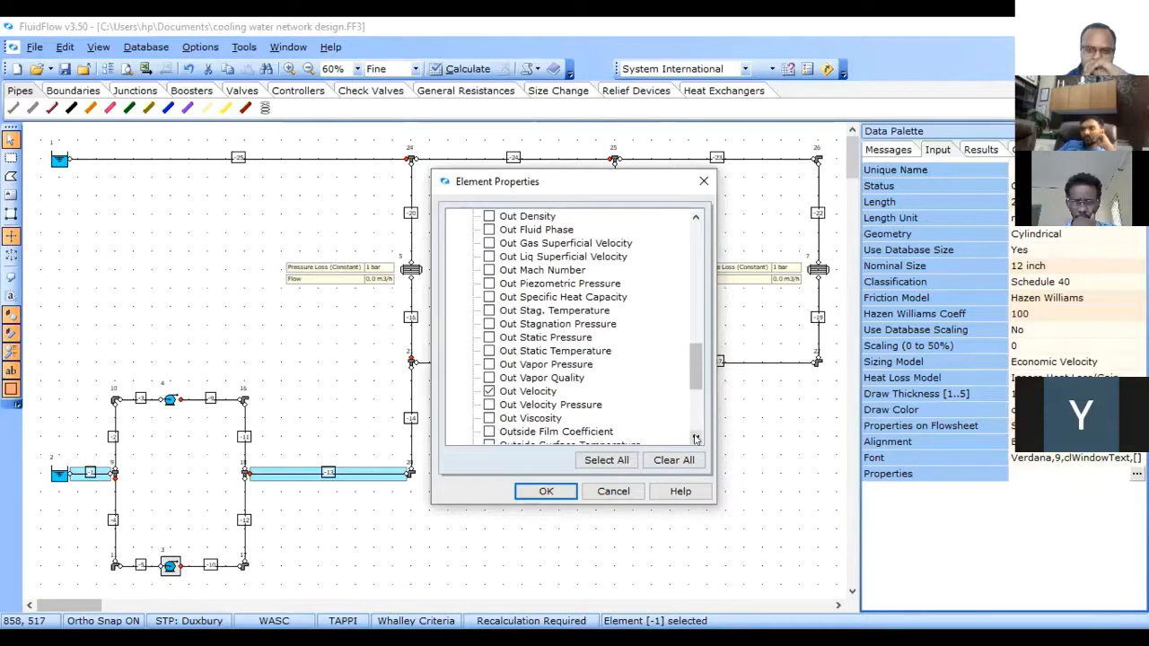
click(695, 216)
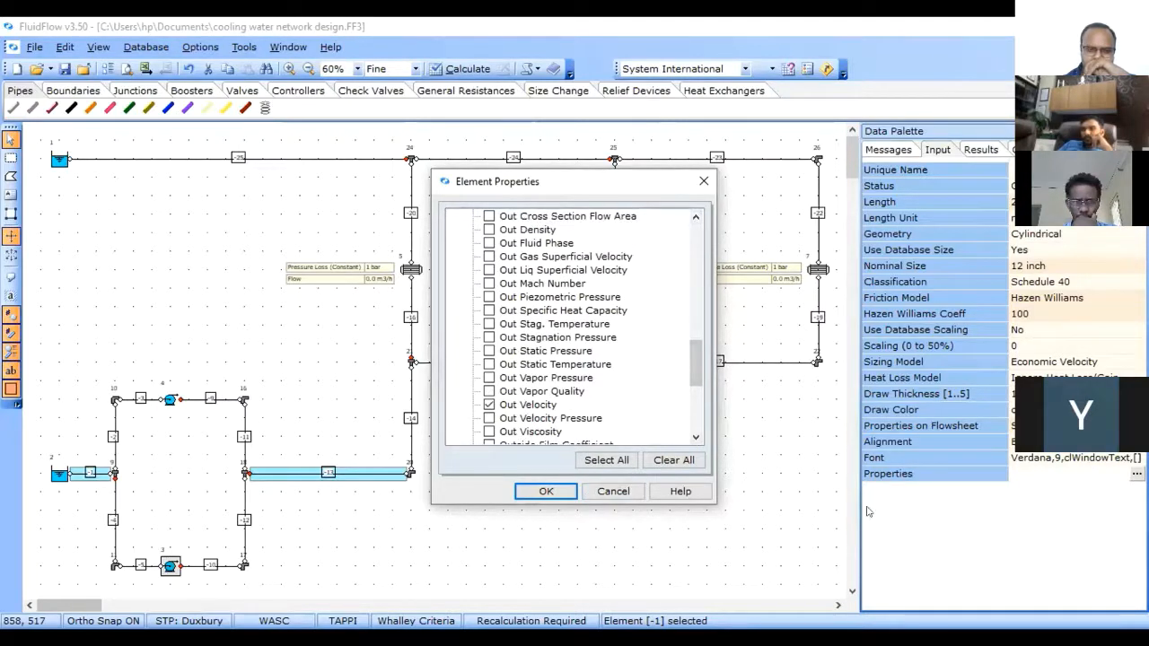
key(Return)
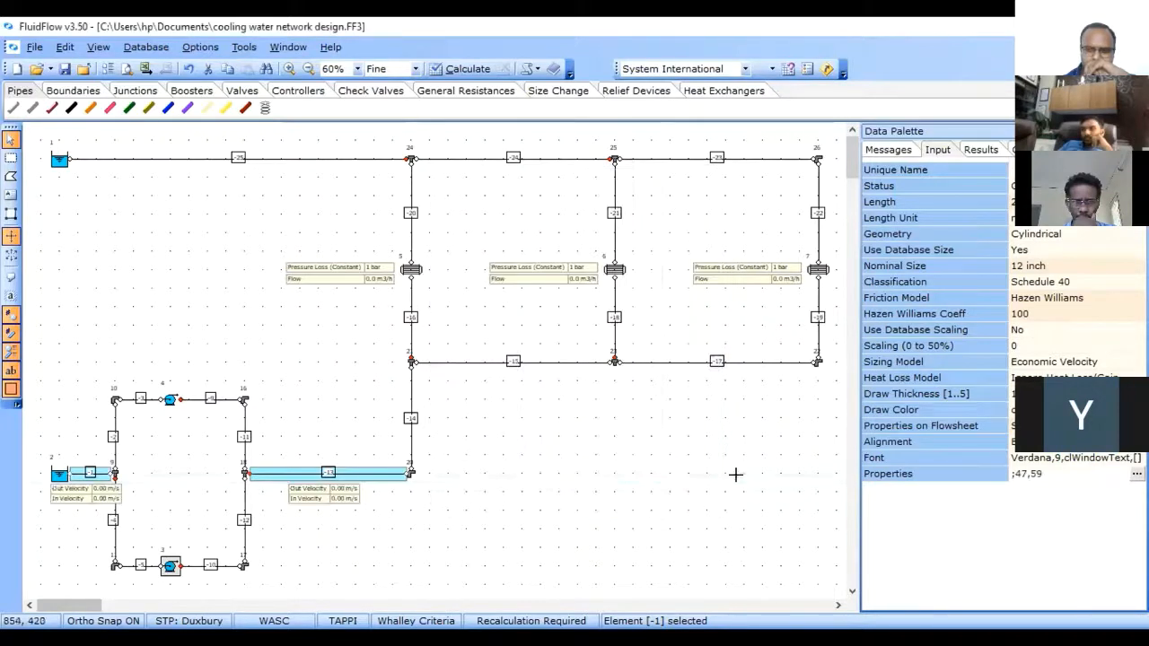
click(549, 491)
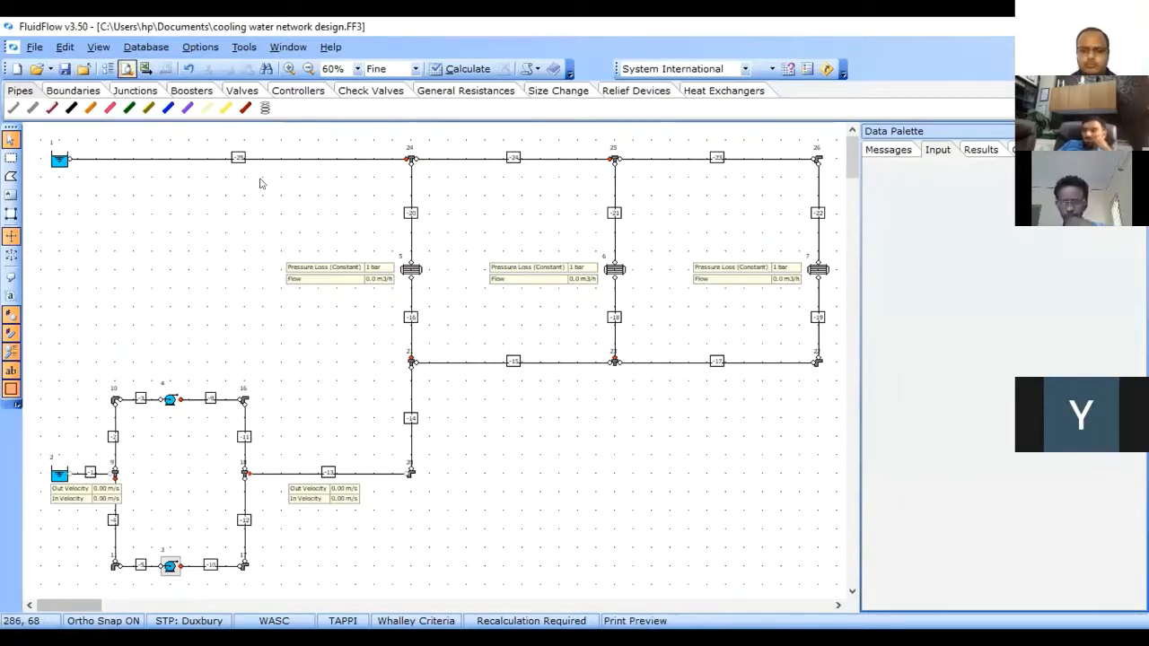
Step: Move the lower reservoir further left, away from the suction tee, and clear the selection
click(288, 69)
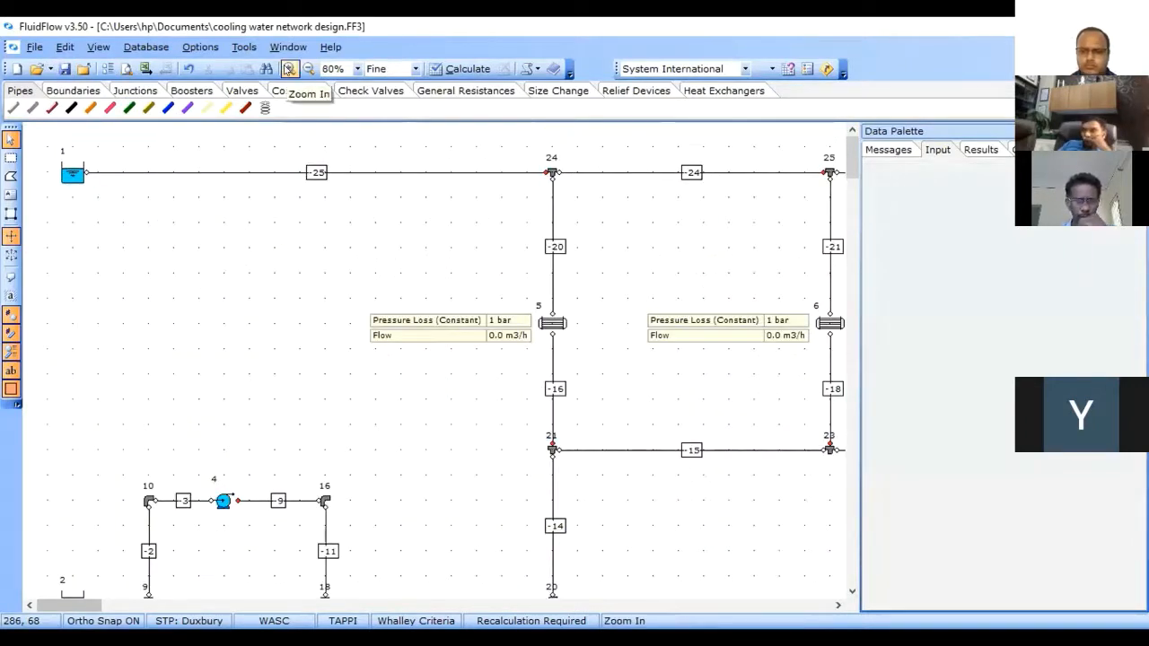
click(288, 70)
click(289, 69)
click(289, 69)
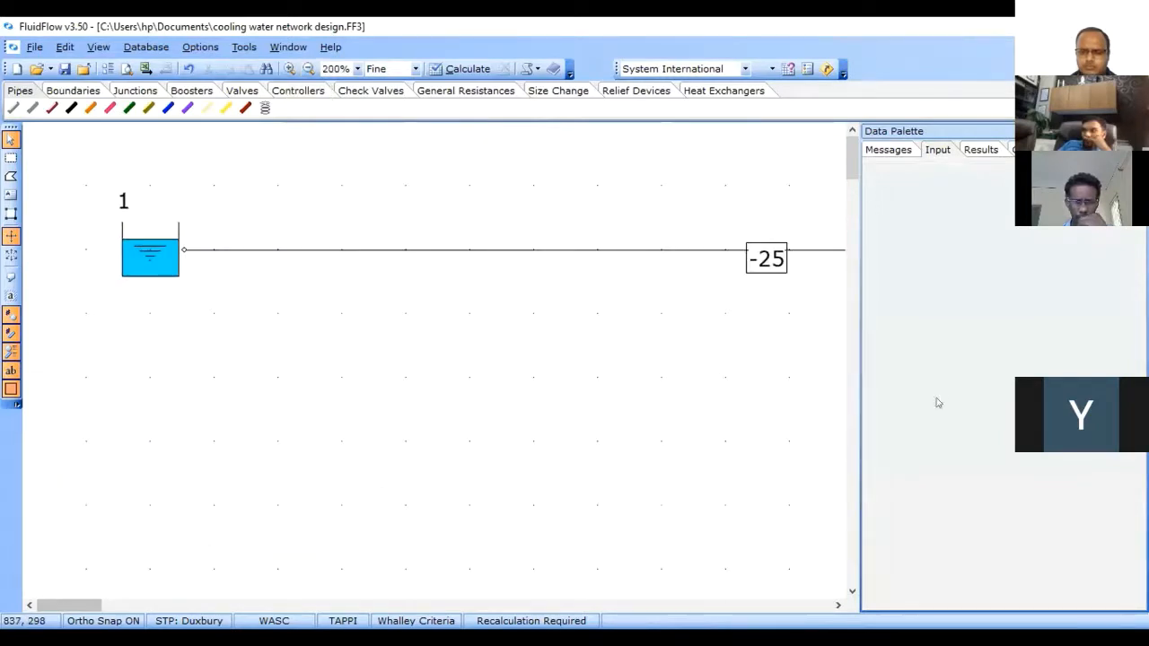
click(851, 352)
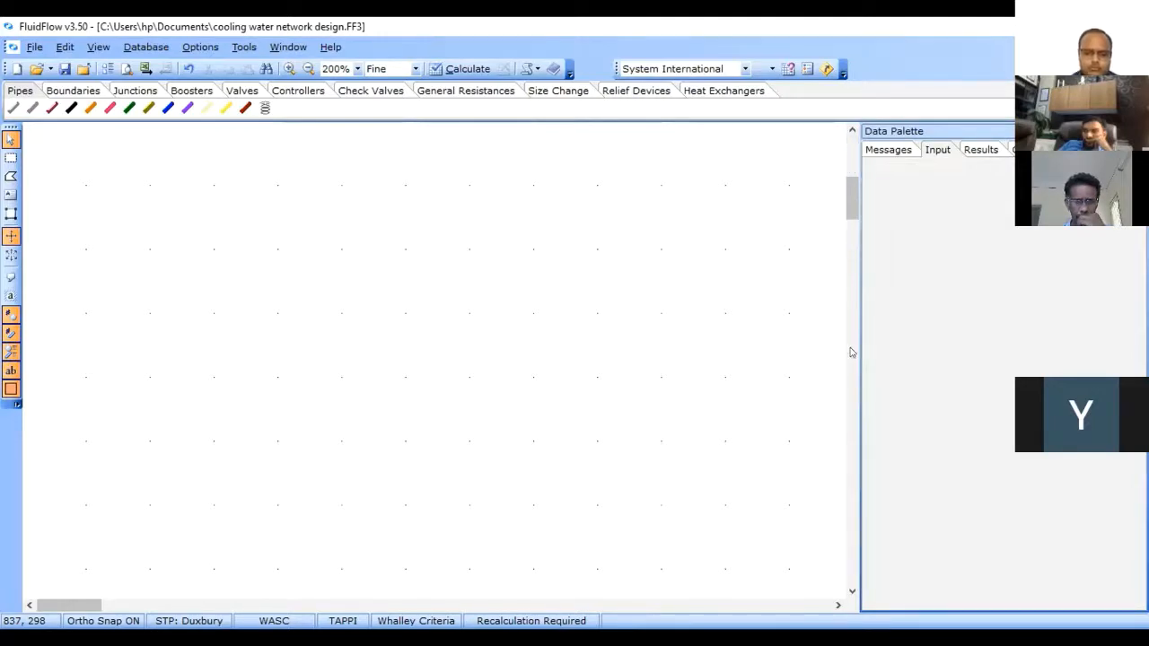
click(851, 353)
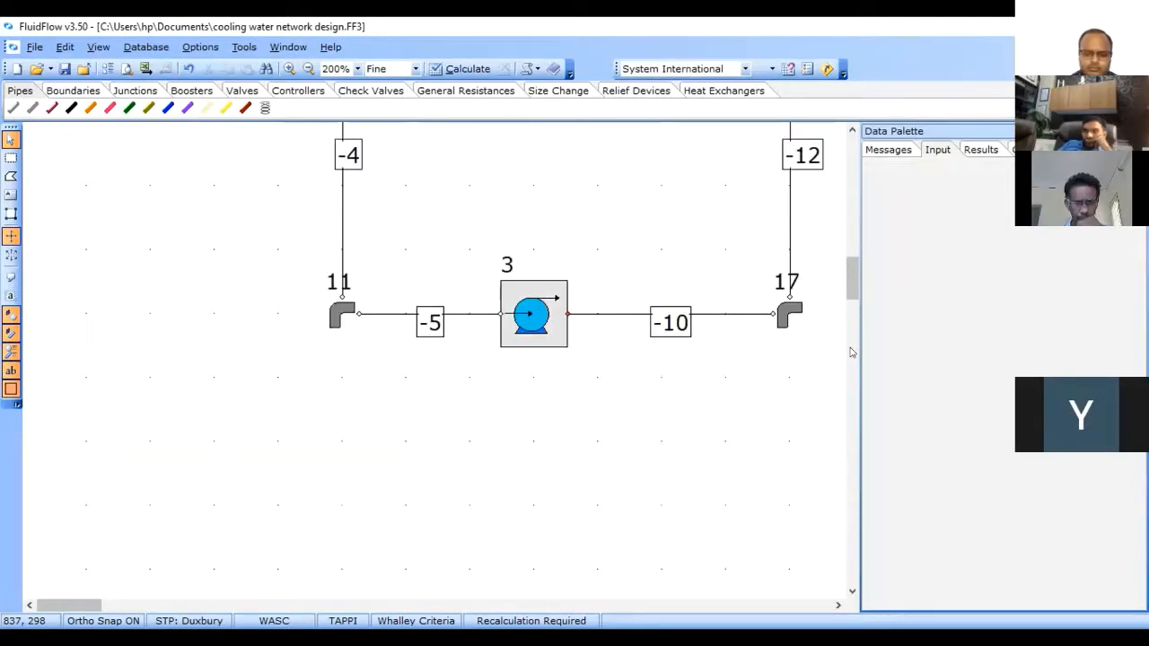
click(850, 172)
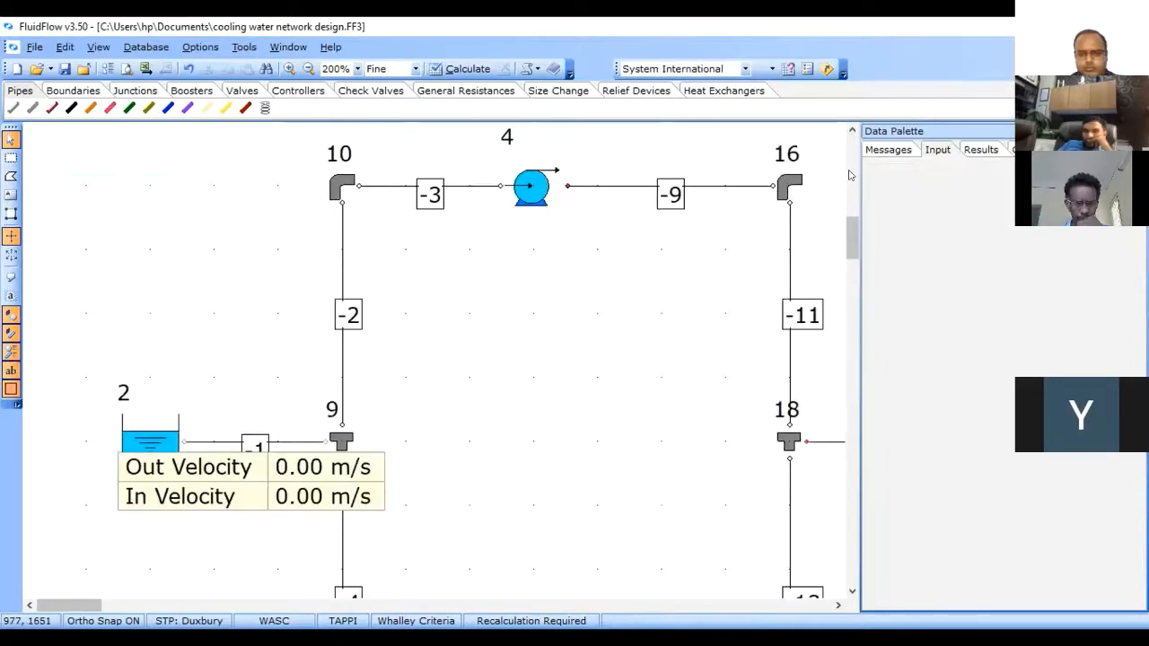
click(151, 438)
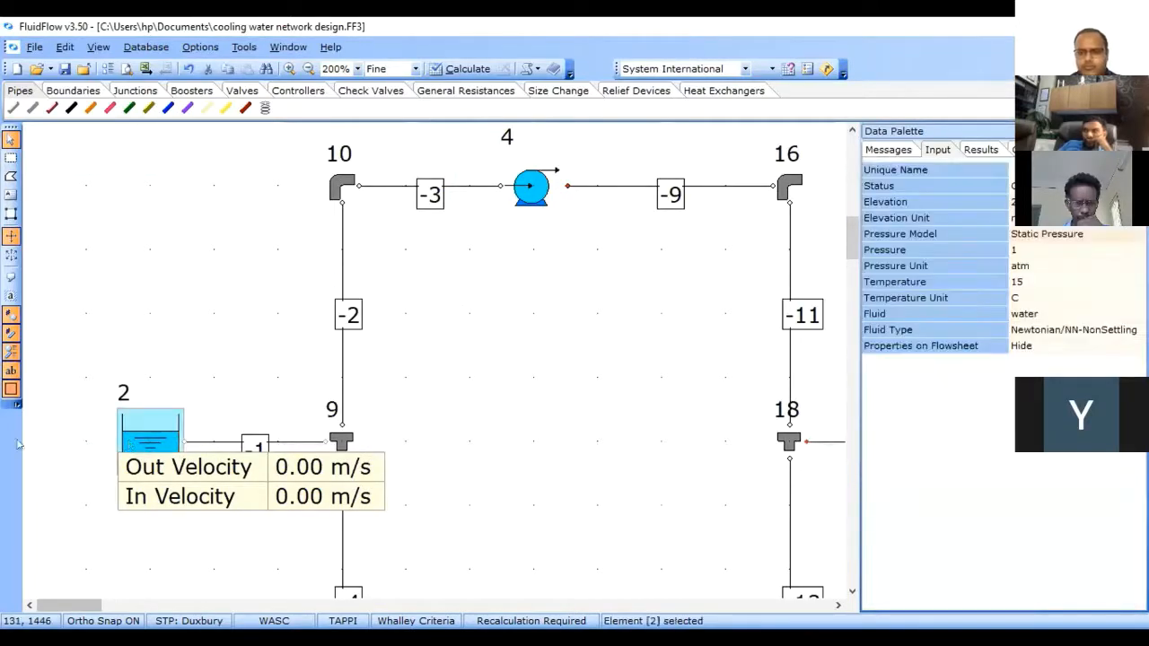
drag(17, 444, 22, 443)
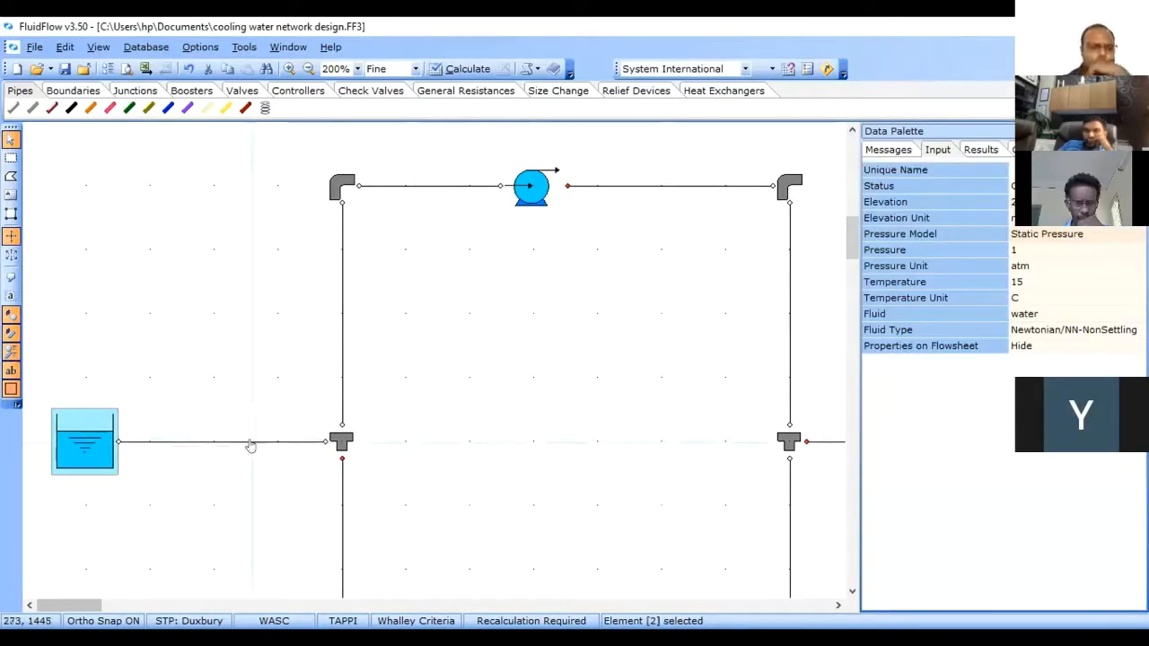
click(218, 354)
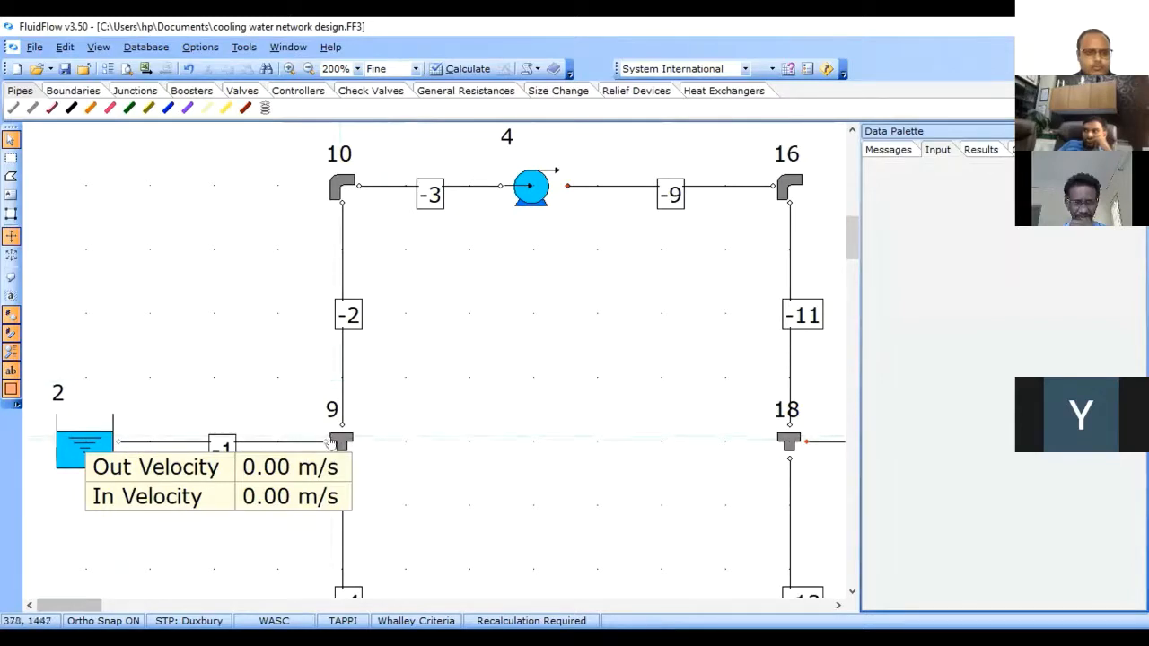
Step: Hide the flowsheet properties of pipe -1 between the reservoir and the suction tee, and clear the selection
click(289, 442)
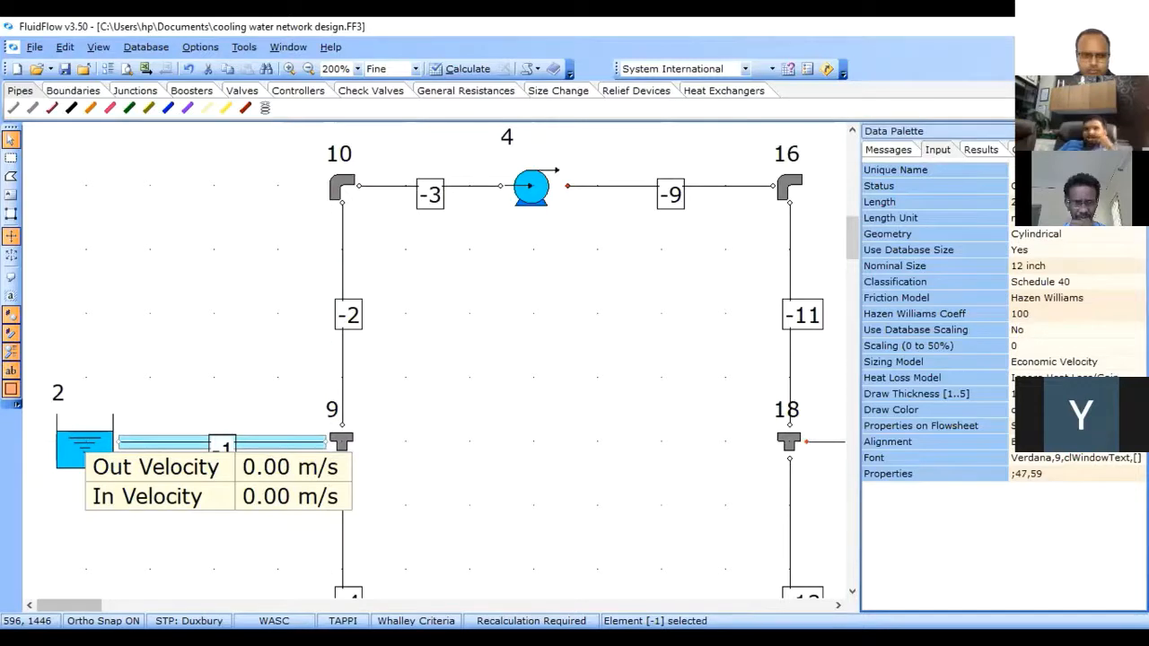
click(1060, 425)
click(1060, 442)
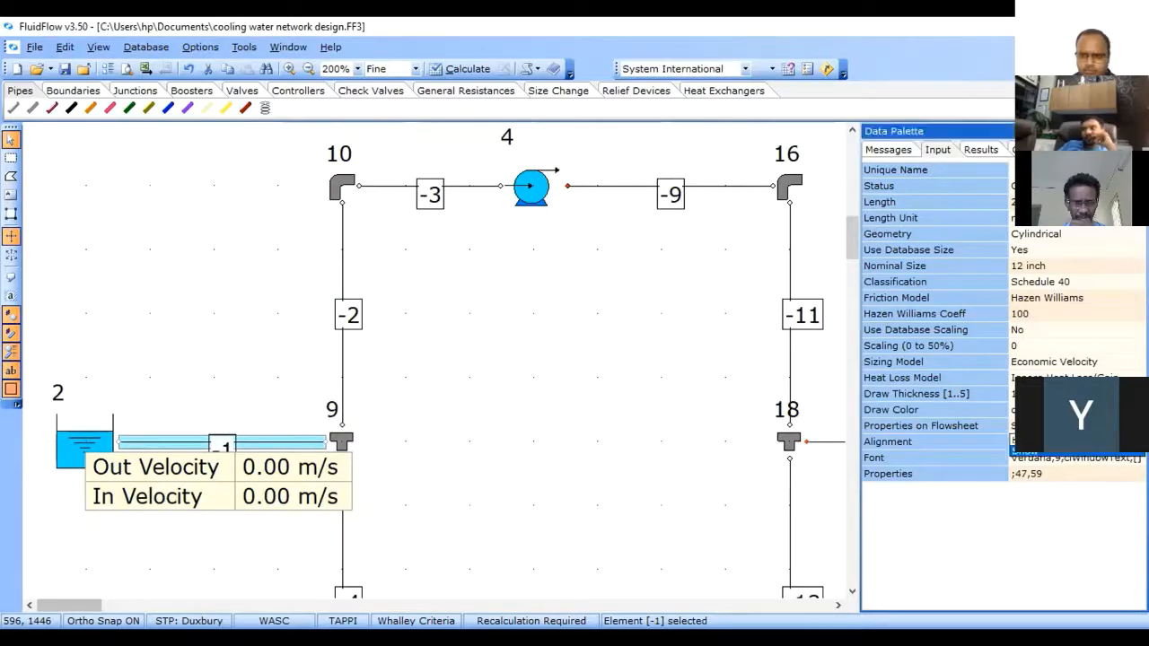
click(1060, 440)
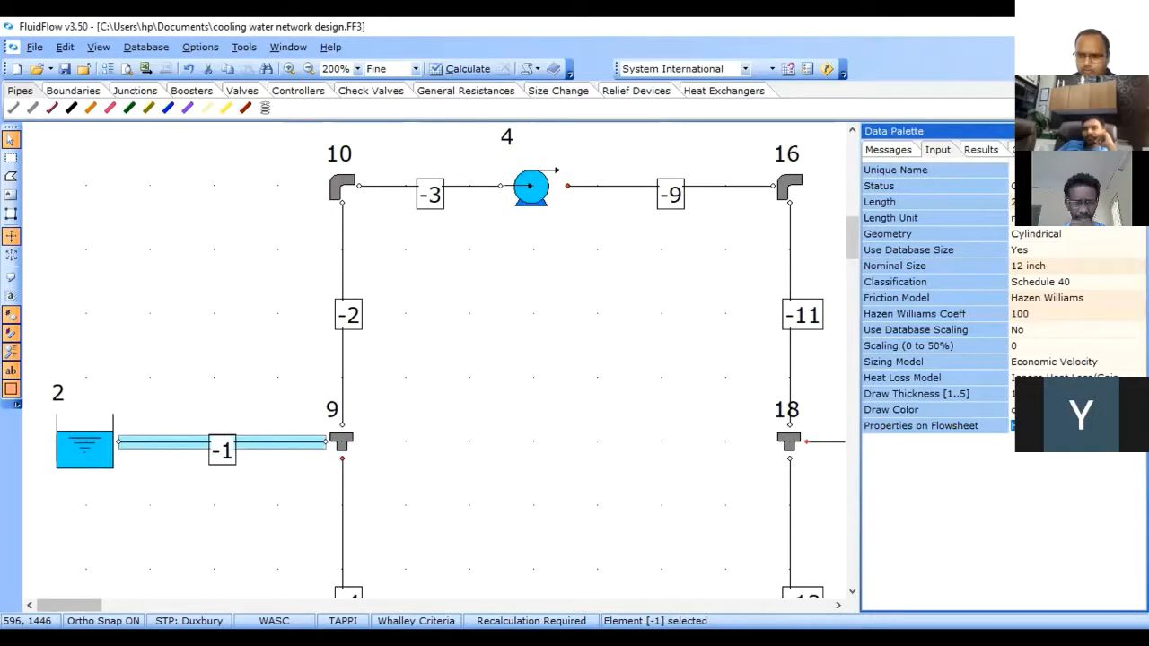
click(440, 405)
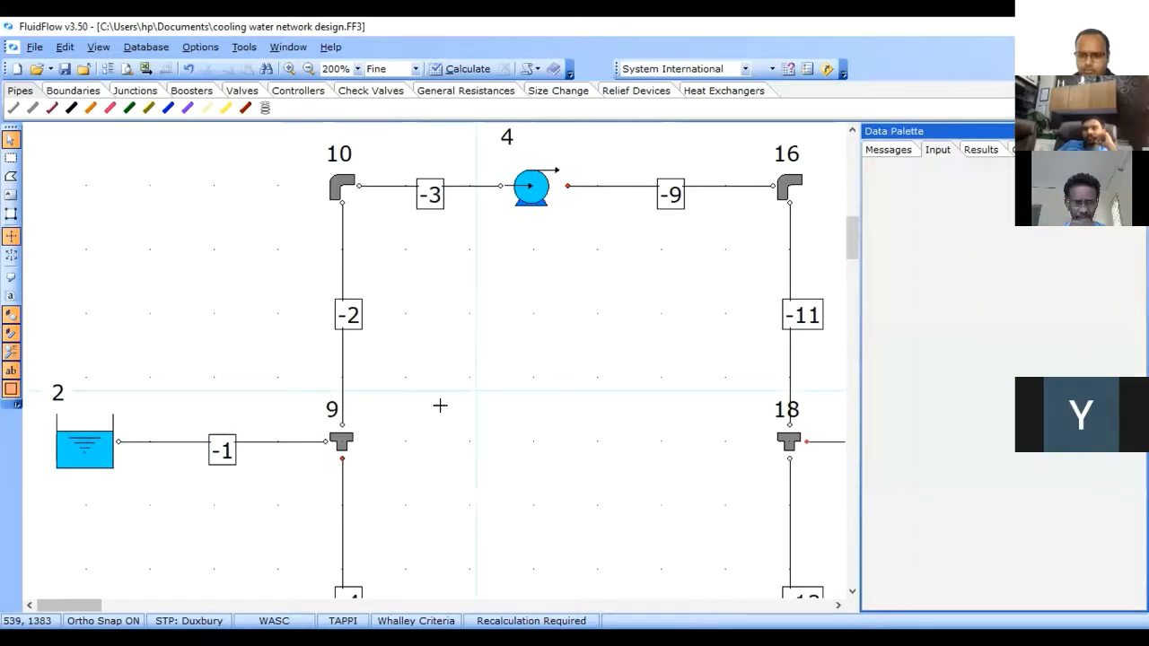
Step: Examine the input properties of suction tee 9, especially which pipe is defined as its branch
click(334, 440)
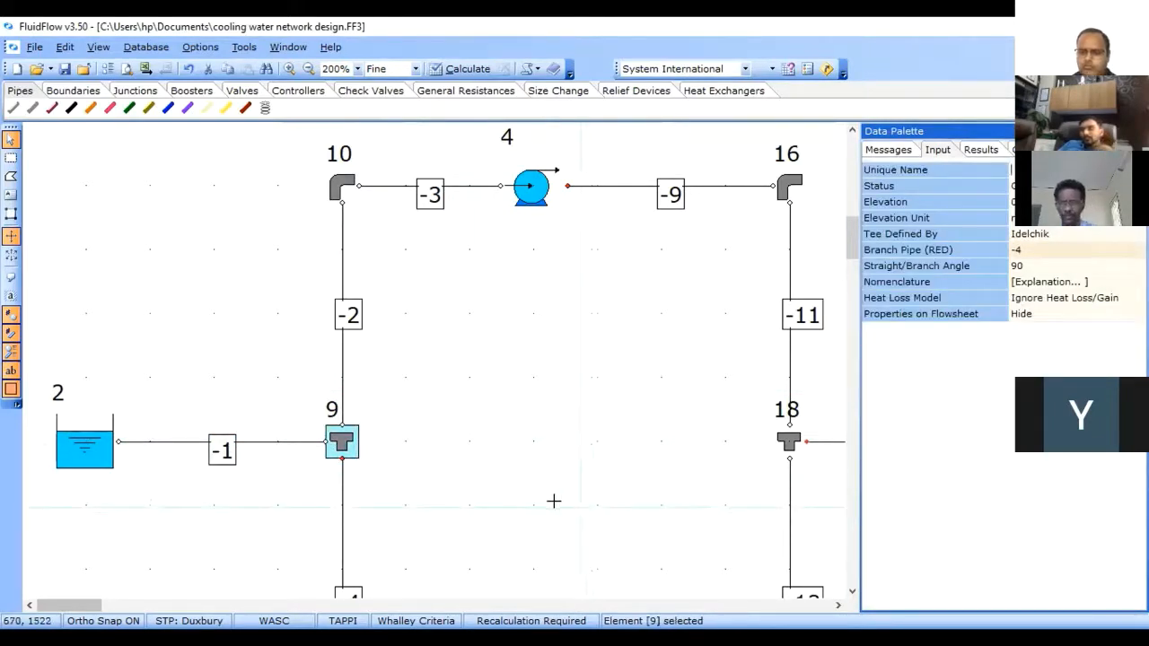
click(404, 472)
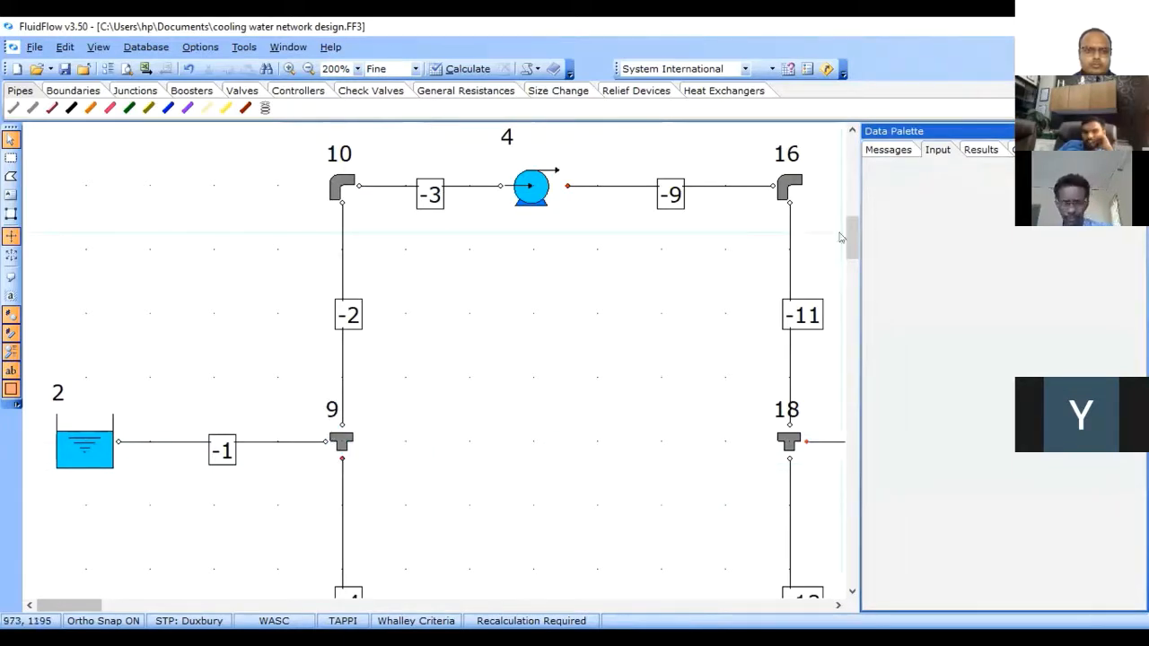
drag(853, 248, 853, 251)
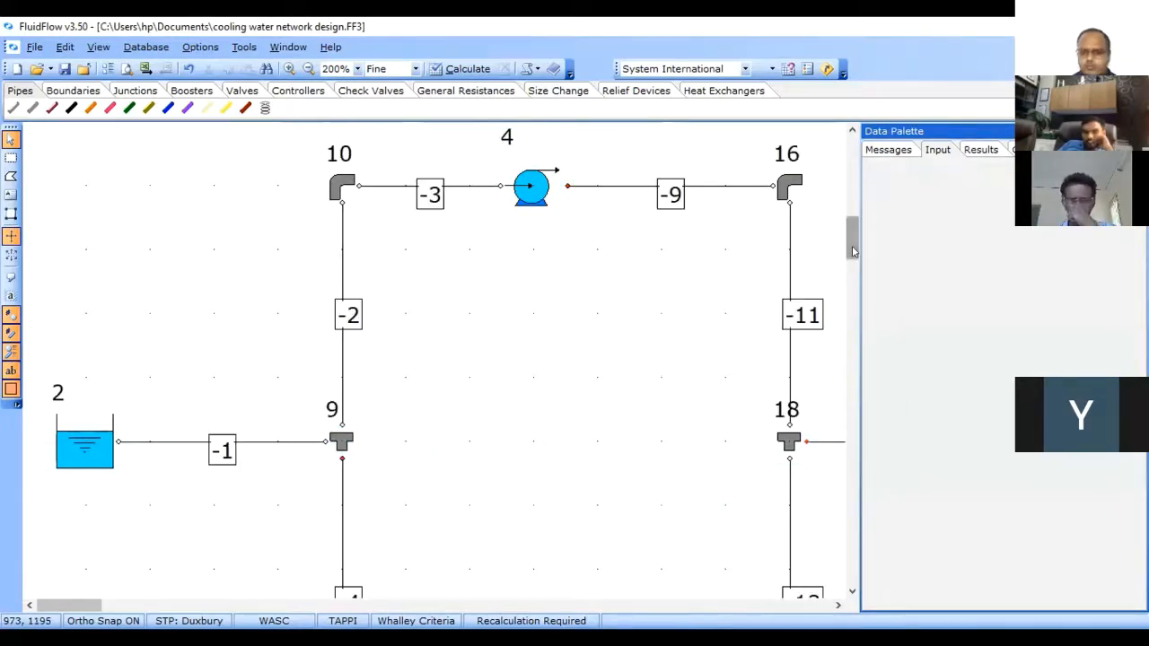
click(853, 590)
click(852, 591)
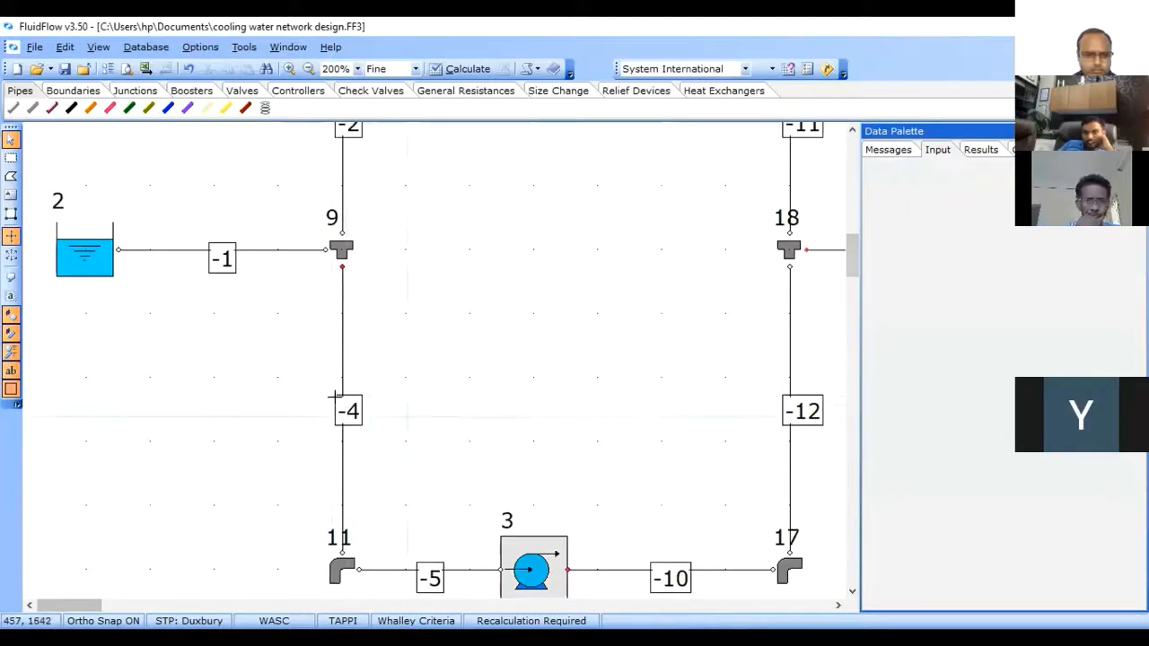
click(341, 250)
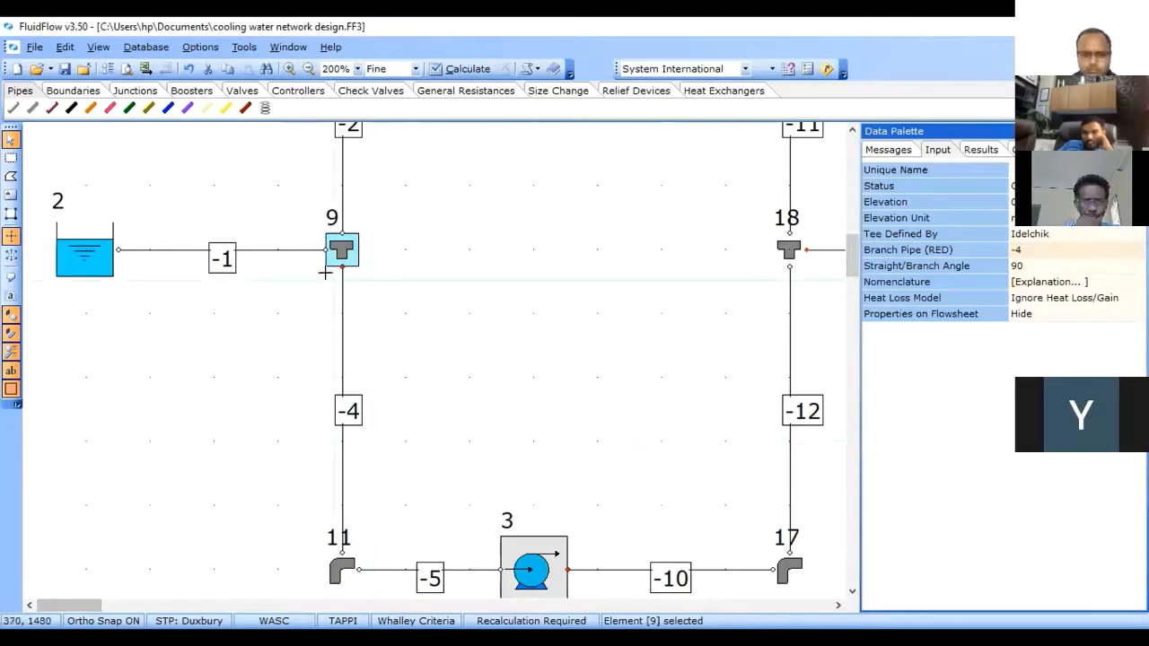
click(1029, 252)
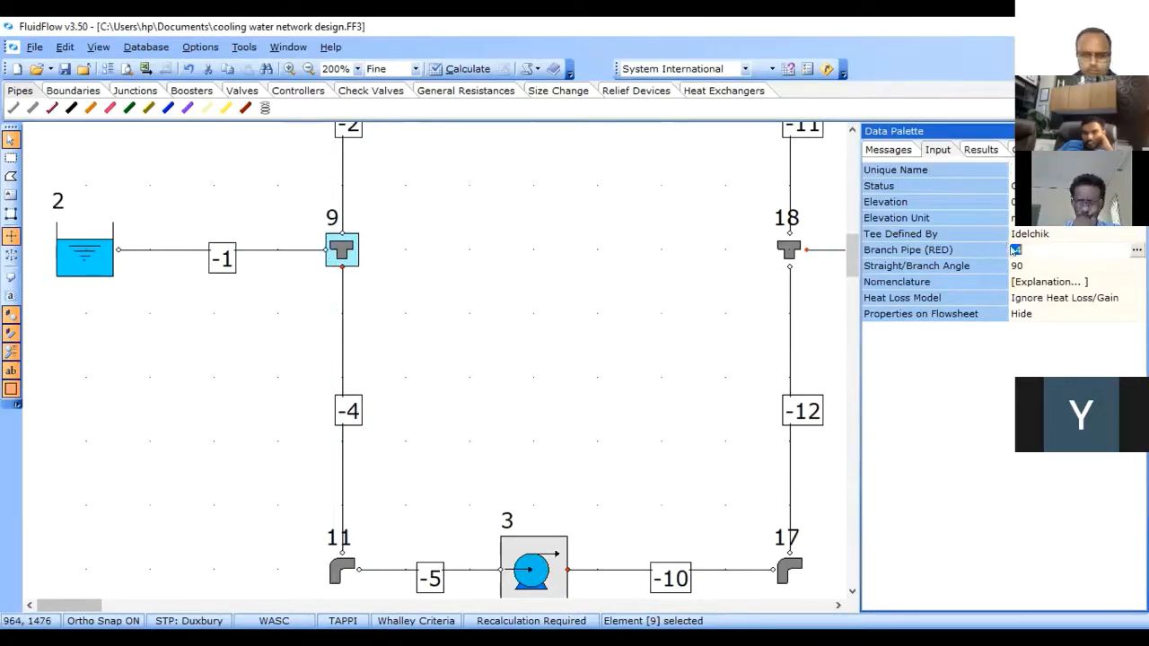
click(372, 243)
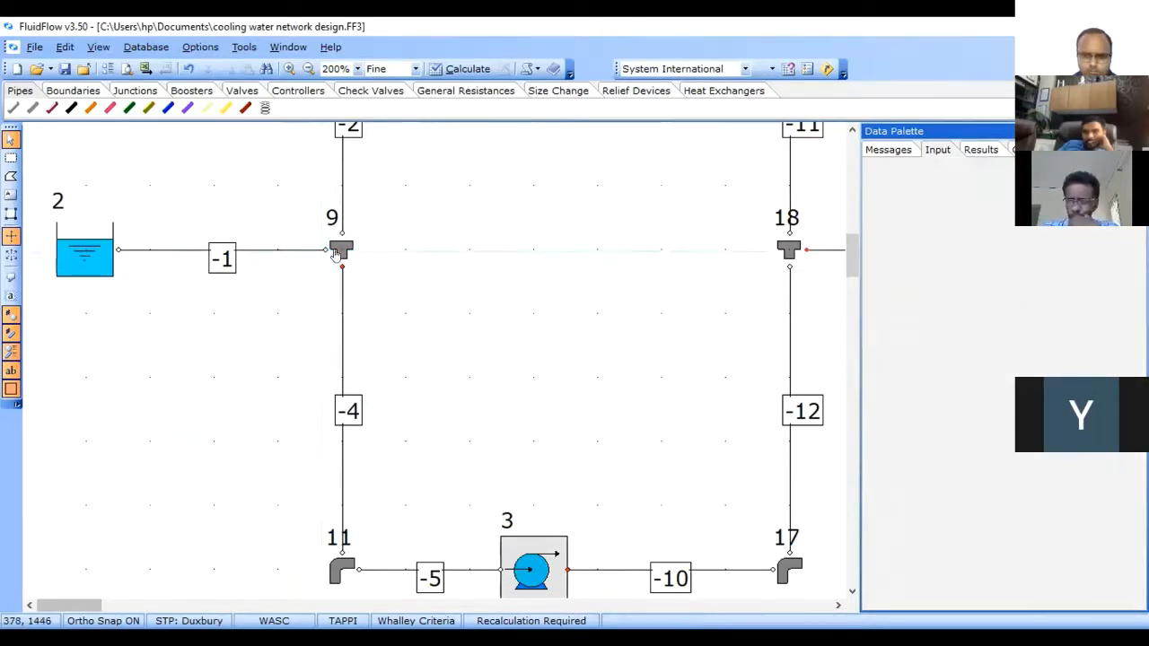
Step: Read the nomenclature explanation of tee 9 for converging and diverging junctions, and close it
click(334, 248)
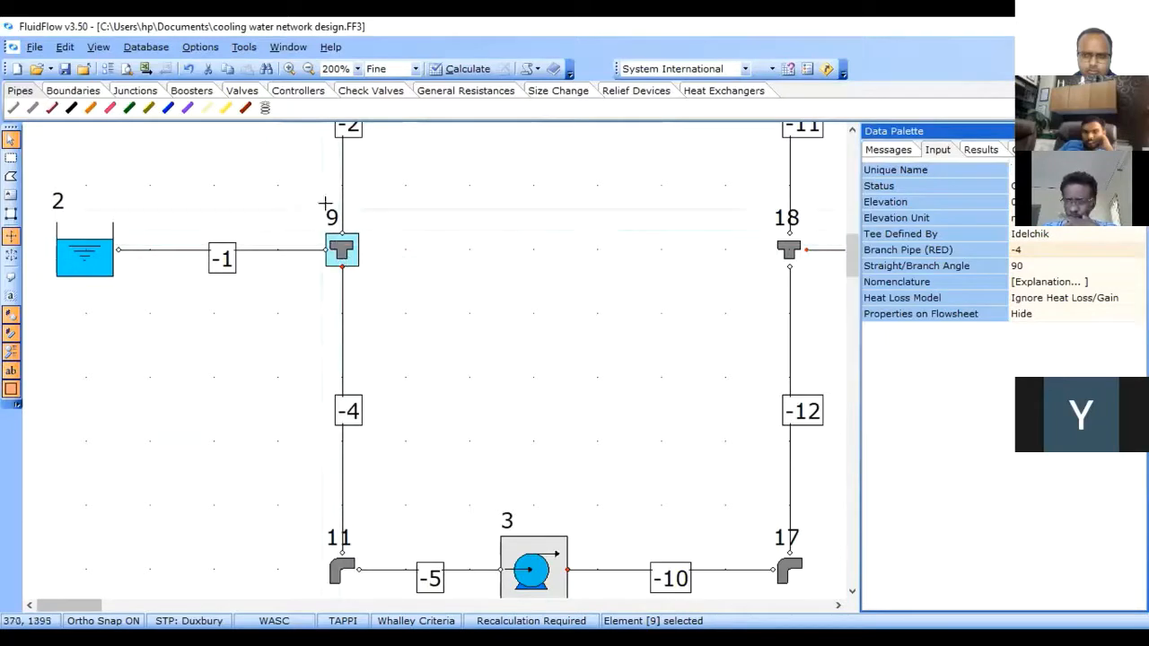
click(1054, 282)
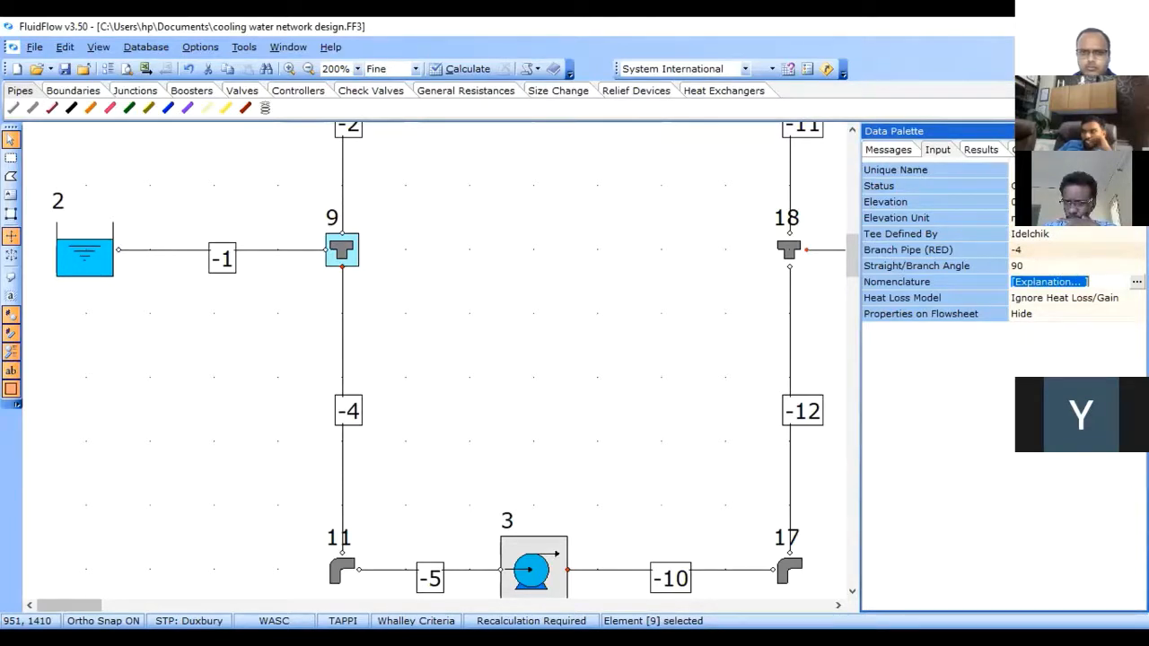
click(1137, 282)
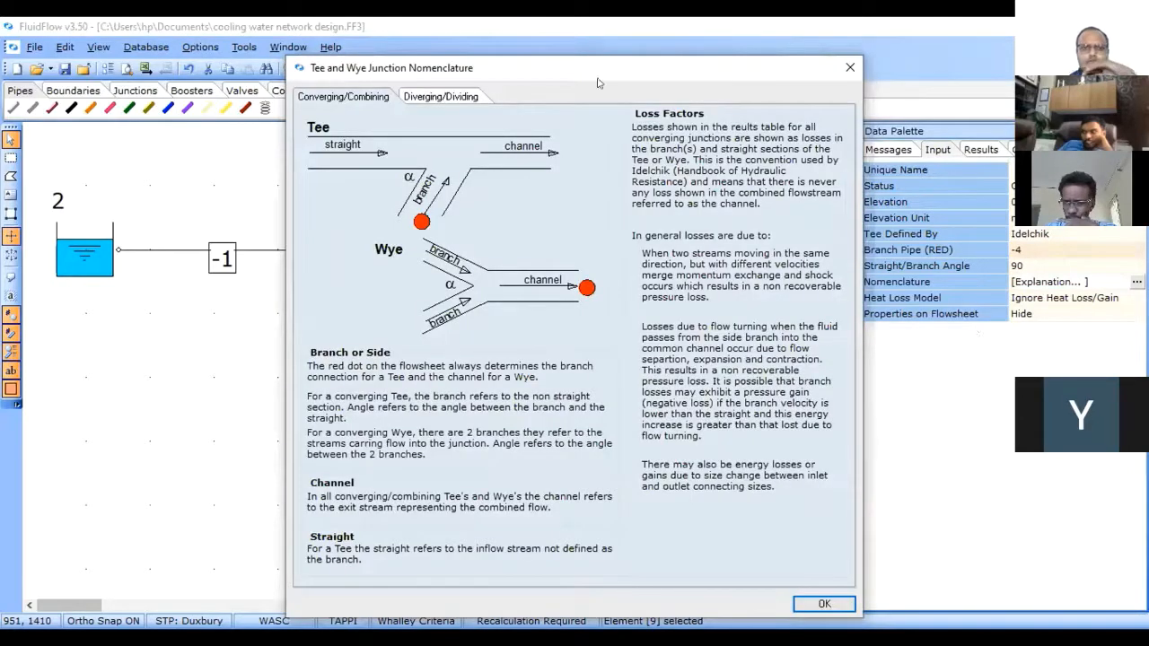
drag(556, 78, 789, 78)
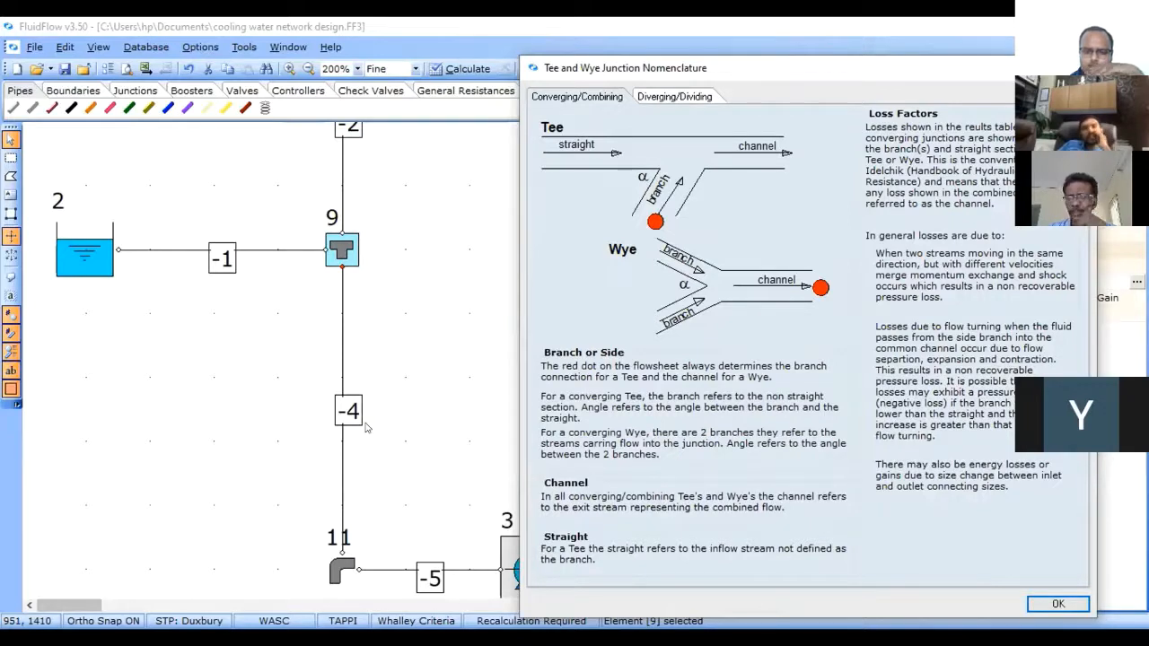
click(669, 99)
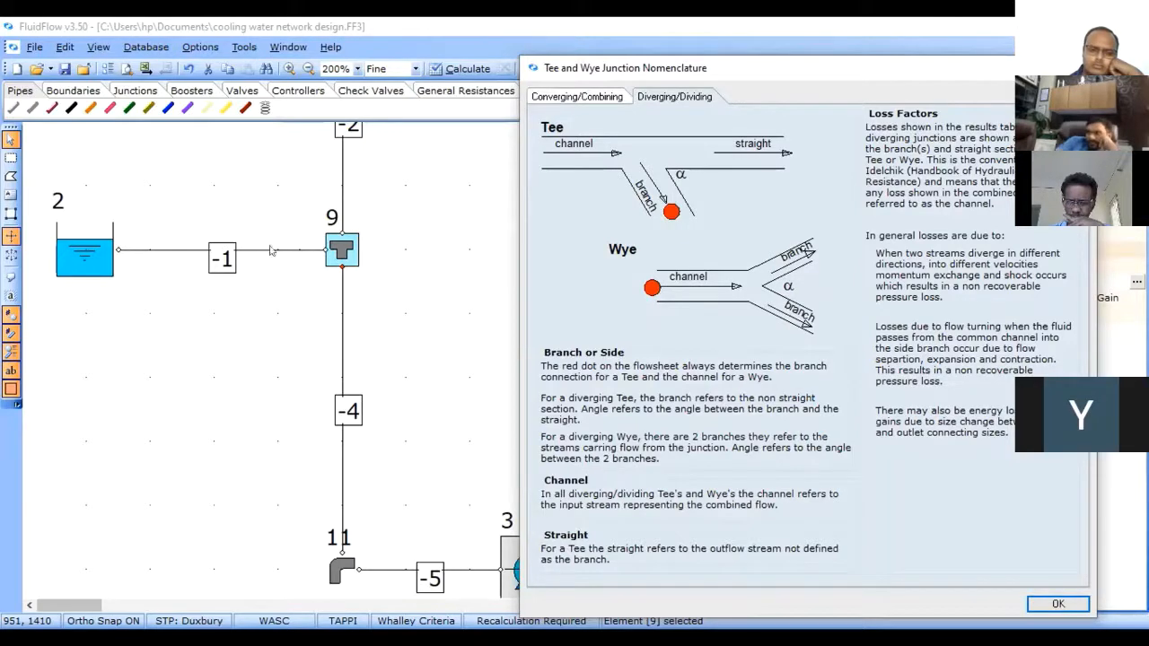
click(1044, 604)
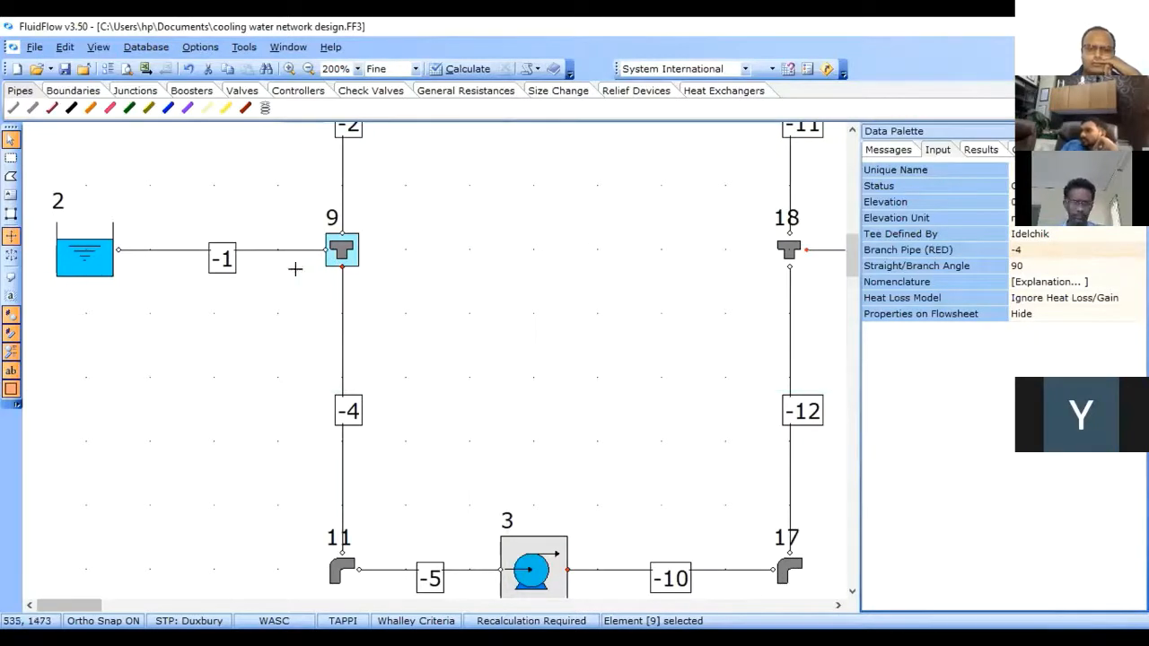
Step: Set the branch pipe of suction tee 9 to -1, the reservoir line, and check the tee's properties again
click(1071, 248)
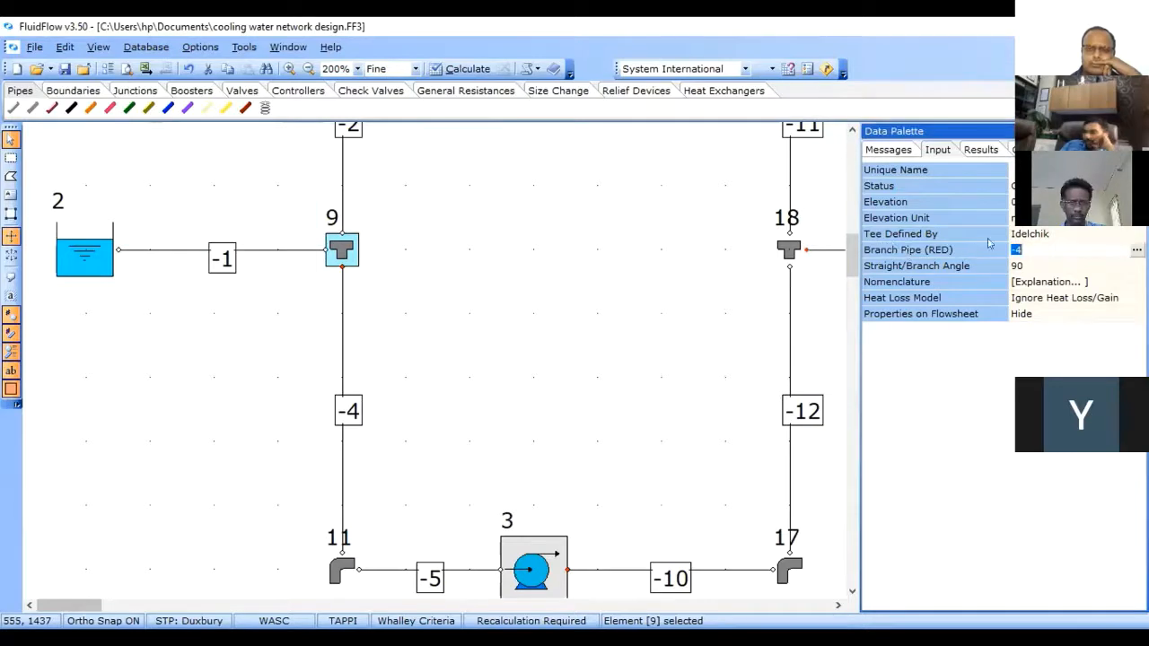
click(1137, 250)
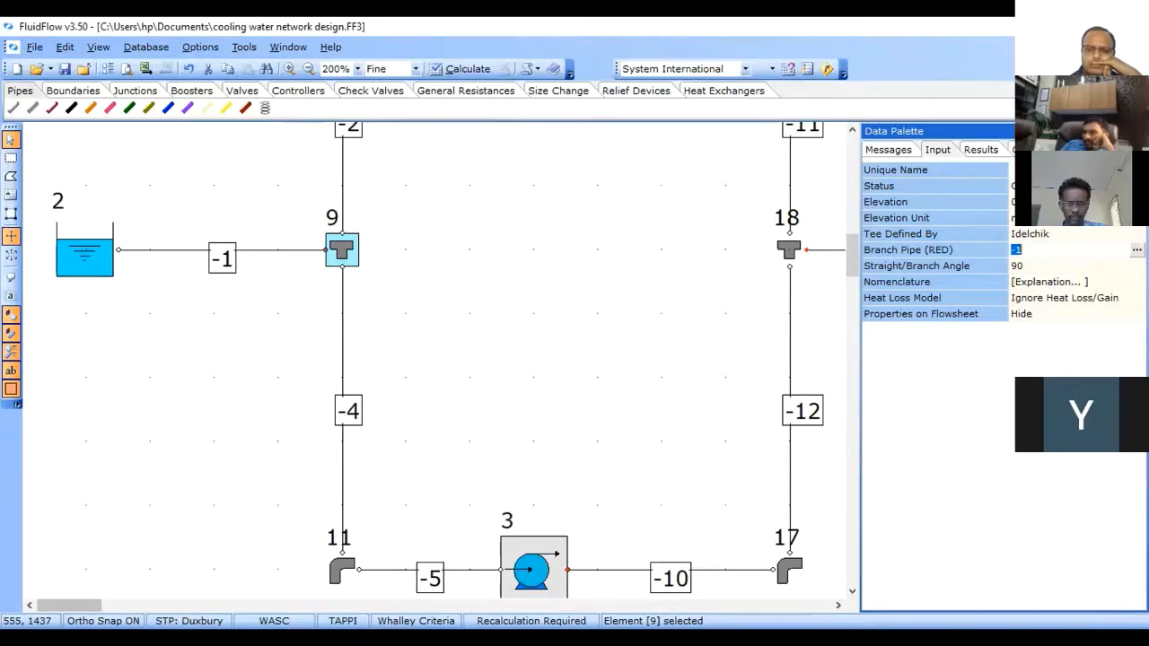
click(242, 202)
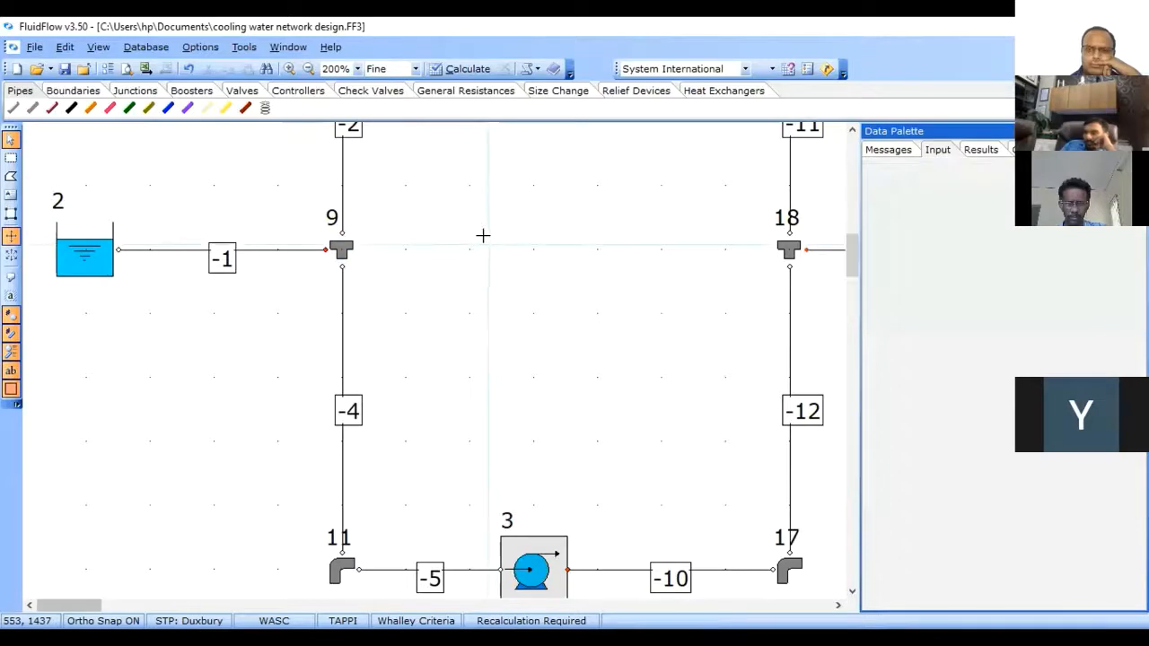
click(345, 255)
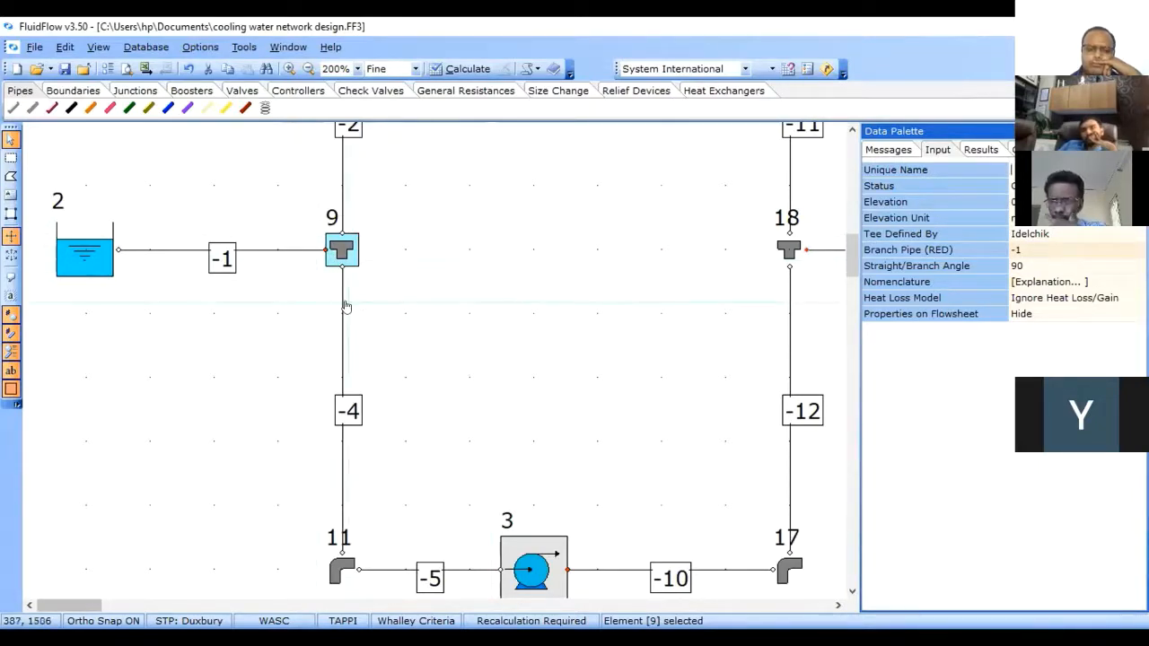
Step: Review the branch pipe of discharge tee 18 against the converging junction nomenclature, and clear the selection
click(837, 606)
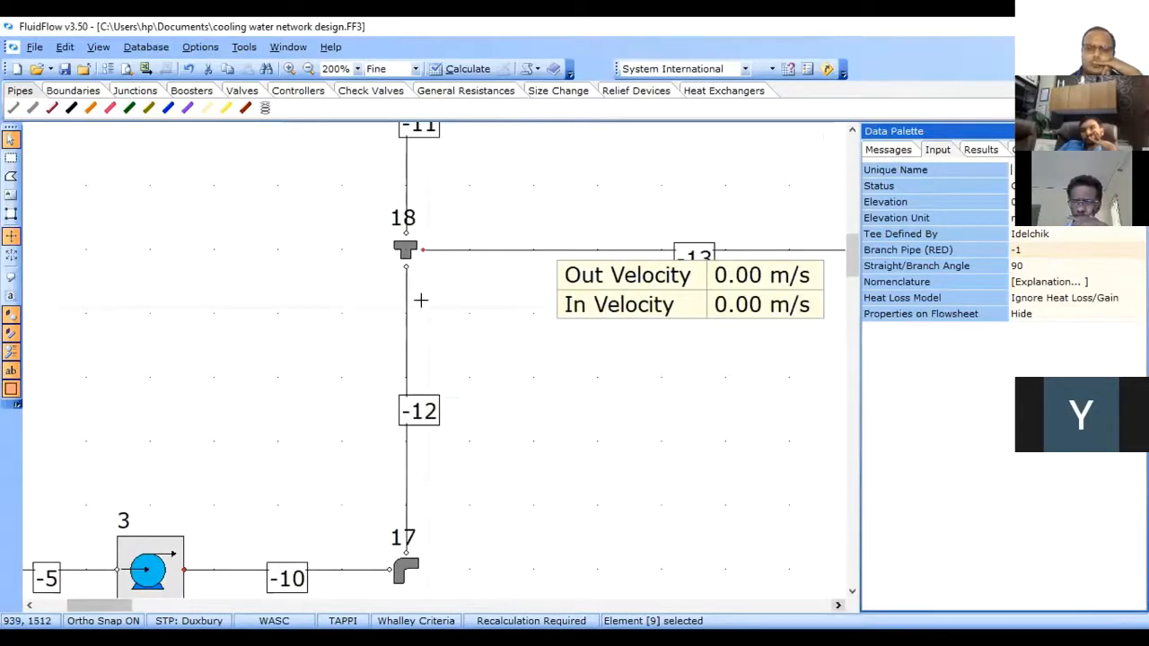
click(405, 250)
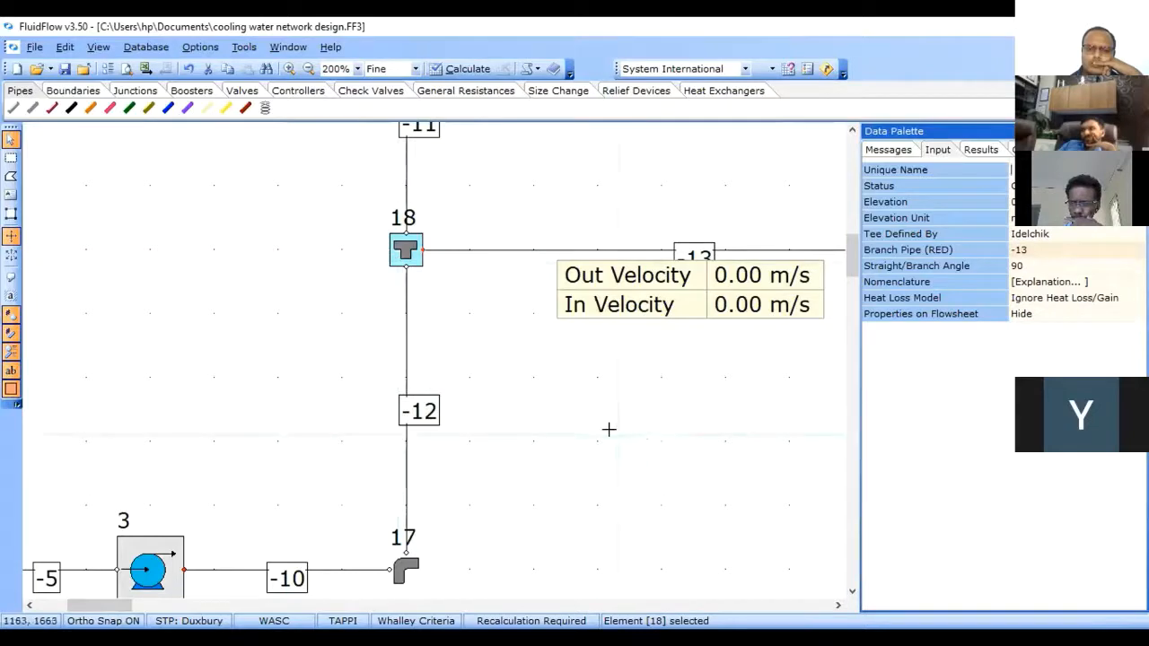
click(1095, 284)
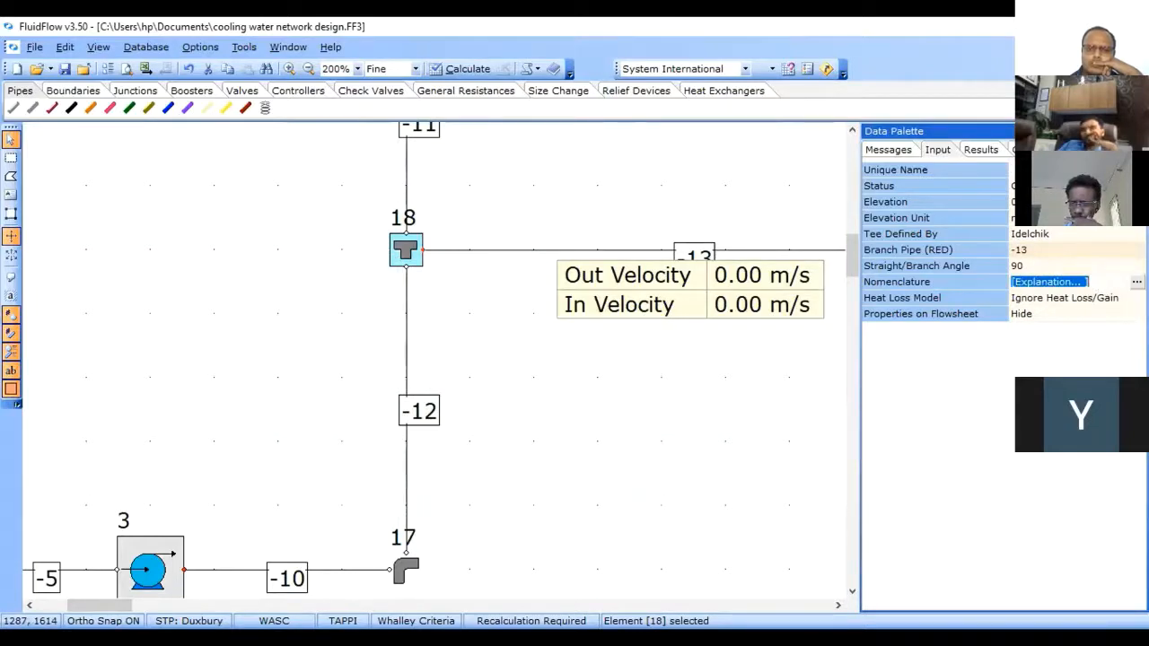
click(1086, 282)
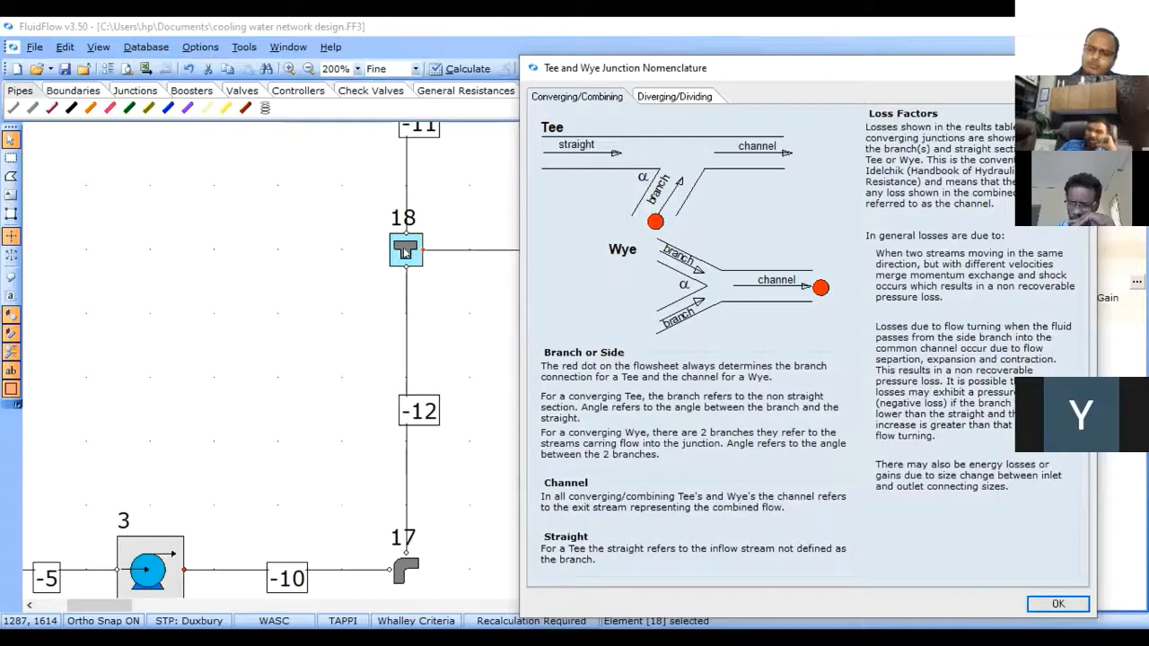
drag(640, 79, 811, 84)
drag(554, 238, 554, 238)
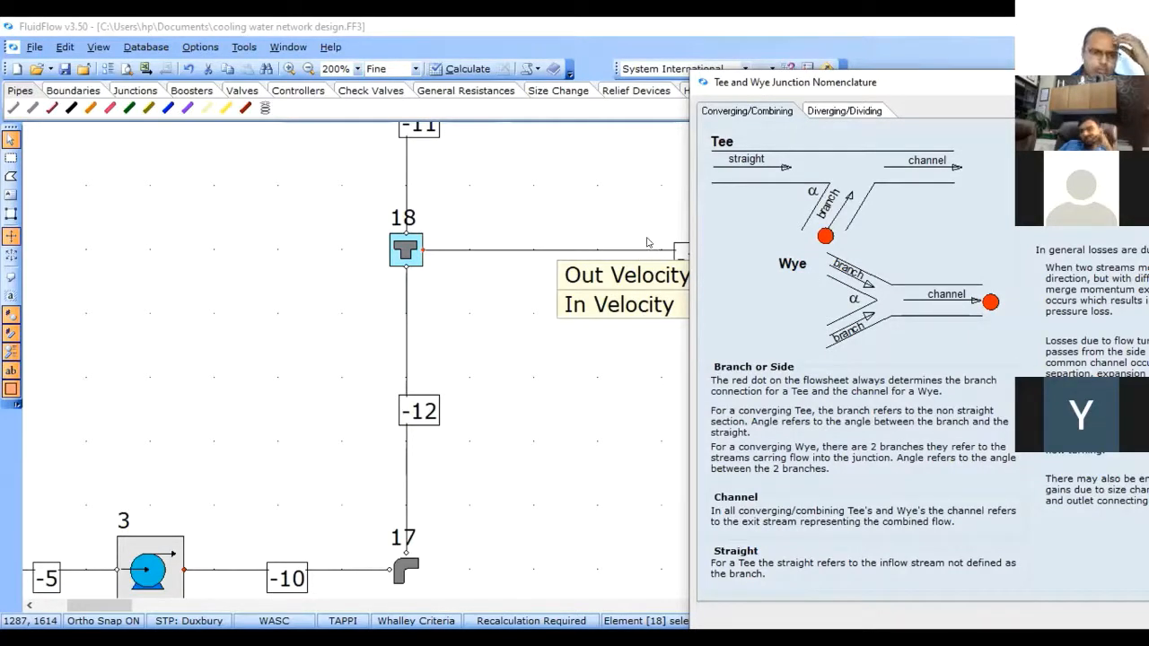
drag(985, 87, 757, 122)
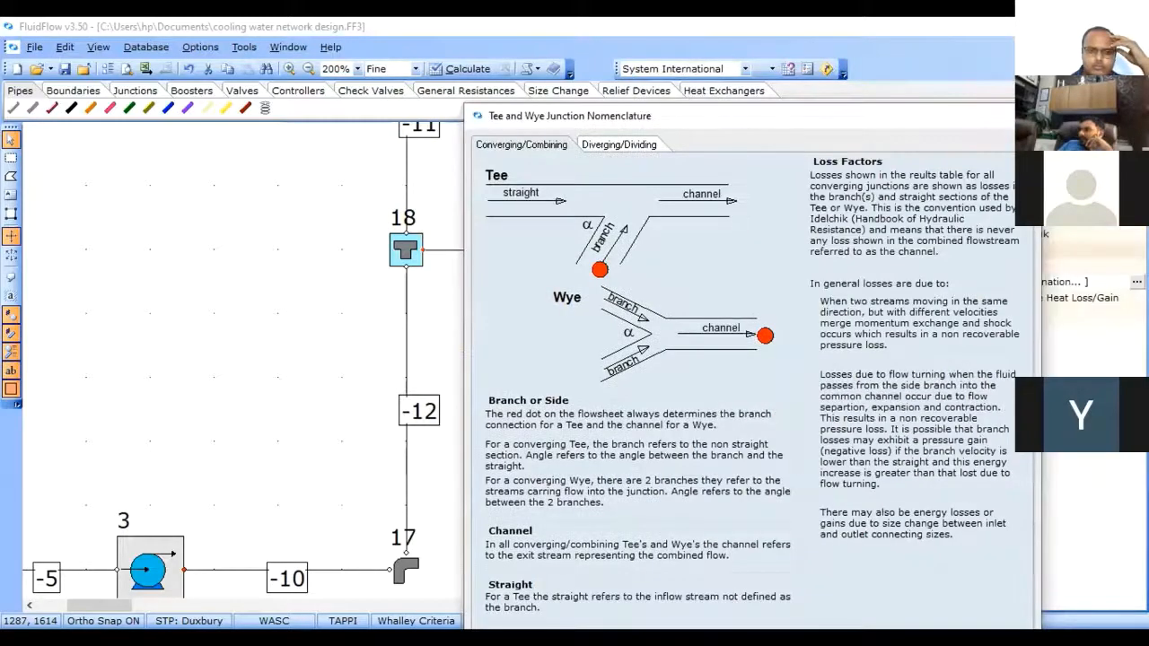
key(Escape)
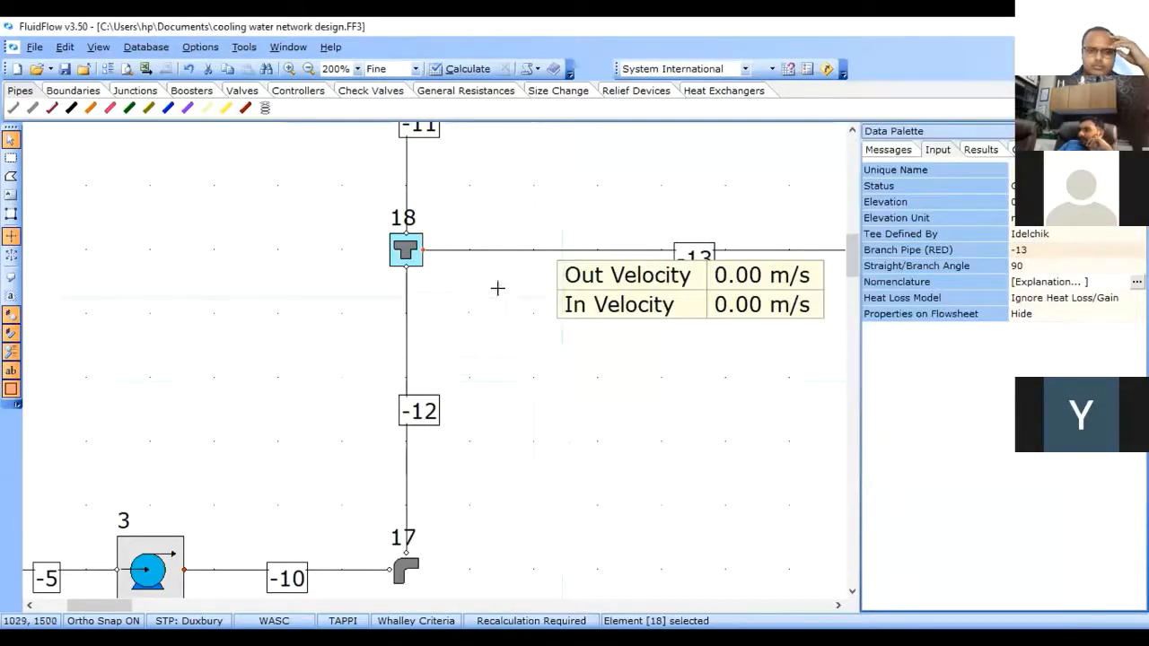
click(617, 581)
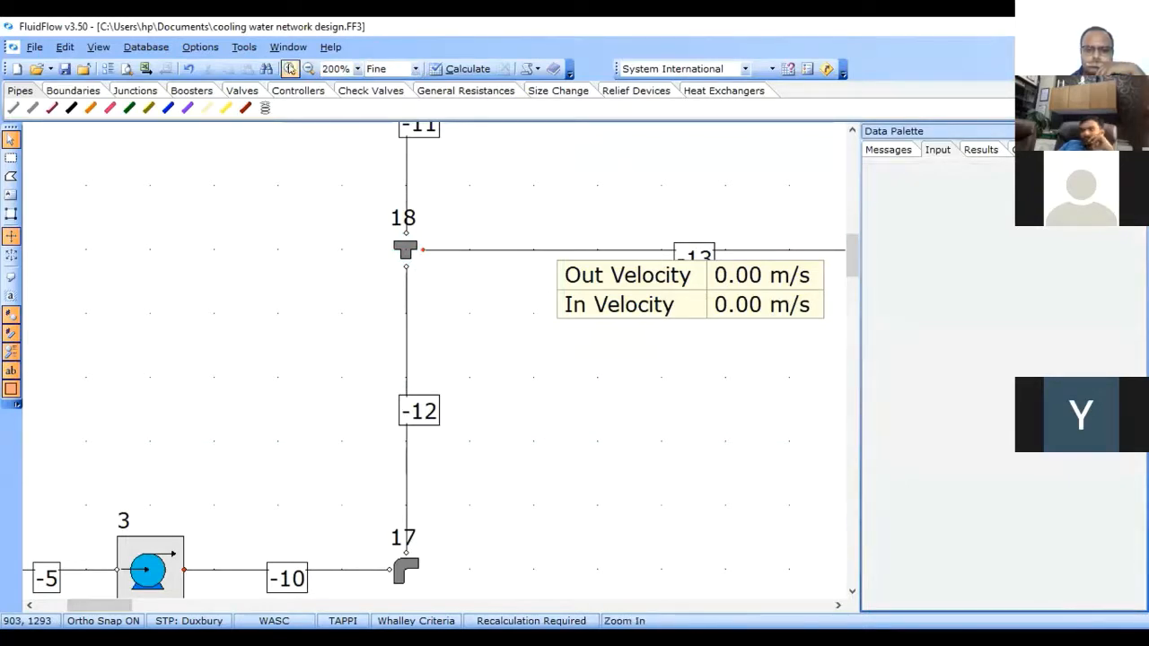
Step: Move elbow 20 left of tee 21 and level with it, making pipe -14 horizontal, and check pipes -14 and -15
click(308, 69)
click(309, 70)
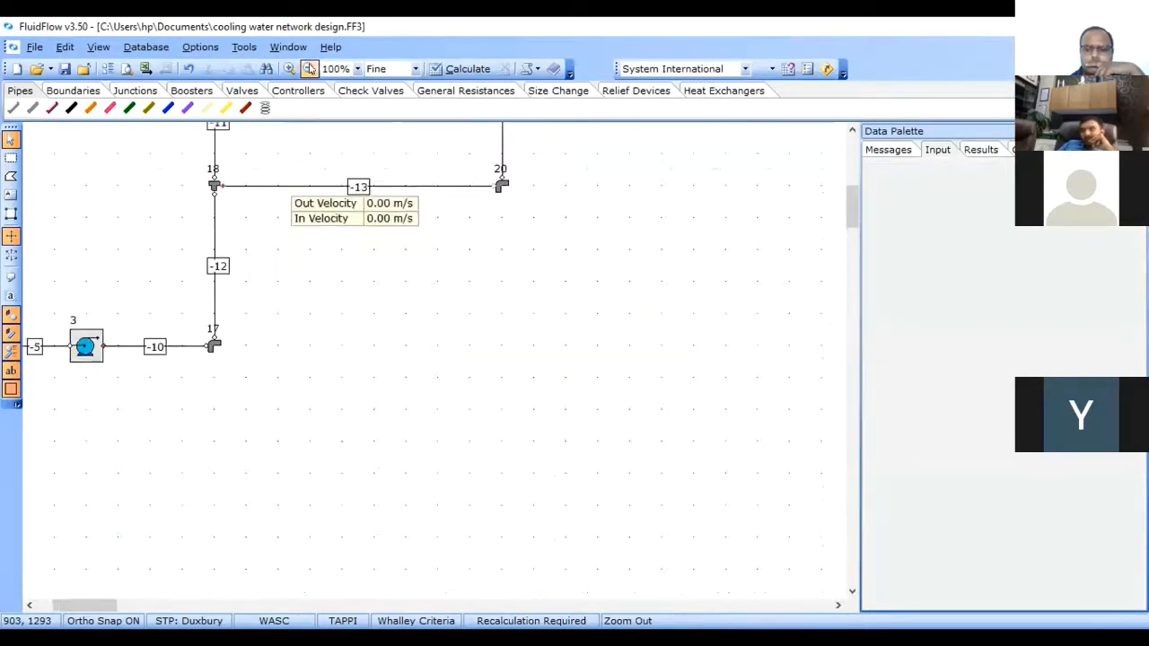
scroll(470, 264, up, 5)
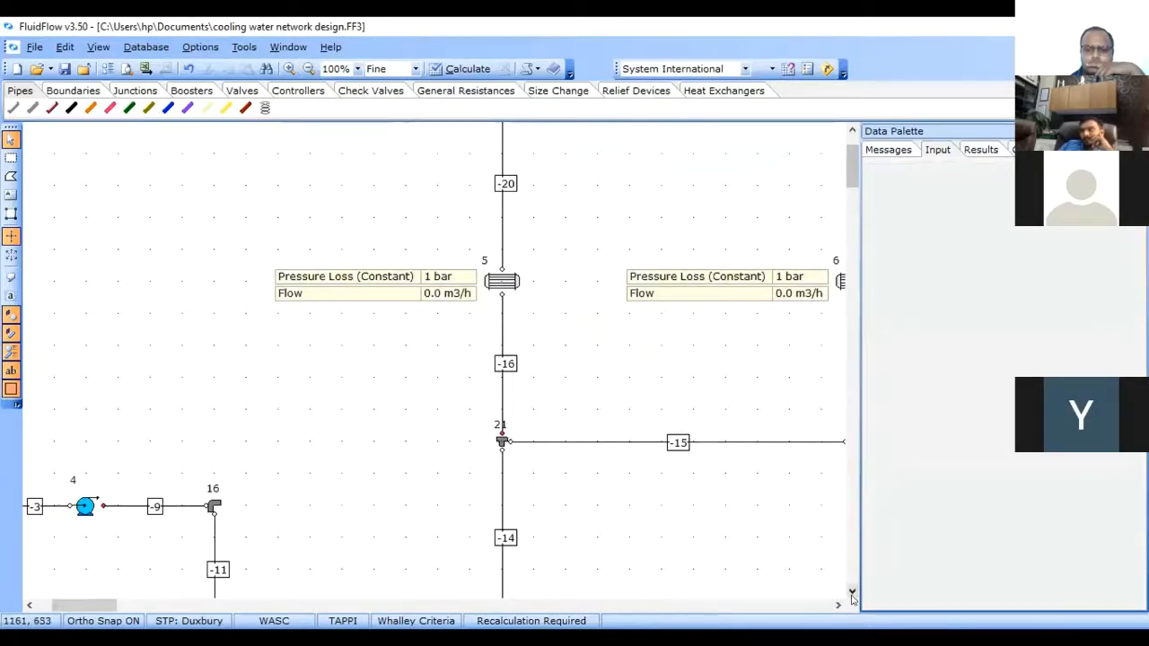
scroll(844, 579, down, 2)
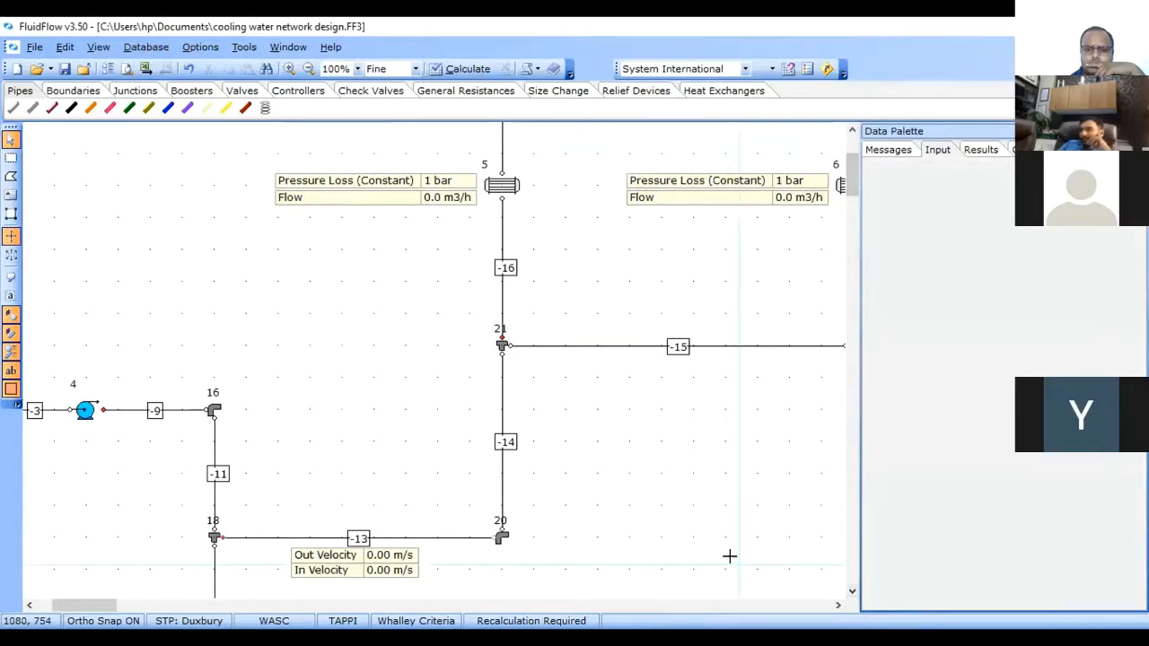
drag(501, 537, 343, 346)
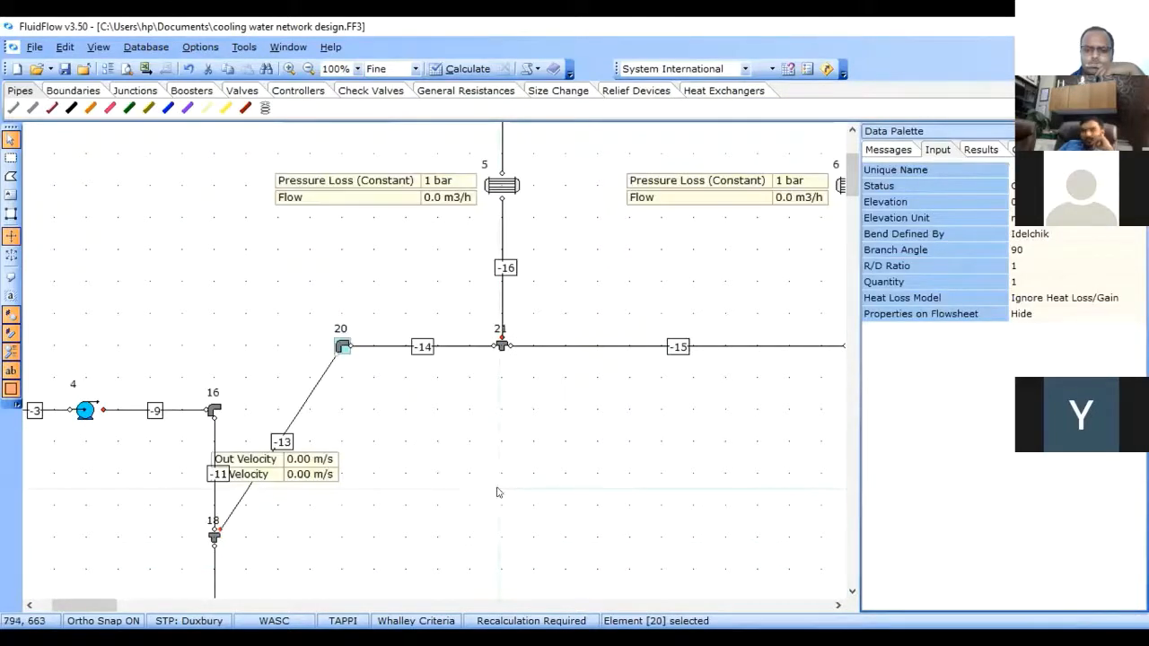
click(438, 349)
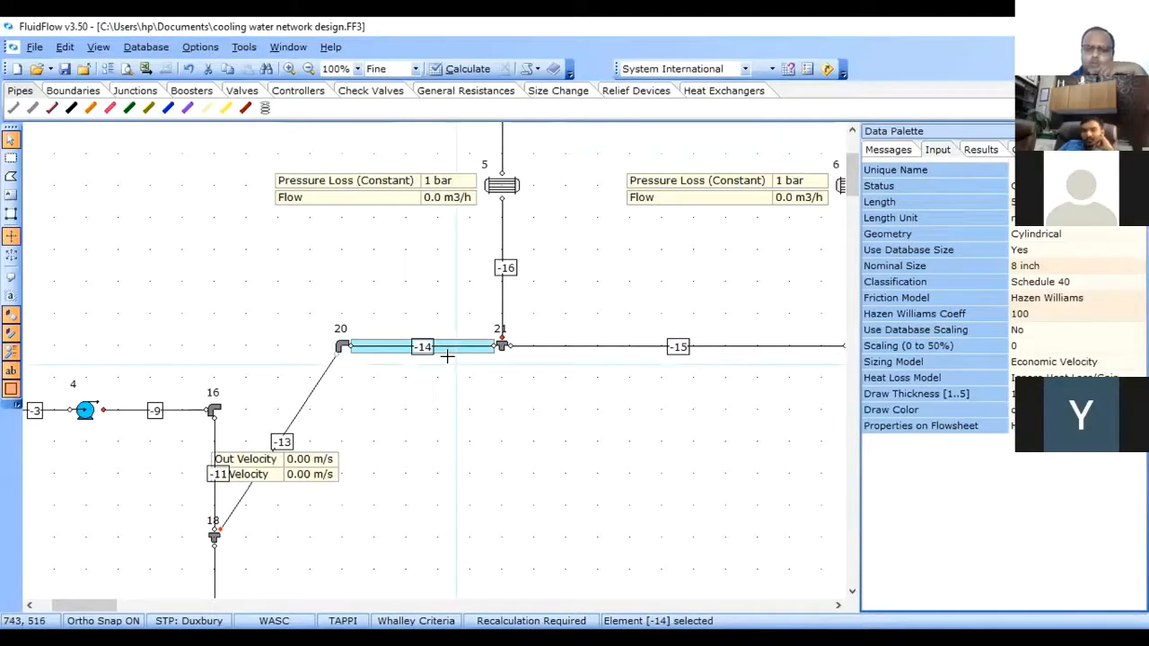
click(611, 349)
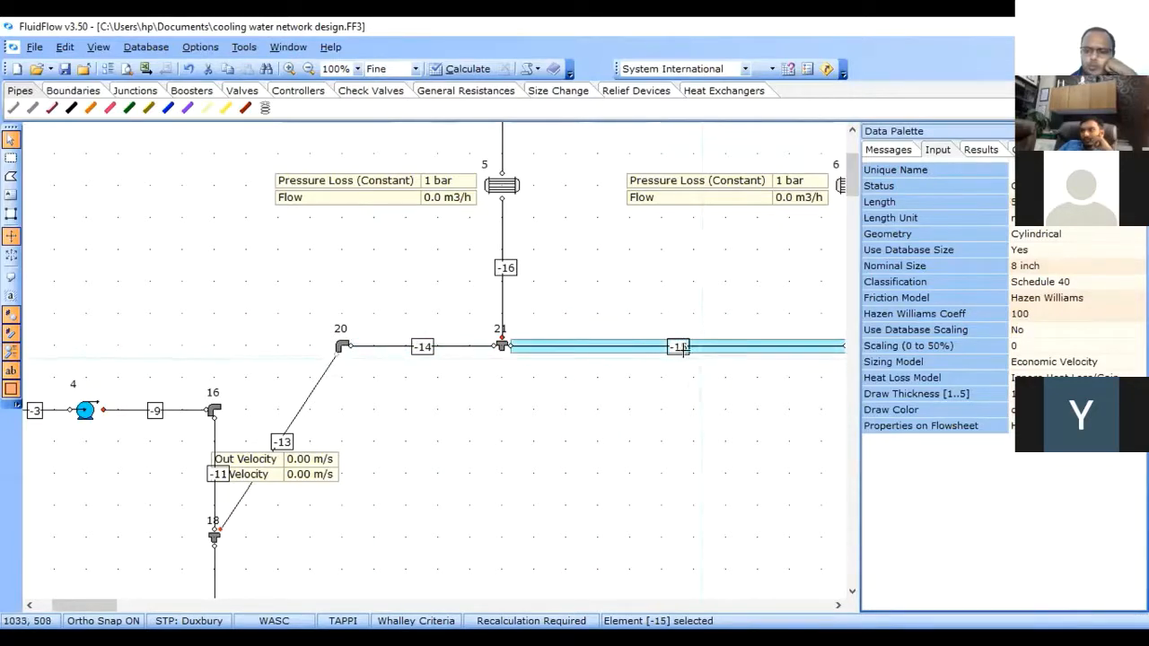
Step: Check pipe -16 and tee 21, and compare the tee's branch on the flowsheet with the diverging junction nomenclature
click(496, 297)
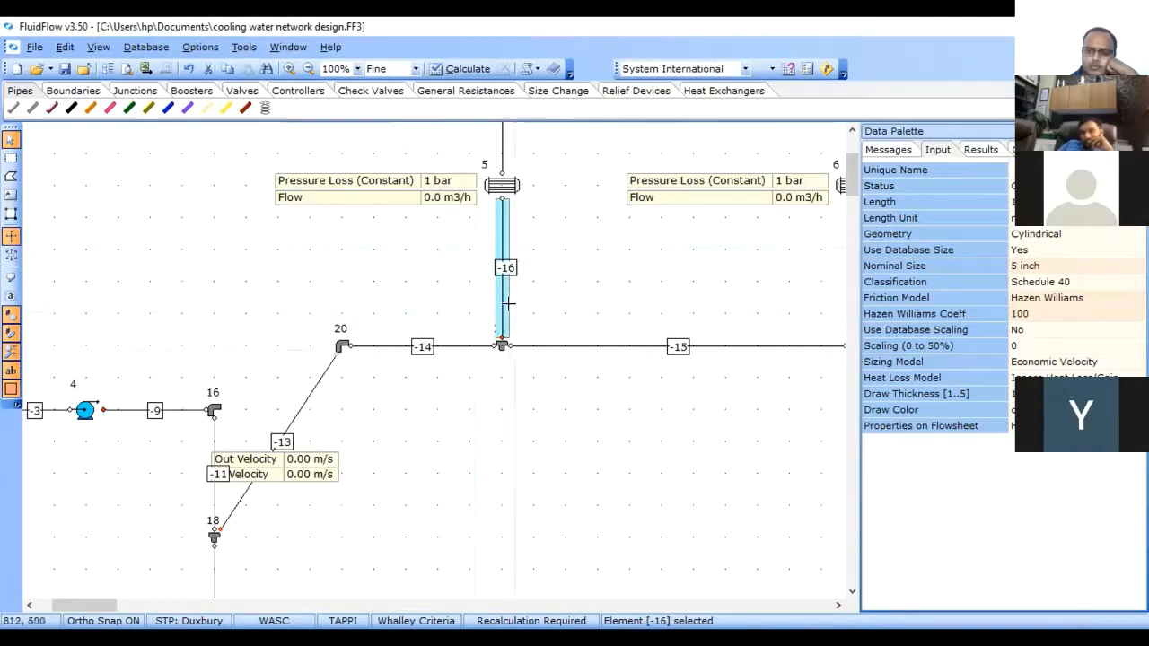
click(503, 348)
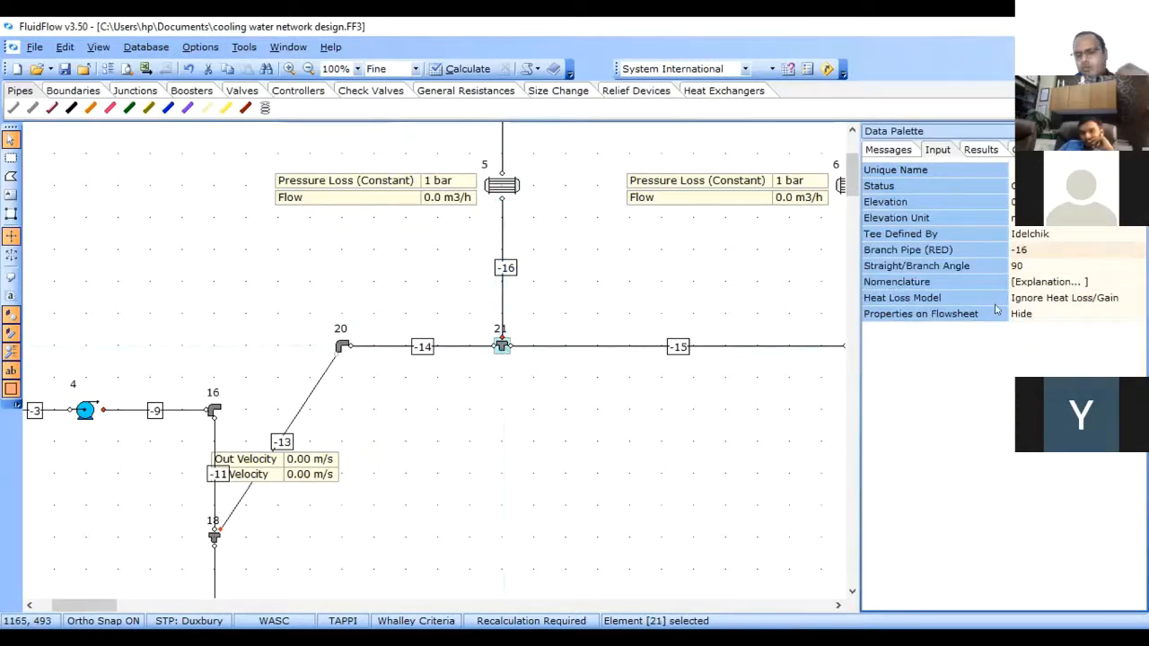
click(1087, 284)
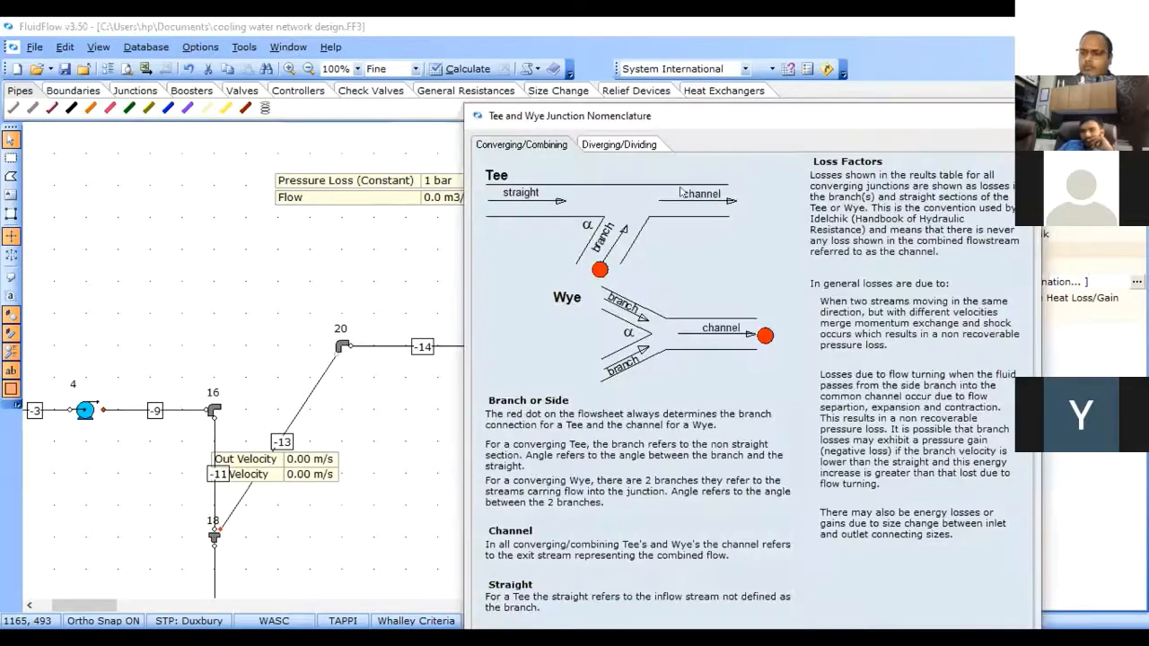
click(607, 146)
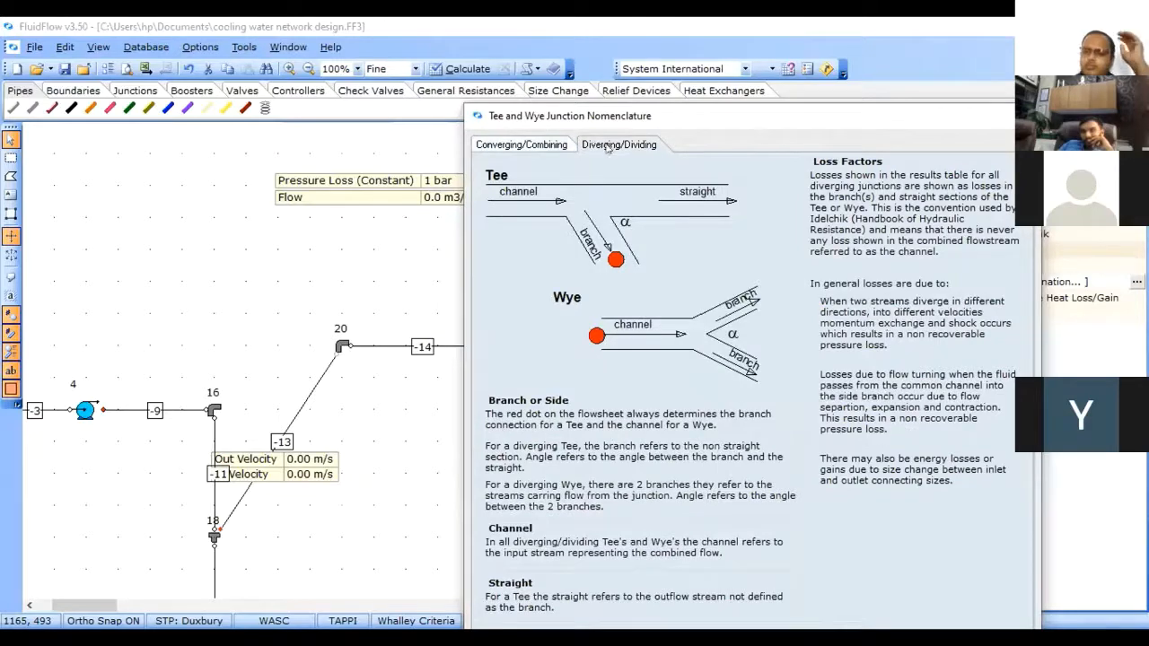
drag(709, 118, 888, 102)
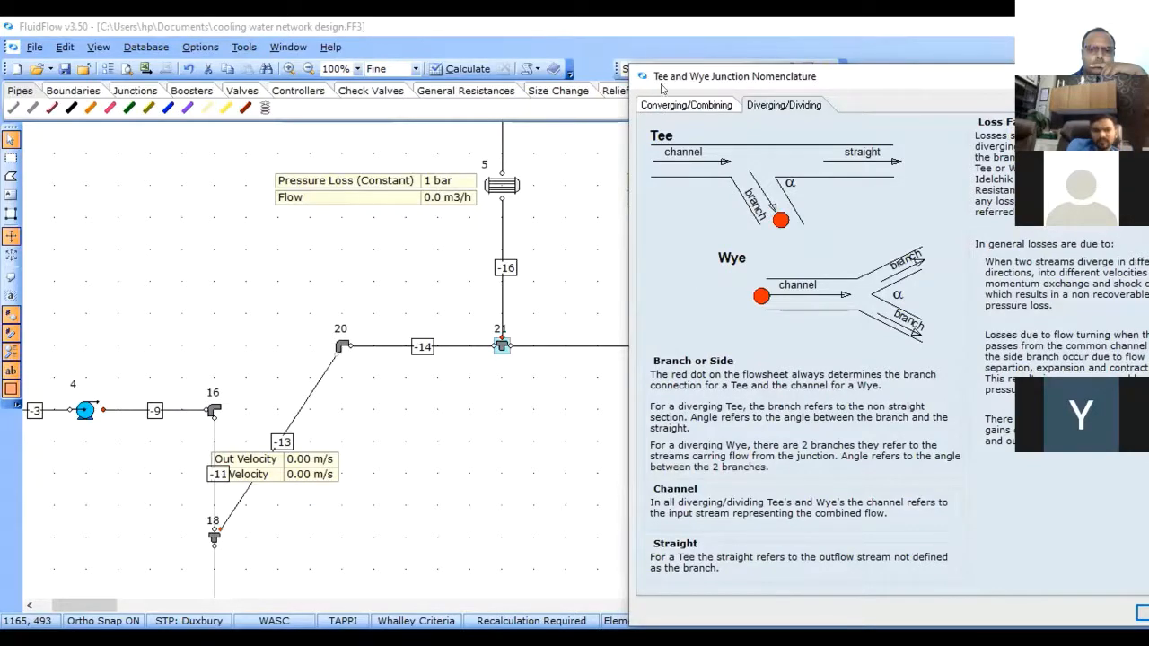
drag(786, 93, 938, 105)
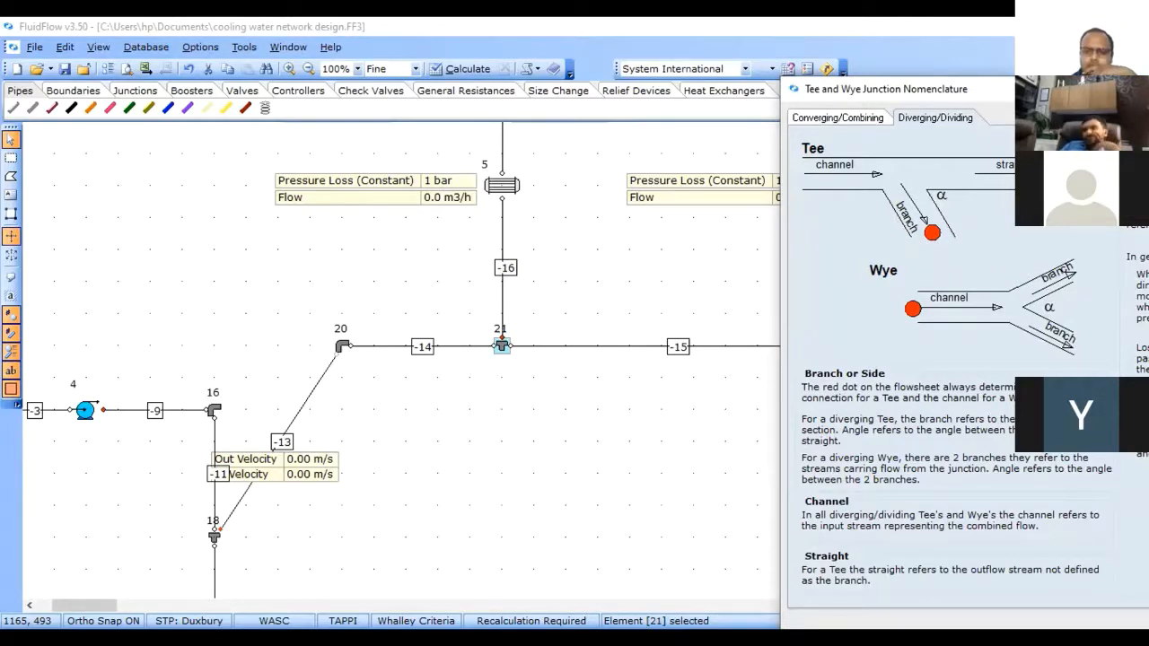
Step: Review the converging junction diagram in tee 21's nomenclature explanation for comparison, and close the explanation
drag(1064, 91, 705, 92)
drag(862, 105, 503, 103)
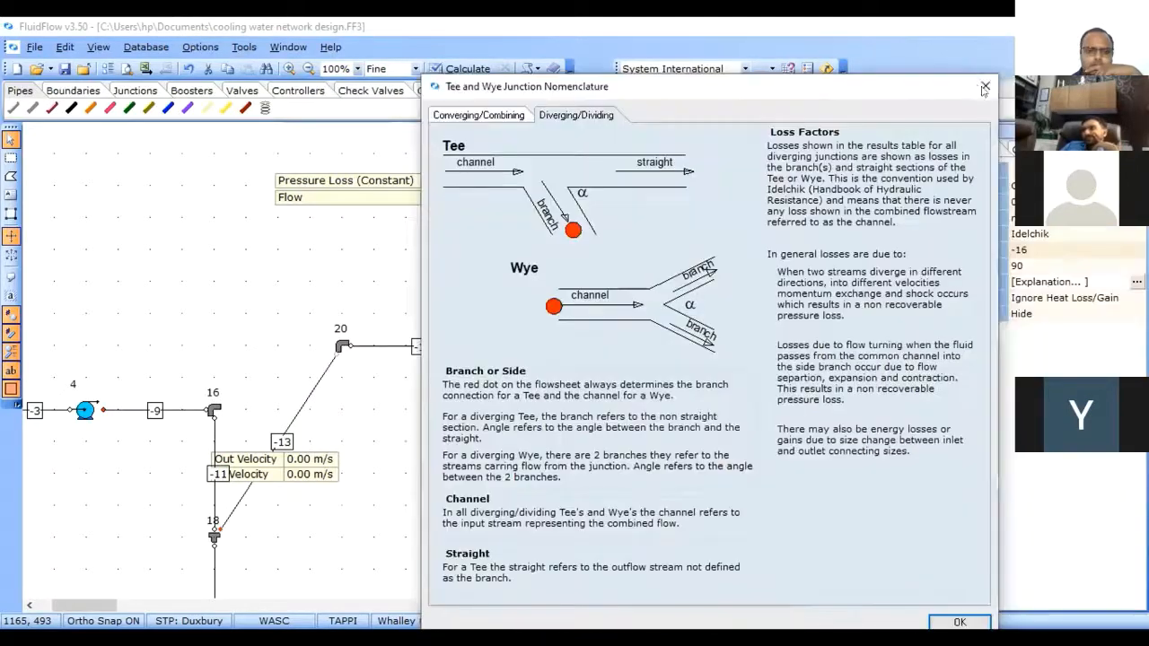
click(462, 116)
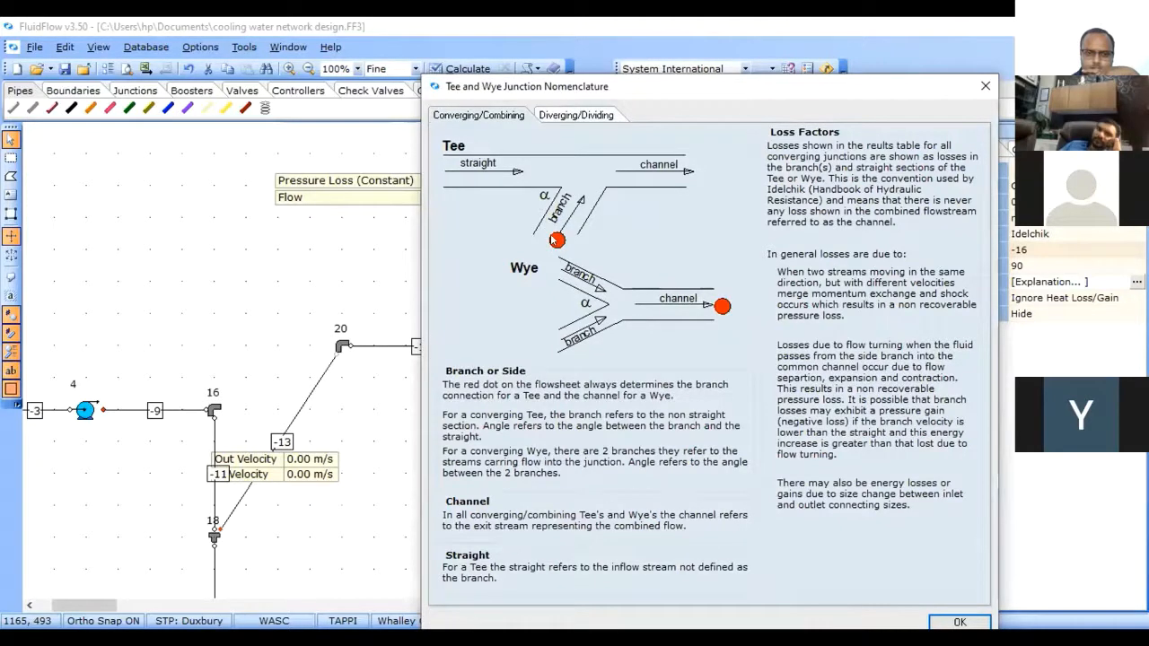
click(984, 88)
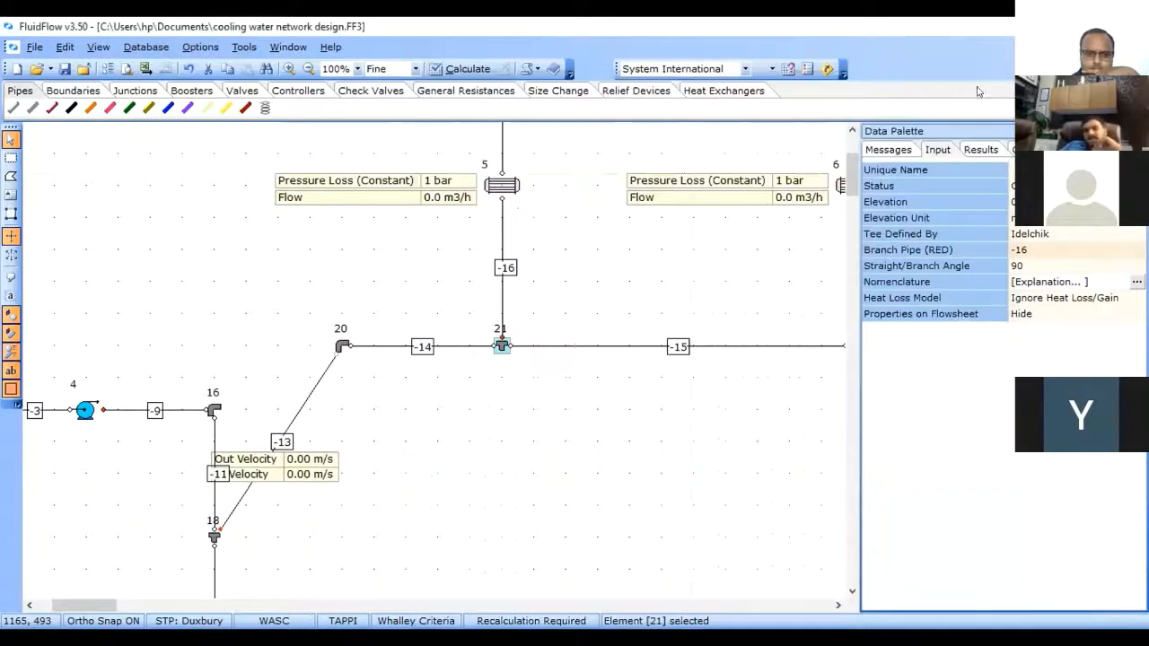
click(837, 605)
click(838, 605)
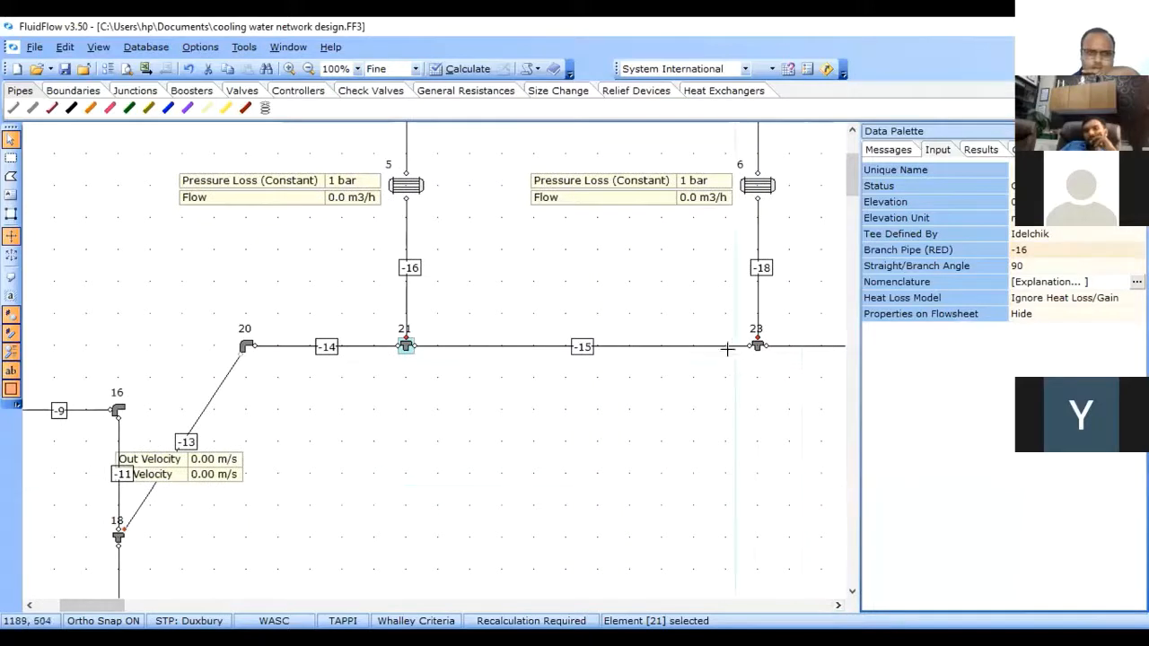
Step: Check the branch pipe of tee 23 and the input data of pipes -15, -17, -18, -23, -24 and -21
click(756, 346)
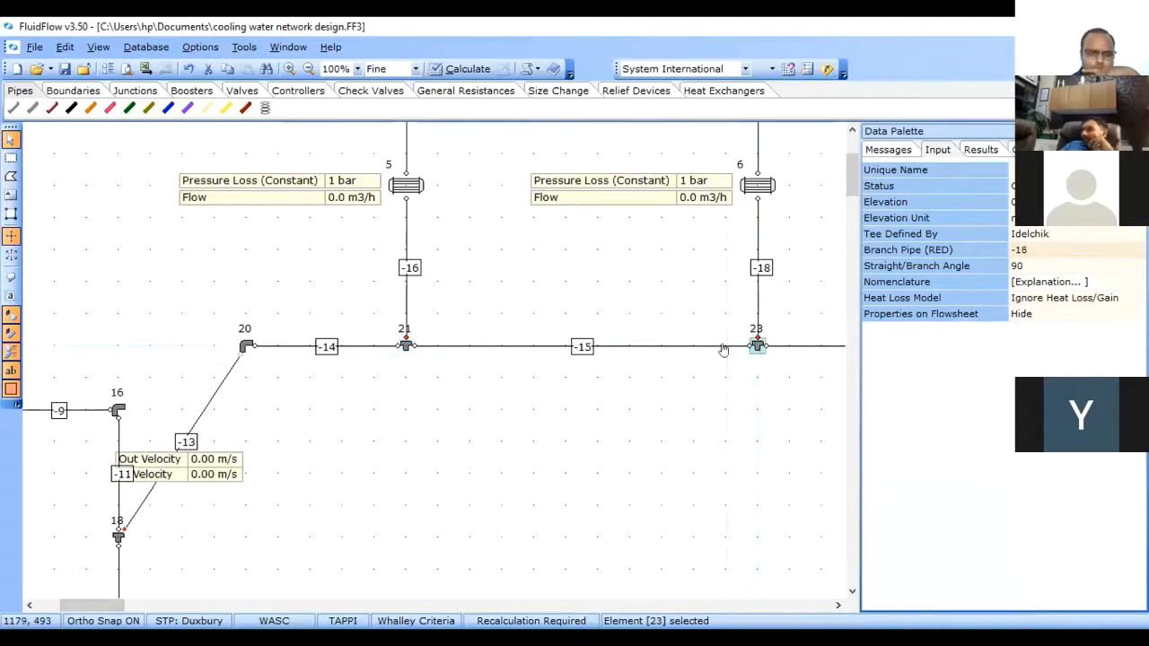
click(720, 349)
click(807, 350)
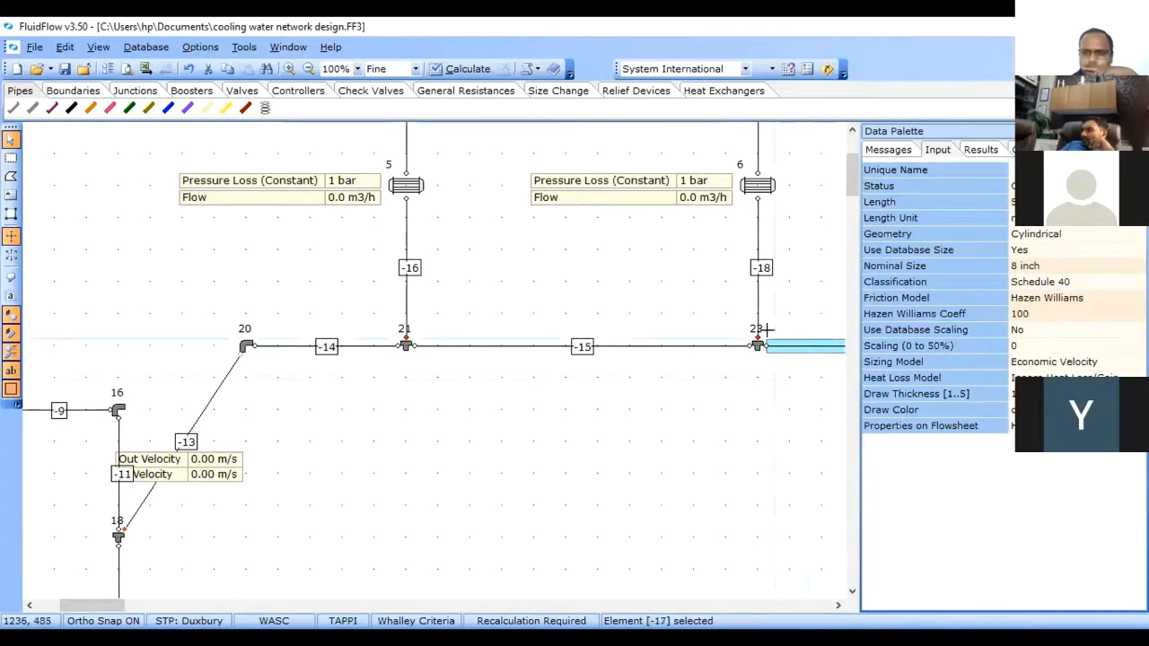
click(752, 289)
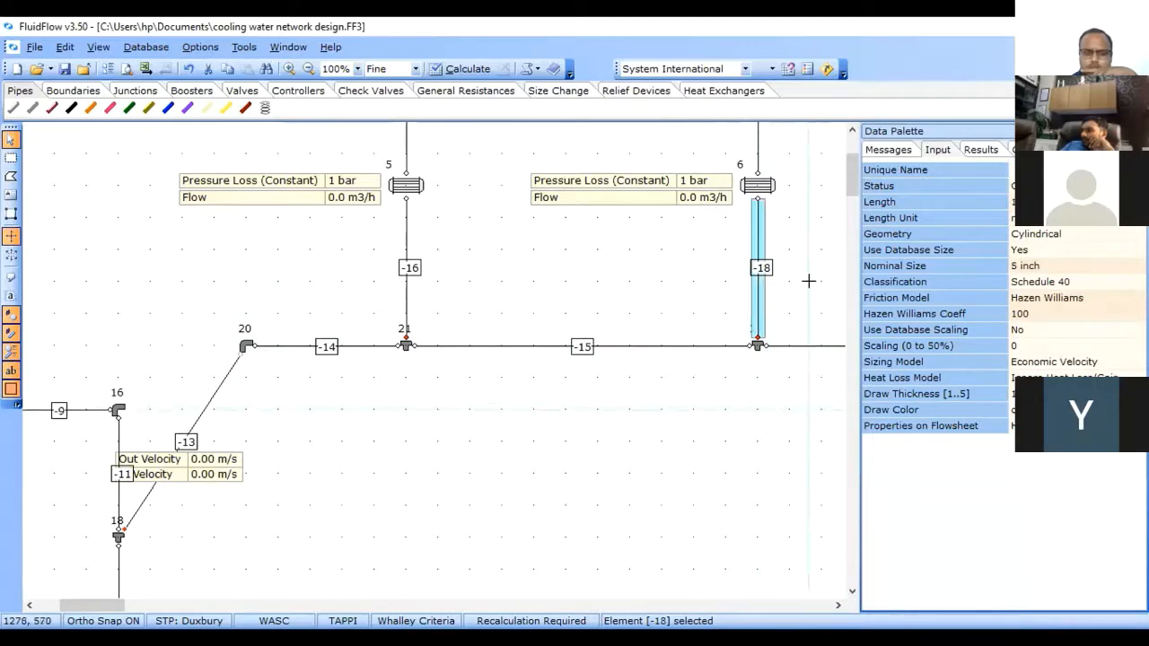
click(849, 142)
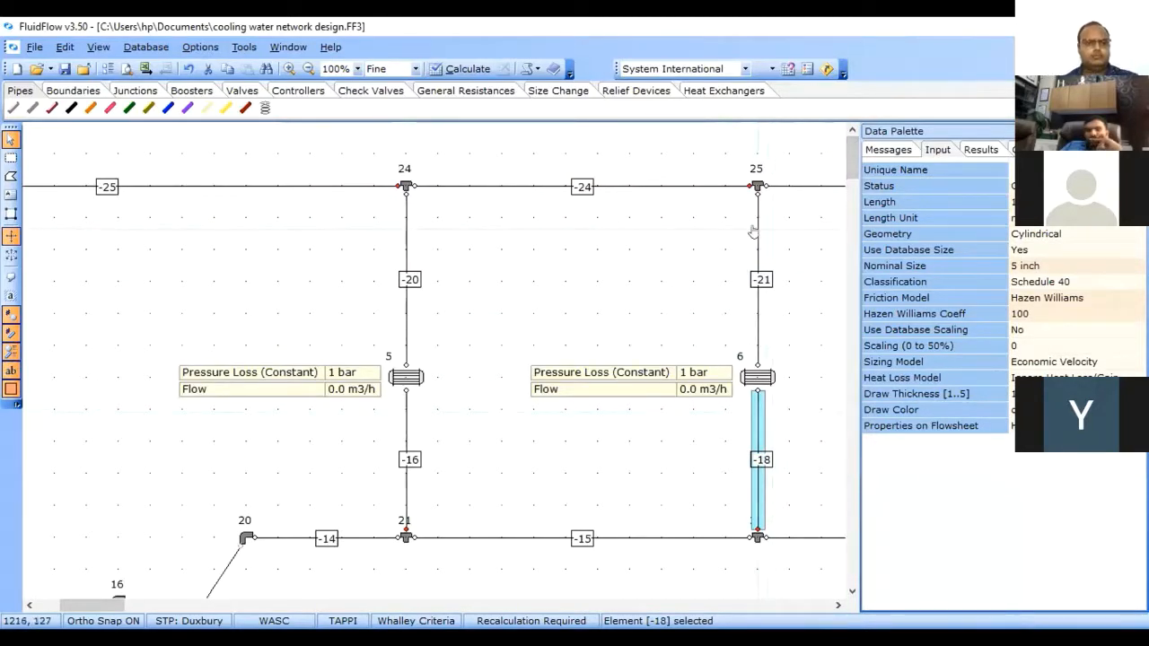
click(792, 188)
click(838, 606)
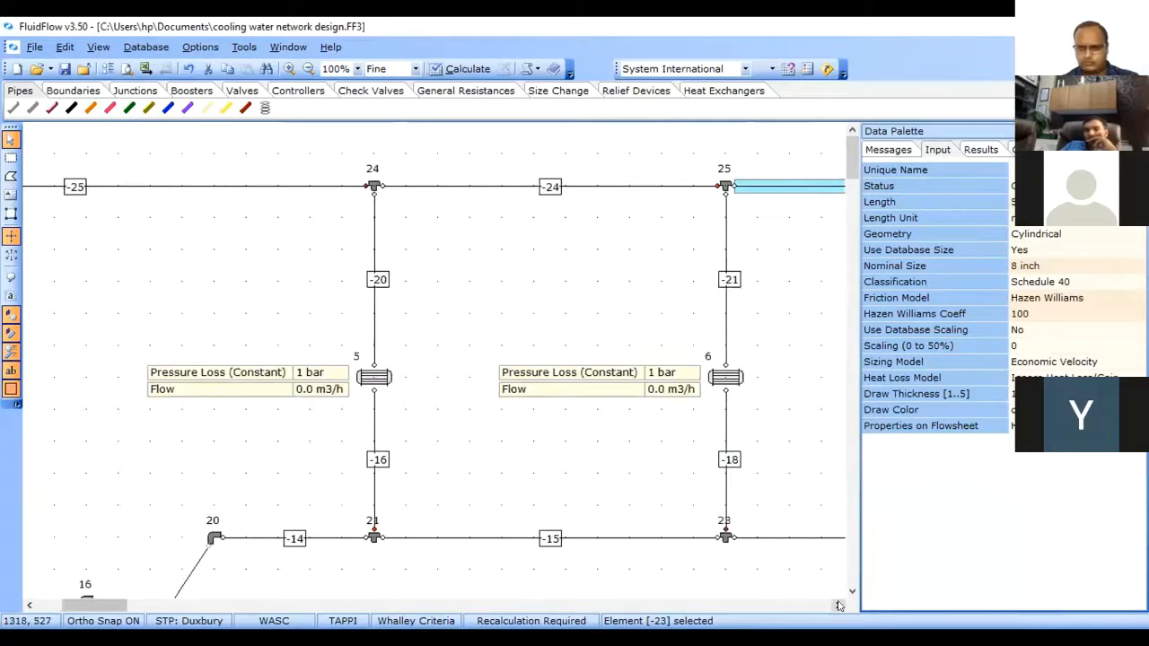
click(839, 605)
click(839, 605)
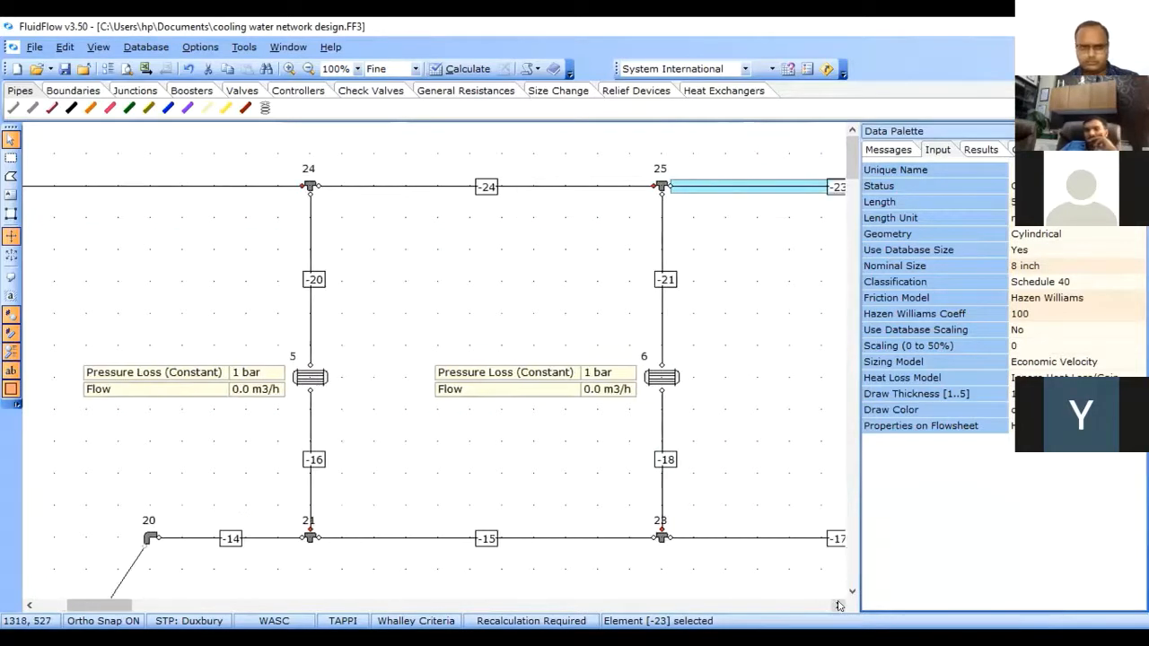
click(563, 188)
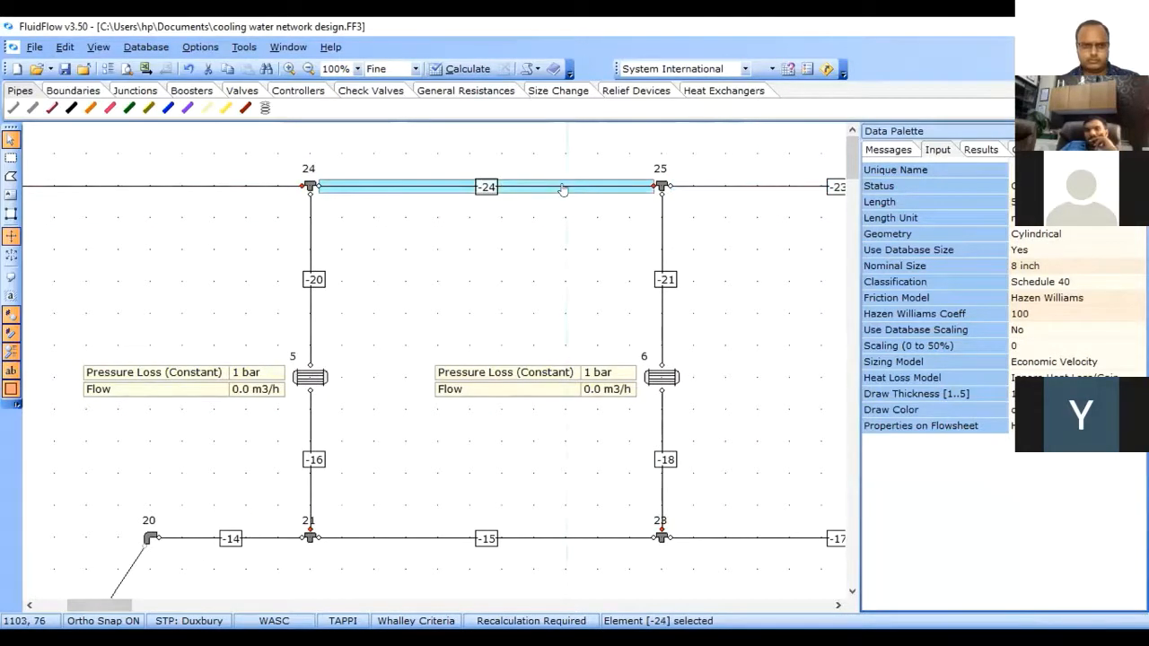
click(659, 253)
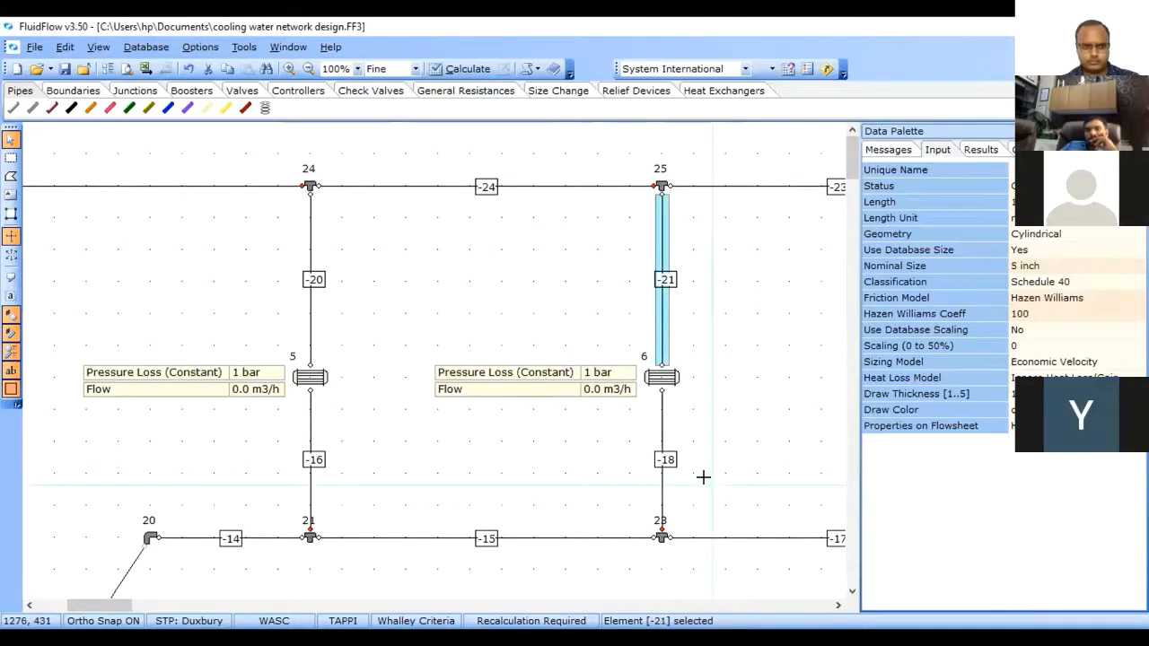
Step: Set the branch pipe of tee 25 to -21 and the branch pipe of tee 24 to -20
click(662, 187)
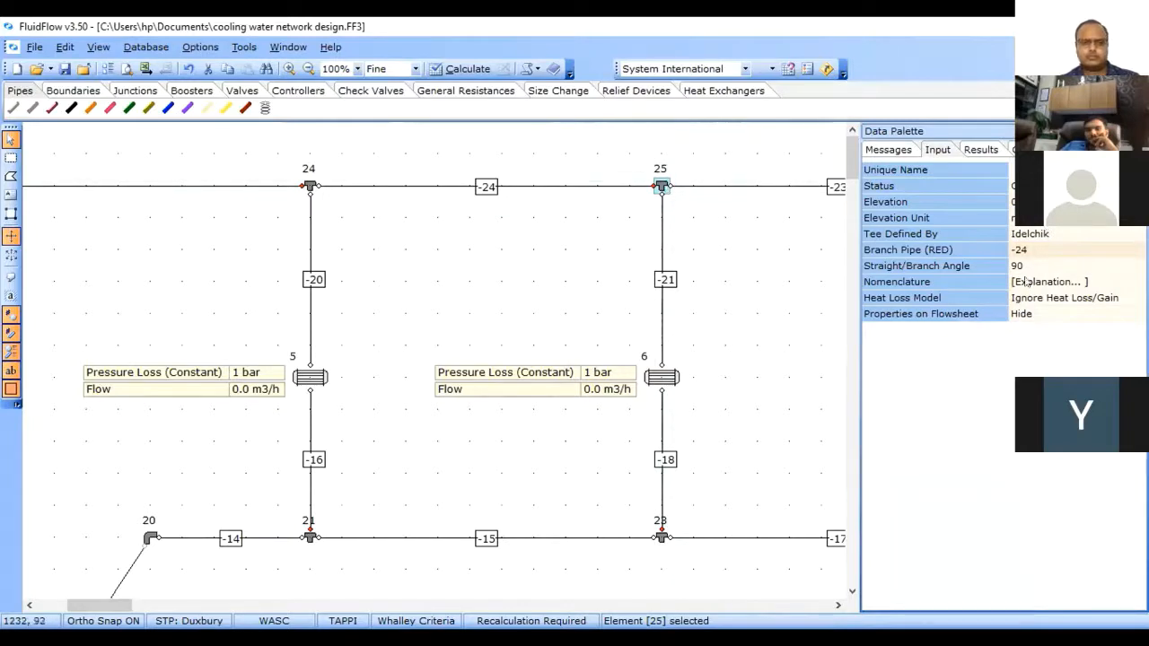
click(1095, 250)
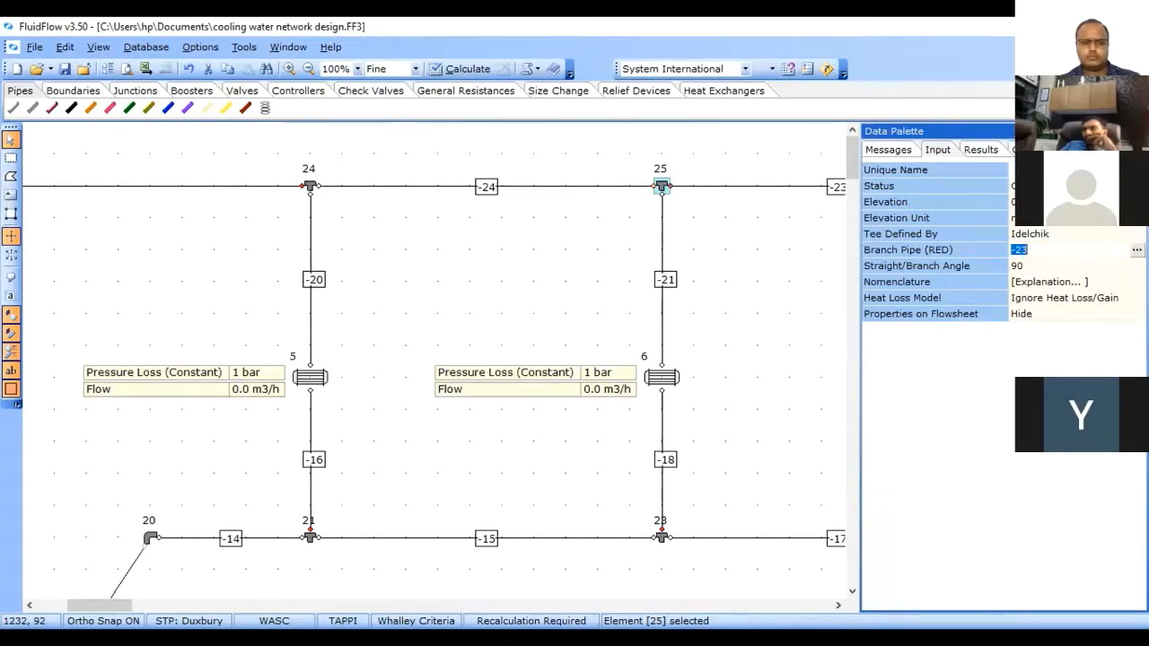
click(308, 184)
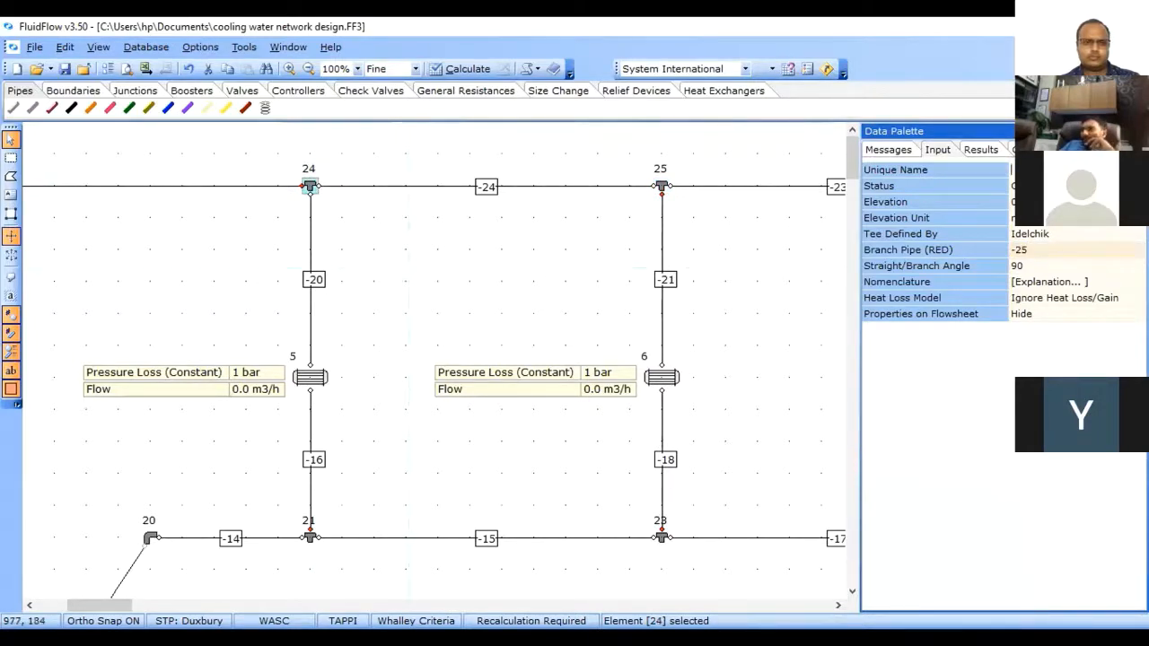
click(1114, 251)
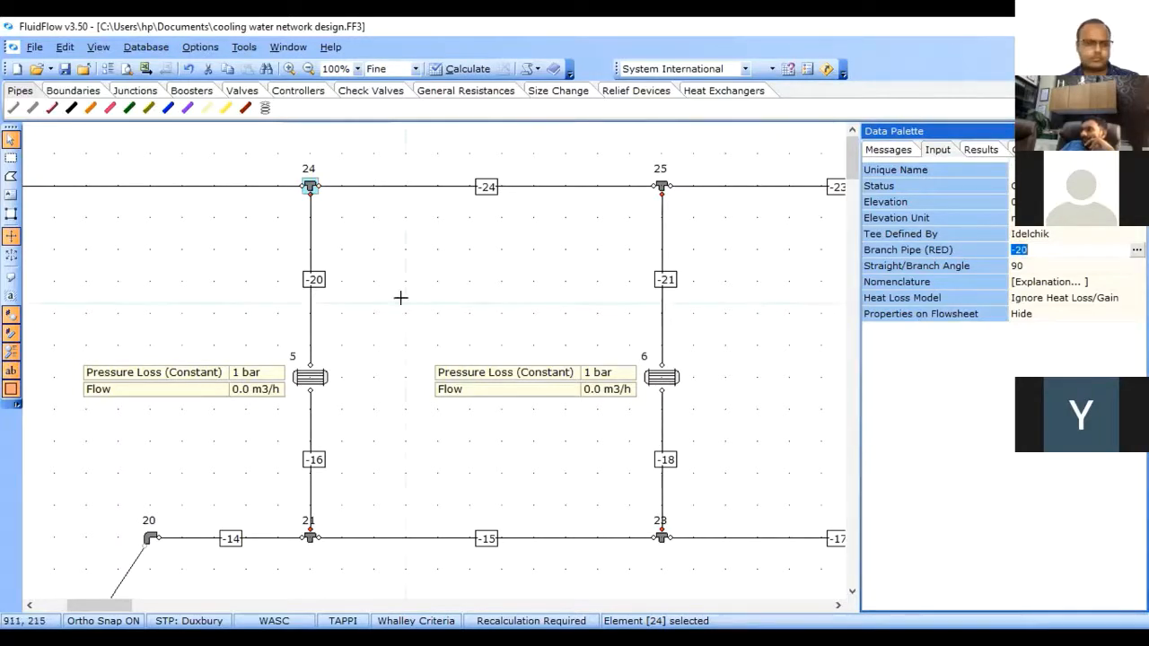
Step: Move bend 20 directly below tee 21 and level with tee 18 so pipes -13 and -14 run straight
click(851, 426)
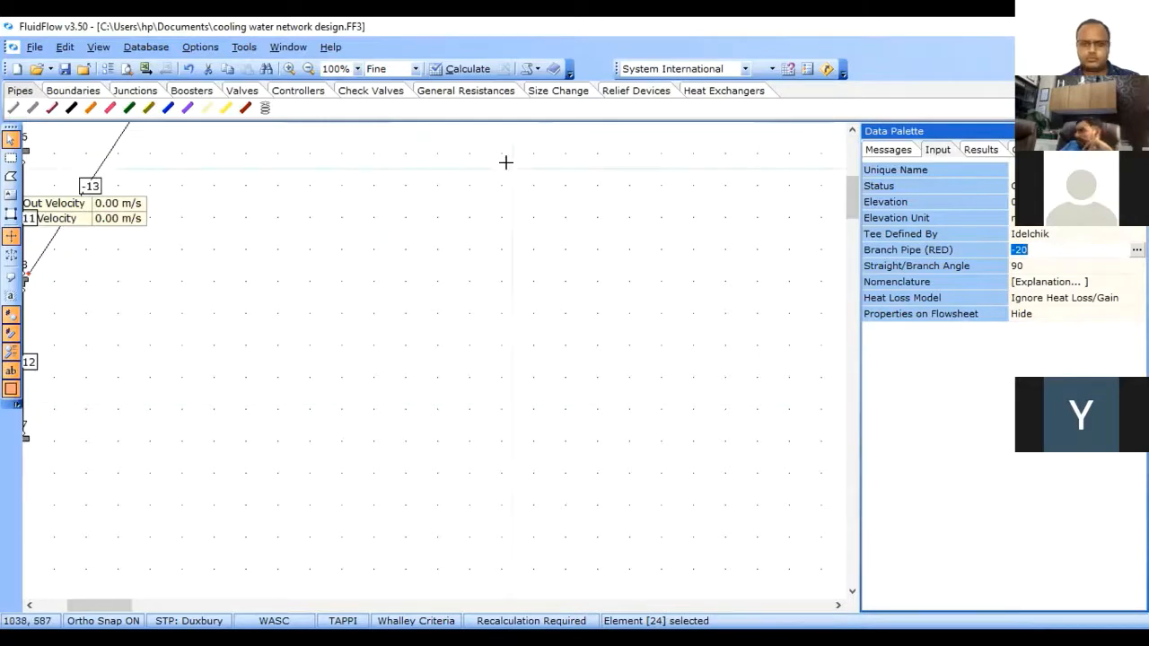
click(309, 70)
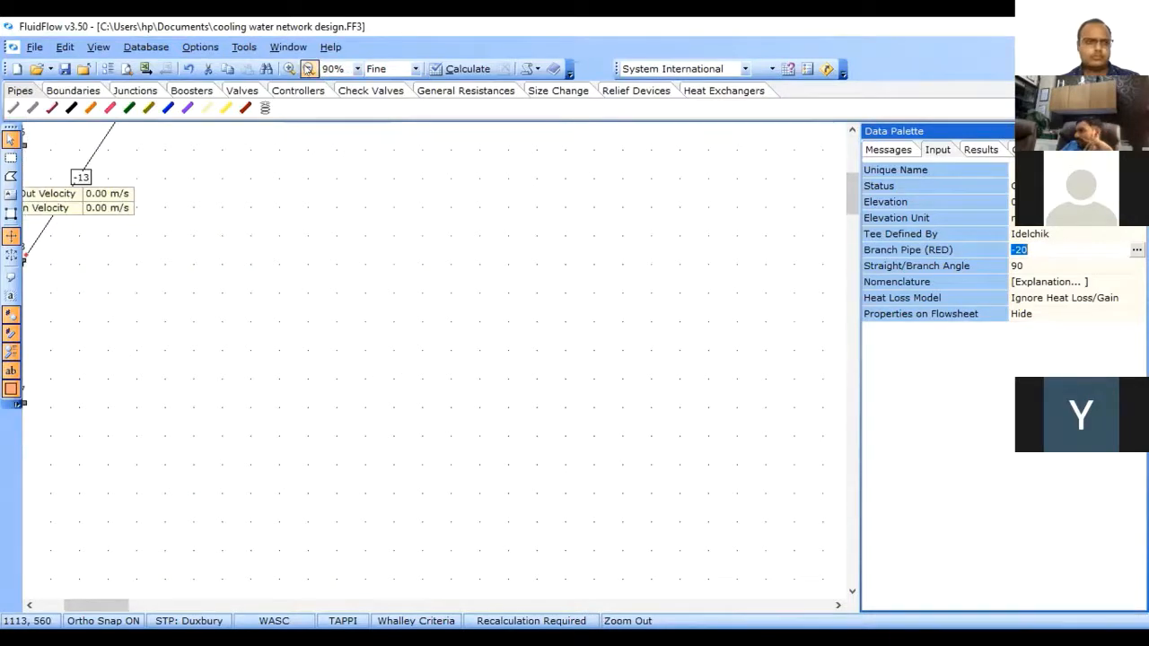
click(309, 70)
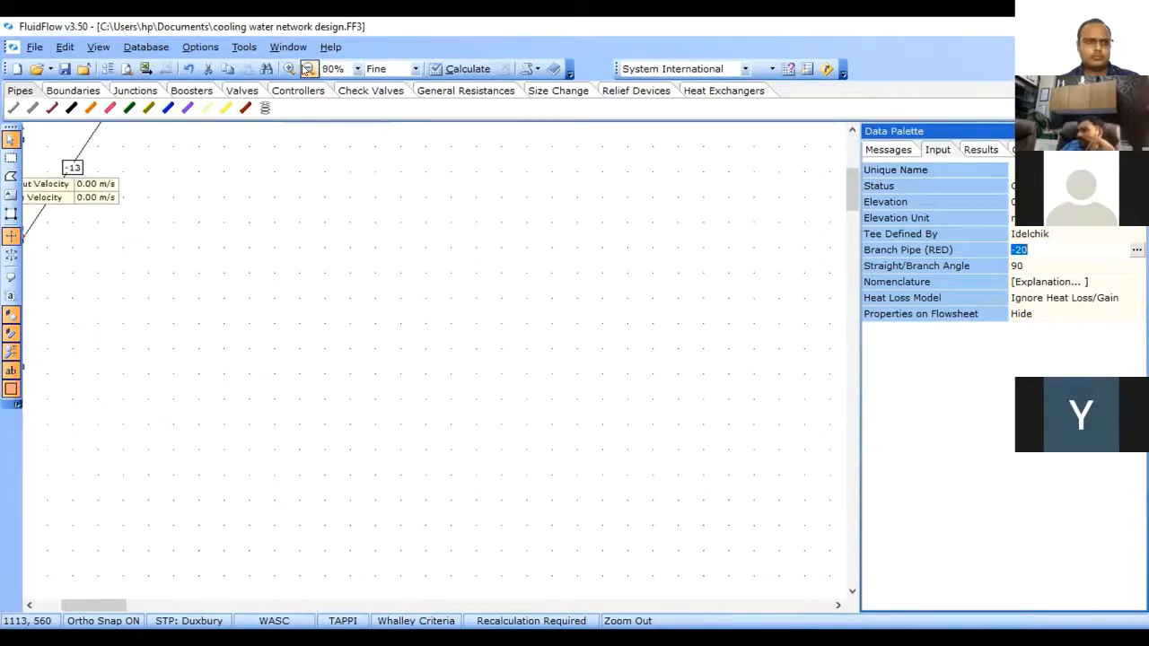
click(309, 70)
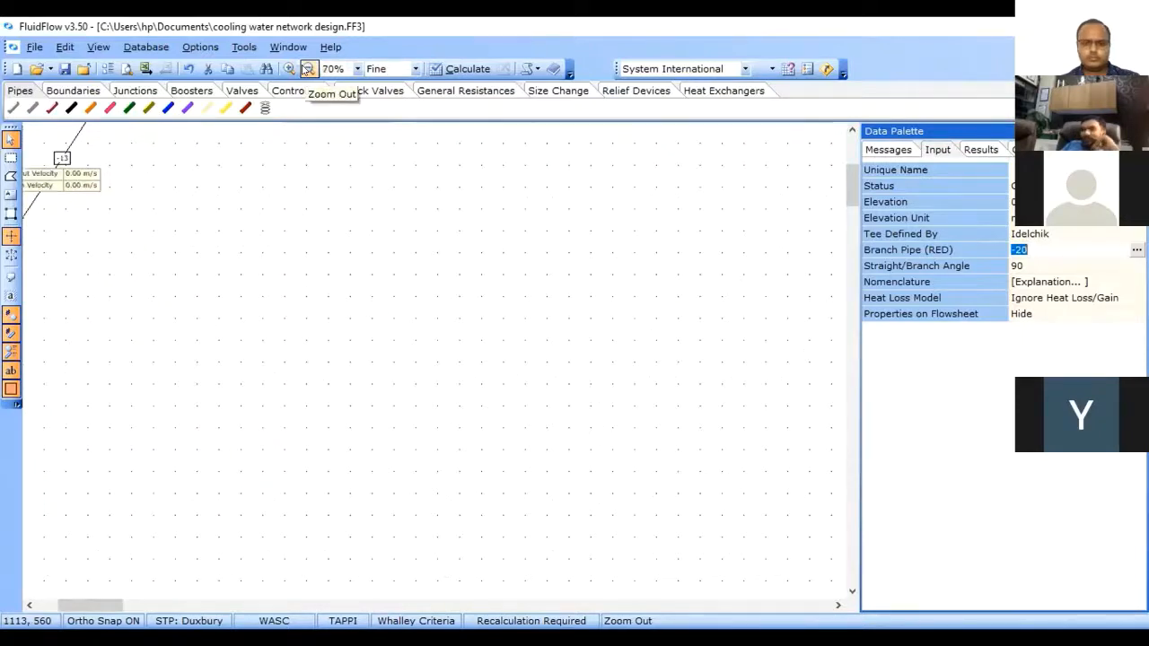
click(309, 70)
click(31, 605)
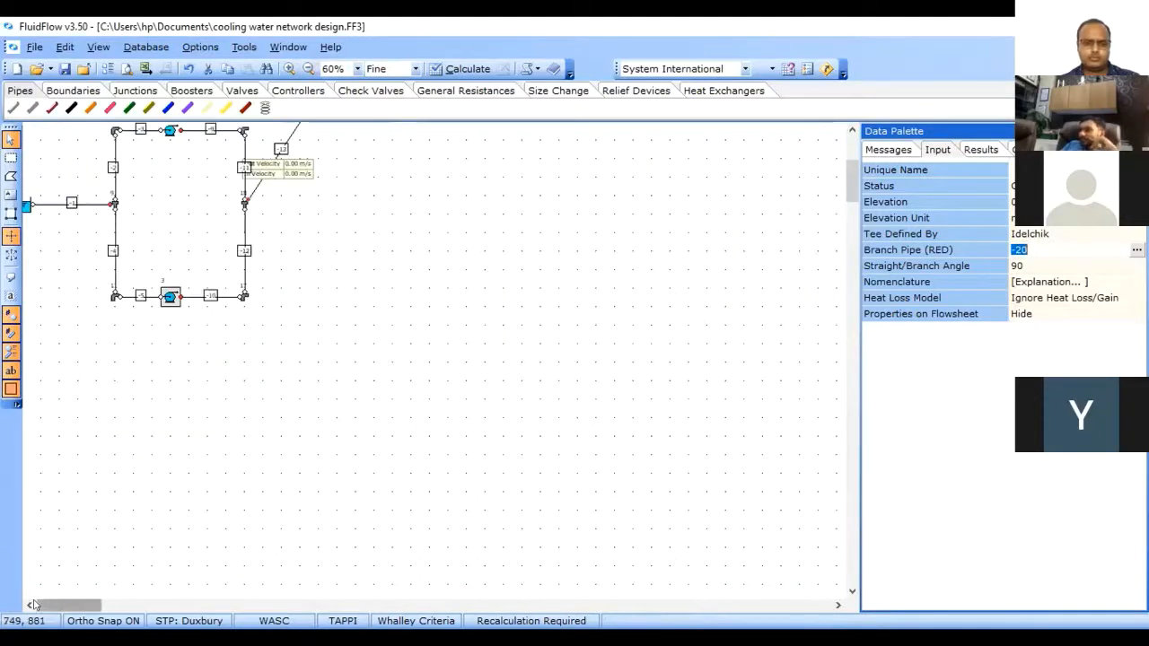
click(852, 131)
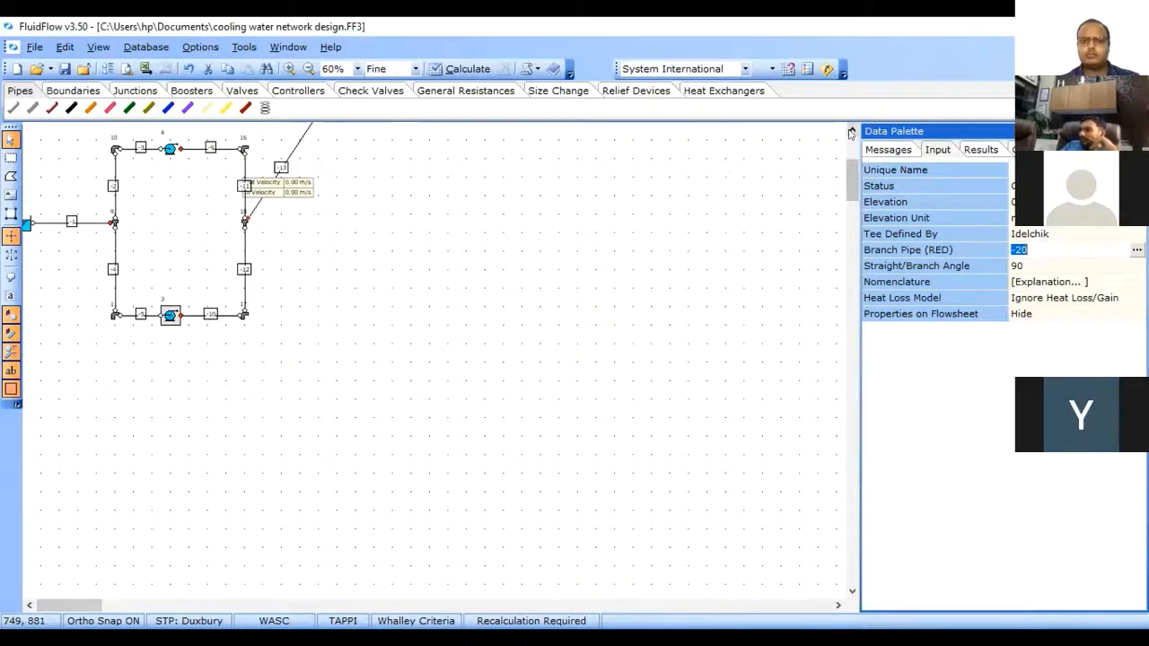
click(852, 132)
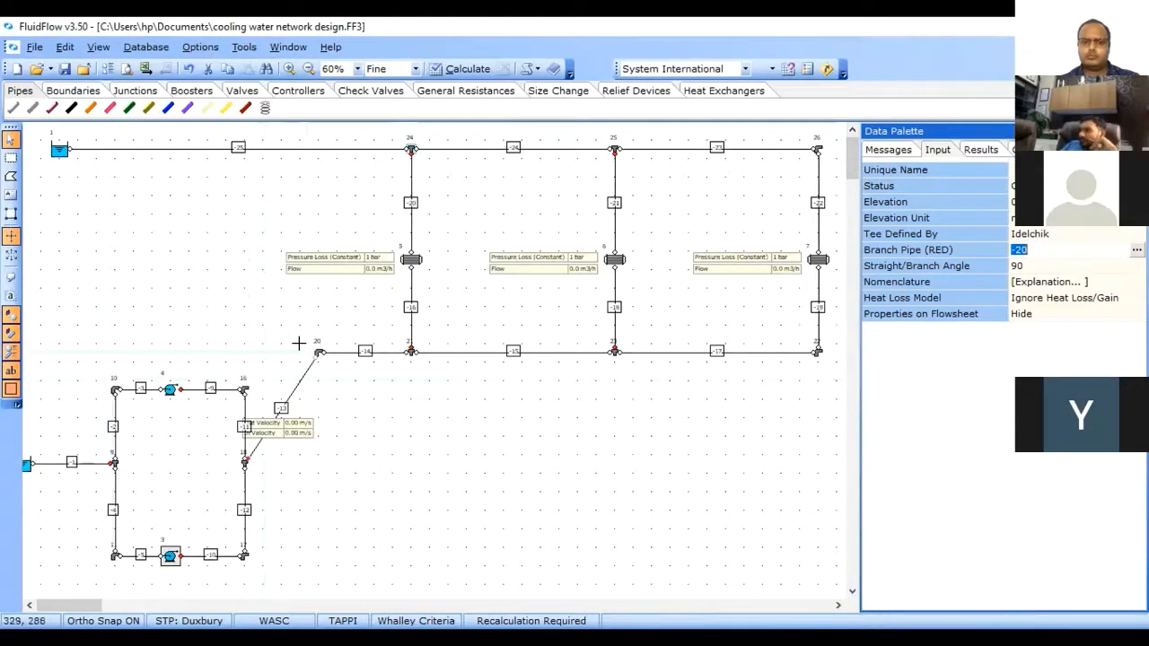
drag(316, 352, 413, 464)
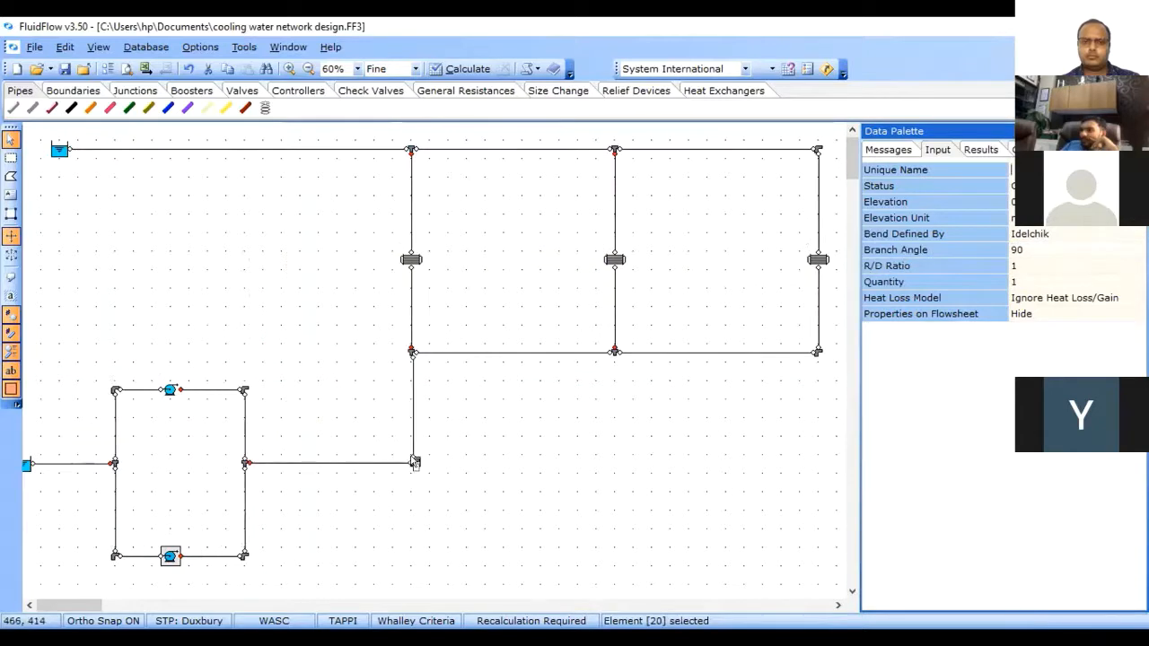
Step: Show the properties of inlet pipe -1 on the flowsheet
click(94, 463)
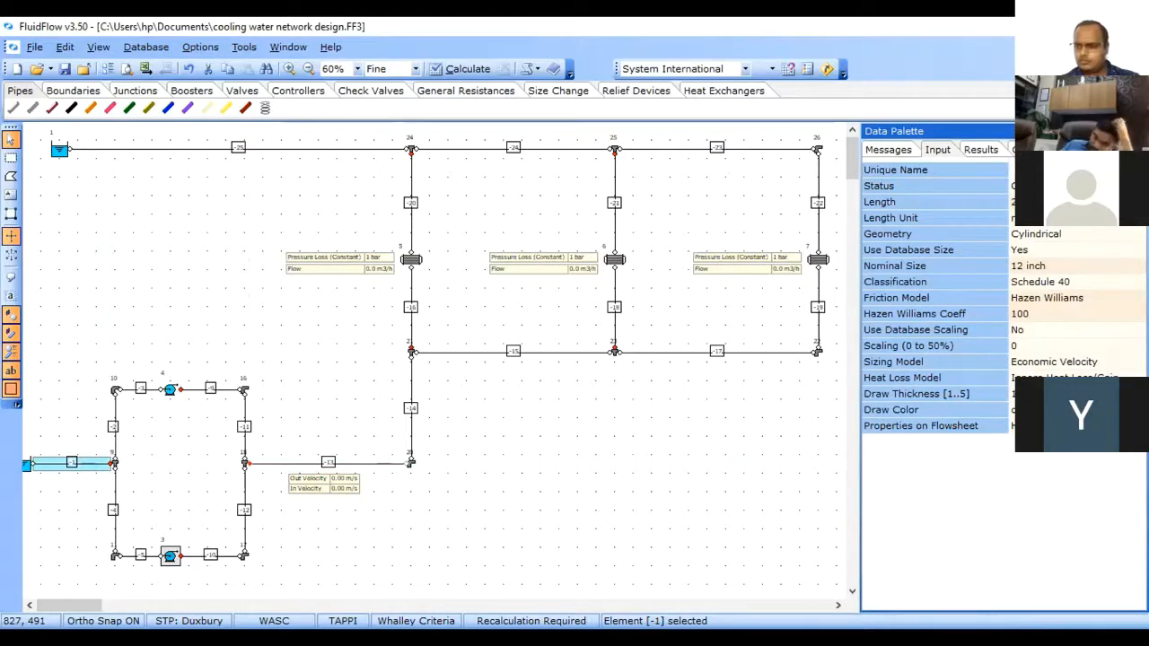
click(1015, 426)
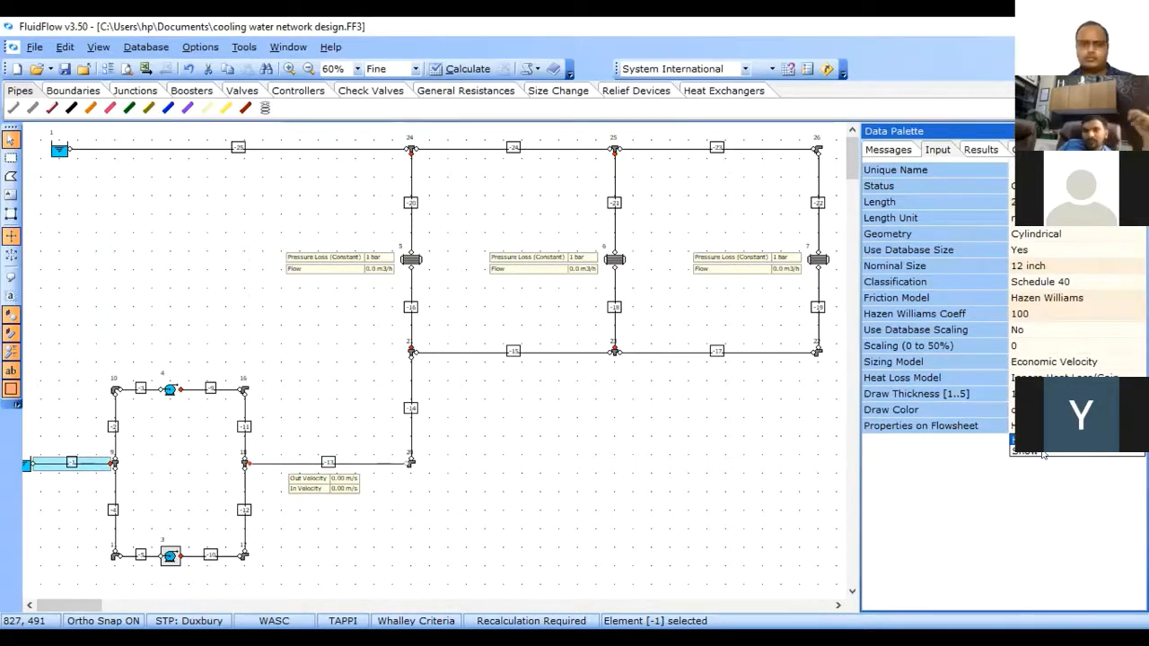
click(1070, 456)
click(498, 421)
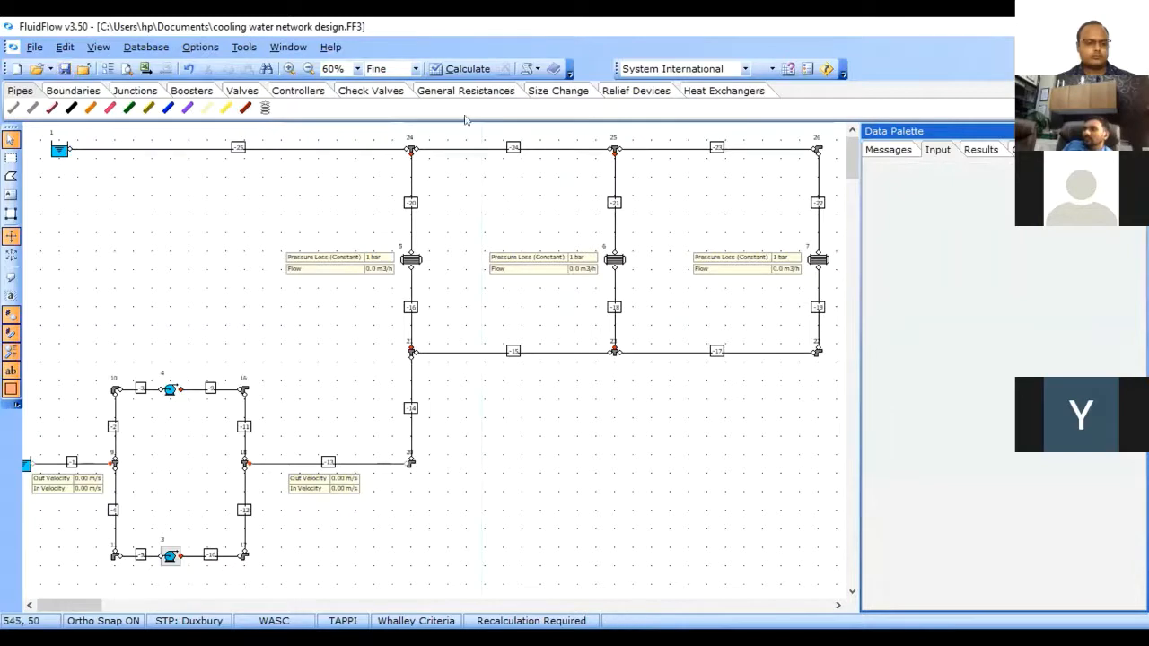
Step: Calculate the network and view the resulting flows through heat exchangers 5, 6 and 7
click(460, 70)
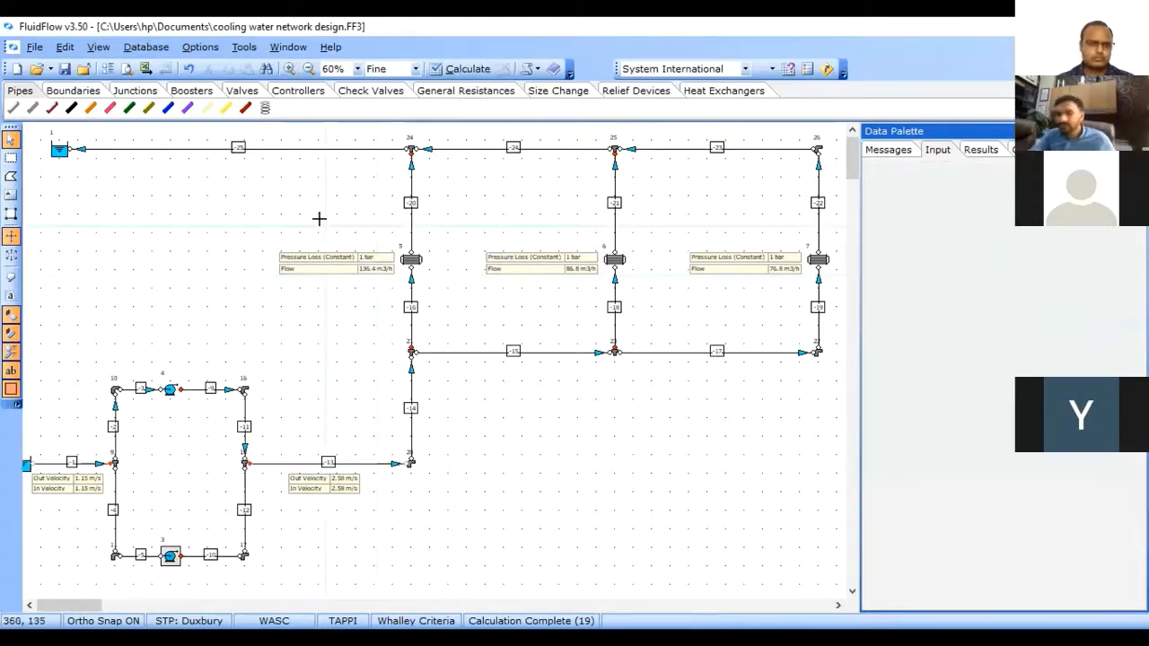
click(289, 69)
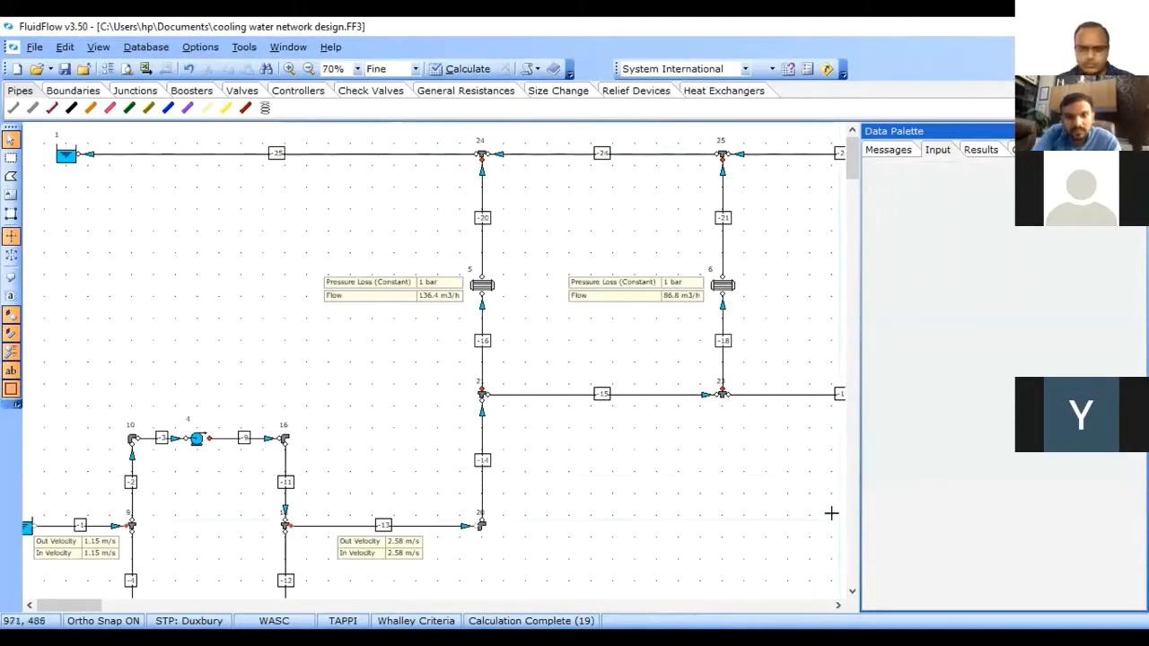
click(837, 606)
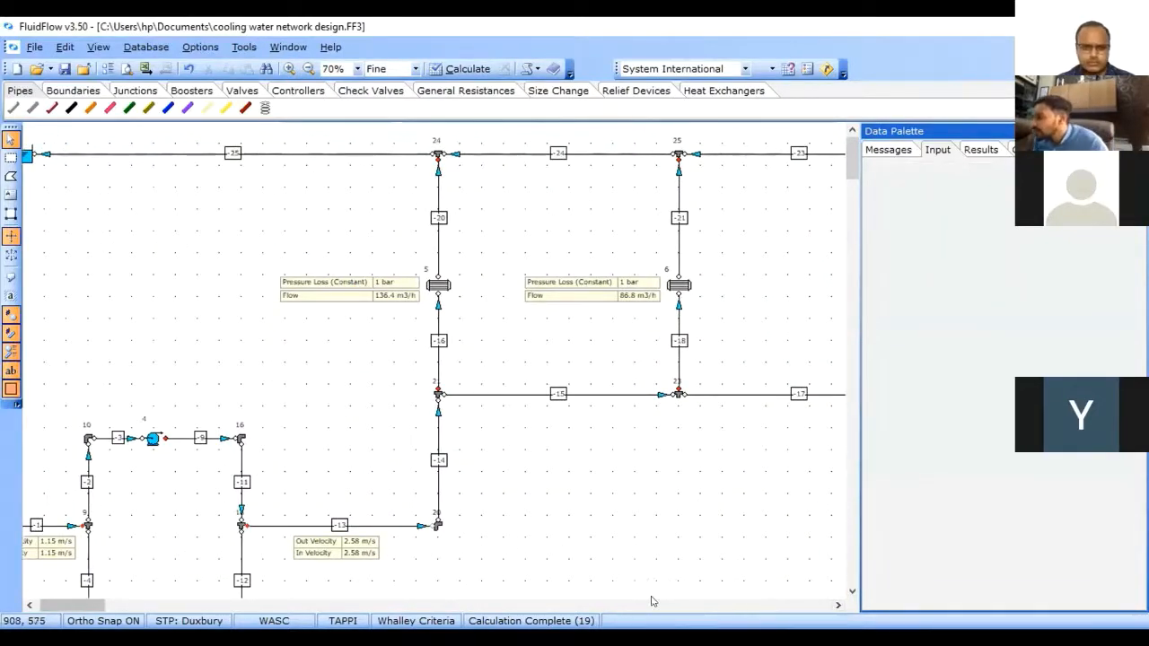
click(838, 606)
click(837, 606)
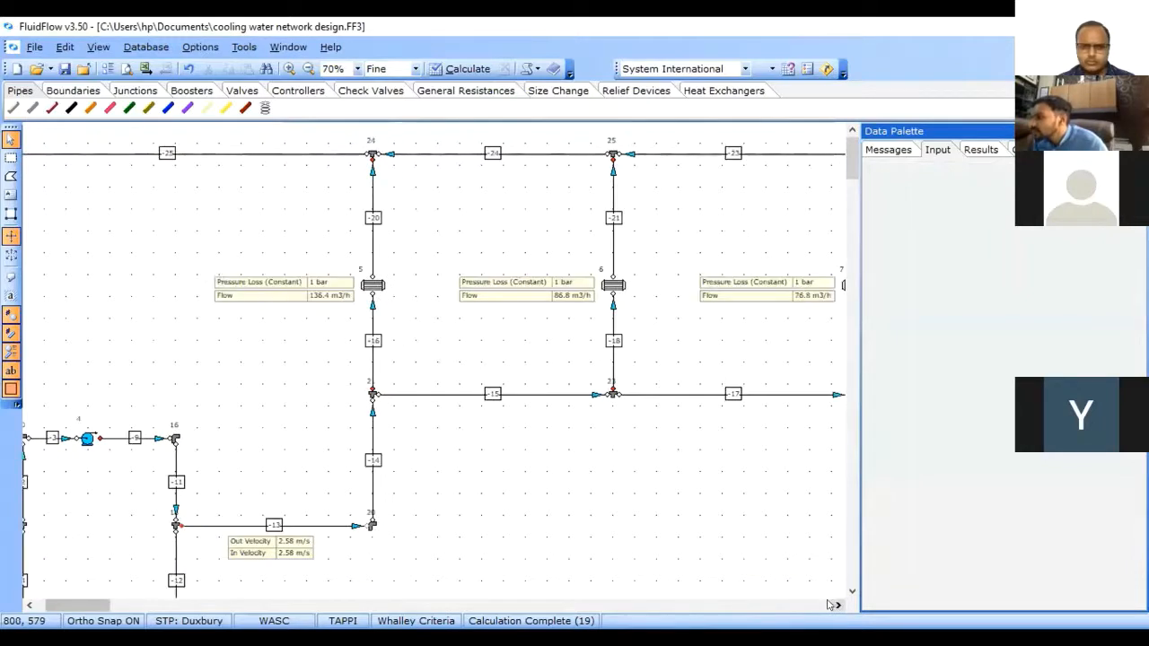
click(837, 606)
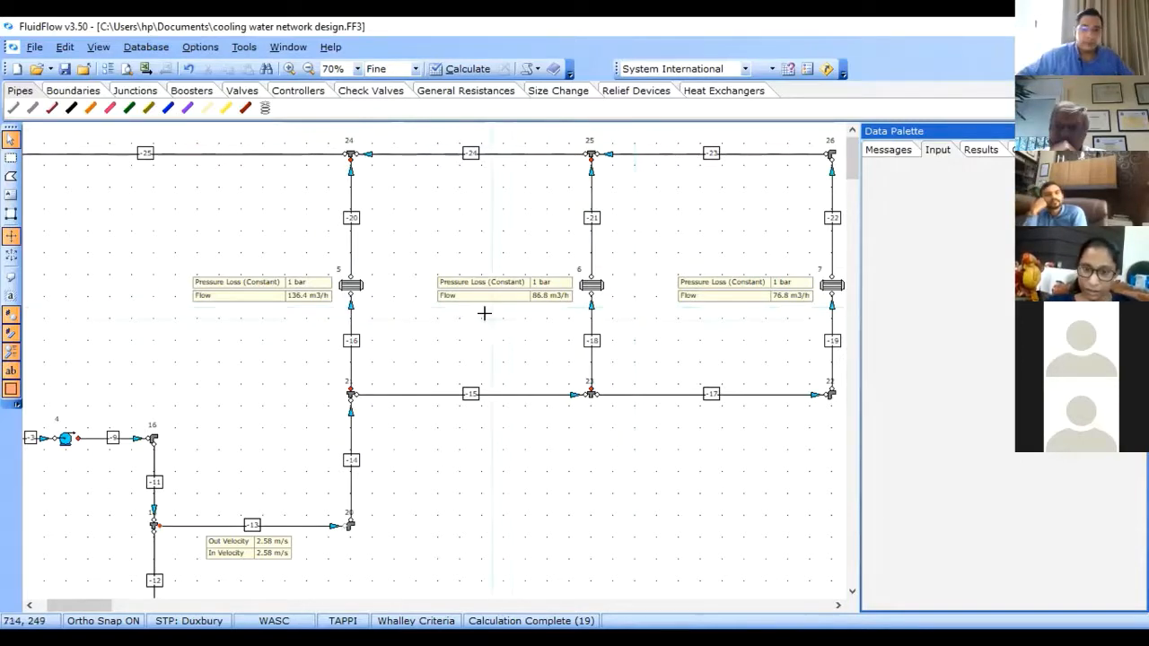
Step: Highlight the outer loop of pipes -15, -17, -19, -22, -23, -24, -20 and -16, and inspect tee 21 and pipe -15
click(429, 398)
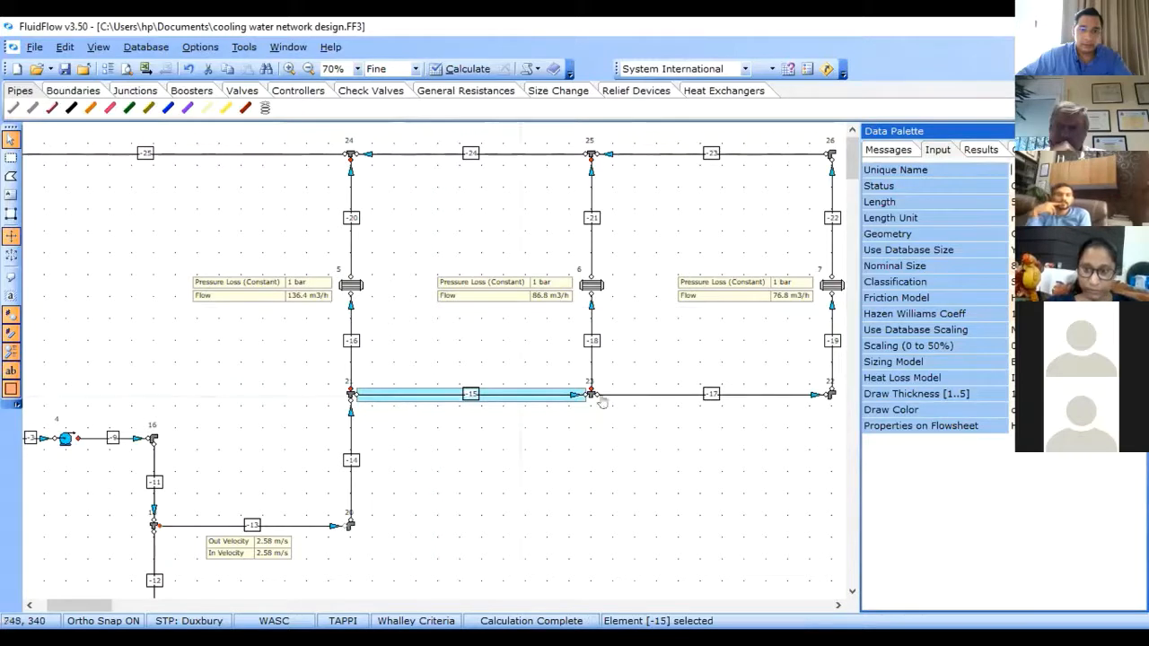
shift+click(628, 395)
shift+click(831, 343)
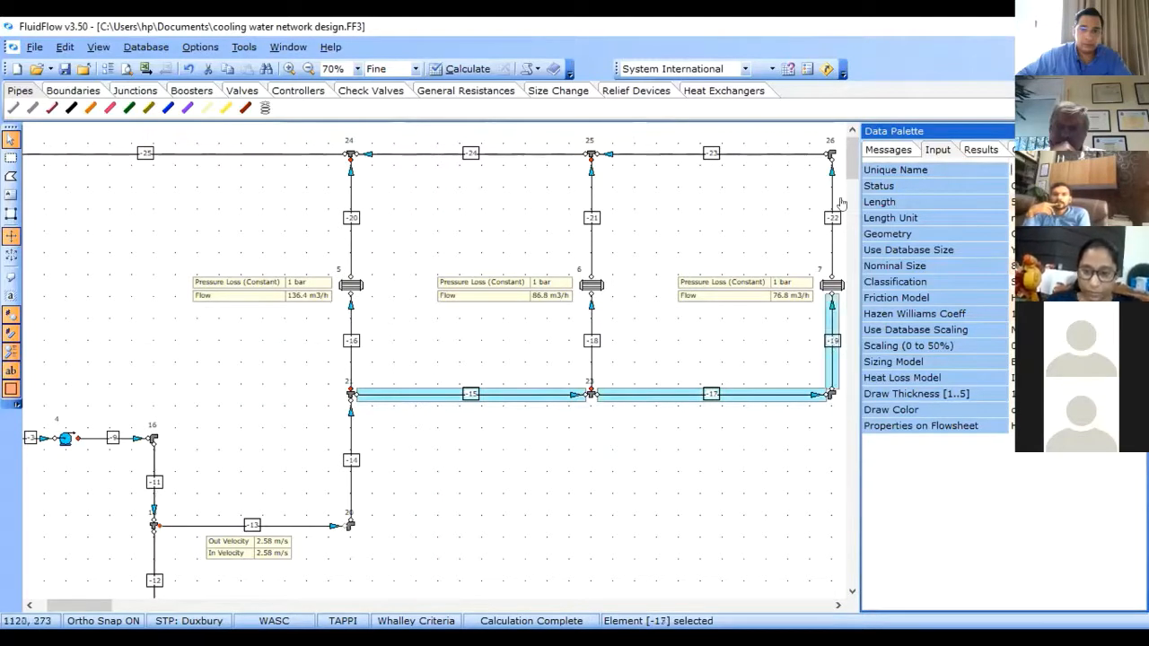
shift+click(833, 203)
shift+click(706, 155)
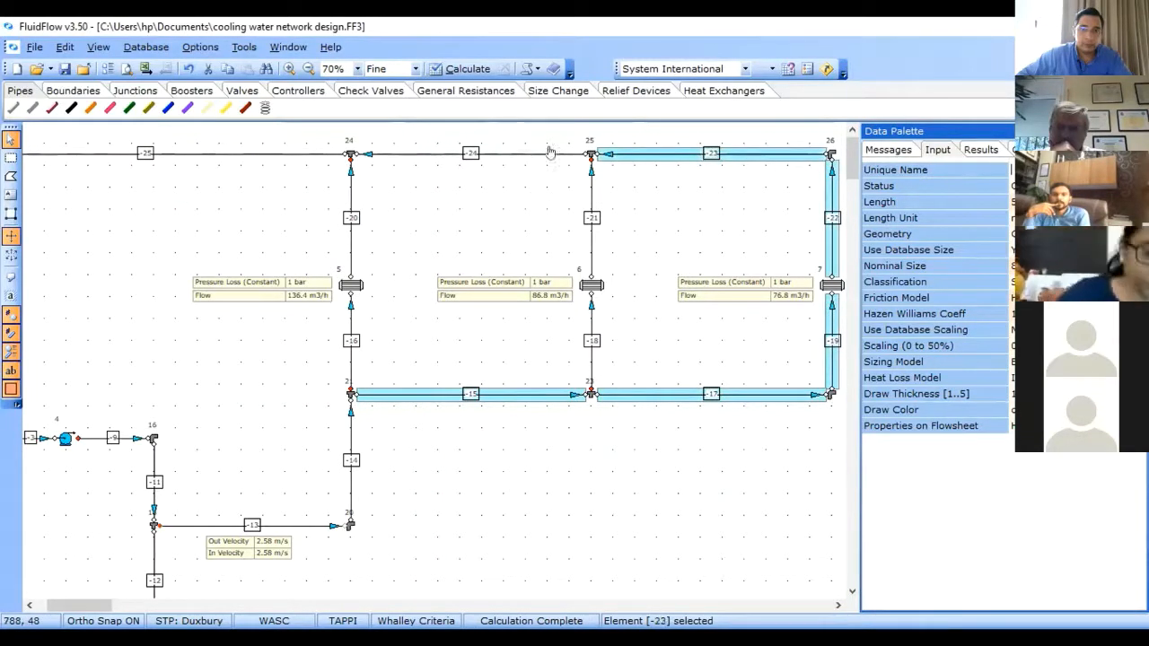
shift+click(551, 154)
shift+click(349, 241)
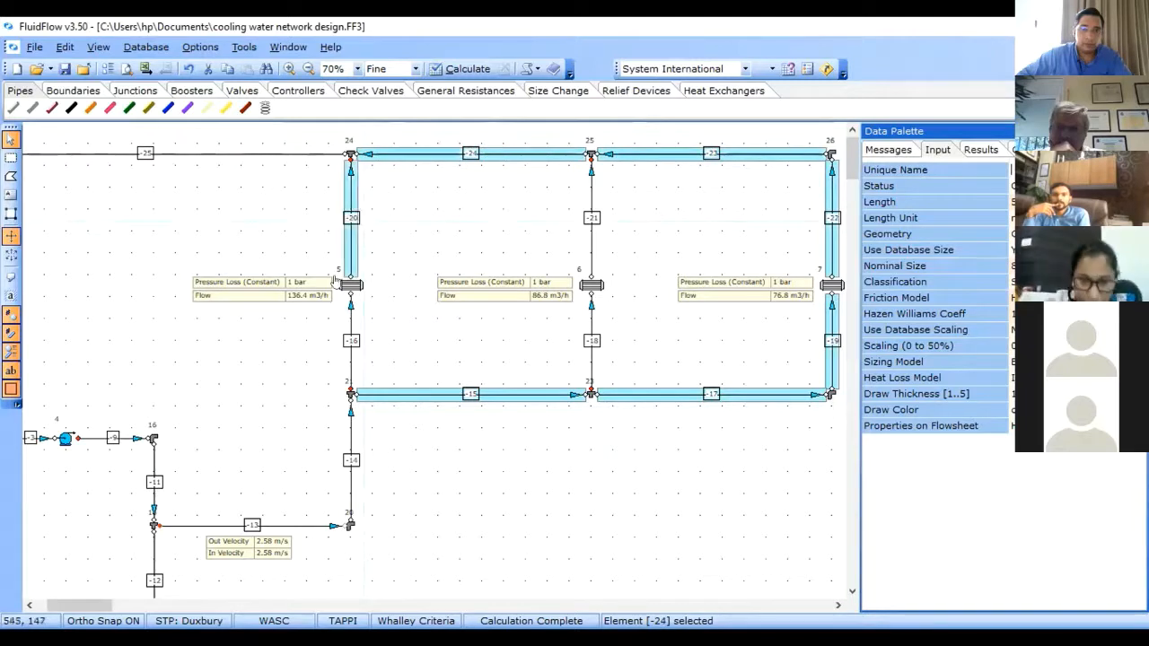
shift+click(353, 357)
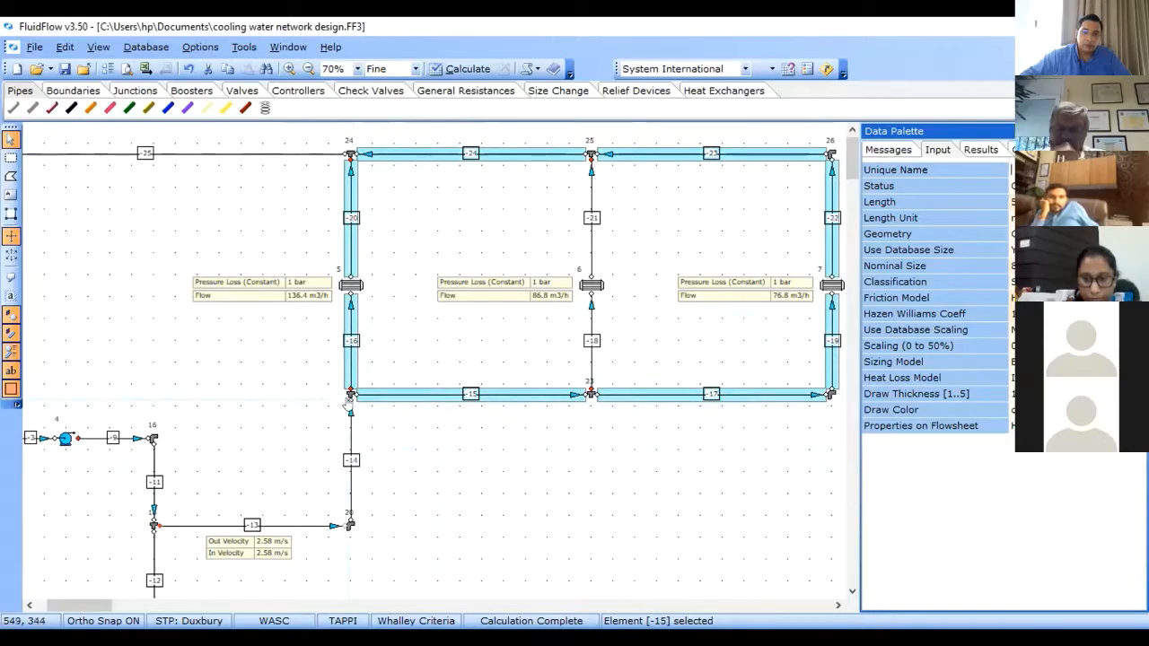
click(350, 400)
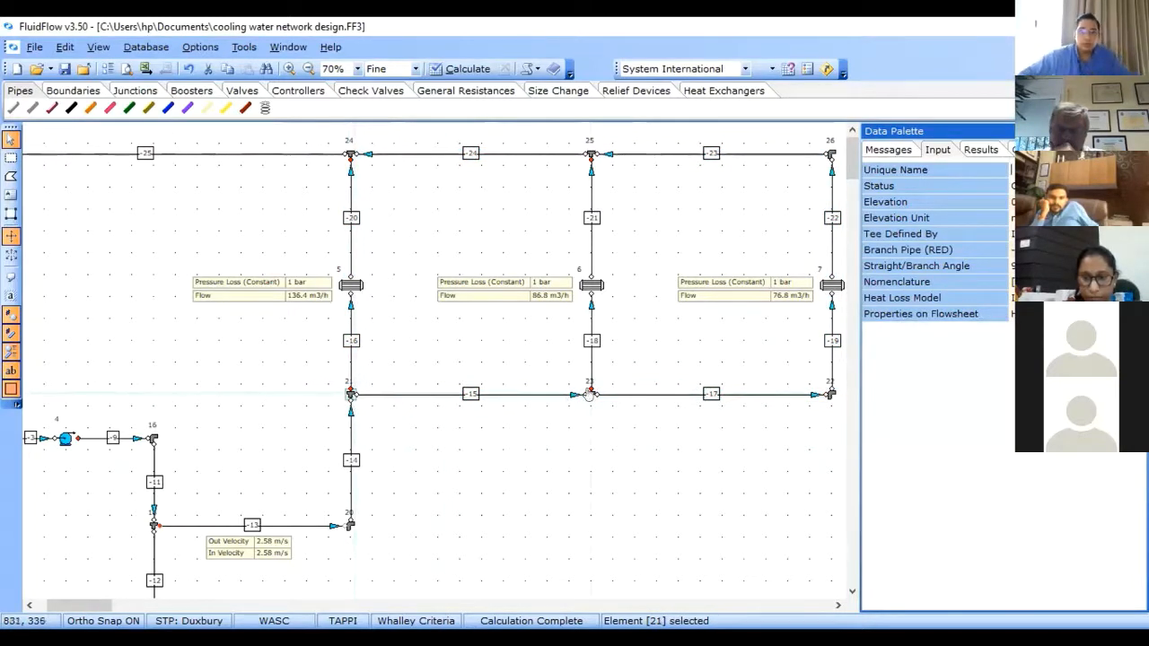
click(493, 418)
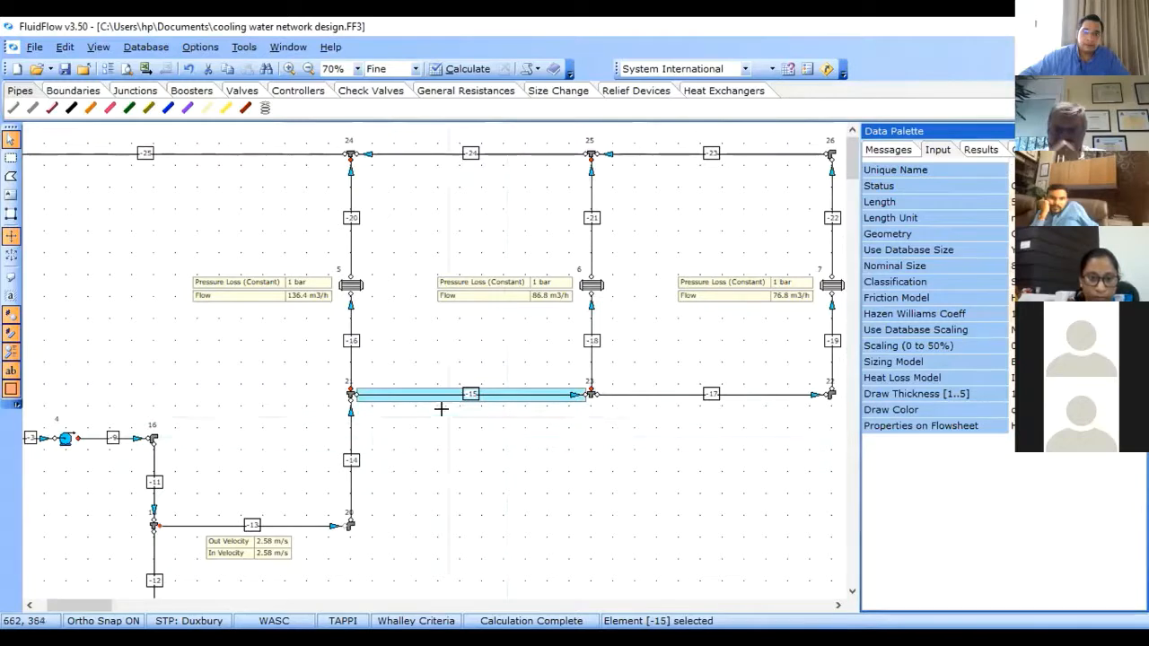
Step: Inspect the input properties of tee 23, pipe -17, bend 22, pipe -19 and pipe -22 along the outer loop
click(584, 401)
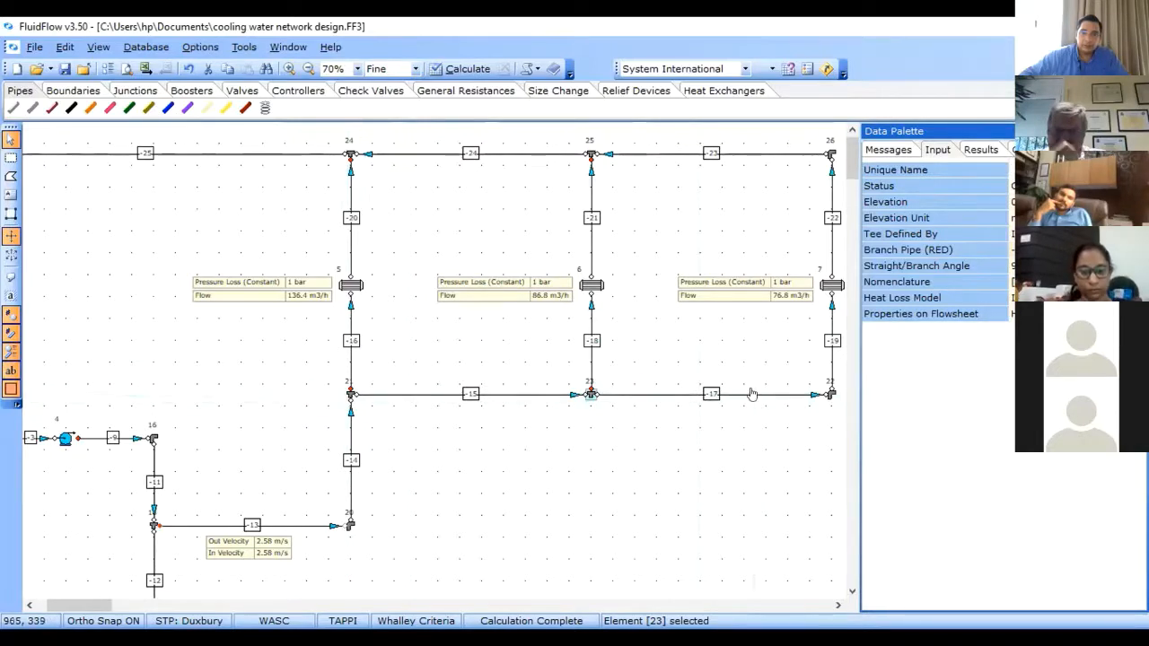
click(600, 397)
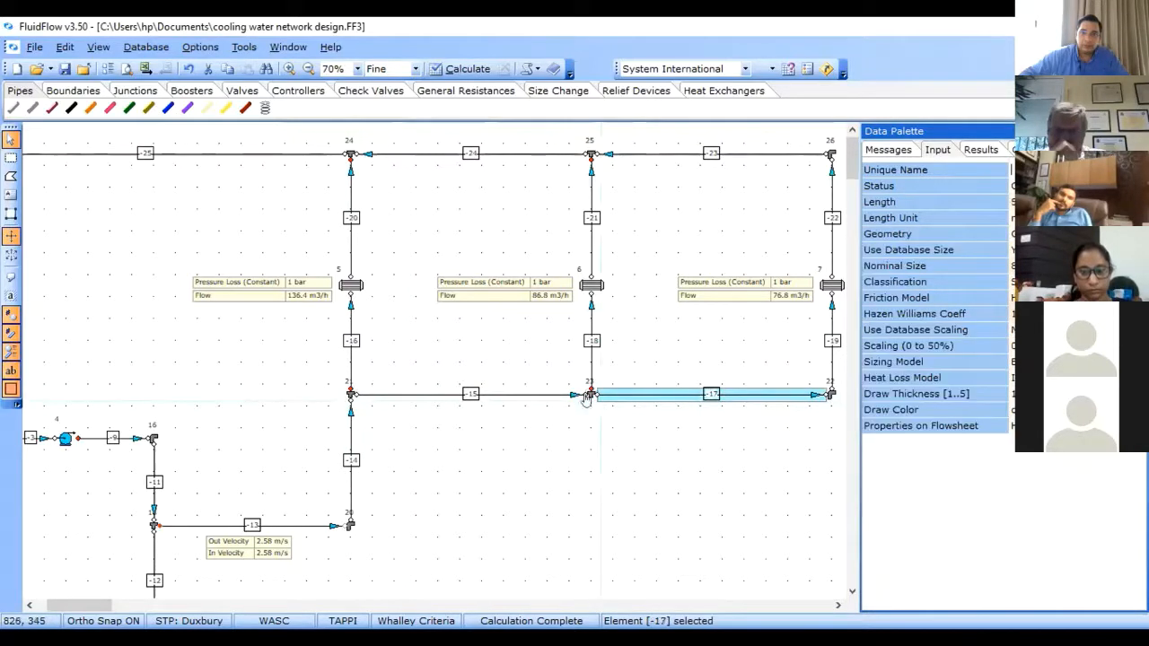
click(830, 394)
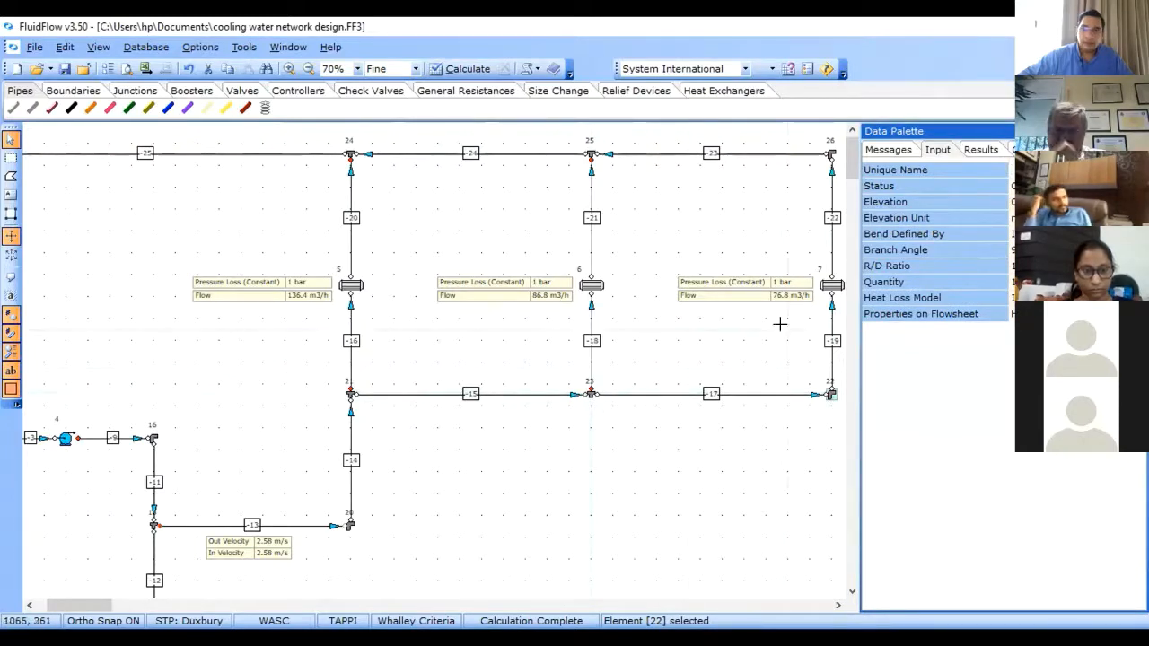
click(830, 350)
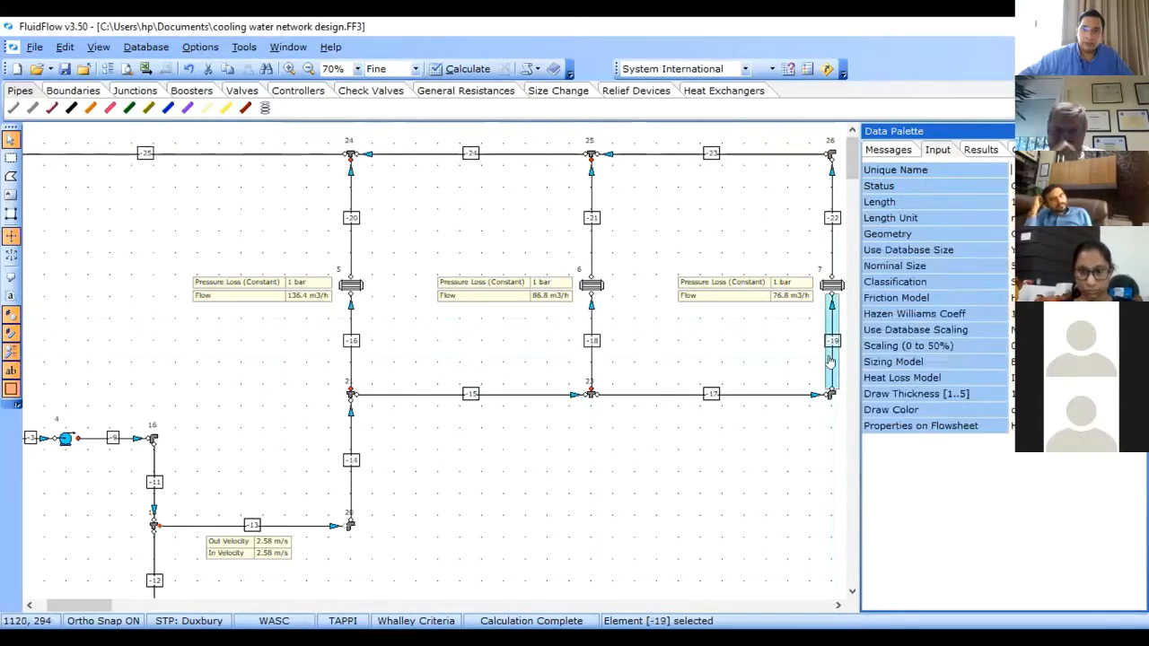
click(829, 240)
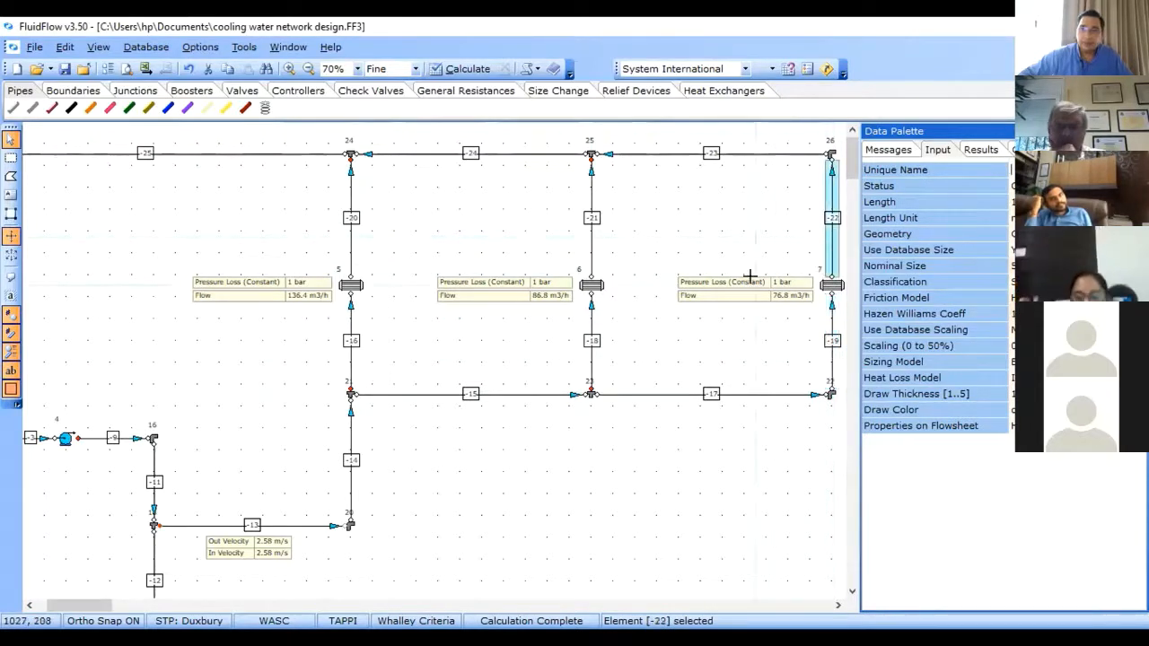
Step: Inspect bend 26, pipe -23, tee 25 and pipe -24 on the return header, and tees 21 and 24
click(831, 154)
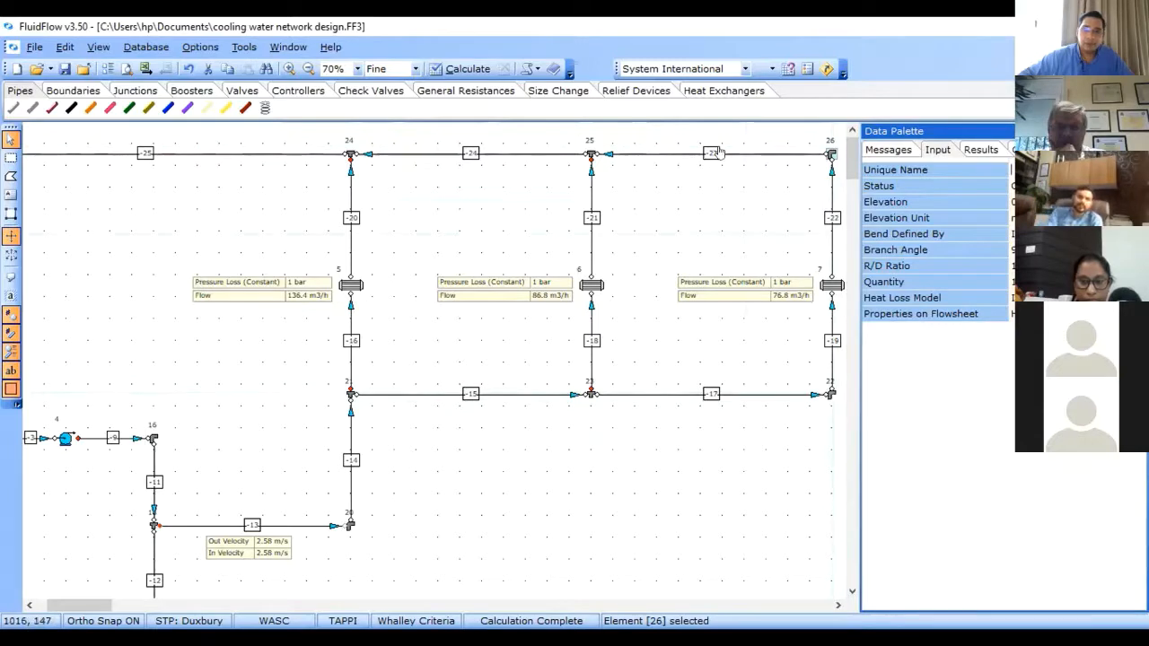
click(750, 153)
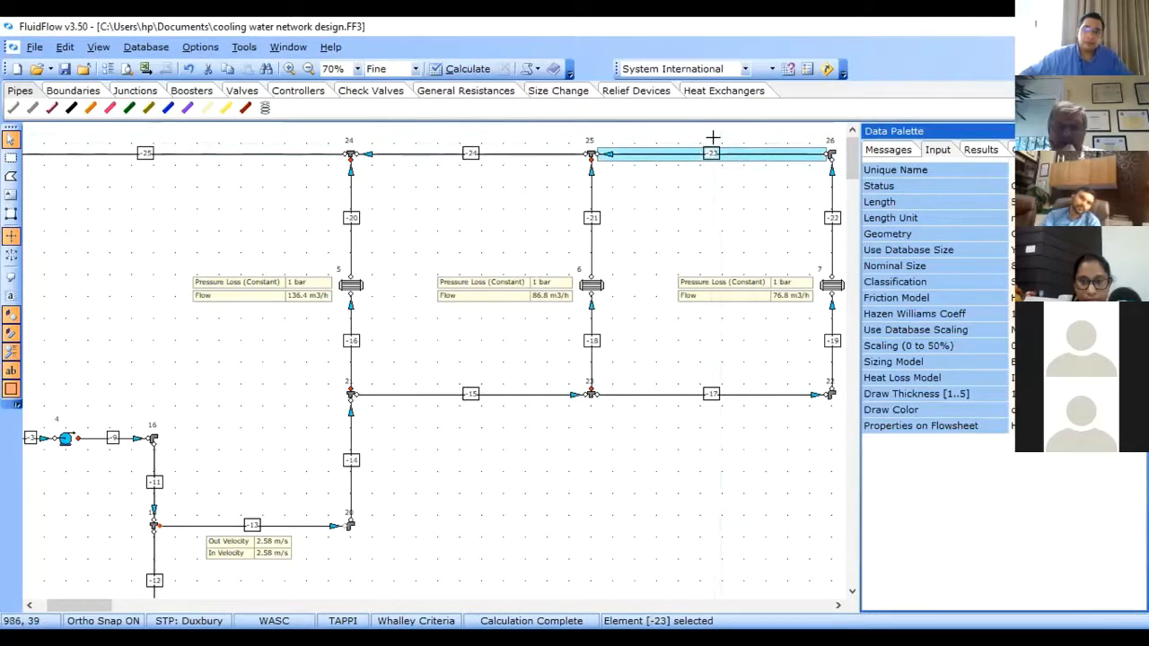
click(589, 155)
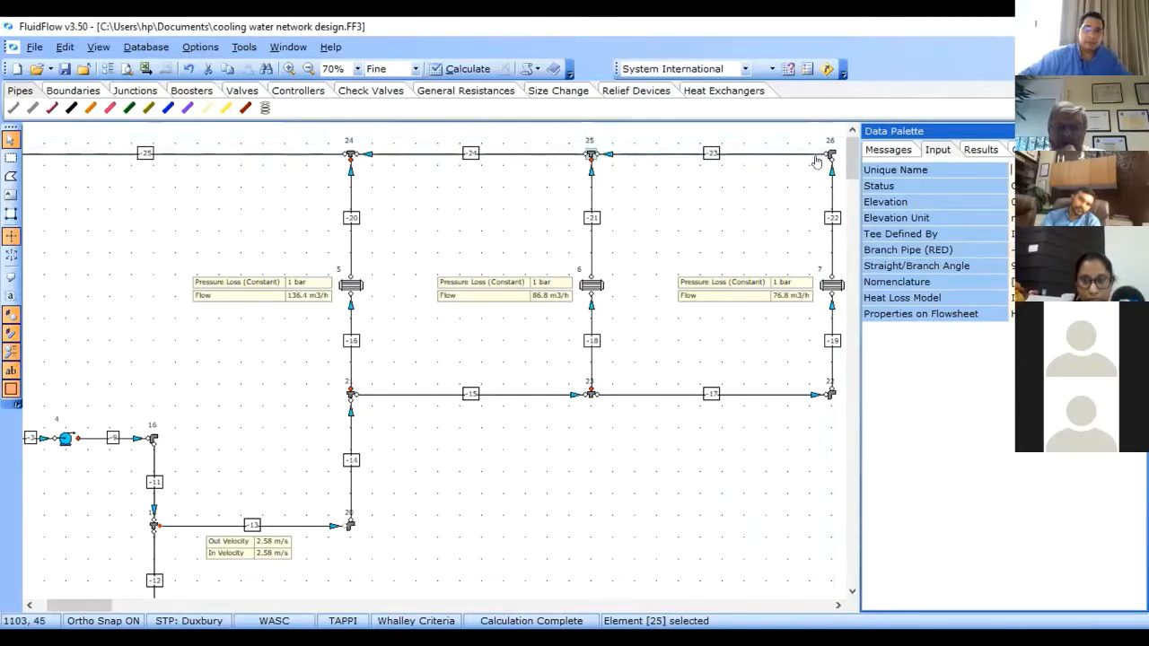
click(508, 160)
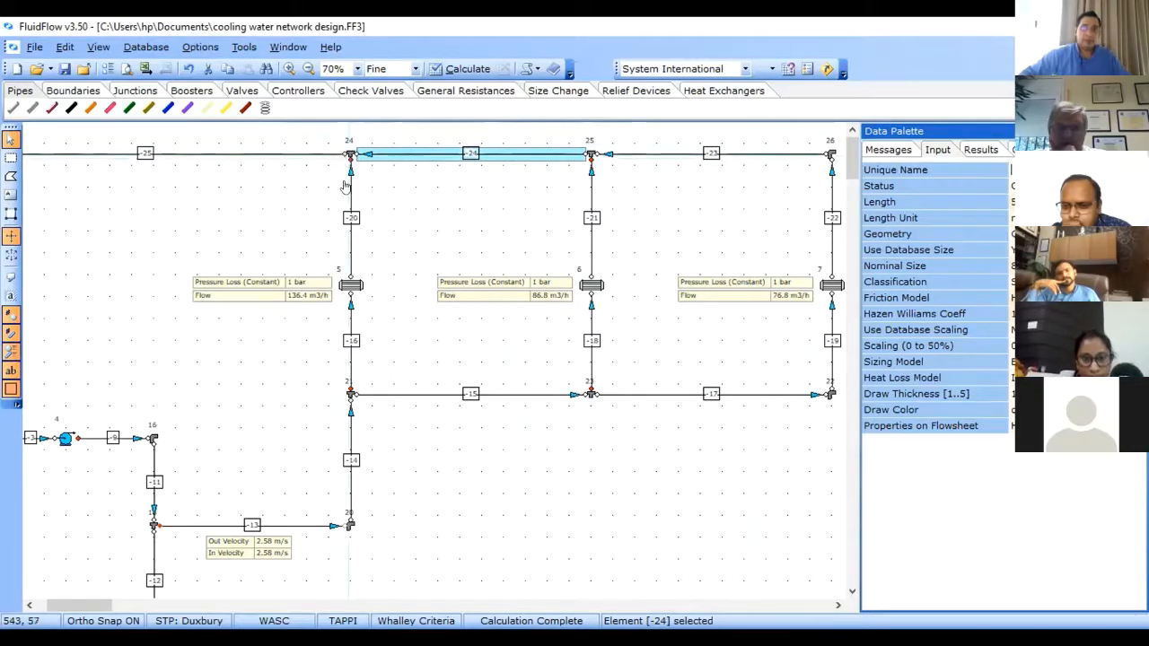
click(350, 394)
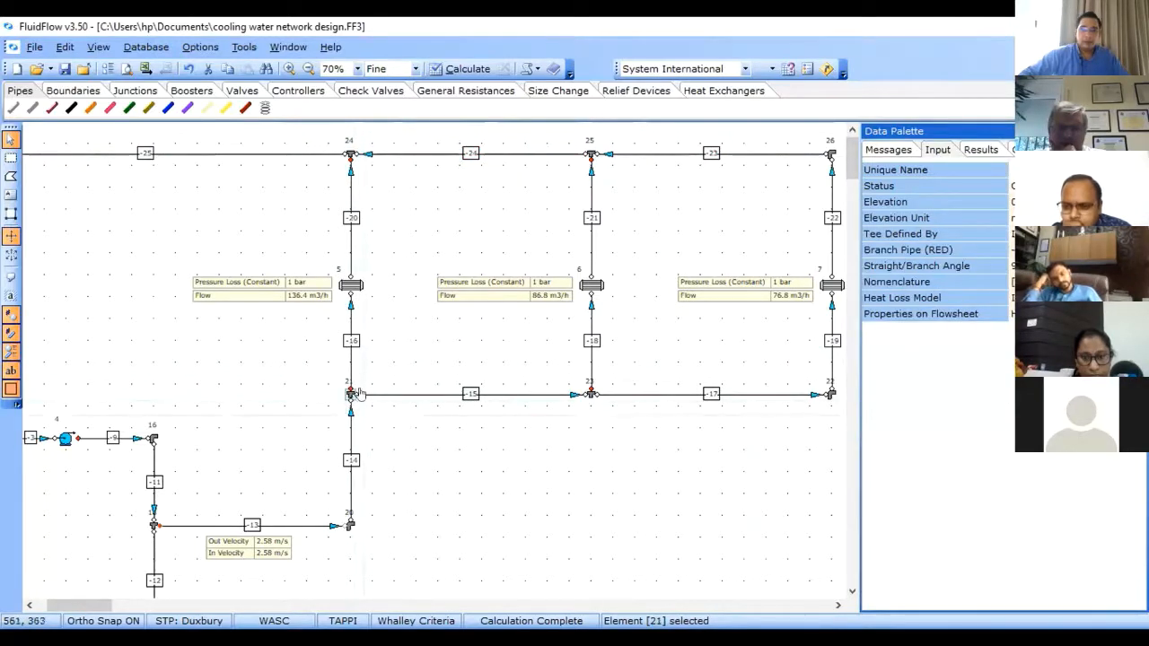
click(349, 153)
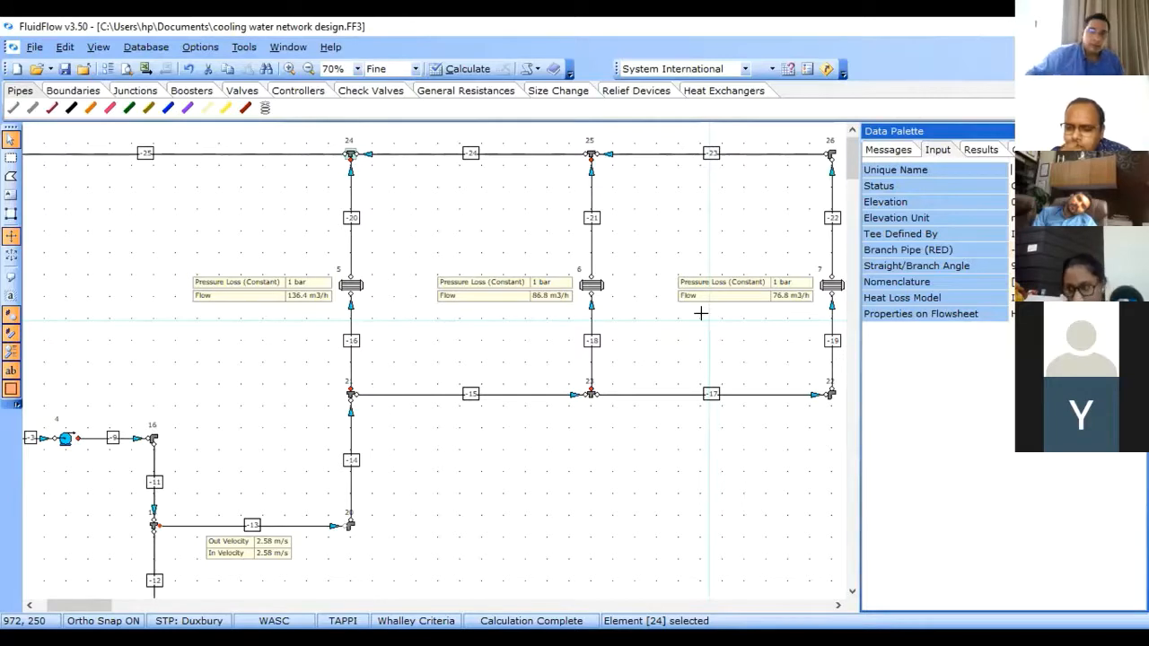
Step: Inspect the outlet pipes -20, -21 and -22 of heat exchangers 5, 6 and 7 one after another
click(350, 204)
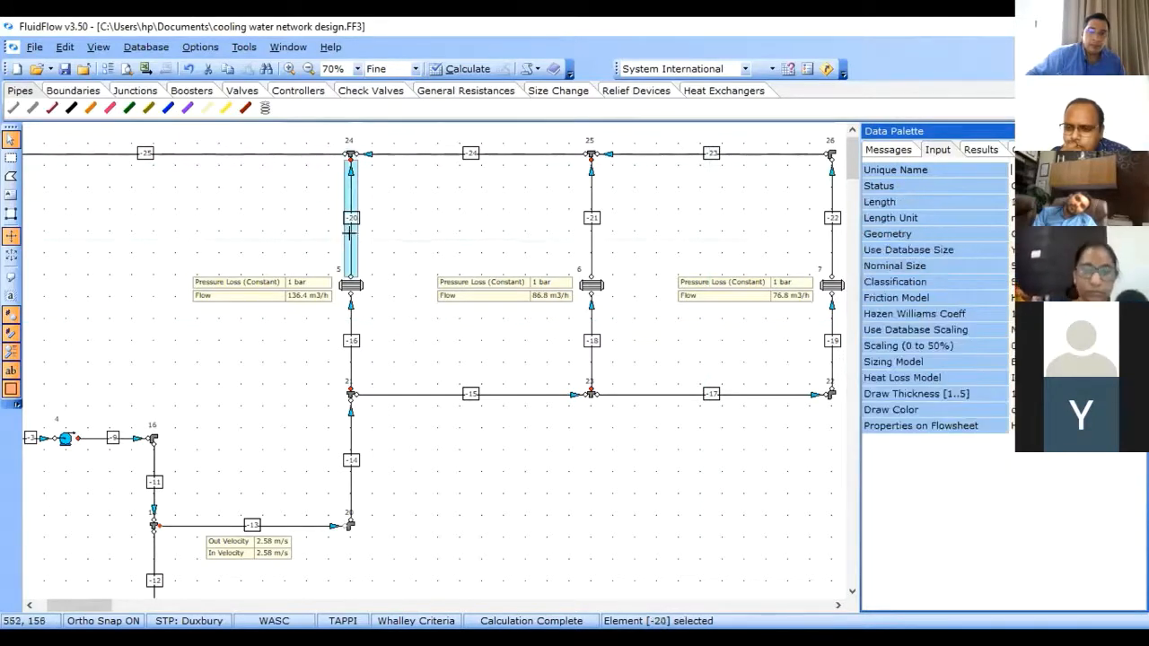
click(591, 232)
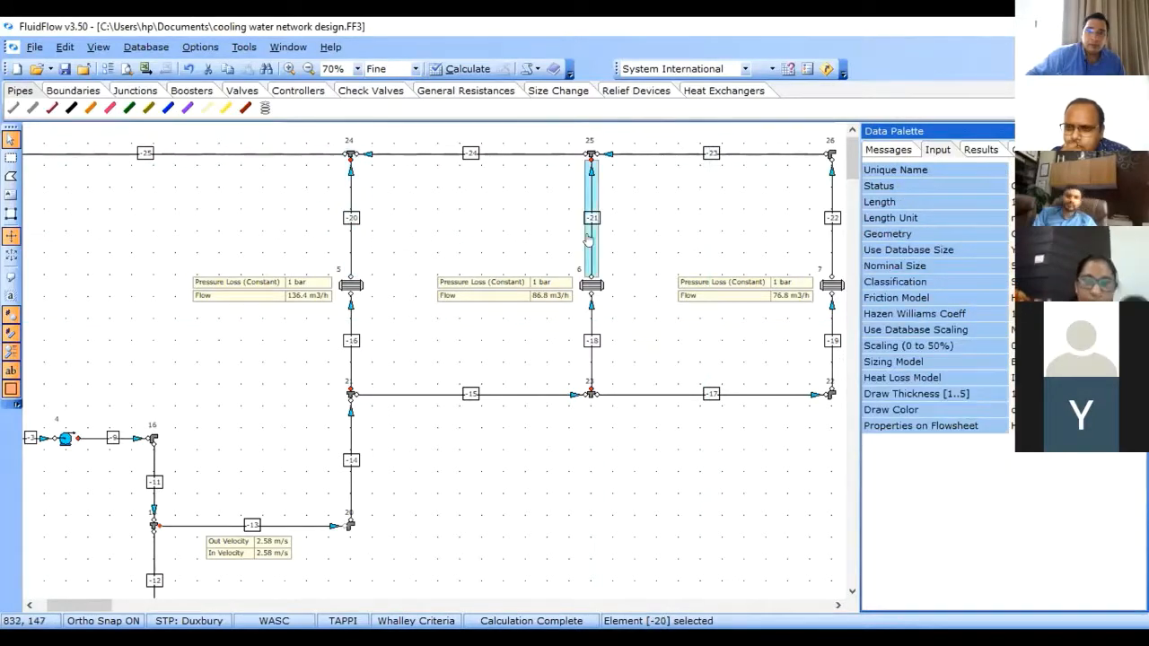
click(824, 242)
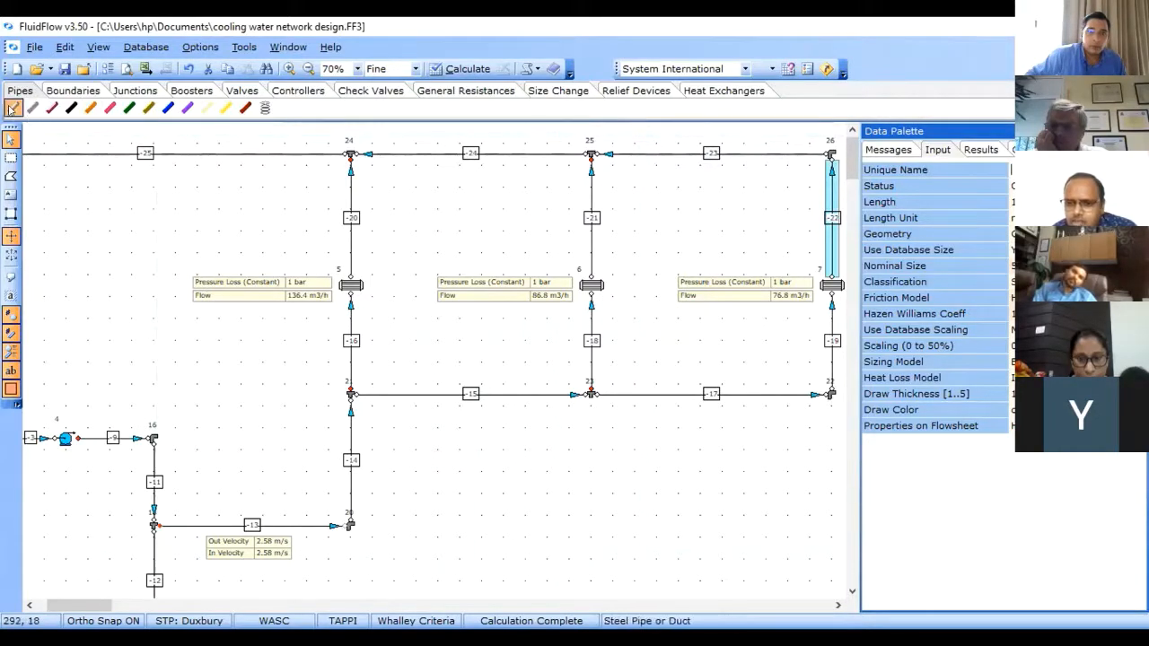
Step: Draw a diagonal steel pipe from just beside bend 20 to a point just below tee 23
click(13, 108)
click(372, 525)
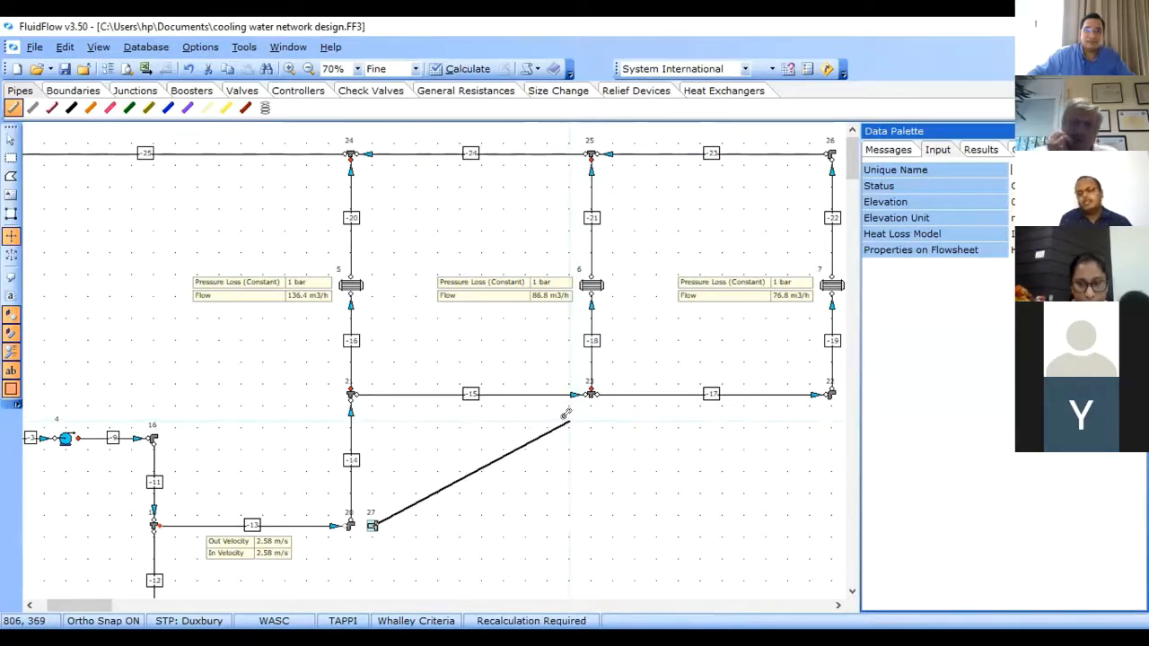
click(566, 414)
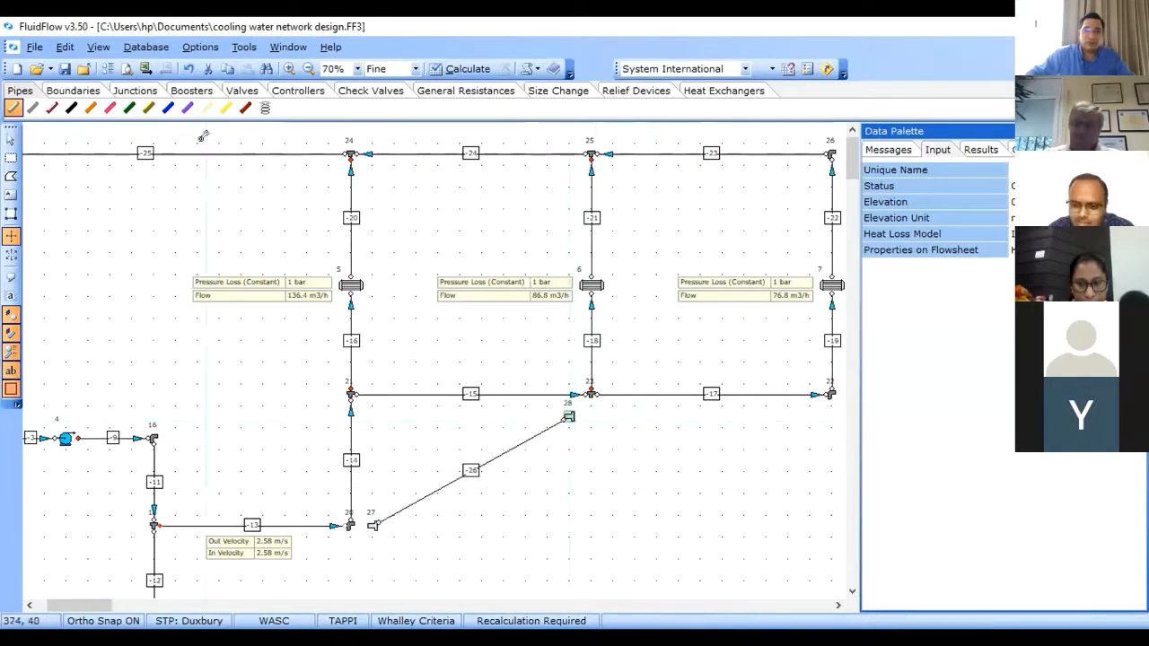
click(9, 137)
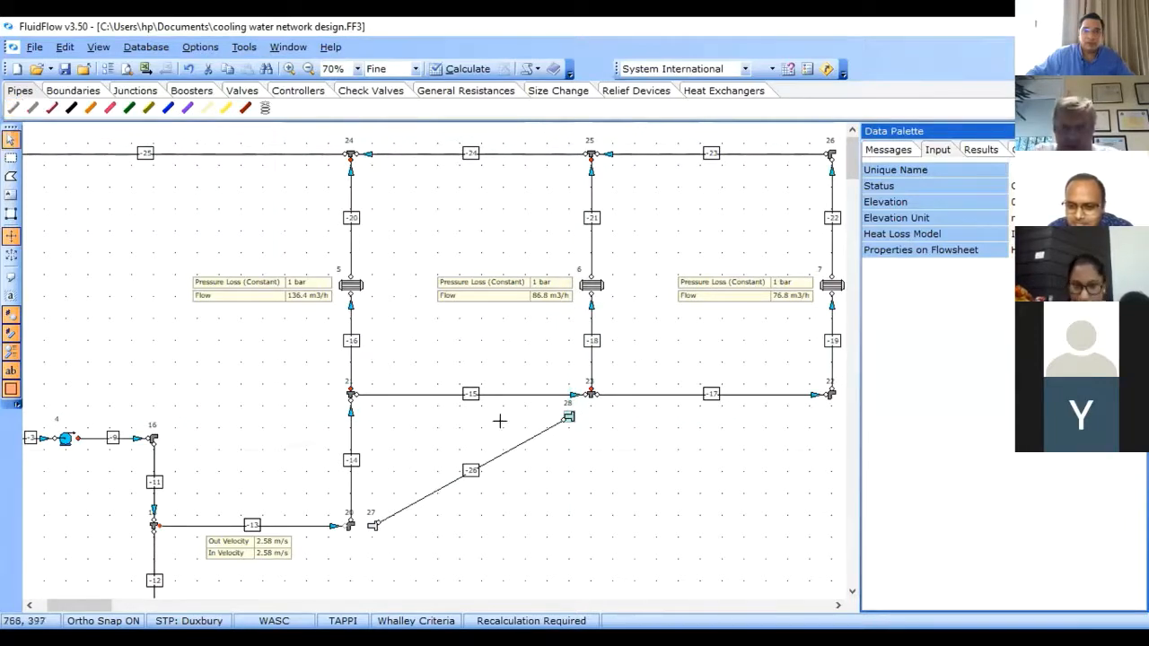
Step: Delete the diagonal pipe's end node 28 and the leftover node 27 beside bend 20
click(568, 417)
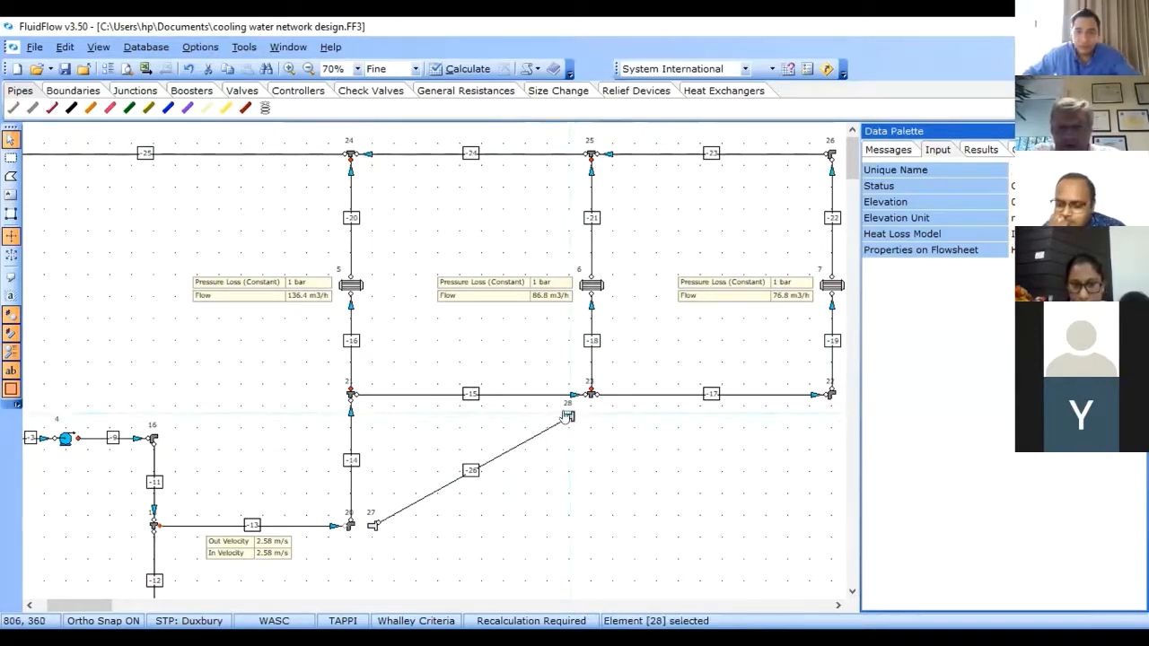
right_click(566, 418)
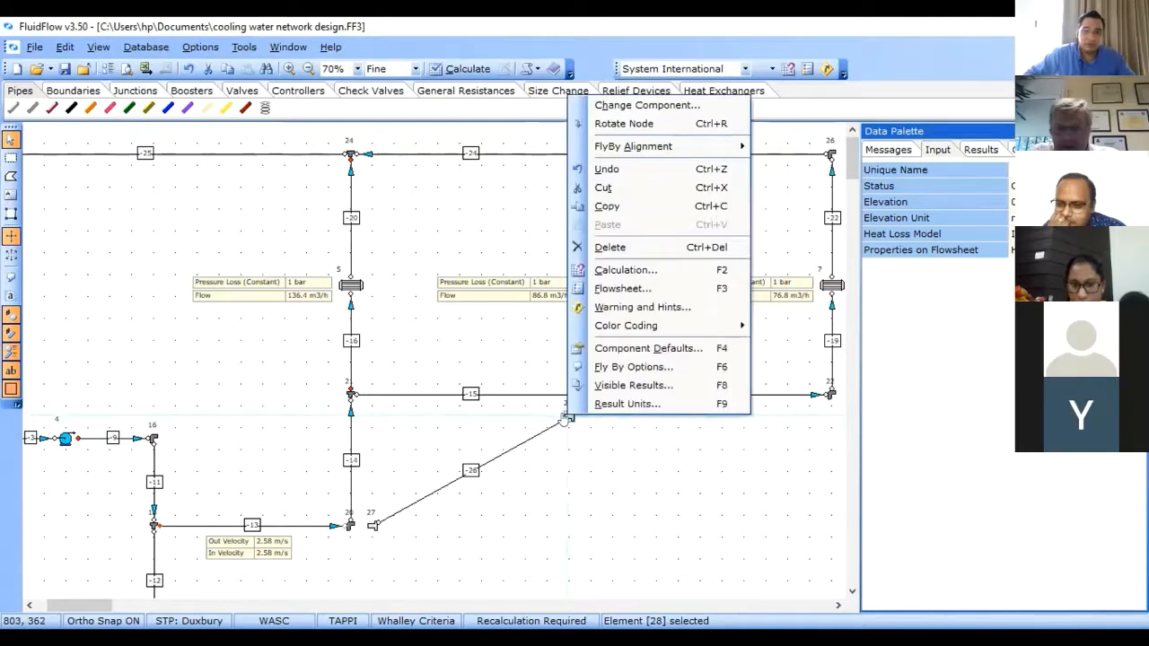
click(592, 247)
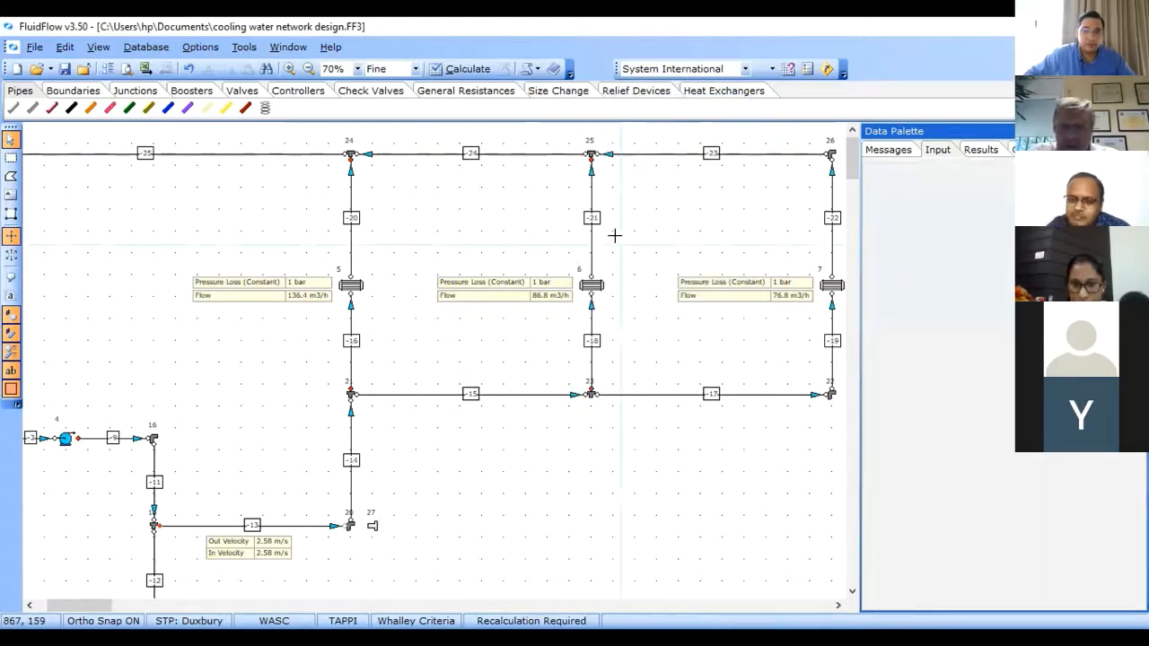
right_click(372, 525)
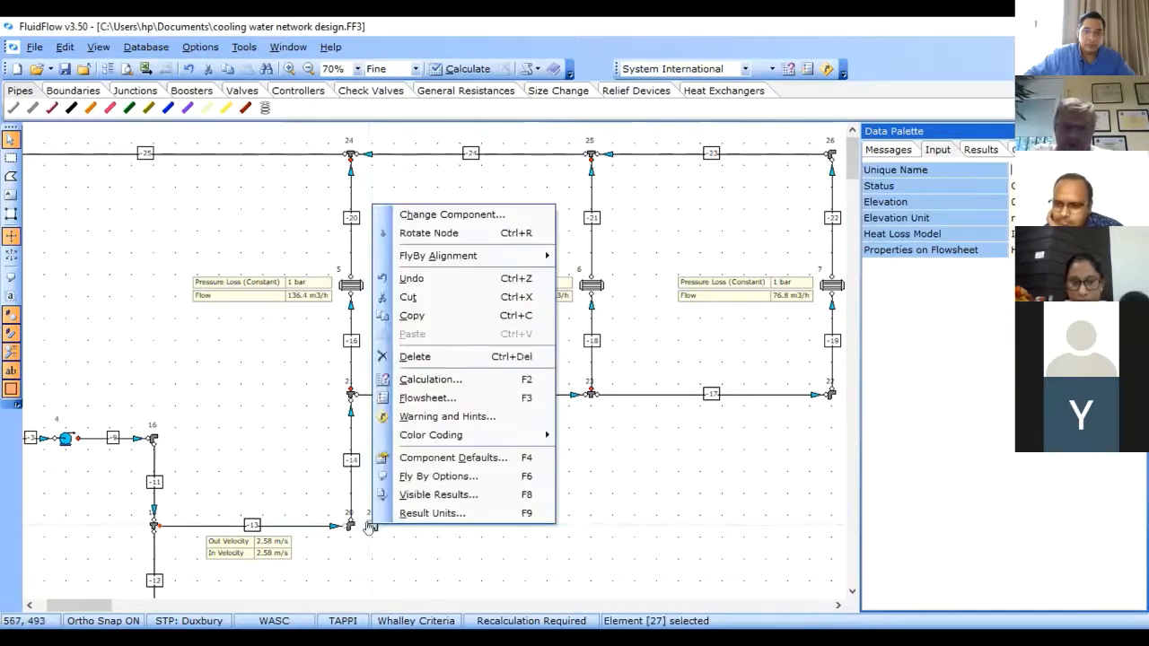
click(422, 359)
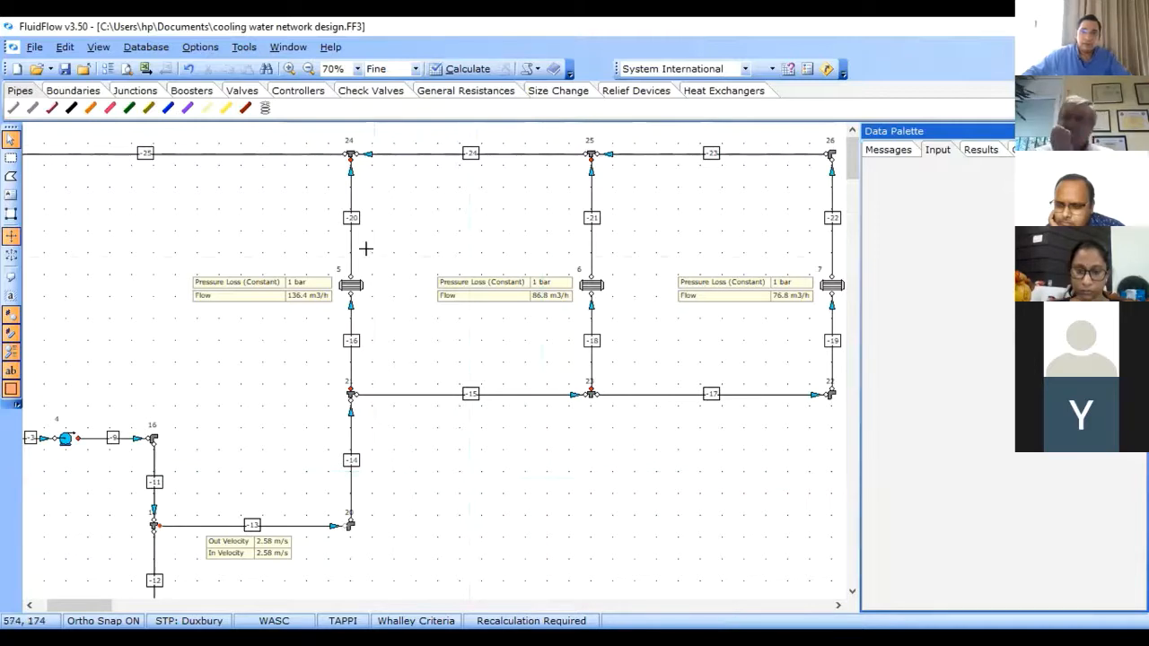
Step: Highlight outlet pipes -20, -21 and -22 of the three heat exchangers together, and clear the selection
click(351, 205)
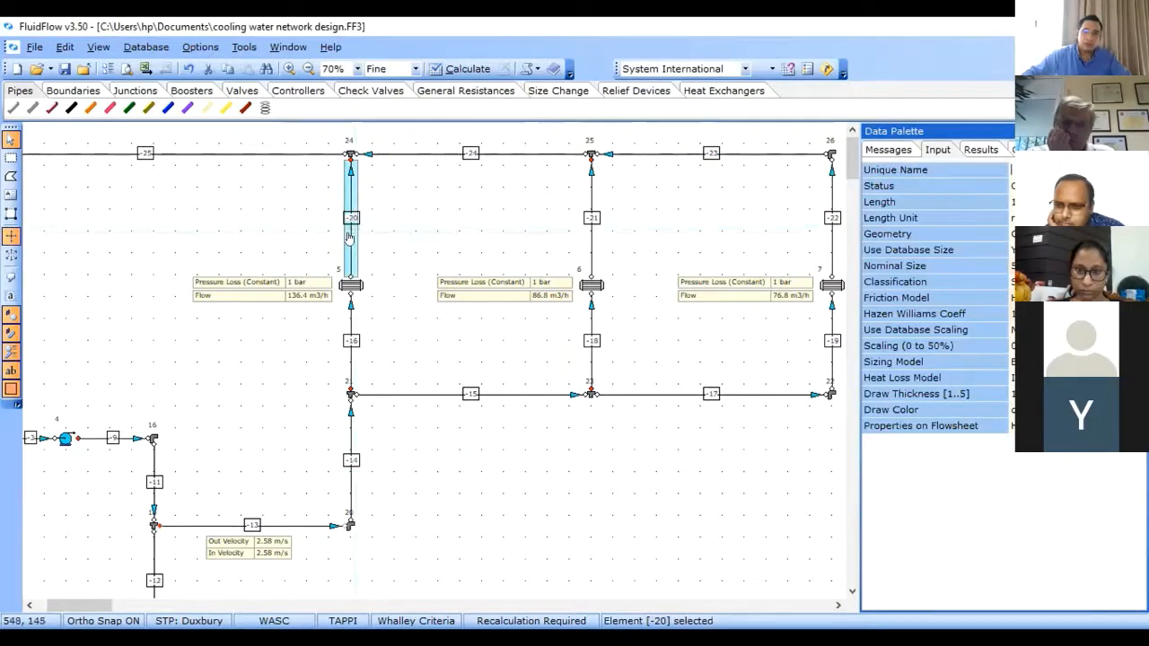
shift+click(590, 203)
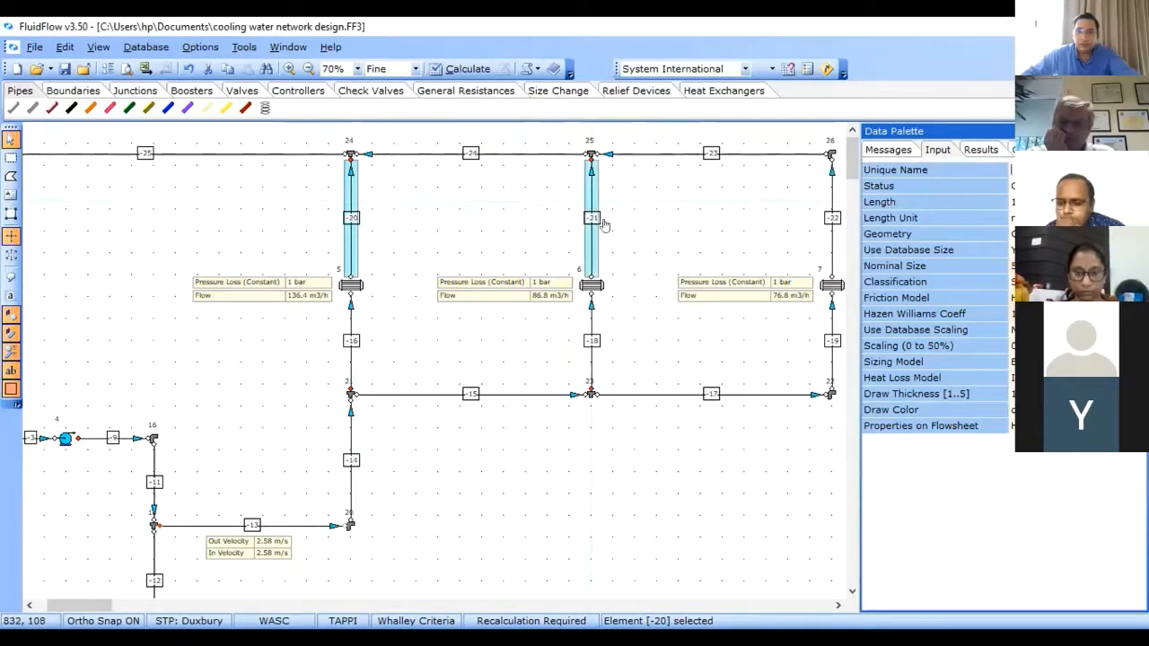
shift+click(831, 201)
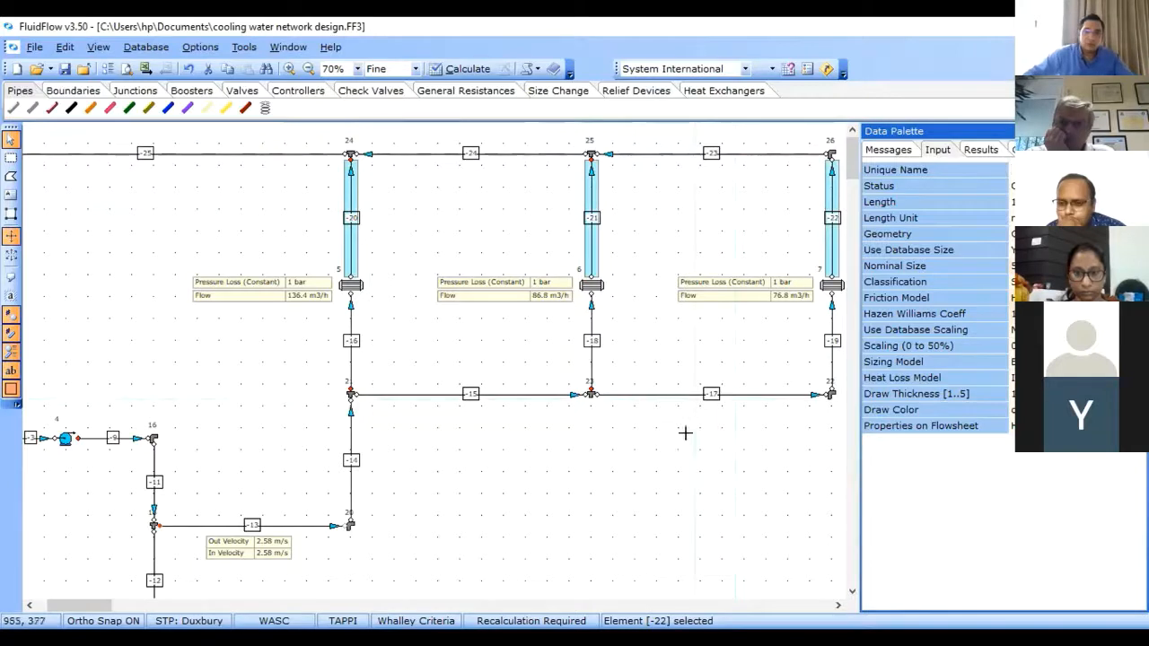
click(711, 205)
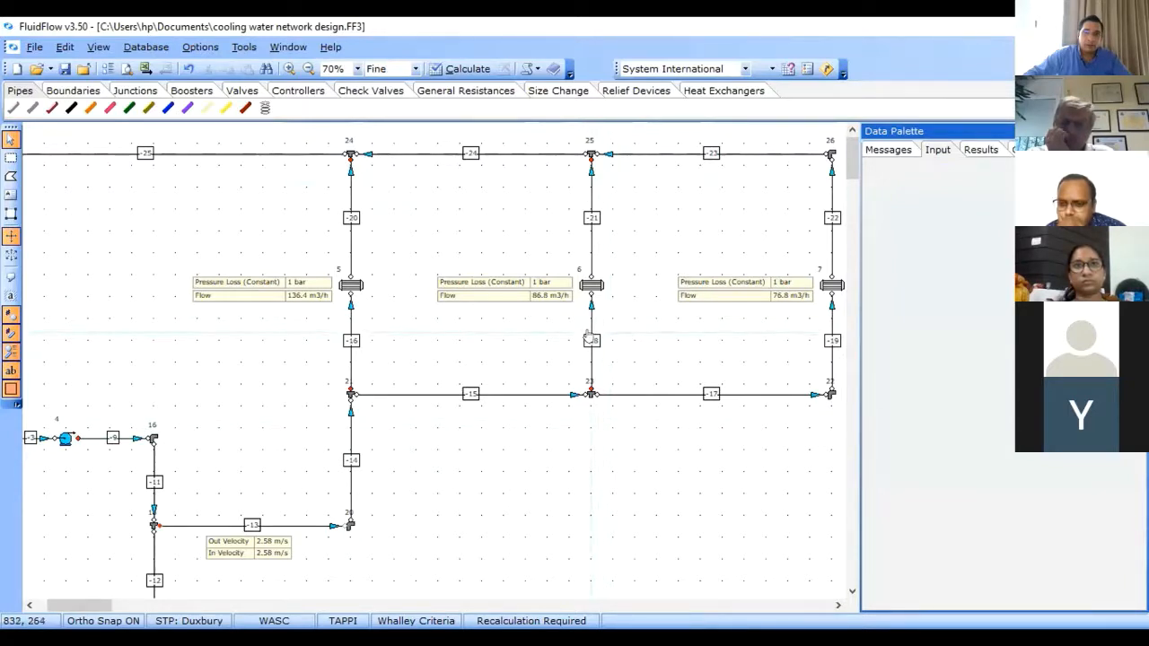
Step: Highlight feed pipes -18 and -19 of heat exchangers 6 and 7 together, and pipe -18 on its own
click(590, 339)
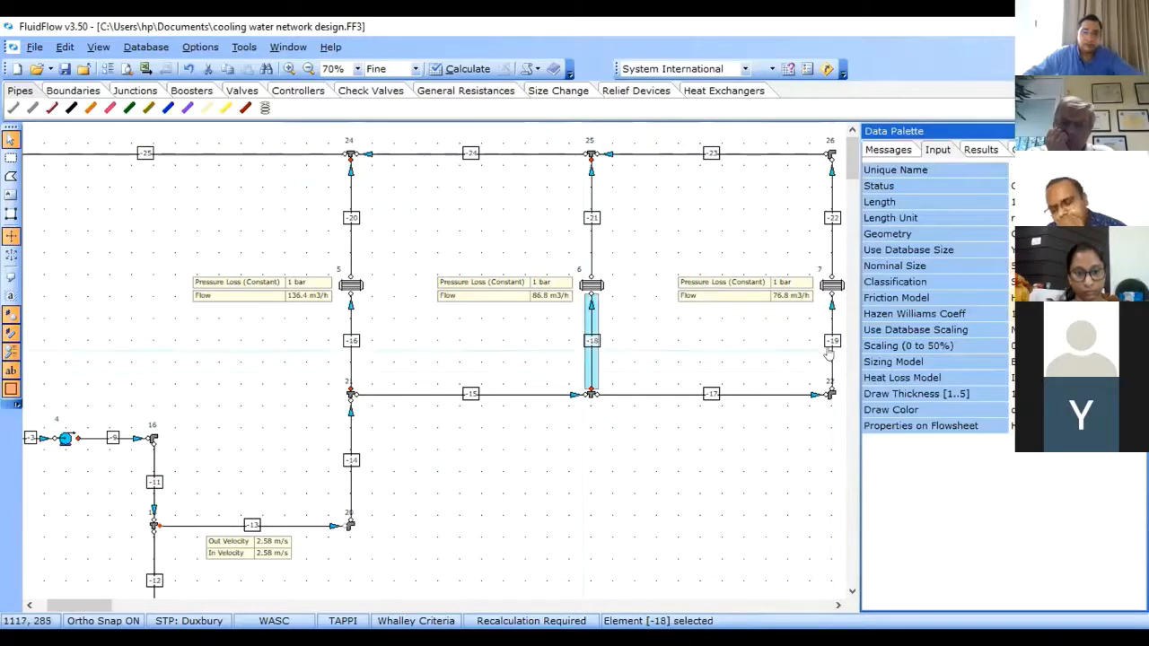
shift+click(829, 346)
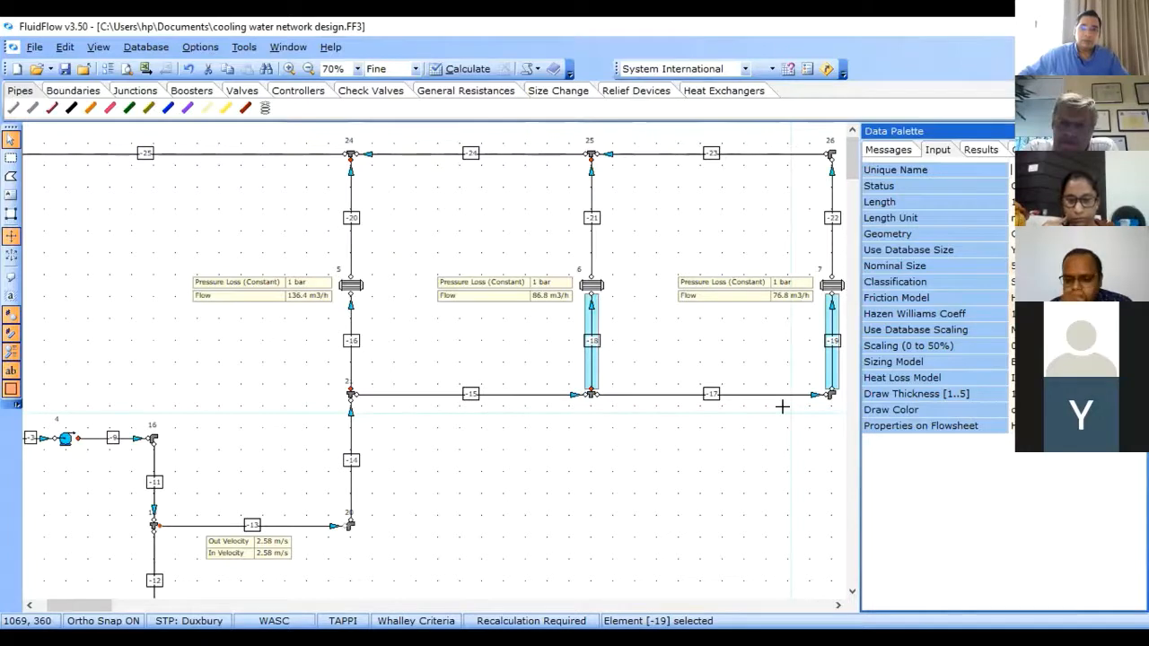
click(691, 368)
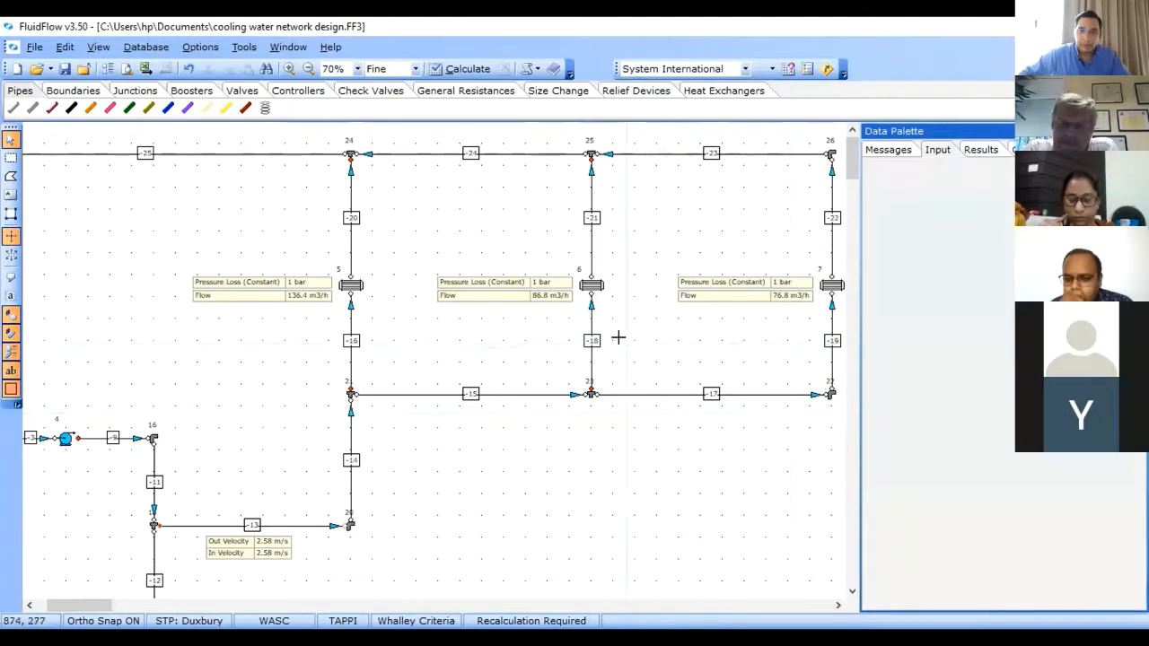
click(589, 346)
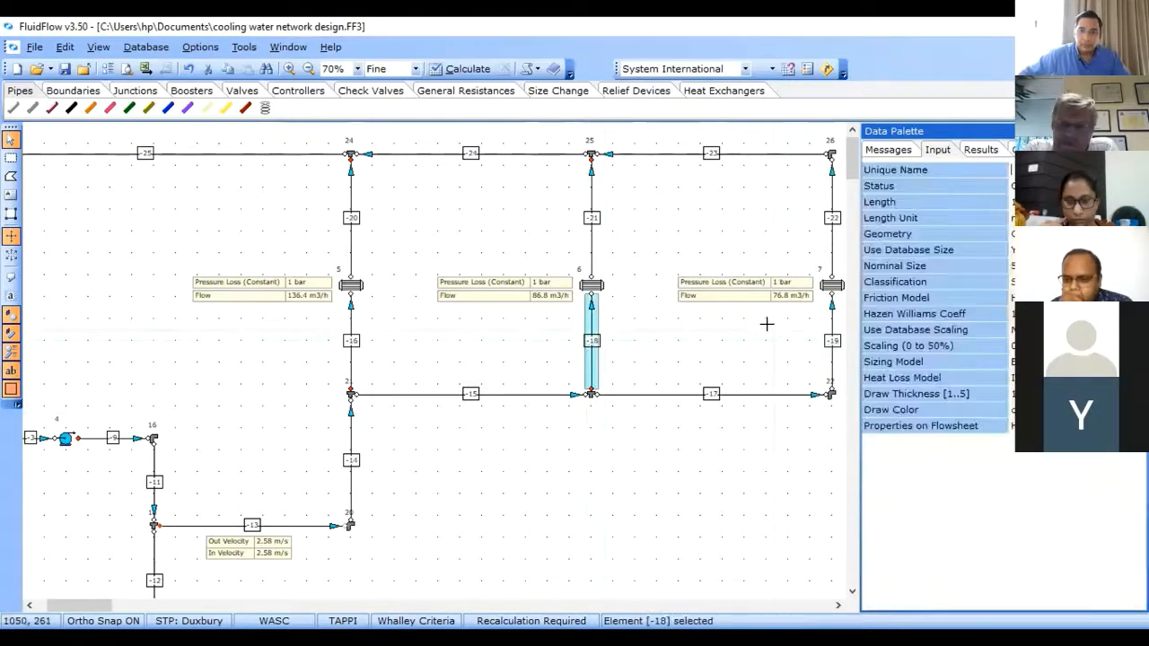
click(705, 340)
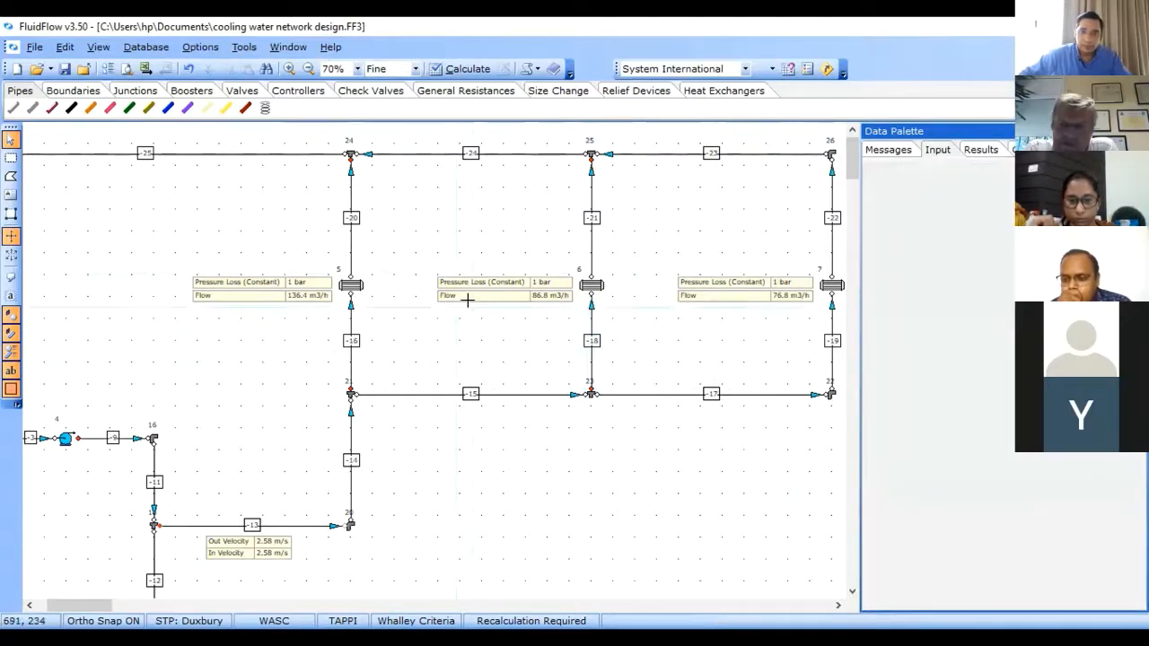
Step: Inspect the input properties of feed pipe -18 and of pipe -1 at the network inlet
click(589, 362)
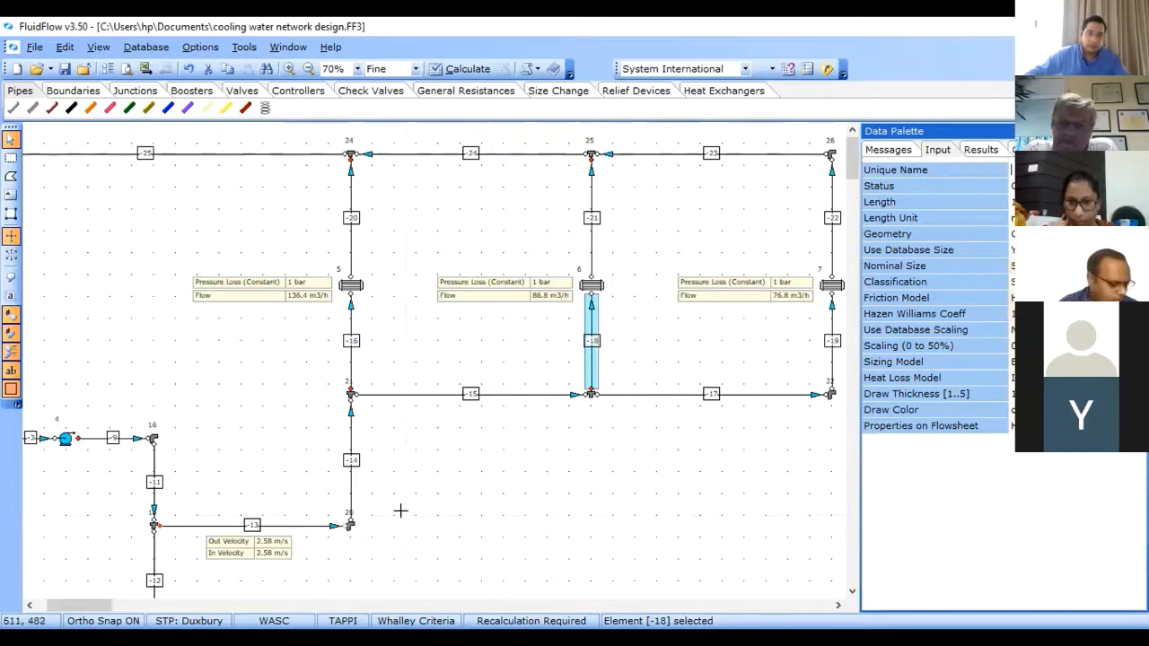
click(42, 606)
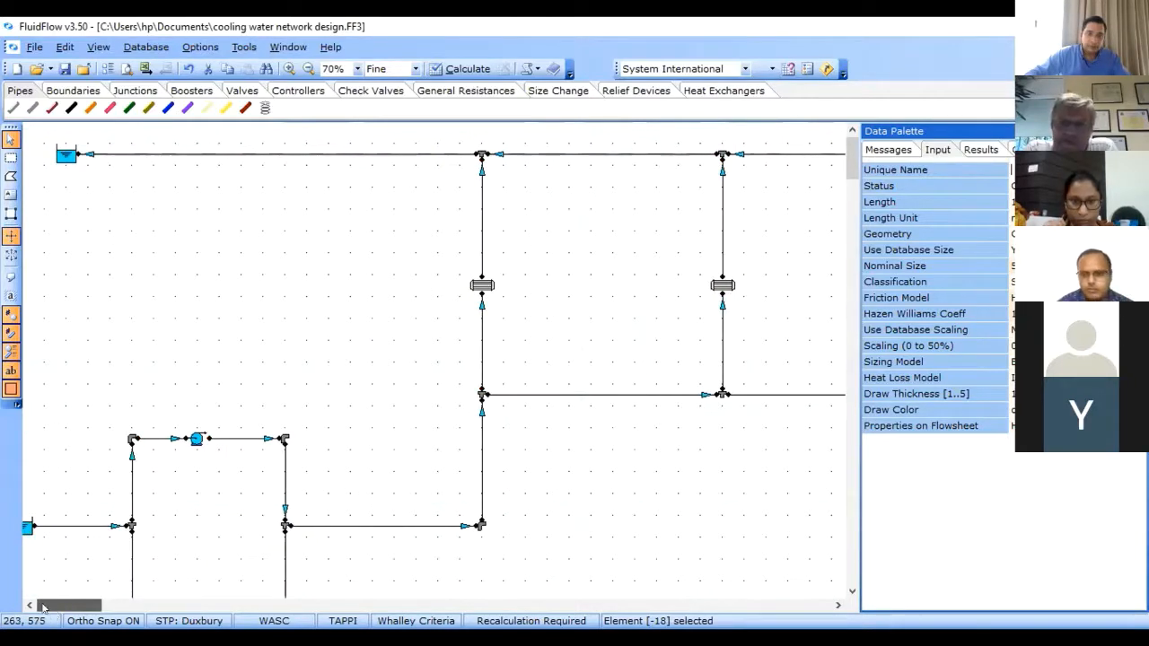
scroll(441, 386, down, 3)
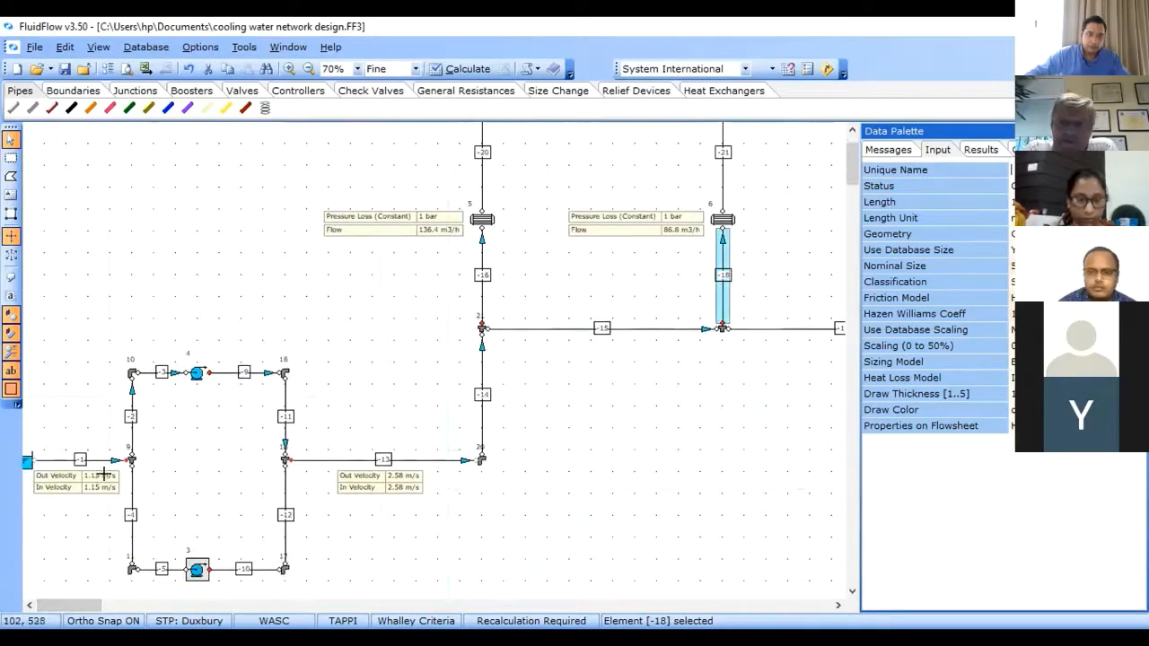
click(85, 461)
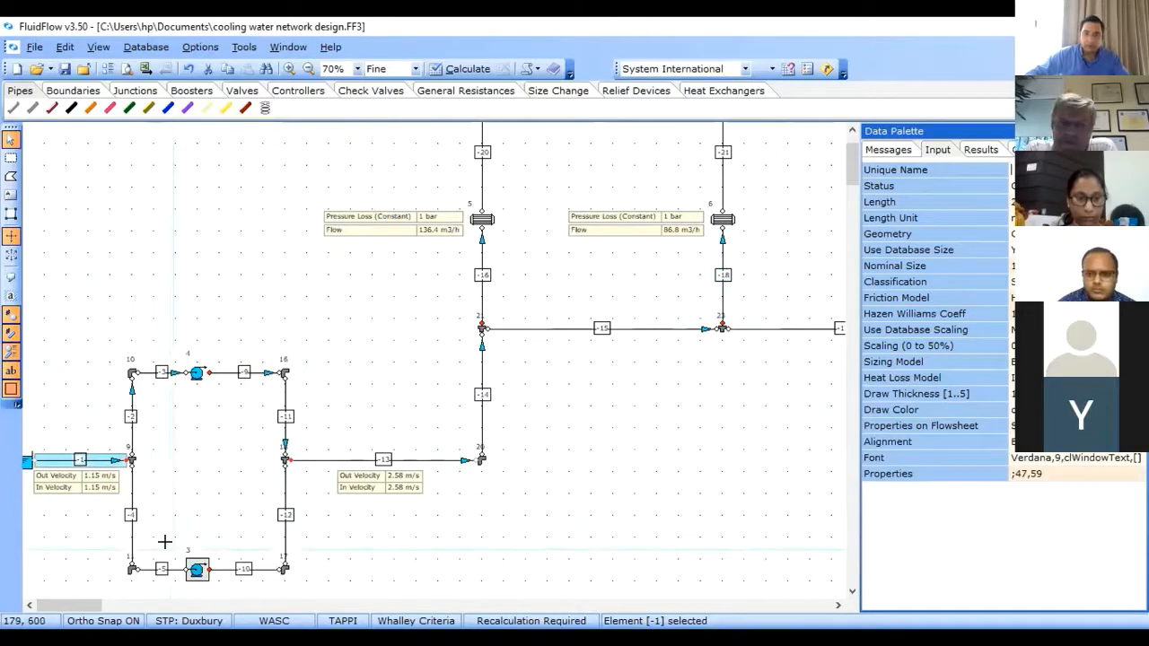
Step: Insert a Thin Sharp Edged Orifice in each heat exchanger outlet pipe: -20, -21 and -22
click(436, 459)
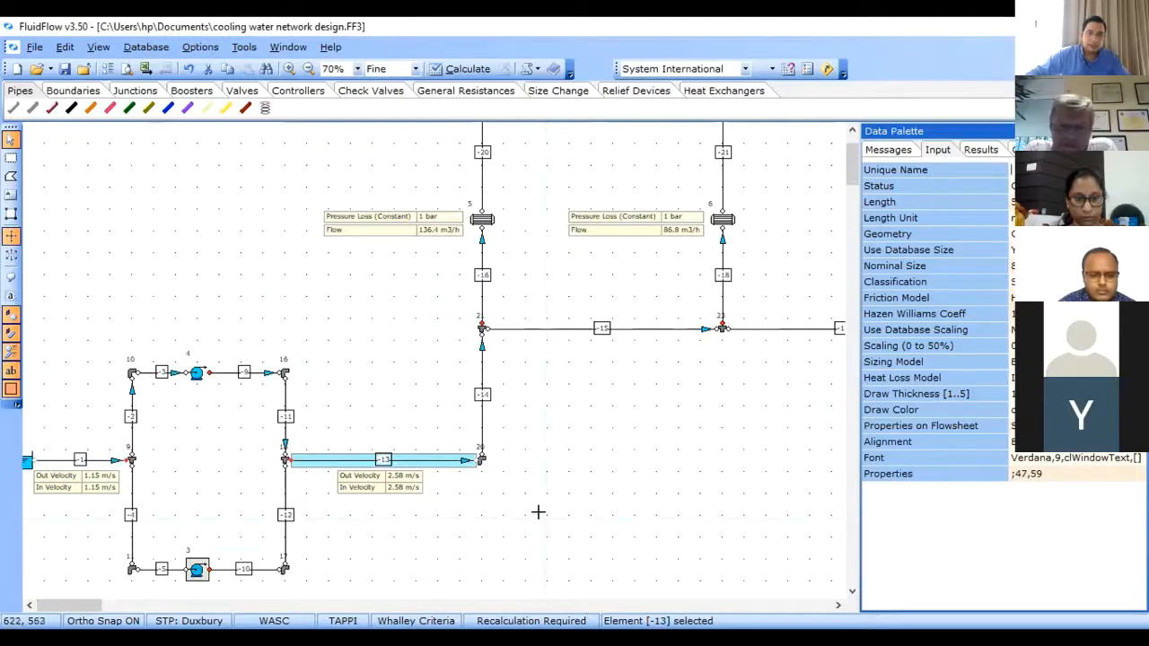
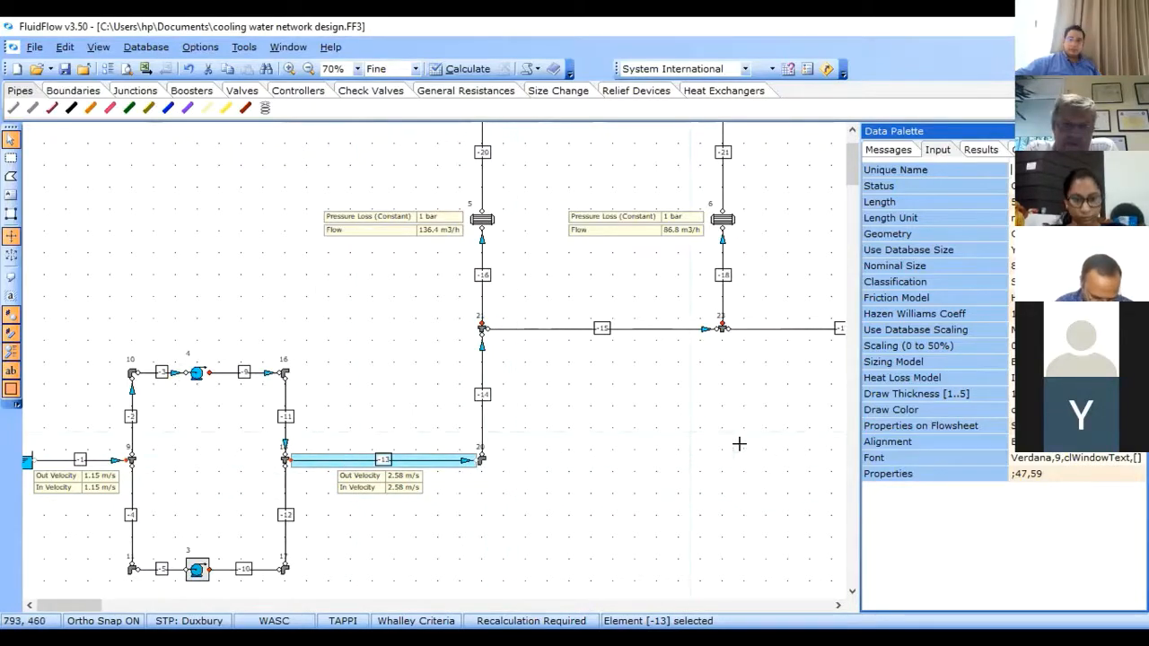
click(852, 133)
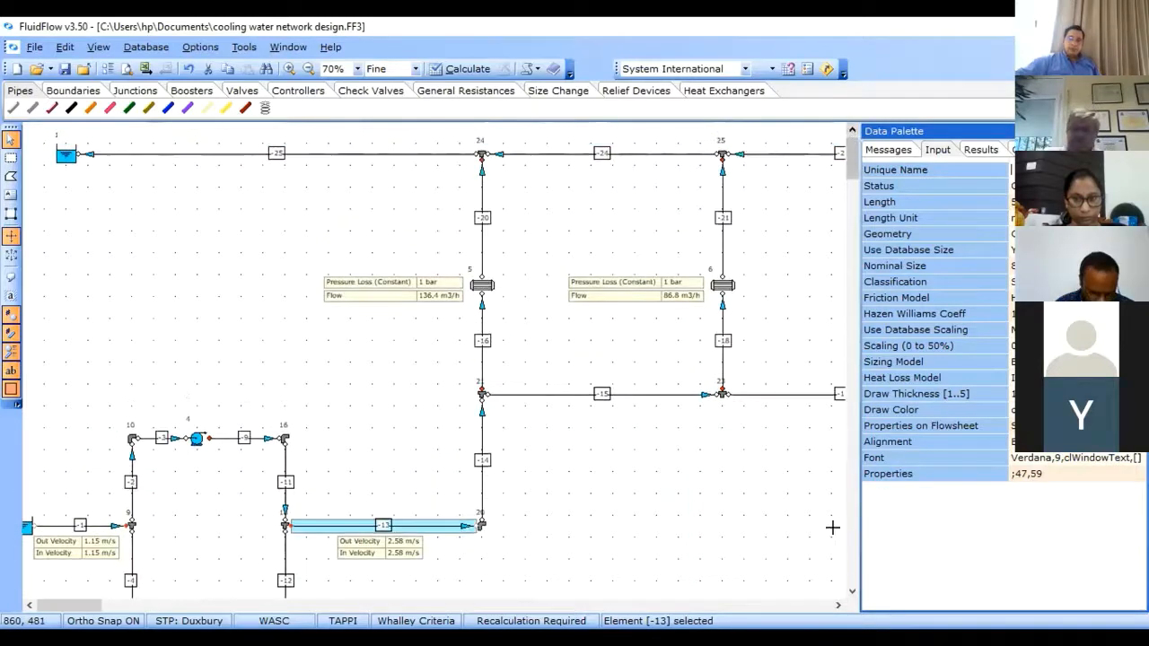
click(838, 606)
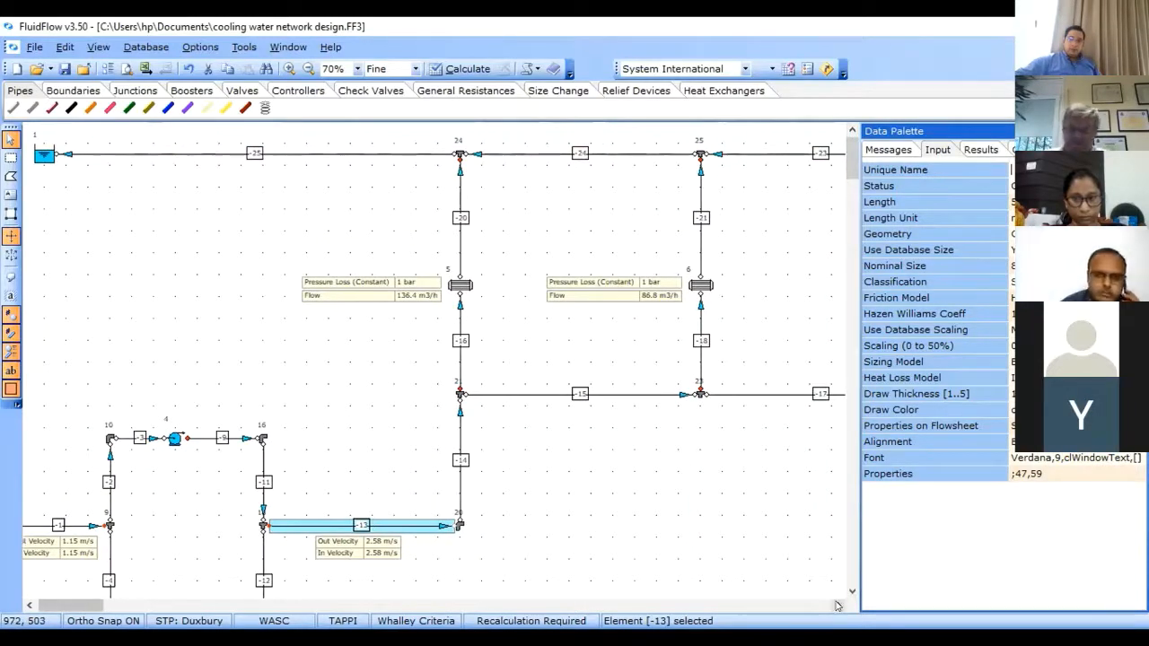
click(838, 606)
click(838, 606)
click(837, 606)
click(837, 606)
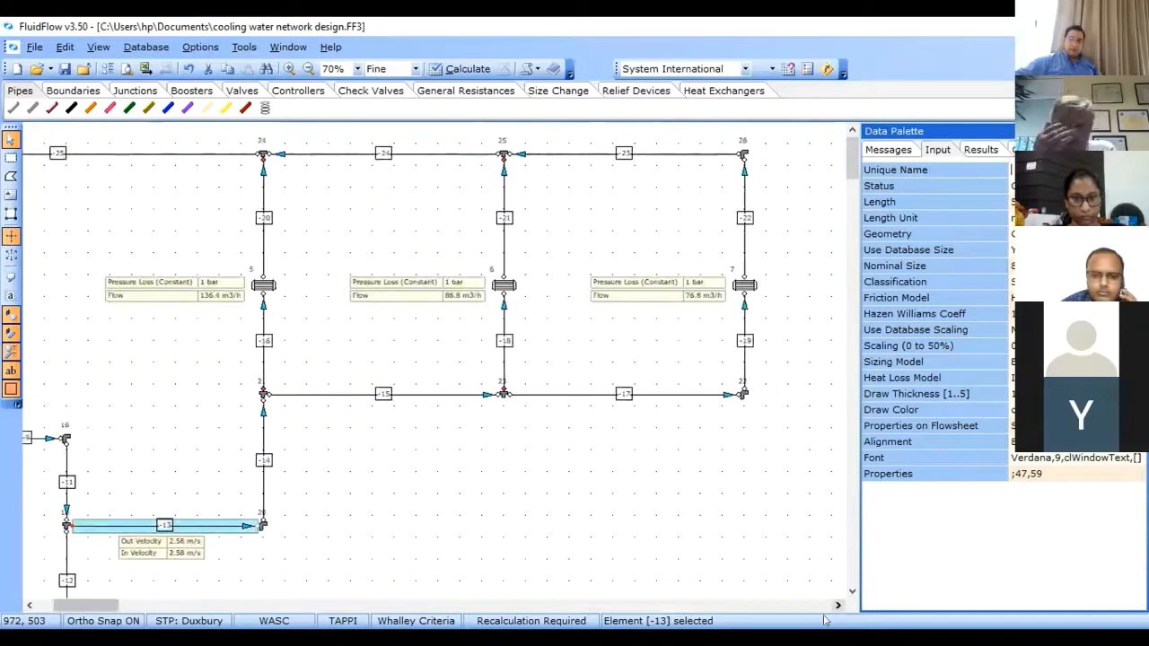
click(558, 91)
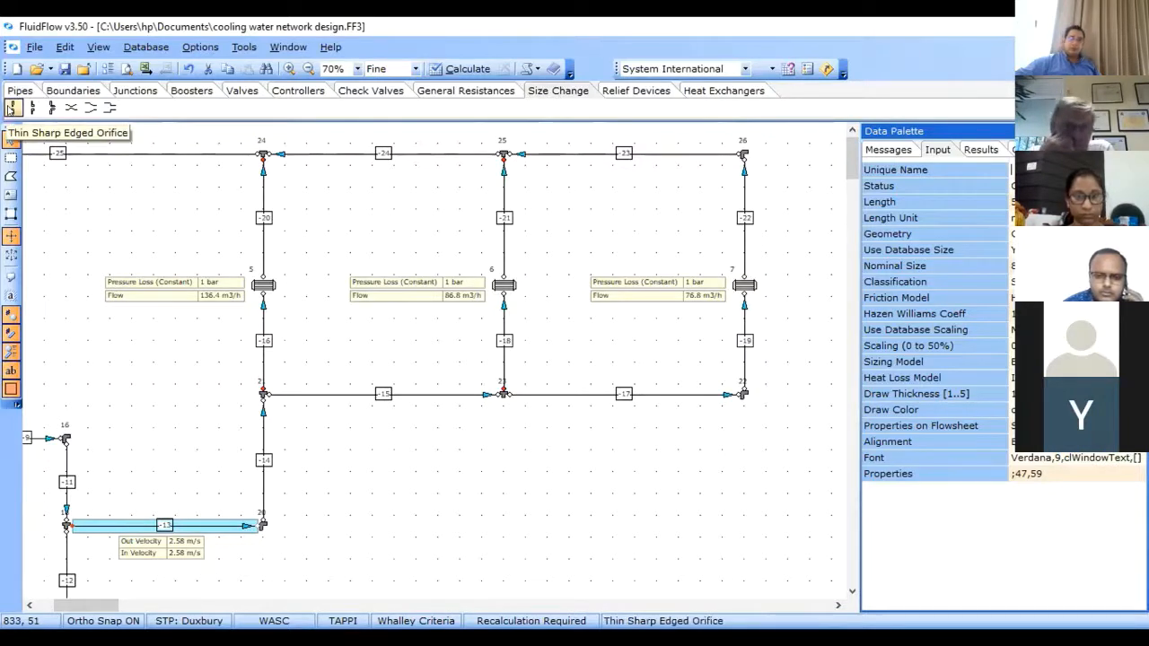
click(11, 108)
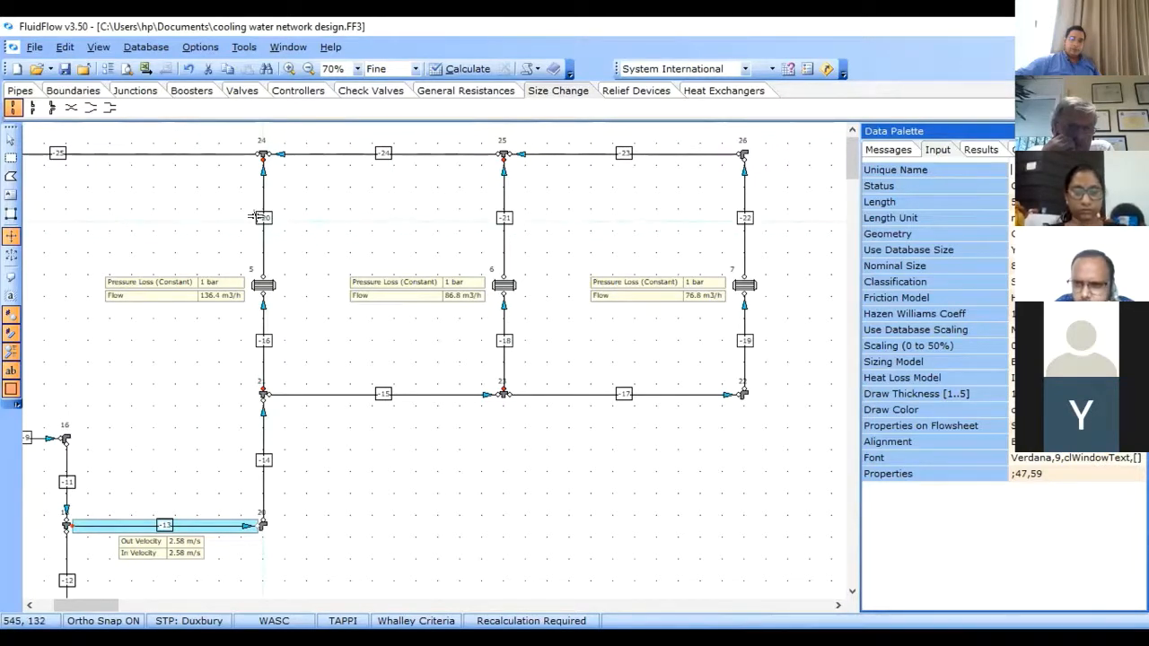
click(256, 217)
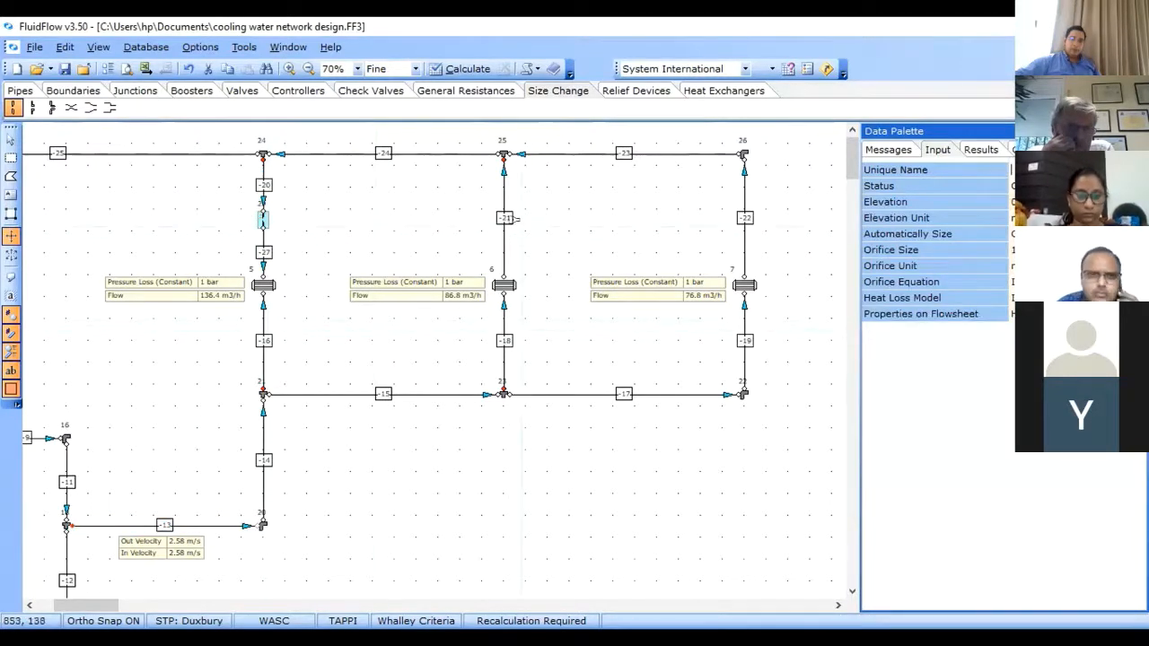
click(503, 218)
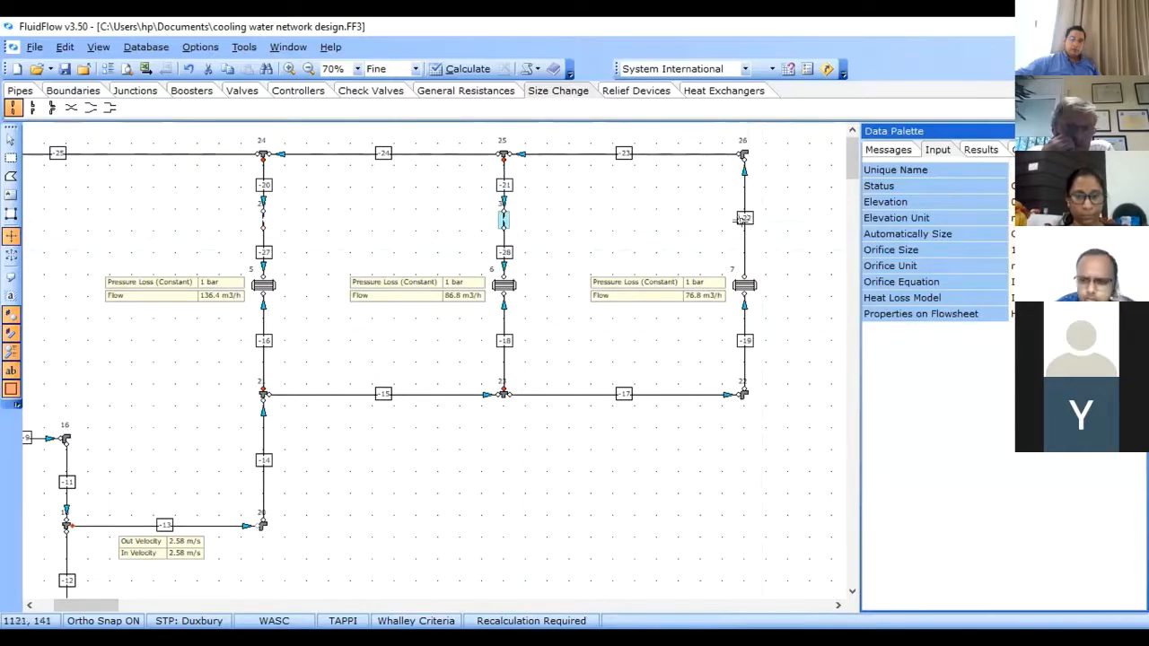
click(743, 218)
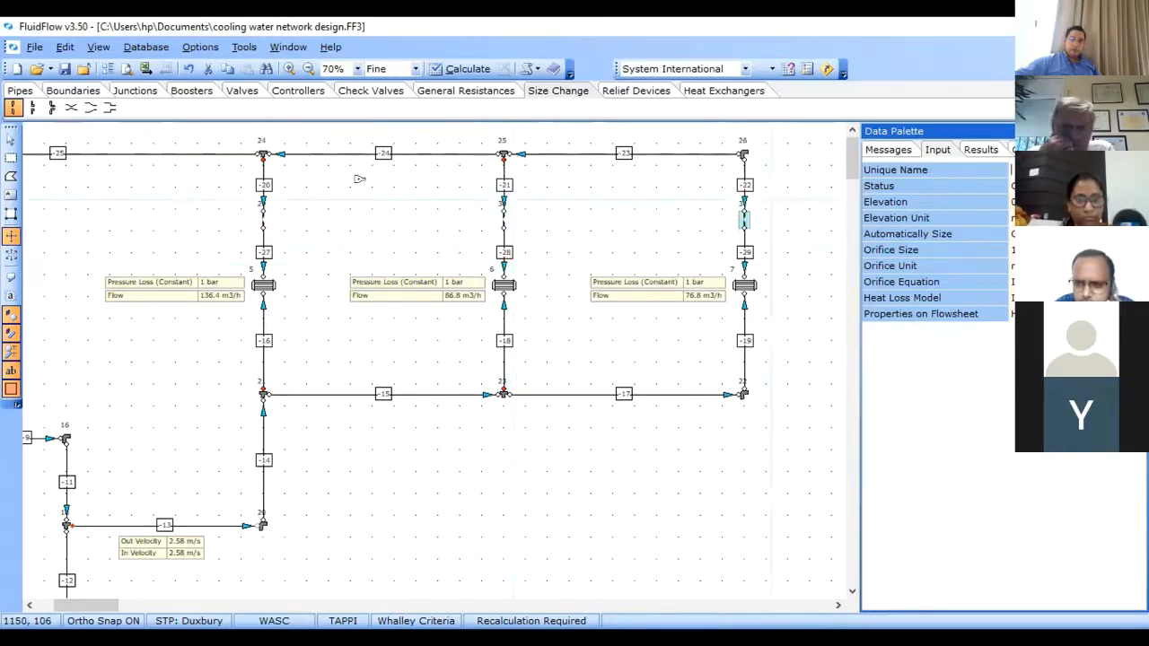
click(8, 140)
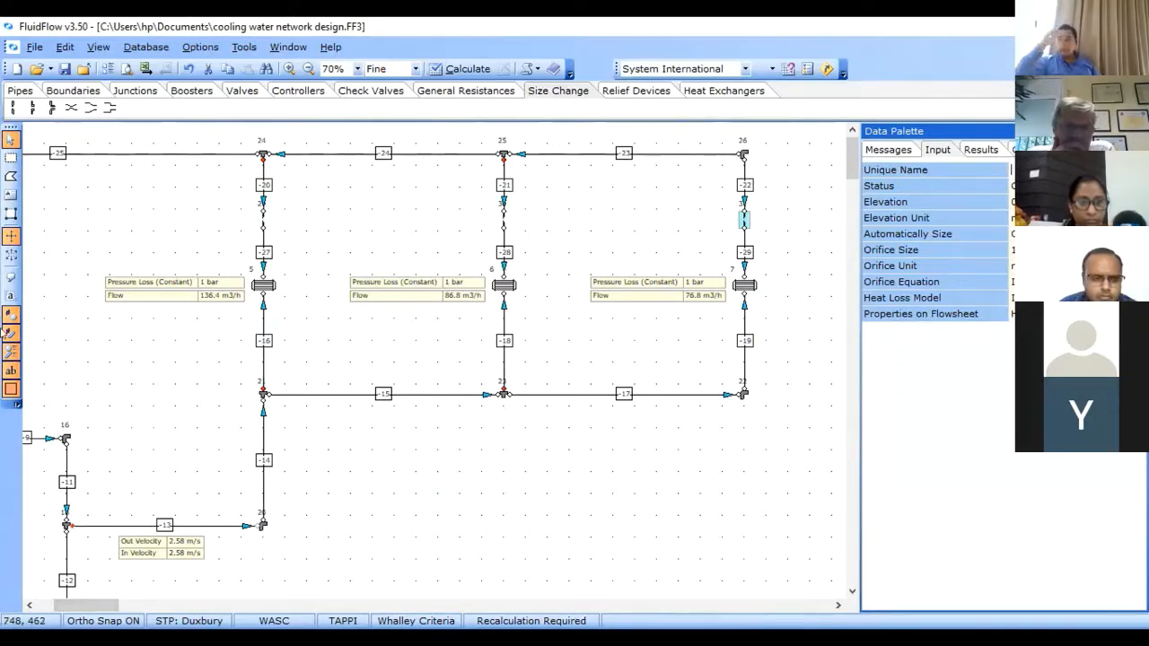
Step: Turn on automatic sizing for the three outlet orifices together
click(262, 219)
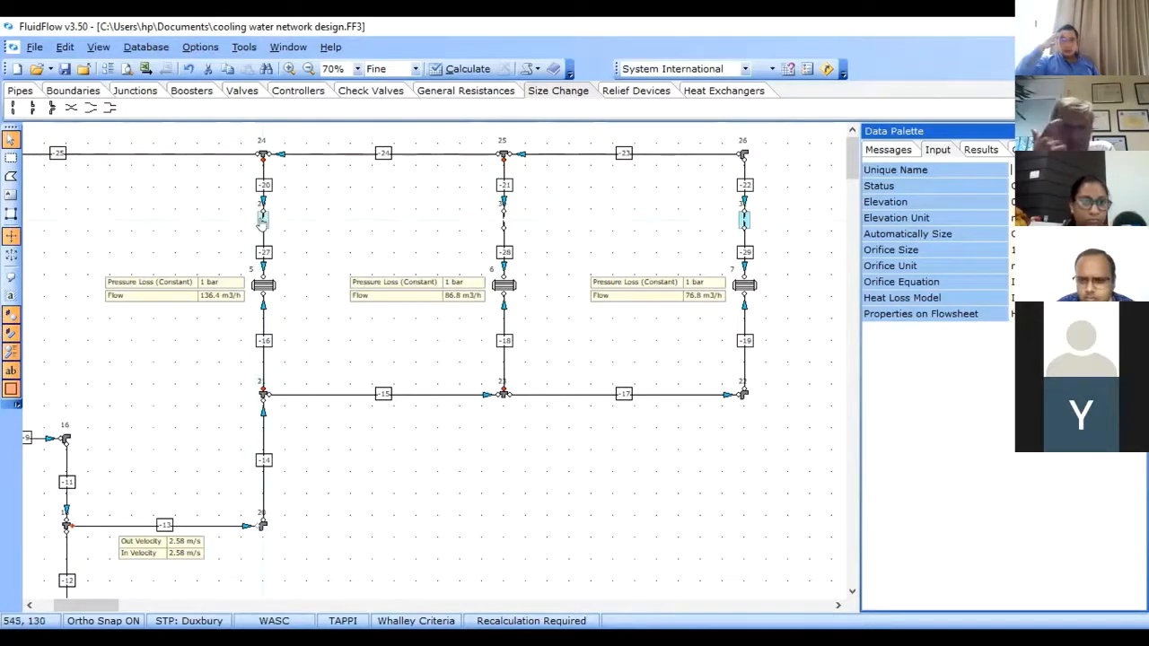
click(504, 220)
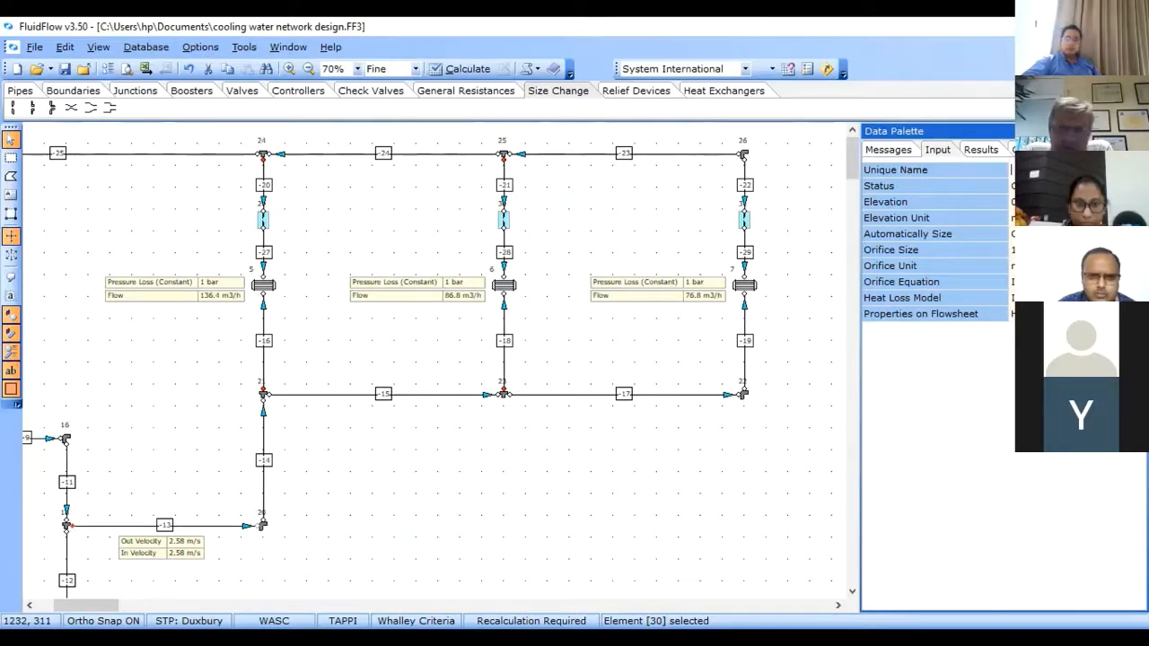
click(1012, 234)
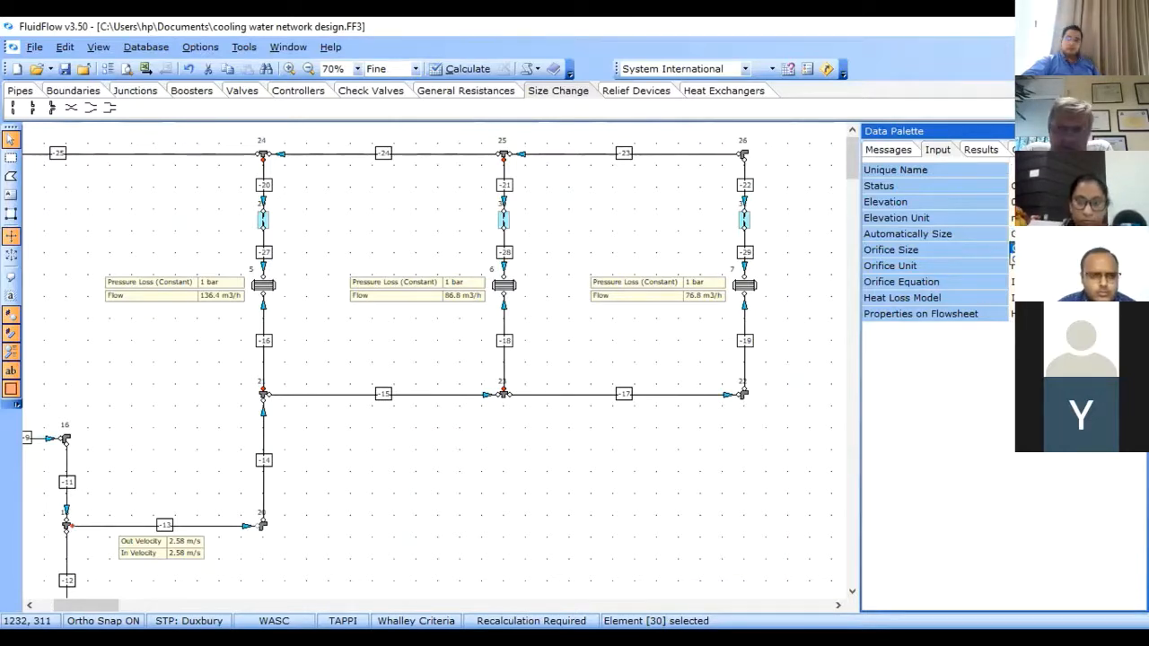
click(1012, 260)
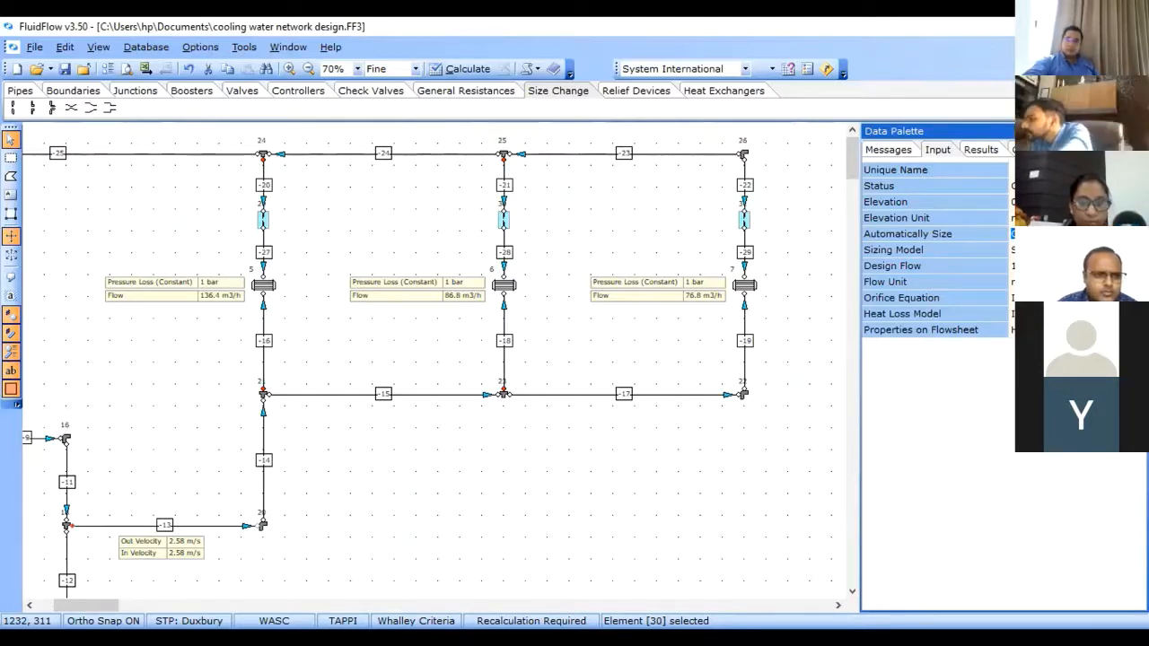
Step: Open the design flow of the three orifices for editing and show their properties on the flowsheet
click(1013, 266)
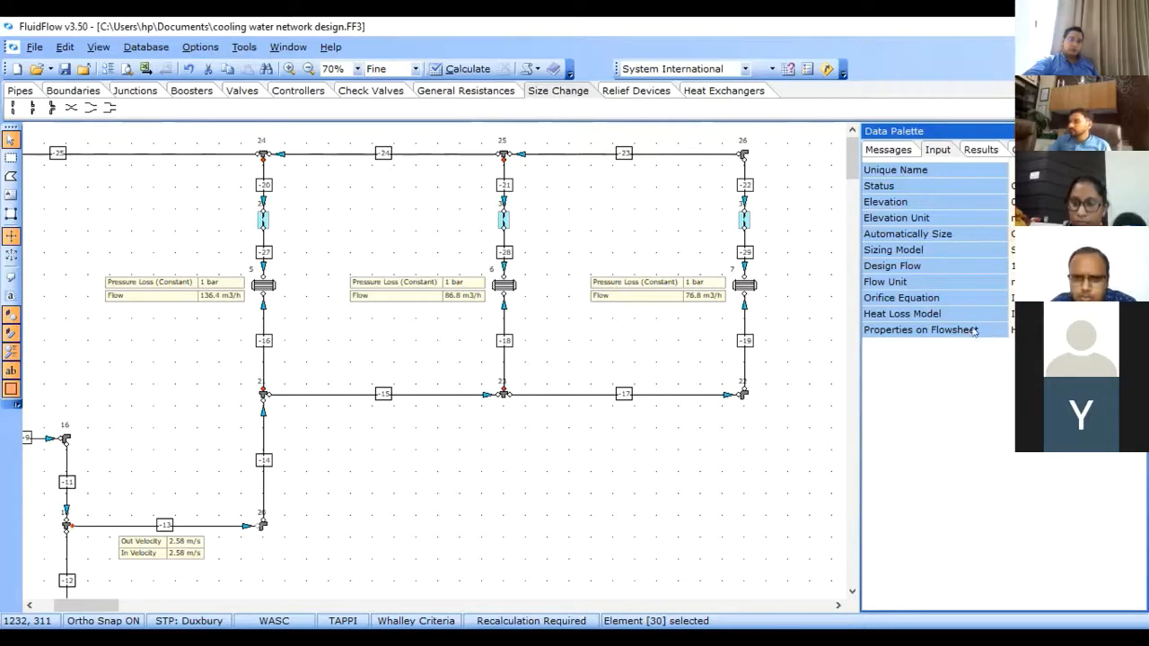
click(1013, 330)
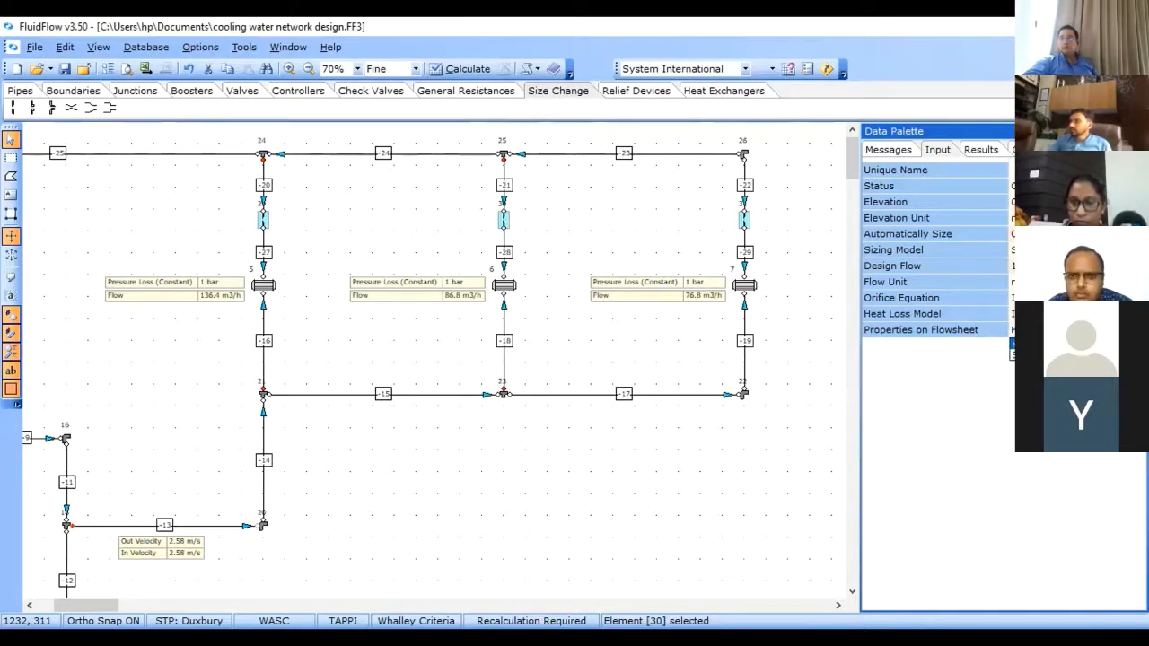
click(1013, 354)
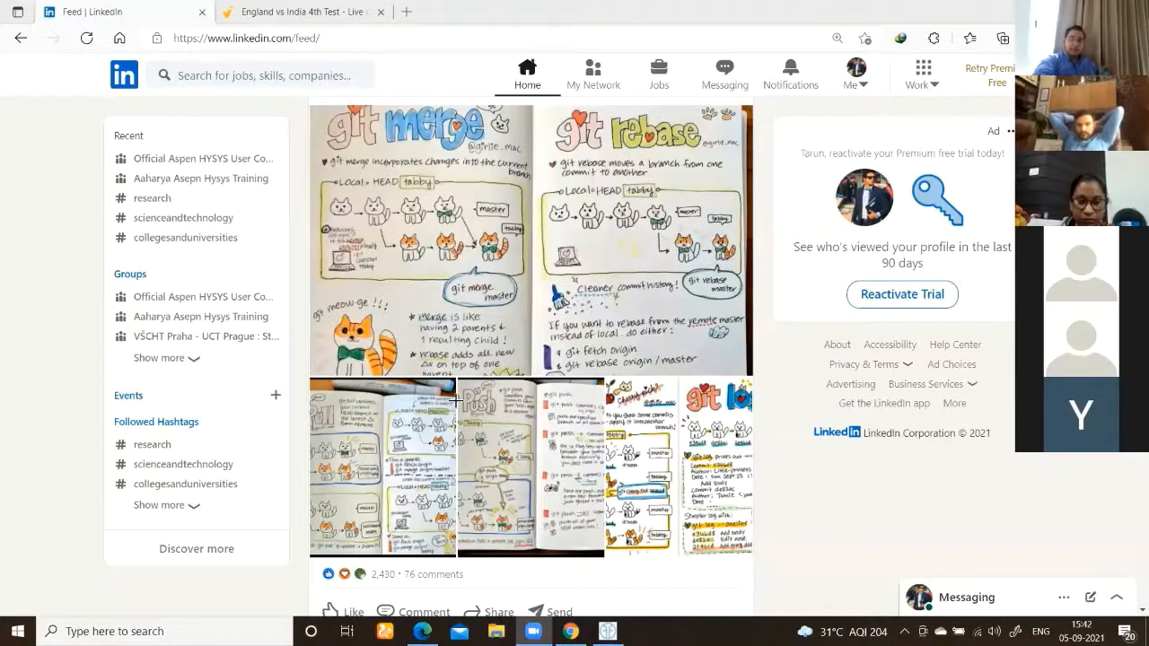
Step: Switch to FluidFlow's Cooling Water Network file and review its calculation messages, including the one for inlet pipe -25
key(alt+Tab)
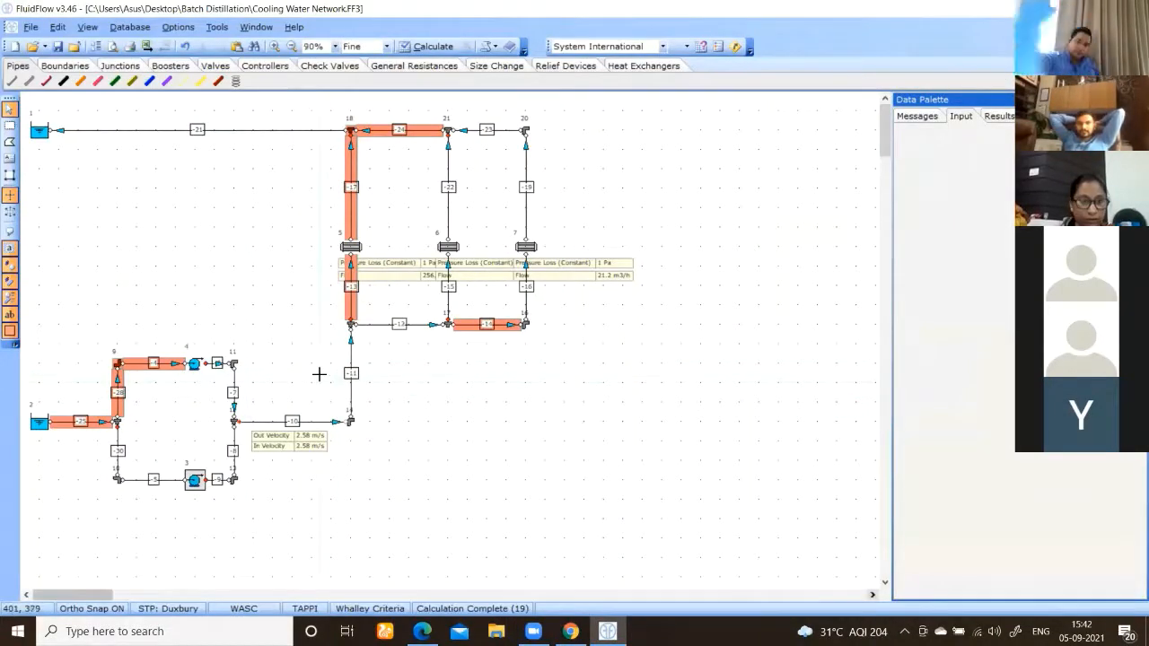
scroll(319, 373, down, 3)
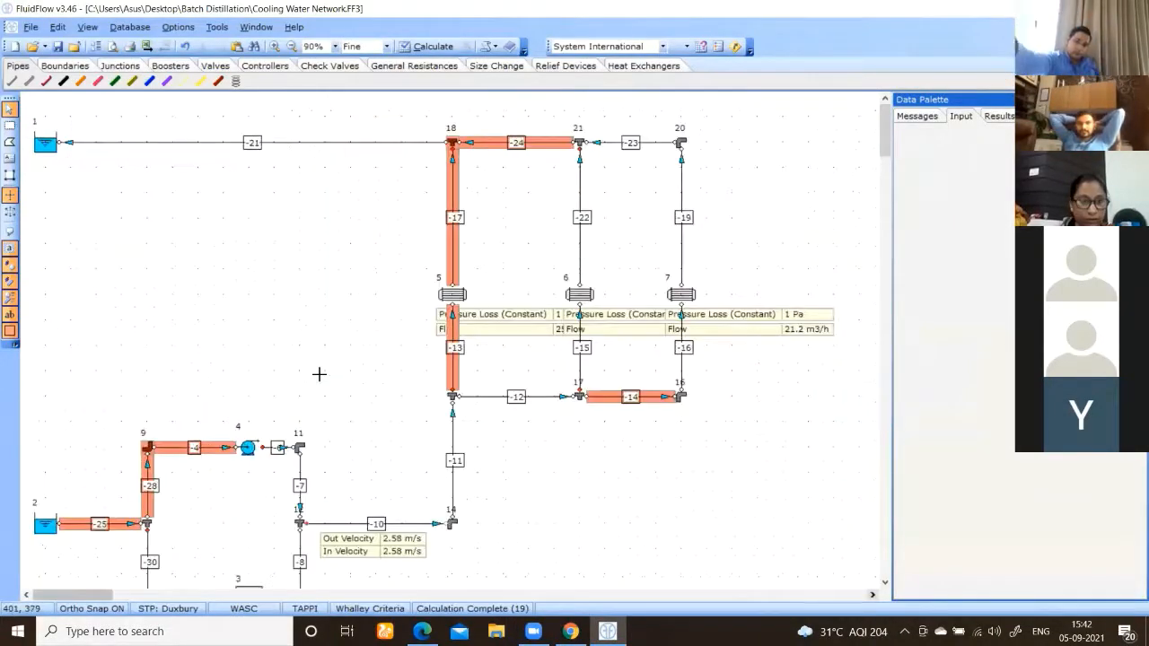
click(917, 116)
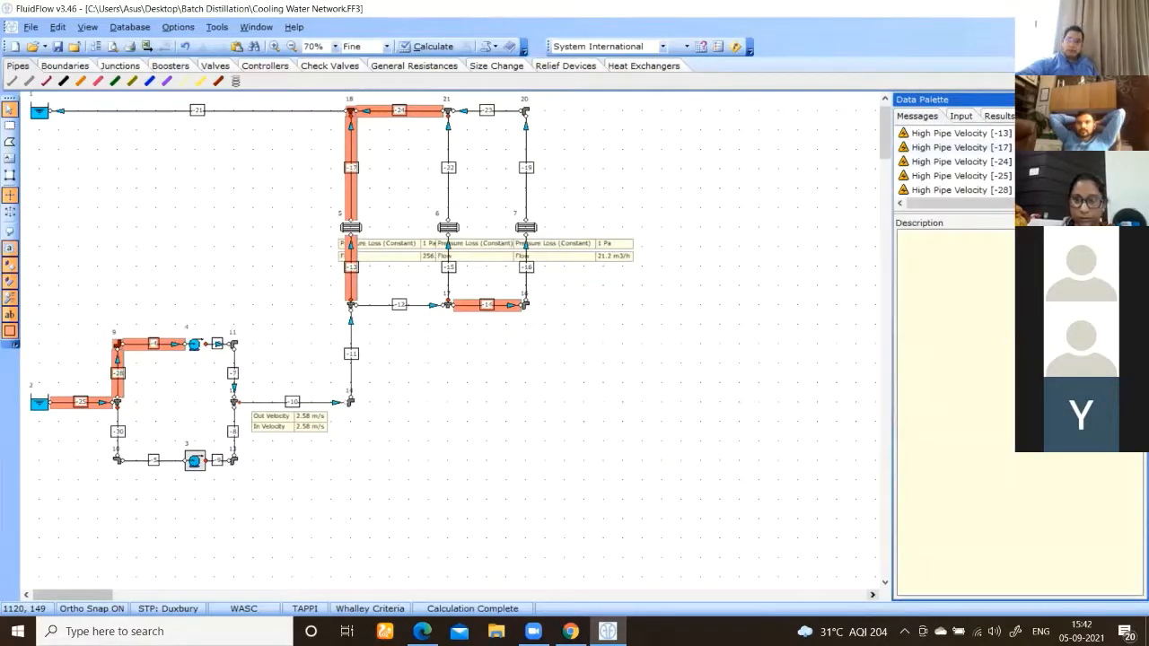
scroll(957, 162, down, 2)
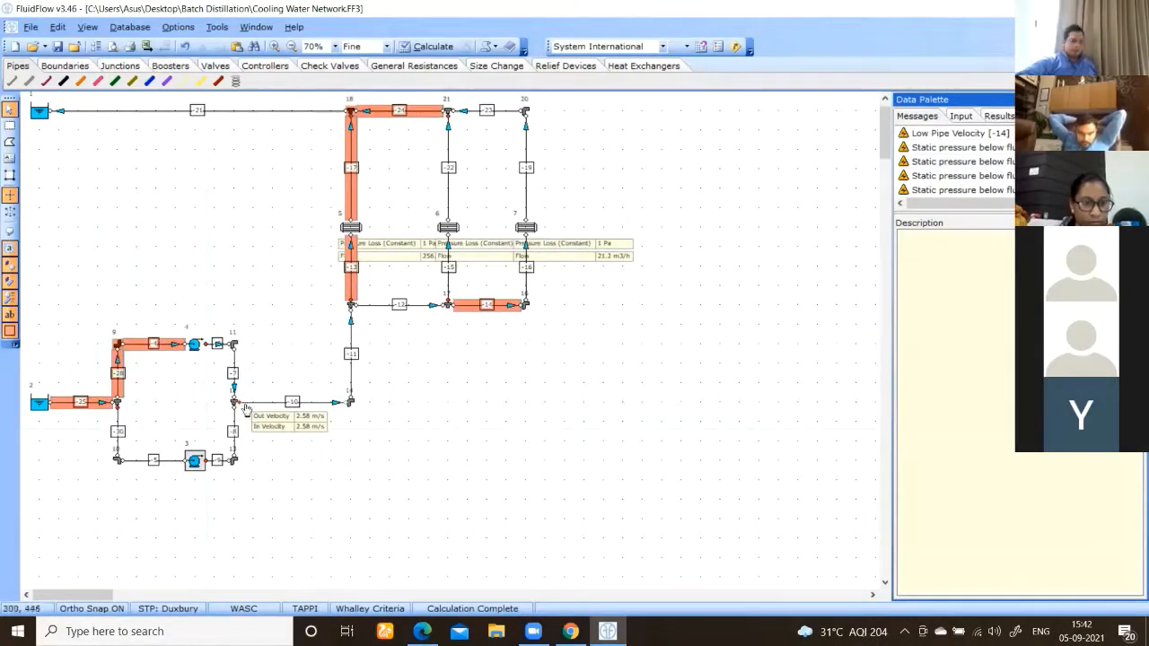
click(321, 401)
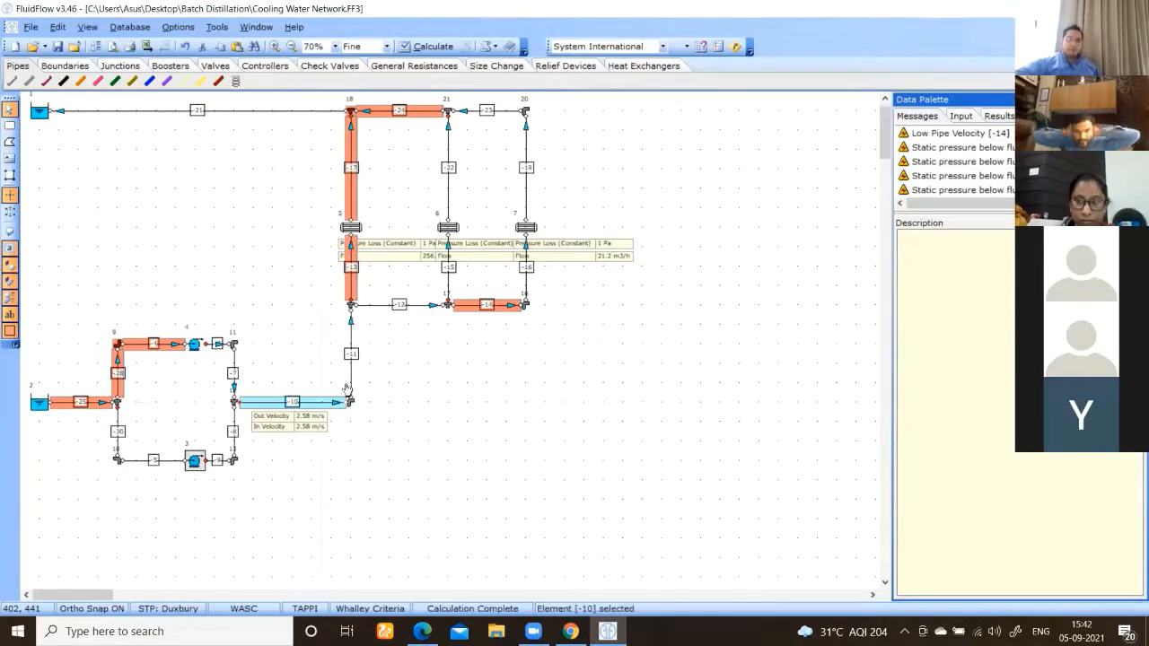
scroll(430, 286, up, 1)
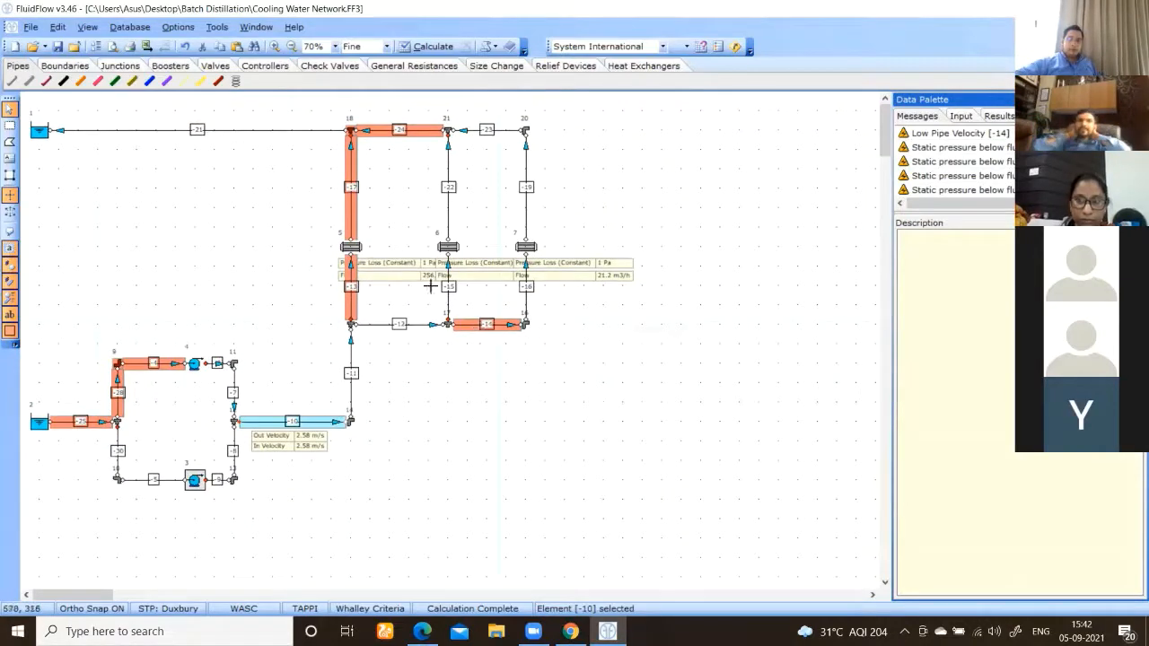
click(95, 424)
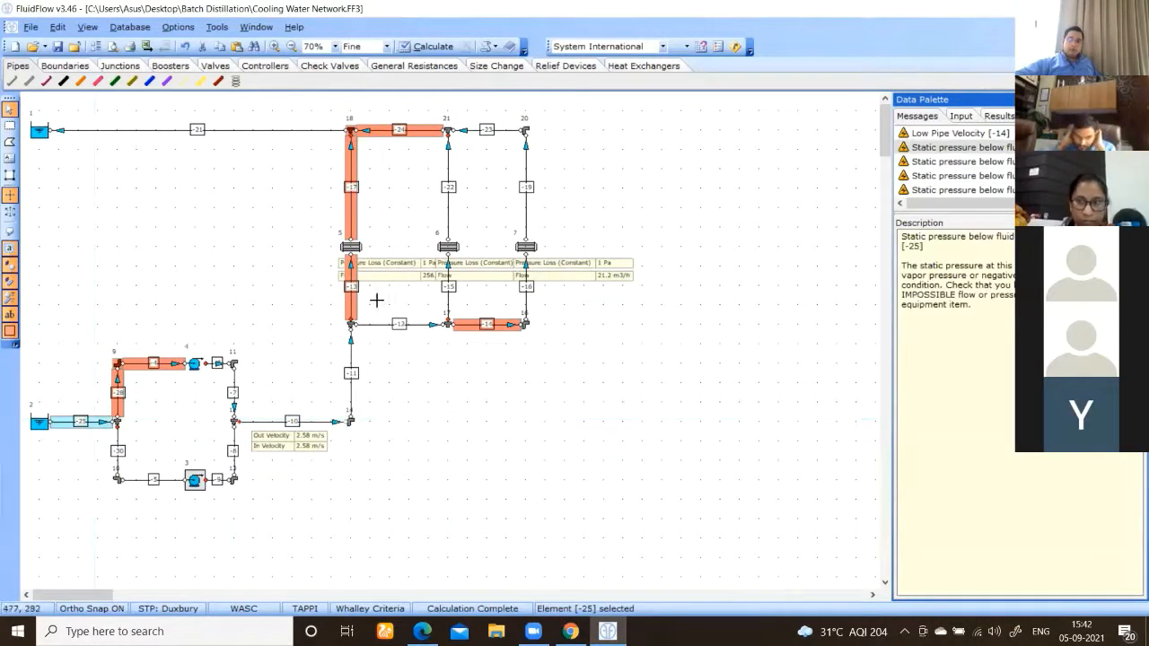
Step: Compare the input properties of pipes -25, -4 and -28 on the pump suction side
click(962, 118)
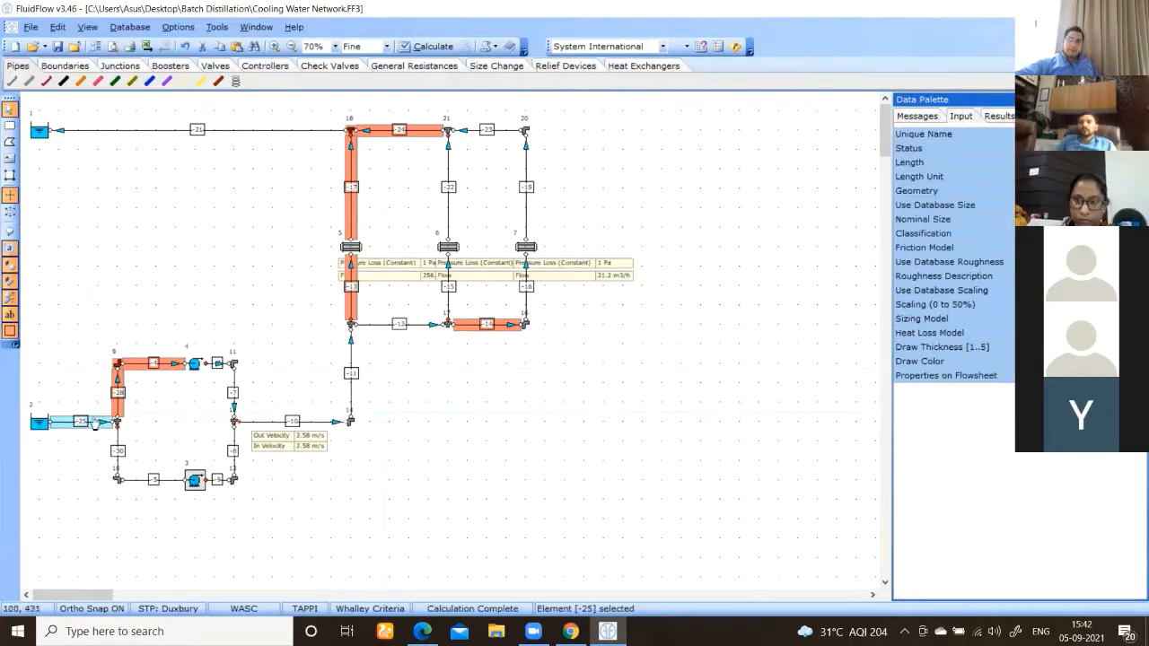
click(117, 381)
click(149, 372)
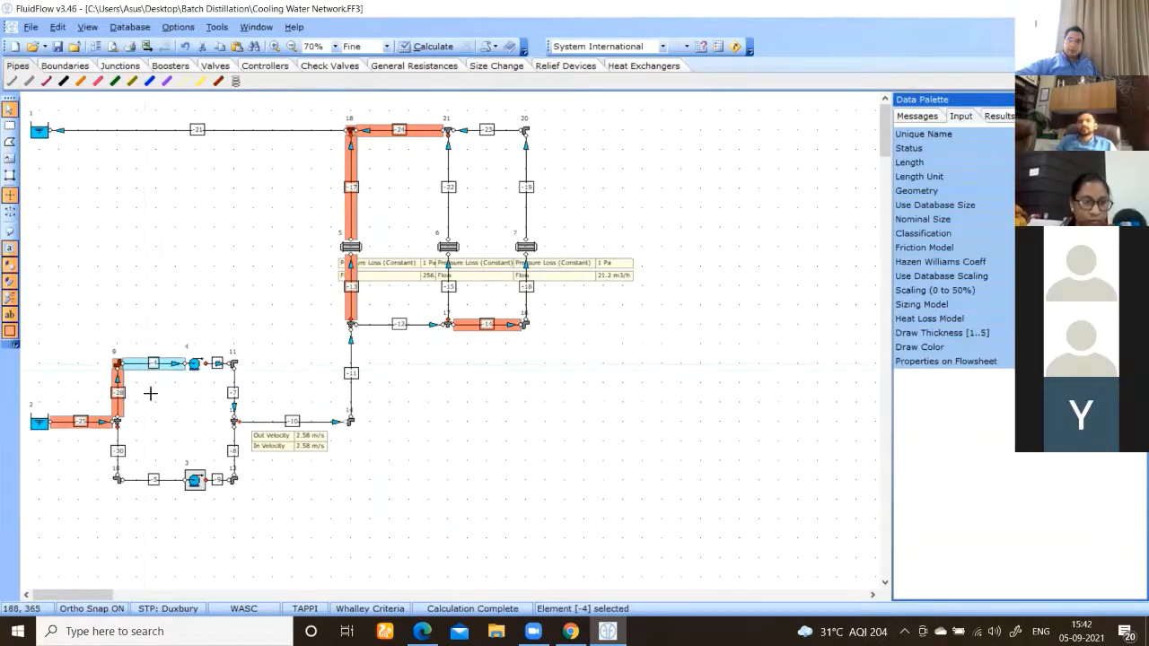
click(120, 409)
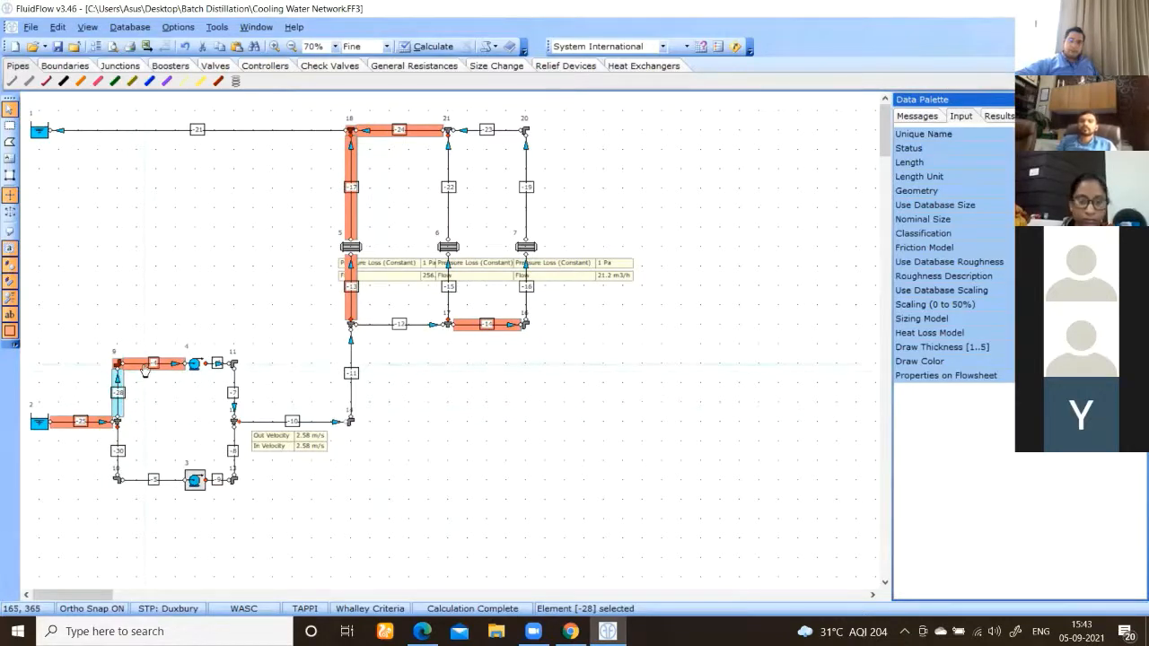
Step: Highlight all pipes of the network together, and clear the selection
click(58, 27)
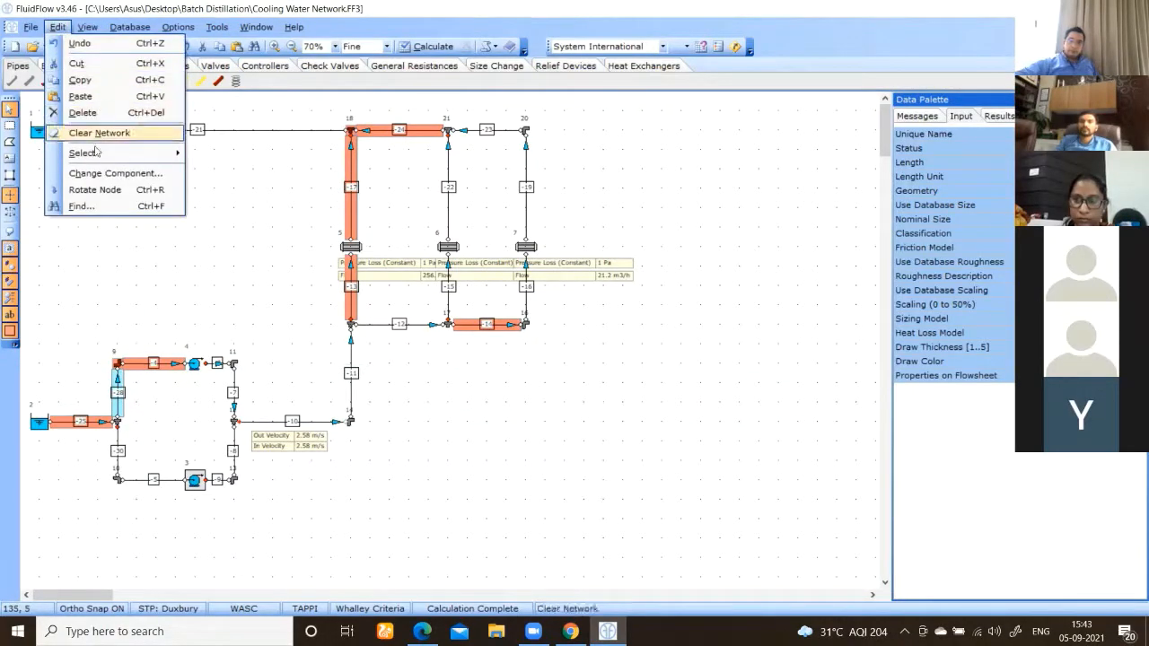
click(224, 154)
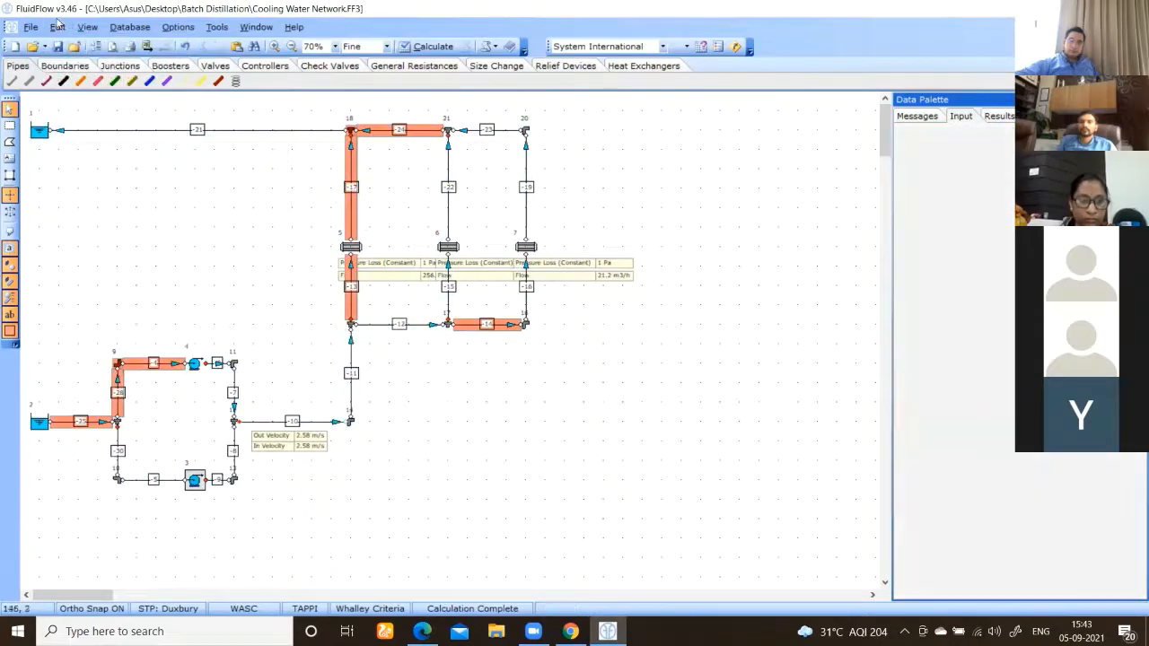
click(58, 27)
mouse_move(90, 154)
click(235, 186)
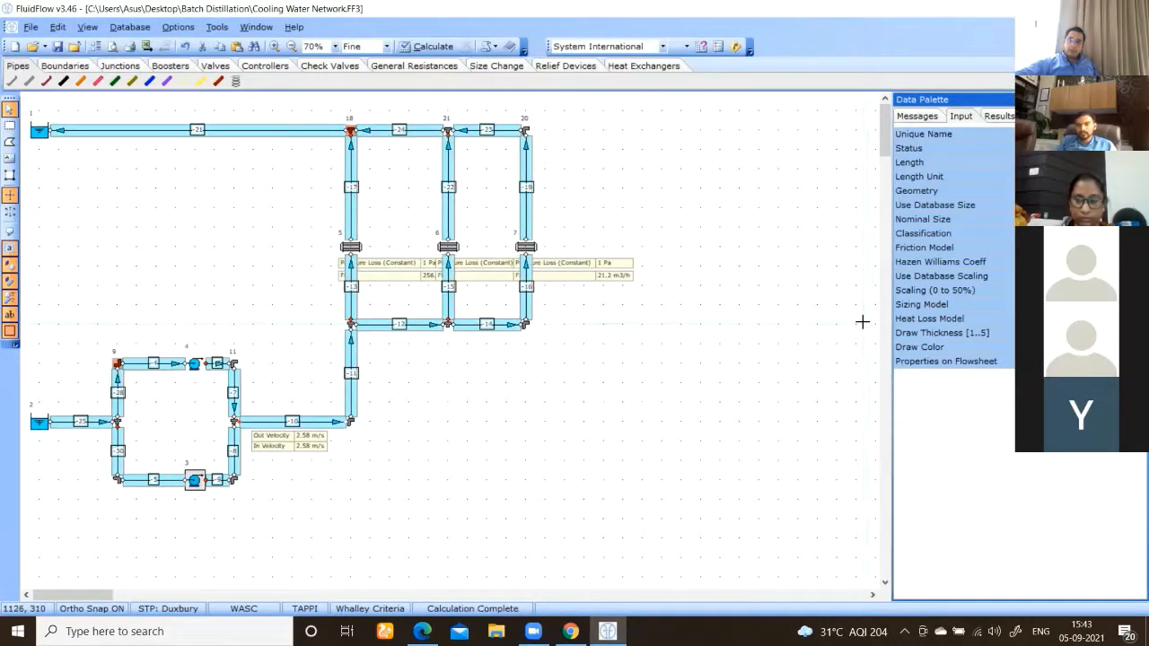
click(384, 395)
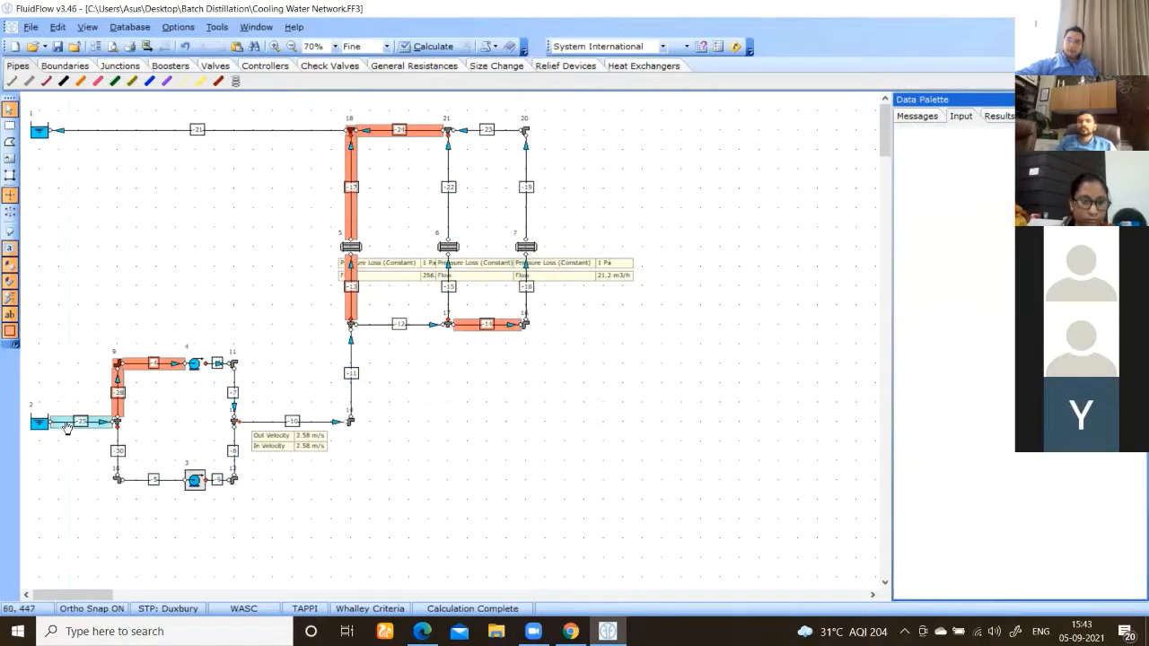
Step: Set the friction model of inlet pipe -25 to Hazen Williams, and check it against pipe -28
click(67, 427)
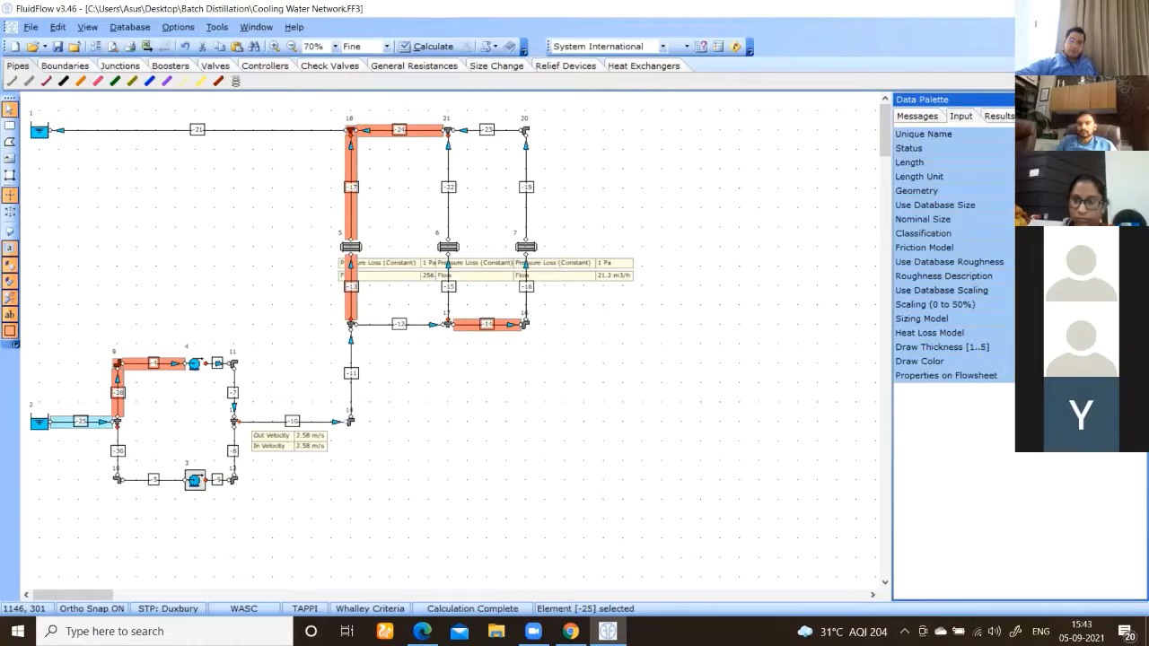
click(1029, 270)
click(116, 393)
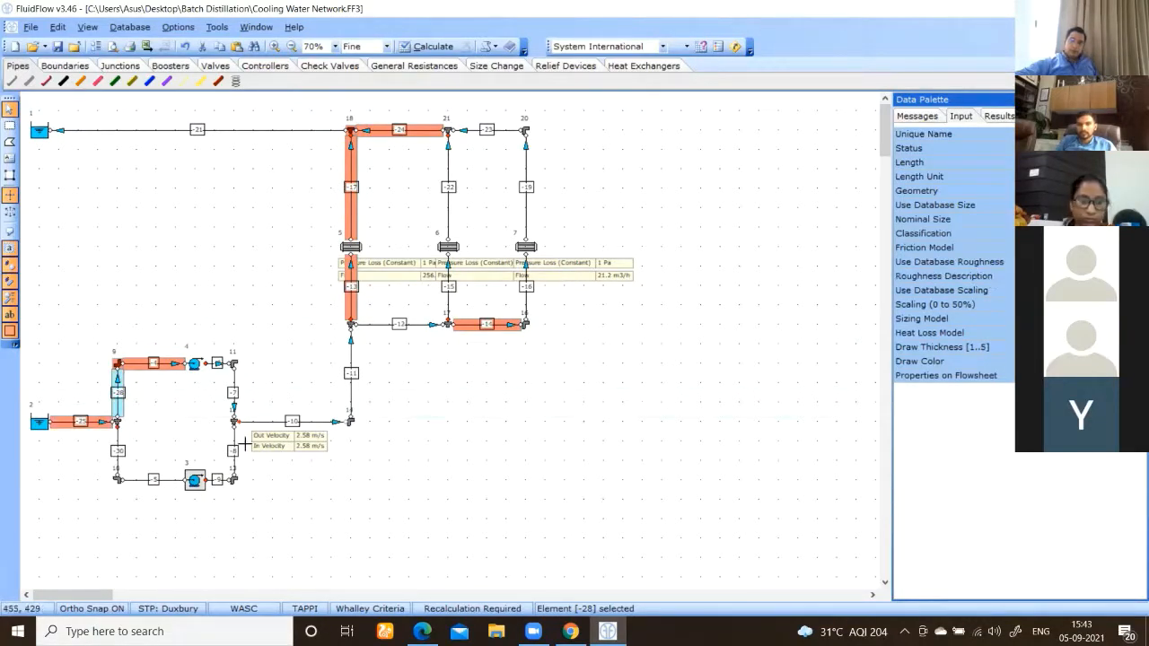
click(94, 421)
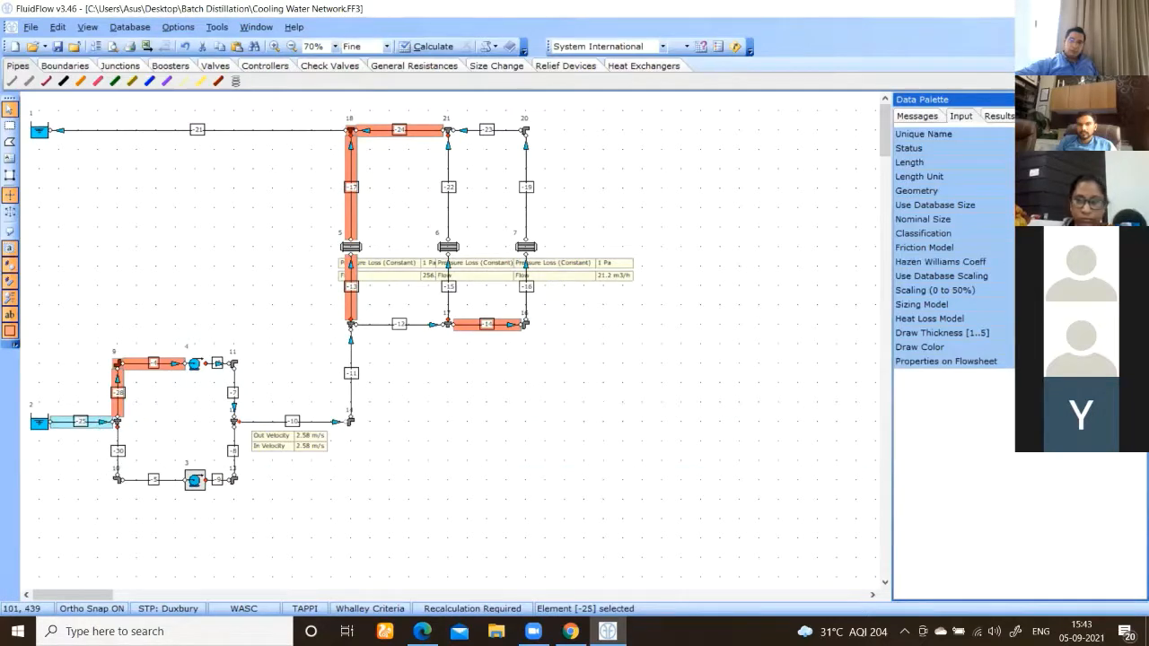
Step: Select all pipes of the network, set their friction model to Hazen Williams, and clear the selection
click(173, 373)
click(118, 389)
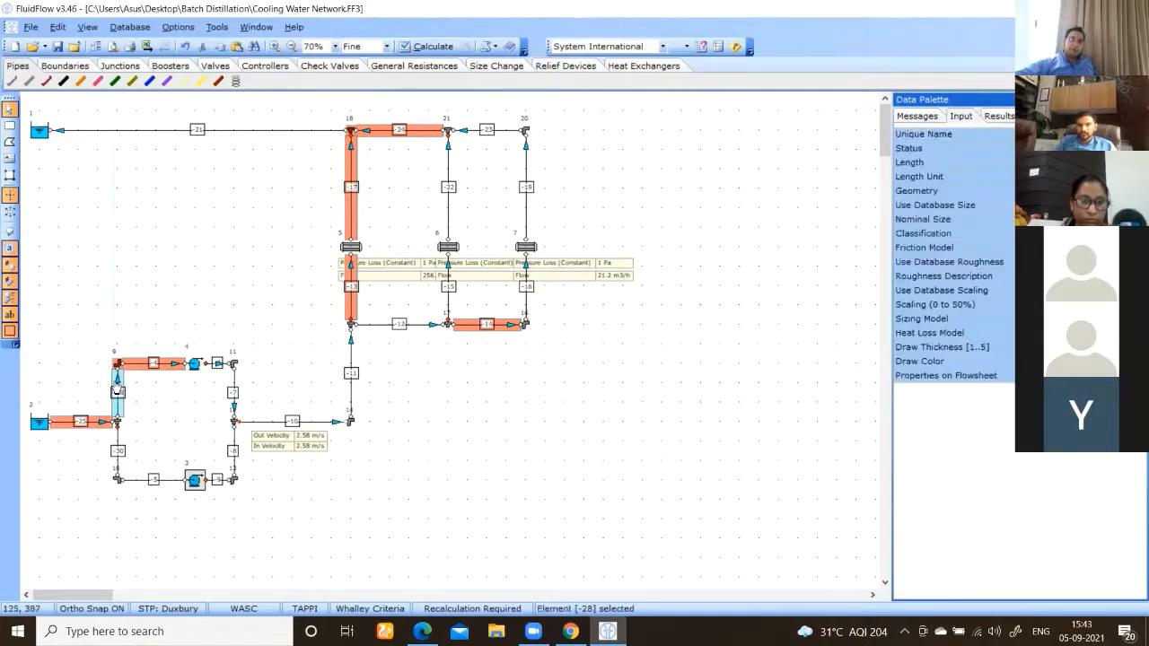
click(56, 28)
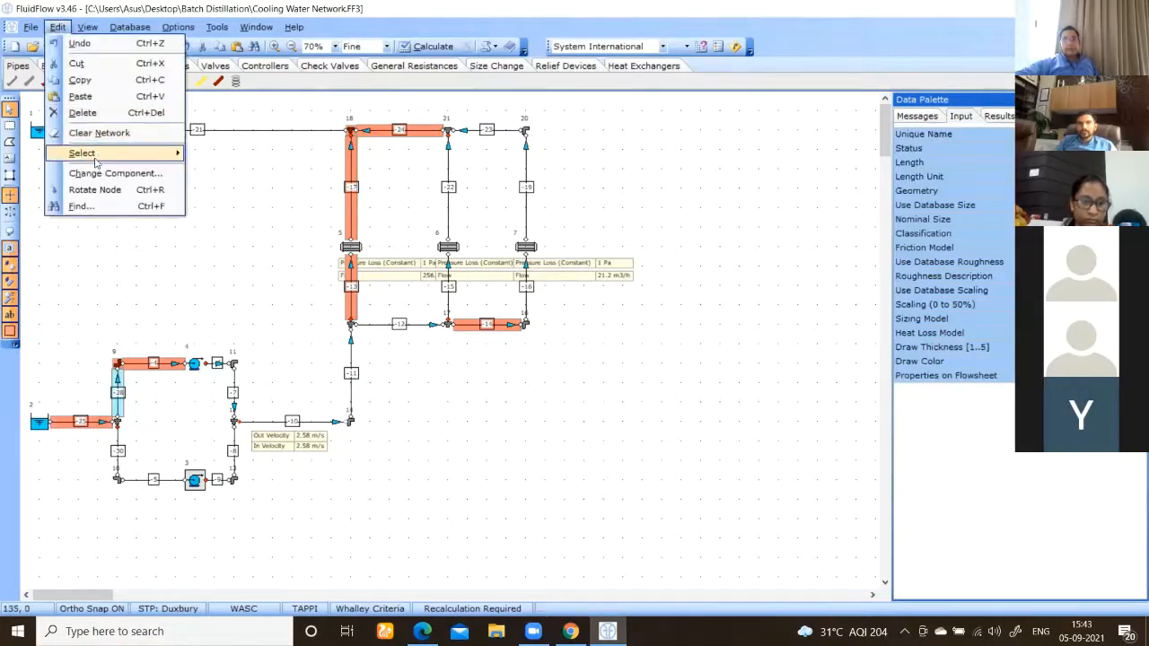
mouse_move(166, 155)
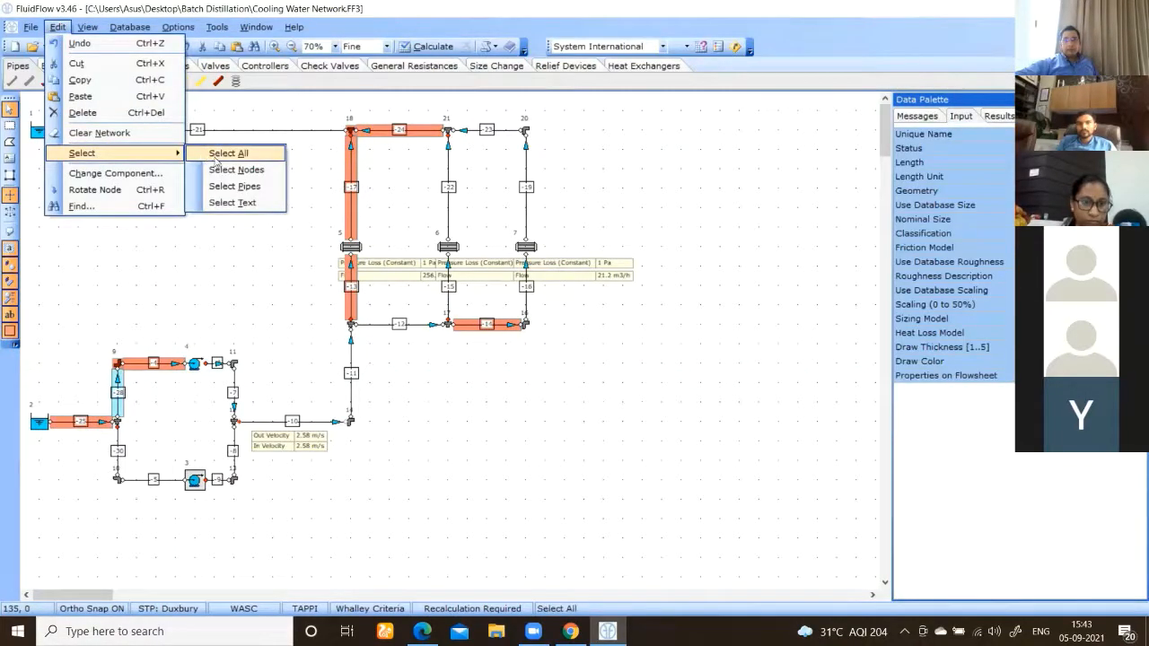
click(235, 187)
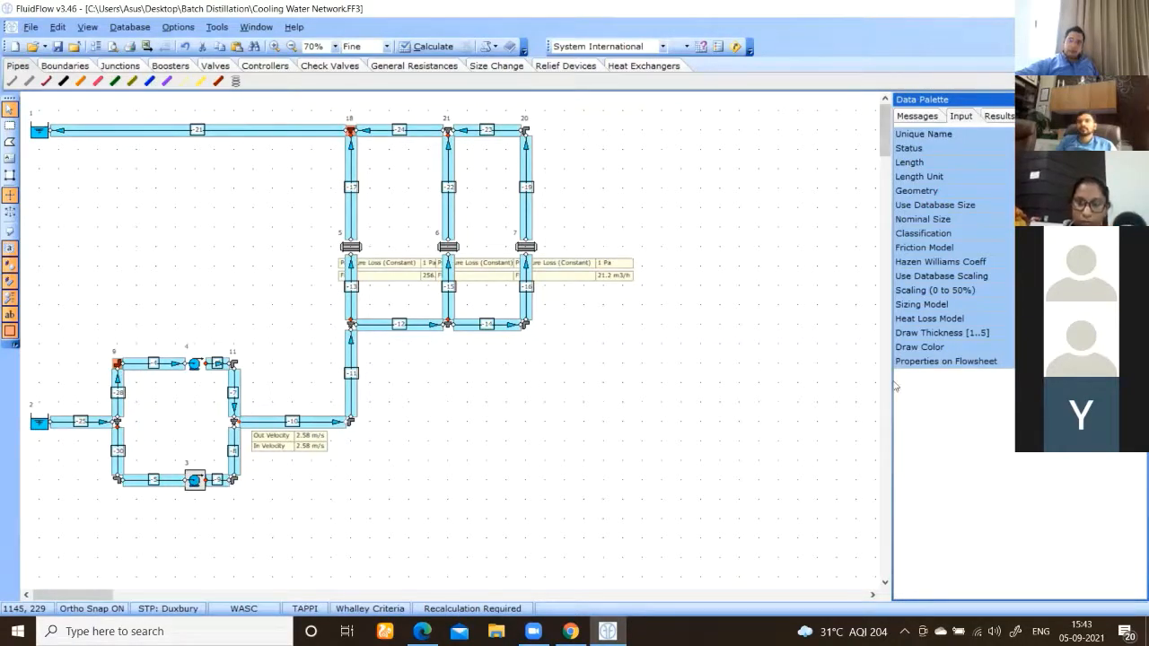
click(808, 342)
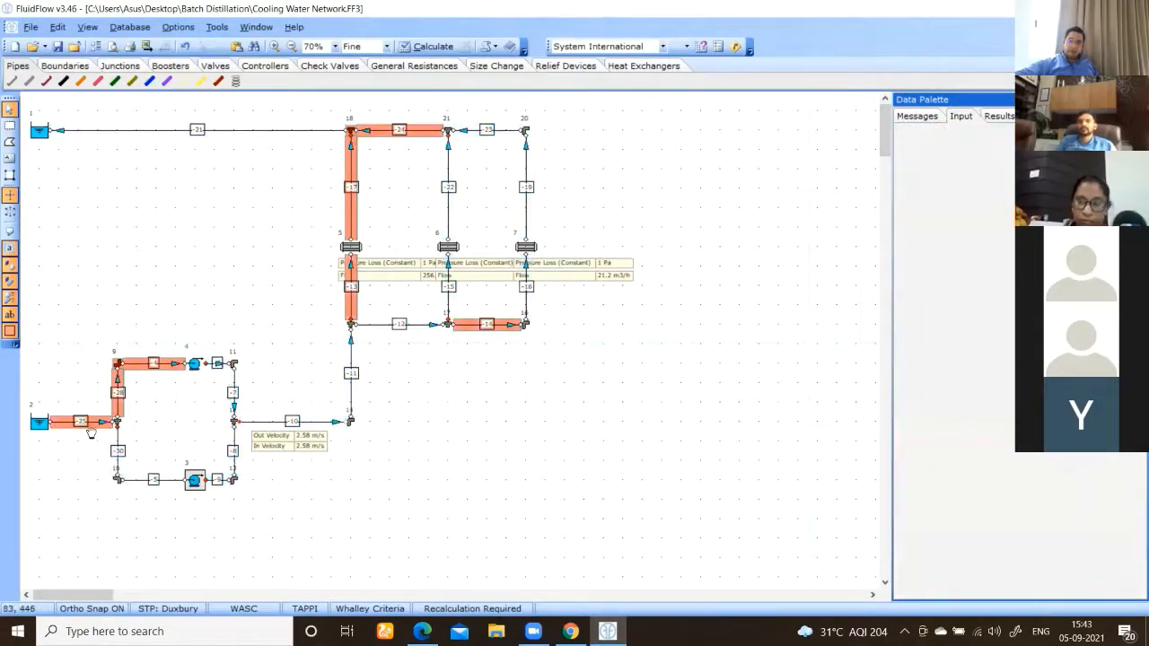
Step: Check the friction model inputs of pipes -25 and -28 on the pump suction side
click(94, 430)
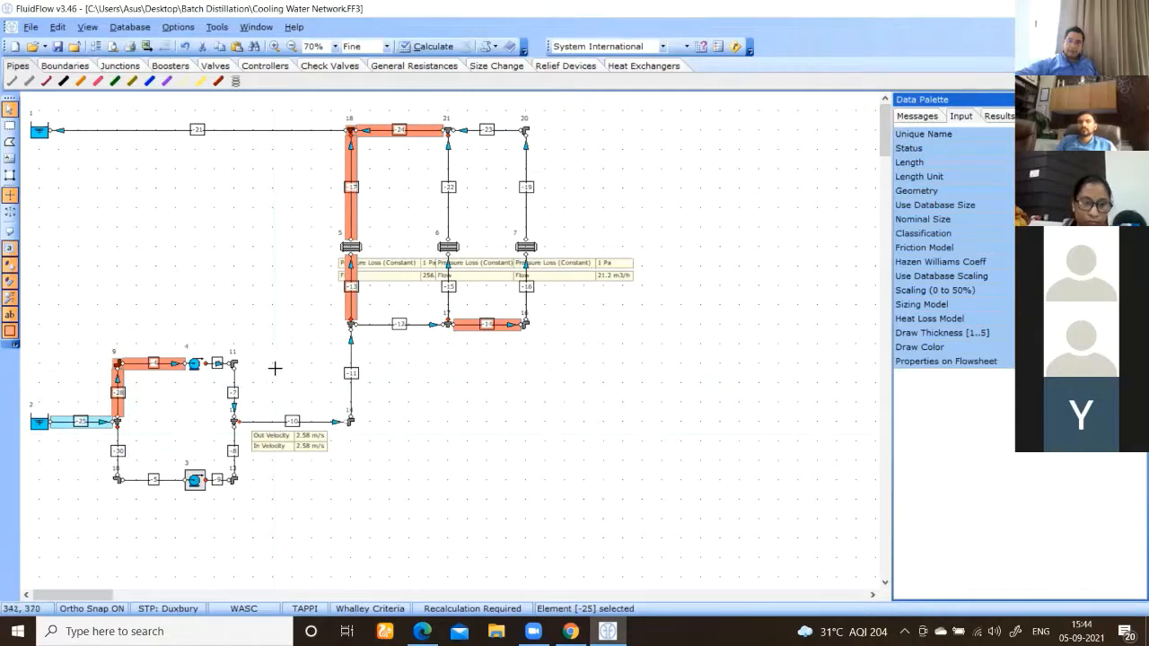
click(118, 379)
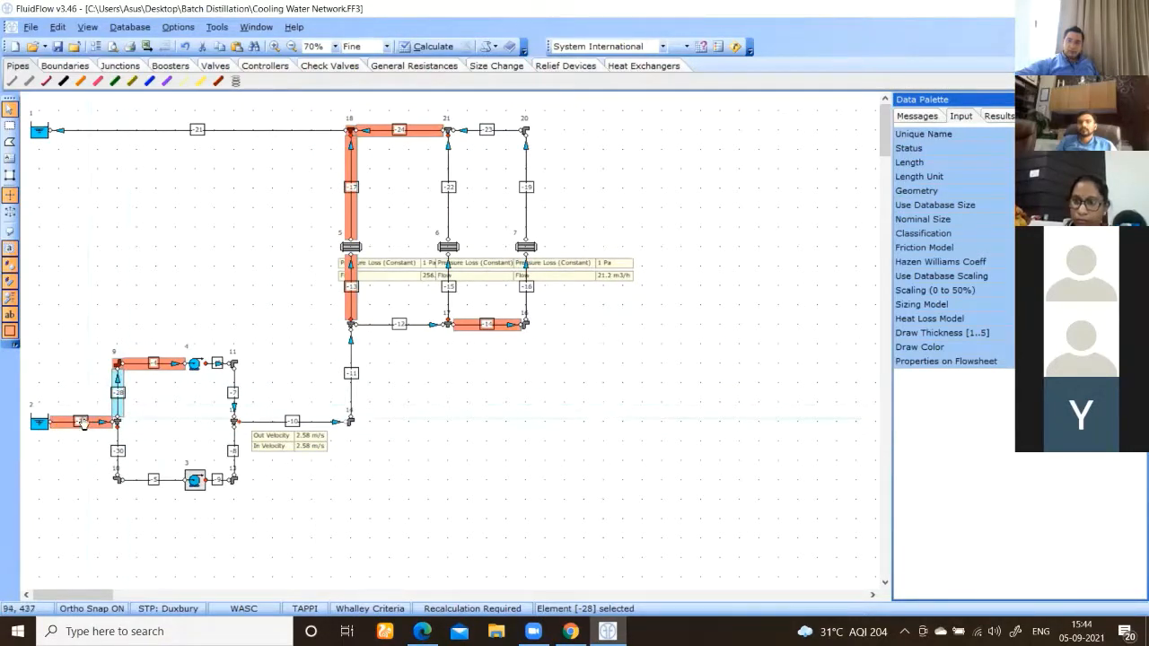
click(92, 422)
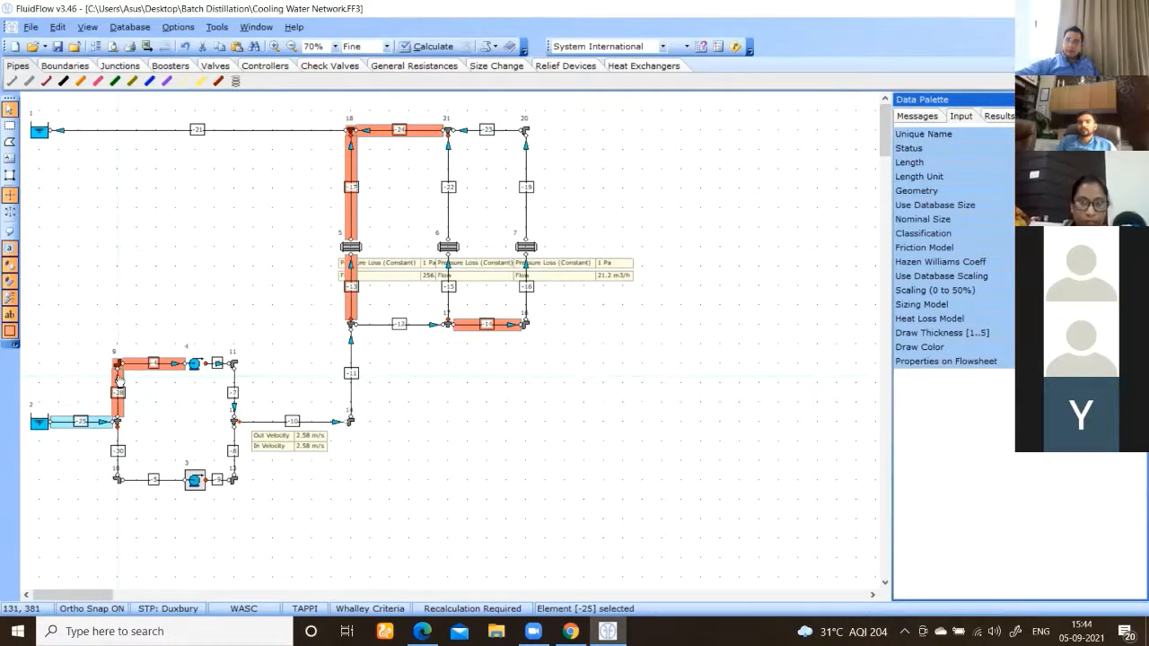
Step: Select pump suction pipes -25, -28, -30, -4 and -5 together and show their shared input properties
ctrl+click(120, 381)
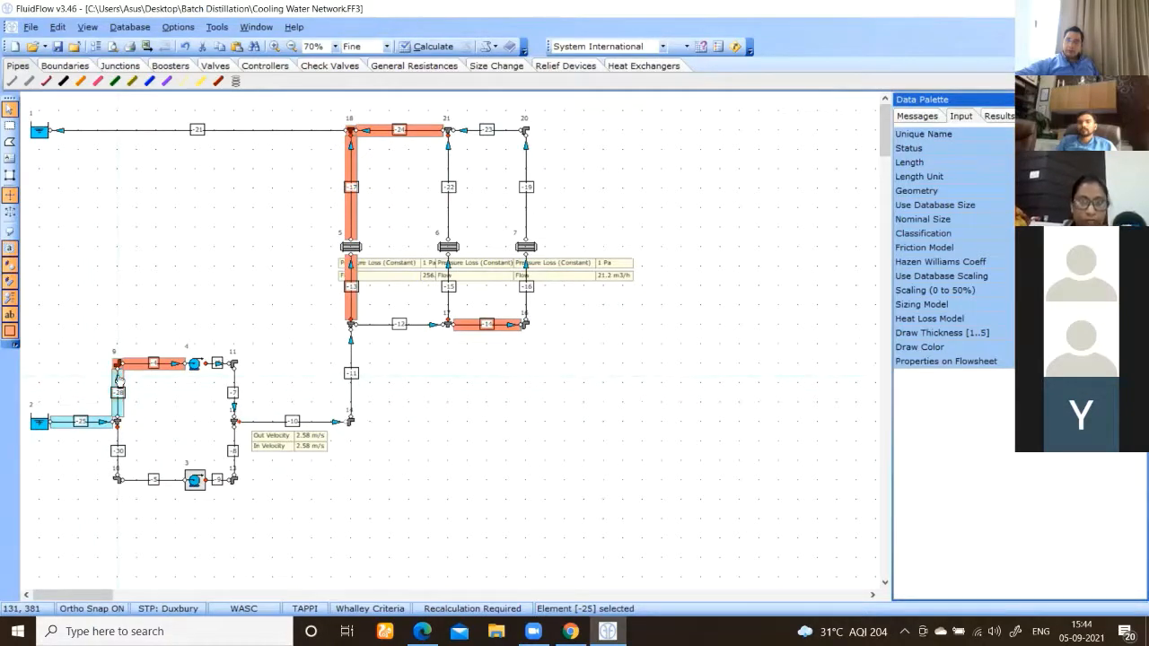
click(99, 428)
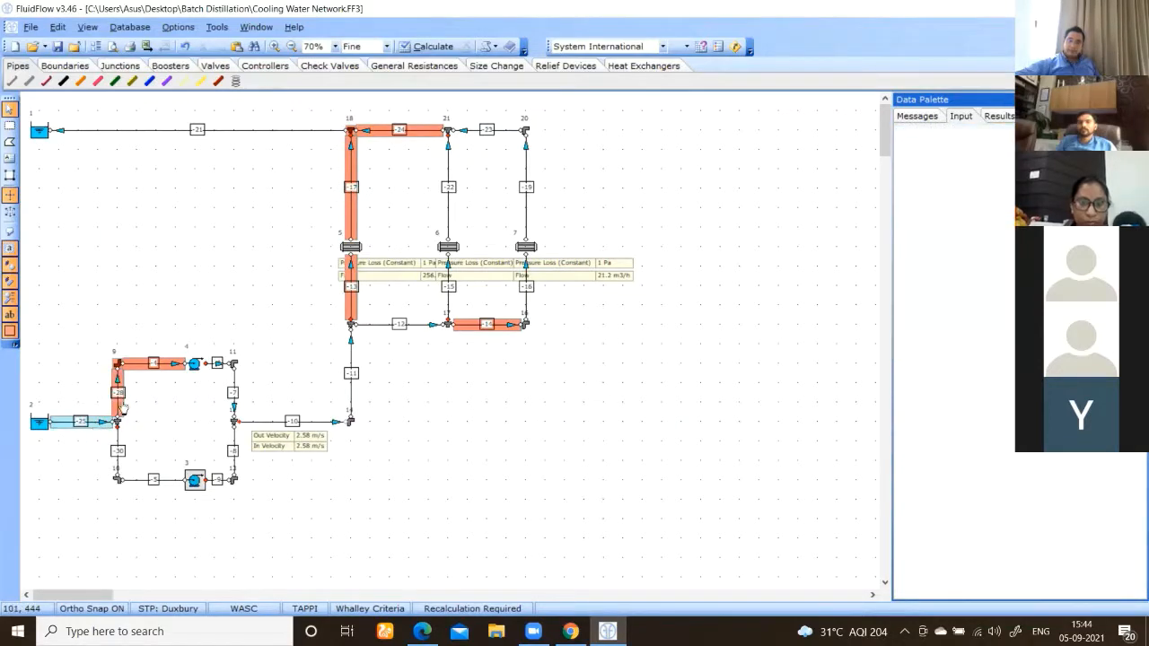
ctrl+click(118, 396)
ctrl+click(117, 449)
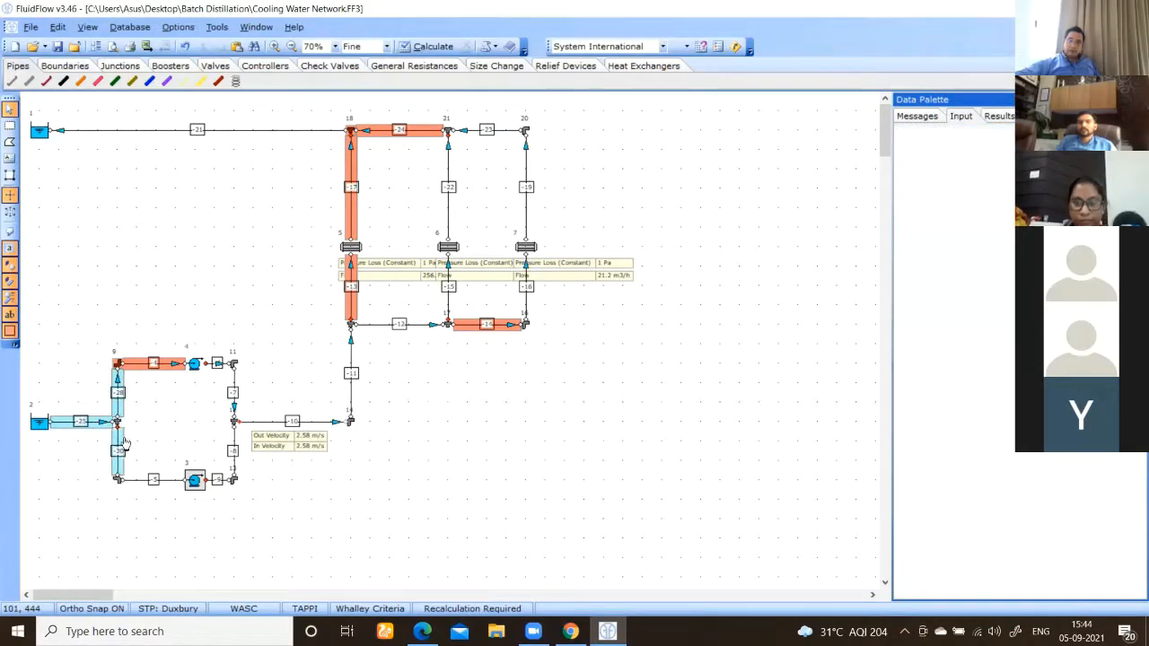
ctrl+click(142, 366)
ctrl+click(142, 482)
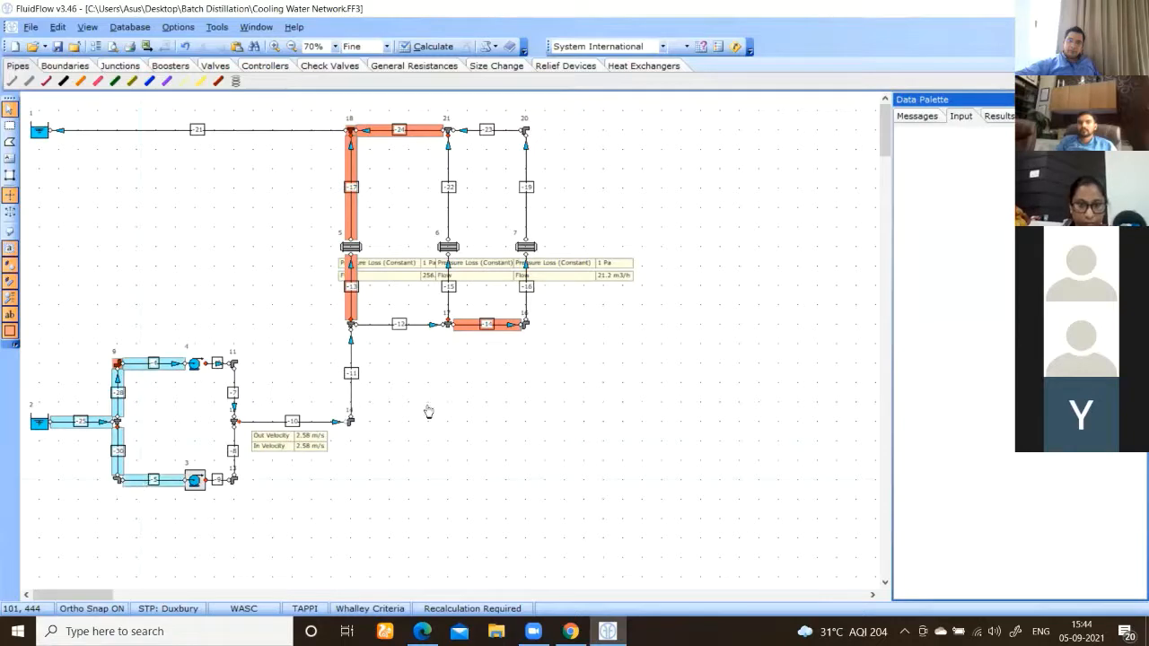
click(959, 119)
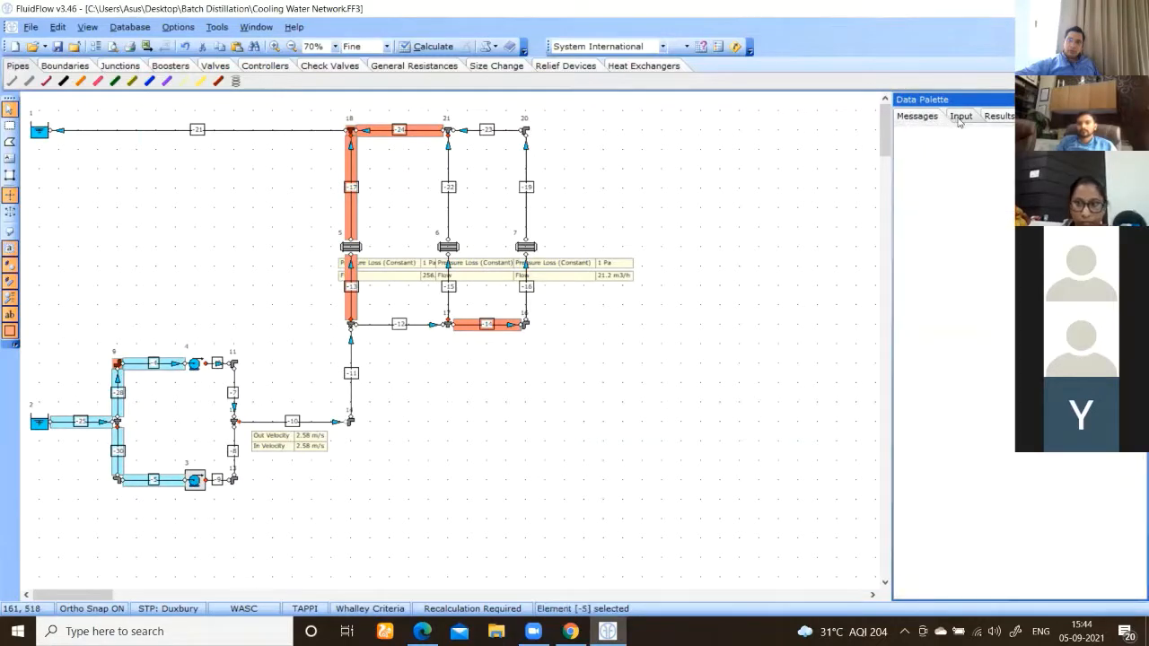
click(962, 118)
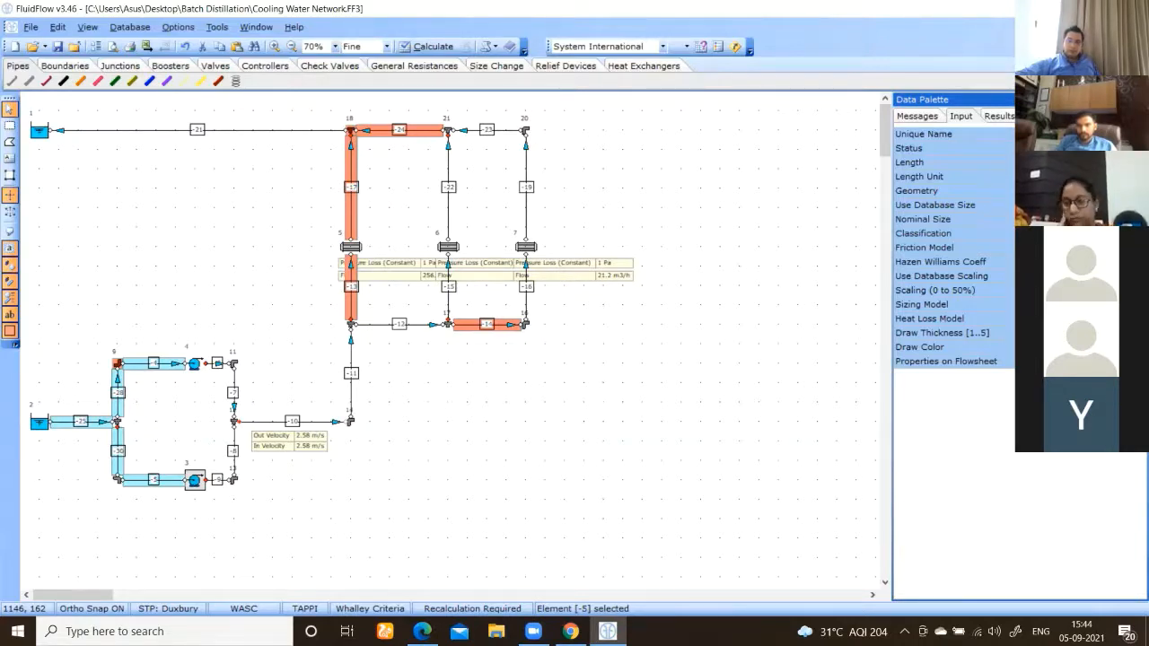
Step: Set the pipe dimension of the selected suction pipes to 6 inch, Schedule 40
scroll(524, 312, up, 5)
scroll(517, 316, up, 1)
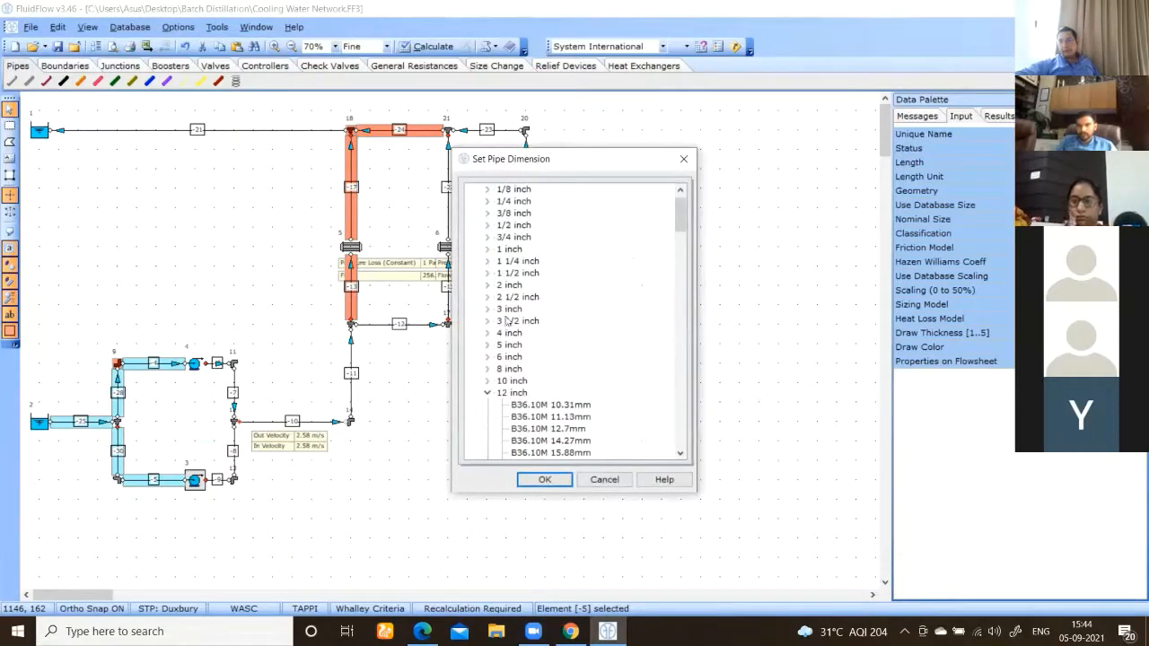
click(487, 356)
scroll(521, 377, down, 3)
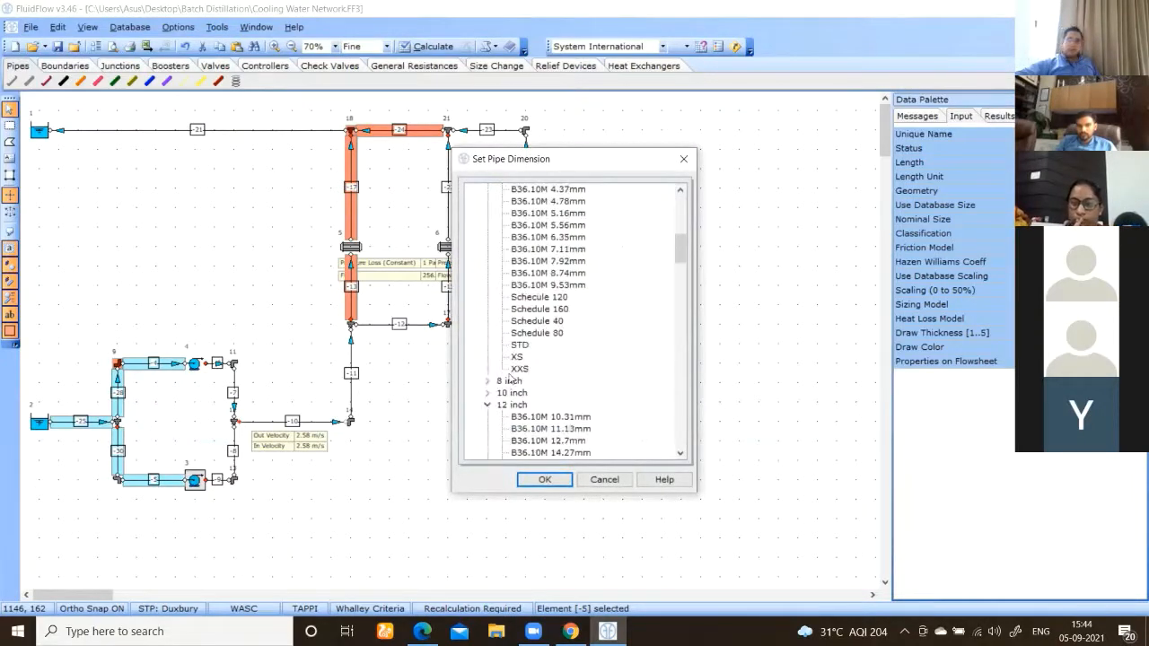
scroll(524, 382, up, 6)
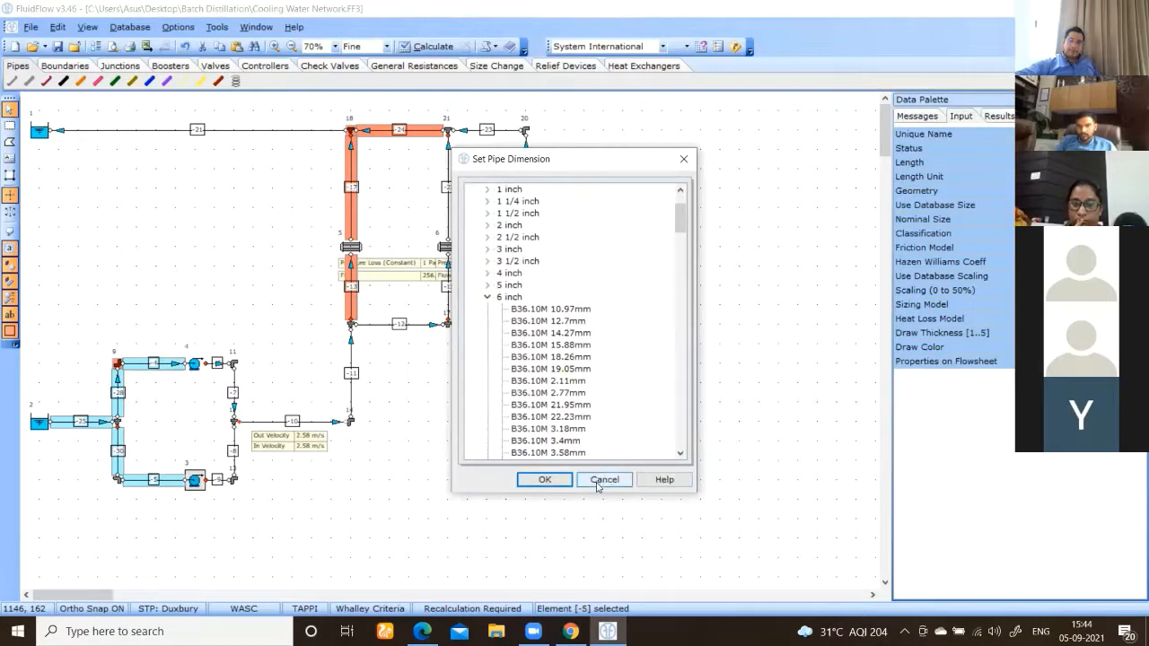
scroll(558, 315, down, 9)
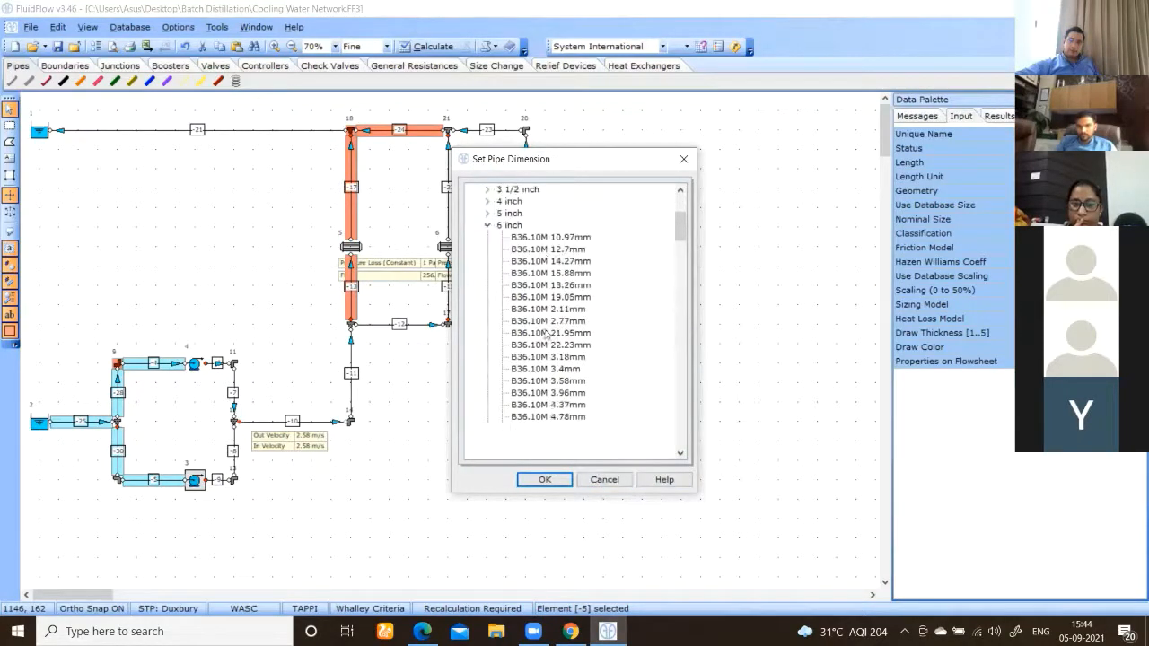
click(537, 285)
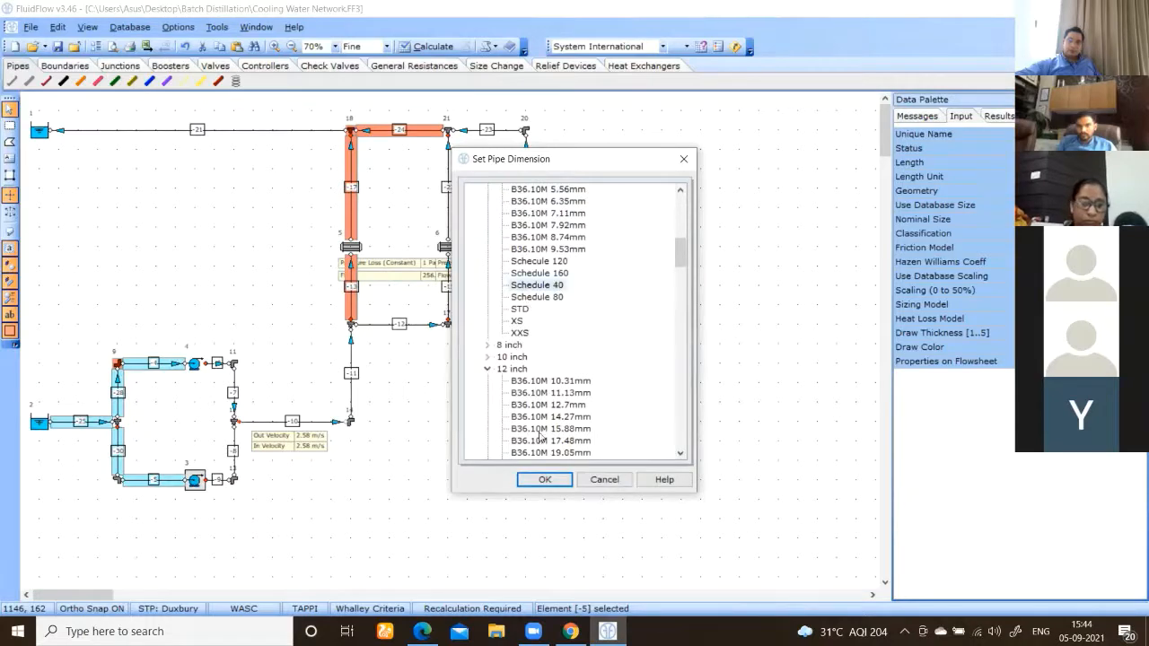
click(544, 479)
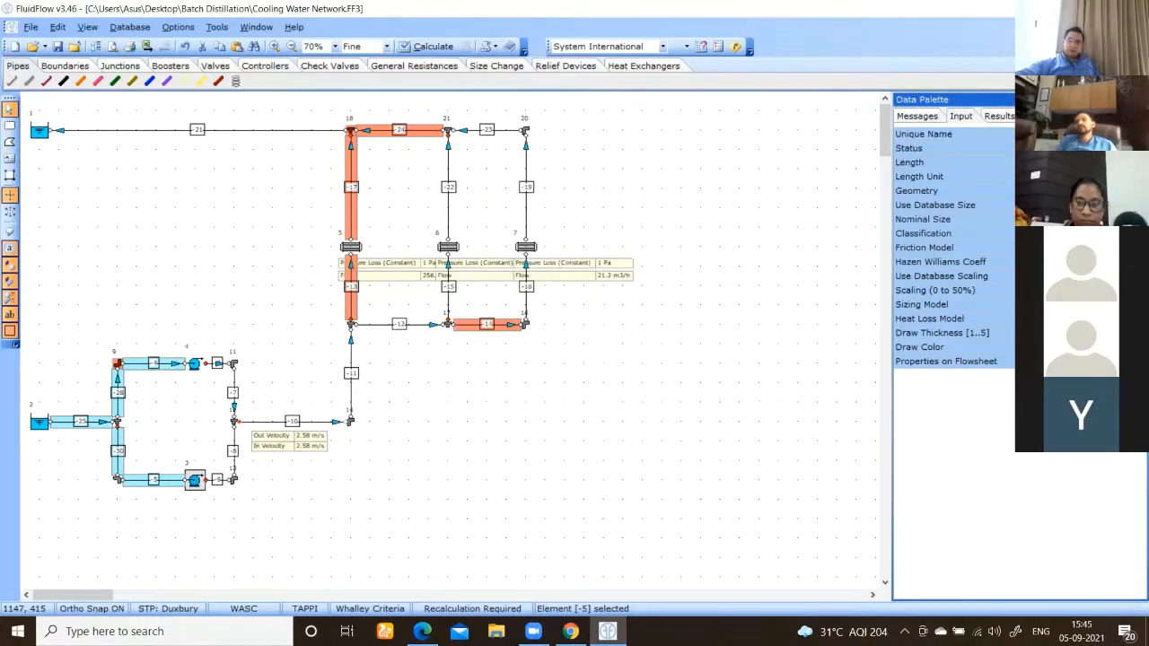
Step: Set the pipe dimension of the selected suction pipes to 12 inch, Schedule 40
scroll(493, 357, down, 5)
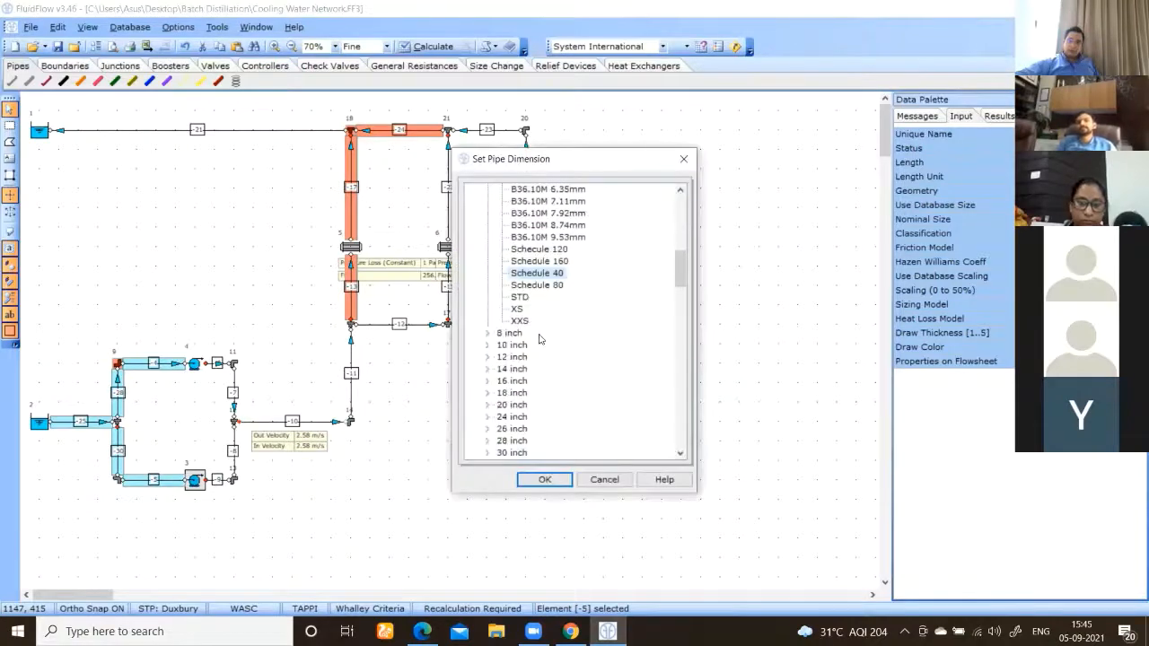
click(490, 356)
scroll(526, 395, down, 4)
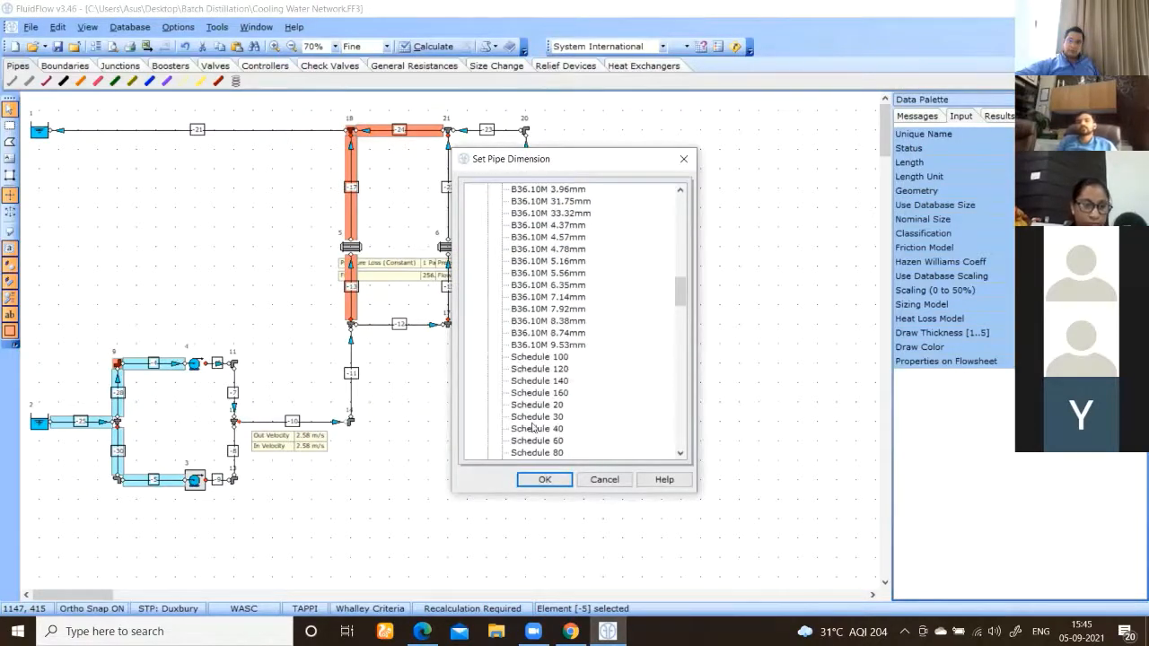
click(536, 428)
click(545, 479)
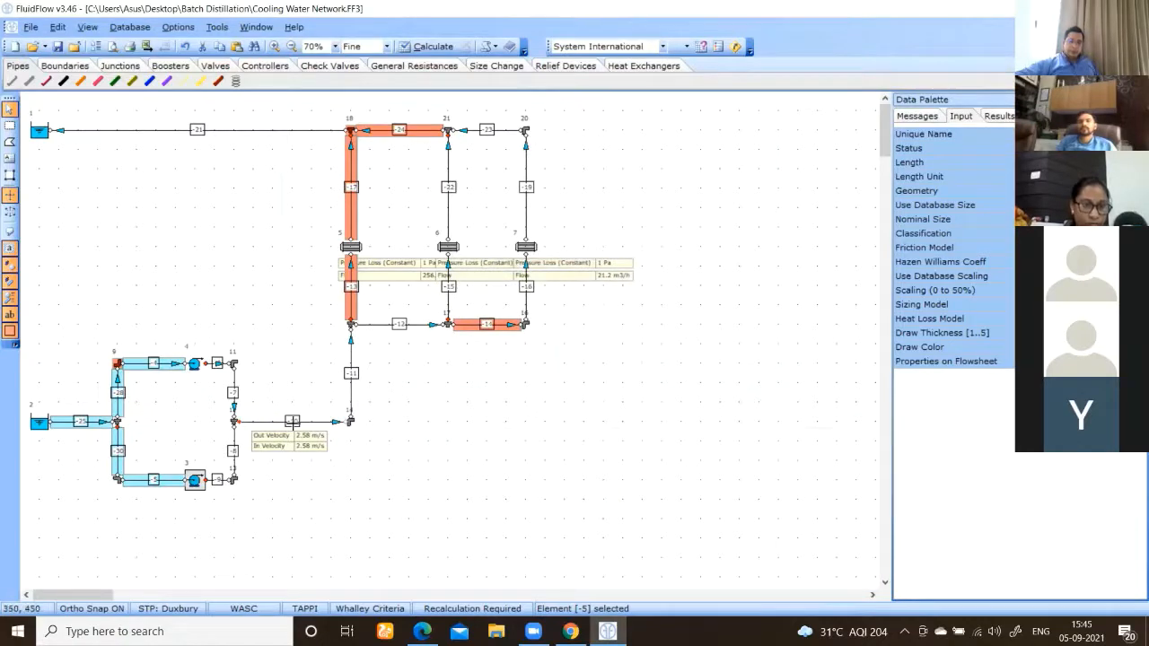
Step: Clear the selection and check the inputs of suction pipes -28, -25, -4 and -5 individually
click(117, 414)
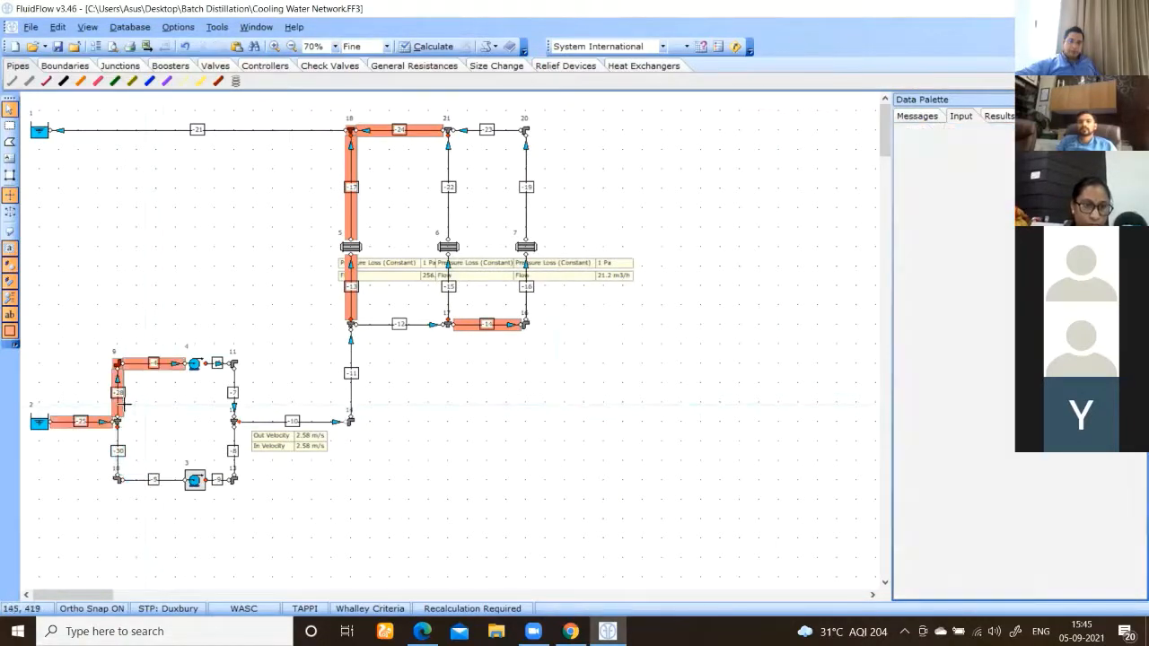
click(117, 410)
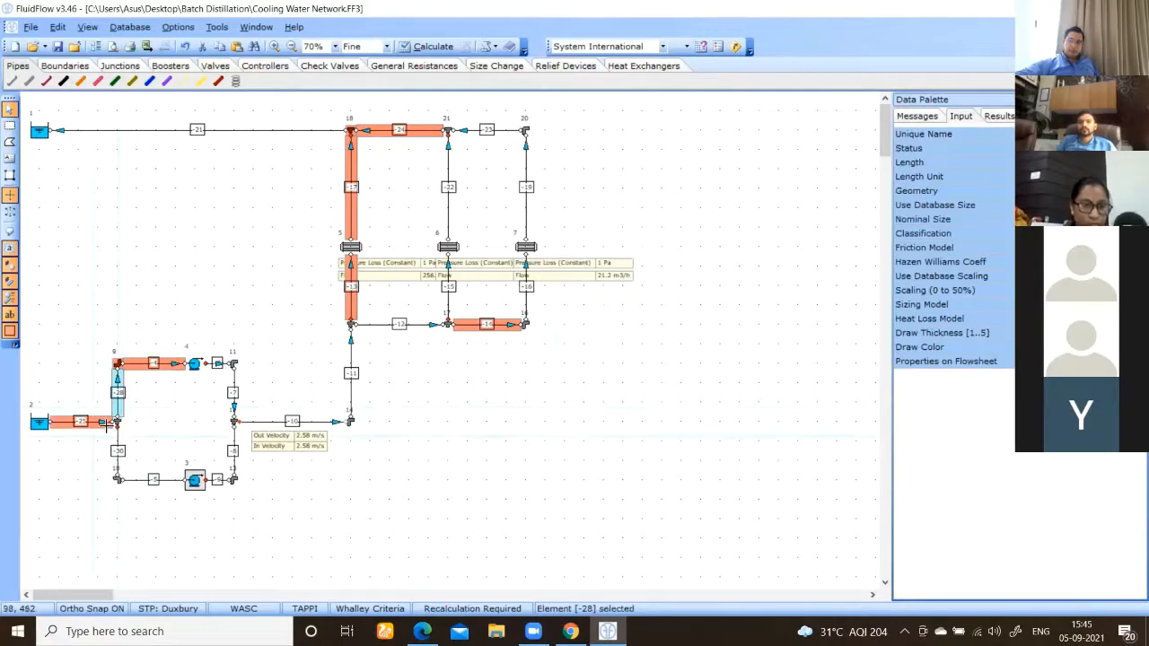
click(111, 421)
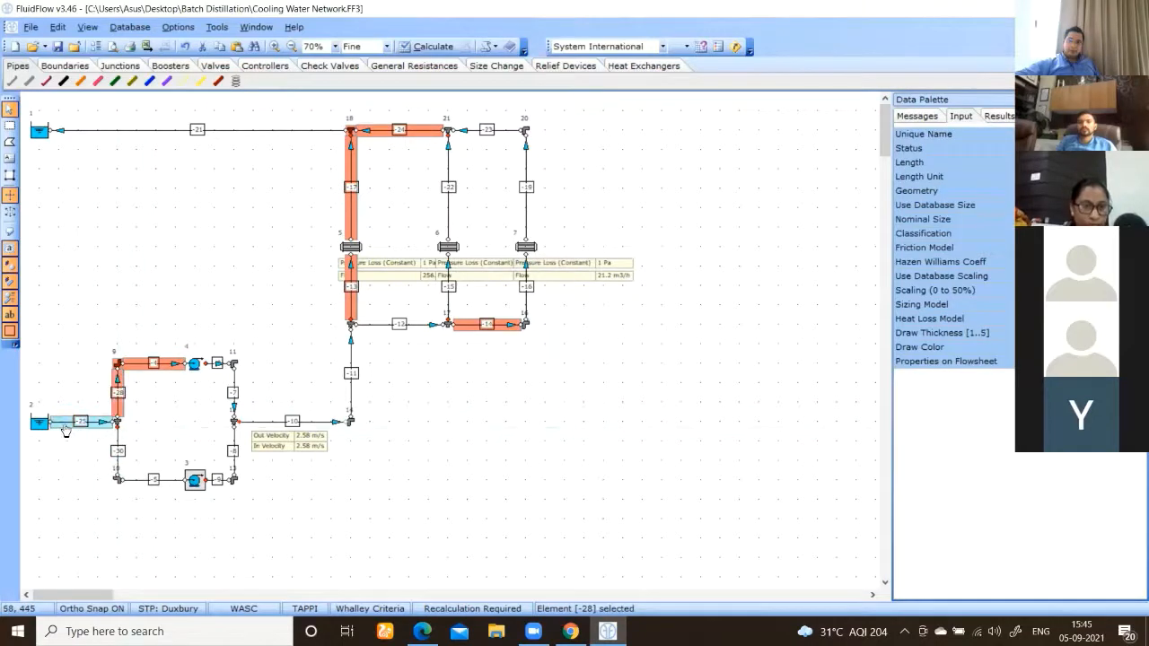
click(139, 366)
click(153, 482)
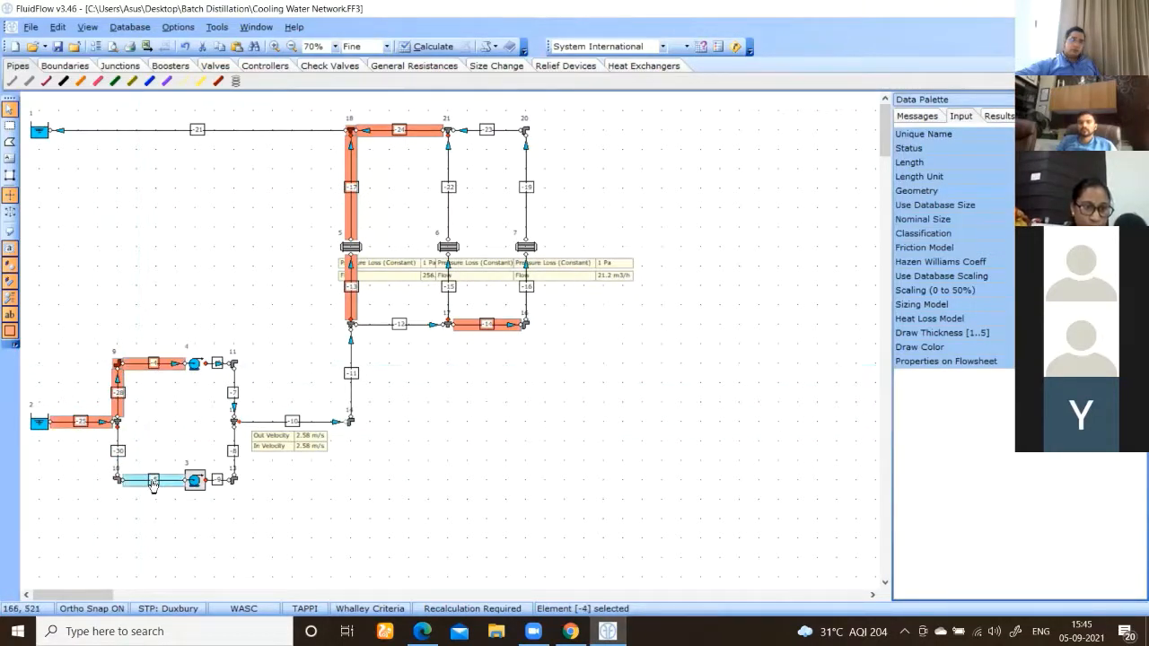
Step: Check the input properties of pump discharge pipes -8, -7, -10 and -11
click(234, 446)
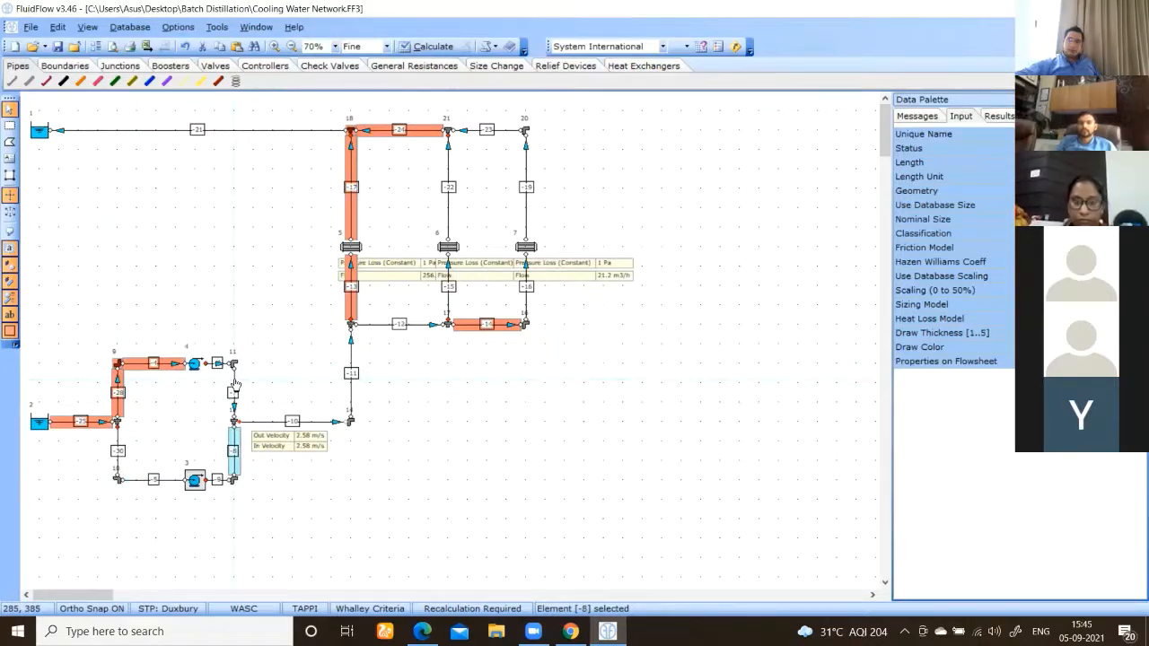
click(234, 384)
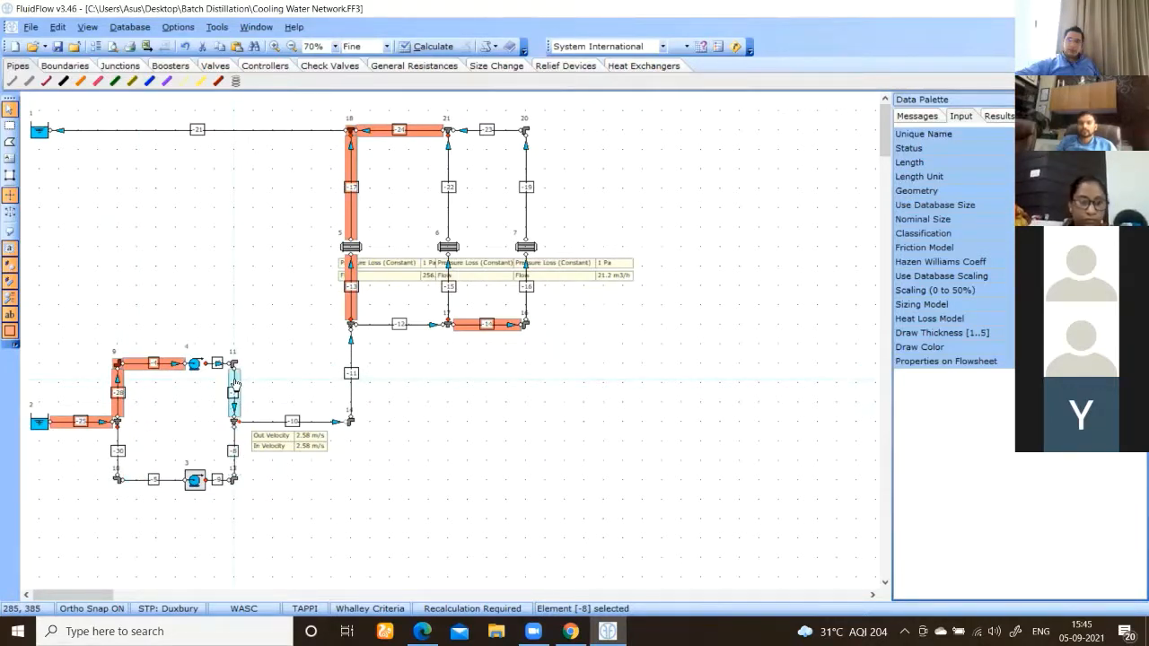
click(256, 423)
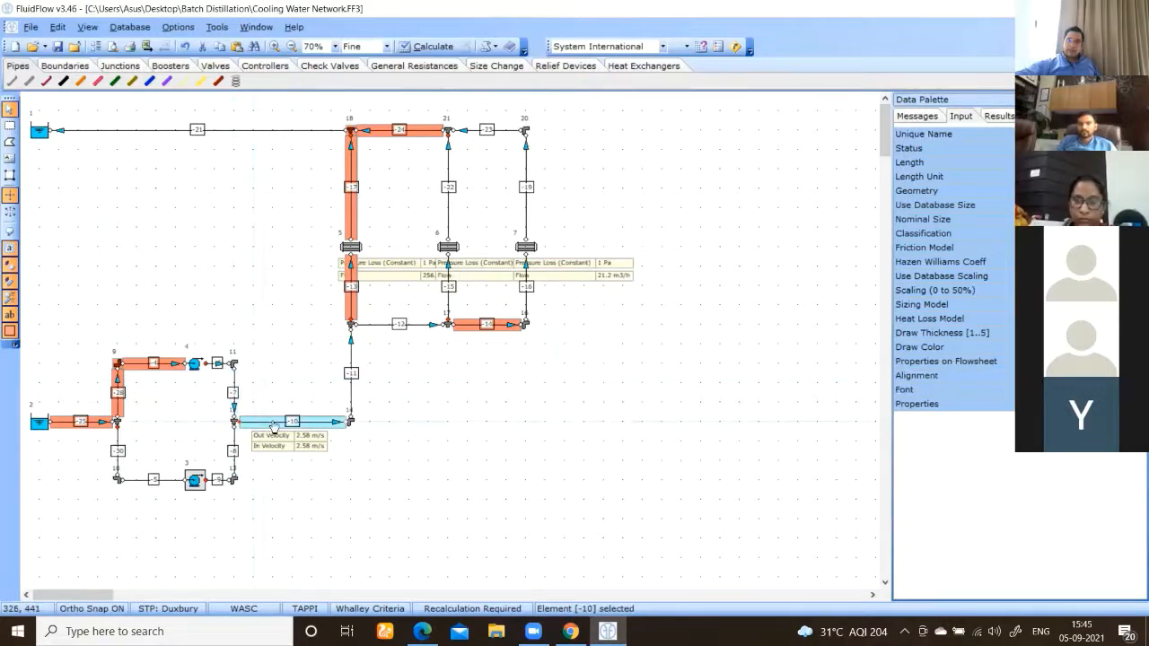
click(351, 358)
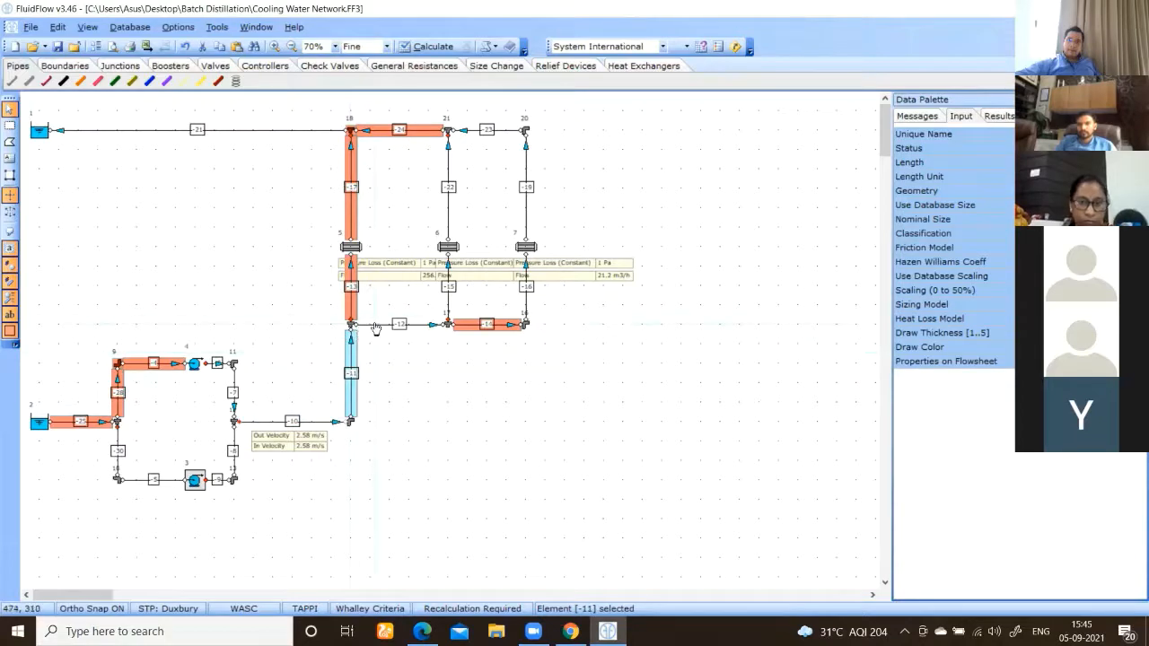
Step: Check the inputs of supply header pipes -12 and -14 and the inlet pipes of the three heat exchangers
click(376, 326)
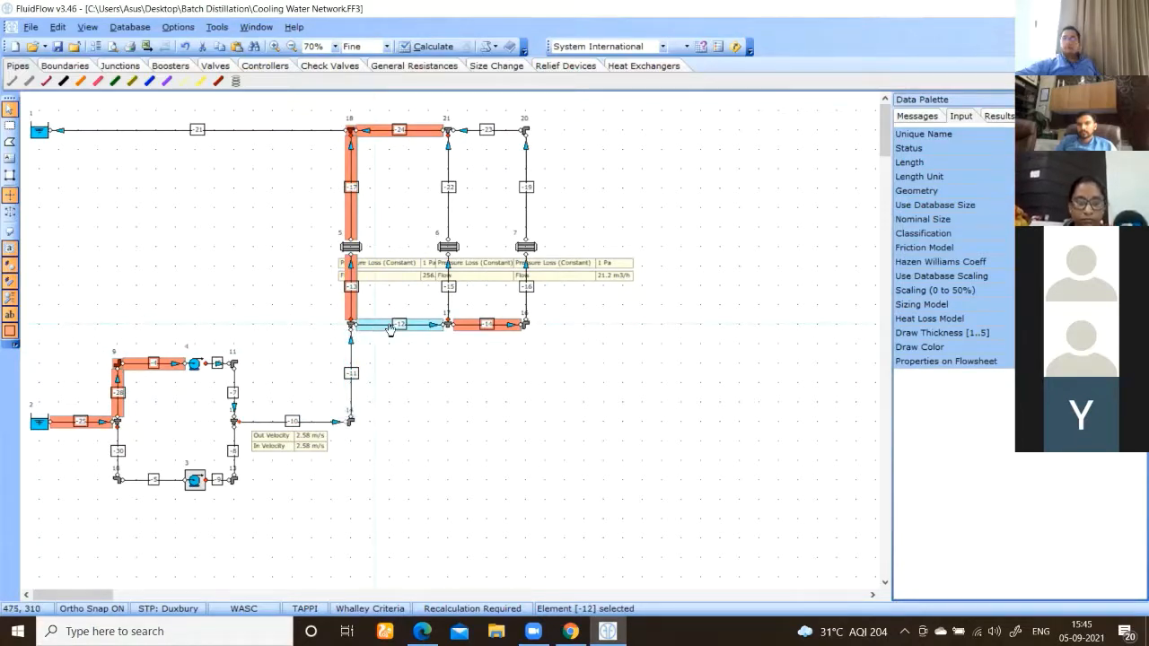
click(497, 329)
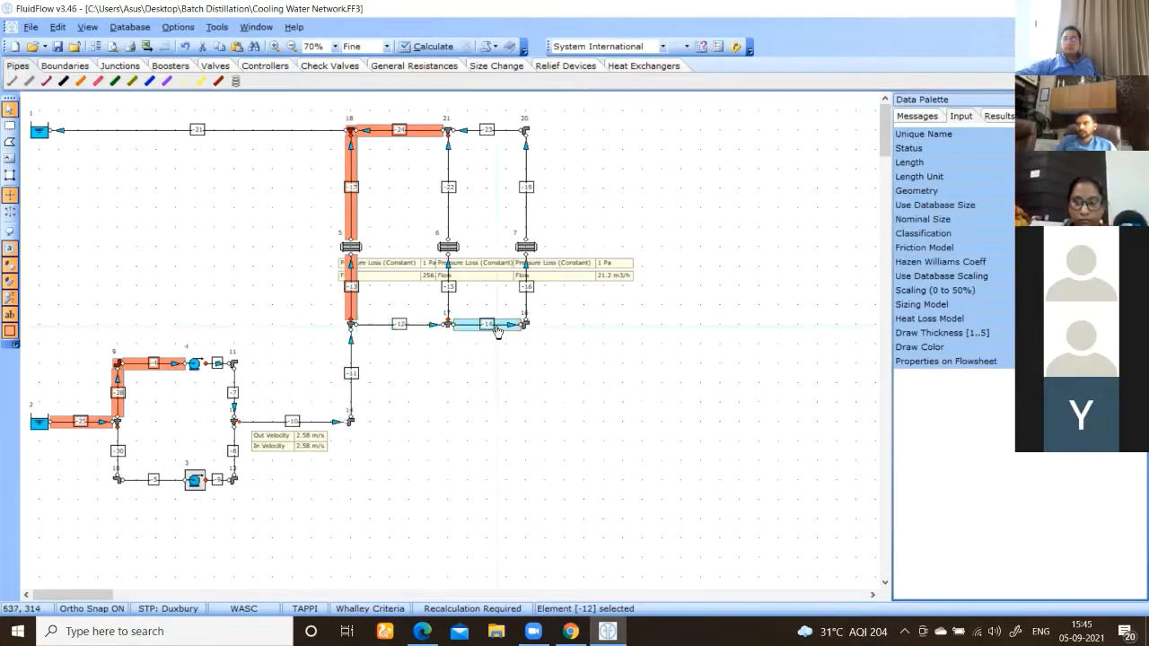
click(351, 305)
click(524, 293)
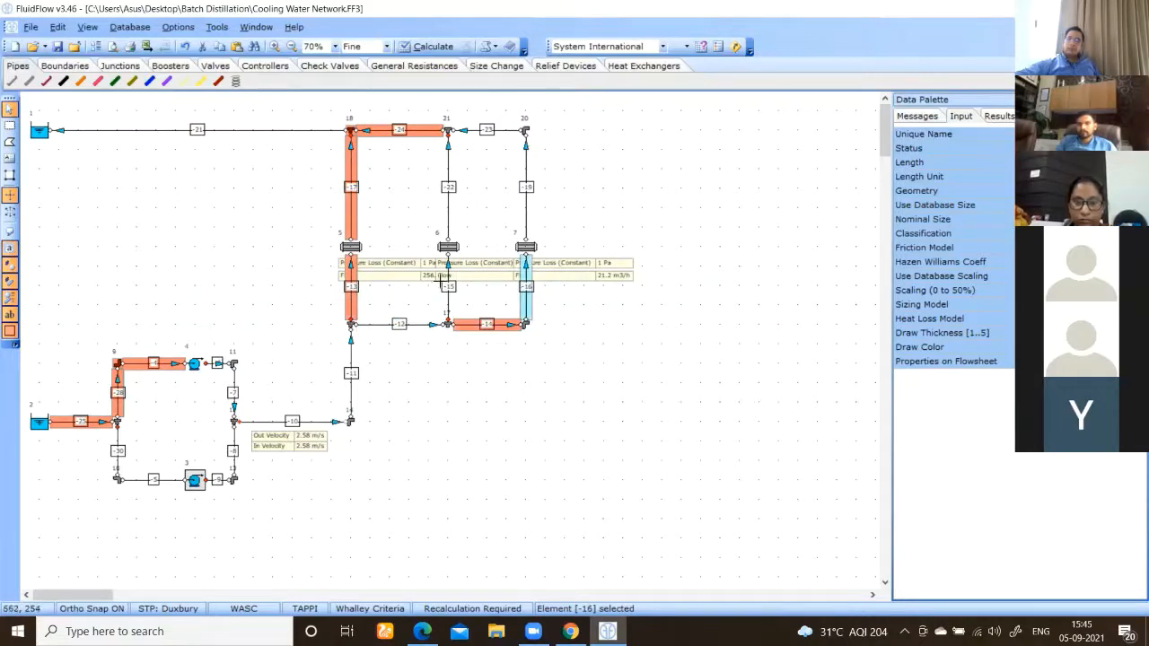
click(449, 286)
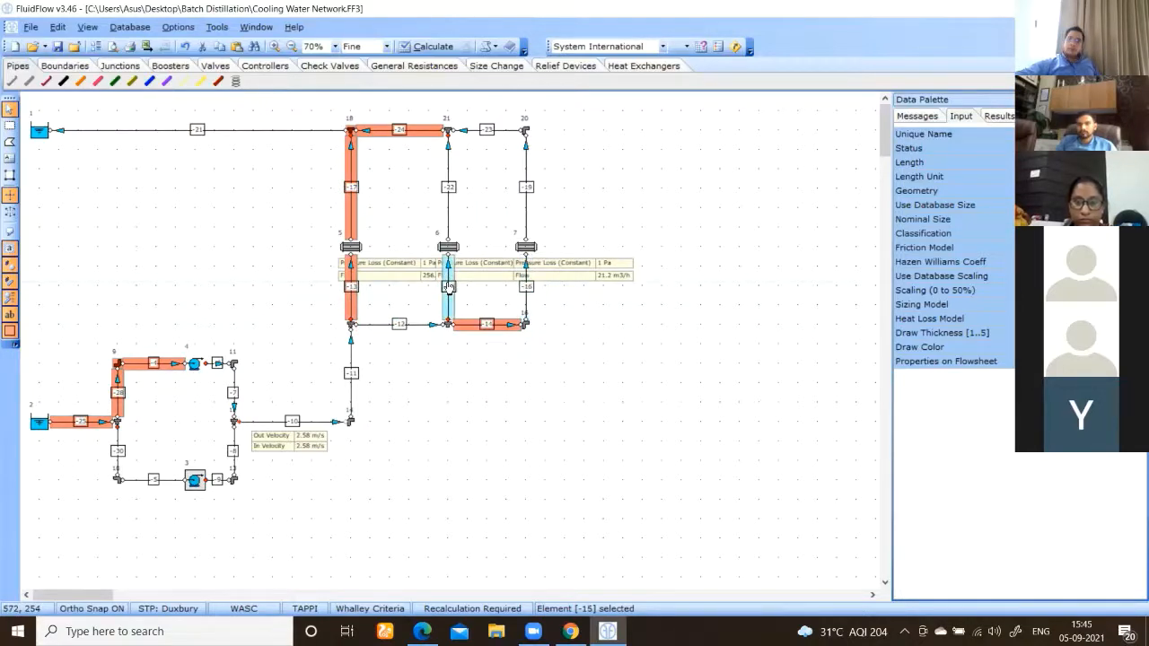
Step: Check the input properties of the three heat exchangers' inlet pipes -13, -15, -16 and outlet pipes -17, -22, -19
click(352, 220)
click(446, 216)
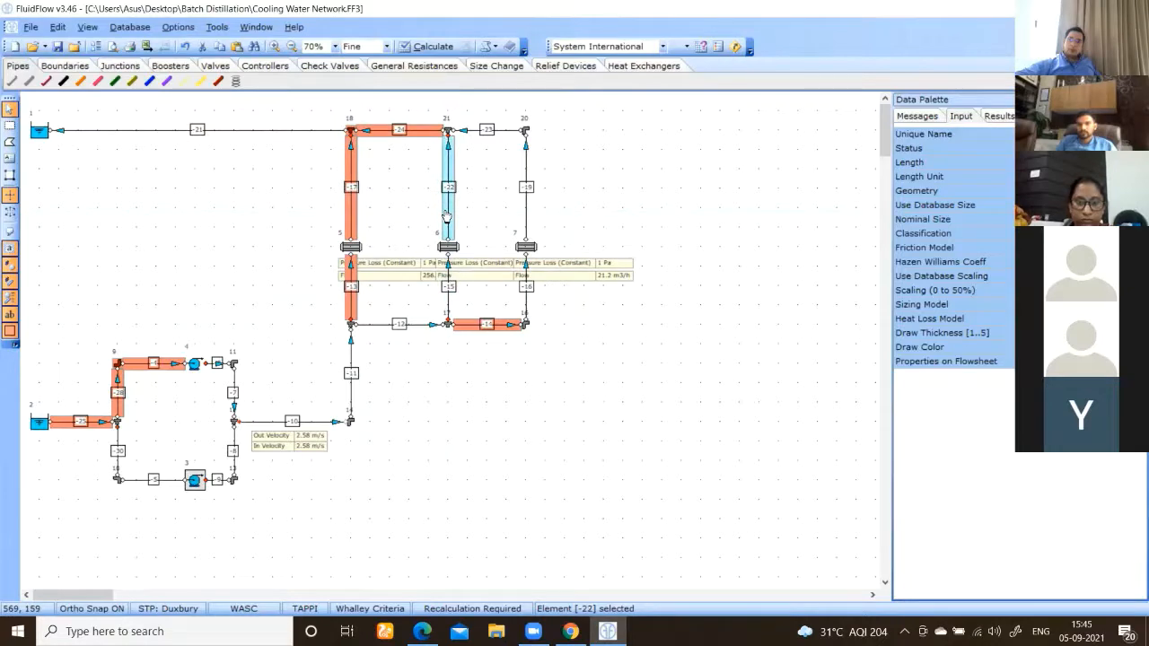
click(351, 215)
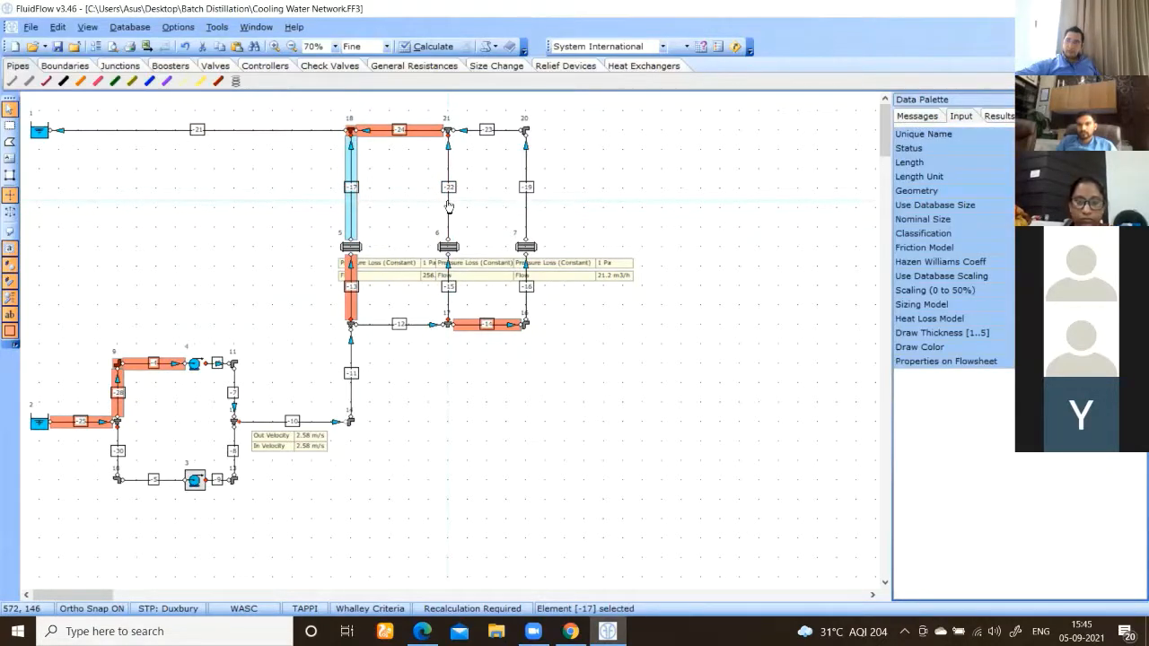
click(351, 291)
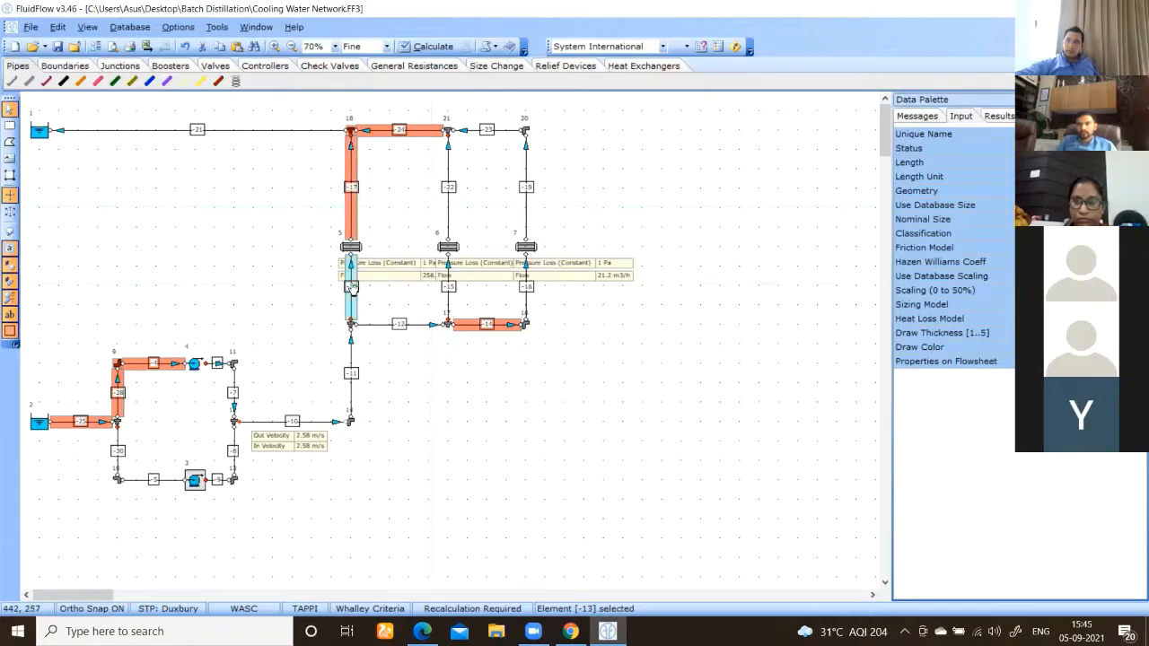
click(446, 305)
click(526, 296)
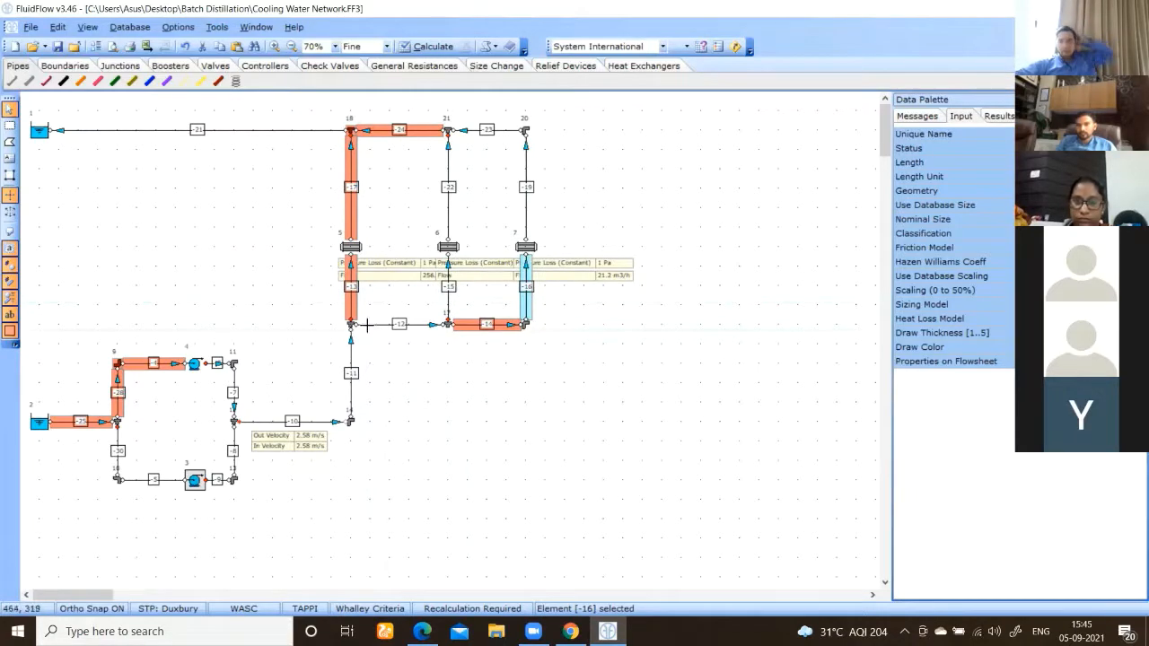
click(351, 212)
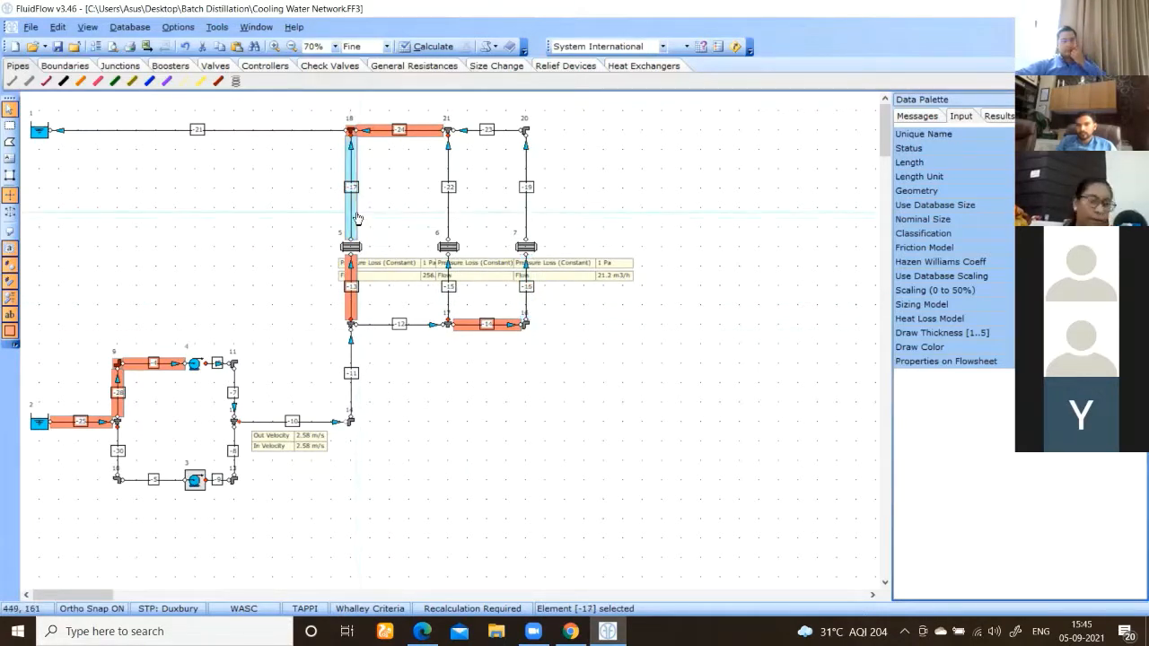
click(452, 218)
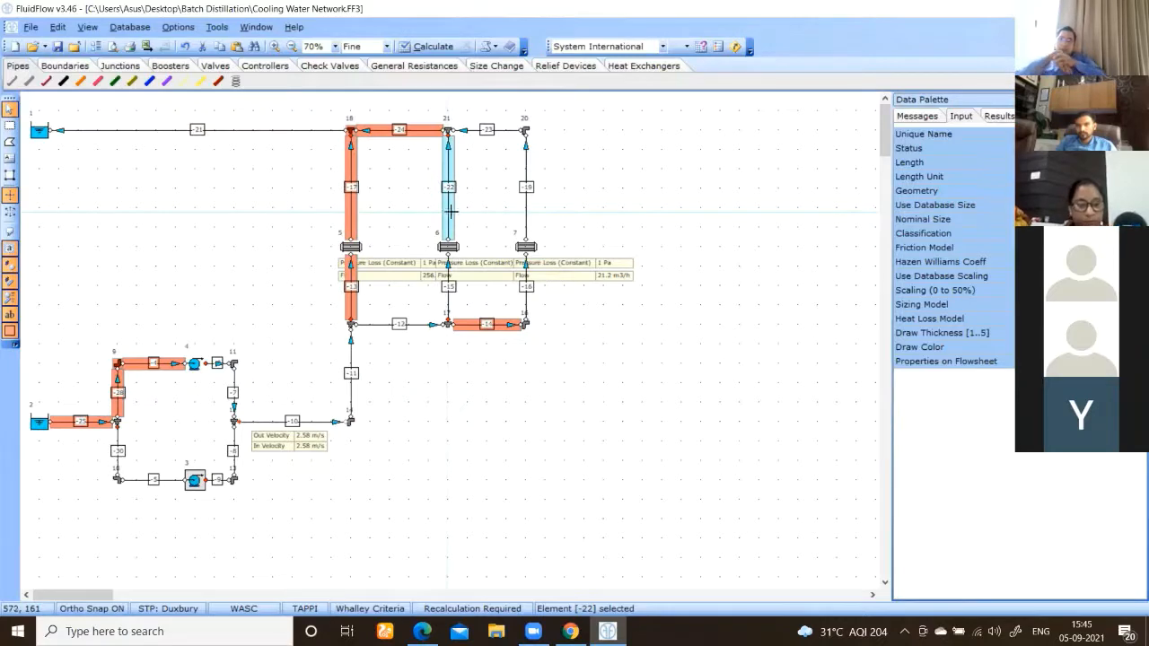
click(527, 220)
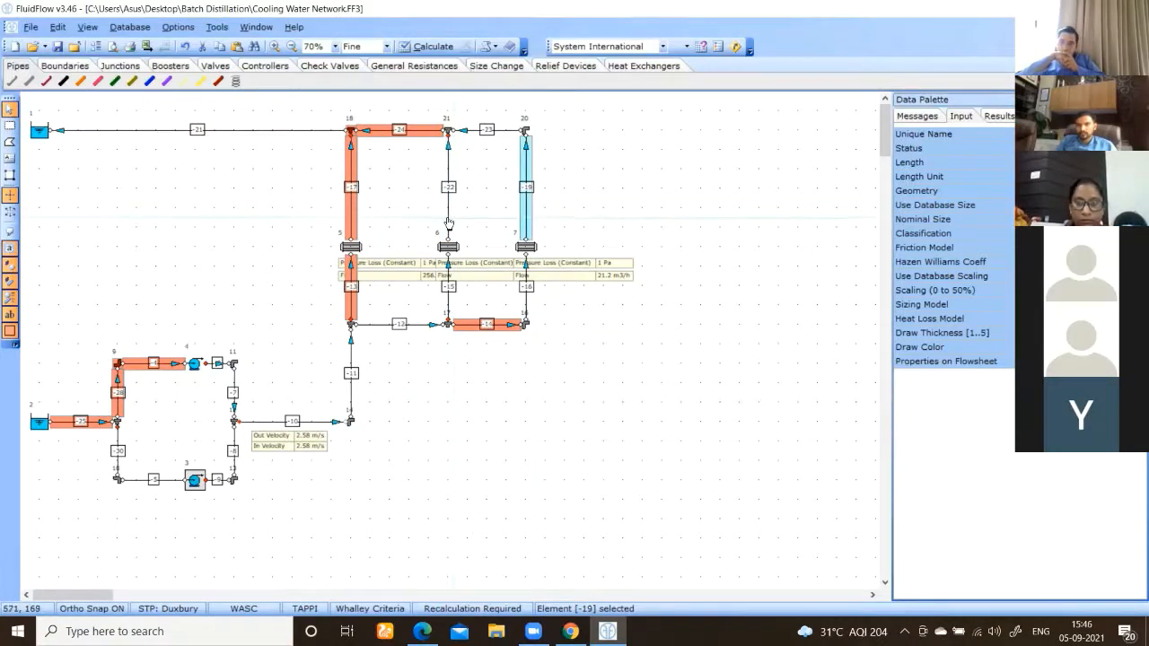
Step: Set the pipe dimension of heat exchanger 6's outlet pipe -22 to 5 inch, Schedule 40
click(449, 222)
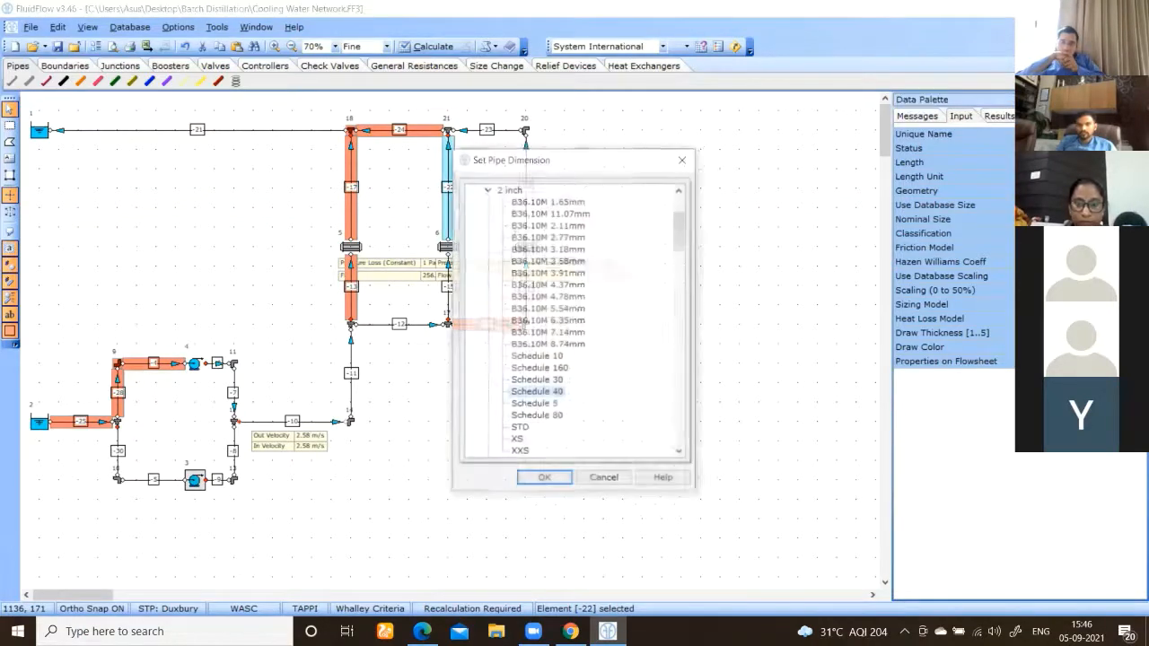
scroll(579, 337, up, 3)
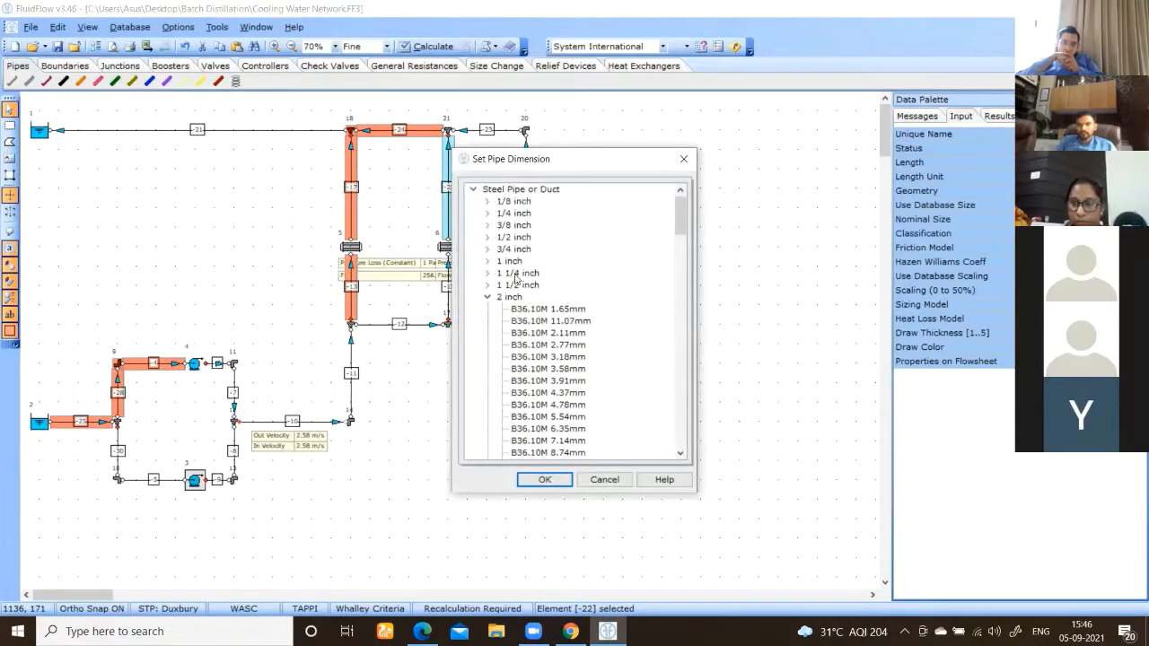
scroll(517, 280, down, 5)
click(487, 410)
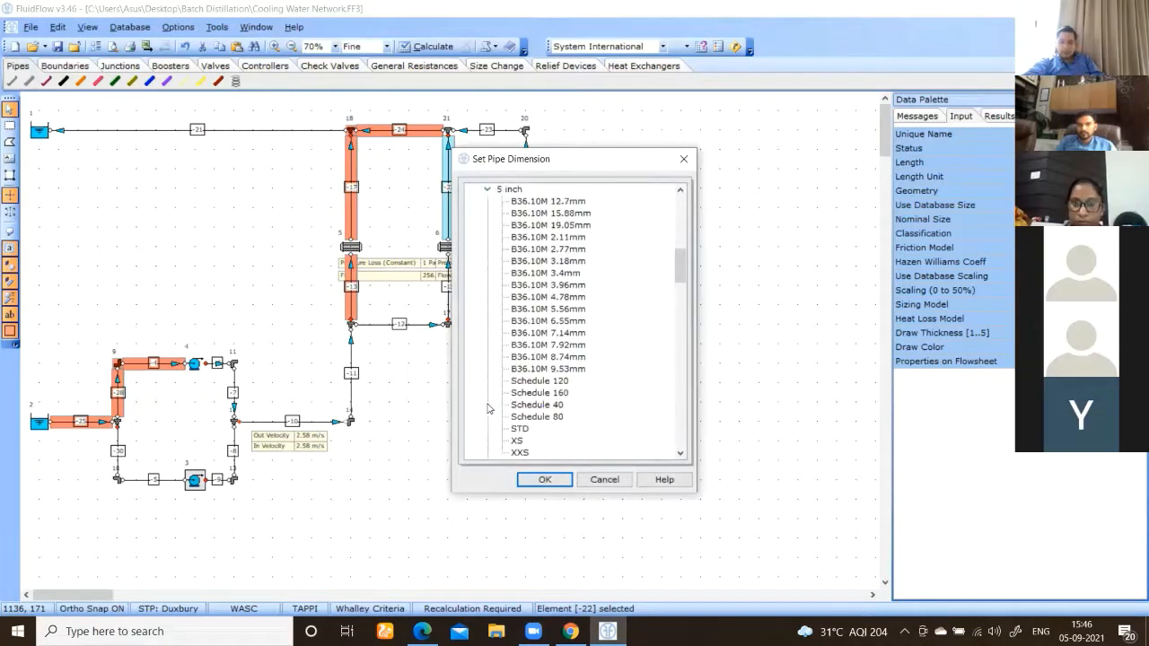
scroll(487, 410, down, 3)
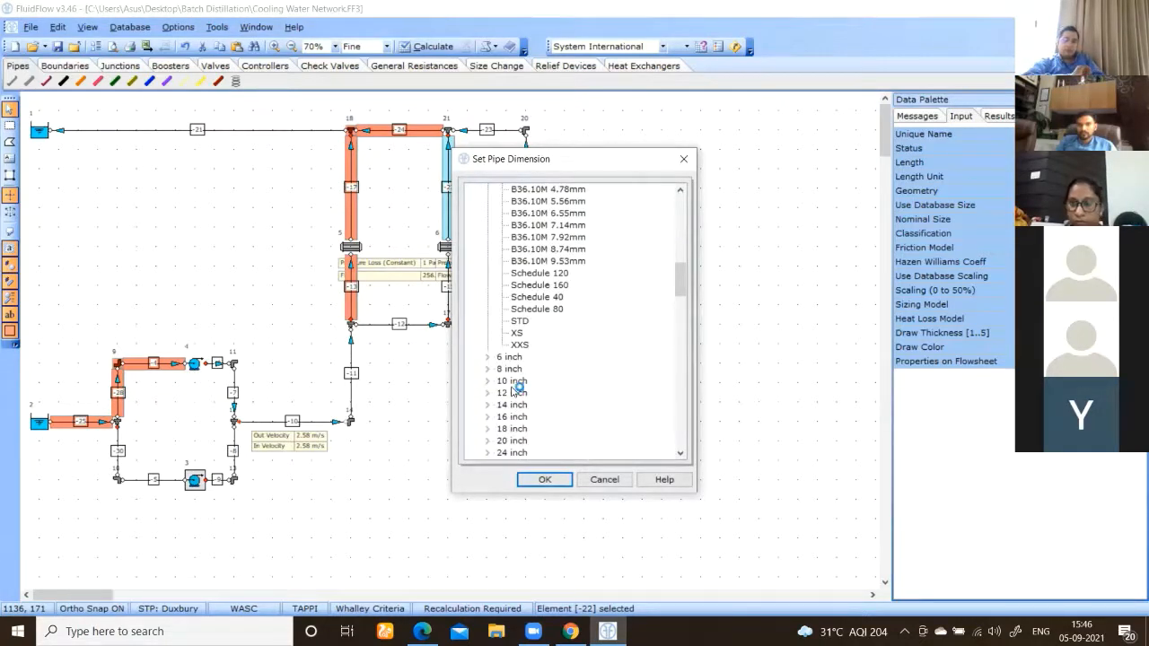
click(556, 300)
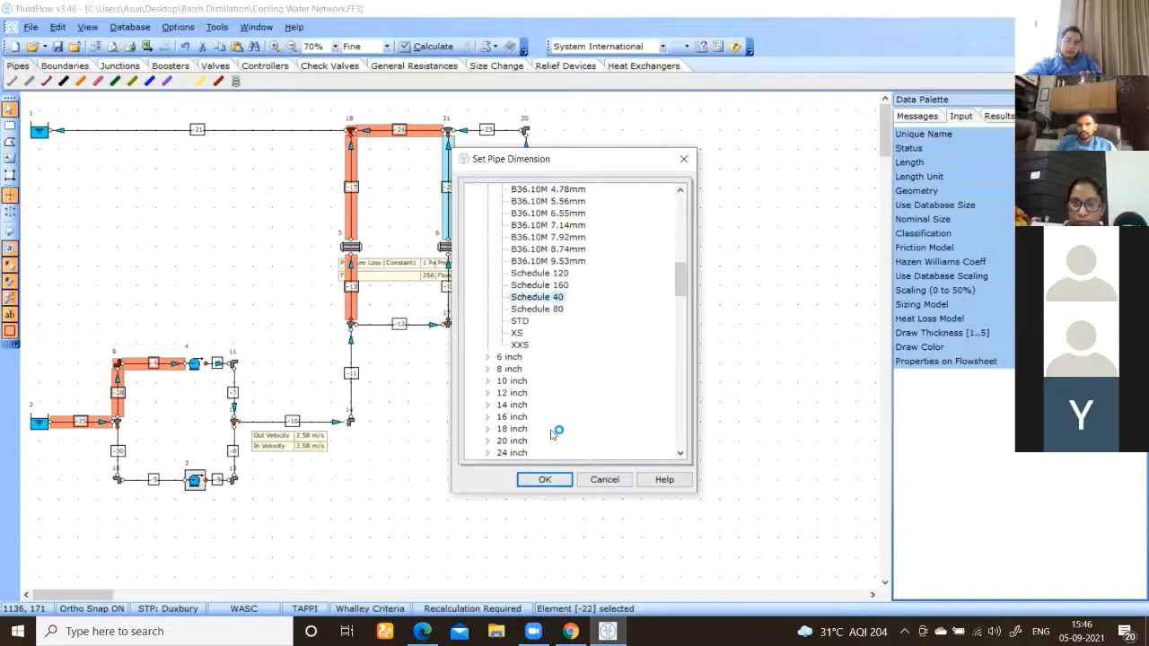
click(544, 479)
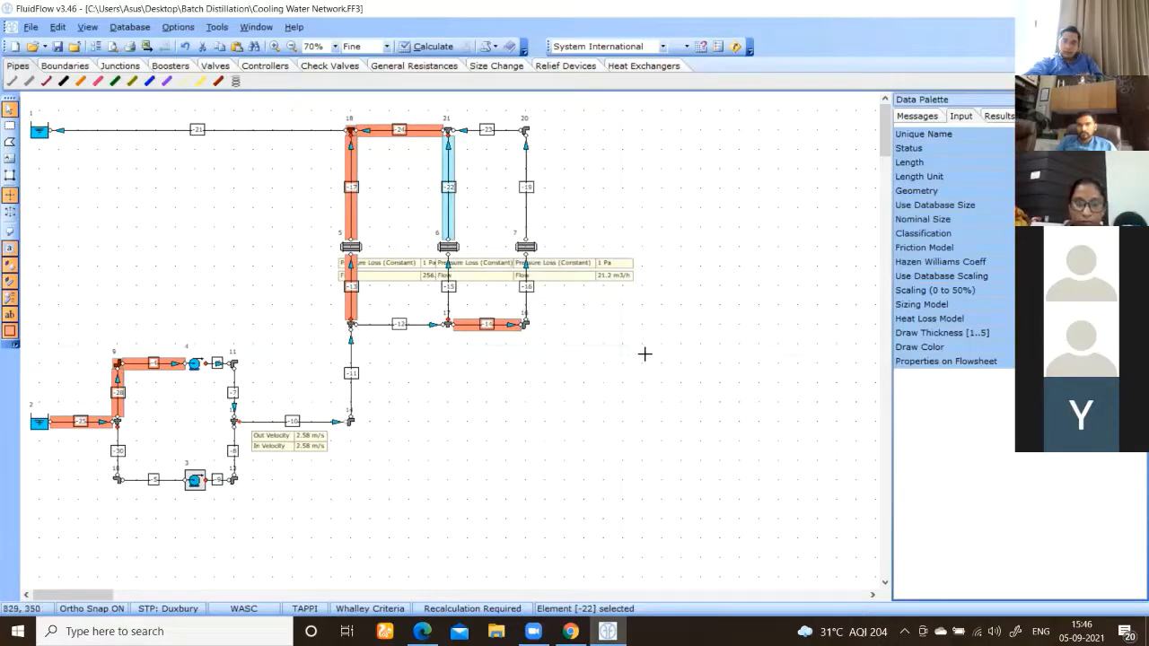
Step: Recheck the inputs of the heat exchangers' outlet and inlet pipes and of supply riser -11
click(526, 208)
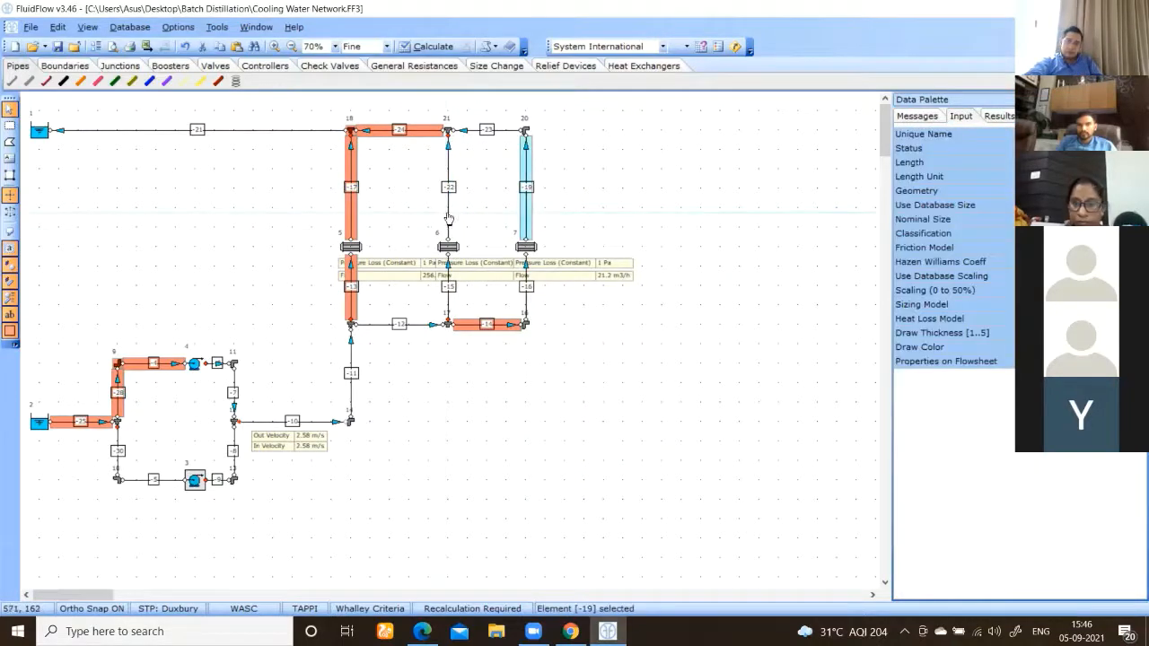
click(448, 217)
click(354, 221)
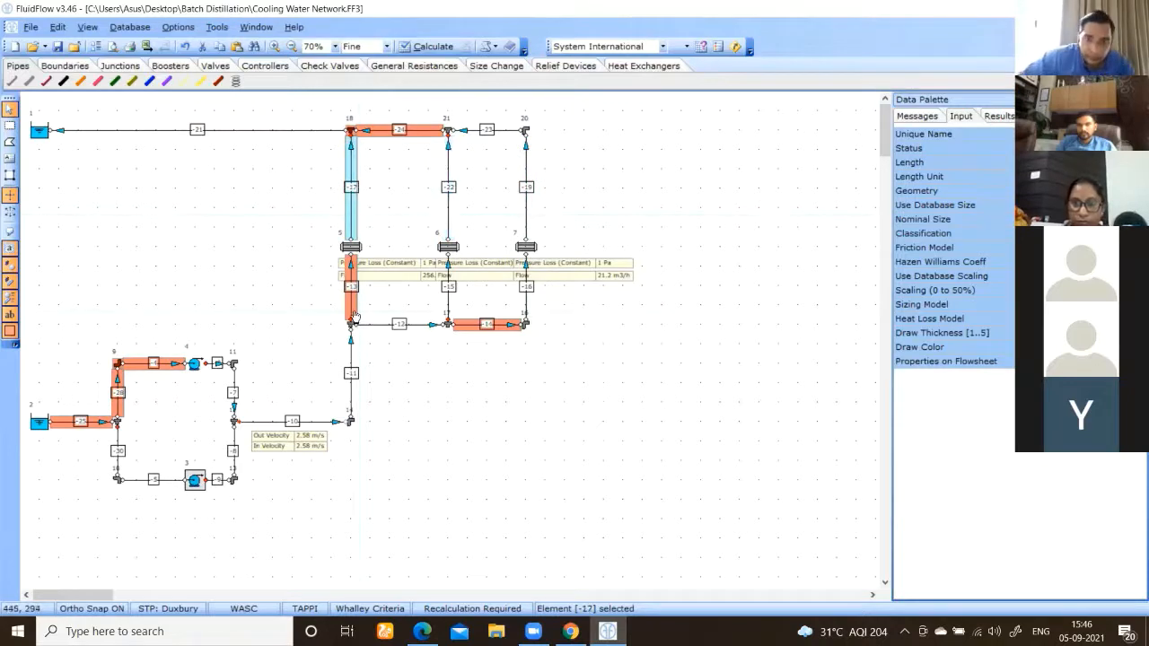
click(354, 314)
click(448, 308)
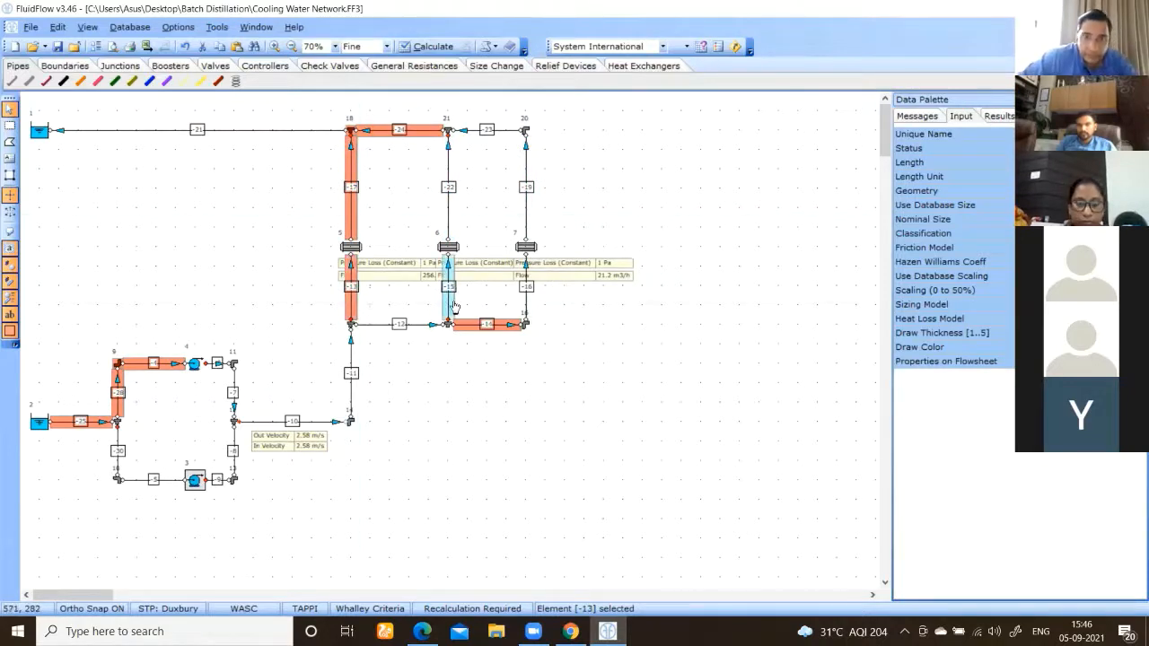
click(525, 304)
click(352, 415)
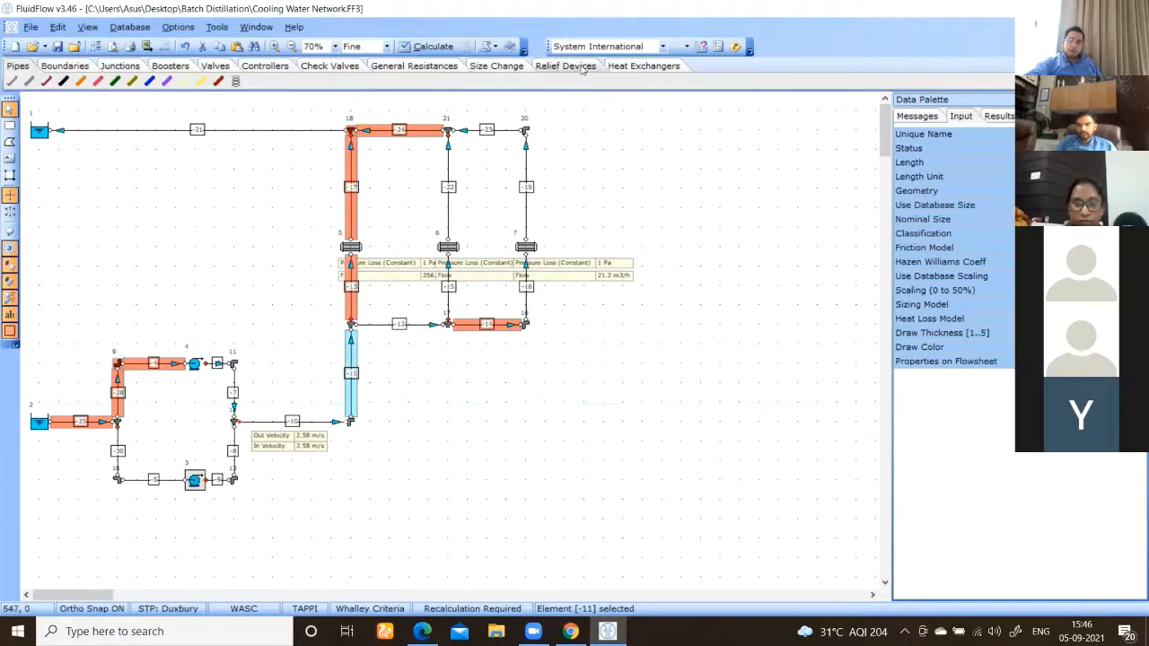
Step: Recalculate the network and read the high pipe velocity warning for pipe -13
click(432, 48)
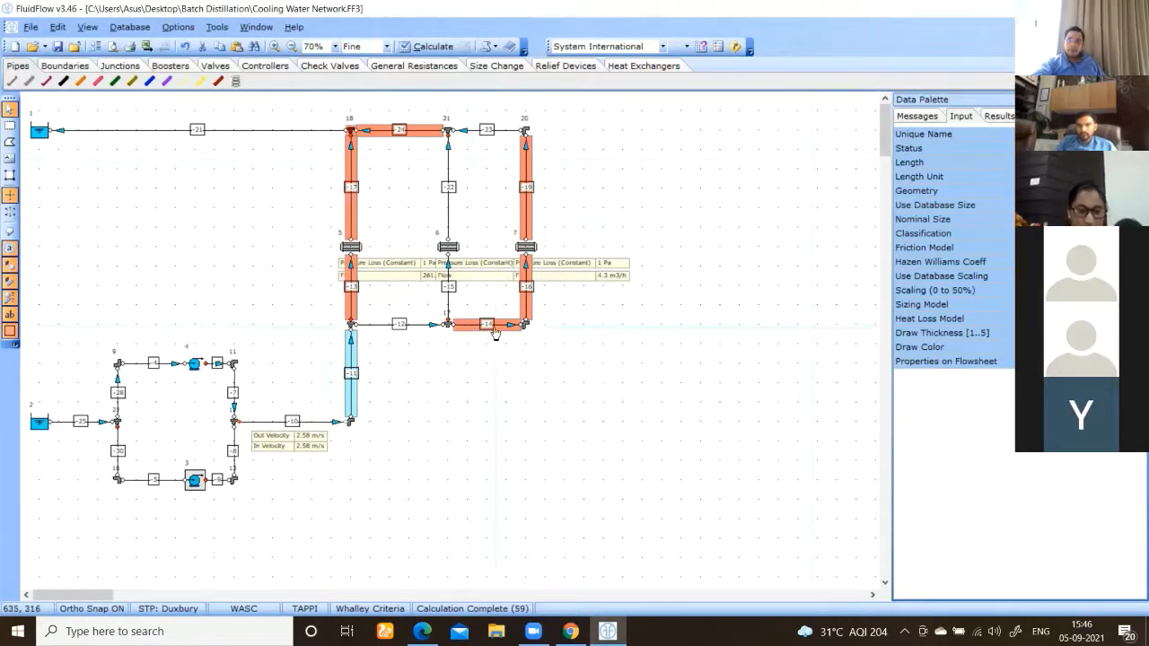
click(914, 116)
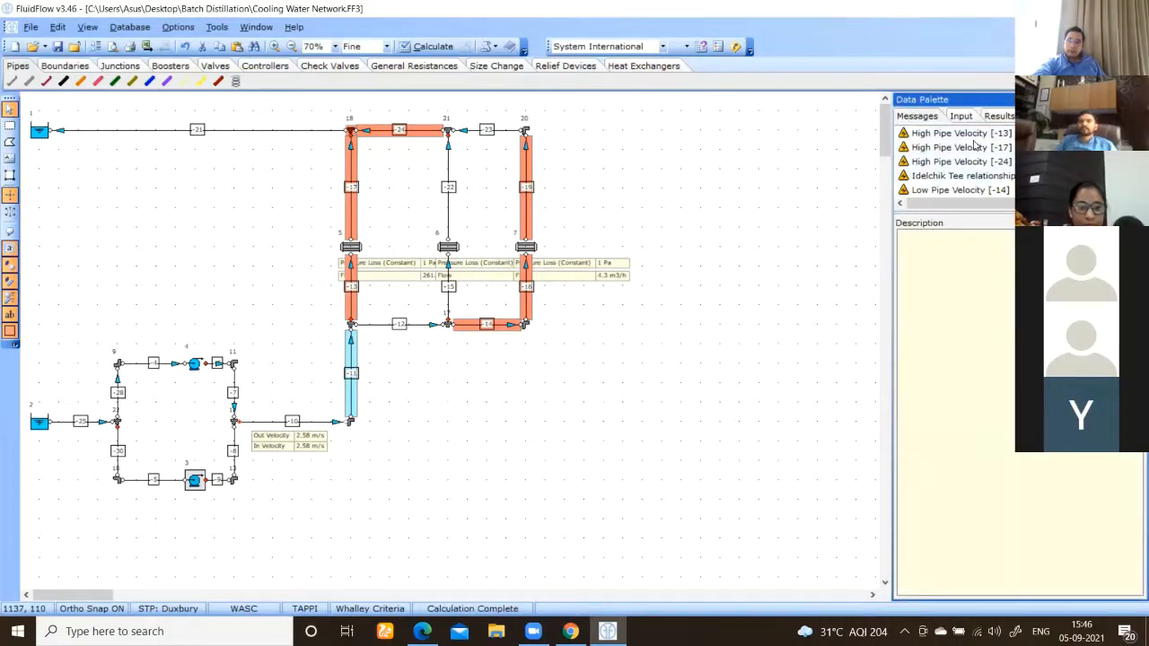
click(939, 135)
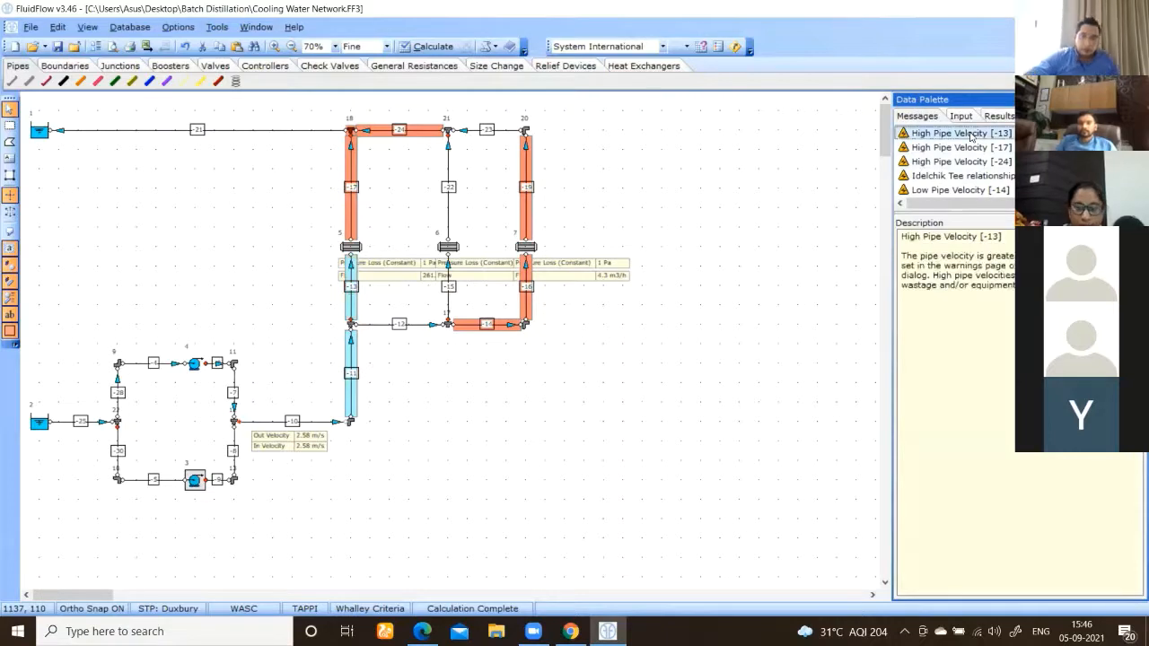
click(352, 307)
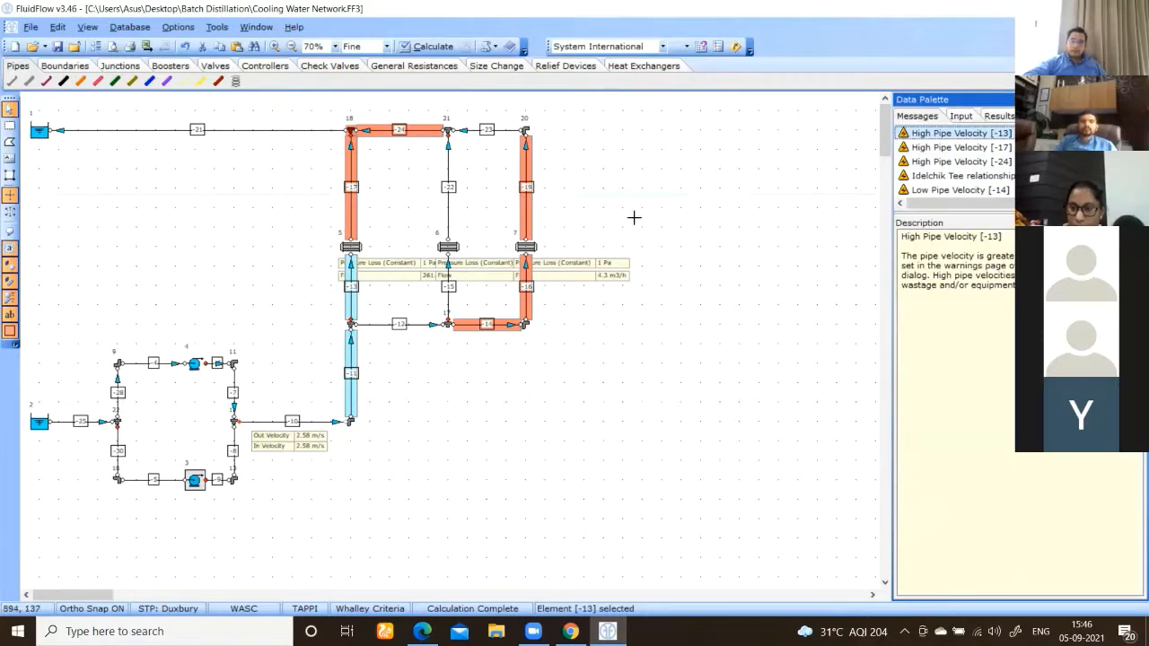
Step: Review the inputs of pipes -13, -15, -16, -19, -22 and -17, and recalculate the network
click(961, 116)
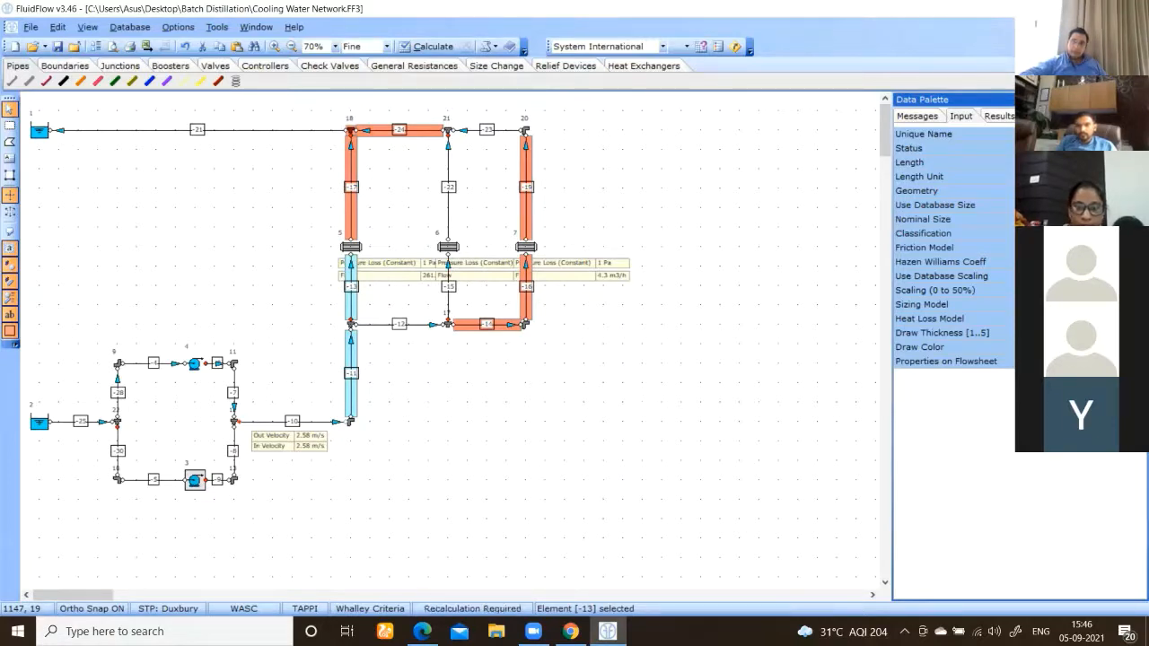
click(452, 307)
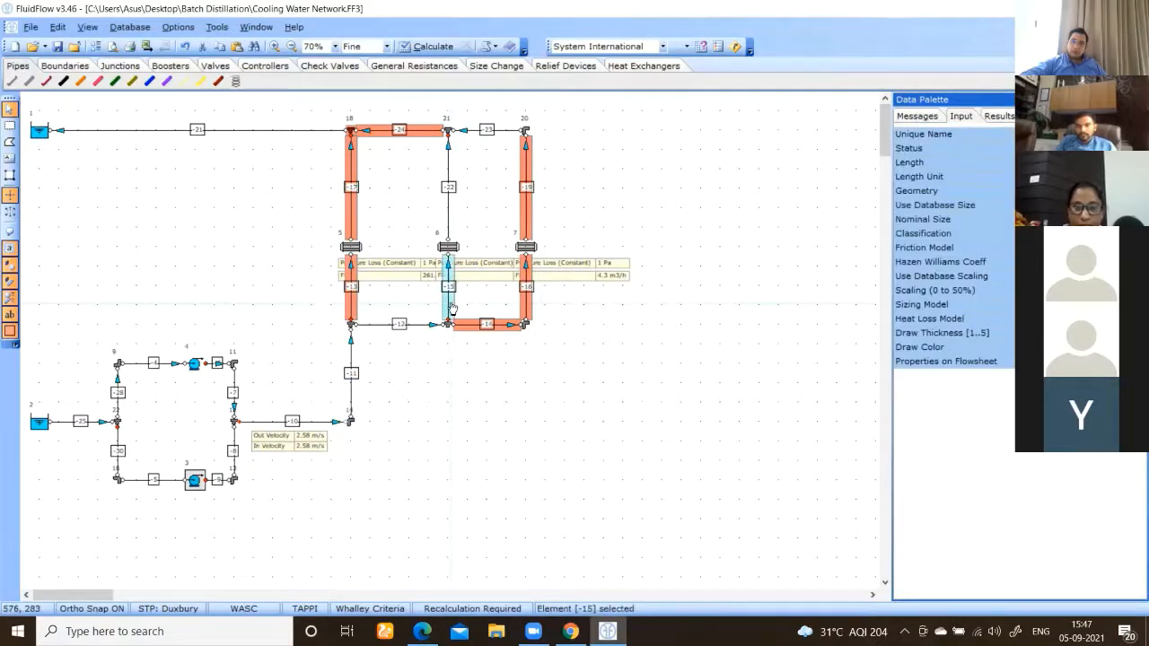
click(527, 307)
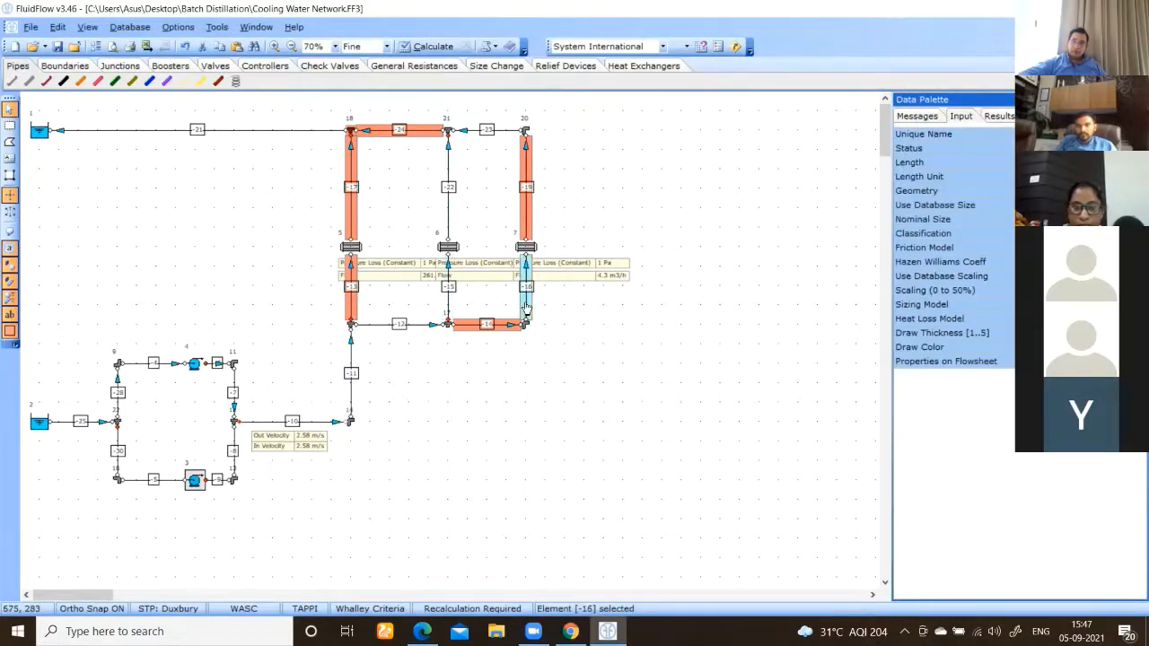
click(527, 226)
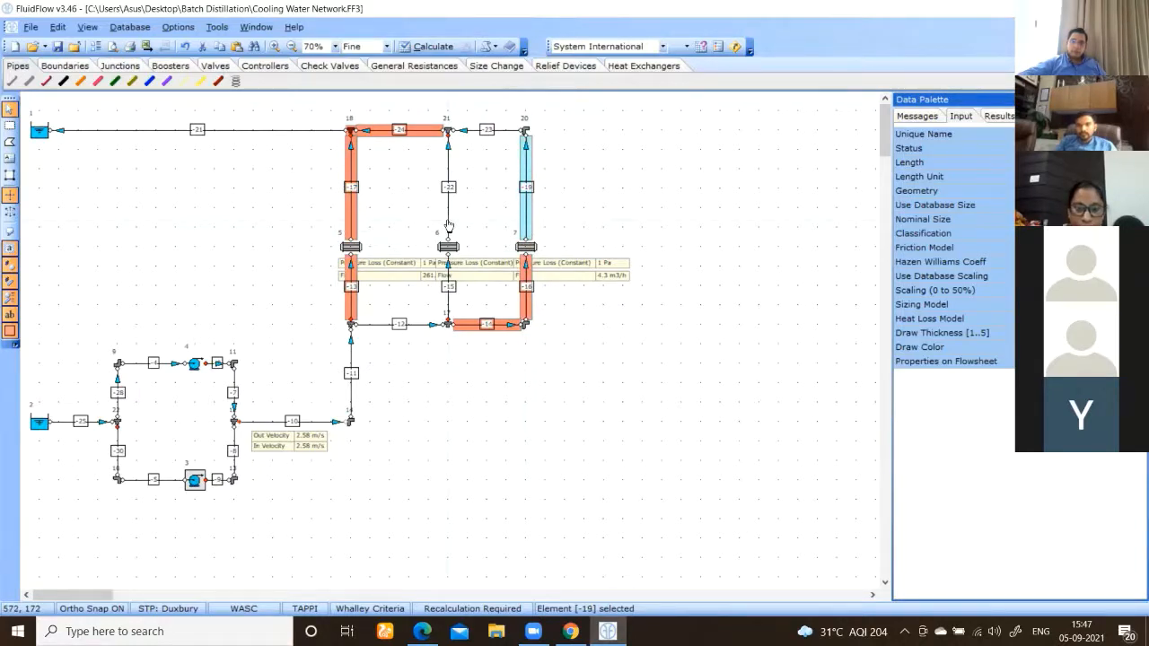
click(449, 226)
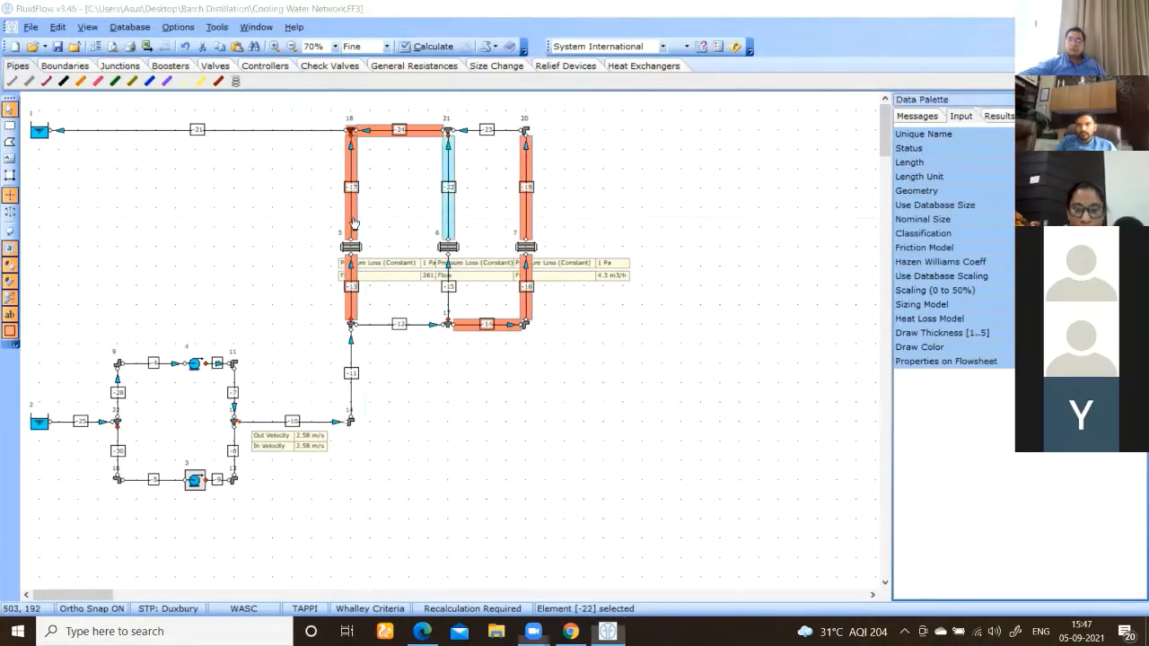
click(351, 229)
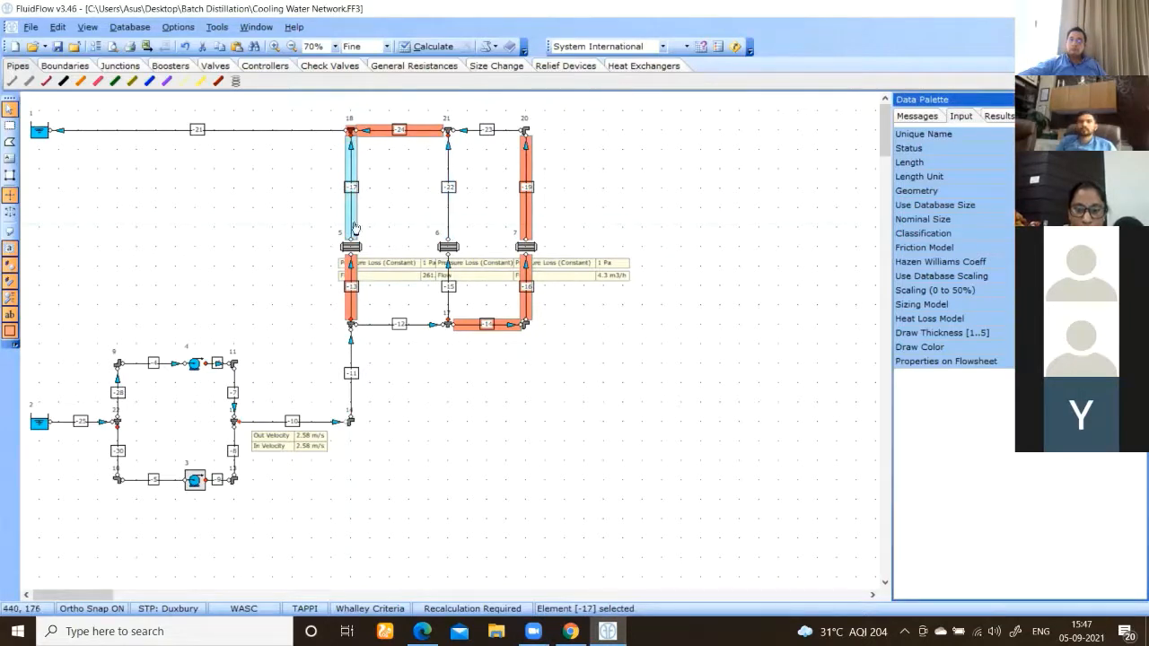
click(432, 47)
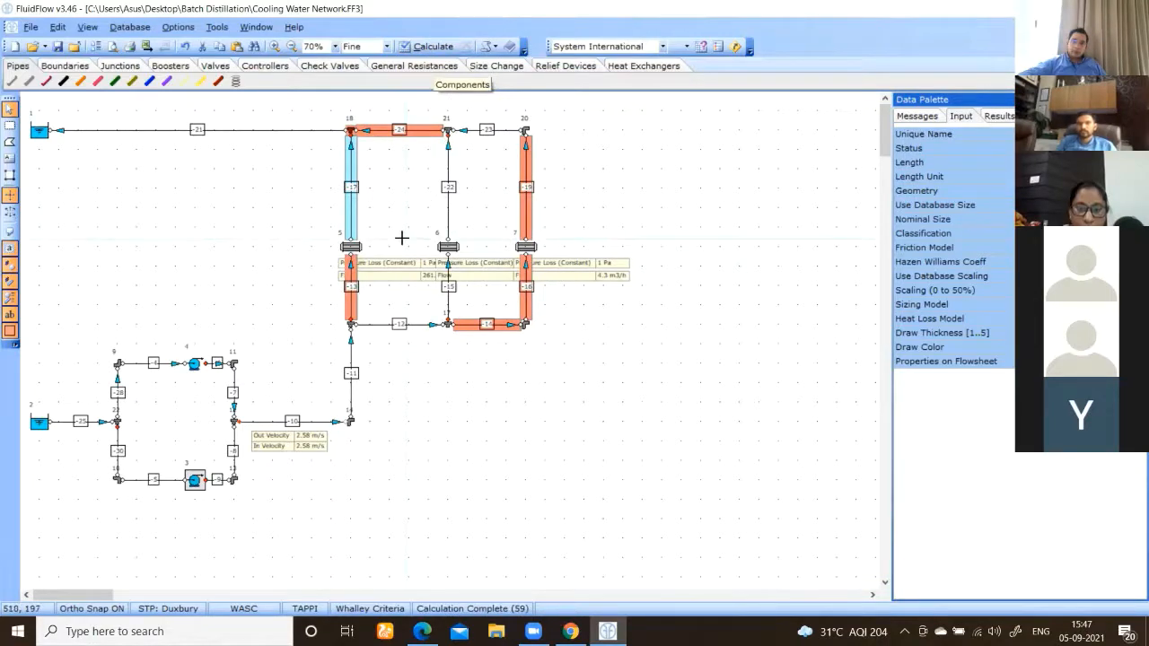
Step: Check the input properties of reservoirs 2 and 1 and of pump 4
click(43, 453)
click(39, 424)
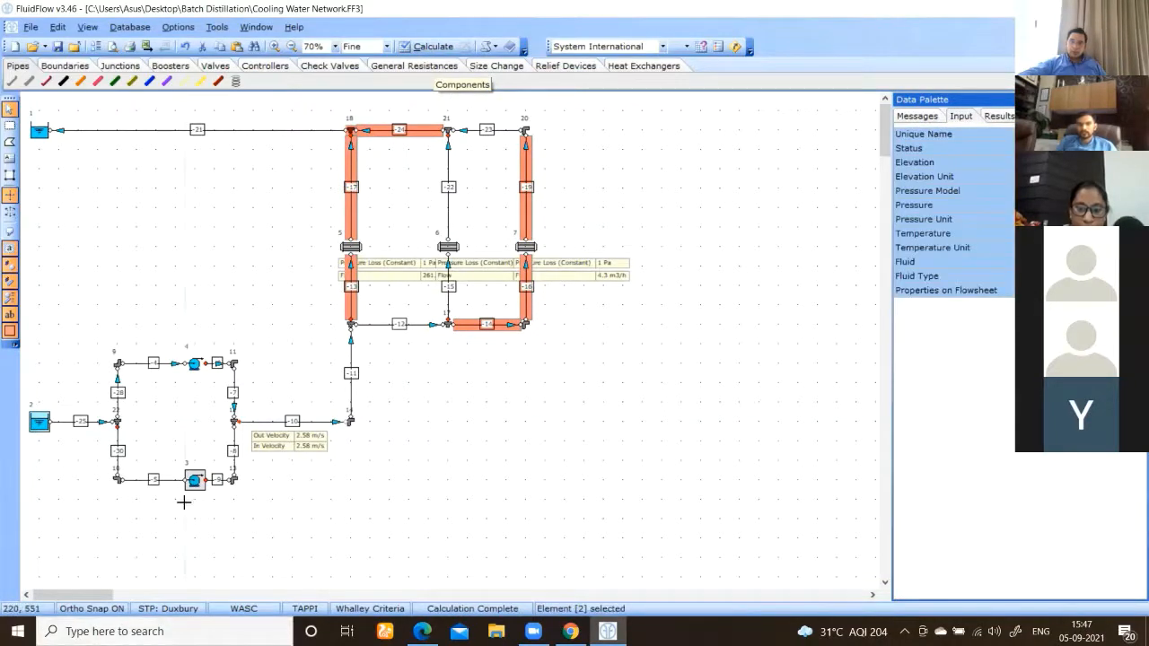
click(39, 132)
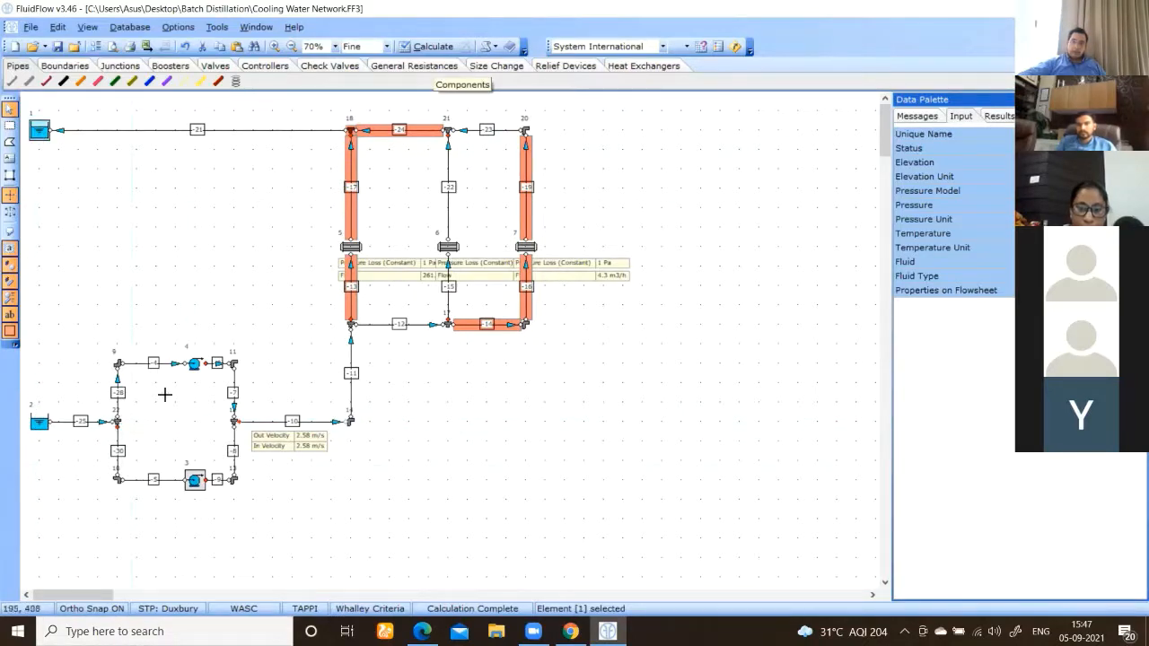
click(194, 364)
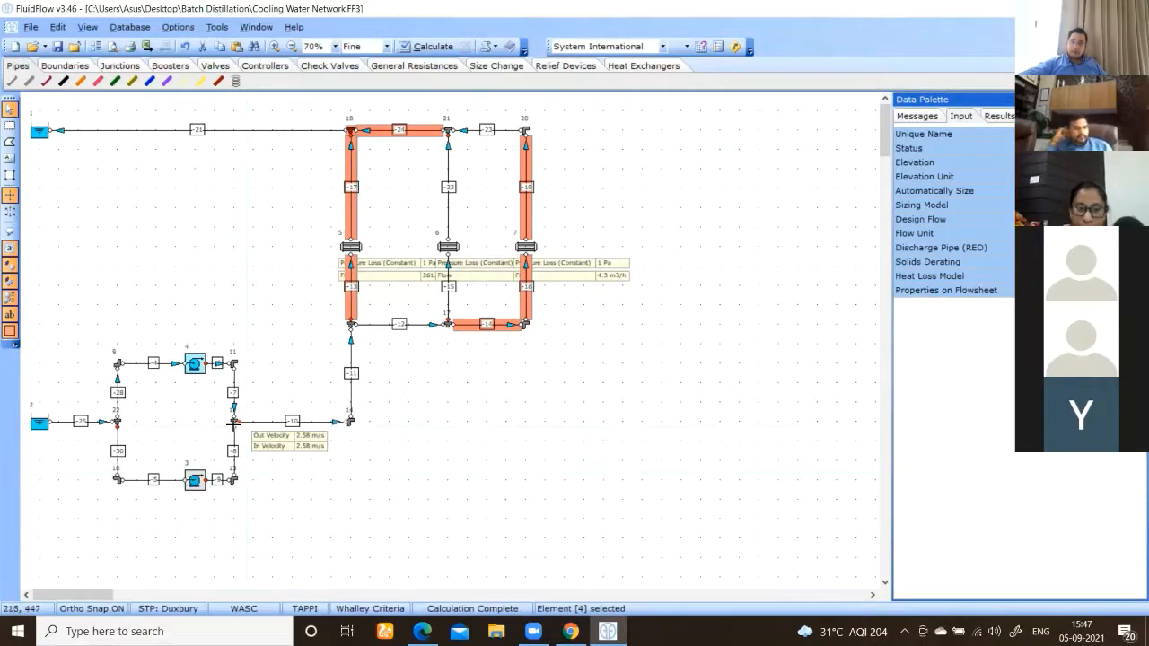
Step: Change the branch pipe of the pump suction tee to inlet pipe -25, and check the inputs of tee 18 and heat exchanger 5
click(117, 421)
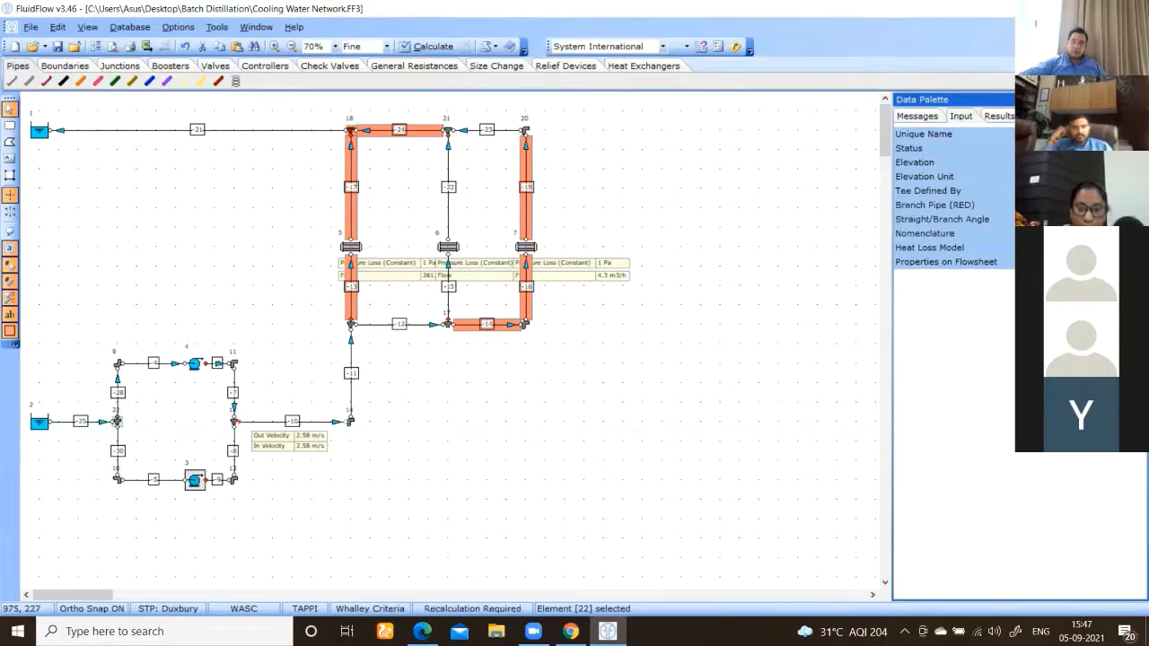
click(461, 386)
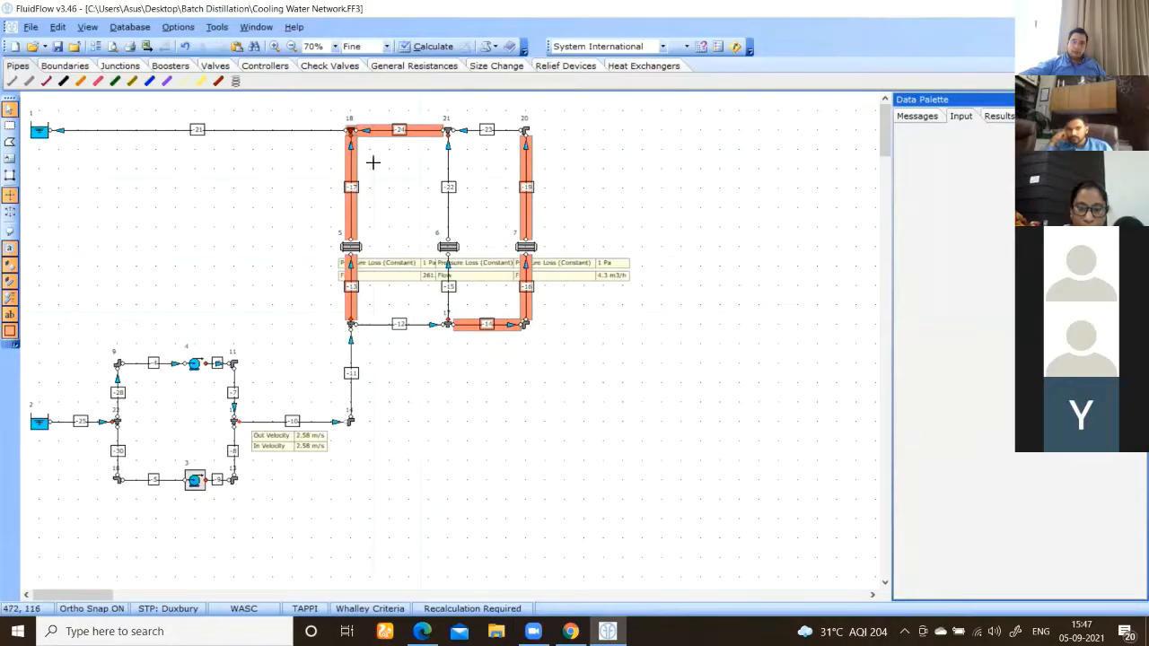
click(351, 131)
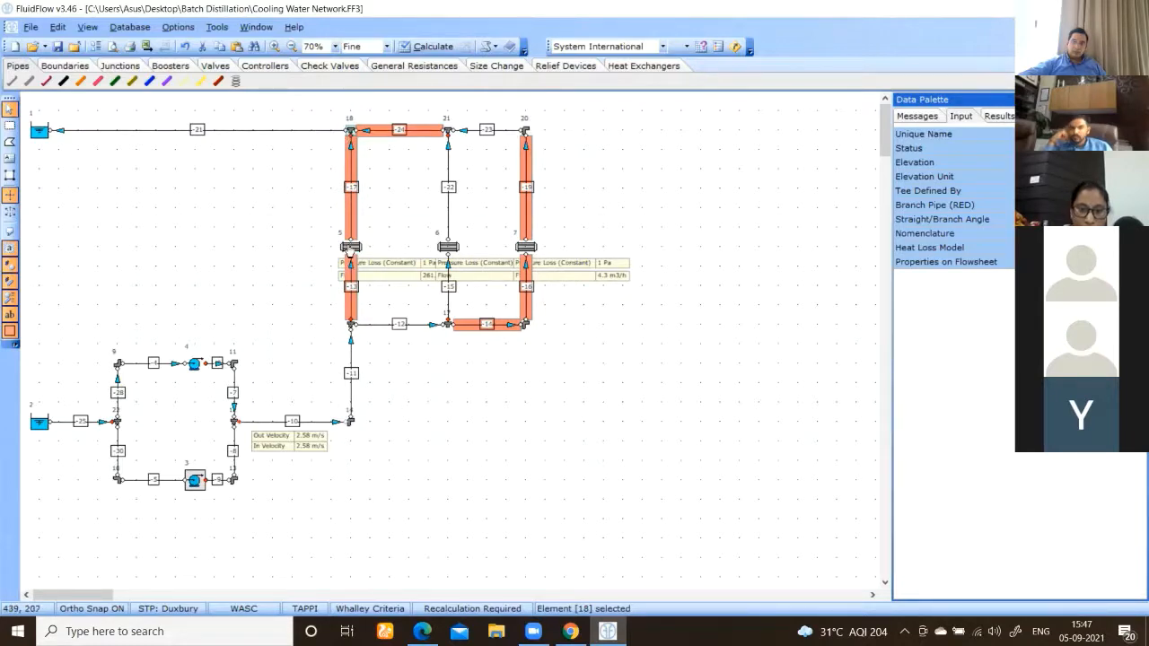
click(351, 250)
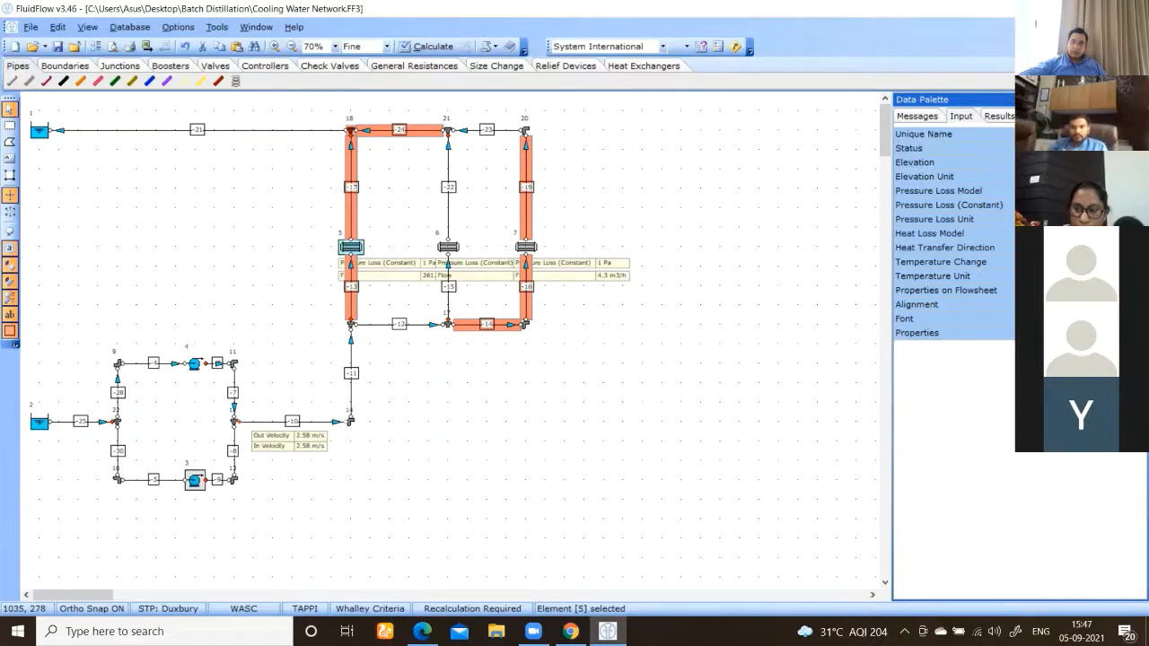
Step: Align the flowsheet property labels of heat exchangers 5, 6 and 7 to the left of their symbols
click(785, 177)
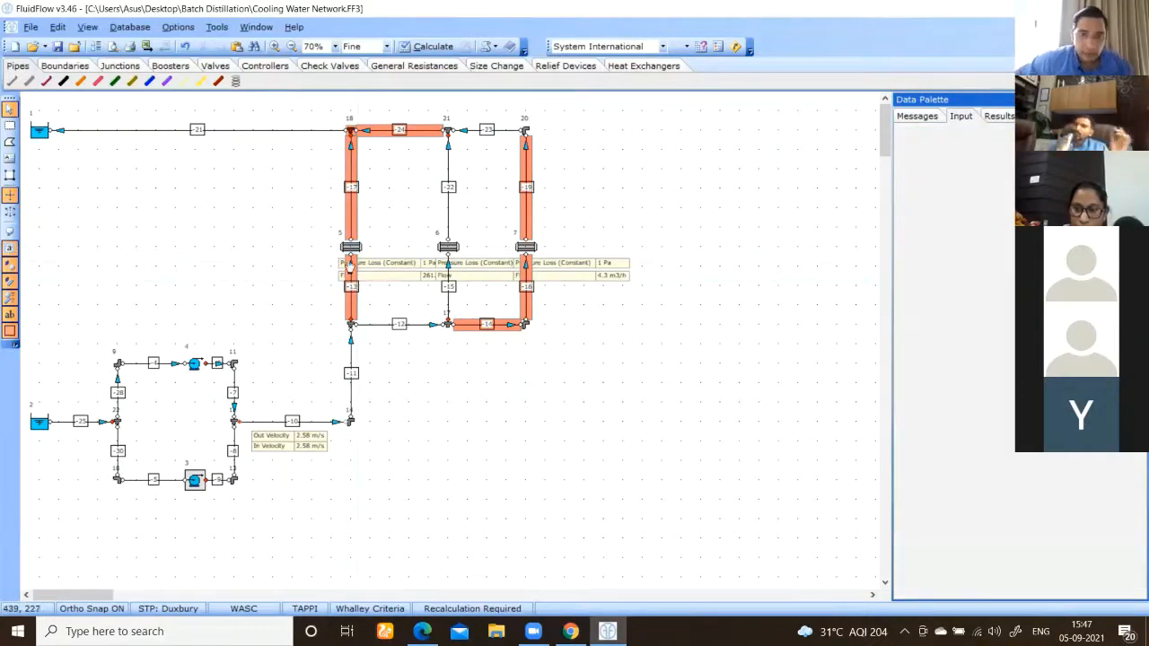
click(350, 247)
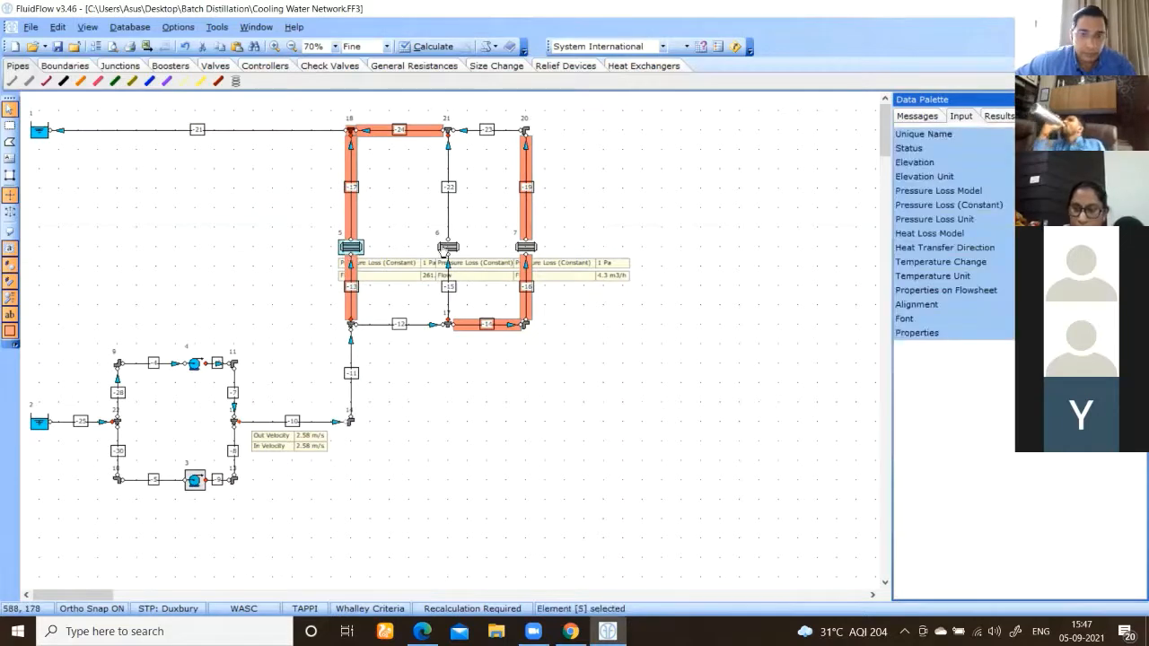
shift+click(448, 247)
shift+click(526, 247)
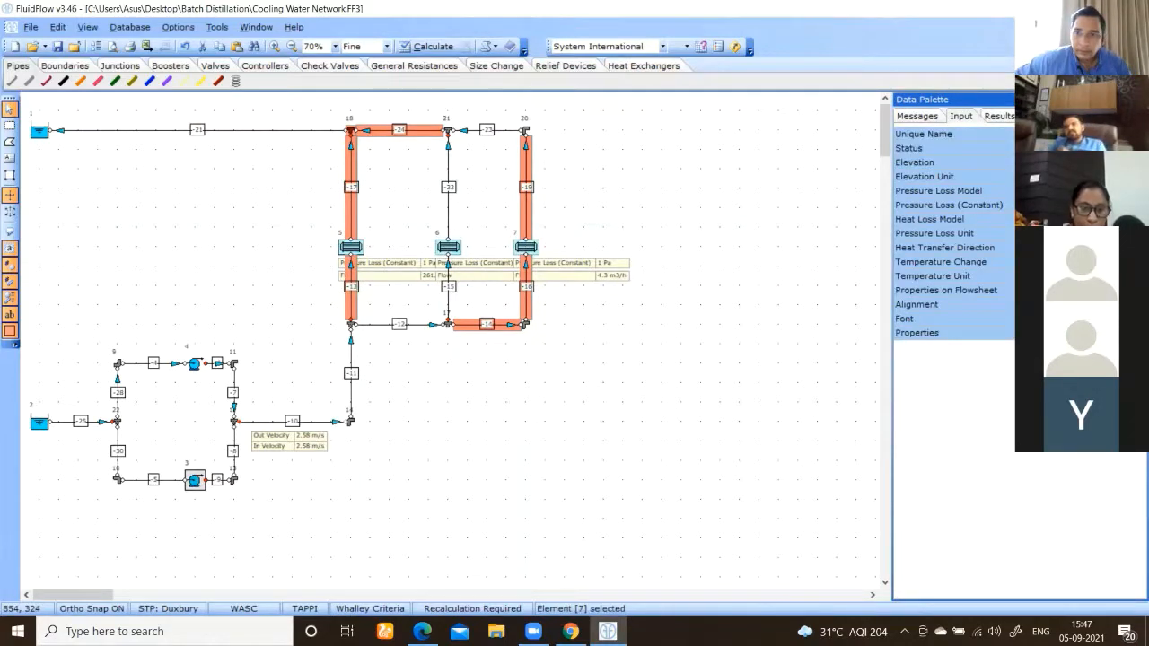
click(682, 293)
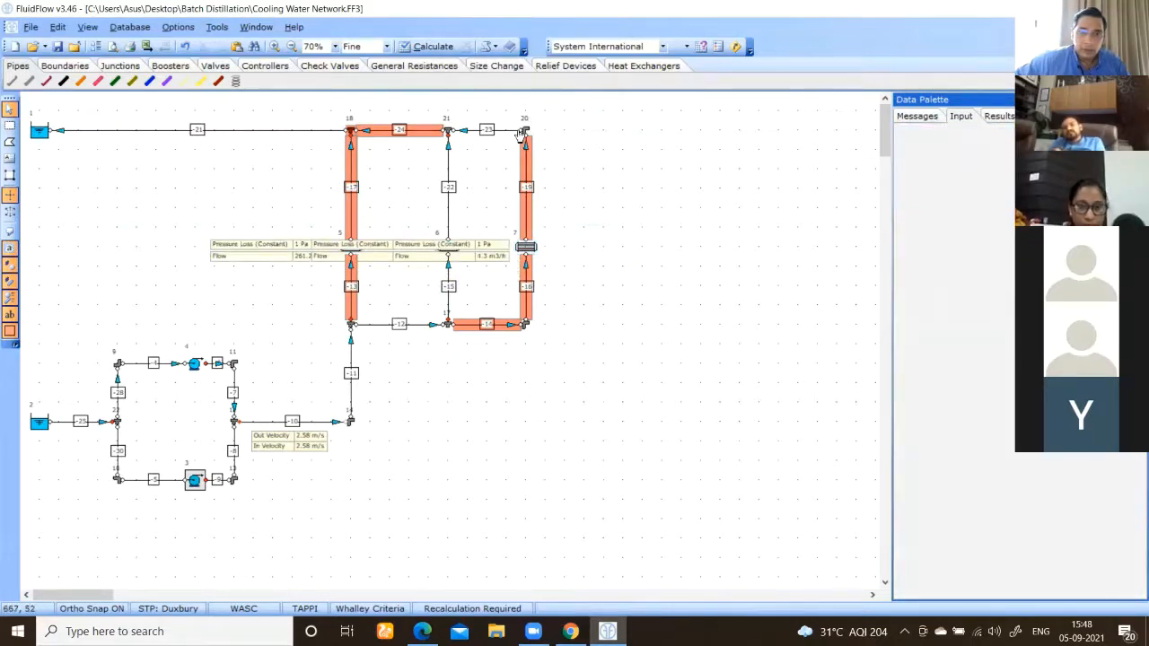
Step: Spread out the exchanger branches by moving elbows 20 and 16, exchangers 7 and 6, and tees 17 and 21 further right, keeping the pipes straight
drag(522, 131, 835, 130)
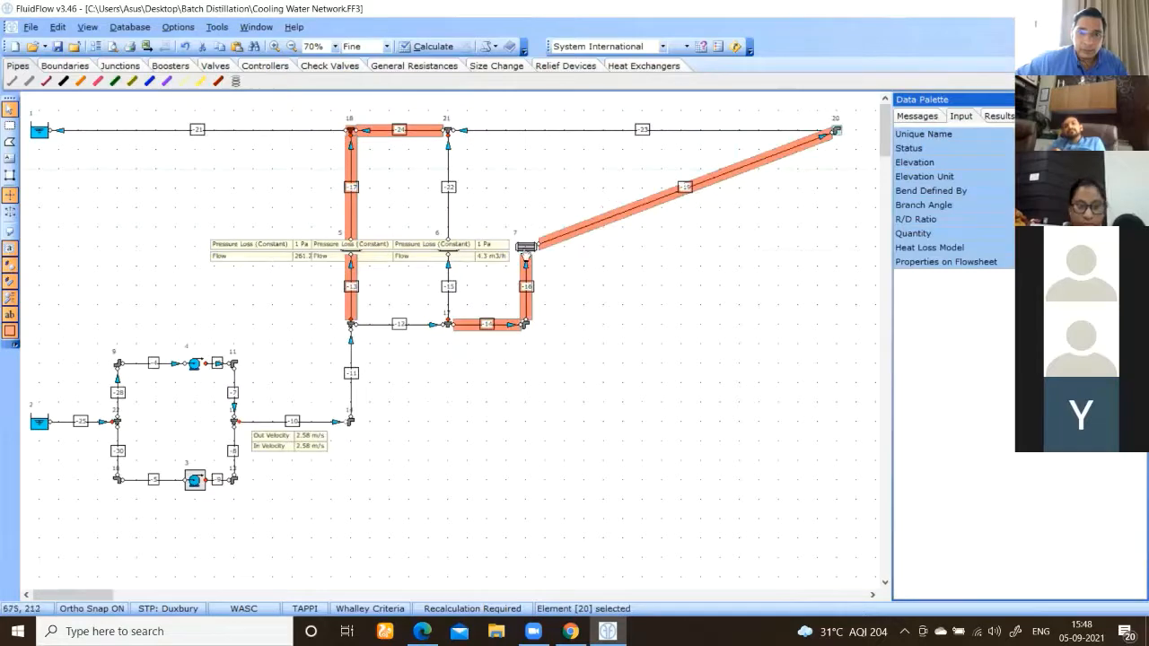
drag(529, 255, 837, 291)
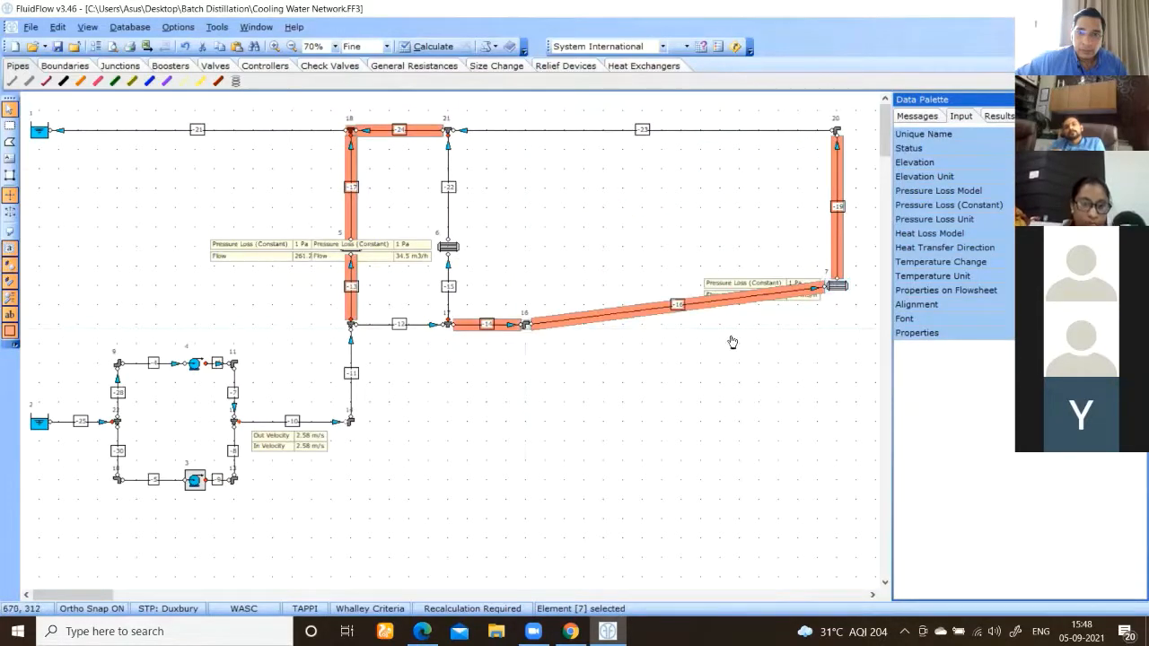
drag(525, 324, 834, 325)
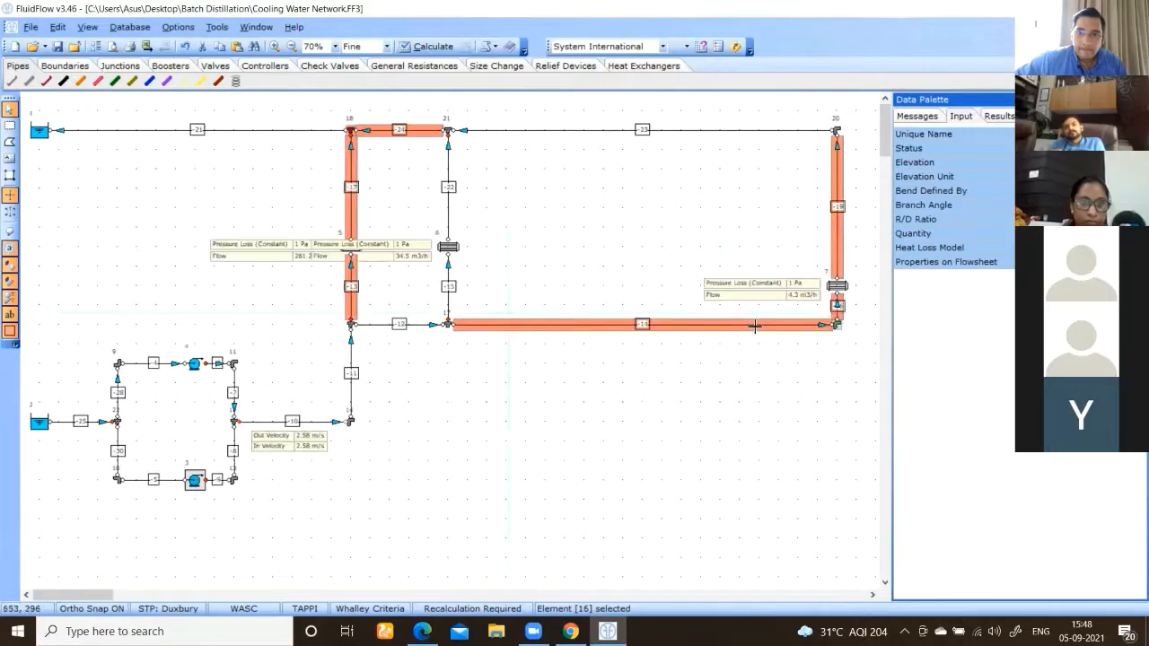
drag(447, 325, 621, 325)
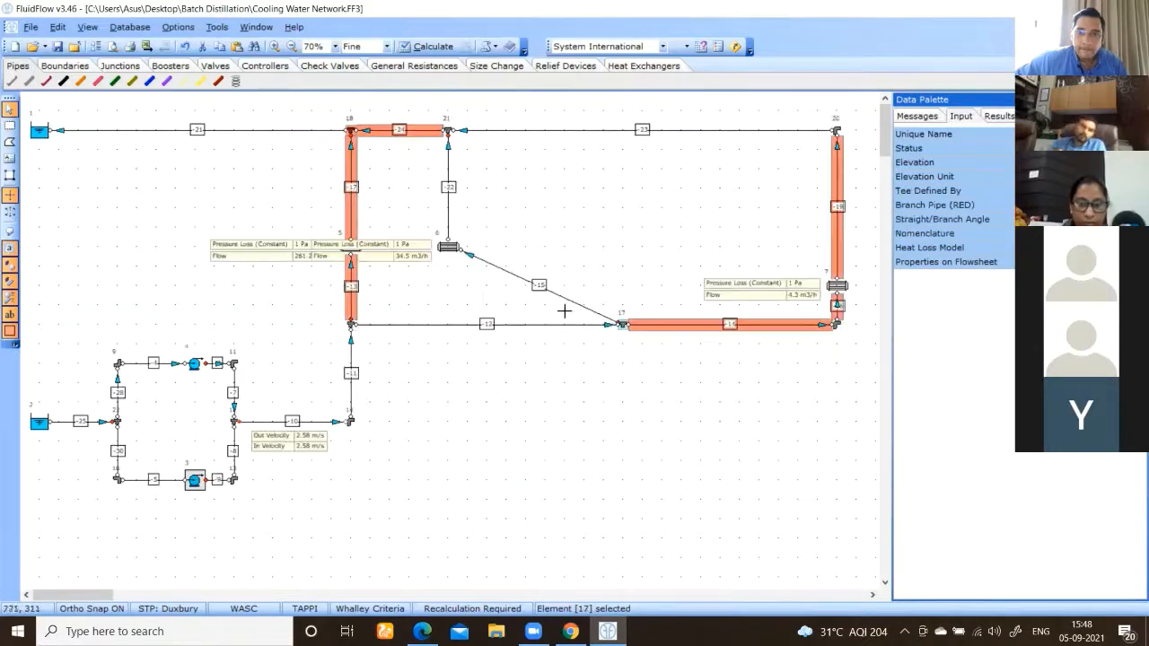
drag(457, 254, 622, 248)
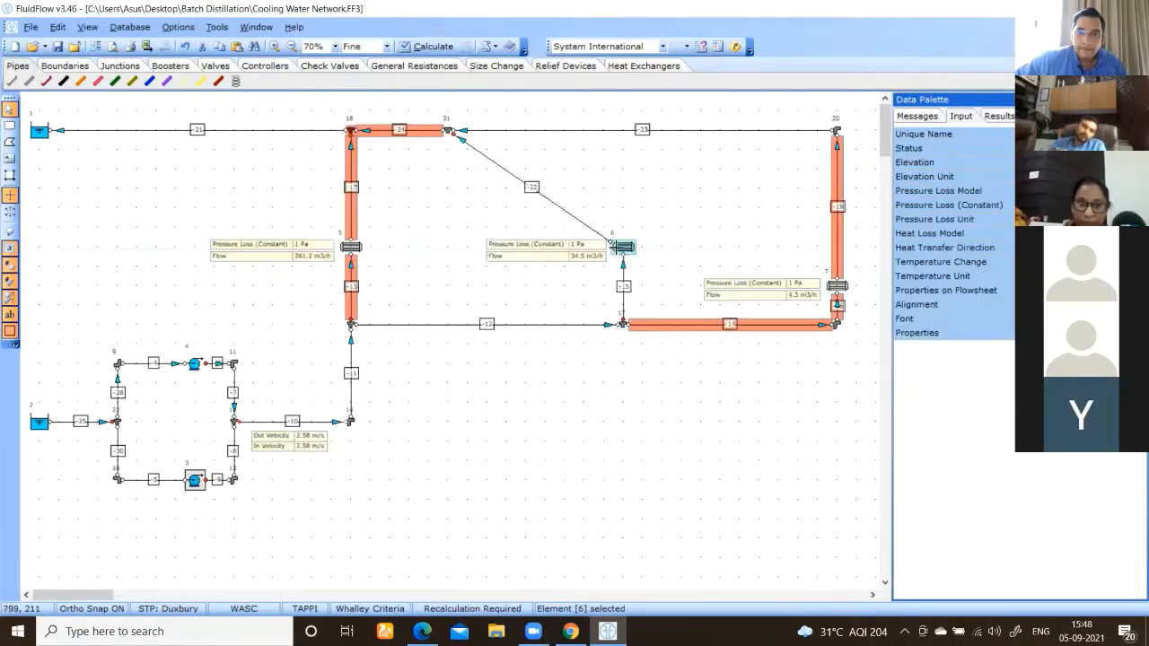
click(456, 139)
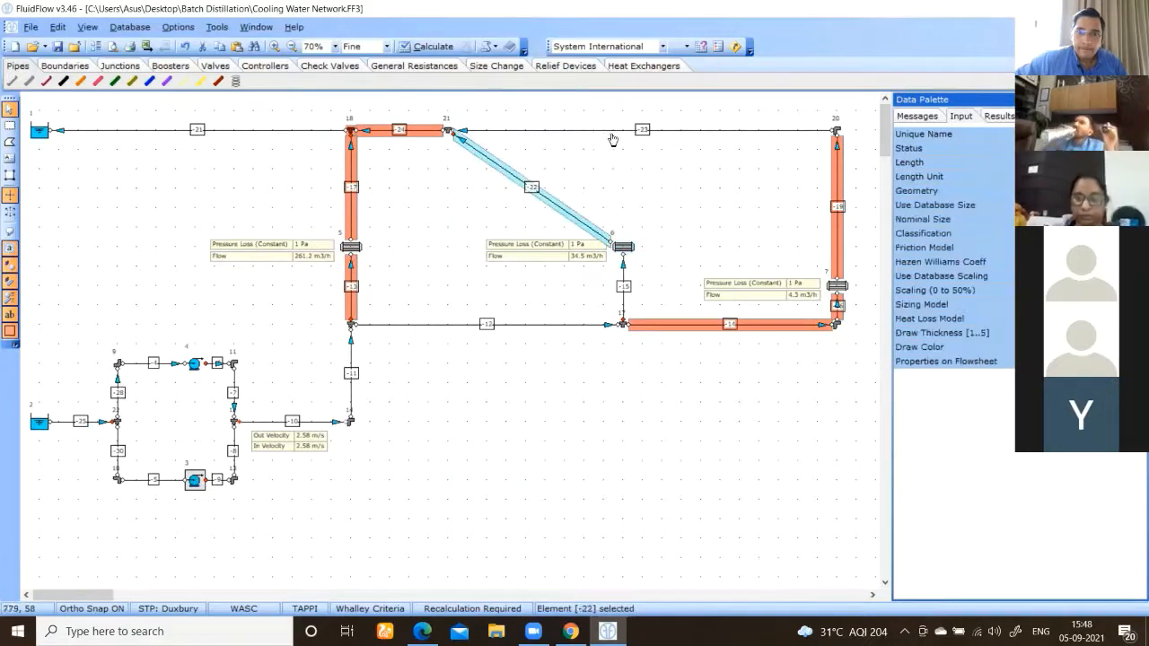
drag(449, 123, 623, 123)
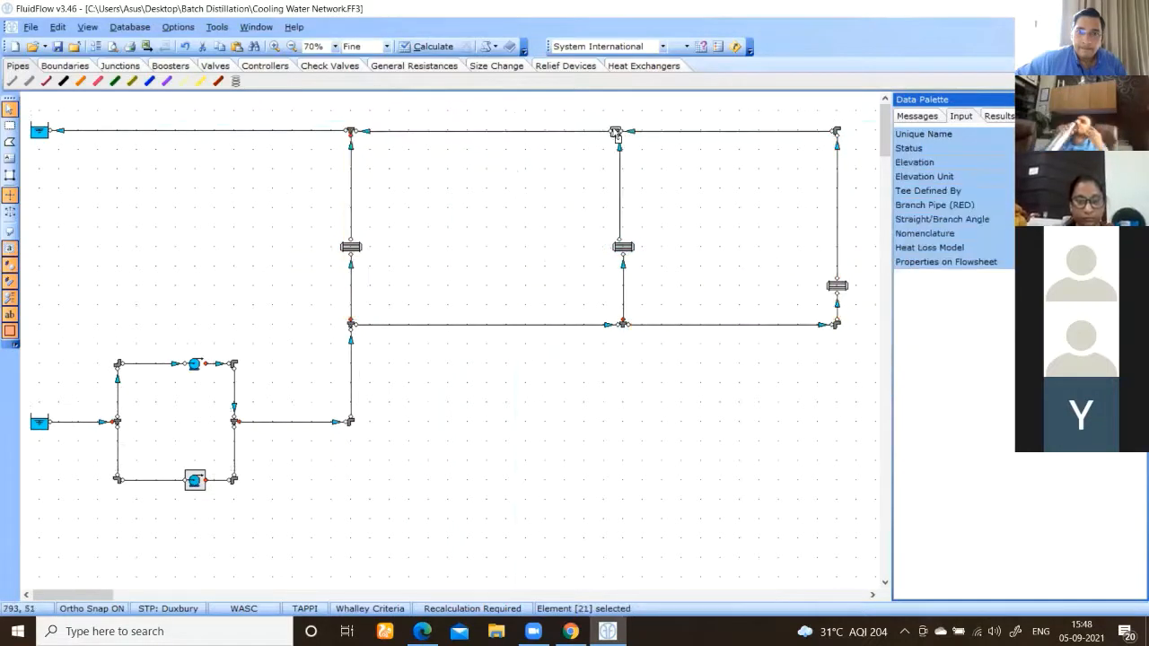
Step: Set the constant pressure loss of heat exchangers 5, 6 and 7 to 1 bar and recalculate the network
click(351, 251)
click(623, 249)
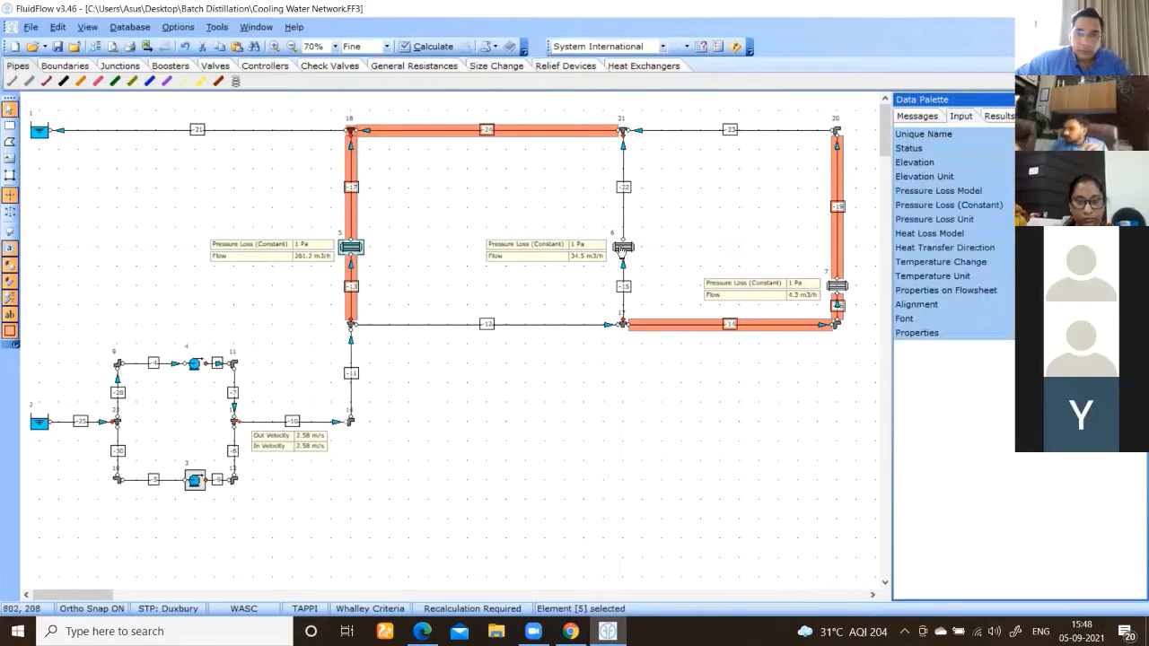
click(835, 289)
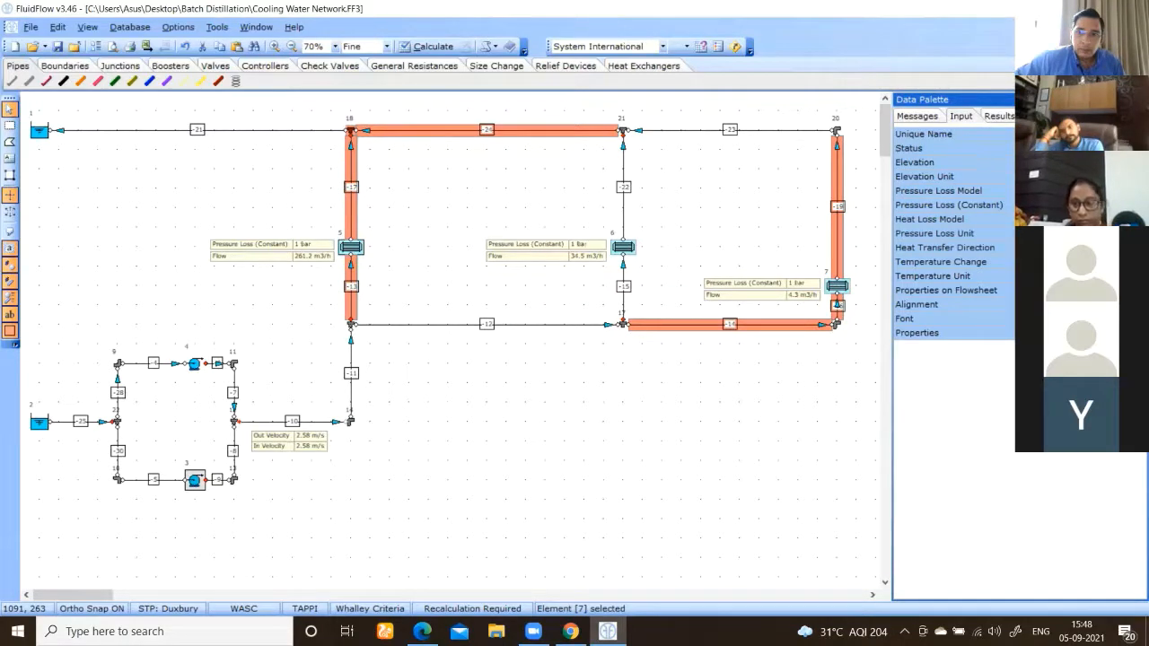
click(435, 45)
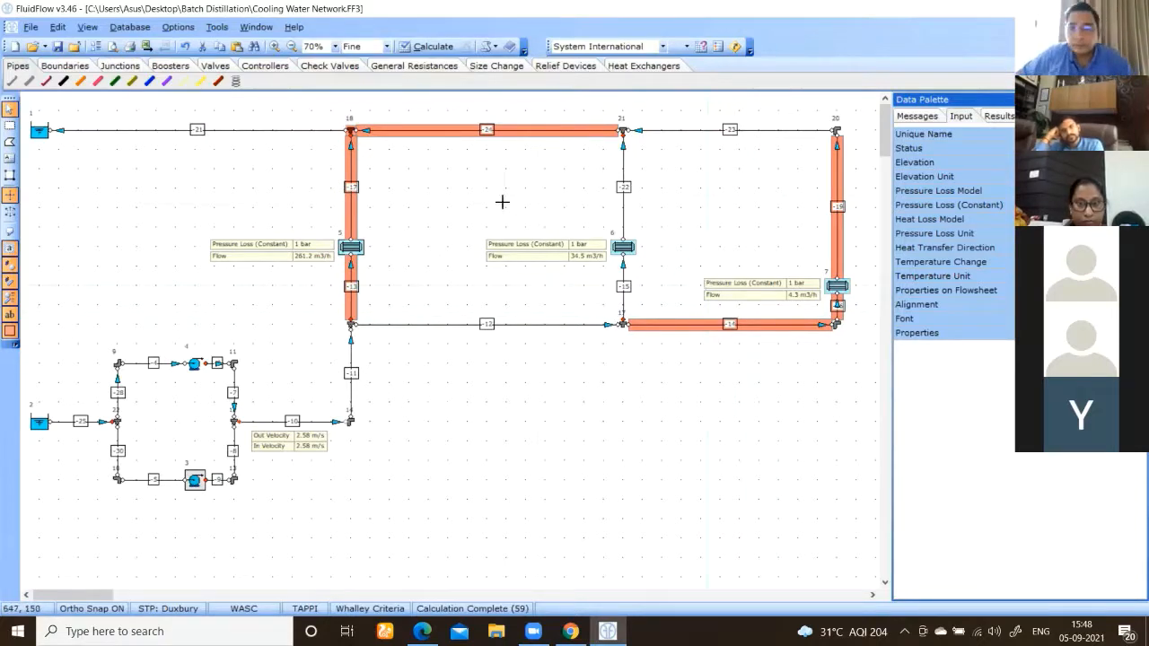
Step: Review the calculation warnings, read the low pipe velocity description for pipe -19, and open that pipe's inputs
click(917, 116)
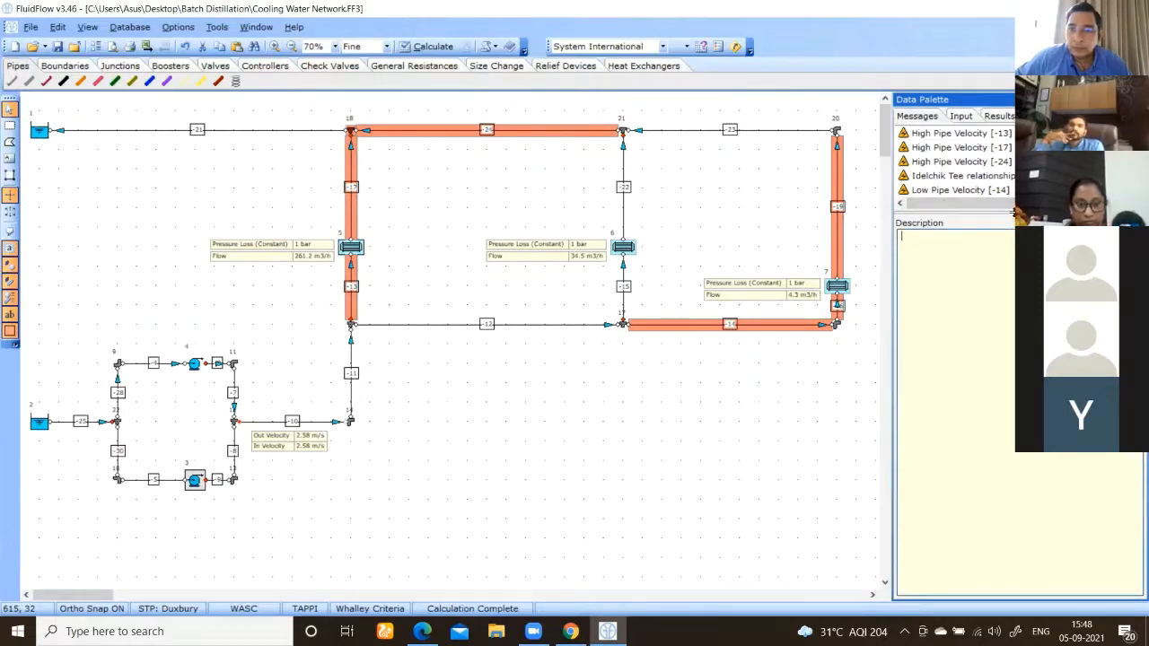
drag(1013, 215, 1011, 368)
click(980, 219)
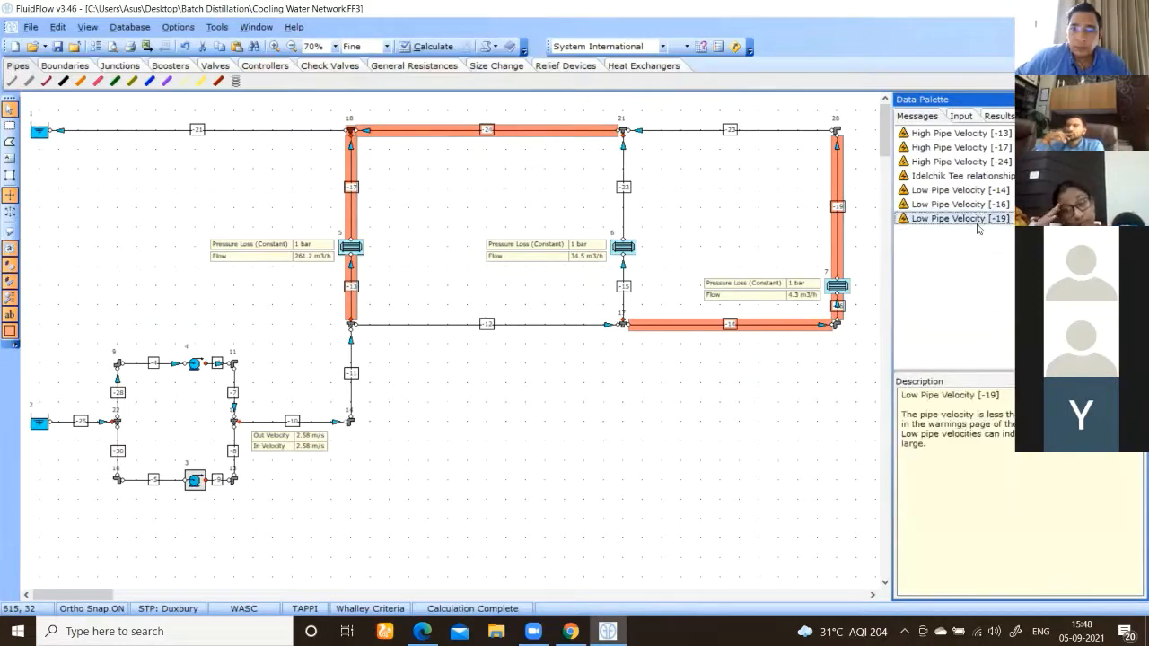
click(839, 222)
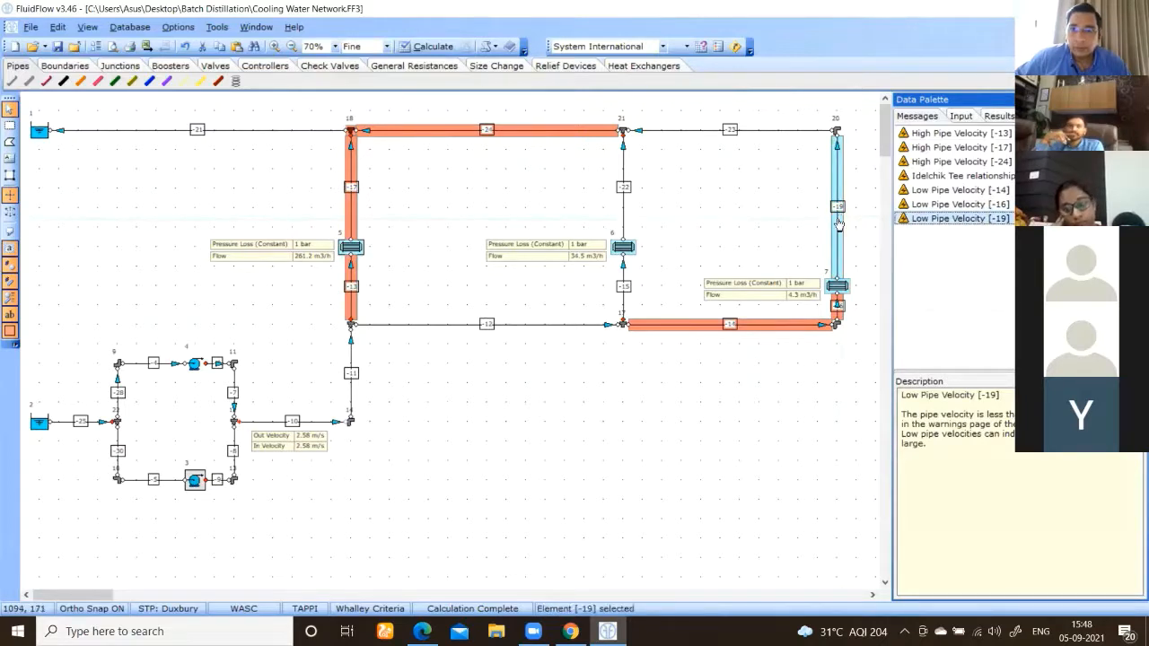
click(960, 118)
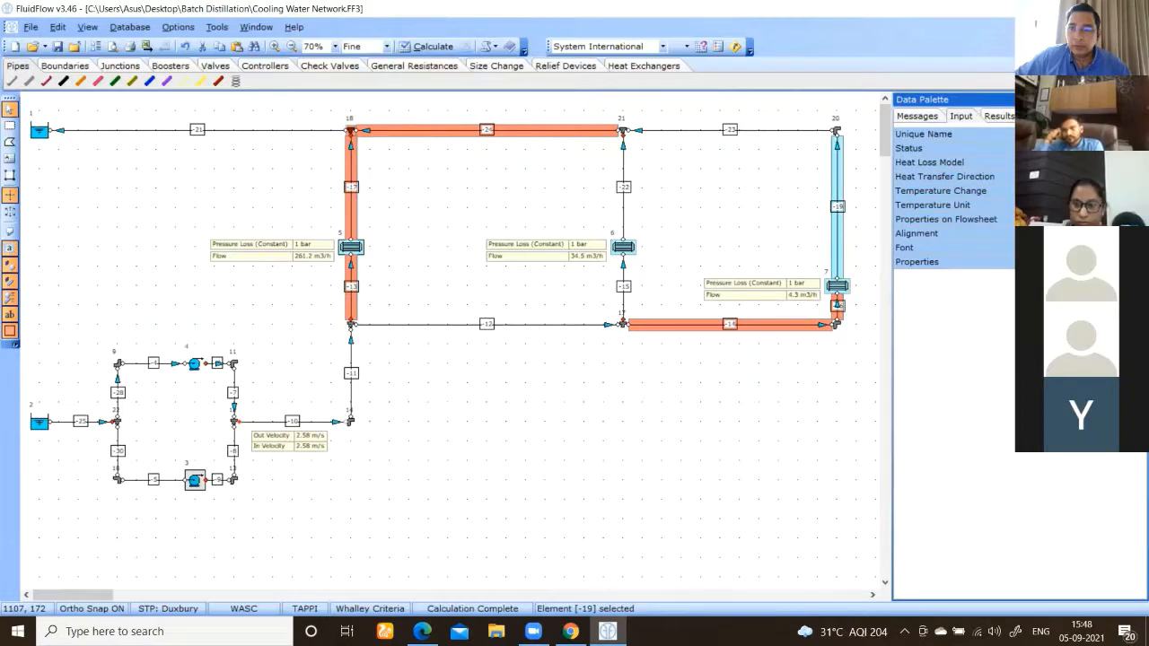
Step: Move heat exchanger 7 level with exchangers 5 and 6, and check the inputs of pipe -19 and the three exchangers
click(843, 285)
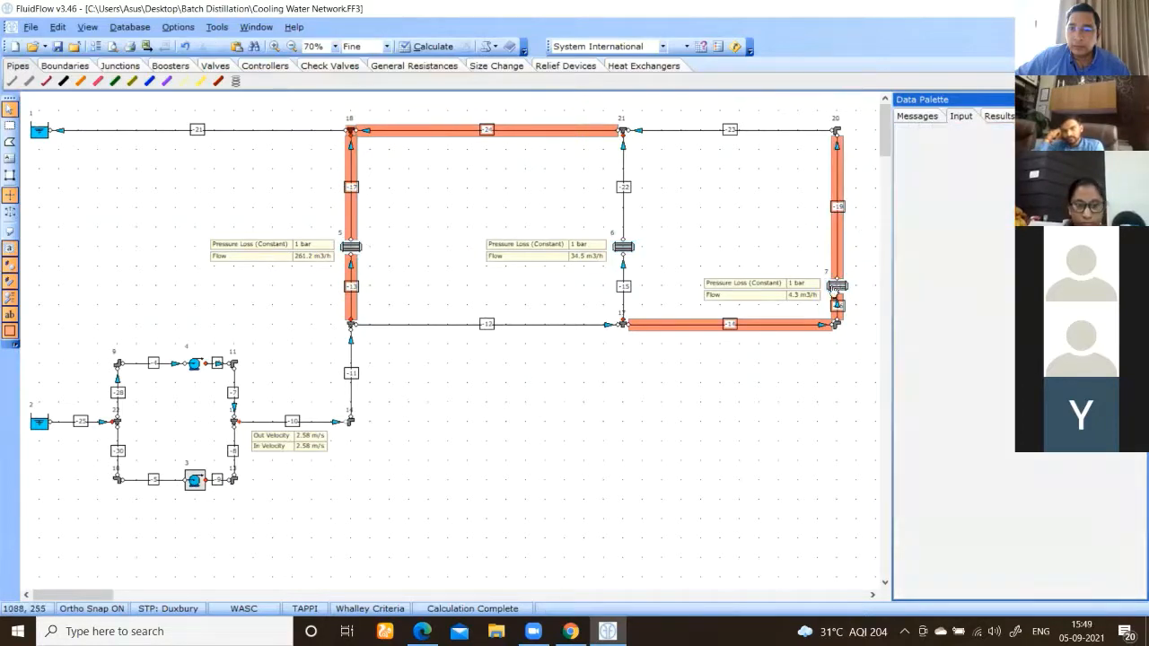
drag(837, 286, 837, 246)
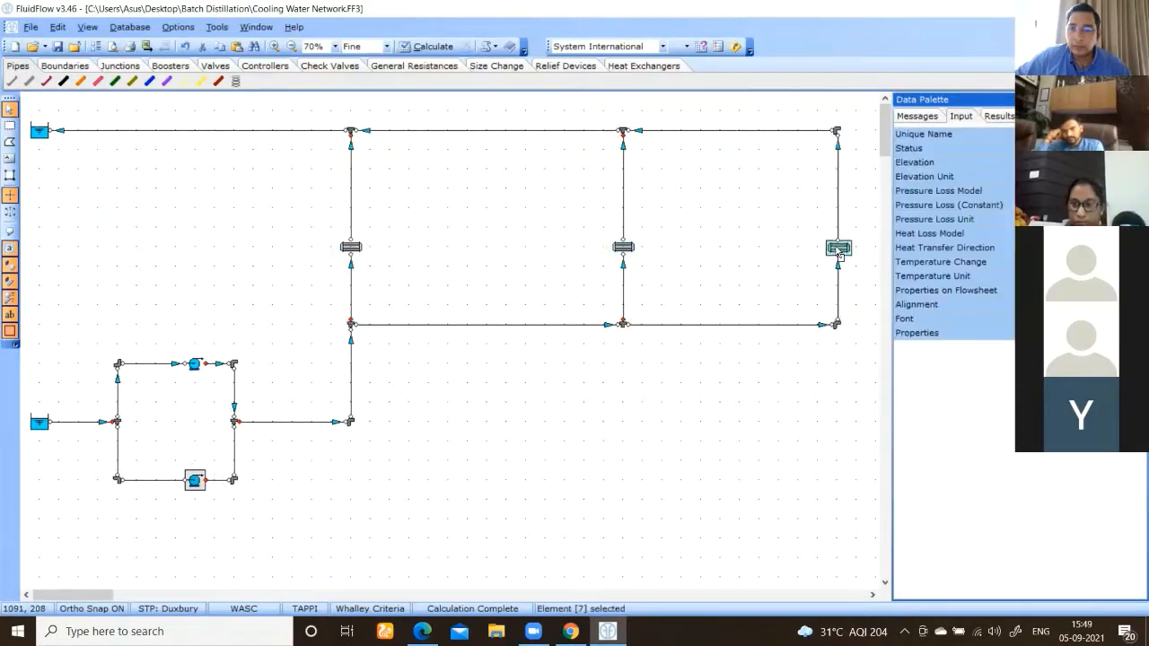
click(840, 205)
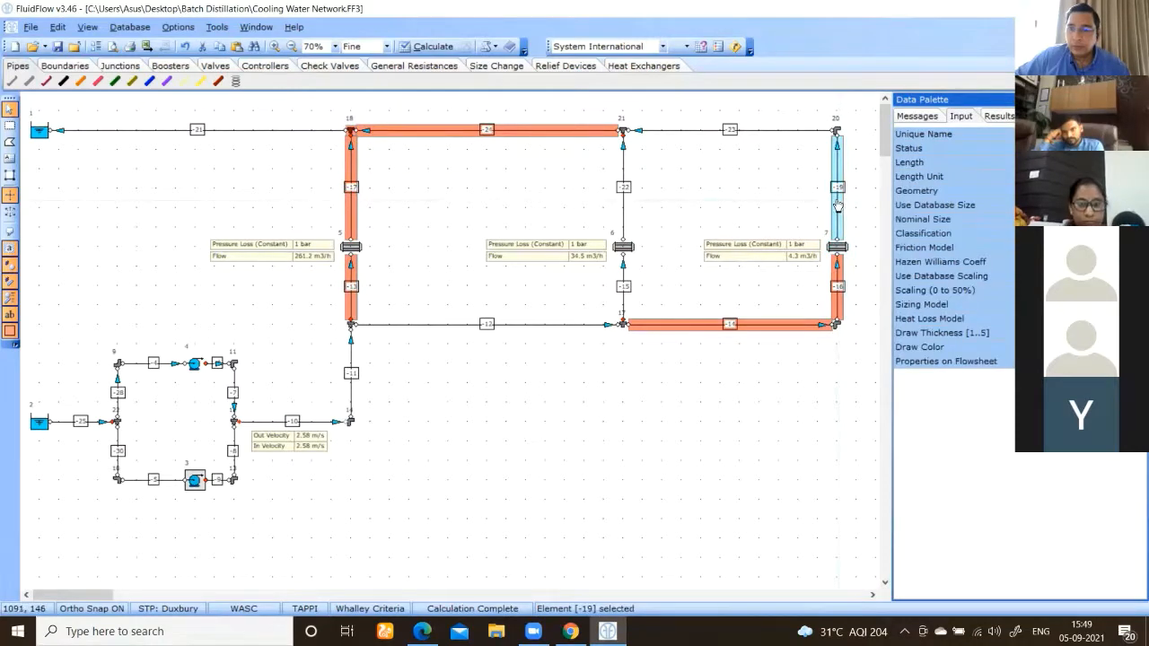
click(840, 247)
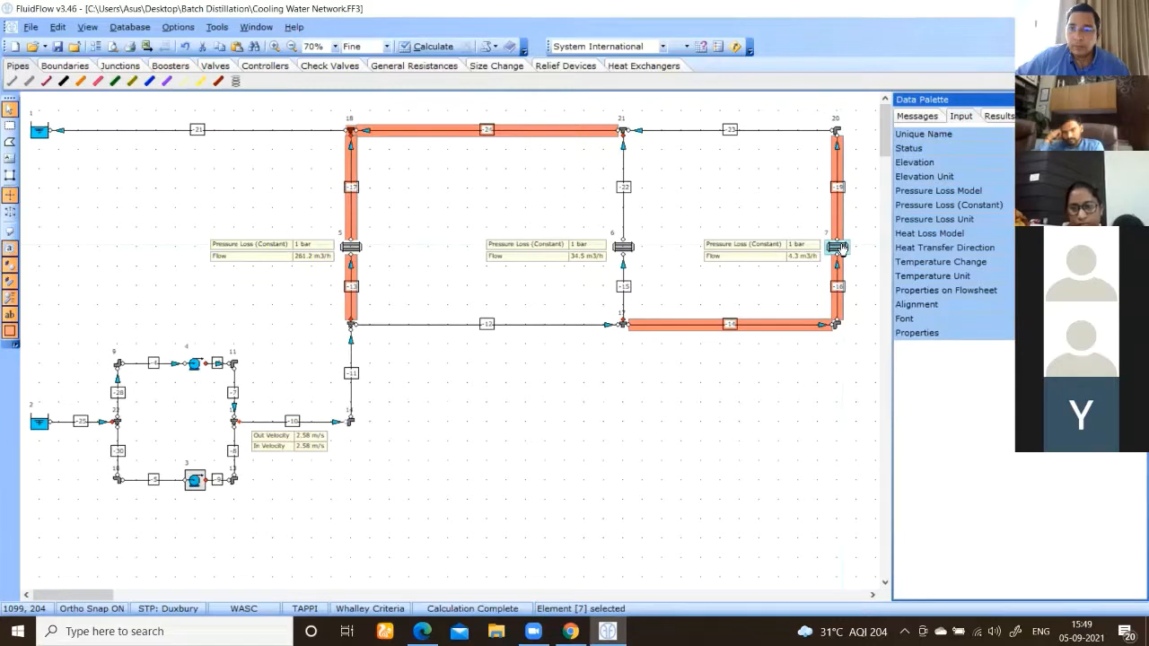
click(626, 248)
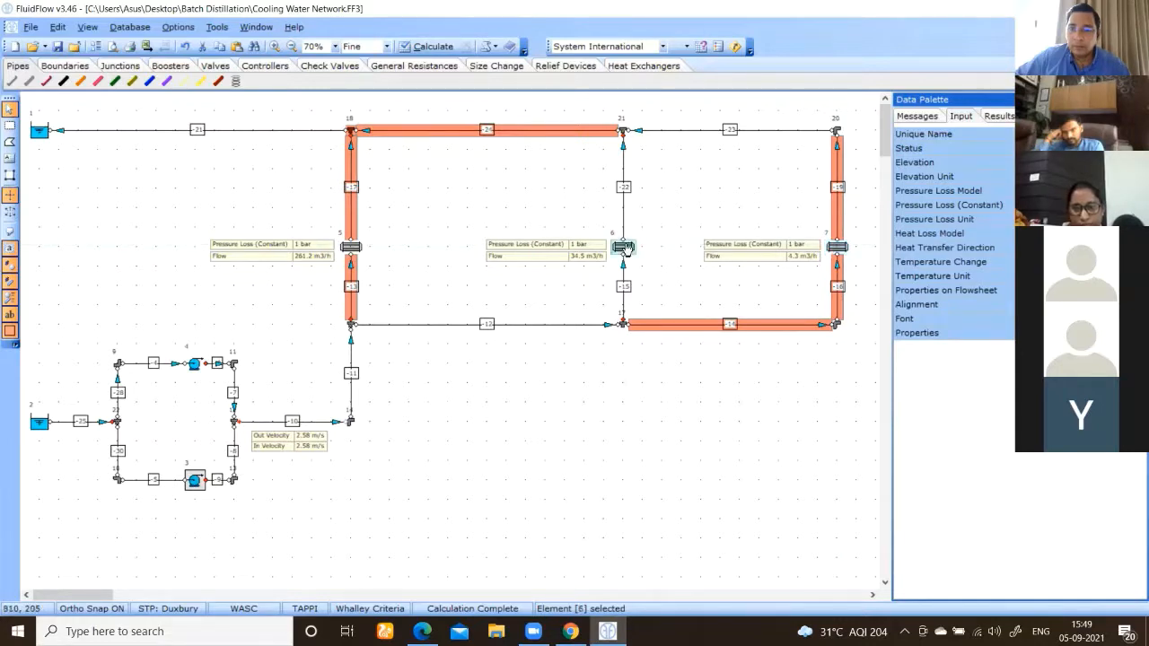
click(351, 247)
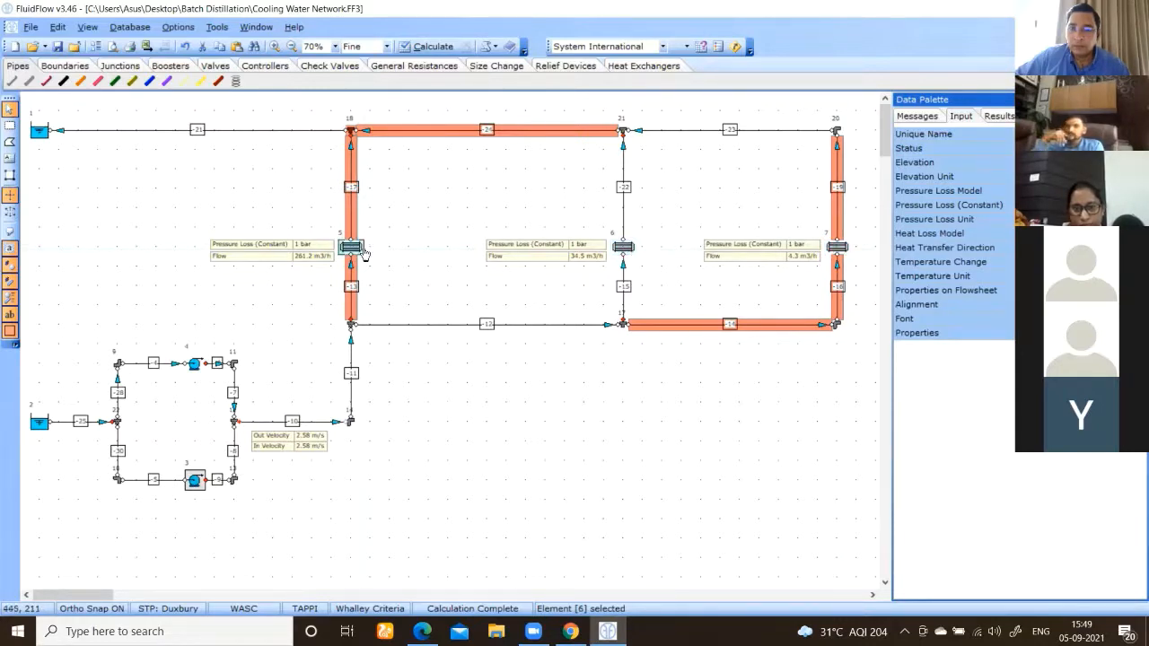
Step: Change the size of pipe -24, between tees 21 and 18, to 8 inch Schedule 40
click(476, 131)
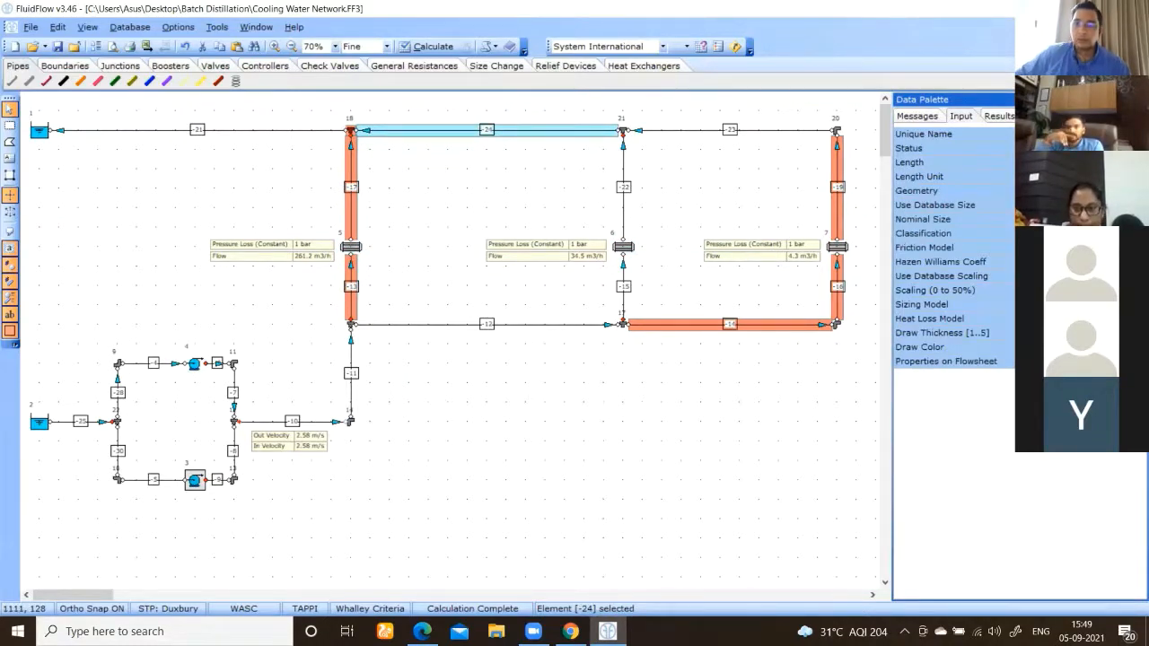
click(1137, 219)
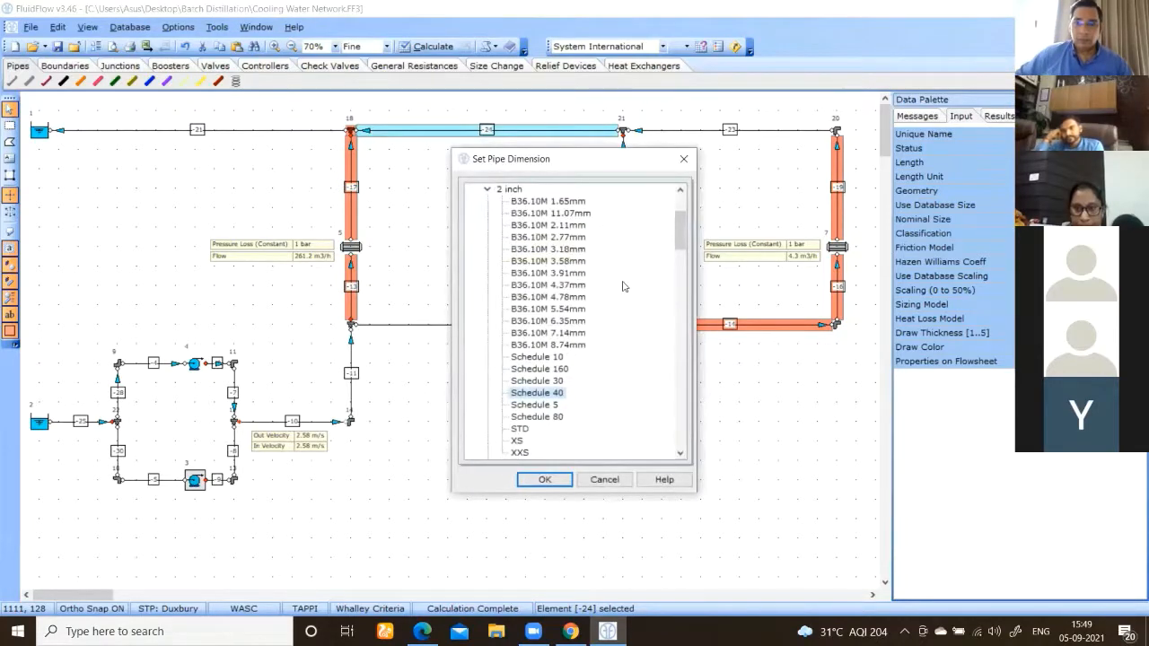
click(487, 189)
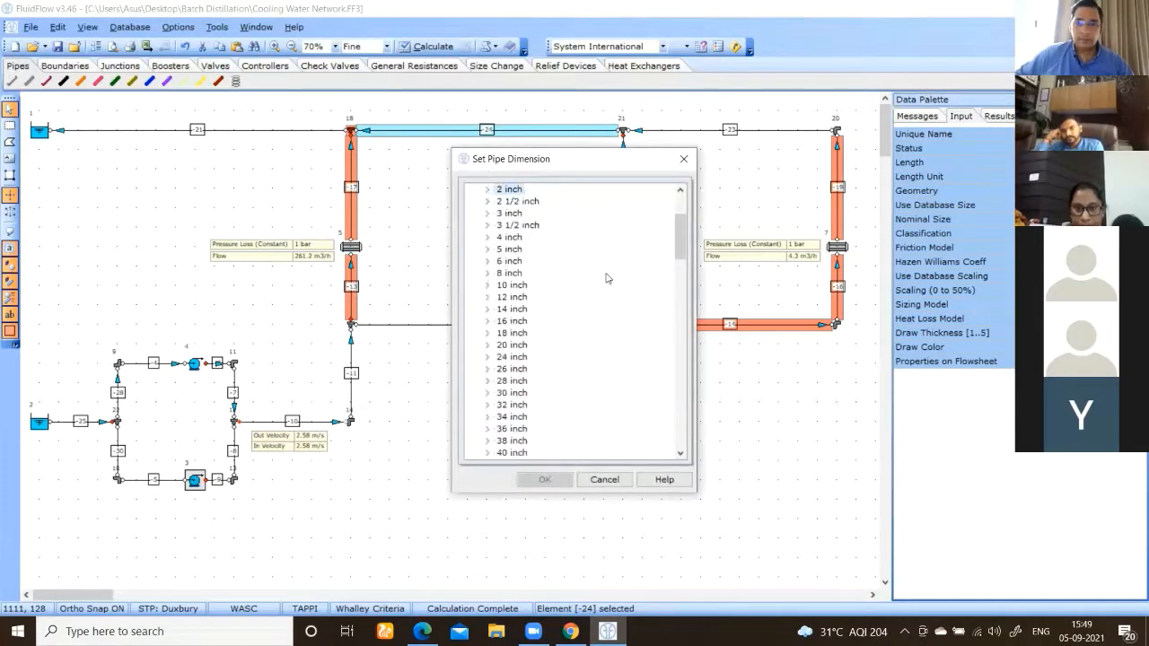
click(487, 272)
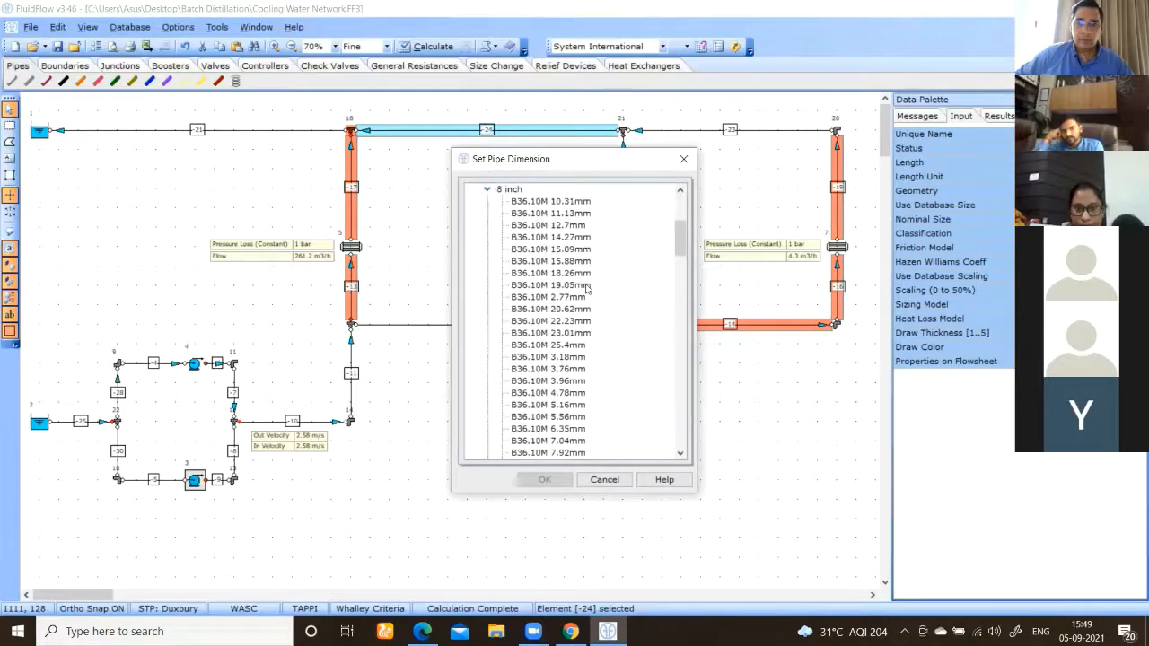
scroll(587, 288, down, 4)
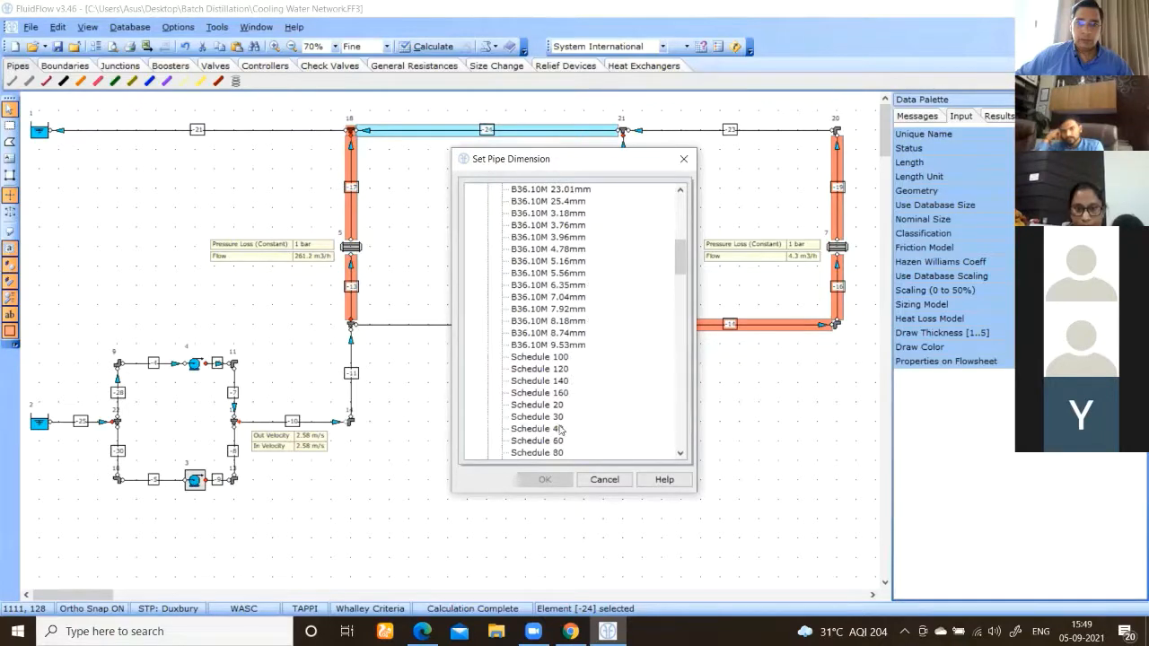
click(558, 430)
click(545, 479)
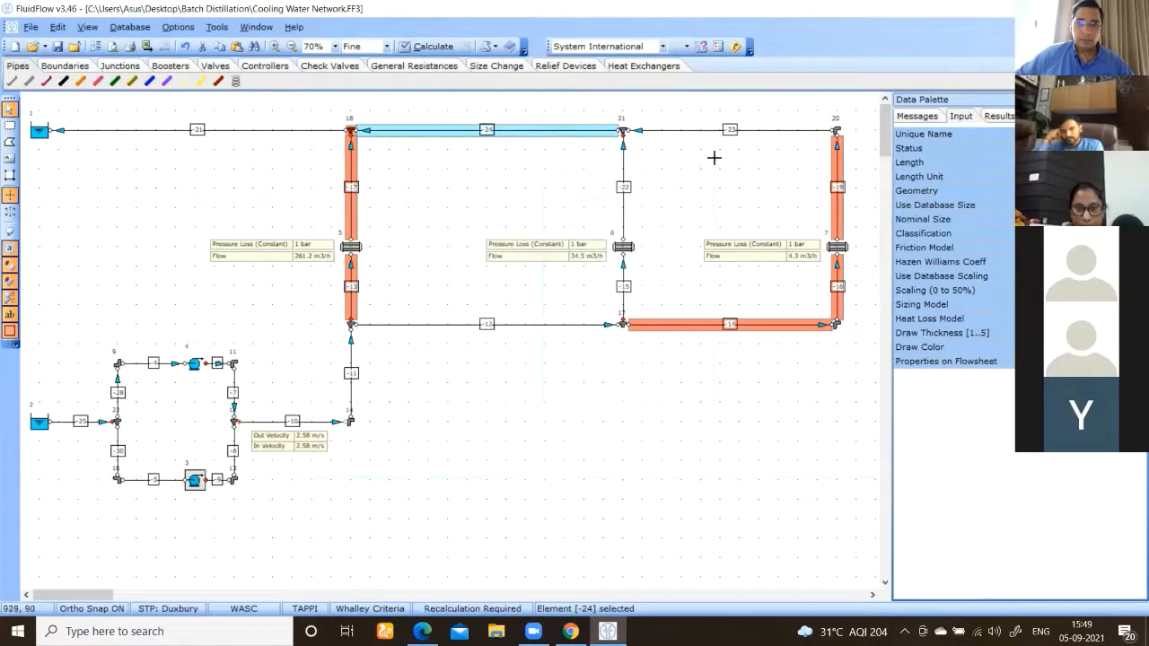
Step: Change the size of pipe -23, between elbow 20 and tee 21, to 8 inch Schedule 40
click(701, 132)
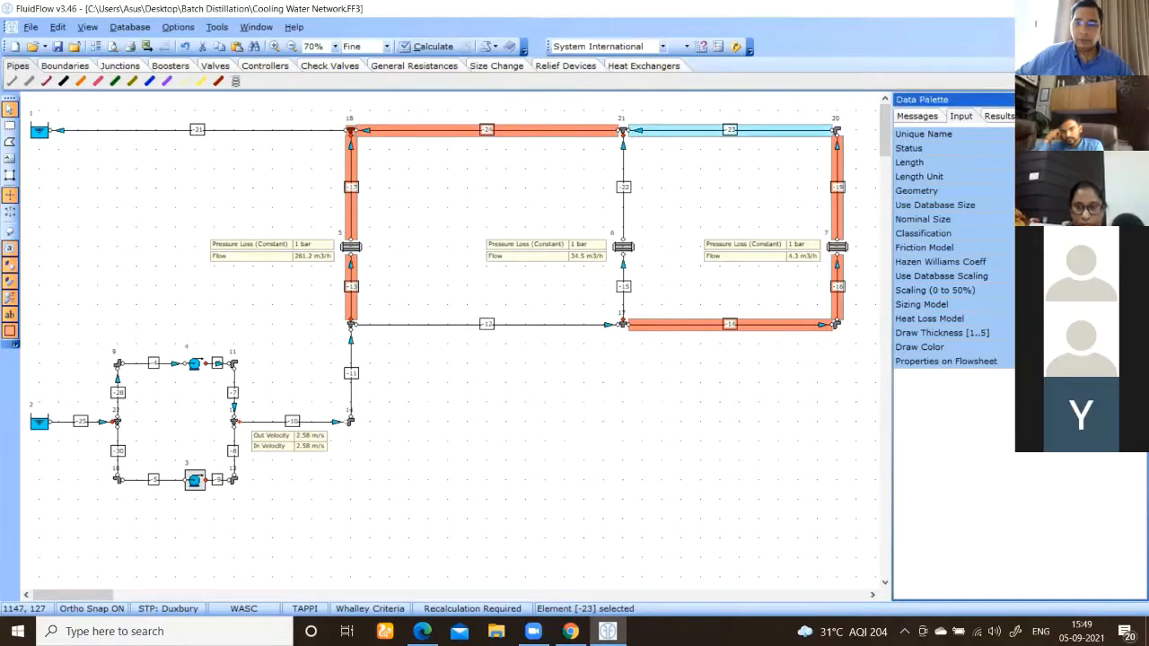
double_click(922, 251)
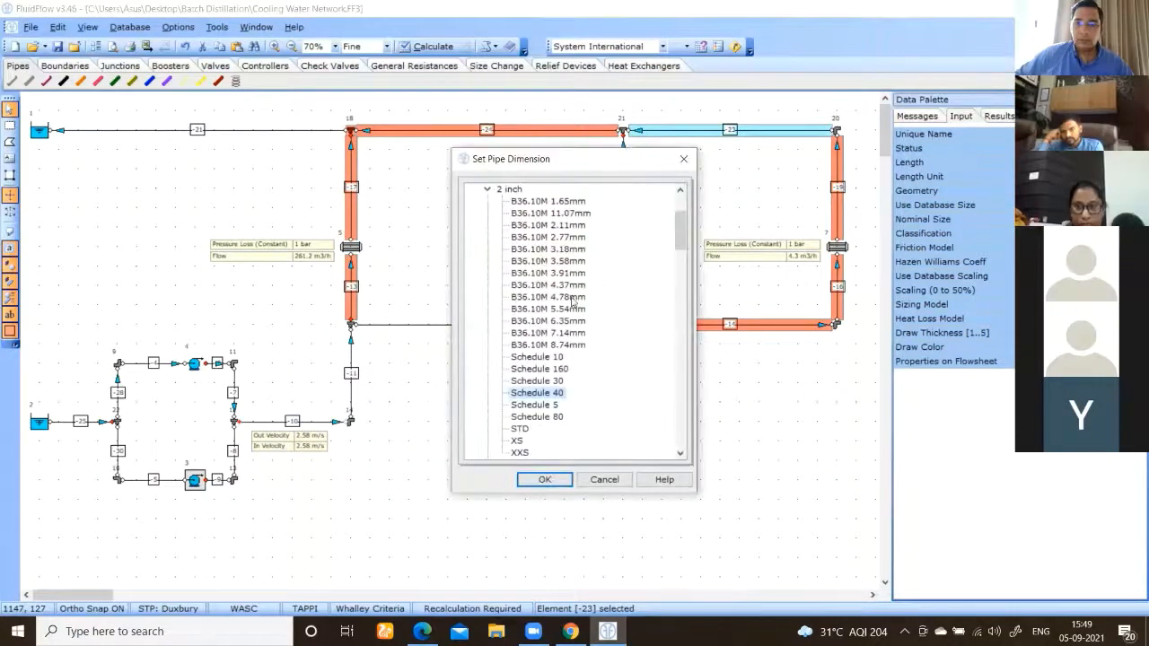
scroll(572, 301, down, 5)
click(488, 360)
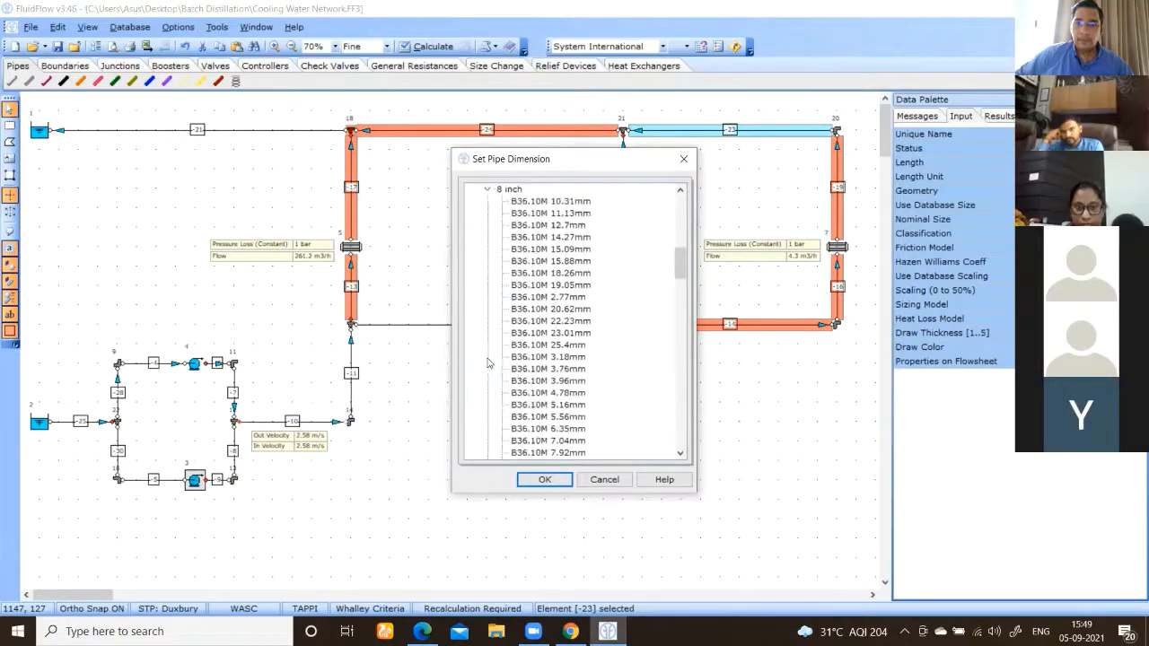
scroll(574, 300, down, 4)
click(557, 429)
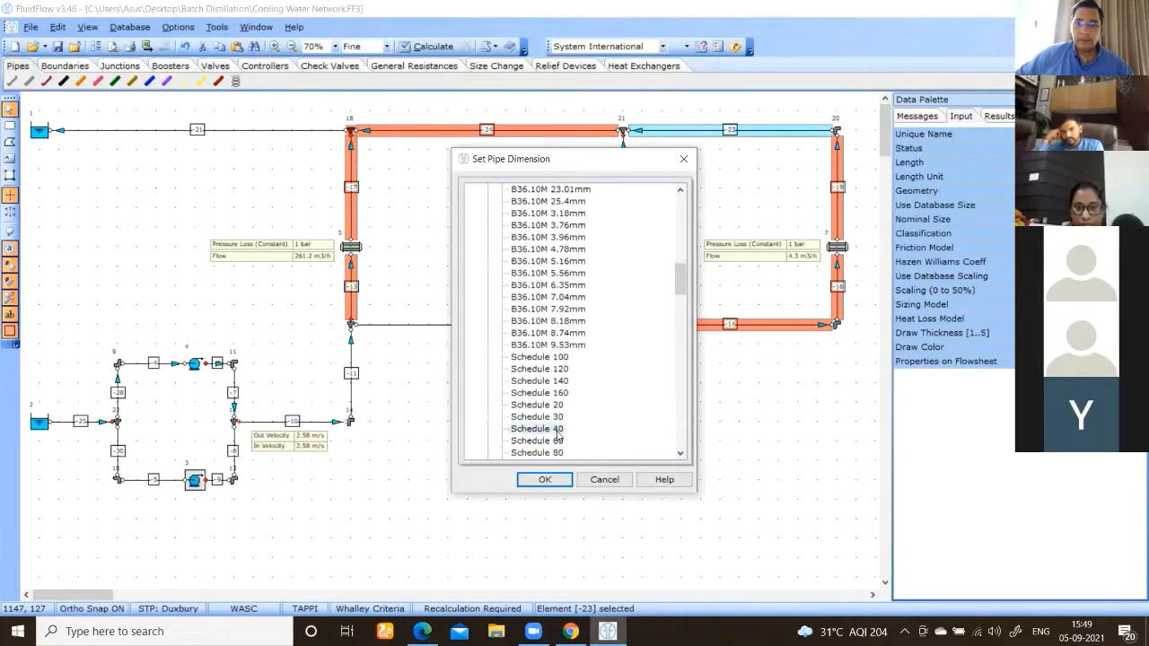
click(545, 479)
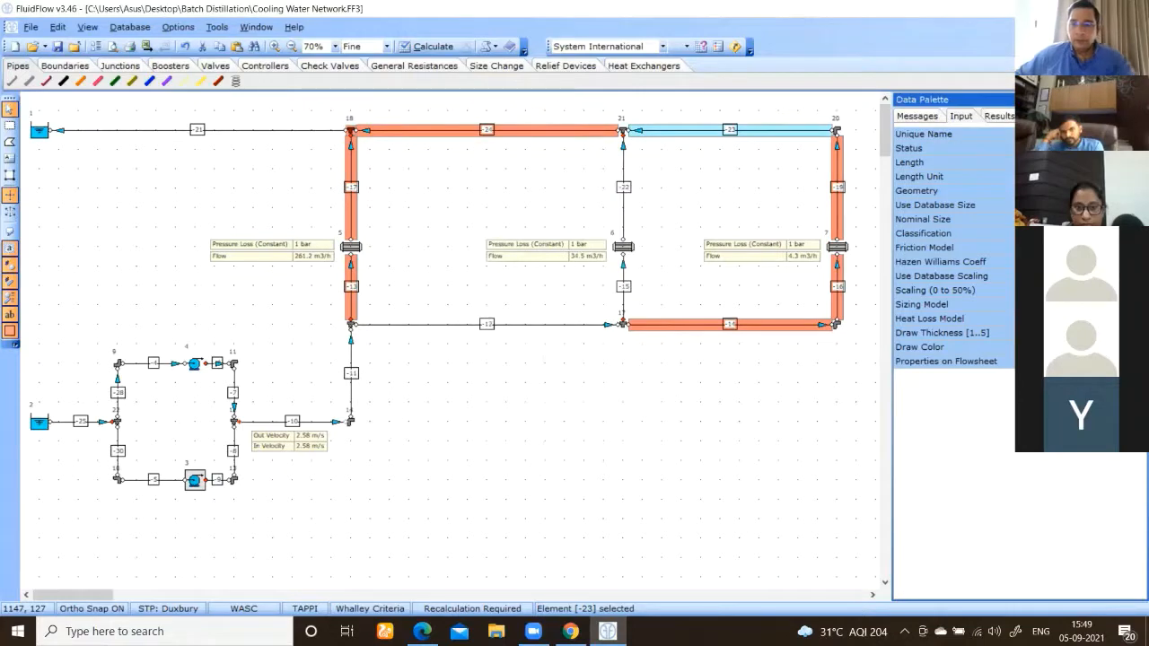
Step: Check the inputs of pipe -24 and of return pipe -21 leading to reservoir 1
click(580, 131)
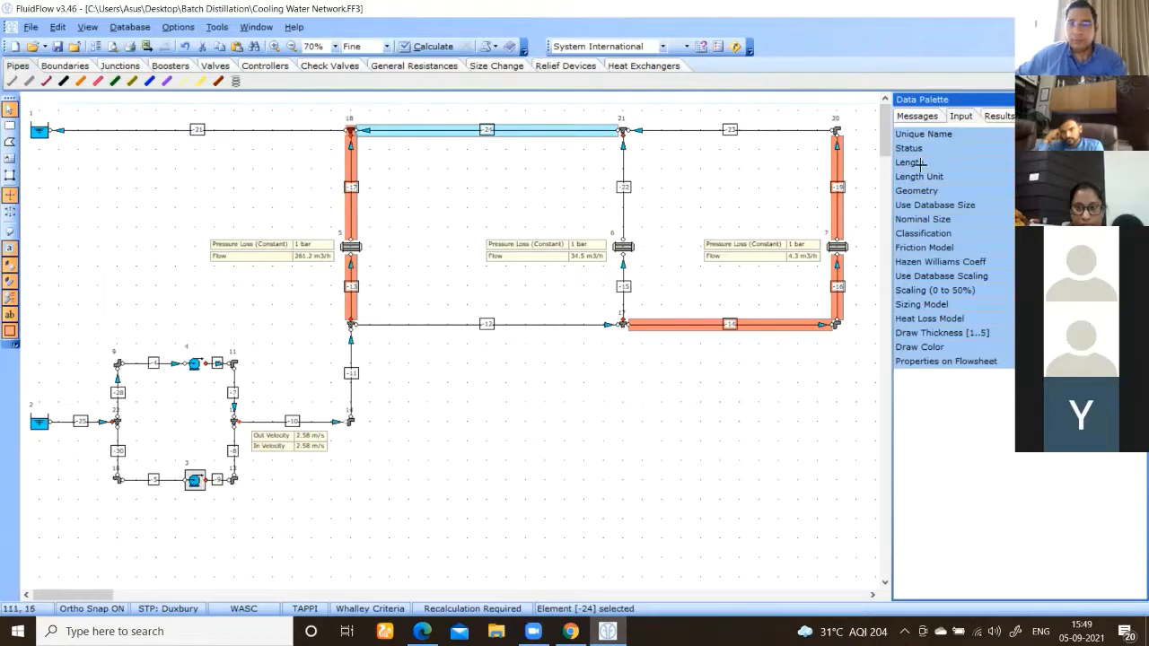
click(266, 133)
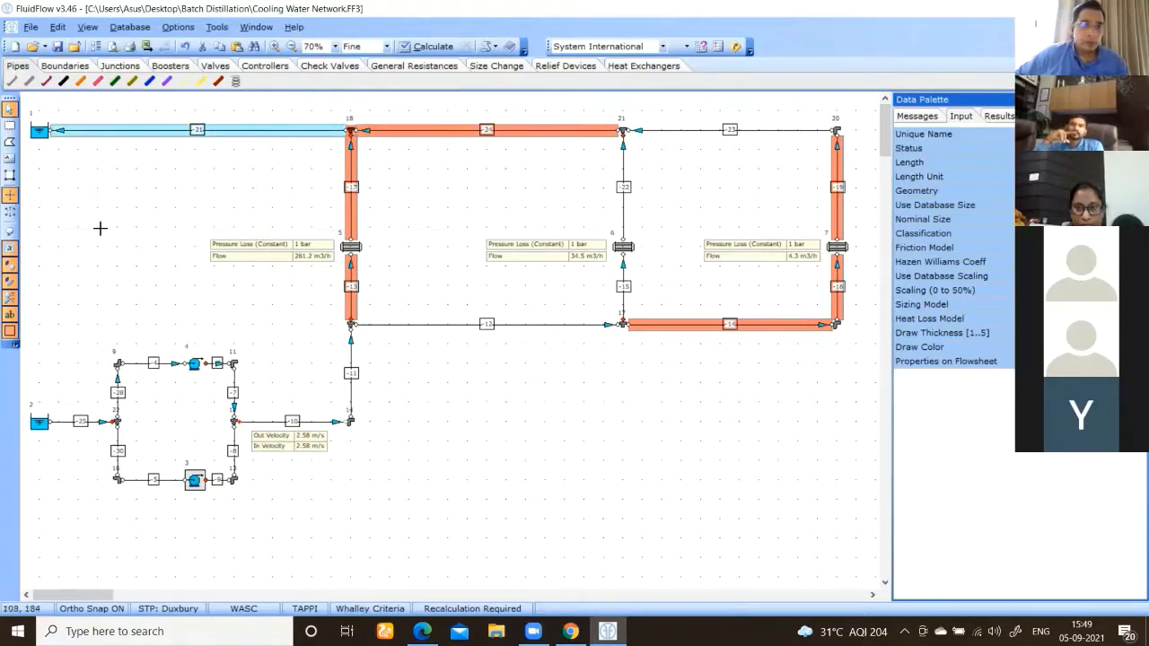
key(Escape)
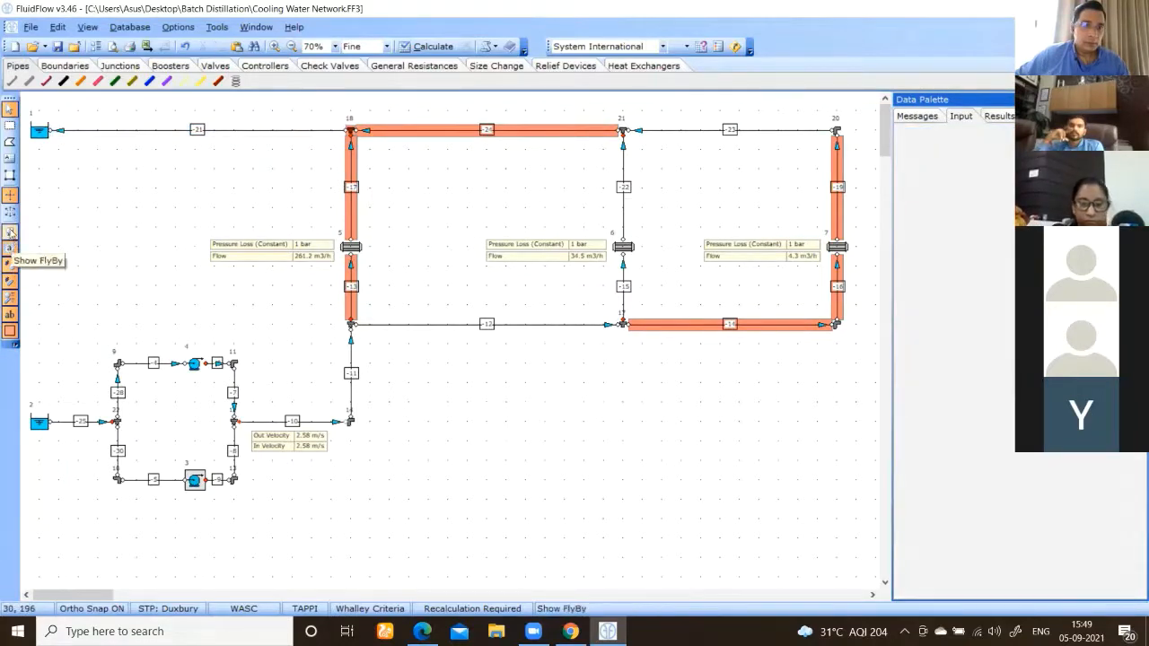
Step: Inspect pipe -21 and reservoirs 1 and 2 with the FlyBy data display, and recalculate the network
click(11, 232)
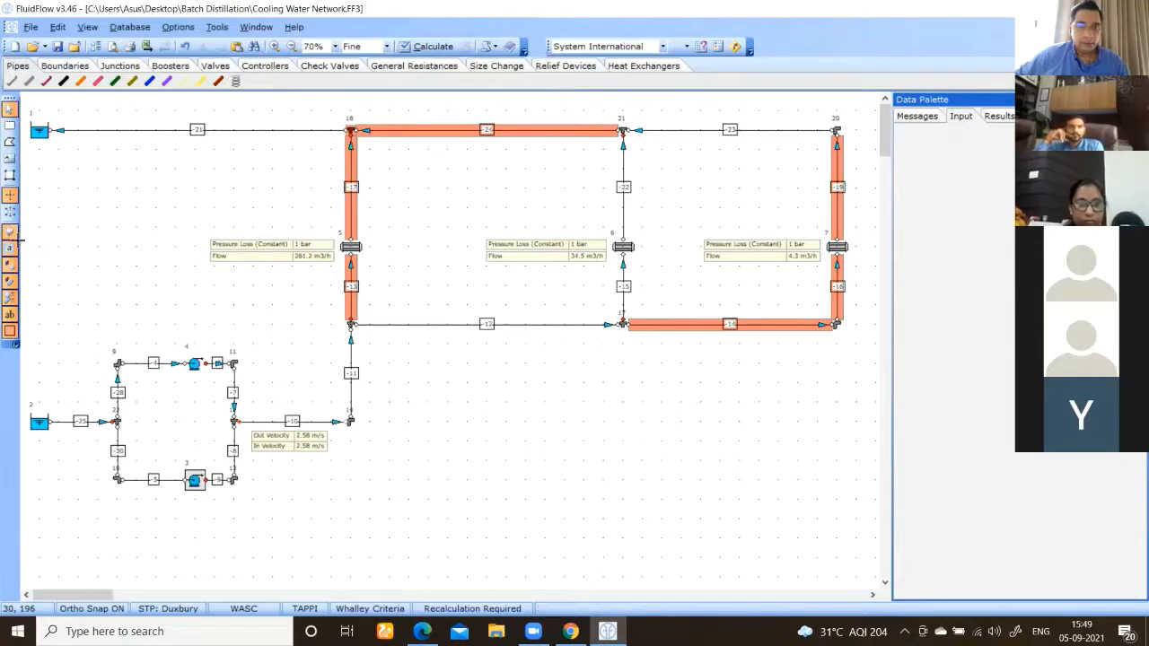
mouse_move(139, 135)
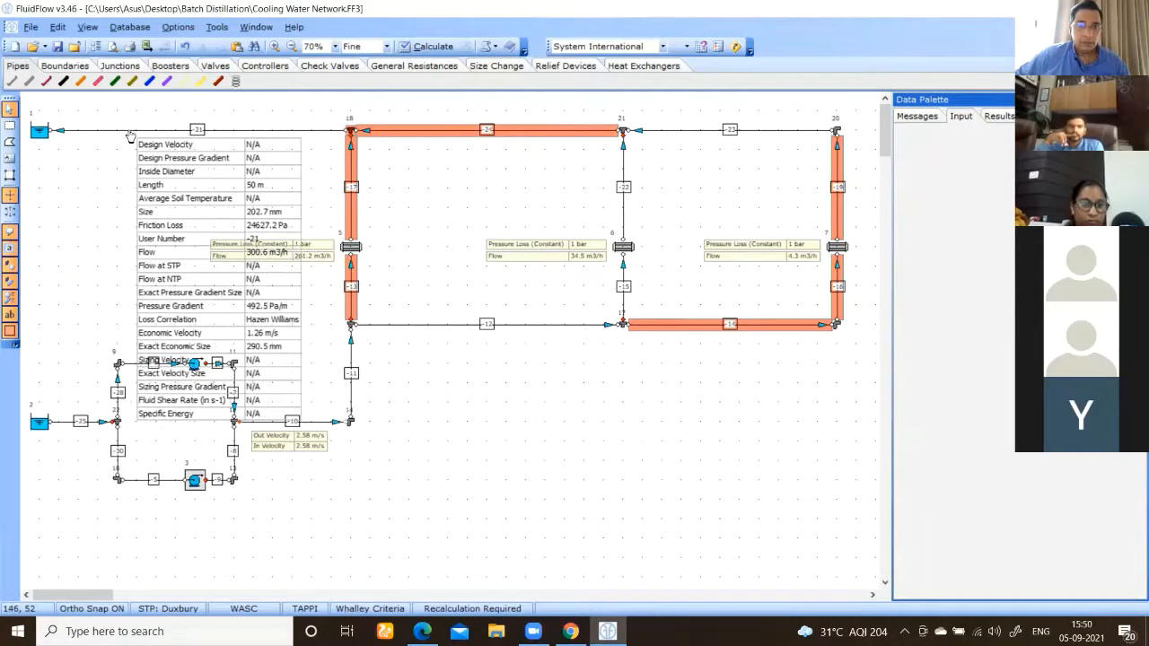
mouse_move(38, 132)
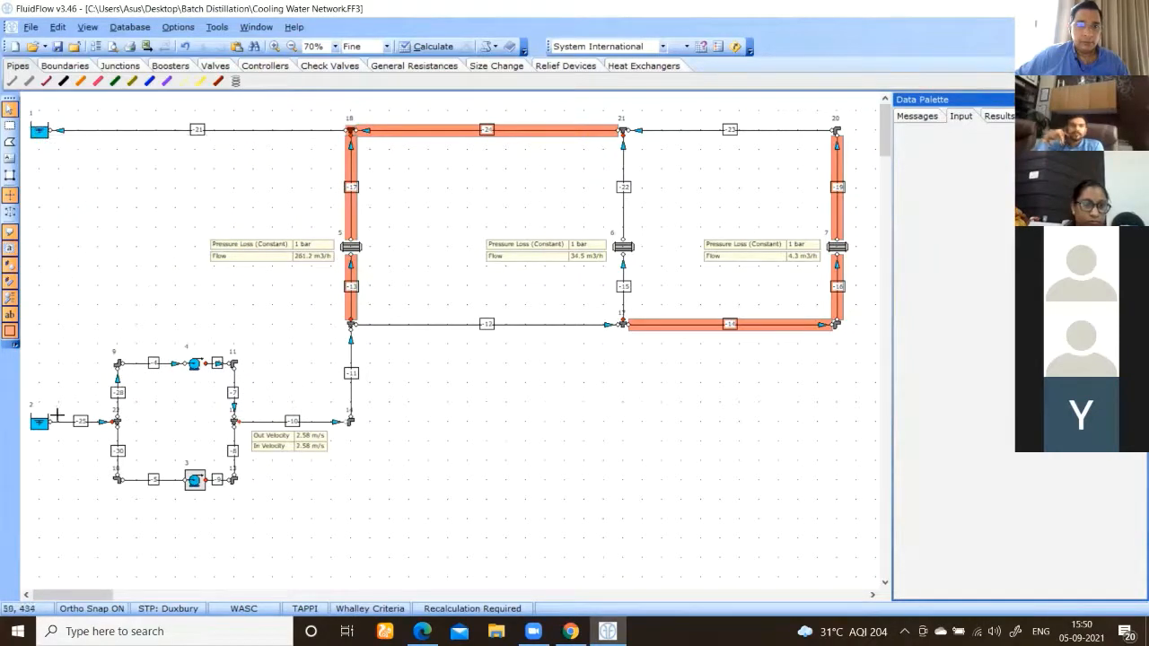
mouse_move(38, 427)
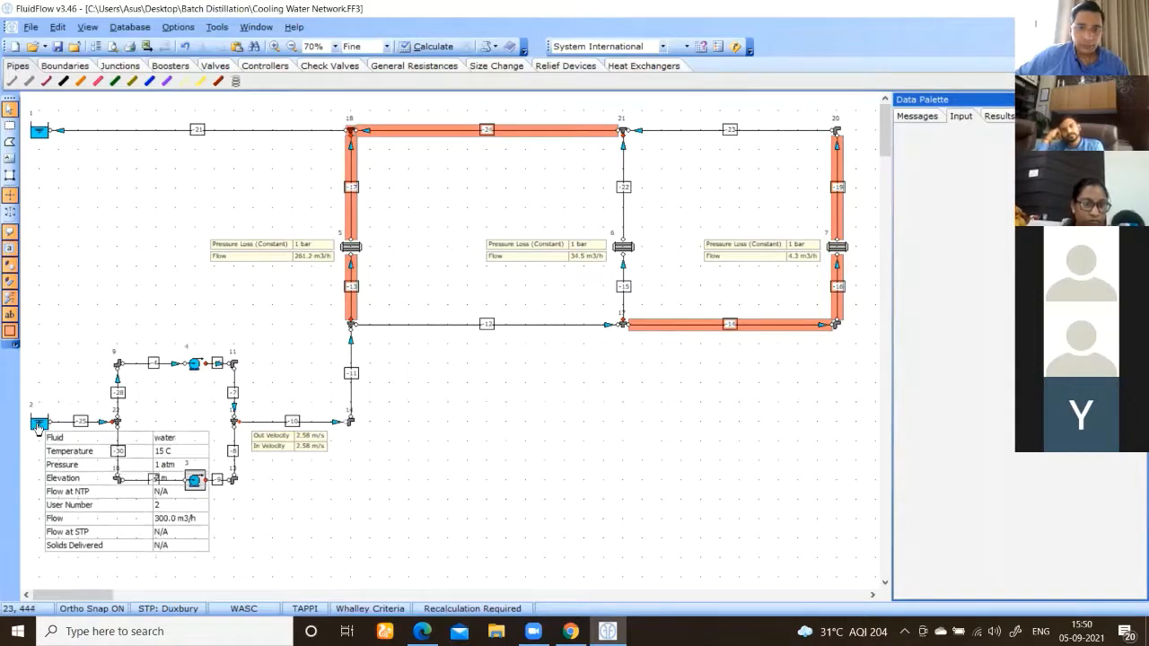
mouse_move(177, 365)
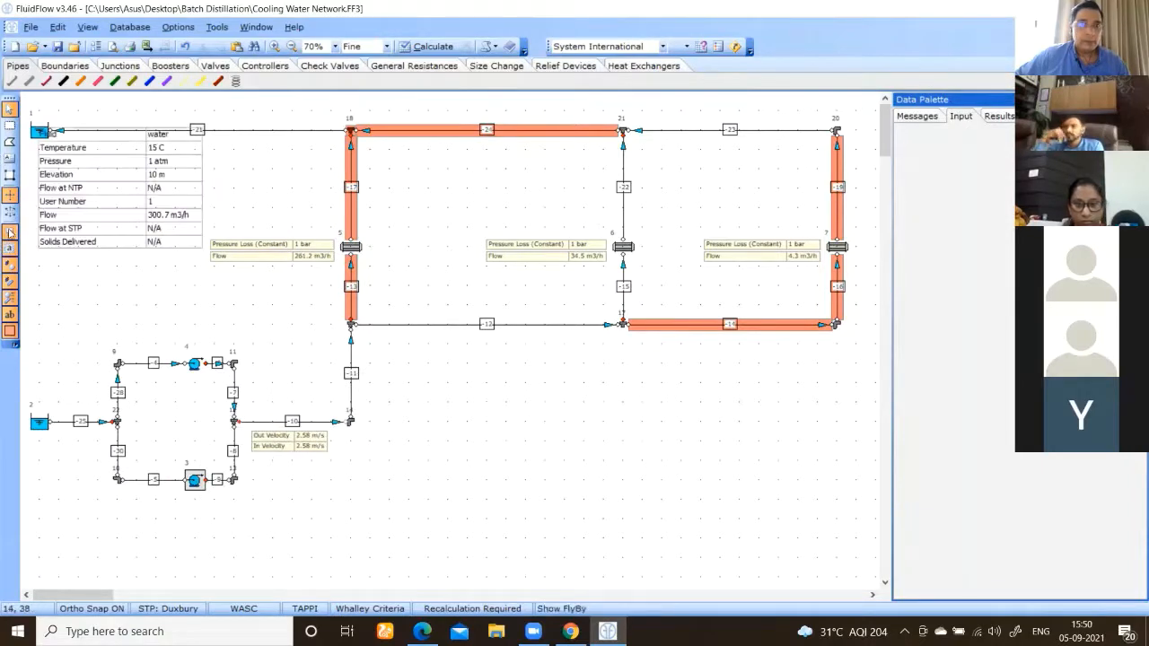
key(F9)
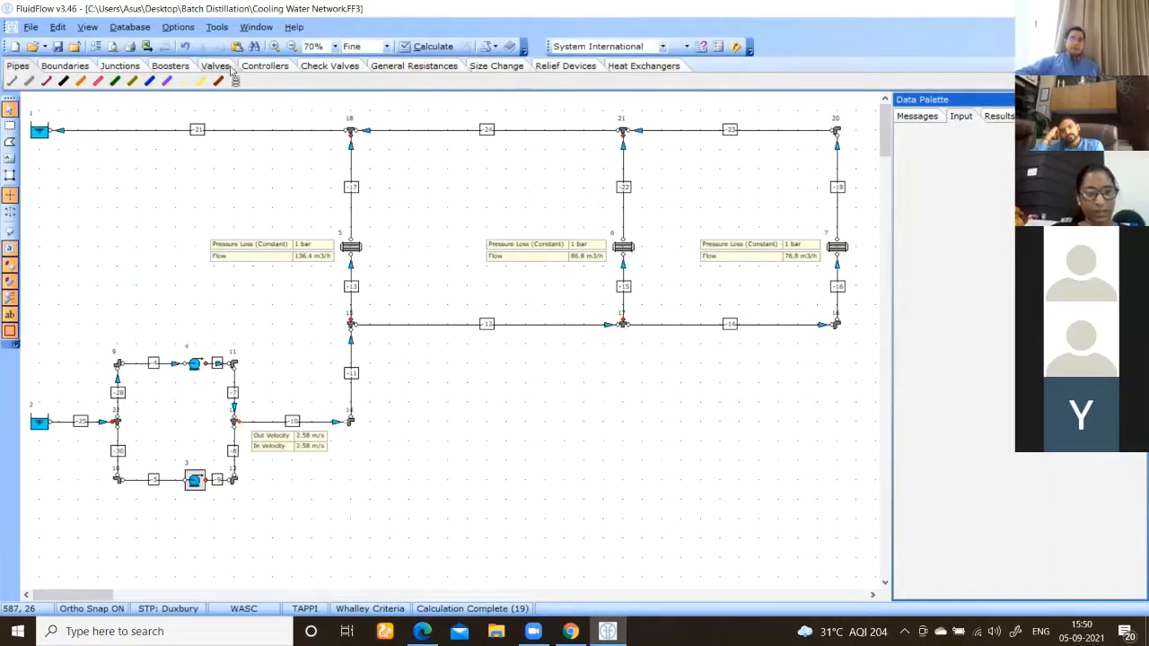
Step: Insert a thin sharp edged orifice in each outlet pipe above heat exchangers 5, 6 and 7
click(117, 67)
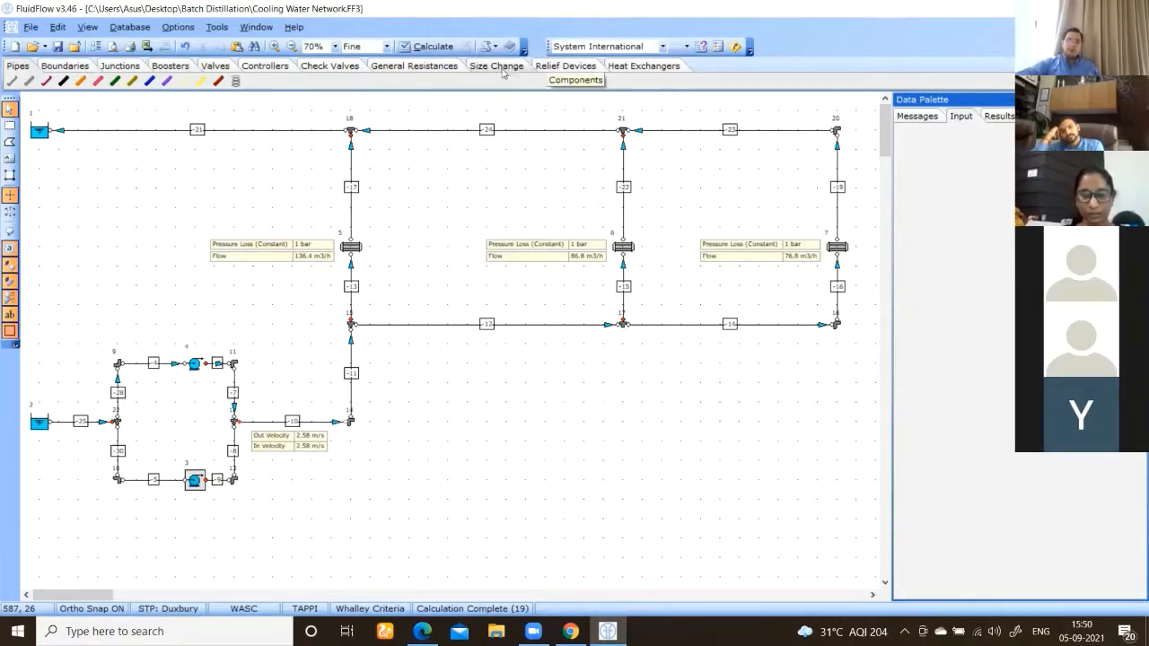
click(417, 71)
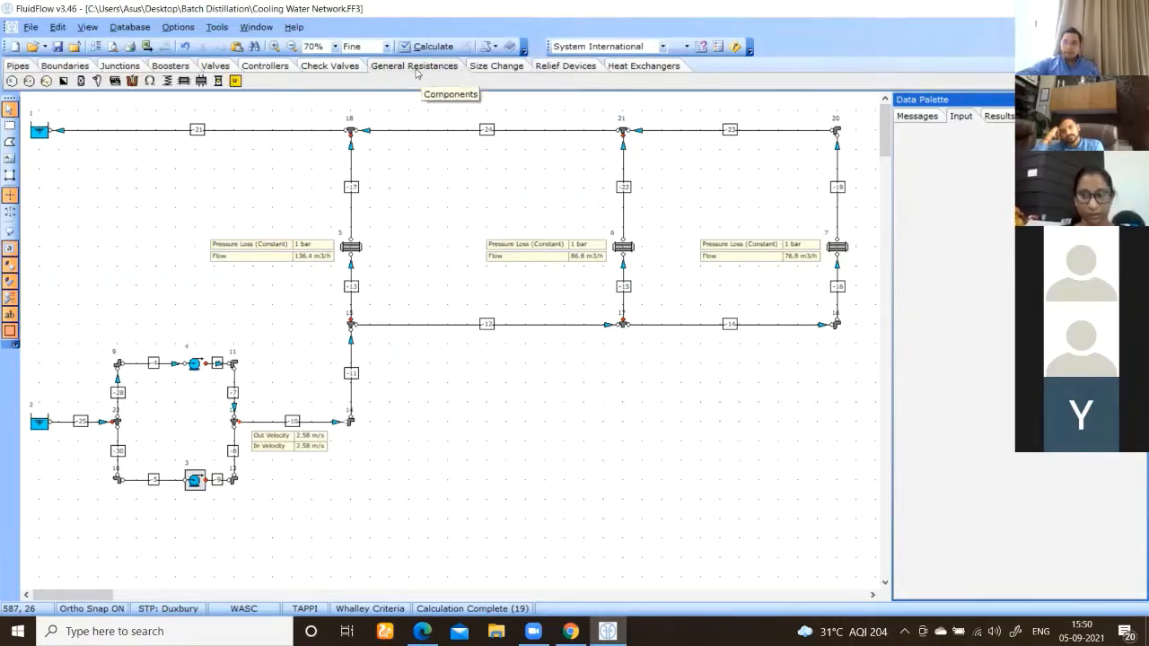
click(330, 66)
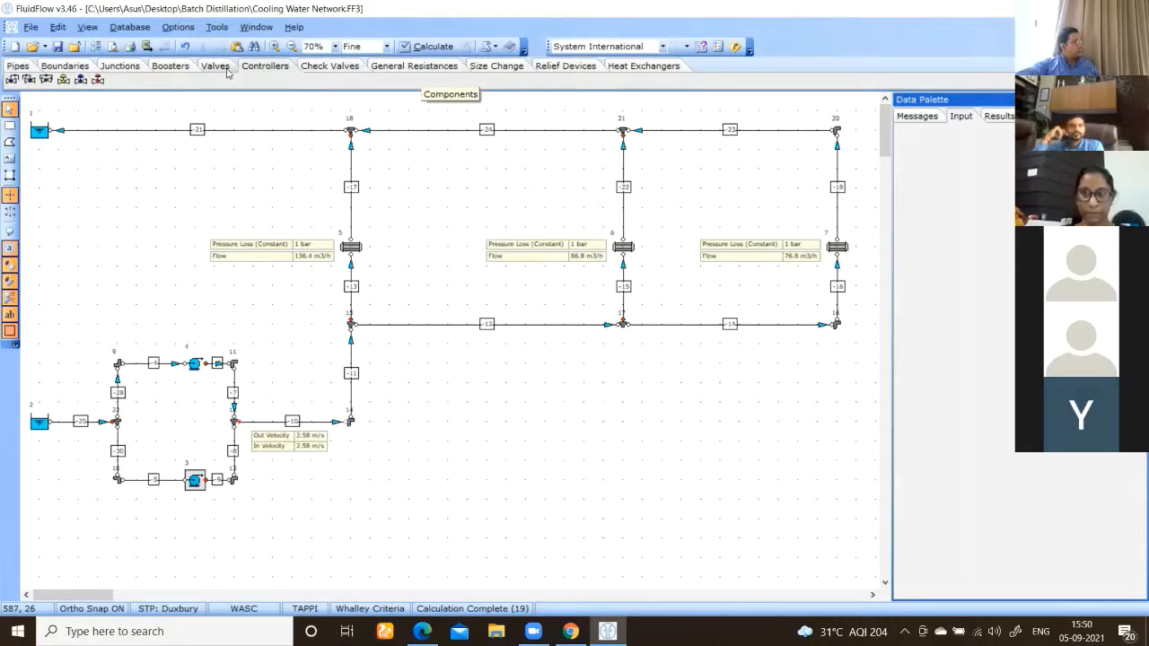
click(177, 68)
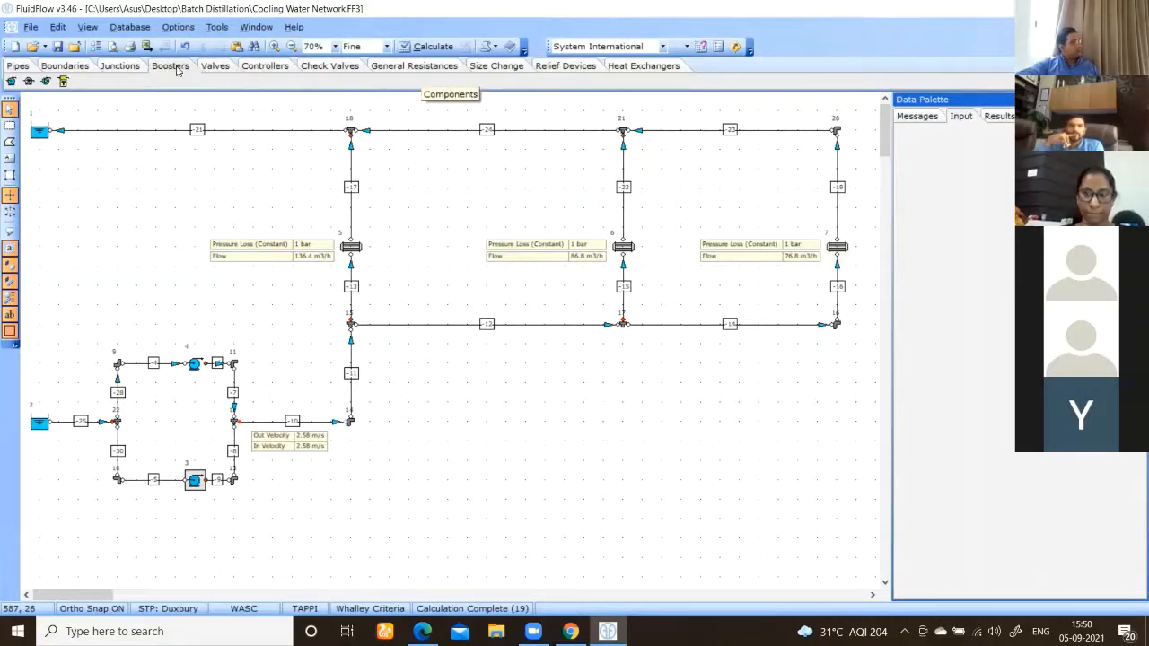
click(109, 68)
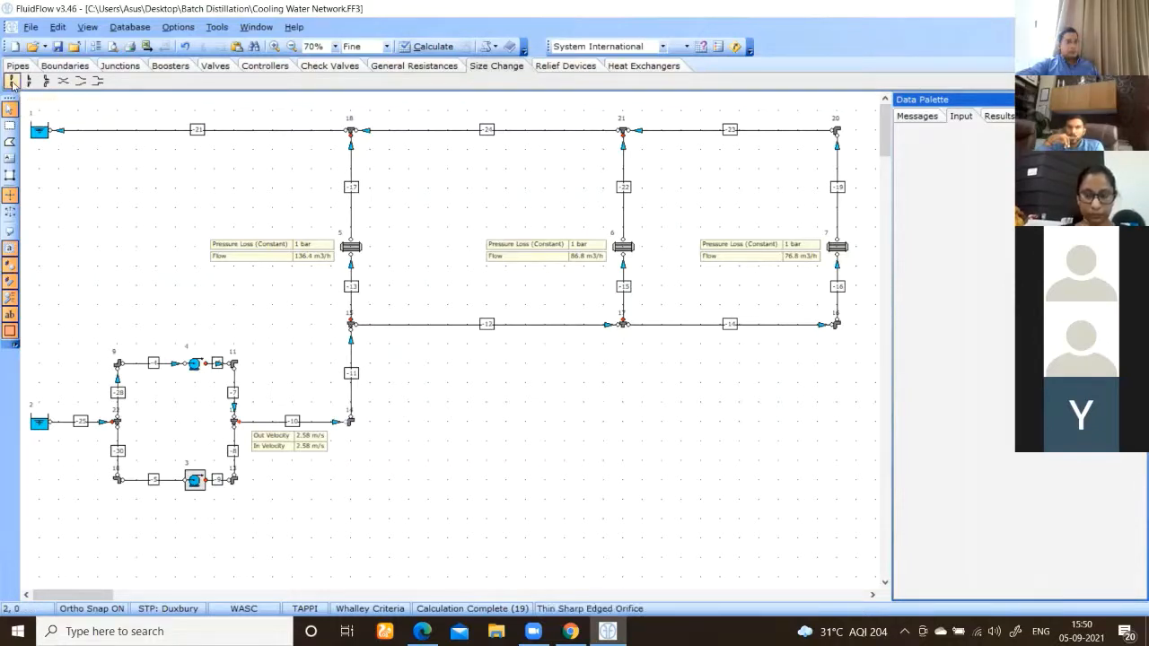
click(12, 82)
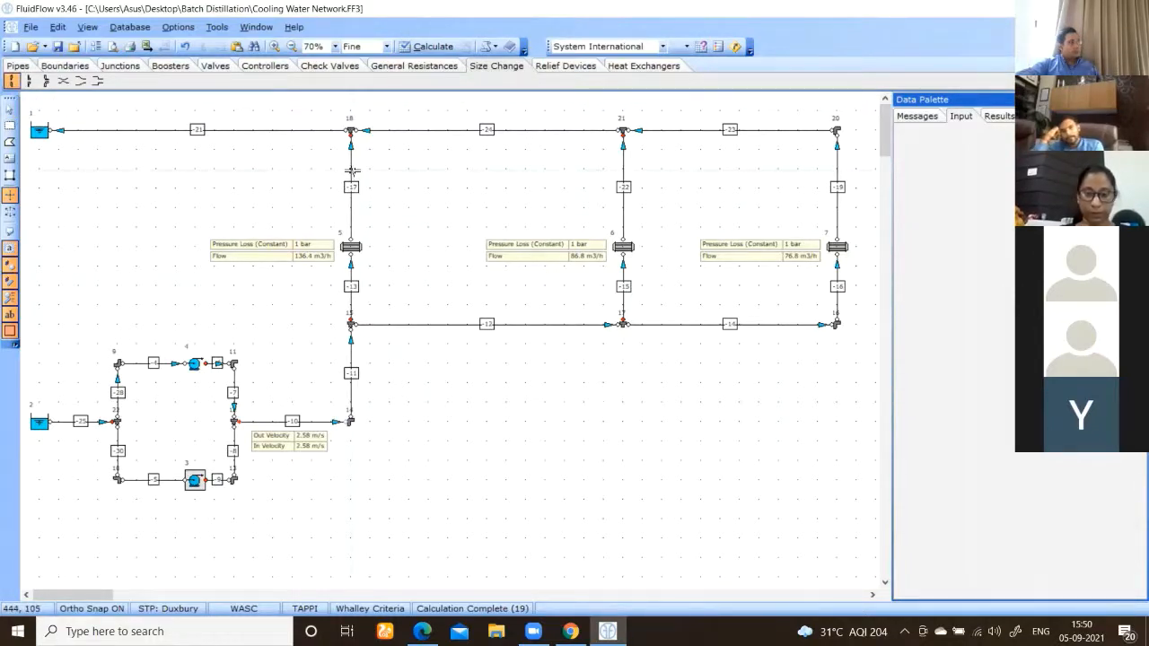
click(350, 167)
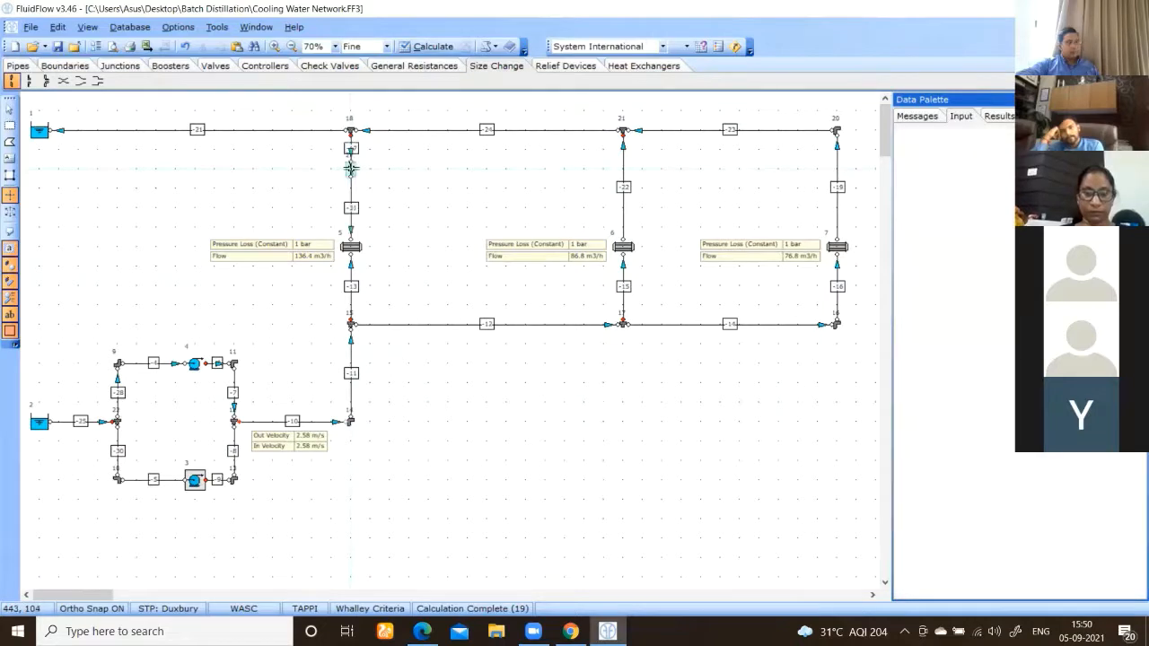
click(623, 162)
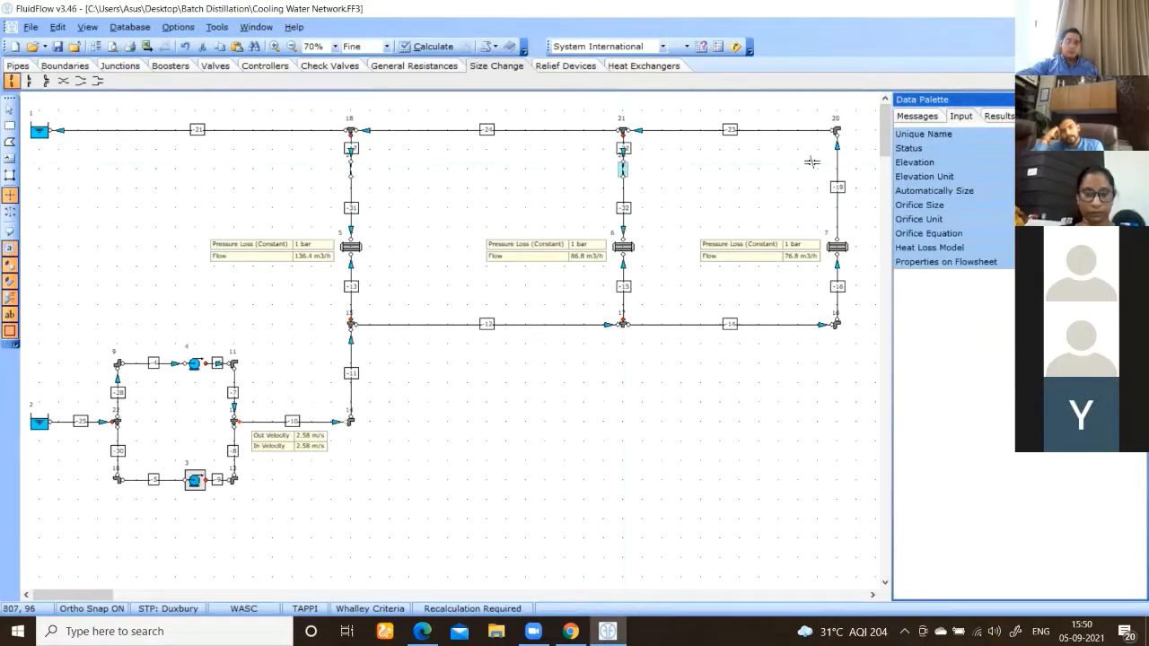
click(837, 165)
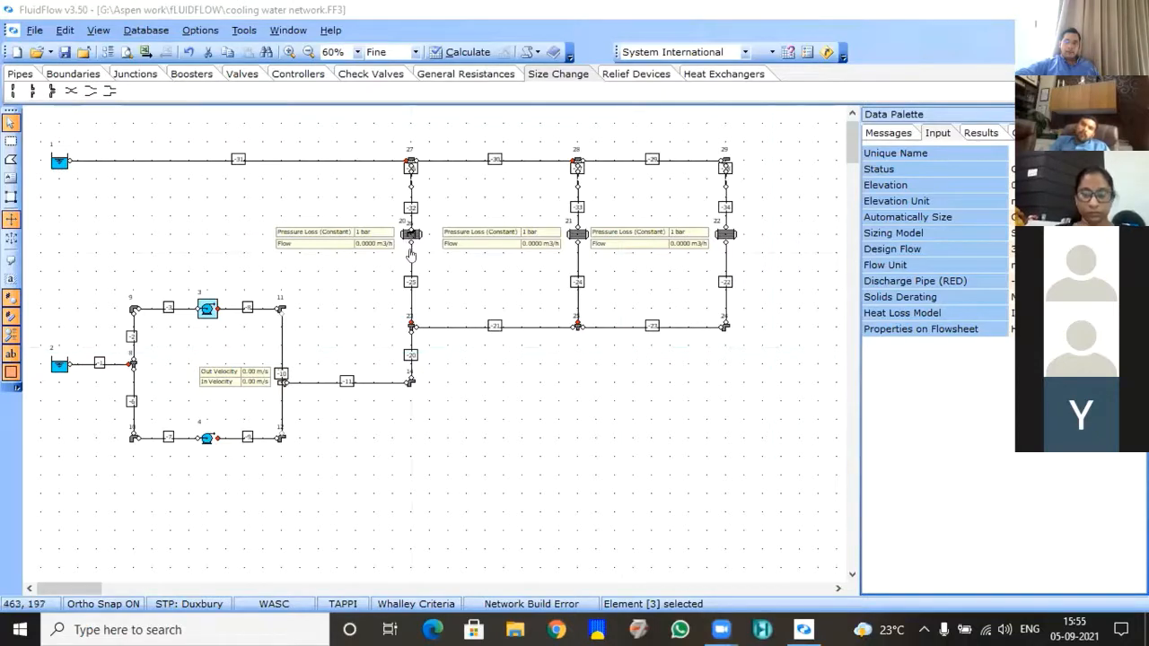
Step: Move heat exchanger 20 down along its branch, and check the inputs of pumps 4 and 3
drag(411, 239, 411, 269)
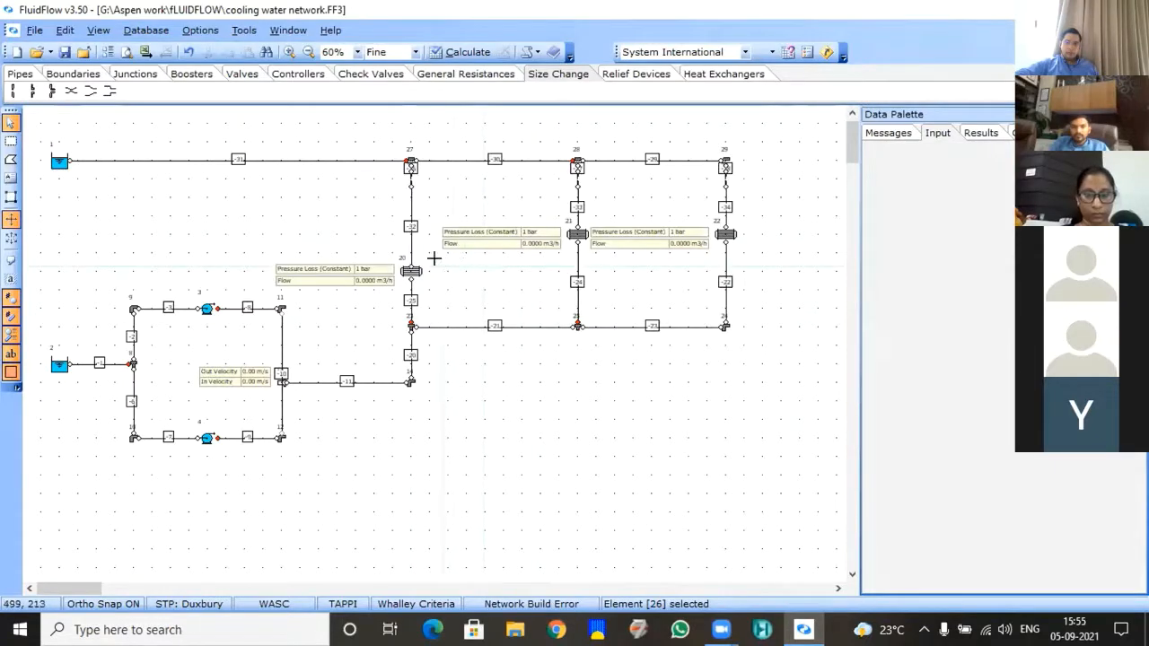
click(207, 439)
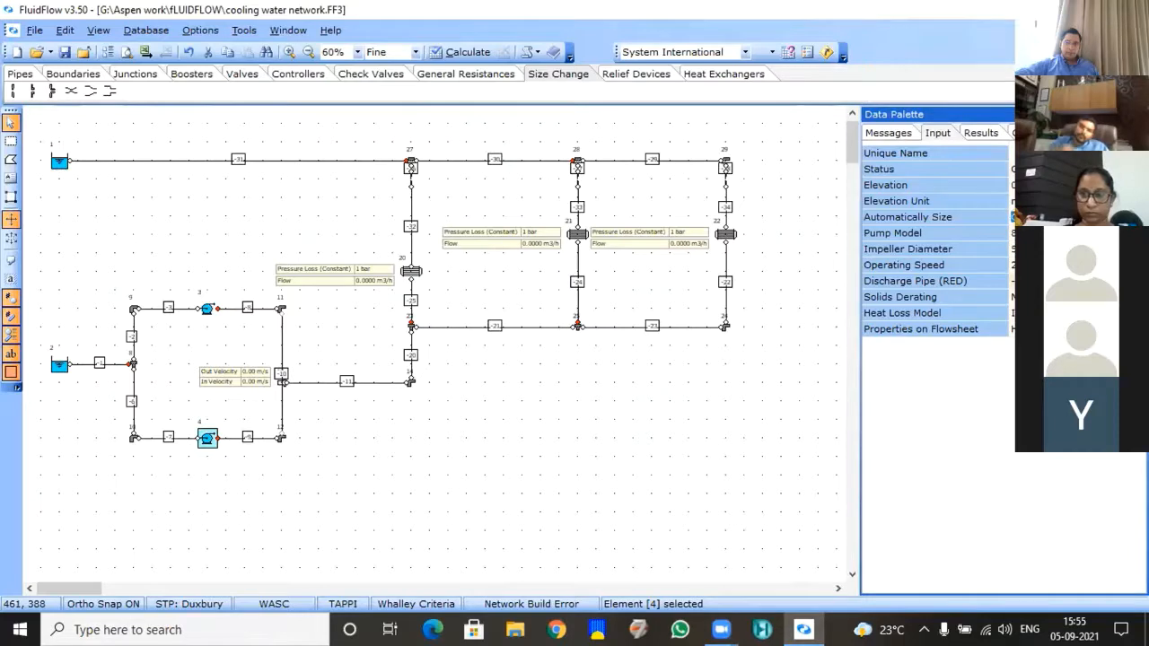
key(Down)
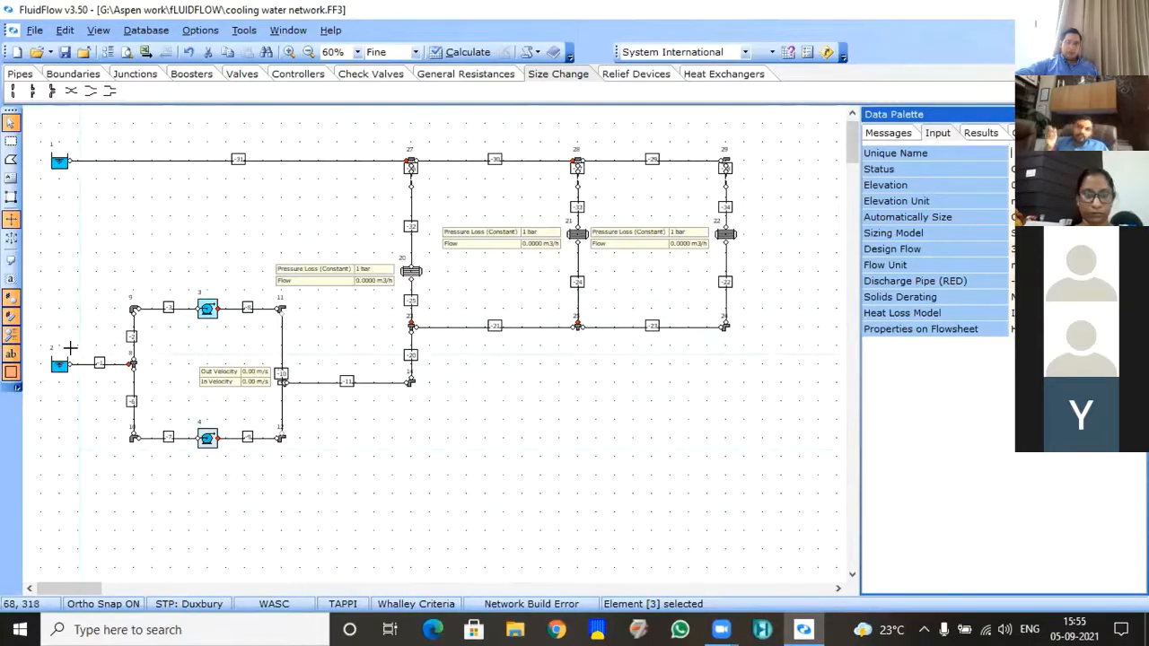
click(444, 408)
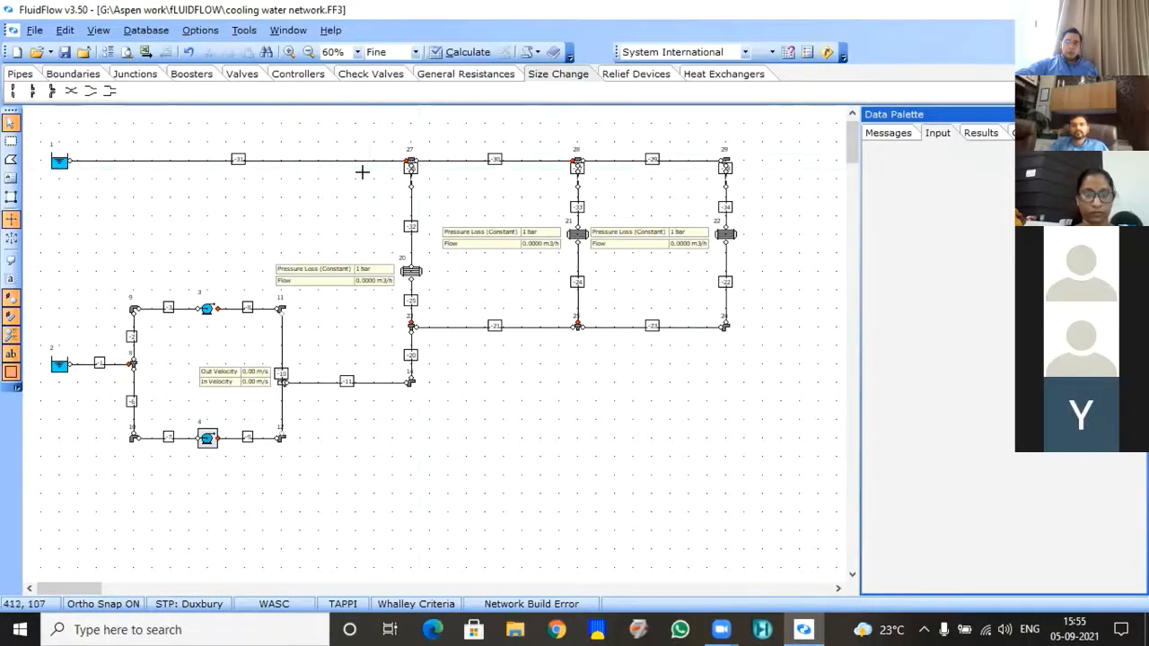
Step: Move the orifice below tee 27 farther down its branch to separate it from the tee
mouse_move(409, 162)
mouse_down()
mouse_move(409, 134)
mouse_move(392, 142)
mouse_move(407, 137)
mouse_move(408, 159)
mouse_up()
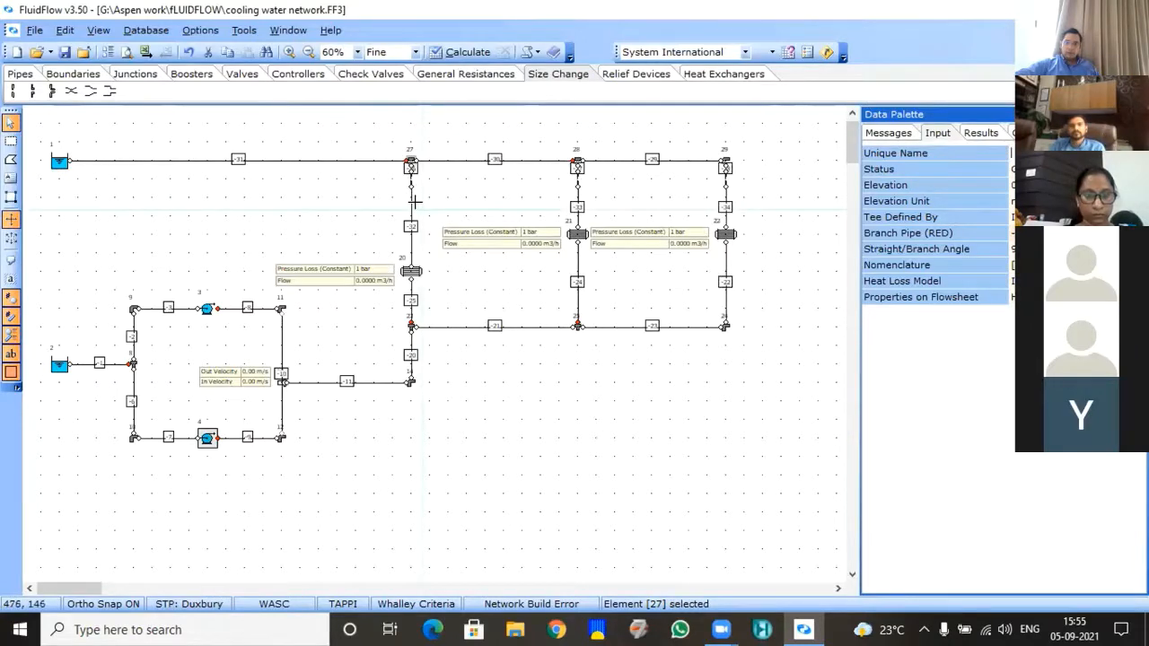
click(411, 184)
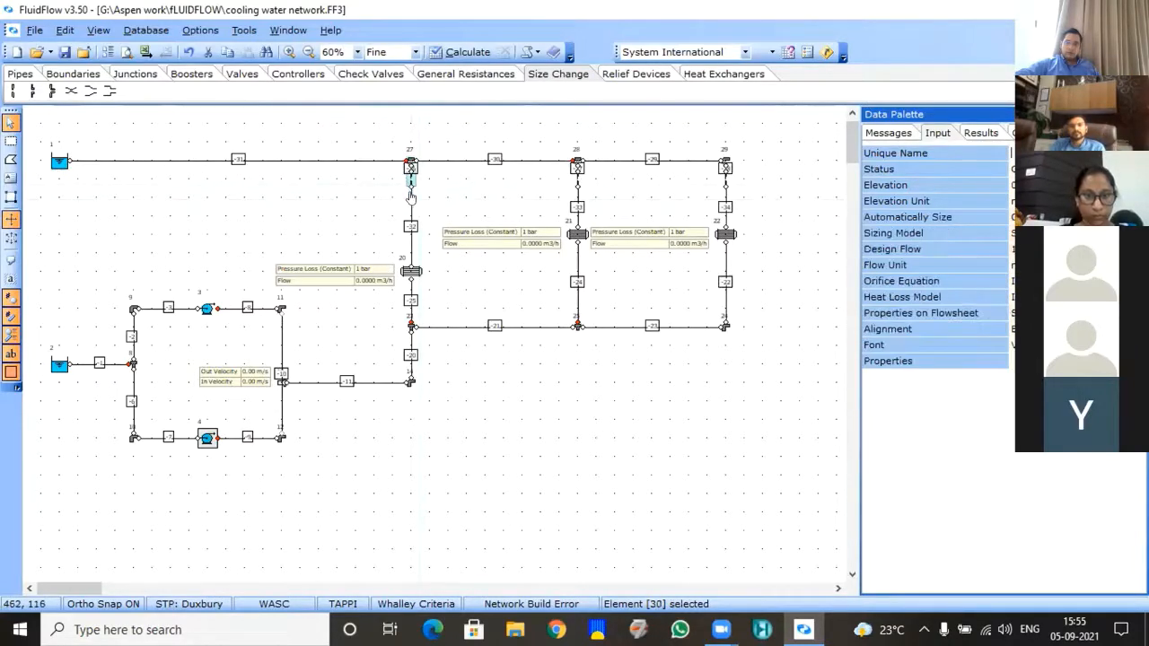
drag(410, 193, 412, 199)
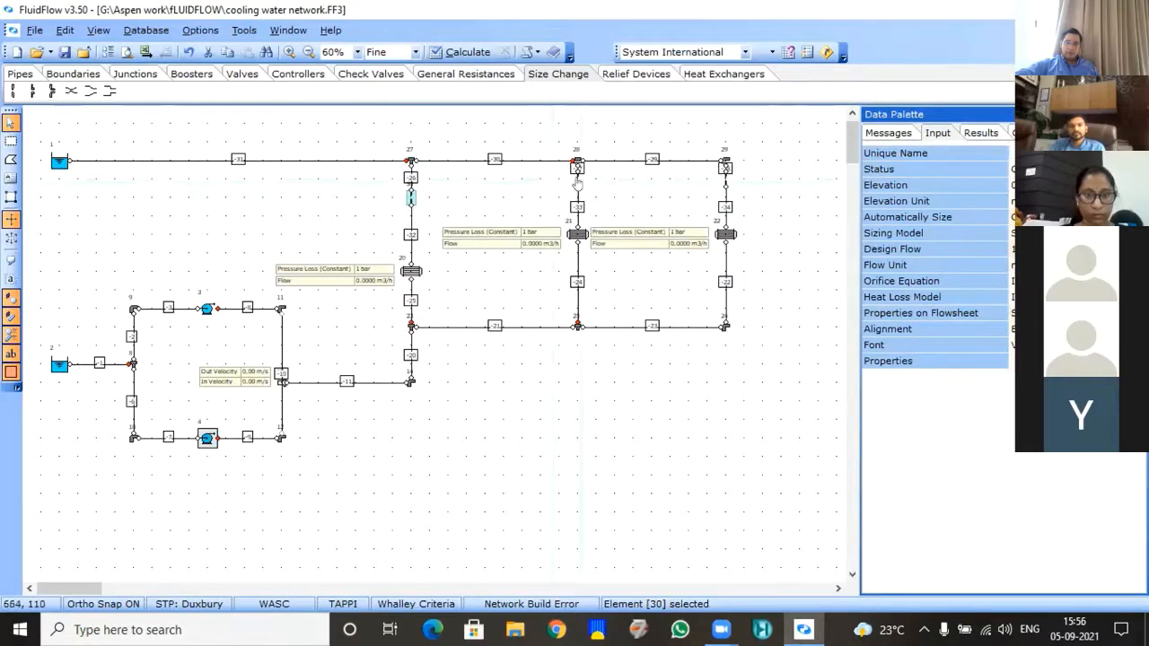
Step: Raise tees 28 and 27, elbow 29 and reservoir 1 to one common level, and calculate the network
click(575, 187)
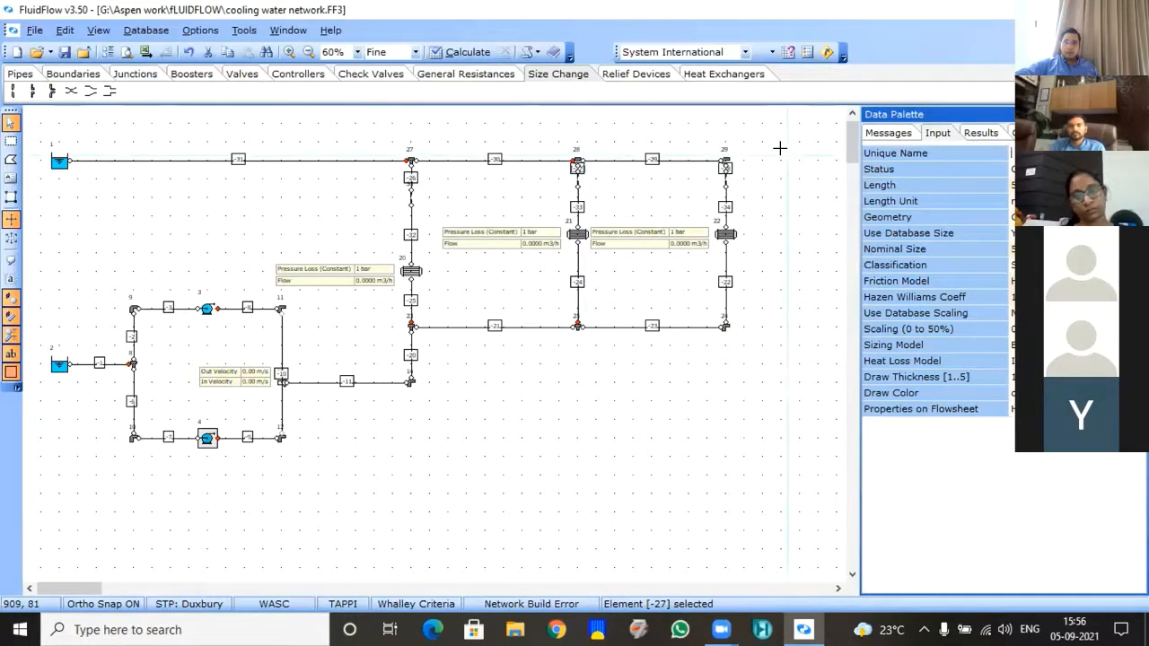
scroll(566, 149, up, 1)
click(570, 149)
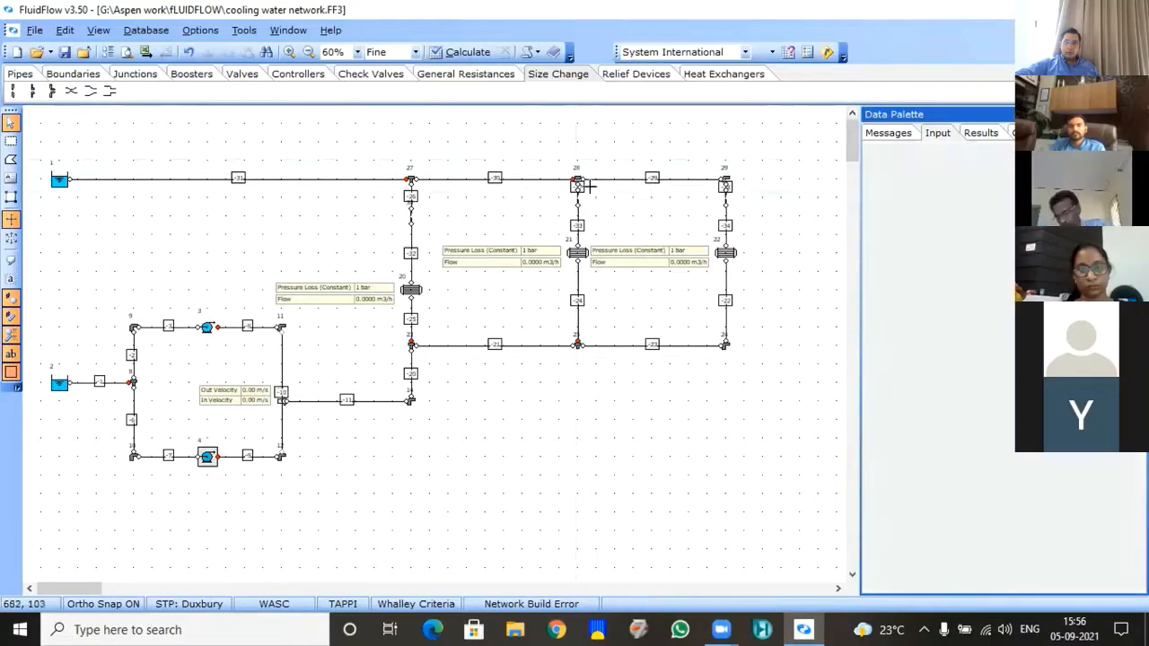
drag(575, 175, 577, 142)
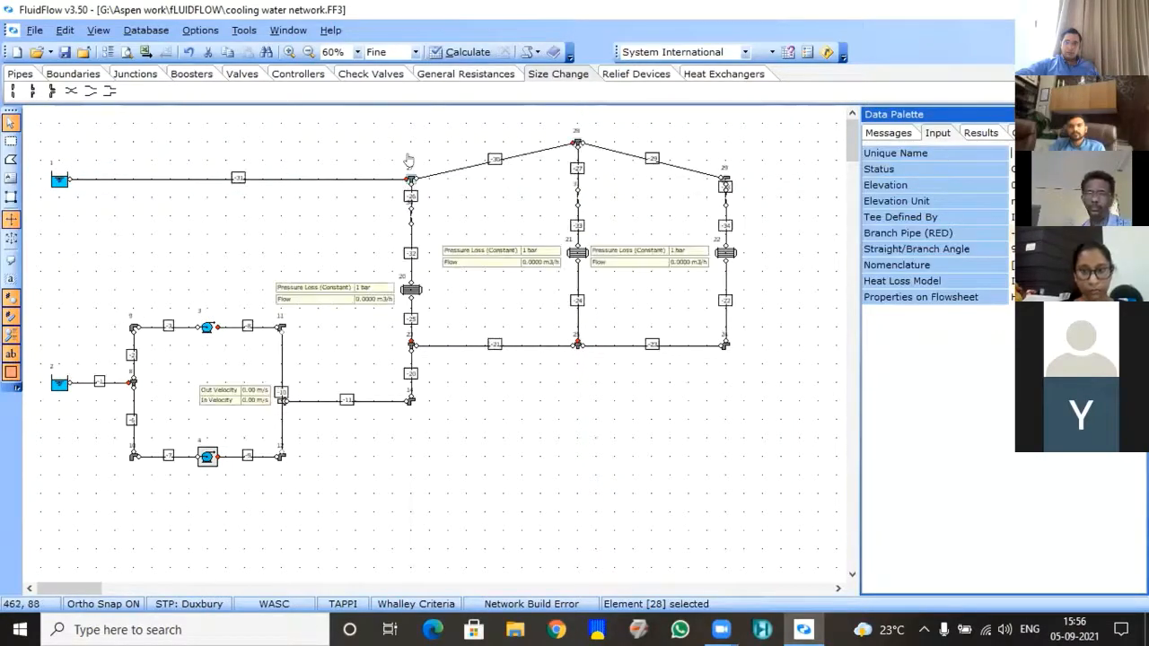
drag(409, 159, 411, 141)
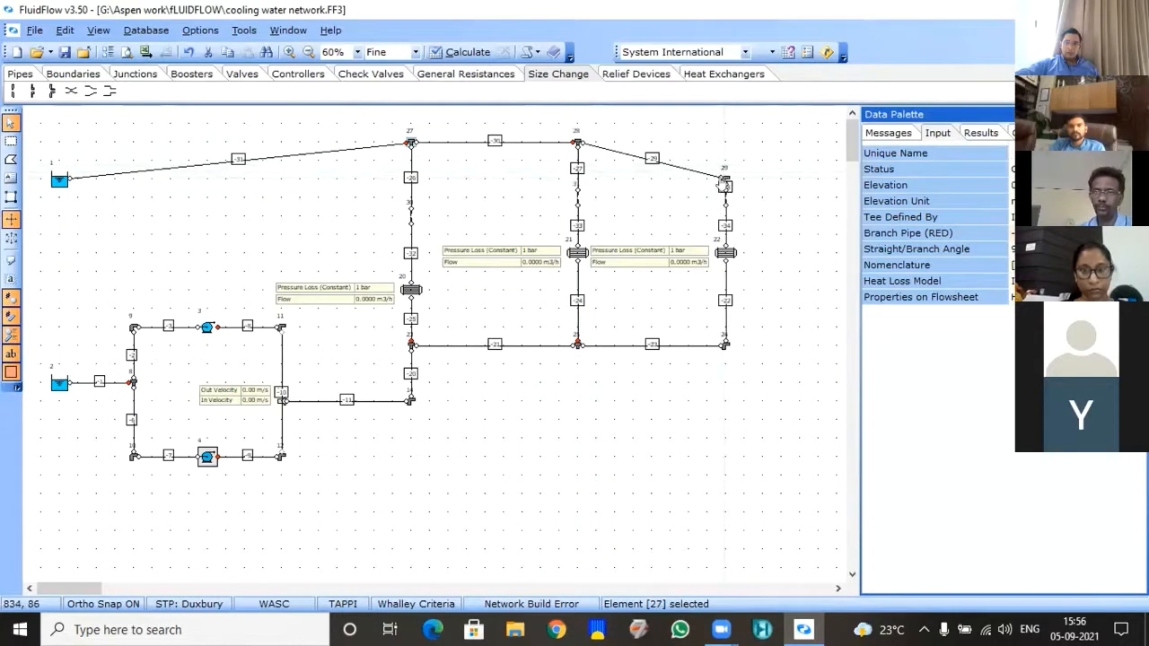
drag(724, 183, 725, 142)
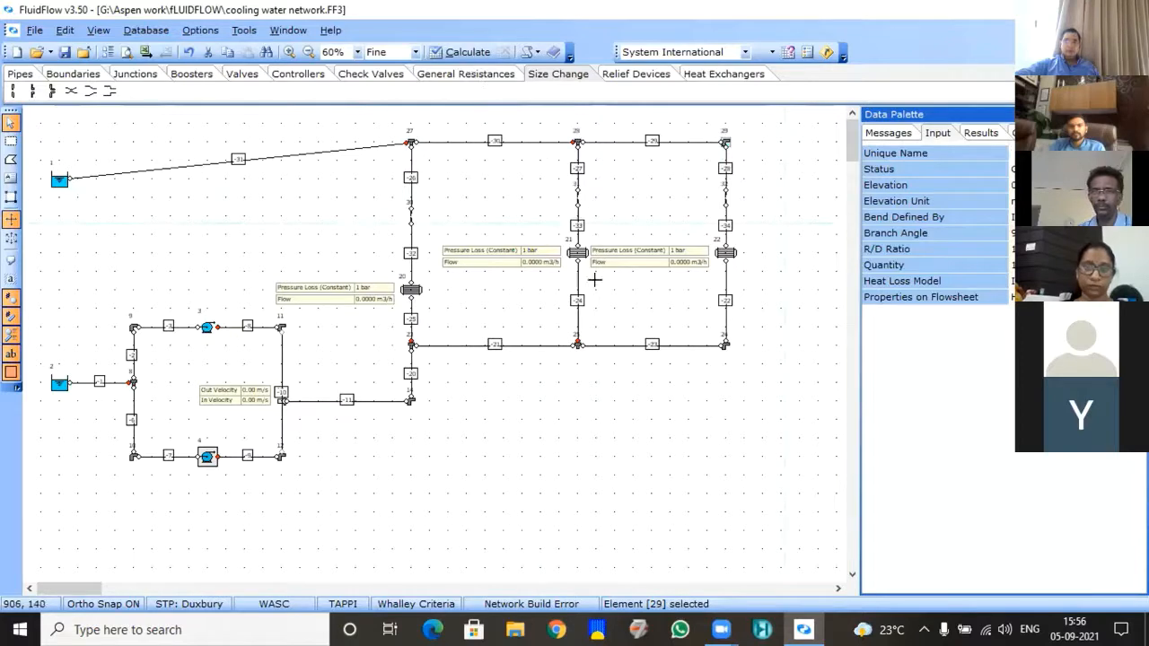
click(468, 51)
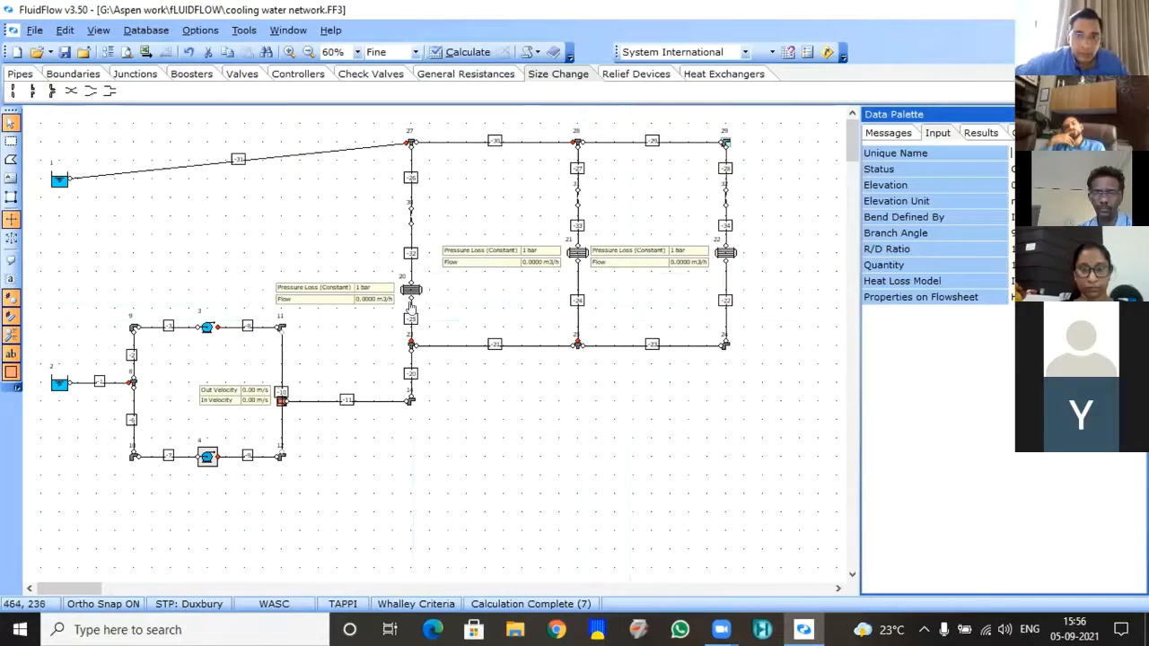
drag(59, 180, 60, 145)
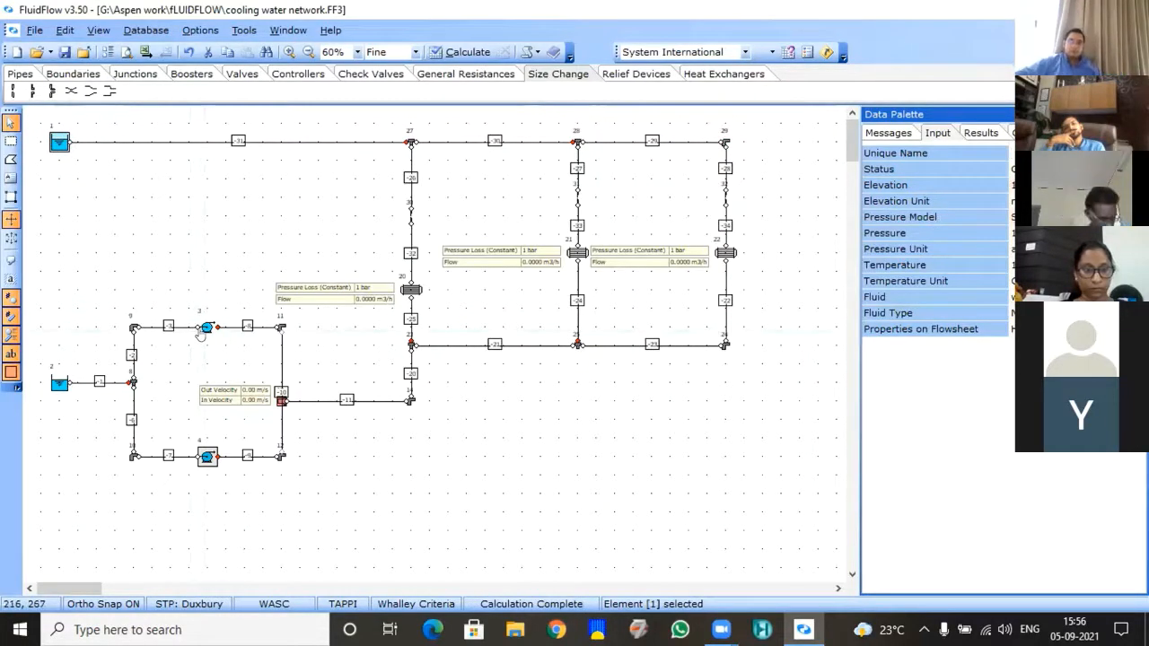
Step: Check the pressure loss inputs of heat exchangers 20, 21 and 22
click(410, 289)
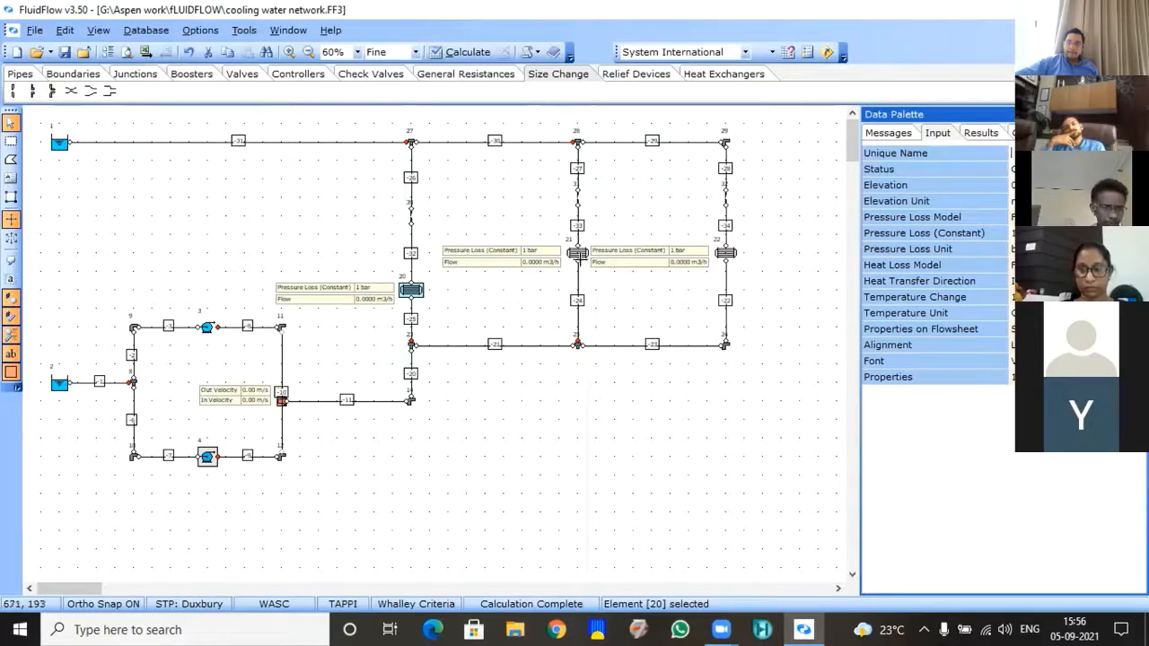
click(575, 254)
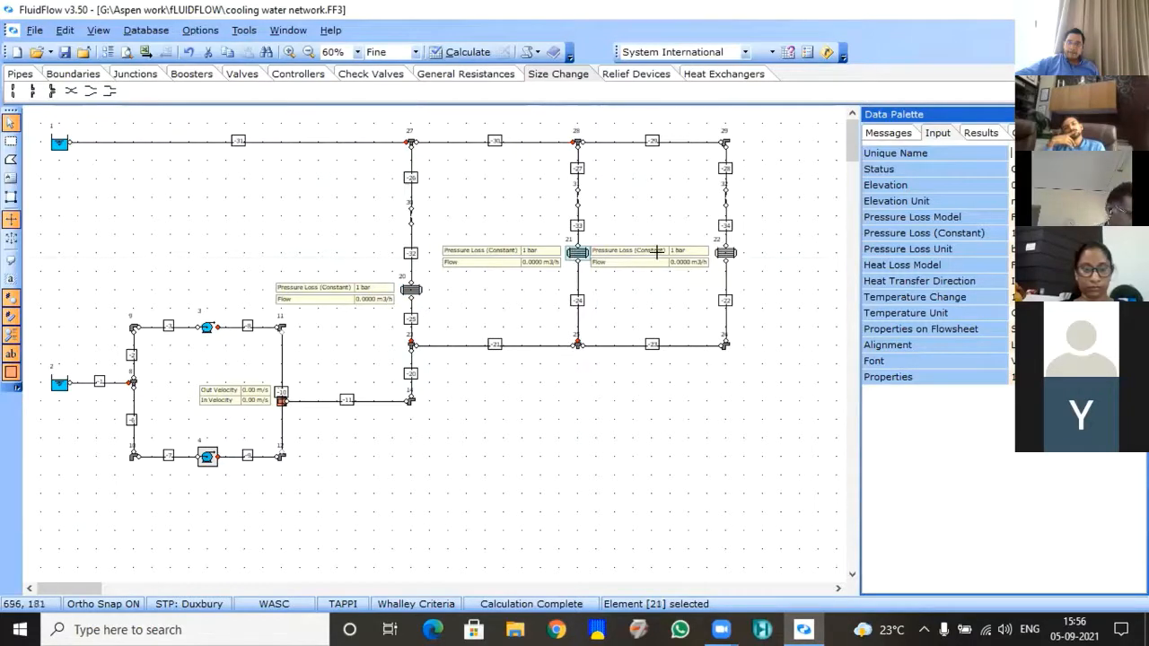
click(727, 253)
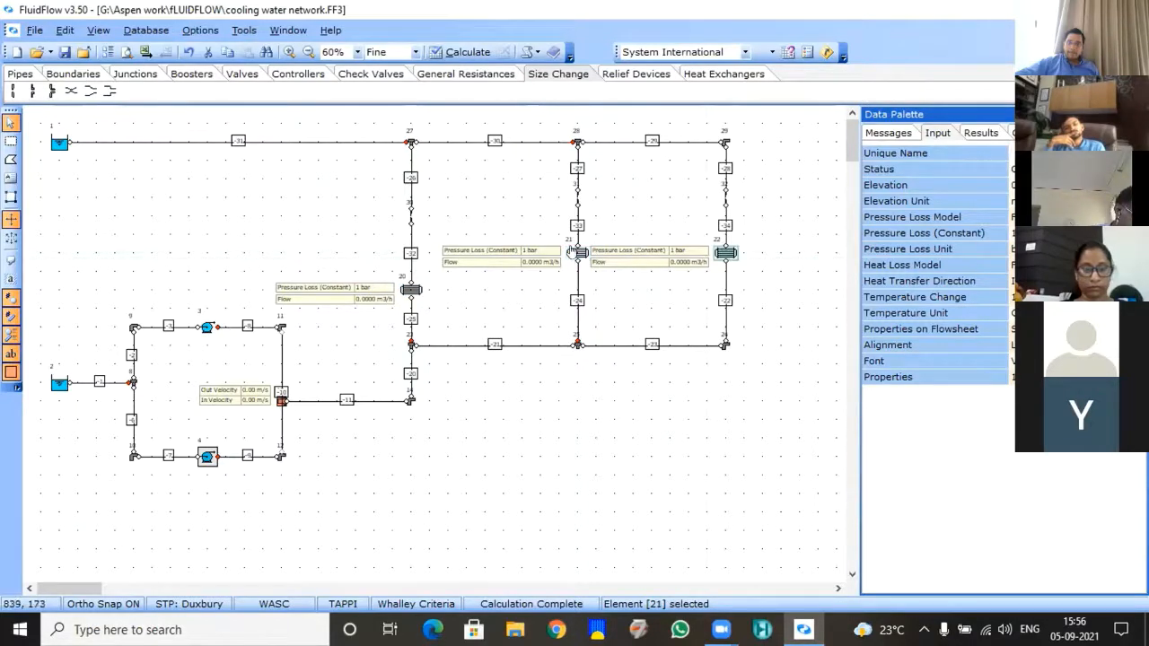
Step: Check the sizing inputs of orifices 30, 31 and 32 above the heat exchangers
click(409, 214)
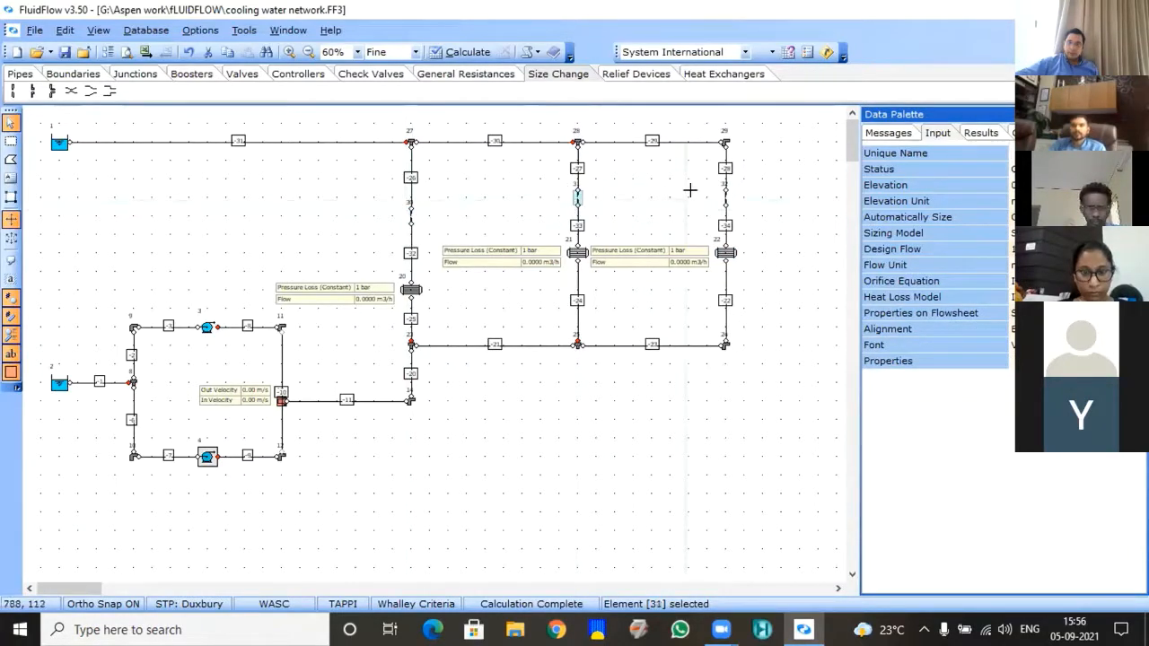
click(724, 197)
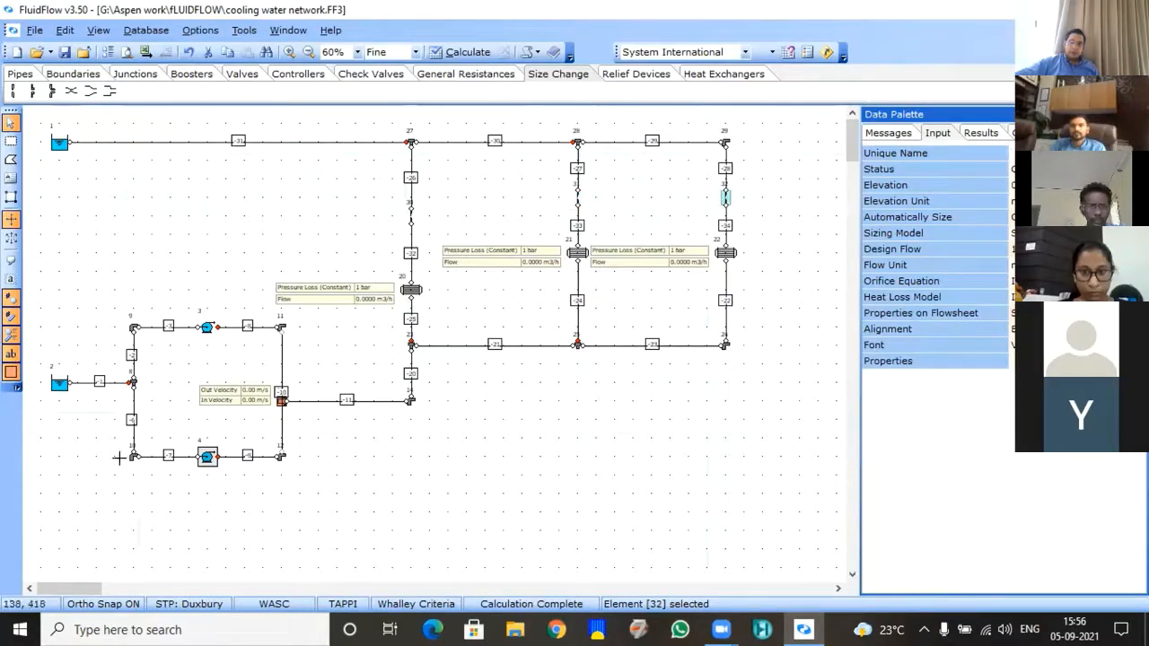
Step: Reconnect overlapping junction 13 to the pump discharge line between elbows 11 and 12, and calculate the network
drag(410, 401, 398, 473)
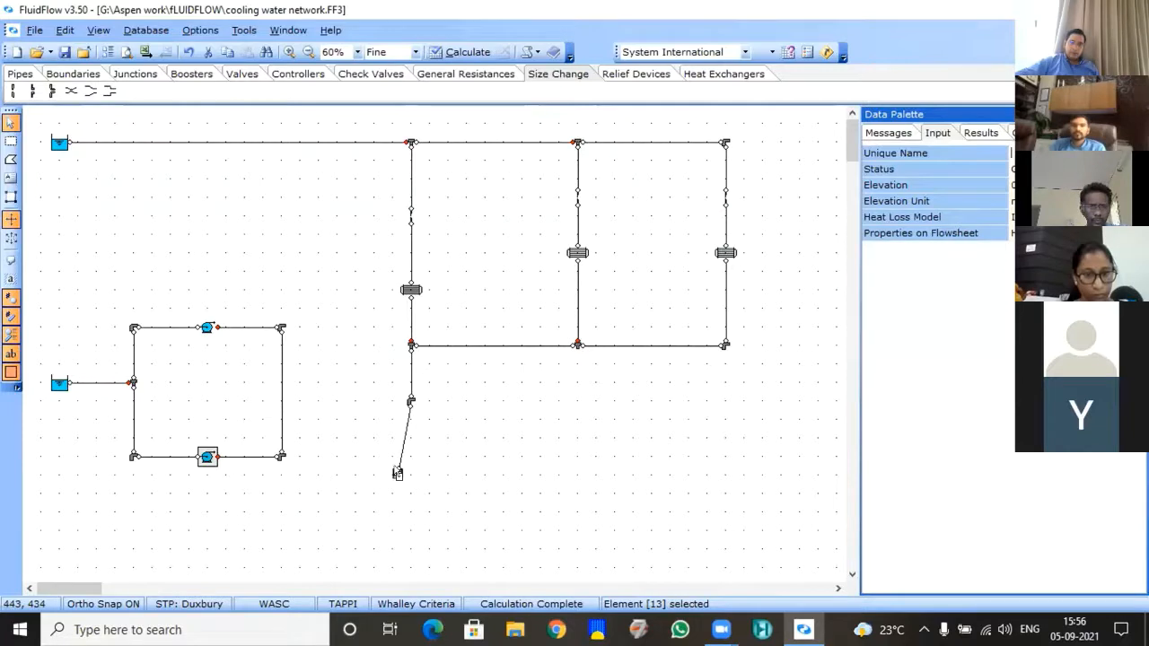
drag(398, 473, 271, 387)
click(419, 454)
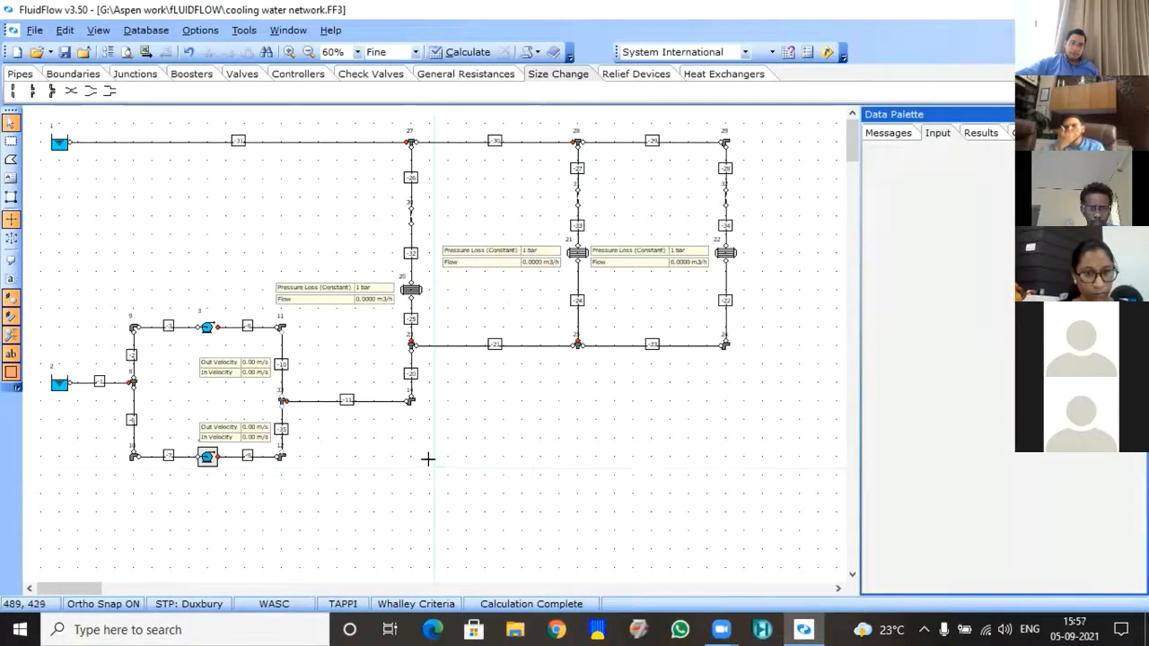
click(468, 51)
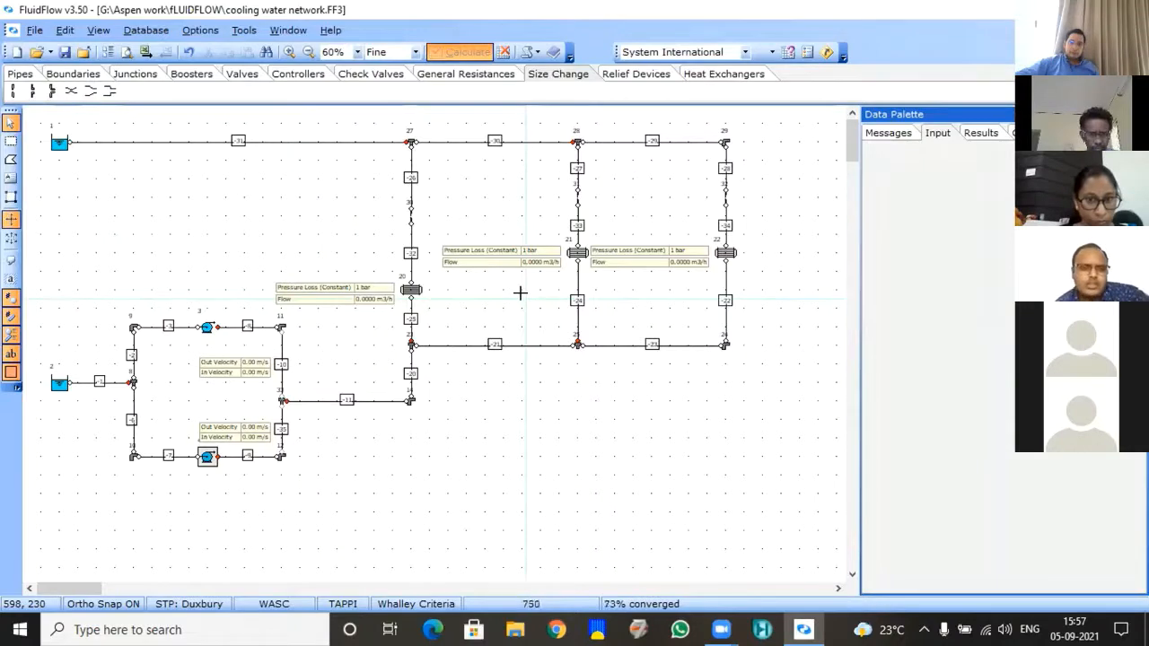
Step: Set the vertical pipe below each of tees 27 and 28 as its branch pipe
click(409, 140)
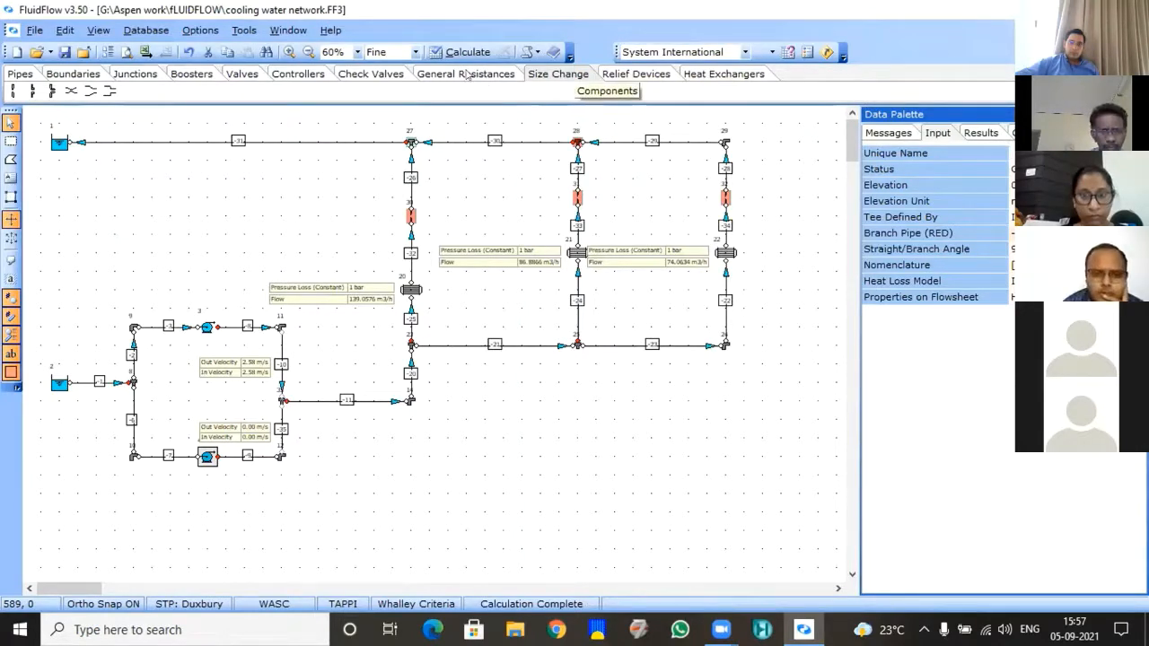
click(1013, 233)
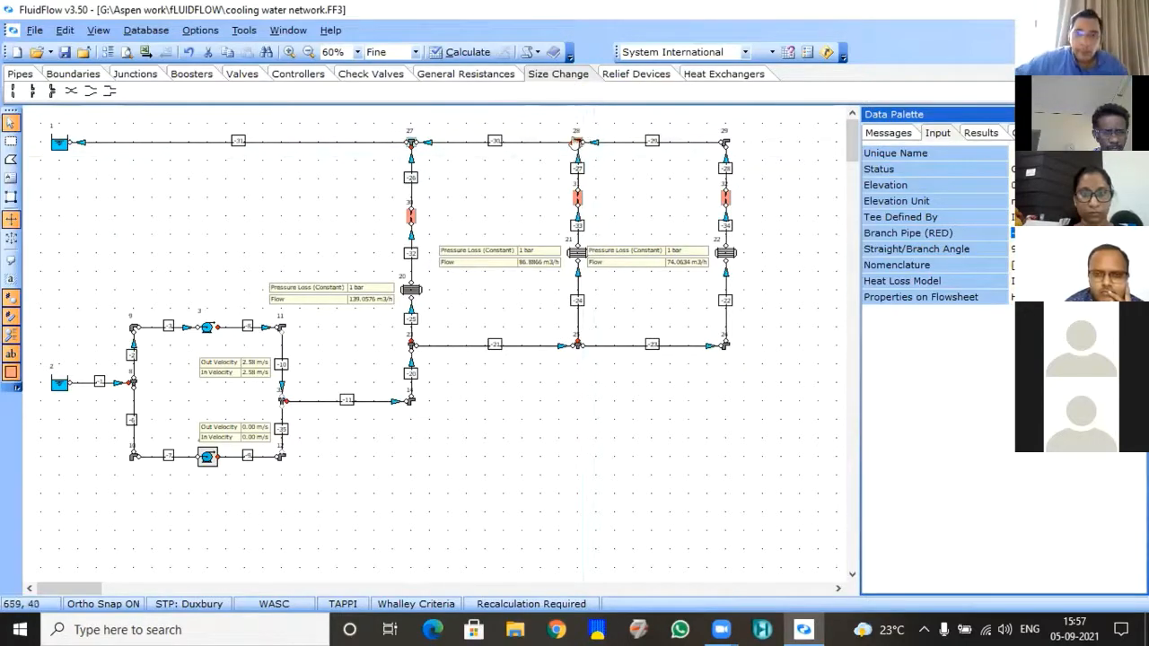
click(580, 142)
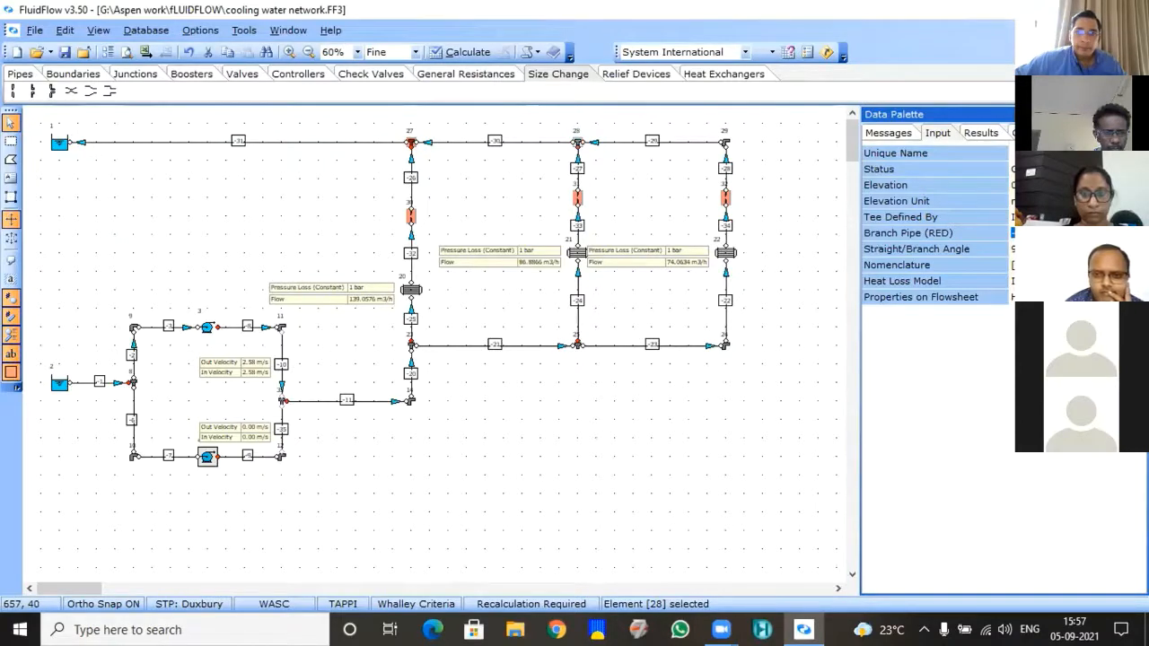
click(533, 428)
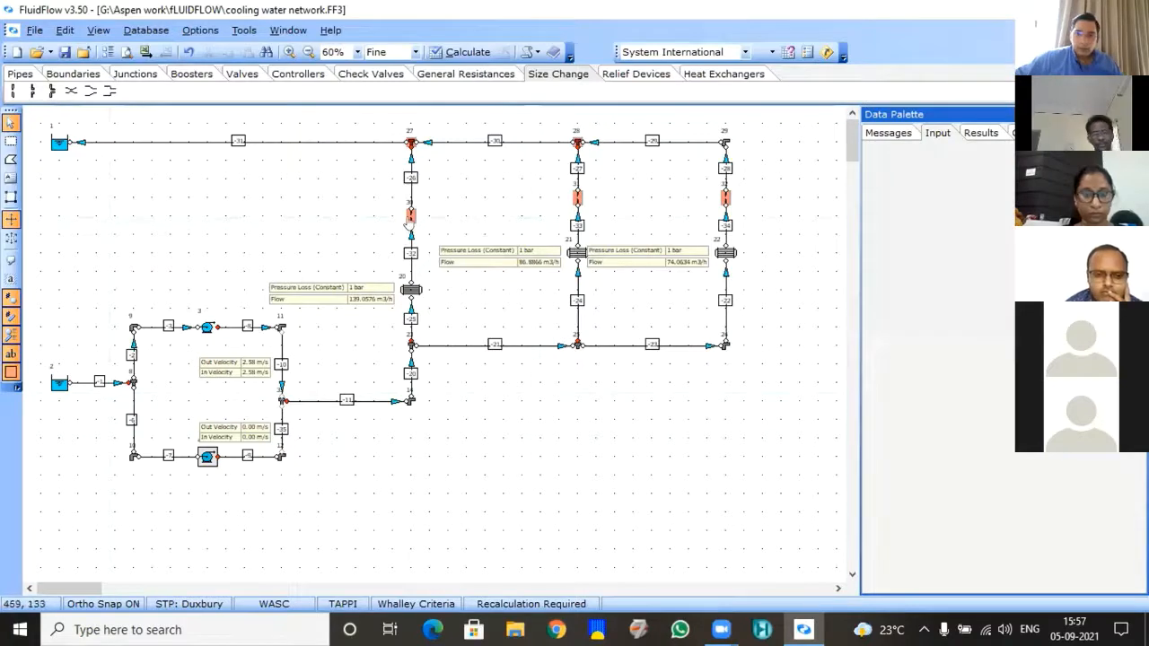
Step: Show the Friction Loss result of orifice 30 on the flowsheet
click(410, 217)
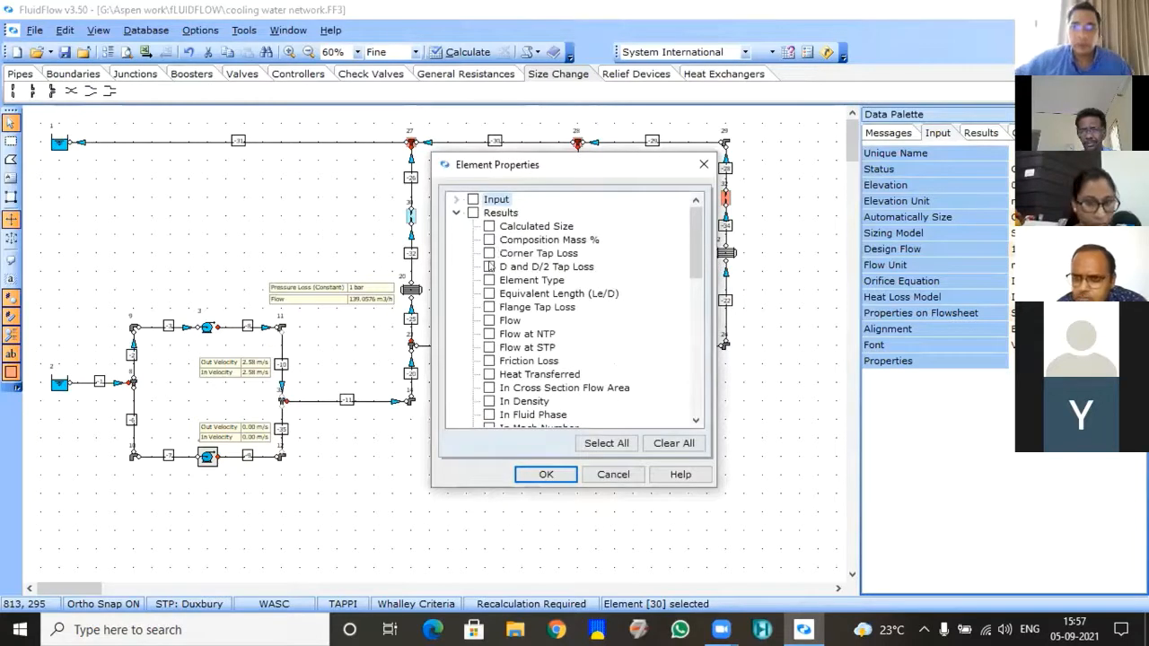
click(488, 360)
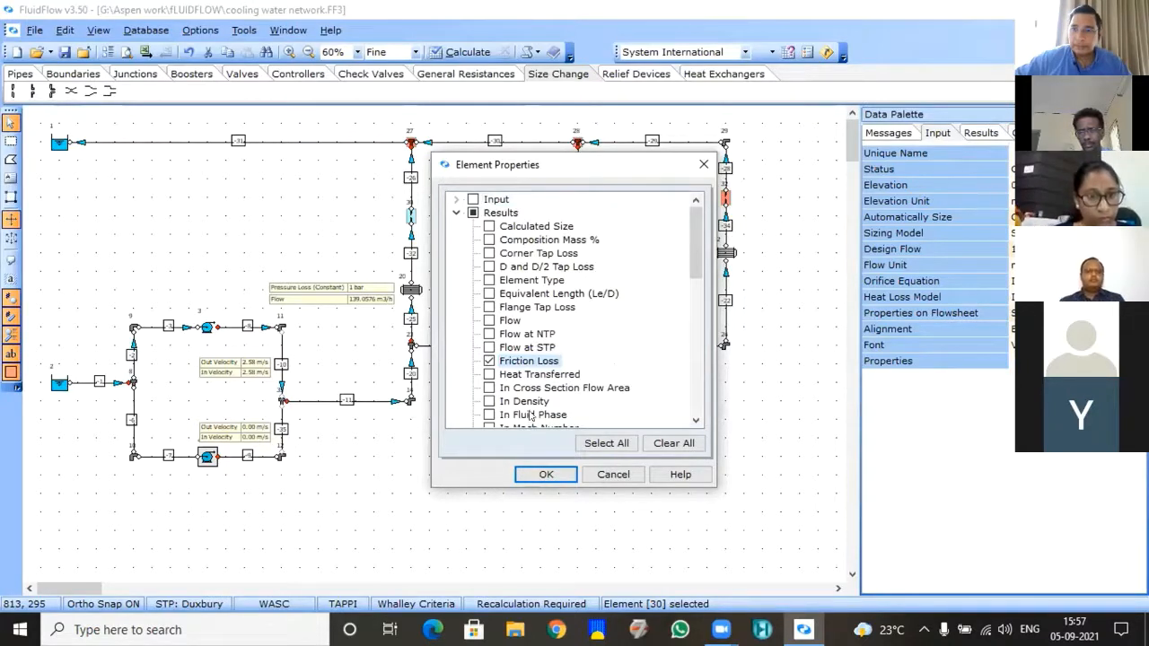
click(545, 475)
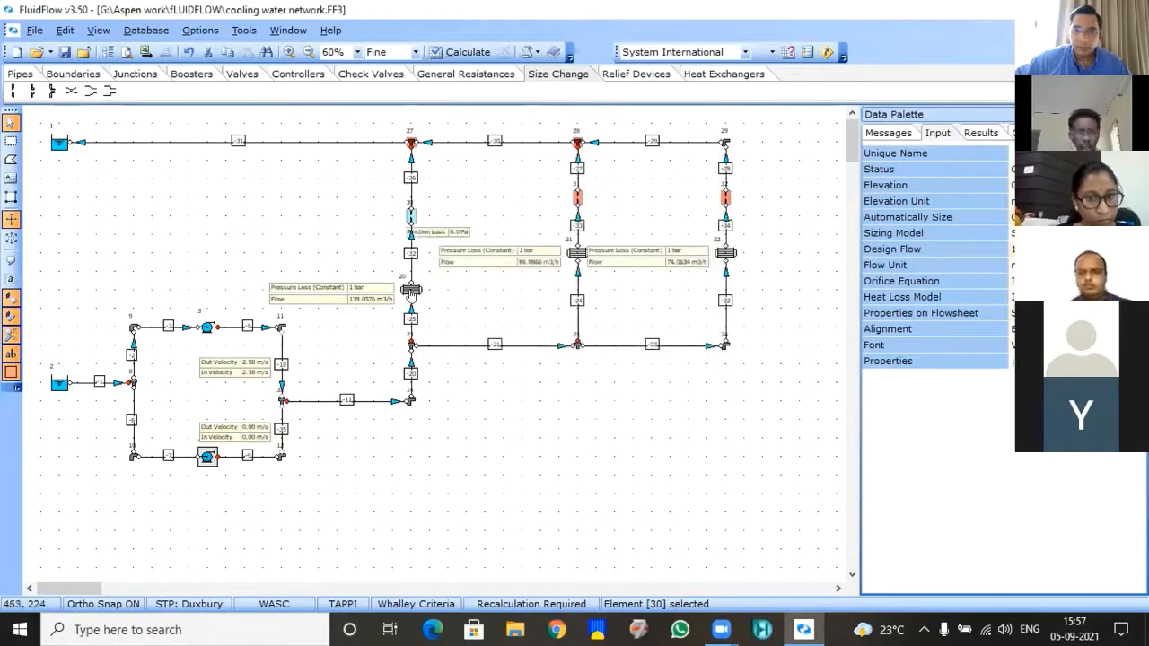
Step: Align orifice 30's result label to the left of the orifice, and save the network file
click(1028, 329)
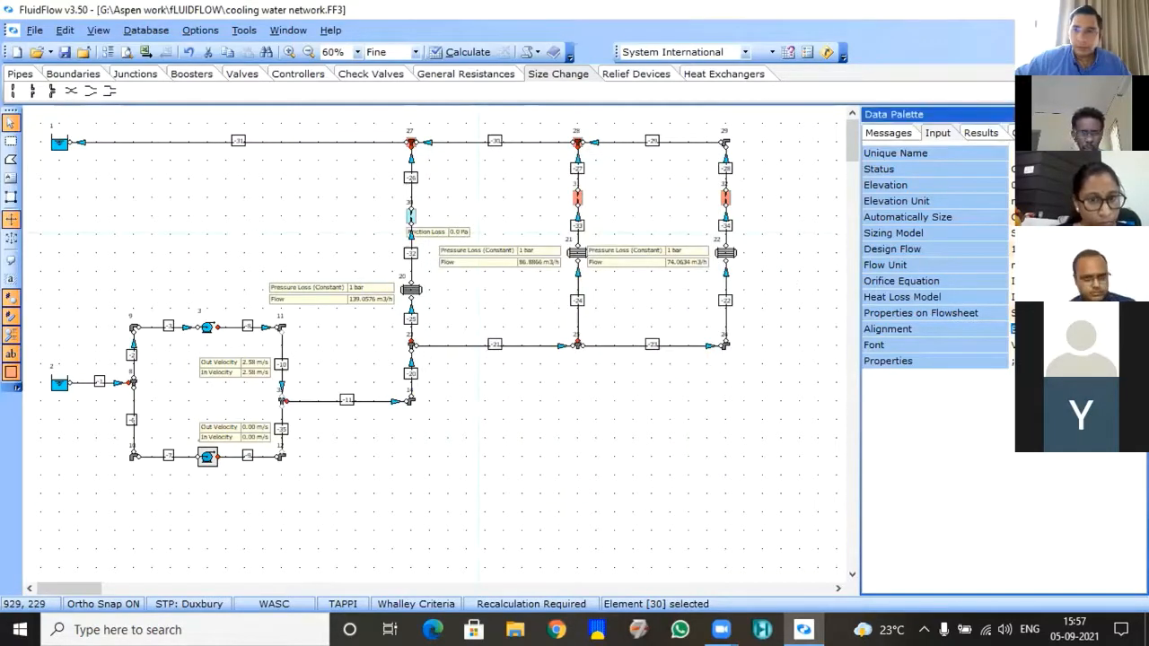
click(1028, 329)
click(1015, 364)
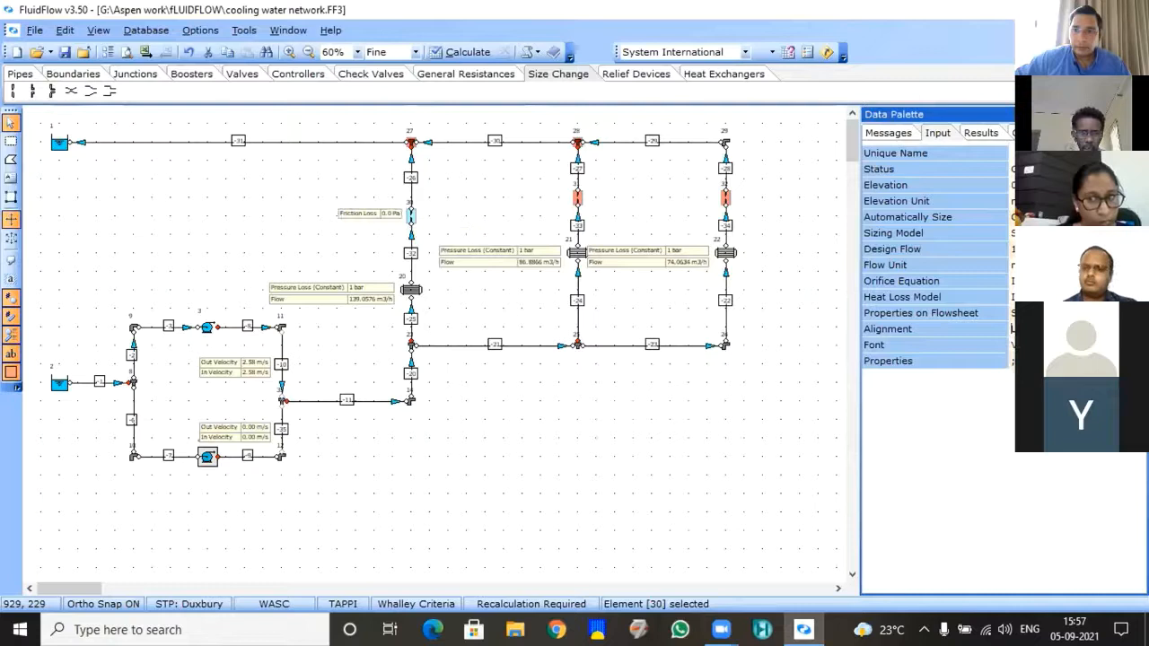
click(630, 404)
click(63, 51)
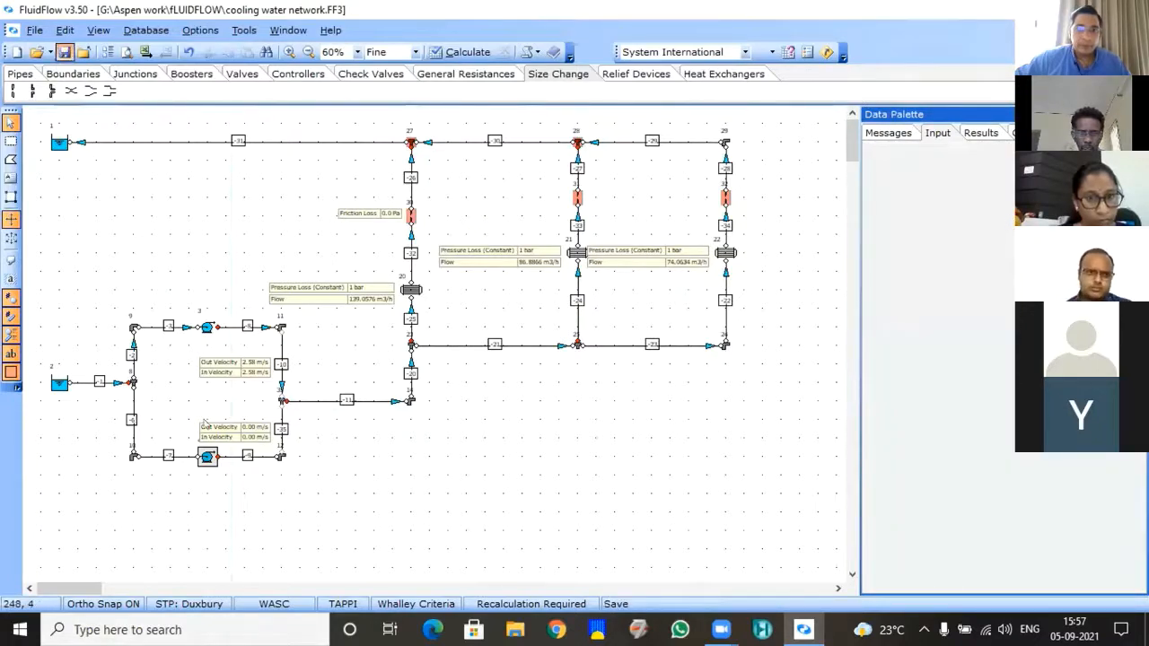
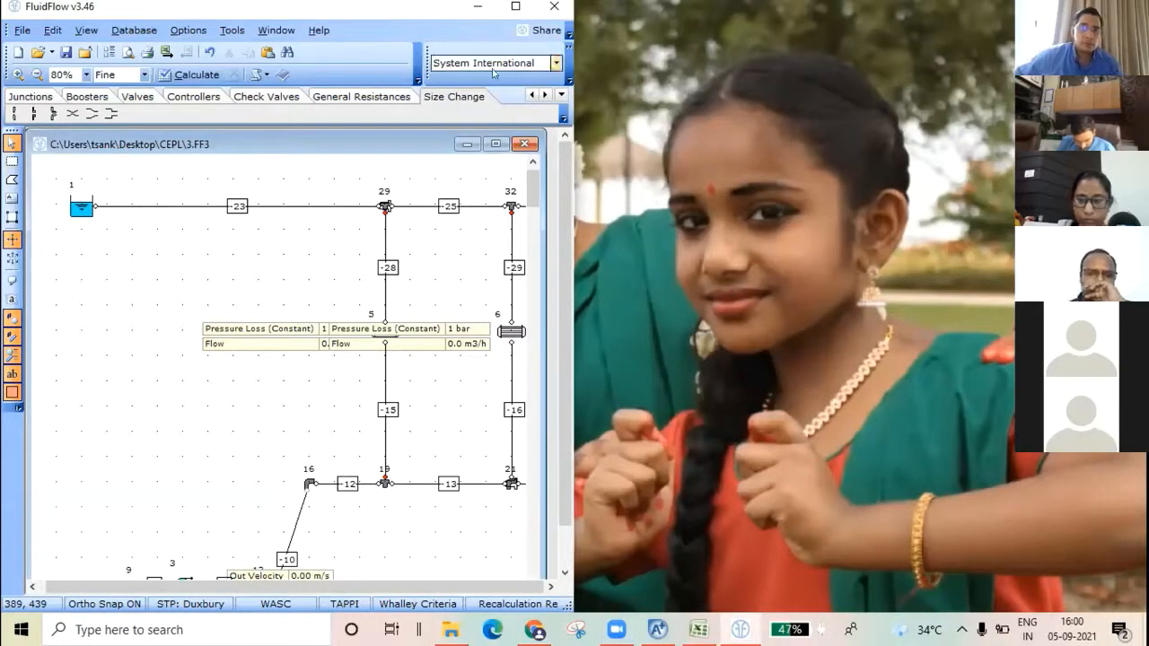
Step: Maximise the 3.FF3 flowsheet, and connect heat exchanger 7 to pipe -20 in place of overlapping node 25, lower on its branch
click(516, 6)
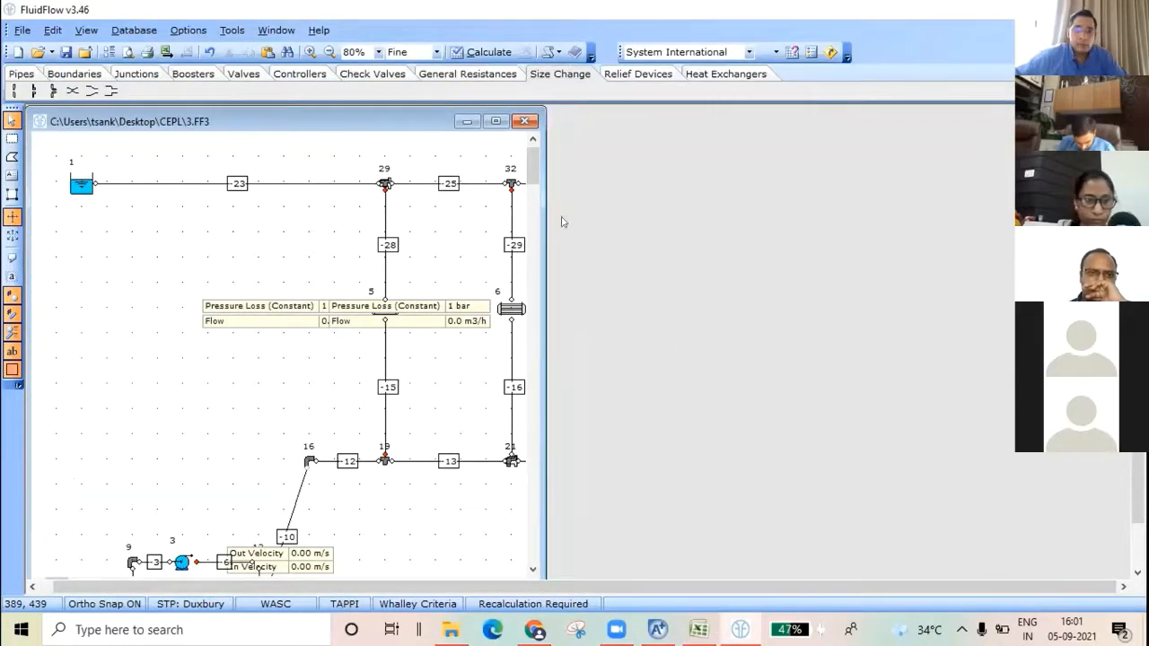
click(493, 121)
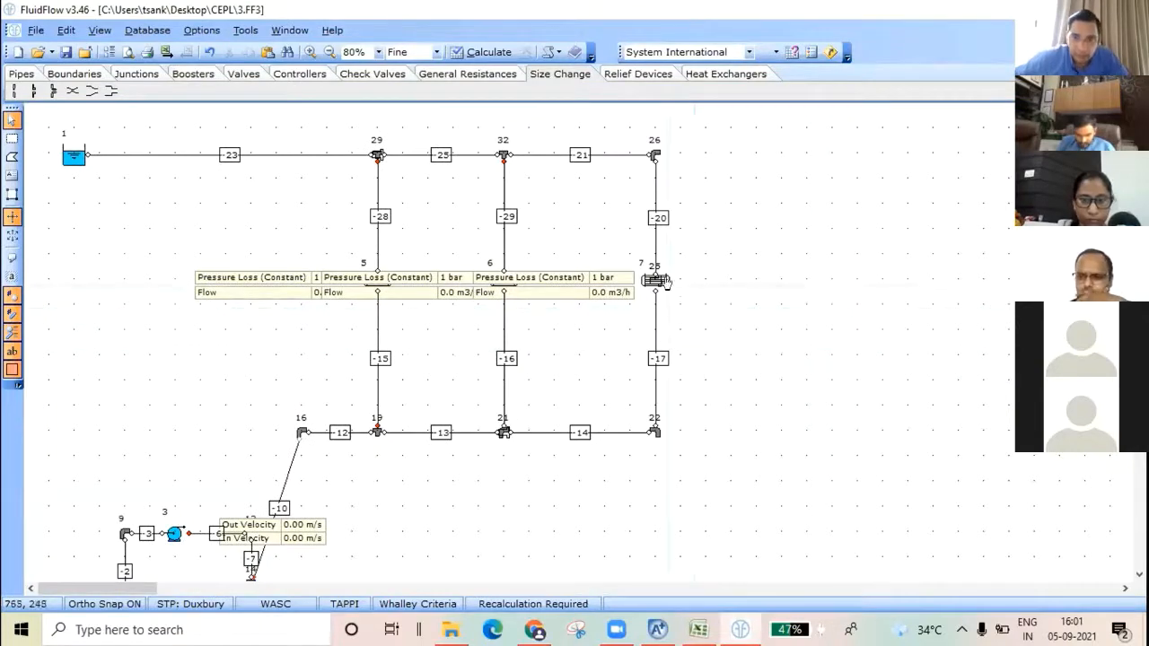
drag(660, 282, 817, 256)
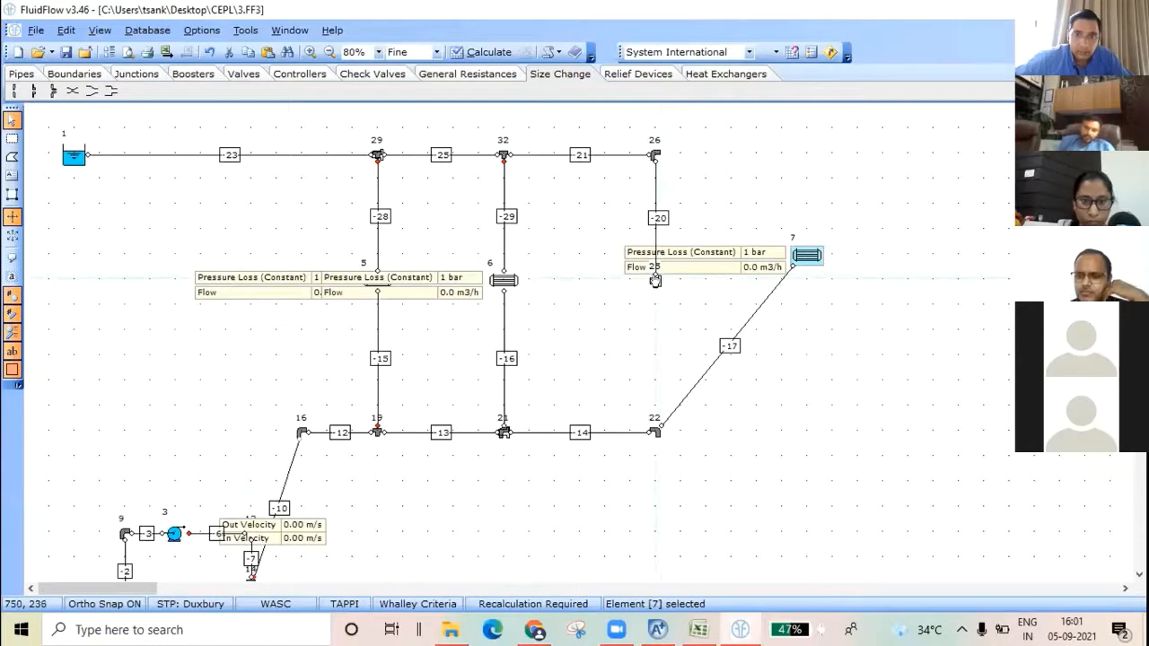
drag(656, 281, 655, 357)
Step: Move heat exchangers 5 and 6 down their branches, placing exchanger 6 slightly higher than exchanger 5
drag(498, 281, 505, 360)
drag(377, 286, 381, 356)
drag(500, 360, 503, 305)
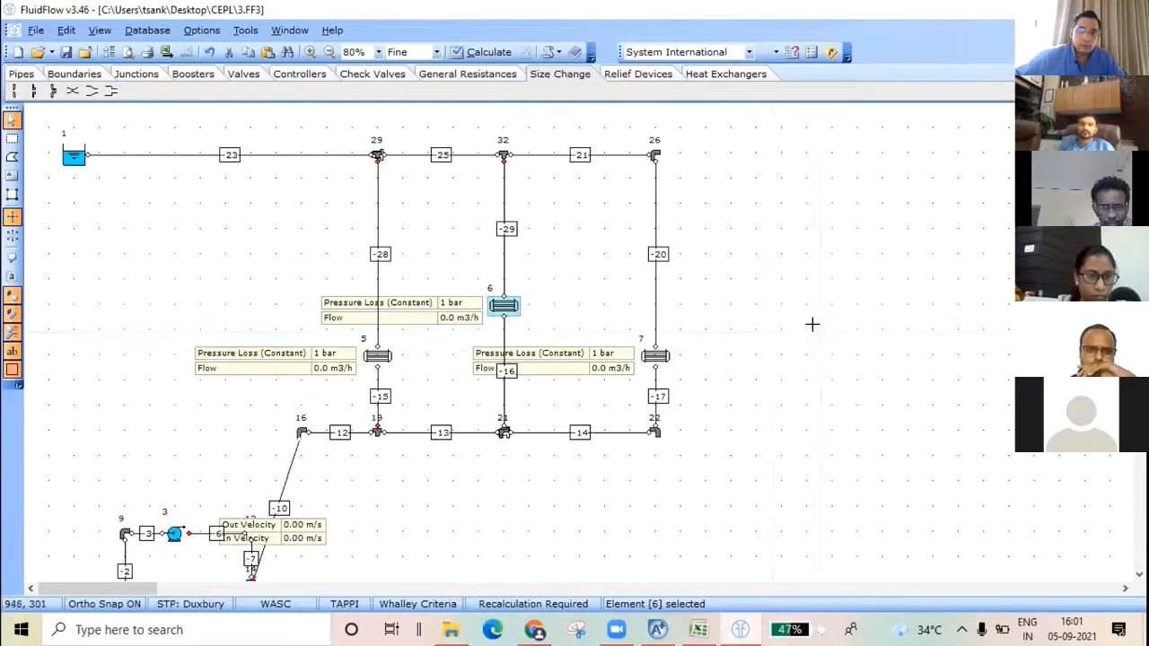
click(859, 319)
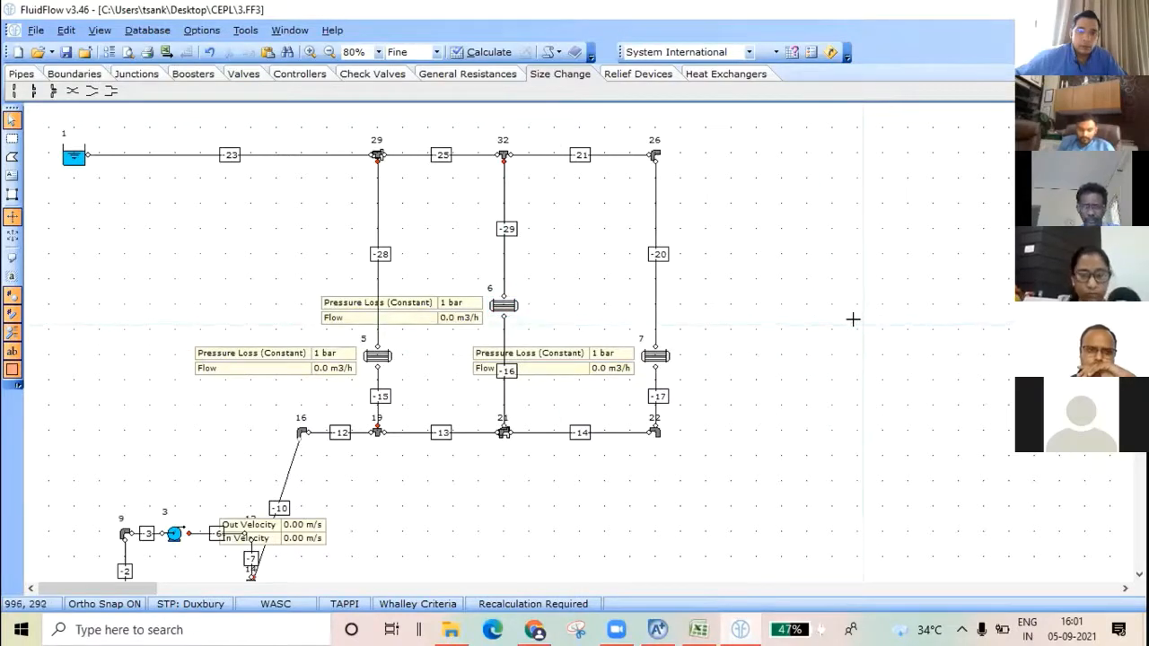
Step: Pull tee 23 aside to delete the unconnected tee 29 beneath it, and return tee 23 to the header
click(377, 156)
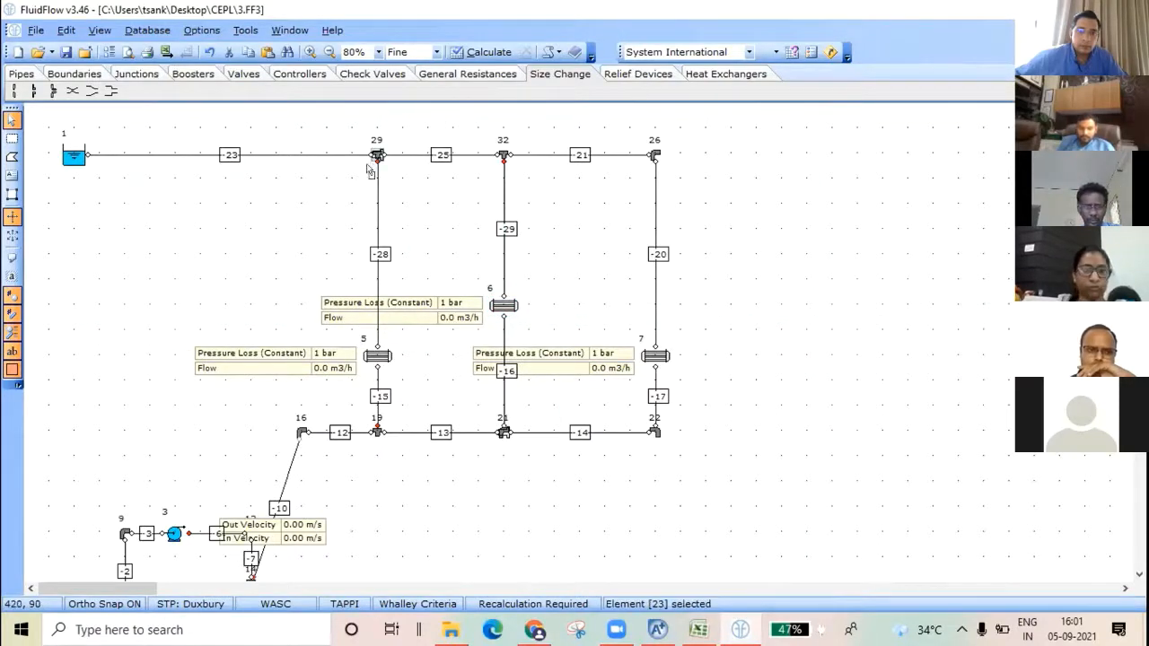
drag(376, 157, 303, 206)
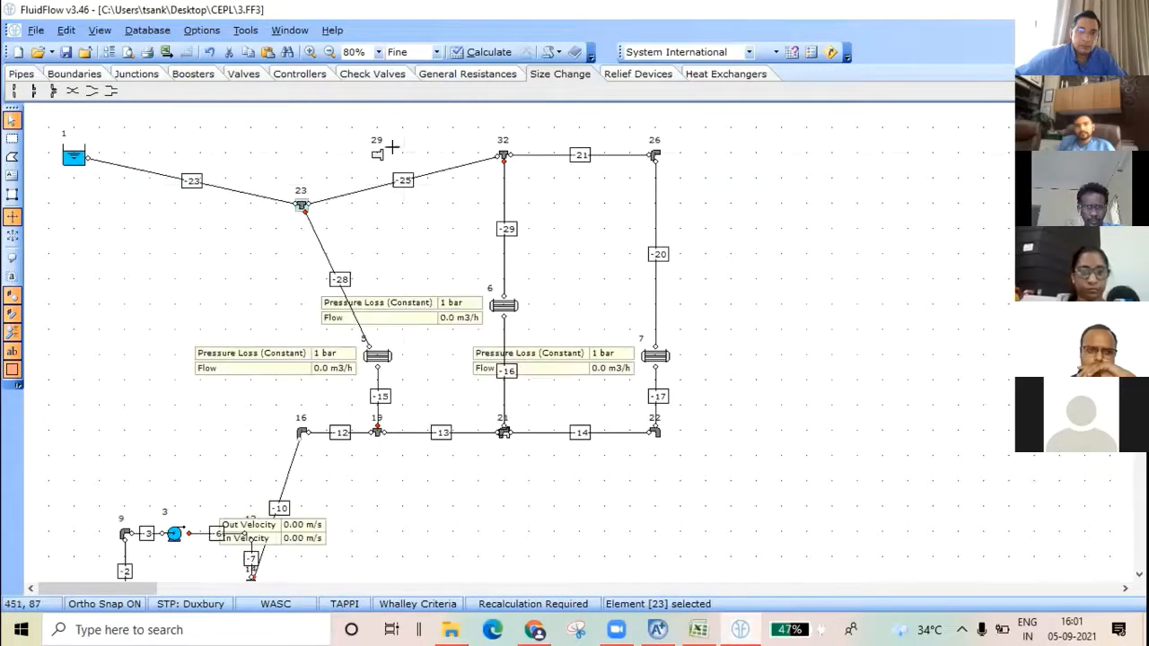
right_click(378, 157)
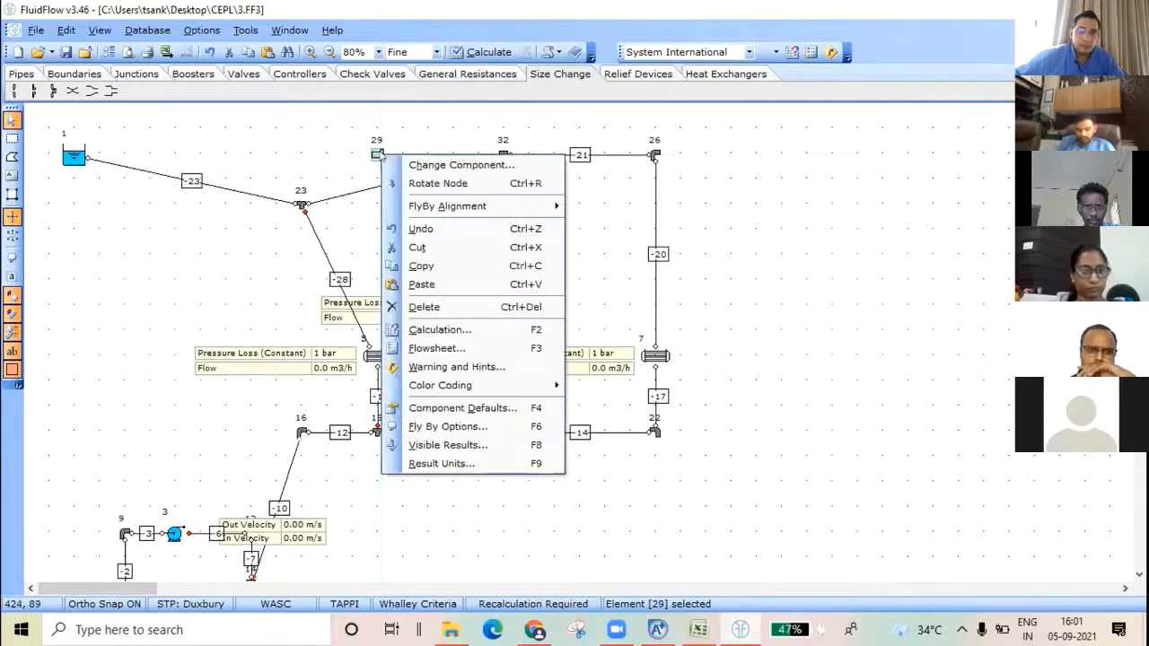
click(425, 307)
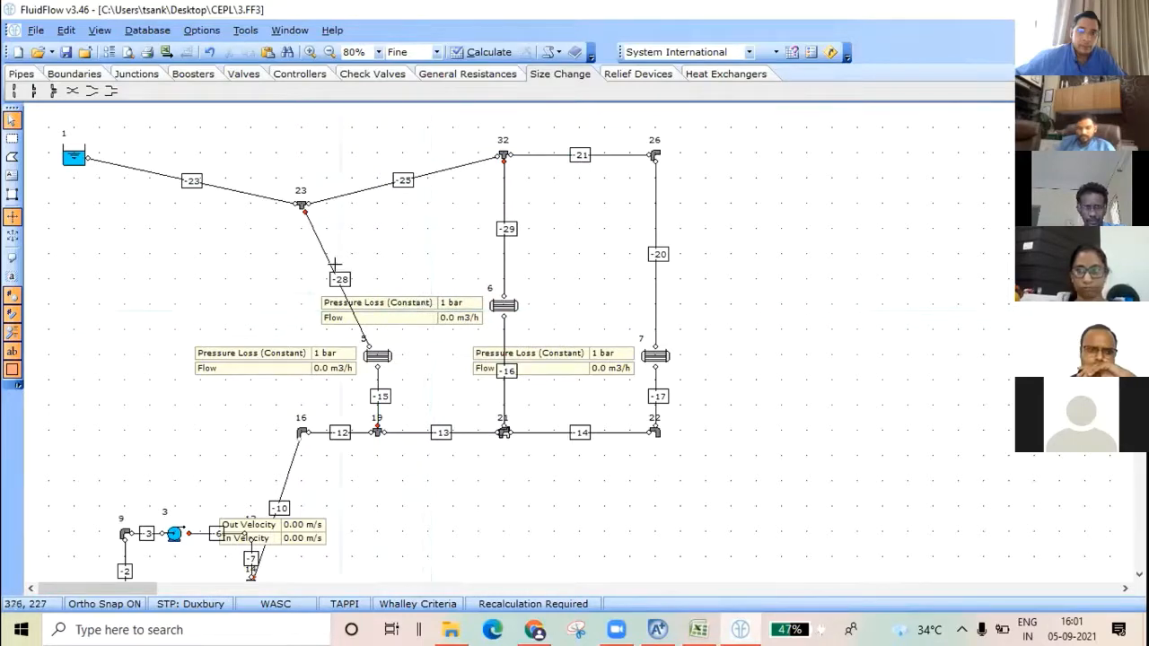
drag(299, 209, 374, 156)
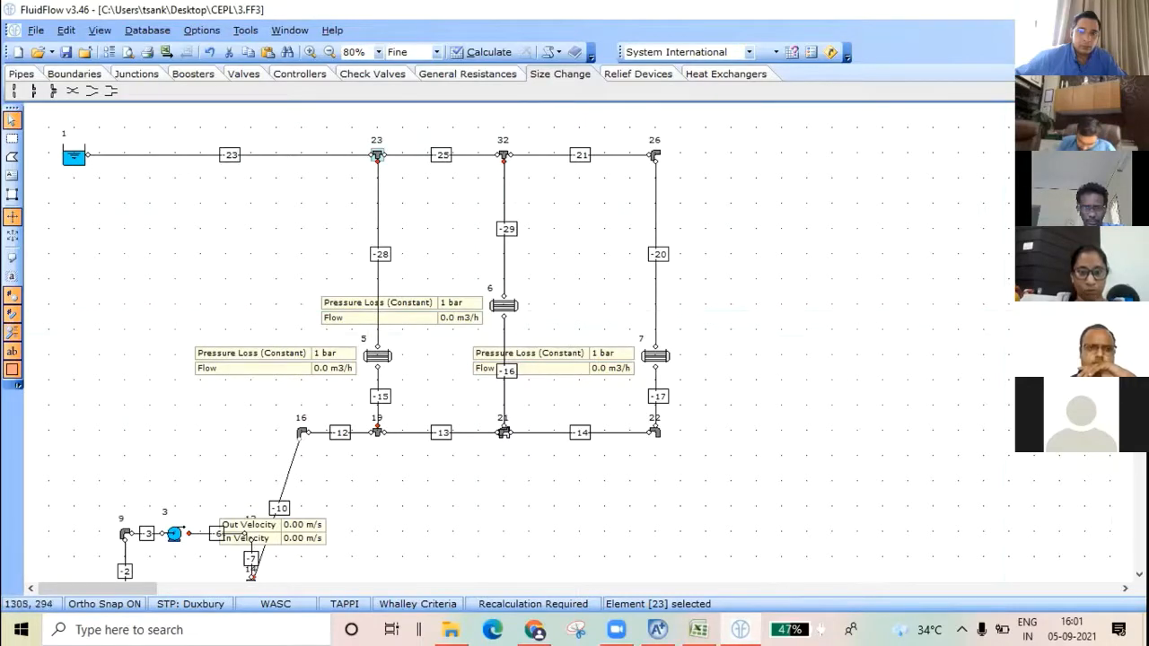
Step: Move elbow 16 directly below tee 19 and level with tee 14 to straighten pipes -10 and -12
scroll(567, 377, down, 5)
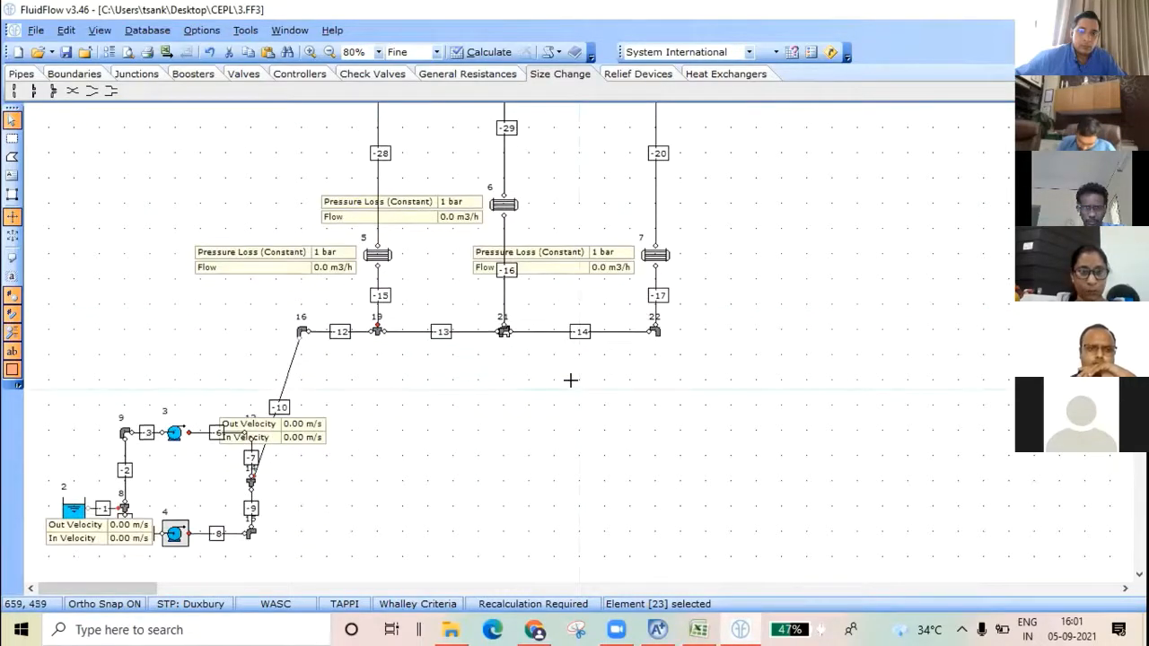
scroll(467, 352, down, 1)
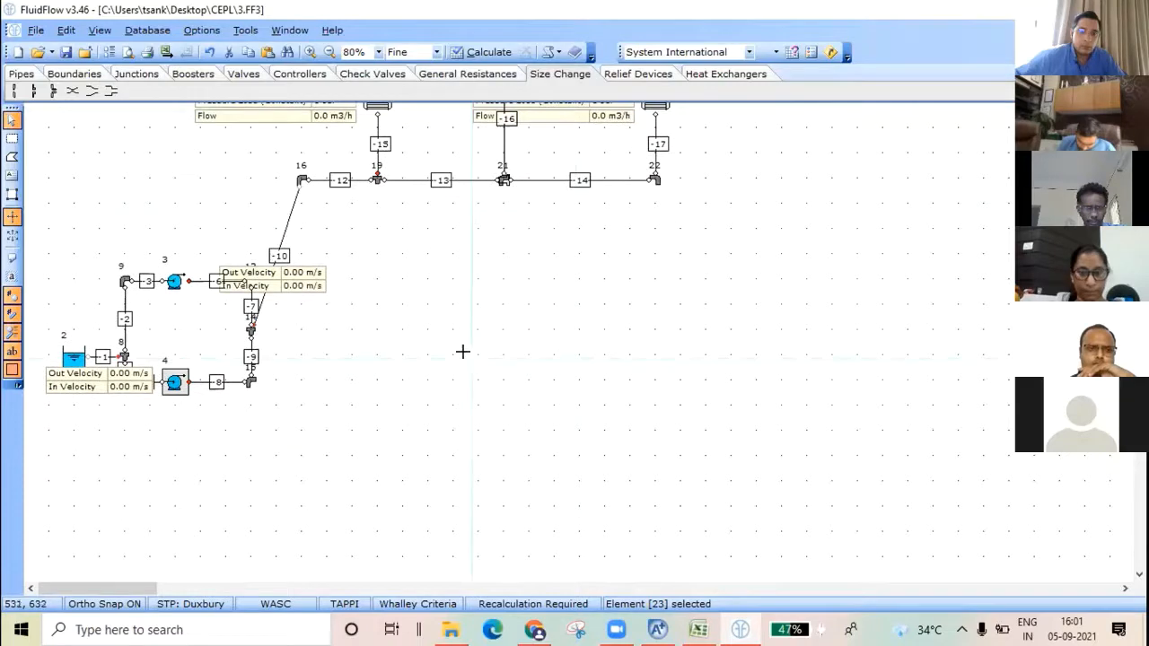
click(241, 262)
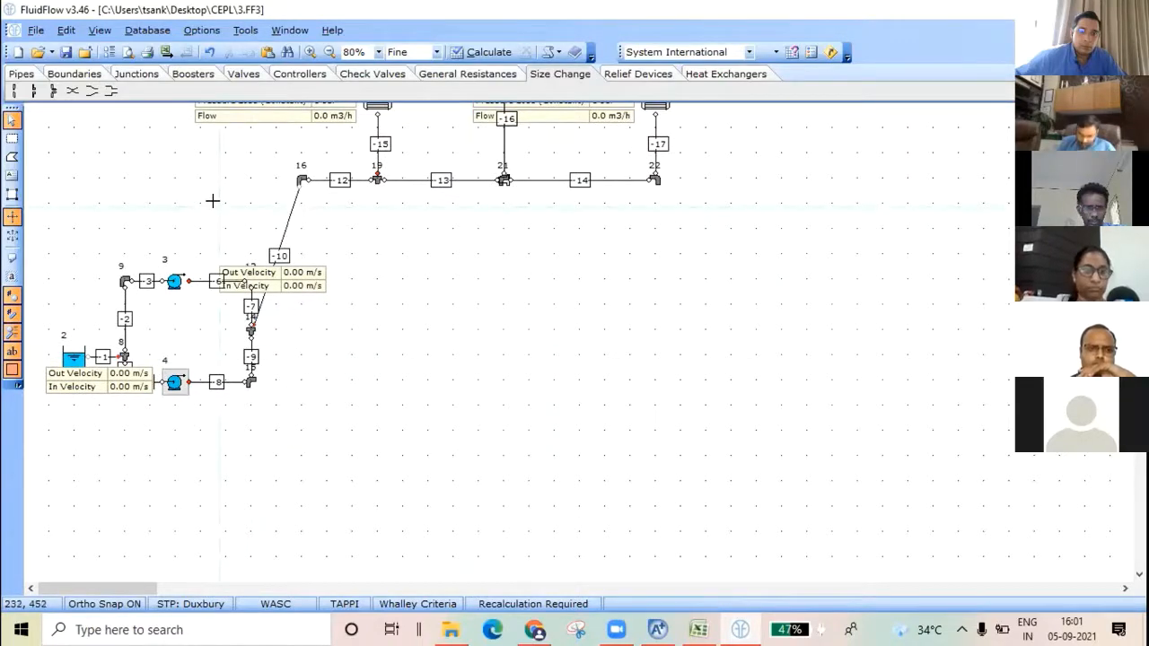
click(250, 330)
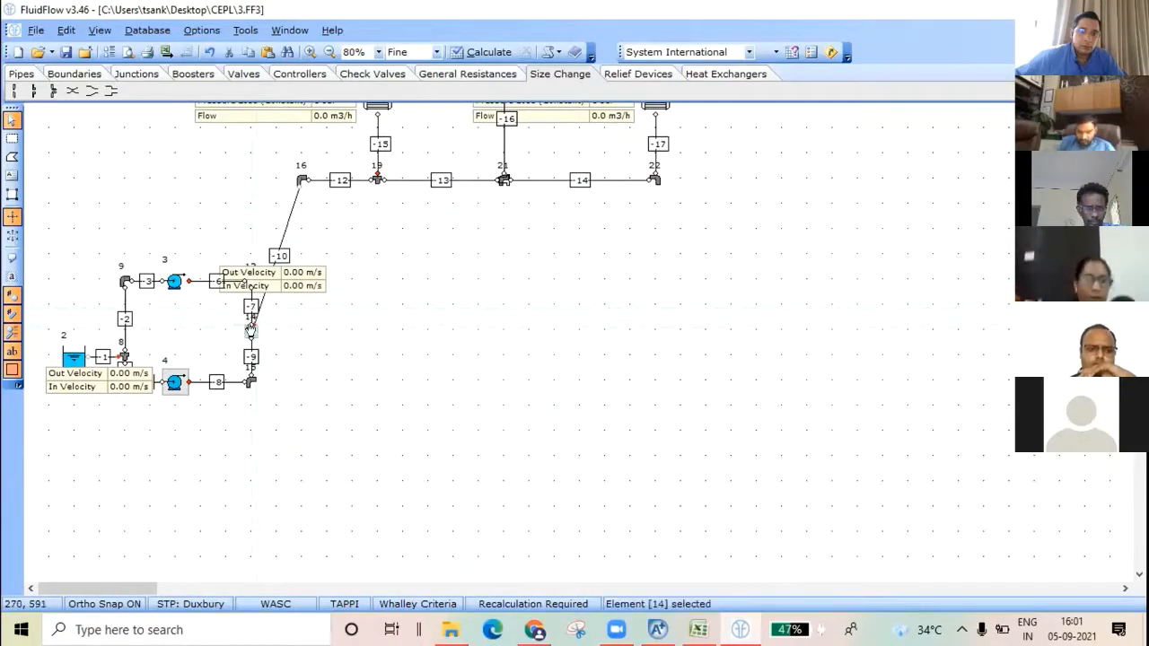
drag(302, 180, 378, 331)
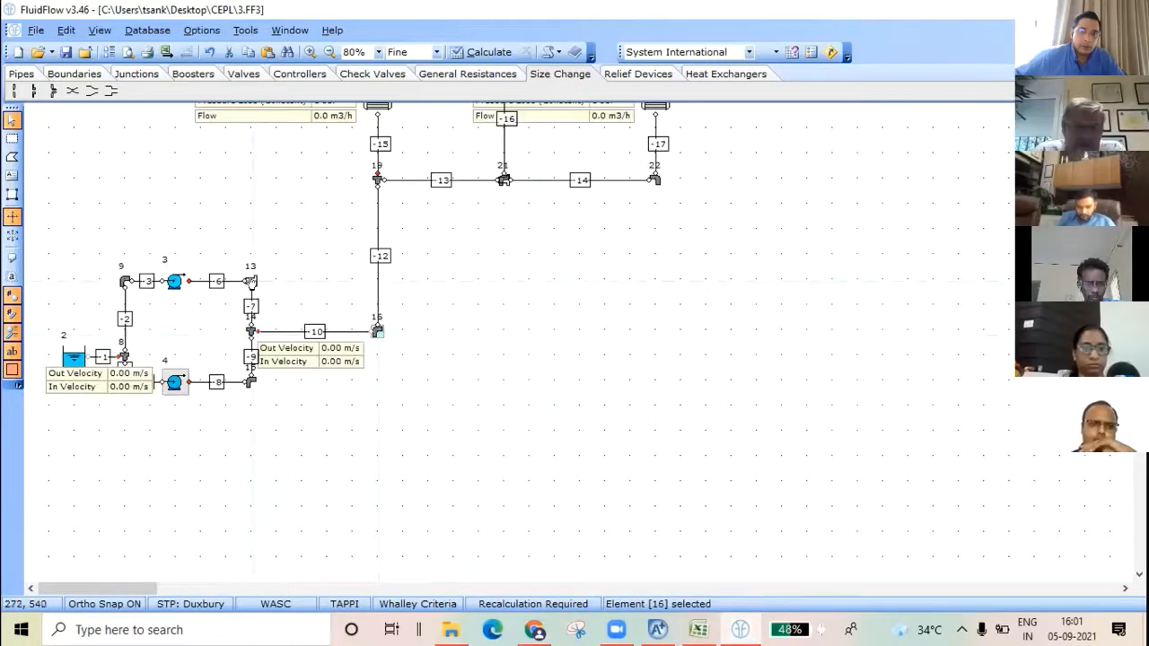
mouse_move(252, 282)
mouse_down()
mouse_move(263, 230)
mouse_move(255, 287)
mouse_up()
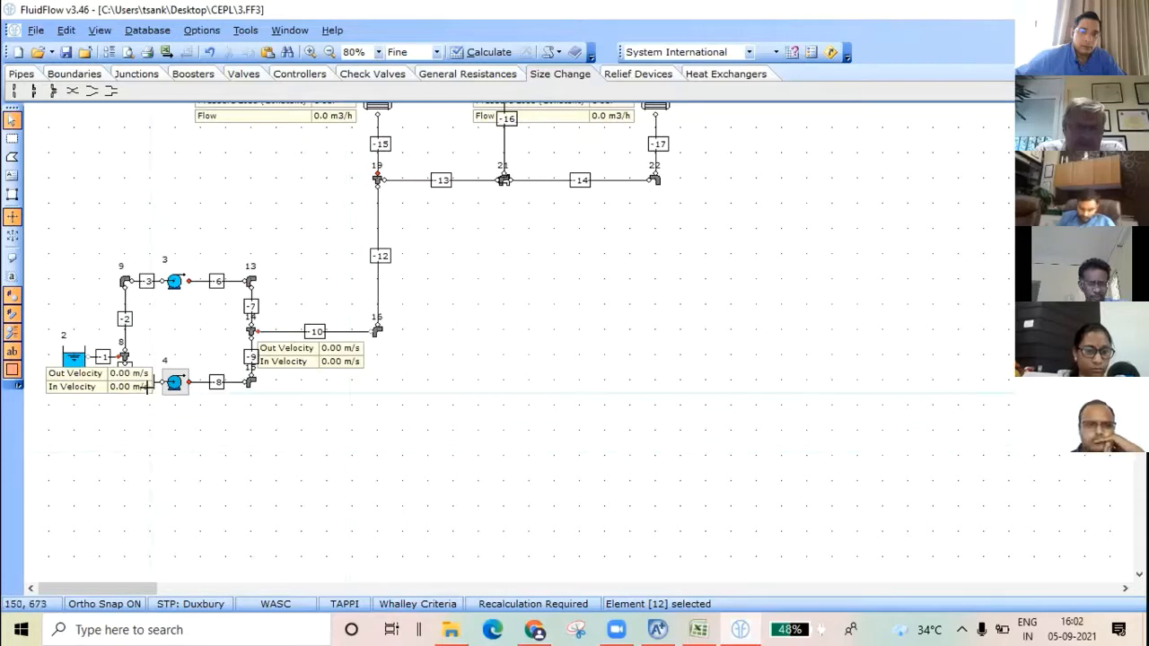
Step: Move pump 4 and elbow 10 down to one common level to spread out the lower pump line
scroll(157, 378, down, 1)
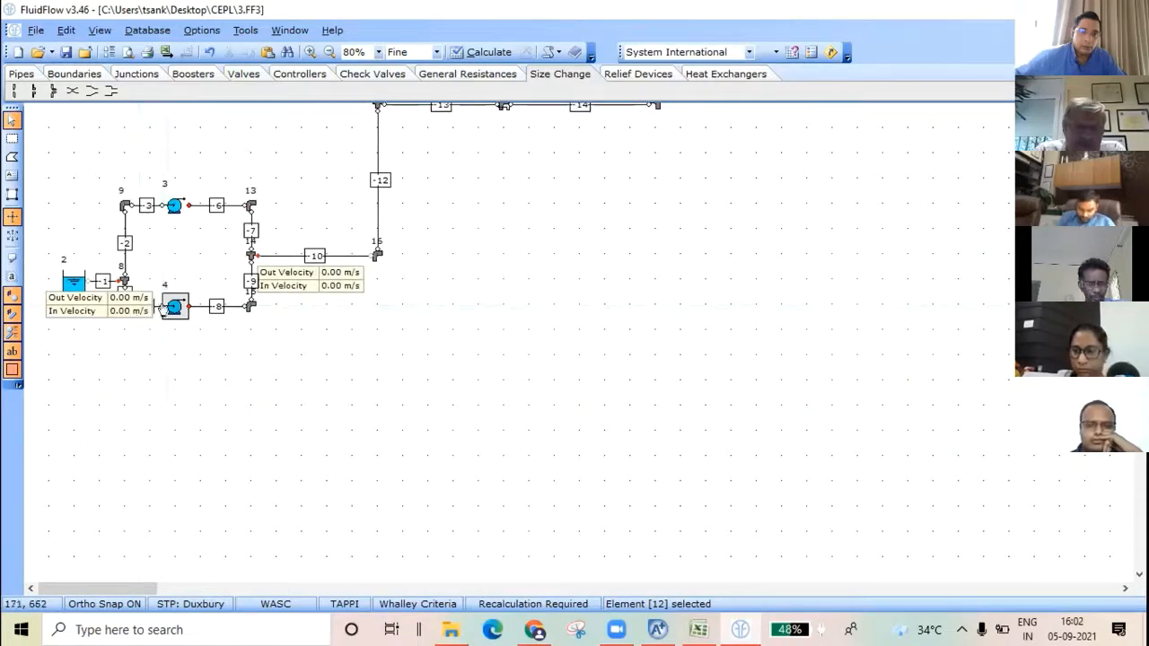
drag(164, 309, 175, 384)
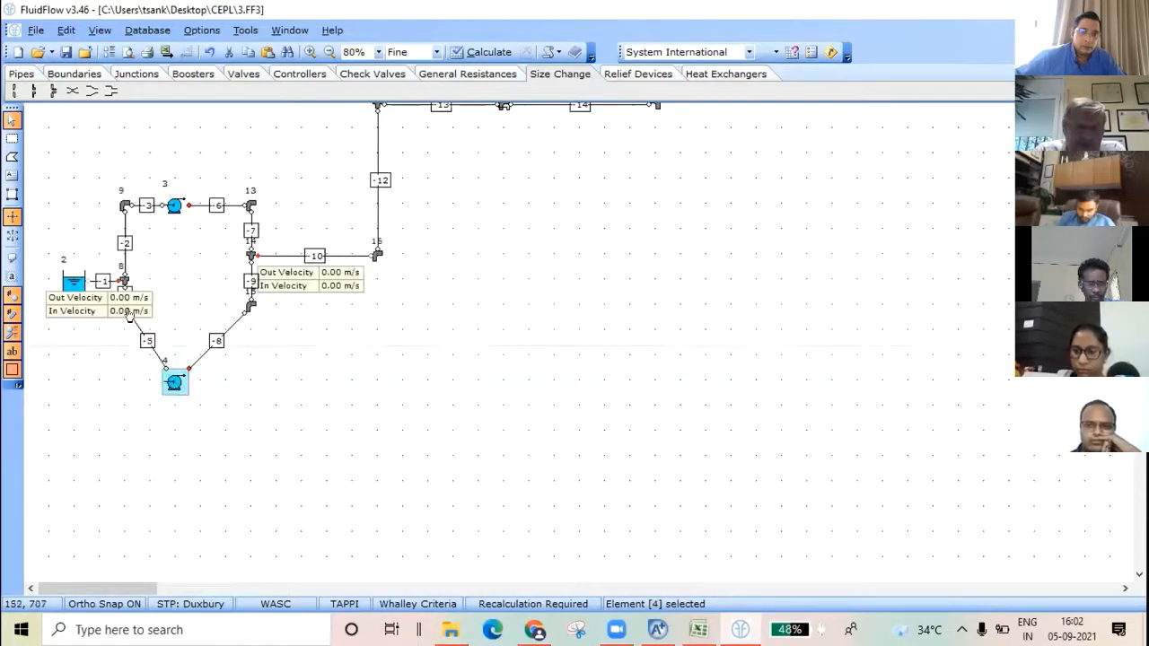
drag(128, 306, 119, 384)
drag(129, 319, 121, 381)
click(340, 346)
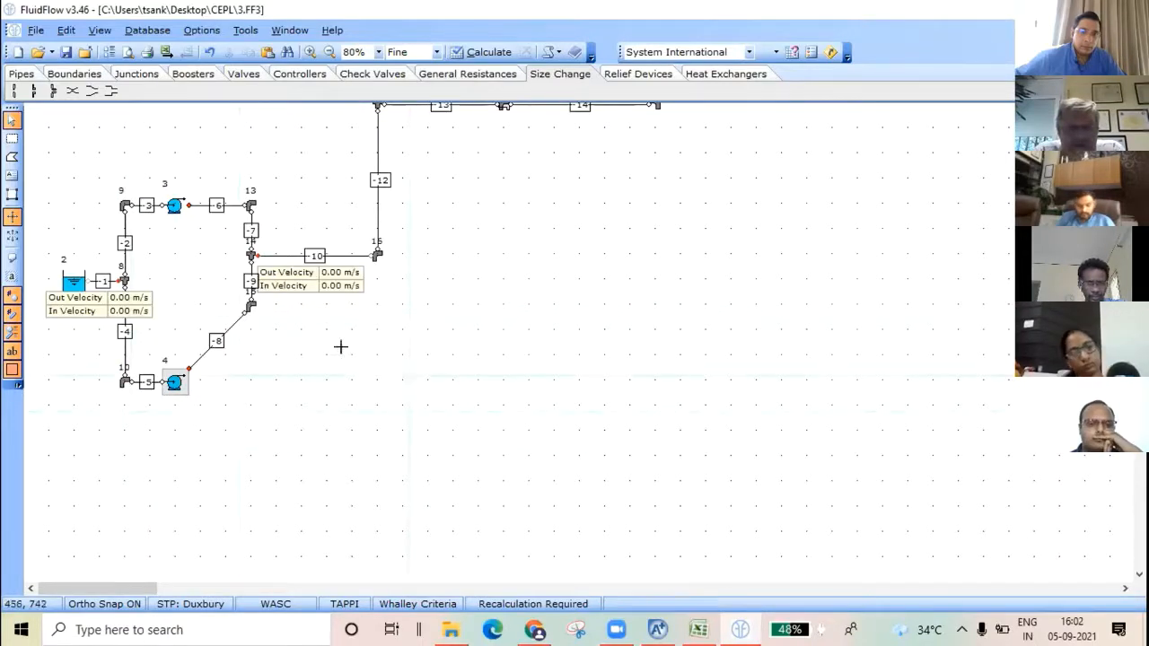
Step: Move elbow 15 down level with pump 4 to straighten pipes -8 and -9, and recalculate the network
drag(250, 306, 252, 382)
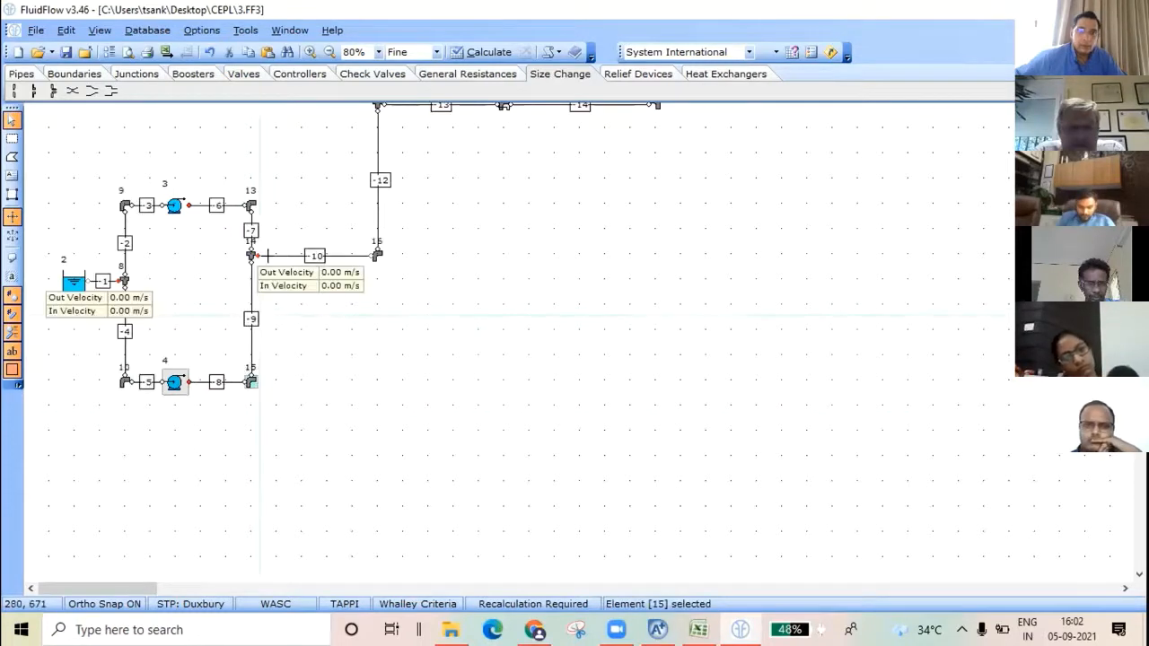
click(510, 346)
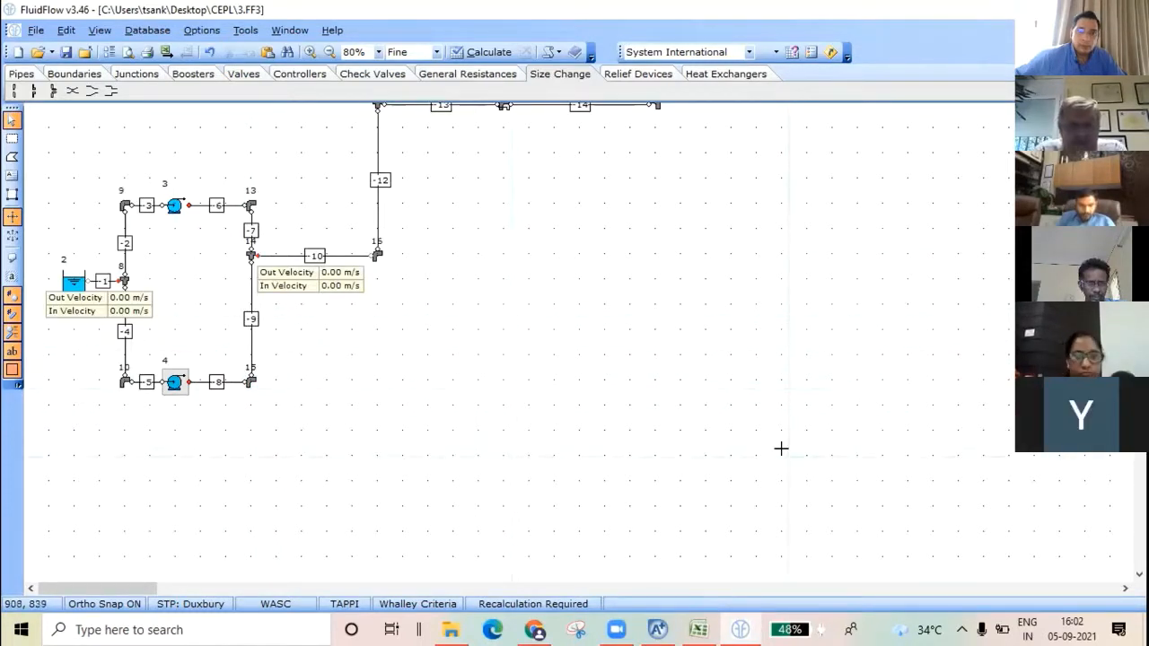
scroll(779, 447, up, 3)
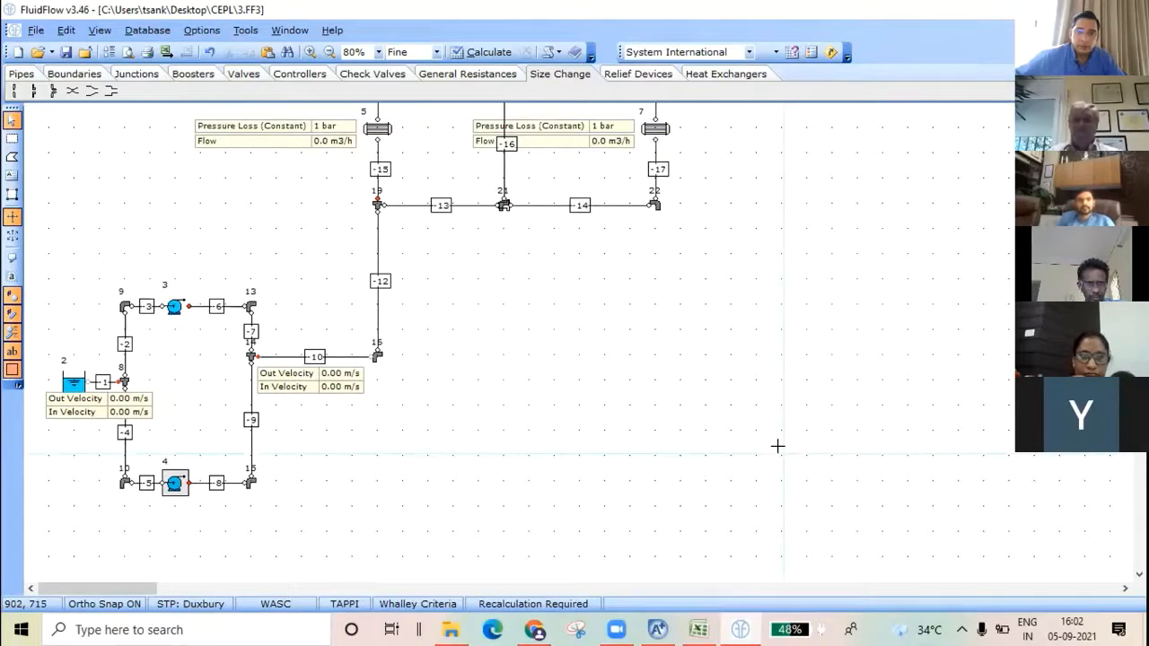
scroll(778, 446, up, 6)
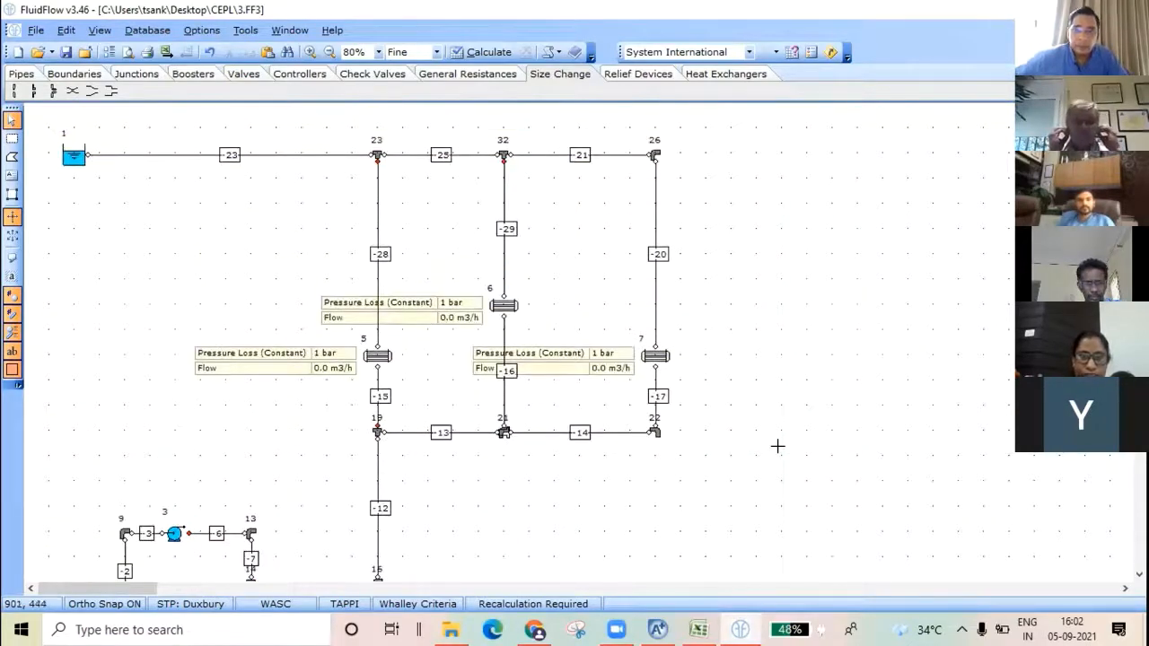
click(485, 52)
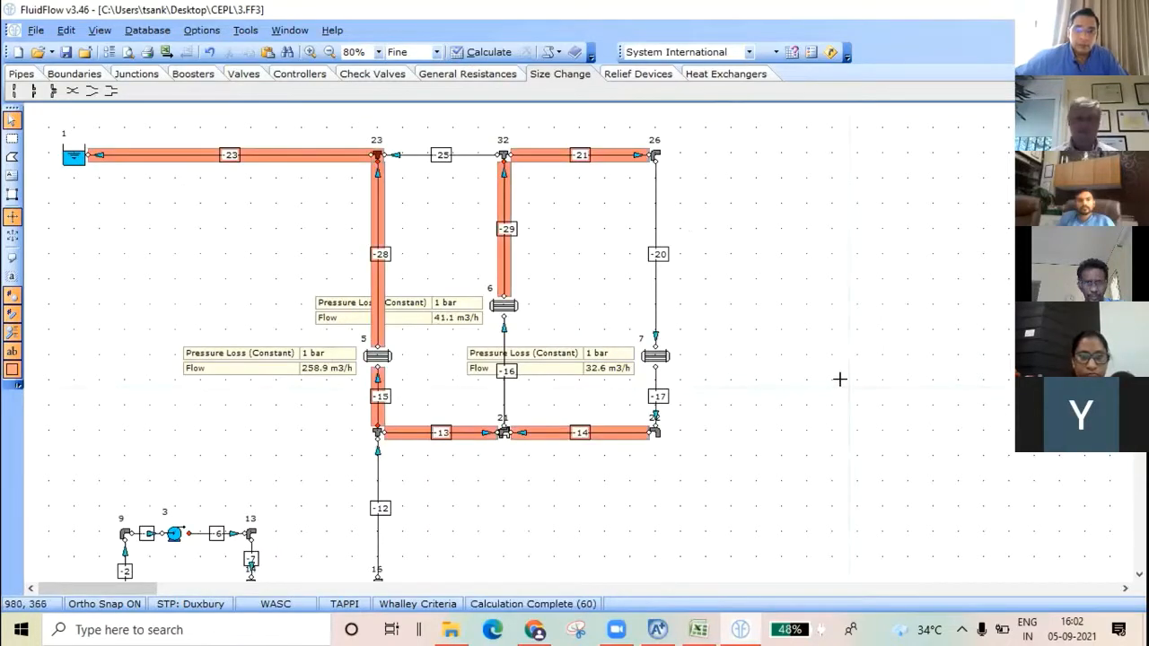
Step: Select reservoir 2 near the pumps and open the Data Palette on its input data
scroll(844, 280, down, 3)
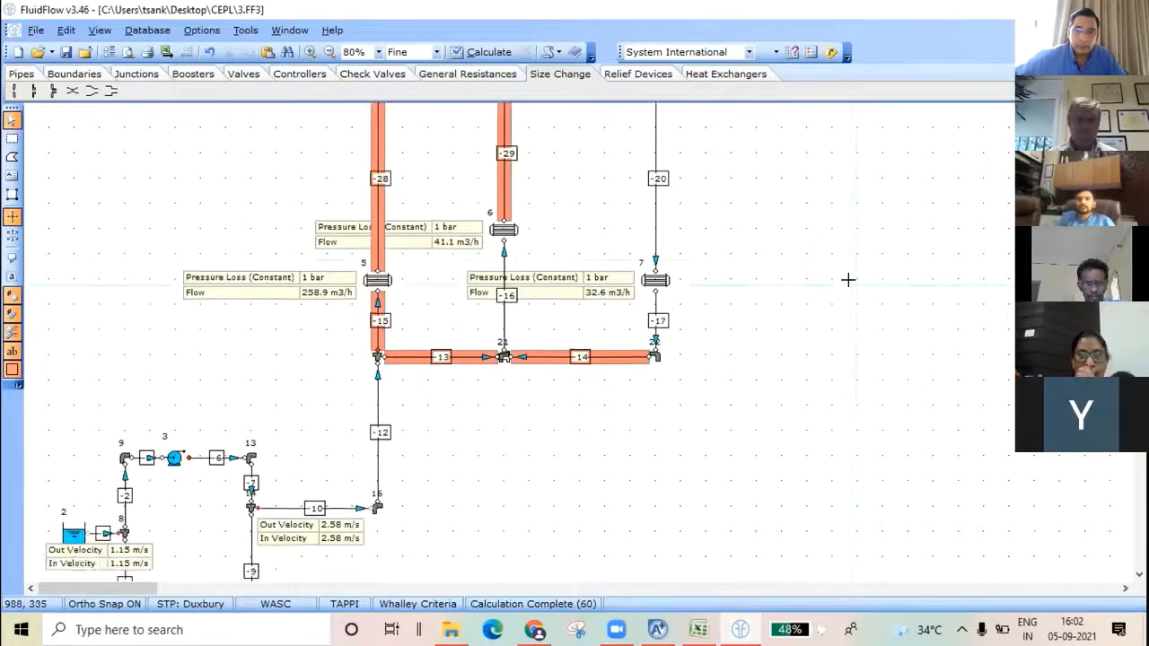
scroll(794, 286, down, 2)
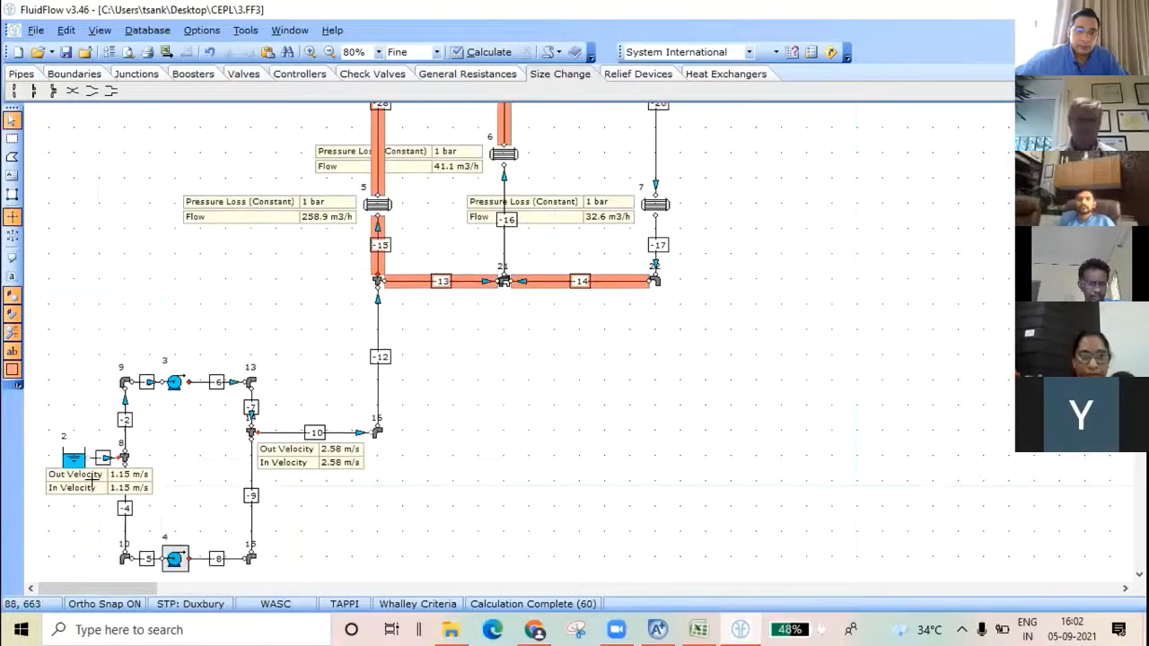
click(71, 460)
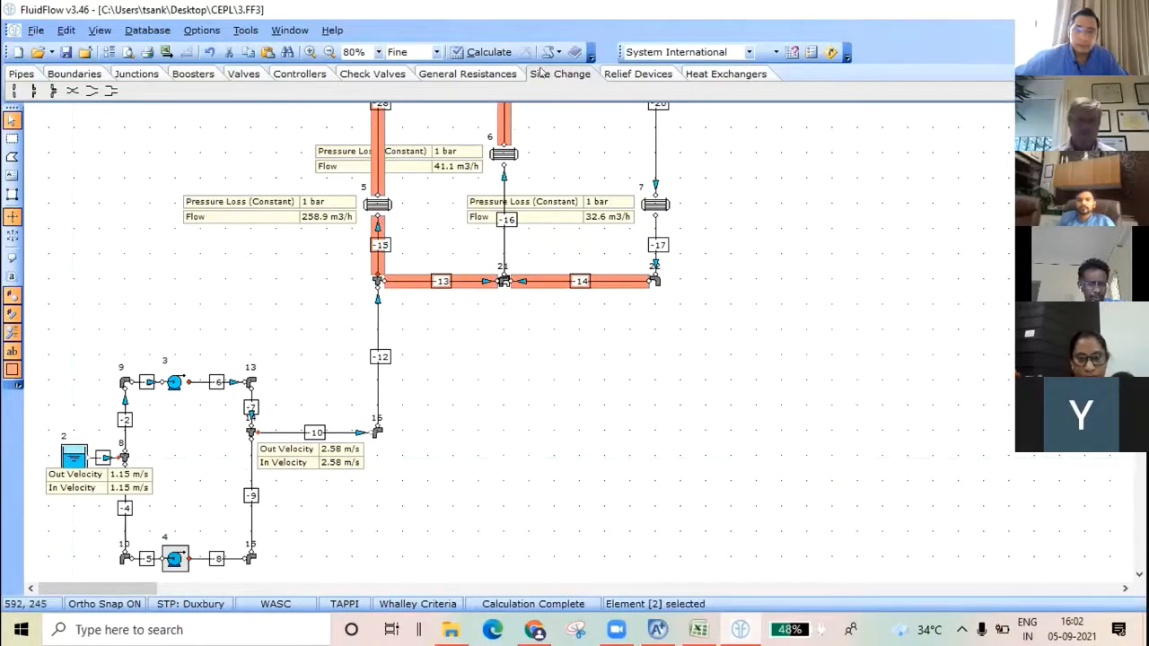
click(99, 30)
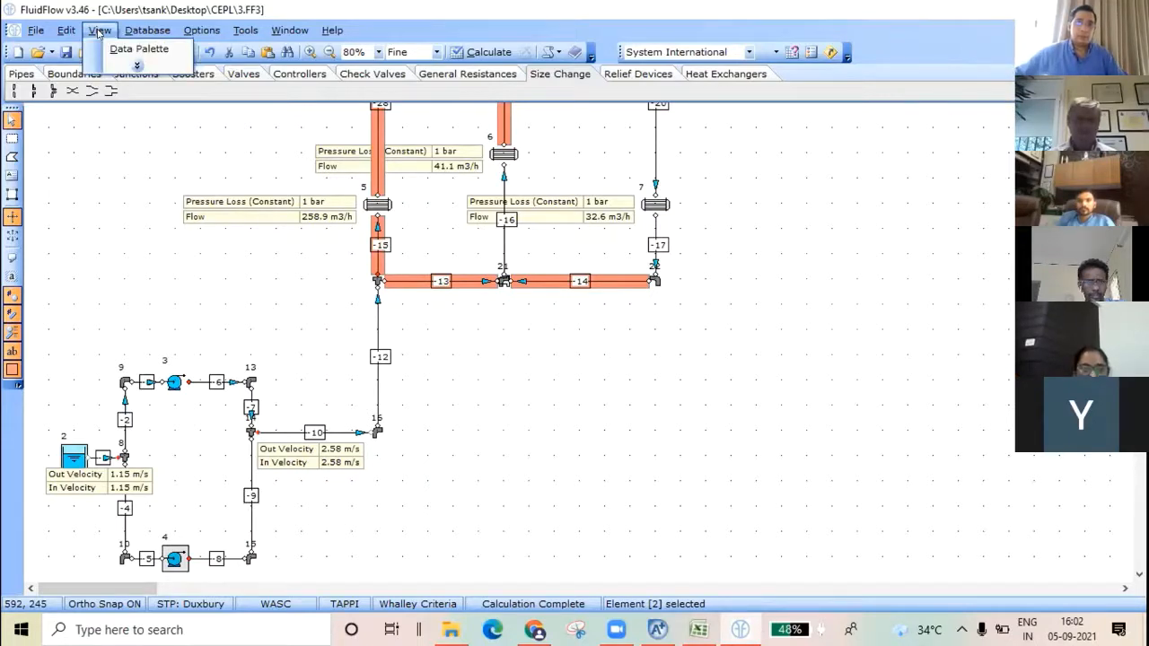
click(130, 49)
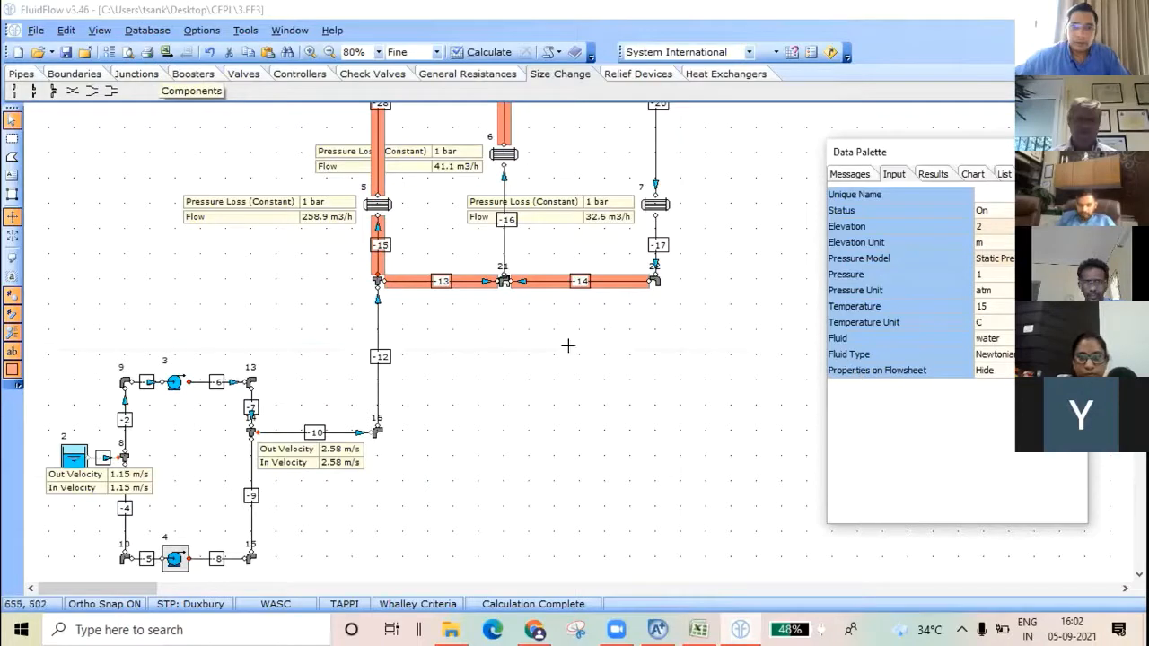
Step: Check the input data of pumps 3 and 4, heat exchangers 5, 6 and 7, and pipes -13, -14, -12 and -10
click(175, 382)
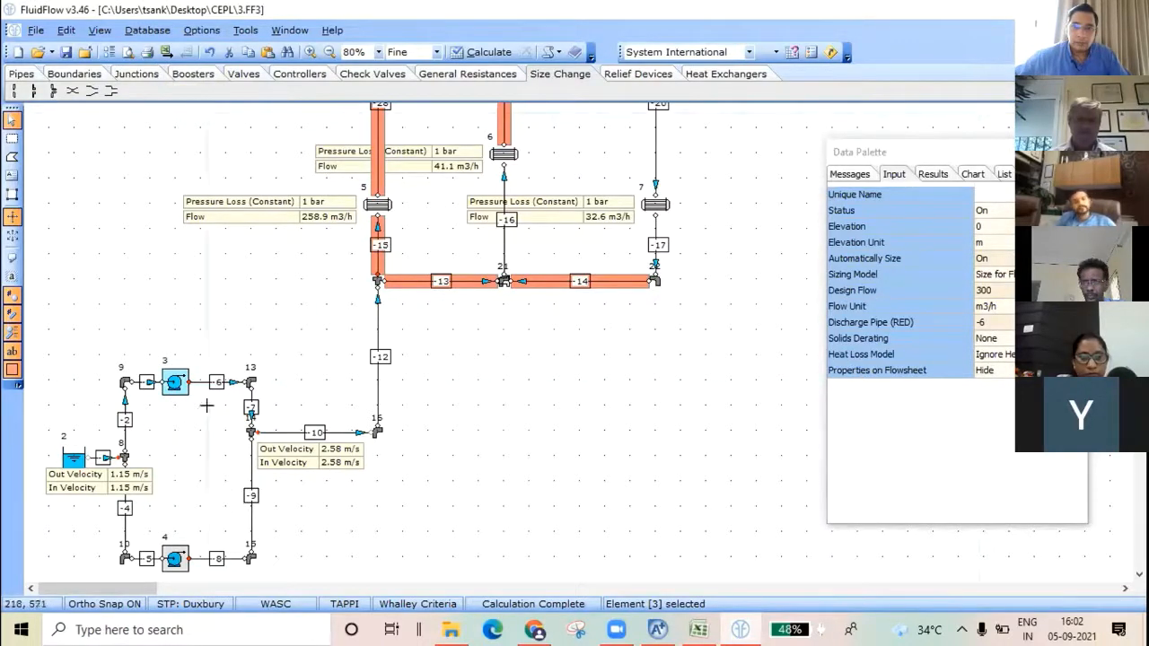
click(175, 558)
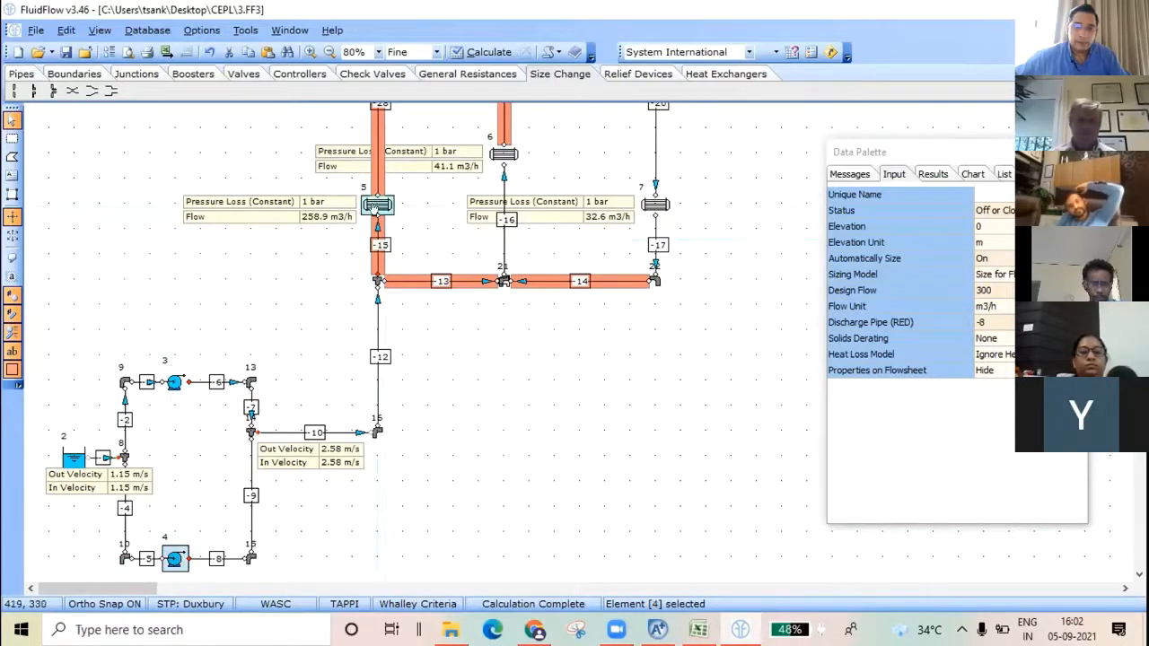
click(376, 205)
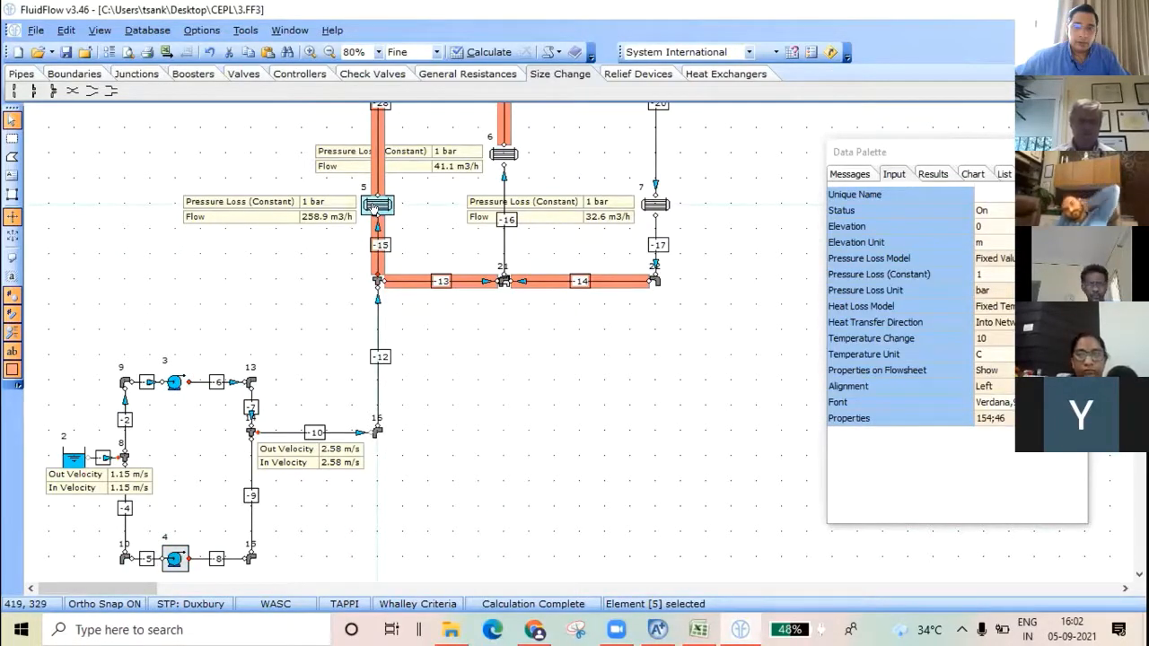
click(503, 155)
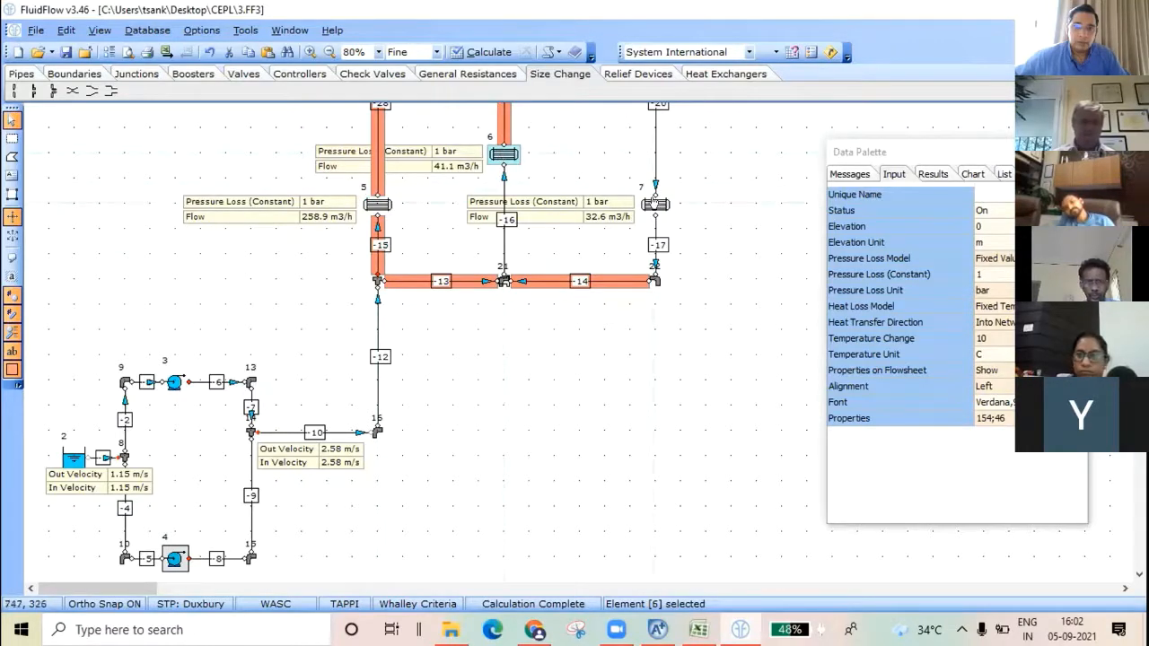
click(655, 204)
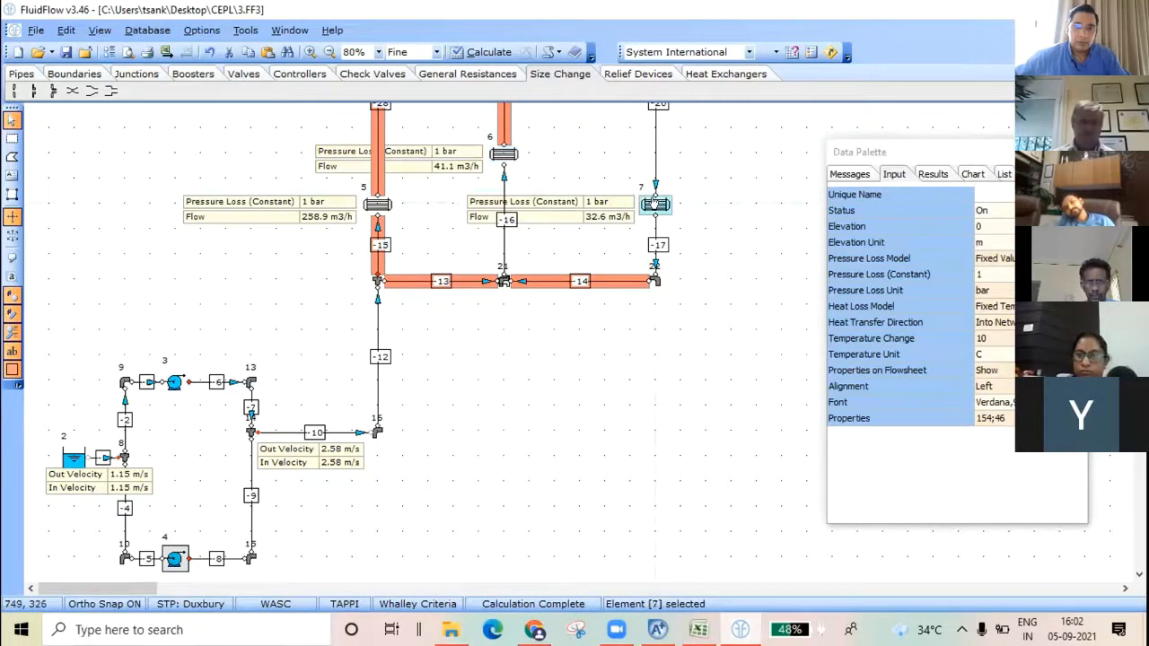
click(440, 284)
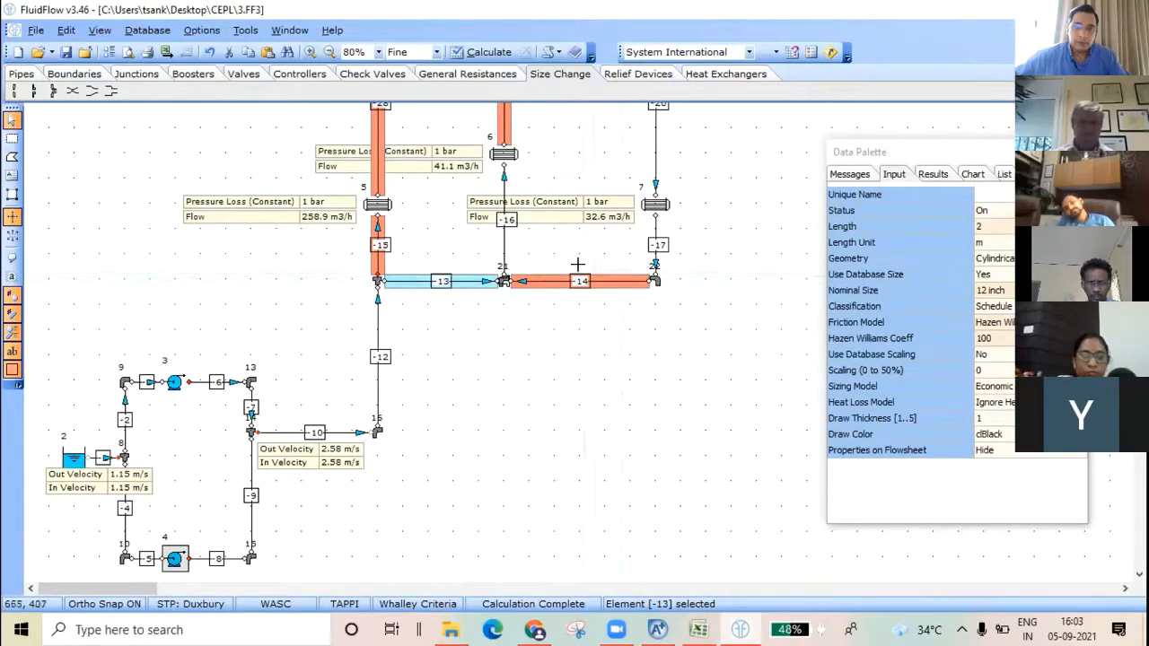
click(602, 282)
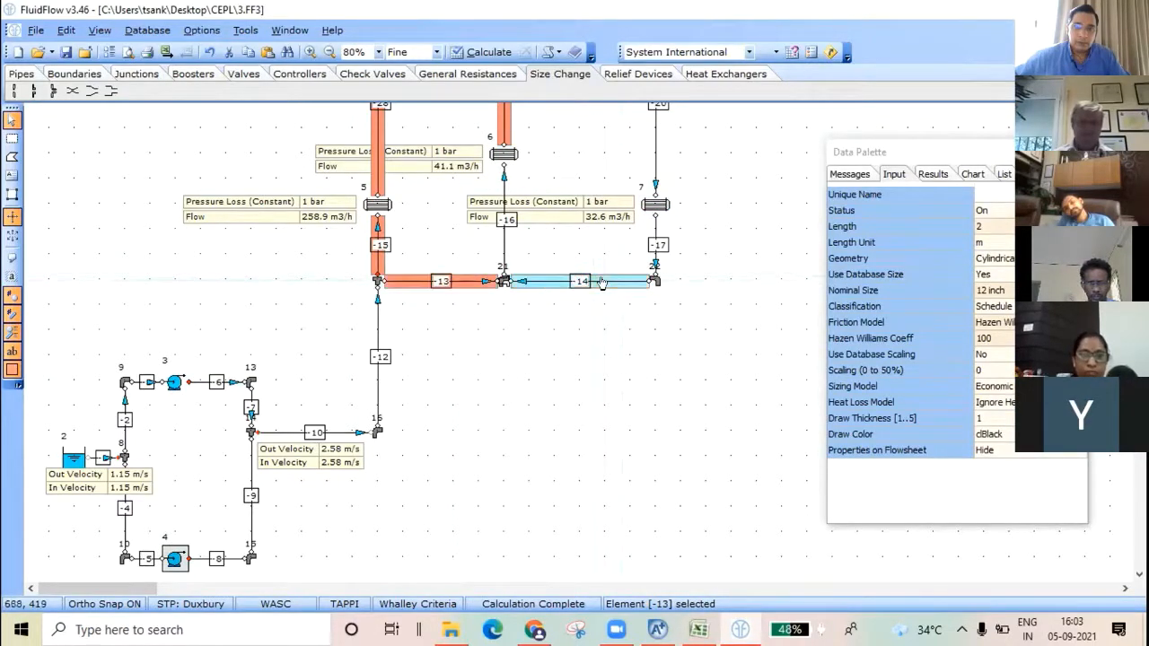
click(377, 359)
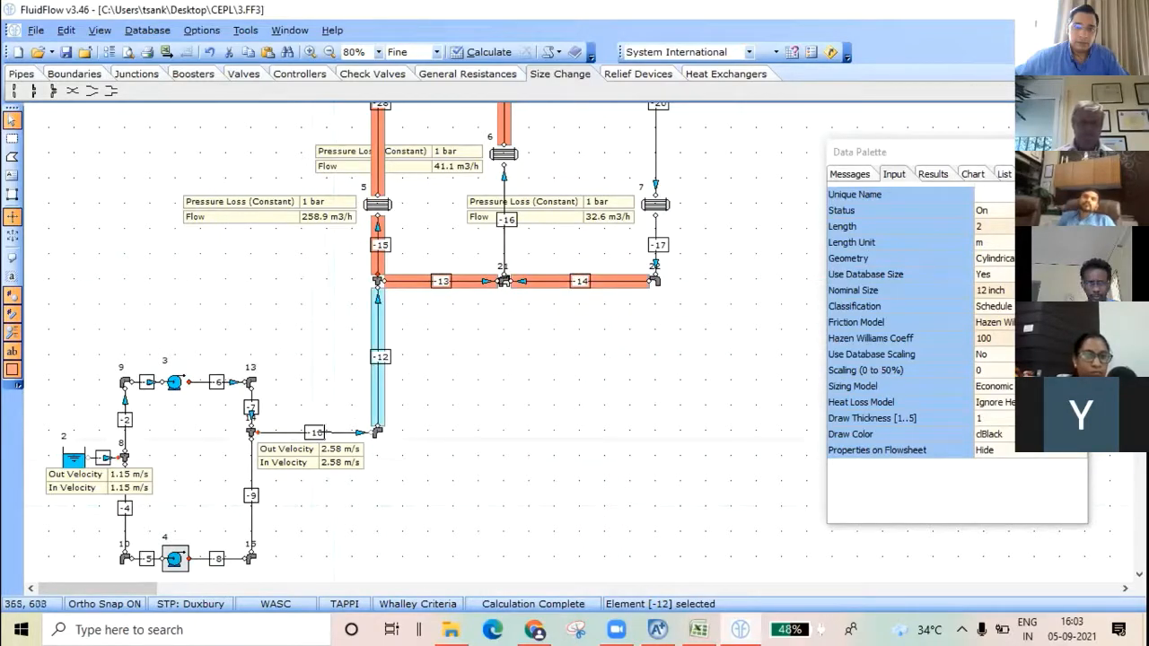
click(289, 432)
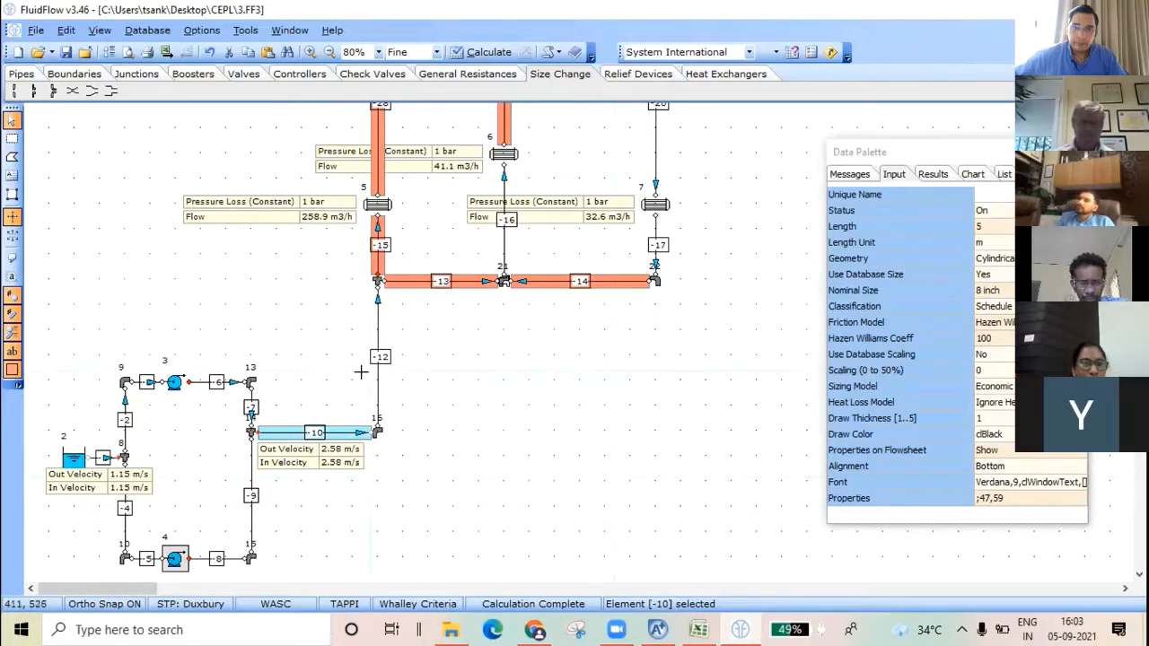
click(377, 359)
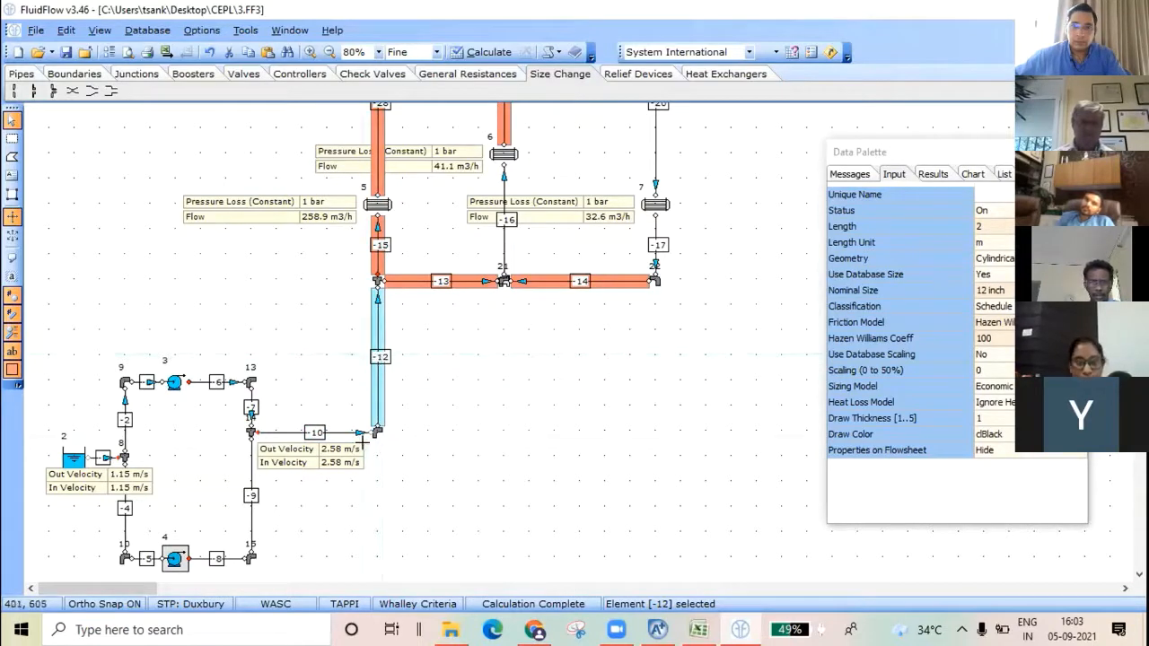
click(347, 430)
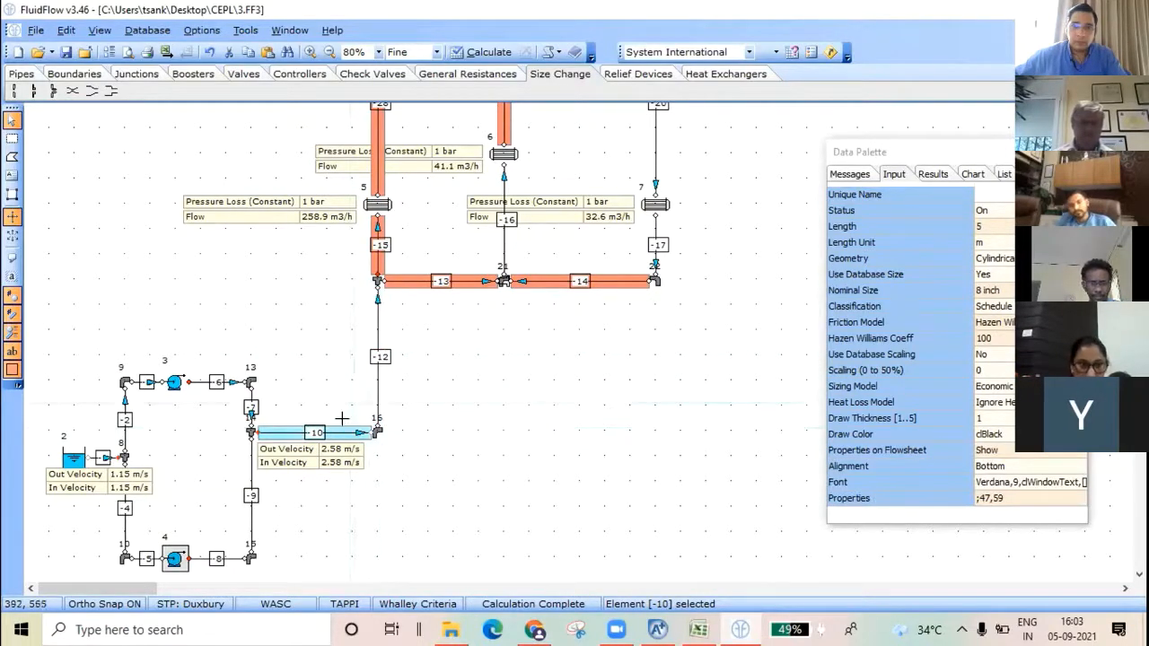
Step: Set the length of supply header pipes -12, -13 and -14 together to 50 m
click(375, 359)
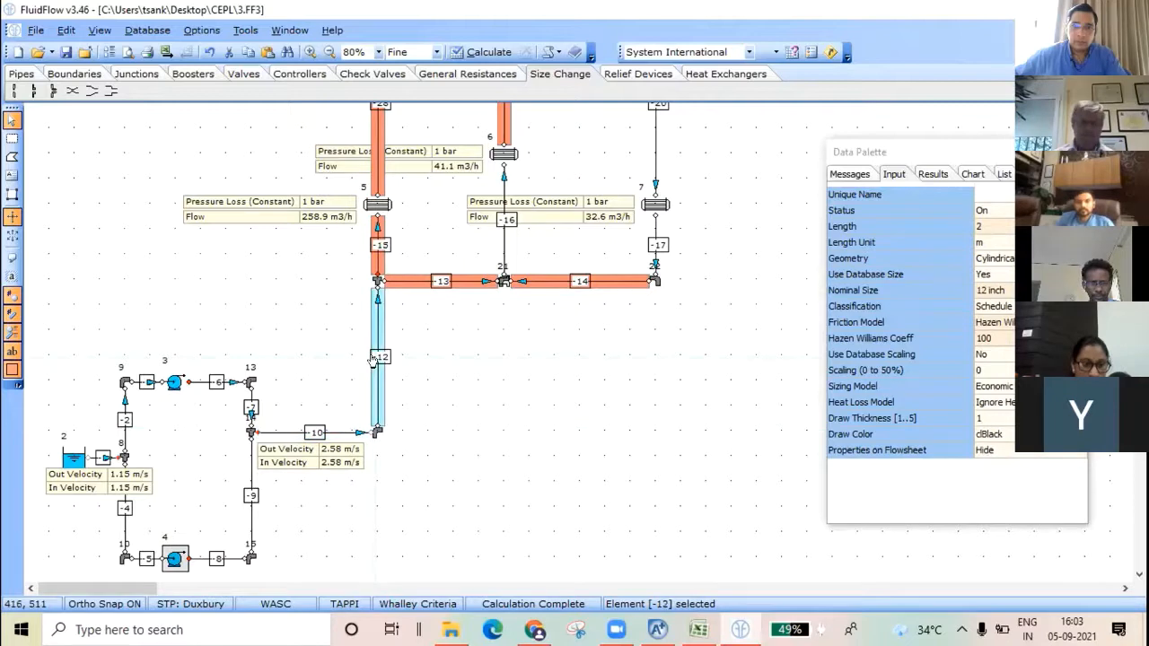
shift+click(458, 281)
shift+click(561, 282)
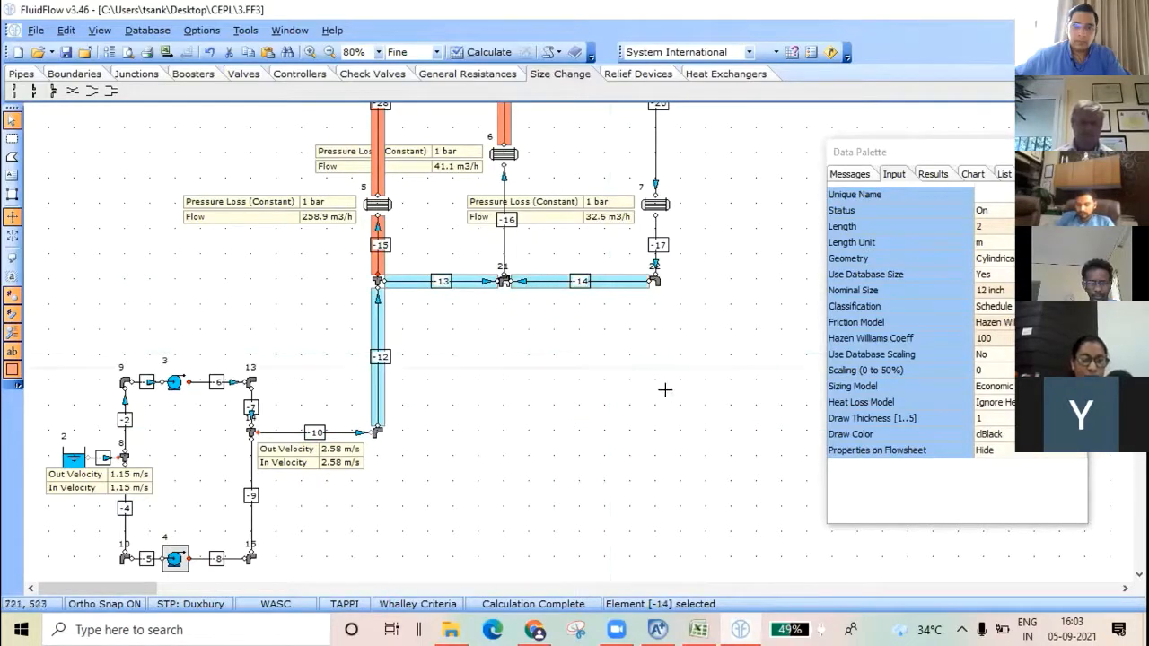
click(999, 226)
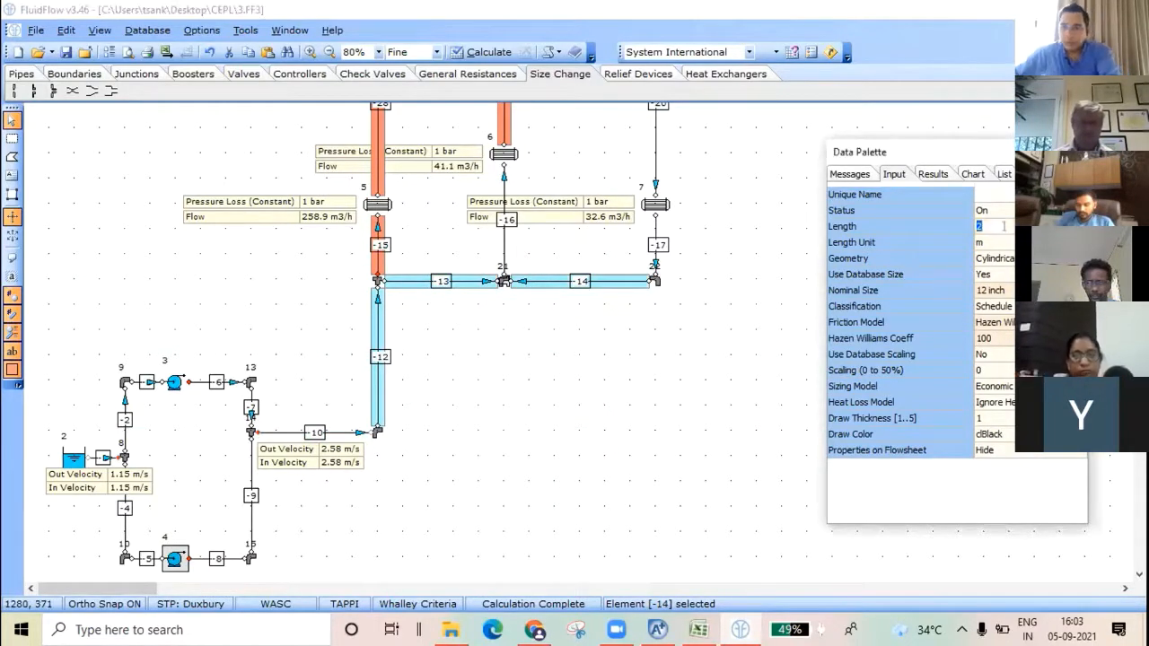
text(50)
key(Return)
Step: Change the nominal size of pipes -12, -13 and -14 to 8 inch, Schedule 40
click(991, 290)
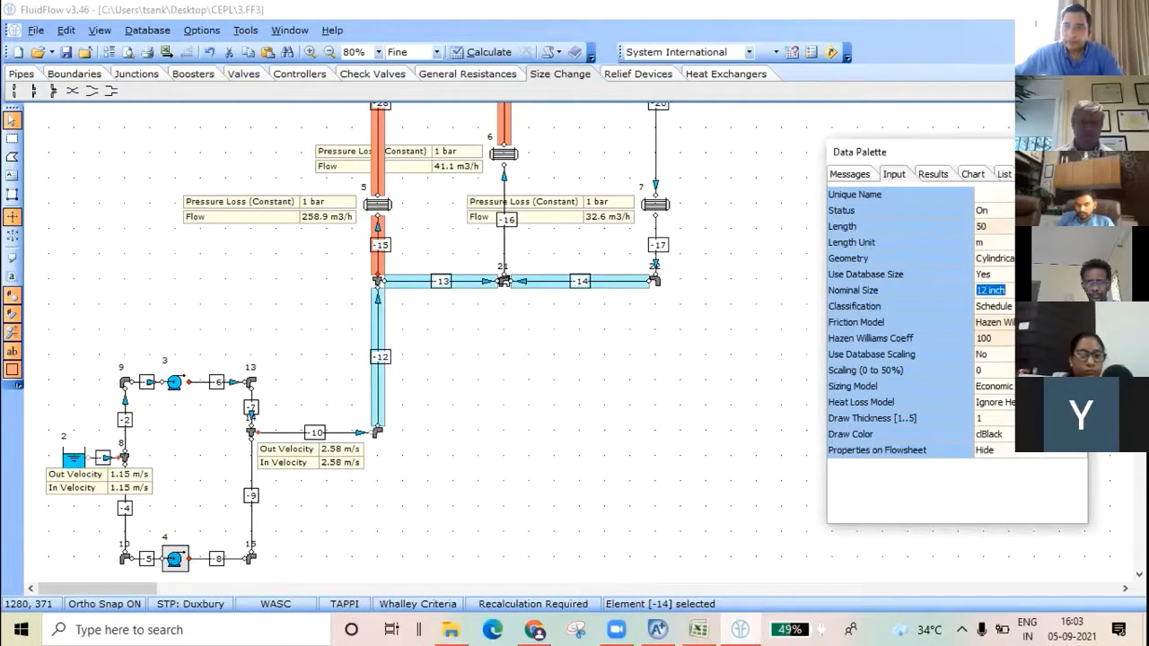
click(992, 290)
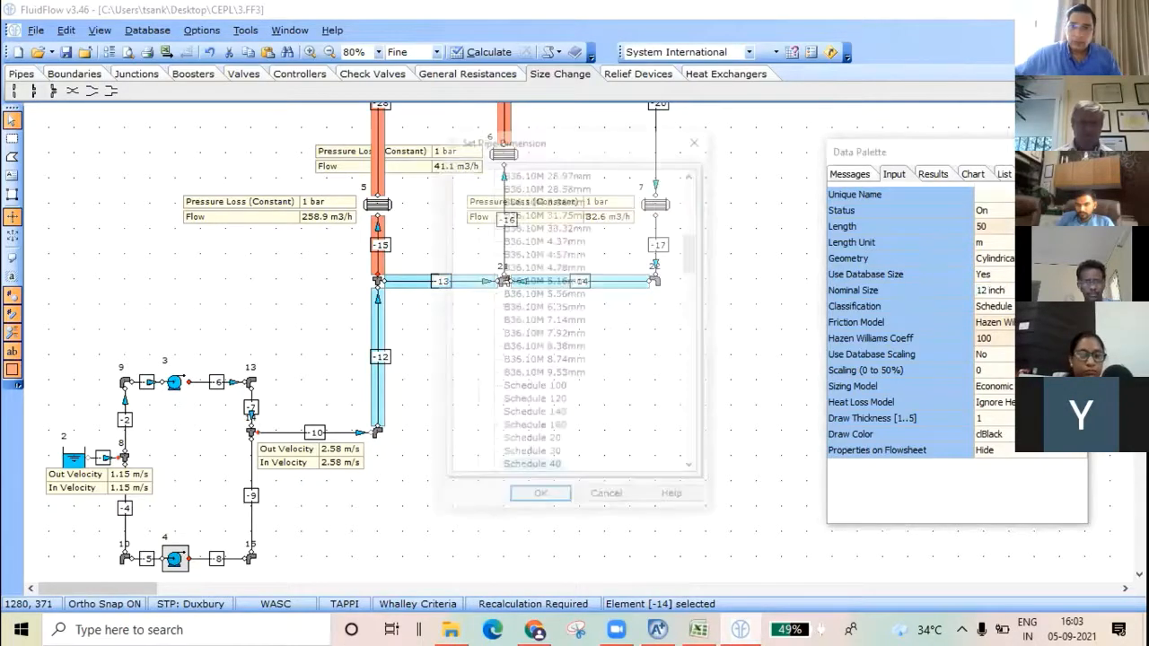
scroll(582, 308, up, 5)
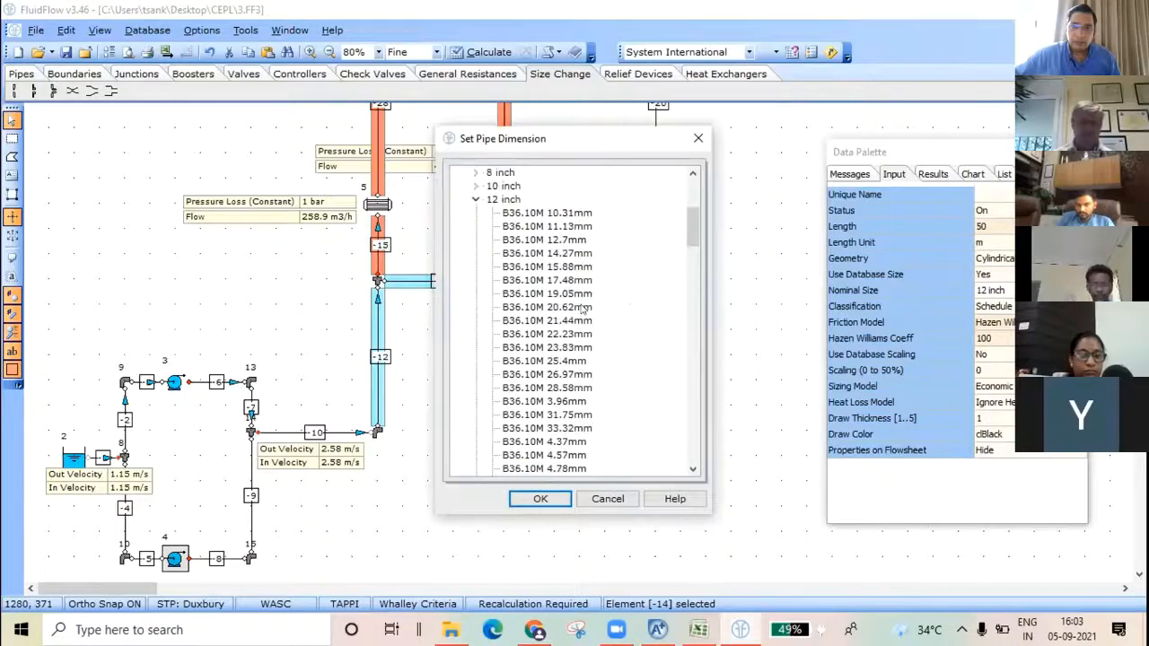
scroll(582, 307, up, 4)
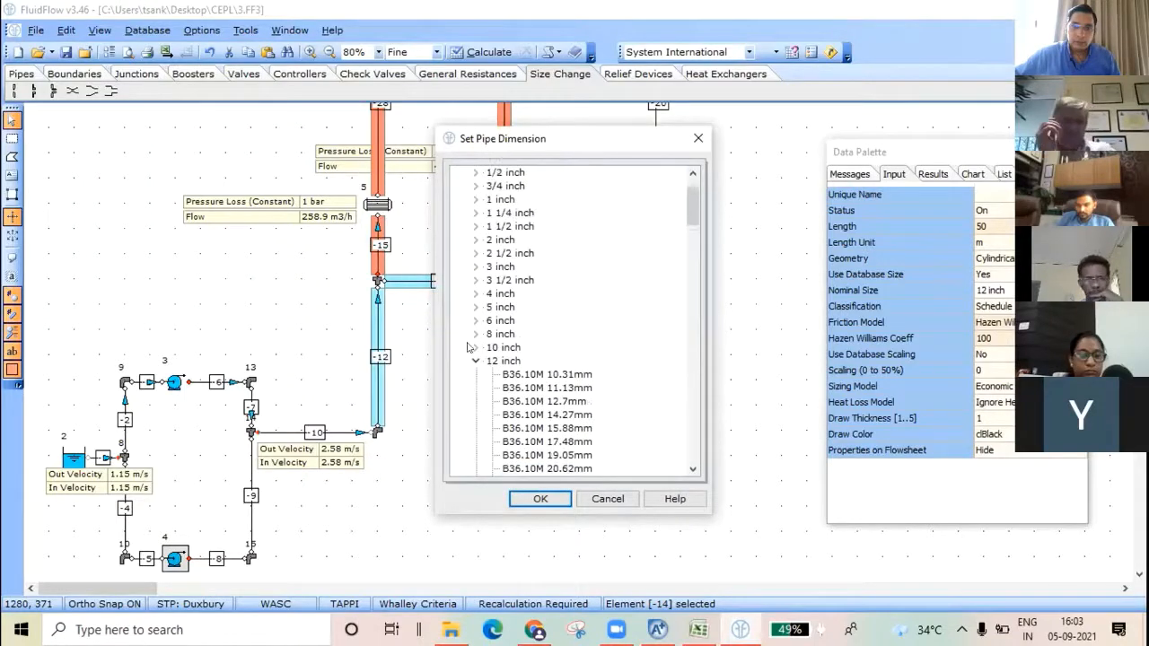
scroll(469, 336, down, 4)
scroll(469, 335, down, 4)
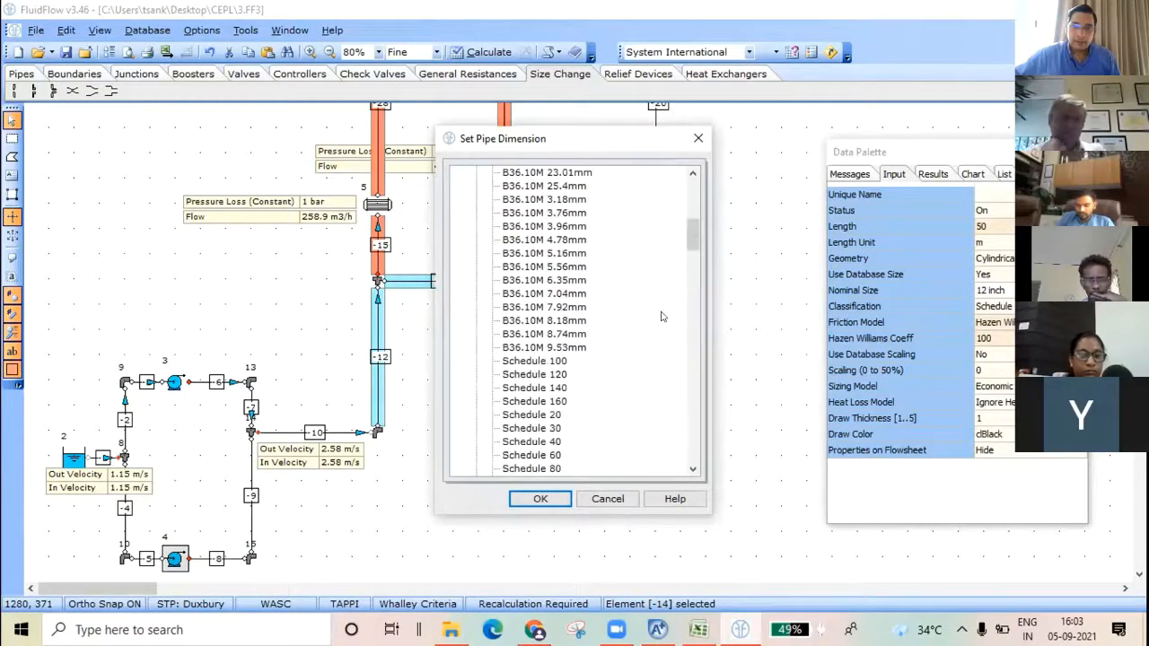
click(539, 442)
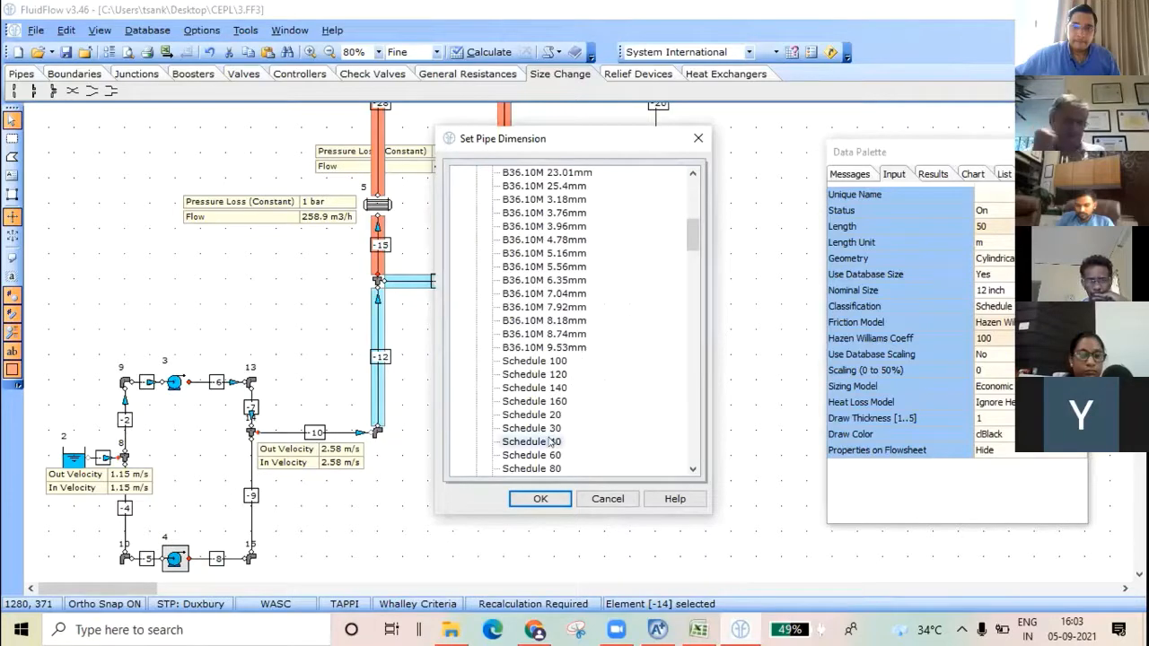
click(544, 496)
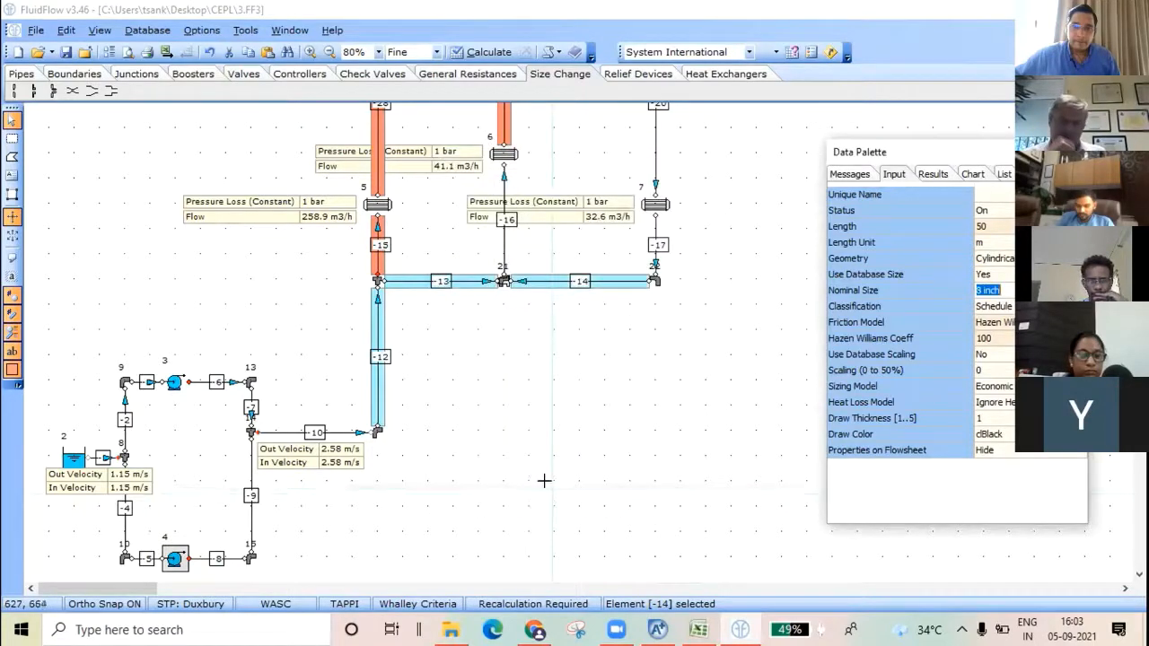
Step: Set the length of return header pipes -21, -25 and -23 together to 50 m
scroll(588, 361, up, 3)
scroll(592, 359, up, 1)
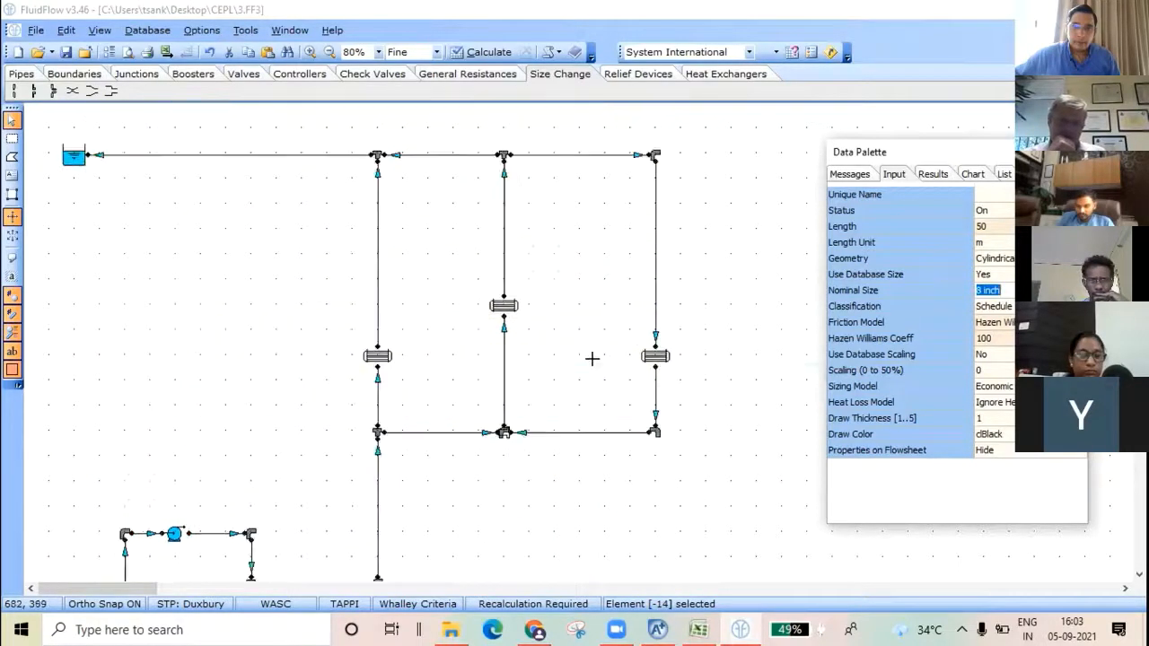
click(598, 156)
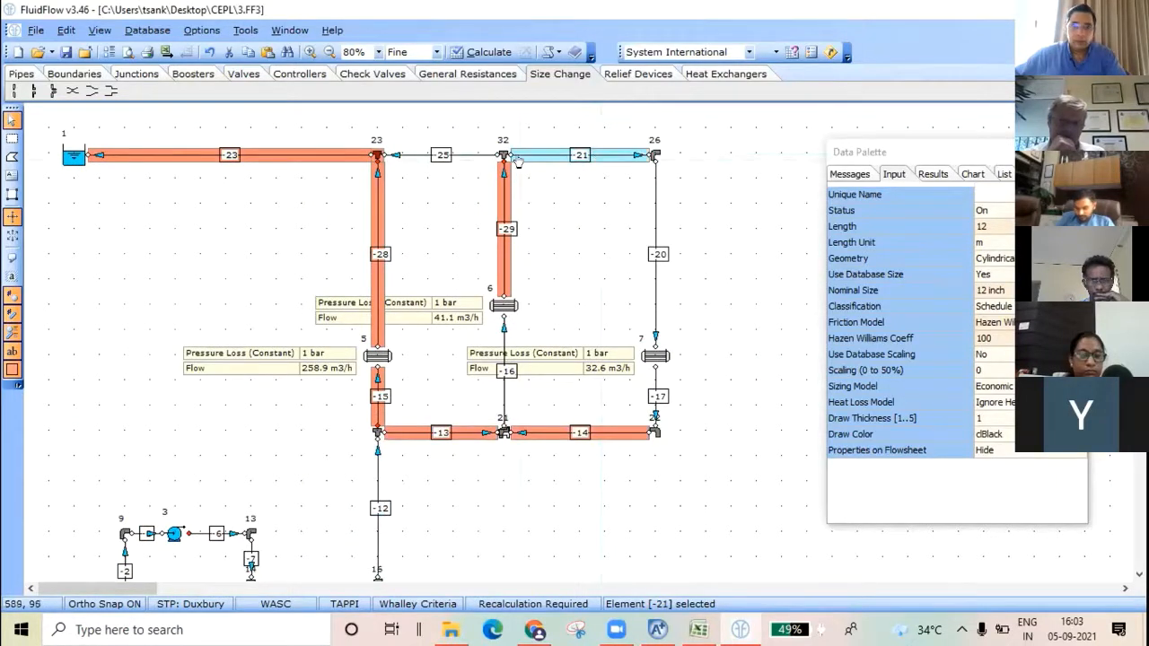
shift+click(467, 155)
shift+click(338, 156)
click(998, 225)
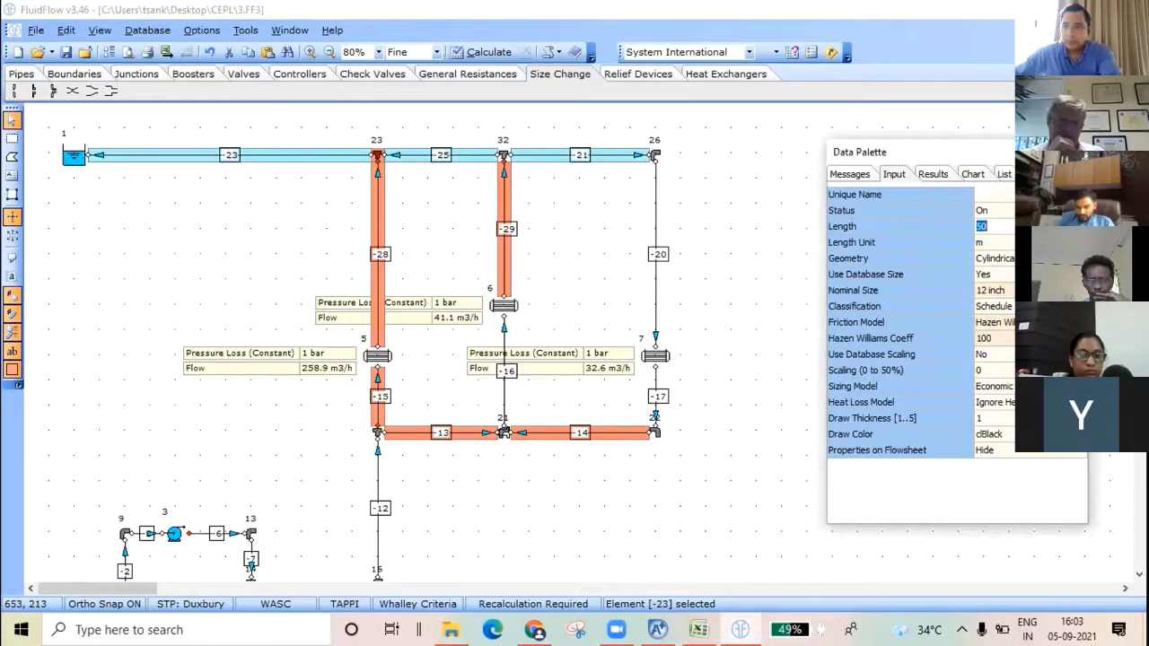
key(Return)
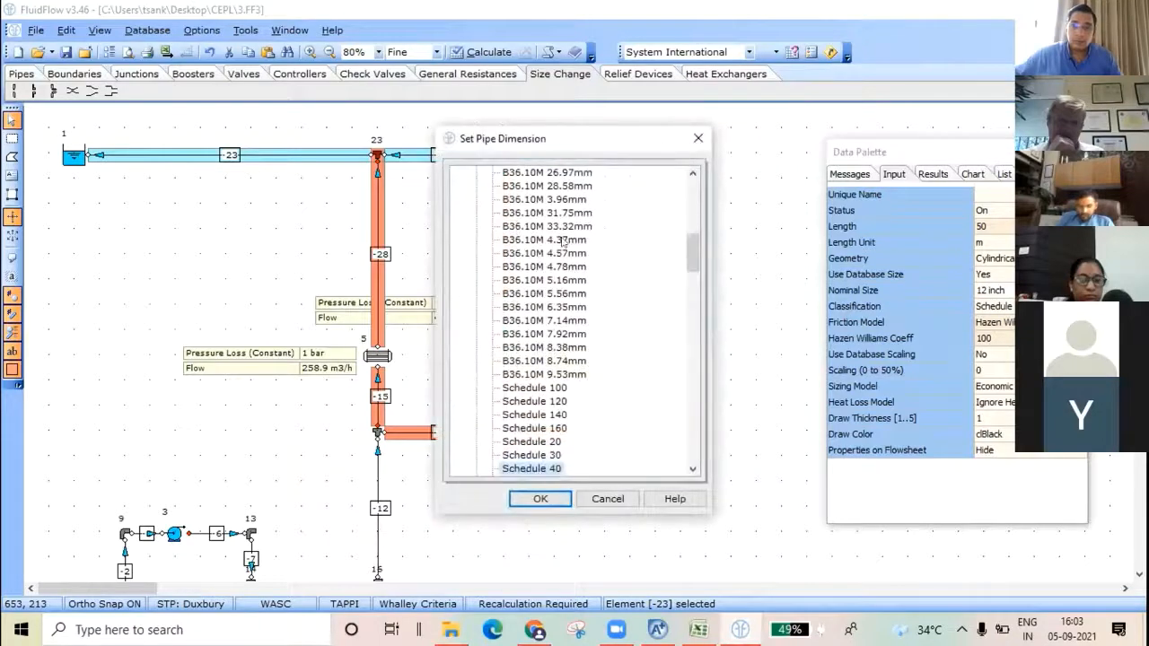
Step: Change the nominal size of return header pipes -21, -25 and -23 to 8 inch, Schedule 40
scroll(562, 240, up, 5)
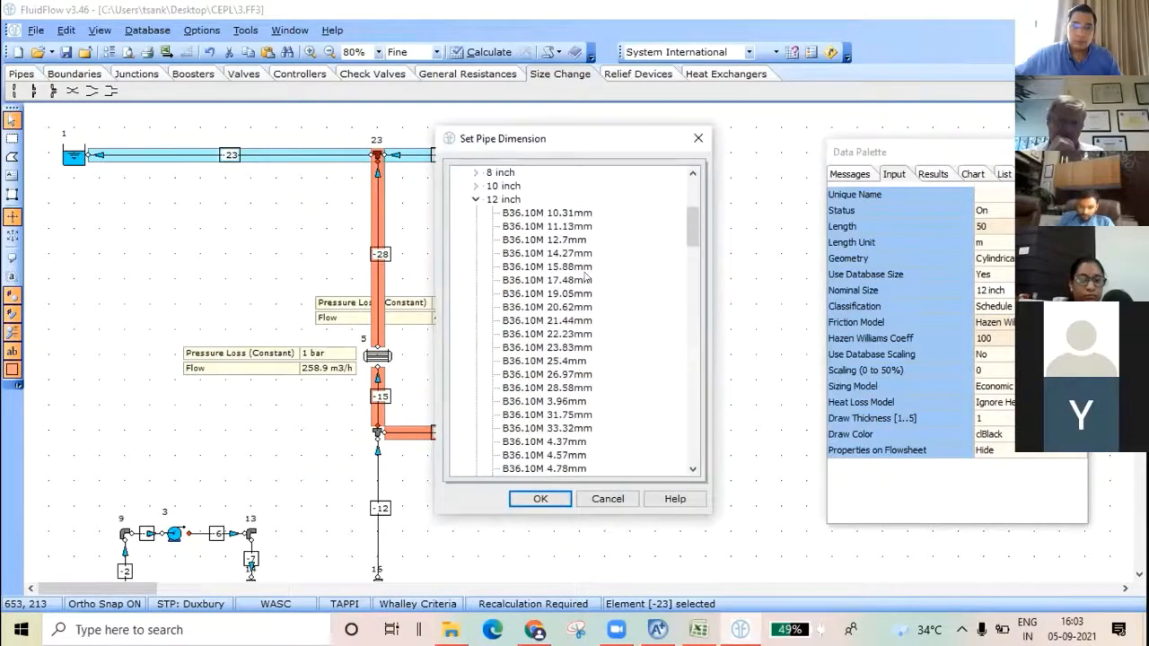
click(476, 172)
scroll(575, 329, down, 5)
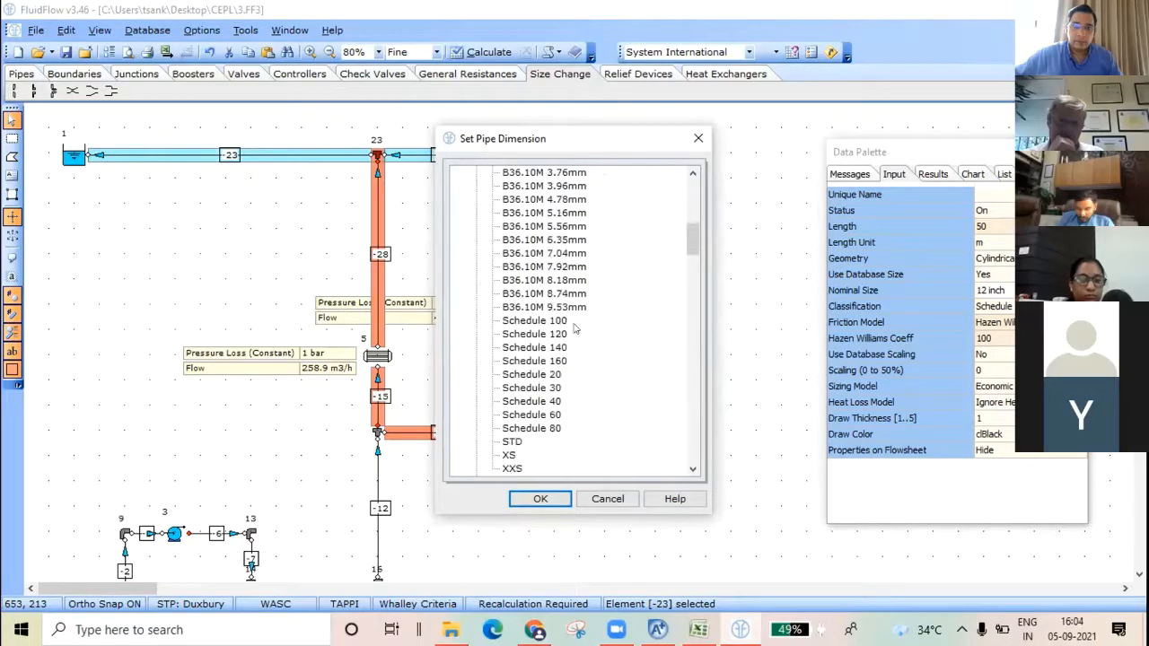
click(547, 387)
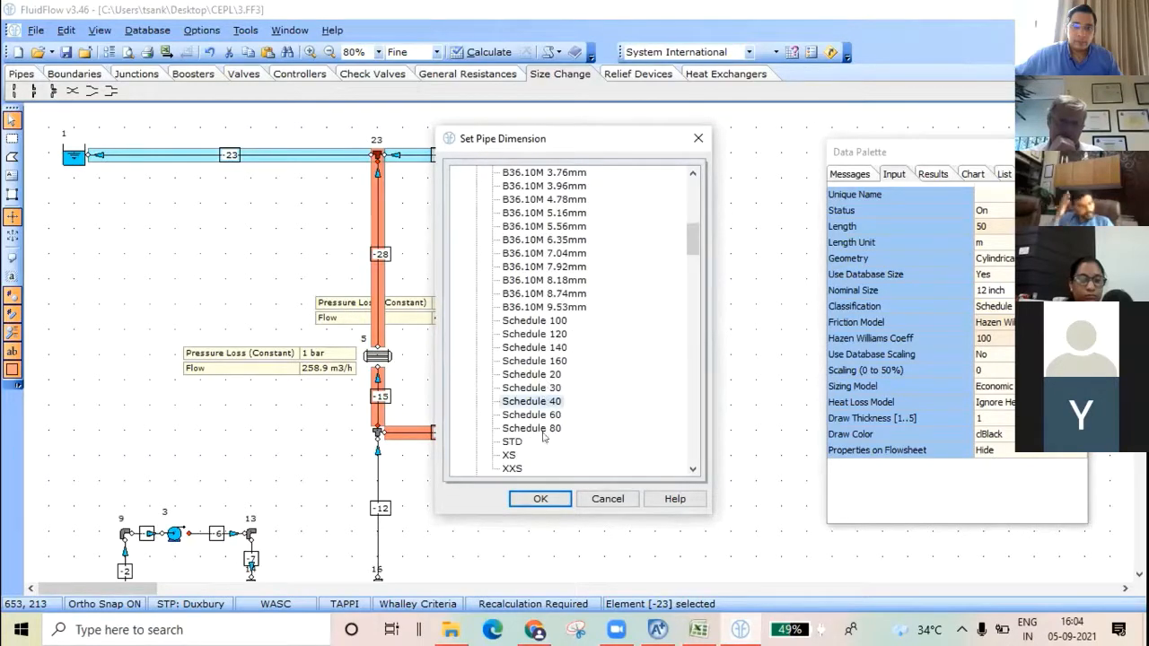
click(540, 498)
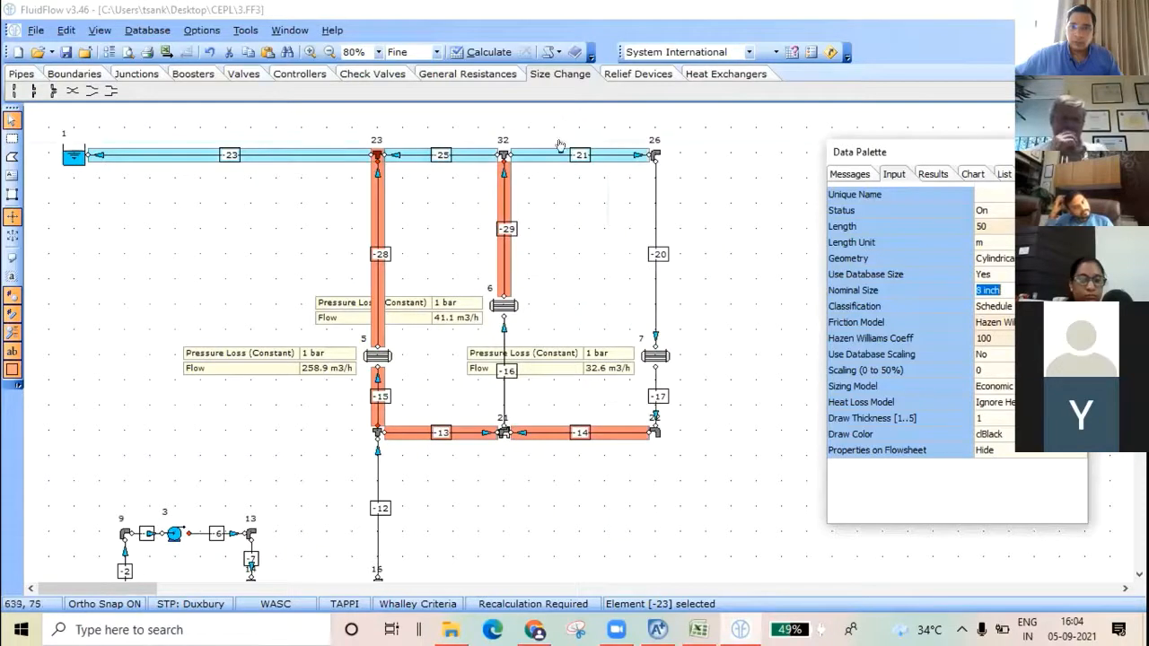
Step: Check the input data of exchanger branch pipes -20, -17, -16, -15, -28 and -29, and recalculate the network
click(656, 195)
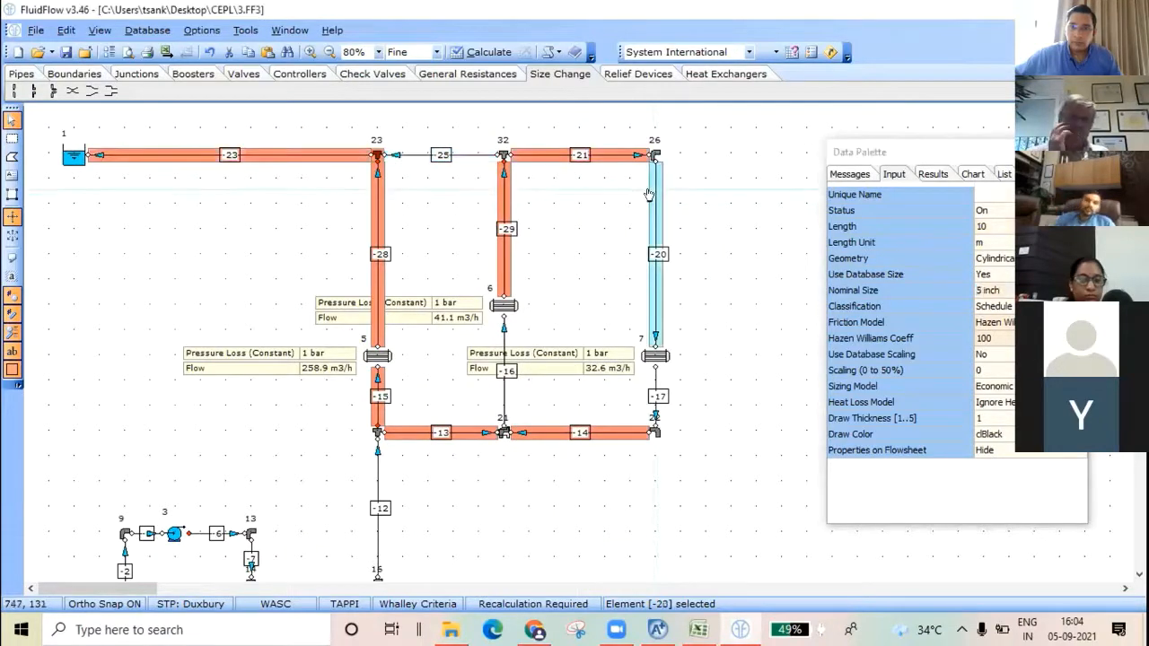
click(650, 386)
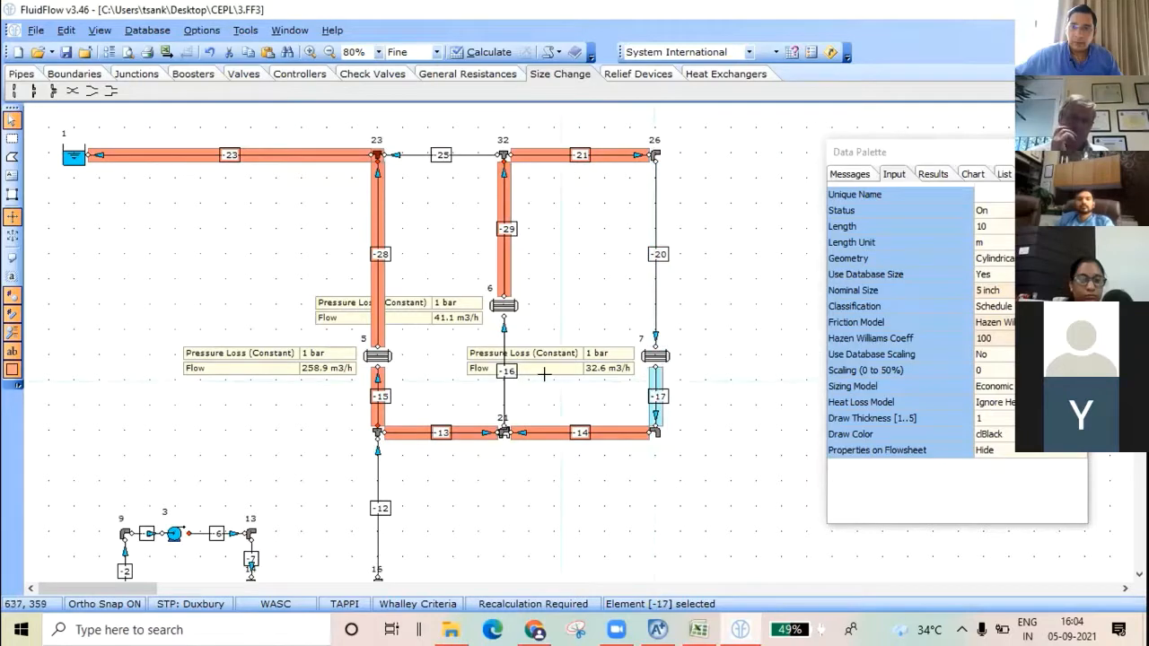
click(500, 396)
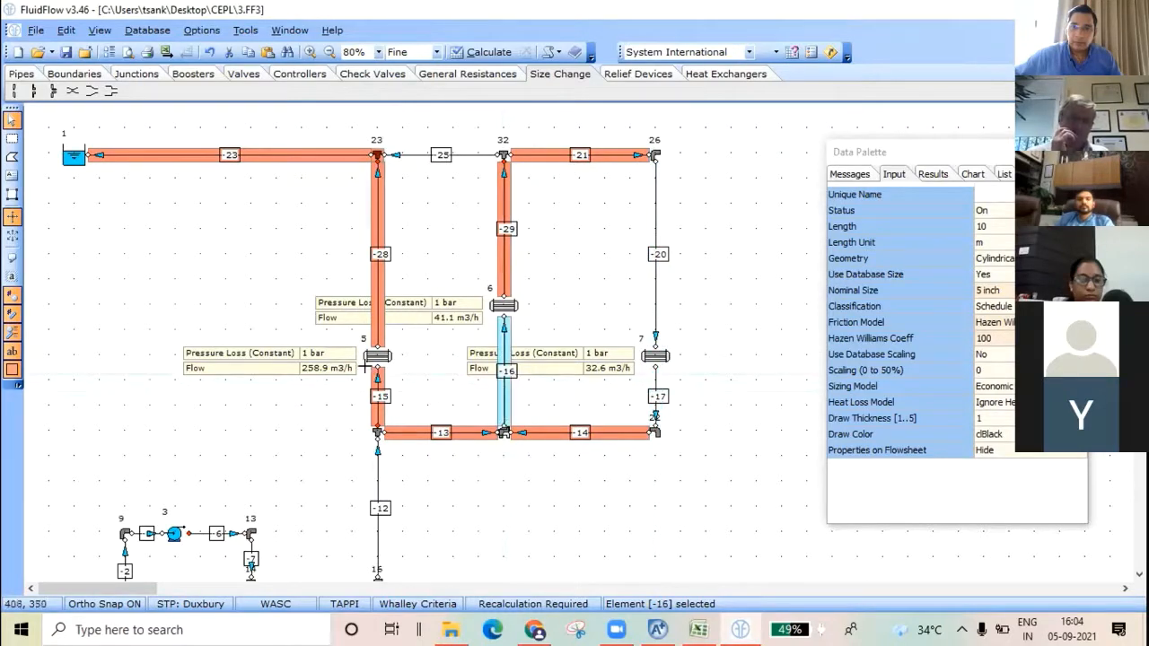
click(375, 386)
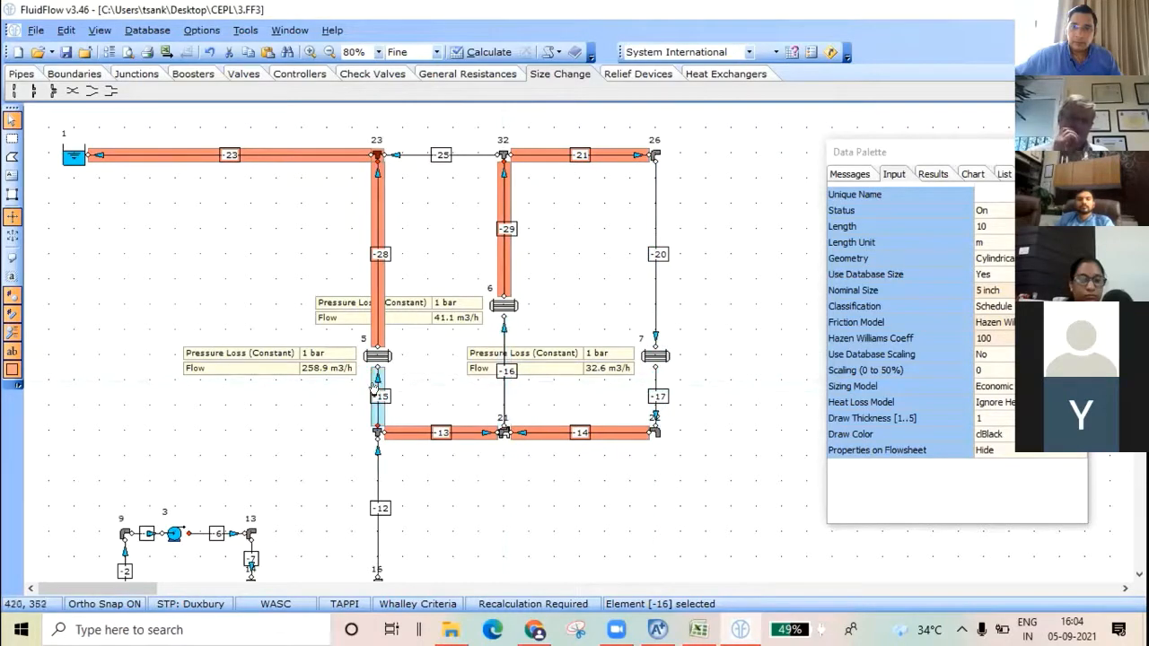
click(371, 213)
click(500, 253)
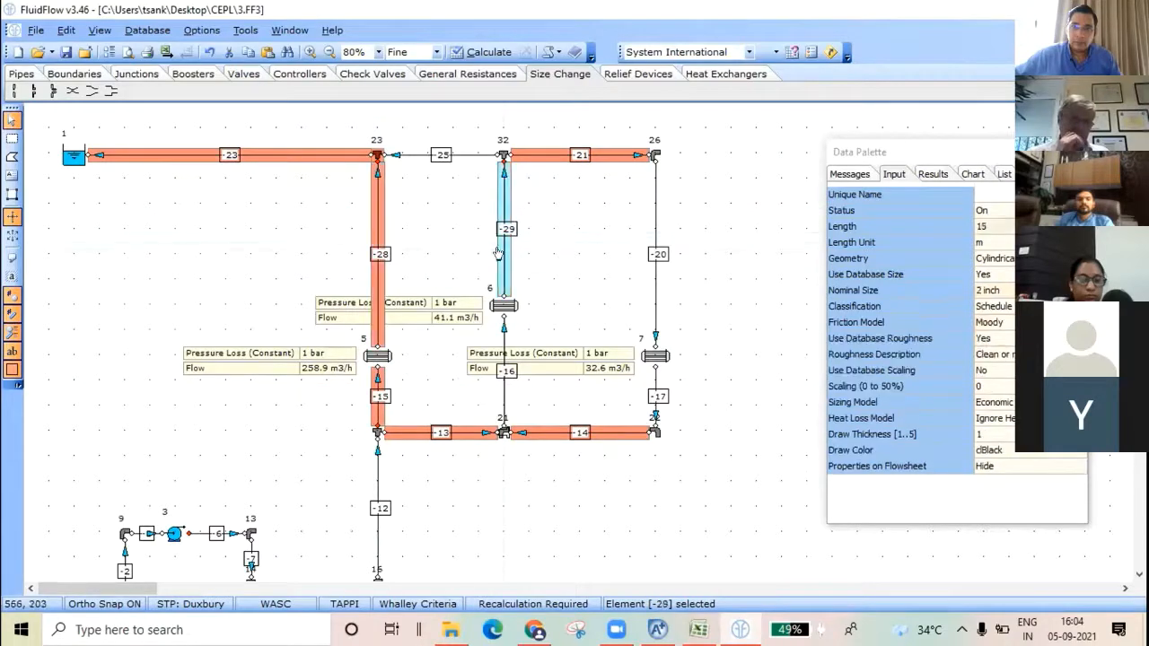
scroll(499, 368, down, 3)
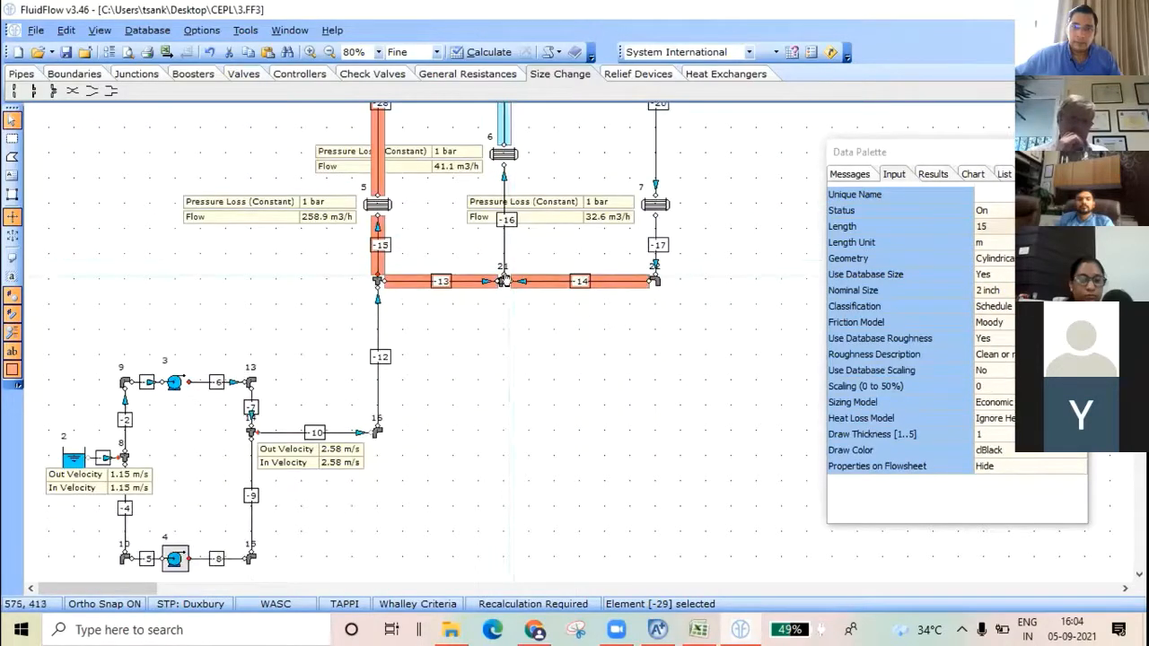
scroll(487, 326, up, 2)
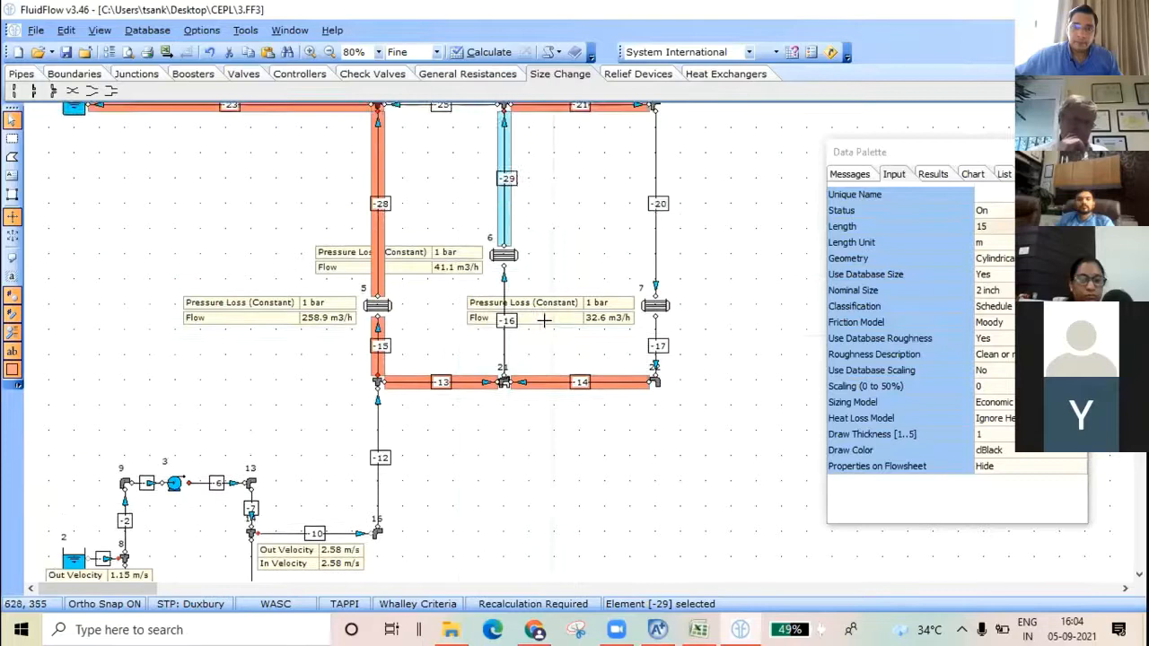
click(478, 51)
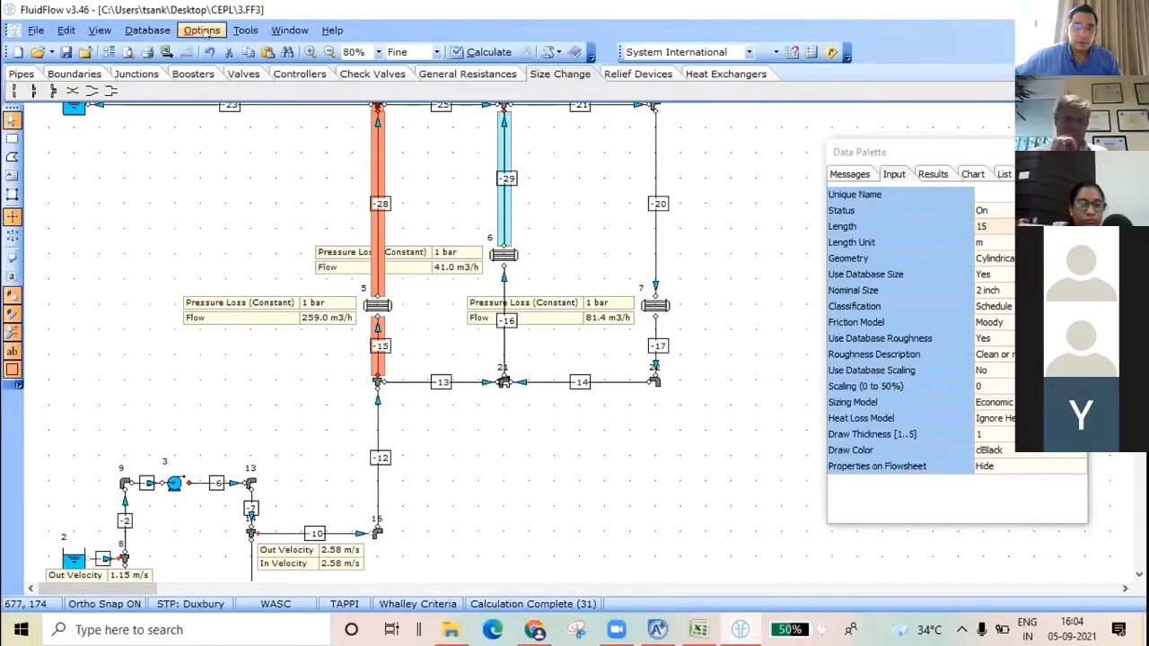
Step: Select all pipes in the network and apply the Hazen Williams friction model to them by switching to Moody and back
click(65, 32)
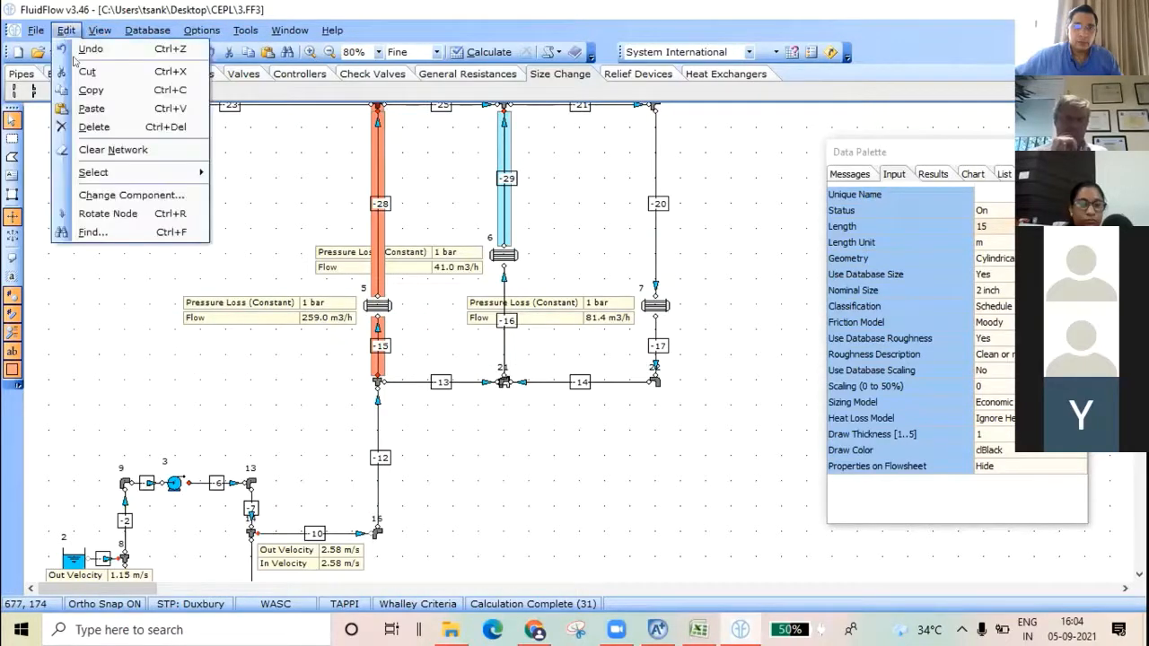
mouse_move(164, 173)
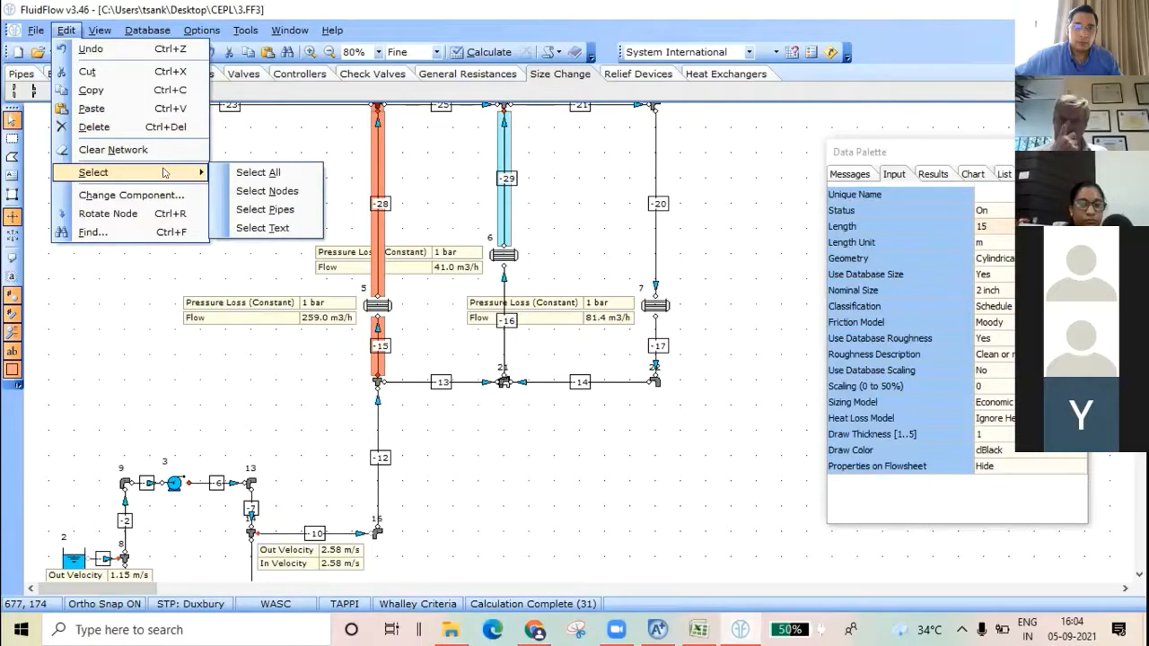
click(265, 209)
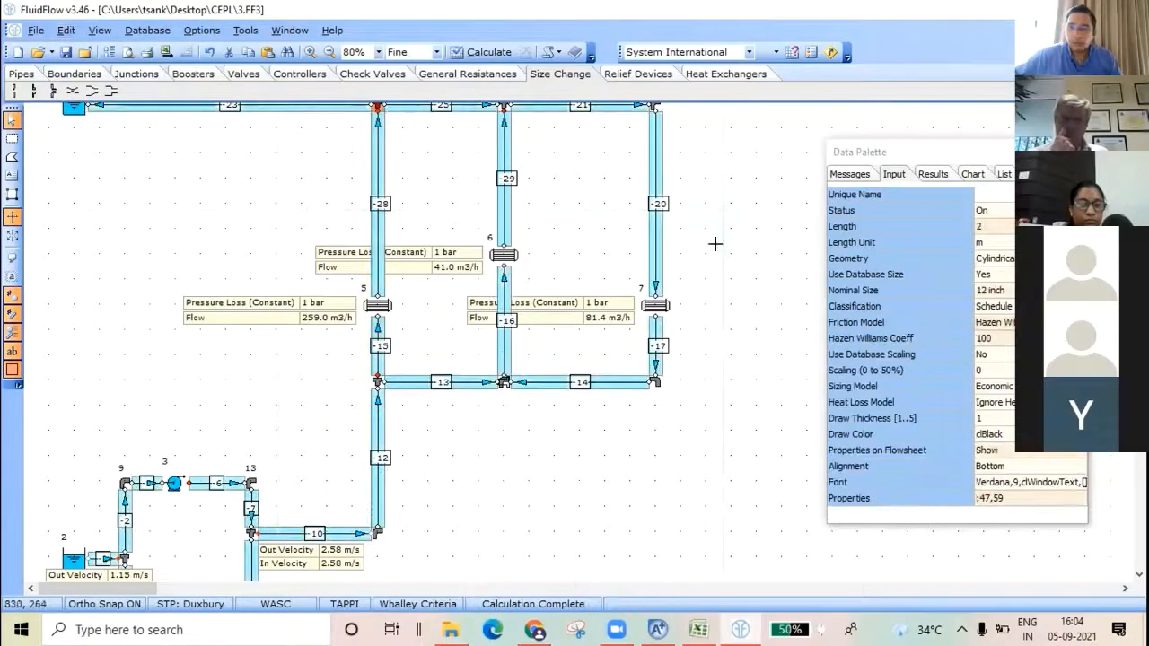
click(995, 322)
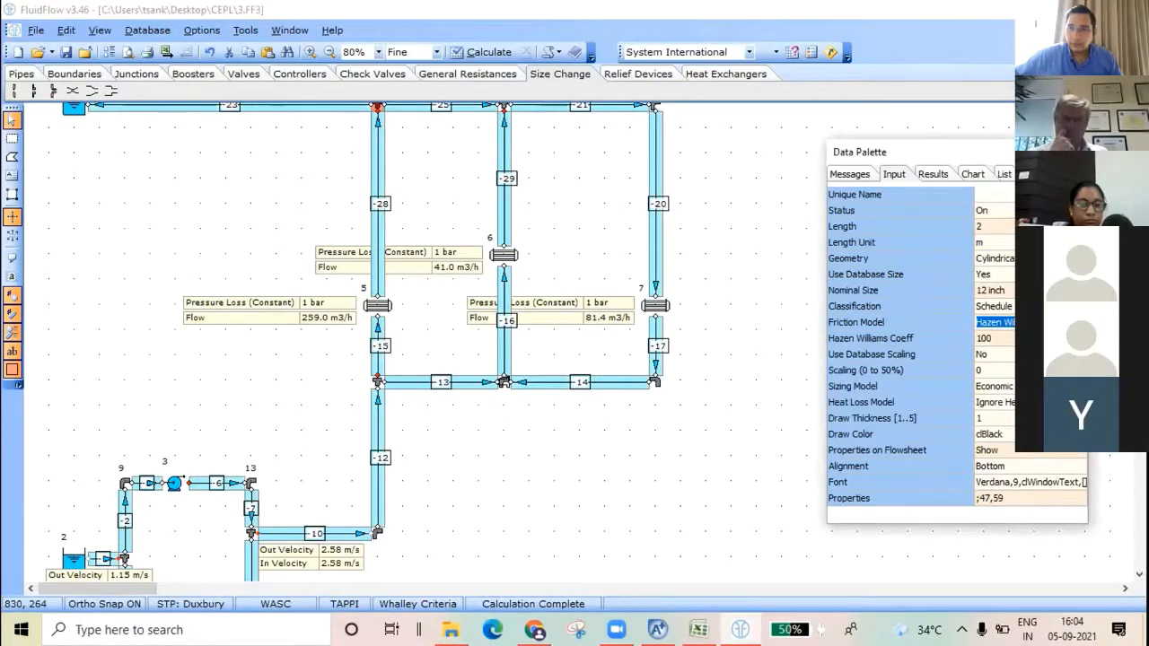
click(995, 322)
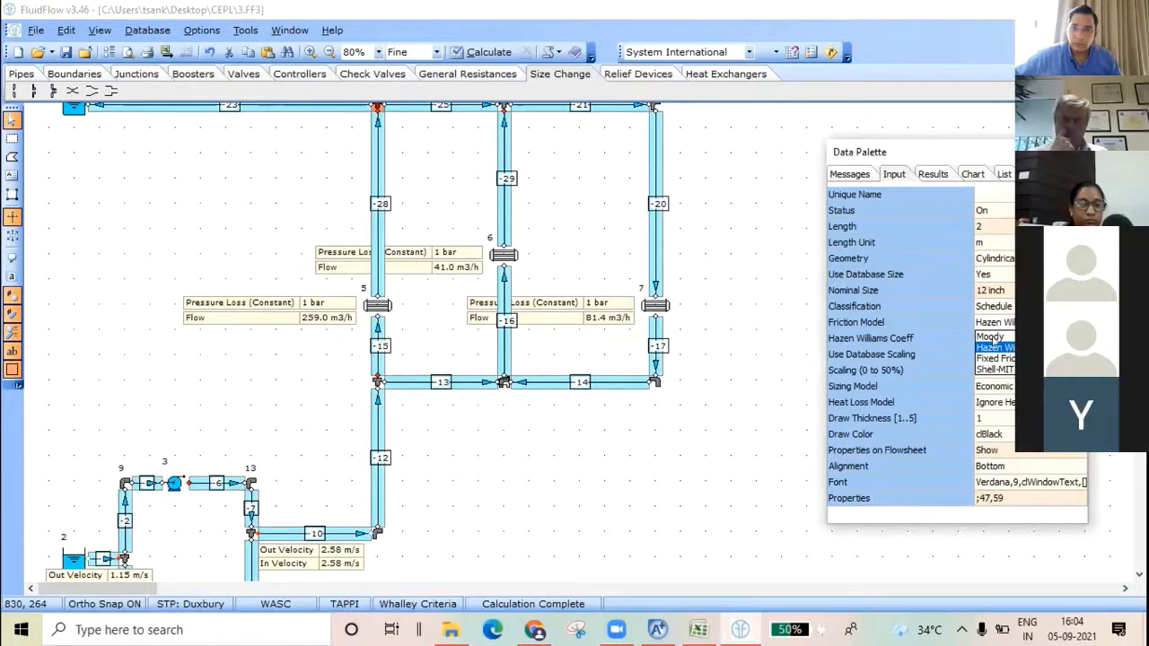
click(991, 336)
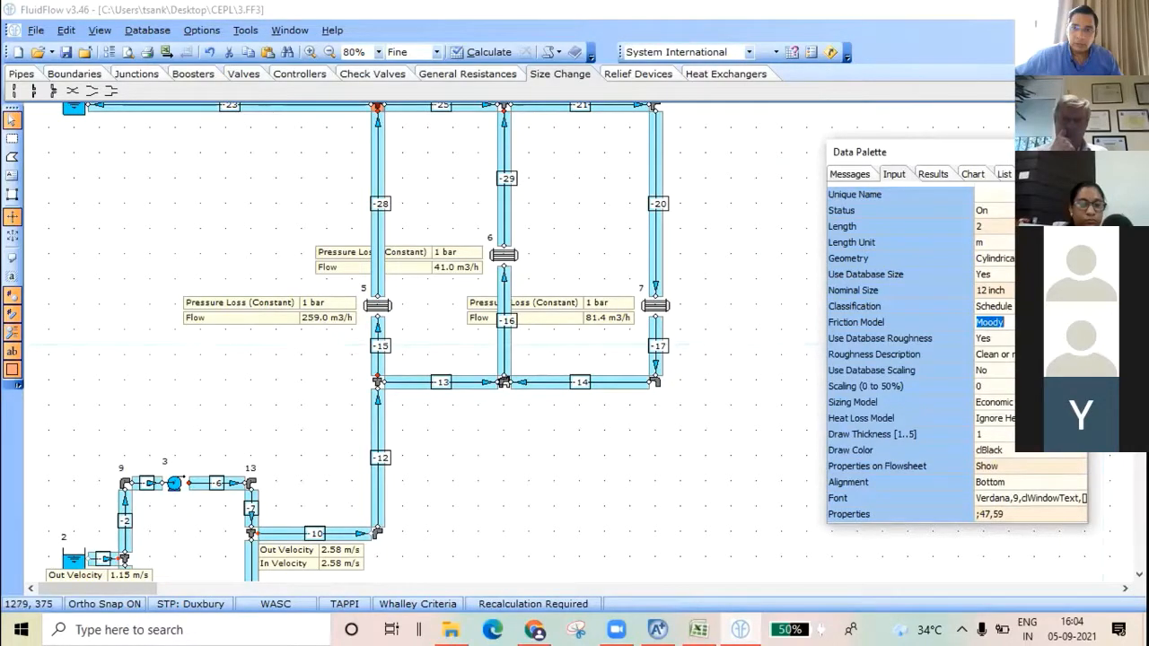
click(995, 323)
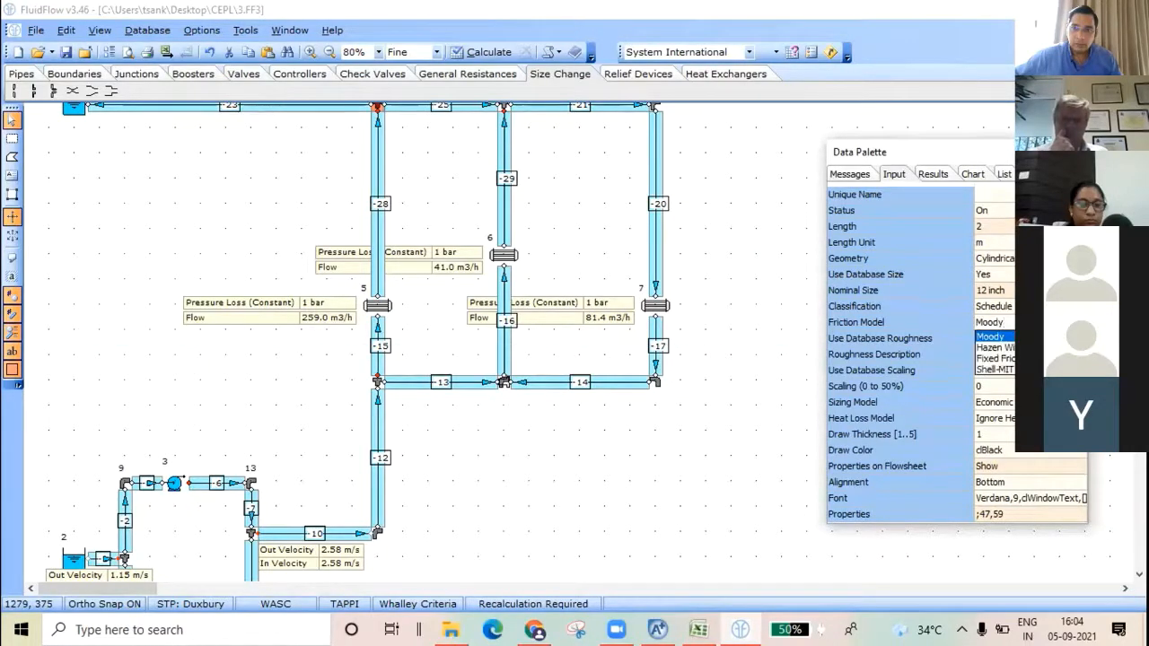
key(Down)
key(Return)
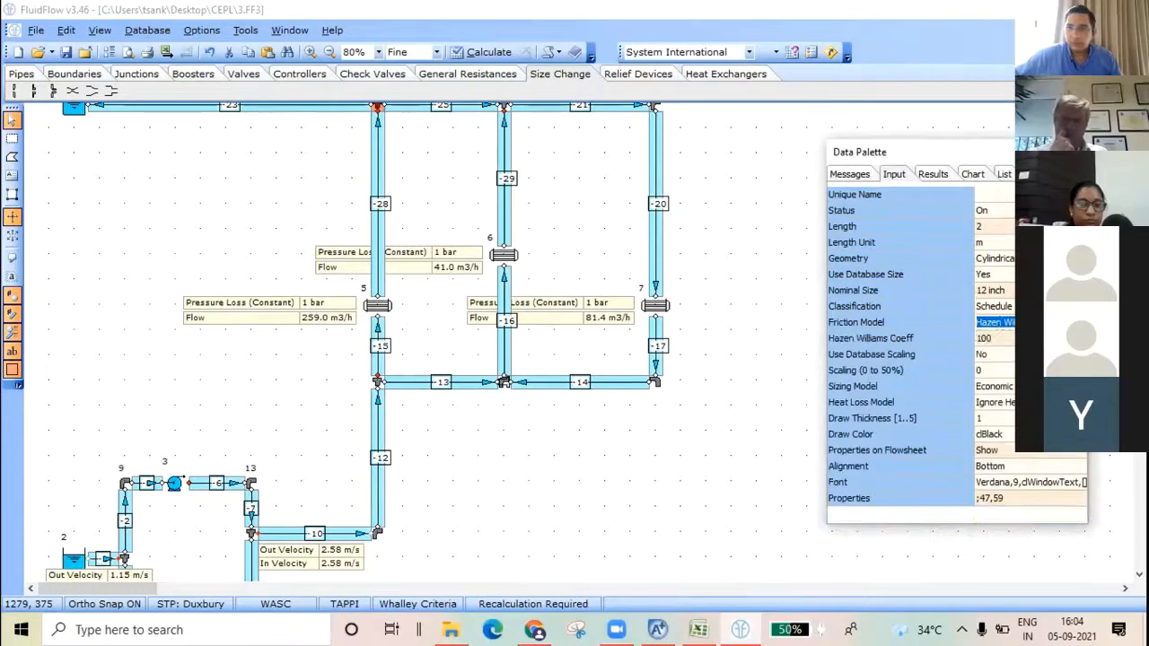
Step: Set the Hazen Williams coefficient of all selected pipes to 100 and recalculate the network
click(995, 337)
text(1)
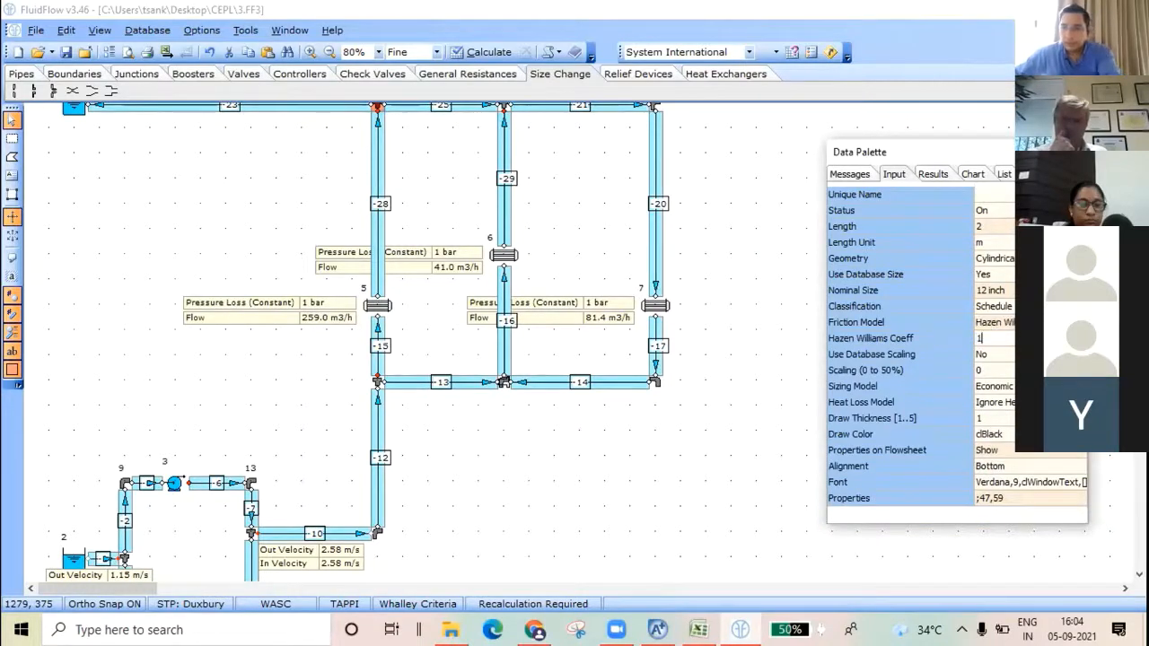
text(50)
text(00)
key(Return)
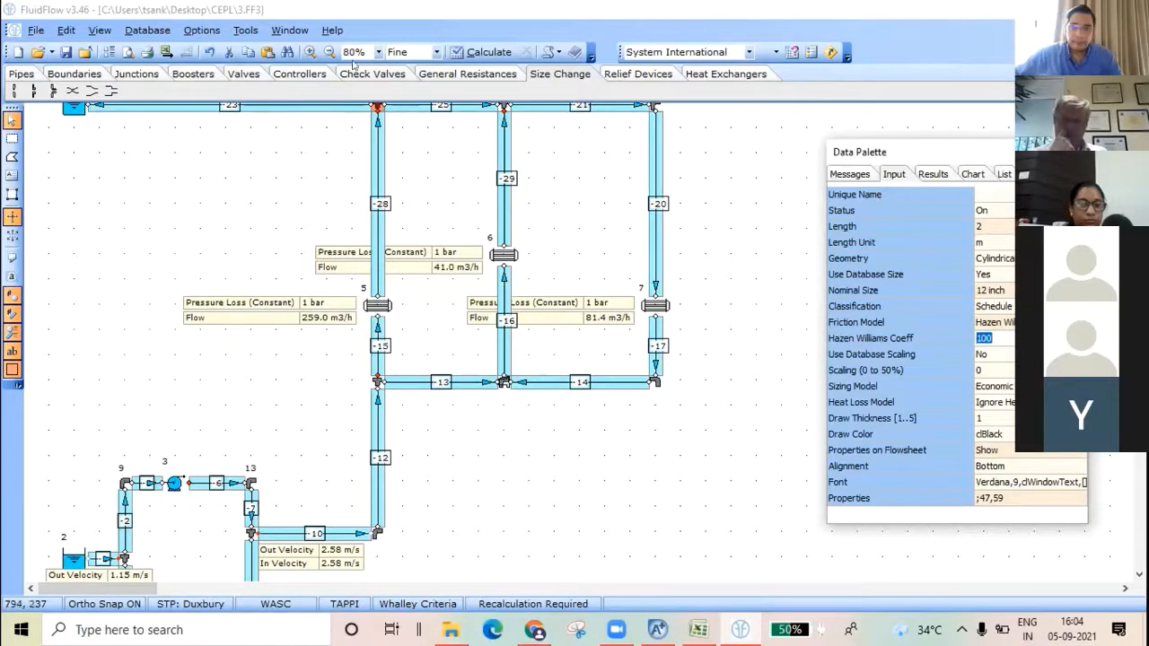
click(490, 56)
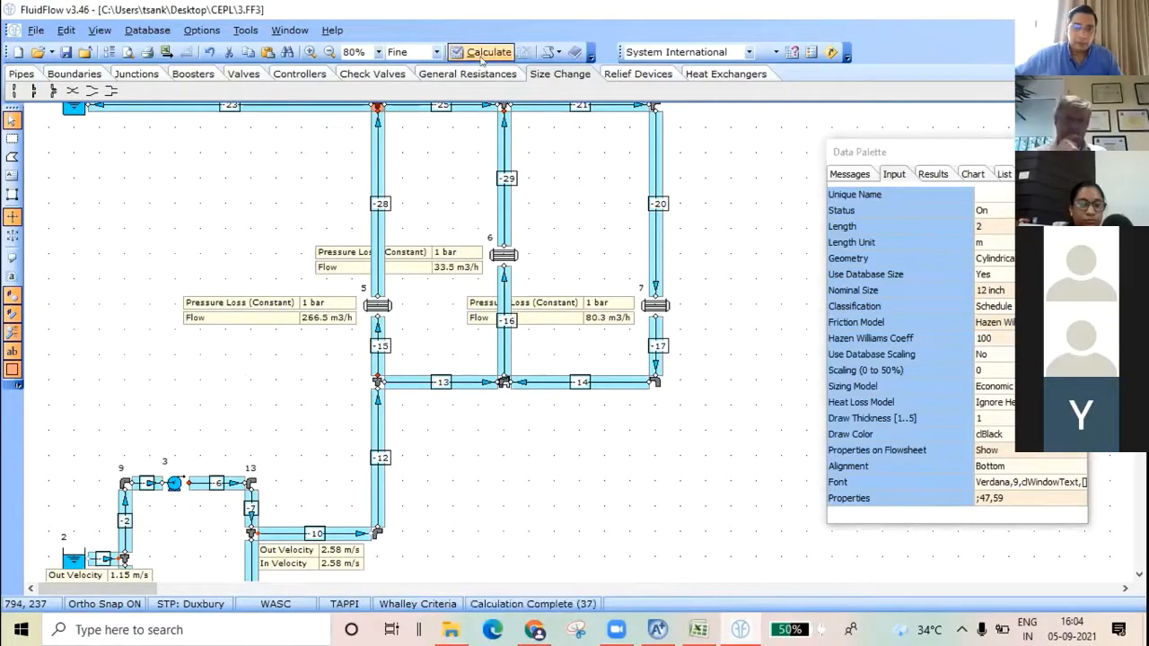
Step: Clear the pipe selection and check the input data of tee 23 and boundary 1 on the return header
click(729, 214)
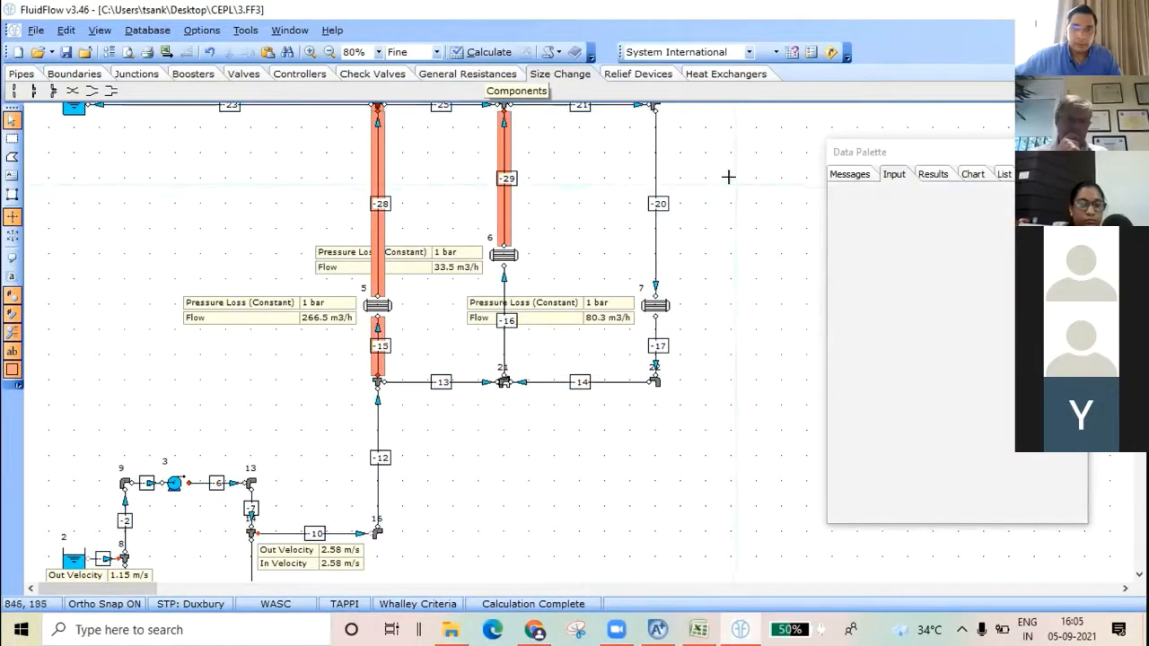
scroll(731, 176, up, 1)
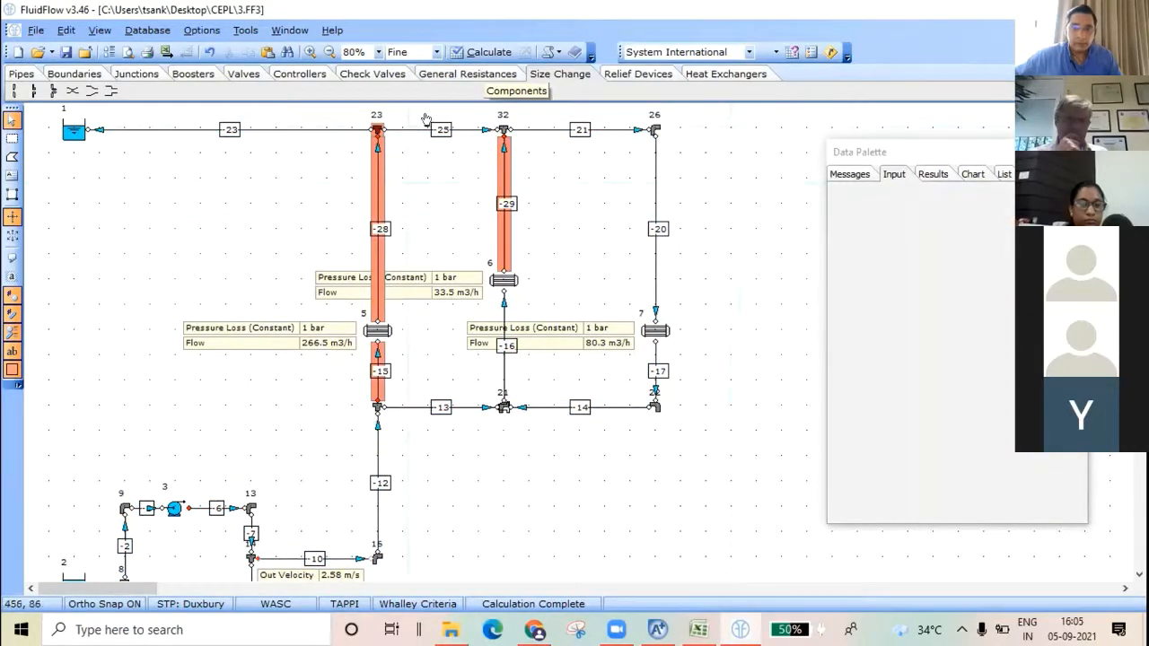
click(375, 130)
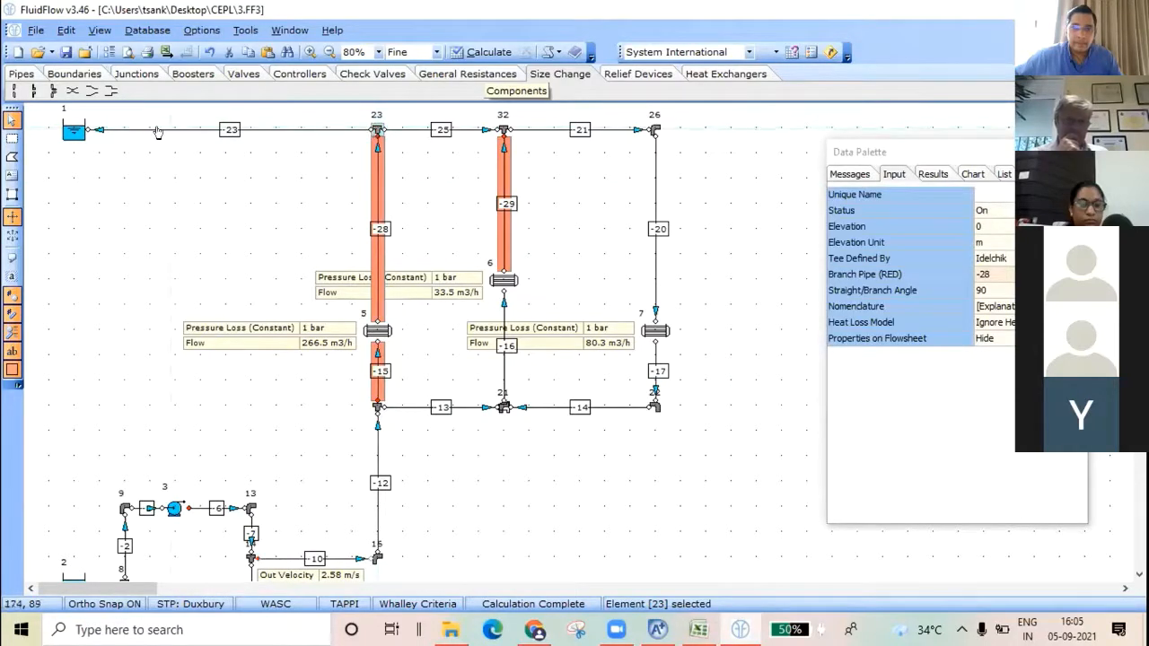
click(72, 132)
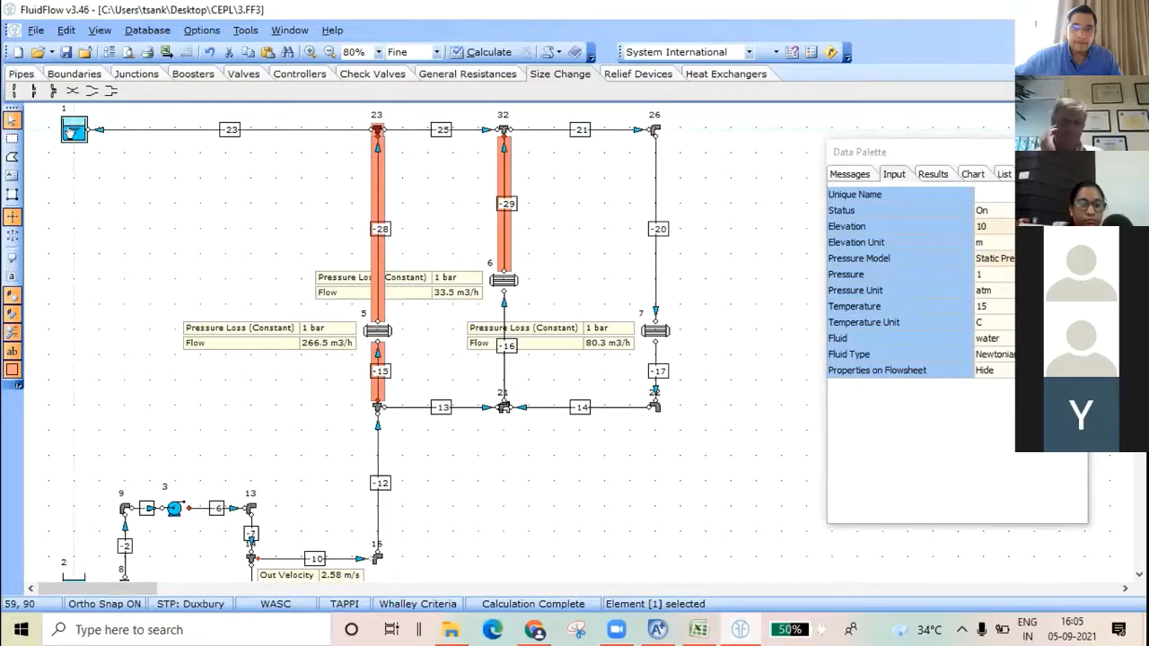
Step: Merge the overlapping fittings where pipes -13, -14 and -16 meet into a single tee, and recalculate the network
click(176, 131)
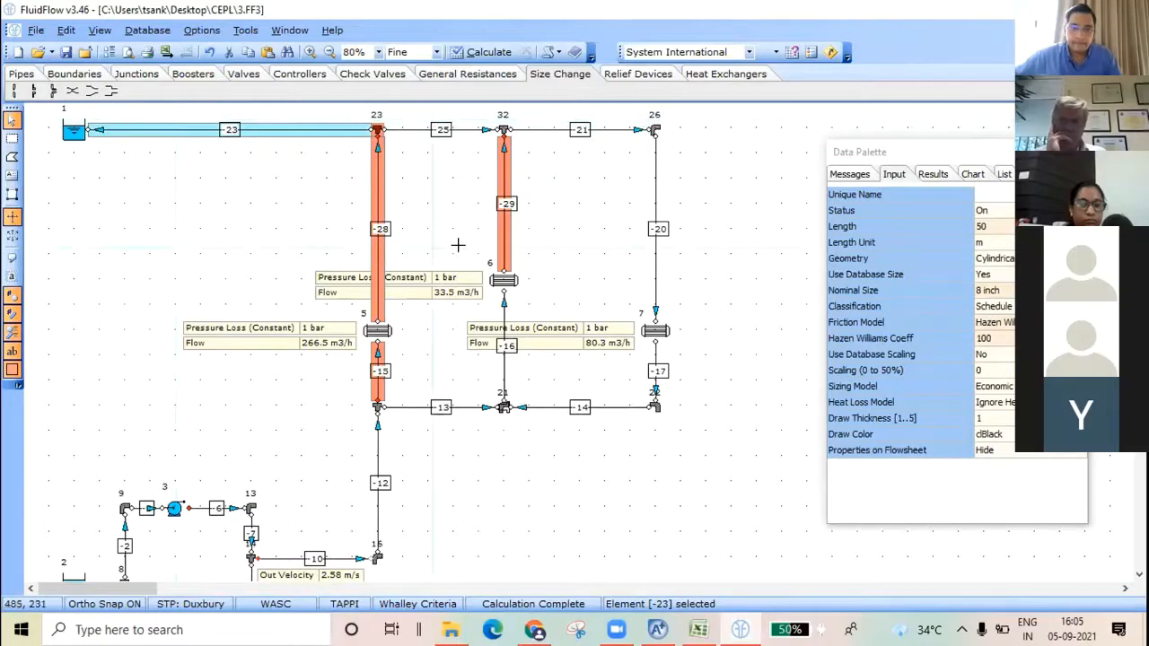
scroll(472, 243, down, 1)
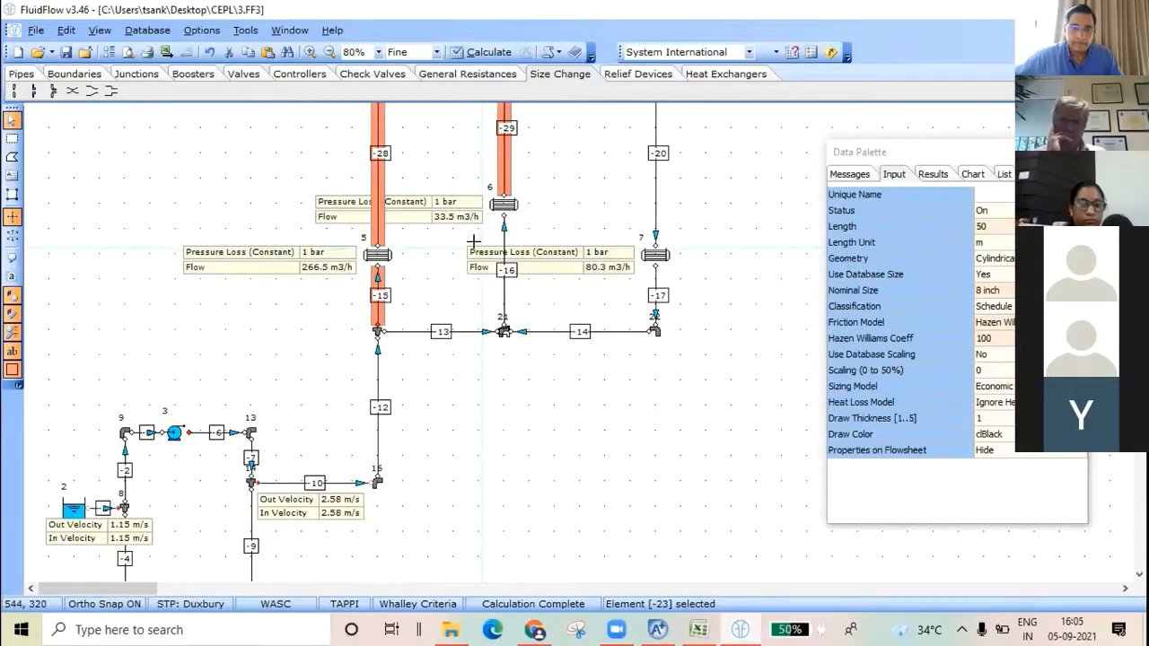
scroll(473, 241, up, 1)
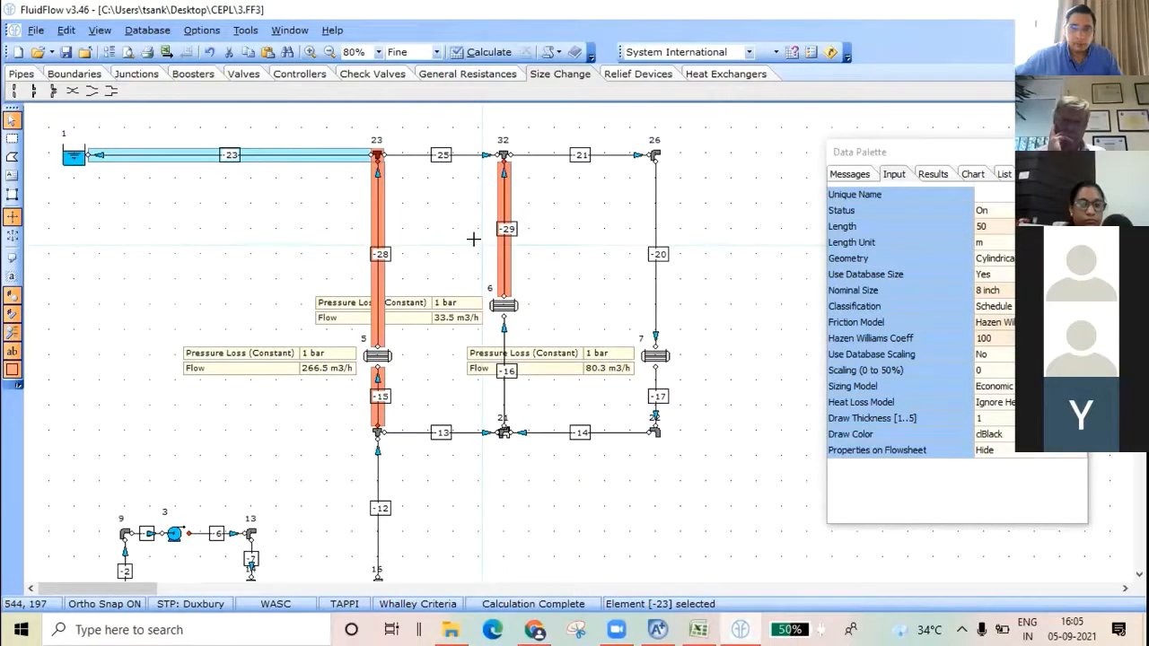
click(656, 430)
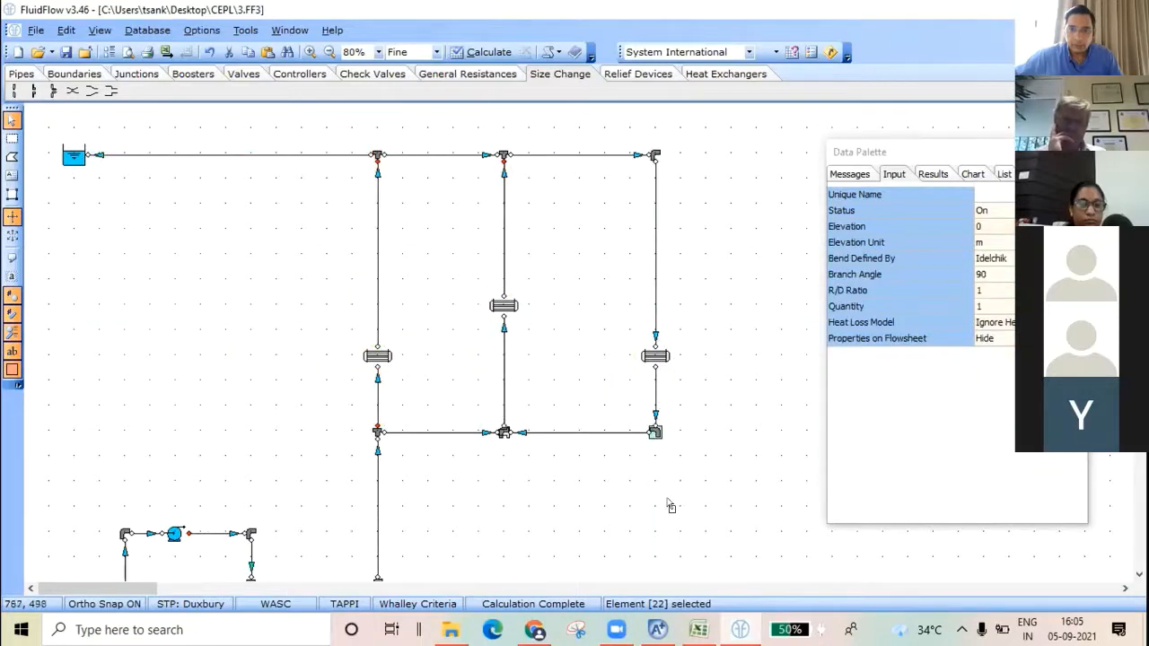
mouse_move(504, 432)
mouse_down()
mouse_move(543, 497)
mouse_move(490, 429)
mouse_move(505, 441)
mouse_move(500, 404)
mouse_move(505, 431)
mouse_up()
click(501, 433)
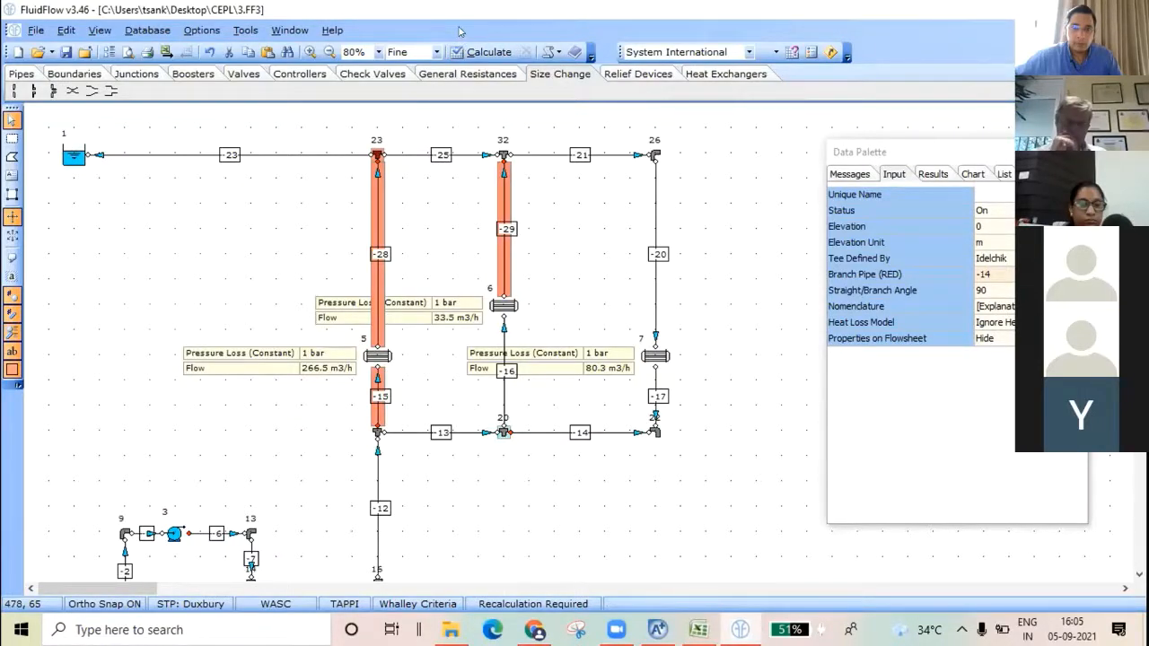
click(478, 53)
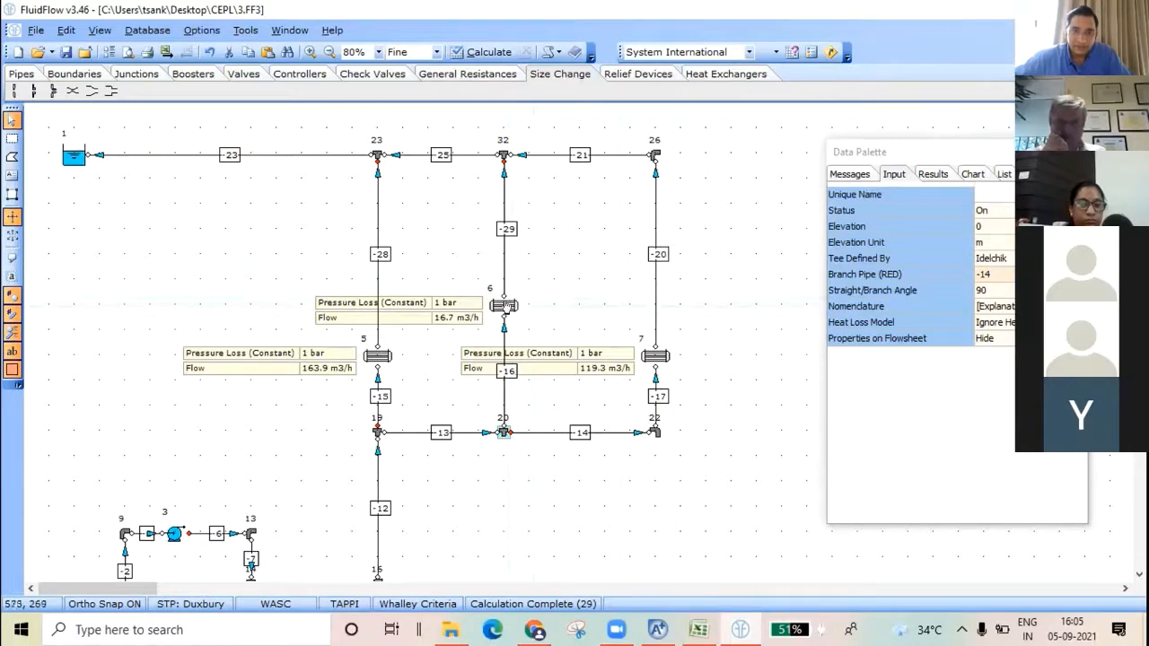
Step: Set the branch pipe of the tee joining pipes -13, -14 and -16 to -16, and recalculate the network
click(505, 307)
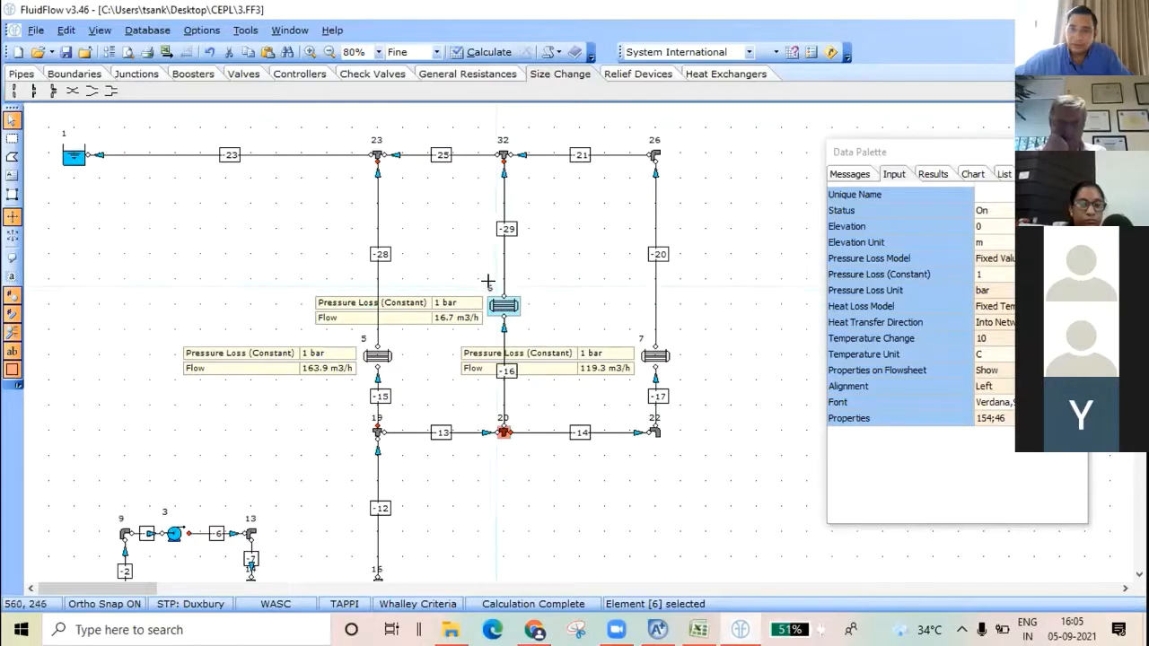
click(500, 198)
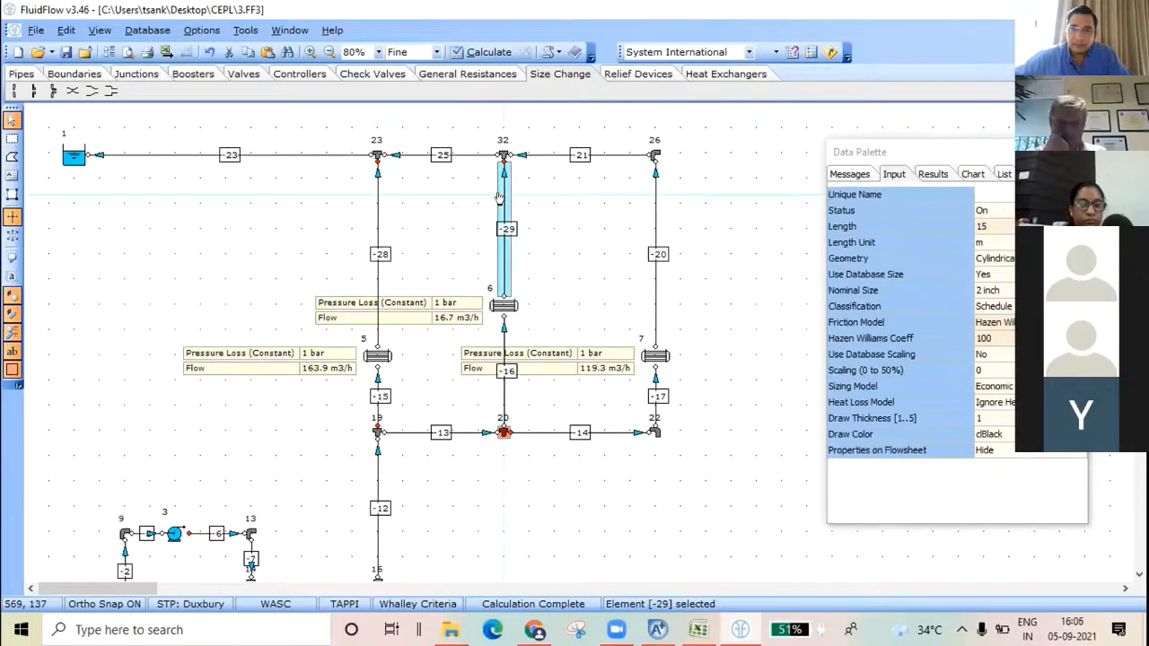
click(519, 183)
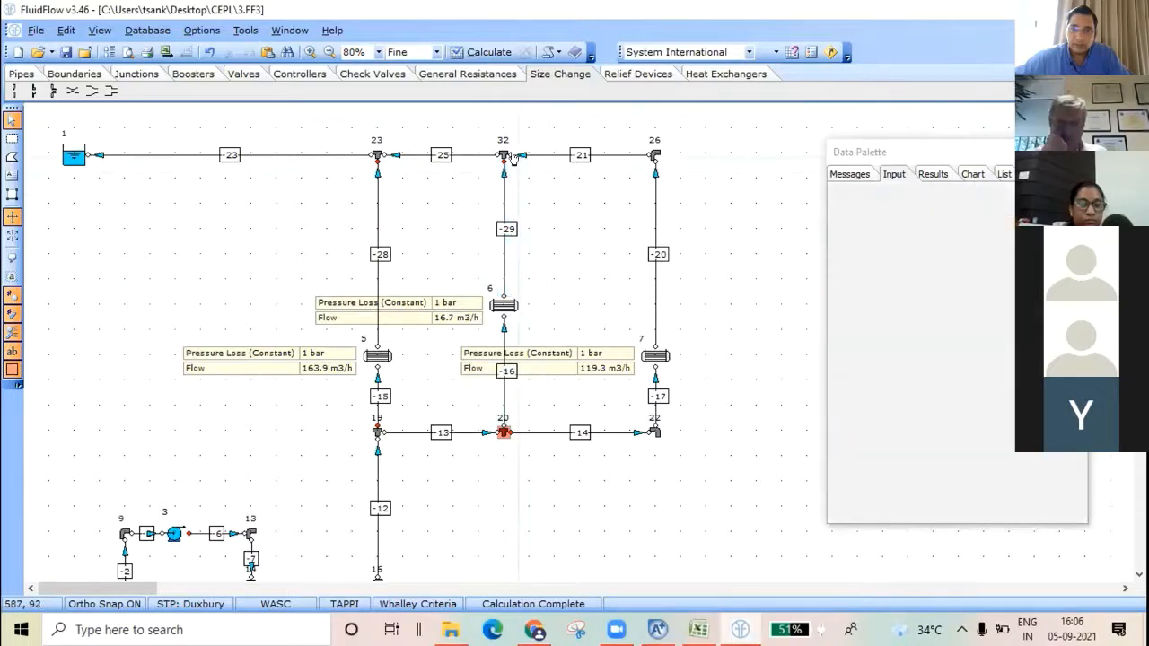
click(504, 433)
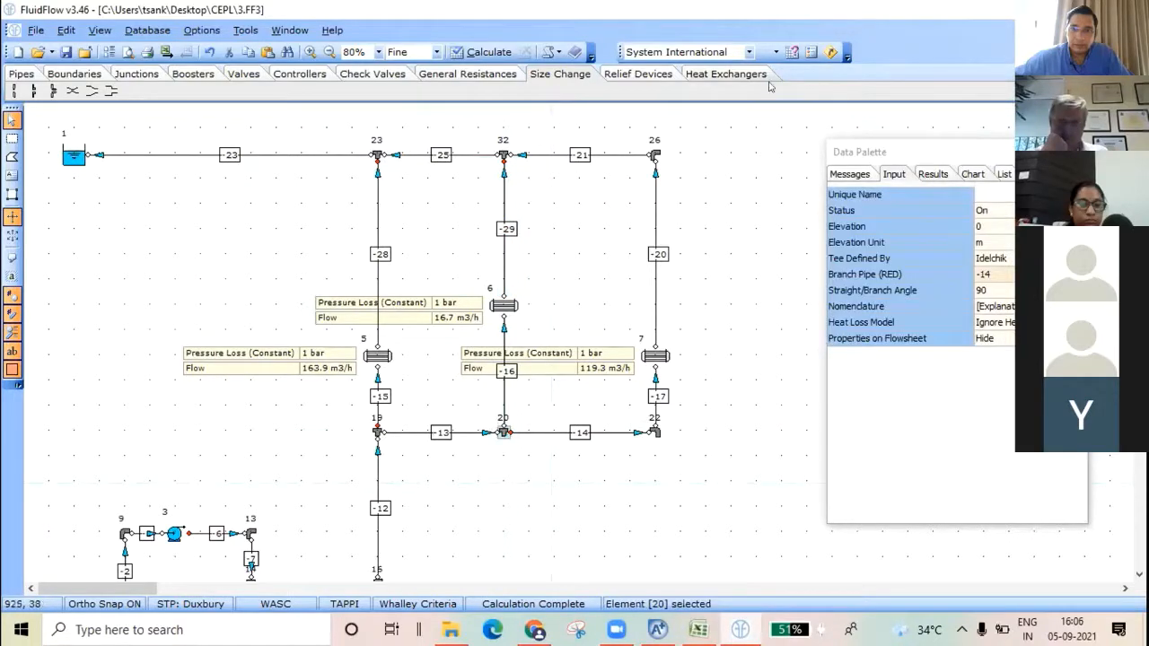
click(983, 274)
key(Up)
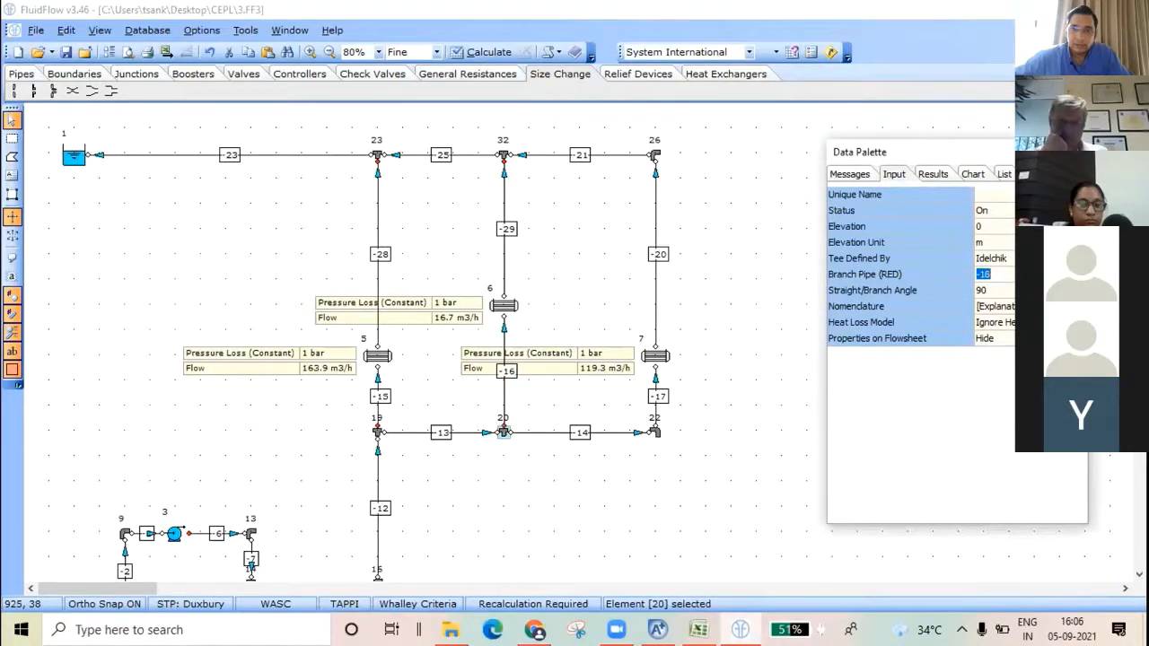
click(483, 51)
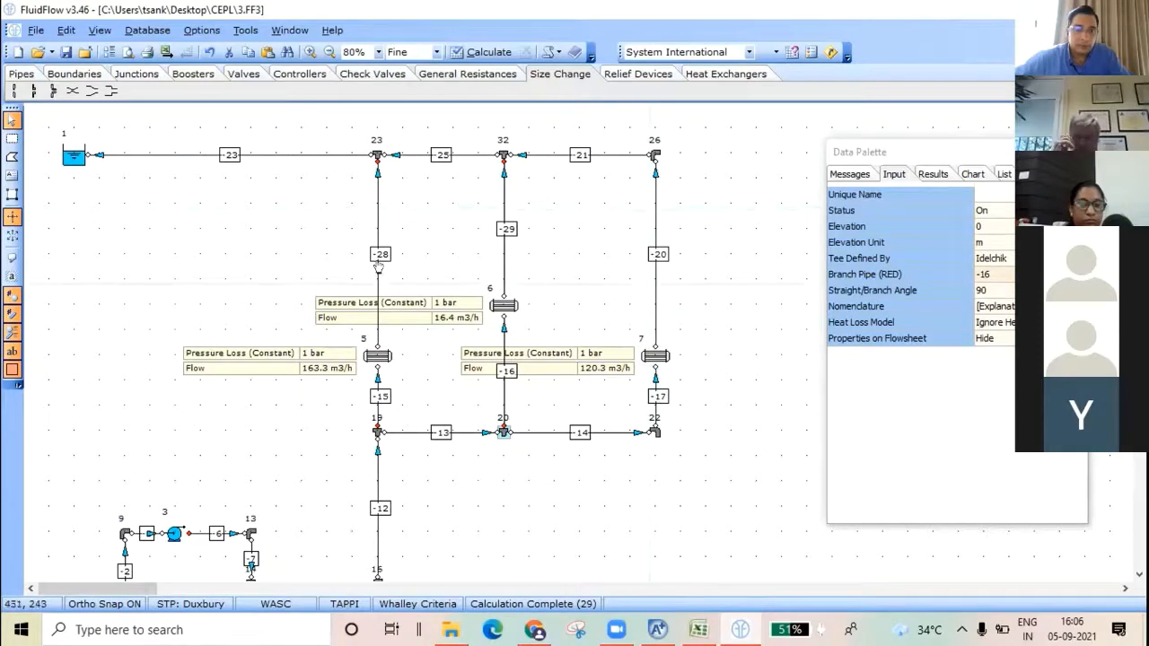
Step: Move pump 4 into line with the lower bends so that pipes -5 and -8 run horizontally
scroll(541, 253, down, 2)
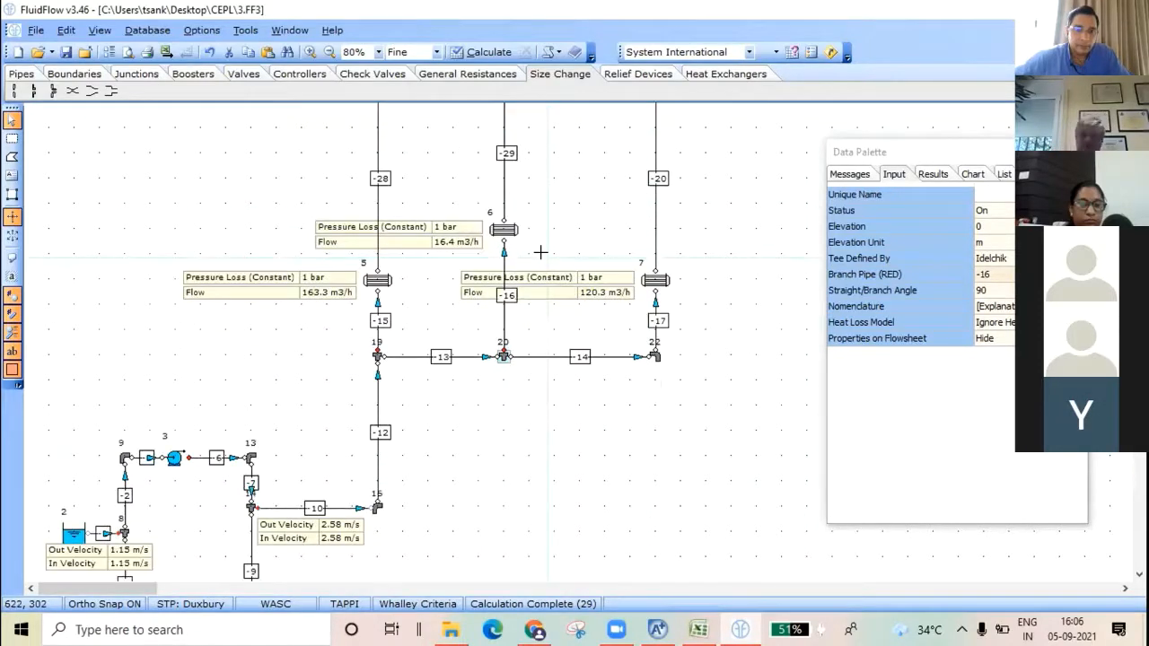
scroll(569, 238, down, 3)
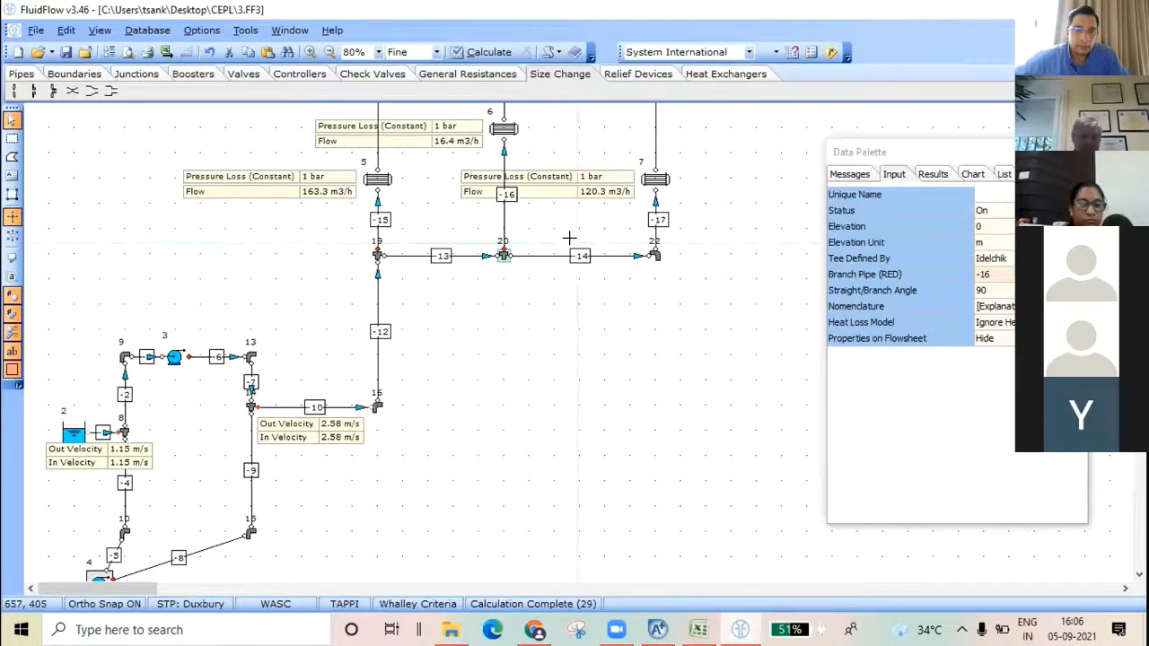
scroll(569, 238, down, 1)
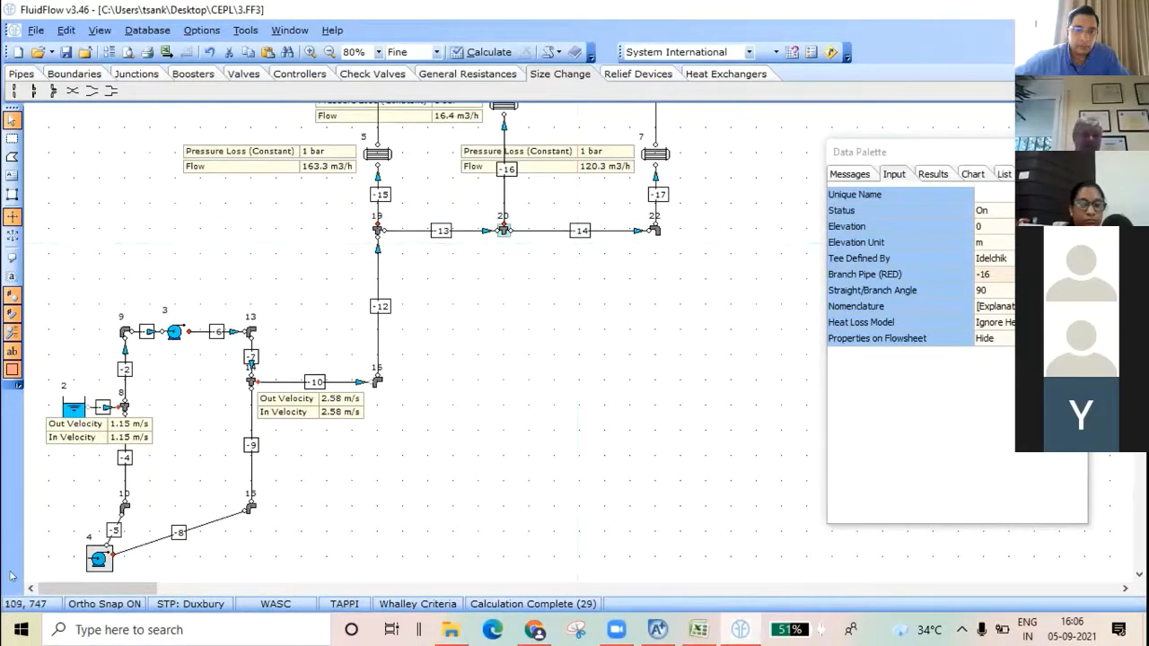
drag(99, 559, 196, 519)
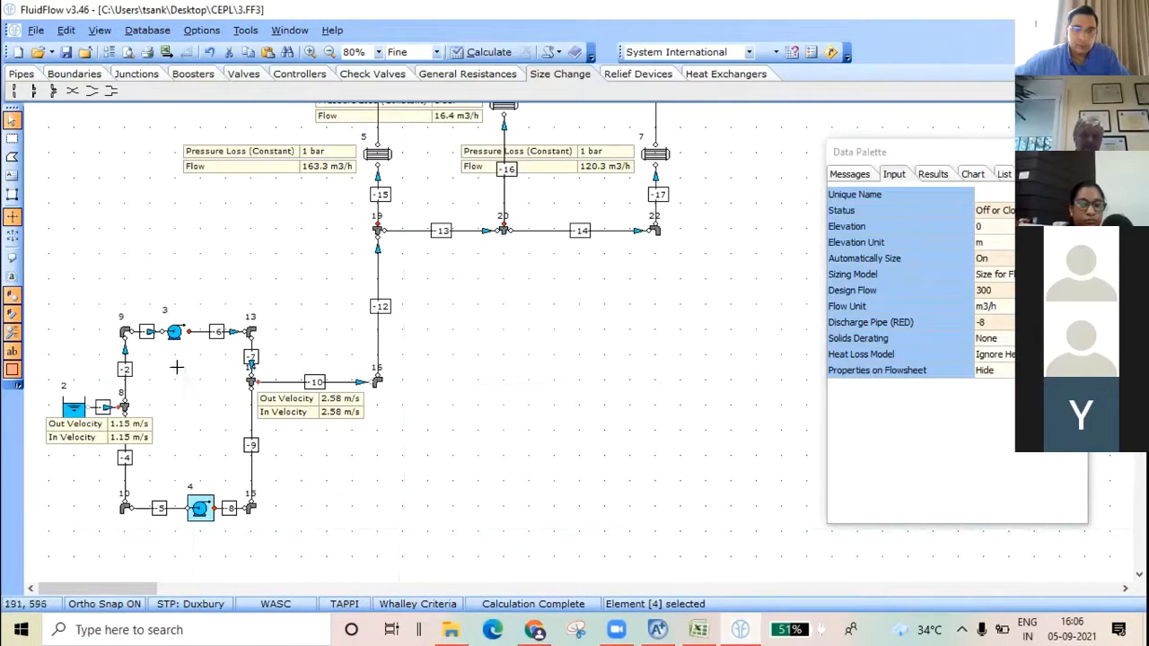
Step: Review the input data of supply pipes -10, -12, -13 and -14, branch pipes -15 and -16, and tee 19
scroll(432, 377, up, 2)
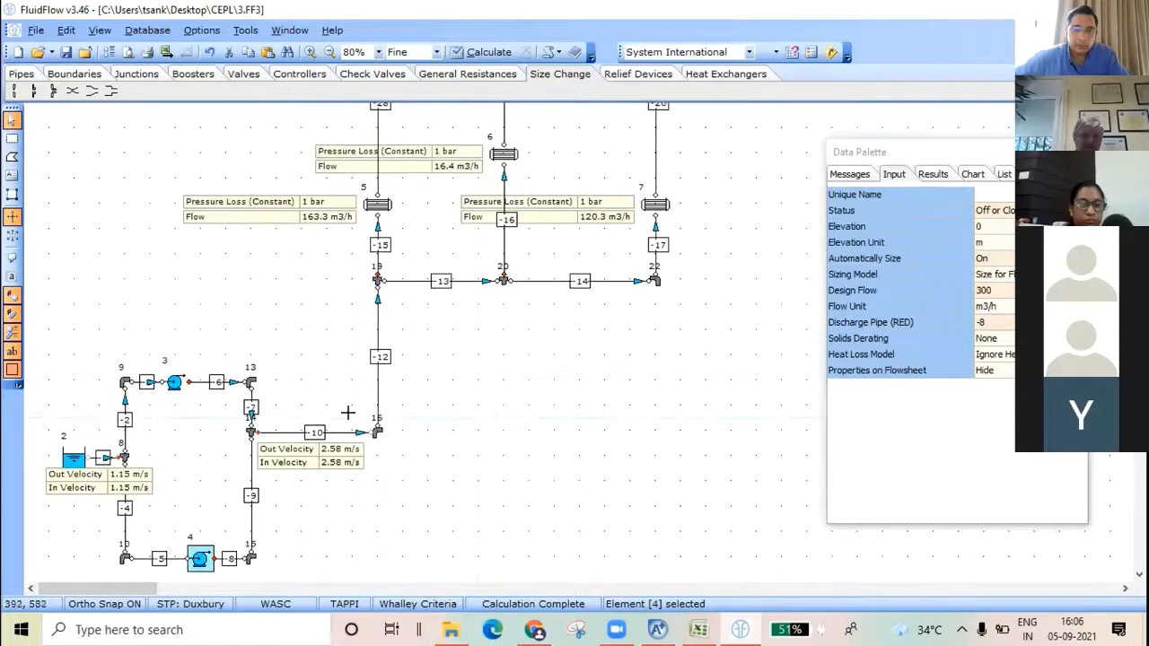
click(331, 435)
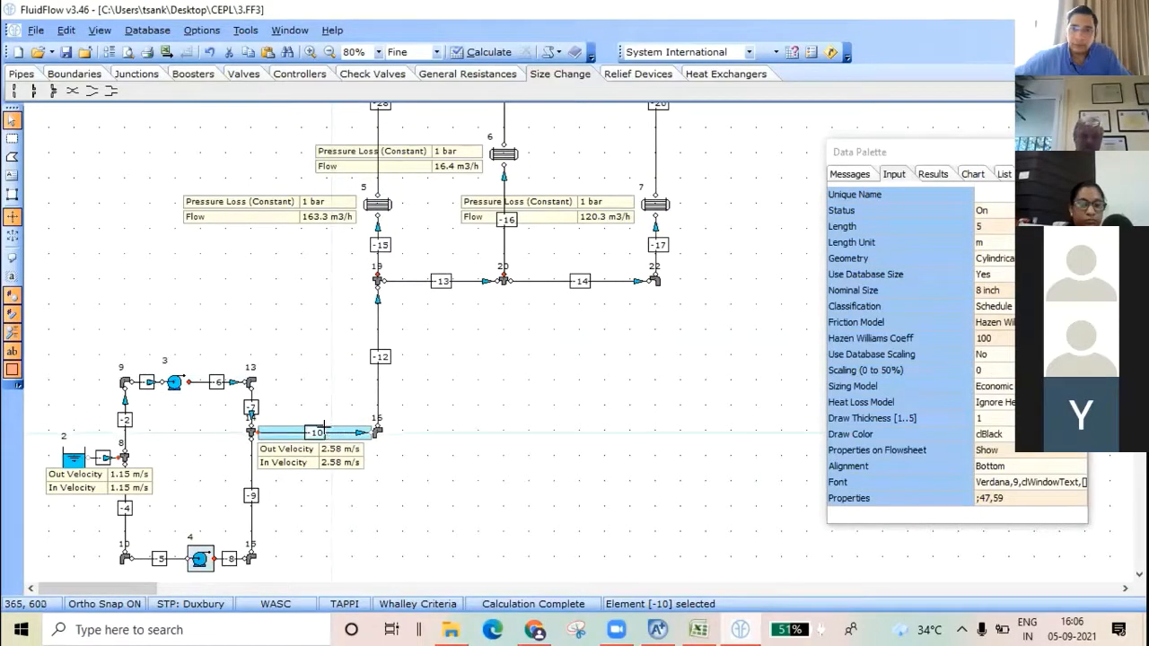
click(374, 342)
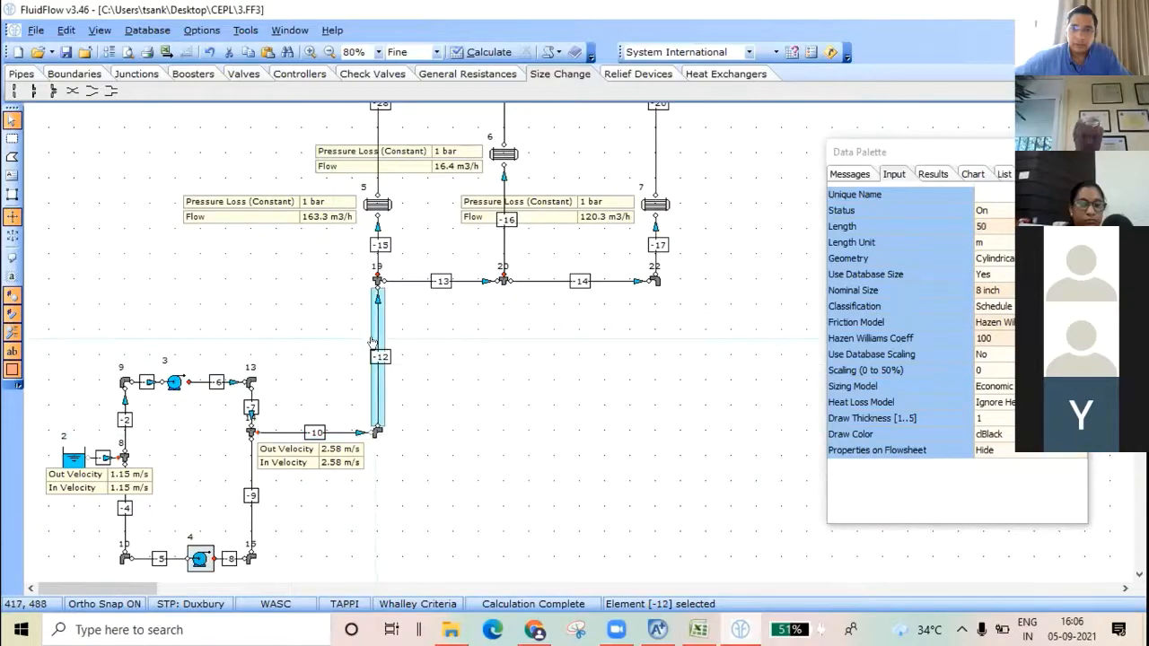
click(439, 282)
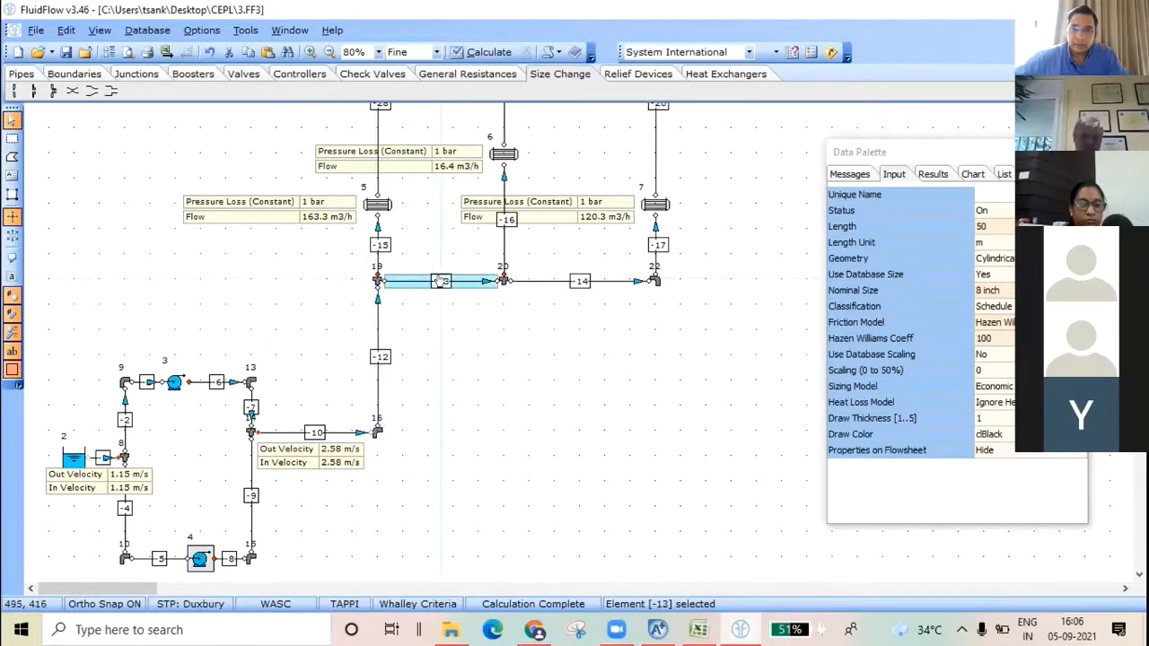
click(568, 282)
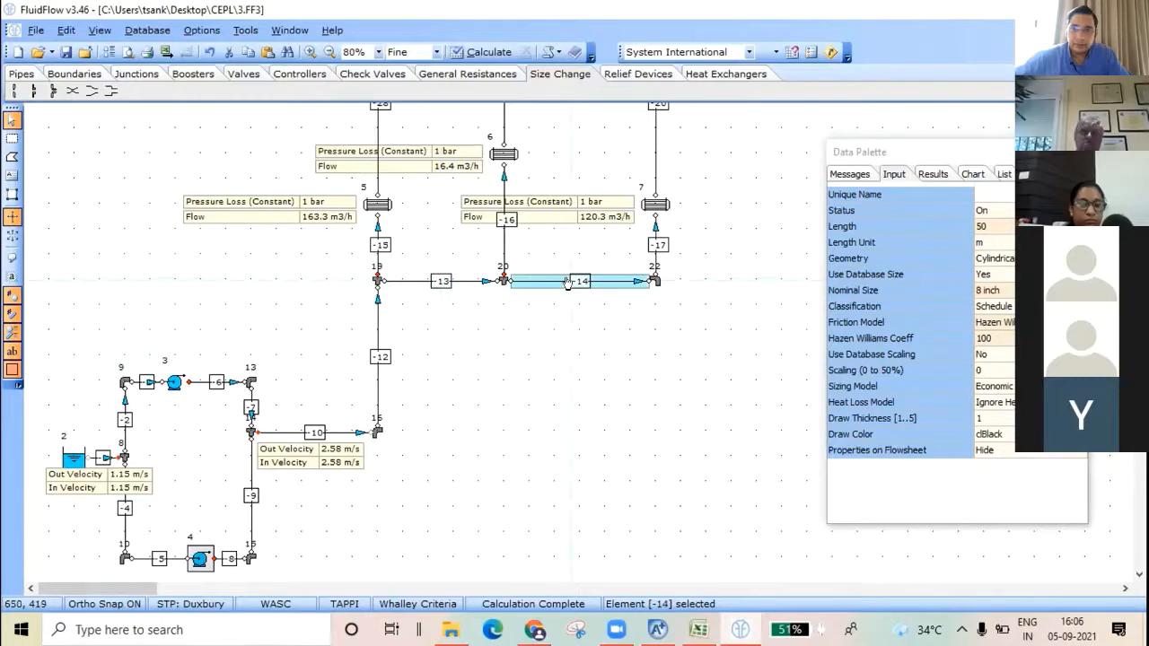
click(377, 246)
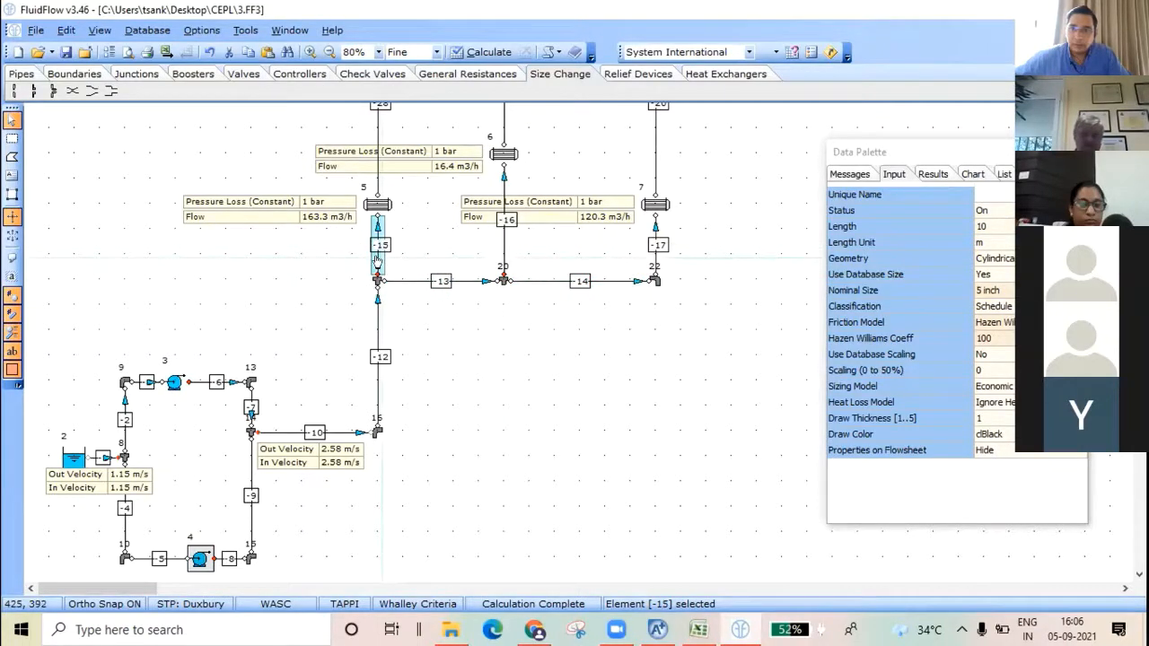
click(376, 281)
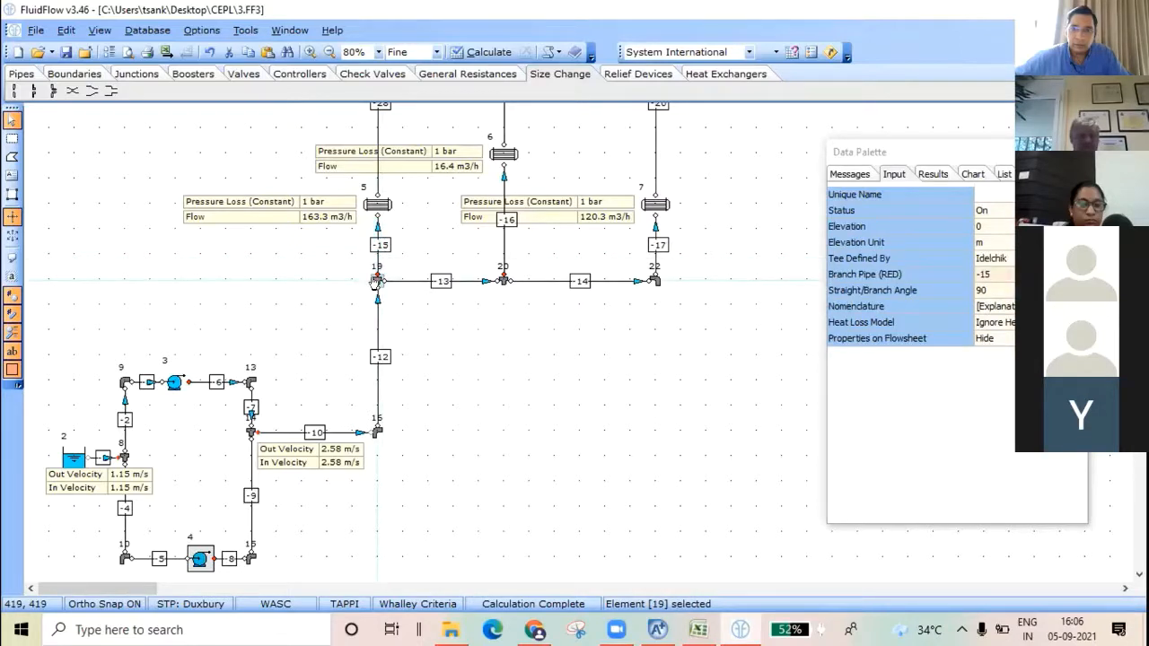
click(502, 251)
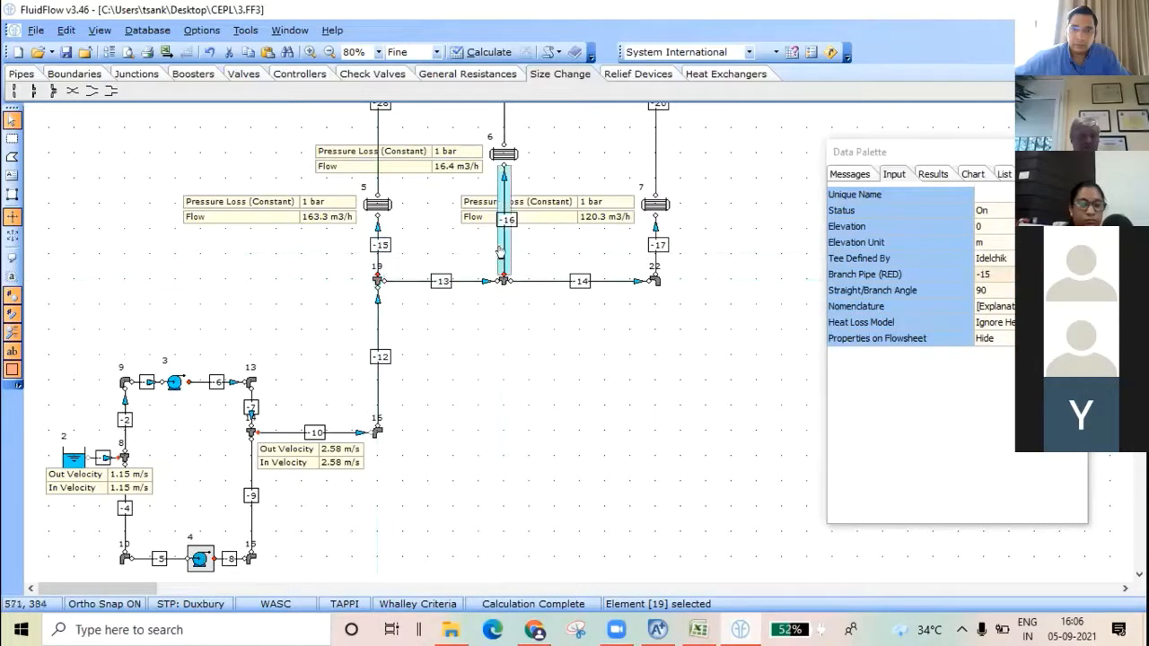
Step: Check the input settings of bends 22 and 26 and the branch pipe assignments of tees 20, 19, 32 and 23
scroll(544, 371, up, 3)
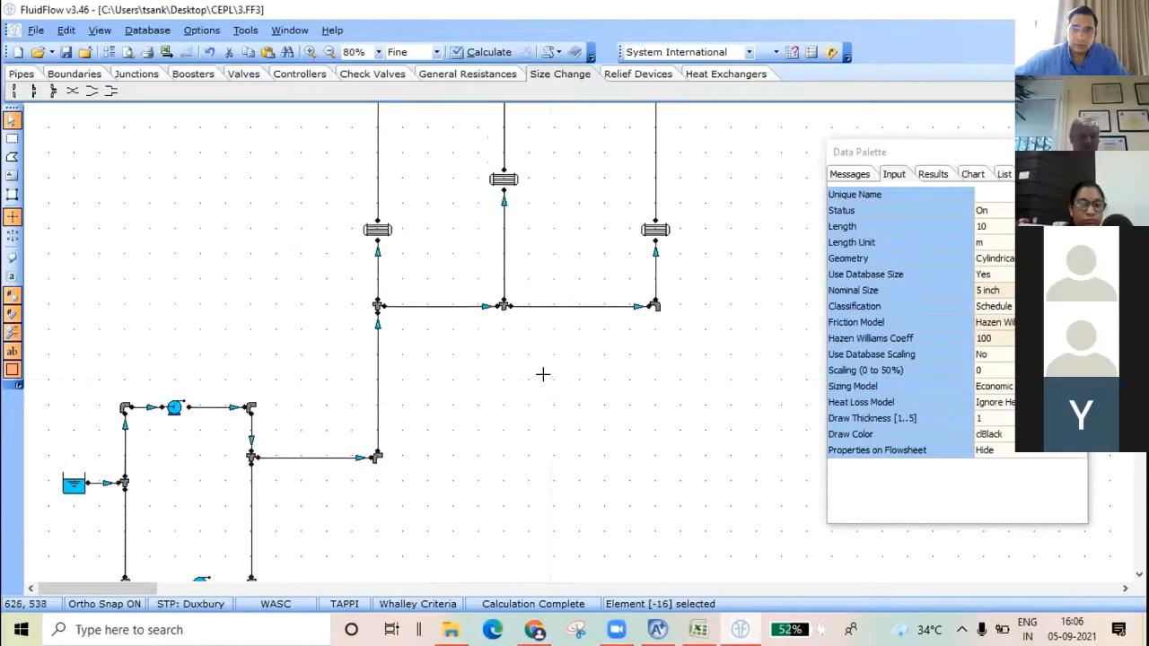
scroll(549, 384, up, 1)
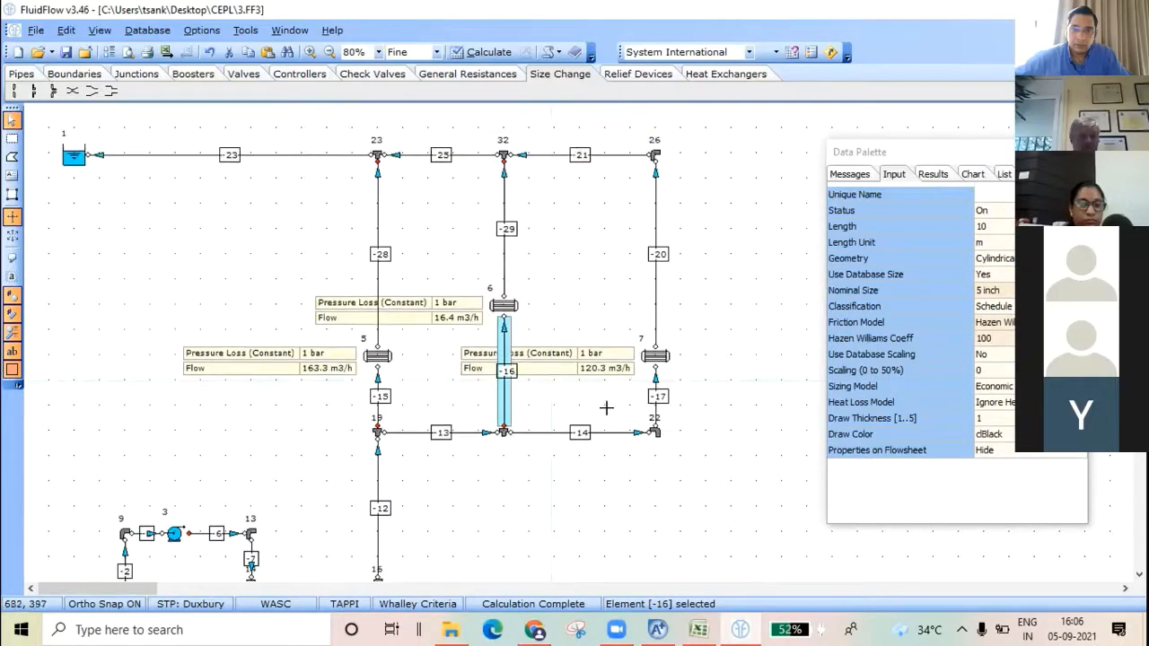
click(655, 432)
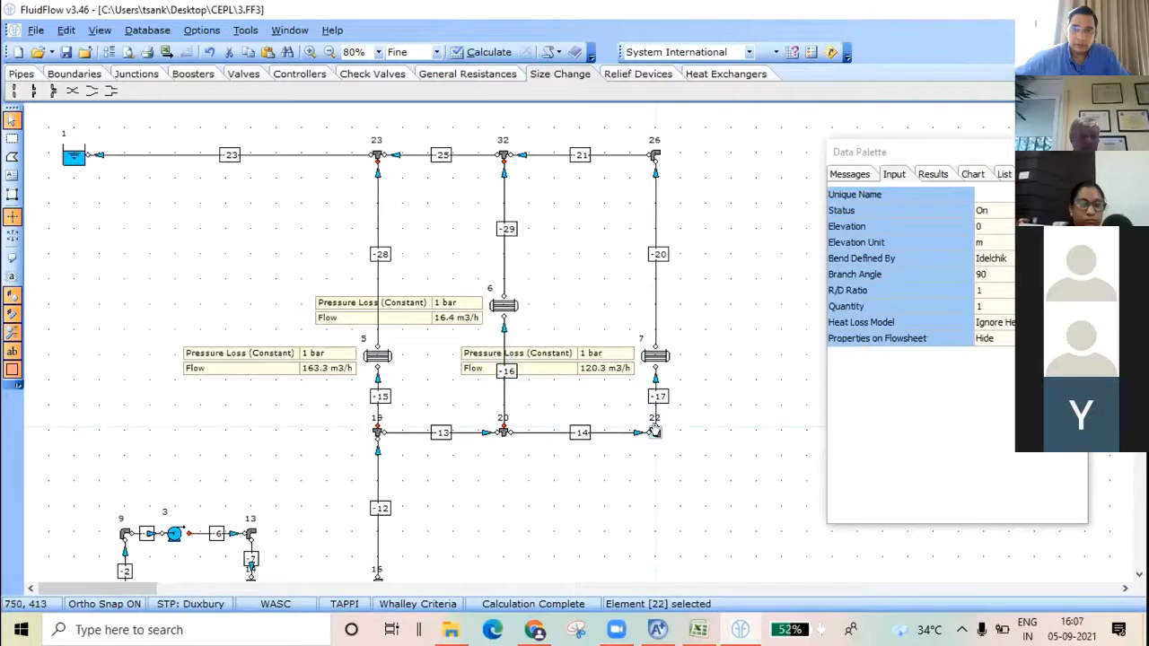
click(505, 432)
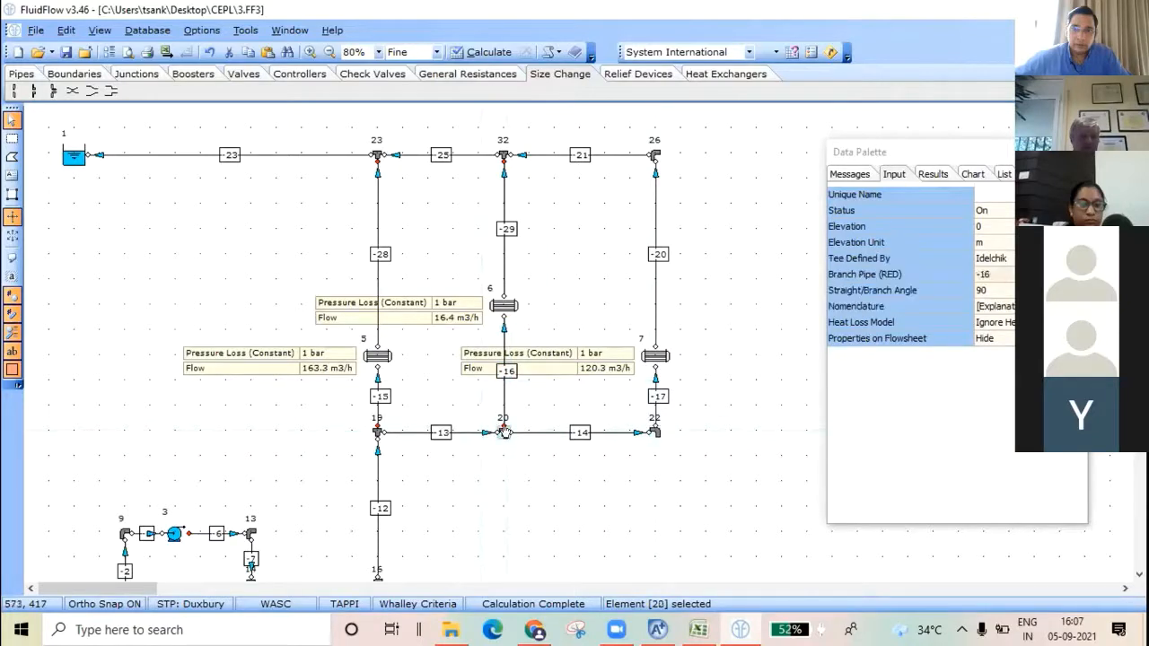
click(374, 432)
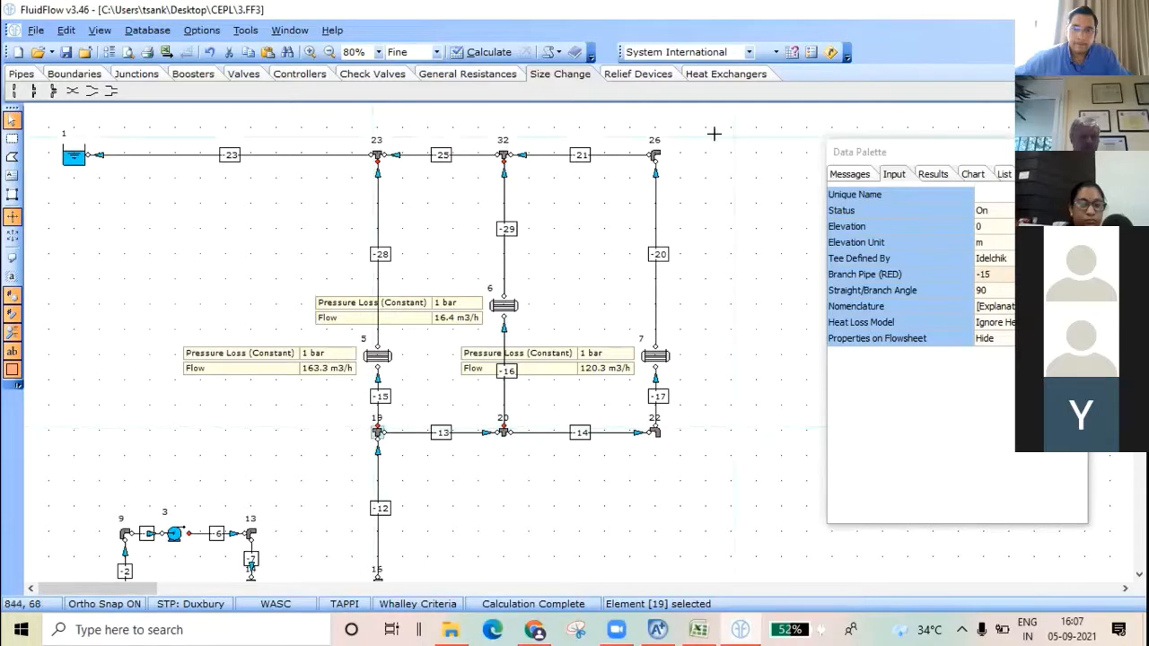
click(653, 156)
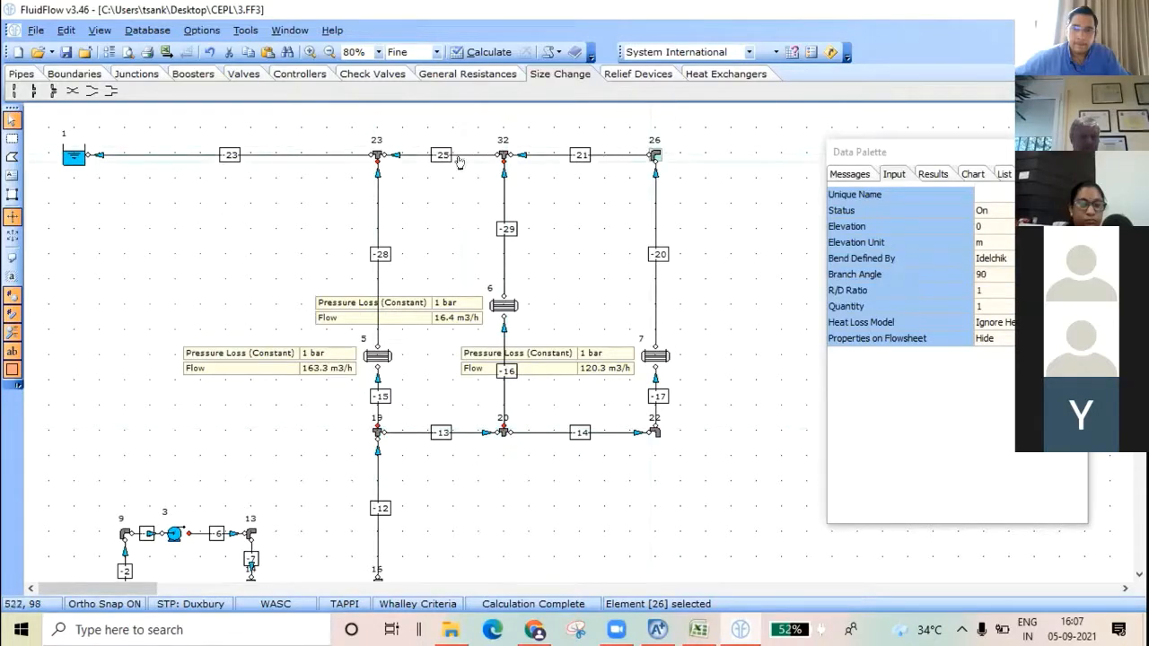
click(503, 156)
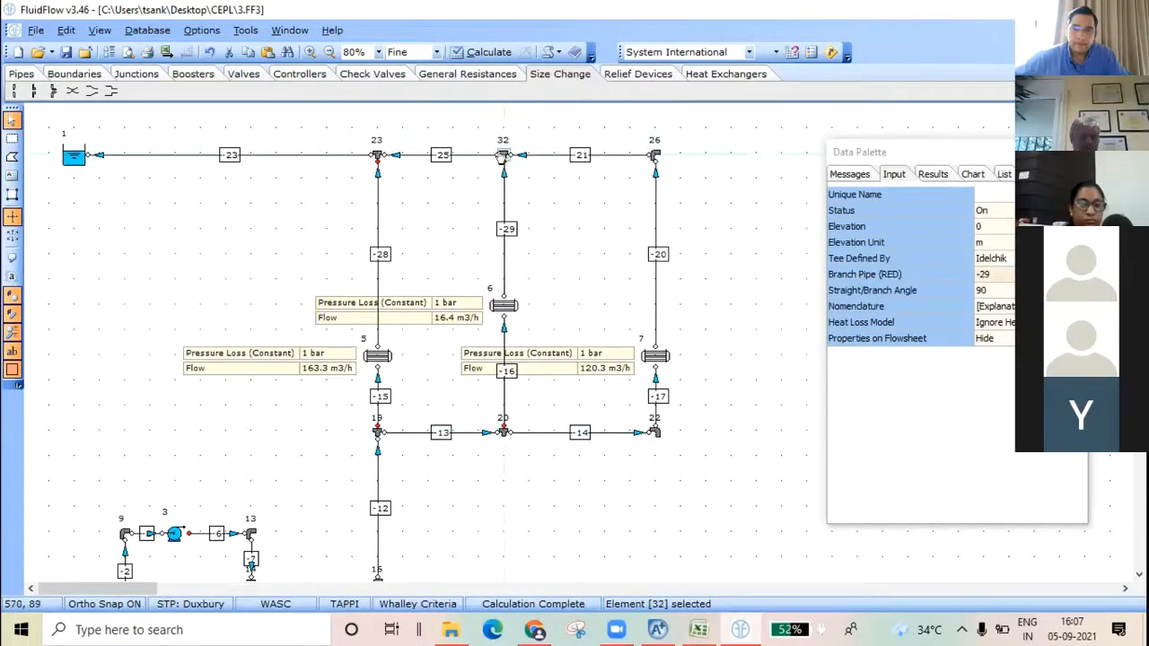
click(374, 156)
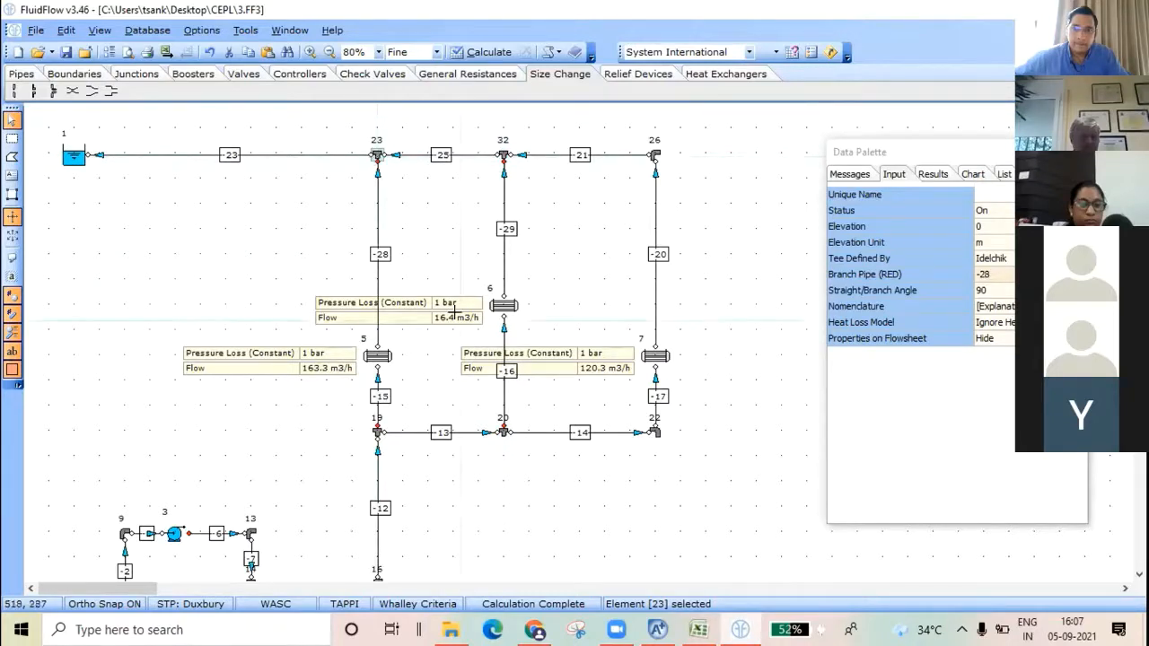
Step: Inspect the input data of heat exchanger 6 and its inlet pipe -16 and outlet pipe -29
click(501, 307)
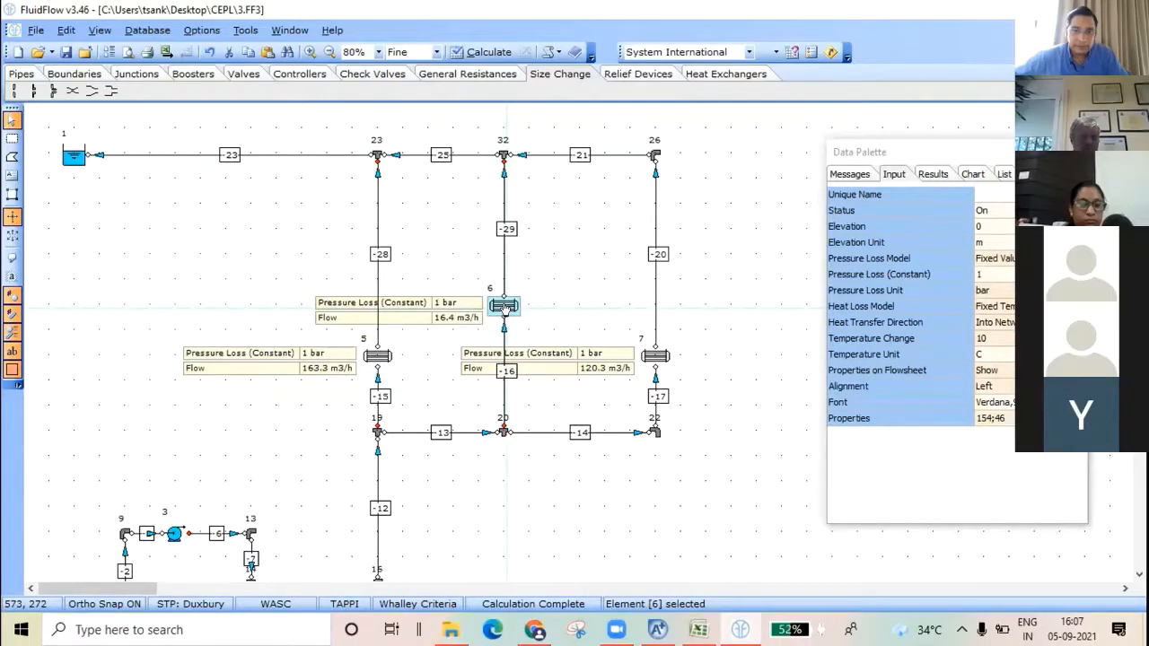
click(501, 391)
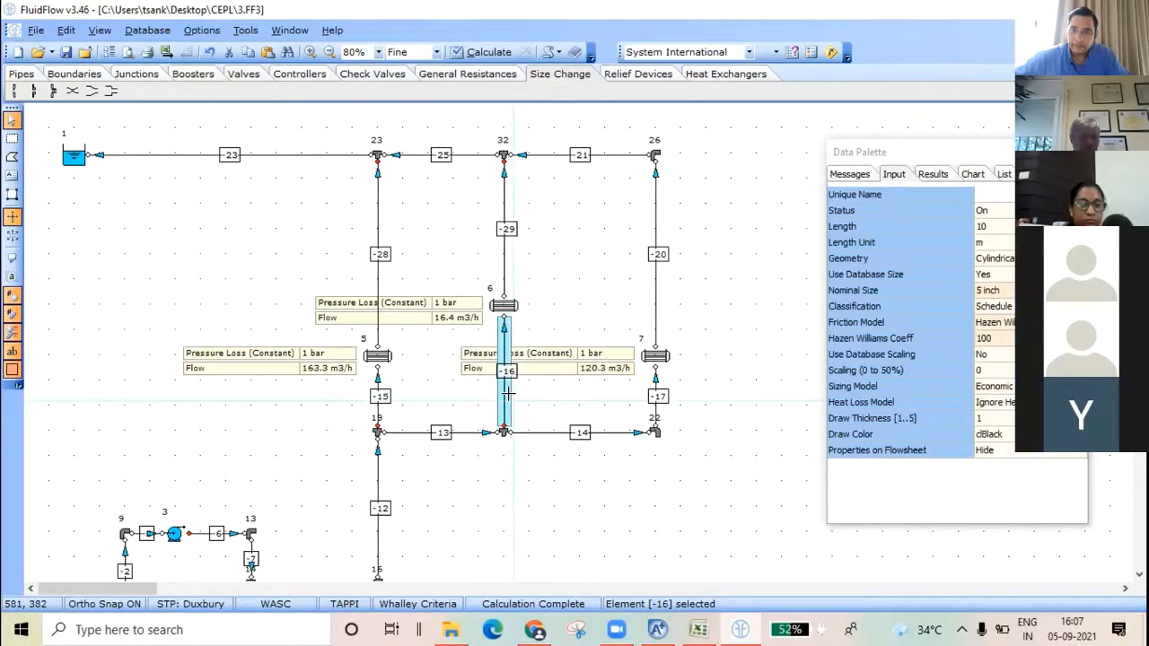
click(499, 254)
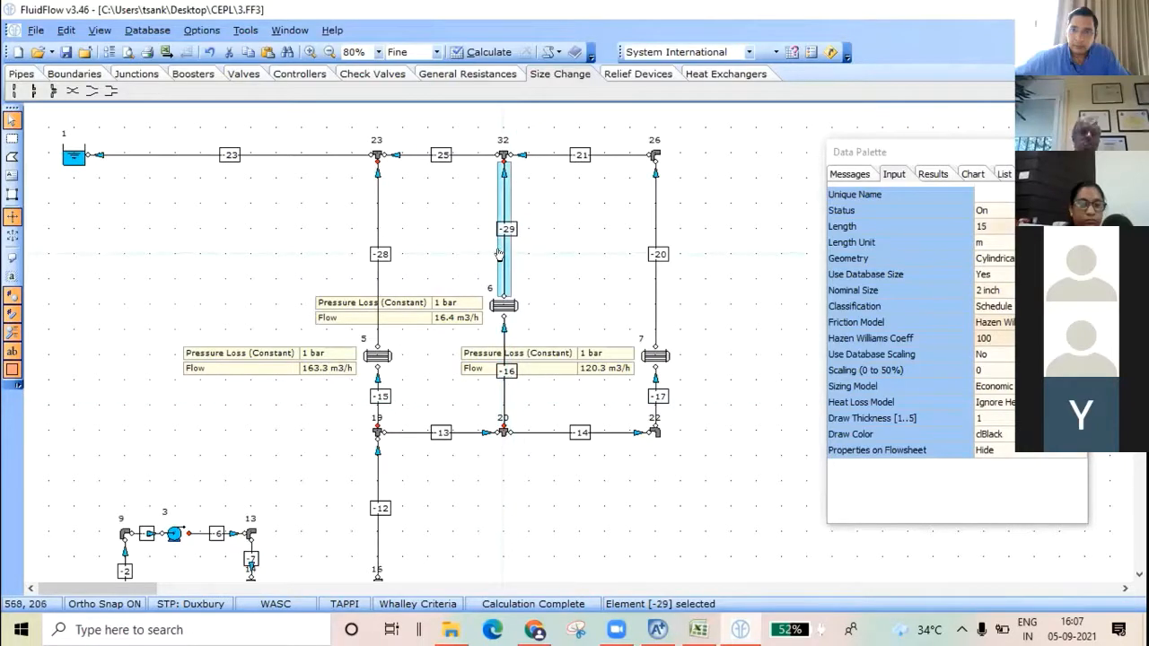
Step: Set the pipe dimension of heat exchanger 6's outlet pipe -29 to 5 inch Schedule 40 and recalculate the network
click(988, 289)
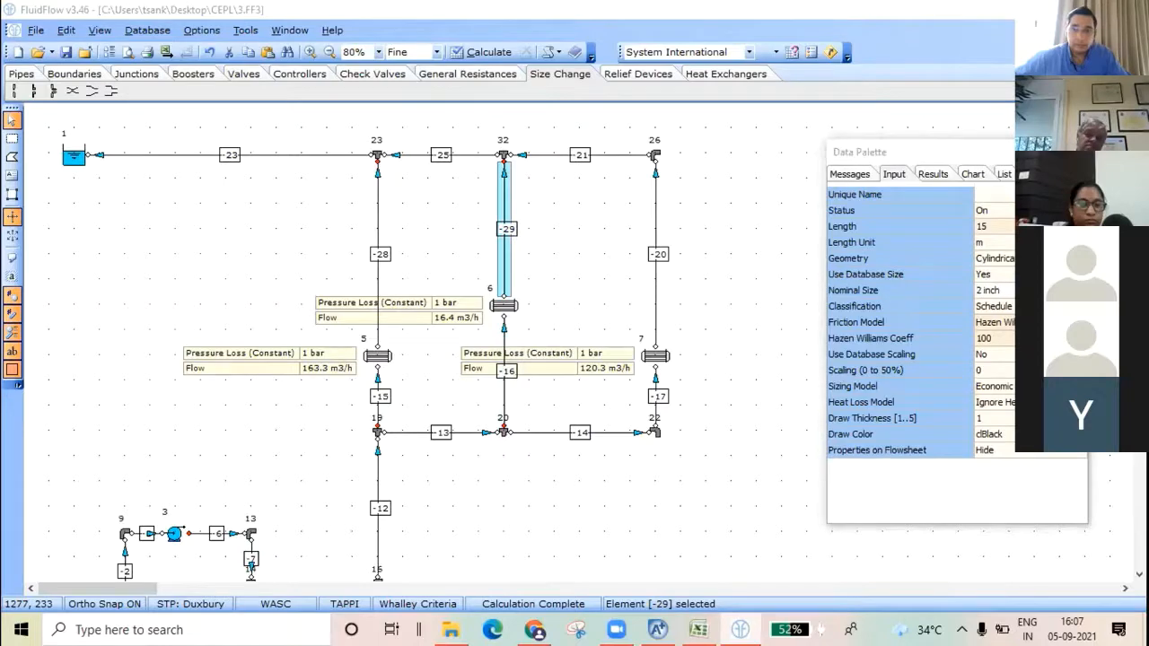
key(Return)
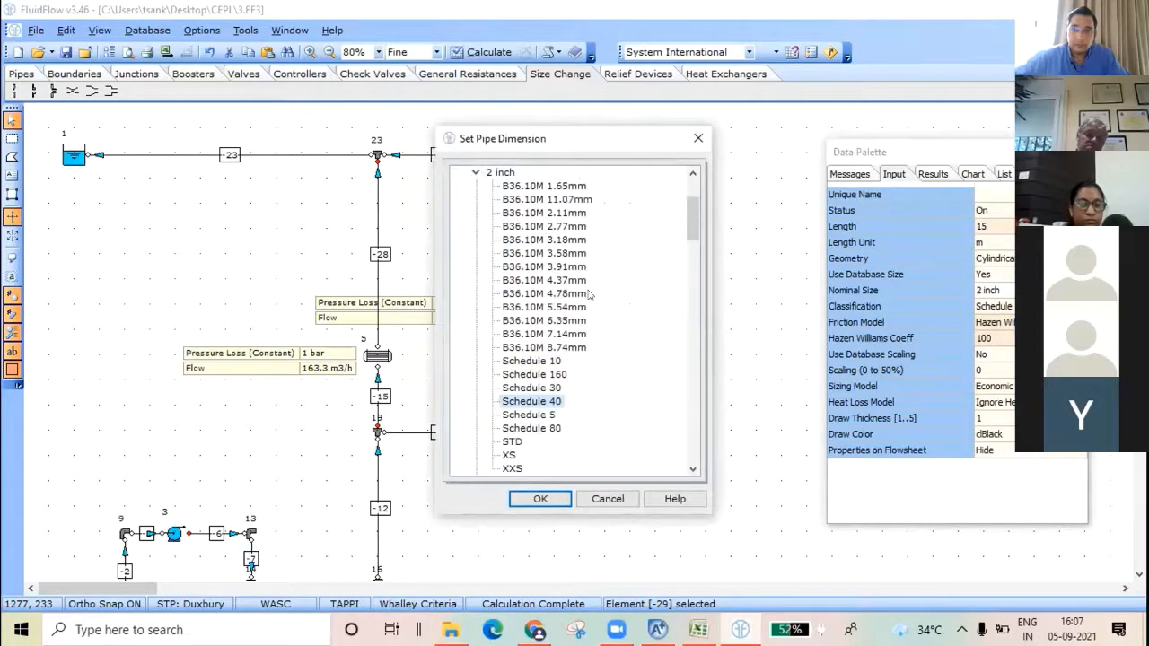
scroll(583, 296, down, 6)
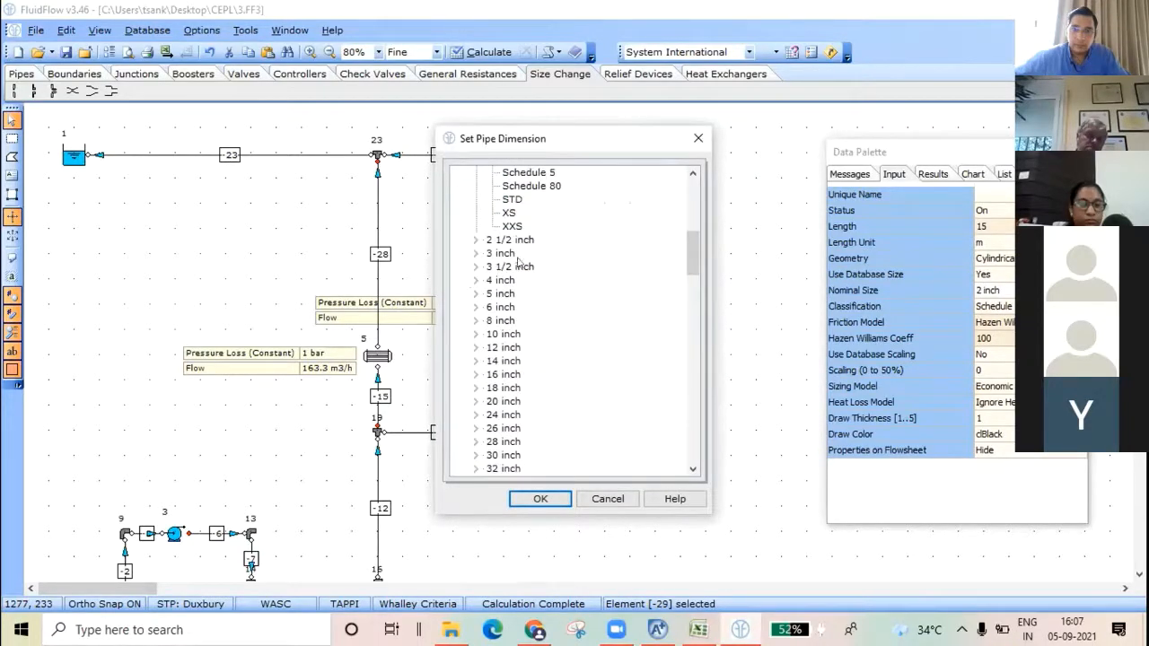
click(475, 293)
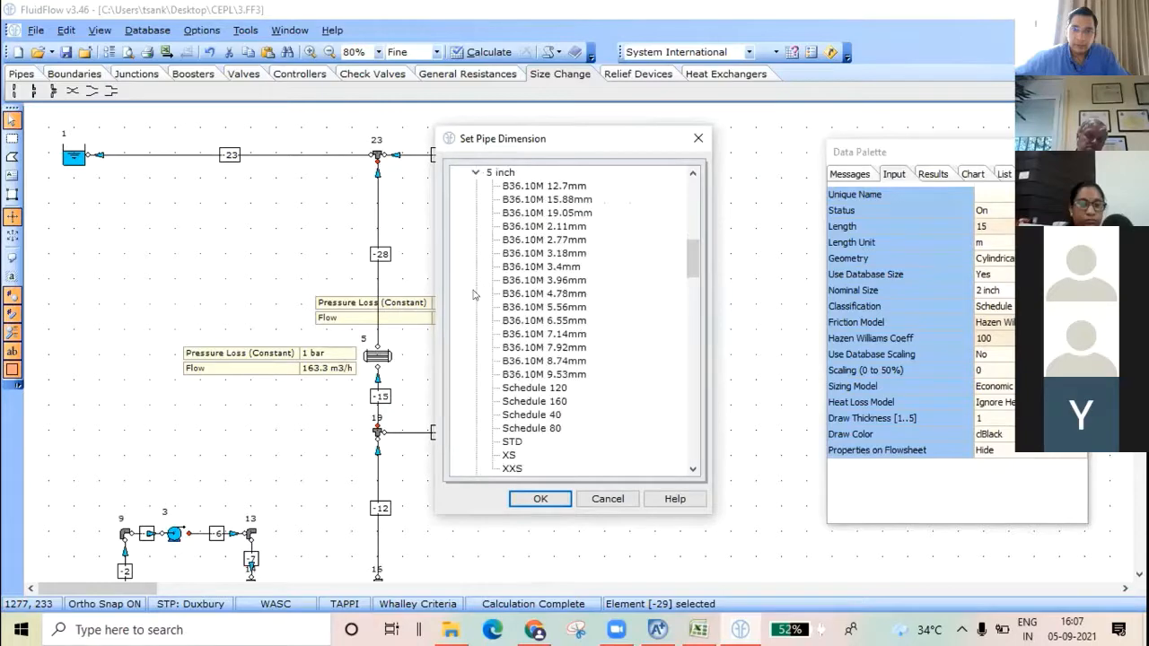
click(559, 415)
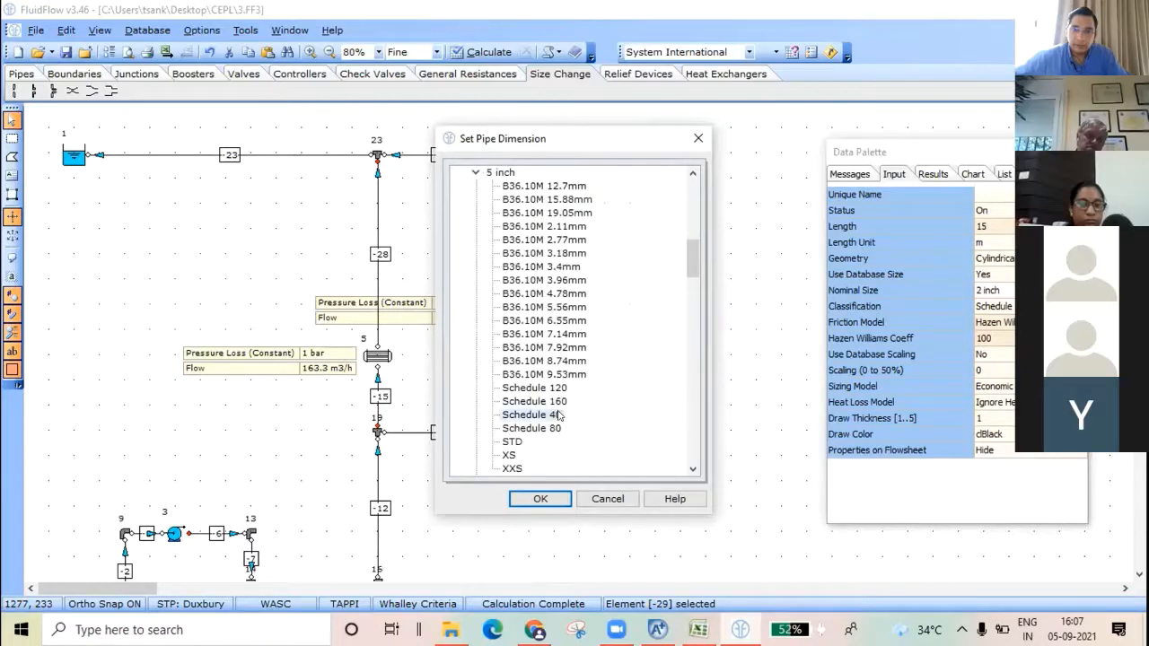
click(542, 499)
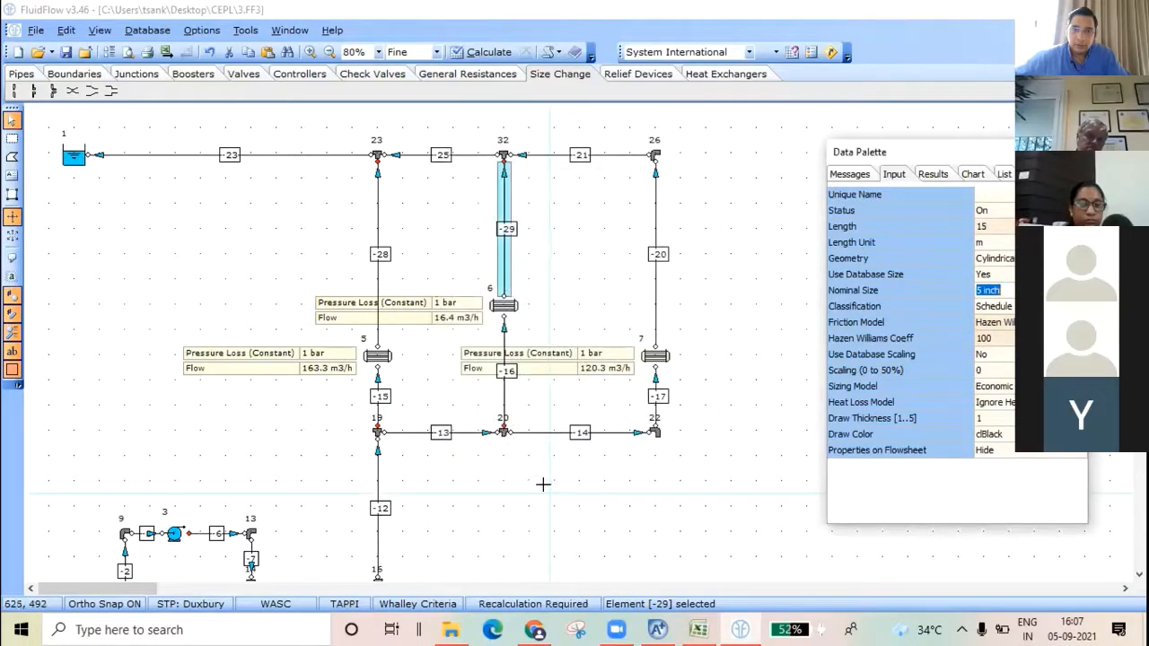
click(483, 51)
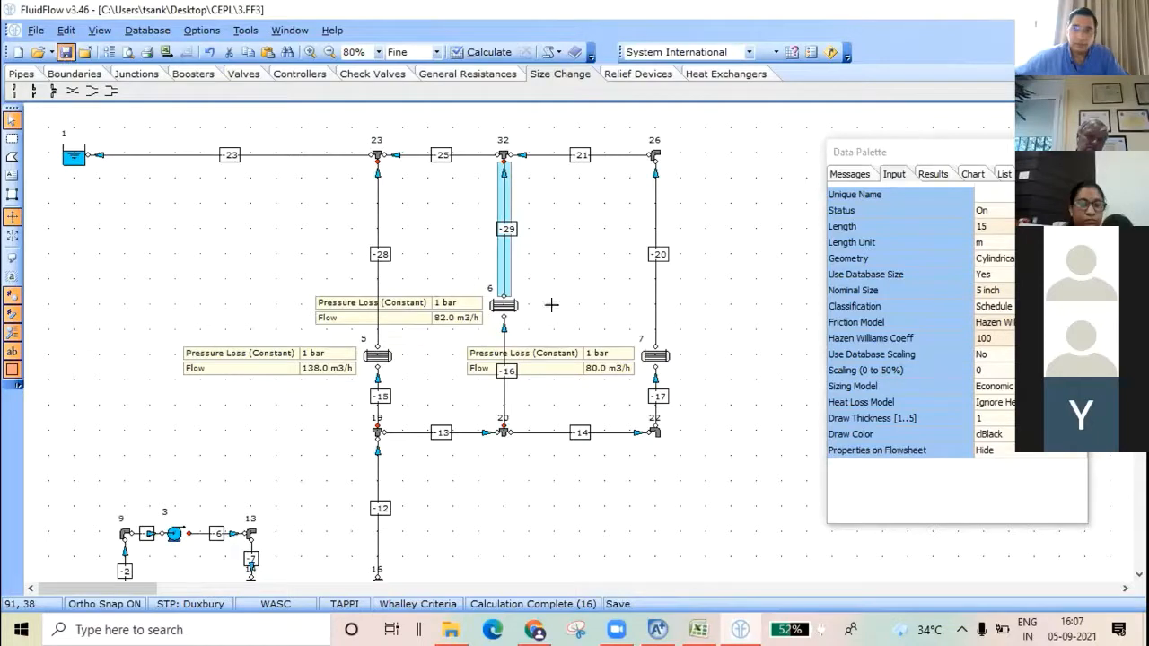
click(731, 215)
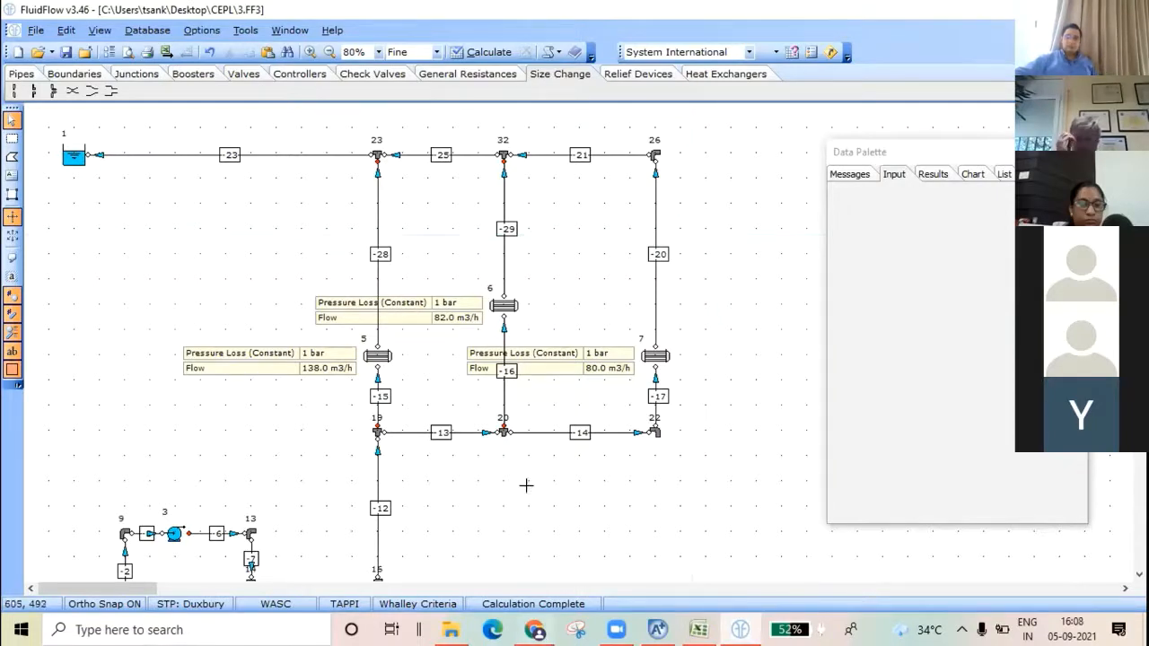
mouse_move(535, 629)
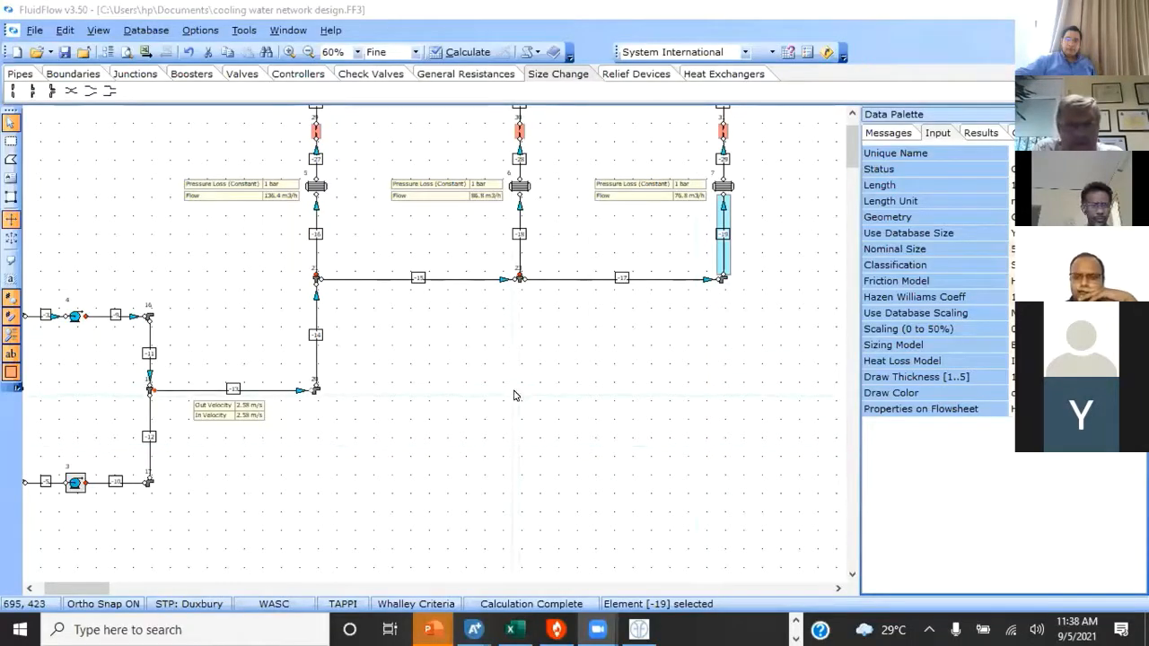
click(512, 397)
click(853, 115)
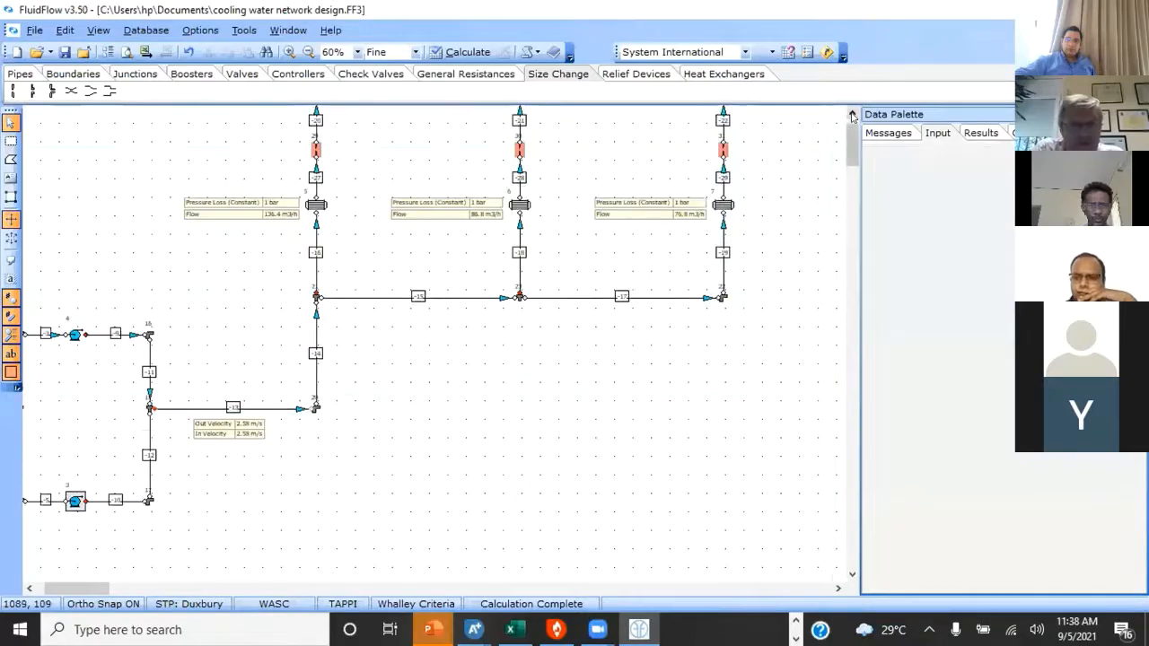
click(853, 115)
click(853, 115)
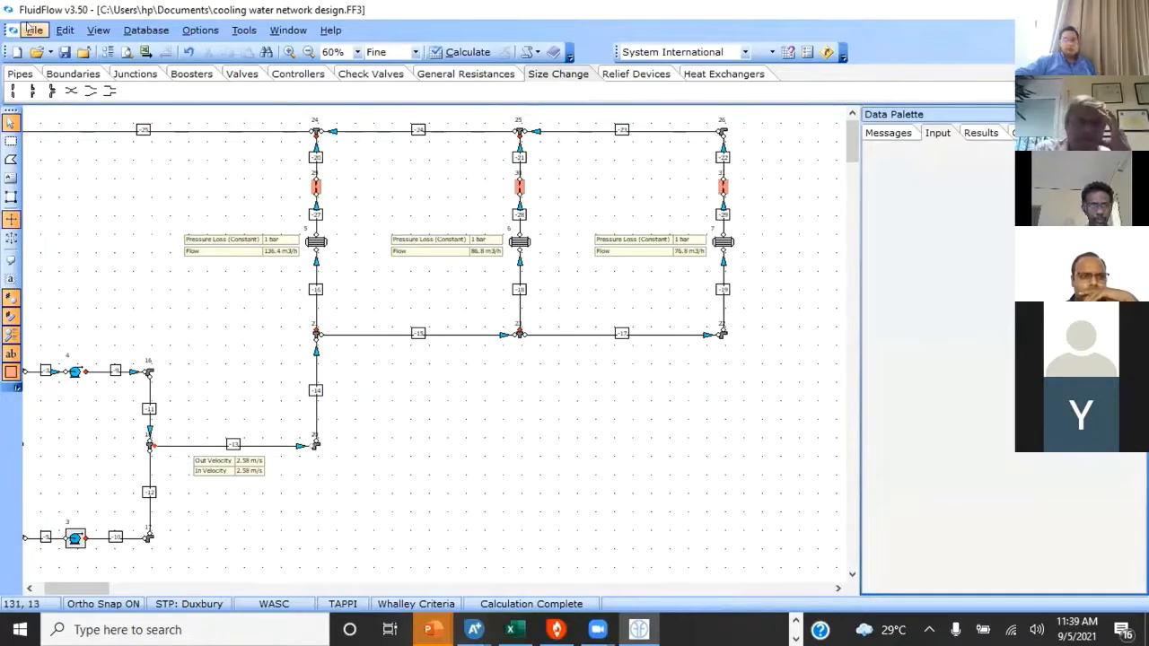
Step: Add a new centrifugal pump named "test Pump 5" to the boosters database
click(128, 34)
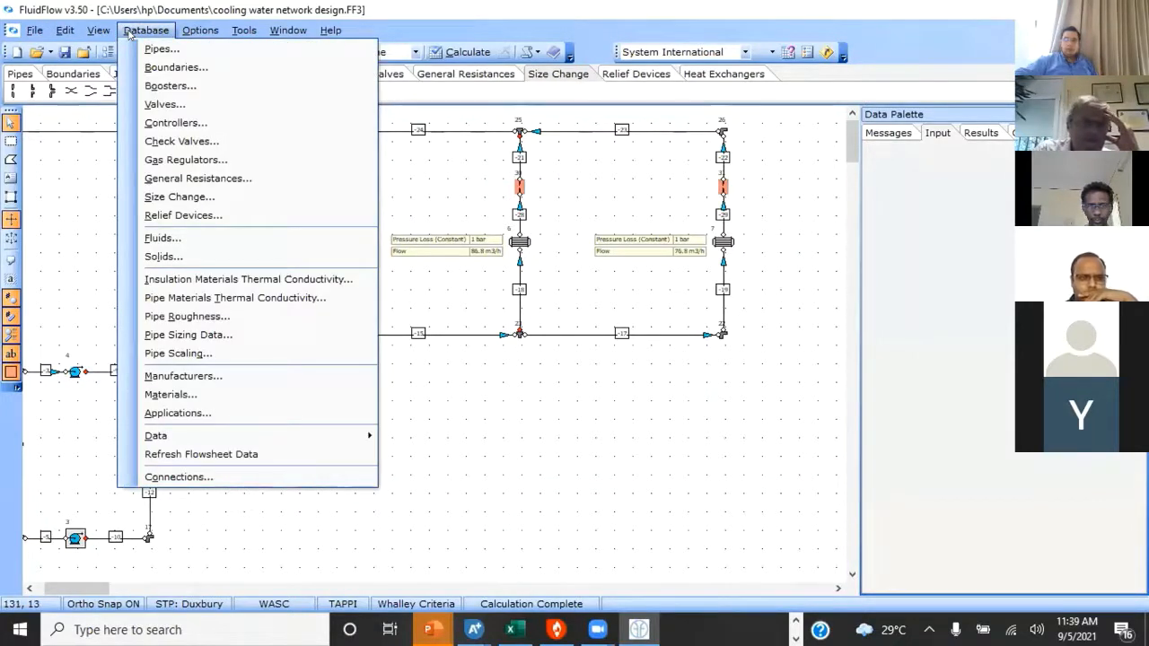
click(157, 87)
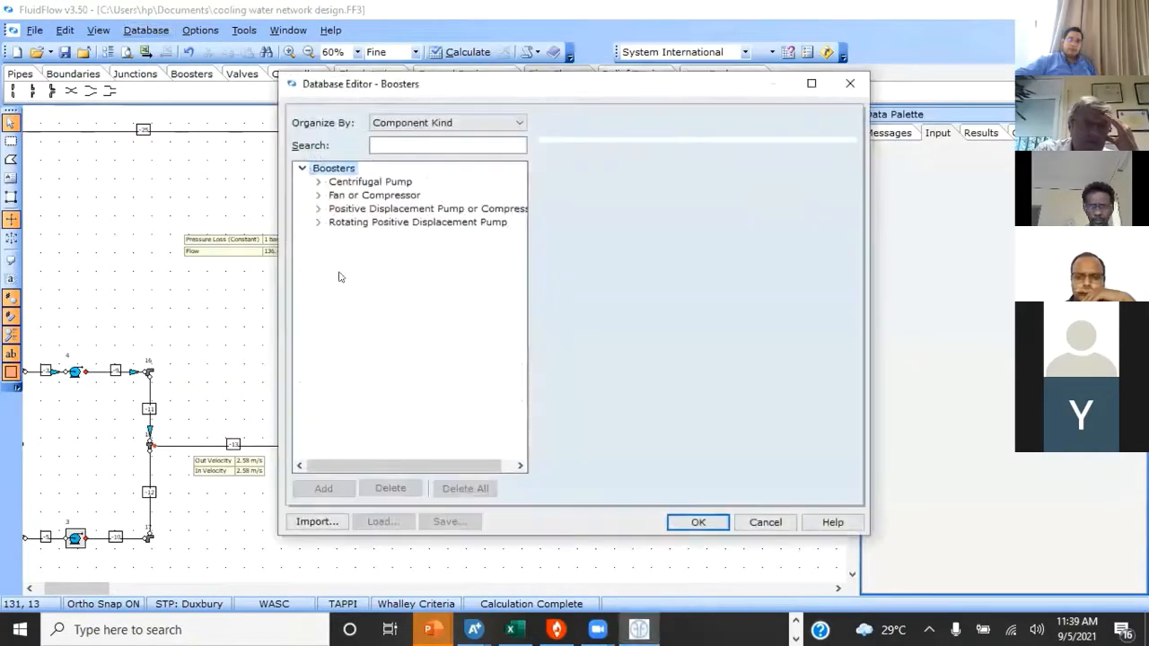
click(331, 184)
click(317, 183)
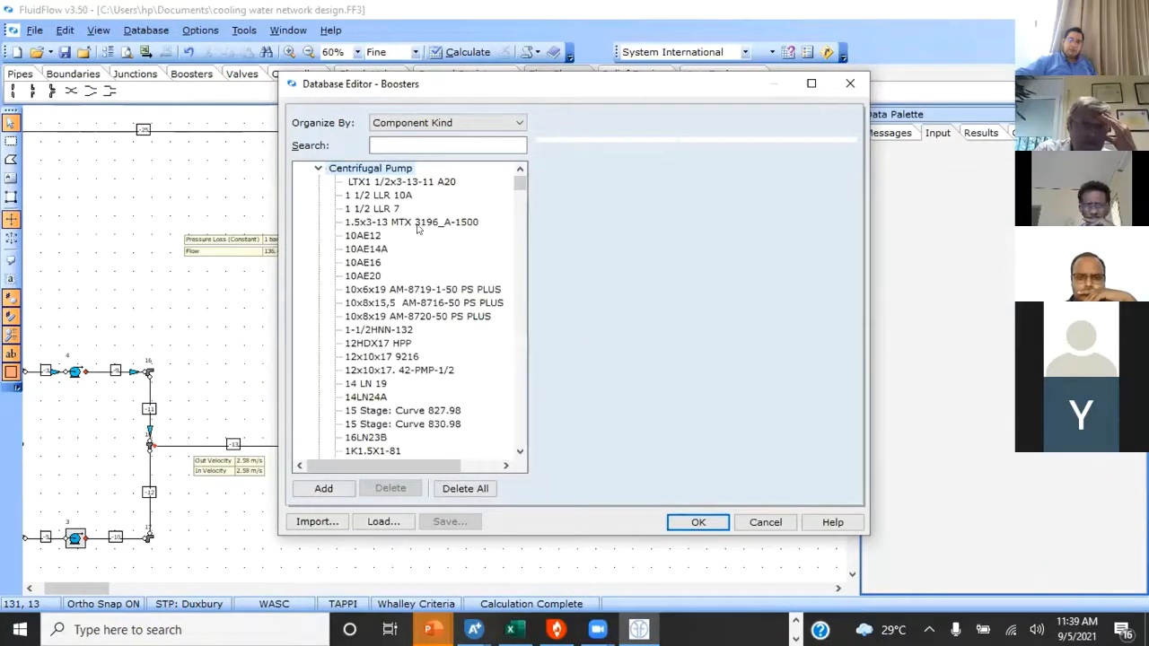
click(519, 452)
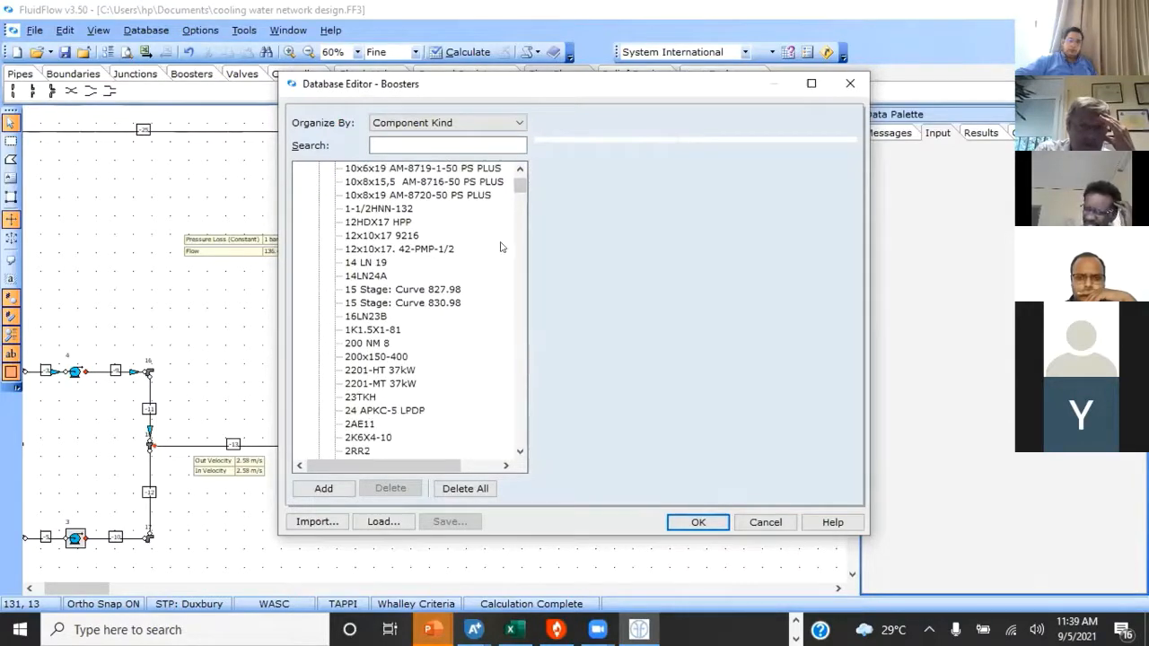
click(518, 169)
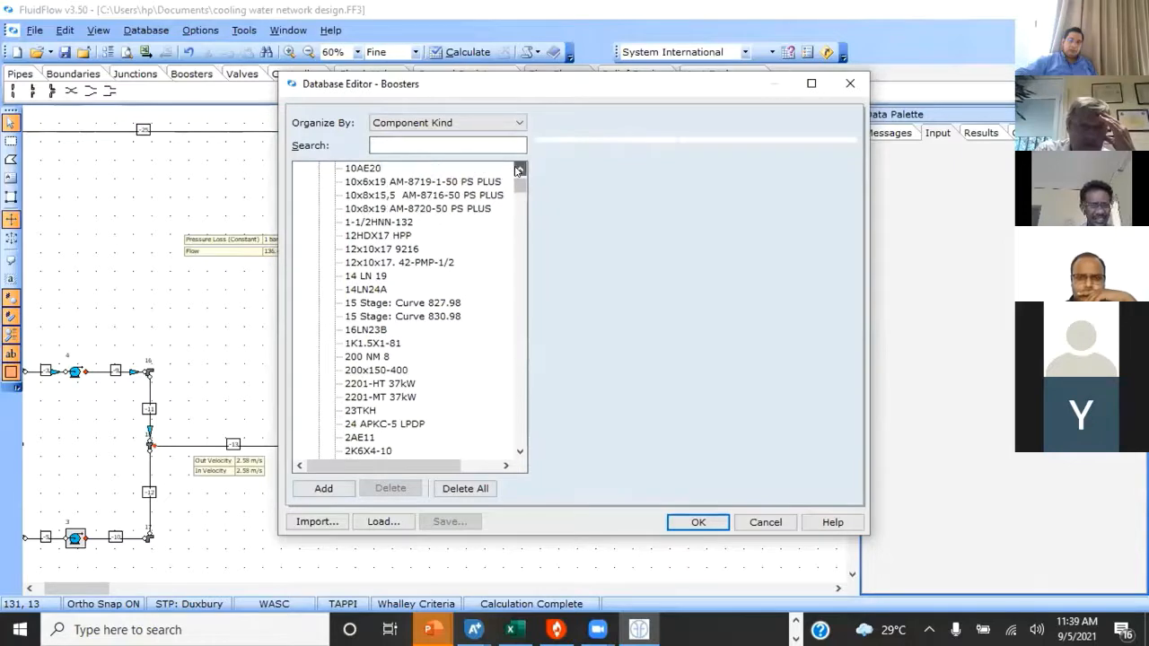
click(519, 170)
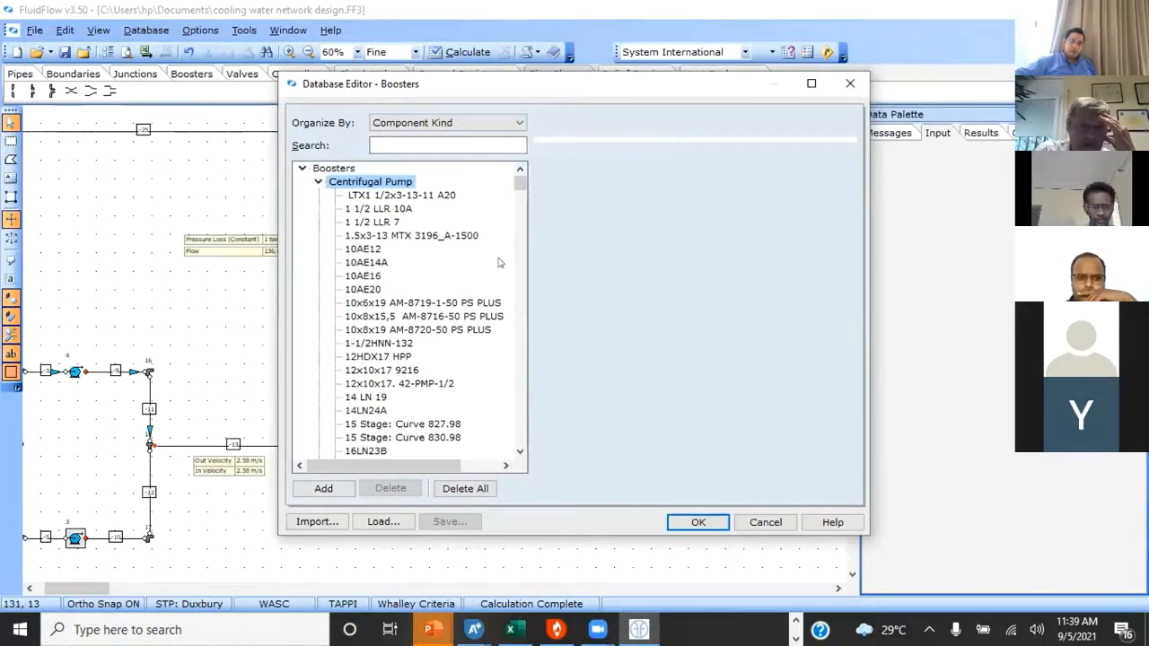
click(314, 525)
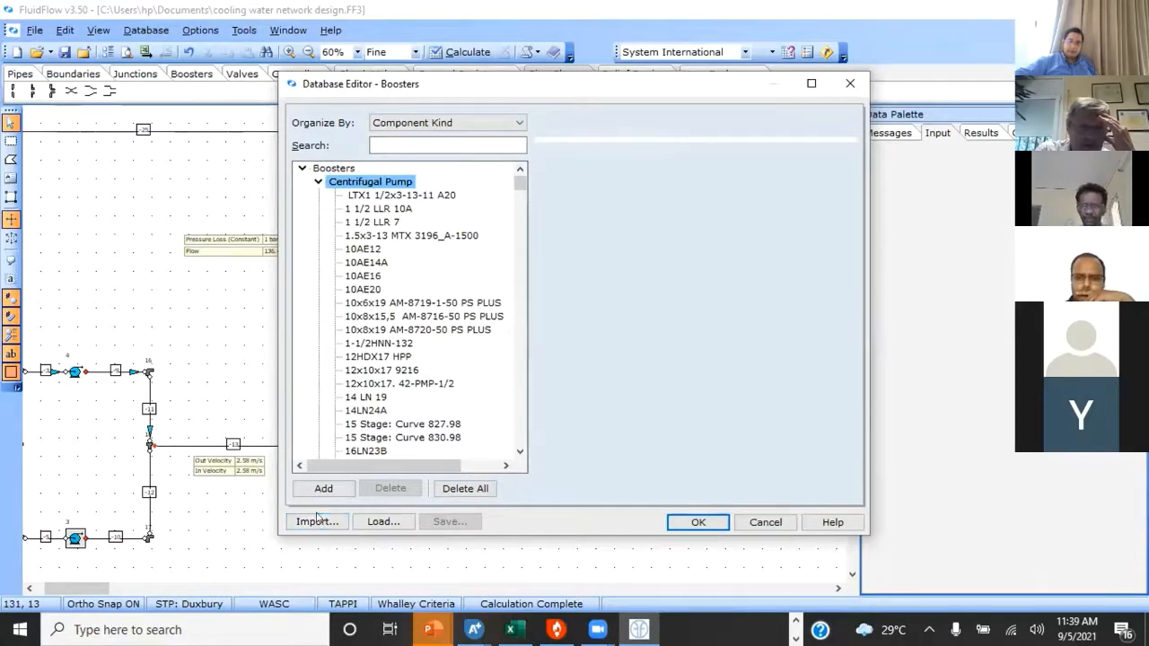
click(319, 489)
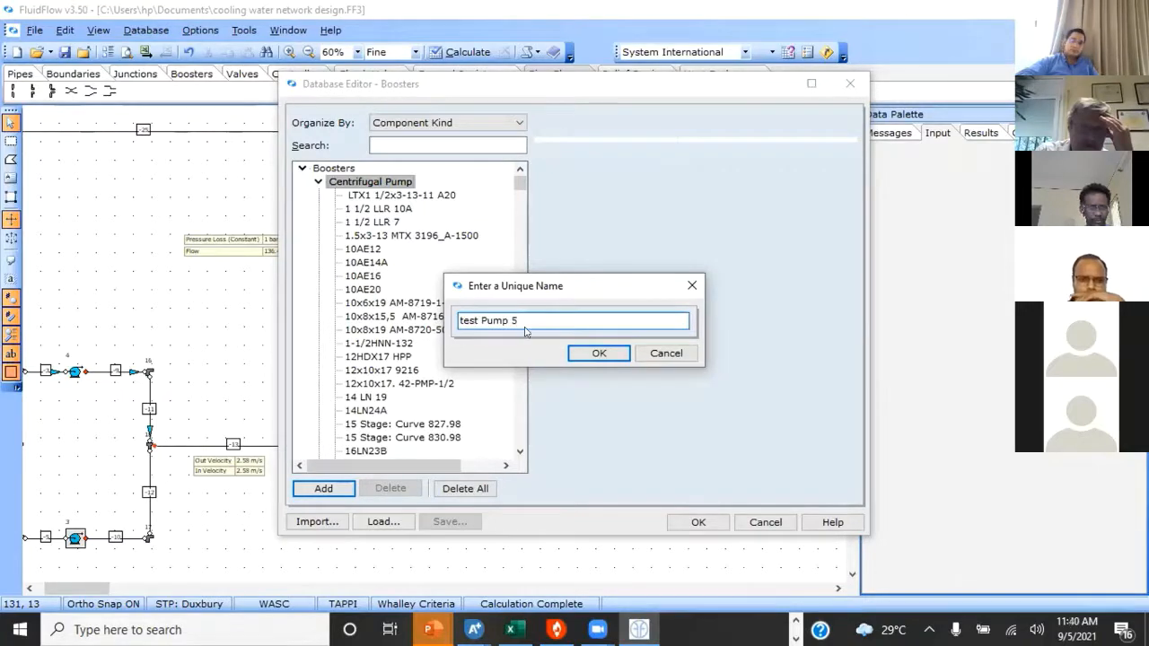
click(596, 354)
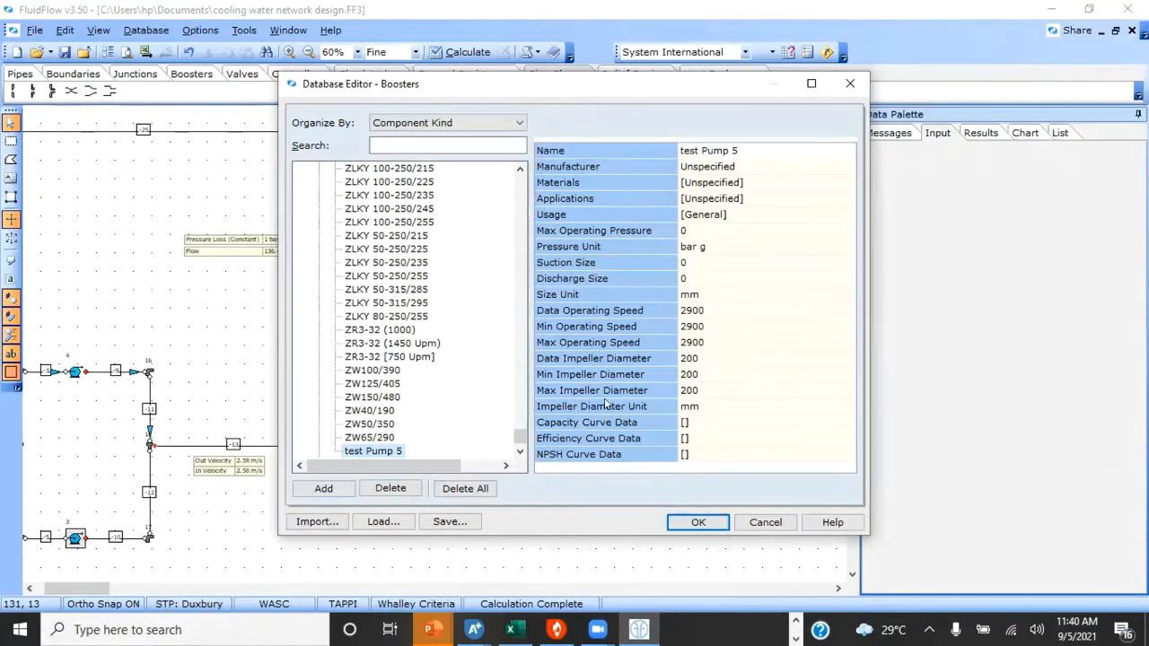
click(684, 439)
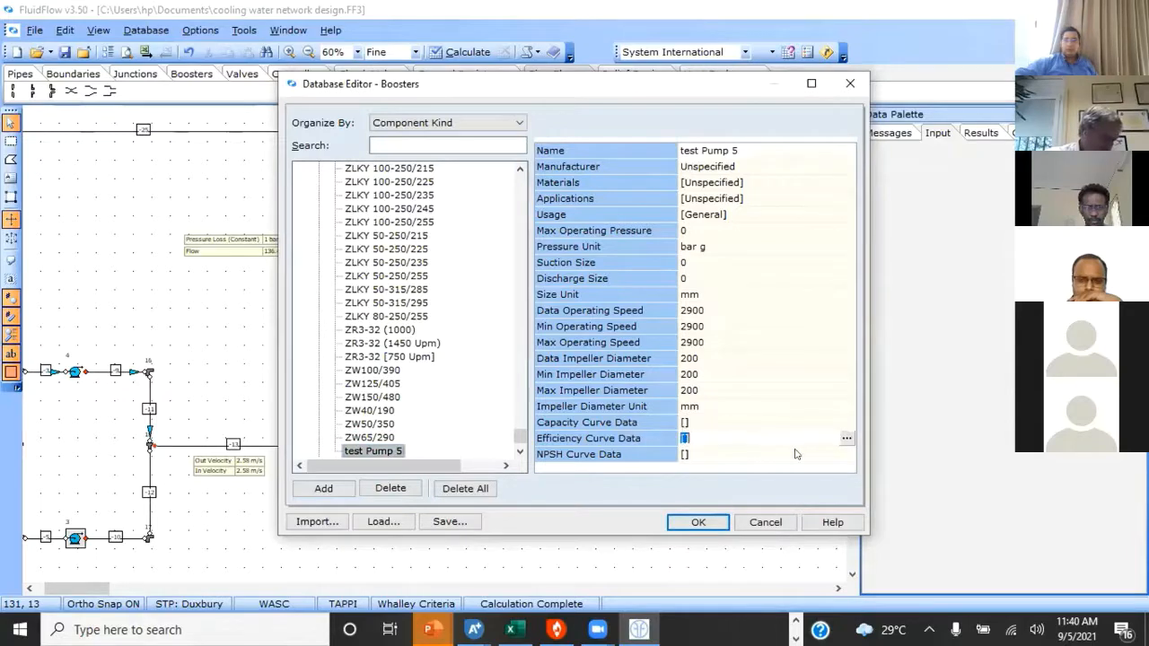
click(847, 439)
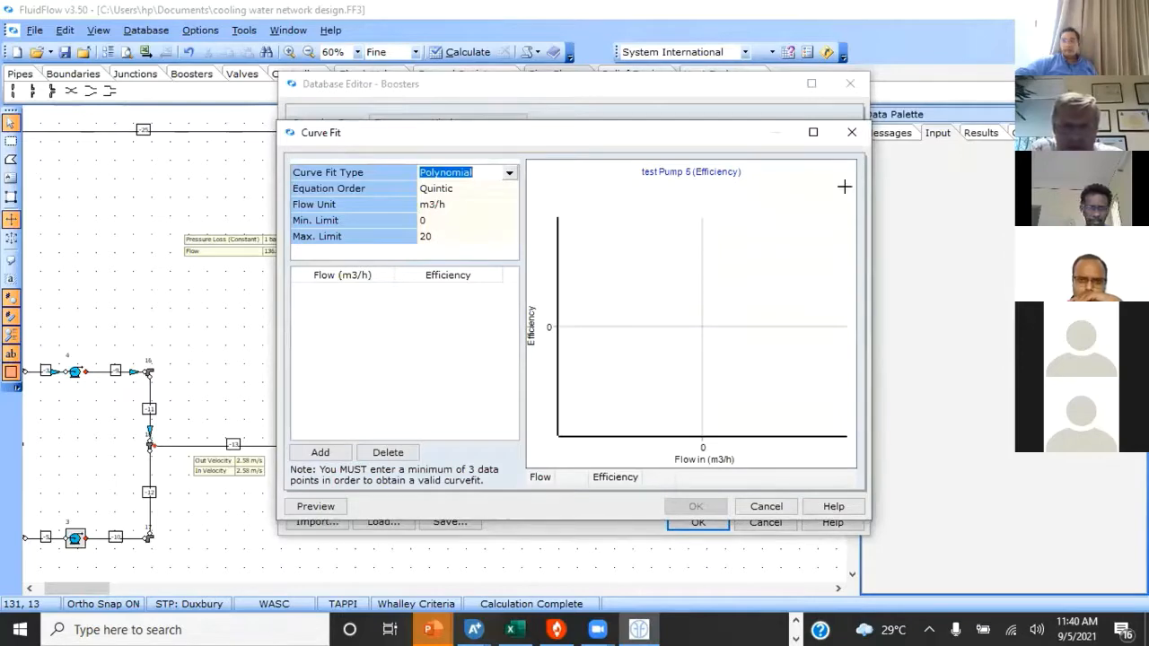
click(852, 132)
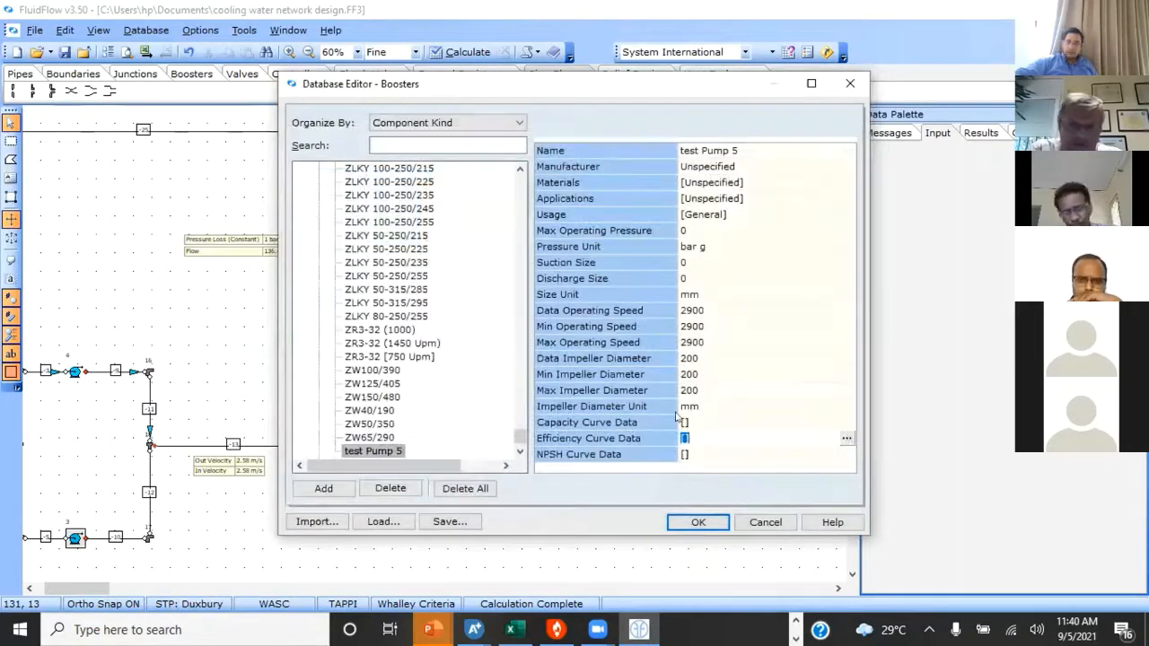
Step: Open the capacity curve data of test Pump 5 and add six blank flow and head data points
click(685, 418)
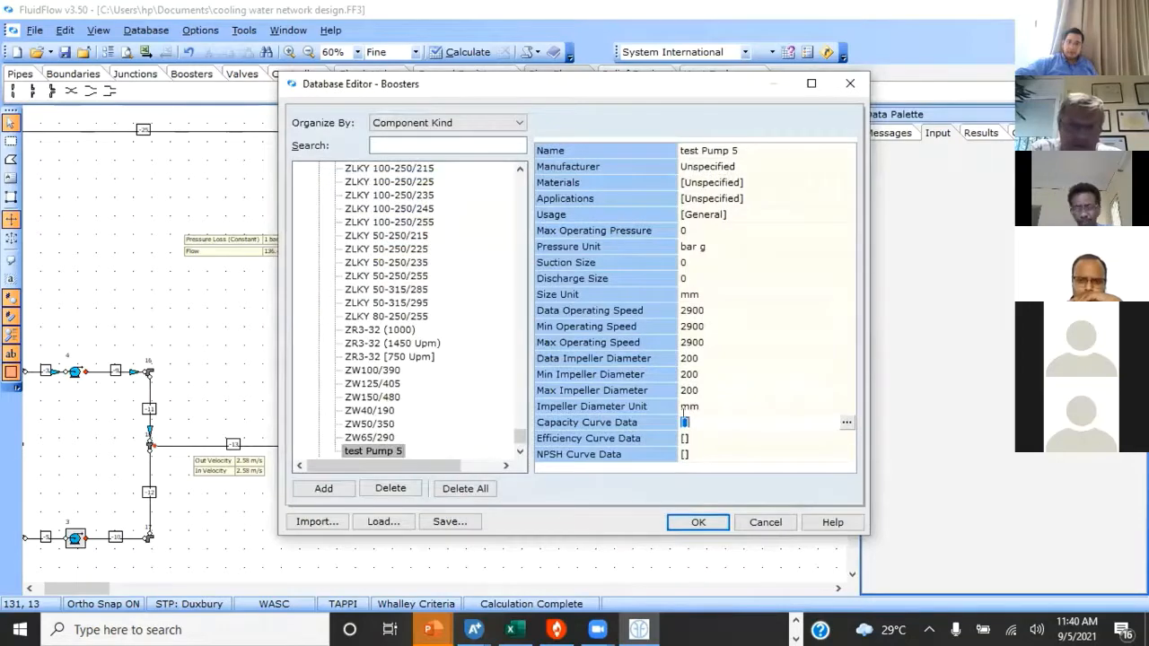
click(839, 418)
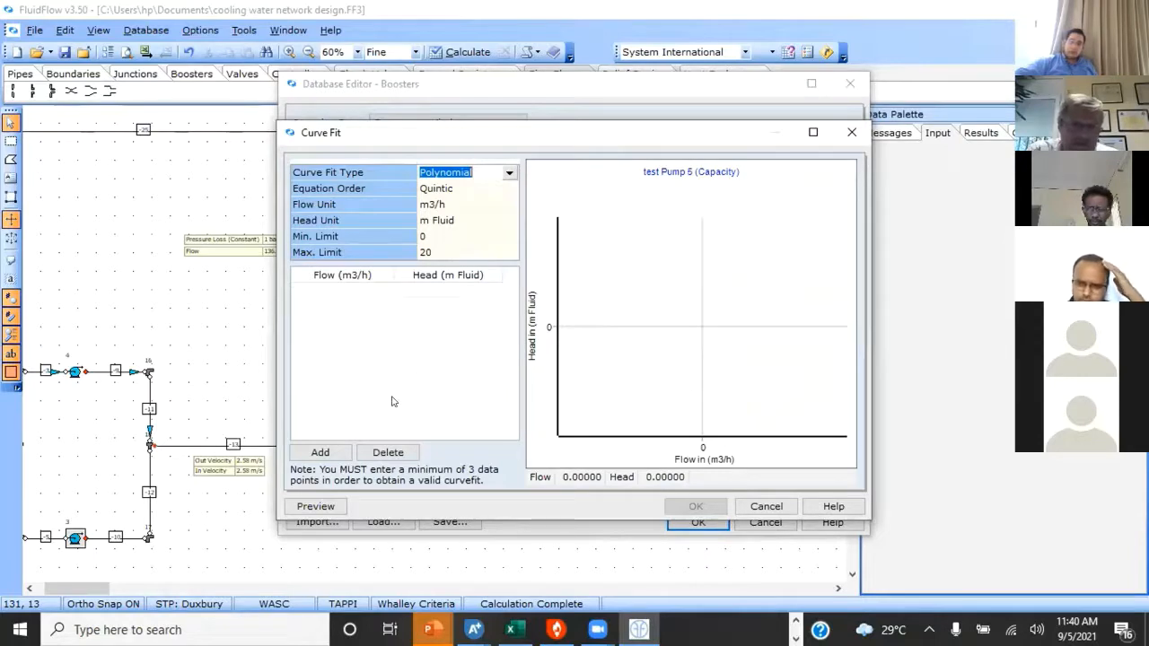
click(320, 454)
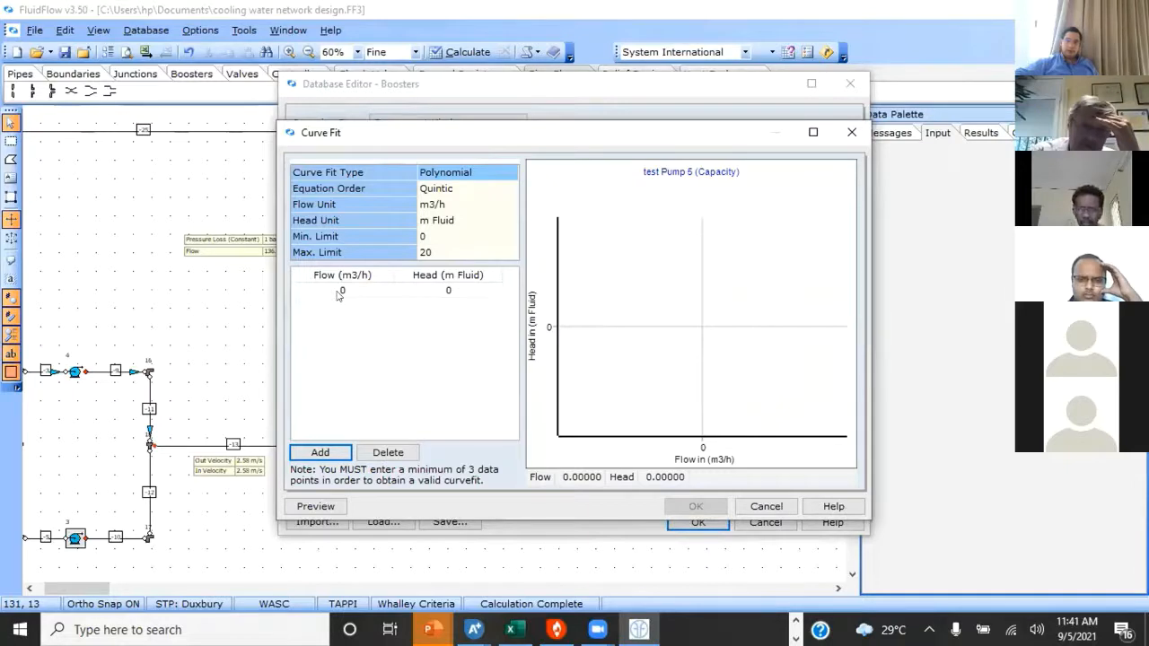
click(320, 454)
click(320, 454)
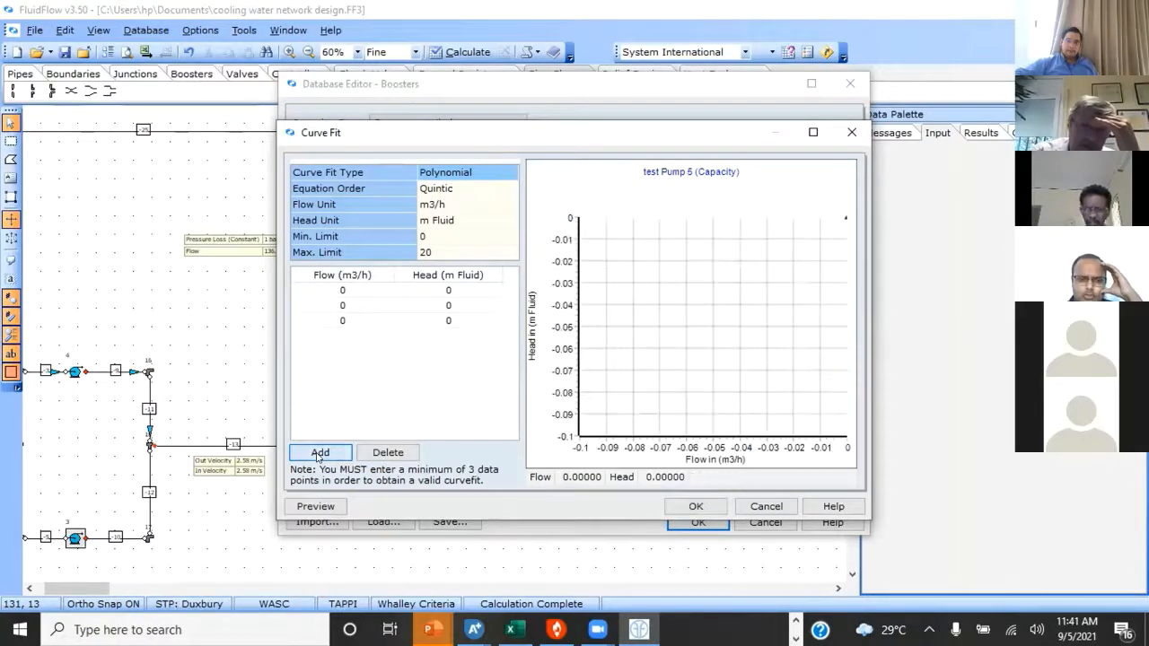
click(320, 453)
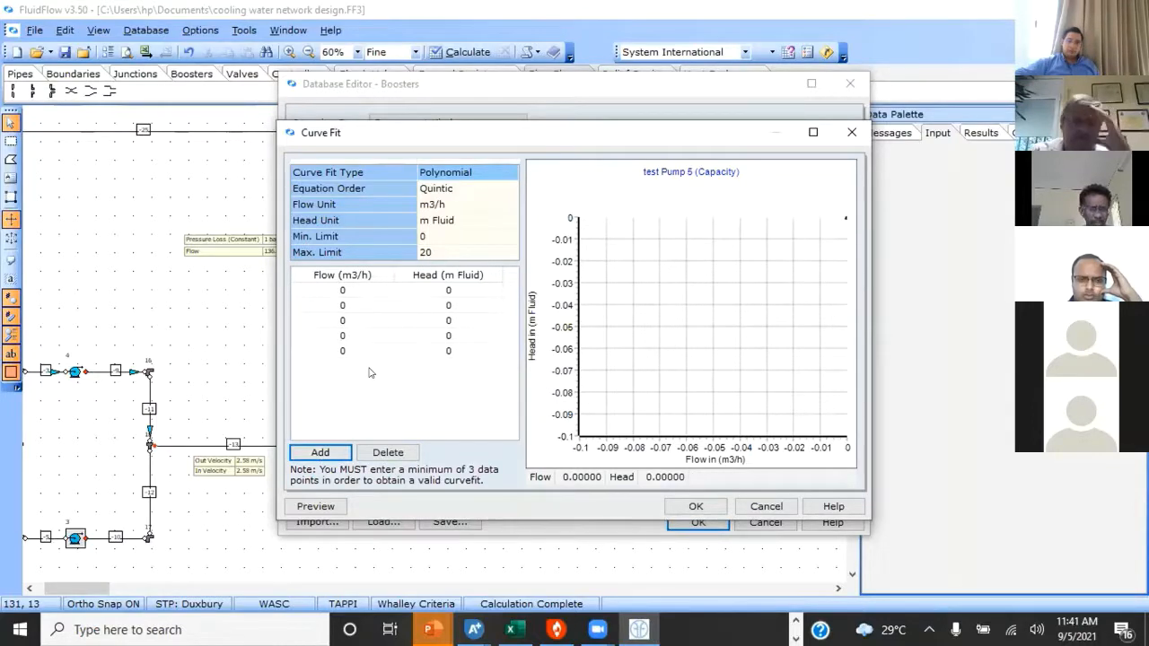
click(322, 453)
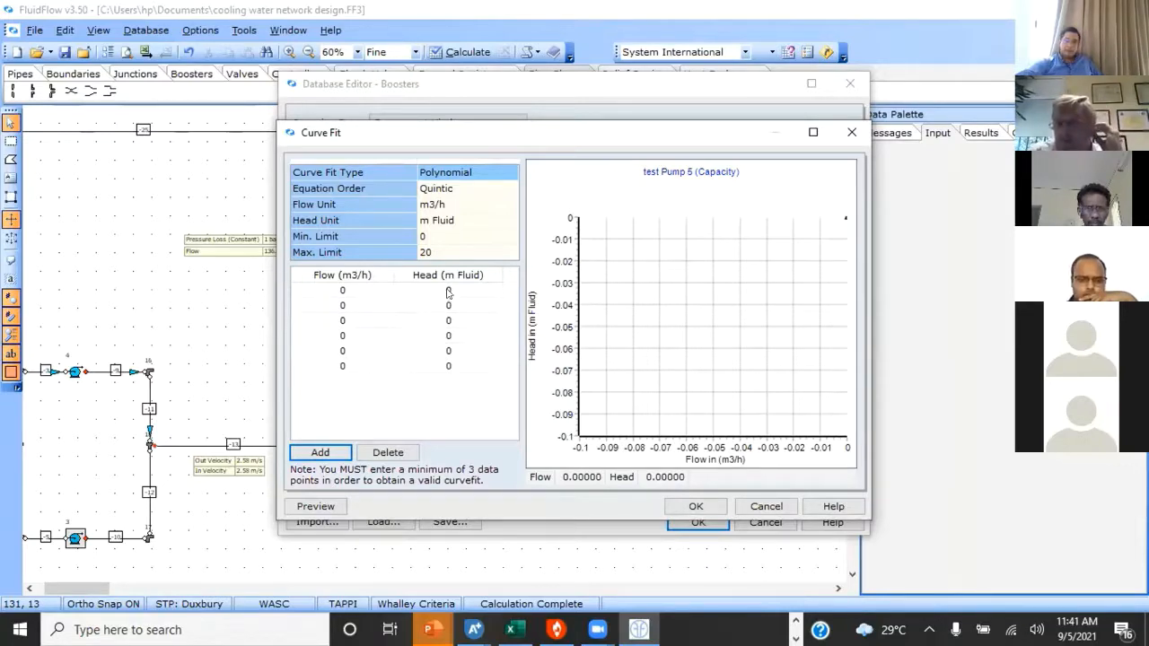
Step: Enter flow values of 90, 270, 300, 360 and 450 m3/h for the second to sixth capacity data points
click(341, 305)
text(9)
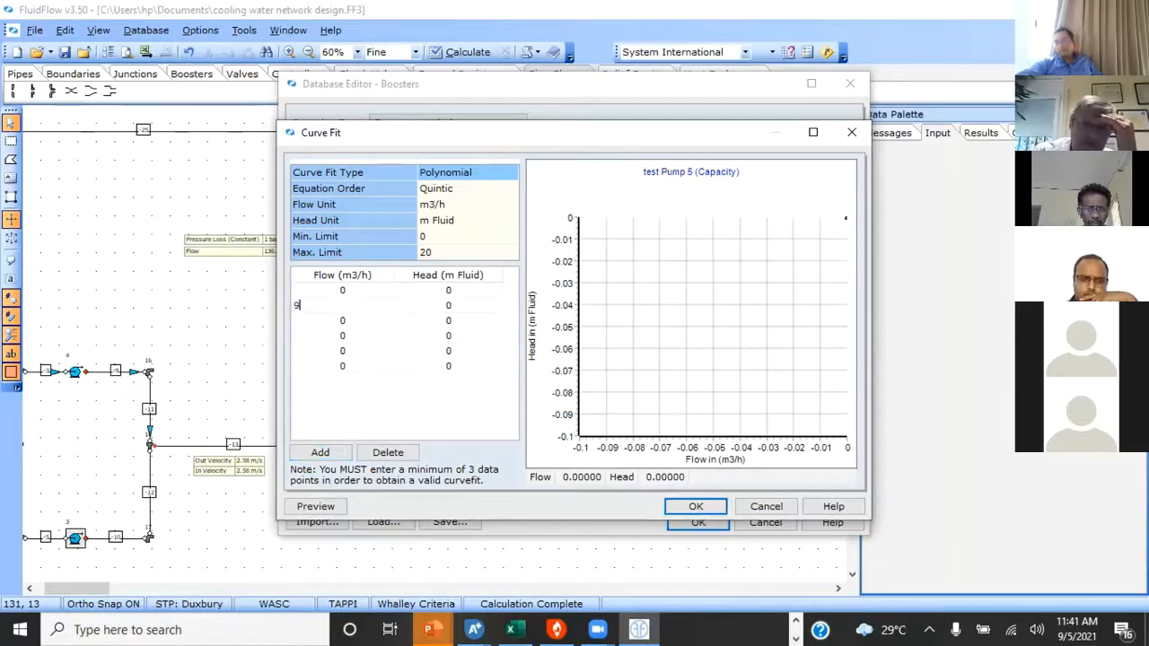
click(340, 323)
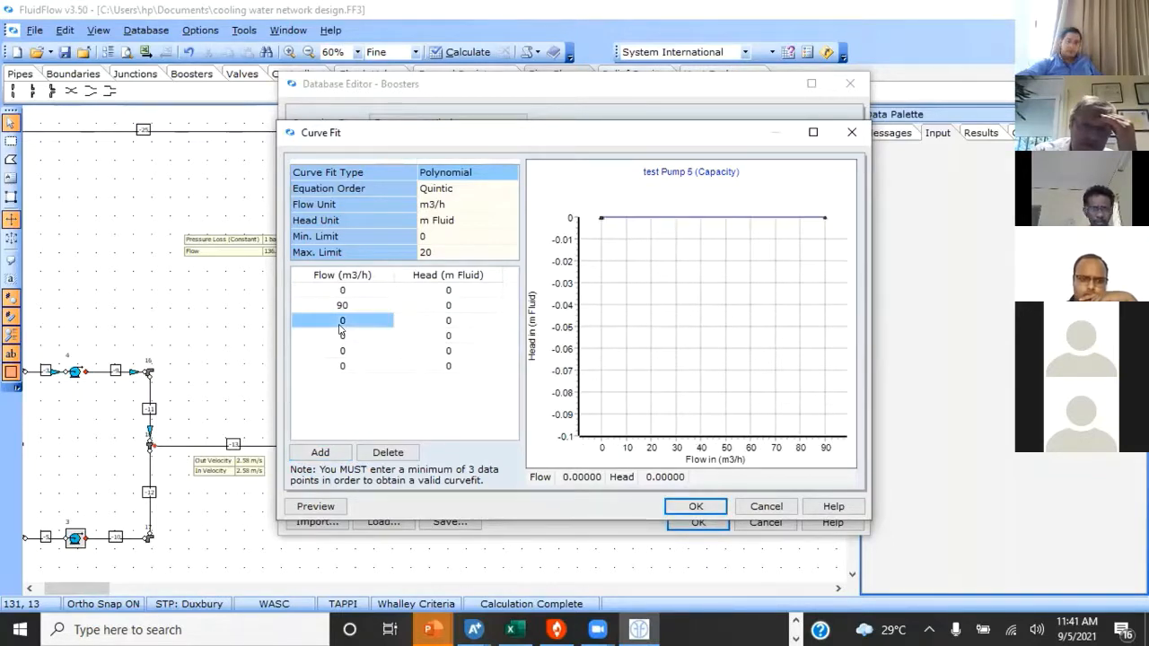
click(340, 324)
text(27)
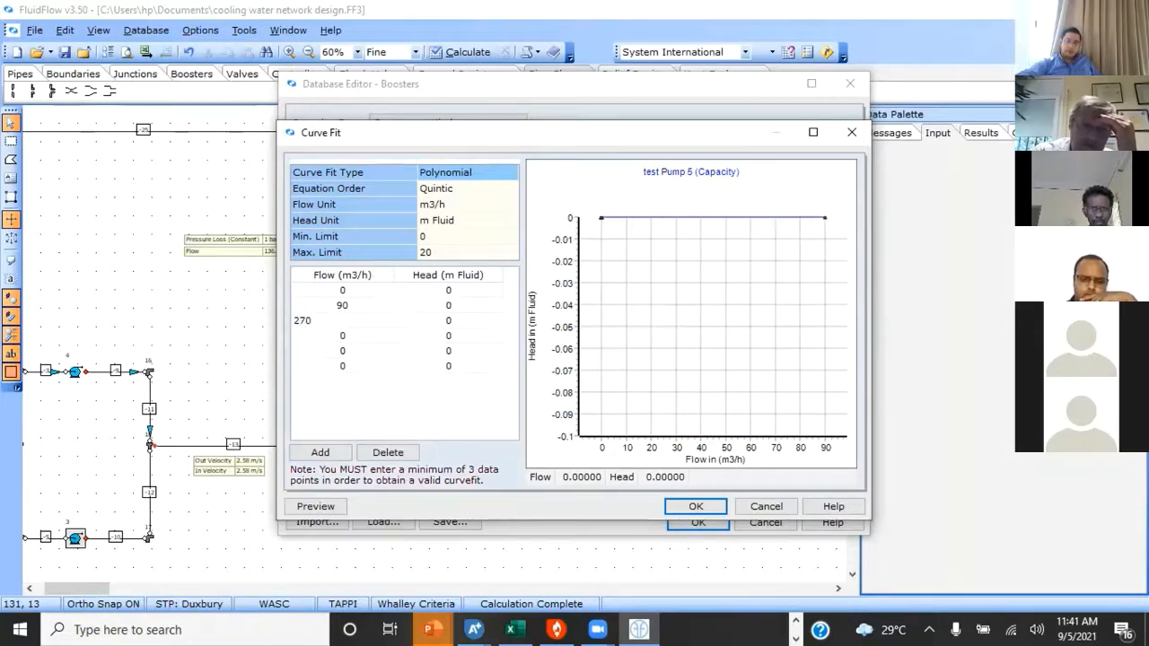
click(342, 334)
text(300)
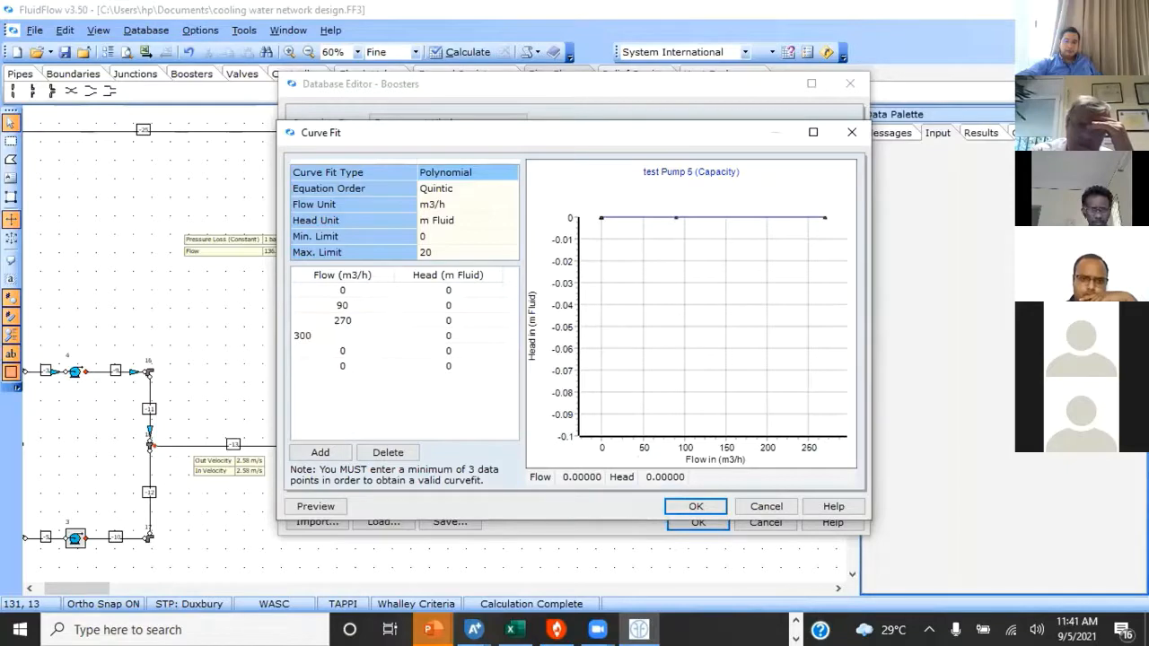
click(341, 350)
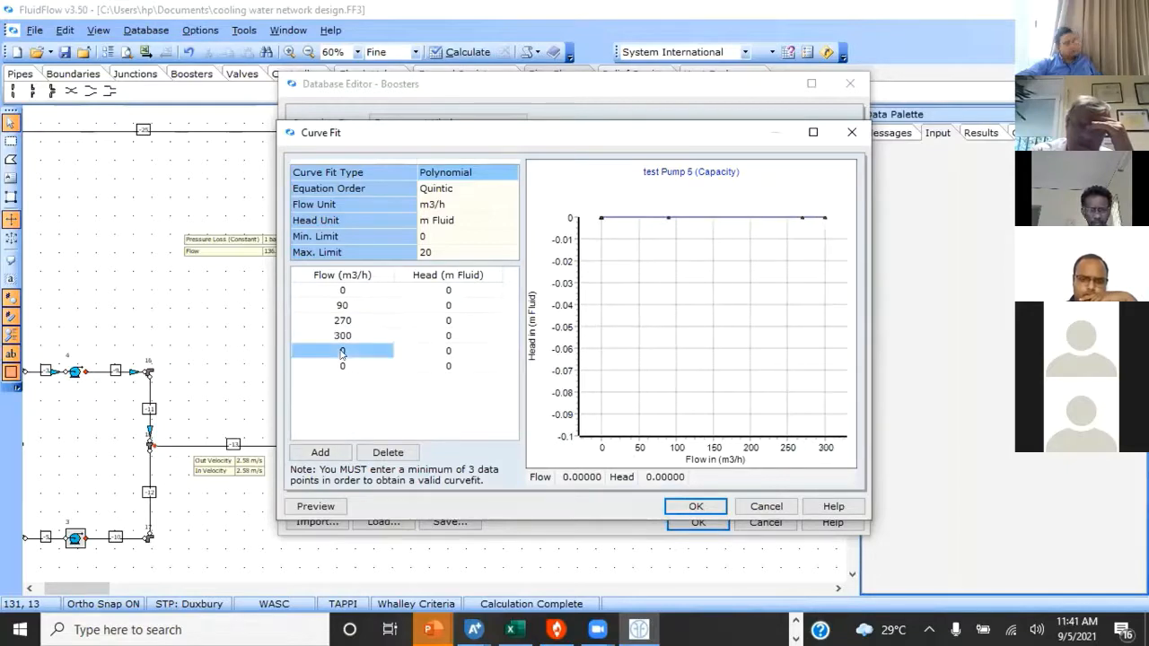
text(36)
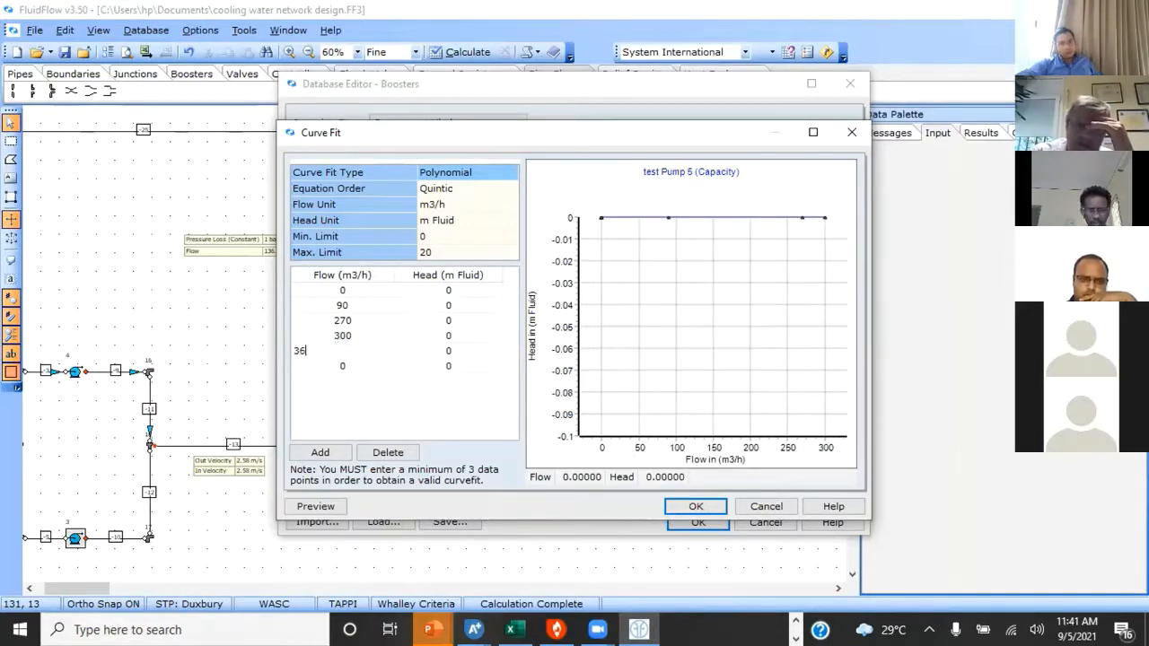
text(0)
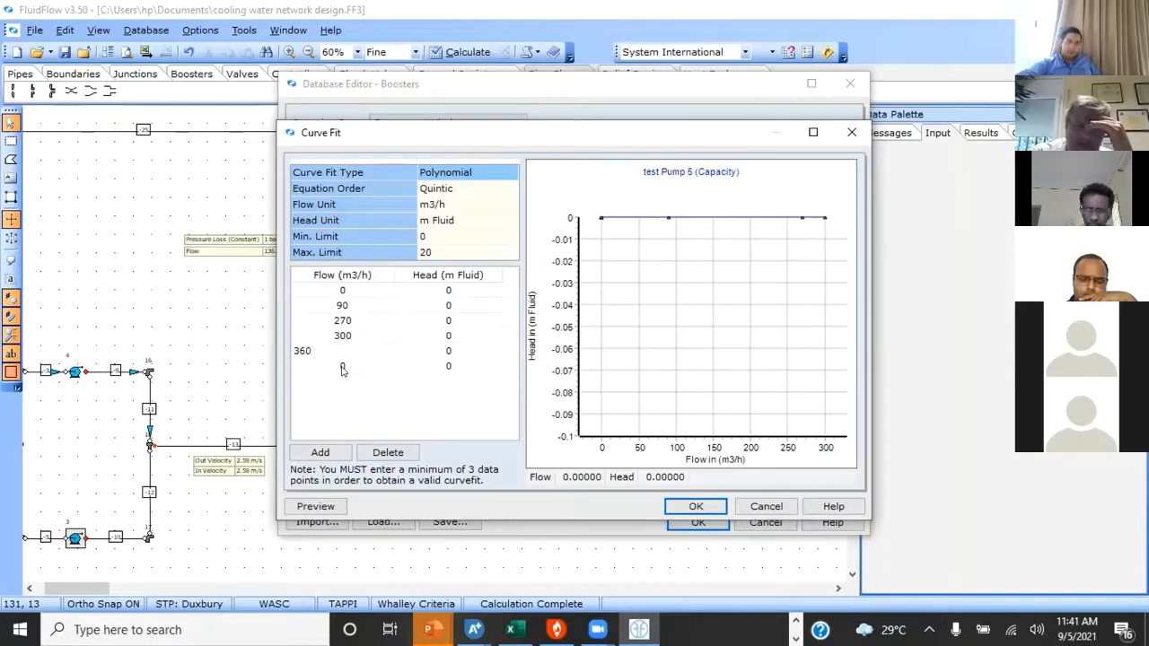
click(342, 364)
text(450)
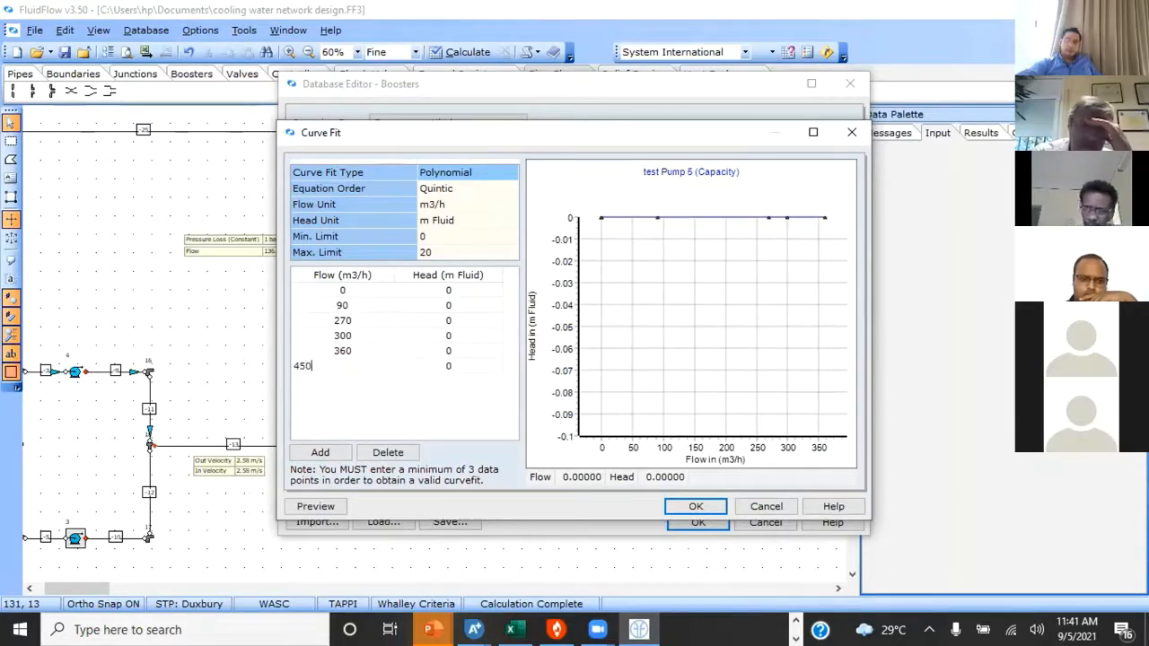
key(Return)
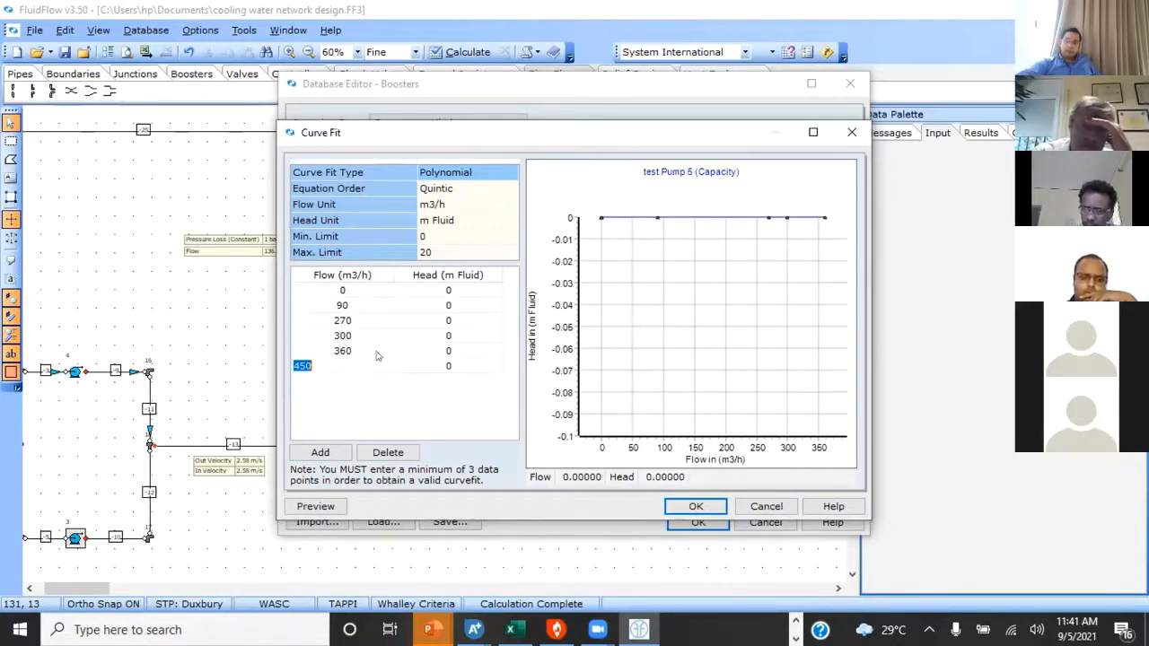
click(446, 366)
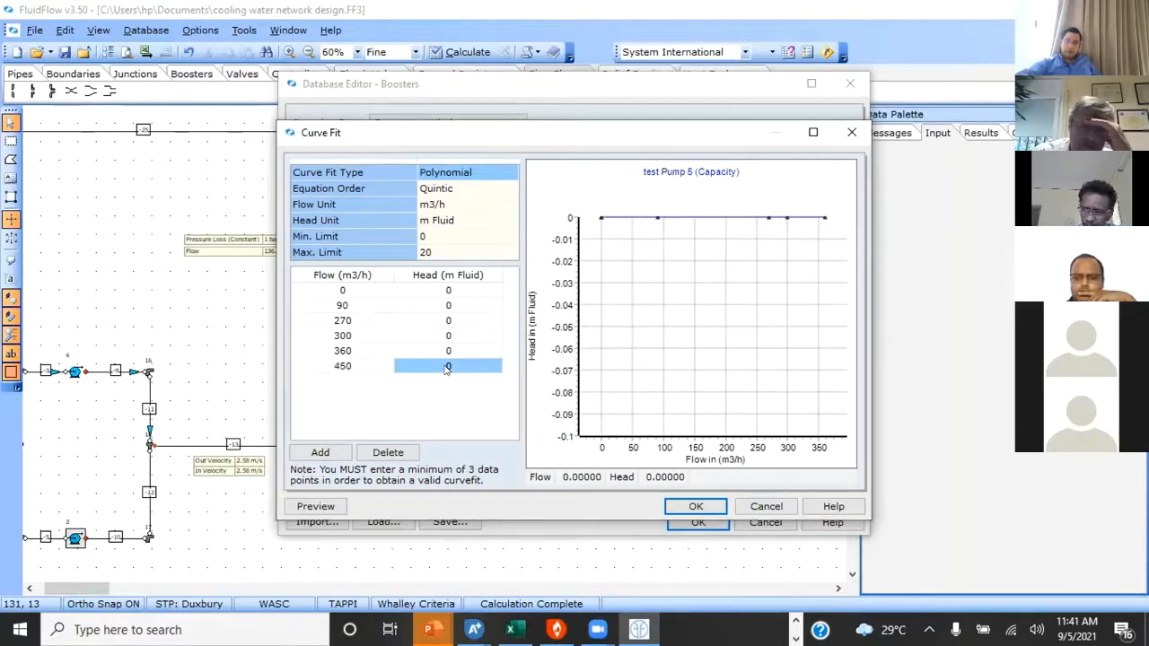
Step: Enter head values of 35, 34.5, 32.2, 31.4, 30 and 28 m Fluid for the six capacity data points in order
click(446, 292)
text(35)
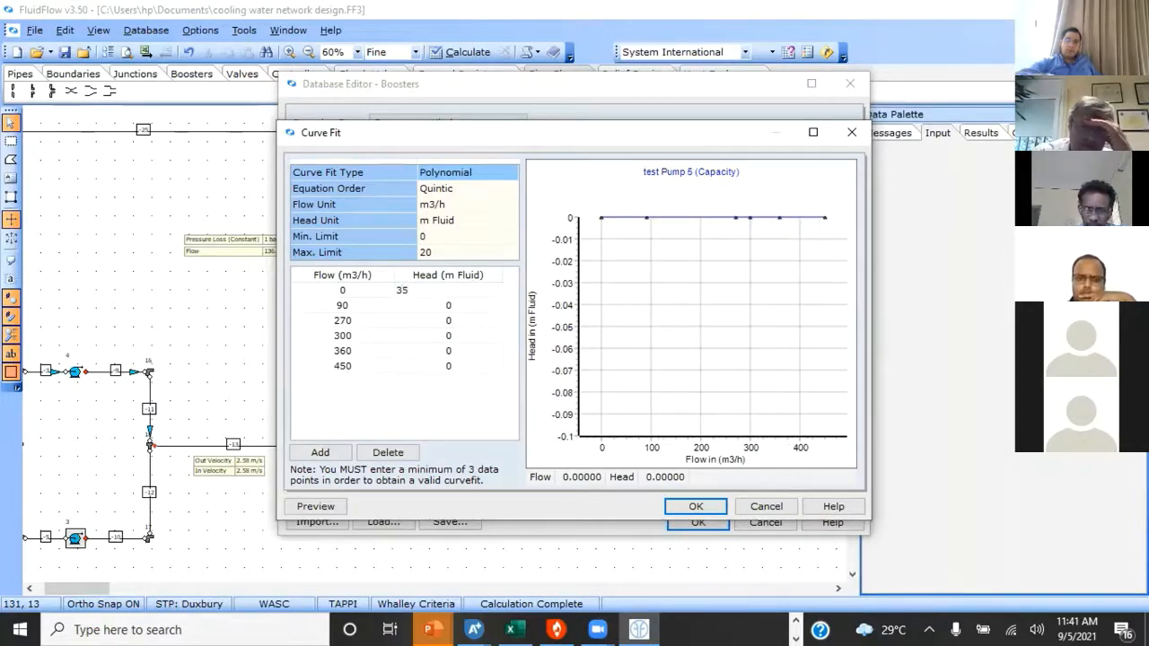
click(448, 306)
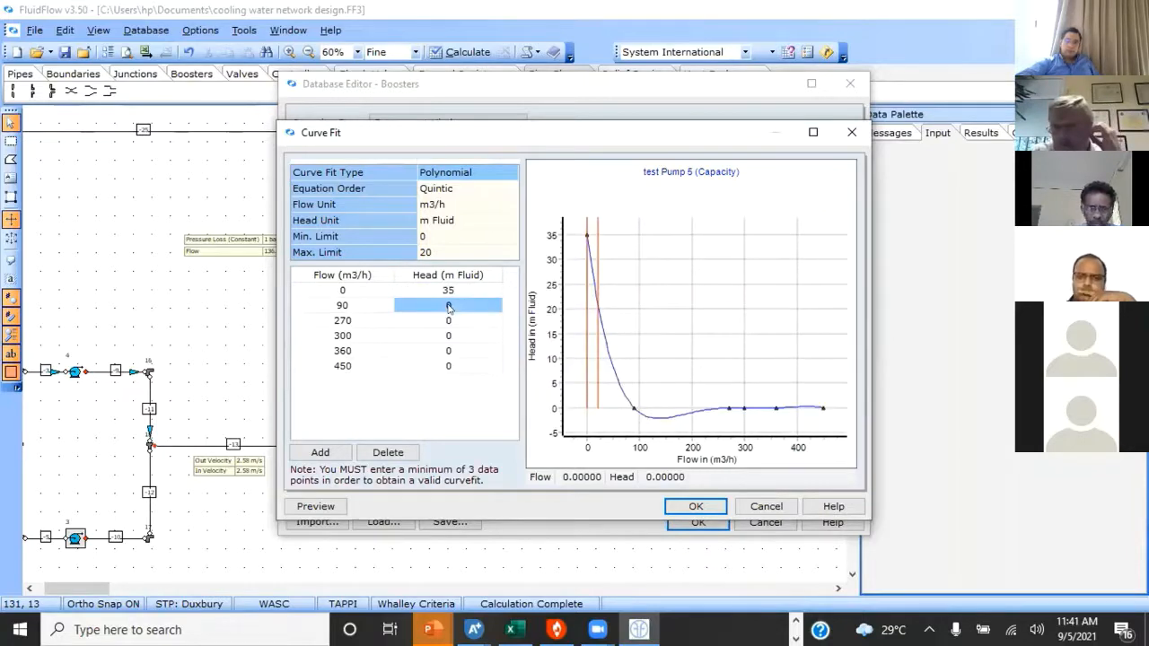
text(34)
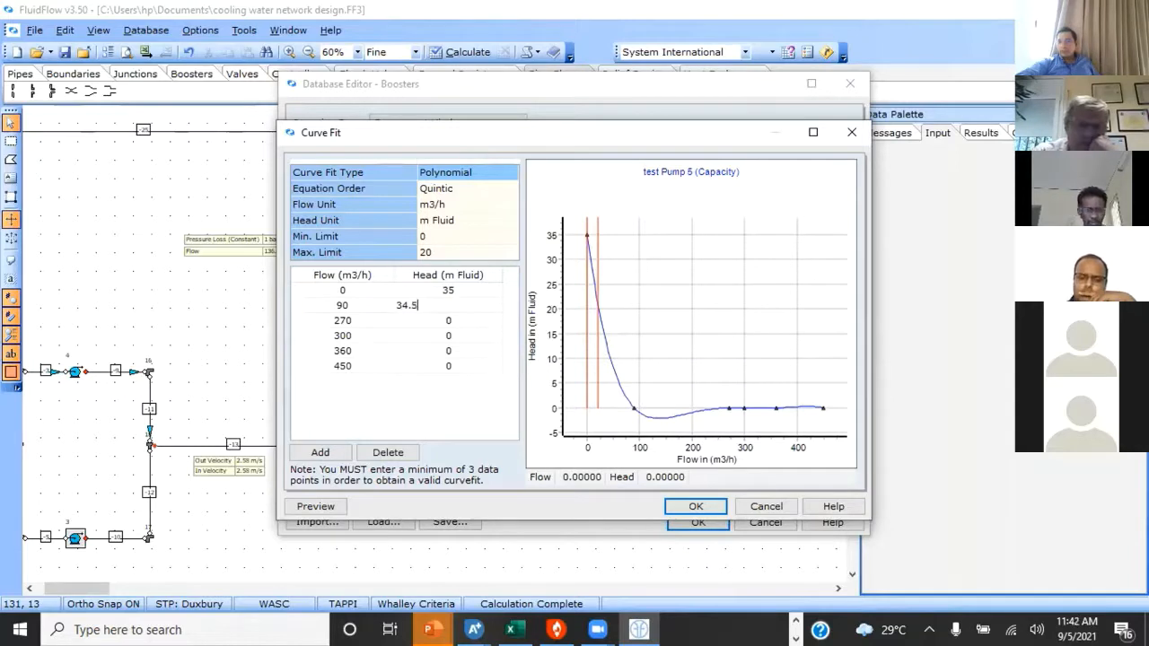
text(.5)
click(450, 318)
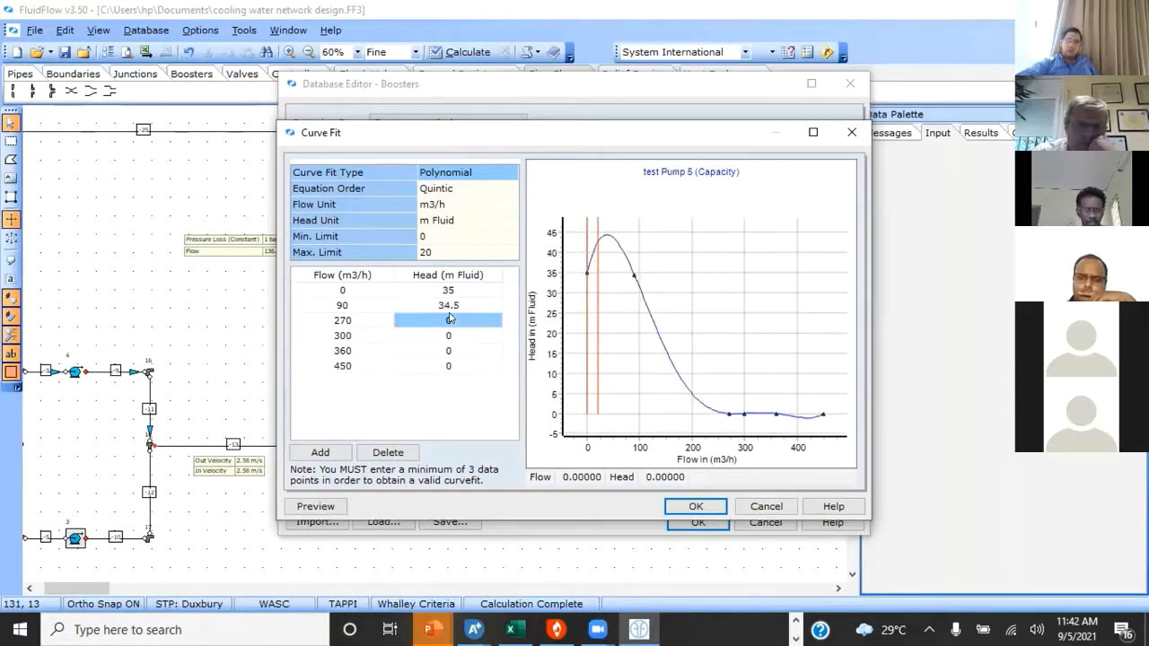
text(32.2)
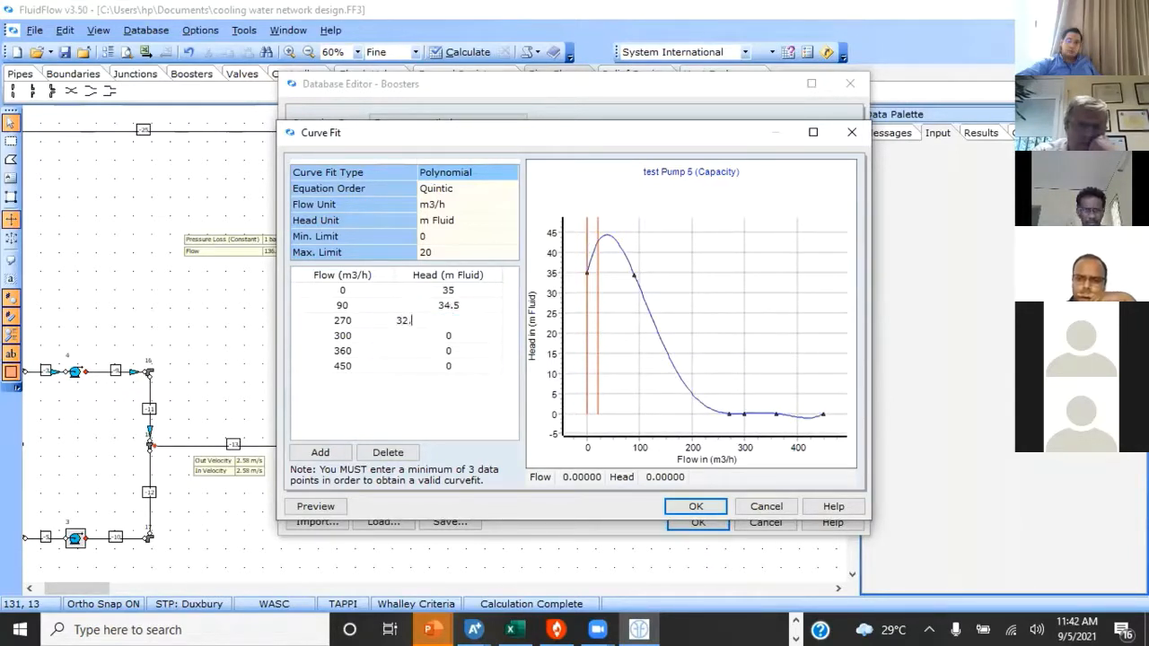
click(461, 339)
text(31.4)
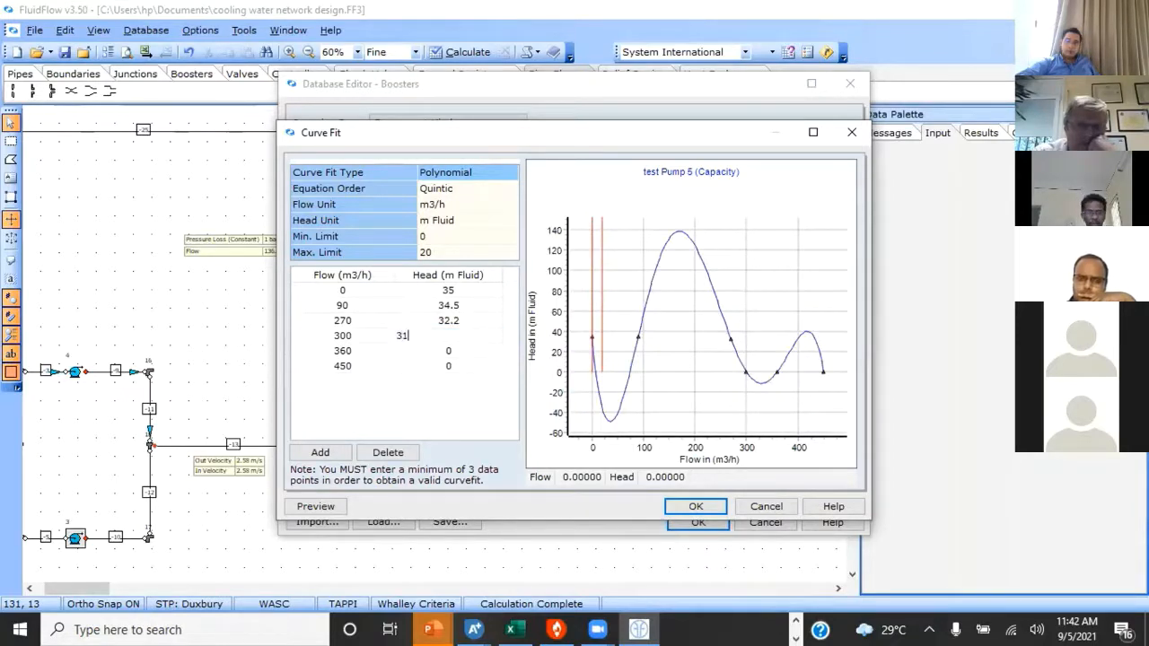
click(451, 350)
text(3)
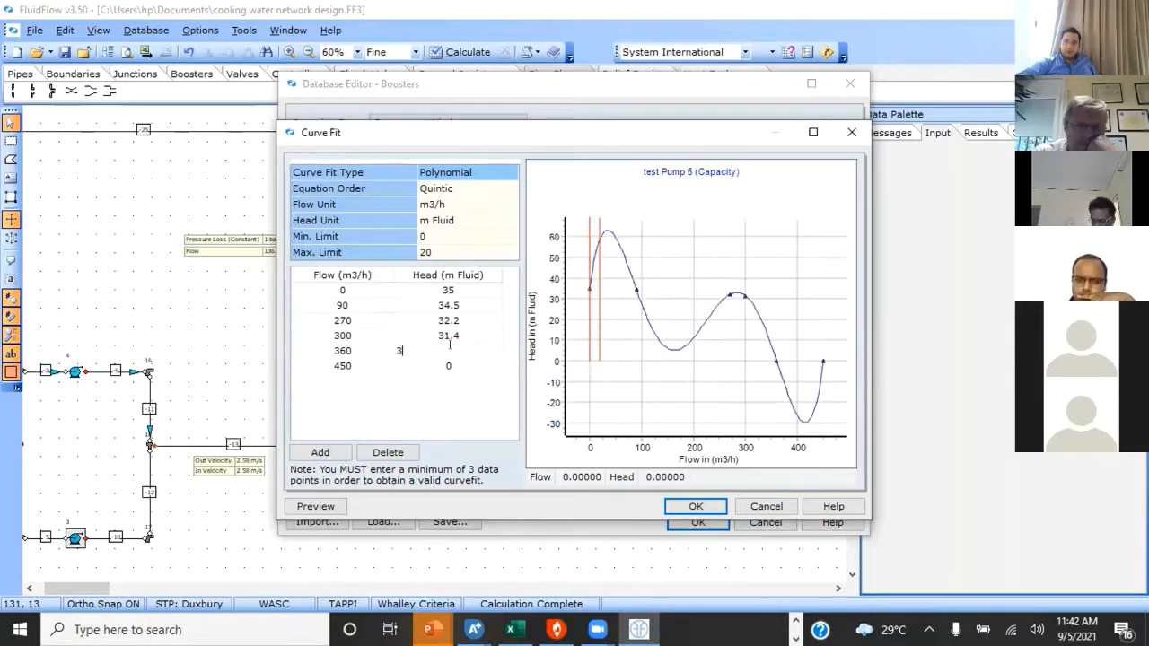
text(0)
double_click(456, 355)
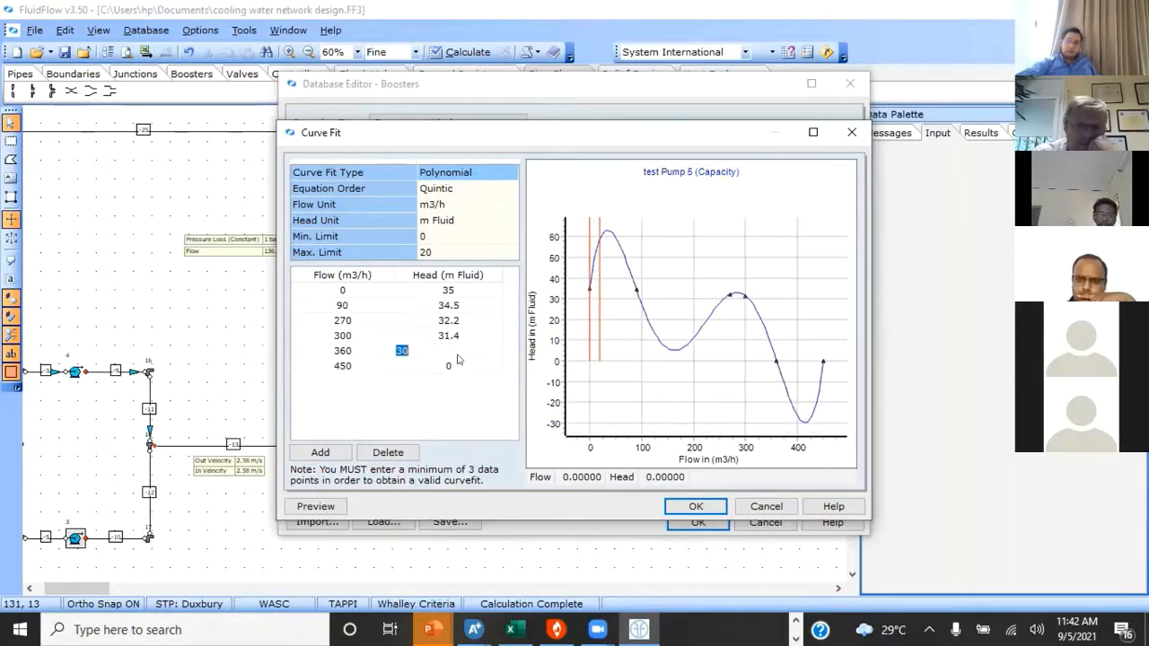
click(439, 365)
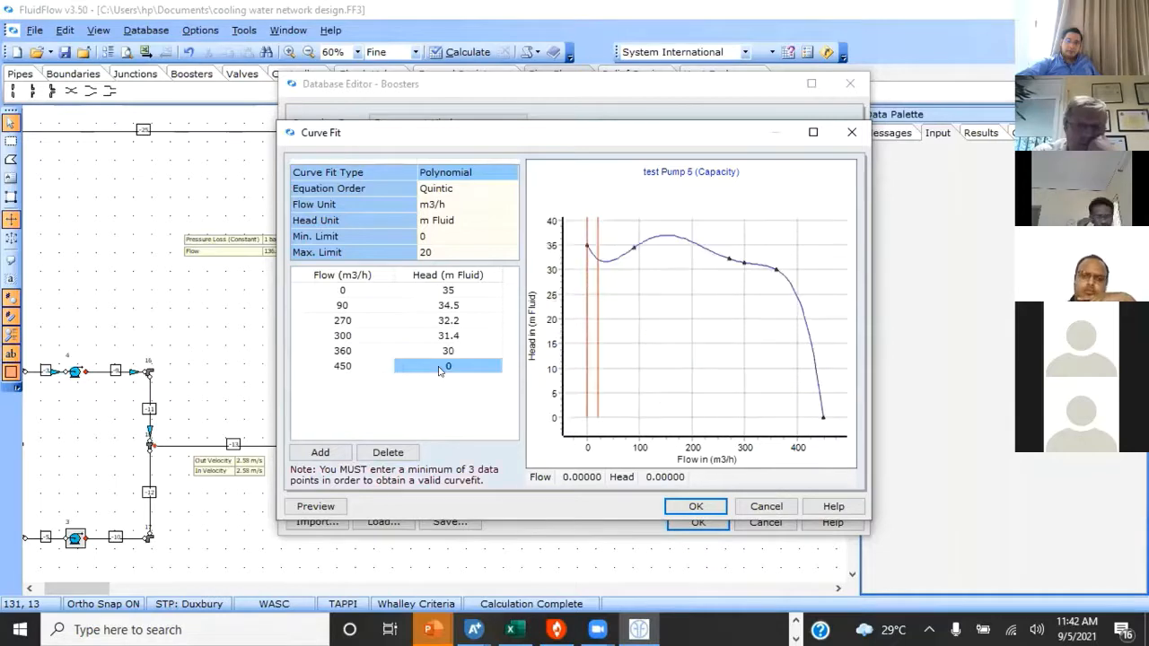
text(28)
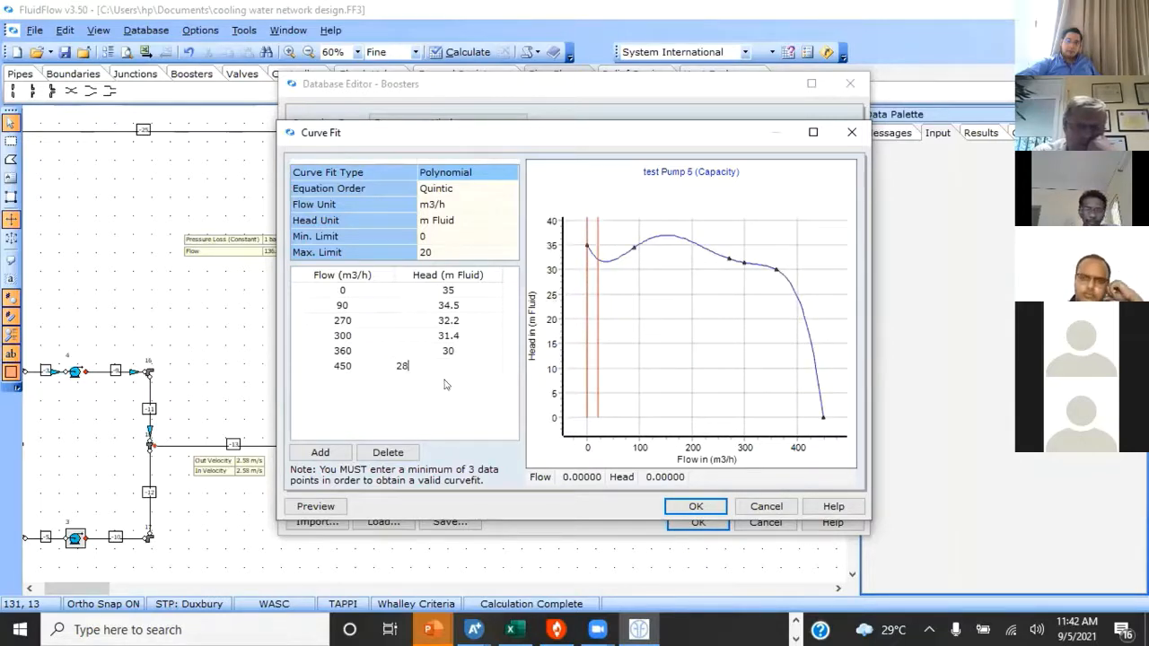
click(400, 350)
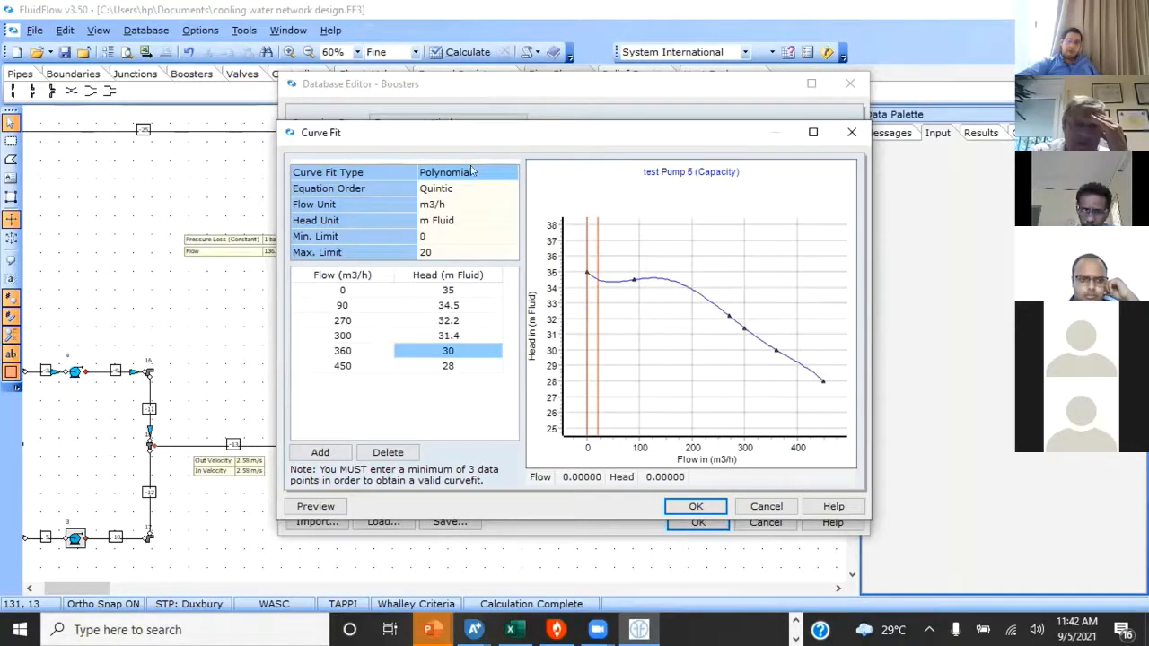
Step: Change the equation order of the polynomial capacity curve fit to Quadratic
click(450, 188)
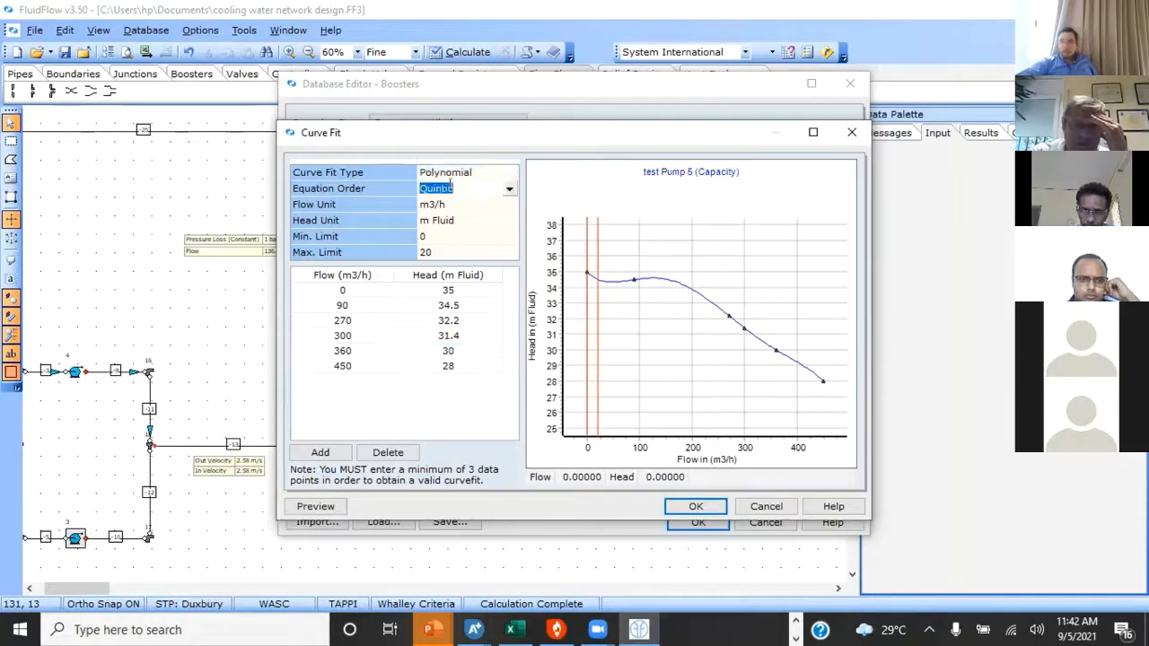
click(509, 190)
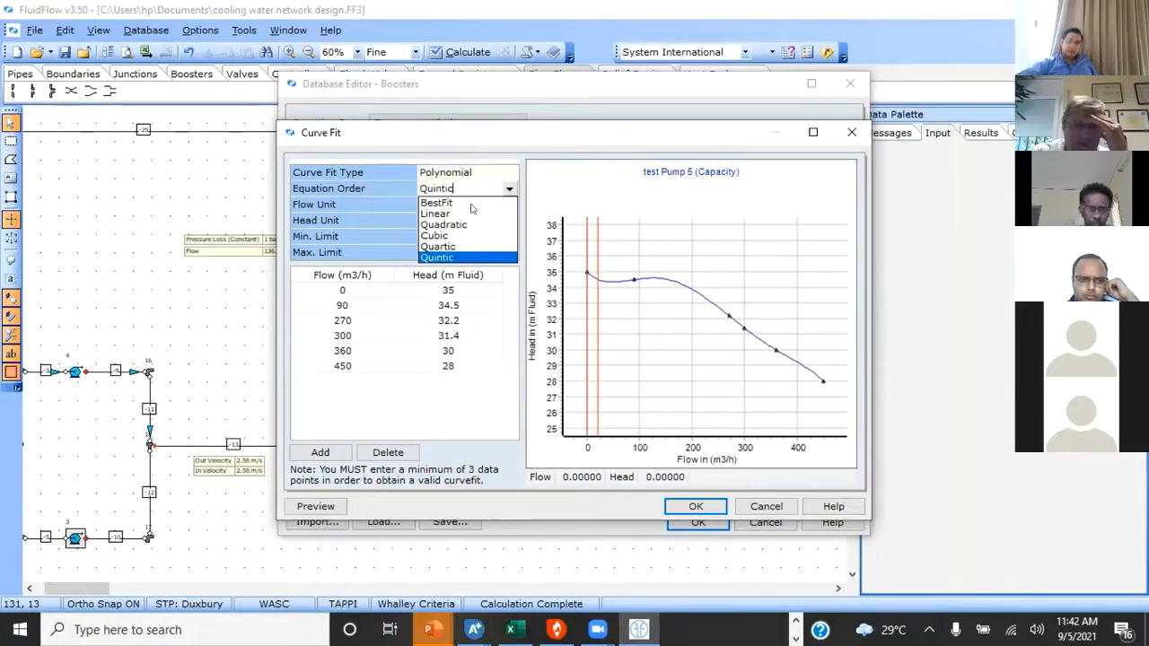
click(451, 224)
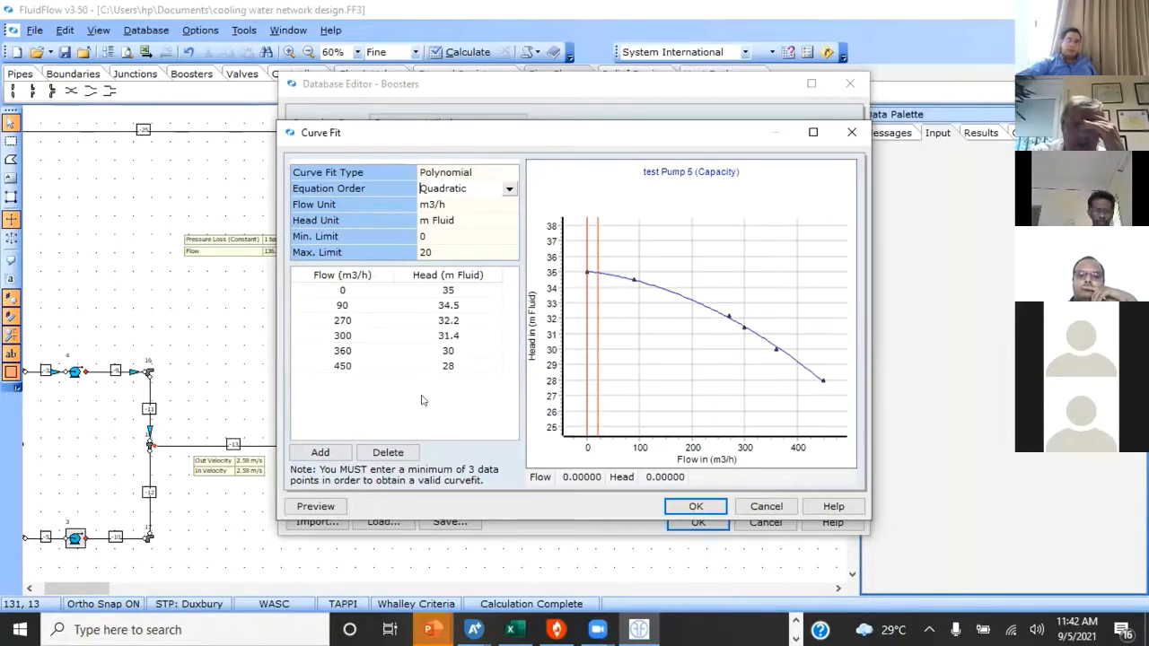
Step: Set the capacity curve's minimum flow limit to 30 and its maximum limit to 400 m3/h
click(424, 253)
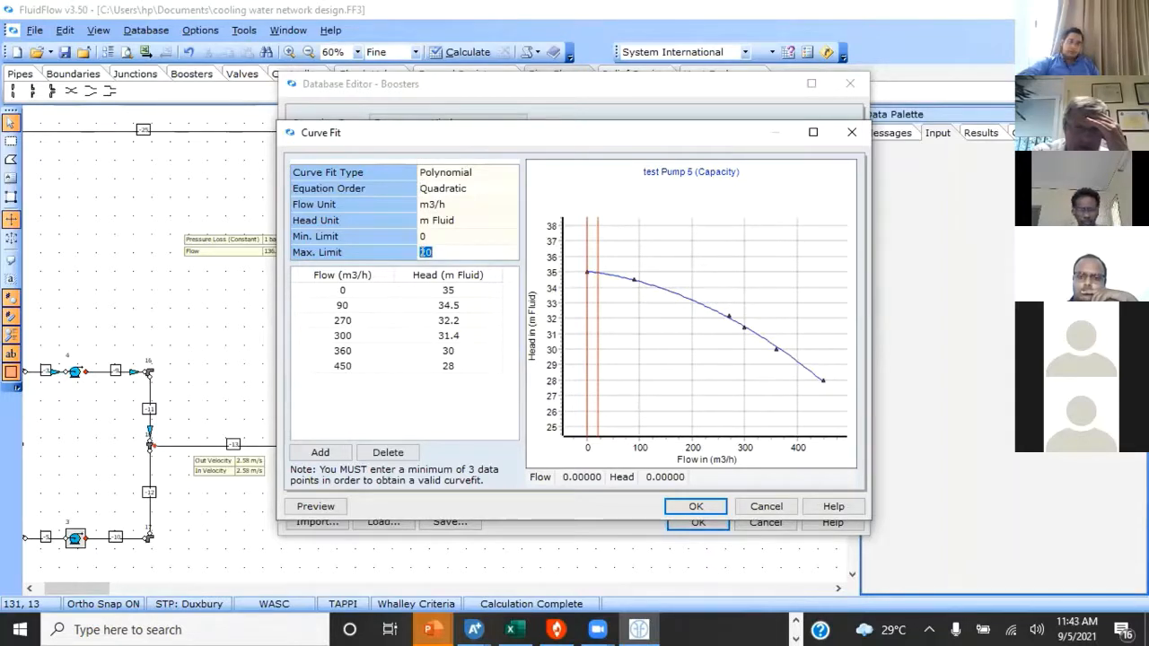
click(422, 236)
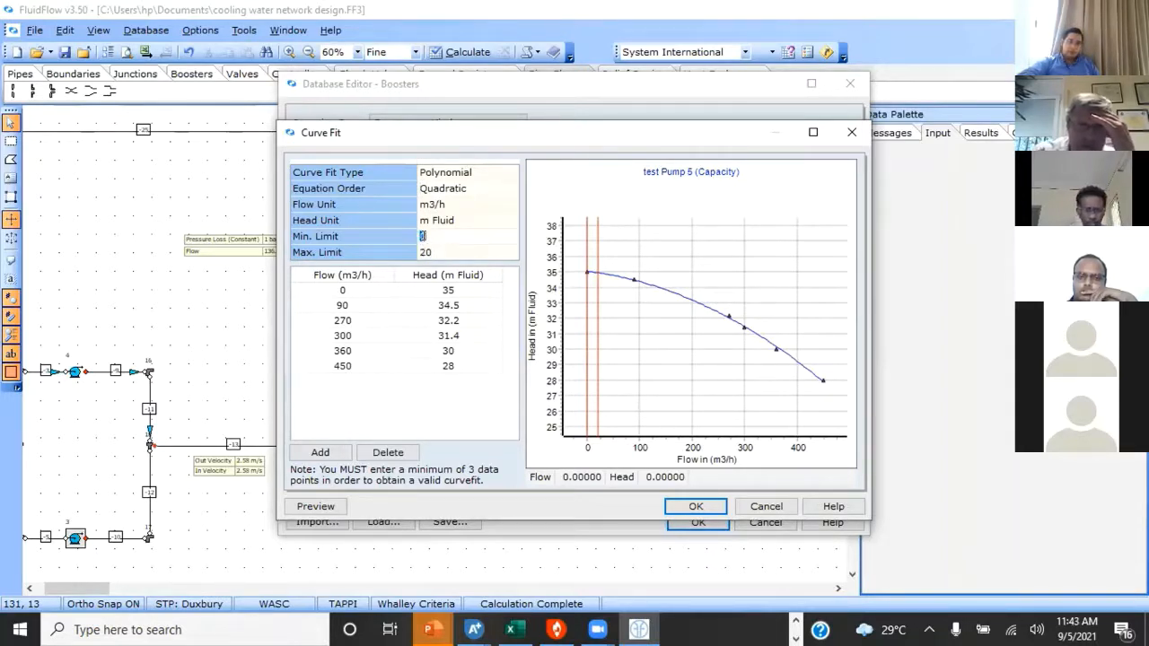
text(30)
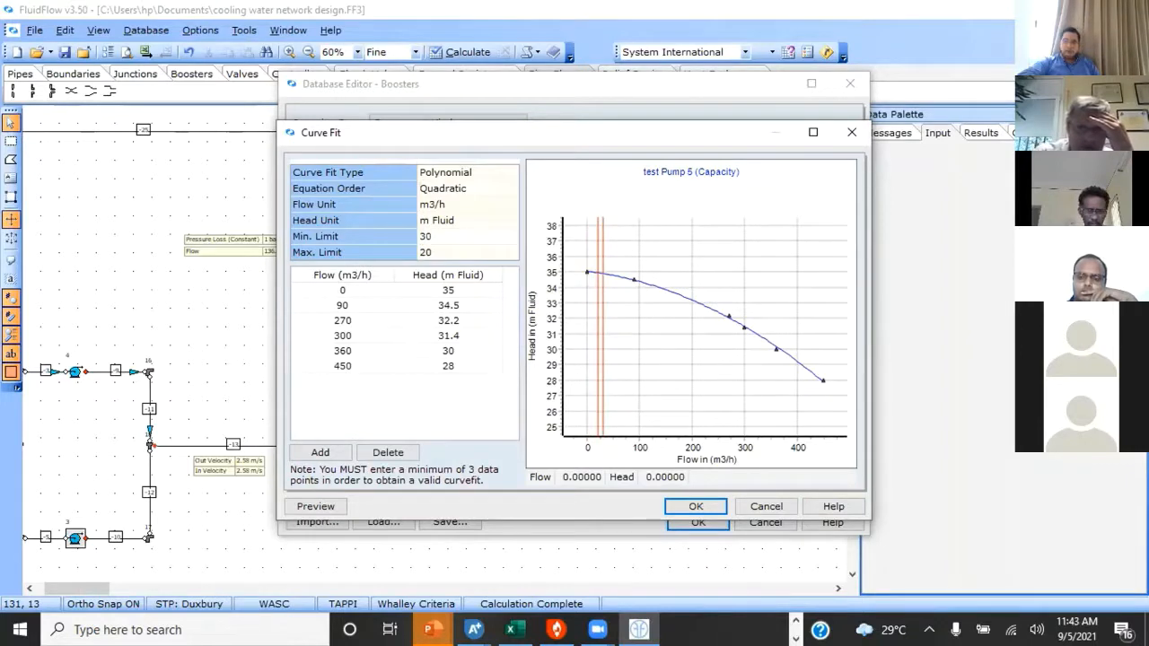
click(425, 252)
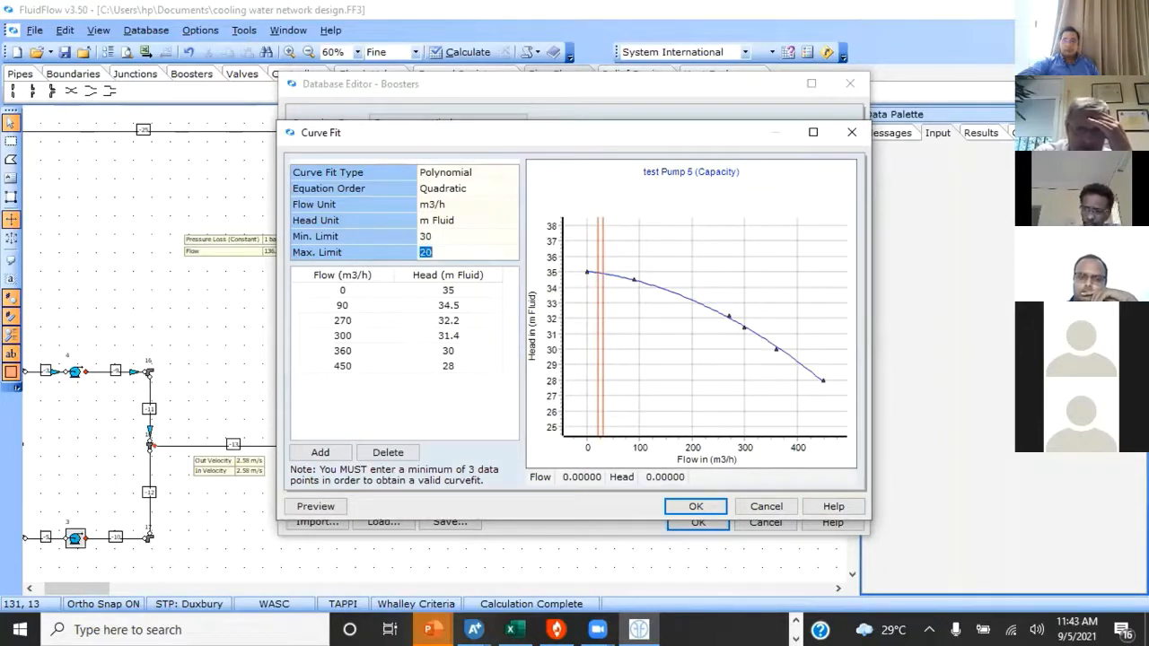
text(400)
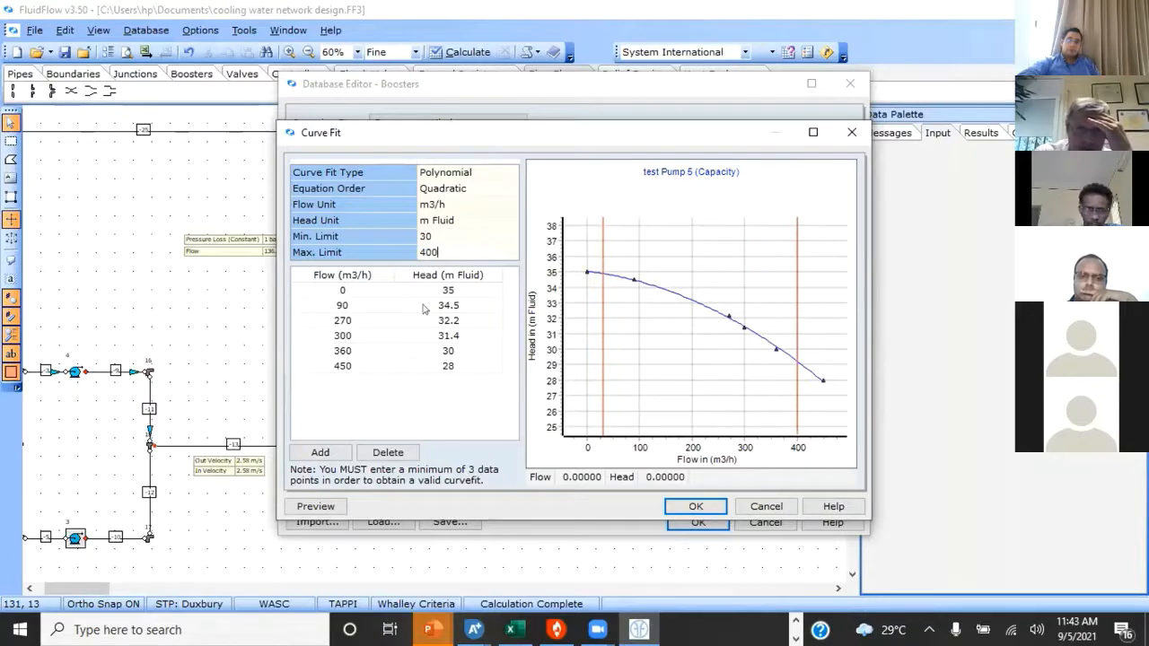
click(425, 320)
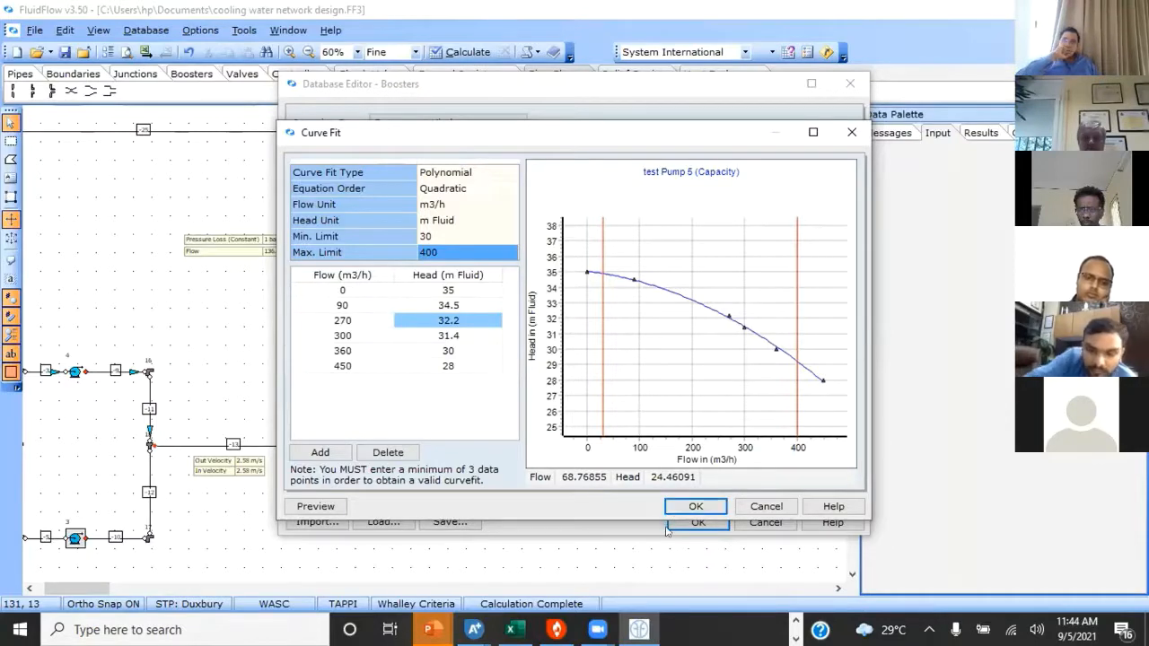
click(597, 629)
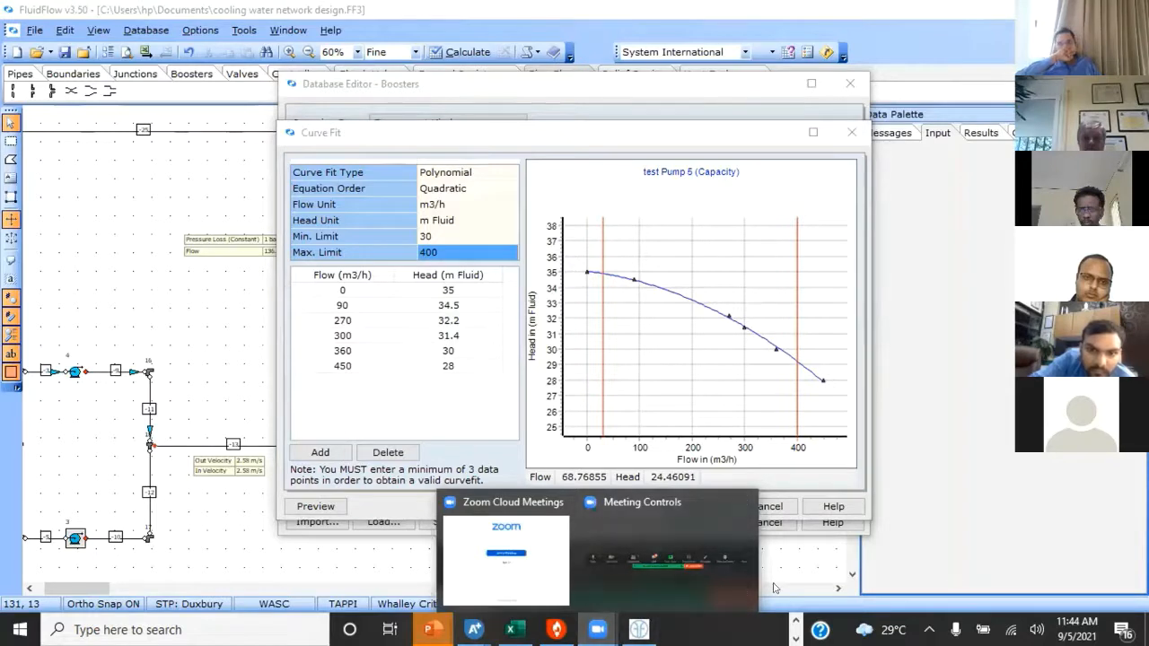
click(934, 478)
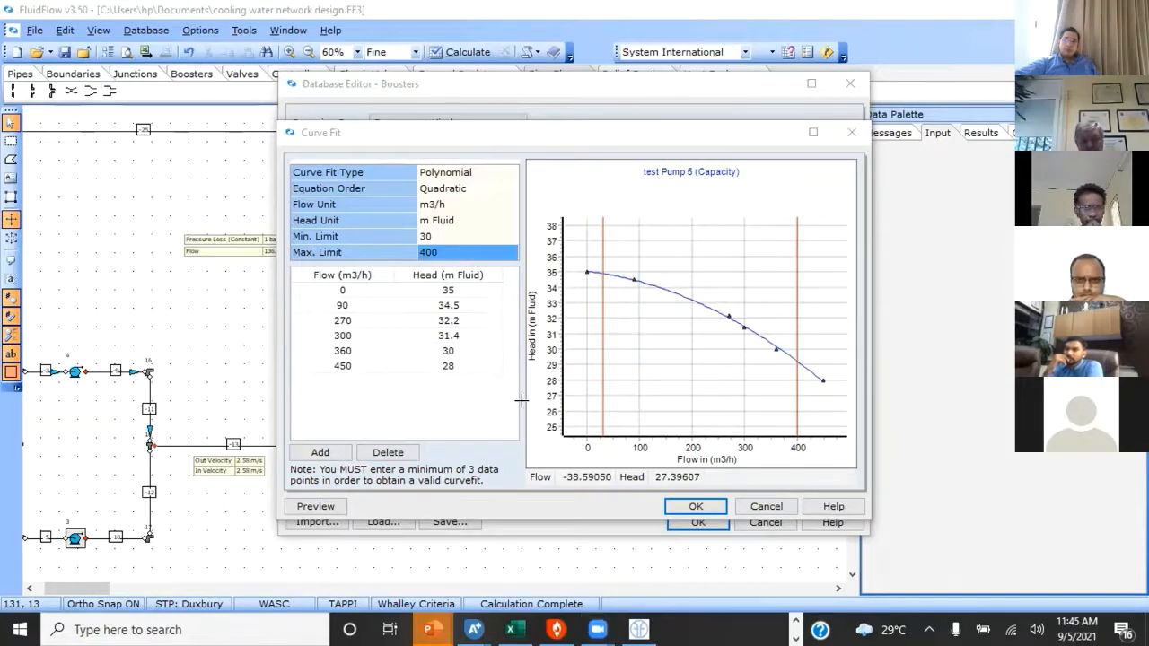
Step: Accept the capacity curve fit of test Pump 5 and close the boosters database editor, saving the changes
click(698, 524)
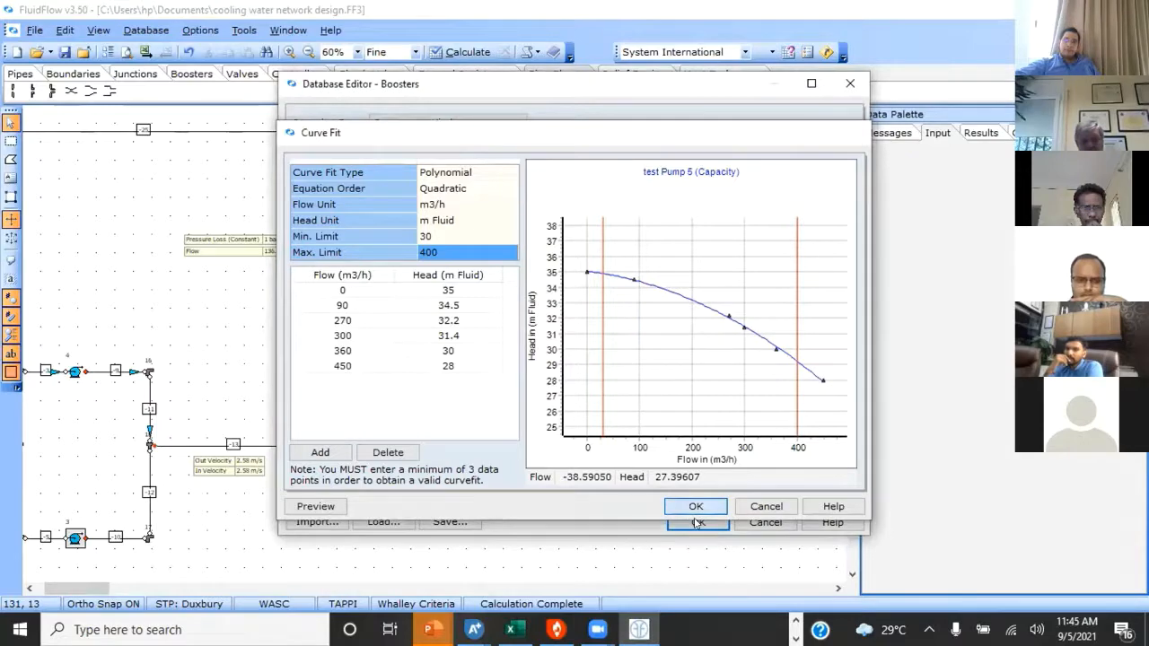
key(Return)
click(700, 522)
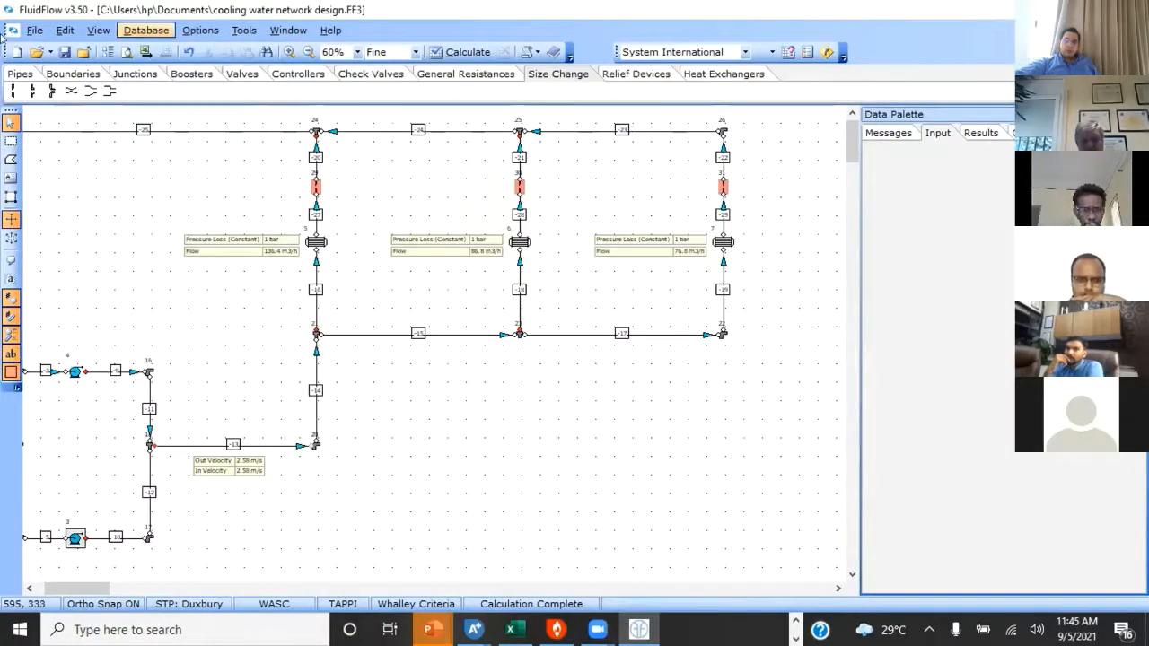
Step: Reopen the boosters database and locate the saved test Pump 5 entry among the centrifugal pumps
click(145, 31)
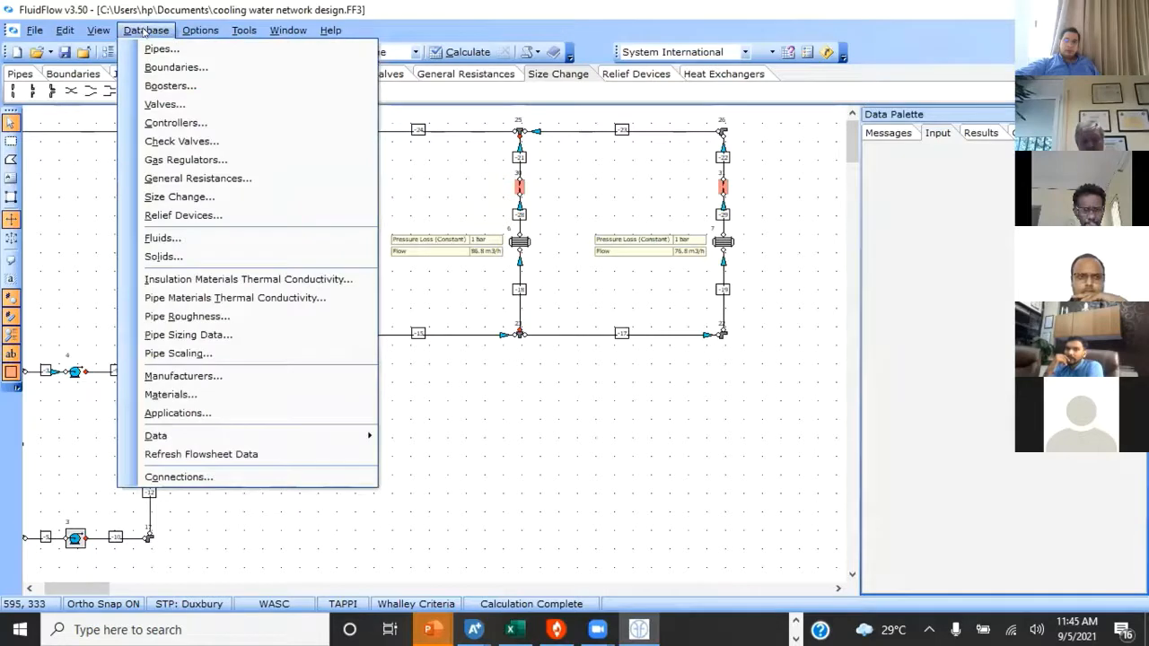
click(167, 83)
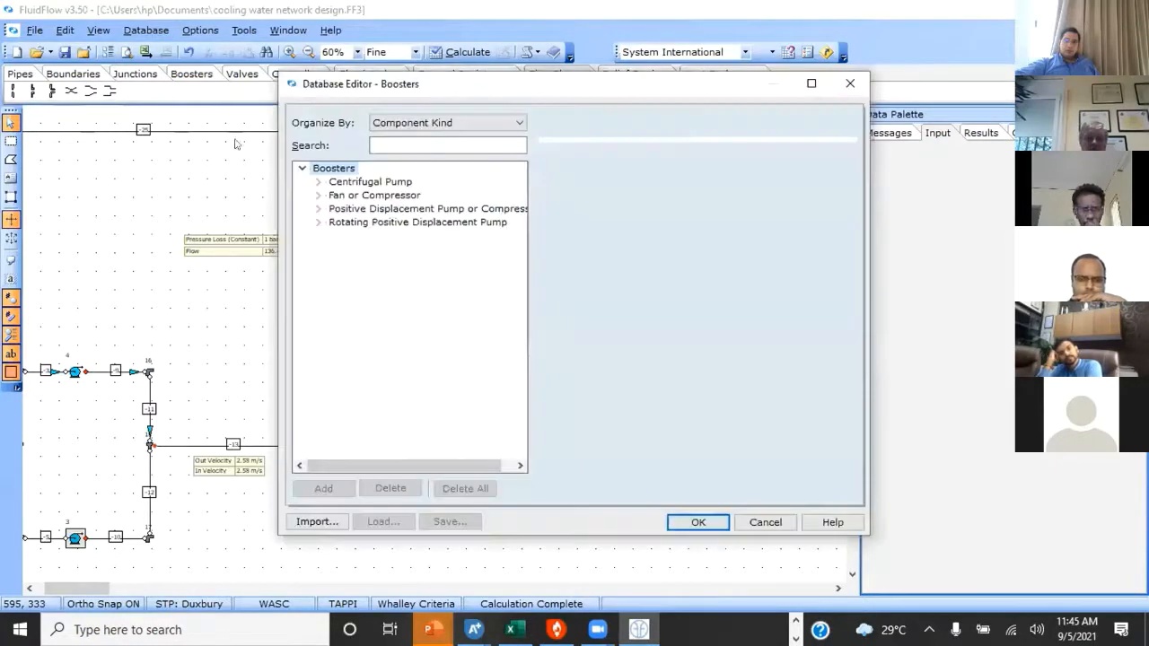
click(355, 183)
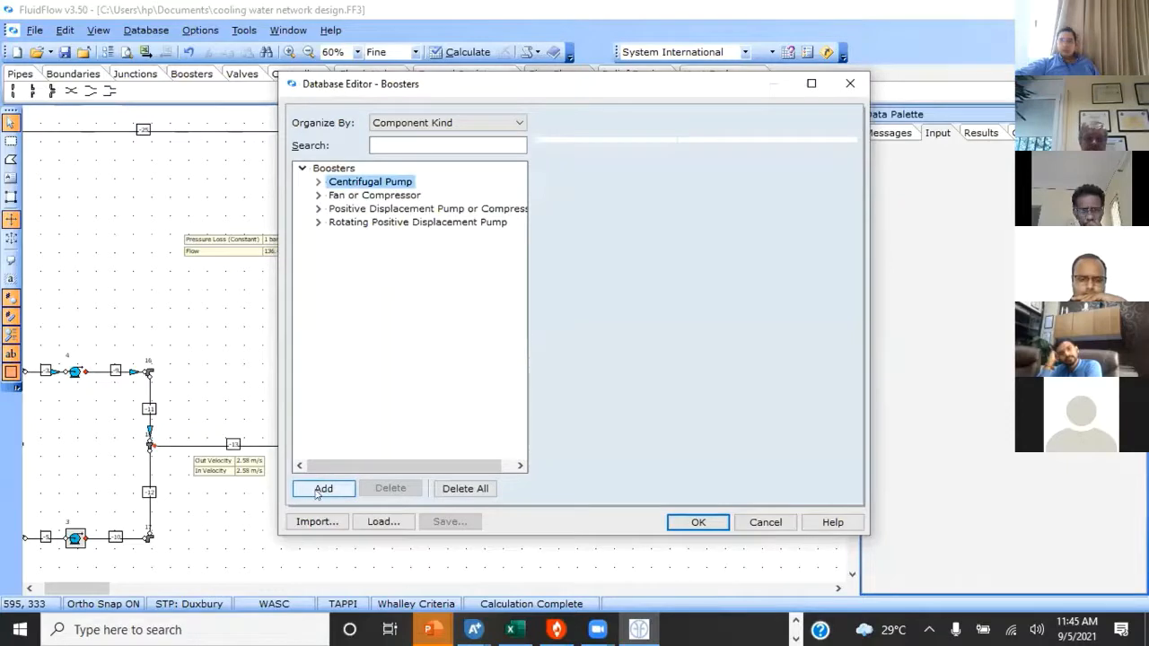
click(317, 182)
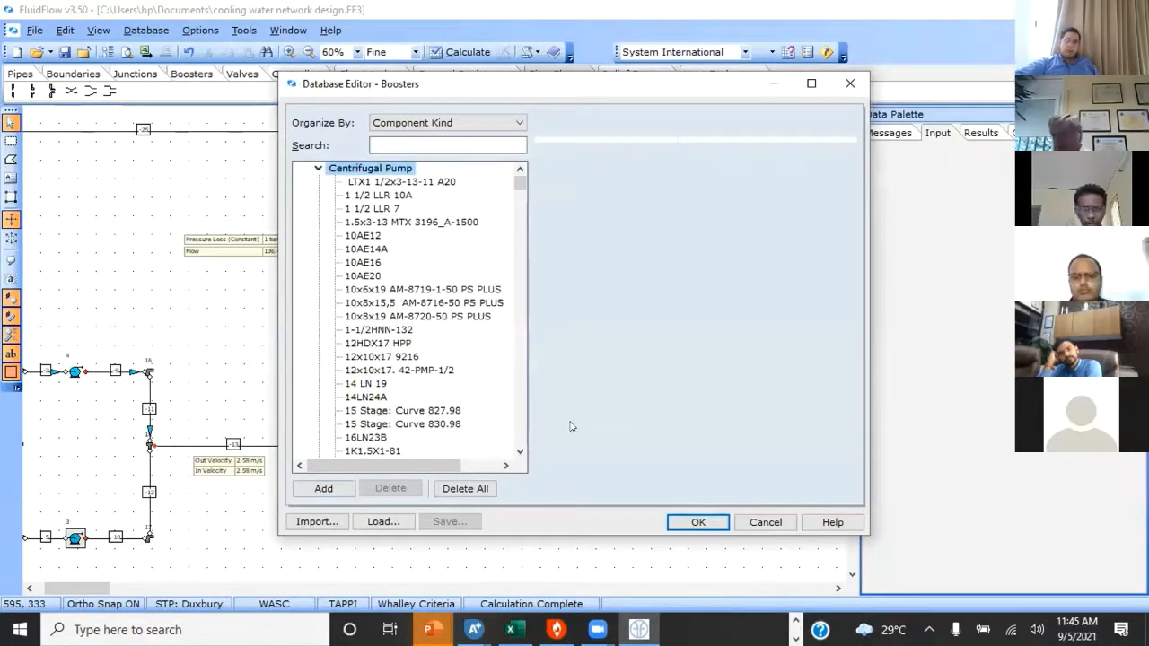
click(525, 381)
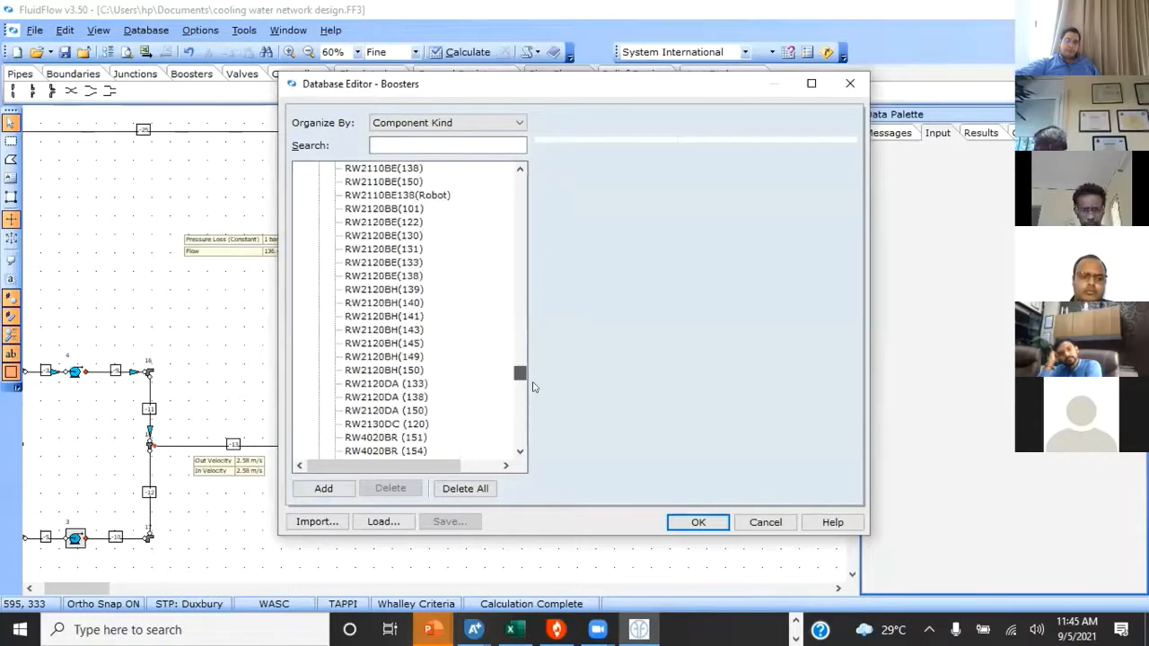
drag(533, 386, 518, 434)
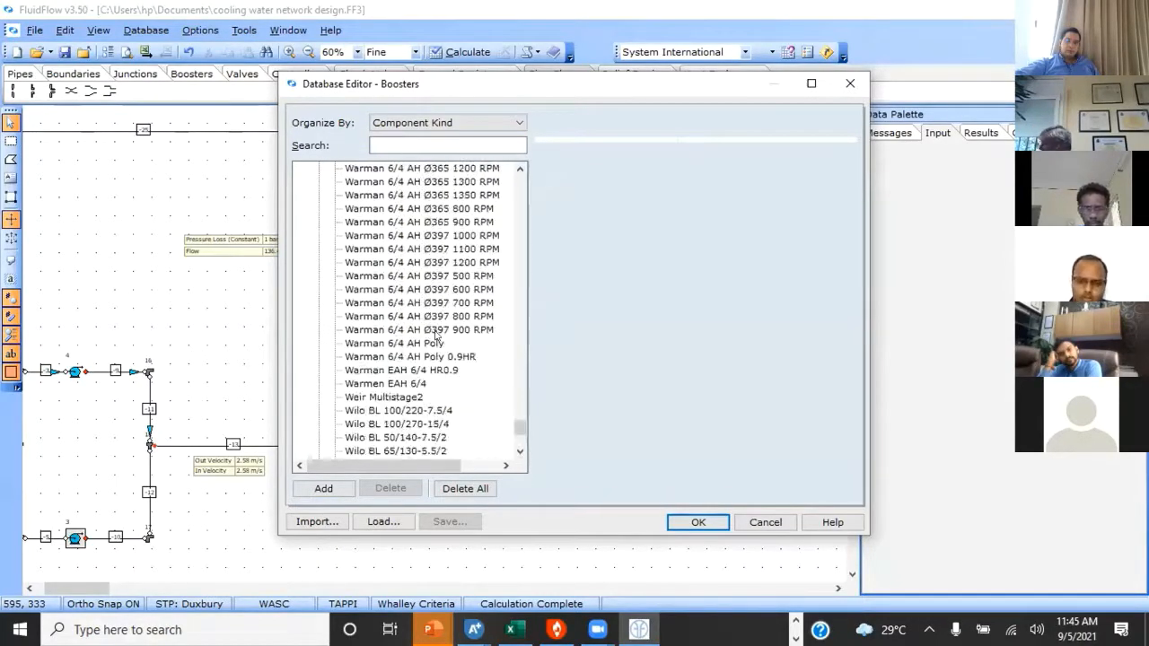
scroll(444, 323, up, 5)
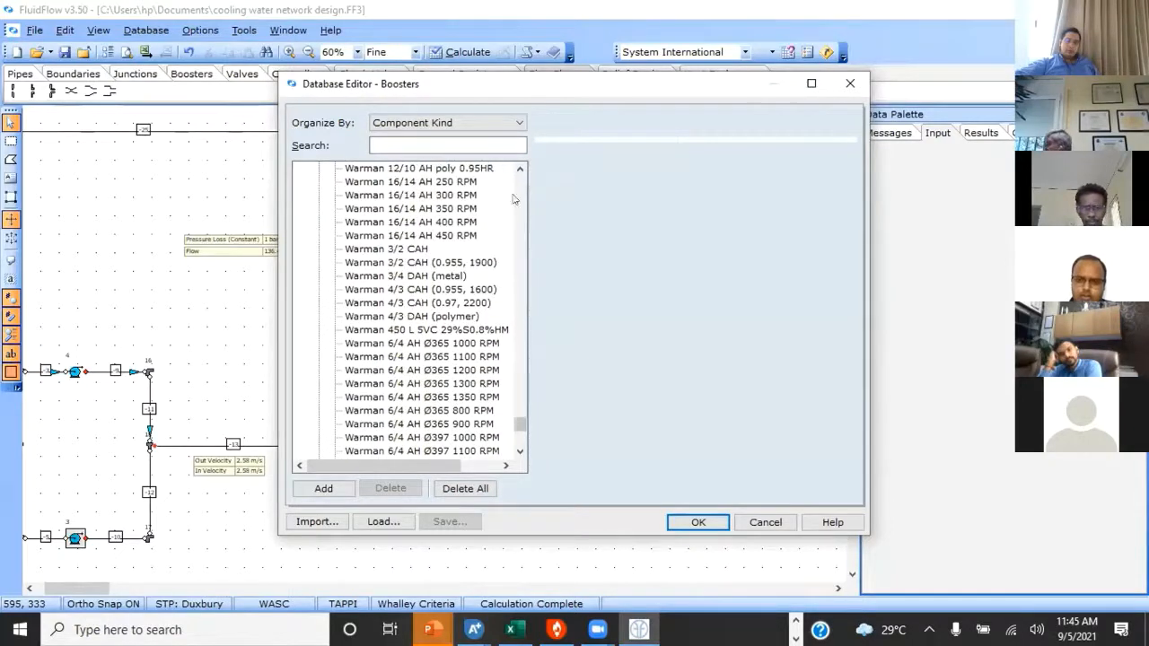
scroll(513, 202, up, 15)
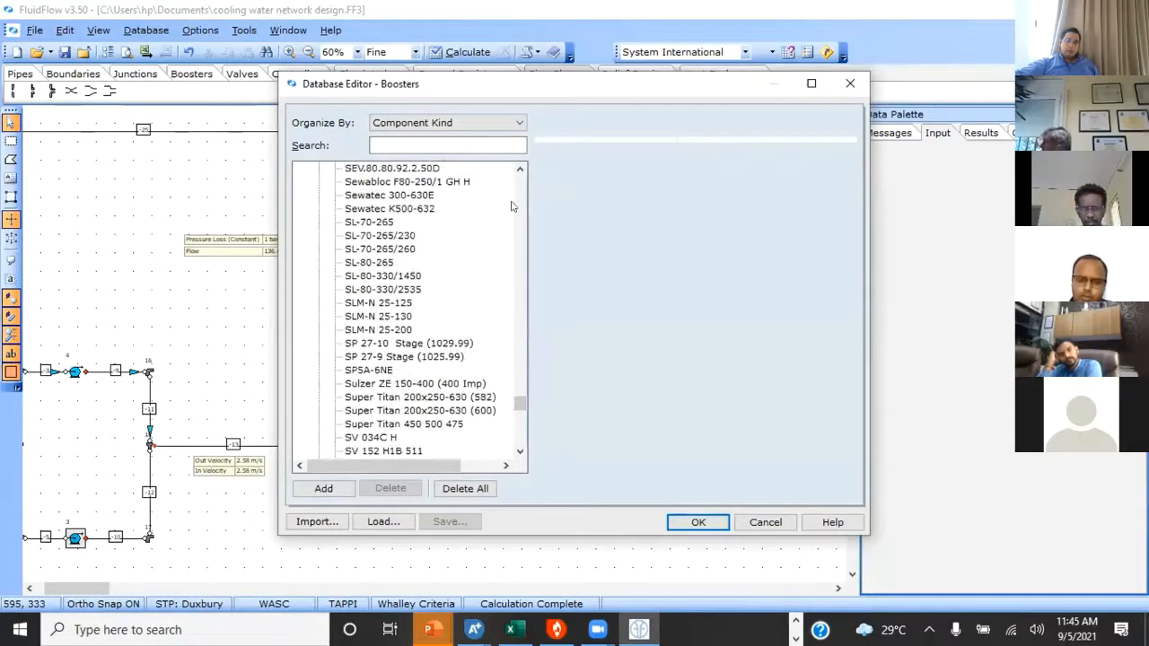
click(518, 440)
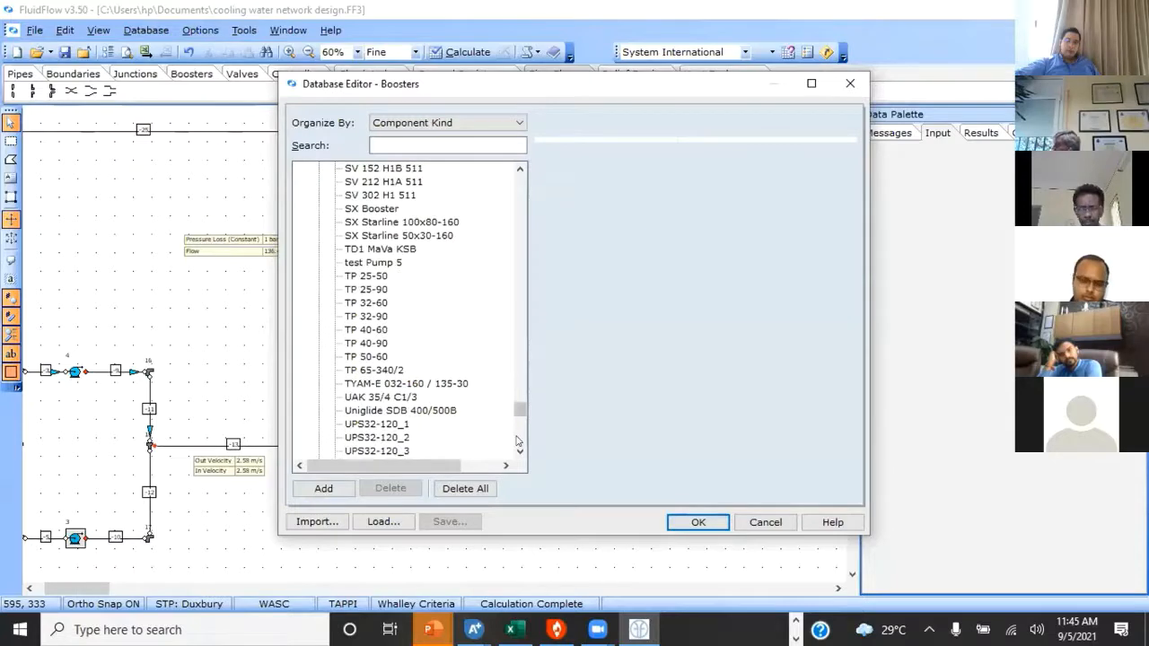
click(518, 439)
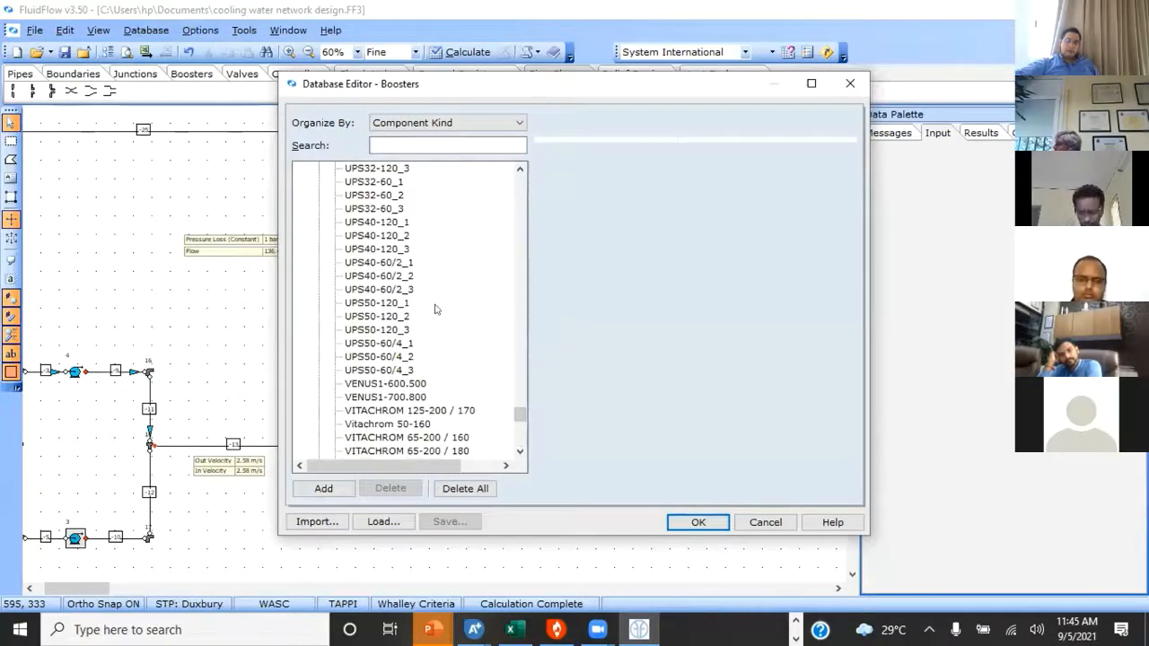
scroll(437, 308, up, 5)
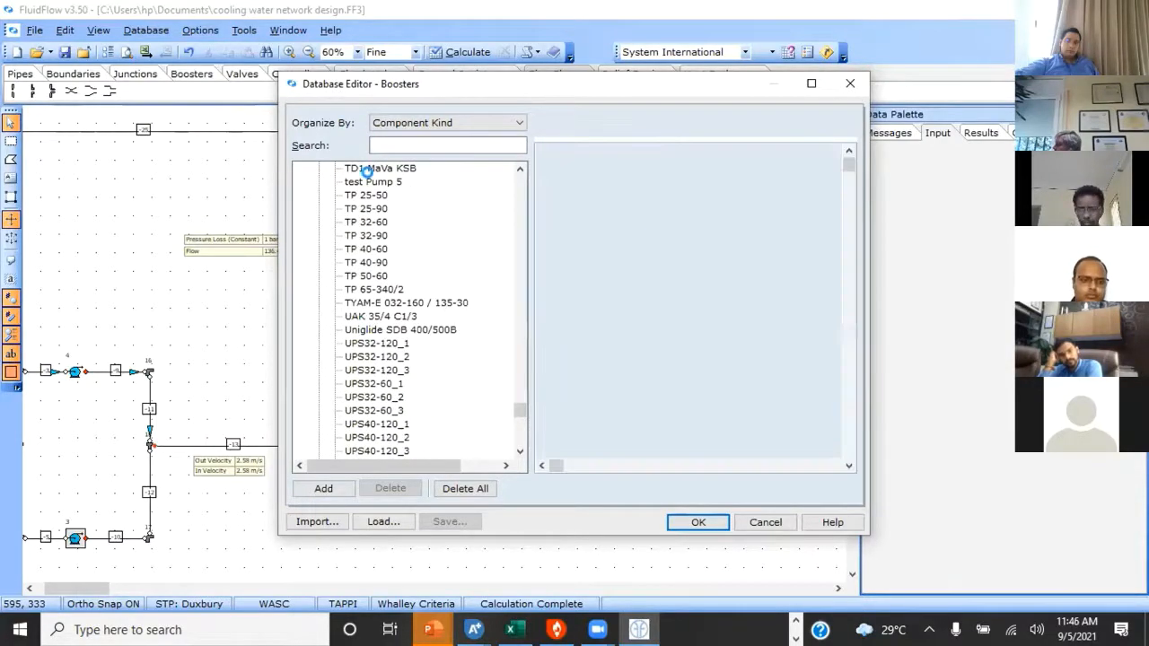
click(375, 181)
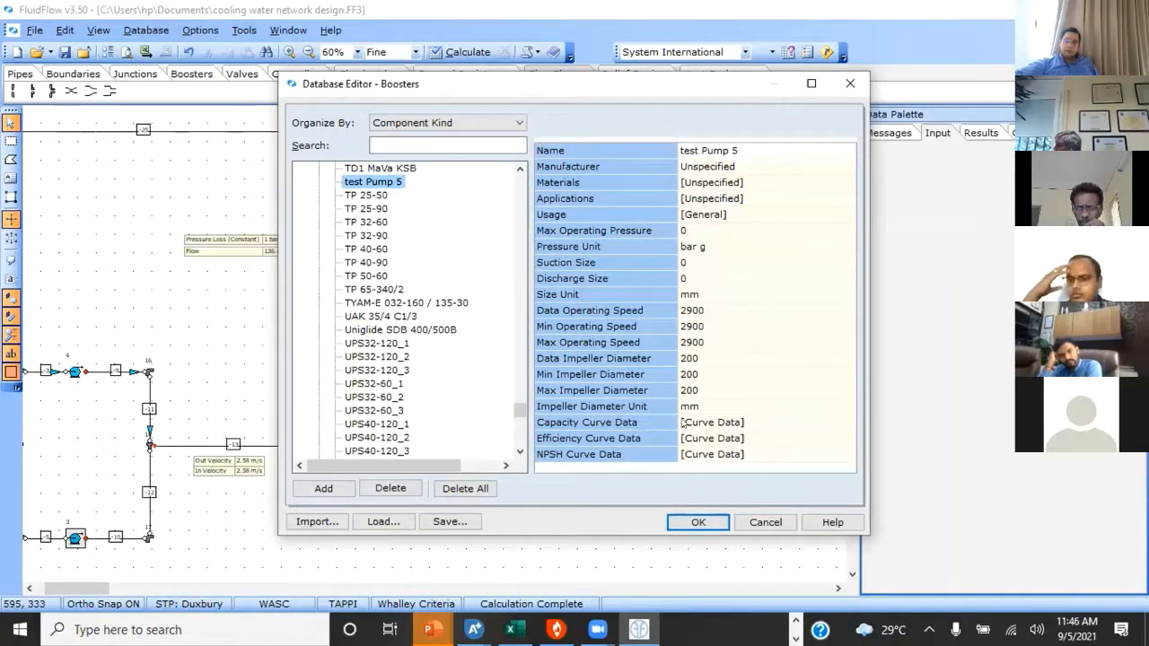
Step: Review the capacity curve fit of test Pump 5 and close the boosters database editor
click(723, 419)
double_click(724, 420)
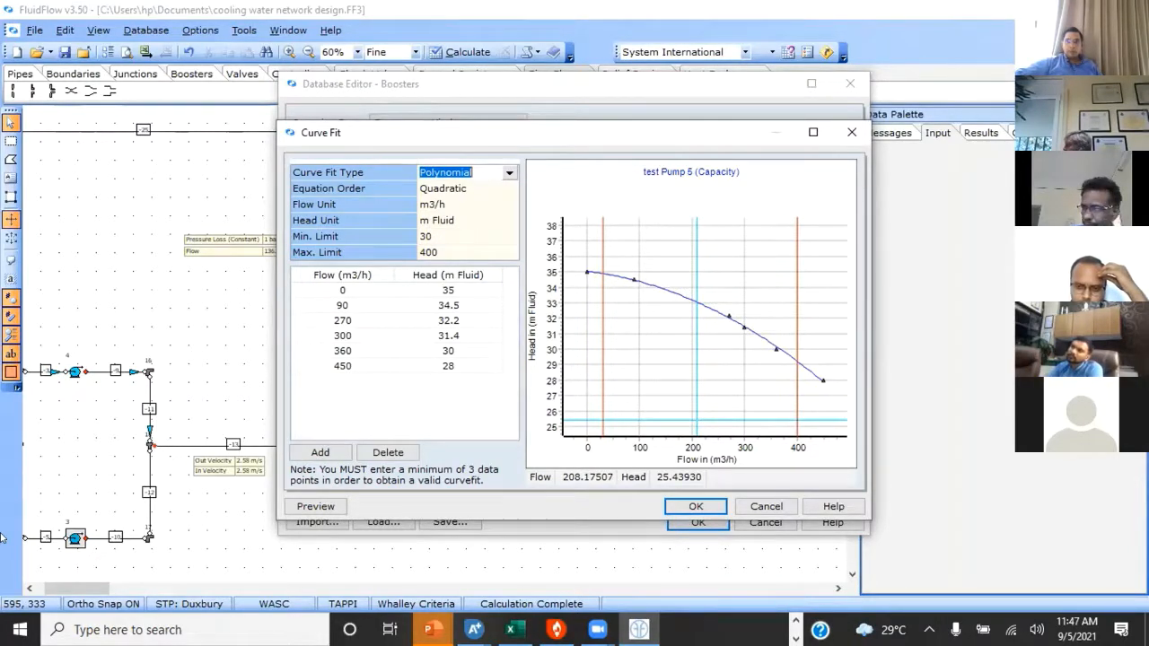
click(719, 560)
click(699, 524)
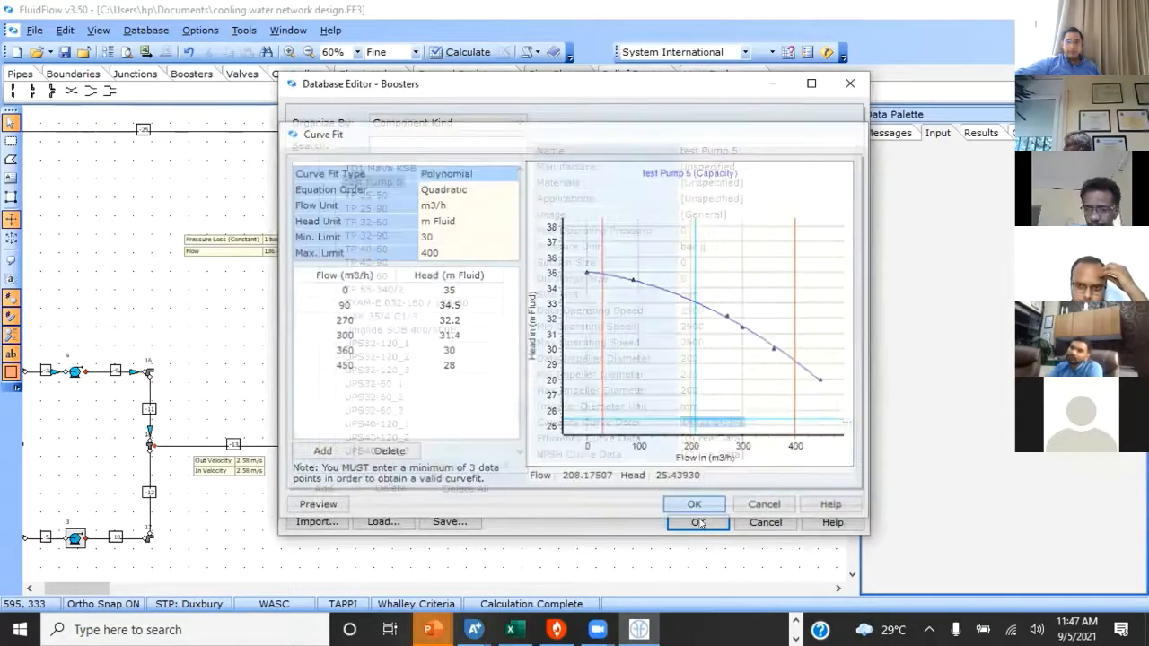
click(698, 523)
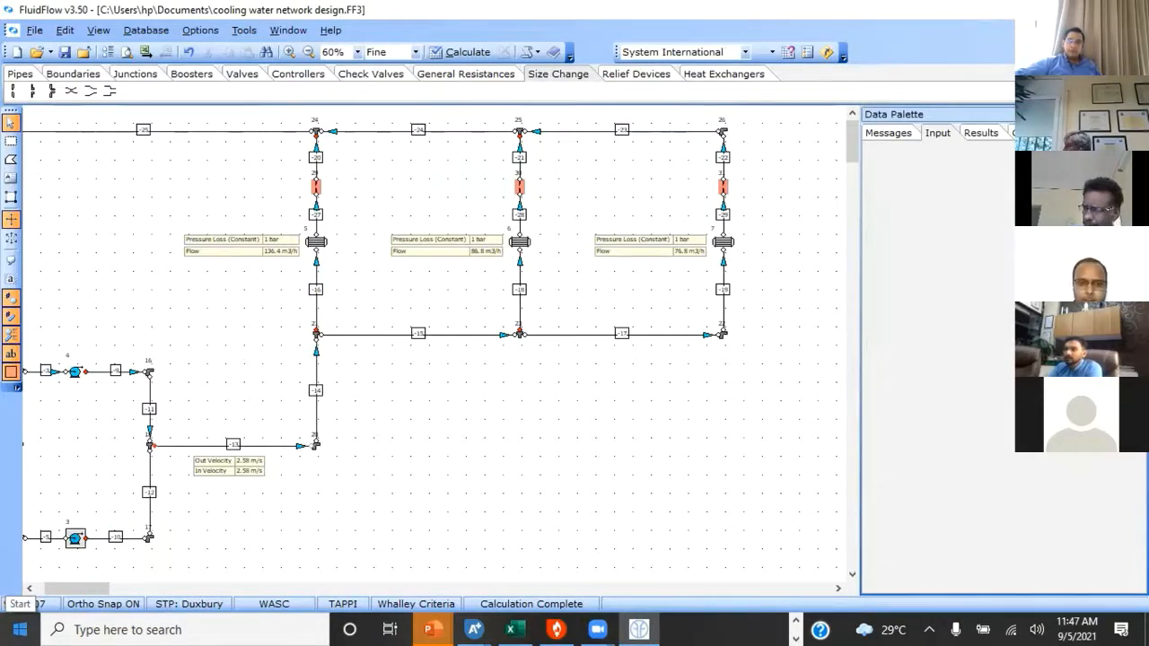
Step: Open the boosters database again and select test Pump 5 in the centrifugal pump list
click(143, 31)
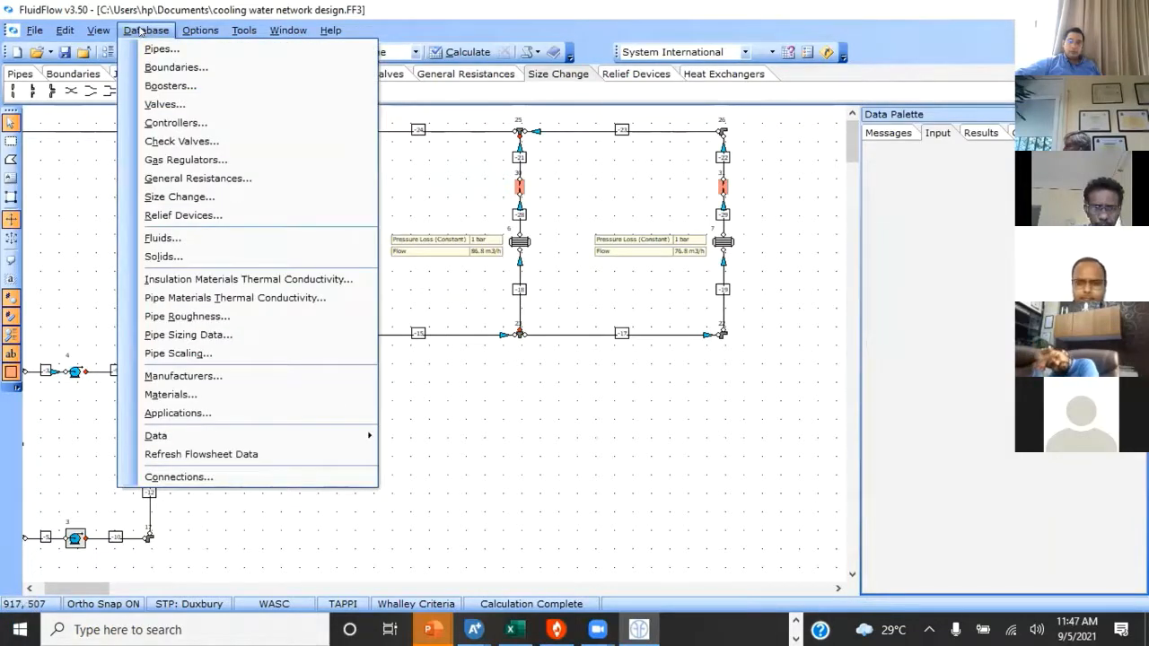
click(181, 102)
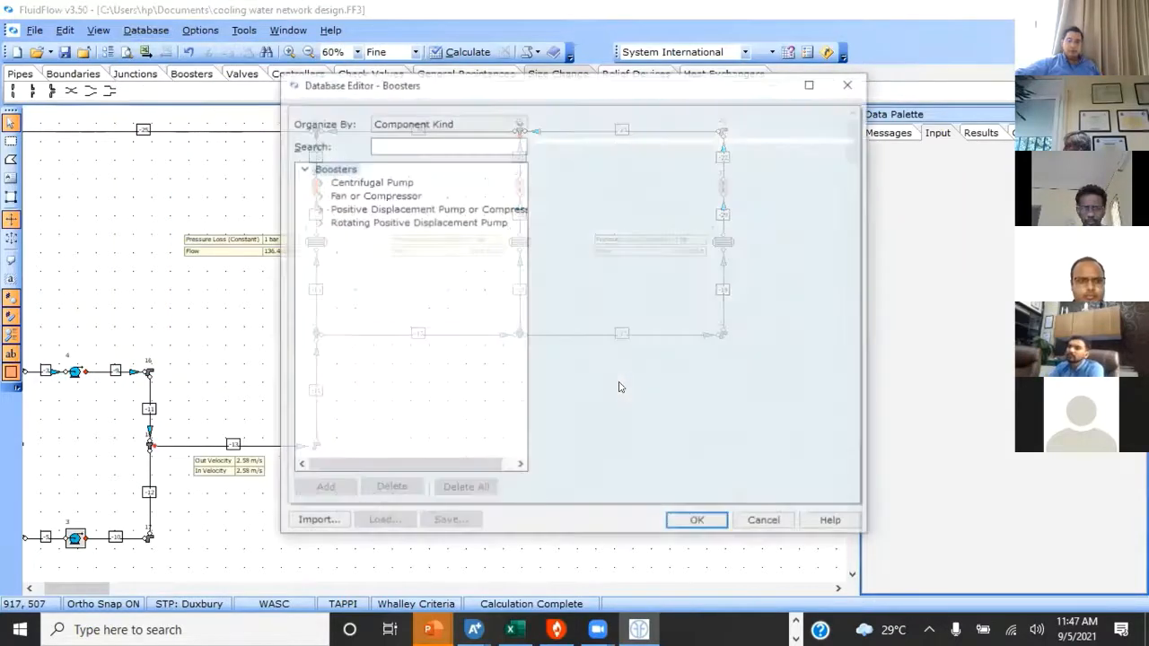
click(318, 181)
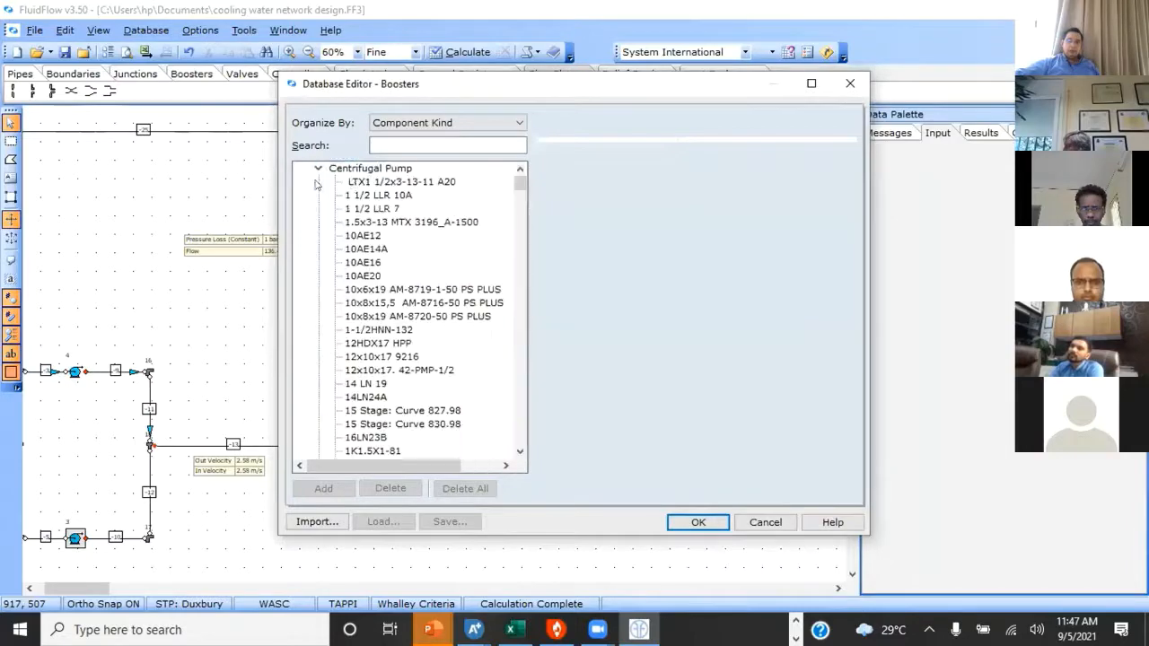
click(363, 182)
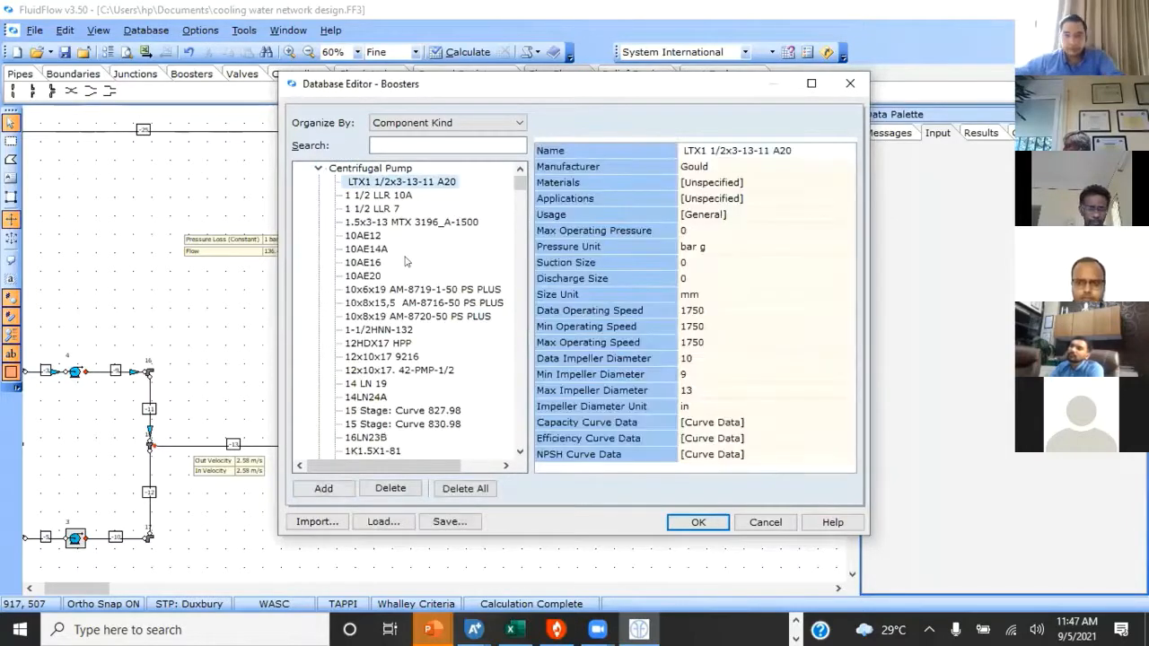
key(t)
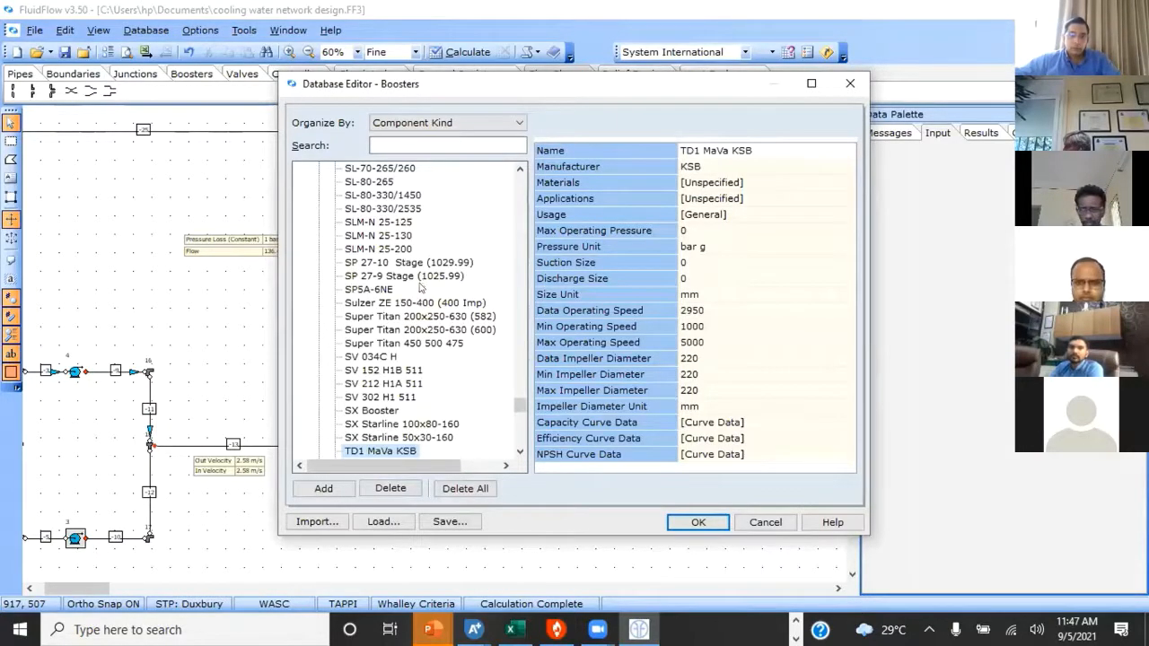
scroll(420, 349, down, 1)
click(386, 424)
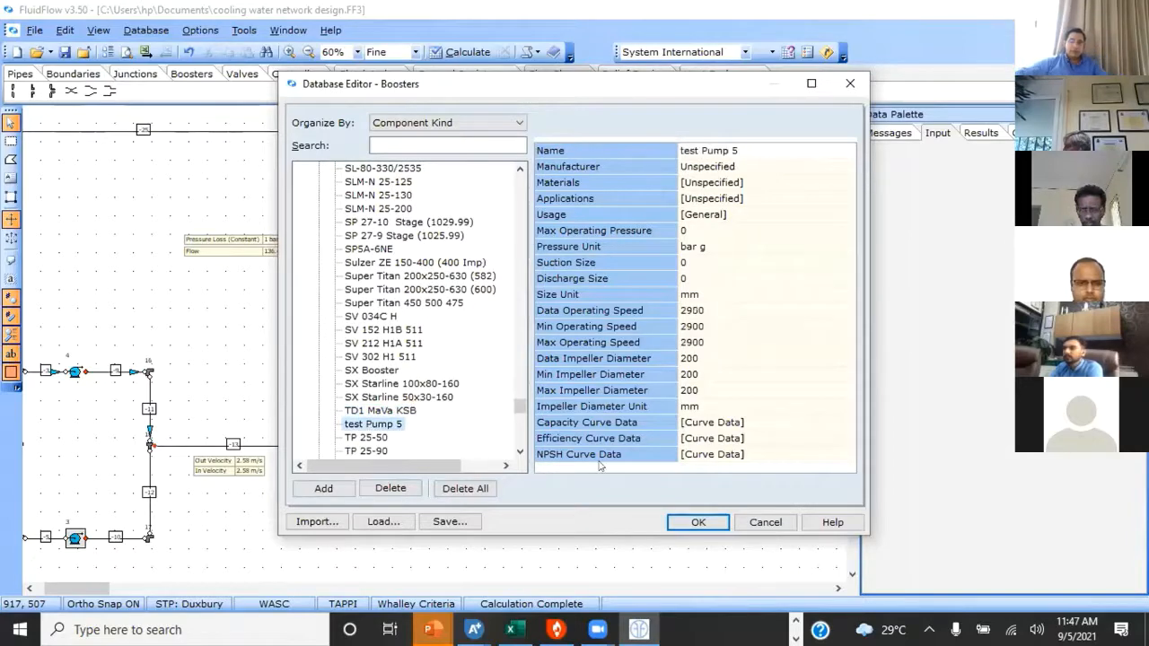
Step: Examine the capacity curve data points and limits of test Pump 5, then return to its properties
click(788, 423)
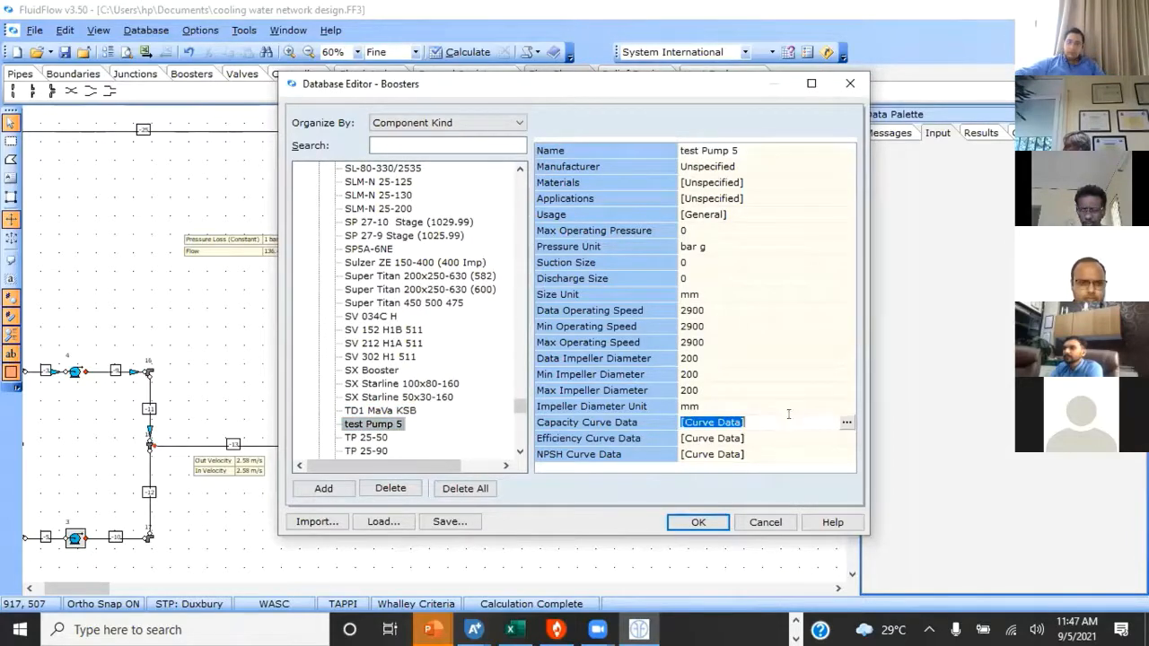
click(844, 423)
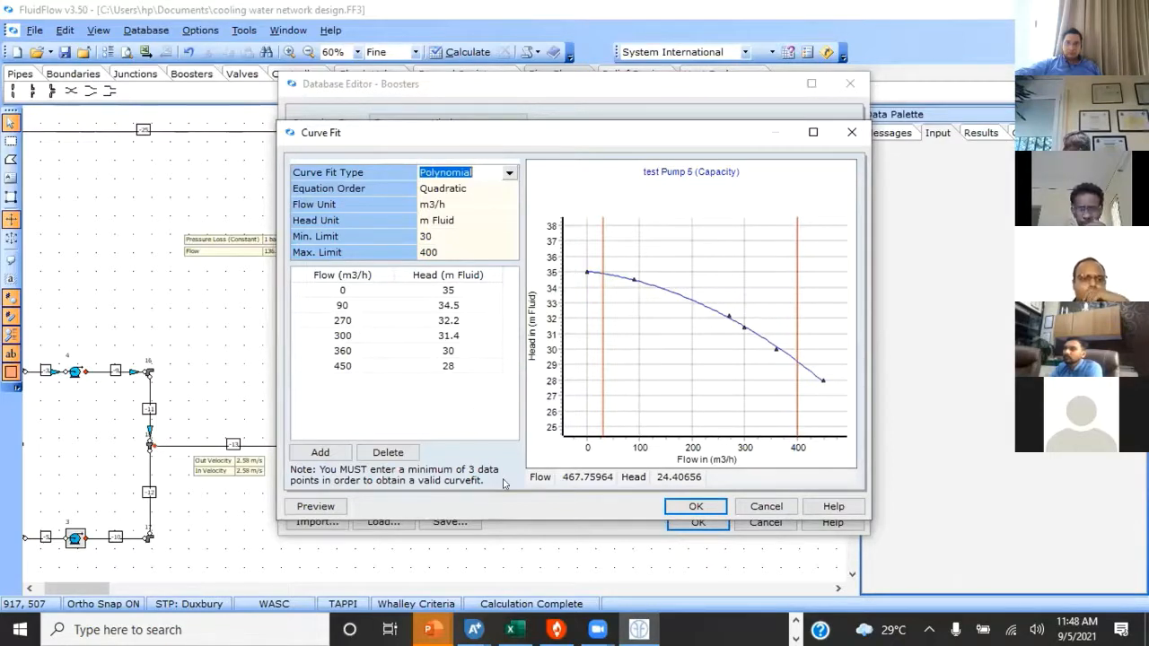
click(669, 507)
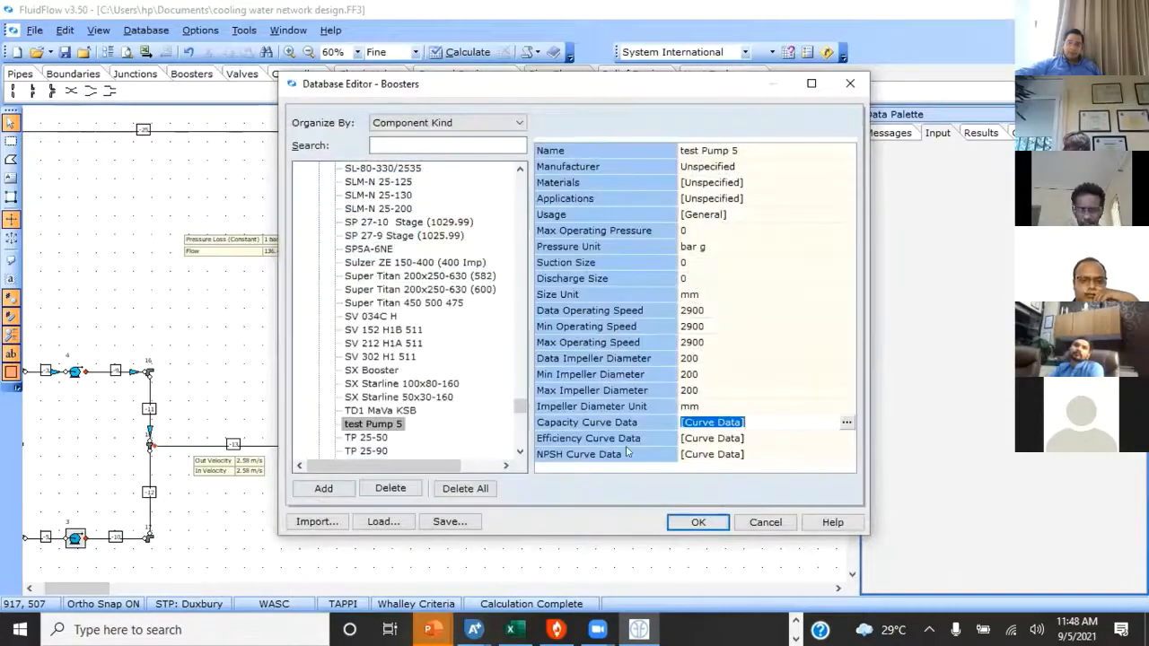
Step: Open the efficiency curve data of test Pump 5 and add six blank data points
click(733, 437)
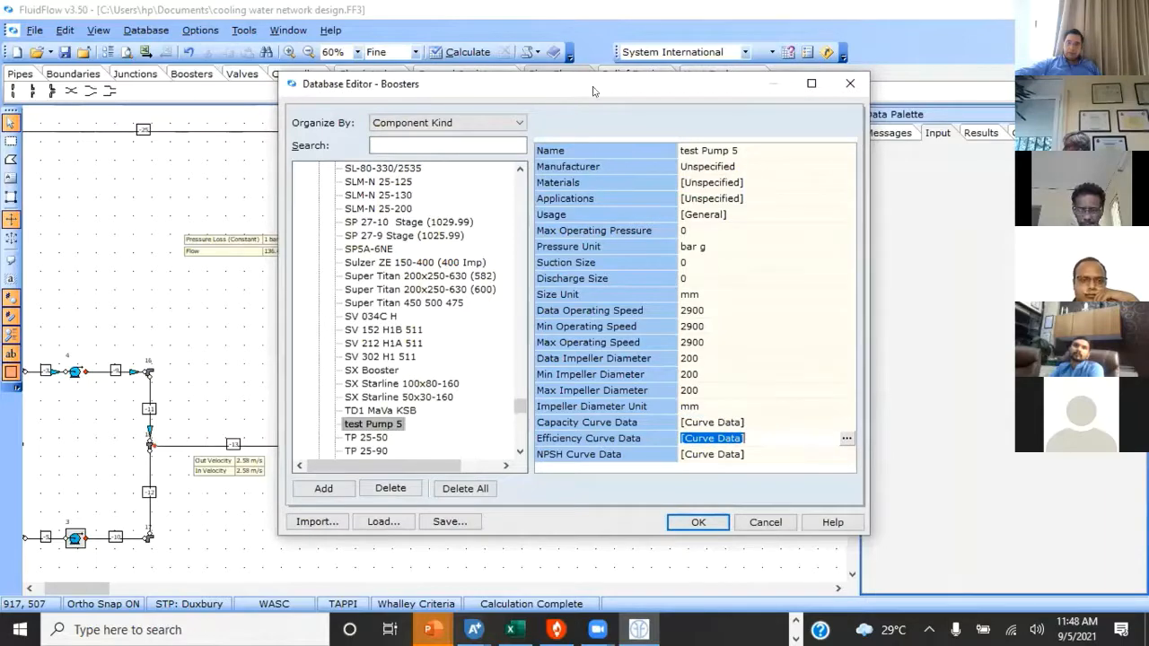
click(835, 434)
click(847, 438)
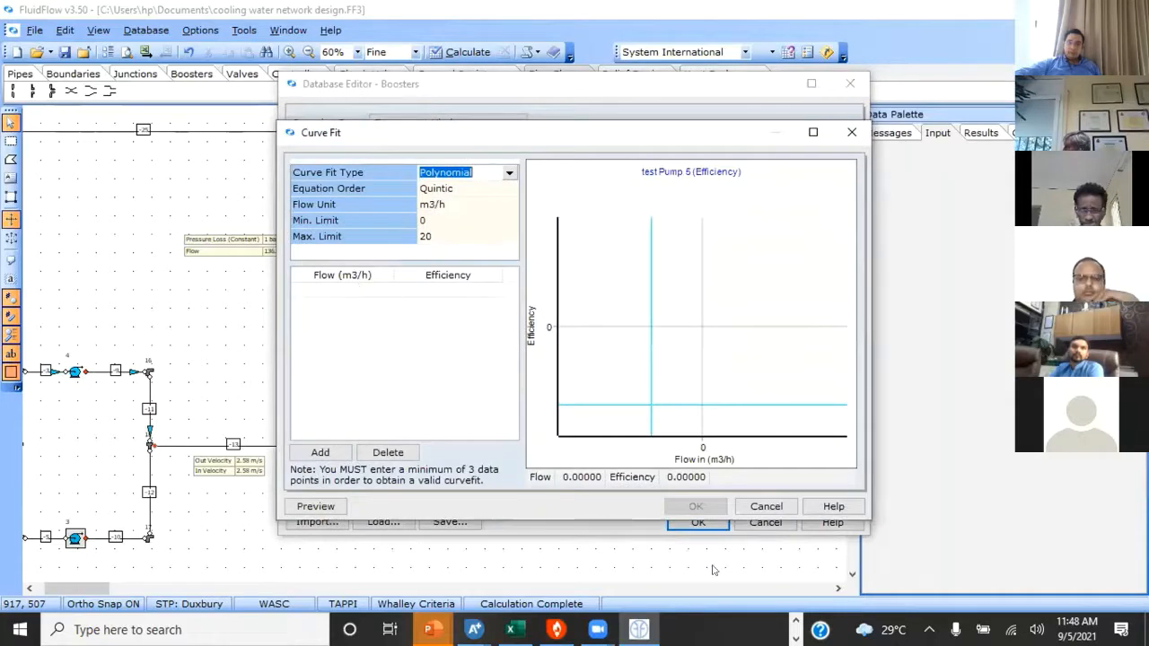
click(312, 454)
click(312, 454)
click(311, 453)
click(311, 454)
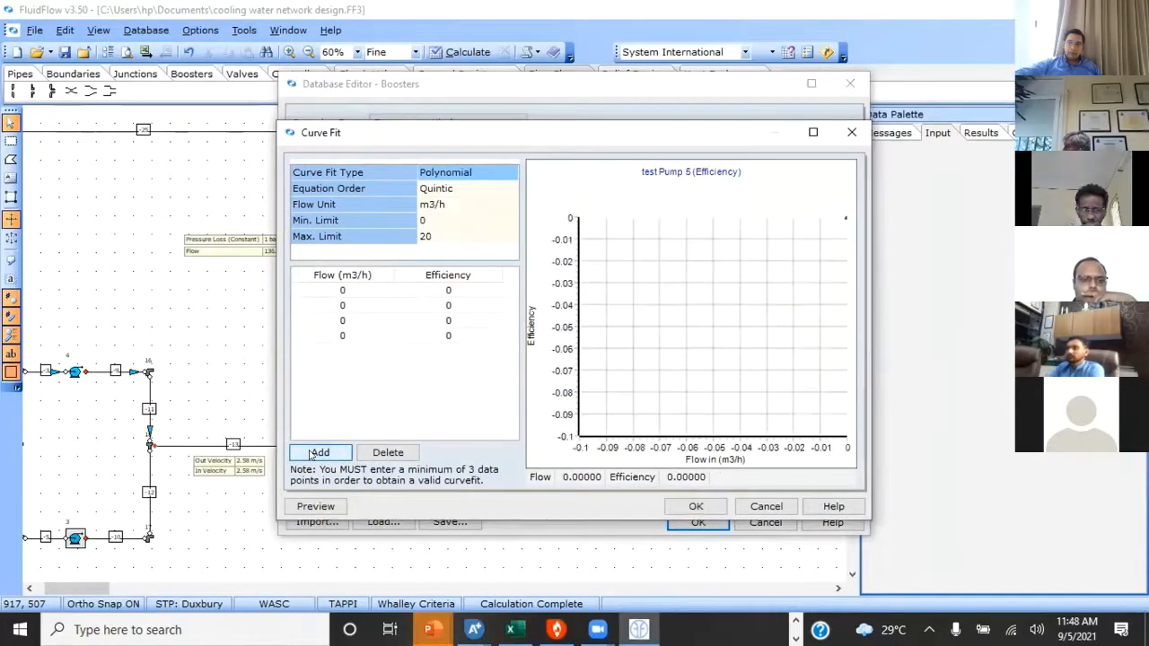
click(311, 453)
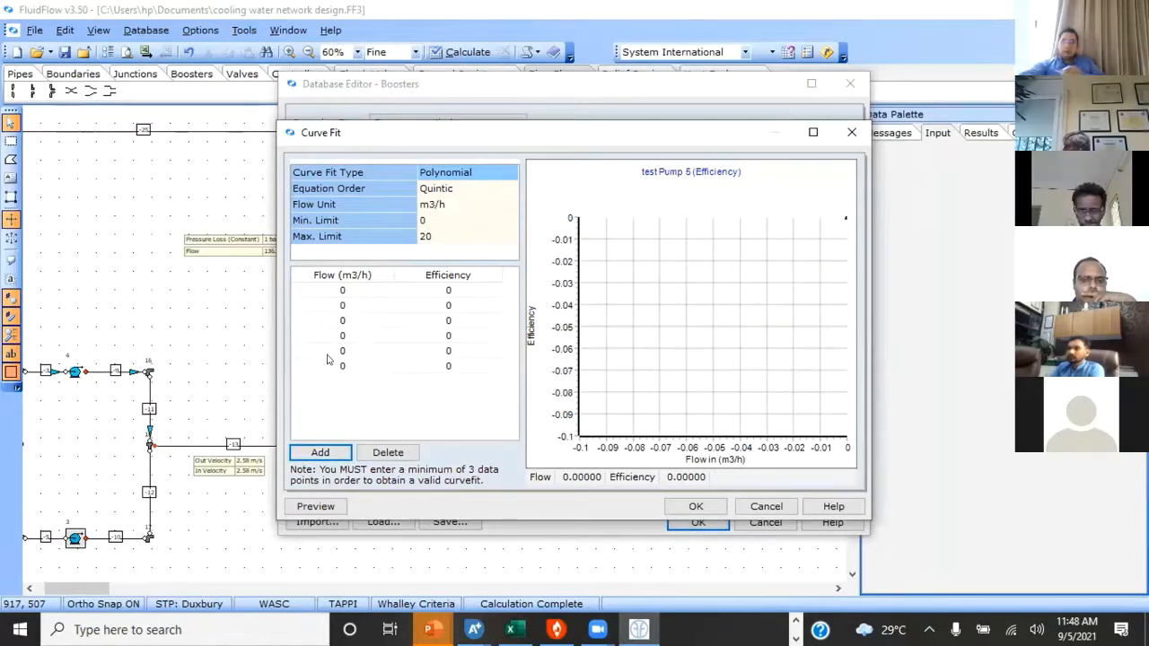
Step: Enter flows of 90, 270, 300, 360 and 450 m3/h for the second to sixth efficiency curve points
click(346, 306)
text(90)
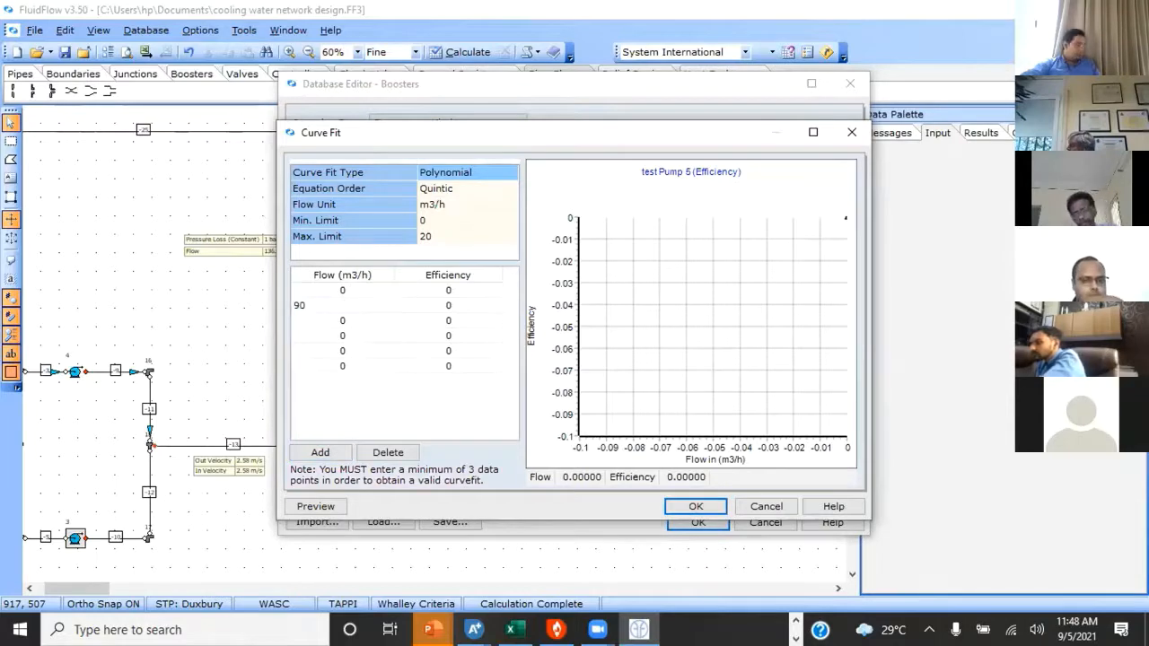
click(344, 320)
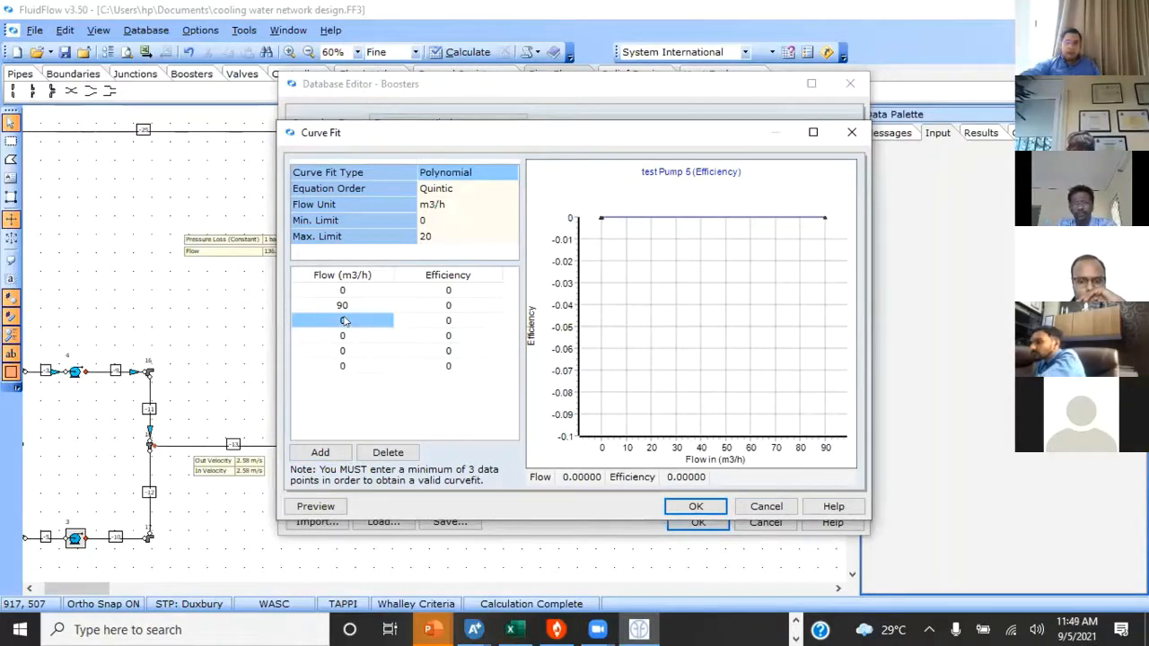
text(270)
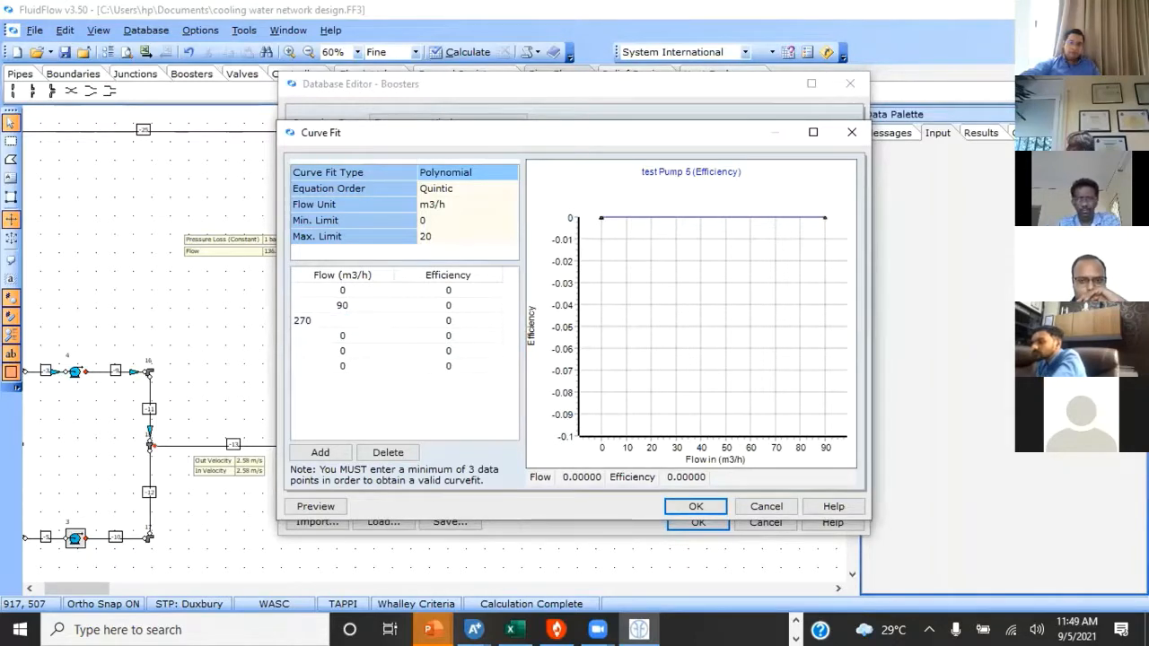
click(341, 341)
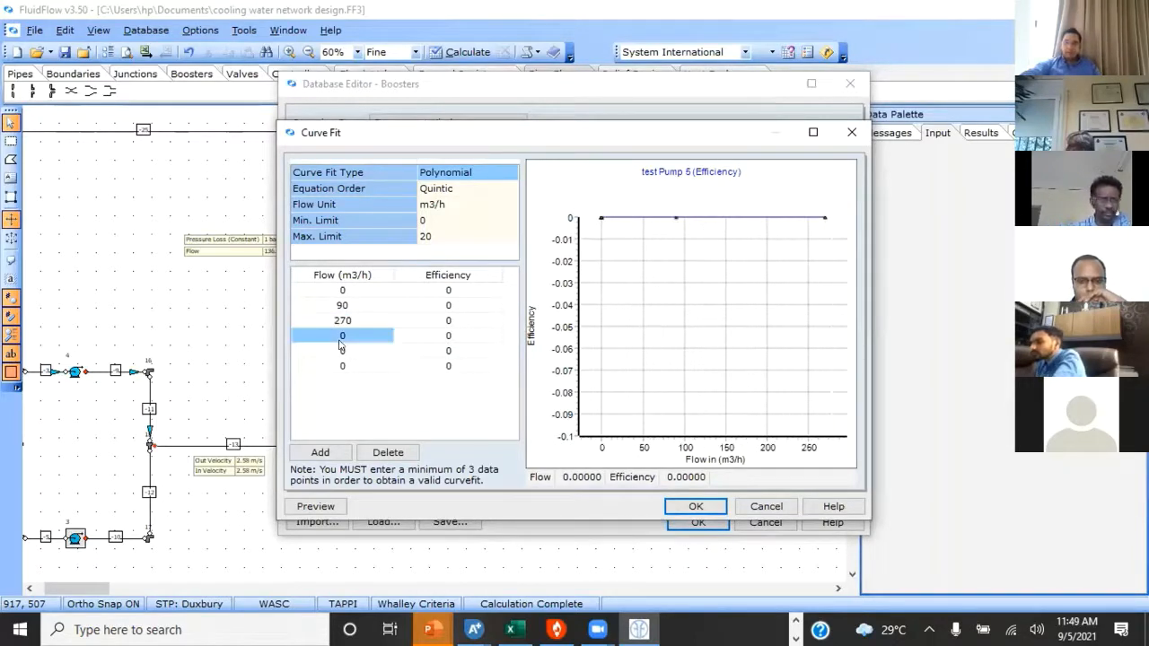
text(300)
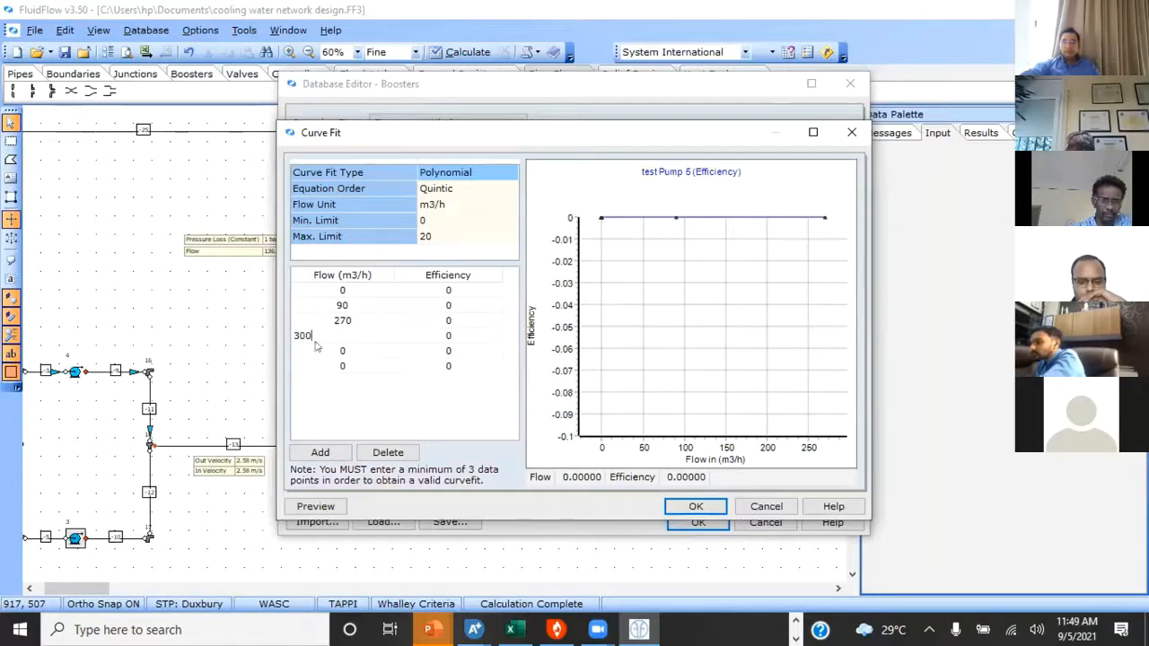
click(340, 353)
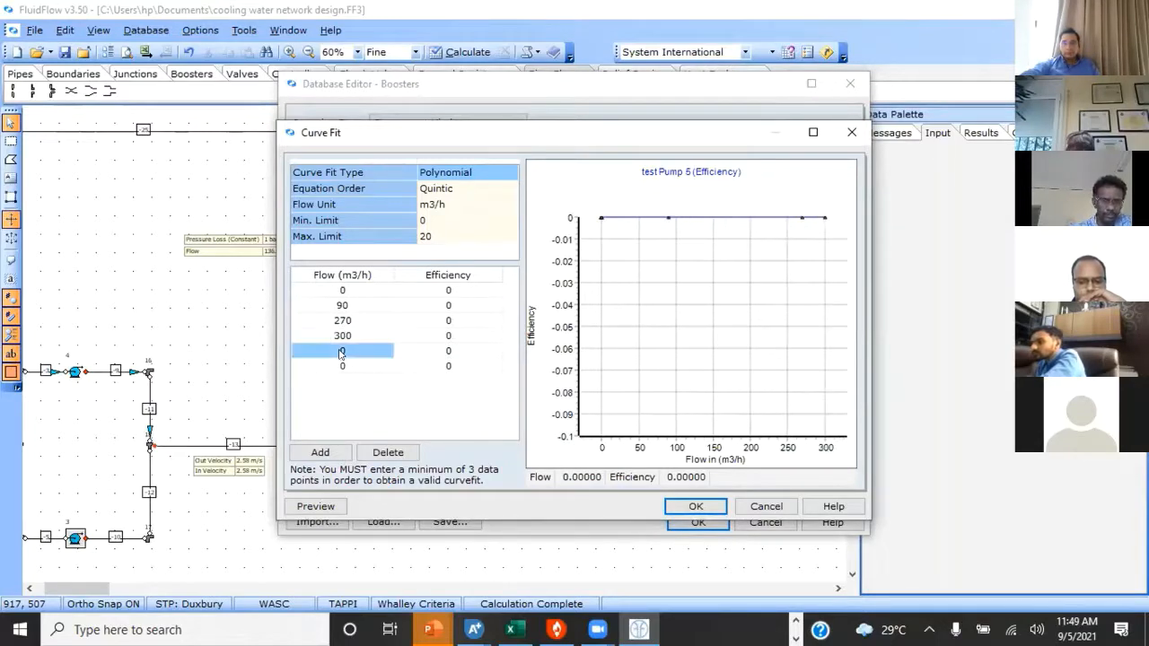
text(360)
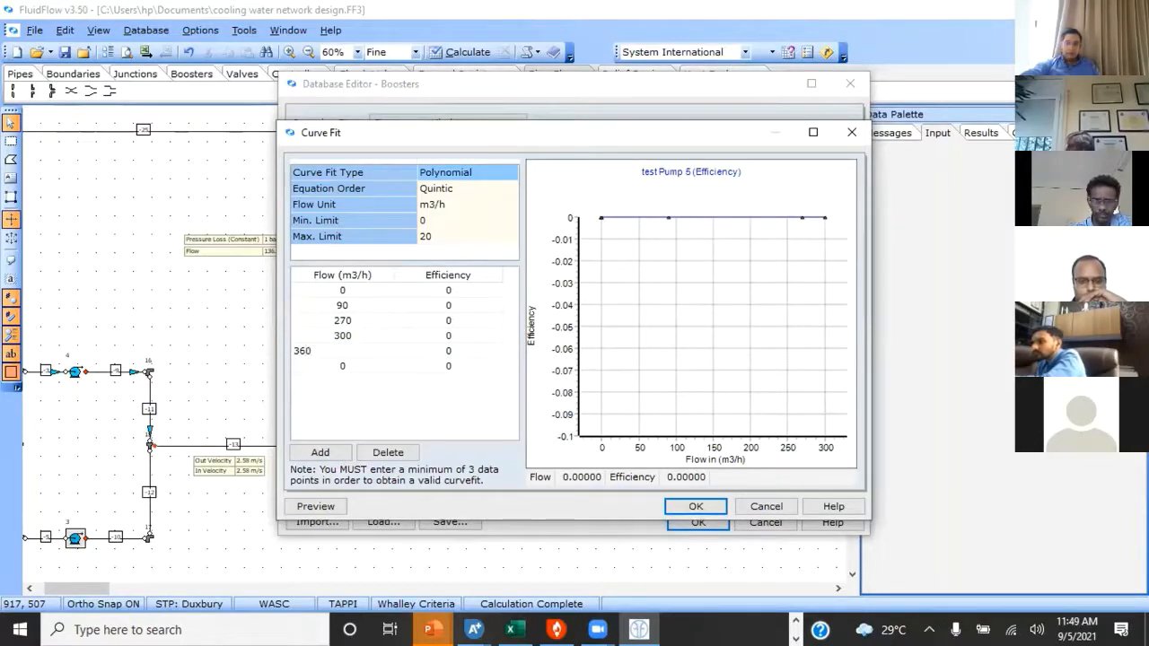
click(341, 365)
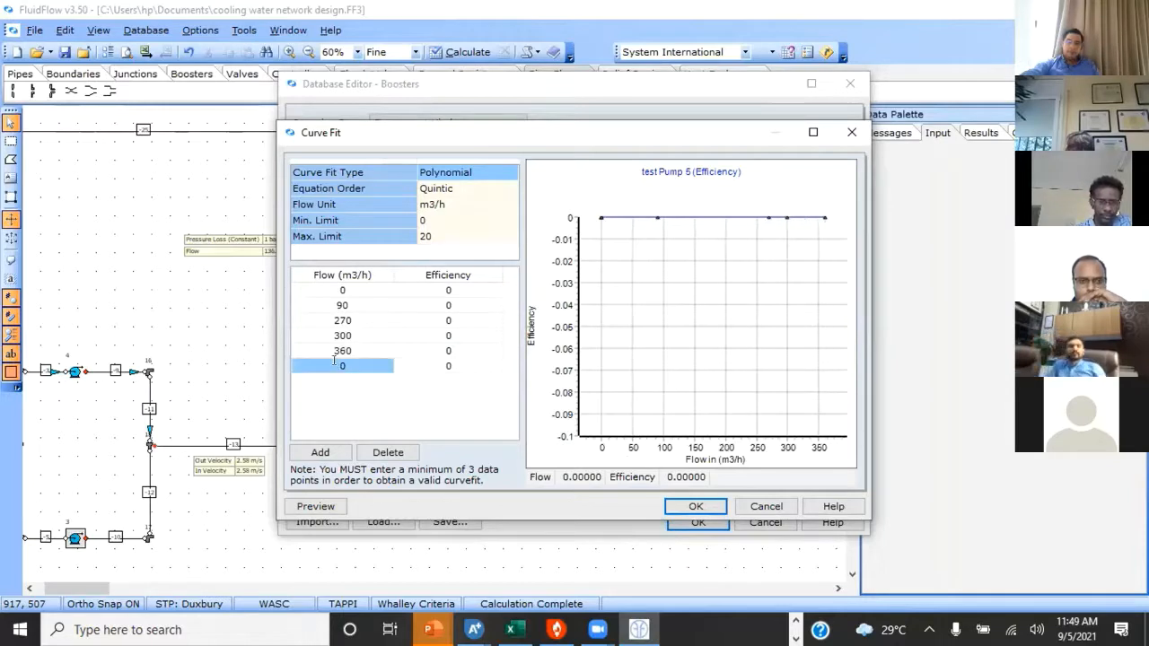
text(450)
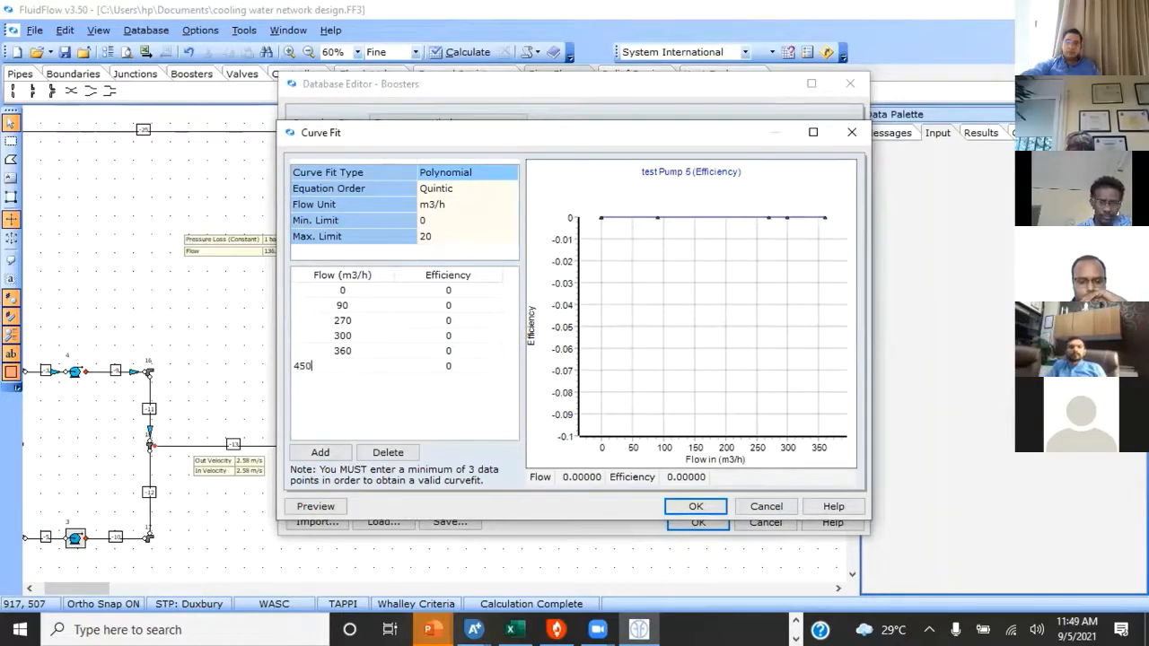
click(346, 350)
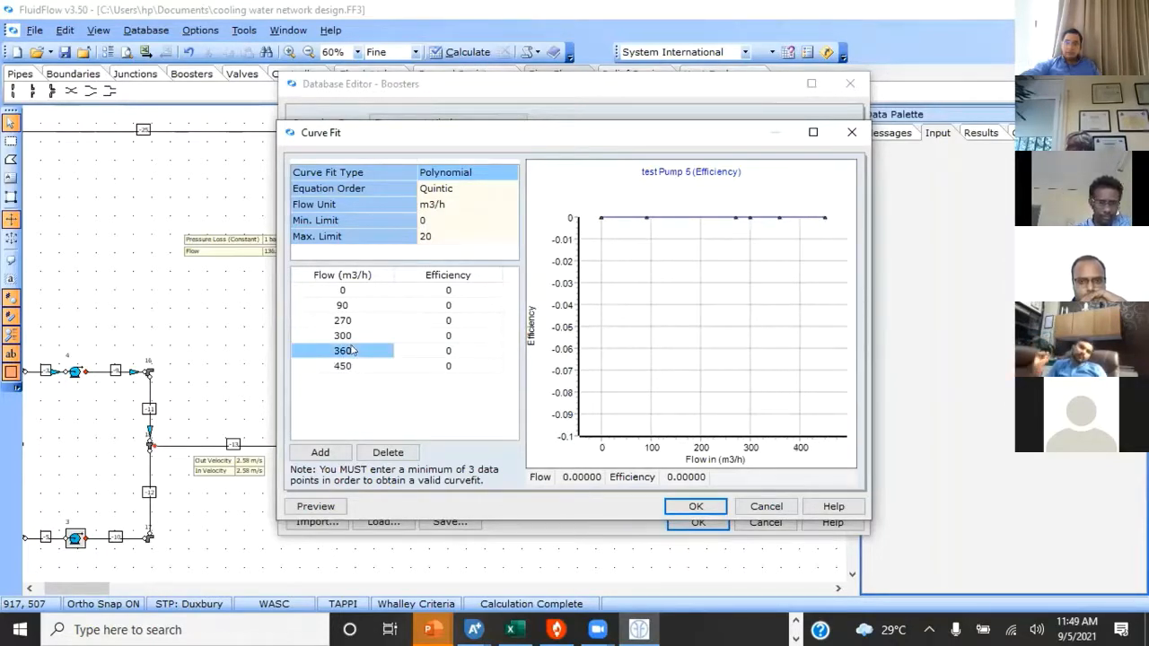
Step: Enter efficiencies of 45, 73, 70, 57 and 25 for the flow points 90, 270, 300, 360 and 450 m3/h
click(448, 306)
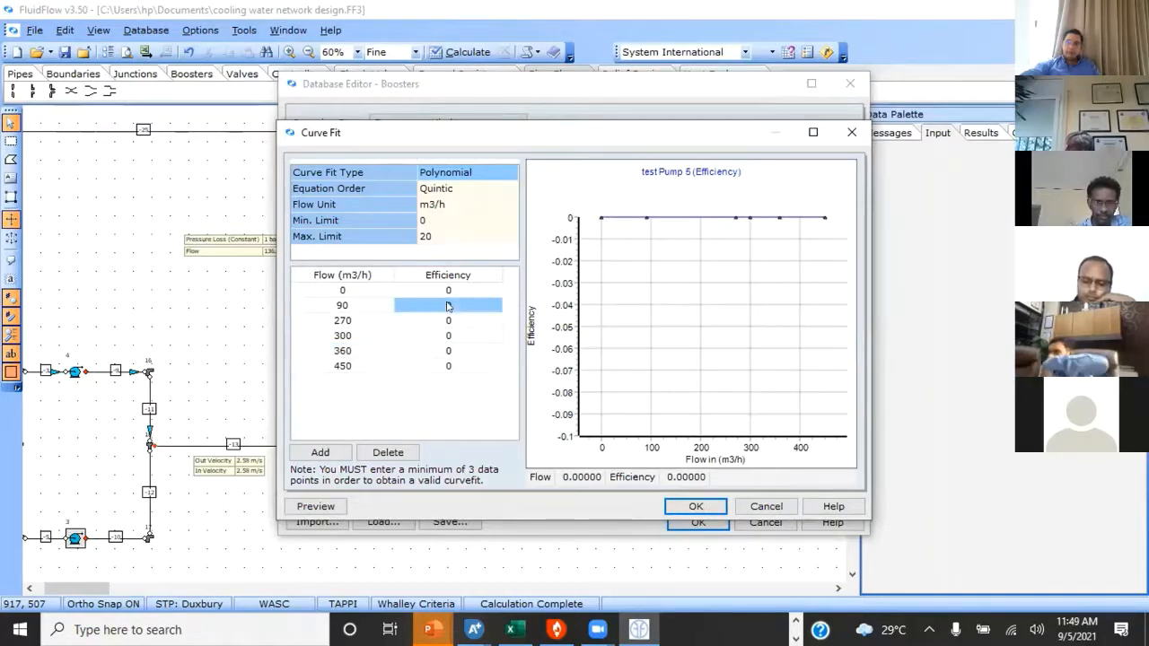
text(45)
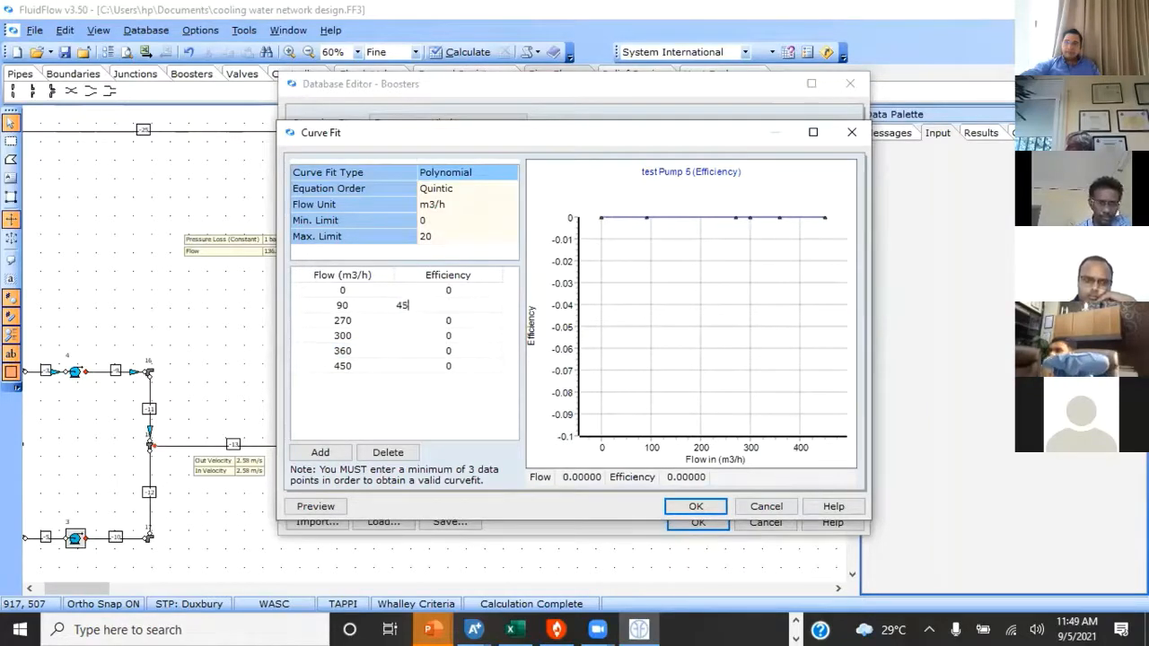
click(446, 319)
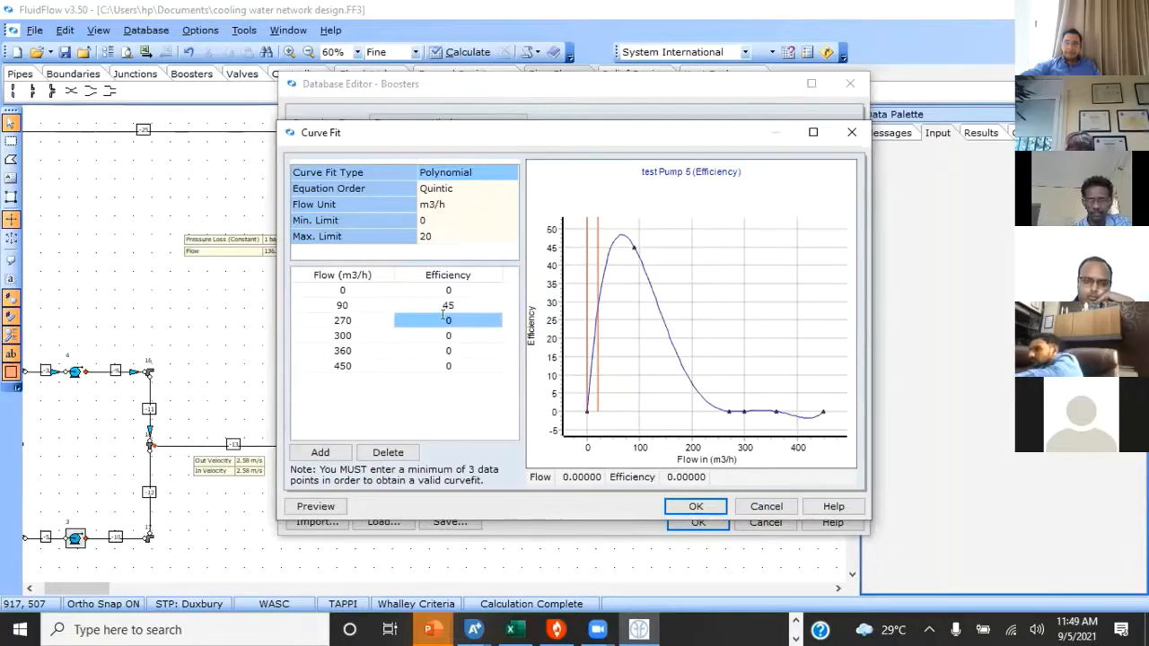
text(73)
click(449, 336)
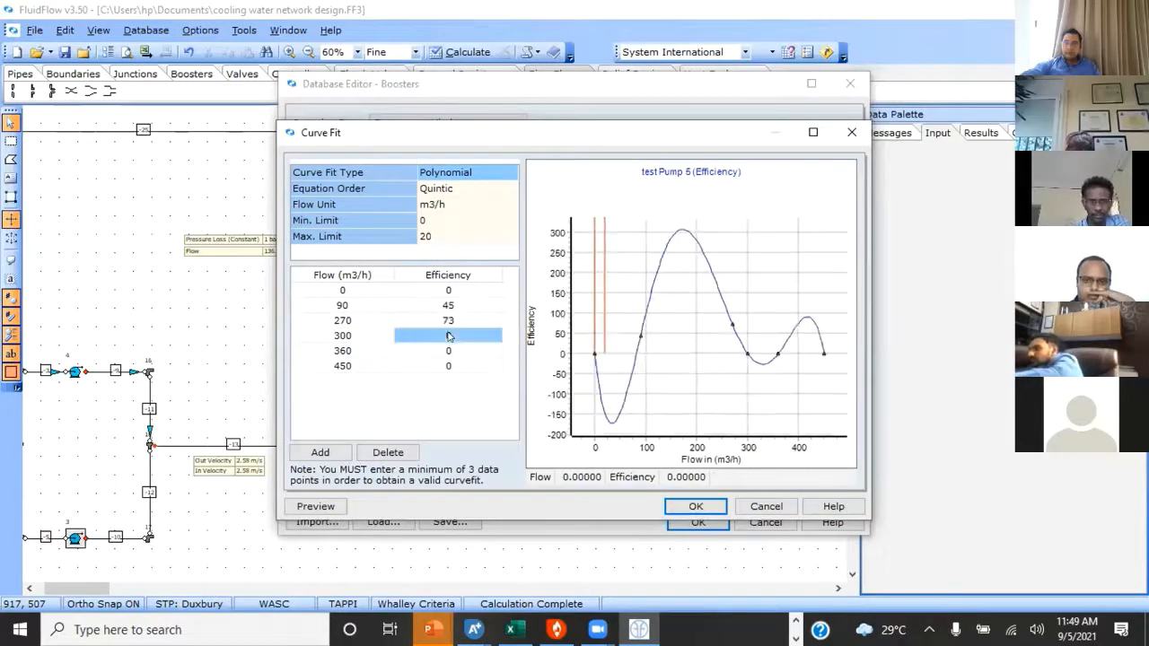
text(7)
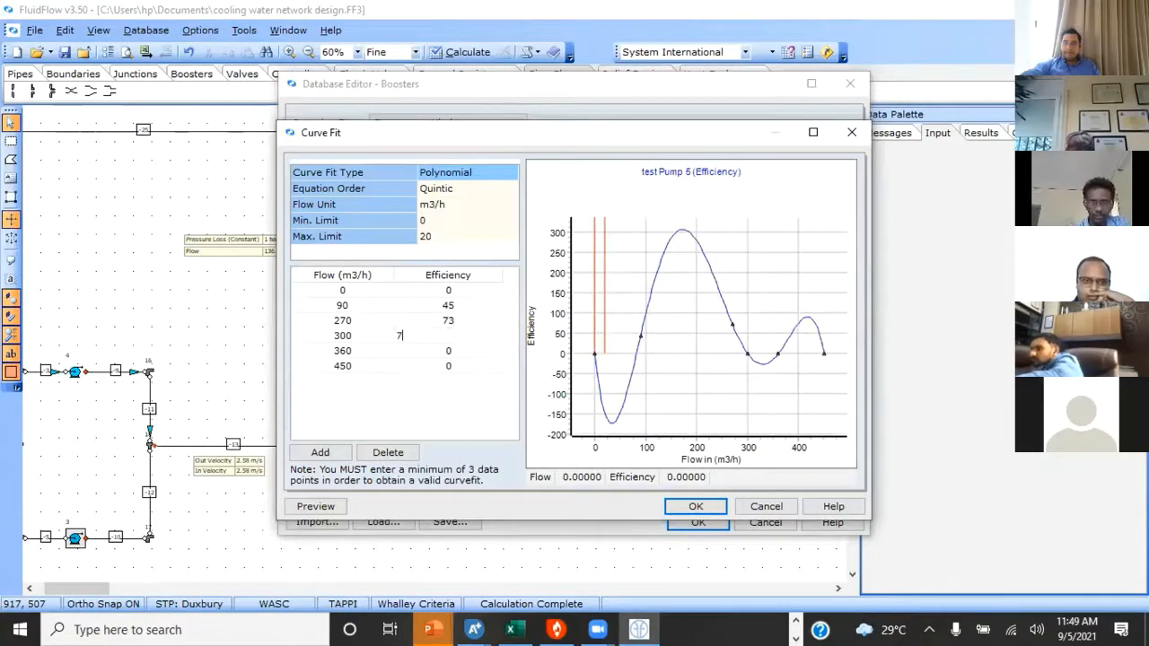
text(0)
click(452, 351)
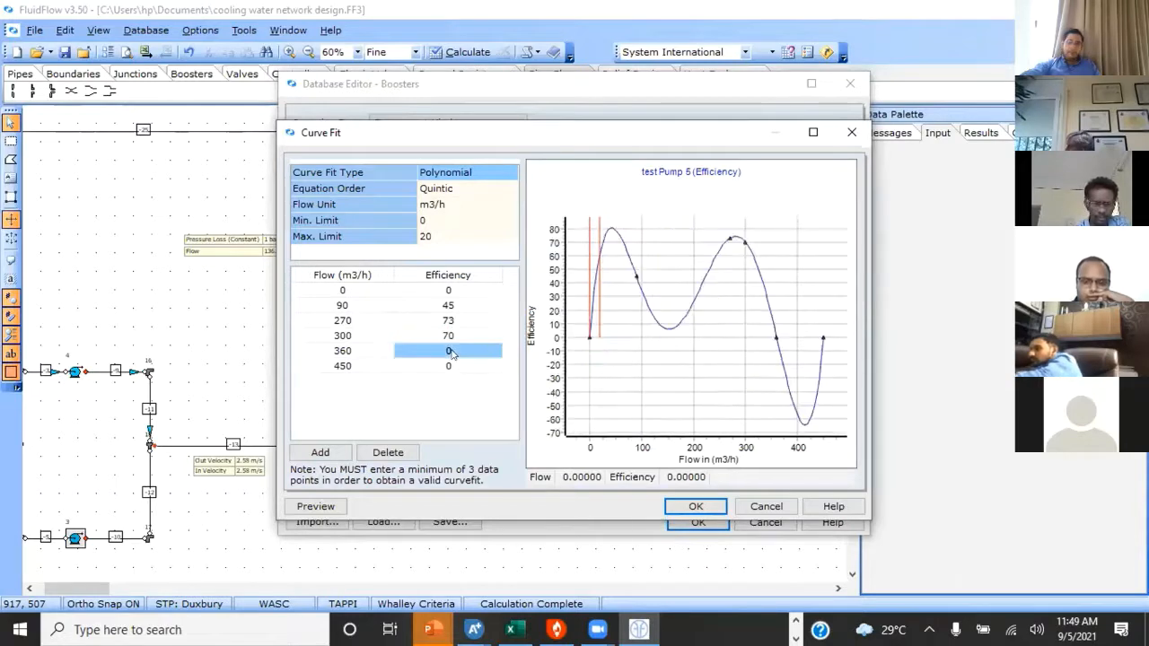
text(57)
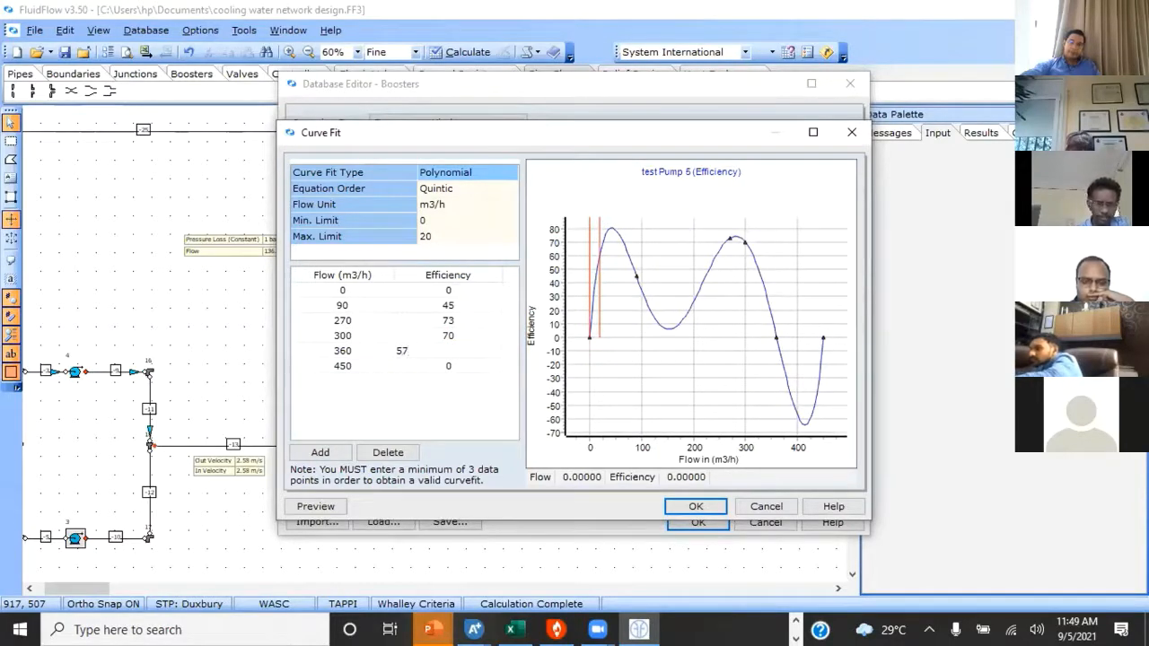
click(448, 362)
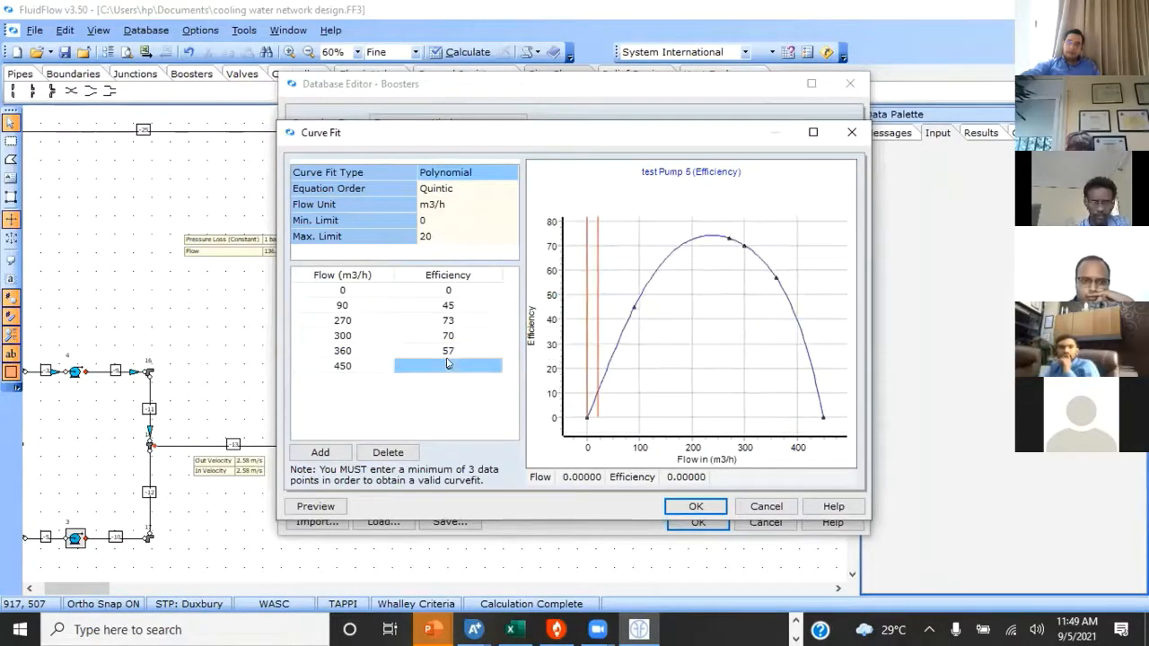
text(25)
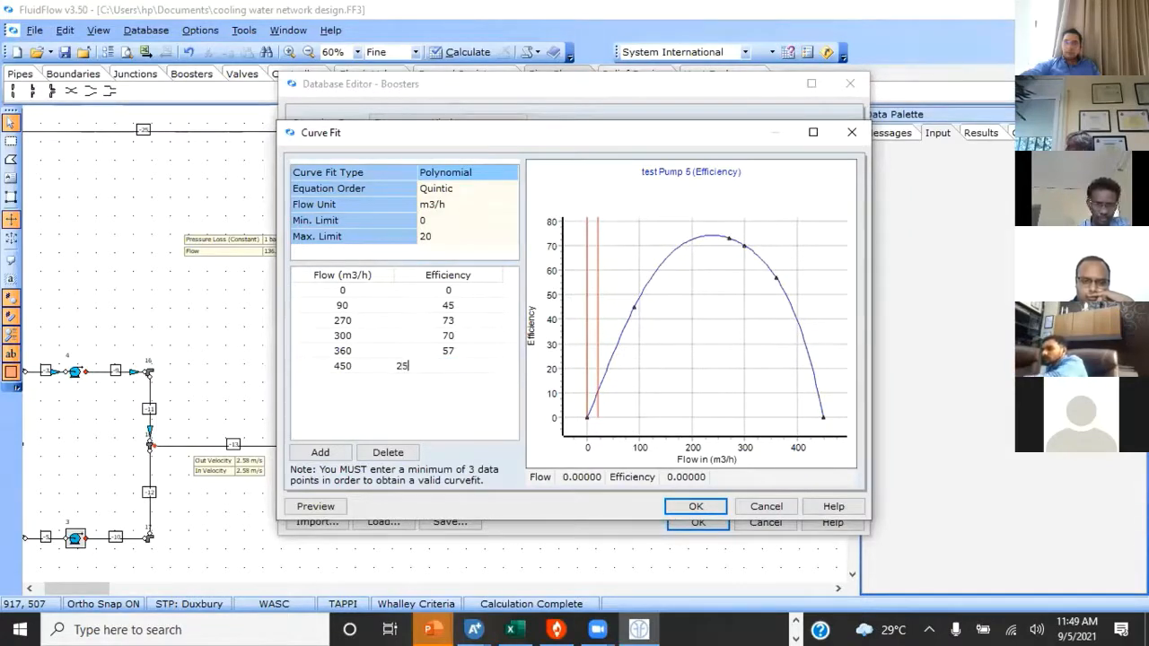
key(Return)
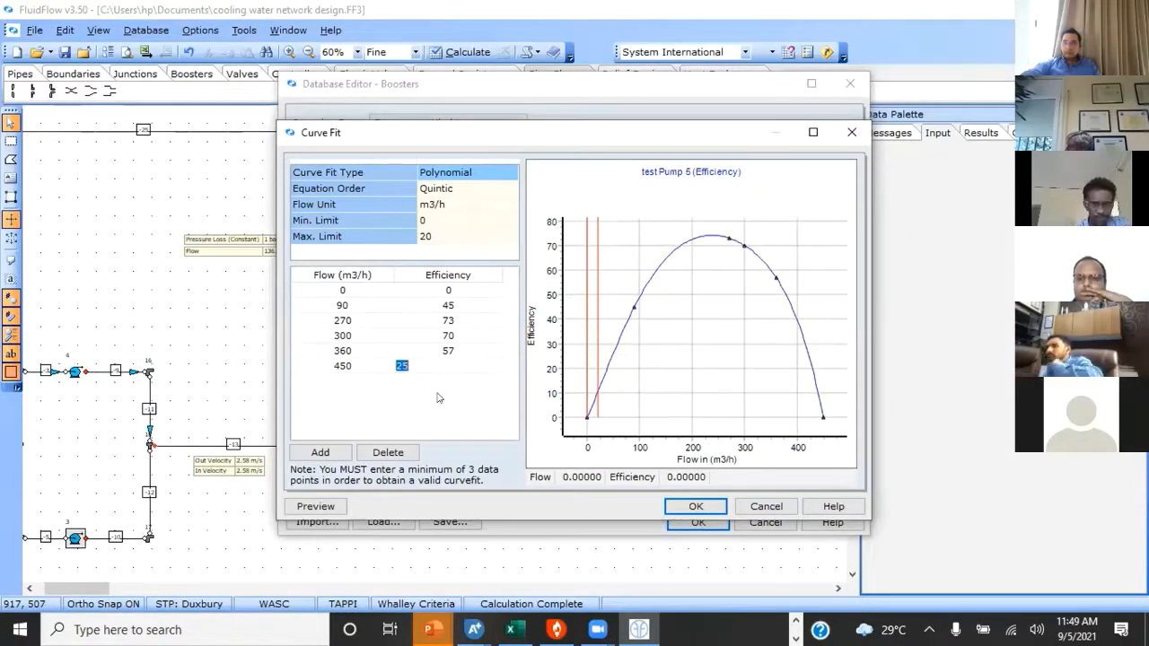
key(Up)
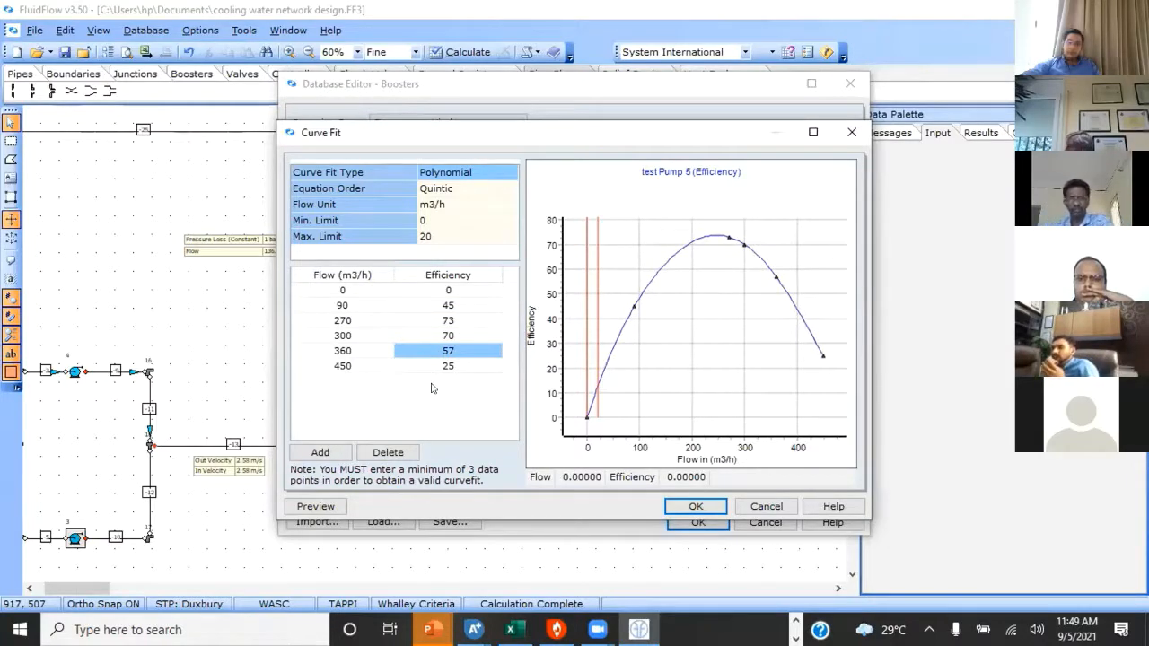
Step: Set the efficiency curve's minimum limit to 30 m3/h and its maximum limit to 400 m3/h
click(424, 221)
text(30)
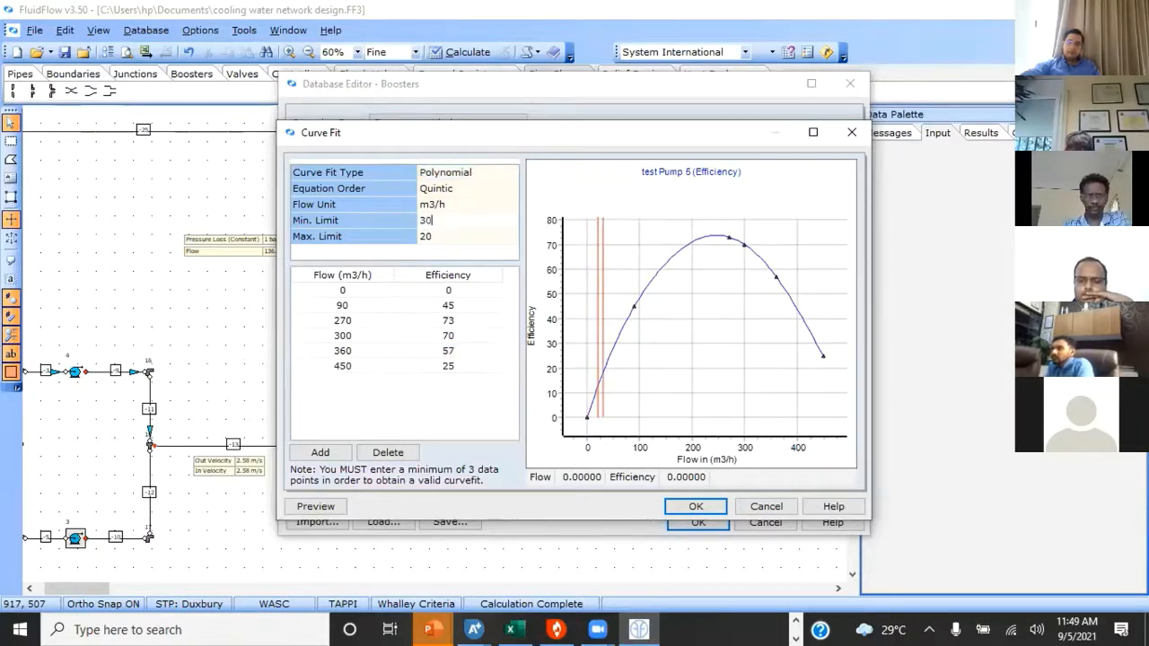
click(425, 236)
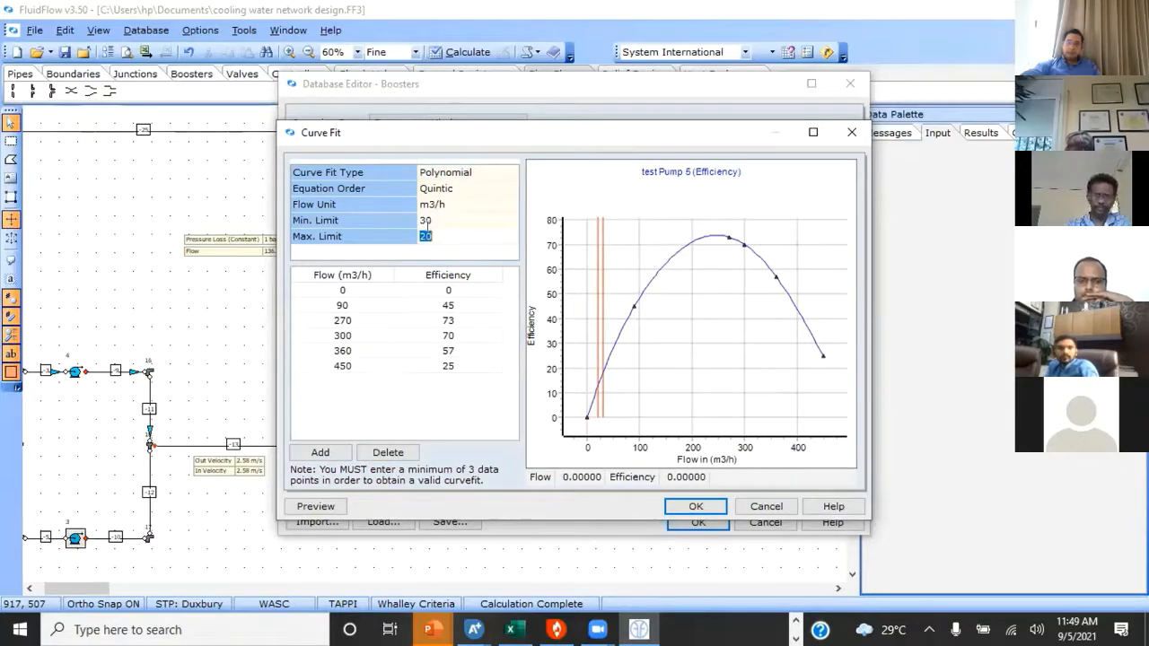
text(400)
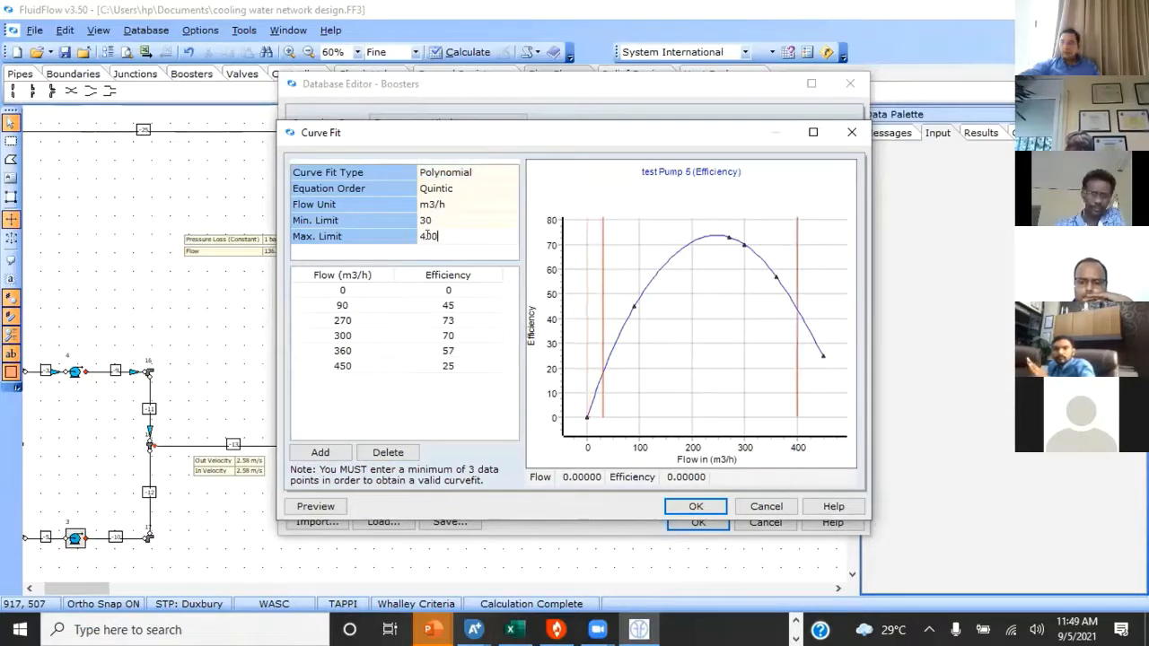
key(Return)
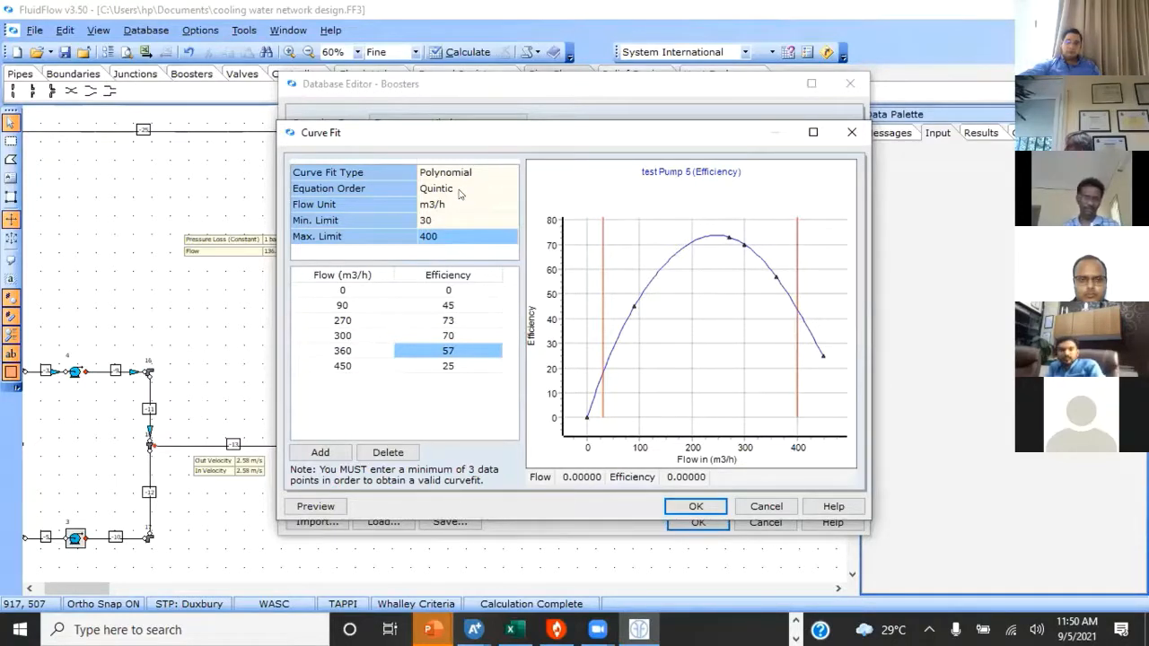
Step: Change the efficiency curve's equation order to Quadratic, then accept the curve fit and save the boosters database changes
click(456, 188)
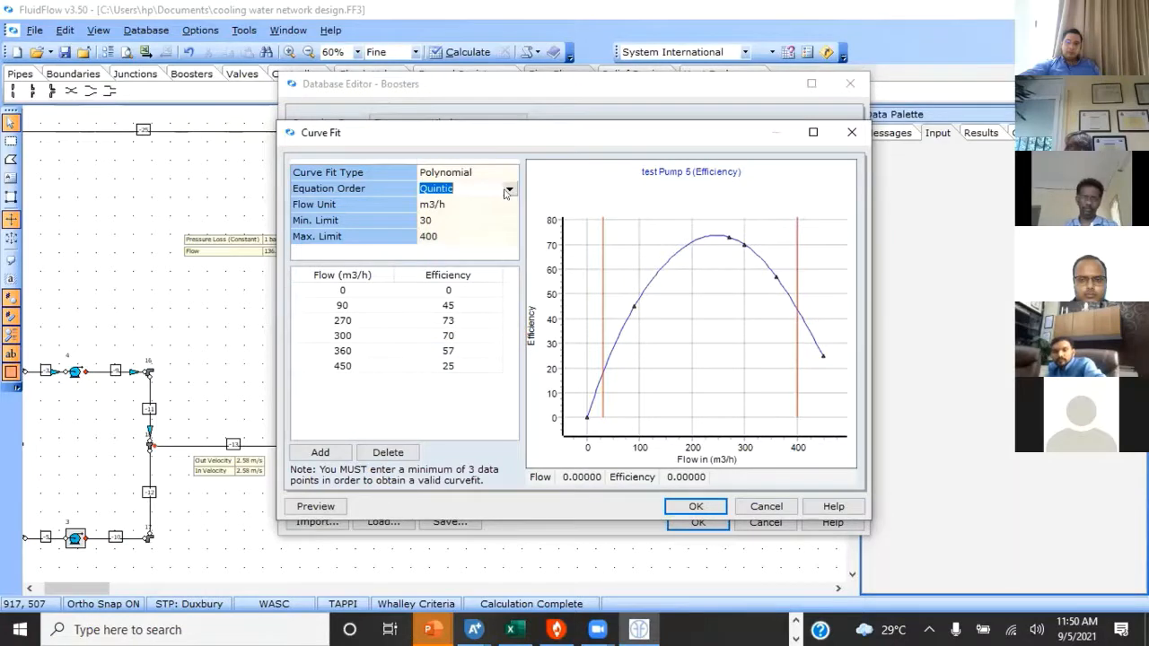
click(508, 189)
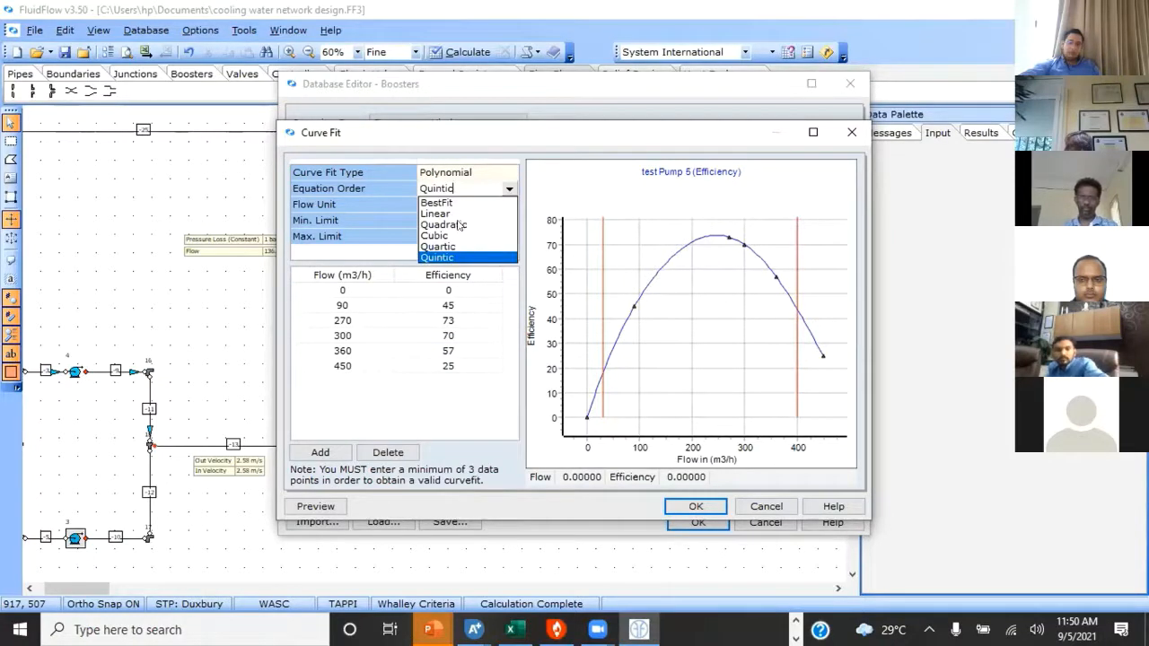
click(459, 224)
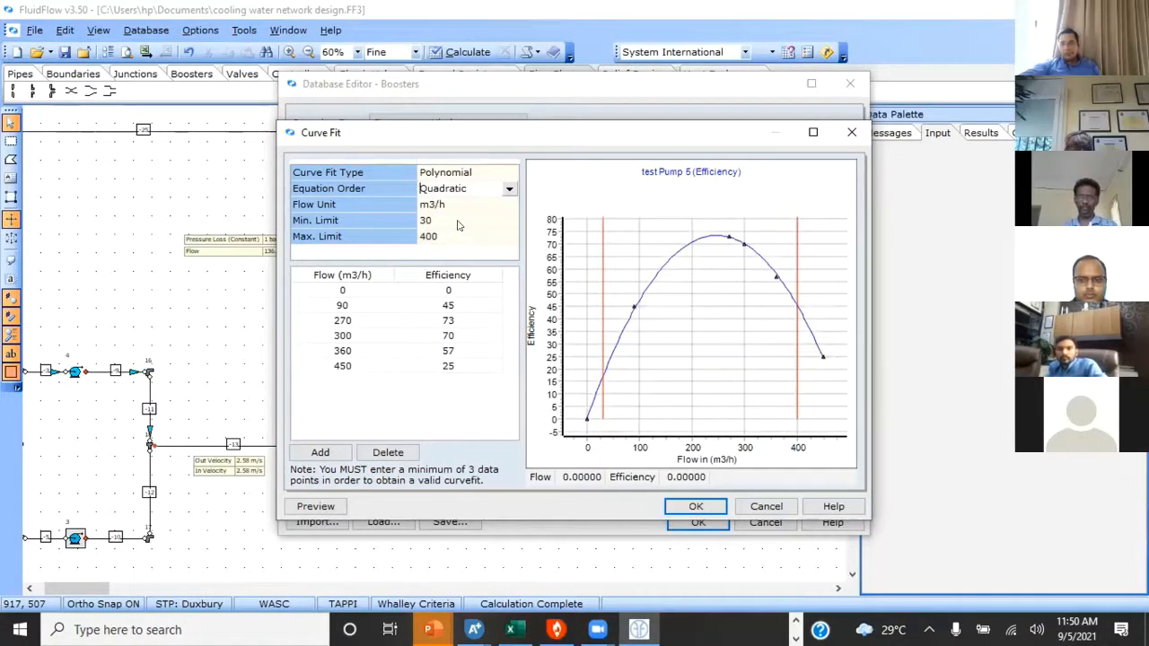
click(399, 397)
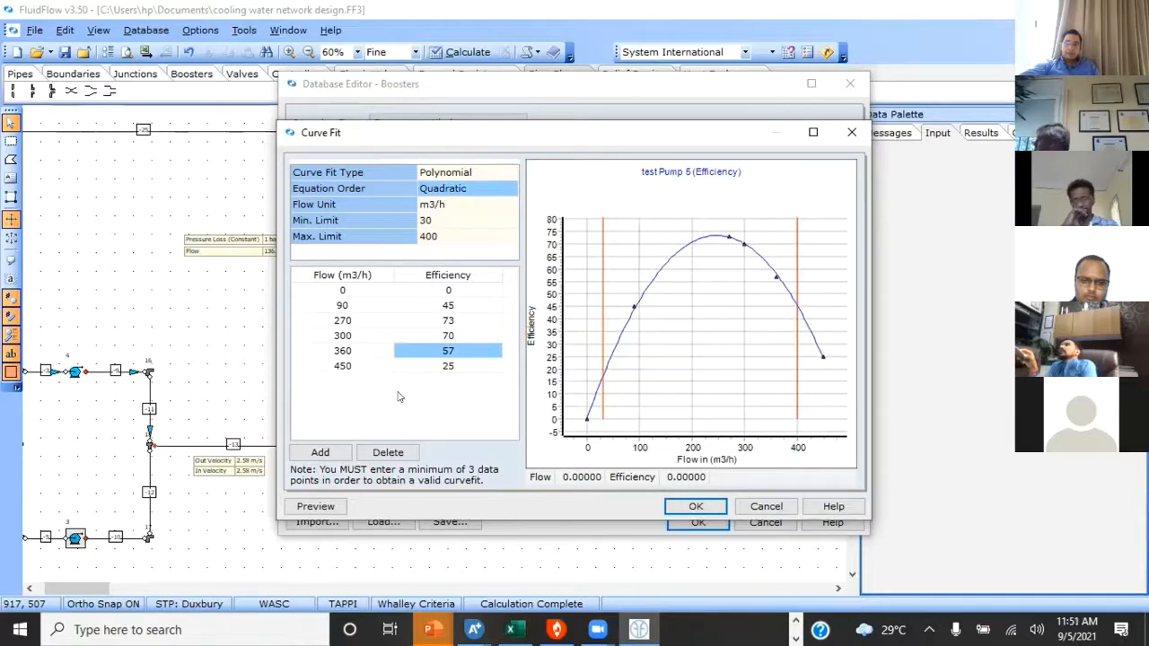
click(696, 507)
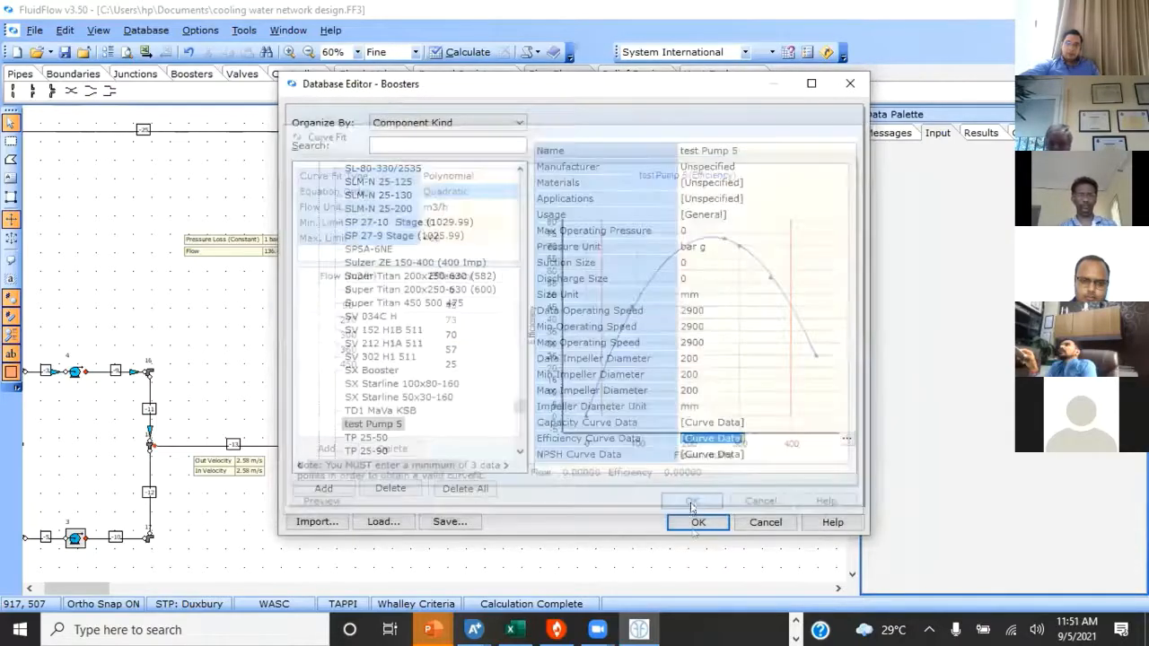
click(697, 523)
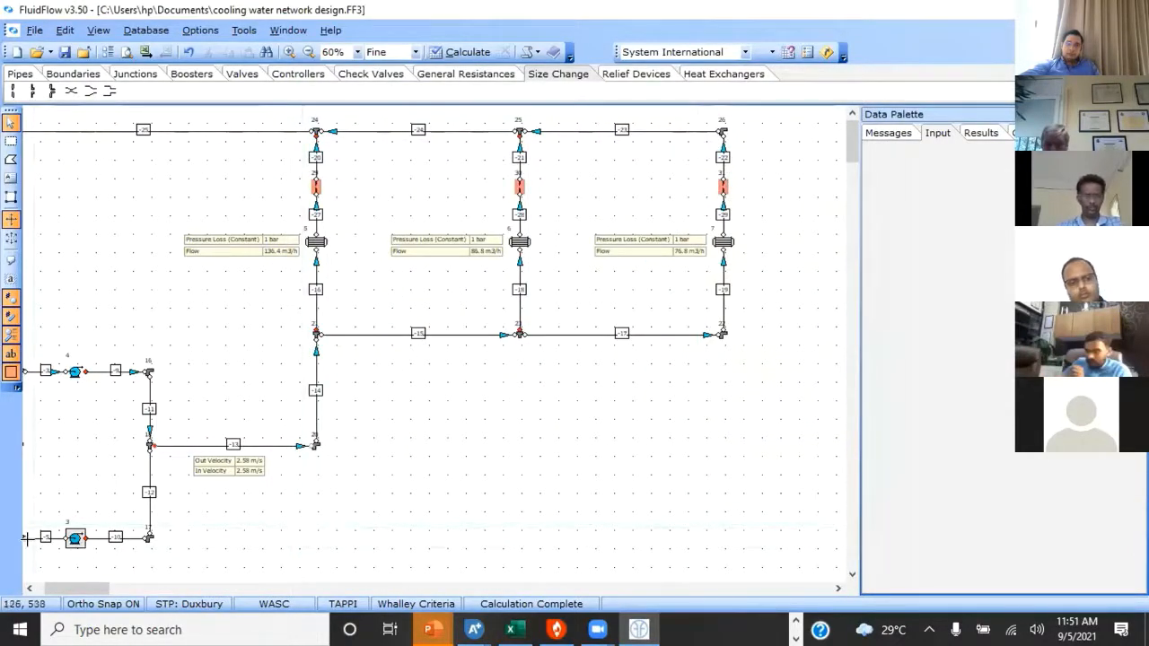
Step: Turn off automatic sizing for the two parallel pumps, elements 3 and 4, together
click(73, 538)
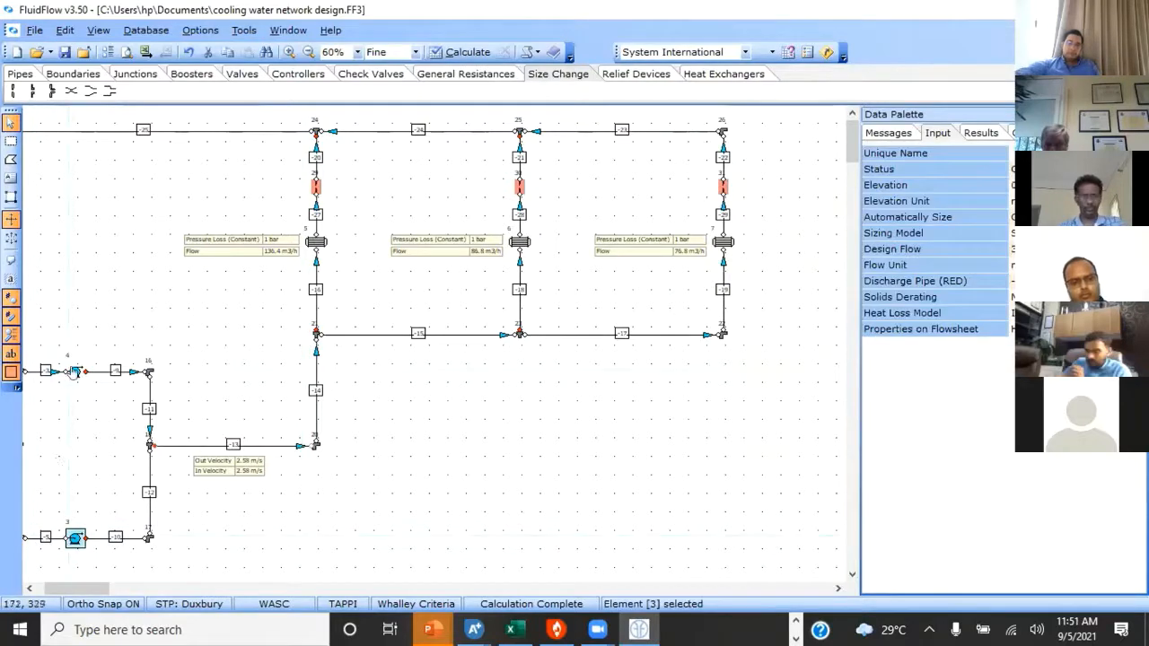
click(74, 371)
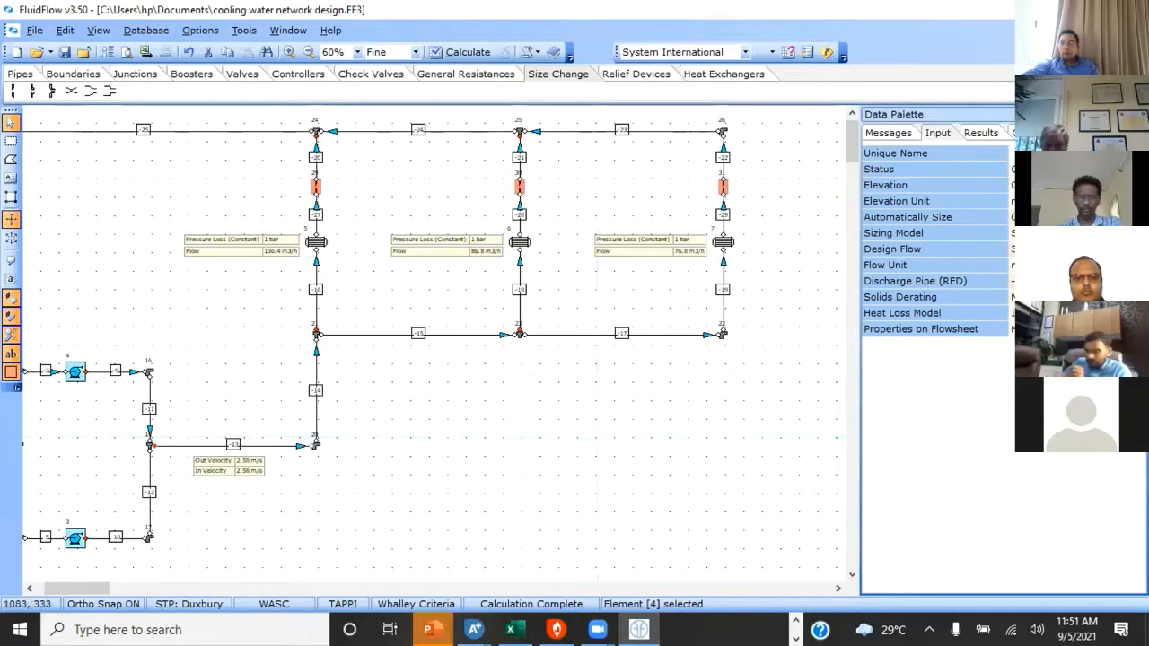
click(1013, 216)
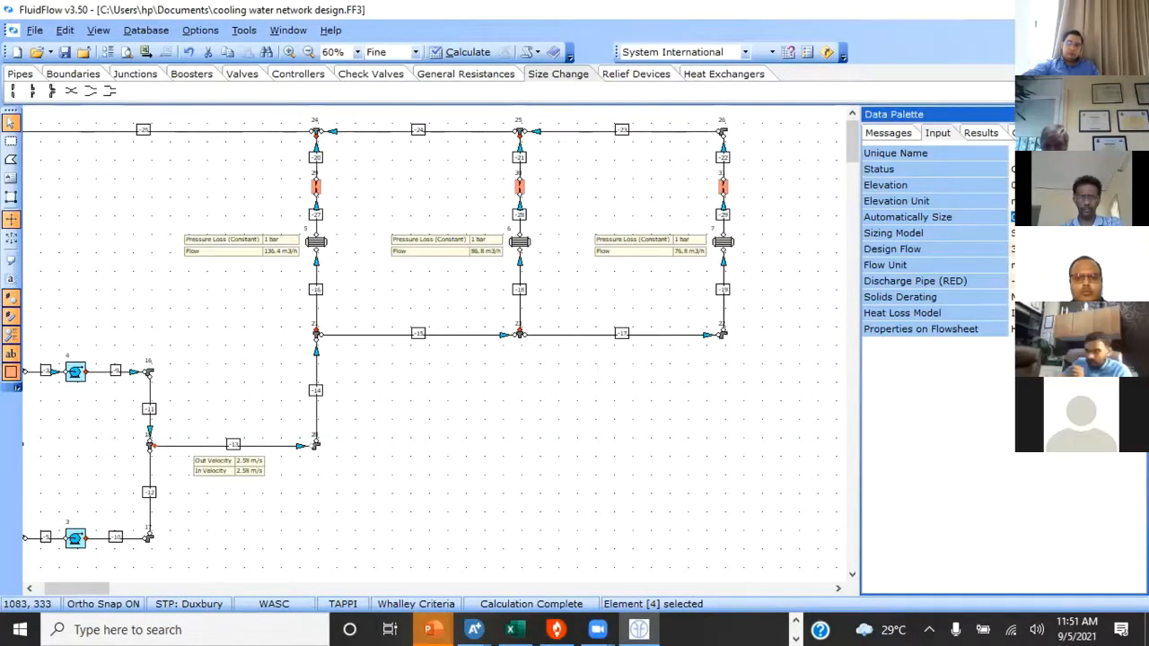
click(1013, 216)
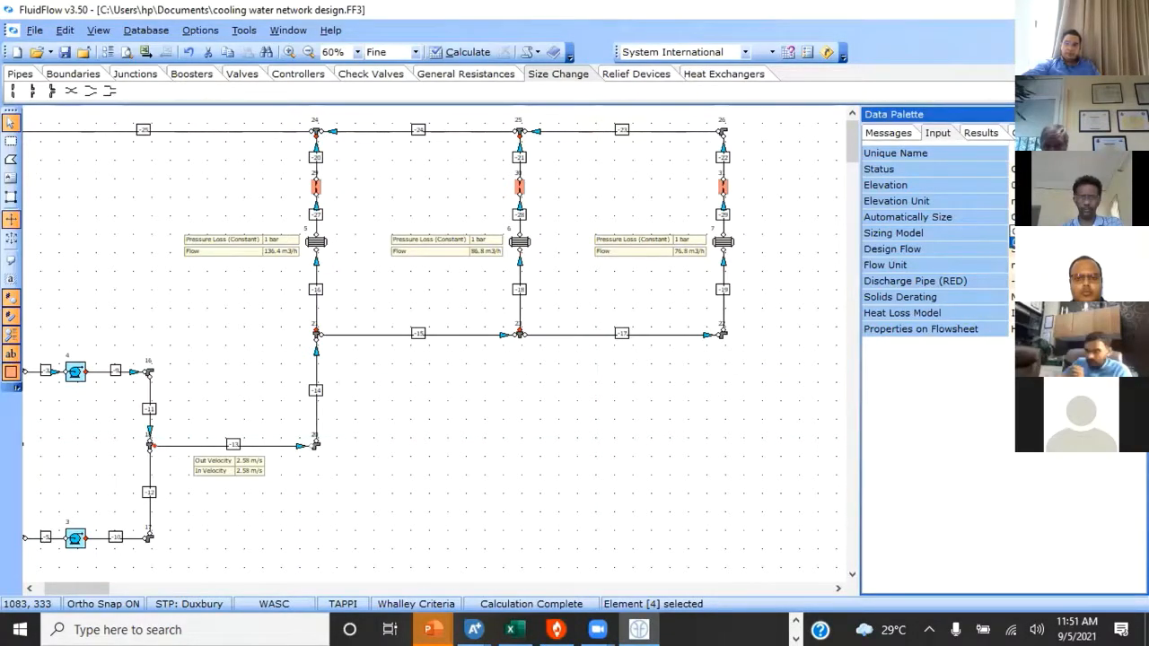
click(1011, 238)
click(1012, 217)
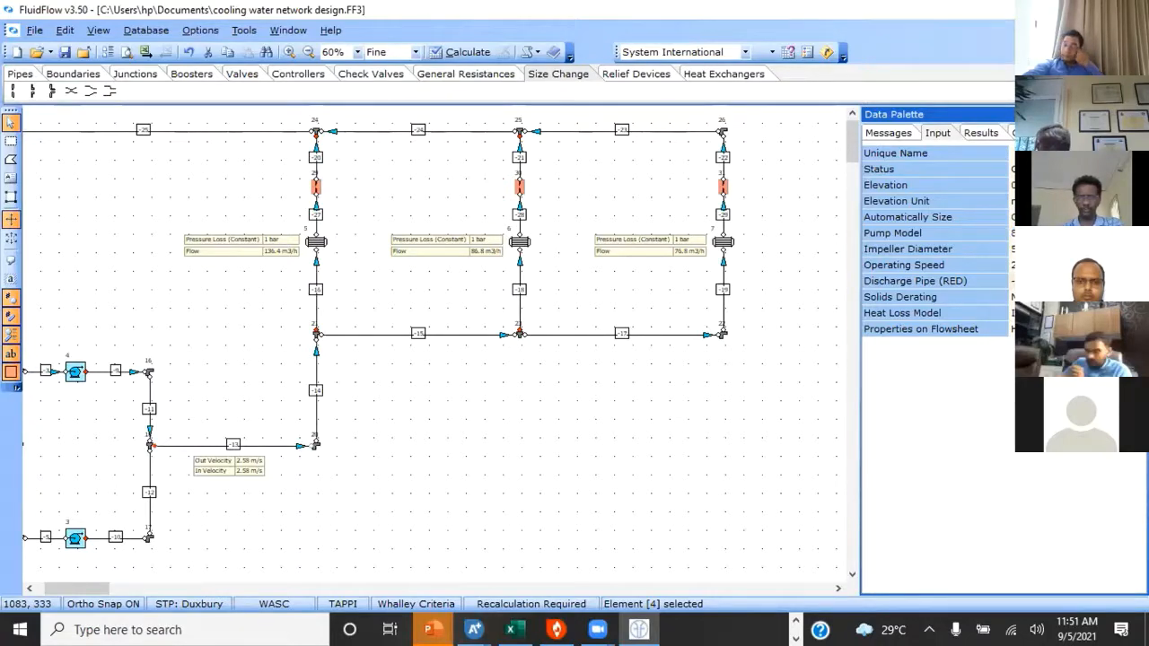
Step: Assign test Pump 5 as the pump model for both selected pumps
click(1139, 233)
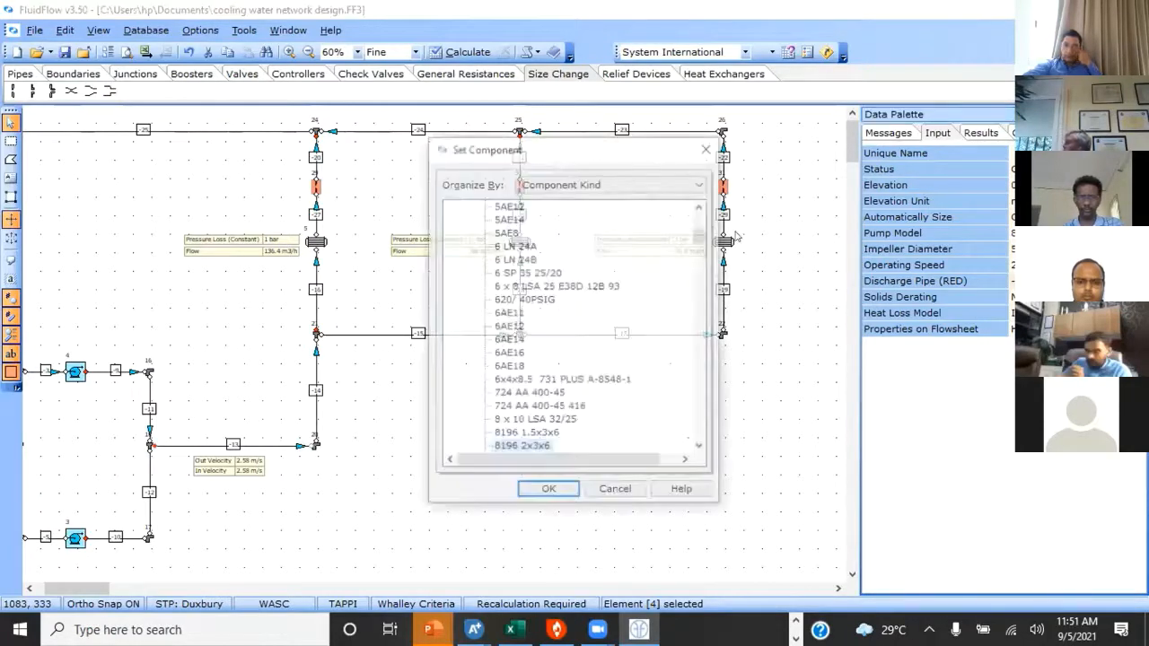
click(702, 209)
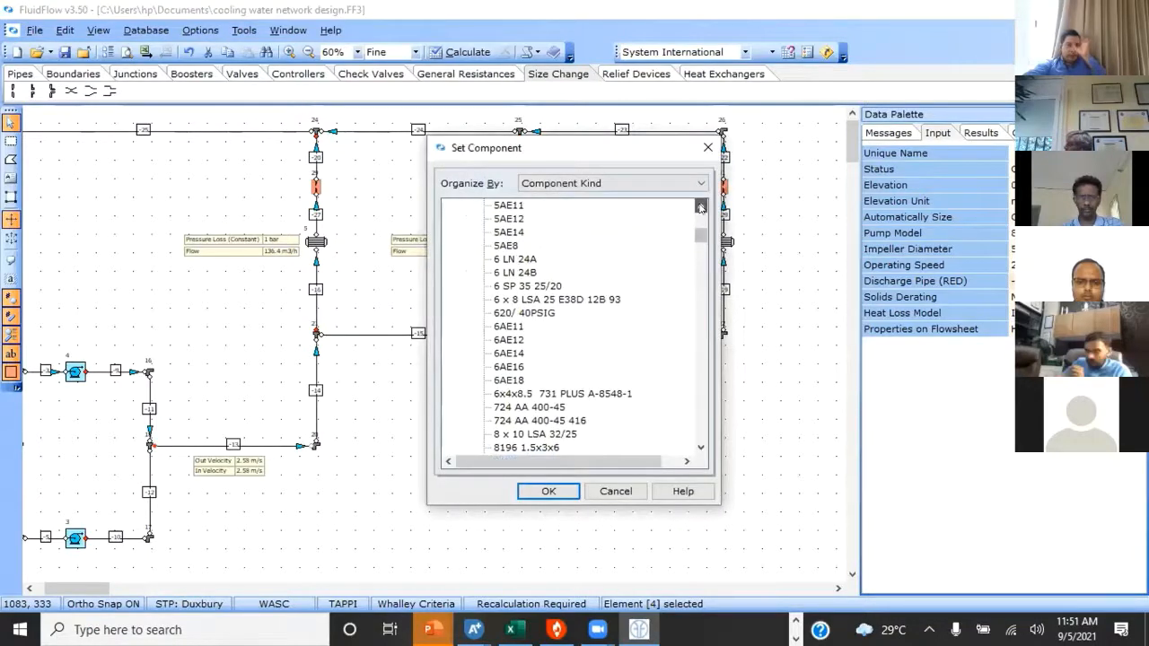
click(702, 207)
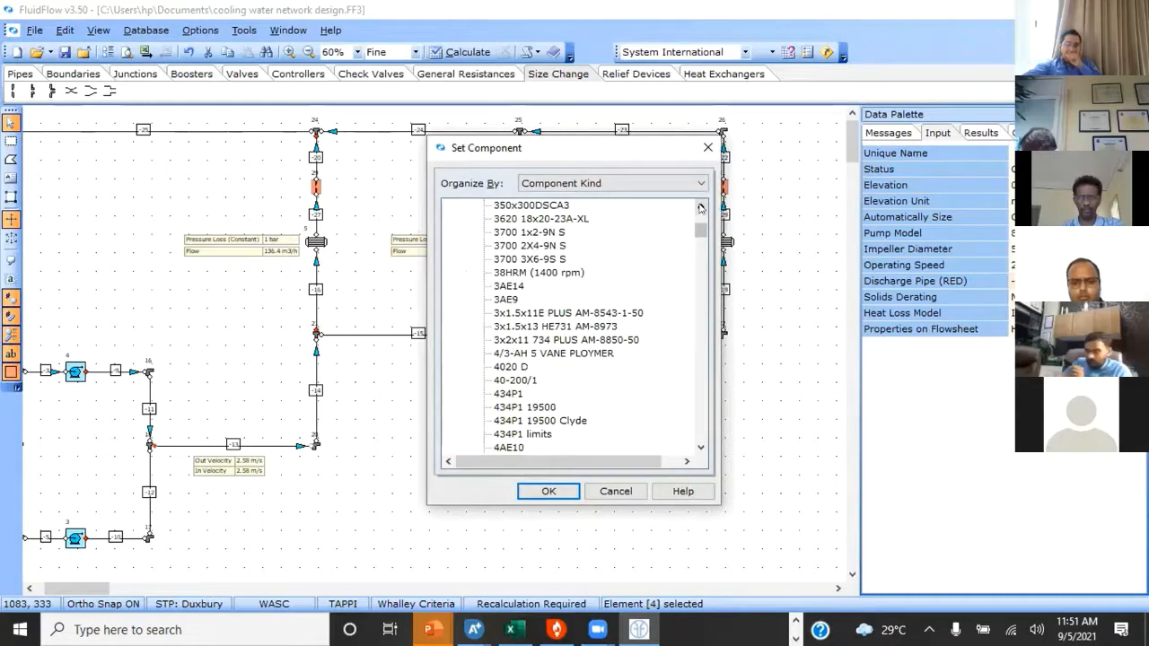
click(606, 180)
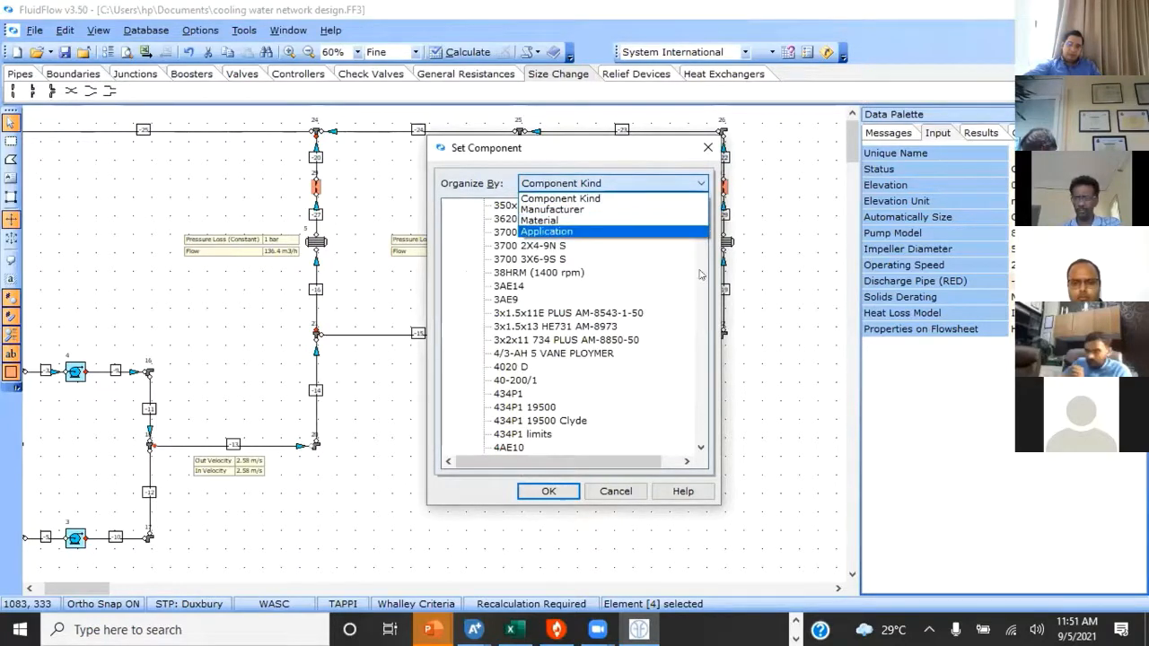
click(693, 389)
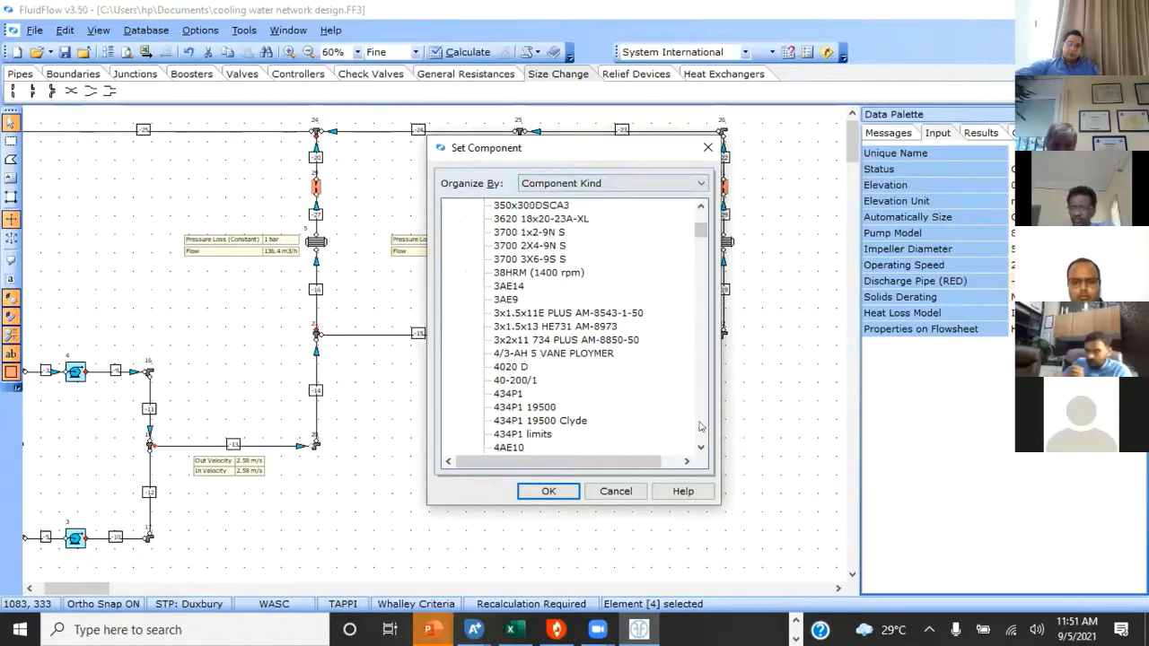
click(539, 313)
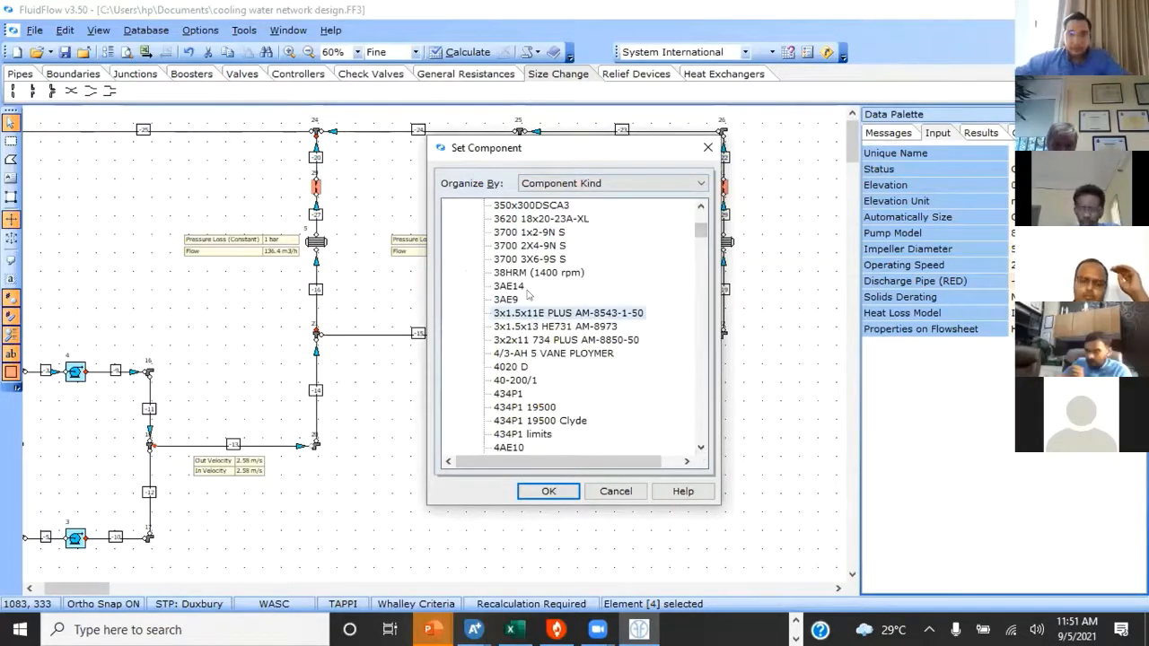
key(t)
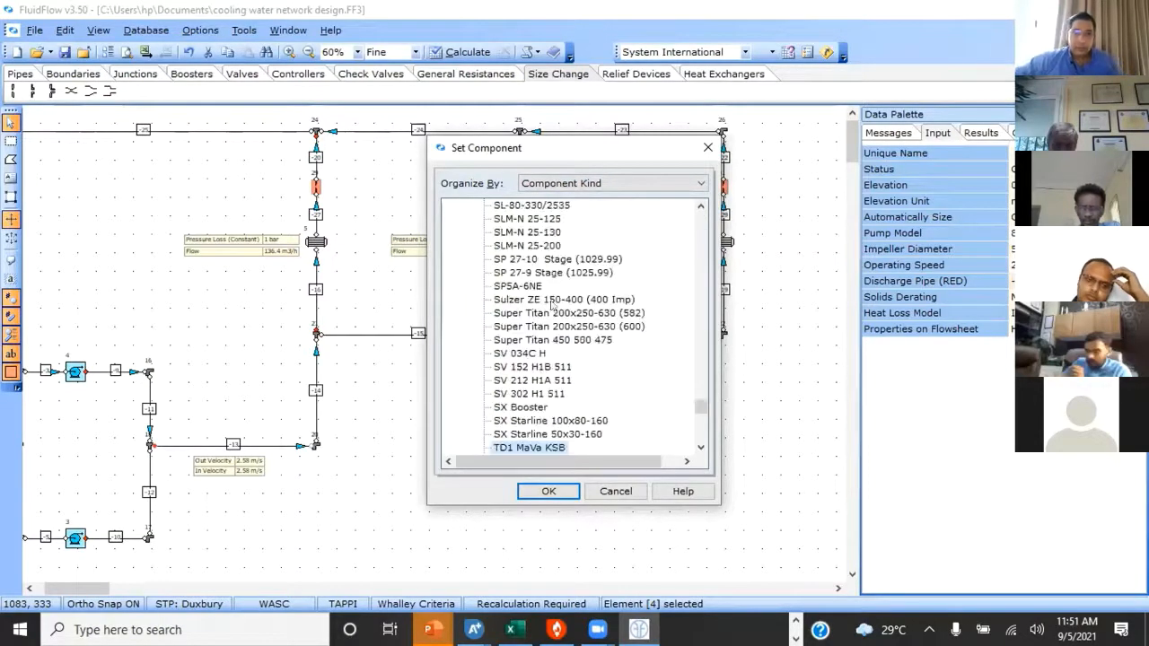
scroll(544, 300, down, 1)
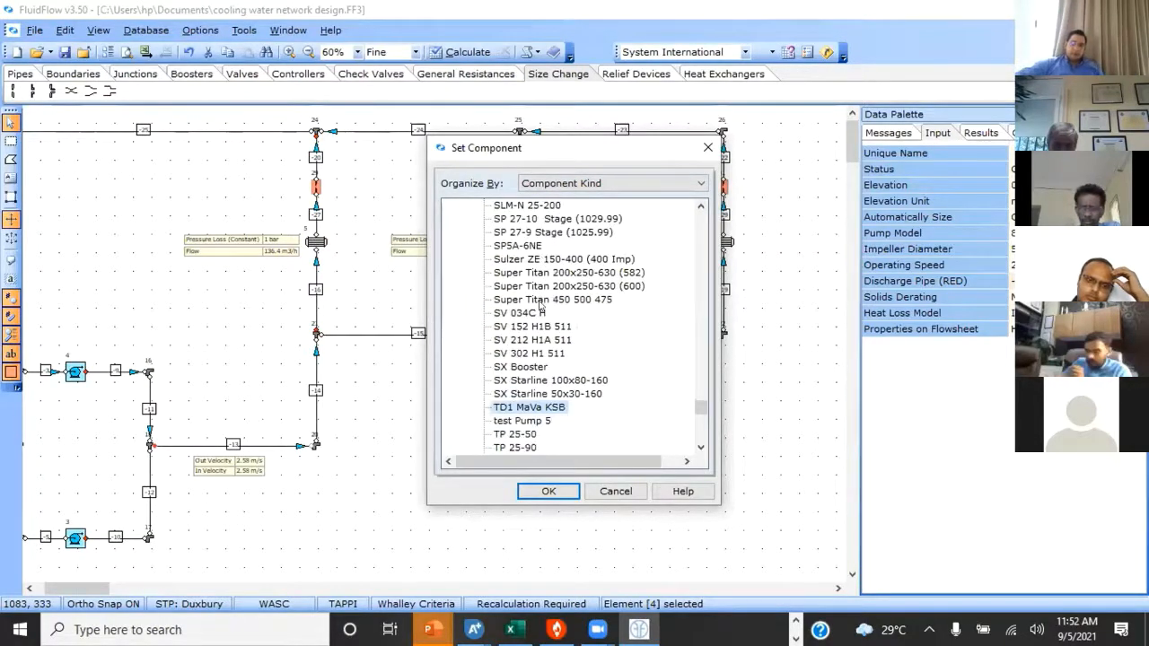
click(542, 422)
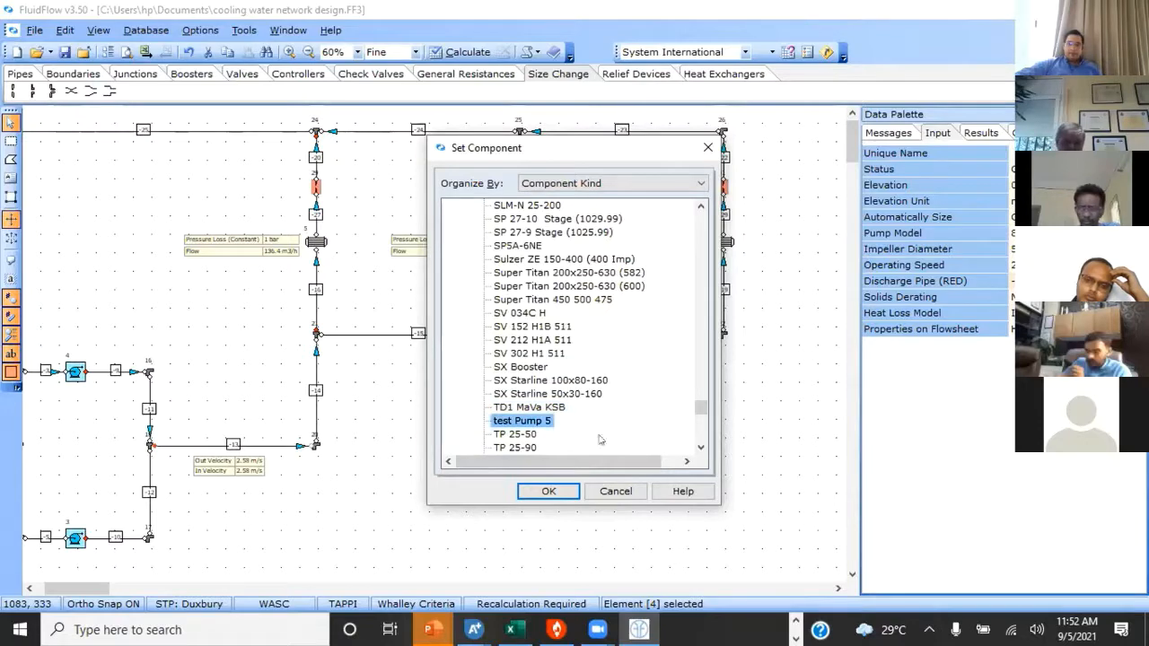
click(549, 492)
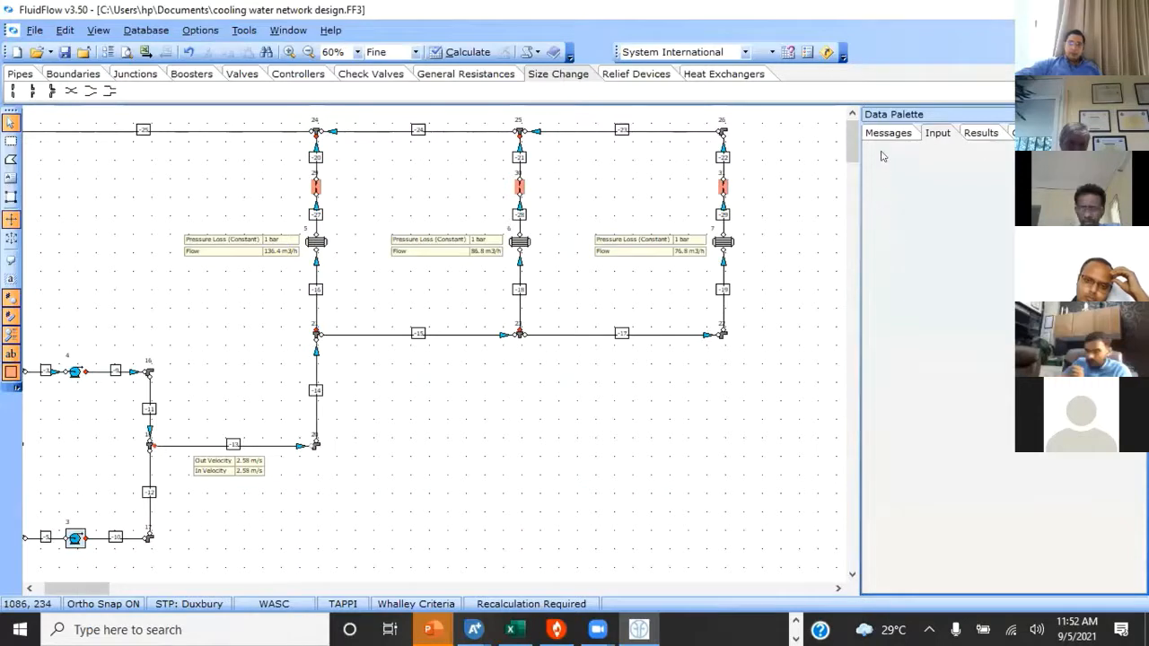
Step: Display the Friction Loss result on the flowsheet for the three orifices above the heat exchangers, with the labels aligned to their left
click(310, 185)
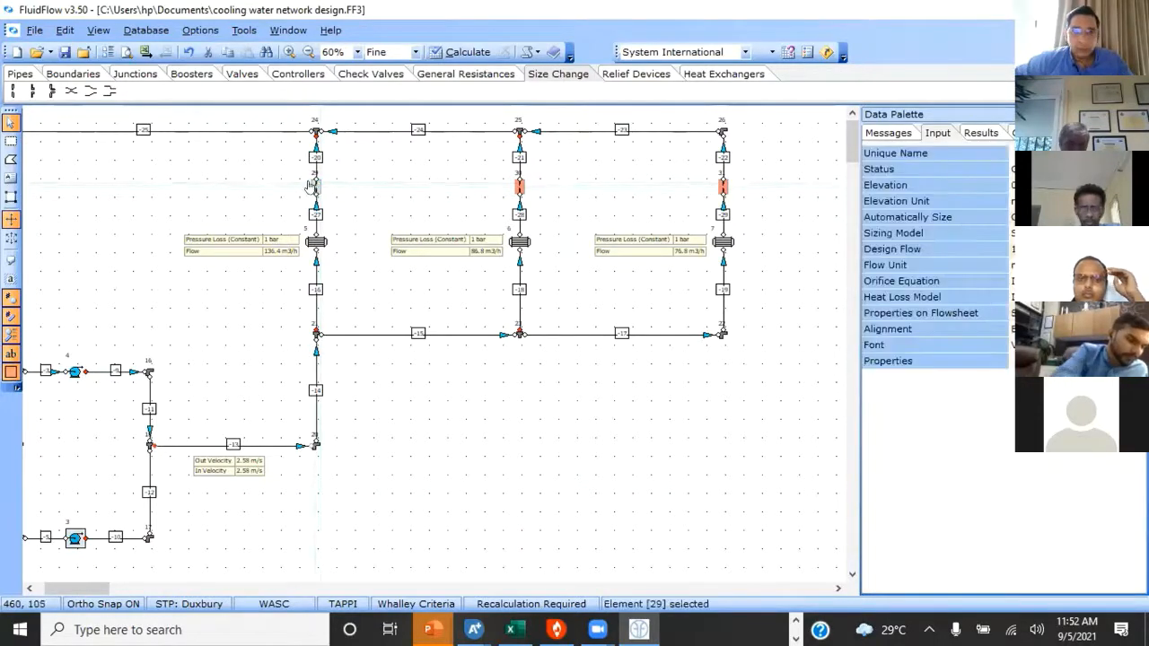
ctrl+click(519, 186)
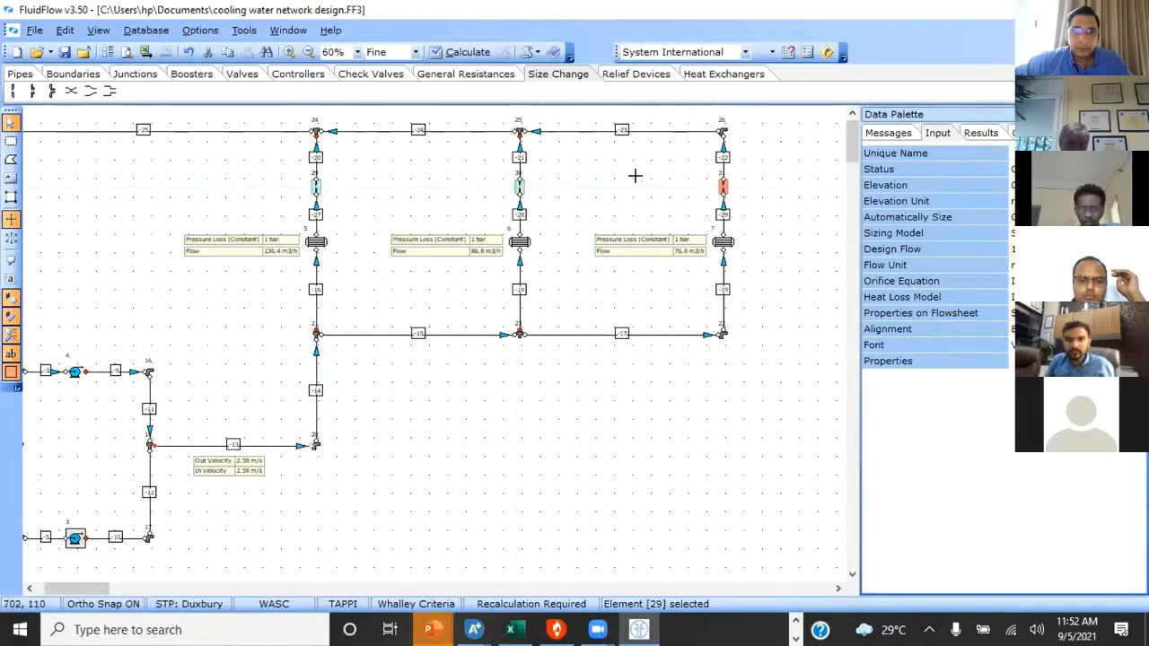
ctrl+click(723, 186)
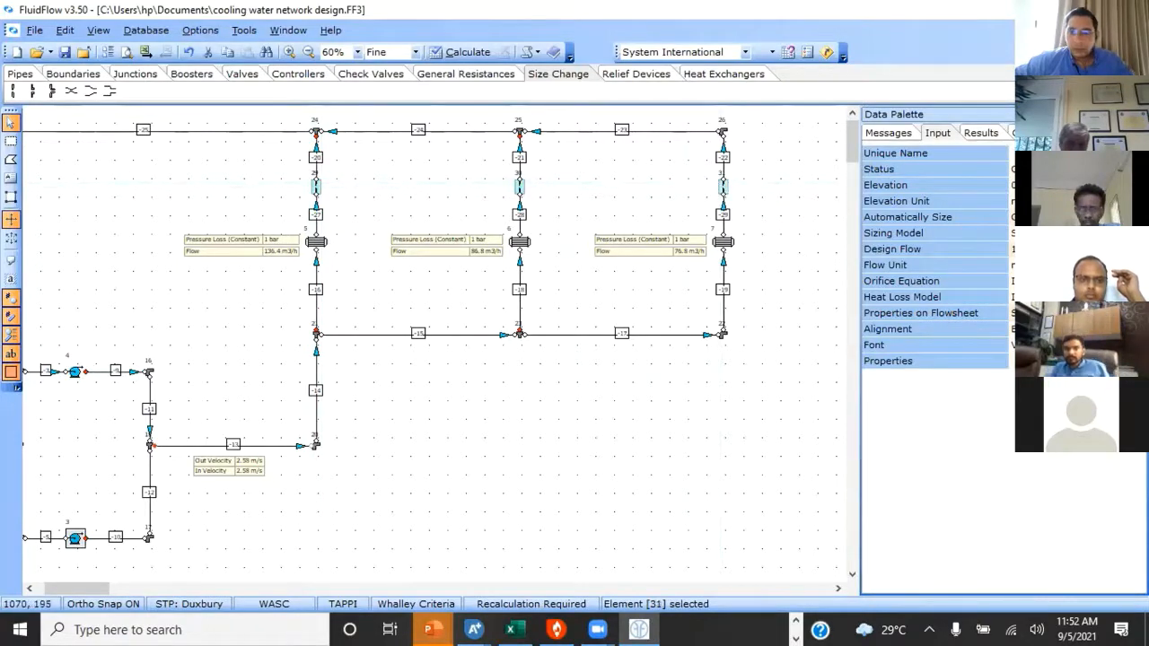
click(1011, 361)
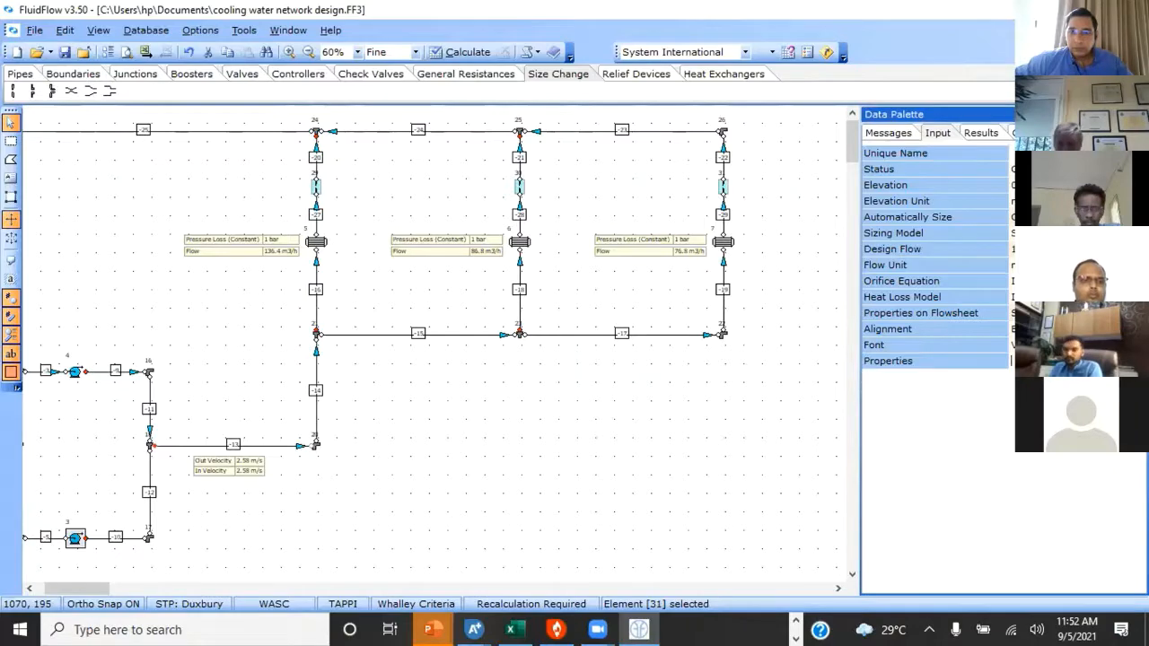
click(1011, 361)
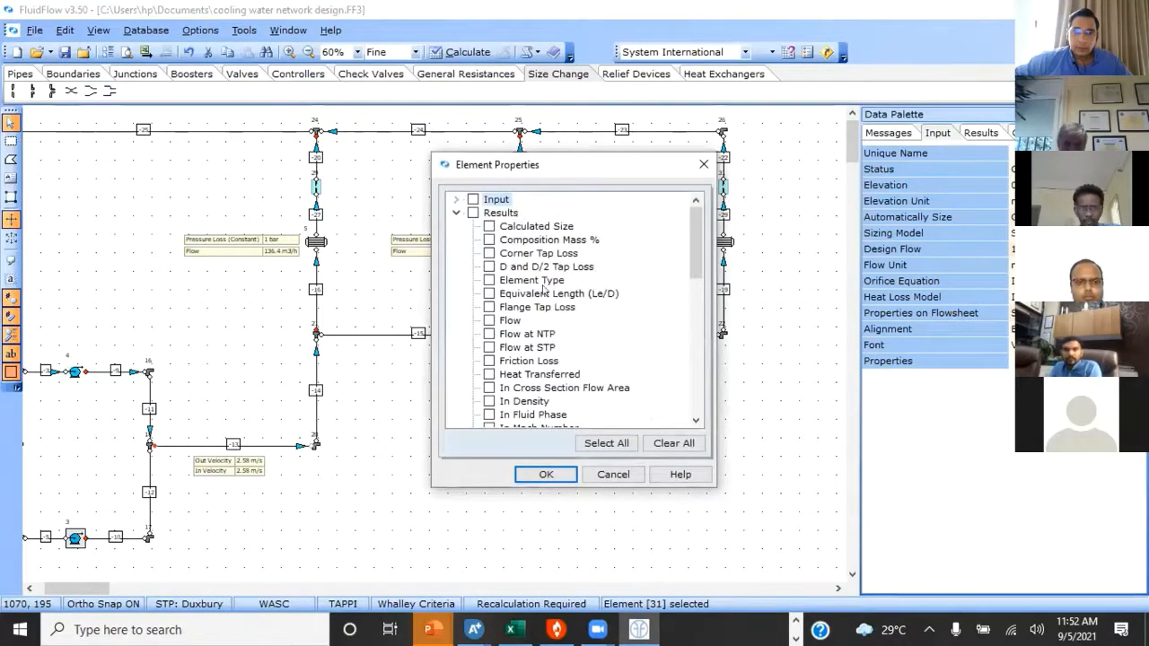
scroll(546, 383, down, 2)
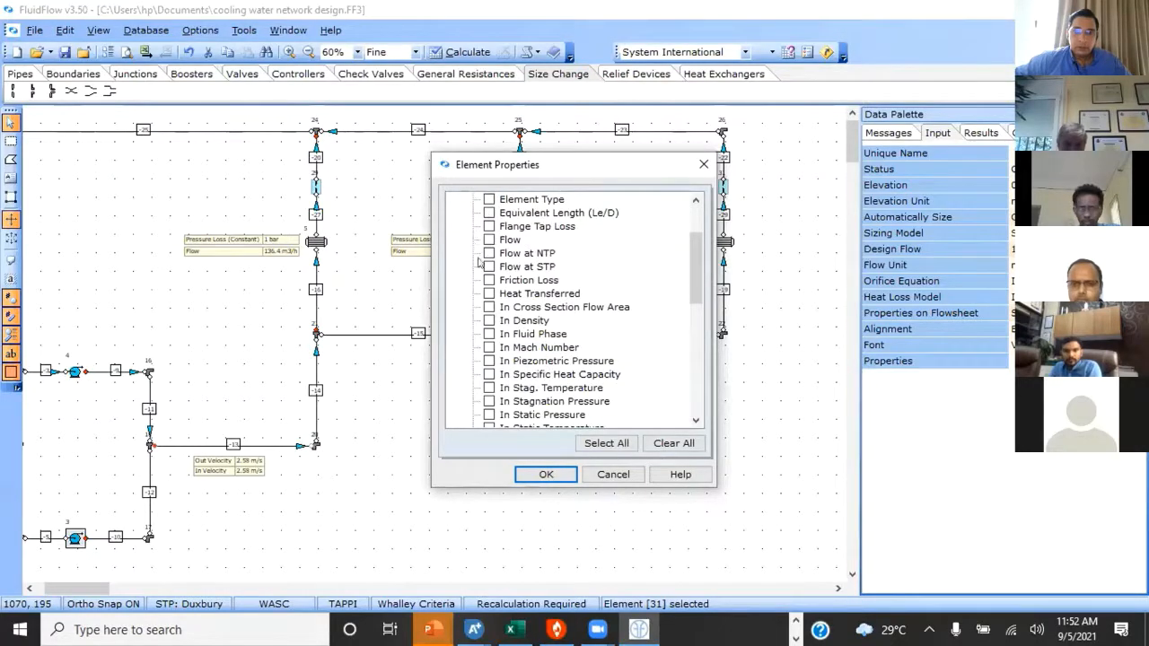
click(488, 281)
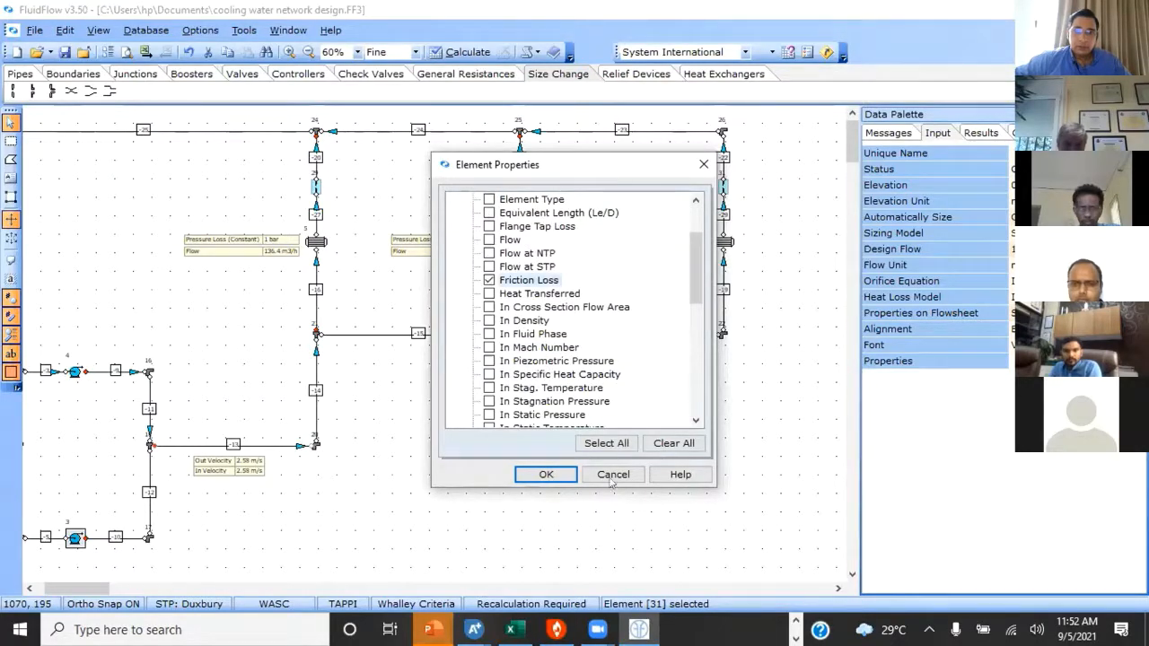
click(545, 473)
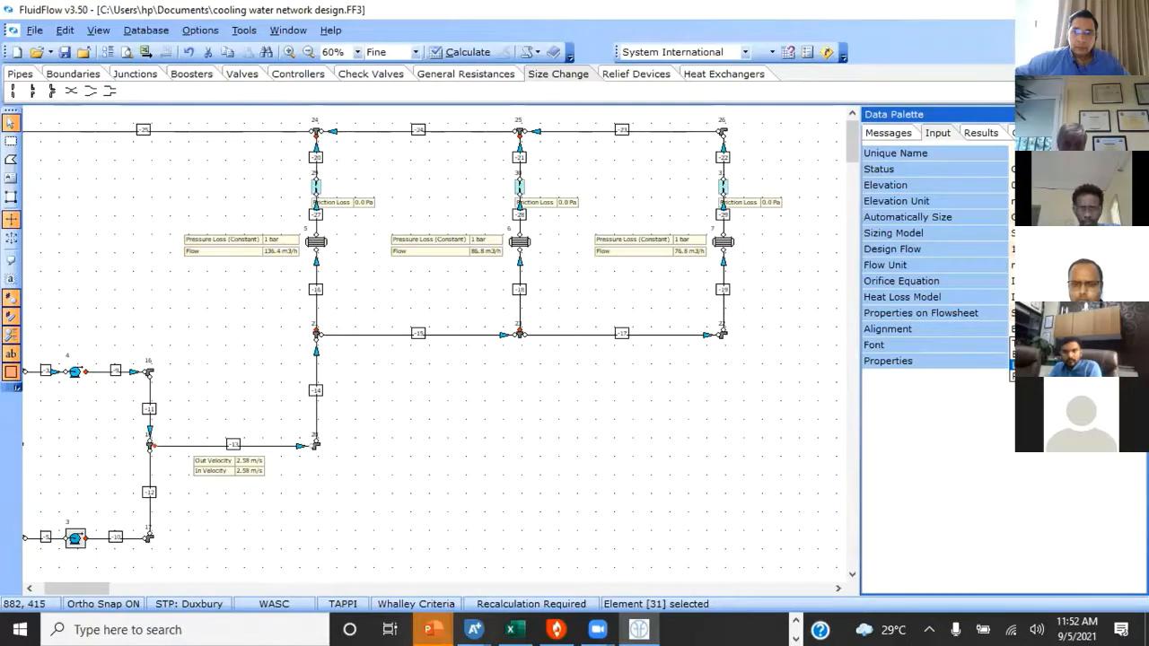
key(Down)
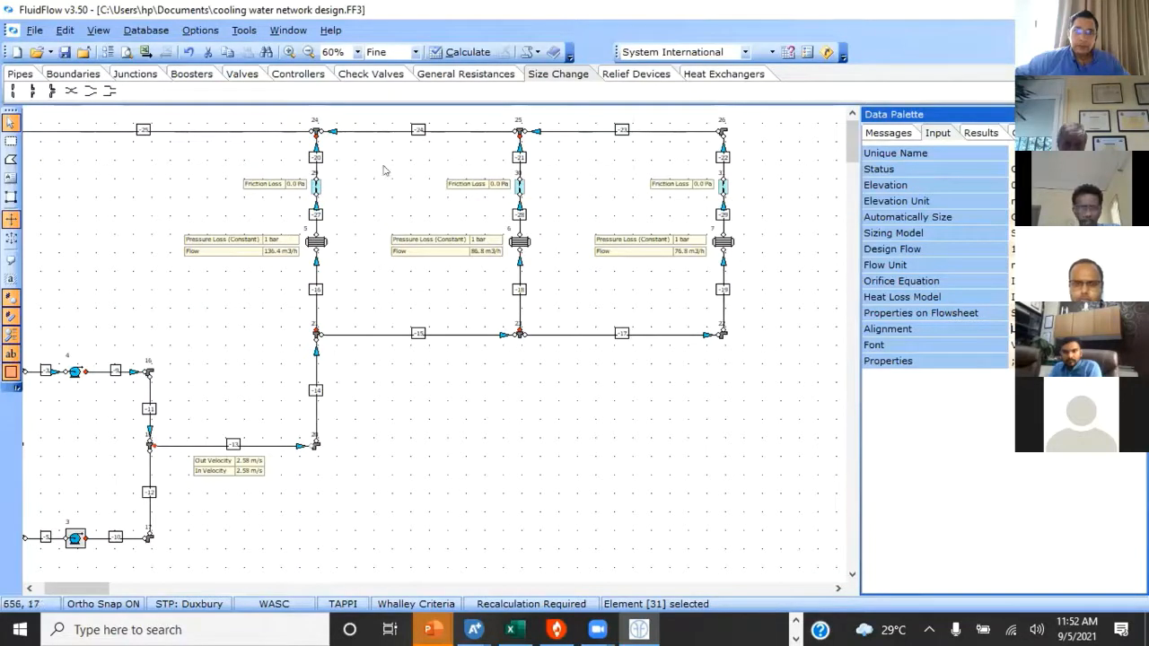
Step: Set the Pressure/Head Drop result unit to bar with two decimal places
right_click(768, 212)
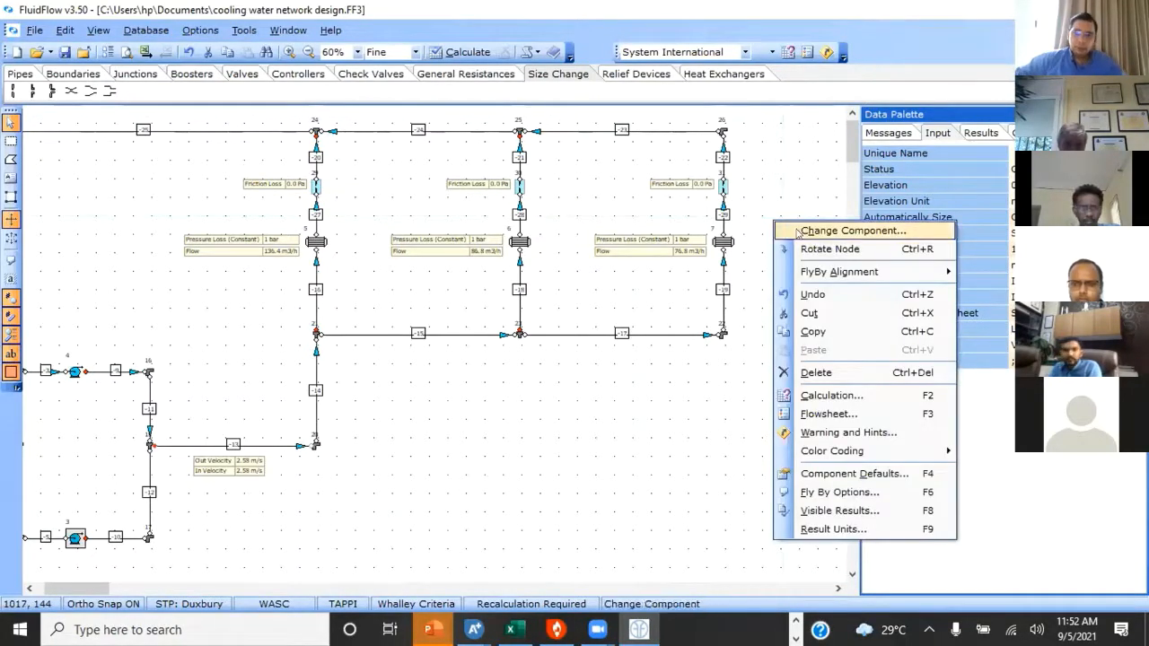
click(803, 530)
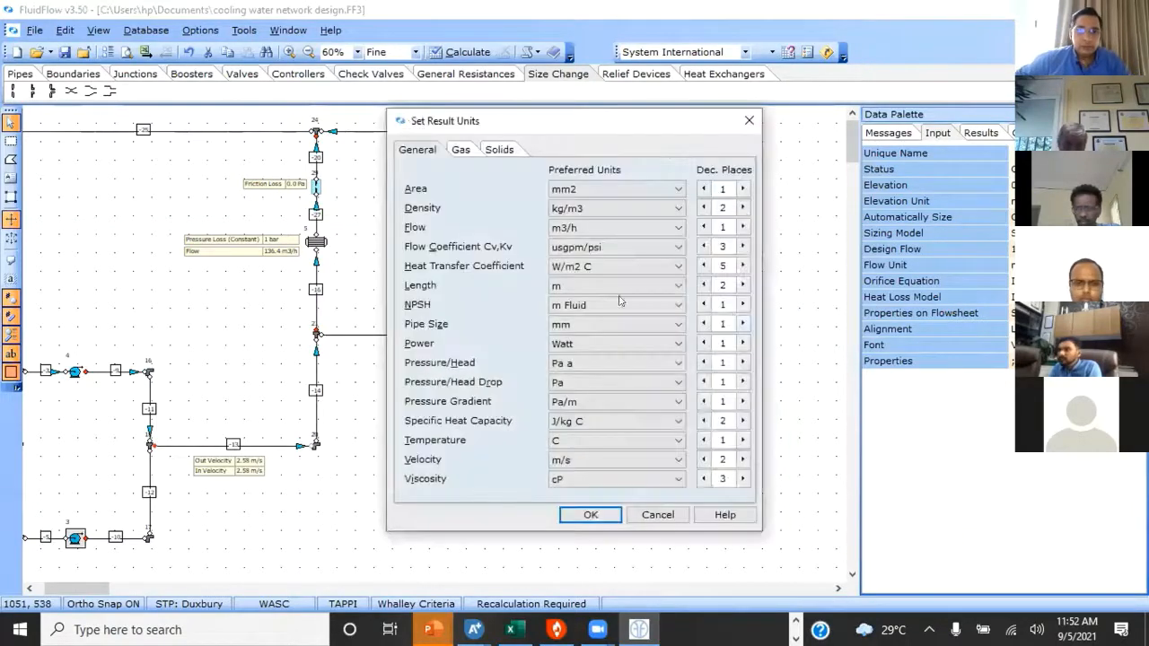
click(633, 383)
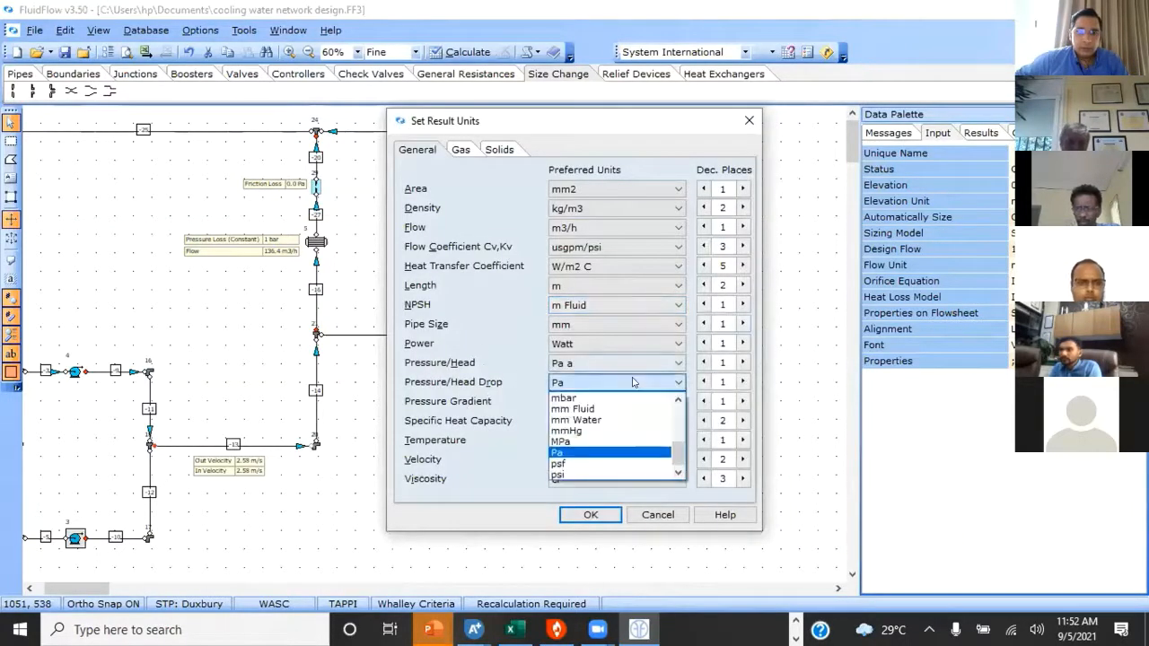
scroll(674, 425, up, 2)
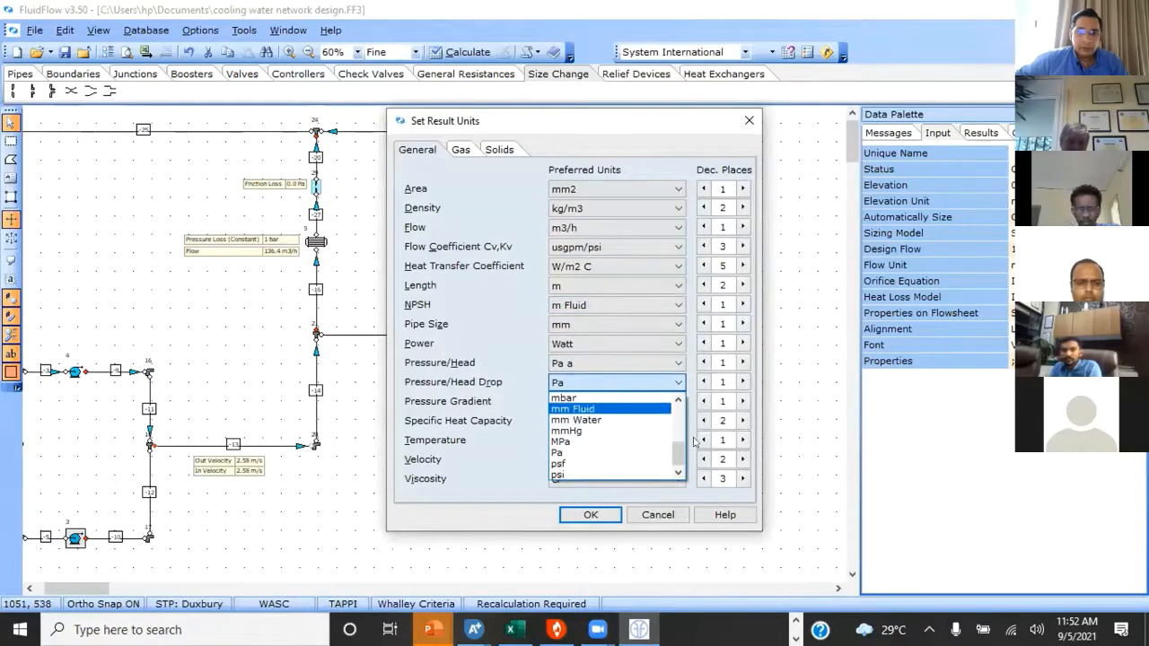
scroll(673, 425, up, 3)
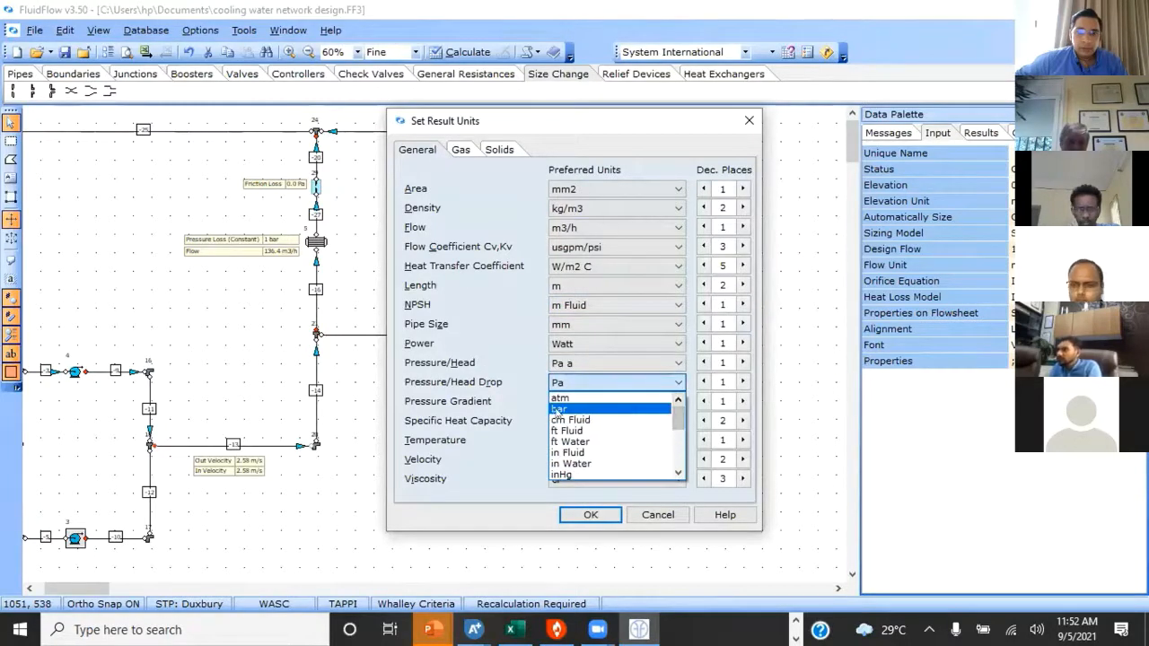
click(558, 410)
click(633, 401)
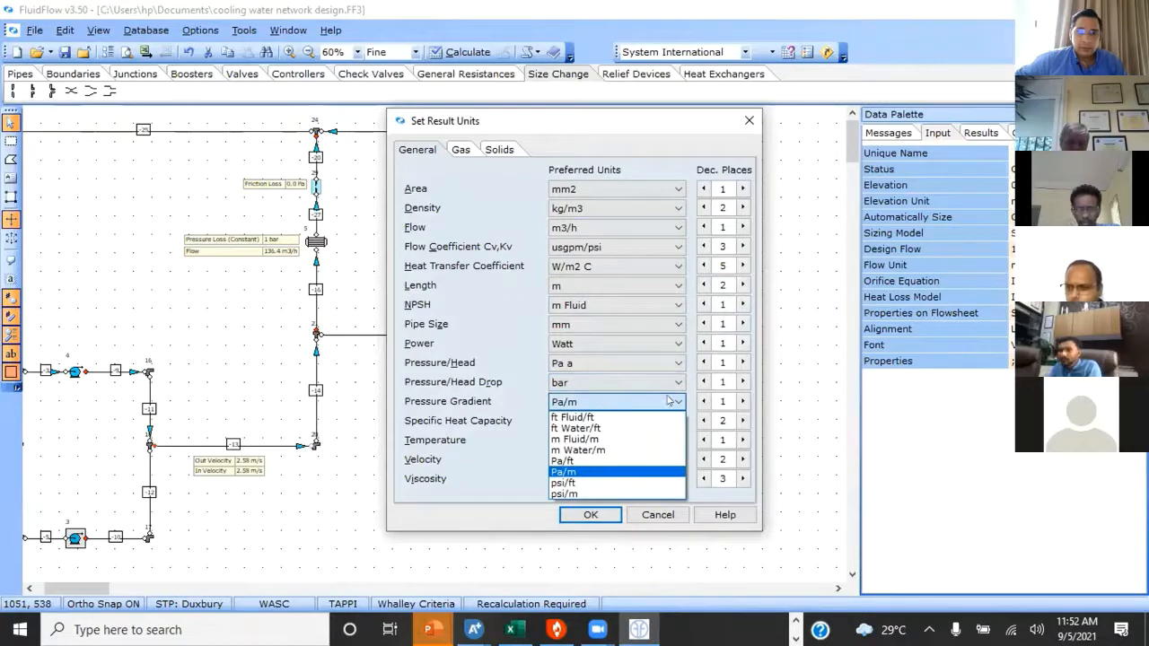
click(742, 395)
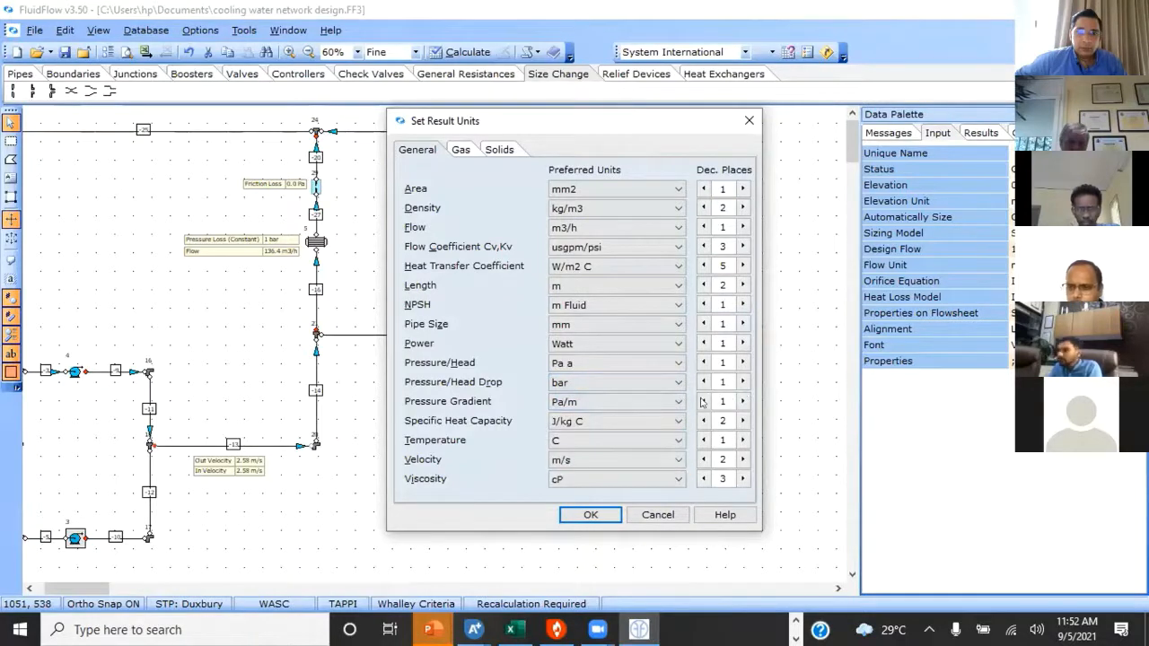
click(744, 381)
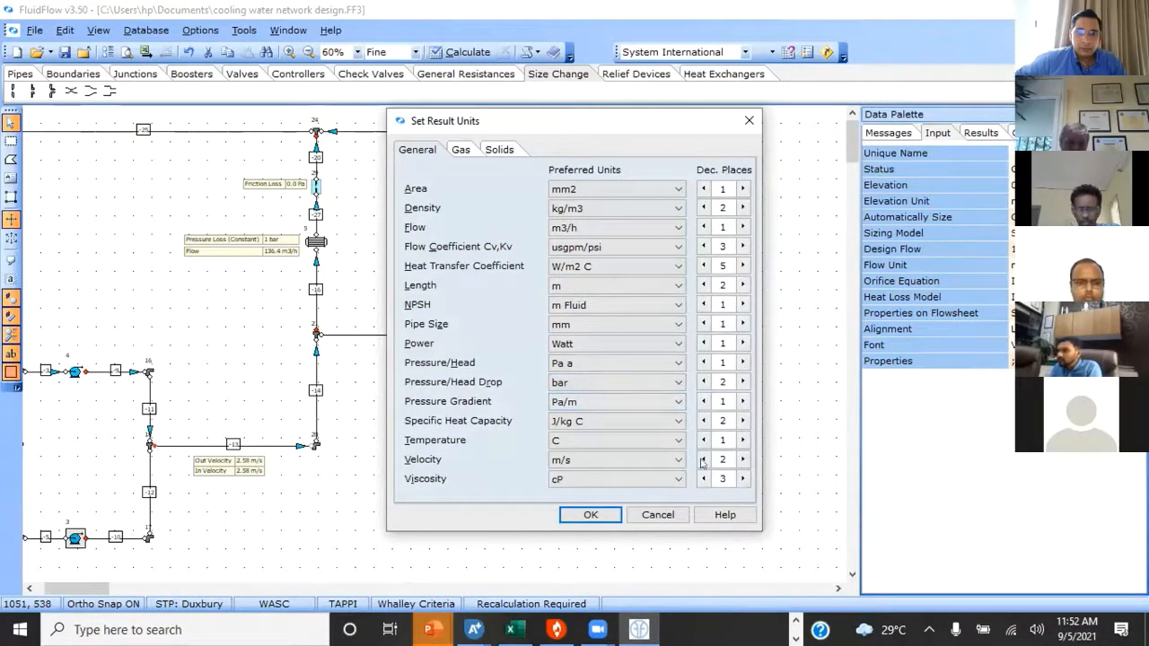
click(587, 512)
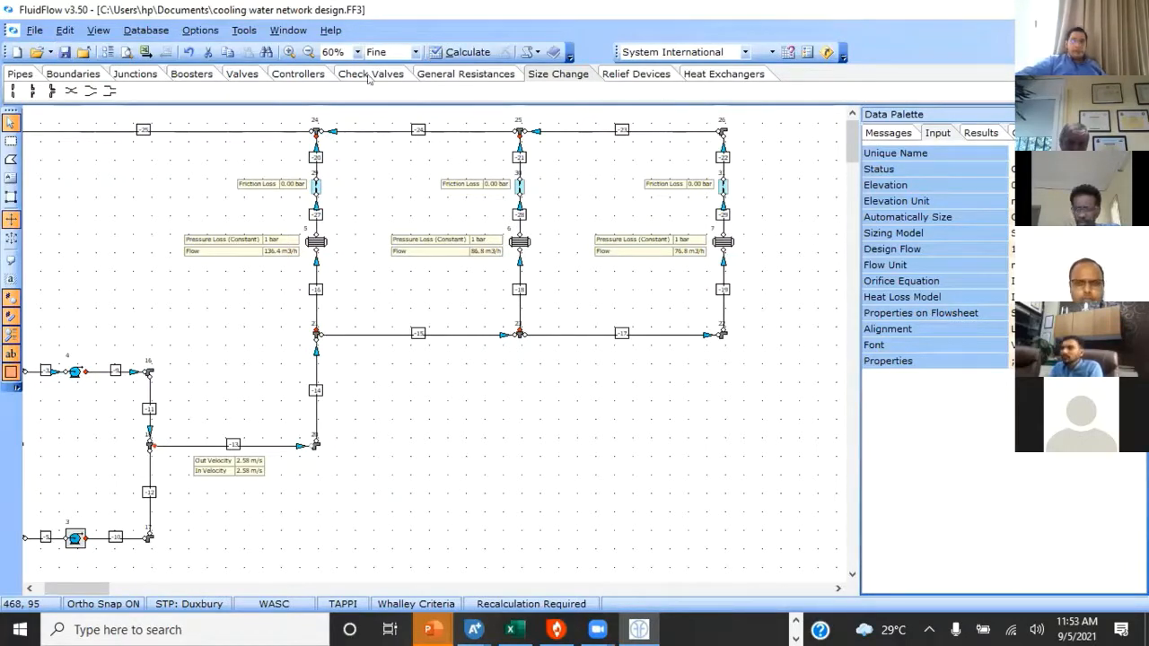
Step: Recalculate the network with the assigned pump model
click(454, 51)
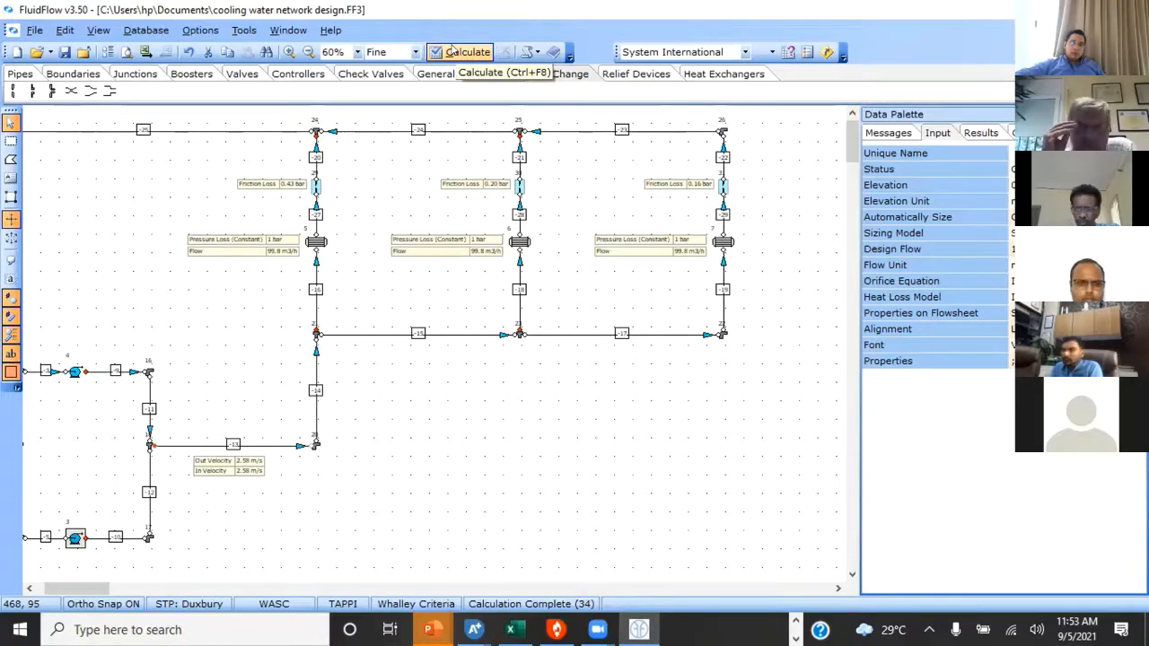
click(289, 51)
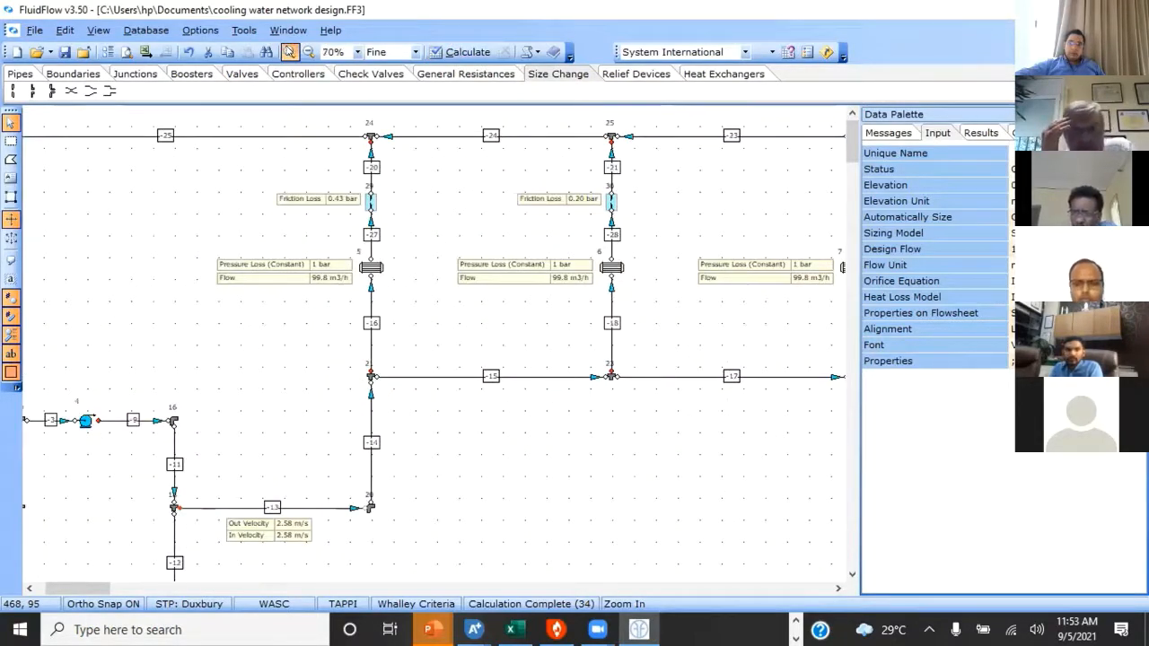
Step: Examine the friction losses of the three orifices and the flows of the heat exchangers below them at 80% zoom
click(289, 51)
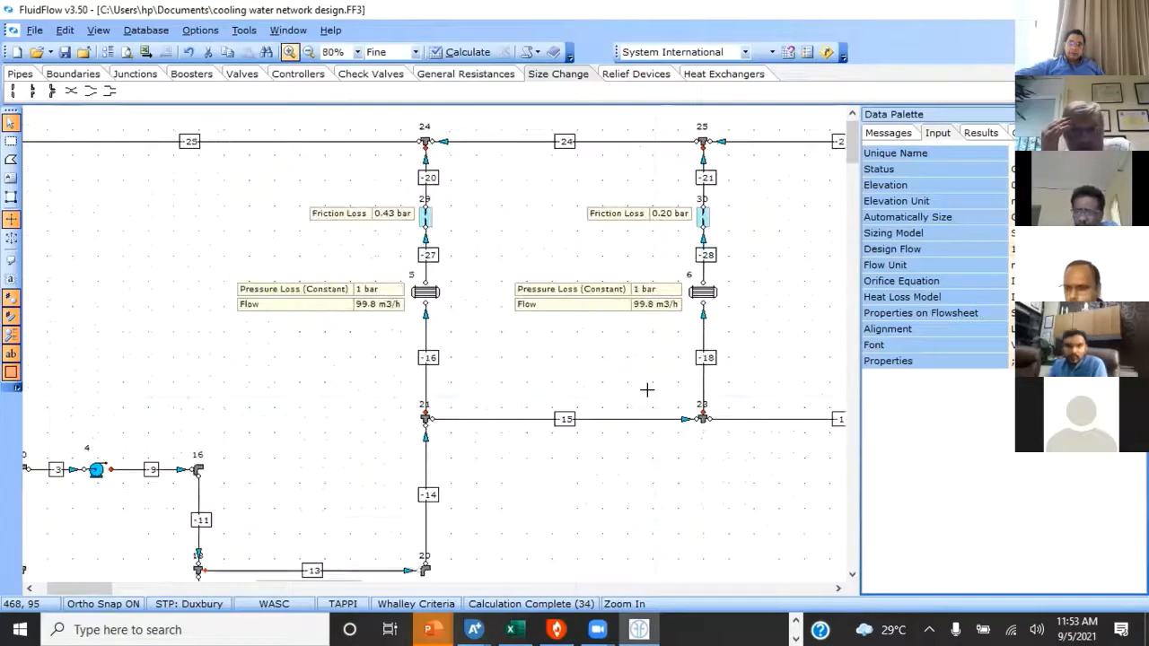
click(837, 589)
click(836, 589)
click(837, 588)
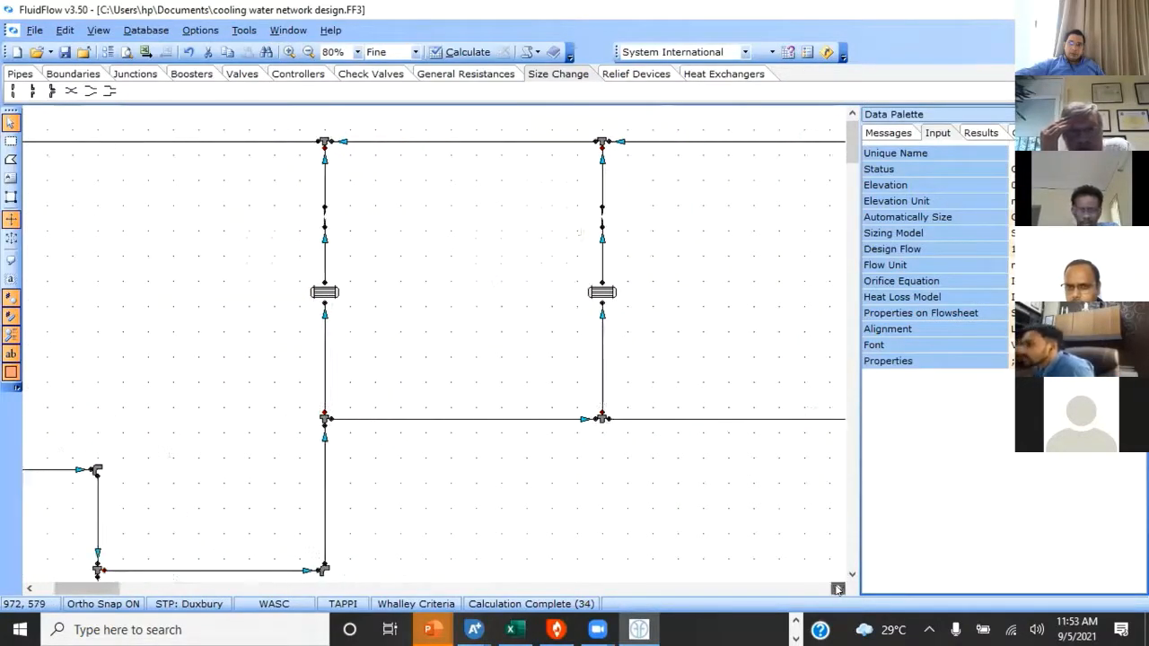
click(837, 589)
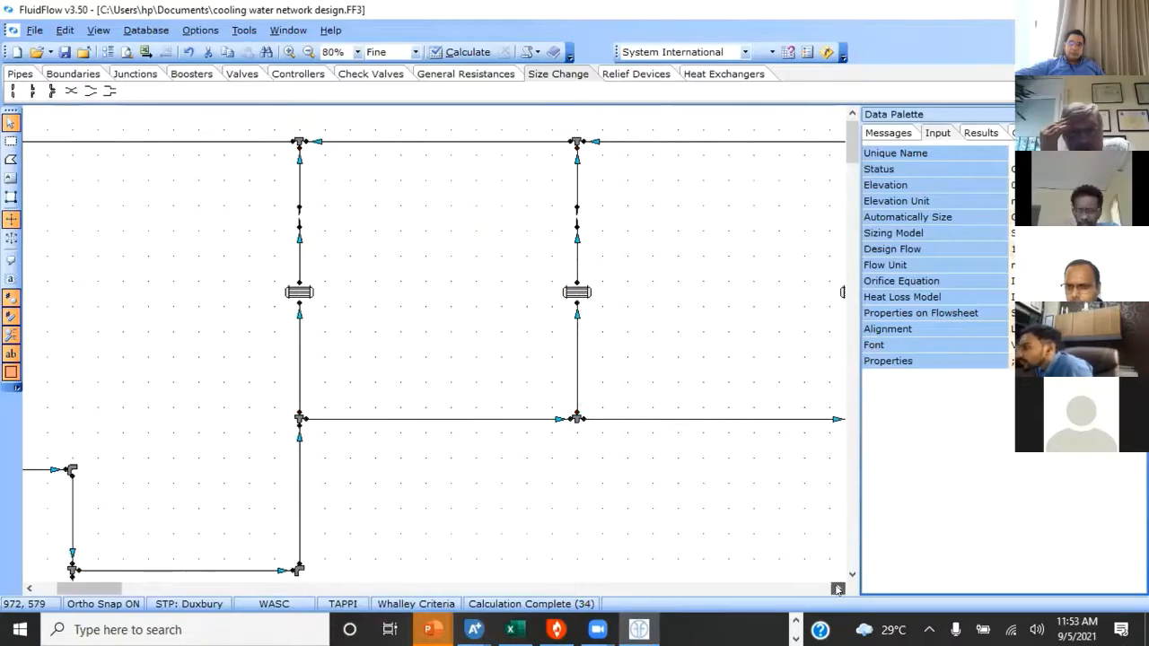
click(837, 589)
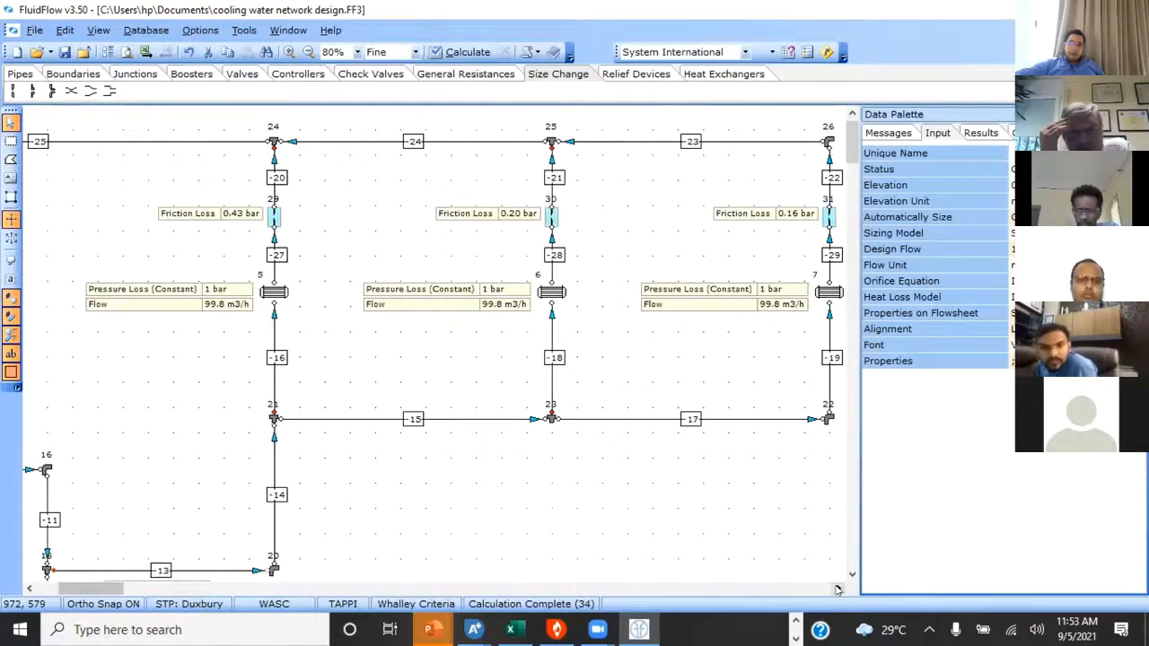
click(836, 589)
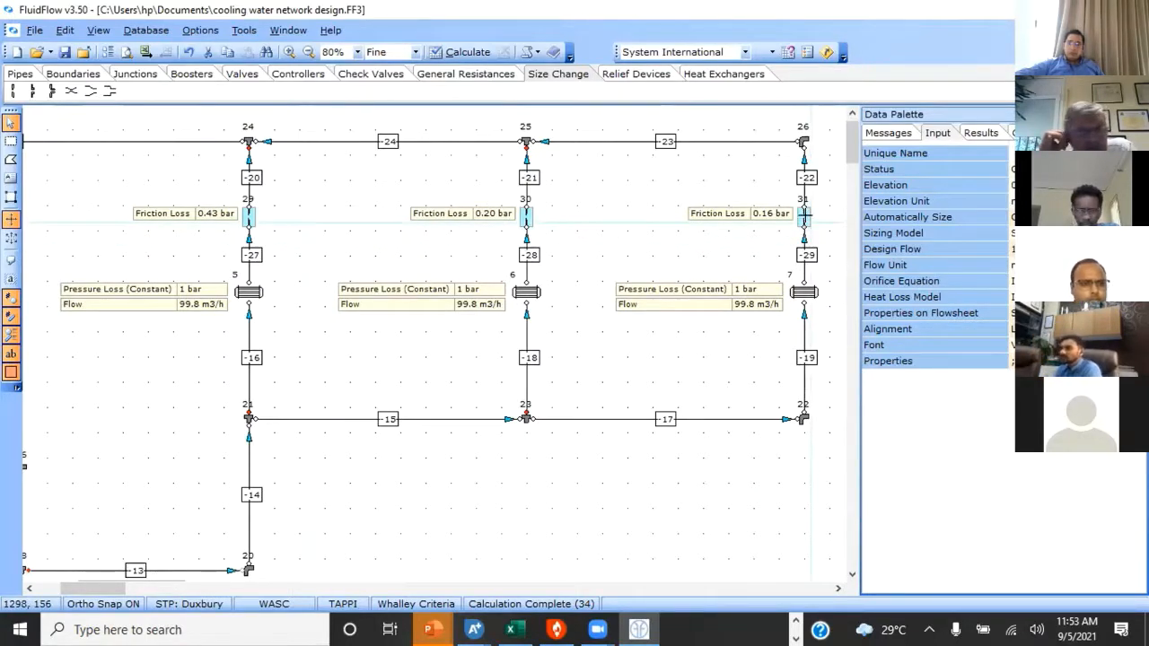
Step: Inspect the calculated results of orifice 29 above the first heat exchanger
click(982, 133)
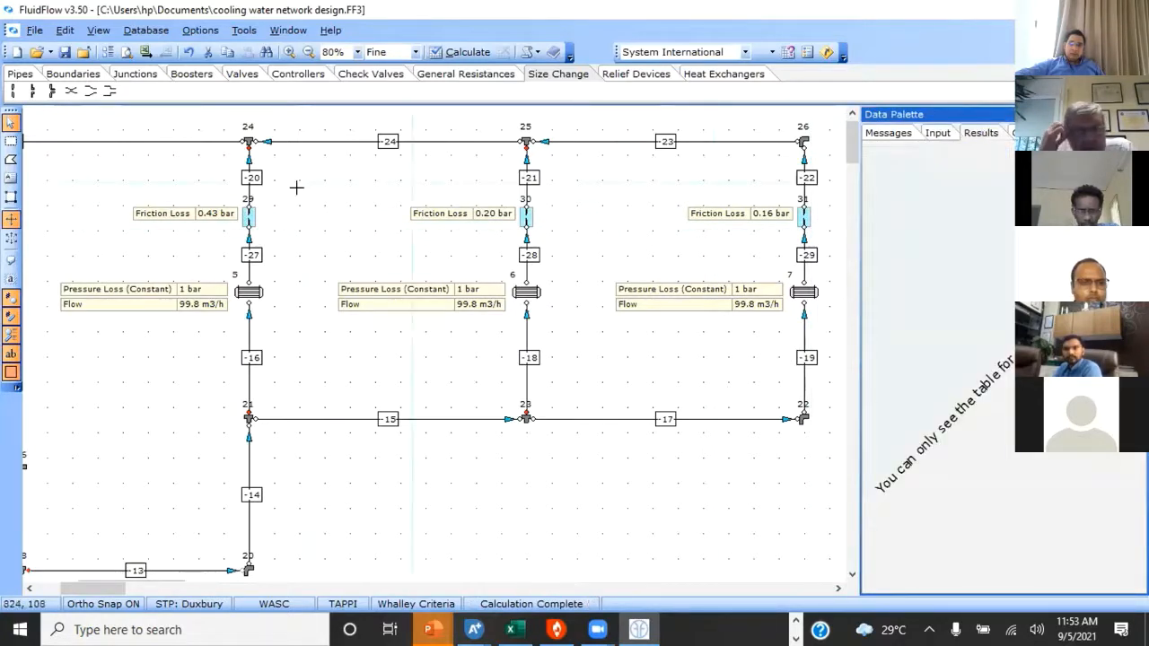
click(241, 205)
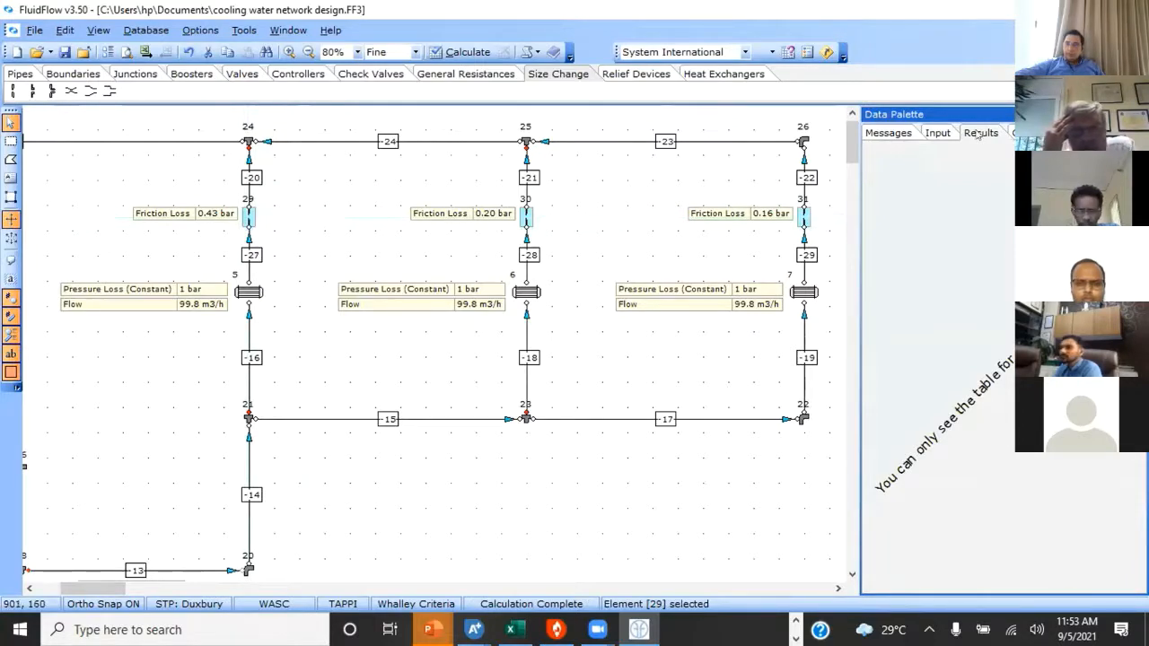
click(244, 220)
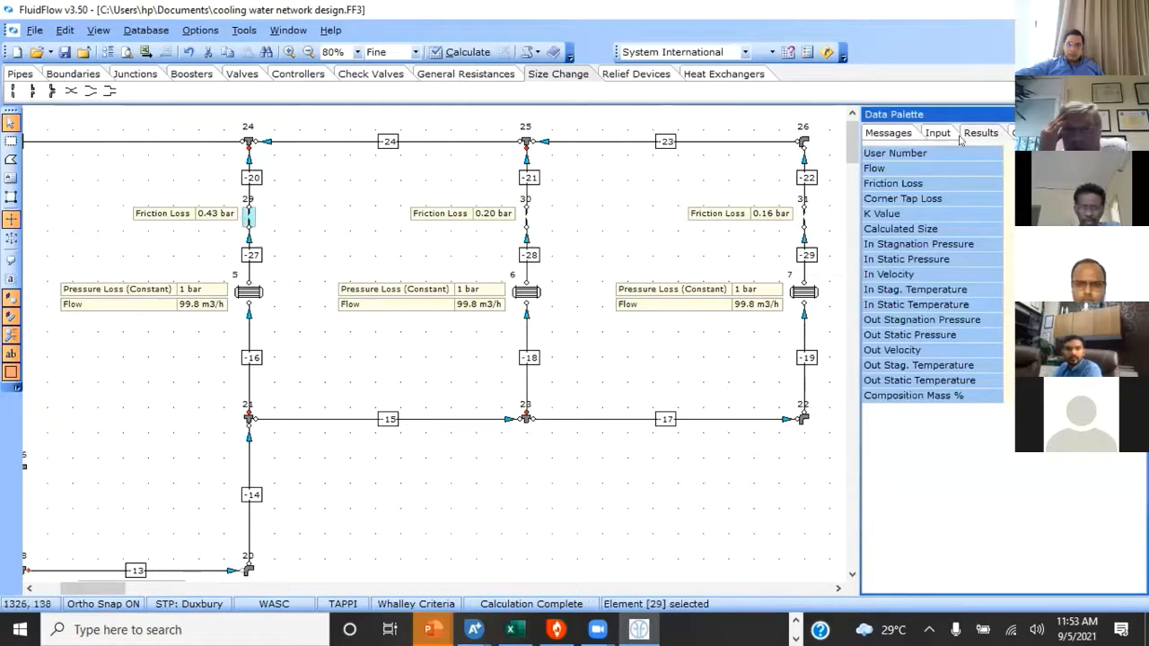
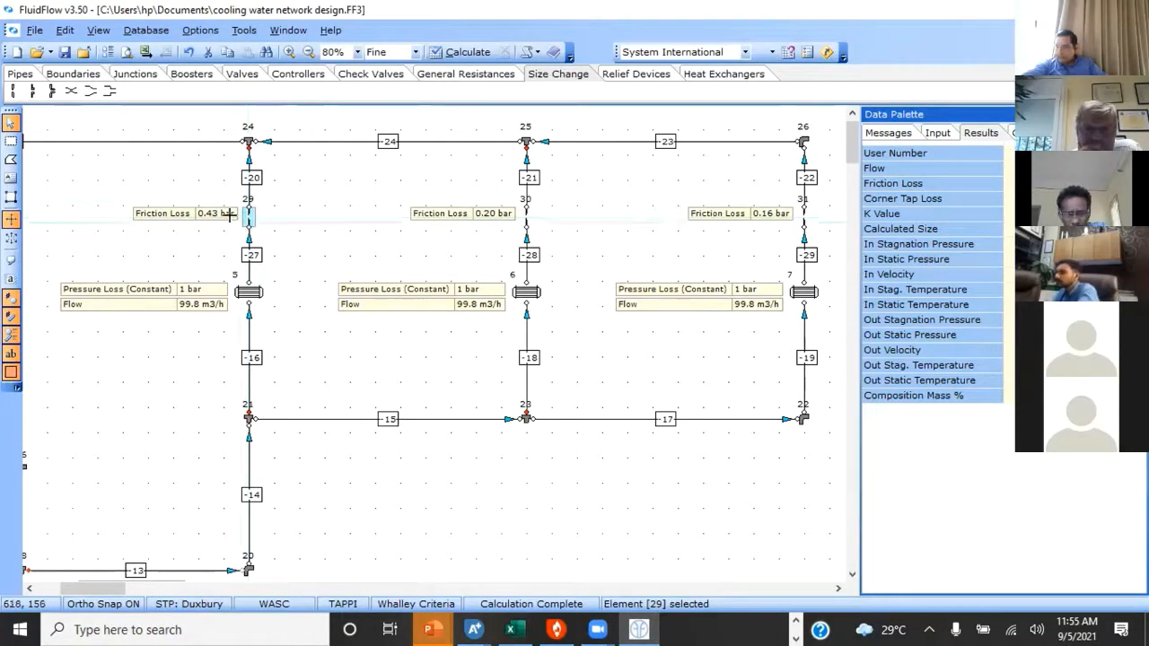
click(252, 220)
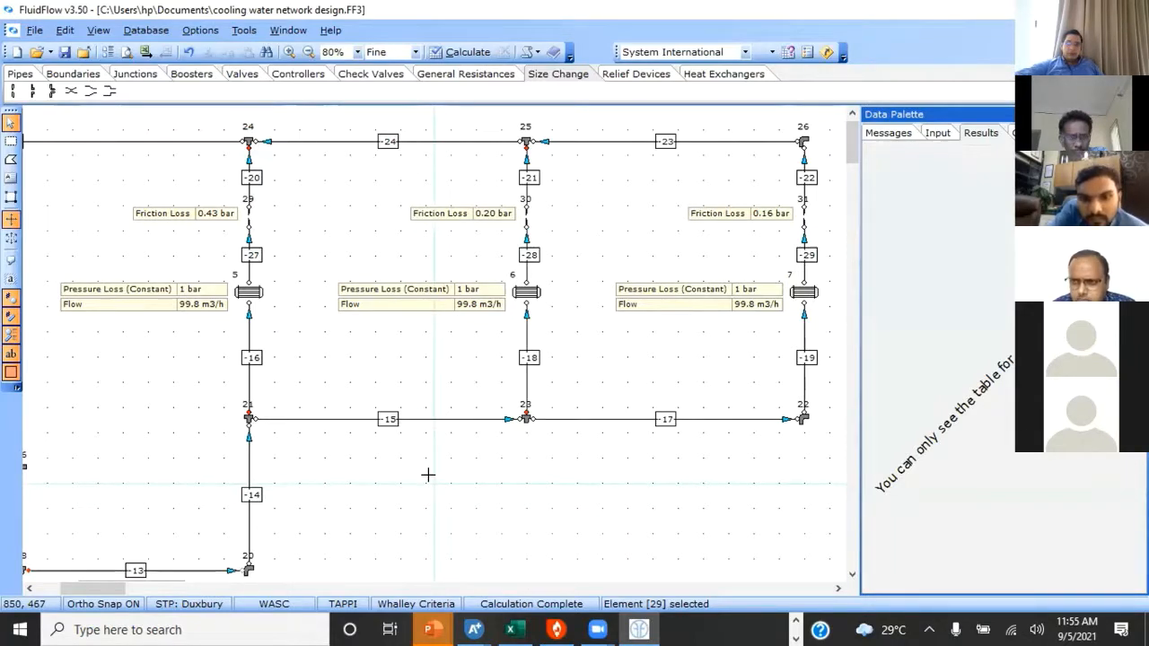
Step: Review the efficiency curve data of the centrifugal test Pump 5 in the boosters database, then close the database editor
click(146, 31)
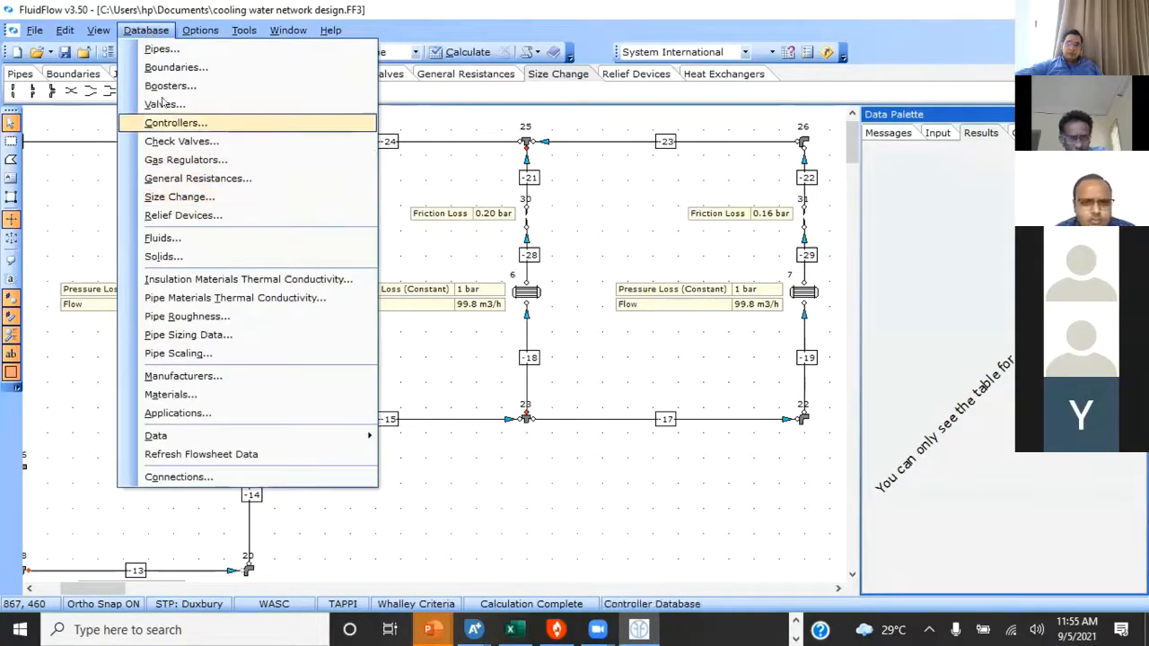
click(160, 84)
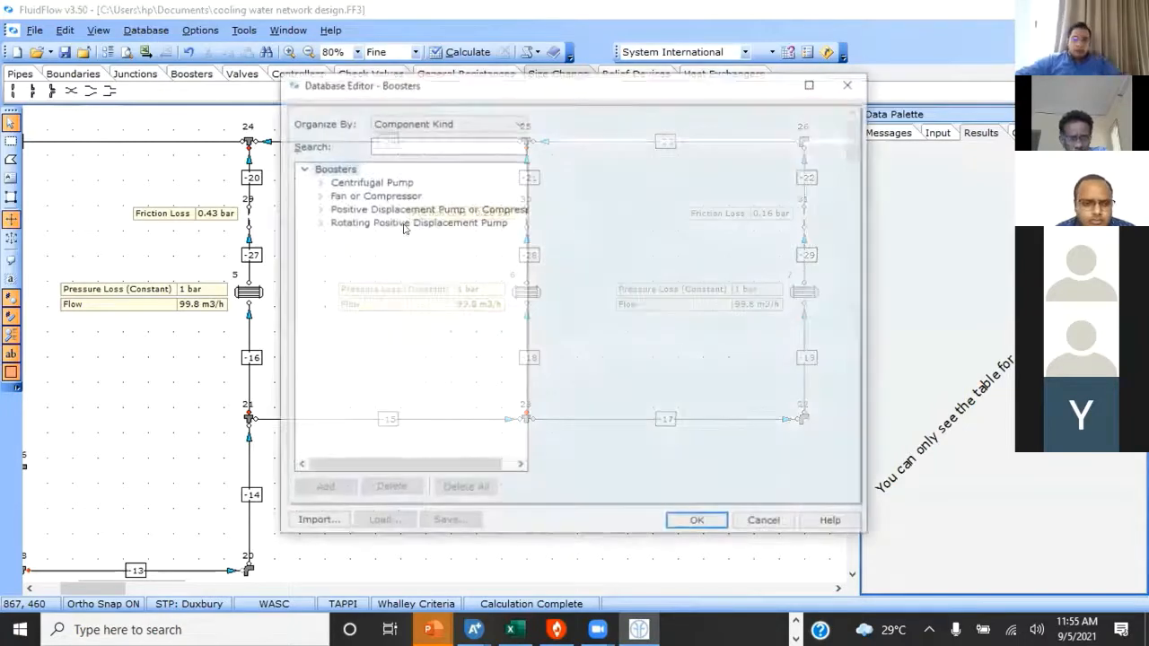
click(316, 183)
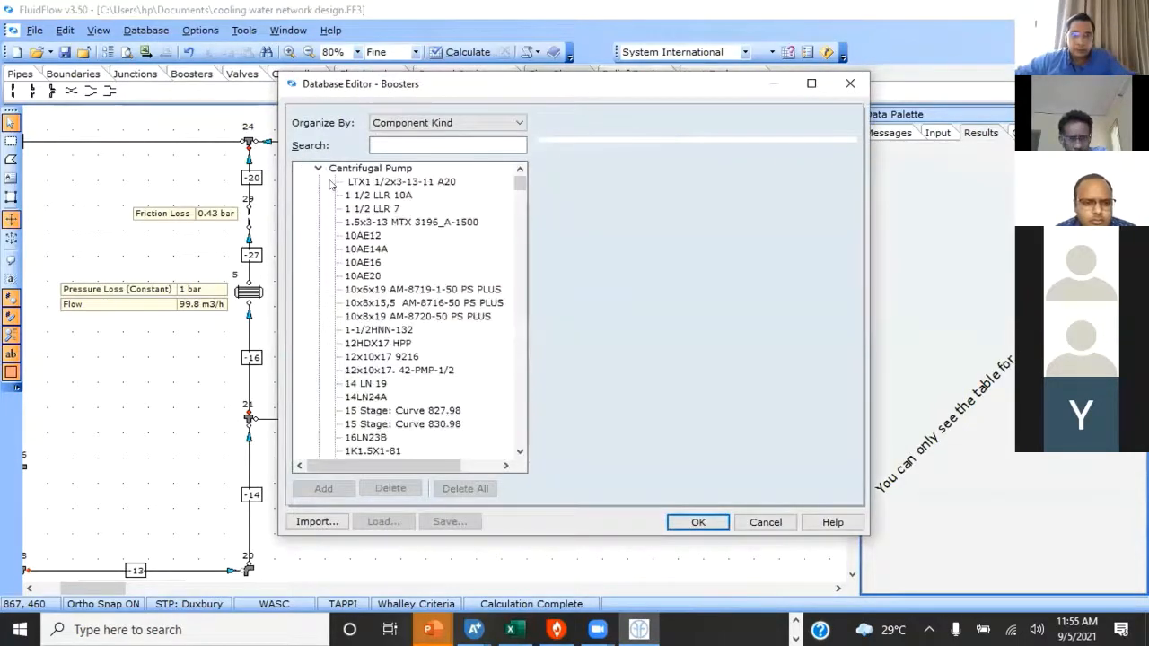
scroll(416, 231, down, 20)
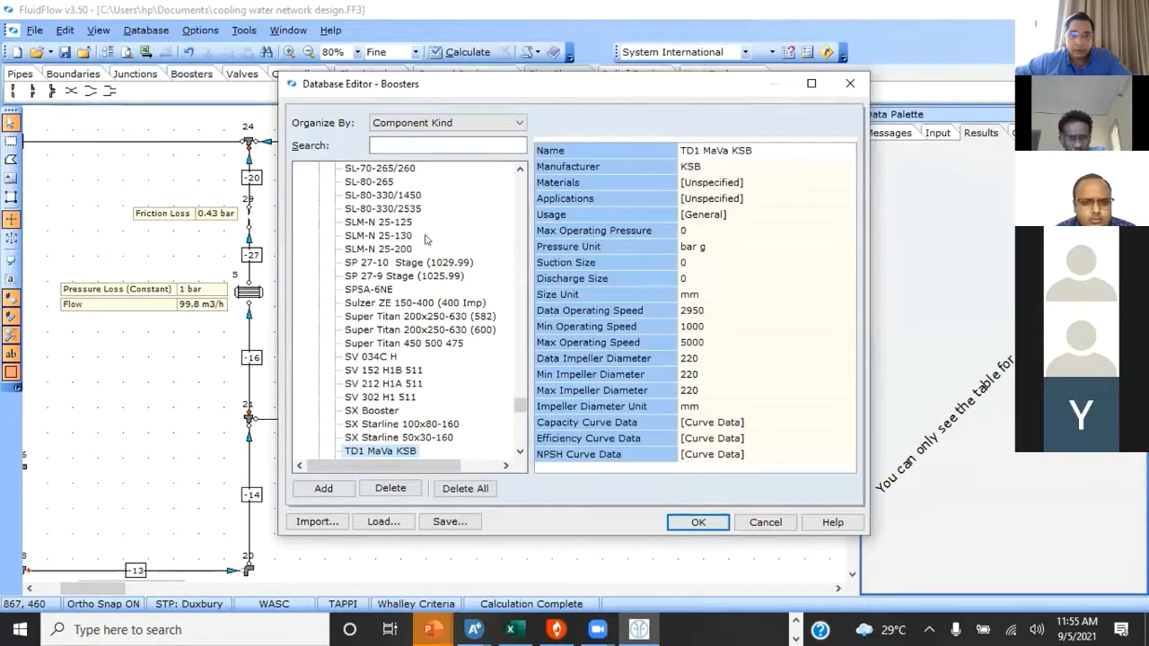
scroll(422, 236, down, 1)
click(383, 426)
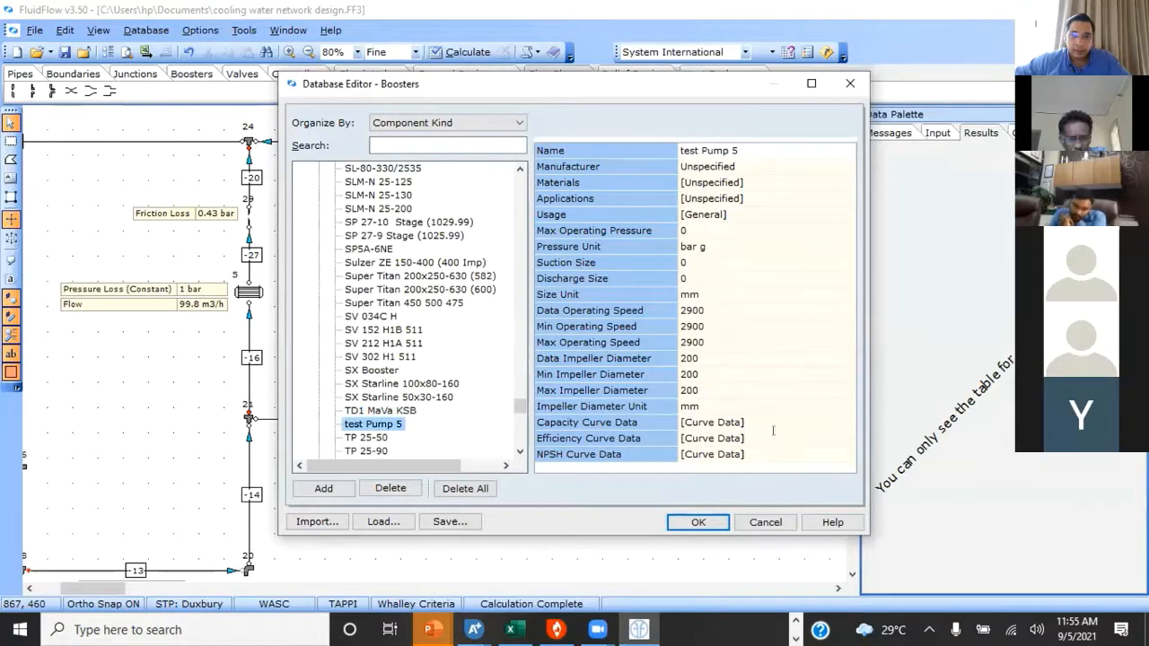
click(830, 435)
click(846, 439)
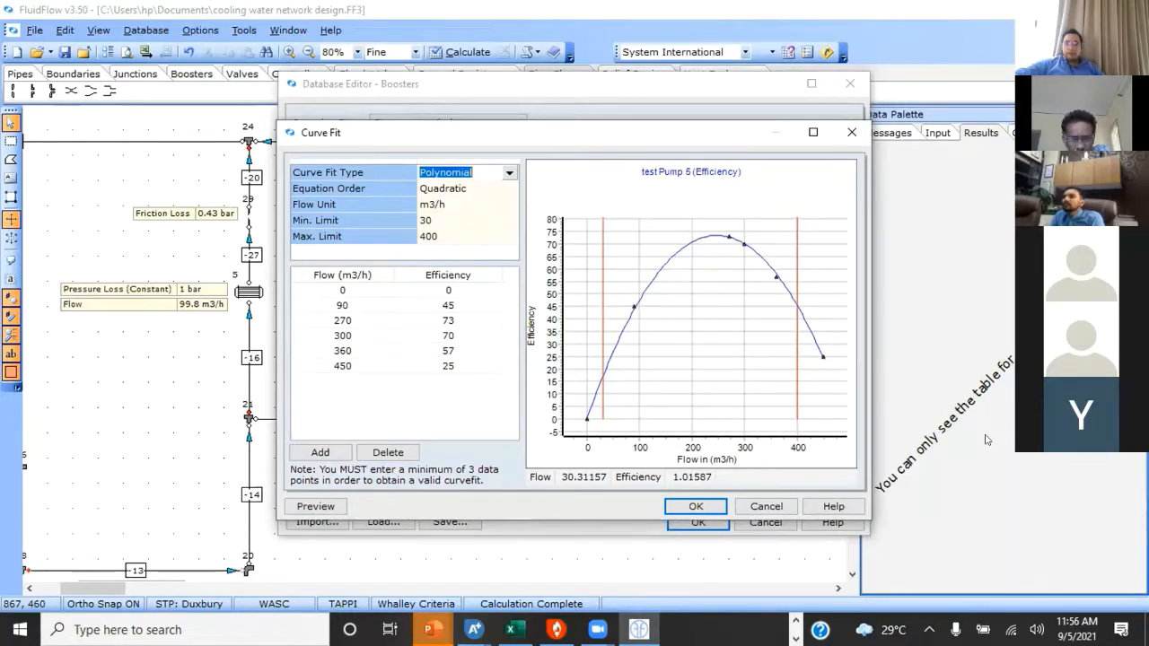
click(693, 506)
click(692, 519)
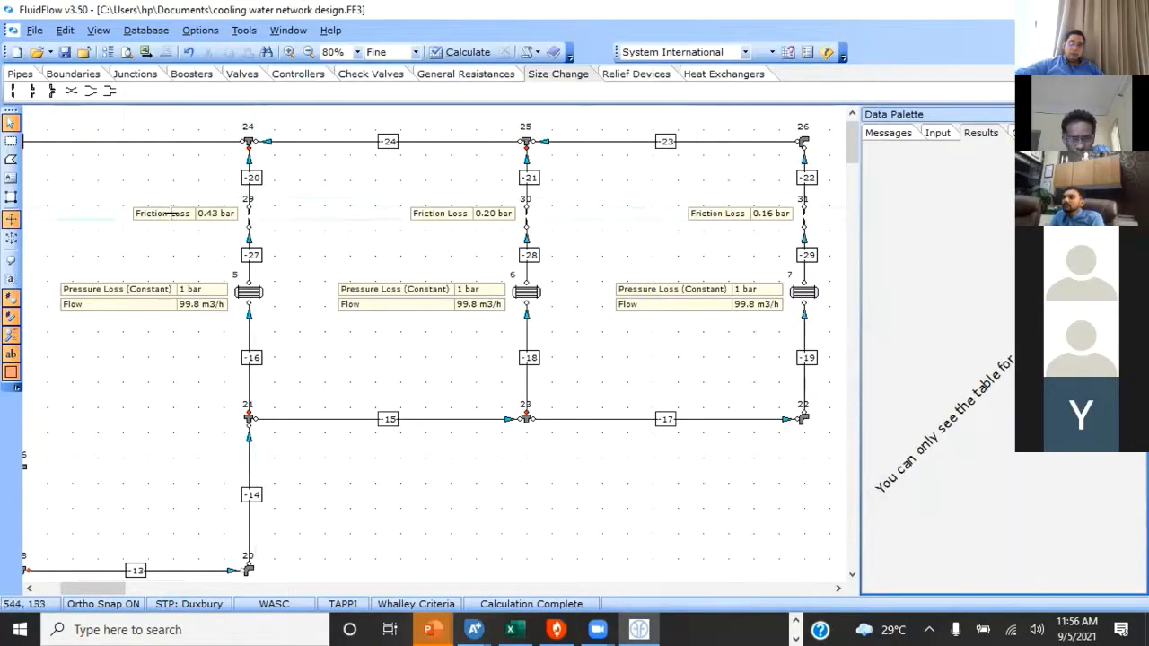
Step: Look through the available Flow and Pressure/Head Drop result units without changing them
right_click(367, 172)
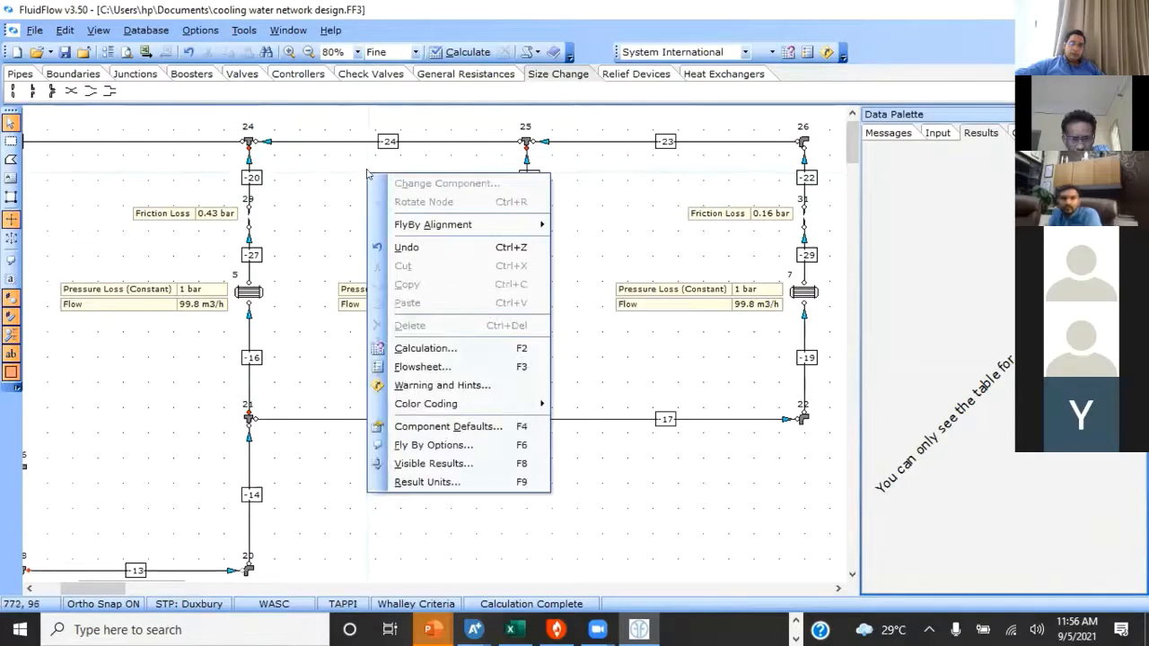
click(757, 491)
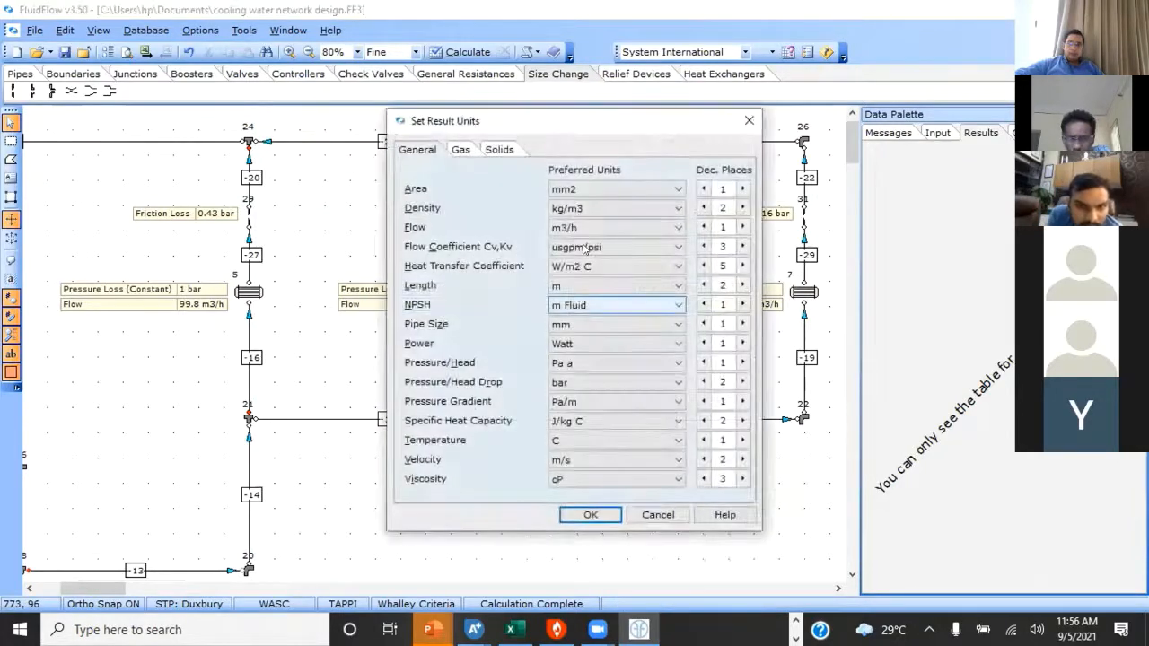
click(594, 228)
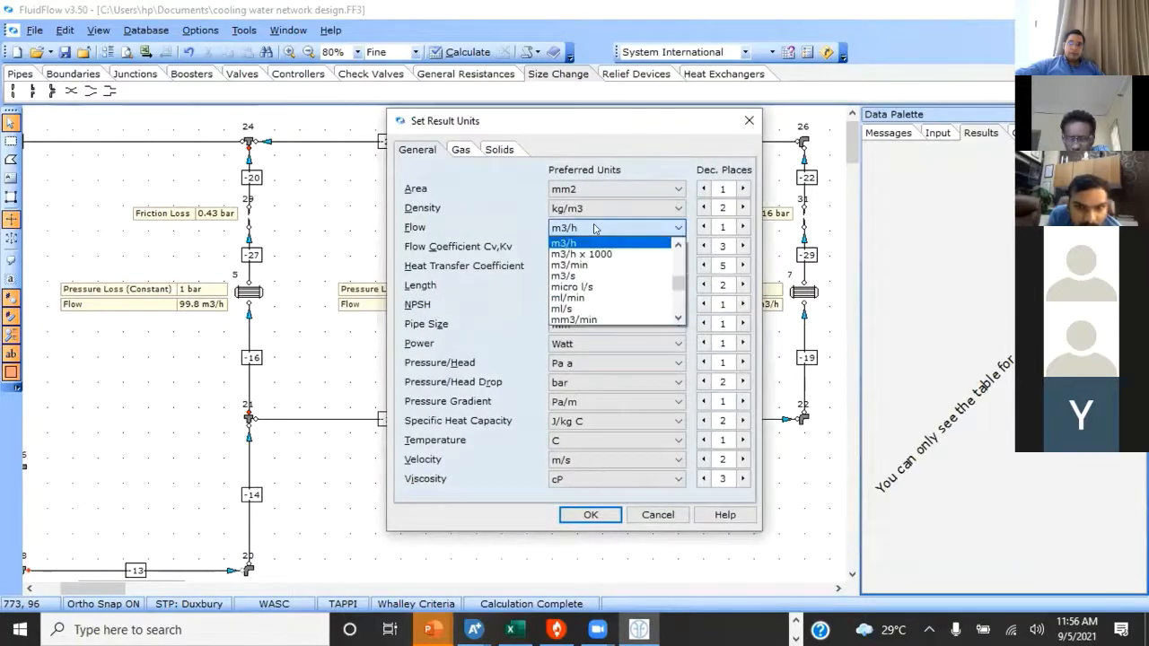
click(595, 228)
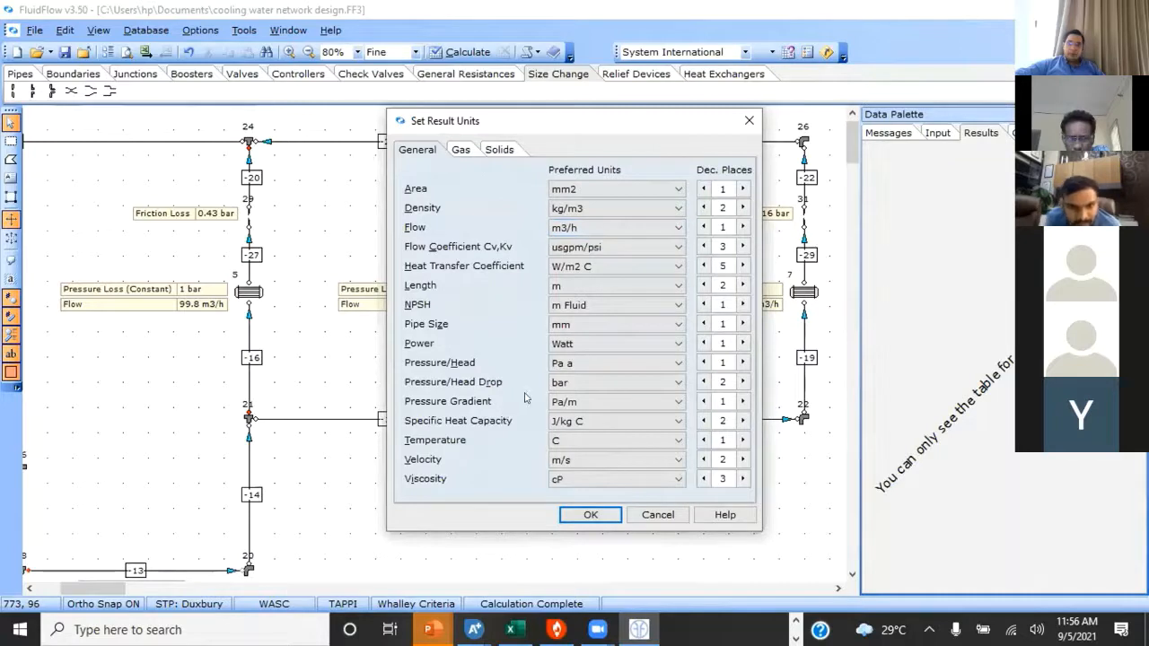
click(583, 382)
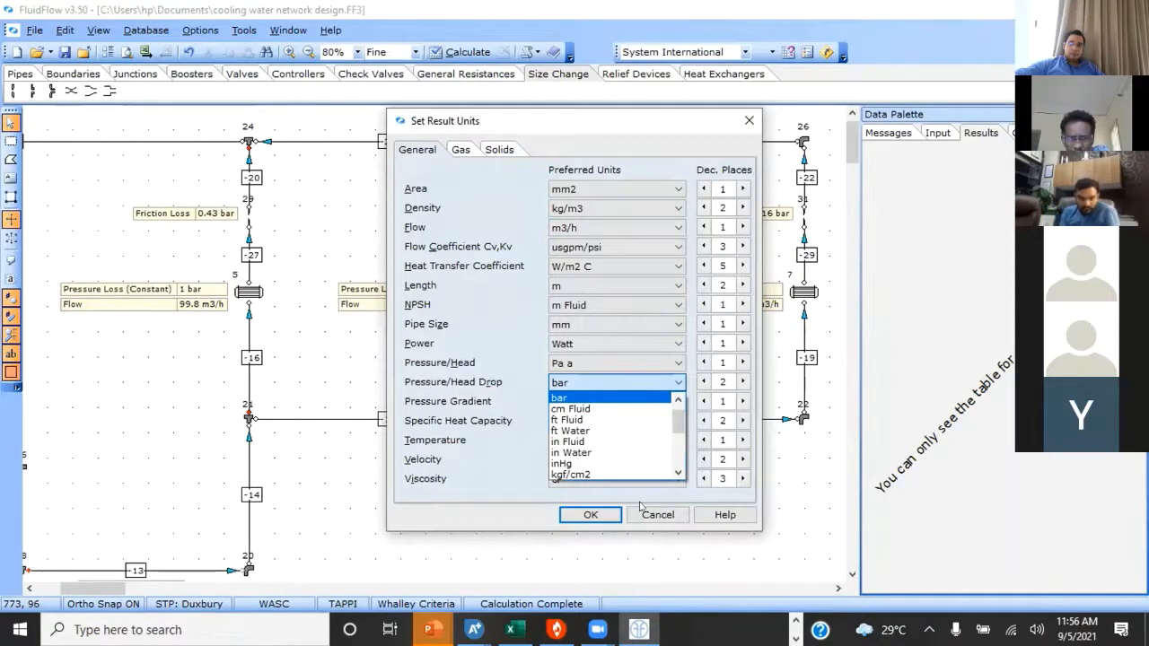
click(664, 518)
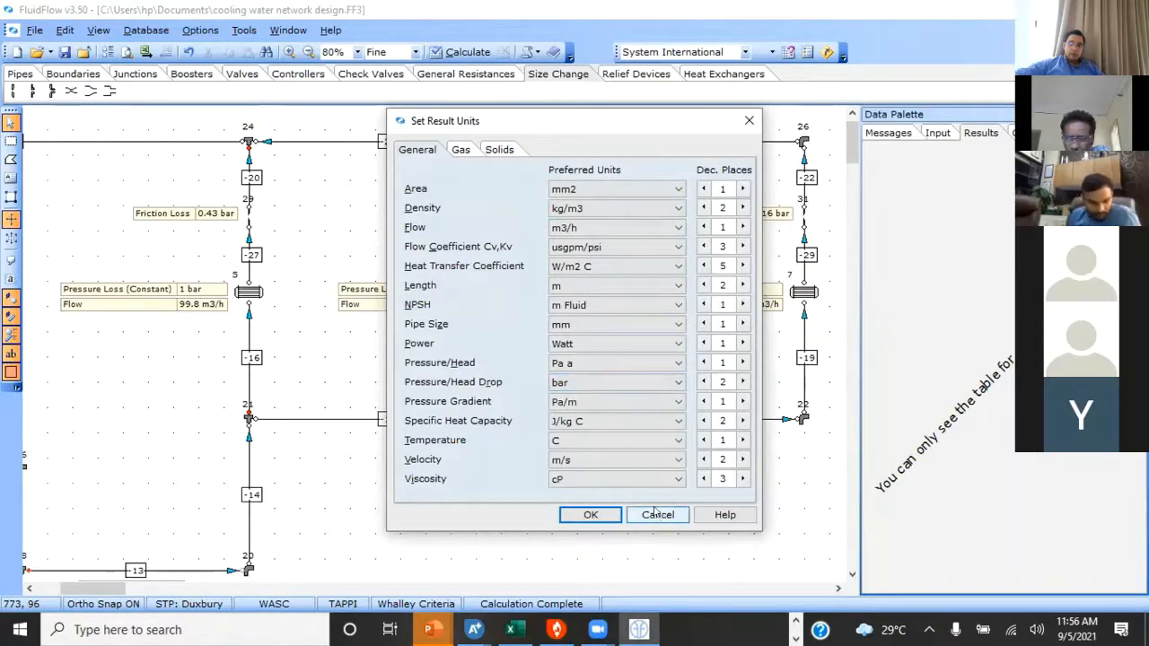
click(657, 513)
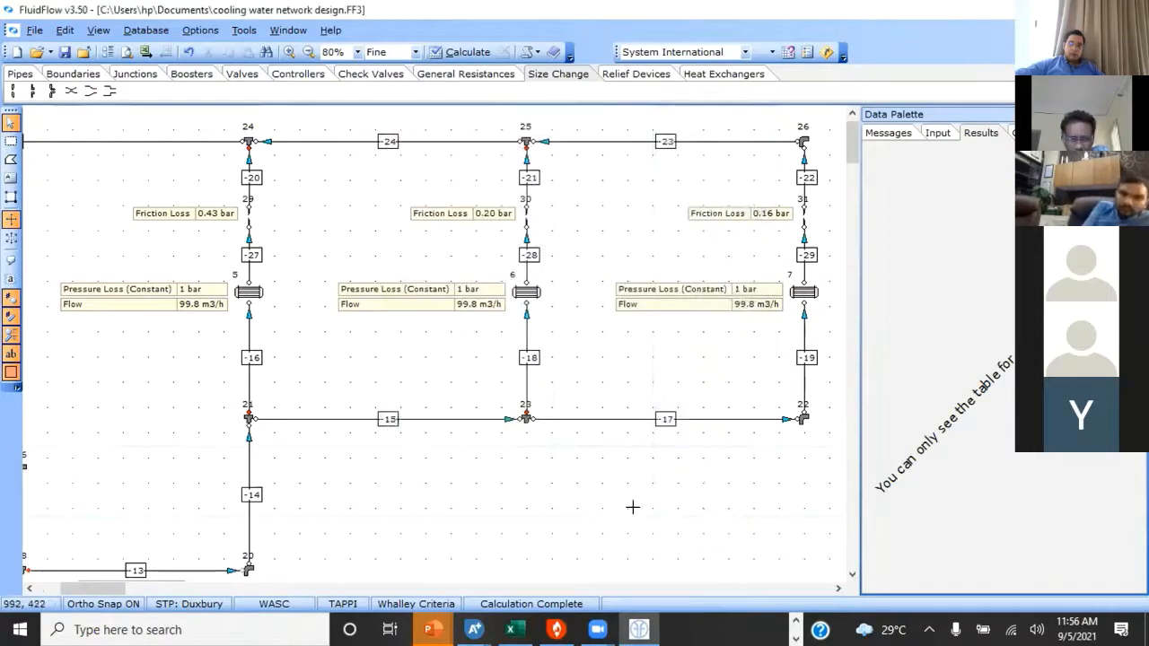
Step: Check the calculation messages for the network, then return to the input data
right_click(592, 359)
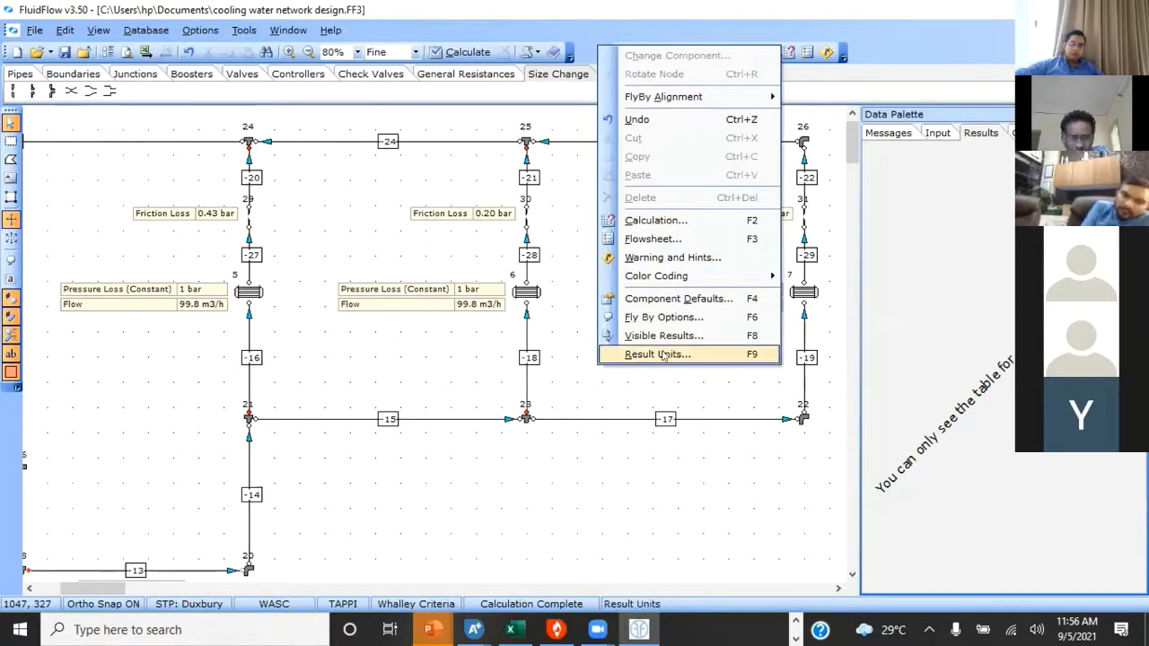
click(687, 447)
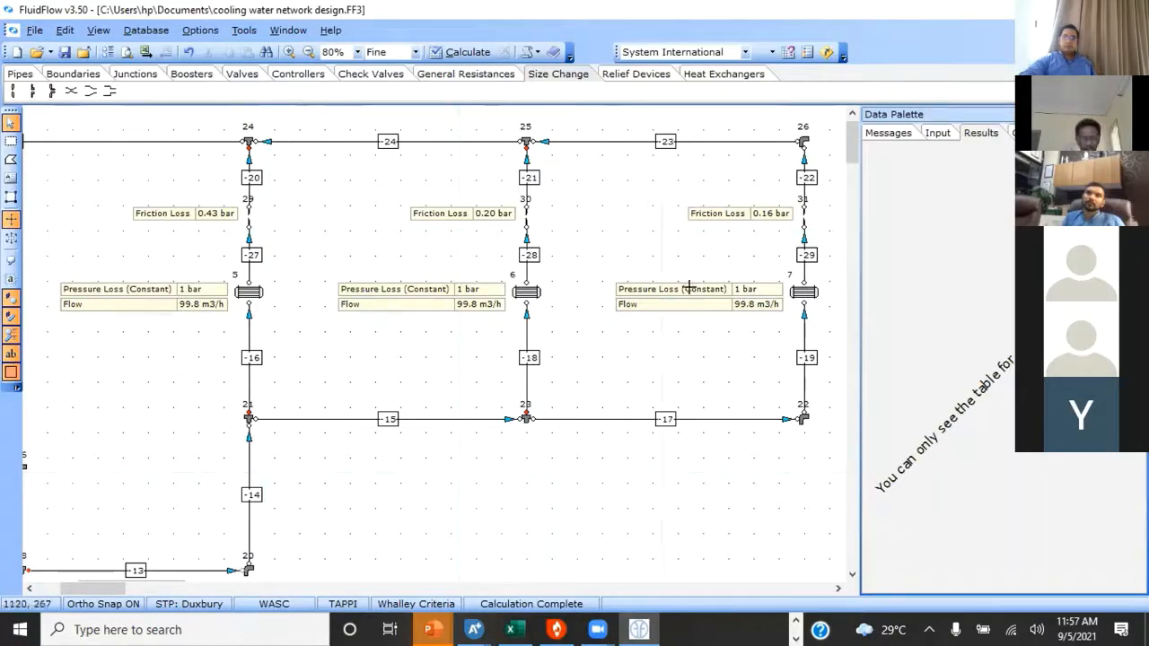
click(889, 132)
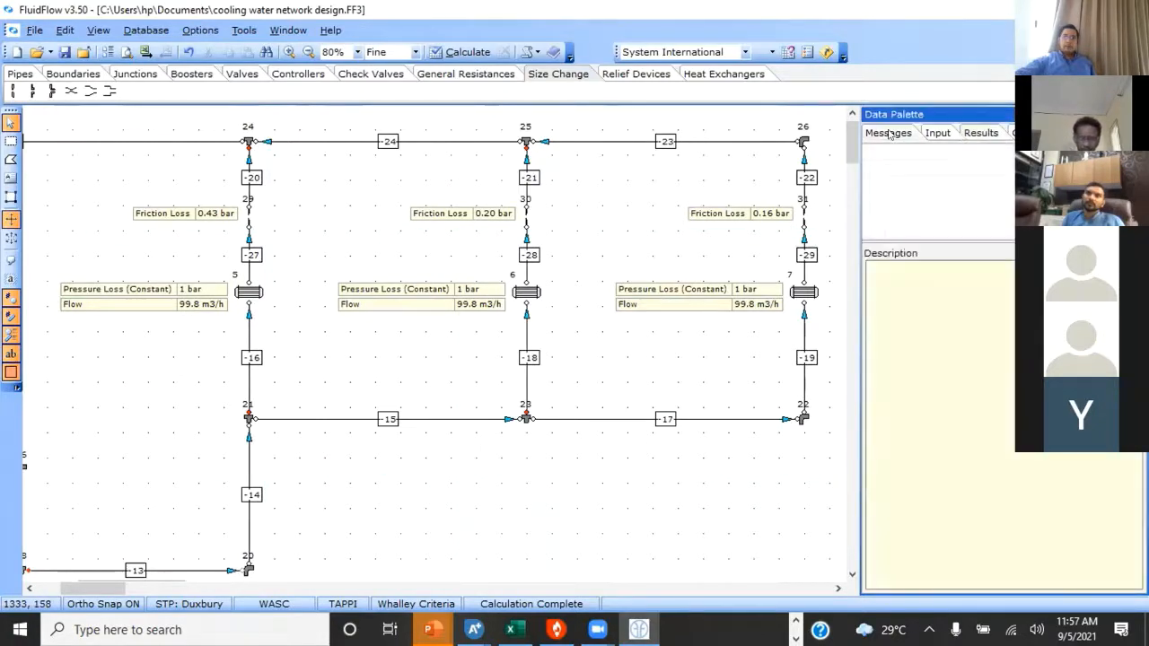
click(936, 133)
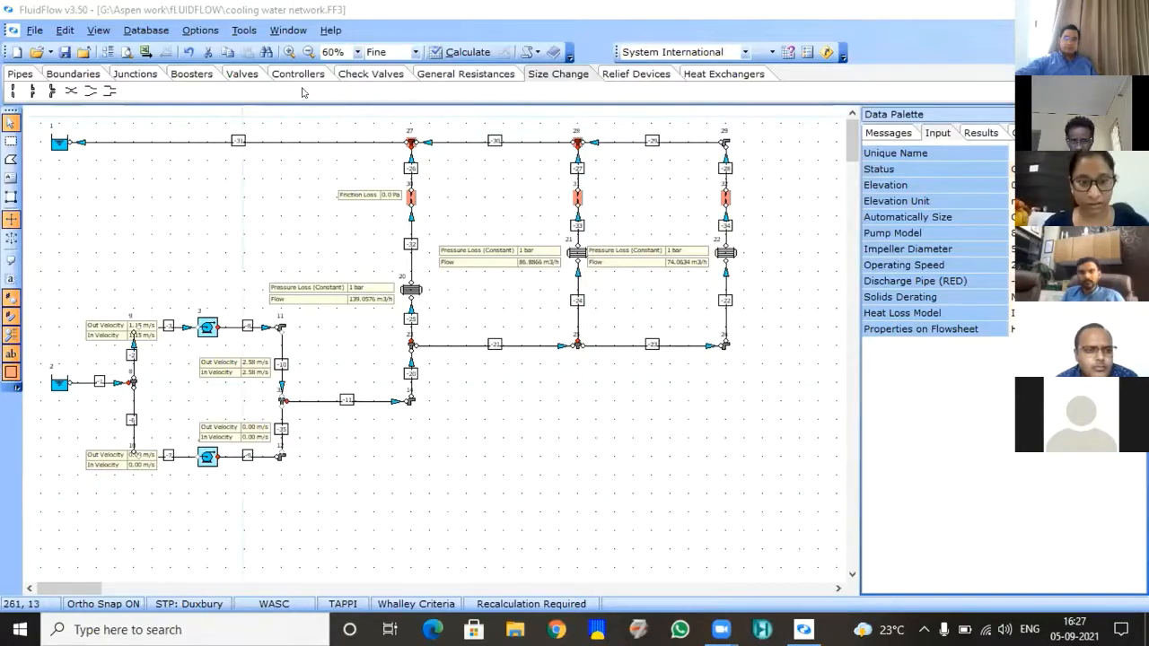
Step: Open the capacity curve data of the centrifugal test pump 5 in the boosters database of the second cooling water network
click(139, 31)
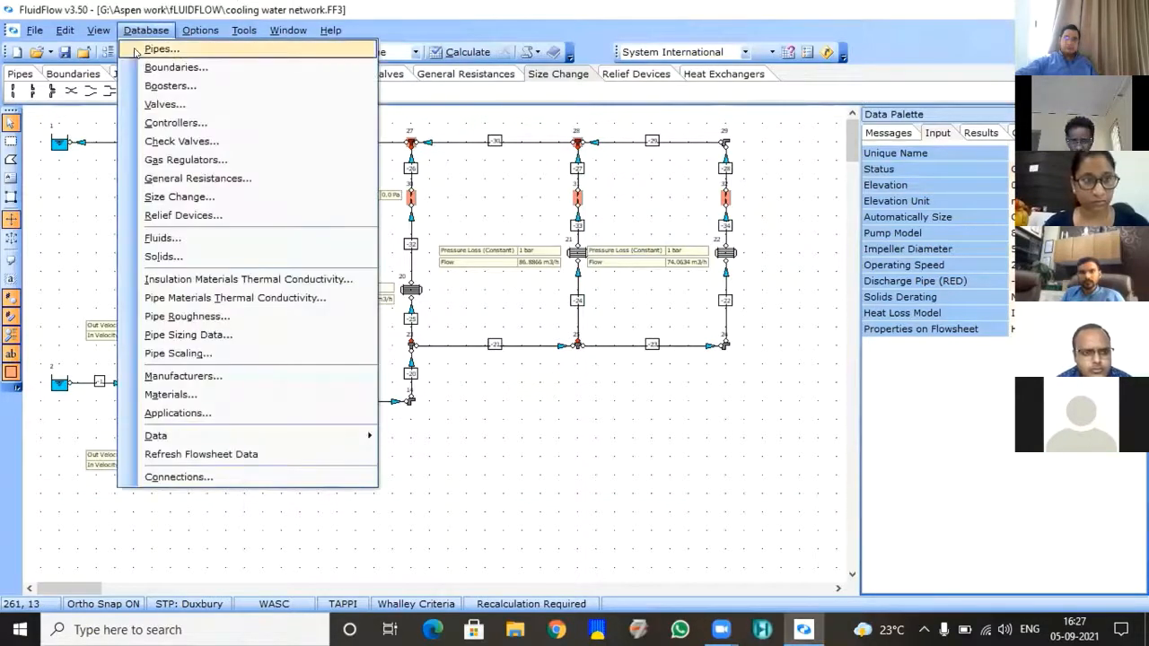
click(153, 86)
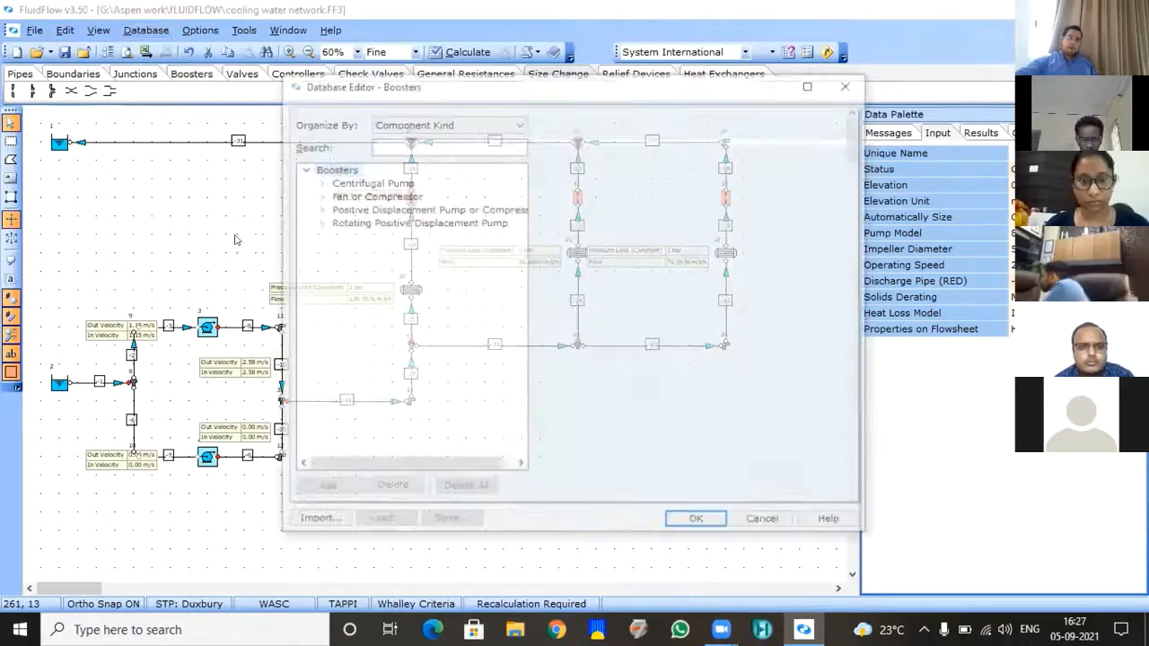
click(334, 182)
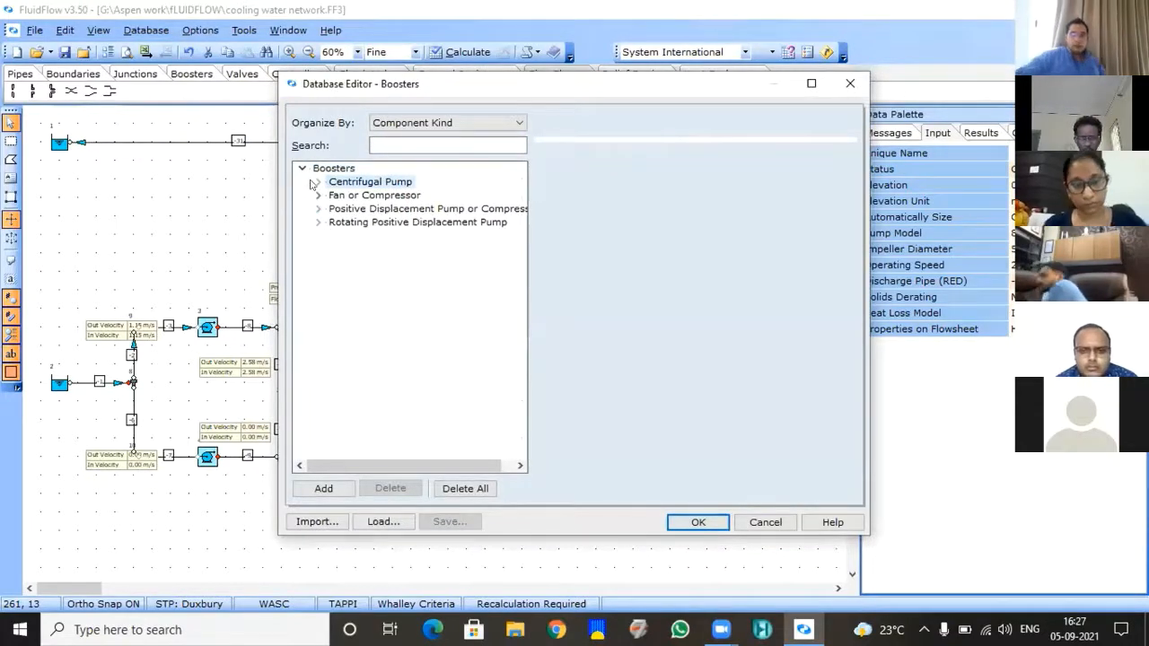
click(316, 182)
click(395, 306)
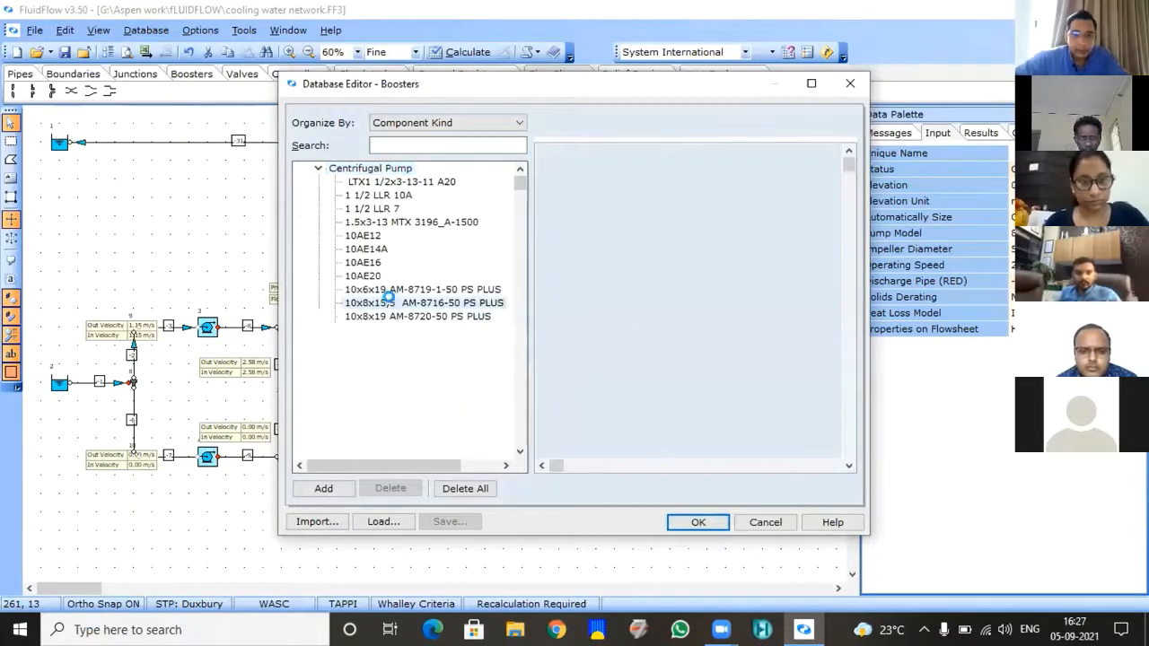
key(End)
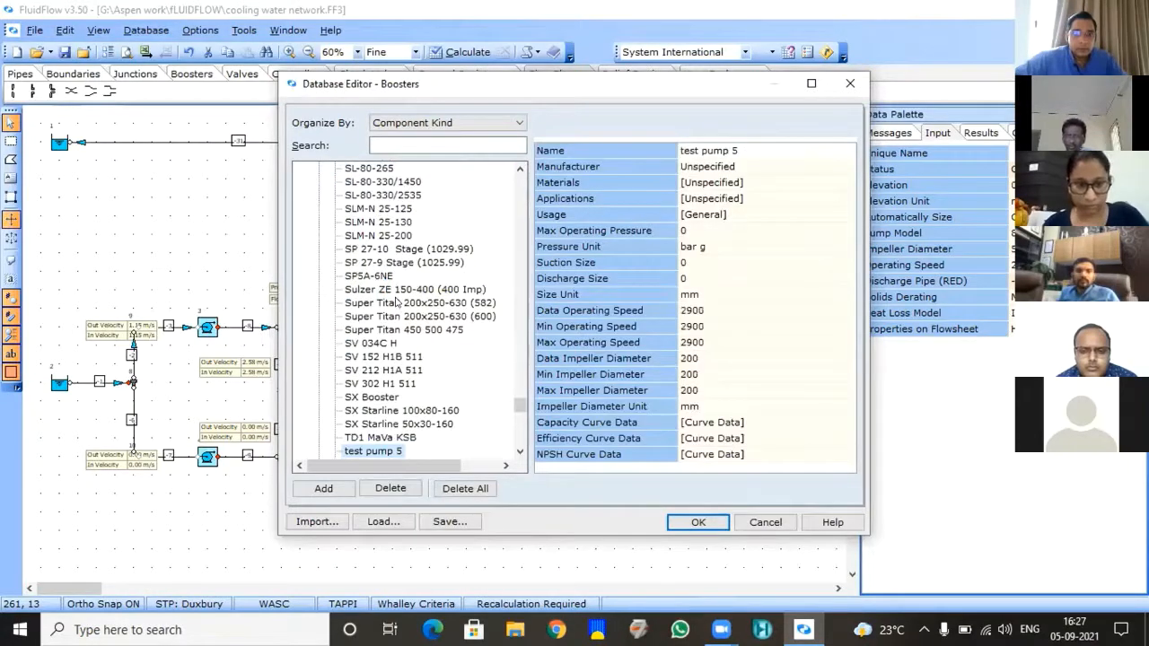
click(812, 417)
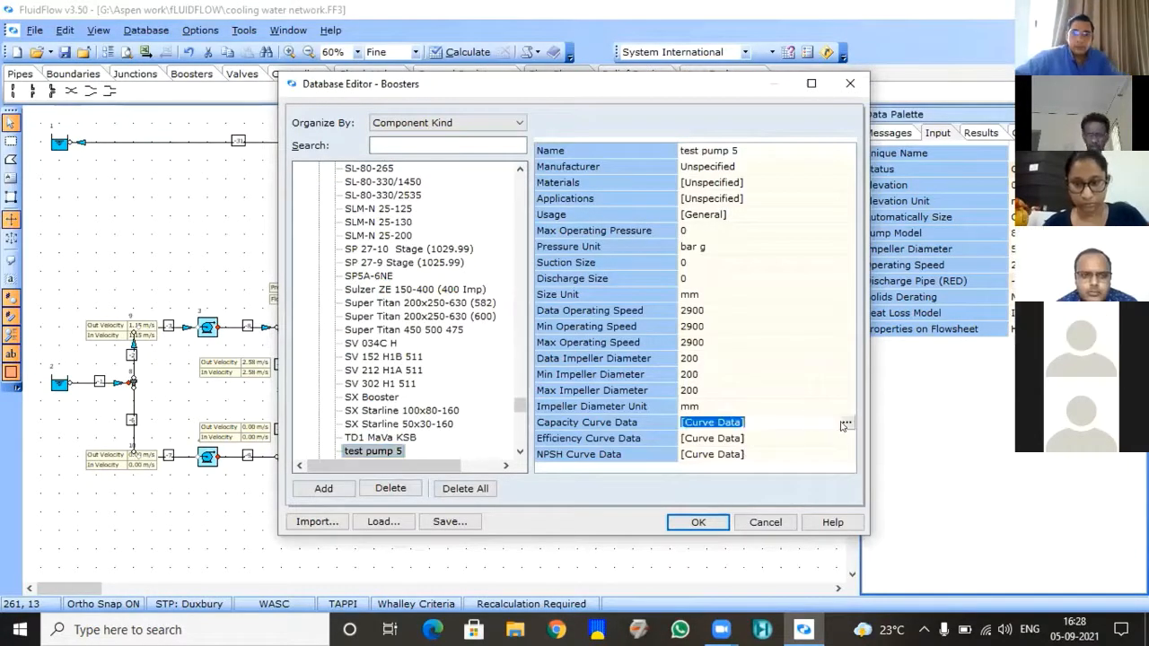
click(824, 417)
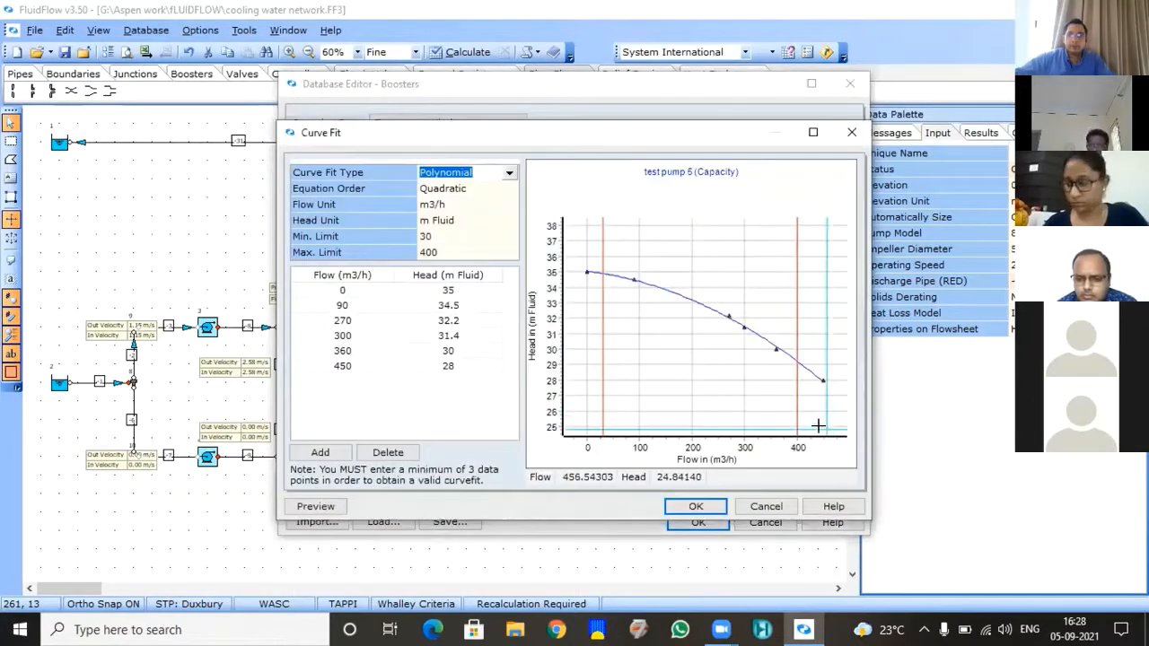
Step: Set the flow limits of test pump 5's efficiency curve to a minimum of 30 and maximum of 400 m3/h, and save the boosters database
click(779, 507)
click(834, 437)
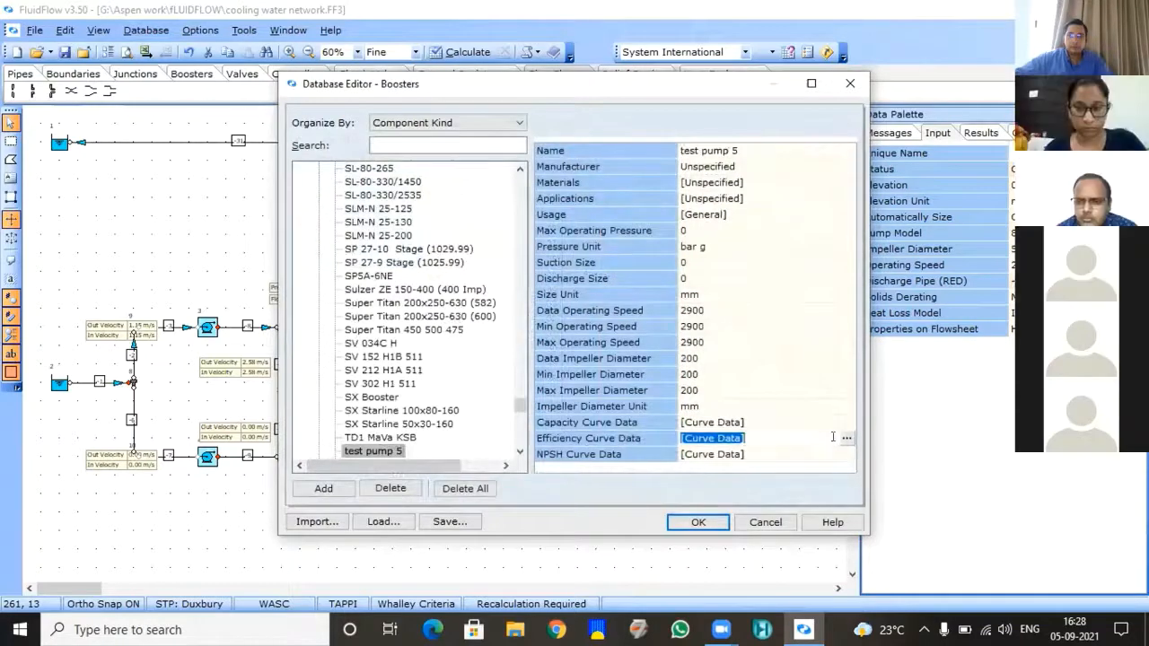
click(838, 438)
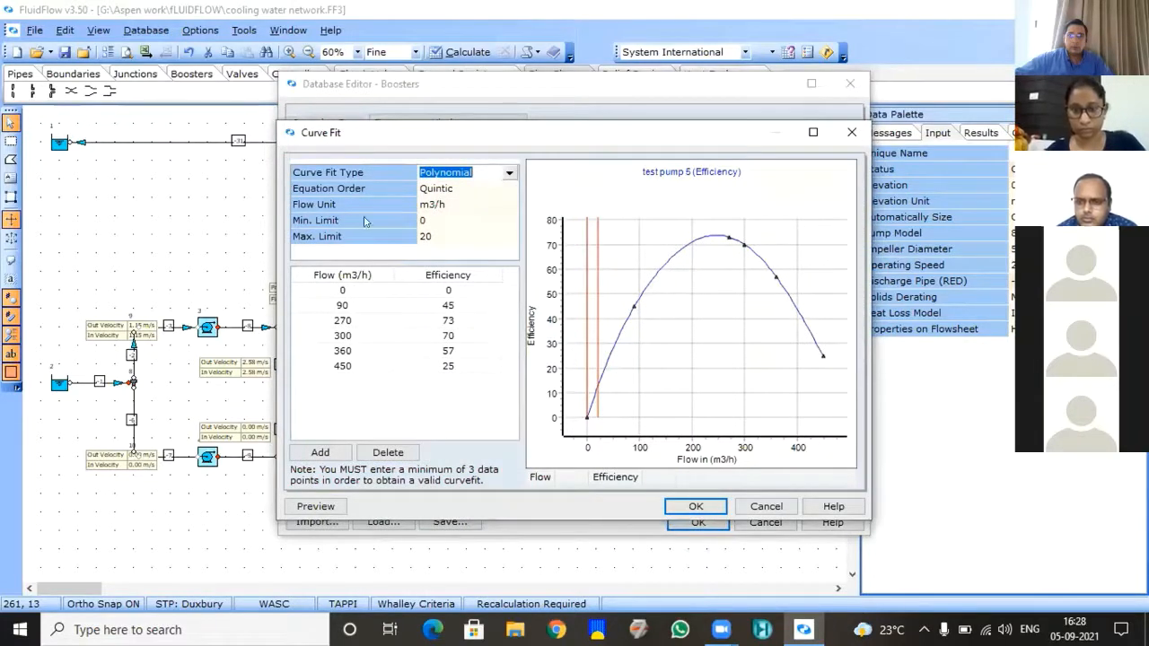
click(448, 216)
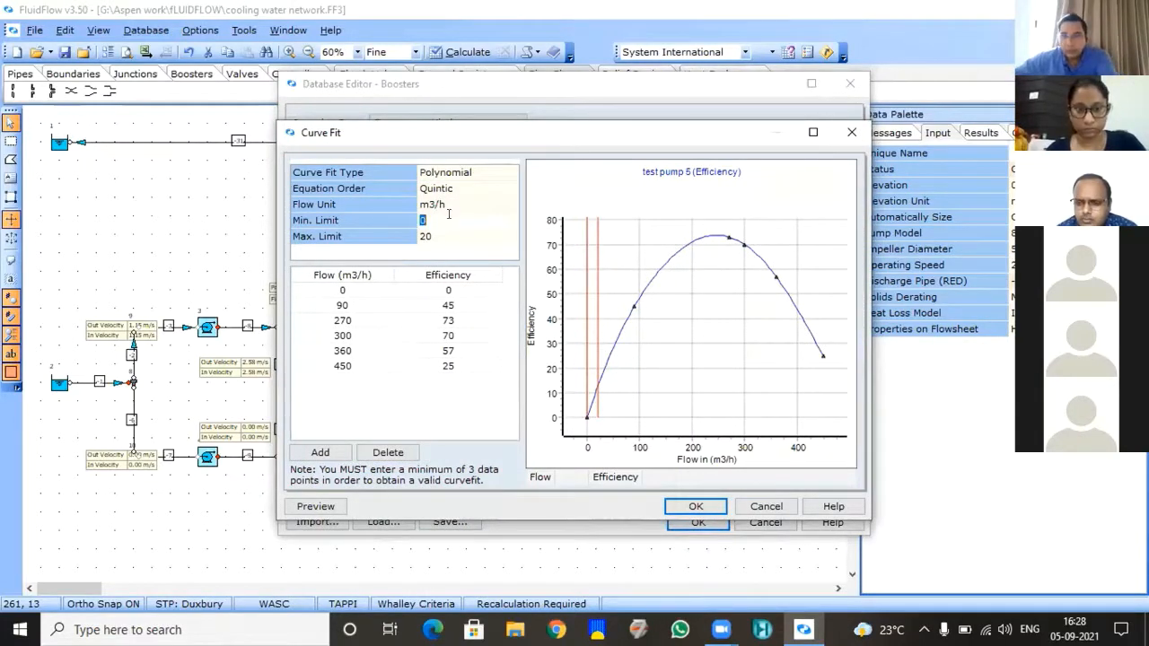
text(30)
key(Tab)
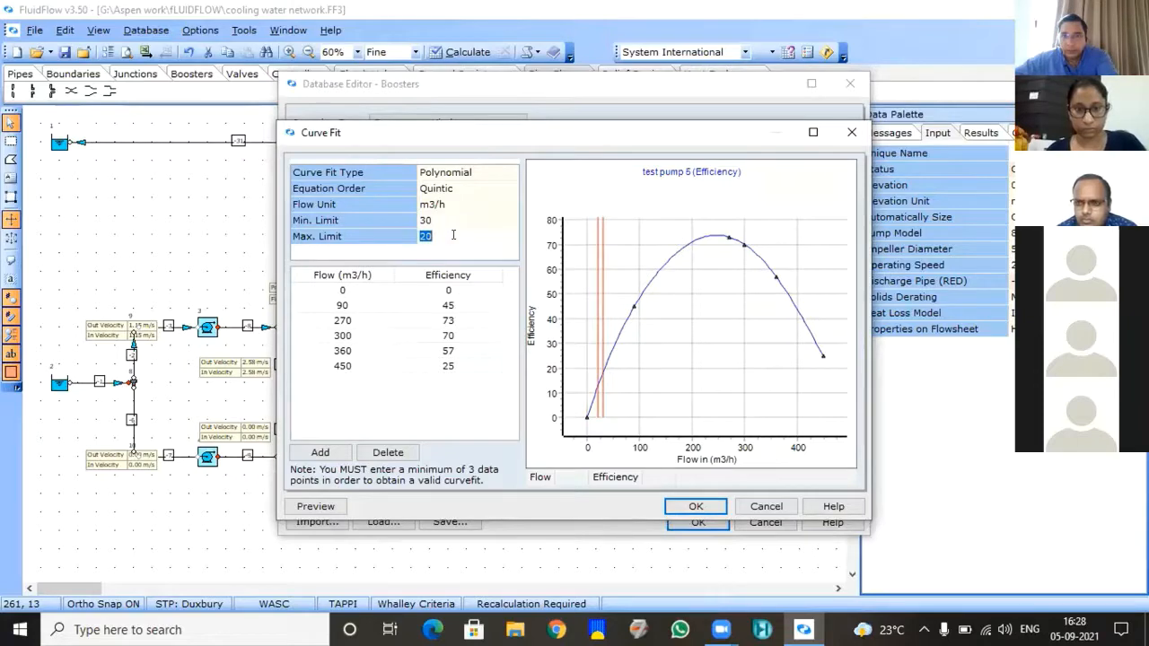
text(400)
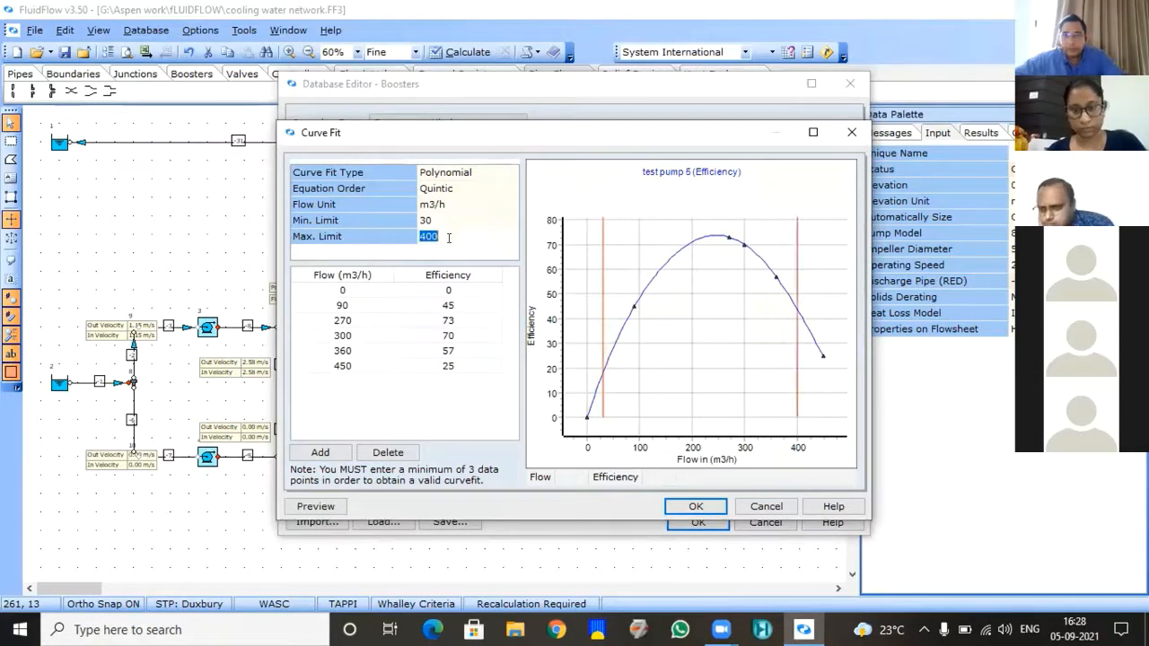
click(698, 507)
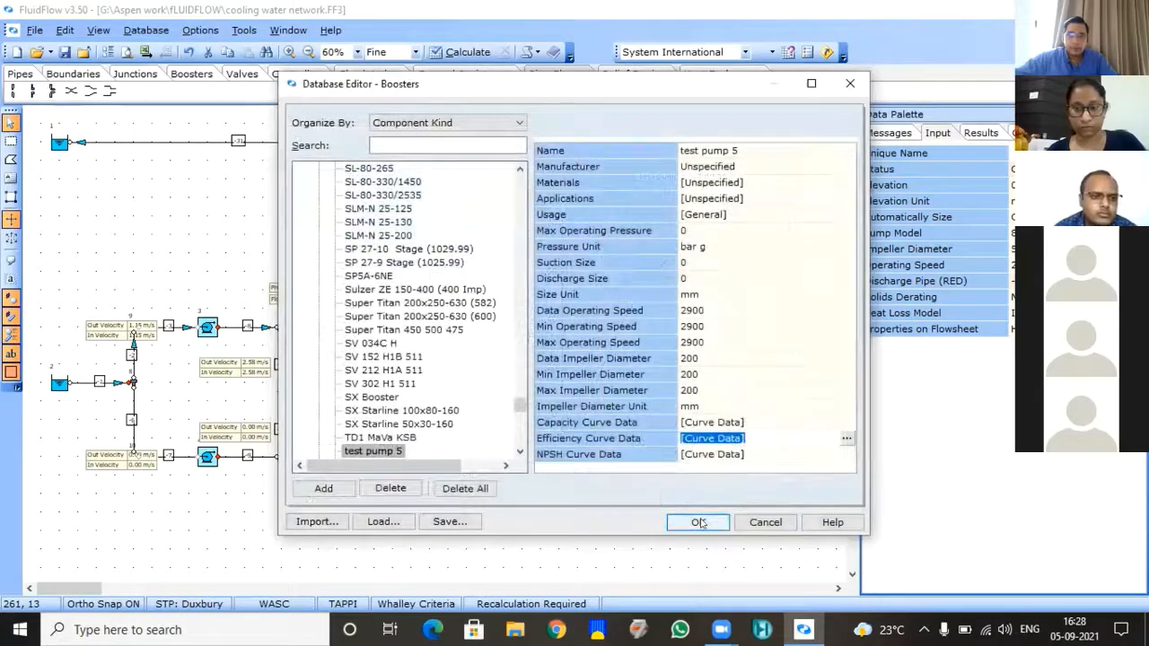
click(698, 520)
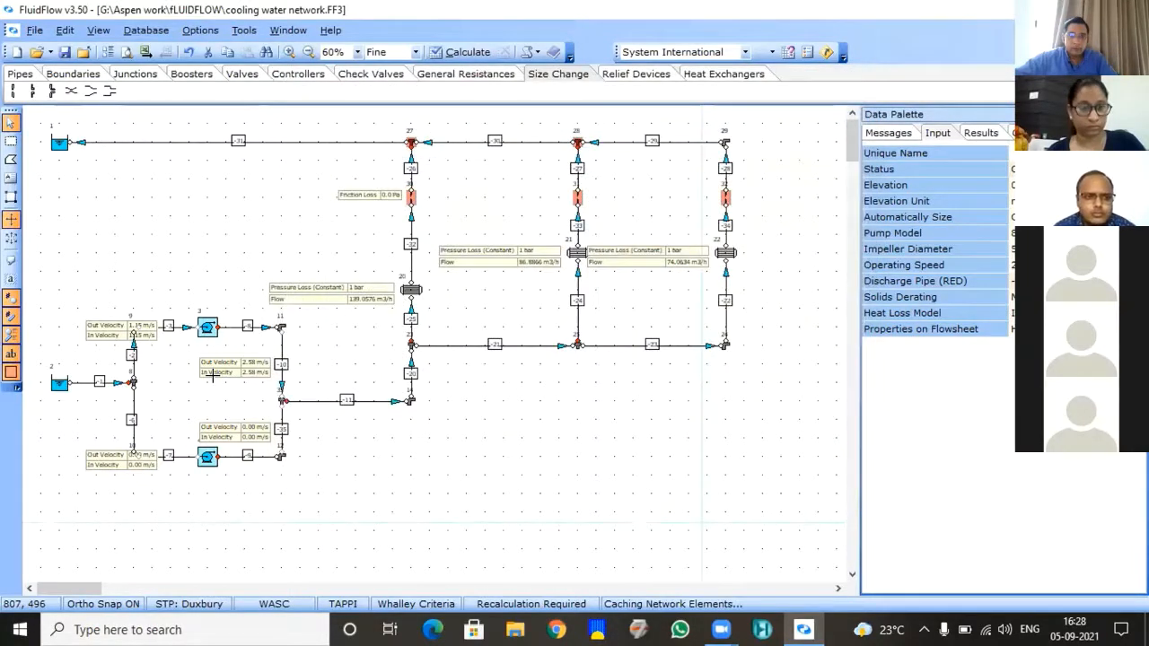
Step: Set the pump model of pump 4 to test pump 5
click(207, 329)
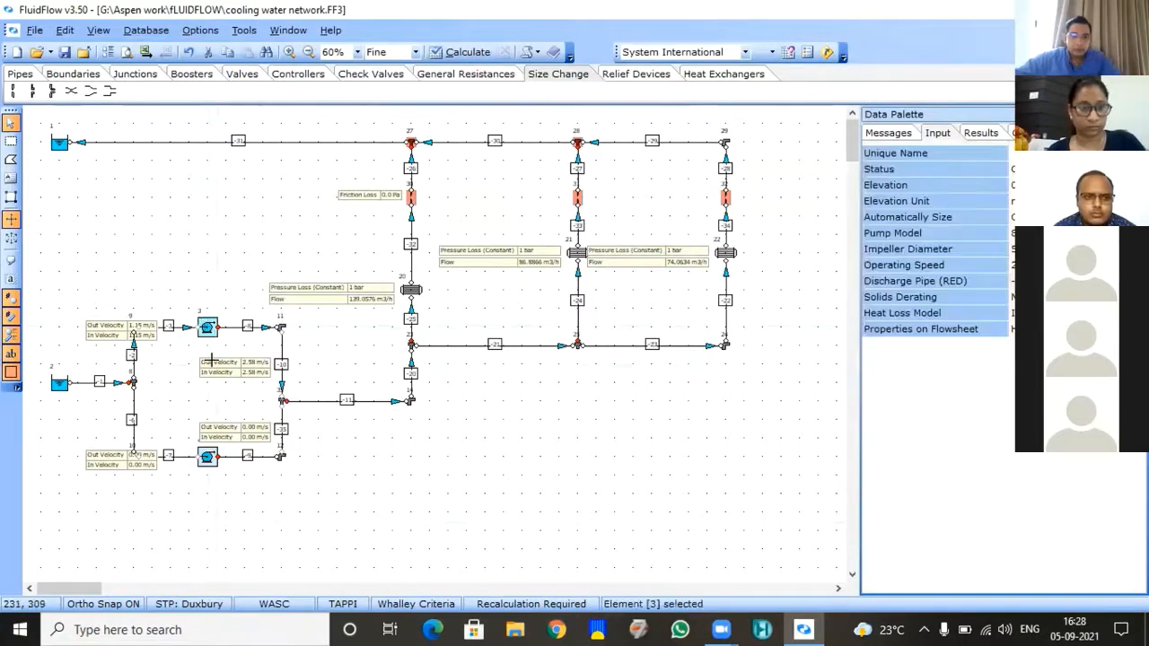
click(208, 457)
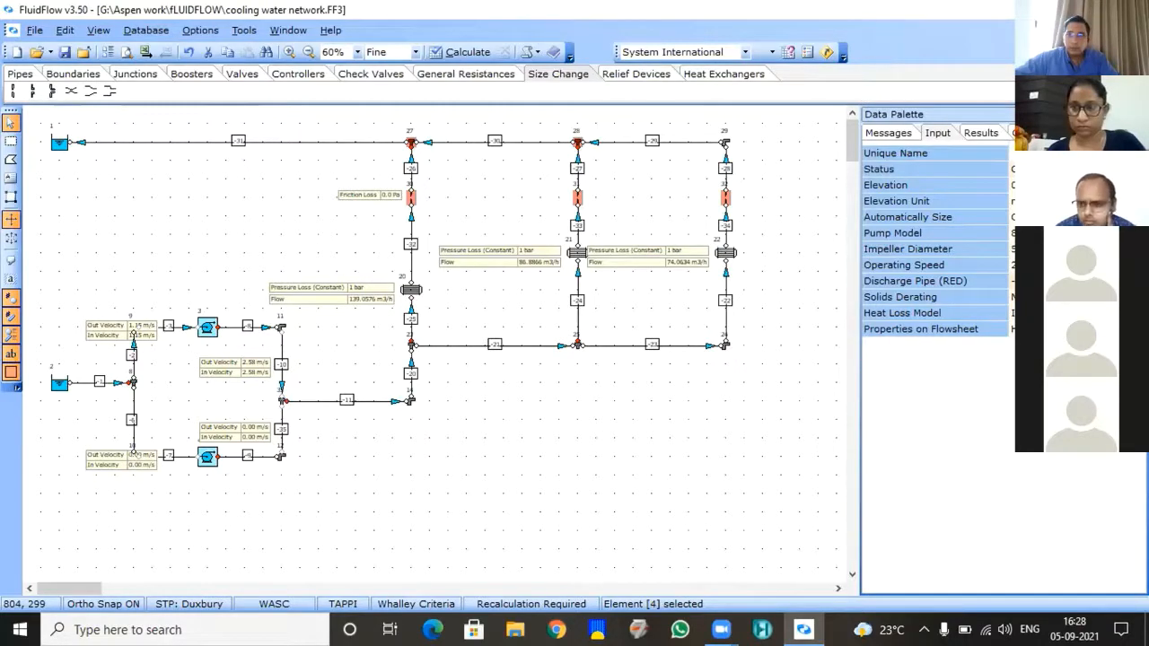
click(1060, 217)
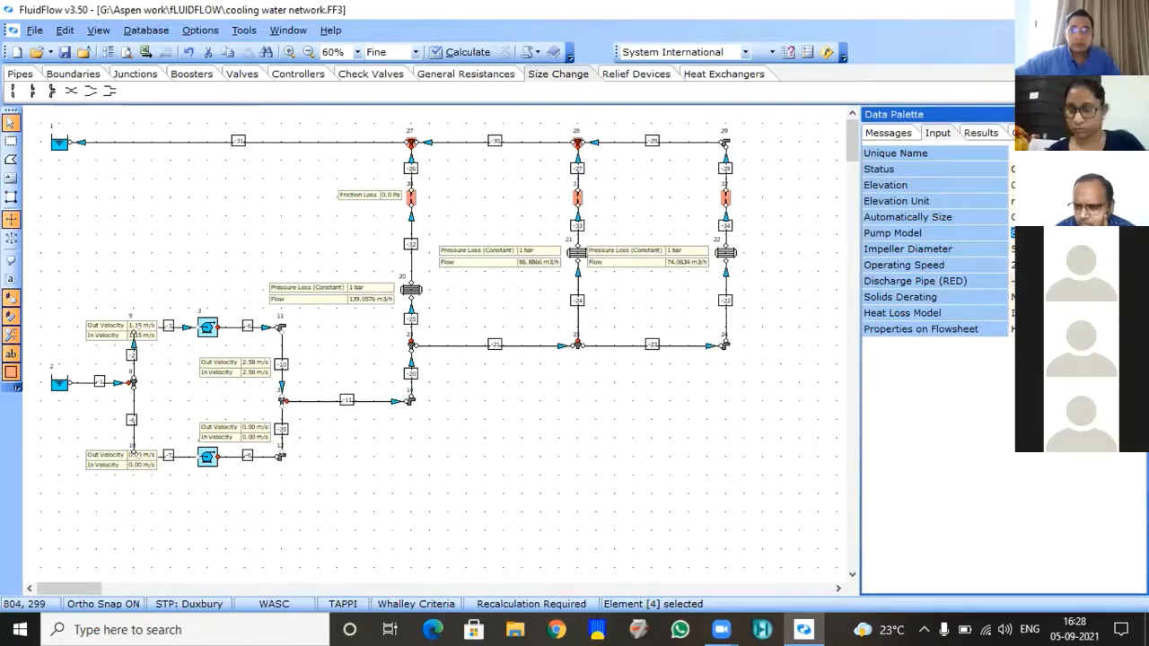
click(1136, 234)
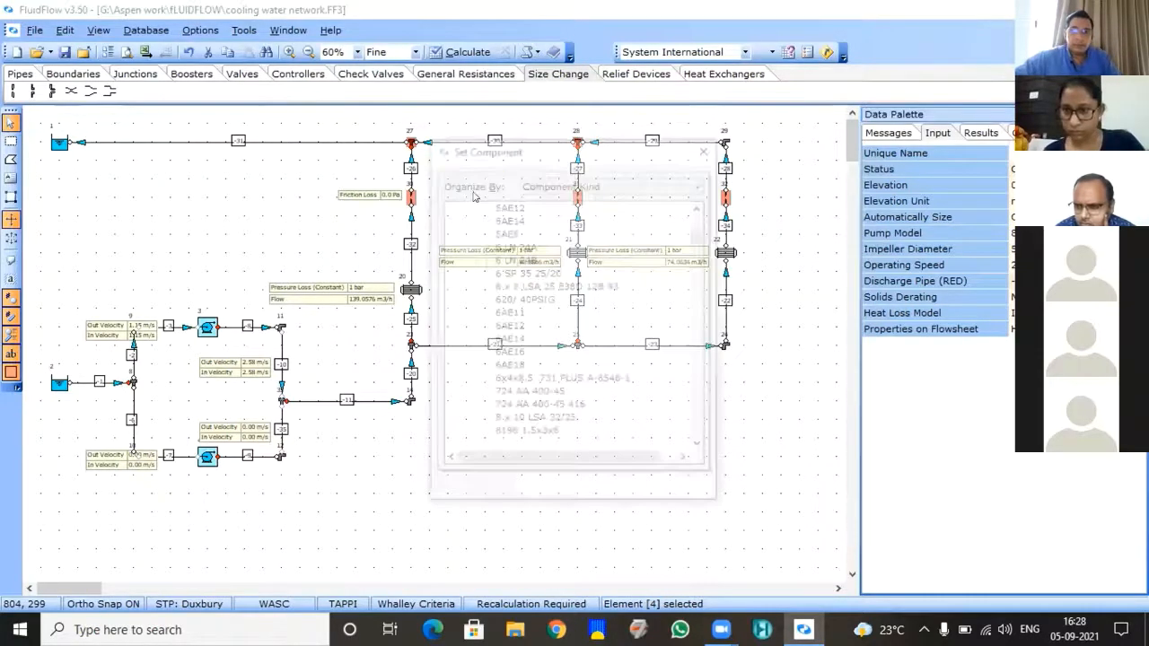
click(518, 273)
key(t)
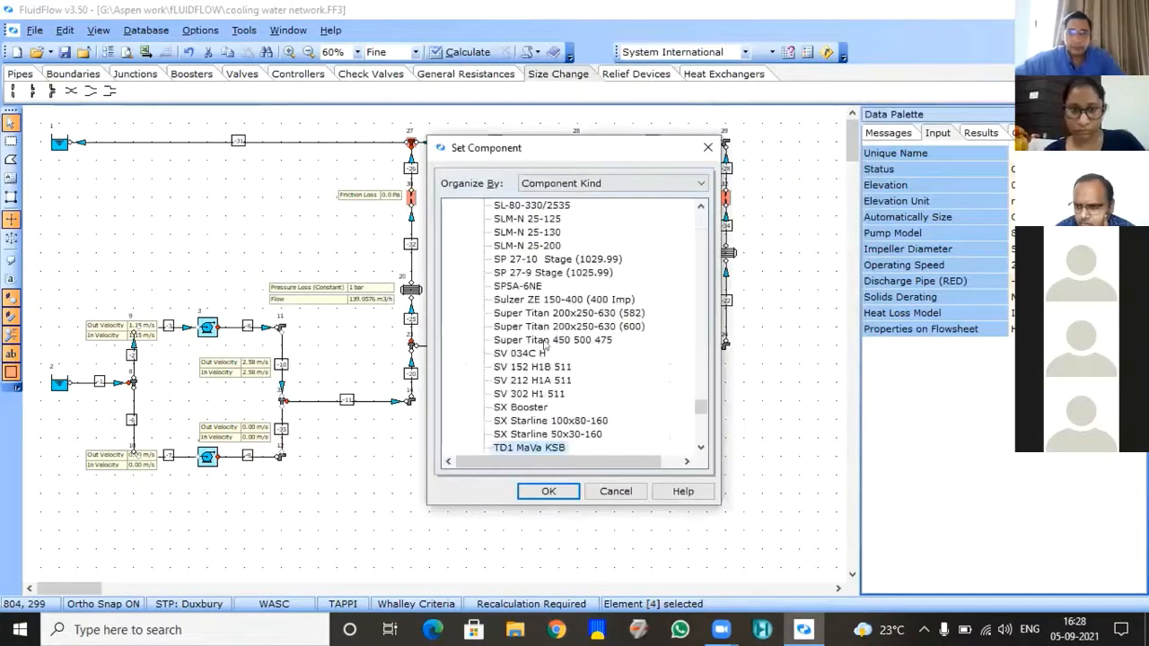
scroll(571, 398, down, 2)
click(522, 381)
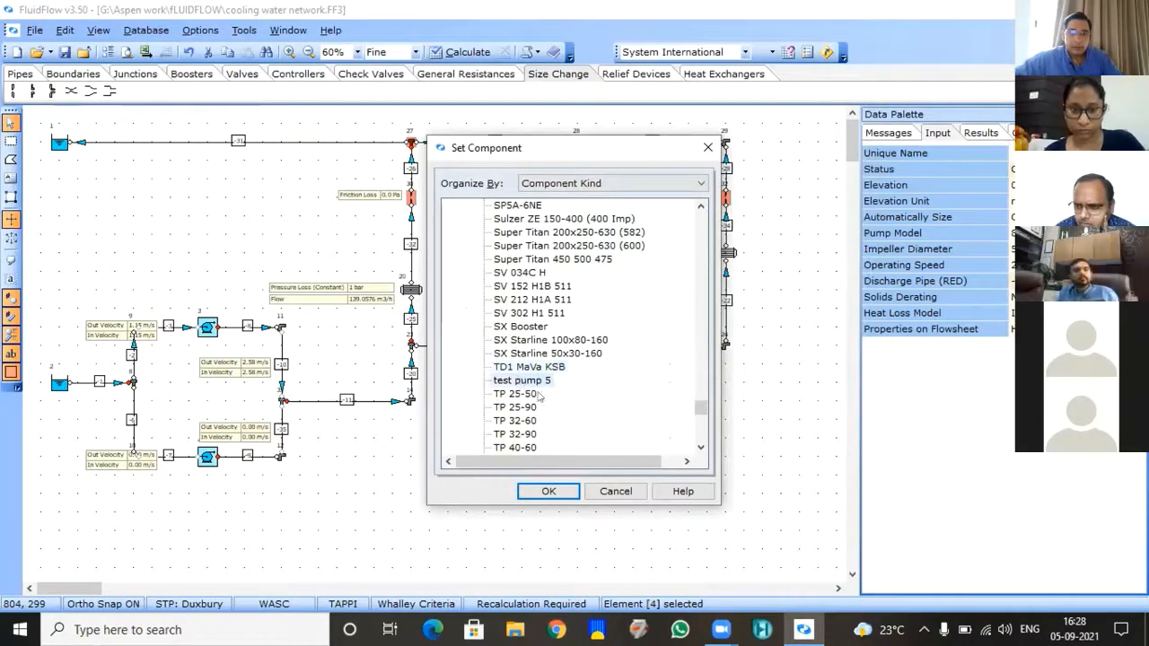
click(549, 492)
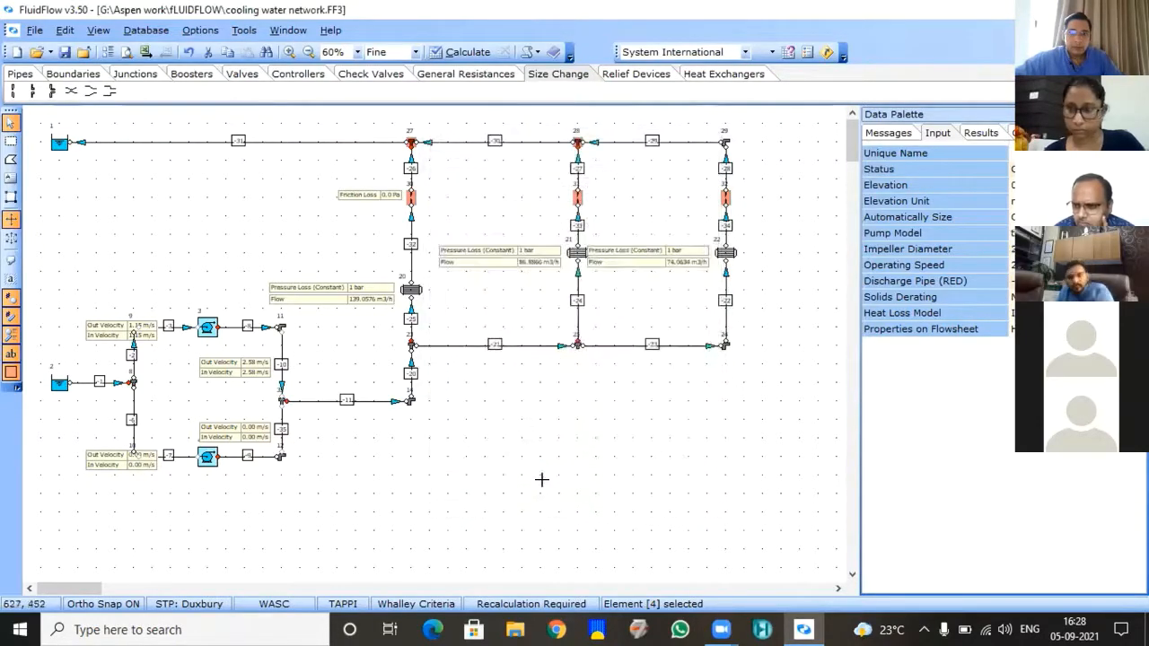
Step: Select pump 3 to check its input data, then recalculate the network
click(373, 443)
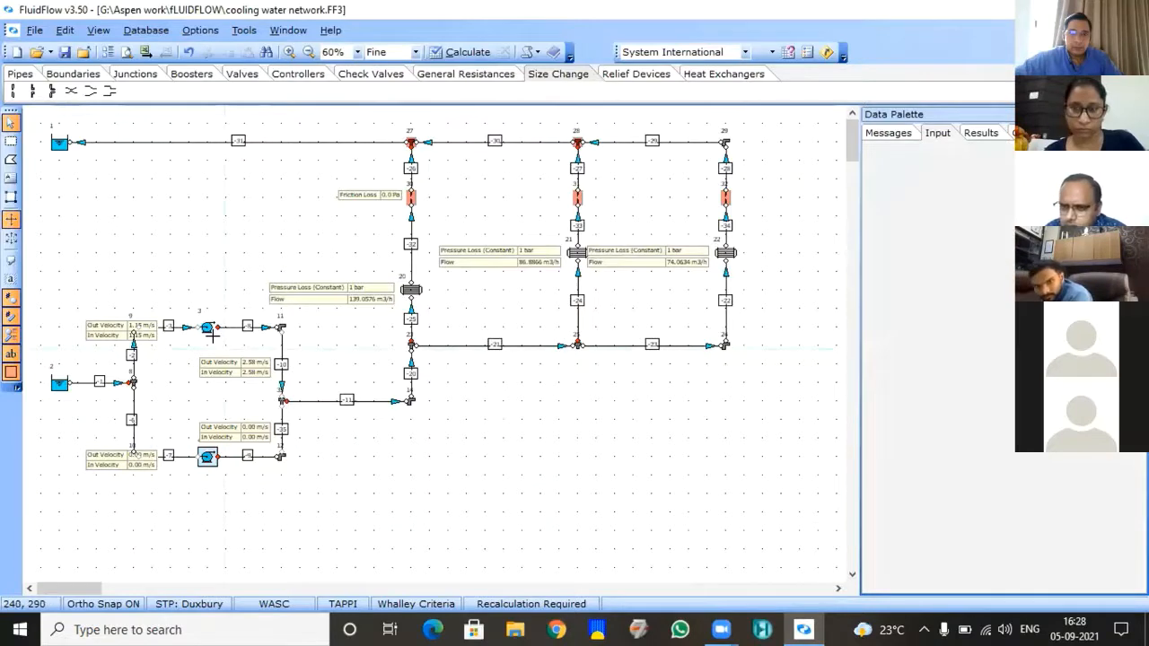
click(206, 329)
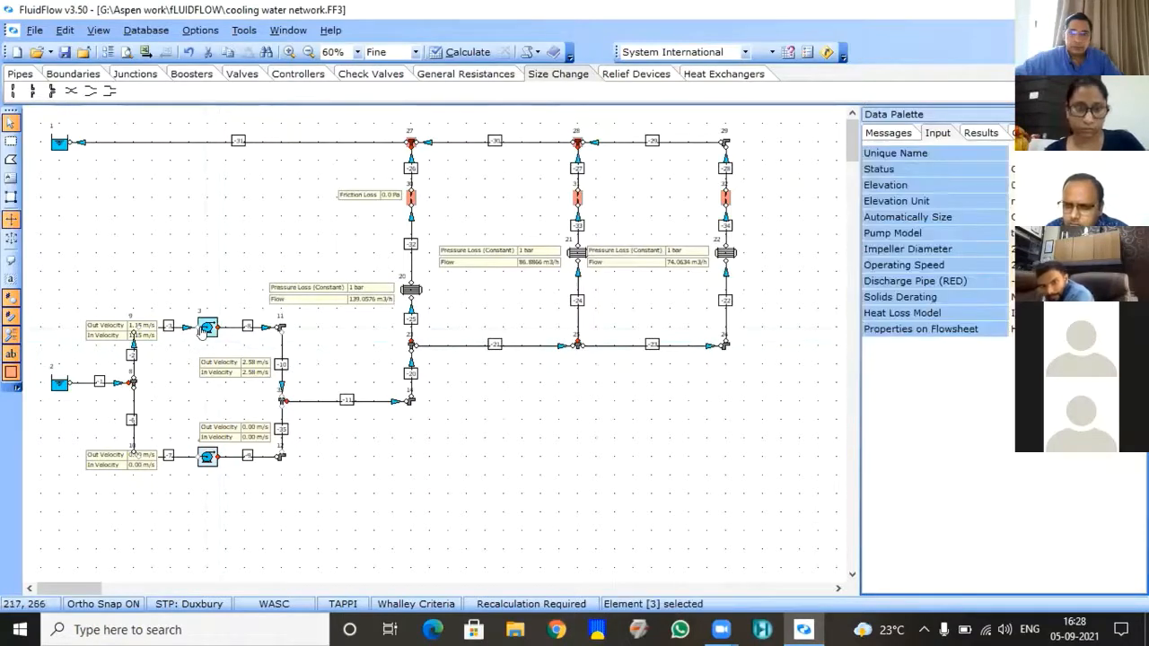
click(462, 51)
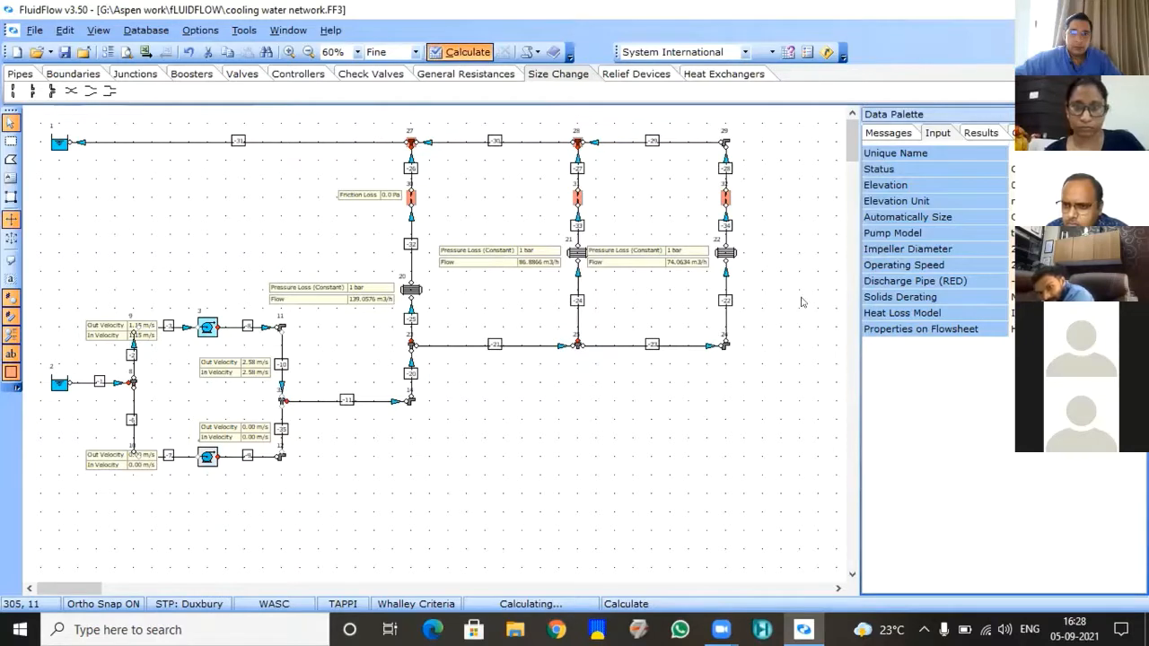
Step: Change the Pressure/Head Drop result unit to bar with 2 decimal places
right_click(468, 184)
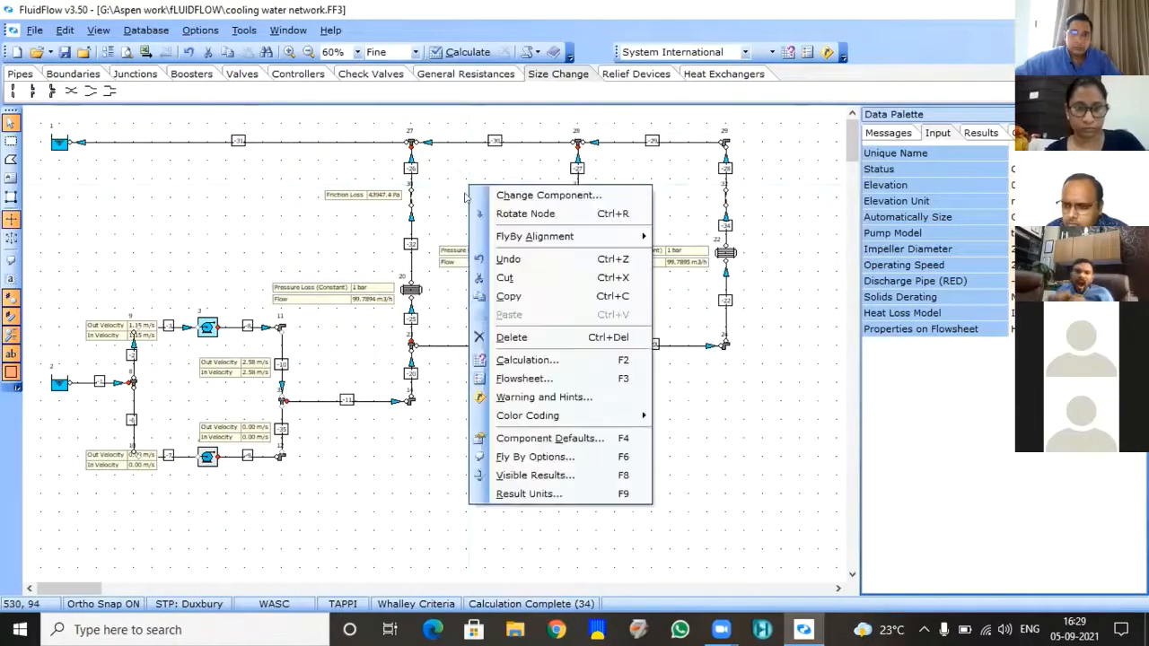
click(534, 495)
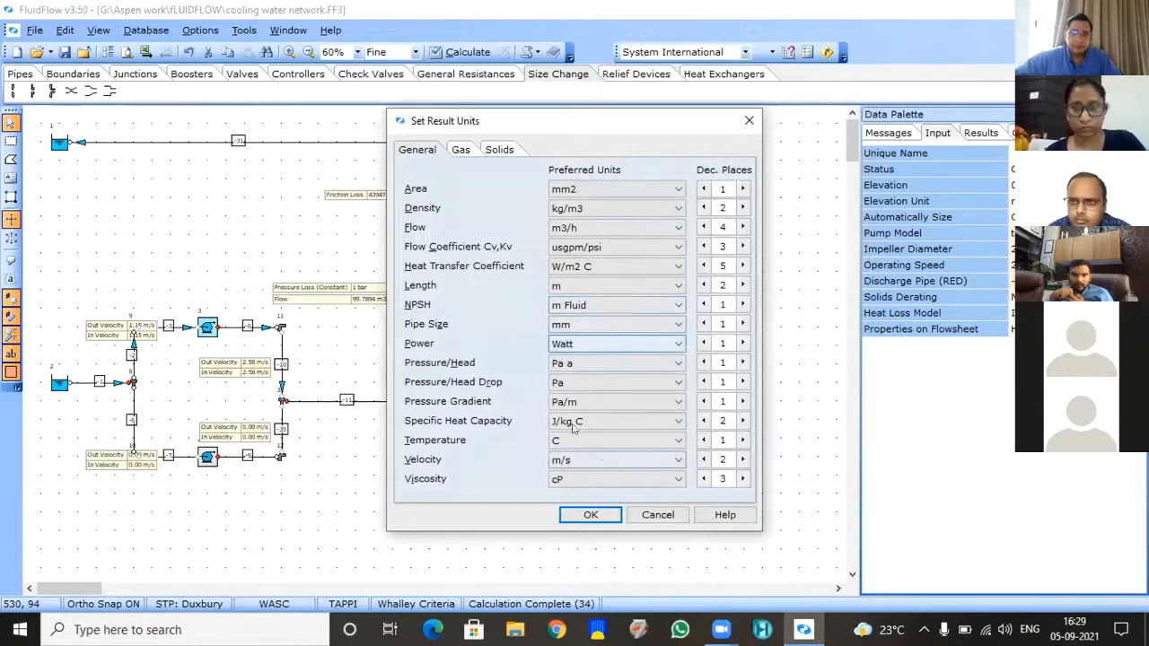
click(626, 384)
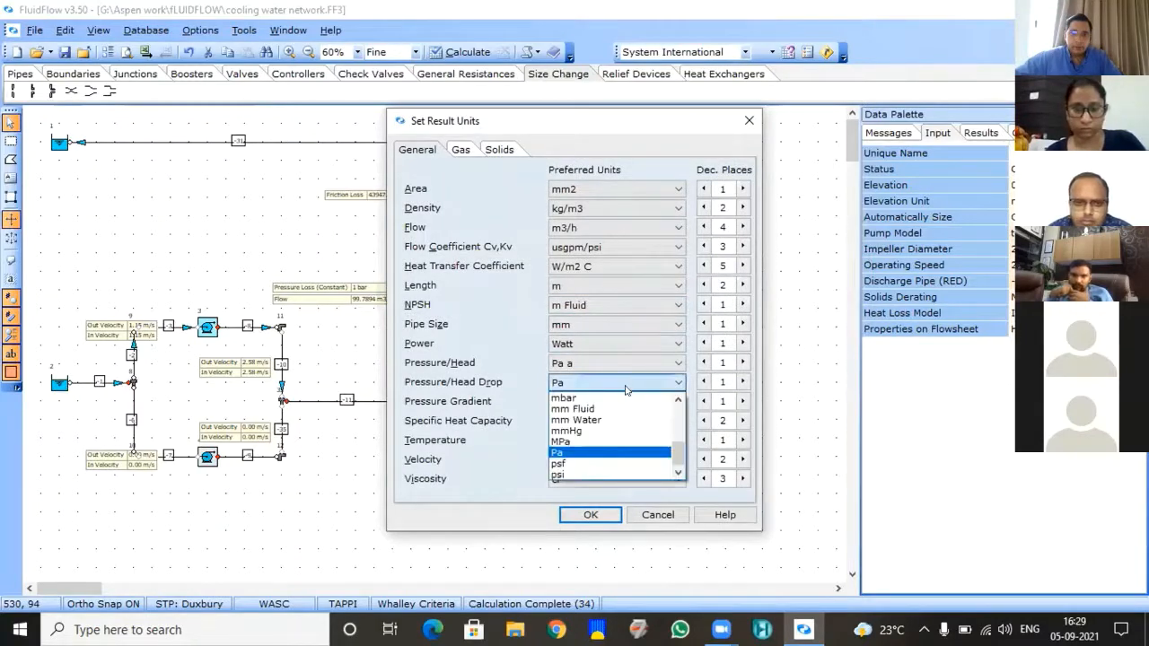
scroll(677, 408, up, 5)
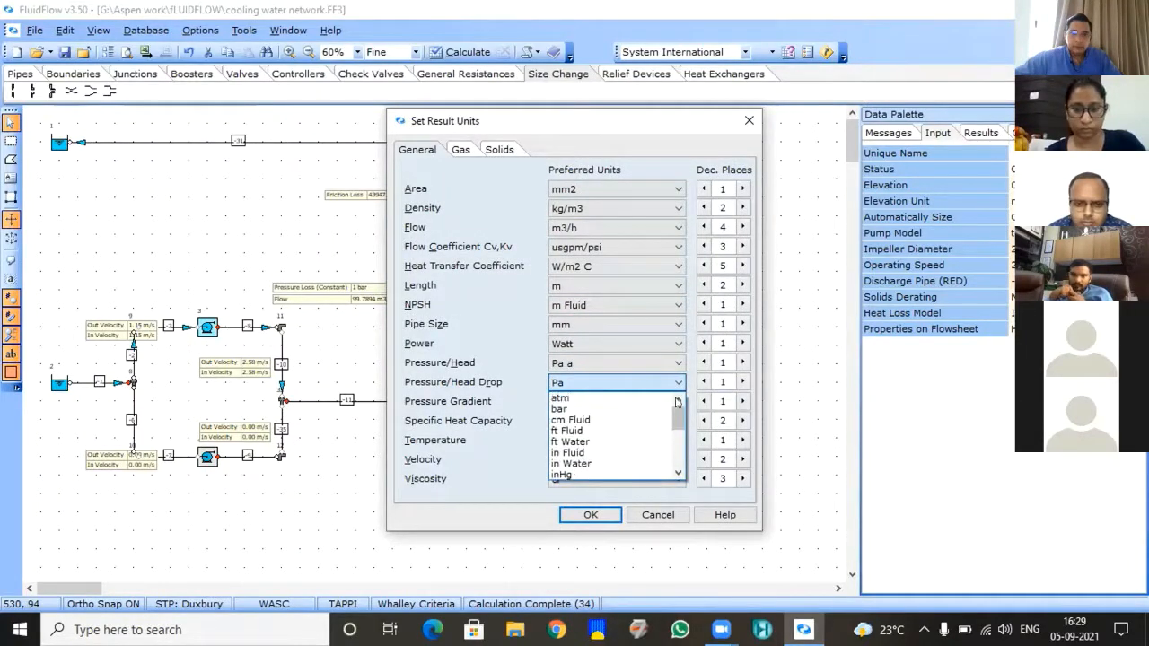
click(559, 409)
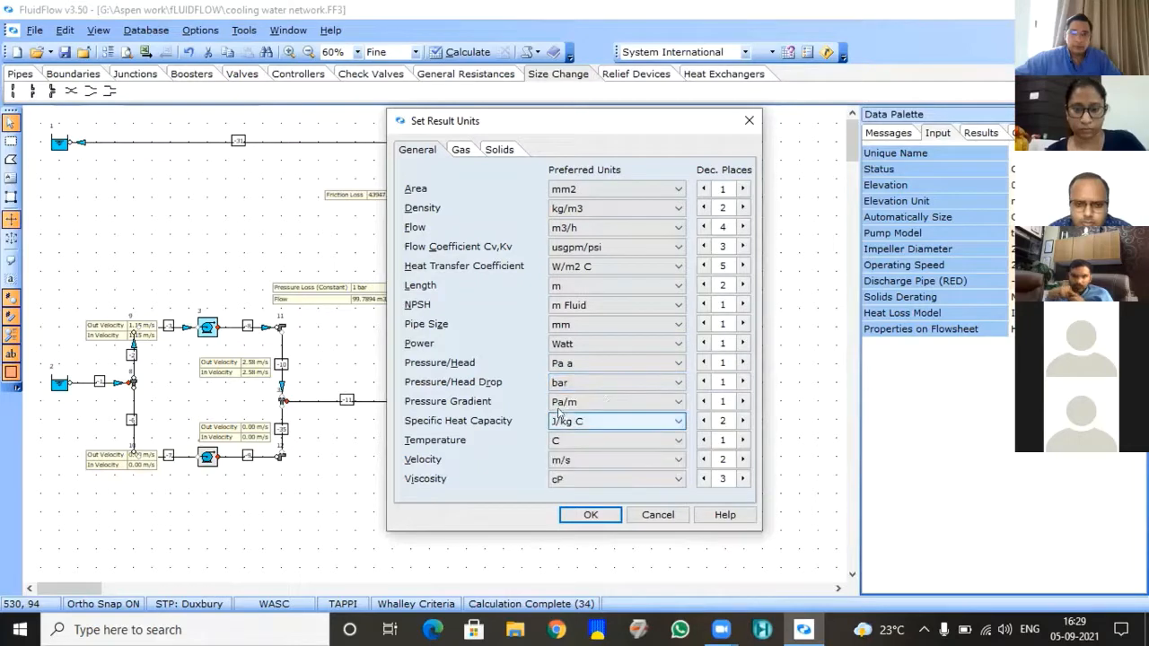
click(735, 382)
click(735, 382)
click(703, 383)
click(703, 382)
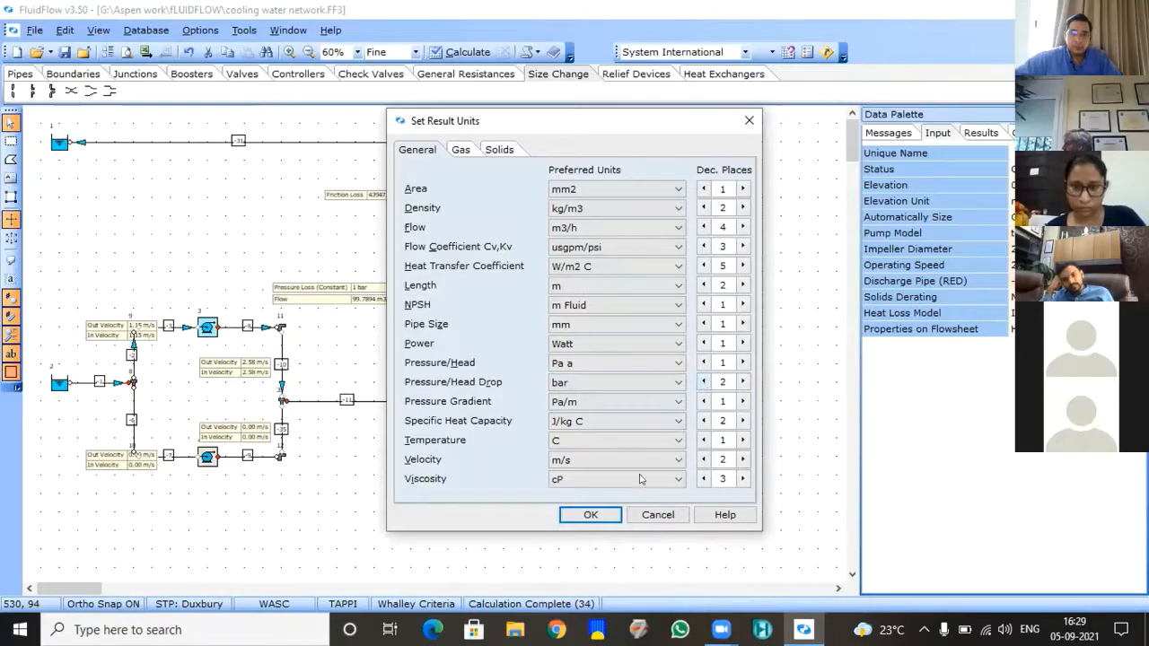
click(589, 514)
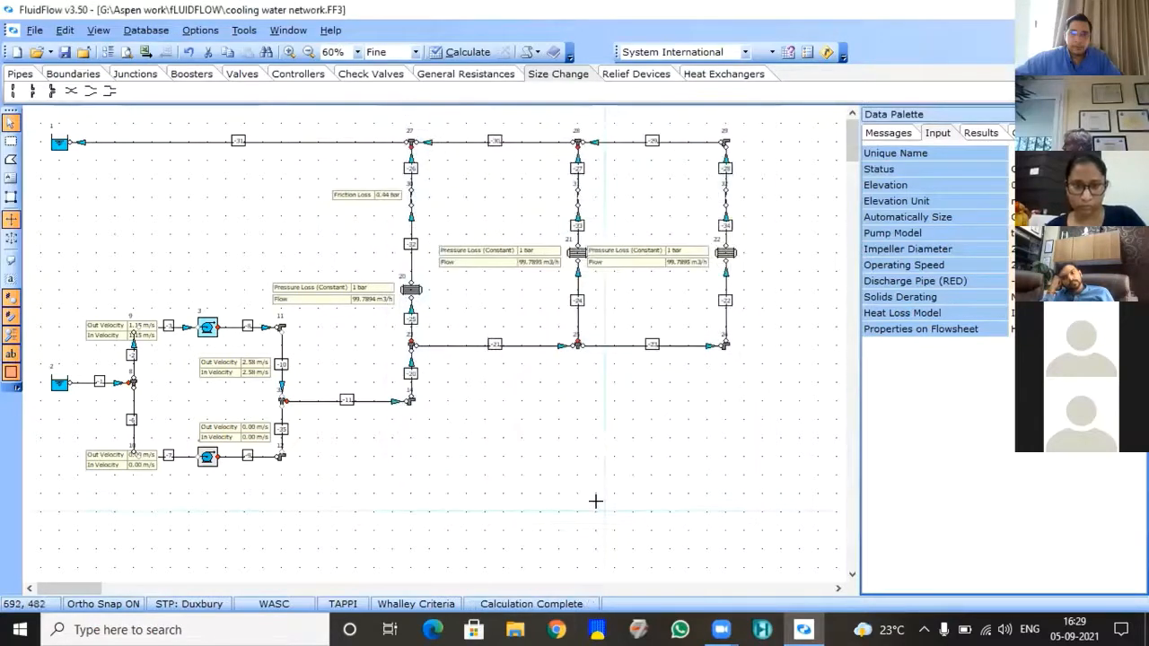
Step: Add Calculated Size to the result properties shown on the flowsheet for orifice 30 in the first exchanger branch
click(576, 196)
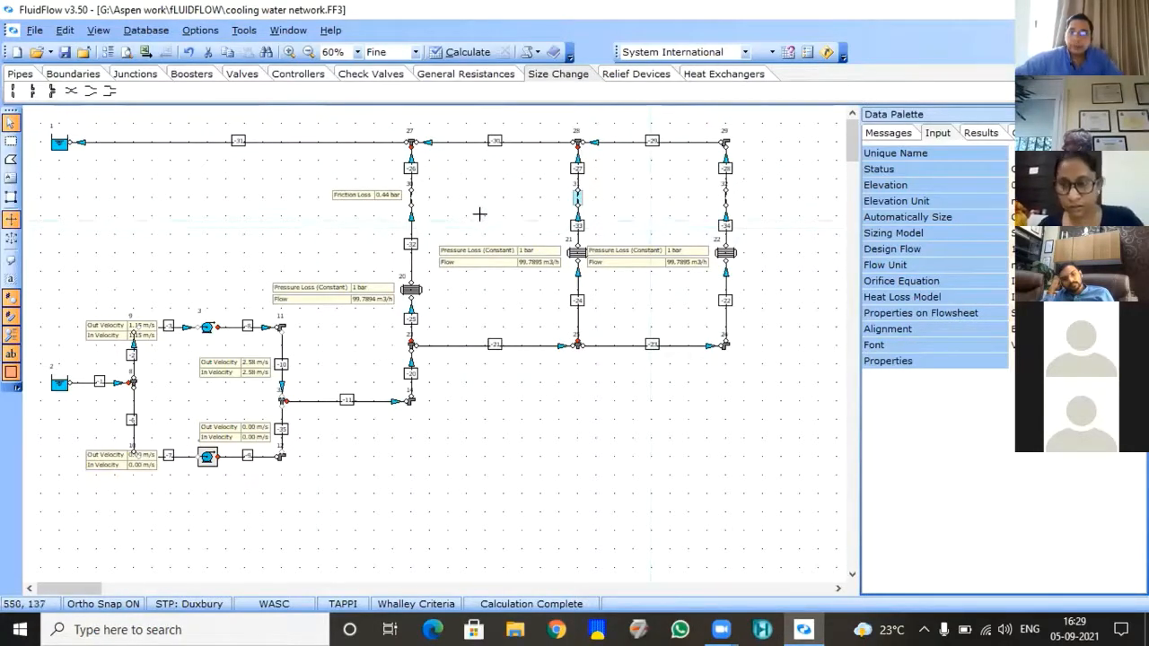
click(411, 196)
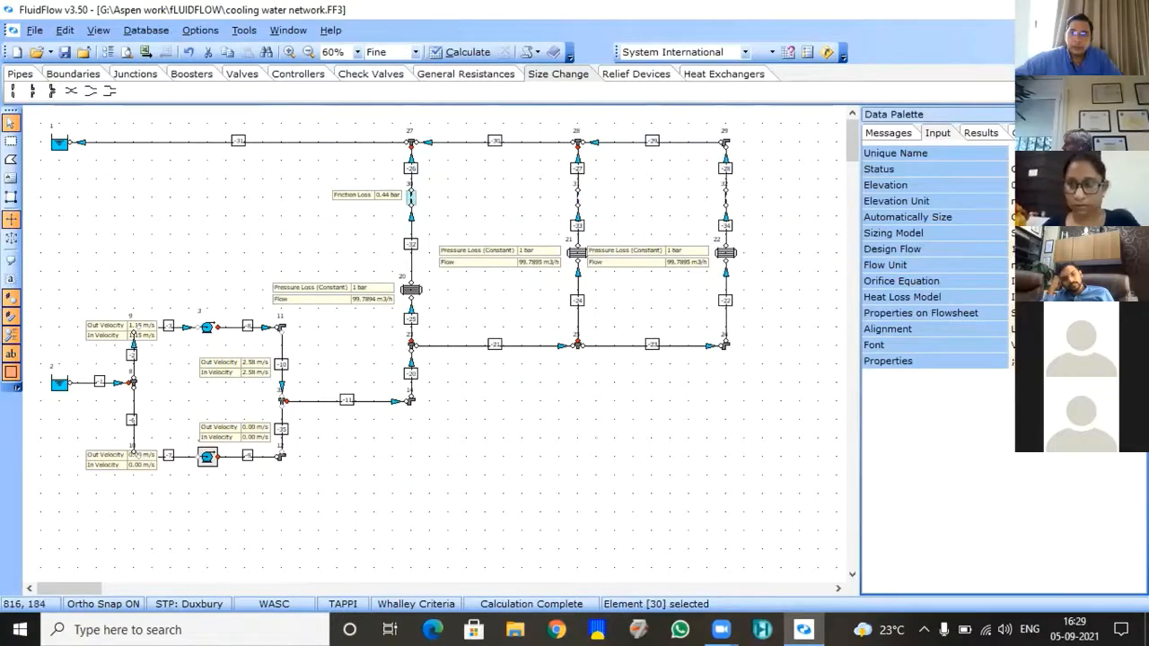
click(907, 361)
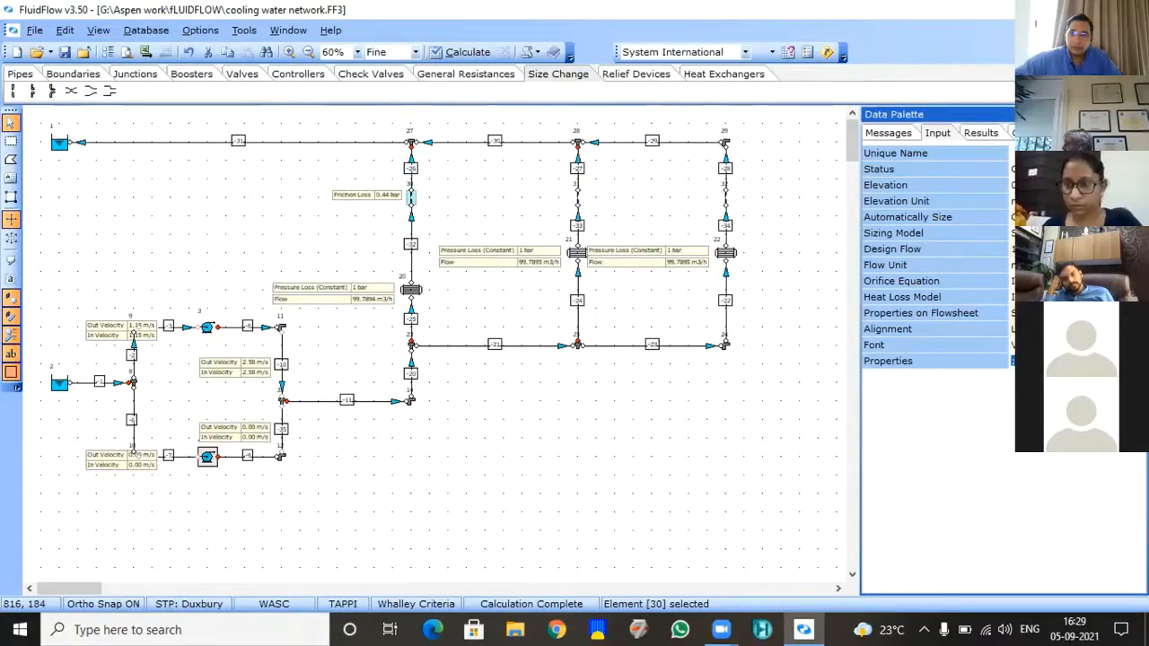
click(1012, 361)
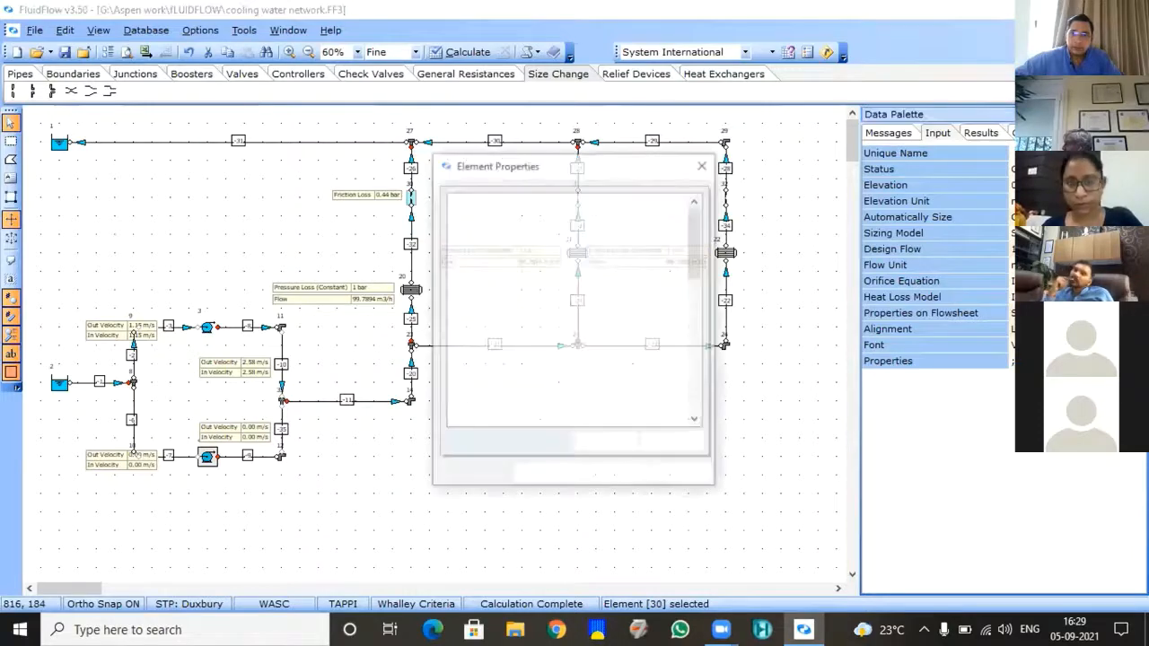
click(488, 226)
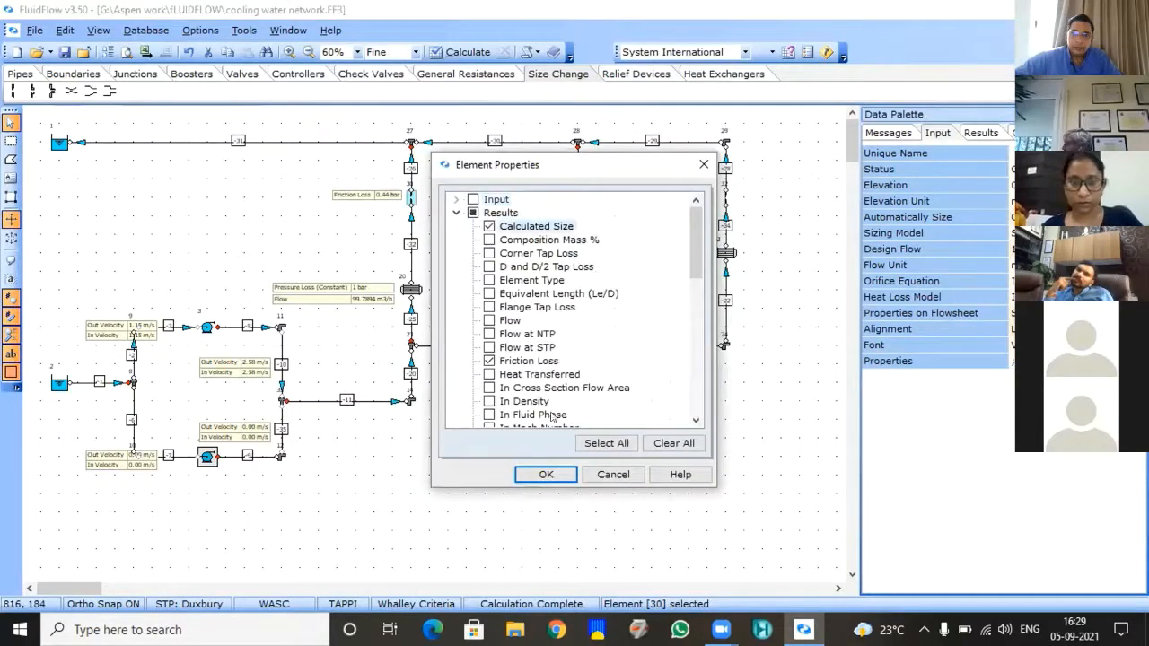
click(546, 475)
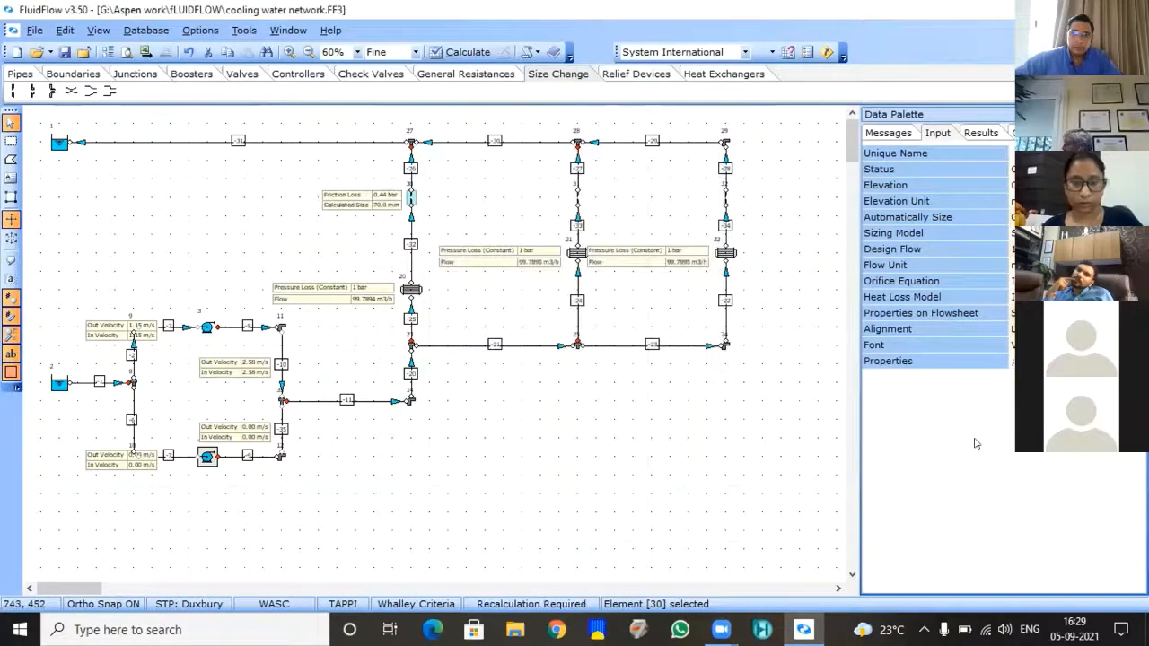
Step: Inspect the orifices in the second and third exchanger branches
click(578, 196)
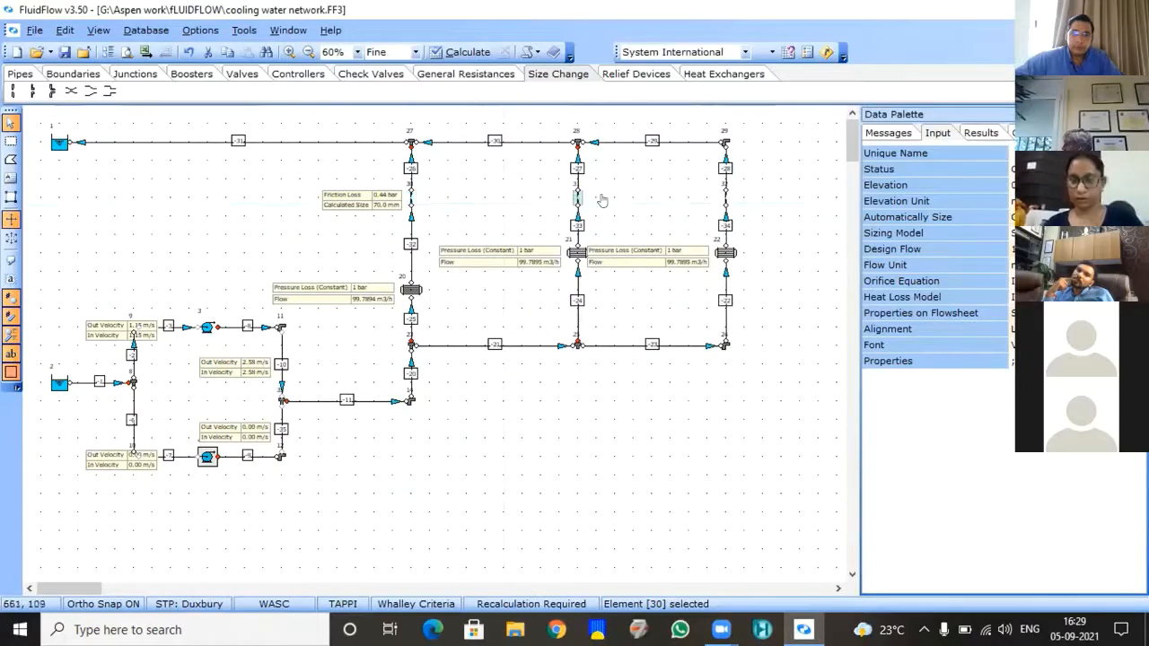
click(723, 196)
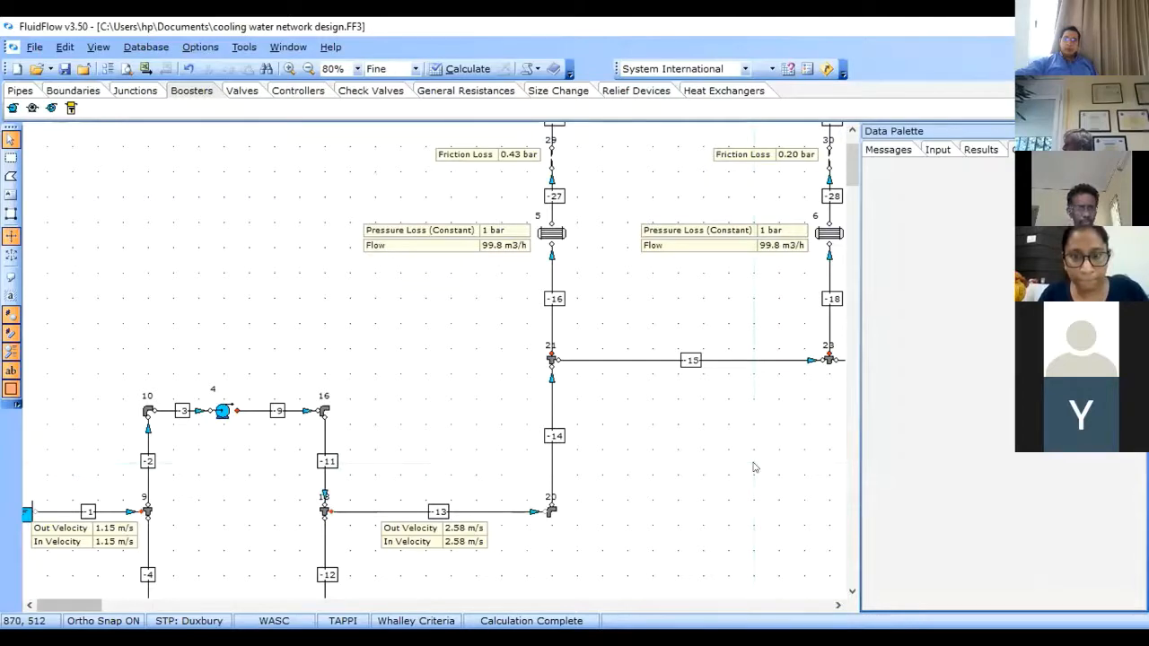
Step: Review the exchanger flows and orifice friction losses across all three branches of the cooling water network design file
scroll(750, 462, right, 3)
scroll(754, 467, right, 4)
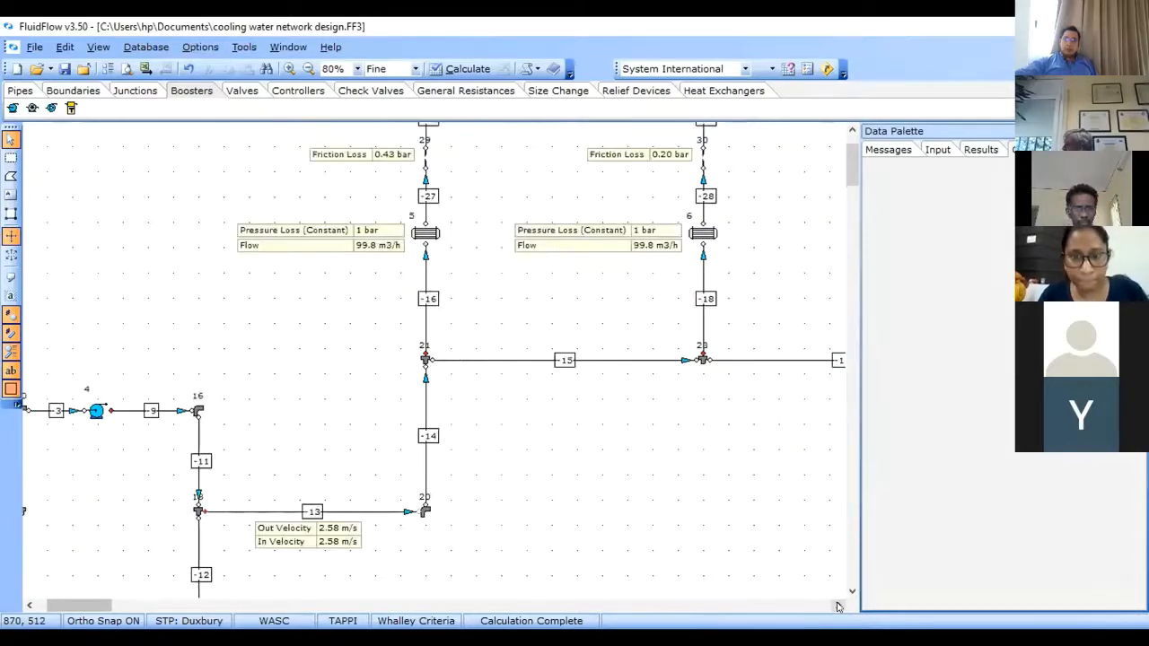
click(852, 131)
click(852, 132)
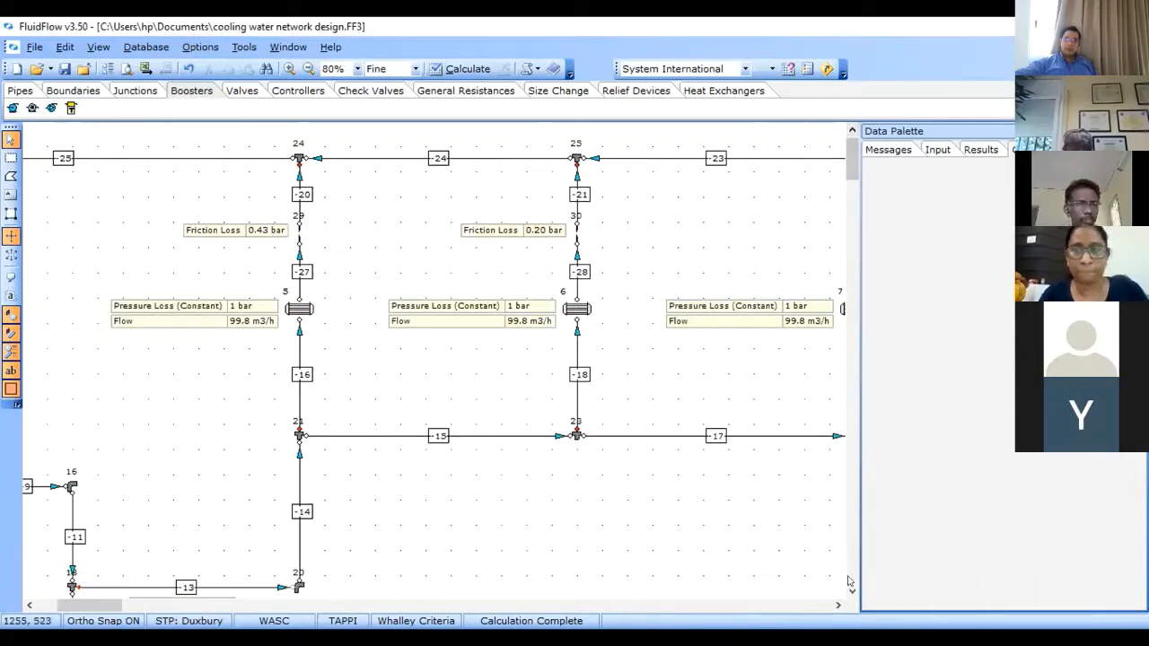
click(836, 606)
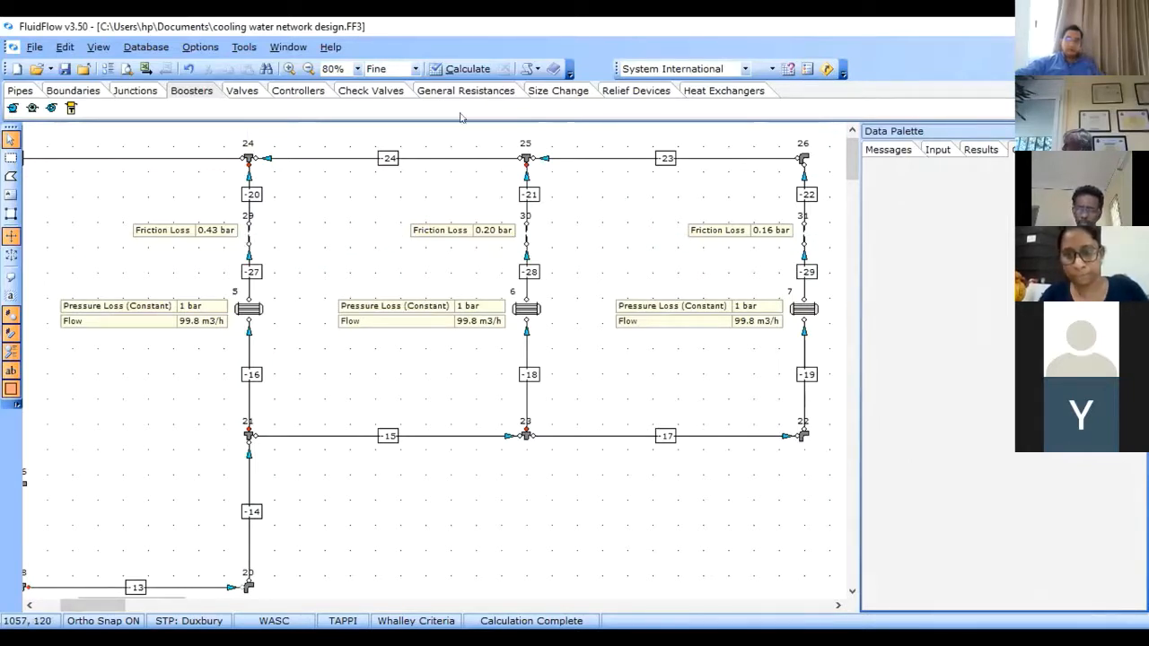
Step: Replace orifices 29, 30 and 31 in the three exchanger branches with Flow Control Valves, keeping all common property values
click(247, 231)
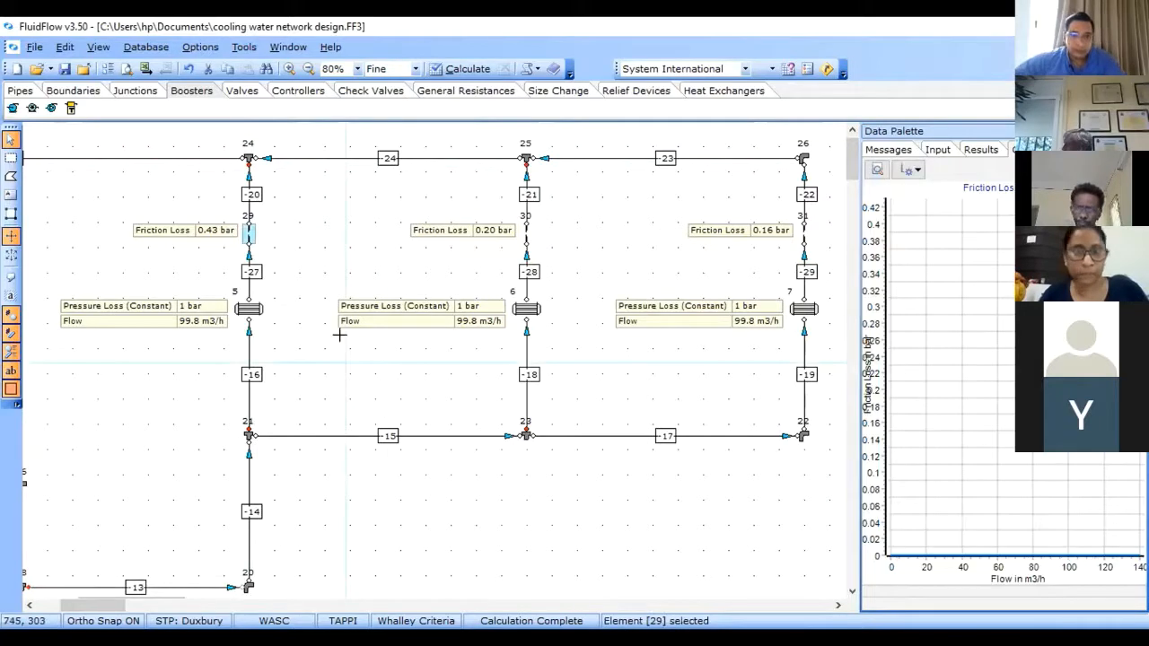
click(526, 231)
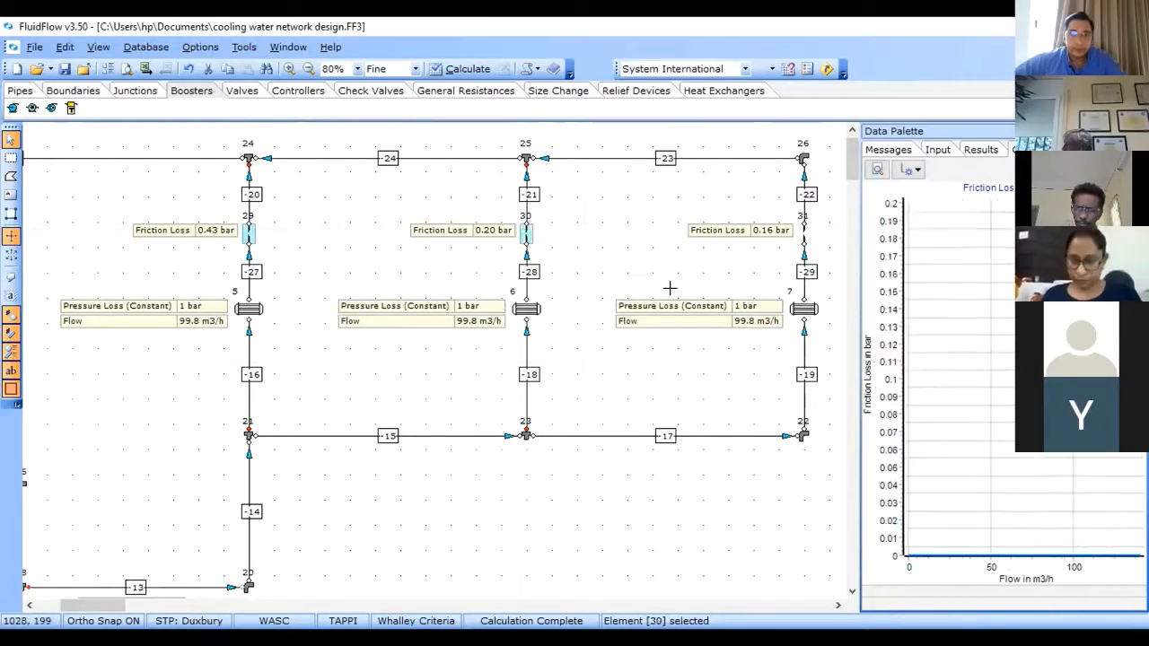
click(803, 230)
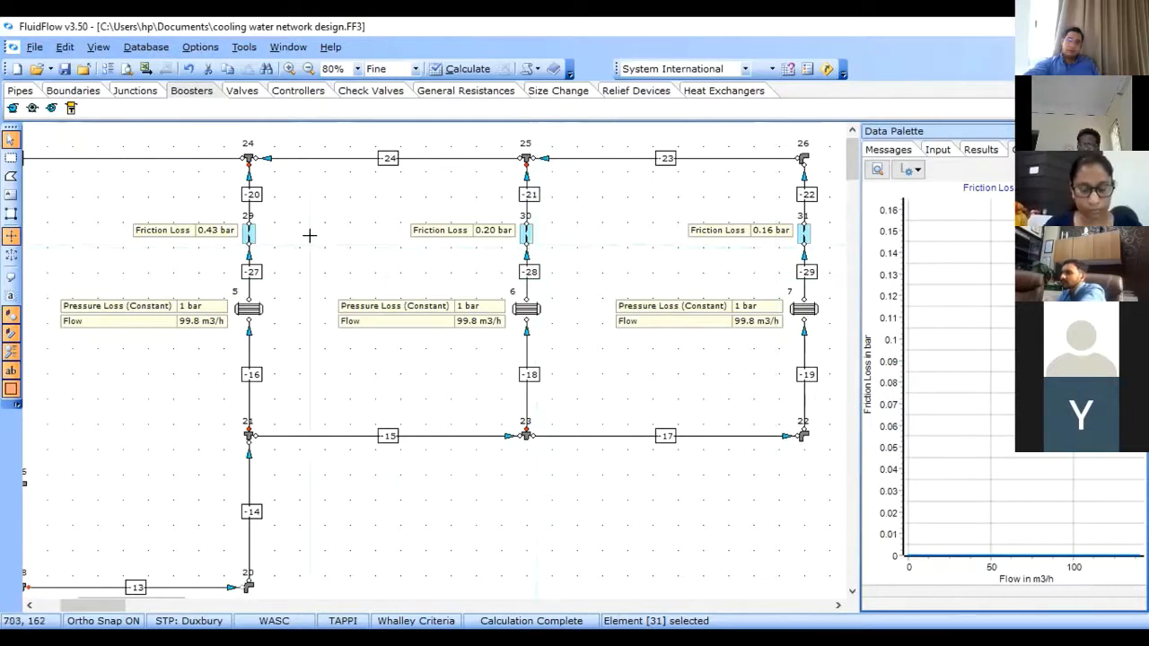
right_click(248, 236)
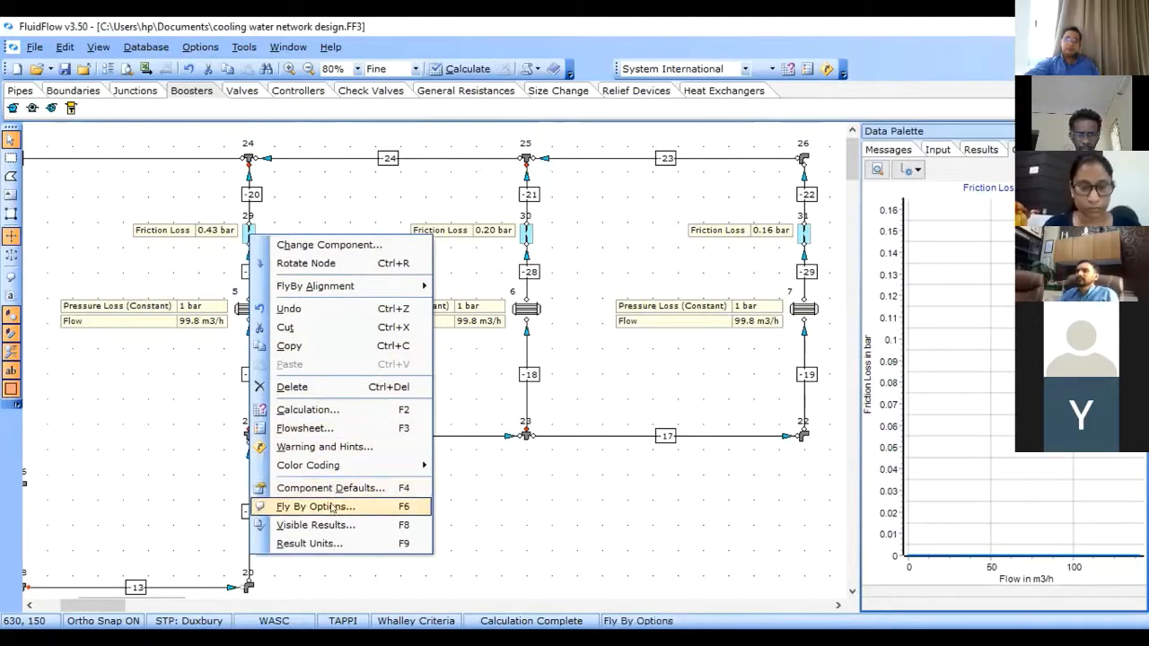
click(355, 248)
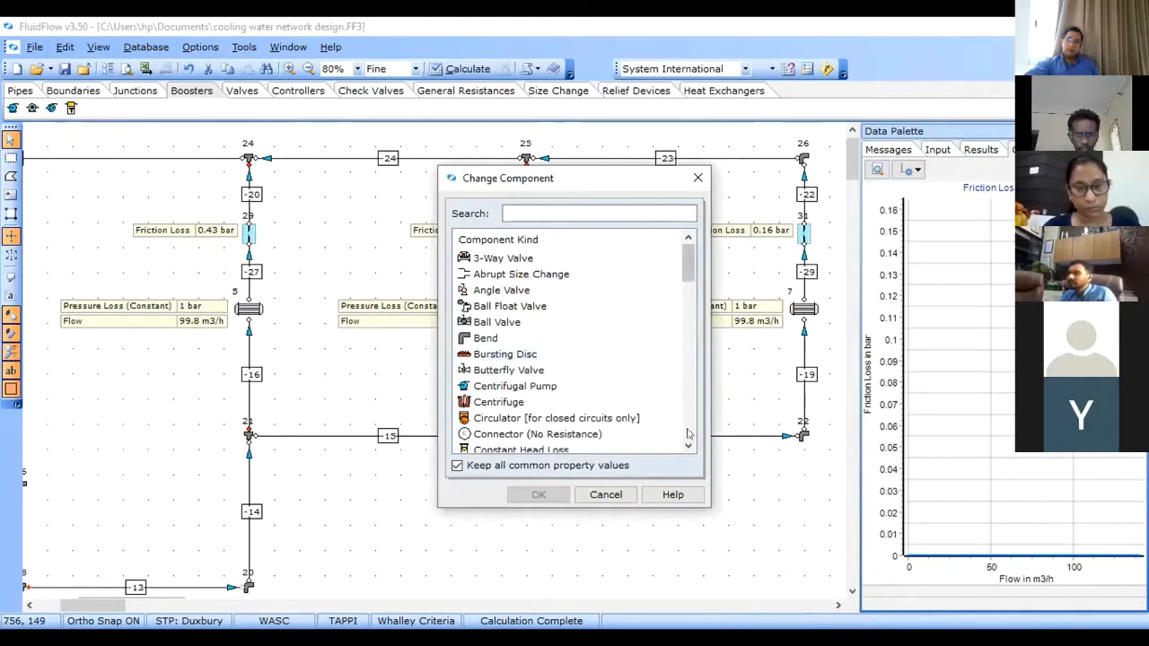
scroll(689, 442, down, 3)
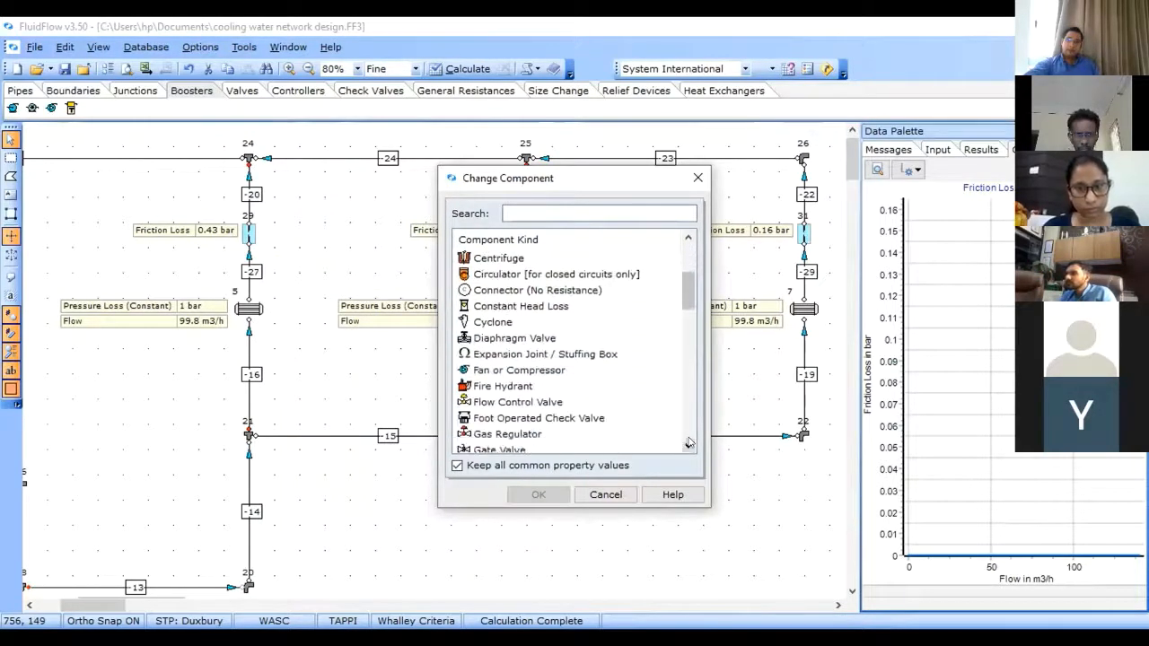
click(530, 404)
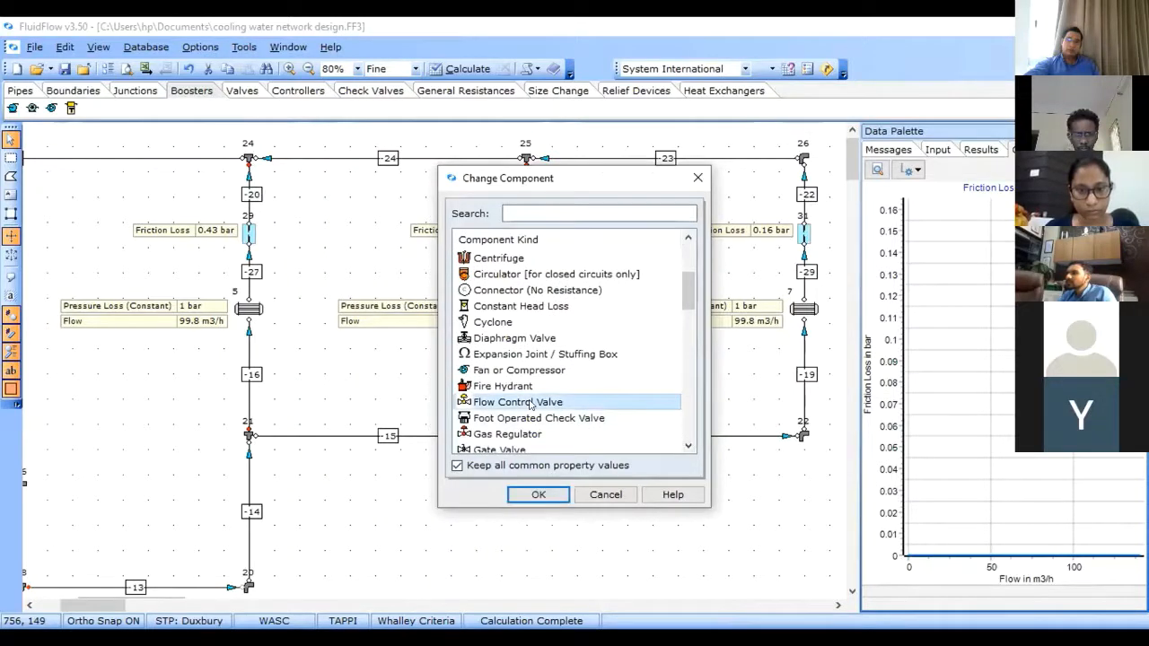
click(530, 487)
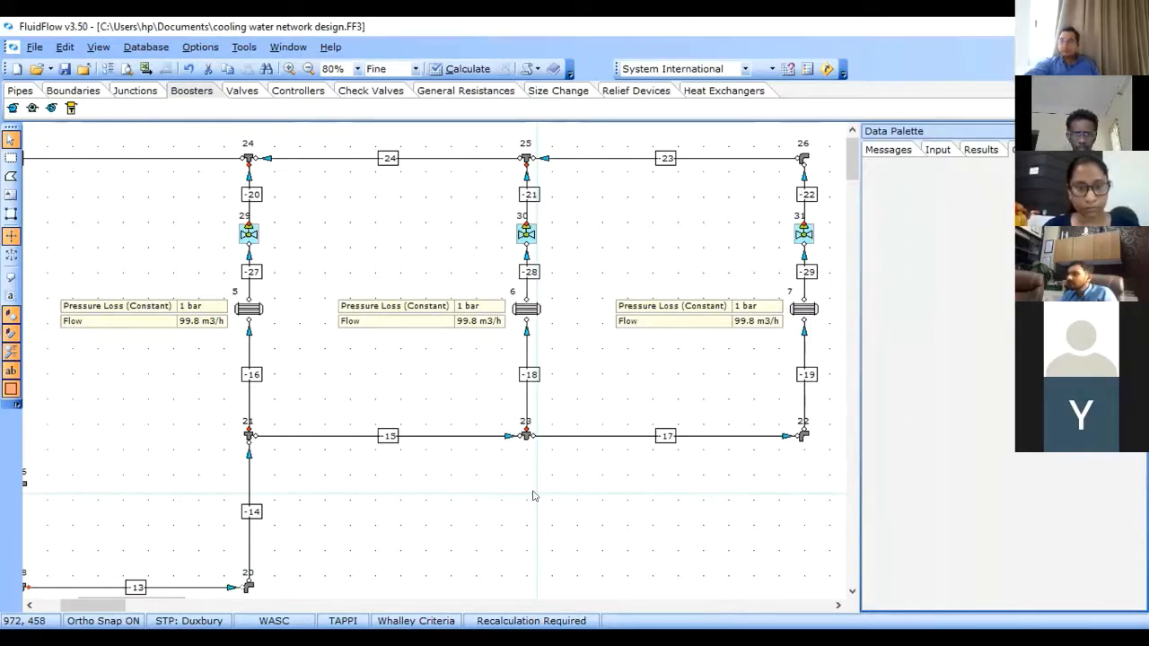
Step: Assign the Keystone 3" Butterfly Valve as the valve model for flow control valves 29, 30 and 31
click(935, 149)
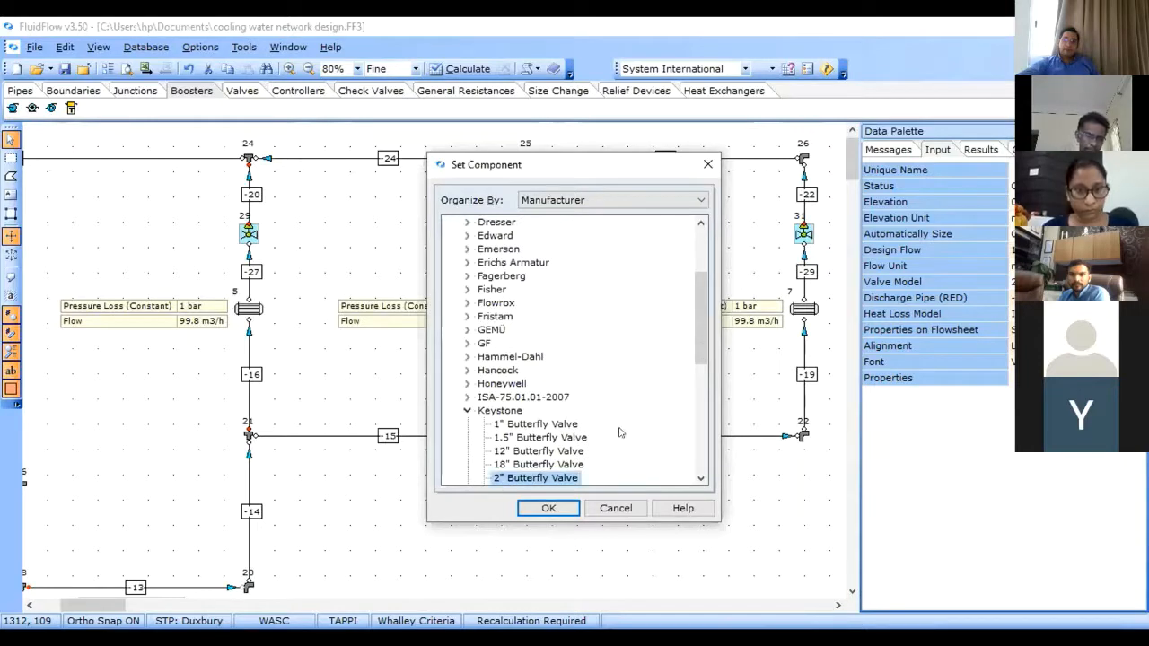
click(701, 479)
click(701, 478)
click(702, 479)
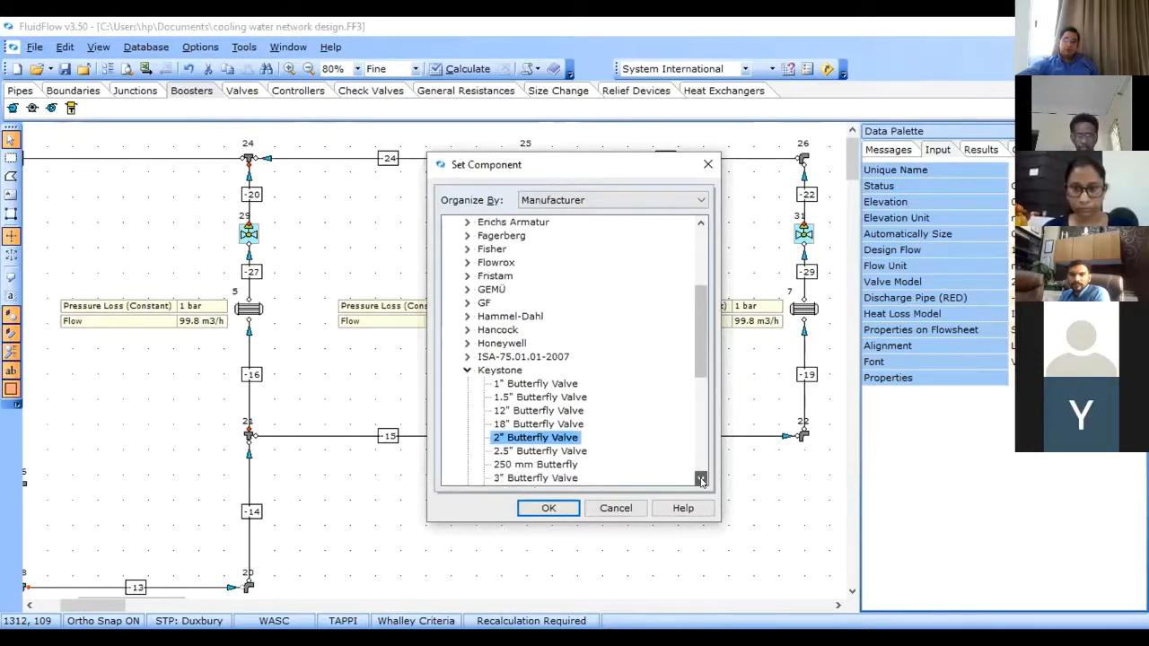
click(701, 478)
click(498, 465)
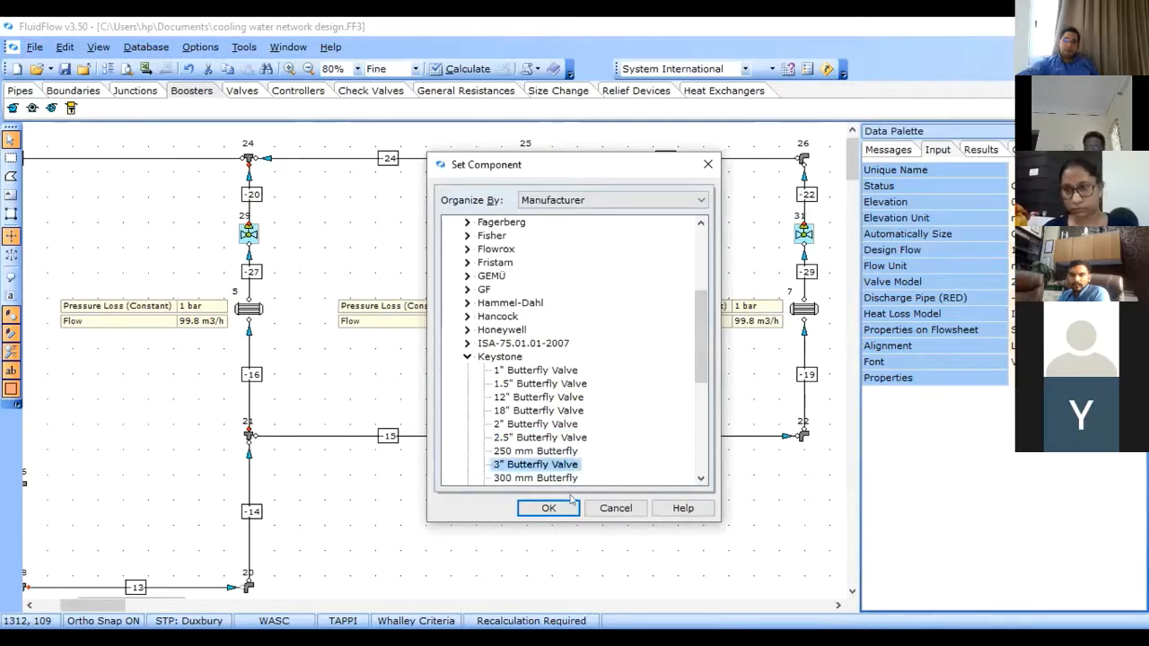
click(531, 510)
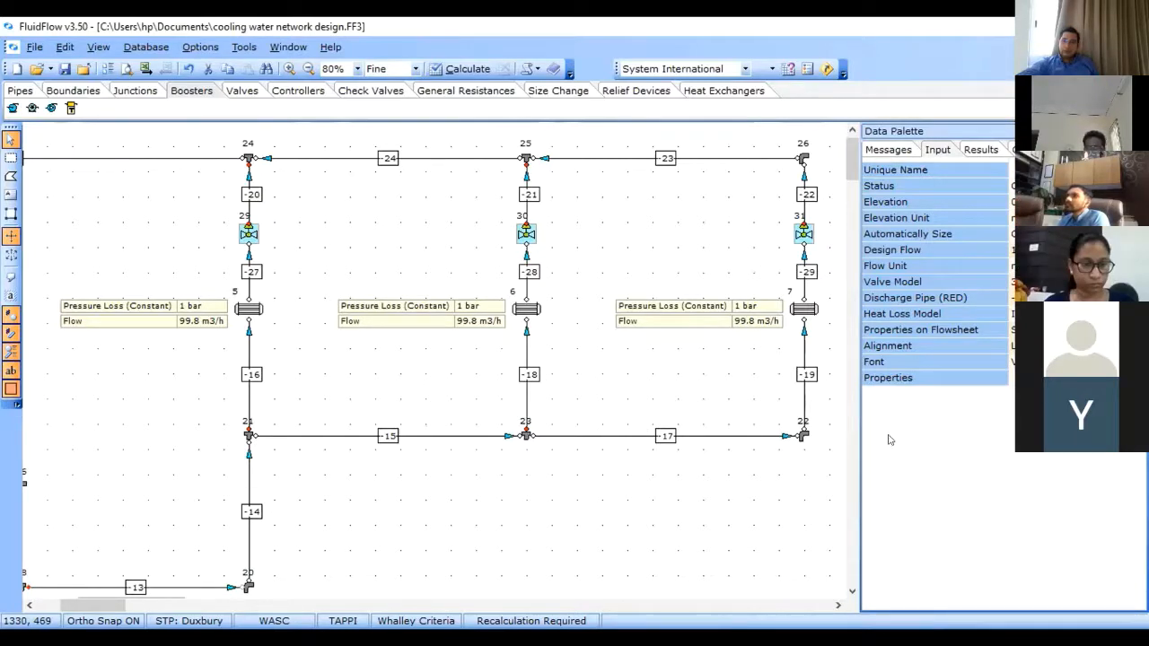
Step: Select Calculated Cv and Friction Loss as flowsheet result properties for the three flow control valves
click(894, 379)
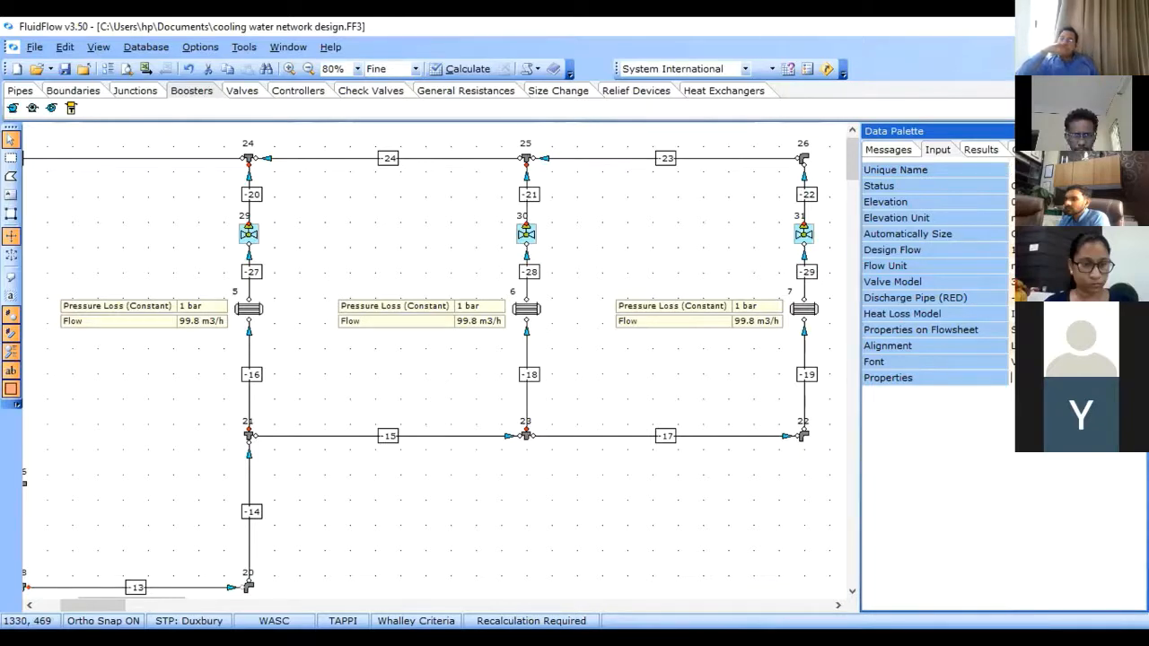
double_click(633, 306)
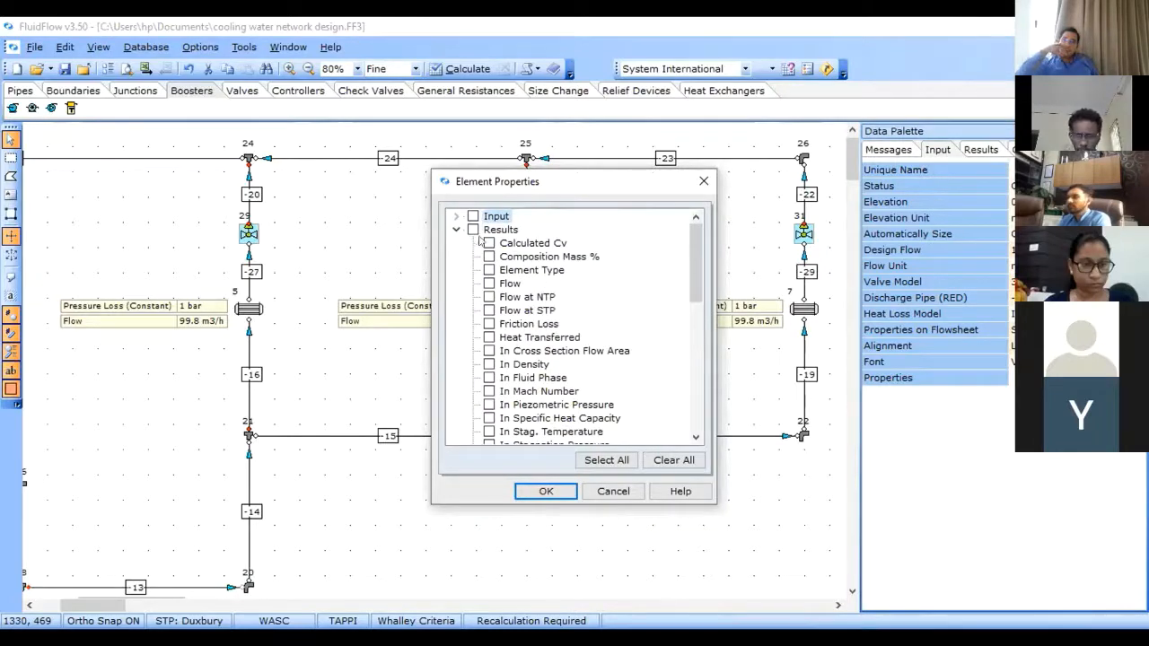
click(489, 243)
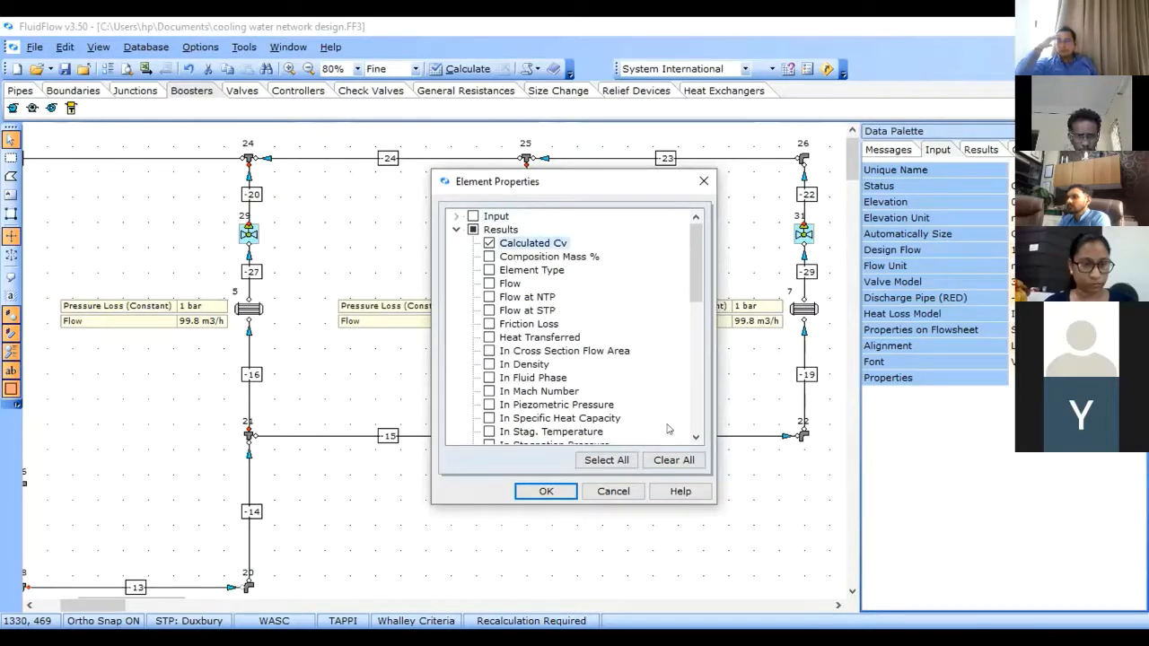
click(696, 437)
click(695, 437)
click(696, 438)
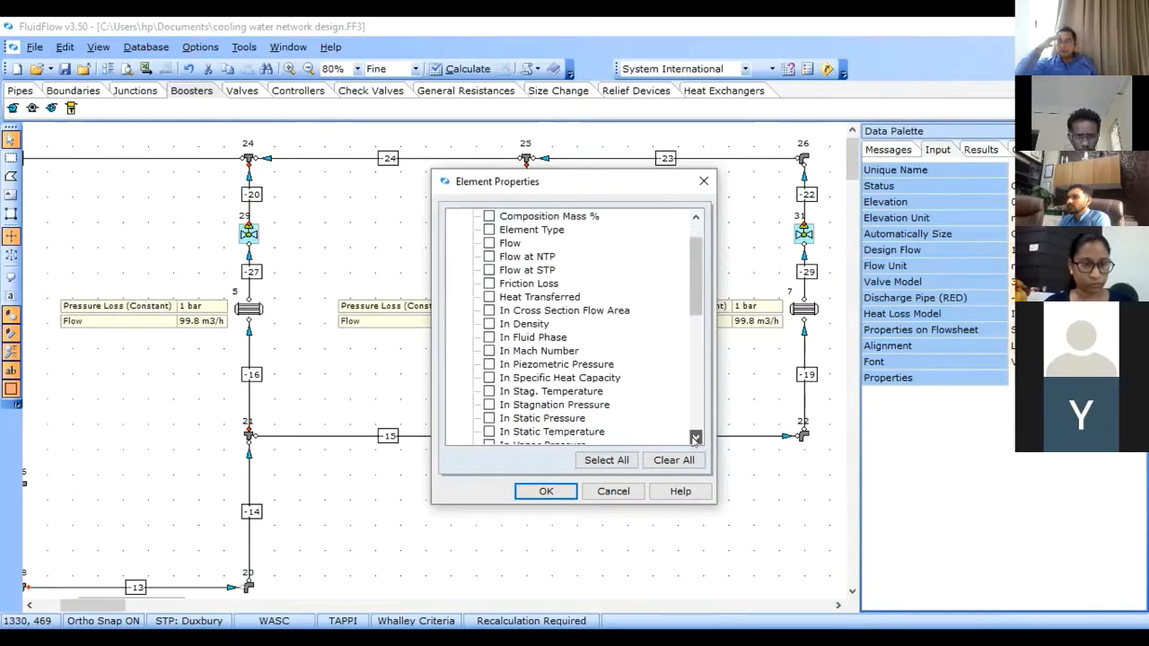
click(696, 217)
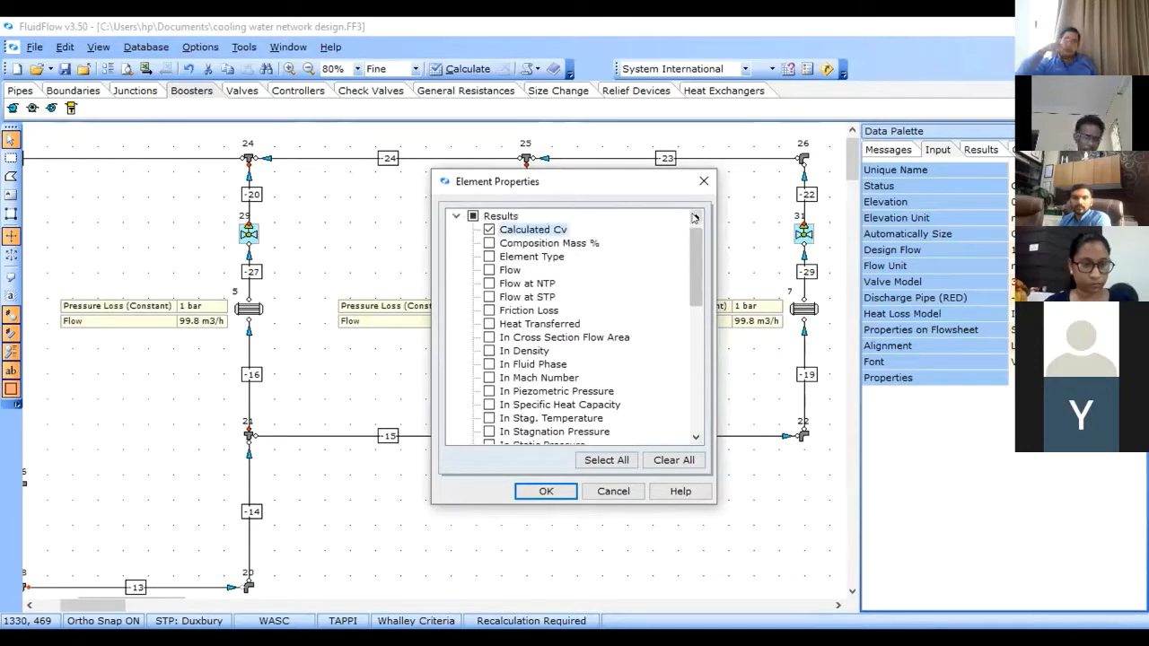
click(696, 216)
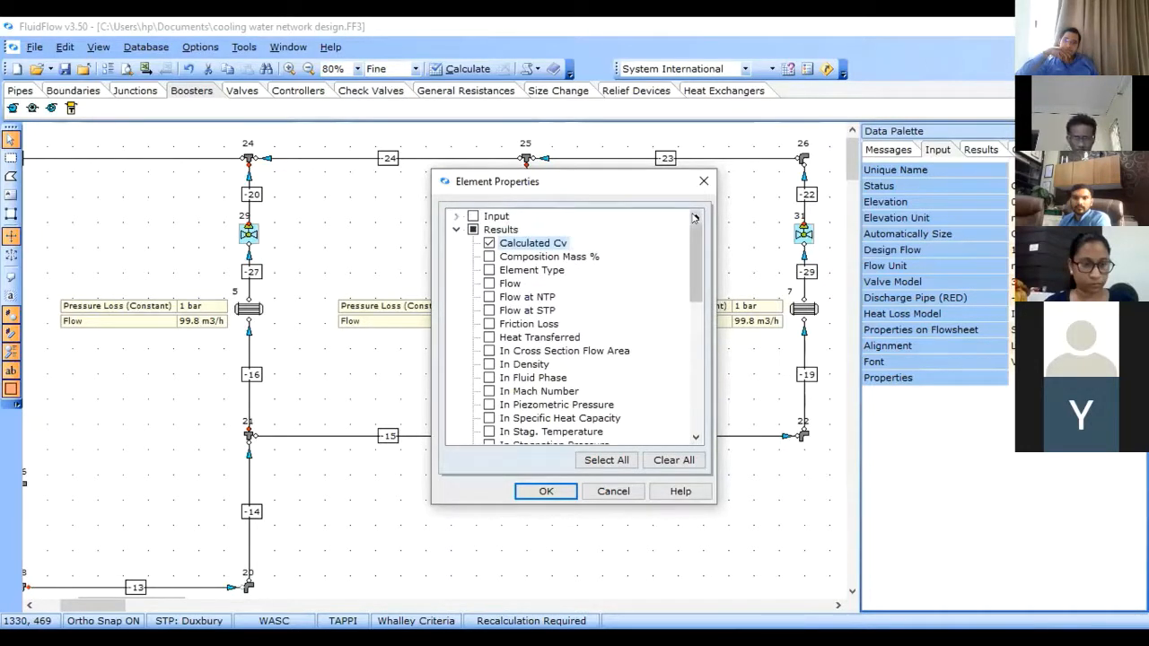
click(489, 325)
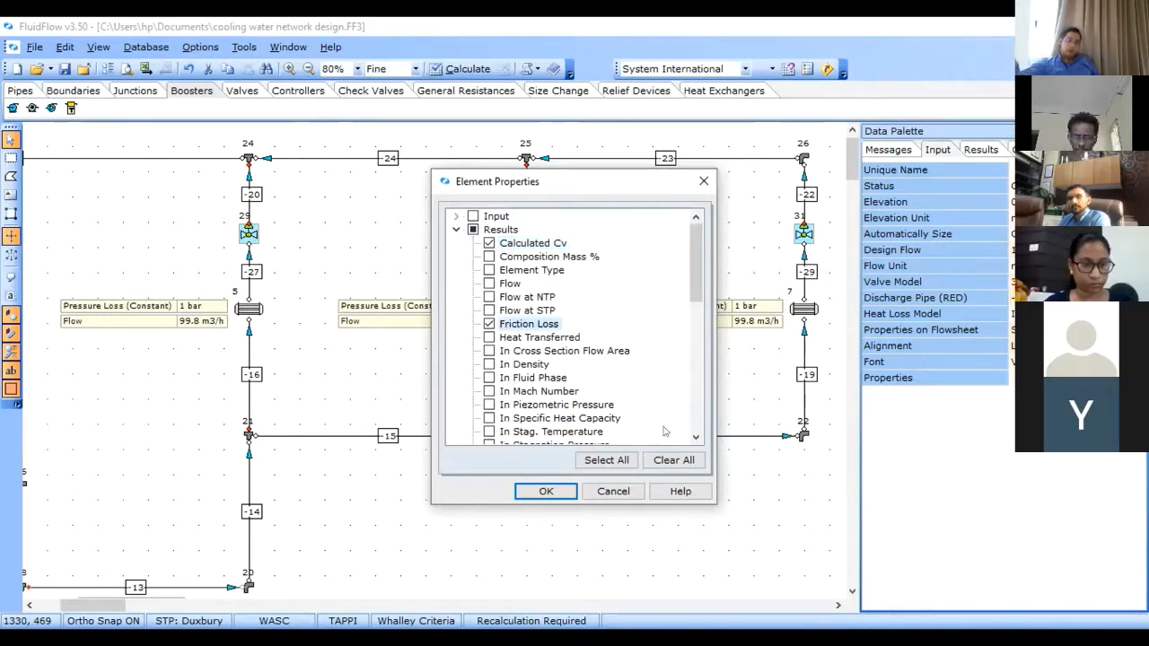
Step: Add Valve Opening (%) to the three control valves' flowsheet results and apply the property selection
click(697, 437)
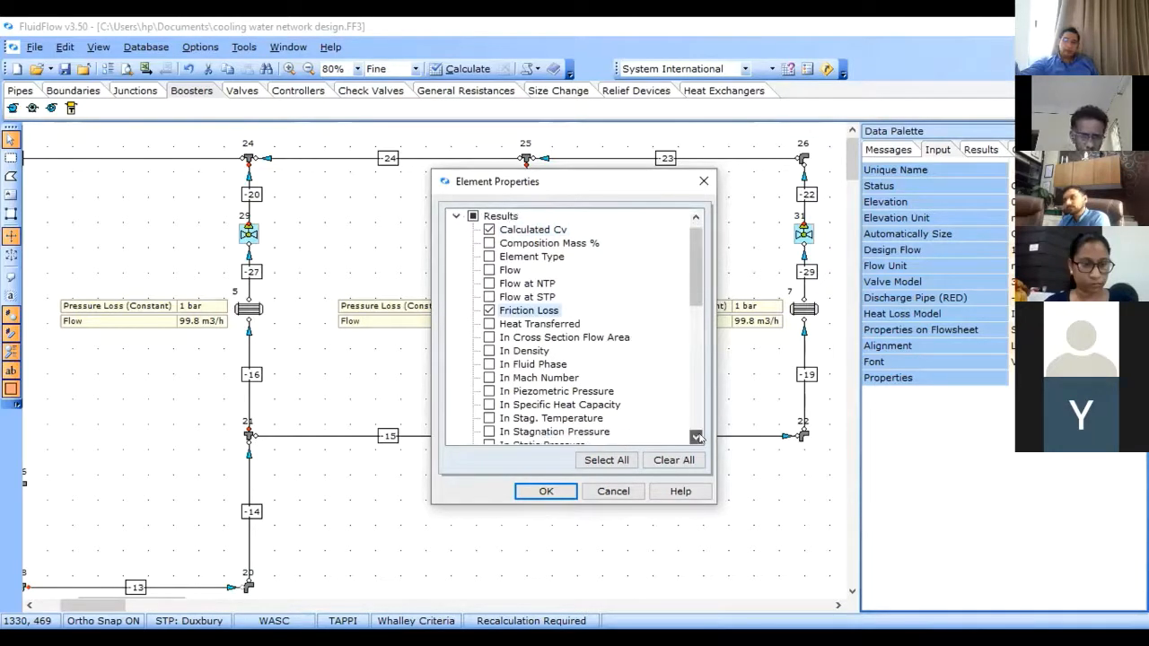
click(697, 437)
click(697, 437)
click(696, 437)
scroll(696, 437, down, 5)
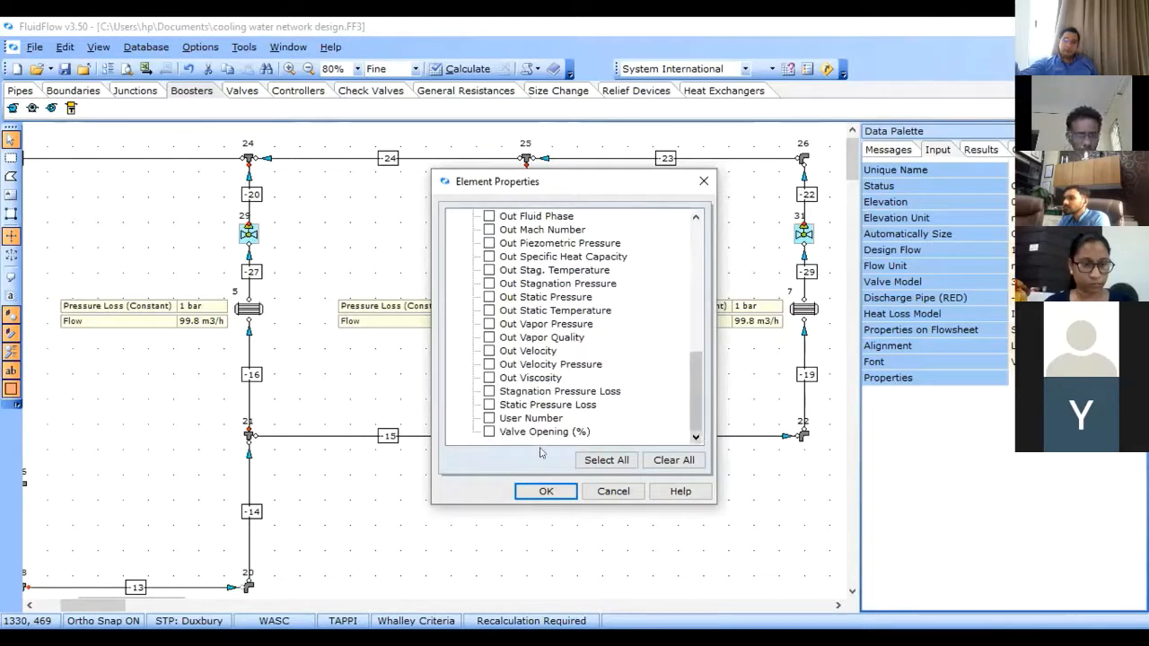
click(488, 432)
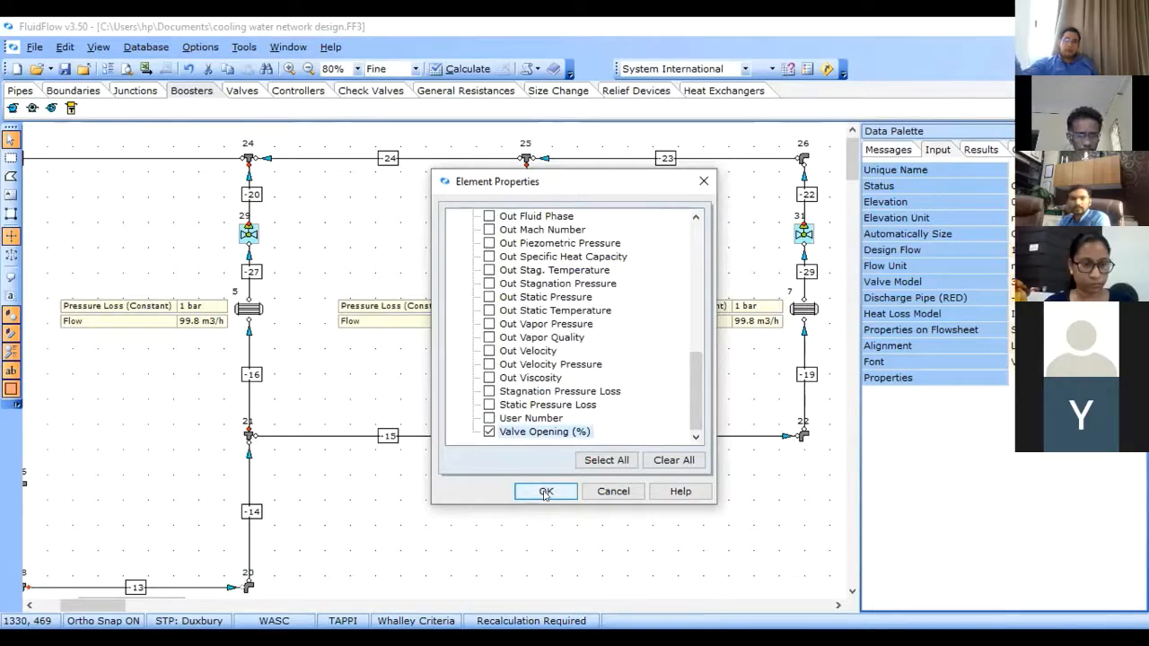
click(545, 492)
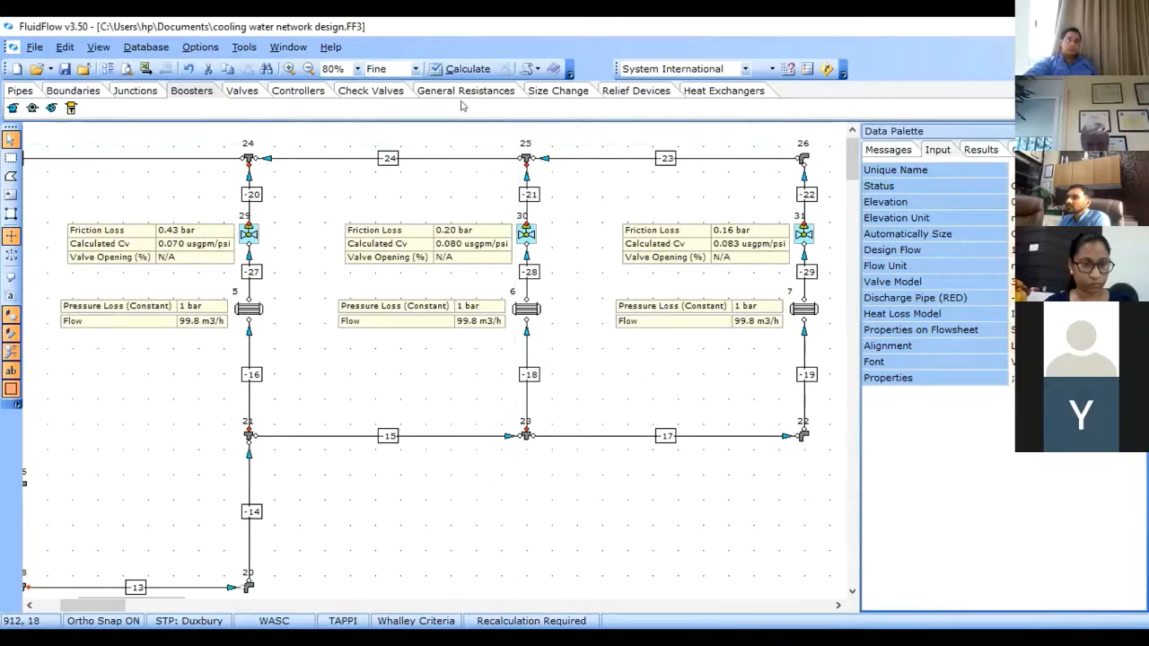
Step: Recalculate the network with the new control valves and check the warning messages
click(451, 76)
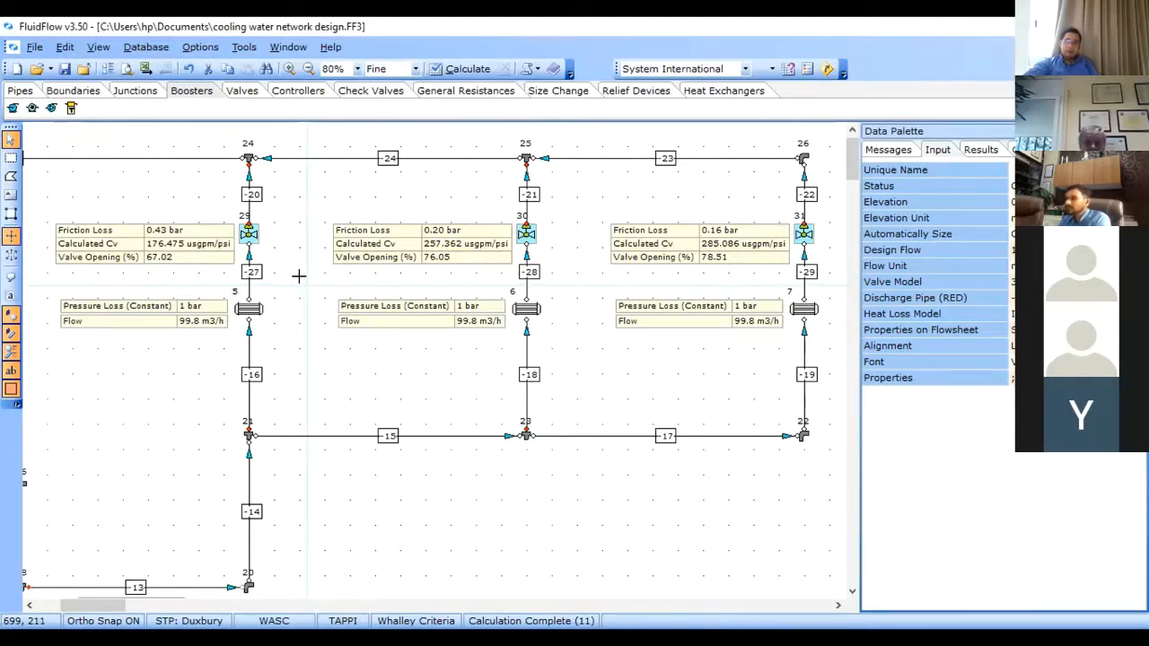
click(390, 514)
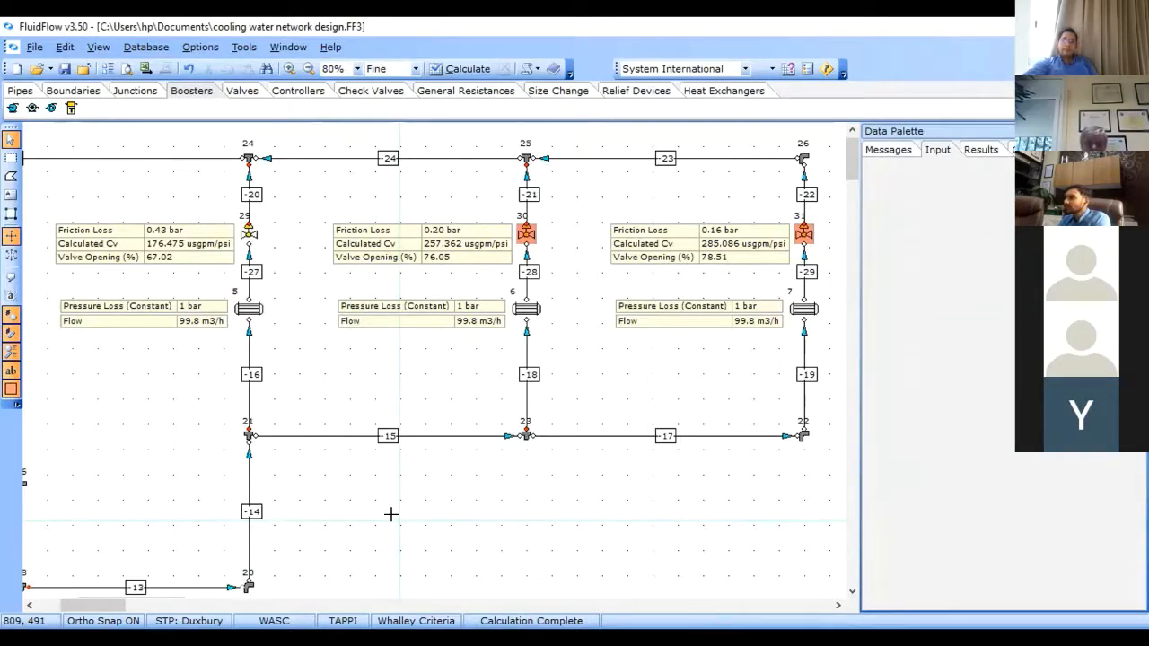
click(892, 152)
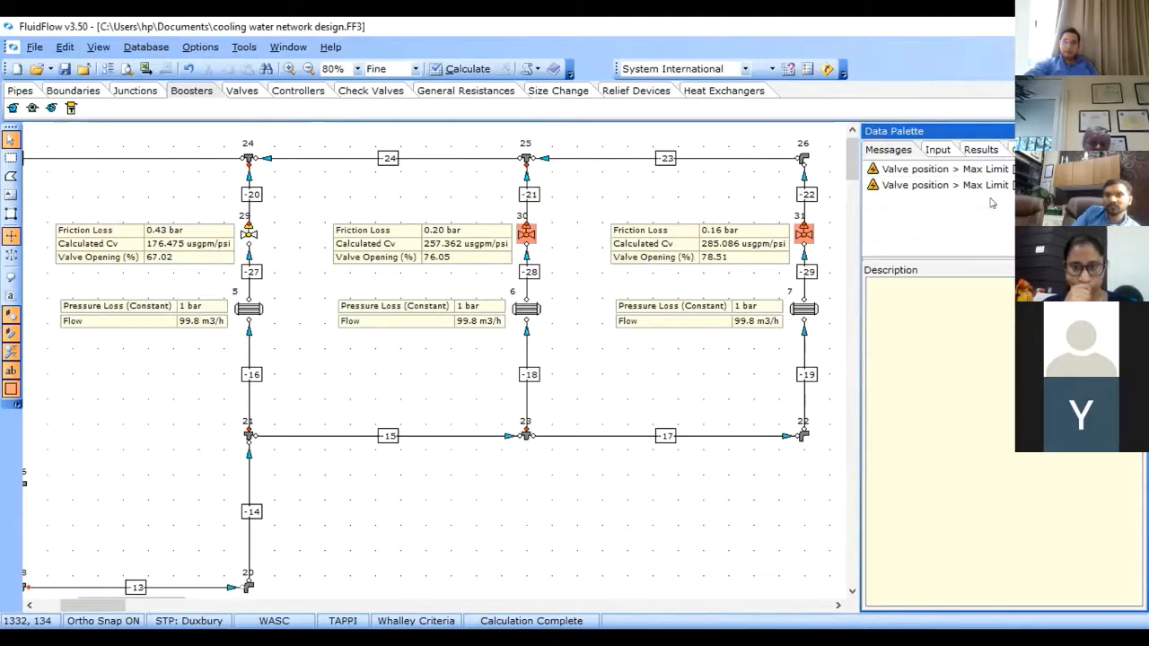
Step: Set the maximum control valve opening in the liquid warning limits to 80% and recalculate the network
click(642, 158)
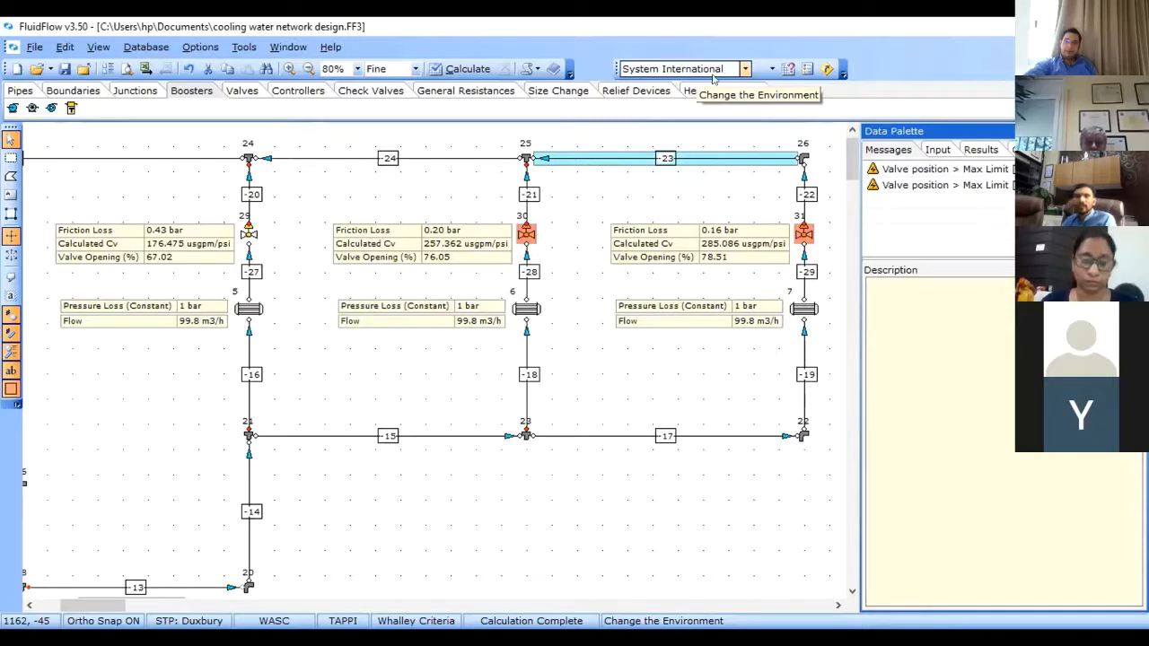
click(826, 70)
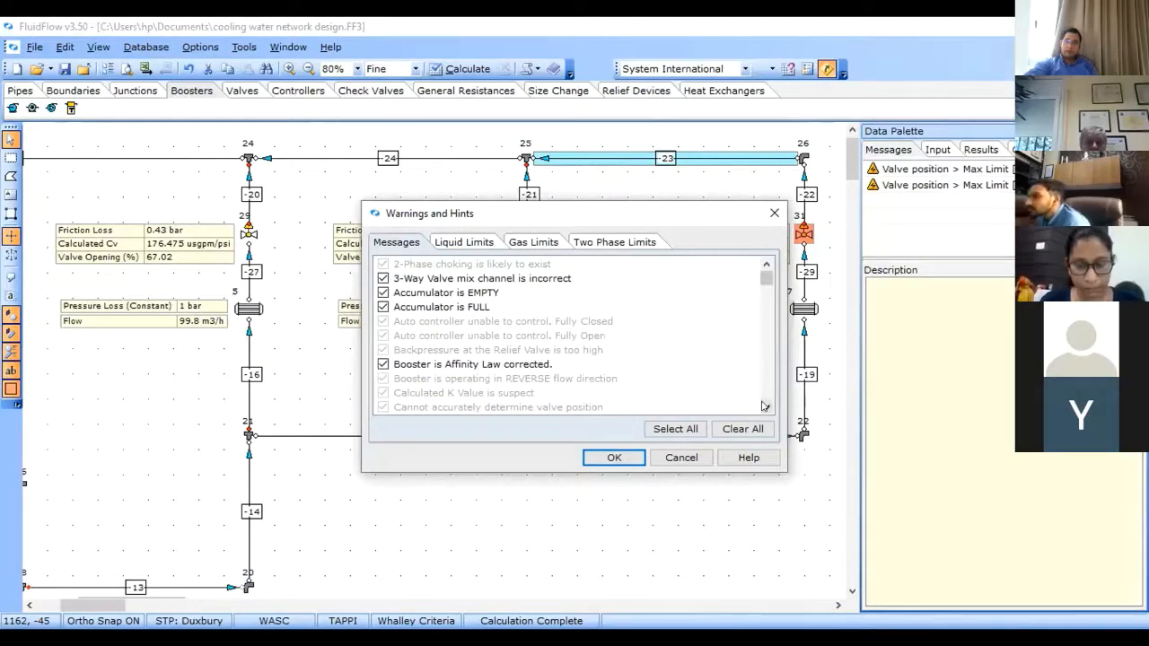
click(465, 247)
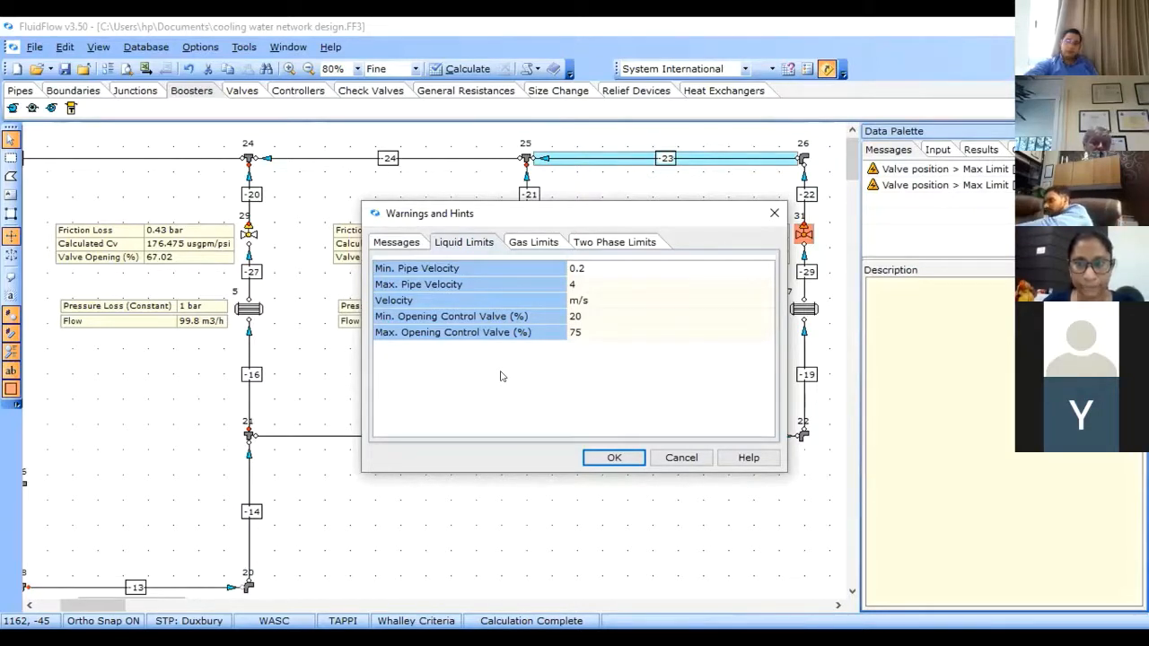
click(572, 334)
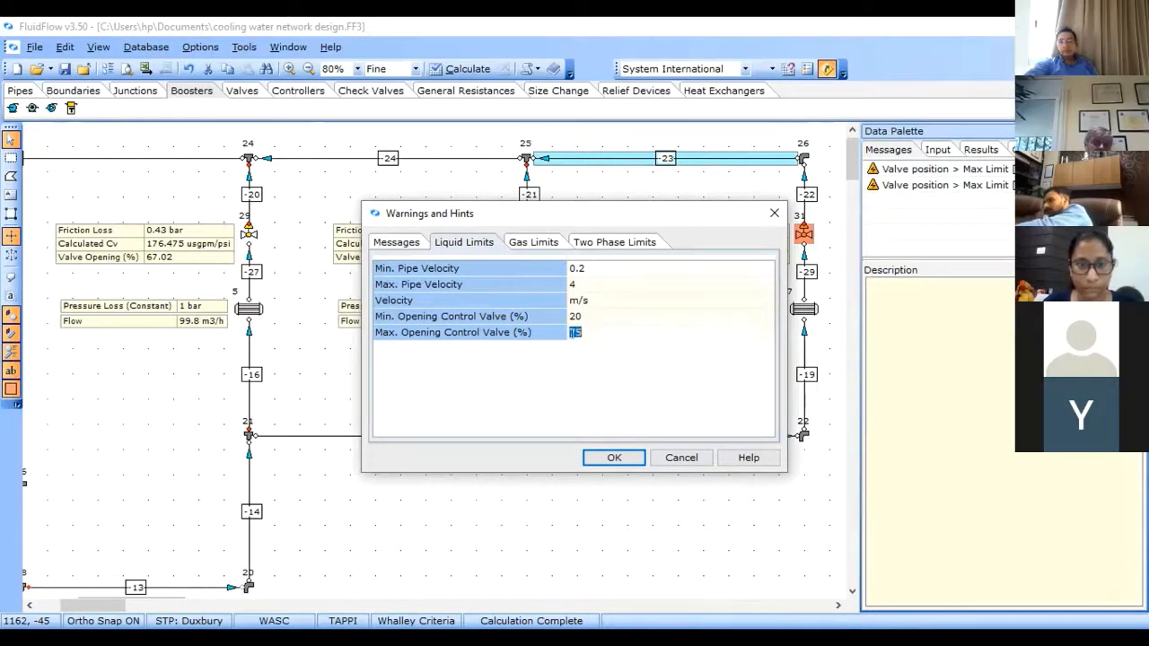
text(80)
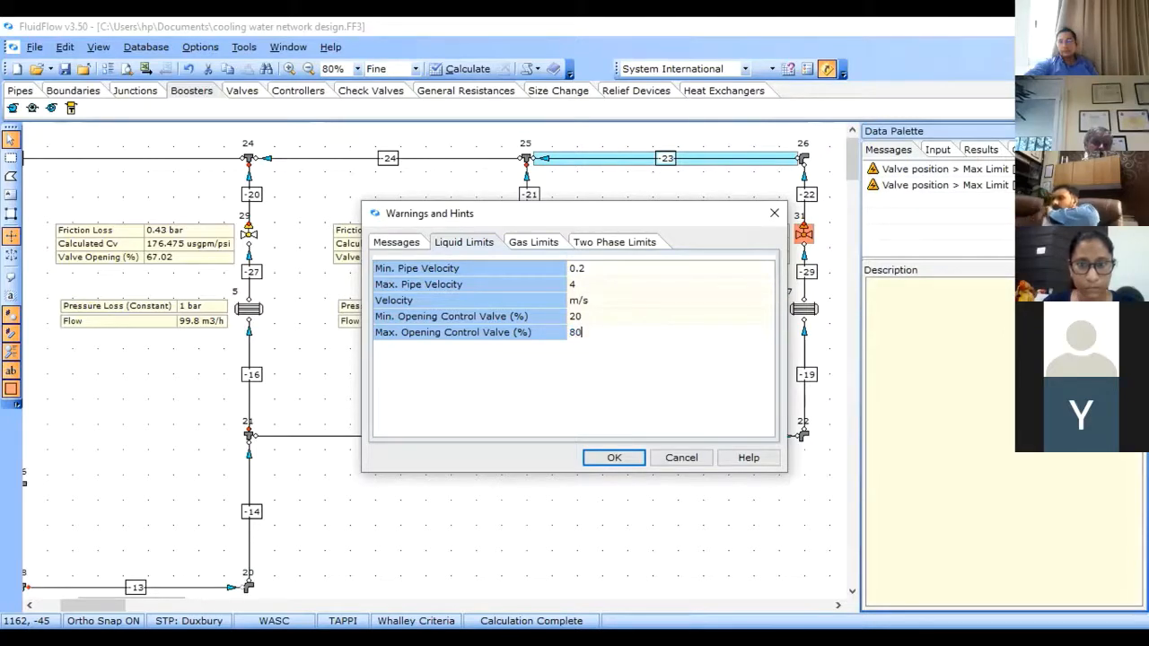
key(Return)
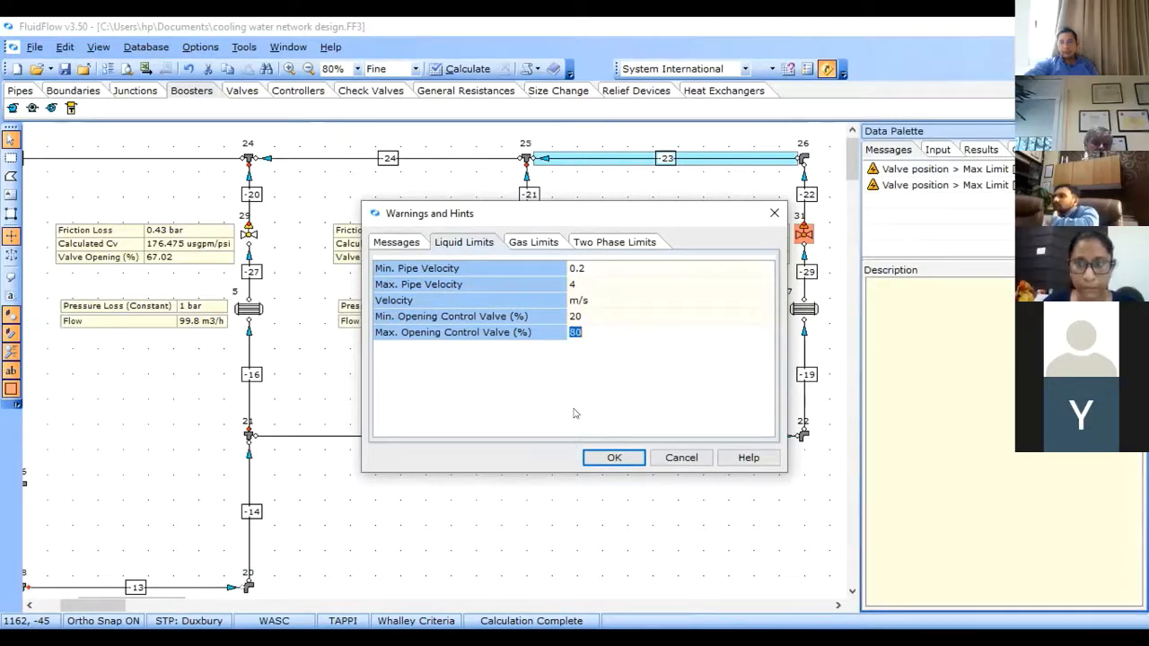
click(598, 456)
click(595, 451)
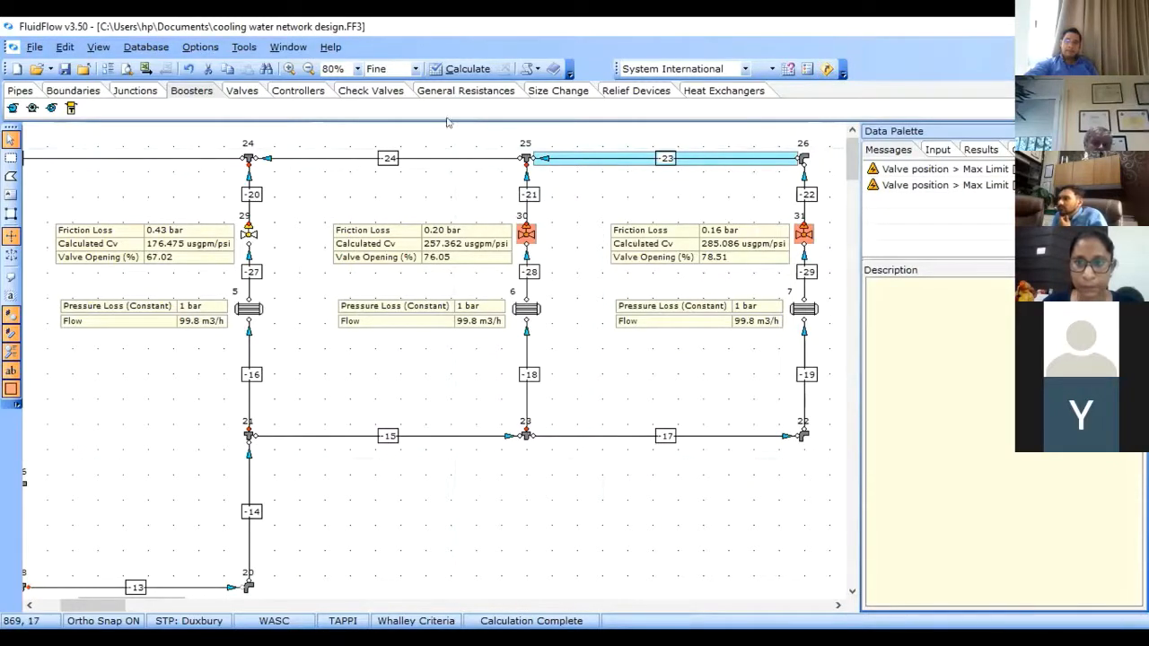
click(466, 67)
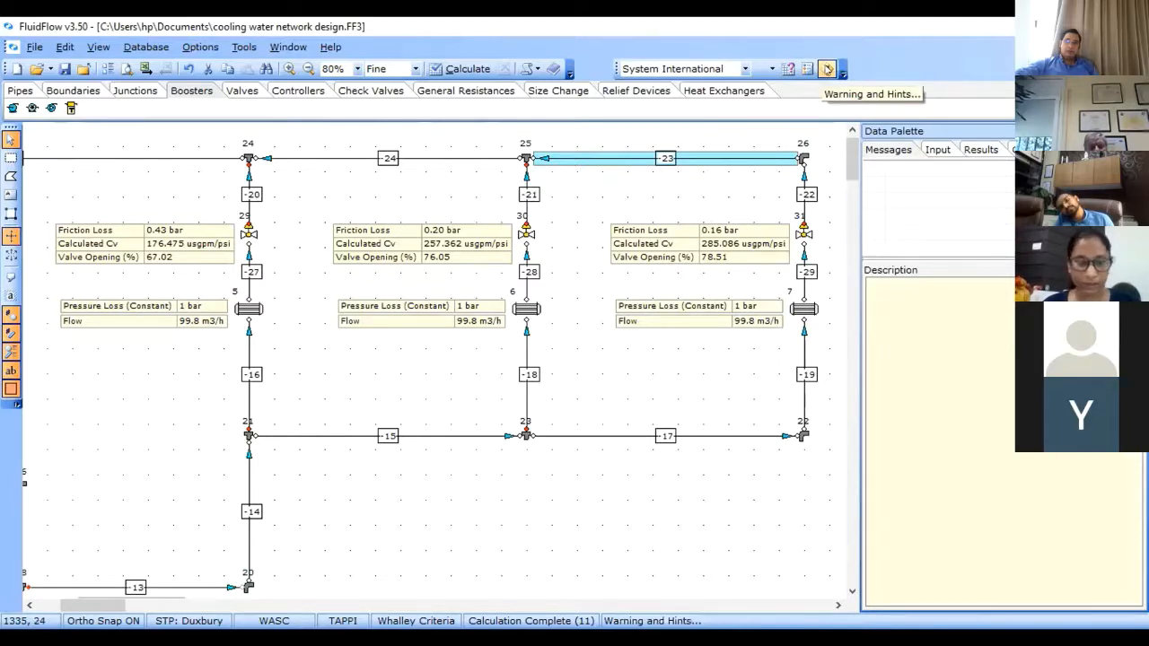
Step: Check the maximum control valve opening in the liquid warning limits and close the warning settings
click(827, 69)
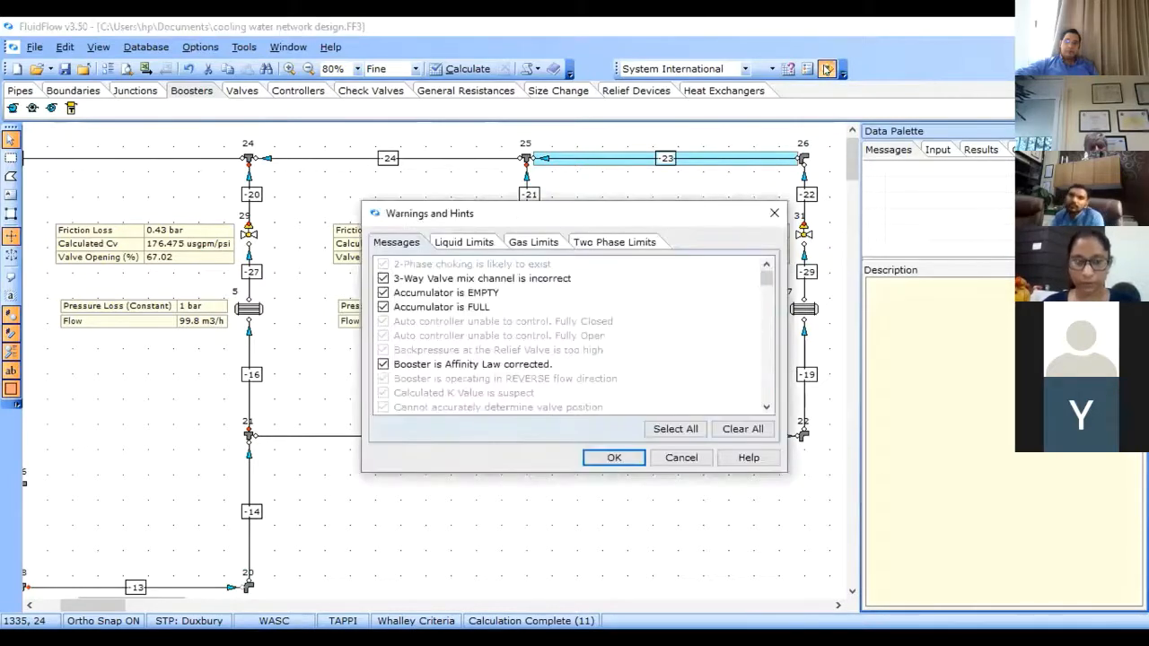
click(474, 243)
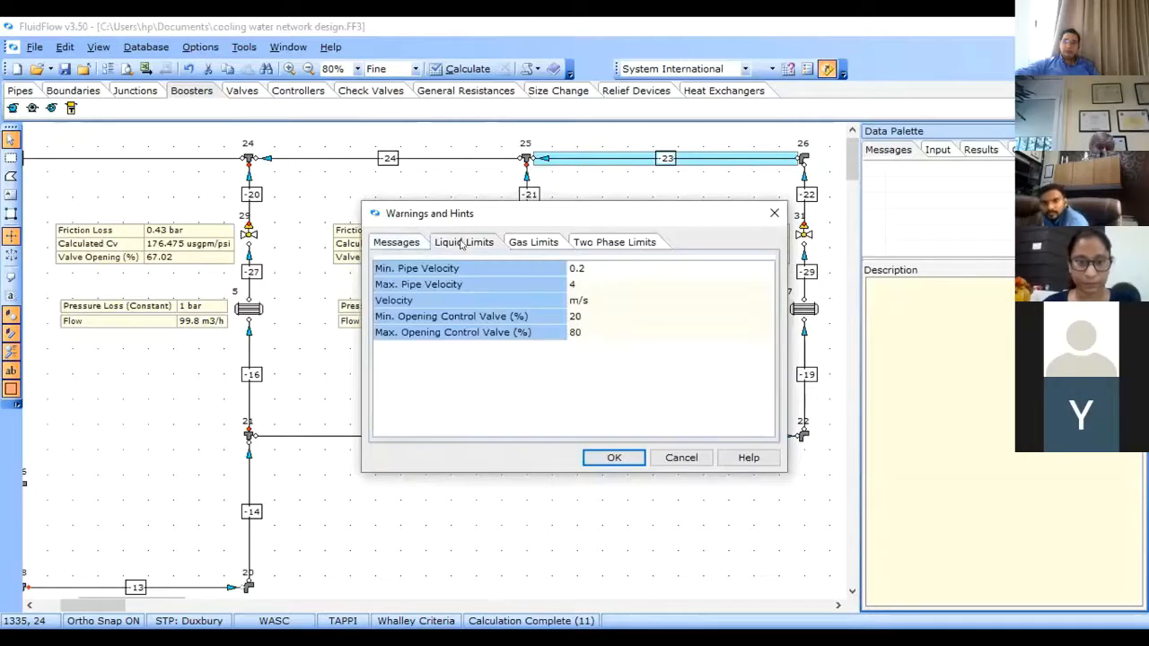
click(588, 333)
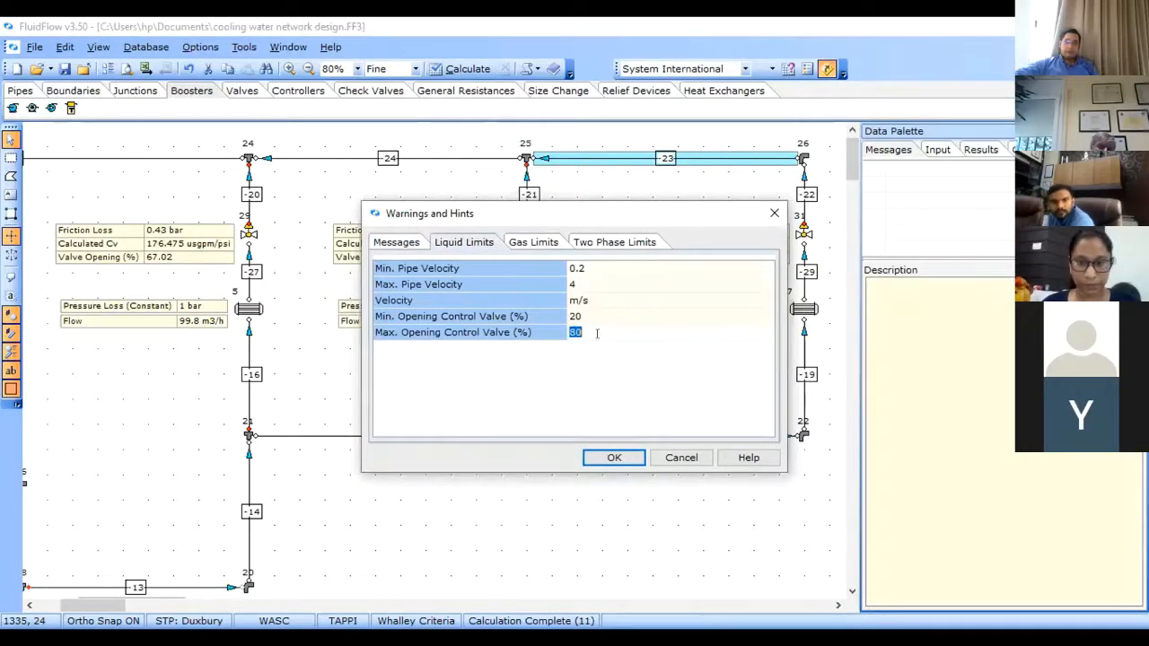
click(613, 460)
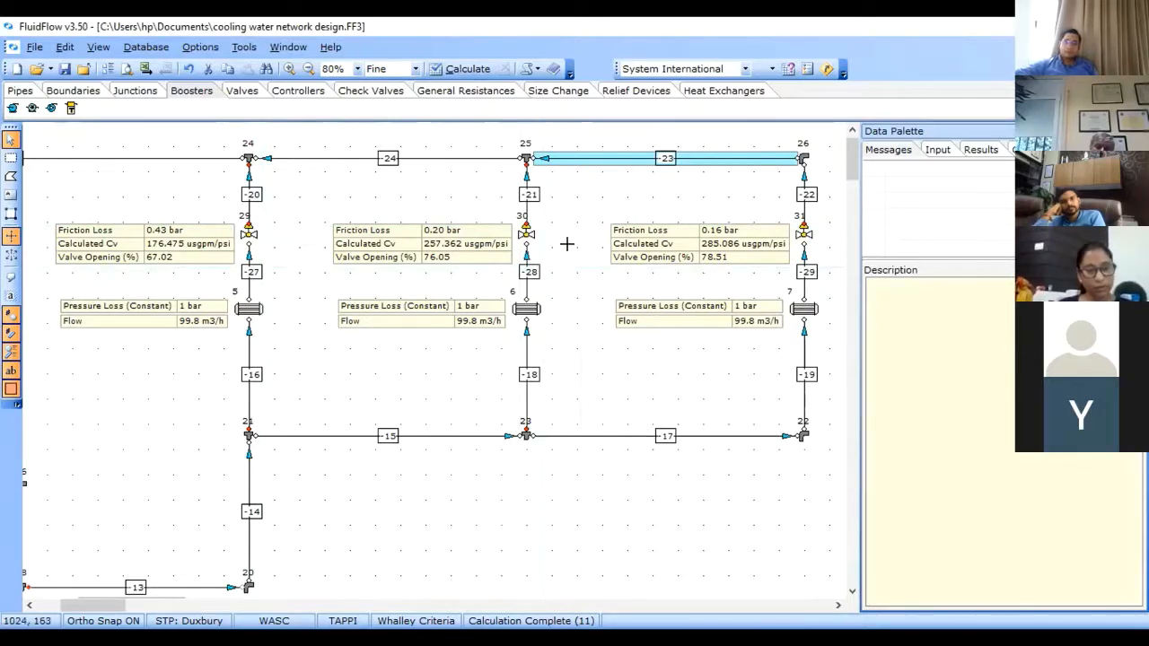
Step: Save the cooling water network file and examine the calculated results of tee 23, then select elbow 26
click(64, 69)
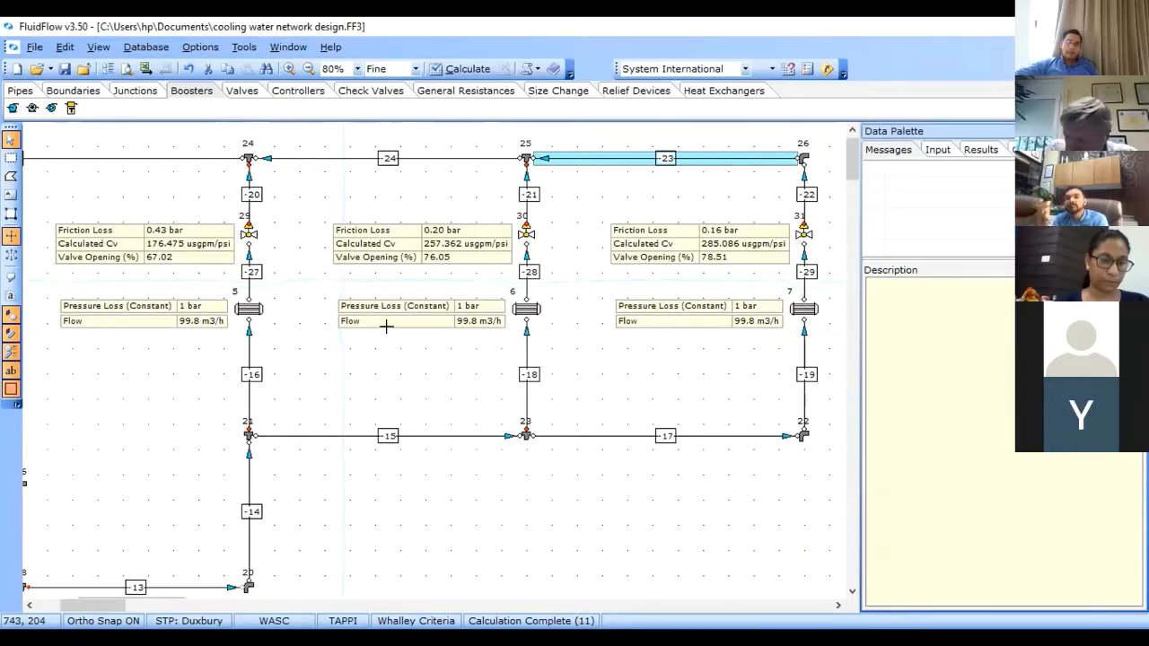
click(515, 433)
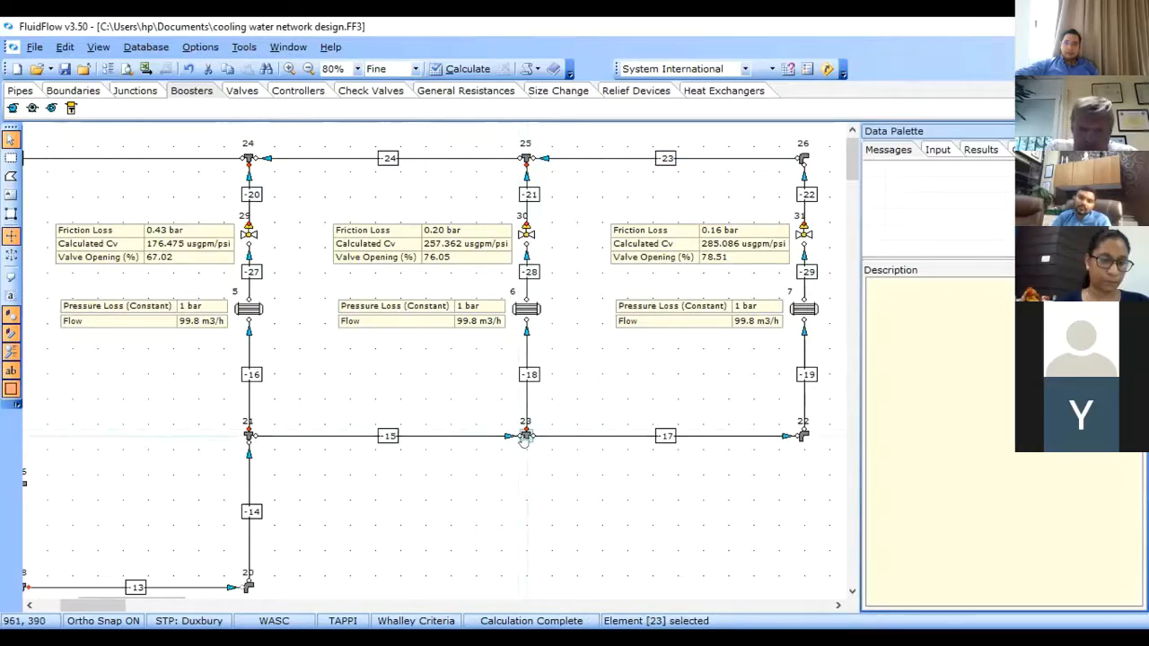
click(982, 150)
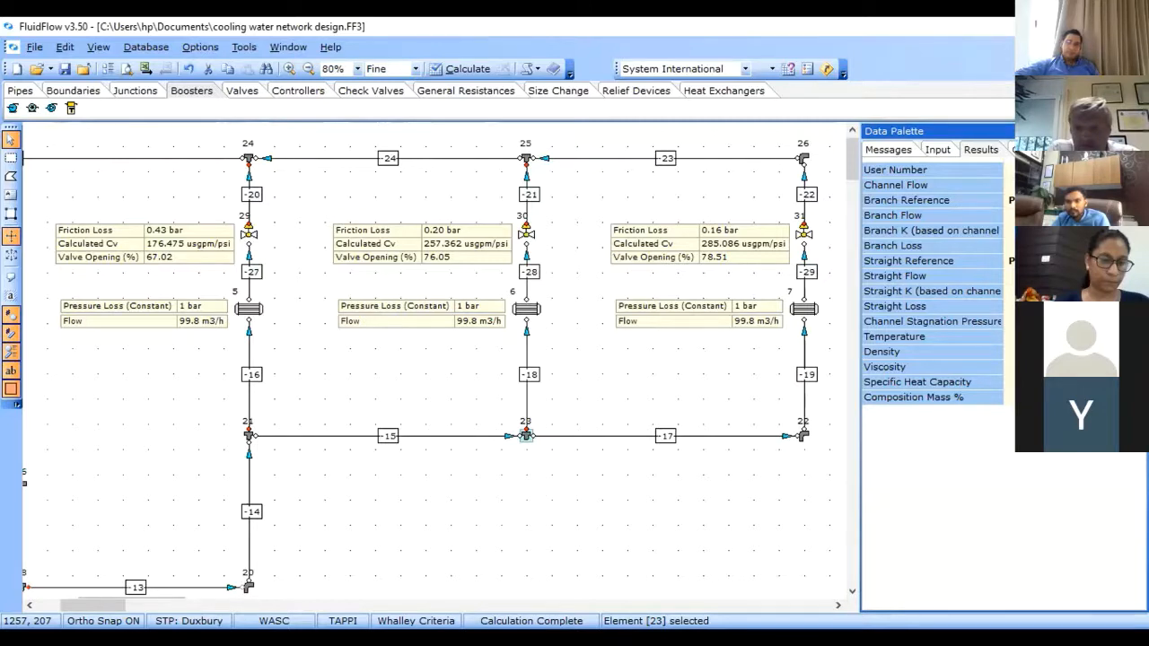
click(802, 159)
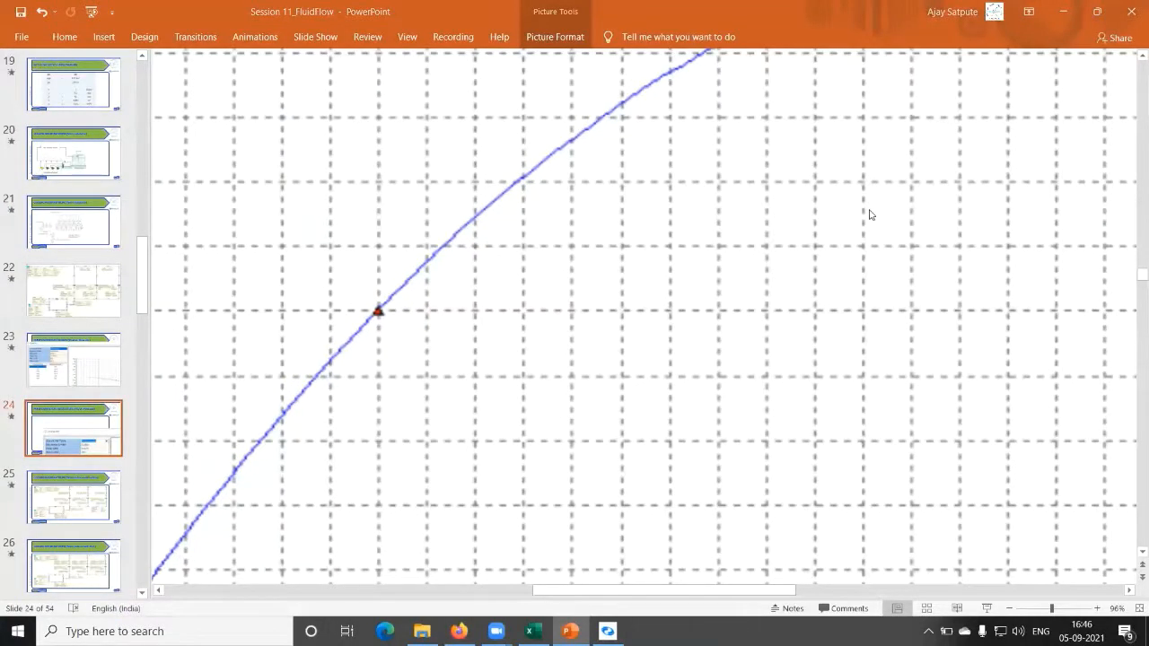
Step: Show PowerPoint slide 25 on orifice water balance, and locate the spray pattern diagrams on sheet S11 of the Process design workbook in Excel
click(87, 502)
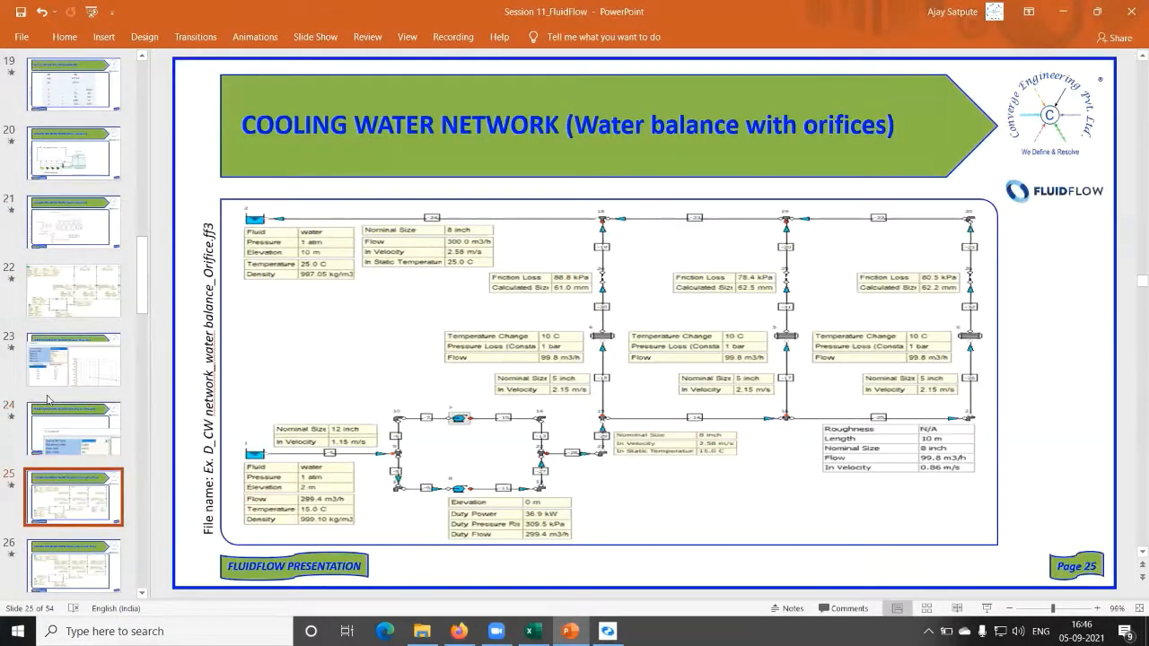
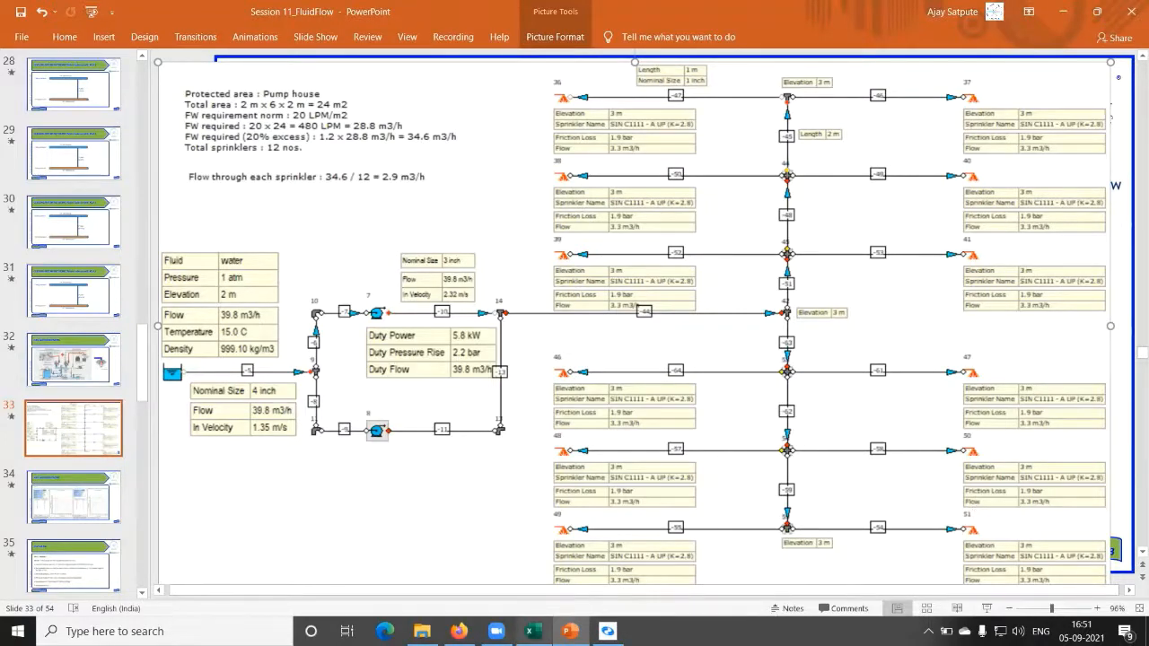
click(530, 631)
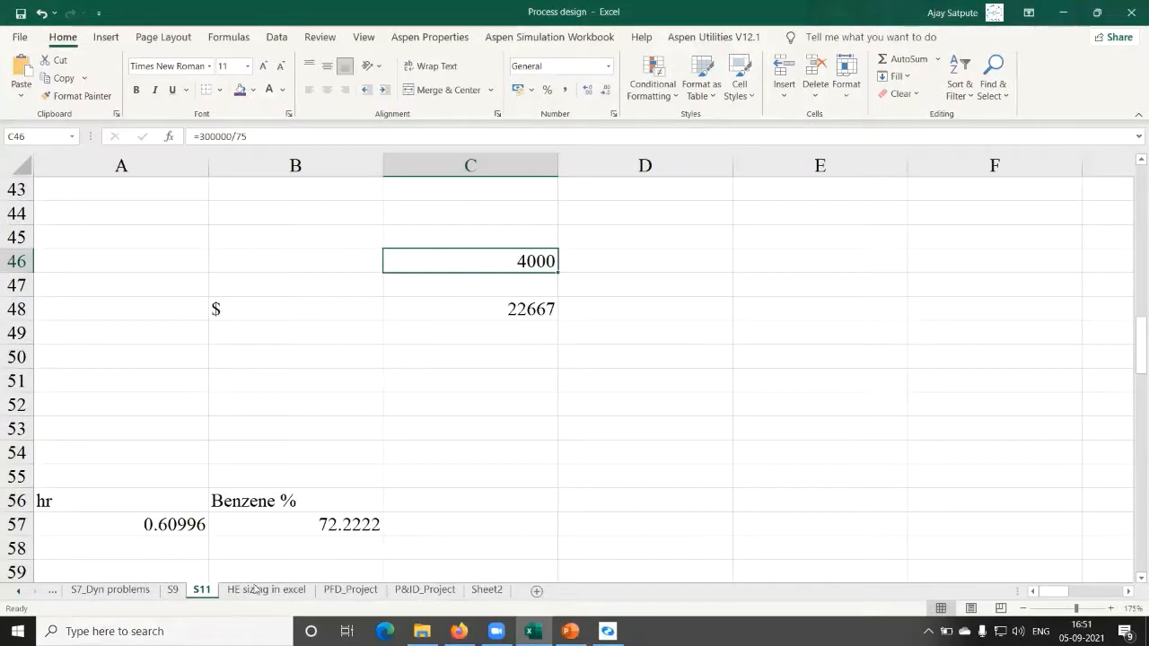
click(18, 591)
click(18, 591)
click(18, 591)
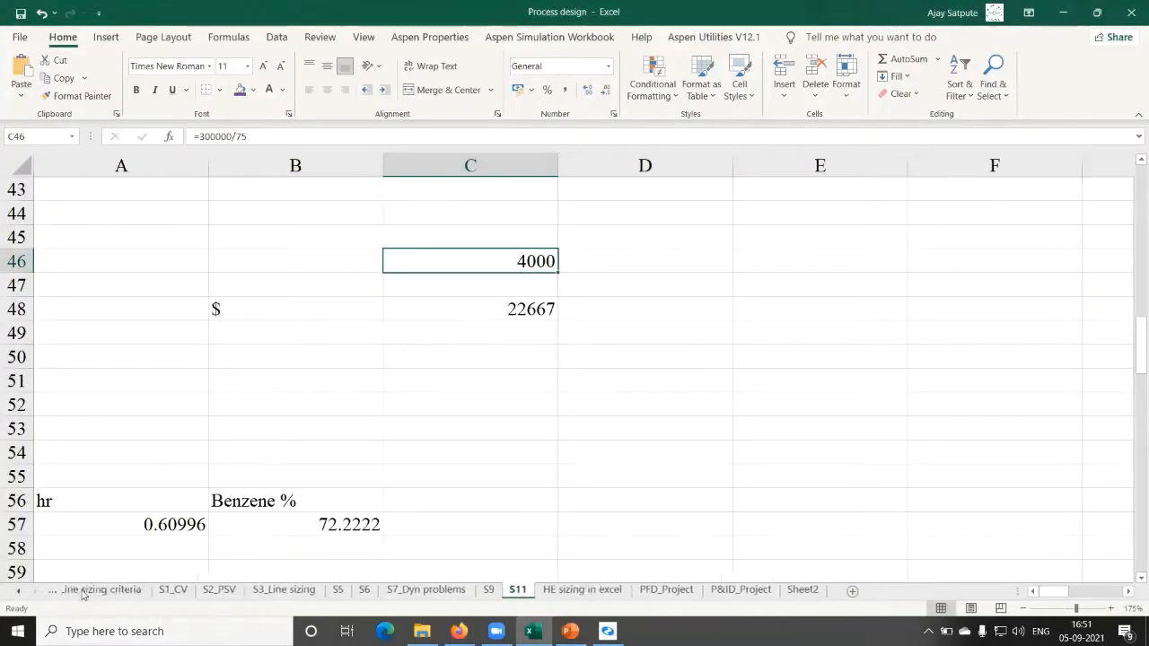
click(18, 591)
scroll(772, 401, up, 5)
click(778, 404)
scroll(777, 404, up, 4)
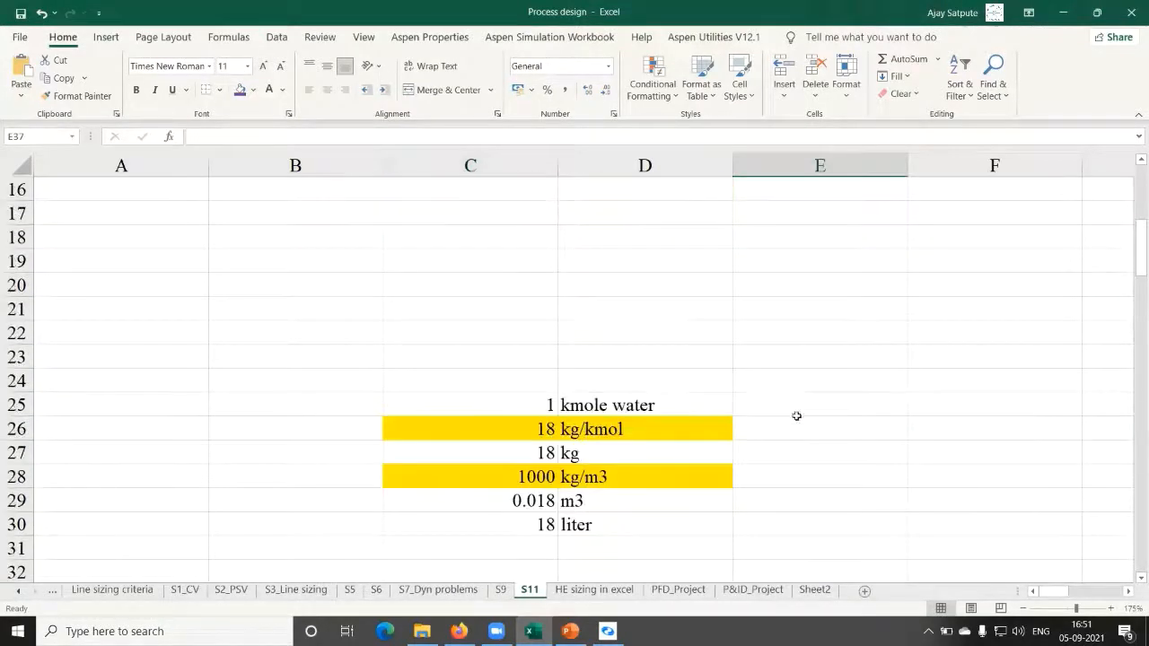
drag(1060, 594, 1075, 595)
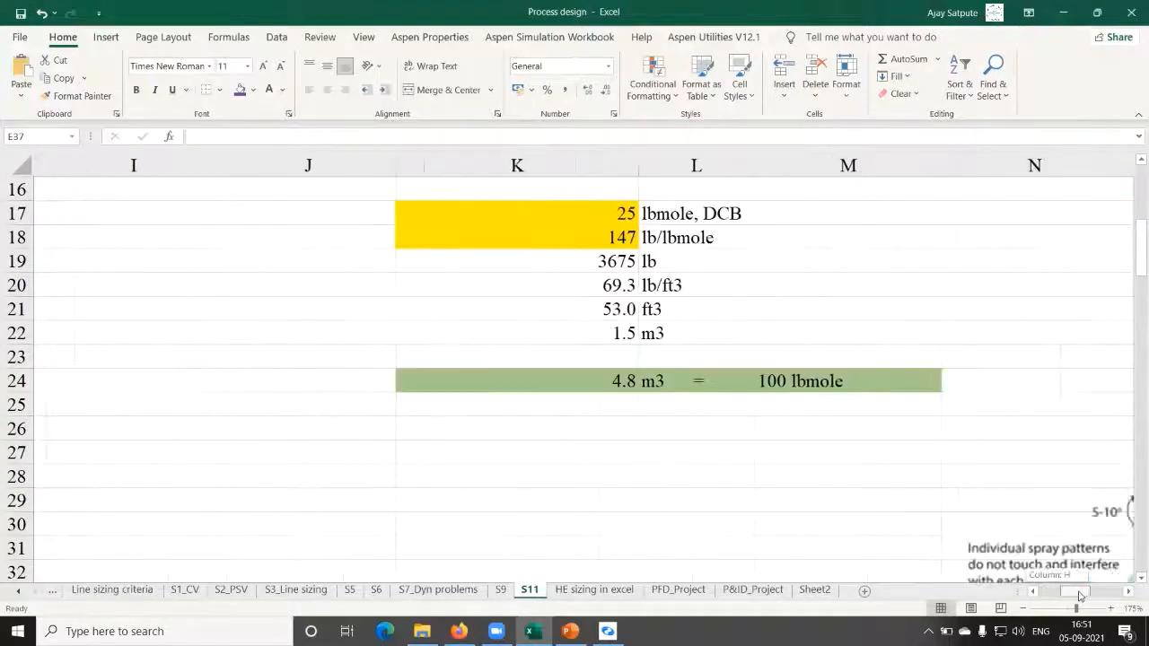
scroll(1016, 569, down, 1)
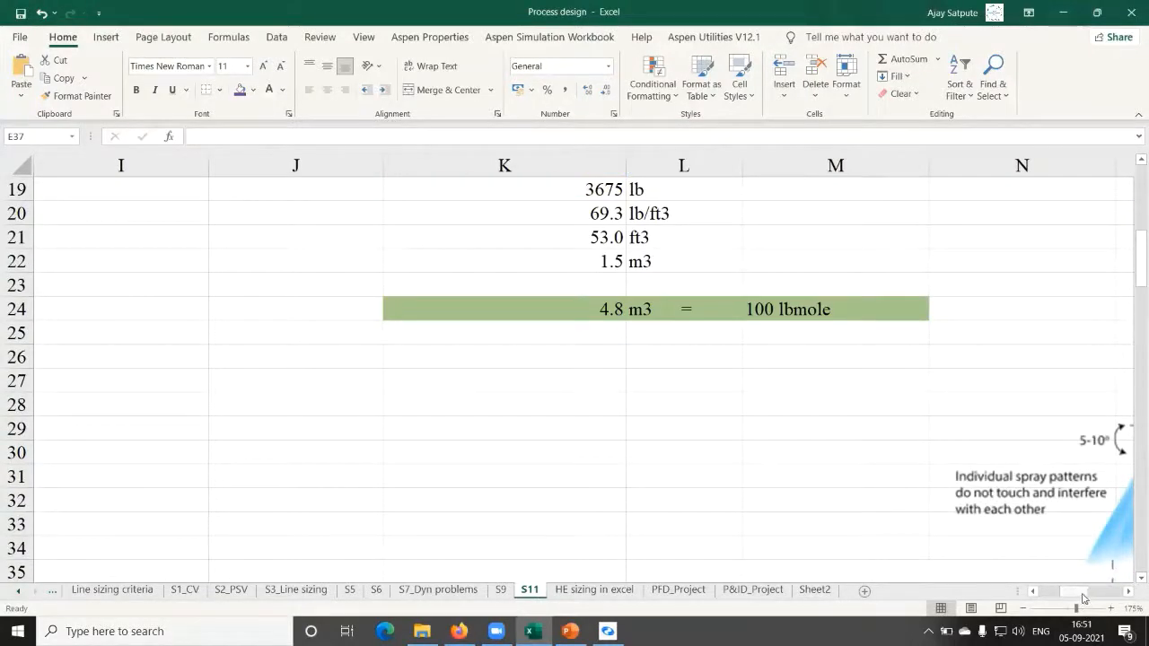
scroll(903, 301, right, 5)
scroll(903, 300, down, 1)
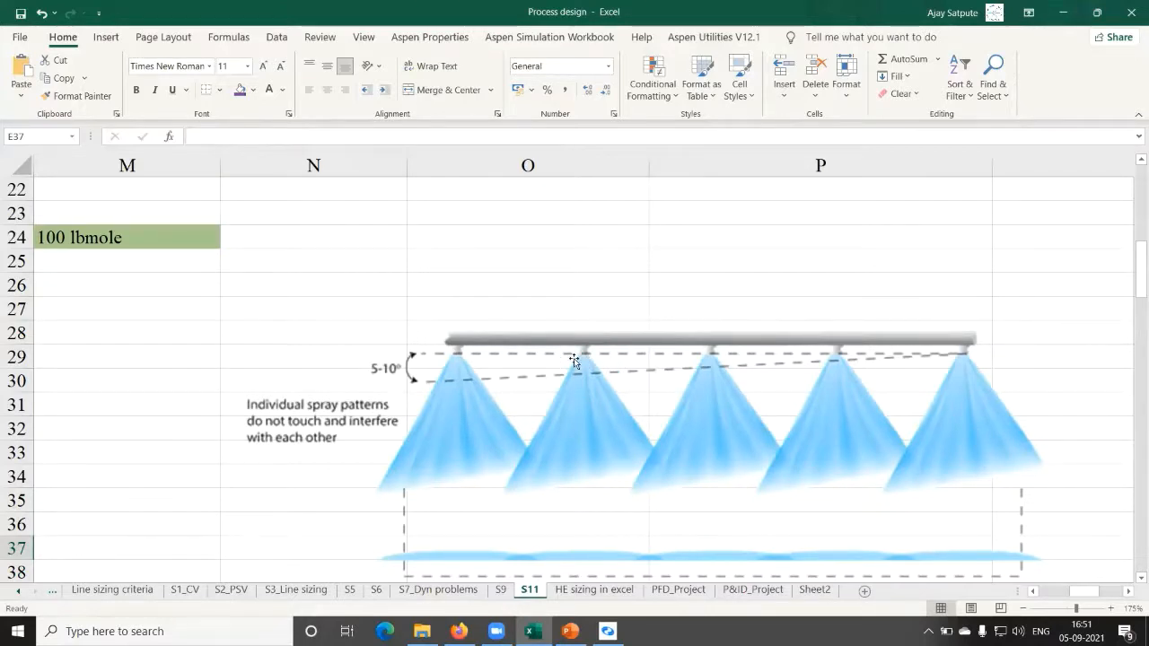
Step: Examine the sprinkler diagrams on sheet S11 for spray overlap, spray angle, spray distance and coverage
scroll(541, 246, down, 1)
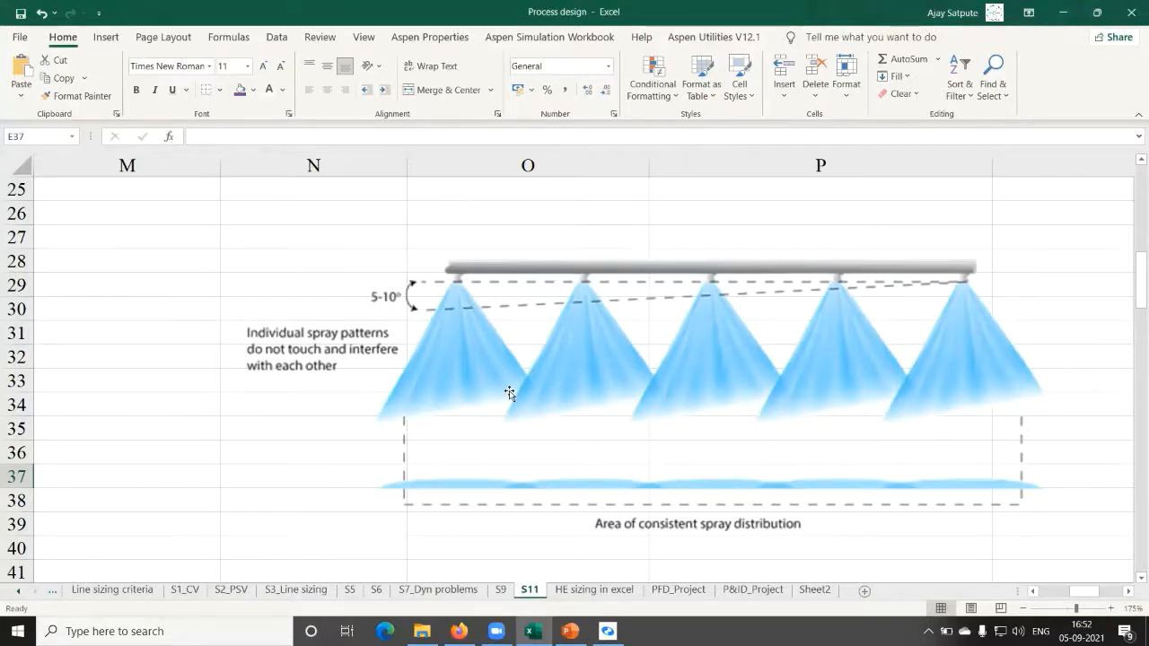
scroll(510, 393, down, 7)
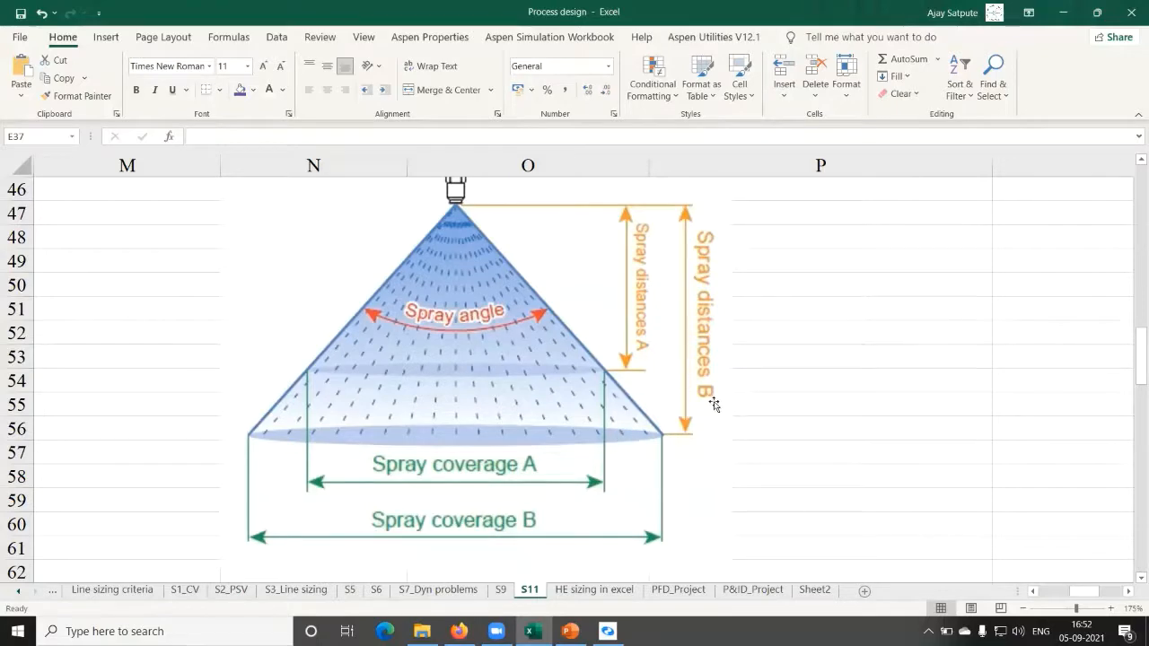
scroll(682, 399, down, 5)
scroll(575, 404, down, 1)
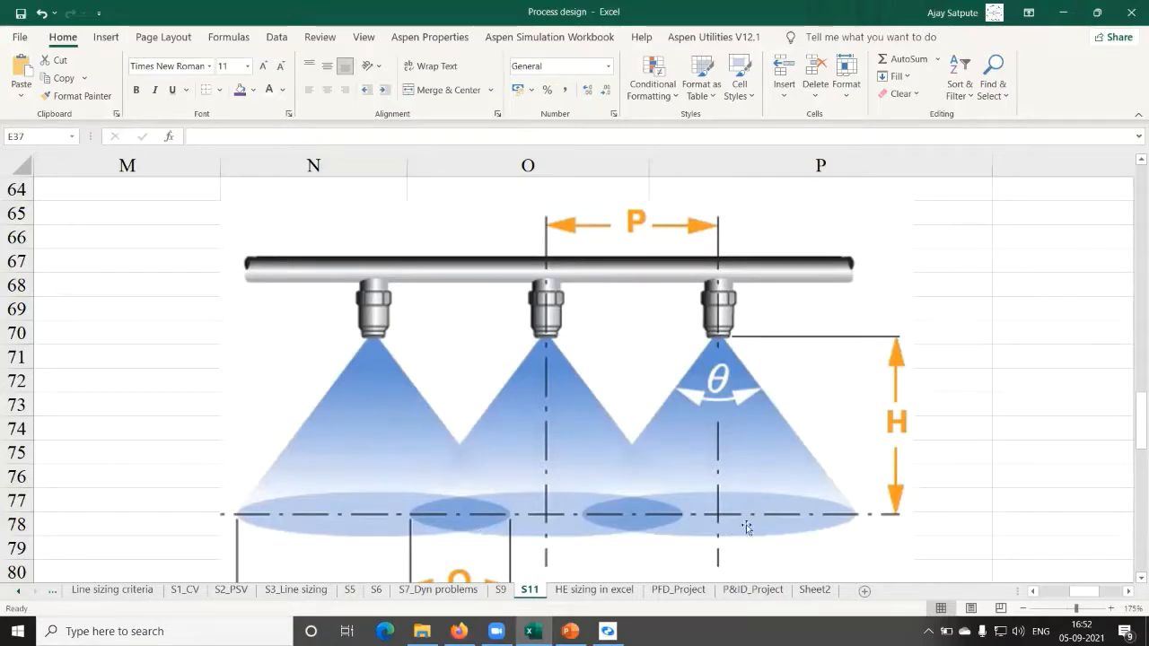
scroll(816, 493, up, 5)
scroll(817, 493, up, 7)
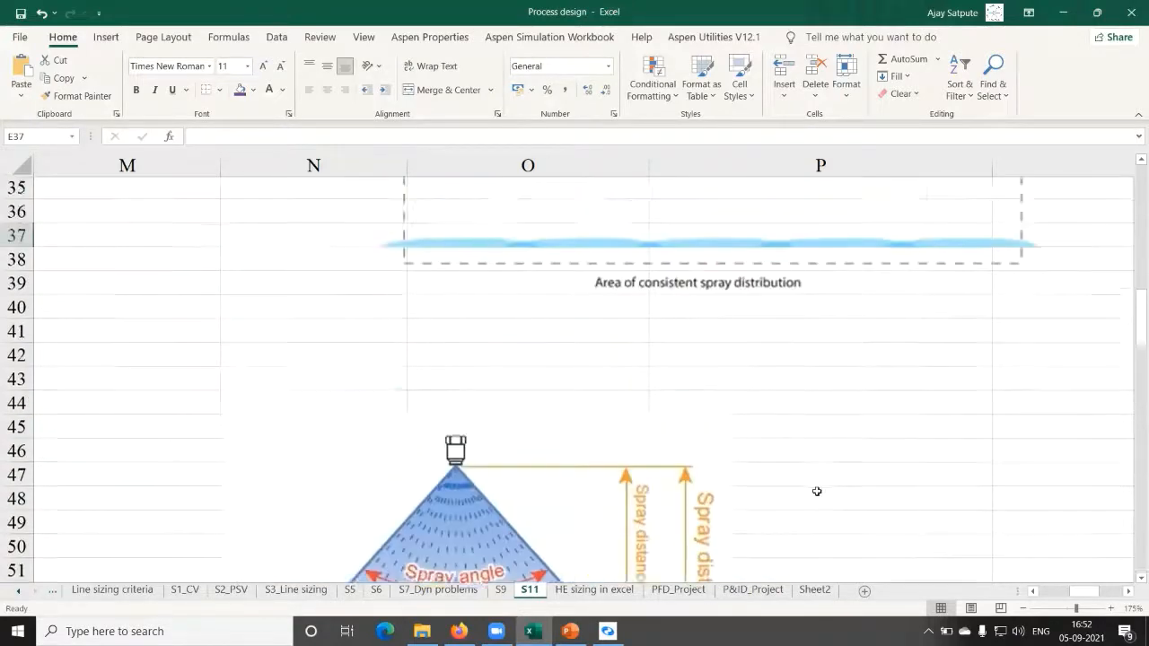
scroll(817, 493, up, 1)
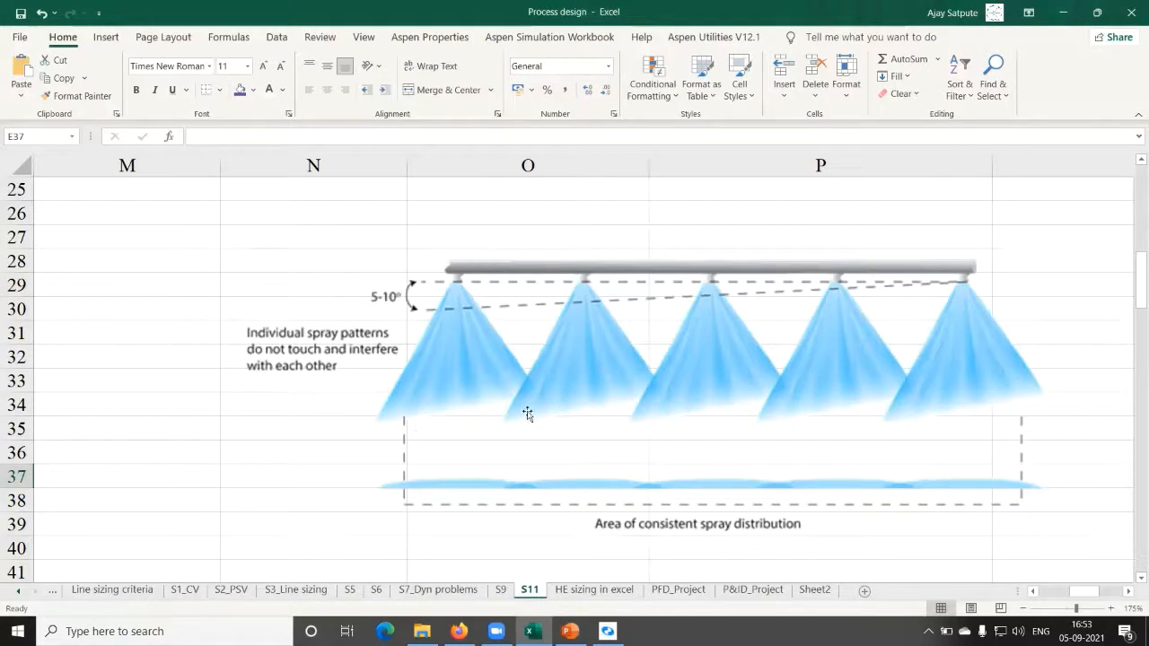
scroll(539, 403, down, 6)
scroll(552, 445, down, 1)
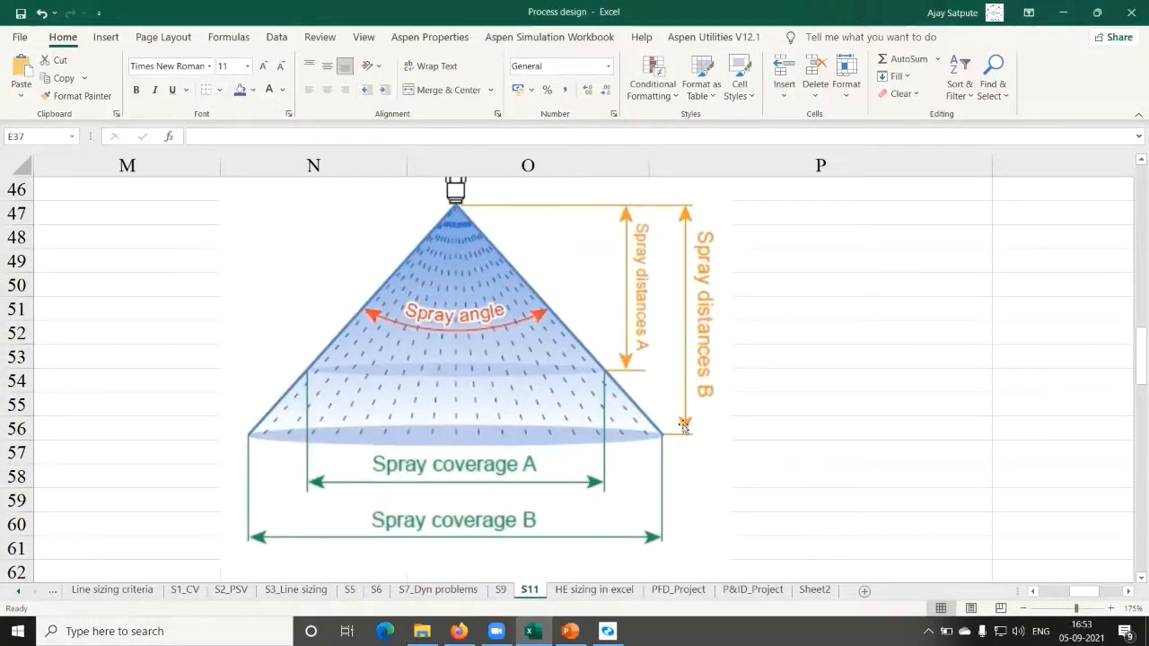
scroll(457, 454, down, 1)
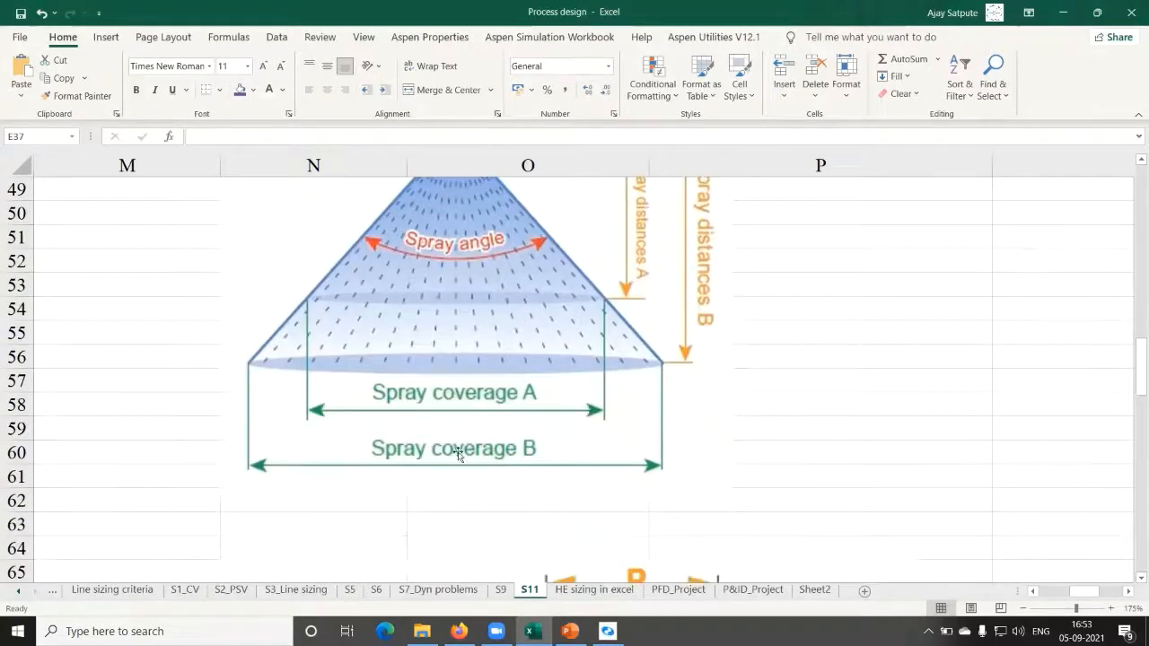
scroll(727, 482, up, 3)
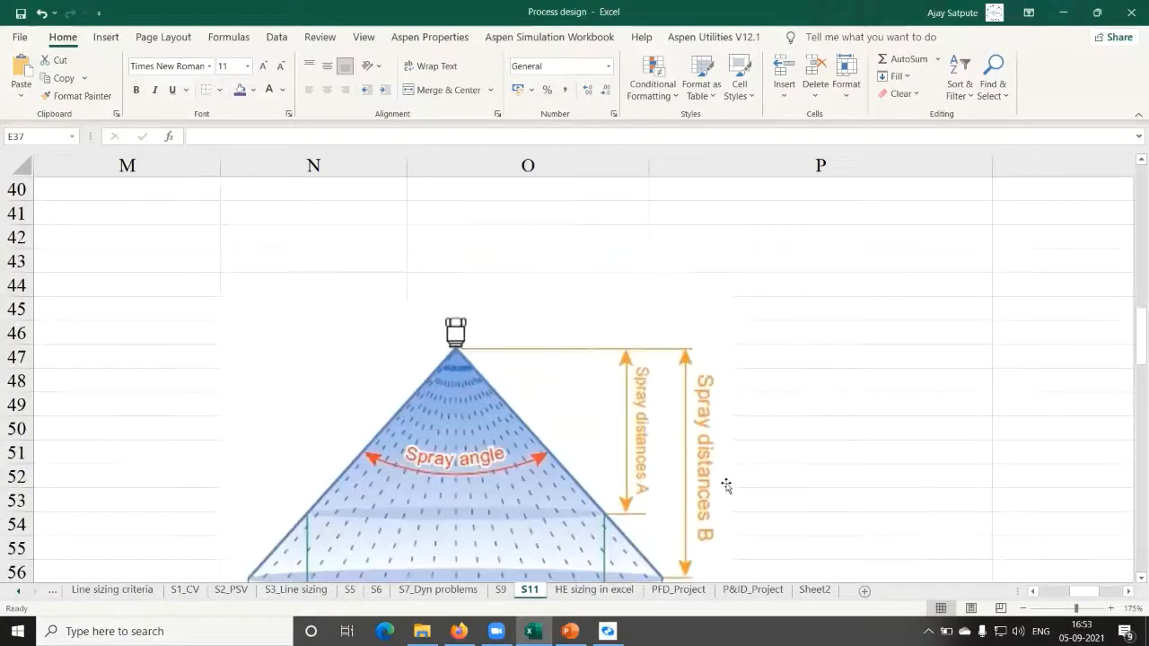
scroll(740, 482, up, 9)
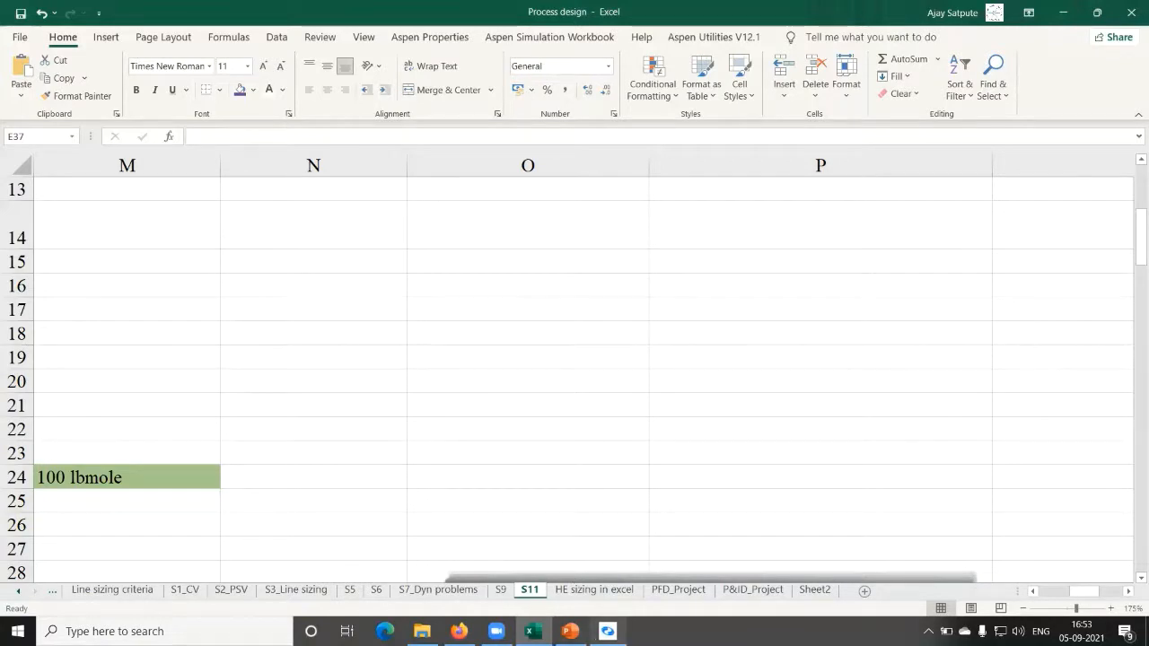
Step: Return to the sprinkler slide in PowerPoint and locate Ex. F_Sprinkler system.FF3 in File Explorer's Solved examples from the presentation folder
click(570, 631)
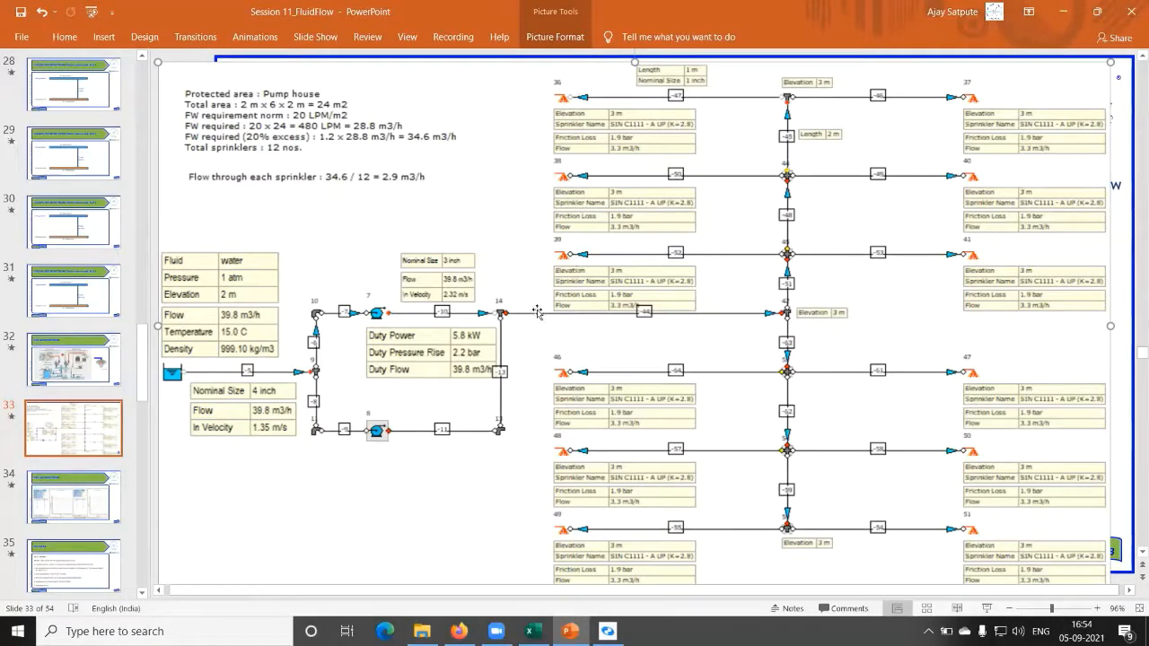
click(421, 631)
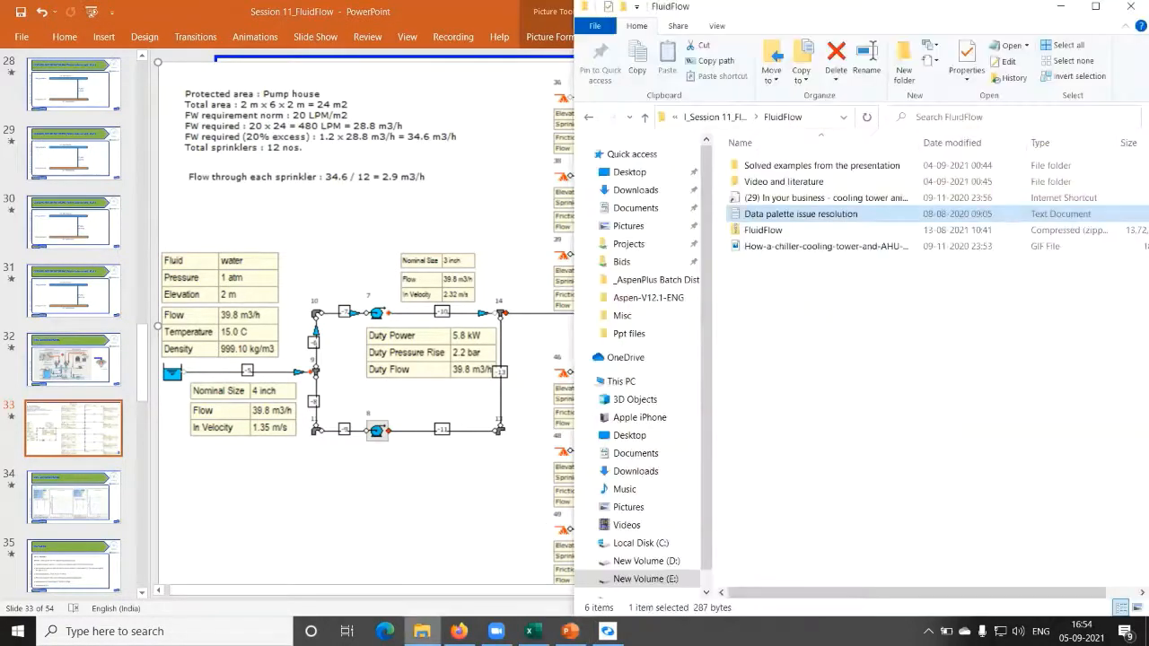
double_click(831, 166)
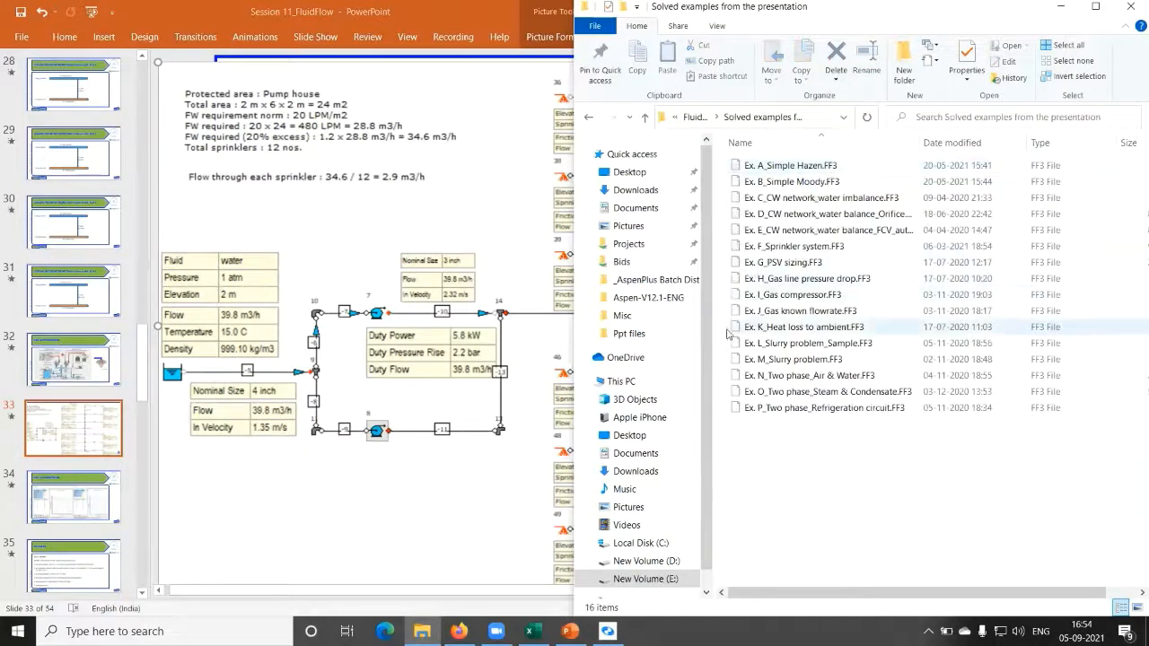
click(803, 248)
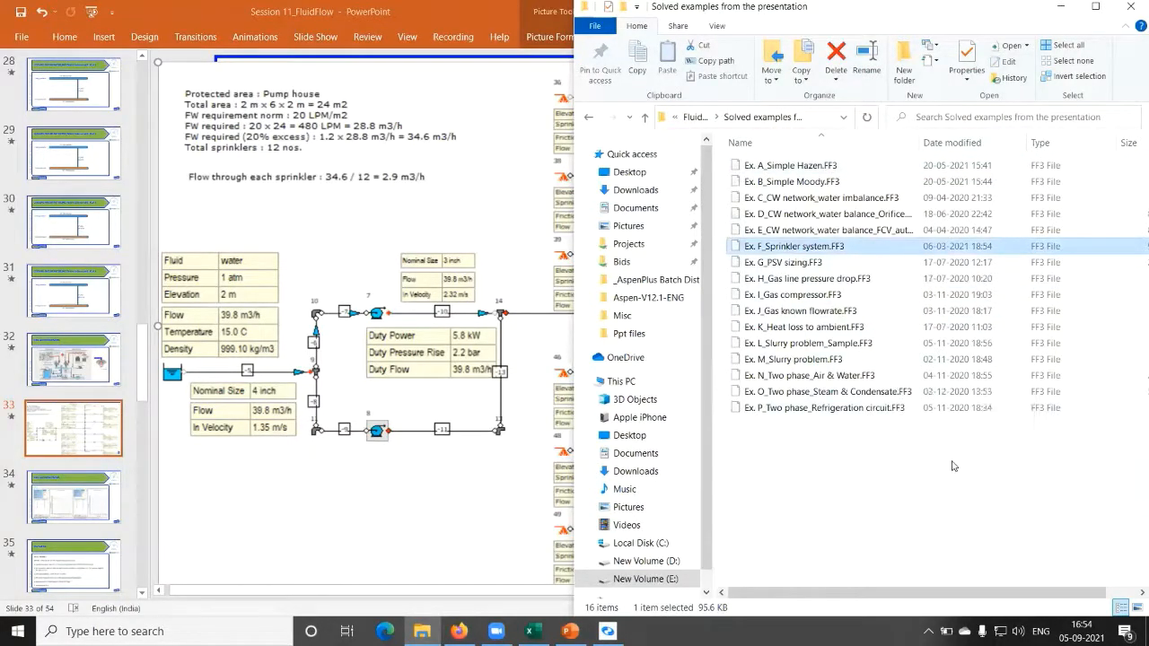
Step: Switch to FluidFlow and close all open flowsheets without saving the changes to Flowsheet1
click(608, 631)
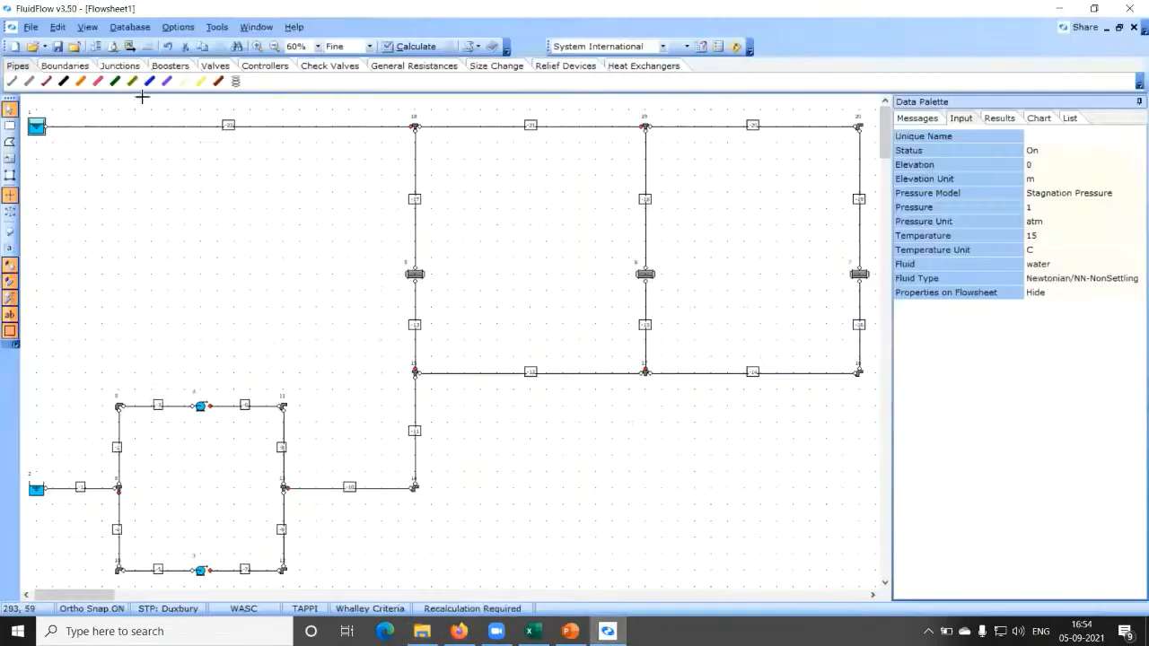
click(30, 27)
click(93, 114)
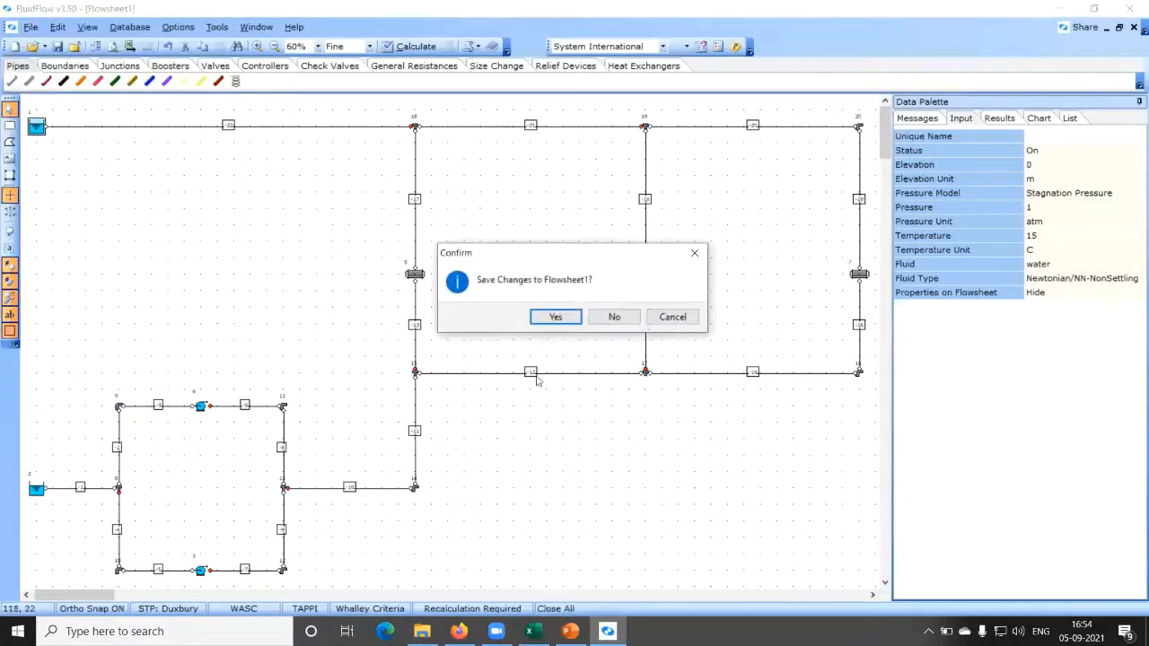
click(621, 317)
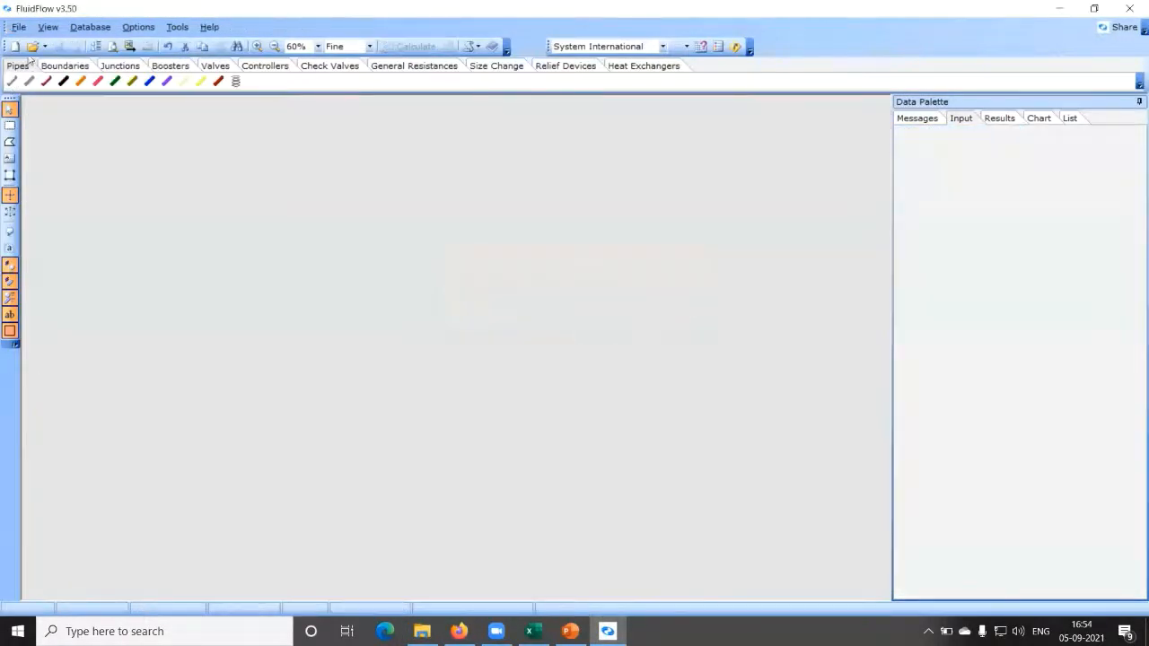
Step: Browse for a flowsheet to open in E:\PD\l_Session 11_FluidFlow_Aspen Plus\FluidFlow\Solved examples from the presentation
click(32, 46)
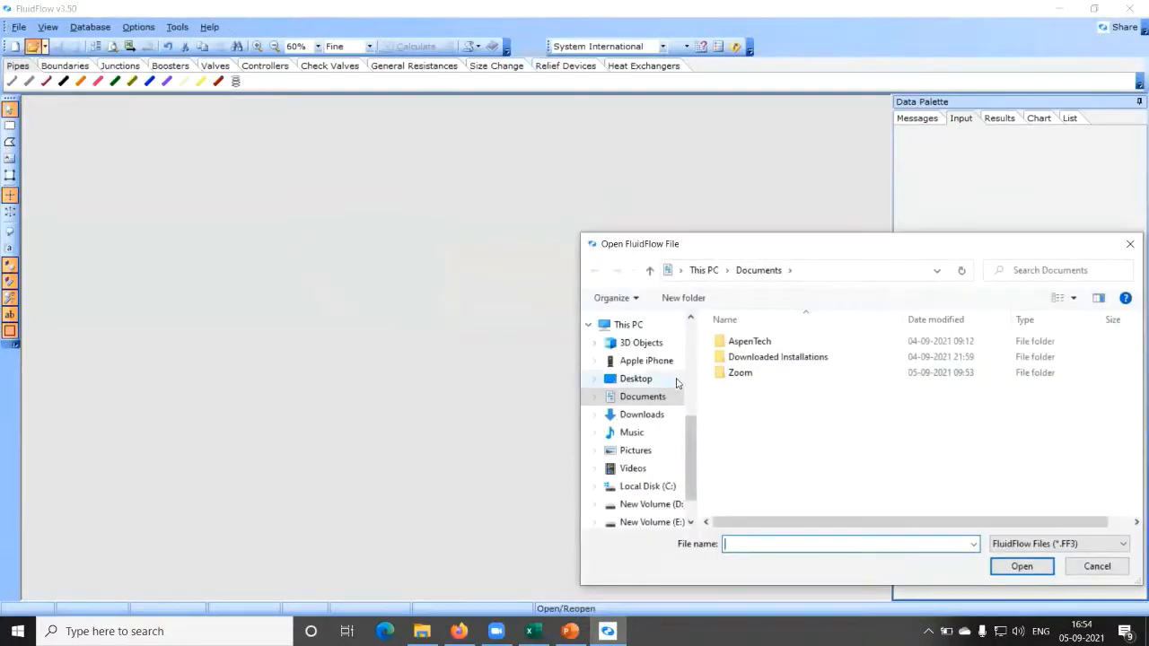
scroll(669, 389, up, 1)
scroll(669, 389, down, 3)
click(644, 499)
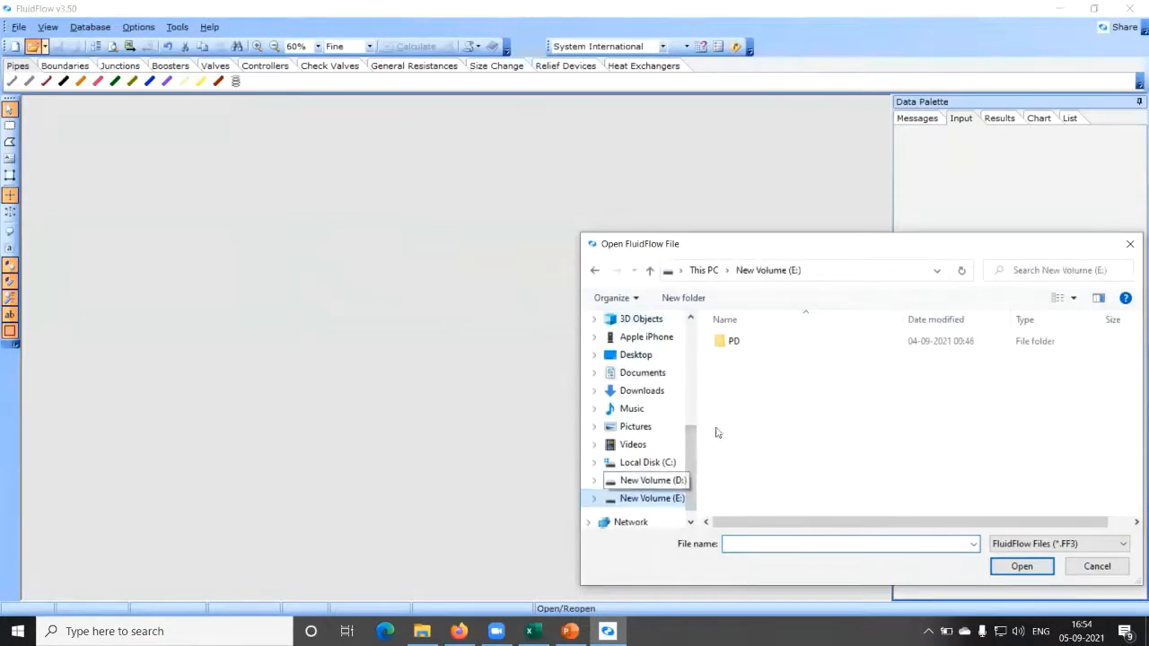
double_click(730, 345)
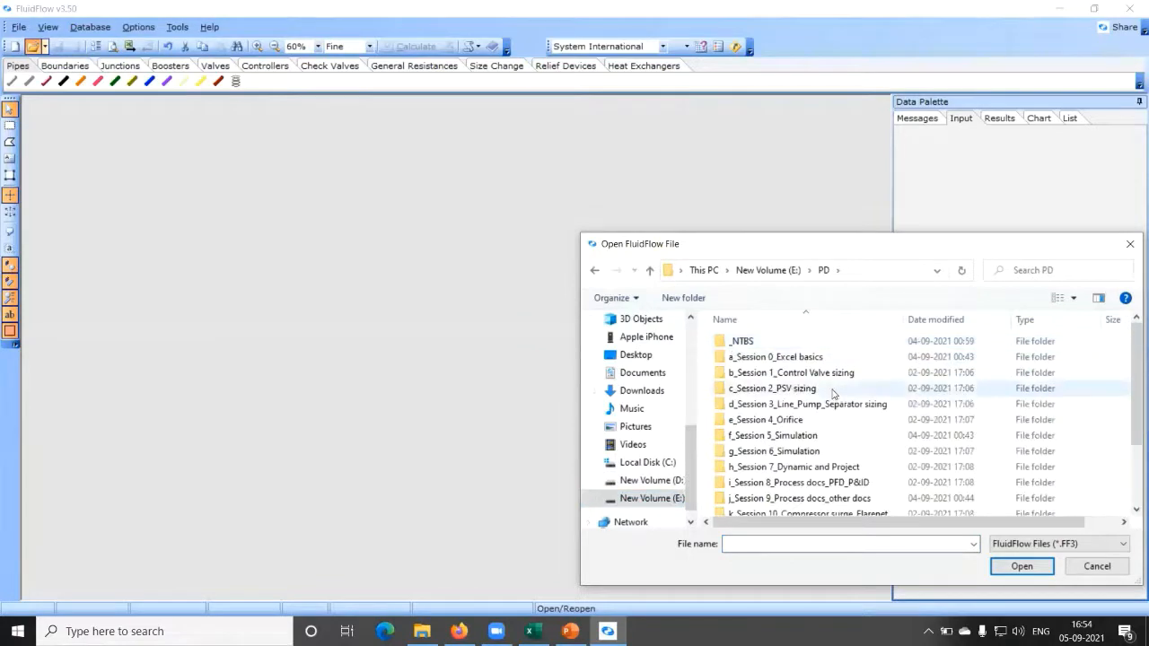
scroll(790, 431, down, 1)
double_click(805, 499)
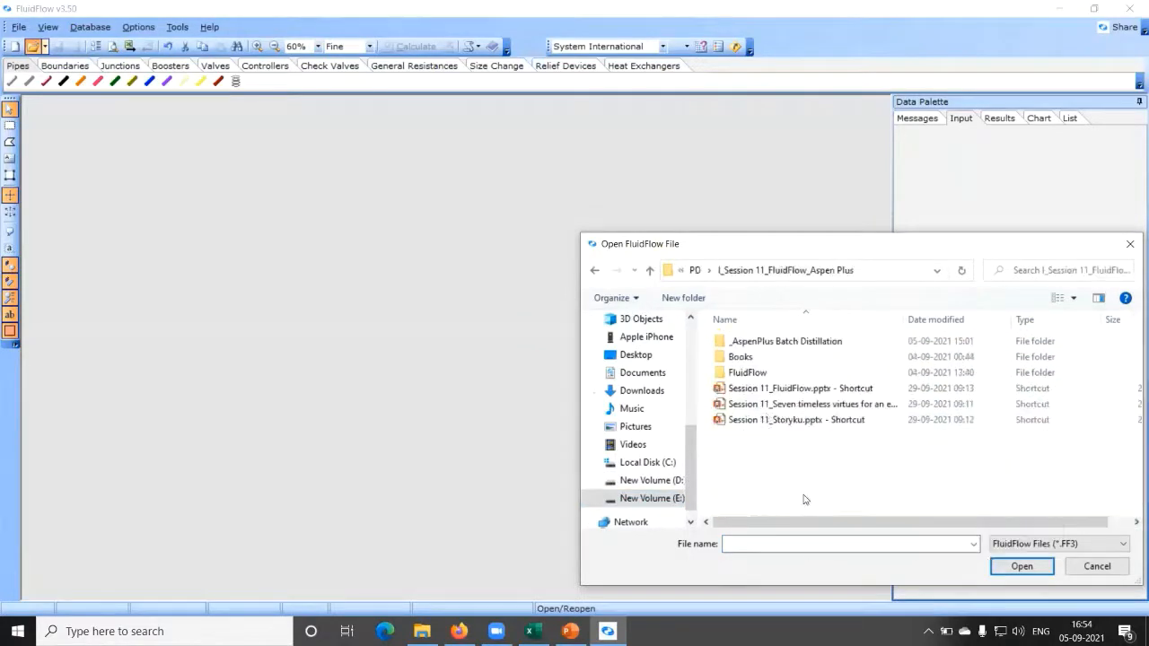
double_click(747, 372)
double_click(790, 345)
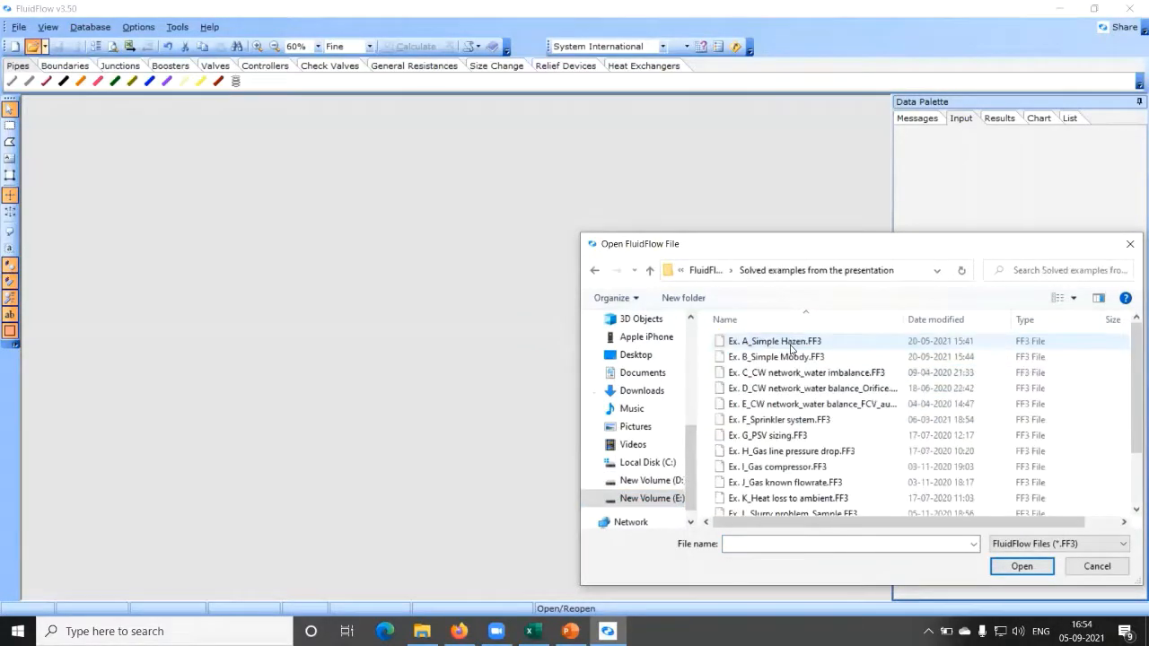
Step: Open the flowsheet Ex. F_Sprinkler system.FF3 and maximize its window
click(769, 436)
double_click(770, 420)
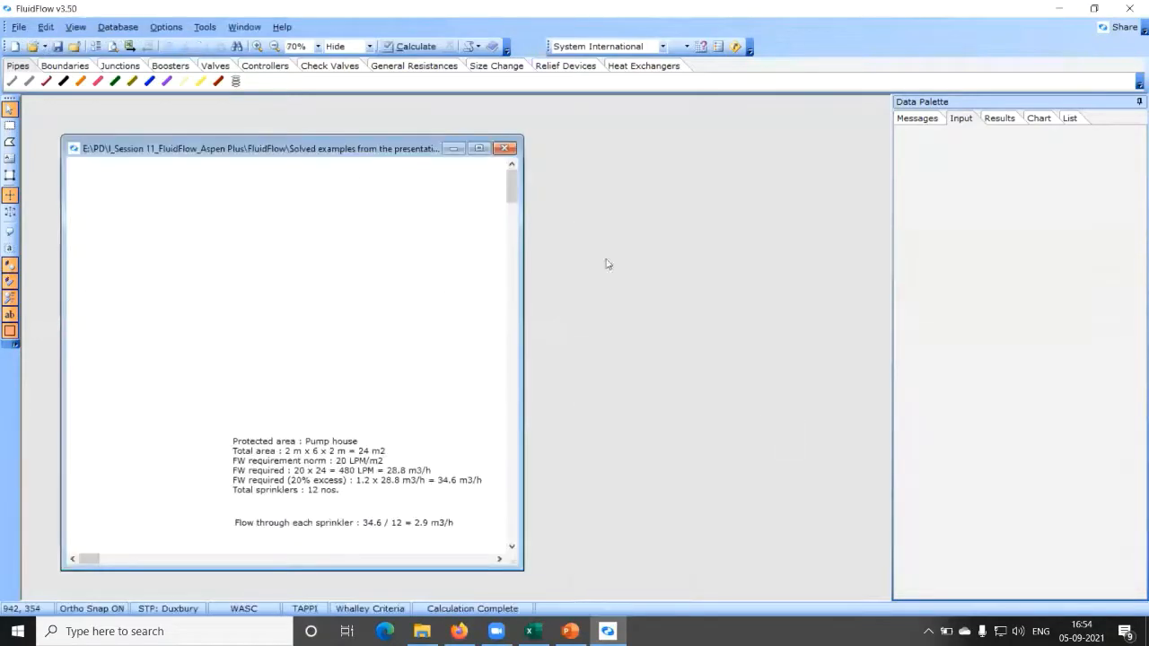
click(478, 148)
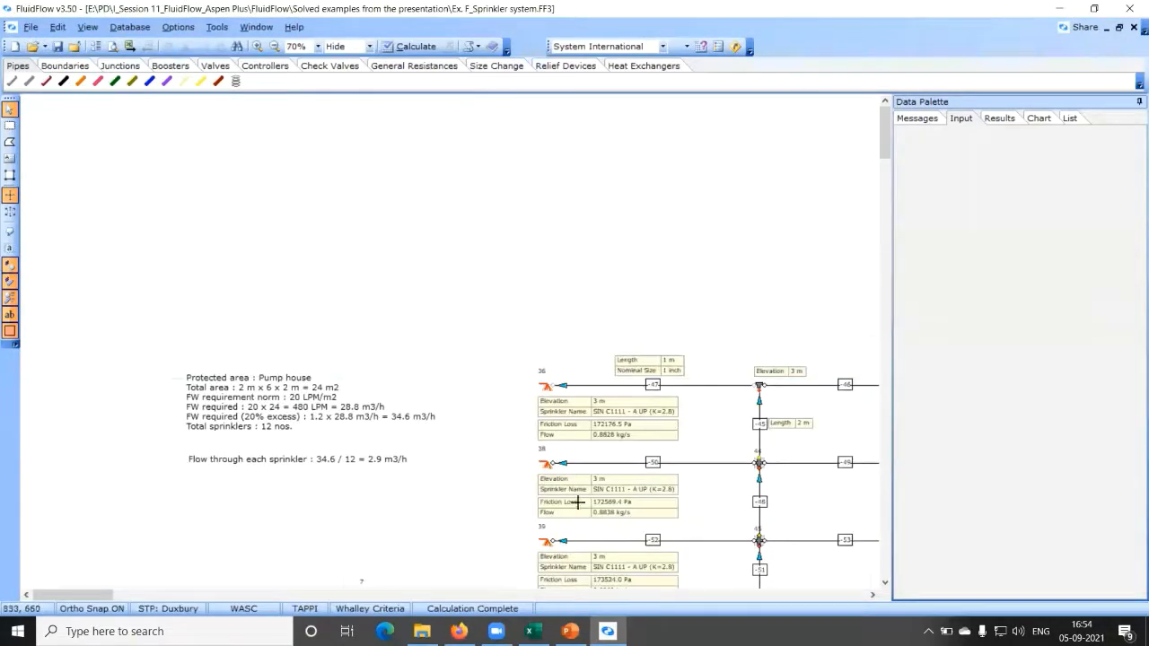
Step: Examine the pump and sprinkler network layout, and display the input properties of the water supply tank
scroll(578, 404, down, 5)
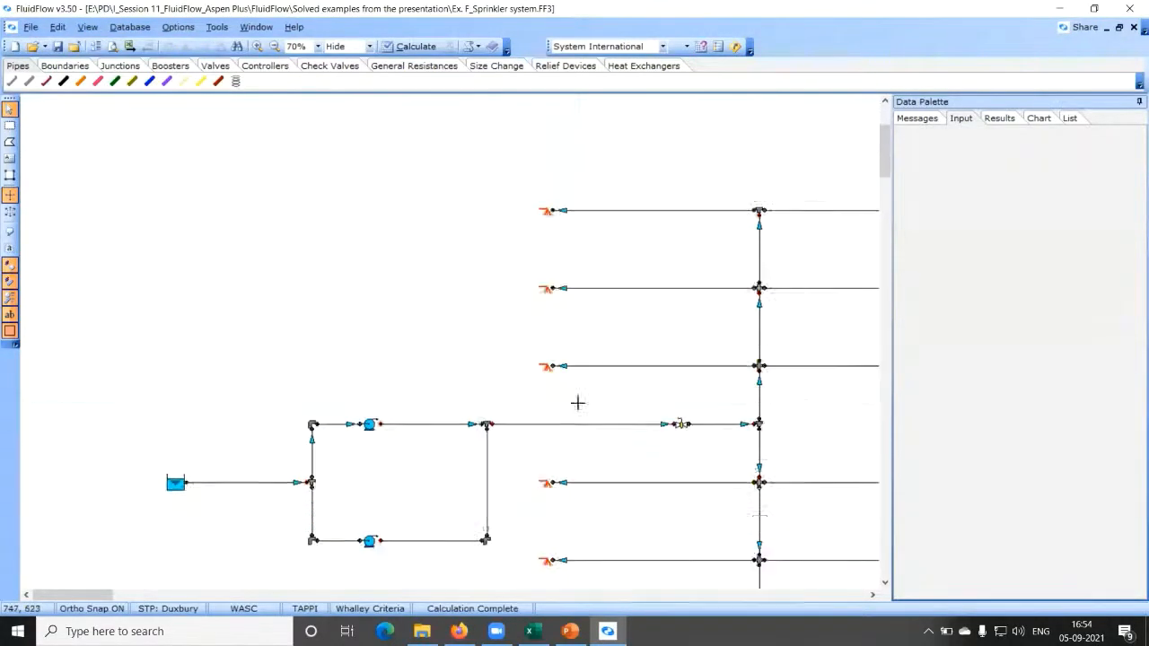
scroll(578, 403, down, 3)
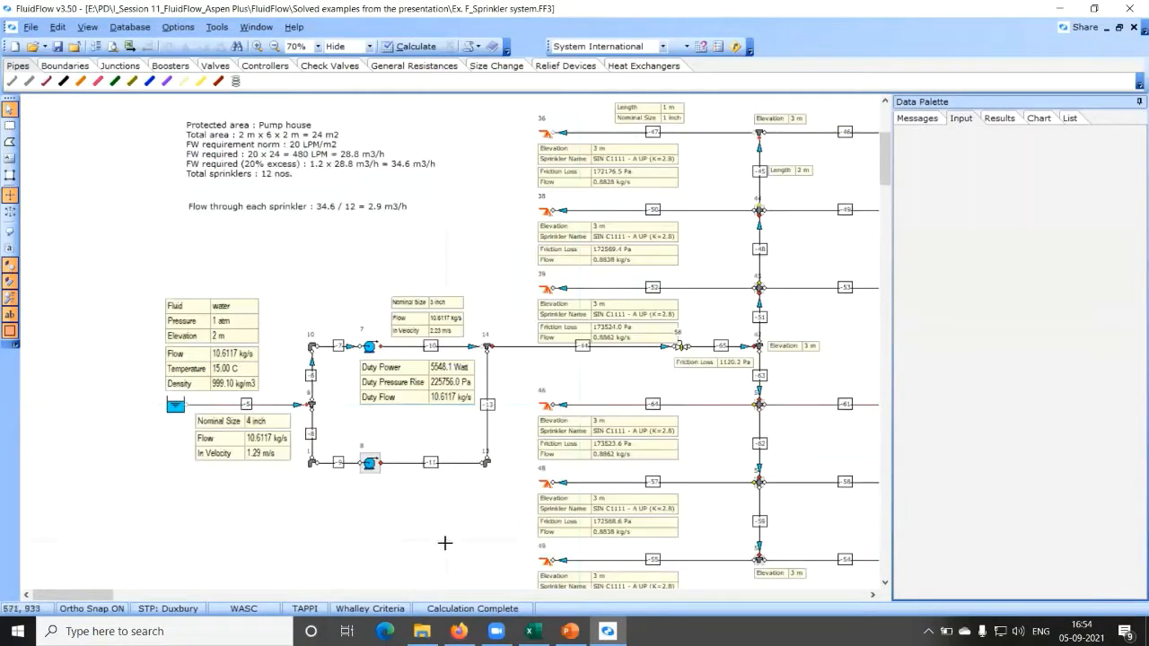
scroll(521, 456, down, 1)
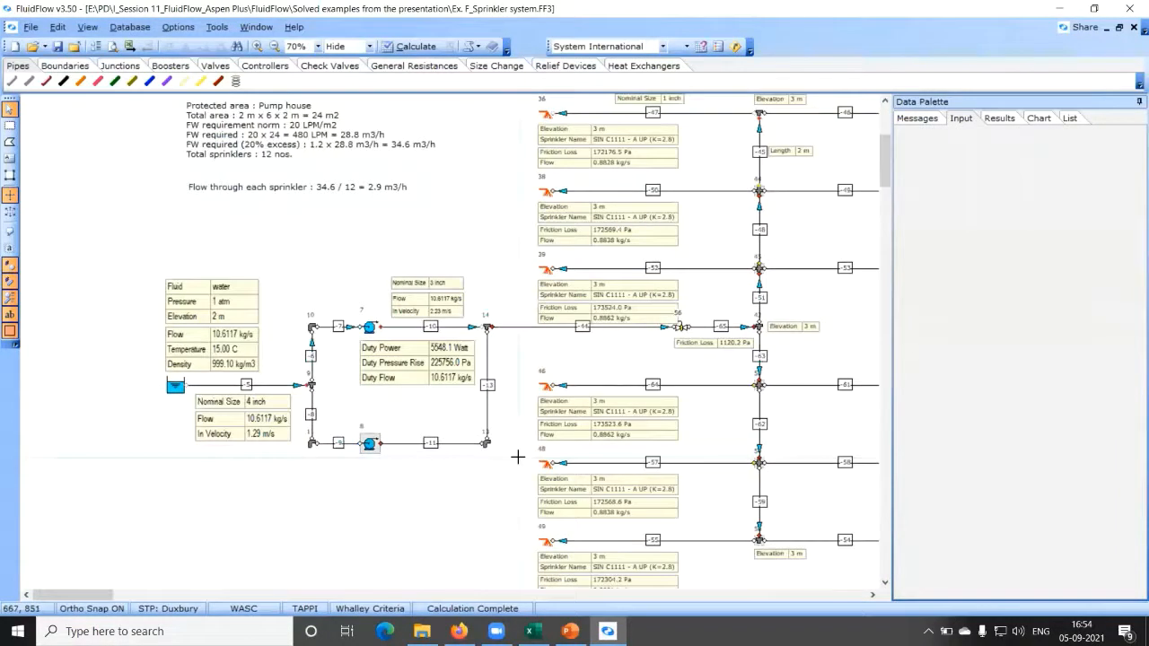
click(869, 595)
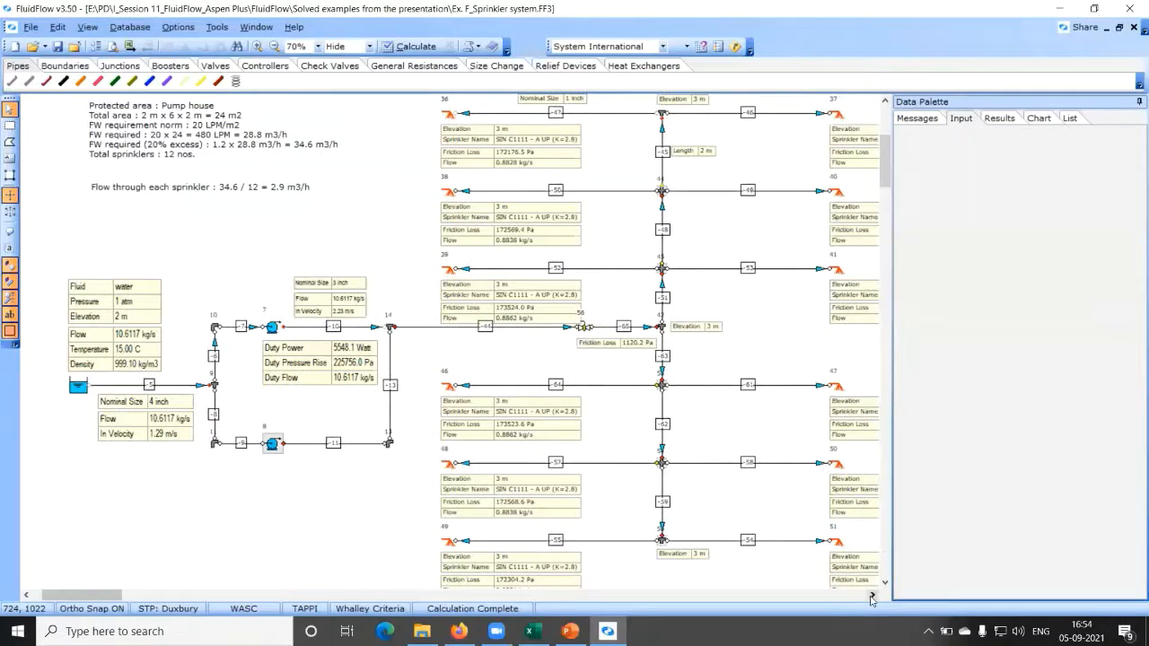
click(871, 596)
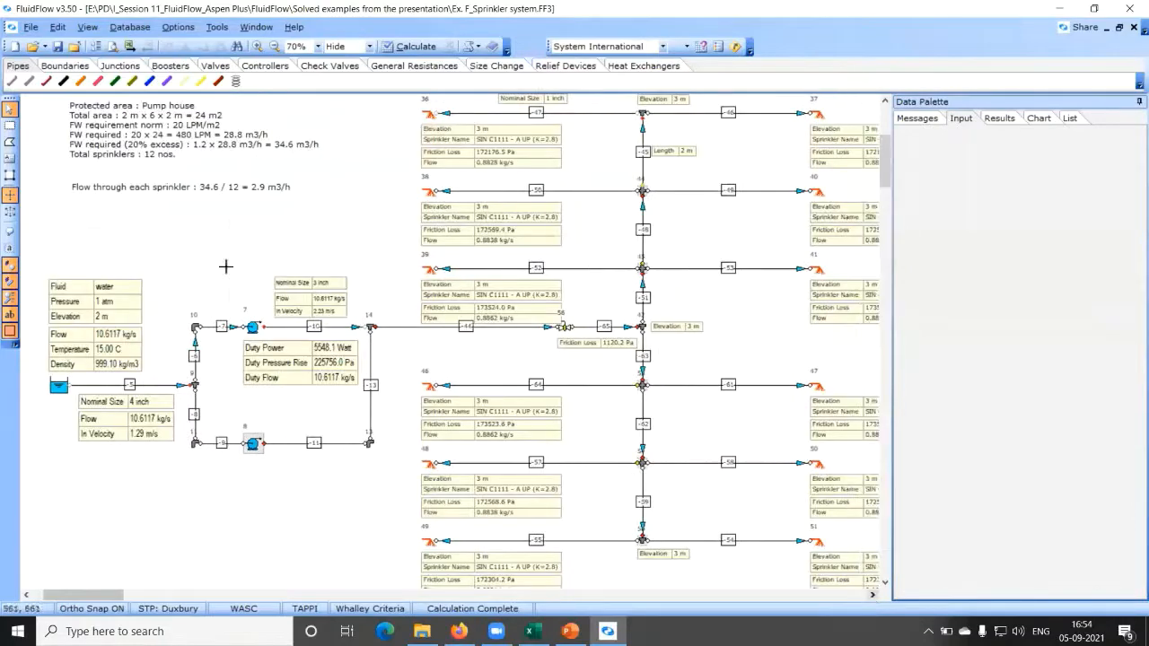
click(872, 595)
click(38, 388)
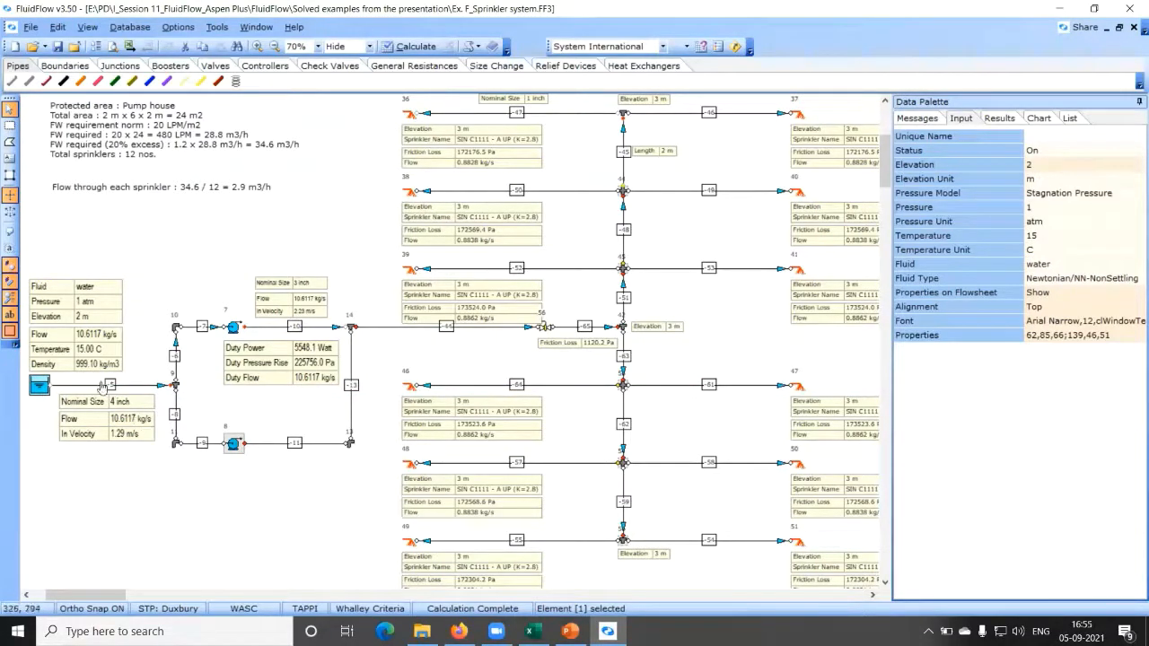
Step: Inspect the inputs of the 4 inch suction pipe, pump 7 with its pump model, and the 3 inch discharge pipe
click(131, 387)
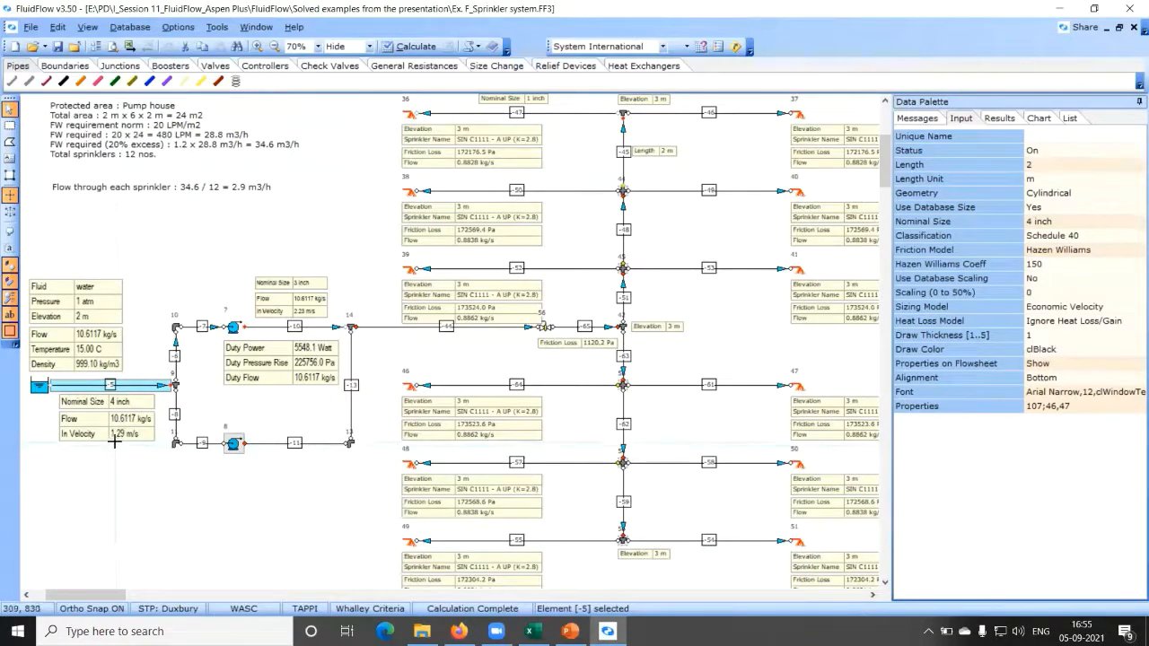
click(234, 329)
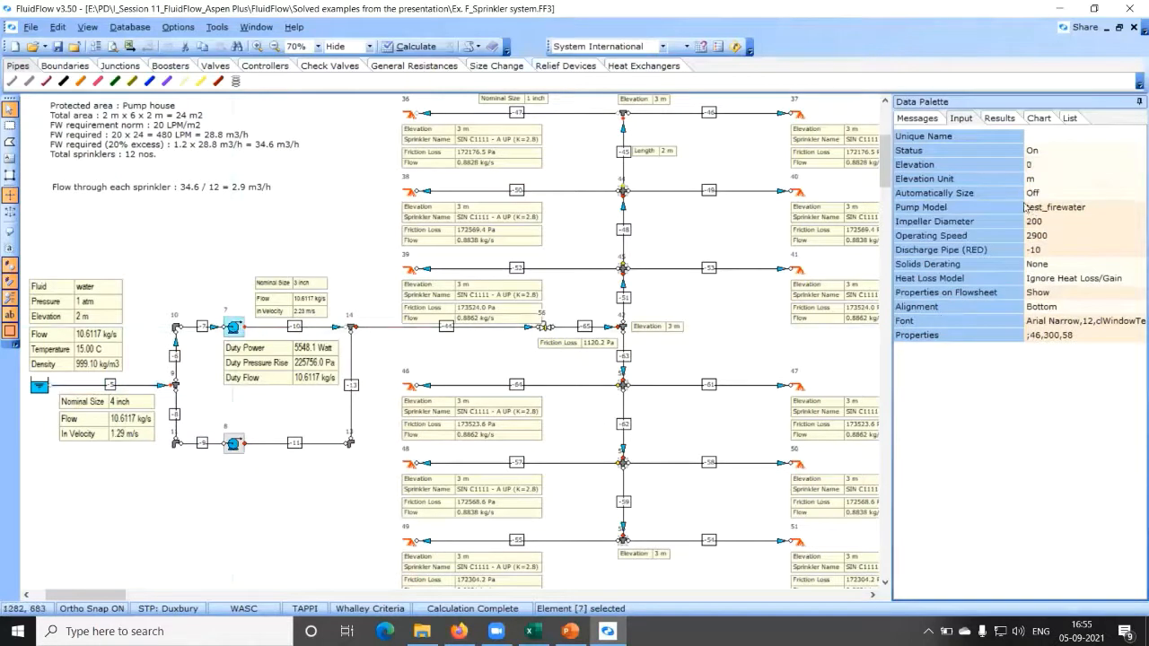
click(1056, 208)
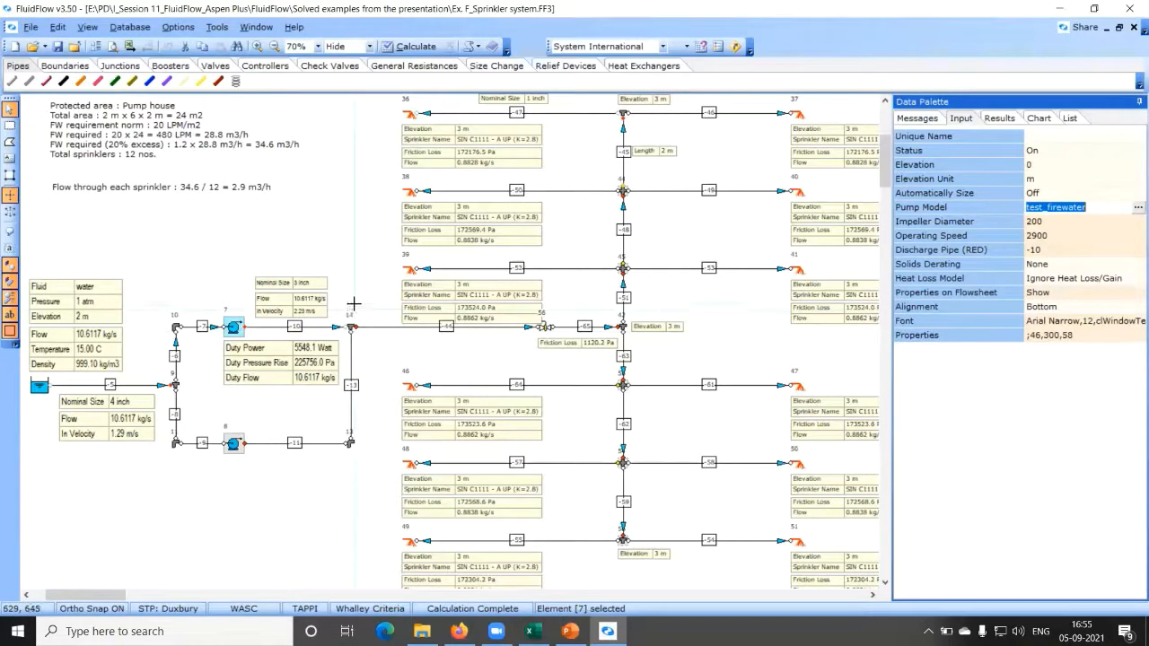
click(316, 330)
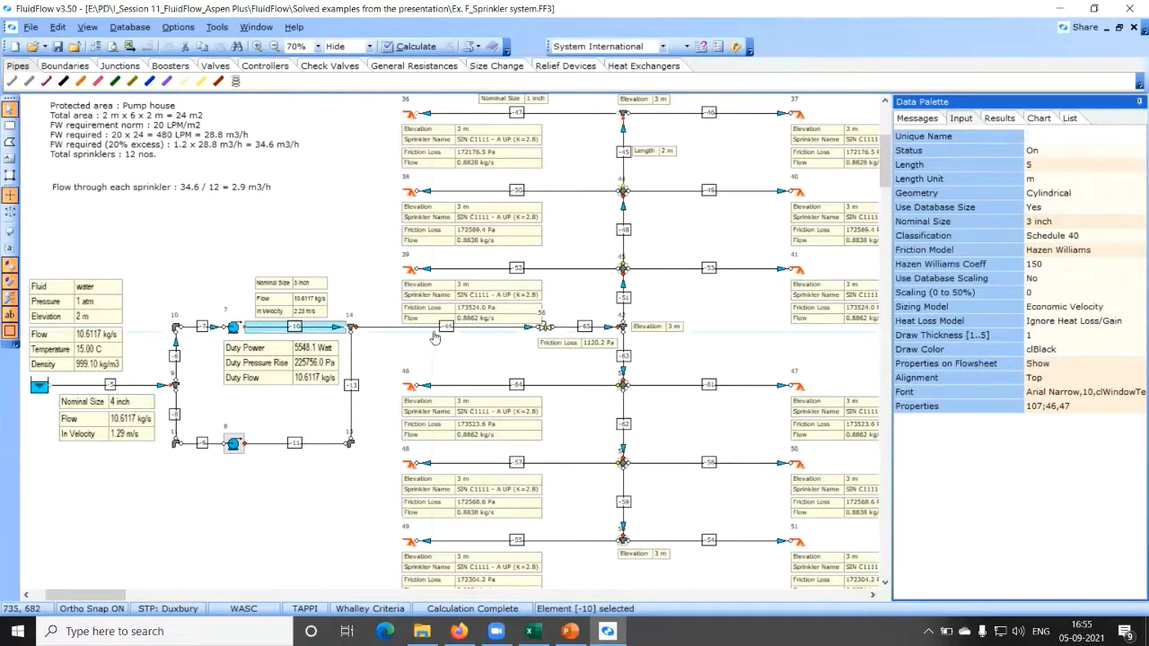
Step: Compare the inputs of butterfly valve 56 with those of the header pipe -44 feeding it
click(543, 329)
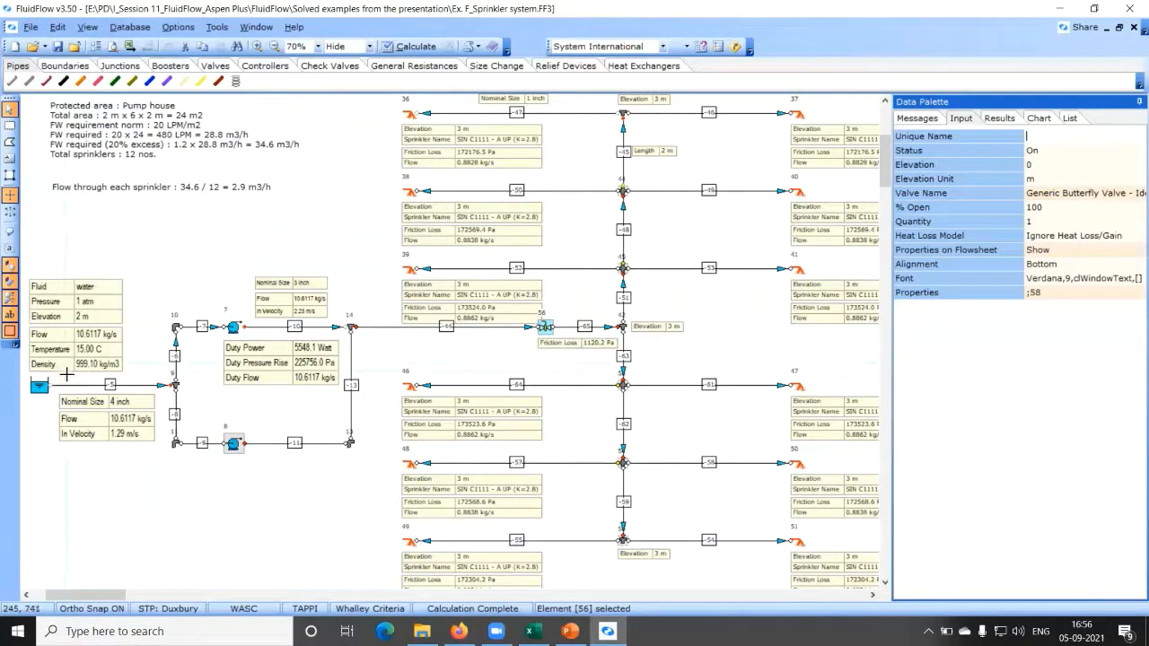
click(440, 331)
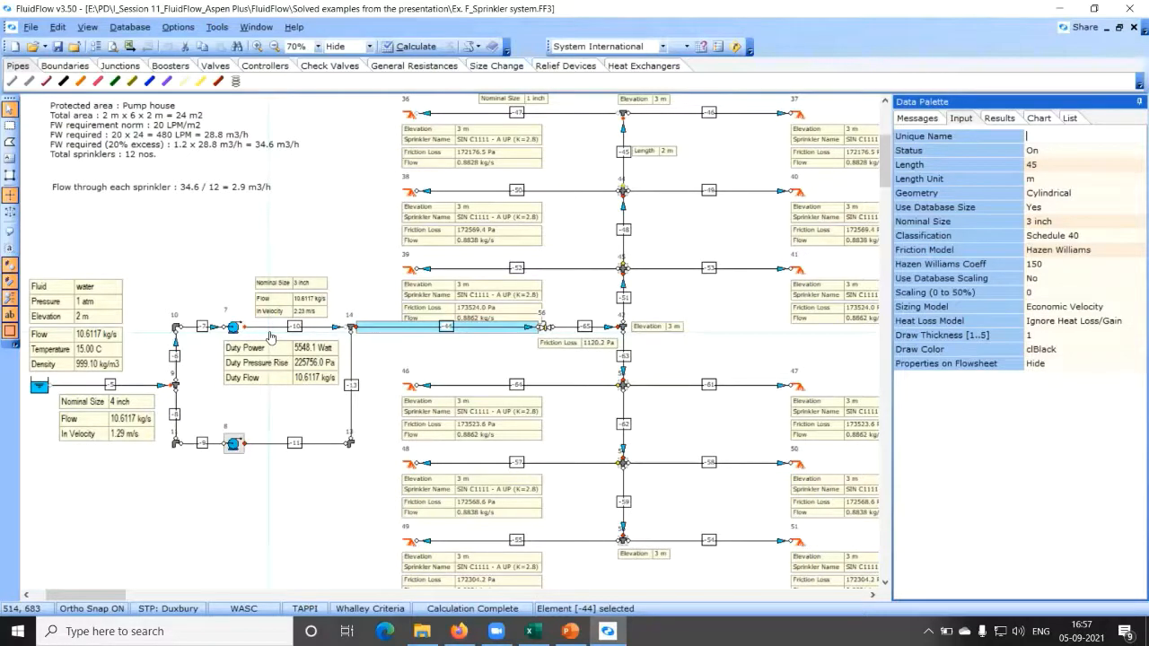
click(544, 327)
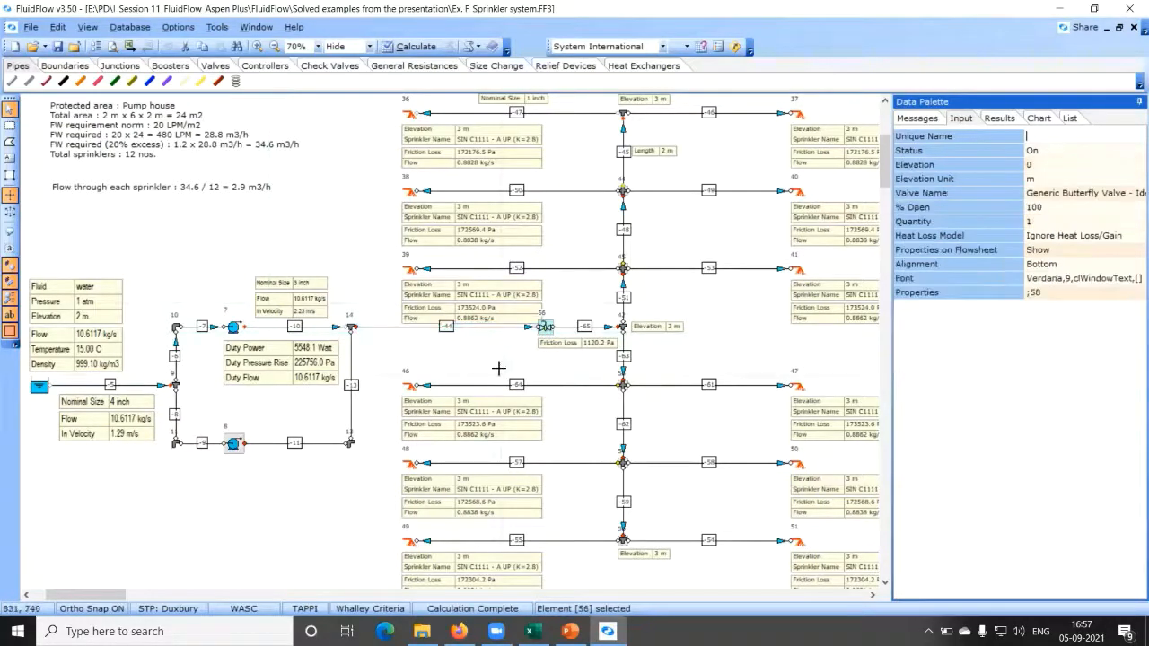
click(480, 328)
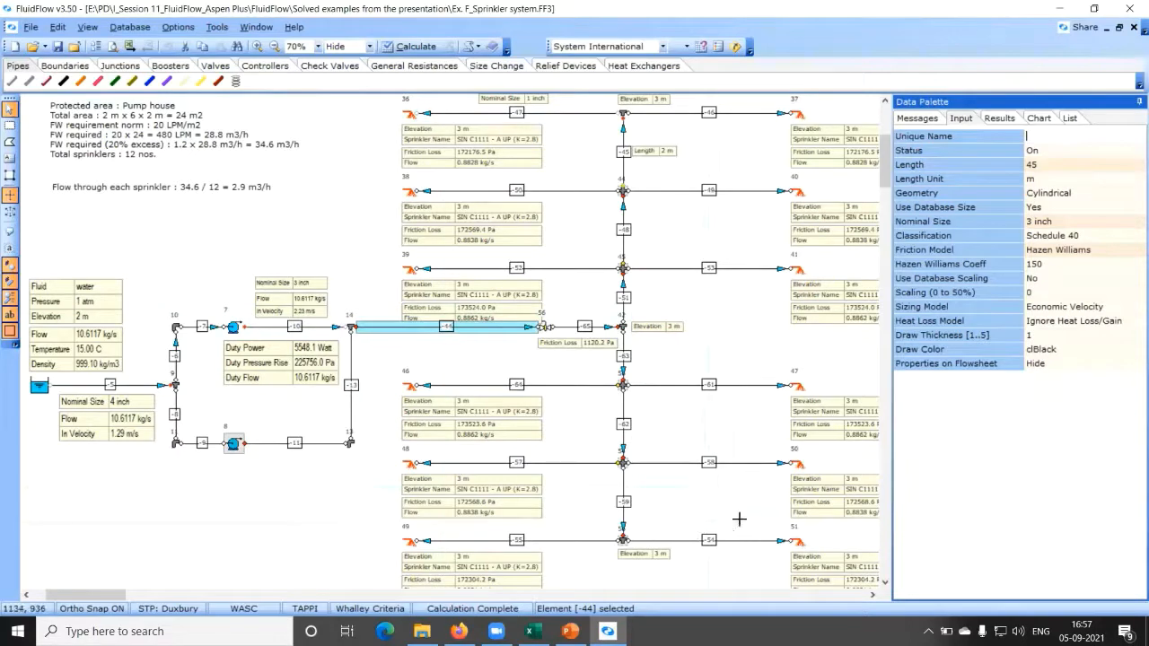
click(545, 328)
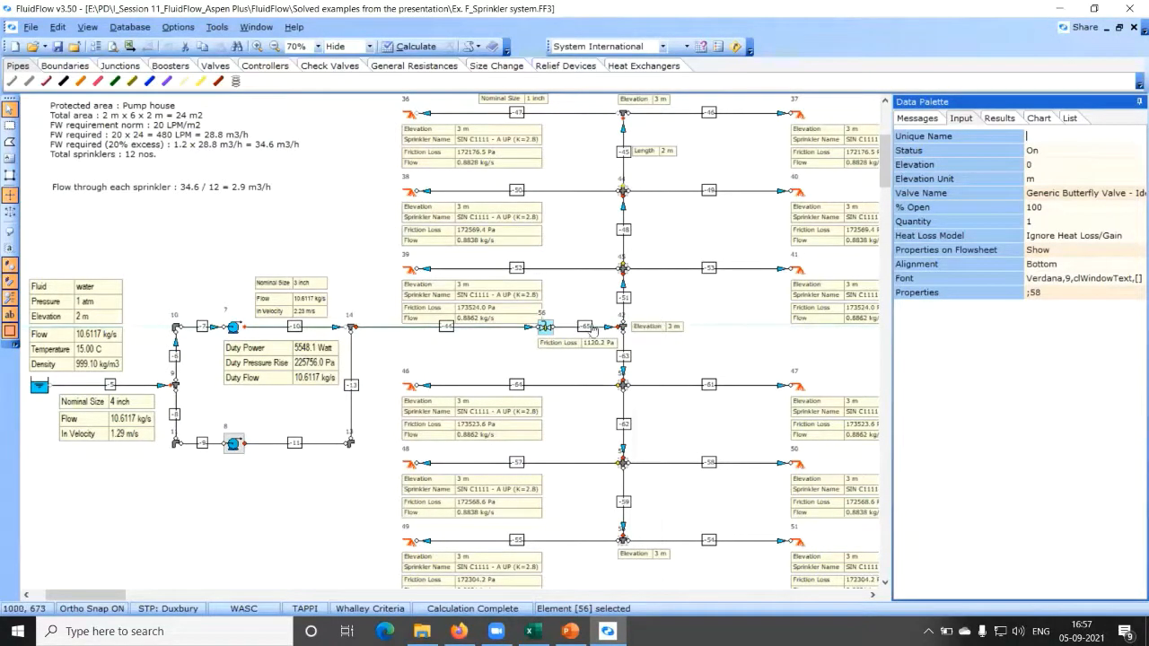
click(480, 330)
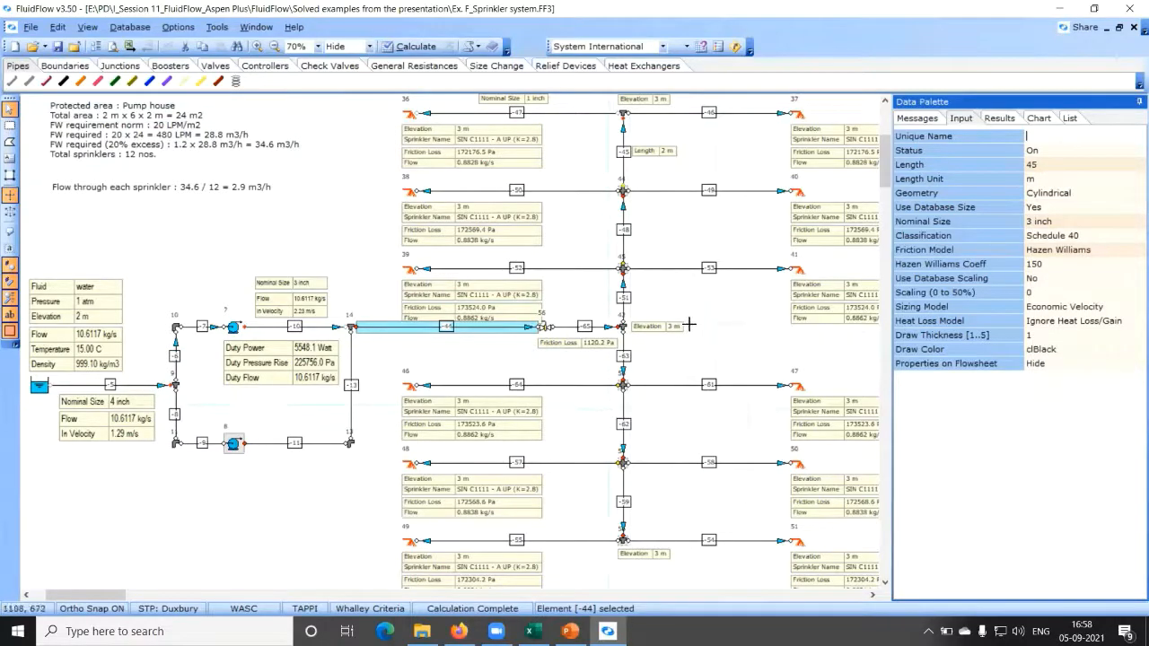
click(545, 329)
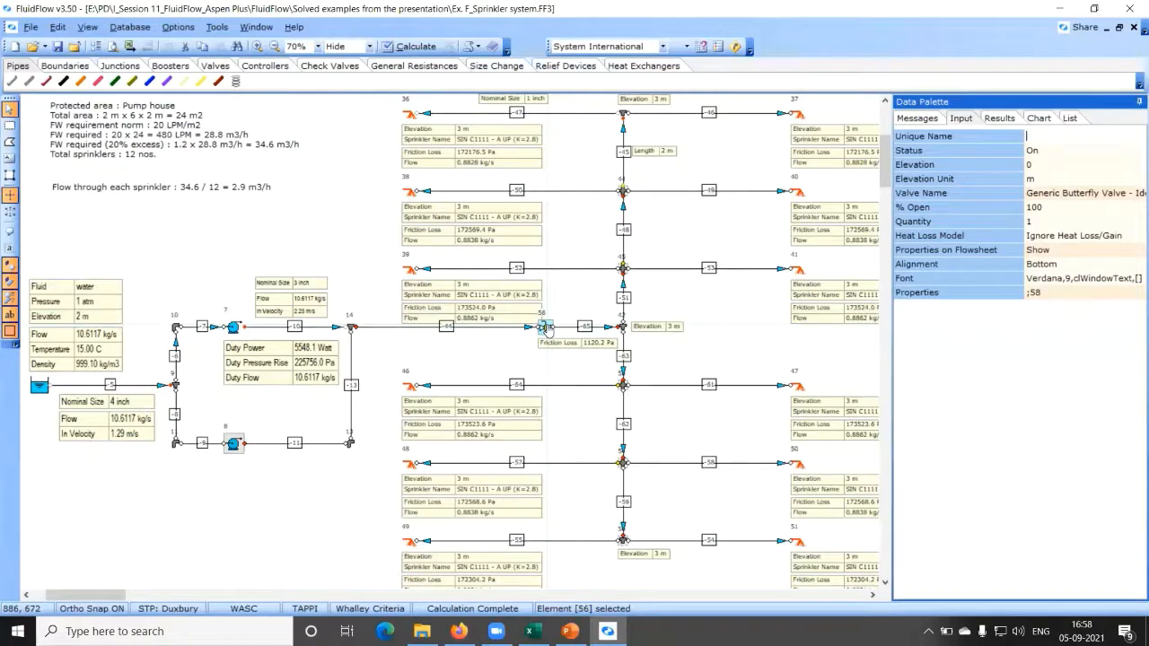
click(755, 335)
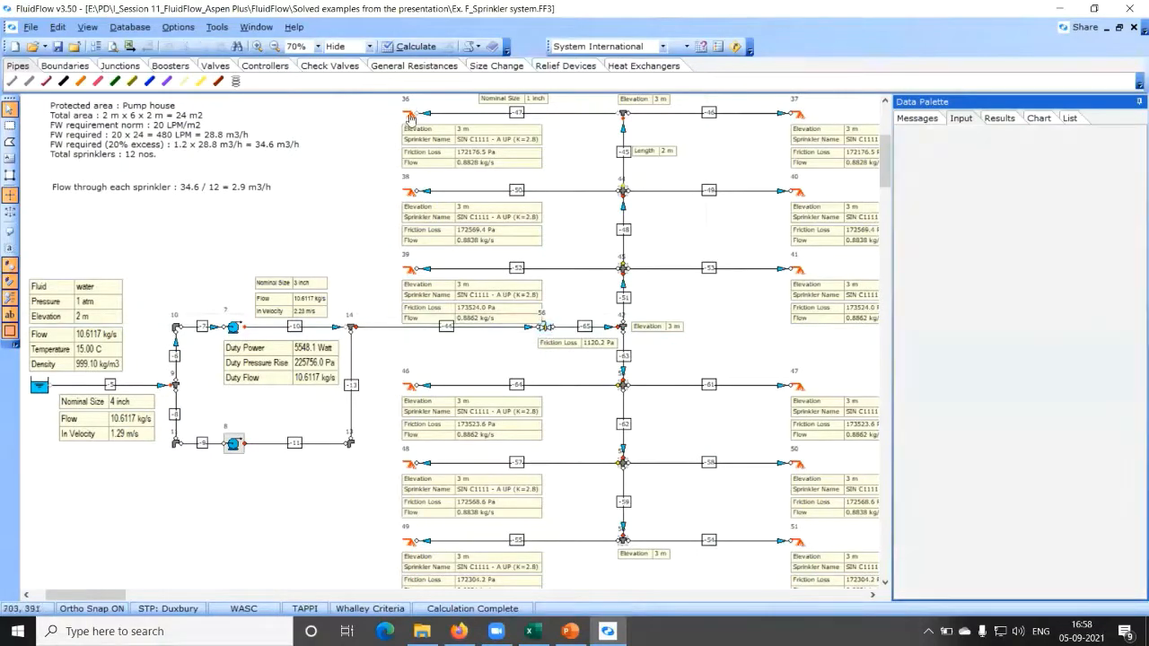
click(540, 328)
Step: Check the elevation inputs of junctions 42, 45, 44 and 43 along the upper half of the vertical sprinkler header
click(622, 327)
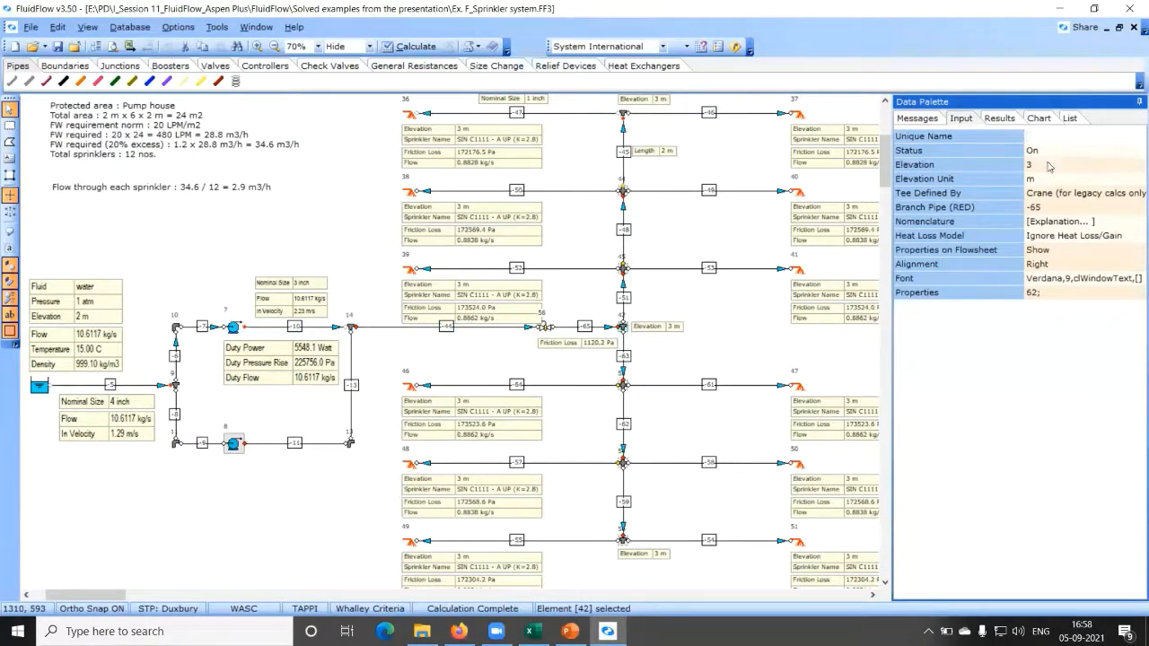
click(623, 268)
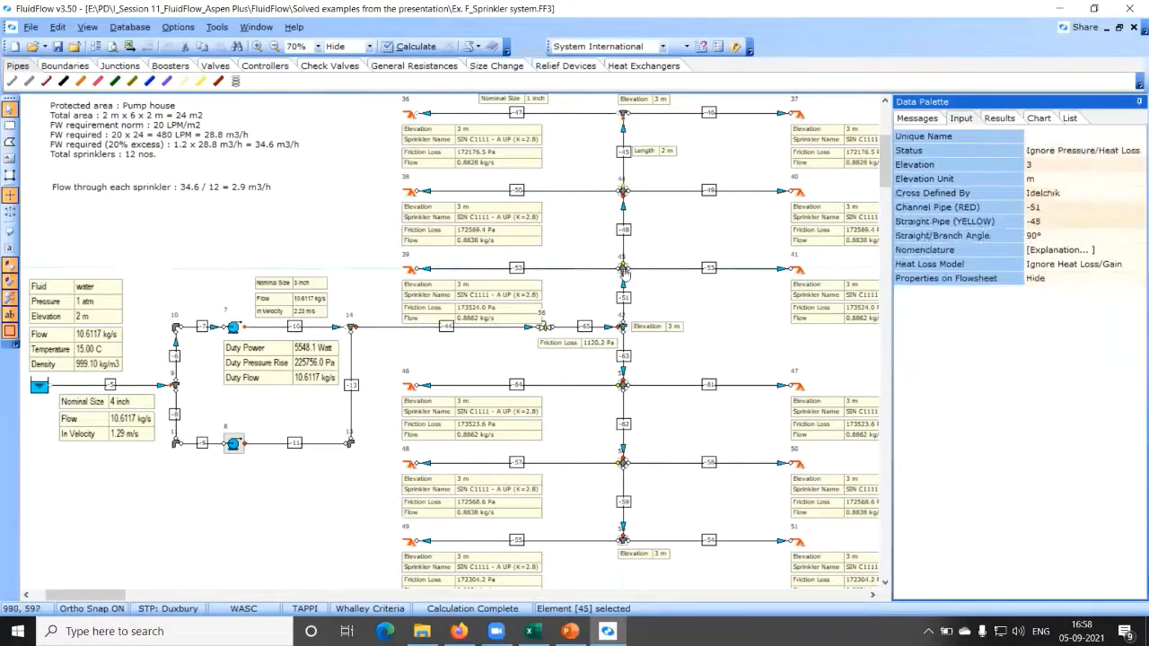
click(623, 192)
click(1050, 164)
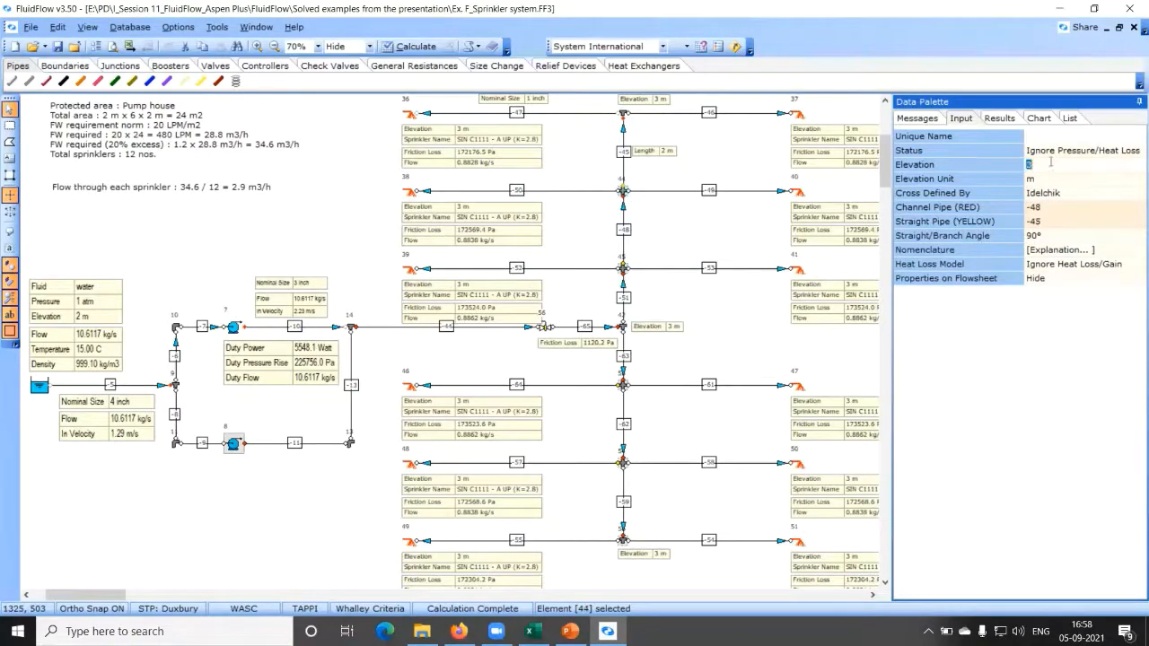
click(623, 114)
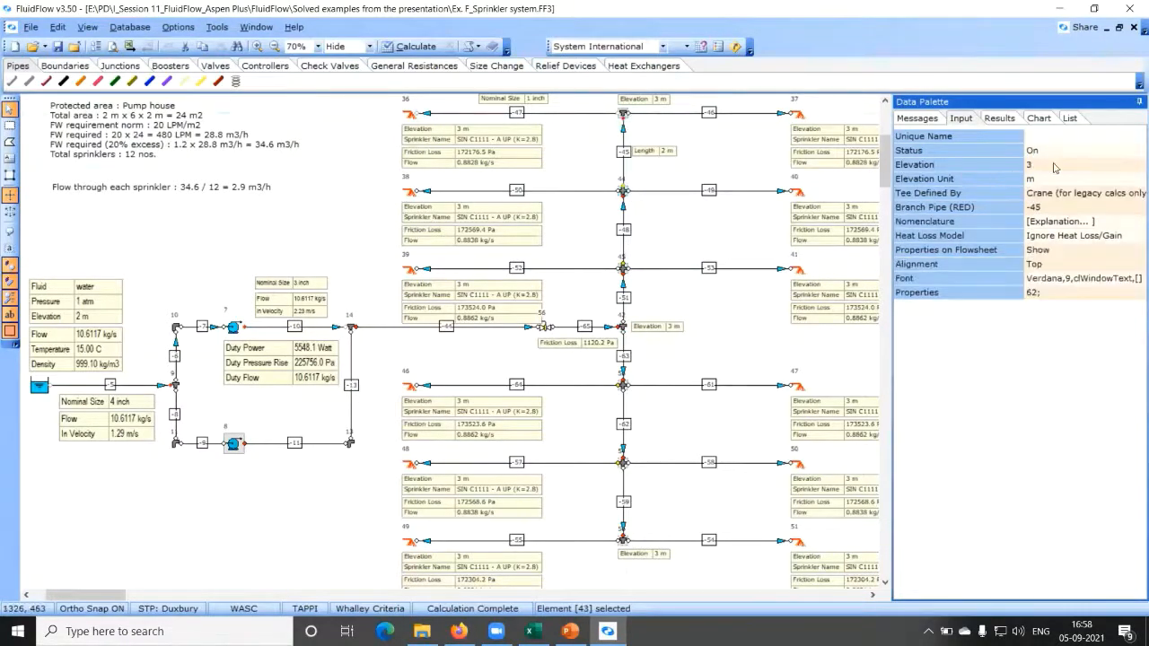
Step: Check the elevation and sprinkler inputs of sprinklers 37, 40 and 36
click(797, 114)
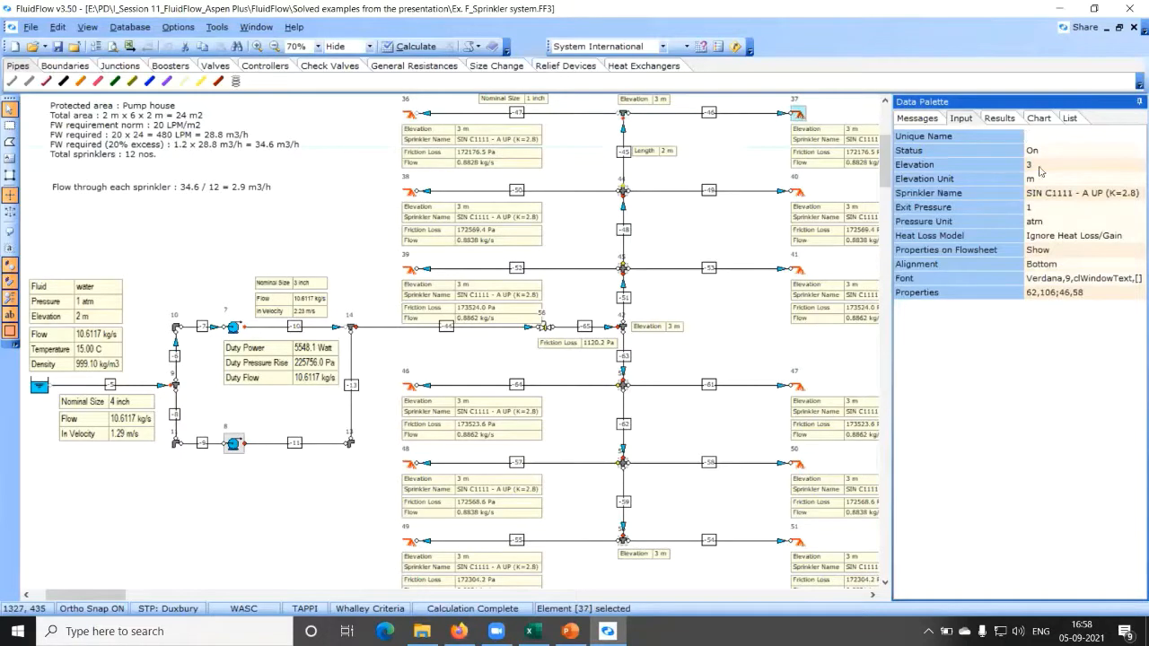
click(797, 191)
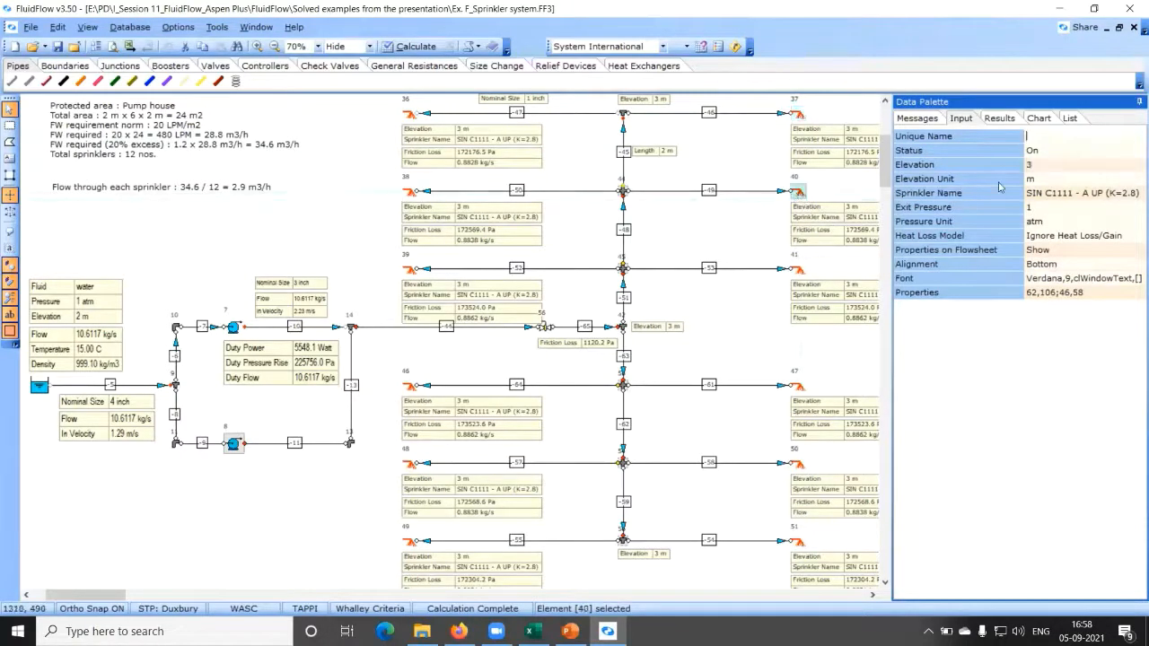
click(1051, 166)
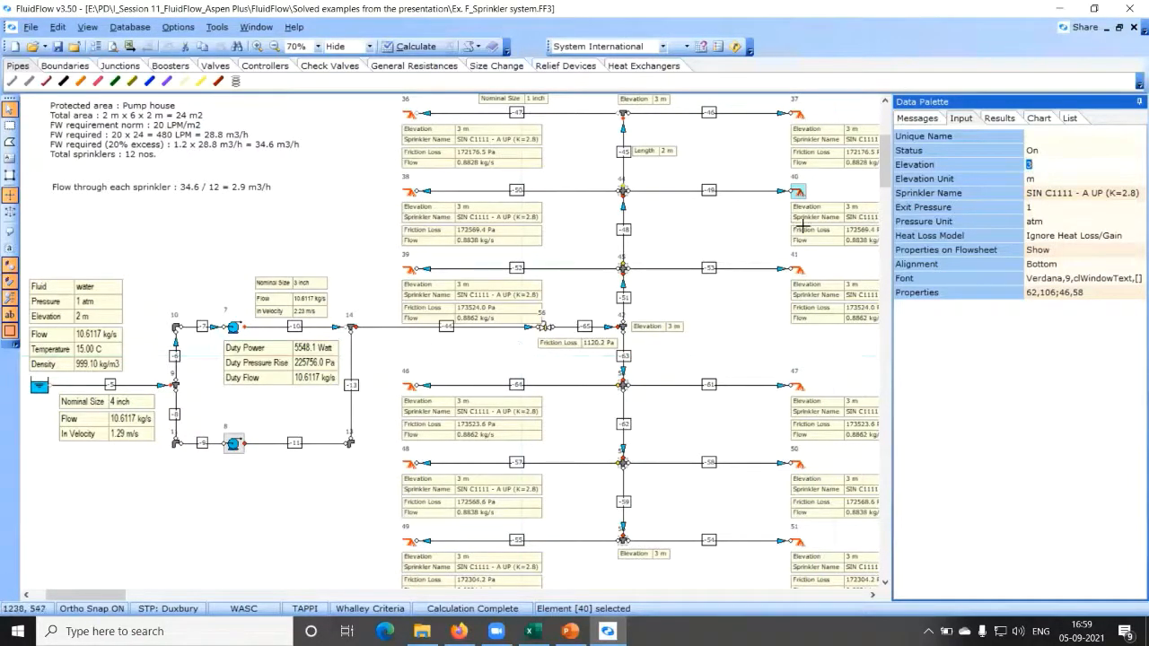
click(408, 125)
click(411, 117)
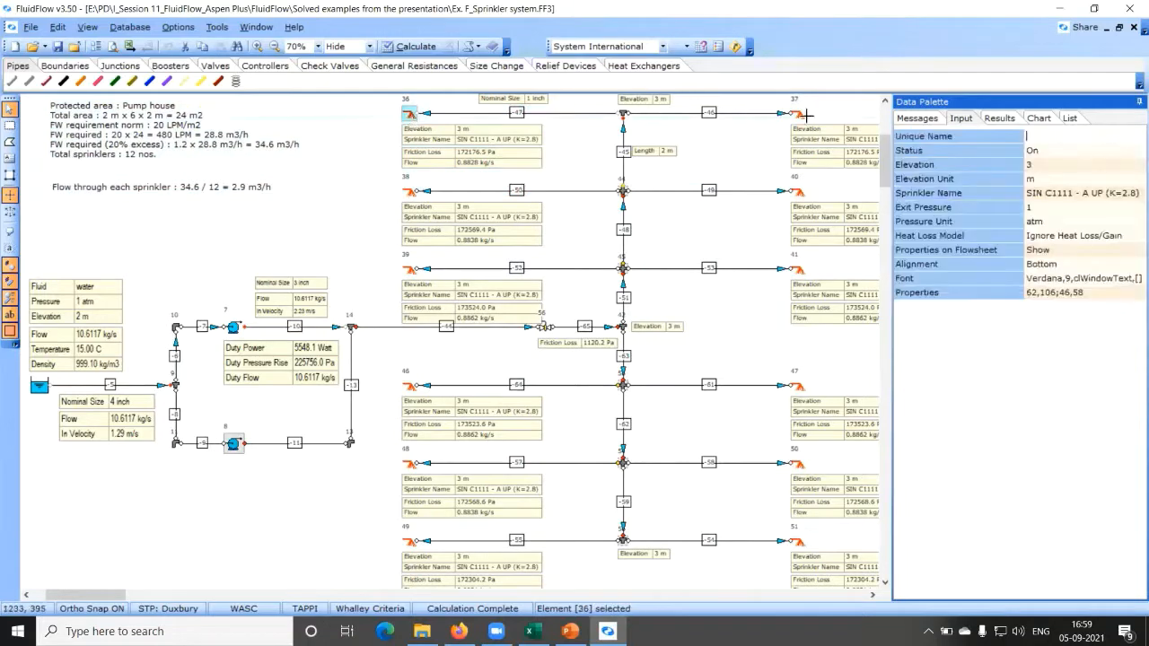
Step: Browse the available sprinkler models for sprinkler 37, highlight SIN C2111 - A UP (K=4.2), and leave the list without applying it
click(797, 118)
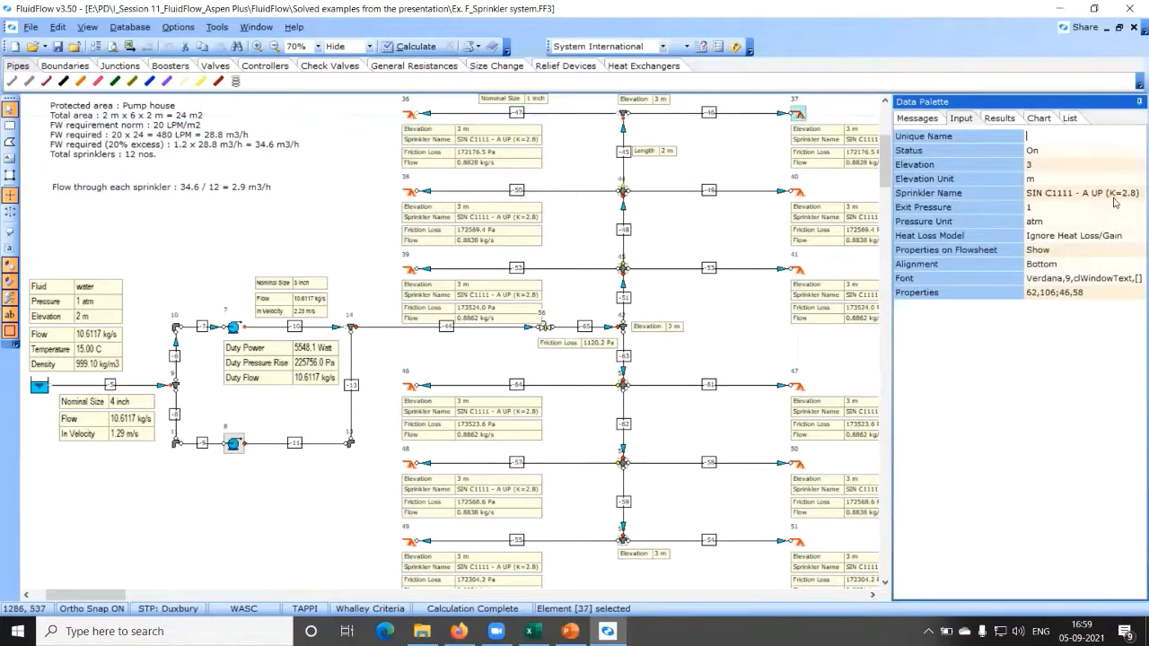
click(1077, 193)
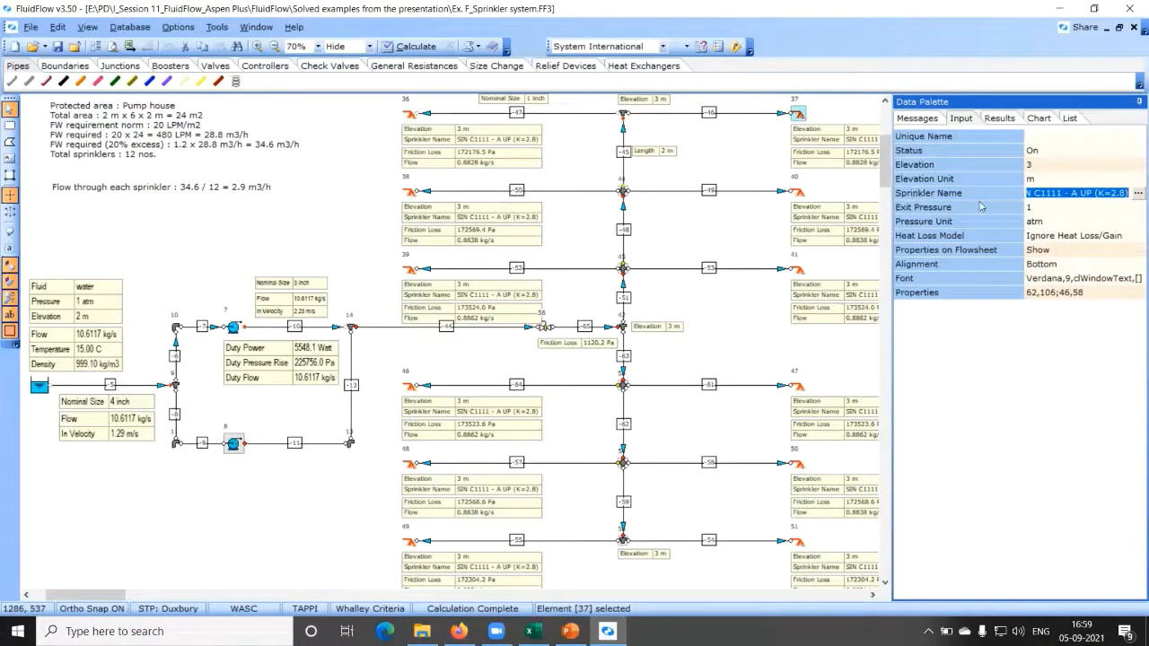
click(1135, 194)
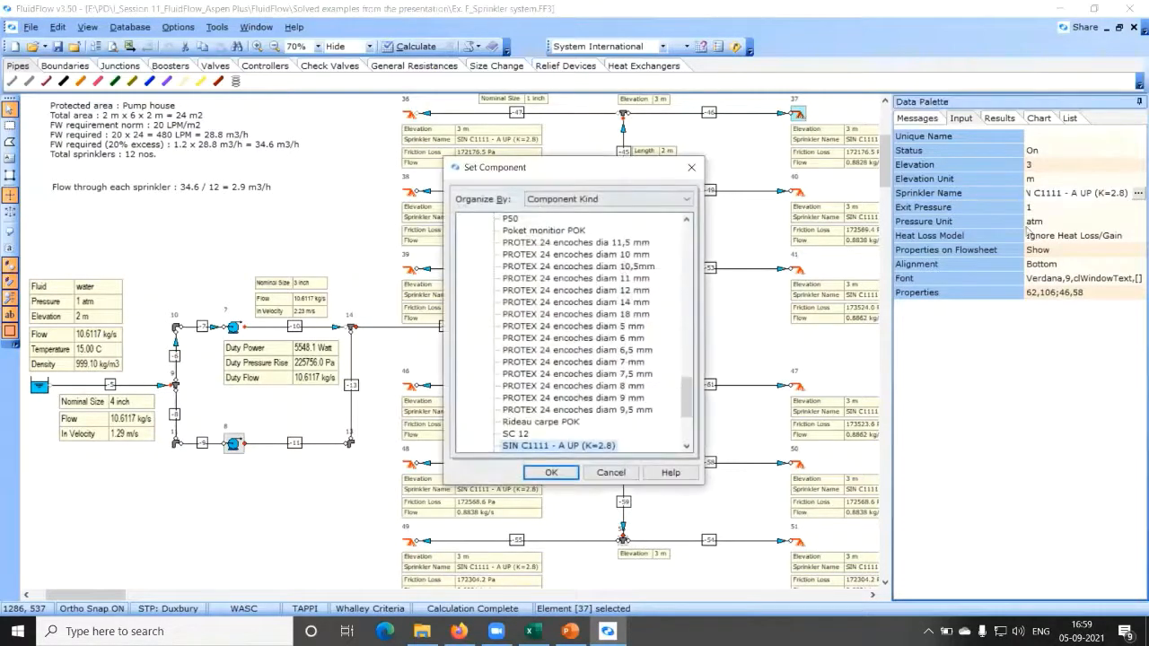
scroll(613, 342, down, 3)
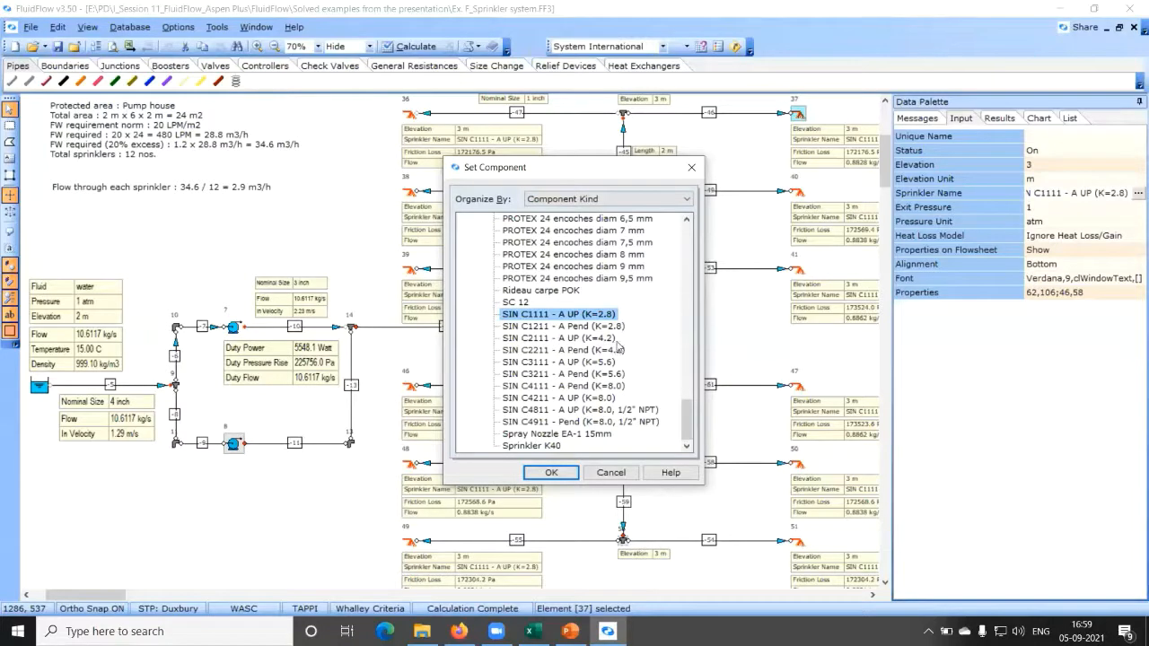
click(555, 339)
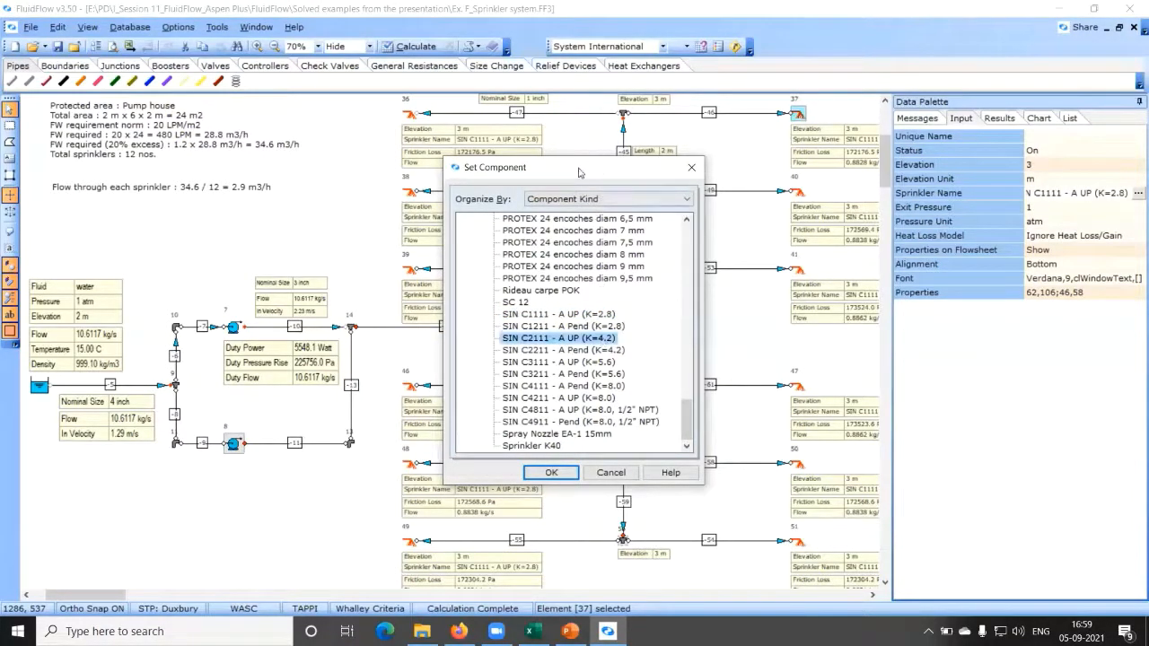
drag(584, 171, 867, 210)
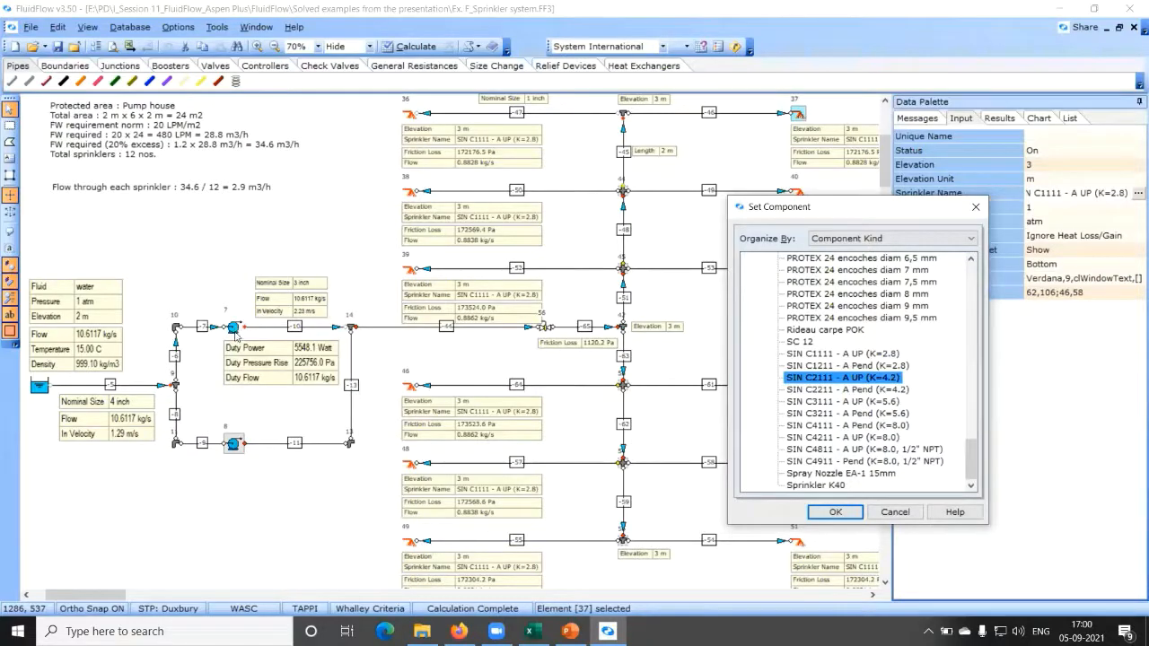
click(976, 207)
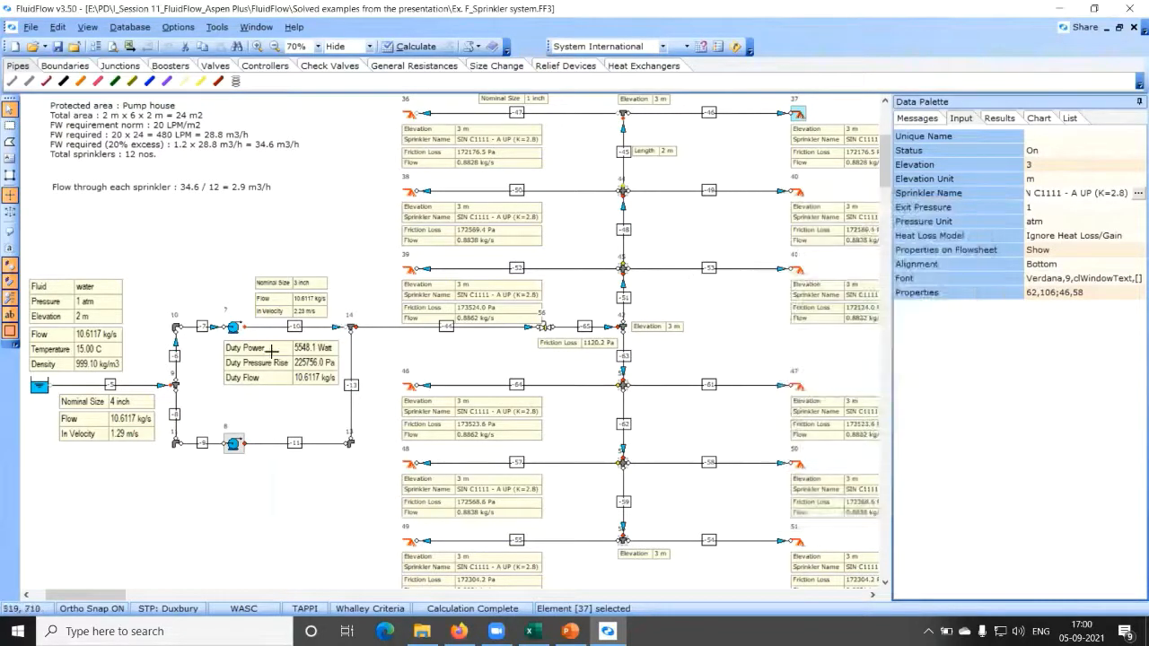
Step: Review the inputs of pump 7, the 4 inch suction pipe and sprinkler 36 alongside their results on the flowsheet
click(235, 328)
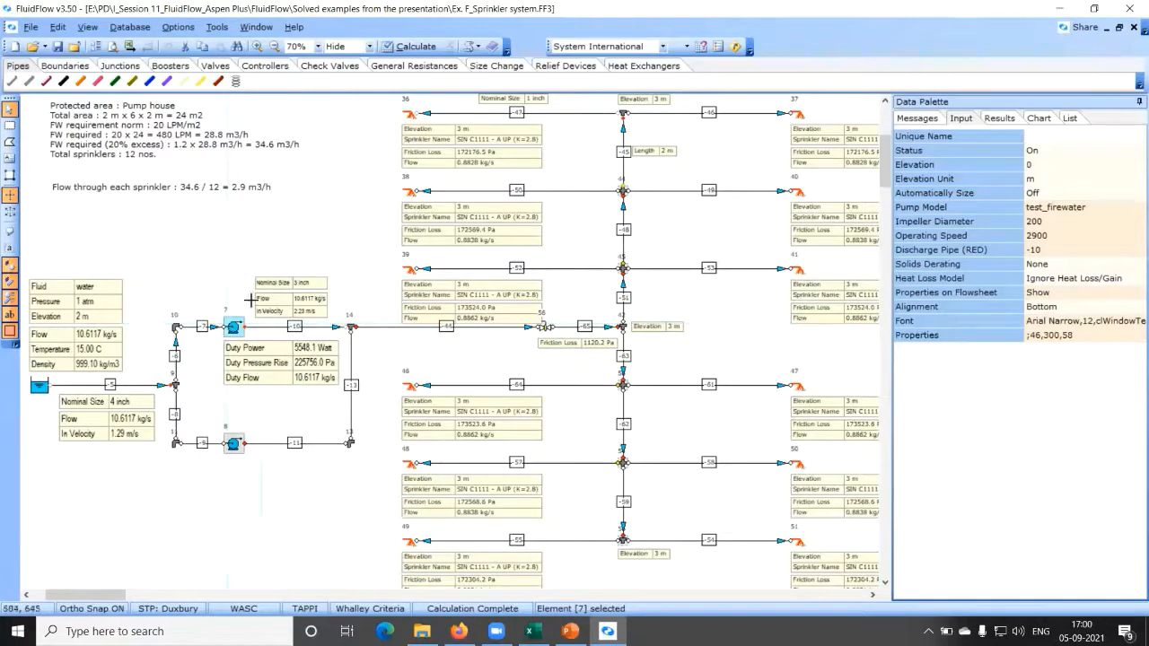
click(137, 385)
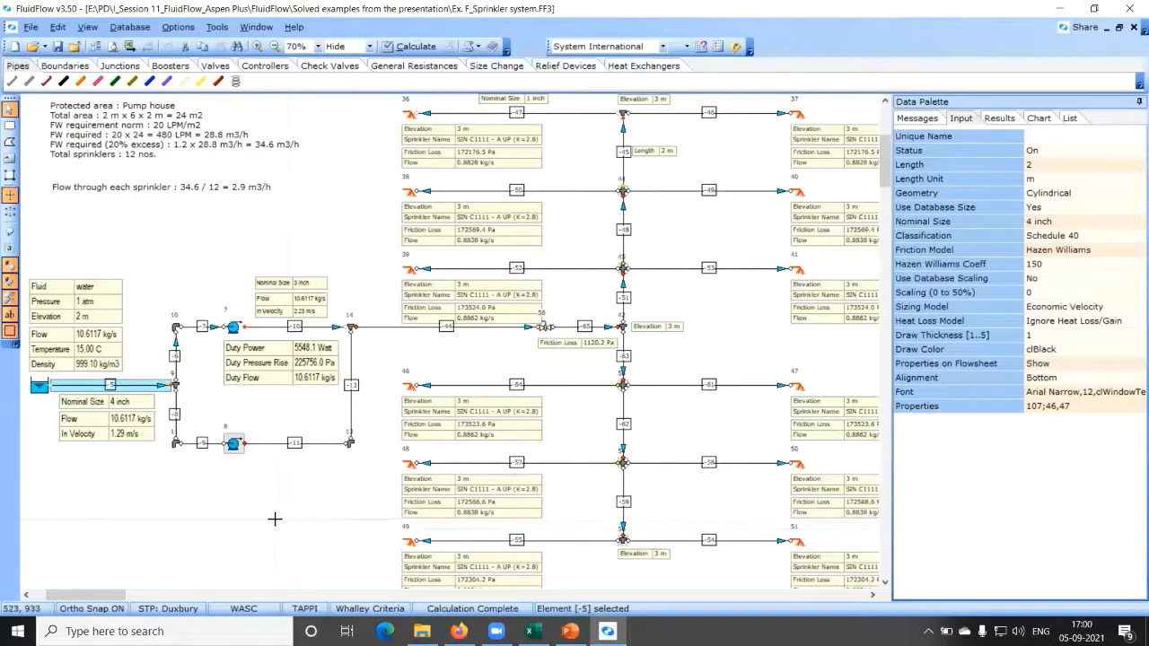
click(408, 116)
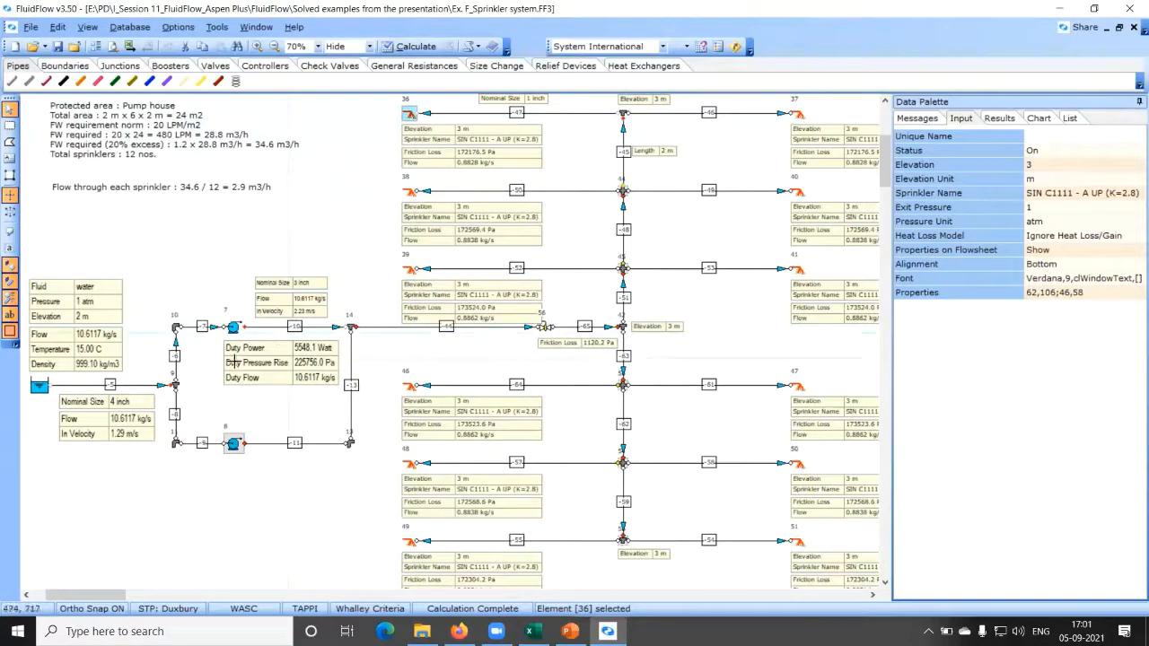
click(233, 328)
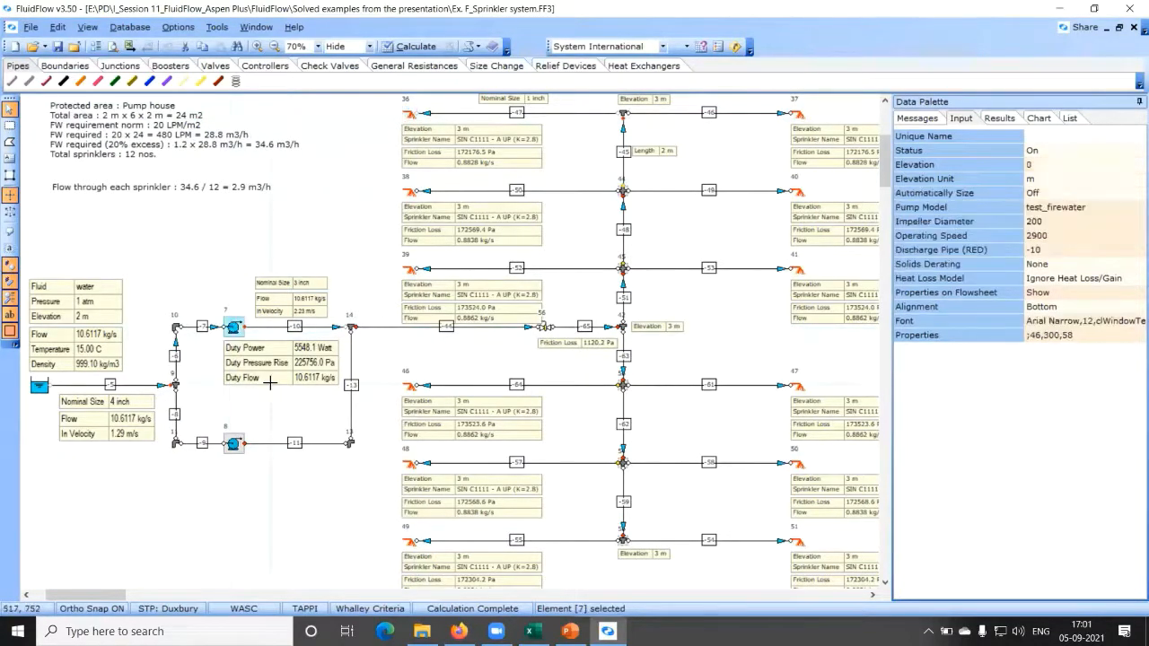
click(413, 117)
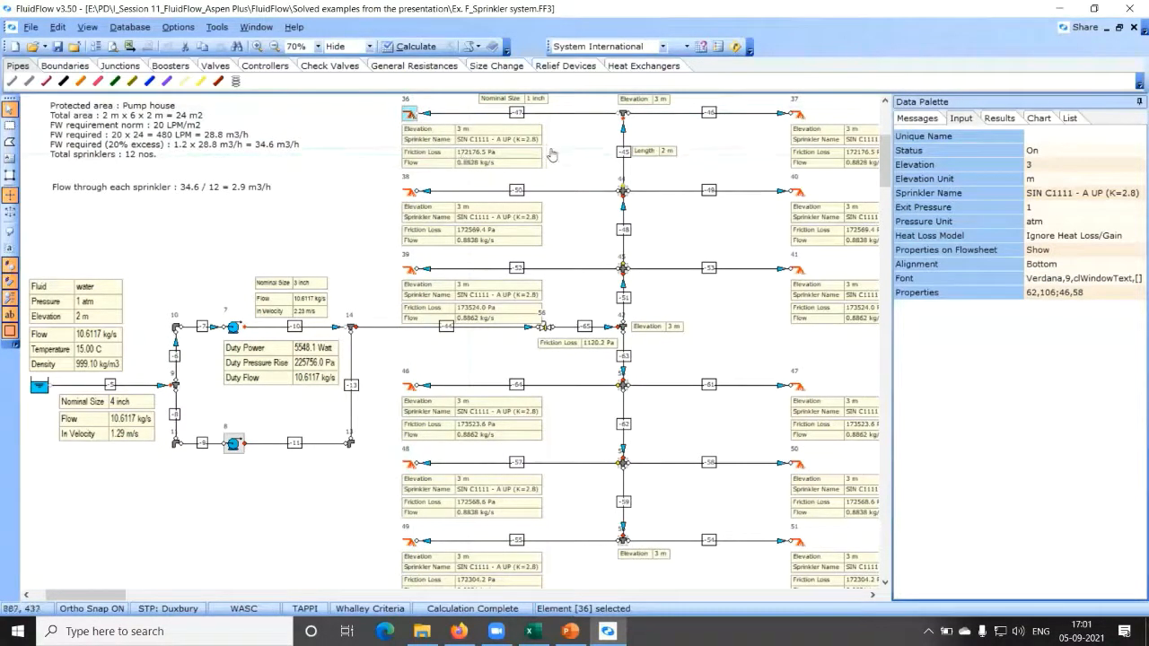
Step: Set the result unit for Pressure/Head Drop to bar with two decimal places
right_click(587, 154)
click(626, 430)
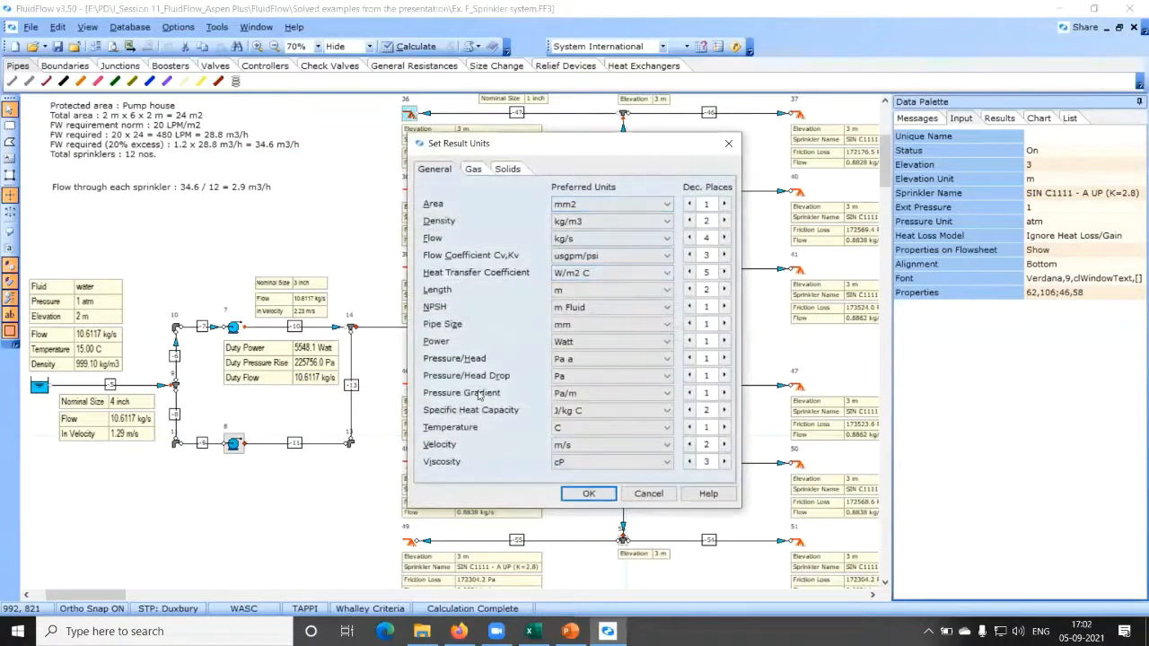
click(626, 377)
click(625, 377)
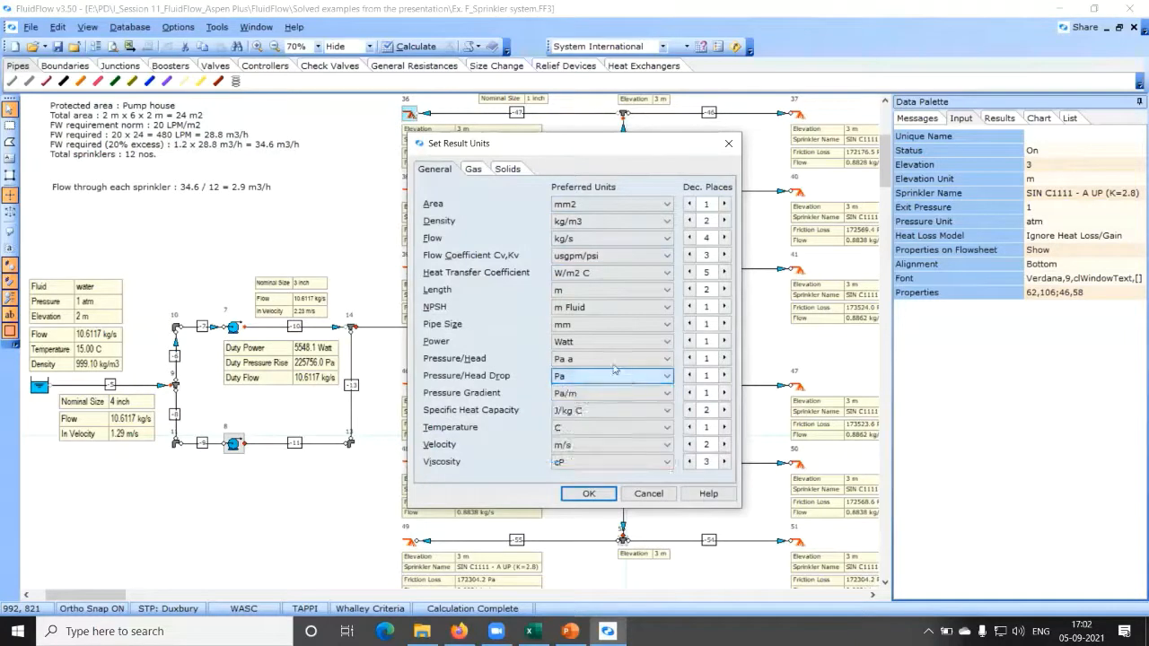
click(619, 377)
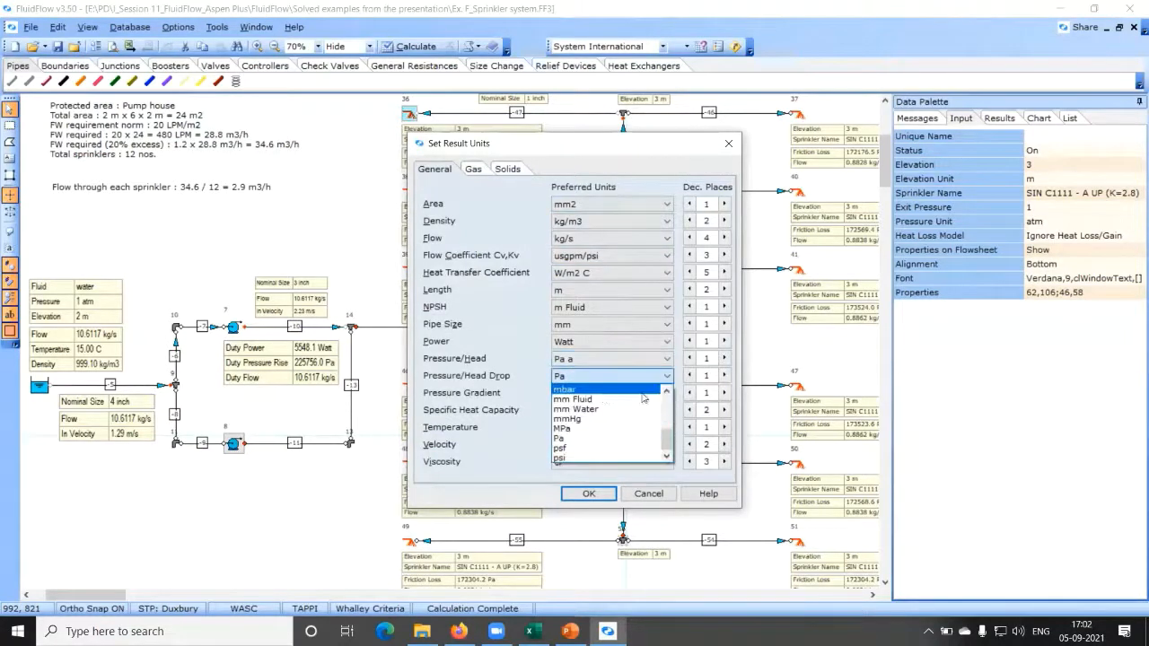
scroll(583, 410, up, 4)
click(566, 399)
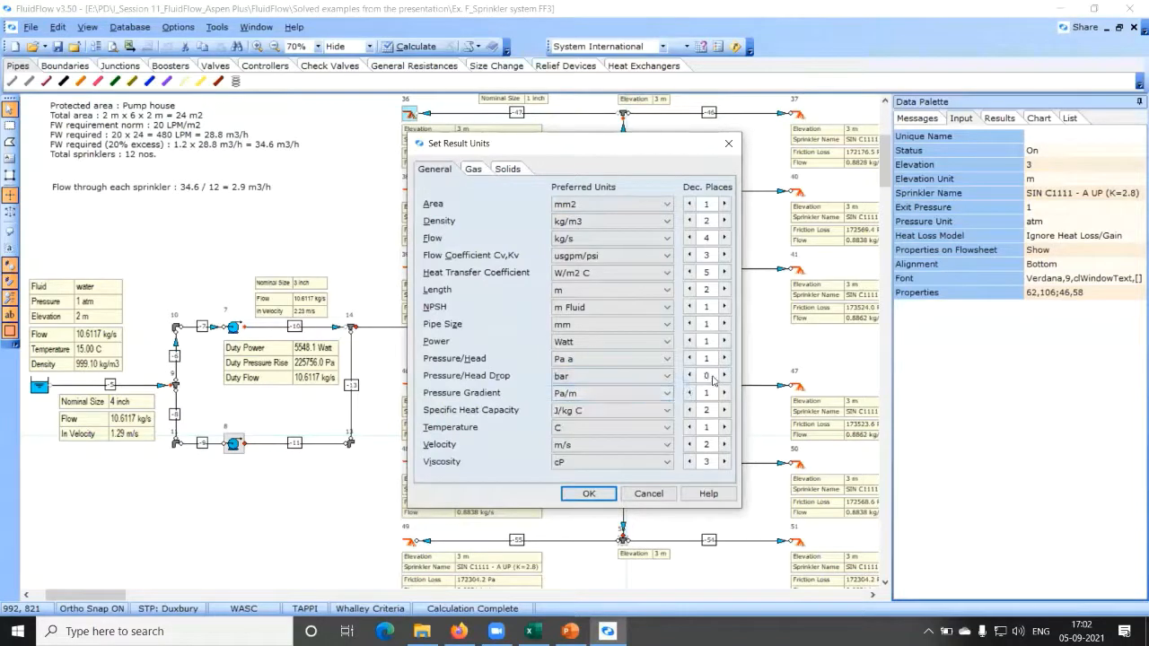
click(724, 375)
click(591, 494)
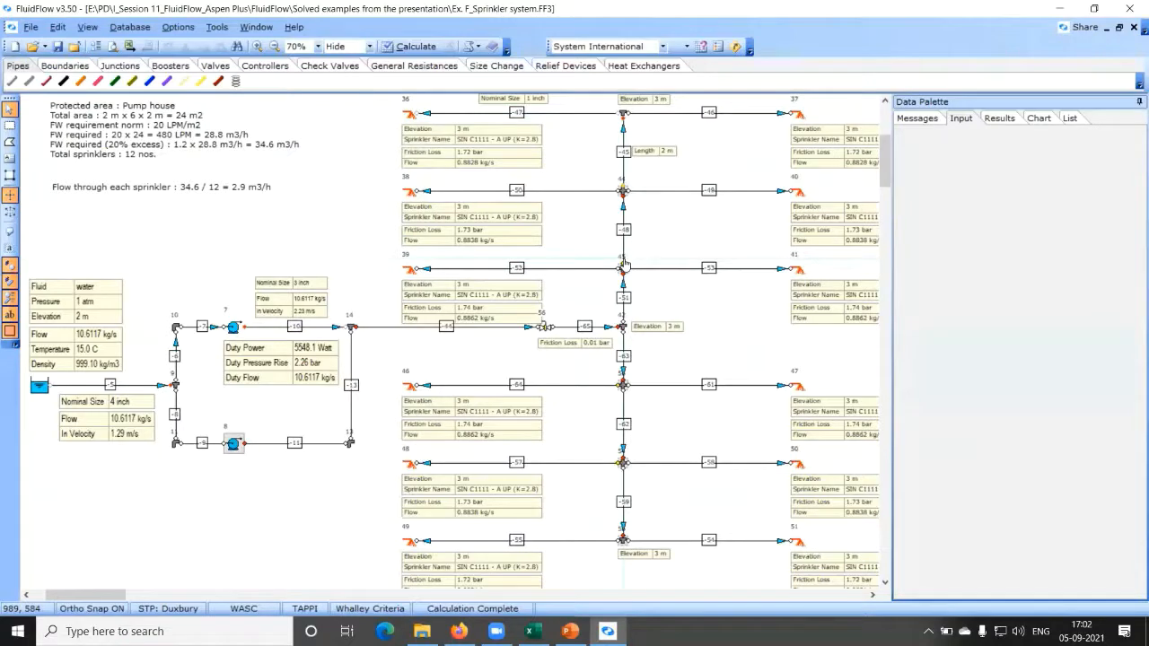
Step: Review the friction losses of the sprinklers on the flowsheet and the inputs of pump 7
click(465, 157)
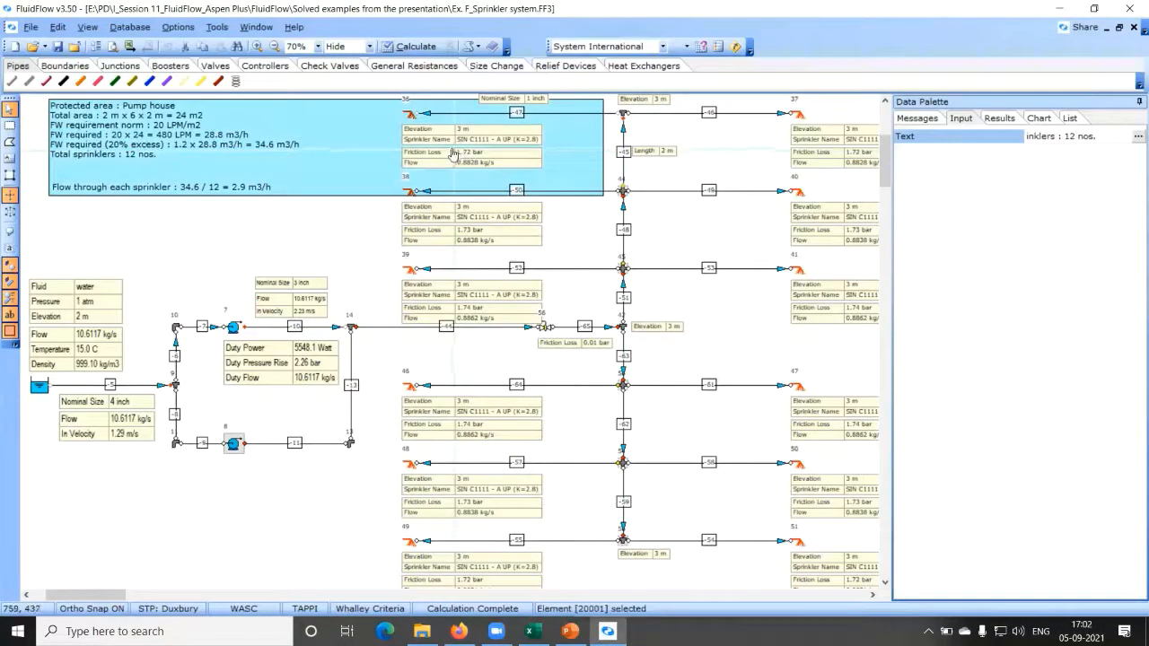
click(500, 157)
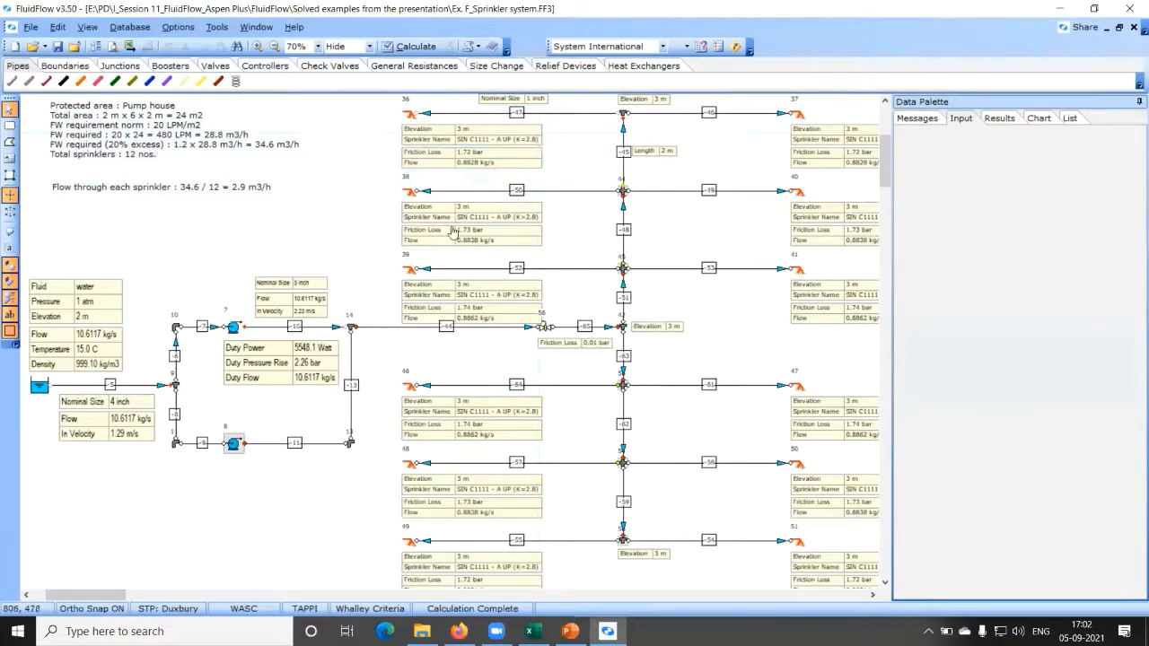
click(236, 332)
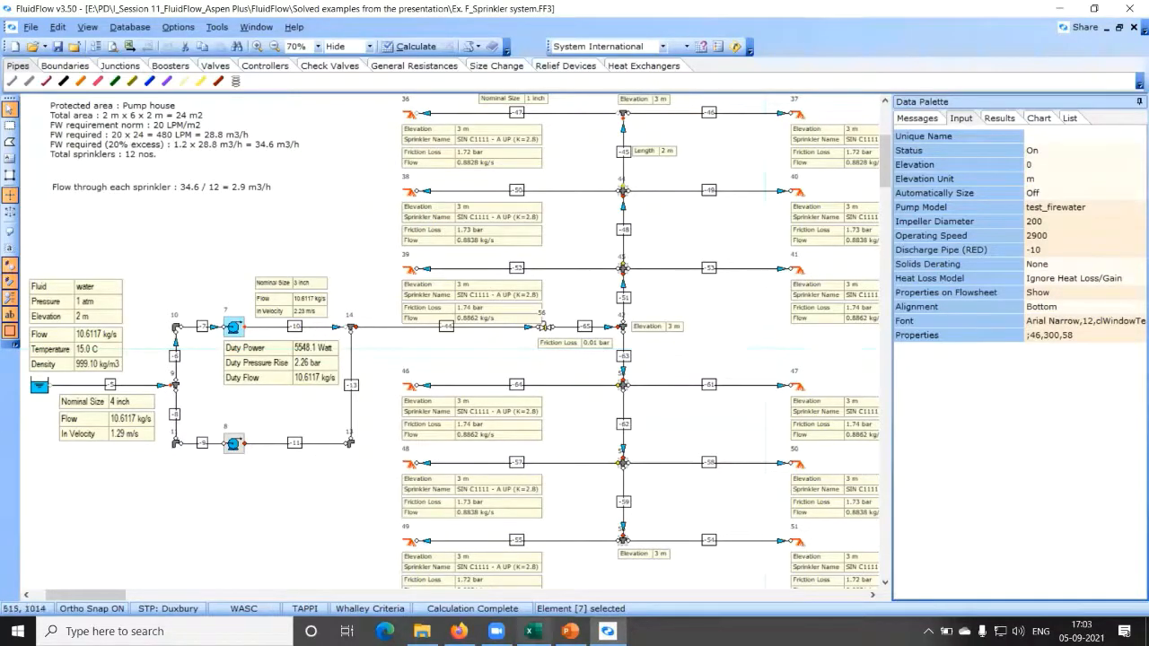
Step: Switch to the Process design workbook in Excel and calculate =13e5/75 in cell O17 of sheet S11
click(529, 631)
click(530, 311)
text(=)
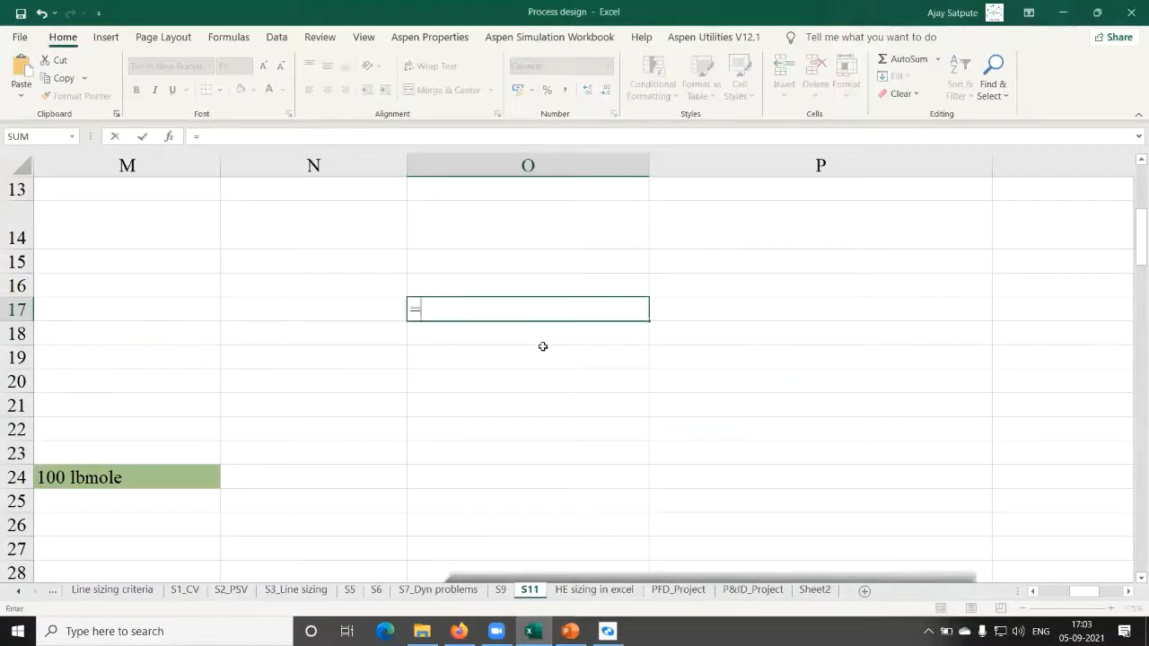
text(13e)
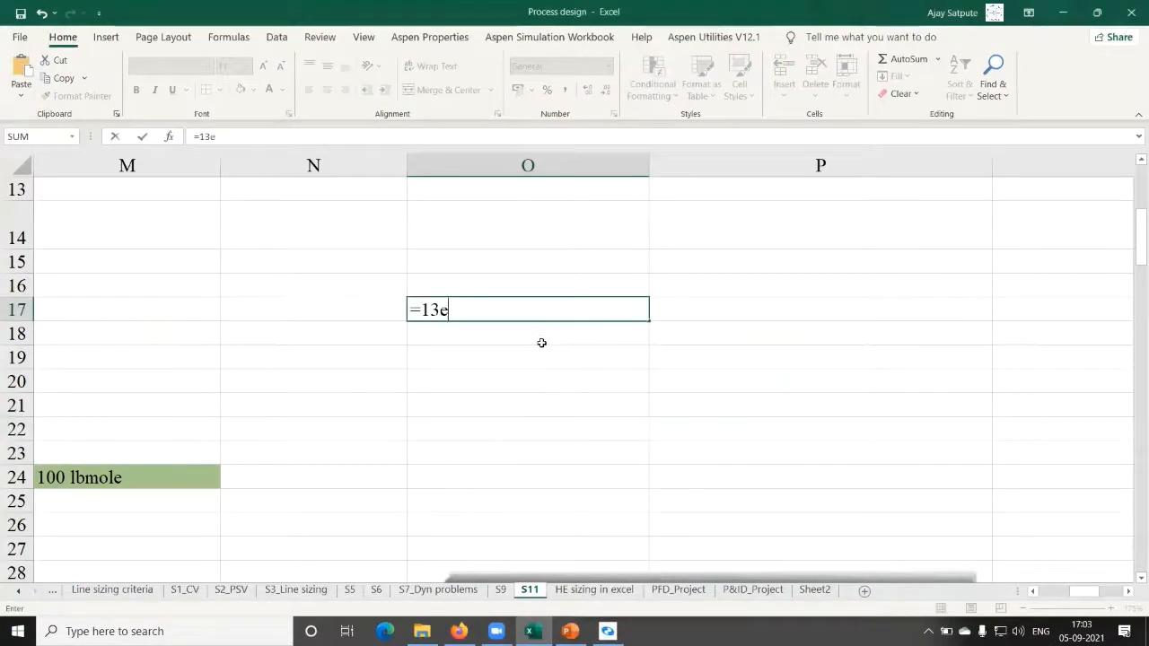
text(5/75)
key(Return)
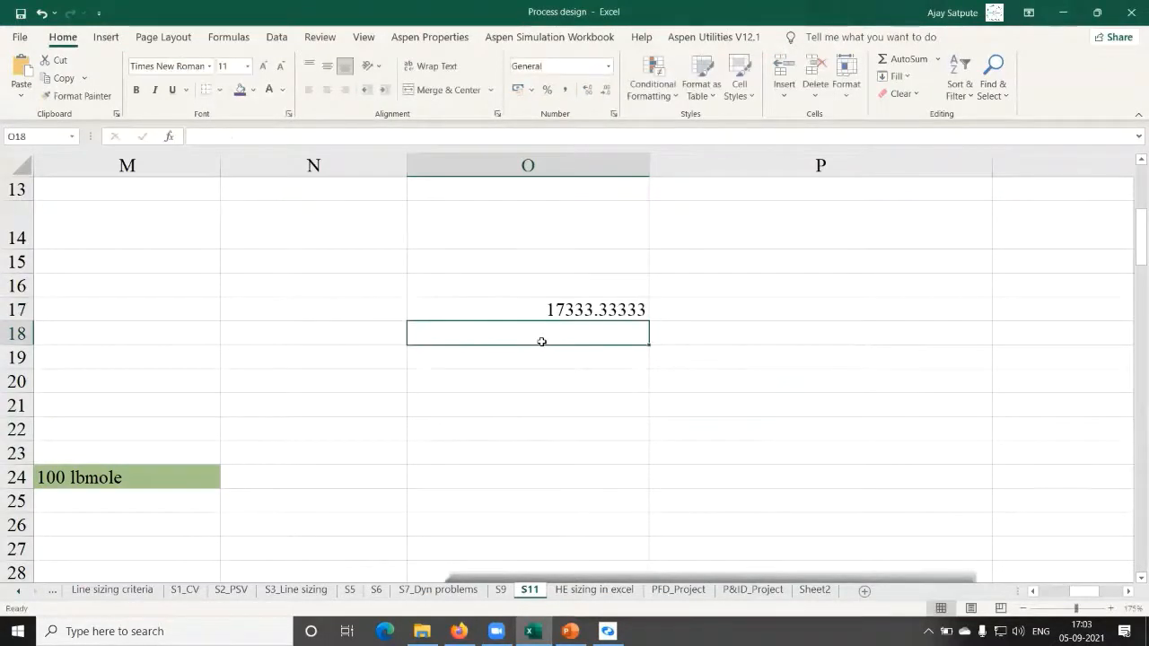
click(554, 310)
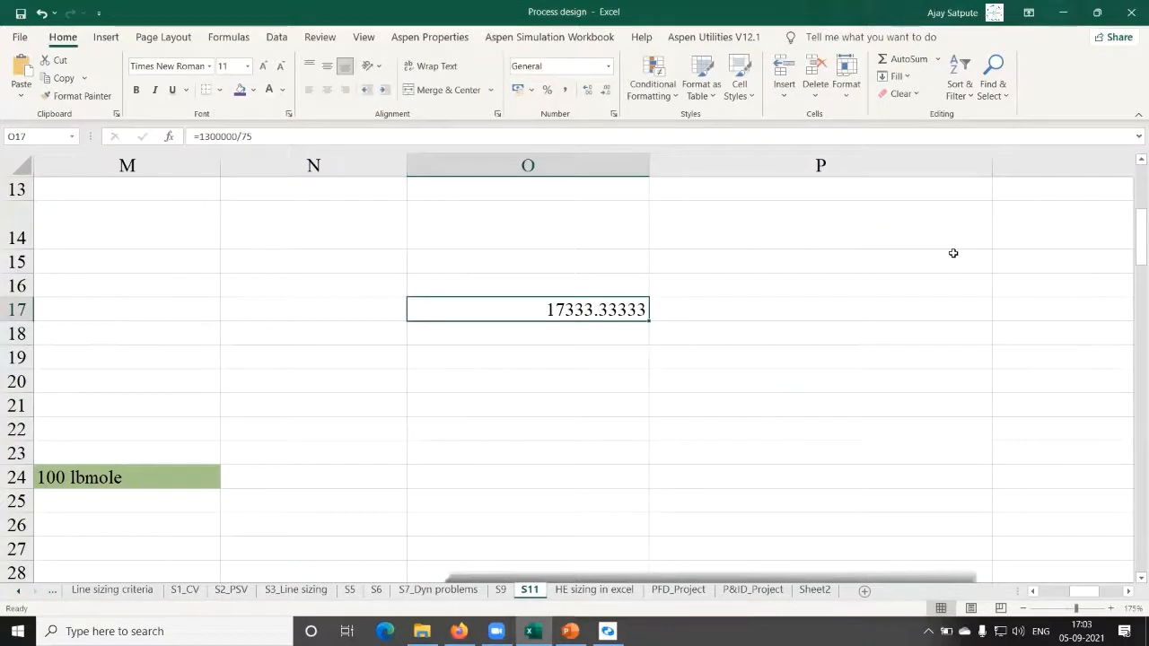
Step: Return to FluidFlow, save the sprinkler system model and clear the pump selection
click(1067, 12)
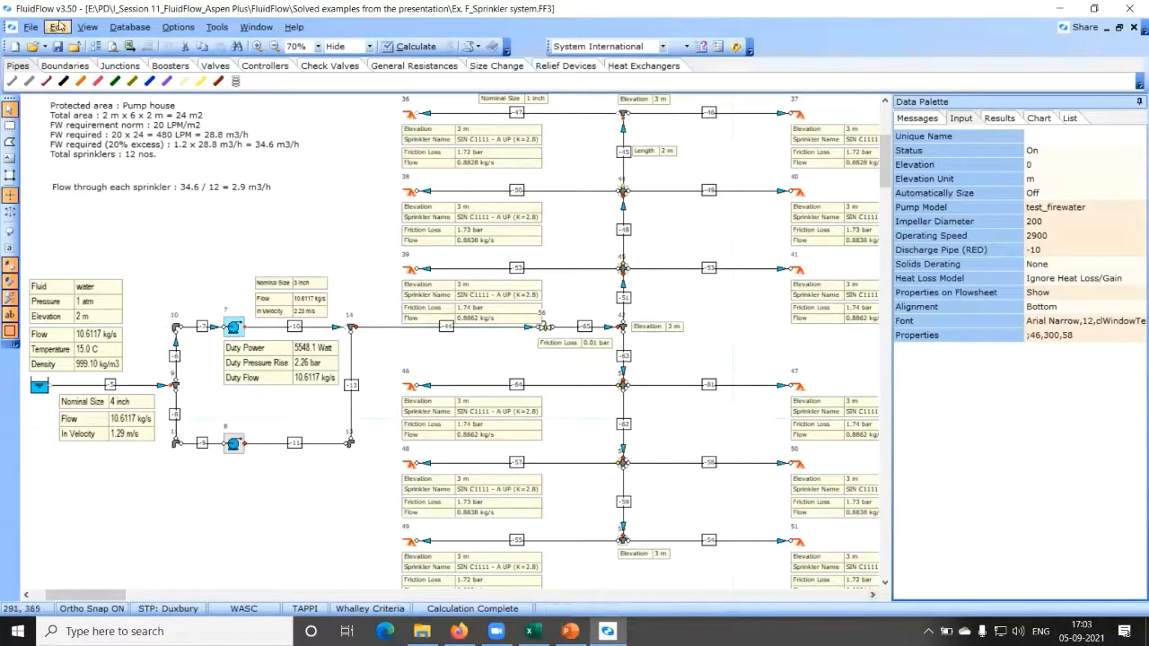
click(57, 47)
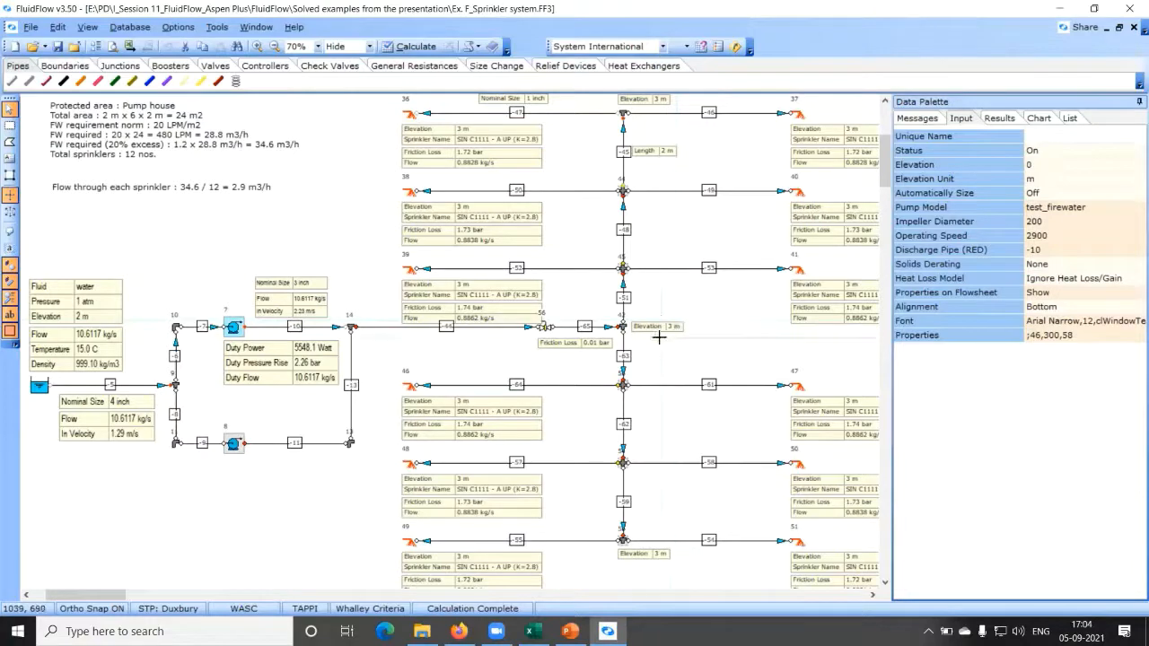
click(738, 344)
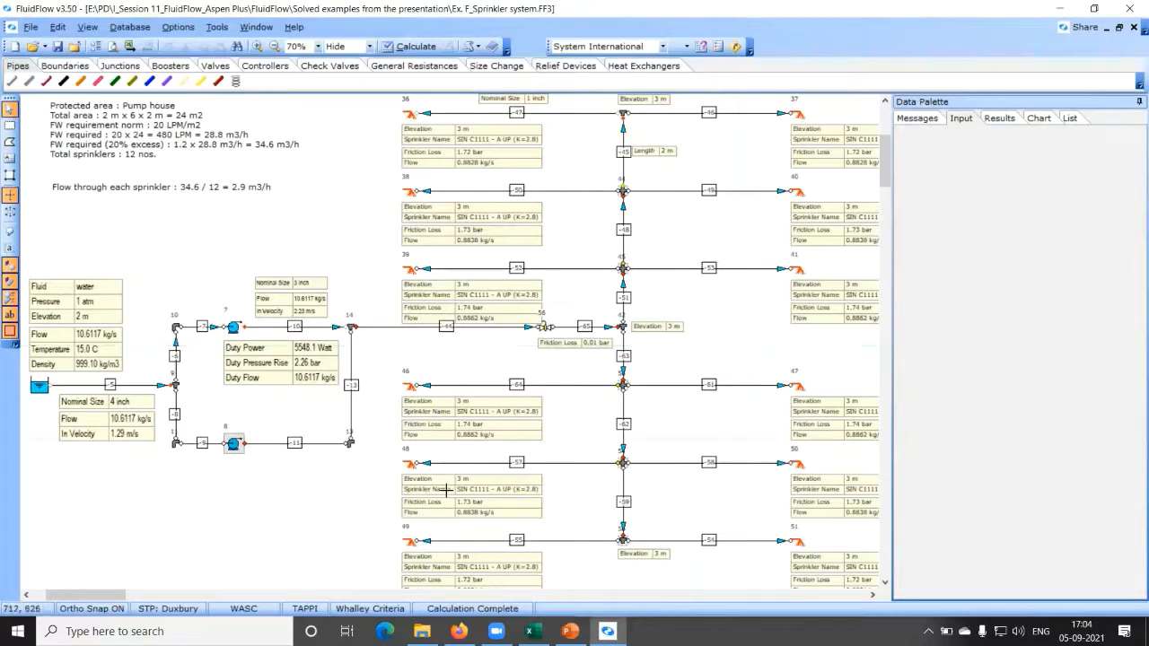
Step: Switch to File Explorer and look through the solved FluidFlow example files, from Ex. A_Simple Hazen to Ex. G_PSV sizing
click(422, 631)
click(960, 485)
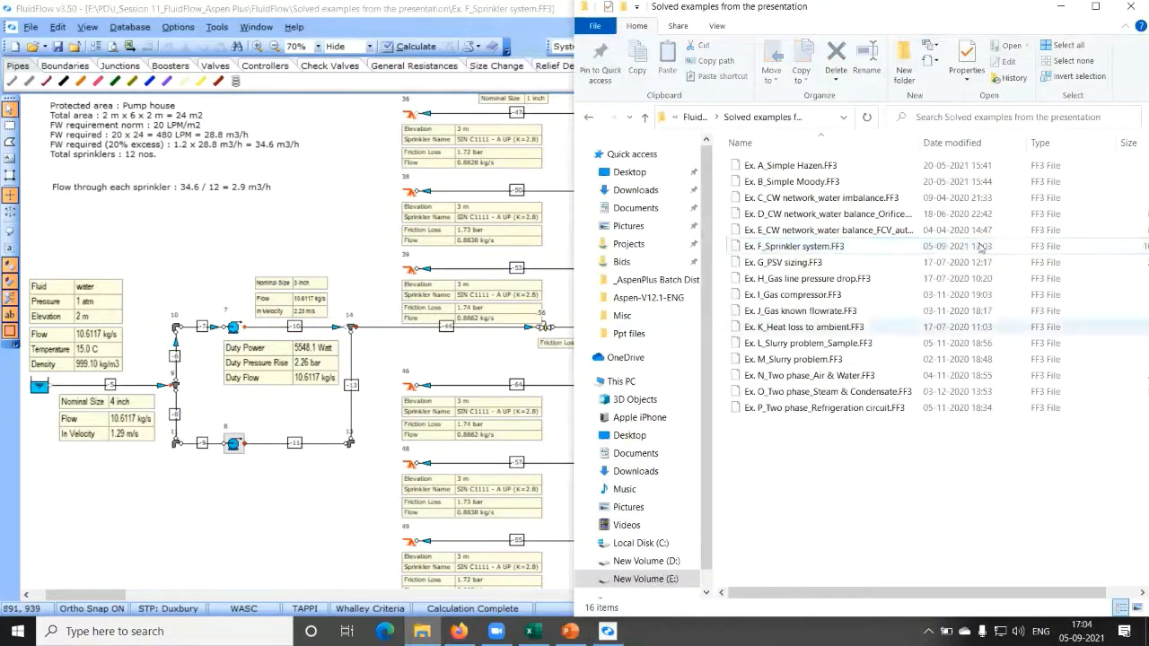
drag(573, 108, 342, 114)
click(471, 123)
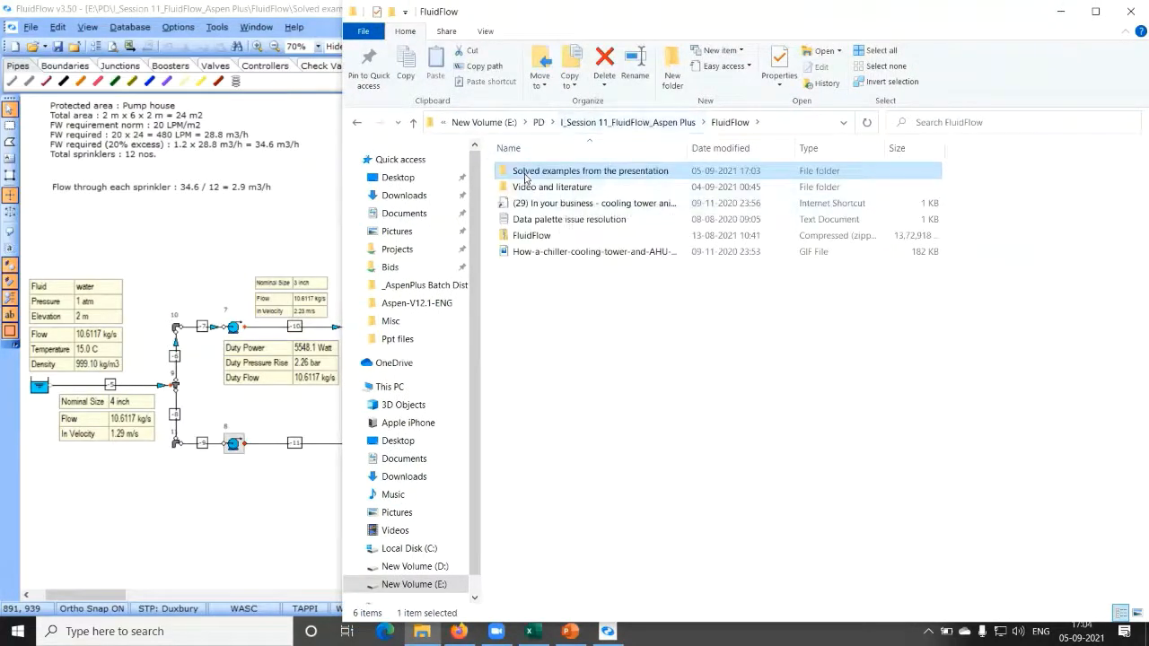
click(554, 172)
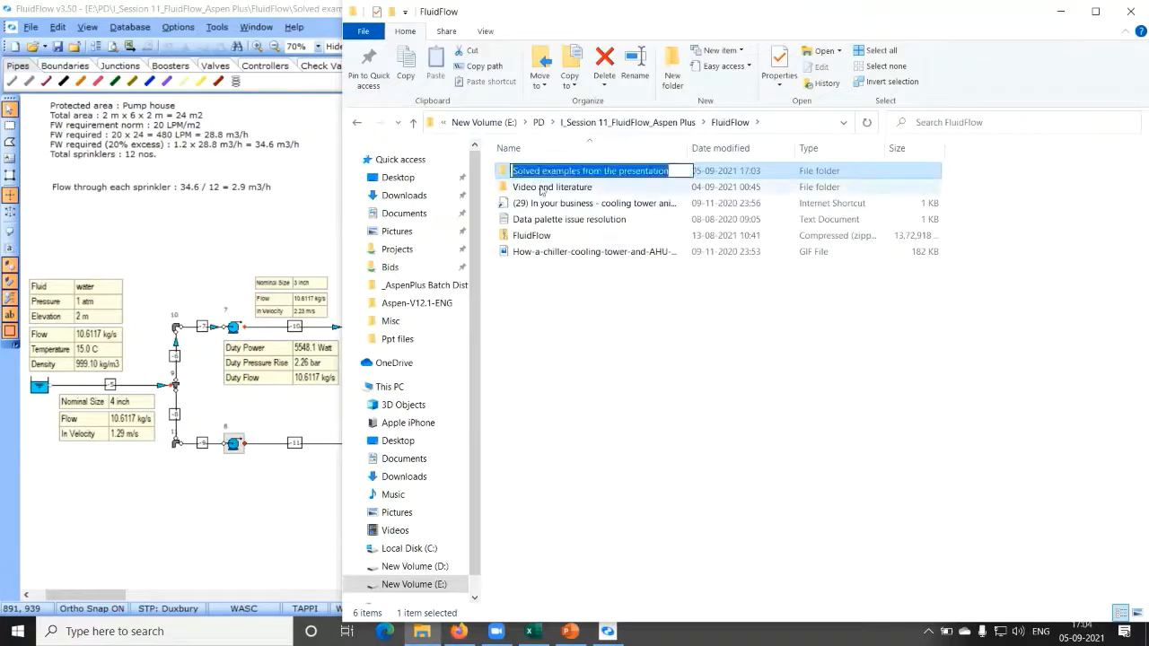
key(Escape)
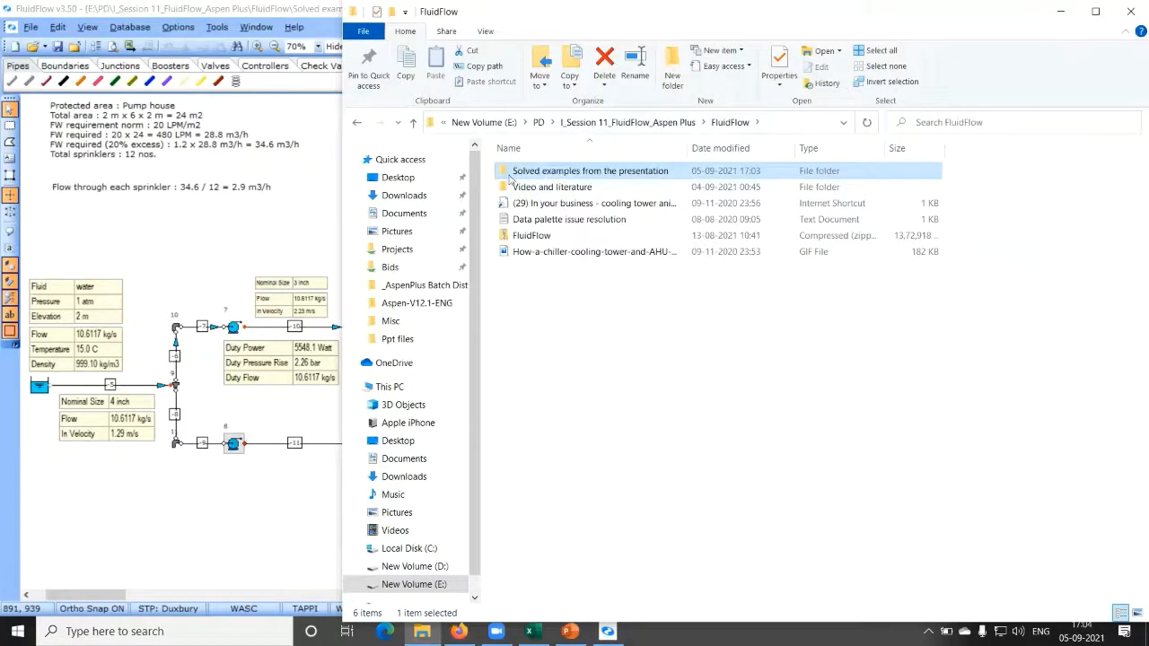
double_click(606, 172)
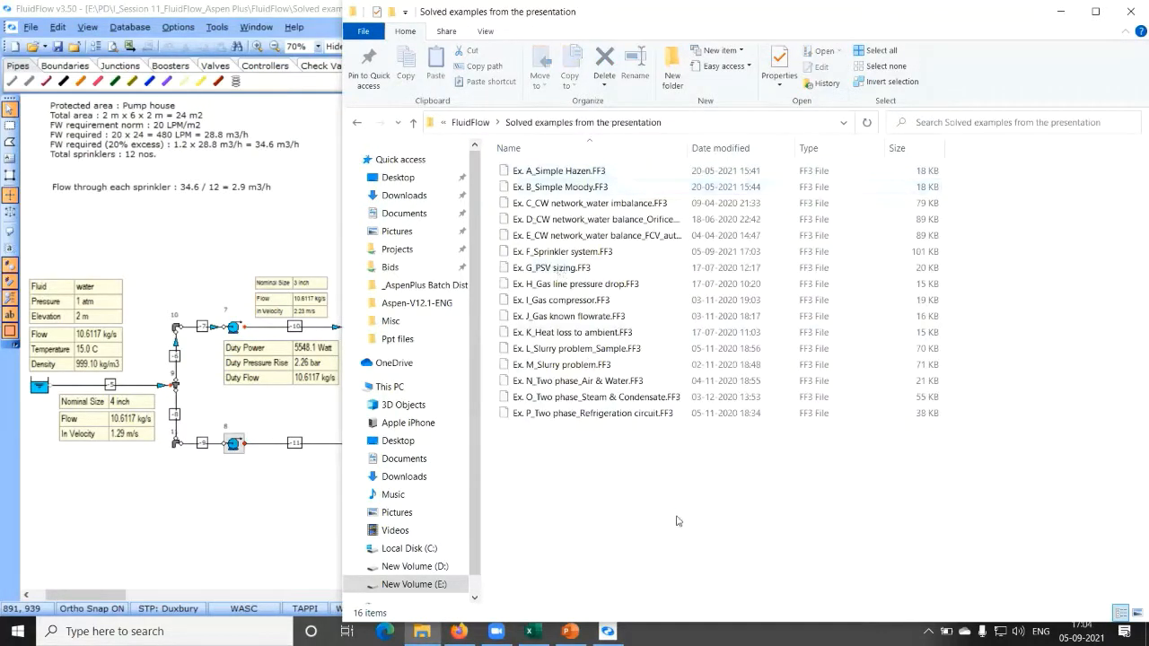
drag(492, 167, 558, 269)
click(555, 268)
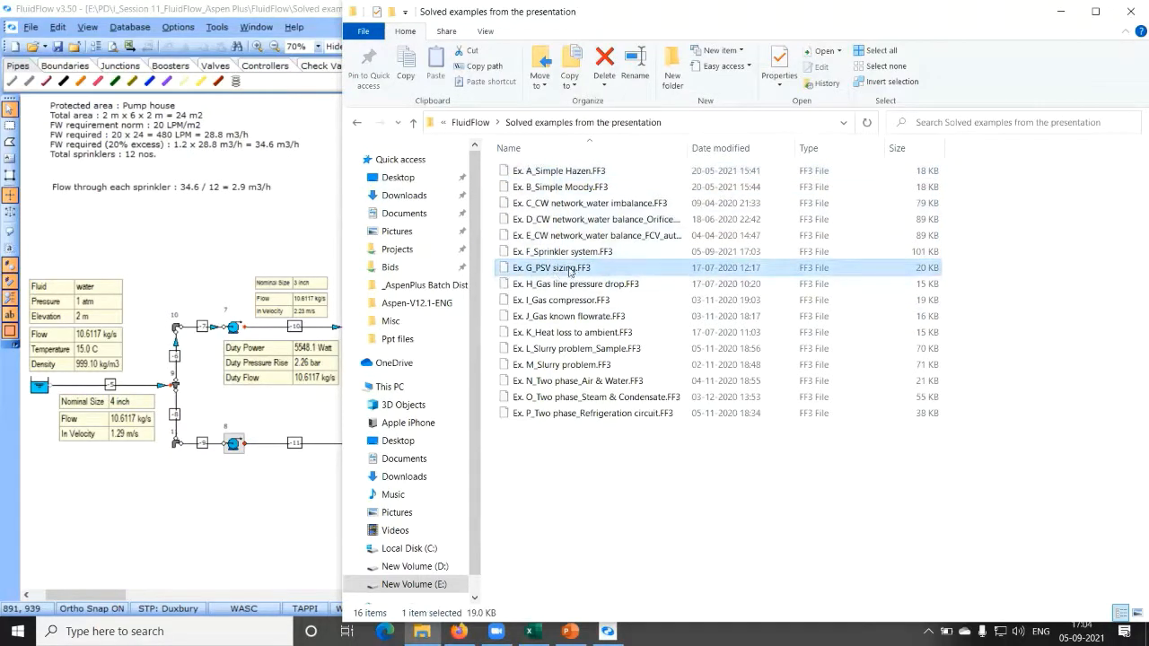
click(1061, 11)
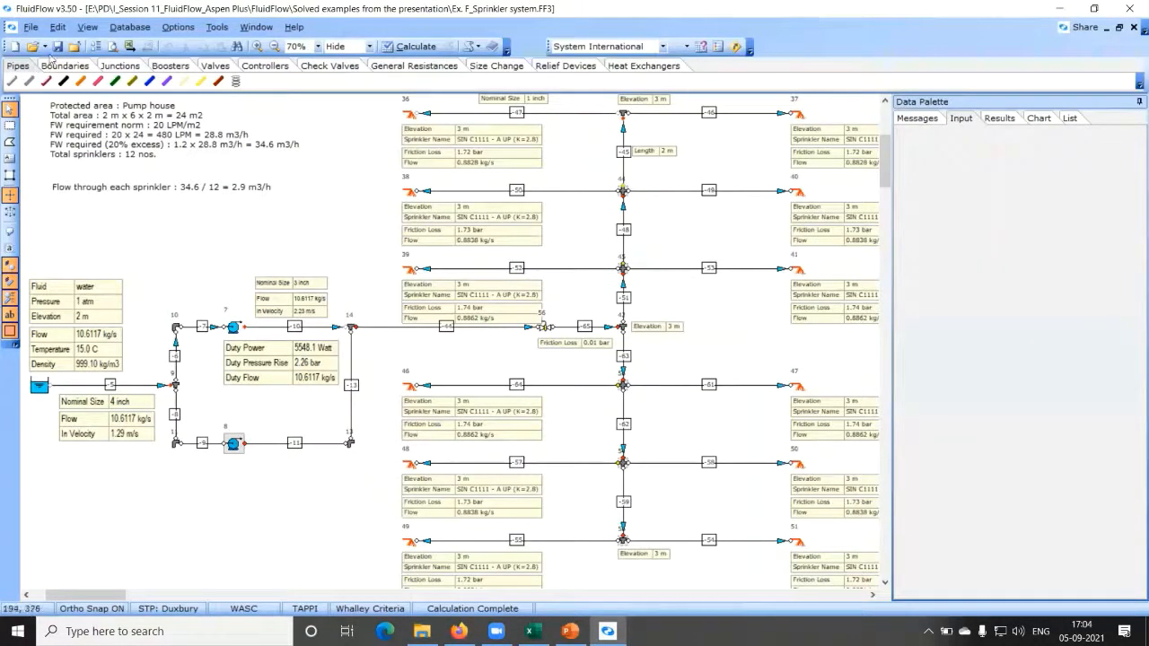
click(30, 27)
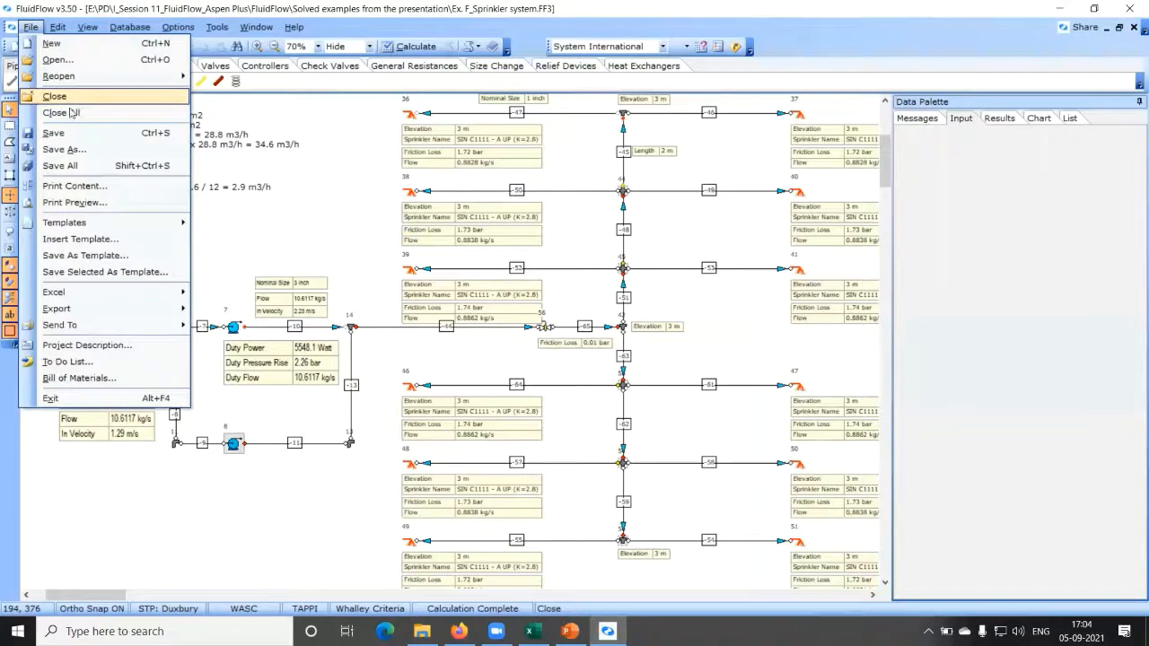
click(65, 115)
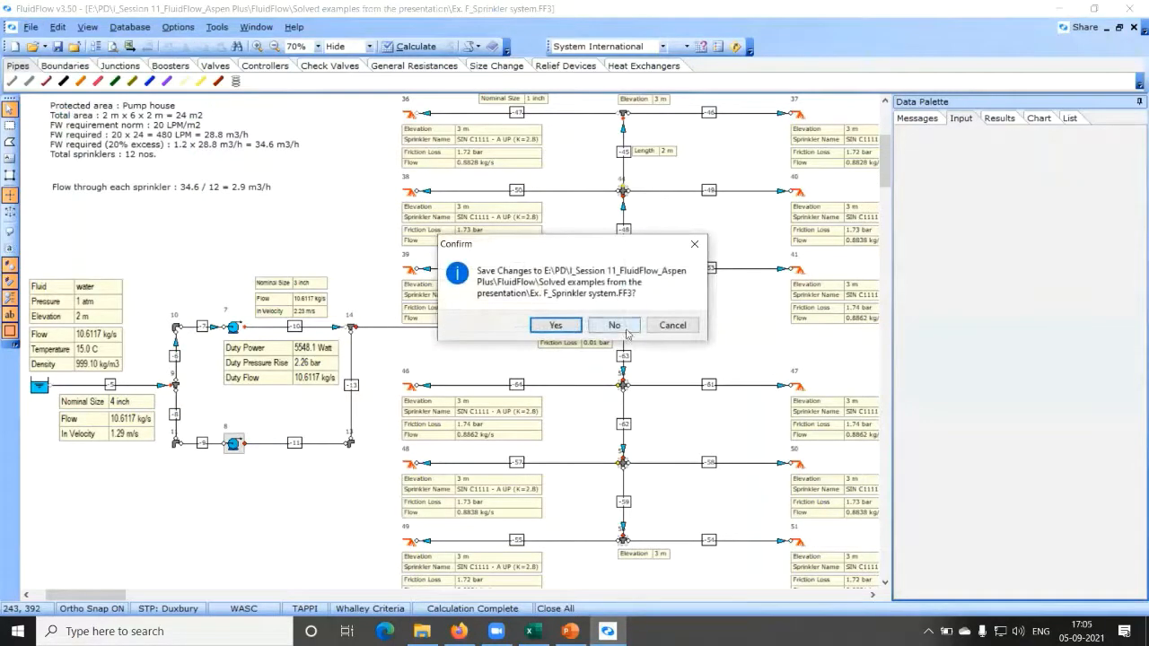
click(680, 331)
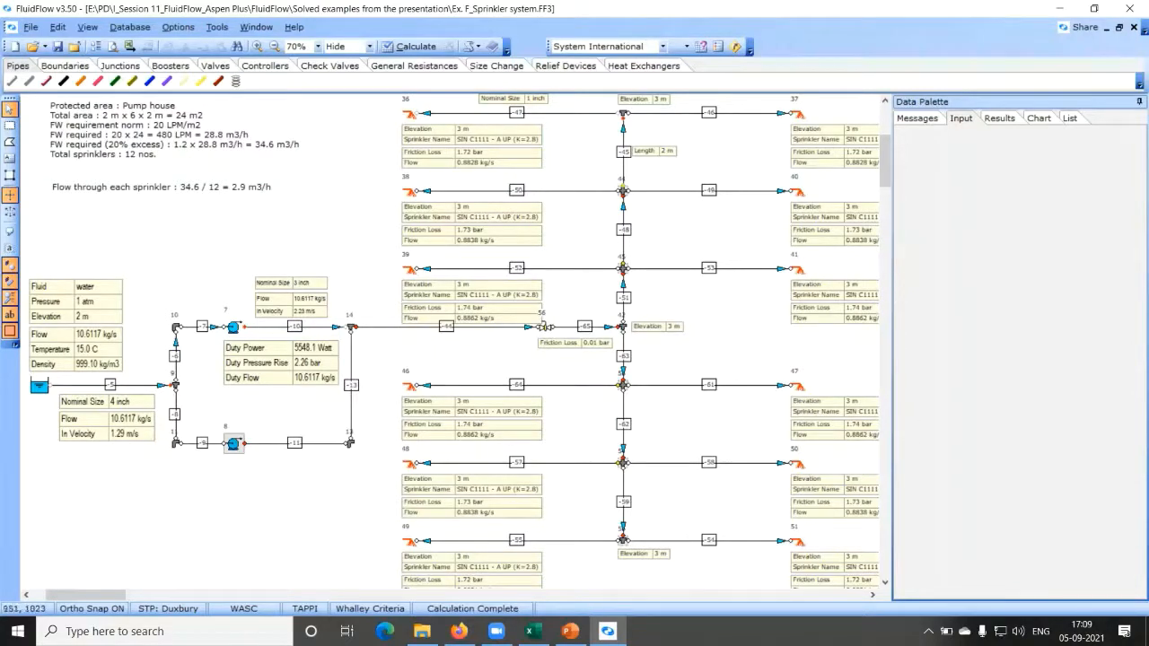
mouse_move(608, 631)
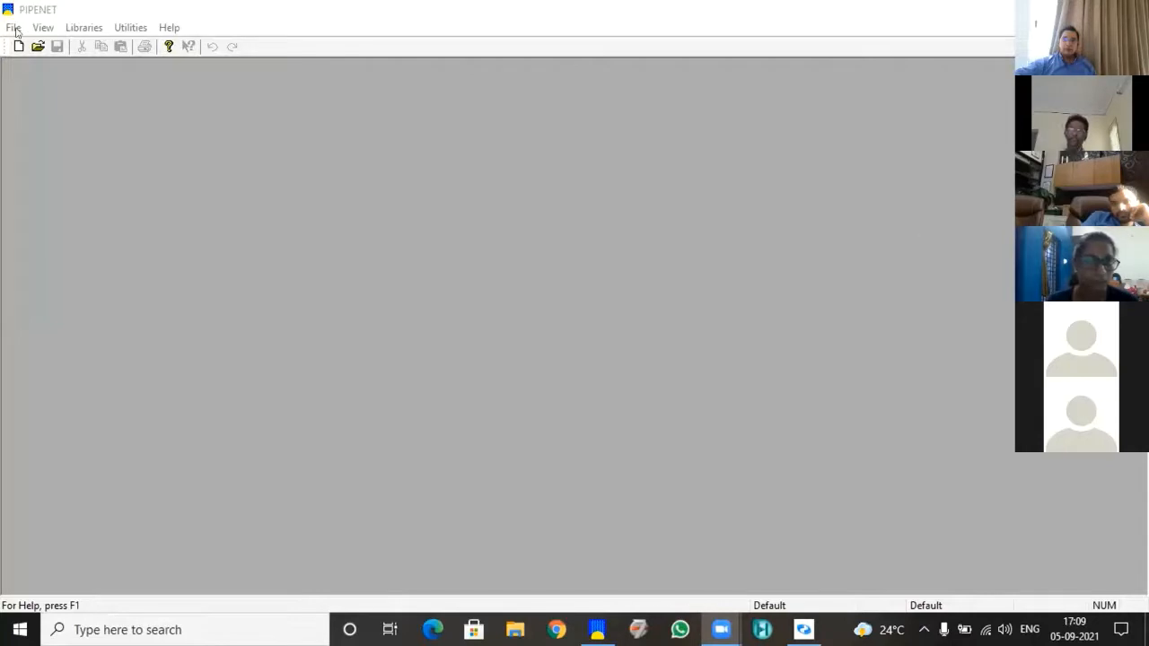
click(42, 27)
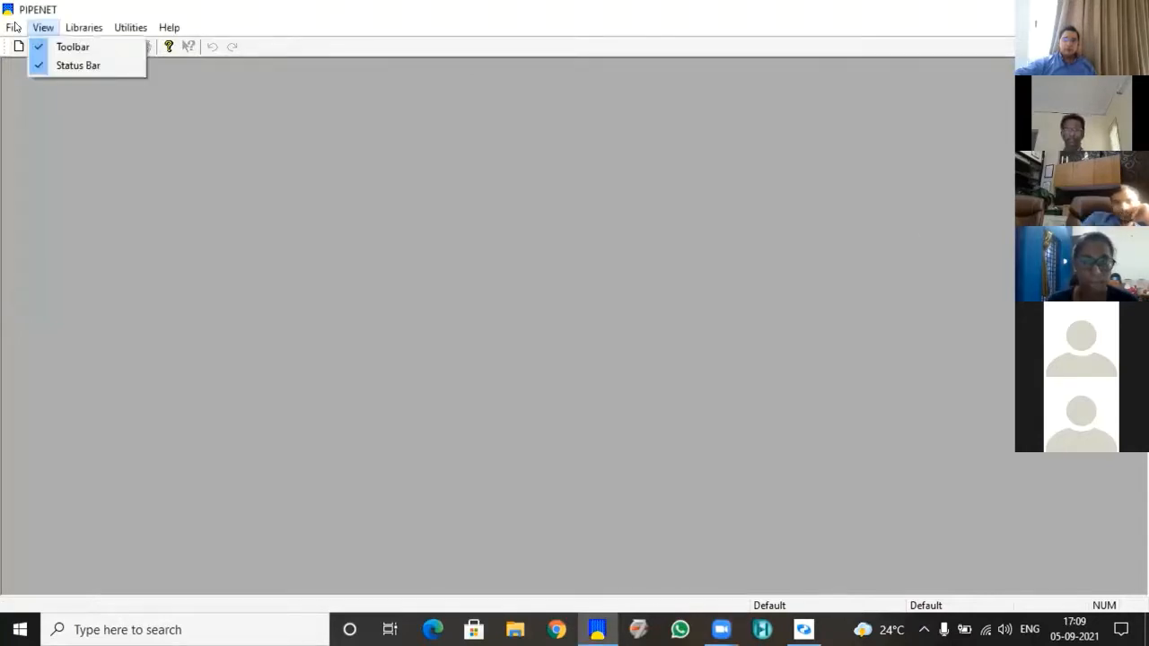
click(353, 243)
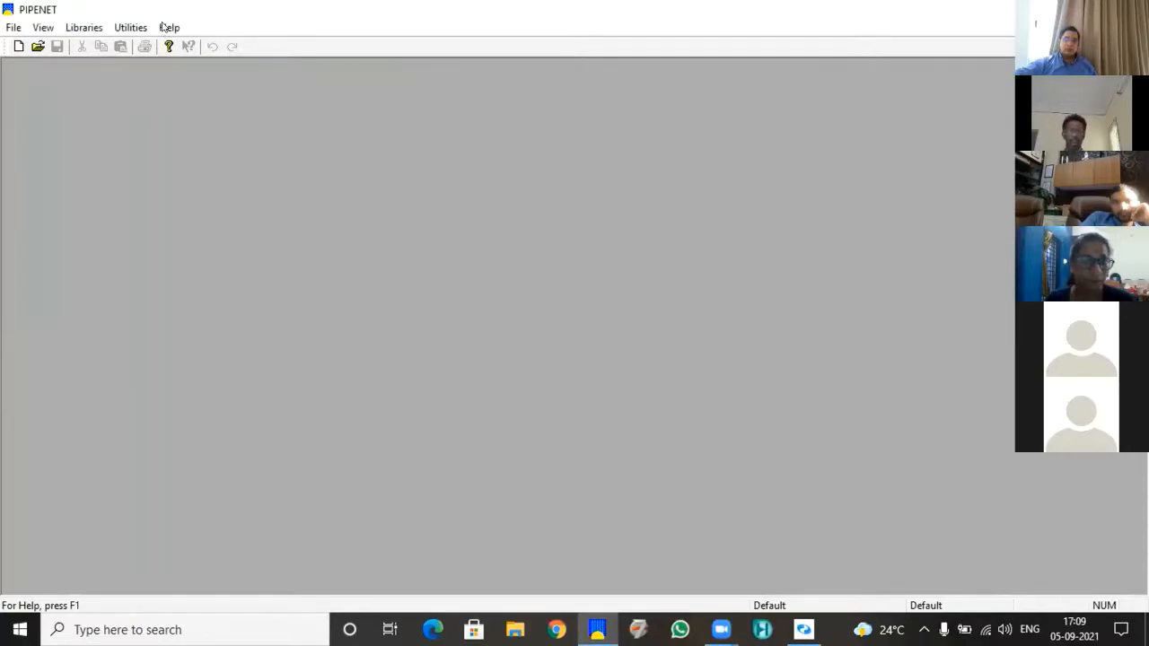
Step: Open the English Transient module folder of PIPENET's training materials, then show the full chapter names and select all the files
click(168, 27)
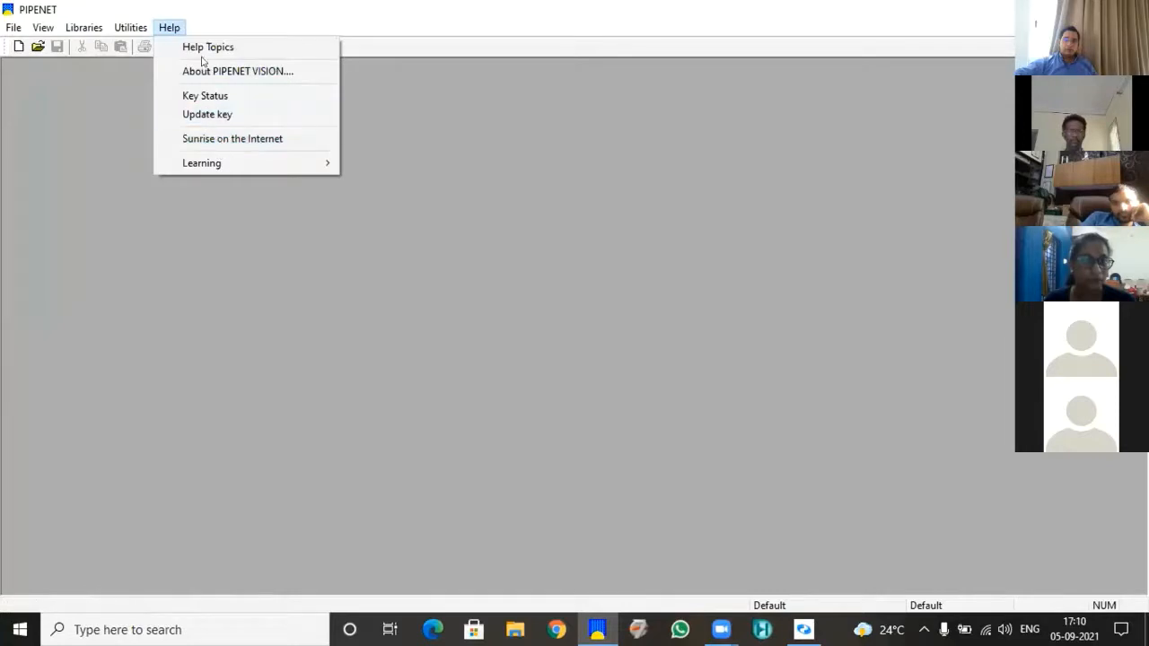
mouse_move(224, 162)
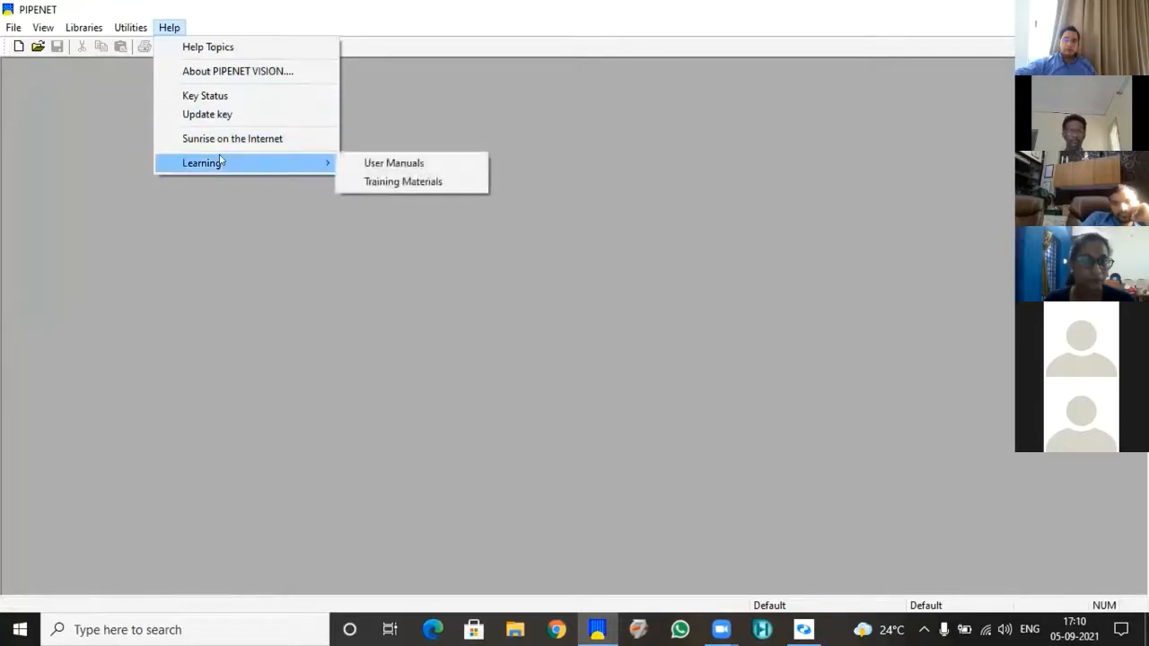
click(410, 182)
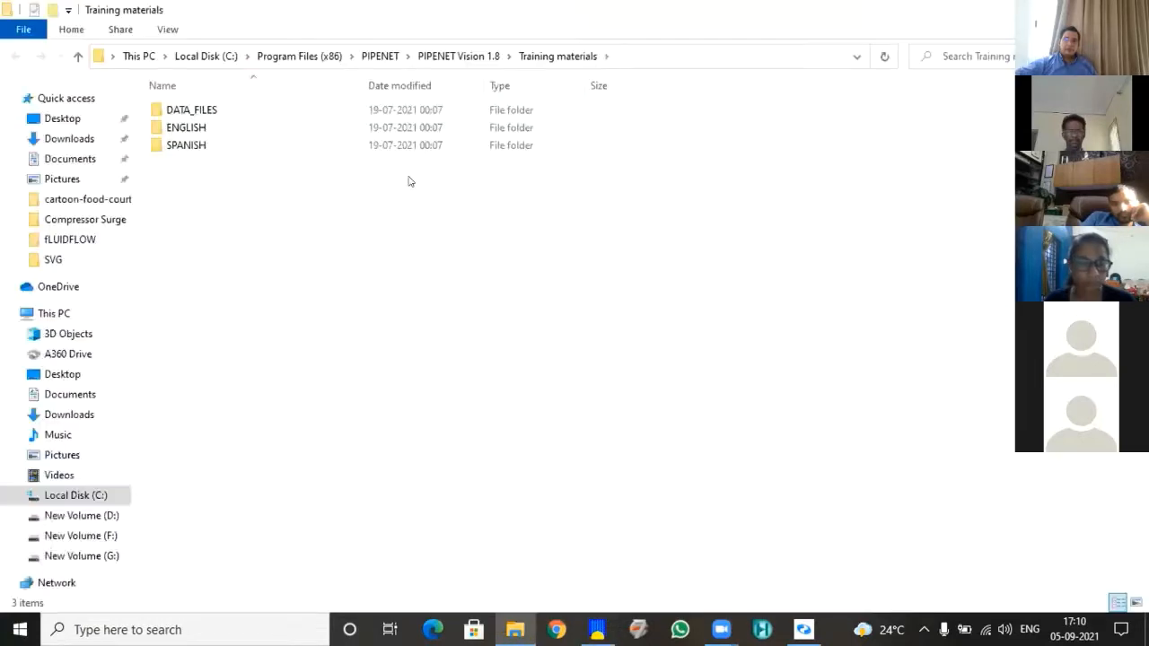
double_click(198, 126)
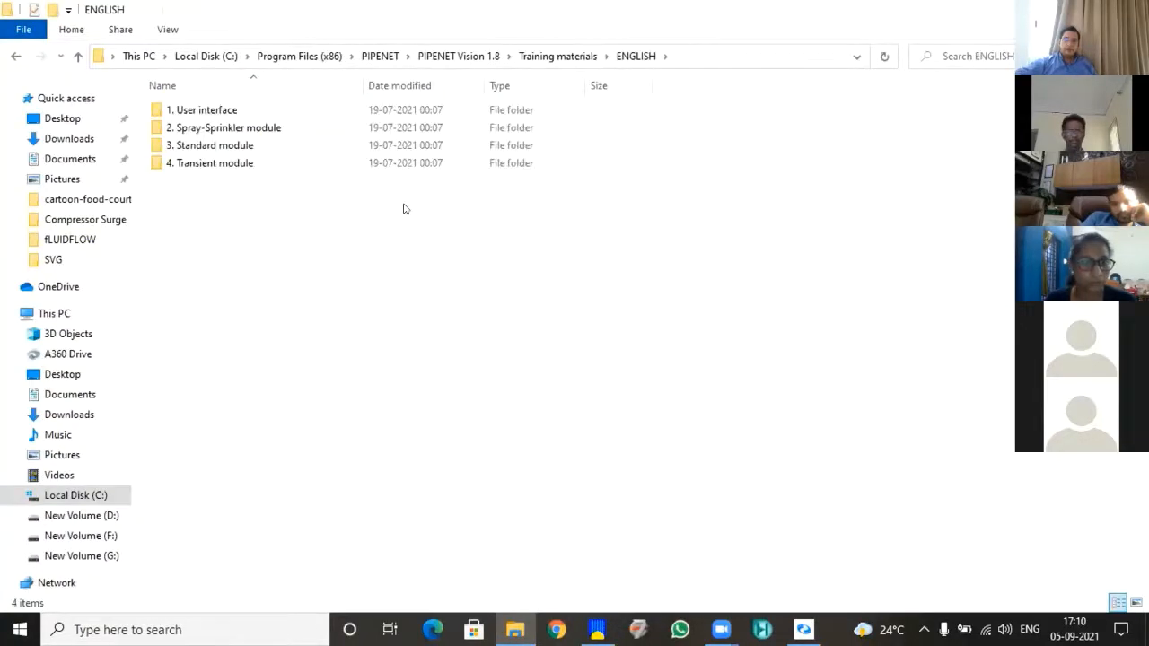
double_click(225, 163)
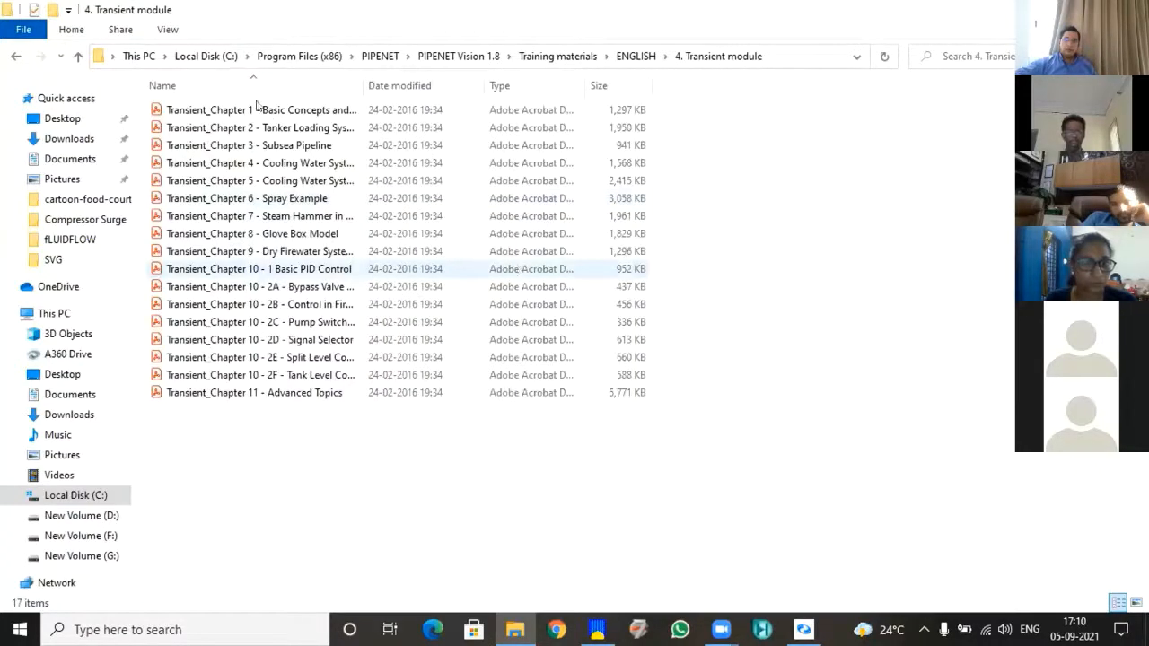
drag(361, 76, 555, 85)
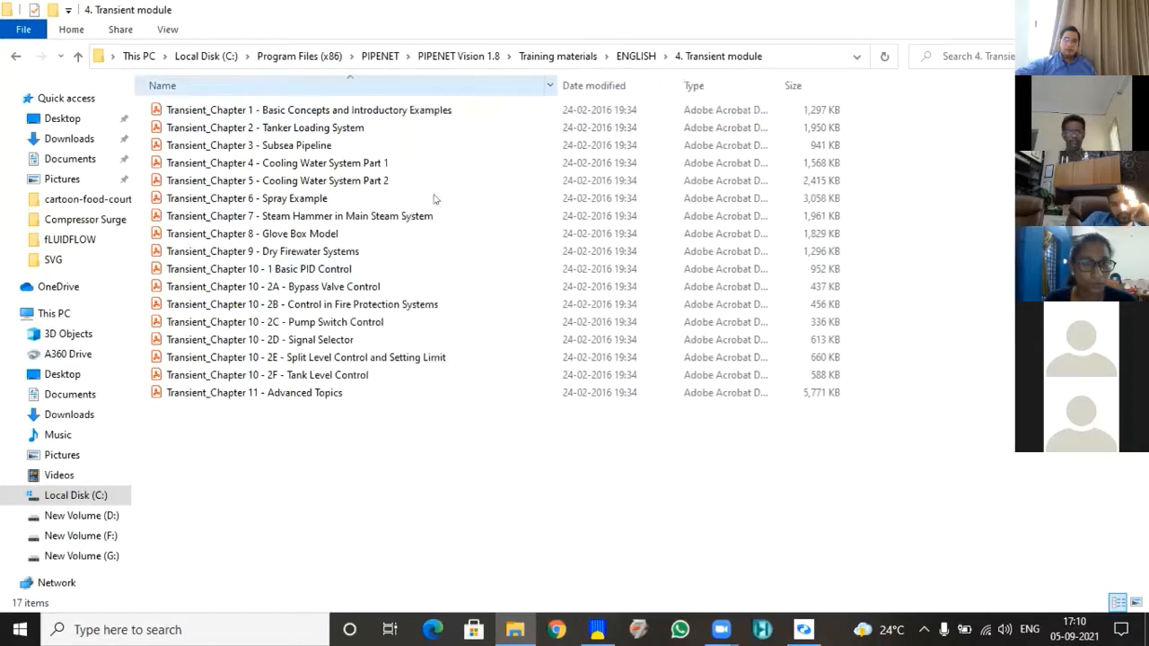
drag(363, 412, 263, 106)
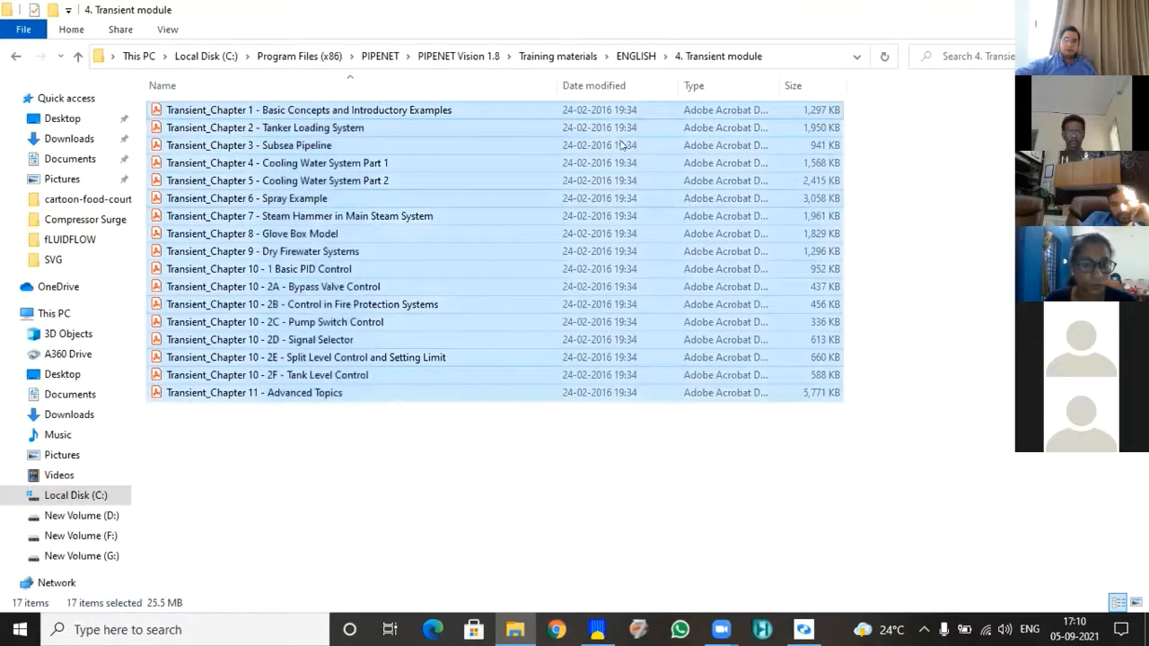
Step: Open the Transient folder of PIPENET's example data files, sort the files by type and select the LoadingSystem model
key(alt+Up)
key(alt+Up)
key(alt+Up)
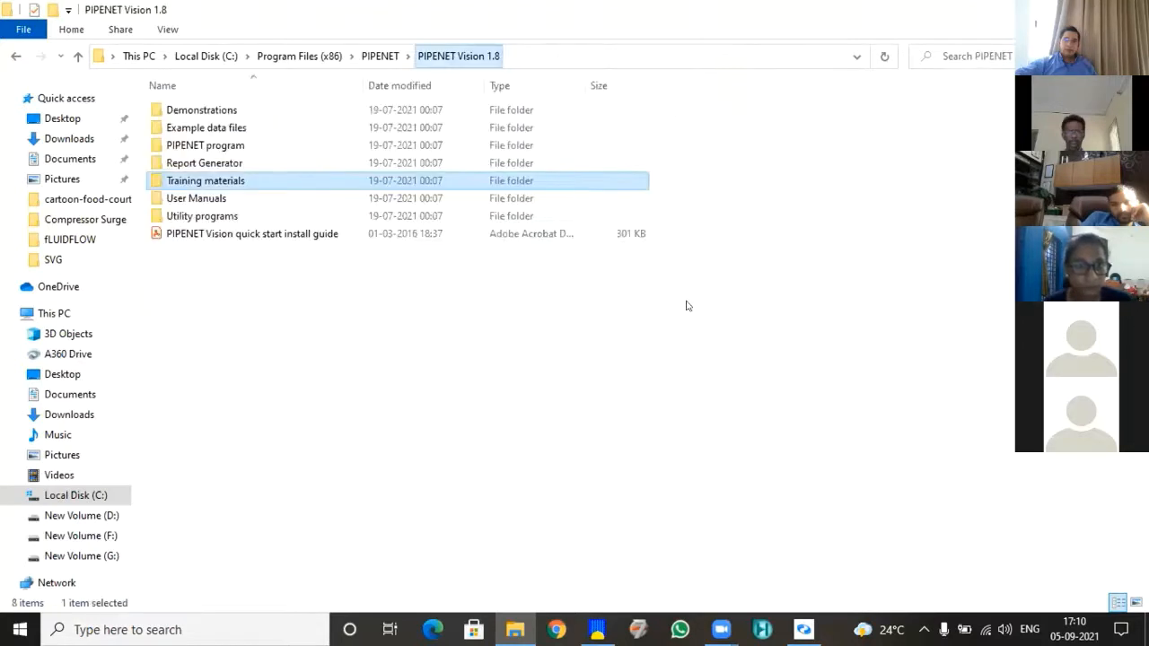
click(220, 130)
key(Return)
double_click(185, 144)
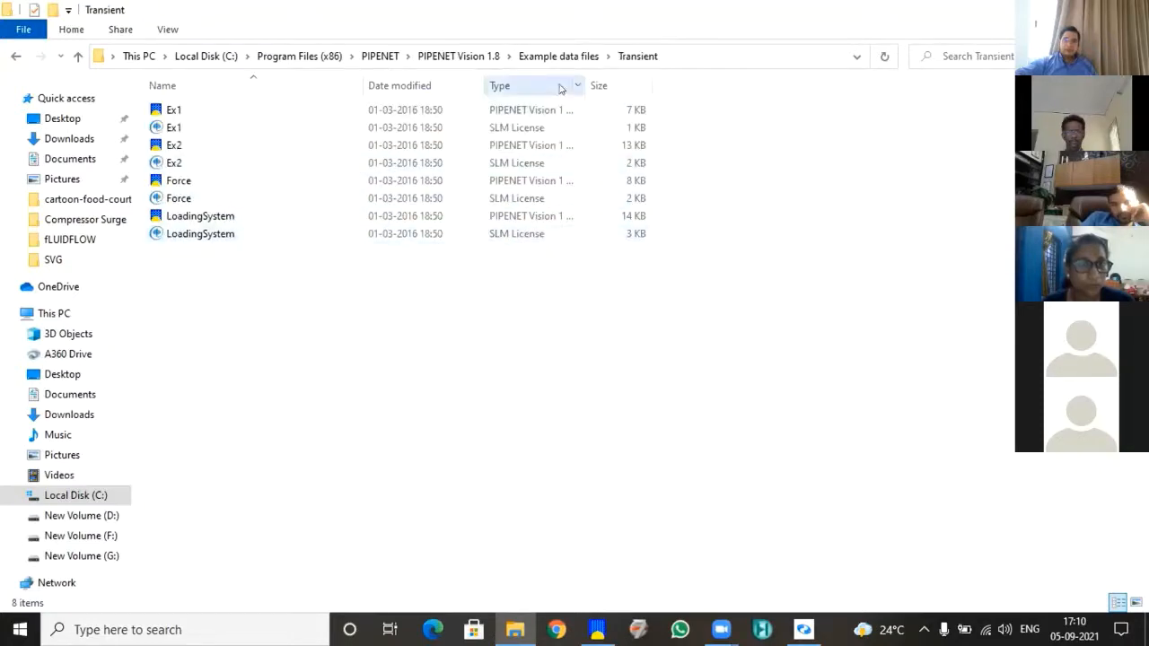
click(519, 86)
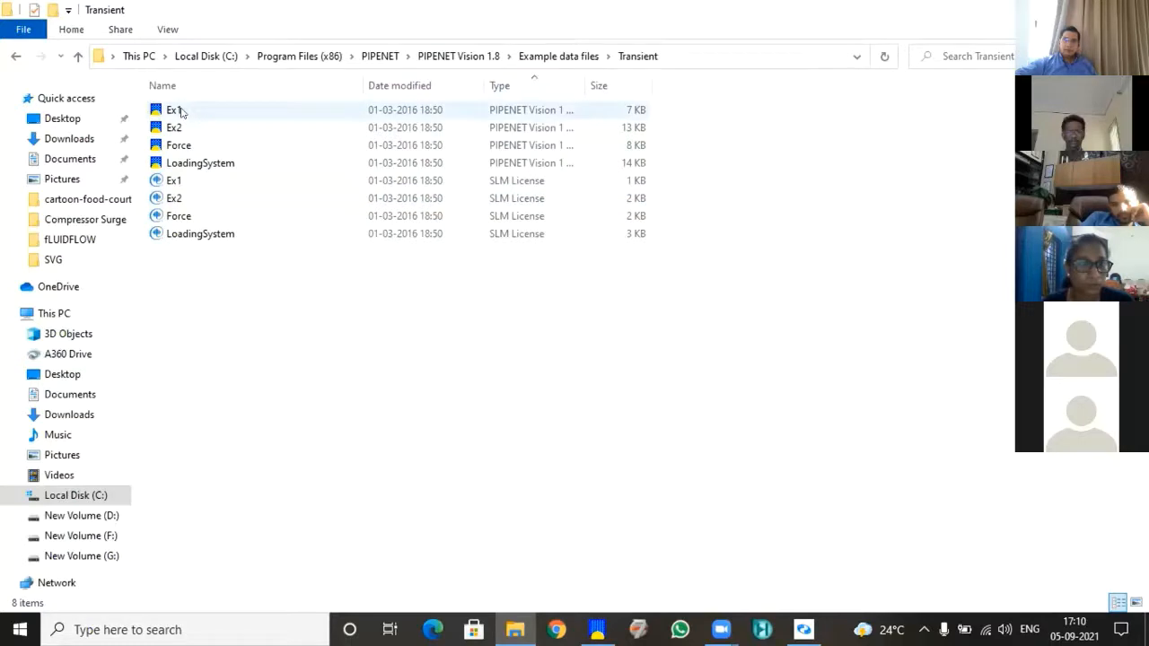
click(253, 164)
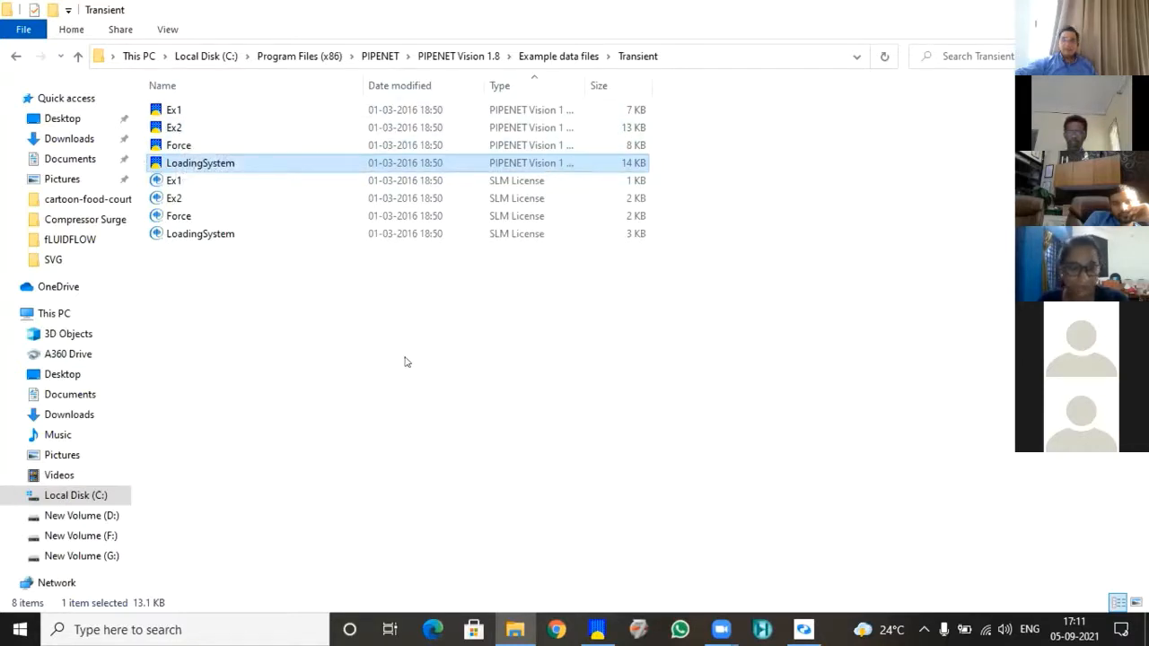
click(648, 533)
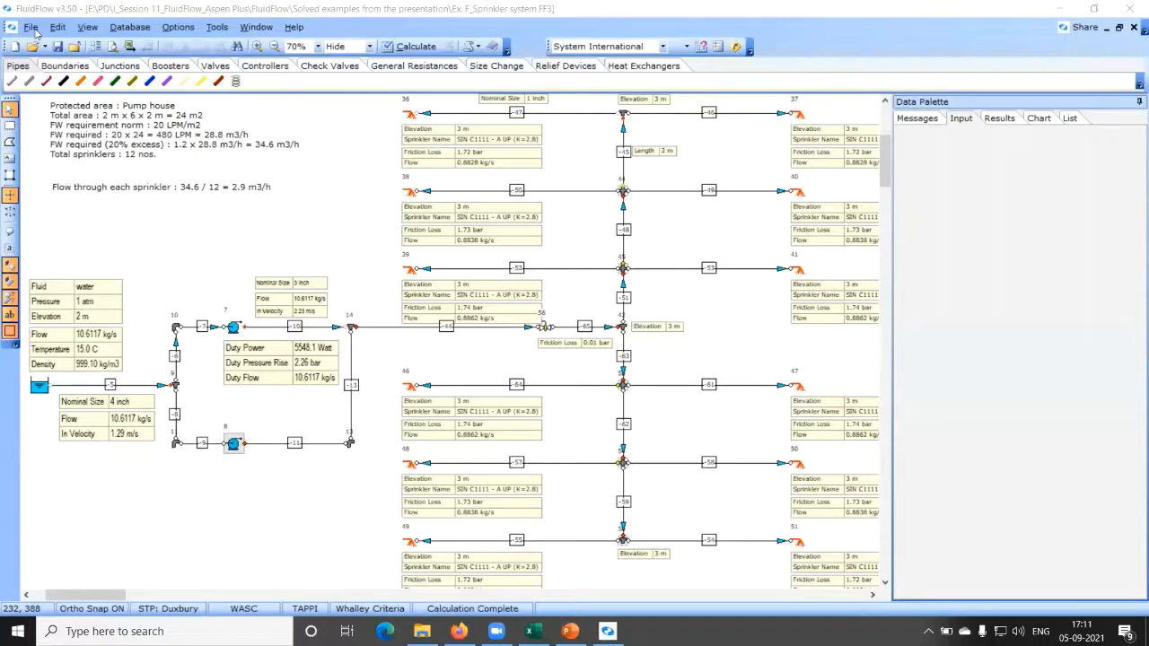
Step: Close the FluidFlow sprinkler model without saving and show the PSV Sizing example on slide 35 of the PowerPoint presentation
click(1131, 11)
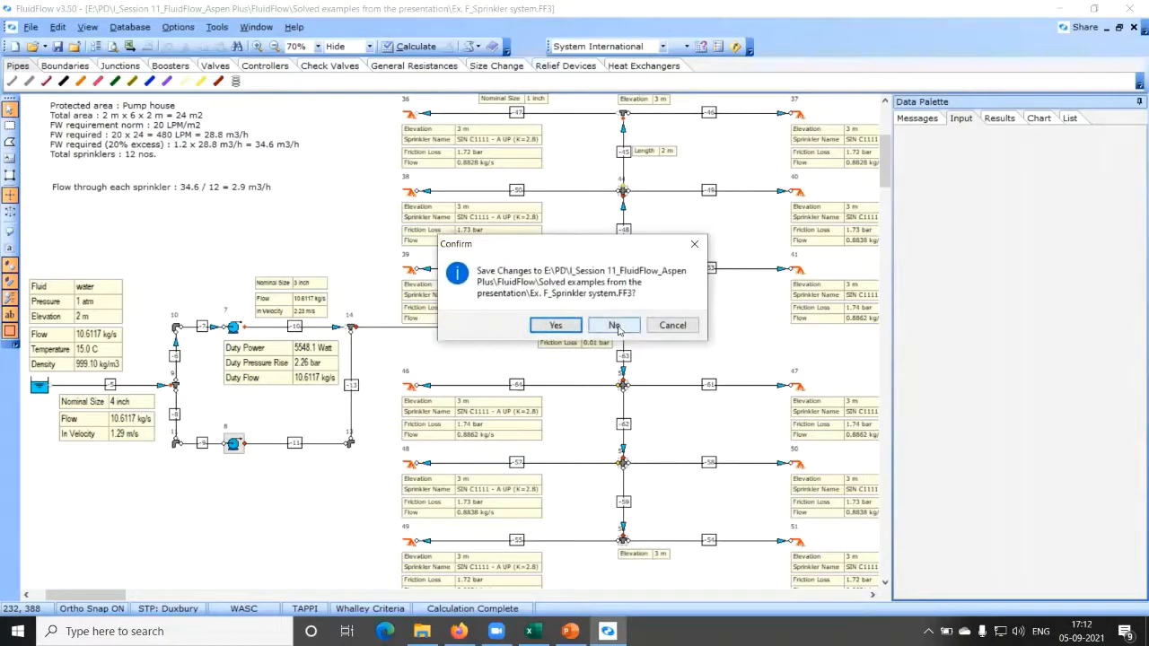
click(614, 326)
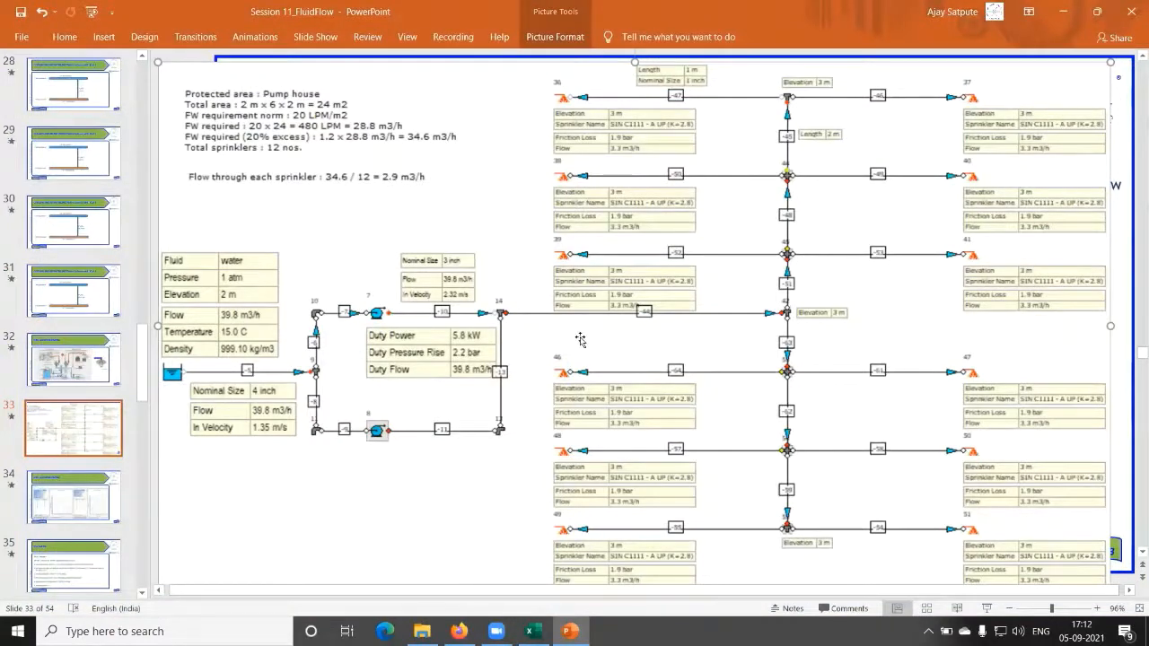
scroll(580, 339, down, 1)
scroll(66, 400, down, 3)
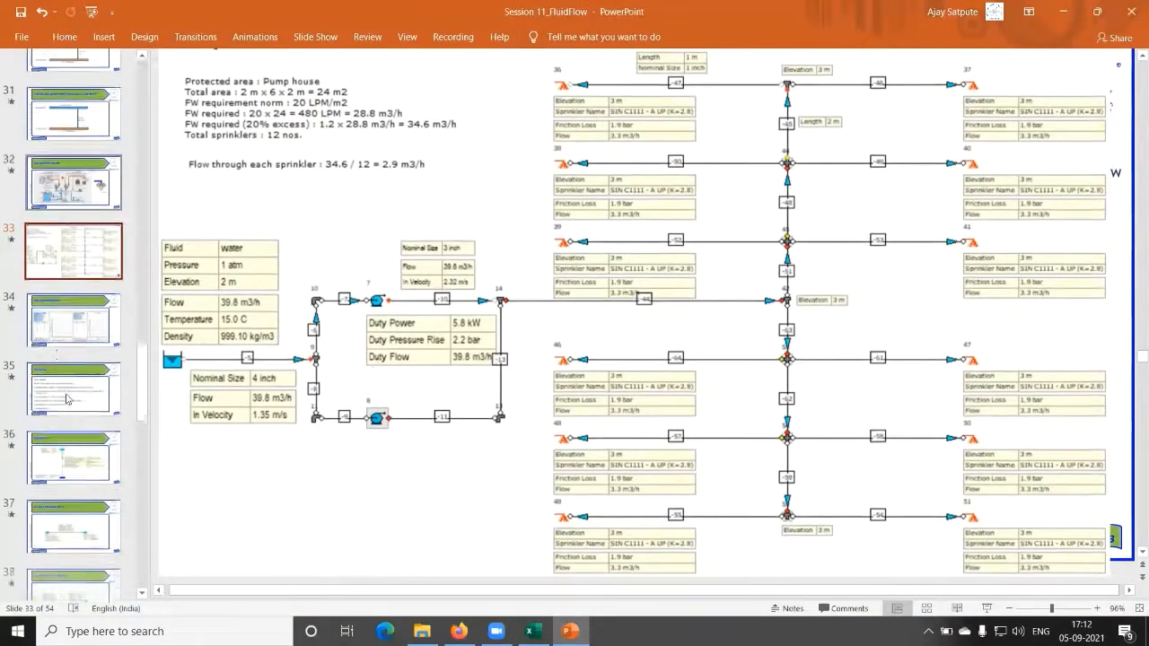
click(66, 395)
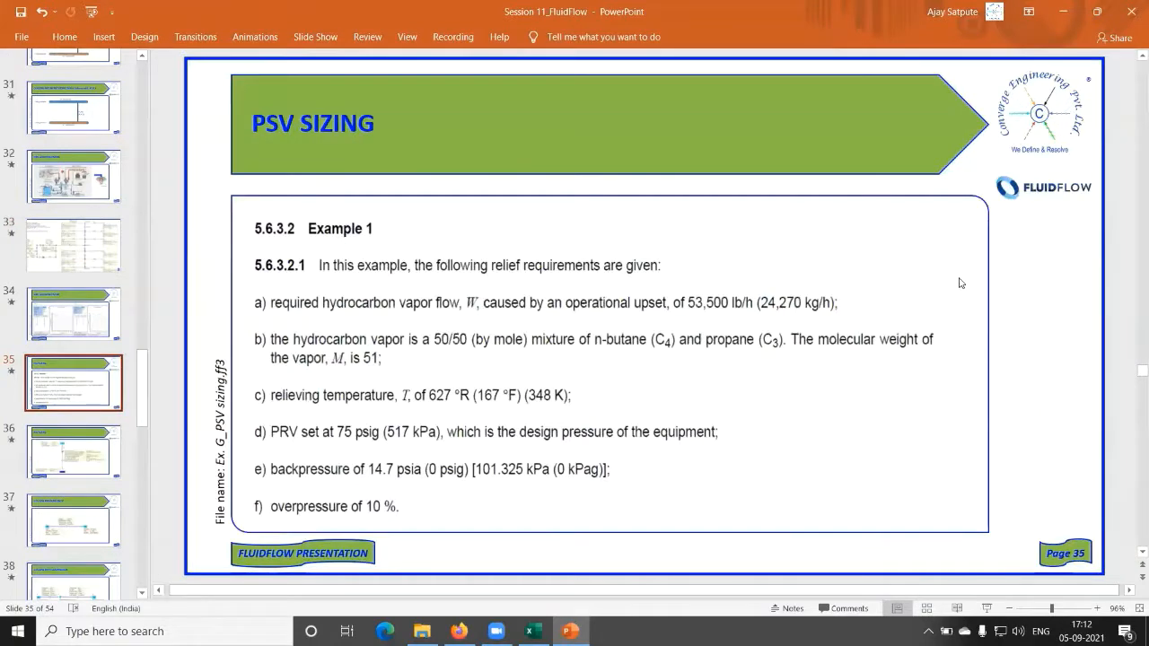
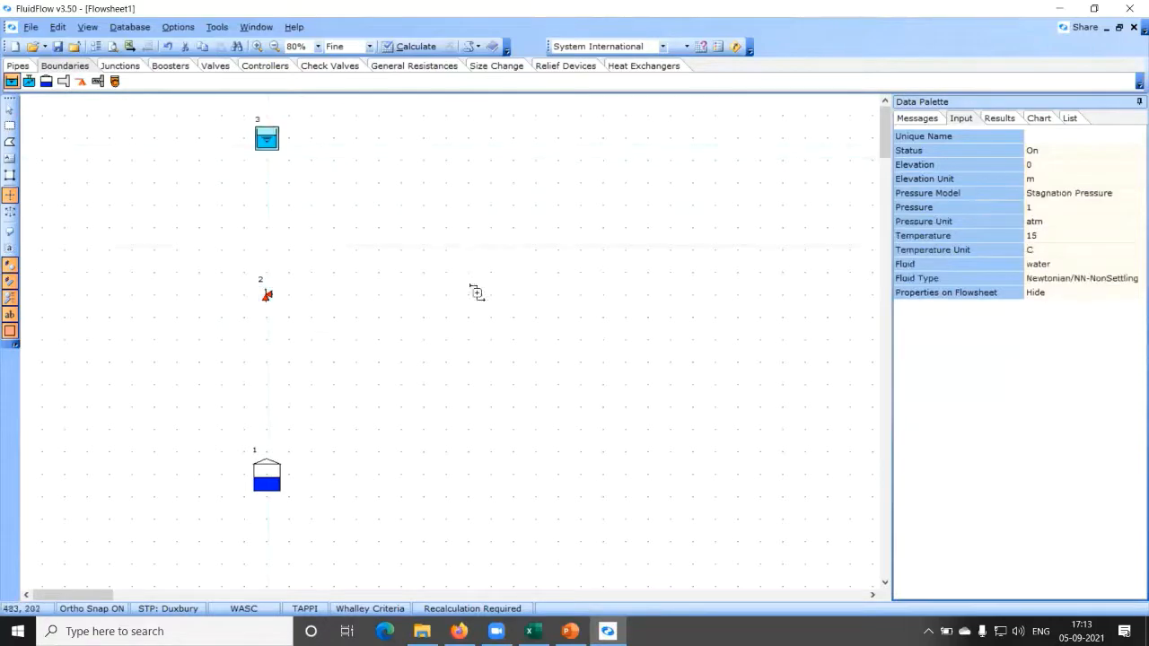
Step: Connect vessel 1 through relief valve 2 to reservoir 3 with pipes, then return to the selection tool
click(17, 66)
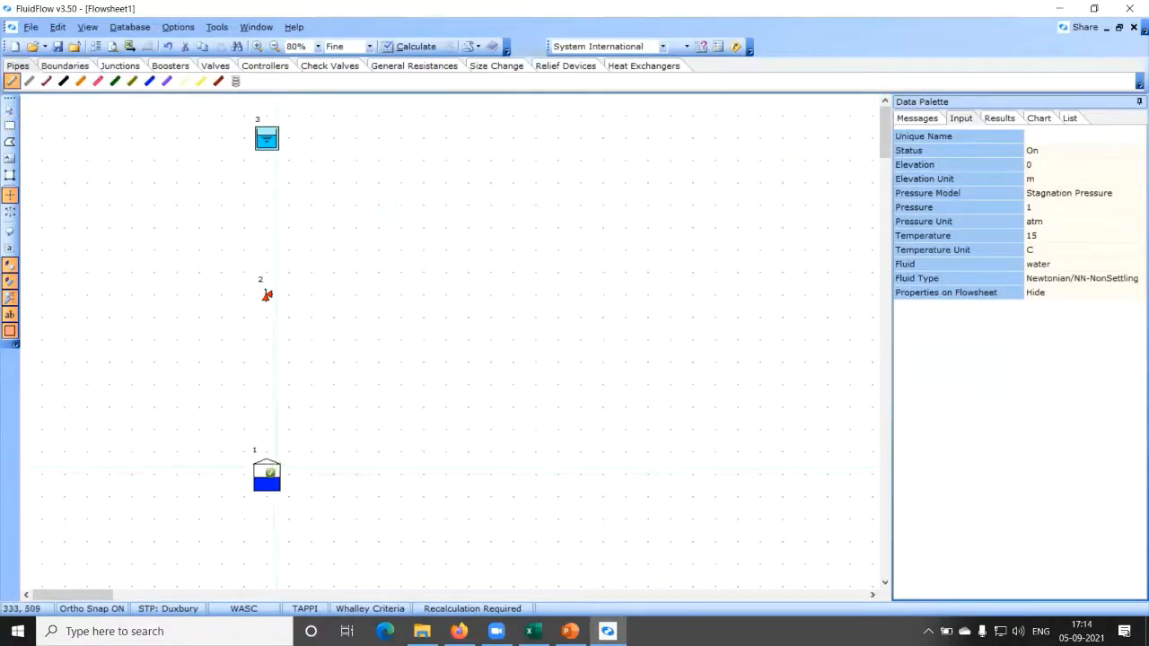
drag(264, 453, 267, 137)
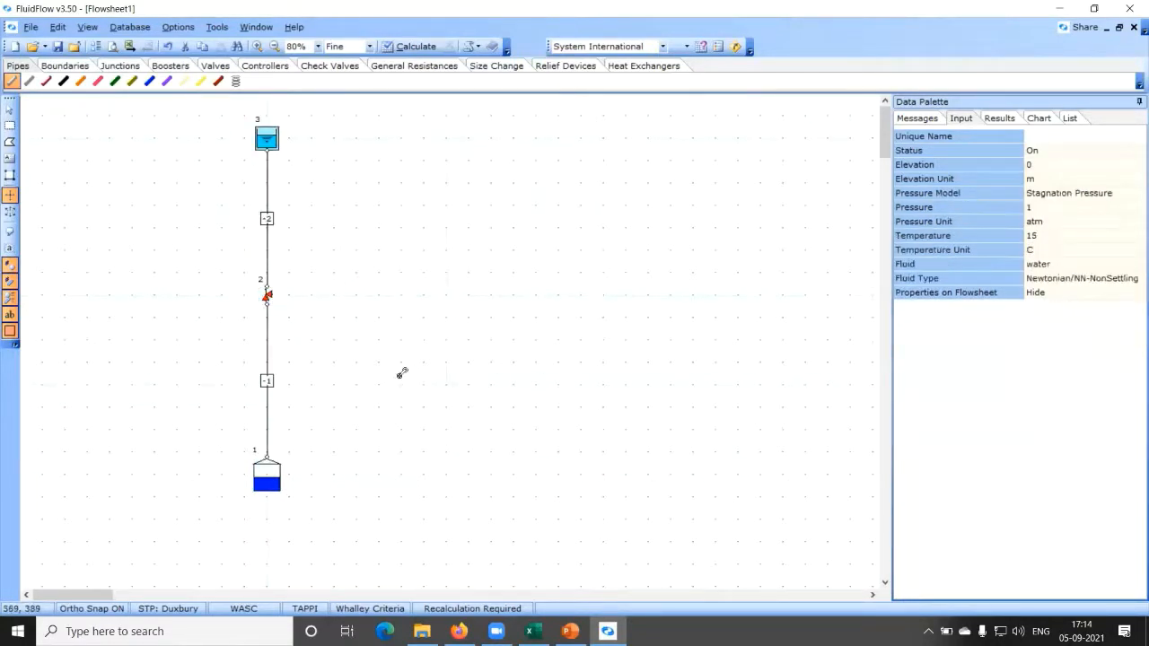
click(9, 110)
click(9, 109)
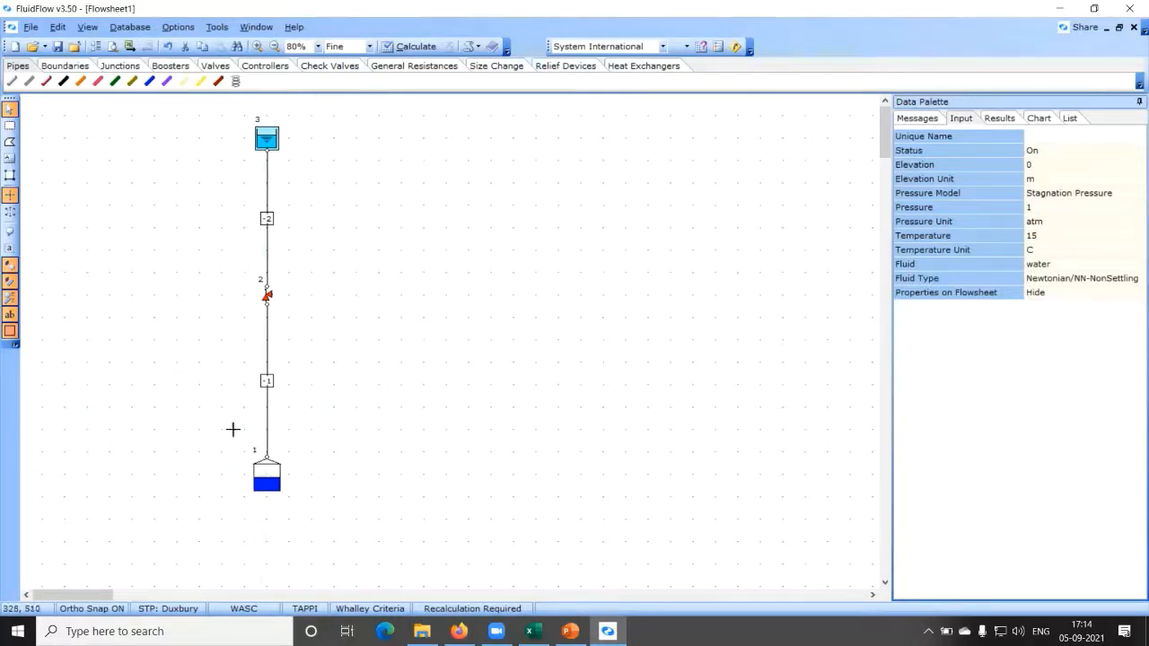
click(11, 115)
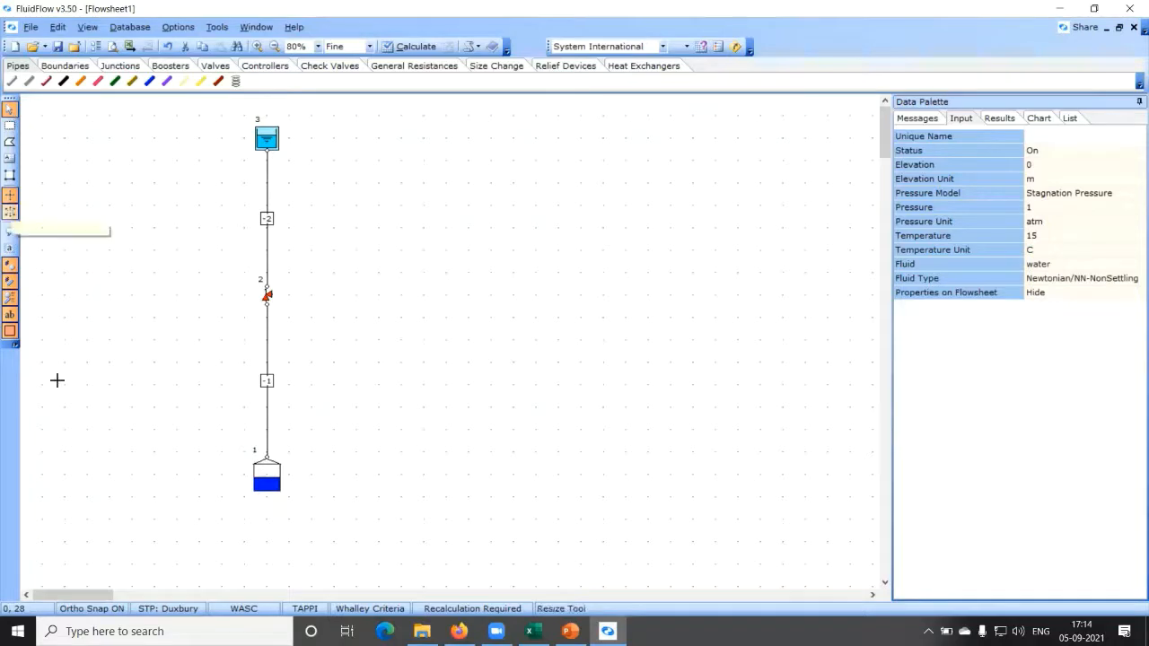
Step: Set the surface pressure of vessel 1 to 82.5 psi g
click(267, 476)
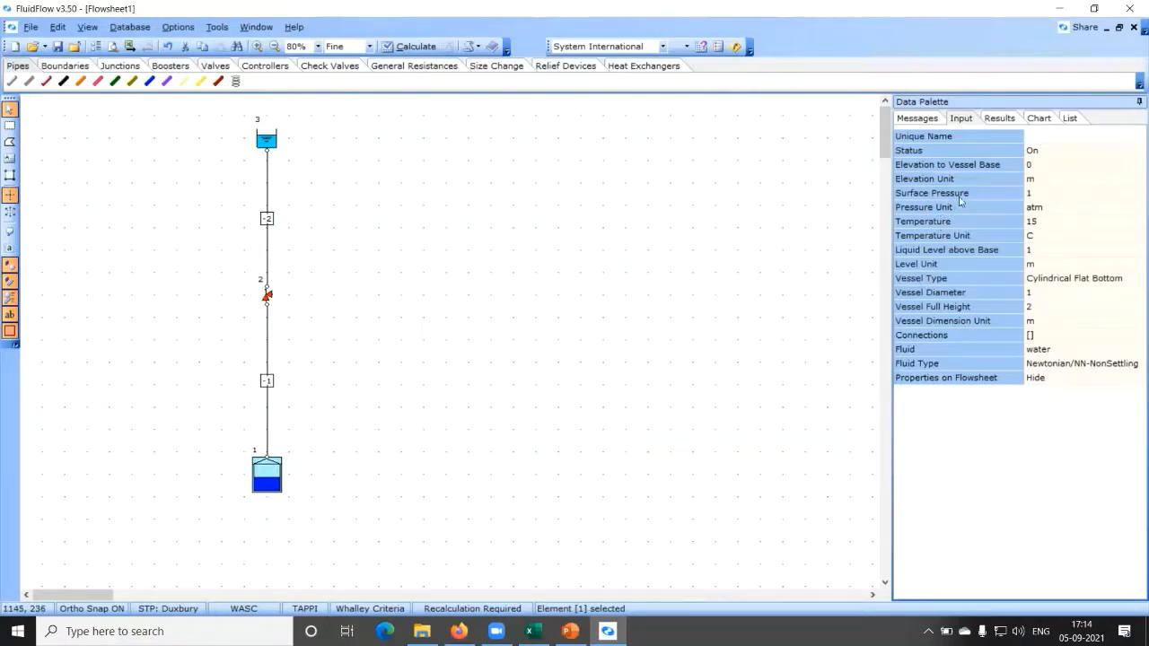
click(1047, 193)
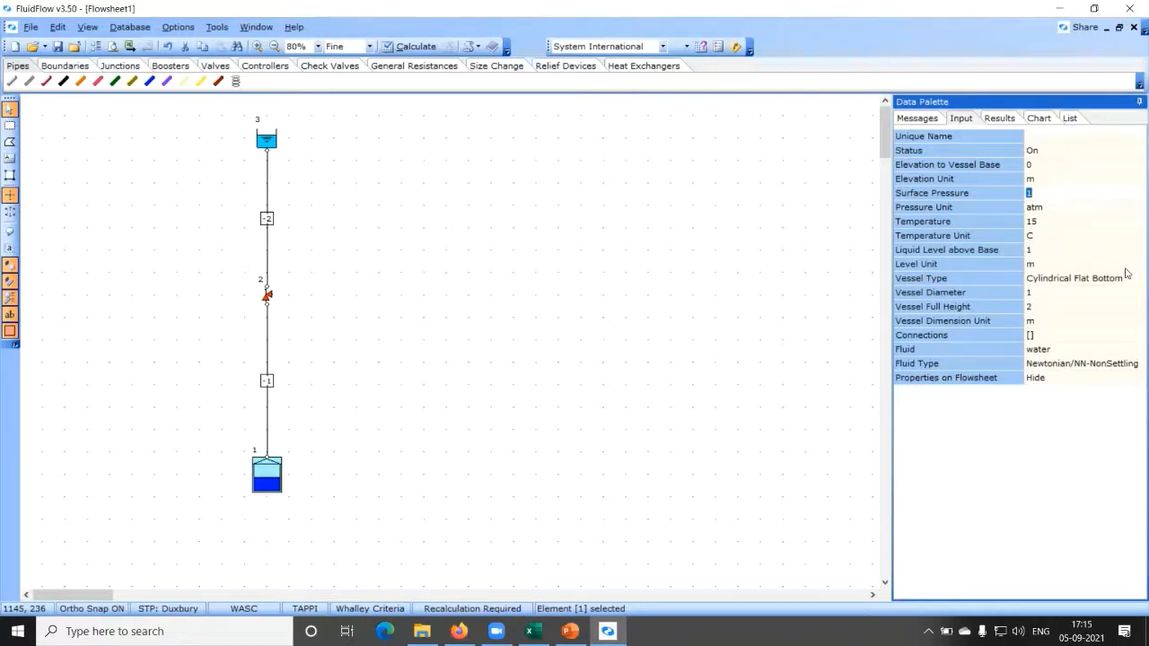
text(82.5)
click(1086, 210)
click(1136, 209)
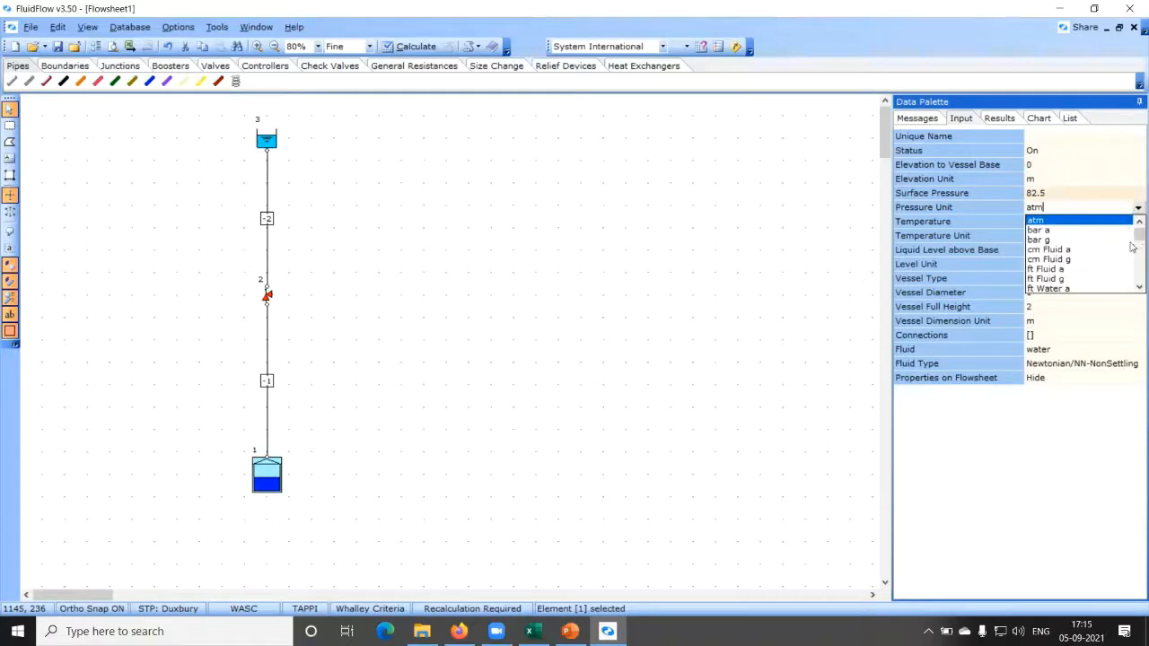
drag(1136, 241, 1136, 286)
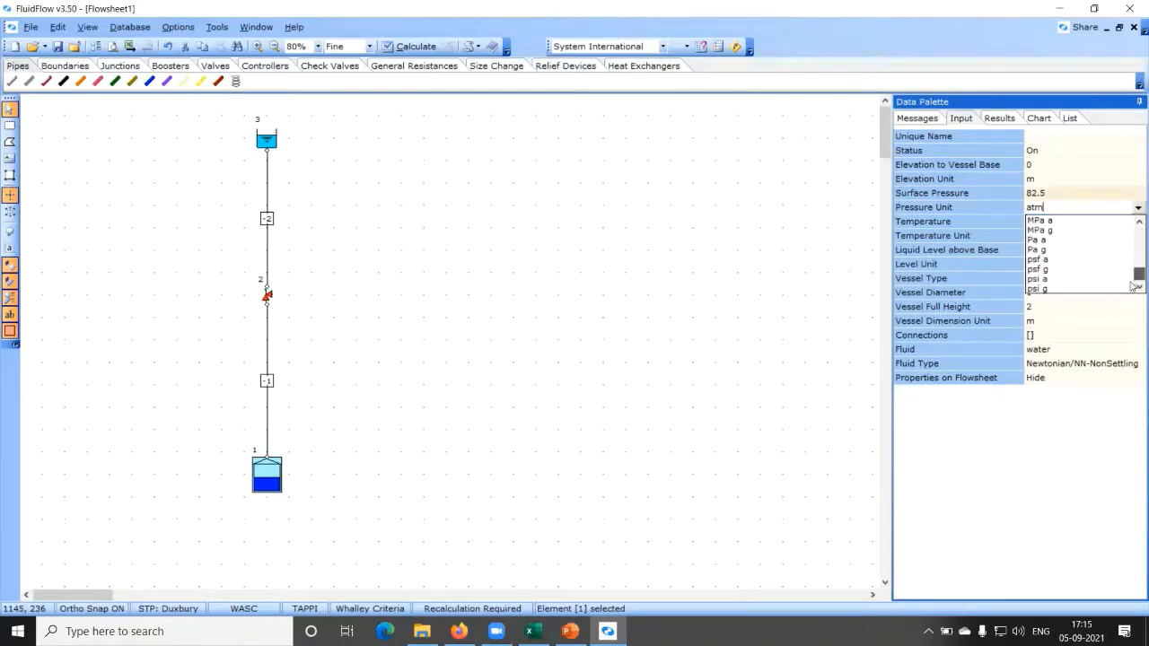
click(1040, 289)
Step: Set the temperature of vessel 1 to 167 F
click(1045, 223)
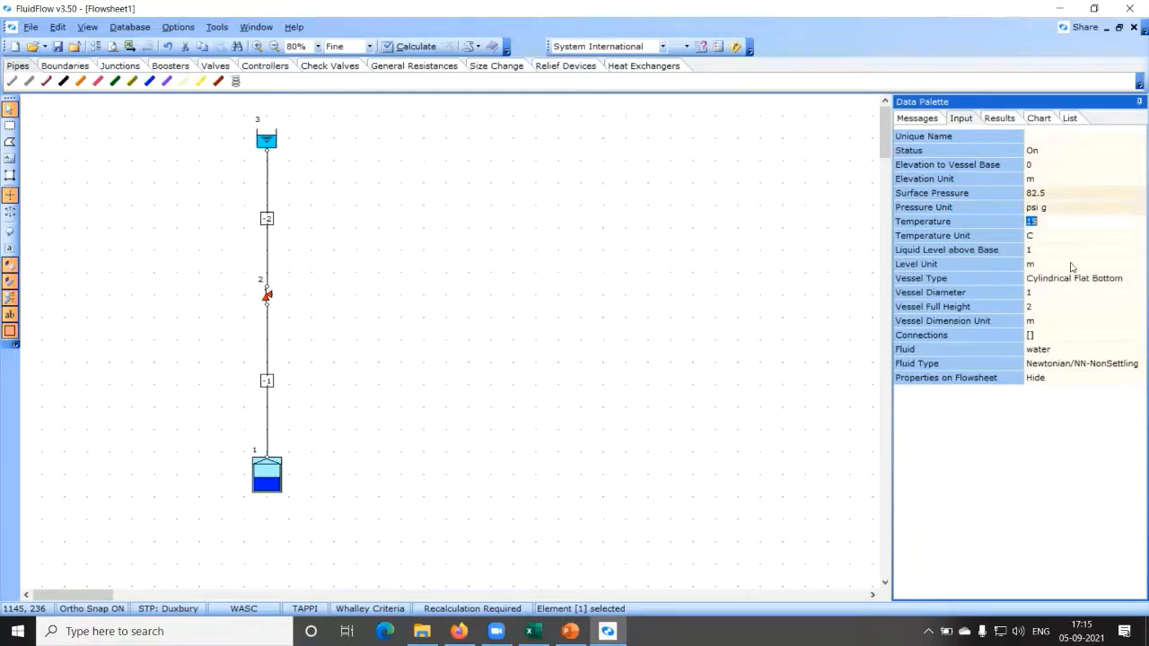
text(167)
click(1063, 236)
click(1136, 236)
click(1031, 259)
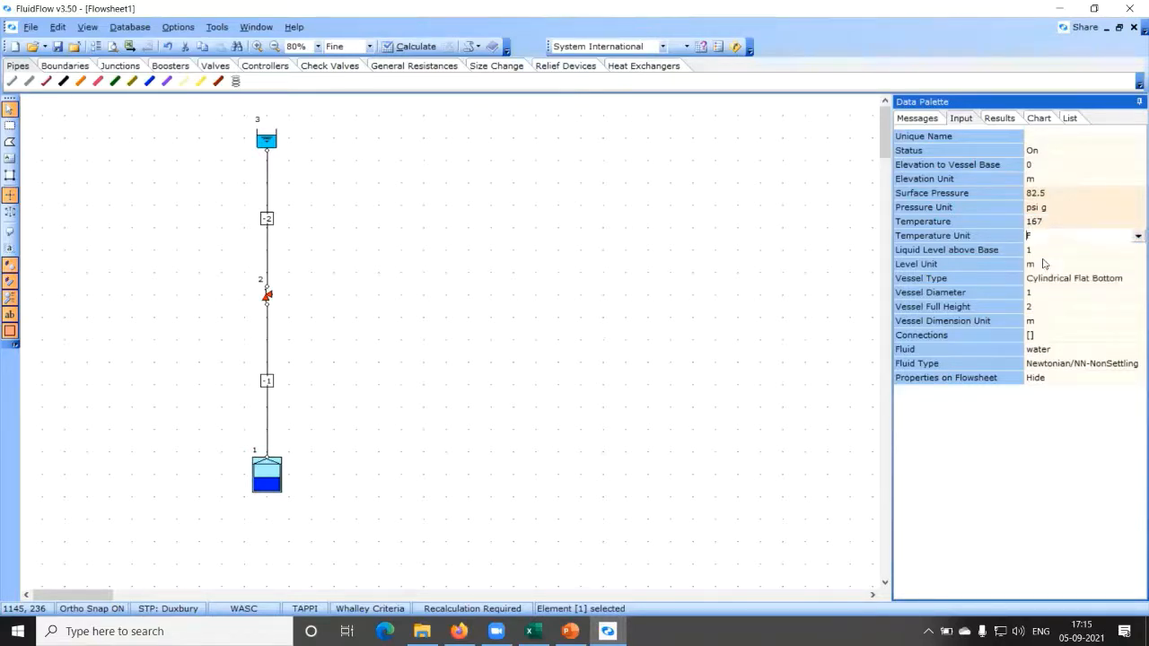
click(1087, 350)
Step: Show the properties of vessel 1 on the flowsheet with Left alignment
click(1063, 379)
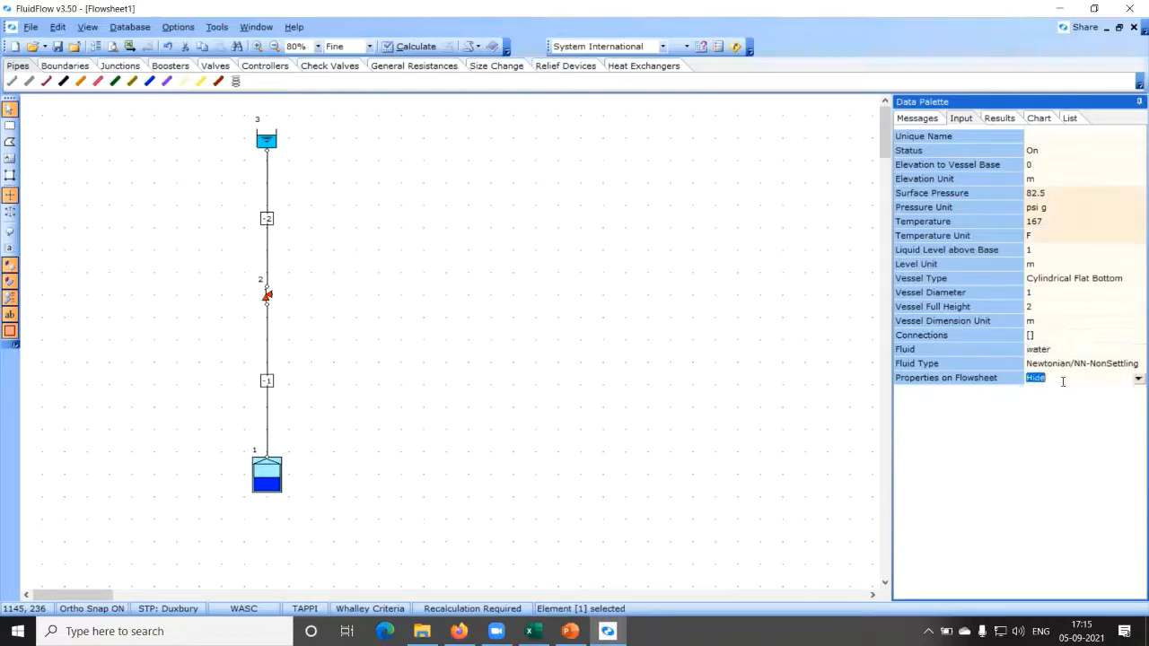
click(1136, 379)
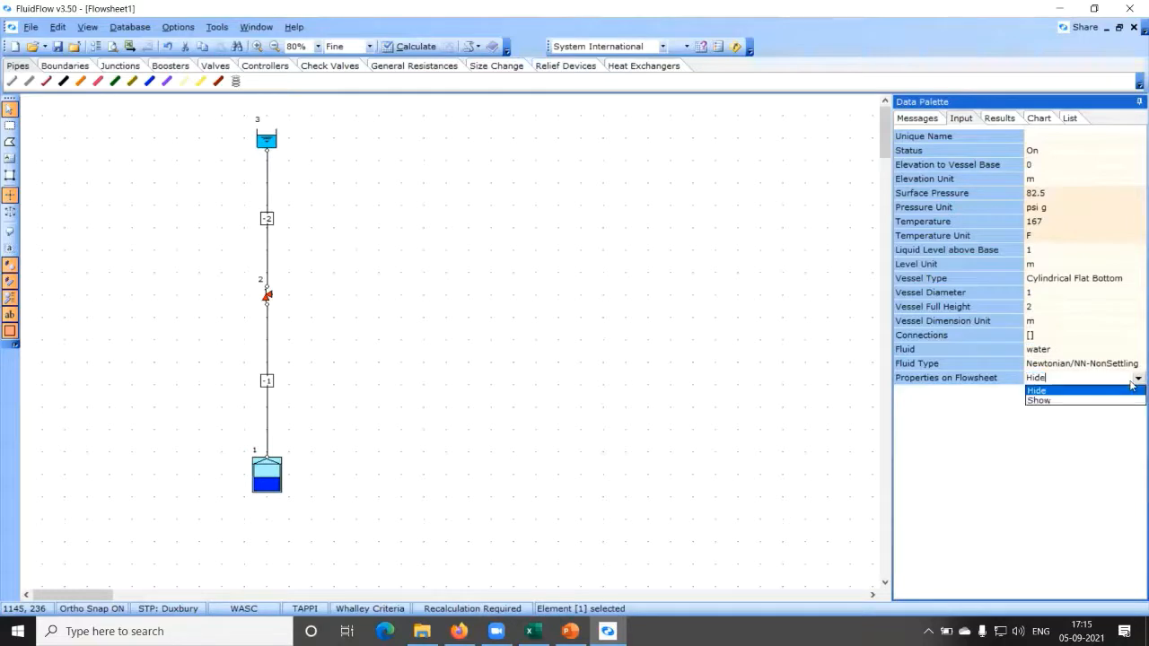
click(1068, 400)
click(1094, 395)
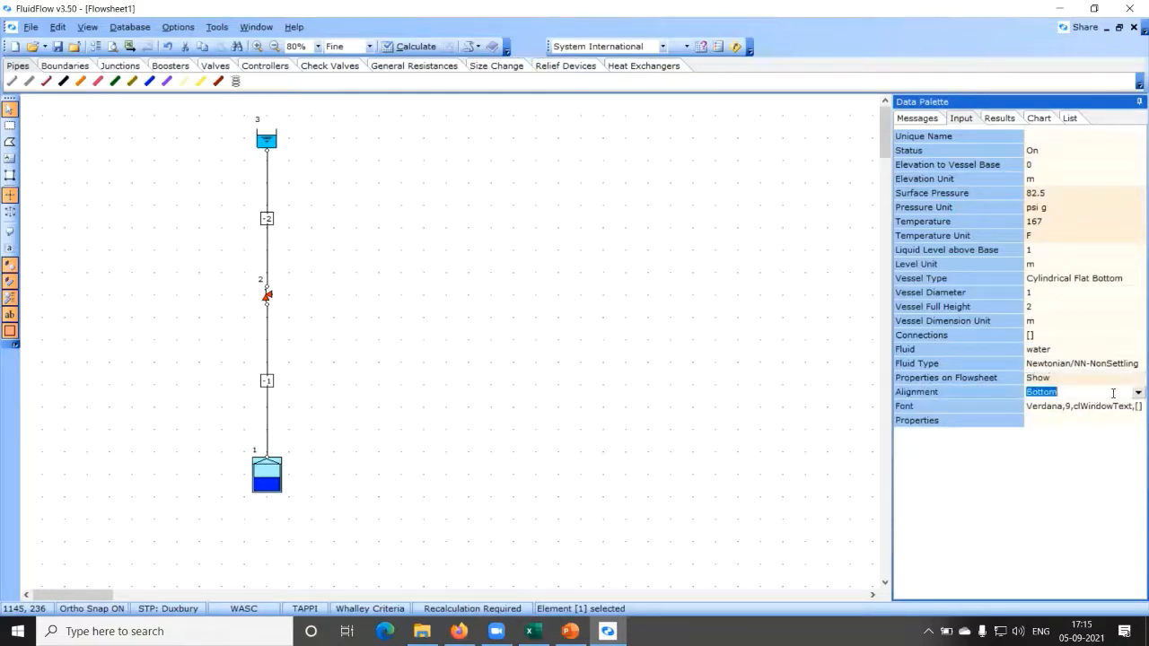
click(1136, 392)
click(1036, 423)
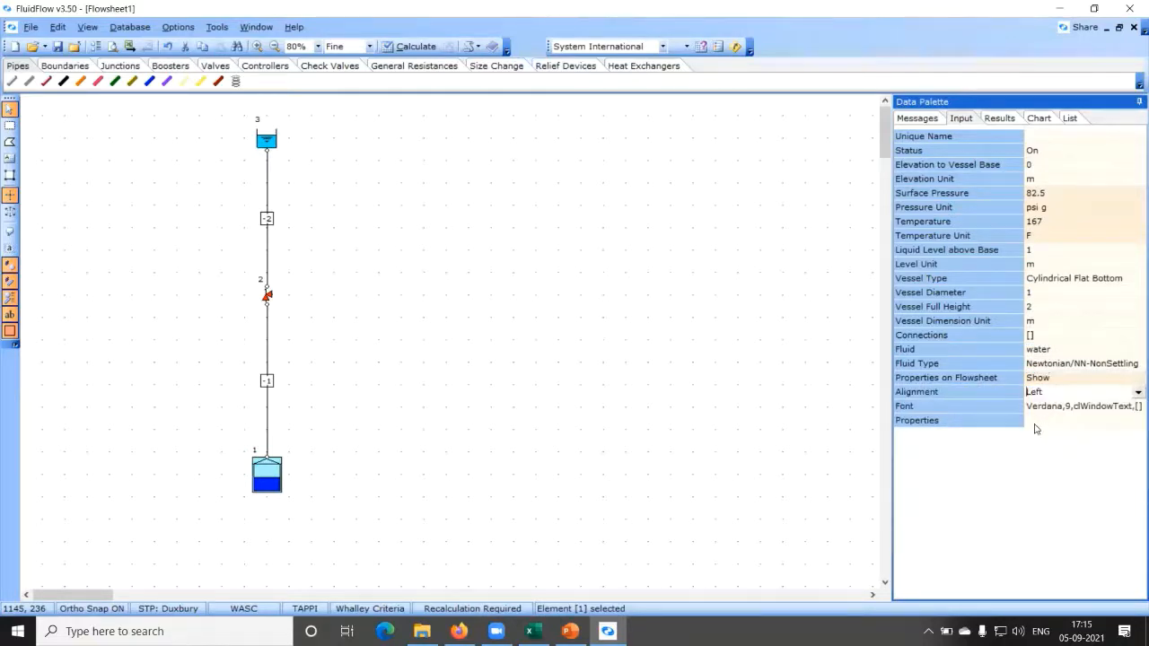
Step: Choose Surface Pressure and Temperature as the input properties displayed on the flowsheet for vessel 1
click(1086, 422)
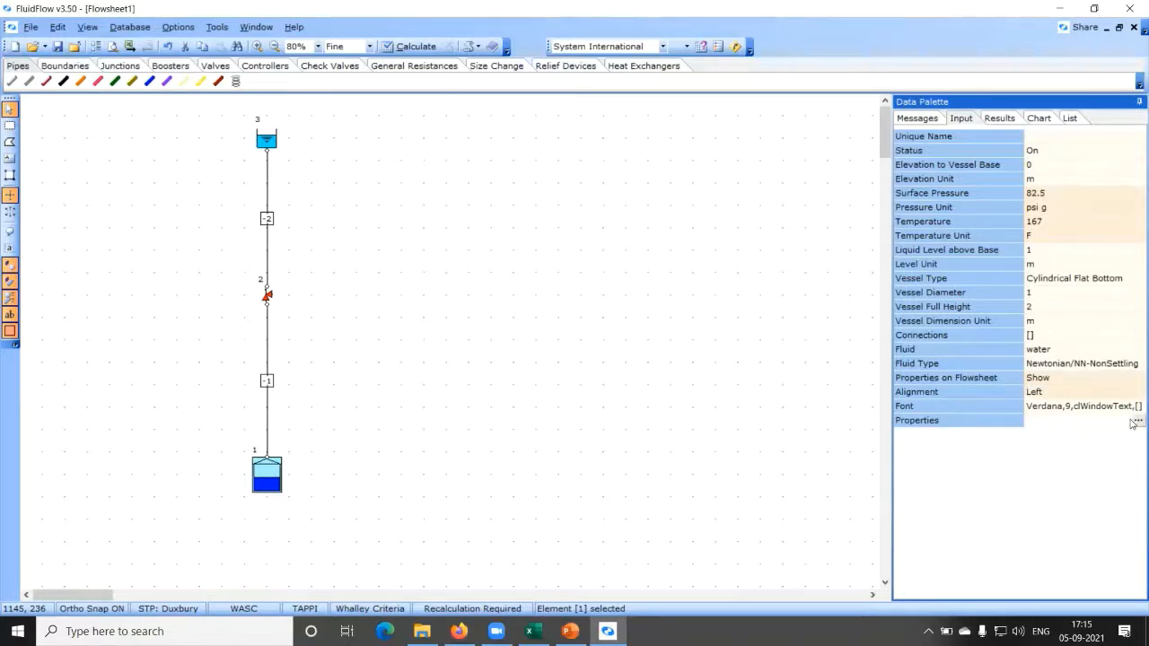
click(1135, 422)
click(472, 215)
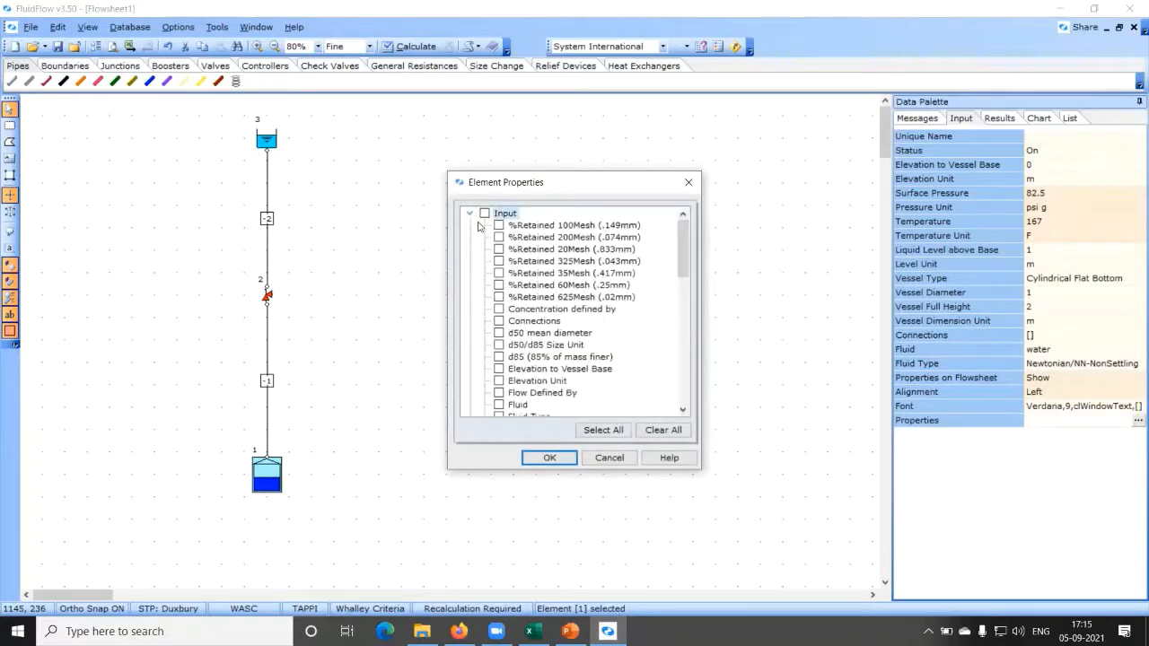
scroll(561, 294, down, 2)
scroll(561, 294, down, 2)
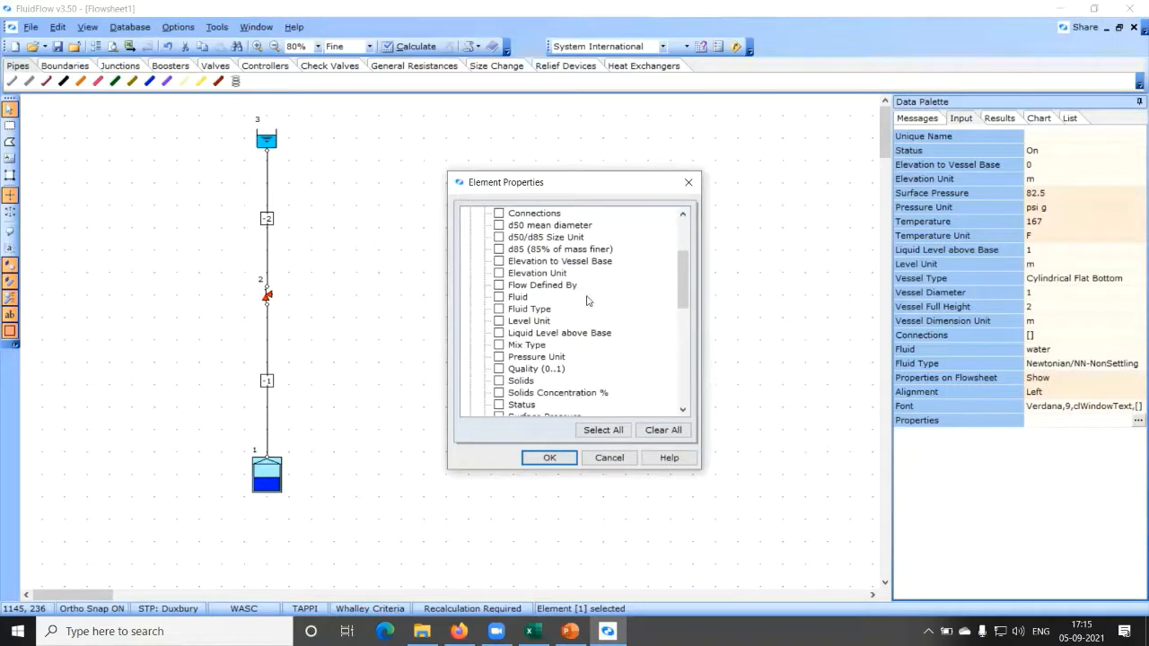
scroll(589, 301, down, 1)
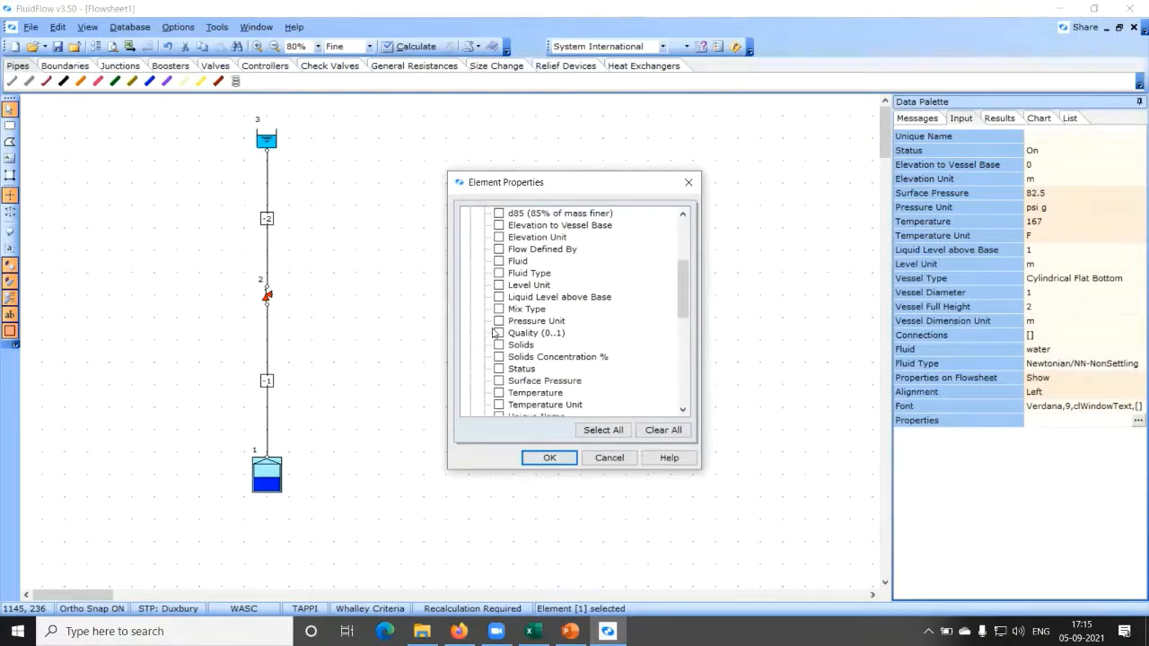
scroll(496, 334, down, 1)
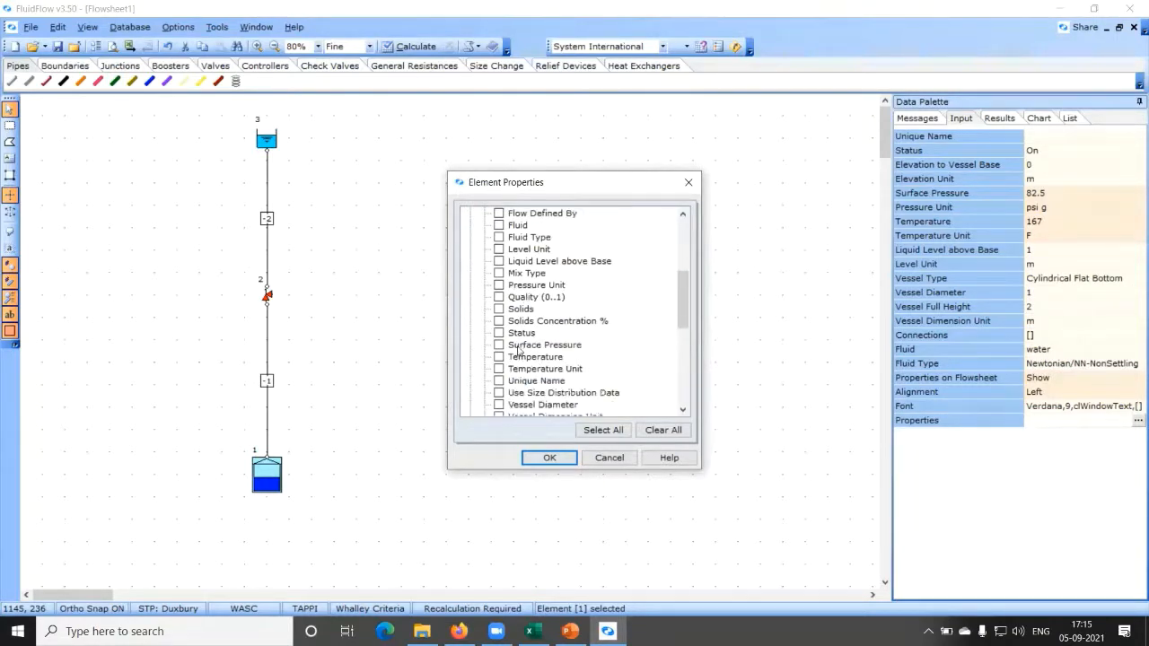
click(499, 346)
click(500, 357)
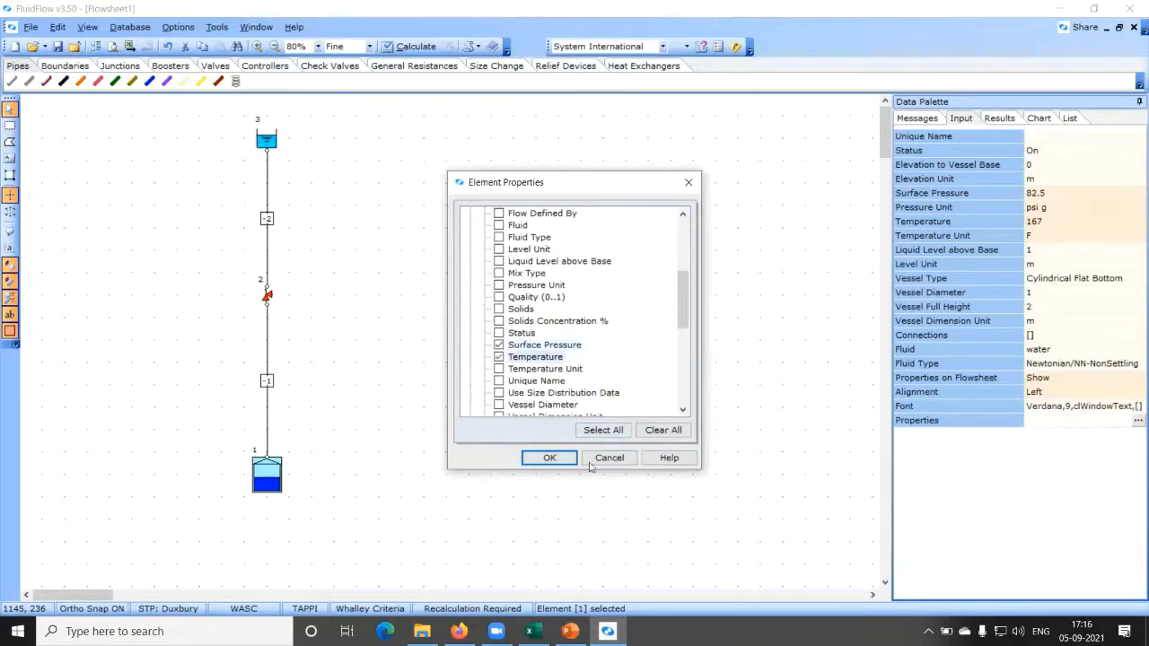
click(550, 458)
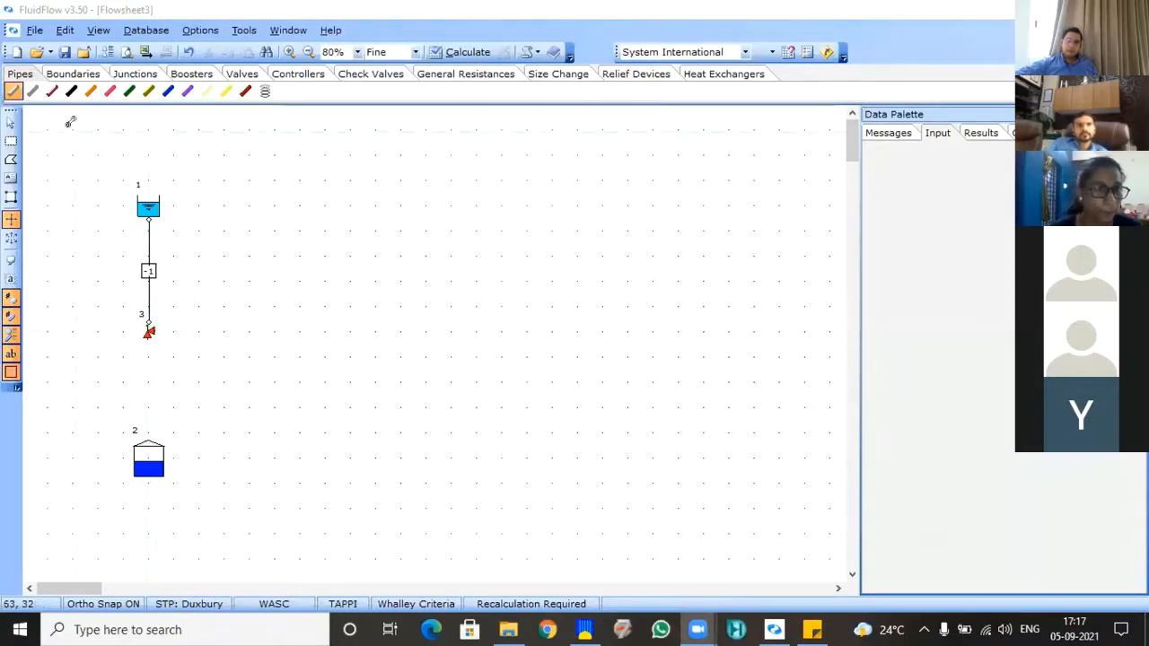
Step: Draw a steel pipe from relief valve 3 down to vessel 2
click(11, 91)
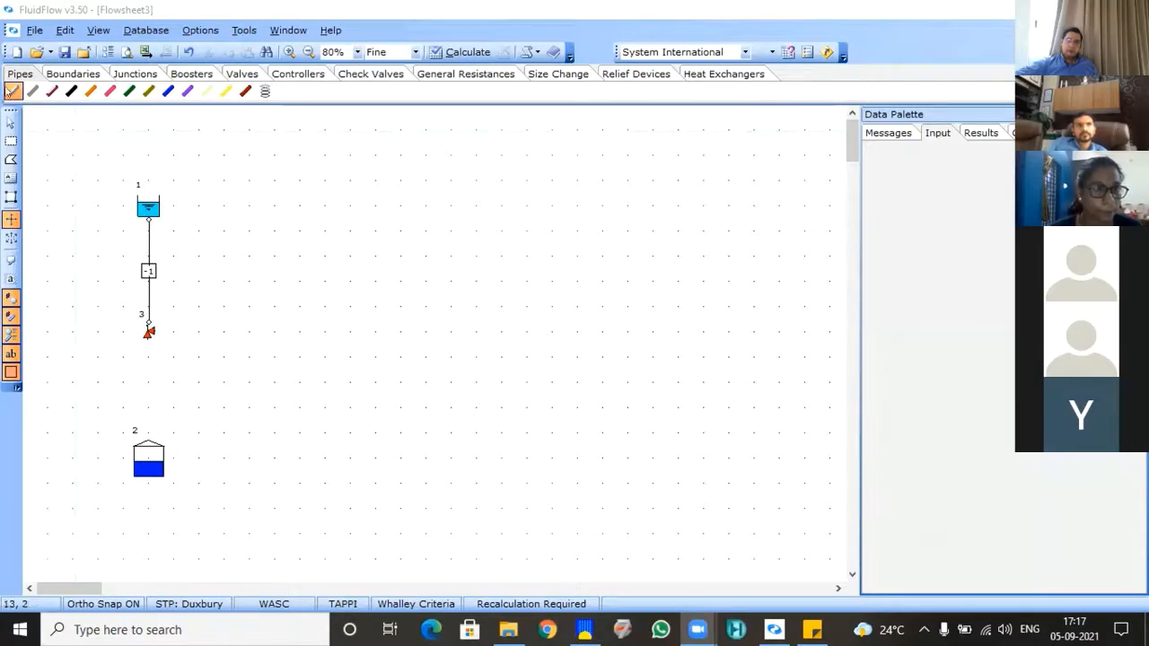
click(148, 333)
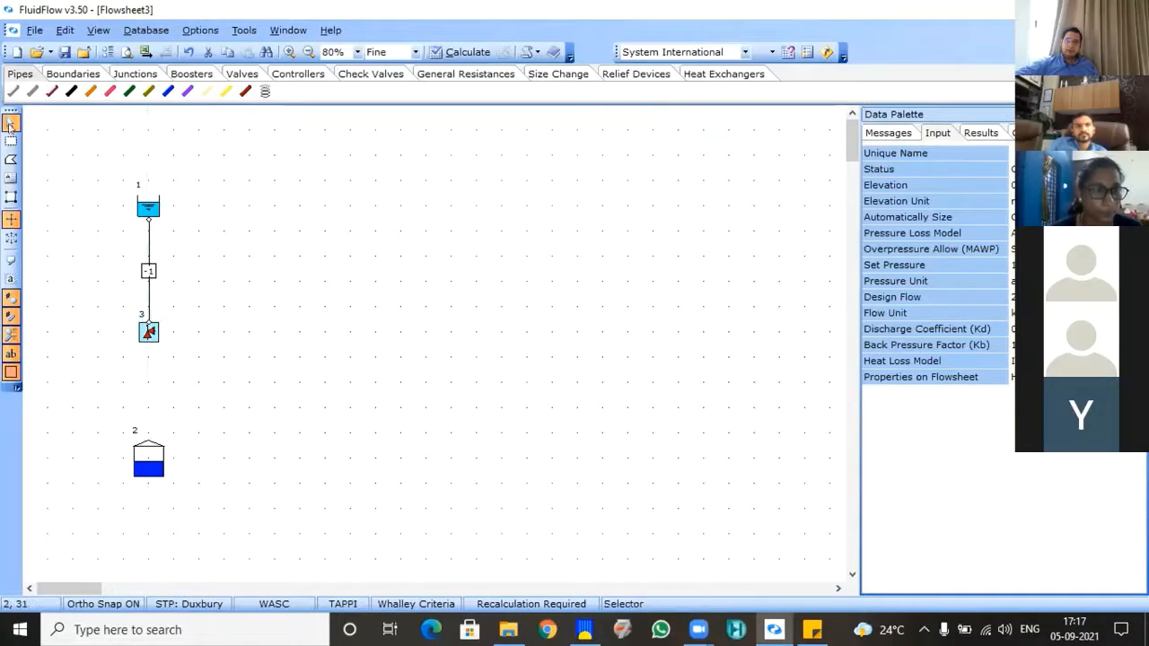
click(14, 93)
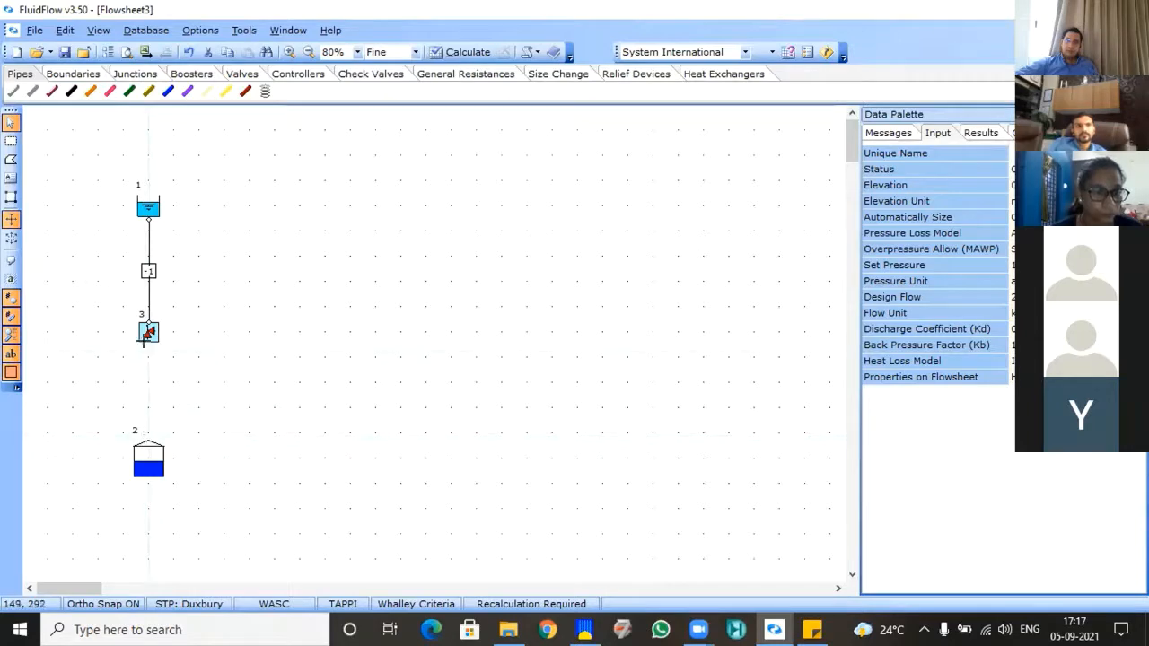
mouse_move(142, 340)
mouse_down()
mouse_move(144, 369)
mouse_move(148, 332)
mouse_up()
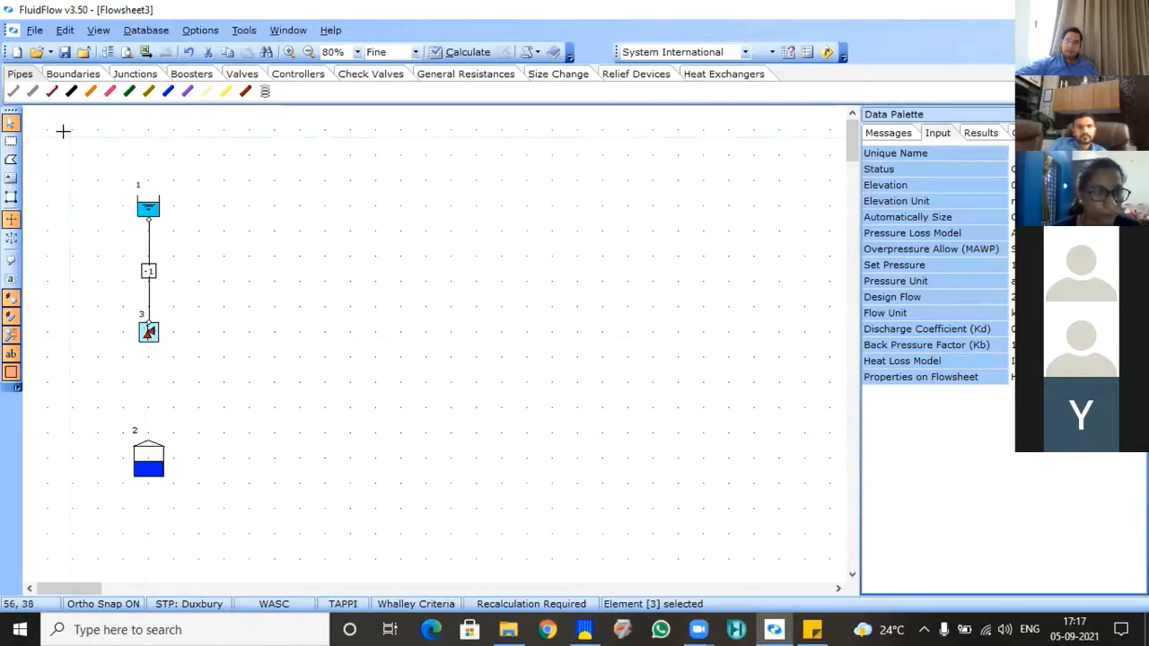
click(13, 91)
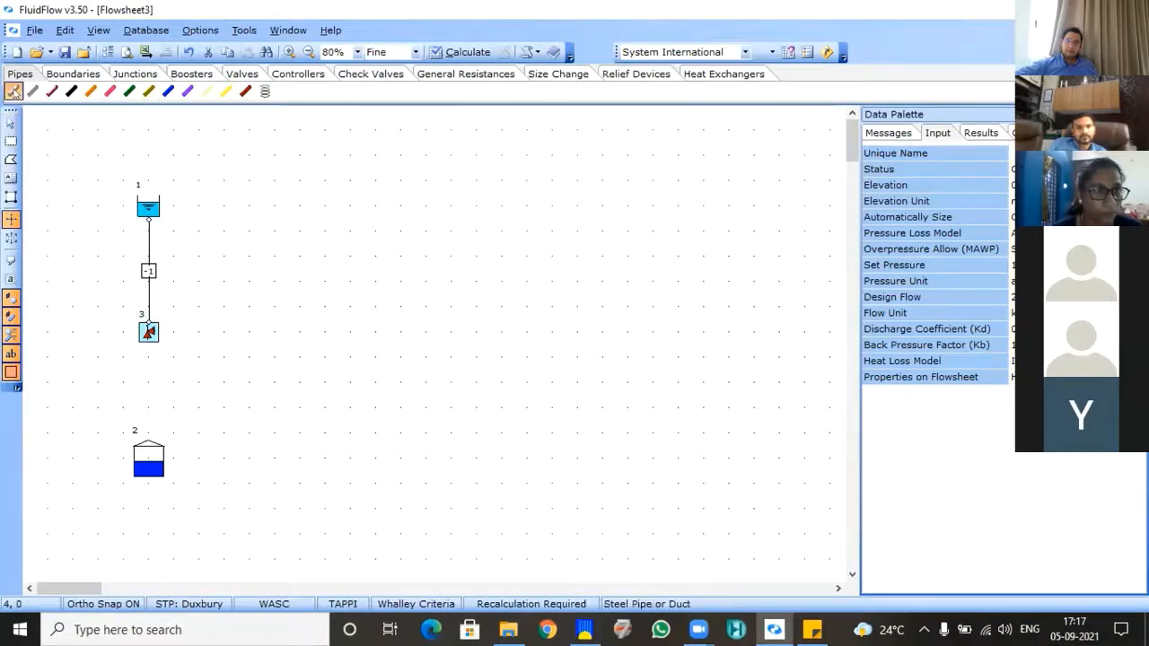
drag(148, 335, 146, 430)
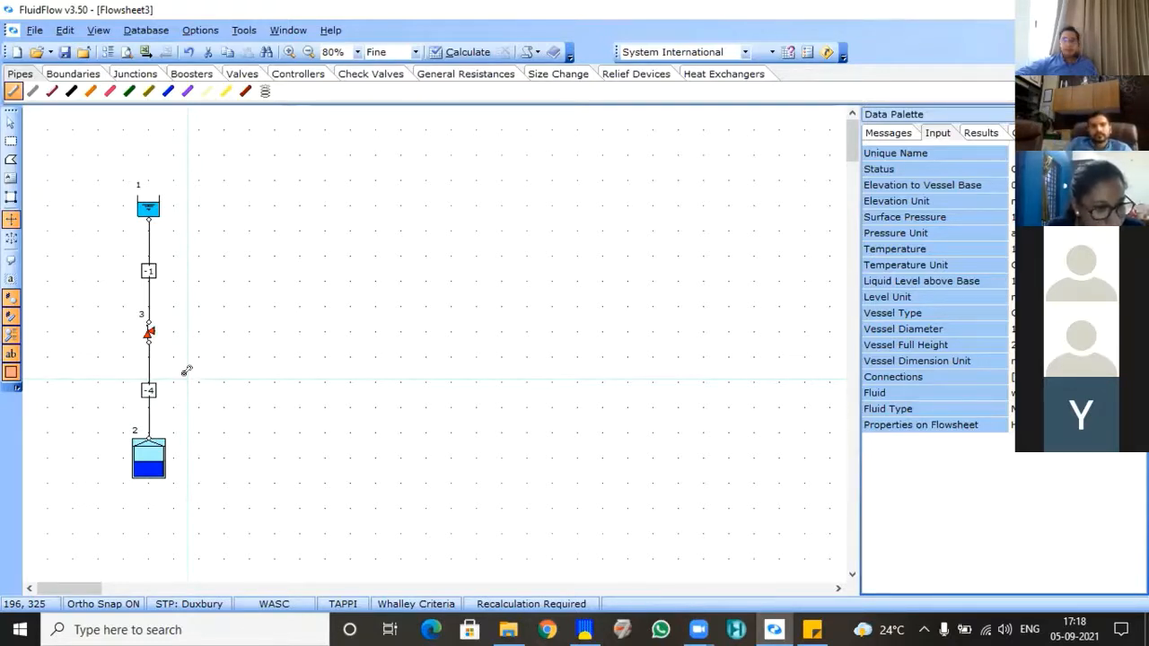
click(147, 407)
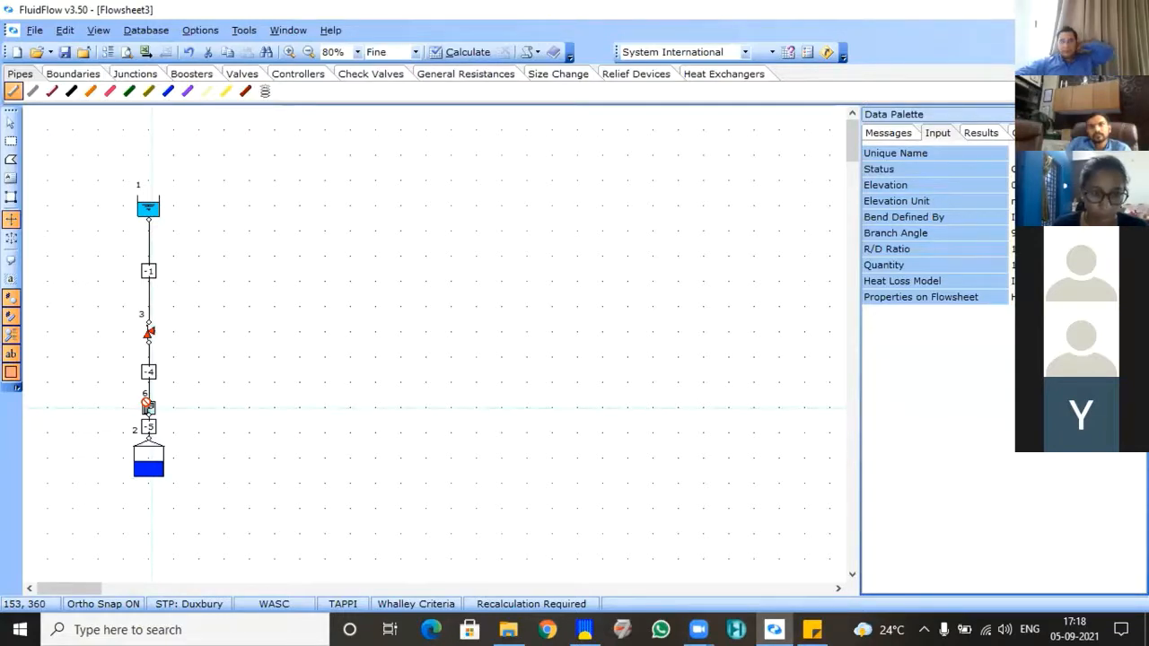
right_click(148, 406)
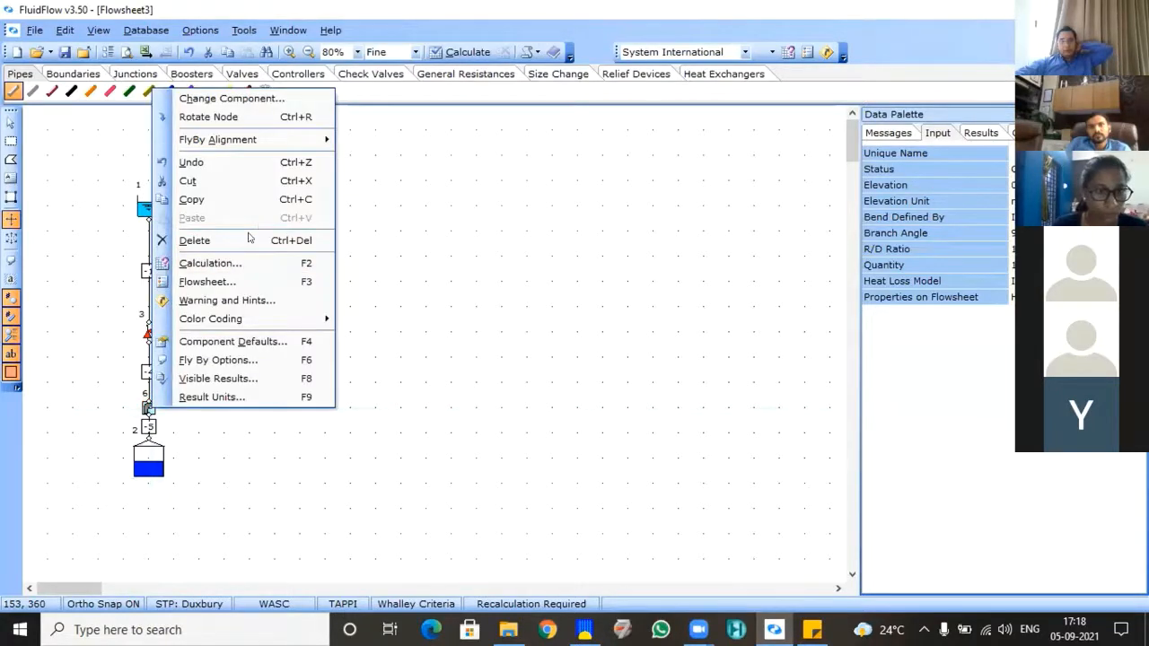
click(195, 239)
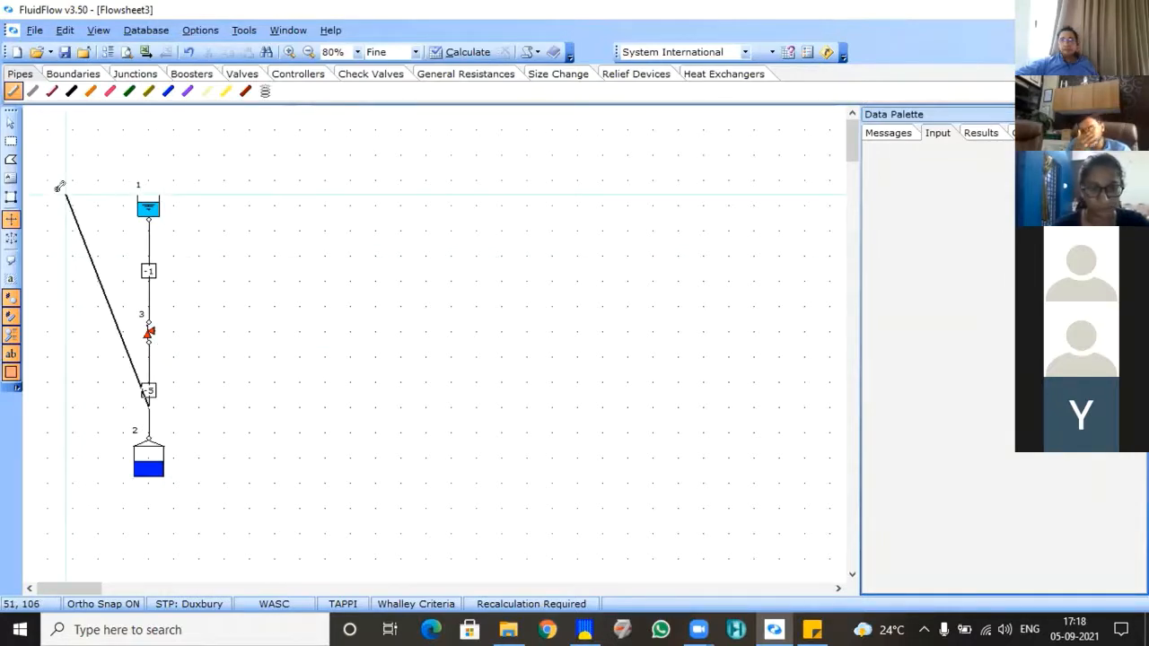
click(14, 90)
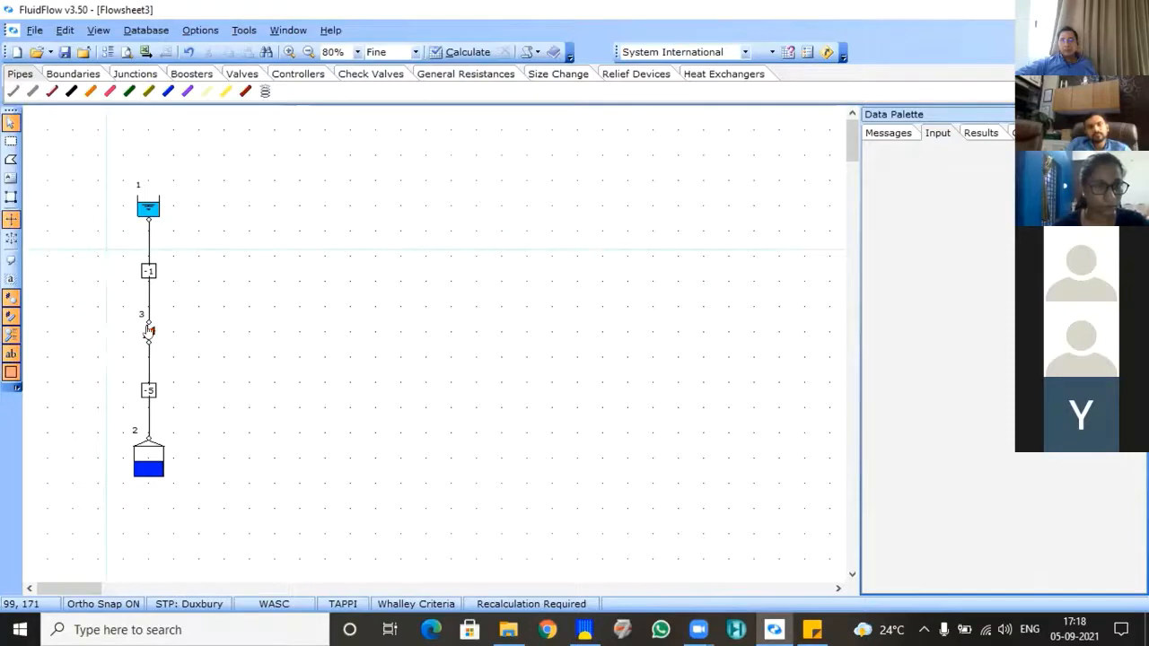
click(148, 357)
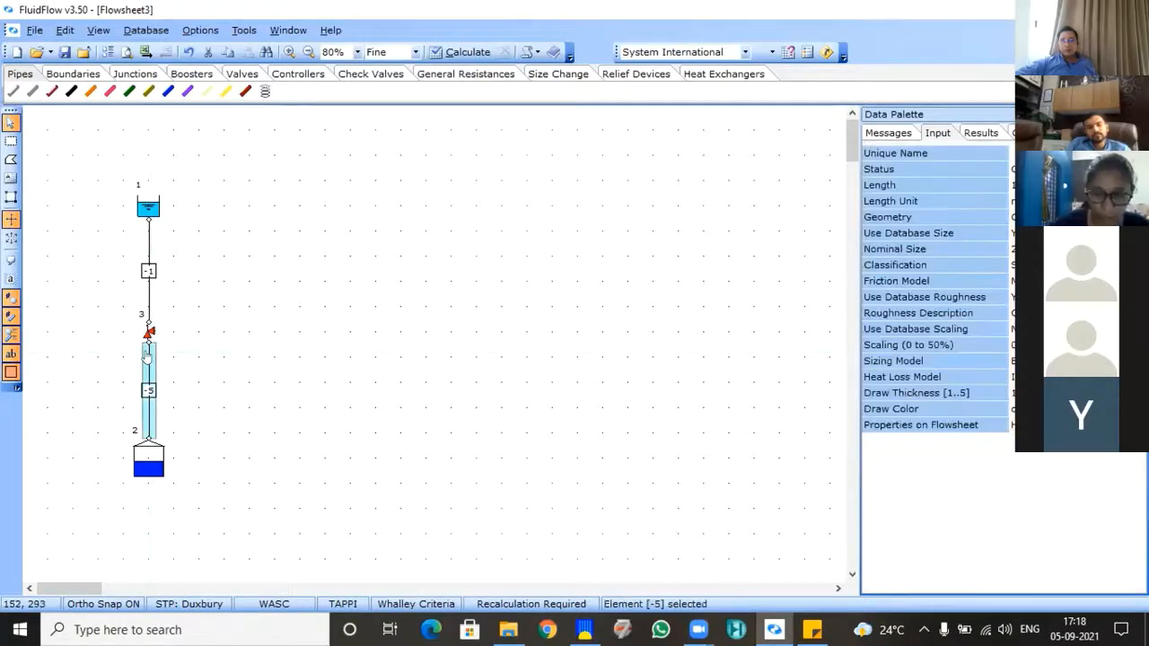
right_click(149, 357)
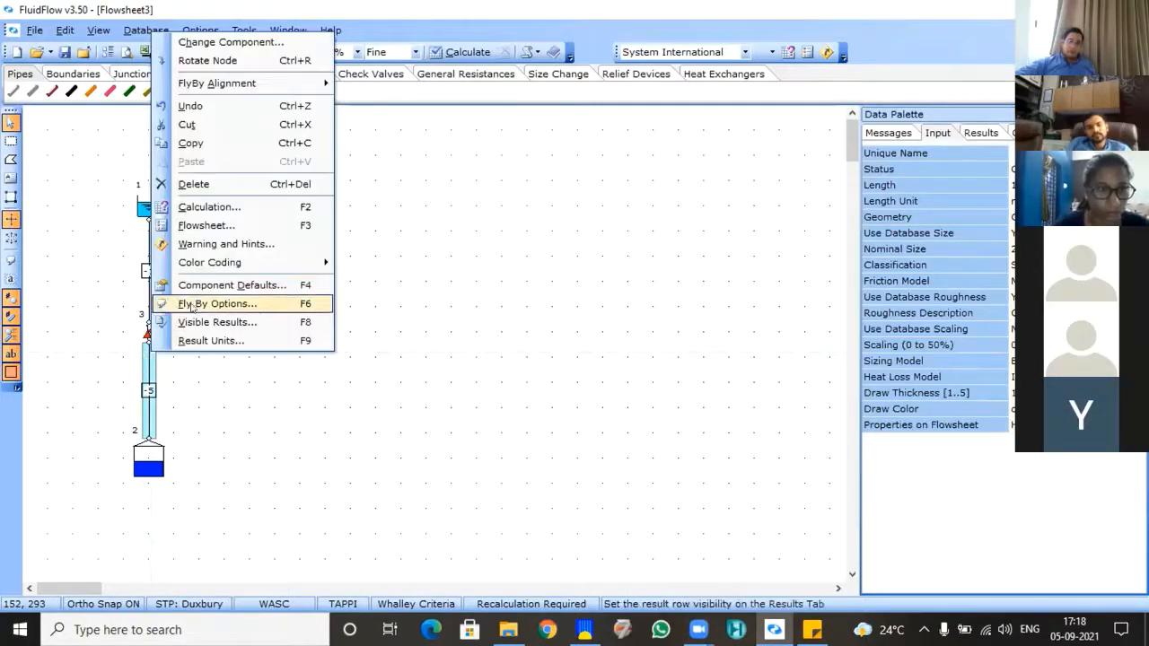
click(426, 283)
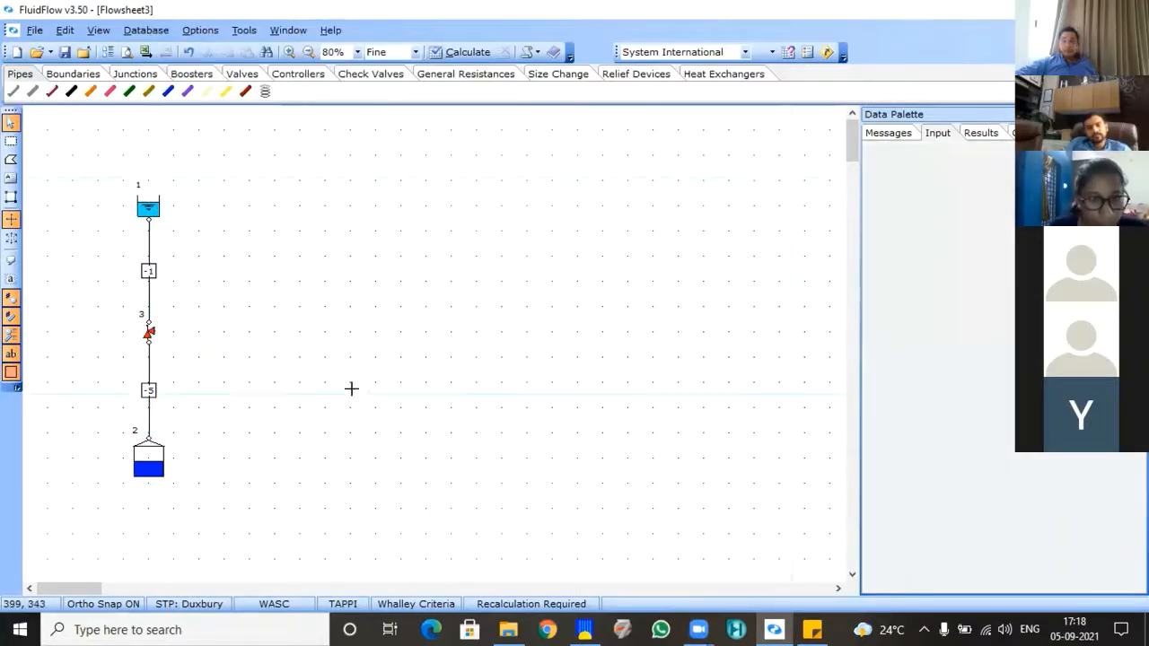
Step: Set the surface pressure of vessel 2 to 82.5 psi g
click(157, 458)
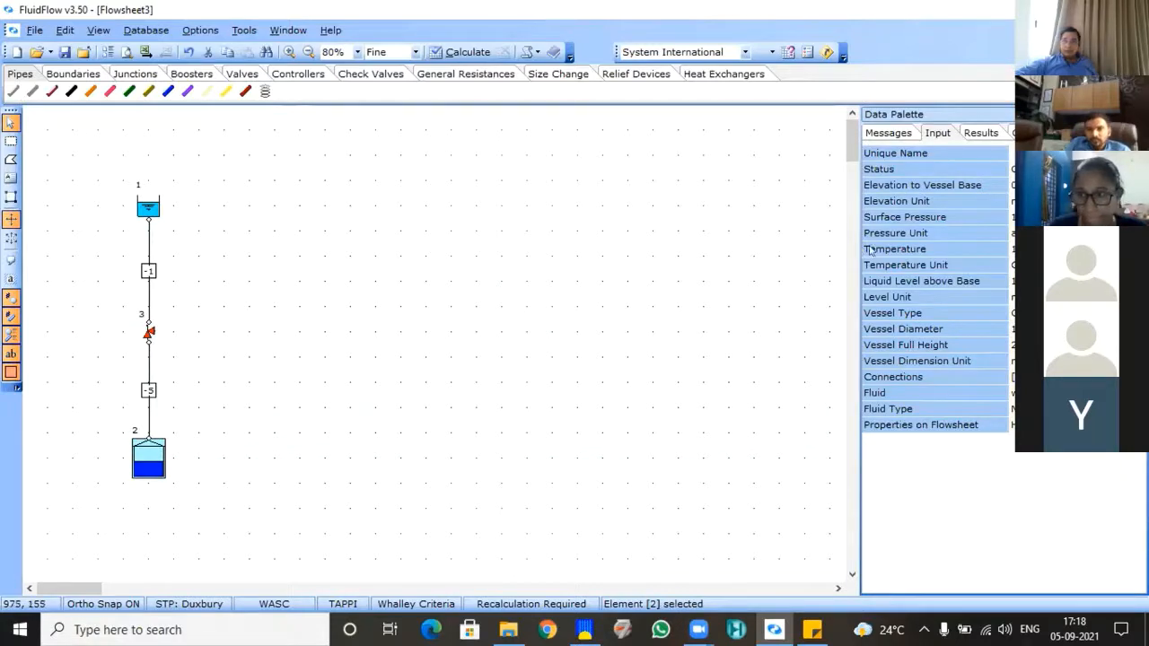
click(1012, 184)
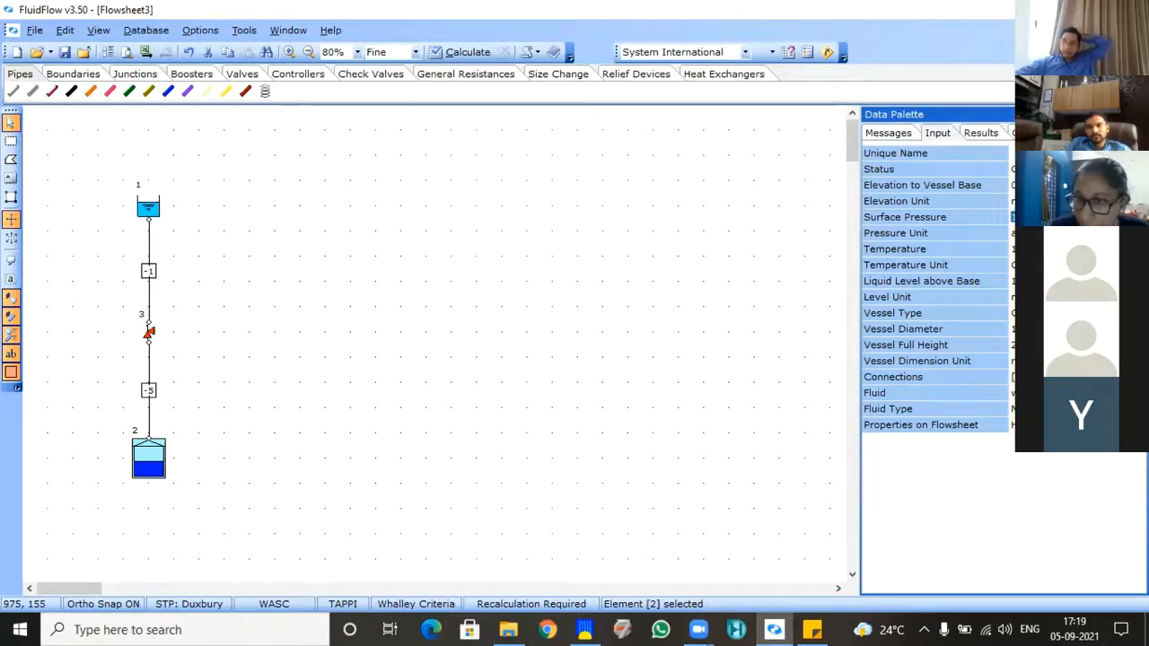
key(Return)
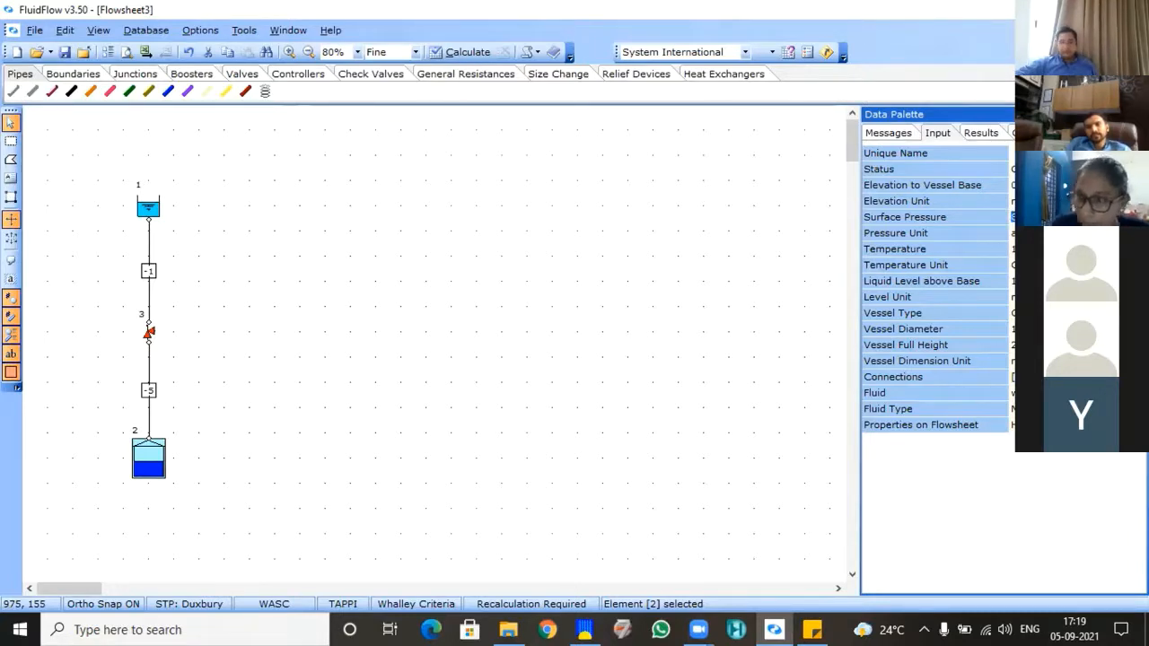
click(1012, 233)
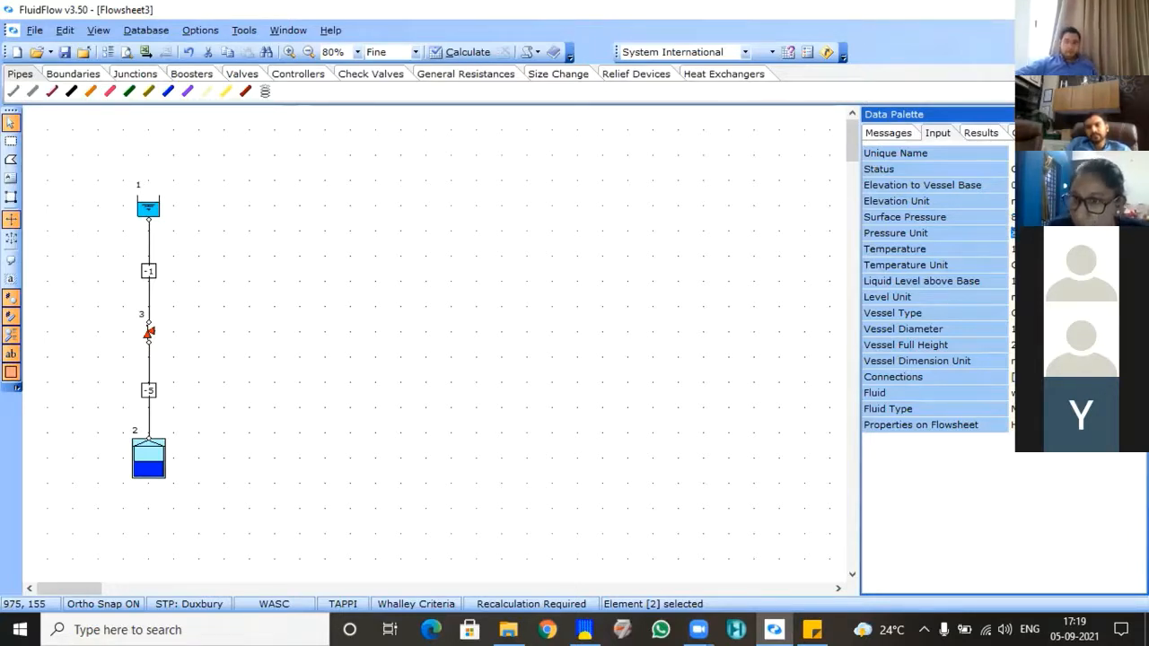
key(alt+Down)
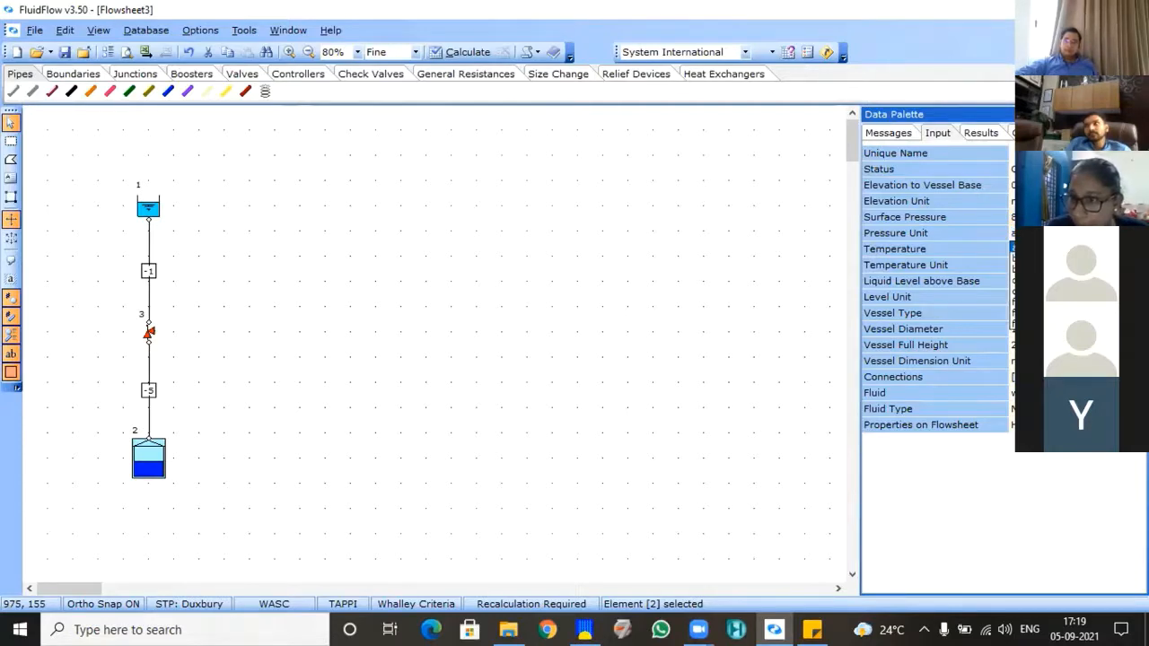
key(Down)
key(Down)
key(Down)
key(Down)
key(Down)
key(Down)
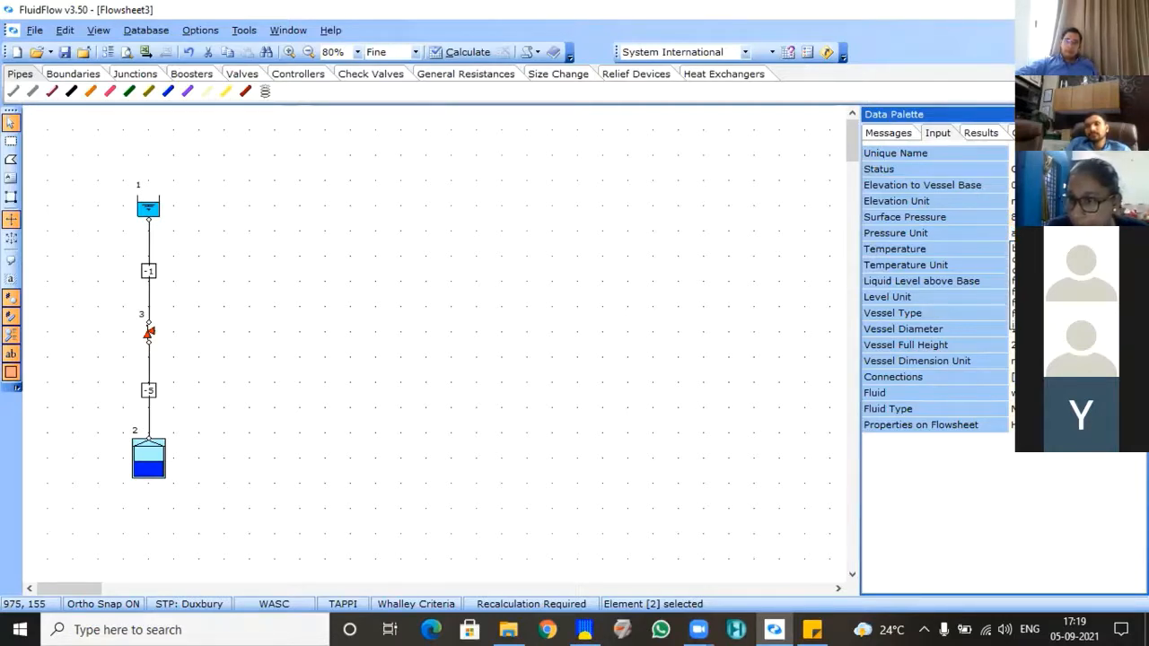
key(Down)
key(Down)
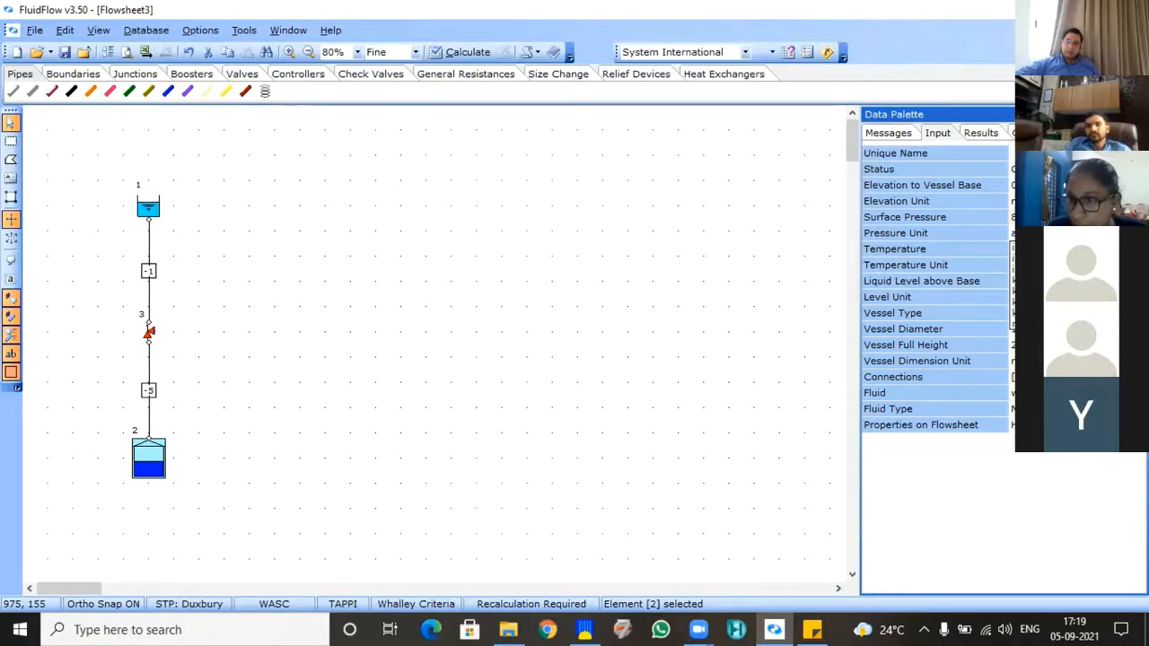
key(Return)
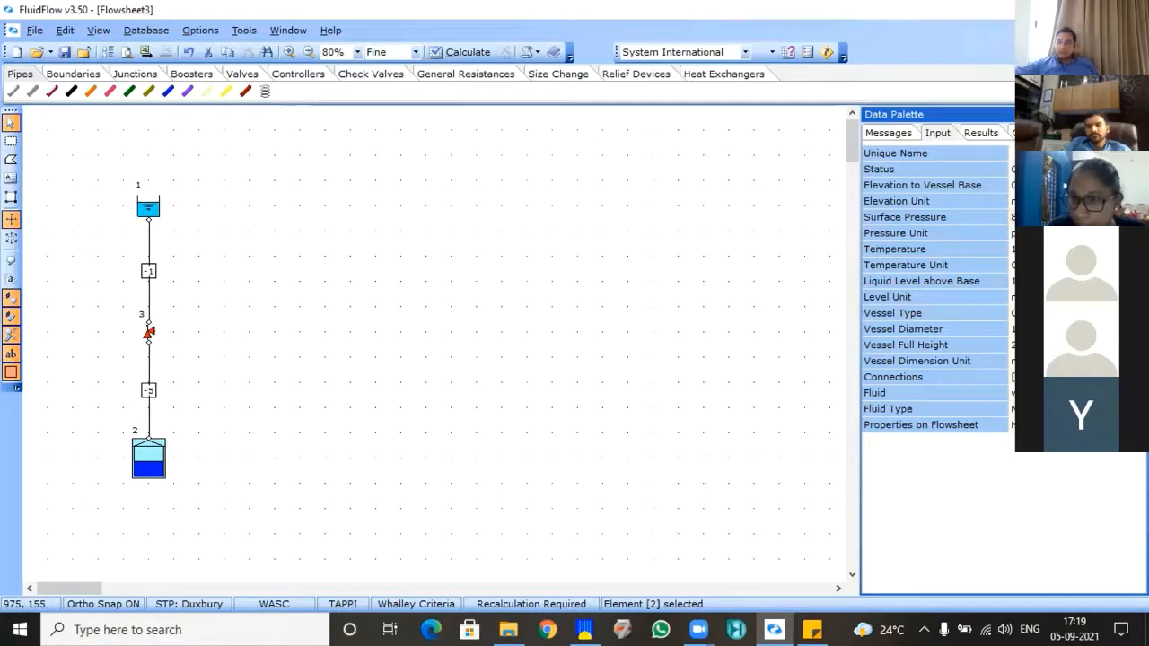
Step: Set the temperature of vessel 2 to 167 F
key(Down)
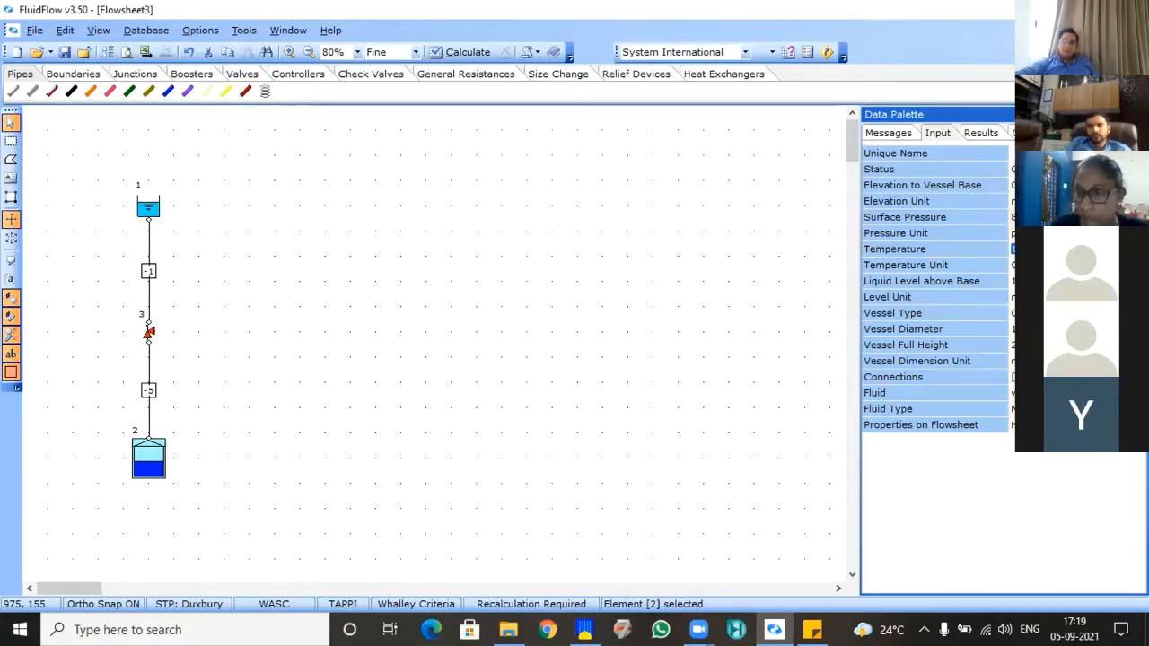
key(alt+Down)
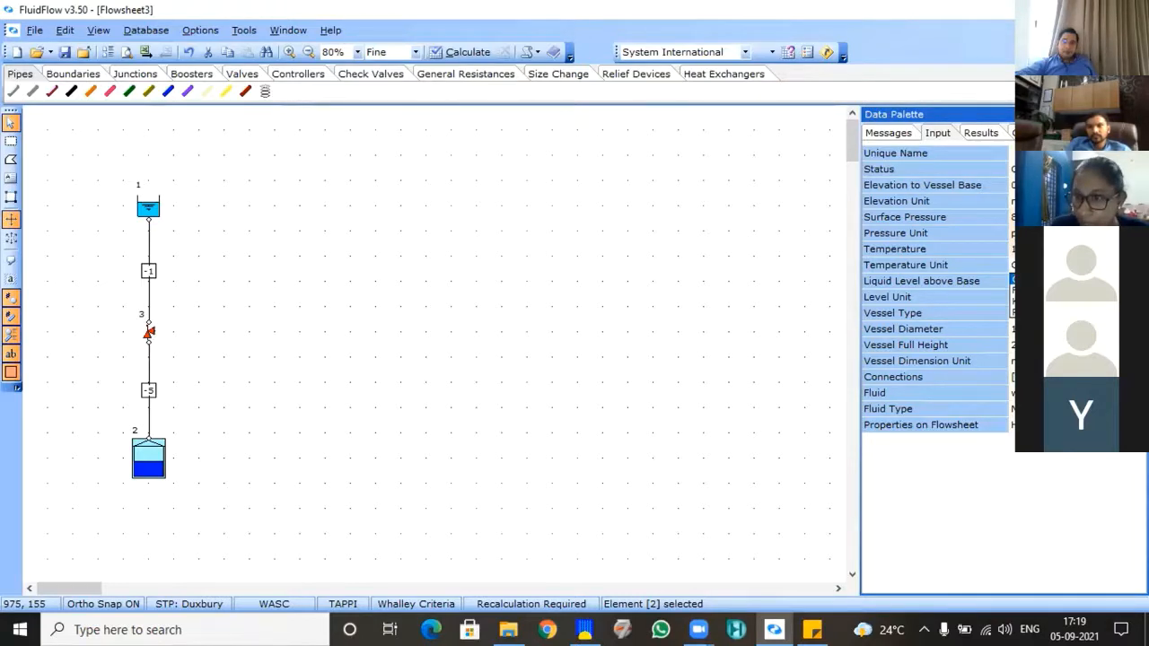
key(Return)
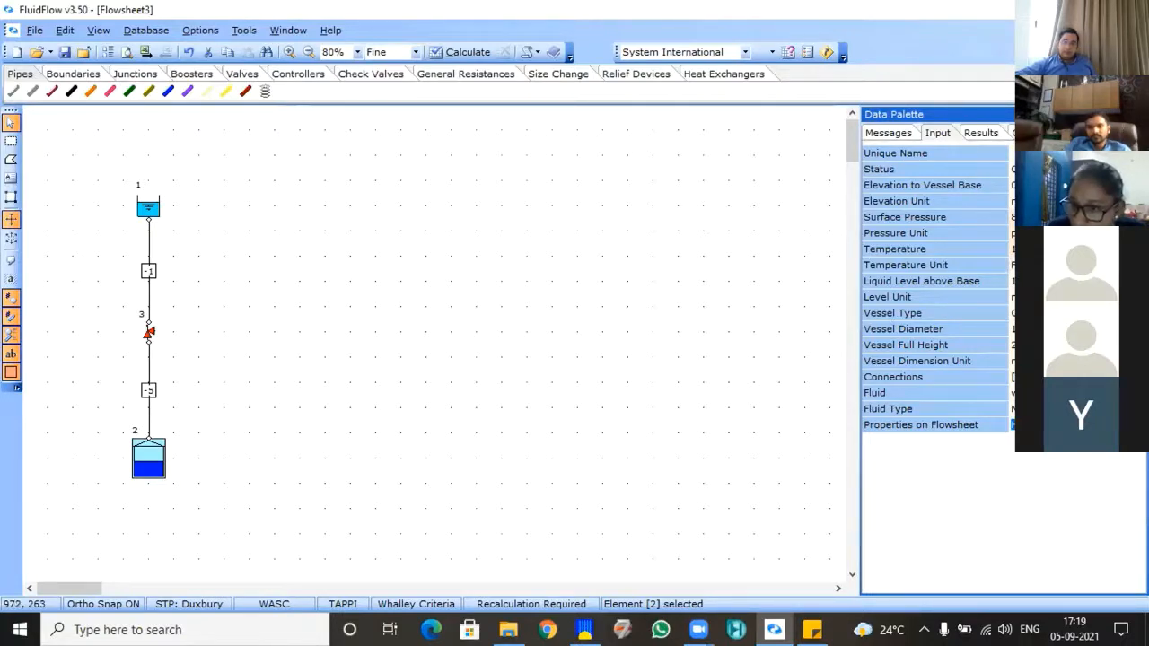
Step: Show the properties of vessel 2 on the flowsheet, choosing Temperature and Surface Pressure as the displayed input properties
key(alt+Down)
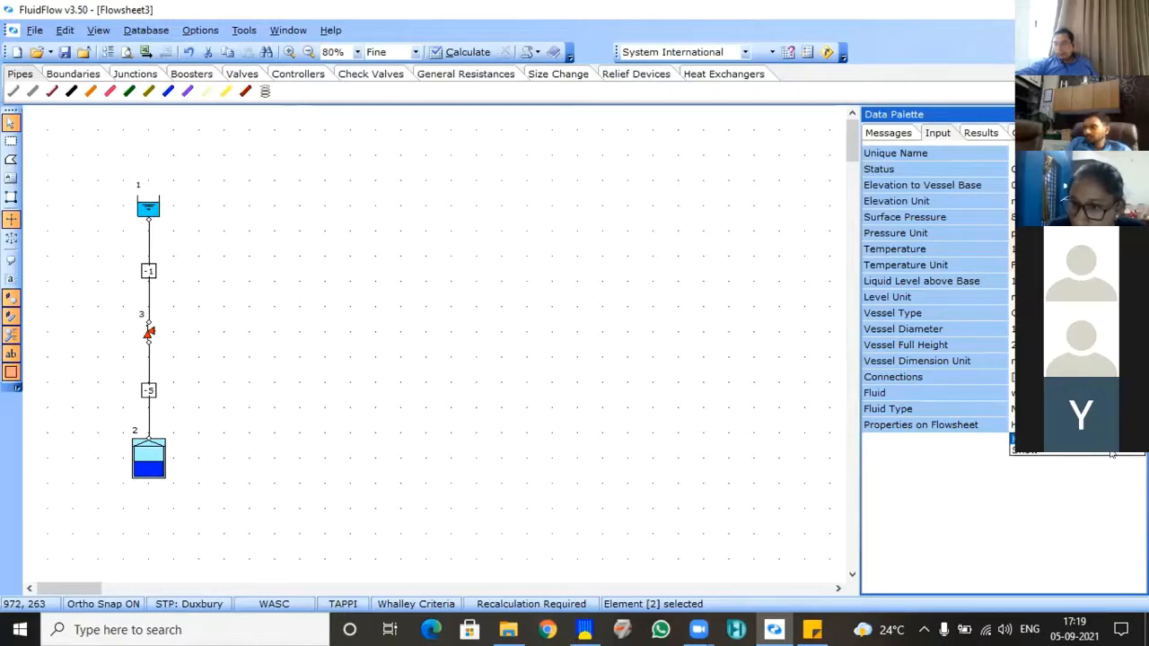
click(1110, 450)
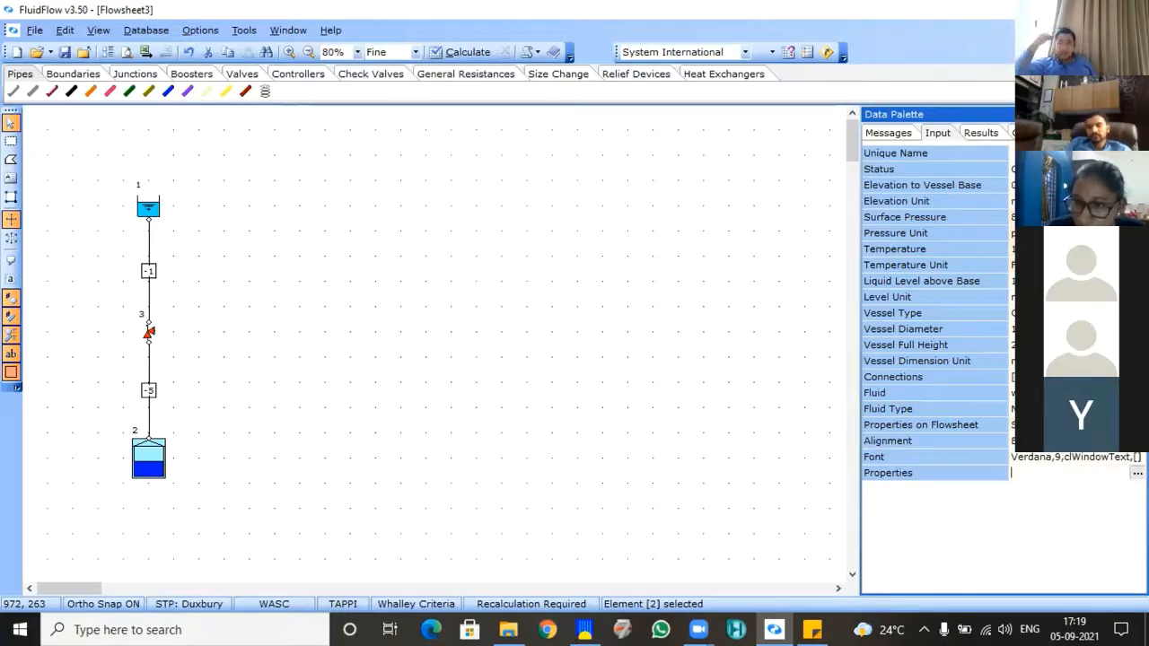
click(1137, 472)
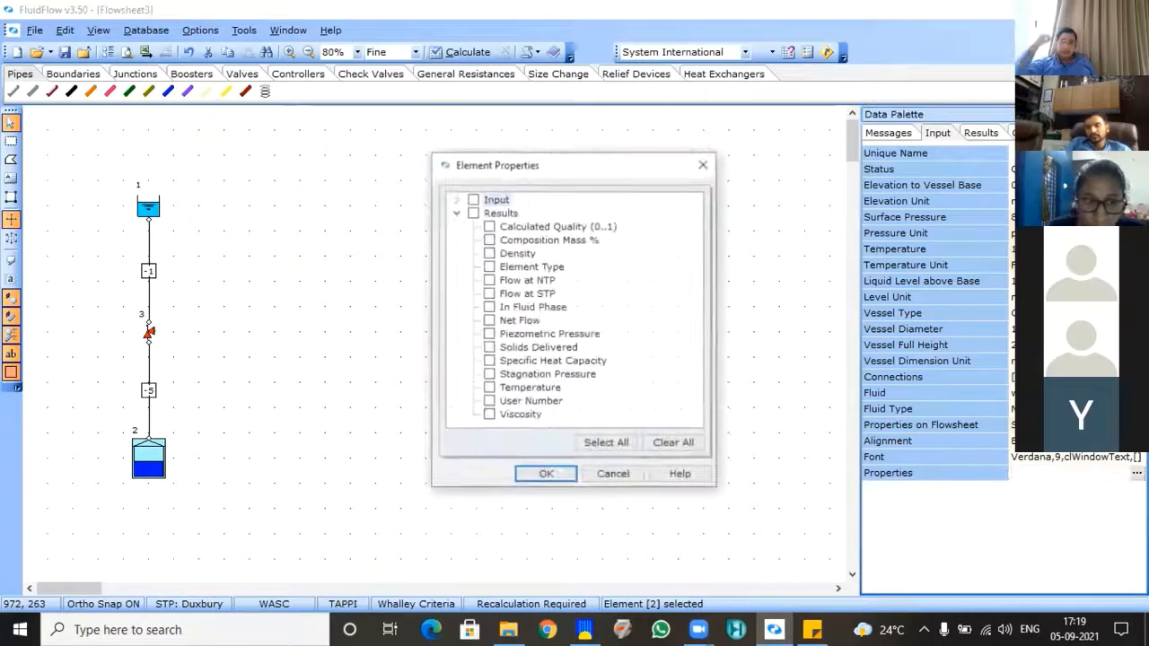
click(455, 199)
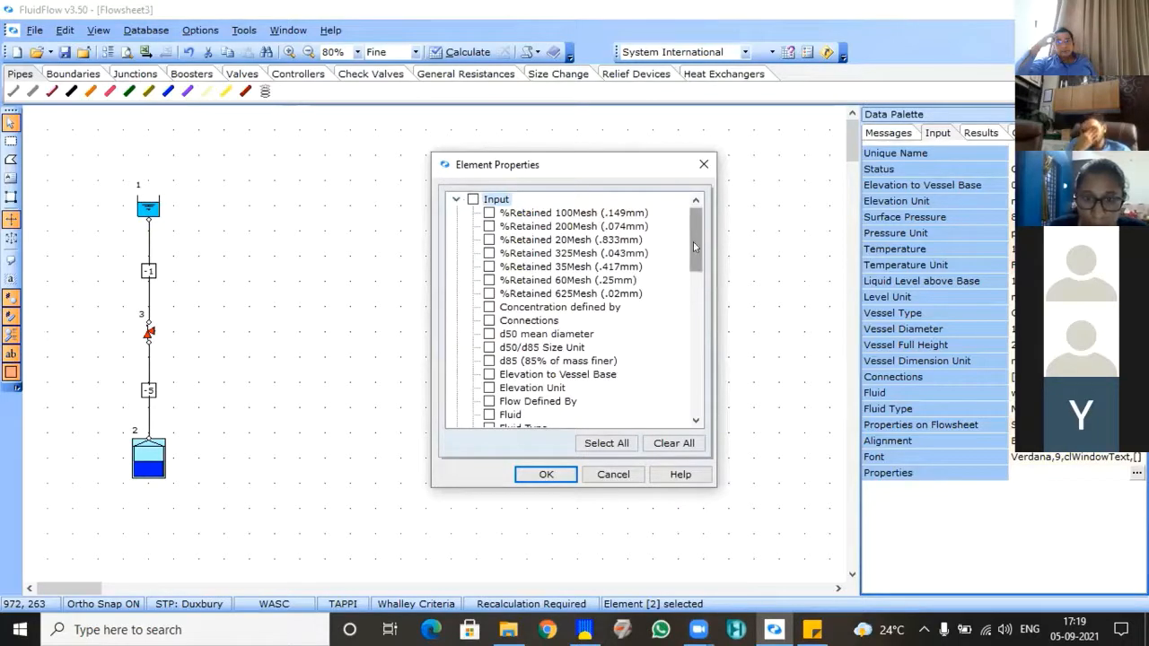
drag(693, 241, 699, 290)
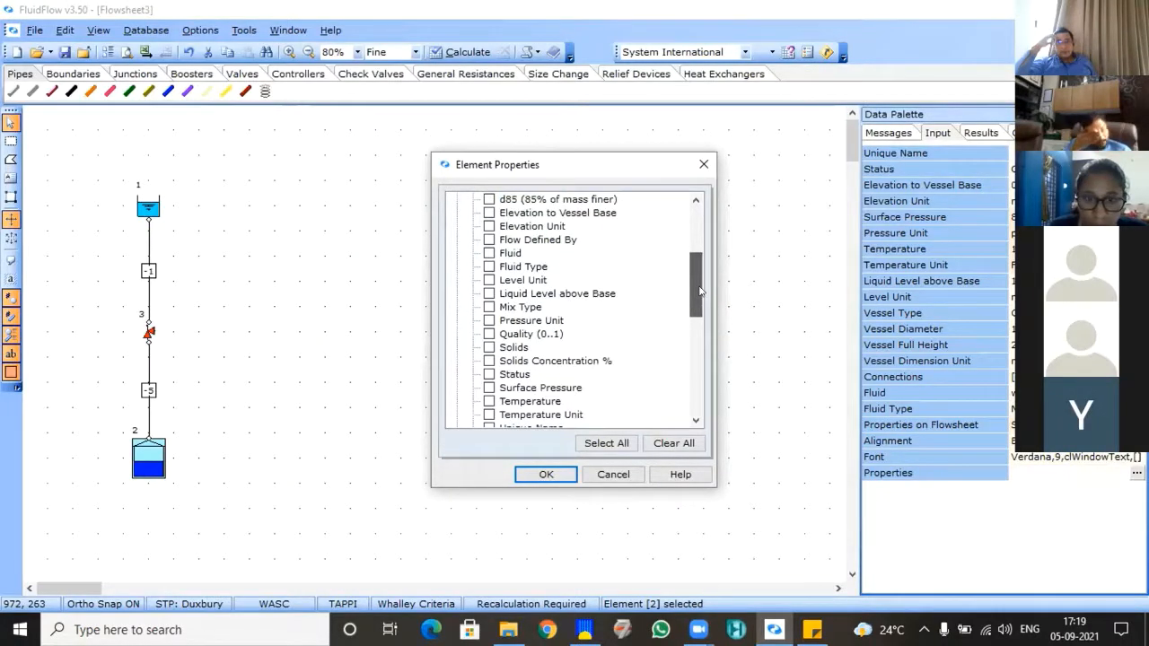
click(489, 401)
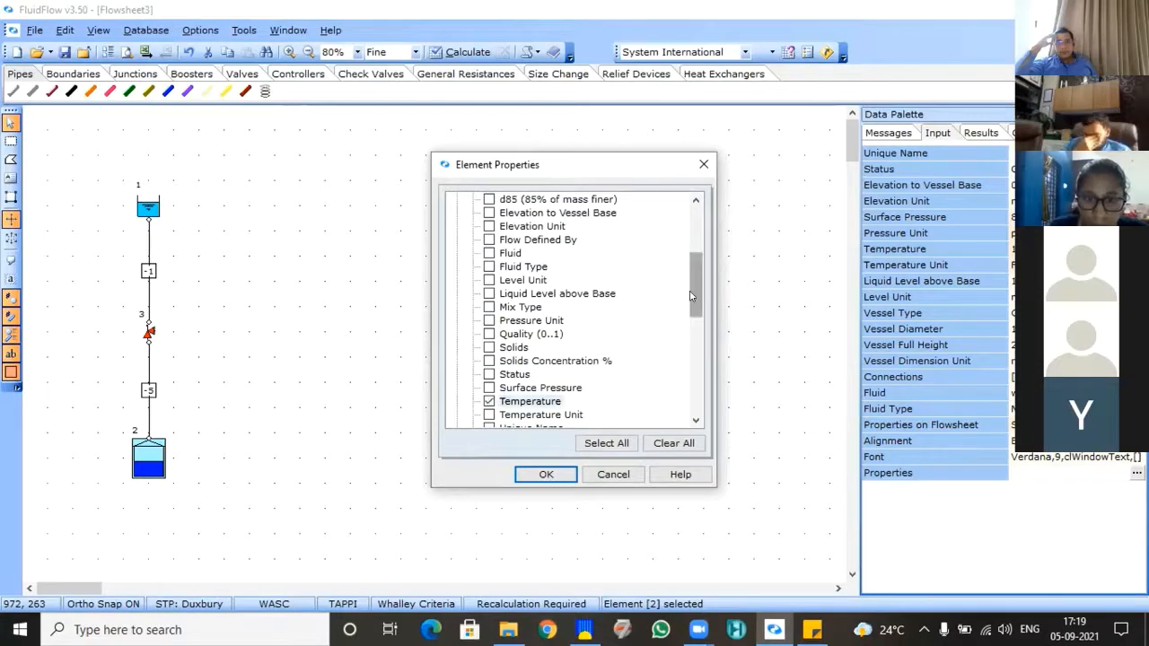
mouse_move(693, 304)
mouse_down()
mouse_move(692, 389)
mouse_move(691, 243)
mouse_move(691, 303)
mouse_up()
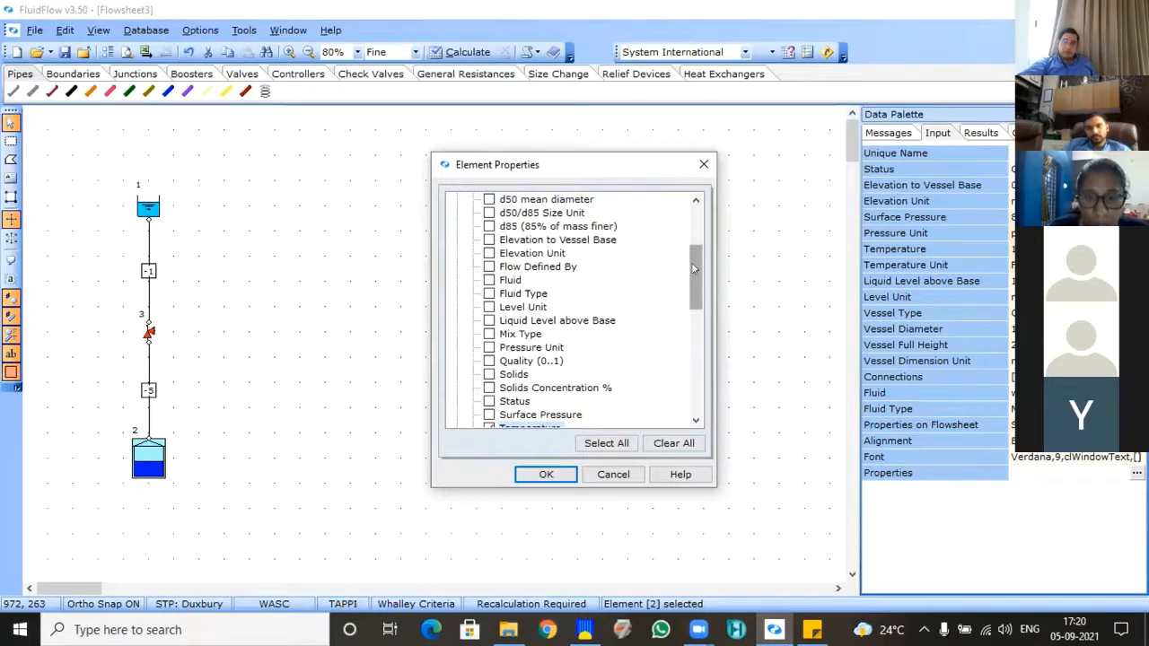
drag(692, 268, 691, 376)
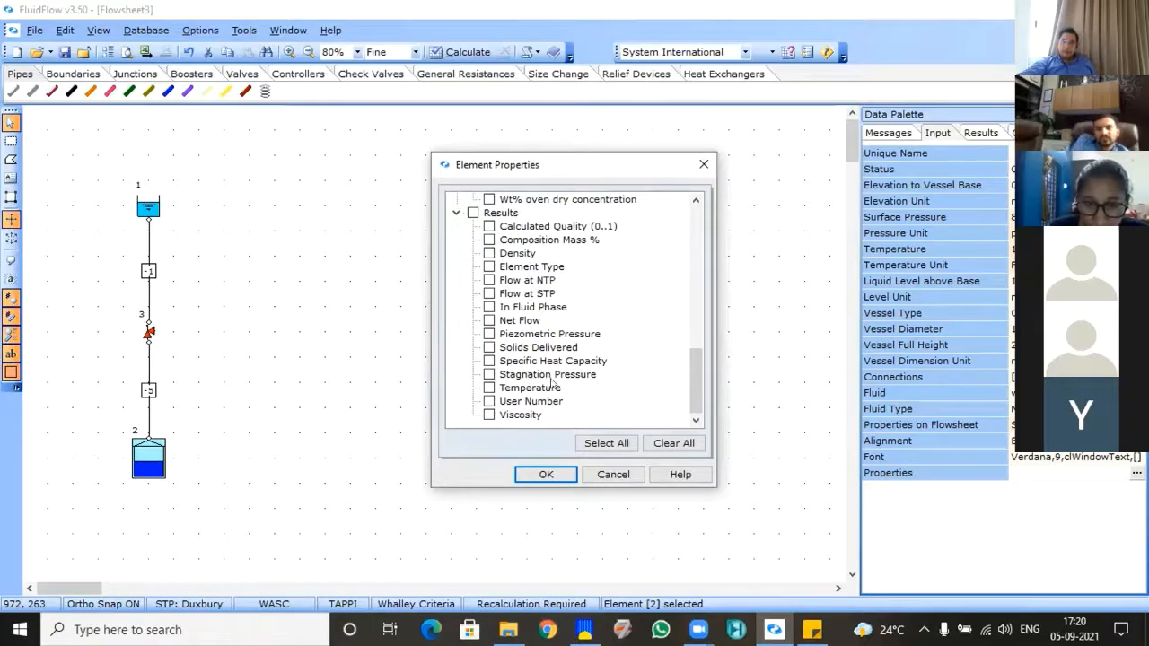
drag(693, 388, 693, 304)
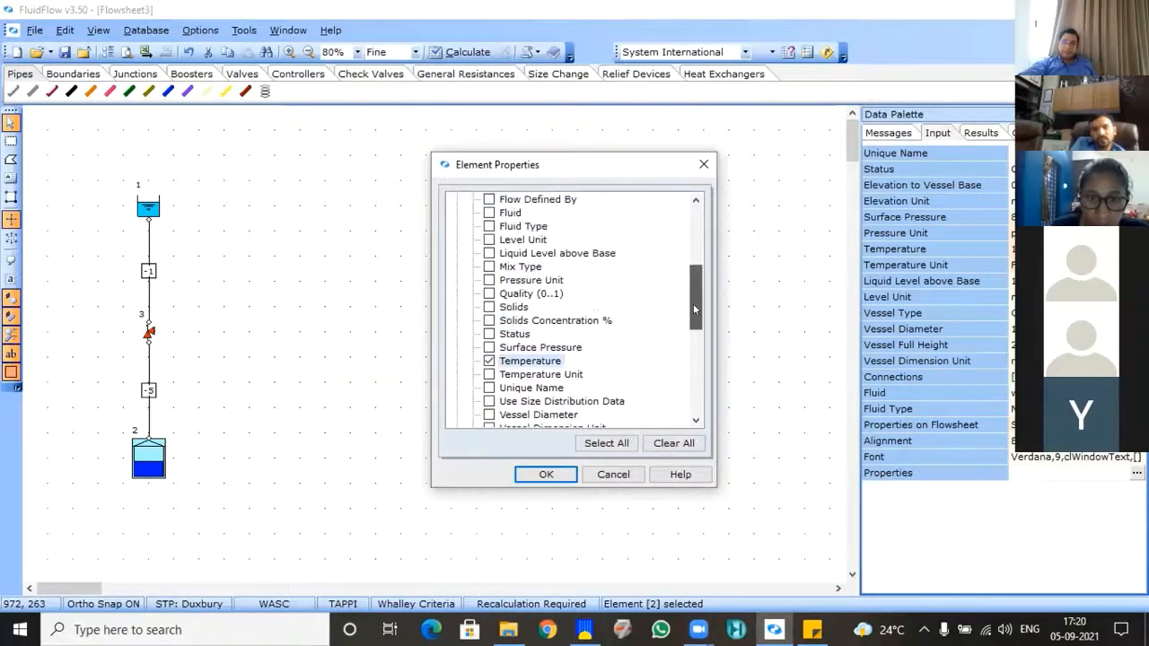
click(489, 348)
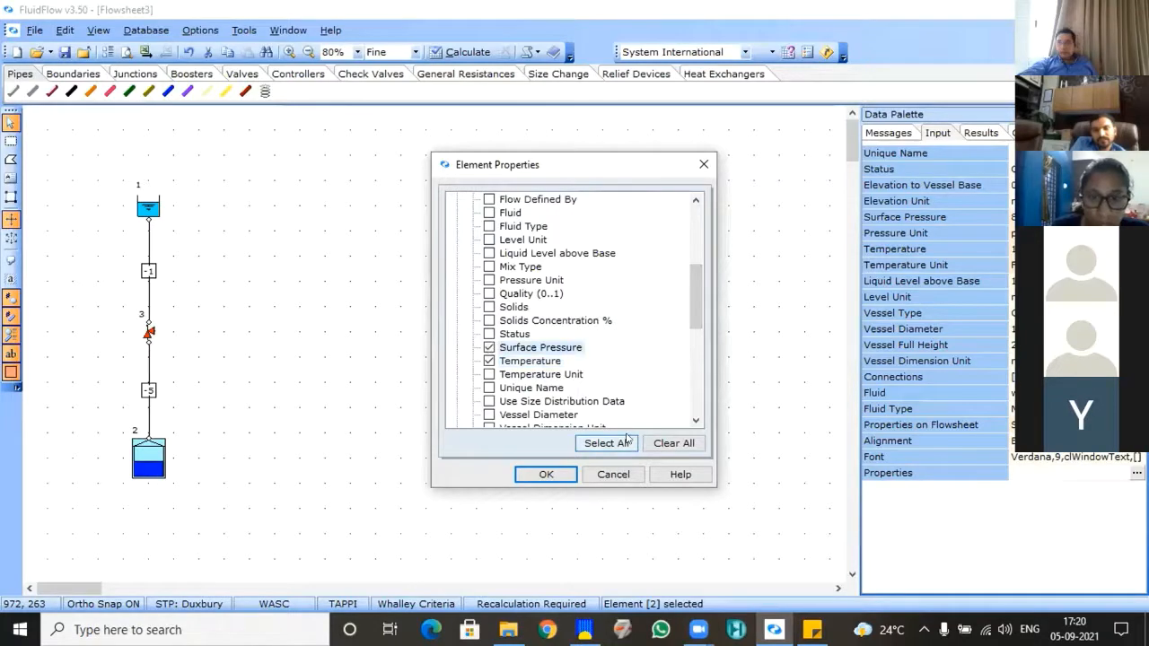
drag(556, 164, 552, 94)
click(544, 403)
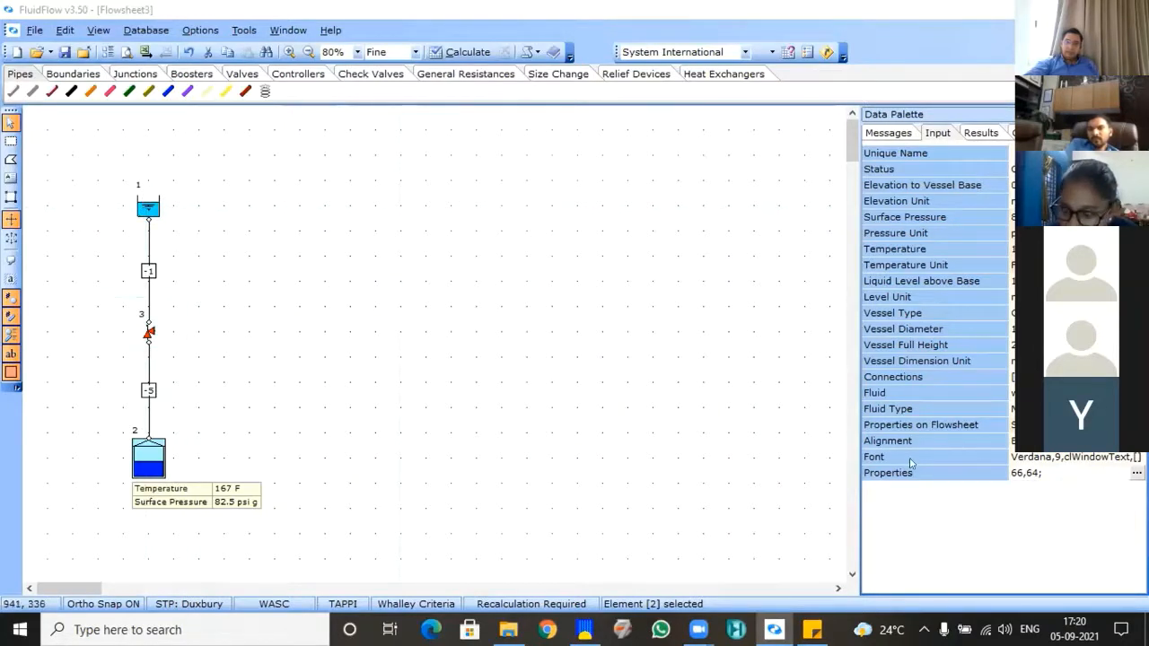
click(142, 208)
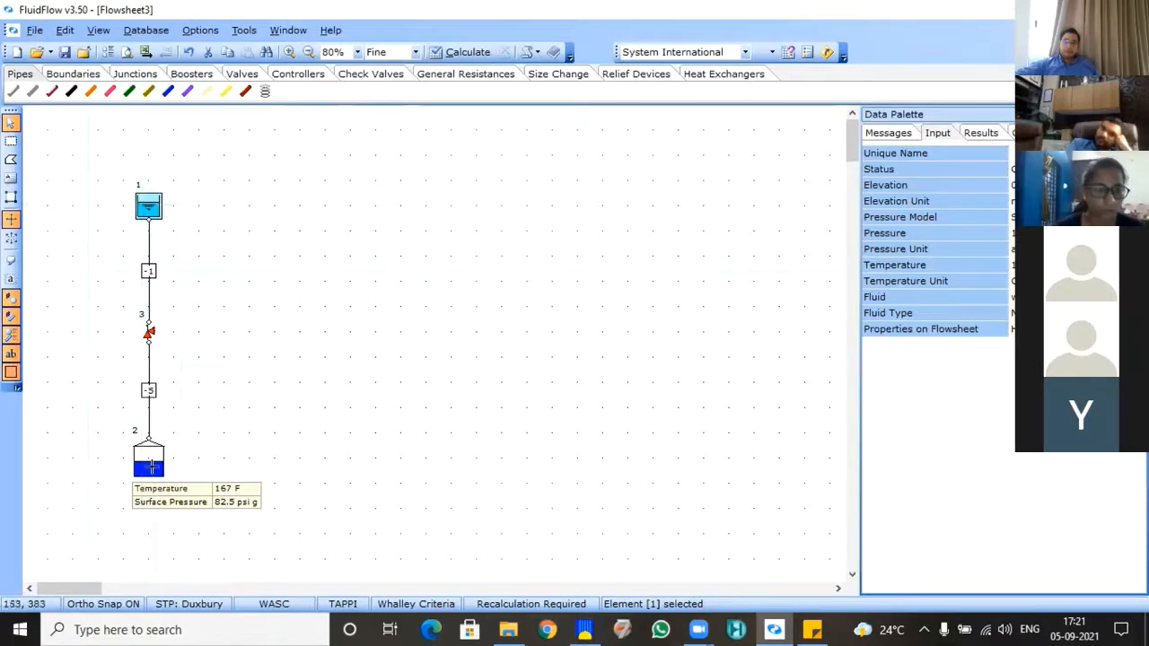
click(175, 497)
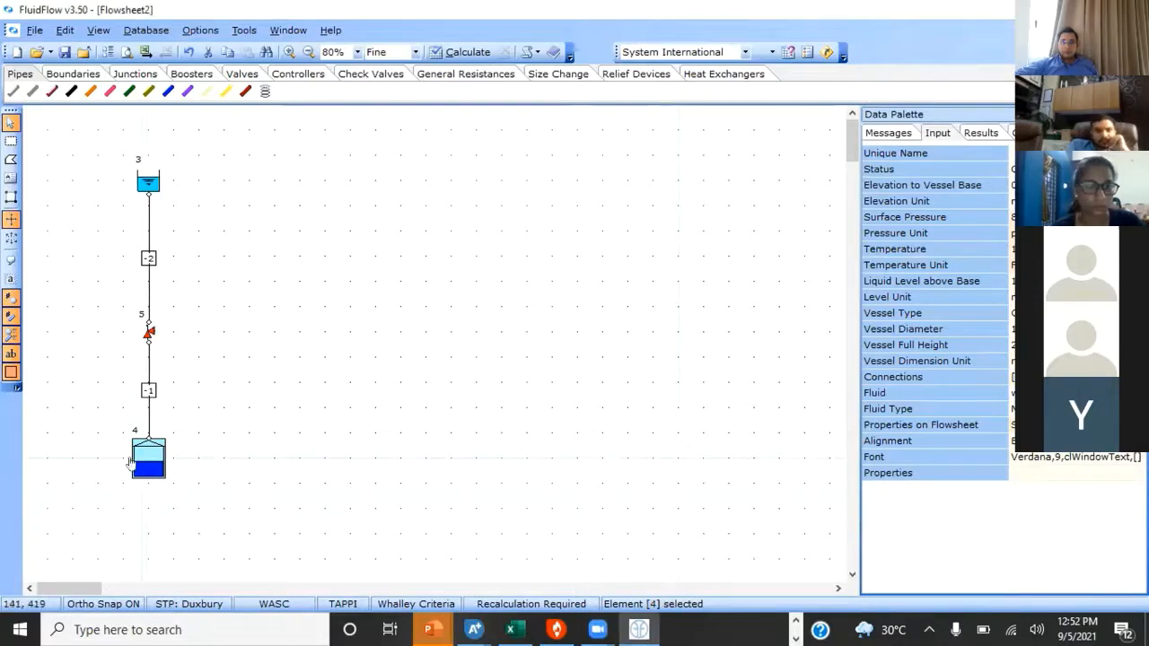
Step: Set the alignment of vessel 4's flowsheet property label to Right
click(1051, 441)
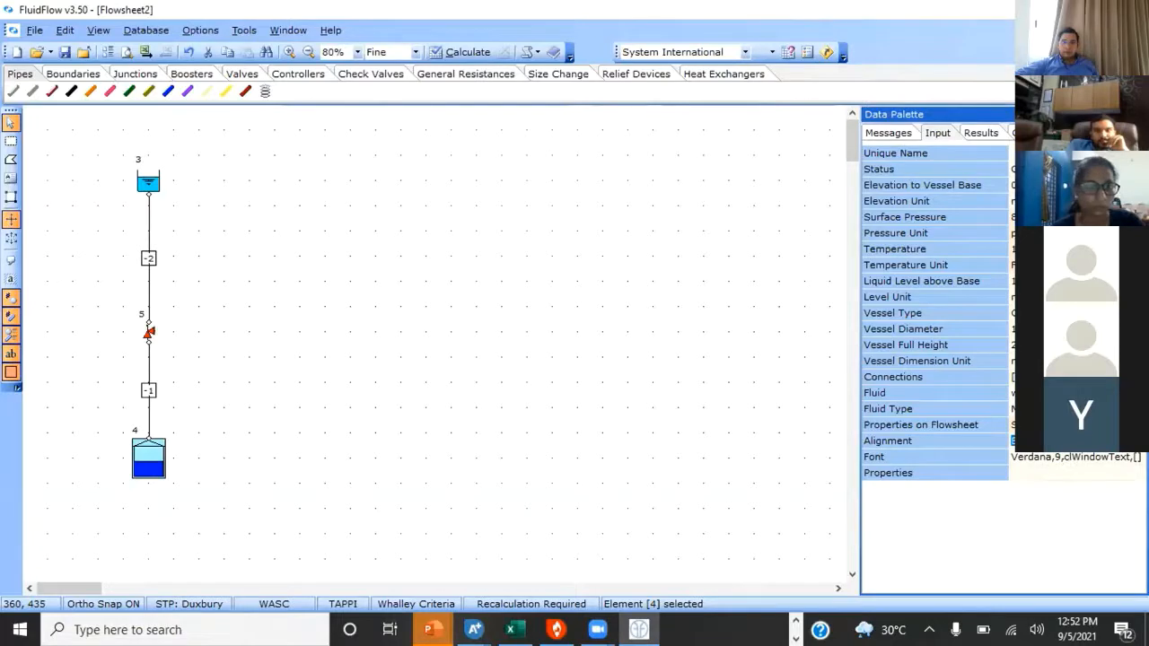
click(1059, 440)
click(1029, 466)
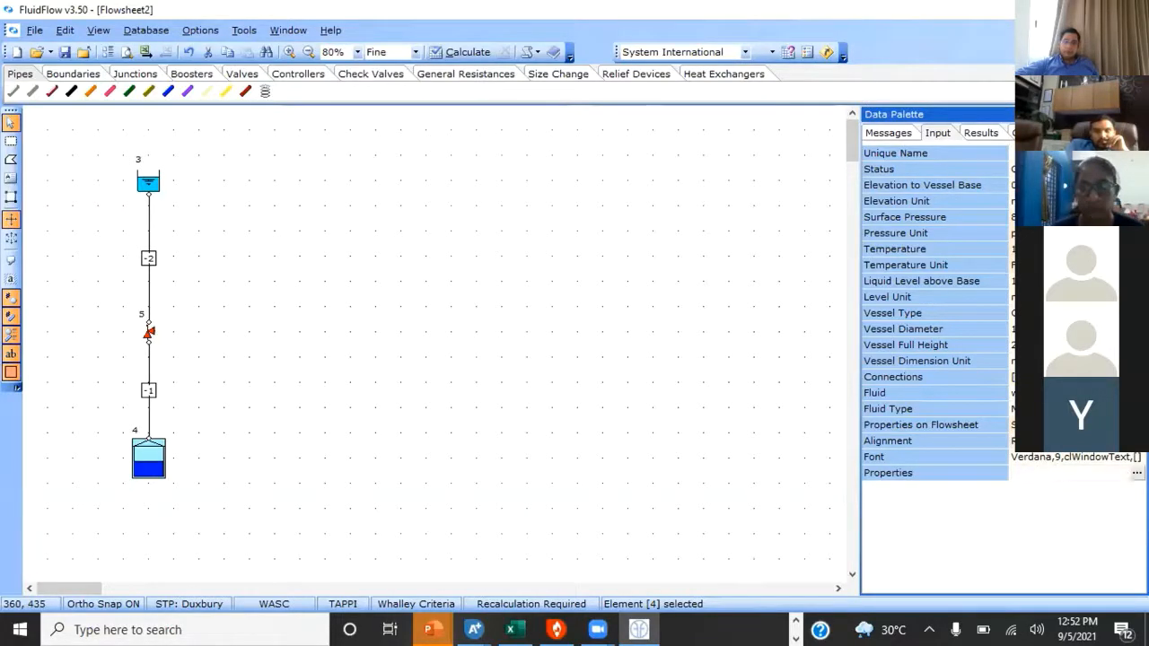
Step: Choose the input properties Surface Pressure and Temperature for display beside vessel 4 on the flowsheet
click(1122, 472)
click(1136, 473)
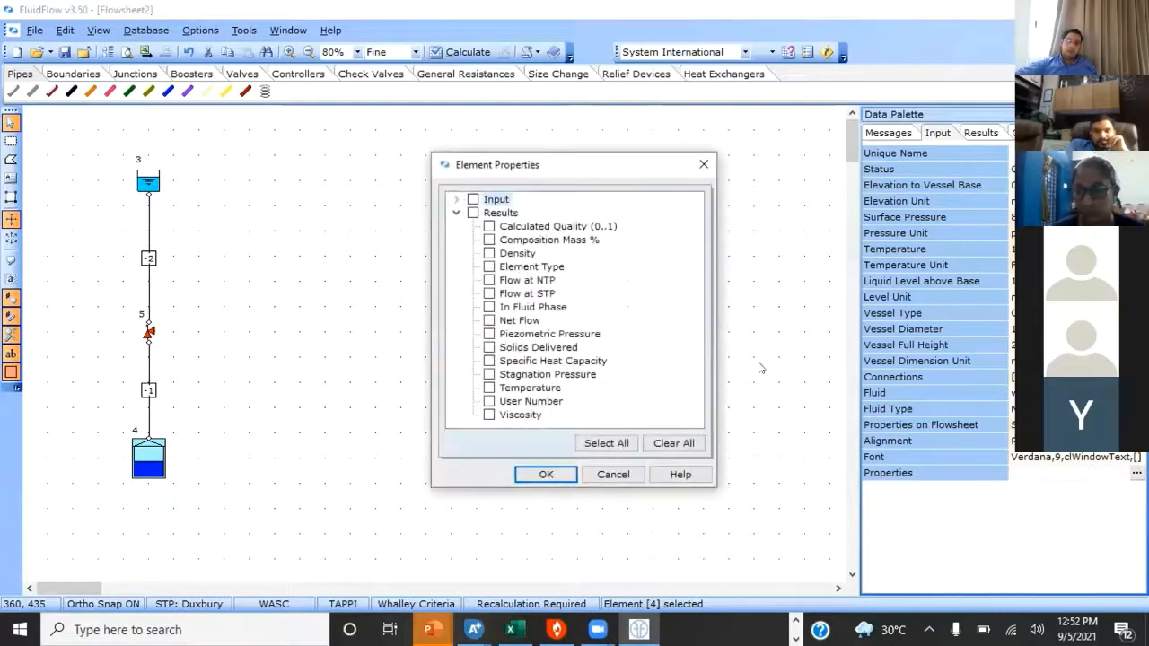
click(455, 200)
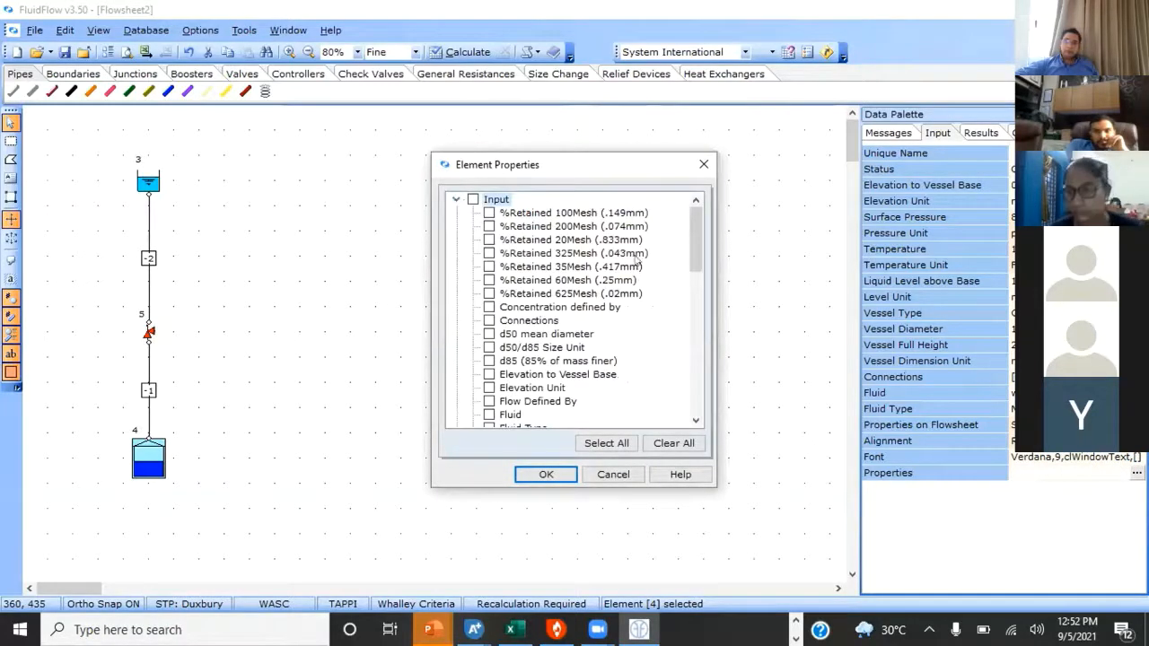
scroll(592, 301, down, 4)
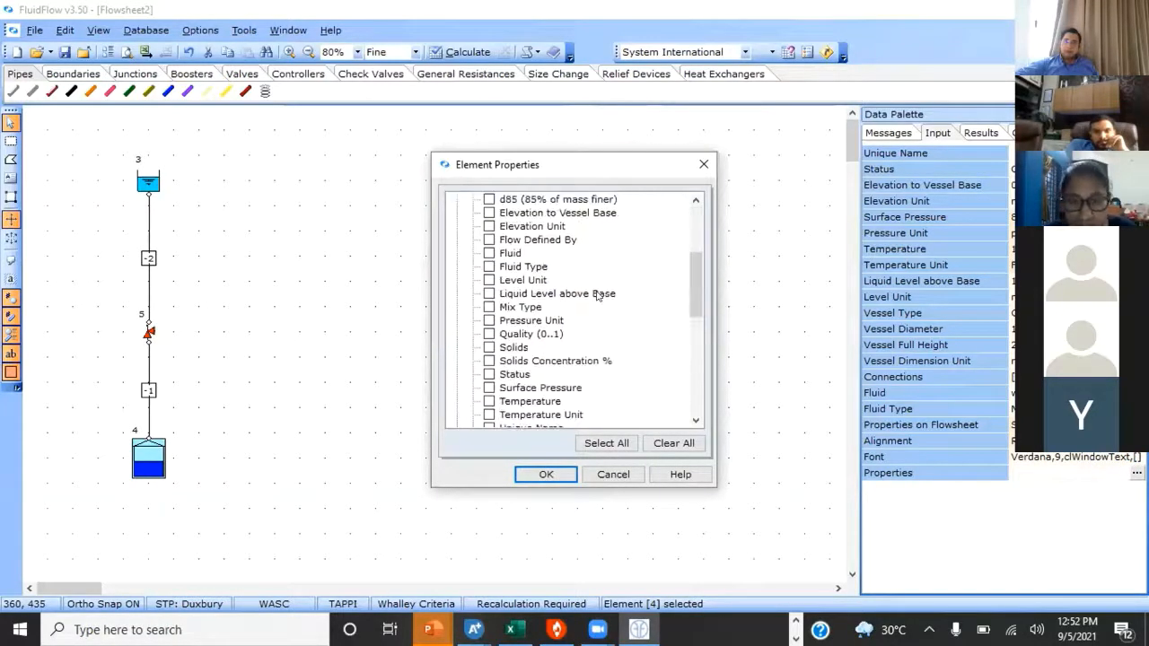
click(489, 388)
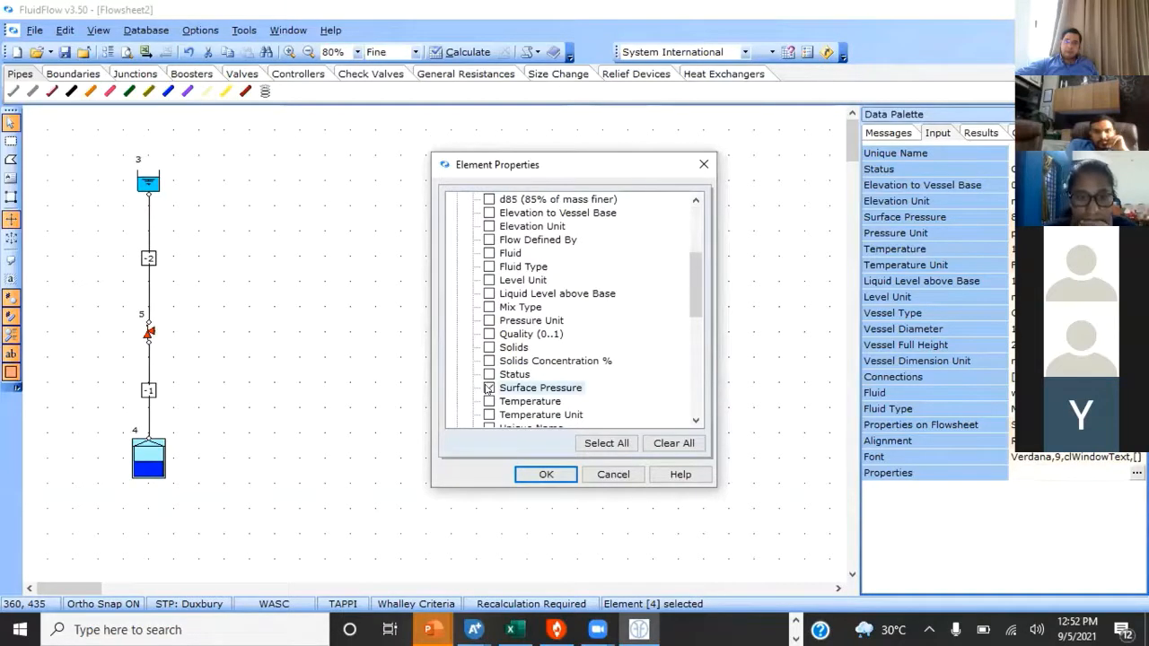
click(490, 402)
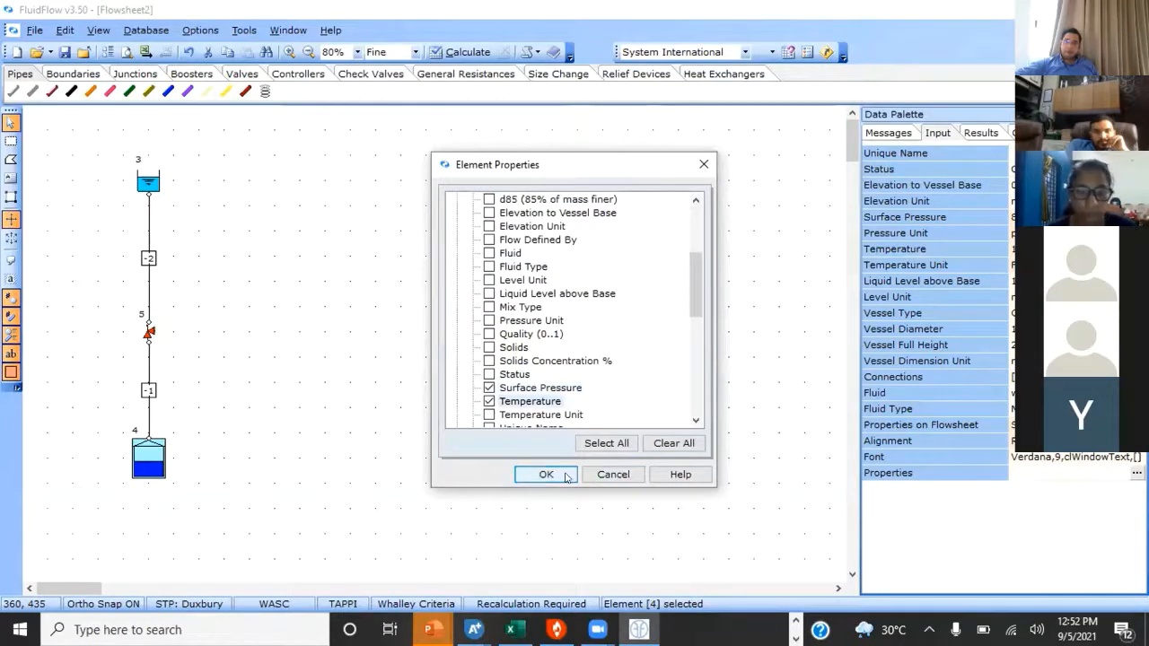
click(543, 474)
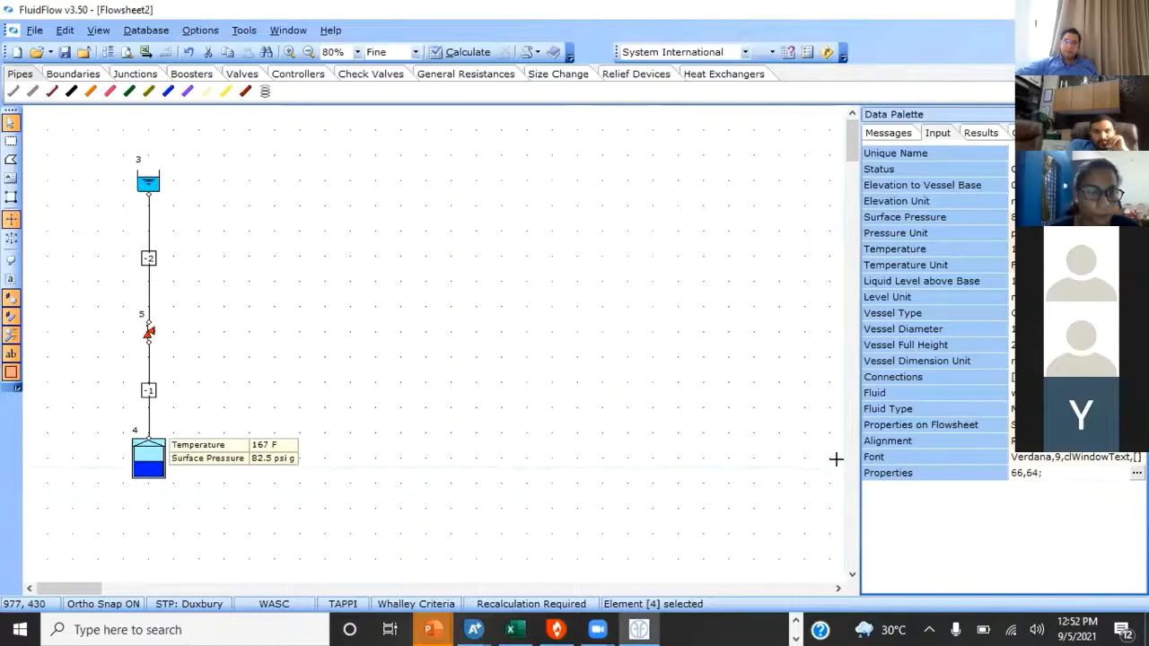
Step: Change the length of the pipe between vessel 4 and relief valve 5
click(315, 347)
click(217, 415)
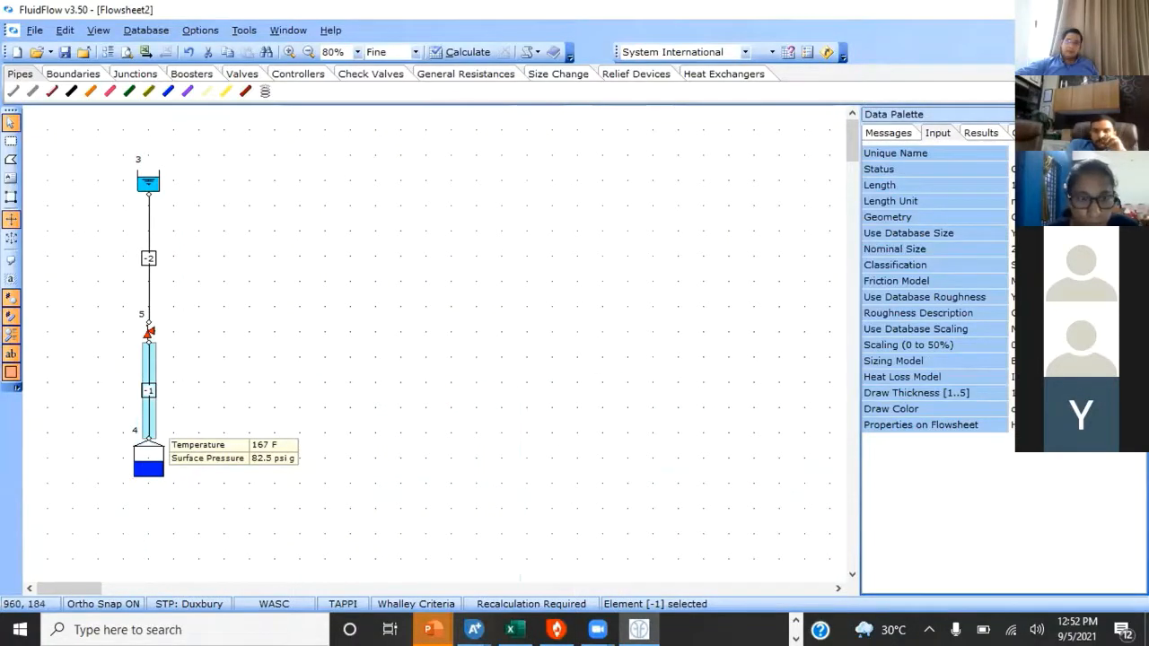
click(1032, 185)
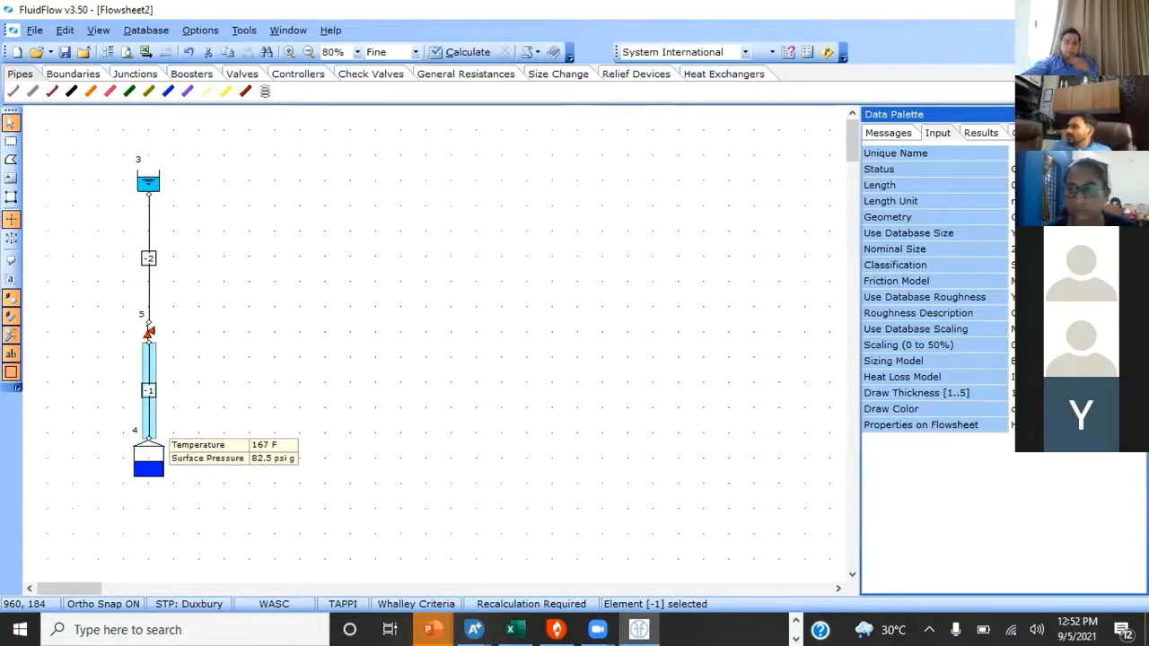
Step: Set the nominal size of the pipe between vessel 4 and relief valve 5 to 4 inch, Schedule 40
click(1012, 249)
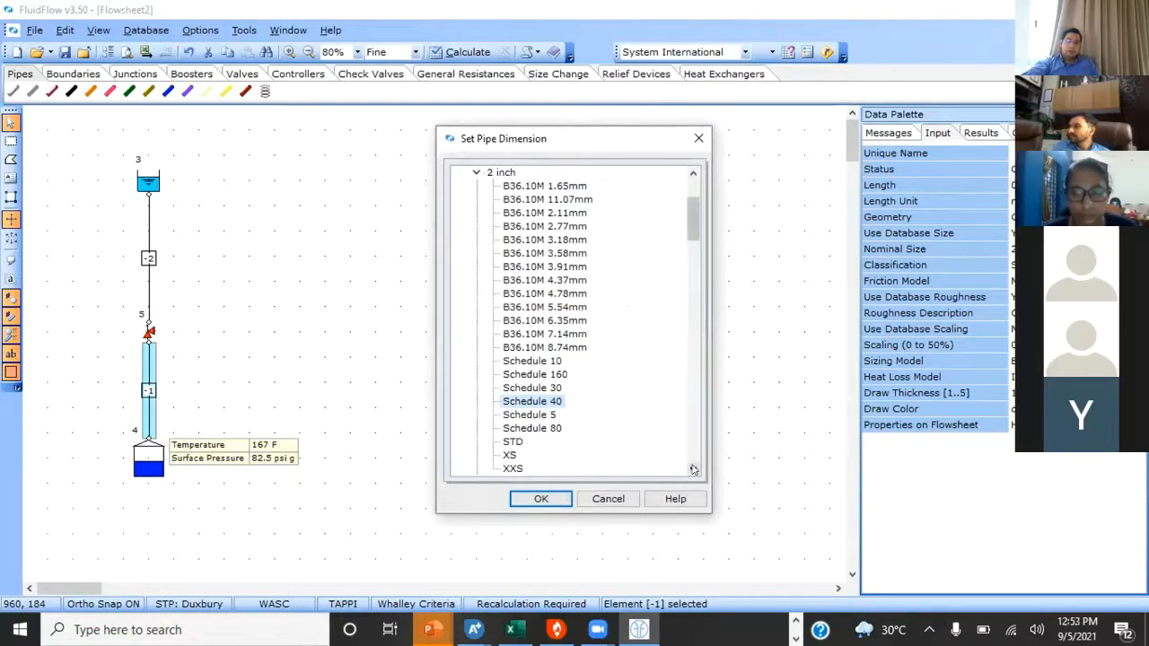
scroll(694, 464, down, 4)
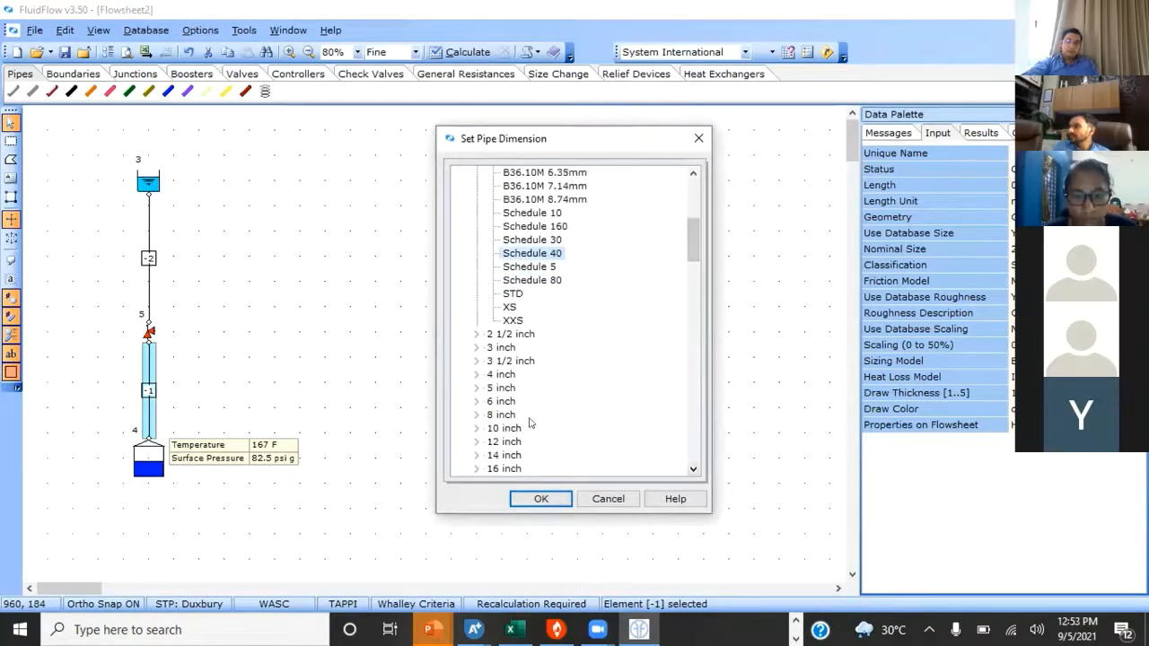
click(486, 377)
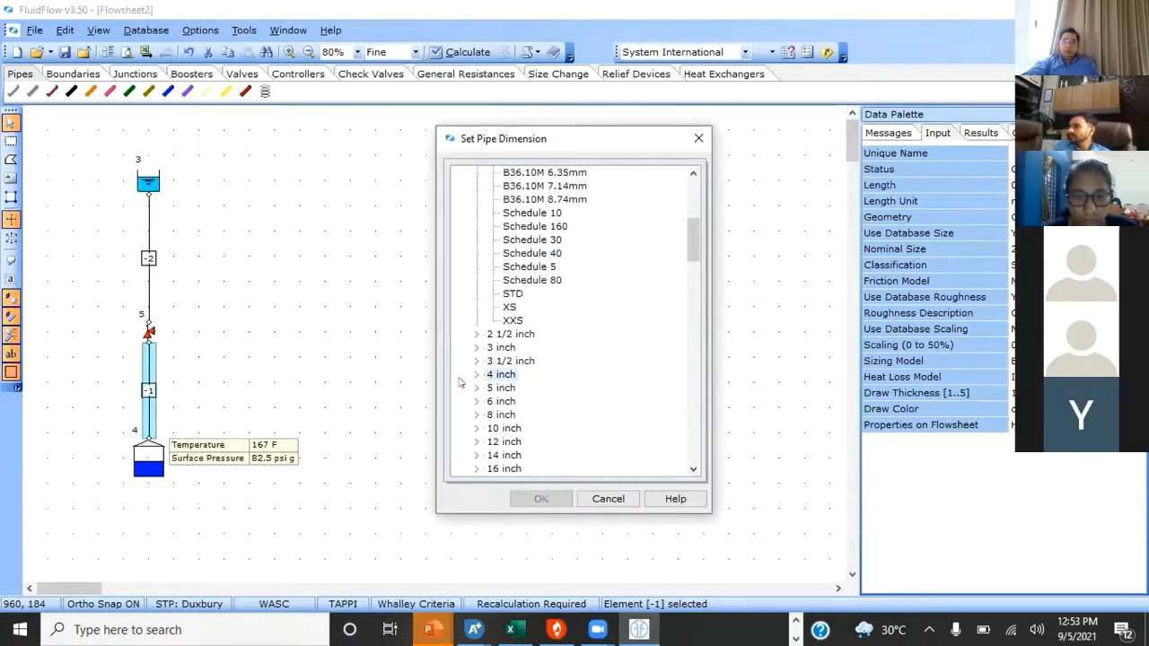
click(477, 374)
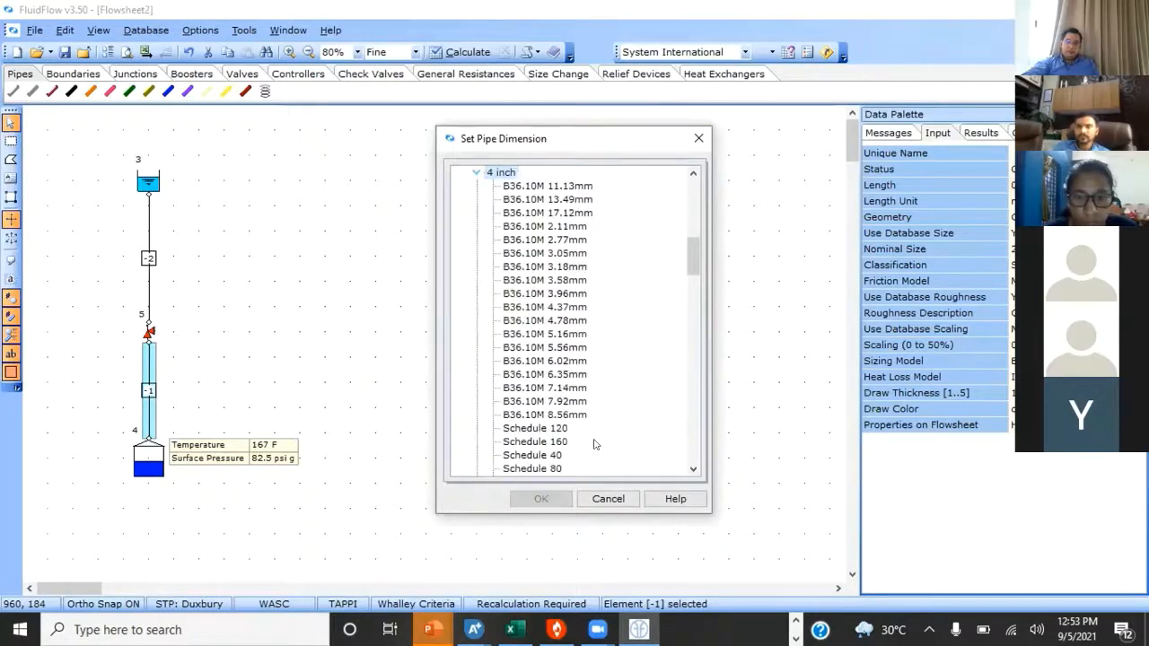
click(693, 469)
click(692, 469)
click(692, 469)
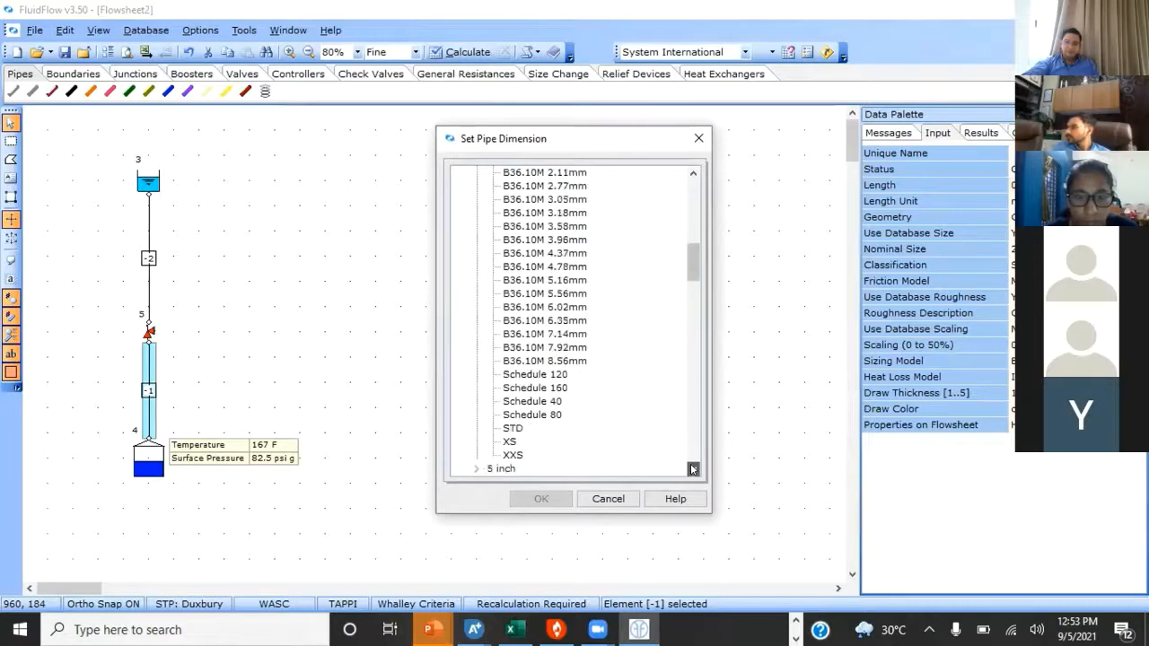
click(692, 469)
click(692, 469)
click(692, 468)
click(693, 469)
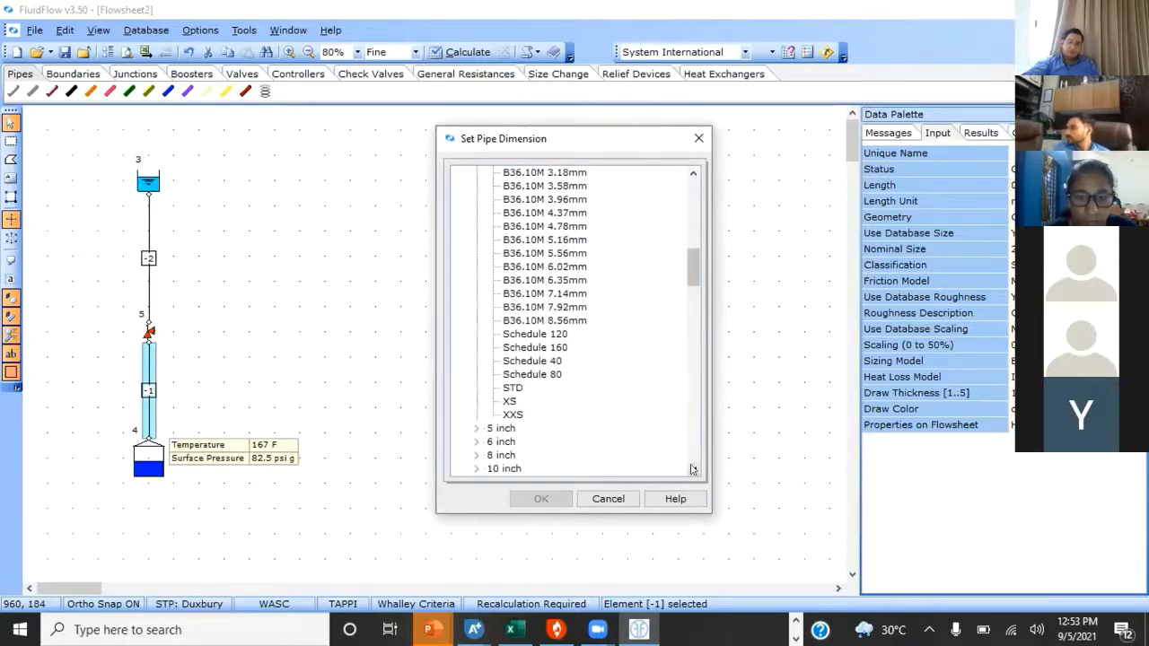
click(516, 363)
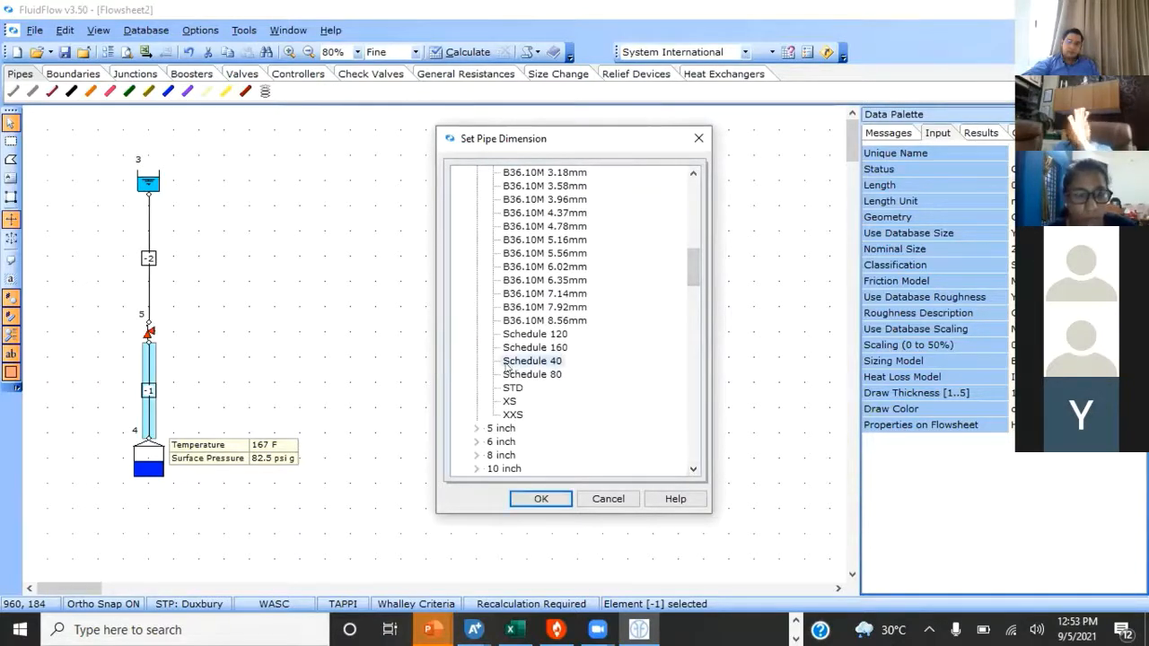
click(543, 499)
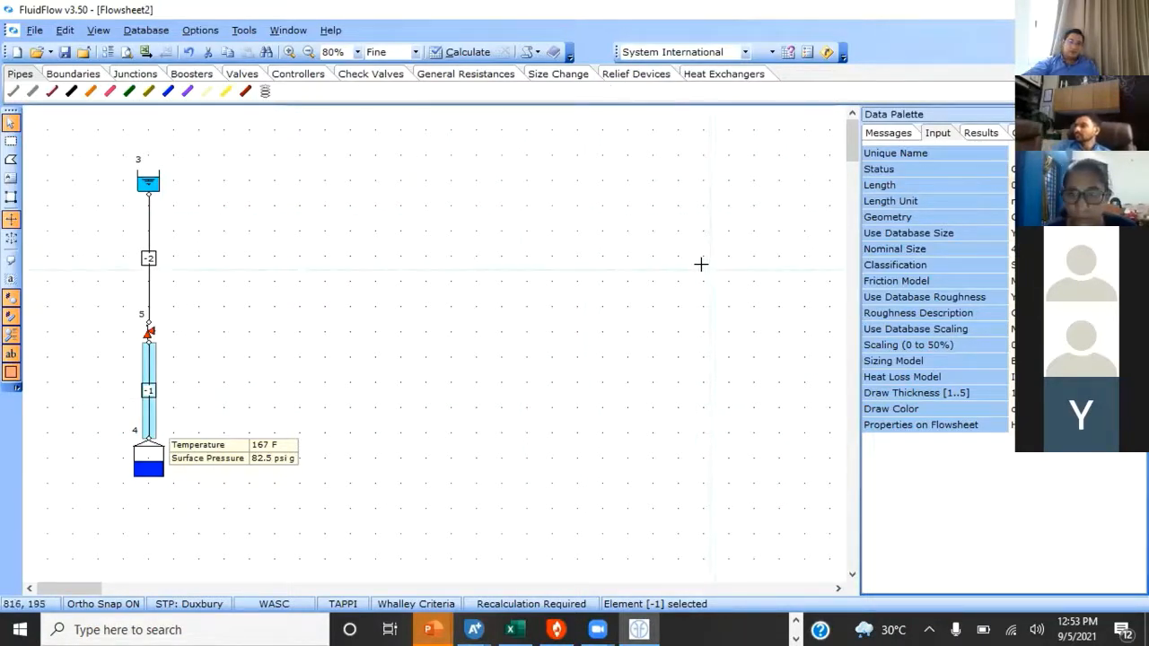
Step: Enter the set pressure of relief valve 5 and change its pressure unit
click(147, 332)
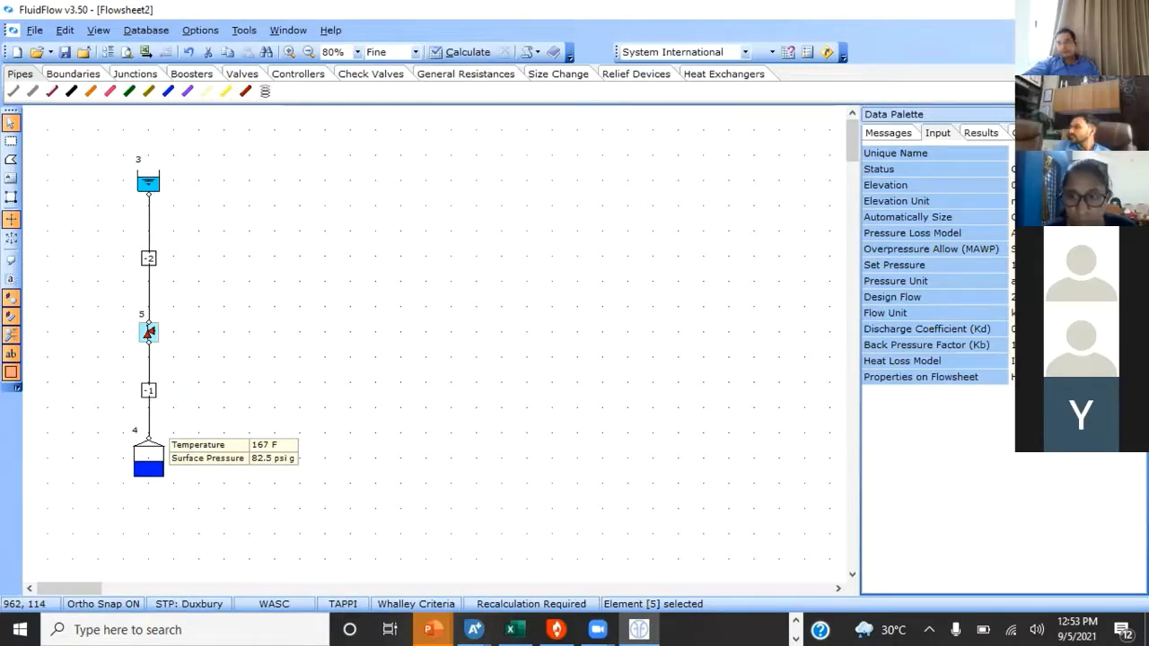
click(1012, 265)
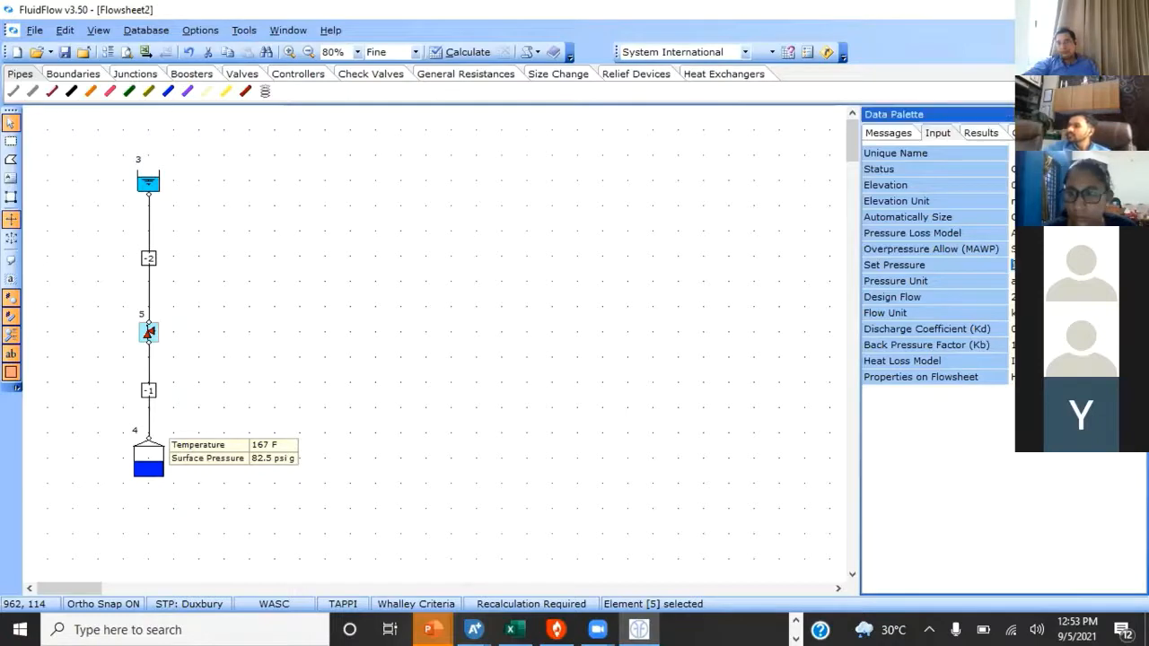
text(7)
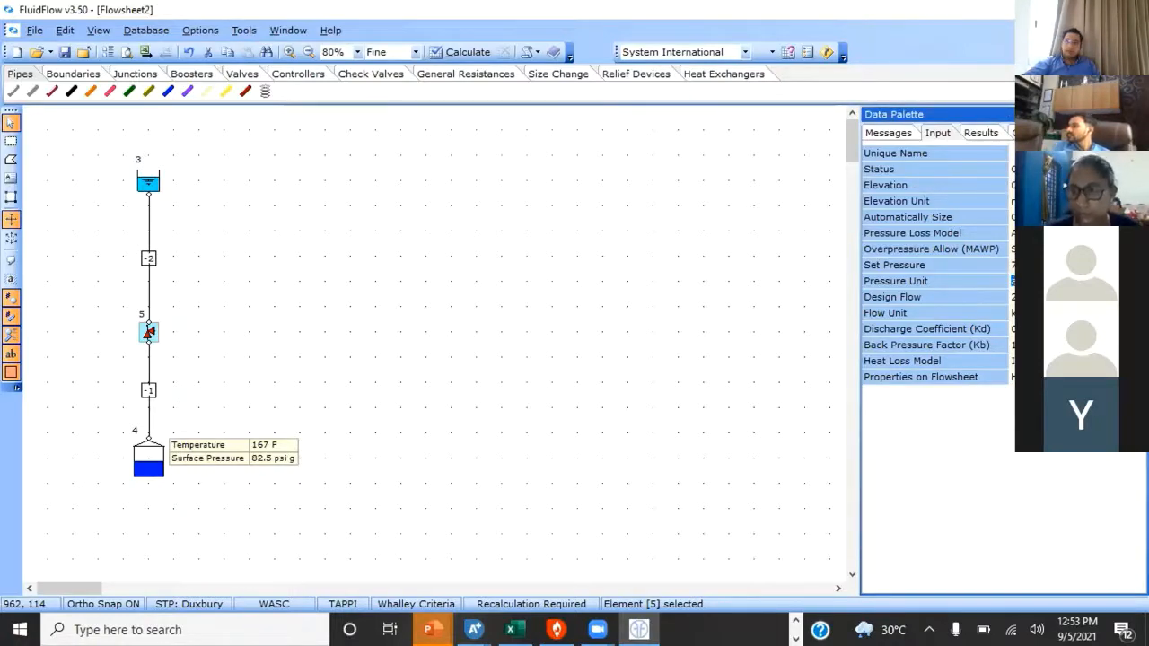
click(1012, 281)
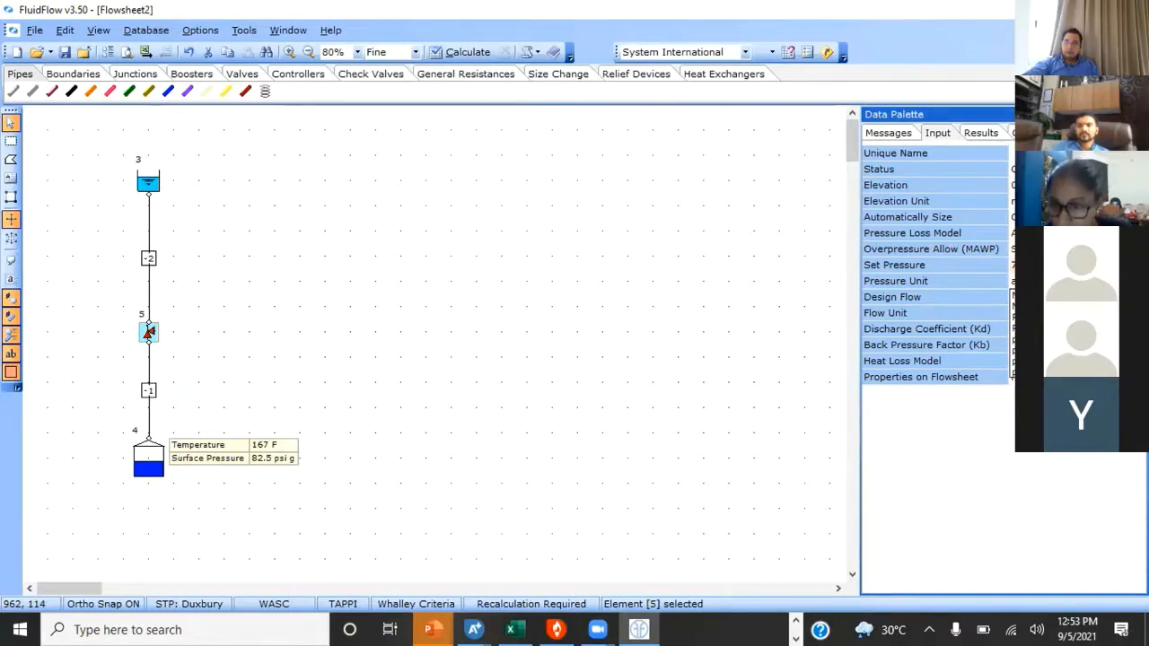
key(Return)
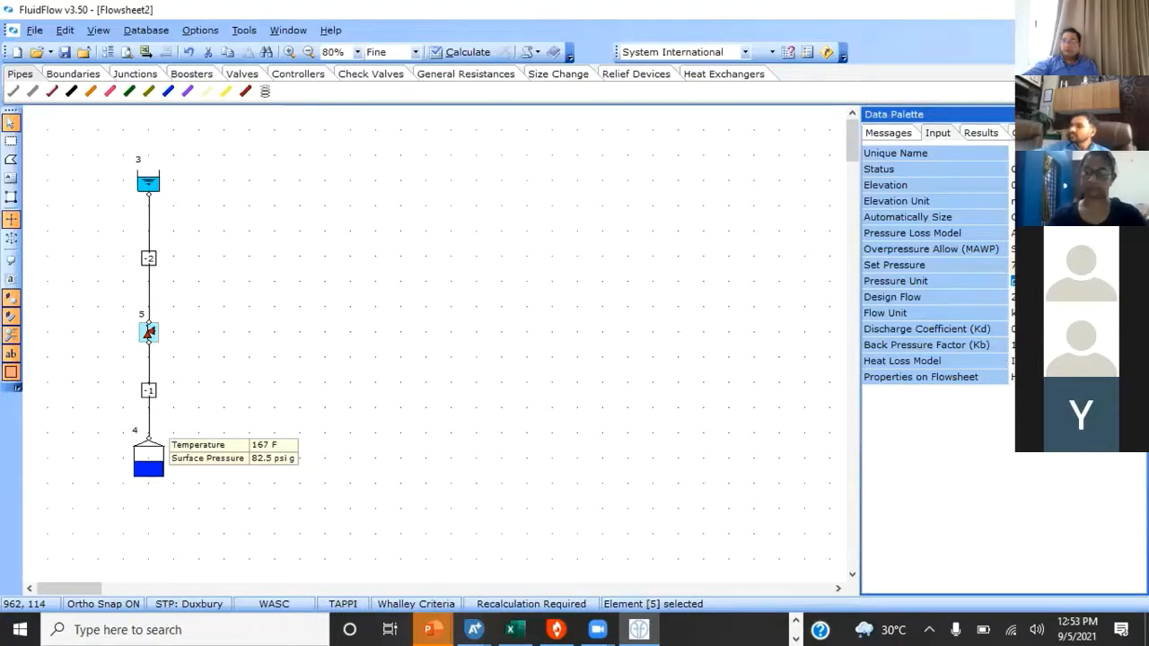
Step: Enter the design flow of relief valve 5 and change its flow unit
click(1012, 296)
click(1012, 296)
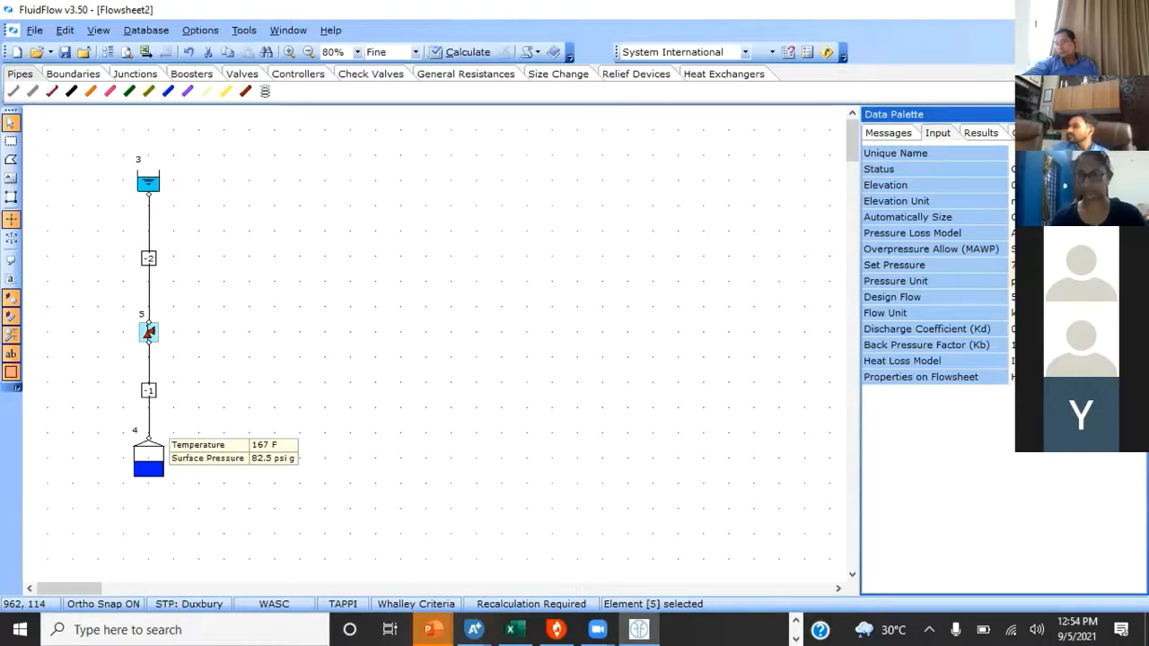
click(1012, 313)
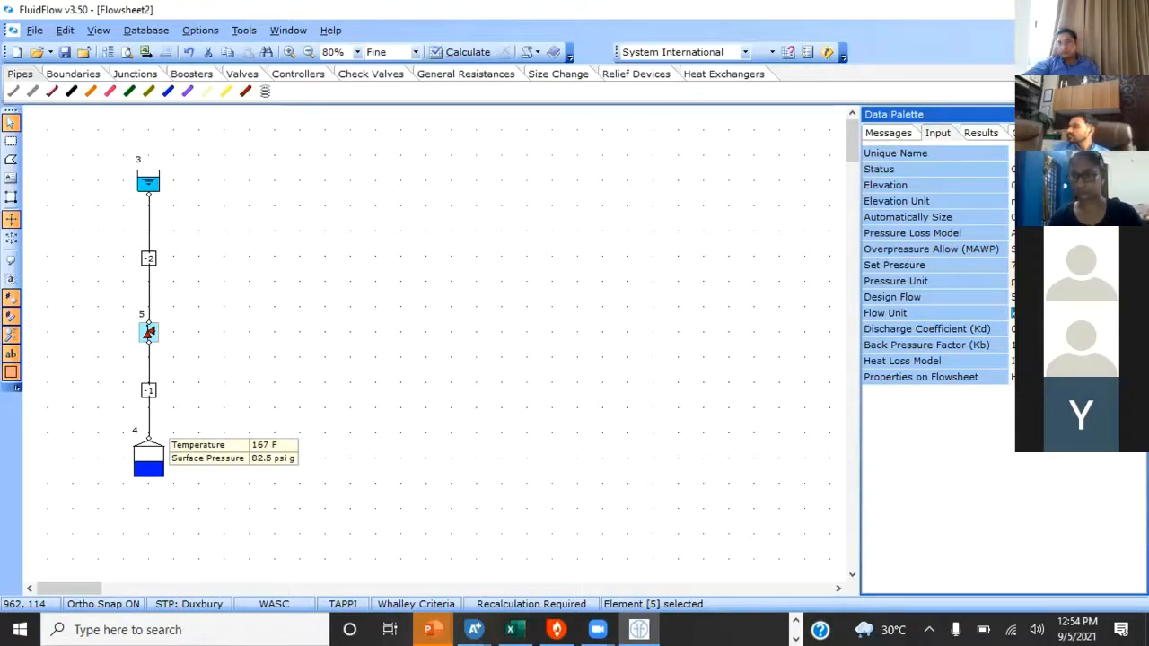
click(1011, 313)
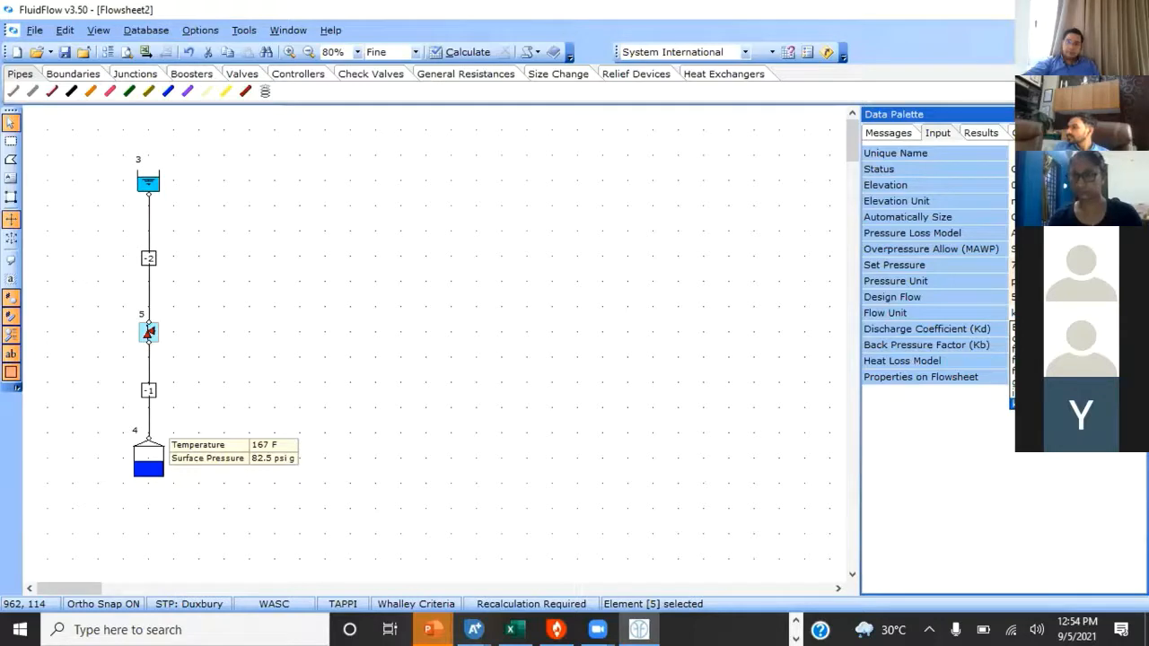
scroll(1013, 364, down, 5)
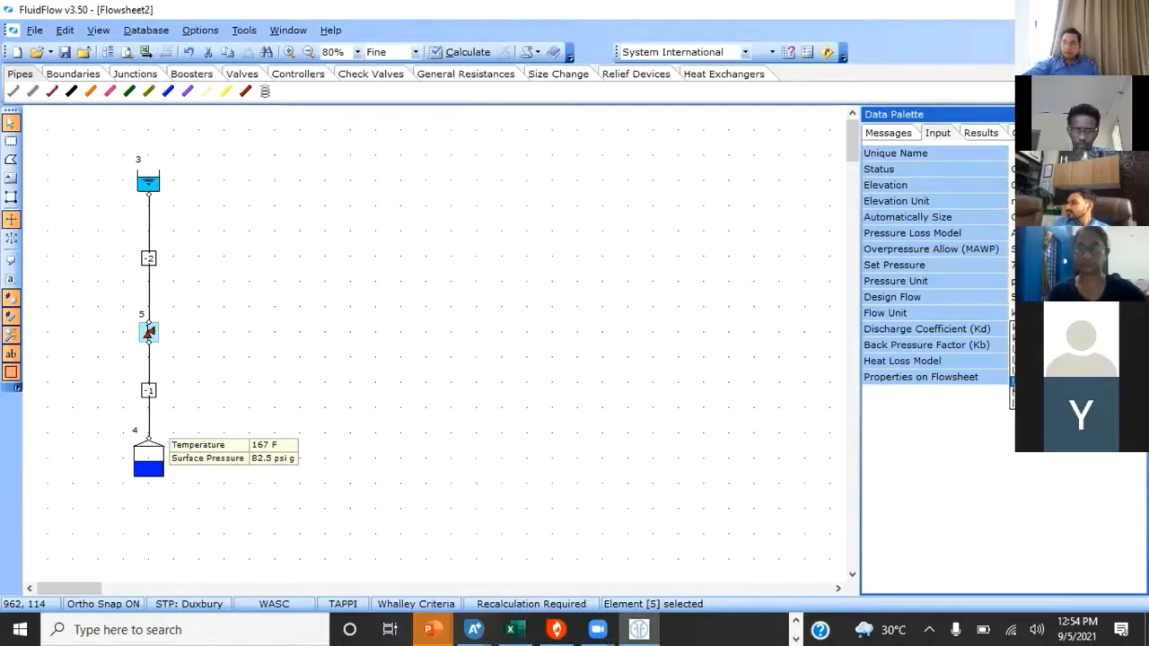
click(1012, 399)
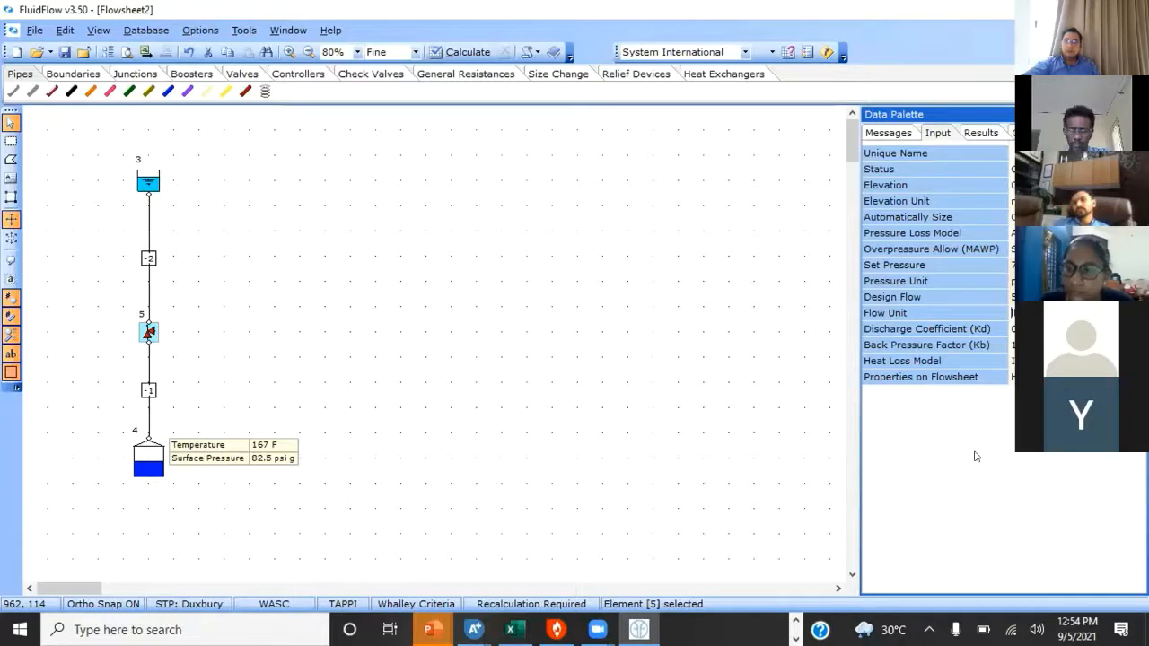
Step: Show the properties of relief valve 5 on the flowsheet and align their label to the right
click(1013, 329)
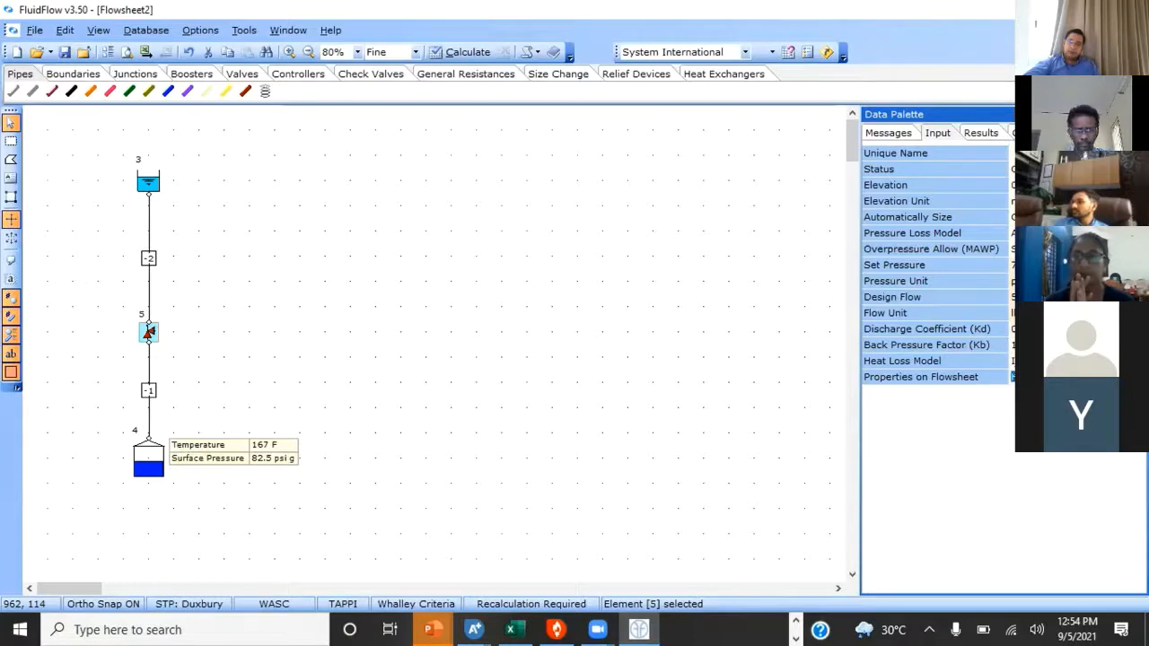
key(alt+Down)
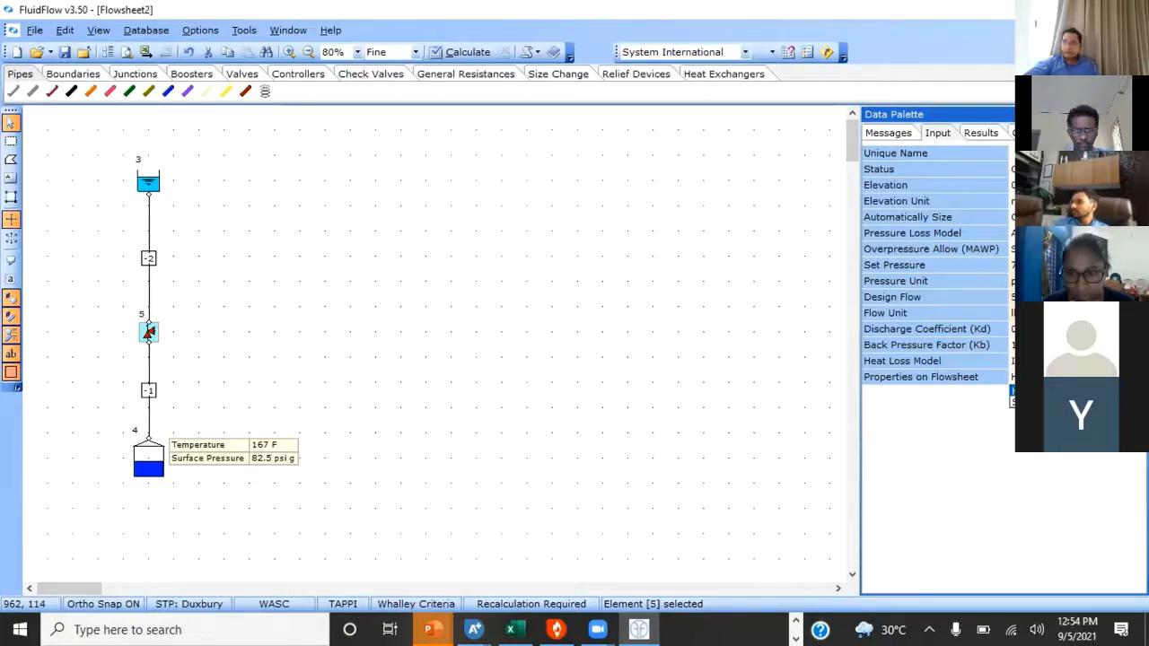
key(Down)
key(Return)
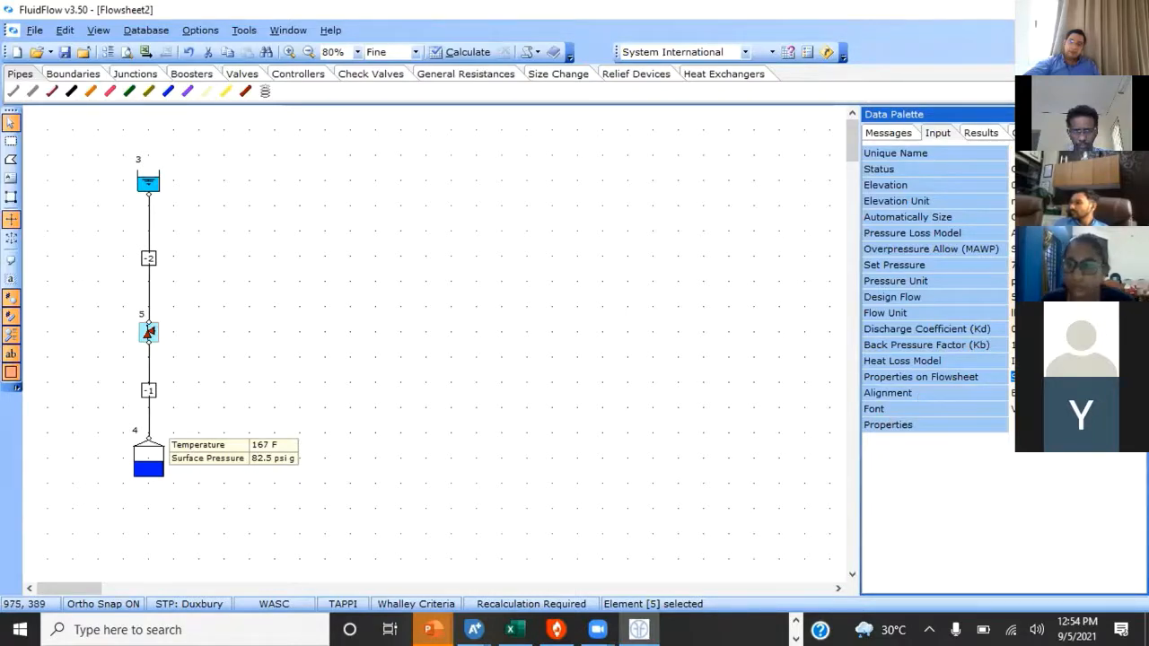
key(alt+Down)
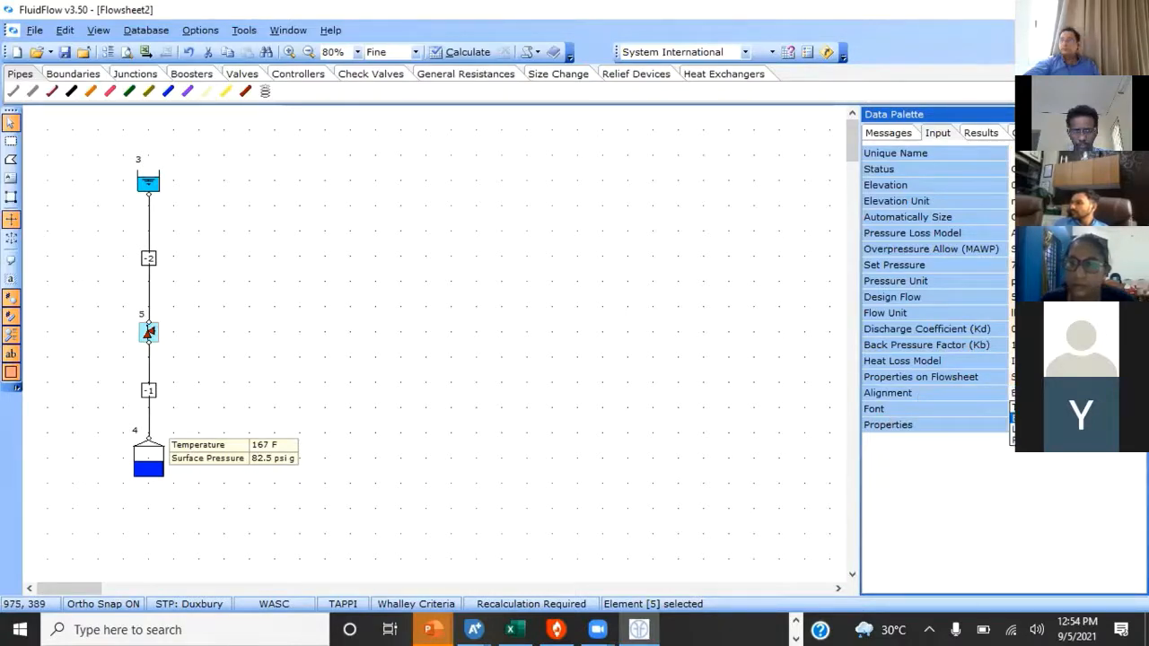
key(Return)
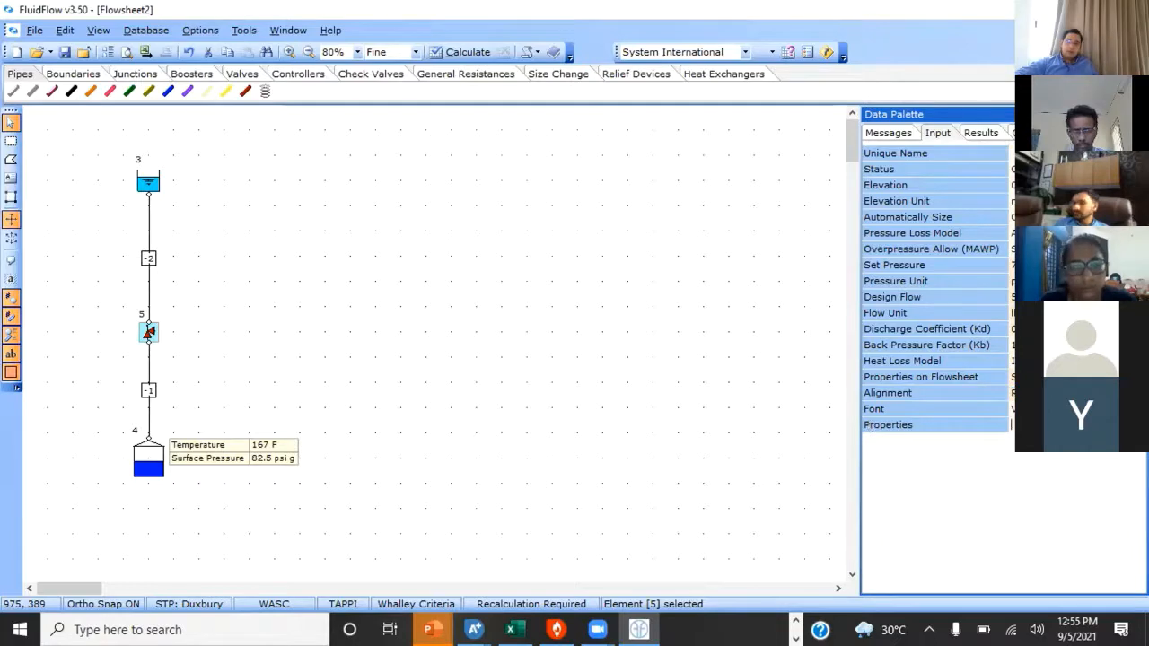
Step: Display the Calculated Size and Standard Orifice Size results of relief valve 5 on the flowsheet
click(952, 425)
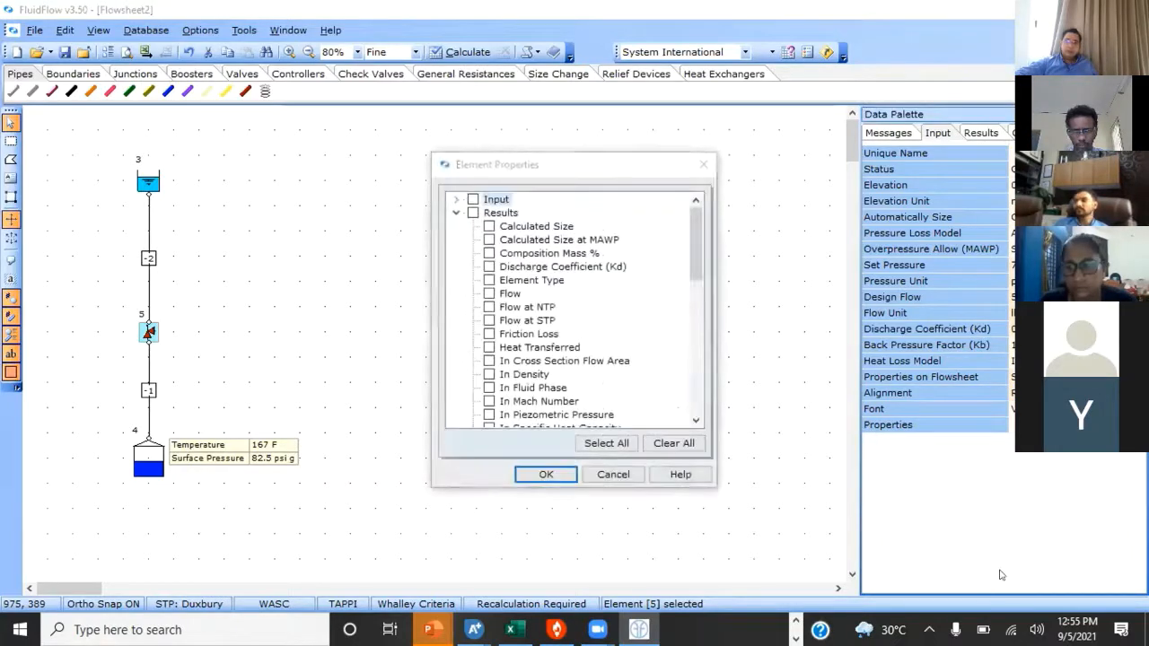
click(490, 226)
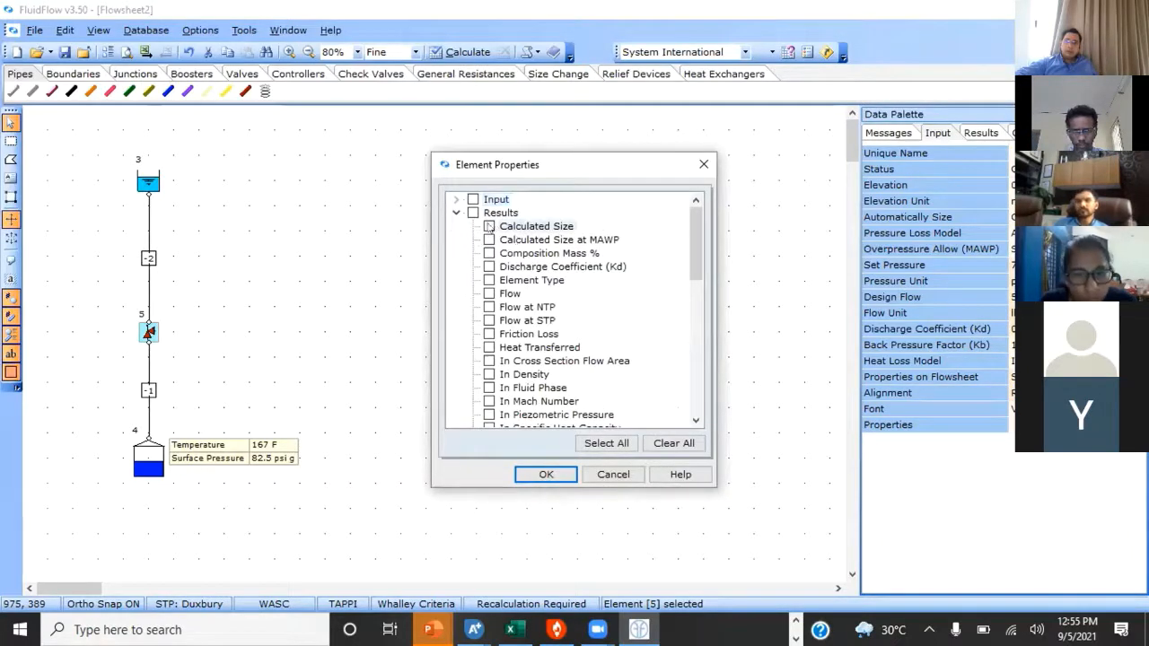
scroll(614, 387, down, 2)
scroll(614, 388, down, 3)
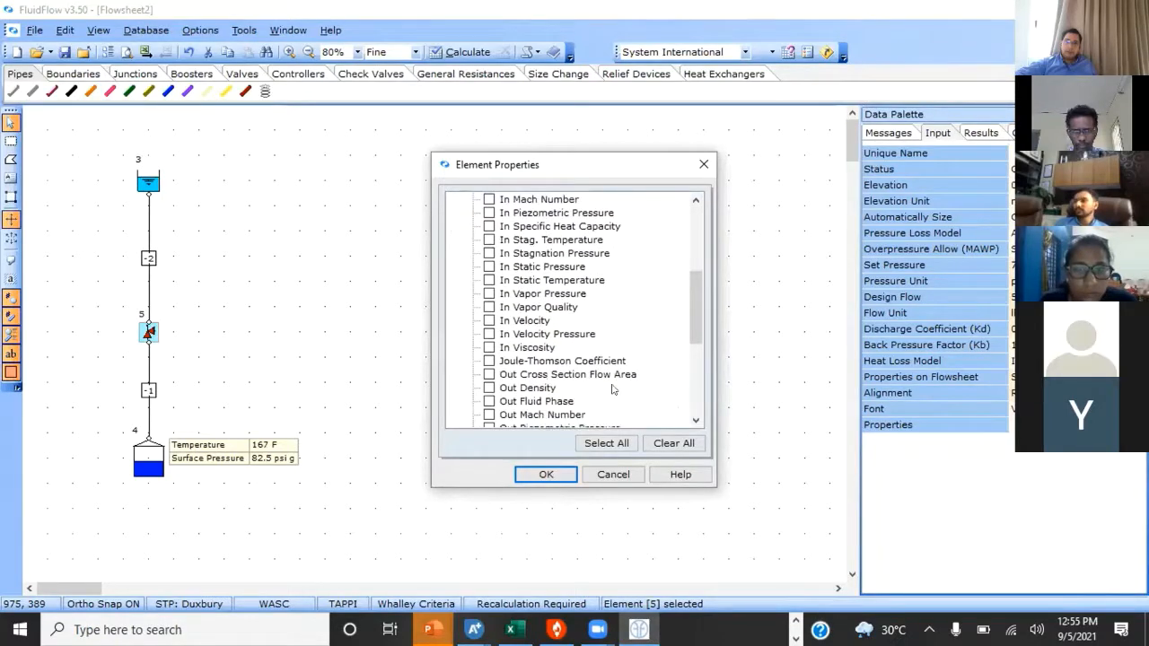
scroll(615, 388, down, 3)
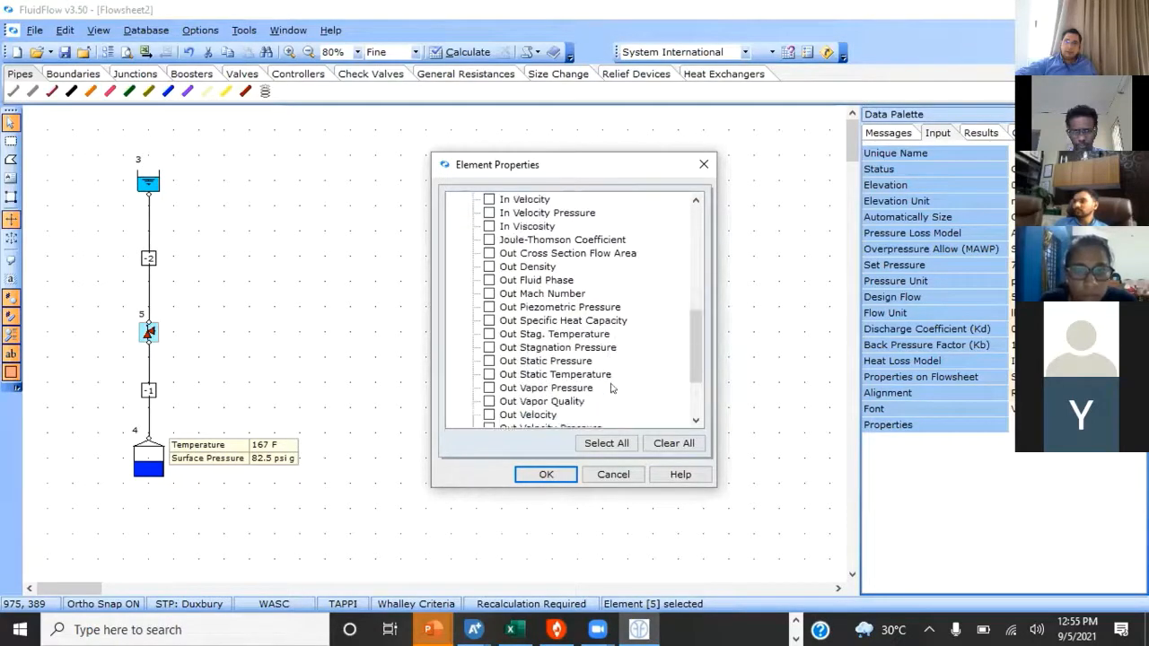
scroll(614, 388, down, 3)
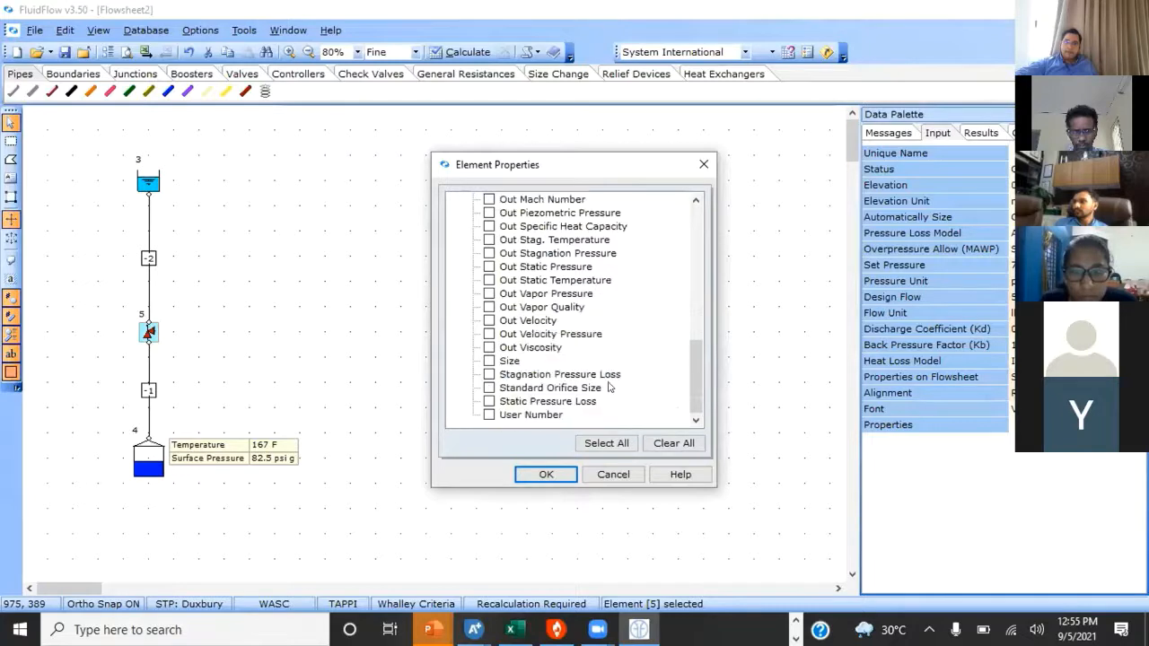
click(490, 388)
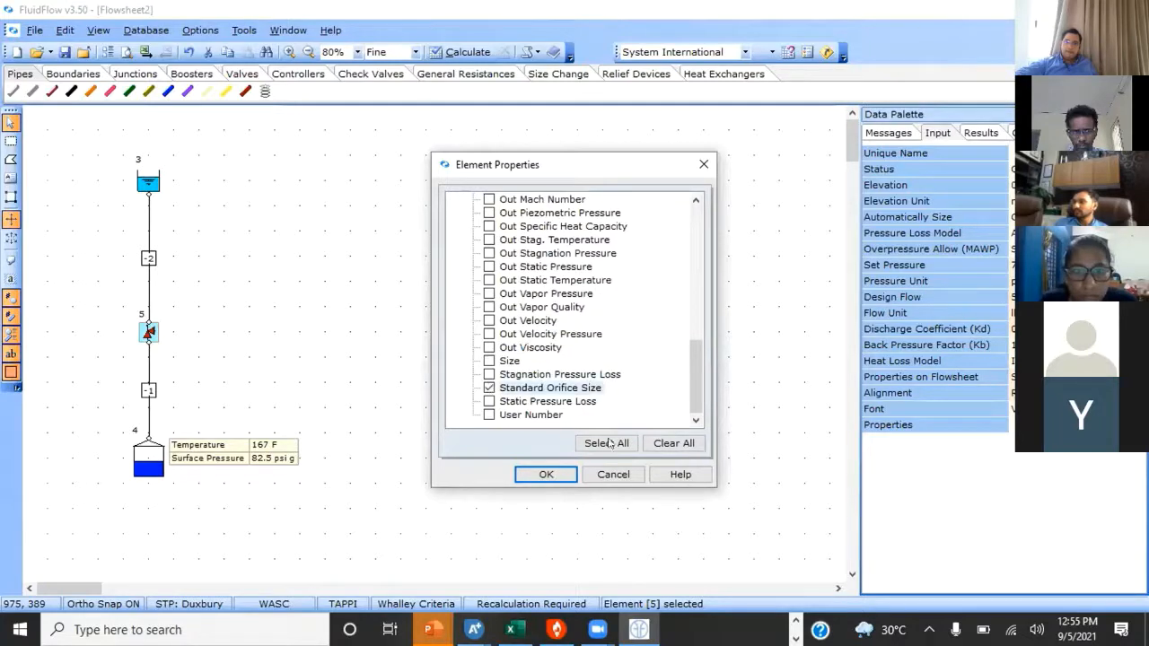
click(546, 475)
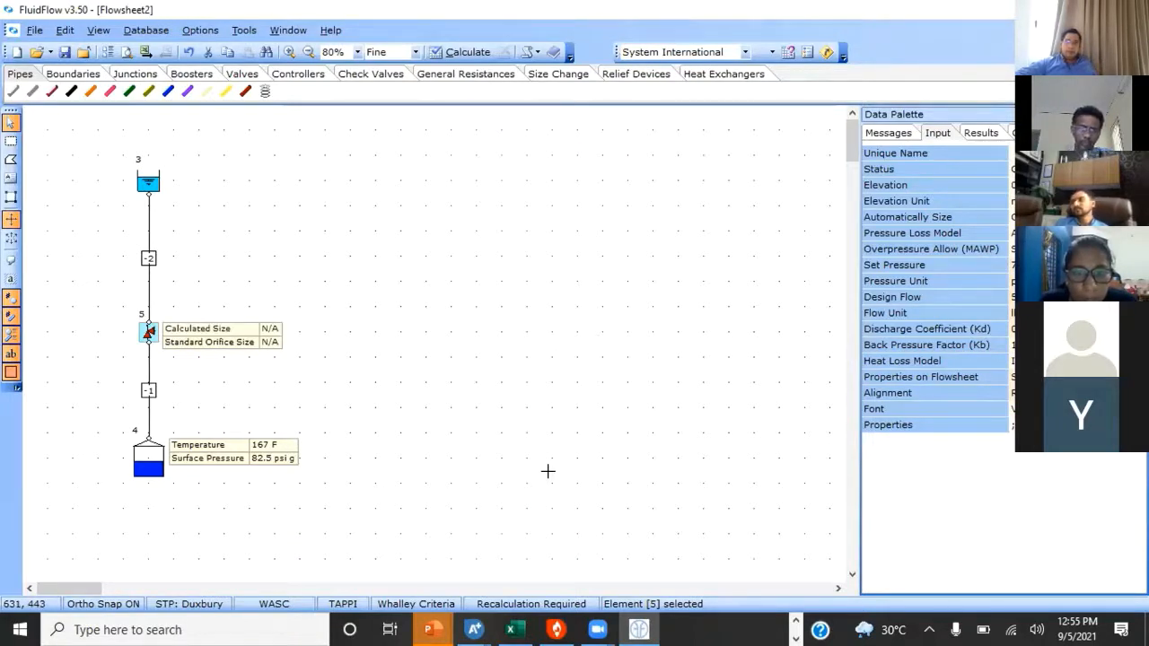
Step: Enter the length of the pipe between relief valve 5 and reservoir 3 and set its nominal size to 6 inch, Schedule 40
click(148, 239)
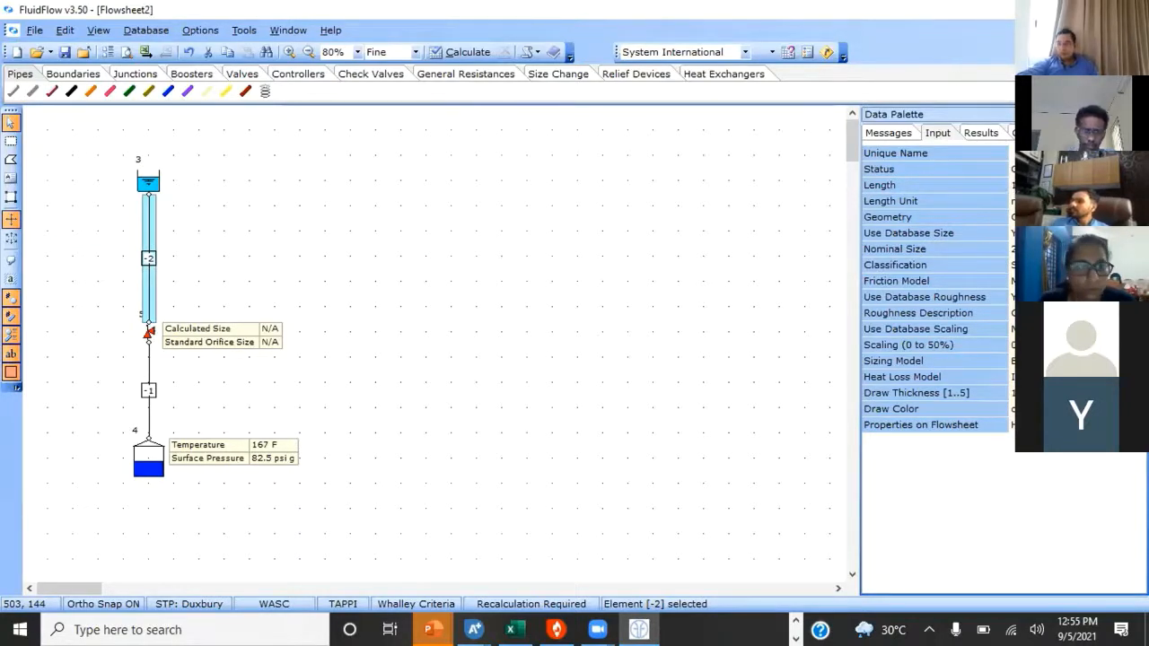
click(1011, 186)
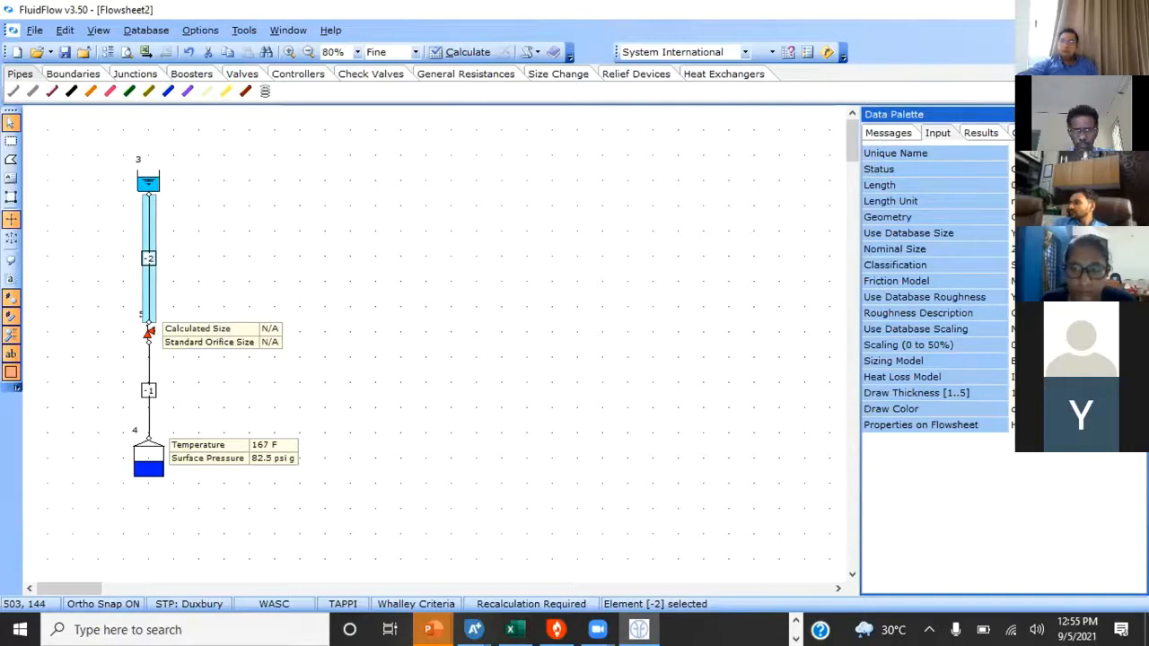
click(1005, 249)
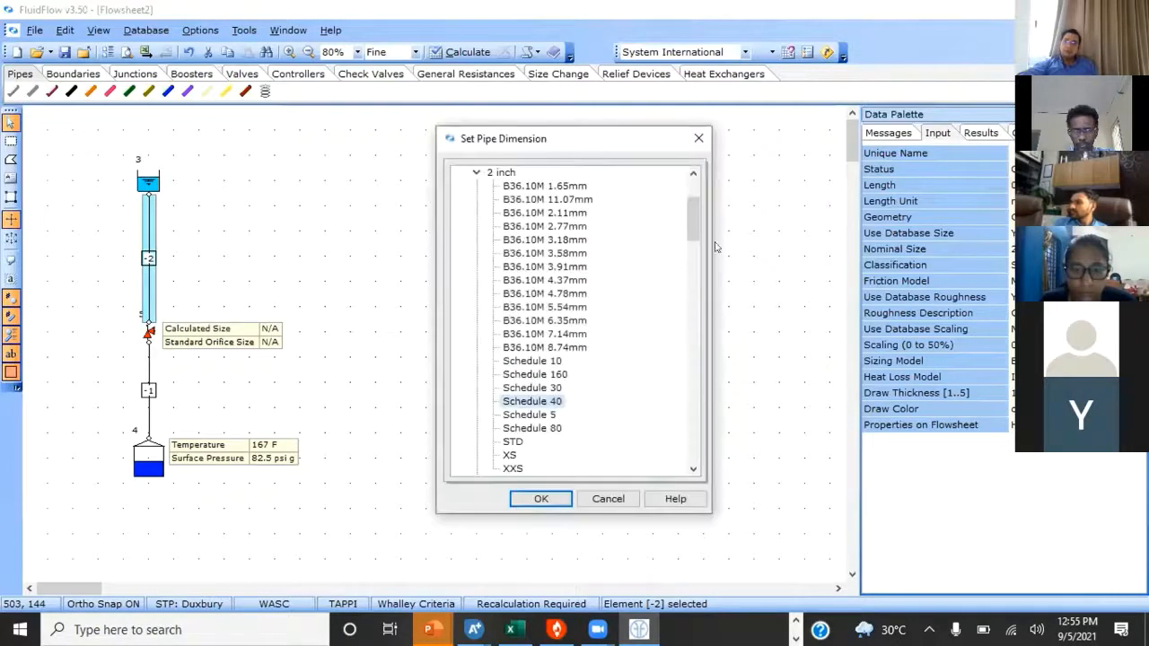
click(693, 469)
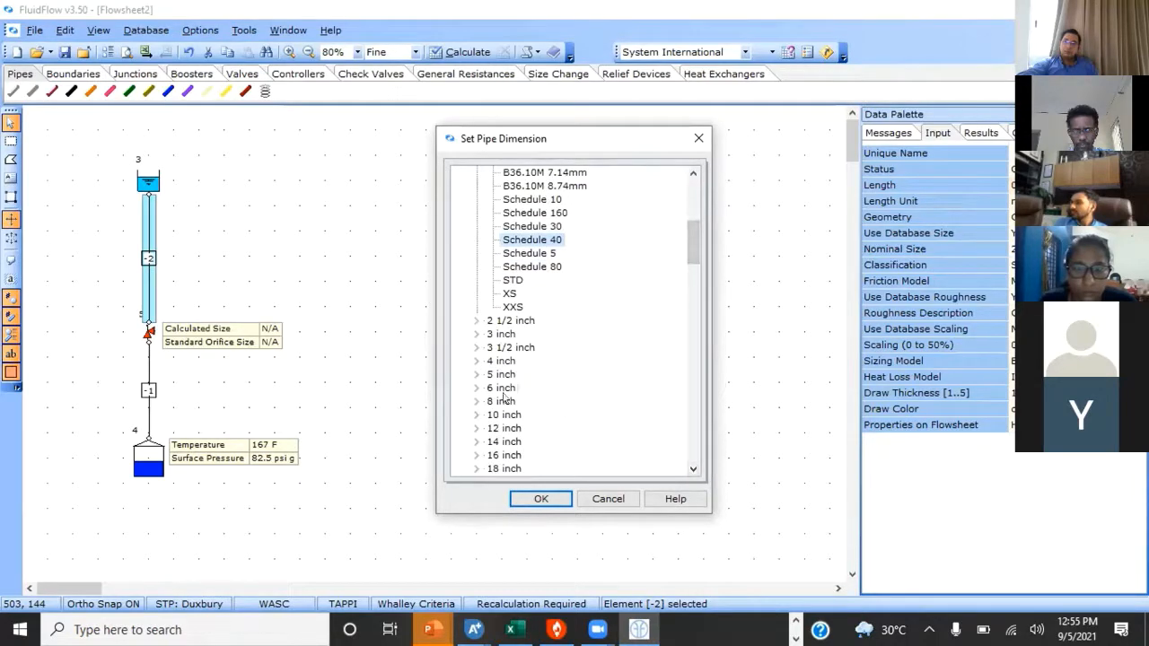
click(476, 387)
click(476, 388)
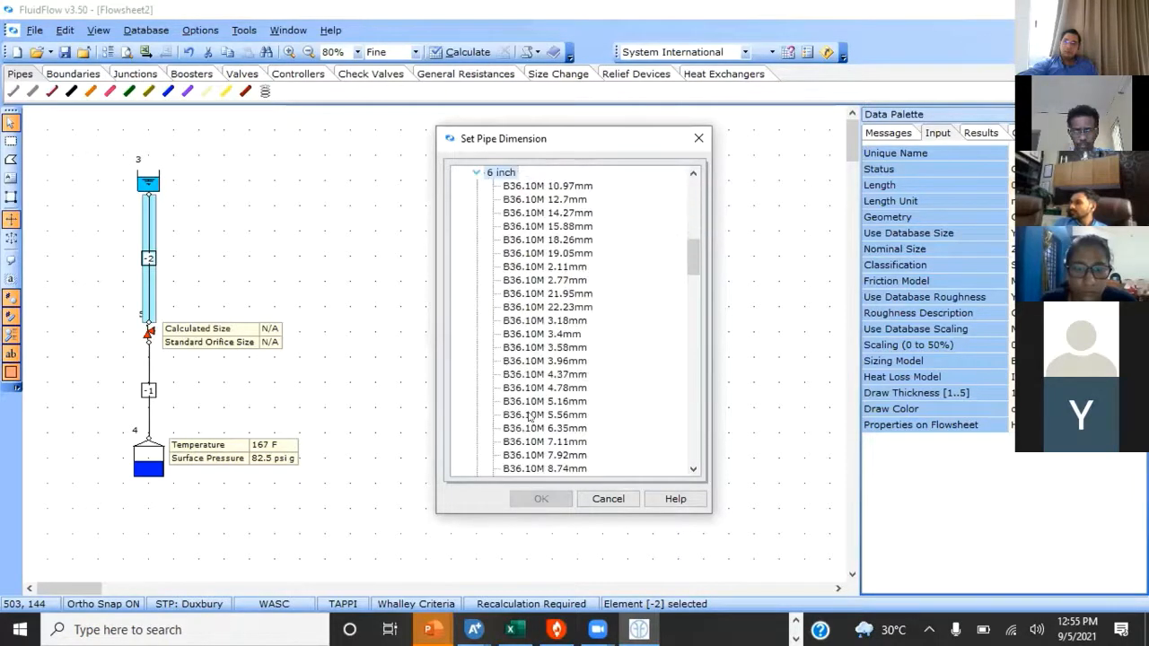
click(693, 469)
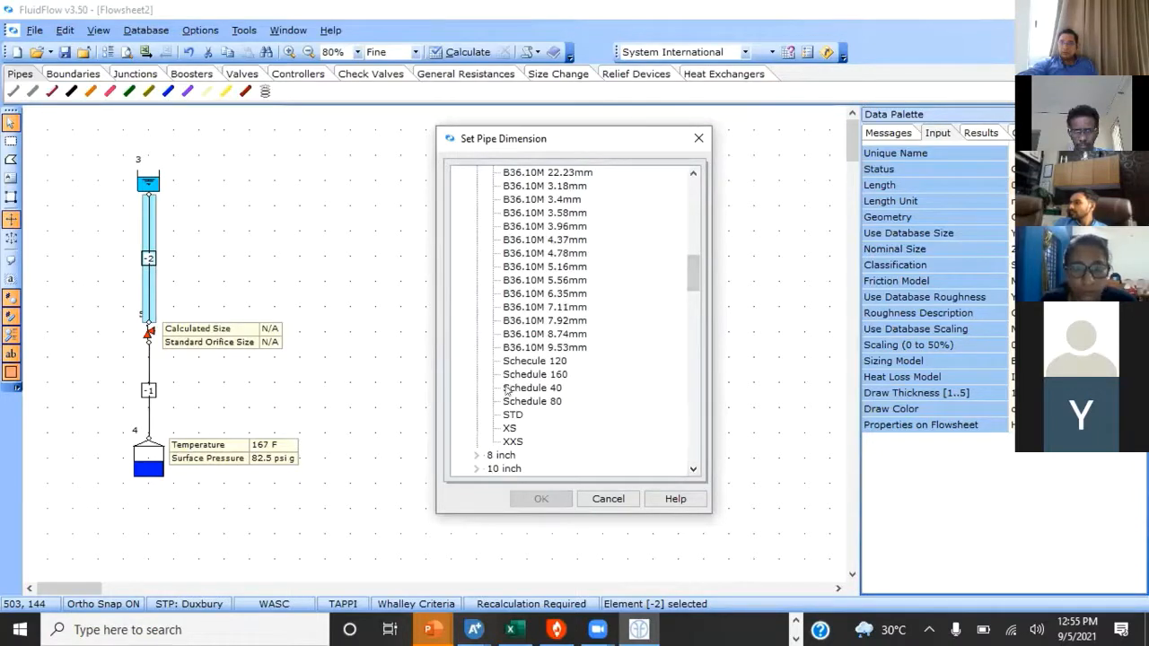
click(508, 389)
click(537, 497)
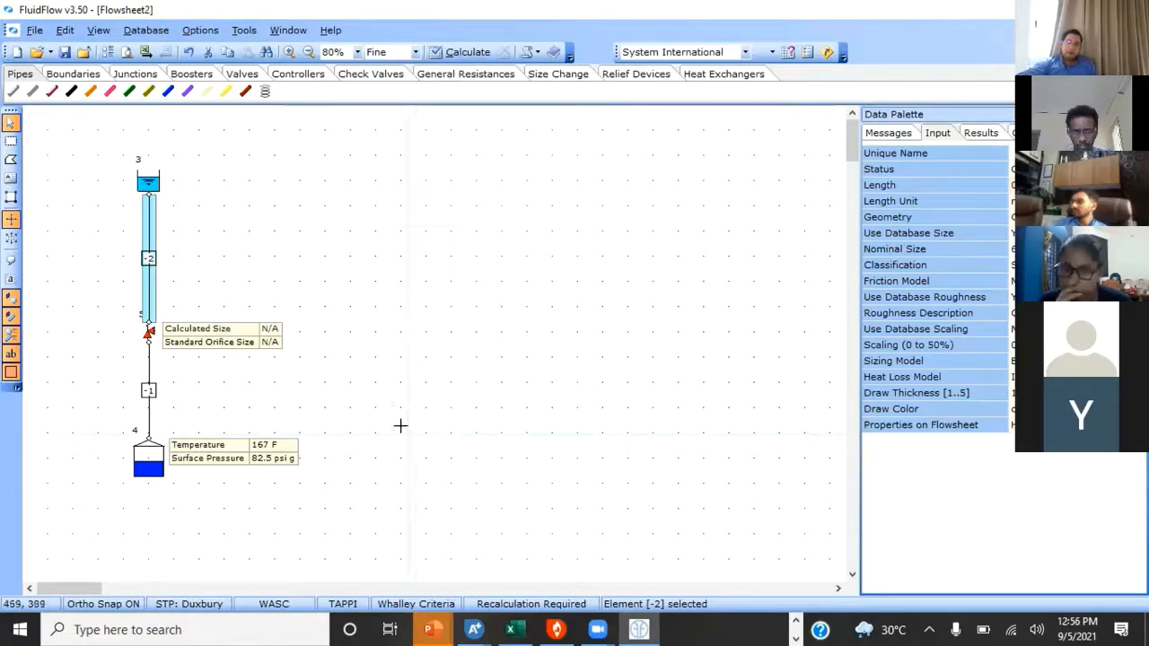
Step: Set the pressure of reservoir 3 at the outlet end to 0 psi g
click(134, 184)
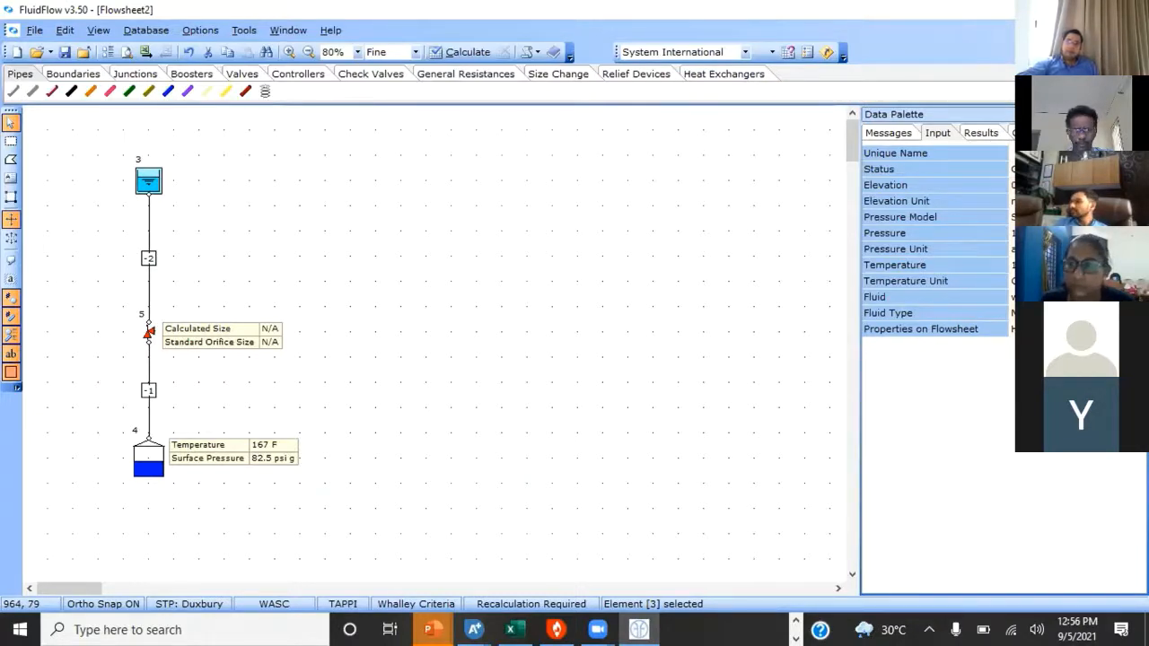
click(1013, 217)
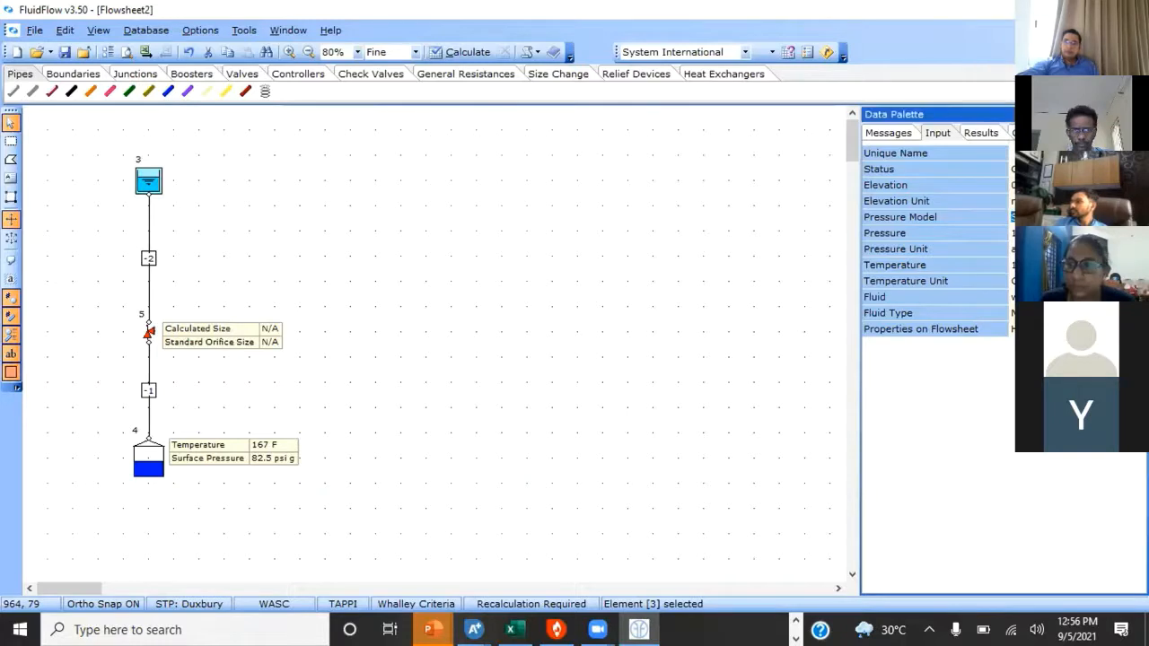
click(1012, 217)
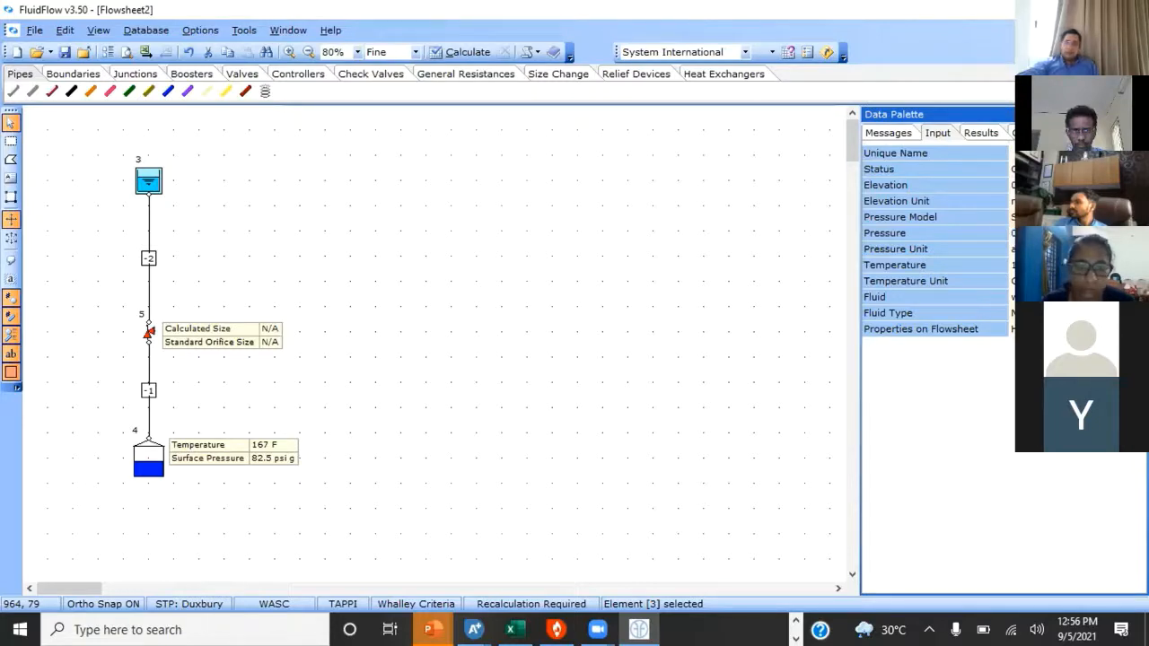
key(alt+Down)
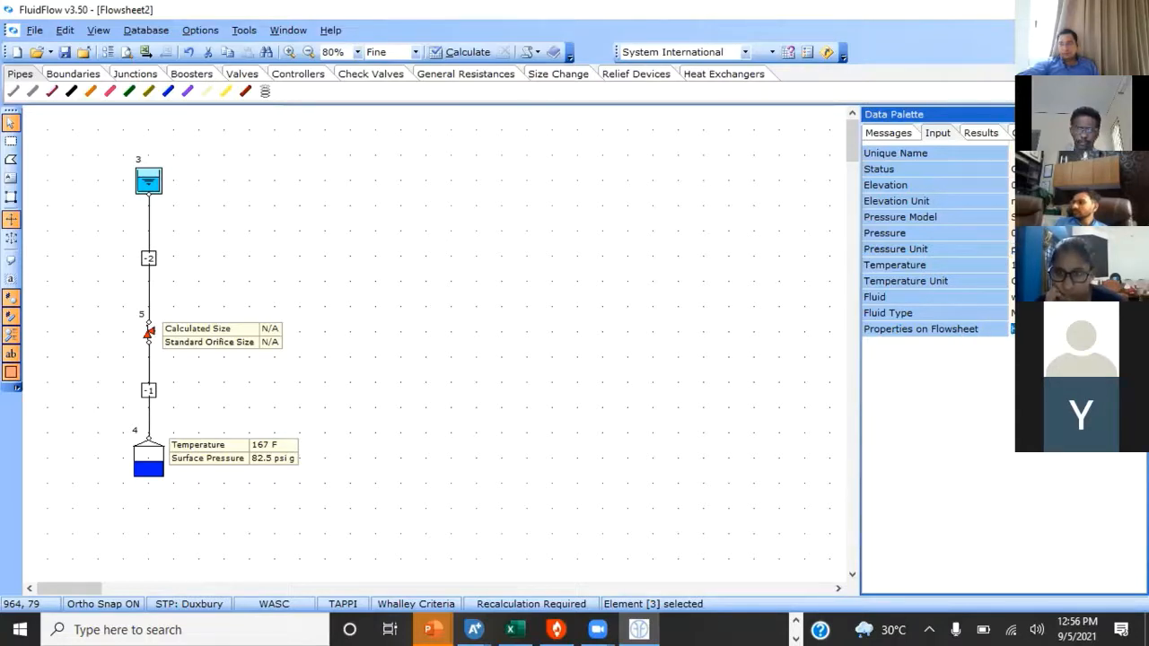
Step: Show the properties of reservoir 3 on the flowsheet with right alignment and open its property selection
key(alt+Down)
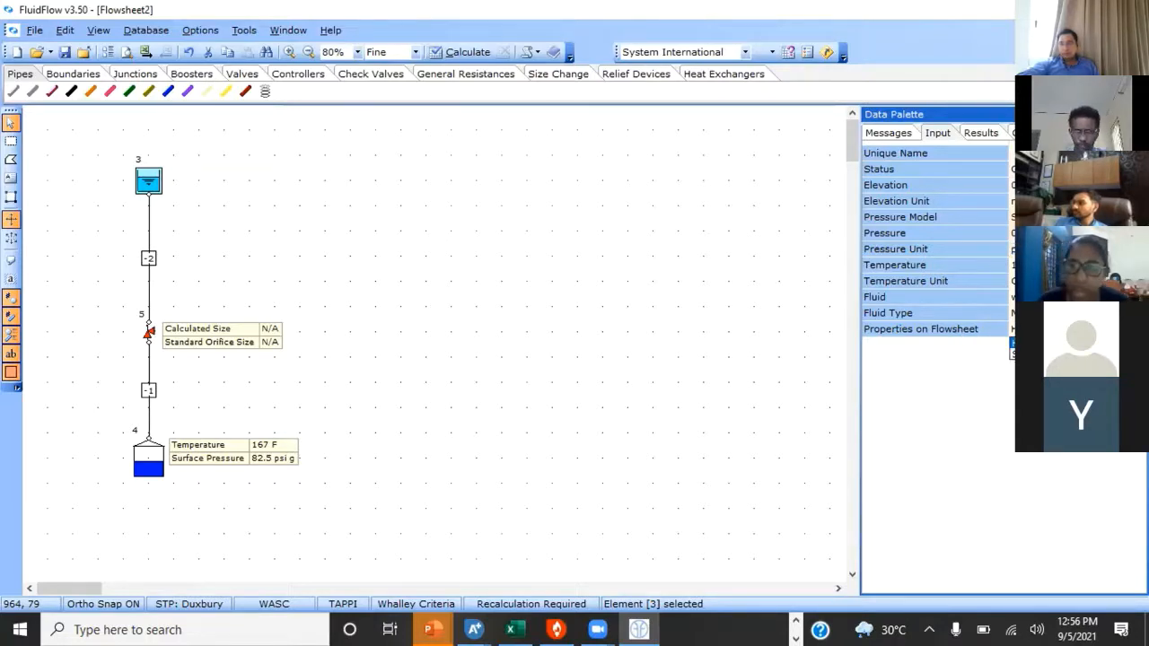
key(Return)
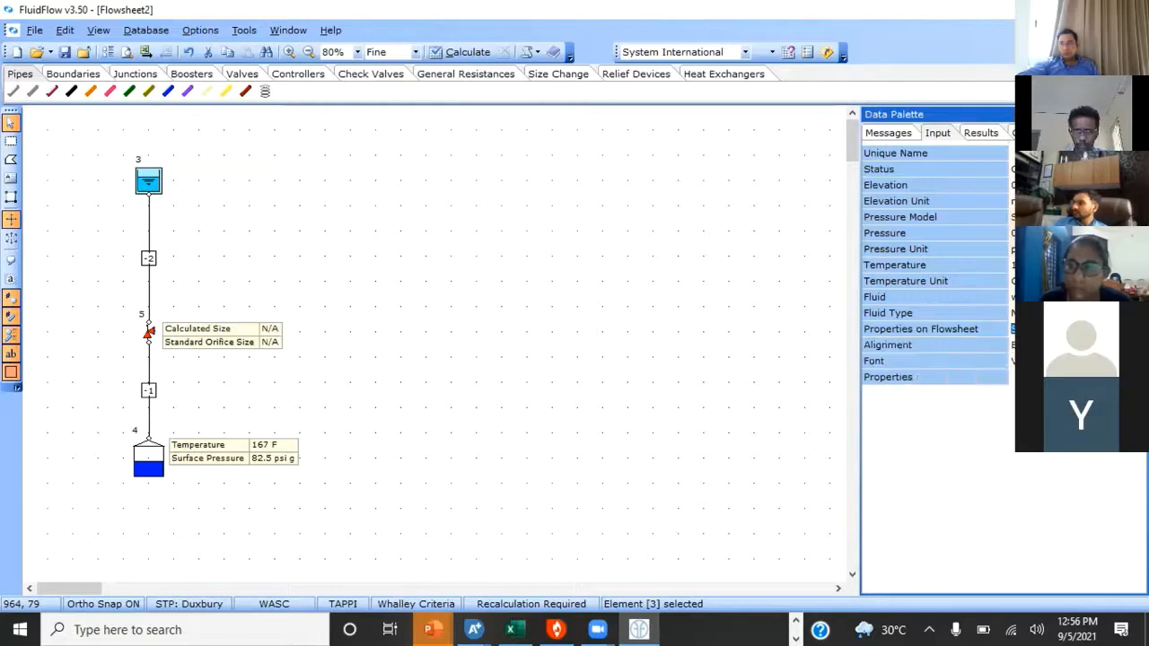
click(1004, 345)
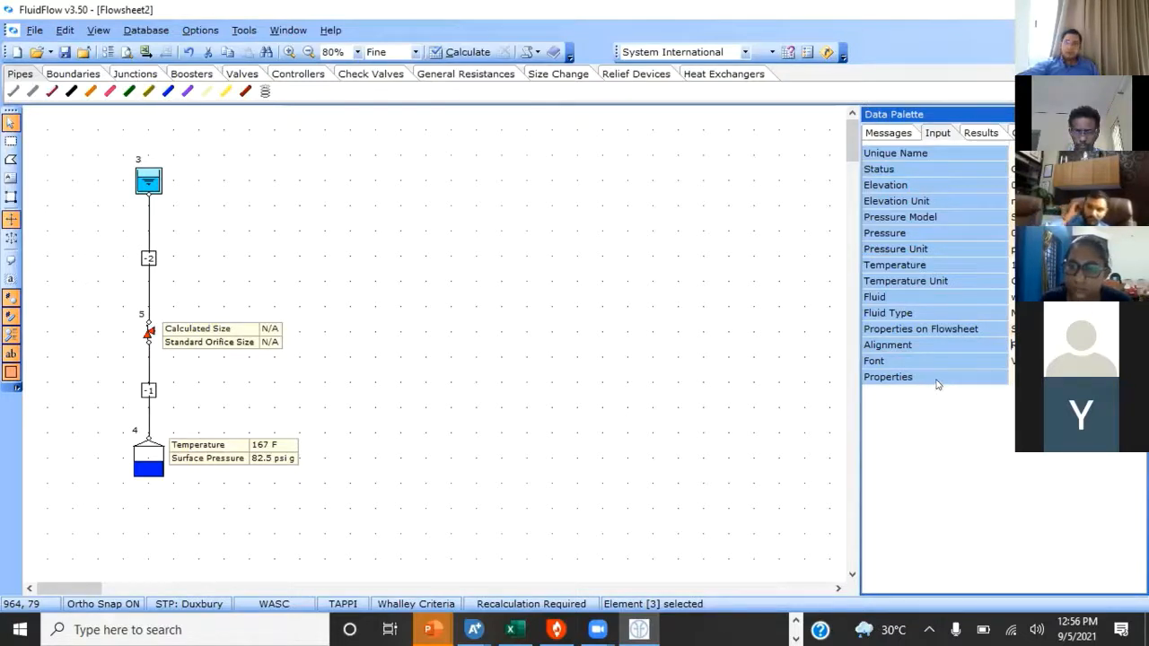
click(1012, 345)
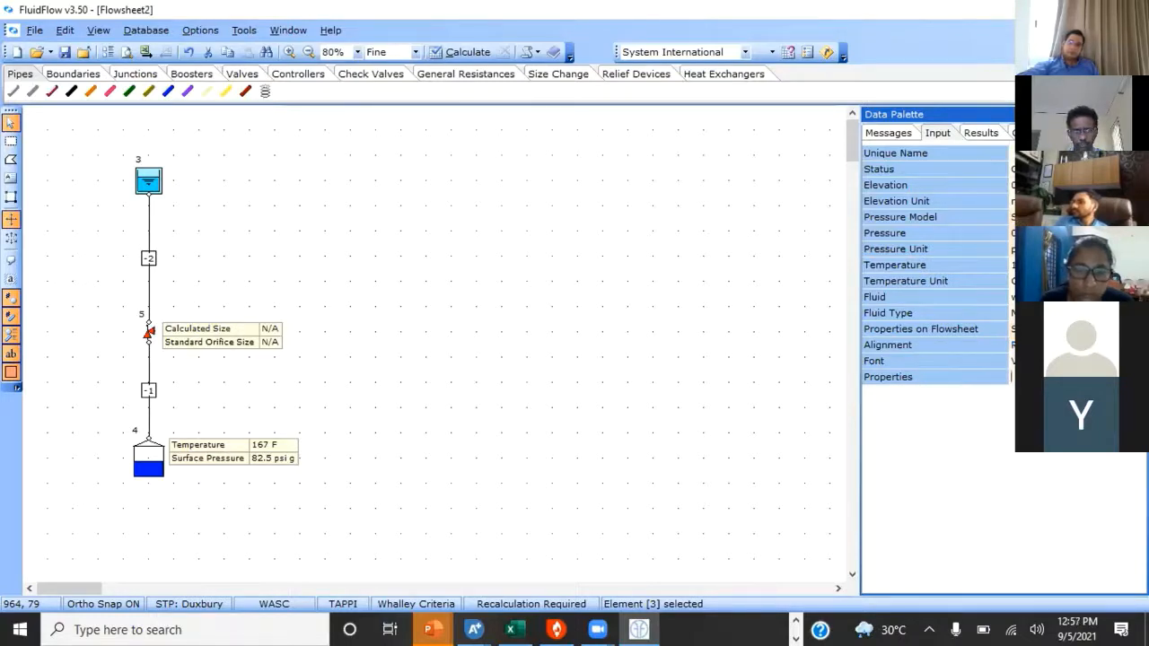
click(1011, 377)
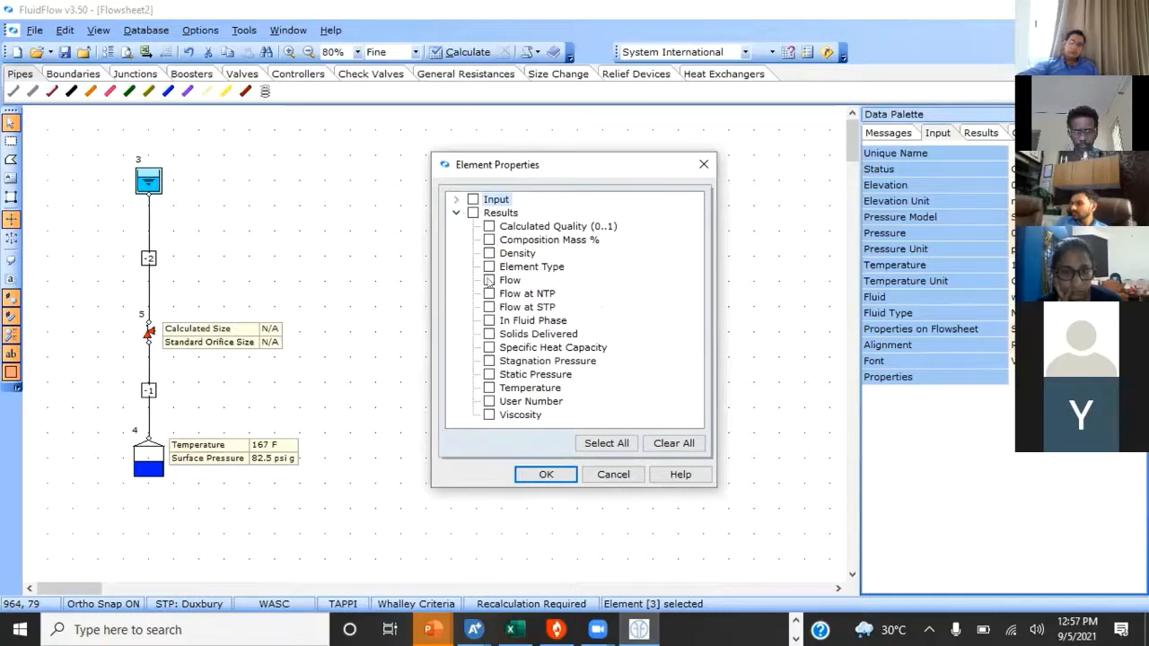
click(473, 213)
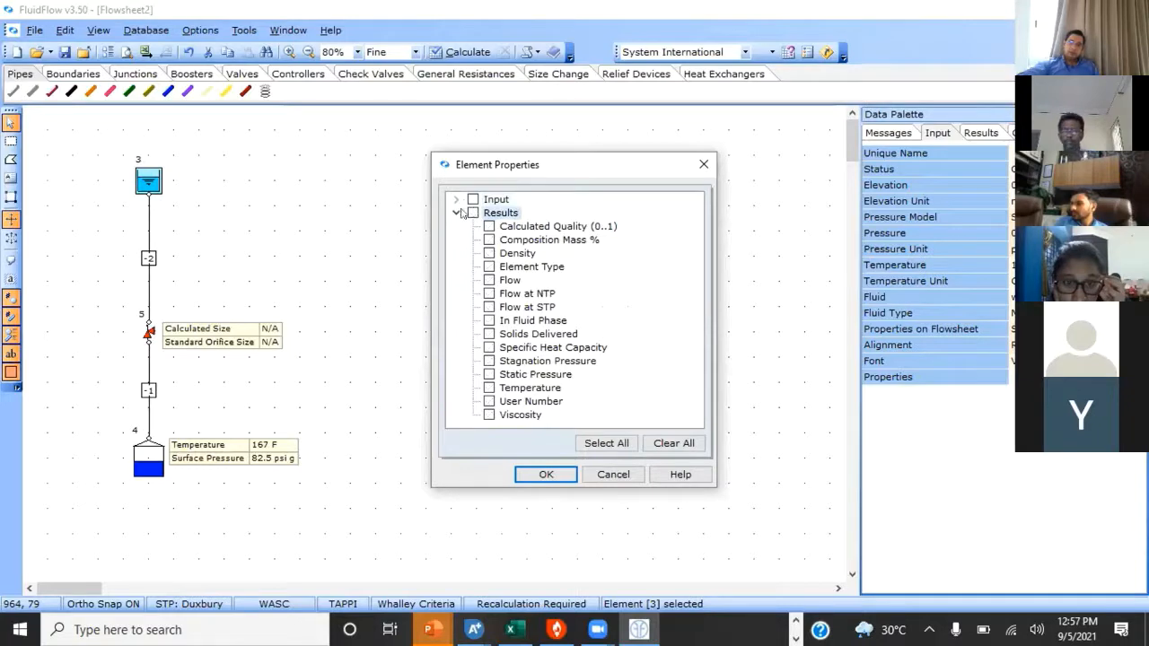
click(456, 212)
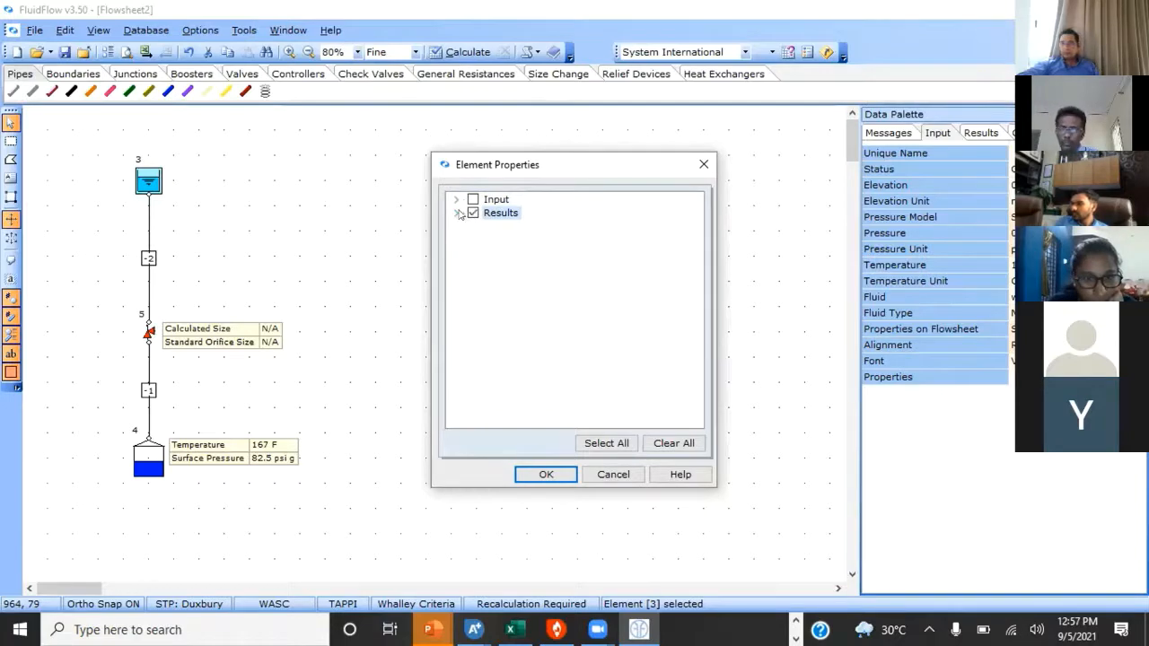
click(454, 214)
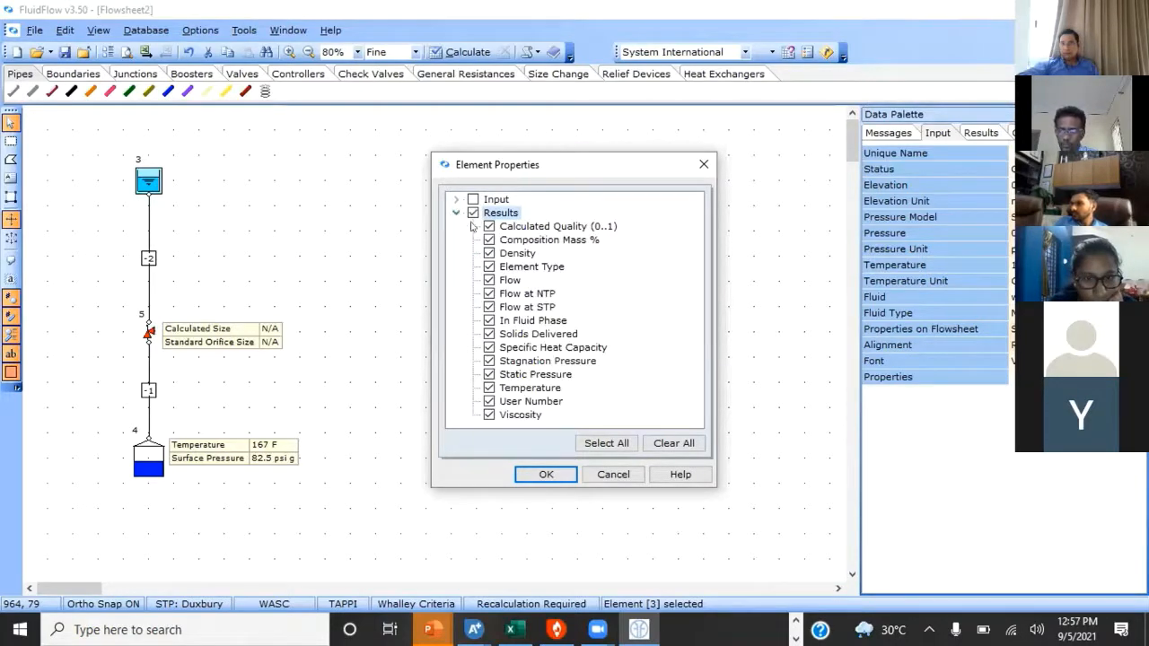
click(473, 213)
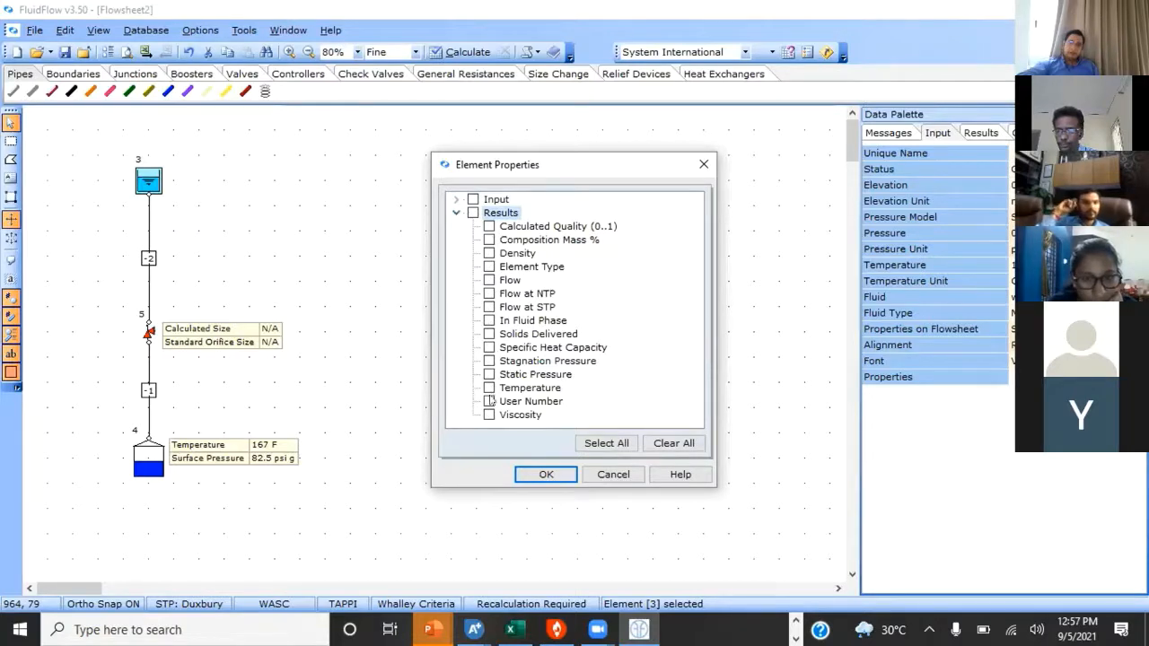
Step: Display the Temperature result and the Pressure input of reservoir 3 on the flowsheet
click(488, 388)
click(488, 388)
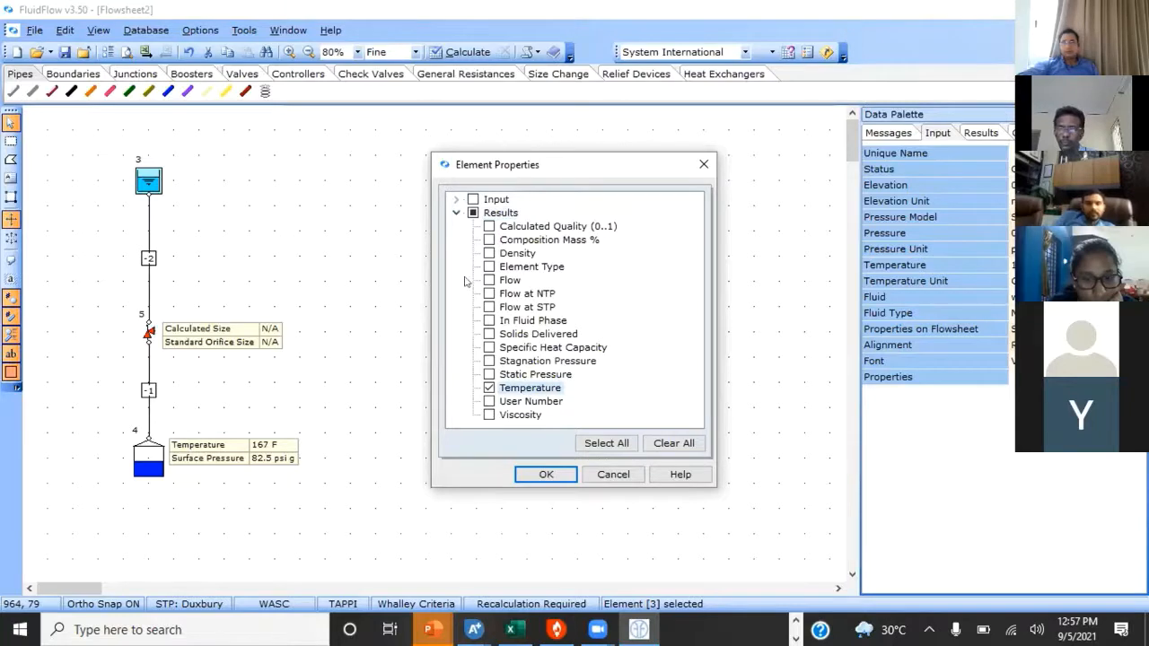
click(454, 199)
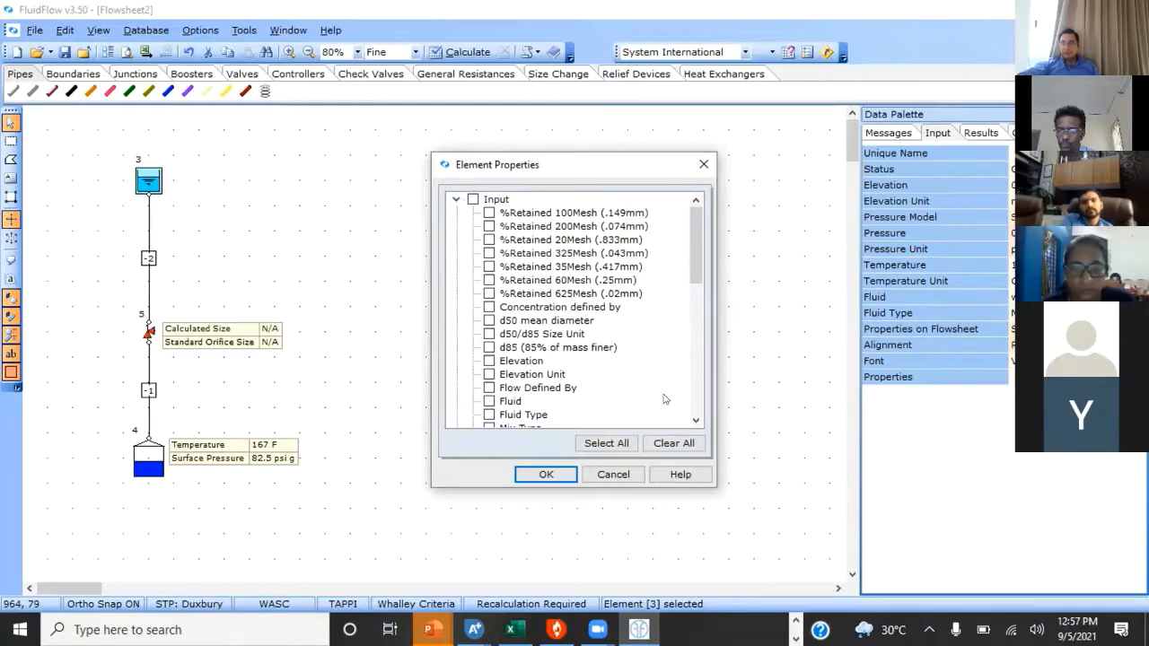
click(695, 421)
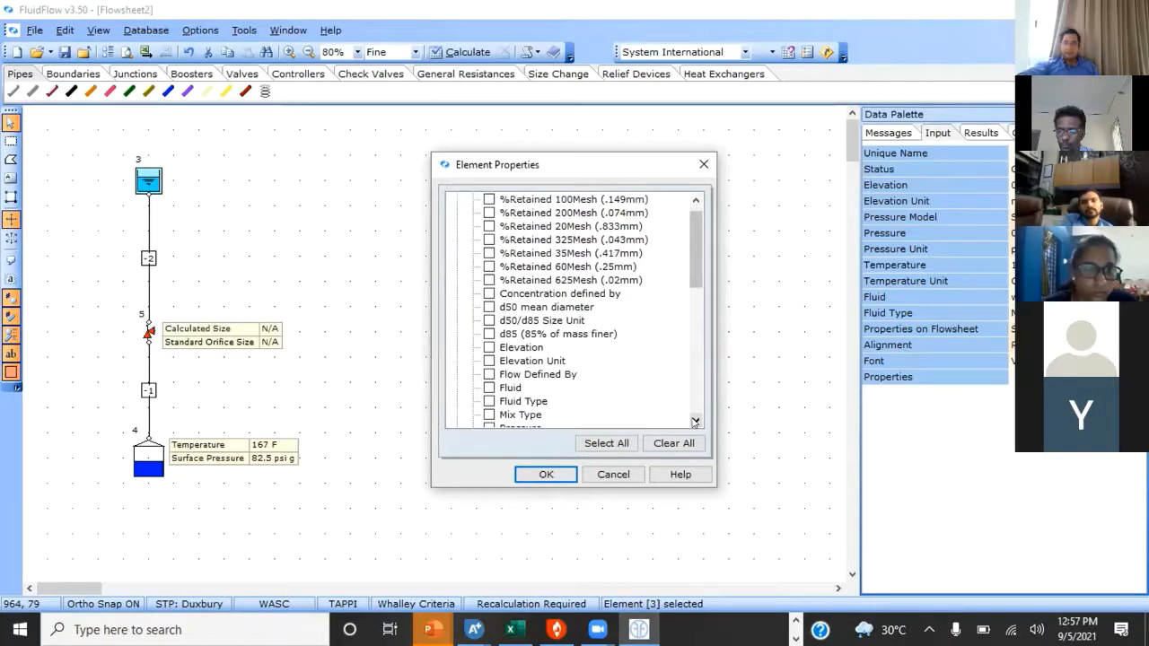
click(695, 421)
click(695, 421)
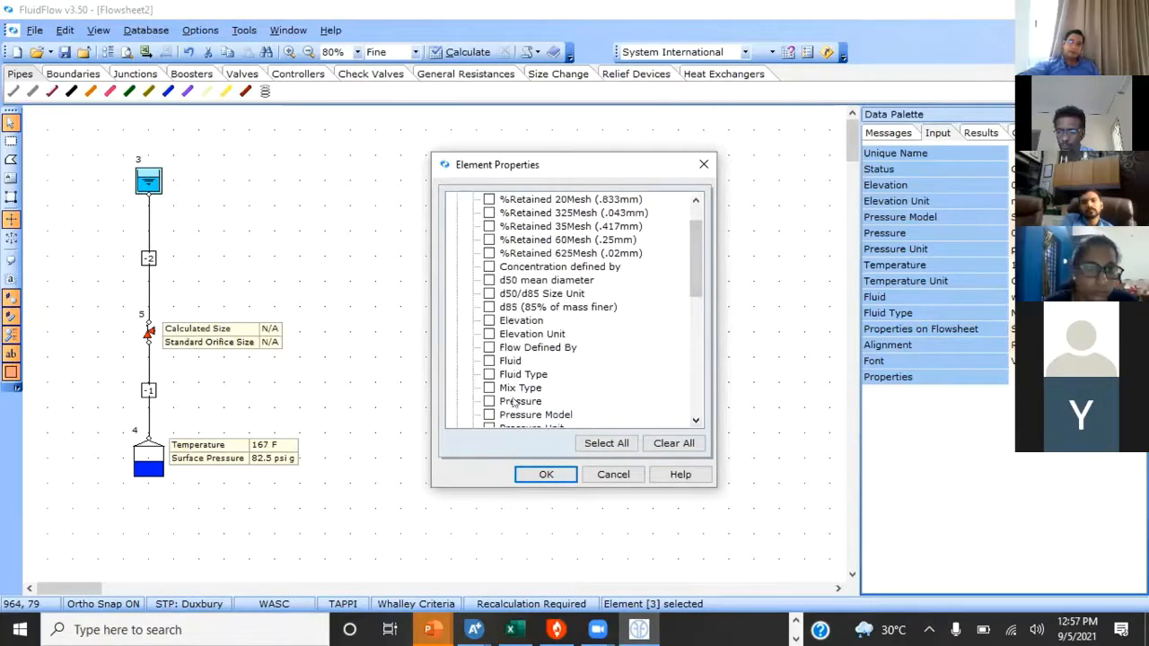
click(490, 401)
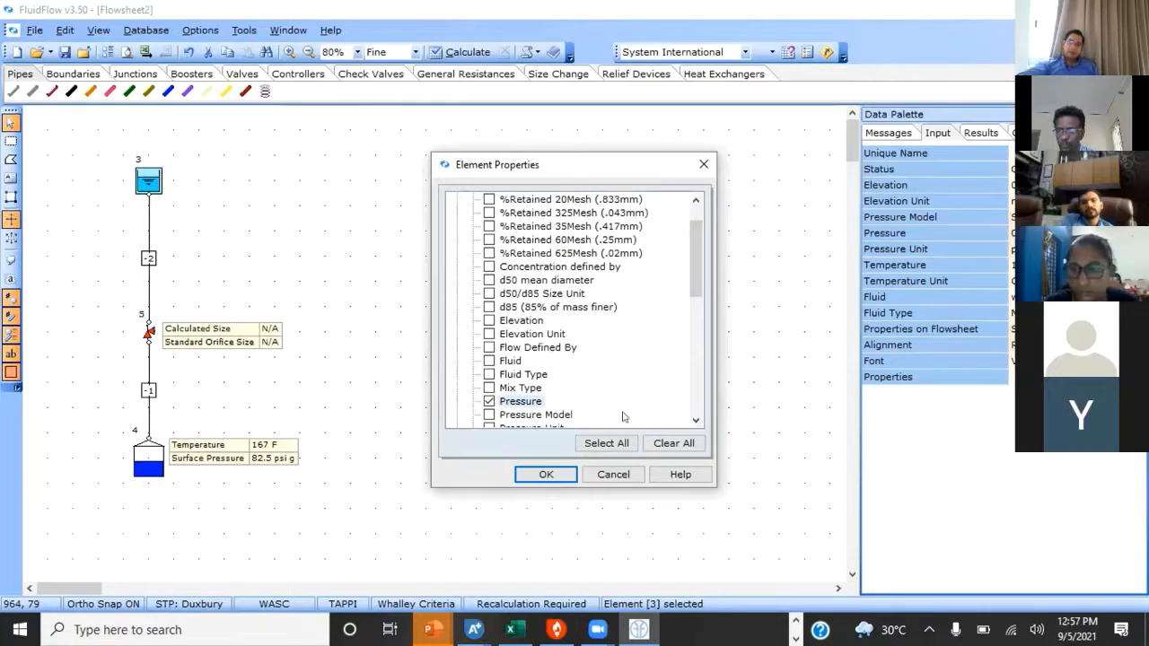
click(542, 476)
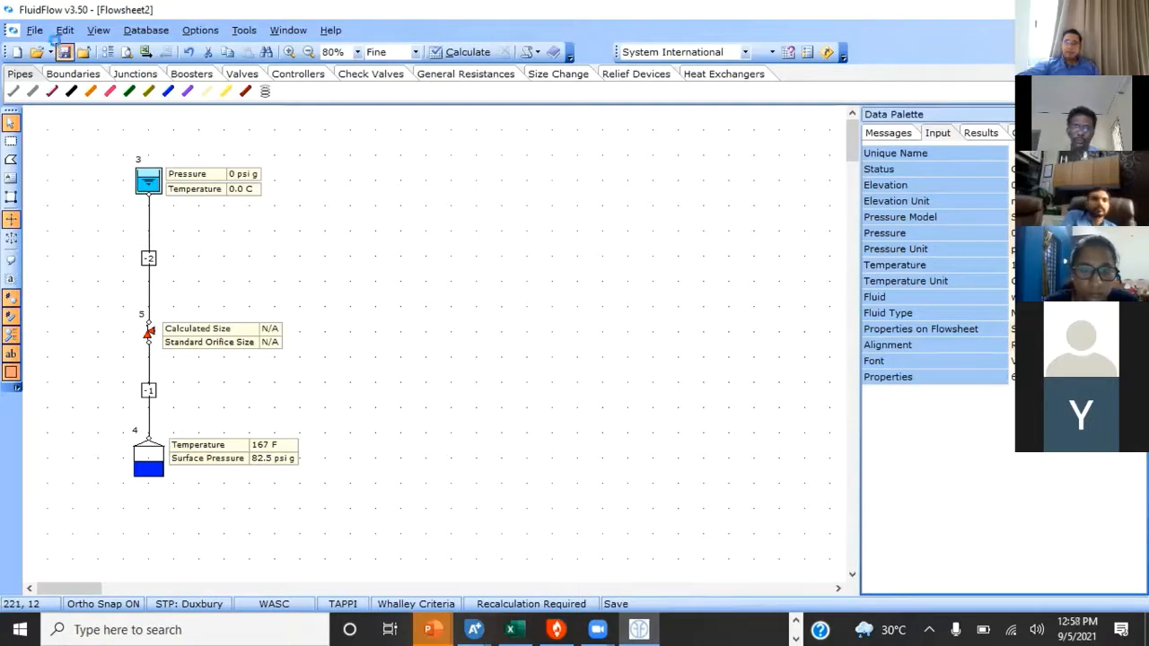
Step: Save the flowsheet in the Documents folder under the file name "fluid flow"
click(64, 51)
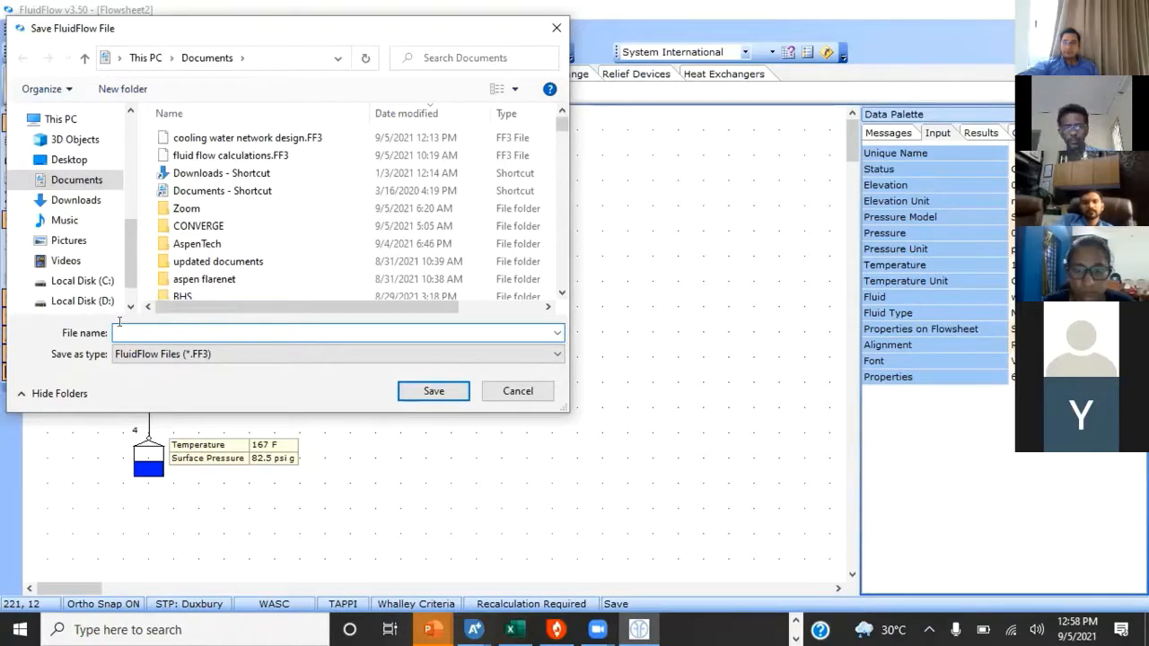
text(flui)
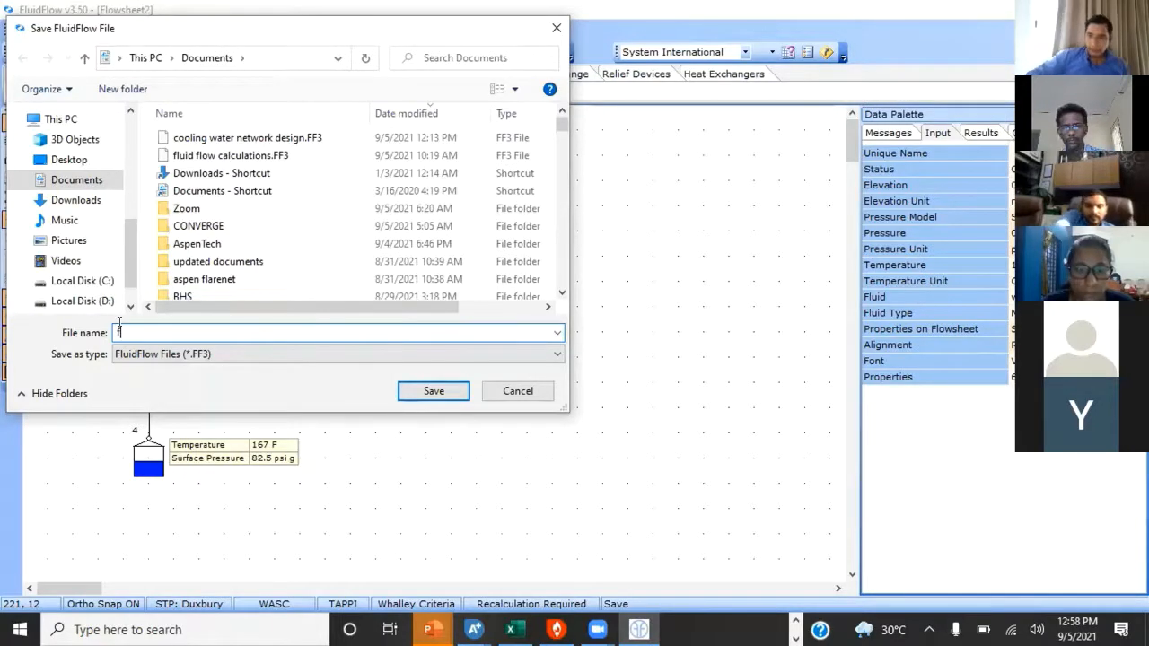
text(d flow)
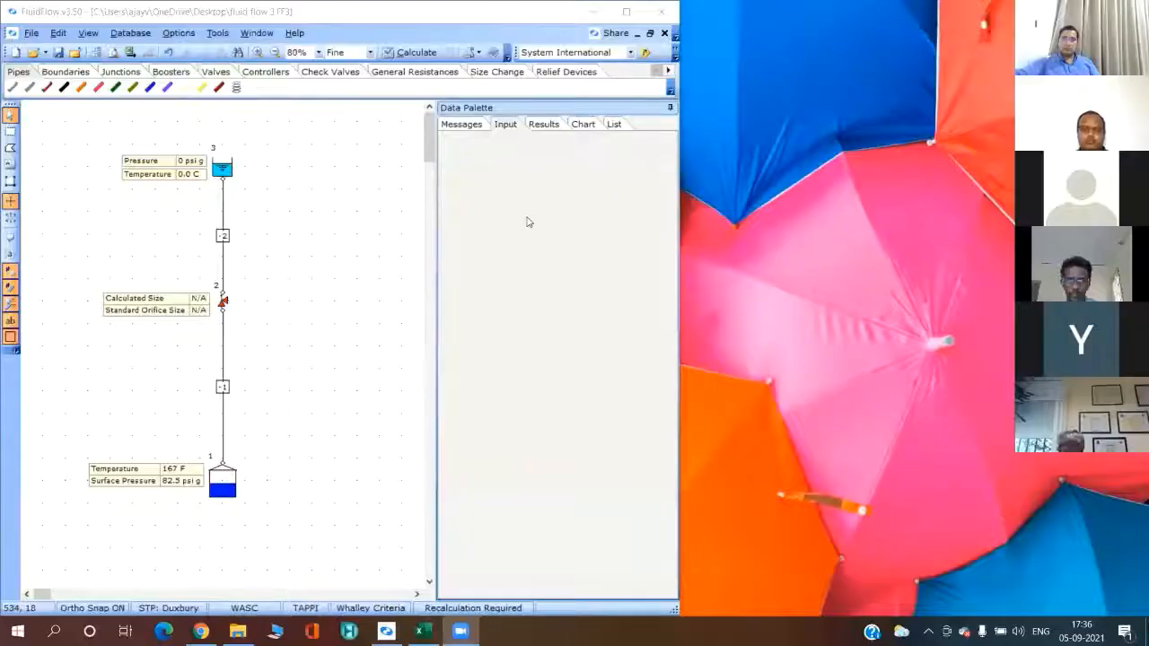
drag(214, 15, 301, 357)
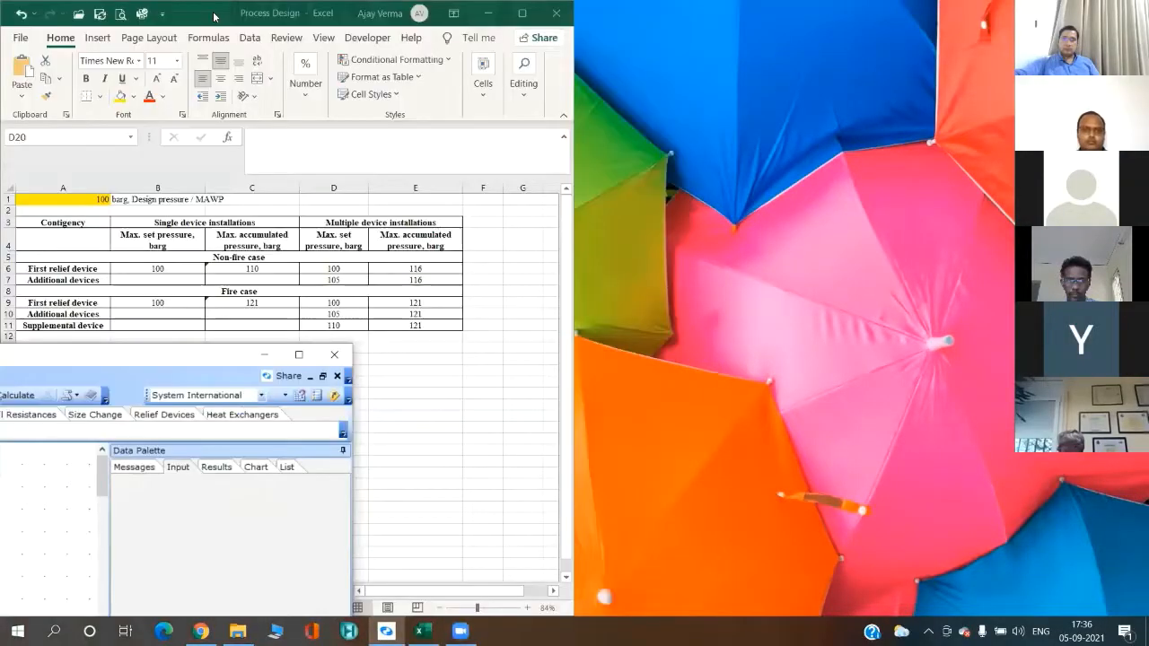
click(301, 357)
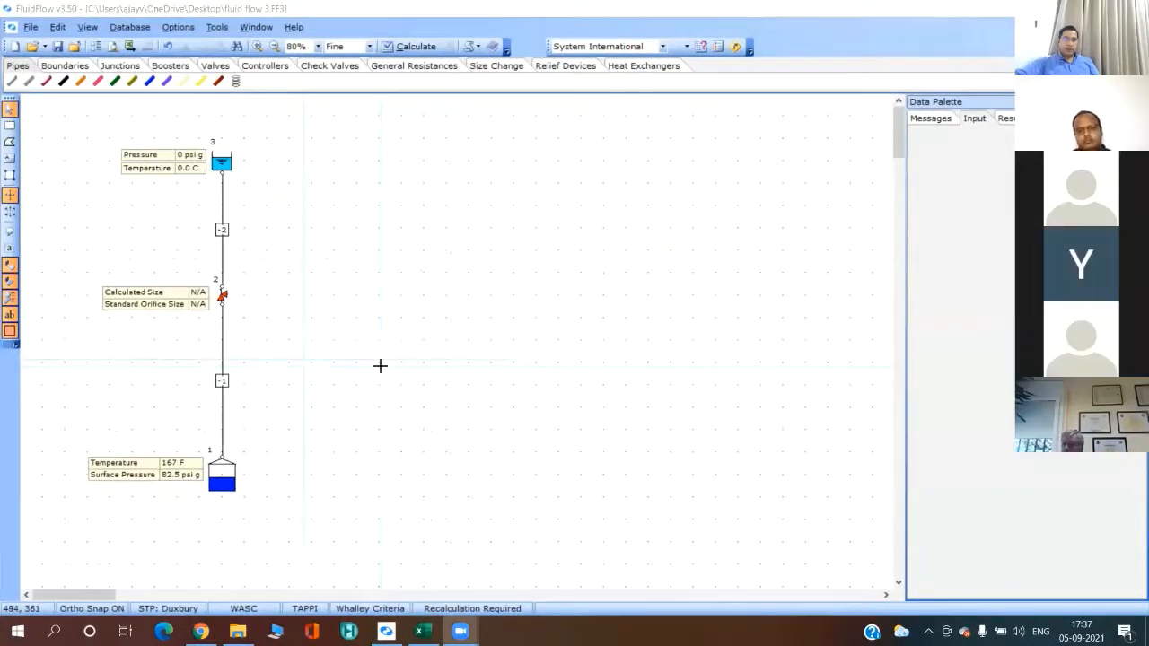
click(379, 366)
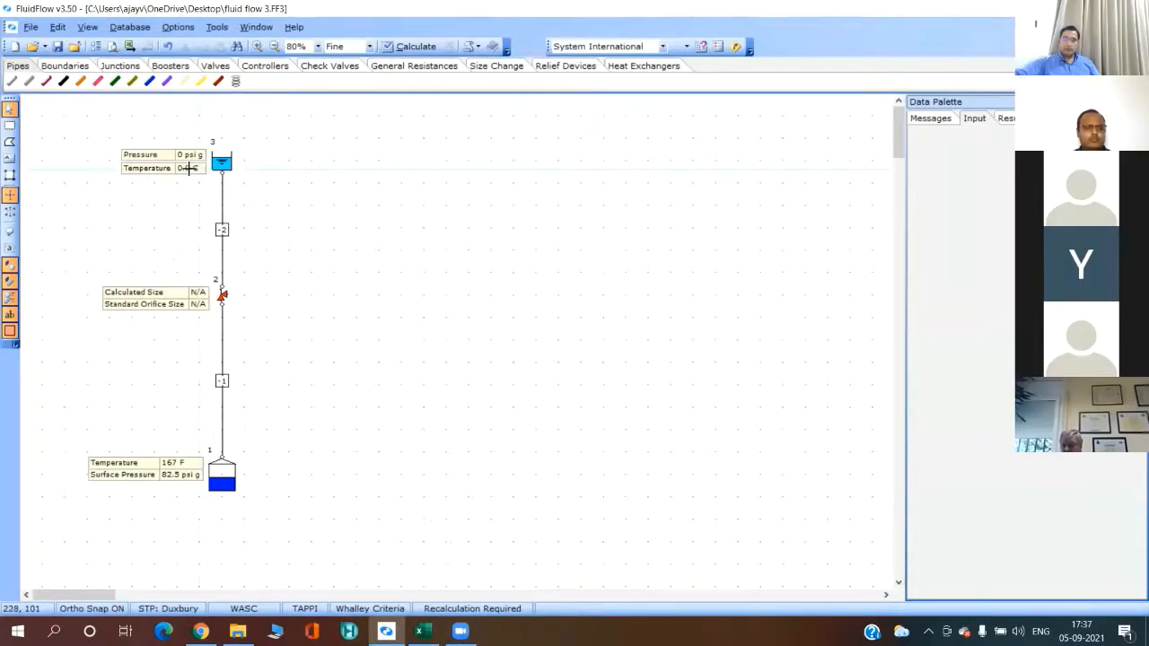
Step: Set the preferred temperature unit for the flowsheet results to F
click(217, 168)
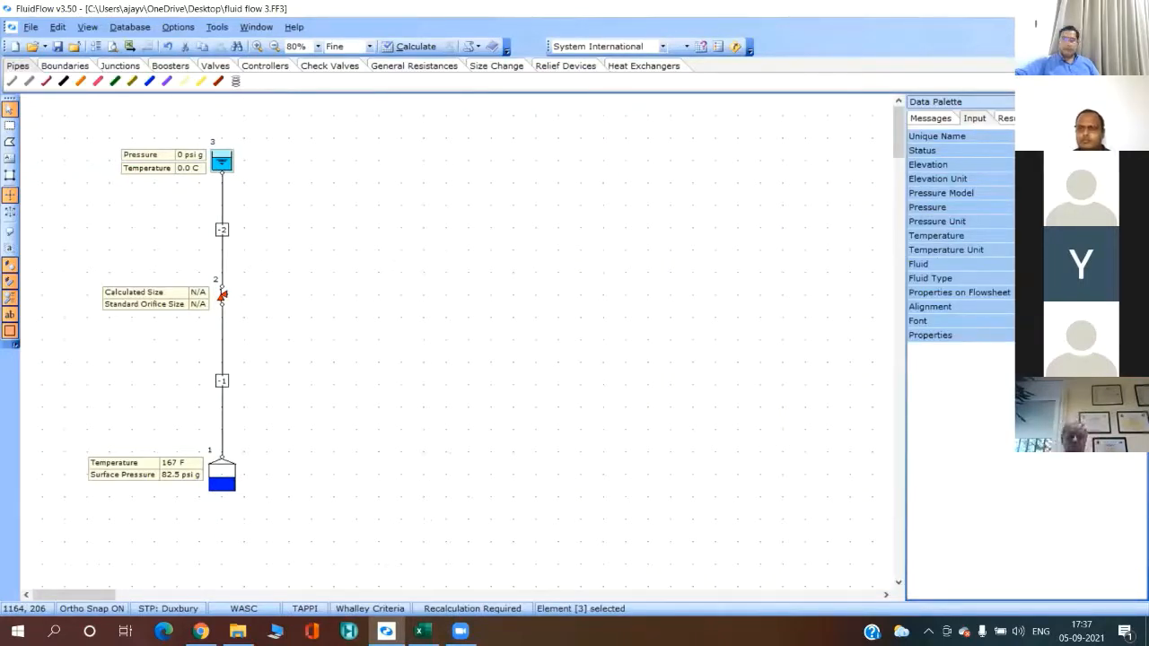
right_click(568, 269)
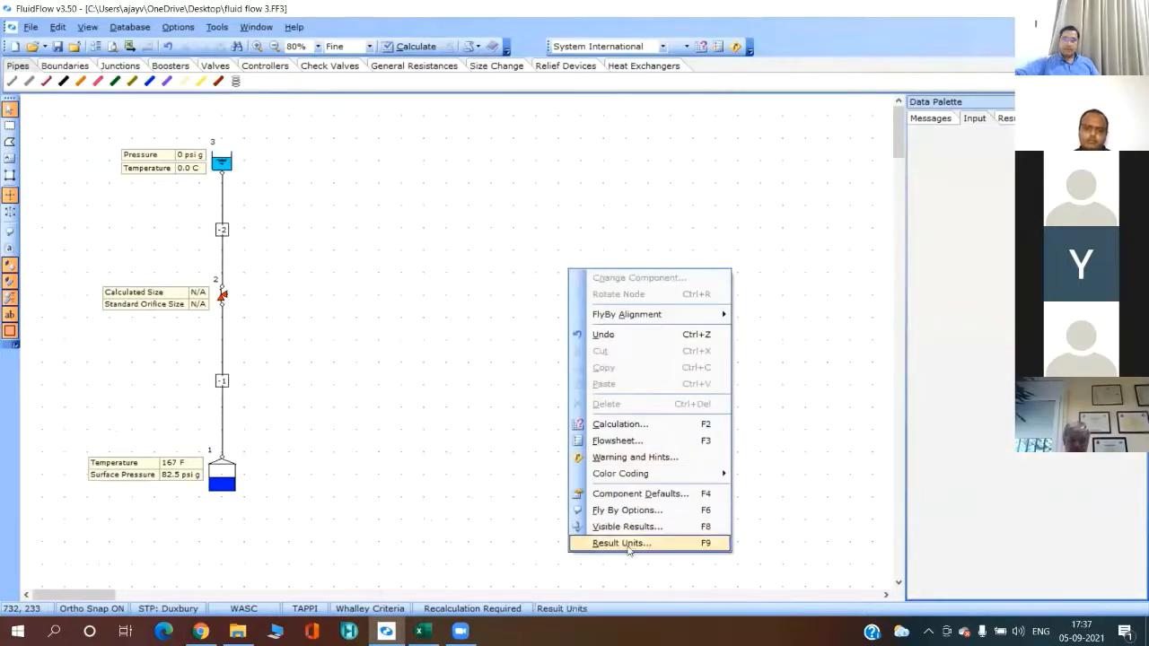
click(629, 544)
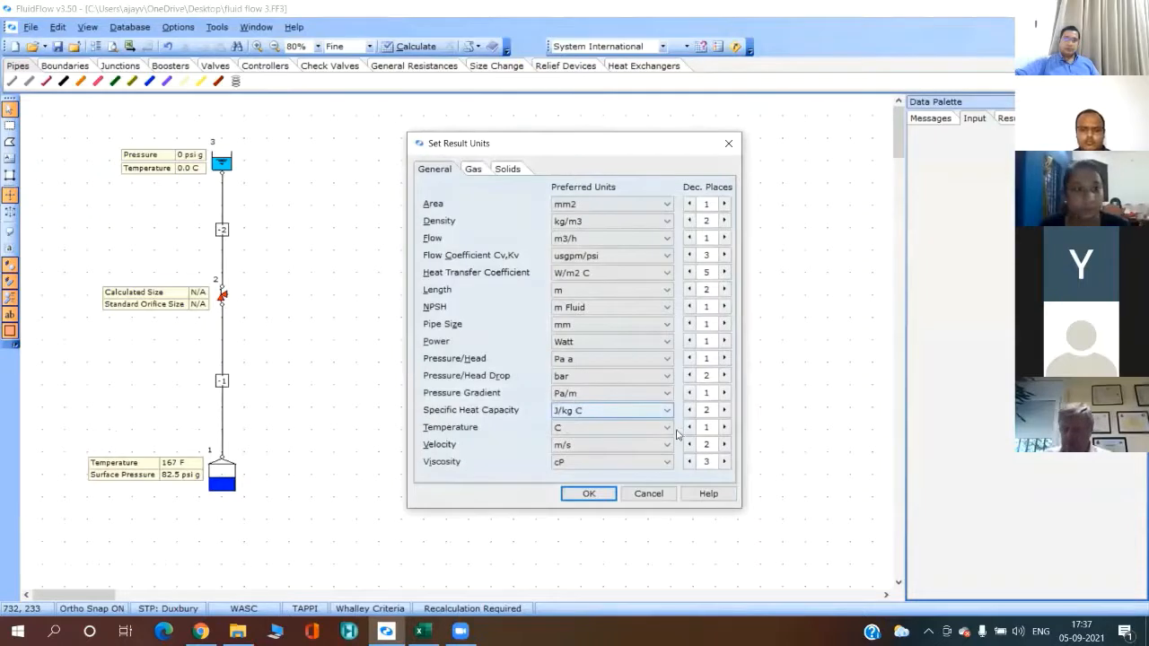
click(668, 433)
click(574, 451)
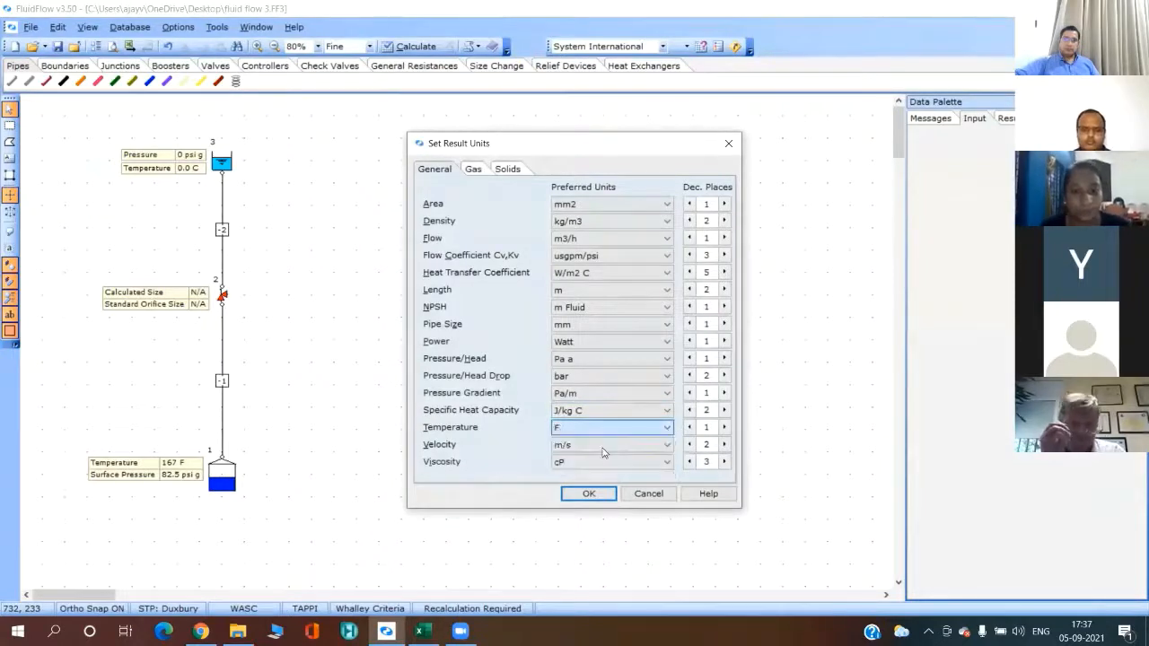
click(588, 495)
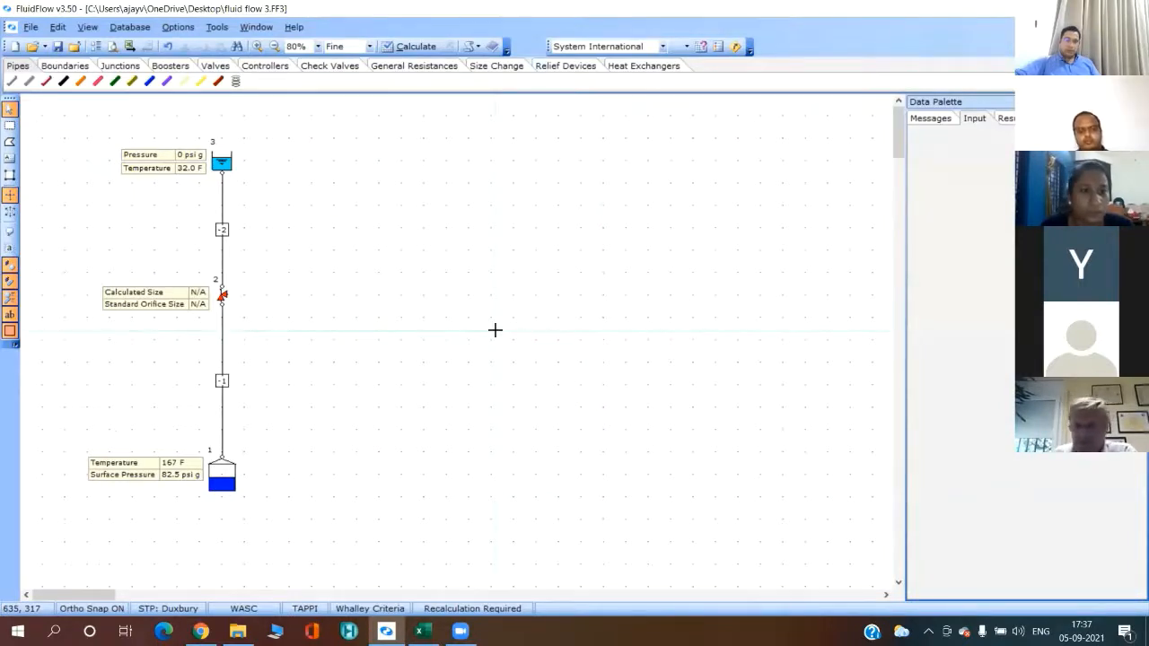
key(XF86AudioRaiseVolume)
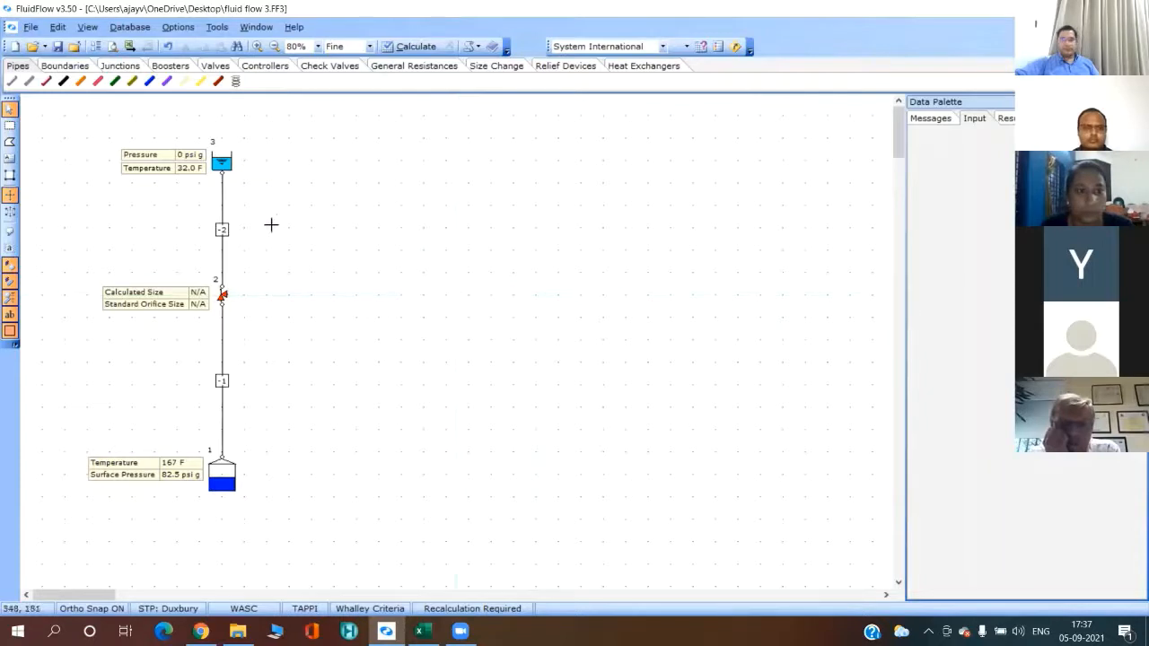
Step: Search the fluid list of vessel 1 for "but", examine the butane entries and mixtures, and leave the fluid selection without applying it
click(224, 473)
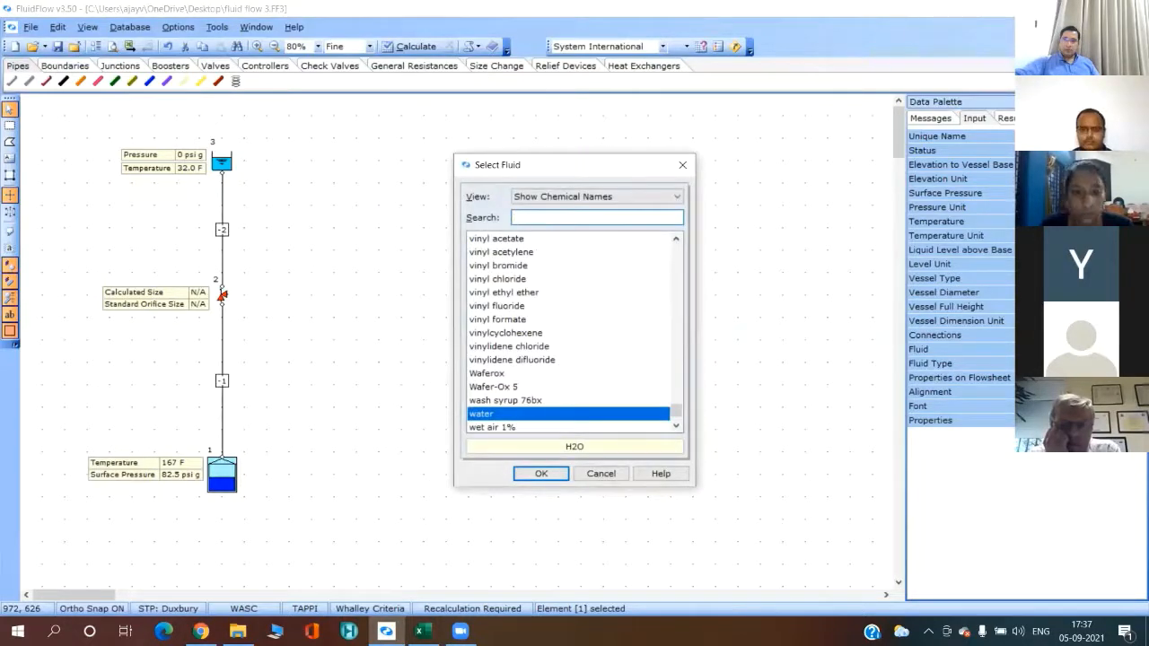
scroll(545, 294, up, 12)
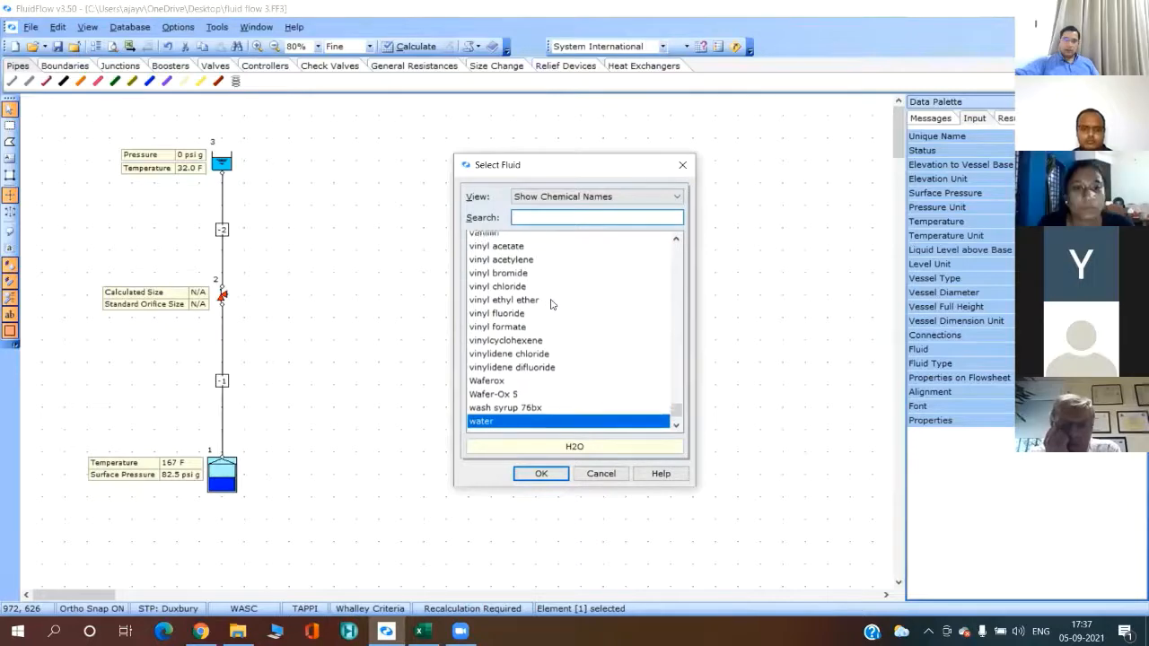
scroll(601, 298, up, 15)
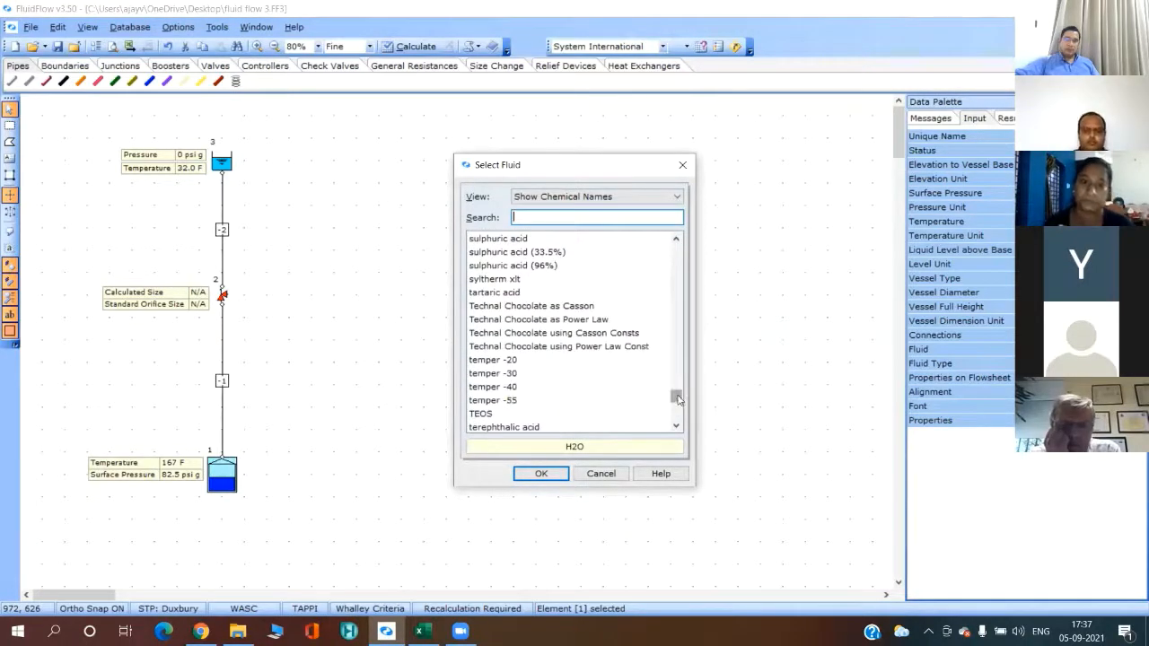
drag(677, 400, 687, 250)
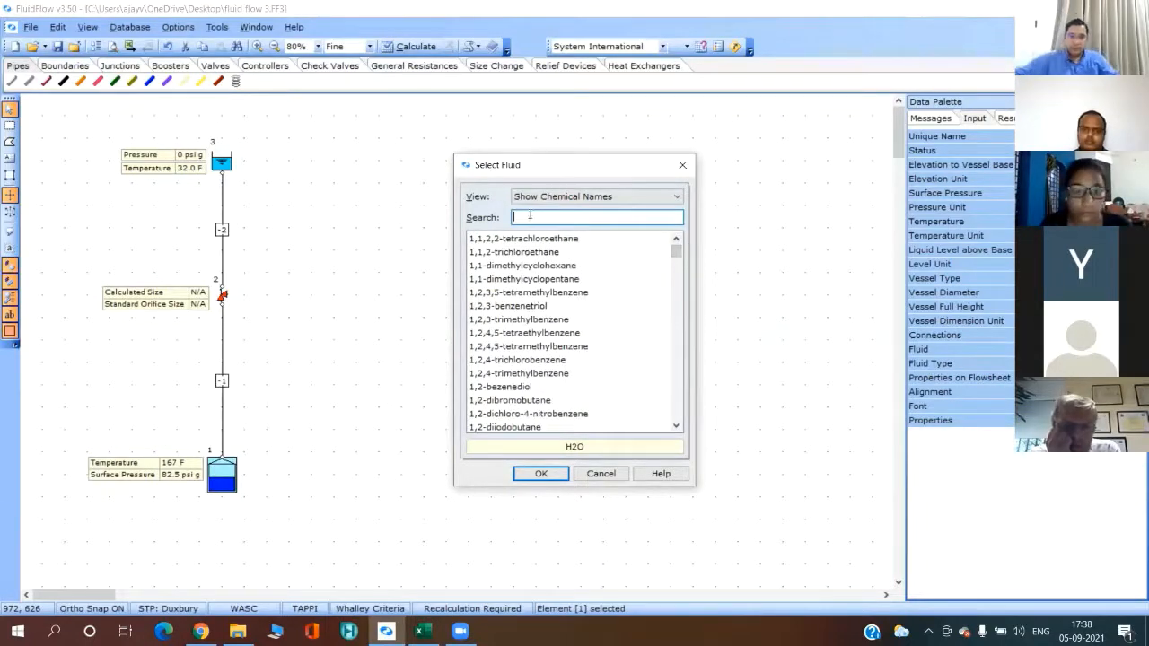
text(bur)
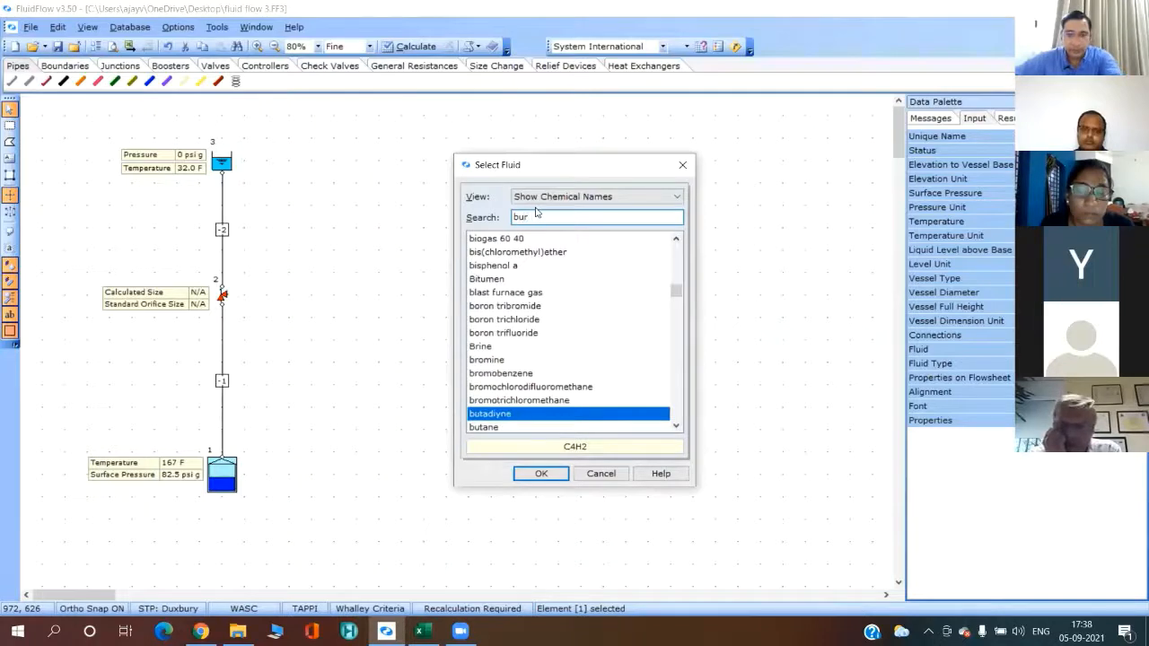
key(BackSpace)
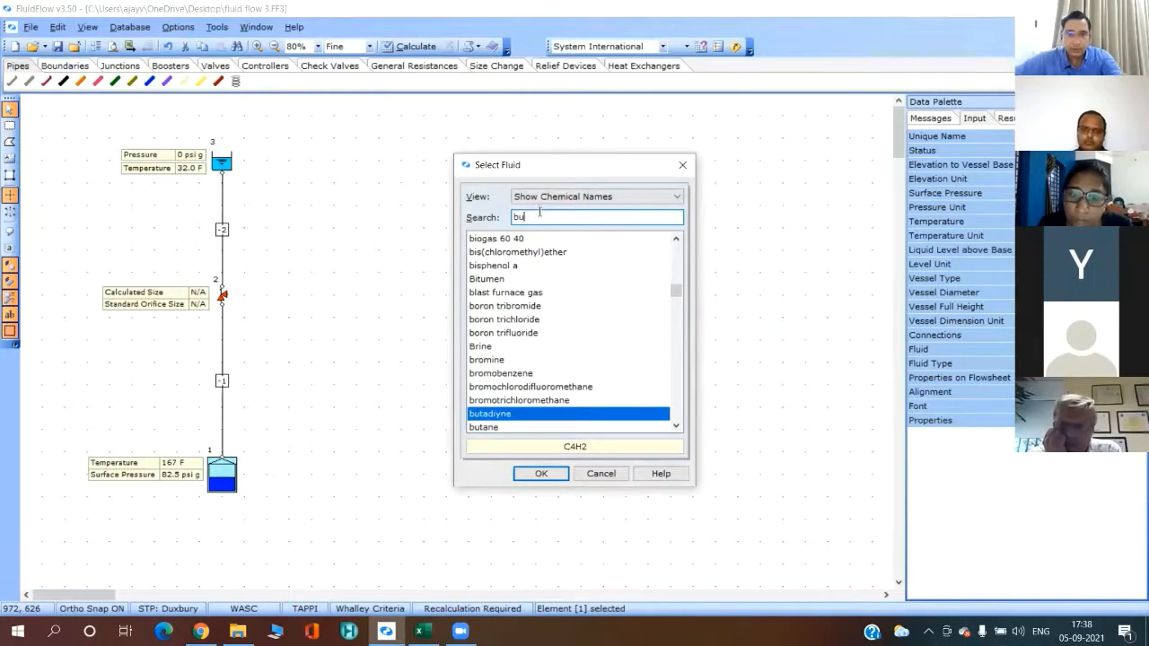
text(t)
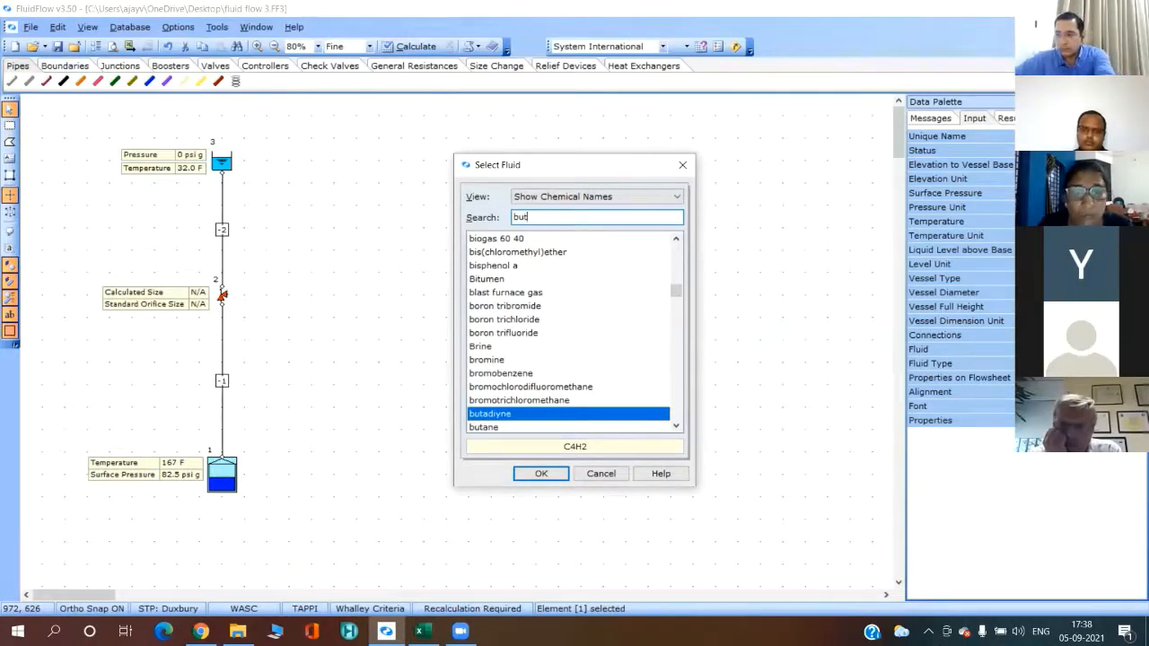
click(501, 427)
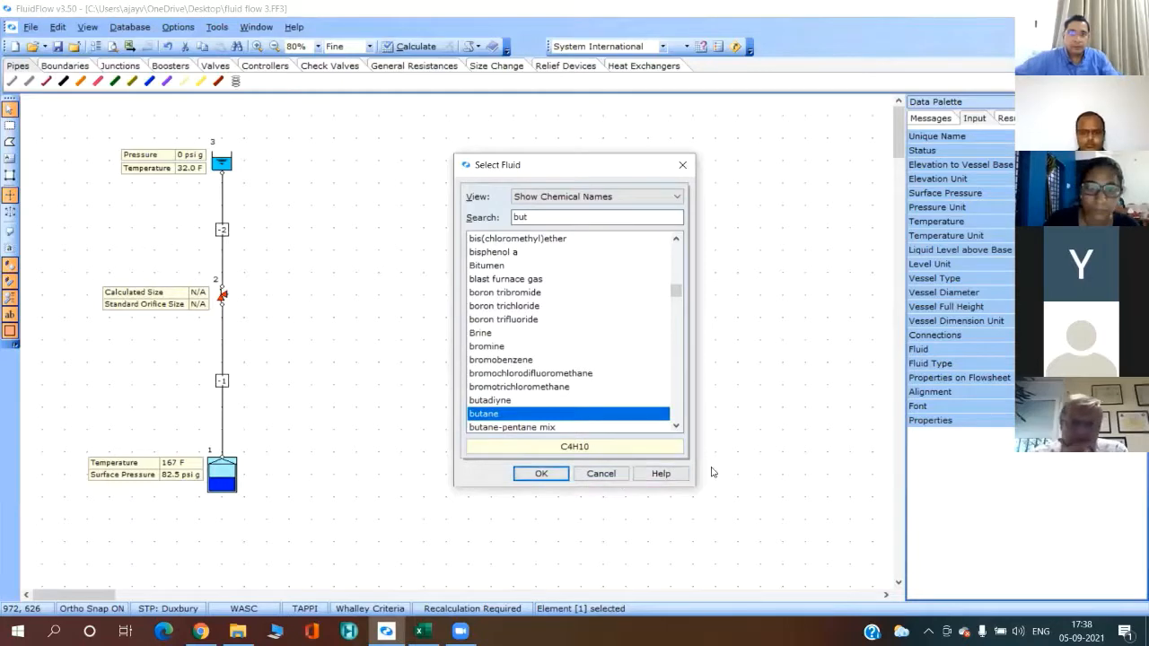
click(676, 426)
click(676, 426)
click(676, 425)
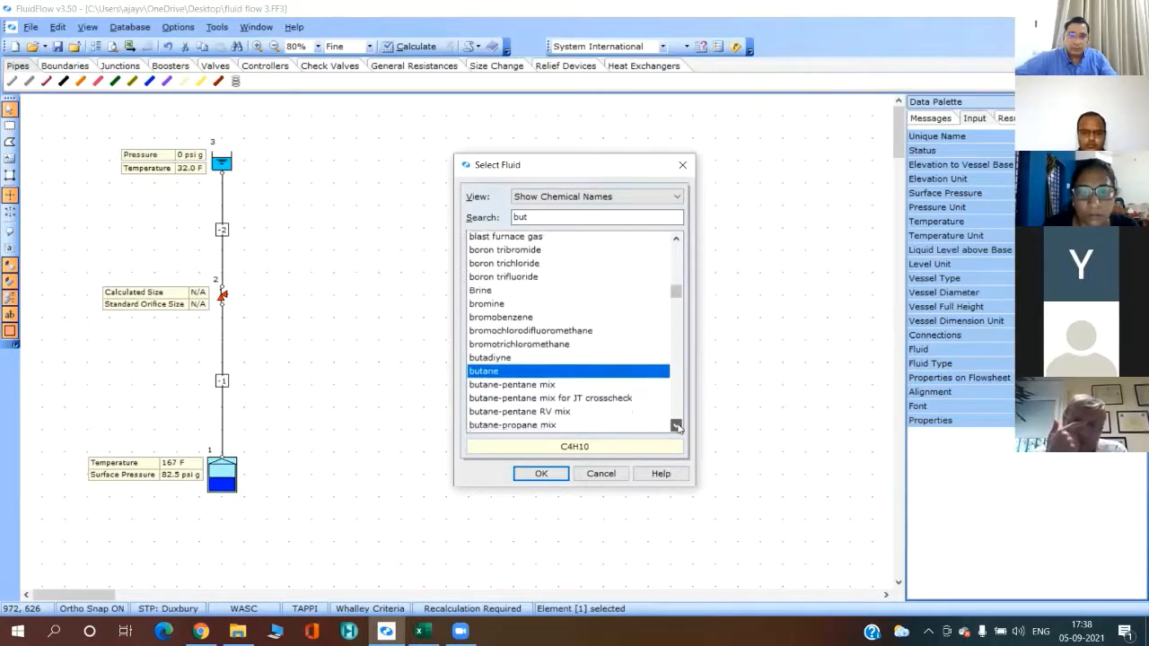
click(676, 425)
click(676, 425)
scroll(536, 333, down, 2)
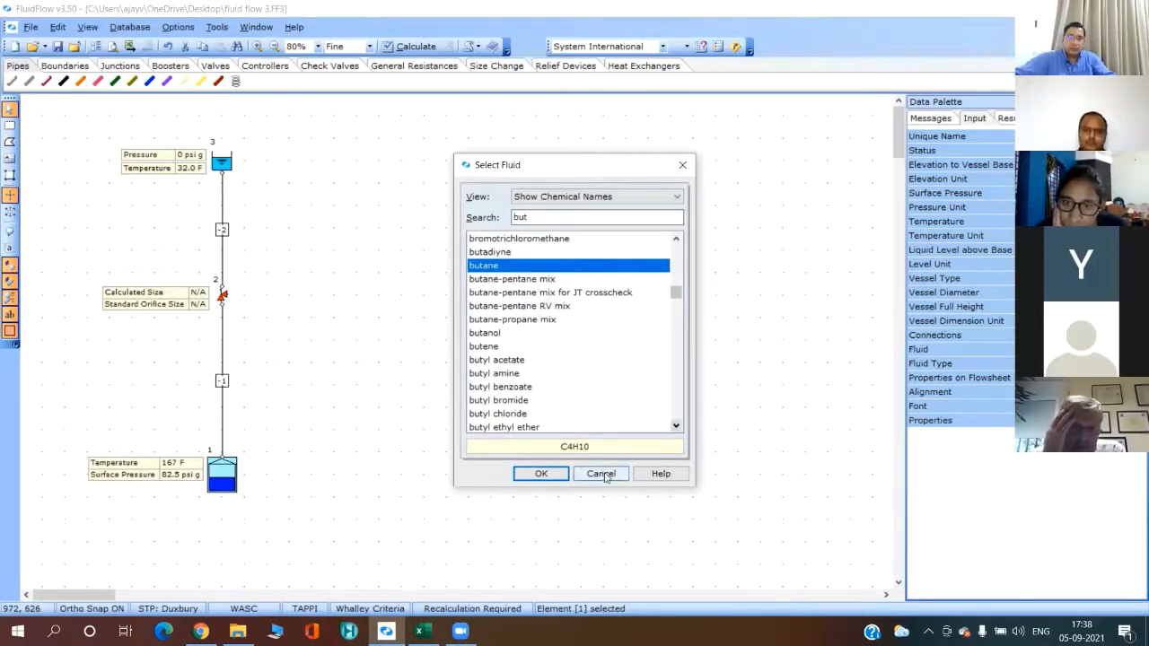
click(605, 475)
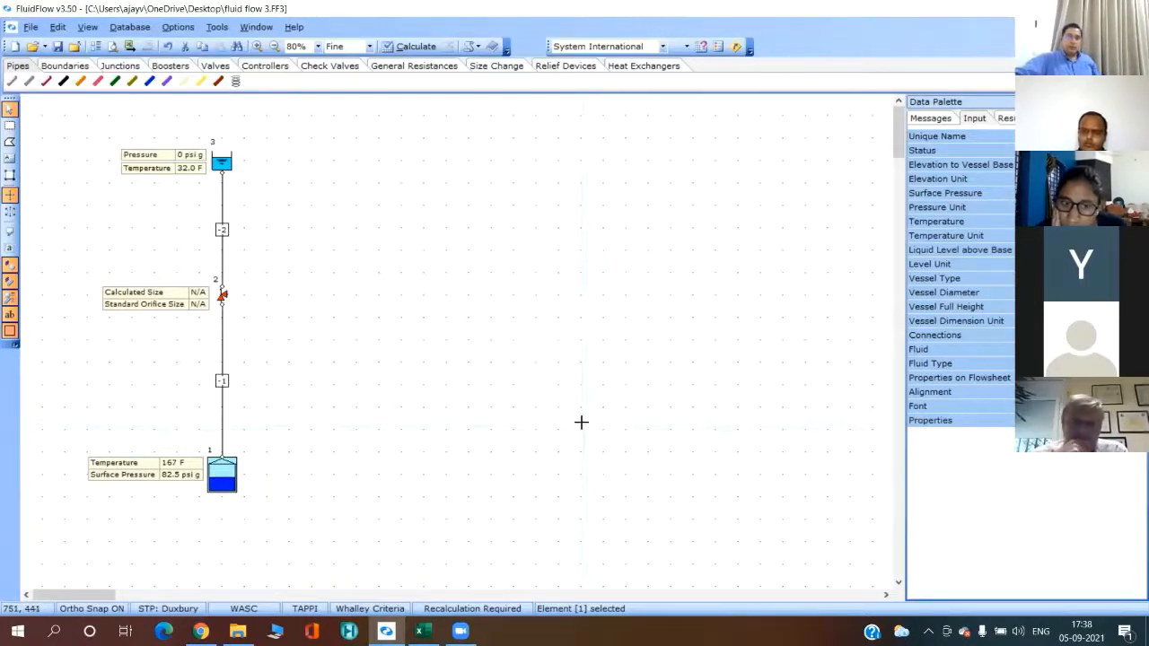
Step: Create a new fluid mixture named "Test C3 C4" in the fluids database
click(130, 28)
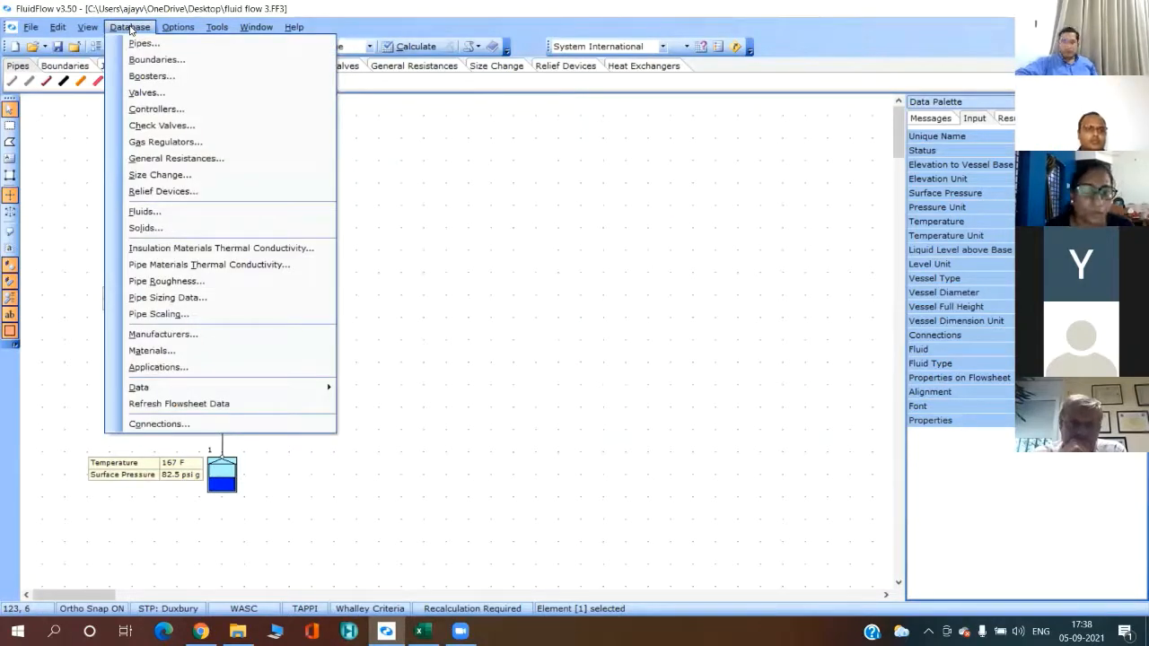
click(162, 212)
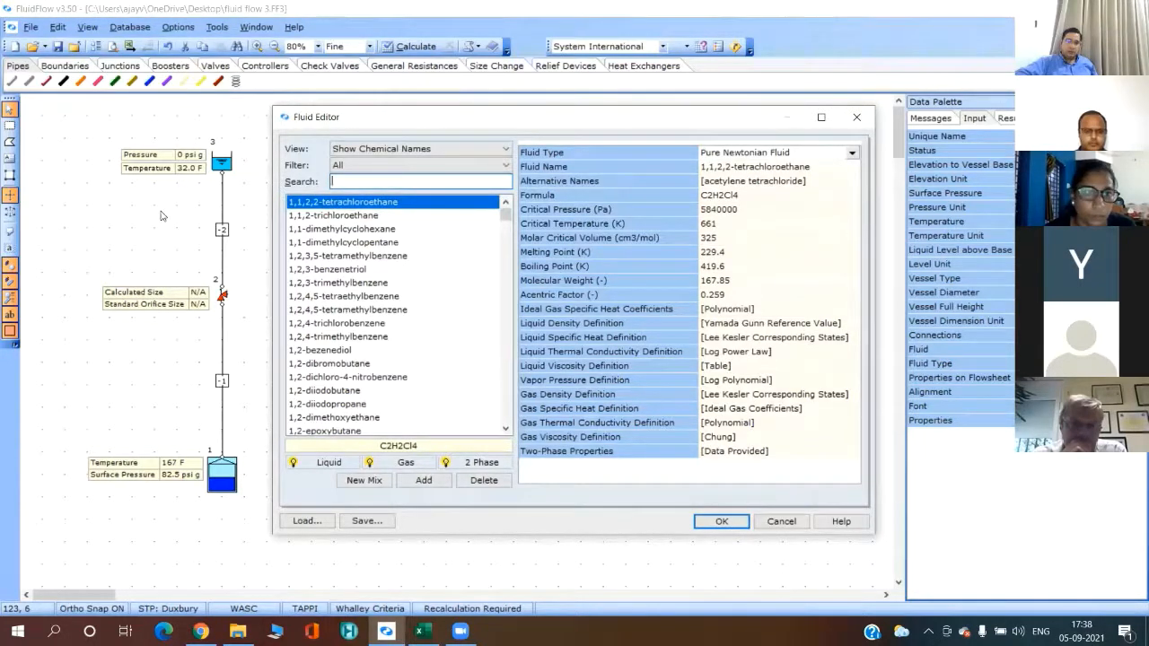
click(364, 483)
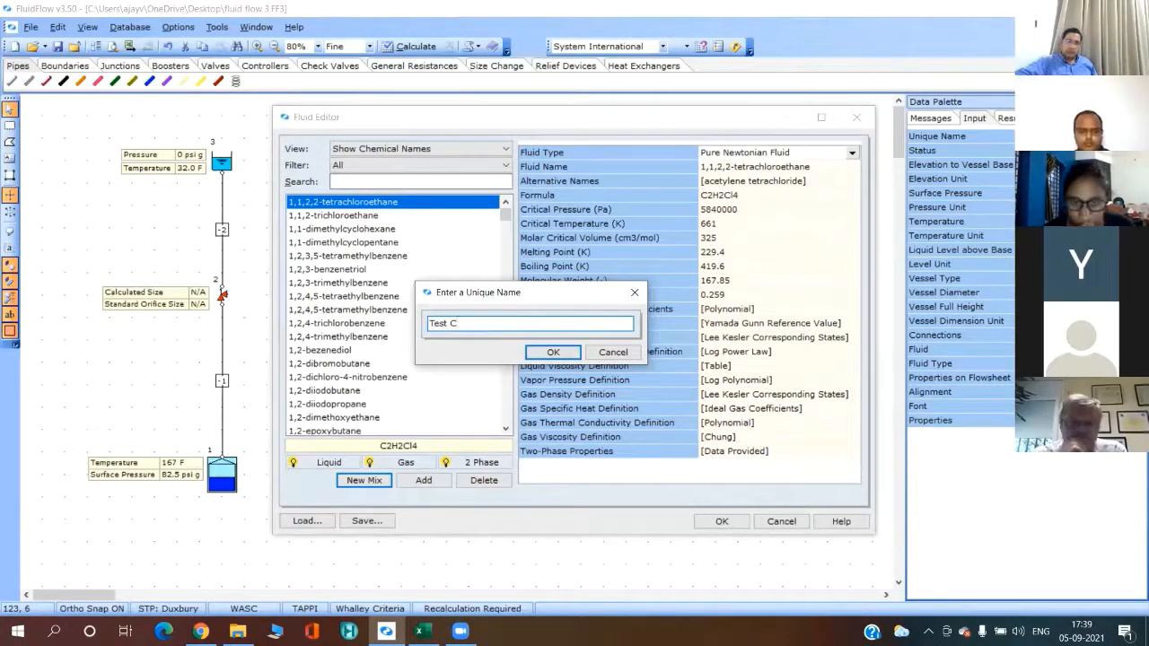
text(3C4)
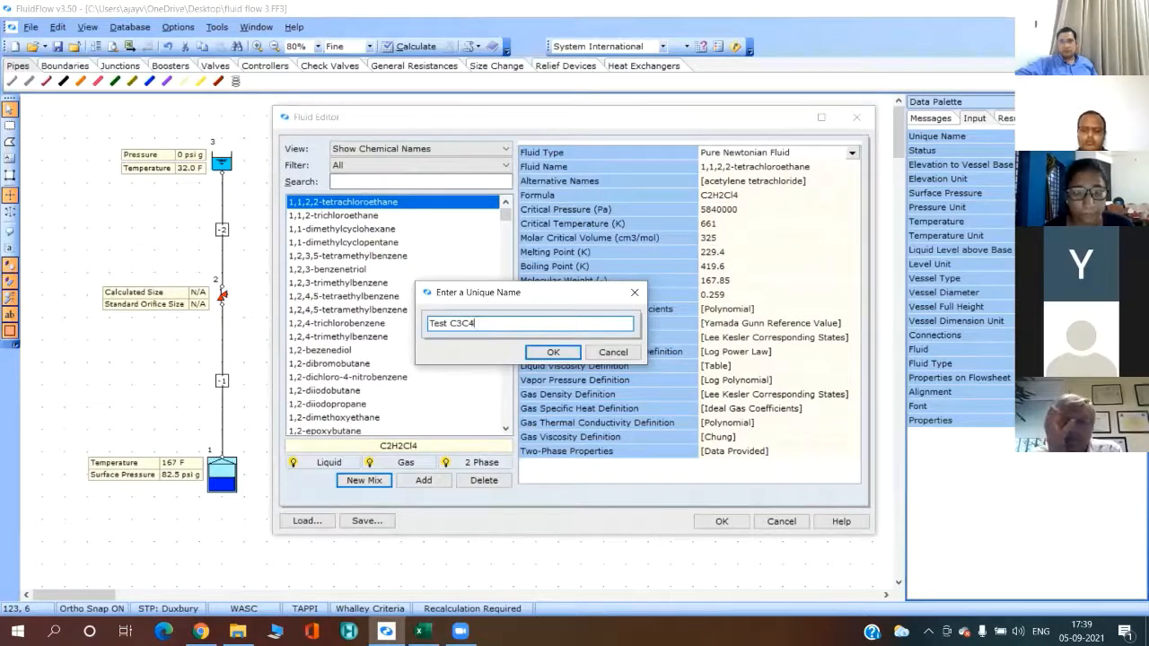
click(463, 323)
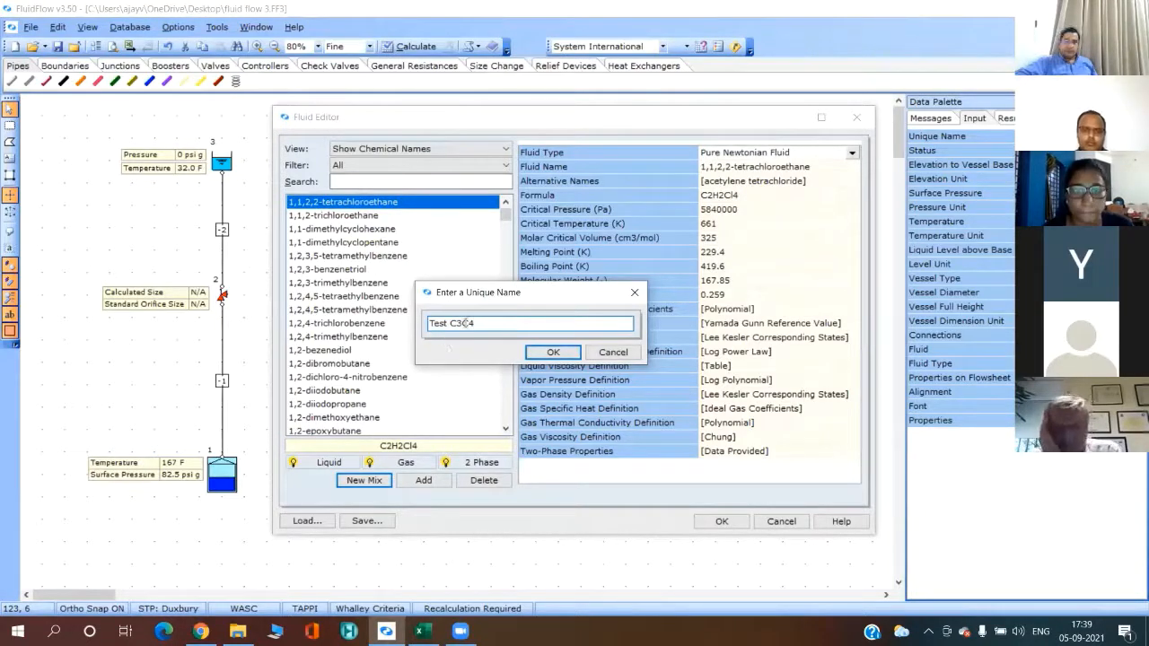
click(554, 352)
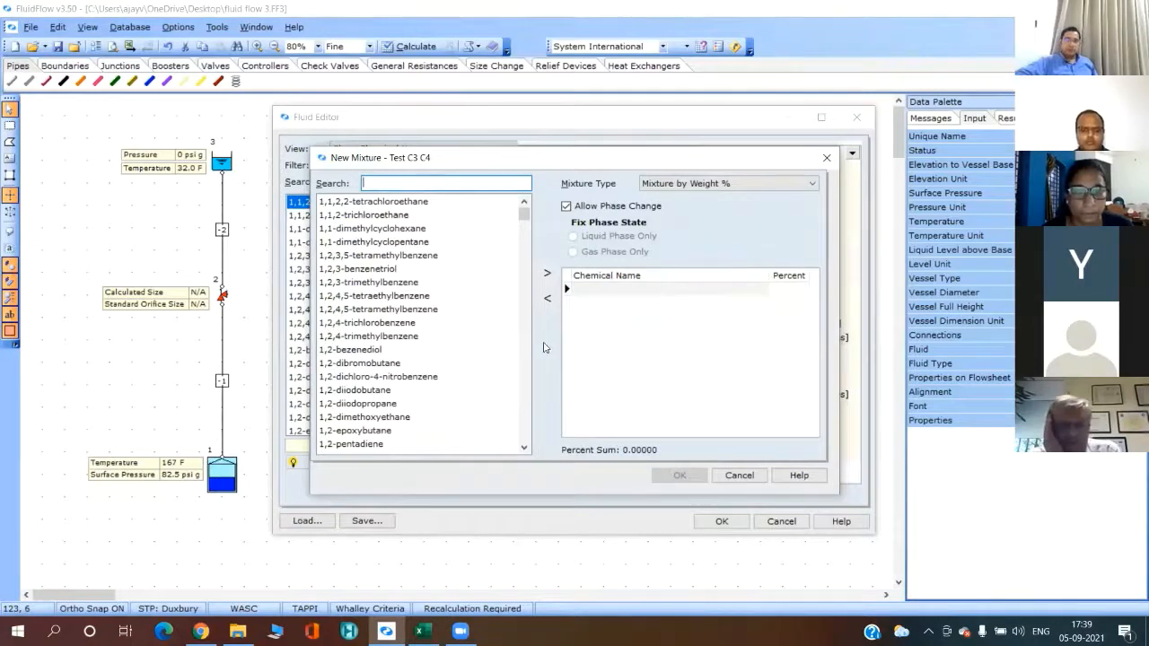
Step: Find butane in the chemical list and add it as a component of the Test C3 C4 mixture
text(but)
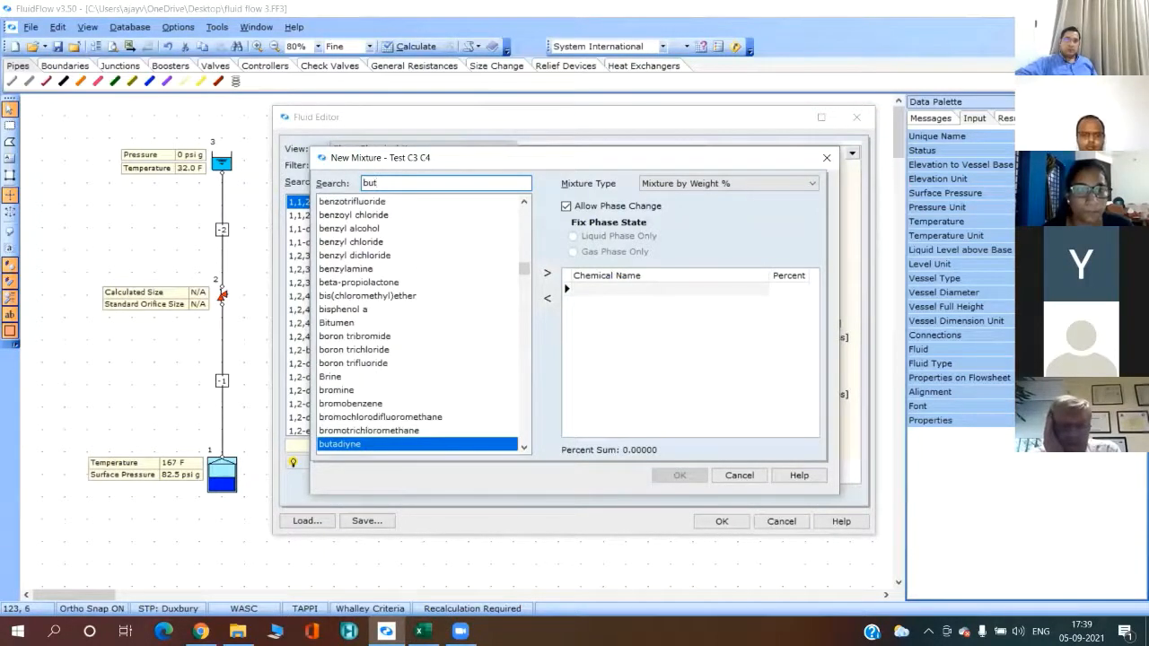
text(a)
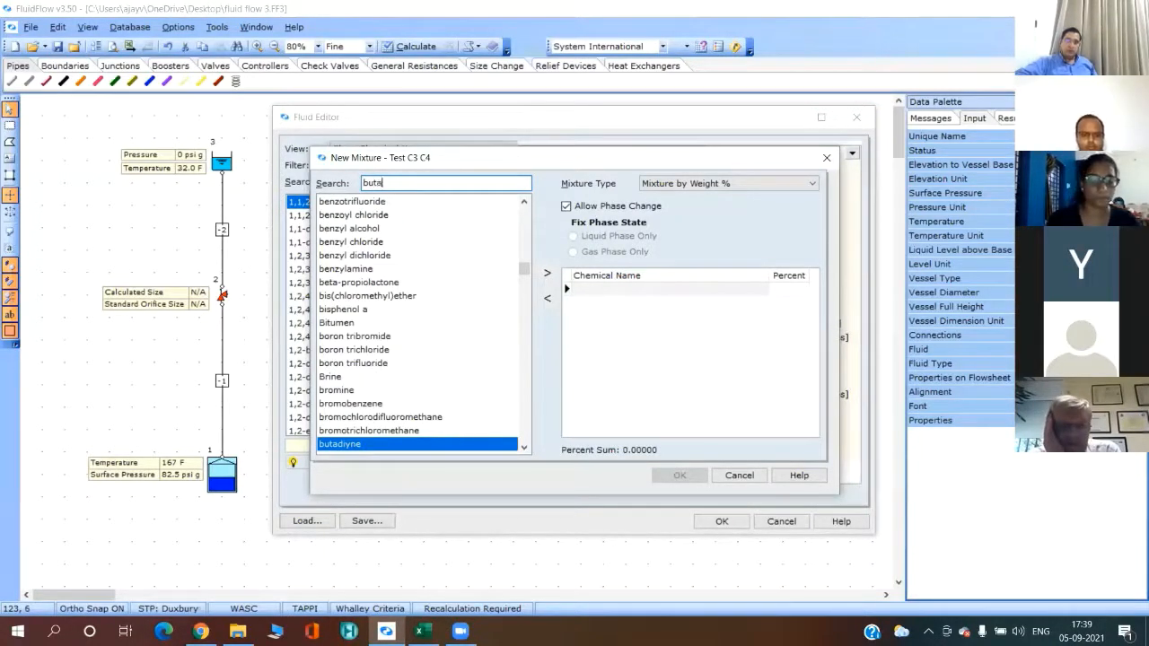
text(n)
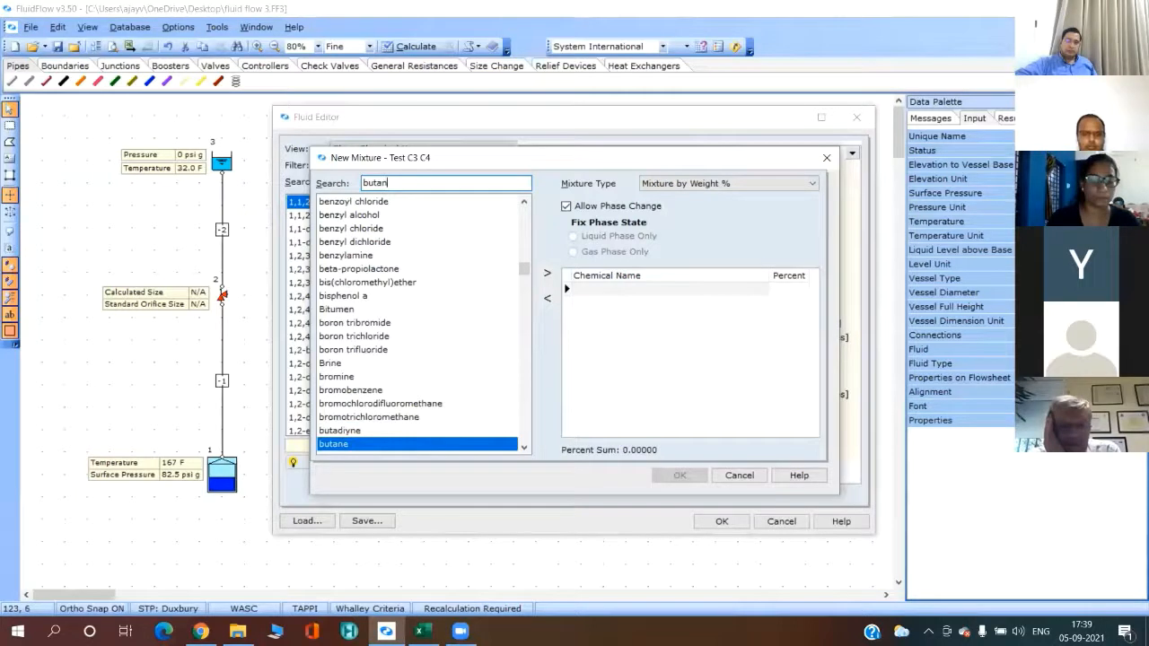
double_click(434, 444)
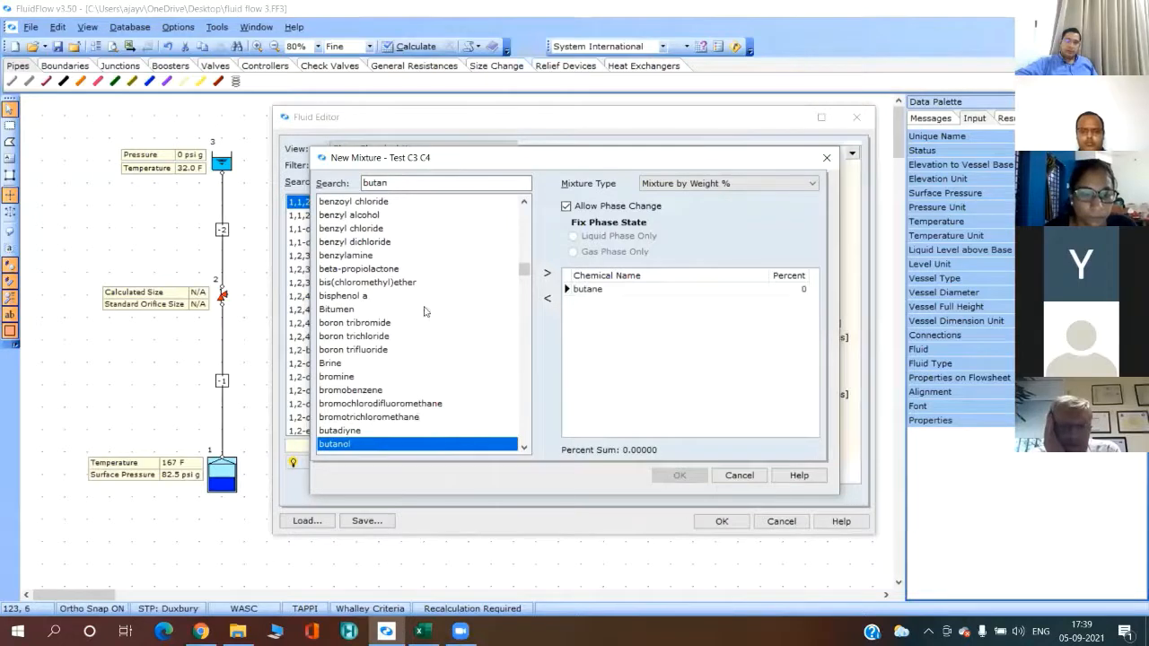
Step: Find propane in the chemical list and add it as the second component of the Test C3 C4 mixture
click(438, 182)
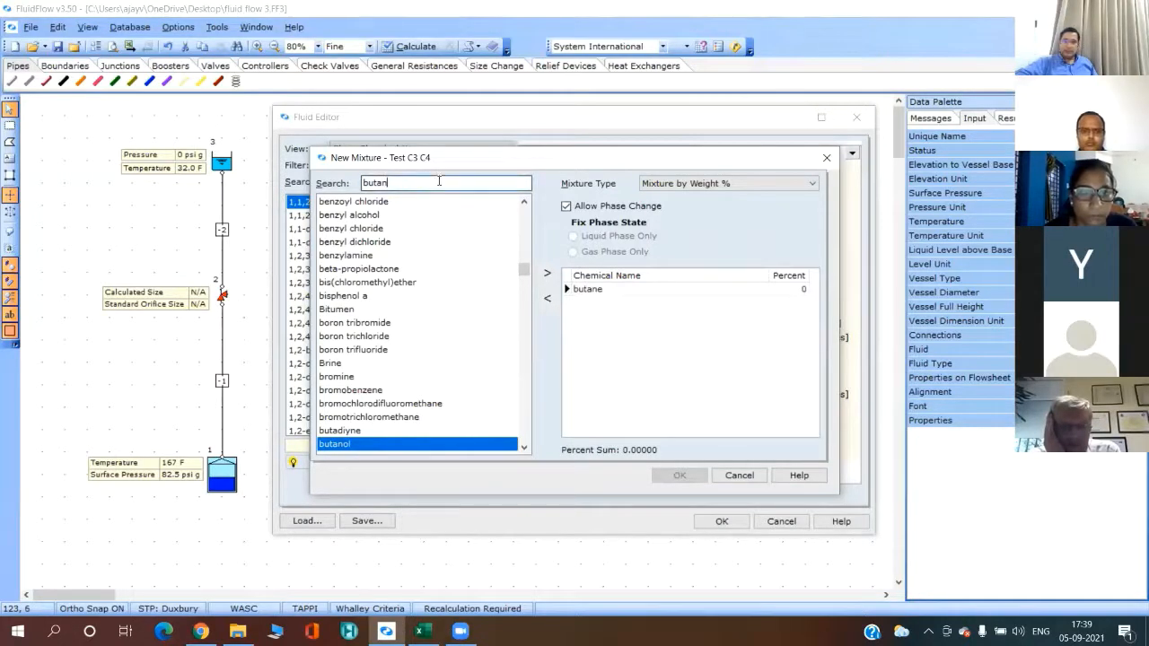
double_click(439, 181)
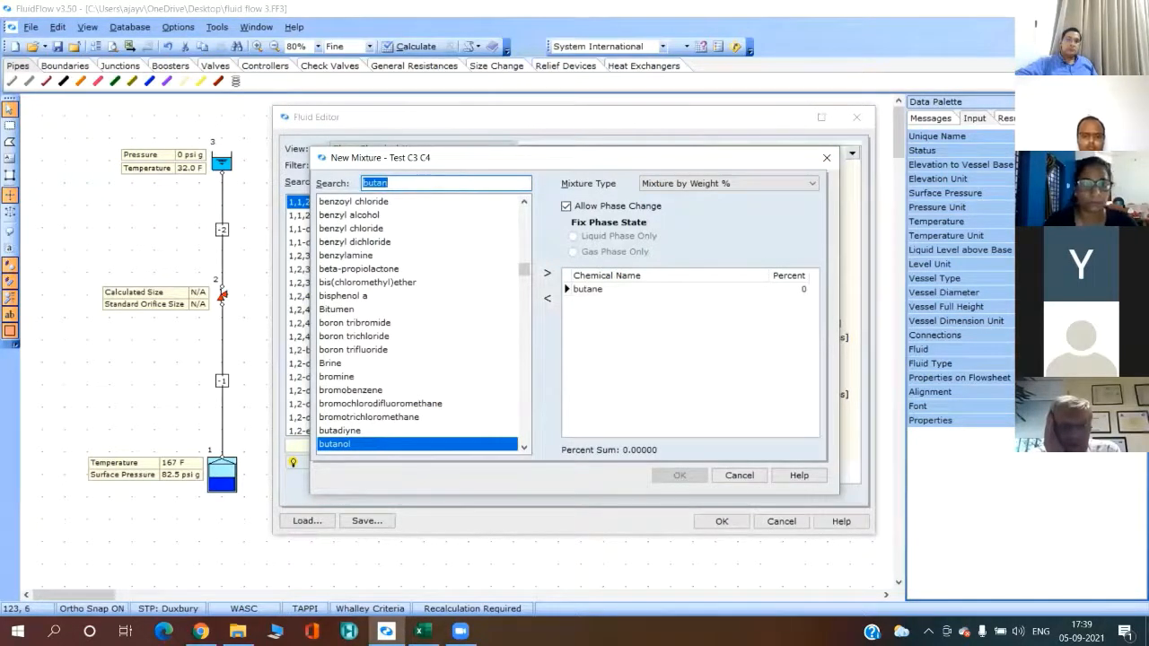
text(propa)
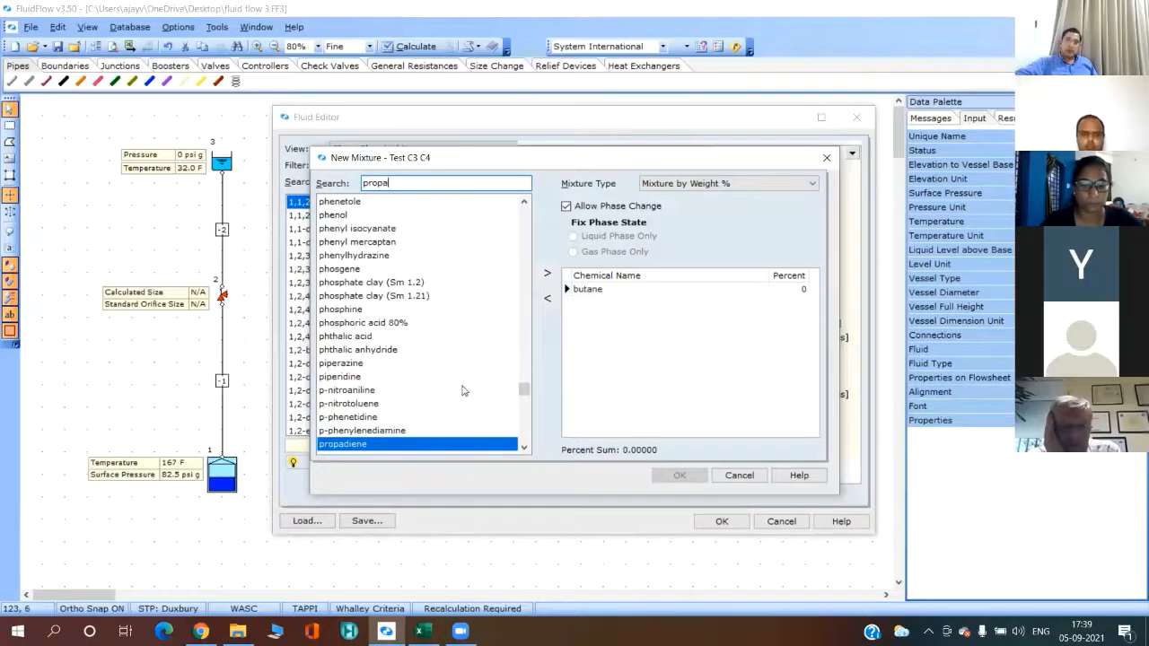
text(n)
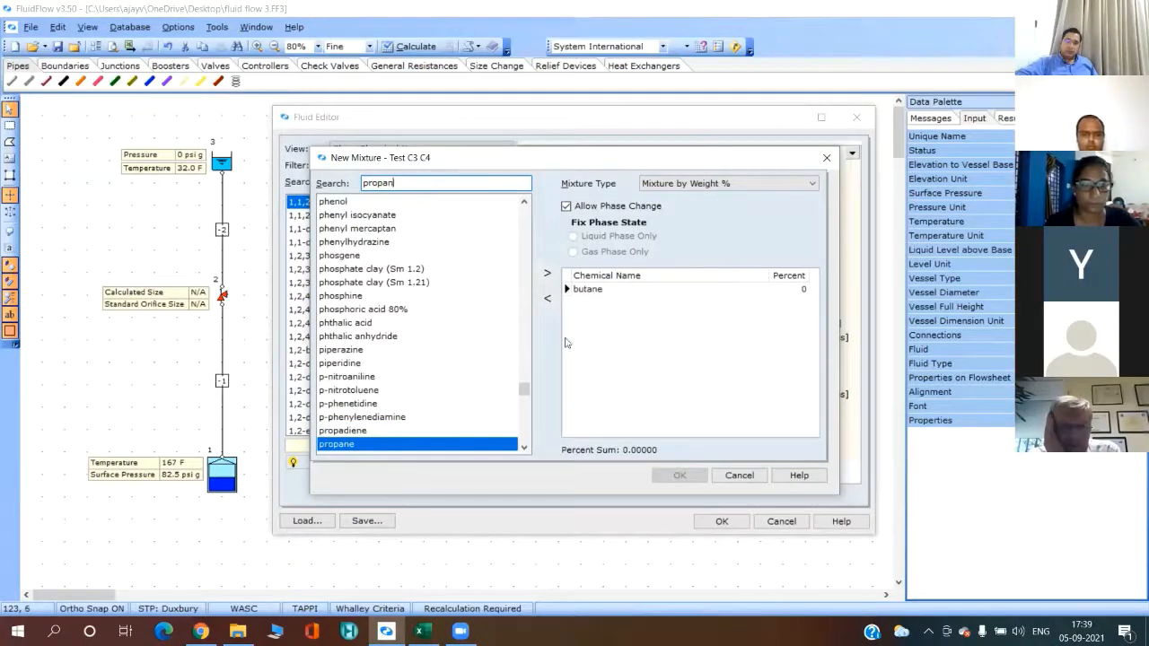
double_click(422, 446)
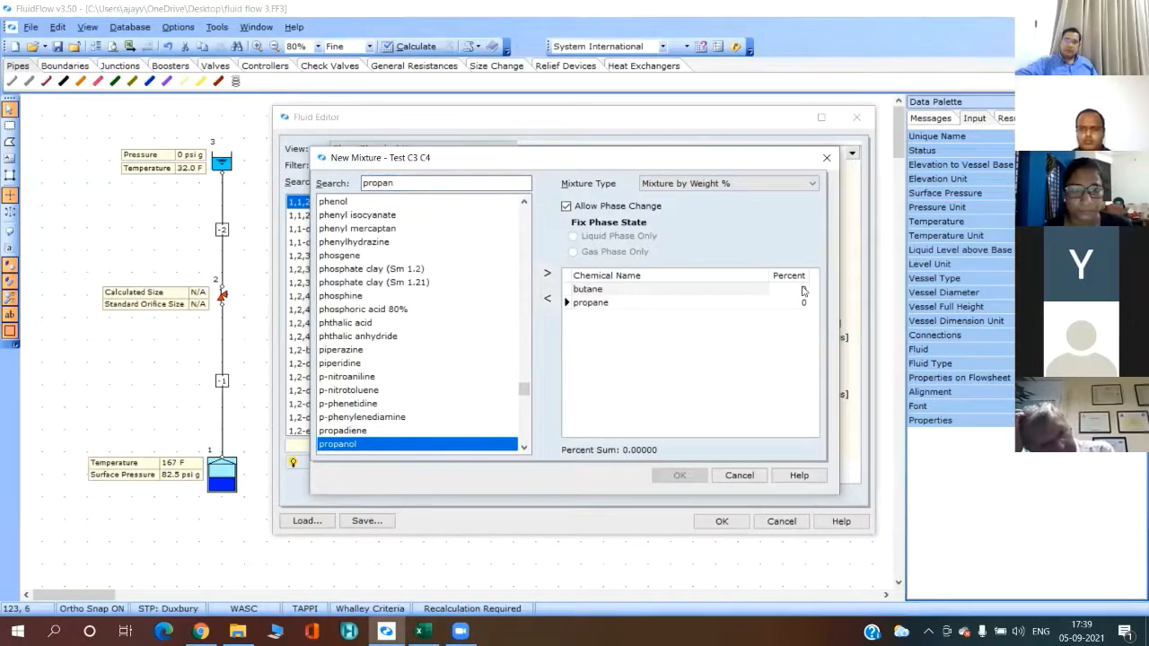
Step: Define the Test C3 C4 mixture by mole % with 50 butane and 50 propane, and save it to the fluids database
click(814, 184)
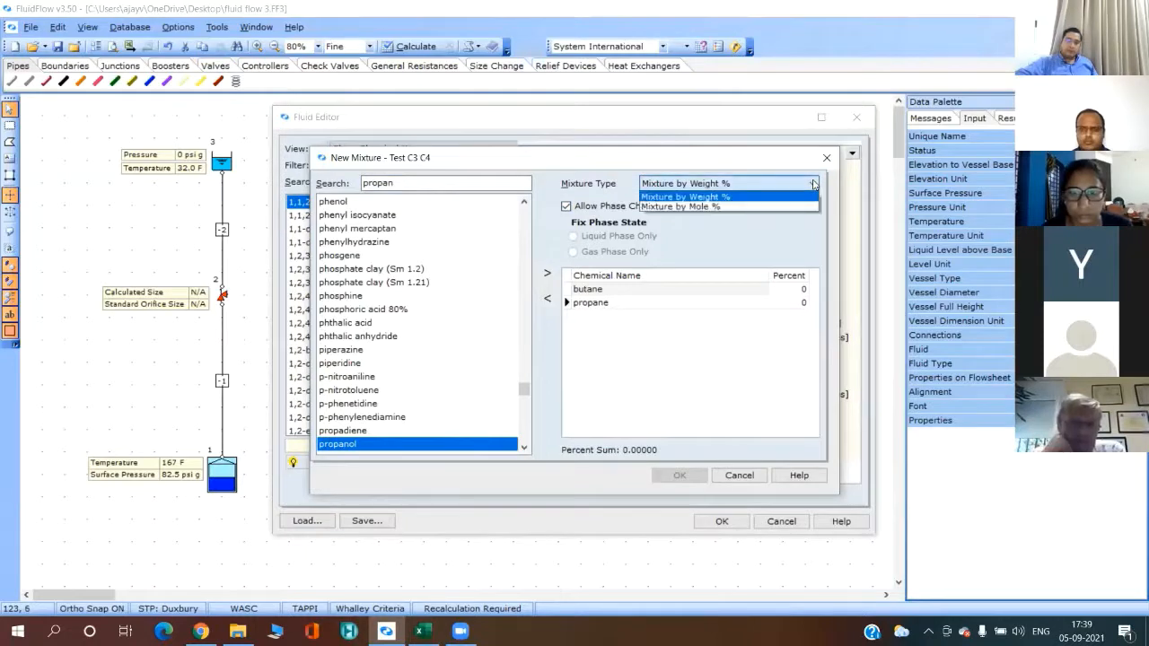
click(733, 199)
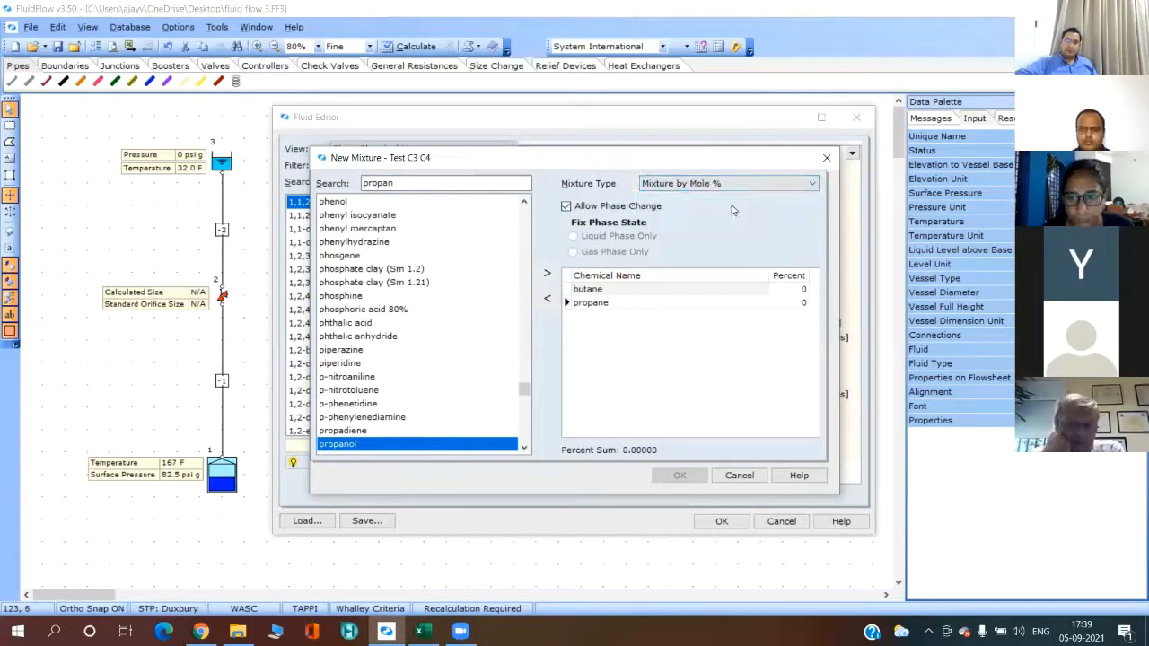
click(799, 289)
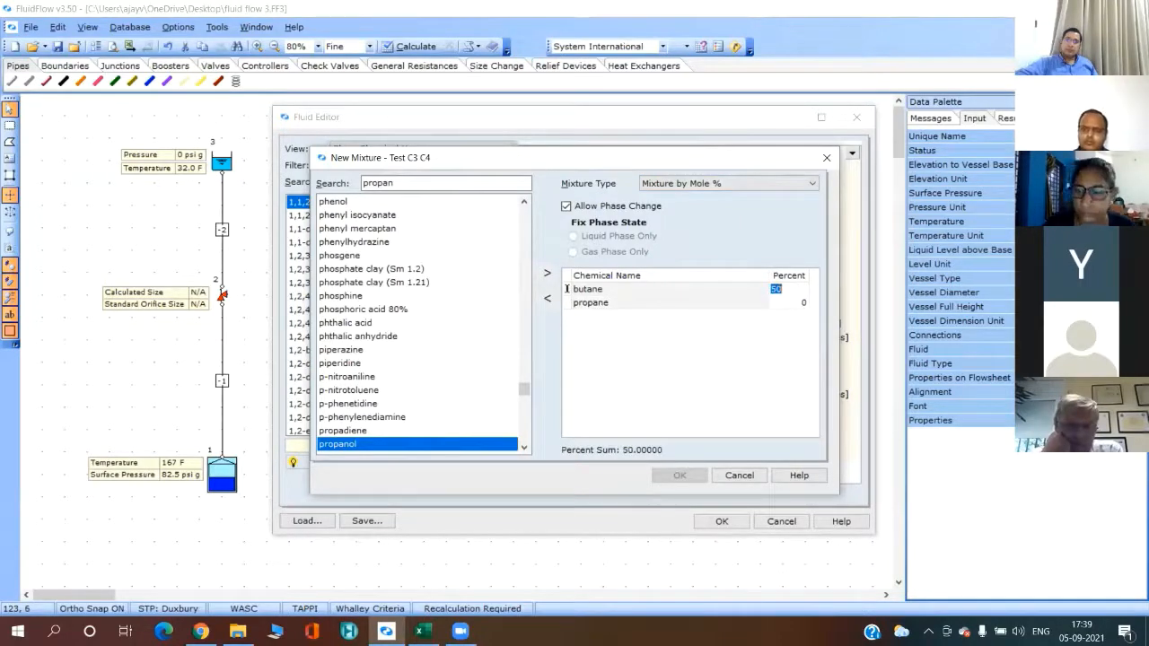
key(Down)
text(50)
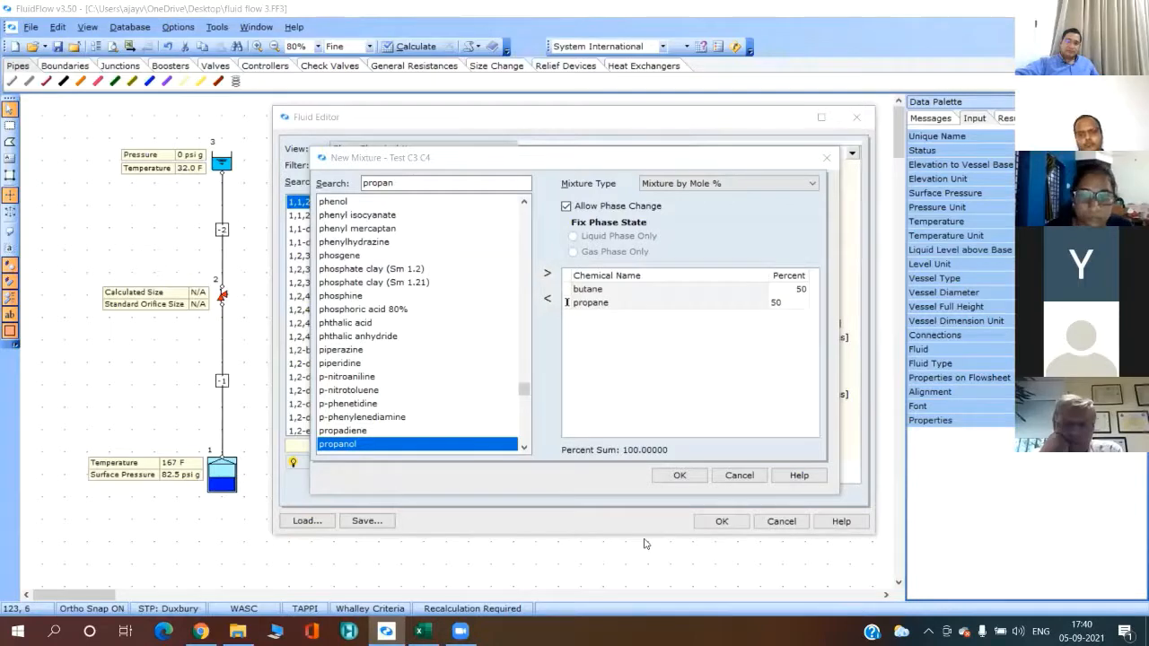
click(679, 475)
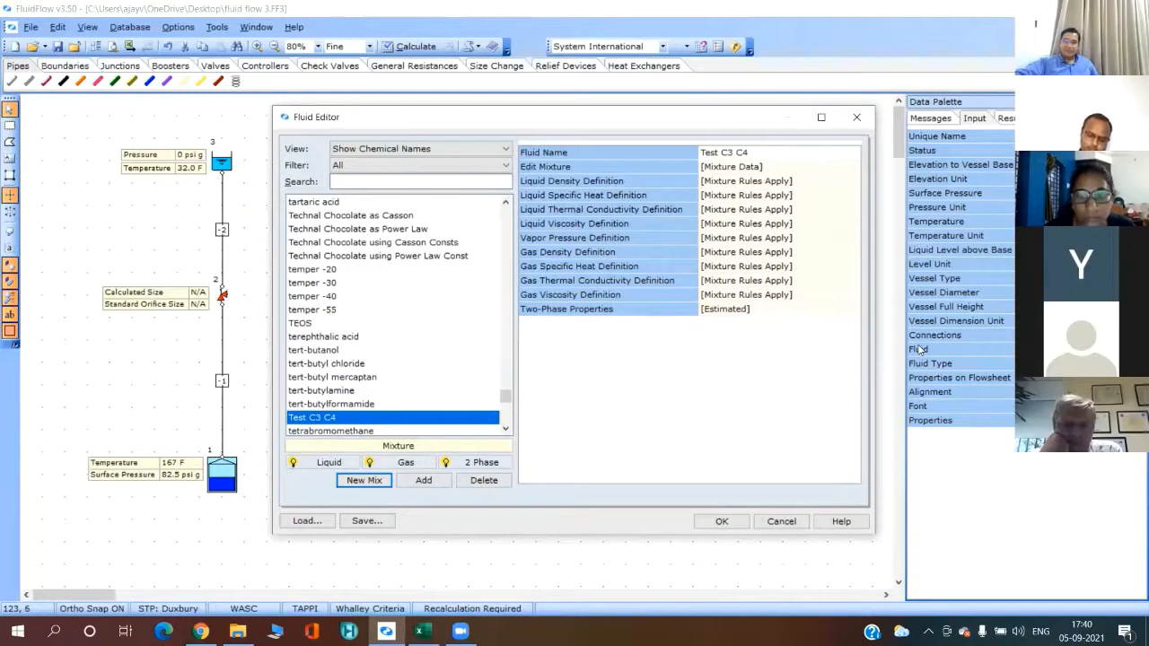
click(722, 524)
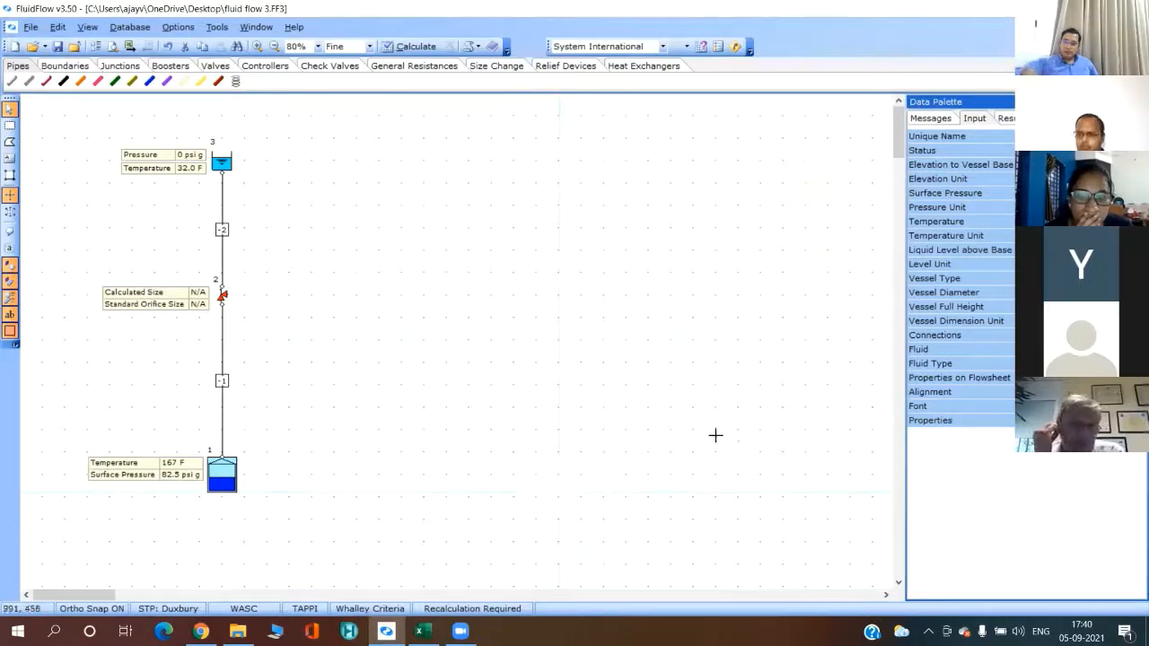
Step: Assign the Test C3 C4 mixture as the fluid of vessel 1 and calculate the flowsheet
click(918, 350)
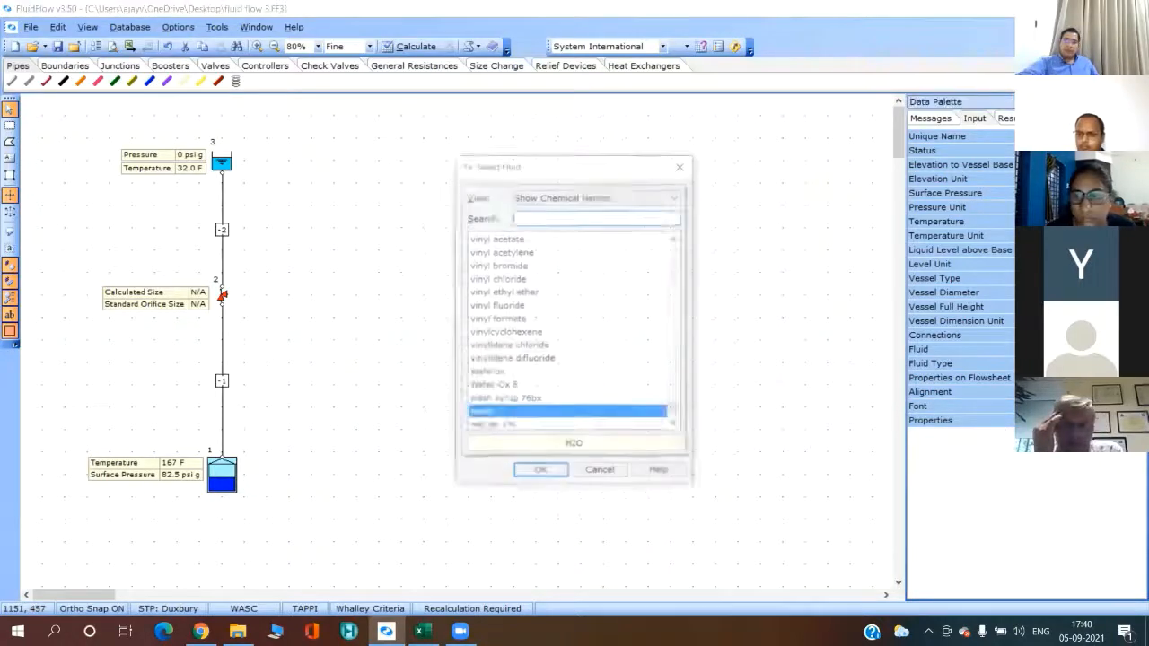
text(tes)
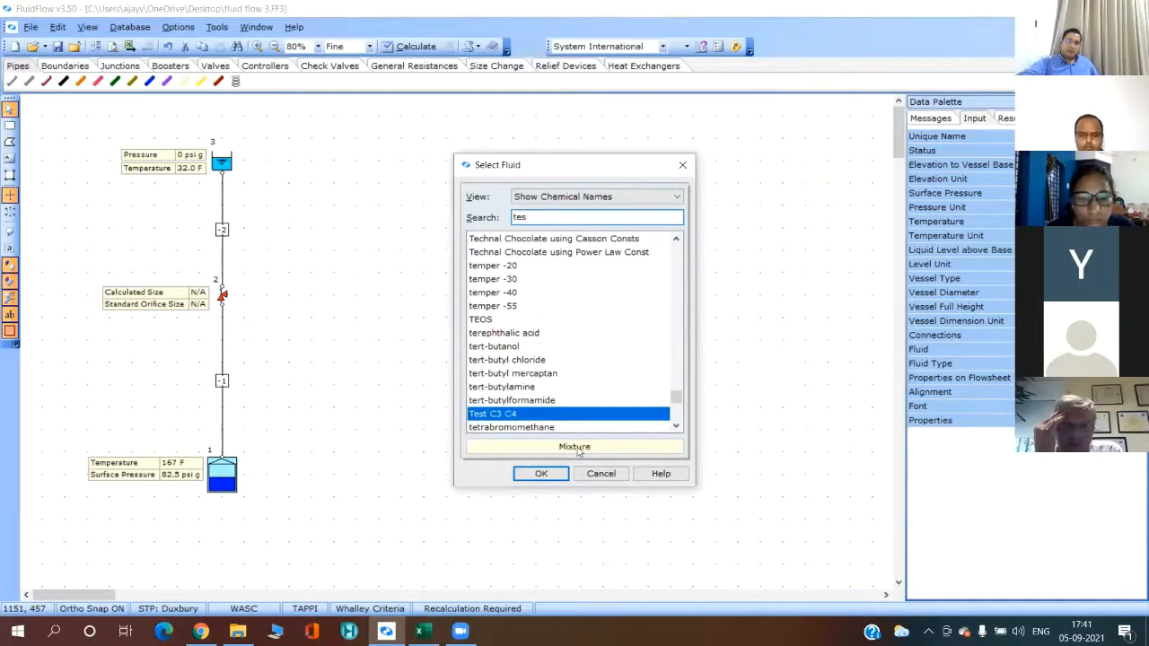
click(542, 474)
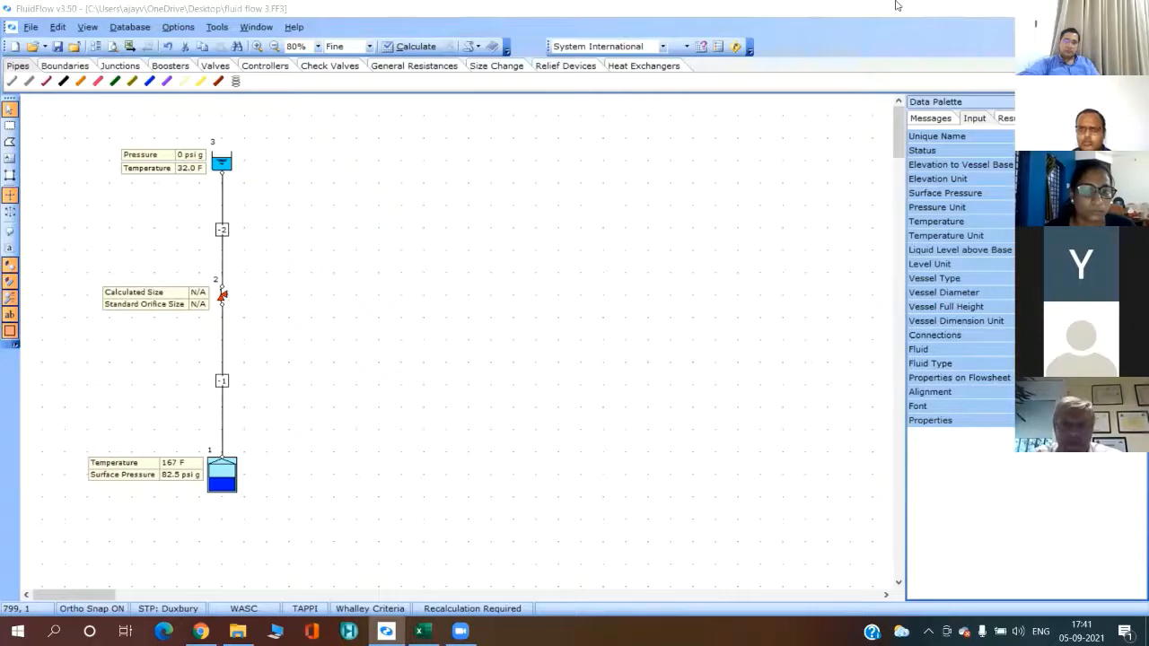
click(413, 48)
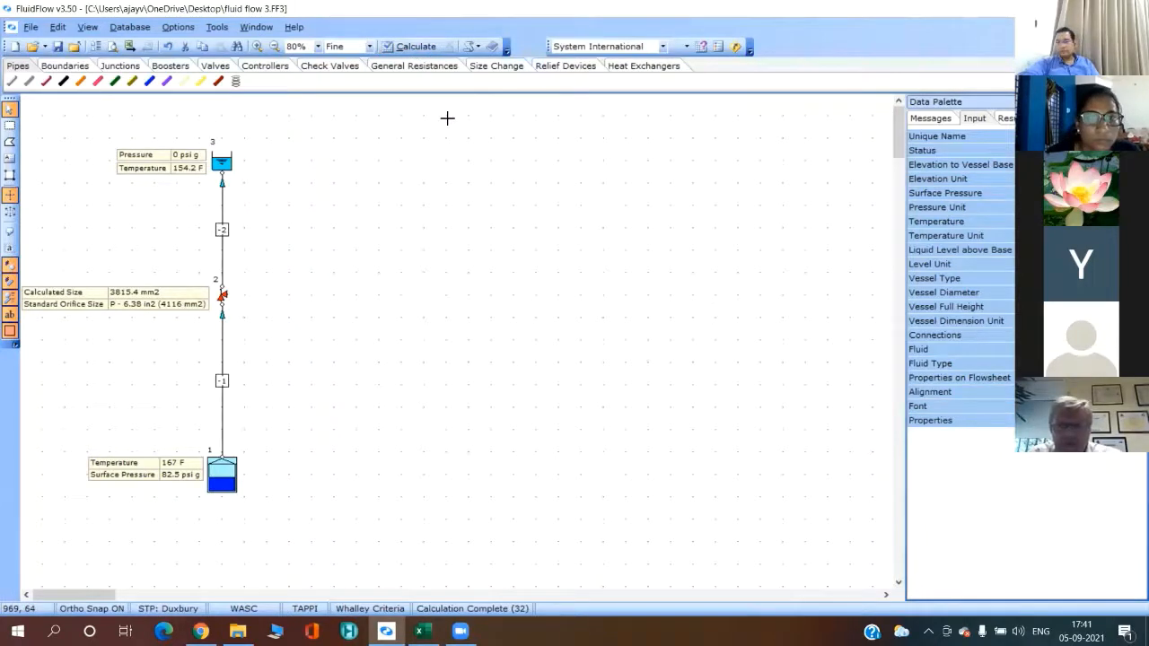
drag(446, 116, 882, 571)
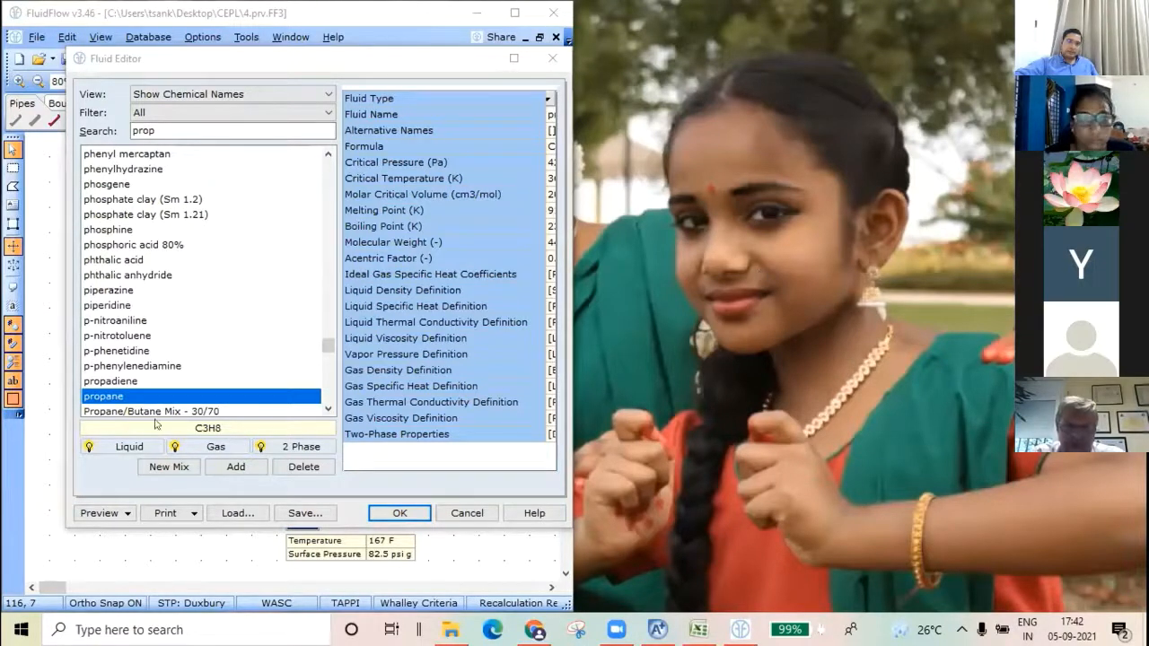
click(170, 466)
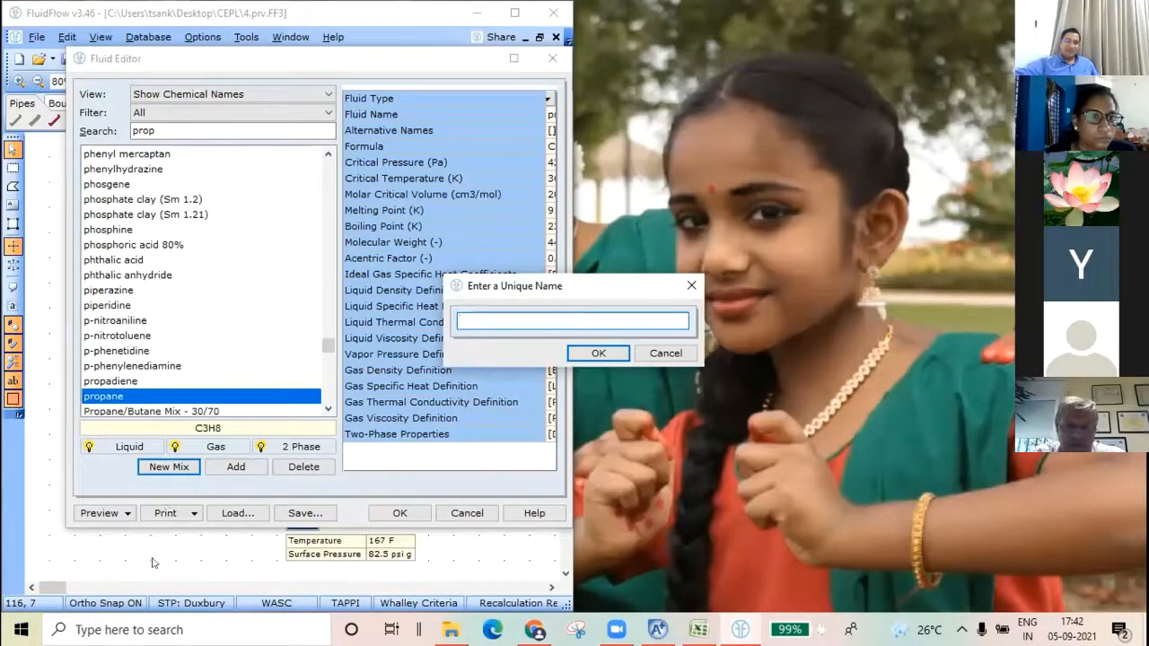
click(655, 350)
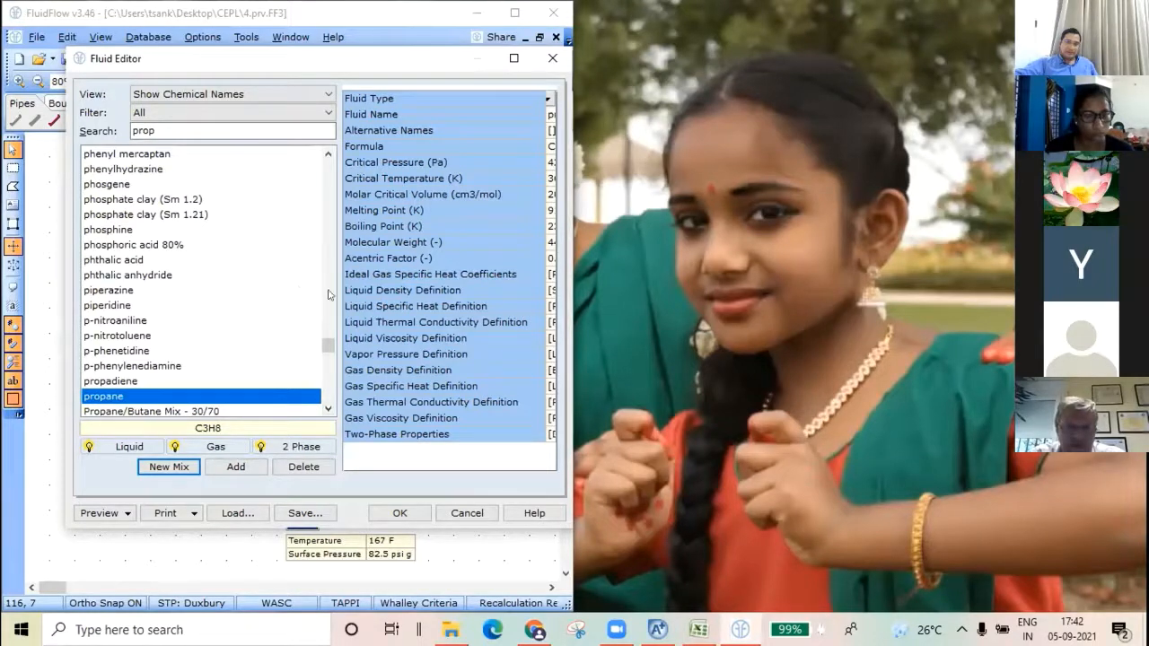
scroll(330, 306, down, 12)
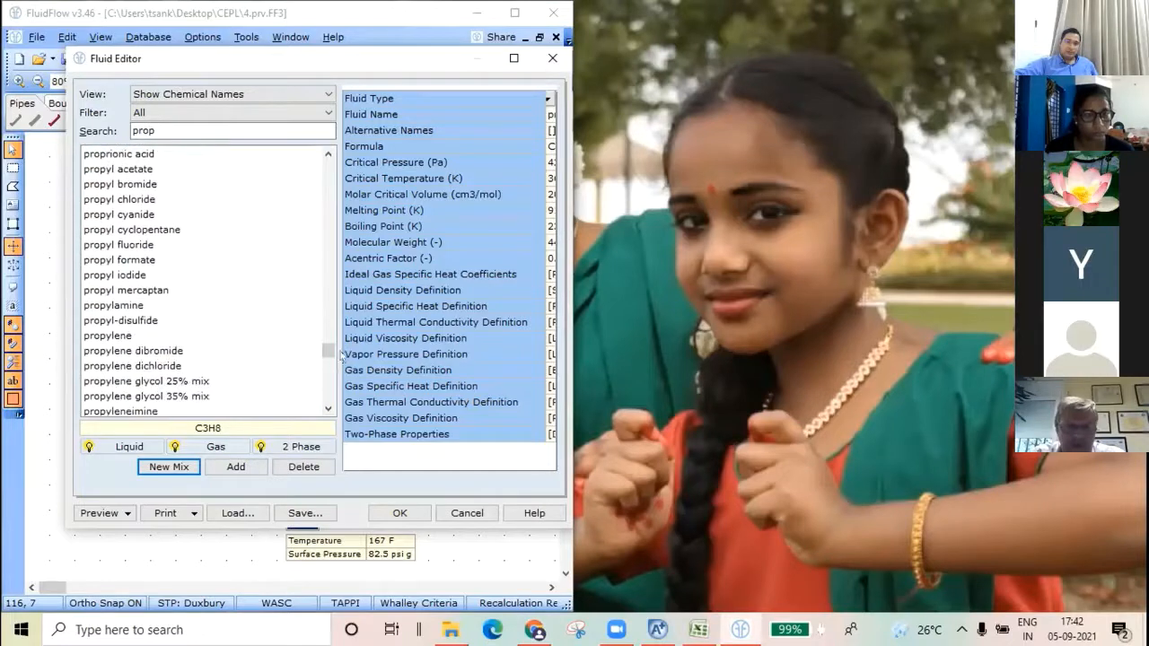
scroll(215, 288, up, 4)
click(217, 199)
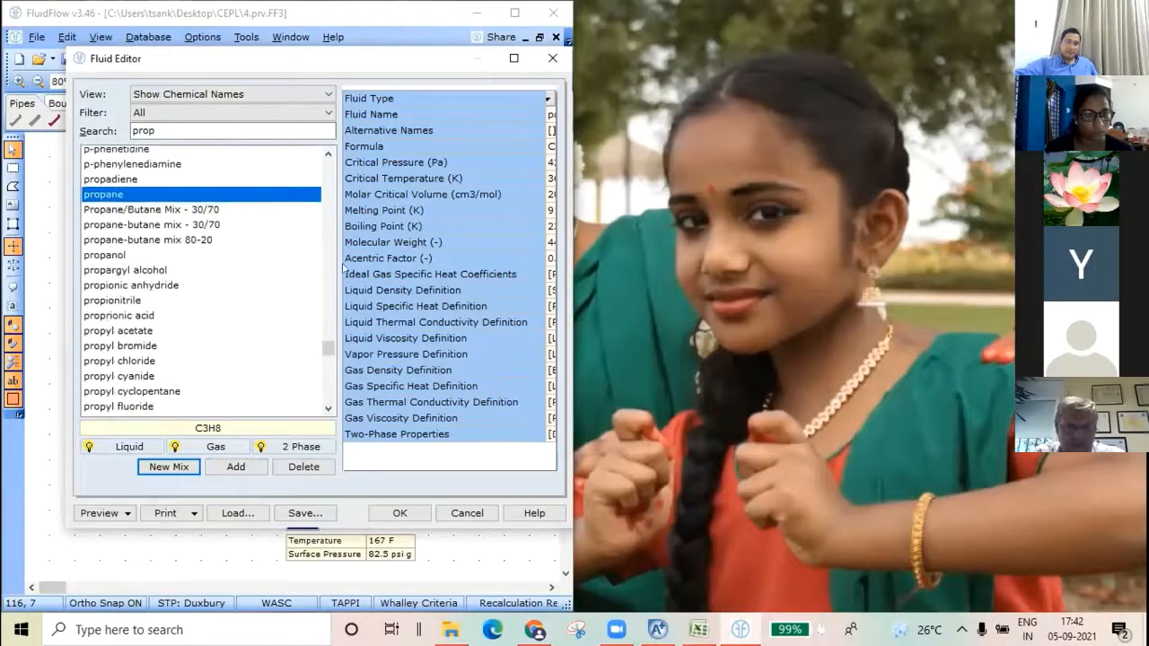
click(549, 225)
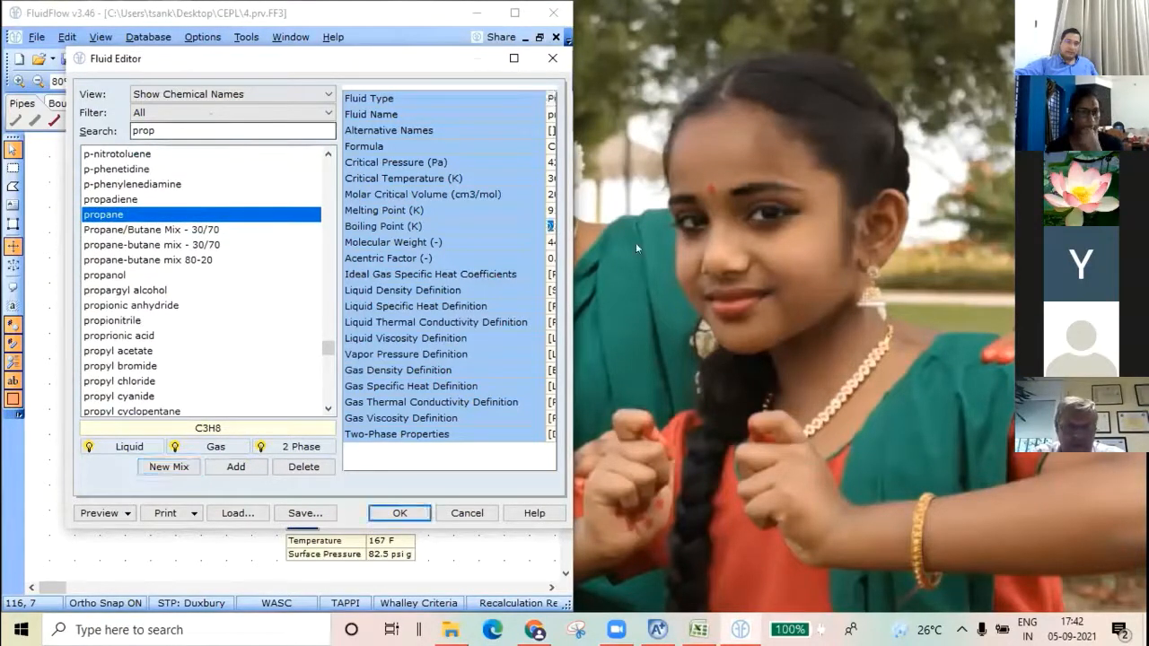
Step: Search the fluids database for "tes", enlarge the editor and delete the undefined pure fluid test c3c4
click(307, 135)
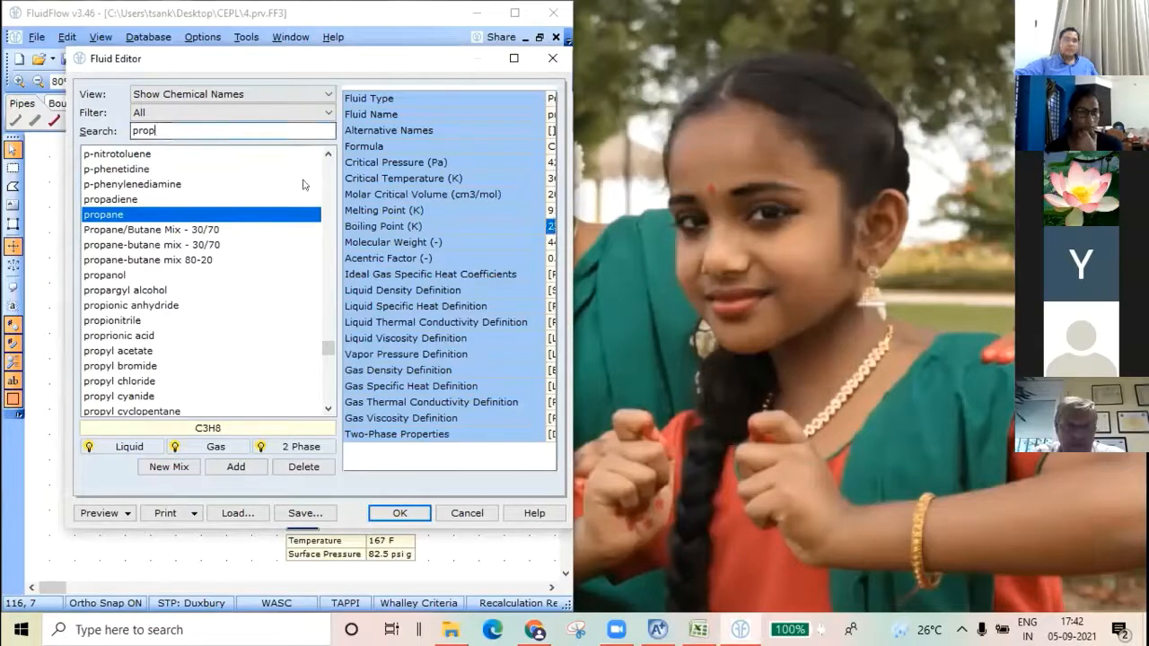
key(BackSpace)
key(BackSpace)
key(BackSpace)
key(BackSpace)
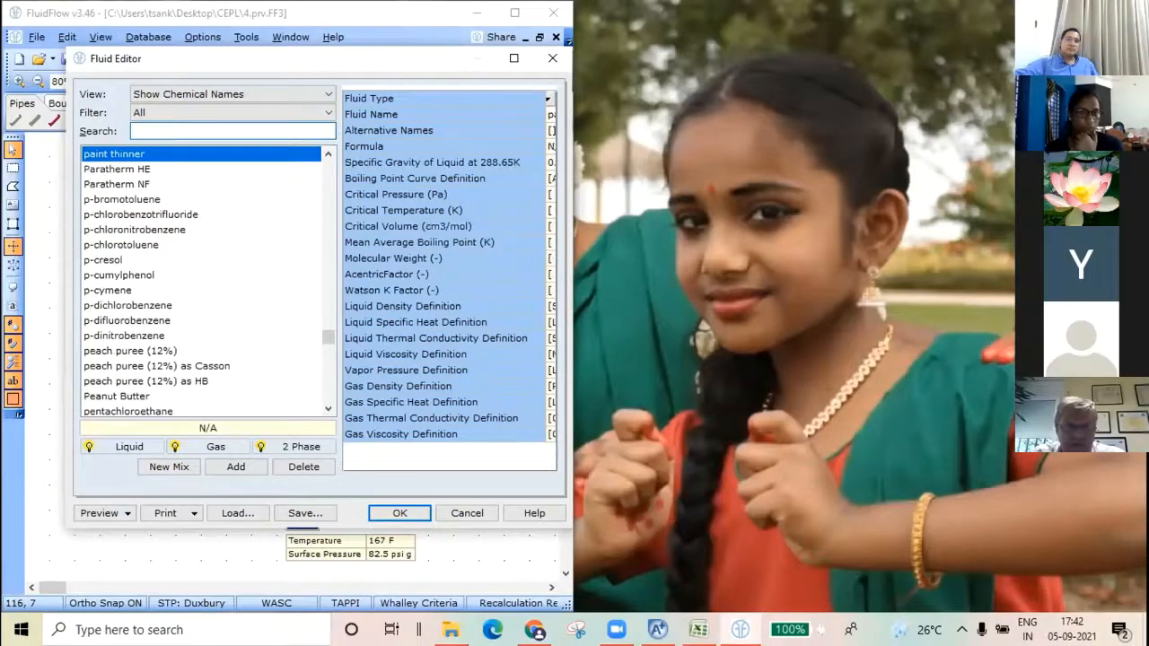
text(te)
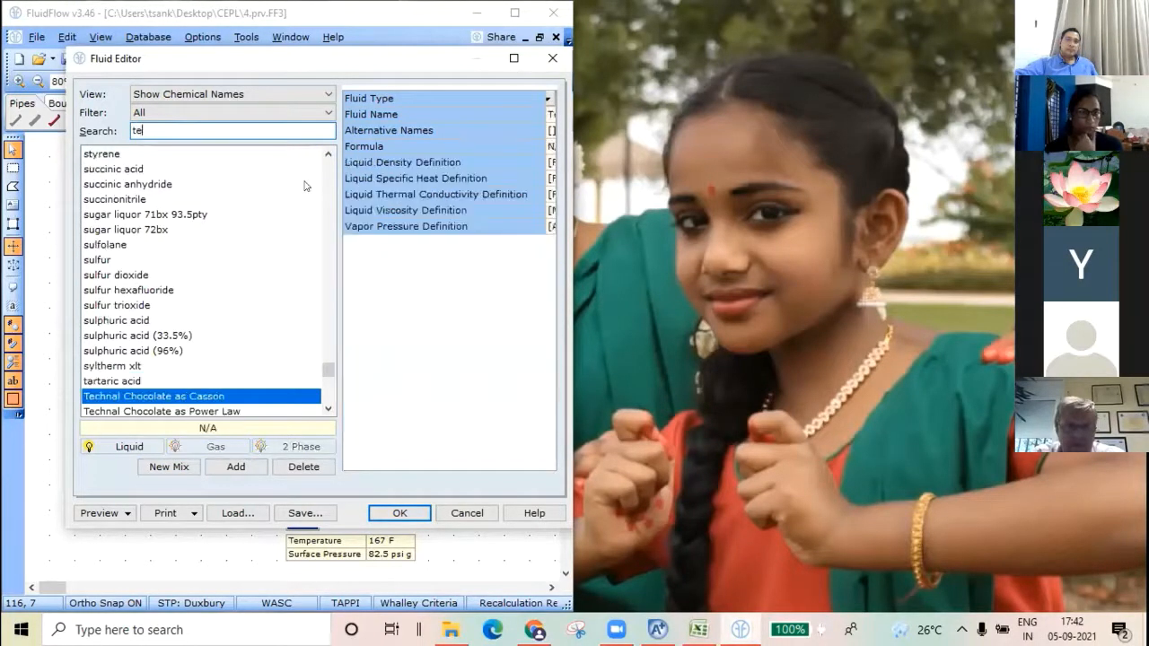
text(s)
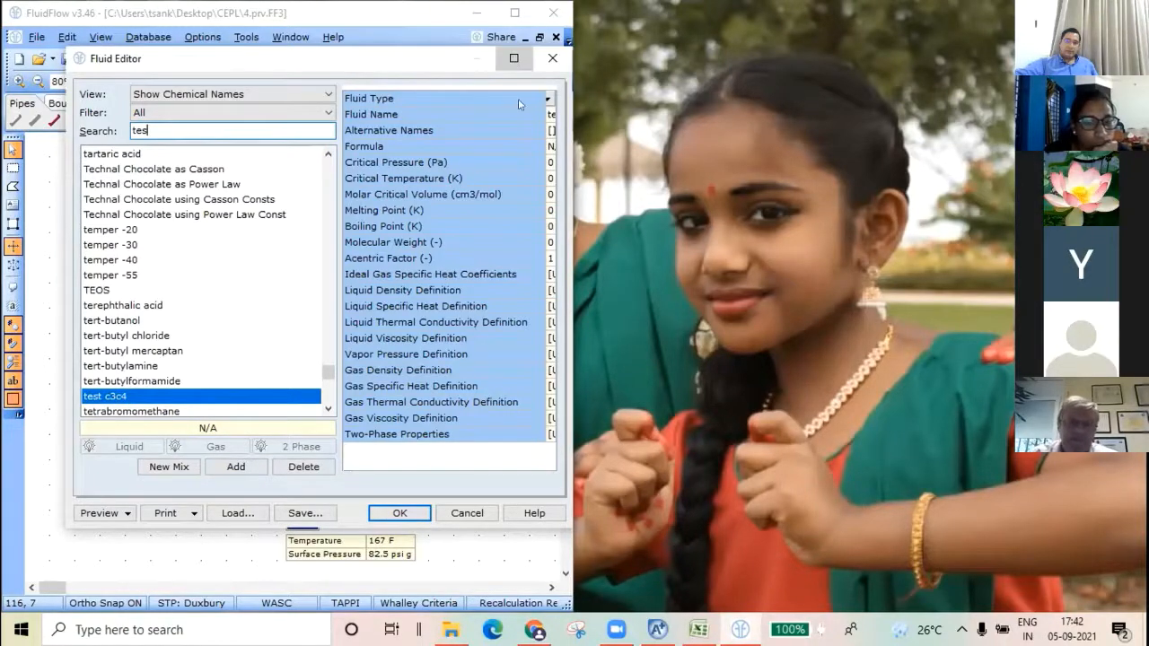
click(514, 57)
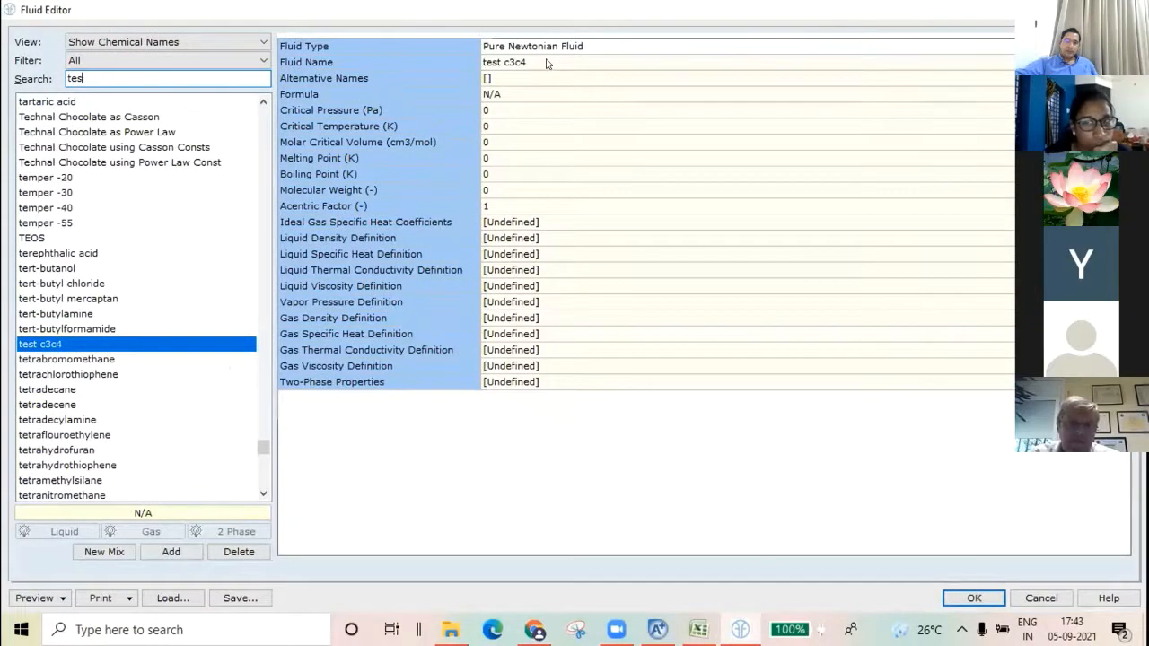
click(545, 62)
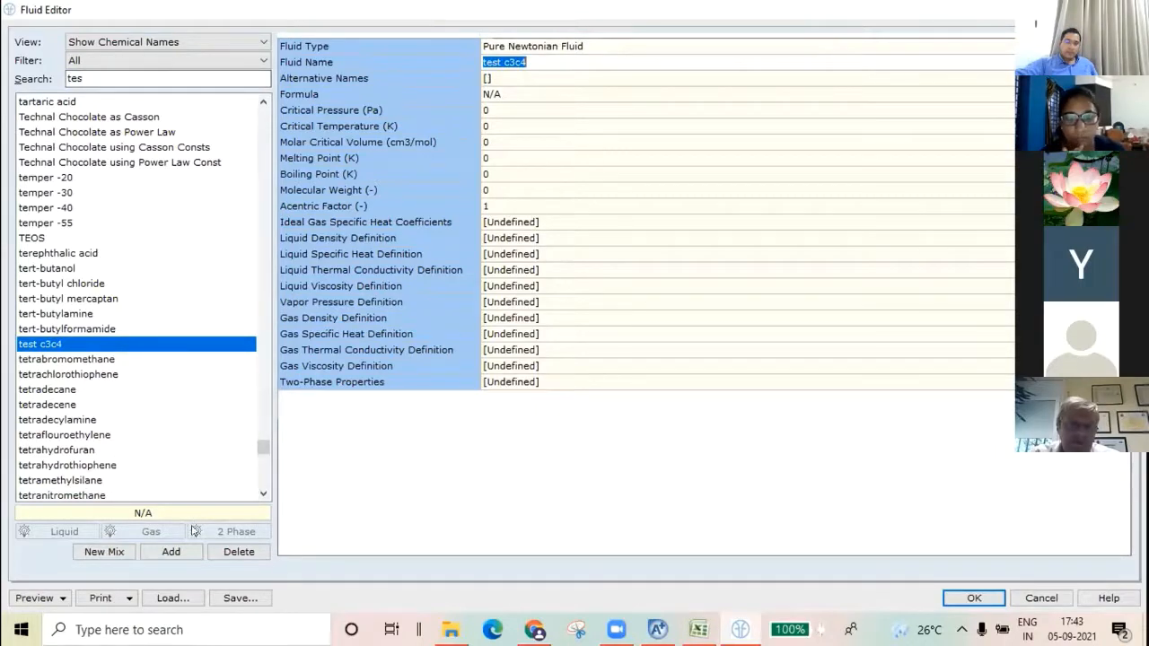
click(238, 553)
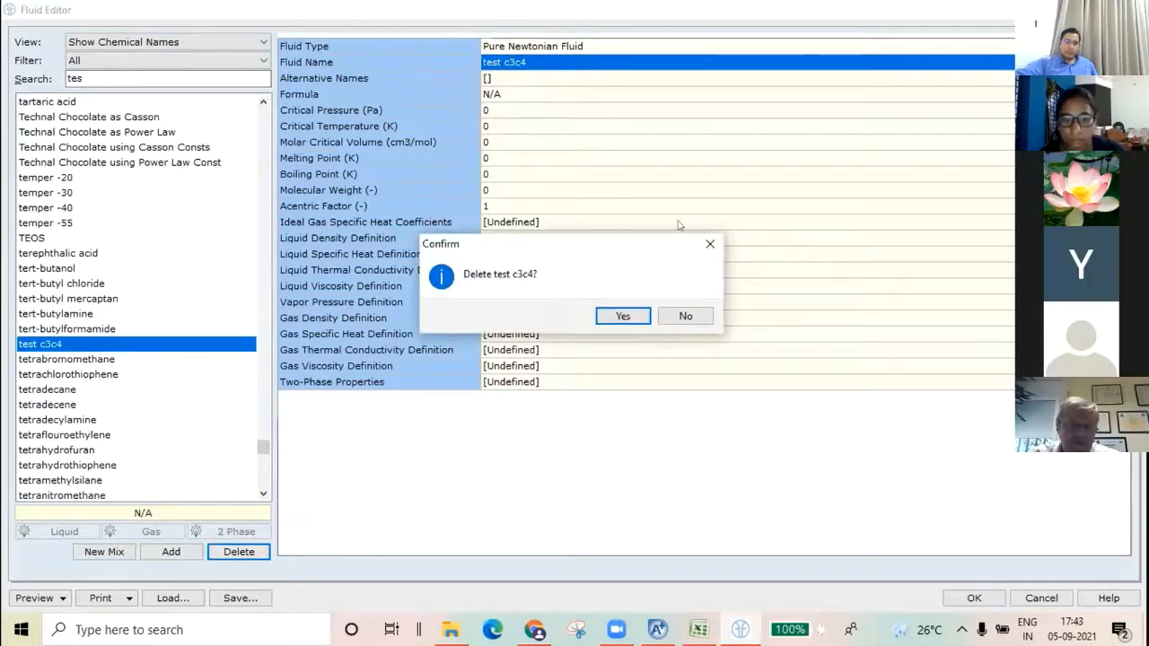
click(624, 318)
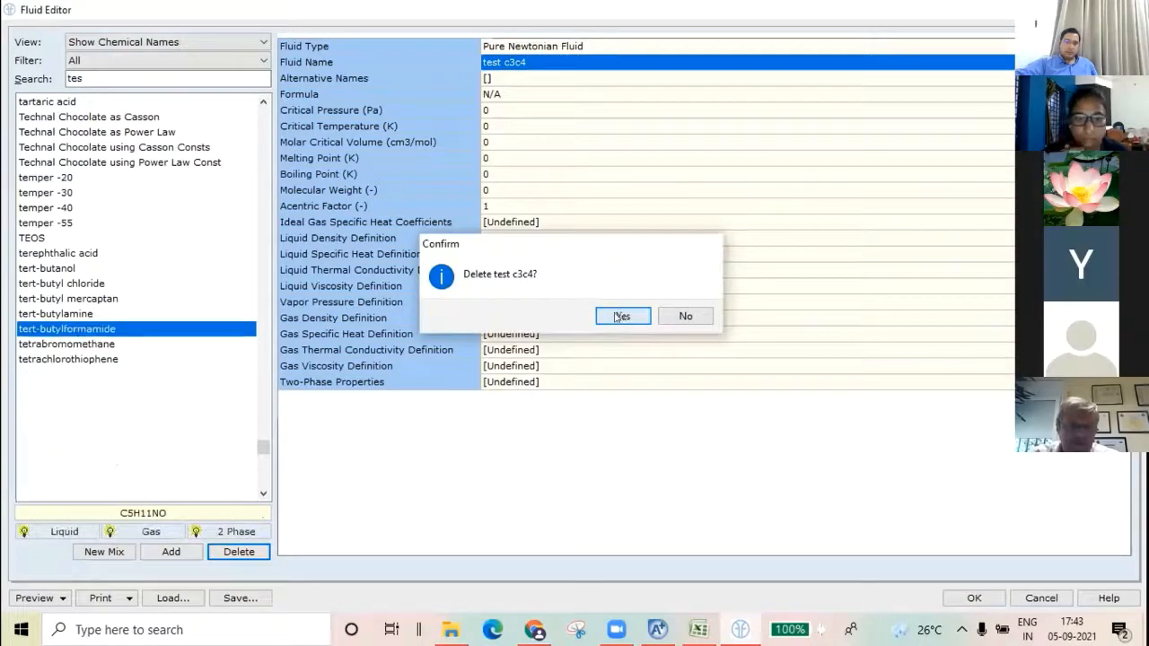
Step: Create a new fluid mixture named "test c3c4" in the fluids database
click(104, 552)
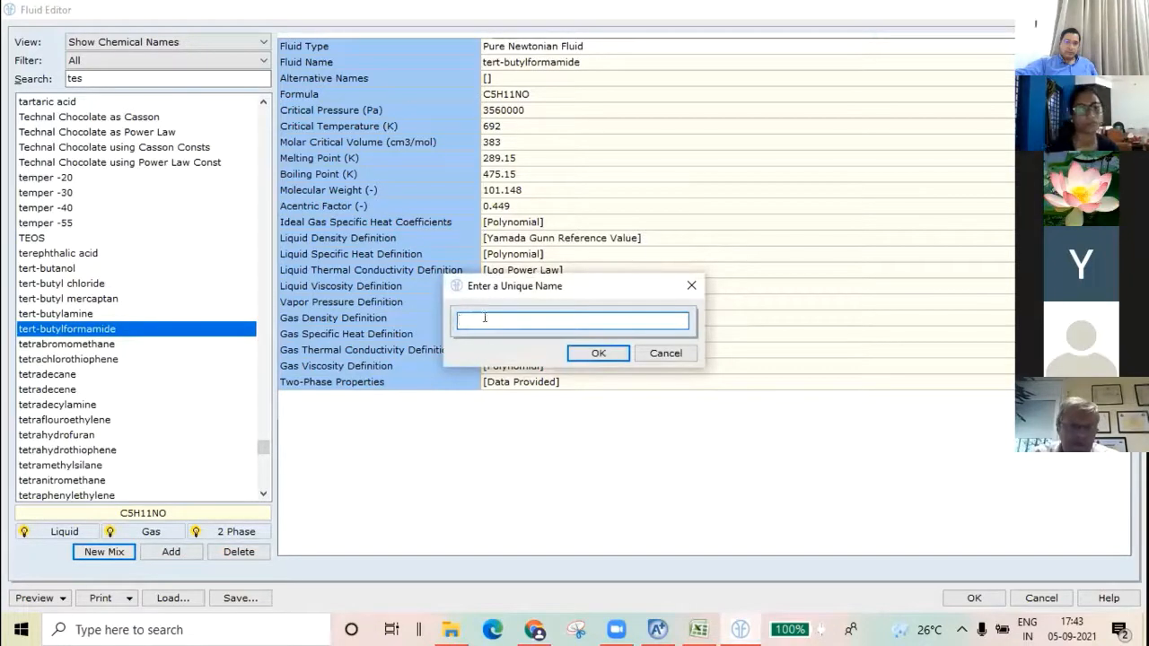
text(te)
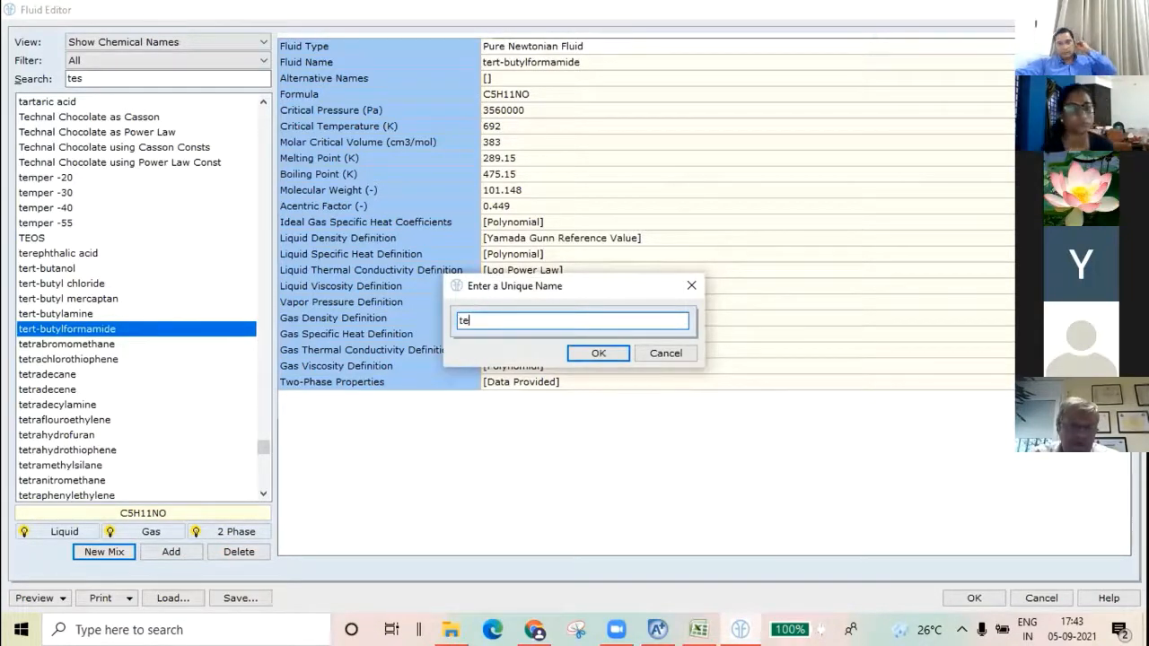
text(st c3c4)
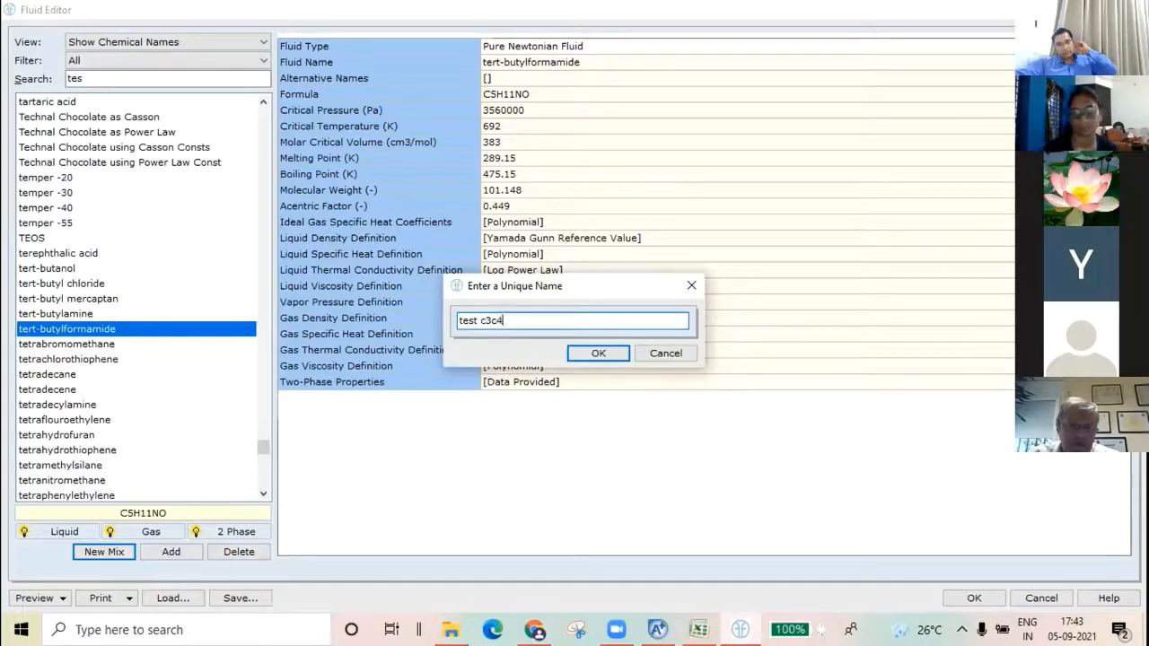
key(Return)
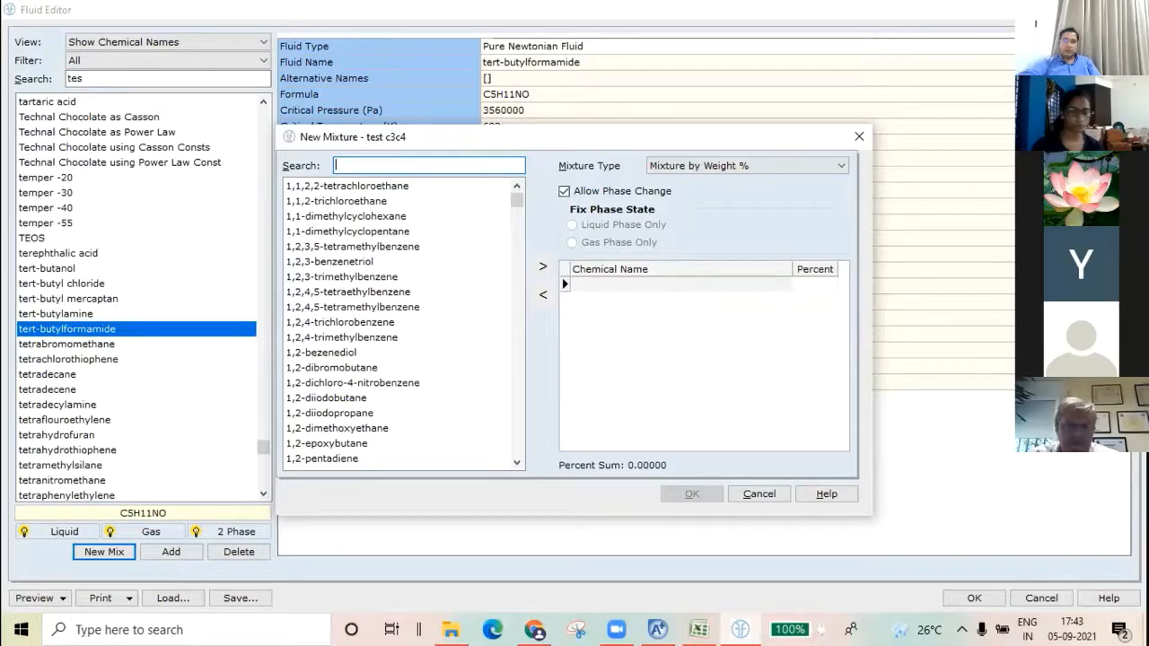
Step: Add butane and propane as components of the test c3c4 mixture
text(but)
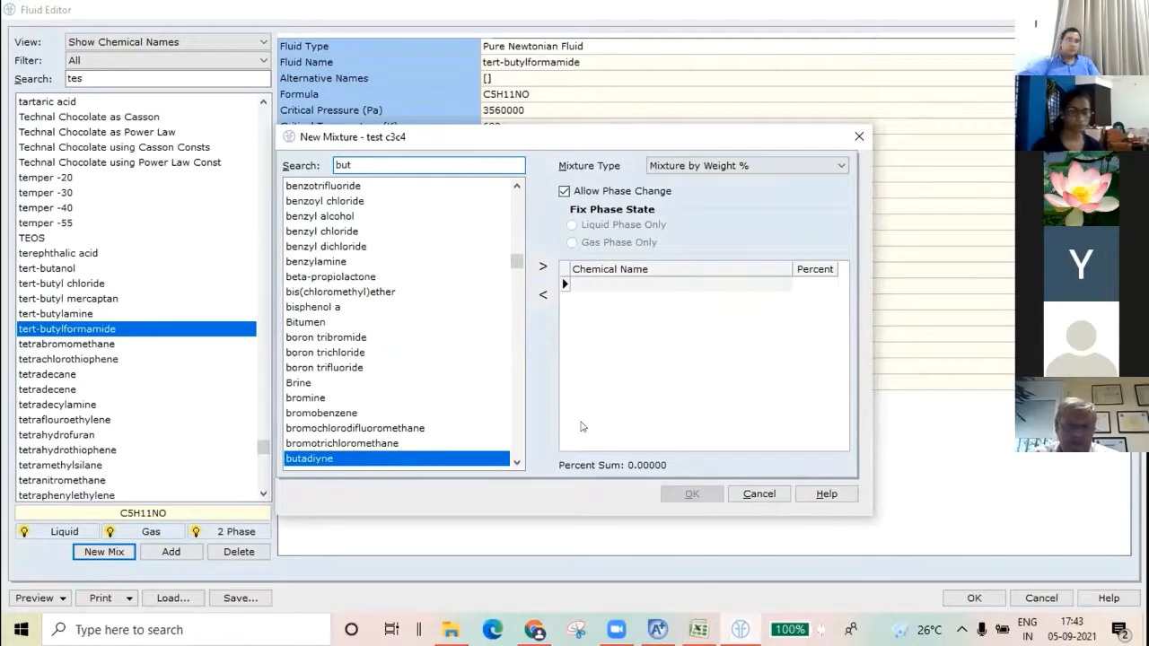
scroll(382, 425, down, 2)
click(350, 382)
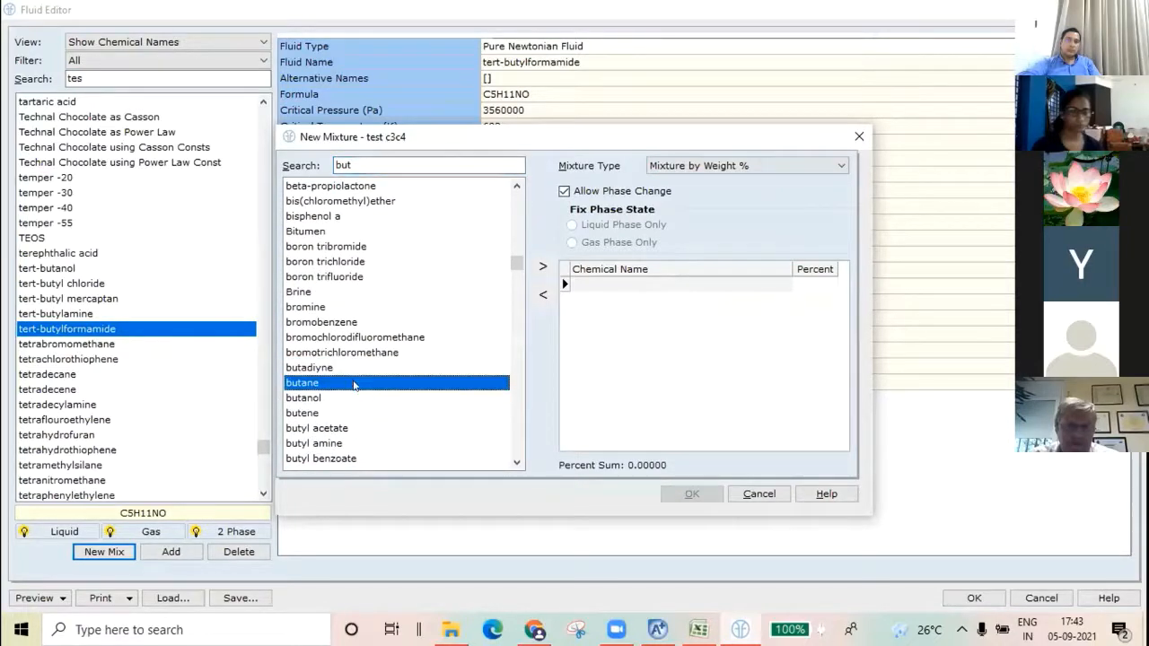
double_click(355, 385)
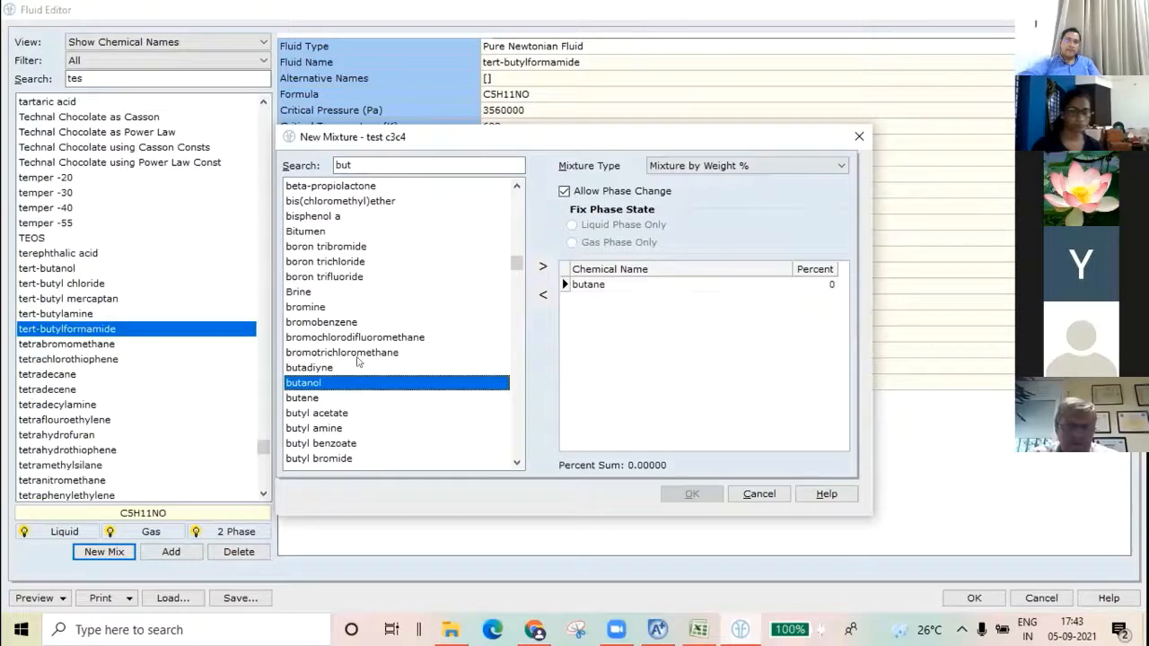
click(364, 165)
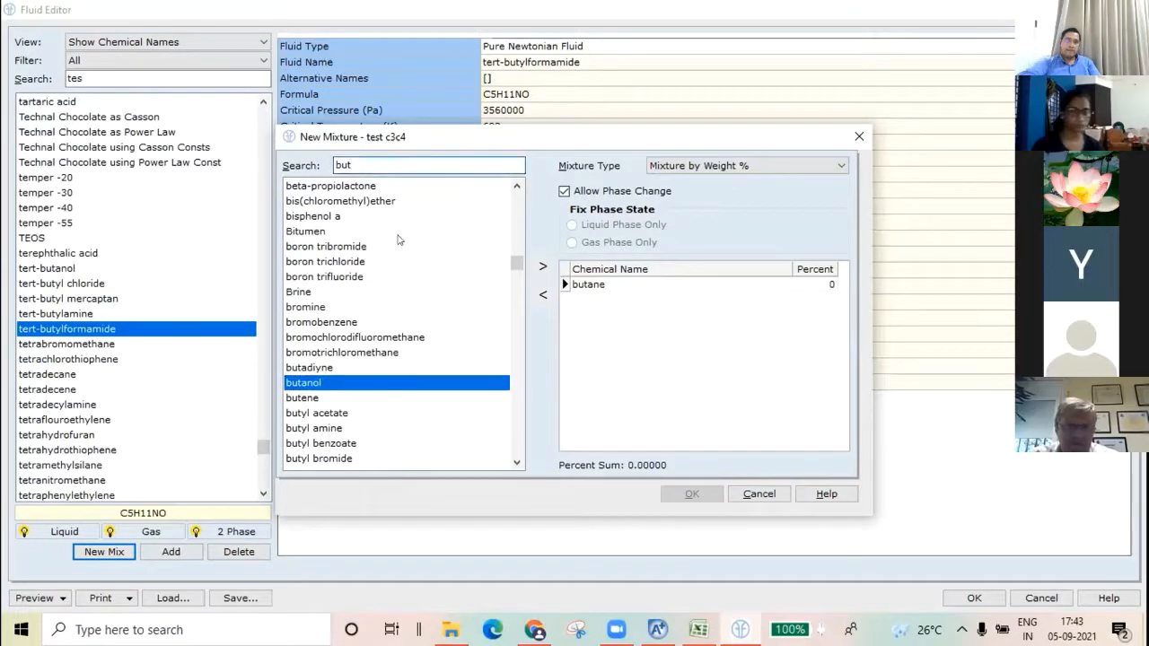
key(BackSpace)
key(BackSpace)
key(BackSpace)
text(prop)
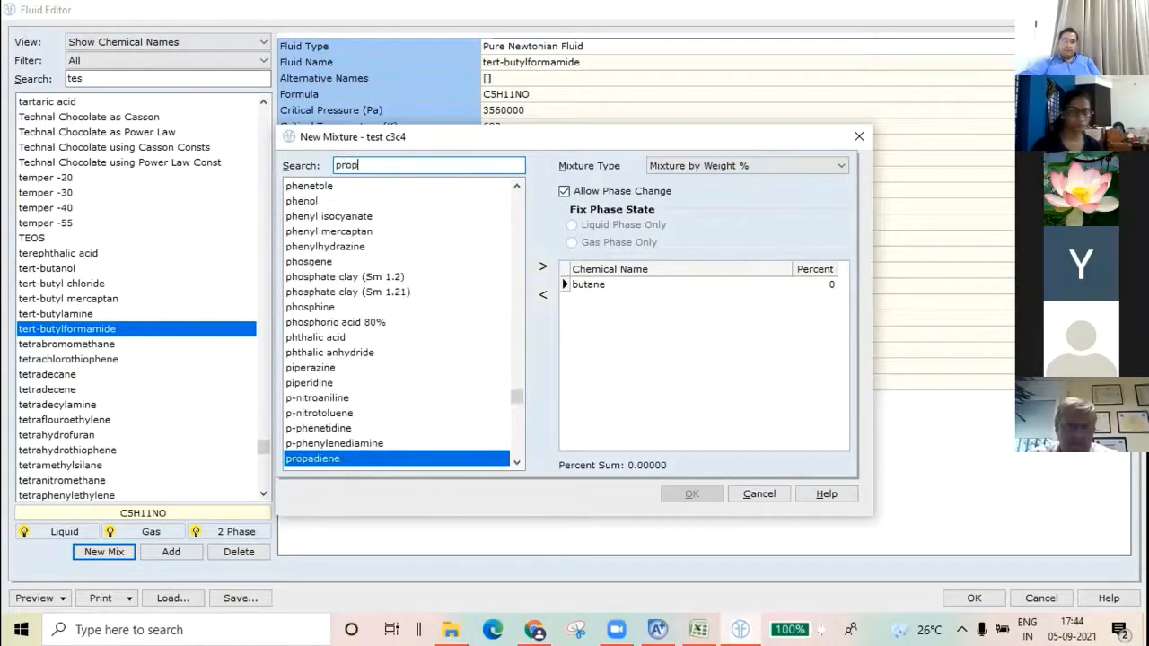
scroll(314, 437, down, 2)
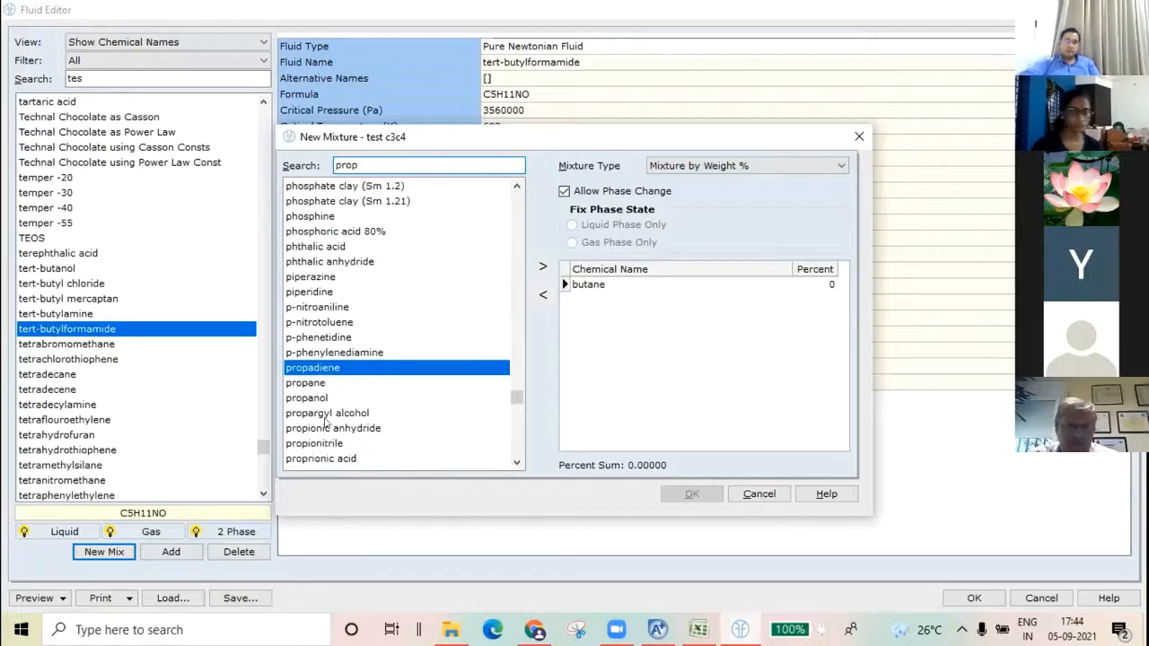
double_click(329, 383)
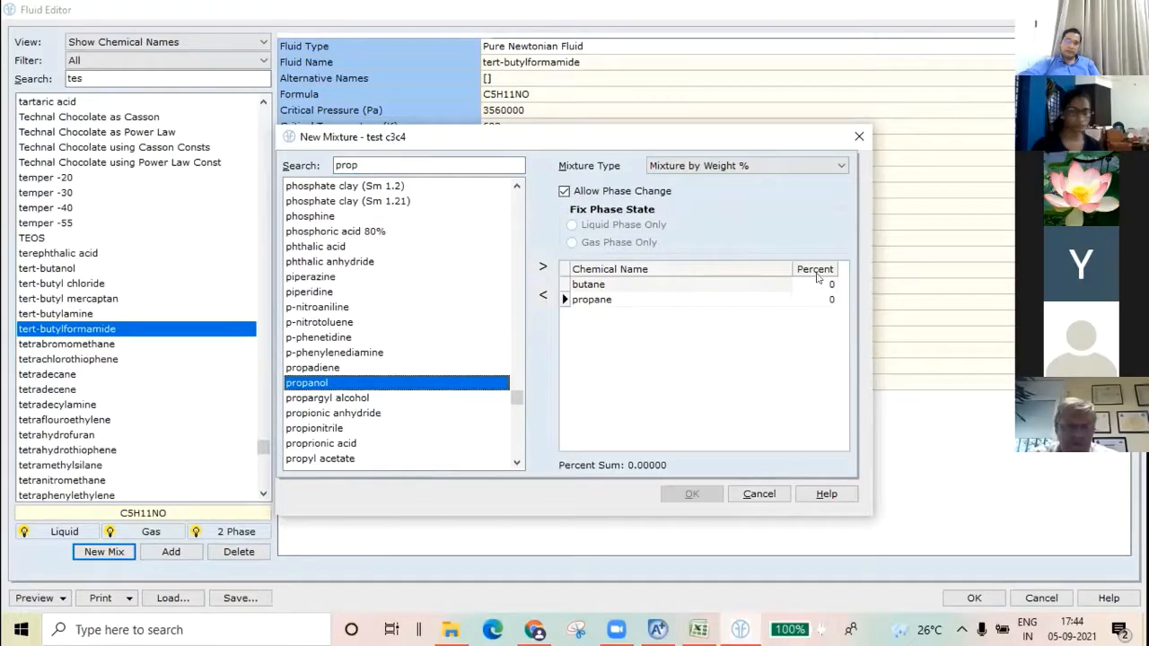
Step: Define the mixture by mole % with 50 butane and 50 propane, and save it to the fluids database
click(828, 169)
click(718, 192)
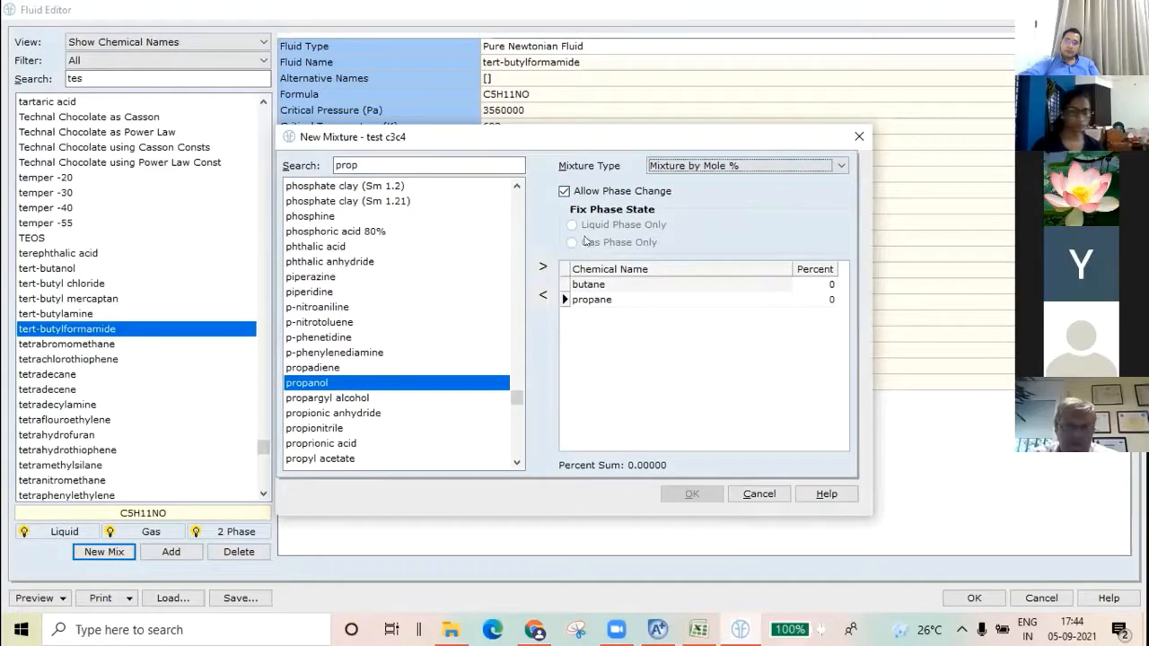
click(817, 285)
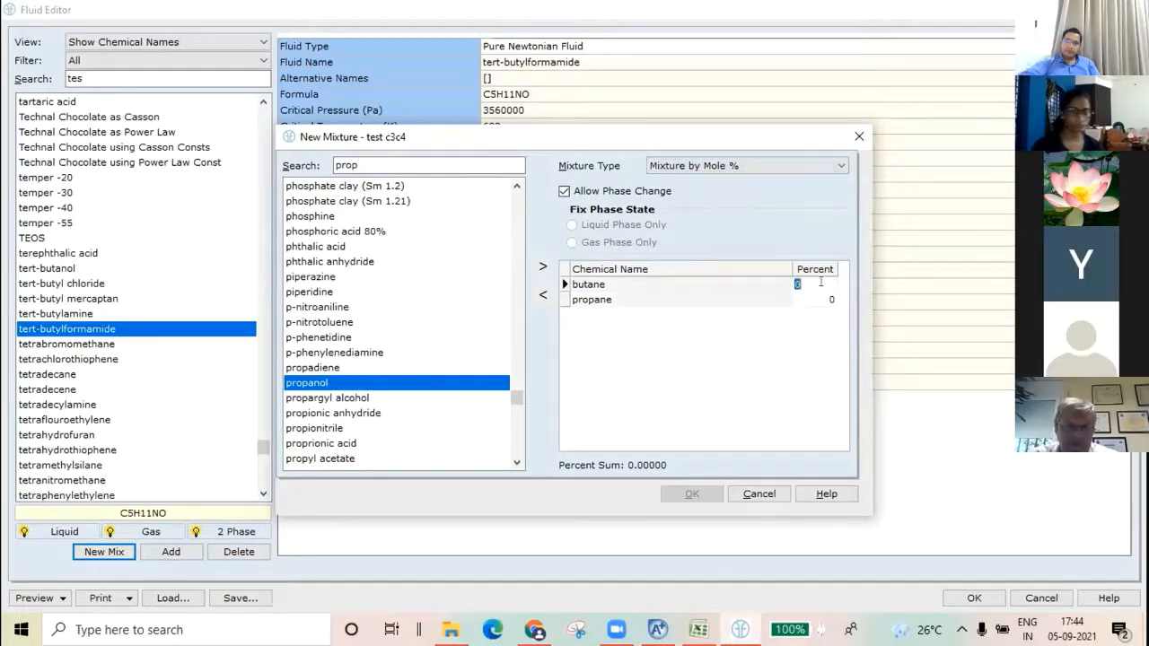
text(5)
click(804, 302)
text(50)
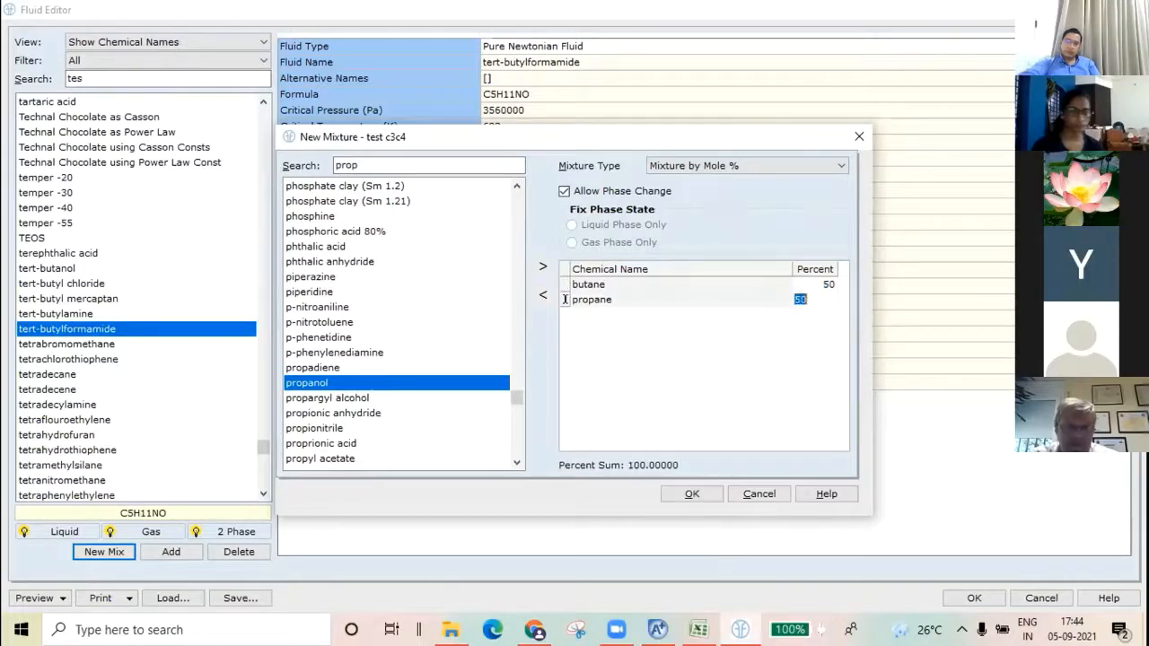
click(705, 499)
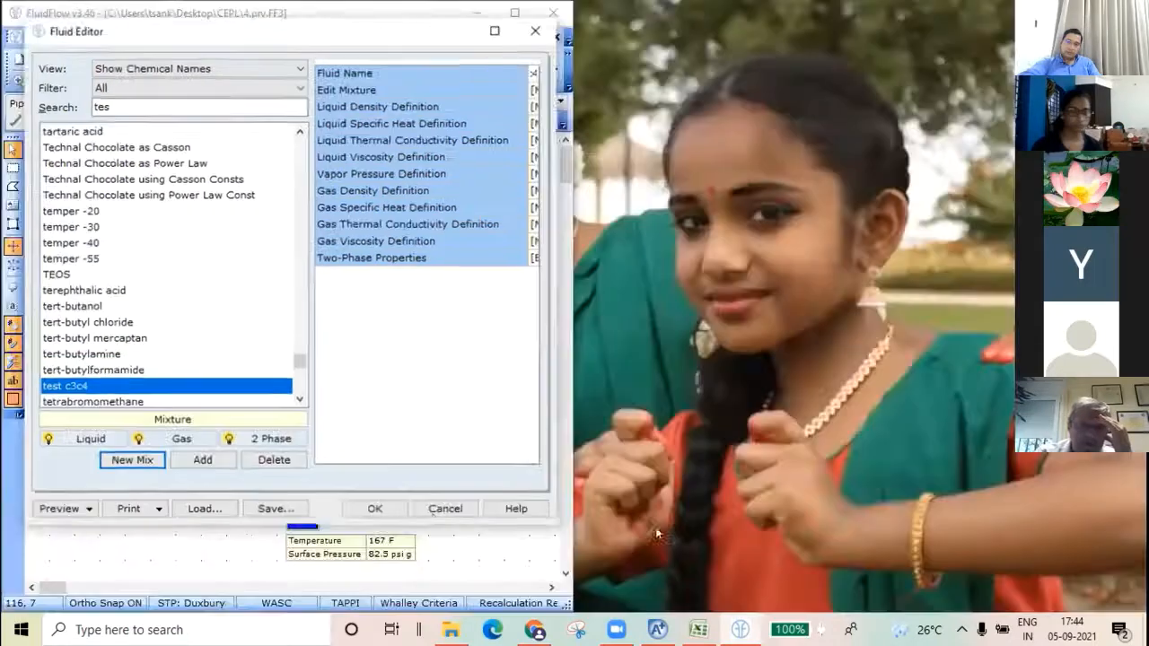
click(399, 510)
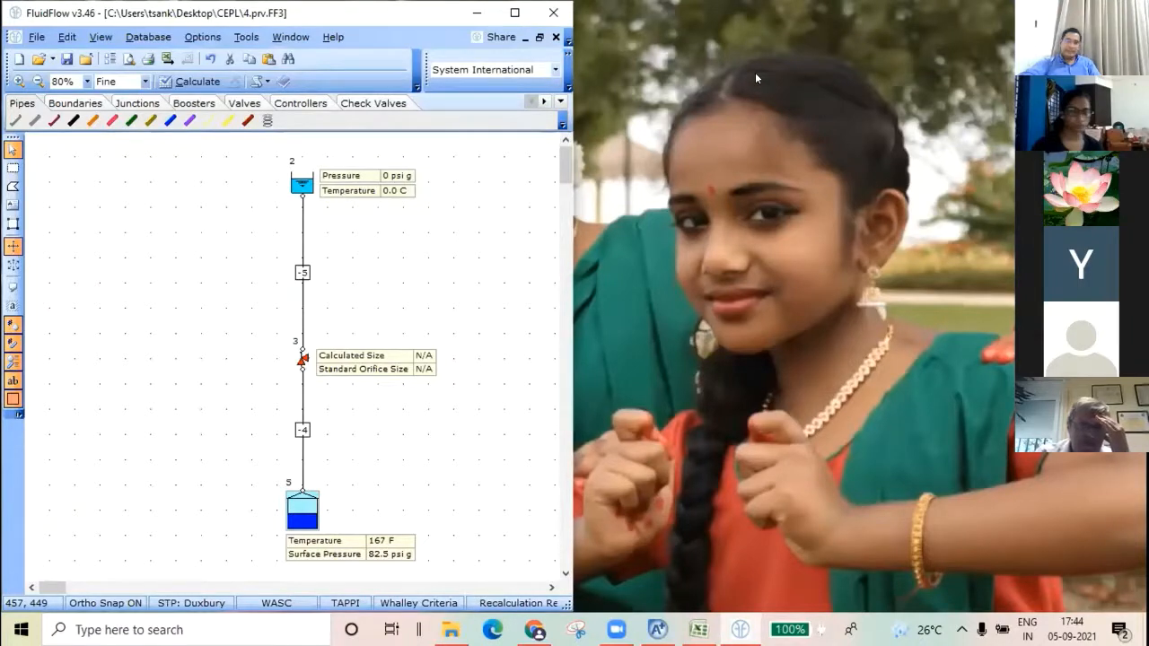
Step: Assign the test c3c4 mixture as the fluid of vessel 5 and calculate the flowsheet
right_click(296, 511)
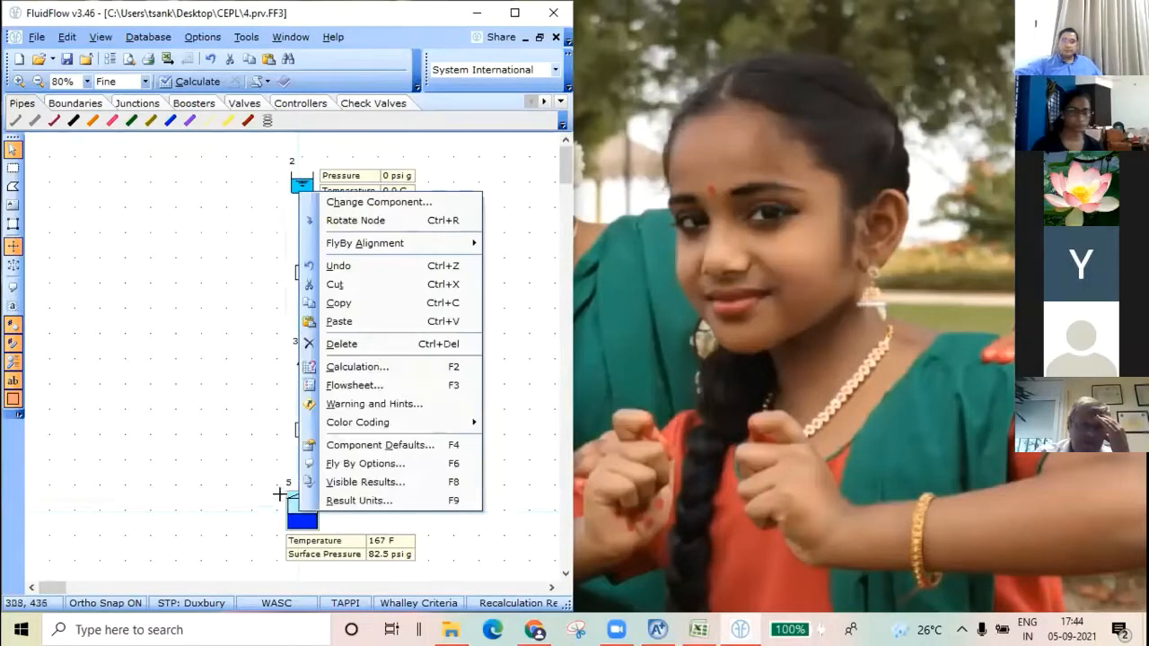
click(146, 216)
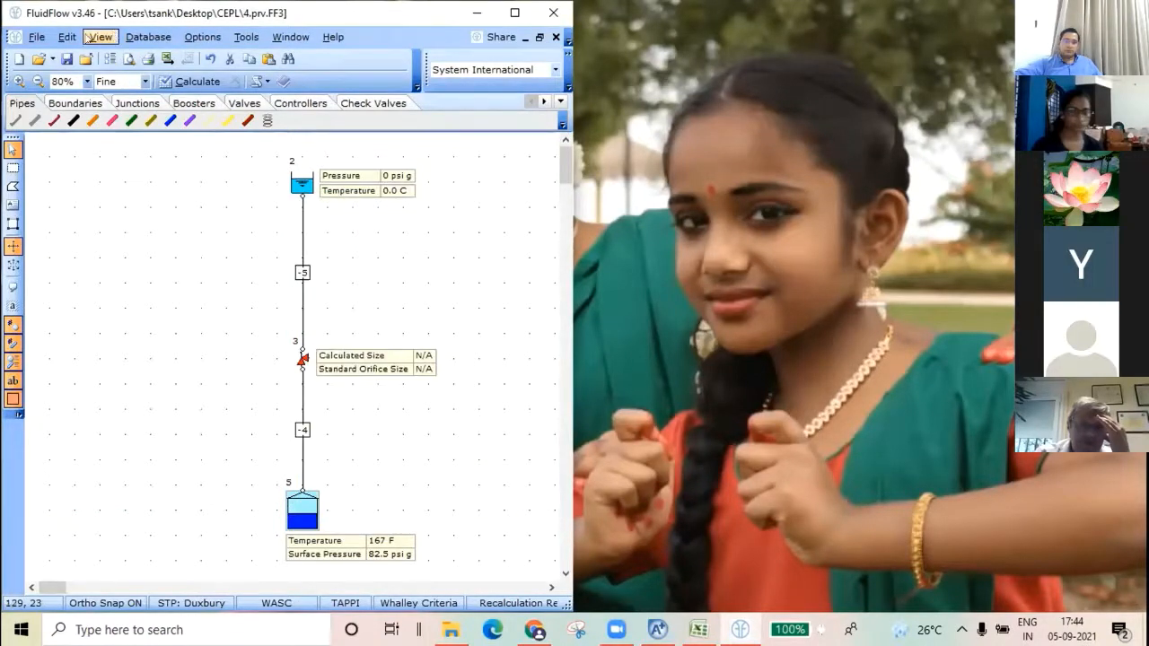
click(99, 37)
click(106, 55)
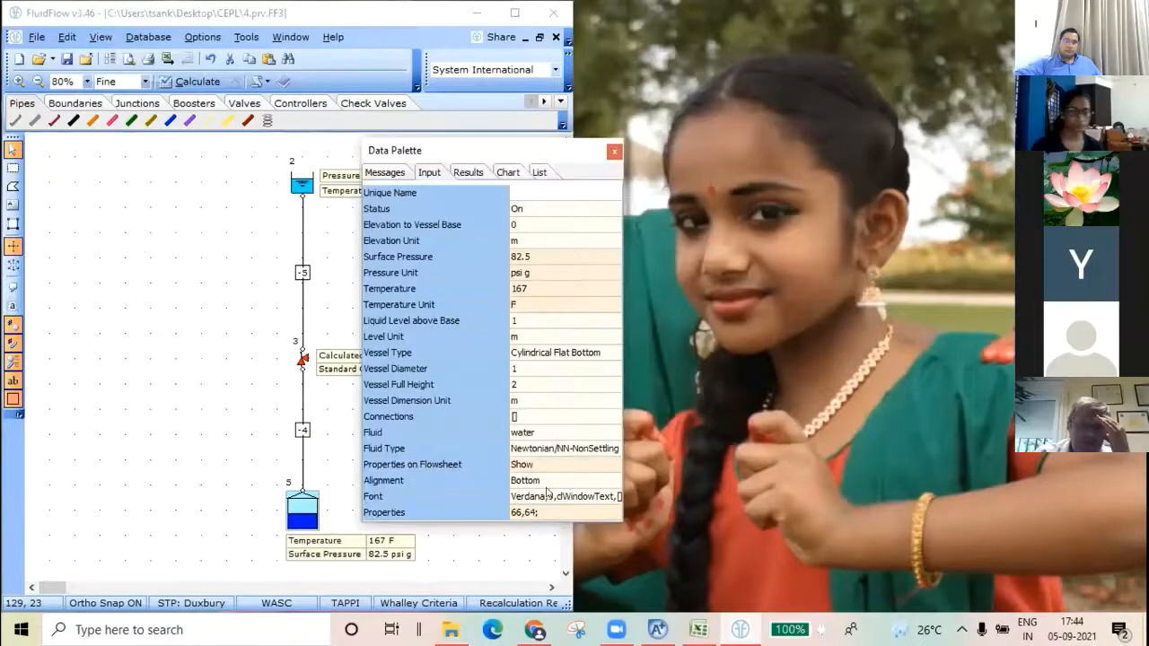
click(536, 433)
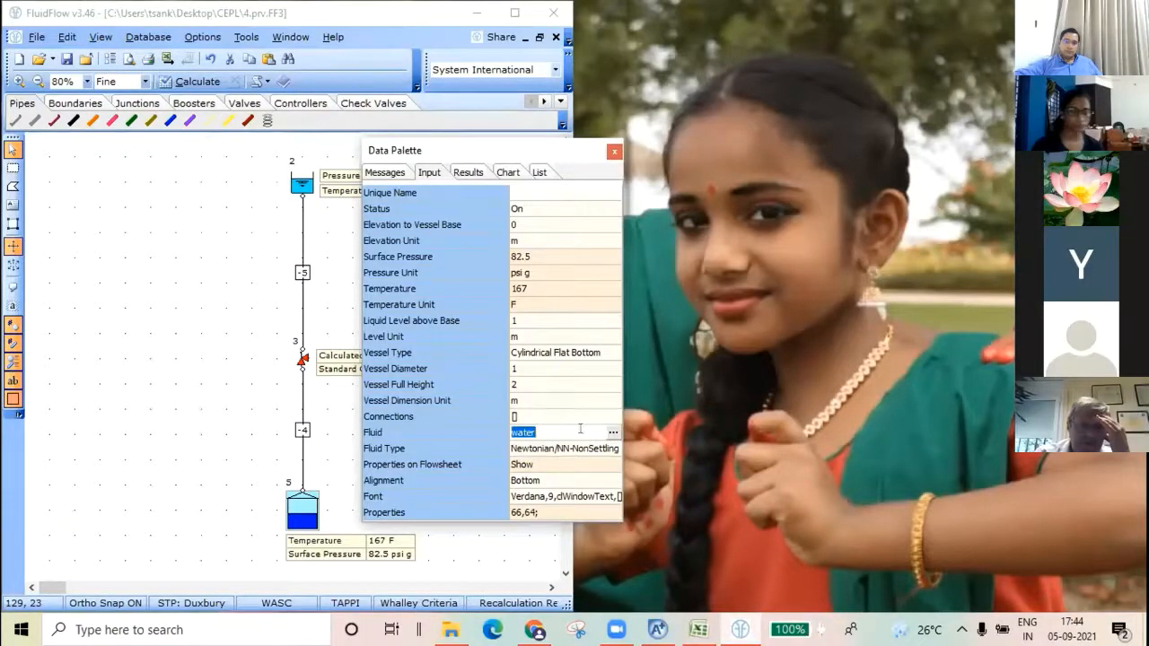
click(613, 433)
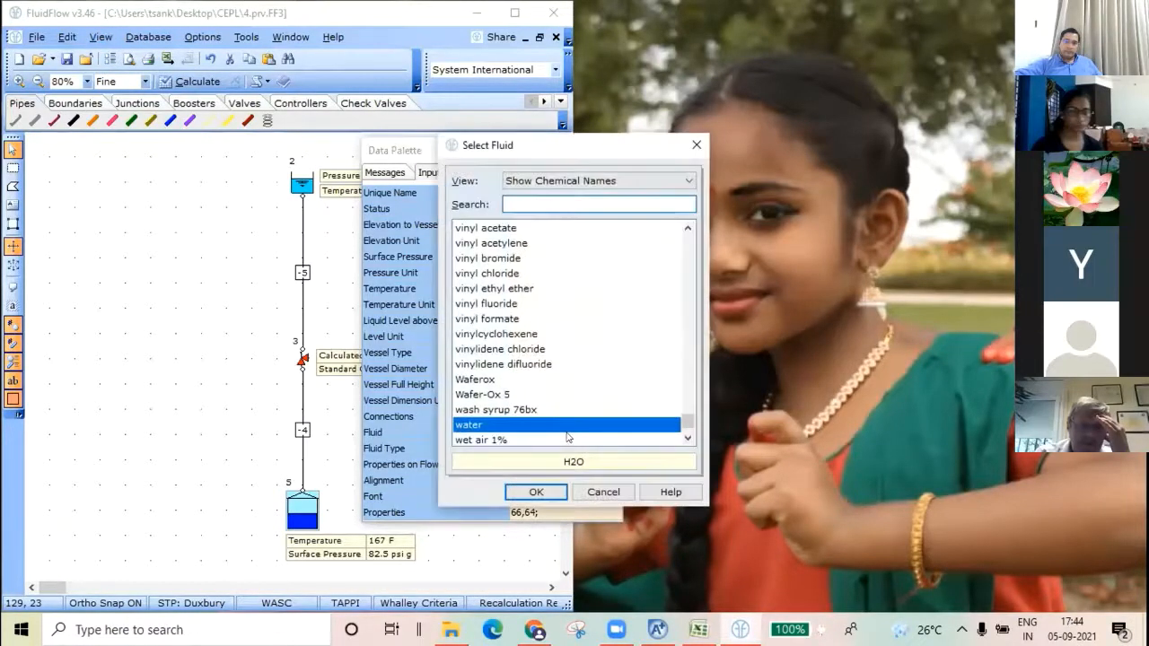
scroll(544, 399, down, 5)
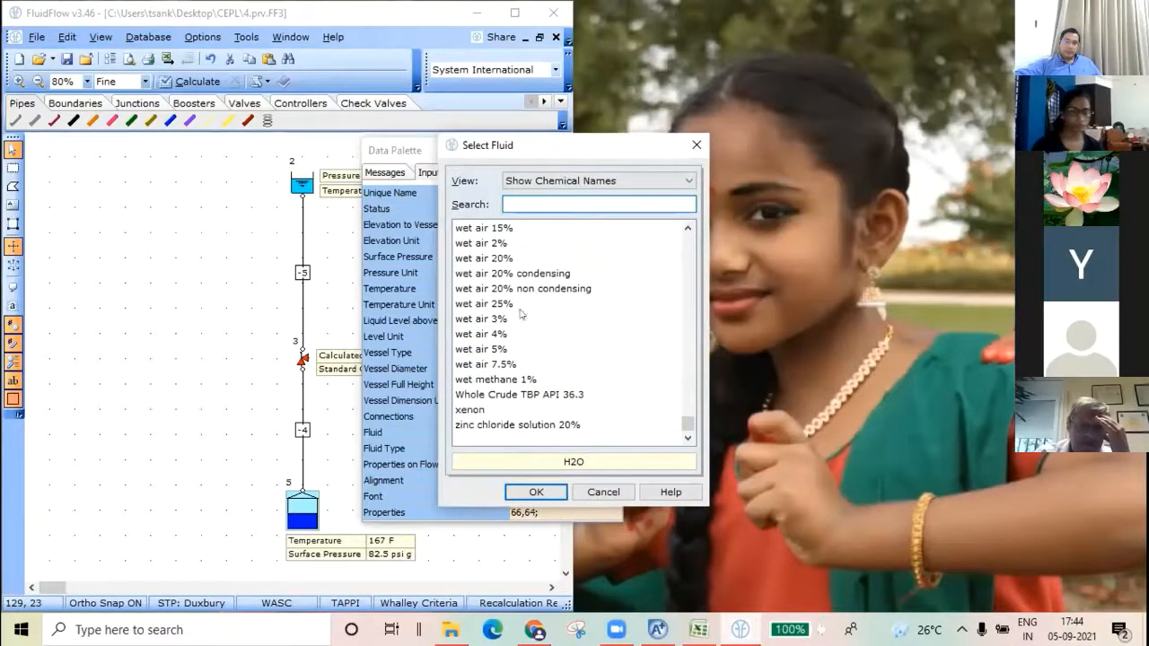
text(te)
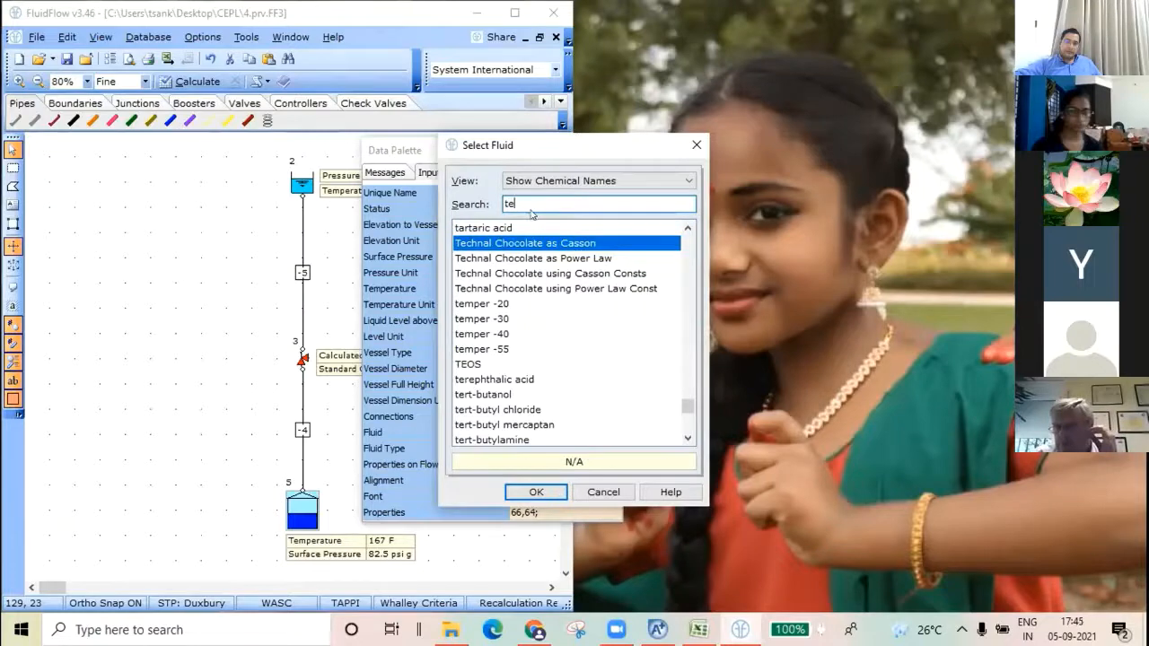
text(st)
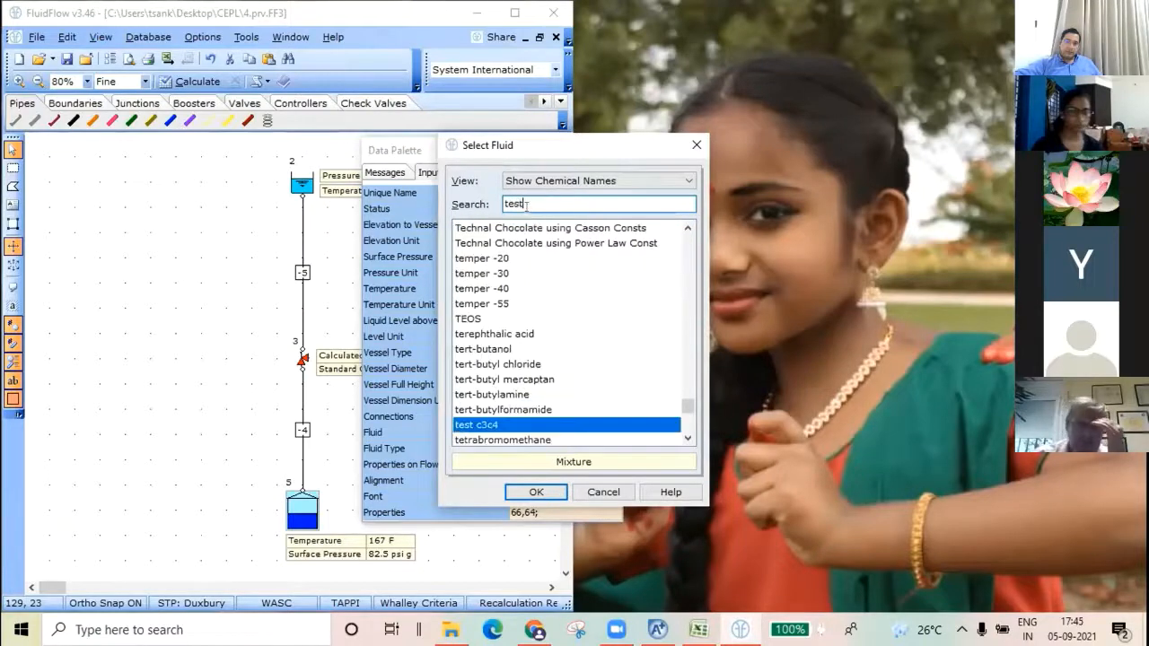
double_click(494, 423)
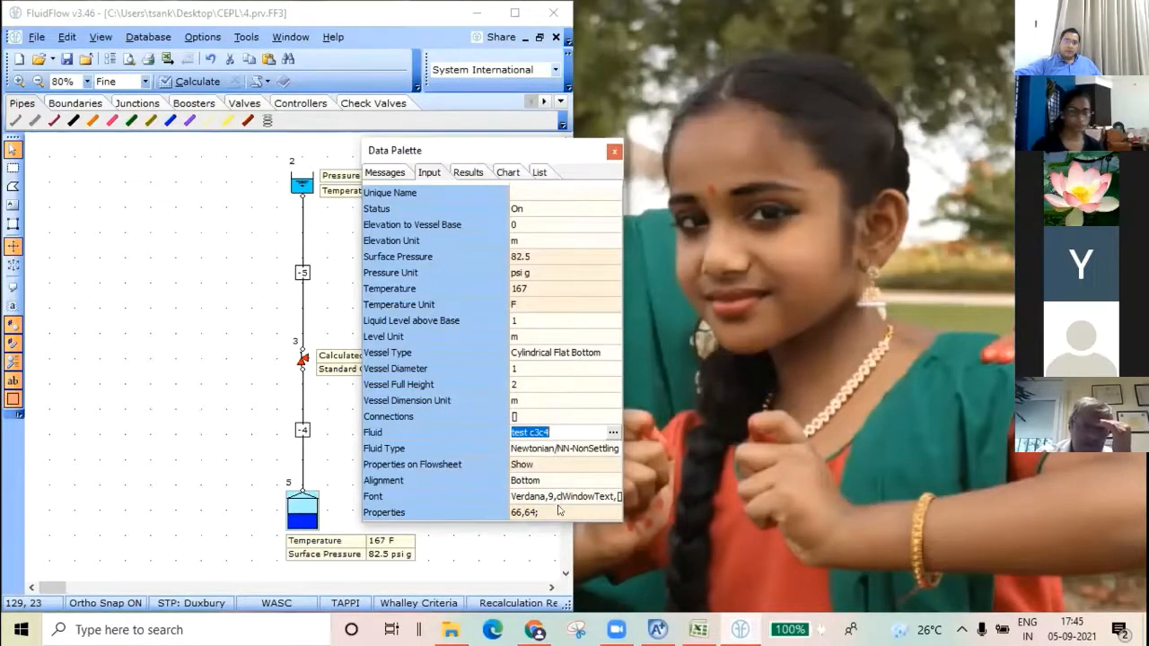
click(614, 152)
click(195, 85)
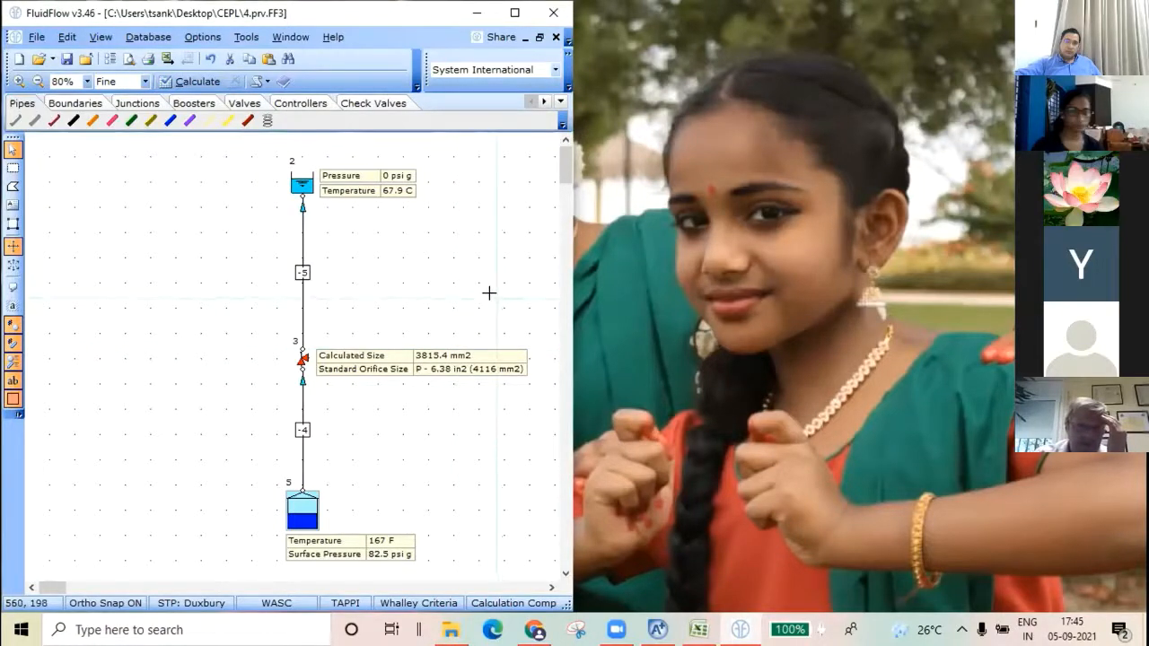
Step: Maximize the flowsheet window and set the result unit for temperature to F
click(514, 13)
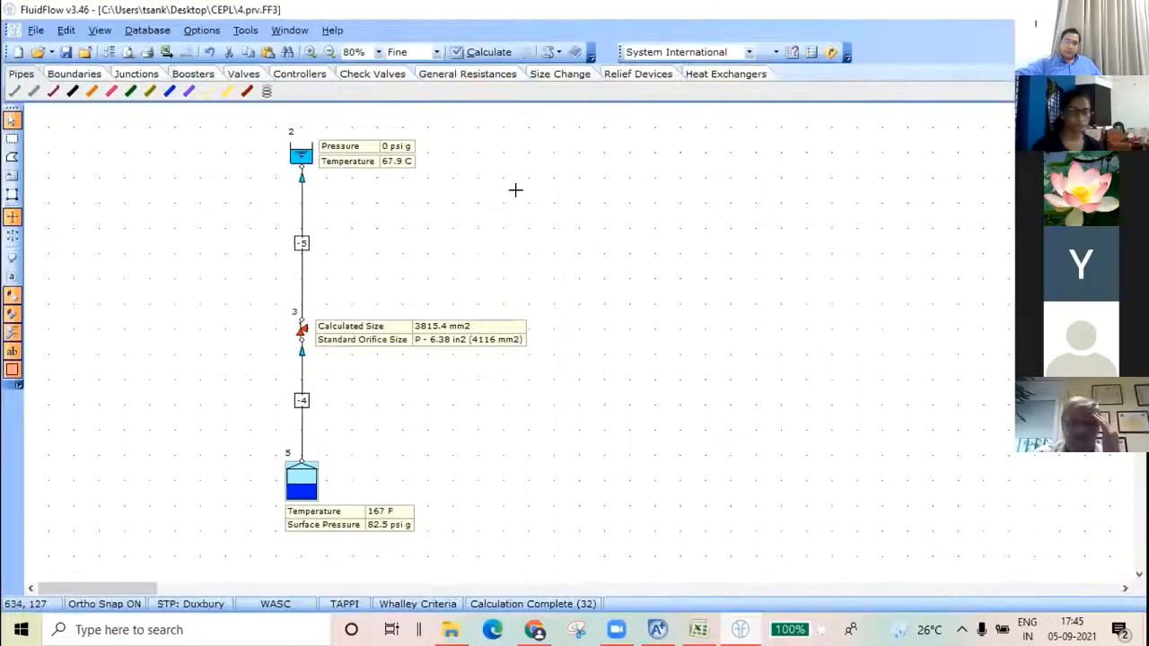
right_click(525, 178)
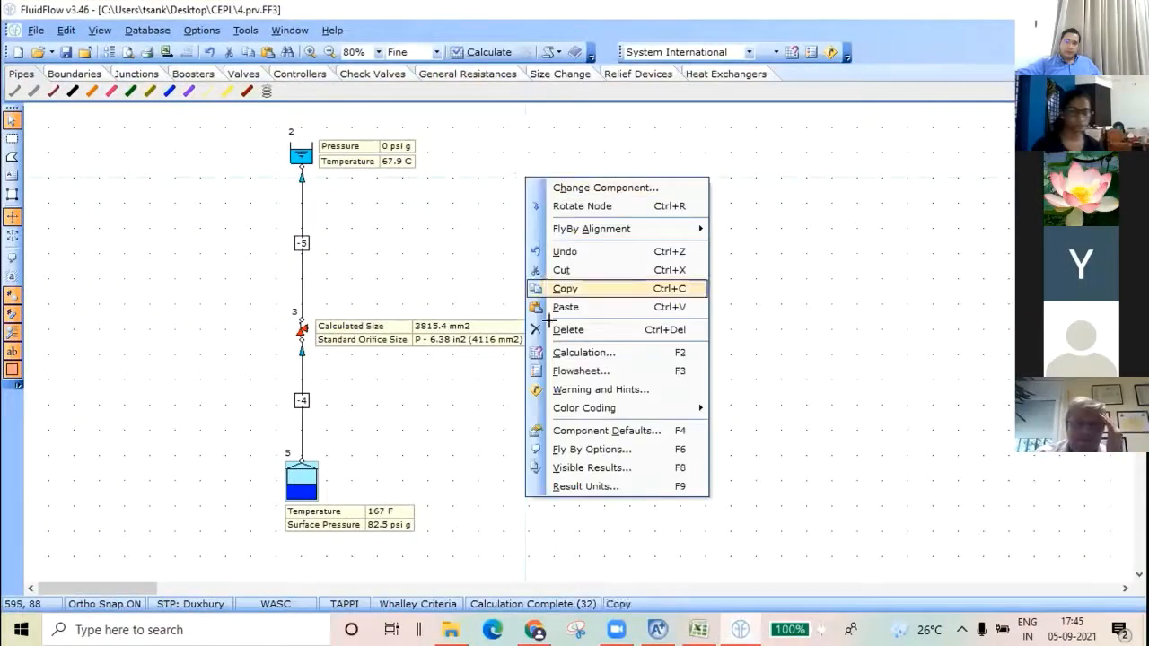
click(567, 483)
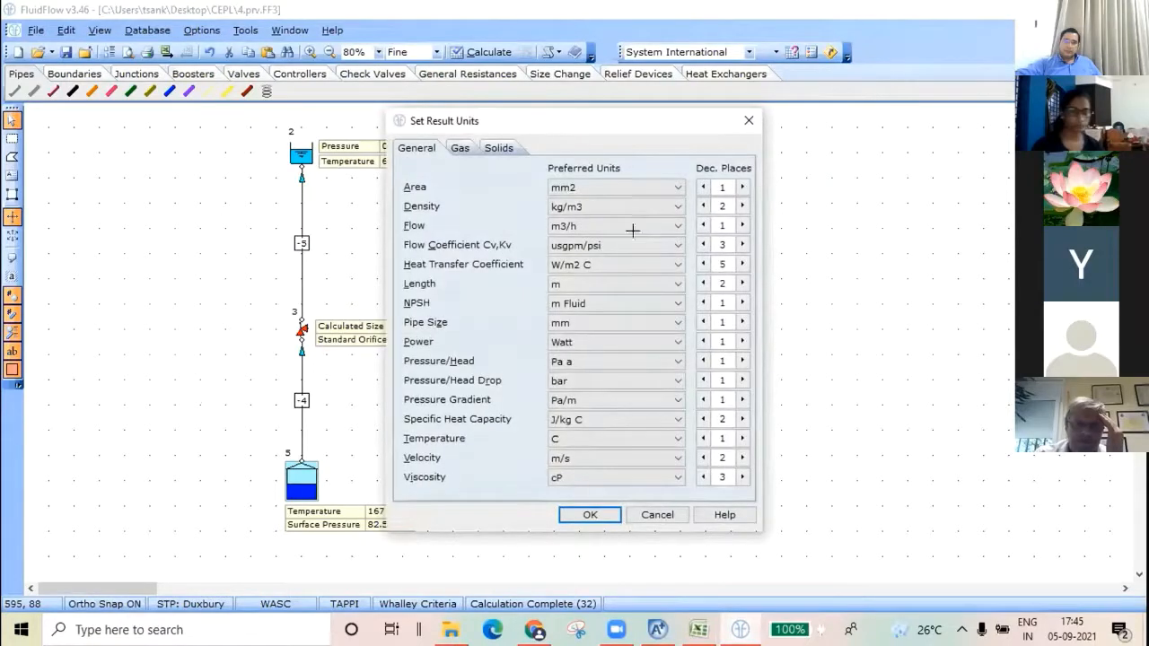
click(581, 432)
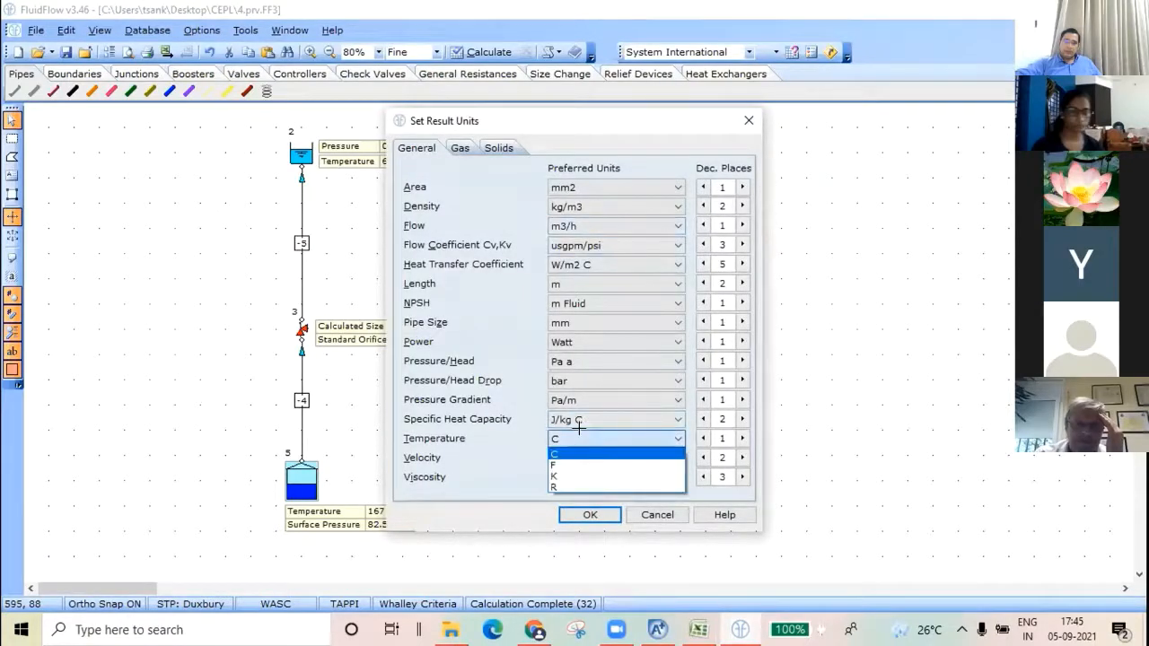
click(554, 465)
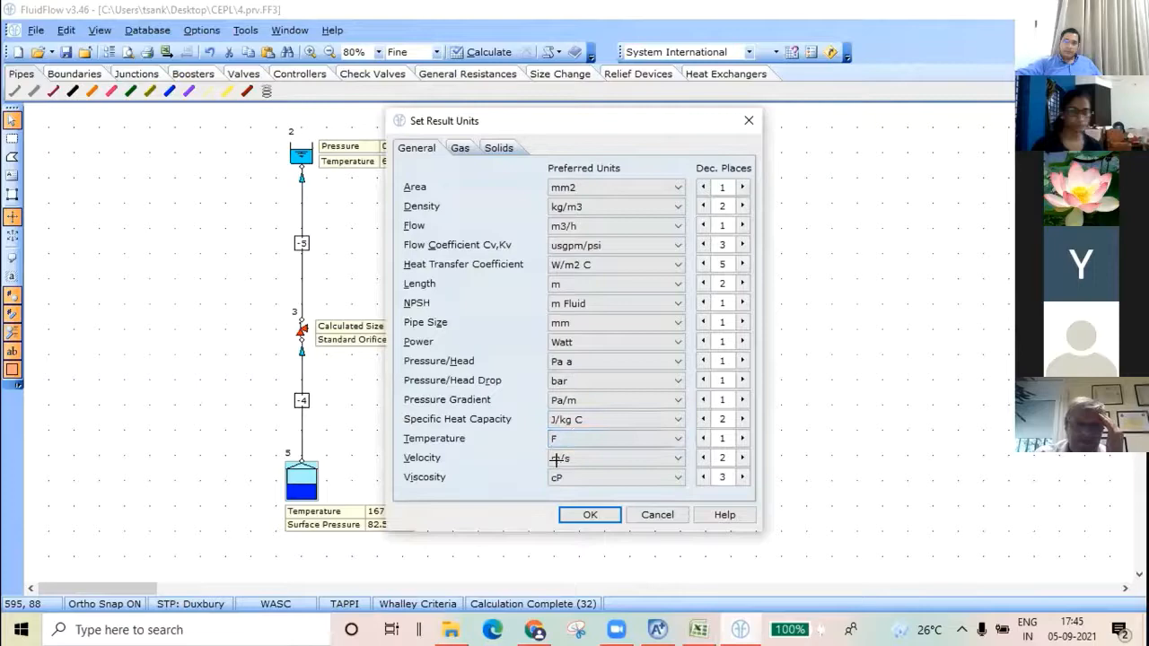
click(592, 507)
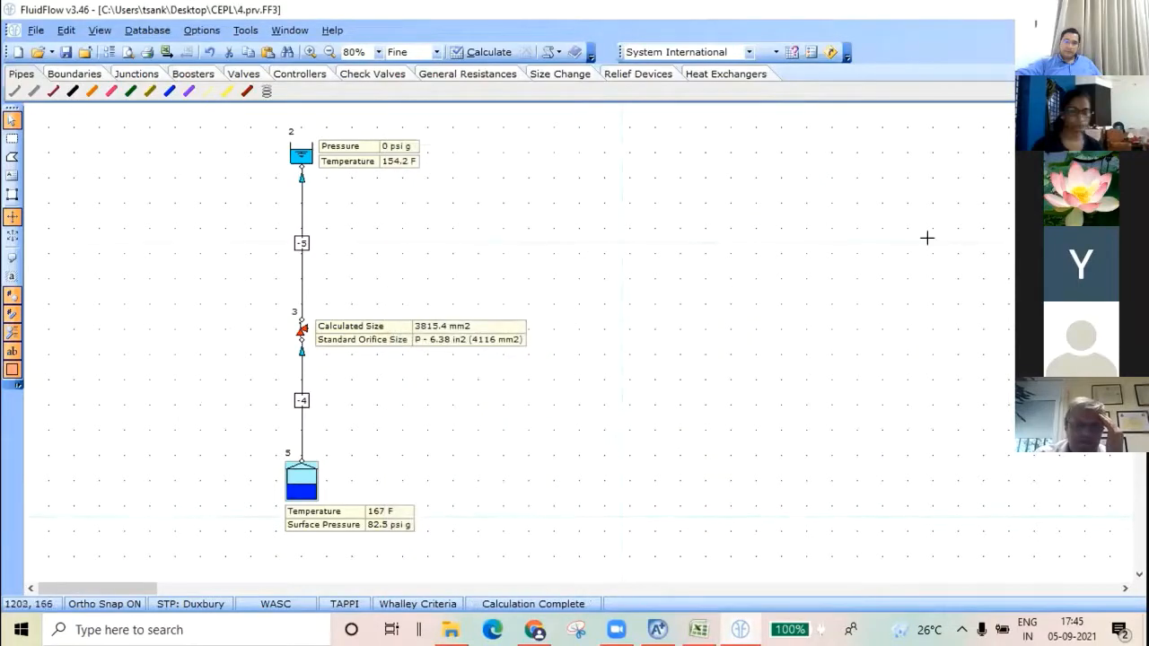
Step: Set the pressure of the outlet boundary 2 to 55 psi g
click(349, 538)
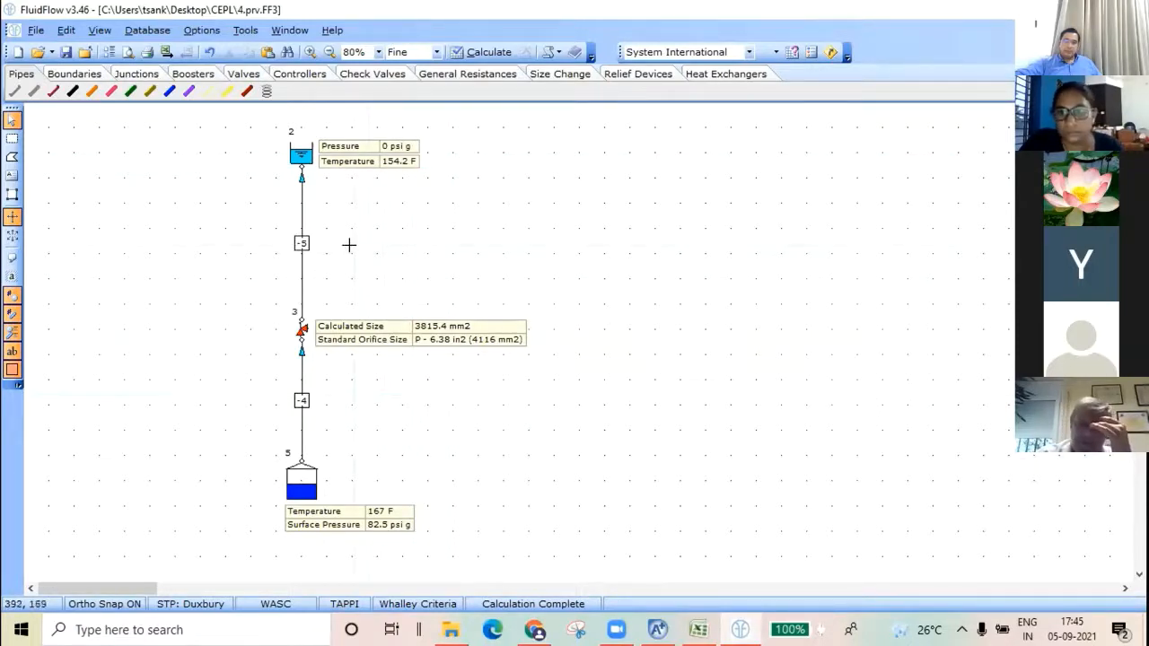
click(294, 151)
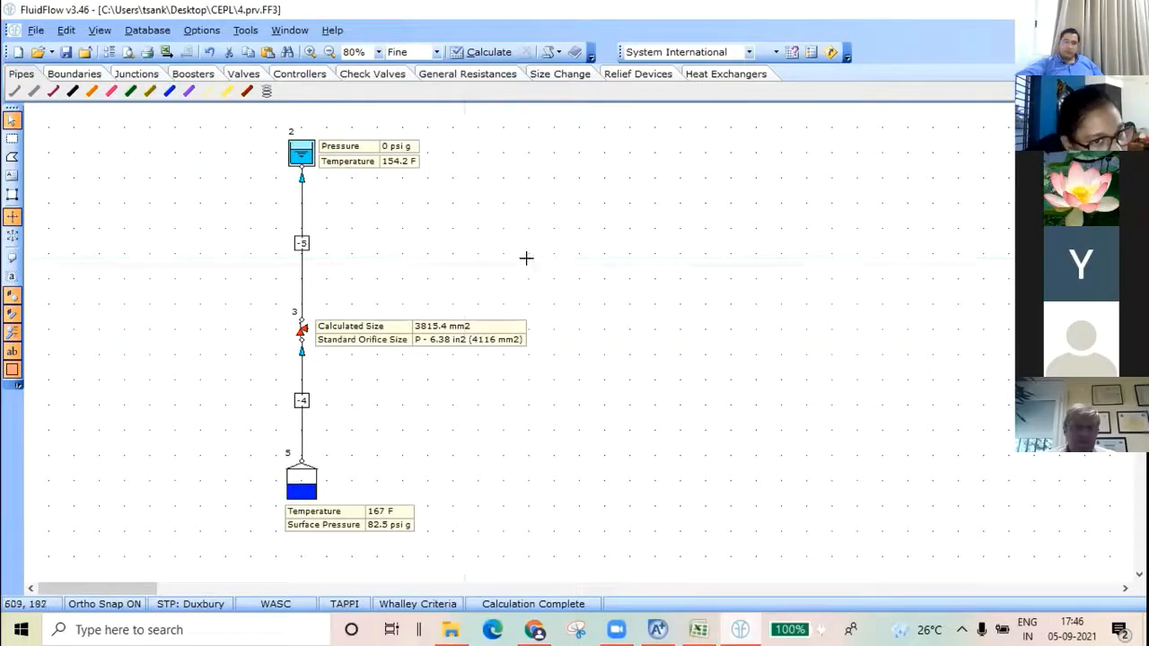
click(296, 157)
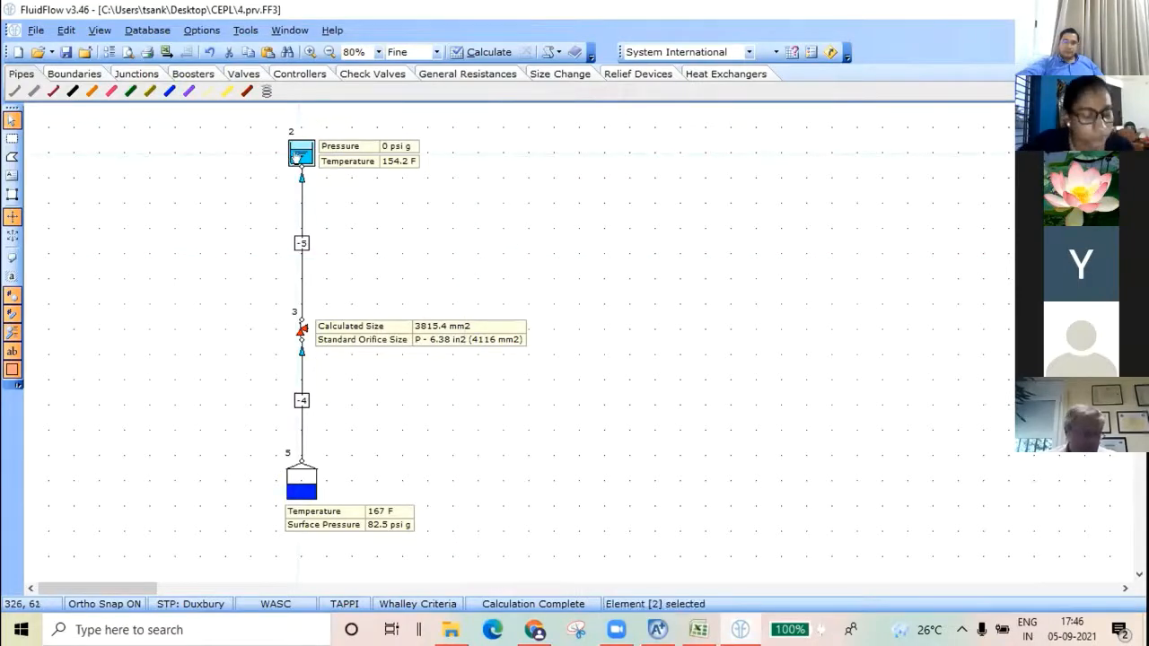
click(100, 29)
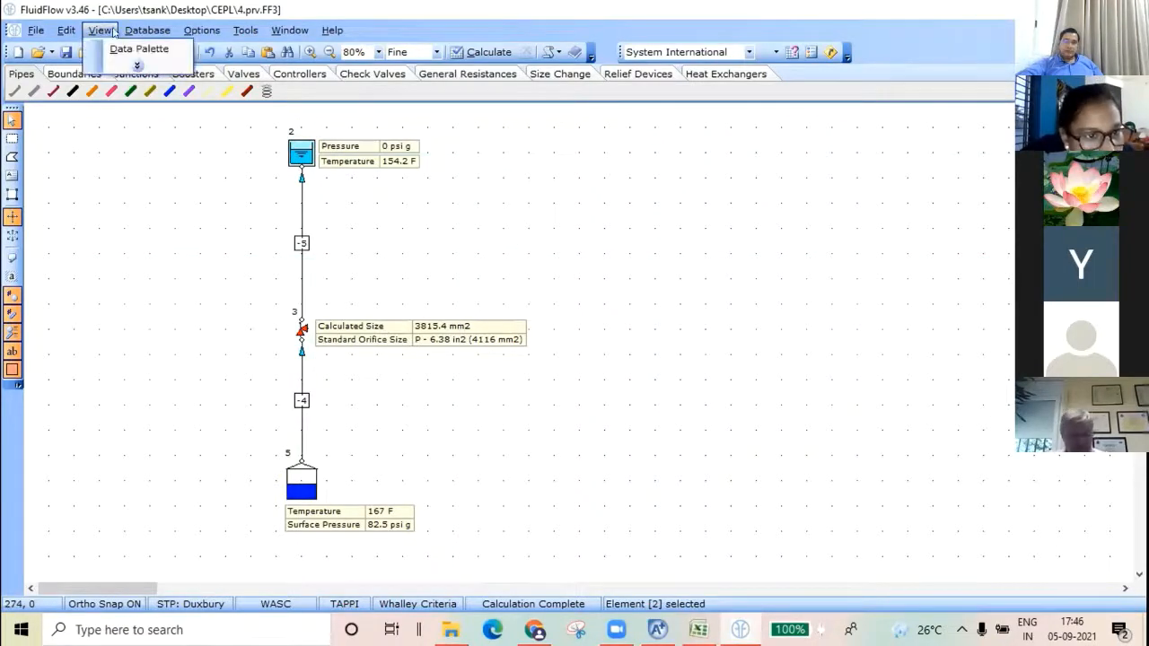
click(124, 48)
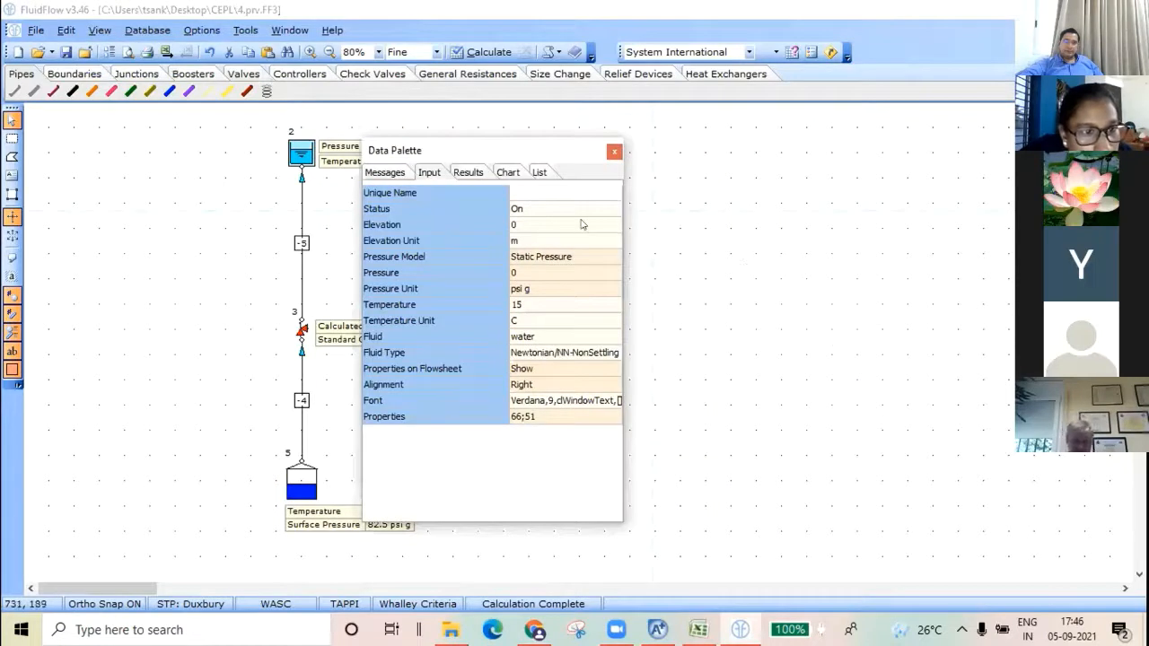
click(536, 273)
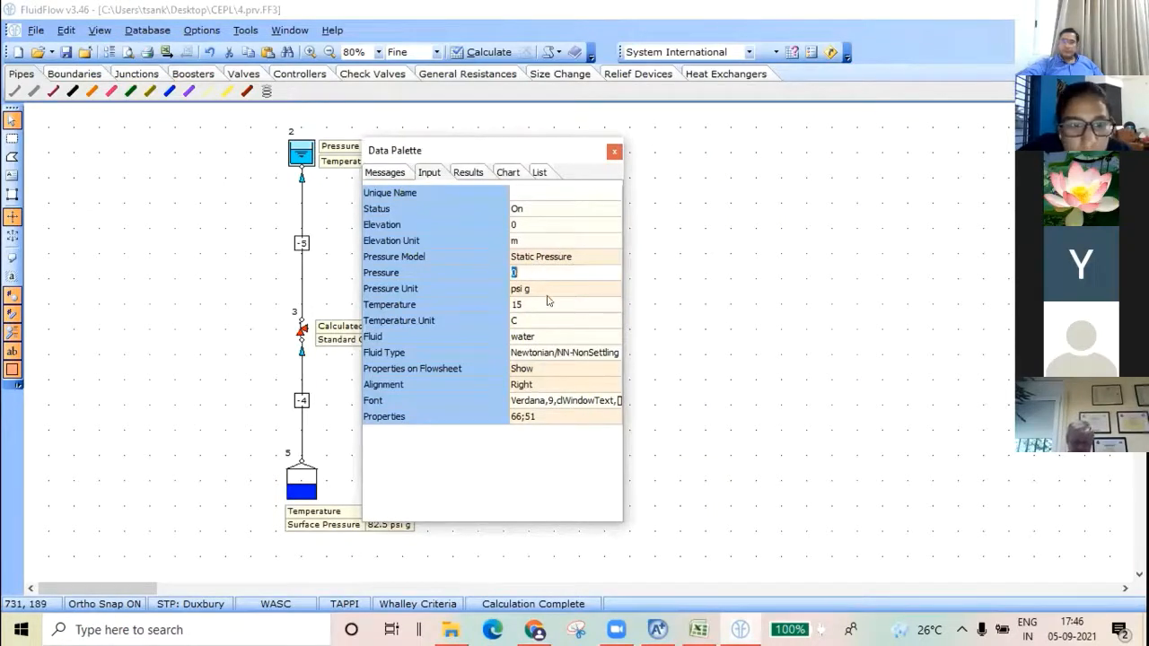
text(55)
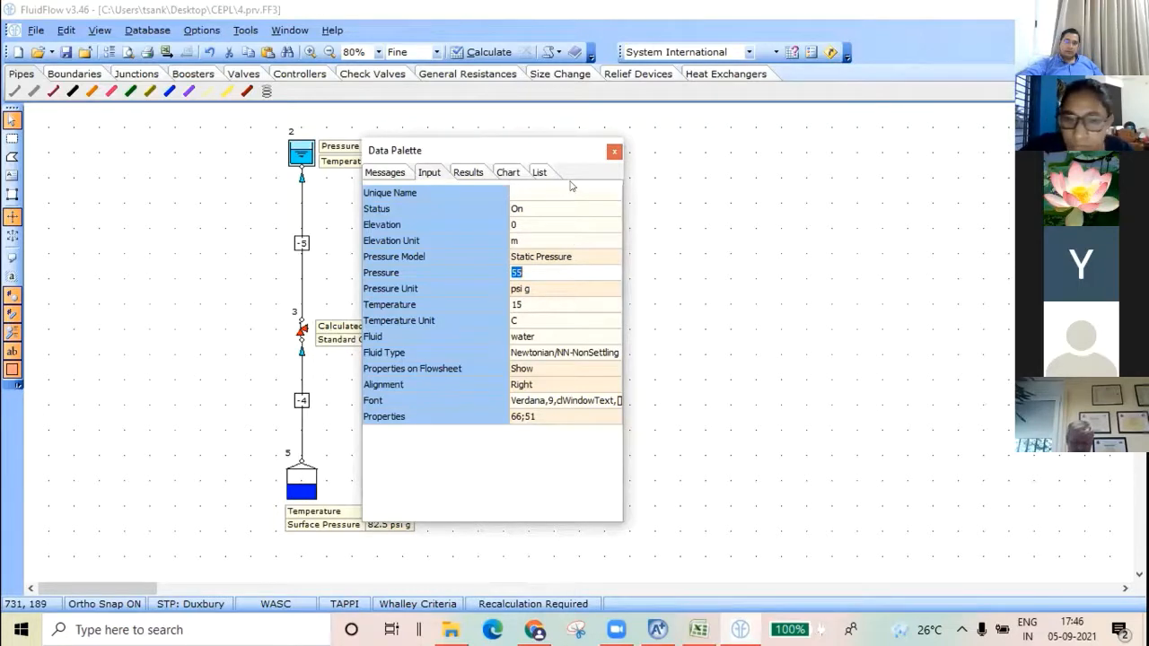
Step: Close the data palette, calculate the flowsheet for the changed outlet pressure and maximize the window
click(613, 153)
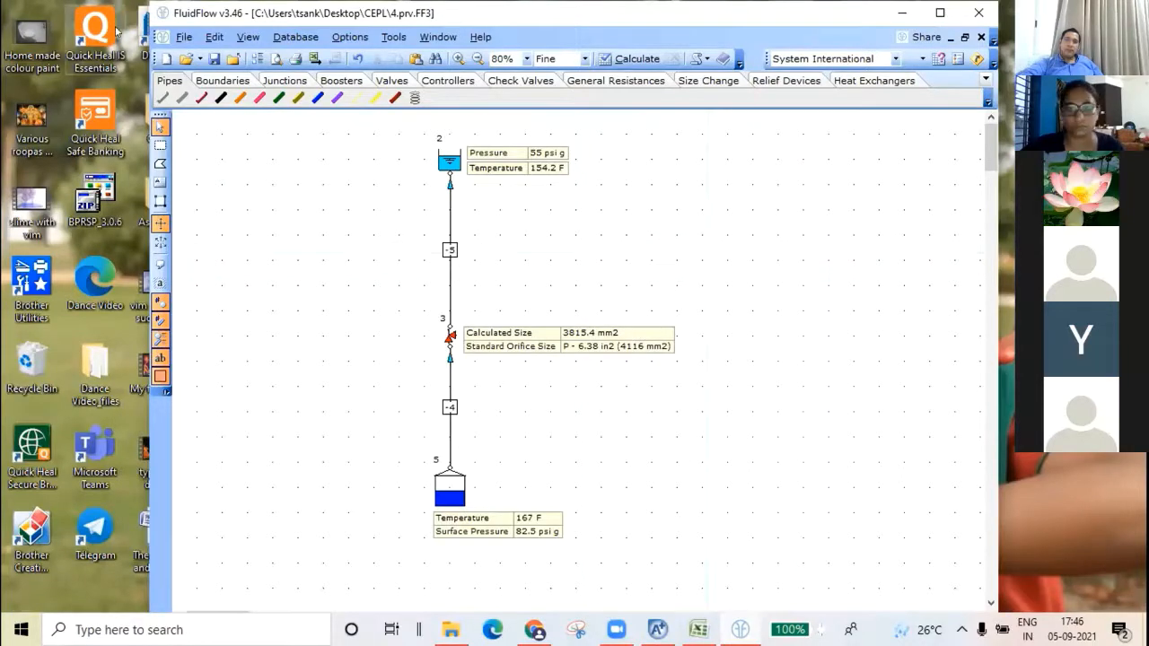
drag(186, 13, 72, 92)
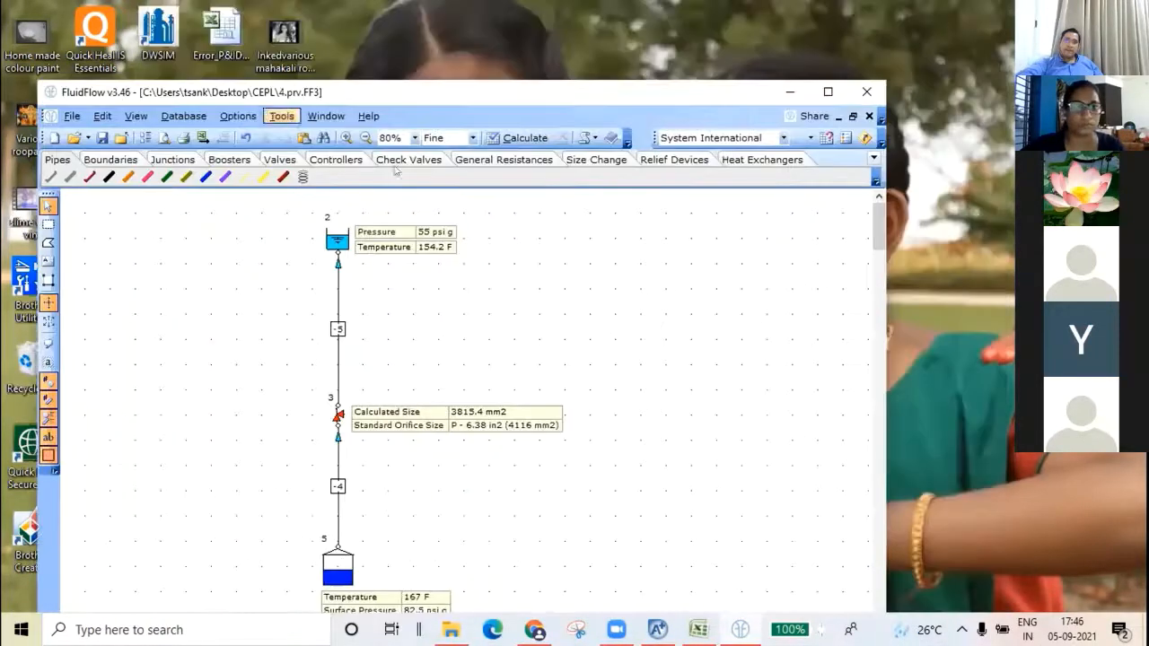
click(524, 137)
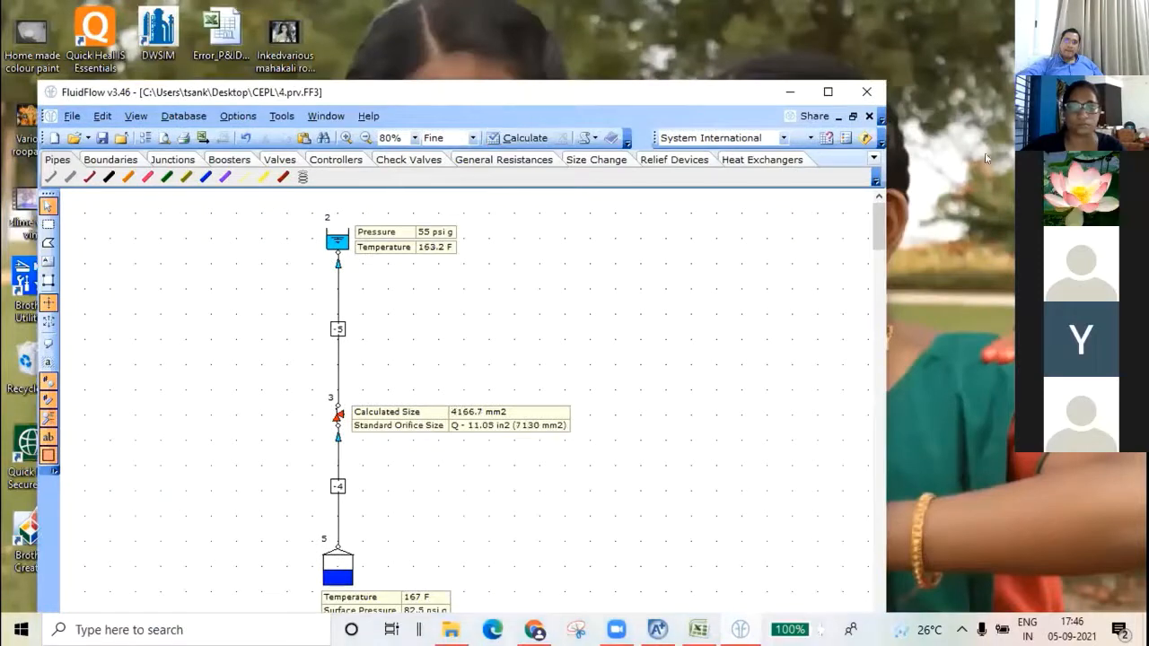
click(826, 92)
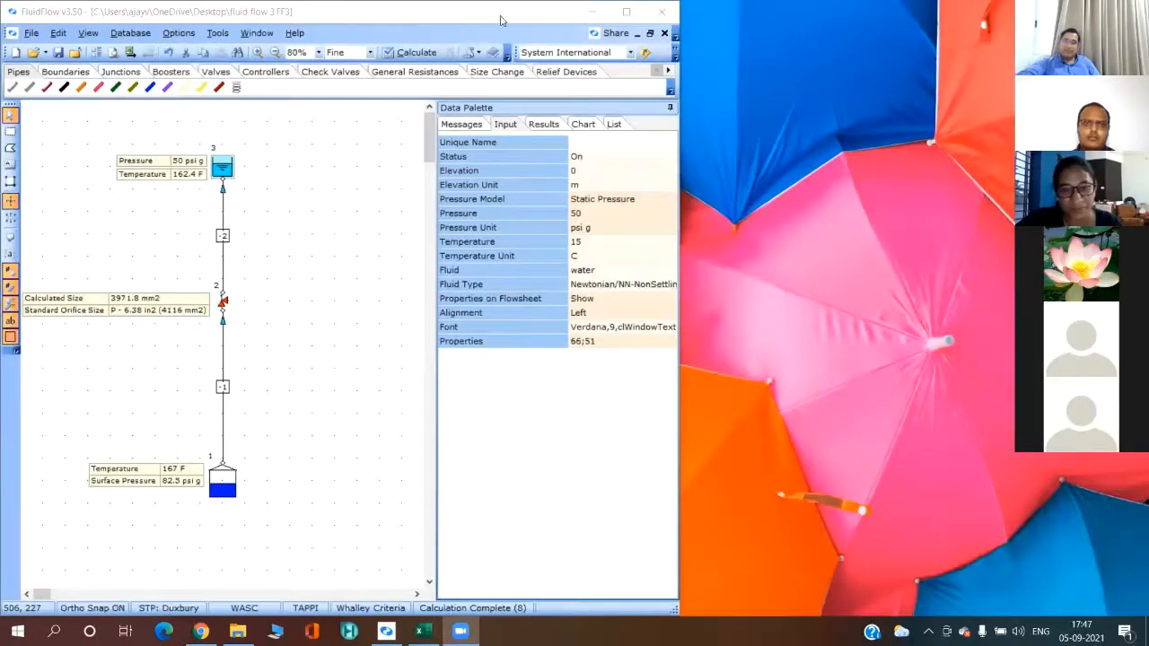
Step: Maximize the fluid flow 3 flowsheet window, select outlet boundary 3 and recalculate the flowsheet
drag(501, 20, 211, 363)
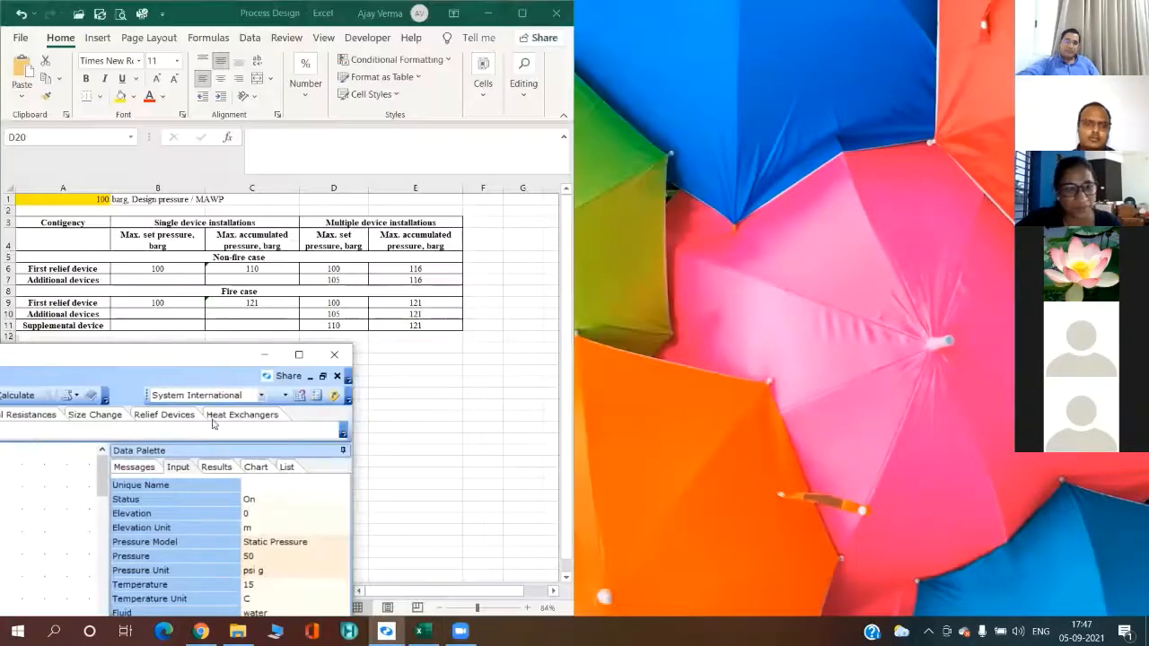
click(288, 358)
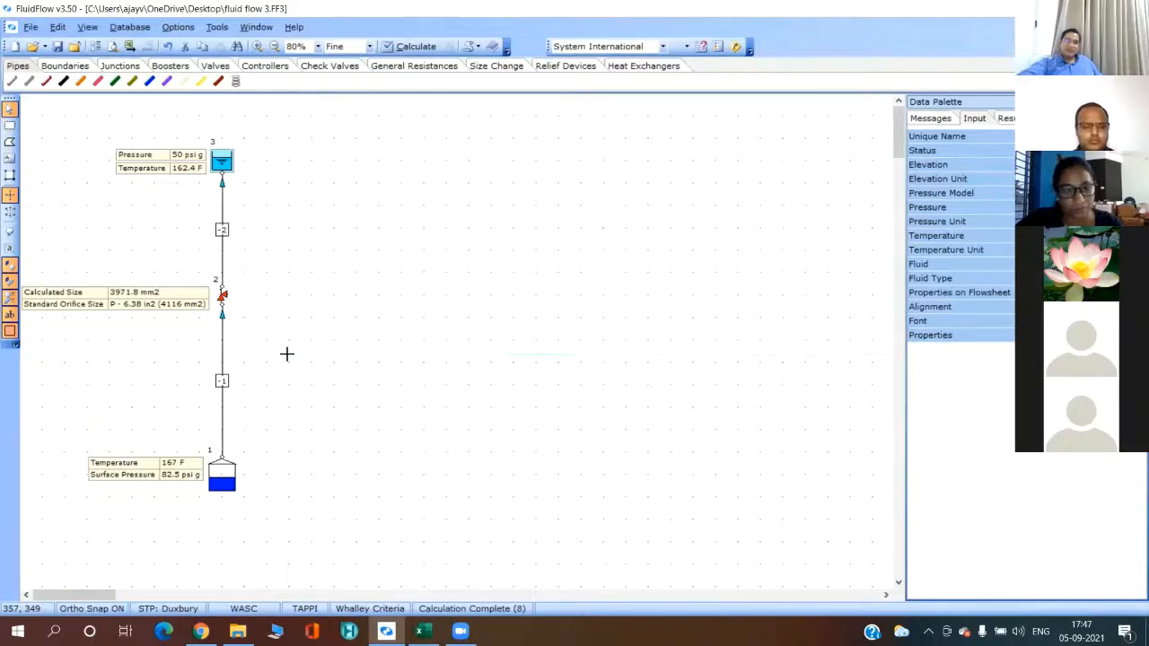
click(414, 47)
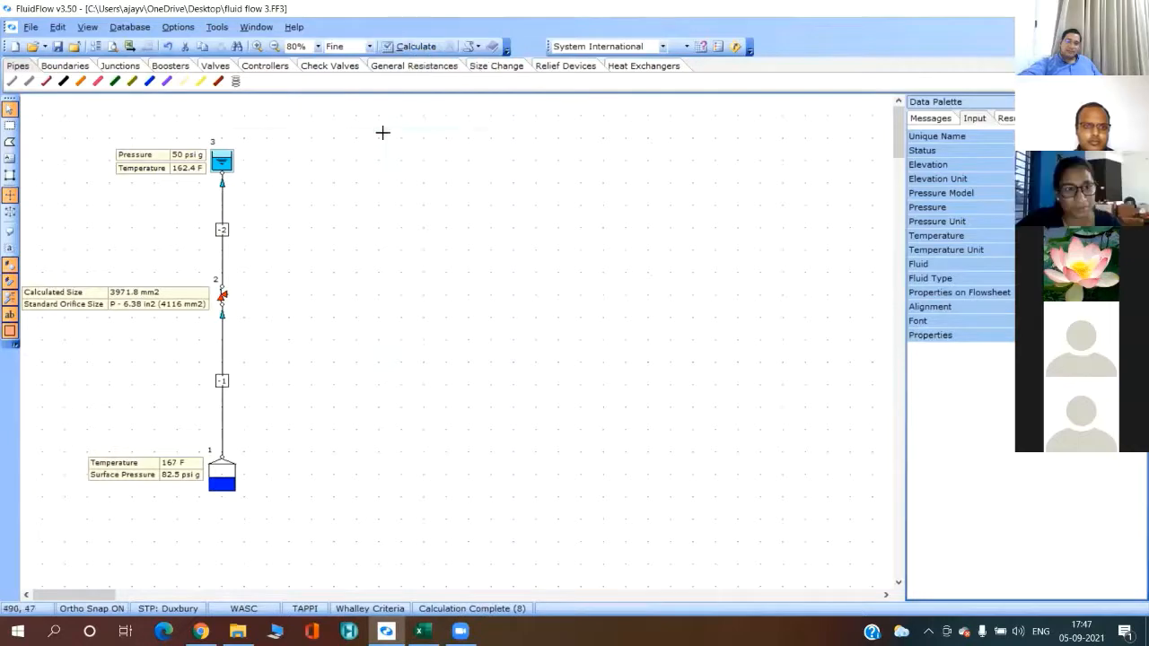
click(229, 167)
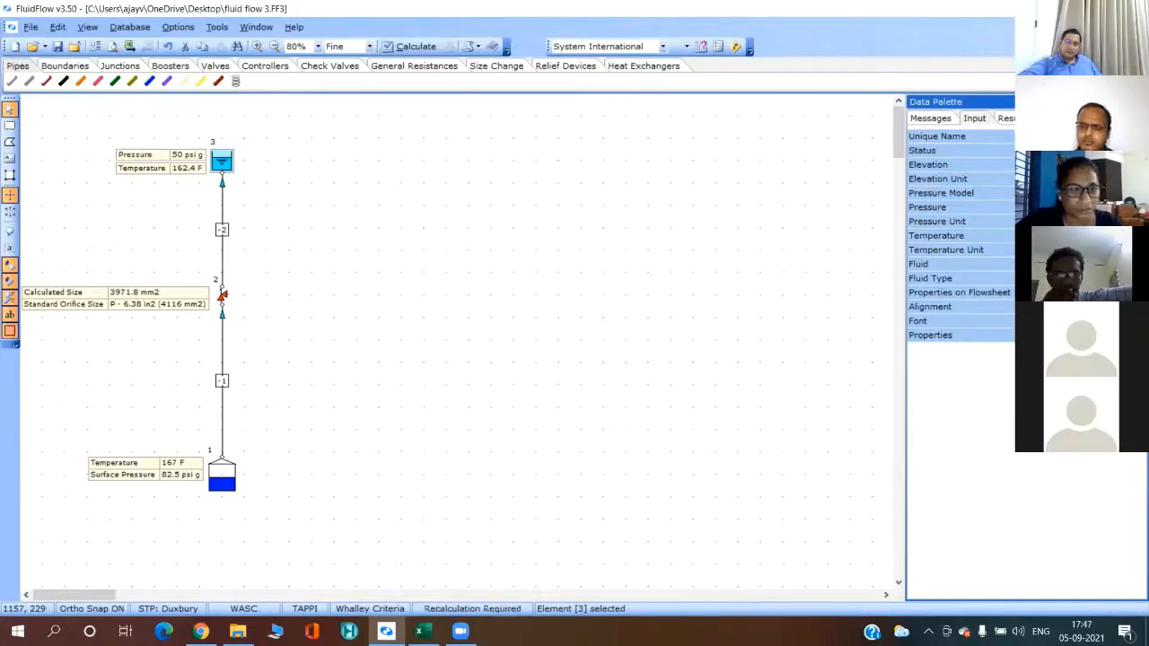
click(415, 47)
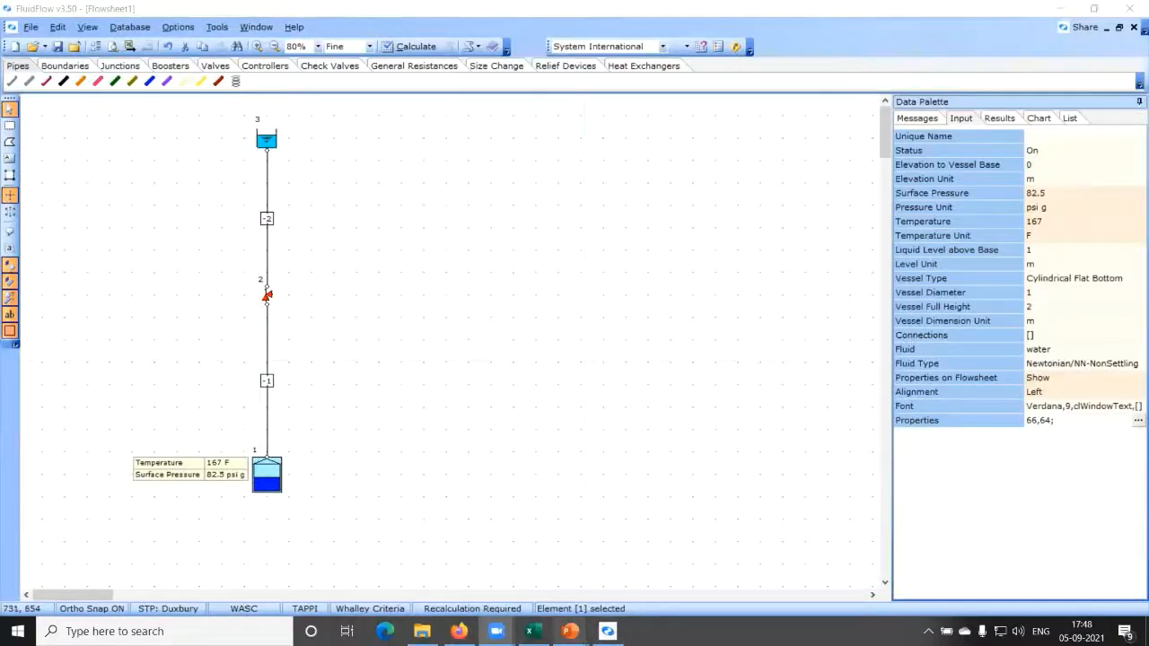
Step: Switch to File Explorer and open the FluidFlow folder inside PD > l_Session 11_FluidFlow_Aspen Plus
click(421, 631)
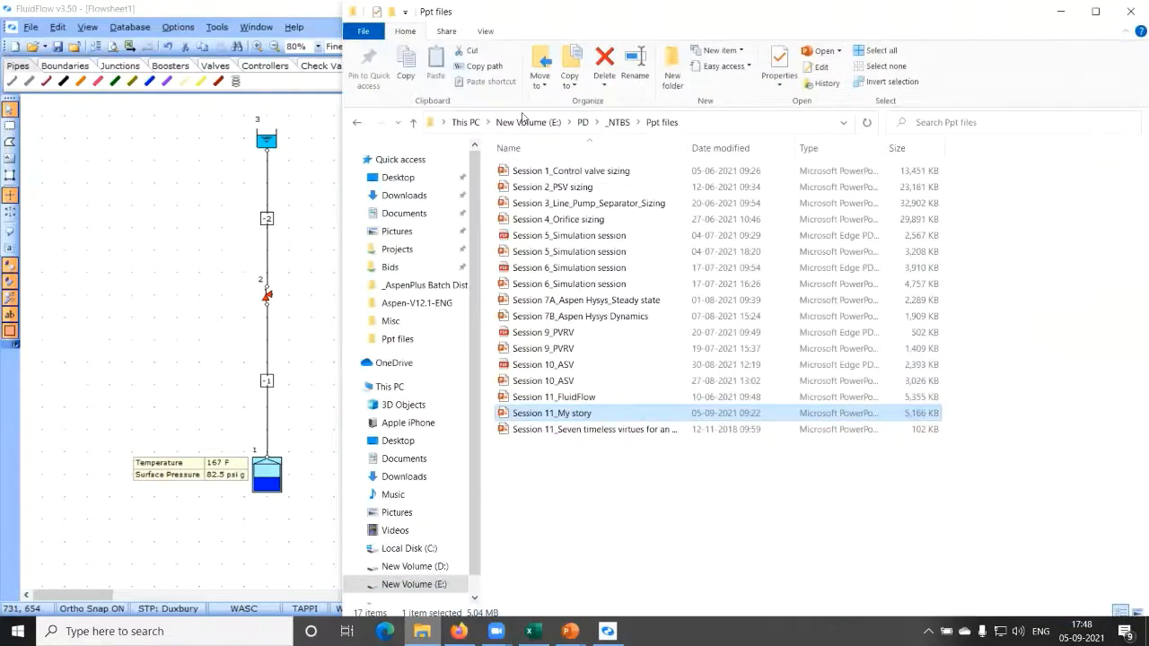
click(595, 122)
click(583, 122)
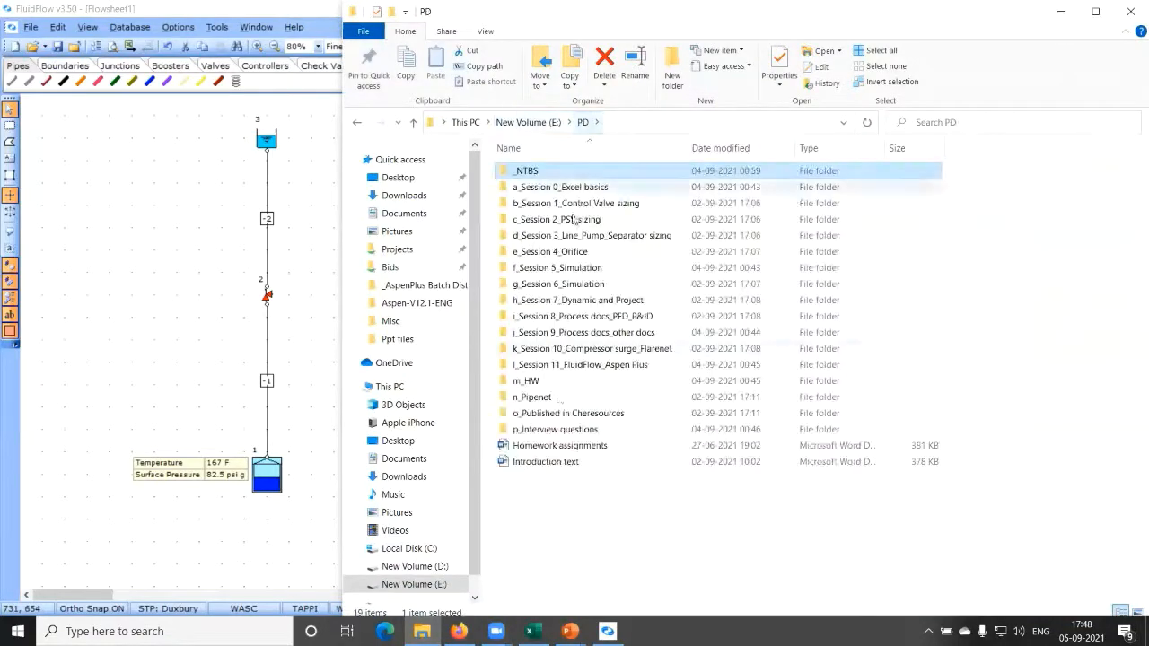
double_click(592, 369)
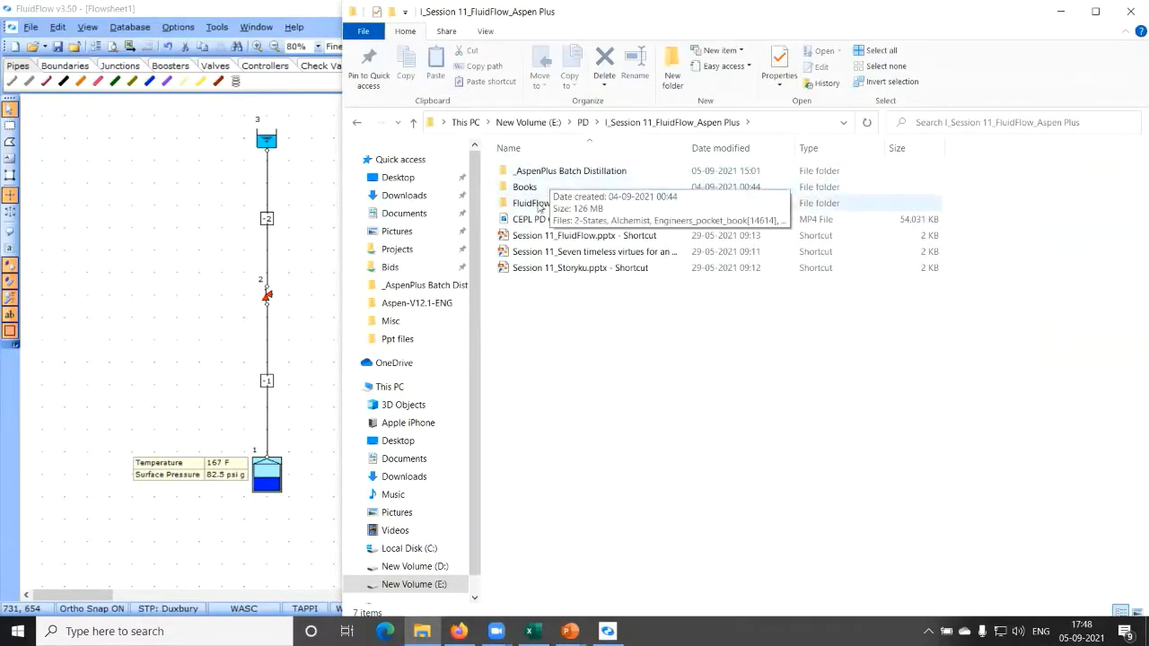
double_click(537, 205)
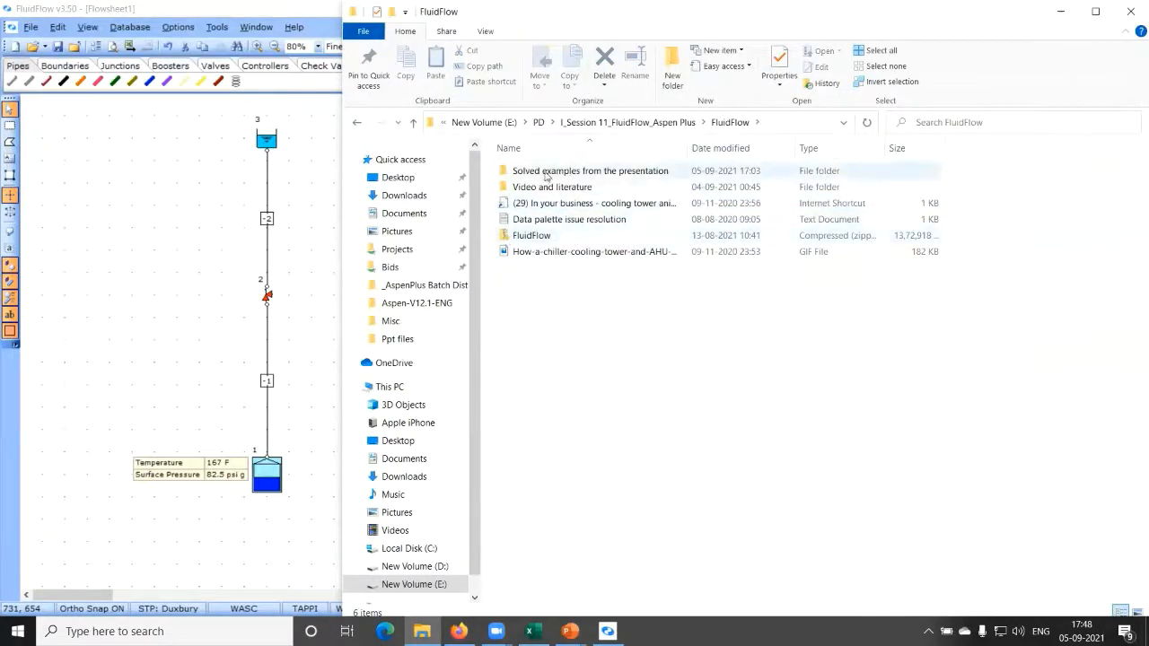
Step: Open the Video and literature folder and maximize its window
click(638, 172)
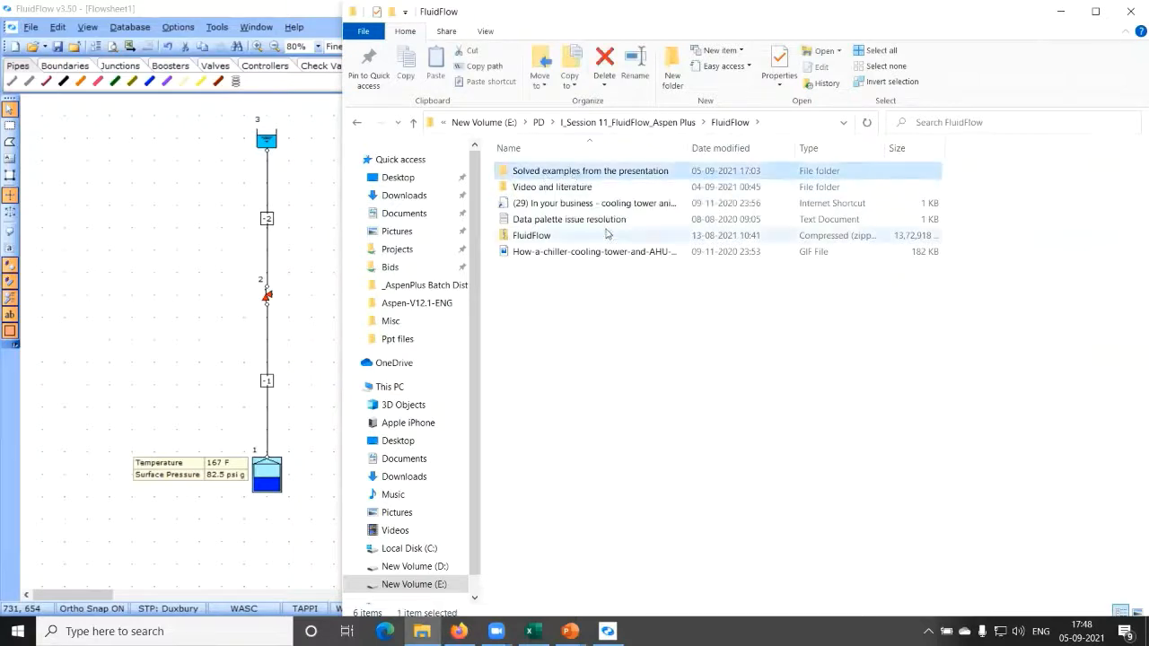
click(525, 188)
double_click(522, 190)
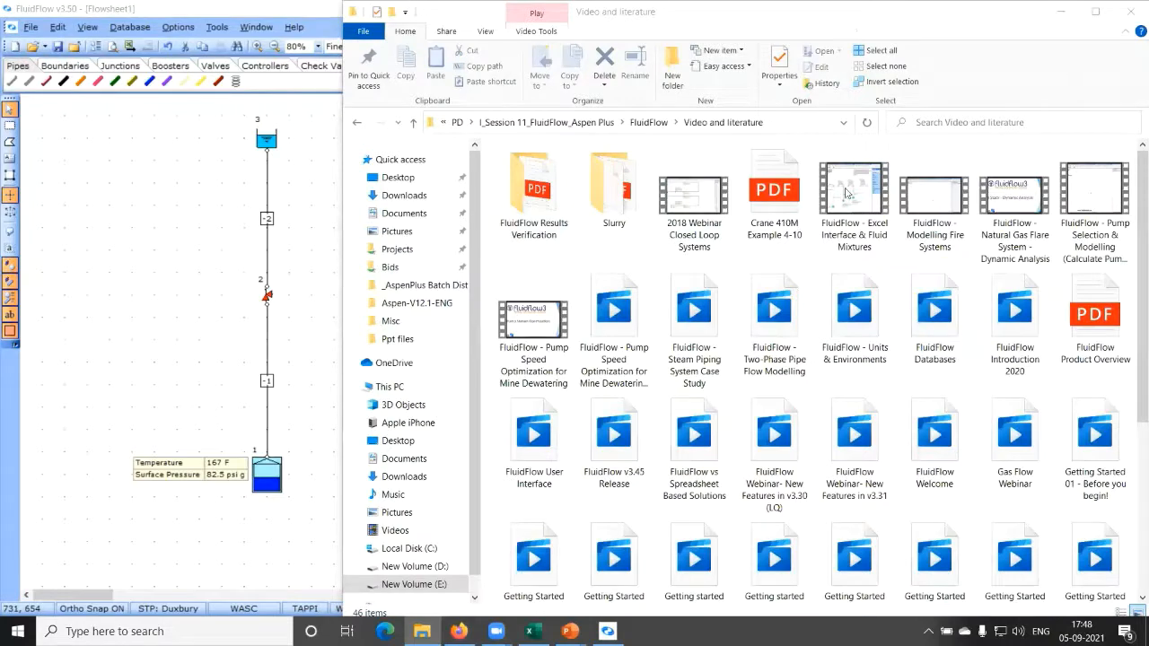
drag(865, 18, 660, 0)
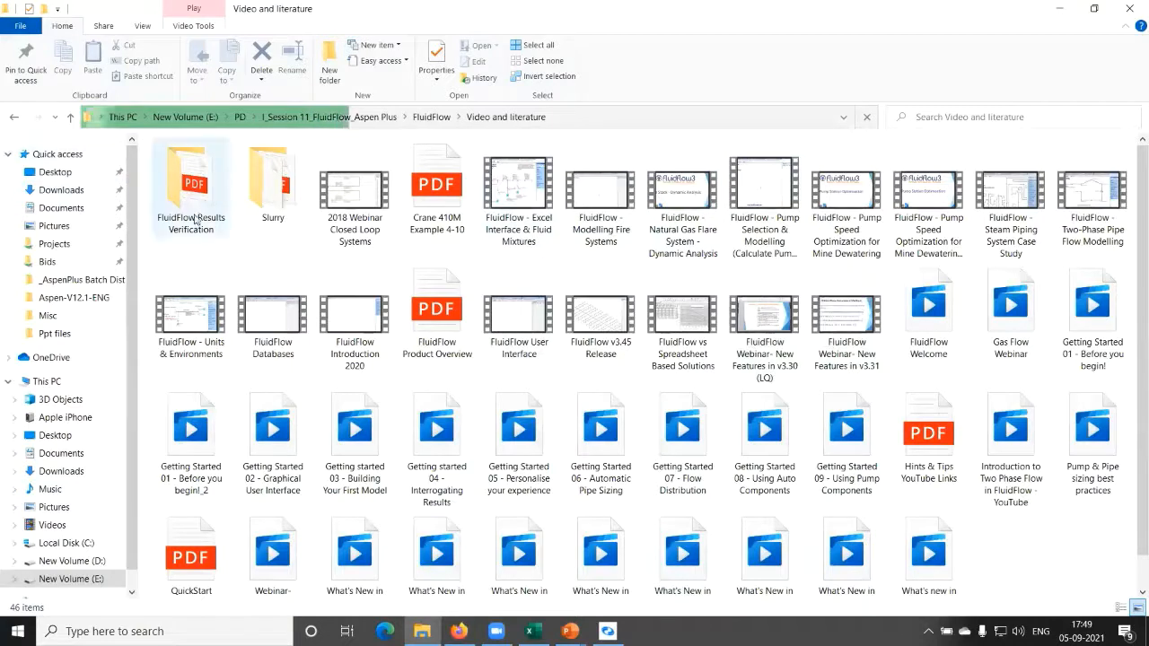
Step: Open the FluidFlow Results Verification PDF from the folder of the same name and maximize it
click(206, 189)
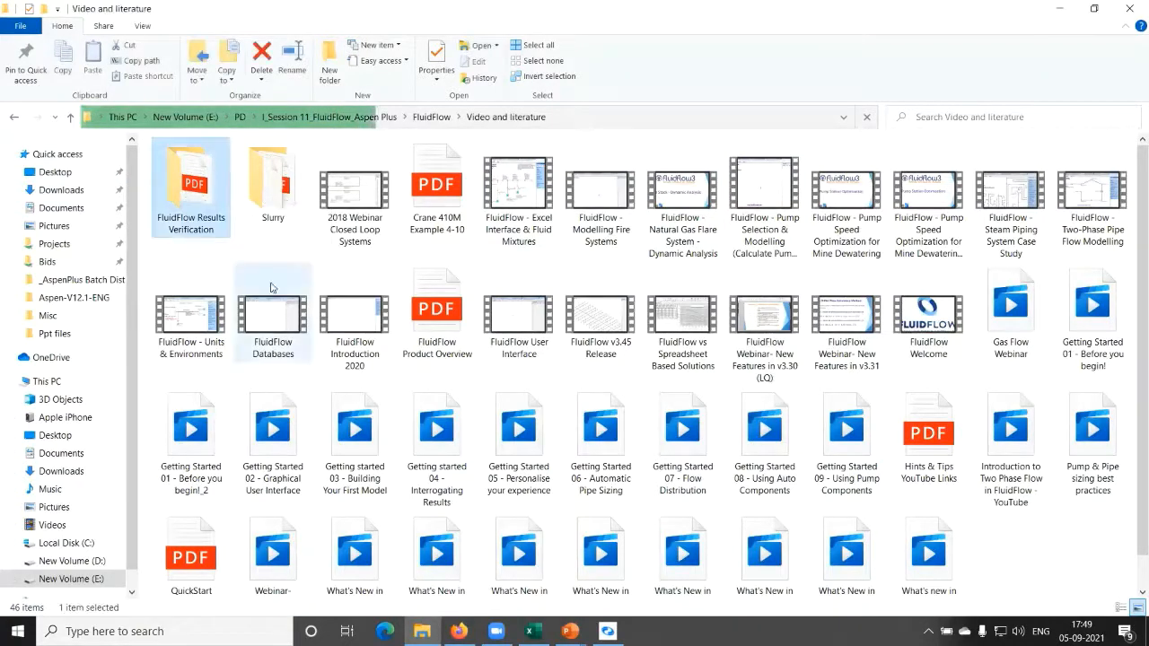
double_click(205, 189)
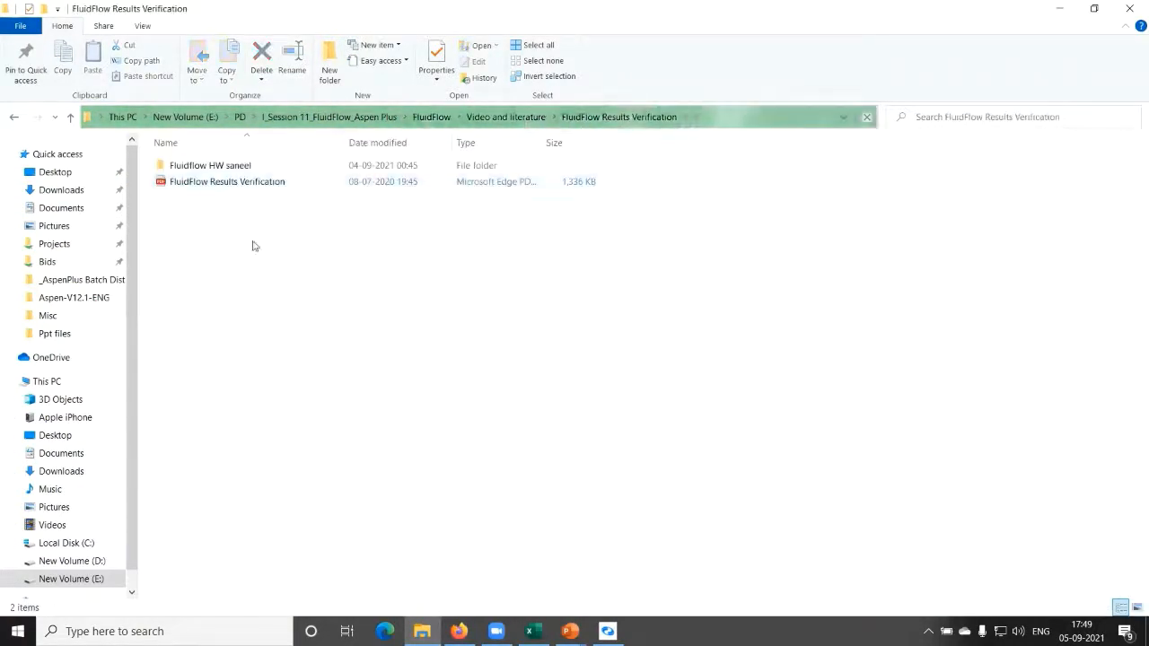
double_click(214, 183)
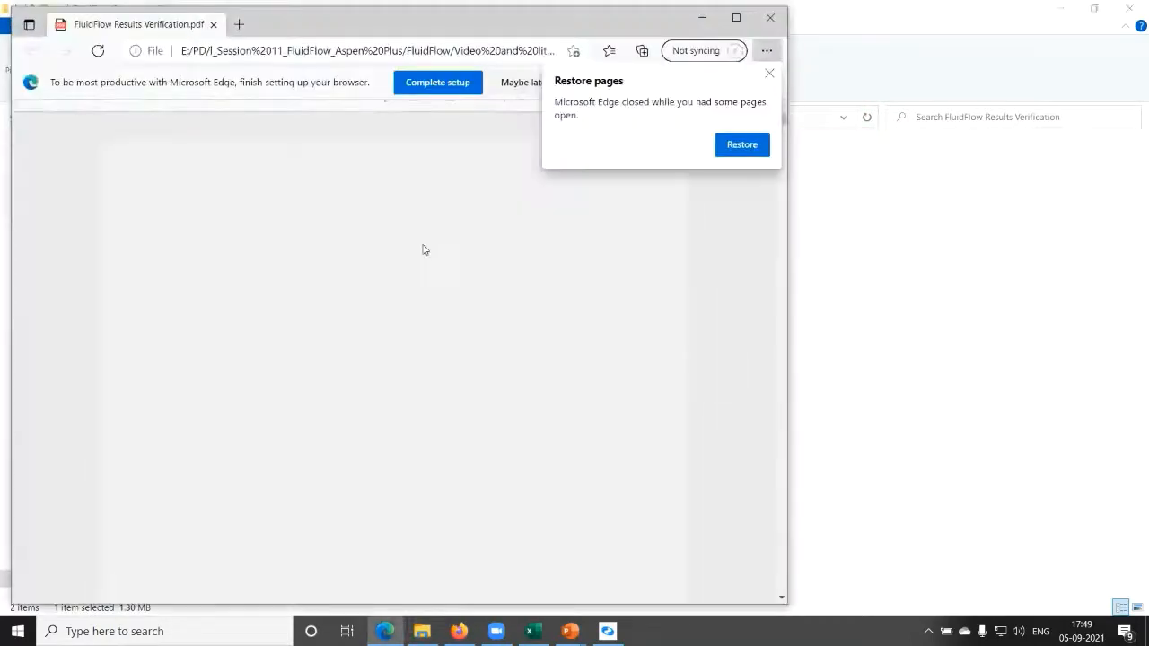
click(736, 17)
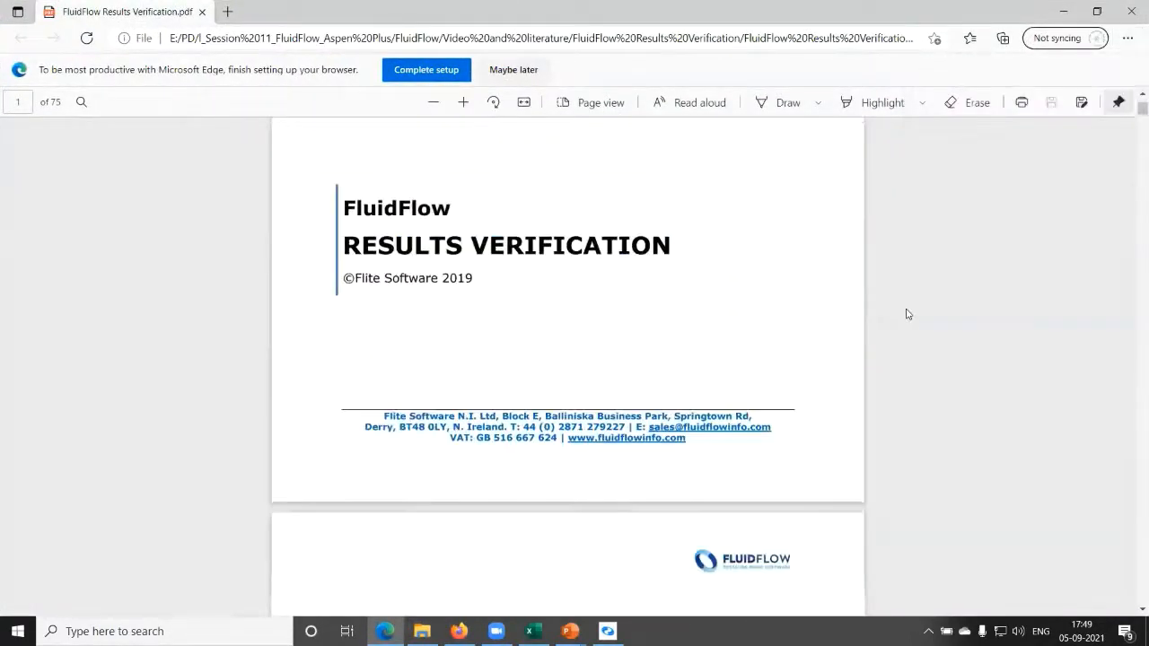
Step: Enlarge the PDF and review liquid calculation Case 1, including its description, FluidFlow model and result comparison
scroll(905, 314, down, 10)
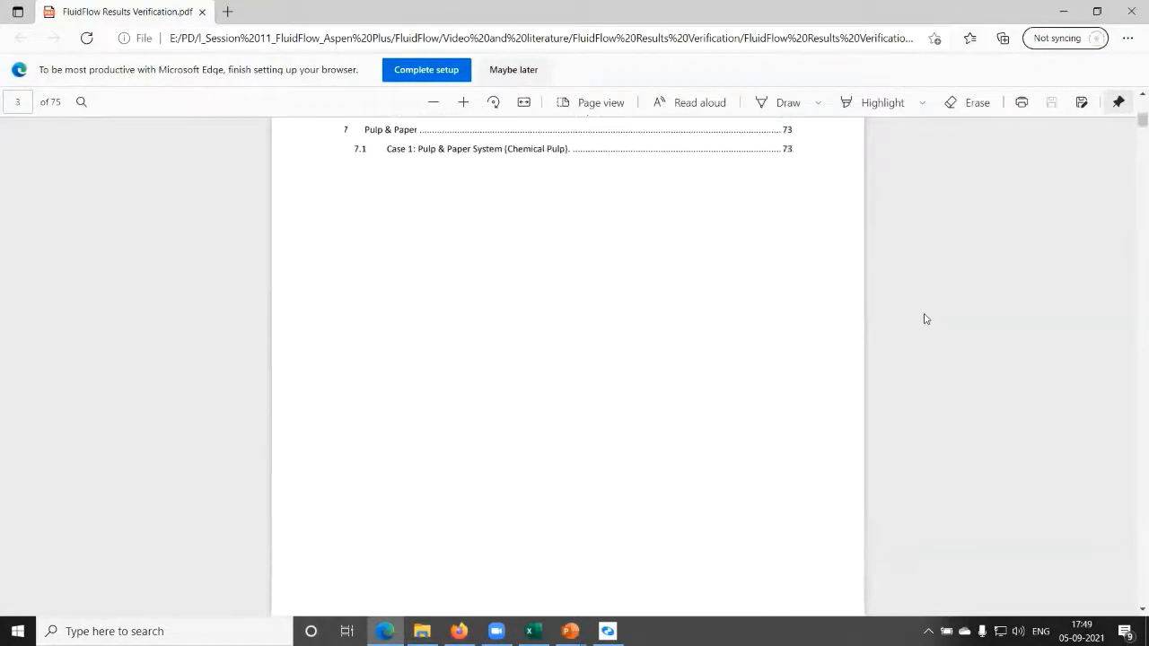
scroll(926, 319, down, 8)
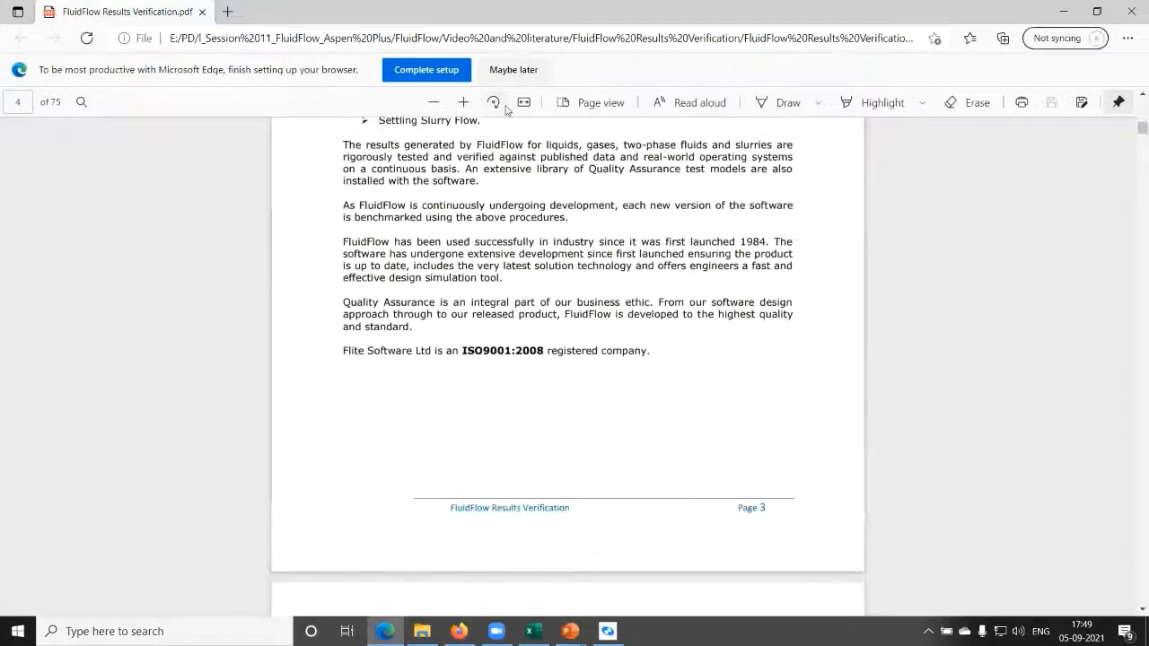
click(463, 101)
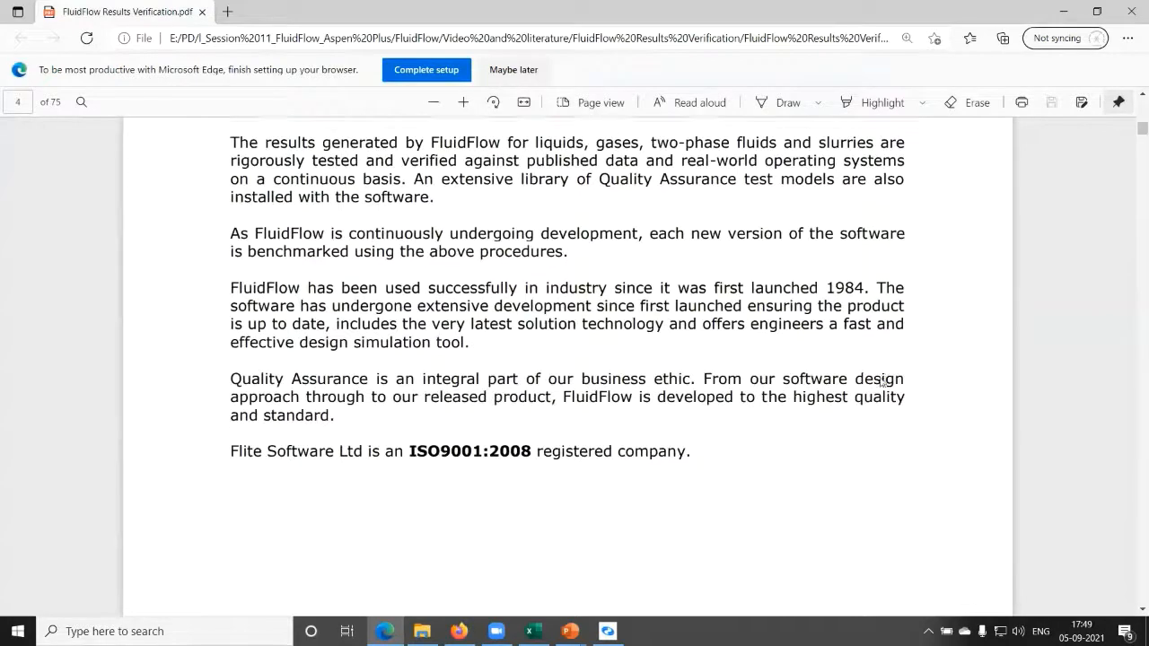
scroll(882, 381, down, 10)
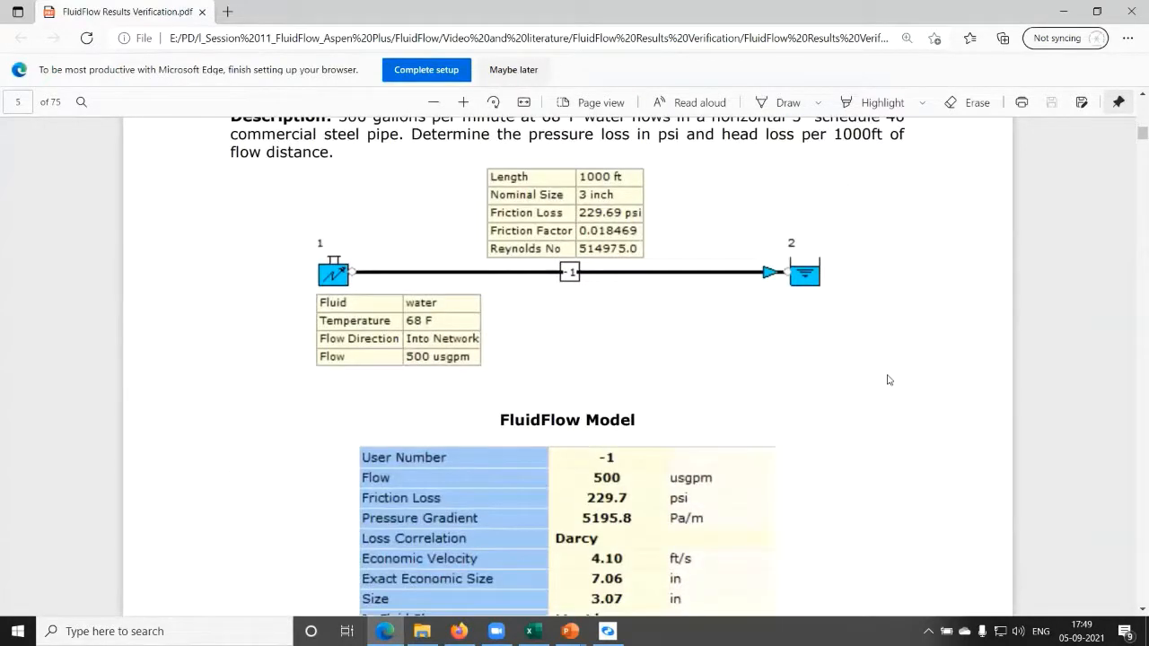
scroll(890, 383, up, 2)
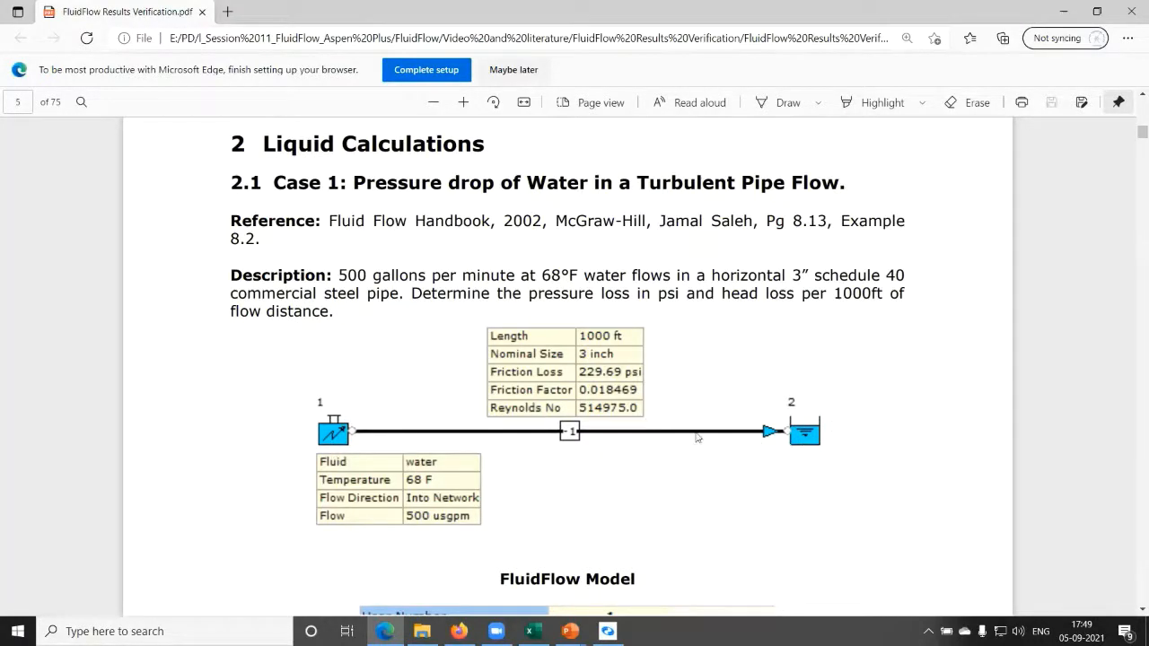
scroll(715, 403, down, 4)
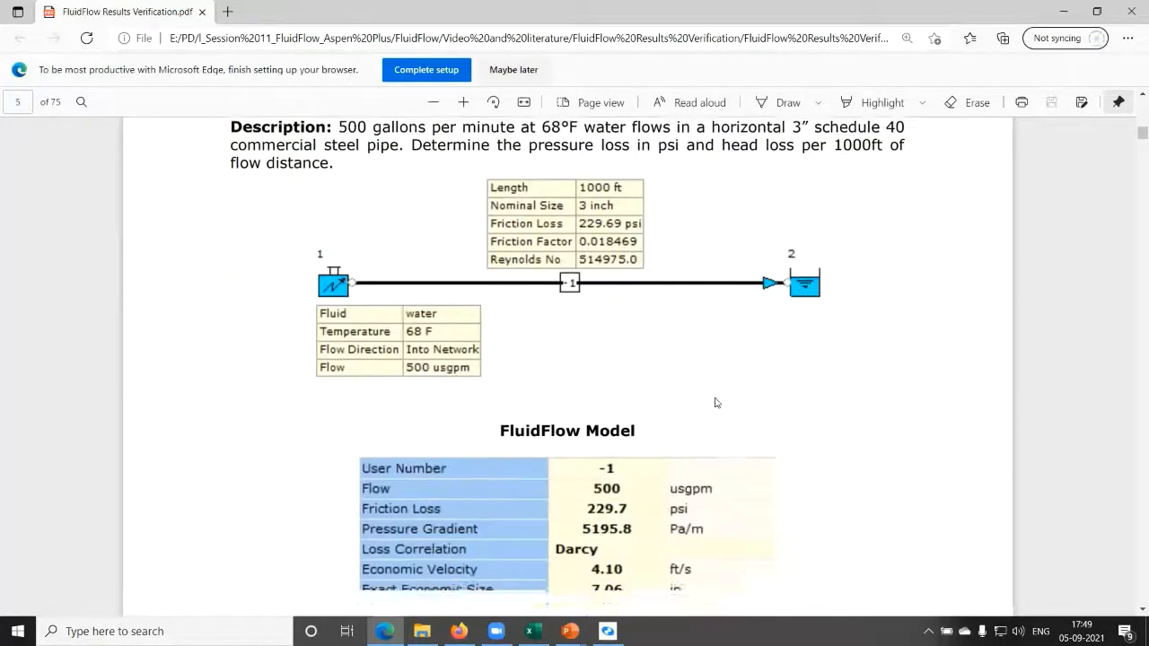
scroll(718, 400, down, 1)
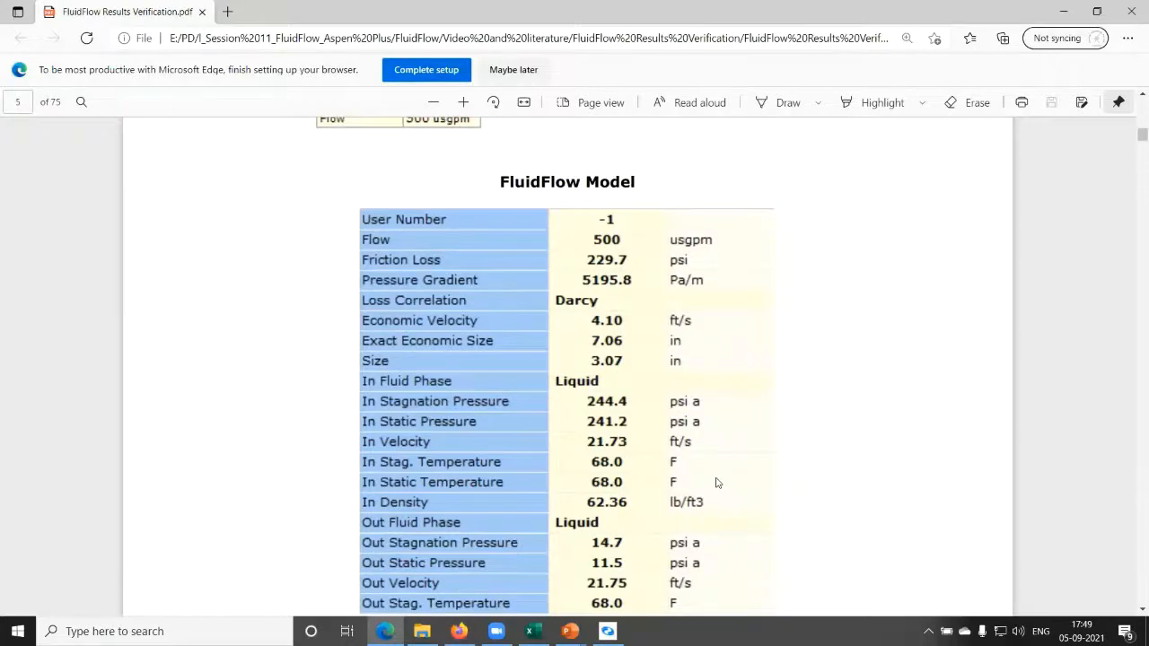
scroll(716, 483, down, 15)
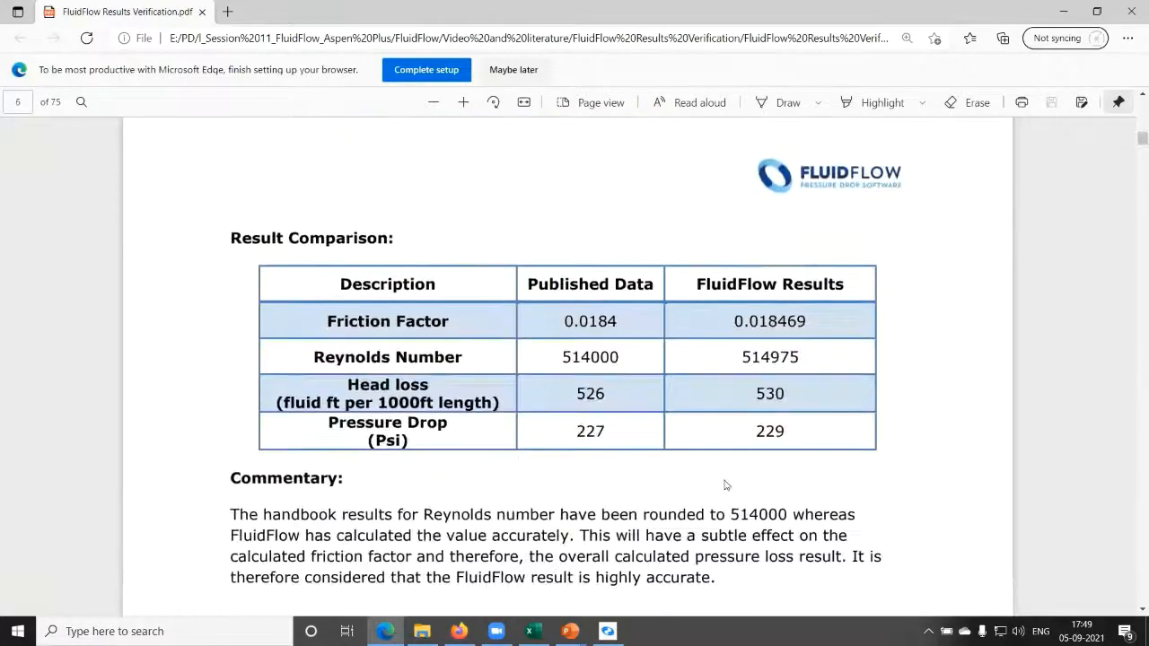
scroll(749, 497, up, 2)
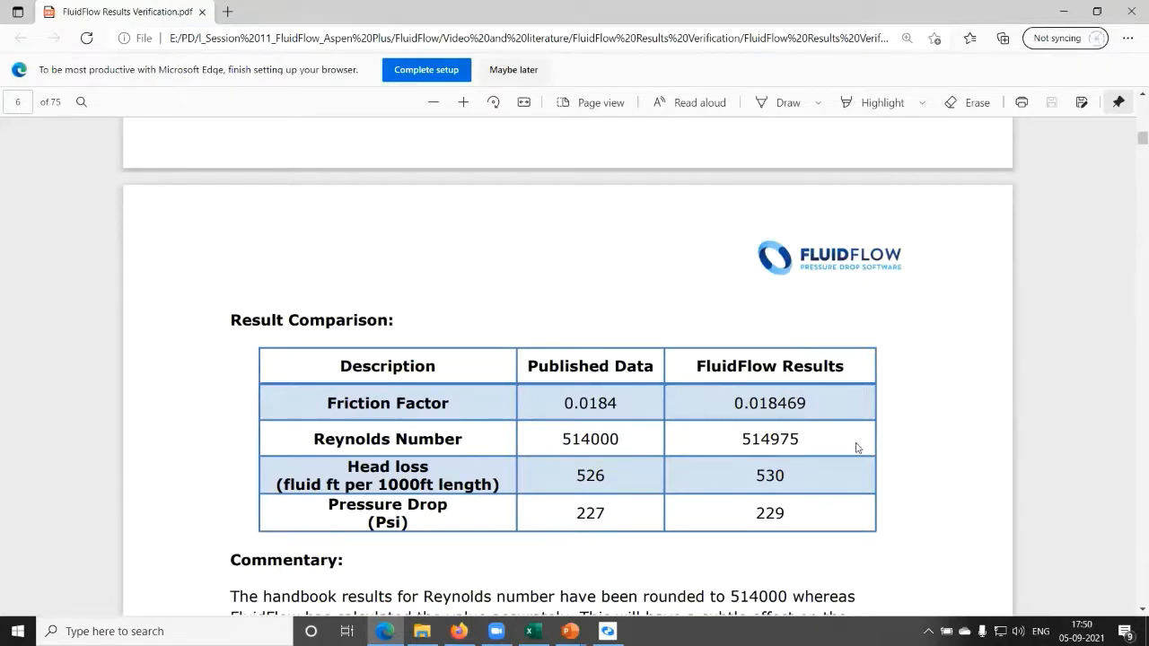
Step: Review the oil pipe flow example and Case 3, the three reservoir system, and close the PDF
scroll(859, 446, down, 10)
scroll(875, 457, down, 10)
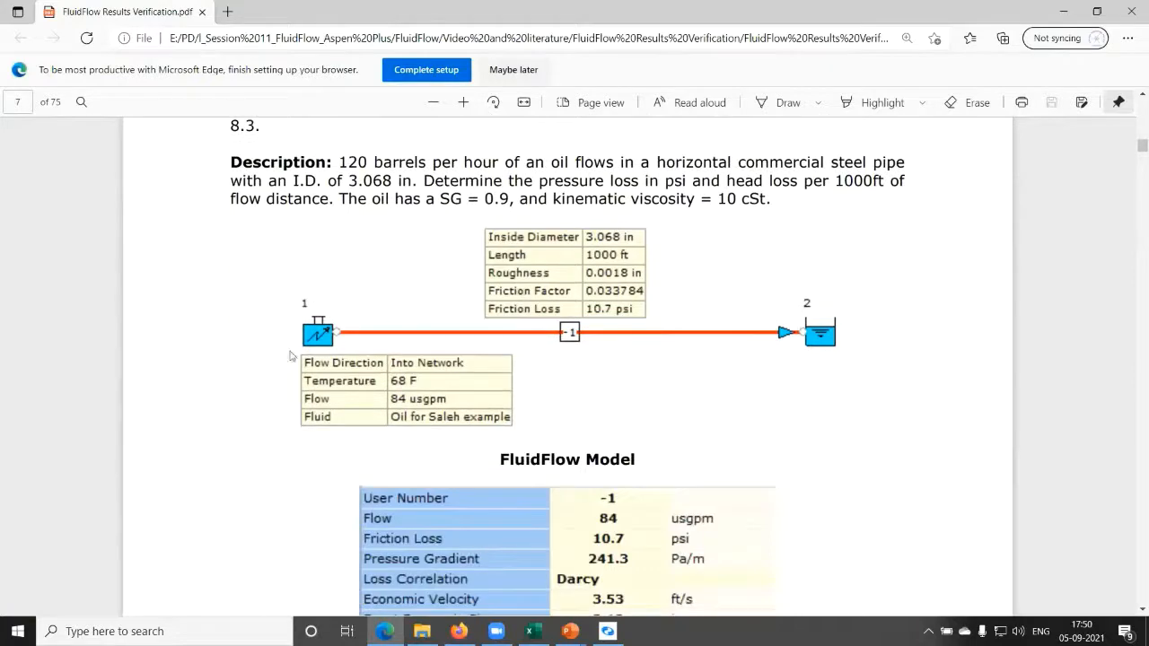
scroll(988, 380, down, 1)
scroll(988, 381, down, 15)
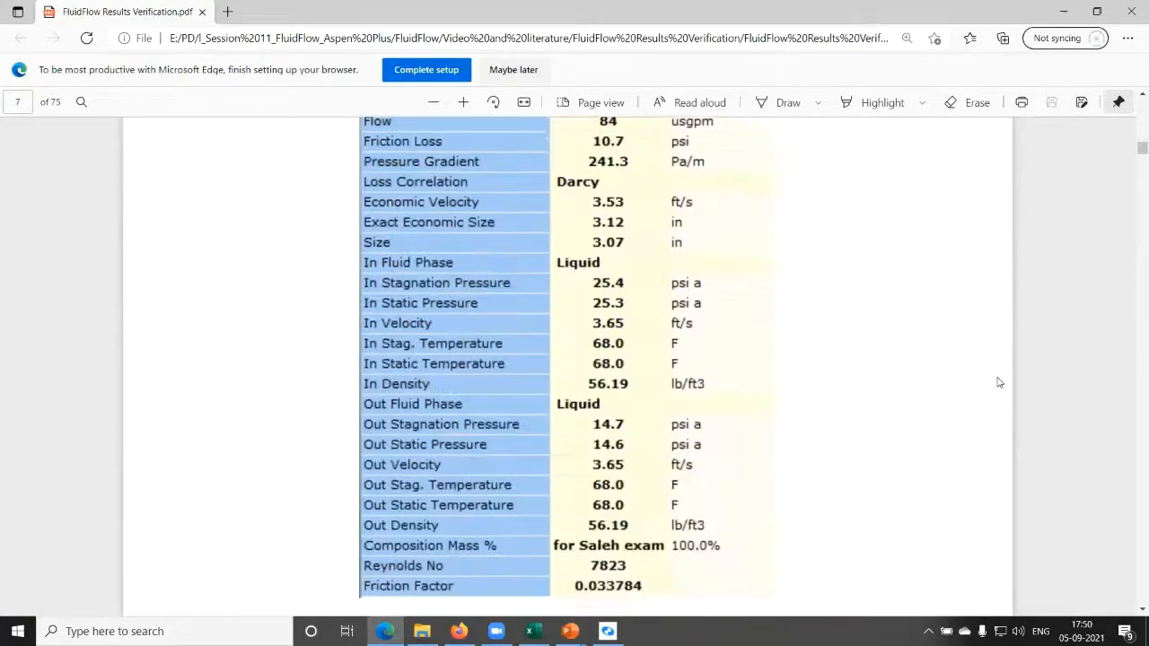
scroll(1003, 384, down, 12)
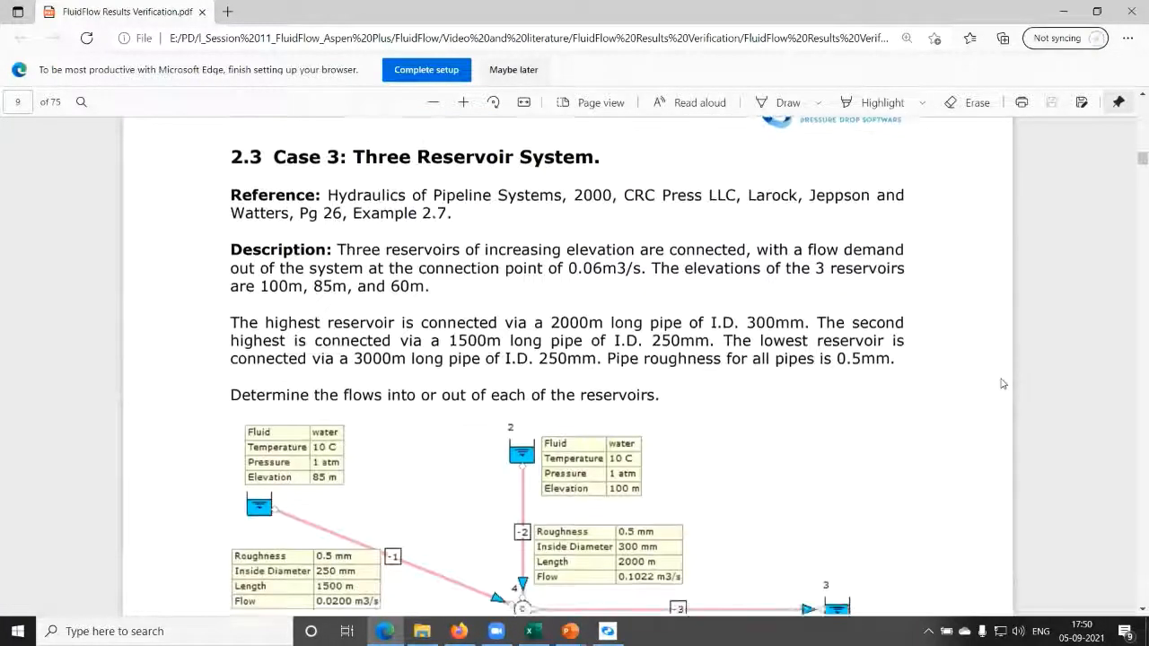
scroll(673, 462, down, 10)
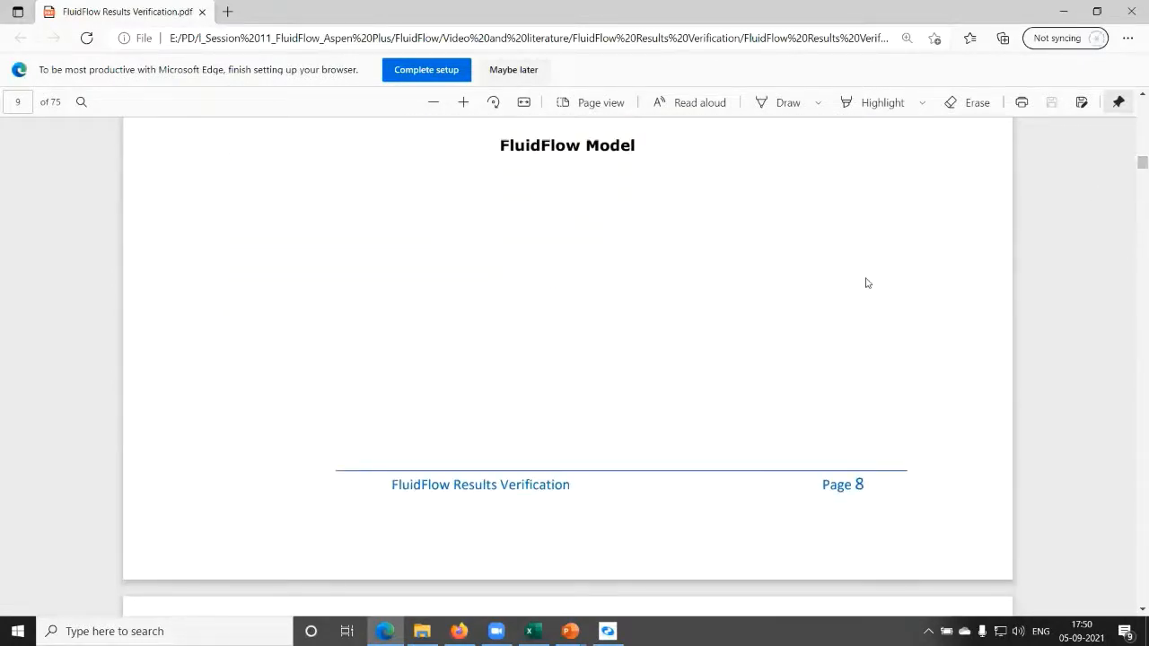
click(1131, 11)
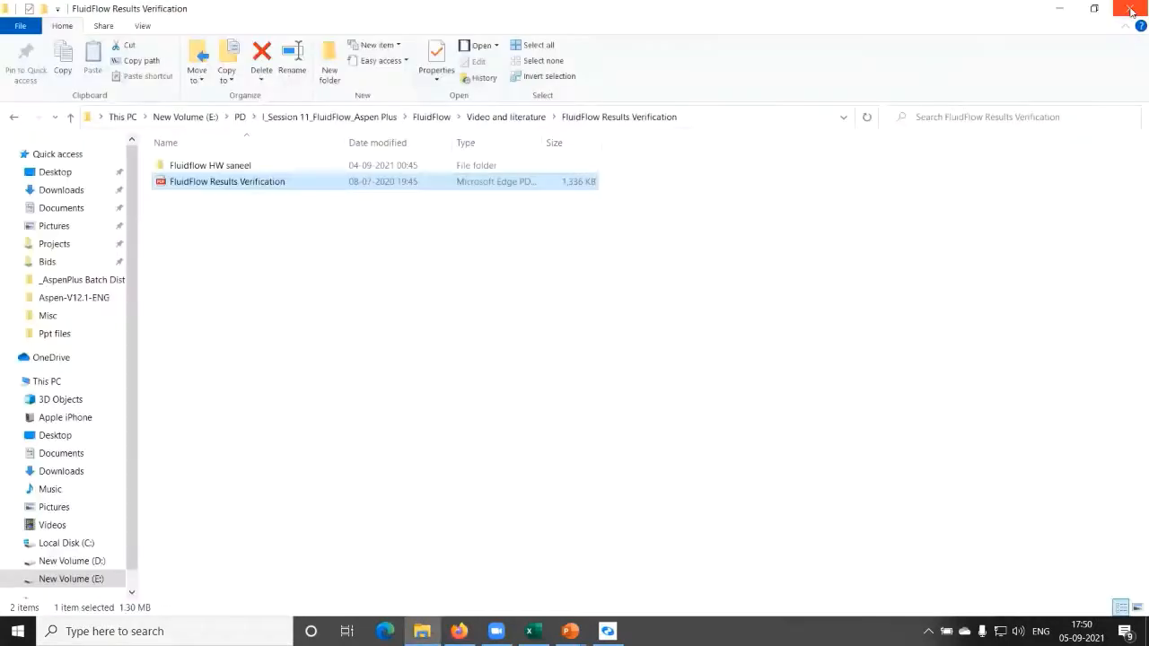
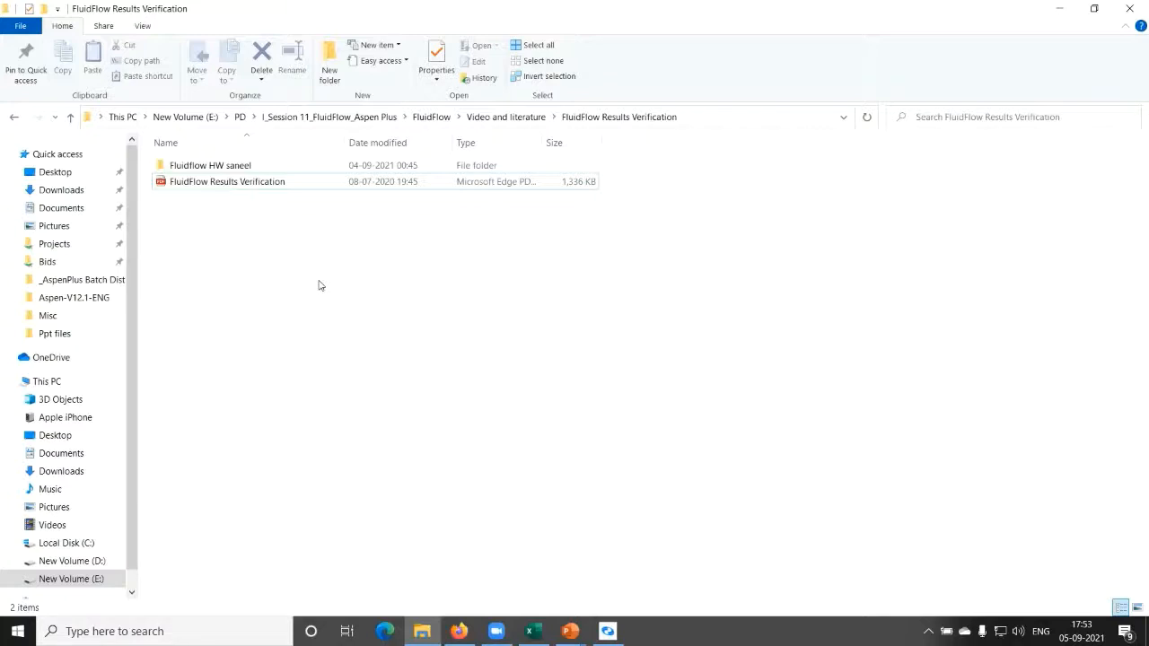
Step: View the FF3 files in the Fluidflow homework folder and return to browse the Video and literature folder
click(184, 167)
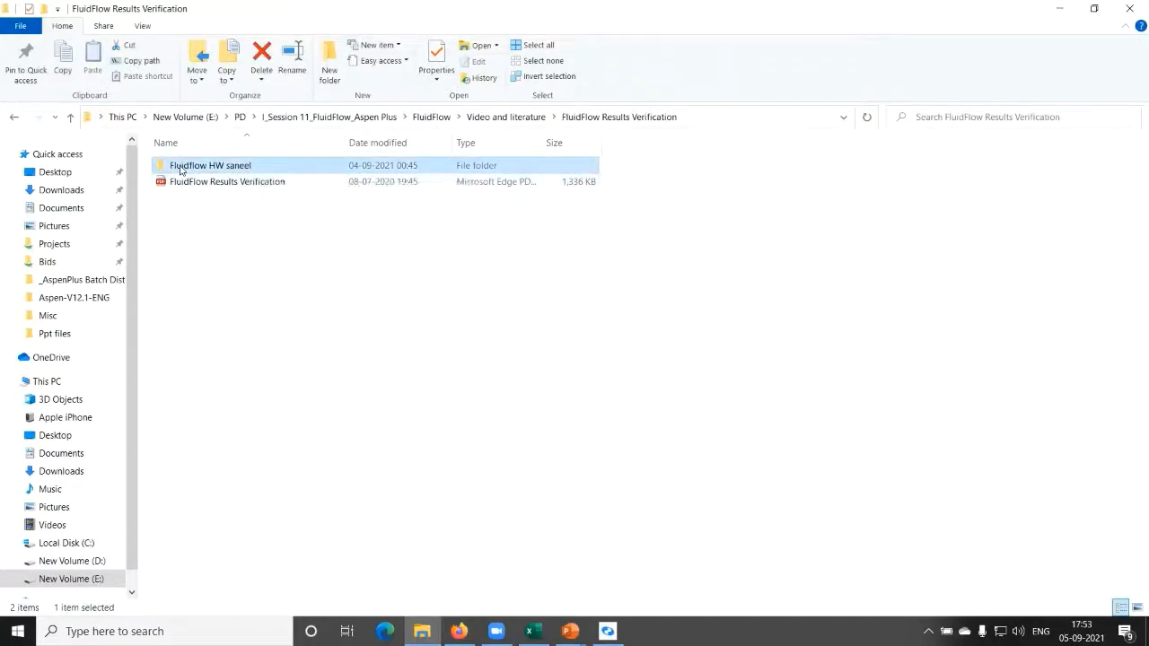
double_click(182, 170)
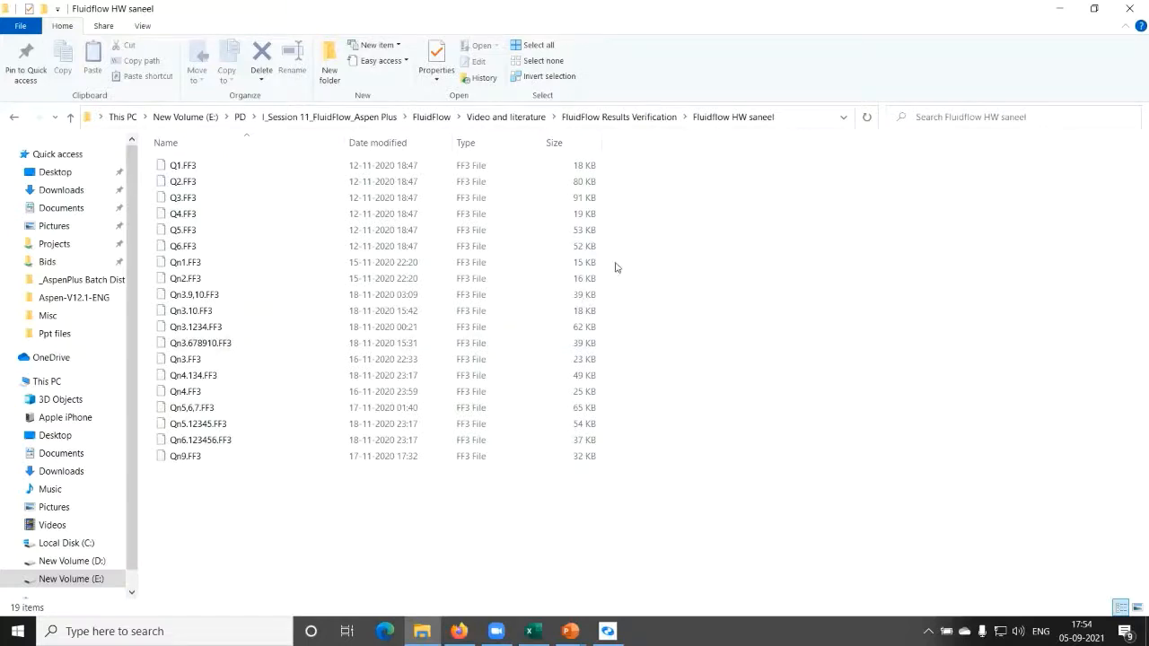
click(584, 116)
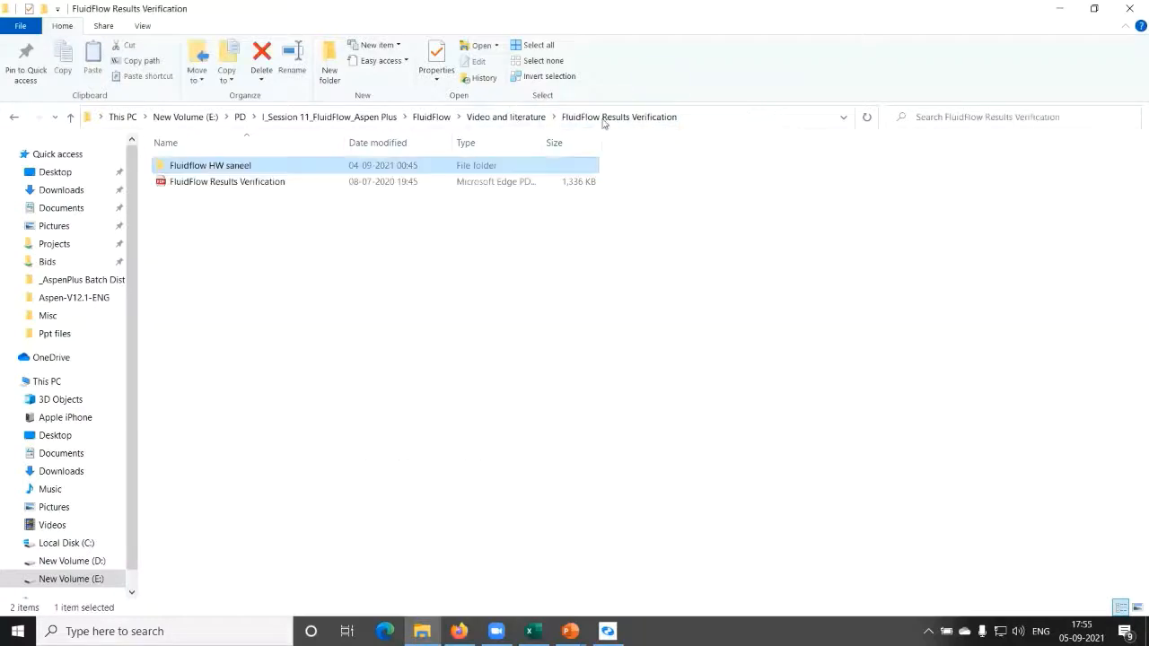
click(508, 118)
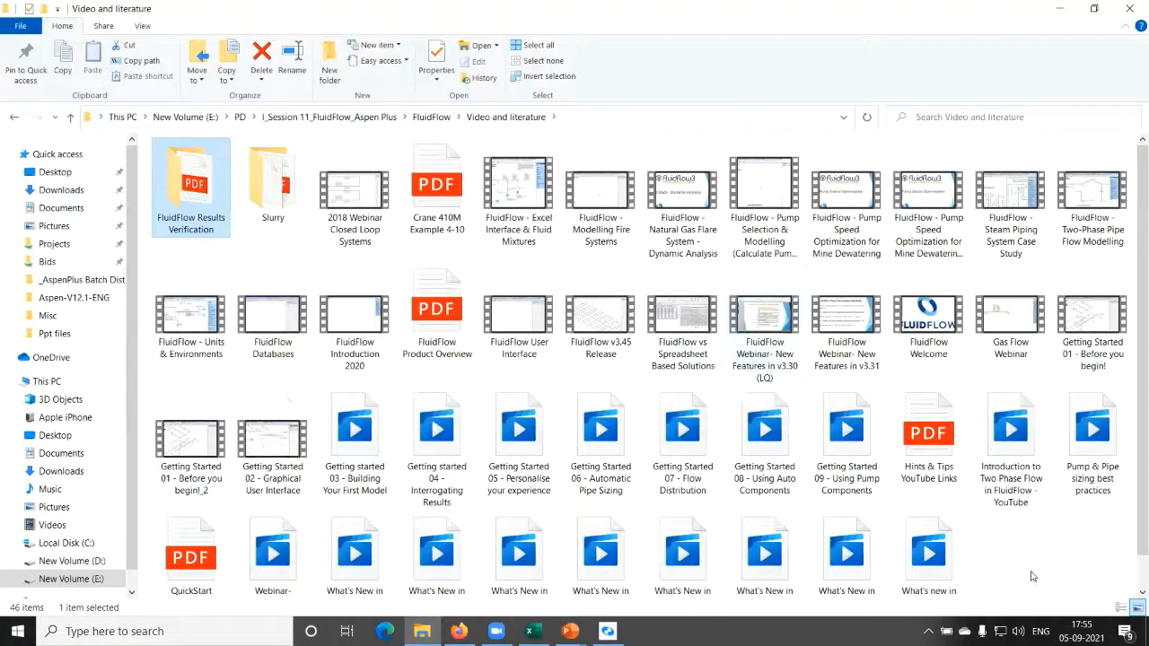
scroll(712, 330, down, 1)
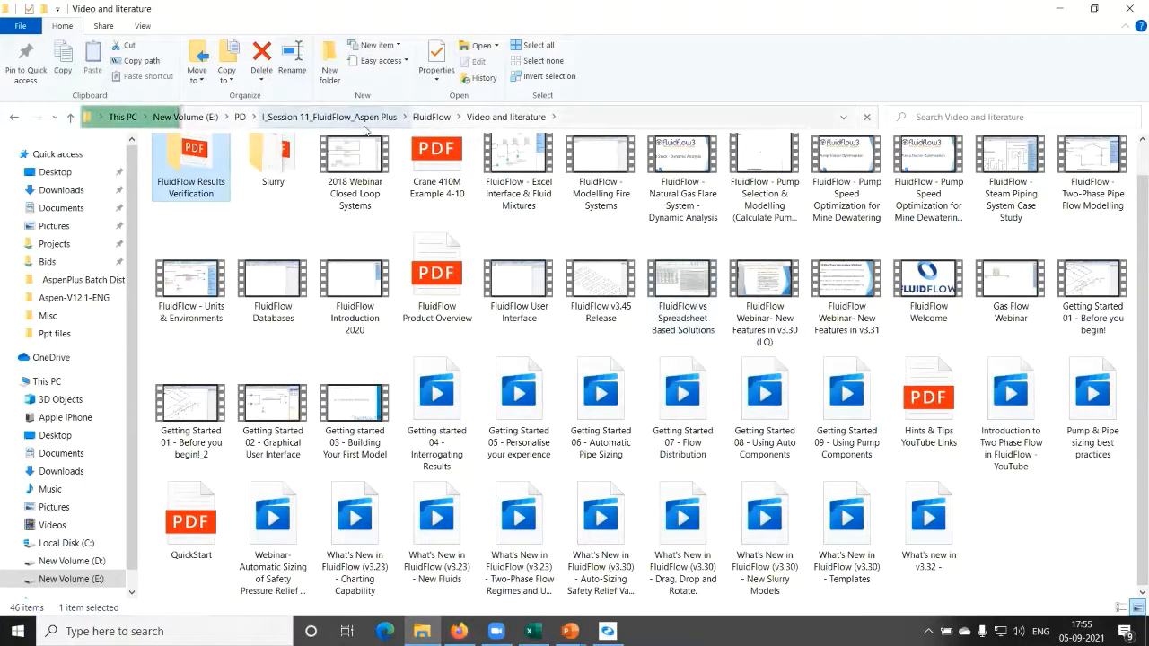